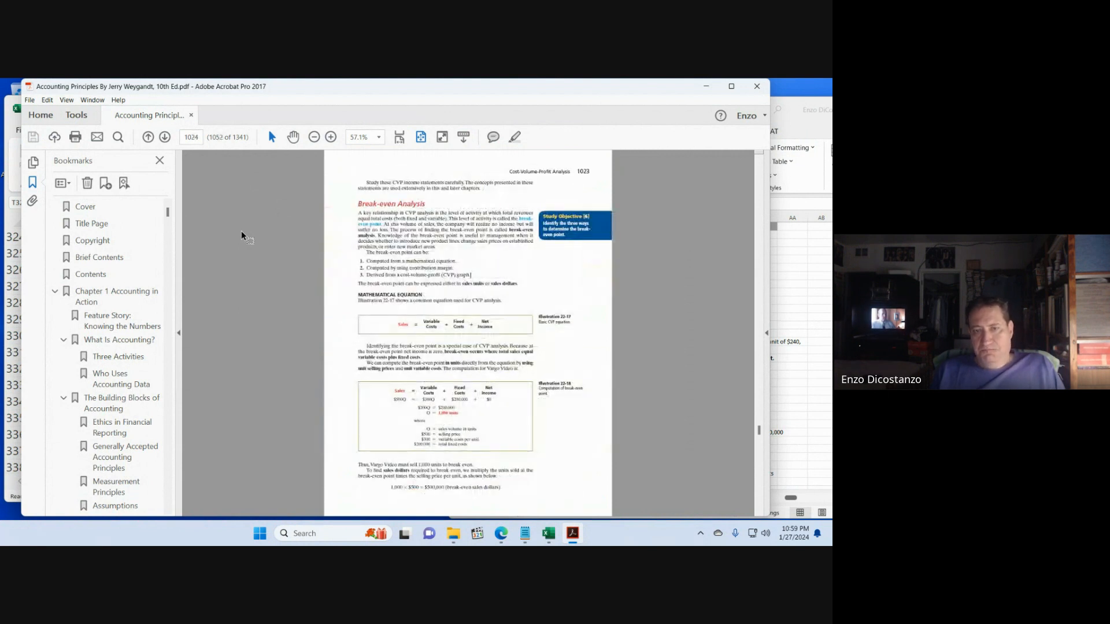
- Enlarge the textbook PDF without its bookmarks and find the Break-Even Analysis "Do it!" exercise on page 1026
left_click(331, 137)
left_click(160, 160)
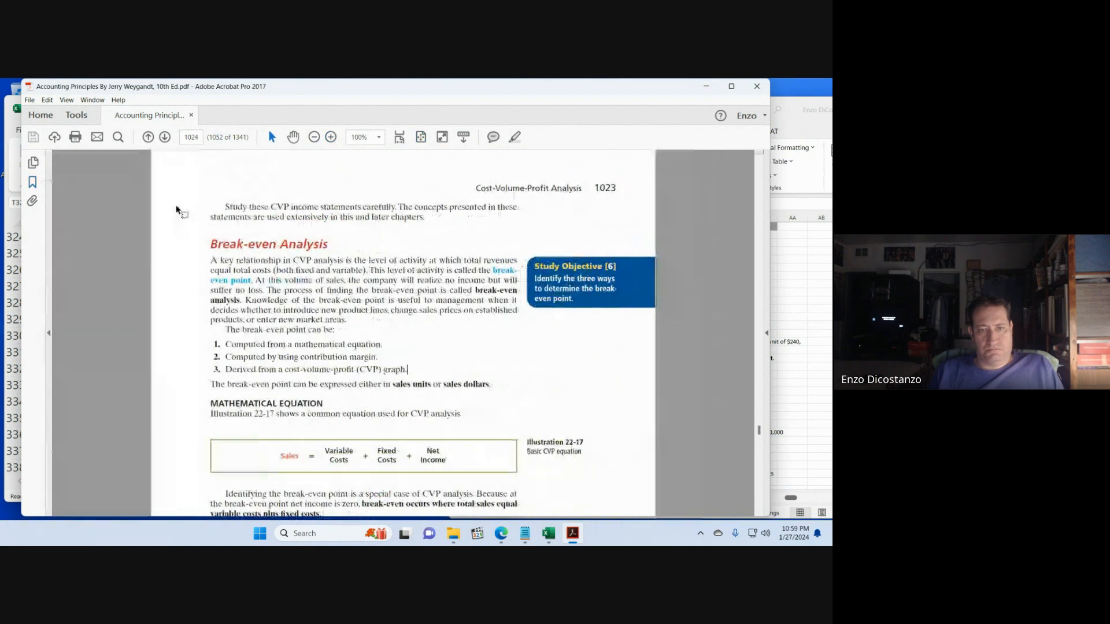
scroll(171, 246, "up", 5)
scroll(170, 247, "up", 4)
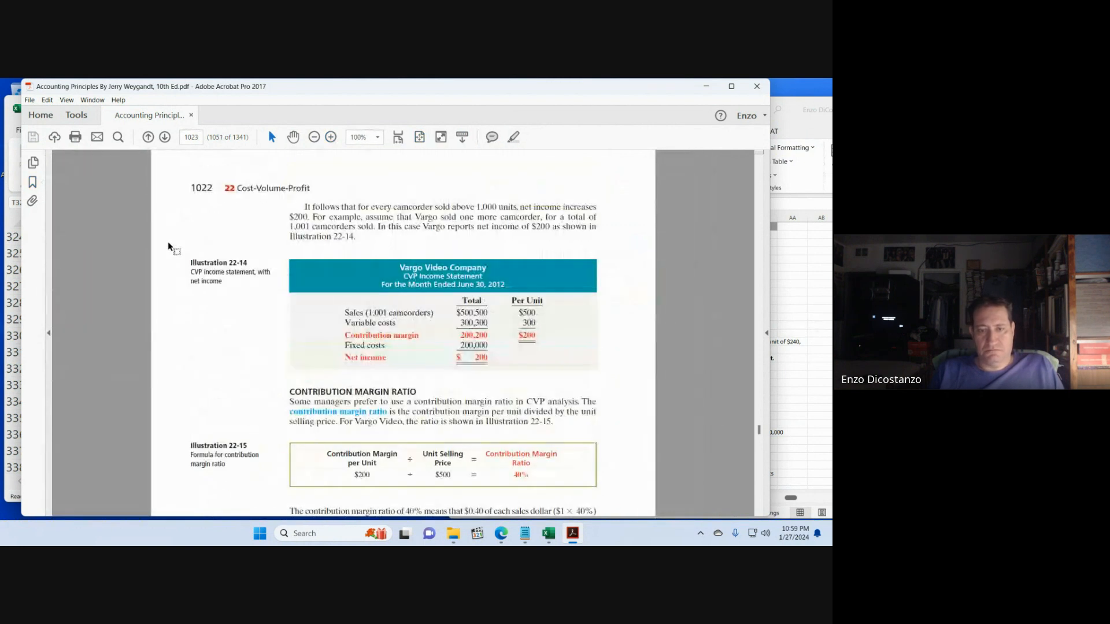
scroll(170, 246, "up", 6)
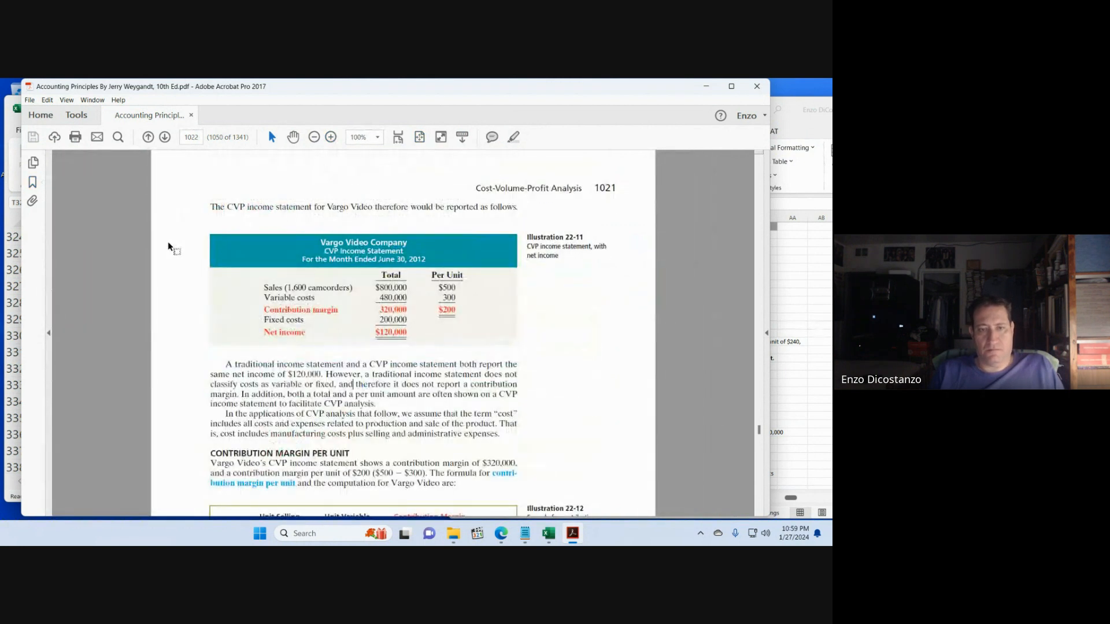
scroll(171, 247, "up", 5)
scroll(170, 247, "down", 10)
scroll(171, 246, "down", 20)
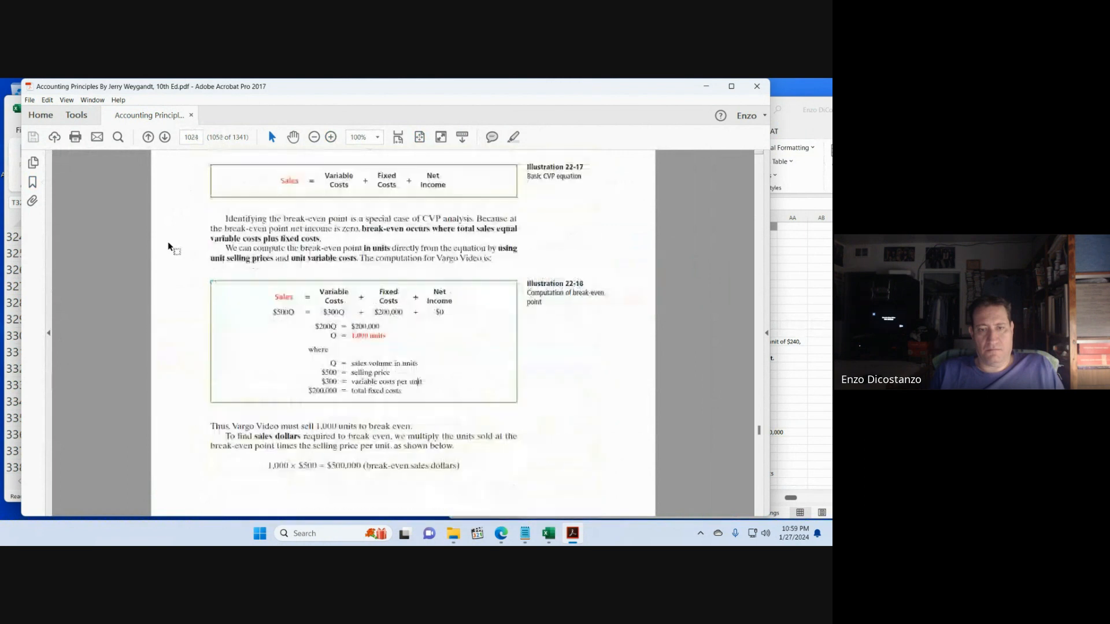
scroll(171, 246, "up", 8)
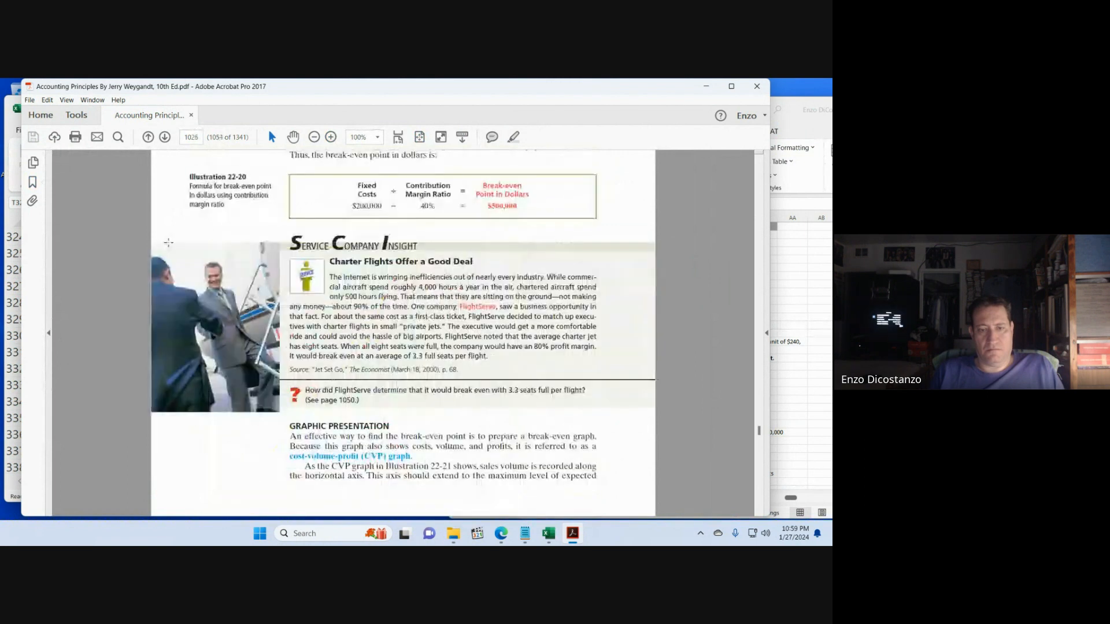
scroll(170, 246, "down", 15)
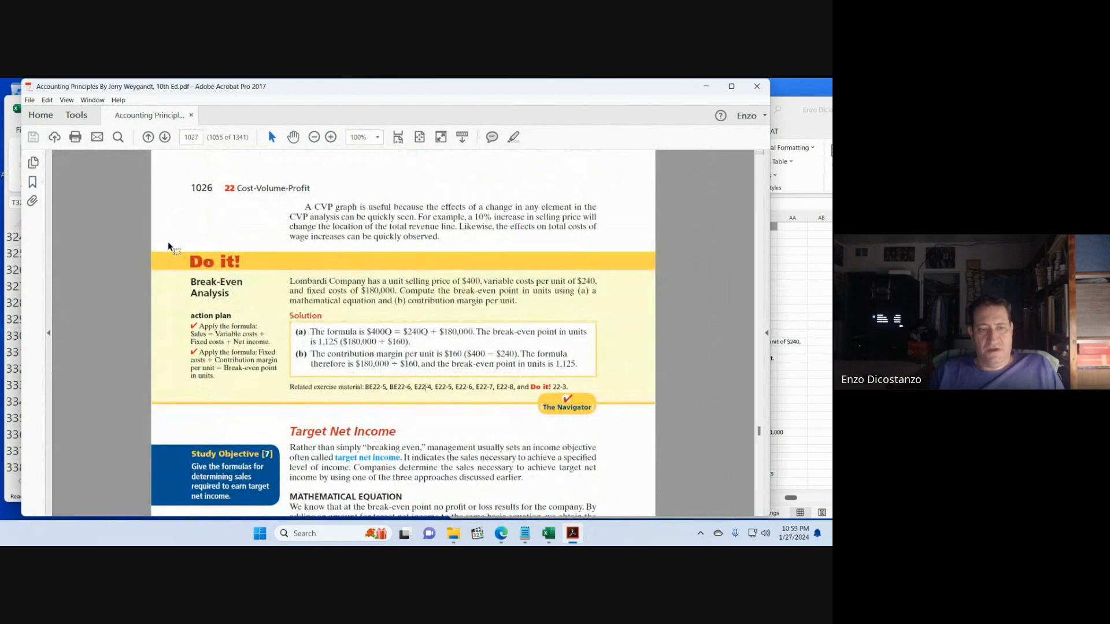
- Switch to the Spring2024 Excel workbook, look over the Break-Even Analysis section, and widen and shift the window so the full problem text fits
key("alt+Tab")
key("alt+Tab")
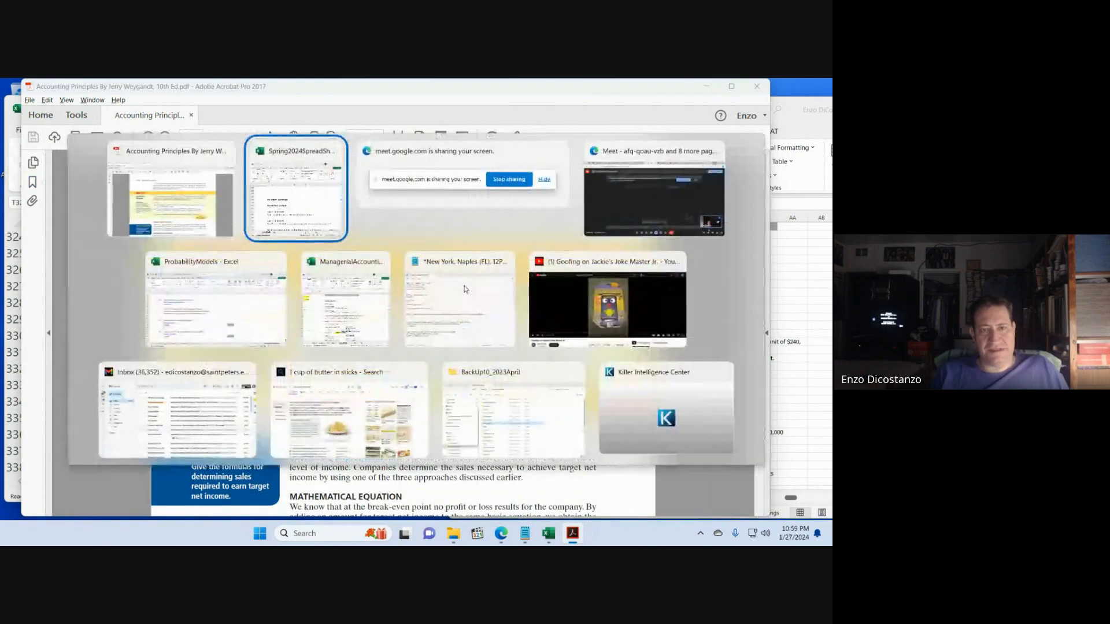
scroll(392, 328, "down", 2)
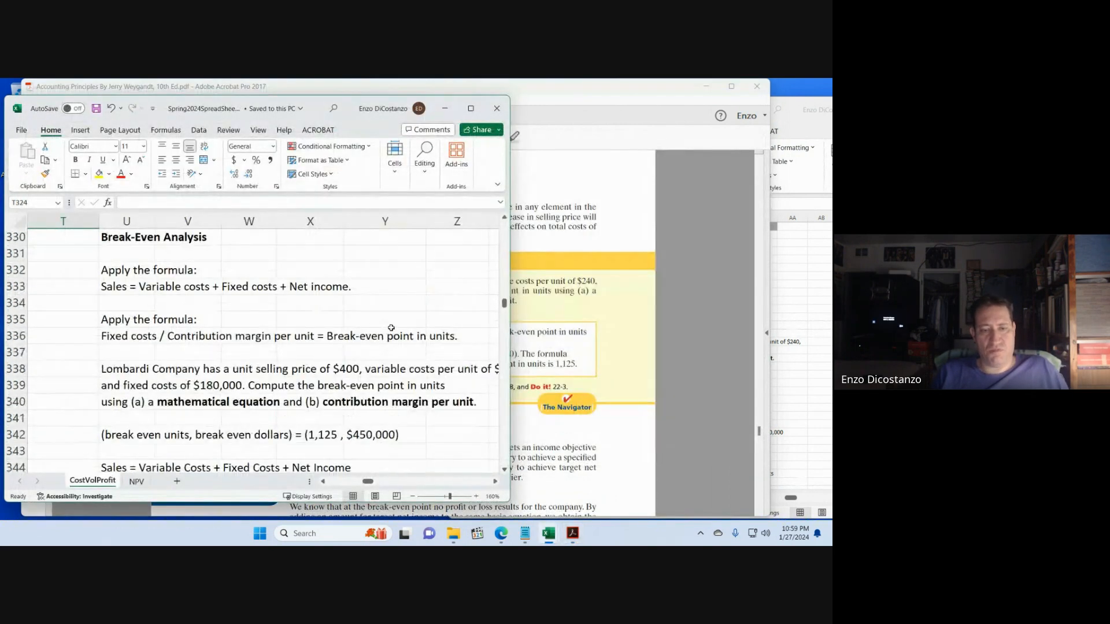
scroll(392, 328, "down", 4)
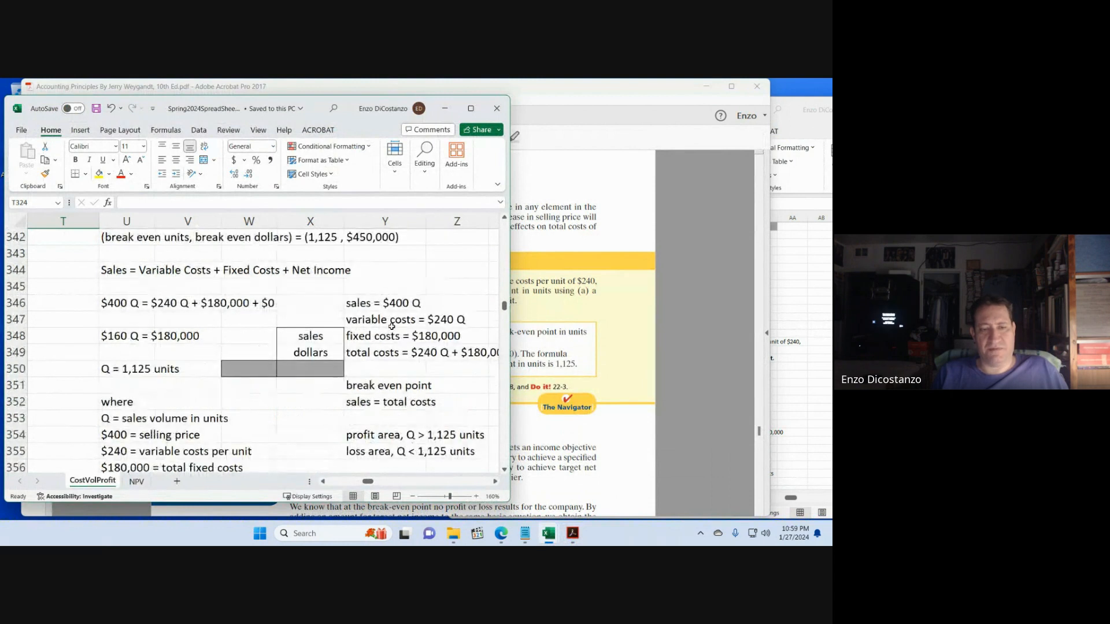
scroll(391, 326, "down", 4)
scroll(391, 327, "up", 10)
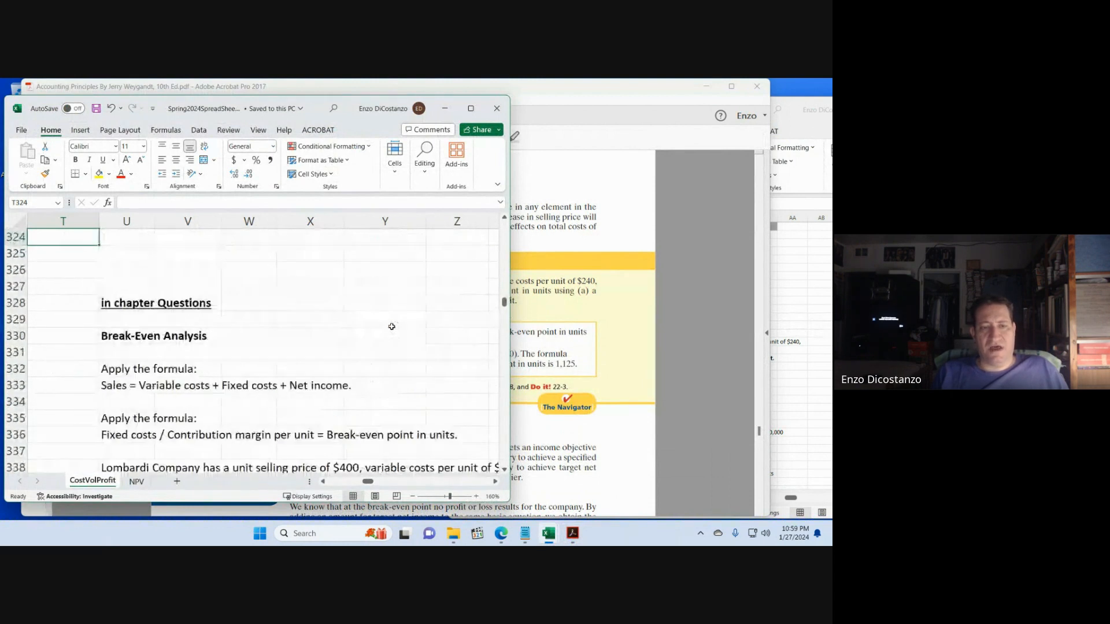
scroll(391, 326, "down", 2)
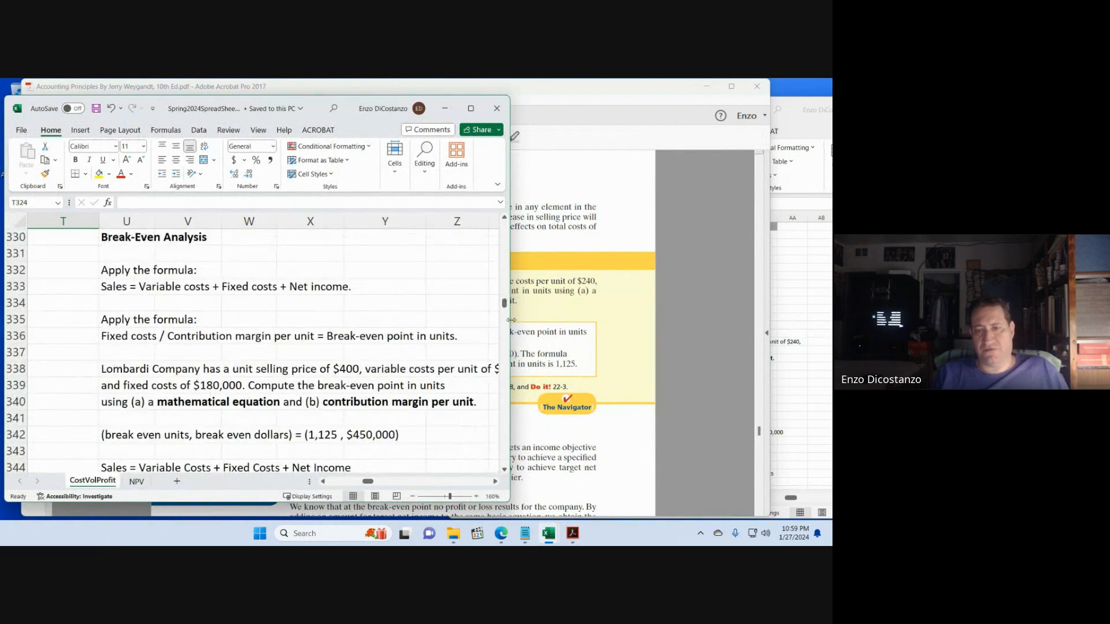
left_click_drag(512, 320, 577, 320)
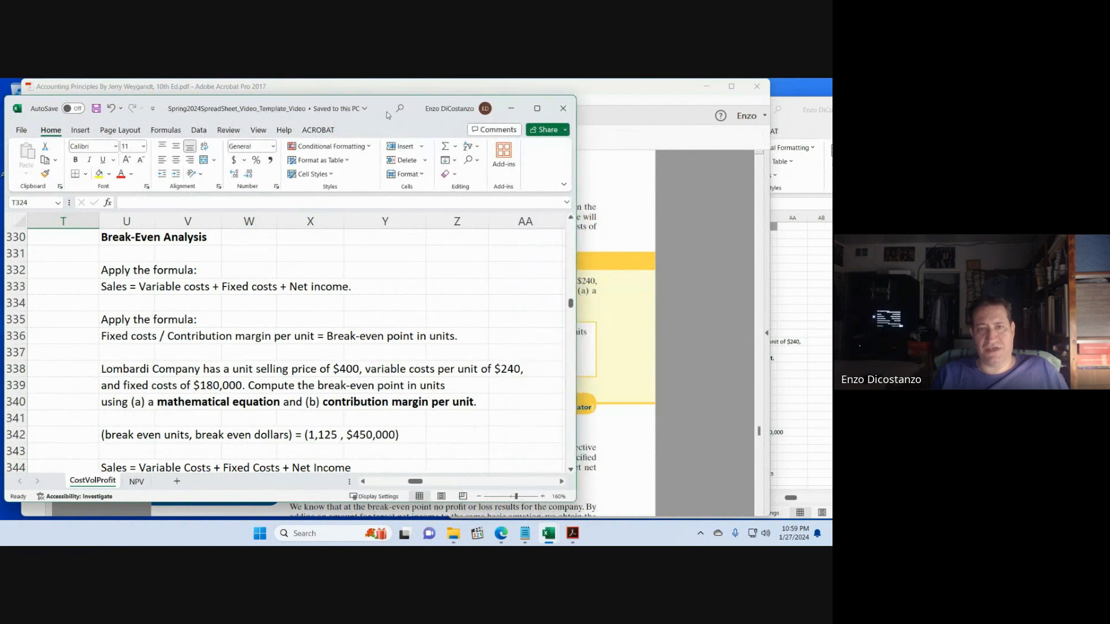
left_click_drag(386, 115, 343, 115)
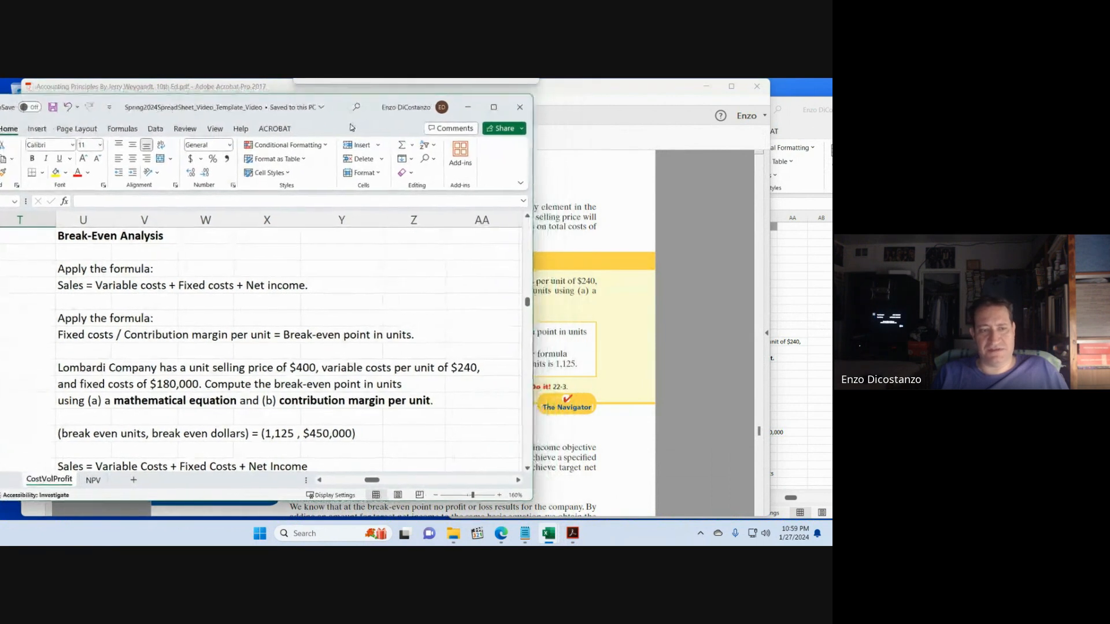
- Return to the textbook PDF, read the Lombardi Company exercise at 125% zoom, and minimize the PDF window
left_click(639, 258)
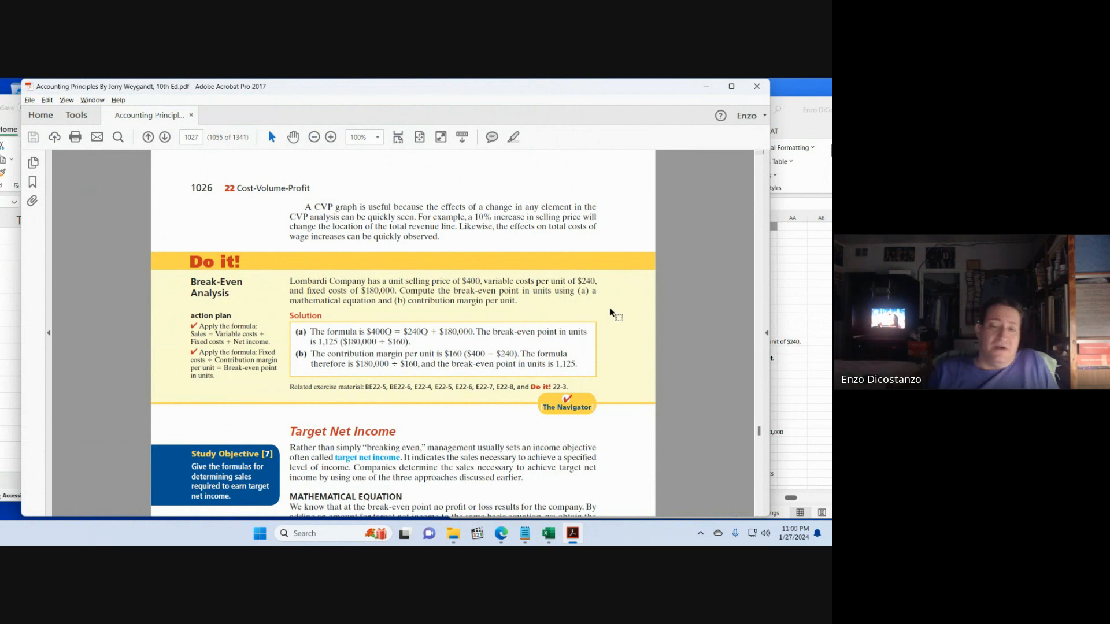
left_click(330, 139)
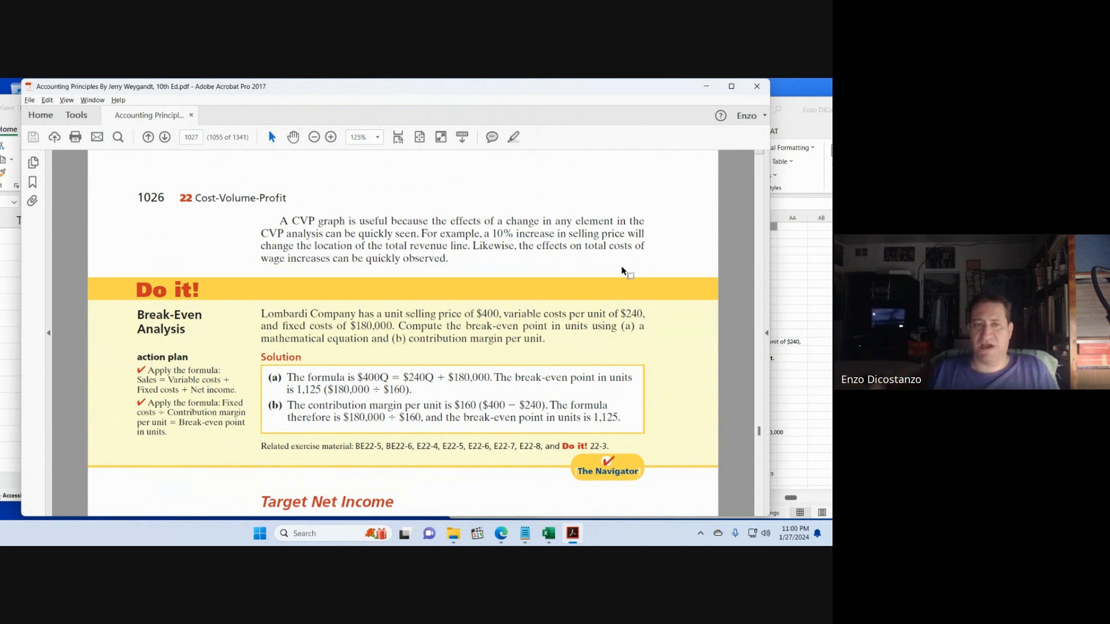
left_click(706, 86)
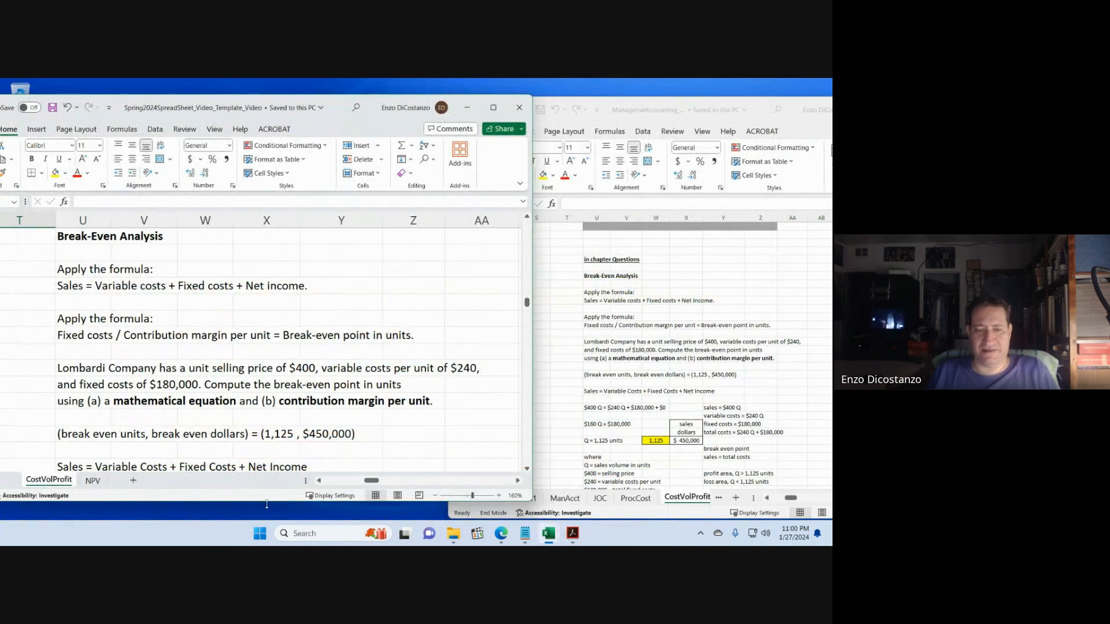
- Extend the workbook window downward slightly and examine the Lombardi Company problem, its break-even equation and the sales and cost expressions
left_click_drag(266, 502, 266, 511)
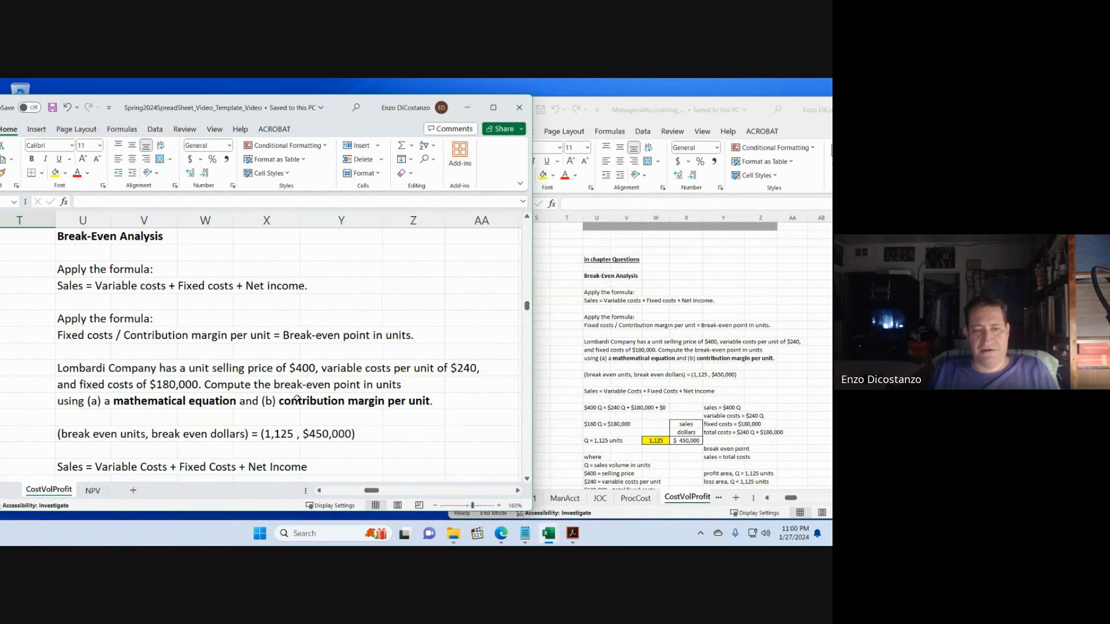
scroll(298, 398, "up", 2)
scroll(292, 376, "up", 4)
scroll(288, 358, "down", 4)
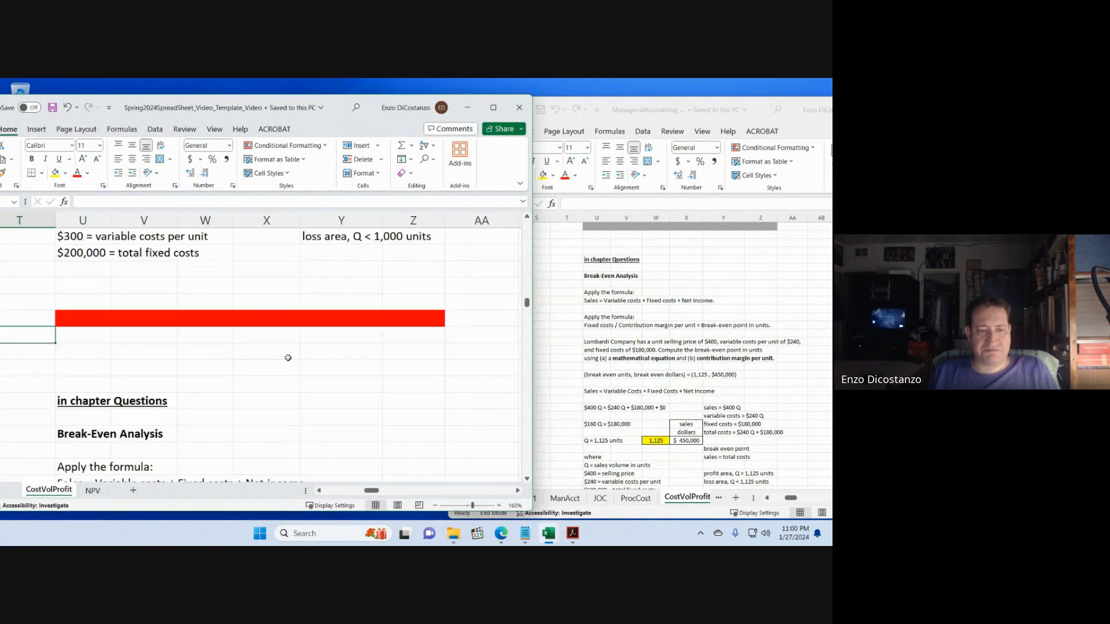
scroll(288, 358, "down", 2)
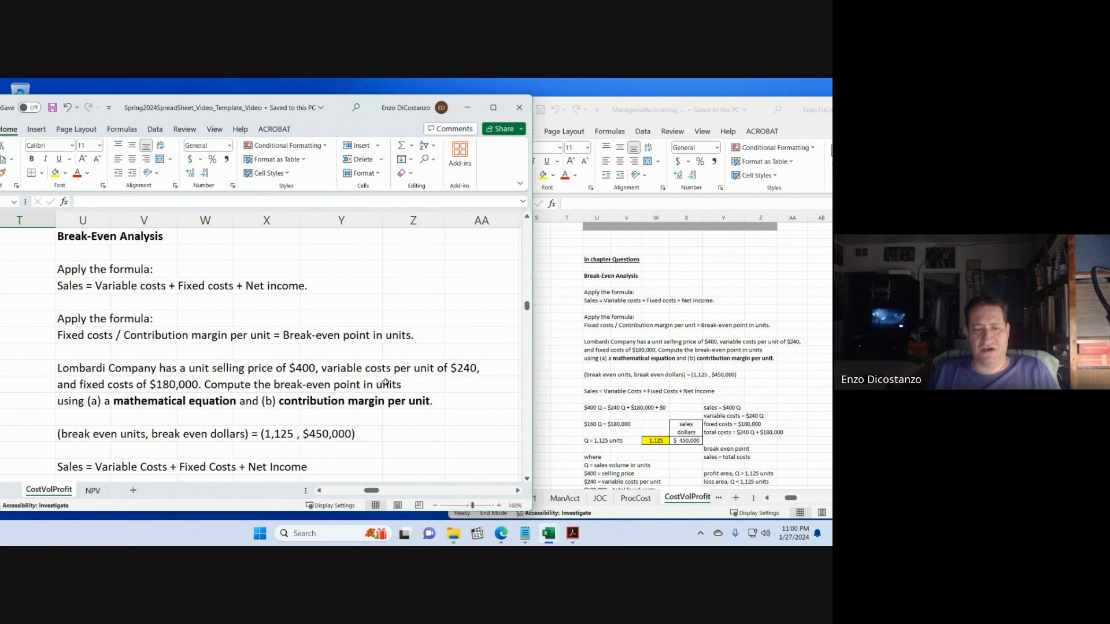
scroll(386, 380, "down", 1)
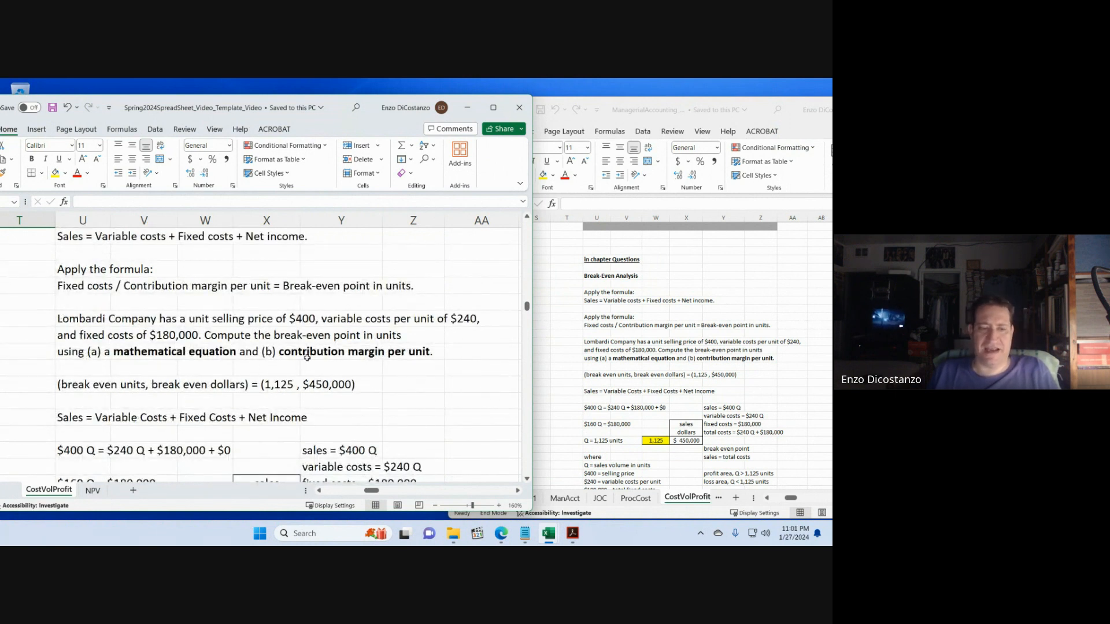
scroll(312, 358, "down", 1)
scroll(437, 356, "up", 1)
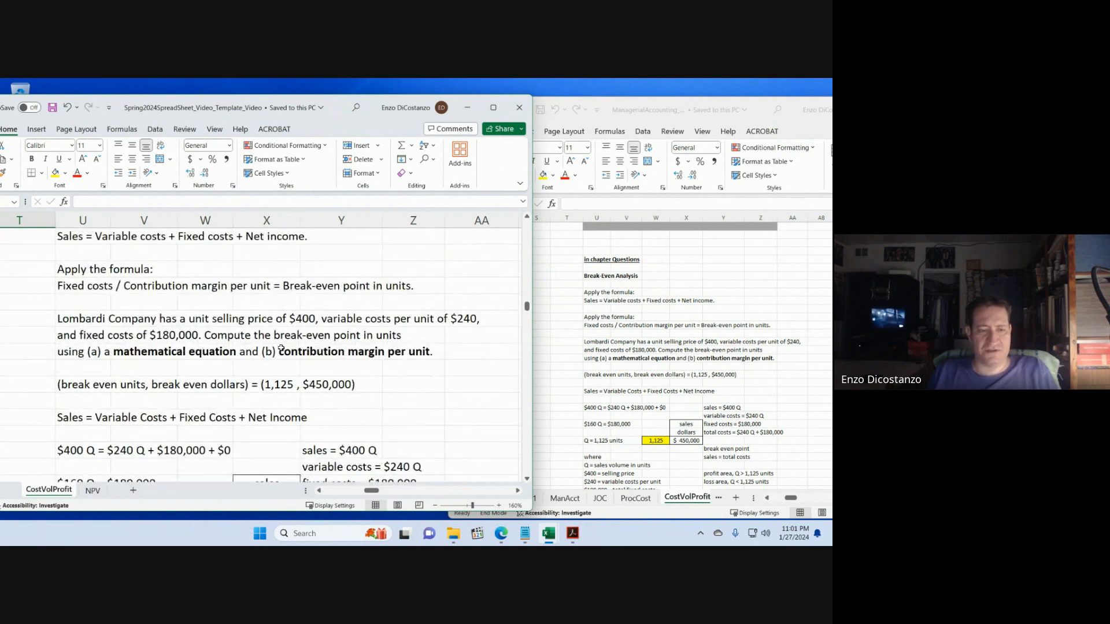
scroll(282, 348, "down", 1)
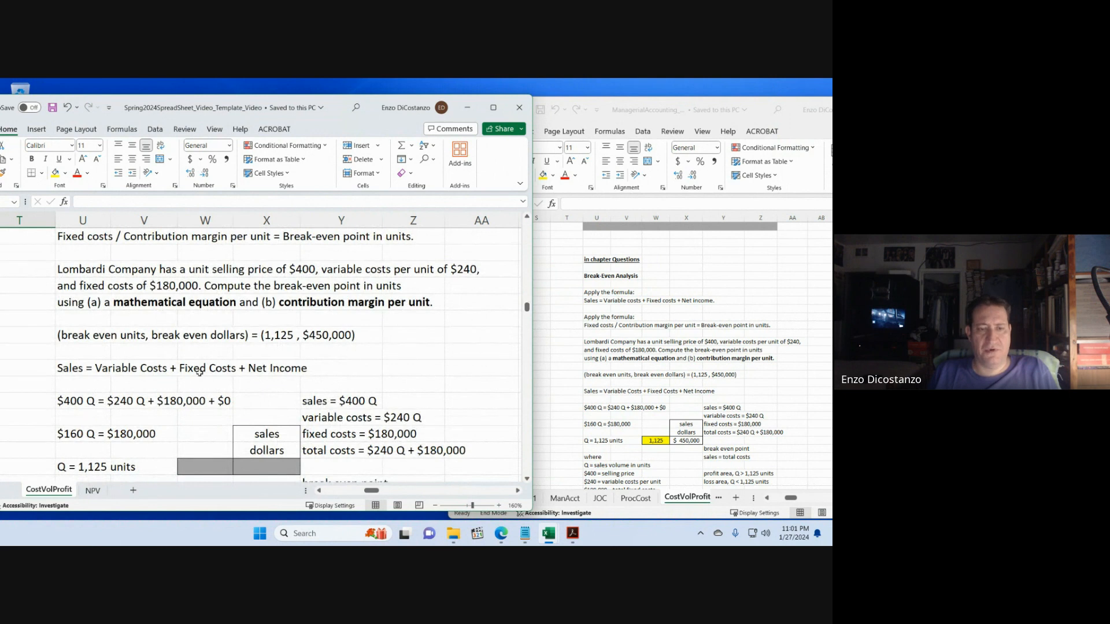
left_click(151, 386)
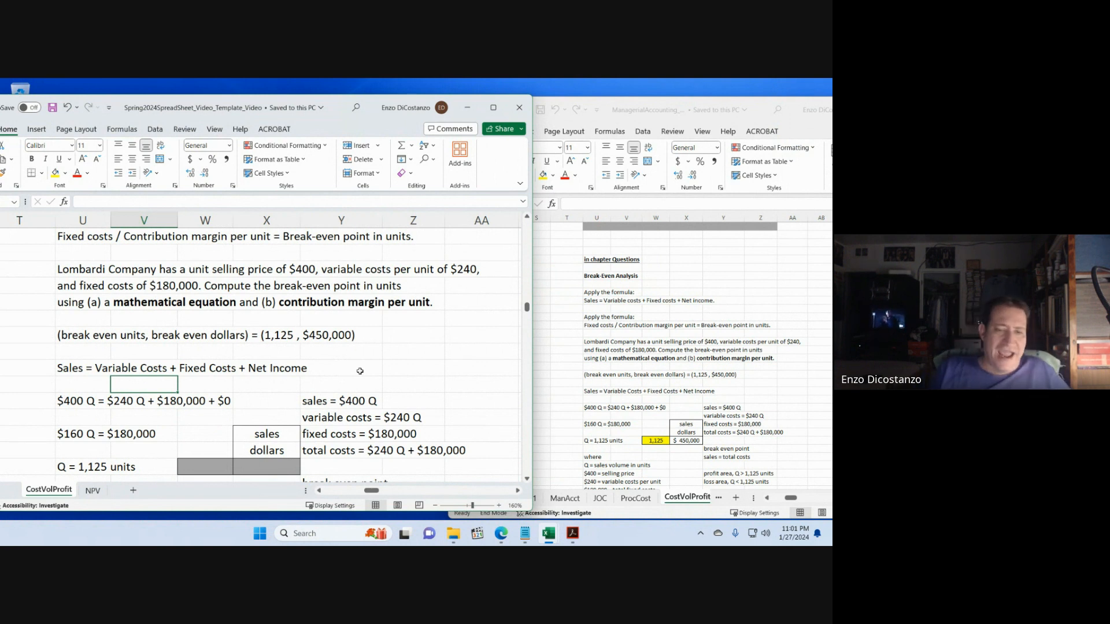
scroll(480, 381, "down", 1)
left_click(476, 352)
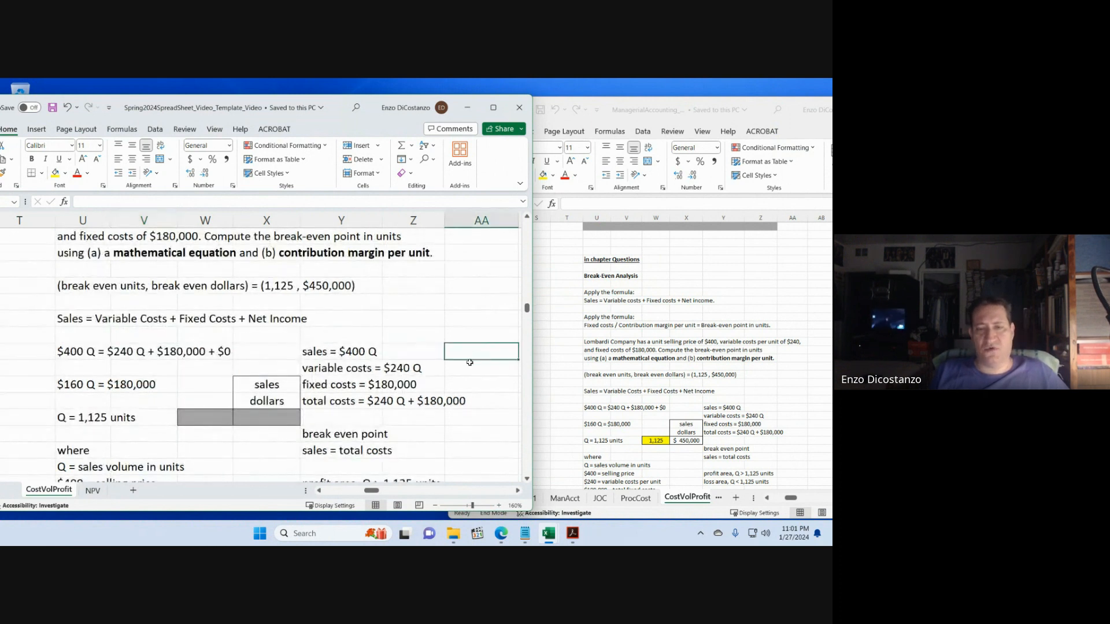
left_click(471, 368)
left_click(473, 384)
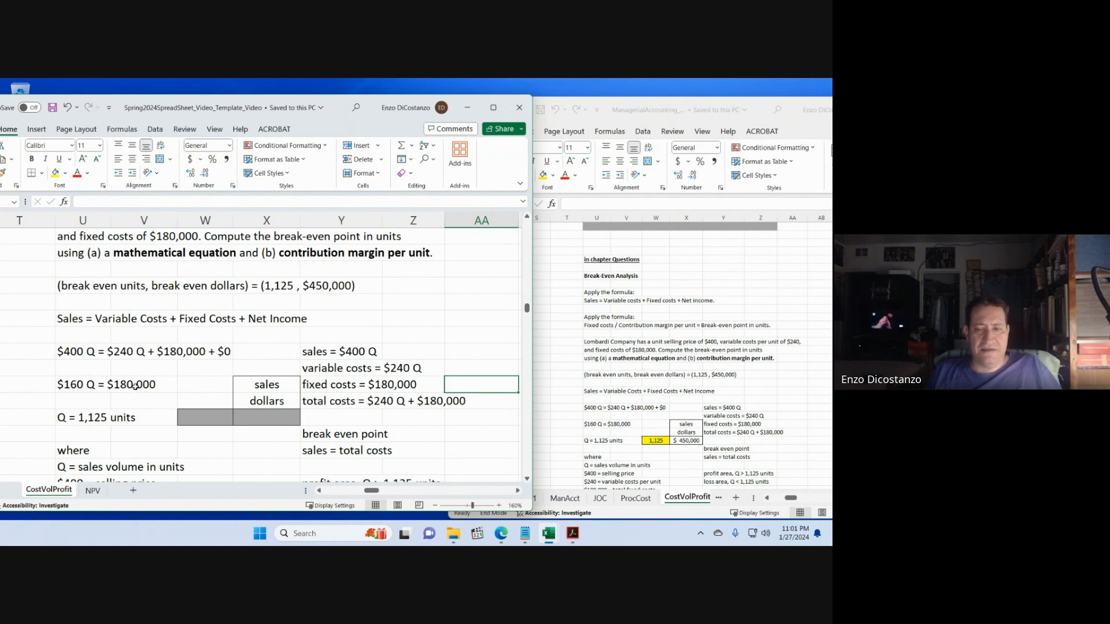
- Compute the break-even units in W350 with =180000/160 and fill the cell yellow
left_click(200, 418)
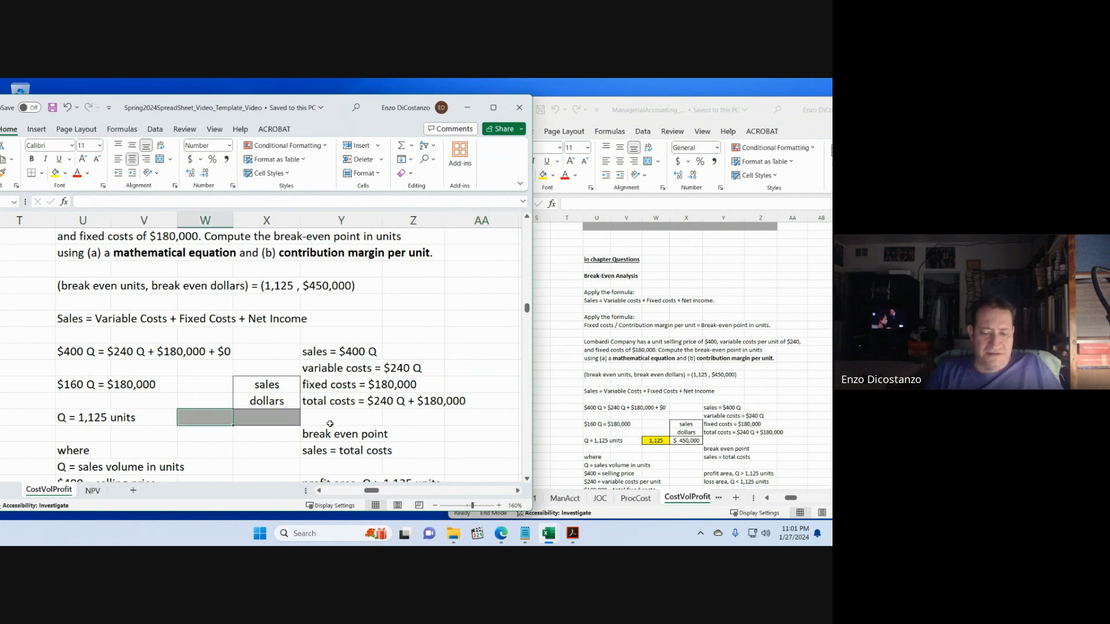
type("=")
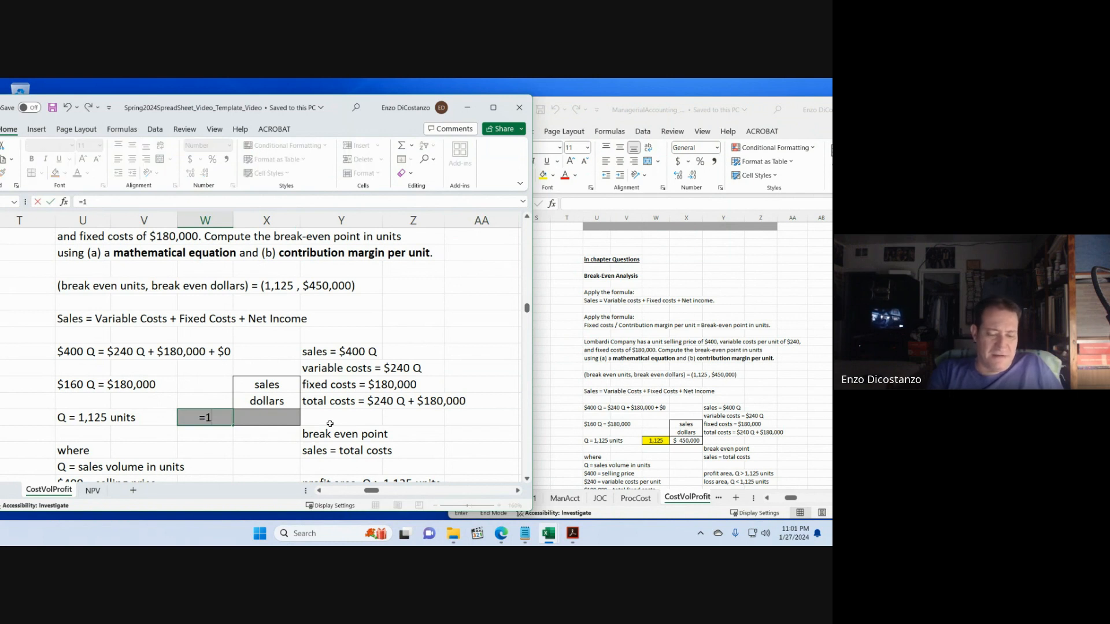
type("180000")
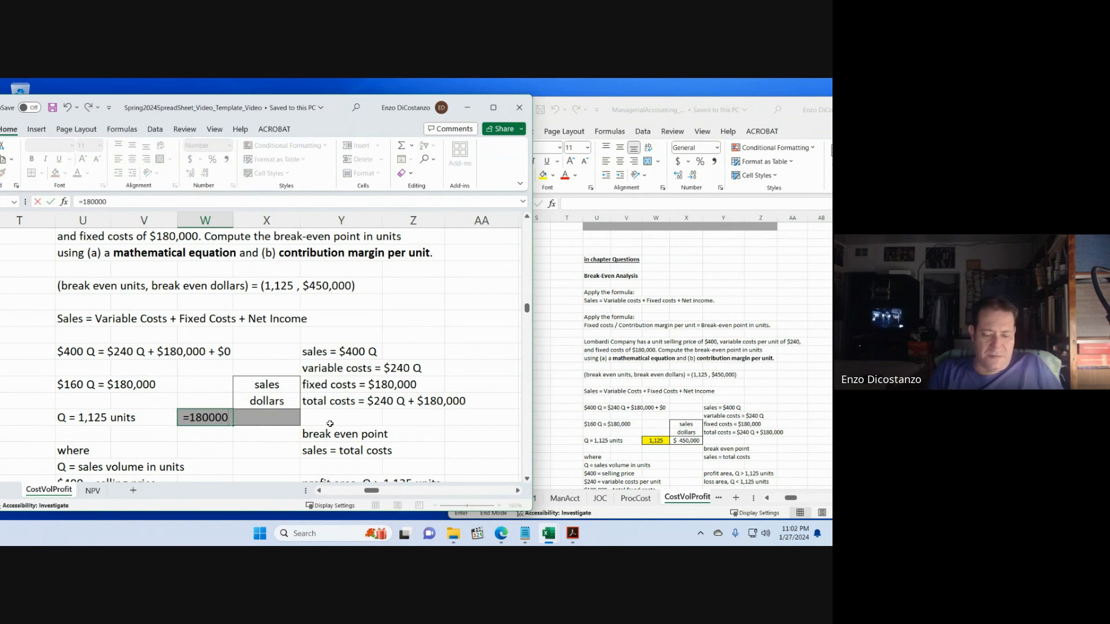
type("/160")
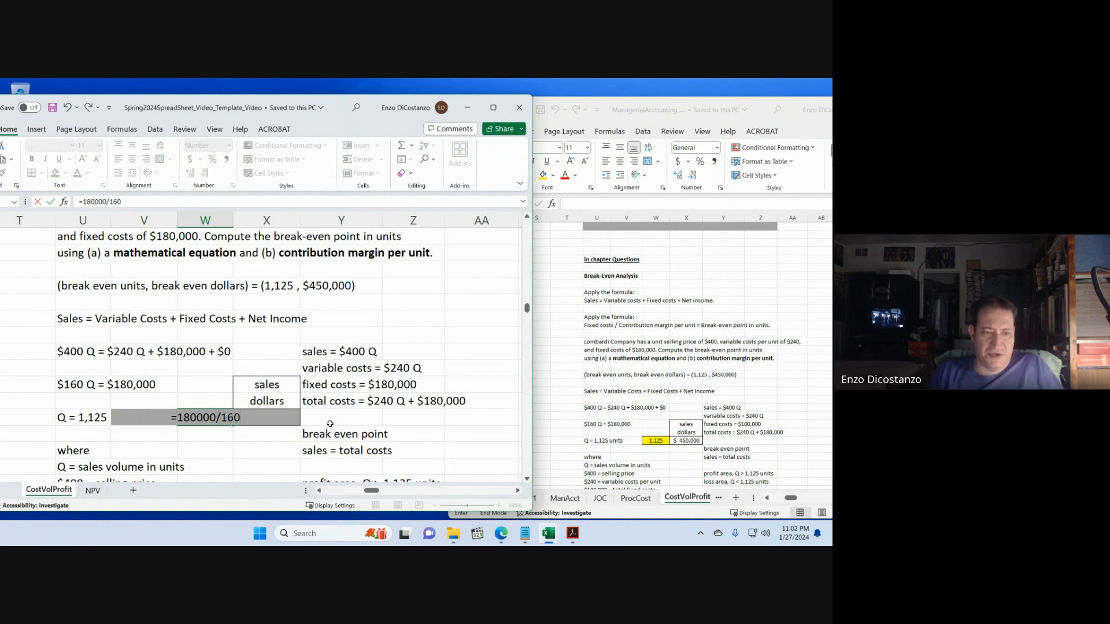
key("ctrl+Return")
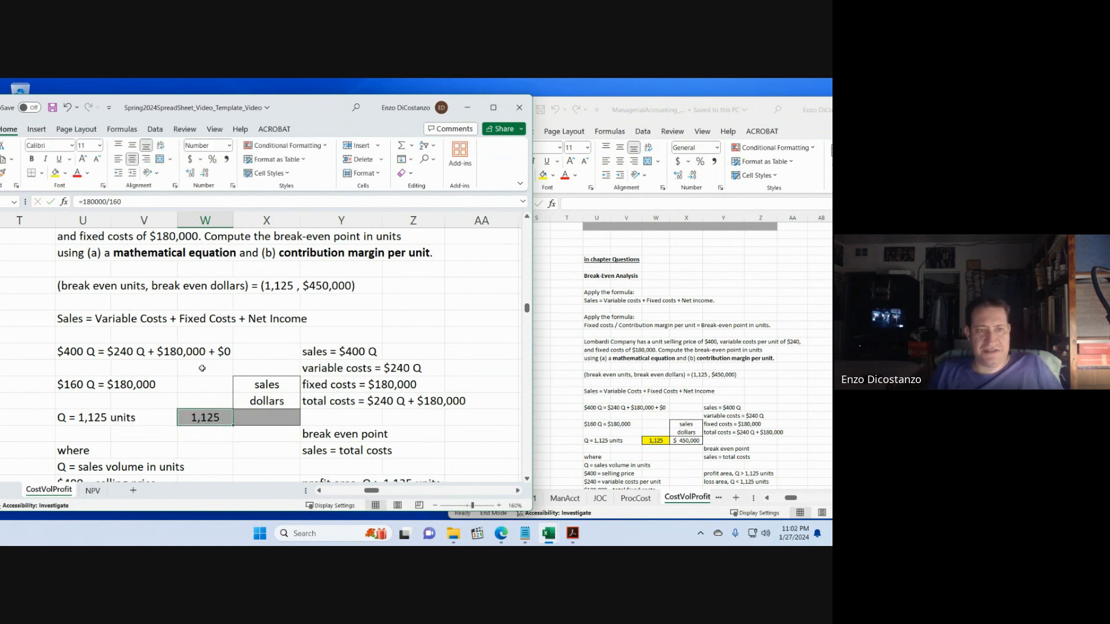
left_click(55, 173)
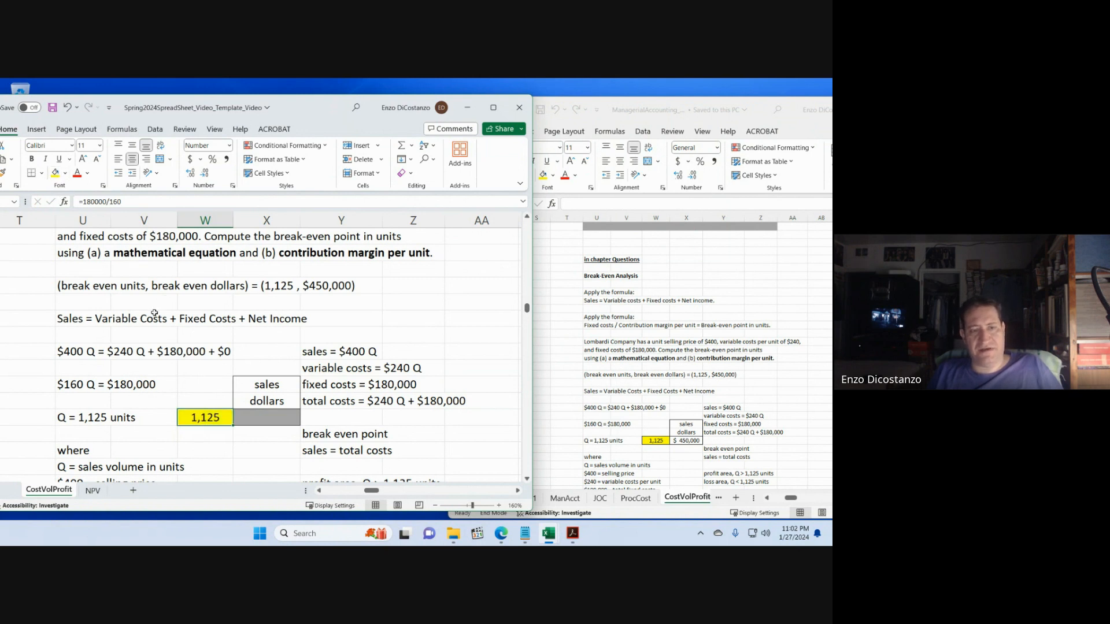
- Compute the break-even sales dollars in X350 with =PRODUCT(400,W350) and remove the cell's gray fill
left_click(429, 286)
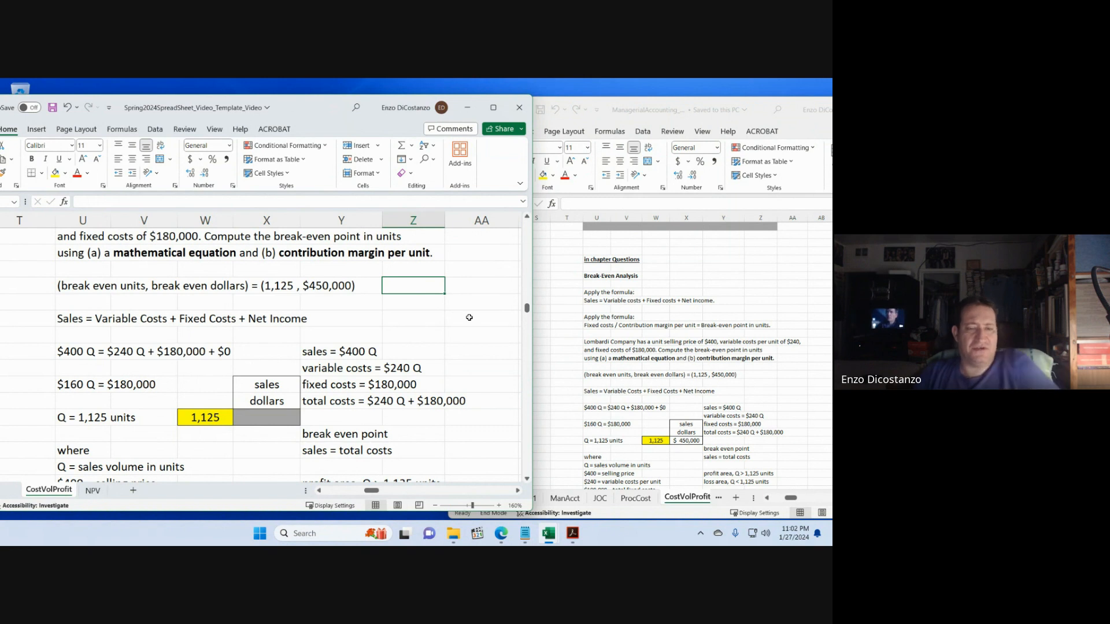
key("Right")
key("Down")
key("Down")
key("Down")
key("Down")
key("Down")
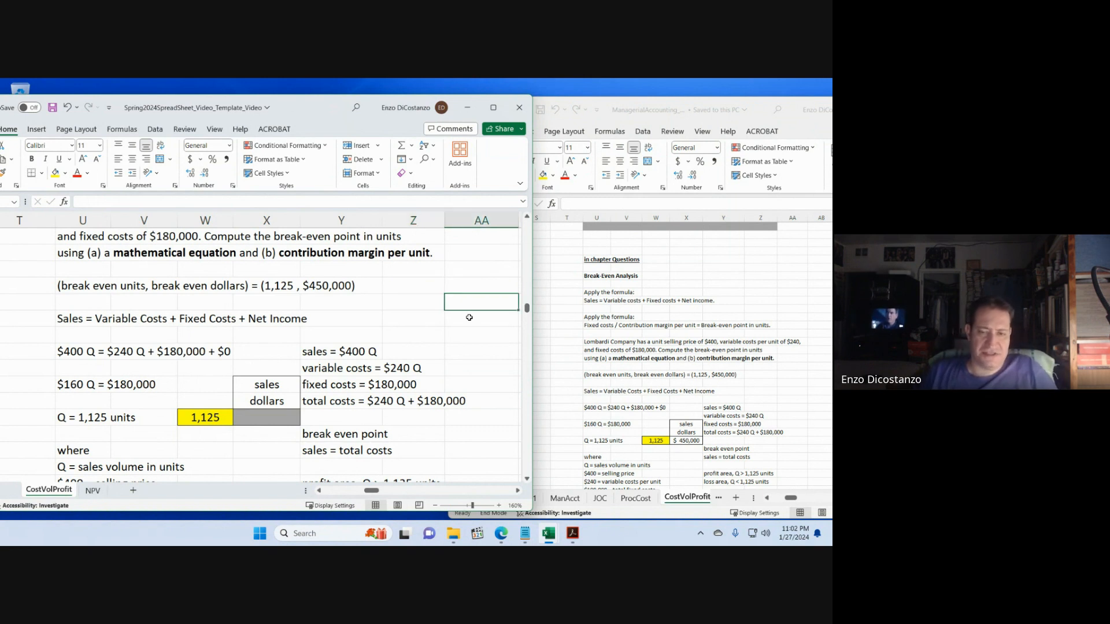
key("Down")
key("Left")
key("Left")
key("Left")
key("Down")
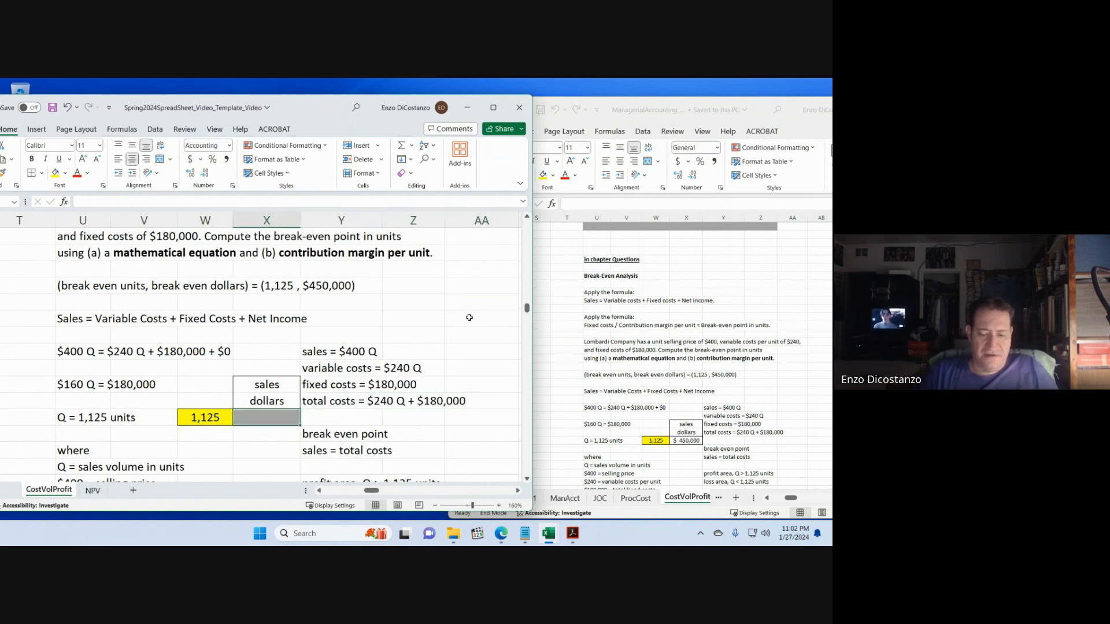
type("=product")
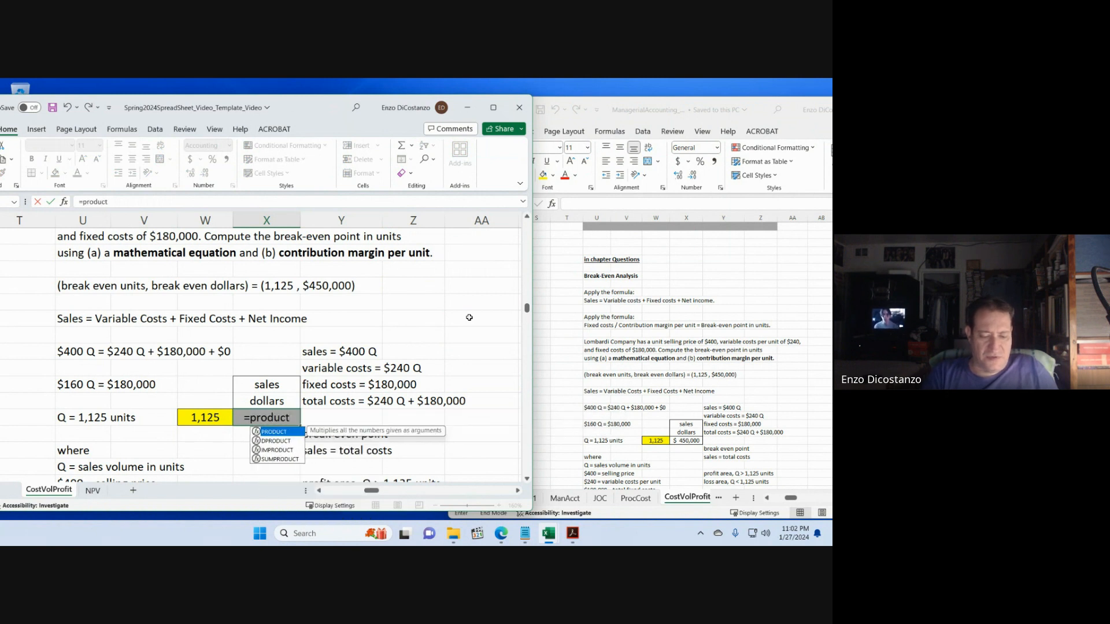
type("(400,")
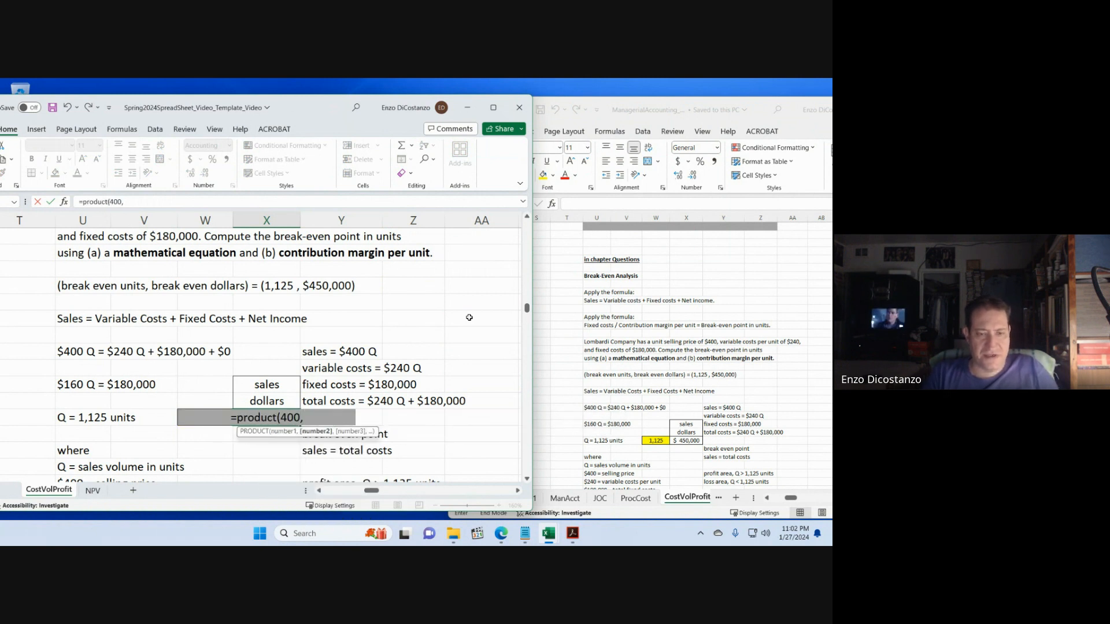
key("Left")
type(")")
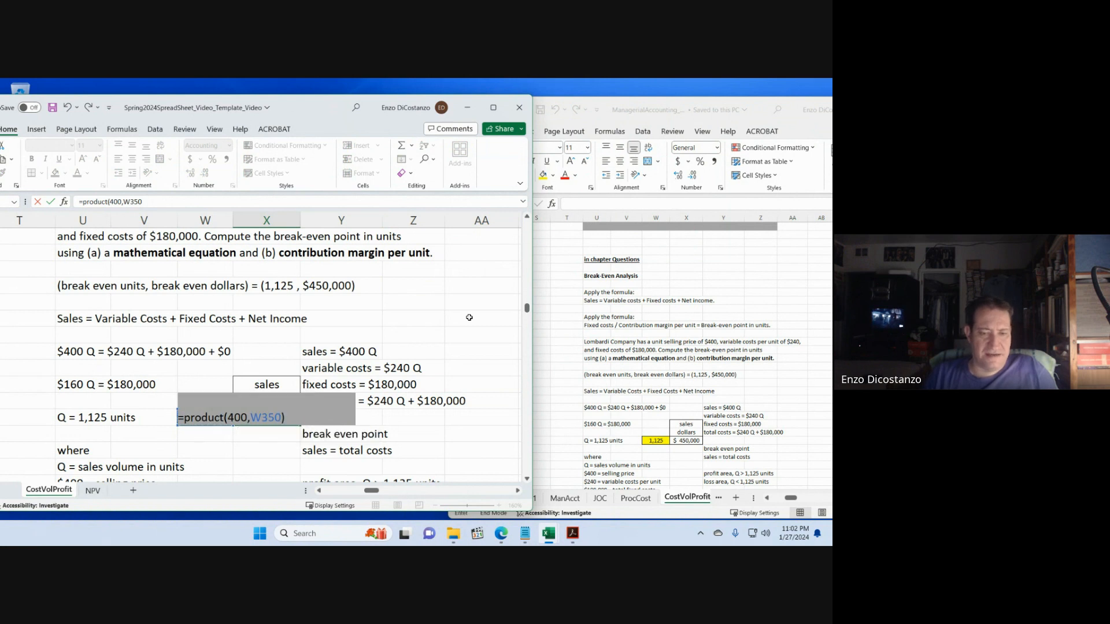
key("Return")
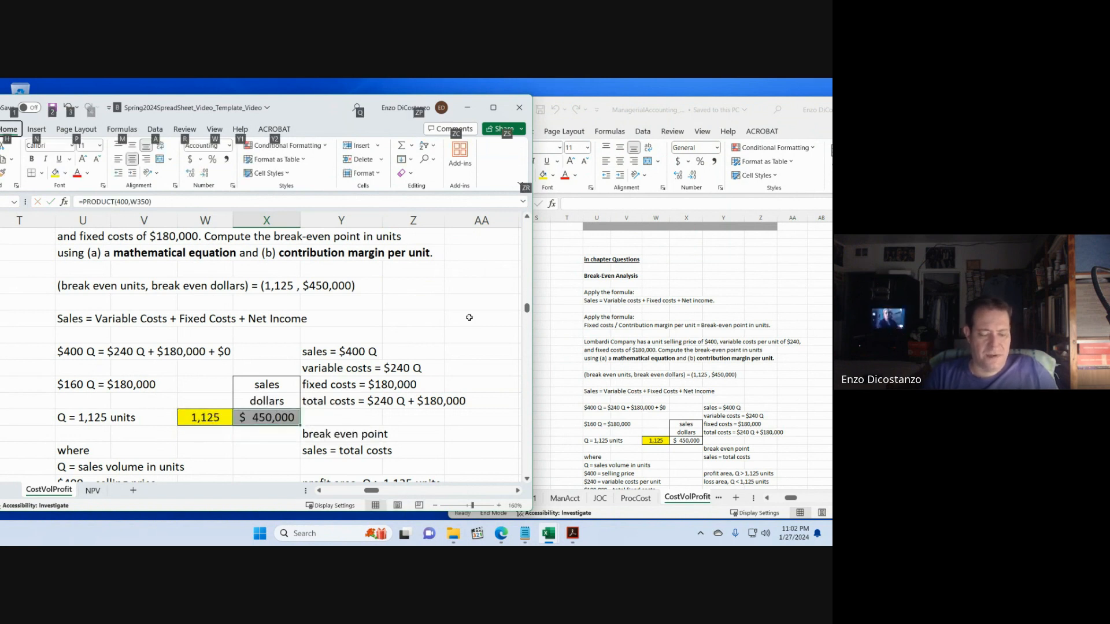
key("Left")
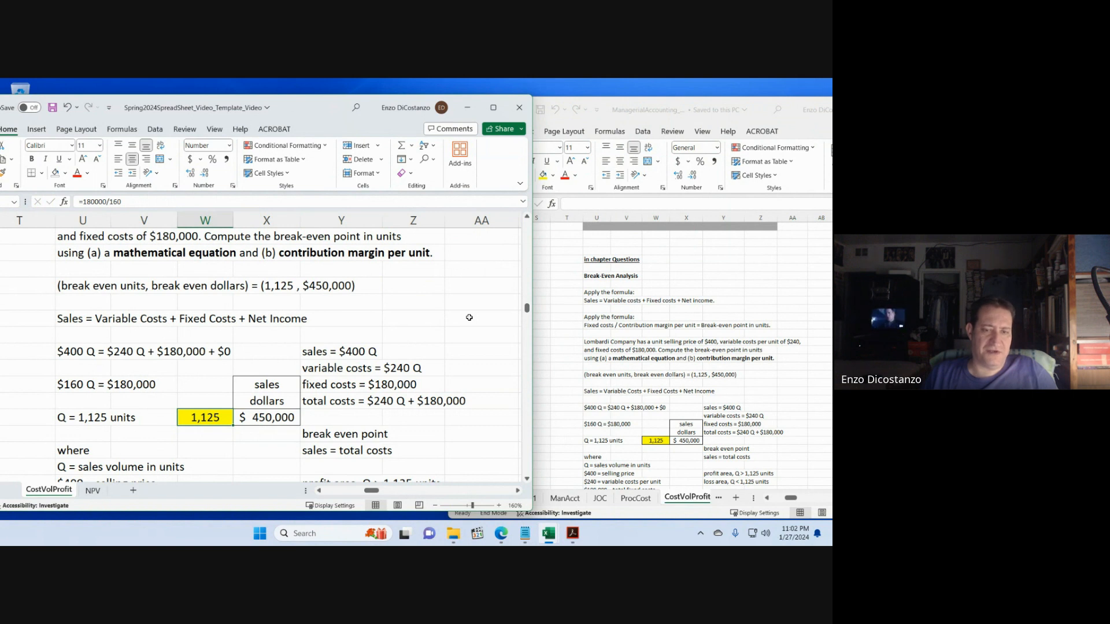
key("Right")
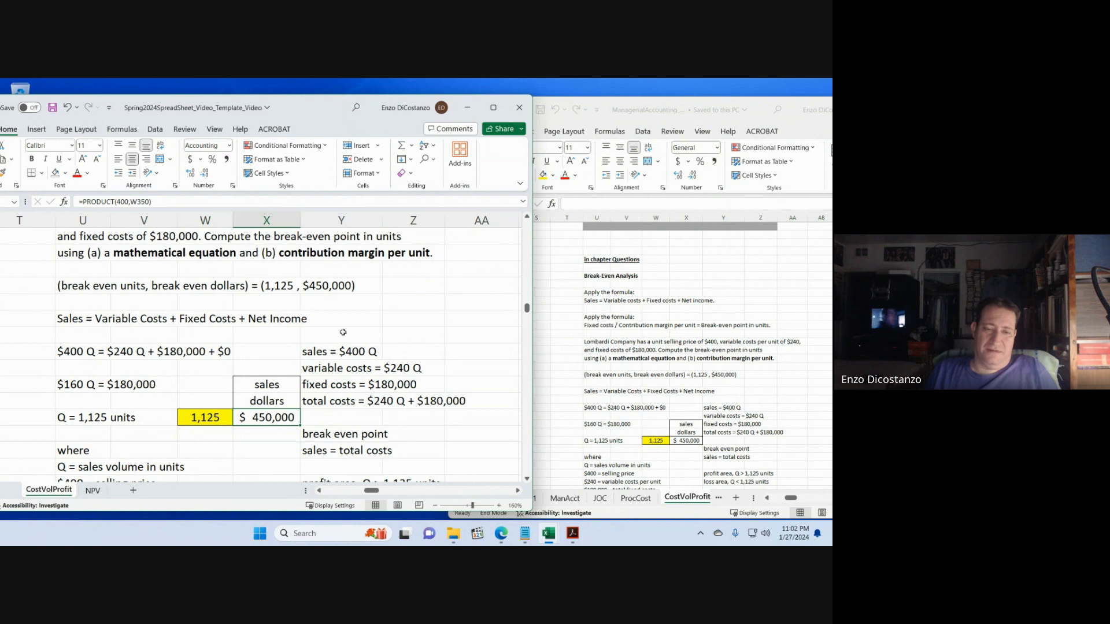
- Examine the break-even definitions, the profit and loss areas, and the cost table in both the template and reference workbooks
scroll(343, 332, "down", 3)
left_click(290, 301)
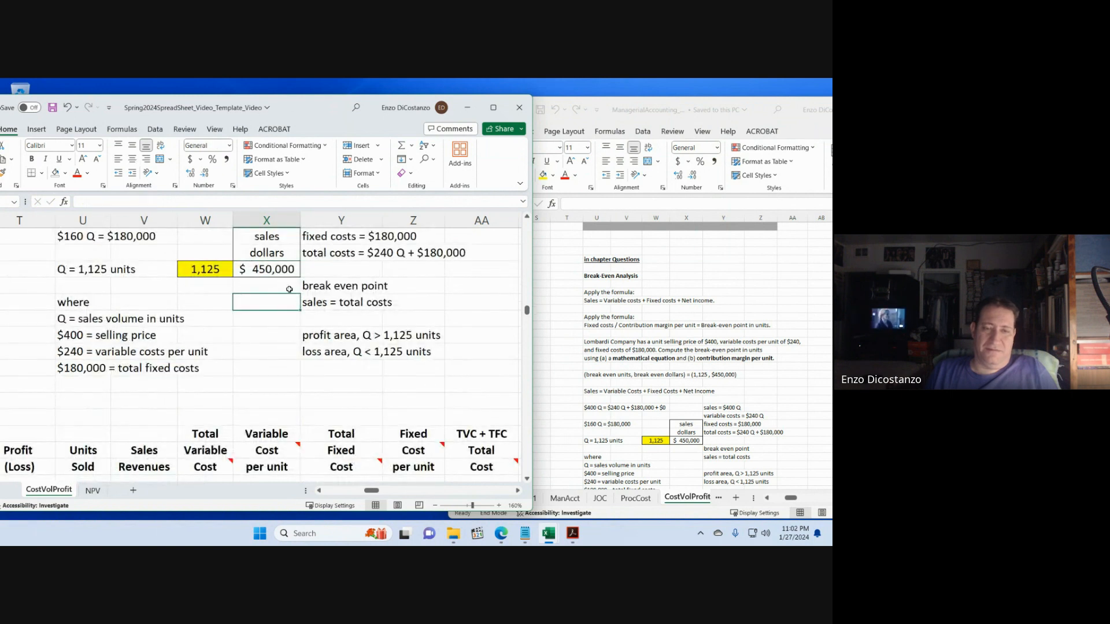
left_click(289, 289)
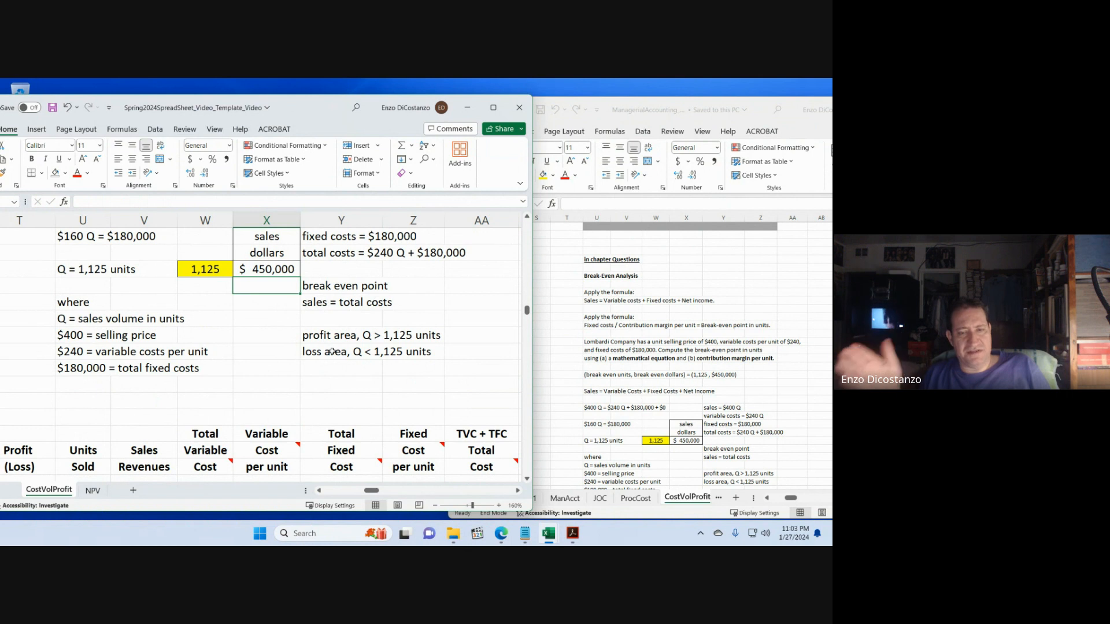
left_click(288, 340)
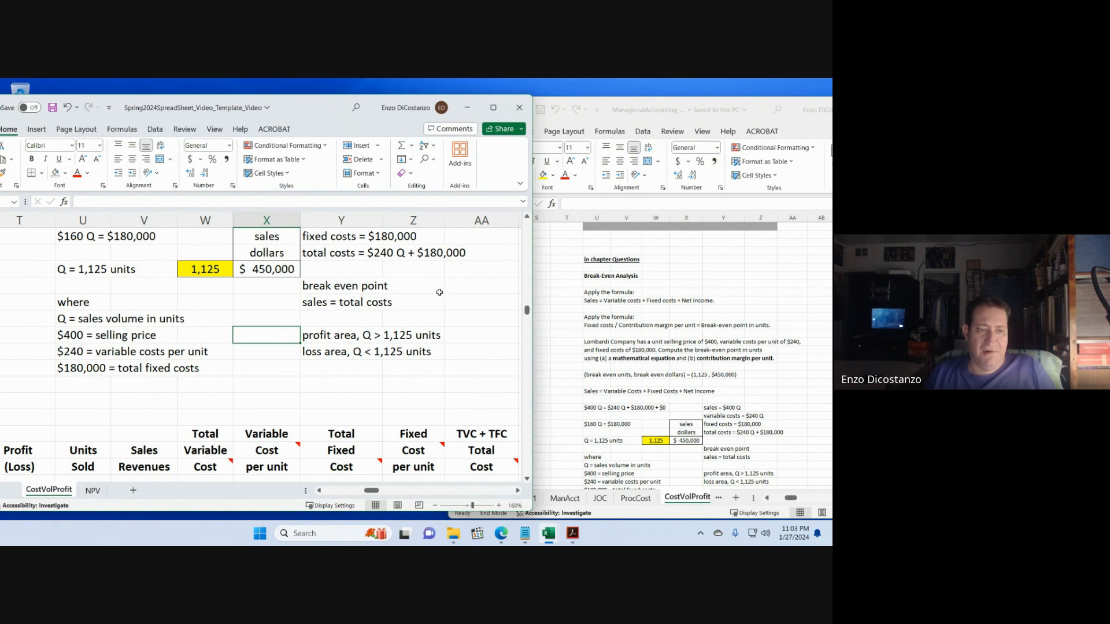
scroll(332, 312, "down", 2)
left_click(597, 338)
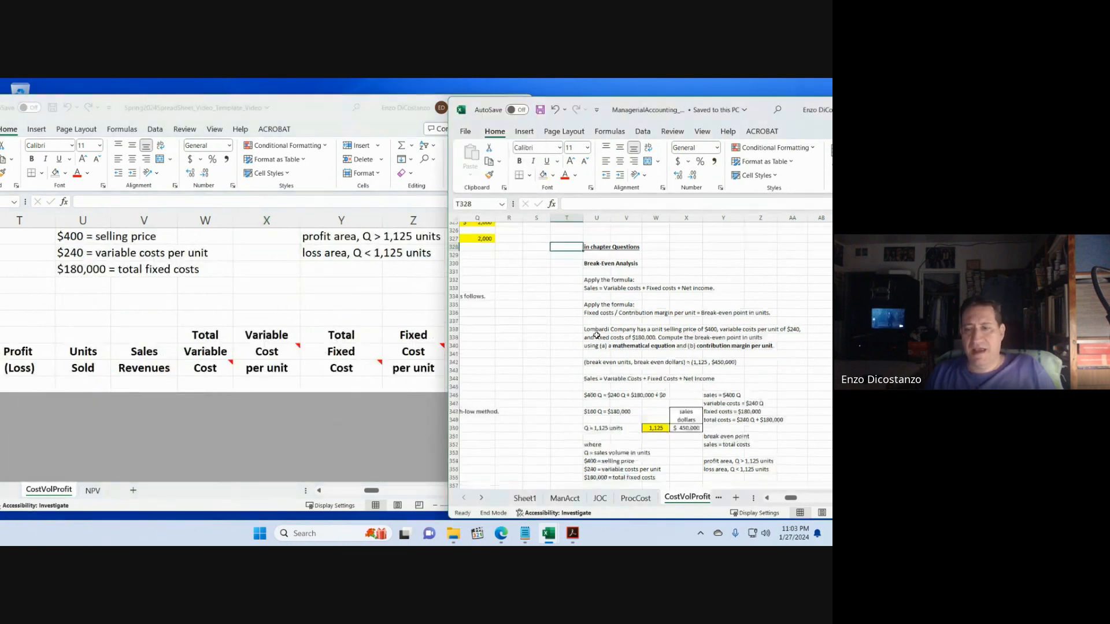
scroll(597, 336, "down", 7)
left_click(219, 377)
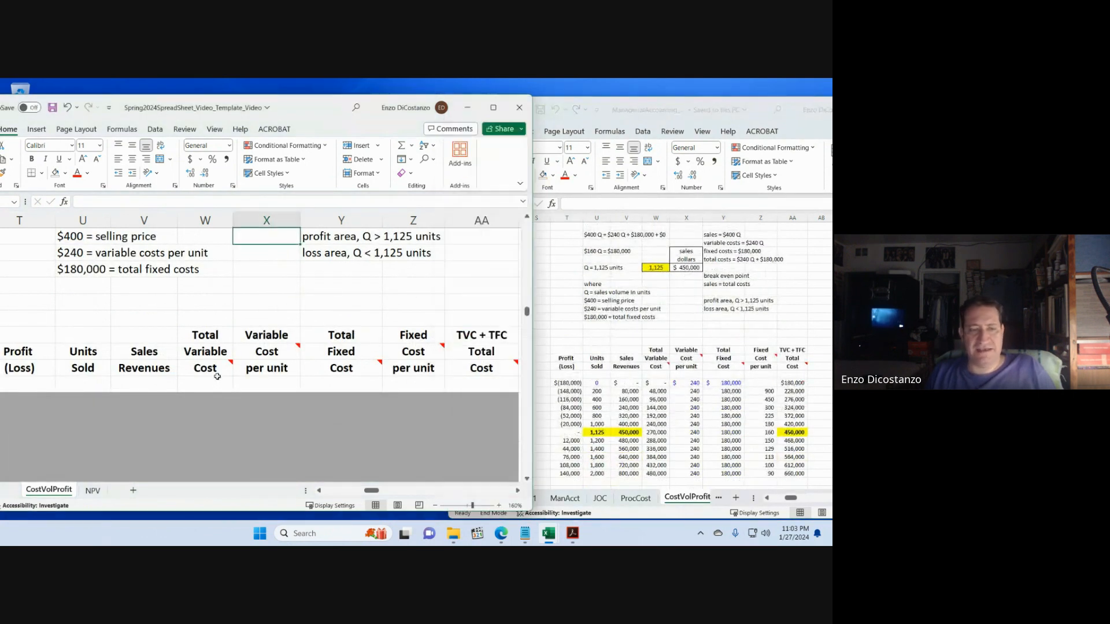
scroll(215, 377, "up", 4)
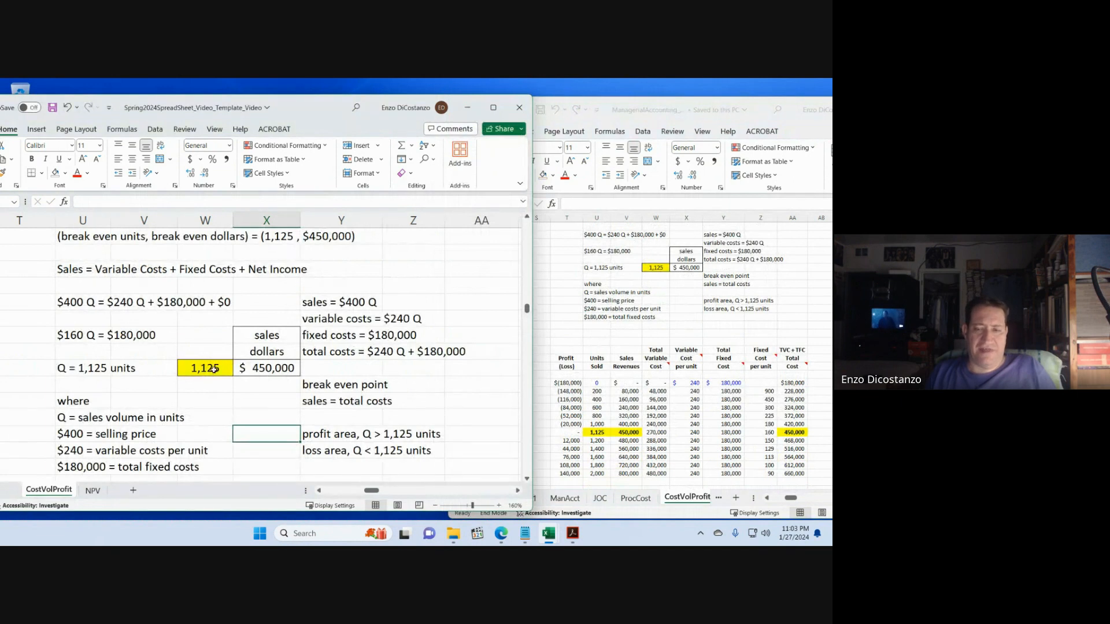
scroll(212, 392, "down", 4)
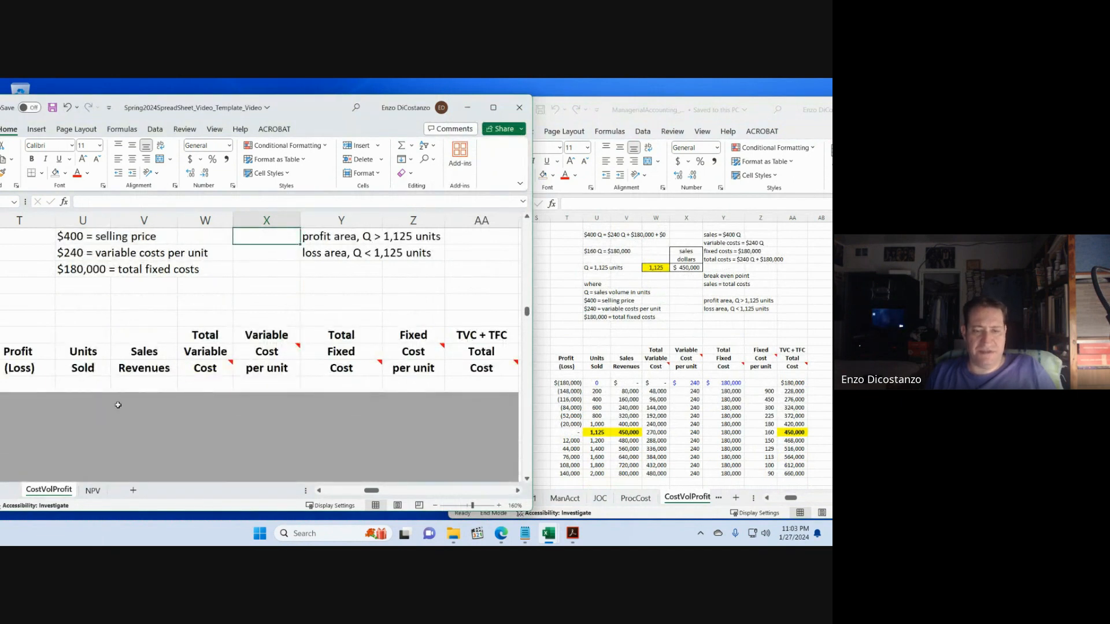
- Move and widen the template workbook window to show columns T through AB, and glance at the reference table's Total Fixed Cost heading
left_click_drag(313, 118, 364, 117)
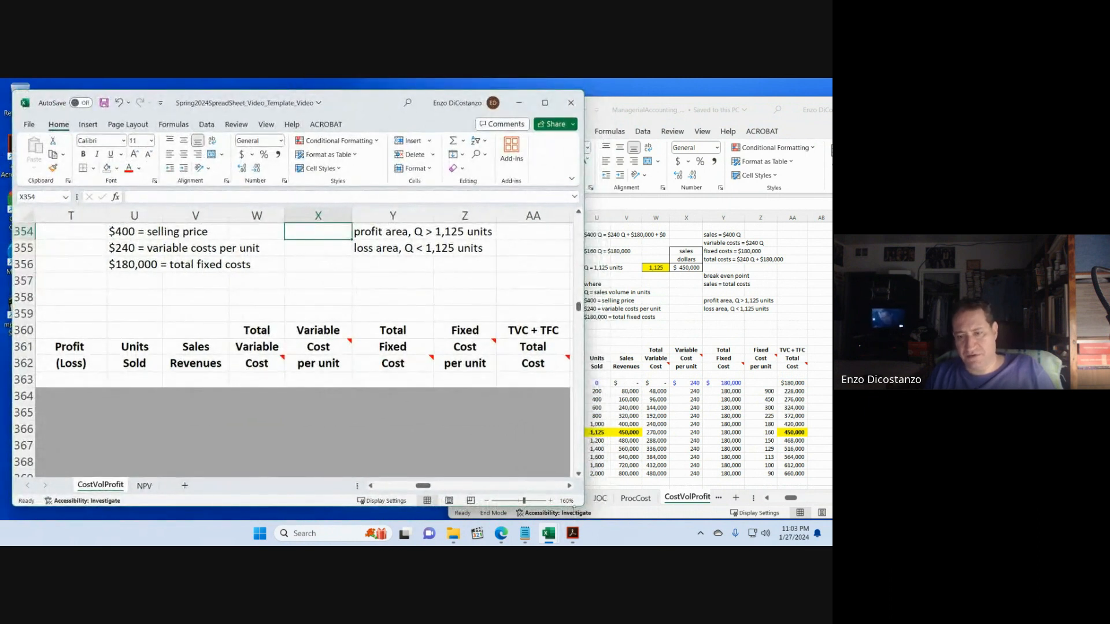
left_click_drag(580, 503, 659, 501)
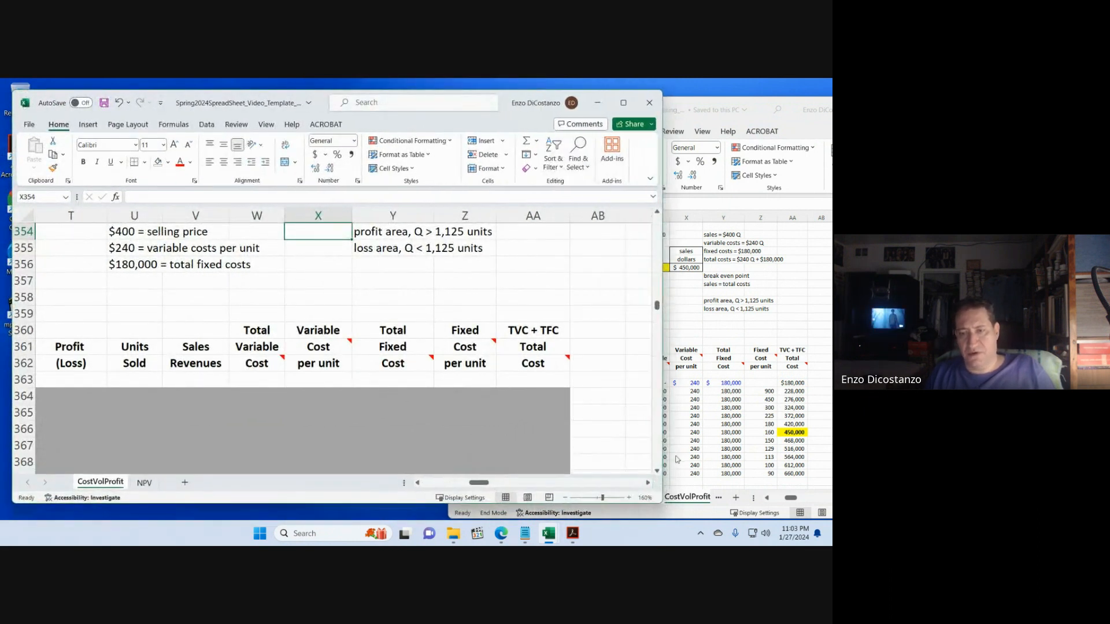
left_click(730, 366)
mouse_move(727, 366)
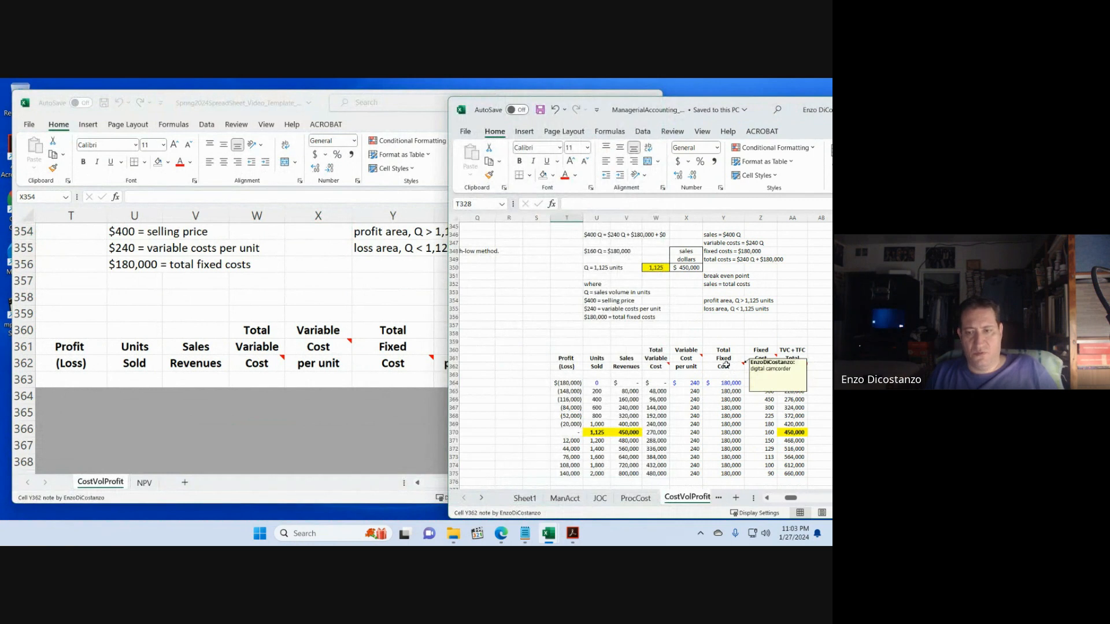
left_click(376, 371)
- Start the Units Sold column with 0 in U364 and the formula =U364+200 in U365
left_click_drag(142, 384, 146, 395)
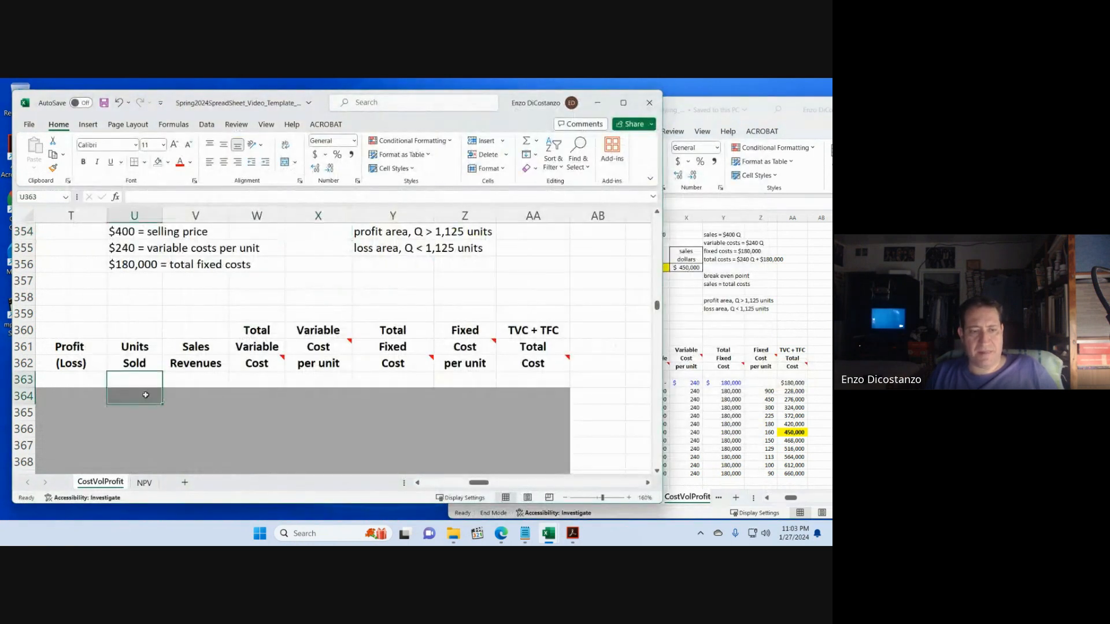
left_click(146, 395)
scroll(150, 390, "down", 1)
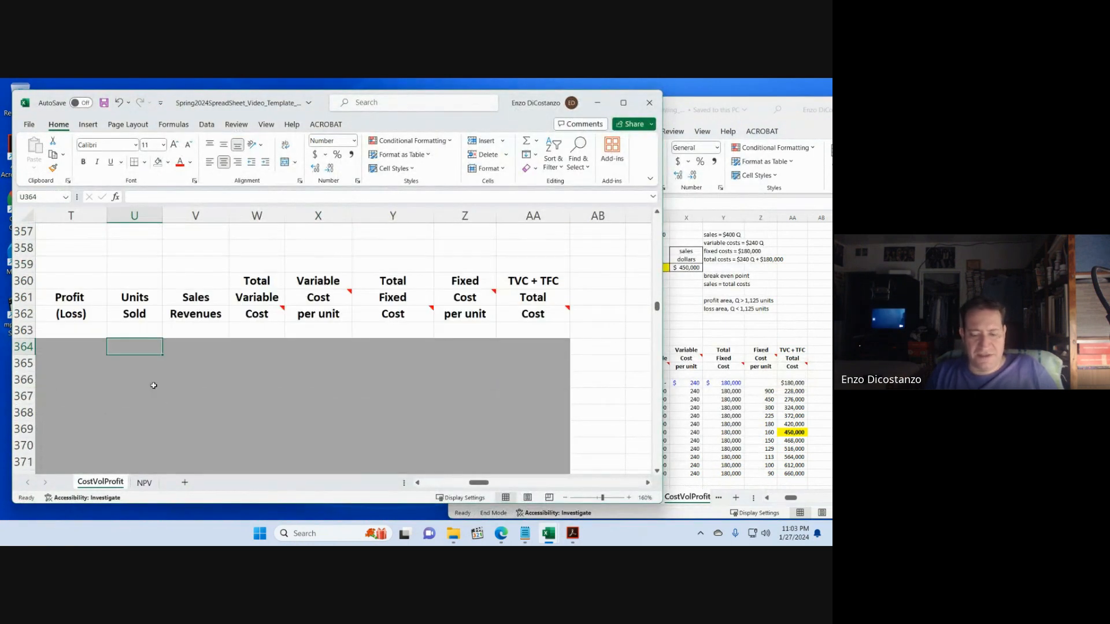
type("0")
key("Return")
key("alt+Tab")
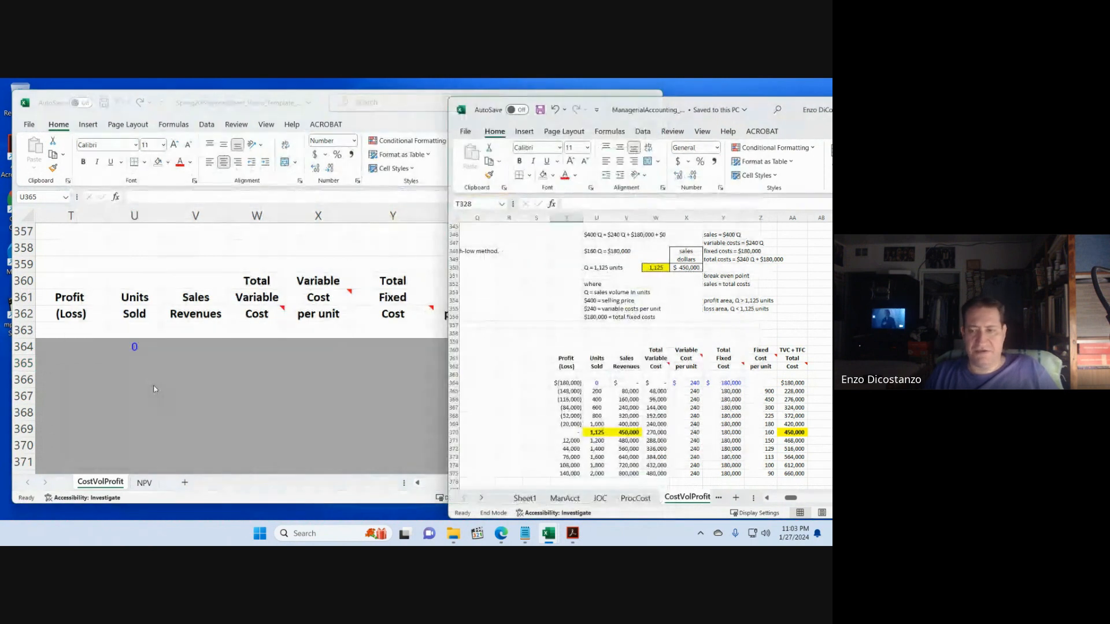
key("alt+Tab")
type("=")
key("Up")
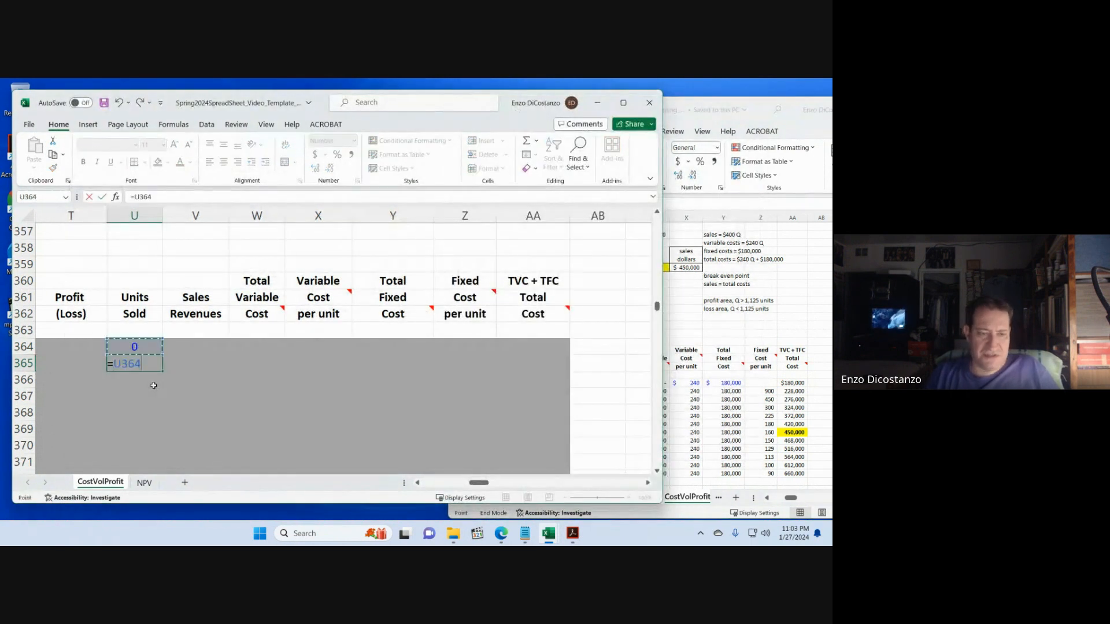
type("+200")
key("Return")
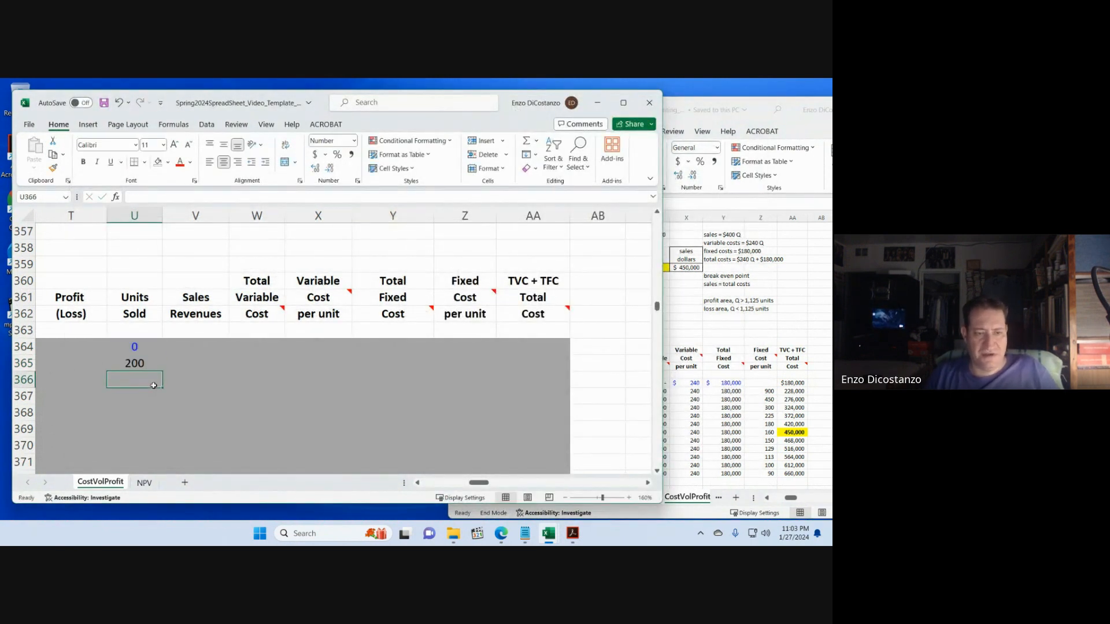
- Select the Units Sold cells U364:U367 and remove their gray fill
key("Up")
key("Up")
key("shift+Down")
key("shift+Down")
key("shift+Down")
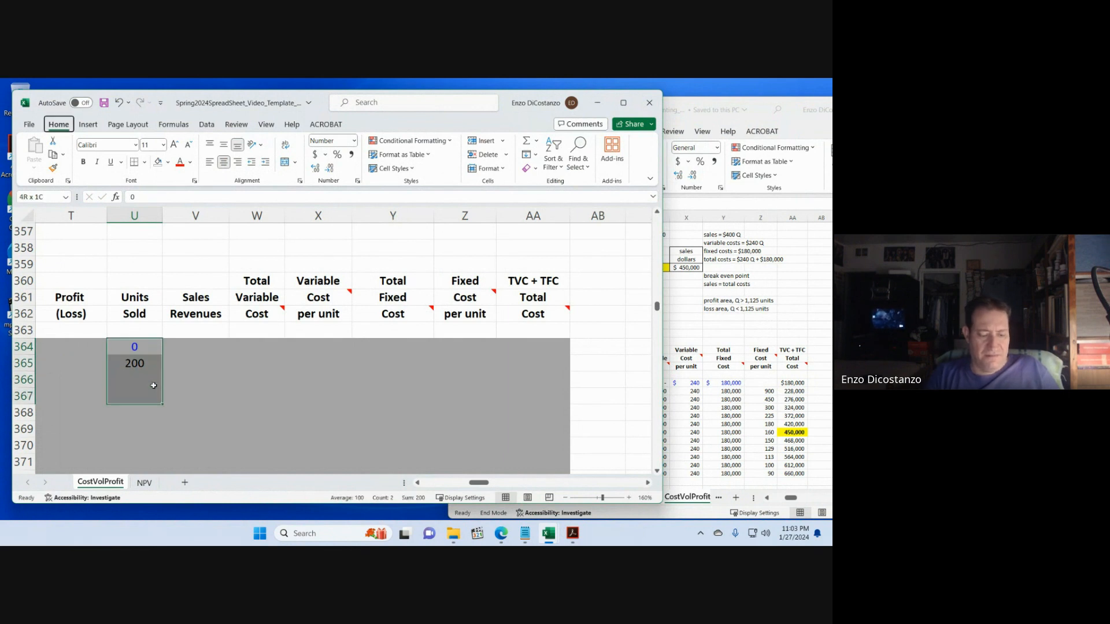
- Fill the +200 formula from U365 down through U375 in the Units Sold column
key("Down")
key("shift+Down")
key("shift+Down")
key("shift+Down")
key("shift+Down")
key("shift+Down")
key("shift+Down")
key("shift+Down")
key("shift+Down")
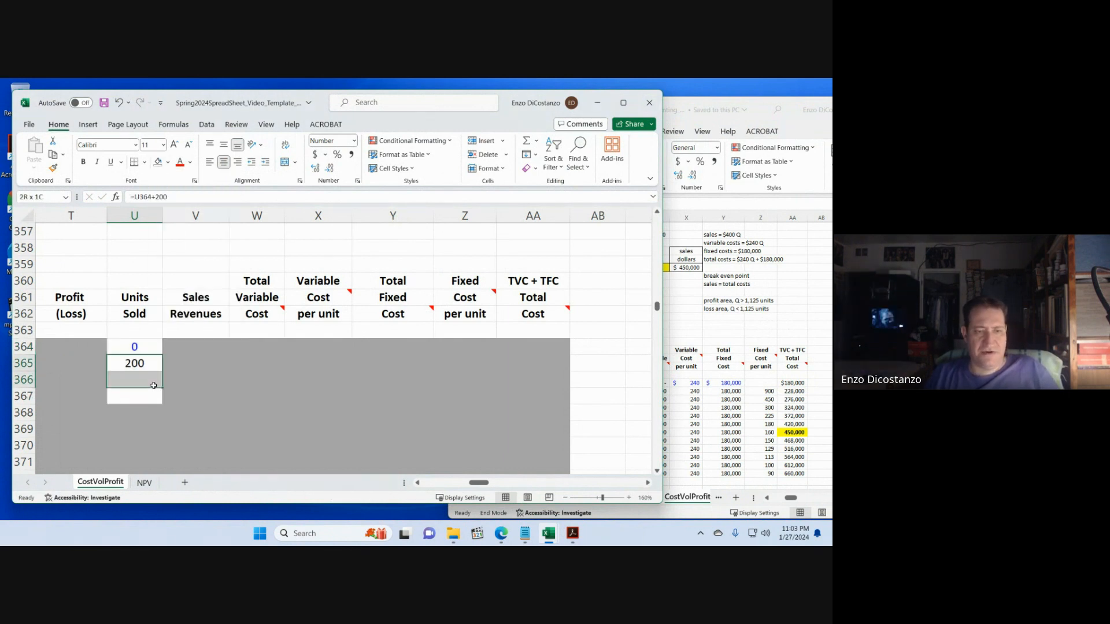
key("shift+Down")
key("shift+Down")
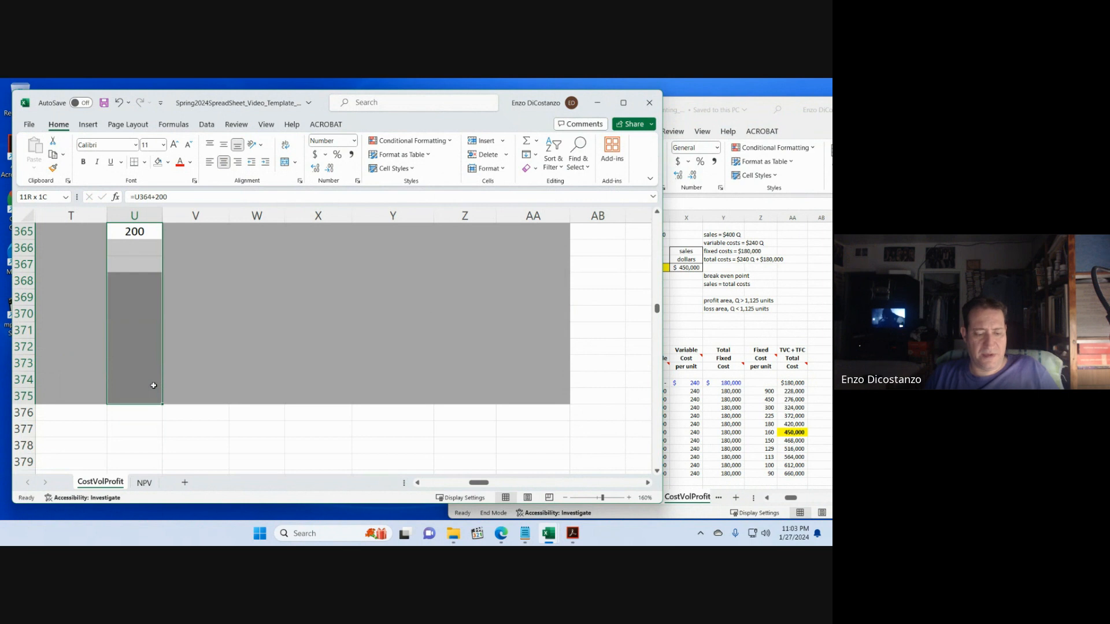
key("ctrl+d")
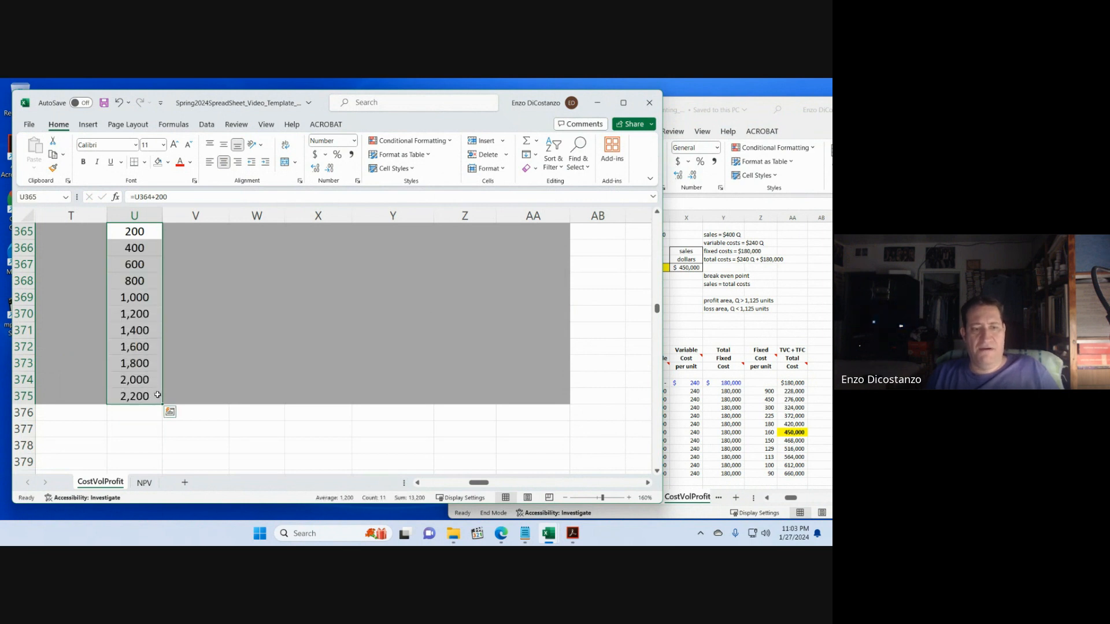
- Check the Units Sold column against the reference workbook's table and clear the extra entry in U375
left_click(158, 395)
left_click(706, 332)
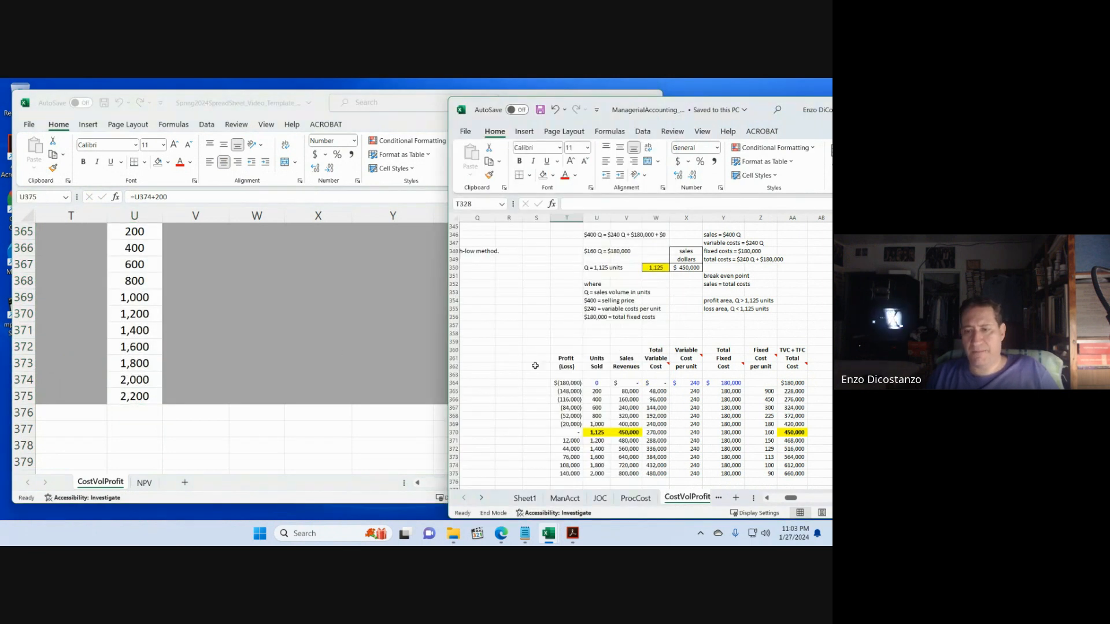
left_click(322, 344)
scroll(320, 341, "up", 1)
scroll(321, 341, "up", 2)
scroll(220, 359, "down", 1)
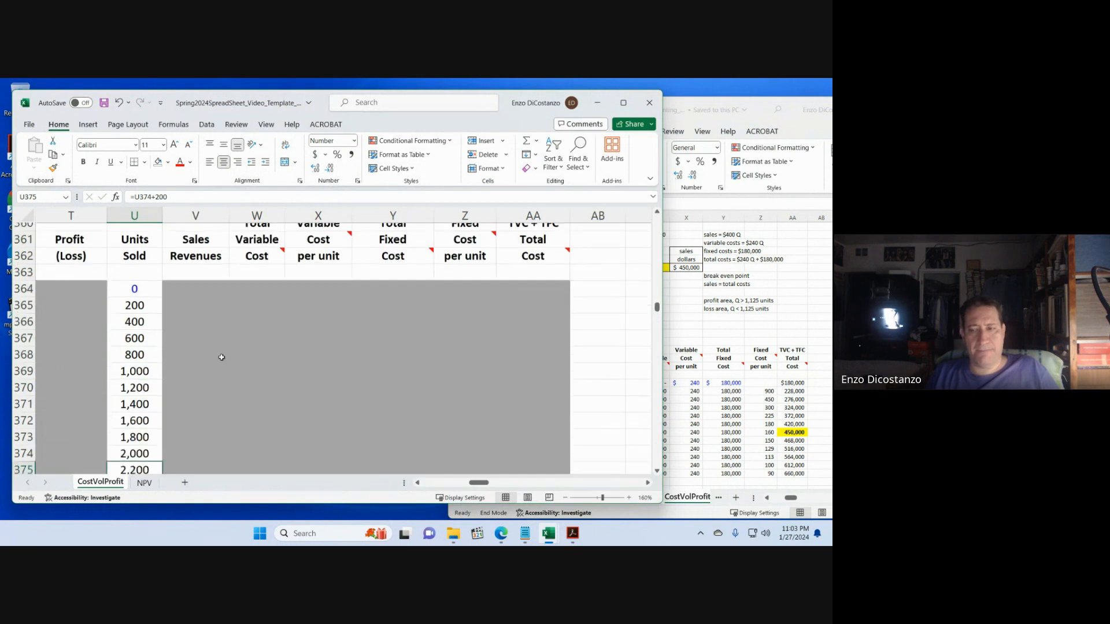
left_click(596, 379)
left_click(681, 362)
scroll(546, 393, "down", 1)
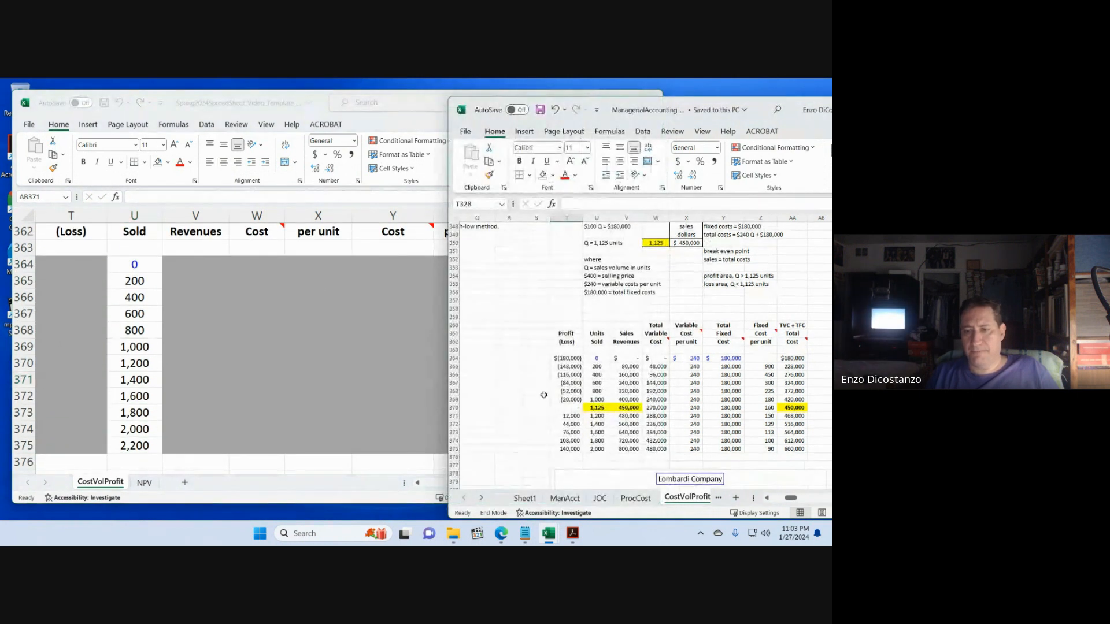
left_click(266, 401)
scroll(223, 422, "down", 1)
left_click(154, 398)
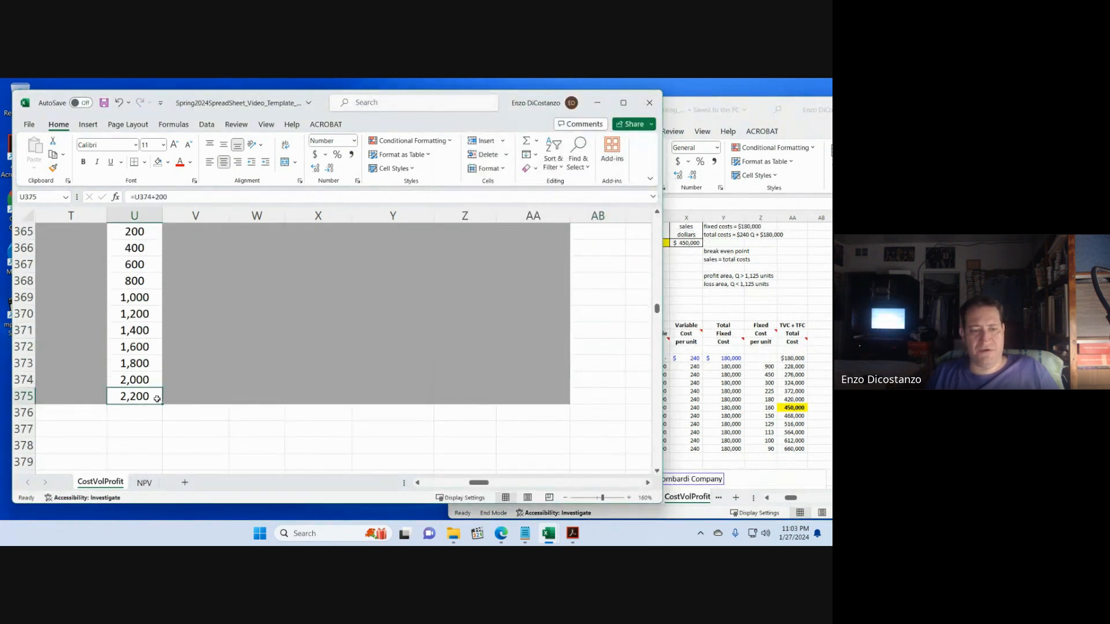
key("Delete")
- Compare the Units Sold rows around U370 with the reference workbook's table and the break-even quantity in W350
scroll(164, 399, "up", 2)
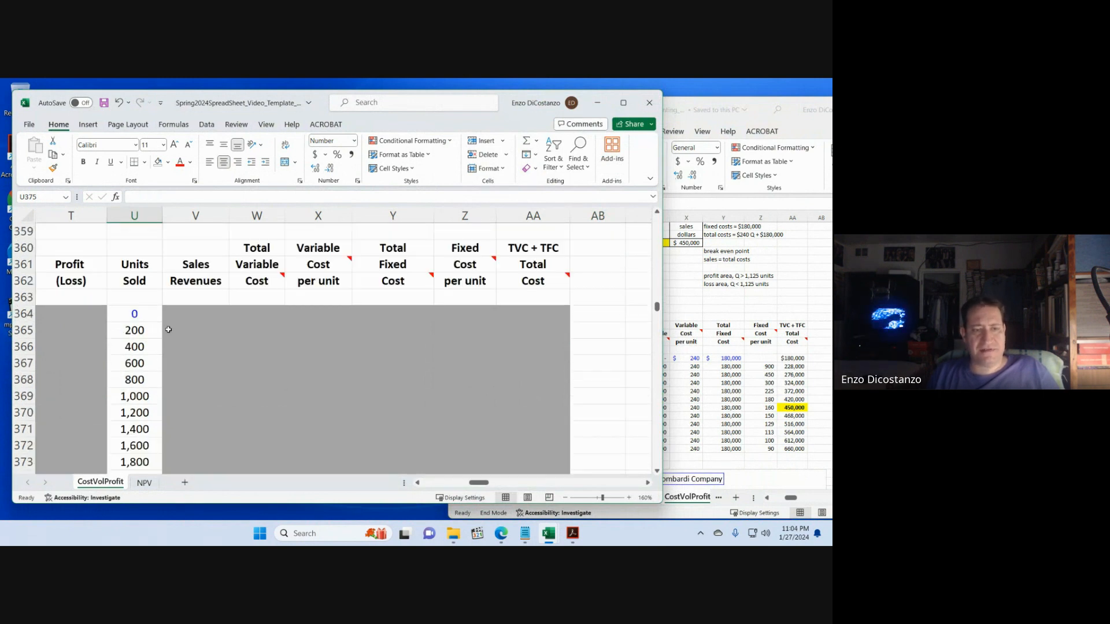
left_click(705, 352)
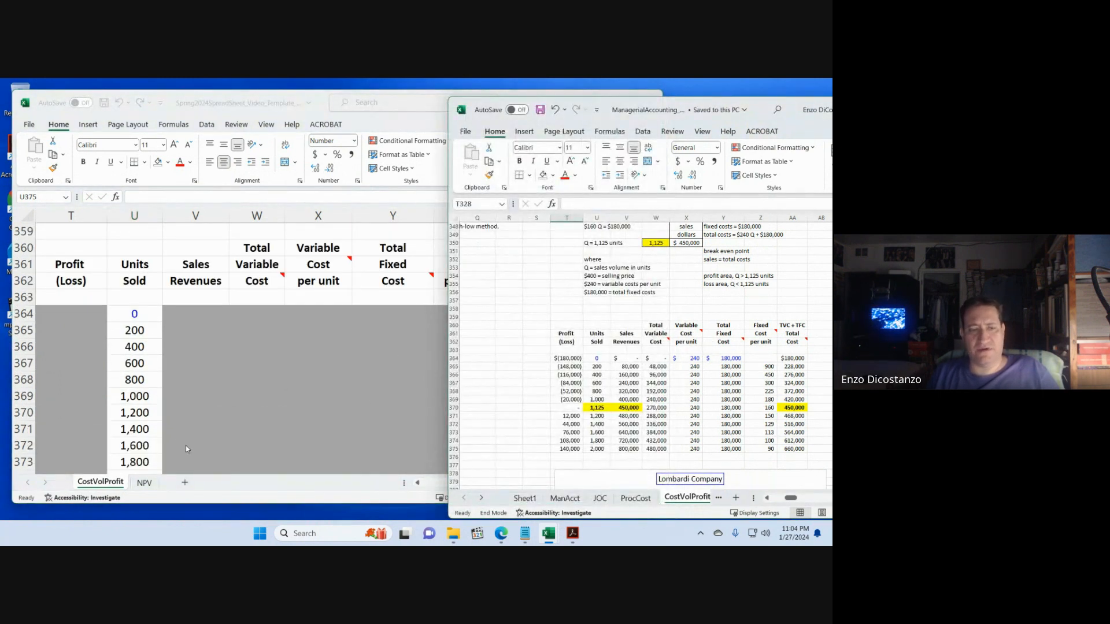
left_click(160, 423)
left_click(151, 413)
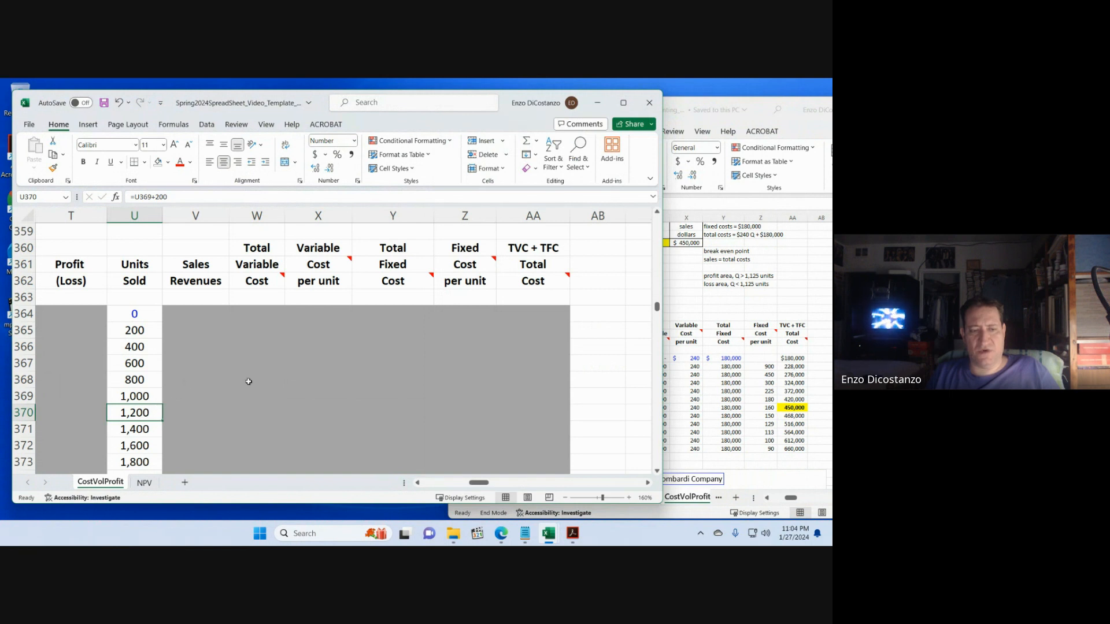
left_click(734, 314)
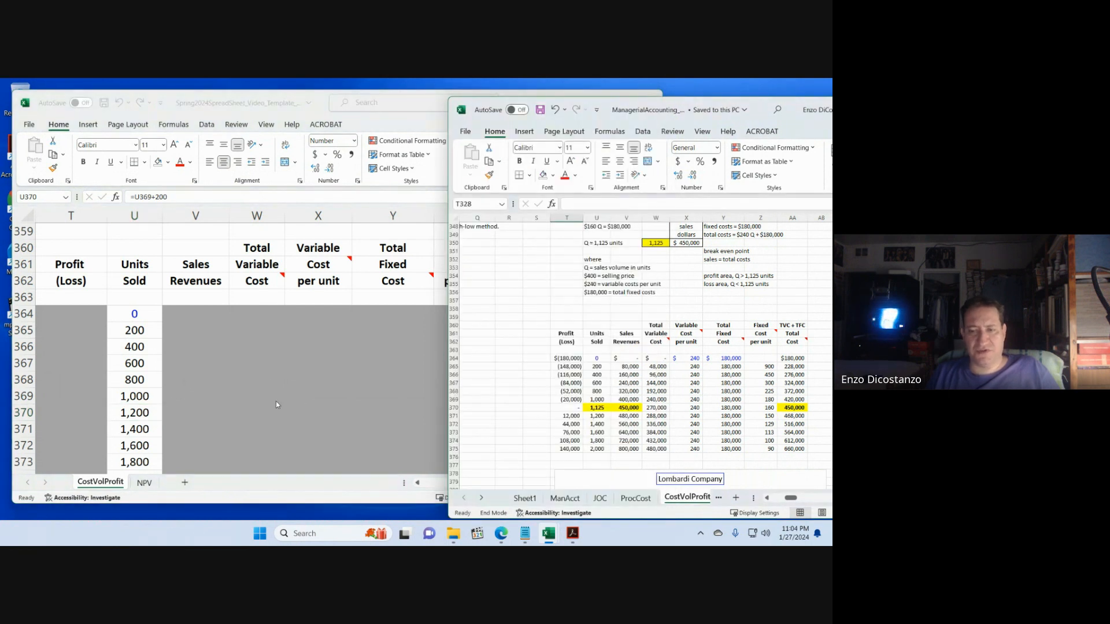
left_click(242, 386)
scroll(240, 387, "up", 3)
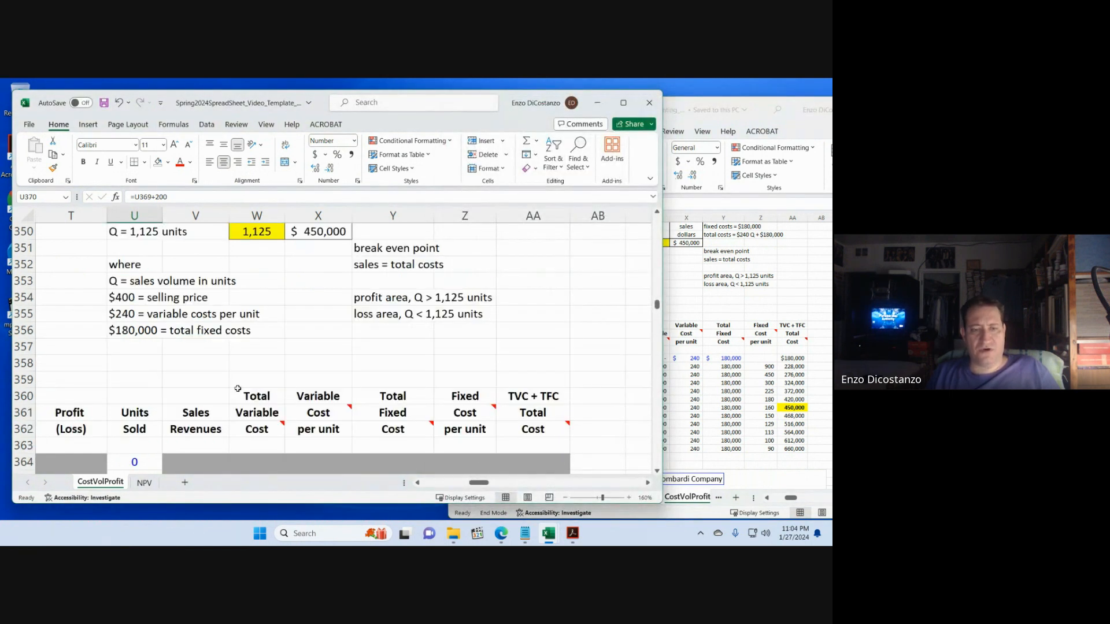
scroll(238, 388, "down", 2)
scroll(238, 388, "down", 2)
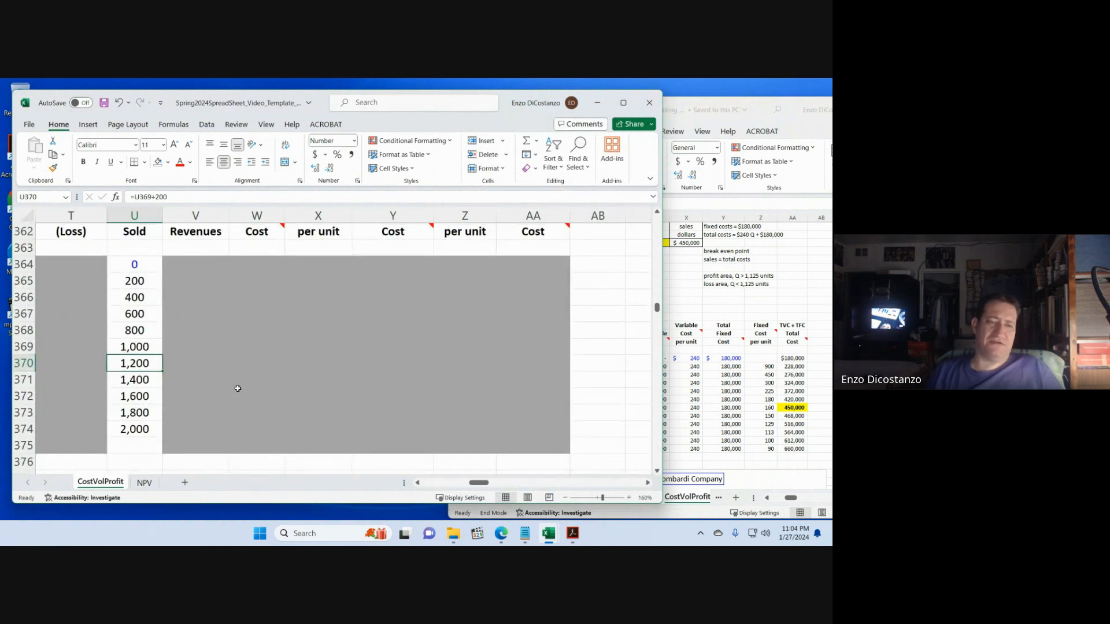
- Move the Units Sold cells U370:U374 down one row to leave U370 empty
key("shift+Down")
key("shift+Down")
key("shift+Down")
key("shift+Down")
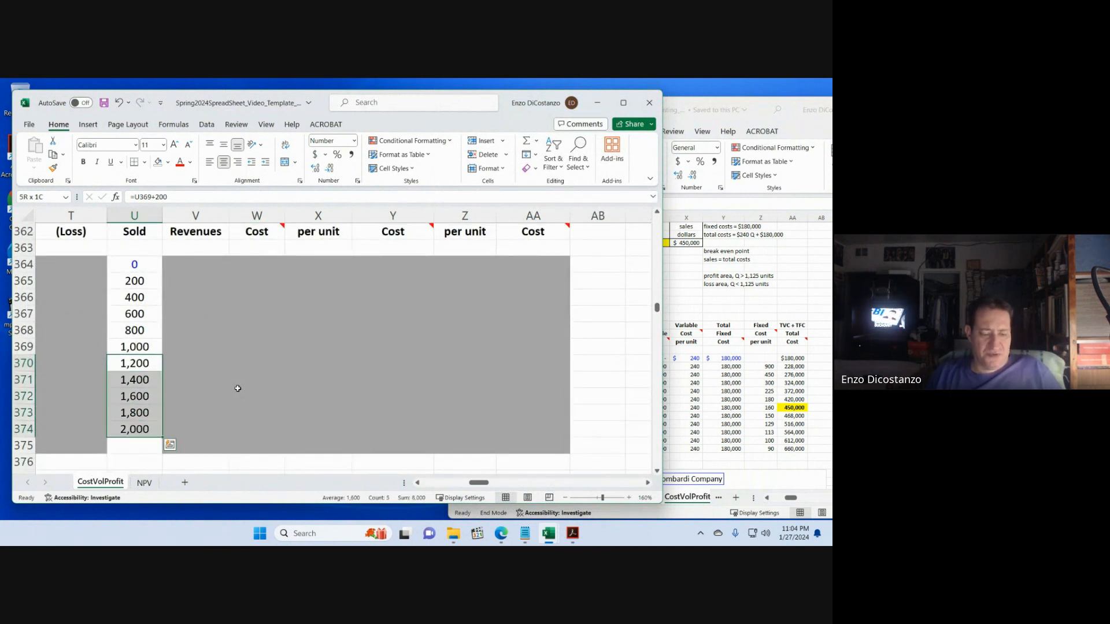
key("ctrl+c")
key("Down")
key("ctrl+v")
key("Up")
key("Up")
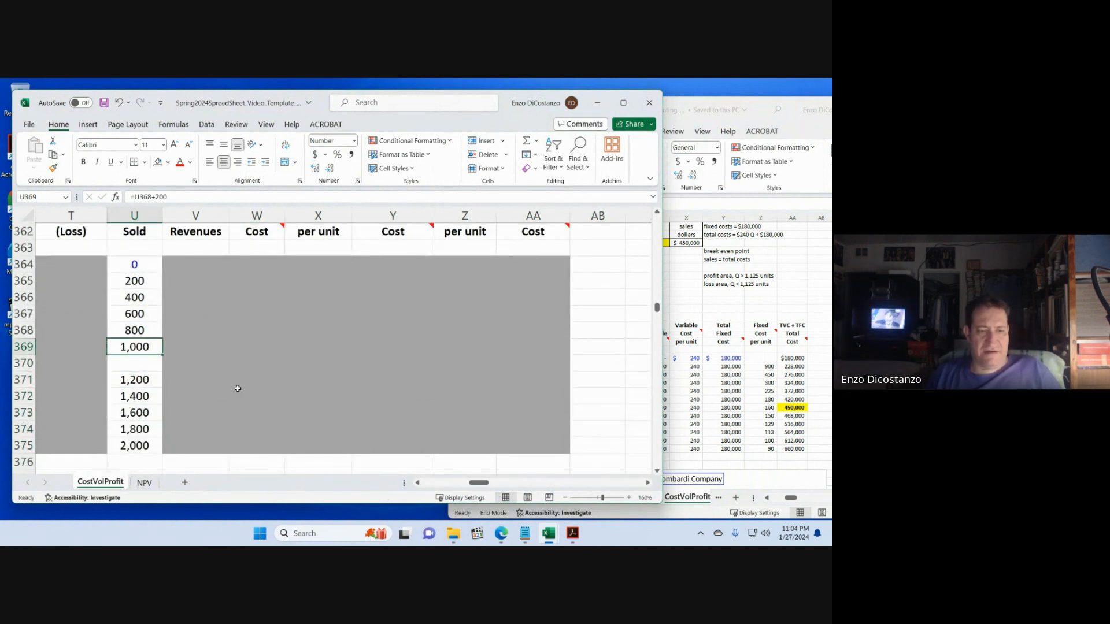
- Enter =W350 in U370 to place the break-even quantity in the Units Sold column
key("Down")
key("ctrl+d")
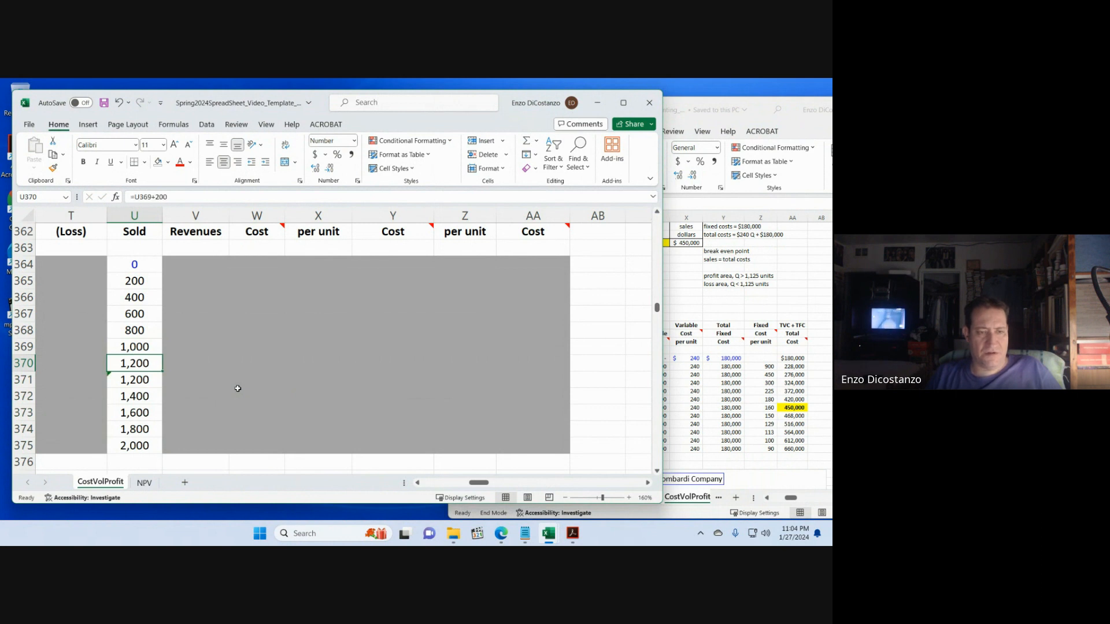
key("Delete")
type("=")
scroll(238, 389, "up", 6)
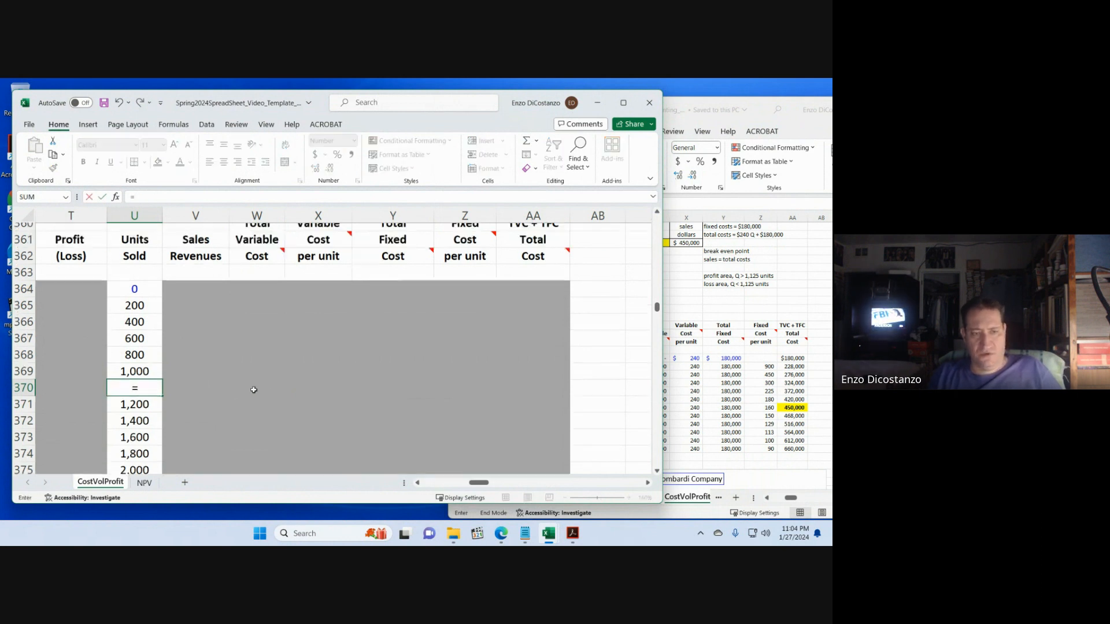
left_click(242, 322)
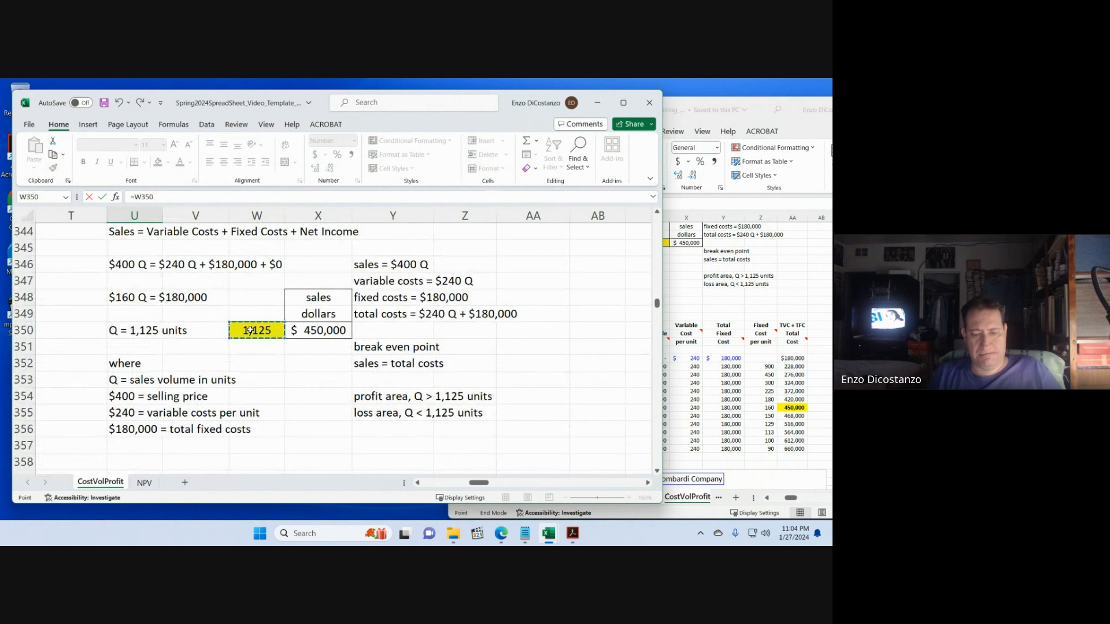
key("Return")
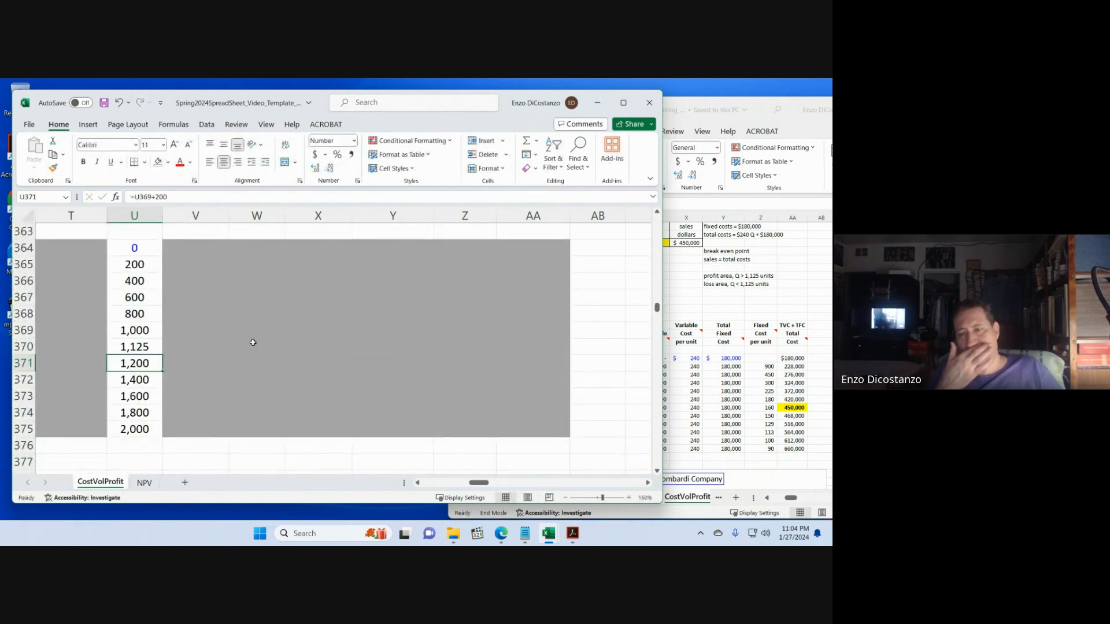
- Make the Units Sold value in U371 bold with a yellow fill
key("alt+Tab")
key("alt+Tab")
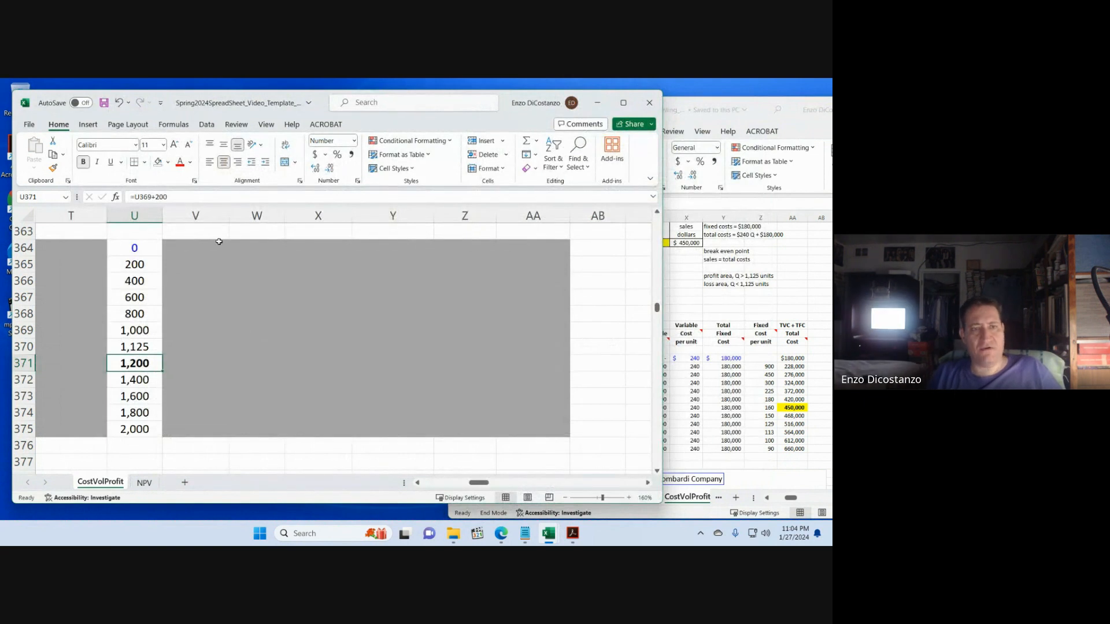
left_click(171, 166)
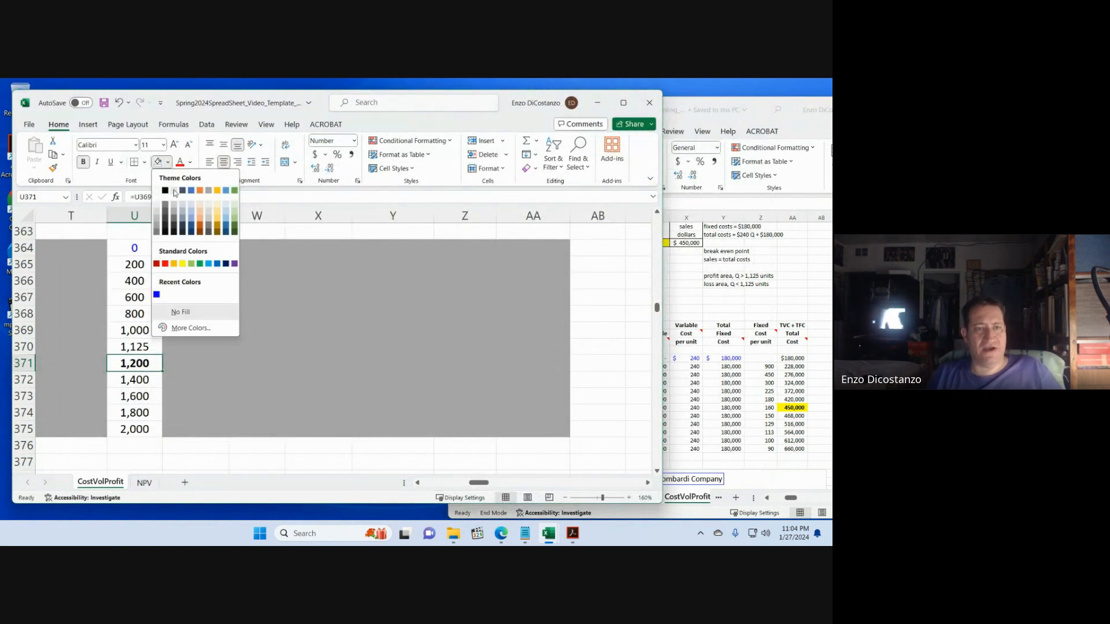
left_click(181, 266)
left_click(210, 330)
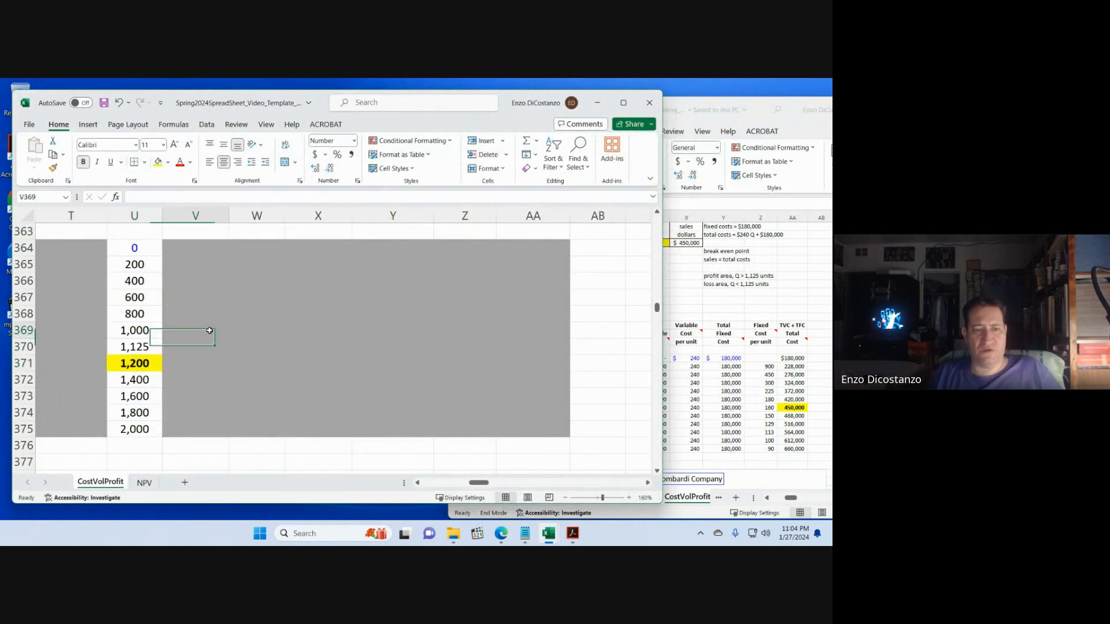
- Make the break-even quantity in U370 bold and fill the cell yellow
left_click(152, 363)
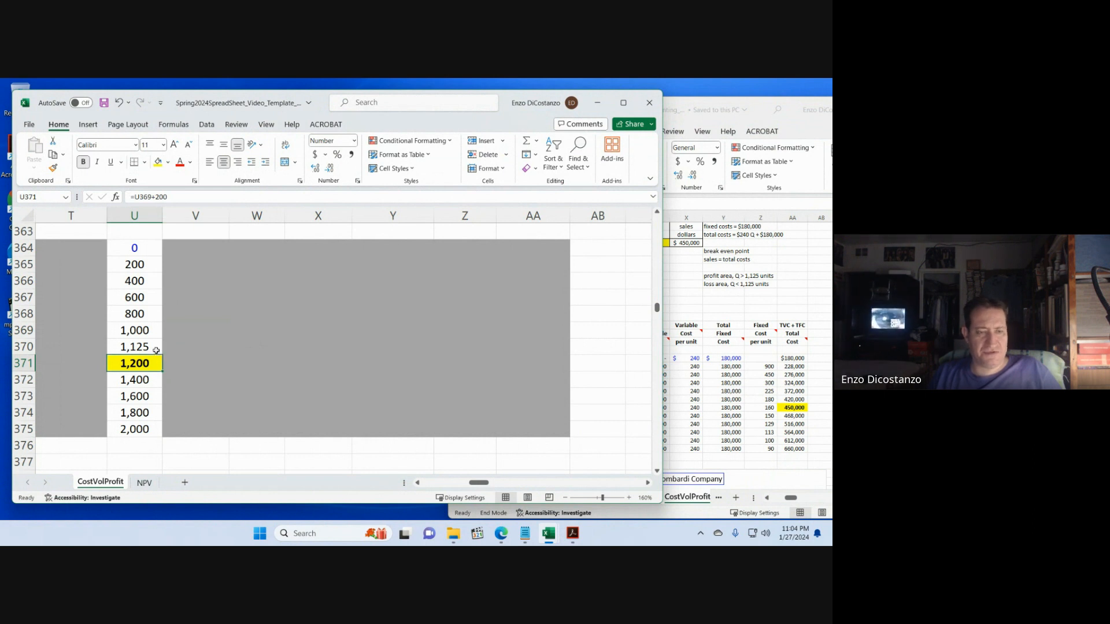
left_click(156, 350)
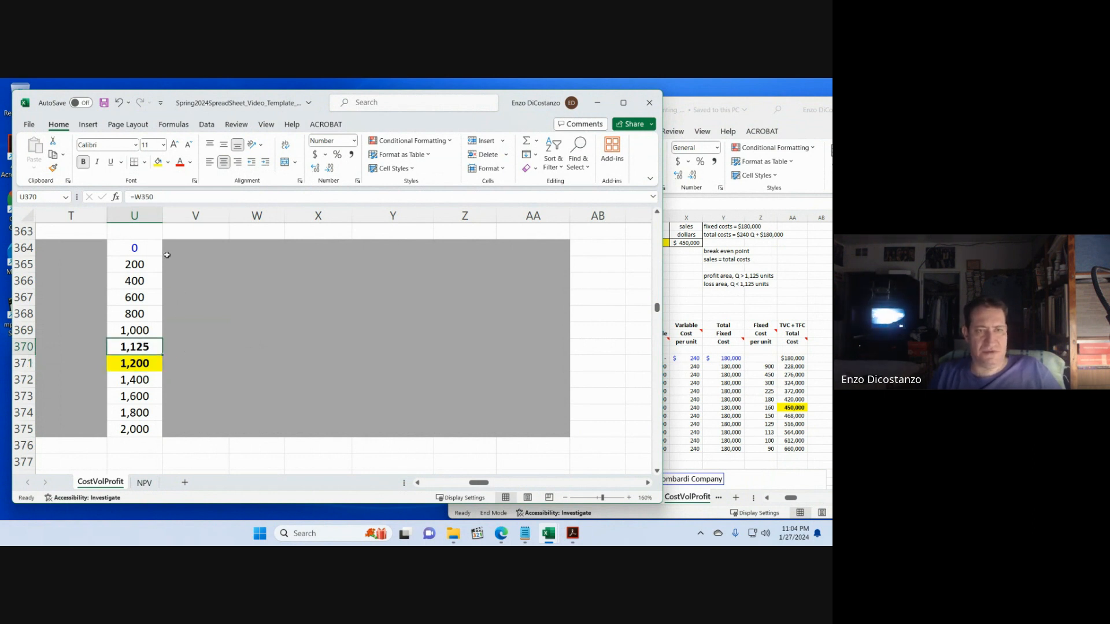
left_click(158, 162)
- Remove the bold and yellow fill from U371 and save the workbook
left_click(134, 364)
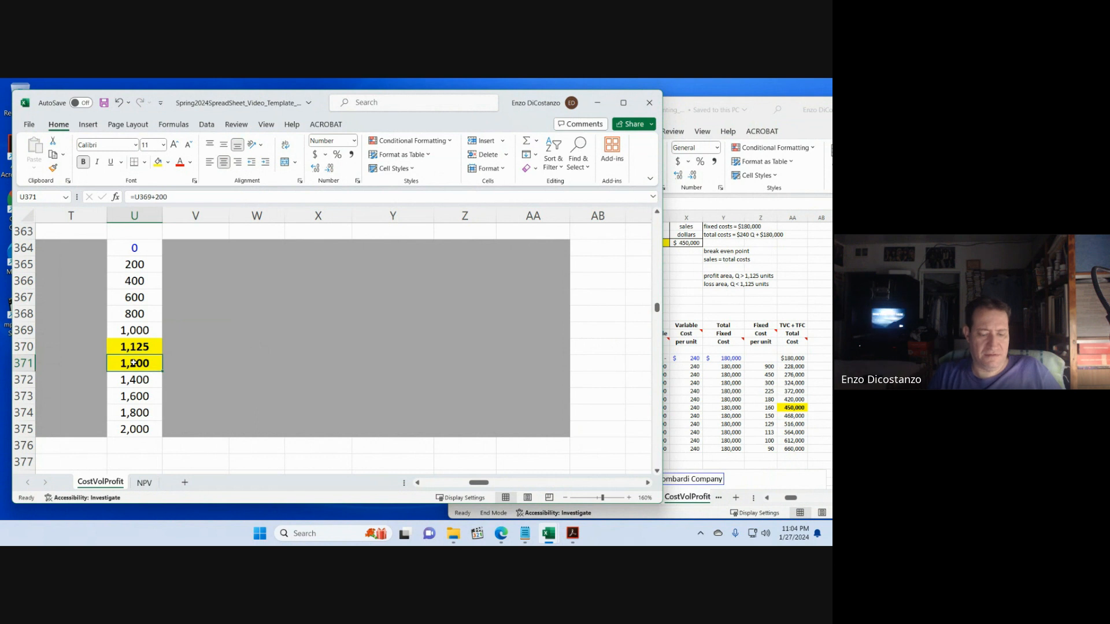
left_click(168, 162)
left_click(179, 318)
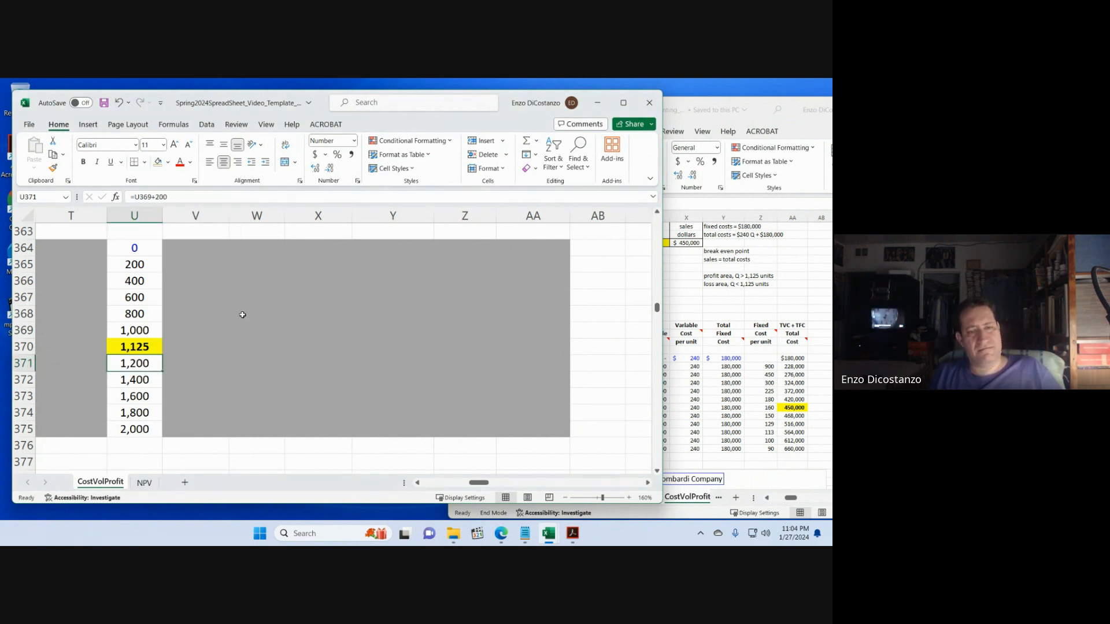
left_click(253, 312)
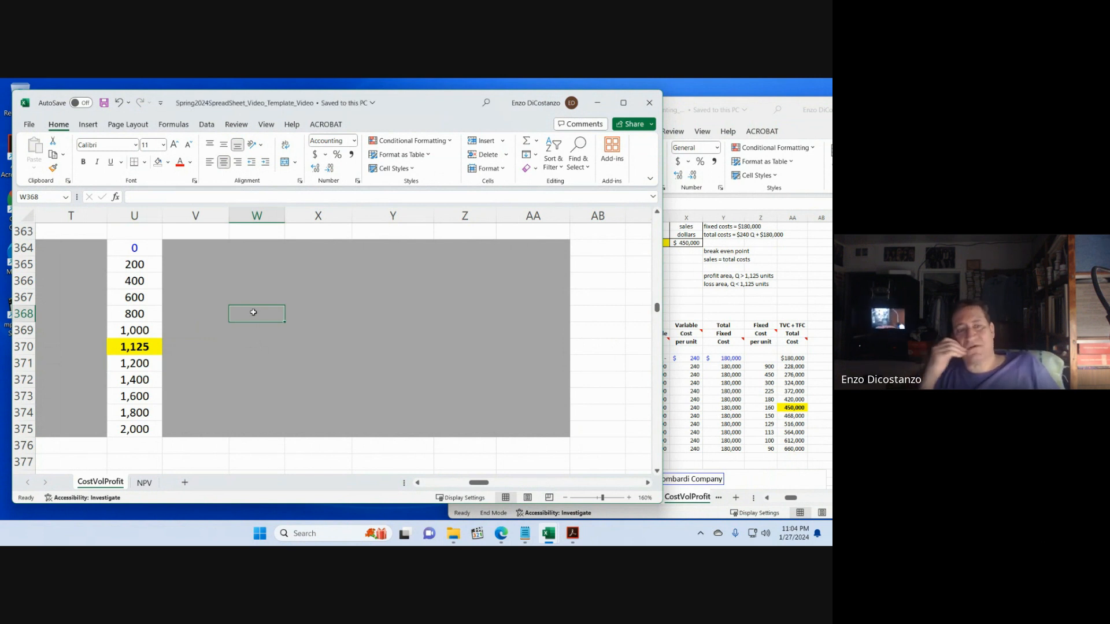
left_click(501, 533)
left_click(466, 482)
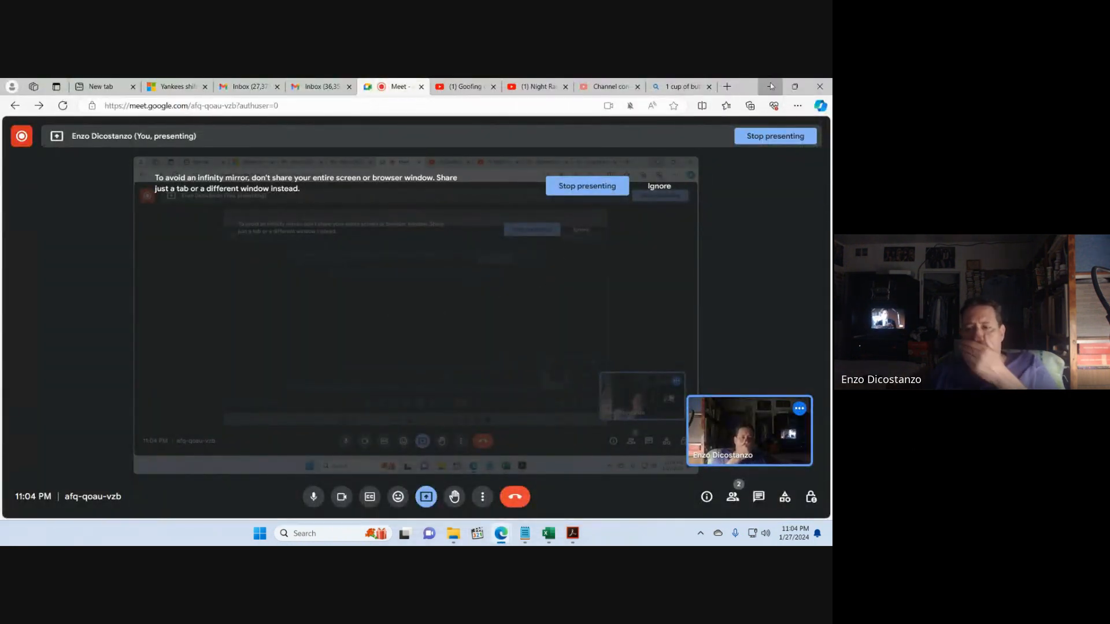
key("alt+Tab")
left_click(199, 380)
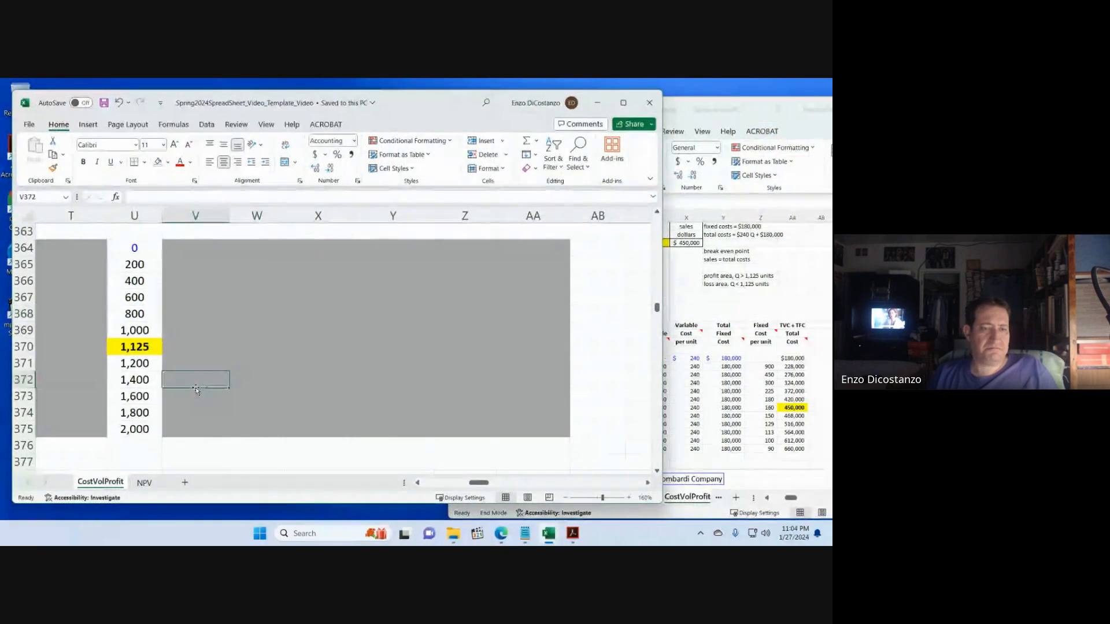
- Write the Sales Revenues formula =PRODUCT(400,U364) in V364 using the $400 selling price
scroll(196, 387, "up", 2)
scroll(197, 390, "down", 1)
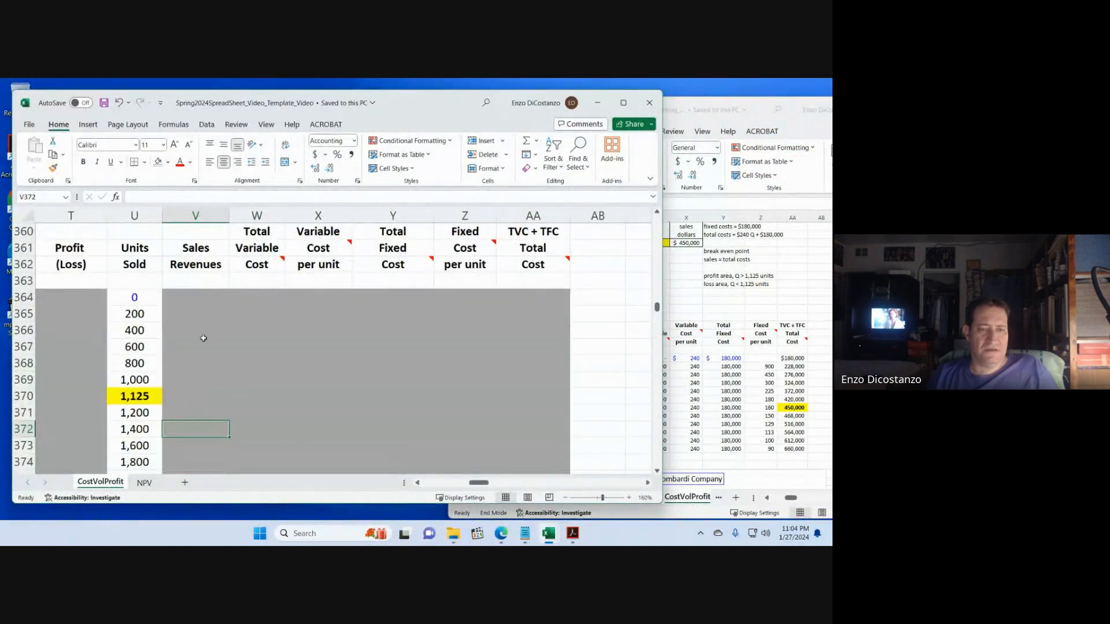
scroll(192, 316, "up", 5)
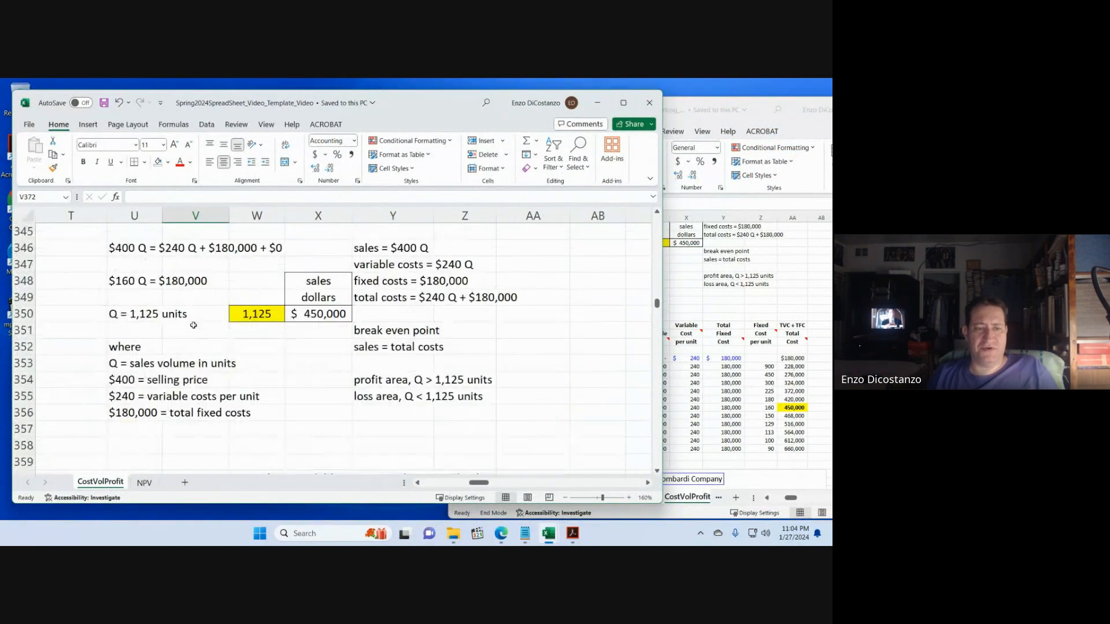
scroll(231, 336, "up", 10)
scroll(231, 335, "down", 9)
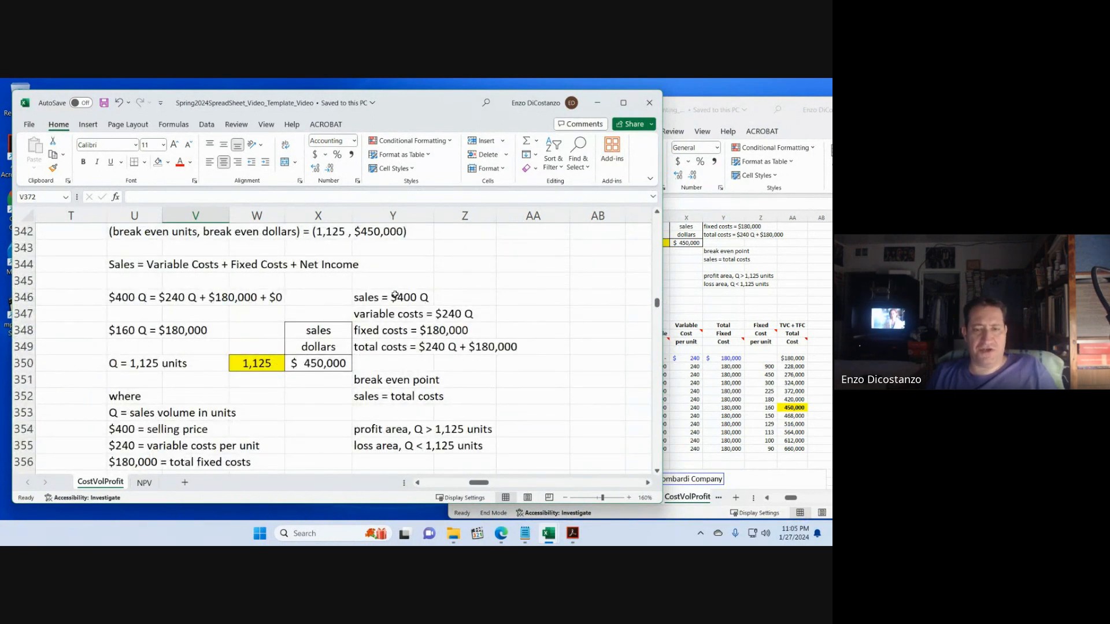
scroll(297, 397, "down", 4)
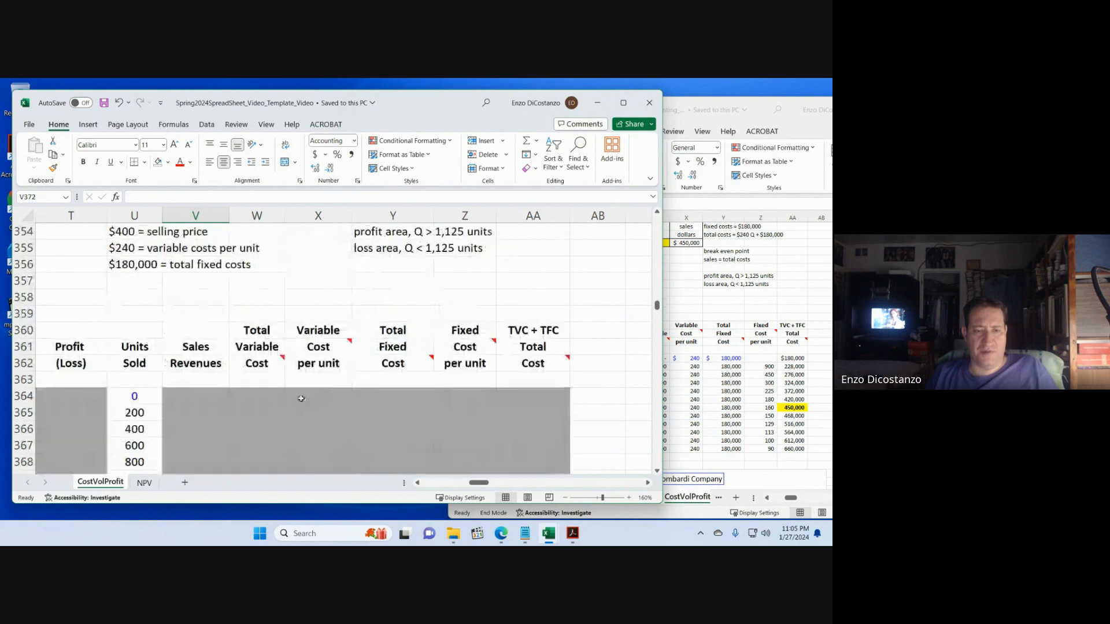
left_click(209, 396)
type("=")
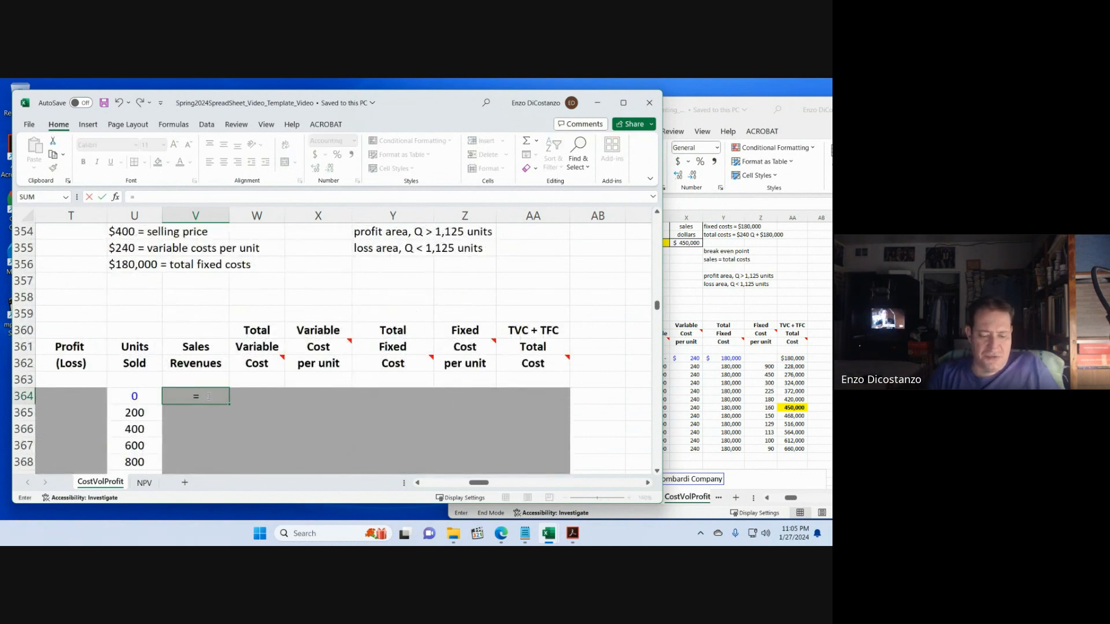
type("product")
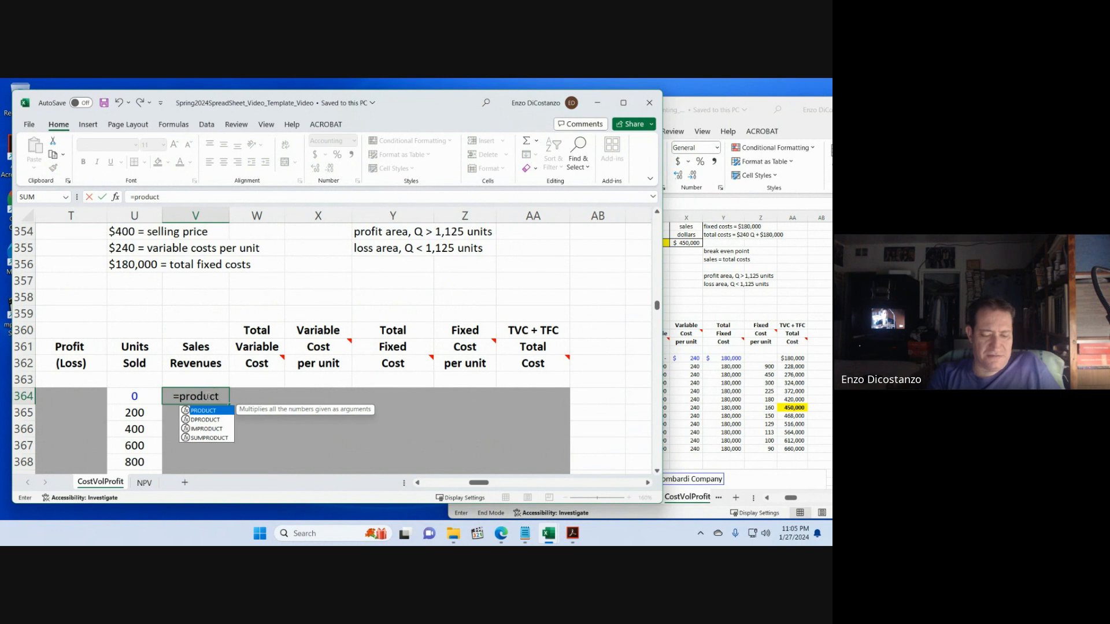
type("(400,")
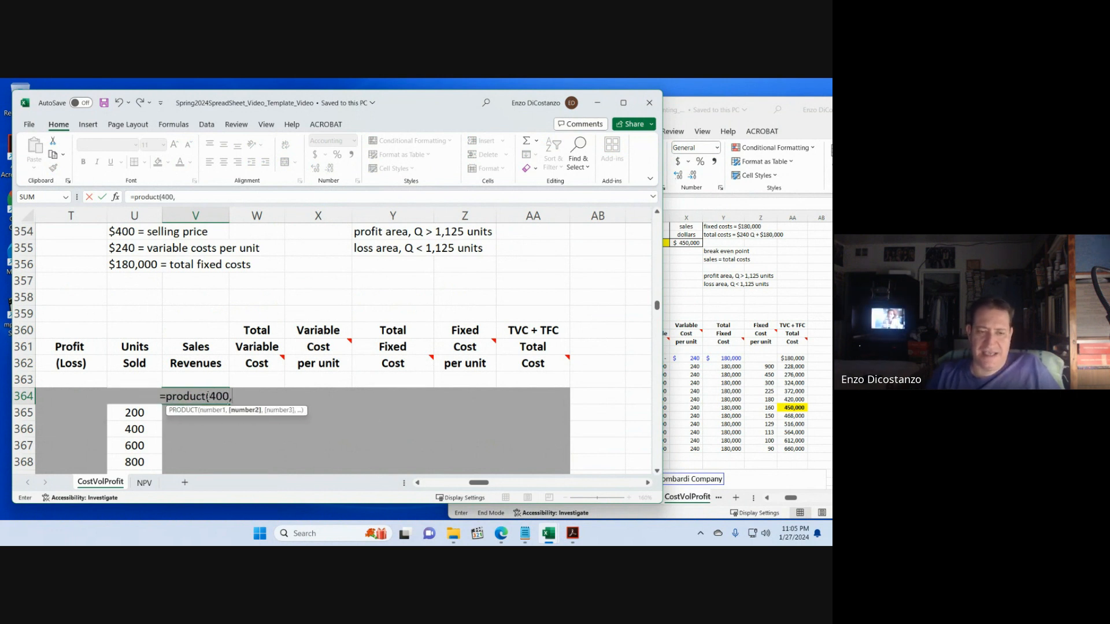
key("Left")
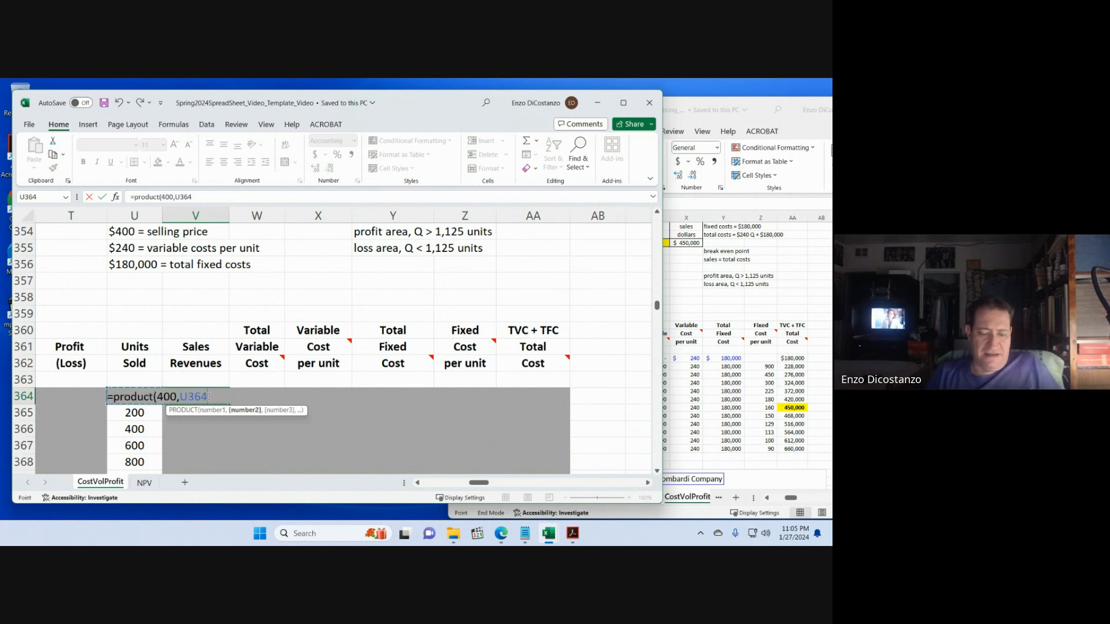
key("shift+F8")
type(")")
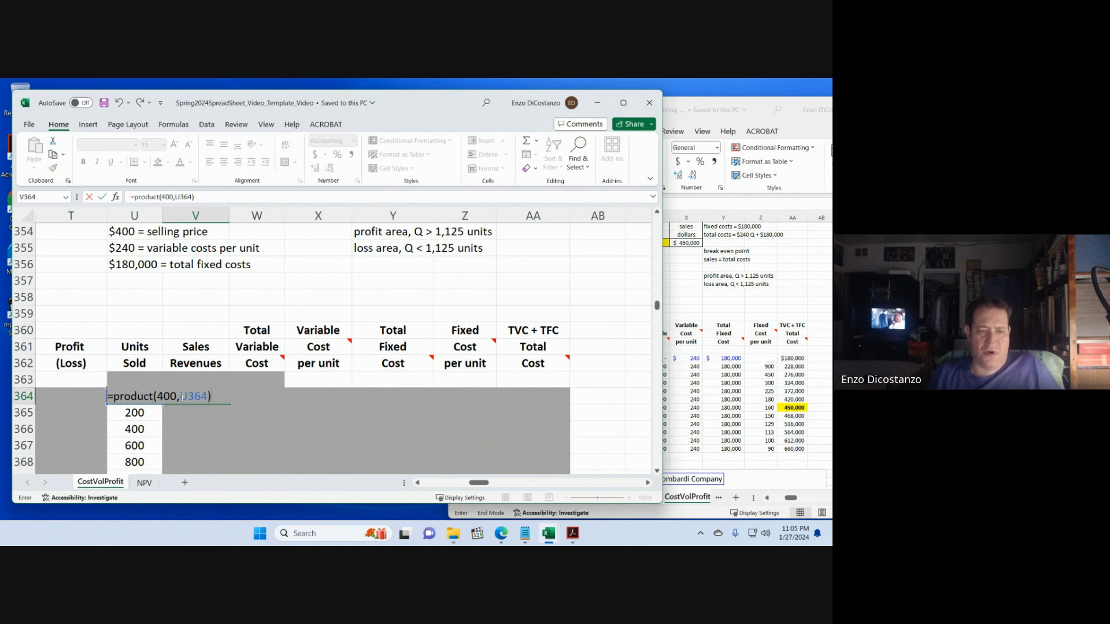
- Lock column U in V364's formula as =PRODUCT(400,$U364) and remove the cell's gray fill
left_click(183, 397)
type("$")
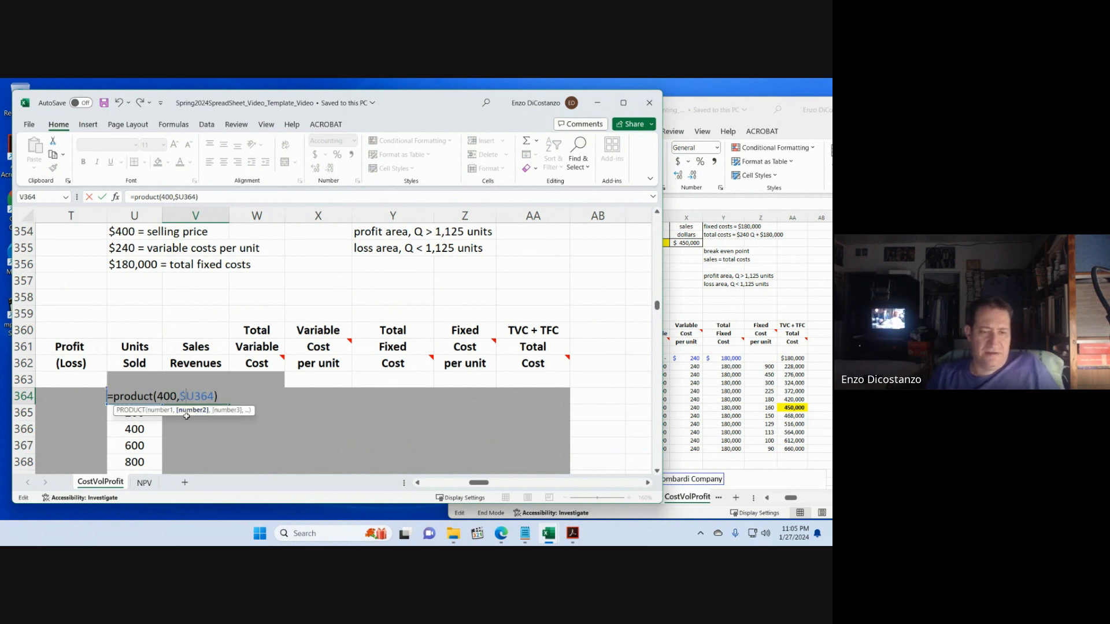
key("ctrl+Return")
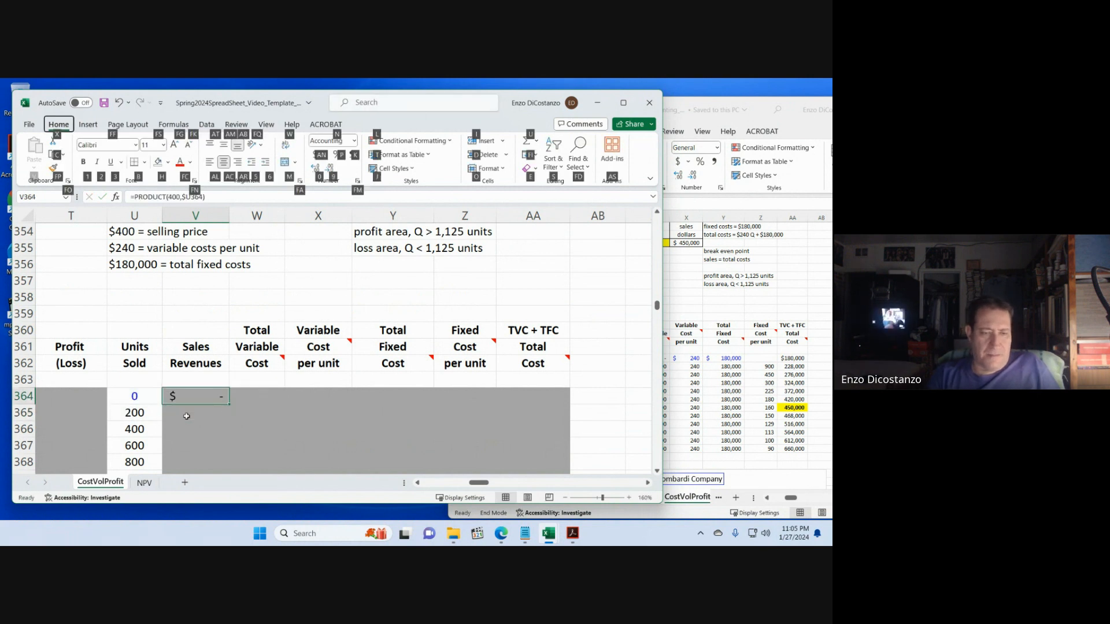
key("F2")
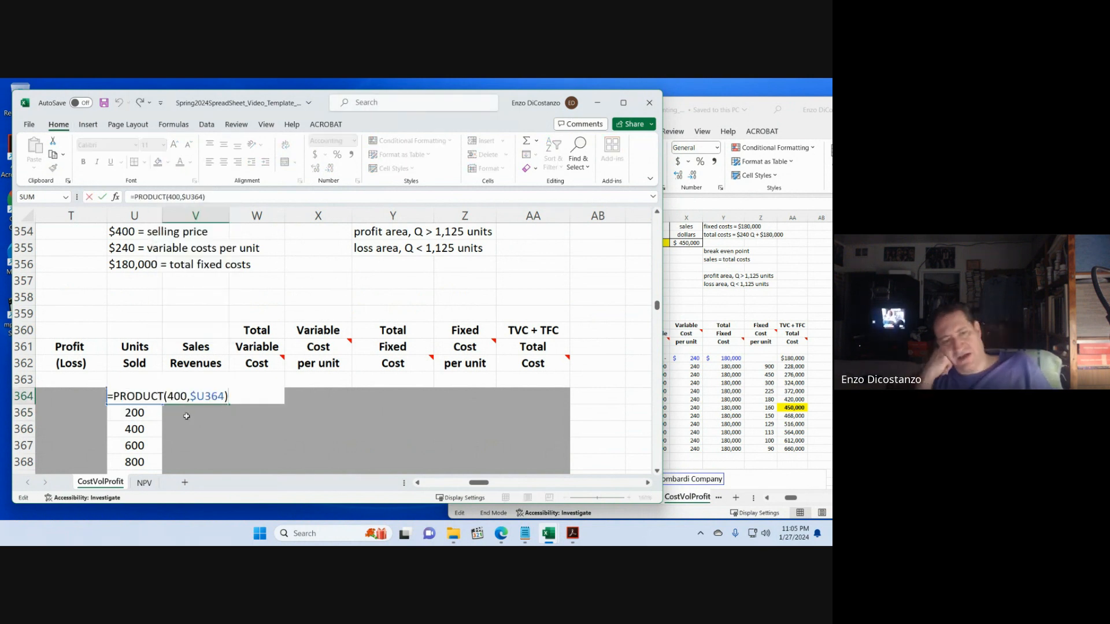
key("ctrl+Return")
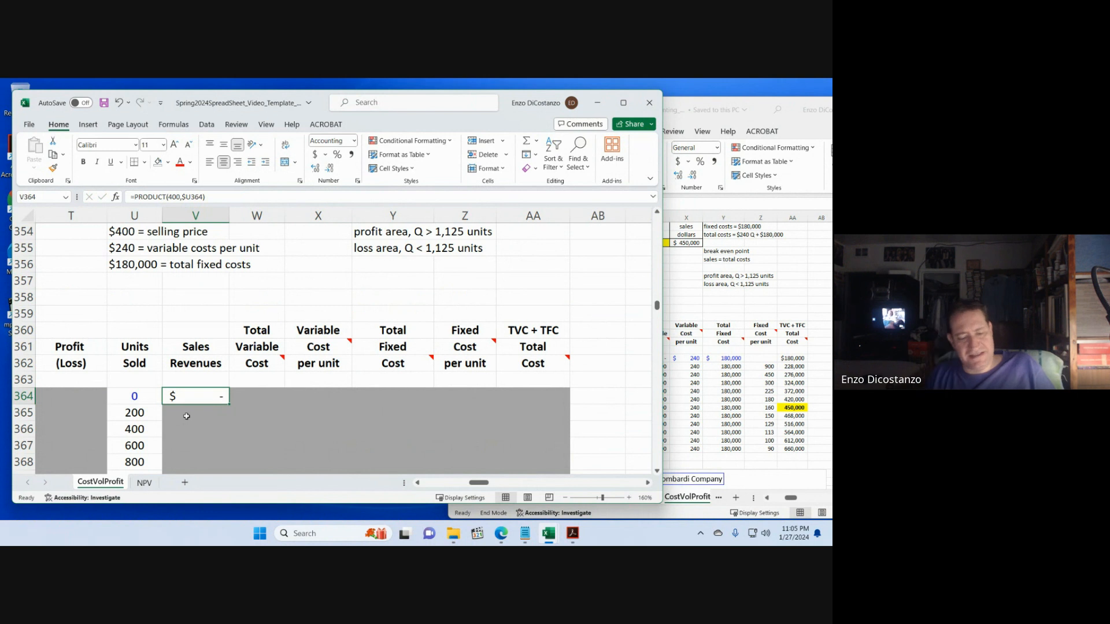
- Copy the Sales Revenues formula from V364 into V365:V375 and remove the gray fill from those cells
key("ctrl+c")
left_click(186, 416)
scroll(202, 345, "down", 5)
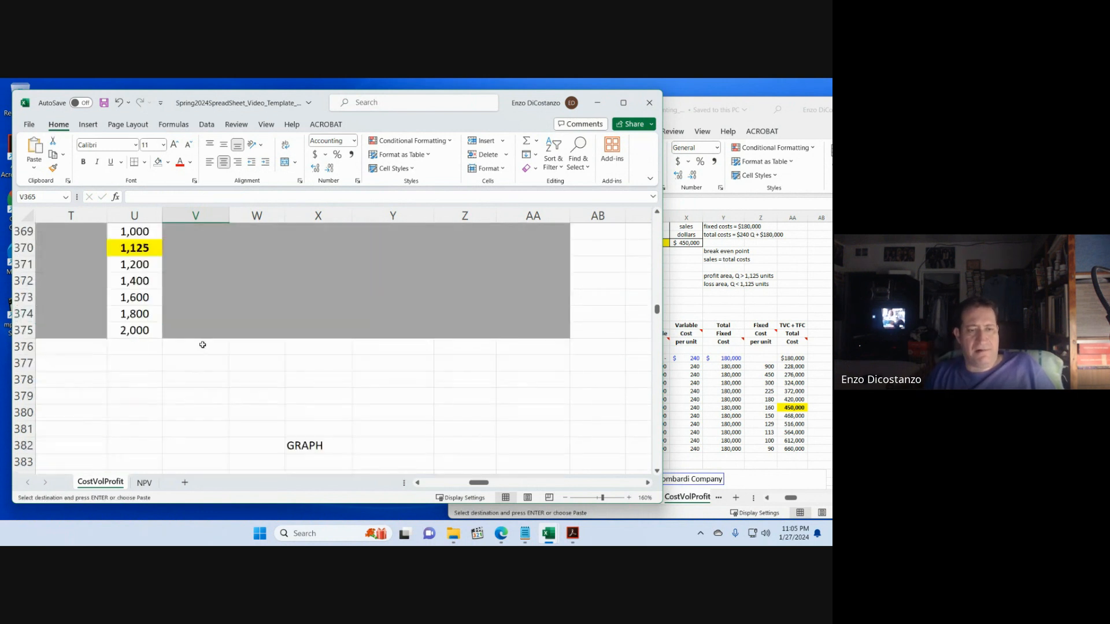
left_click(202, 331, "shift")
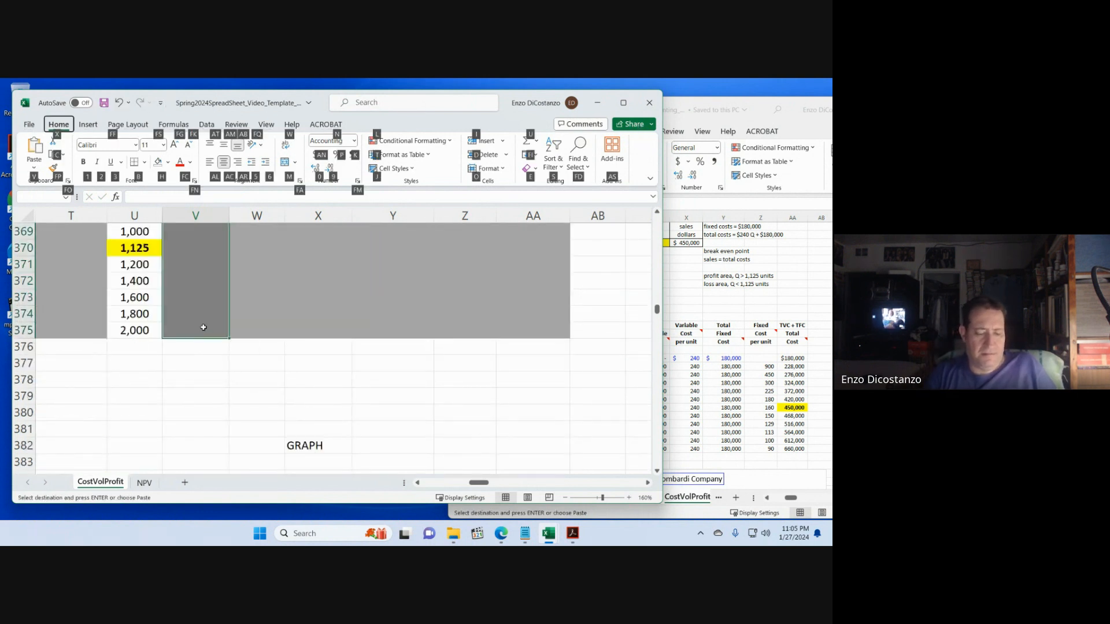
key("ctrl+v")
key("Escape")
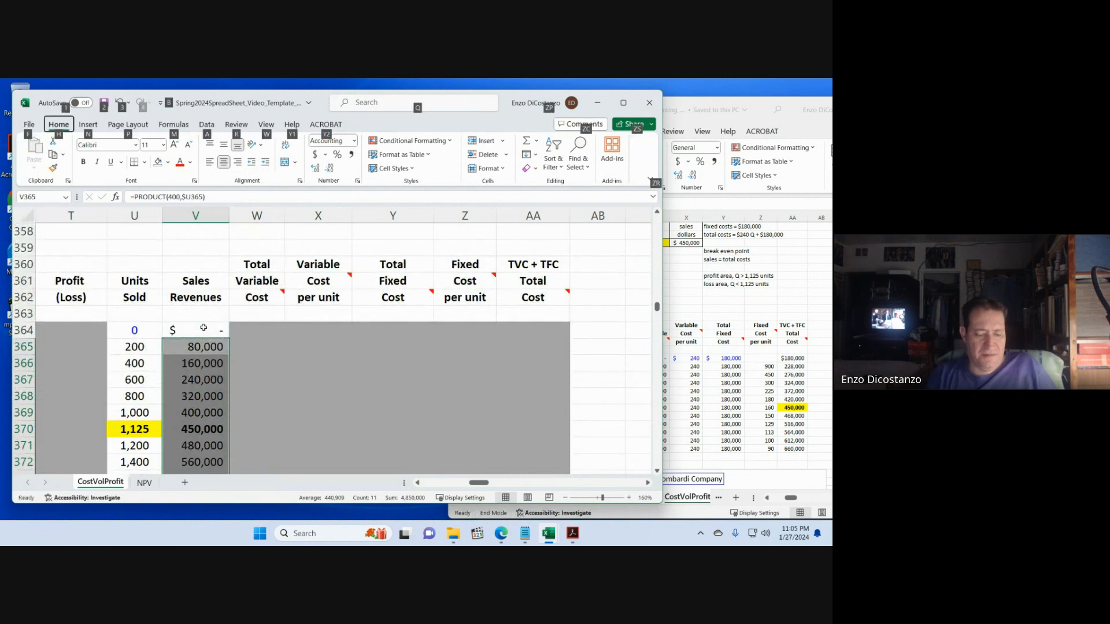
- Fill the break-even sales revenue in V370 yellow and check it against the sales dollars in X350
left_click(199, 429)
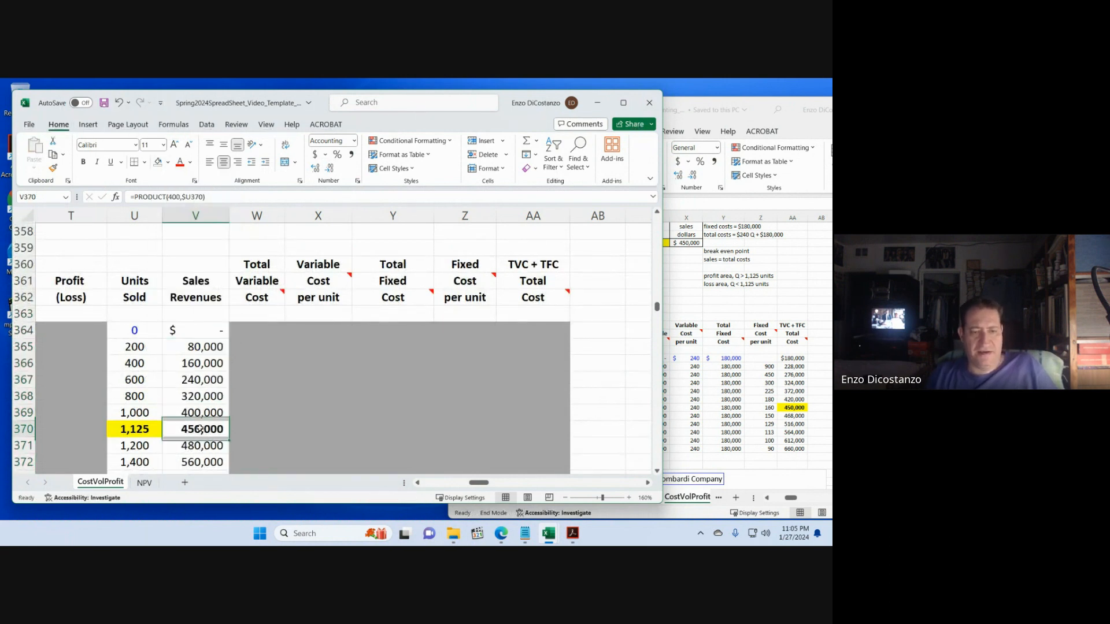
left_click(169, 163)
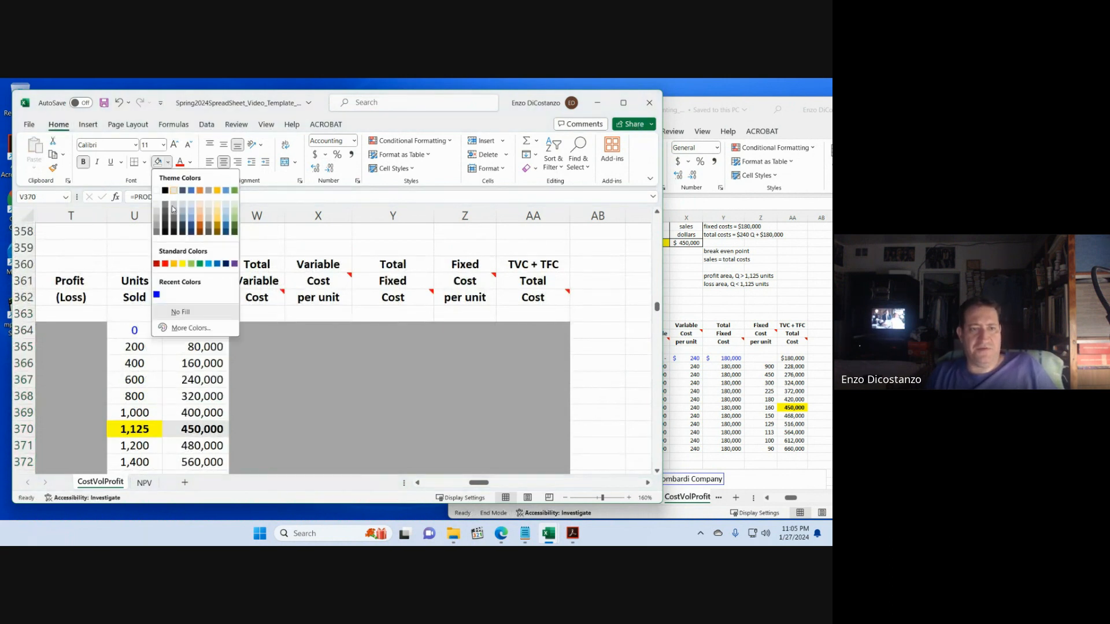
left_click(194, 267)
scroll(255, 358, "up", 4)
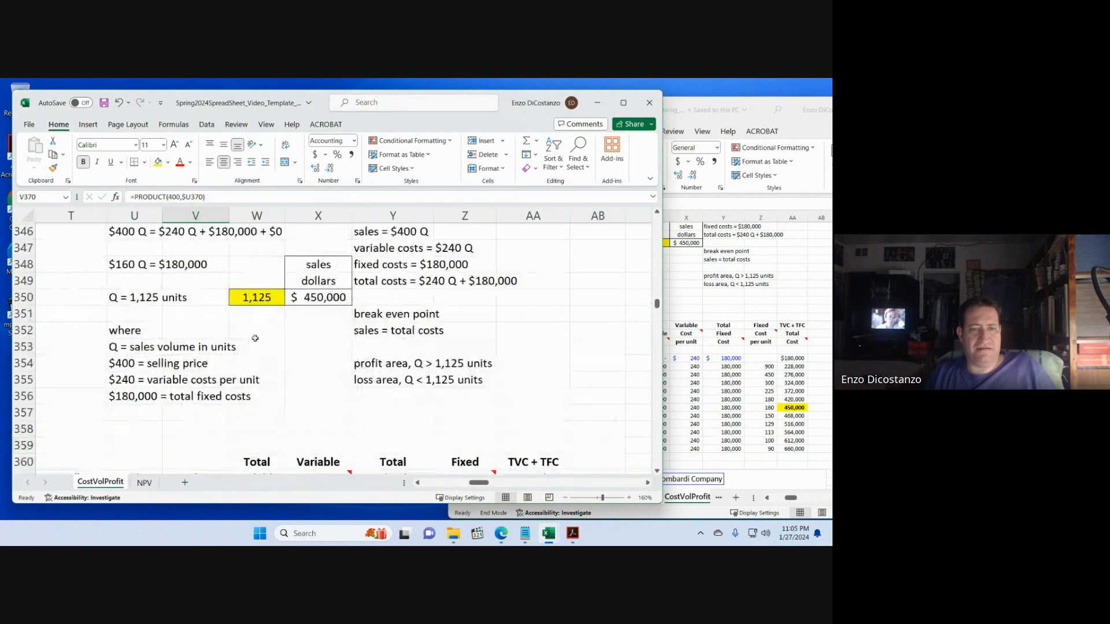
left_click(305, 300)
scroll(303, 342, "down", 5)
left_click(264, 375)
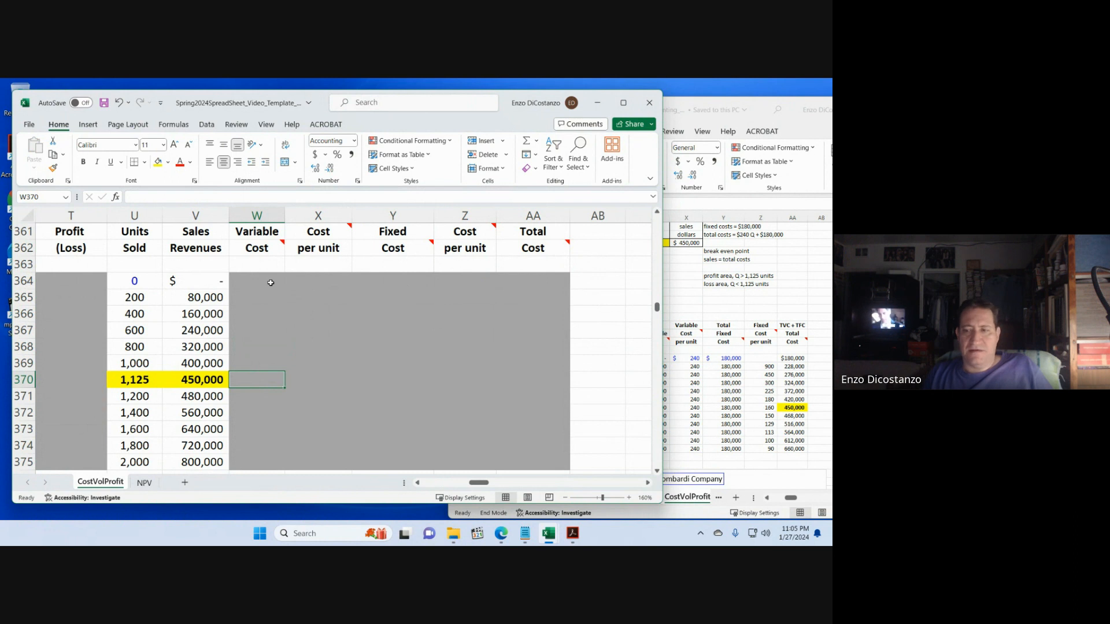
- Enter 240 as the variable cost per unit in X364
left_click(688, 336)
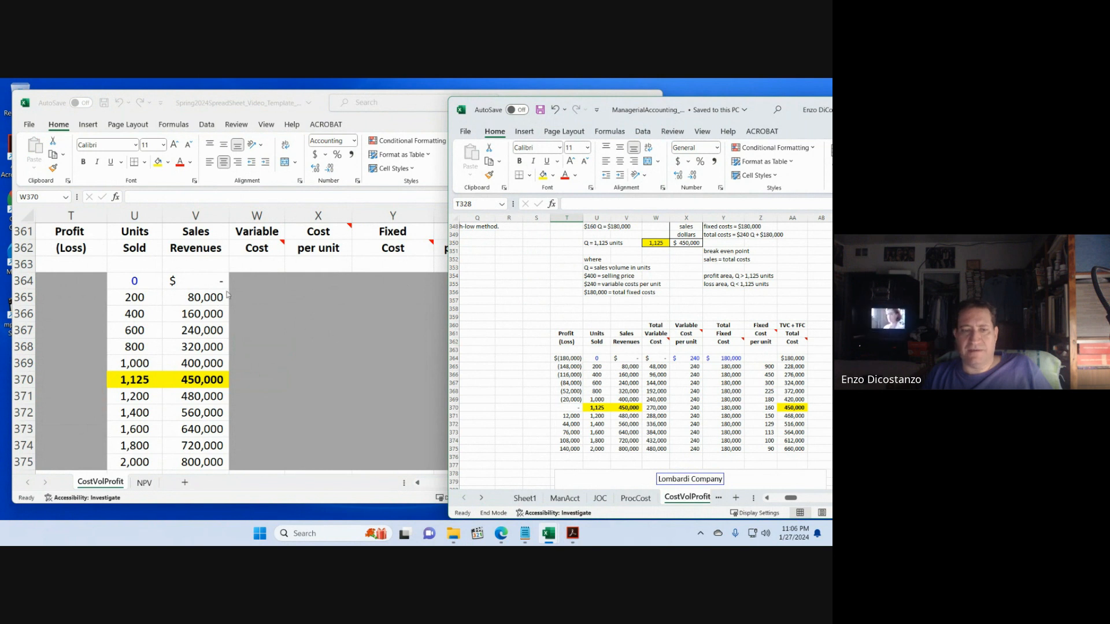
left_click(305, 293)
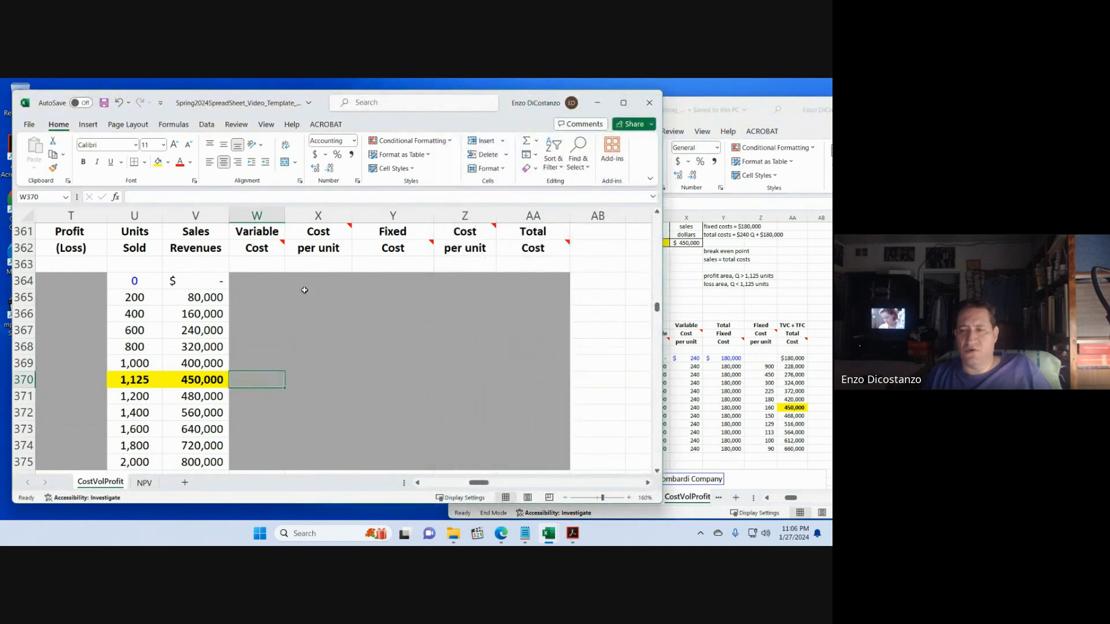
scroll(329, 373, "up", 3)
left_click(321, 427)
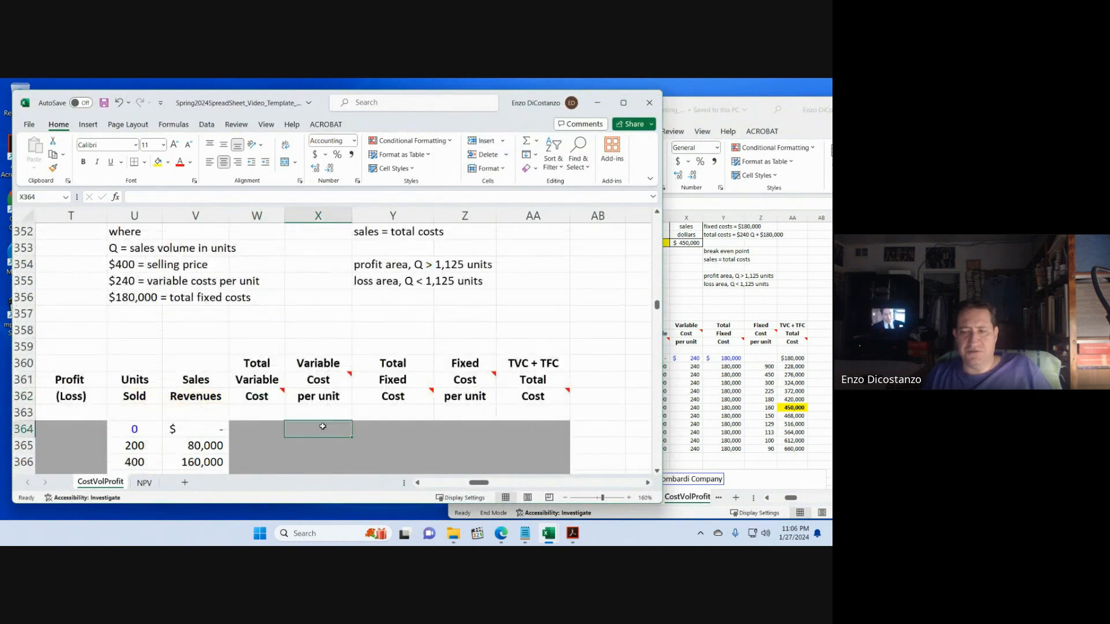
type("240")
key("Return")
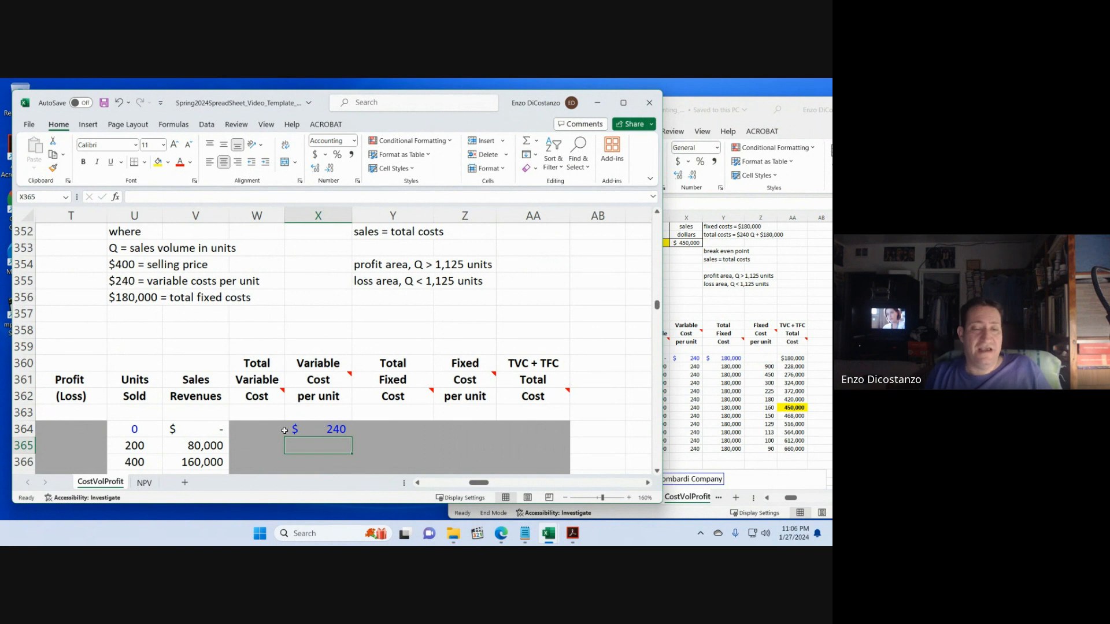
- Enter =X364 in X365 and fill the formula down through X375
left_click(196, 430)
scroll(194, 287, "down", 1)
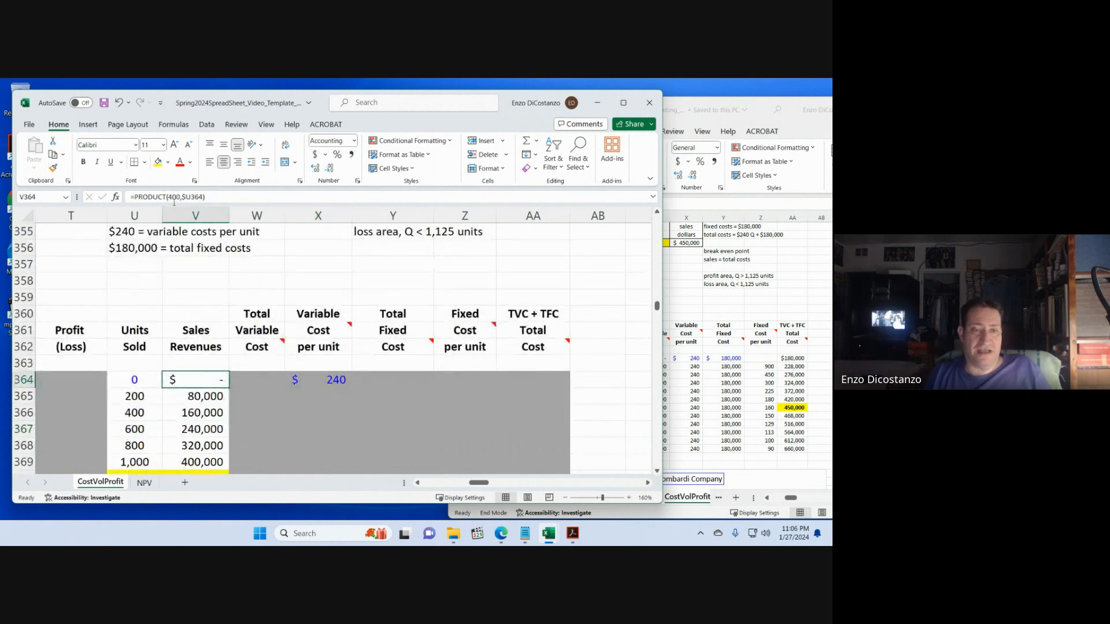
left_click(332, 394)
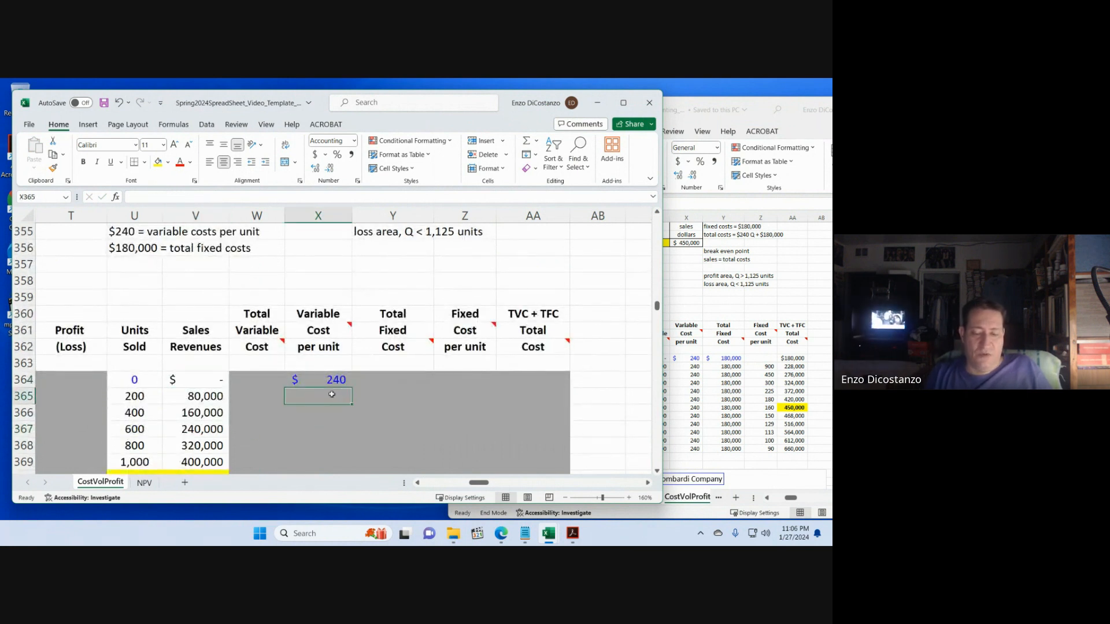
type("=")
key("Up")
key("Return")
key("Up")
key("shift+Down")
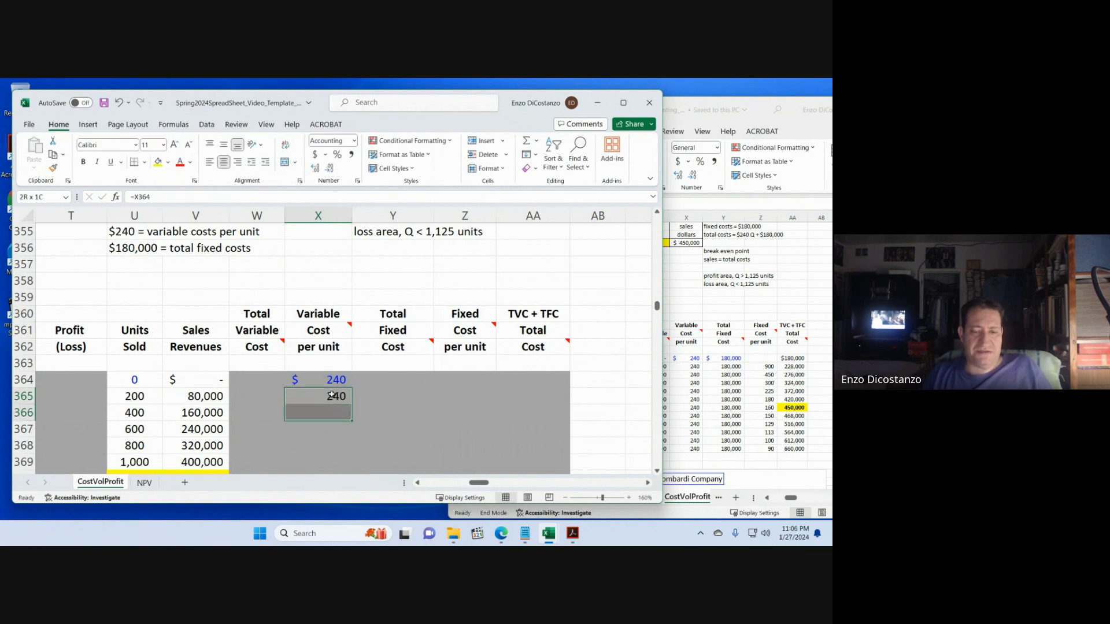
key("shift+Down")
key("shift+Down")
key("shift+Down")
key("shift+Down")
key("shift+Down")
key("shift+Down")
key("shift+Down")
key("shift+Down")
key("shift+Down")
key("ctrl+d")
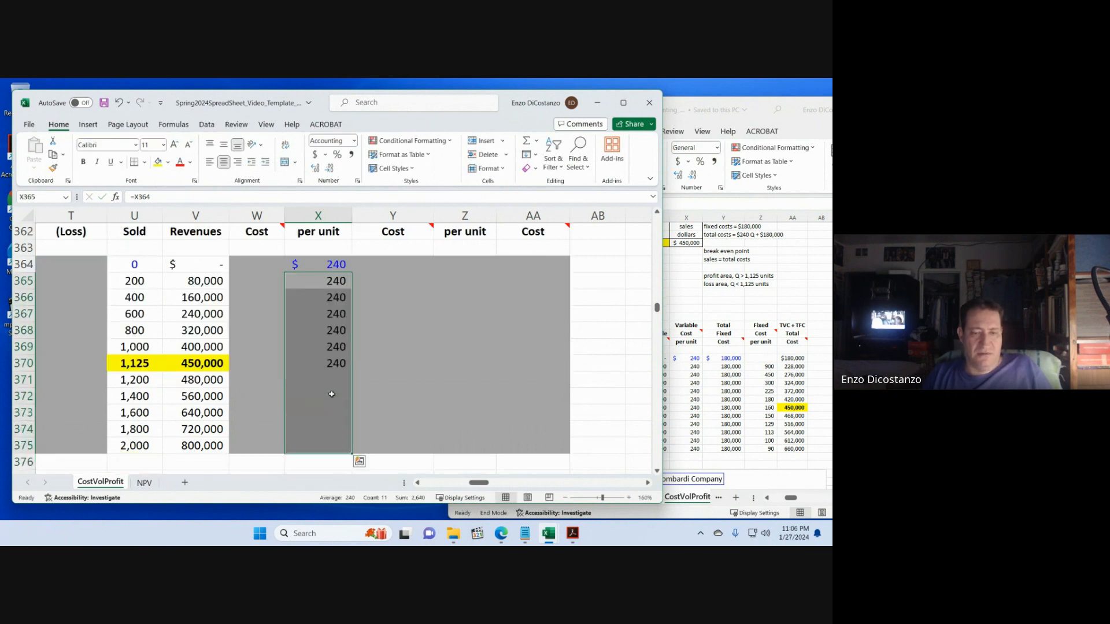
- Remove the gray fill from the Variable Cost per unit cells X364:X375
key("Down")
key("Down")
key("Down")
key("Down")
key("Down")
key("Down")
key("Down")
key("Down")
key("Down")
key("Down")
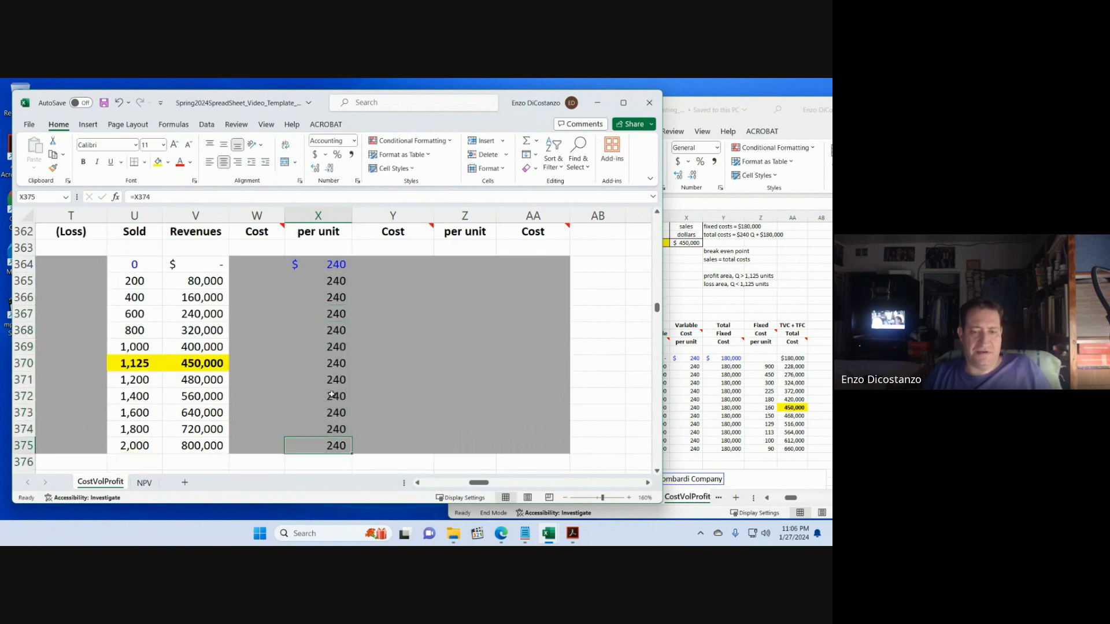
key("shift+Up")
key("shift+Up")
key("shift+Up")
key("shift+Up")
key("shift+Up")
key("shift+Up")
key("shift+Up")
key("shift+Up")
key("shift+Up")
key("shift+Up")
key("shift+Up")
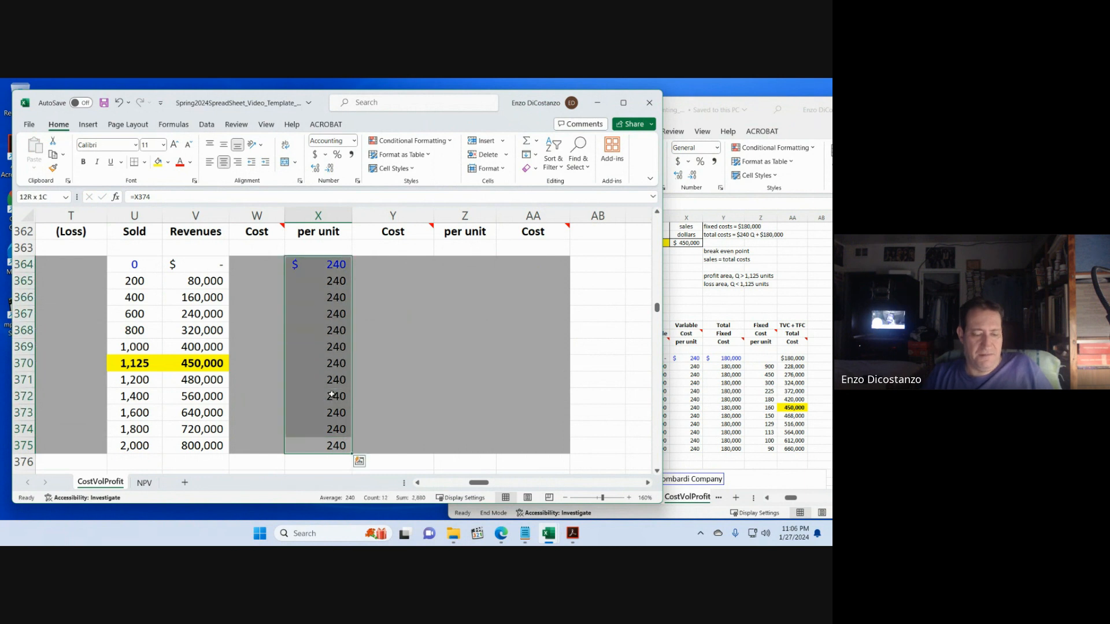
key("alt+h")
key("h")
key("n")
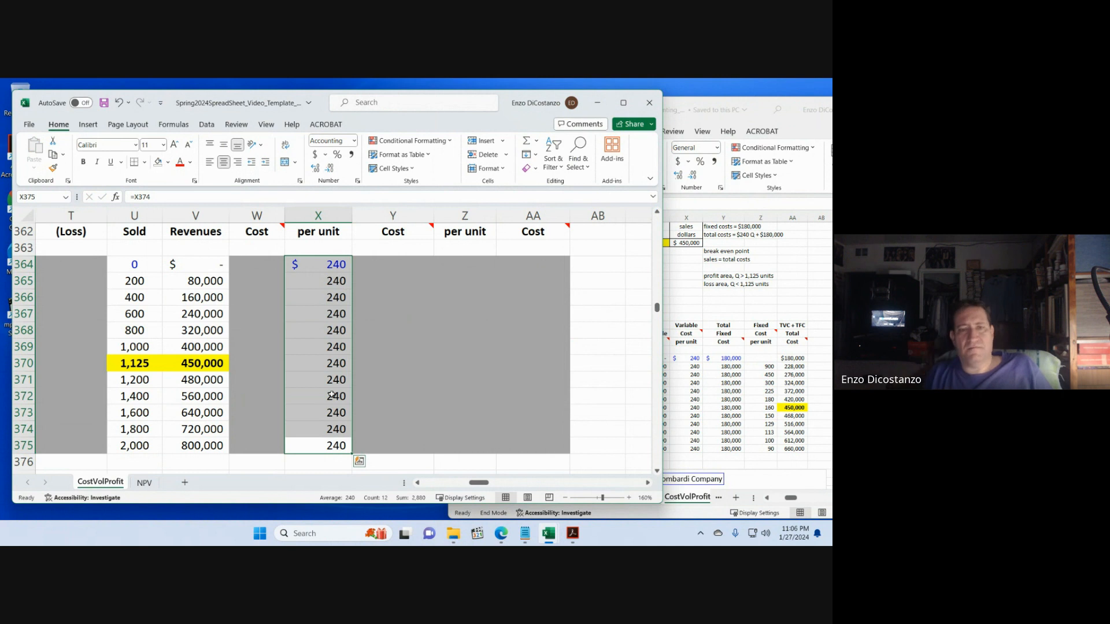
- Write the Total Variable Cost formula =PRODUCT(X364,U364) in W364 and remove the cell's gray fill
scroll(289, 376, "up", 3)
scroll(272, 370, "down", 1)
left_click(259, 362)
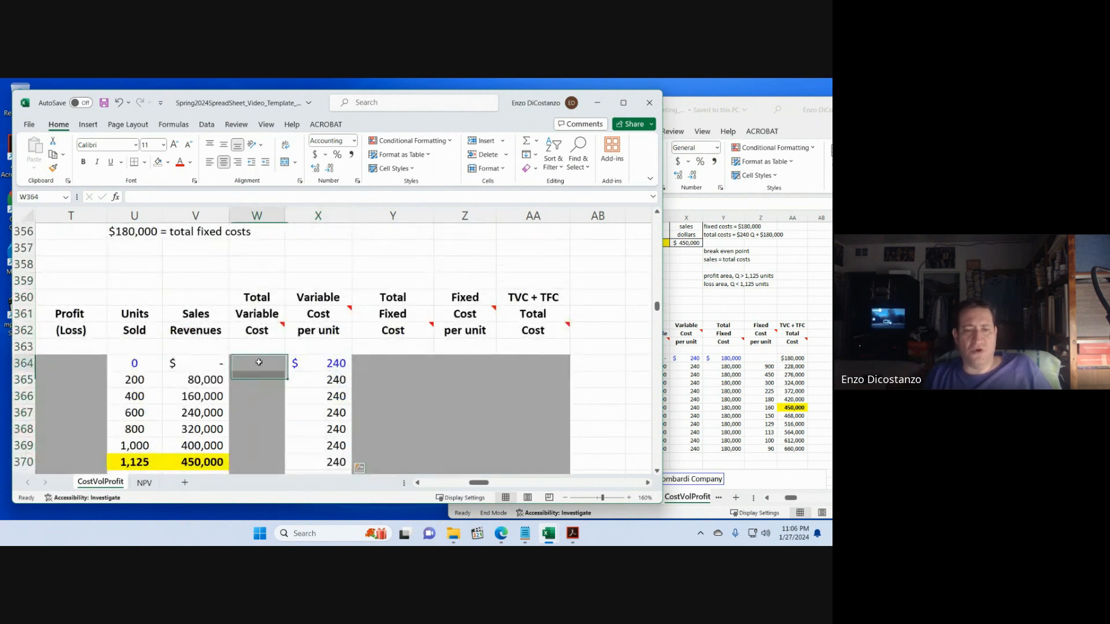
type("=pr")
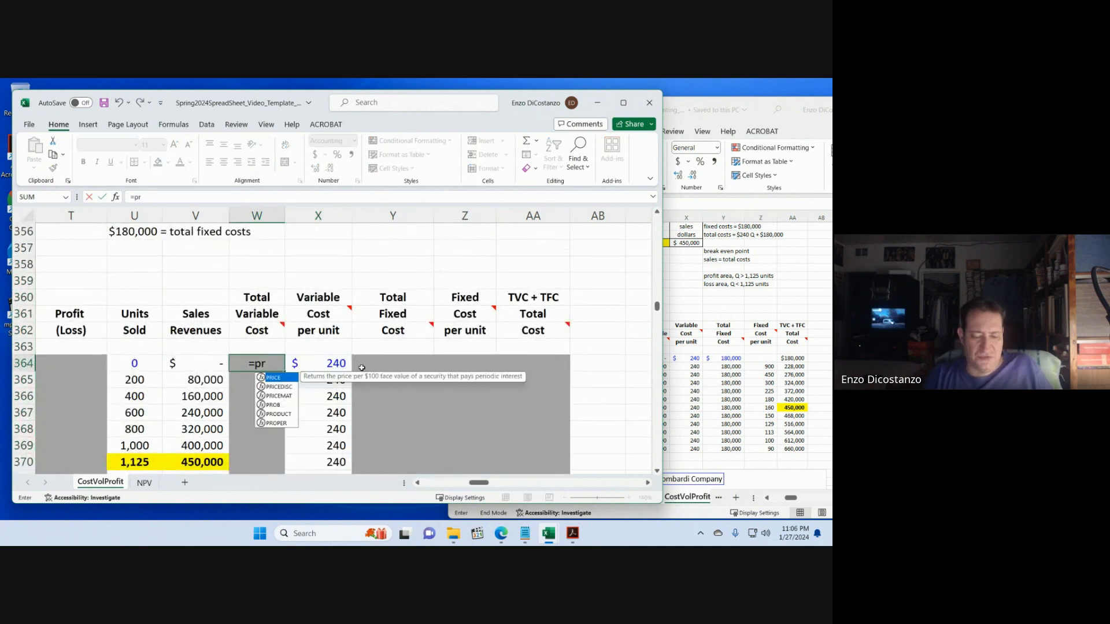
type("oduct(")
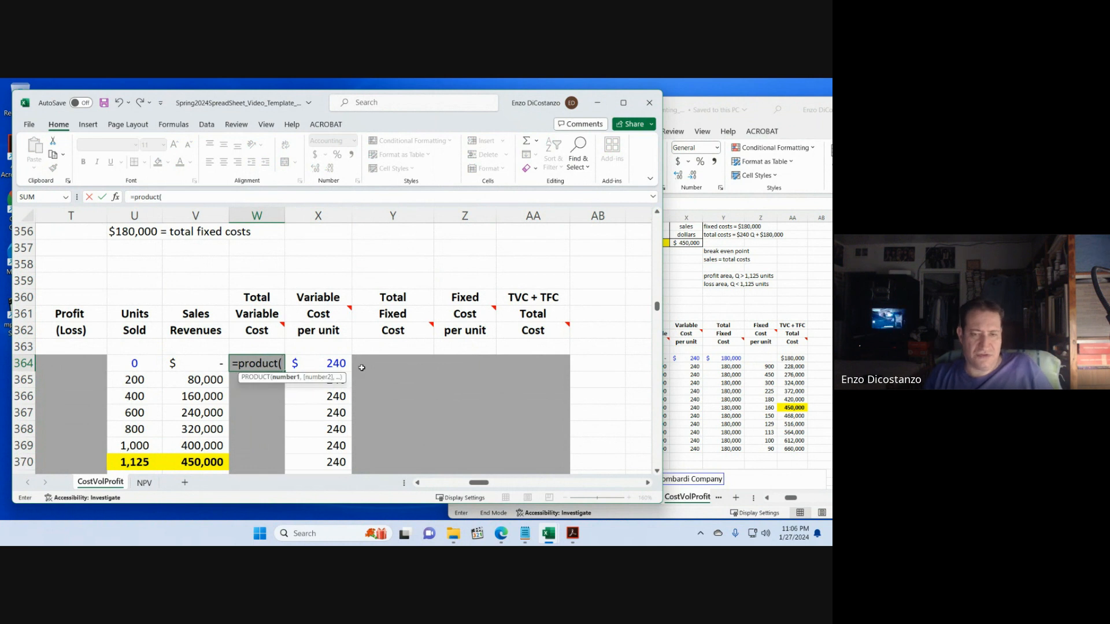
key("Right")
type(",")
key("Left")
key("Left")
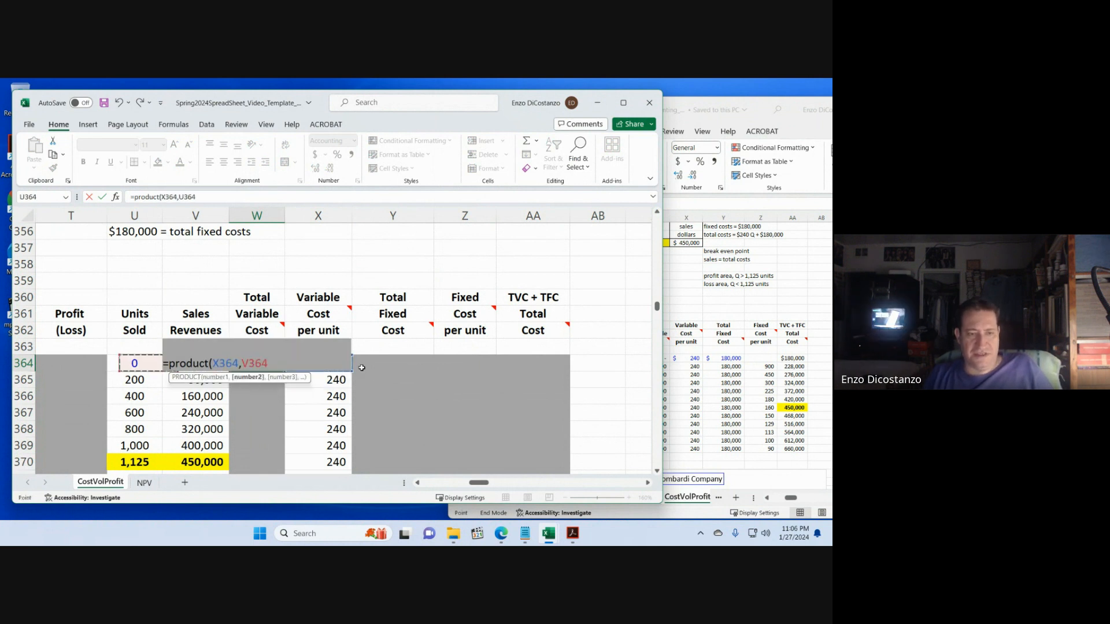
key("ctrl+Return")
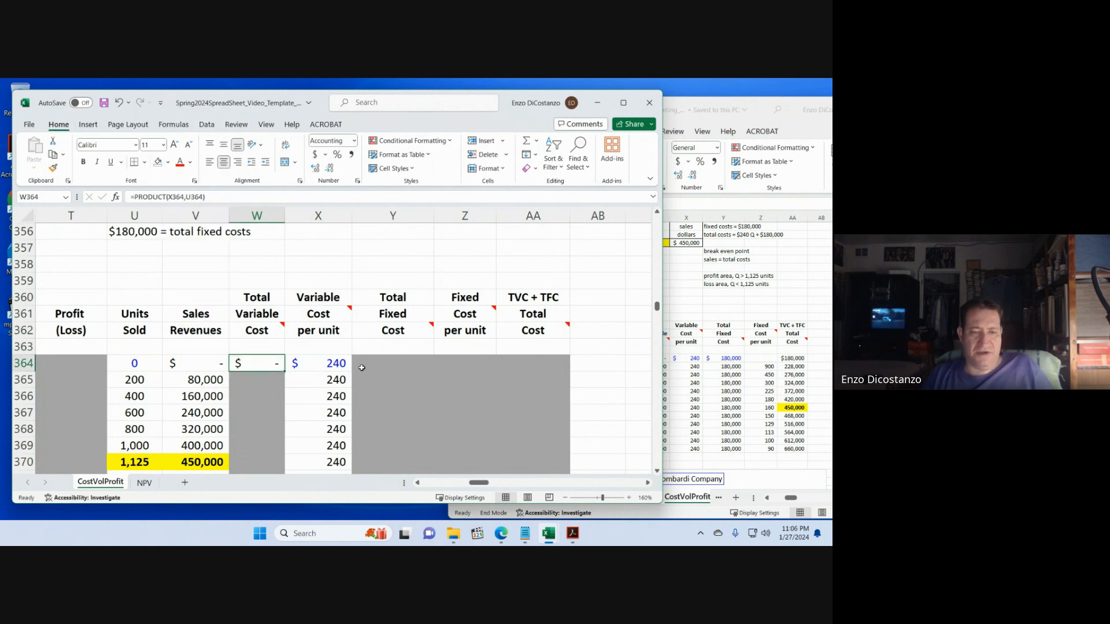
key("Down")
key("Right")
key("Up")
key("Left")
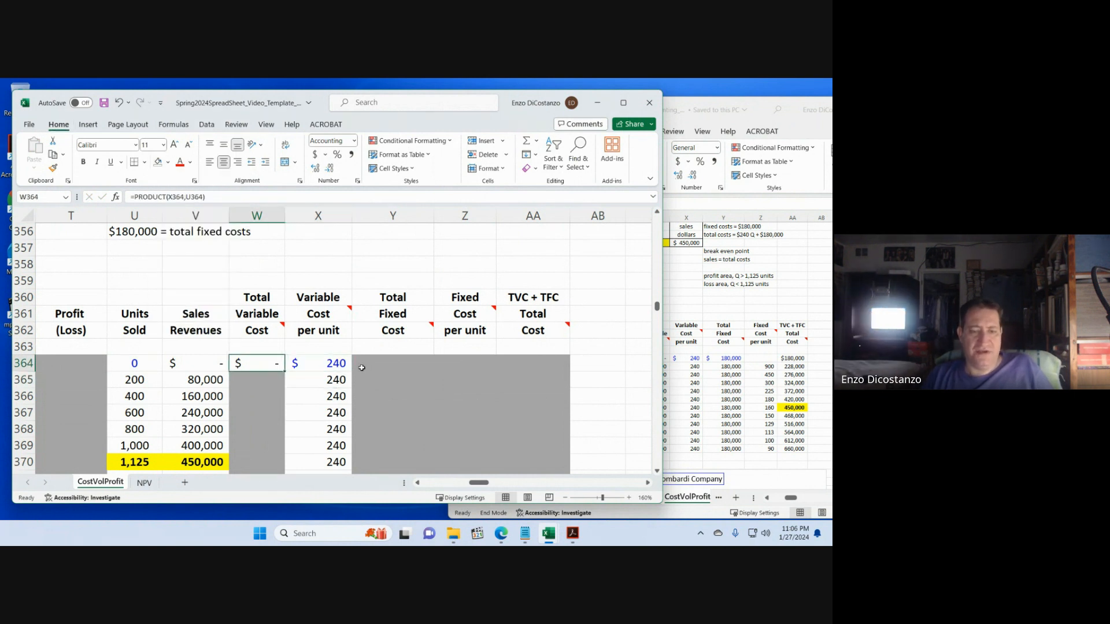
- Copy the Total Variable Cost formula from W364 into W365:W375 and remove the gray fill there
key("ctrl+c")
key("Down")
key("shift+Down")
key("shift+Down")
key("shift+Down")
key("shift+Down")
key("shift+Down")
key("shift+Down")
key("shift+Down")
key("shift+Down")
key("shift+Down")
key("shift+Down")
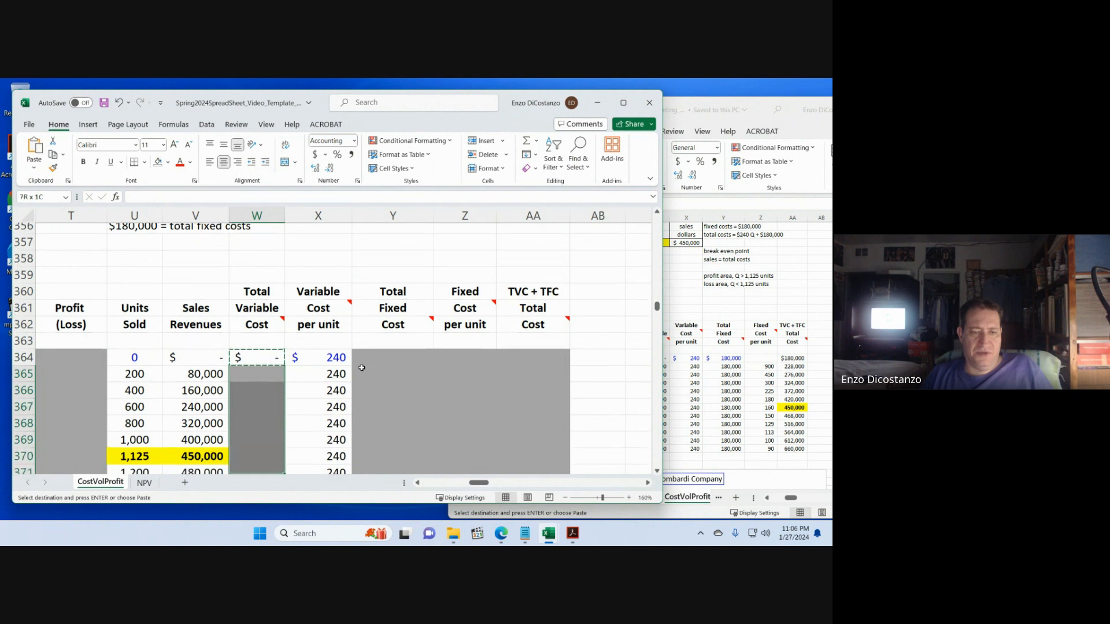
key("alt")
key("Return")
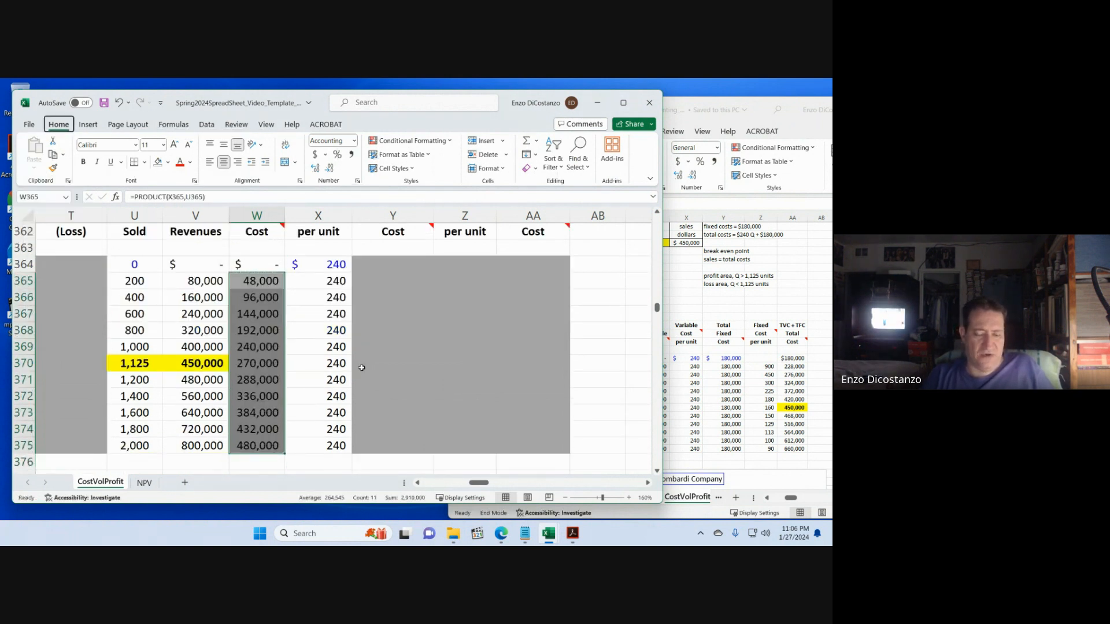
left_click(263, 333)
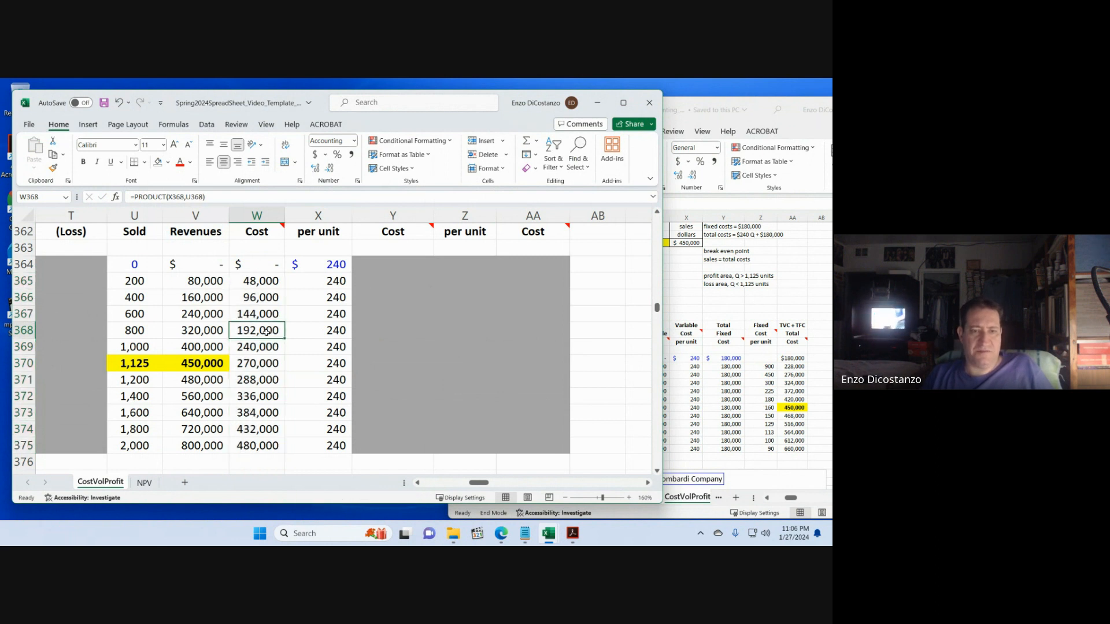
- Save the workbook and look over the completed Lombardi table in the ManagerialAccounting workbook
left_click(370, 293)
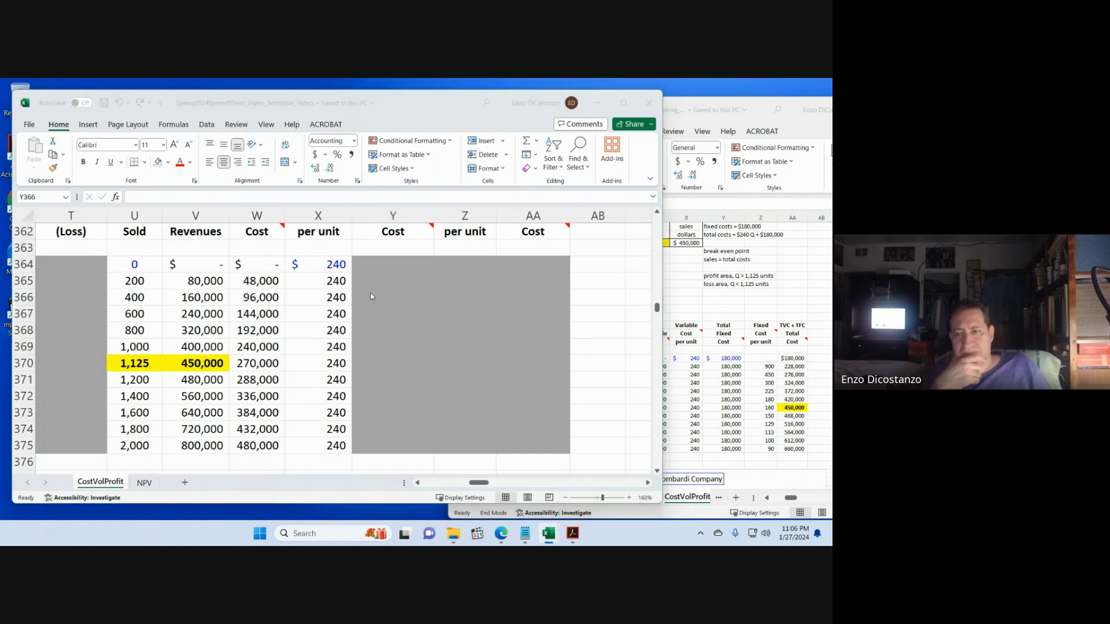
key("alt+Tab")
left_click(371, 293)
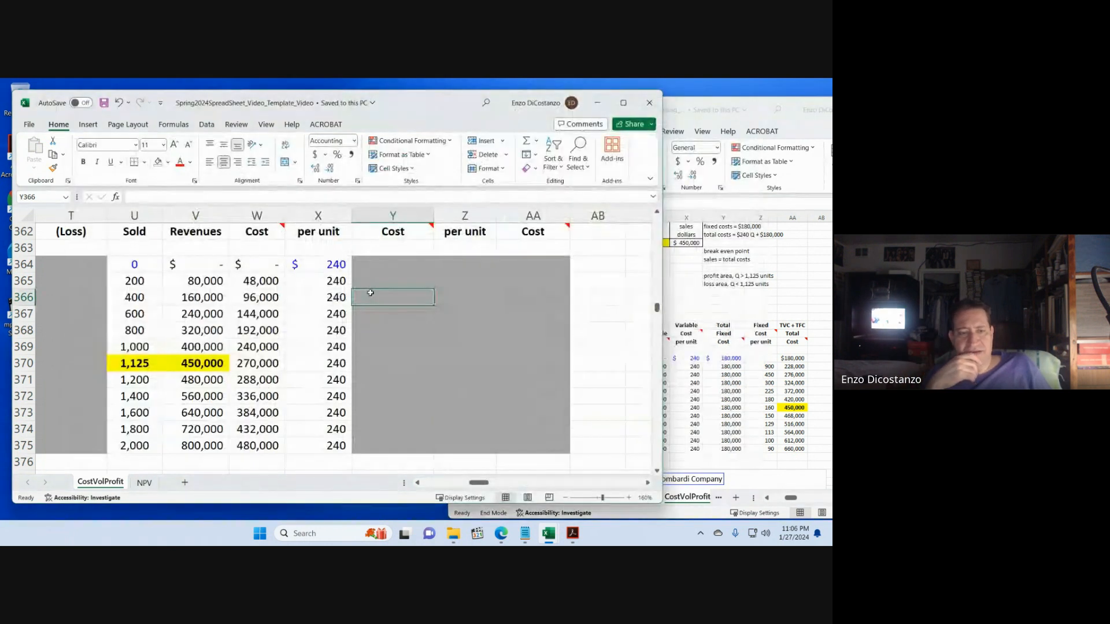
key("alt+Tab")
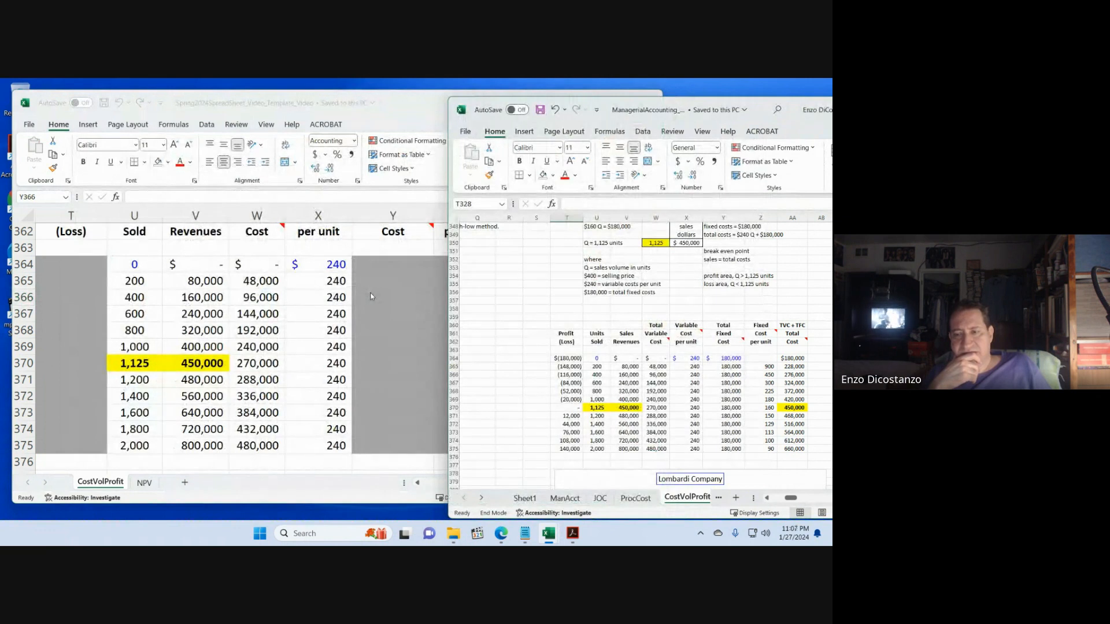
left_click(370, 295)
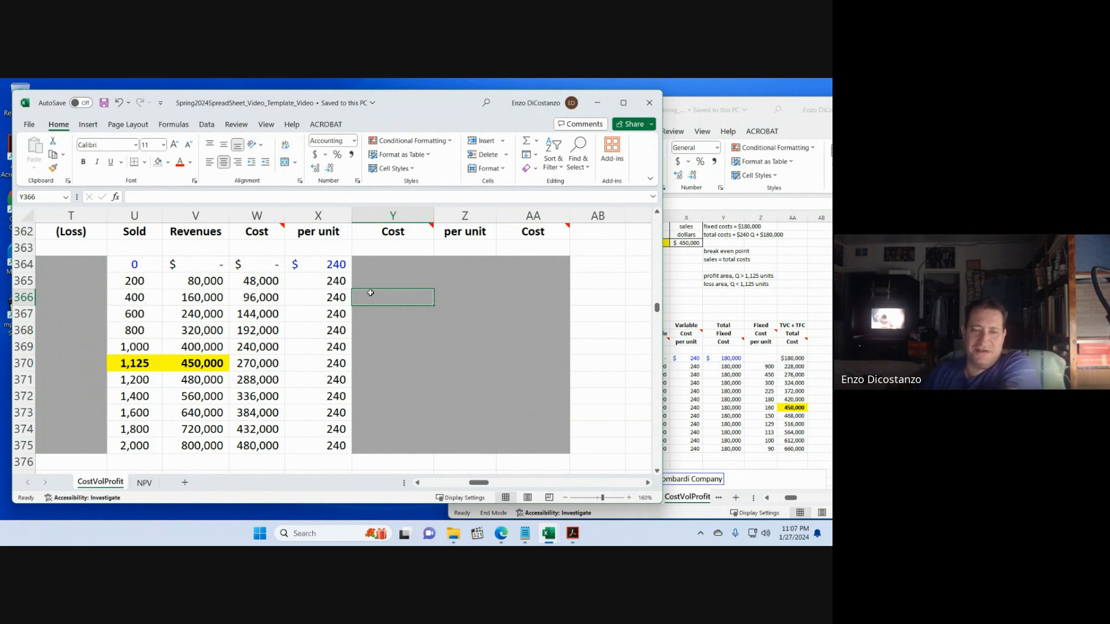
- Enter 180000 as the total fixed cost in Y364
left_click(378, 262)
type("180000")
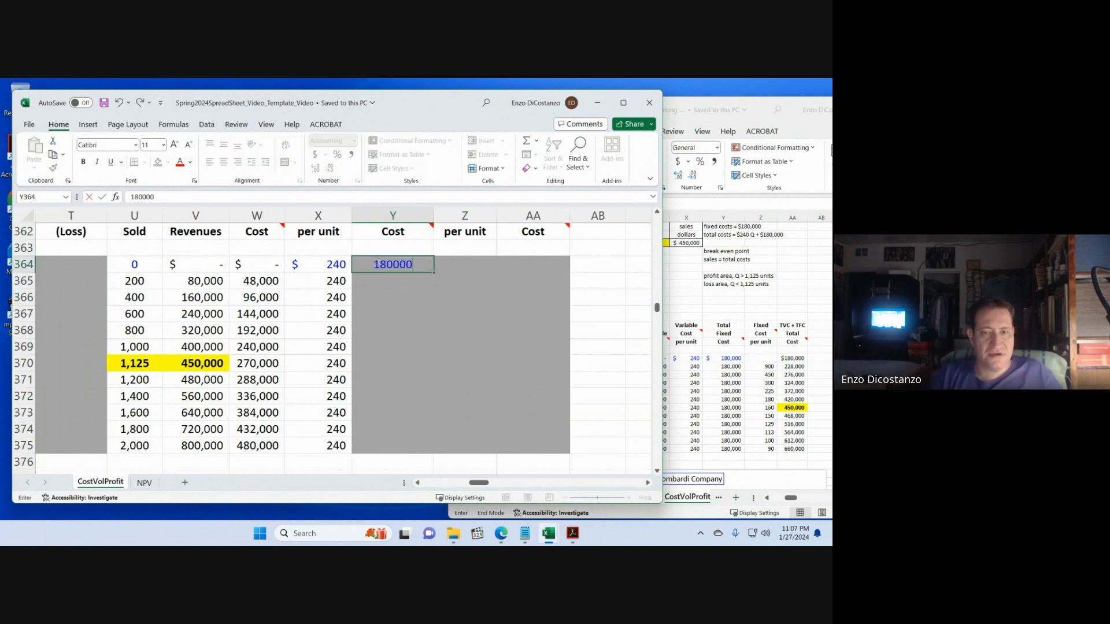
key("Return")
- Enter =Y364 in Y365 and fill the formula down through Y375
type("=")
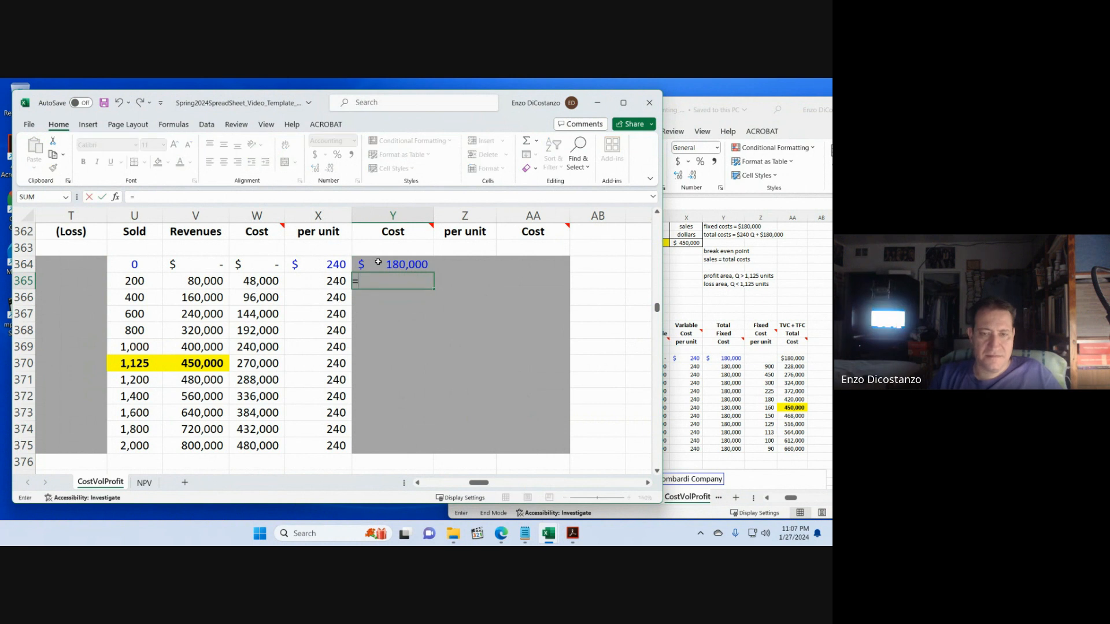
key("Up")
key("Return")
key("Up")
key("shift+Down")
key("shift+Down")
key("shift+Down")
key("shift+Down")
key("shift+Down")
key("shift+Down")
key("shift+Down")
key("shift+Down")
key("shift+Down")
key("shift+Down")
key("shift+Down")
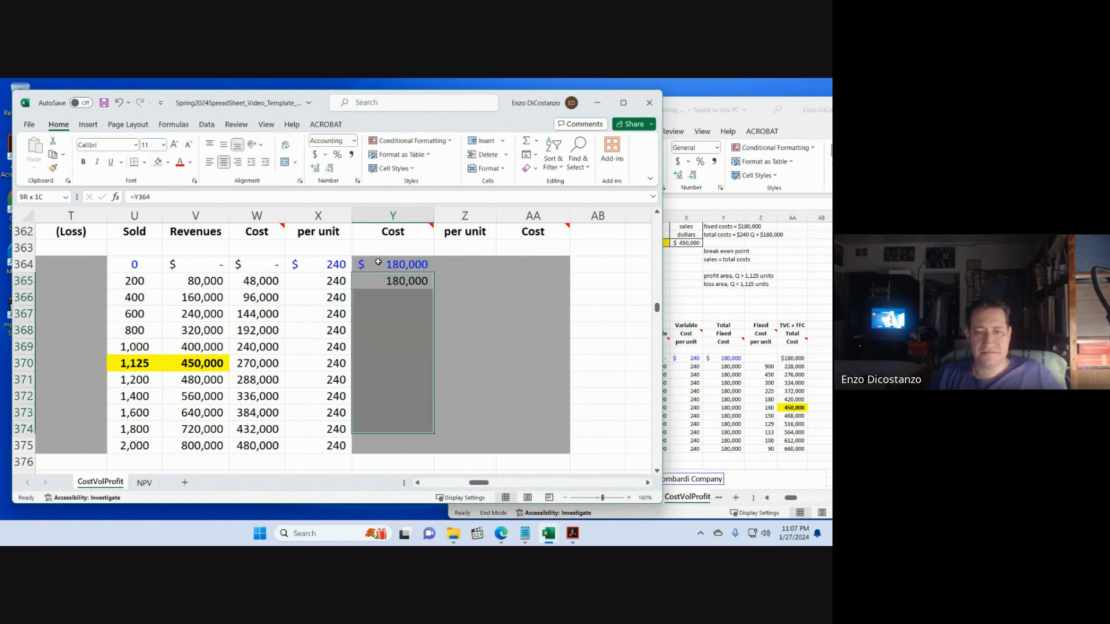
key("shift+Up")
key("ctrl+d")
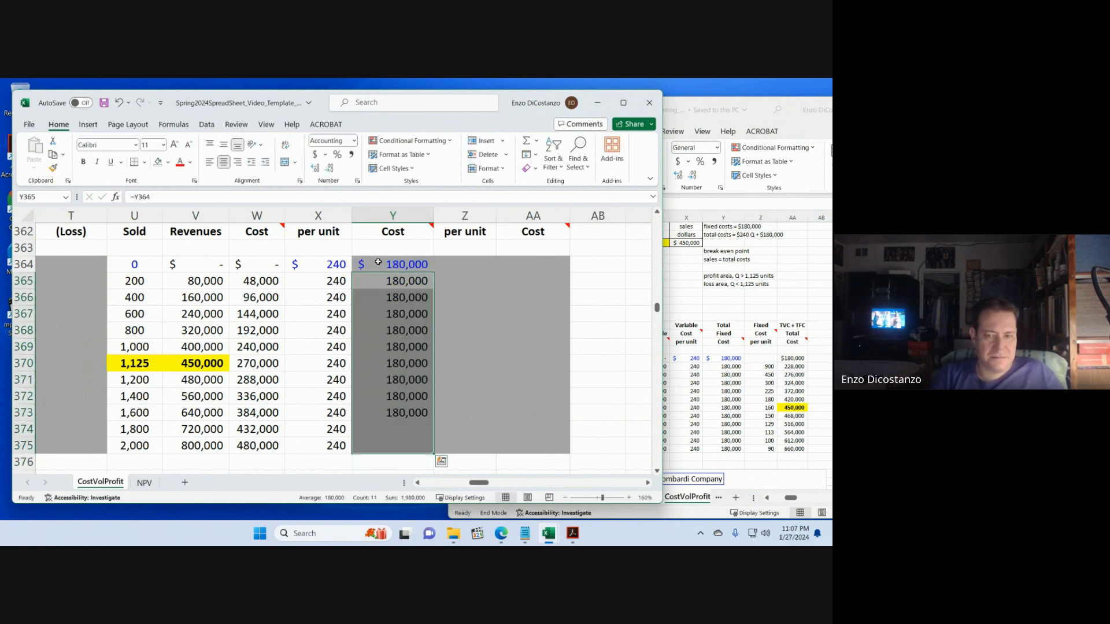
- Remove the gray fill from the Total Fixed Cost cells Y364:Y375 and save the workbook
left_click(378, 263)
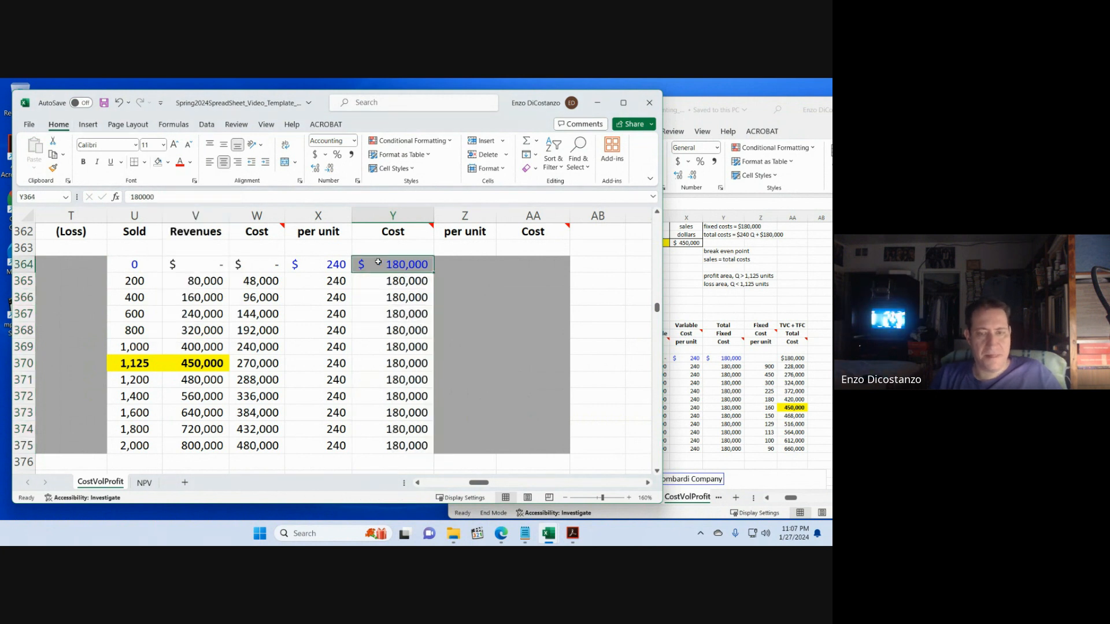
scroll(378, 263, "up", 2)
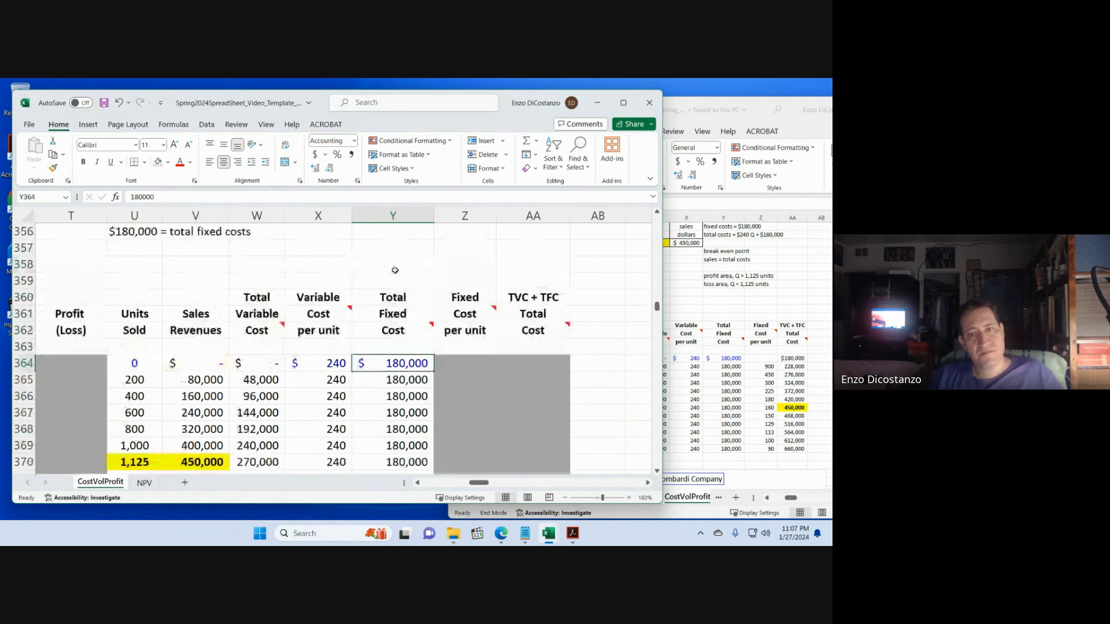
left_click(420, 346)
key("ctrl+s")
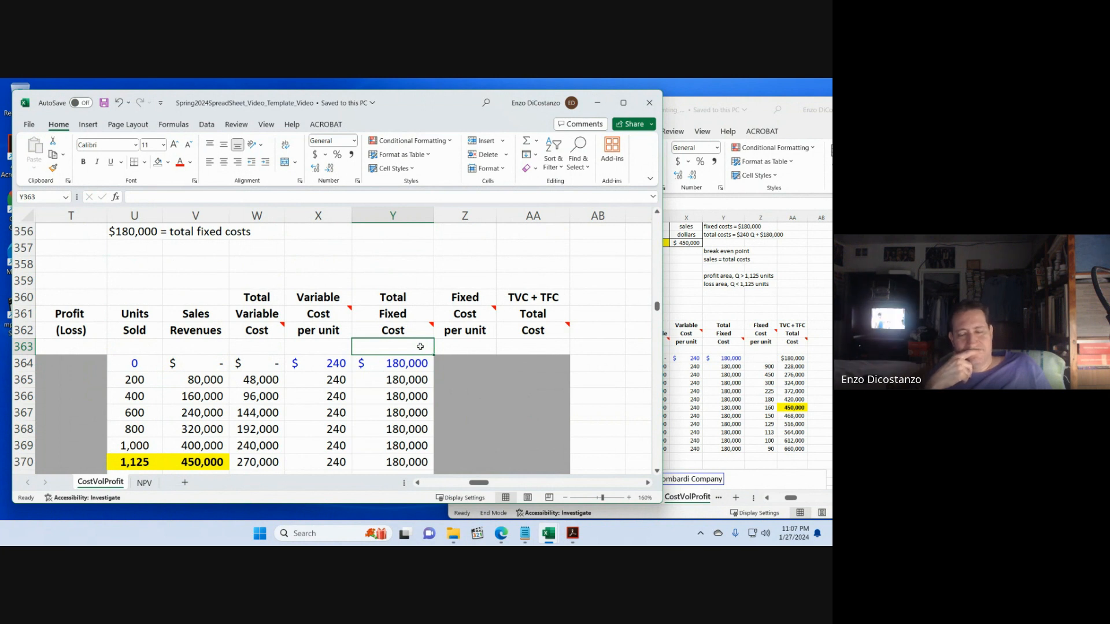
scroll(428, 347, "down", 2)
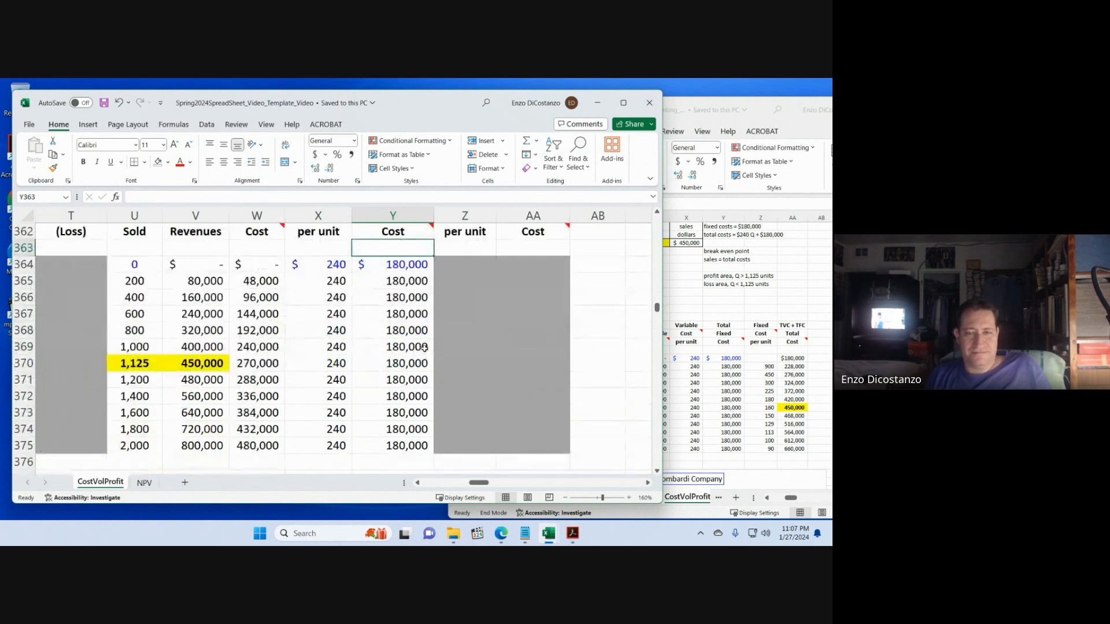
scroll(439, 335, "up", 1)
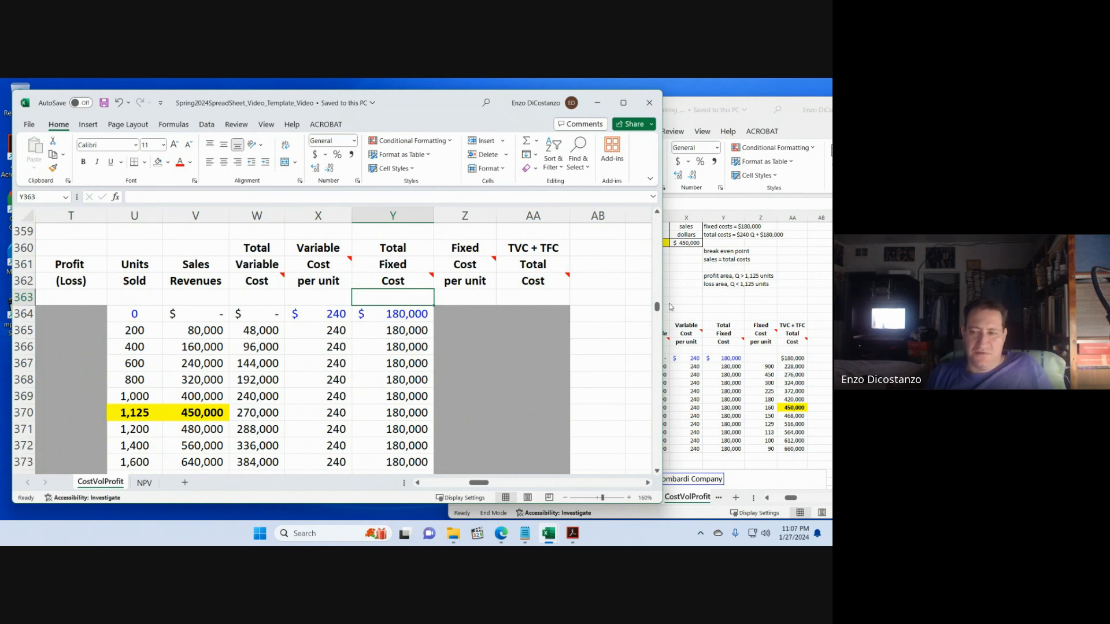
left_click(479, 313)
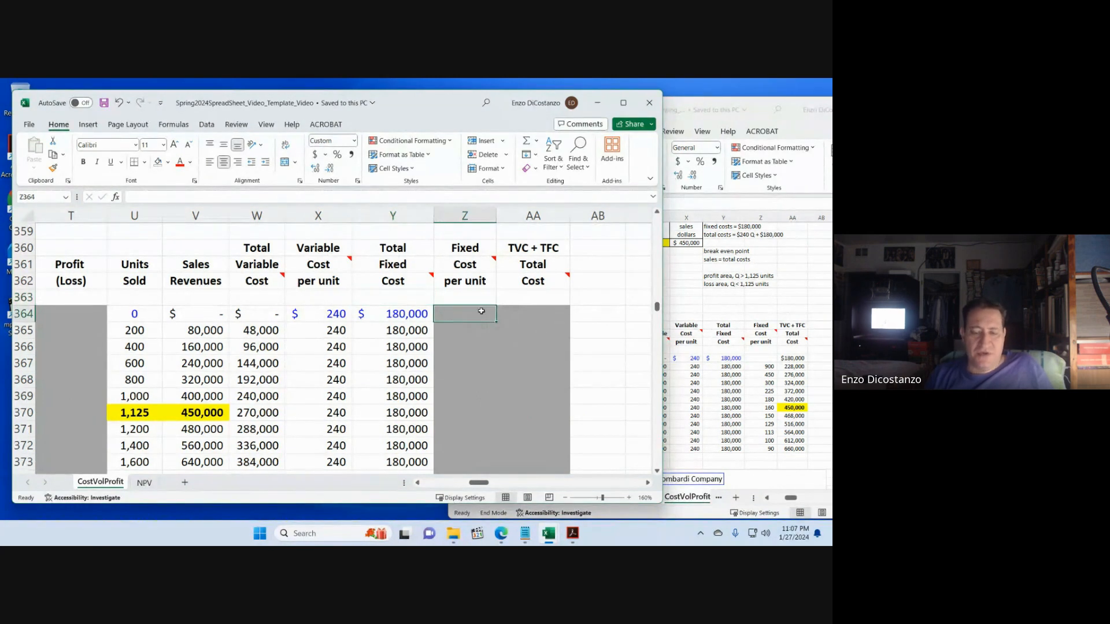
type("=")
key("Left")
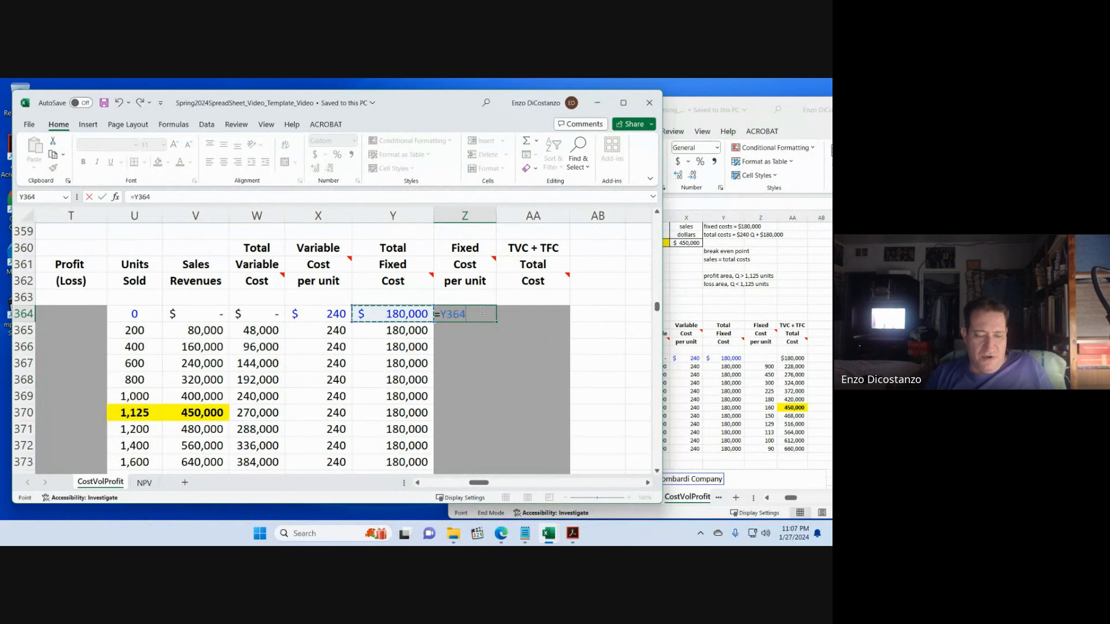
key("Return")
- Enter =Y365/U365 in Z365 to calculate the fixed cost per unit
type("=")
key("Left")
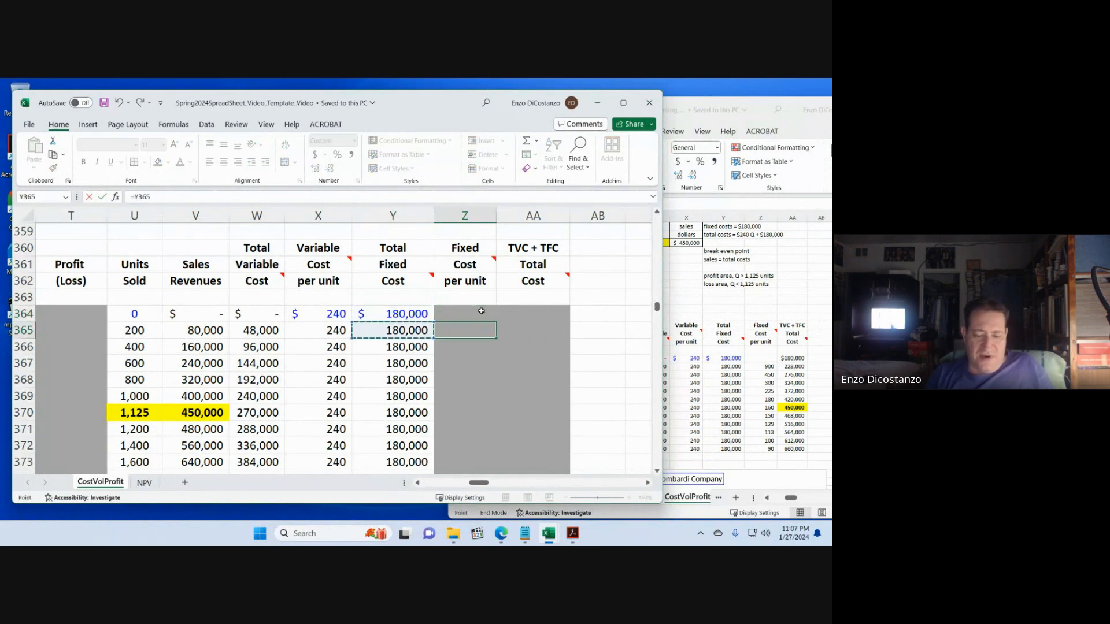
type("/")
key("Left")
key("Left")
key("Left")
key("Left")
key("Left")
key("ctrl+Return")
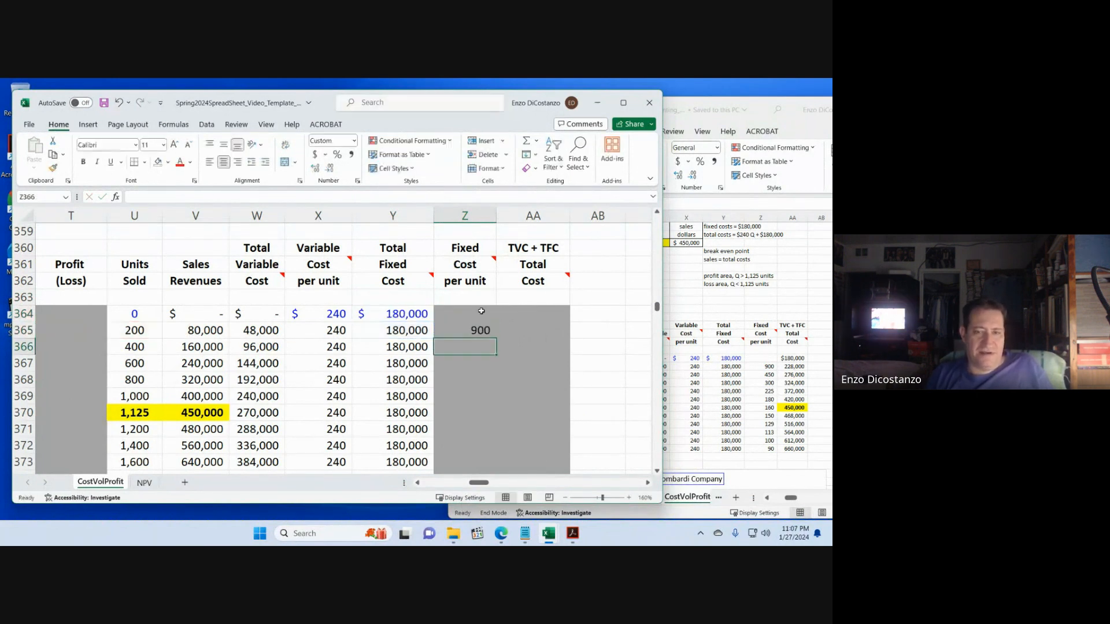
- Fill the fixed cost per unit formula from Z365 down through Z375 and remove the gray fill there
key("shift+Down")
key("shift+Down")
key("shift+Down")
key("shift+Down")
key("shift+Down")
key("shift+Down")
key("shift+Down")
key("shift+Down")
key("shift+Down")
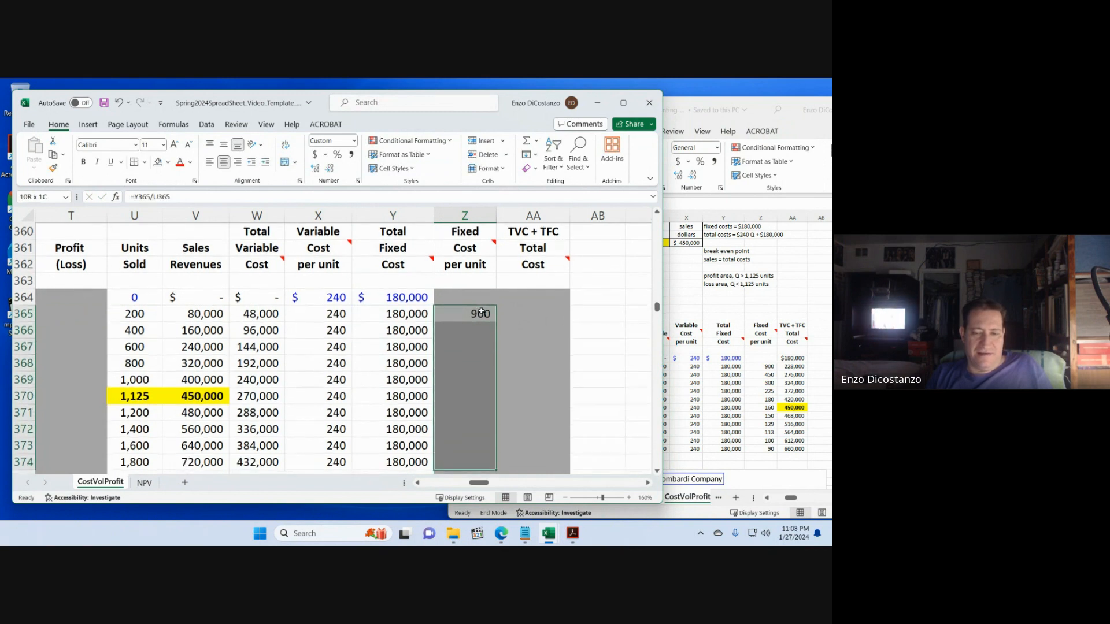
key("shift+Down")
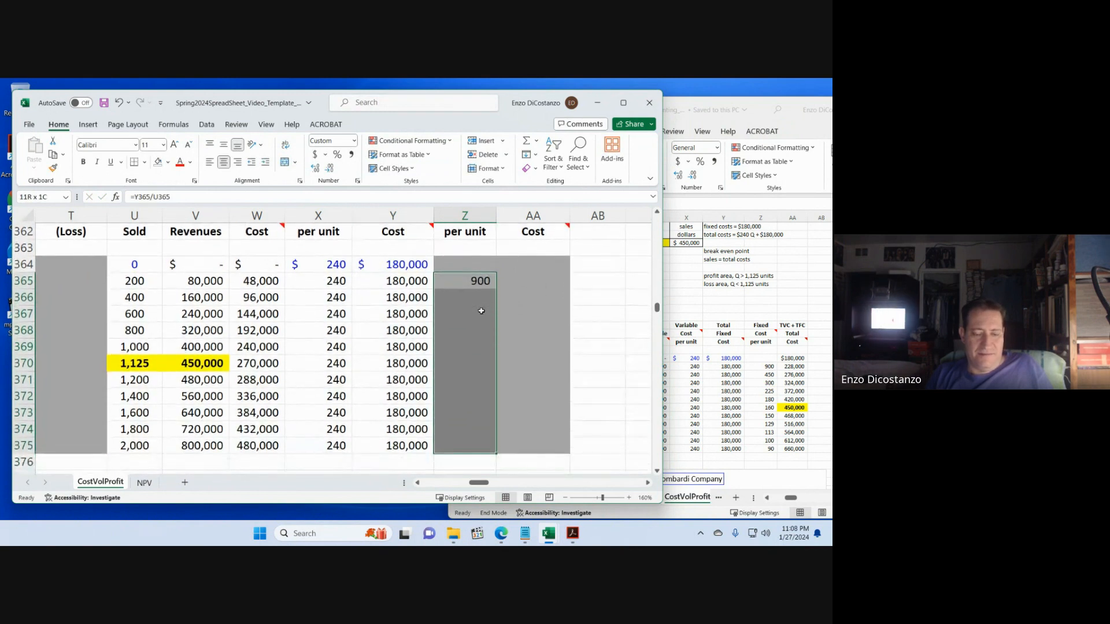
key("ctrl+d")
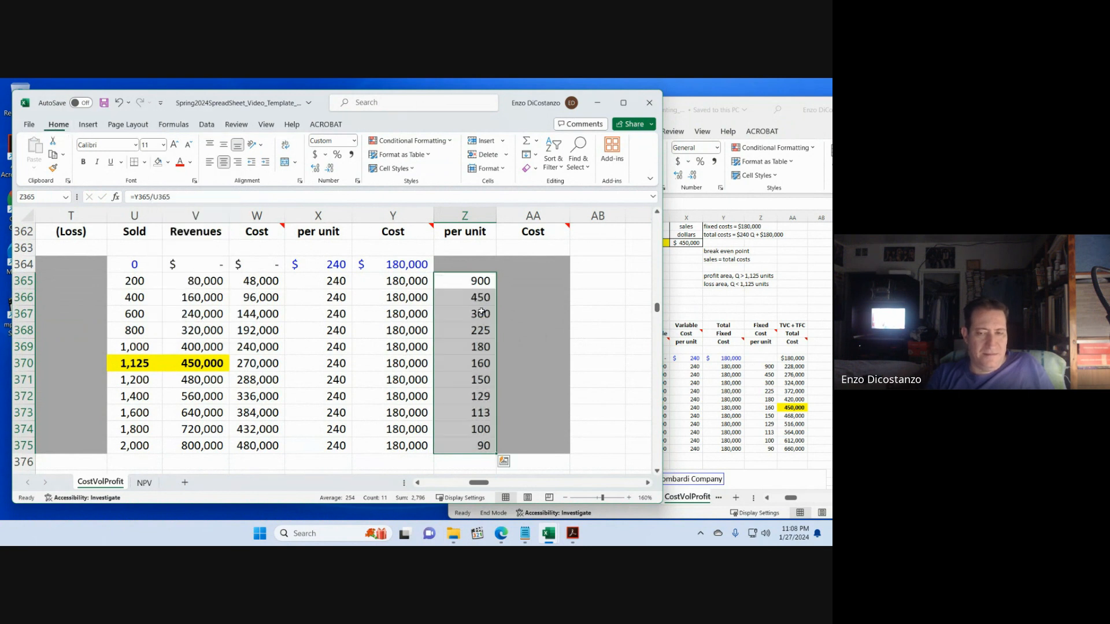
- Remove the gray fill from the empty cell Z364 and save the workbook
key("Up")
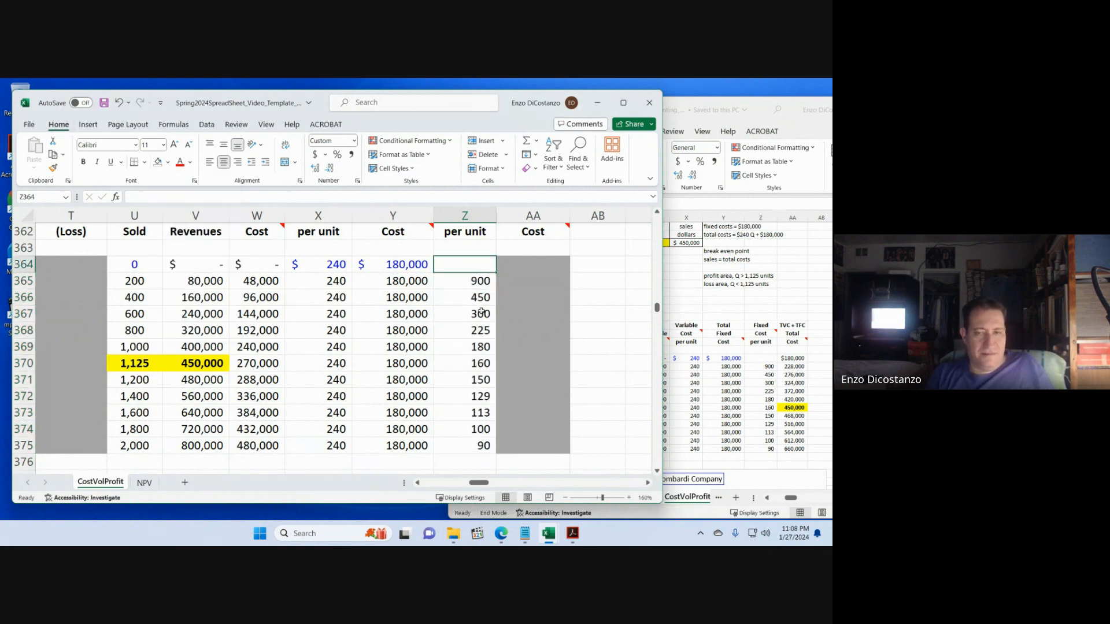
key("ctrl+s")
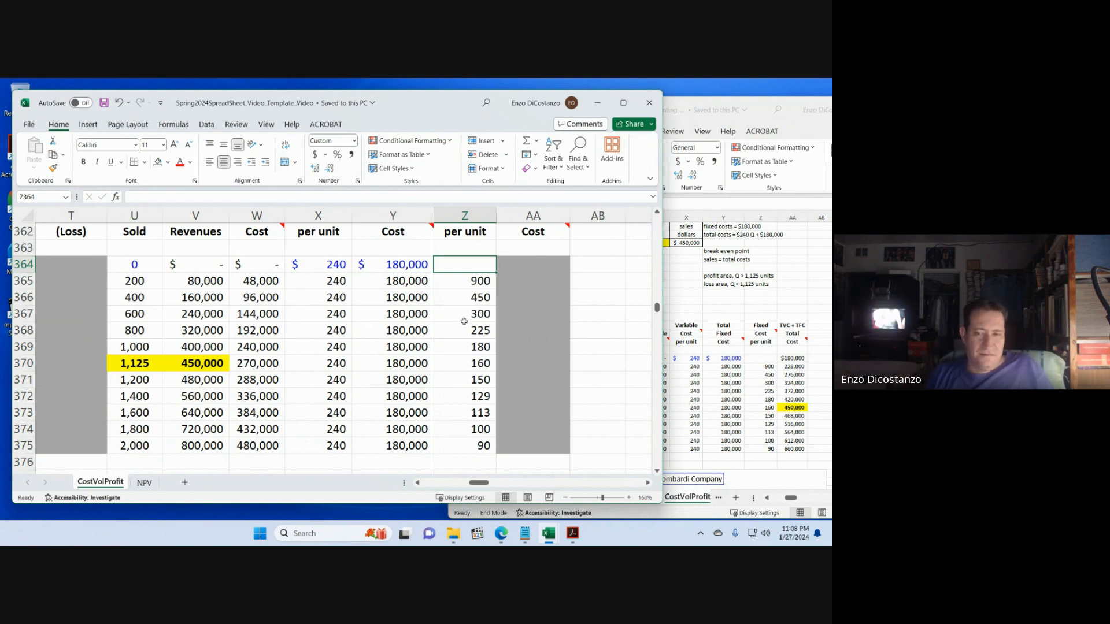
- Examine the fixed cost per unit formula in Z365 and the values below it
scroll(469, 324, "up", 1)
left_click(539, 310)
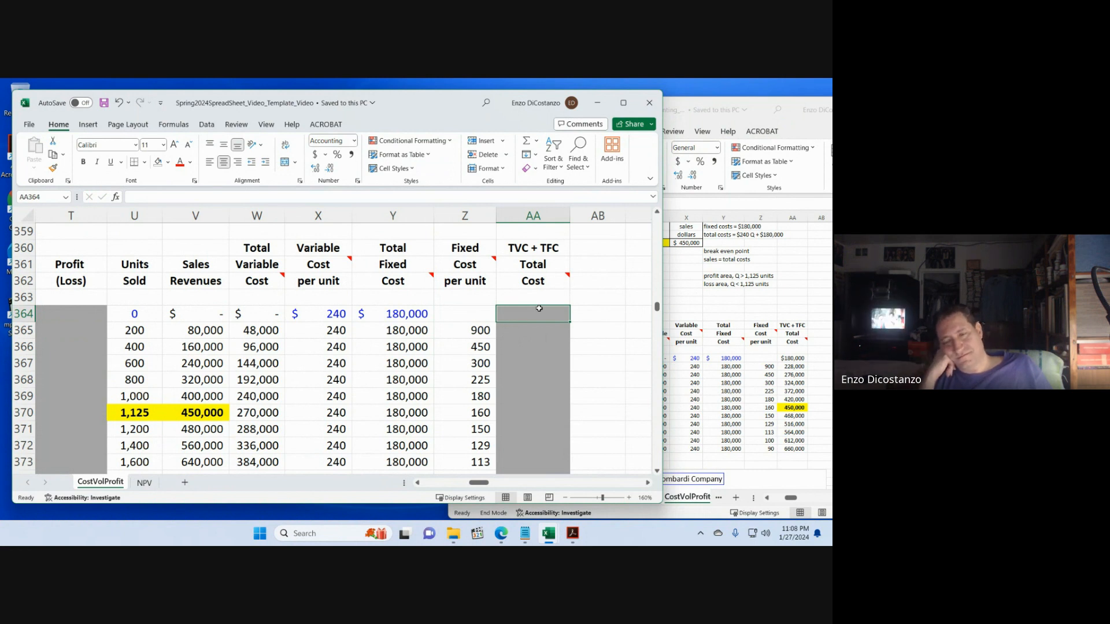
left_click(486, 327)
double_click(488, 327)
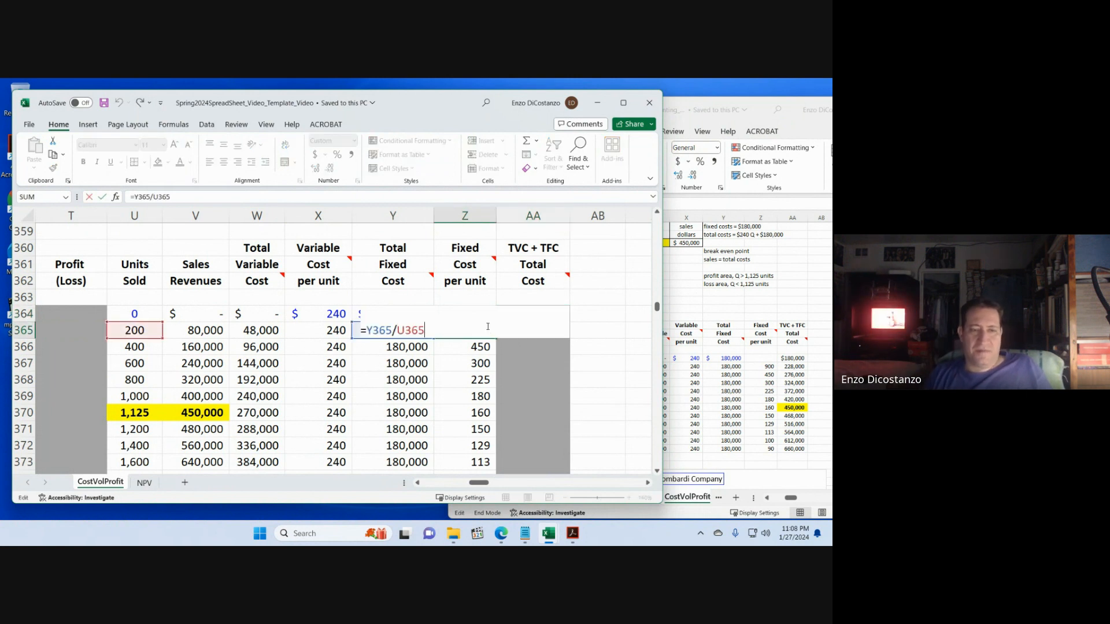
key("Escape")
double_click(487, 327)
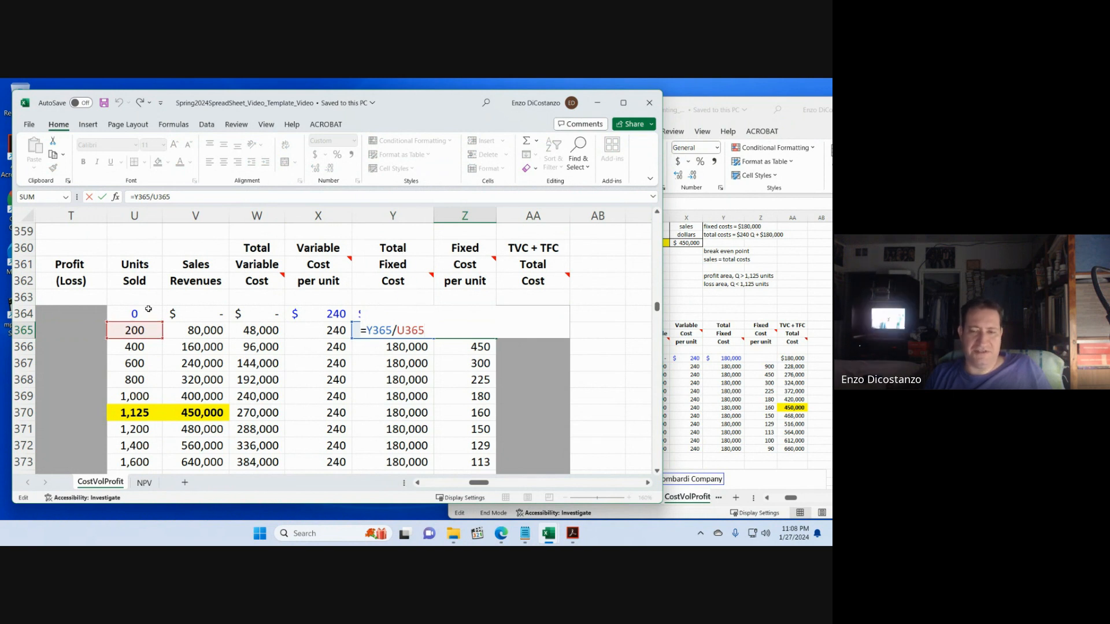
key("Escape")
scroll(466, 361, "down", 1)
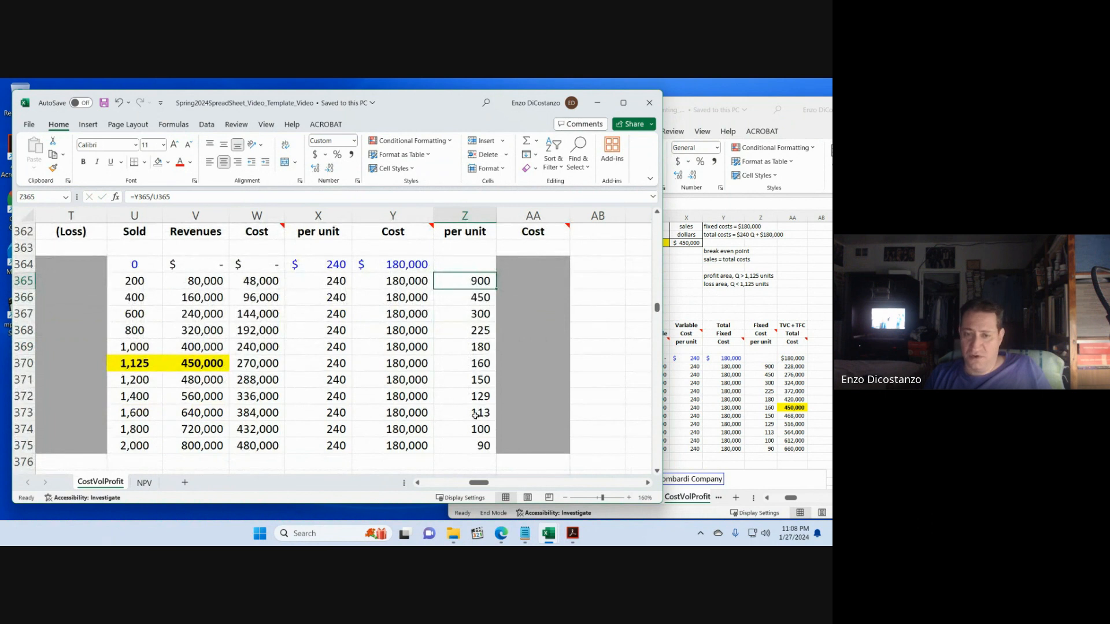
scroll(139, 393, "up", 1)
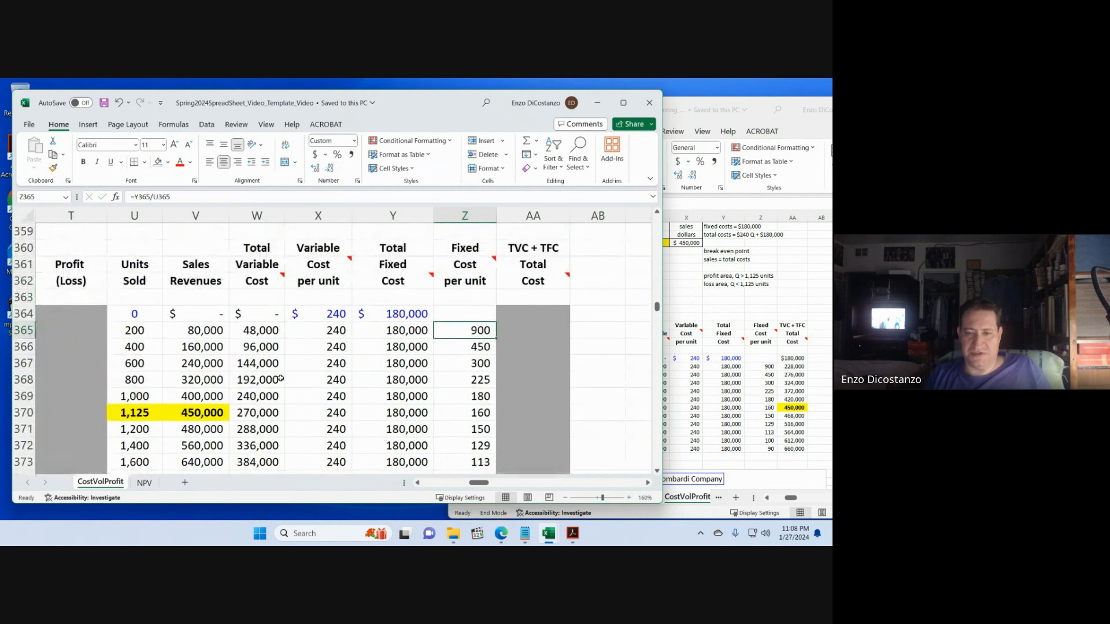
- Enter =W364+Y364 in AA364 to calculate the total cost
left_click(523, 309)
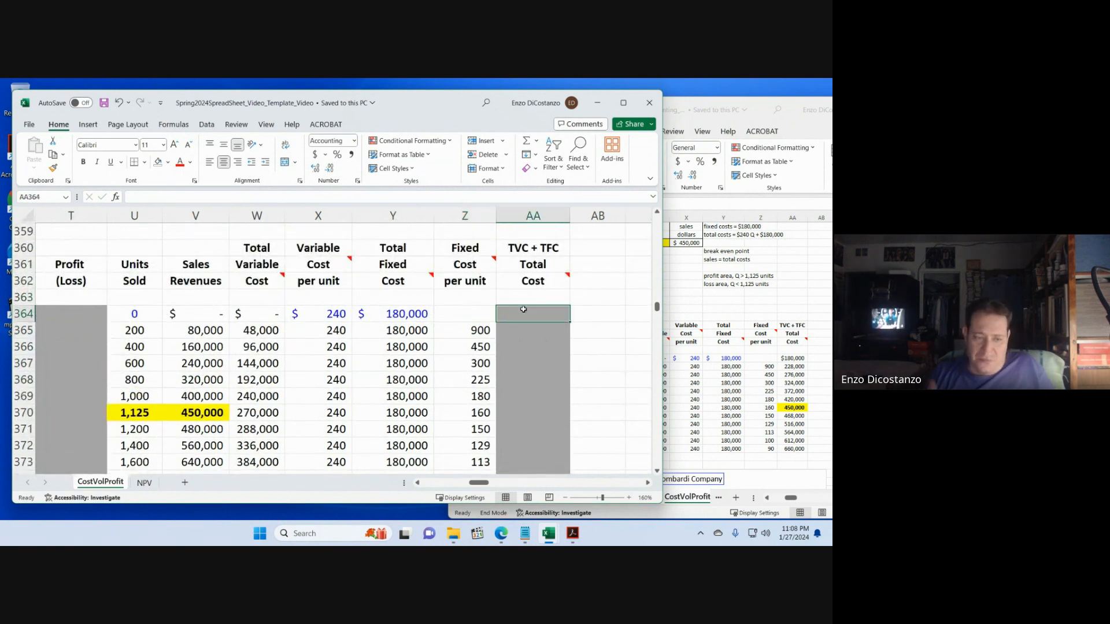
type("=")
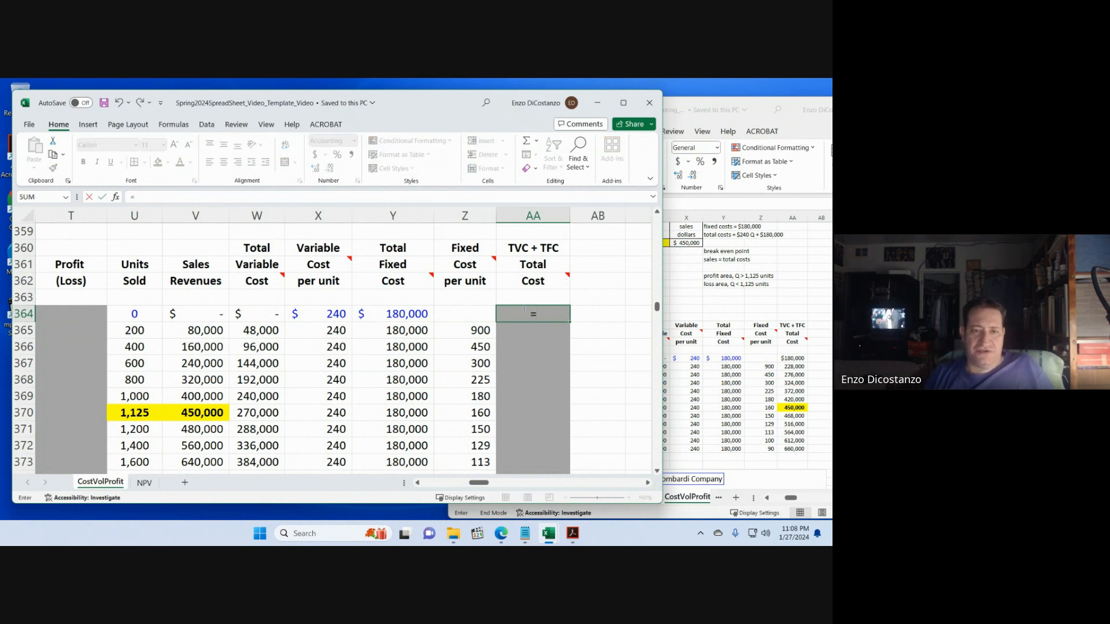
key("Left")
key("Left")
key("Left")
key("Left")
type("+")
key("Left")
key("Left")
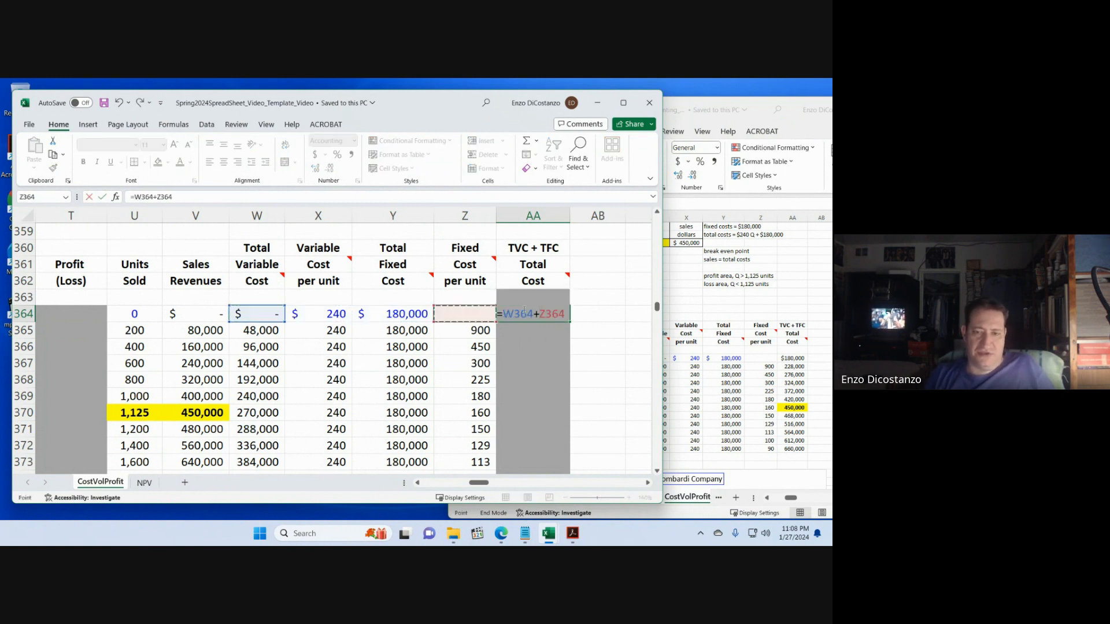
key("ctrl+Return")
- Copy the total cost formula from AA364 into AA365:AA375 as formulas only and remove the gray fill there
key("ctrl+c")
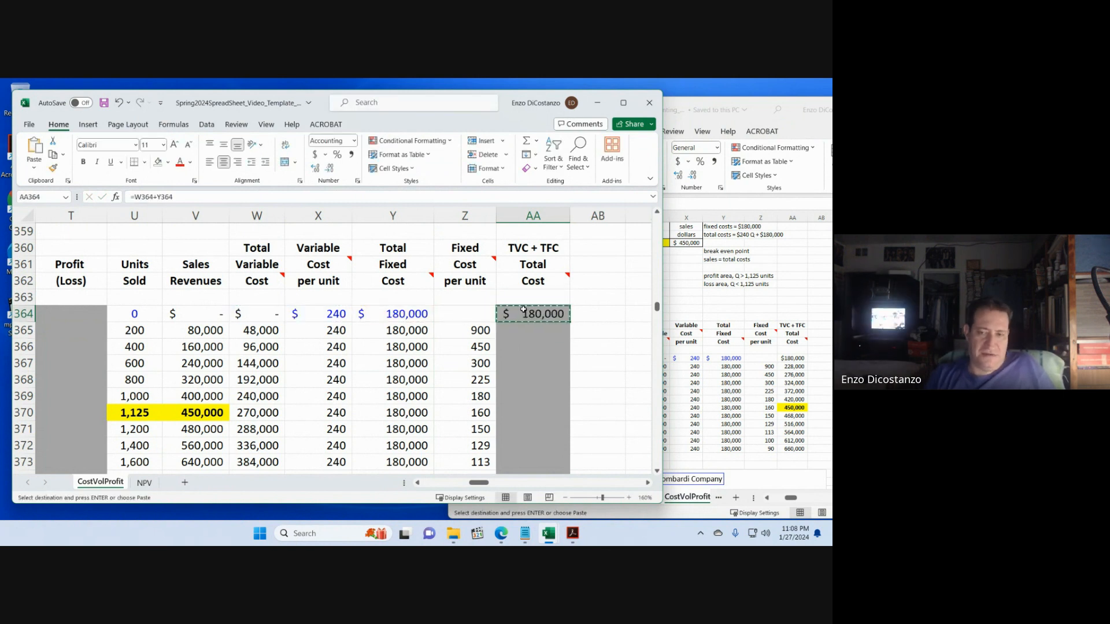
key("Down")
key("shift+Down")
key("shift+Down")
key("shift+Down")
key("shift+Down")
key("shift+Down")
key("shift+Down")
key("shift+Down")
key("shift+Down")
key("shift+Down")
key("shift+Down")
key("shift+Down")
key("shift+Down")
key("shift+Up")
key("shift+Up")
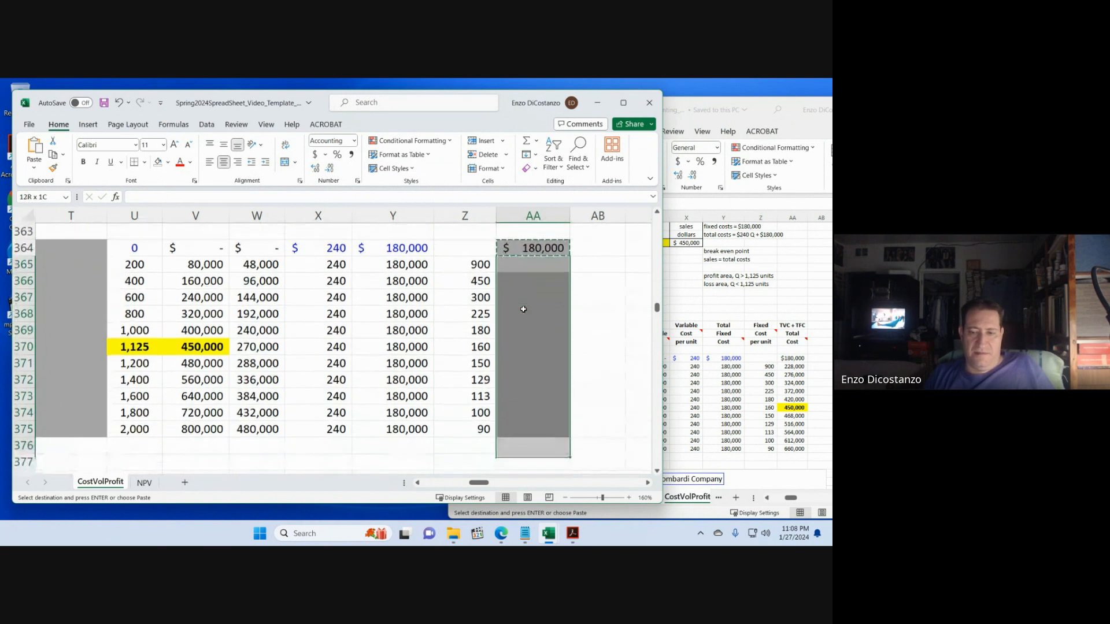
key("alt")
key("h")
key("v")
key("f")
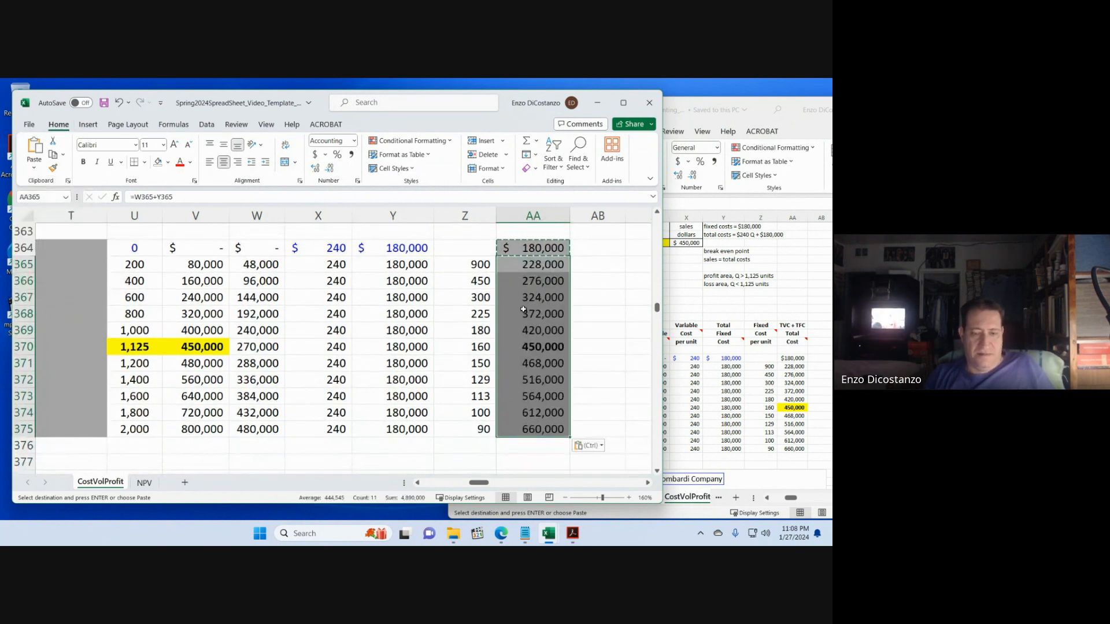
key("Escape")
key("alt")
key("Escape")
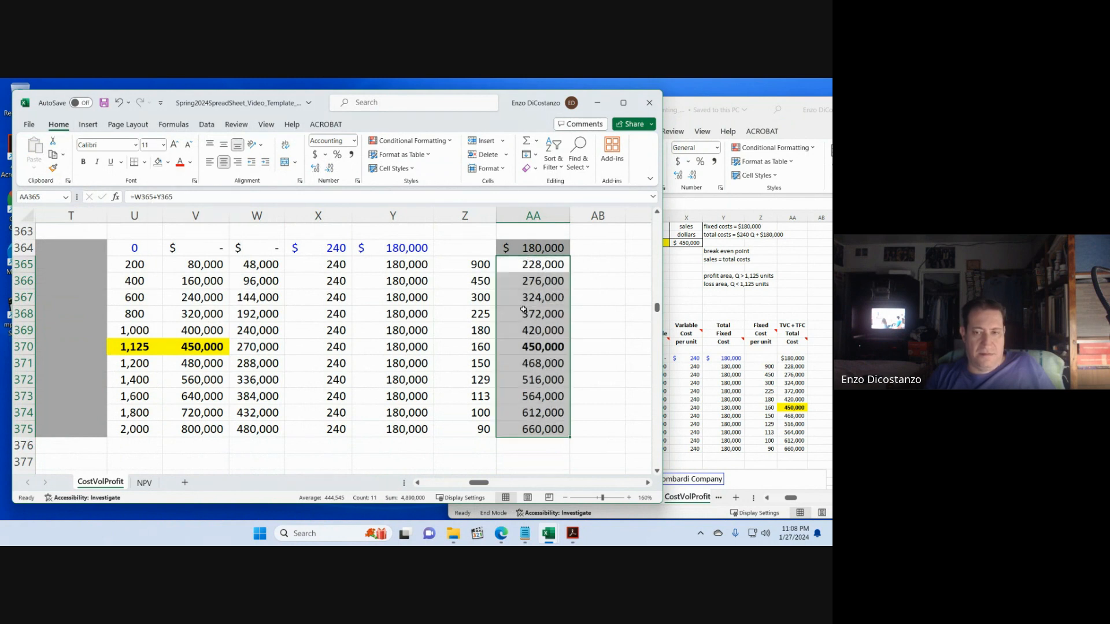
- Switch to the Google Meet window, choose to stay in the call, and return to the Excel workbook
key("alt+Tab")
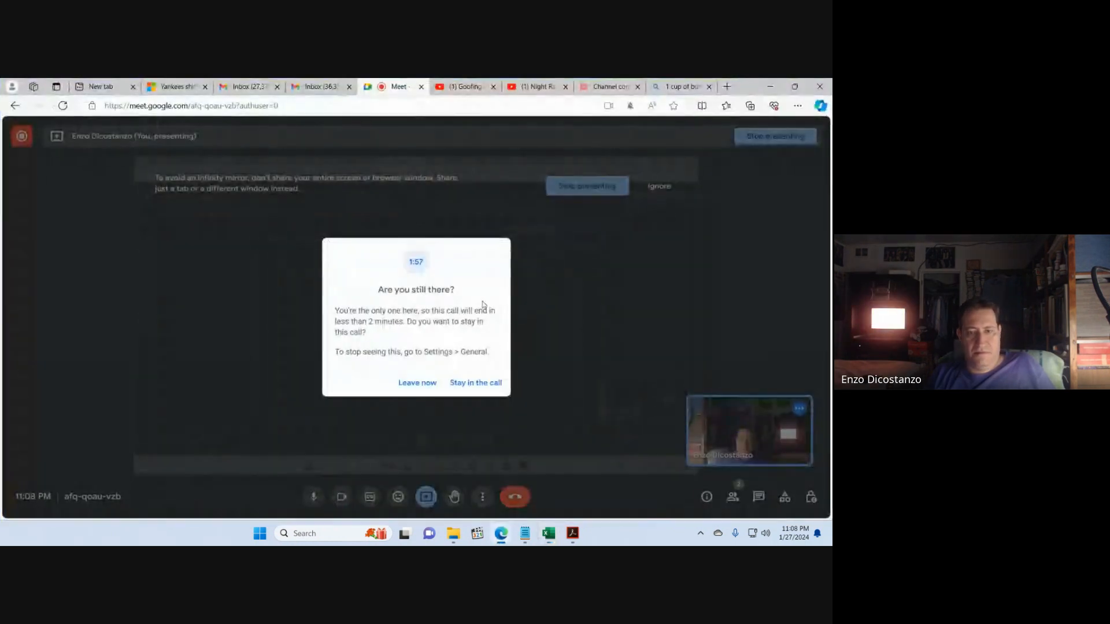
left_click(471, 383)
key("alt+Tab")
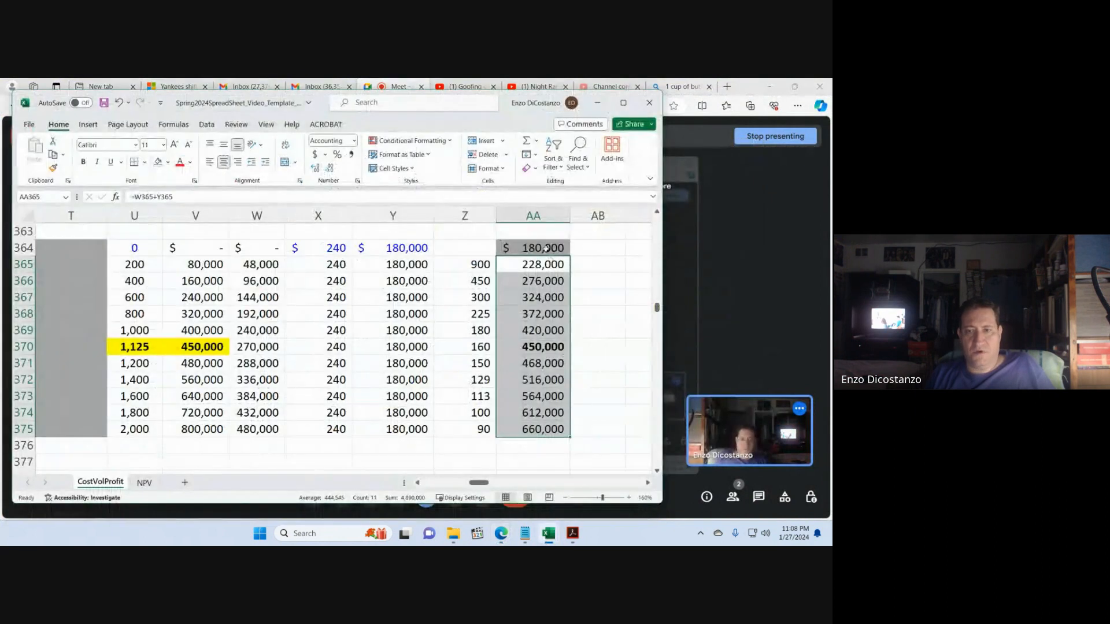
- Remove the gray fill from AA364 and highlight the break-even total cost in AA370 in yellow
key("Up")
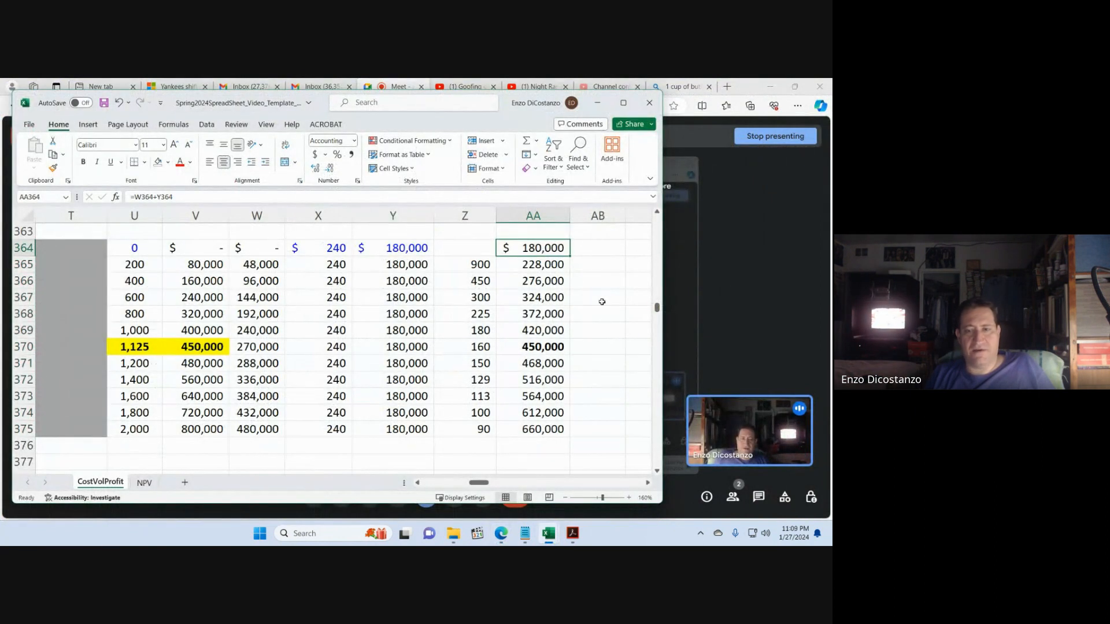
left_click(544, 349)
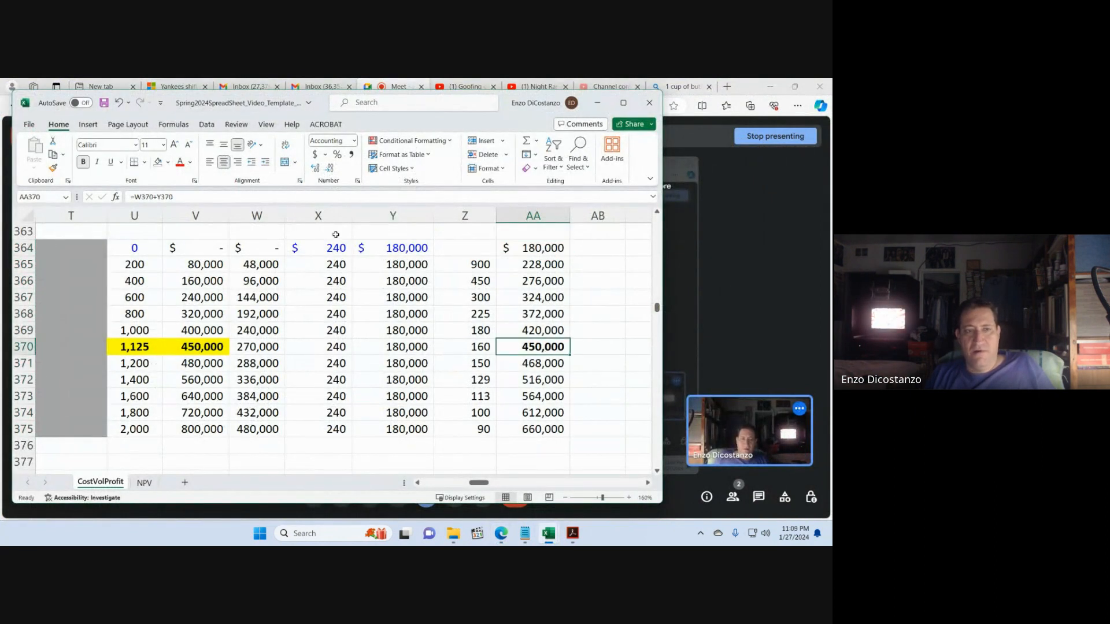
left_click(167, 163)
left_click(183, 261)
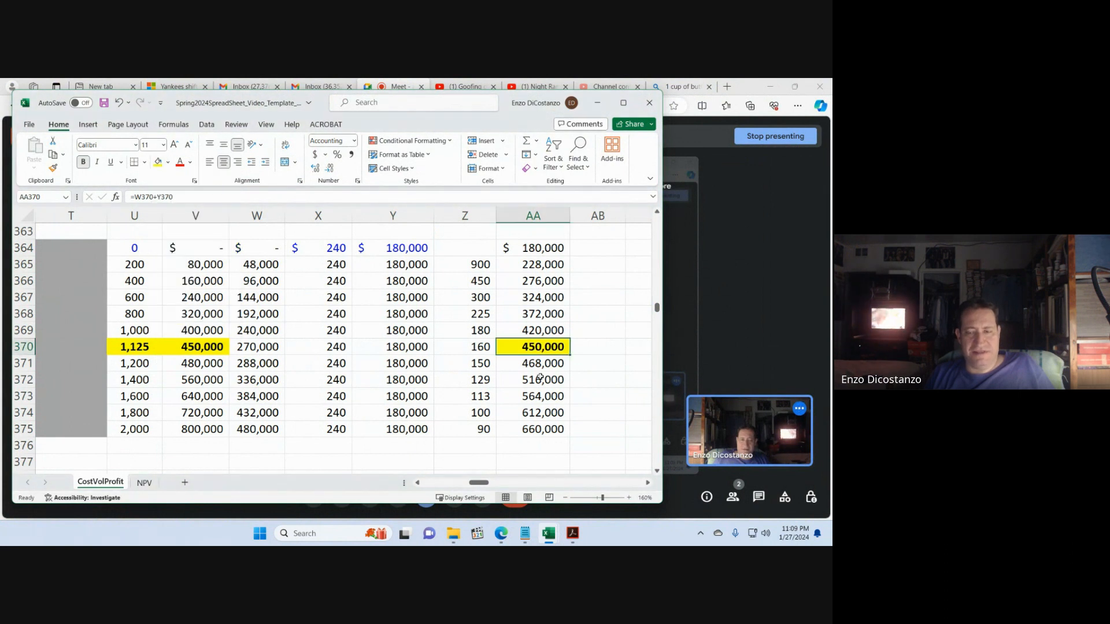
scroll(539, 378, "up", 2)
scroll(347, 417, "down", 2)
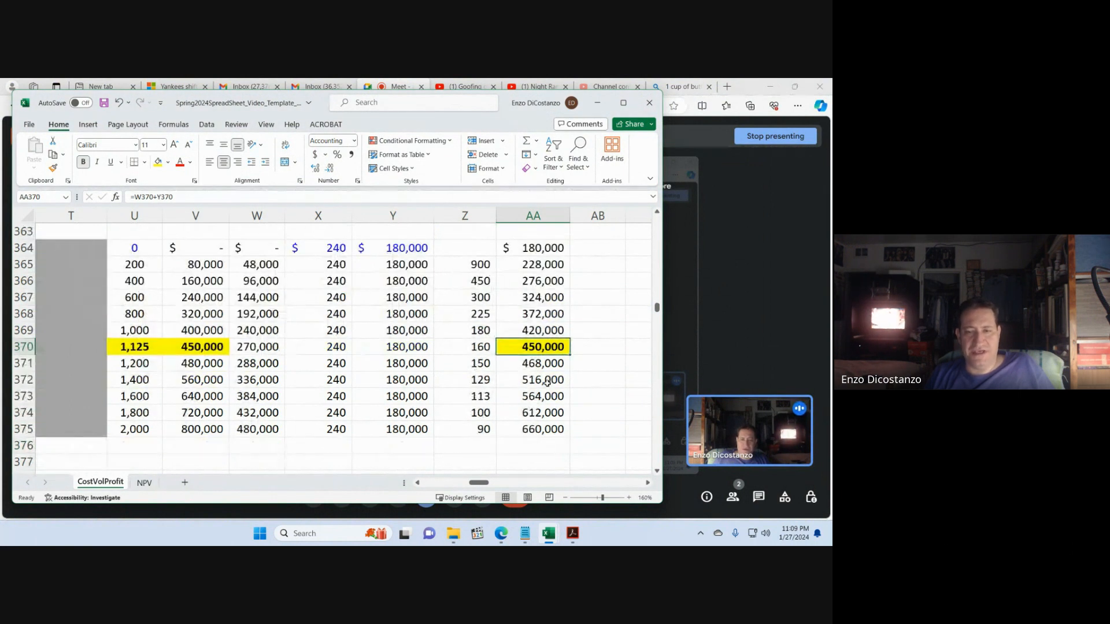
- Minimize the Google Meet browser window and review the variable cost cells in break-even row 370
left_click(770, 87)
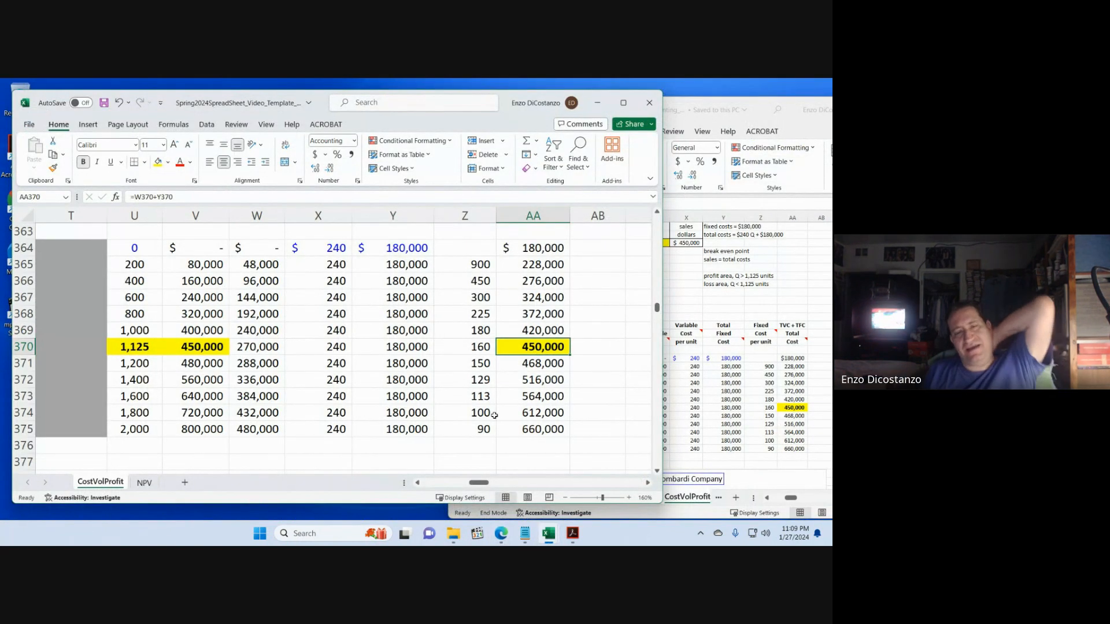
left_click(312, 348)
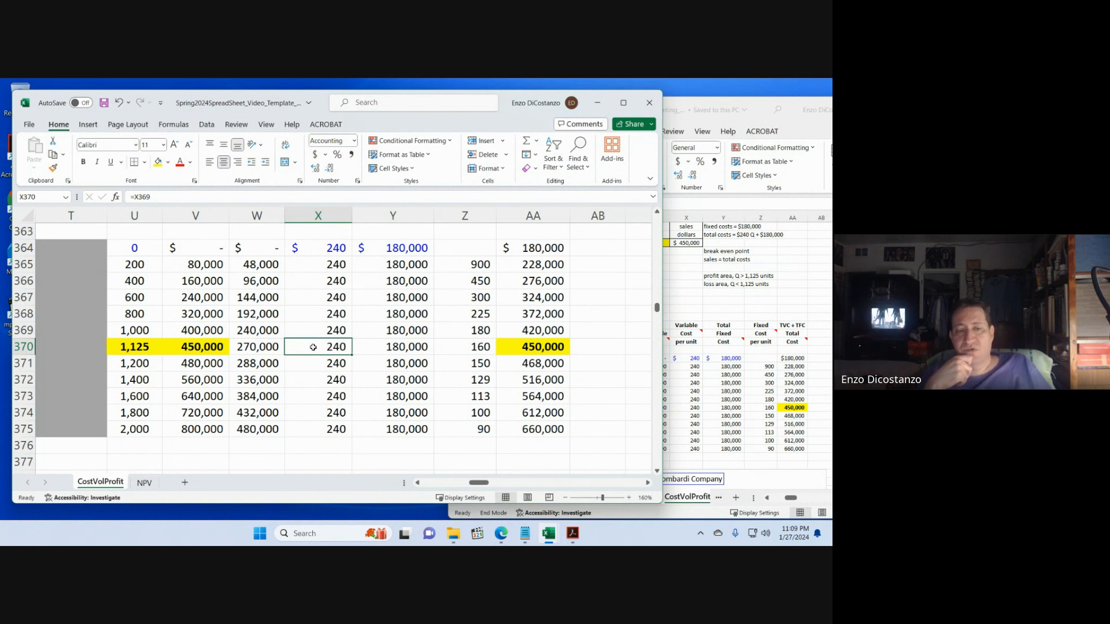
key("Left")
key("Left")
key("Left")
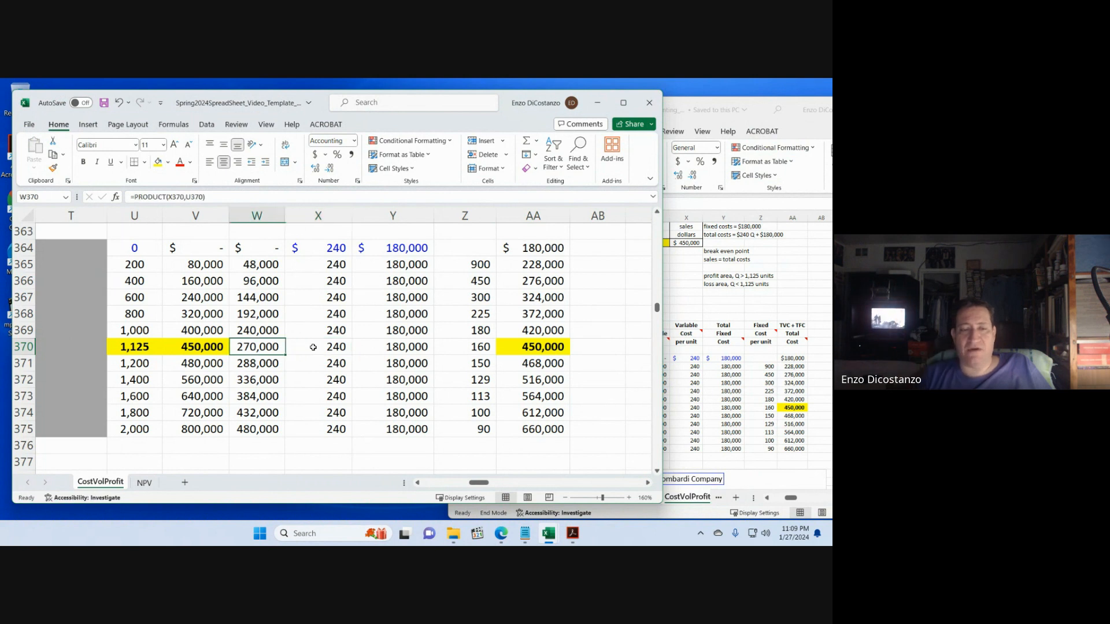
- Enter the profit formula =V364-AA364, sales revenues minus total cost, in T364 and remove that cell's gray fill
key("Left")
key("Left")
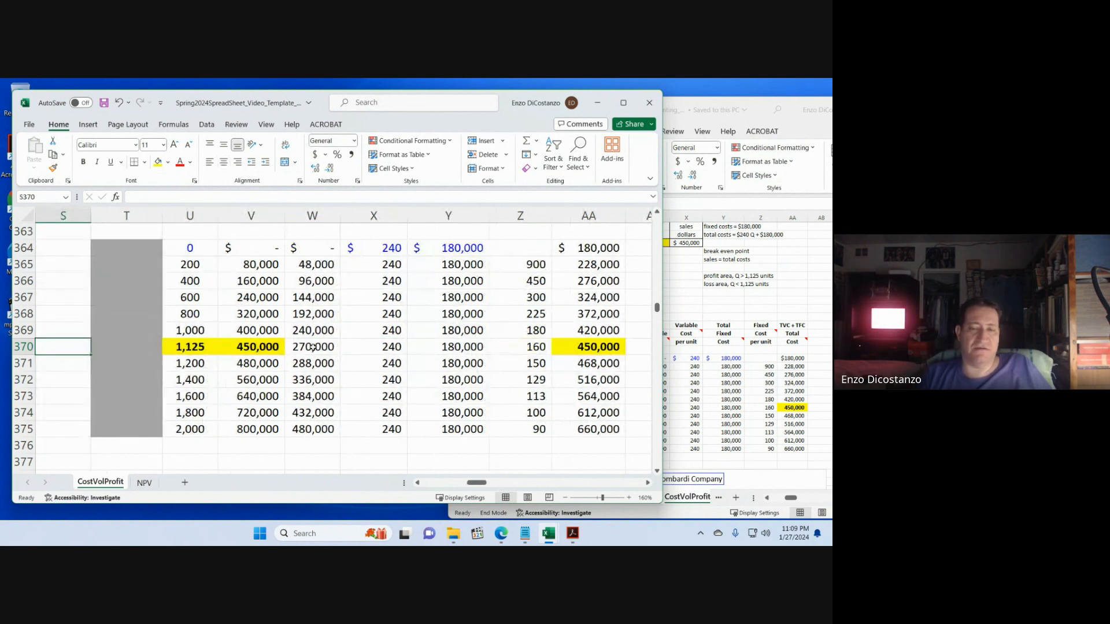
scroll(196, 342, "up", 1)
left_click(146, 293)
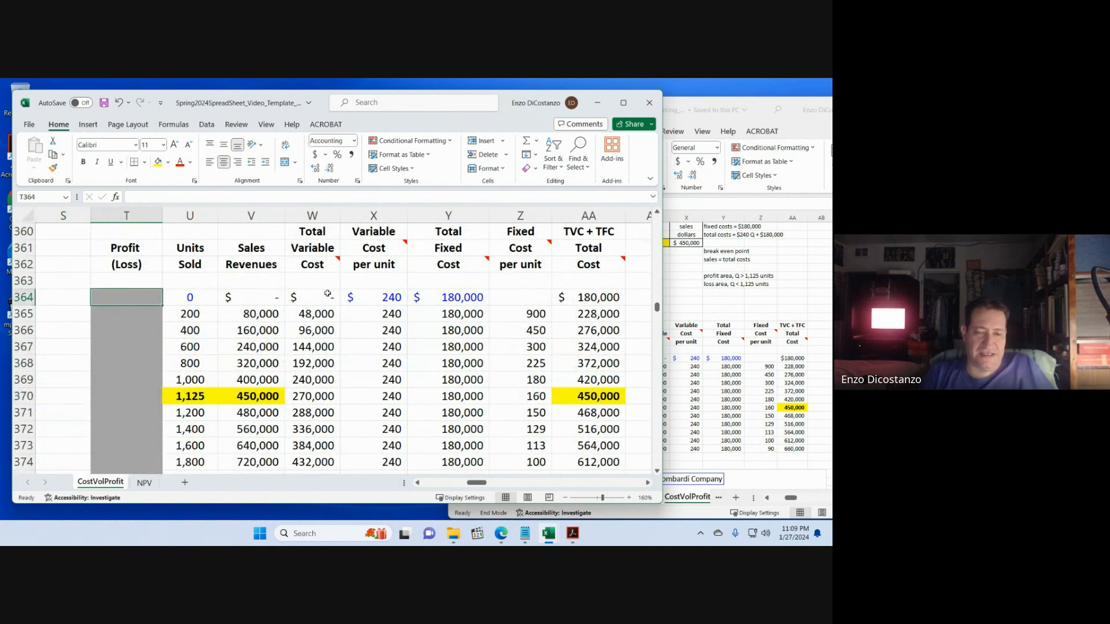
type("=")
key("Right")
key("Right")
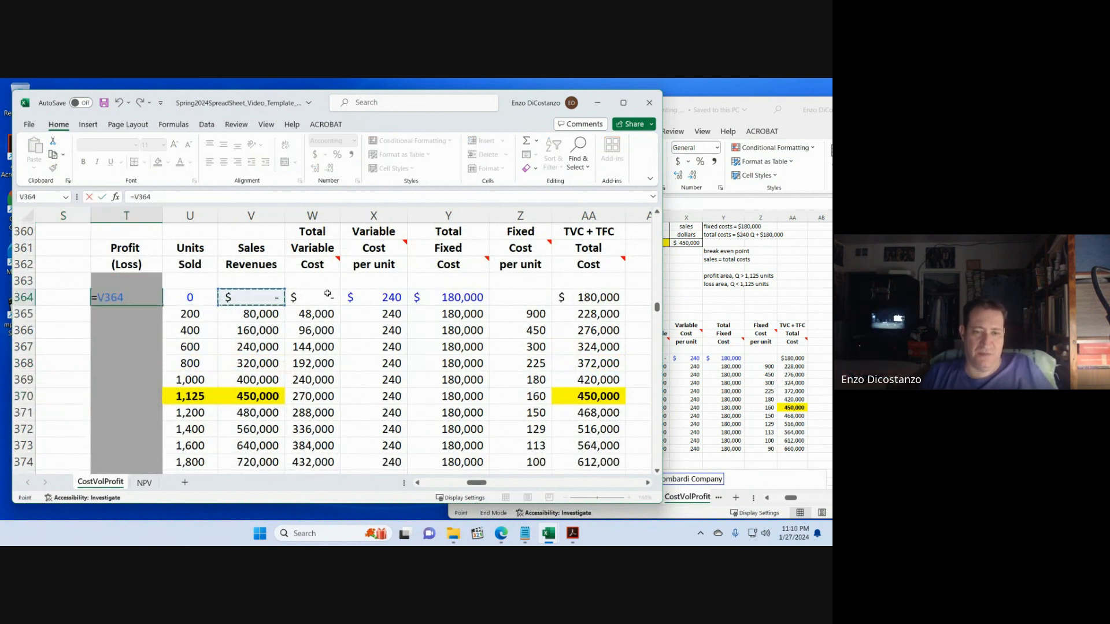
type("-")
key("Right")
key("Right")
key("Right")
key("Right")
key("Right")
key("Right")
key("Right")
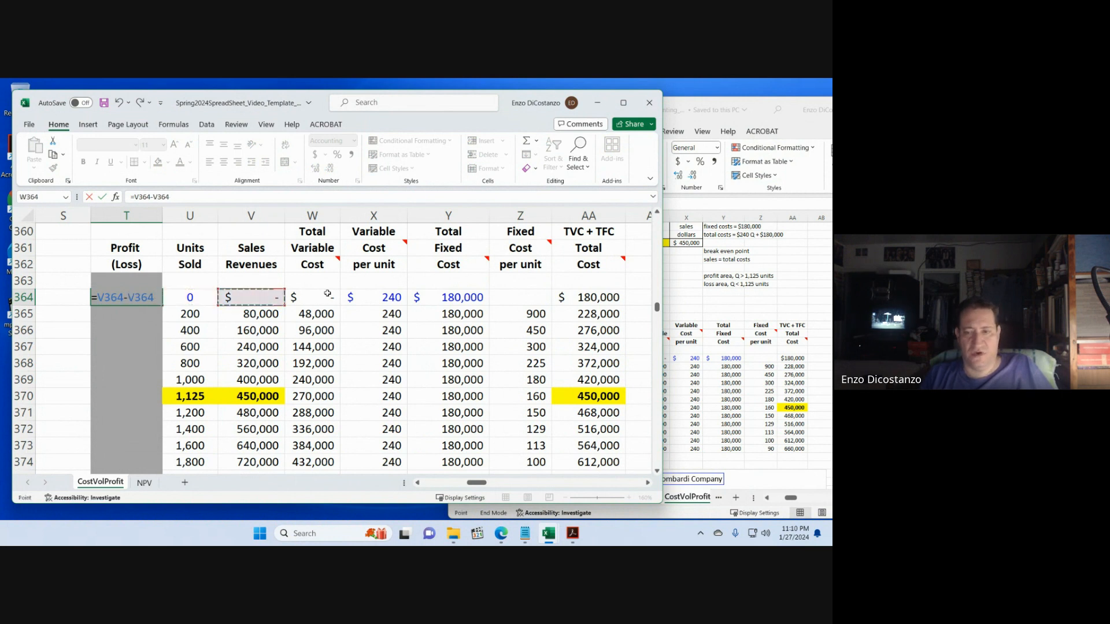
key("Return")
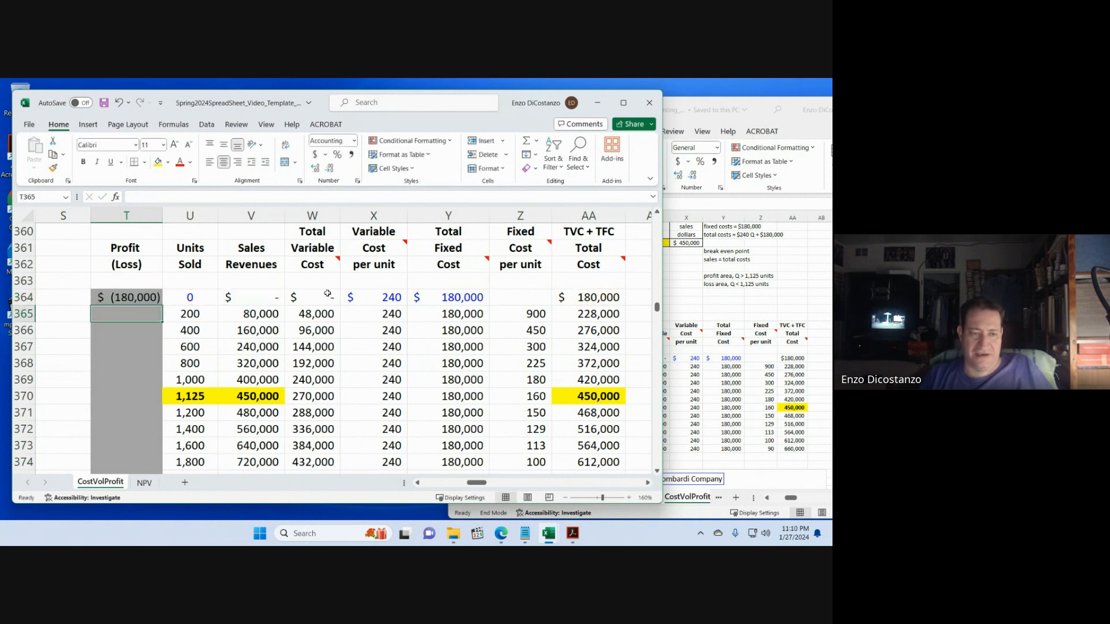
key("Up")
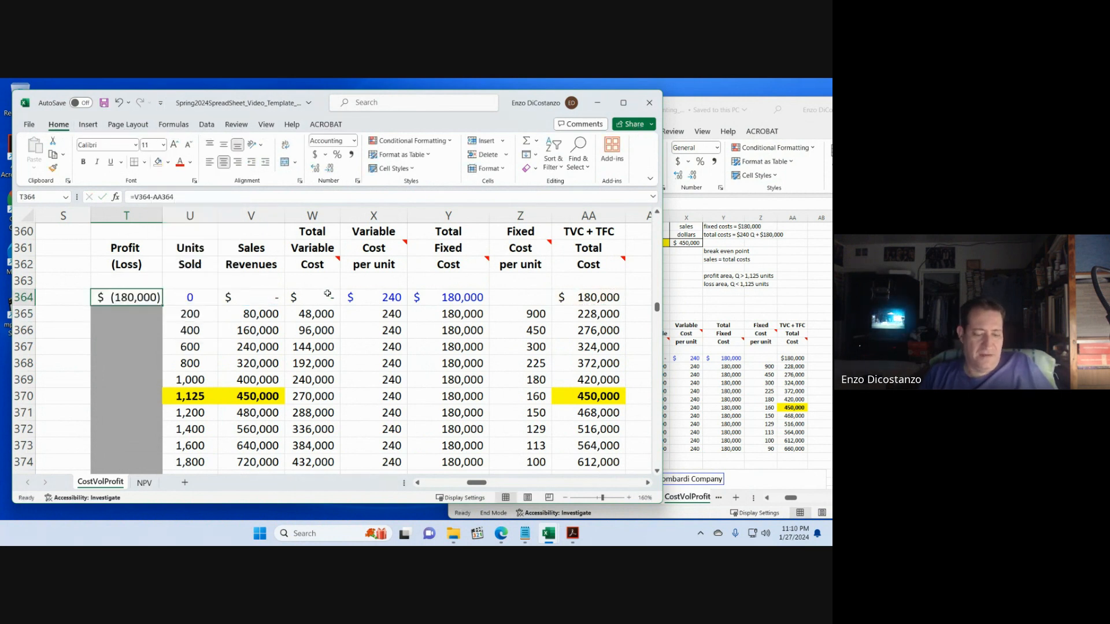
- Copy the profit formula from T364 into T365:T368 as formulas only and remove the gray fill there
key("ctrl+c")
key("Down")
key("shift+Down")
key("shift+Down")
key("shift+Down")
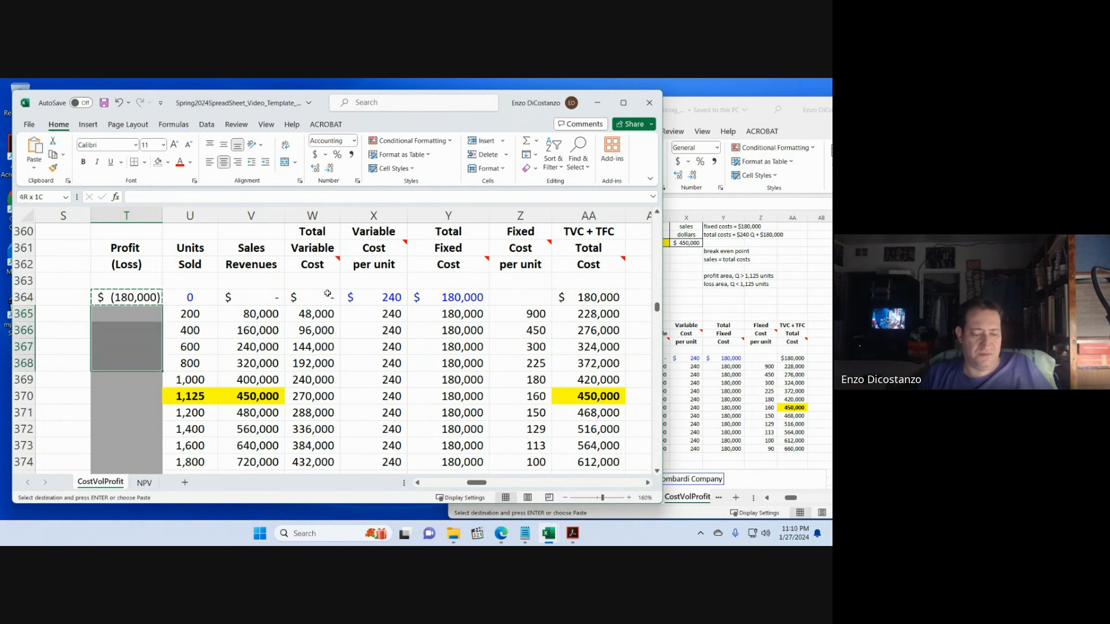
key("Return")
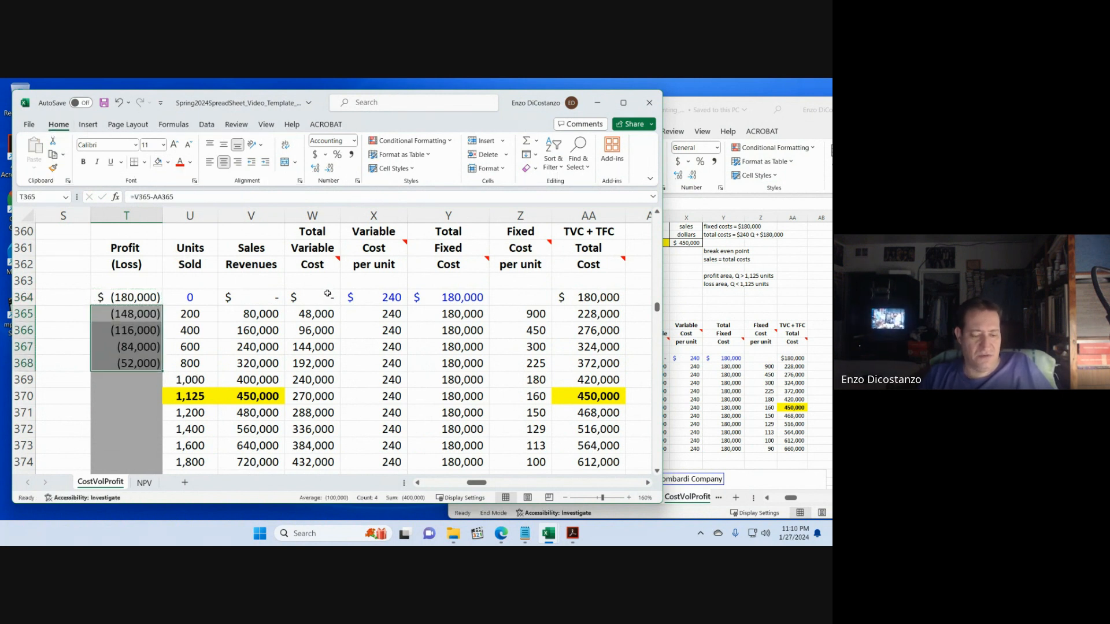
- Check the number format of T368, leave it as is, and fill its profit formula down into T369
key("Down")
key("Down")
key("Down")
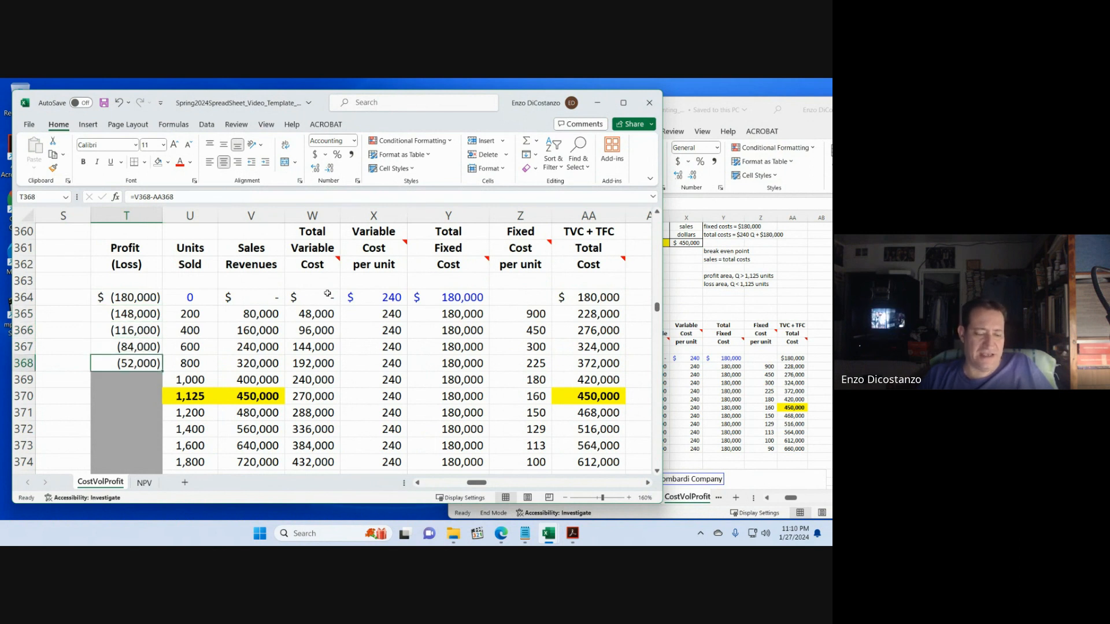
key("ctrl+1")
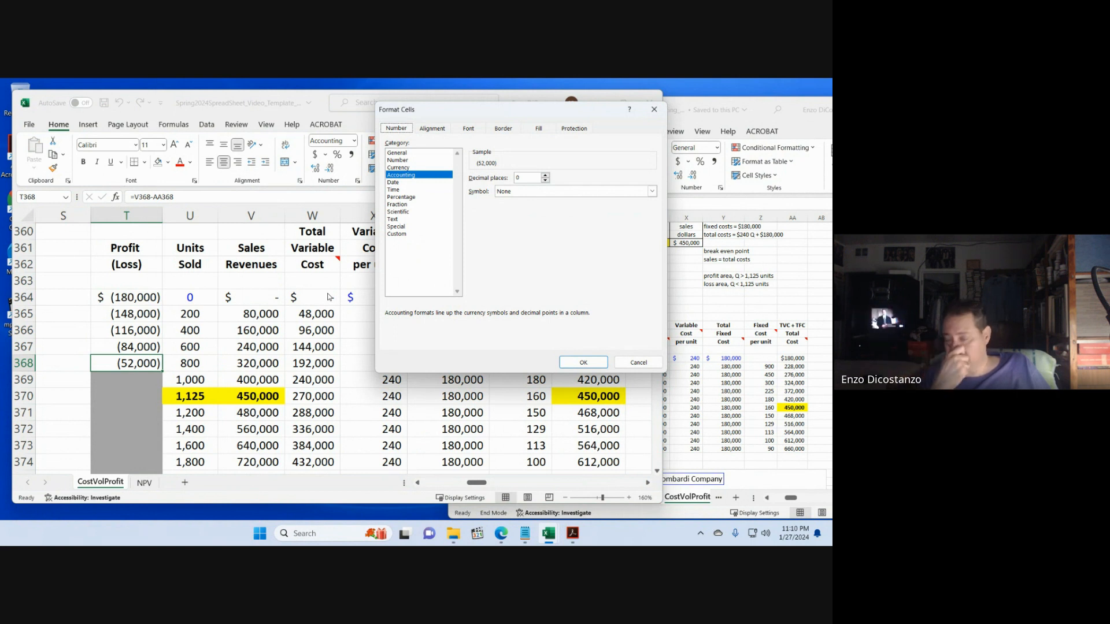
key("Escape")
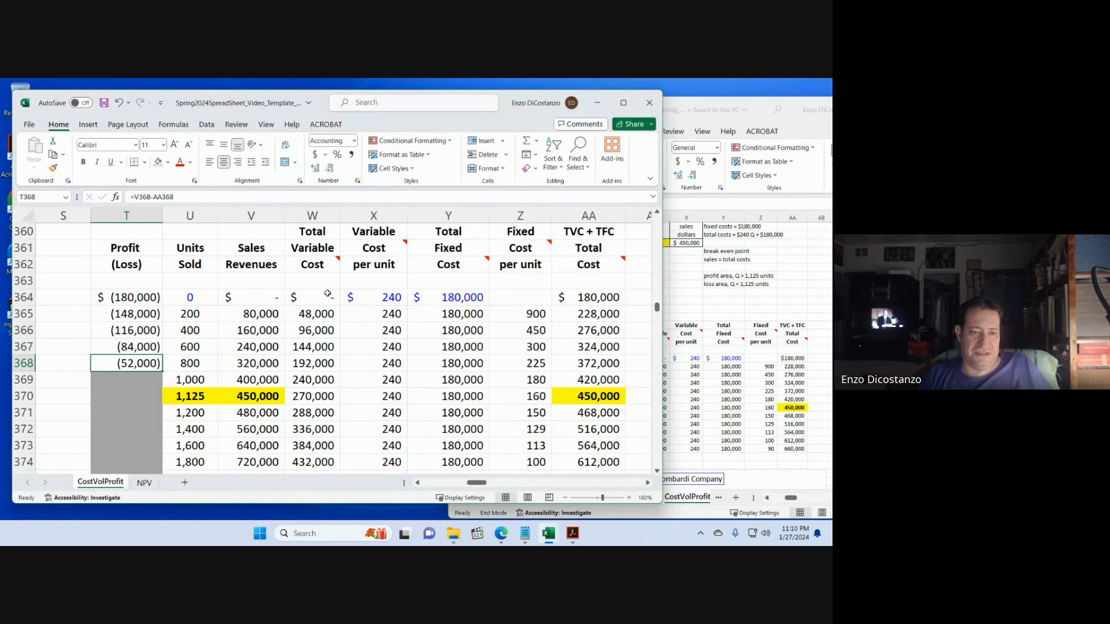
key("shift+Down")
key("shift+Down")
key("shift+Down")
key("shift+Up")
key("shift+Up")
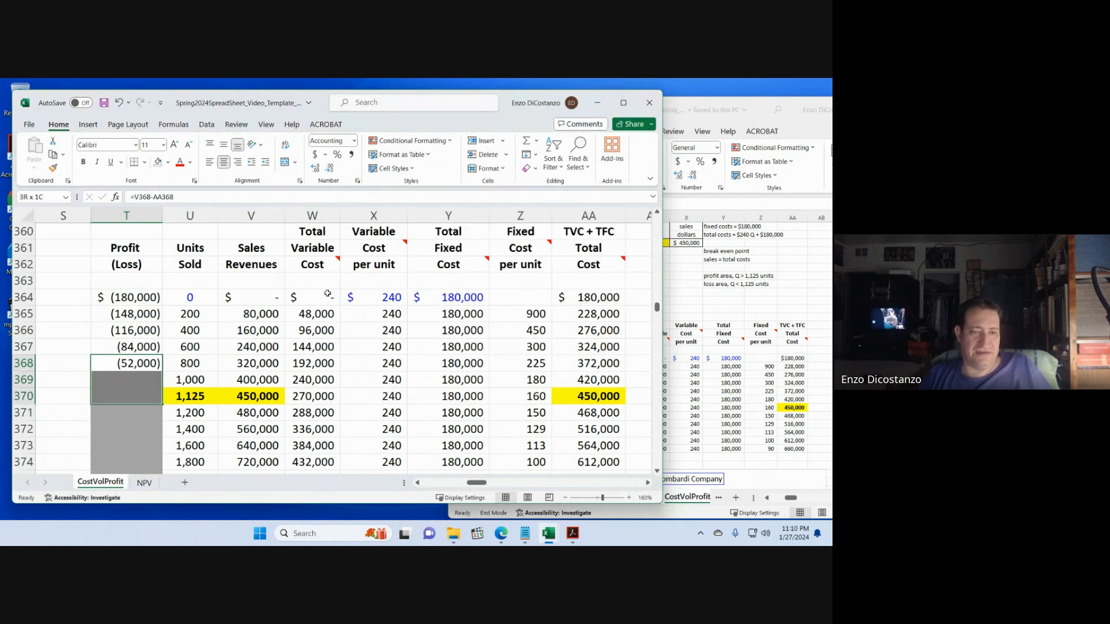
key("ctrl+d")
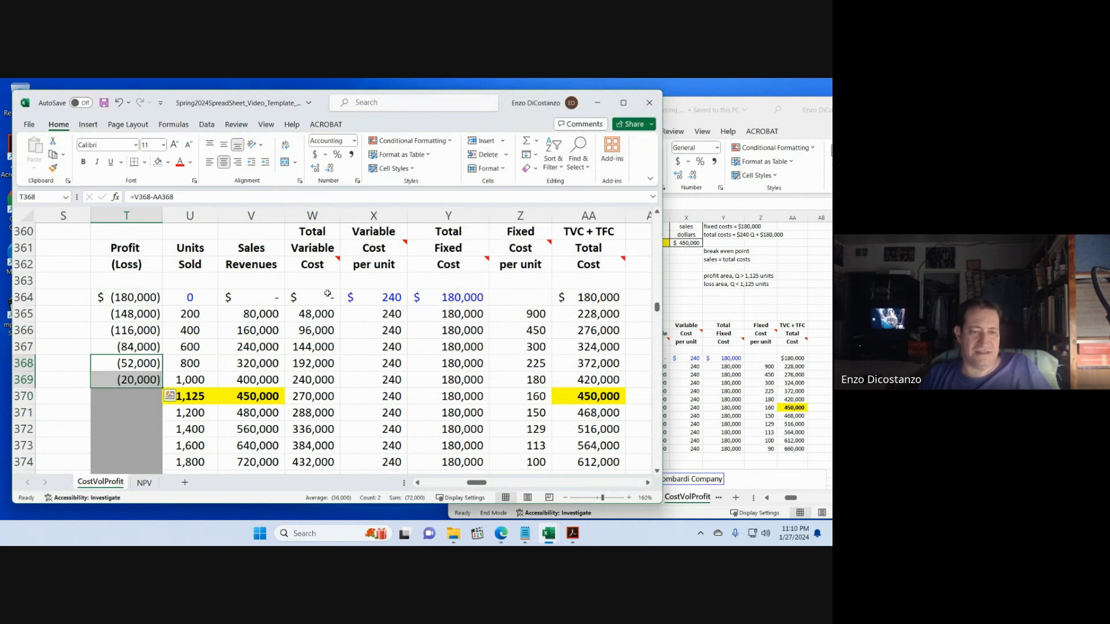
- Fill the profit formula down one cell at a time into T370, T371 and T372
key("Down")
key("Down")
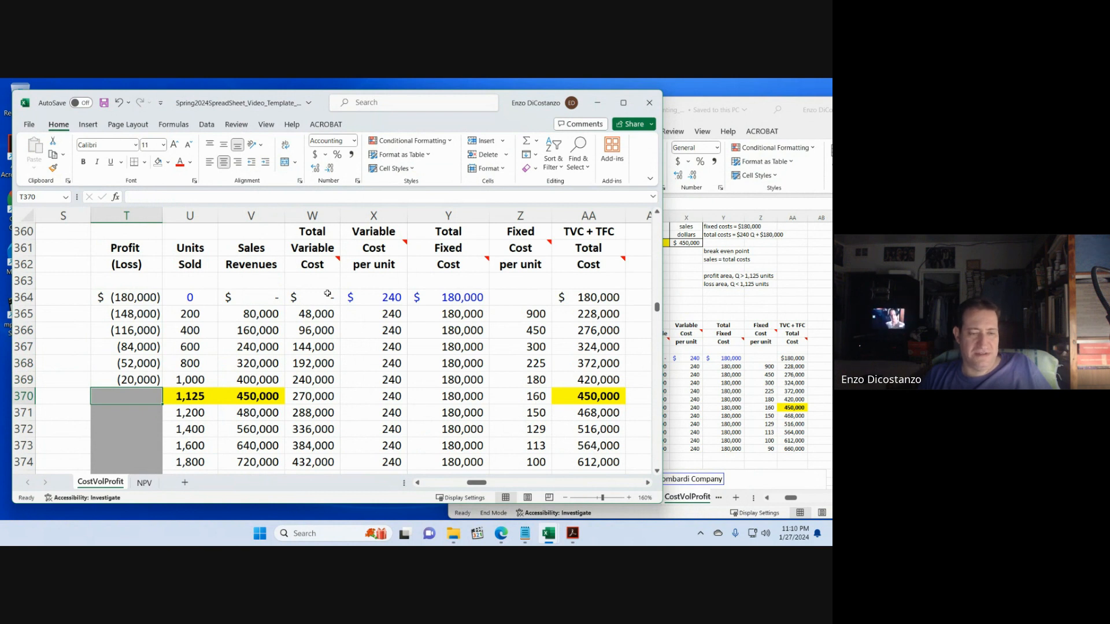
key("ctrl+d")
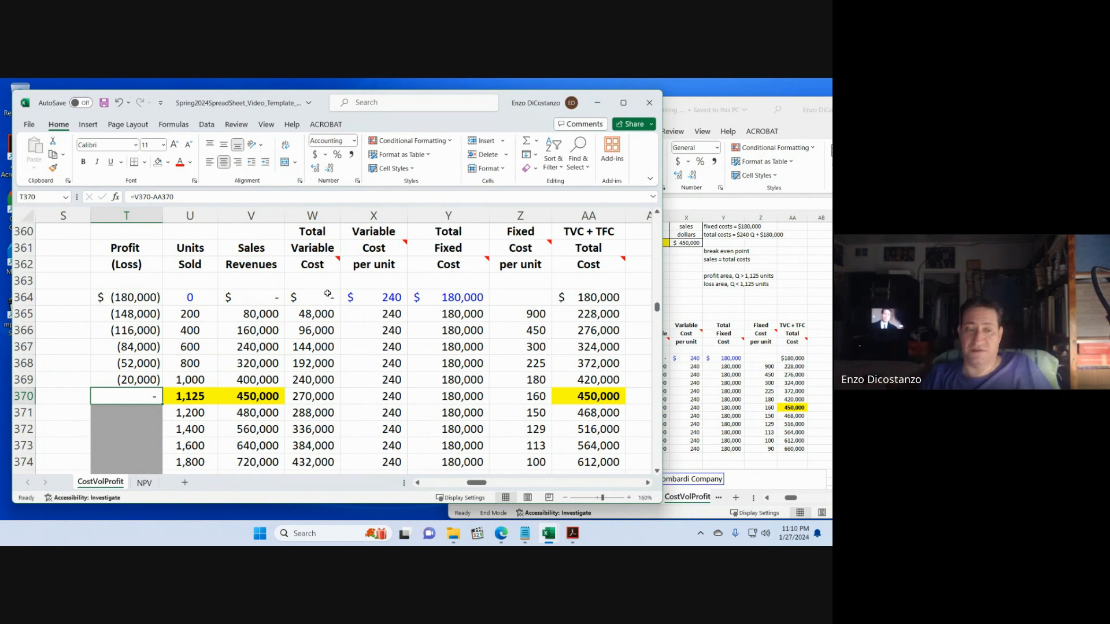
key("Down")
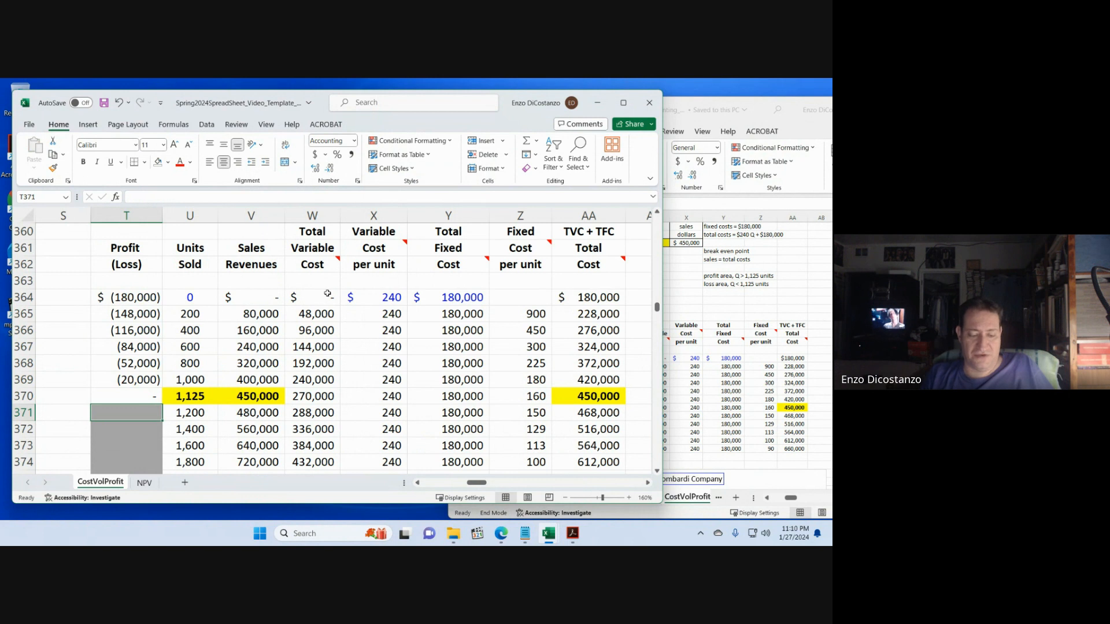
key("ctrl+d")
key("Down")
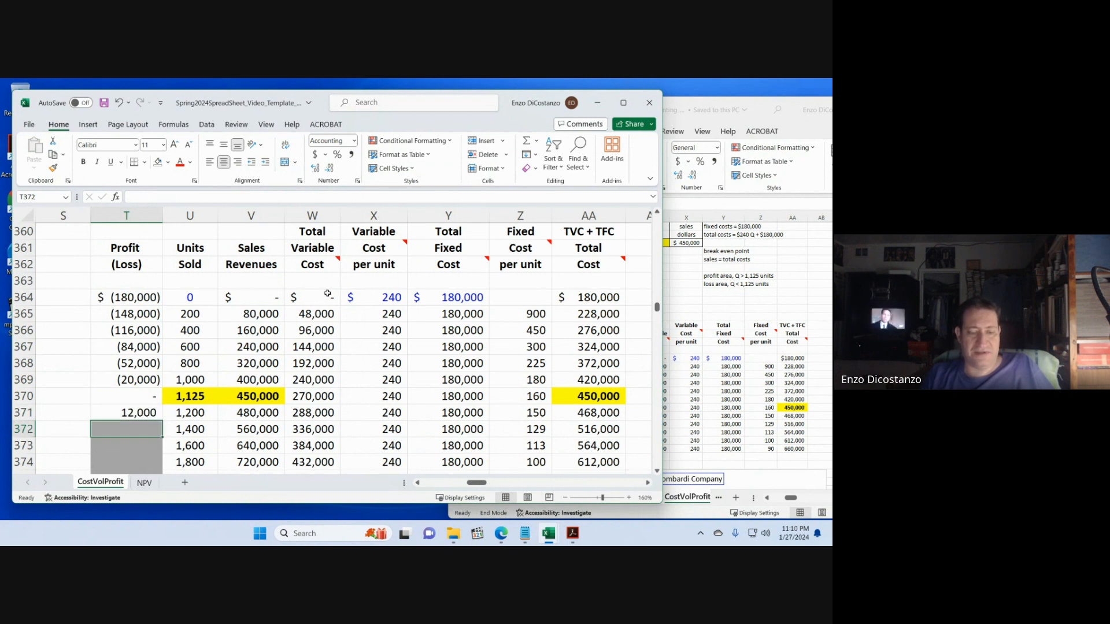
key("ctrl+d")
- Fill the profit formula from T372 down through the last sales volumes in T373:T375
scroll(328, 295, "down", 2)
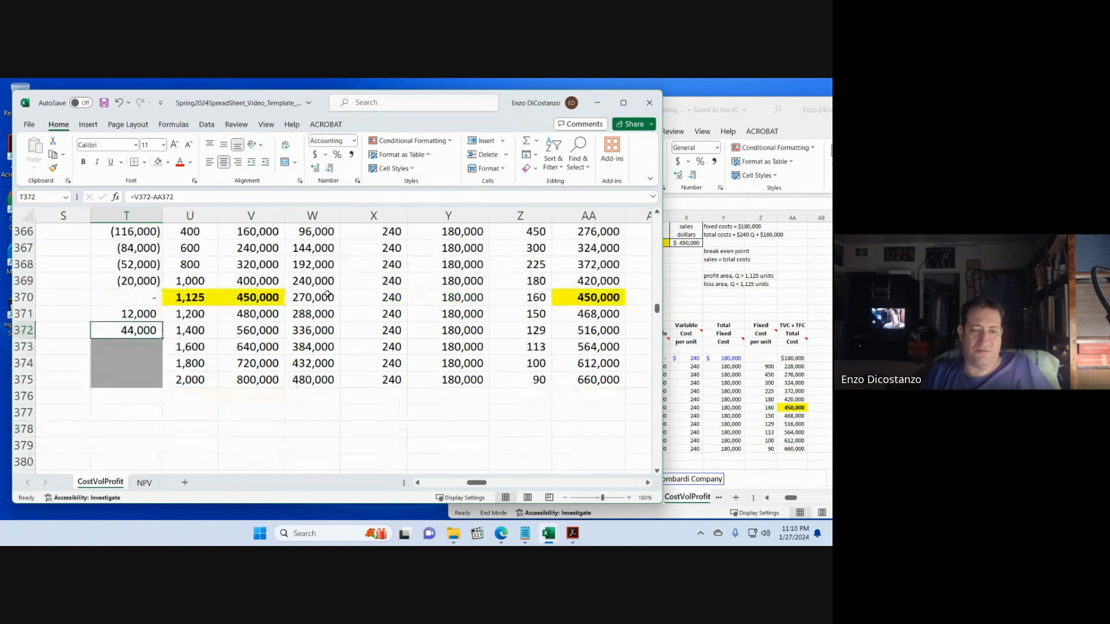
key("Down")
key("Down")
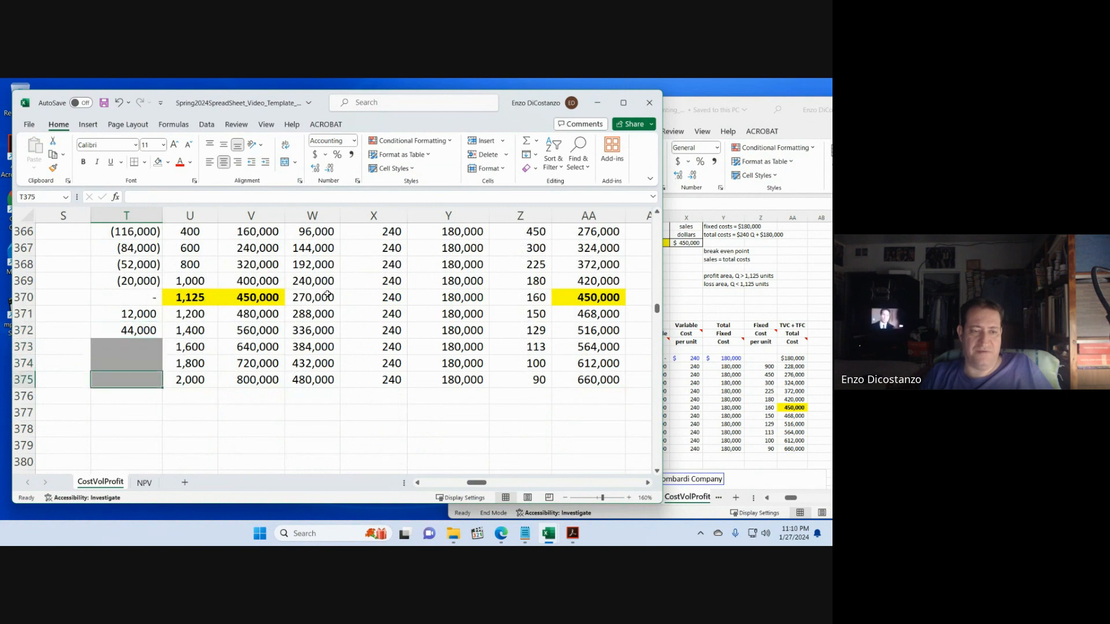
key("Up")
key("Up")
key("shift+Down")
key("shift+Down")
key("shift+Down")
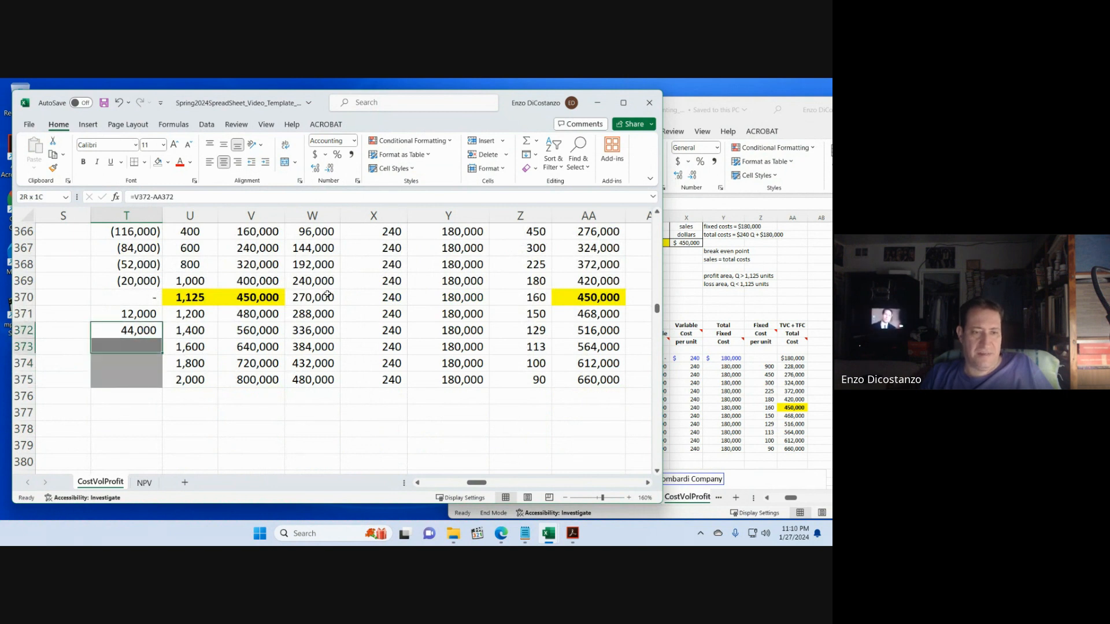
key("ctrl+d")
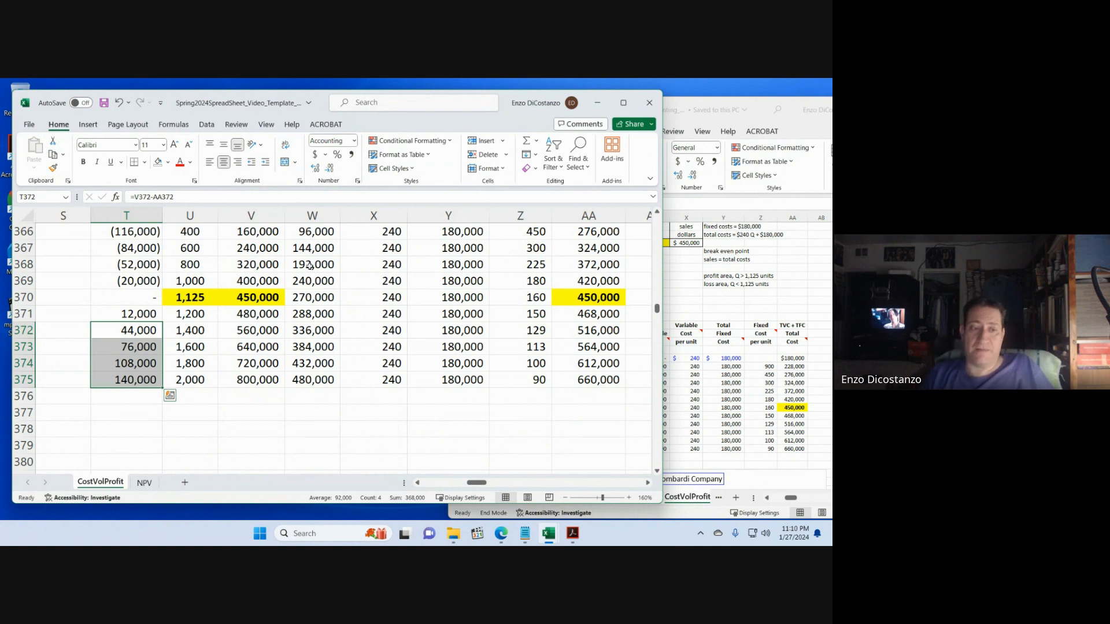
- Review the profit formulas in T374 and T375 and the break-even equations and problem statement above the table
left_click(146, 363)
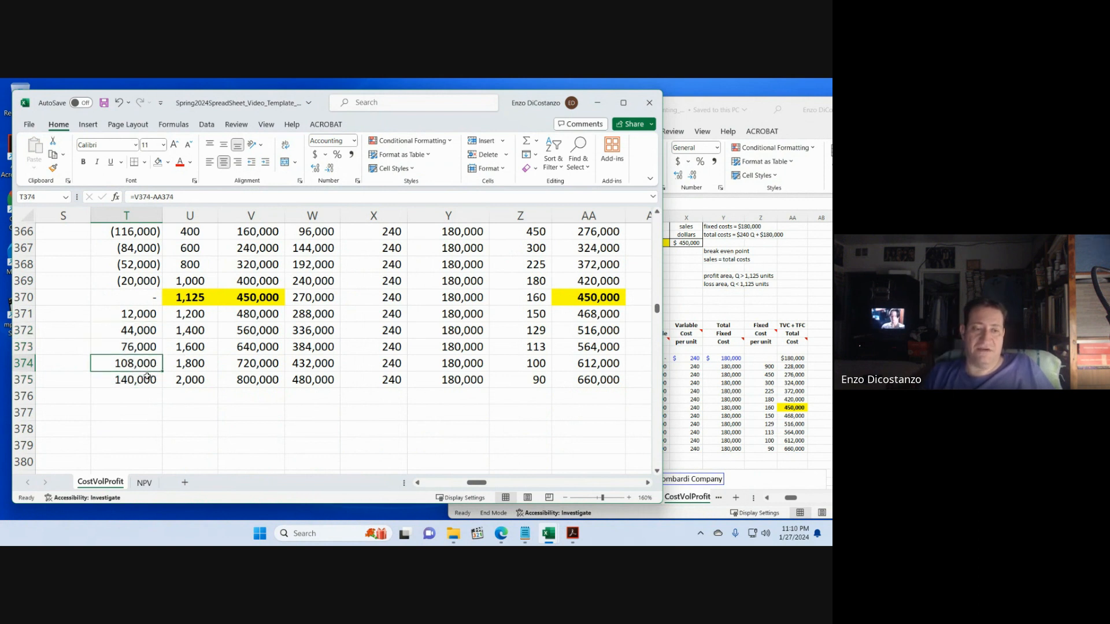
left_click(153, 380)
scroll(399, 398, "up", 3)
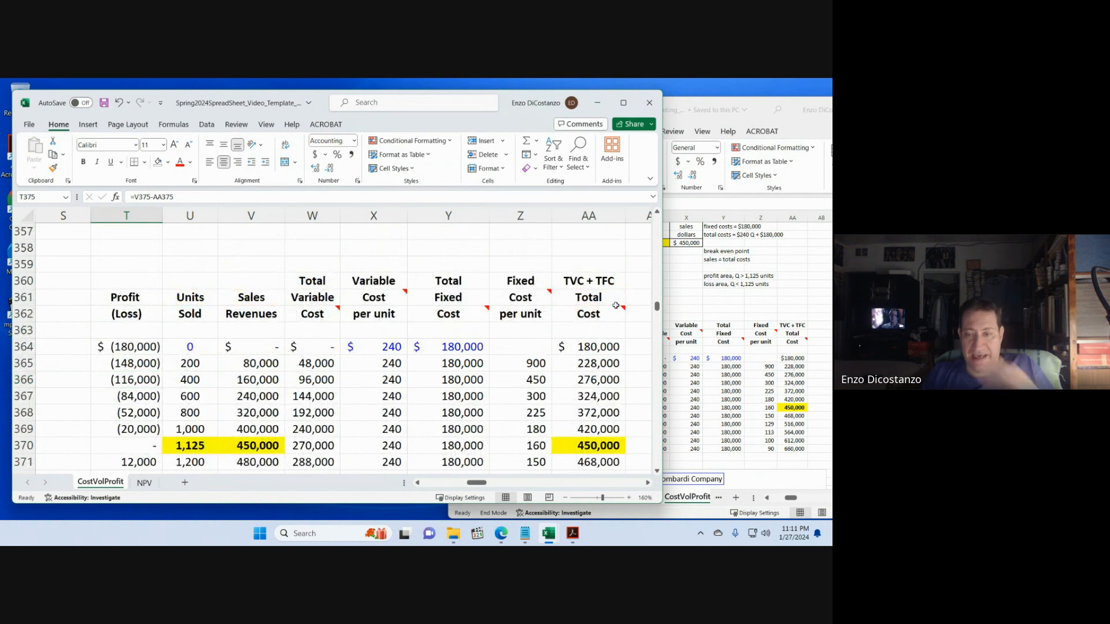
scroll(431, 355, "up", 10)
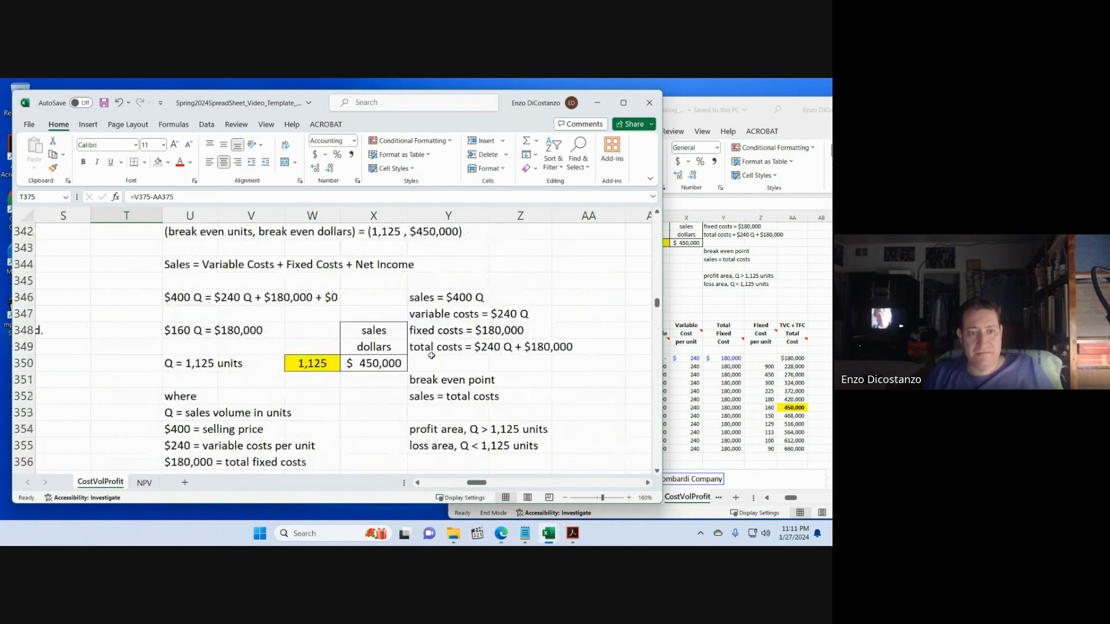
scroll(431, 355, "down", 2)
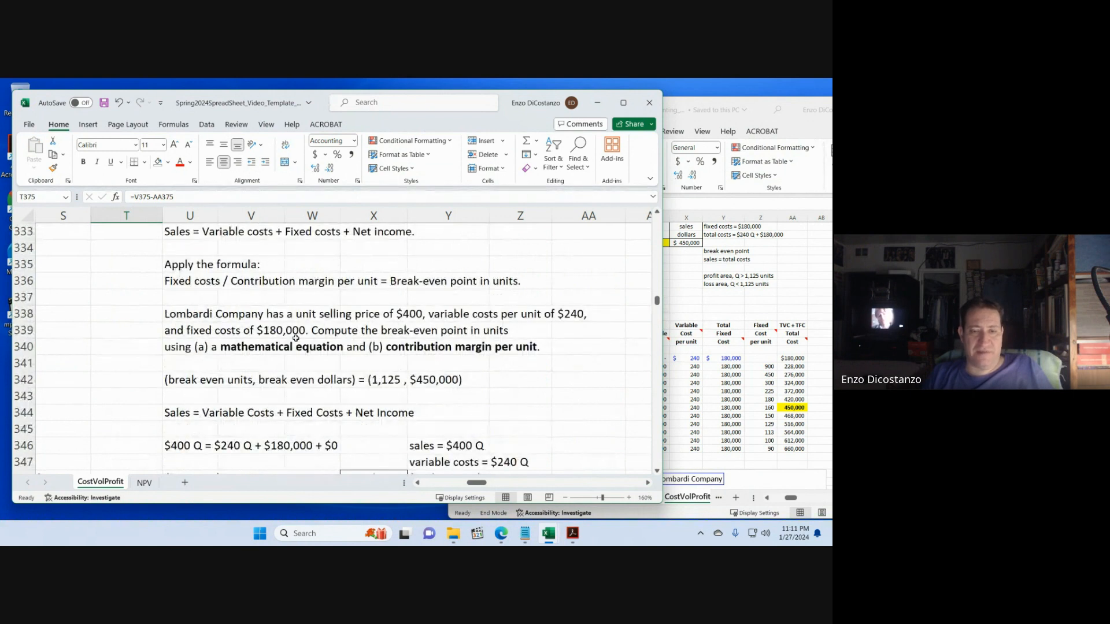
- Switch to the ManagerialAccounting workbook and examine the Lombardi Company cost chart and the contribution margin notes below it
left_click(706, 291)
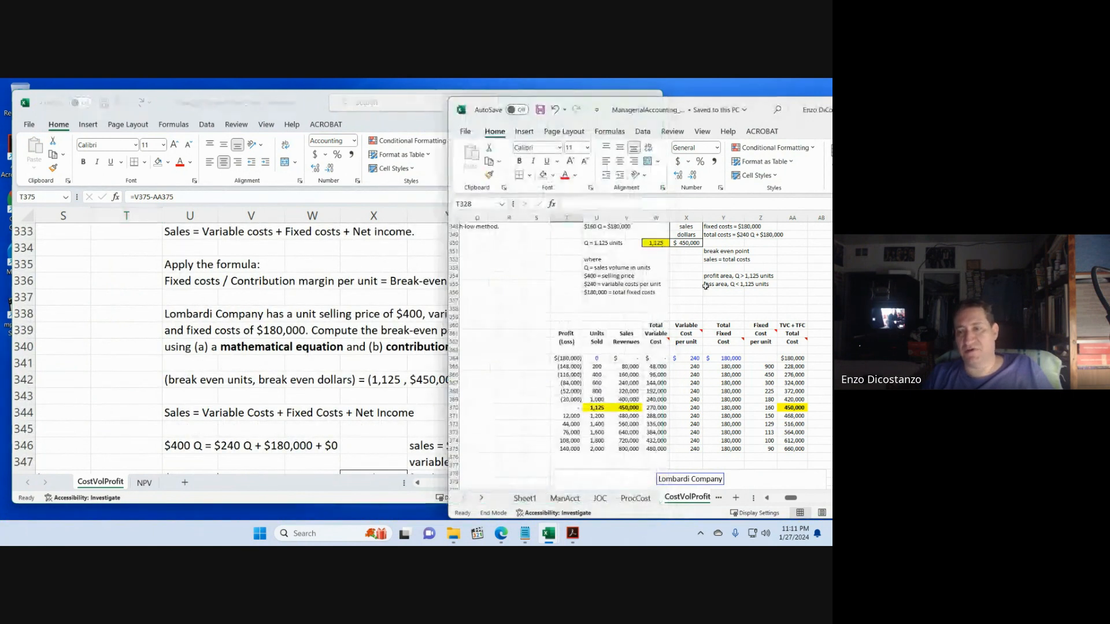
scroll(699, 318, "down", 10)
scroll(694, 341, "down", 4)
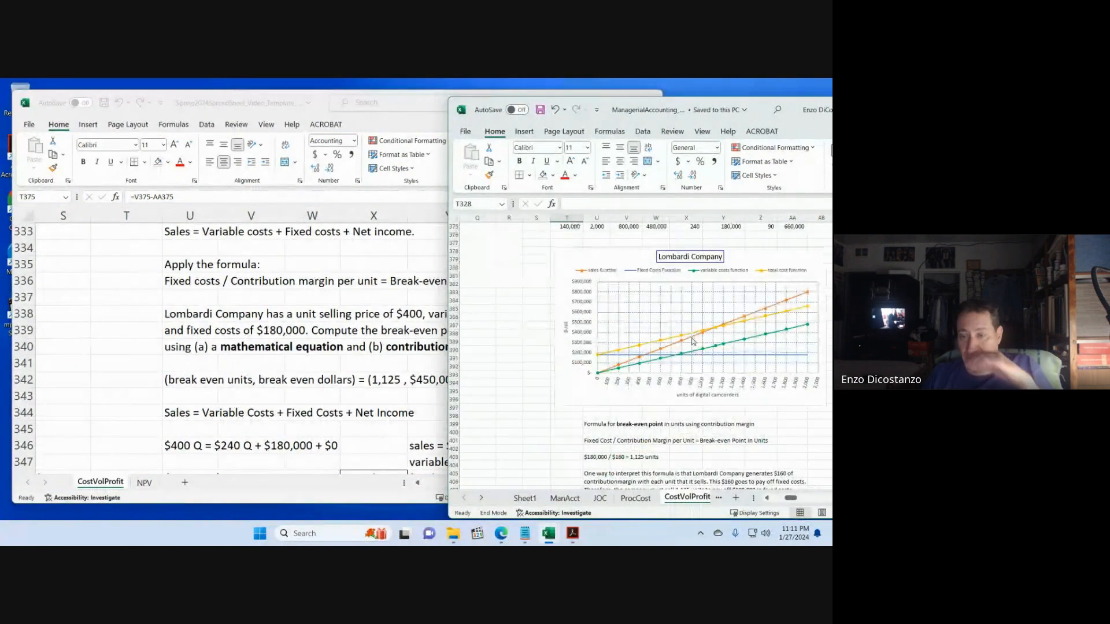
scroll(693, 341, "down", 4)
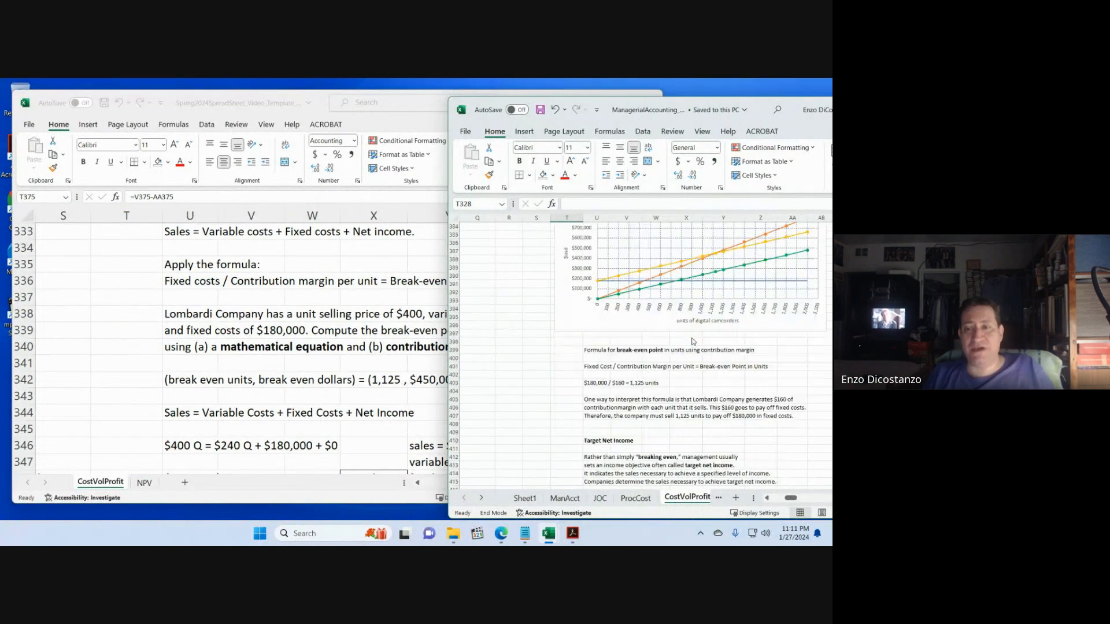
scroll(693, 342, "up", 4)
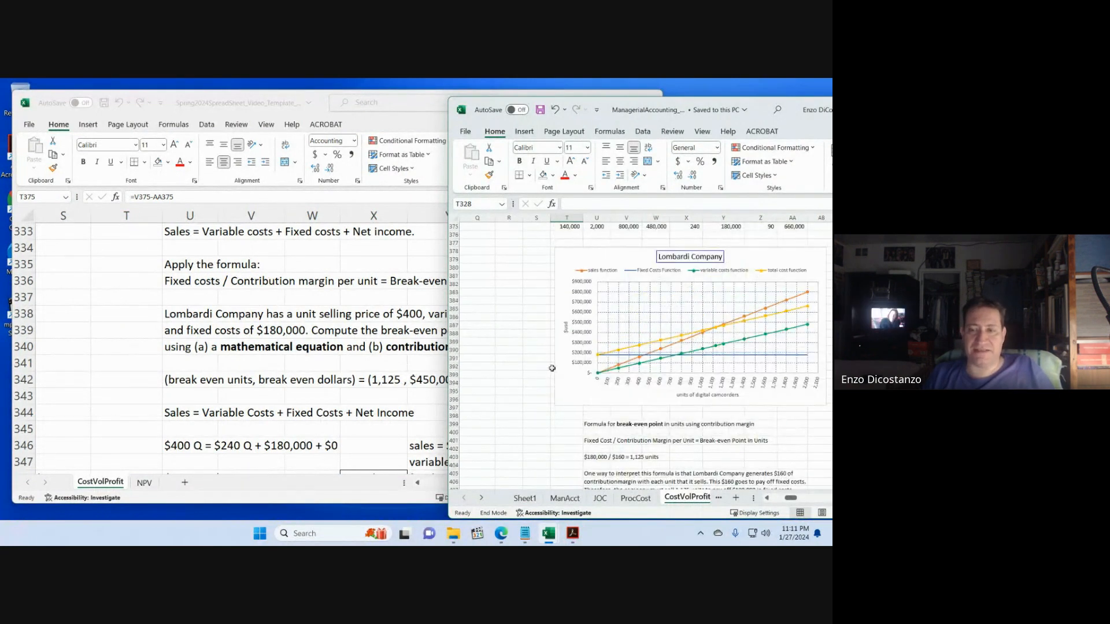
scroll(552, 368, "up", 2)
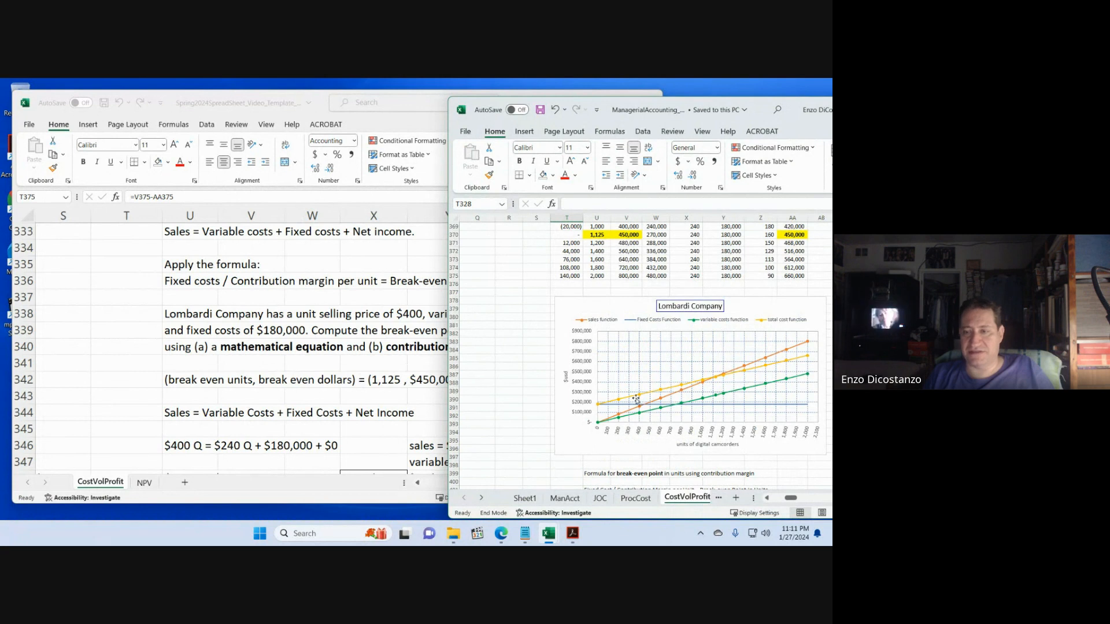
- Compare the template's break-even equations with the chart, table and equations in the ManagerialAccounting workbook
left_click(353, 377)
scroll(353, 376, "down", 2)
scroll(353, 377, "up", 1)
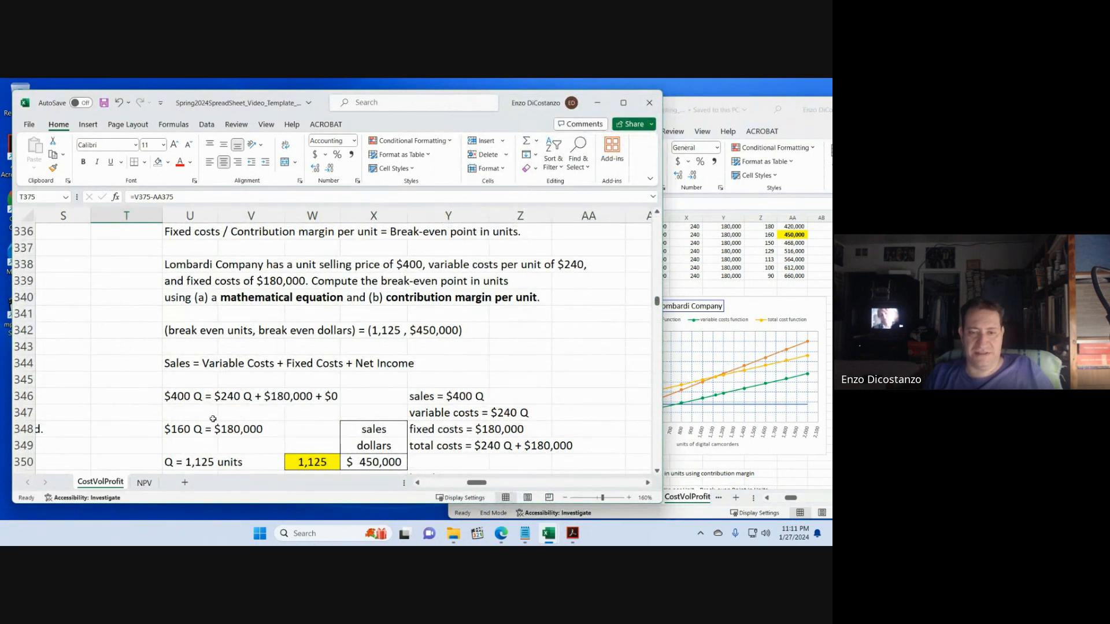
left_click(683, 289)
scroll(683, 308, "down", 7)
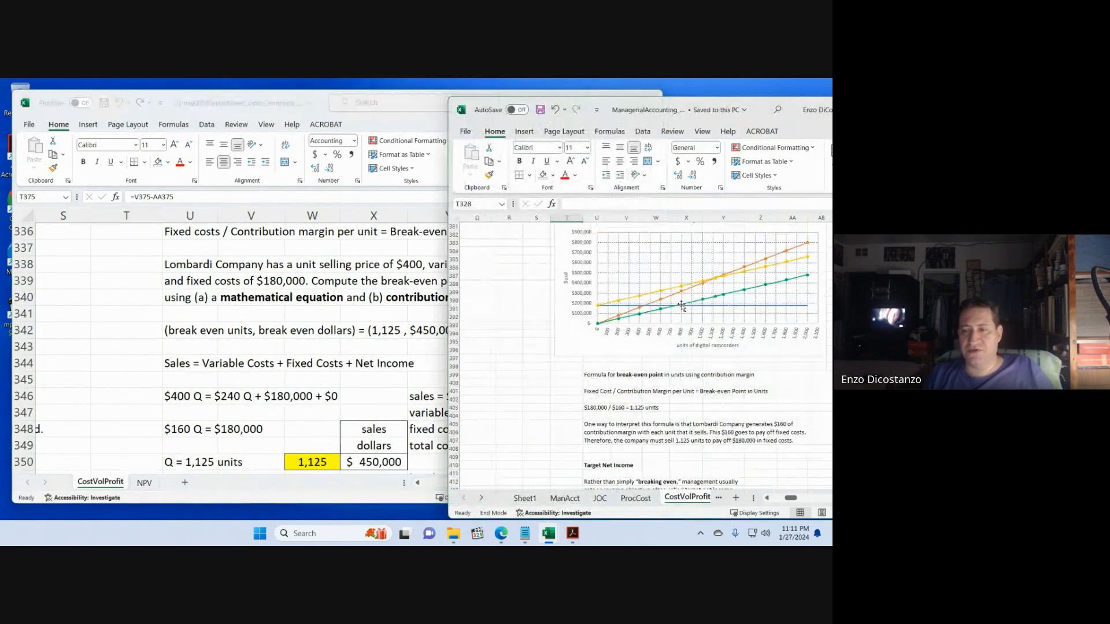
scroll(683, 308, "up", 12)
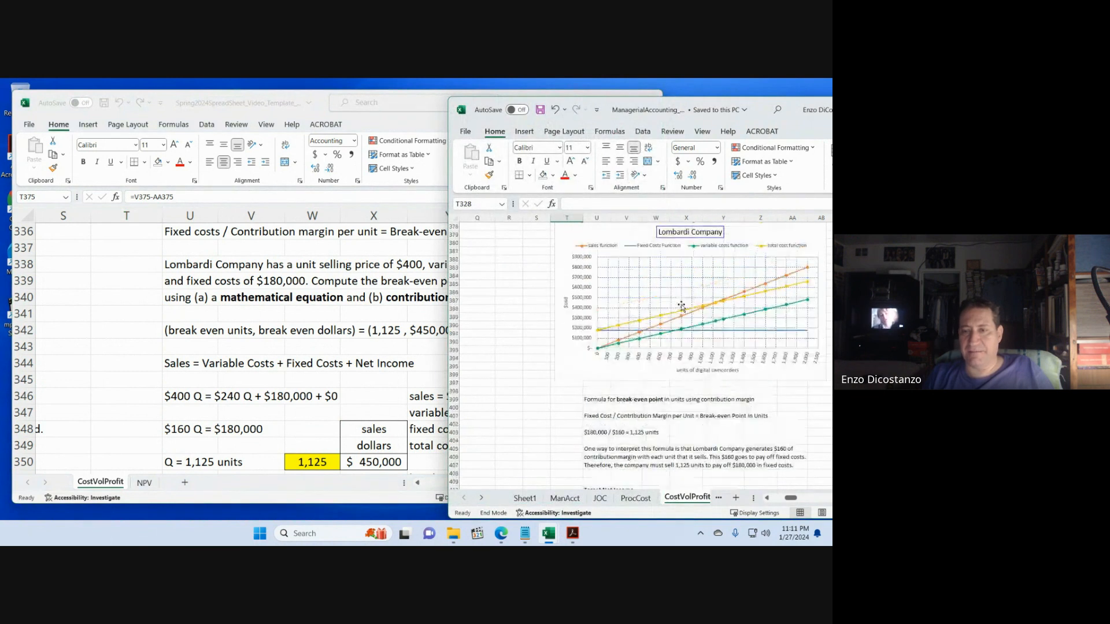
scroll(683, 306, "up", 4)
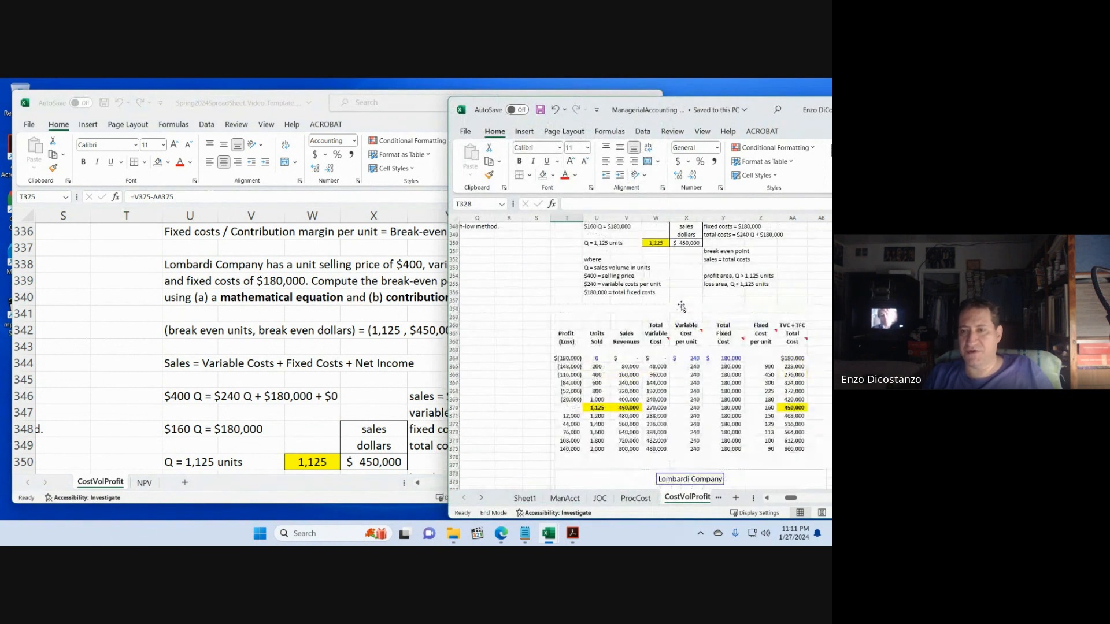
scroll(682, 307, "up", 2)
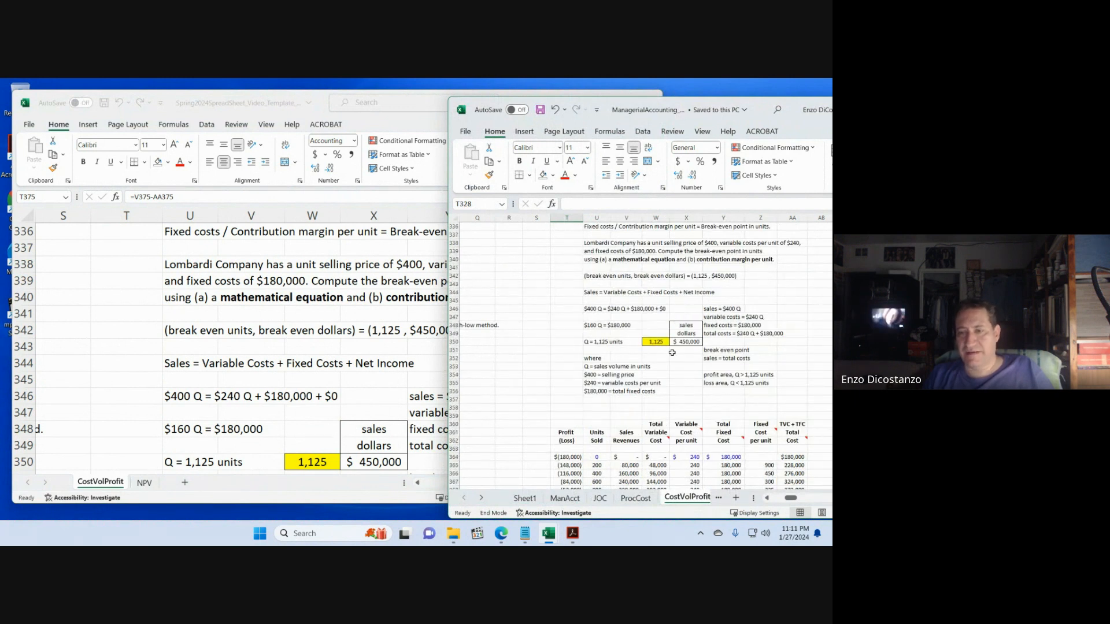
- Compare the break-even table in the ManagerialAccounting workbook with the Lombardi Company exercise in the Accounting Principles PDF
left_click(679, 384)
scroll(678, 383, "down", 7)
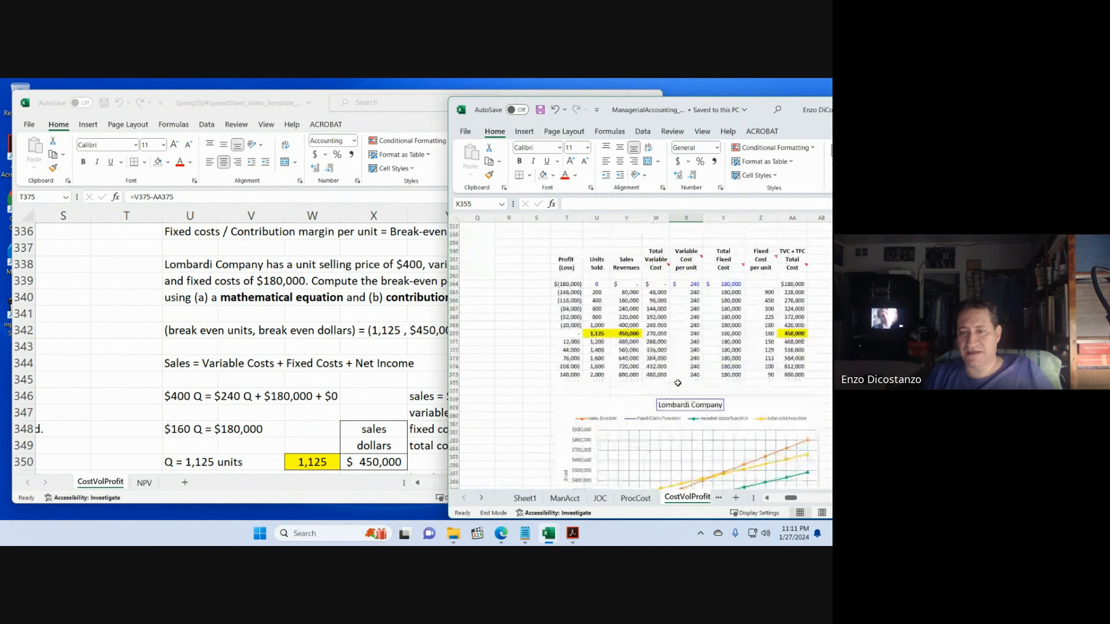
left_click(573, 533)
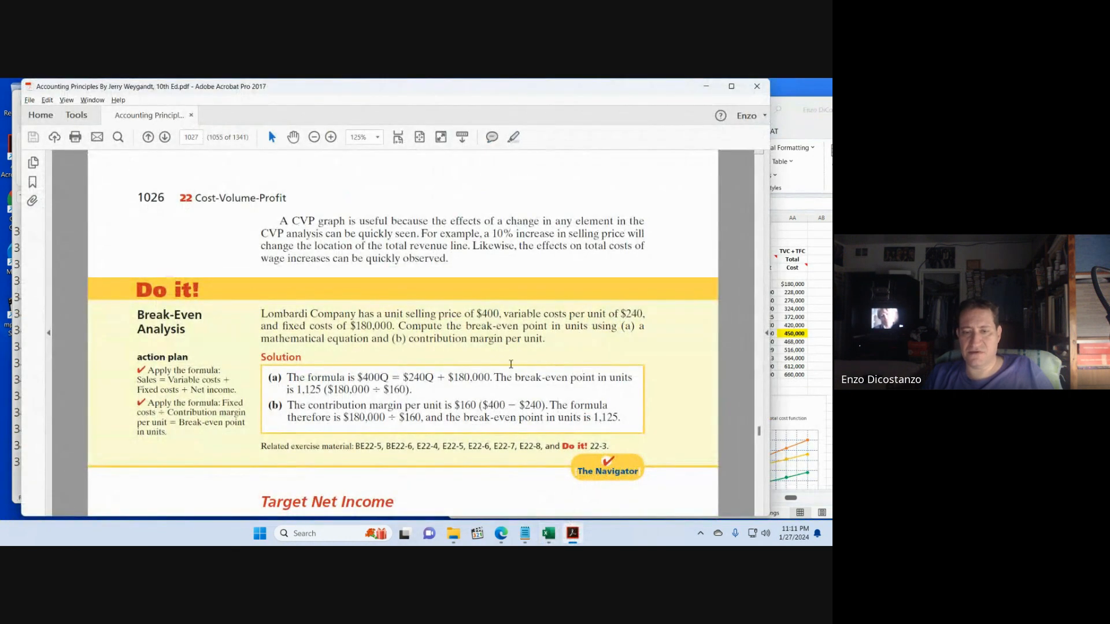
left_click(778, 329)
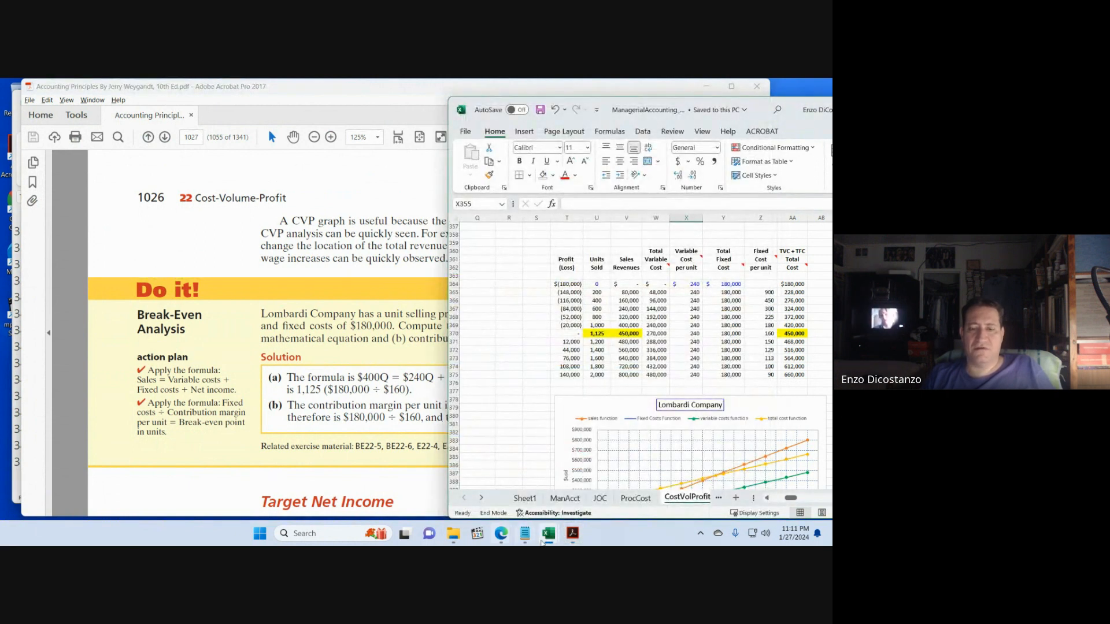
mouse_move(545, 539)
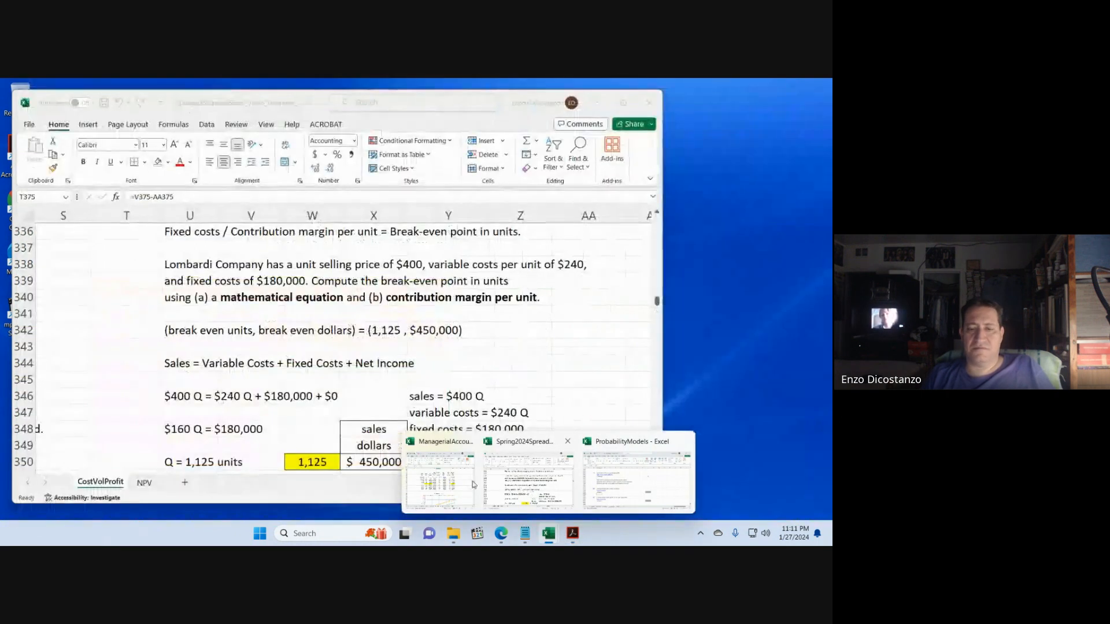
mouse_move(437, 474)
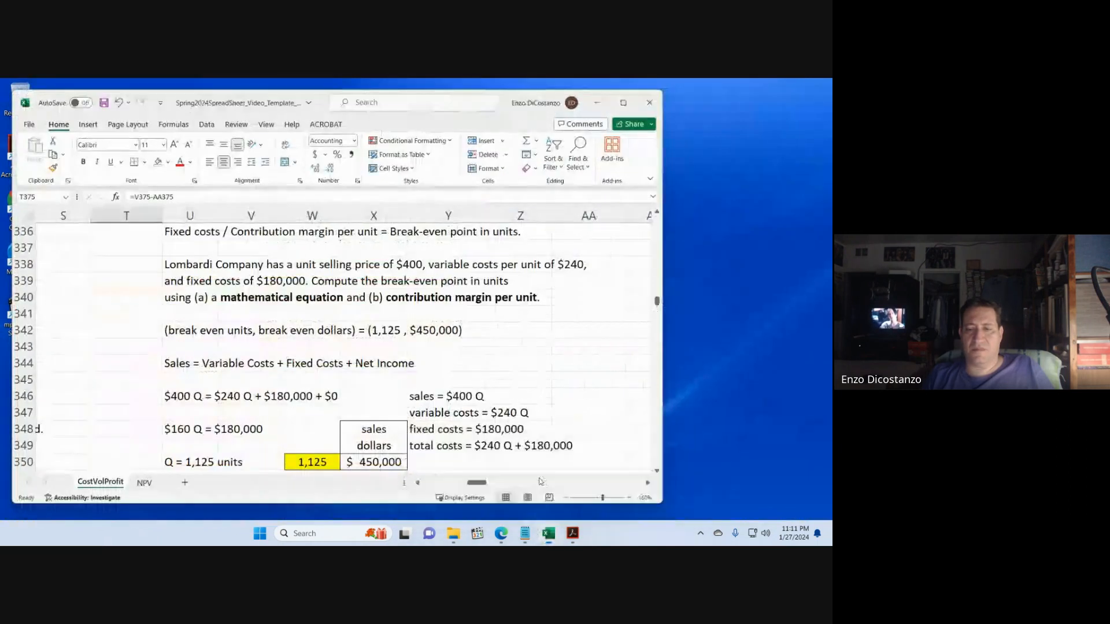
- Return to the template workbook and review the Lombardi break-even equations and variable definitions above the table
left_click(539, 481)
scroll(395, 360, "down", 3)
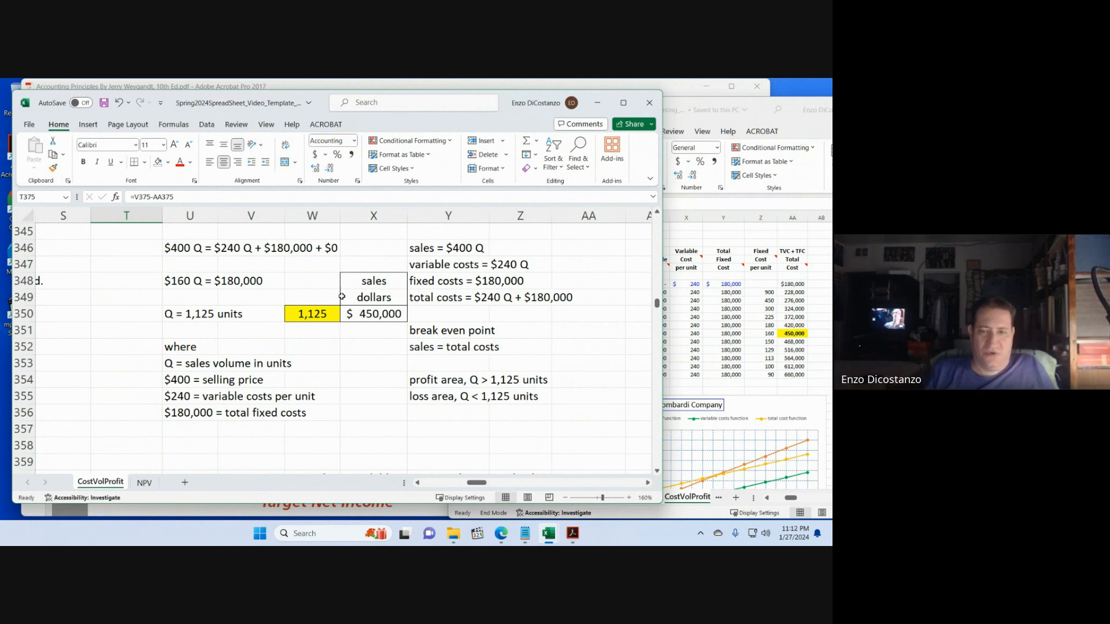
scroll(341, 297, "up", 3)
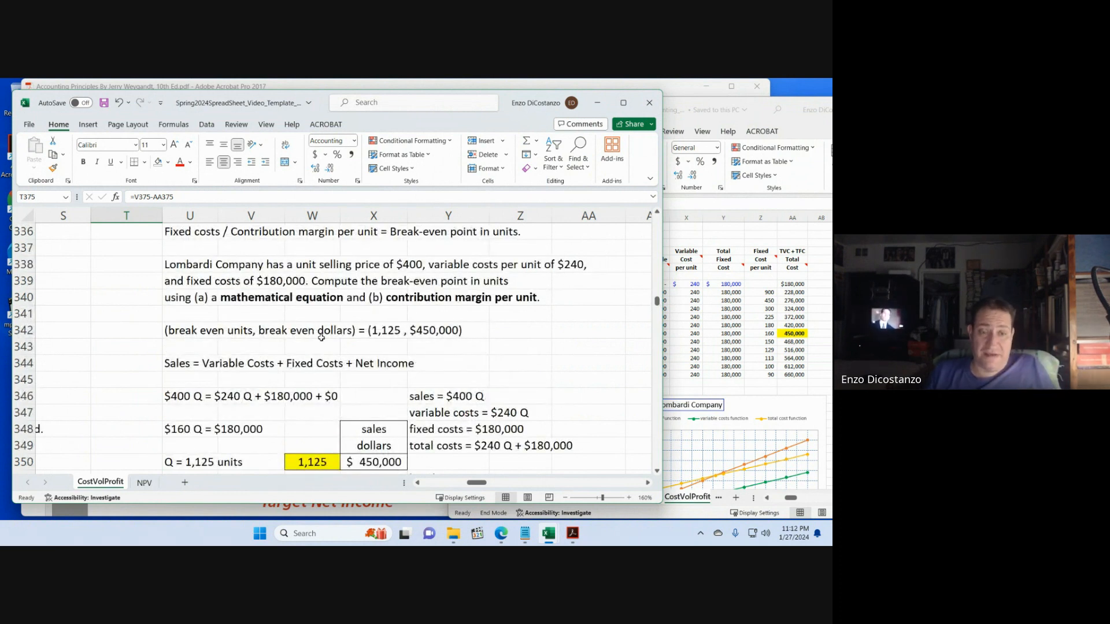
scroll(322, 337, "down", 3)
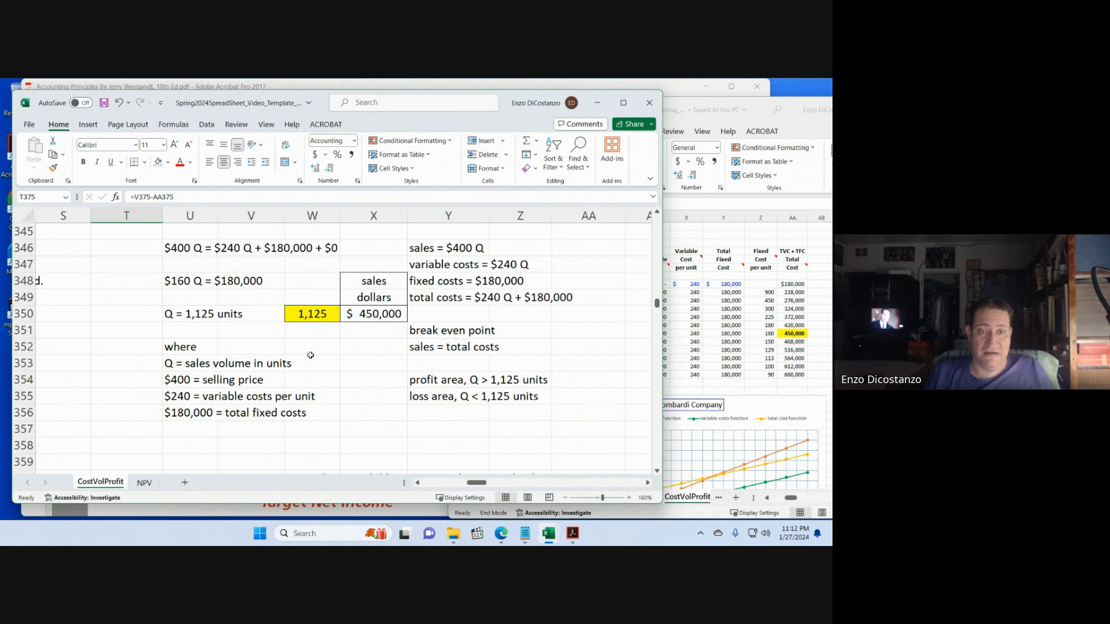
scroll(318, 359, "down", 2)
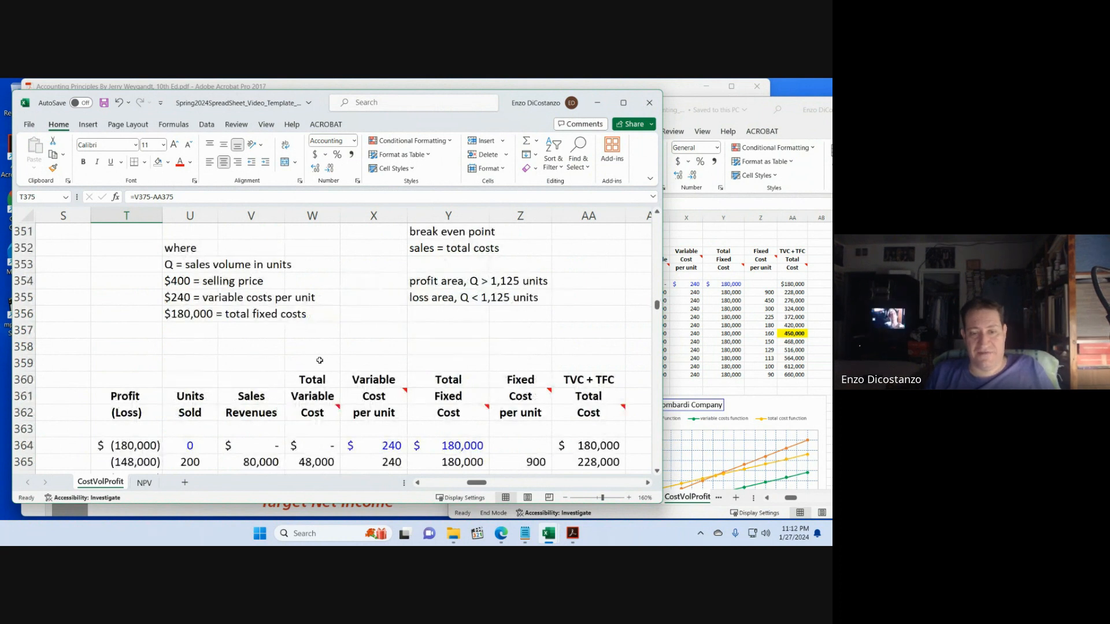
- Minimize the Accounting Principles PDF and select cell W379 below the template's Lombardi break-even table
left_click(409, 504)
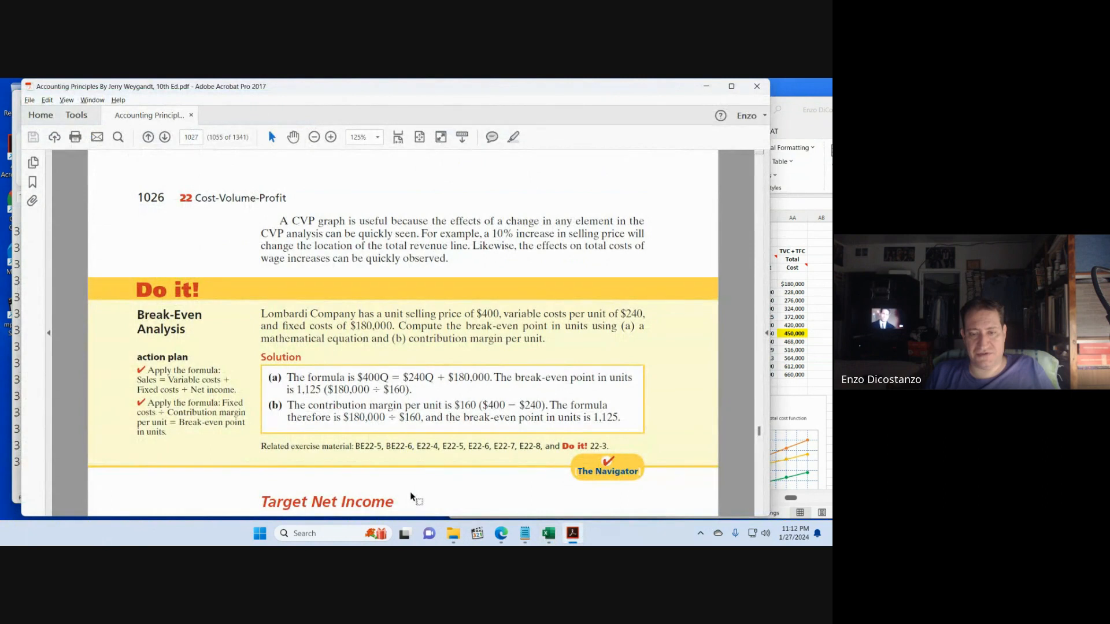
key("alt+Tab")
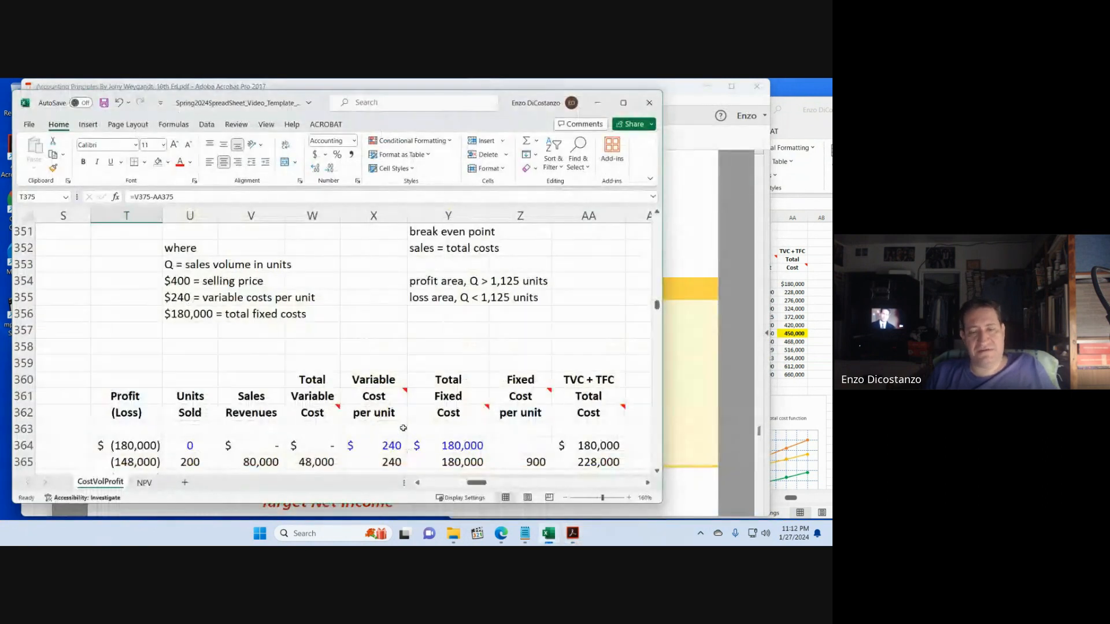
scroll(429, 401, "down", 6)
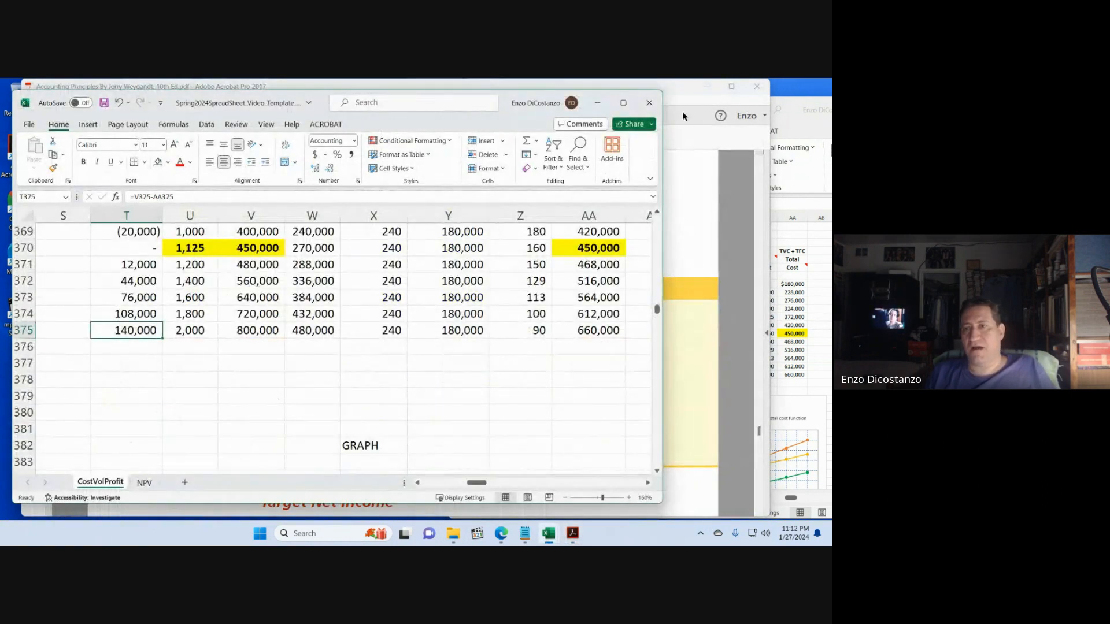
left_click(706, 86)
left_click(313, 395)
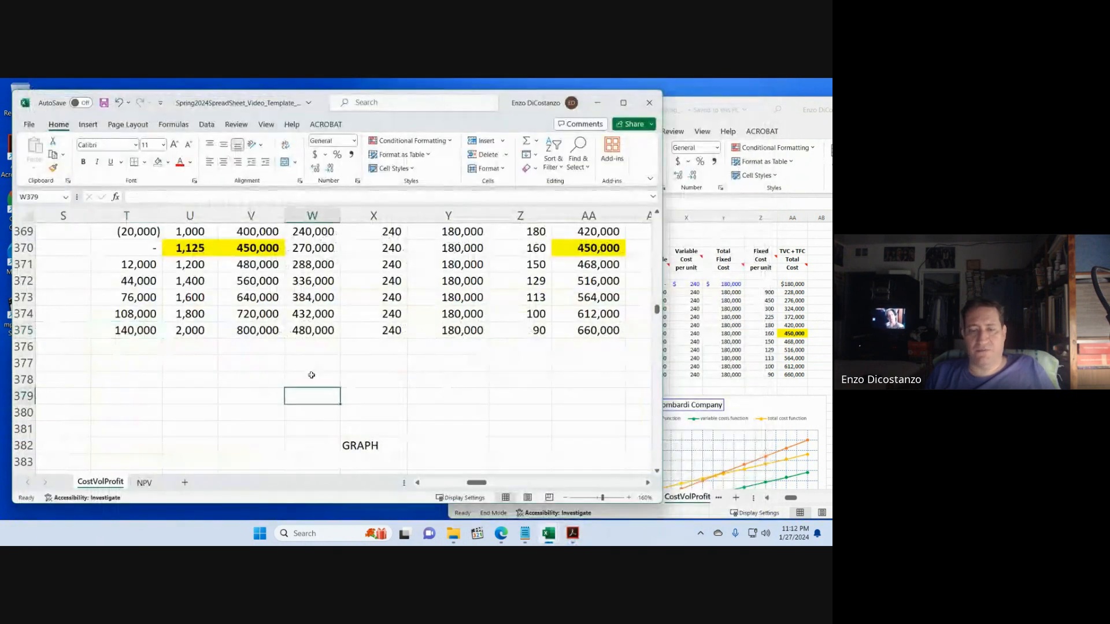
- Examine the finished Vargo Video Company table and cost-volume-profit chart as a model for the Lombardi chart
key("Page_Up")
key("Page_Up")
key("Page_Up")
key("Page_Up")
key("Page_Up")
key("Page_Up")
key("Page_Up")
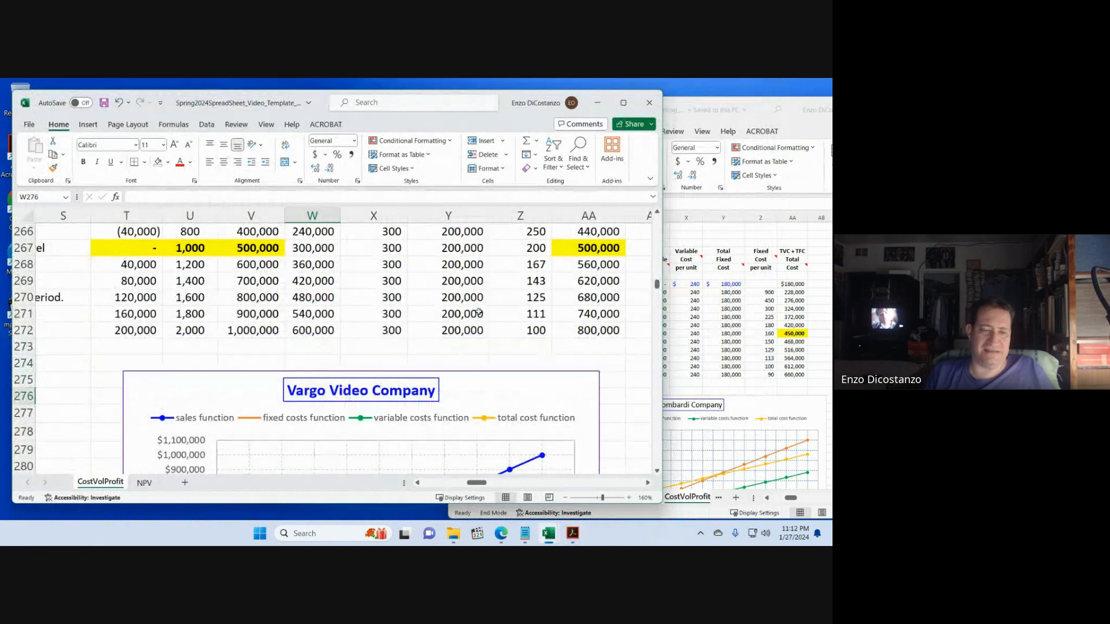
scroll(454, 439, "down", 1)
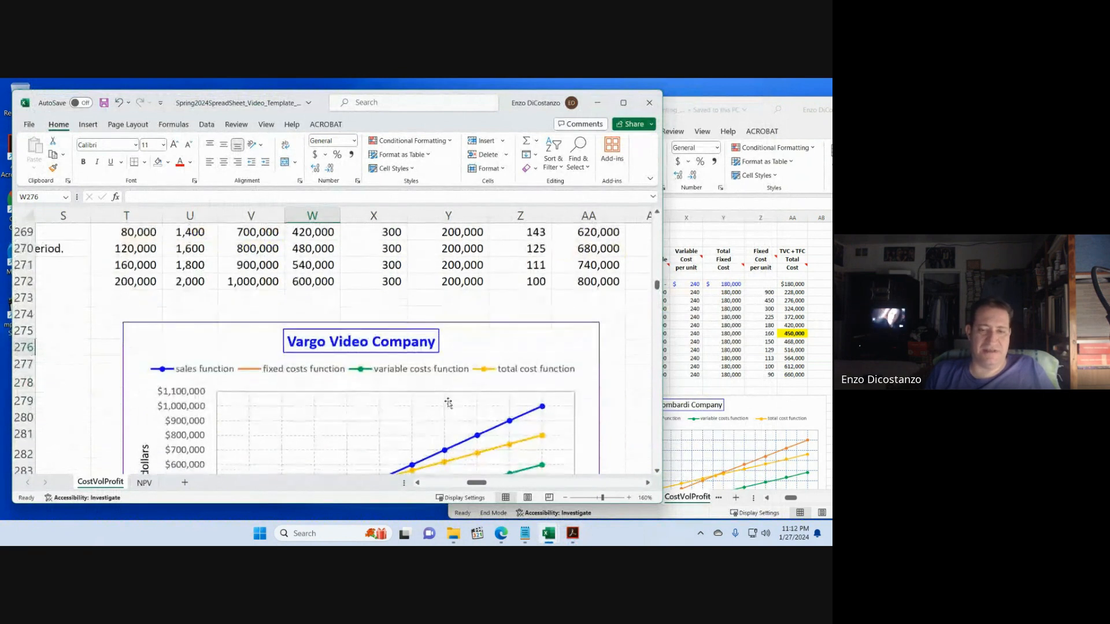
left_click(245, 283)
key("Page_Down")
key("Page_Down")
key("Page_Down")
key("Page_Down")
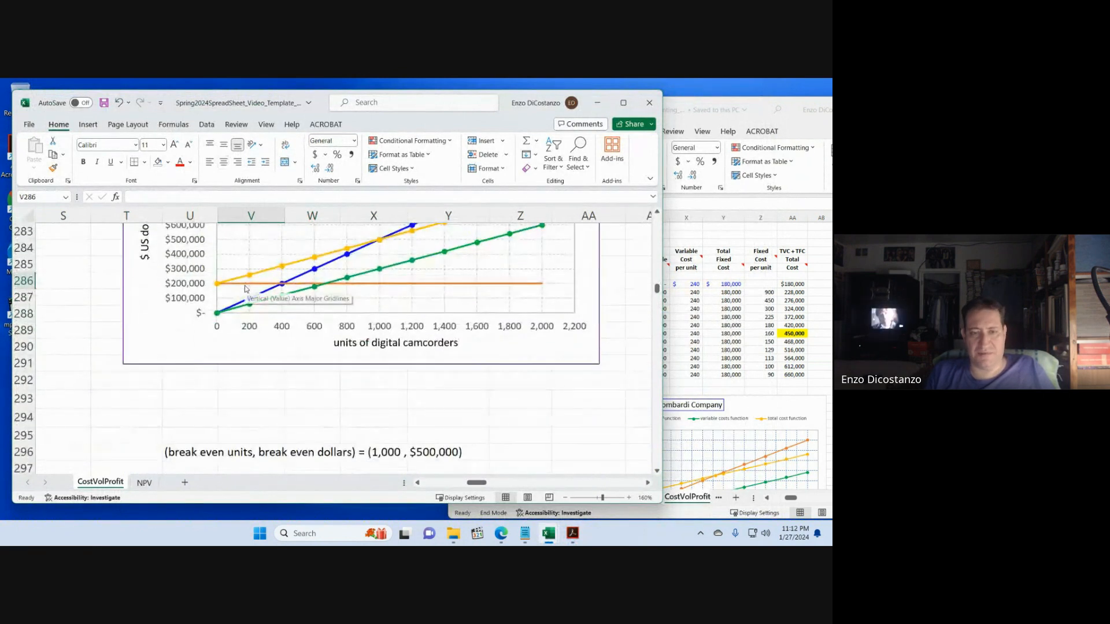
key("Page_Down")
key("Page_Down")
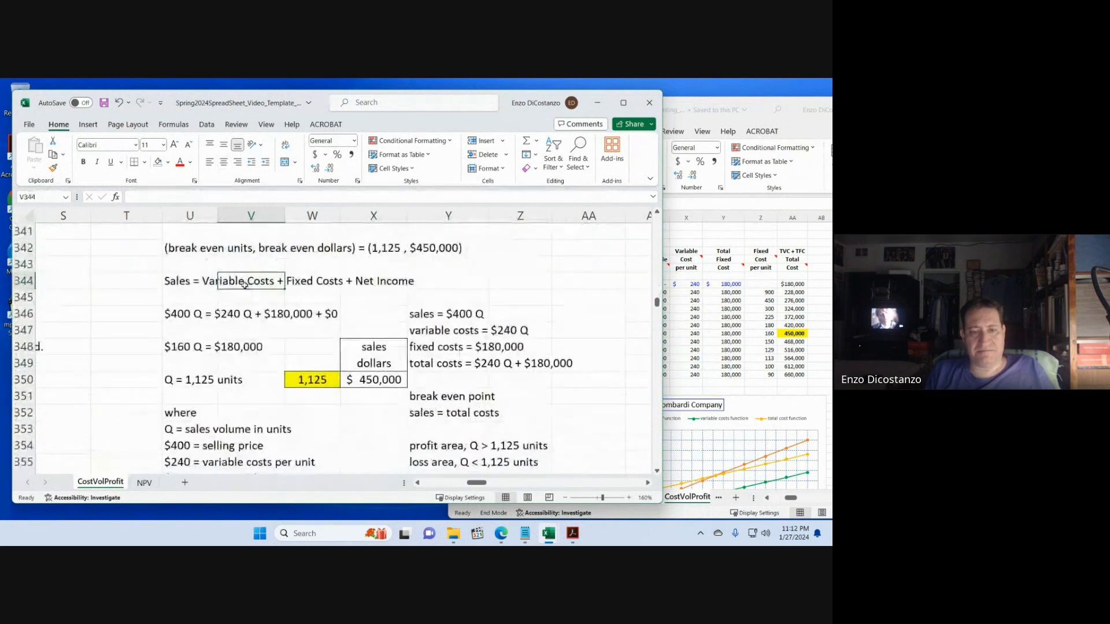
- Insert a Scatter with Straight Lines and Markers chart from the Lombardi units sold and sales revenues in U364:V375
left_click(705, 324)
left_click(282, 345)
scroll(276, 347, "down", 2)
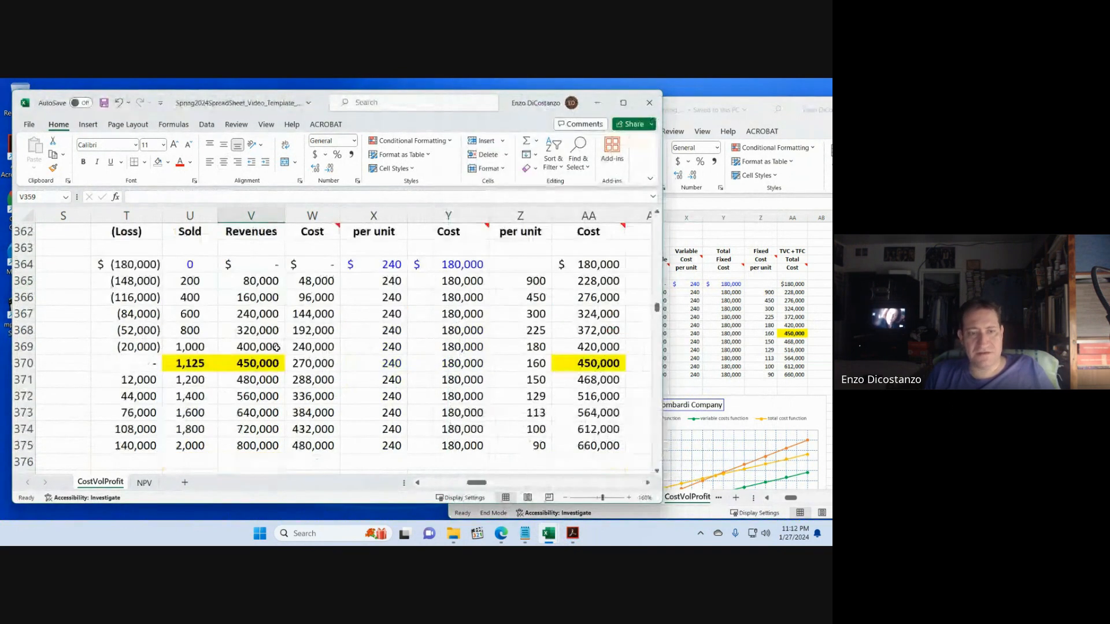
scroll(258, 330, "up", 1)
left_click(199, 315)
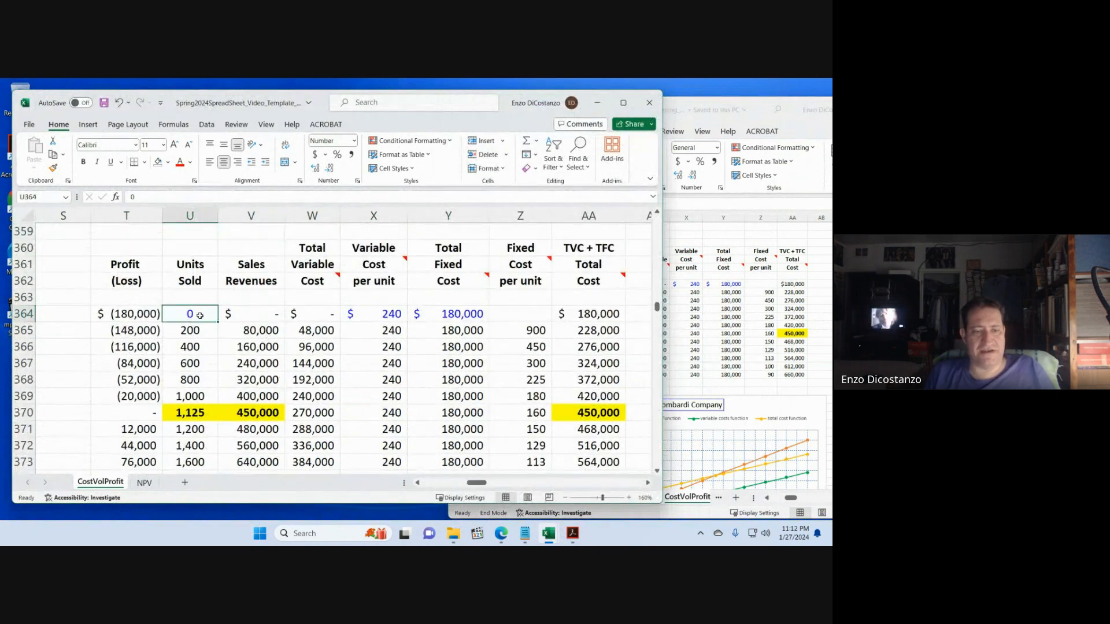
scroll(243, 370, "down", 2)
left_click(251, 394, "shift")
scroll(363, 403, "up", 2)
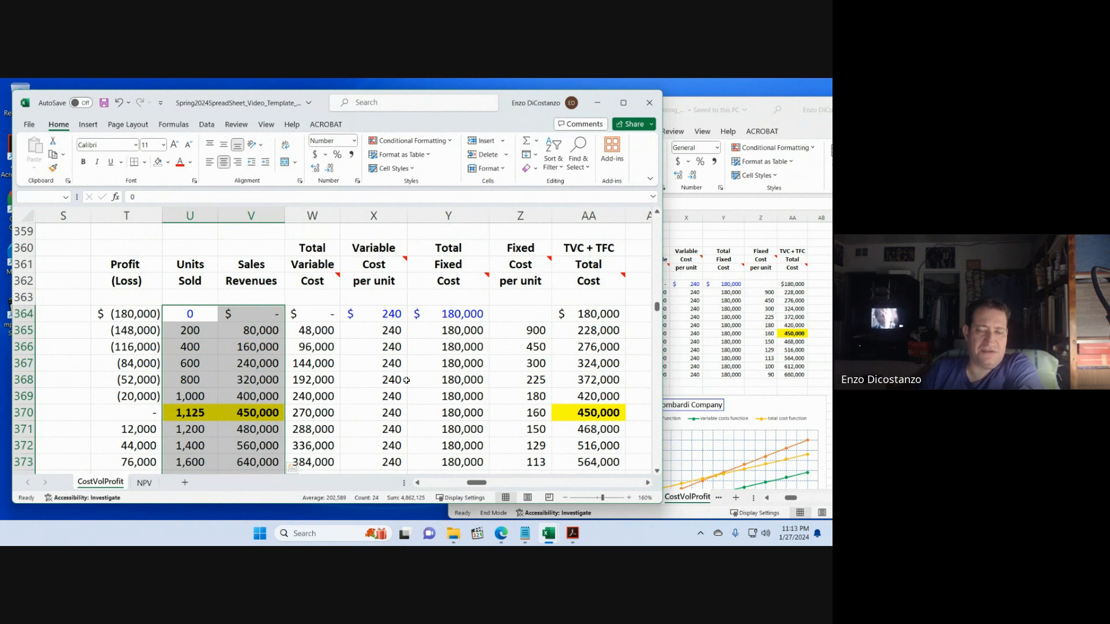
scroll(445, 398, "down", 1)
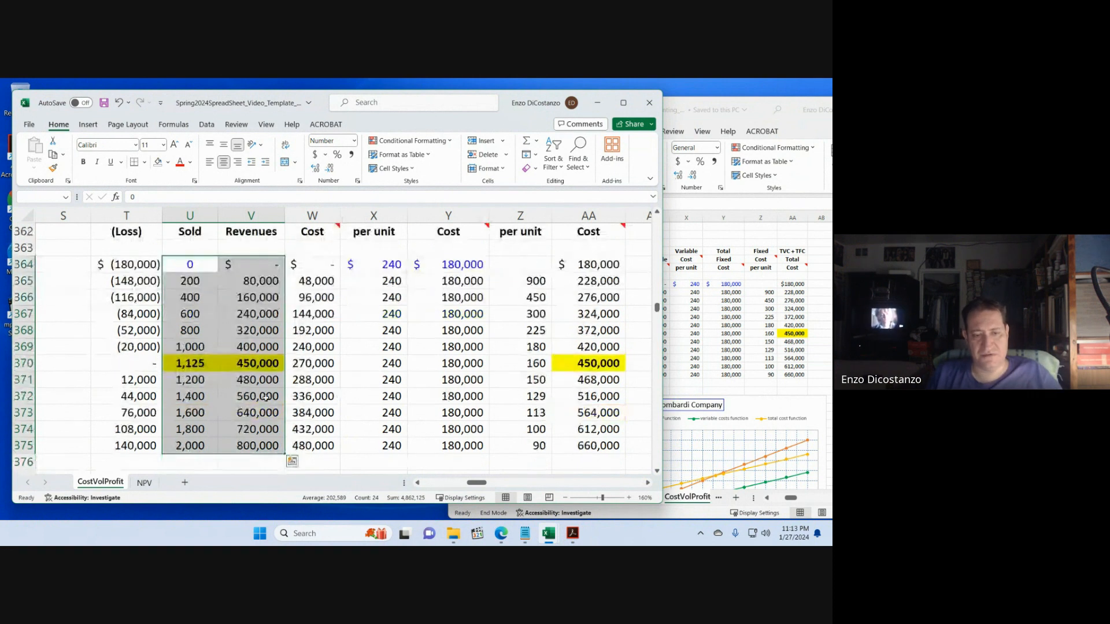
scroll(279, 394, "up", 1)
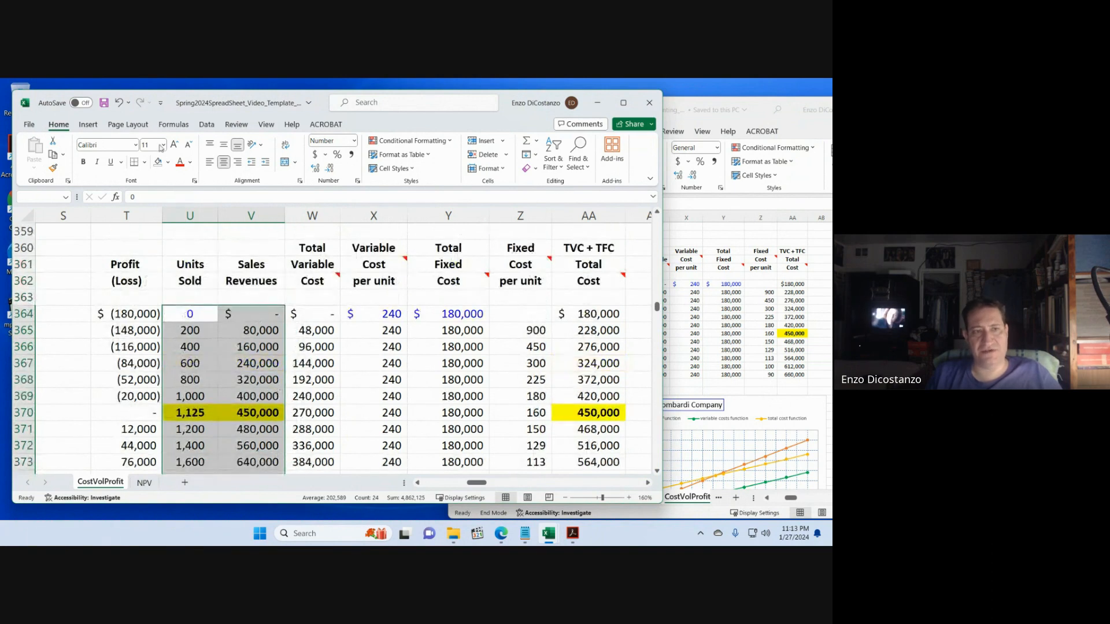
left_click(95, 126)
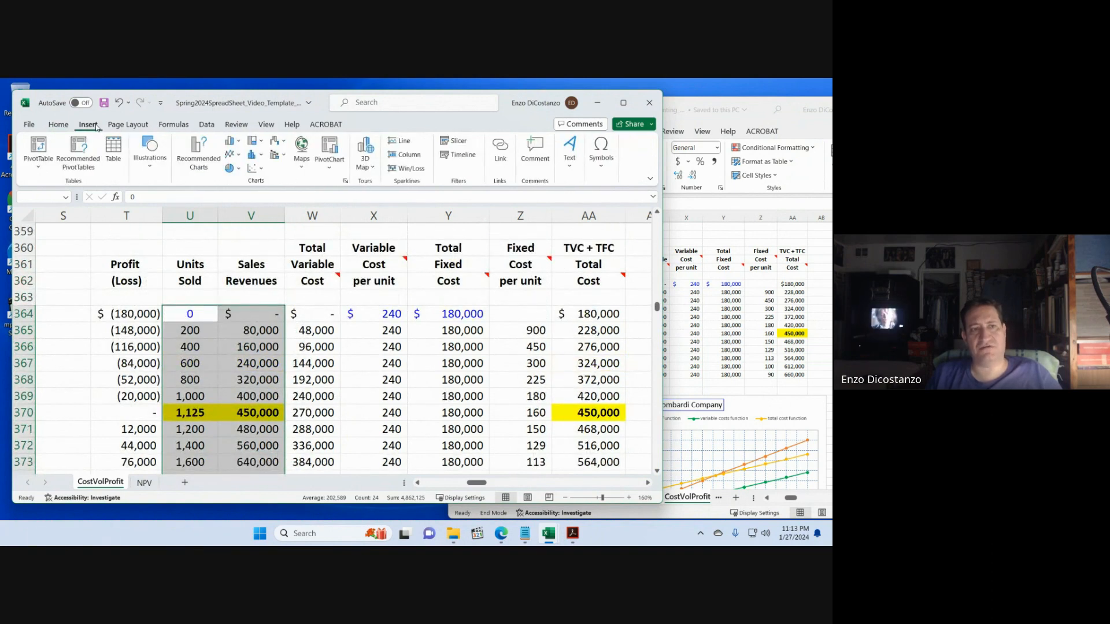
left_click(263, 169)
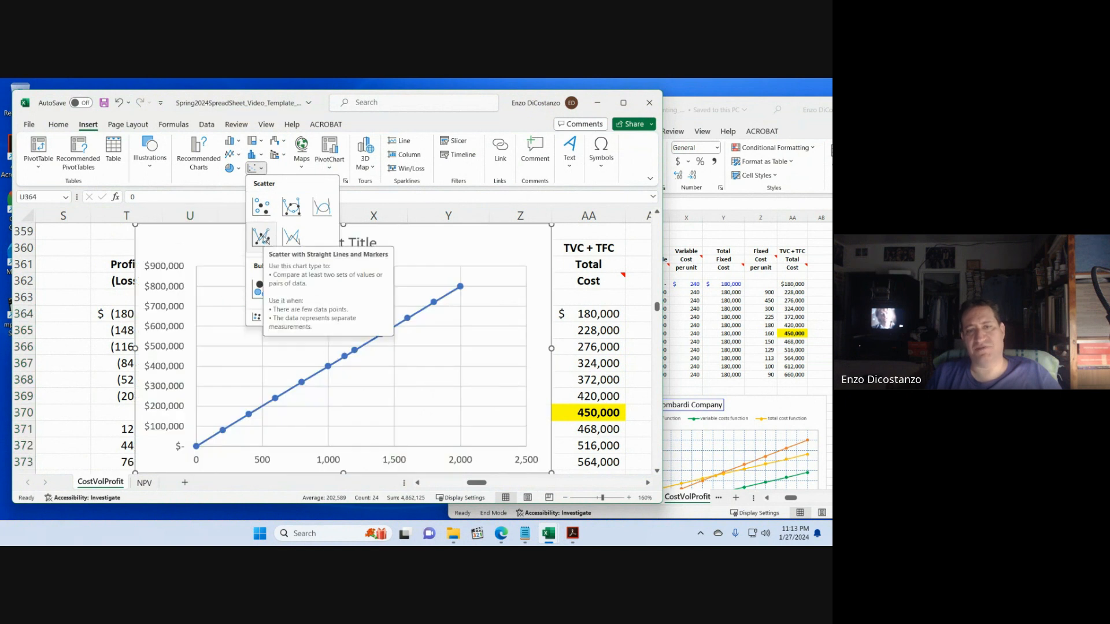
left_click(262, 236)
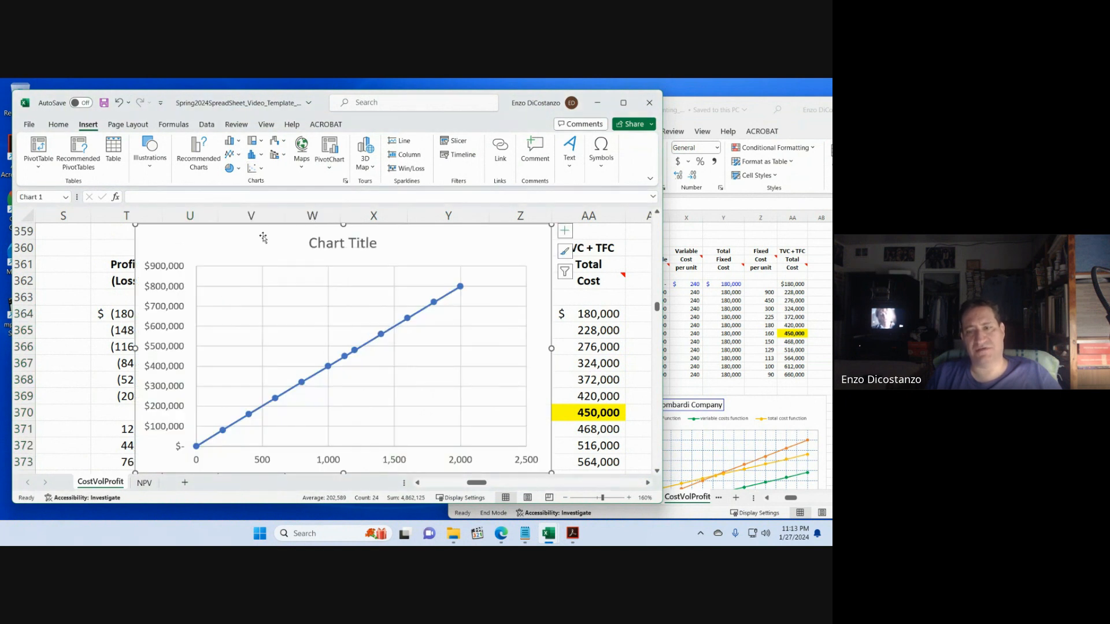
- Replace the new scatter chart's placeholder title with "Lombardi Company"
left_click(804, 294)
left_click(341, 247)
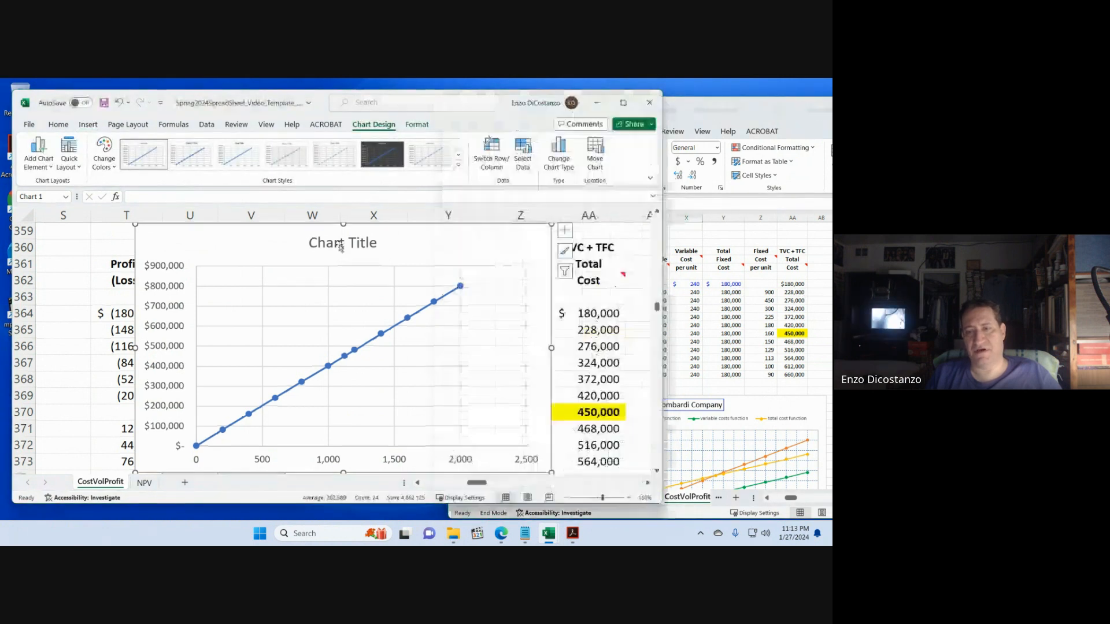
scroll(365, 262, "up", 1)
left_click(365, 292)
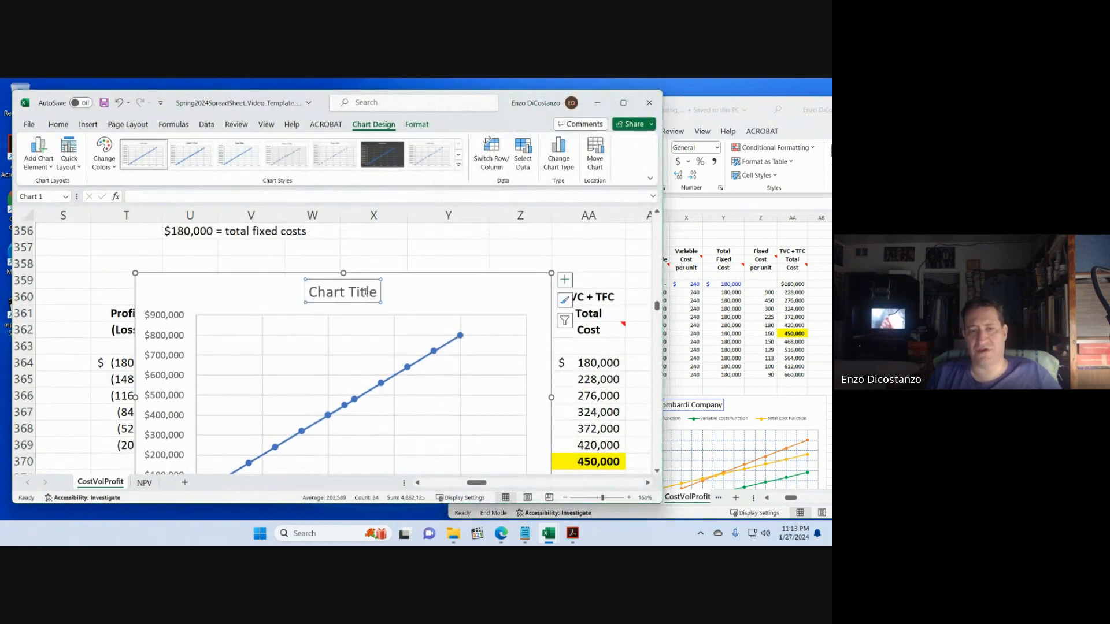
left_click(361, 292)
key("ctrl+a")
key("BackSpace")
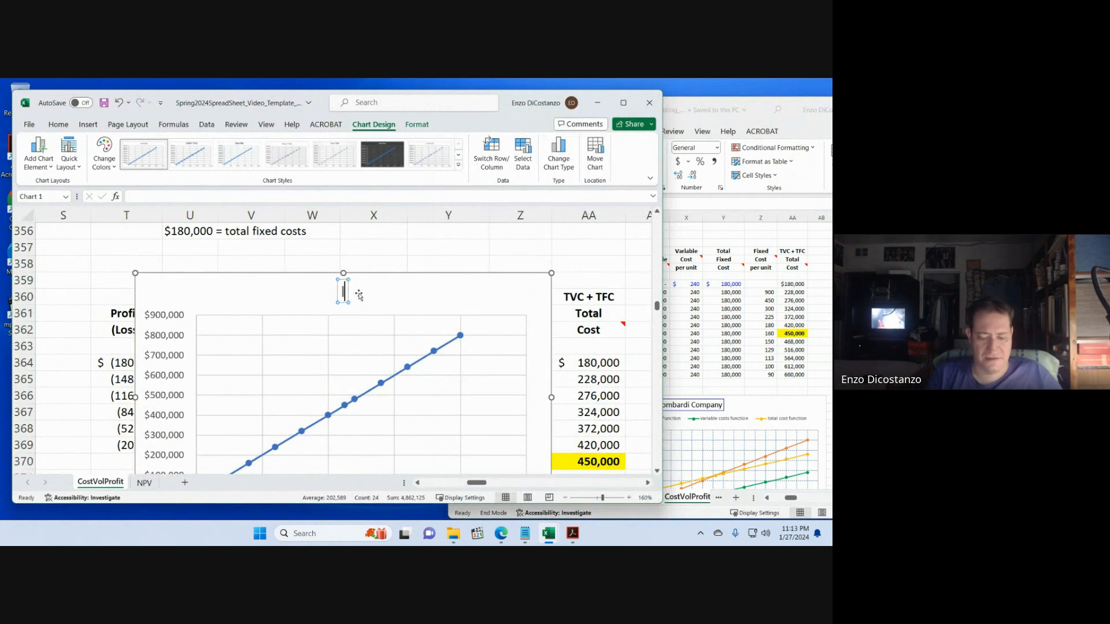
type("lOMBARDI")
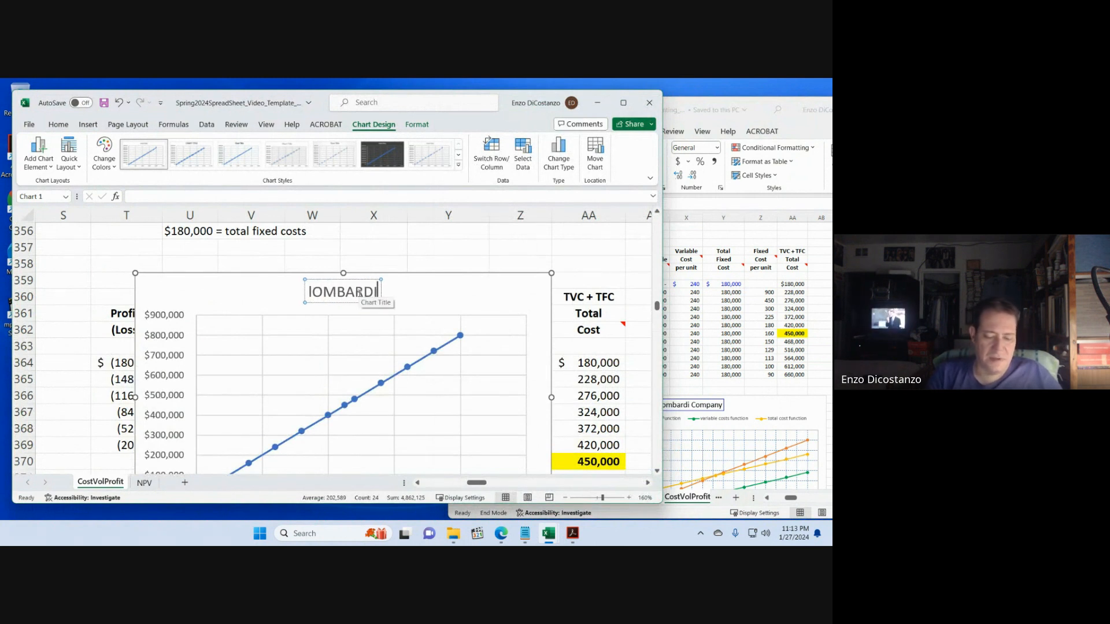
type(" cOMPANY")
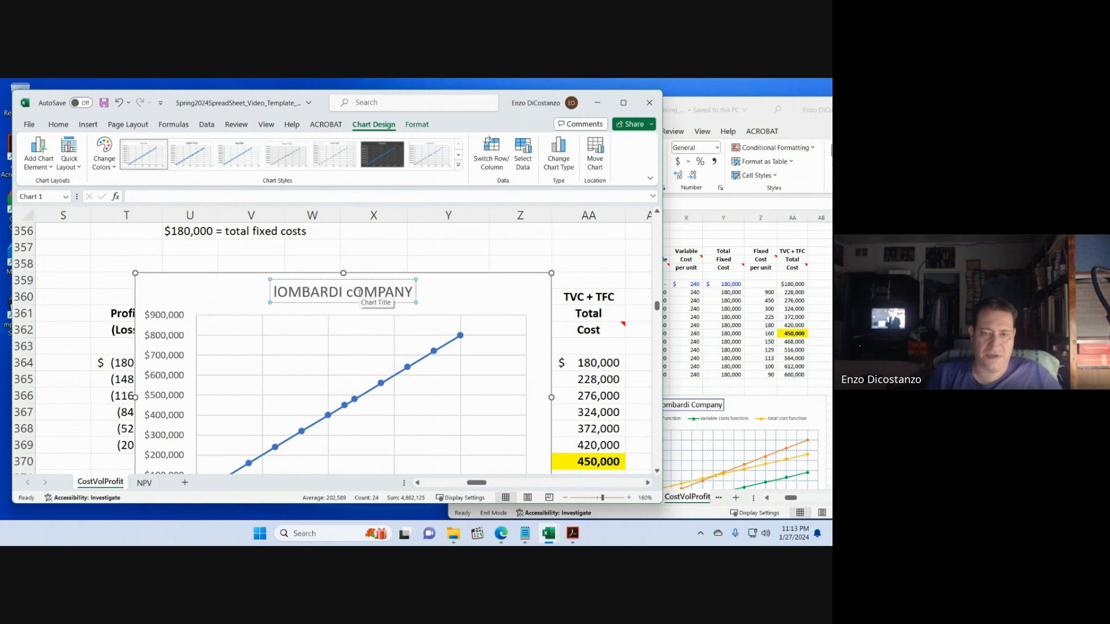
key("ctrl+a")
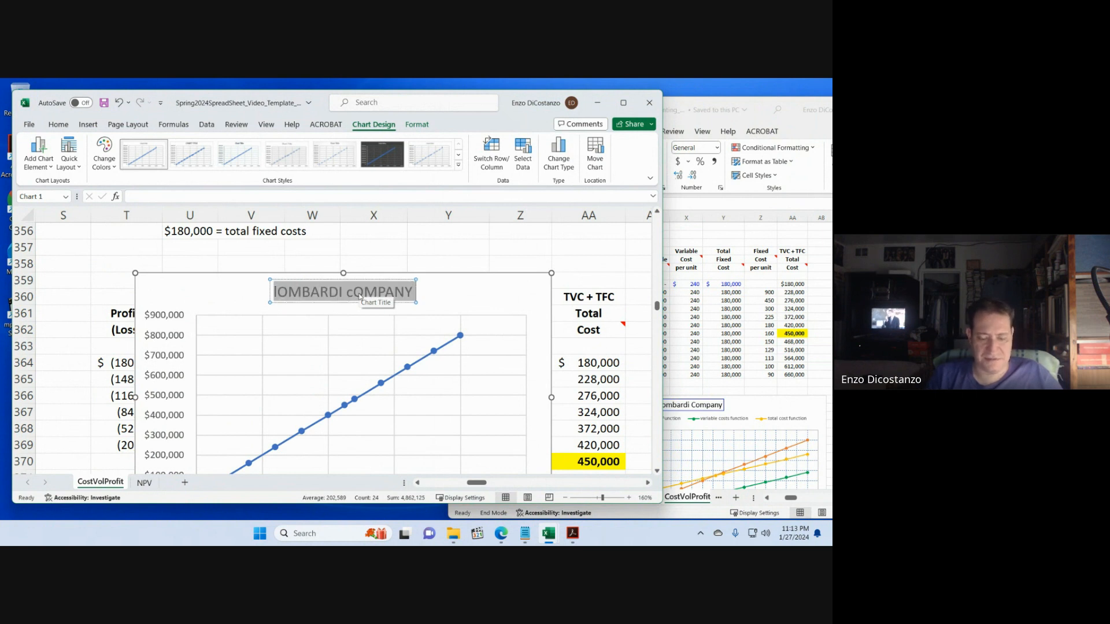
type("Lombae")
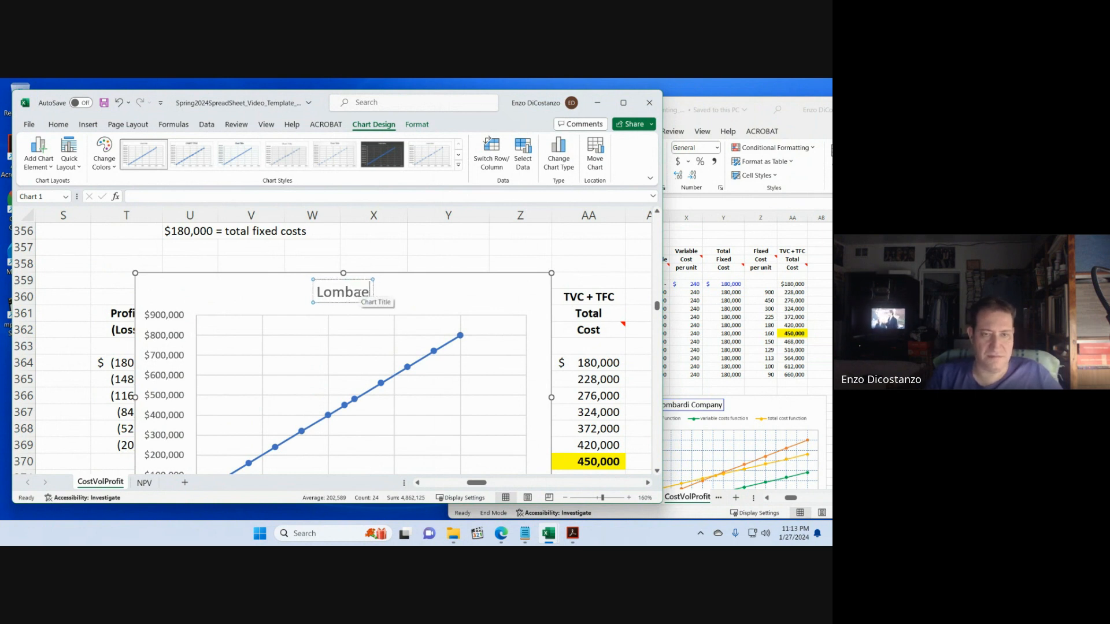
key("BackSpace")
type("rdi Com")
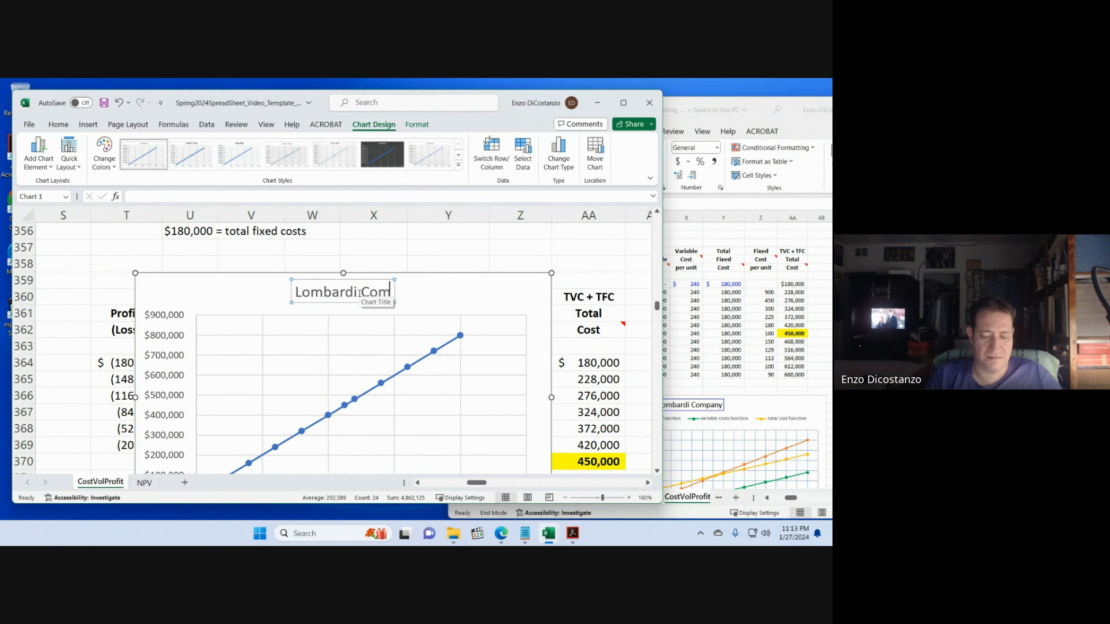
type("pany")
- Make the chart title "Lombardi Company" bold and color its text blue
key("ctrl+a")
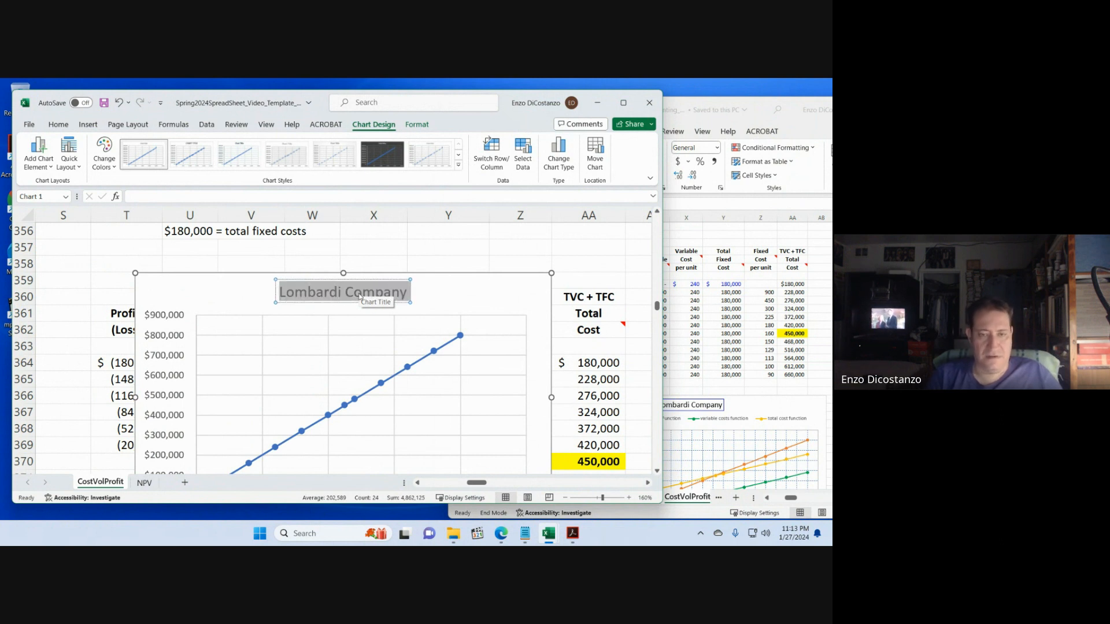
key("ctrl+b")
left_click(62, 127)
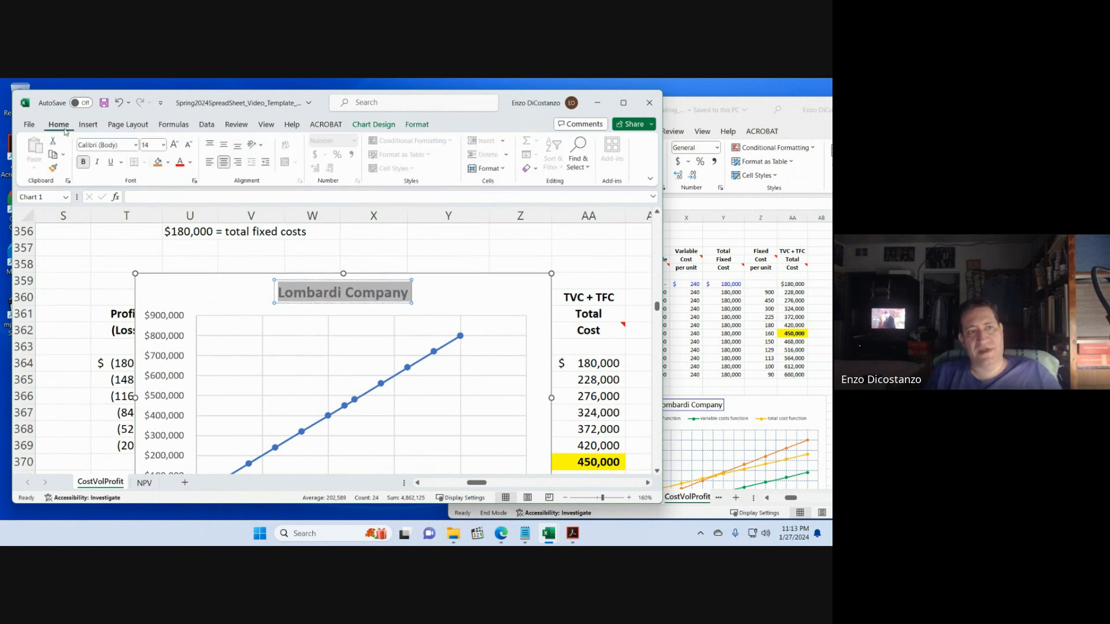
left_click(190, 162)
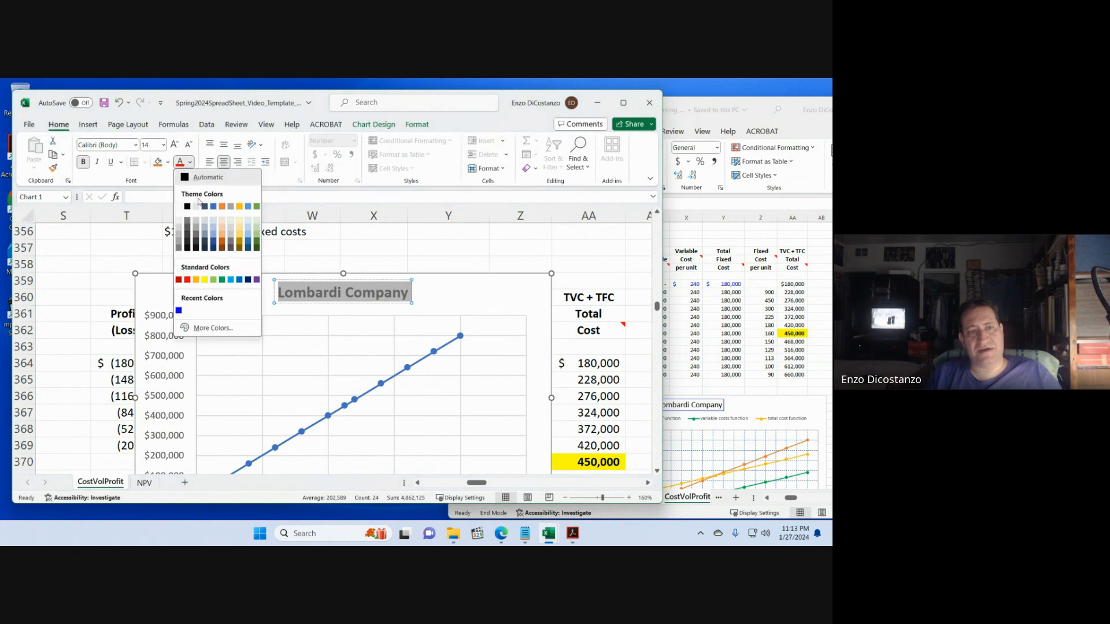
left_click(179, 310)
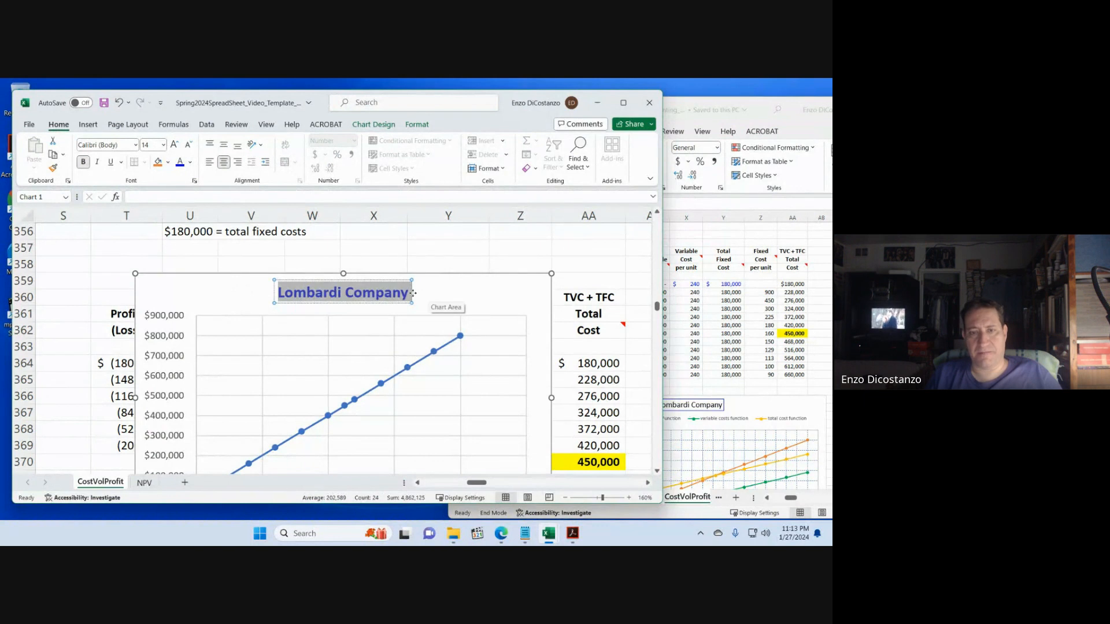
- Add a thin outline around the "Lombardi Company" chart title
left_click(433, 284)
left_click(406, 293)
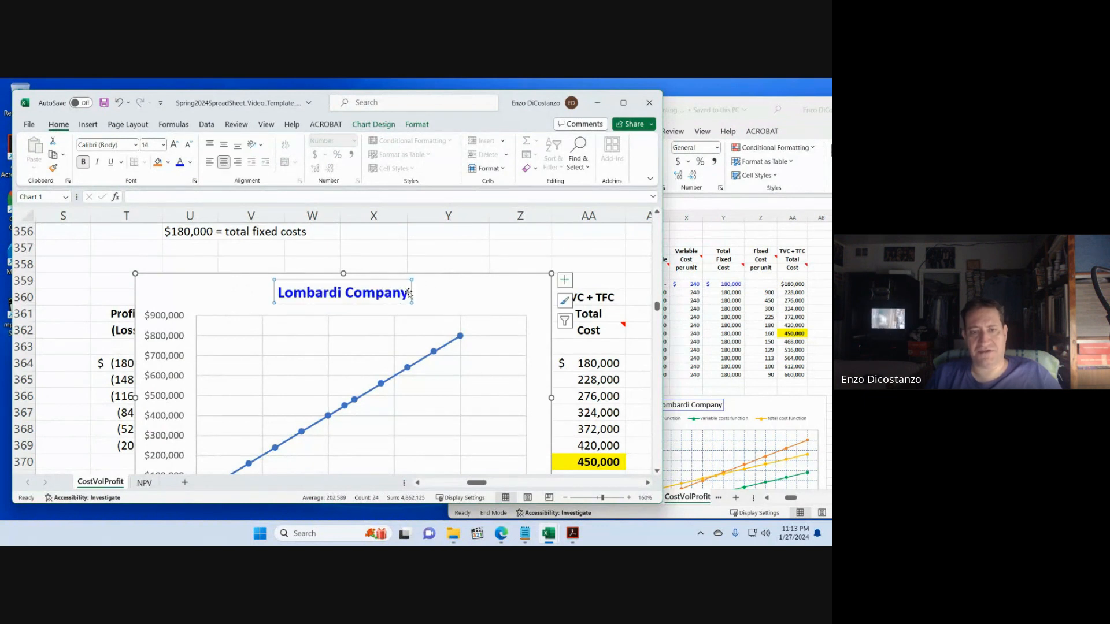
right_click(412, 288)
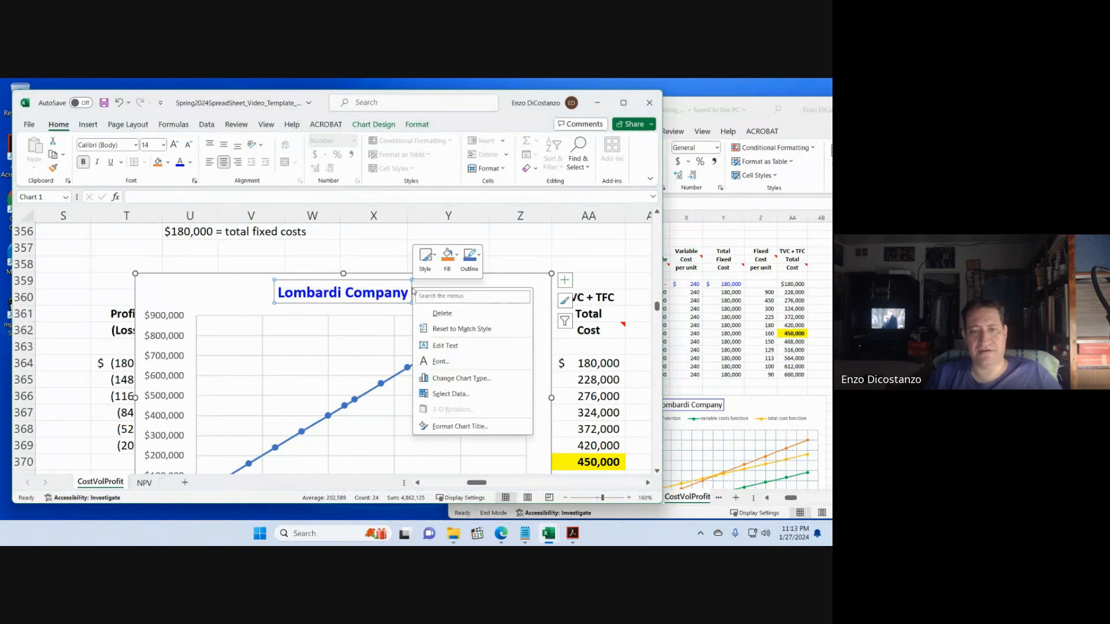
left_click(479, 257)
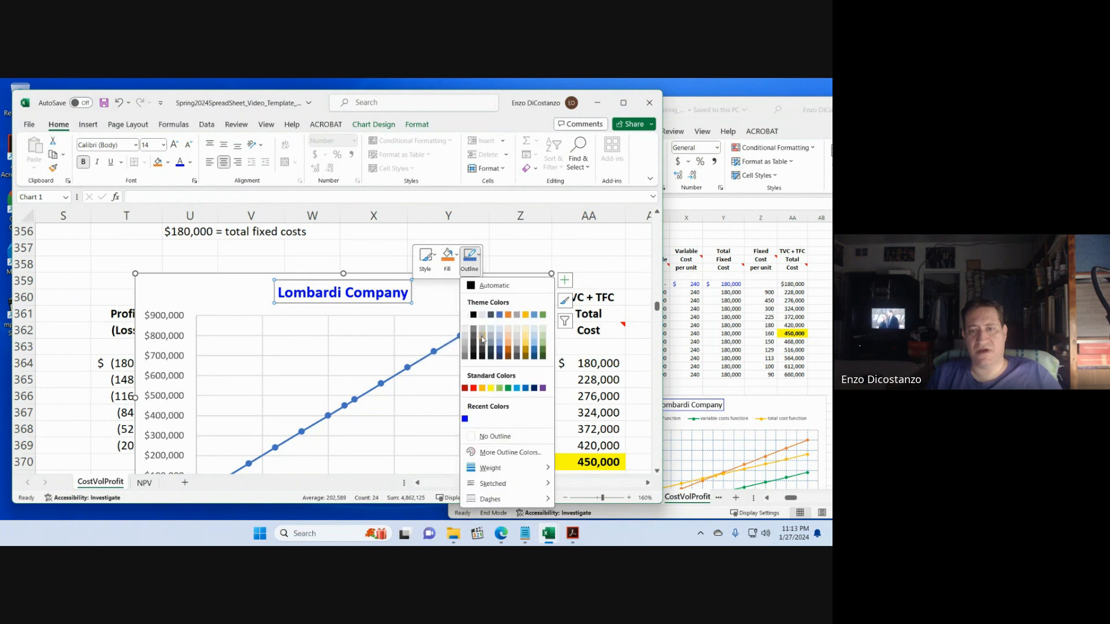
left_click(481, 302)
left_click(503, 252)
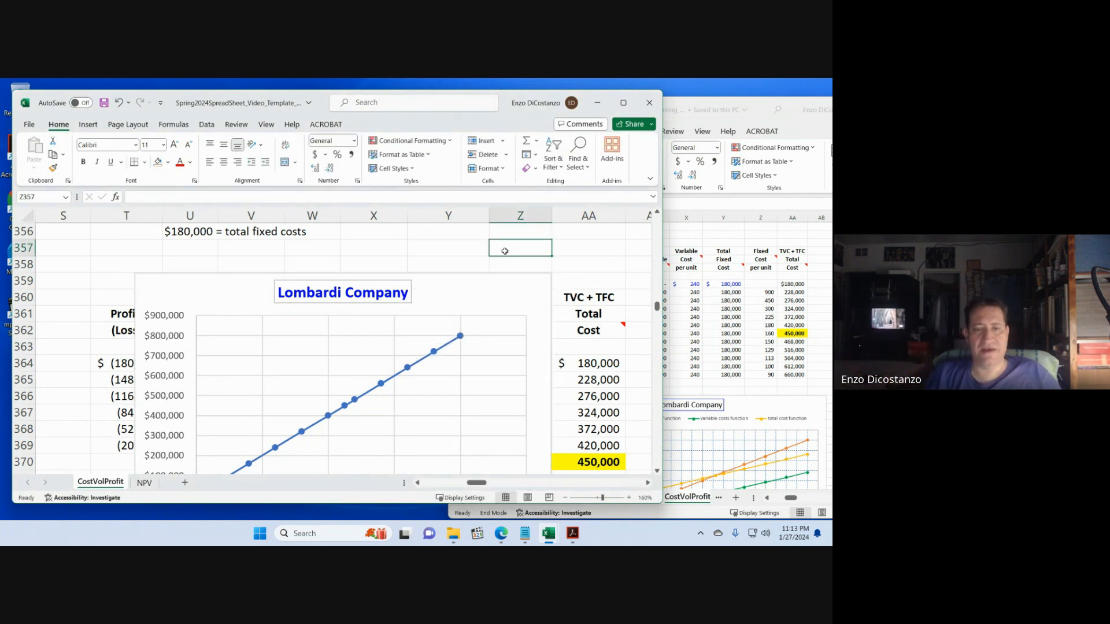
- Move the Lombardi chart below the break-even table by cutting it and pasting it at cell T378
left_click(172, 296)
key("ctrl+x")
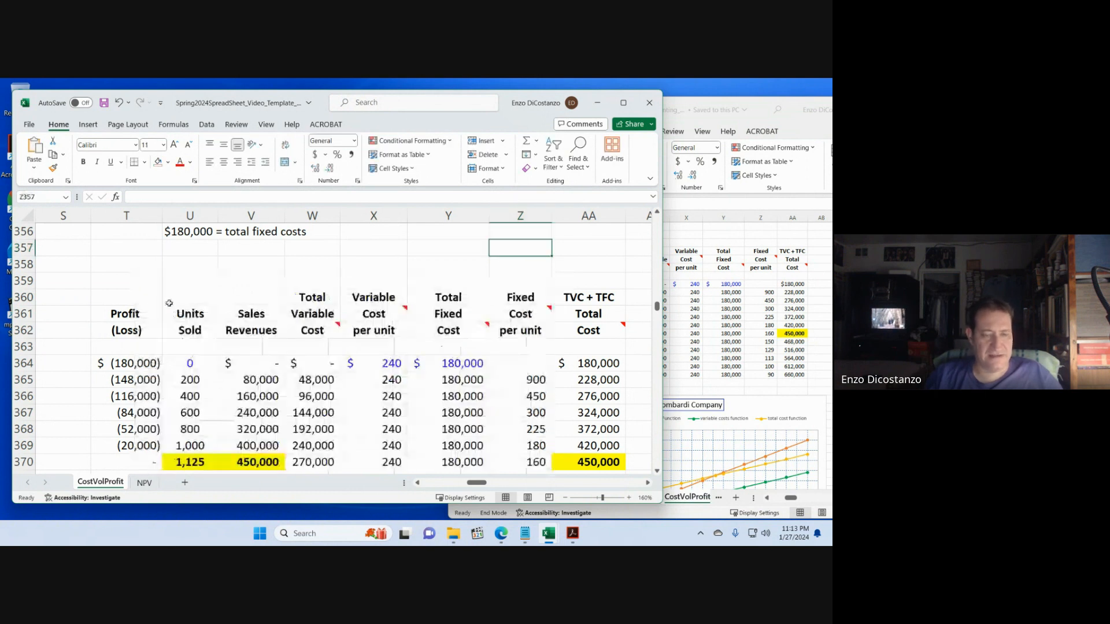
scroll(167, 302, "down", 5)
left_click(145, 343)
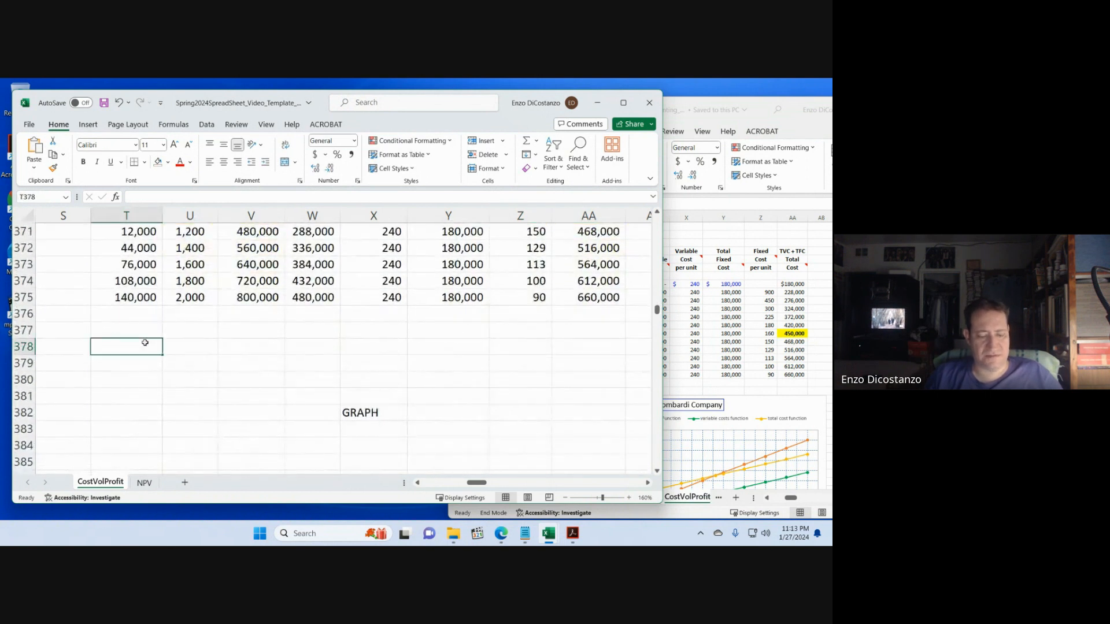
key("ctrl+v")
scroll(294, 361, "down", 2)
scroll(315, 361, "up", 1)
scroll(327, 363, "up", 1)
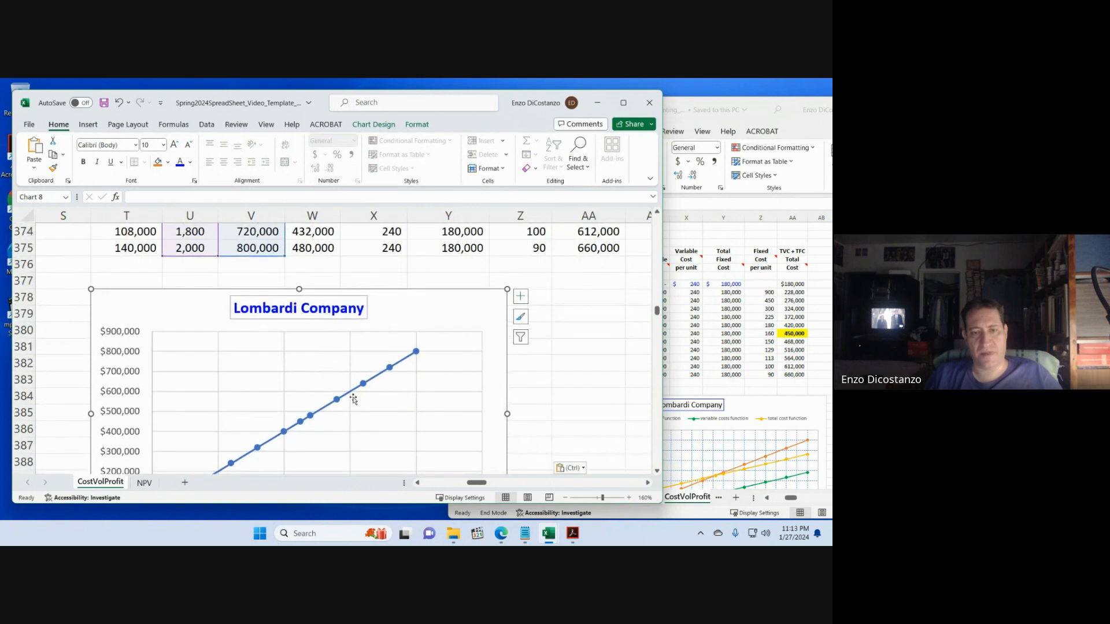
- Check the sales series' source range in the Lombardi table and add axis titles to the chart
left_click(339, 399)
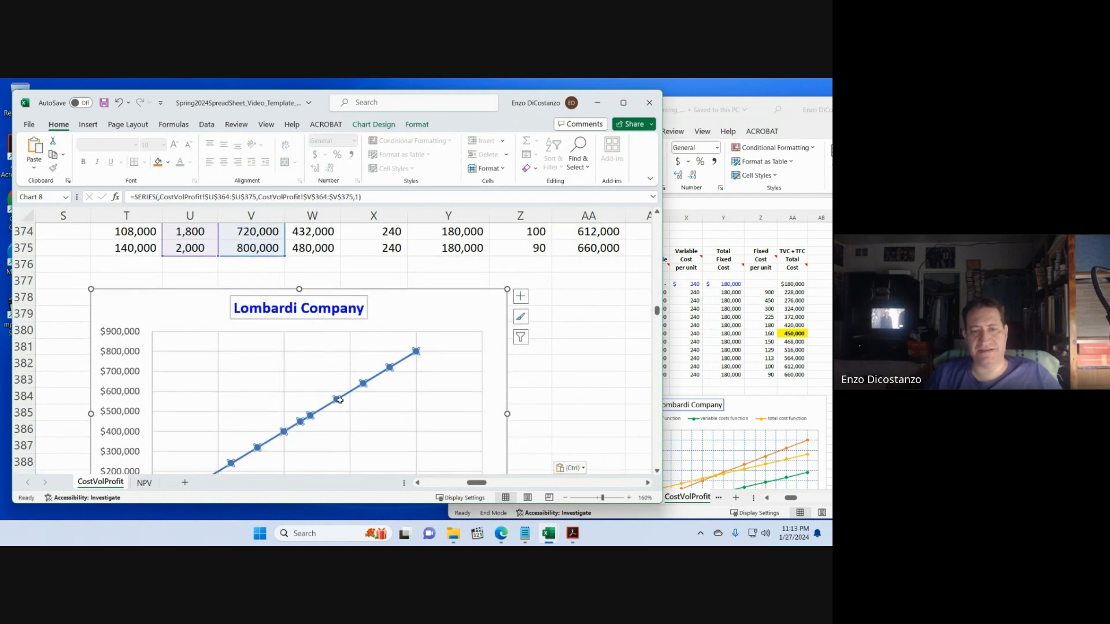
scroll(339, 400, "up", 6)
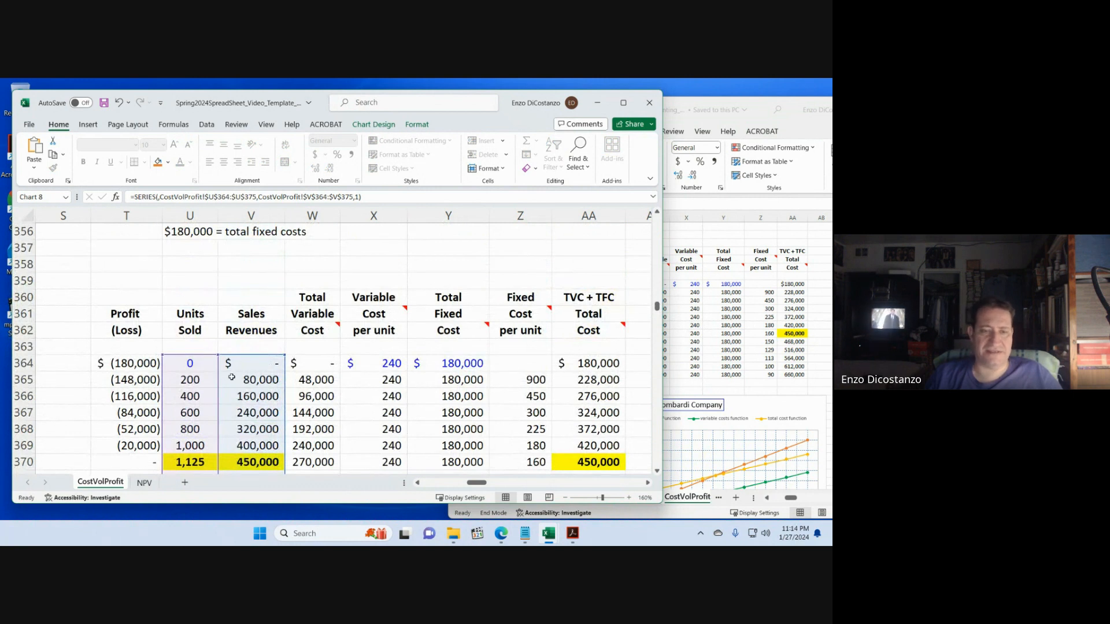
scroll(232, 377, "down", 8)
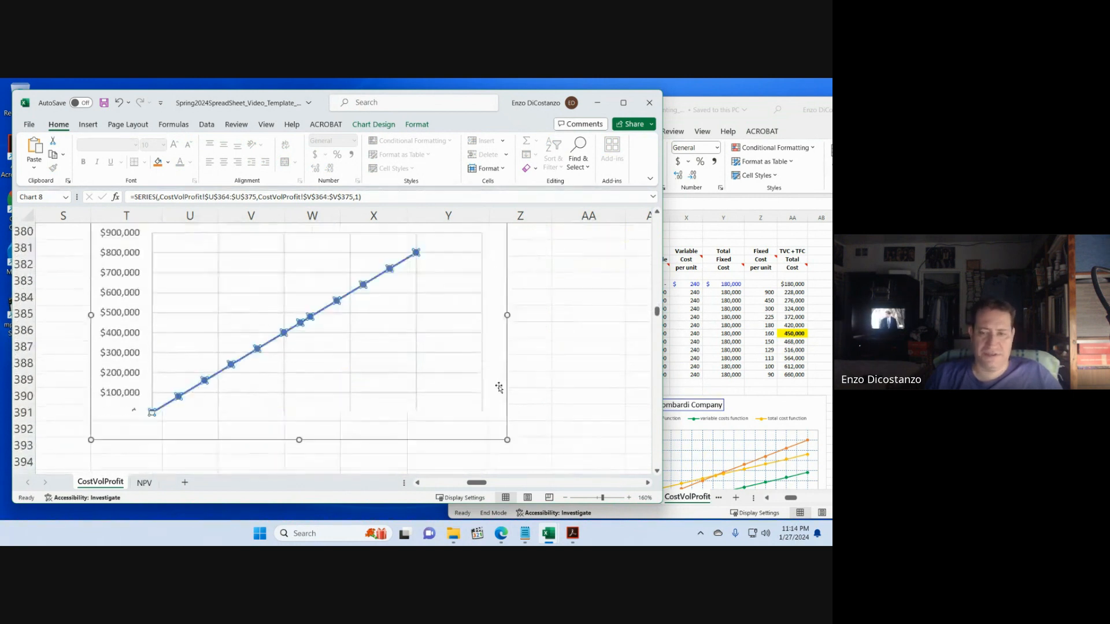
scroll(500, 388, "down", 1)
scroll(500, 387, "up", 1)
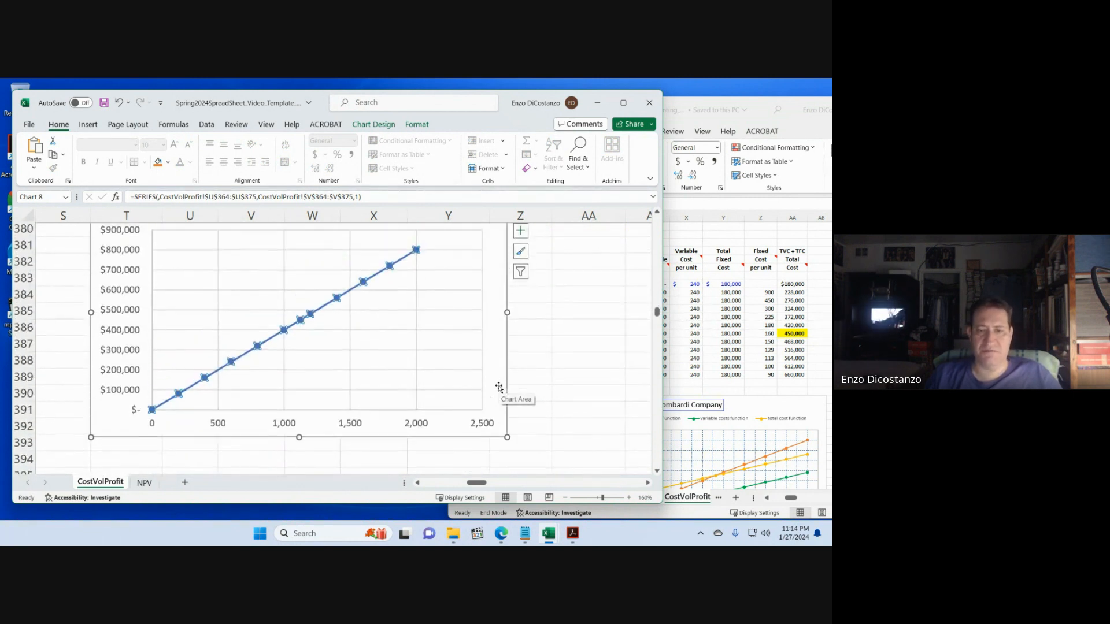
left_click(522, 233)
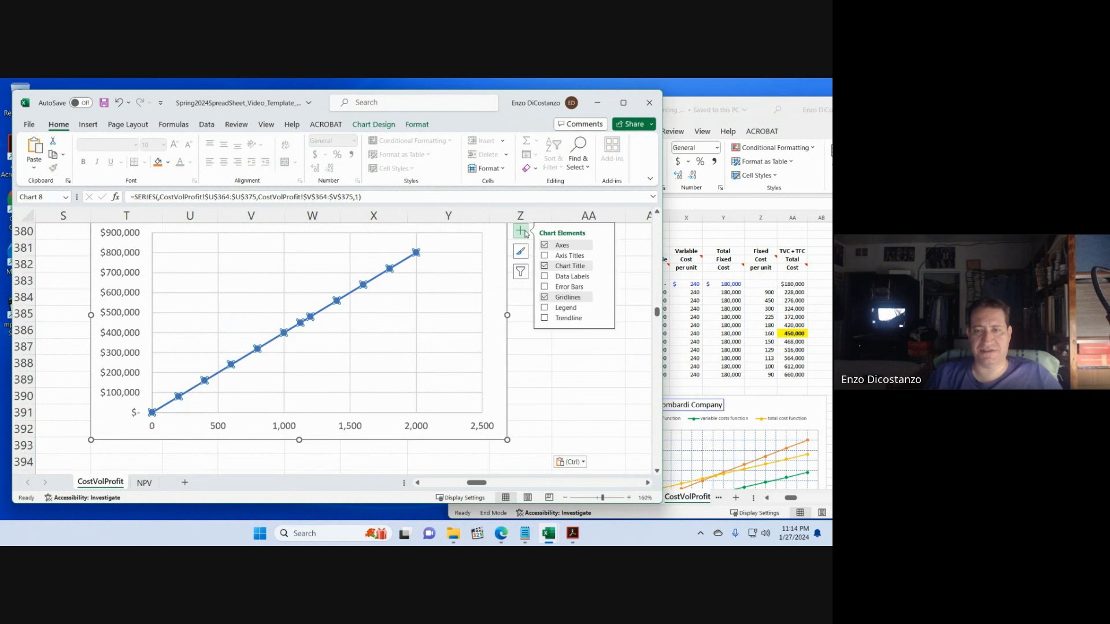
left_click(572, 257)
- Examine the reference Lombardi chart's axis titles and reread the Lombardi break-even problem in the template sheet
left_click(772, 370)
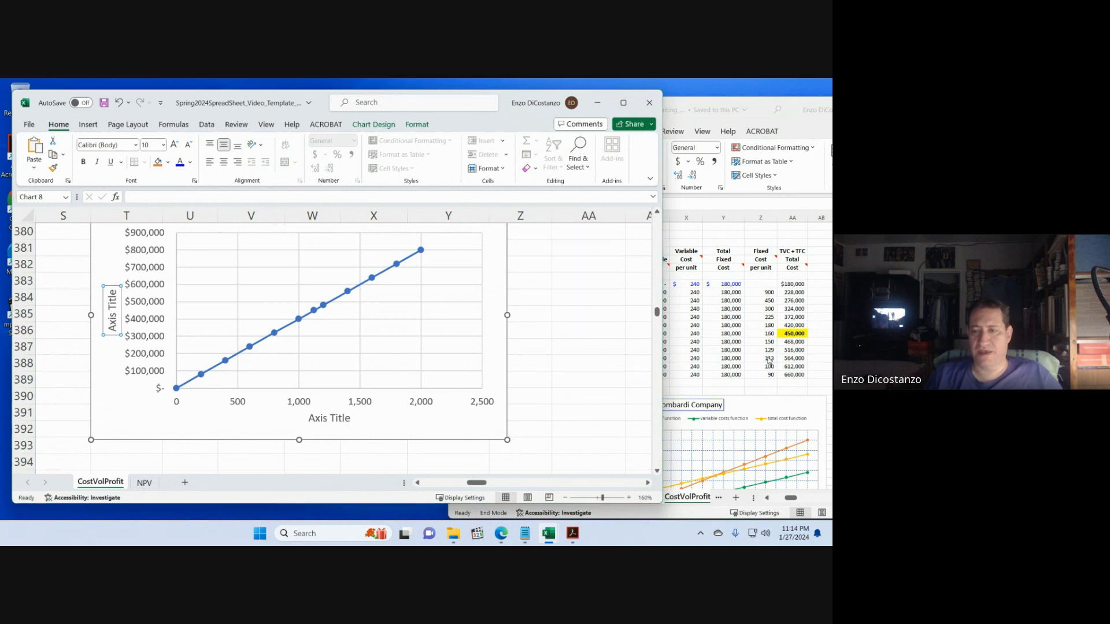
scroll(675, 394, "down", 4)
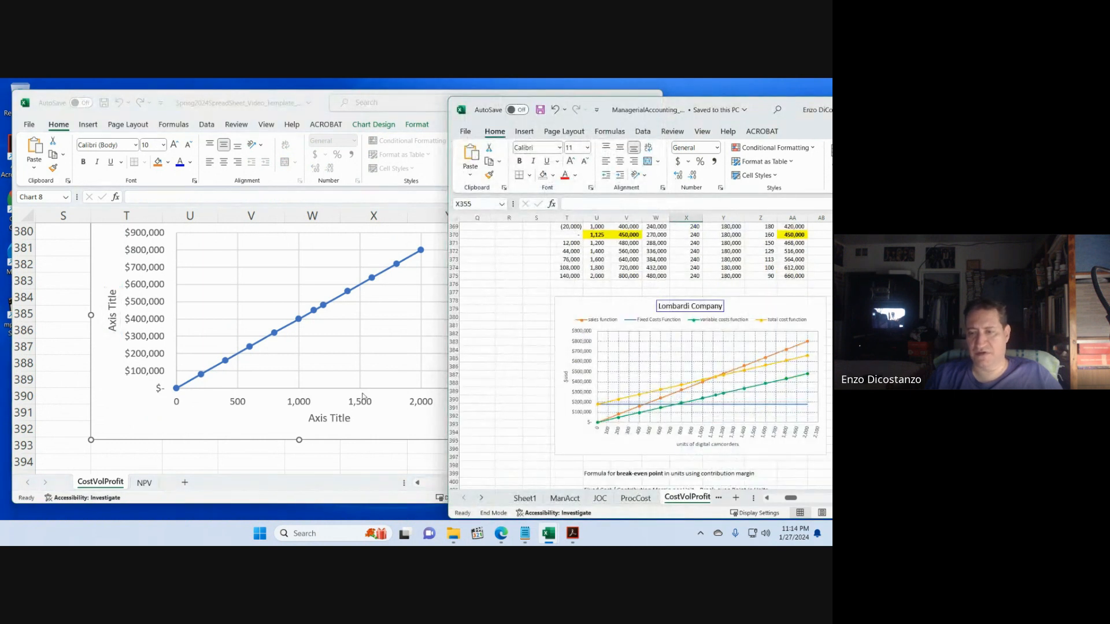
left_click(334, 452)
scroll(334, 452, "up", 3)
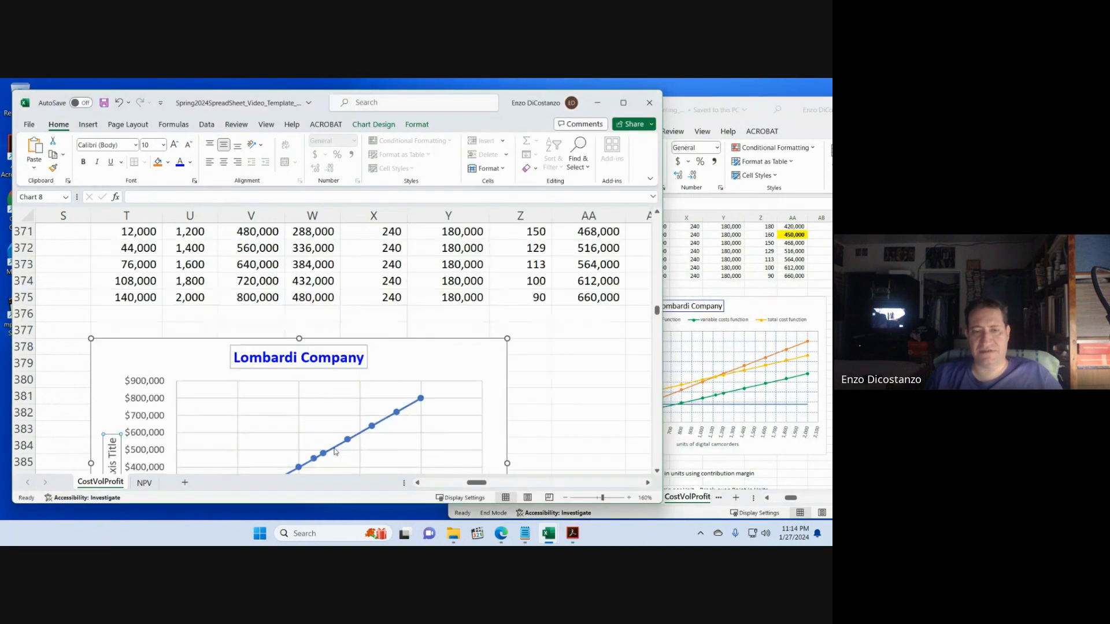
scroll(335, 451, "up", 13)
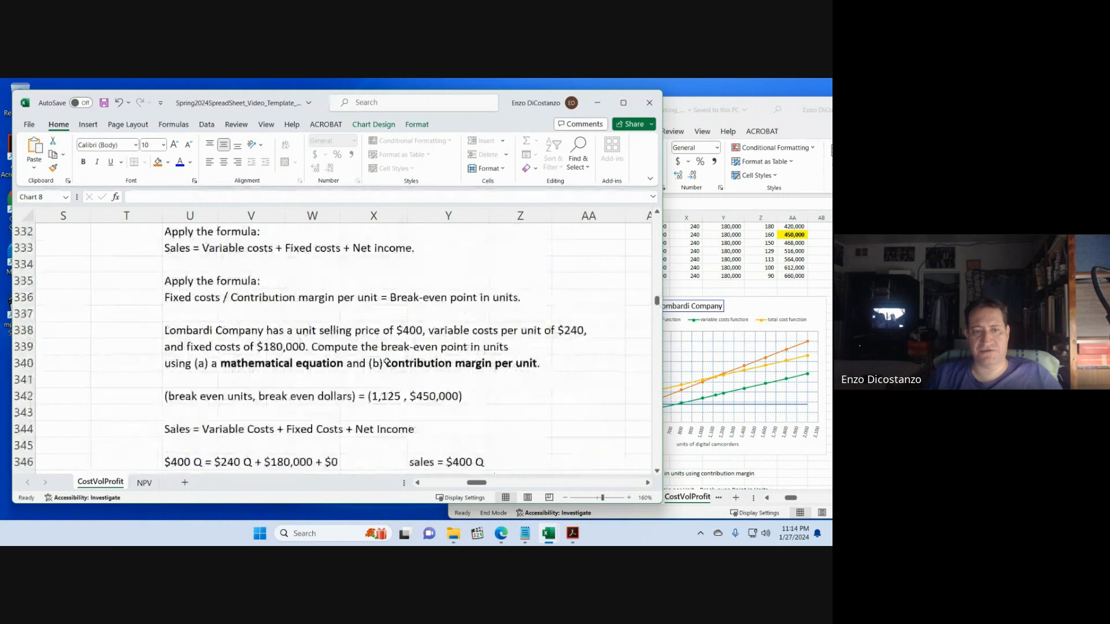
scroll(386, 361, "up", 2)
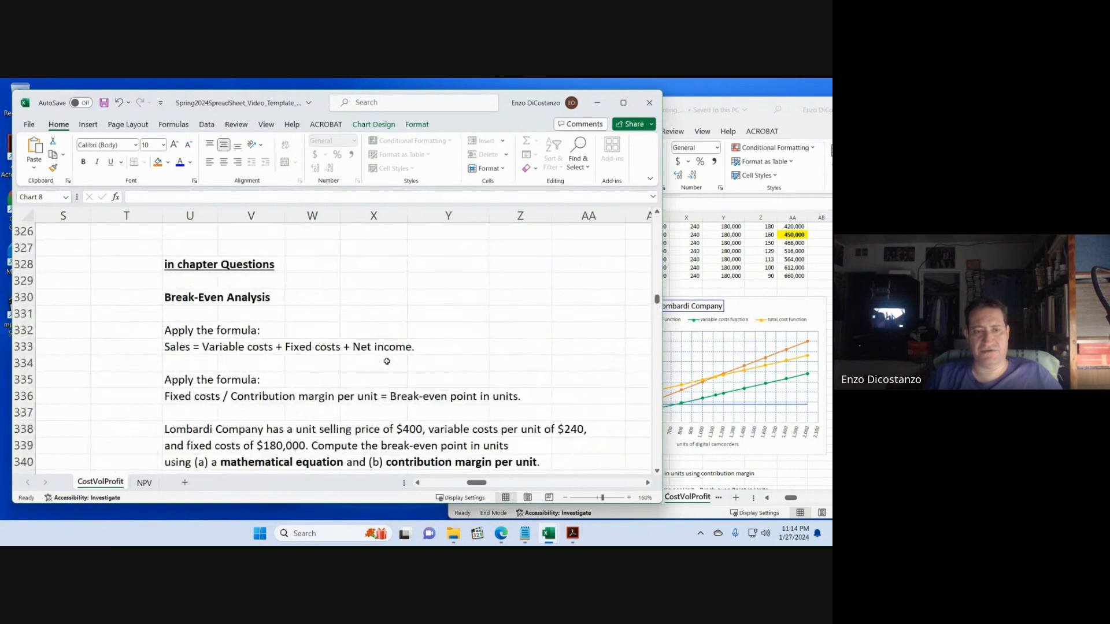
- Switch to the Accounting Principles PDF, review the cost-volume-profit pages and the Lombardi exercise, and return to the template's chart
left_click(573, 533)
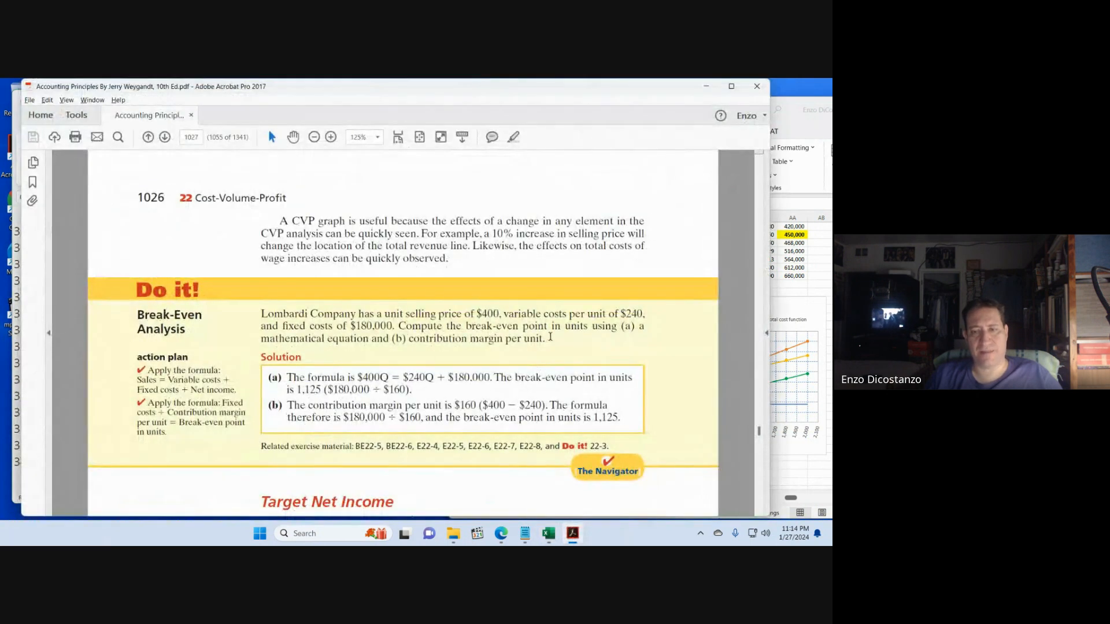
scroll(551, 338, "up", 10)
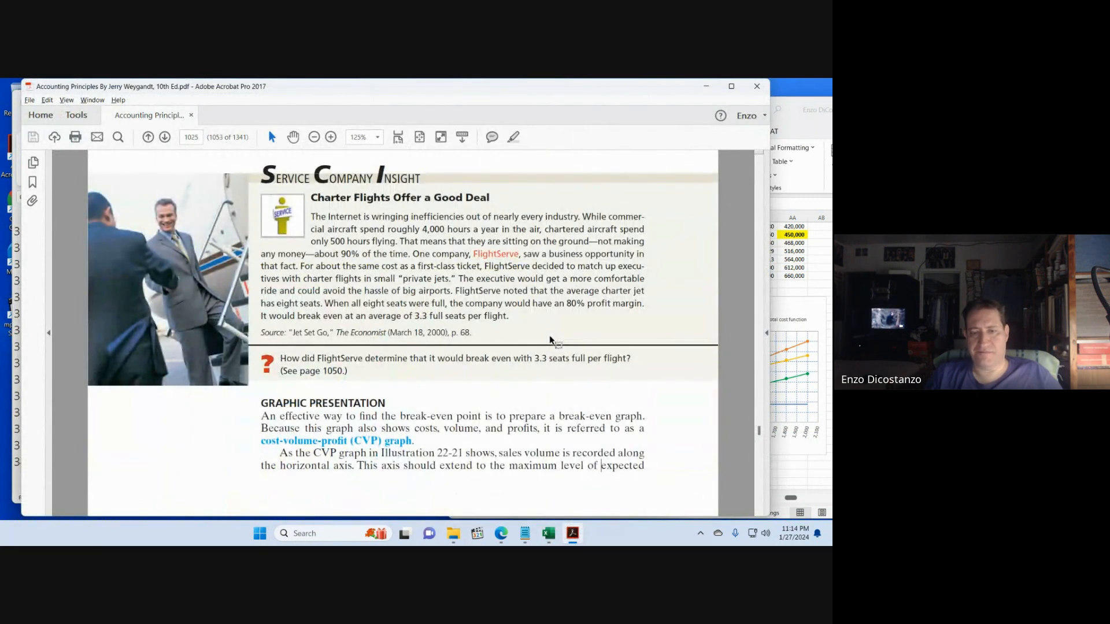
scroll(550, 340, "up", 5)
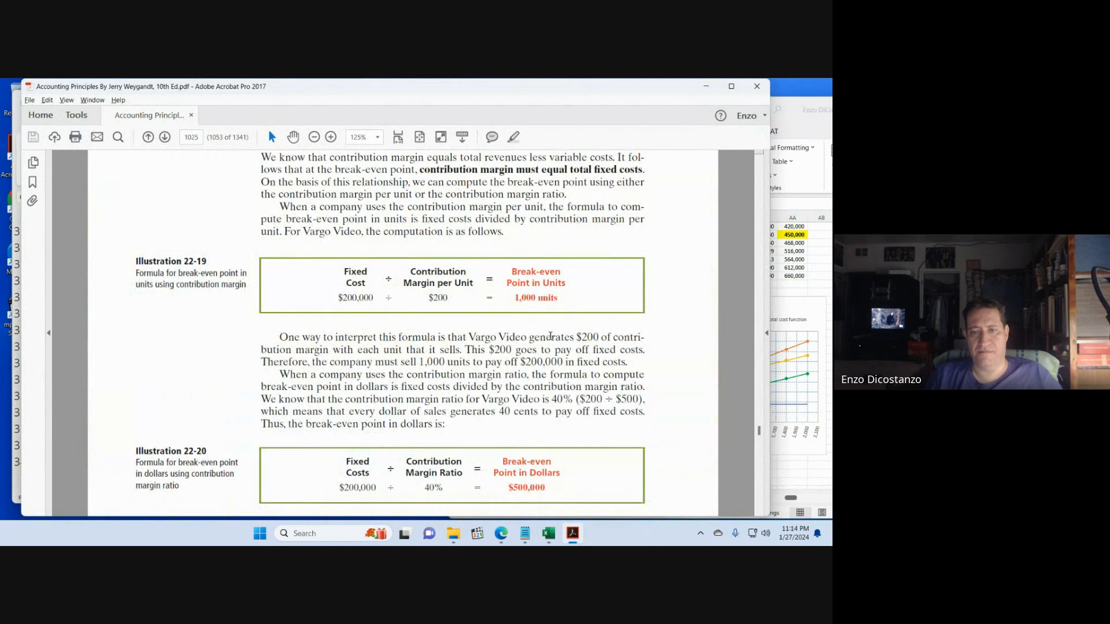
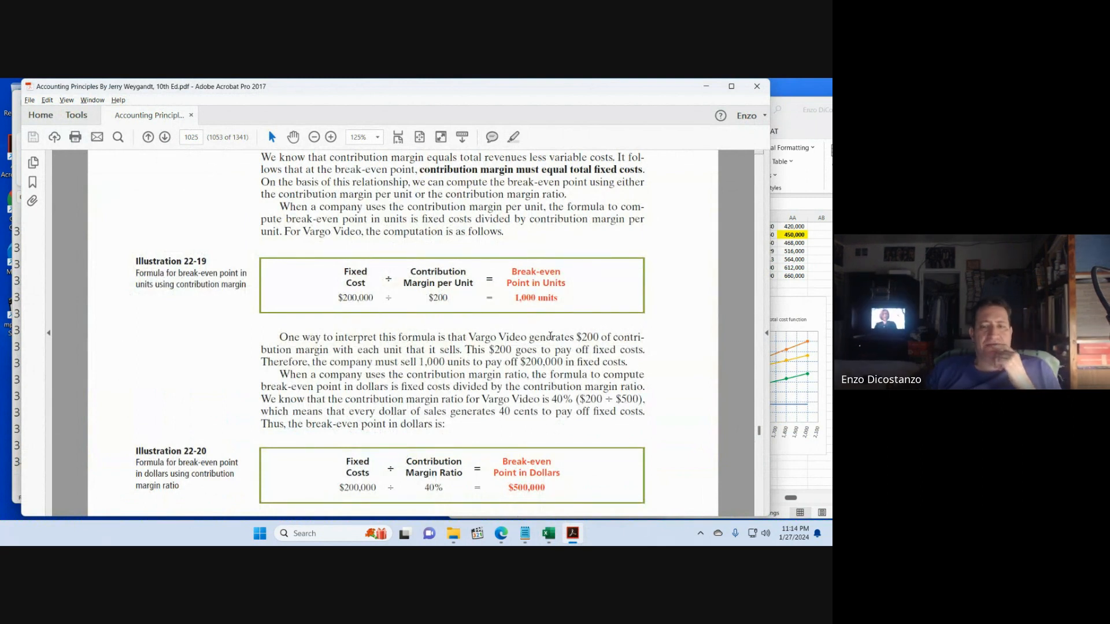
scroll(550, 336, "down", 15)
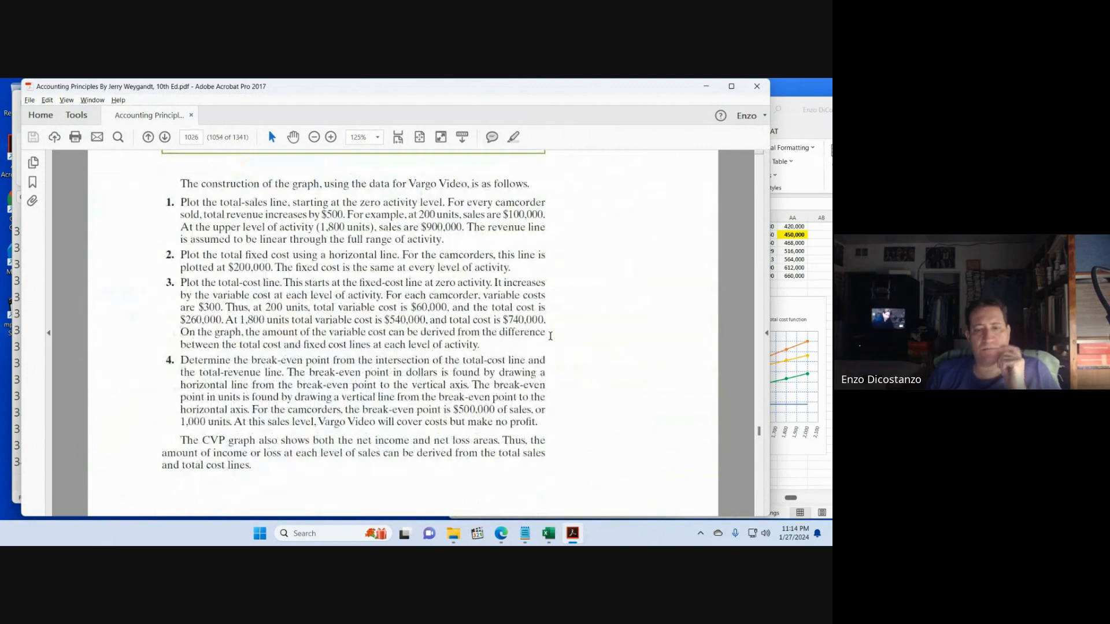
scroll(551, 336, "down", 8)
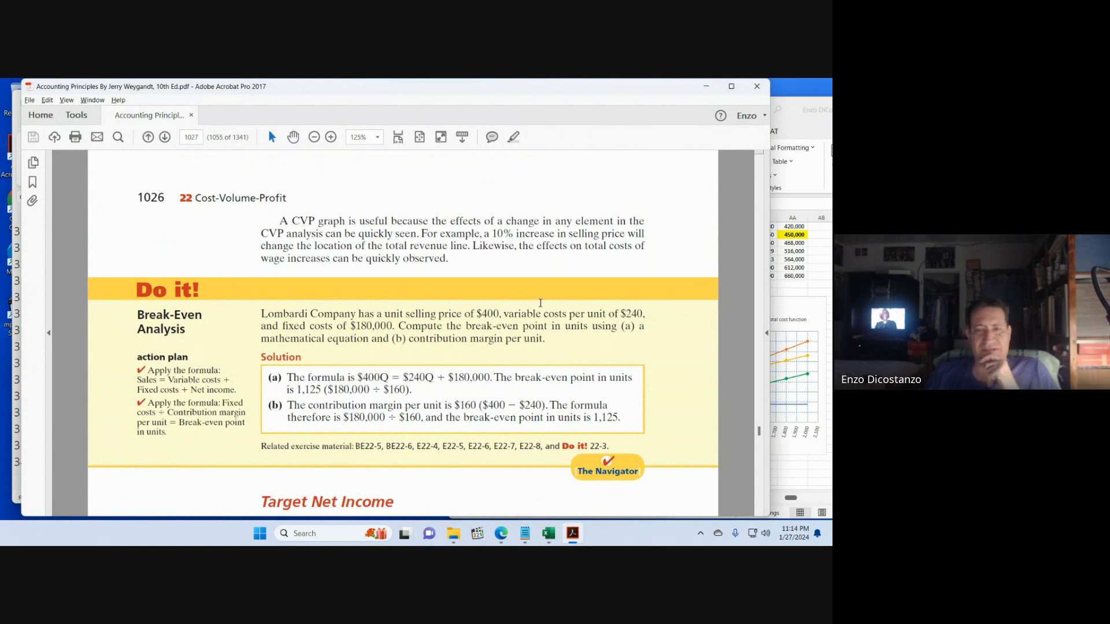
key("alt+Tab")
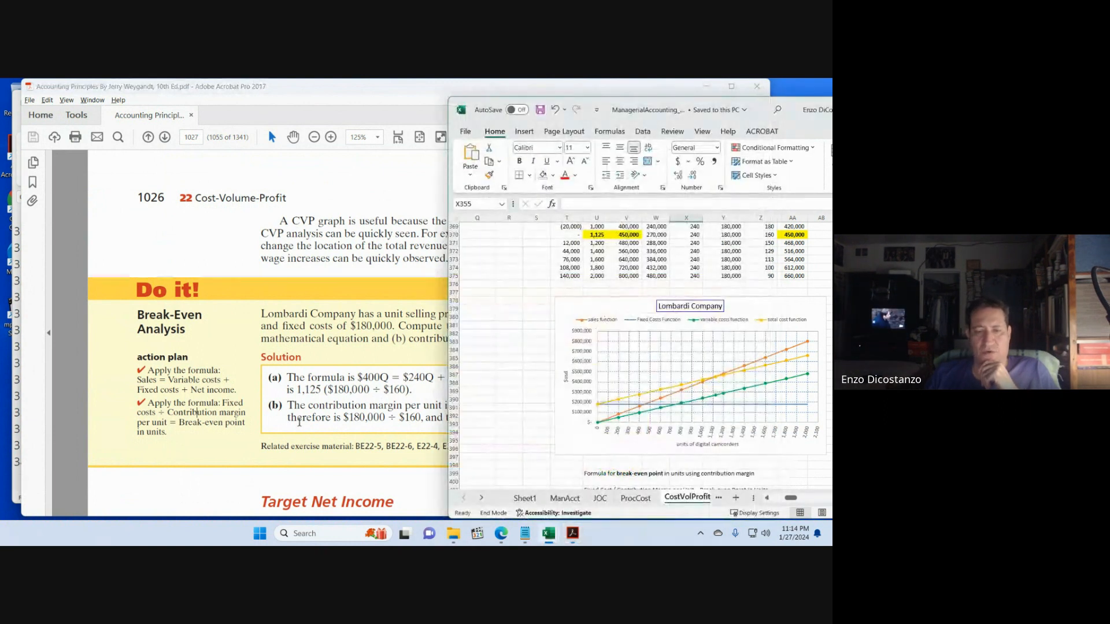
key("alt+Tab")
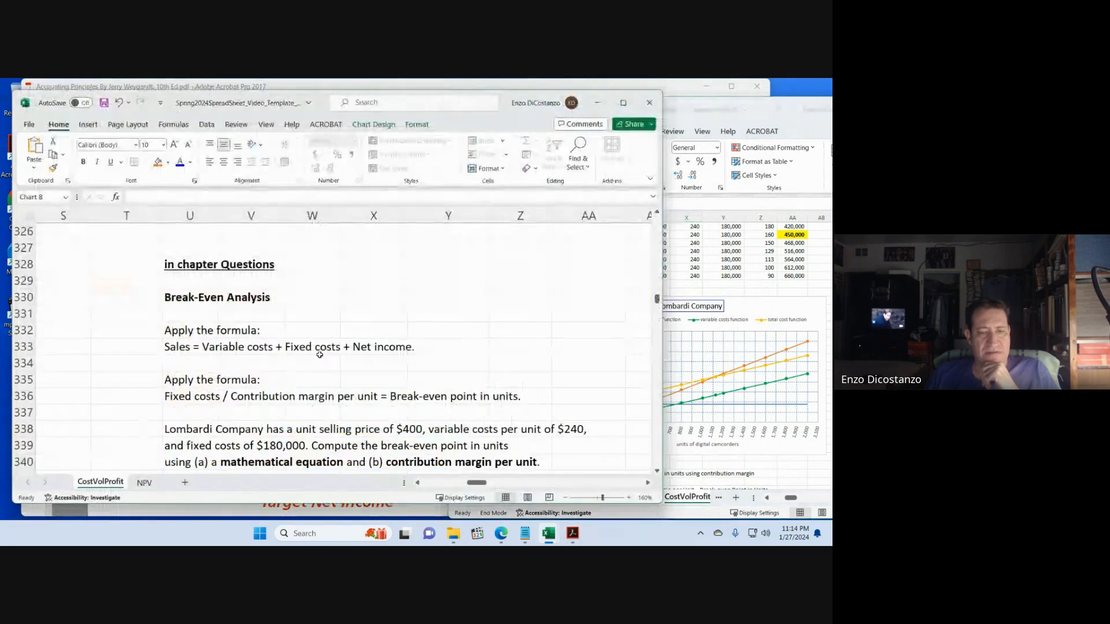
scroll(367, 334, "down", 4)
scroll(367, 334, "down", 14)
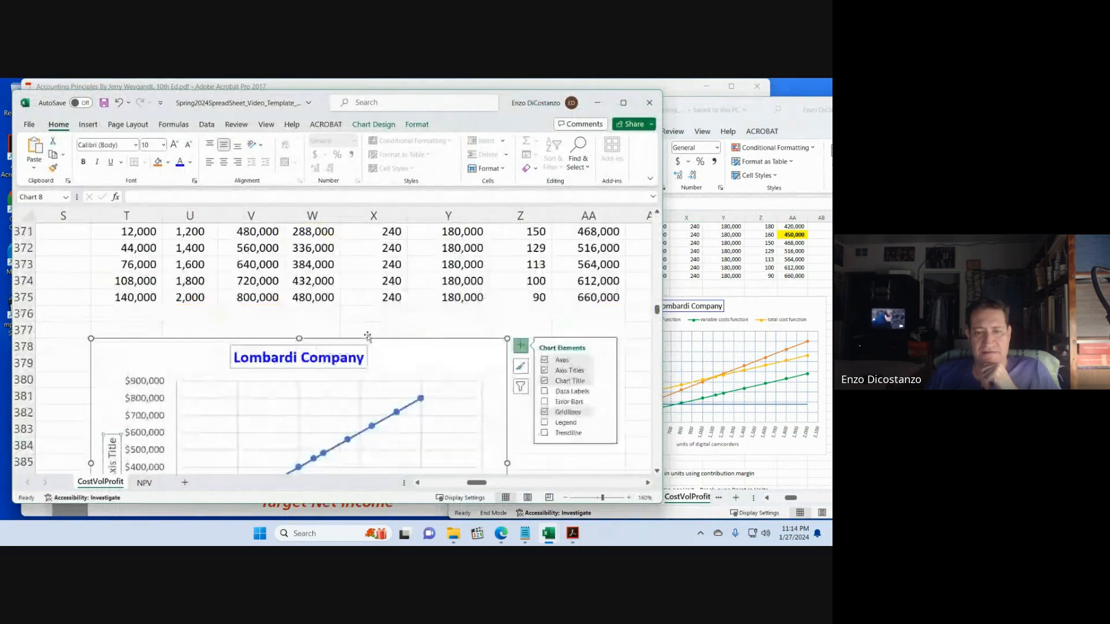
- In the reference workbook's Lombardi chart, change the horizontal axis title to "units of goods"
left_click(705, 403)
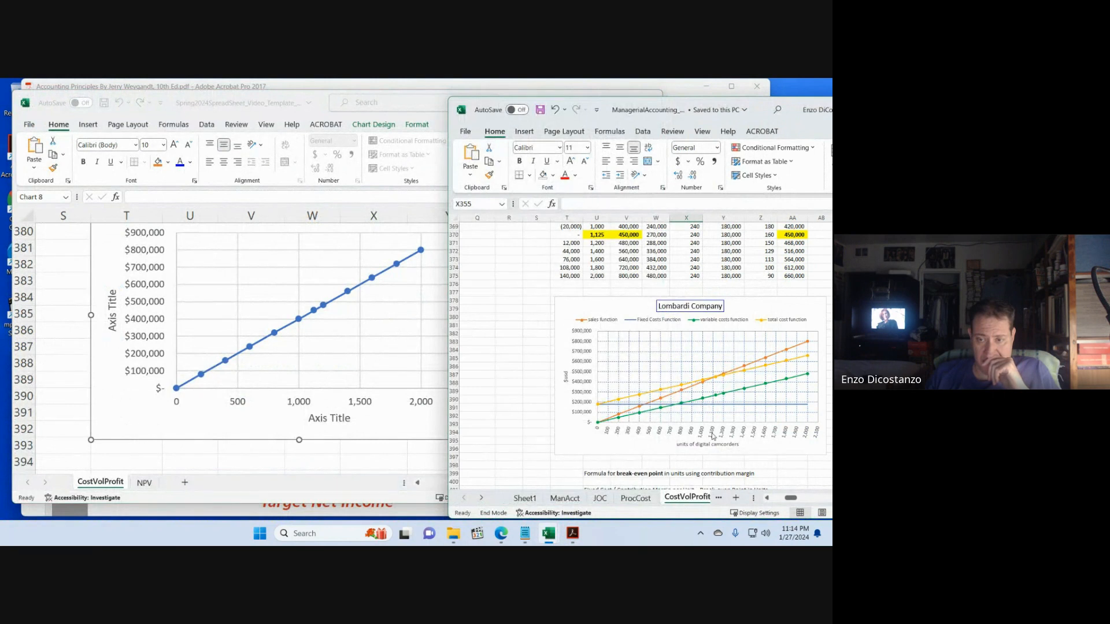
left_click(703, 444)
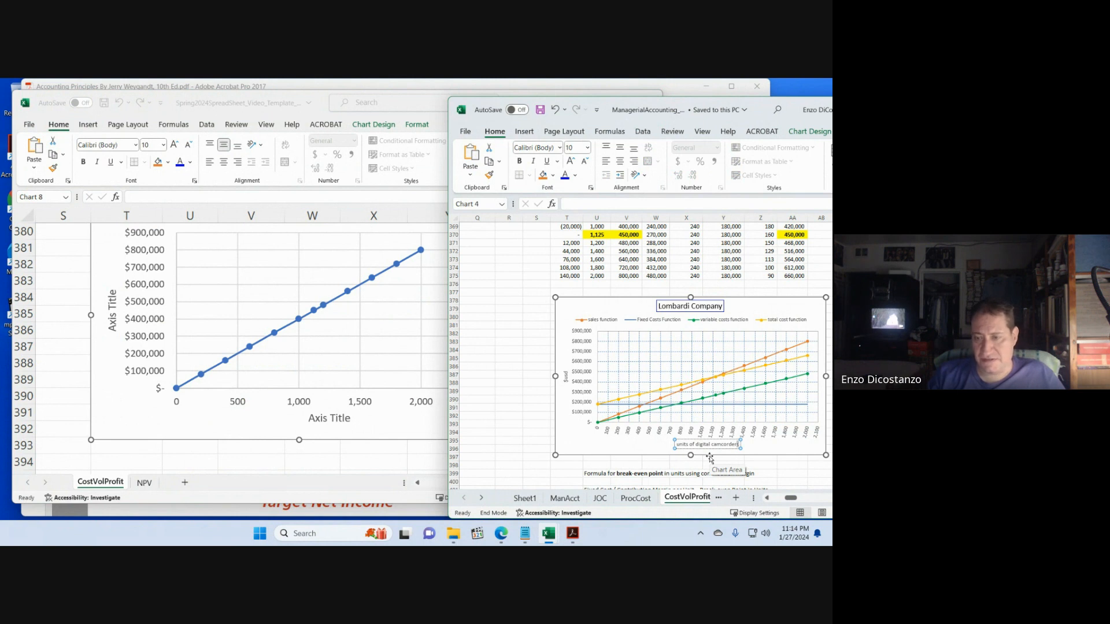
key("shift+Left")
key("shift+Left")
key("shift+Left")
key("shift+Left")
key("shift+Left")
key("shift+Left")
key("shift+Left")
key("shift+Left")
key("shift+Left")
key("shift+Left")
key("shift+Left")
key("shift+Left")
key("shift+Left")
key("shift+Left")
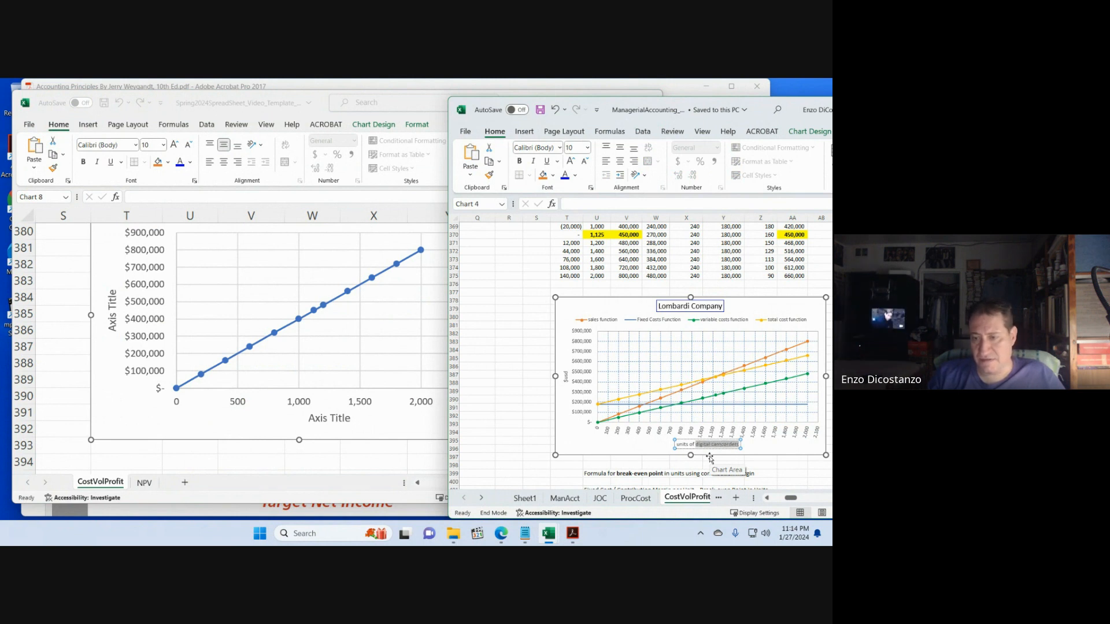
type("goods")
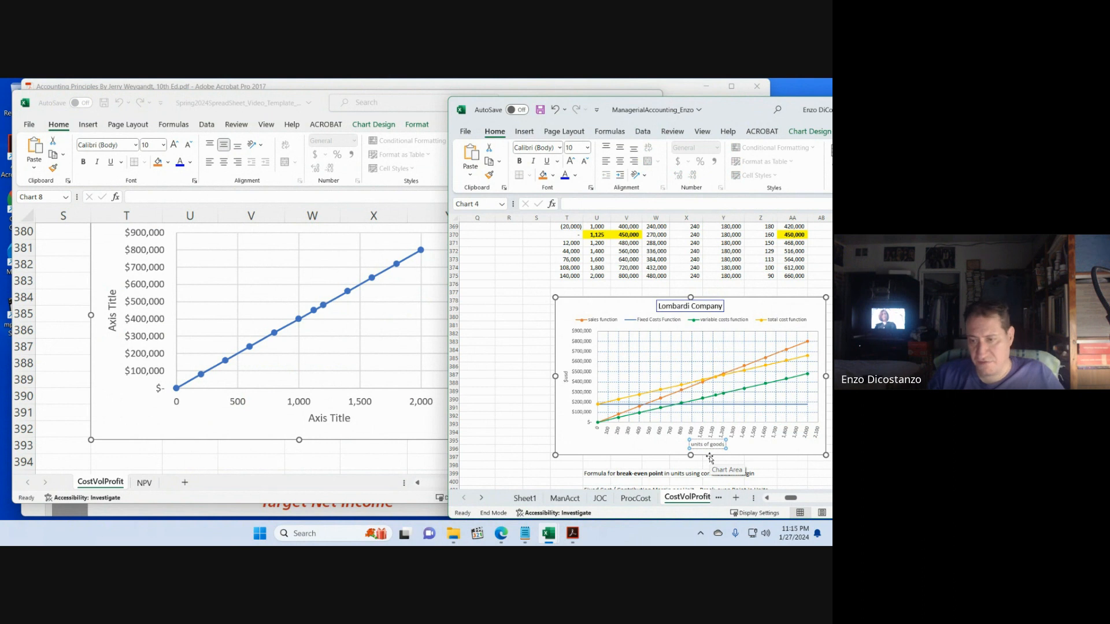
left_click(572, 393)
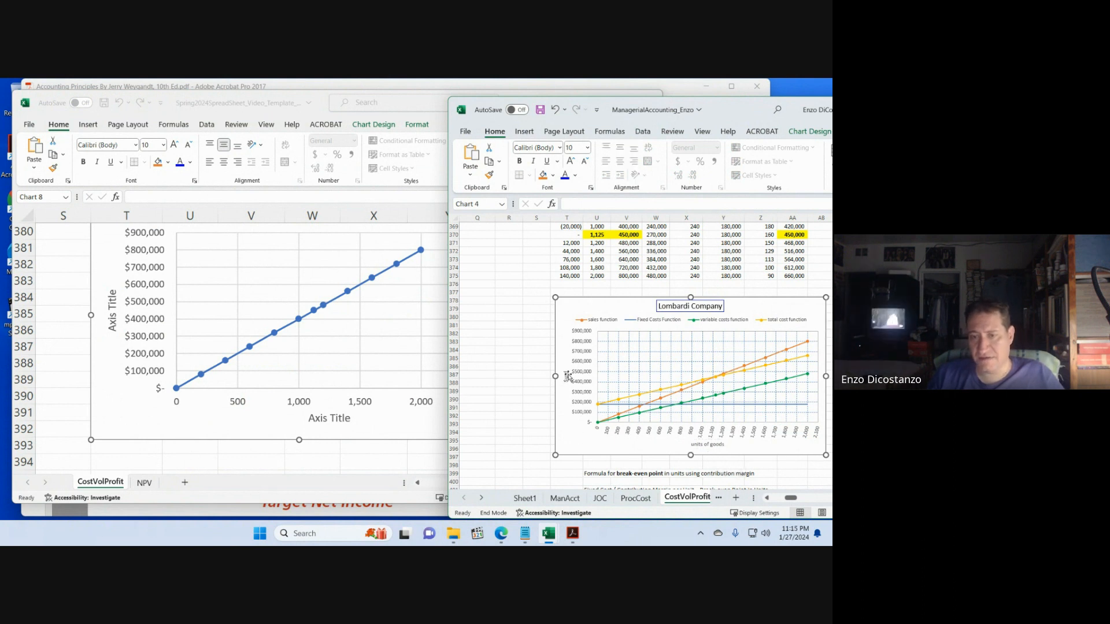
- Change the vertical axis title of the reference workbook's Lombardi chart to "Cost, $usd"
left_click(568, 376)
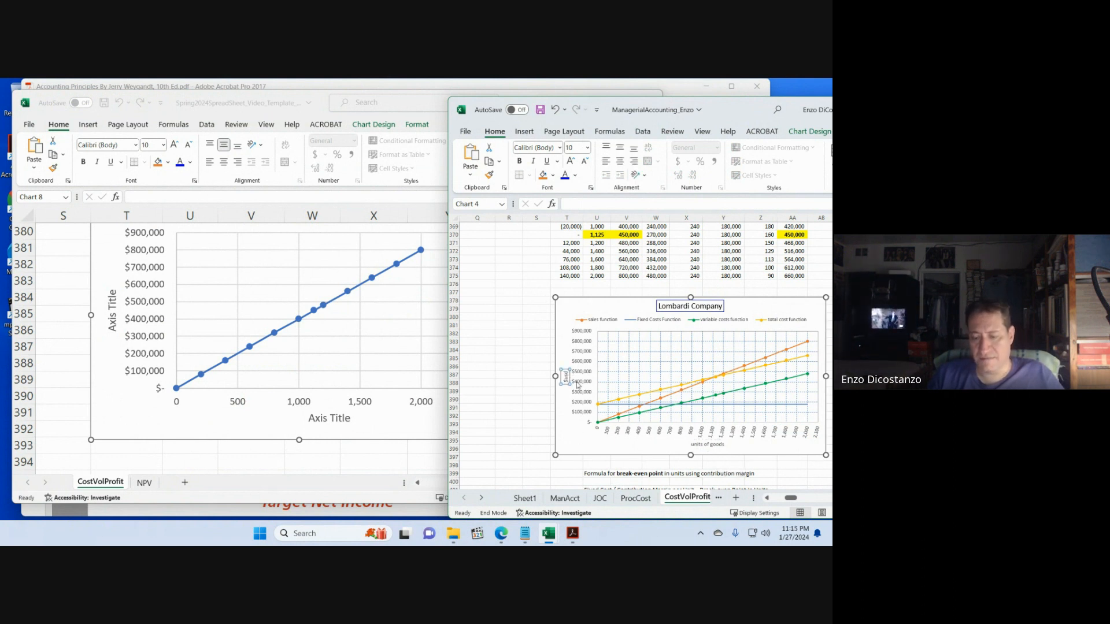
type("Cost")
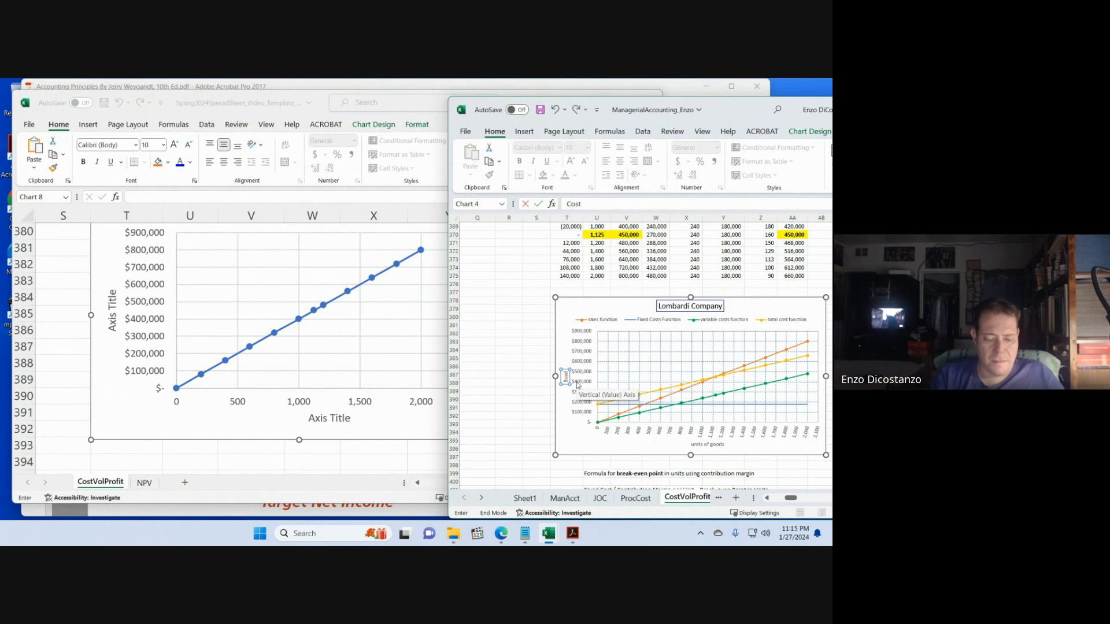
type(",")
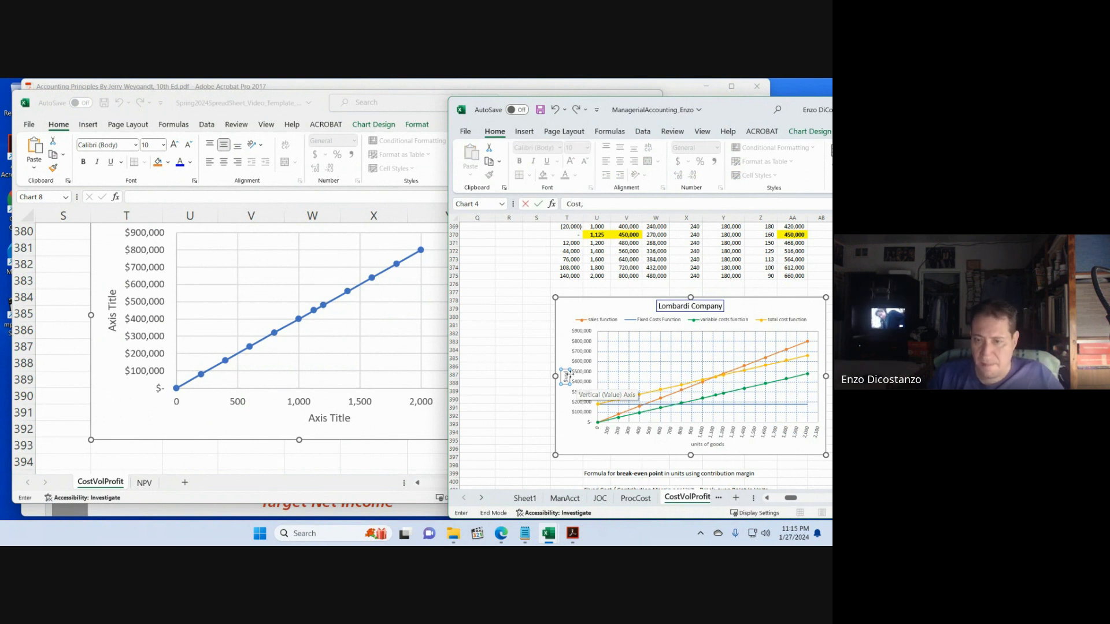
key("Return")
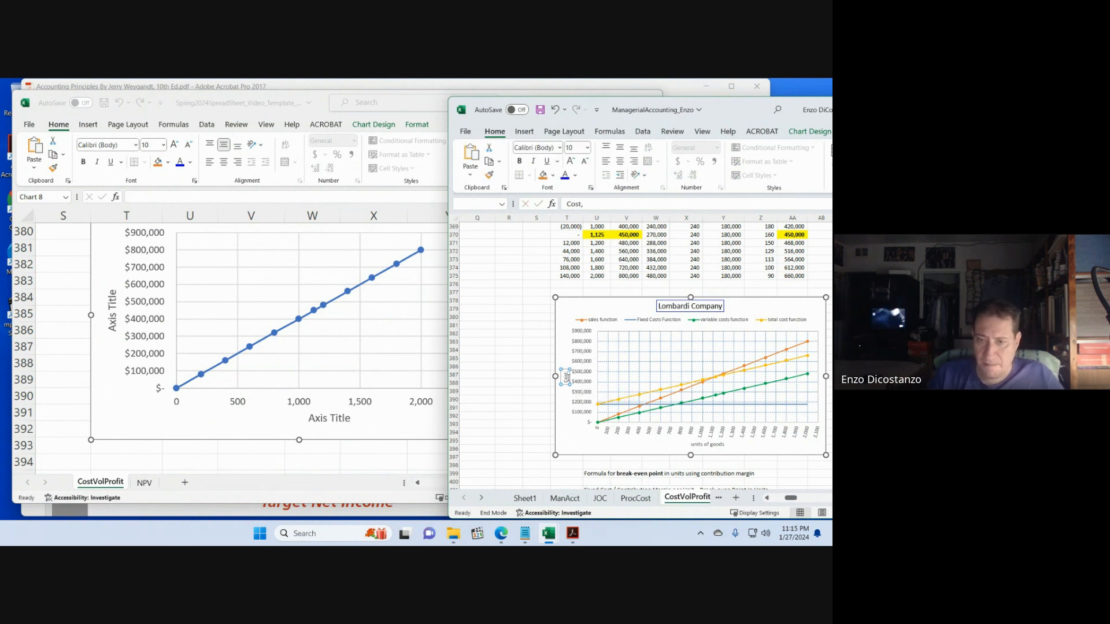
mouse_move(609, 426)
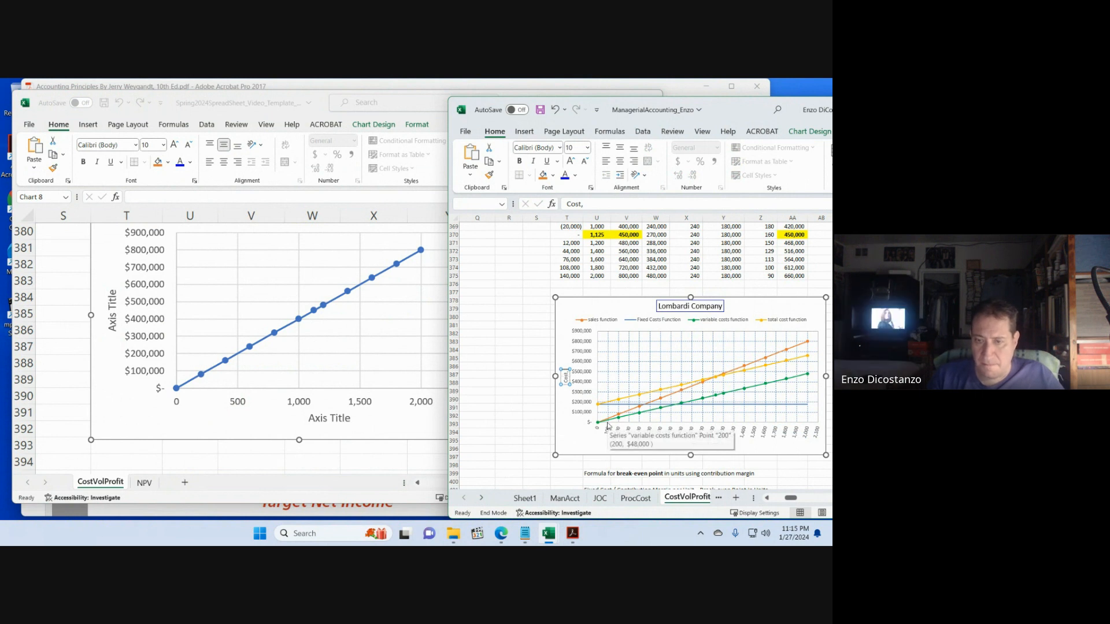
type("Sales")
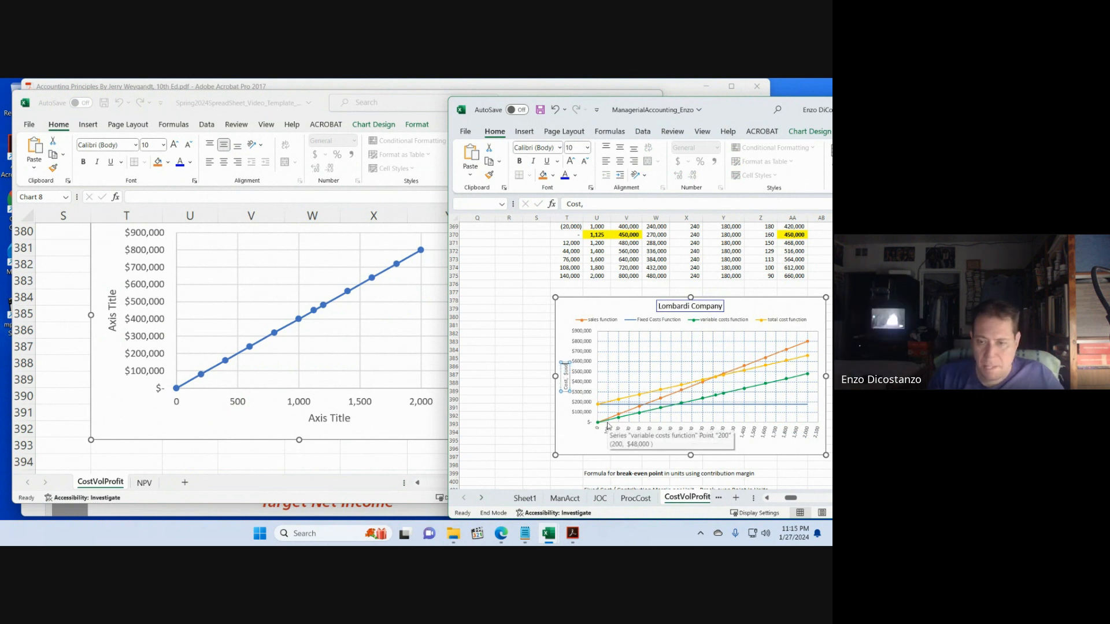
left_click(510, 333)
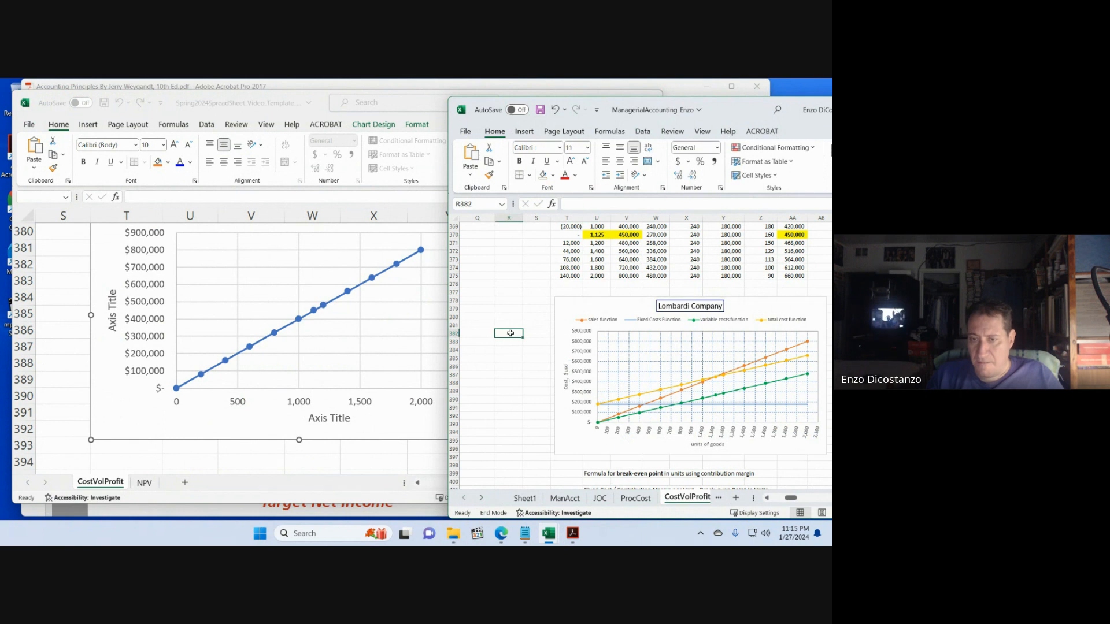
- Switch to the template workbook and set its Lombardi chart's horizontal axis title to "units, goods"
left_click(414, 464)
left_click(576, 373)
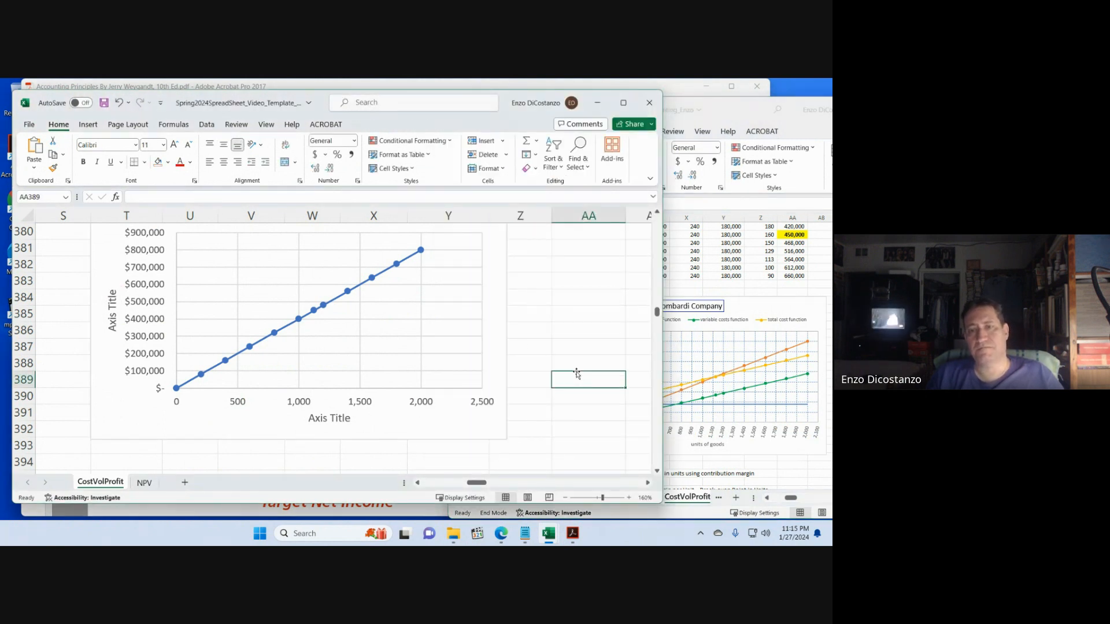
scroll(572, 377, "up", 2)
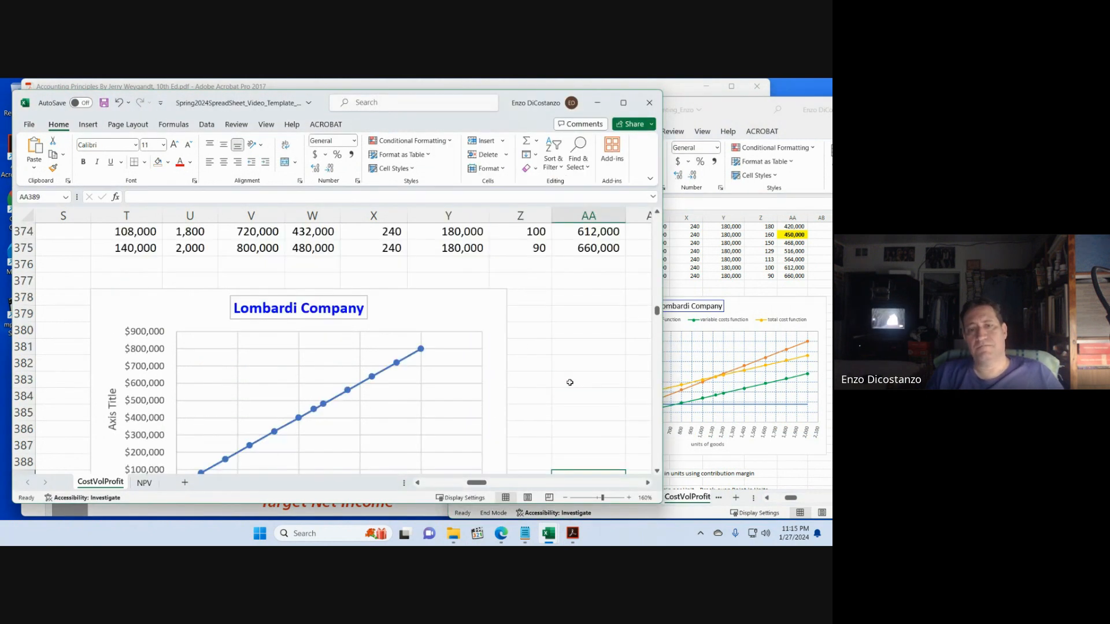
left_click(343, 398)
scroll(472, 373, "down", 3)
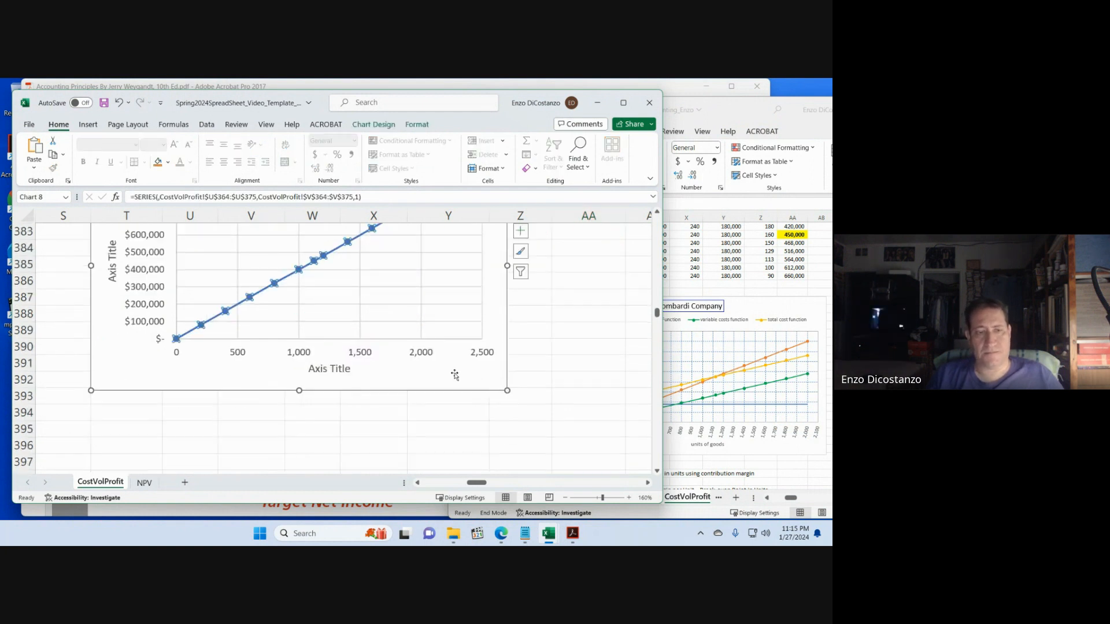
double_click(339, 369)
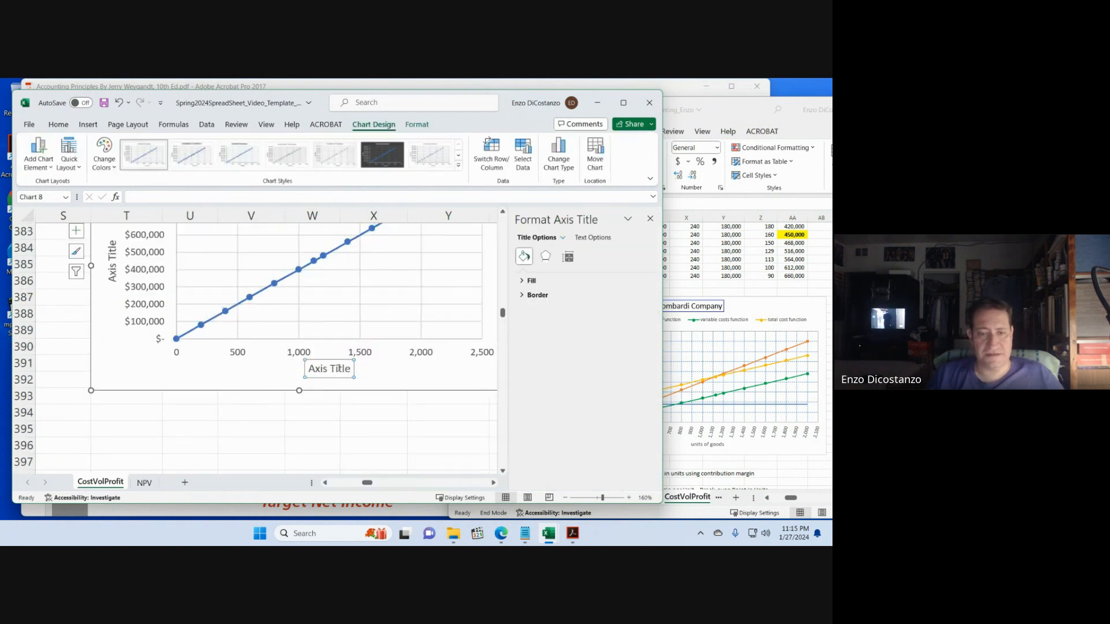
left_click(650, 219)
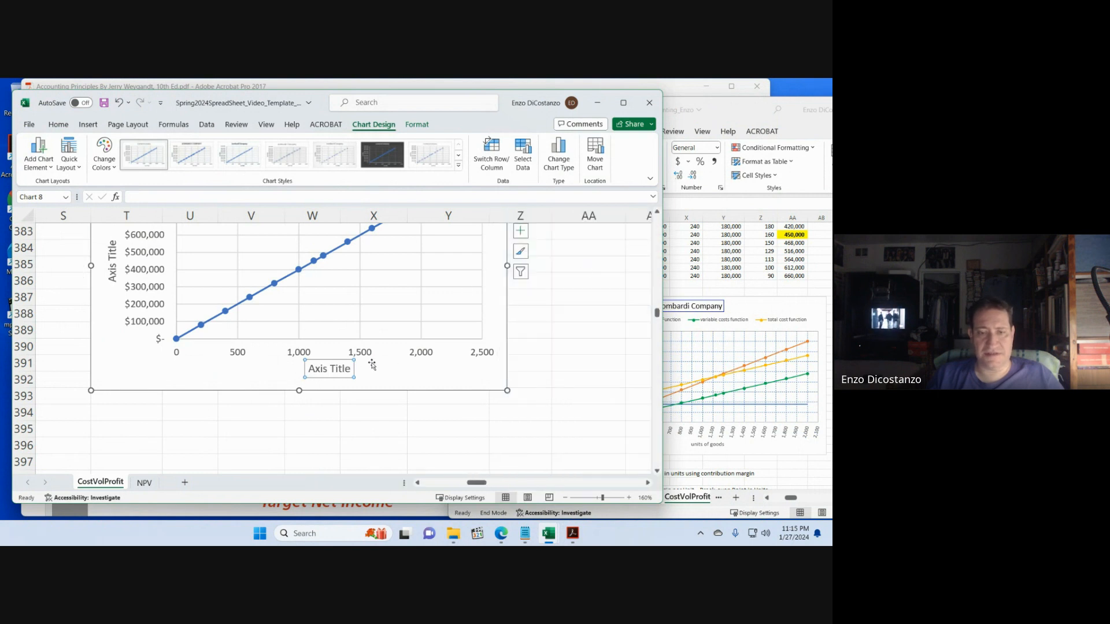
triple_click(338, 371)
type("un")
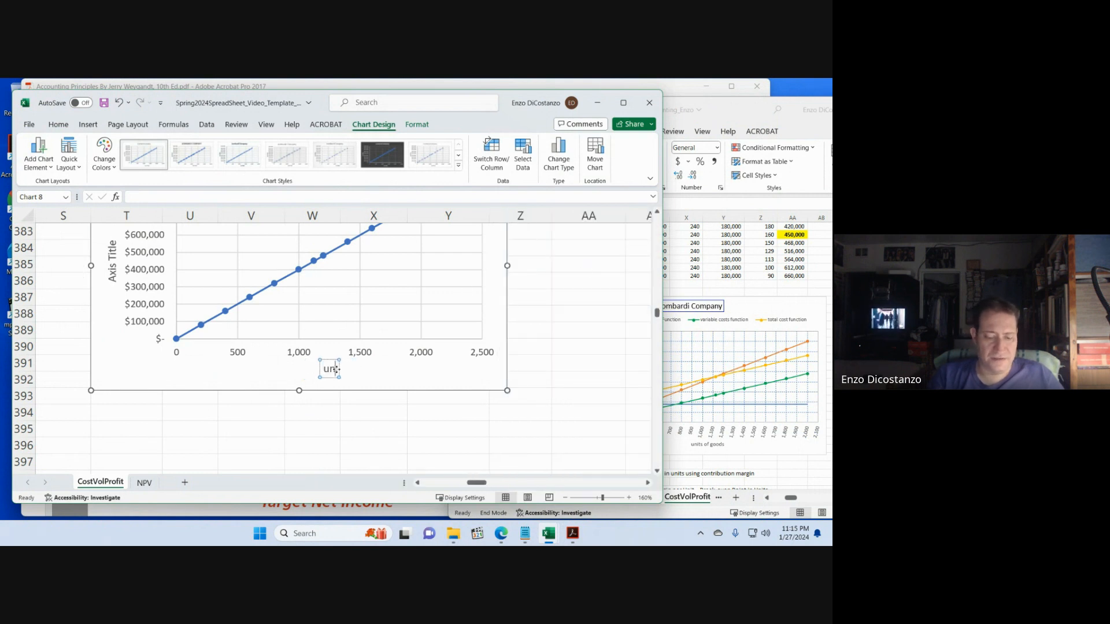
type("its ooods")
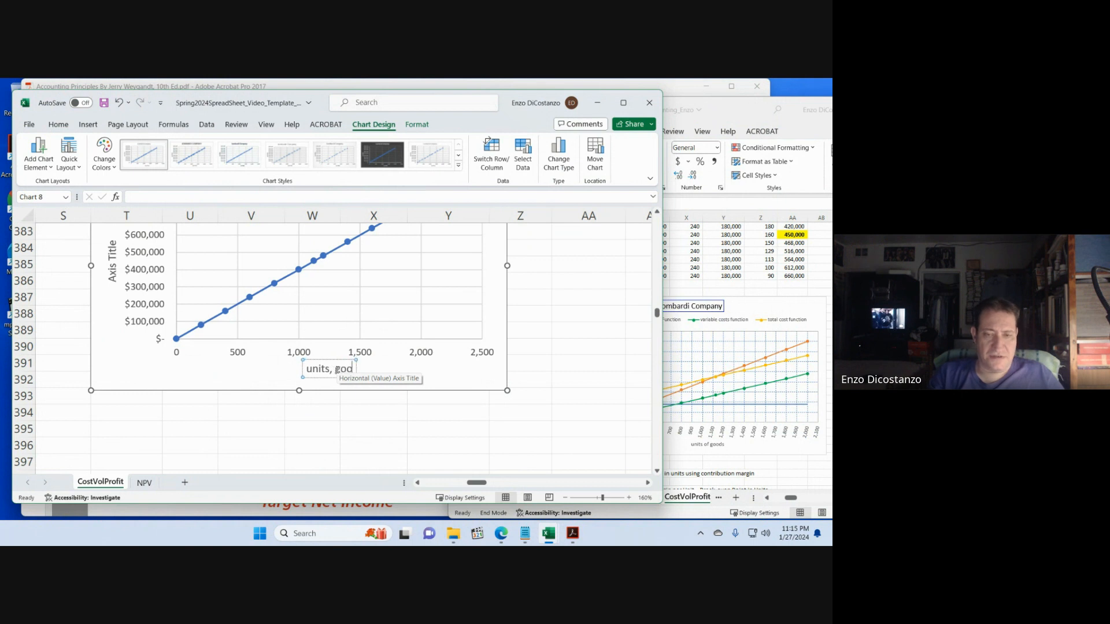
- Format the template chart's horizontal axis title in 9-point blue text
triple_click(337, 372)
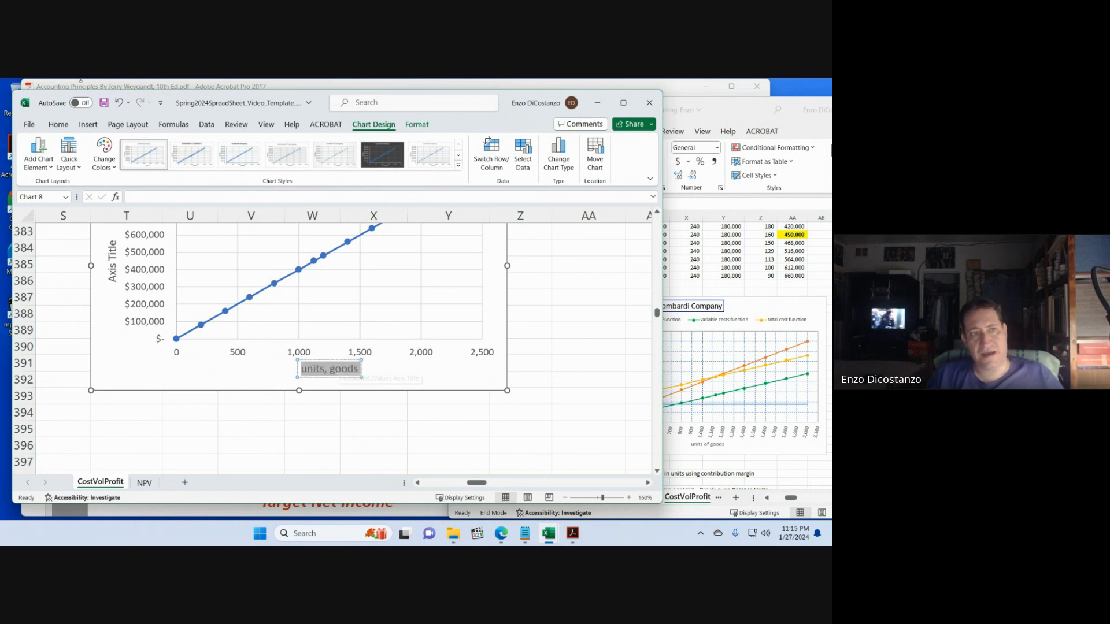
left_click(58, 124)
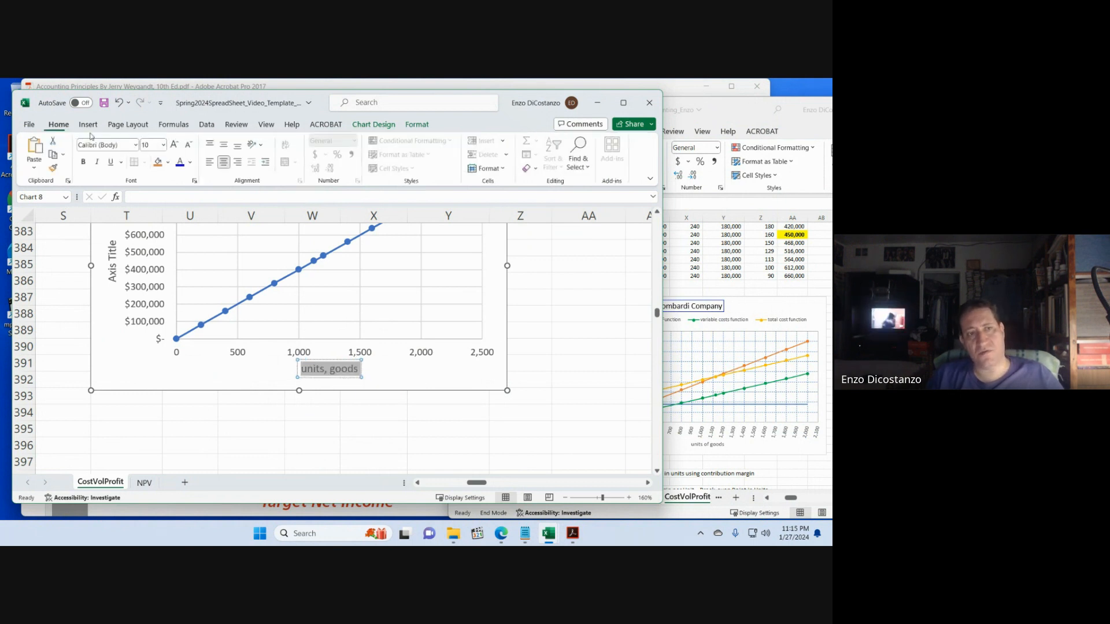
left_click(165, 146)
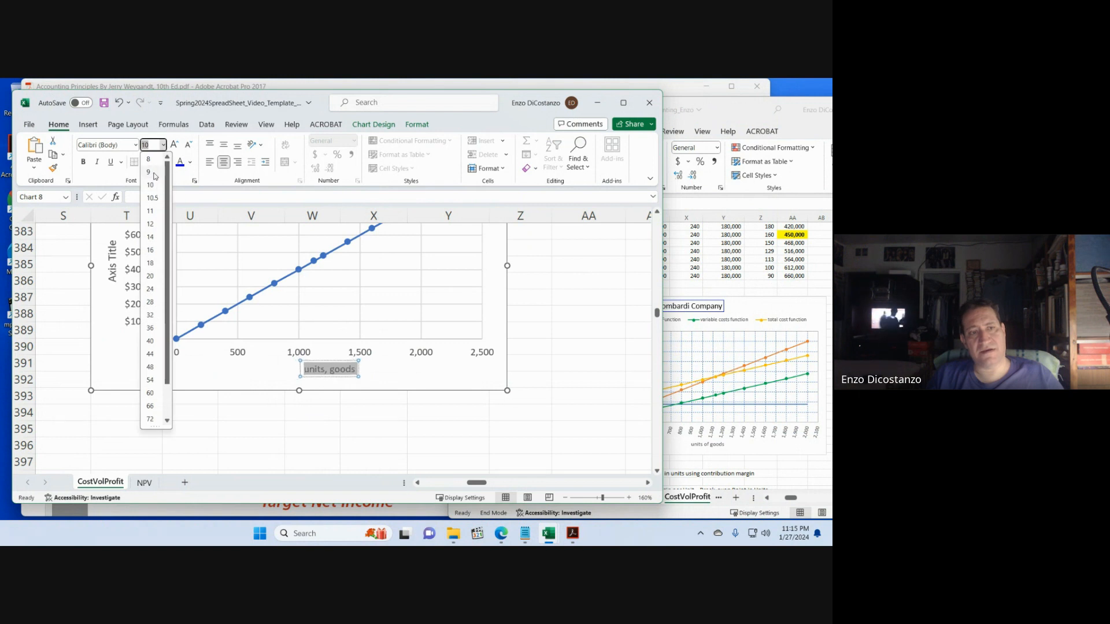
left_click(150, 173)
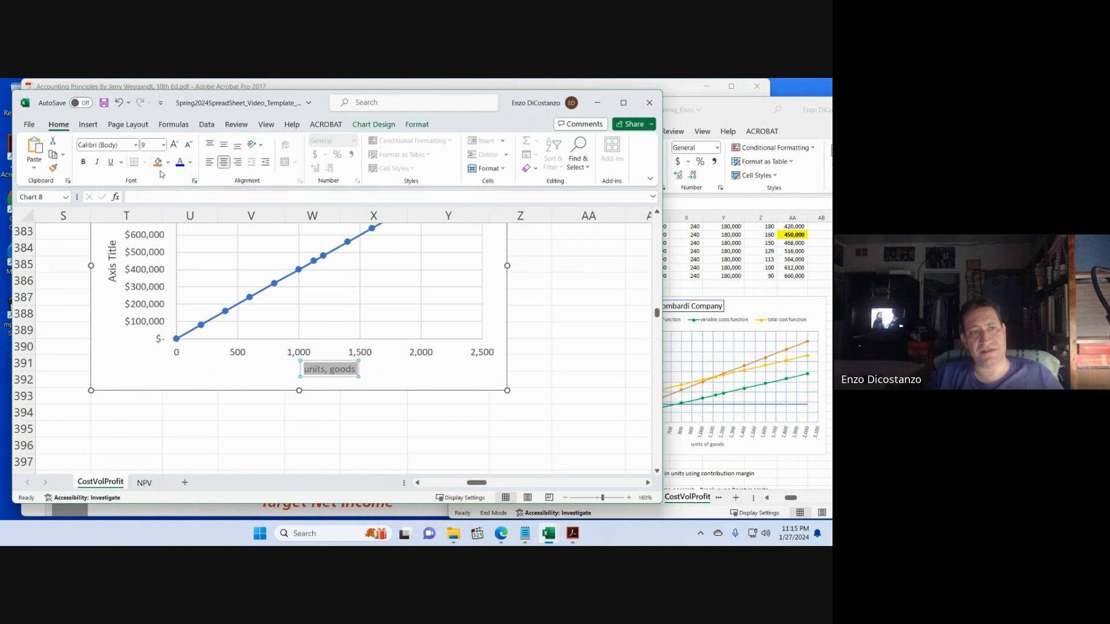
left_click(191, 164)
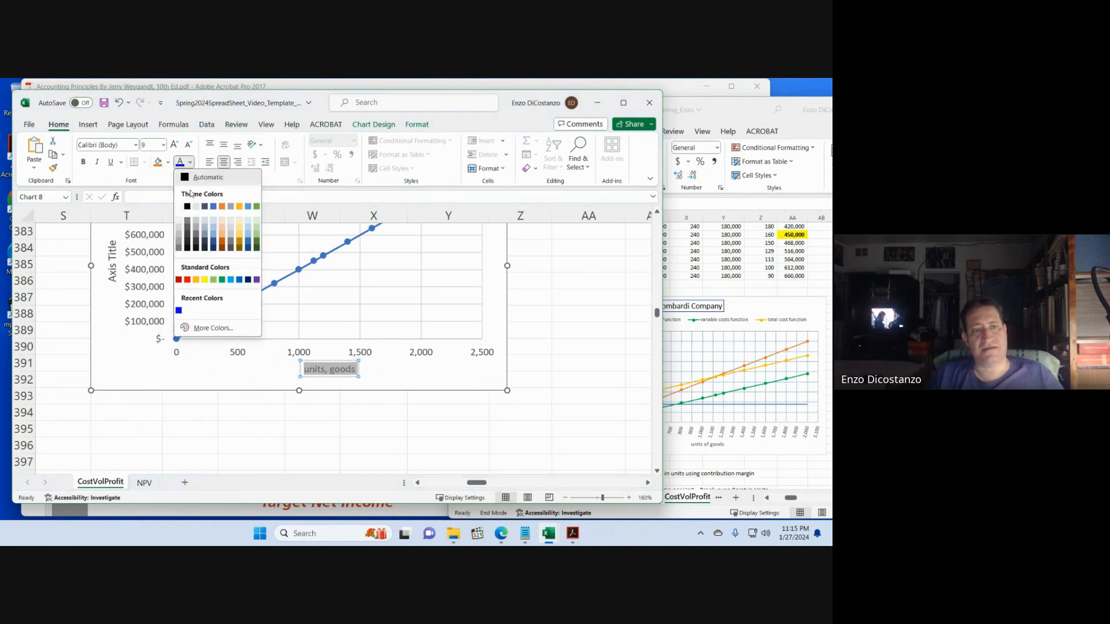
left_click(180, 311)
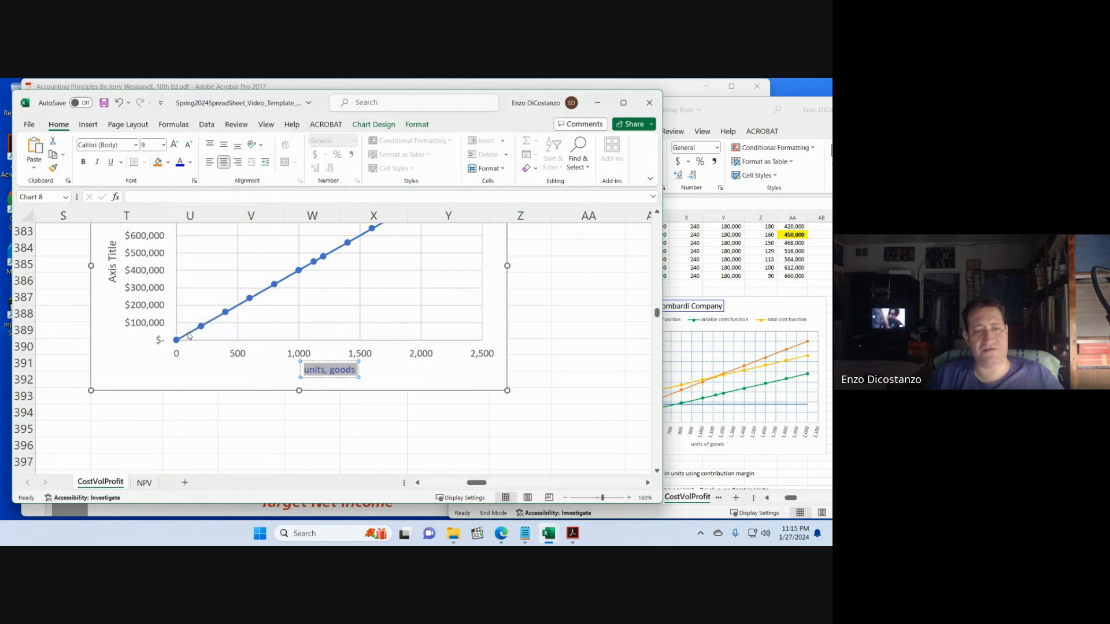
left_click(252, 419)
left_click(343, 371)
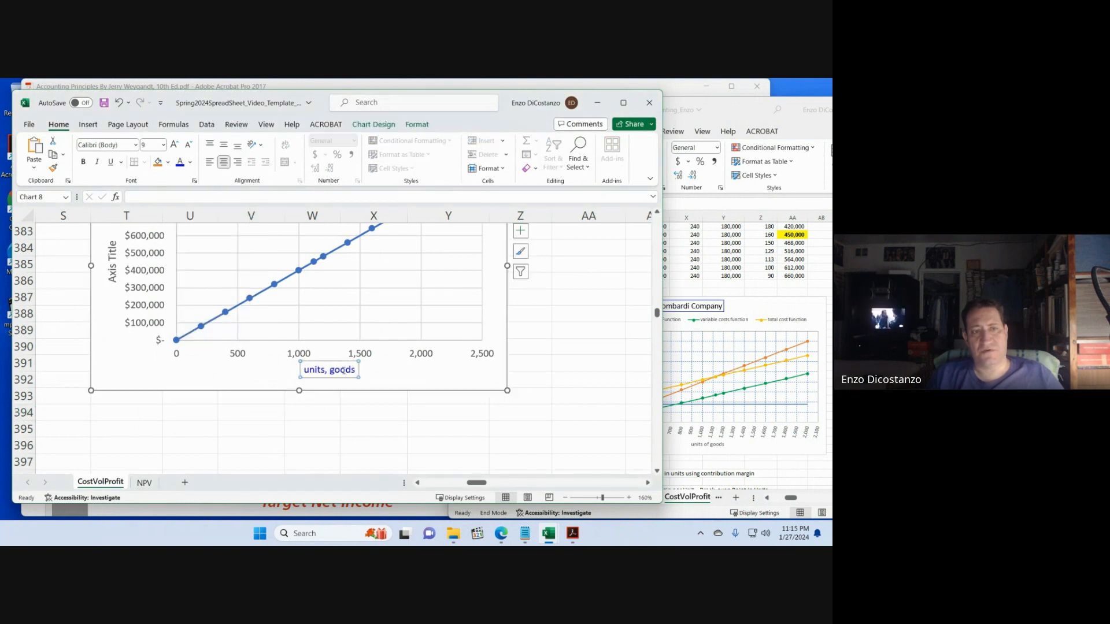
- Set the template chart's vertical axis title to "Costs, $usd"
left_click(109, 263)
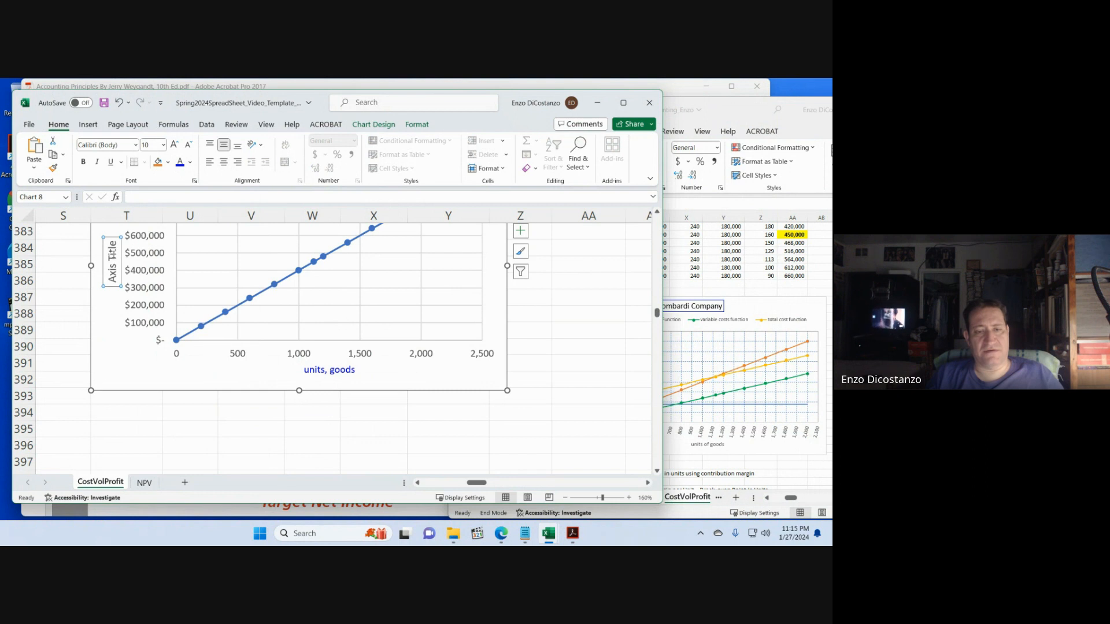
left_click(113, 254)
key("ctrl+a")
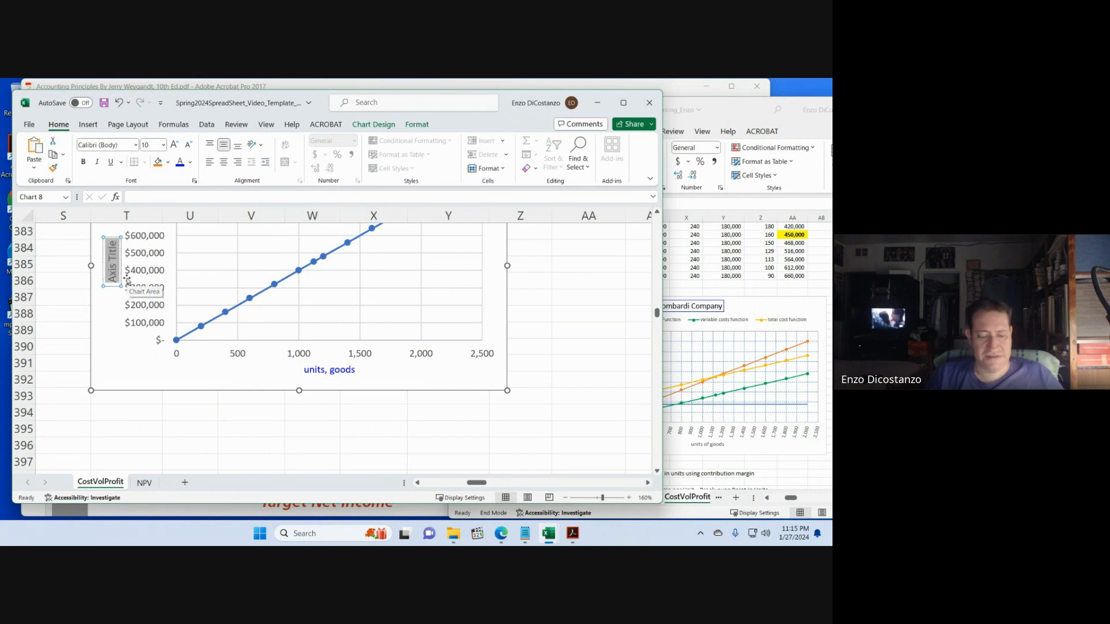
type("Costs")
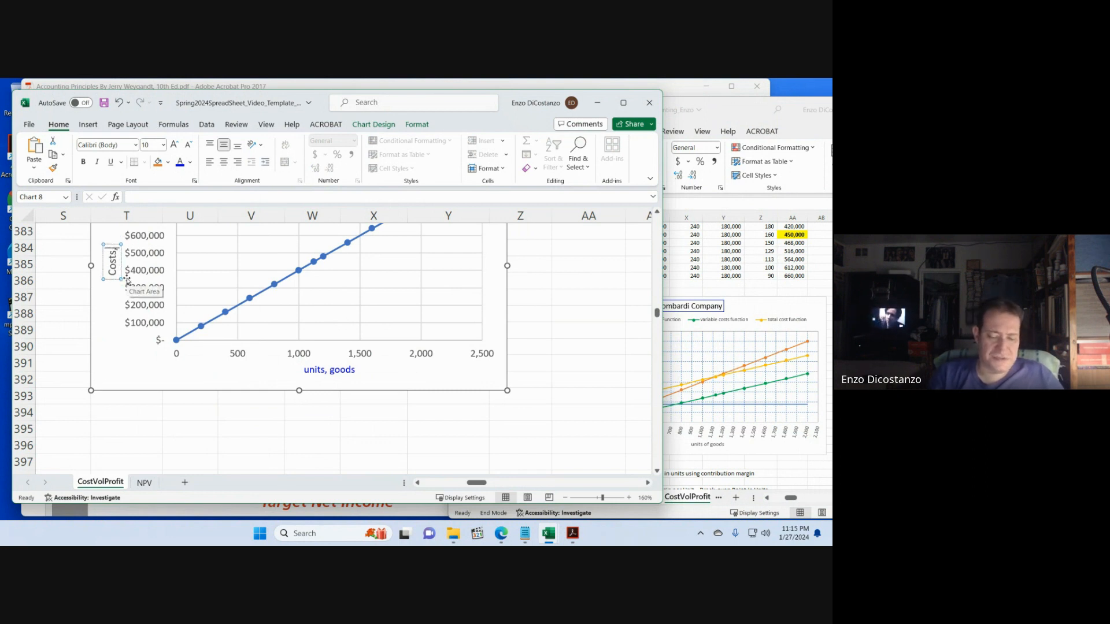
type(", $usd")
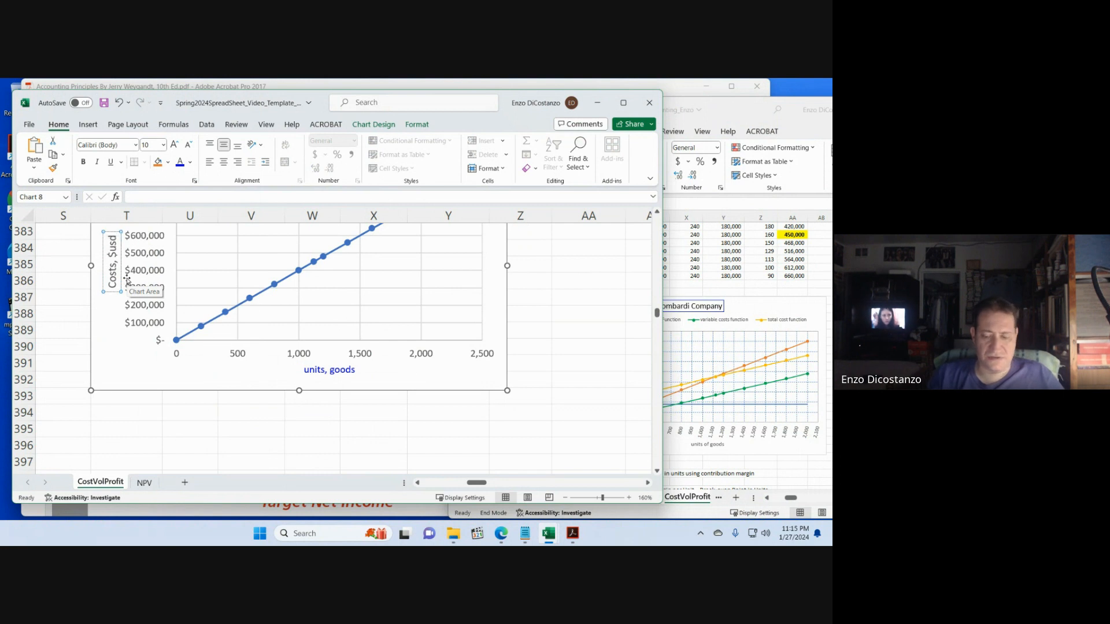
- Format the template chart's vertical axis title in blue at font size 9
key("ctrl+a")
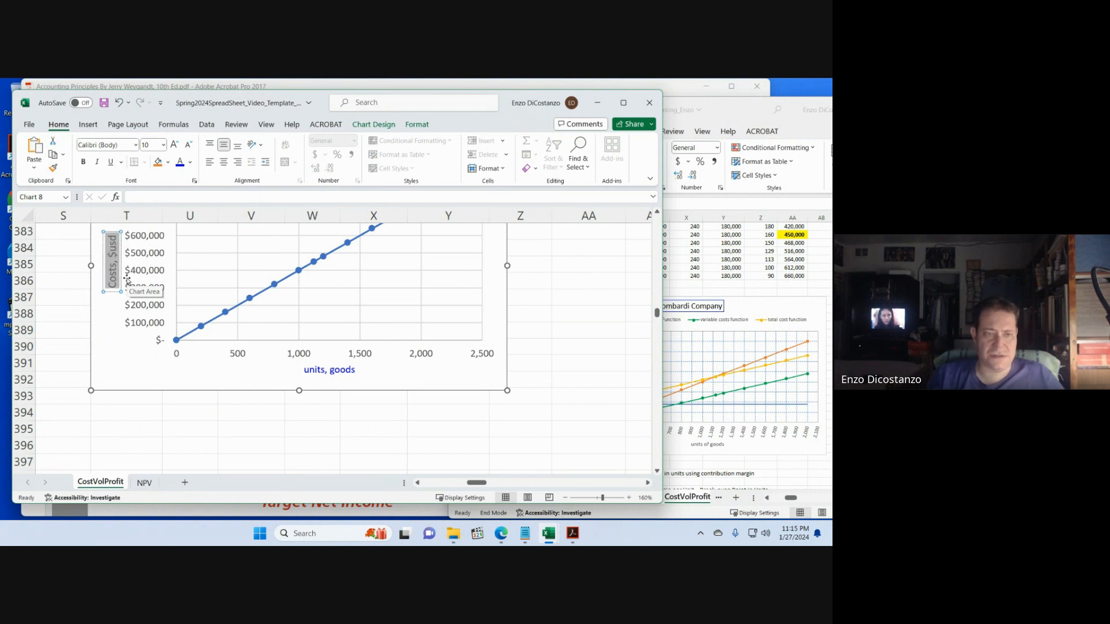
left_click(181, 166)
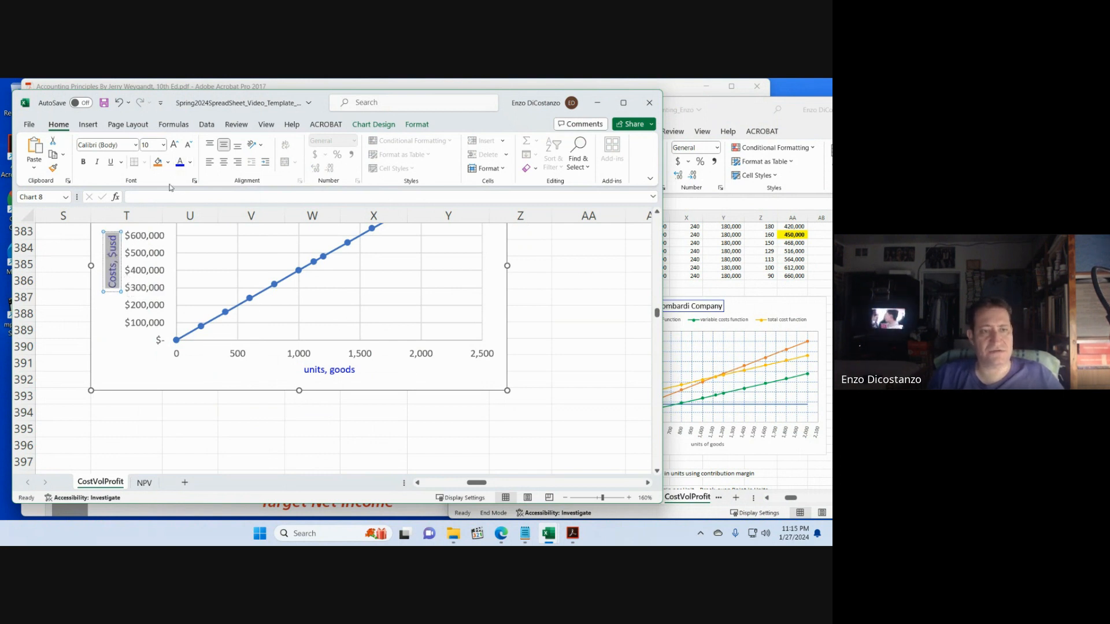
left_click(163, 145)
left_click(159, 175)
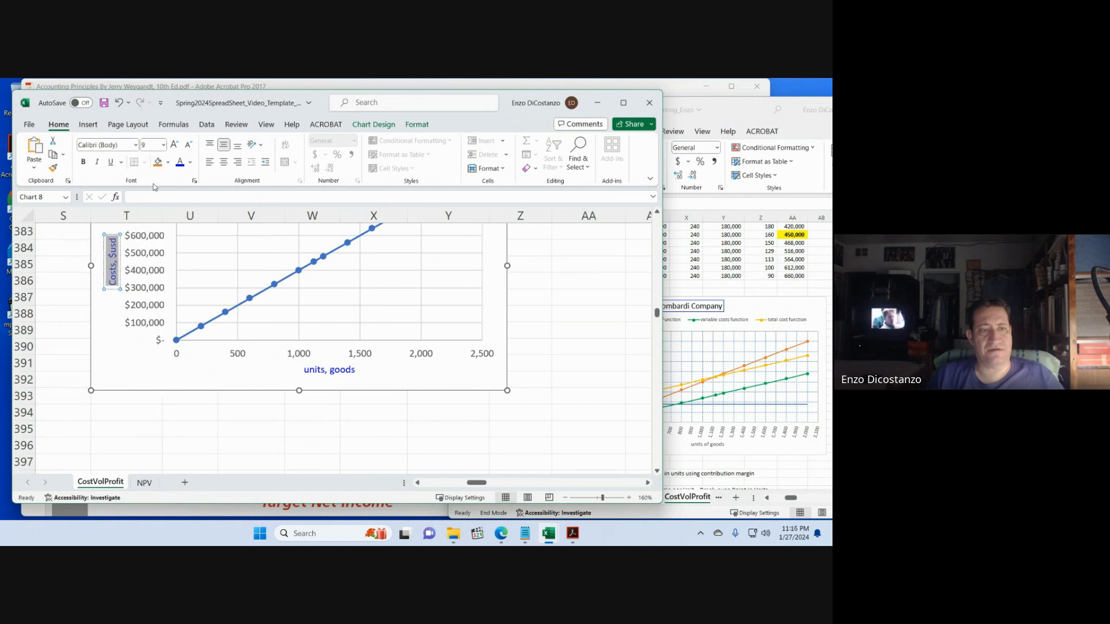
left_click(200, 437)
scroll(359, 398, "up", 2)
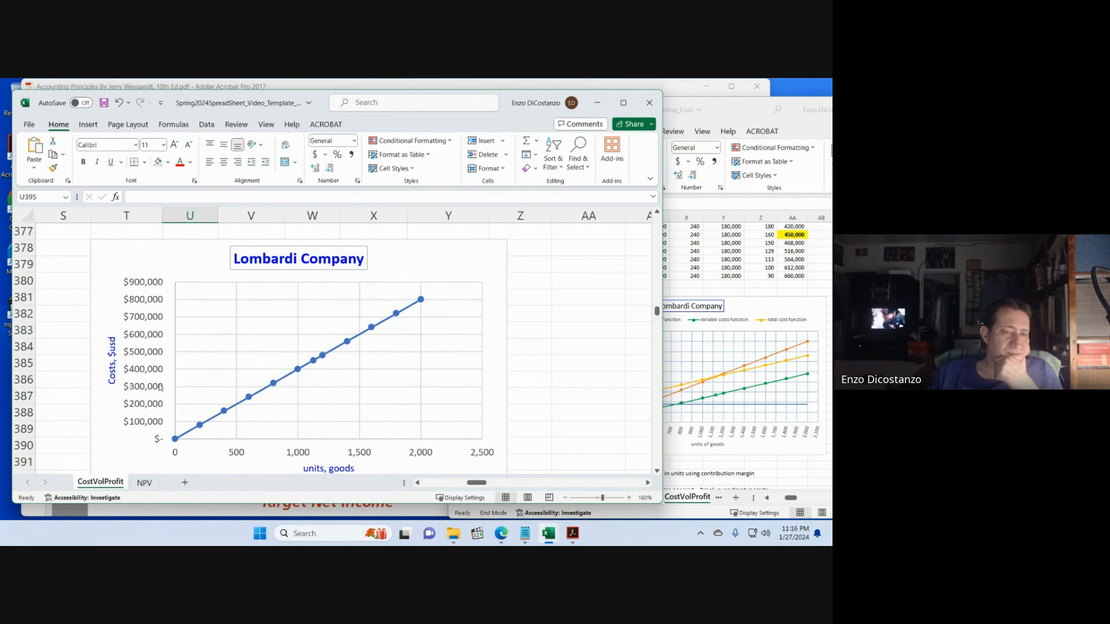
- Compare with the reference chart and check the font settings of the template chart's vertical axis title
left_click(751, 301)
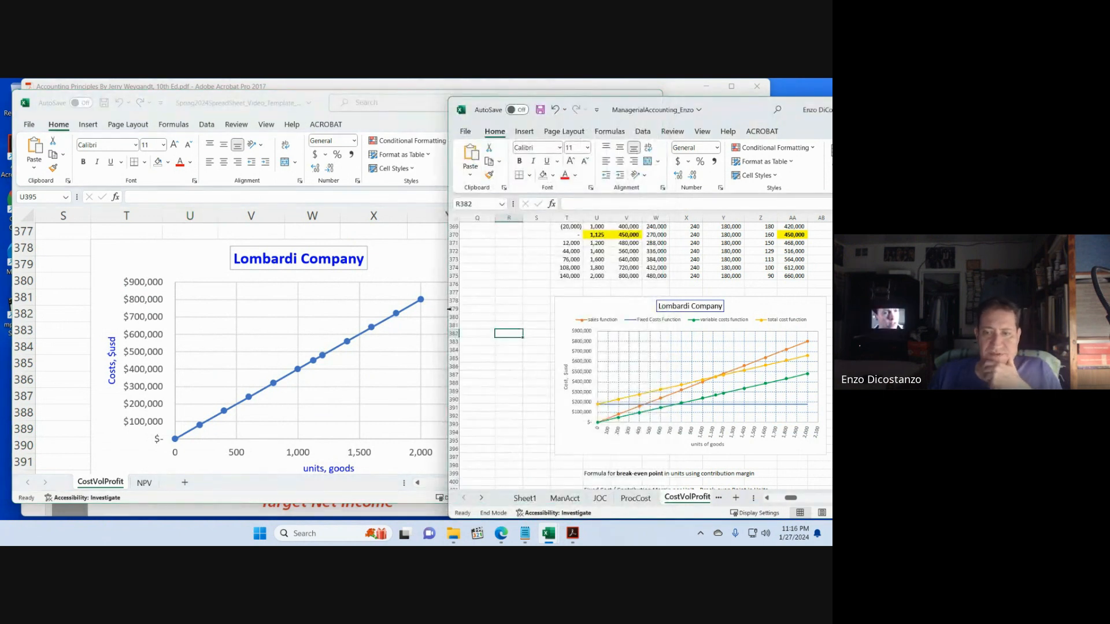
right_click(111, 363)
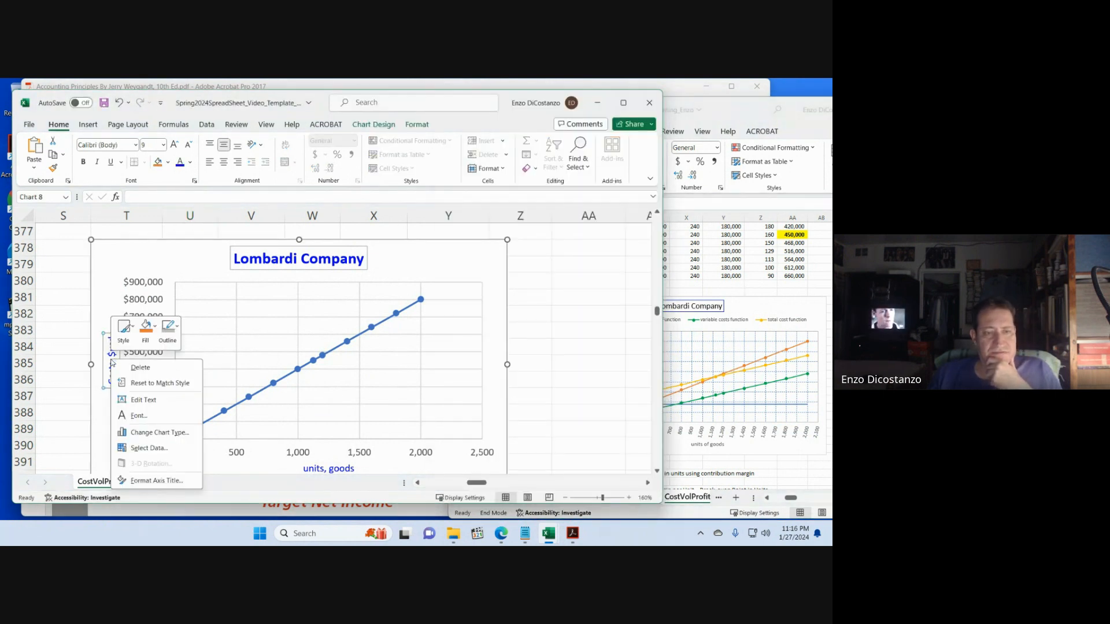
left_click(139, 415)
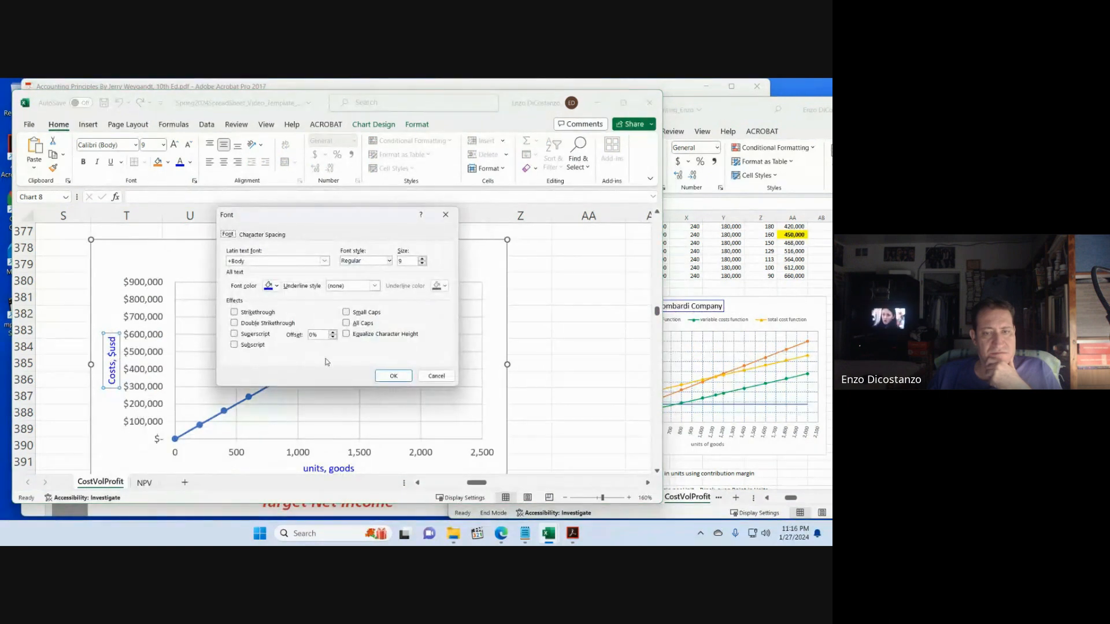
left_click(386, 375)
left_click(583, 349)
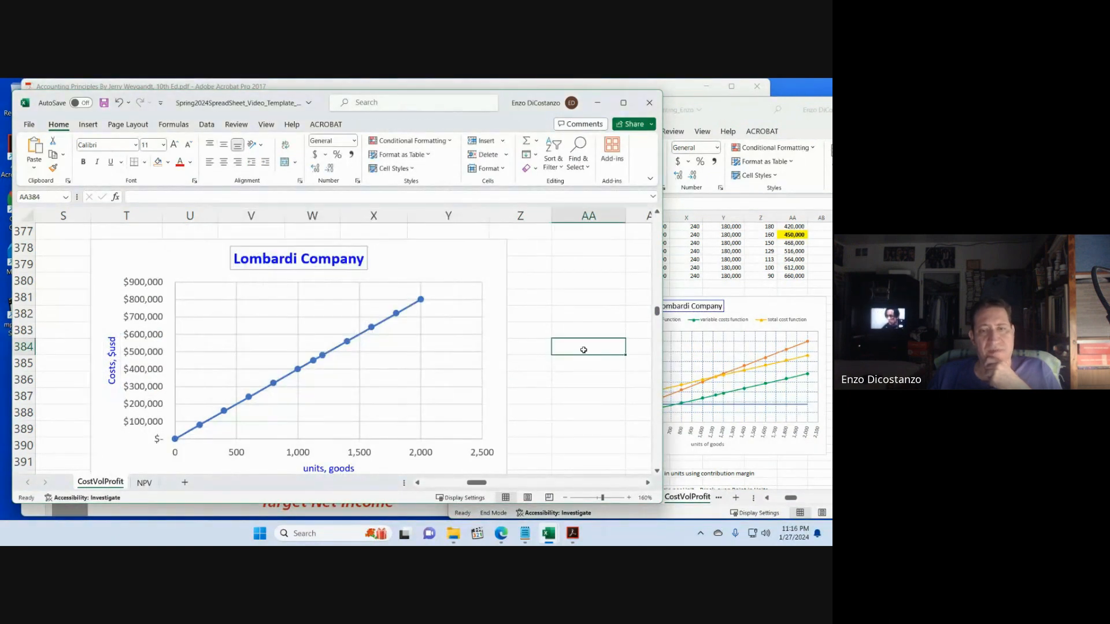
- Look at the reference workbook's Lombardi chart once more and review the template's break-even table above its chart
left_click(702, 270)
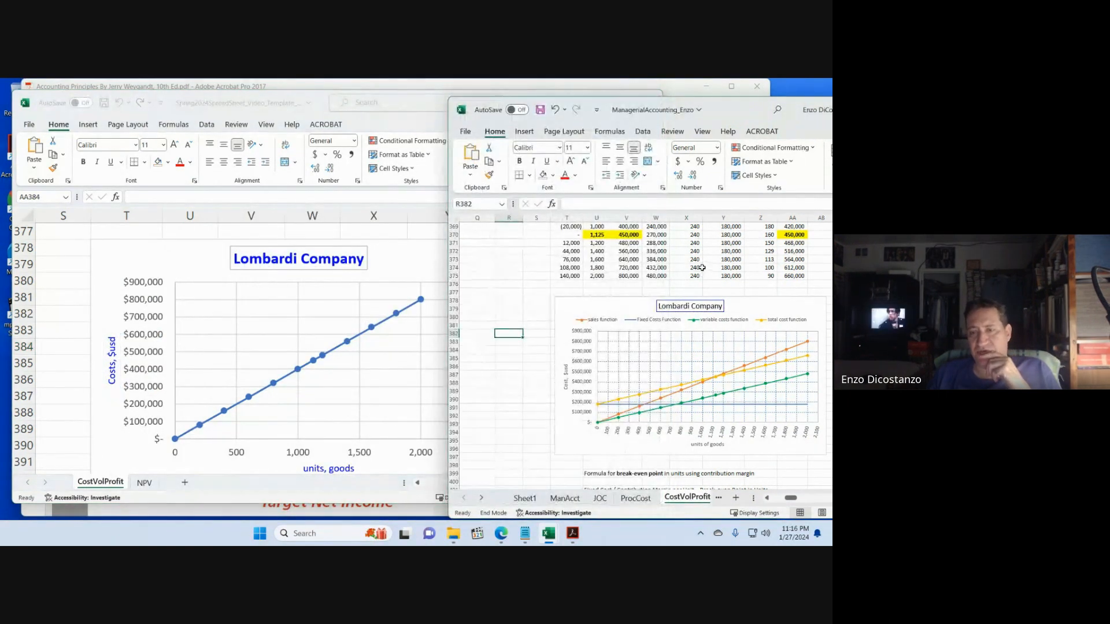
left_click(371, 379)
scroll(371, 380, "up", 5)
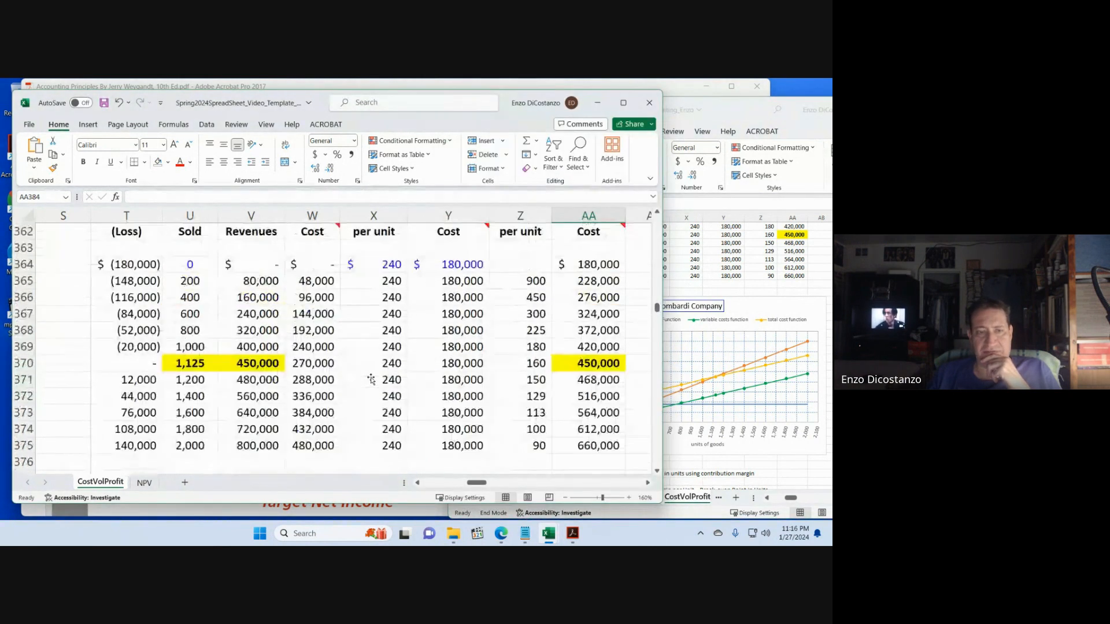
- Add a legend above the plot area of the template's Lombardi Company chart
scroll(371, 379, "down", 6)
scroll(371, 379, "up", 2)
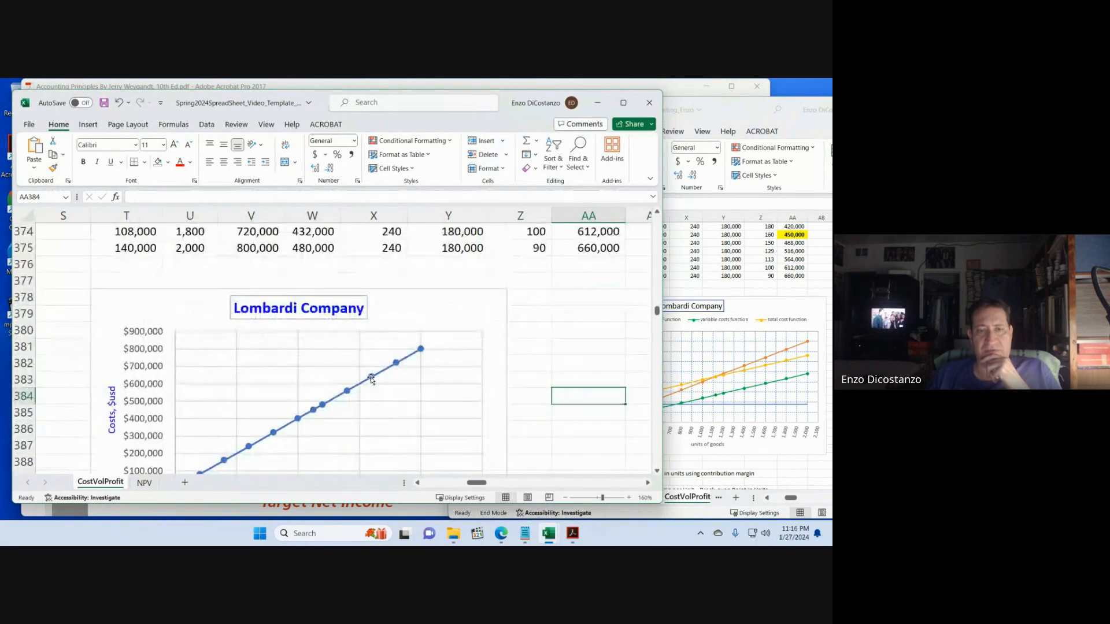
left_click(404, 302)
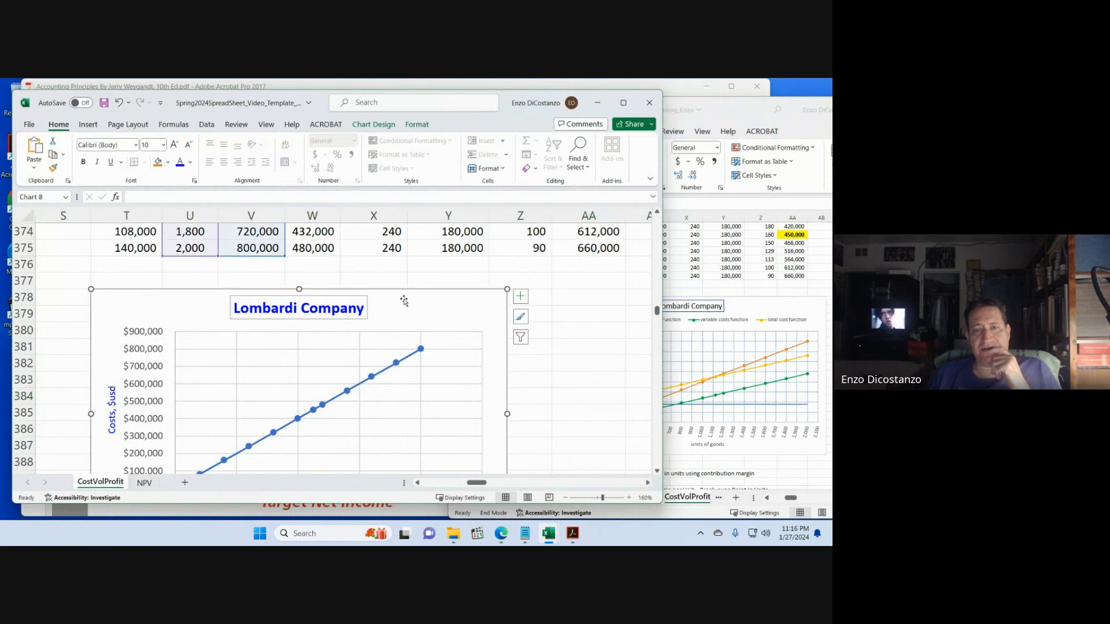
left_click(373, 124)
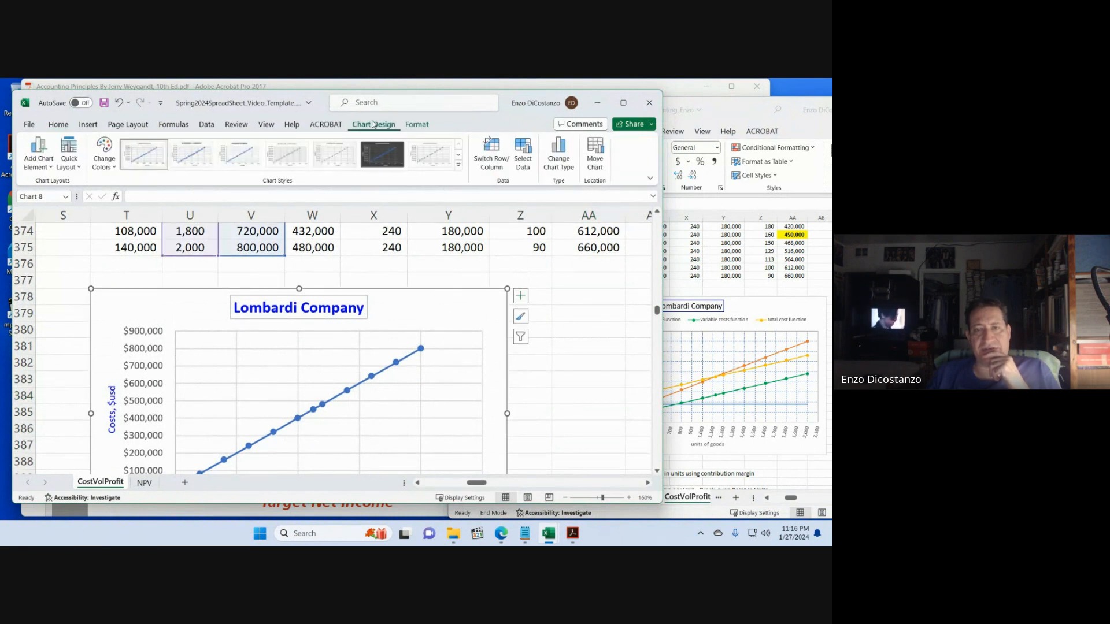
left_click(51, 166)
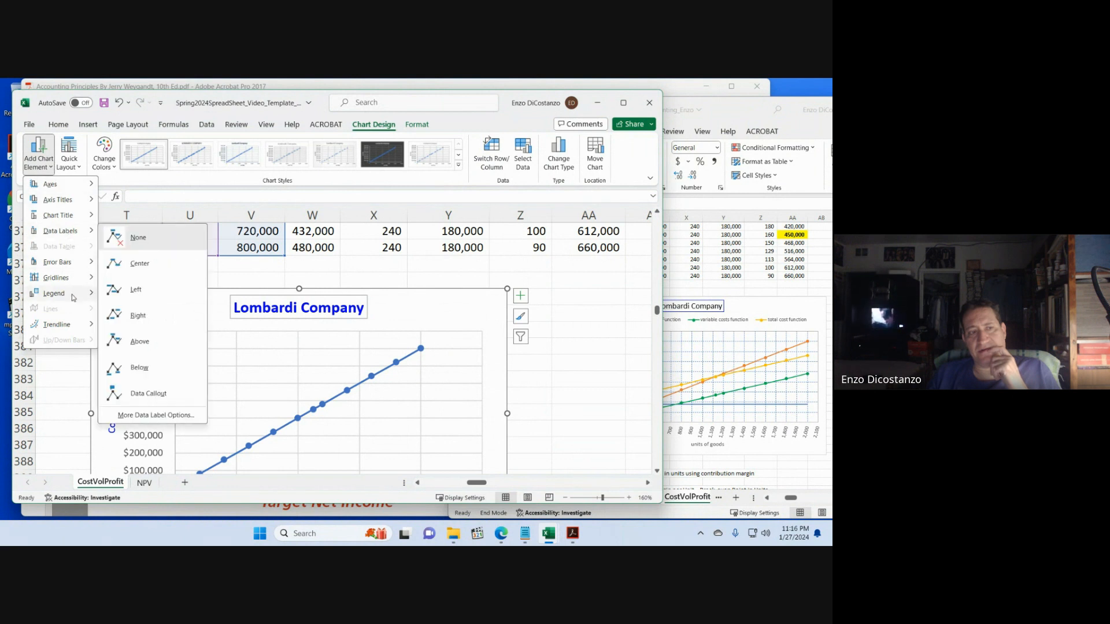
mouse_move(58, 293)
left_click(139, 354)
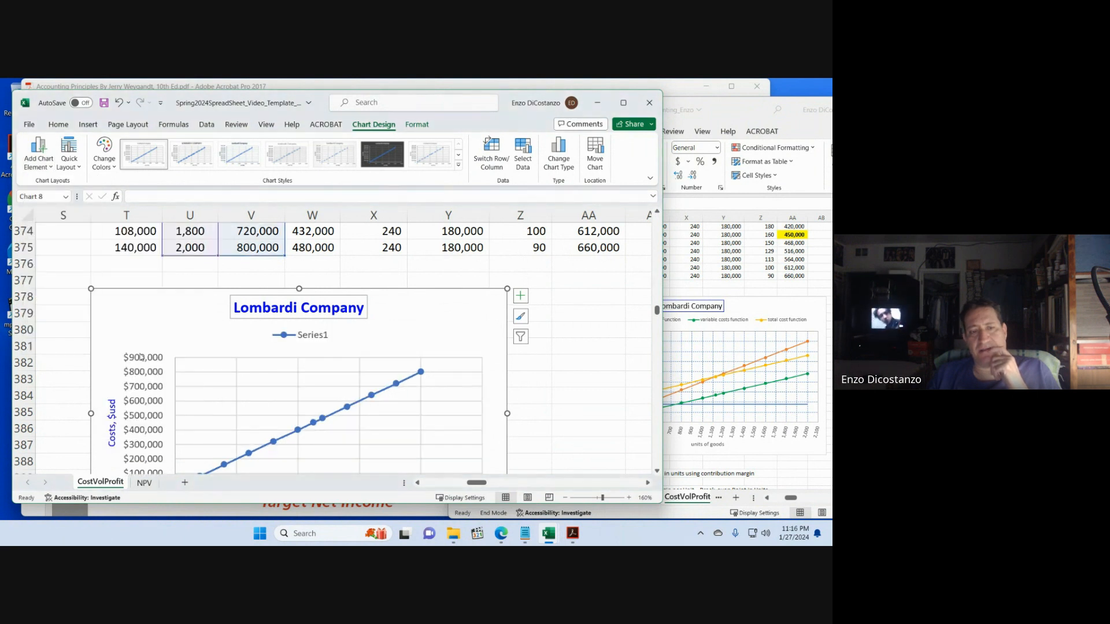
- Name the template chart's existing data series "sales function"
left_click(518, 169)
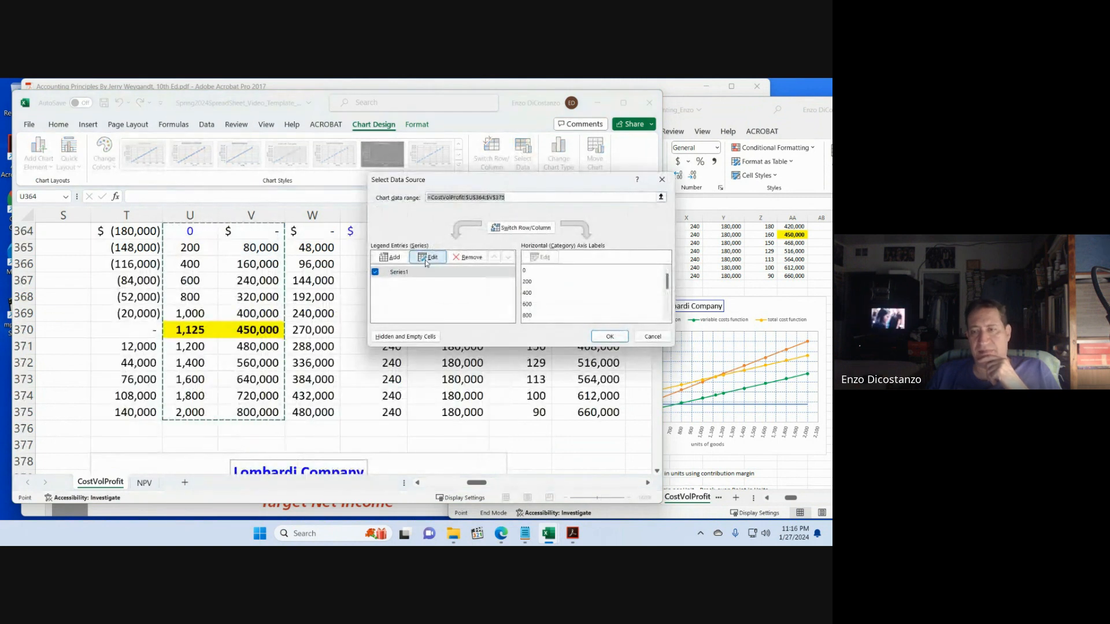
left_click(427, 260)
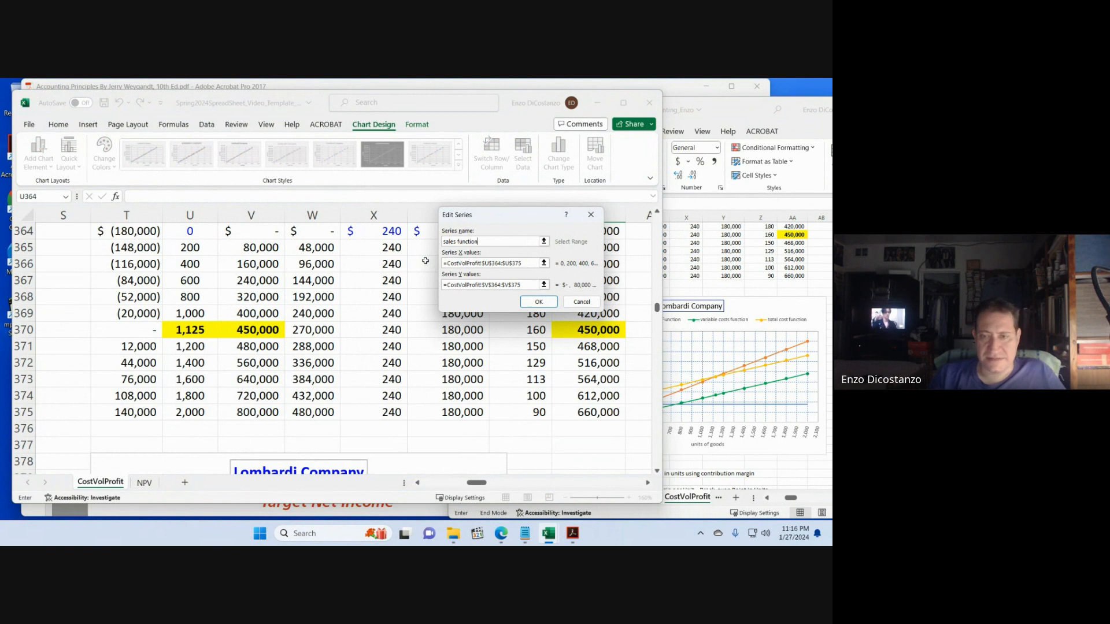
left_click(538, 302)
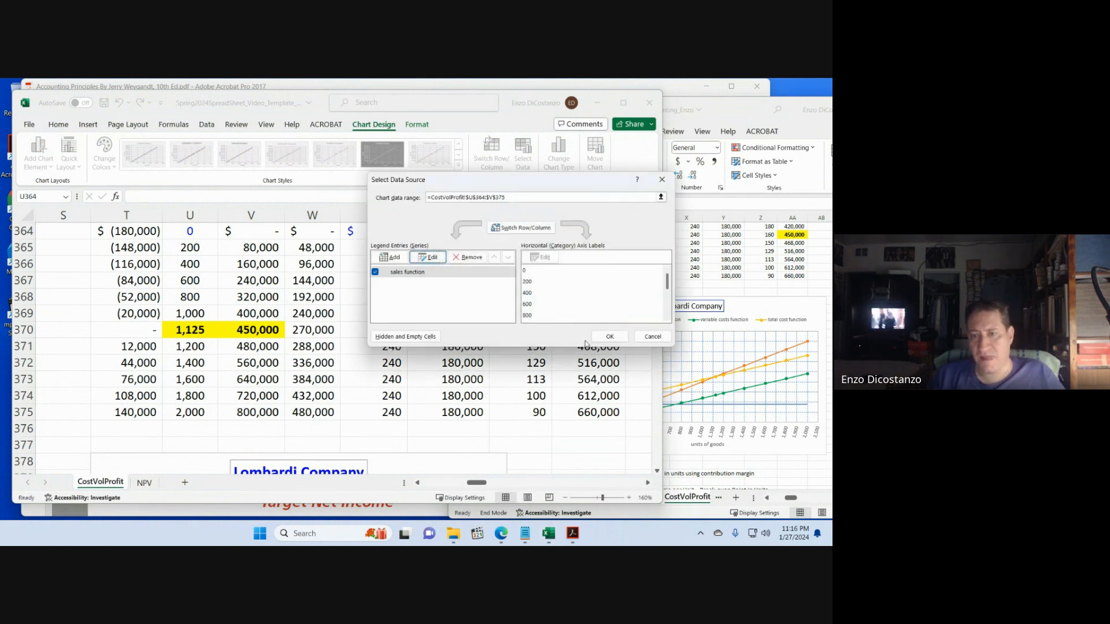
left_click(601, 340)
left_click(486, 408)
scroll(497, 387, "down", 3)
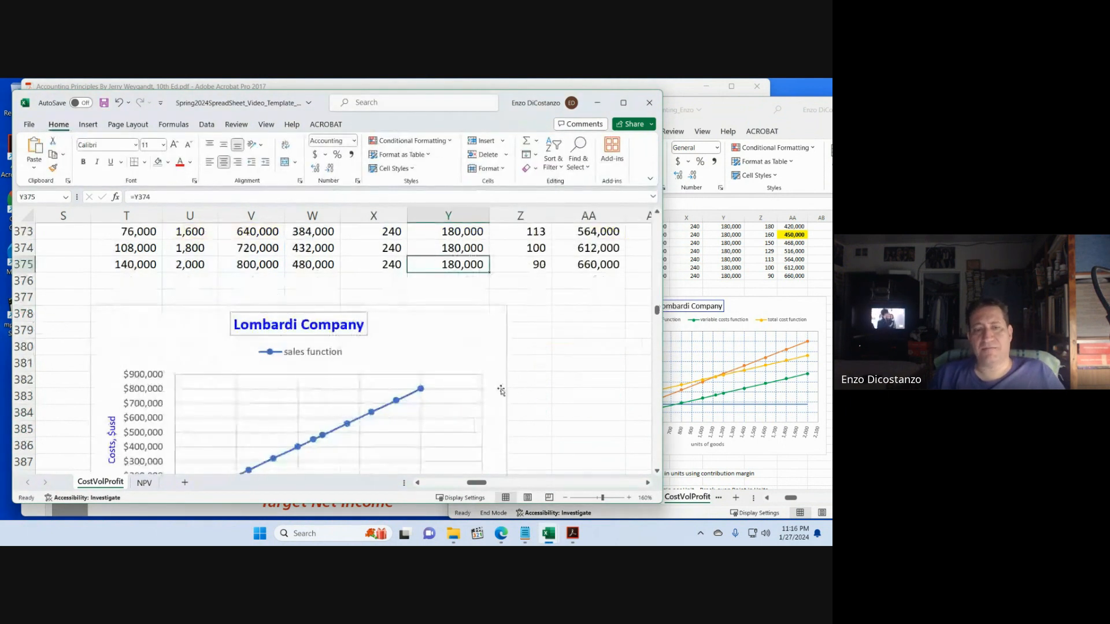
- Compare with the reference chart and set the sales function series' built-in marker size to 4
left_click(711, 270)
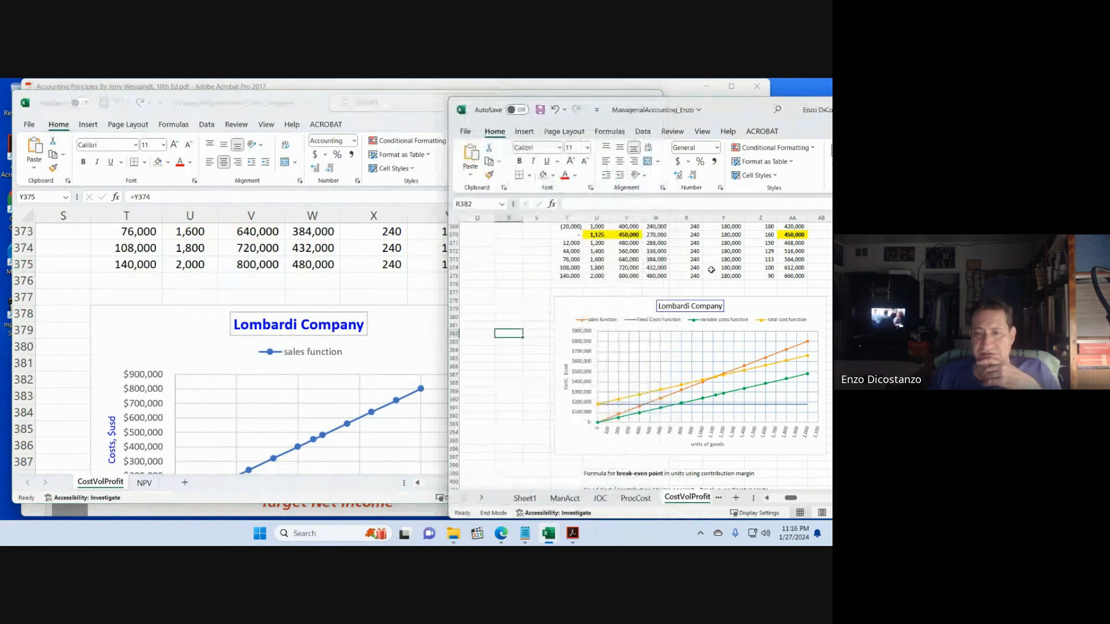
left_click(390, 267)
scroll(404, 314, "down", 2)
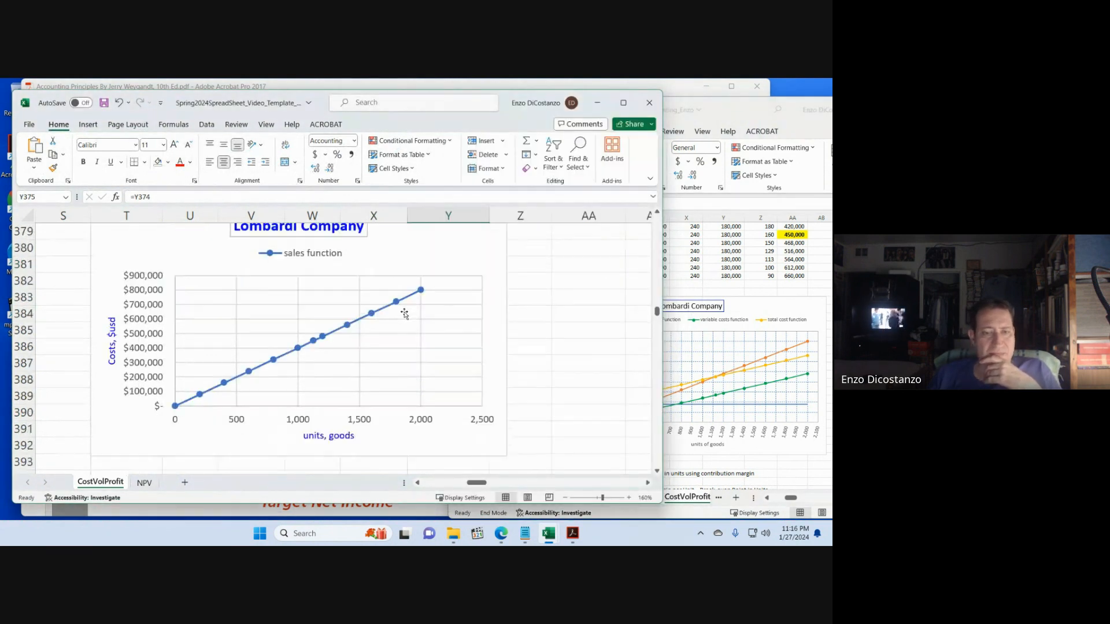
right_click(275, 361)
left_click(310, 477)
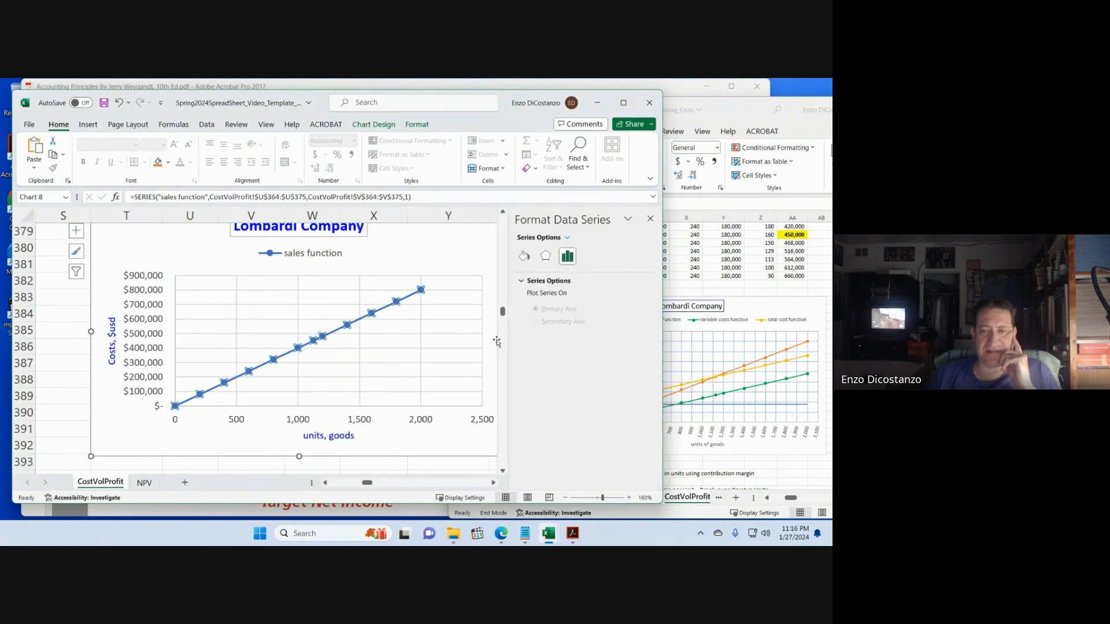
left_click(524, 257)
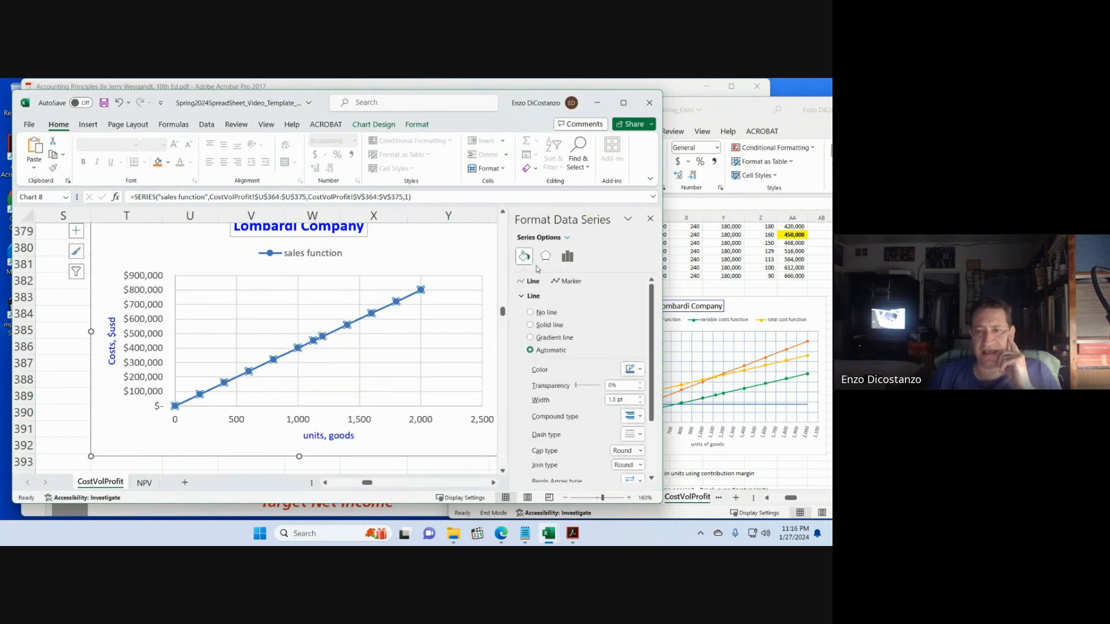
left_click(561, 281)
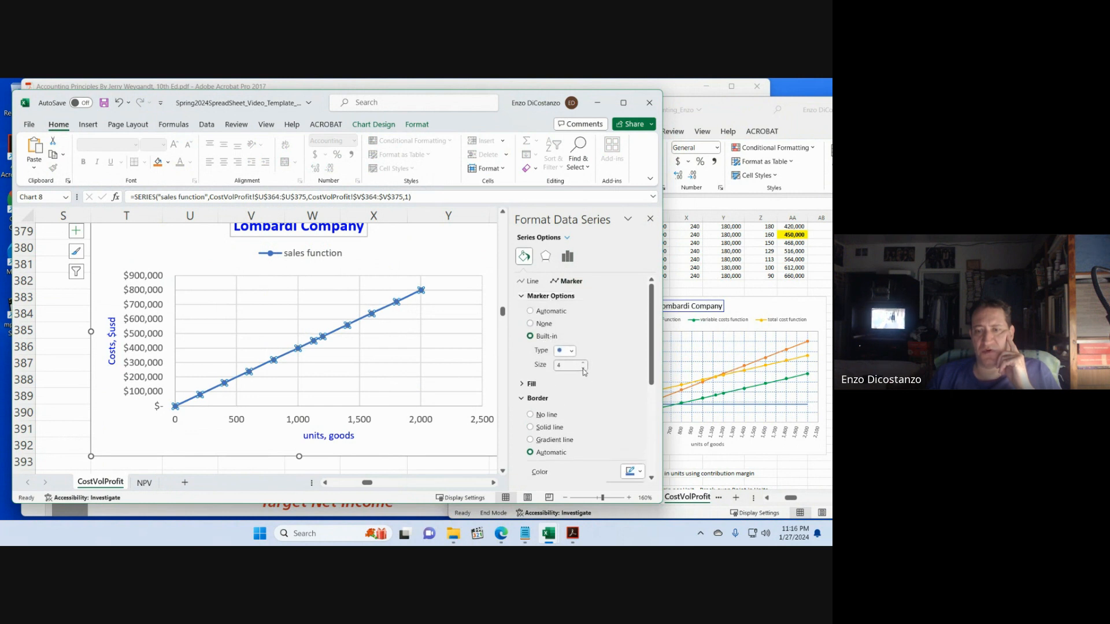
left_click(650, 218)
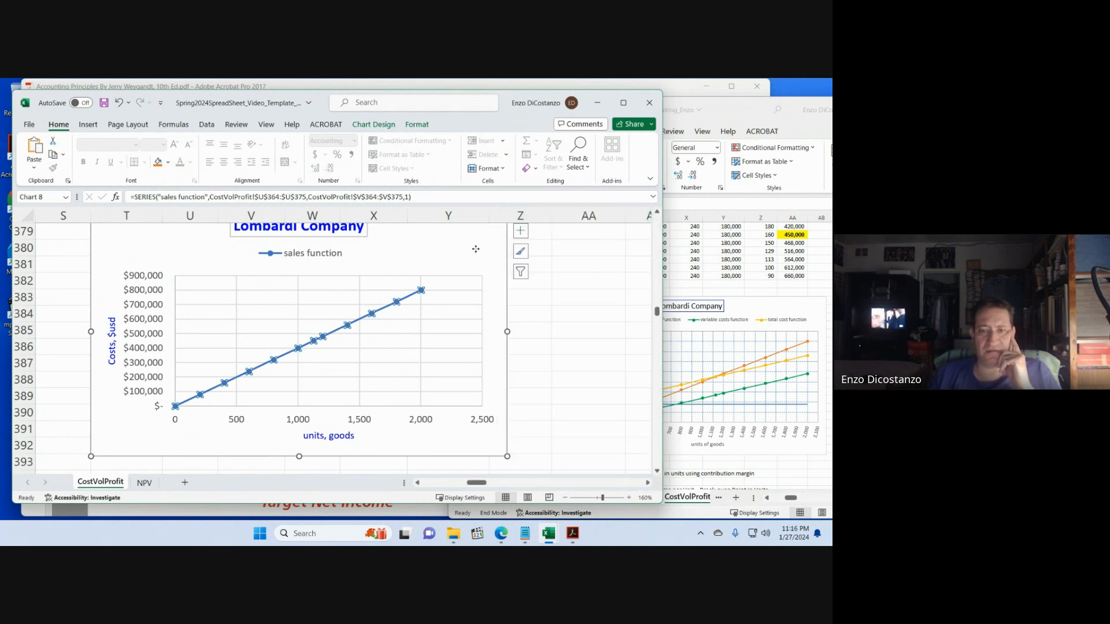
left_click(564, 297)
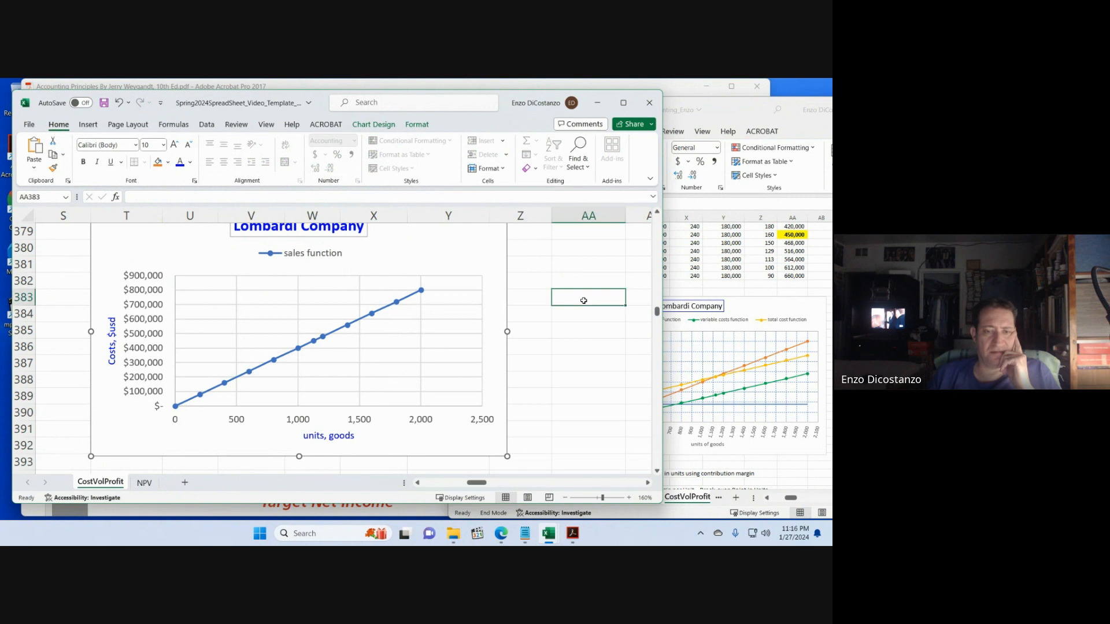
- Give the template chart's plot area a gray outline
right_click(449, 277)
left_click(484, 247)
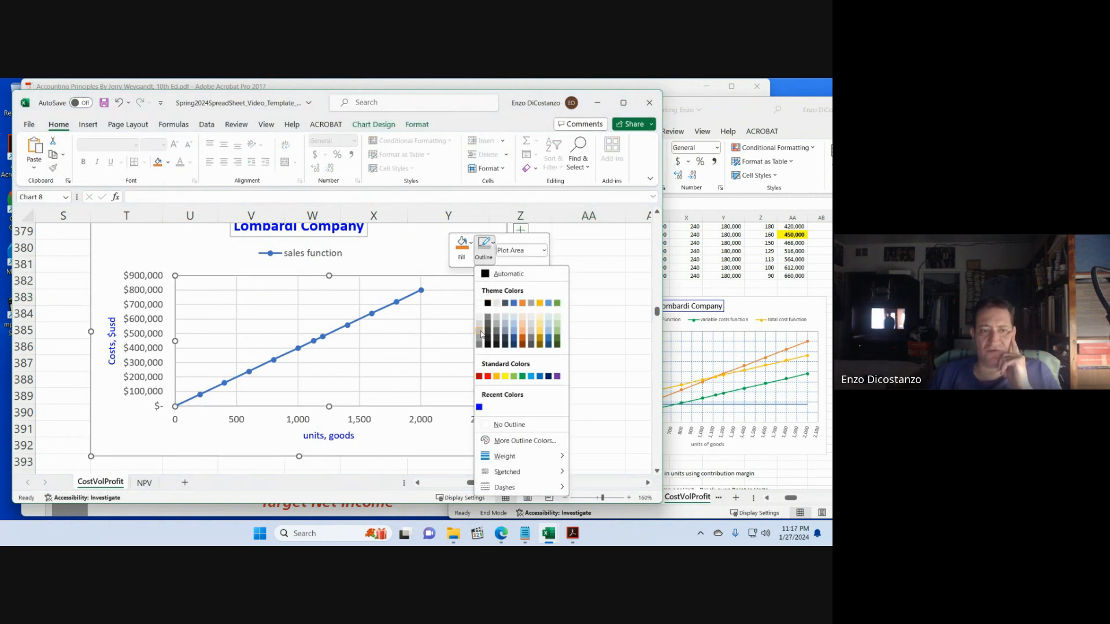
left_click(481, 333)
left_click(533, 316)
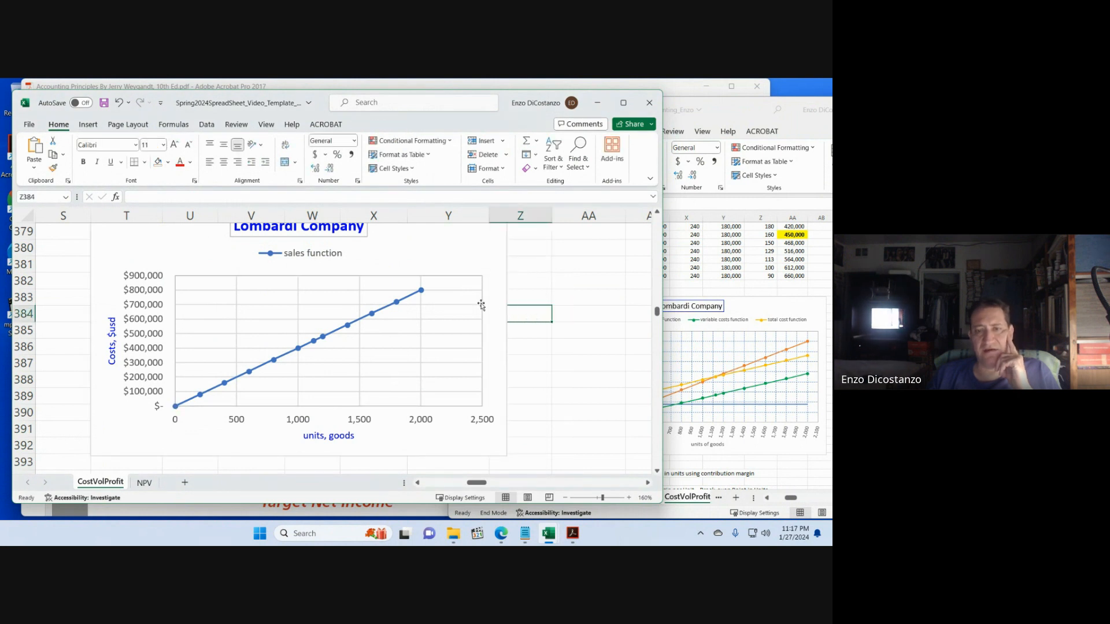
- Format the chart's horizontal major gridlines as solid-type blue lines 0.5 pt wide with a dashed pattern
right_click(467, 293)
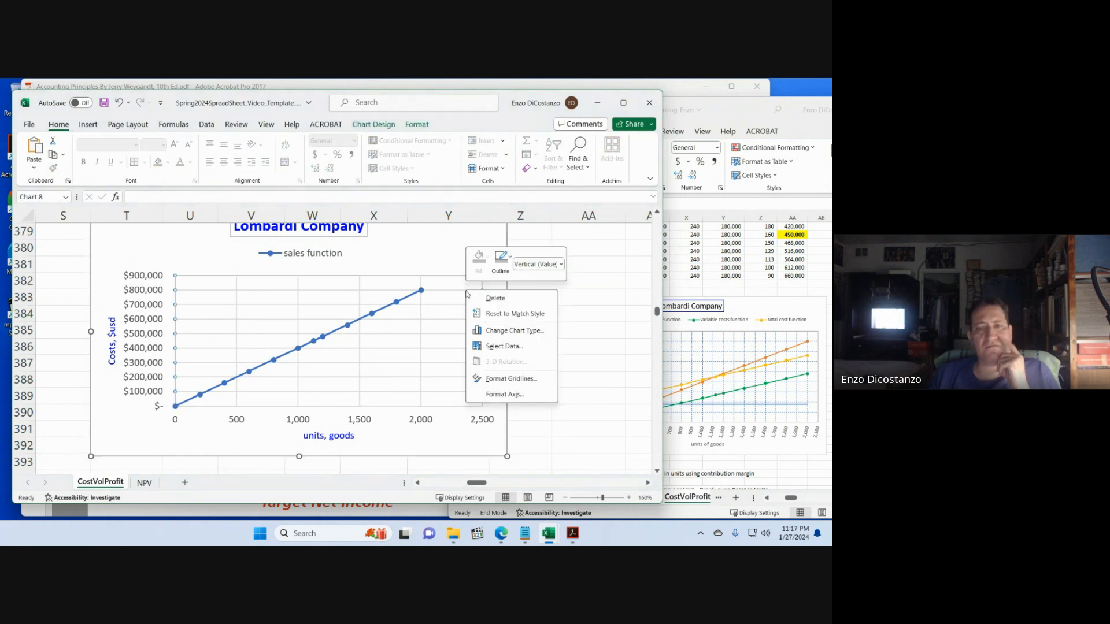
left_click(503, 381)
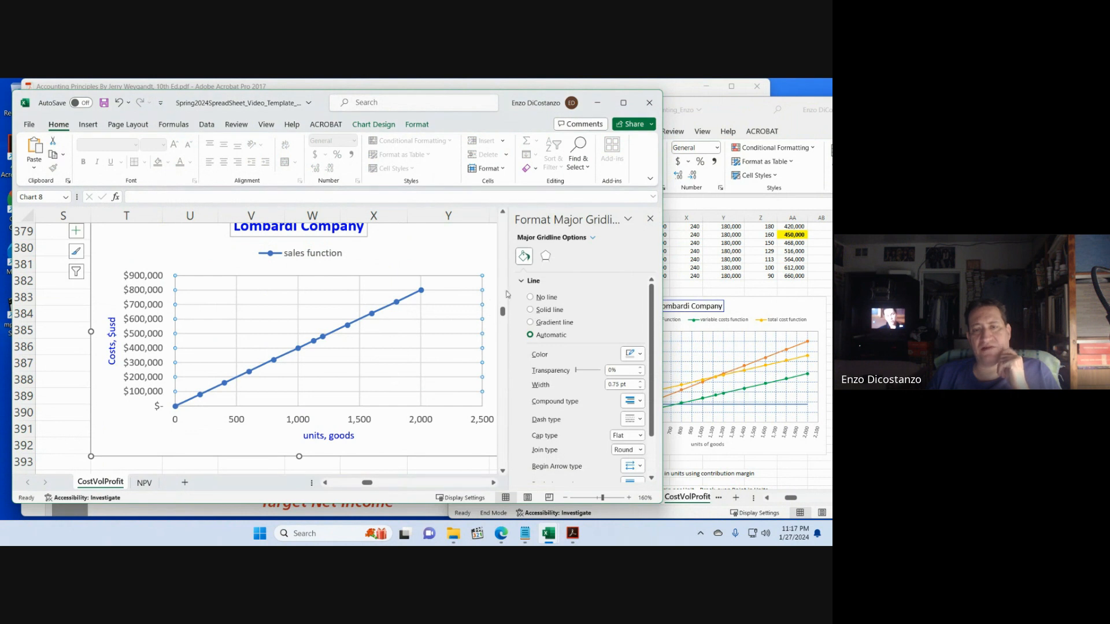
left_click(550, 311)
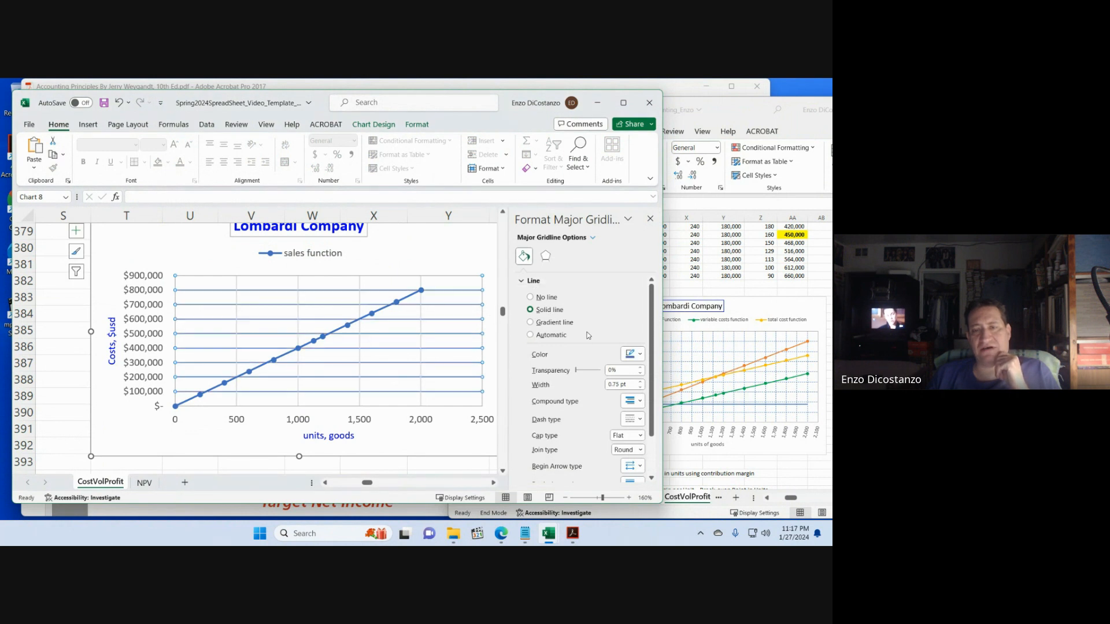
left_click(641, 387)
left_click(639, 420)
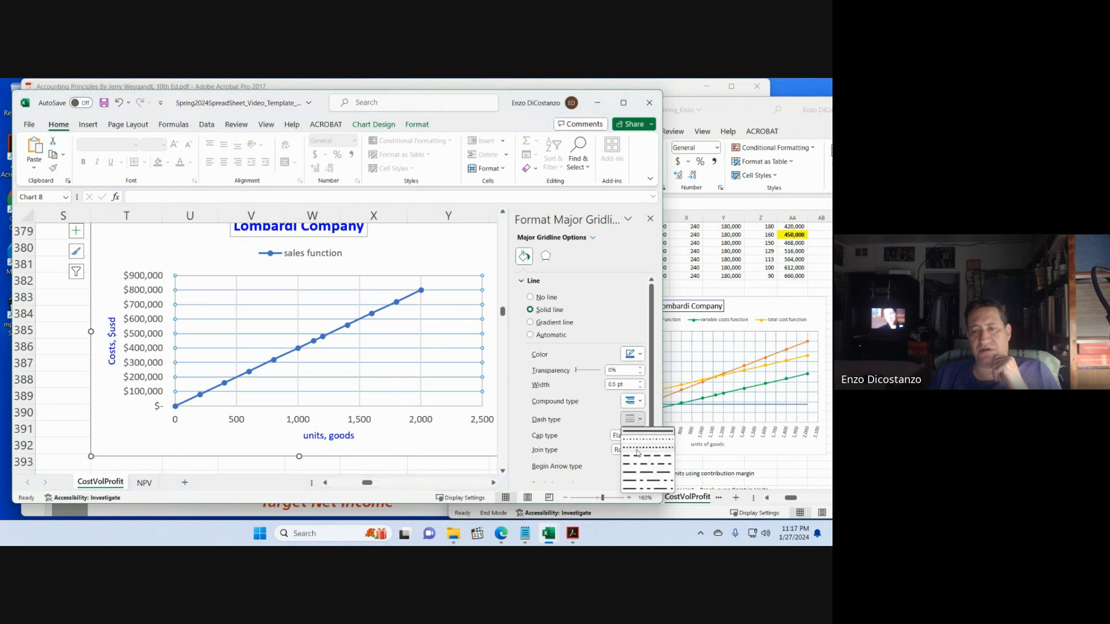
left_click(642, 456)
left_click(650, 218)
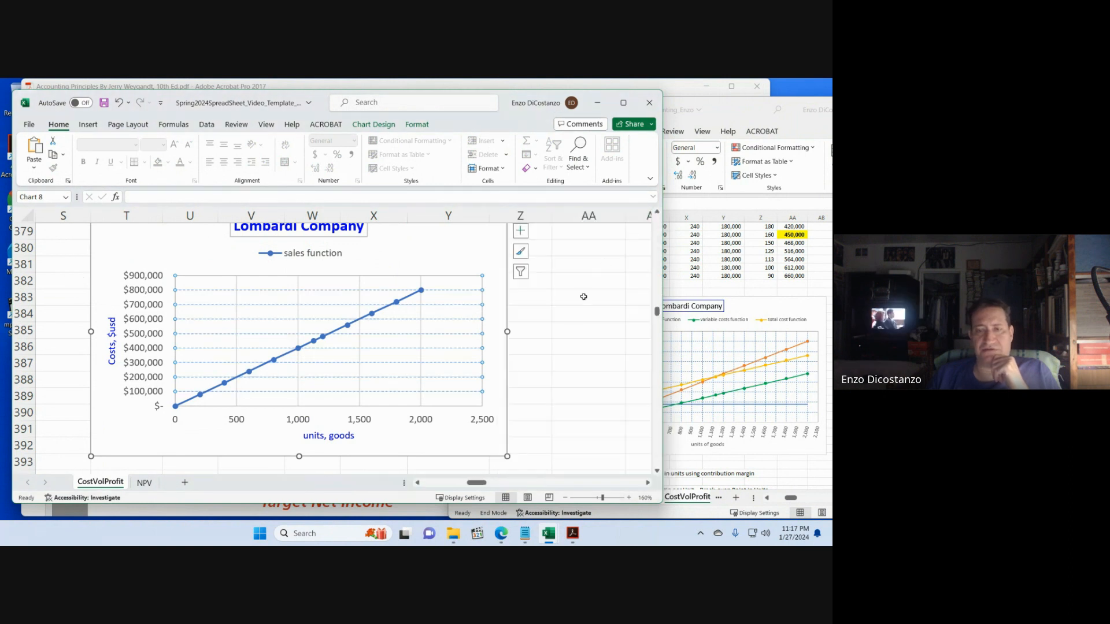
left_click(565, 325)
- Change the chart's vertical major gridlines from the automatic line style to a solid line
right_click(465, 277)
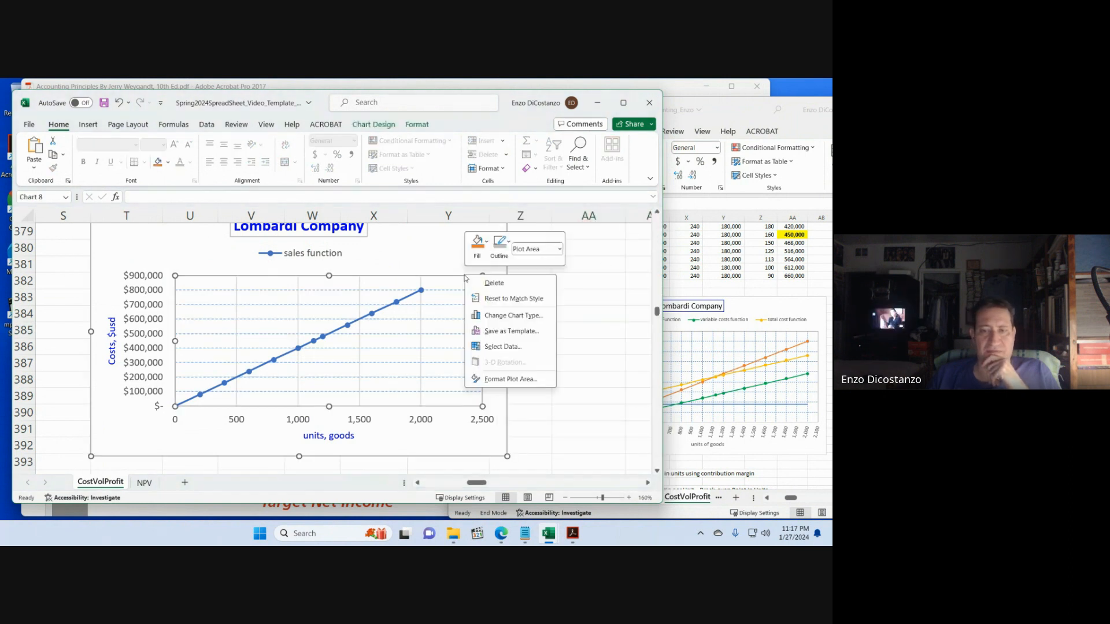
right_click(422, 357)
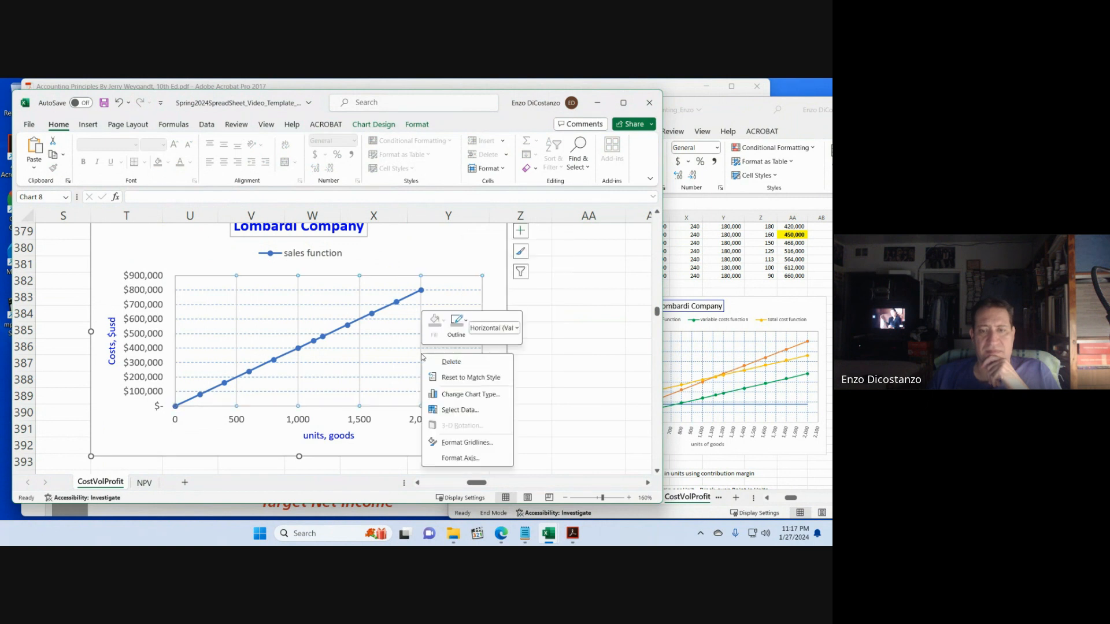
left_click(461, 445)
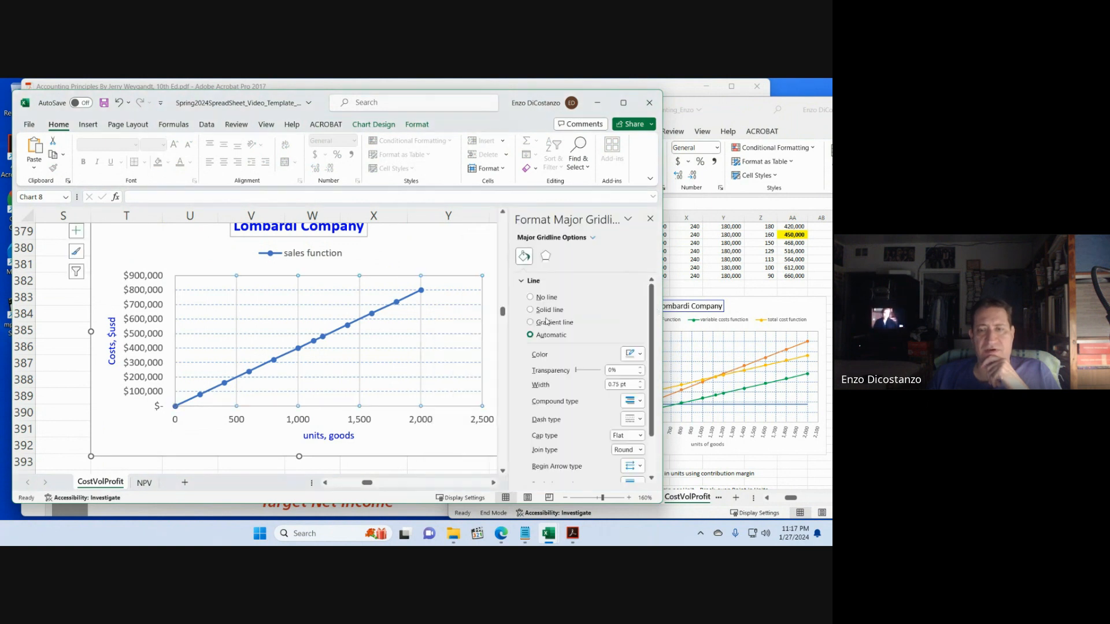
left_click(531, 310)
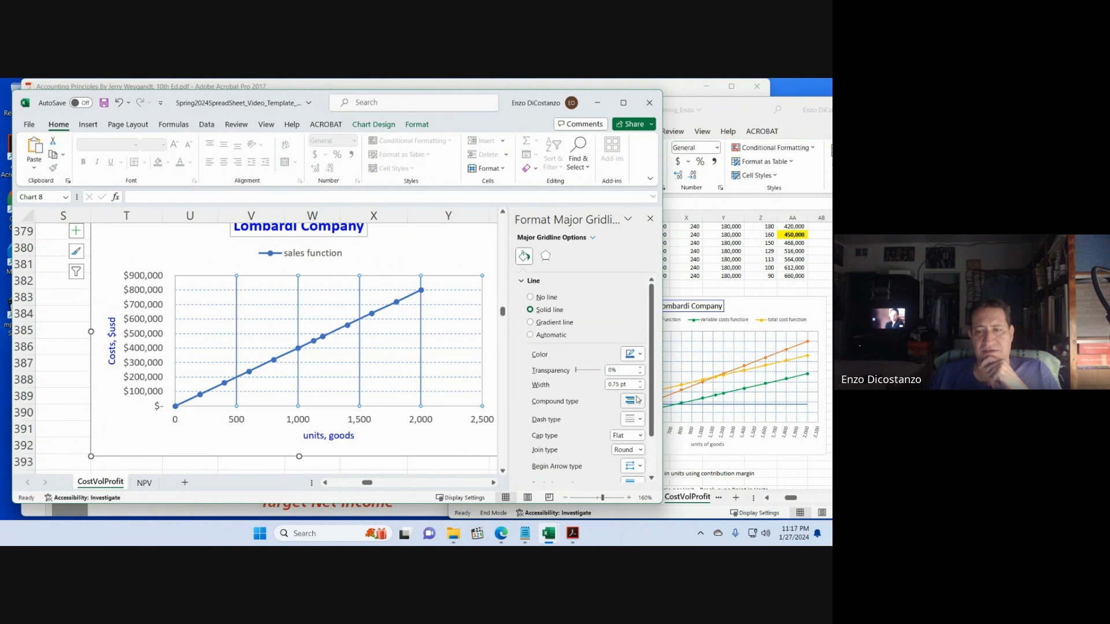
- Set the chart's vertical major gridlines to a 0.5 pt width with a dashed line style
left_click(640, 387)
left_click(640, 419)
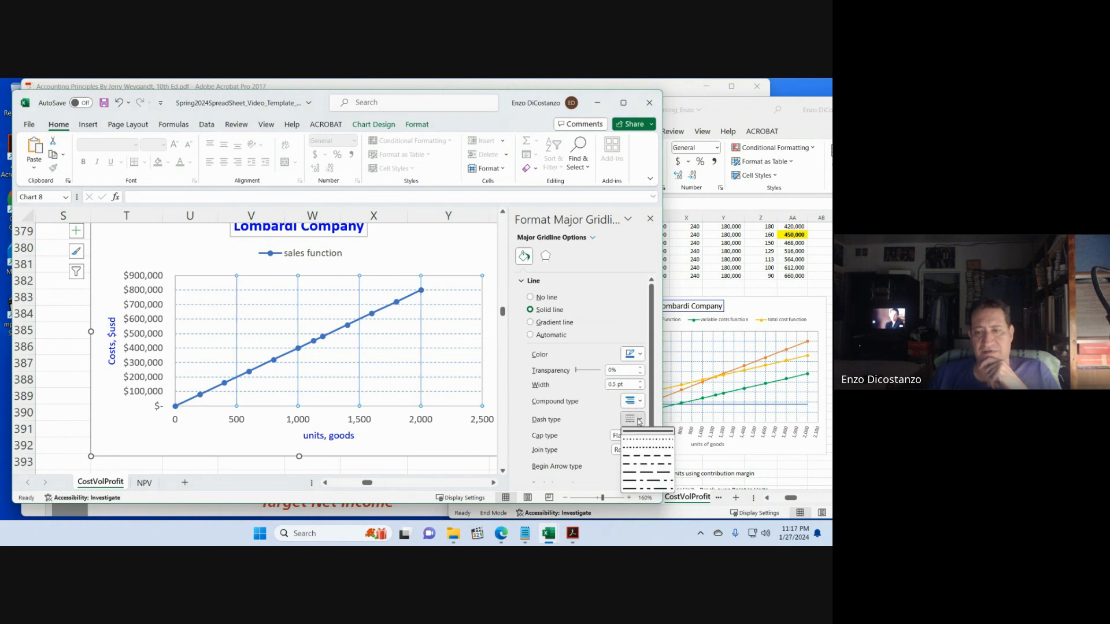
left_click(638, 457)
left_click(650, 219)
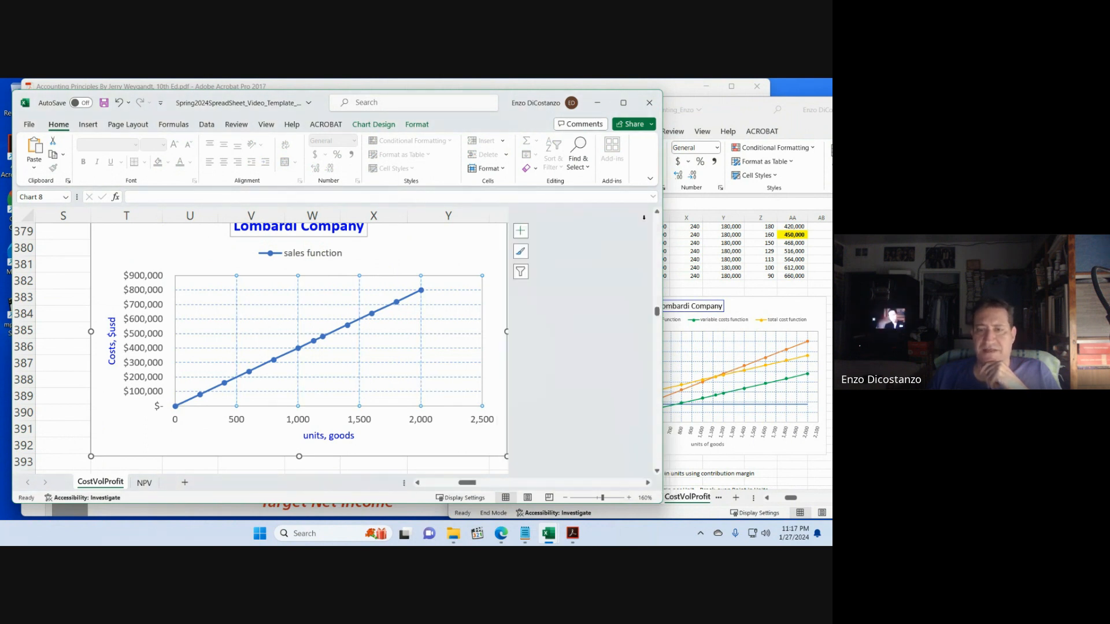
left_click(551, 317)
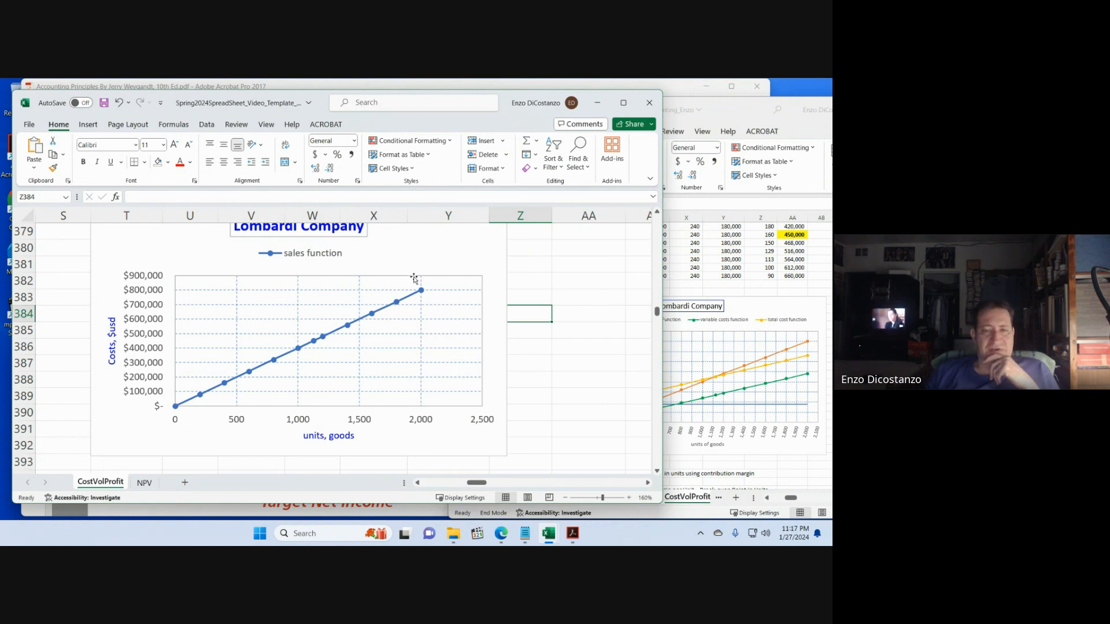
- Add a chart data series named "fixed costs" with X values from the units sold in U364:U375
right_click(415, 327)
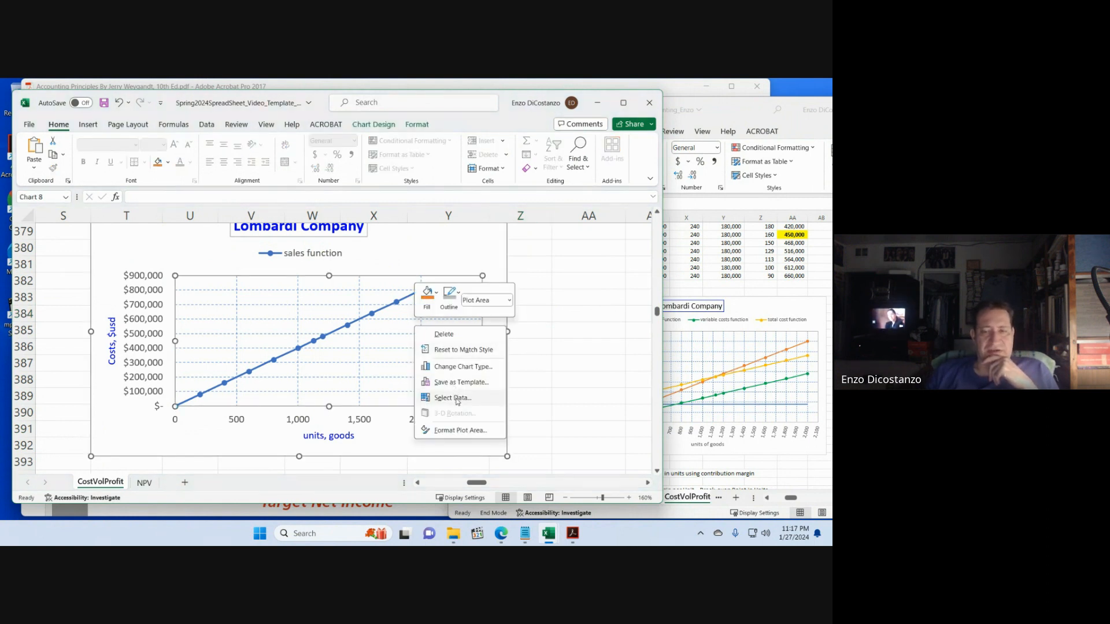
left_click(456, 398)
left_click(391, 256)
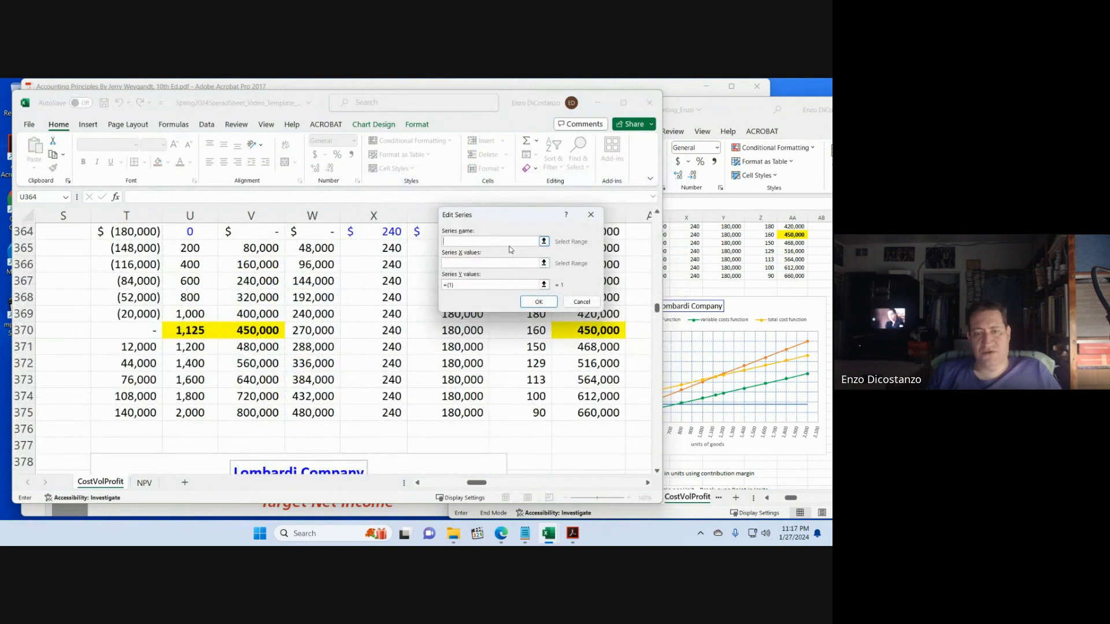
type("fixed co")
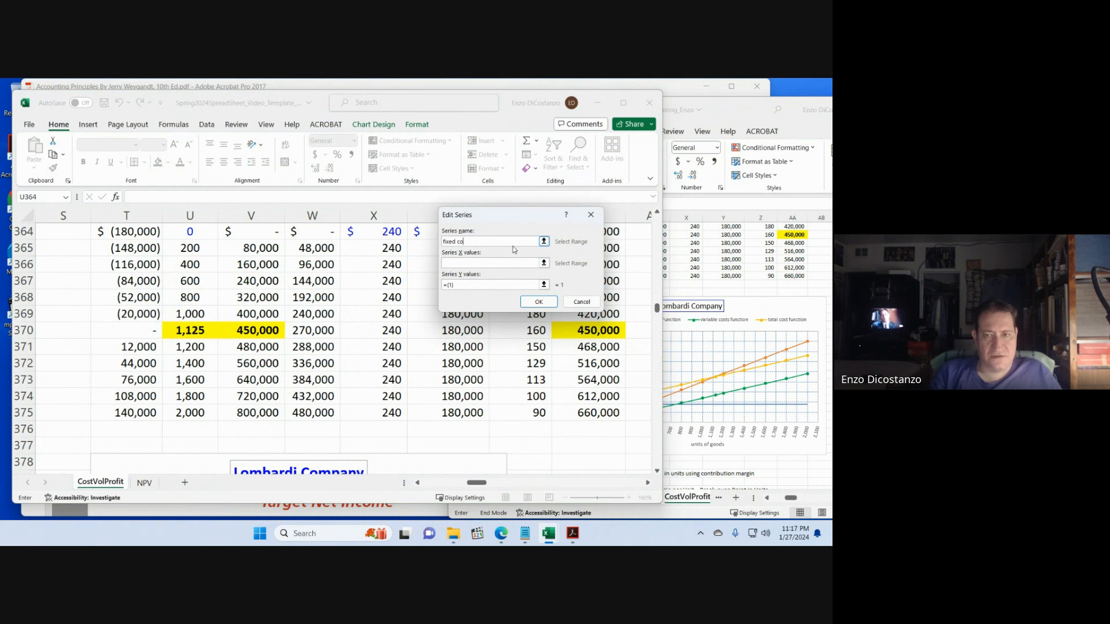
type("sts")
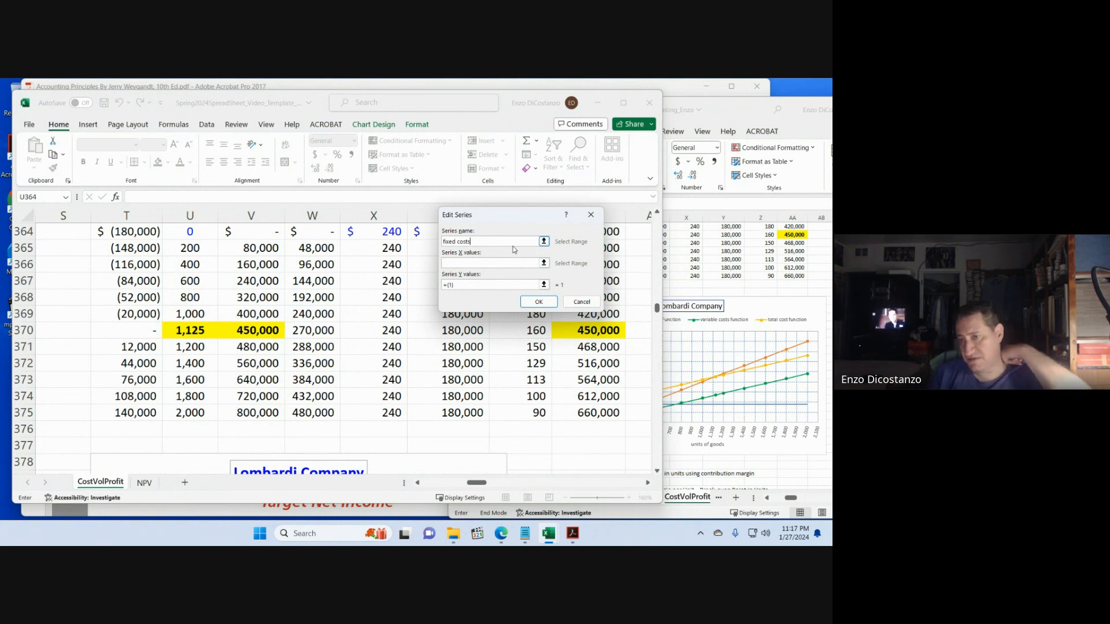
left_click(544, 263)
scroll(323, 309, "up", 1)
left_click_drag(197, 281, 193, 419)
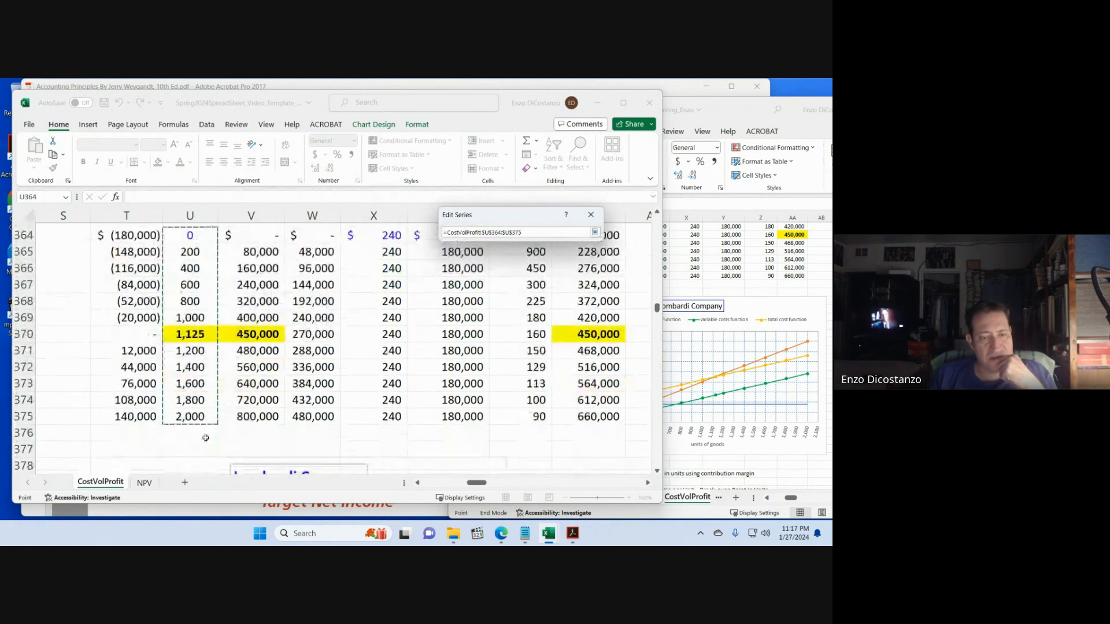
left_click(595, 232)
- Set the fixed costs series' Y values to the total fixed cost range Y364:Y375 and apply the chart data
left_click(544, 287)
scroll(435, 309, "up", 2)
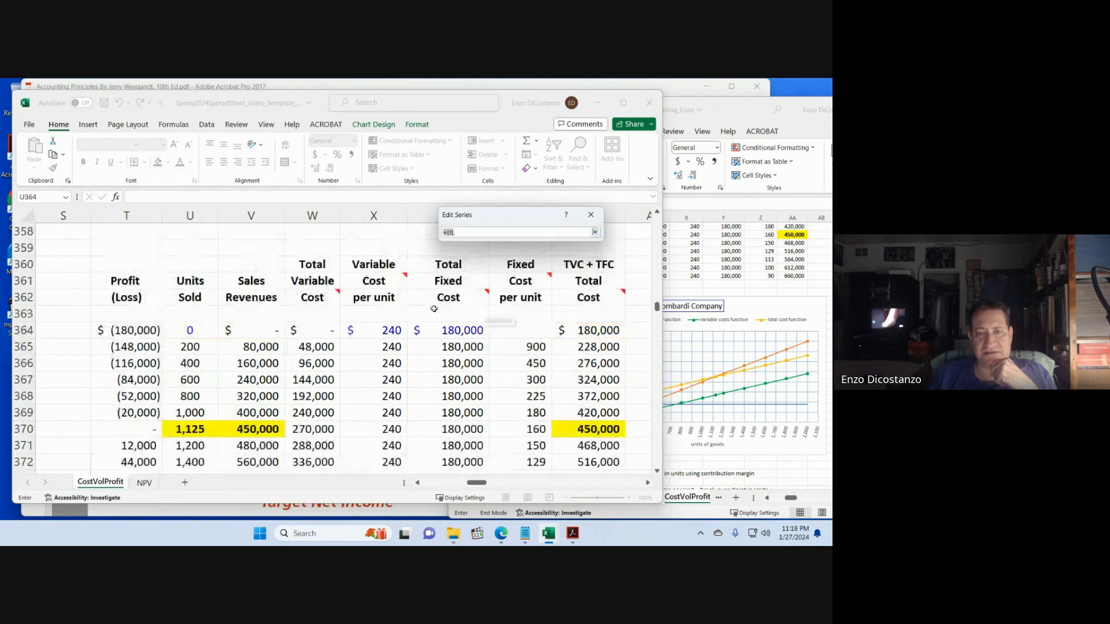
left_click_drag(435, 334, 455, 355)
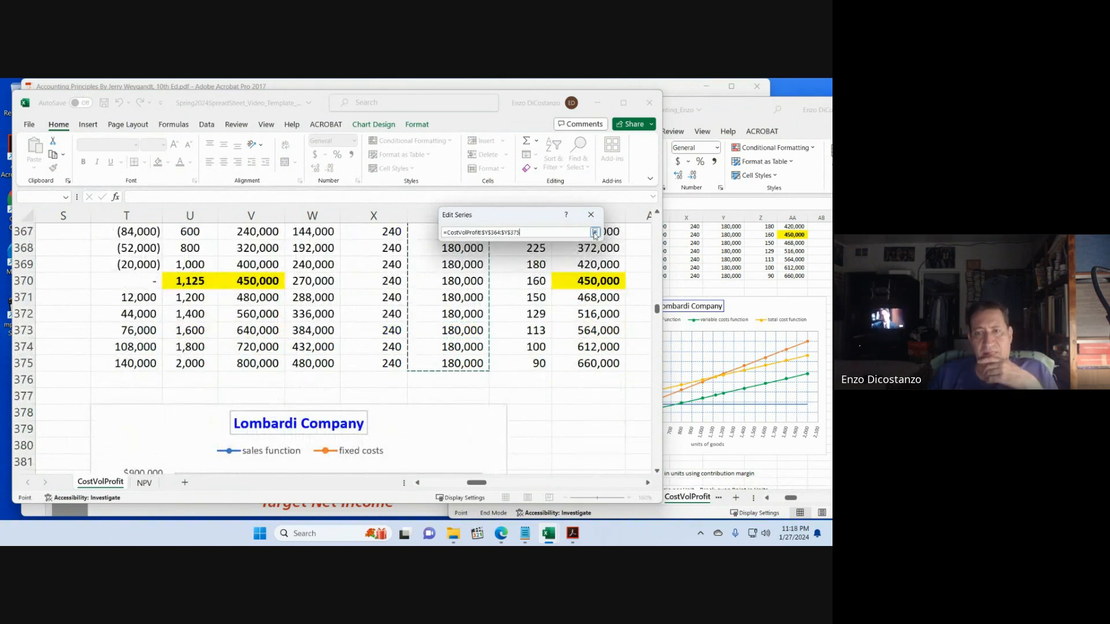
left_click(595, 231)
left_click(538, 302)
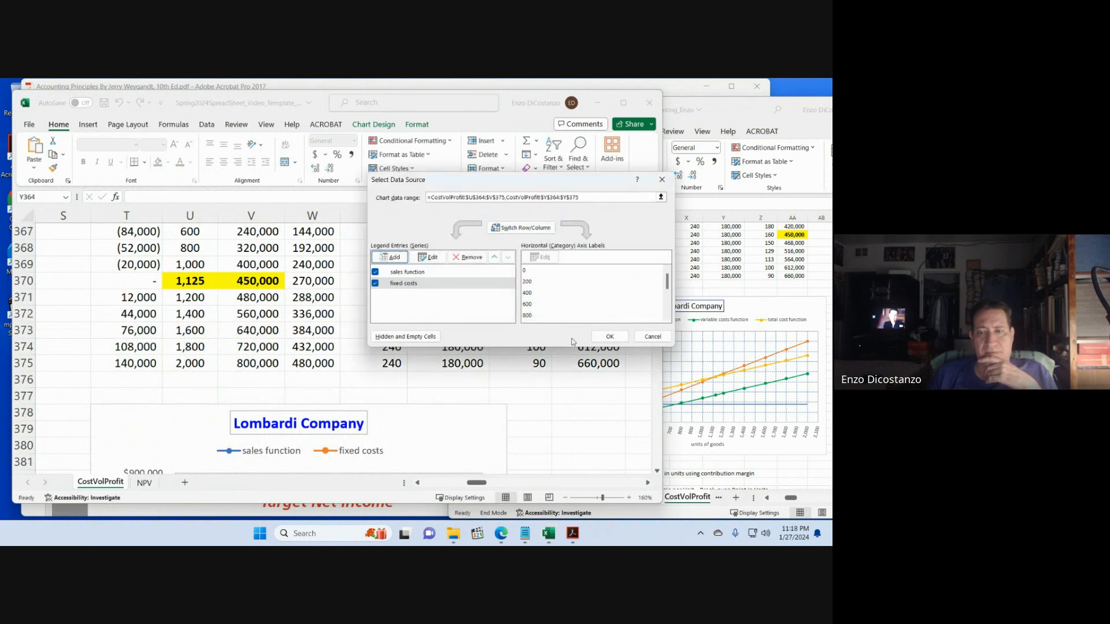
left_click(610, 337)
- Remove the markers from the fixed costs series, leaving a plain line
scroll(573, 369, "down", 4)
scroll(573, 369, "down", 1)
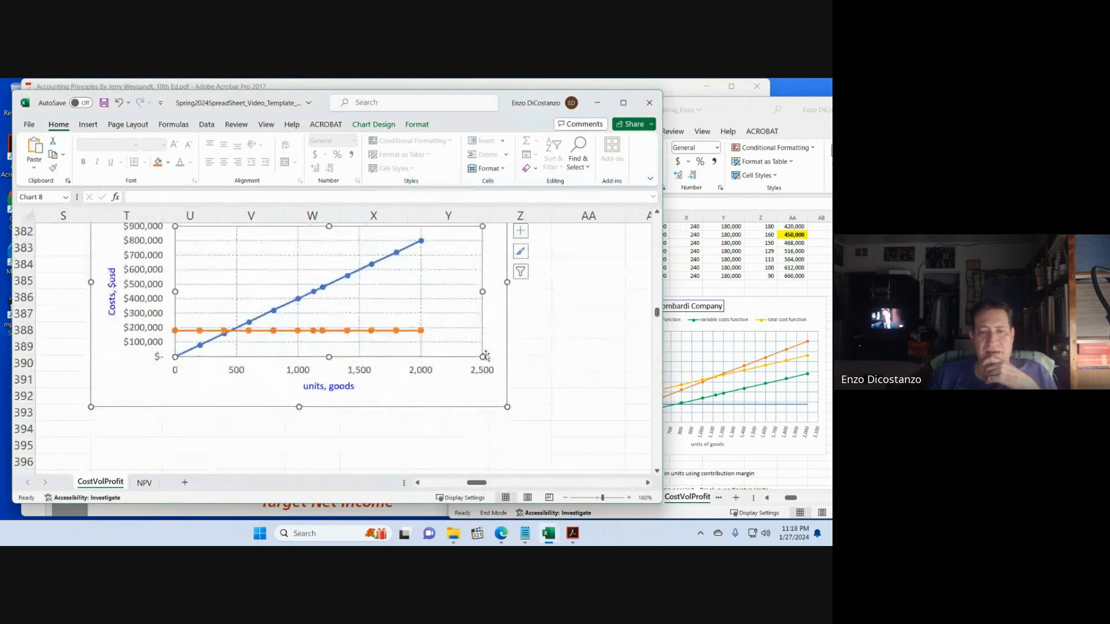
right_click(326, 335)
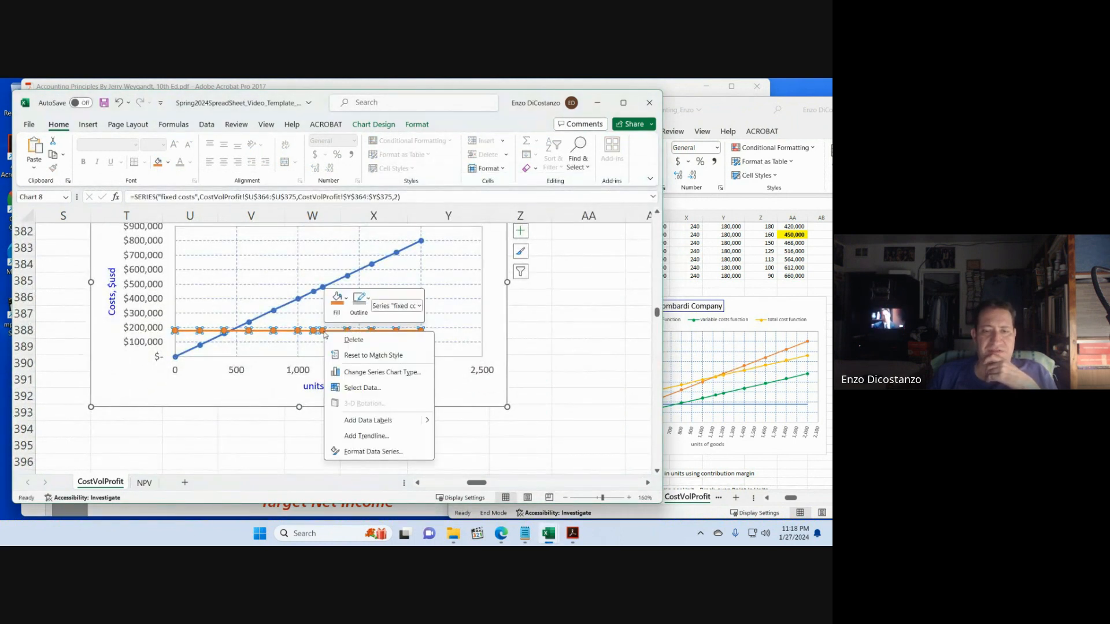
left_click(370, 452)
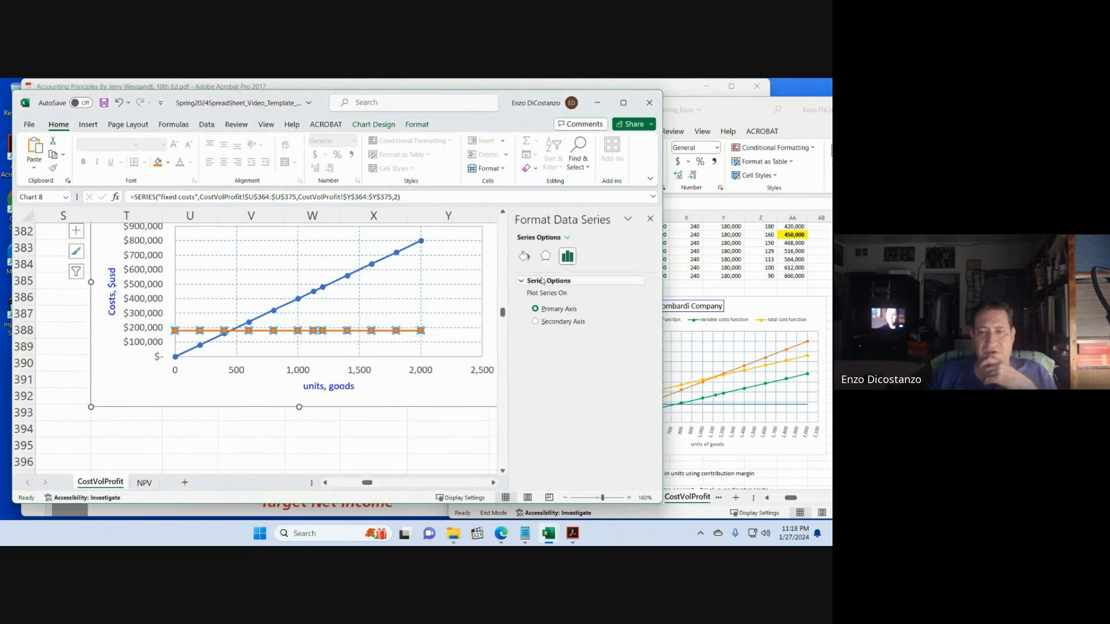
left_click(524, 256)
left_click(567, 282)
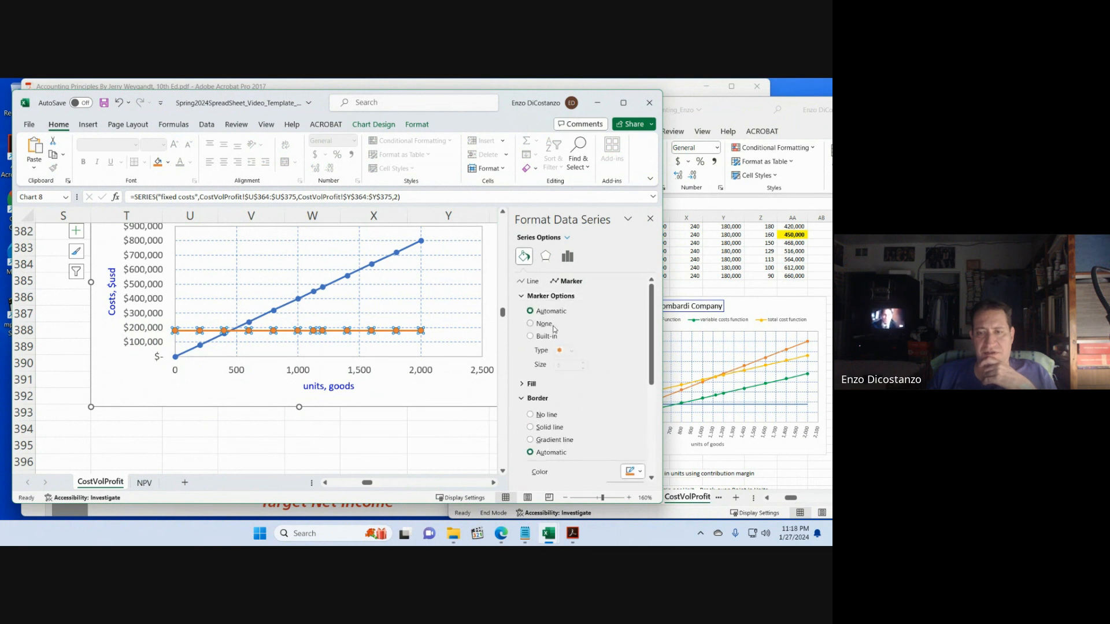
left_click(650, 218)
left_click(572, 340)
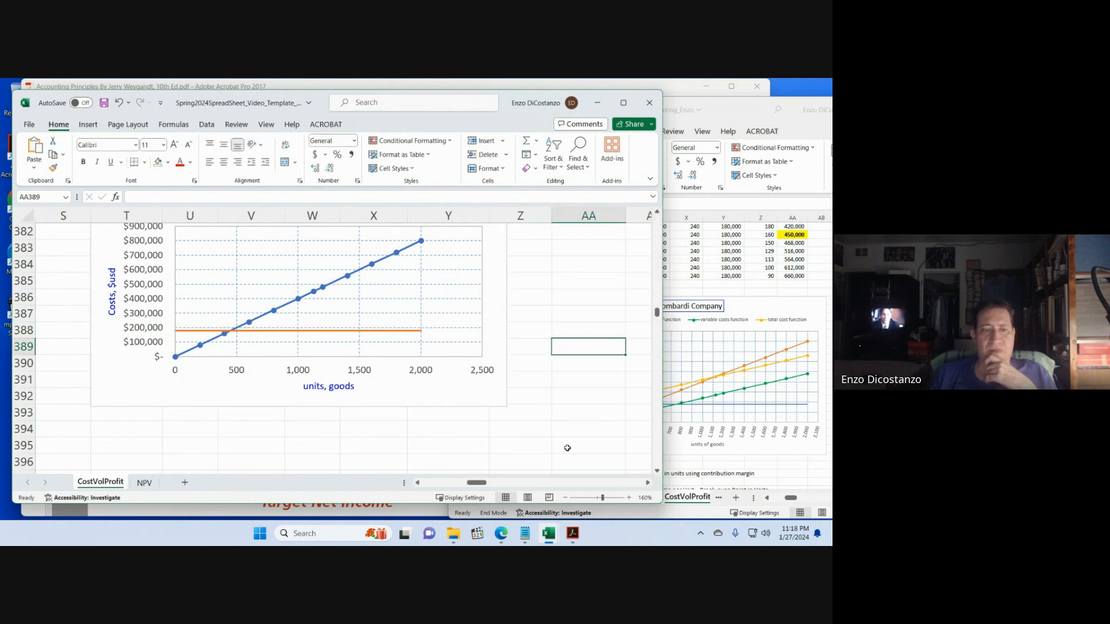
- Compare the cost table and chart with the finished Lombardi Company chart in the reference managerial accounting workbook
left_click(748, 444)
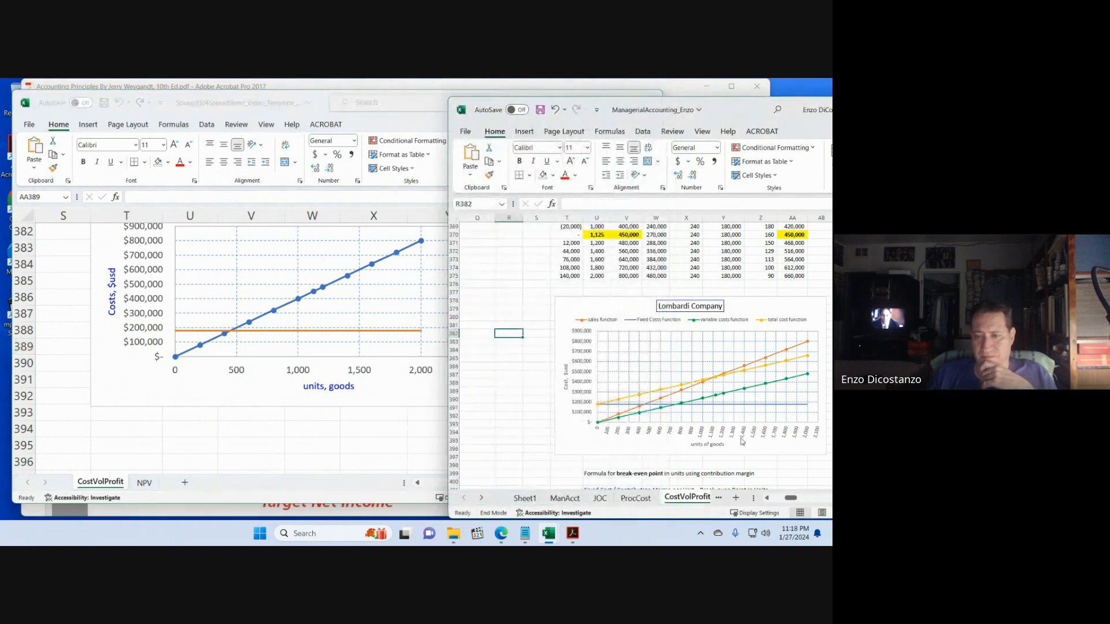
left_click(230, 434)
scroll(198, 365, "up", 6)
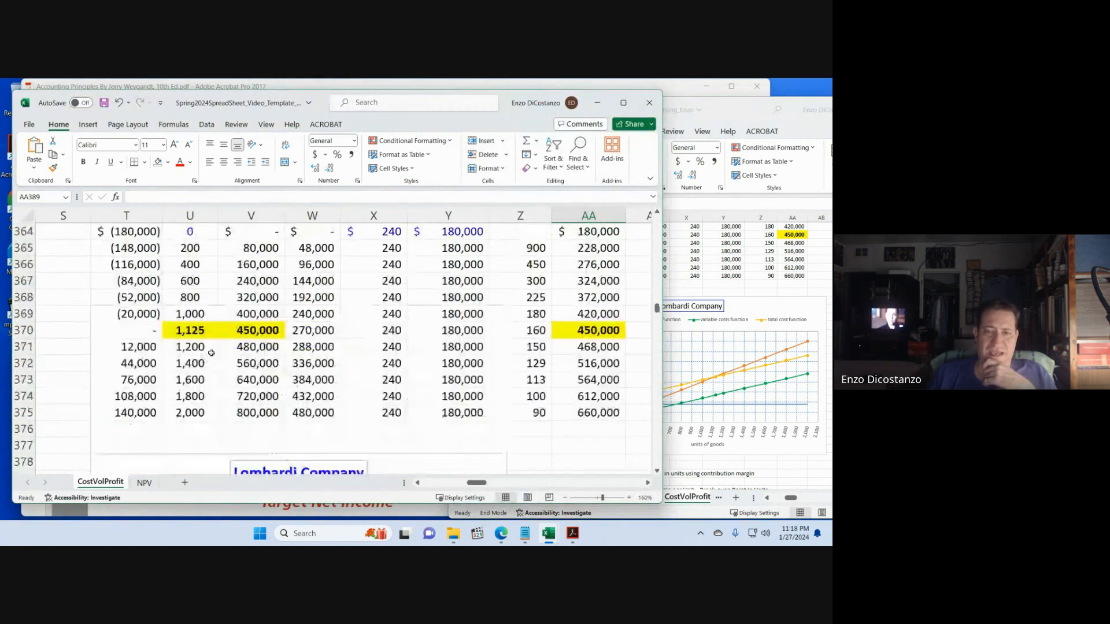
scroll(453, 307, "up", 1)
scroll(453, 307, "down", 3)
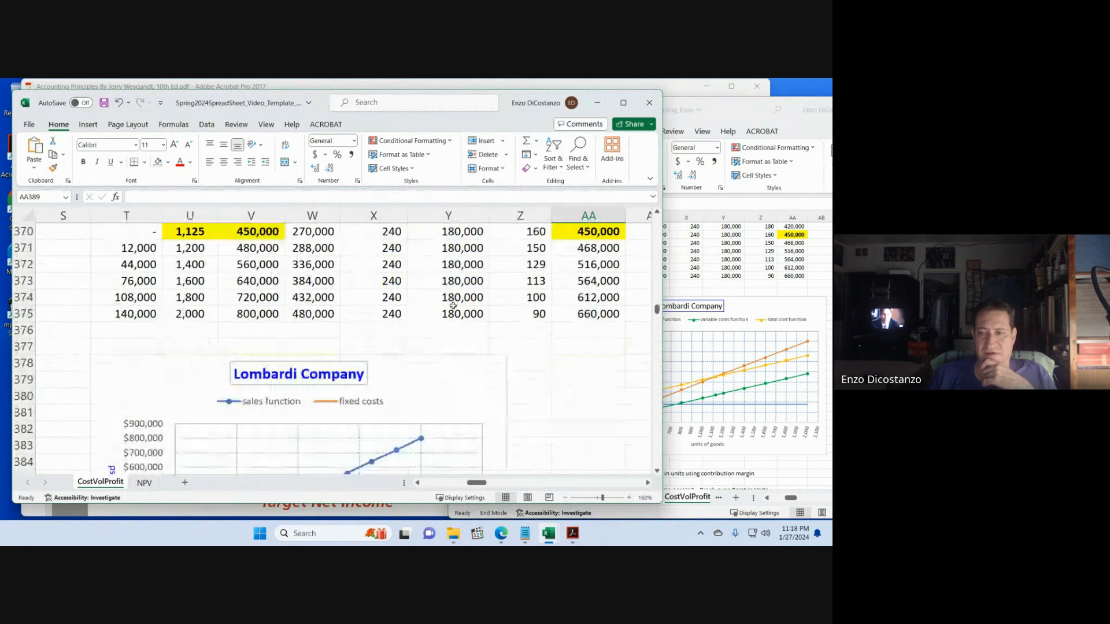
left_click(687, 264)
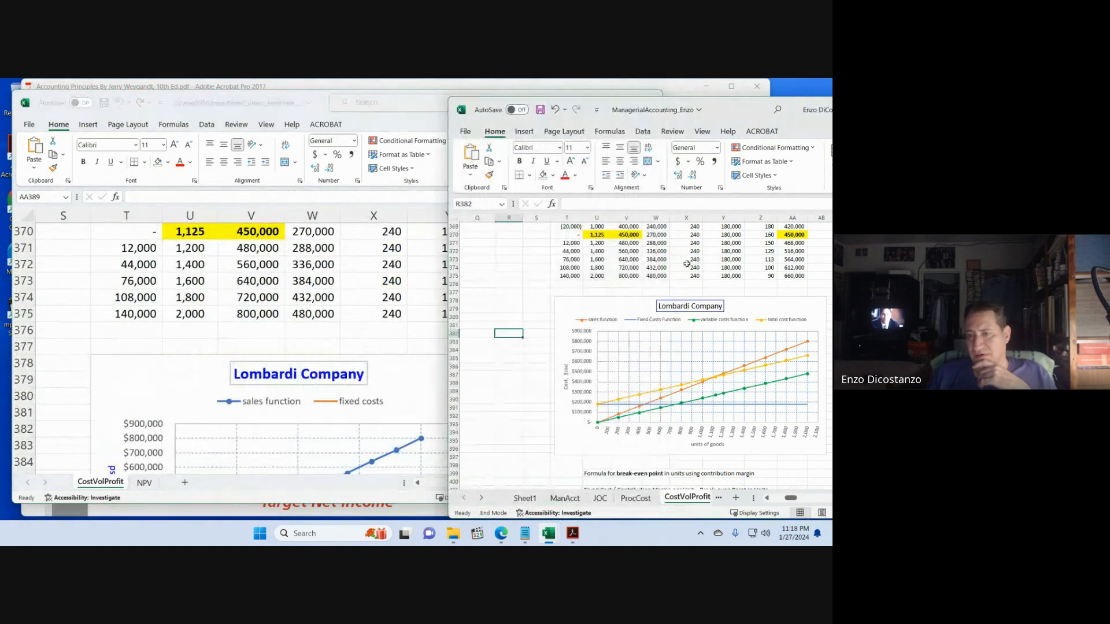
left_click(318, 288)
- Add another data series to the Lombardi Company chart and name it "variable cost function"
scroll(330, 335, "down", 3)
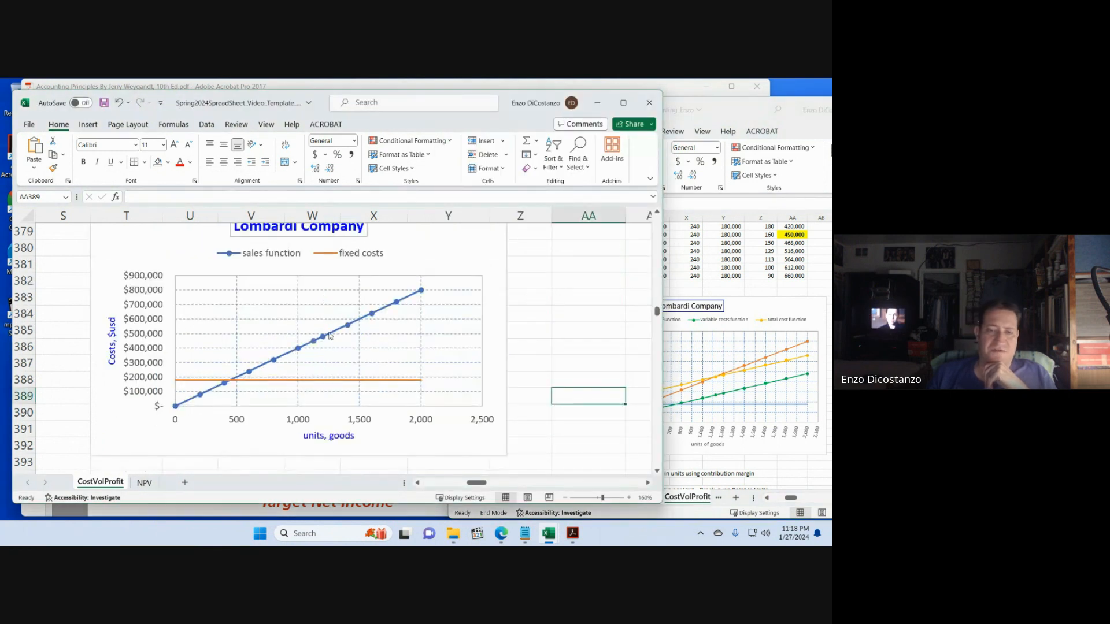
right_click(334, 355)
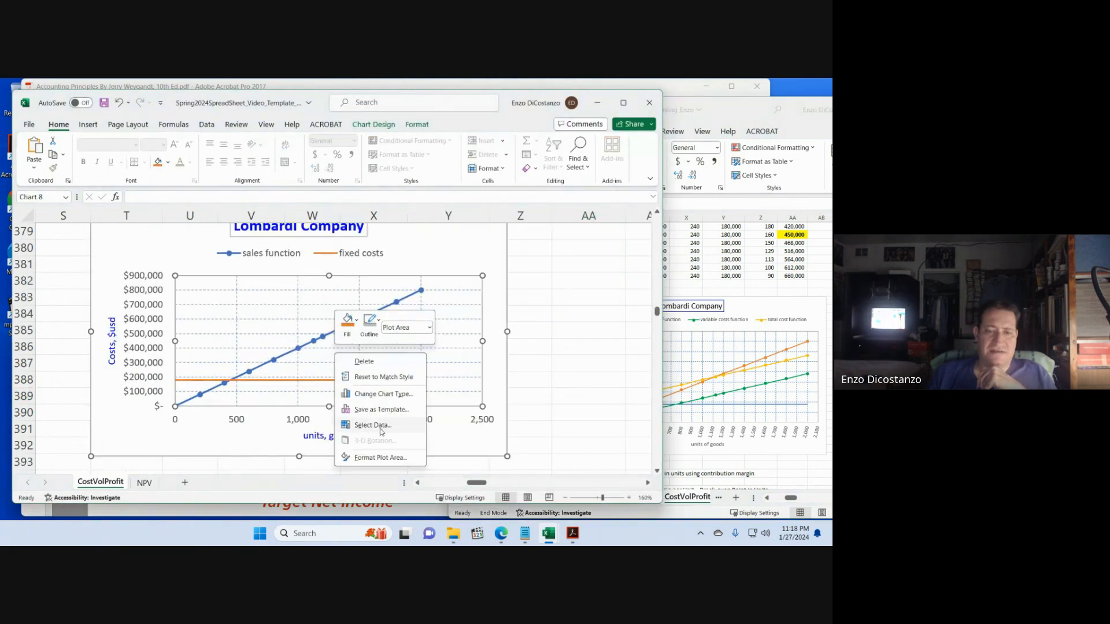
left_click(372, 424)
left_click(392, 257)
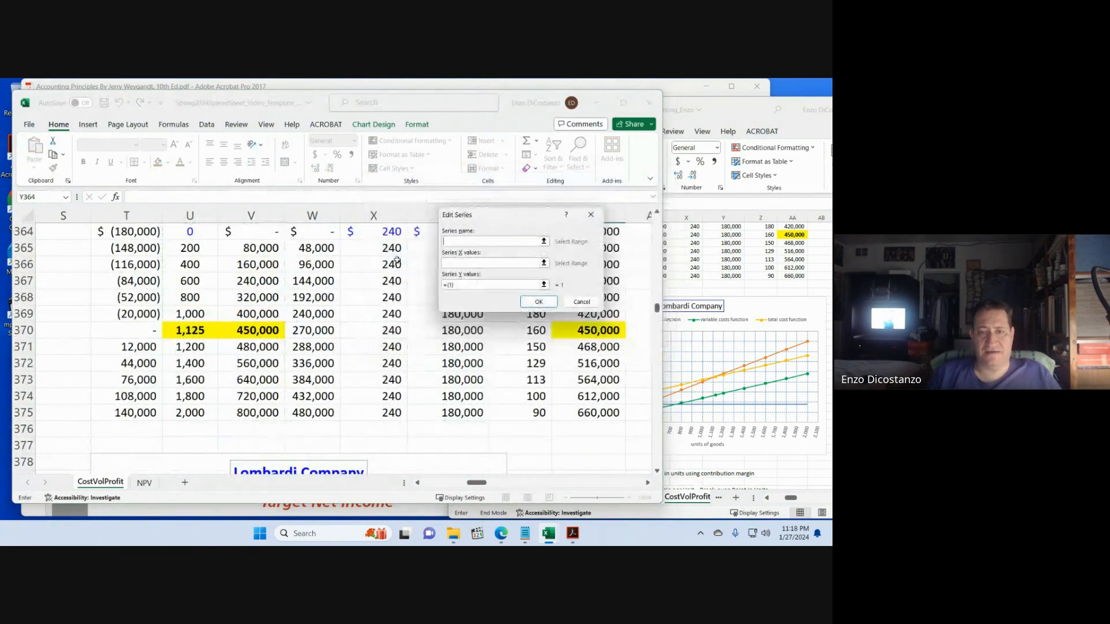
type("variable cost")
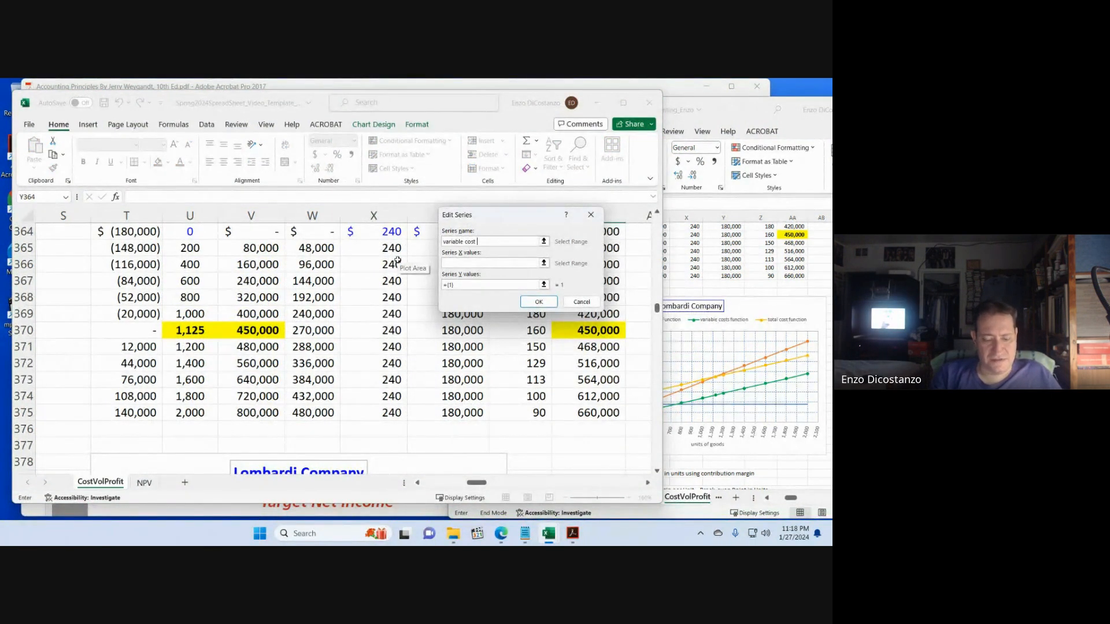
type(" function")
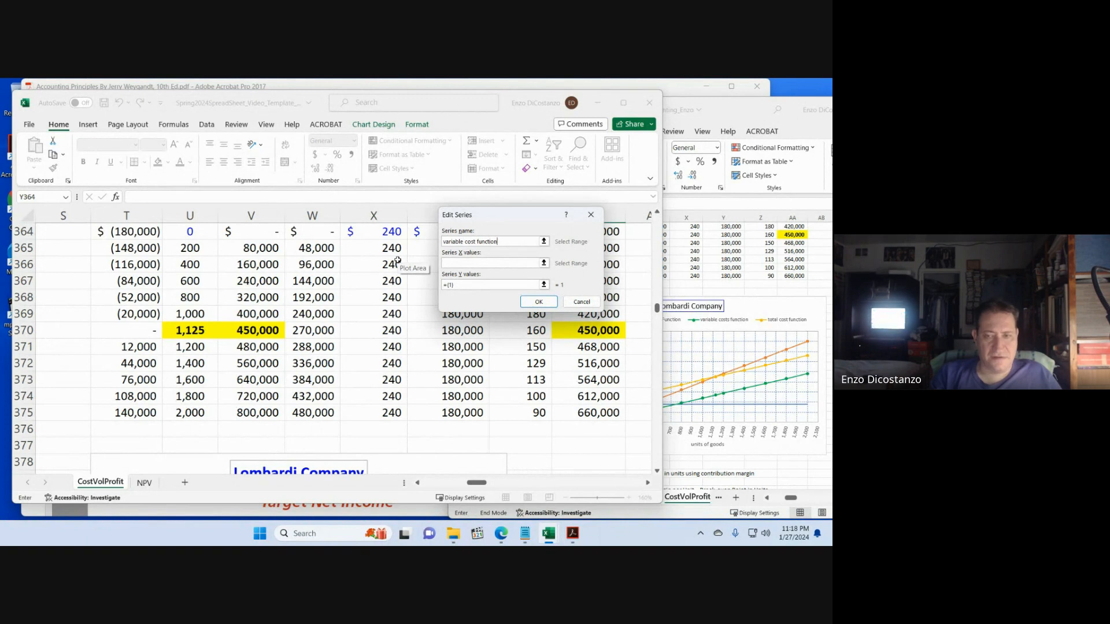
- Set the variable cost function series' X values to the units sold range U364:U375
left_click(544, 263)
scroll(191, 323, "up", 3)
left_click(186, 324)
scroll(210, 413, "down", 4)
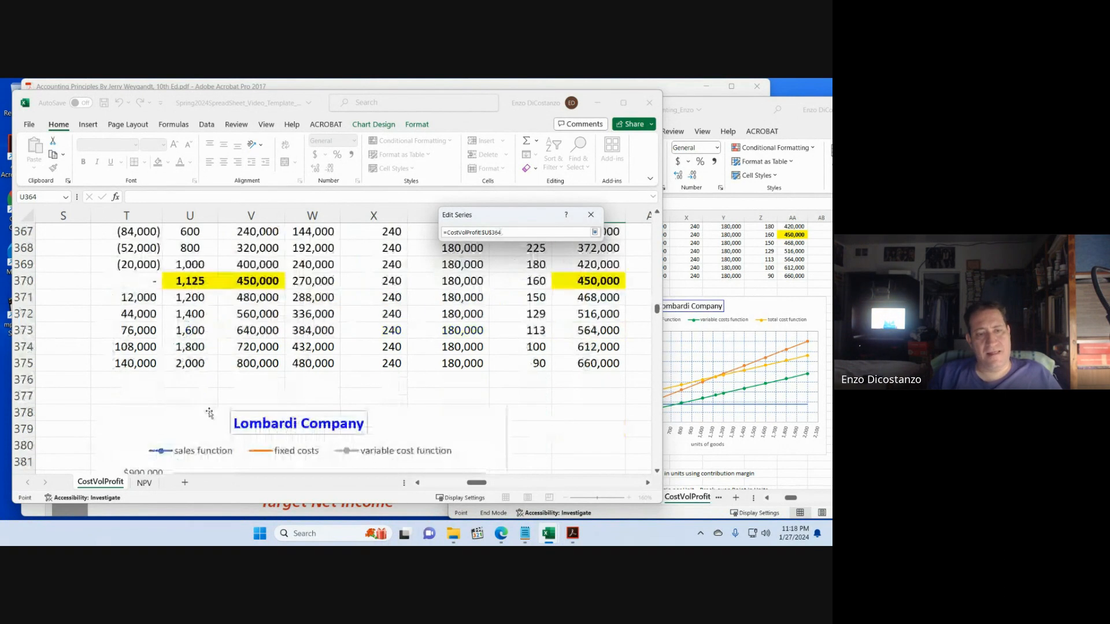
left_click(197, 366, "shift")
left_click(595, 232)
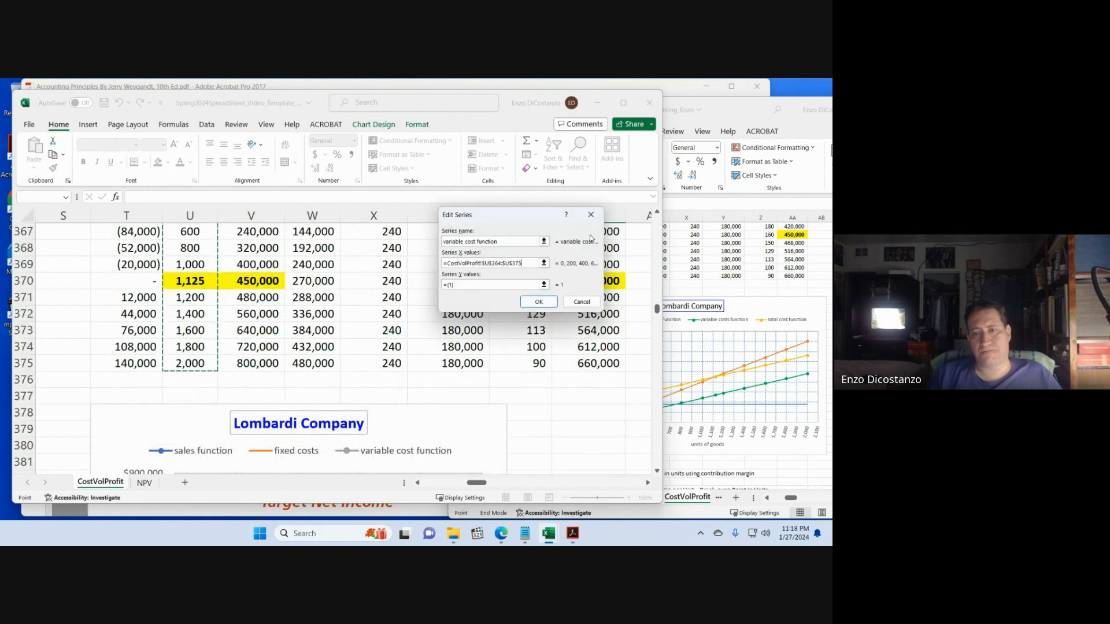
- Set the variable cost function series' Y values to the total variable cost range W364:W375 and apply the chart data
left_click(547, 287)
scroll(465, 331, "up", 2)
scroll(465, 331, "up", 2)
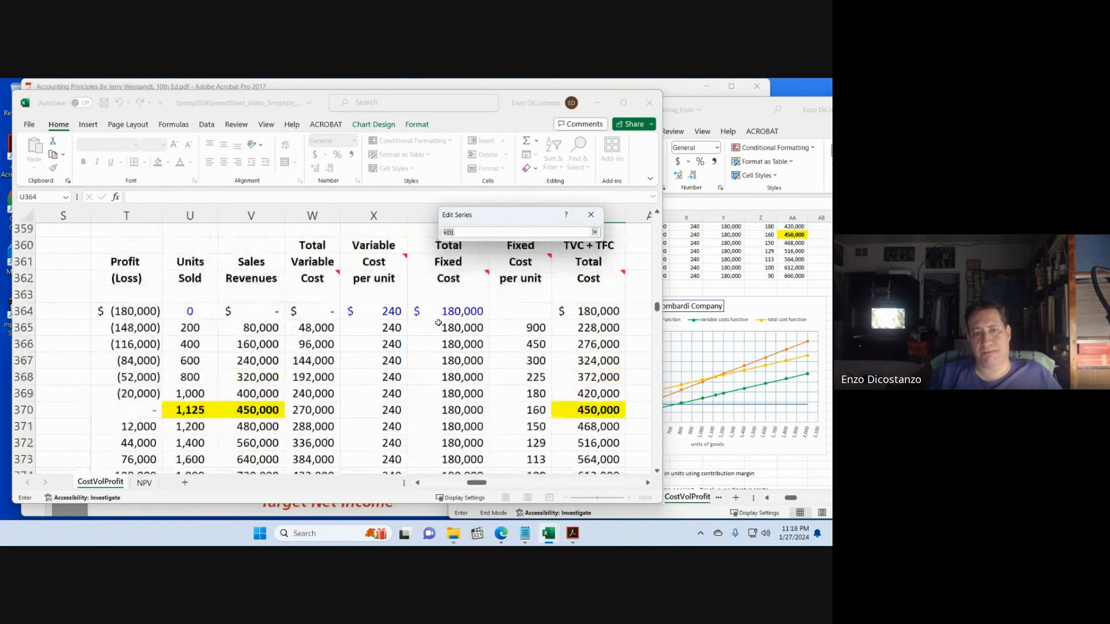
scroll(347, 301, "down", 2)
left_click(313, 280)
scroll(313, 281, "down", 1)
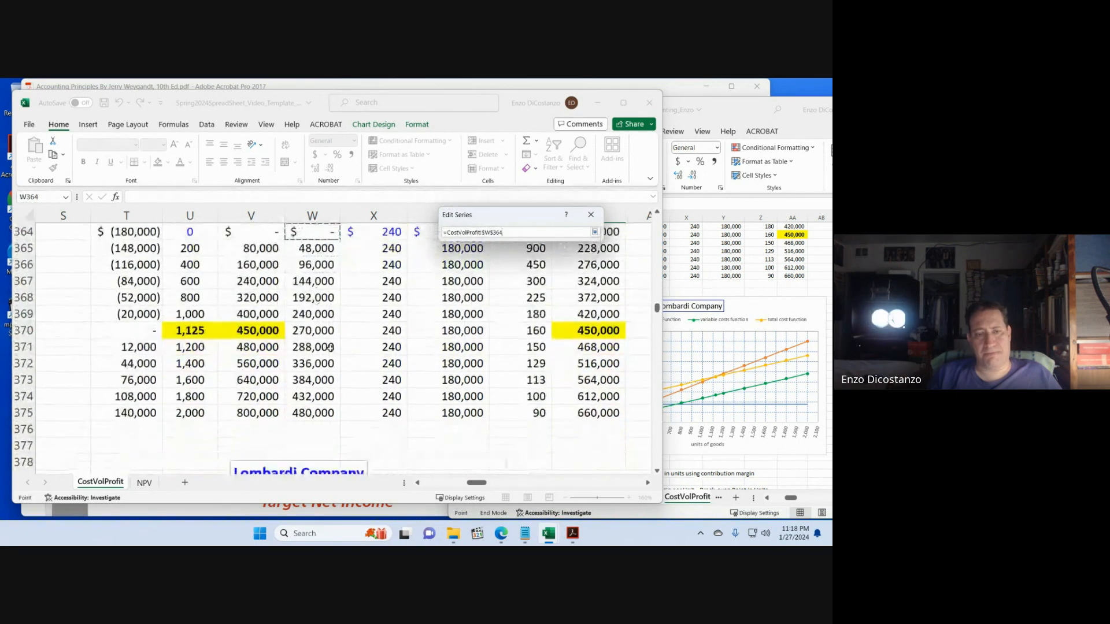
left_click(323, 409, "shift")
left_click(595, 231)
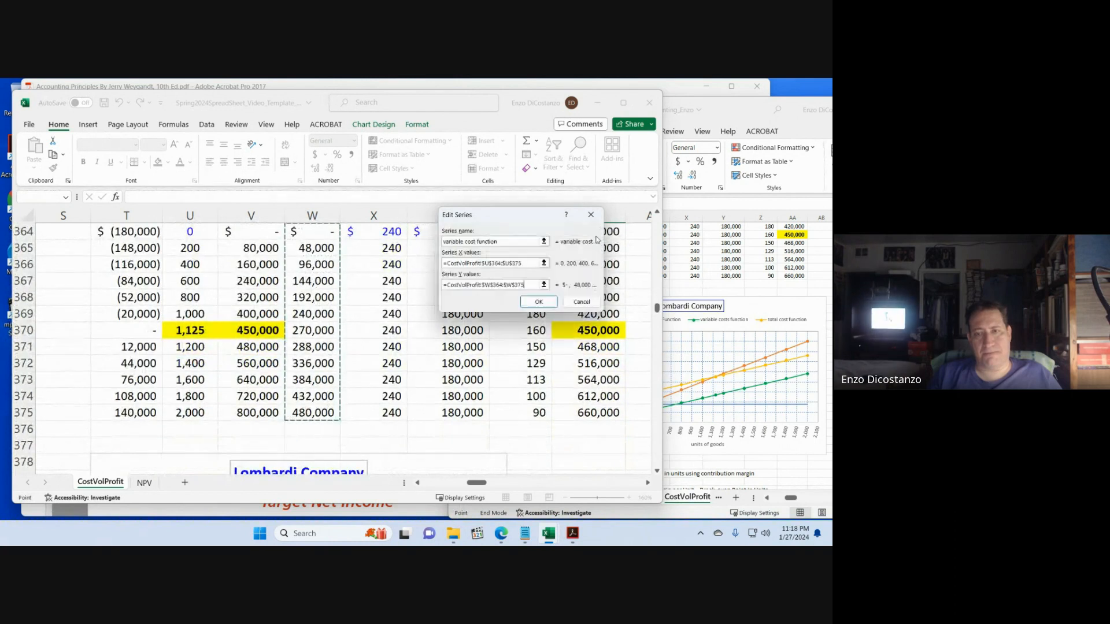
left_click(538, 303)
left_click(610, 336)
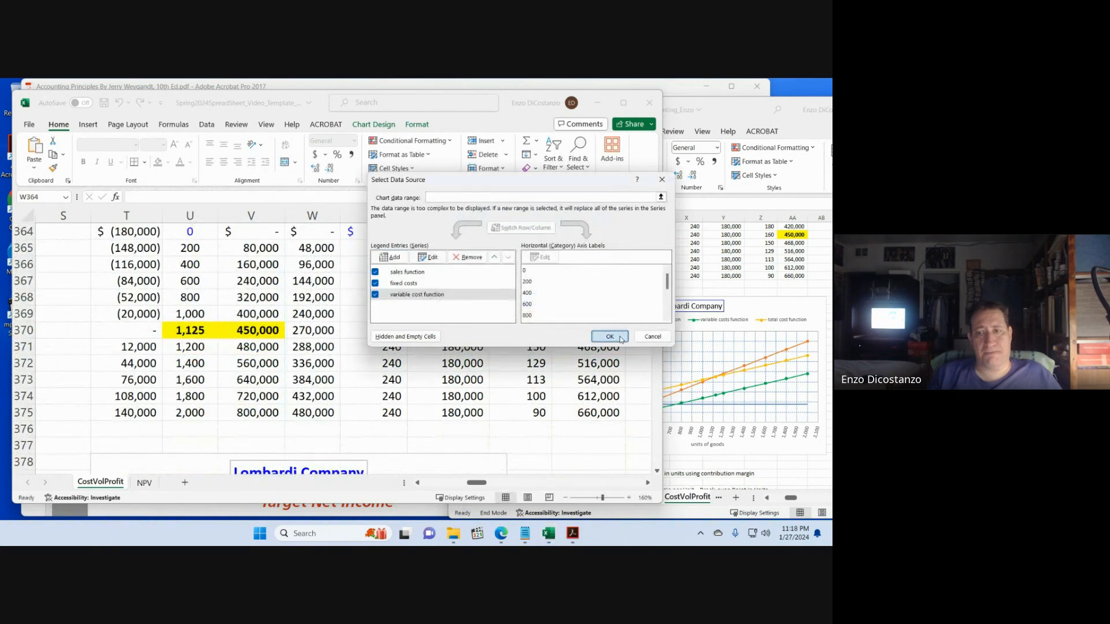
scroll(540, 362, "down", 3)
left_click(584, 379)
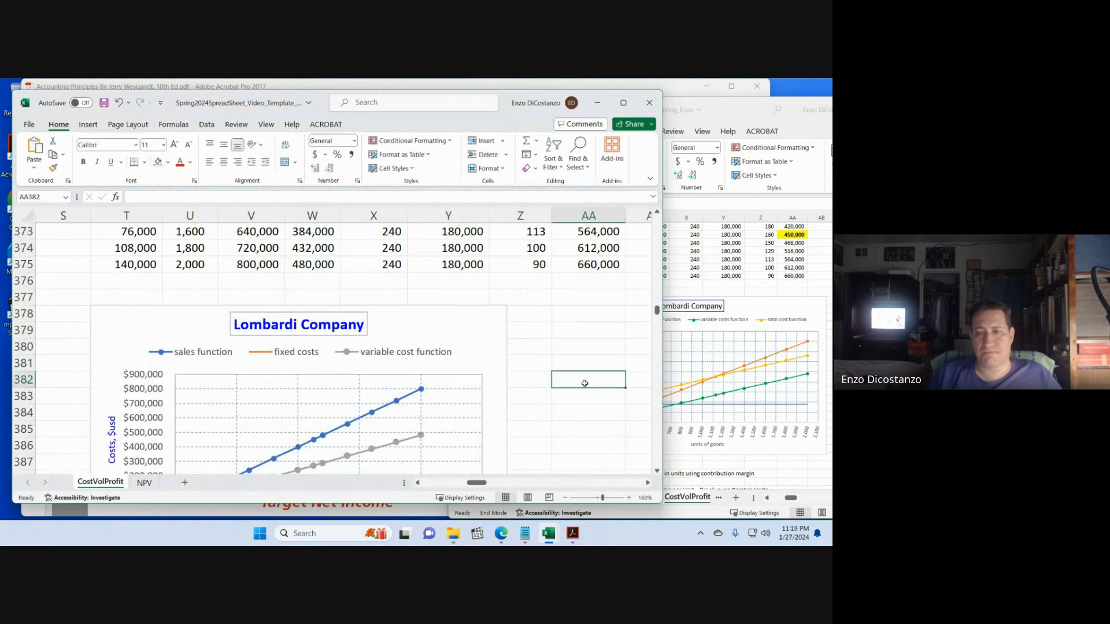
- Format the variable cost function series line in the Lombardi Company chart as a solid green line
scroll(581, 376, "down", 3)
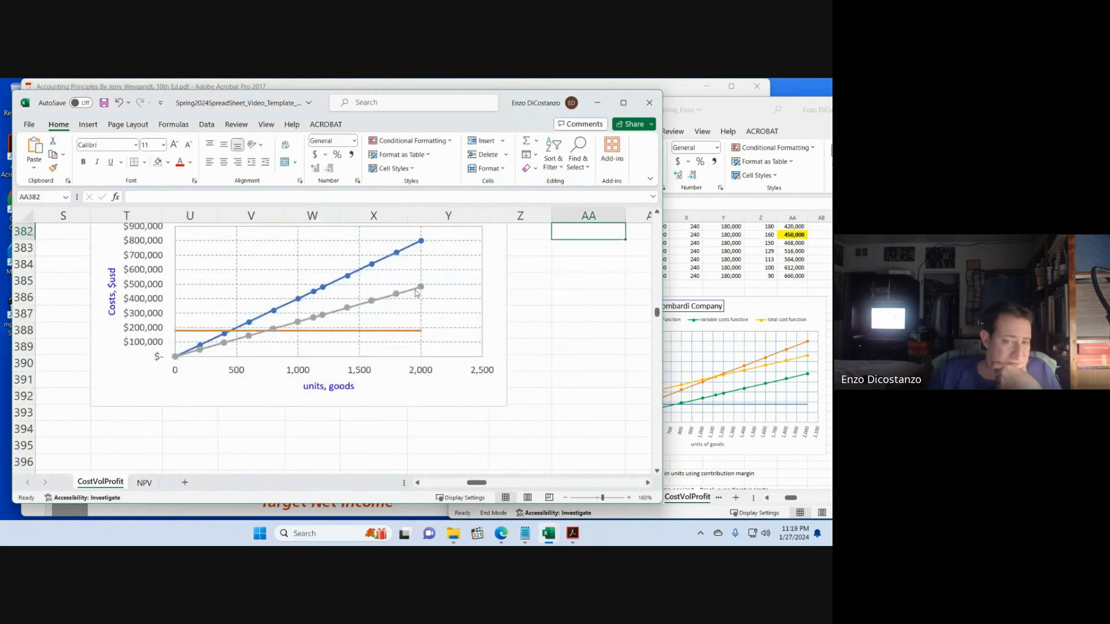
right_click(371, 302)
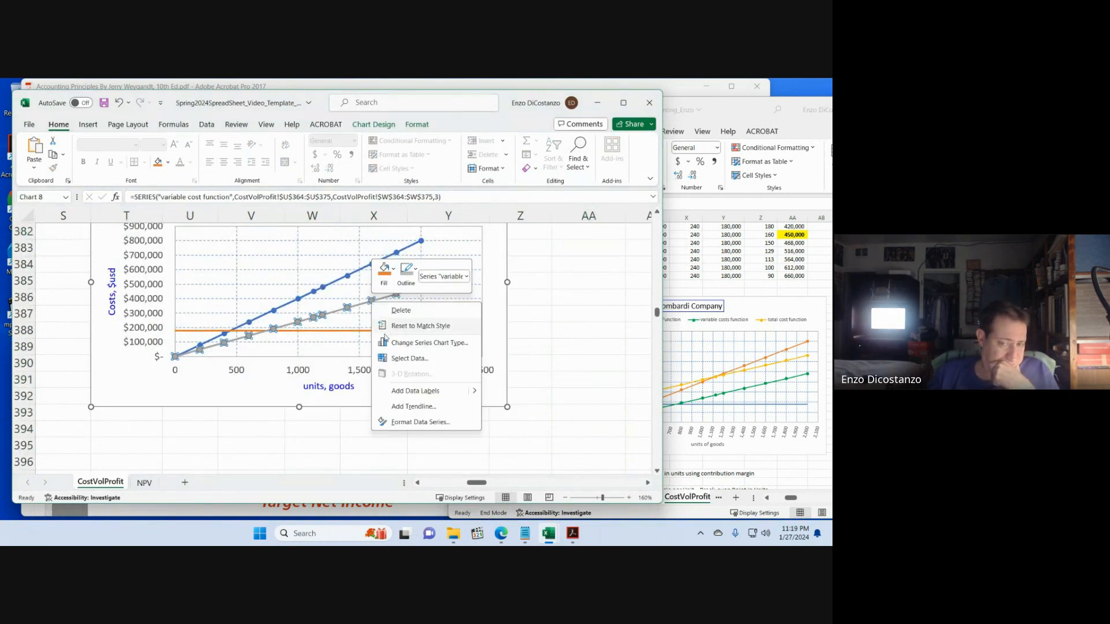
left_click(405, 422)
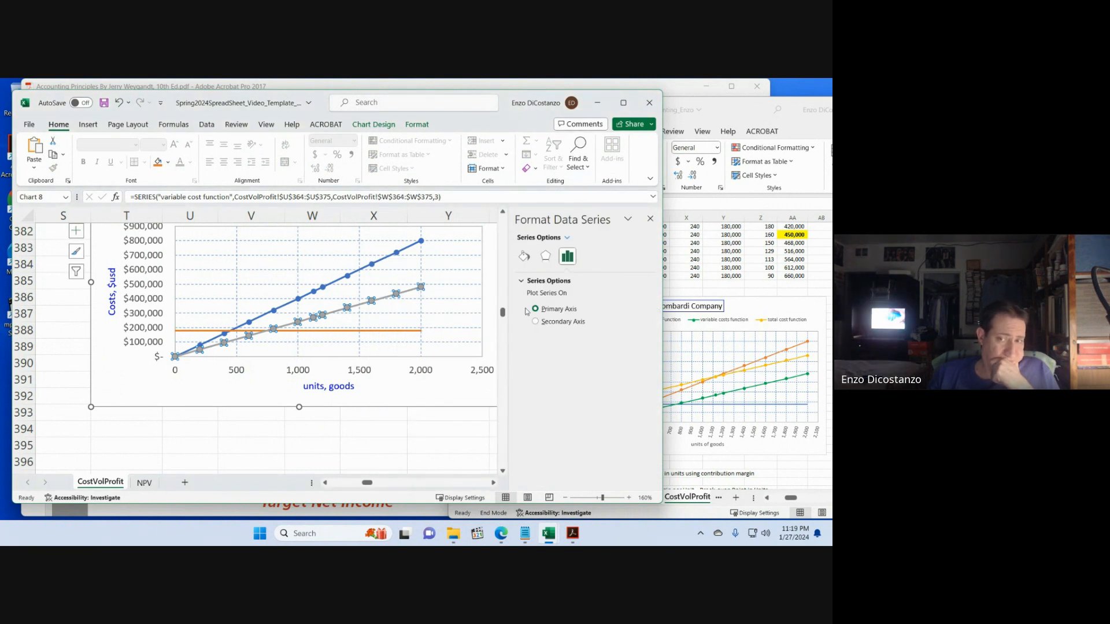
left_click(524, 257)
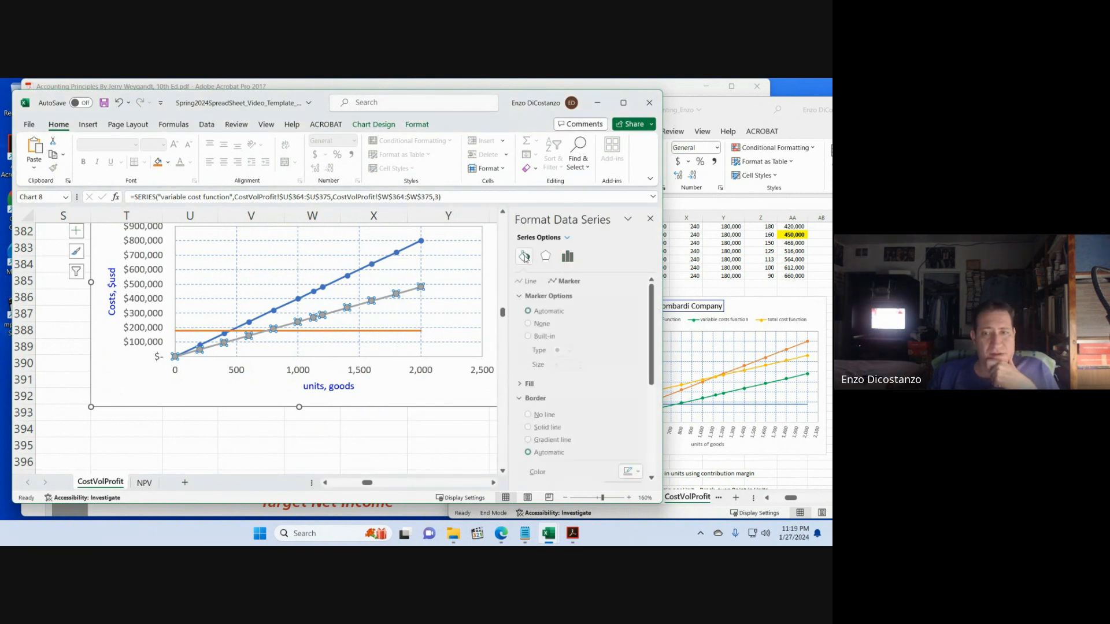
left_click(532, 284)
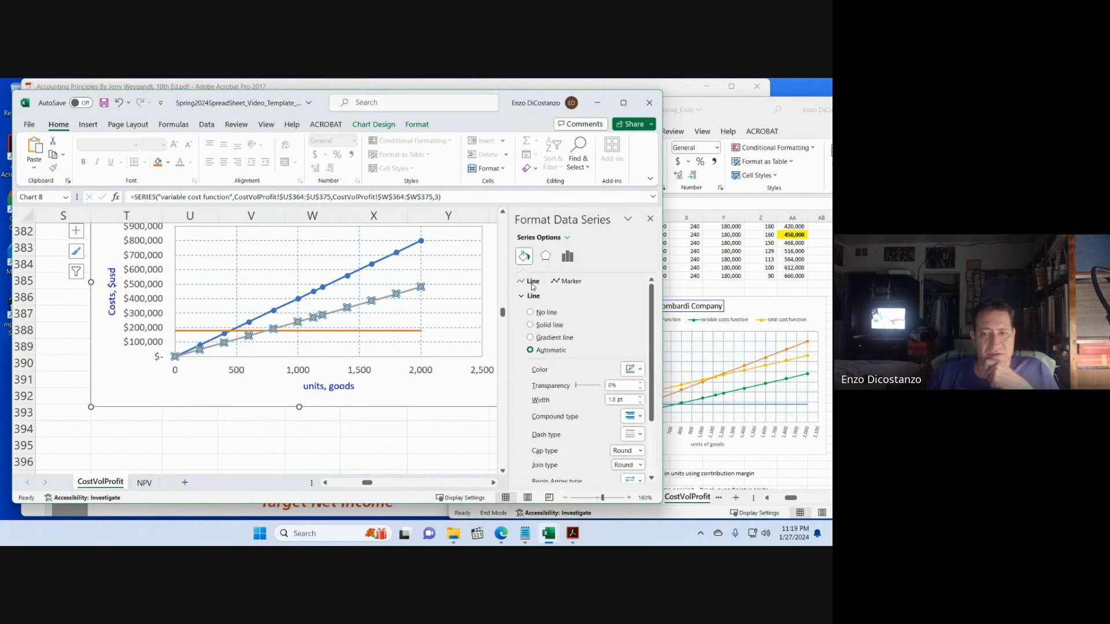
left_click(641, 370)
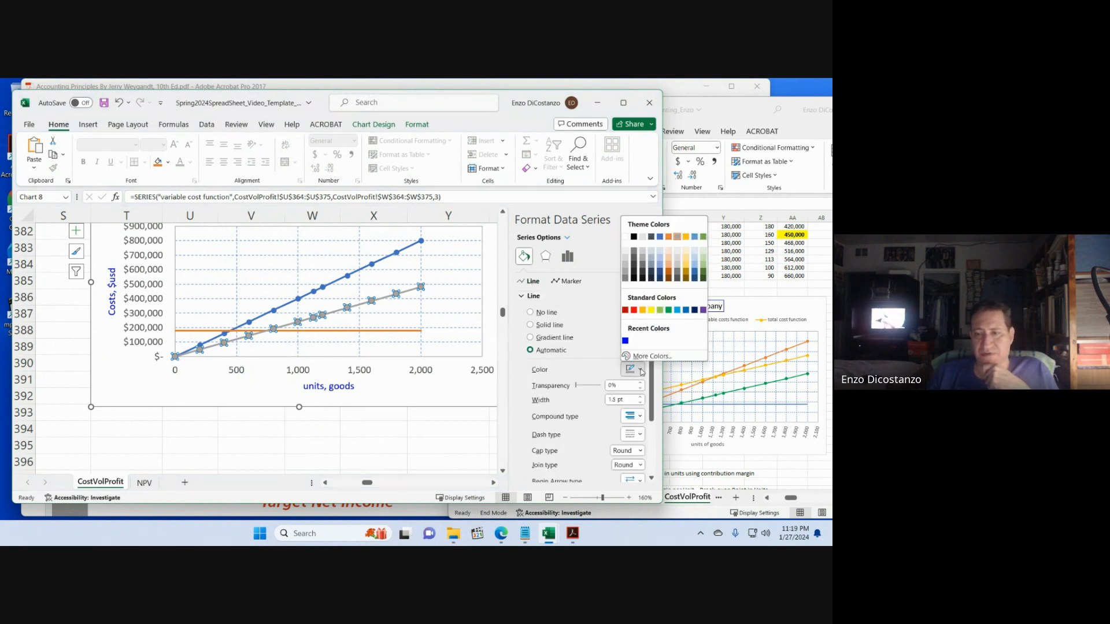
left_click(671, 314)
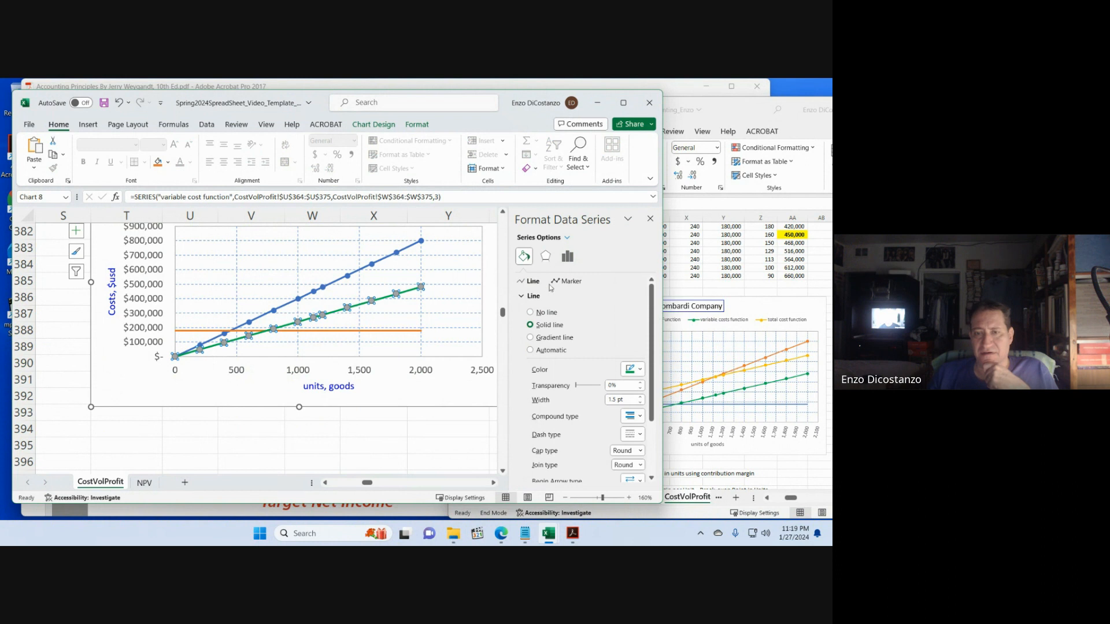
- Give the variable cost function series' built-in markers a solid green fill and close the series formatting
left_click(570, 282)
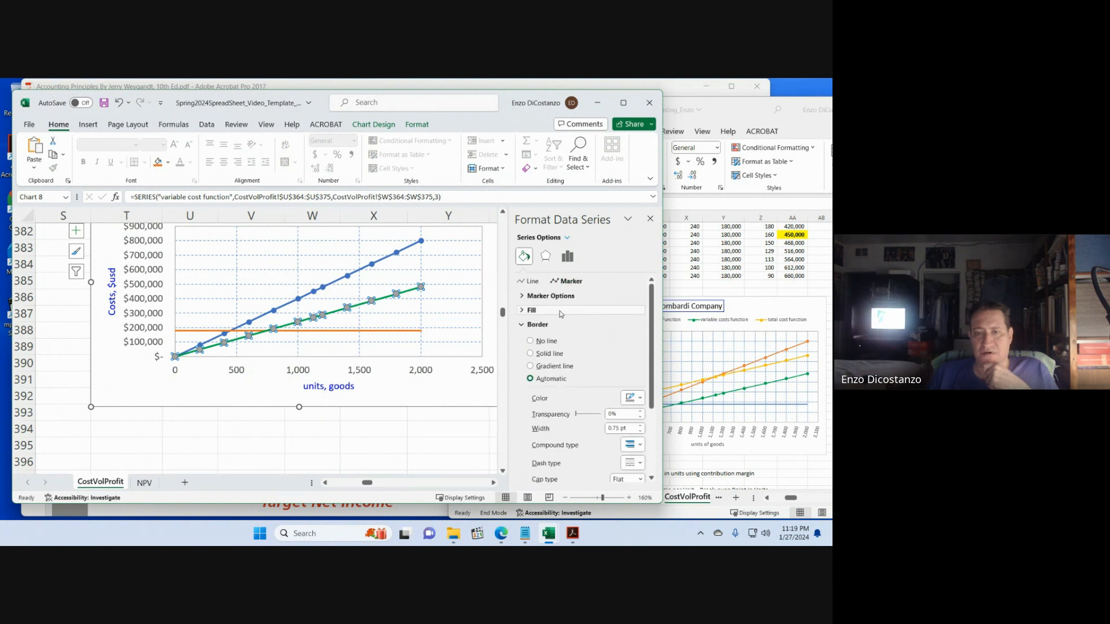
left_click(558, 312)
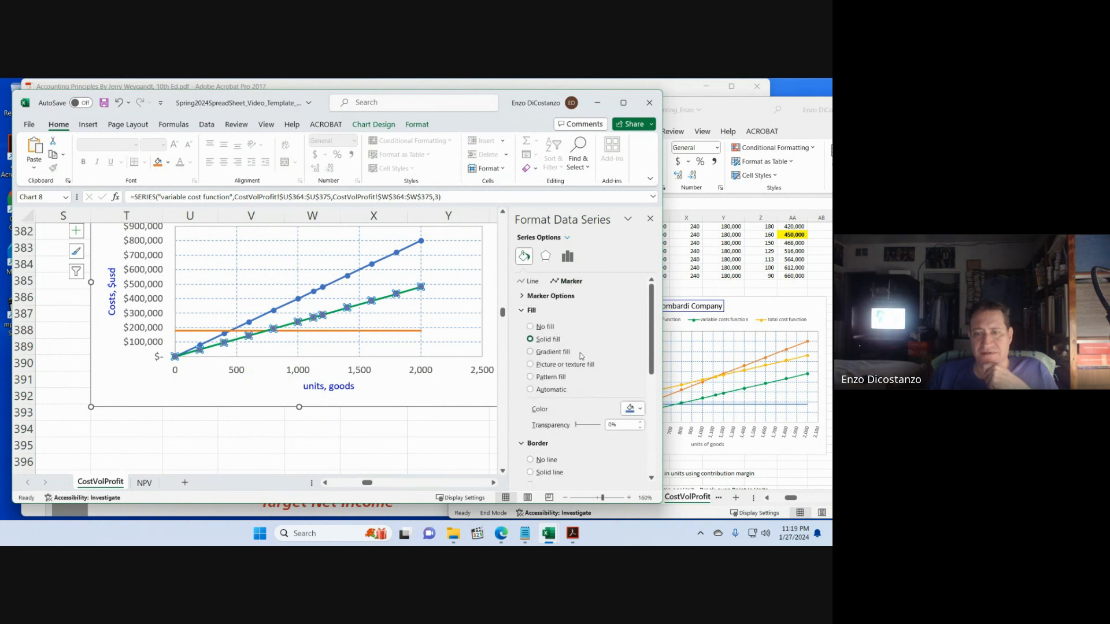
left_click(640, 408)
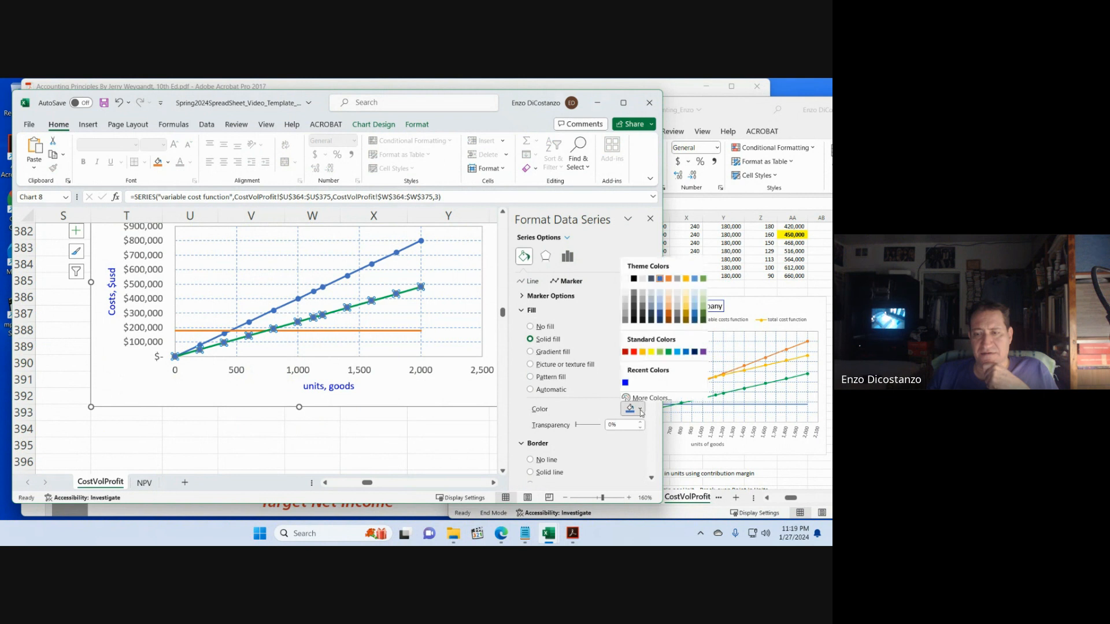
left_click(669, 350)
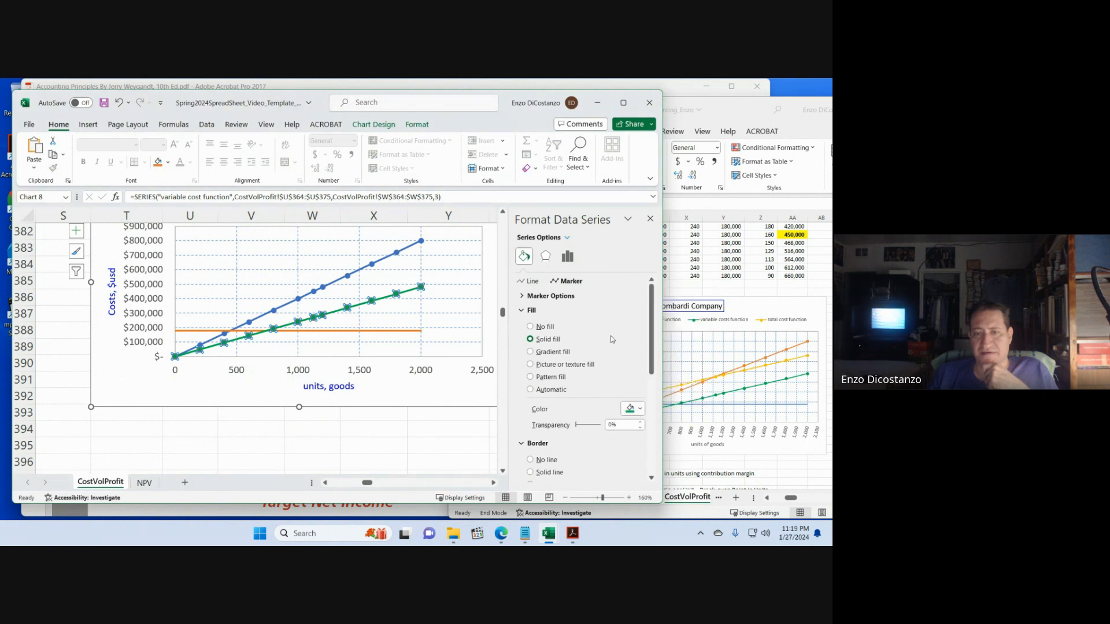
left_click(552, 296)
left_click(549, 337)
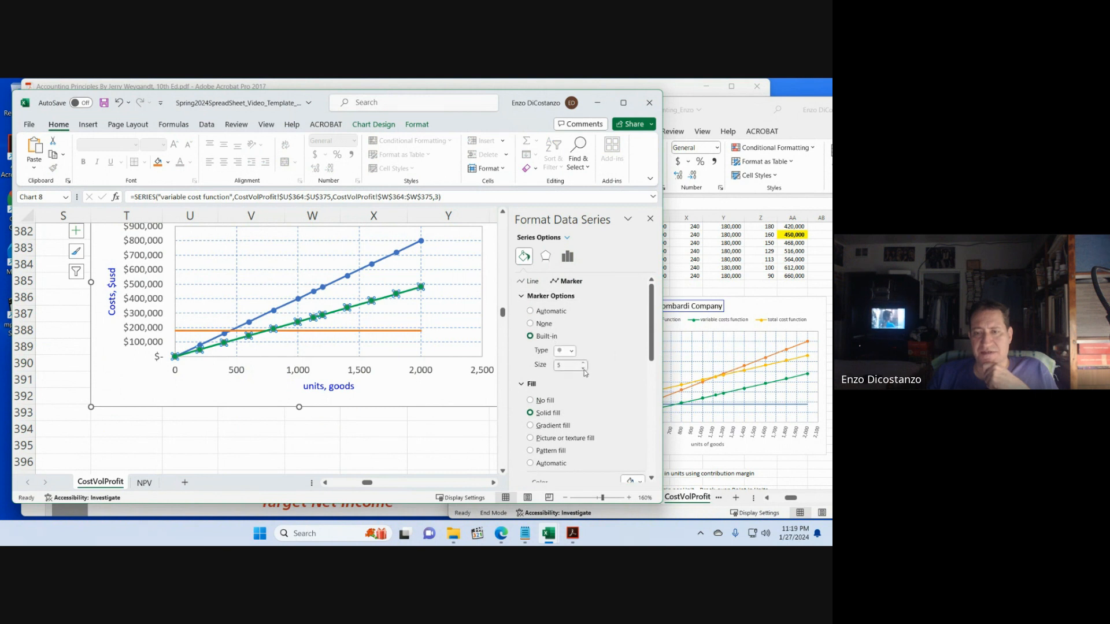
left_click(651, 218)
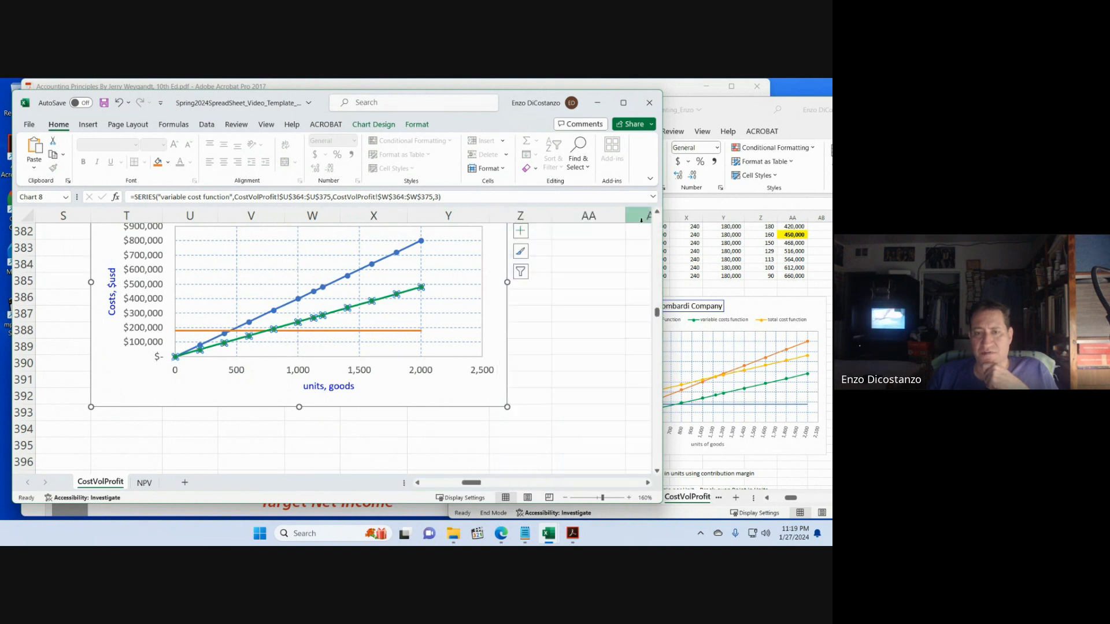
left_click(454, 428)
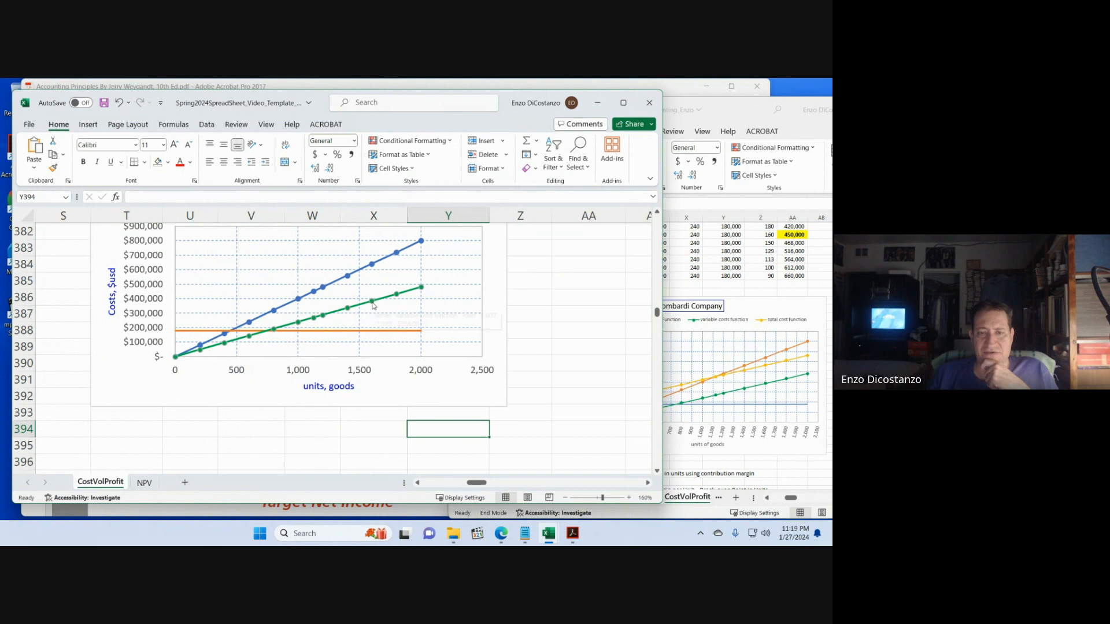
- Set the outline of the variable cost function series to green and deselect the chart
right_click(372, 301)
left_click(412, 271)
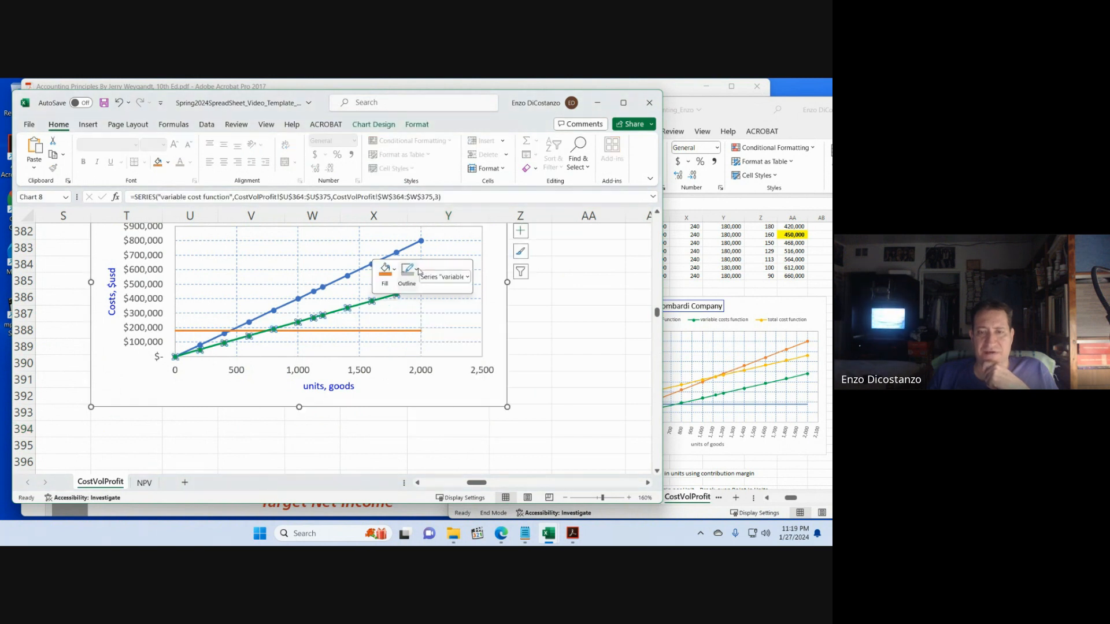
left_click(446, 403)
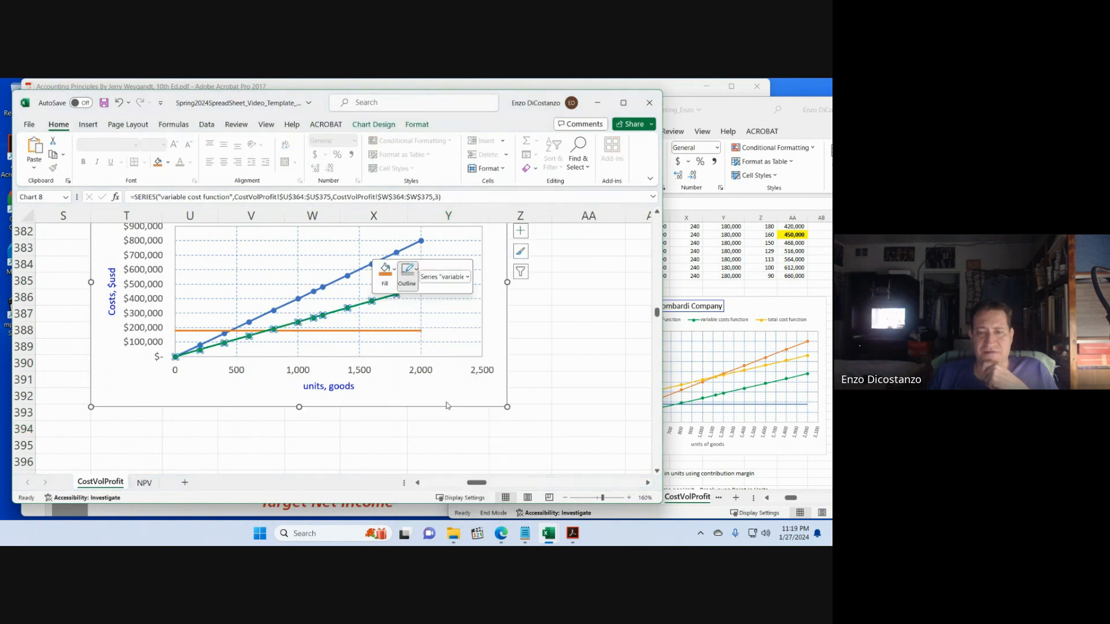
left_click(547, 361)
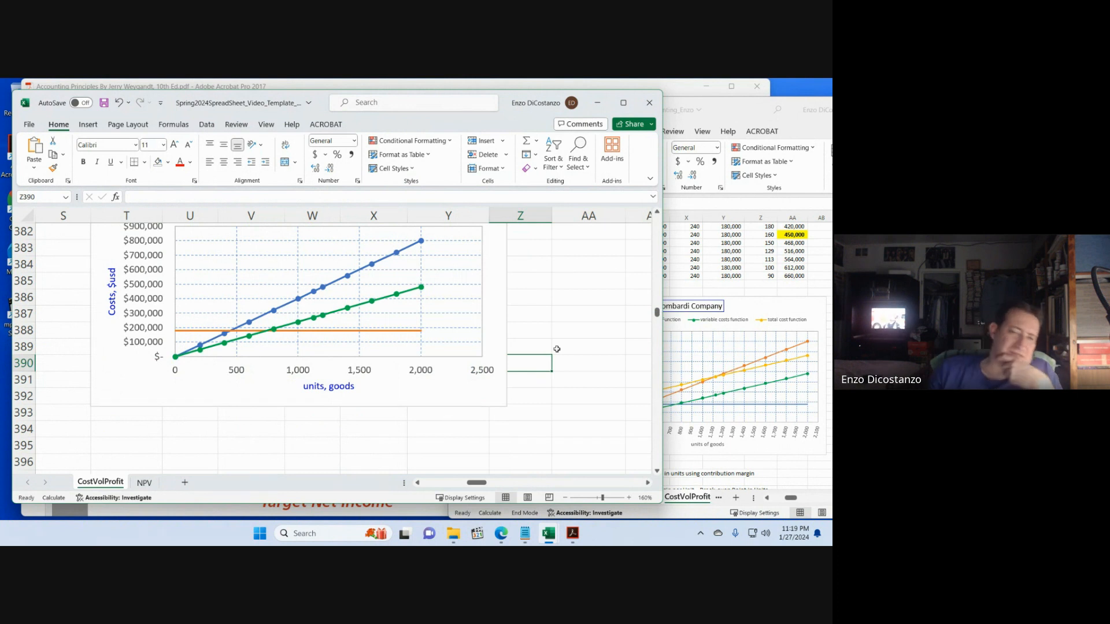
- Compare the Lombardi Company chart with the finished one in the reference workbook and review the cost table for the missing series
scroll(561, 341, "up", 2)
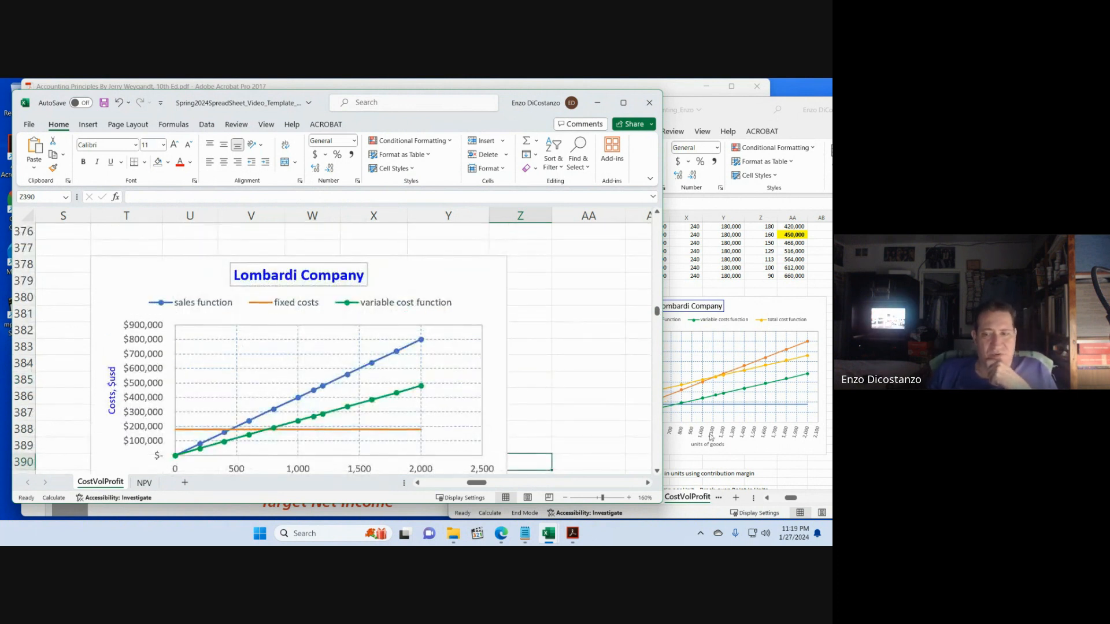
left_click(774, 466)
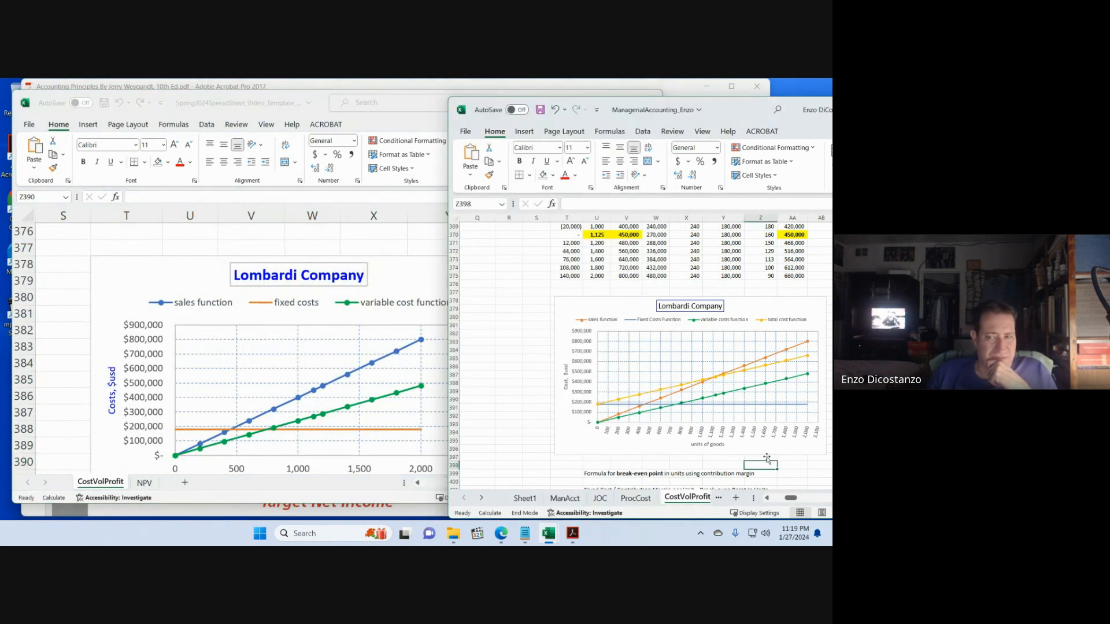
left_click(392, 278)
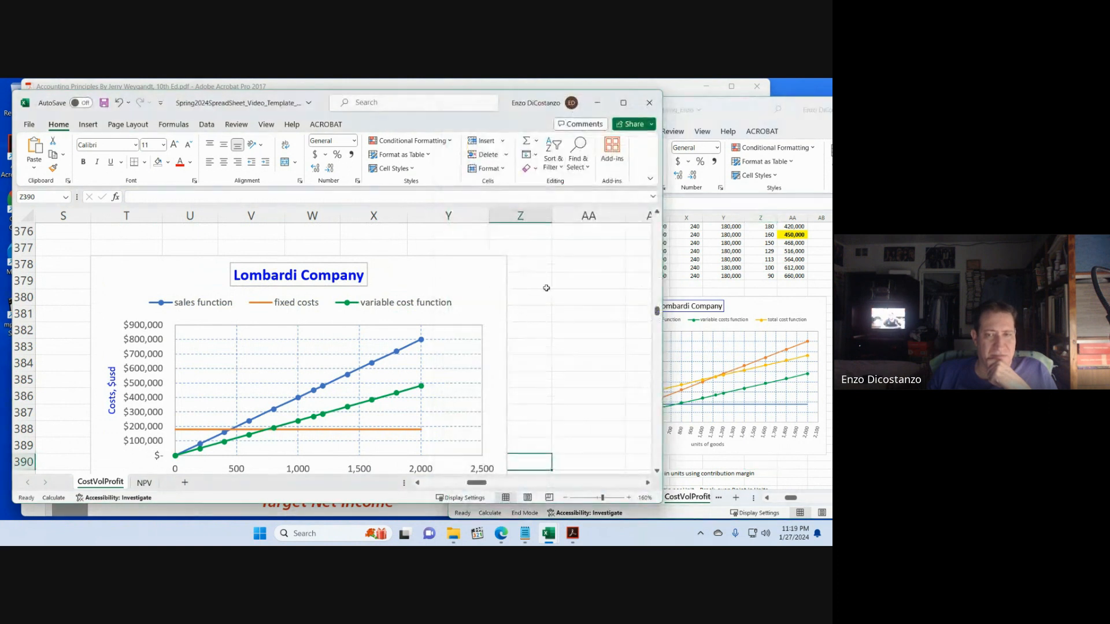
left_click(544, 287)
scroll(543, 295, "down", 2)
scroll(541, 318, "up", 1)
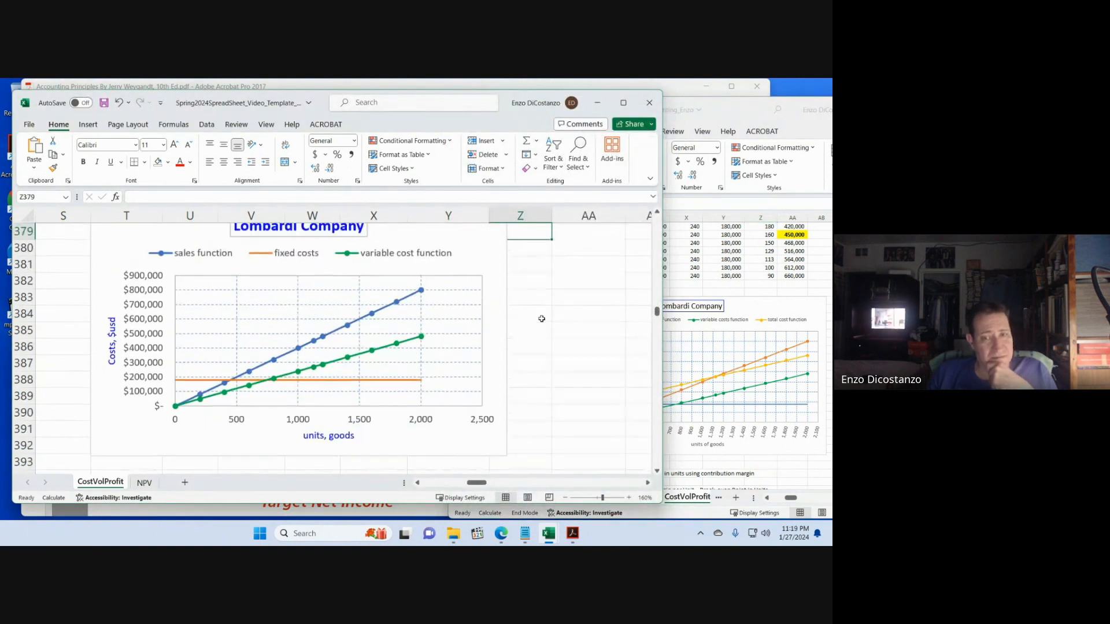
left_click(788, 461)
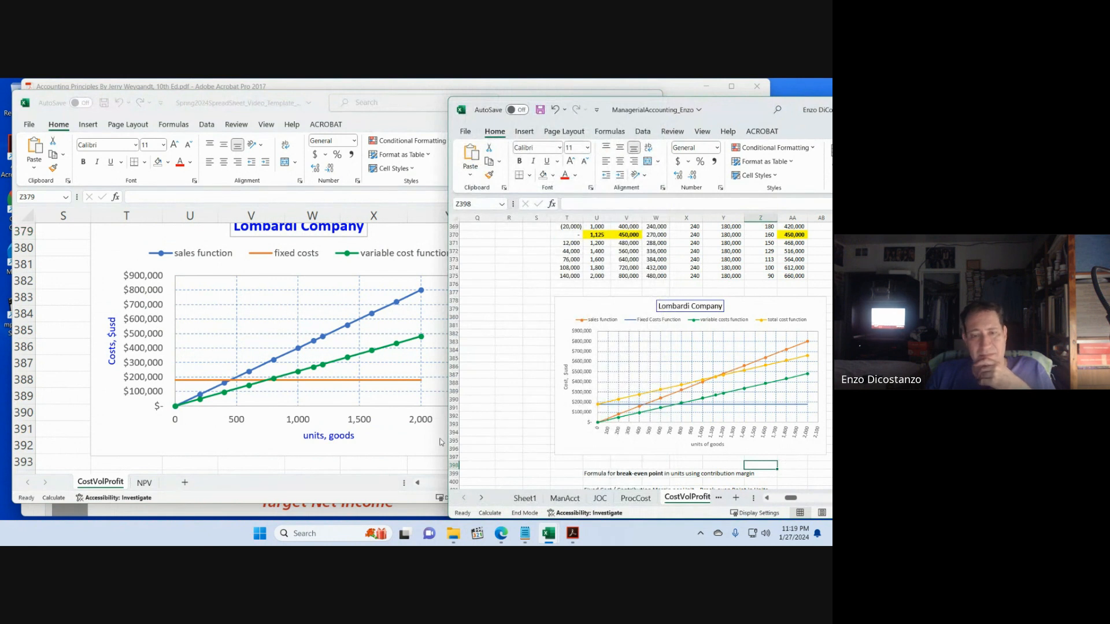
left_click(421, 466)
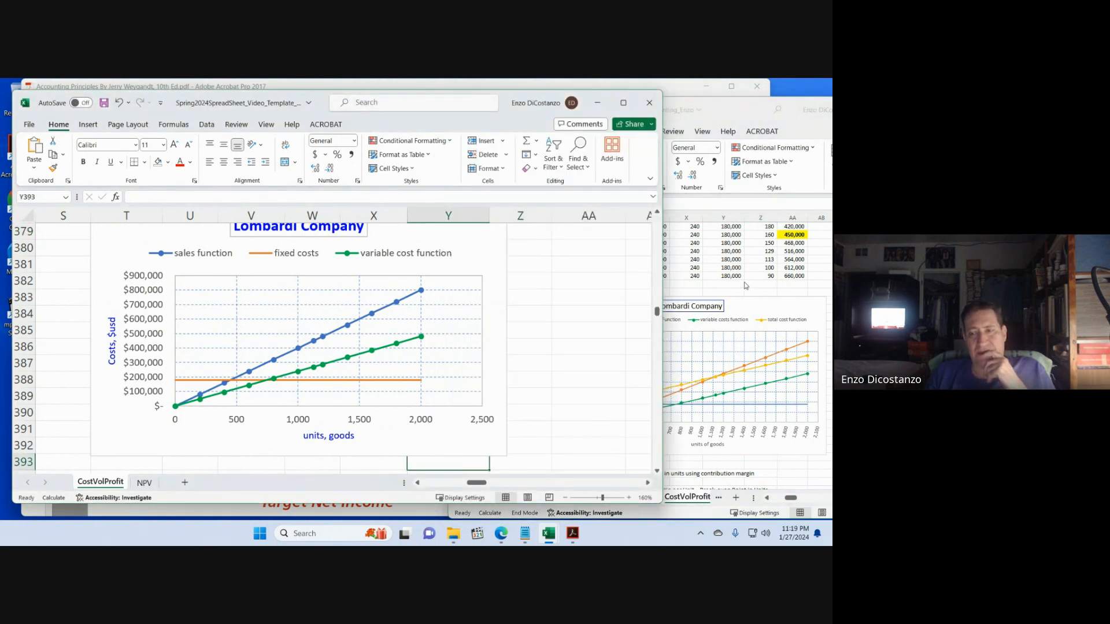
left_click(746, 286)
left_click(414, 466)
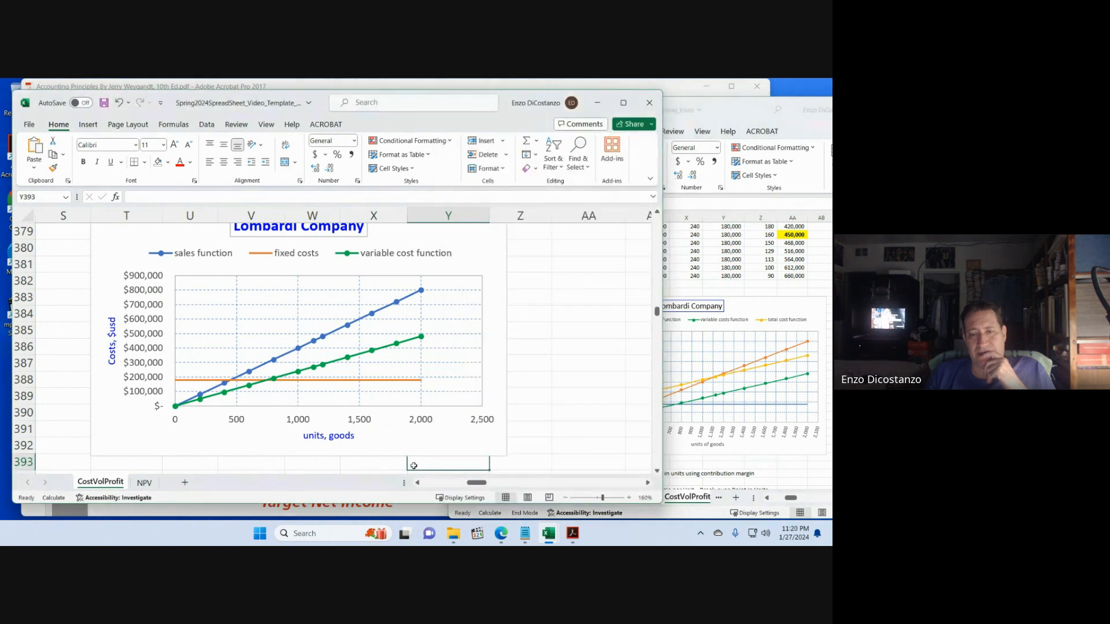
scroll(547, 418, "up", 2)
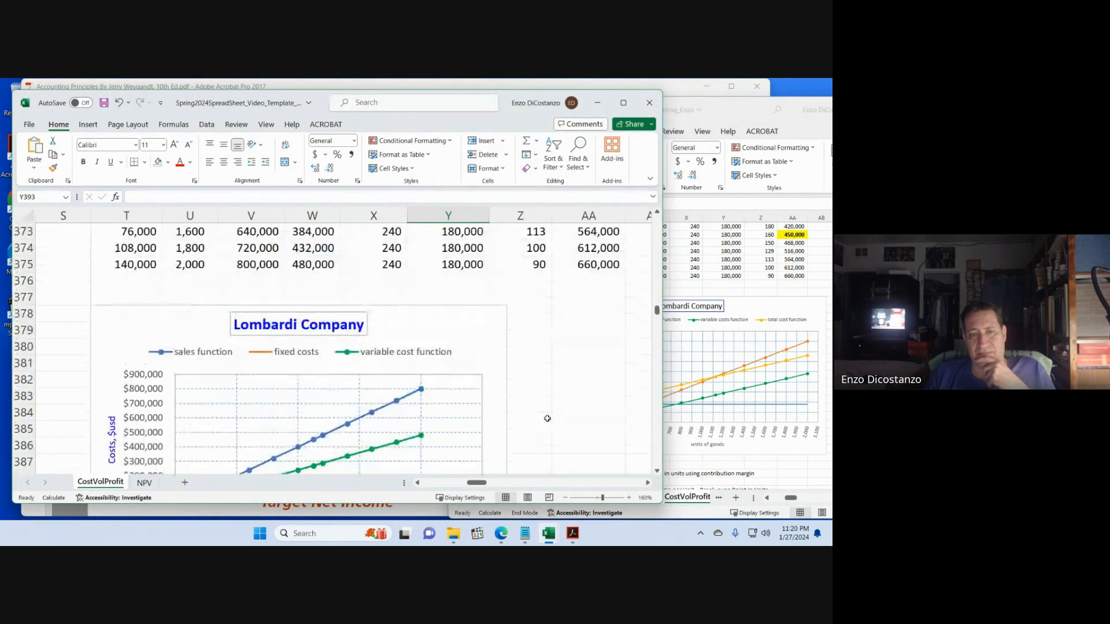
scroll(547, 418, "up", 5)
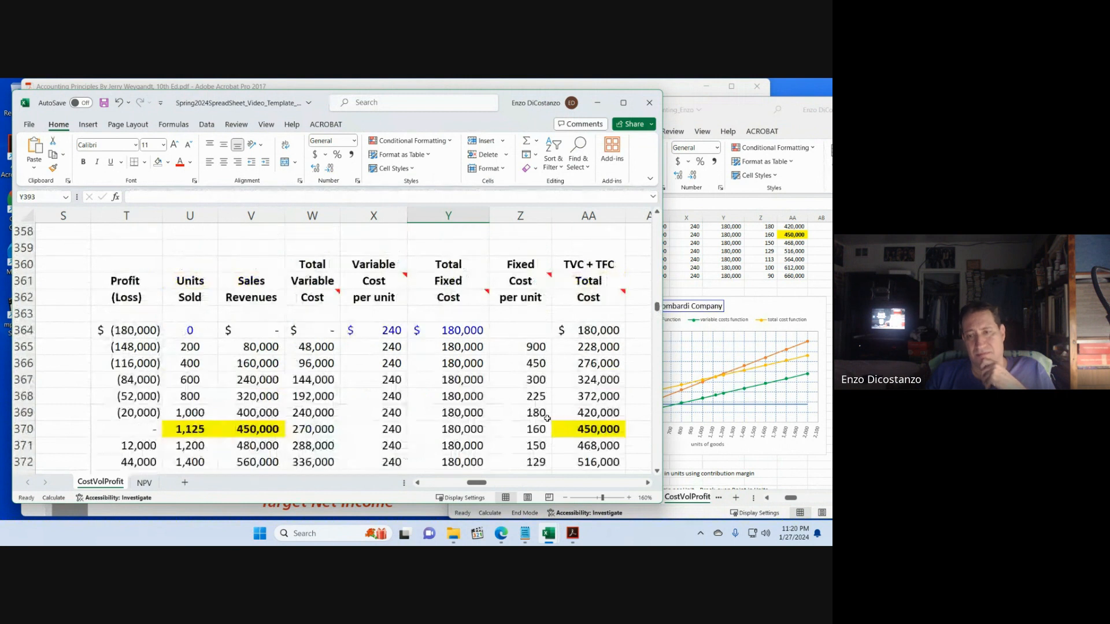
scroll(547, 418, "down", 1)
left_click(523, 358)
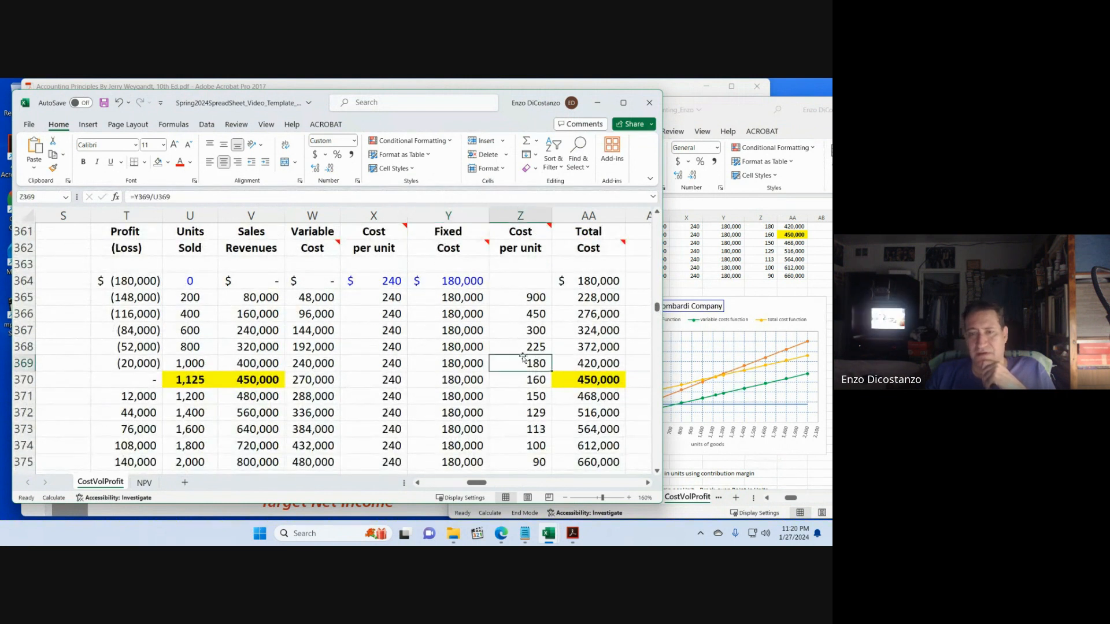
scroll(523, 359, "down", 5)
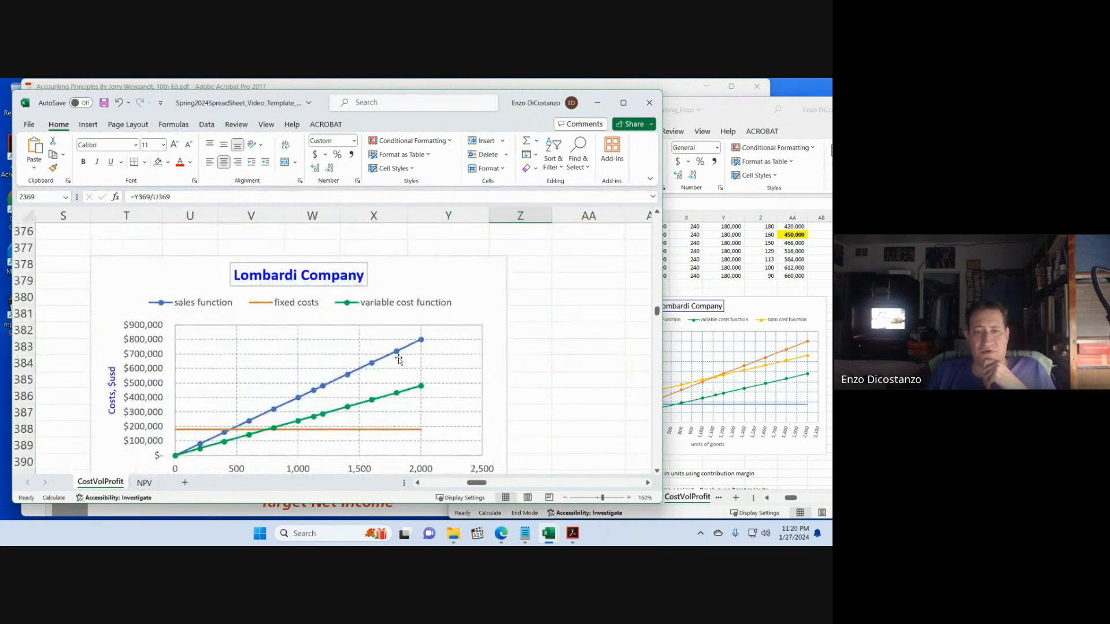
- Add another data series to the Lombardi Company chart and name it "total cost"
right_click(312, 360)
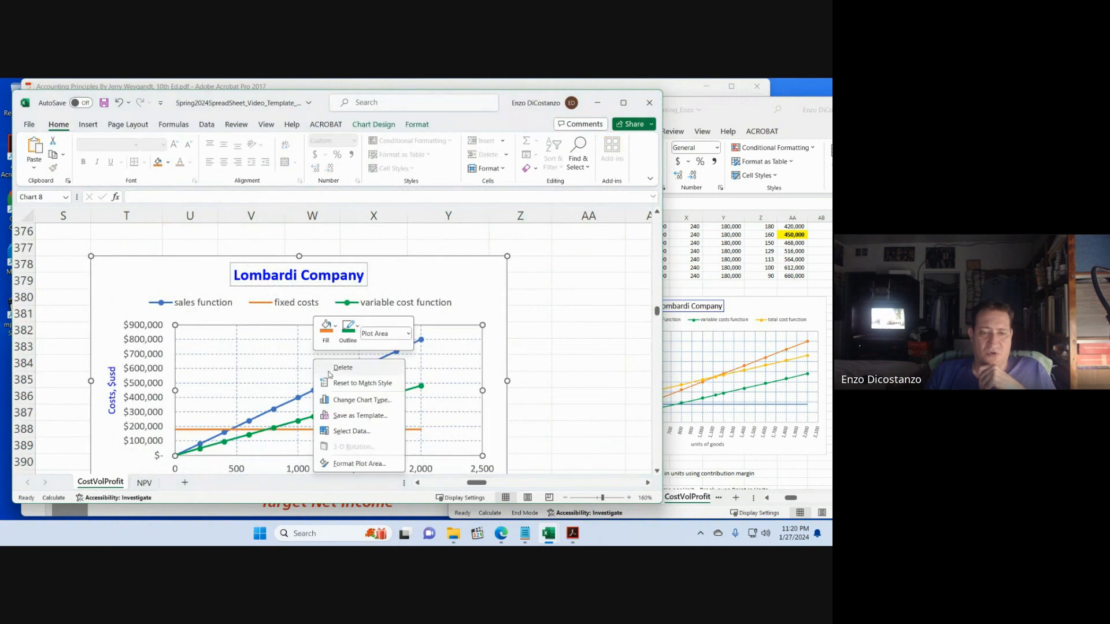
left_click(354, 432)
left_click(391, 257)
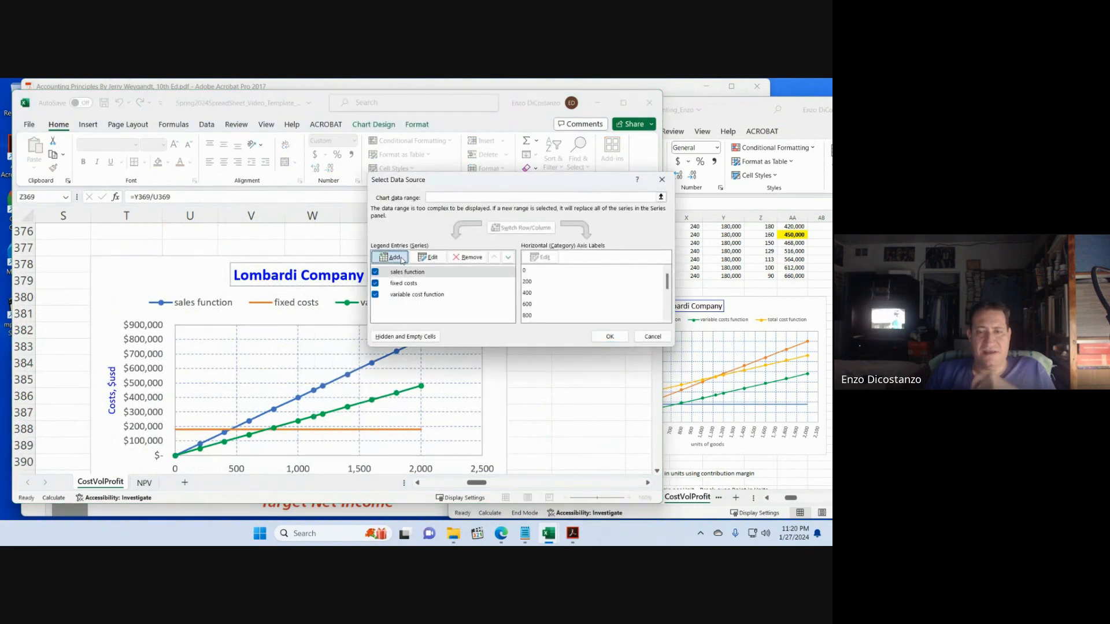
type("ttoal")
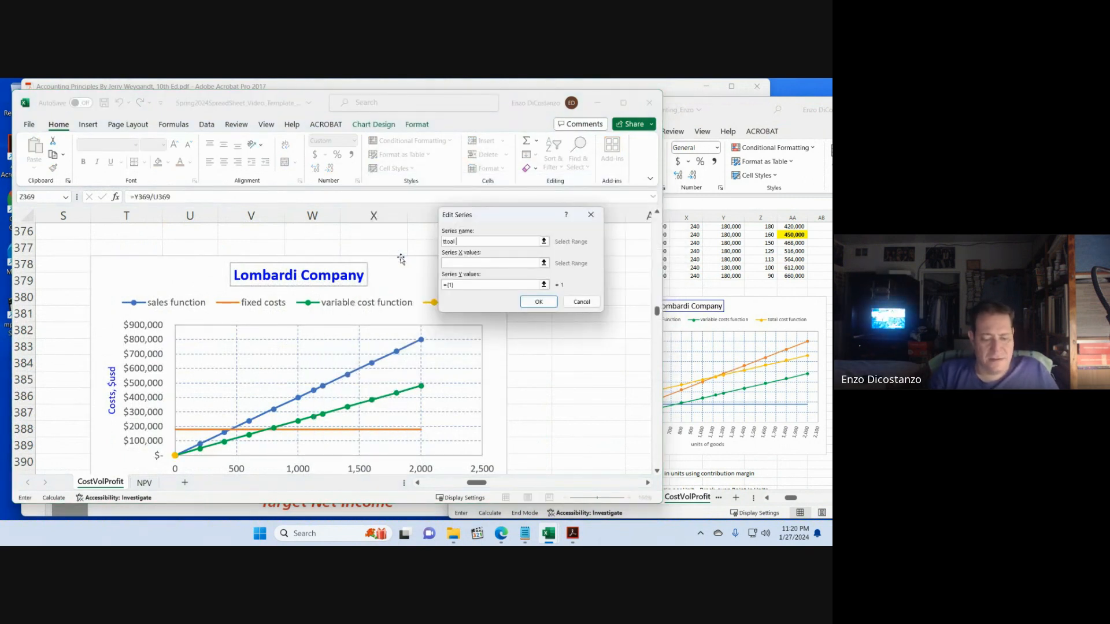
type(" cost")
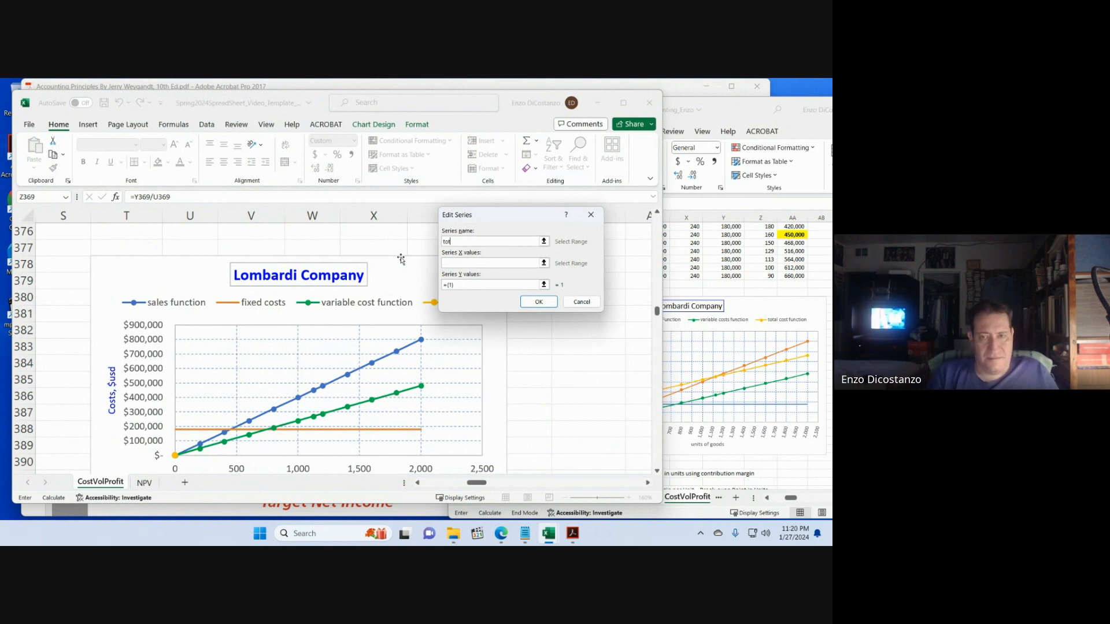
type("ost")
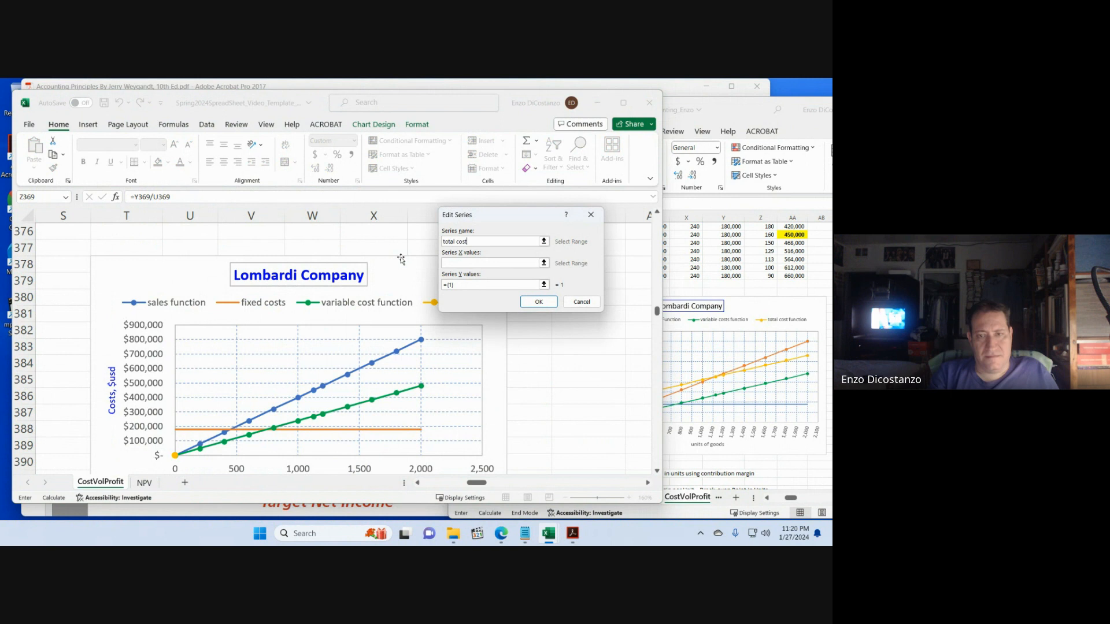
- Set the X values of the total cost series to the units sold in U364:U375
left_click(544, 263)
scroll(206, 358, "up", 5)
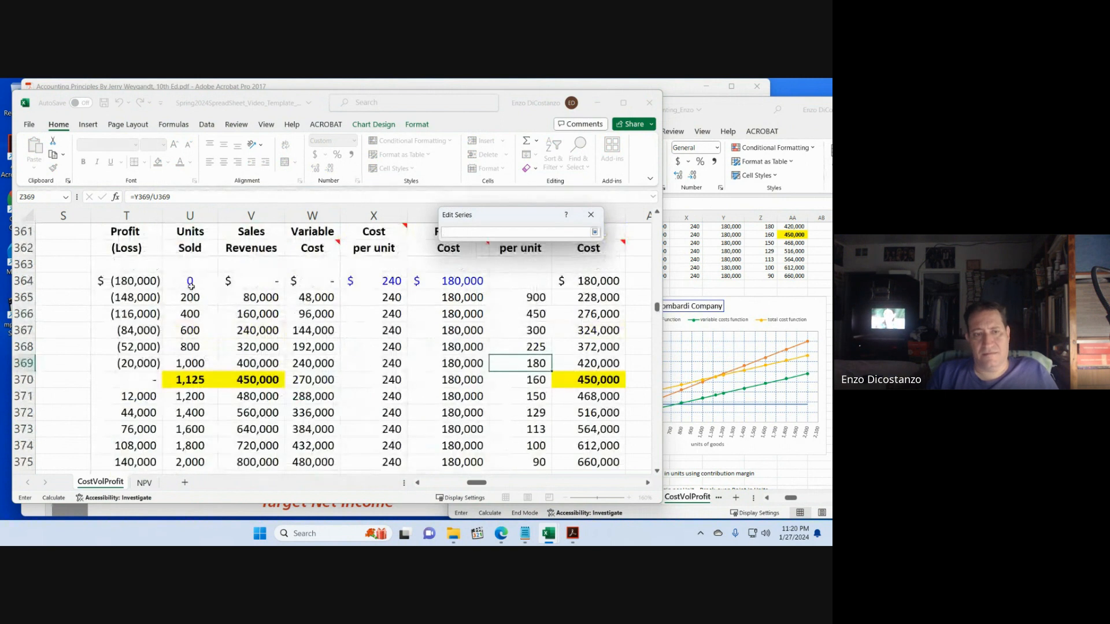
left_click_drag(190, 285, 214, 417)
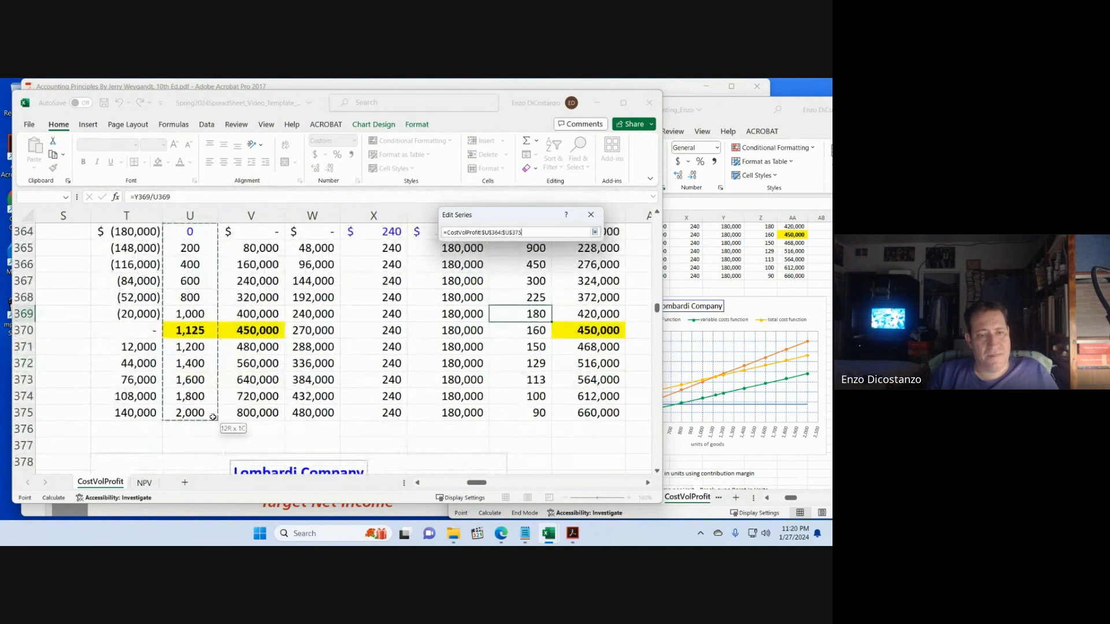
left_click(595, 232)
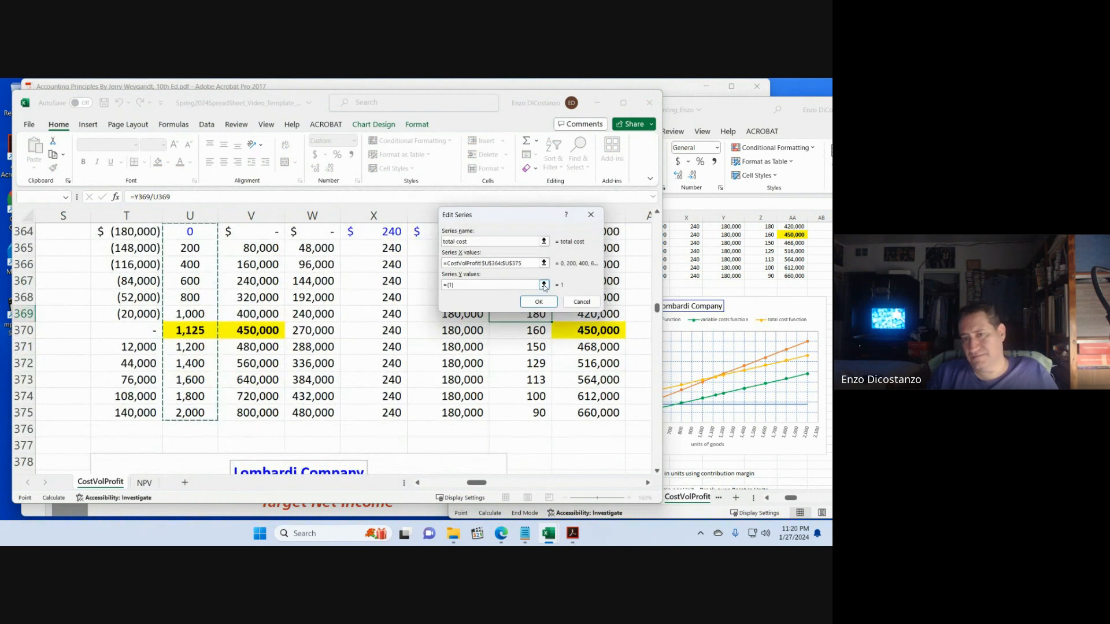
- Set the Y values of the total cost series to AA364:AA375 and accept the chart's data source
left_click(544, 285)
scroll(578, 347, "up", 3)
left_click(598, 380)
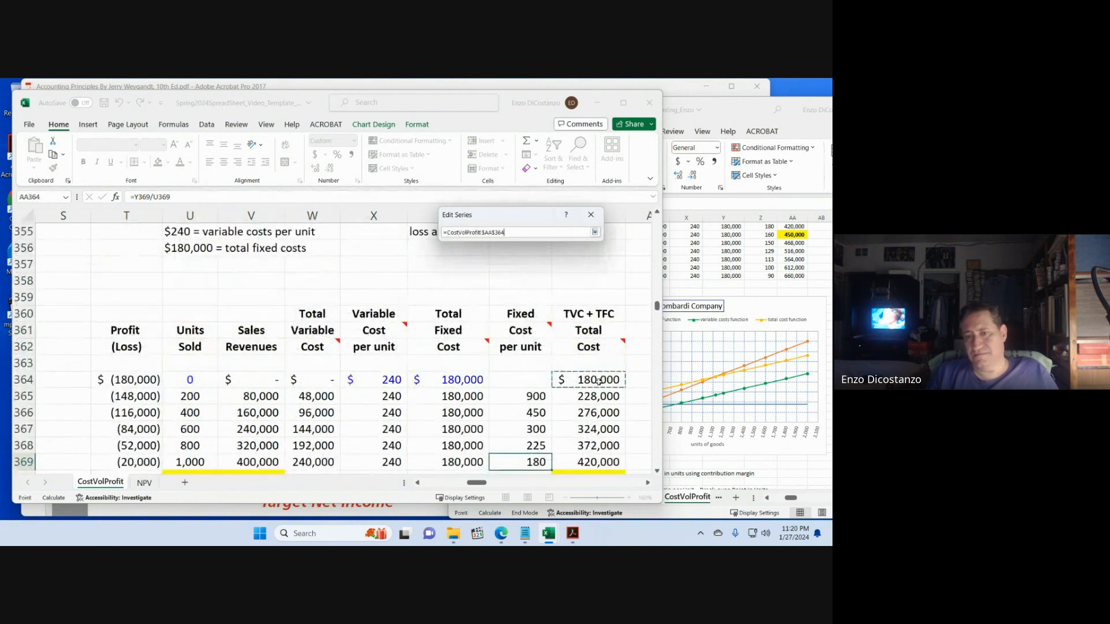
left_click_drag(598, 380, 598, 413)
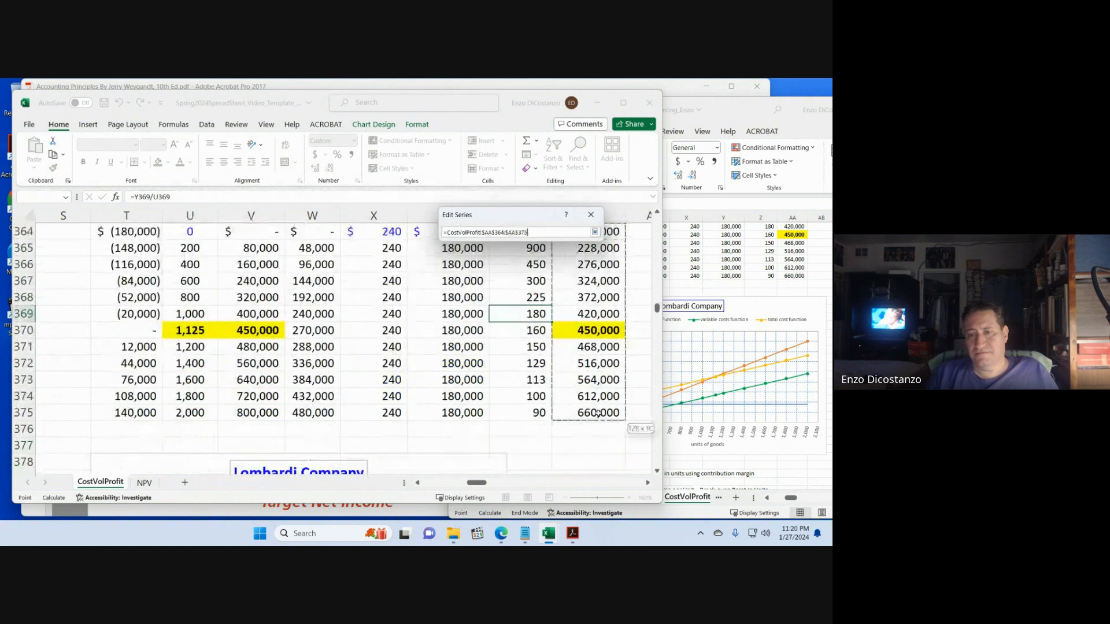
left_click(595, 232)
left_click(541, 302)
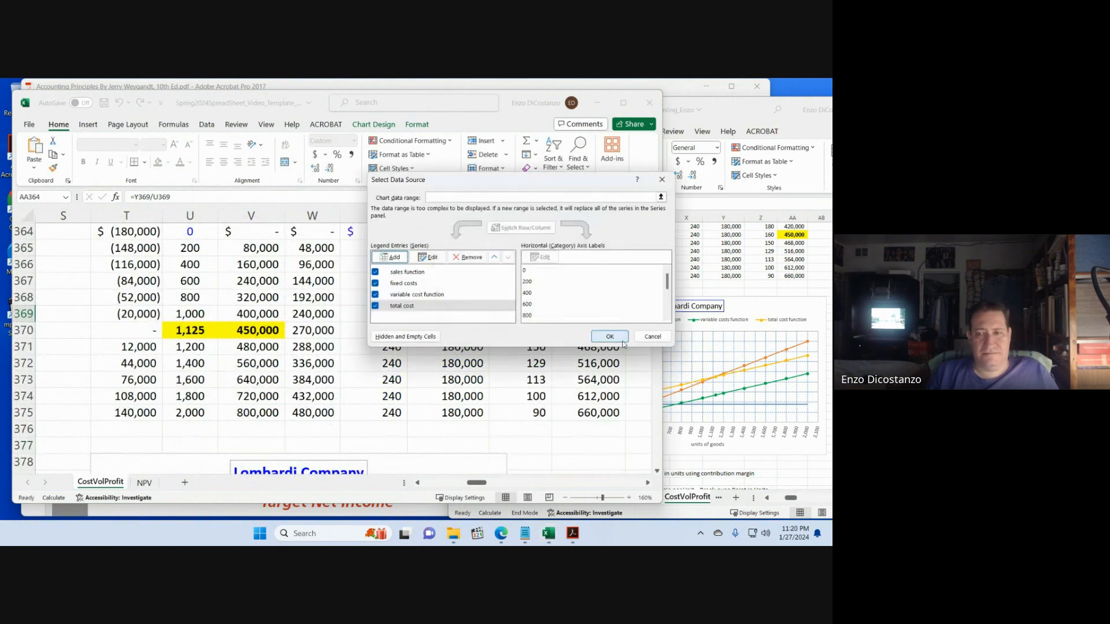
left_click(622, 340)
- Check the chart against the reference workbook and switch the total cost series to built-in markers
scroll(540, 334, "down", 6)
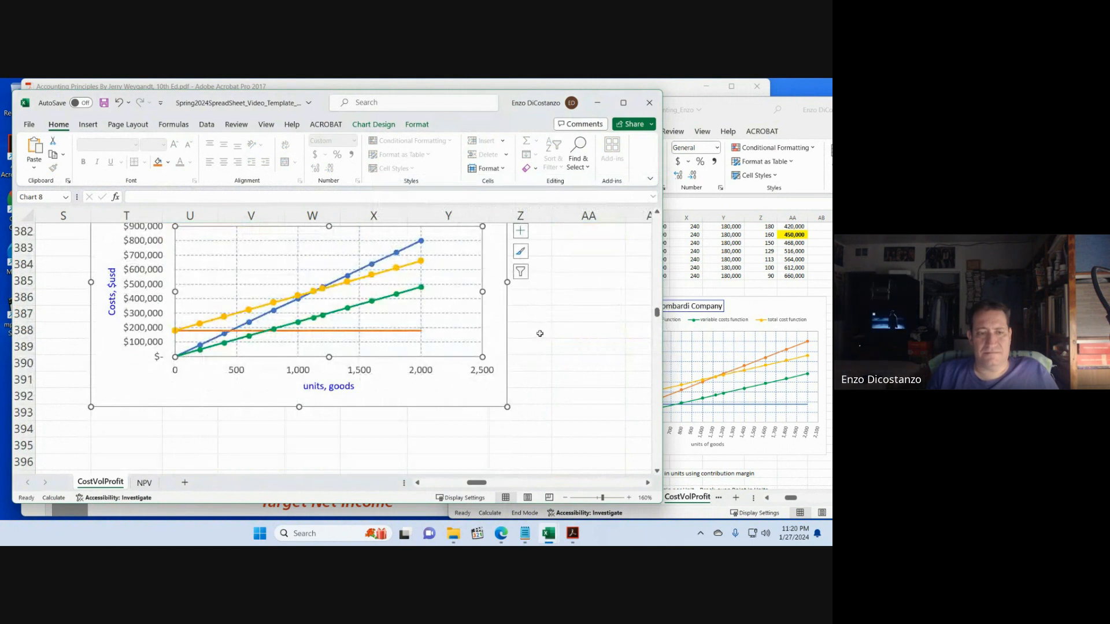
left_click(730, 384)
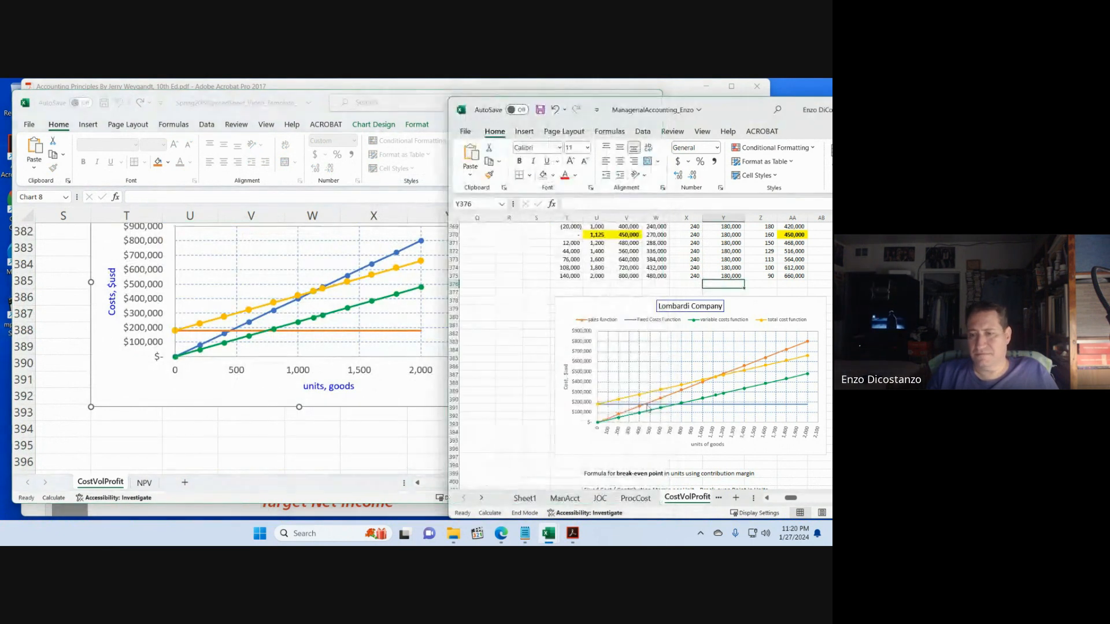
left_click(397, 409)
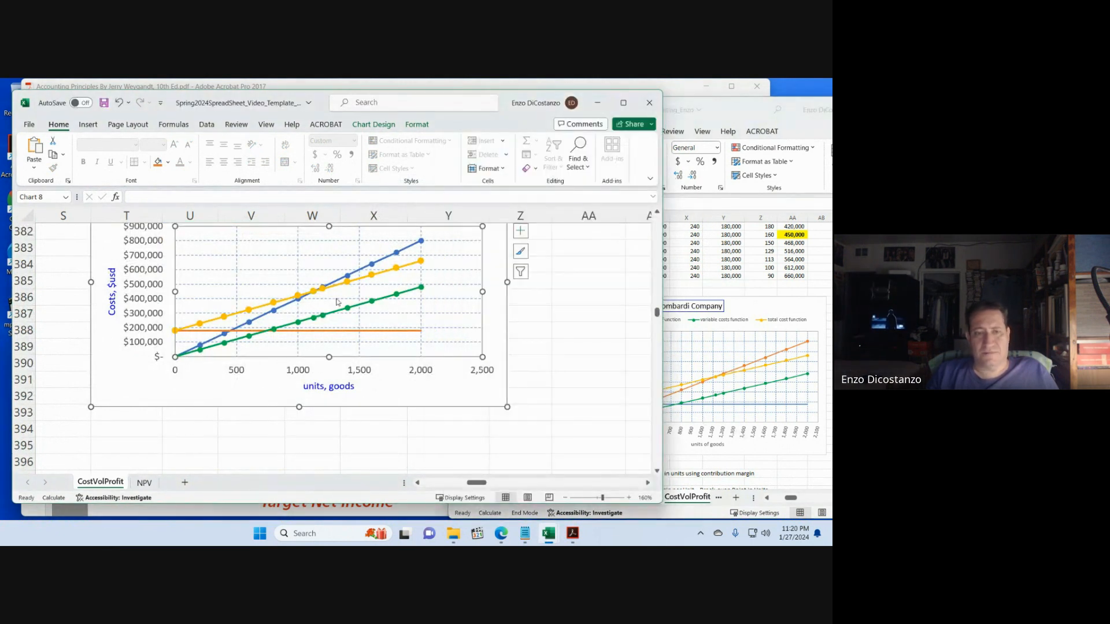
right_click(249, 310)
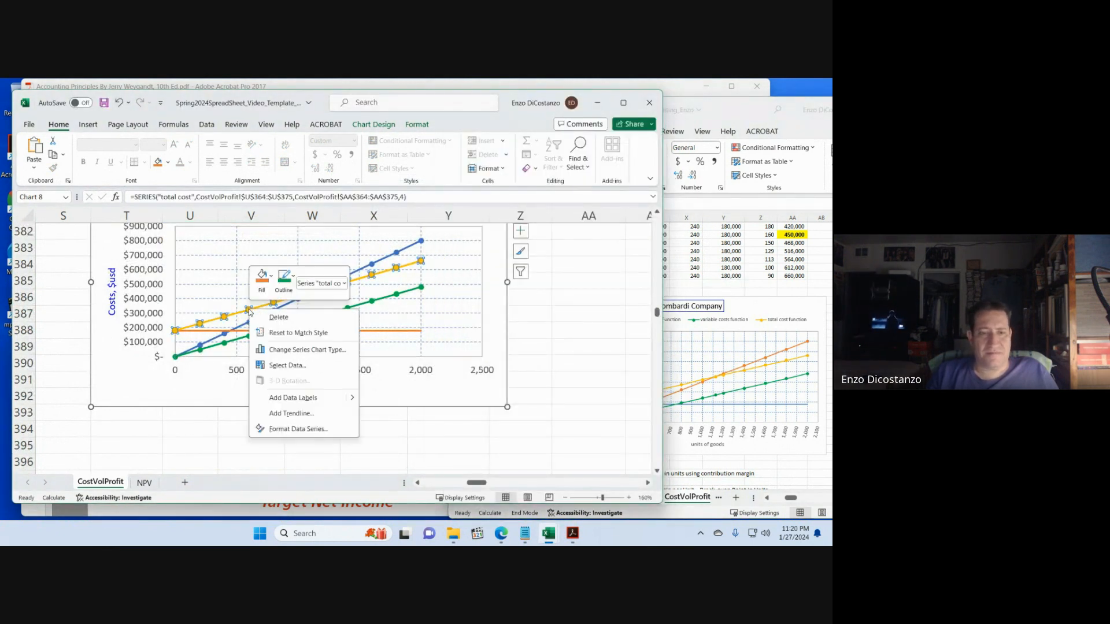
left_click(298, 429)
left_click(523, 257)
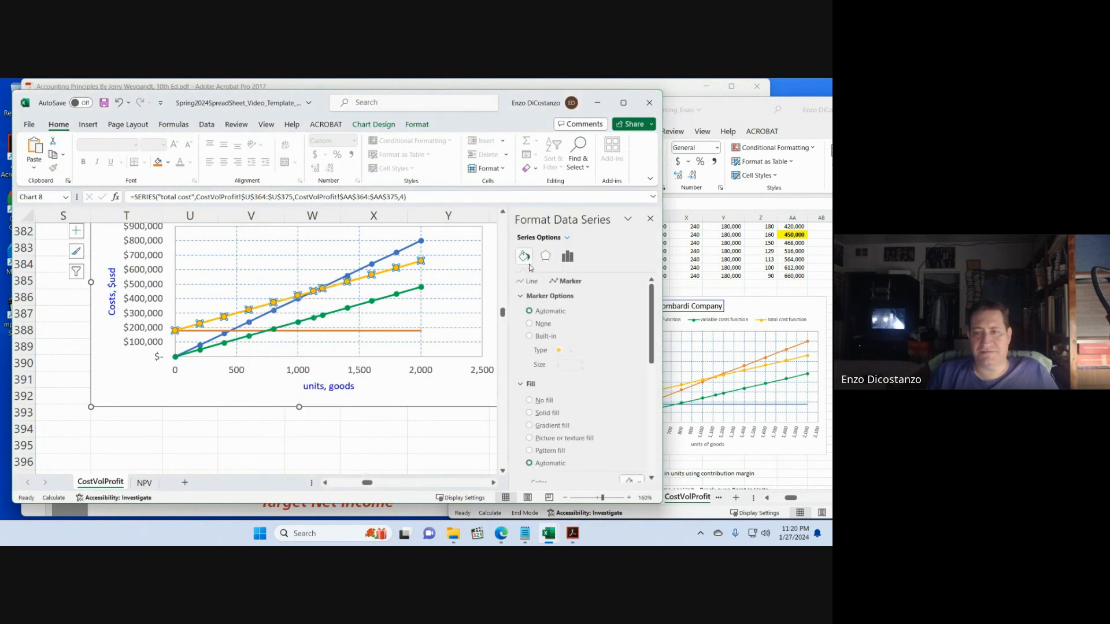
left_click(567, 282)
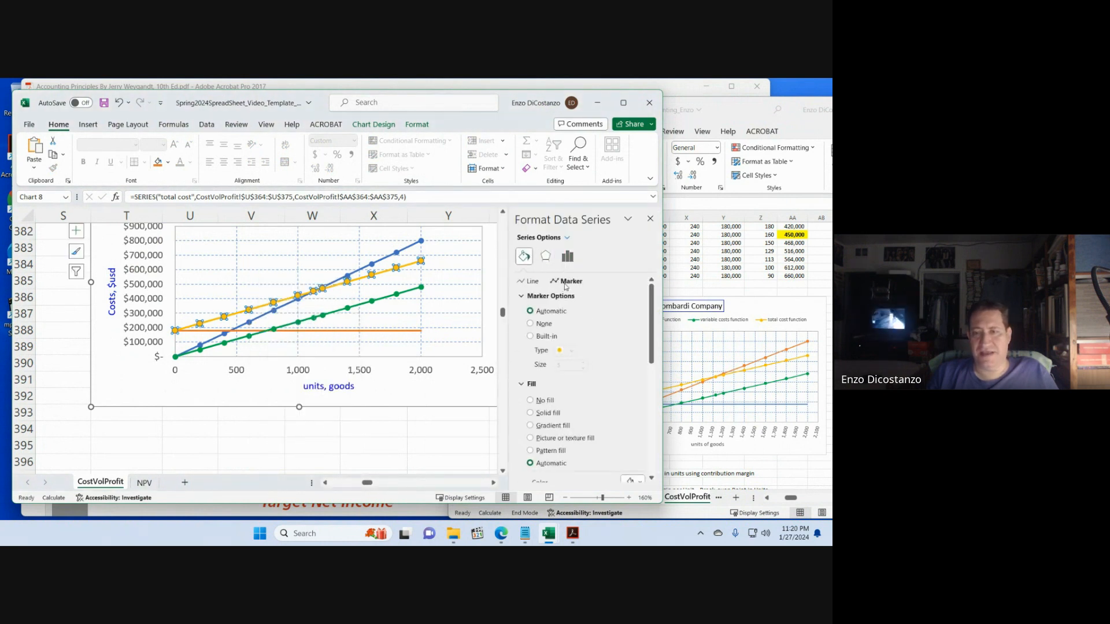
left_click(550, 337)
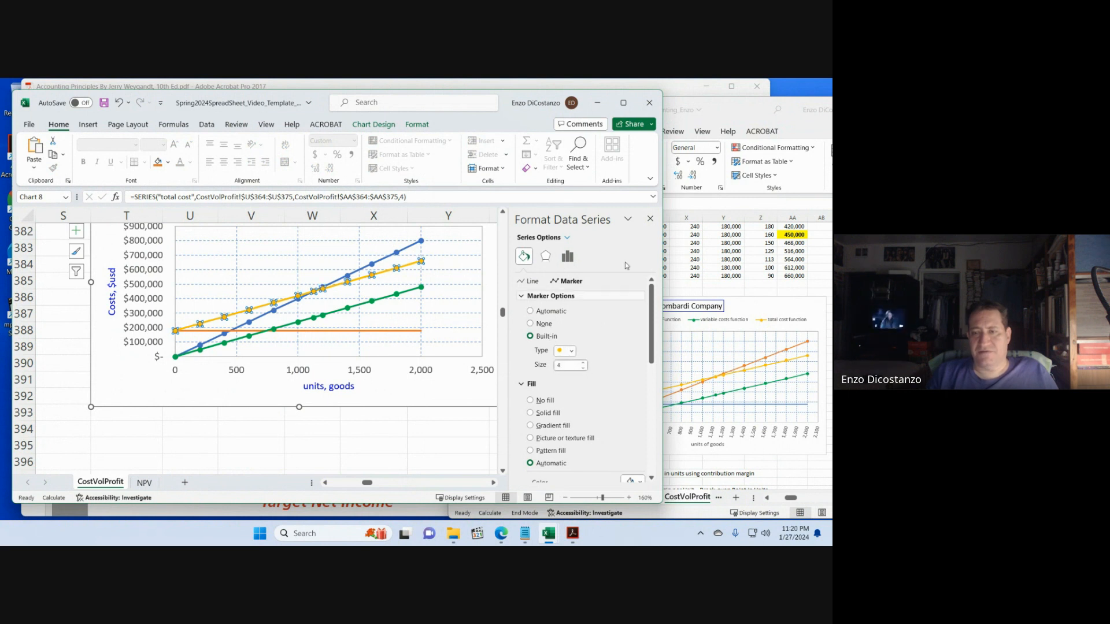
left_click(650, 219)
left_click(558, 379)
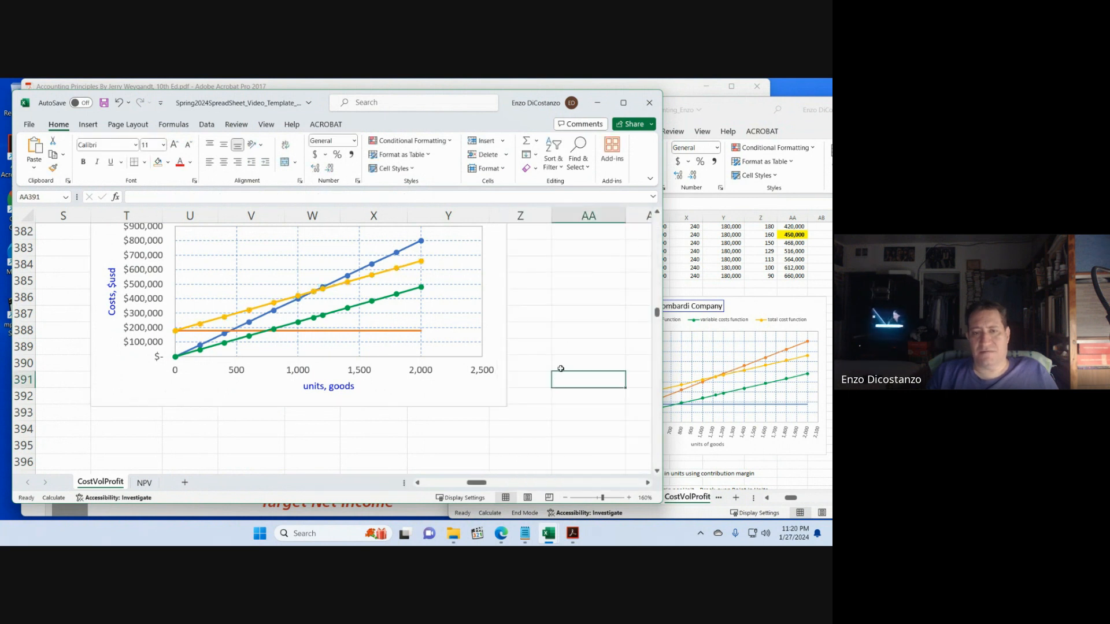
- Reduce the size of the sales function series' built-in markers and deselect the chart
scroll(560, 368, "up", 2)
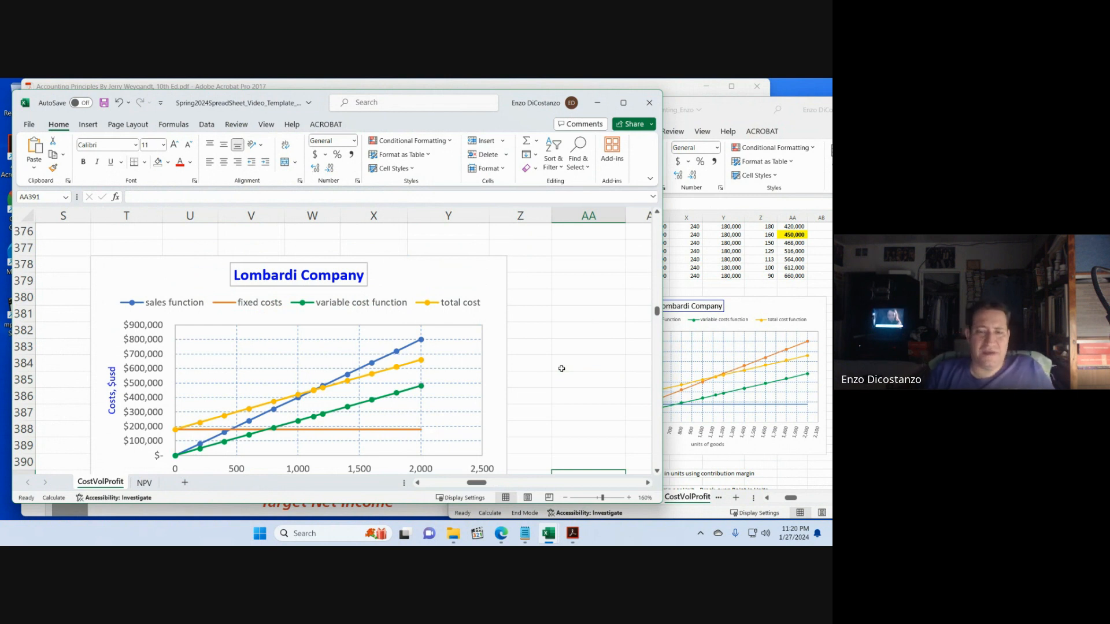
right_click(373, 363)
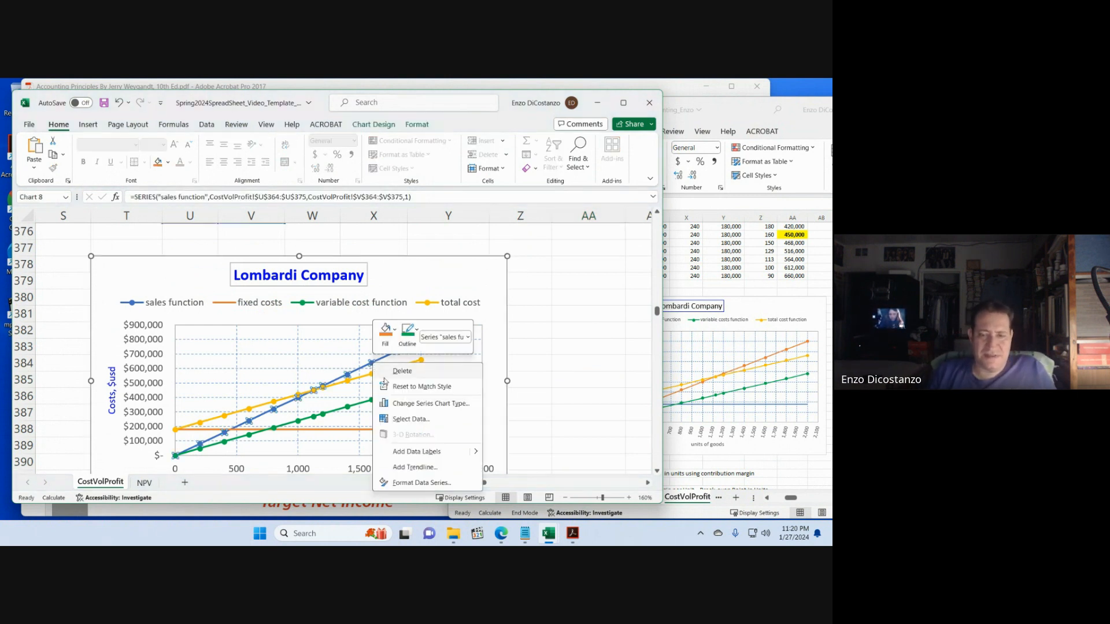
left_click(422, 483)
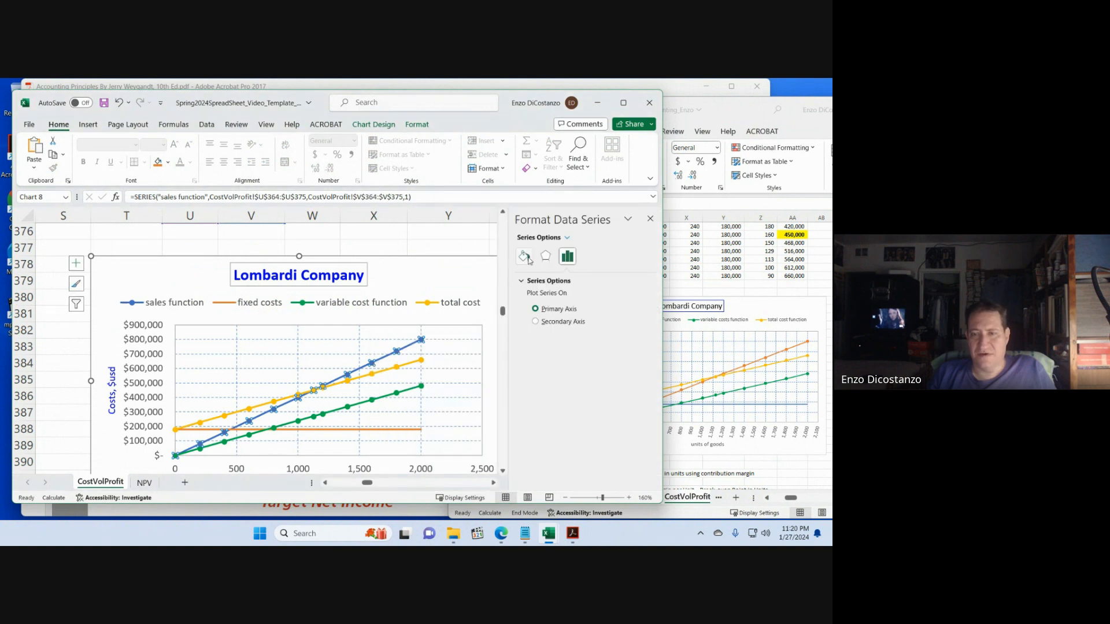
left_click(523, 256)
left_click(566, 282)
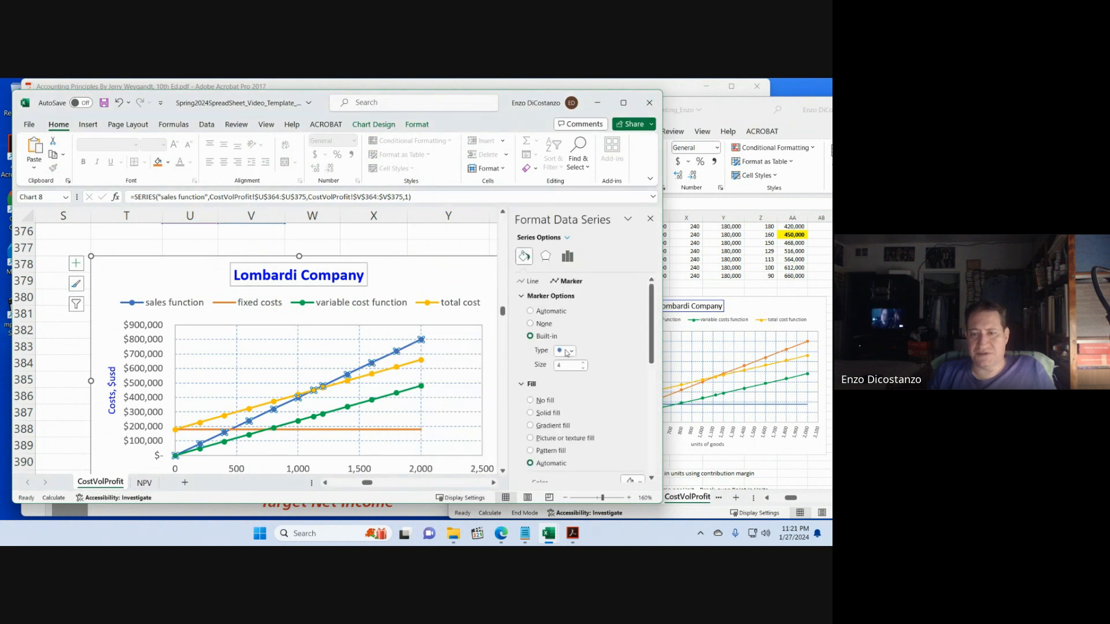
left_click(651, 219)
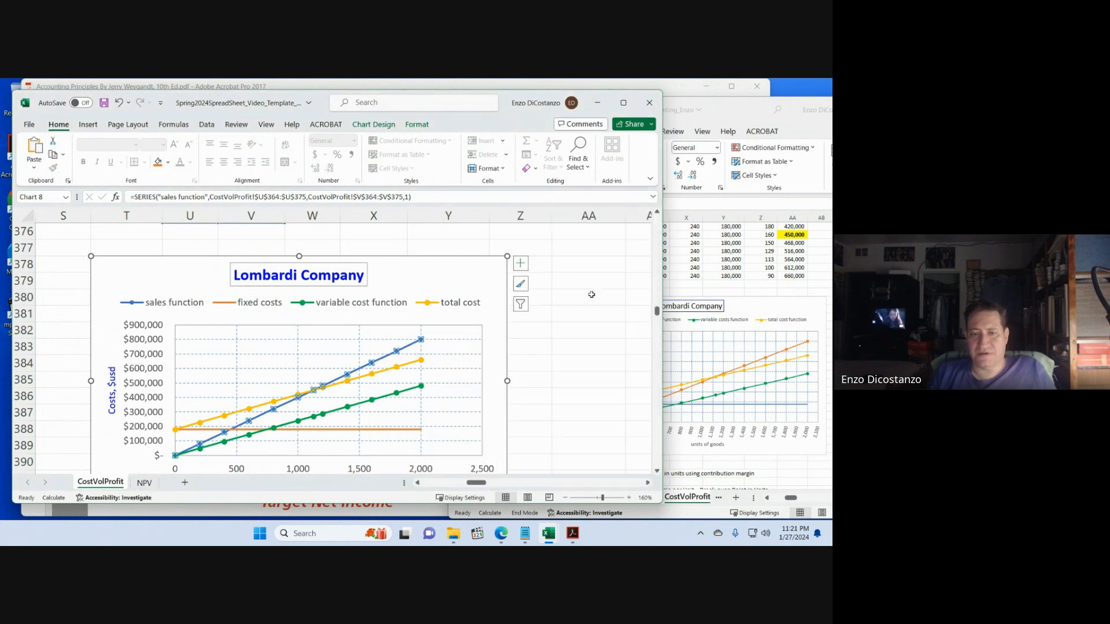
left_click(559, 369)
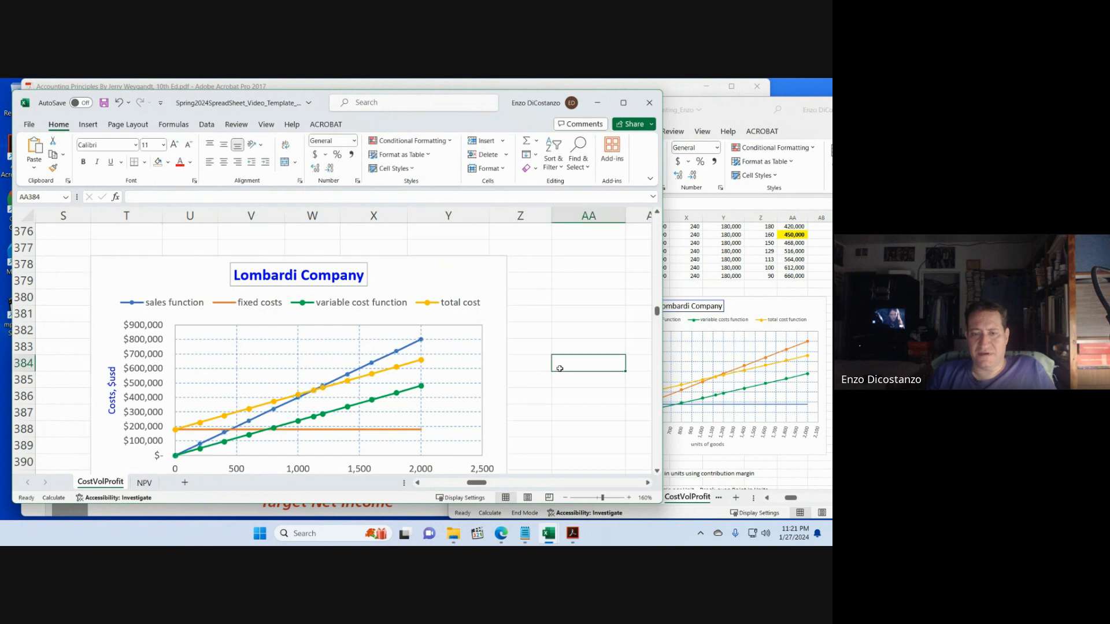
- Reduce the size of the total cost series' built-in markers and close the series formatting
right_click(398, 370)
left_click(465, 488)
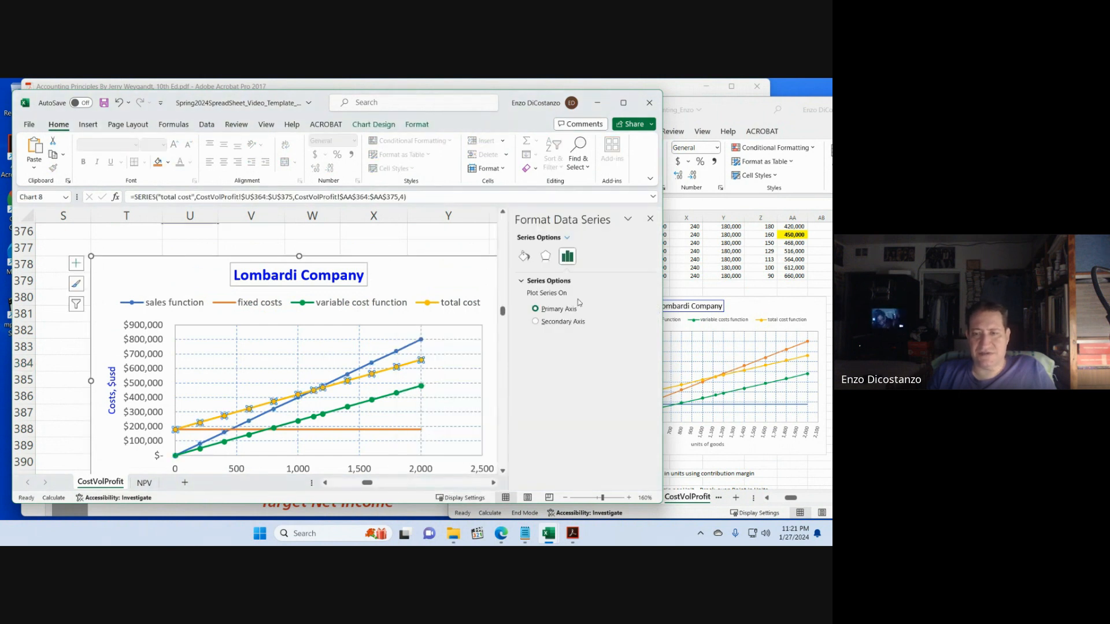
left_click(524, 257)
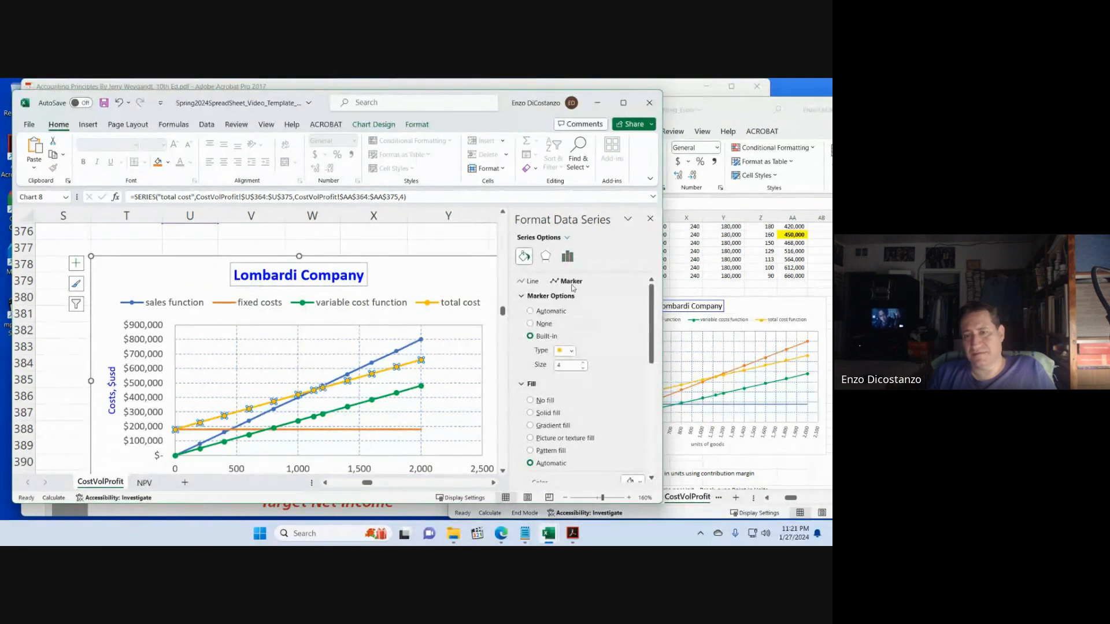
left_click(650, 219)
- Reduce the size of the variable cost function series' built-in markers and deselect the chart
right_click(398, 396)
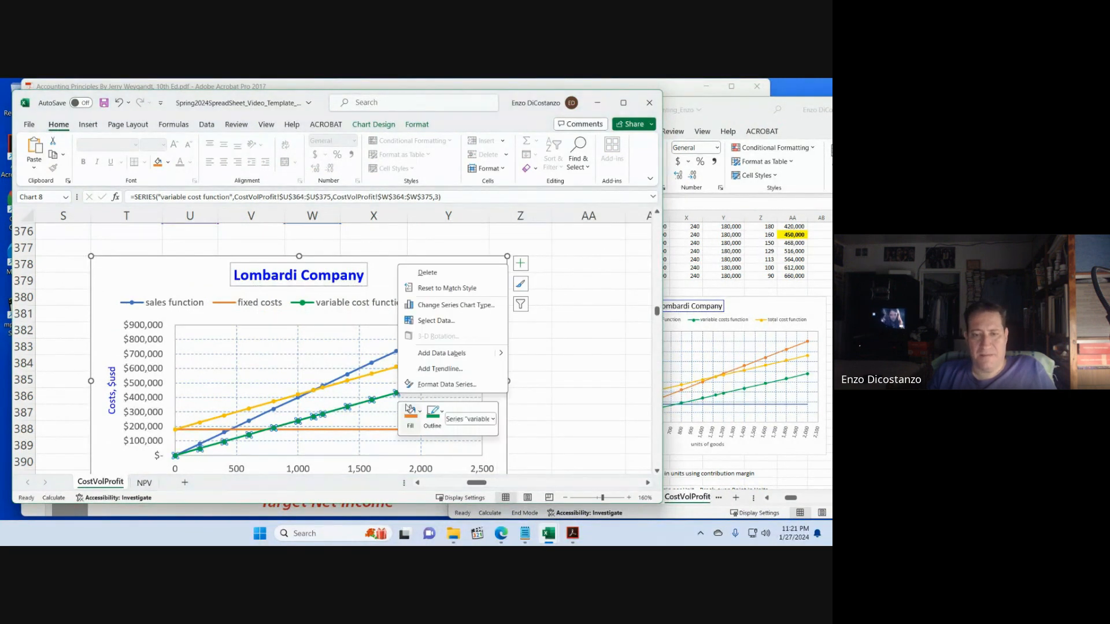
left_click(432, 386)
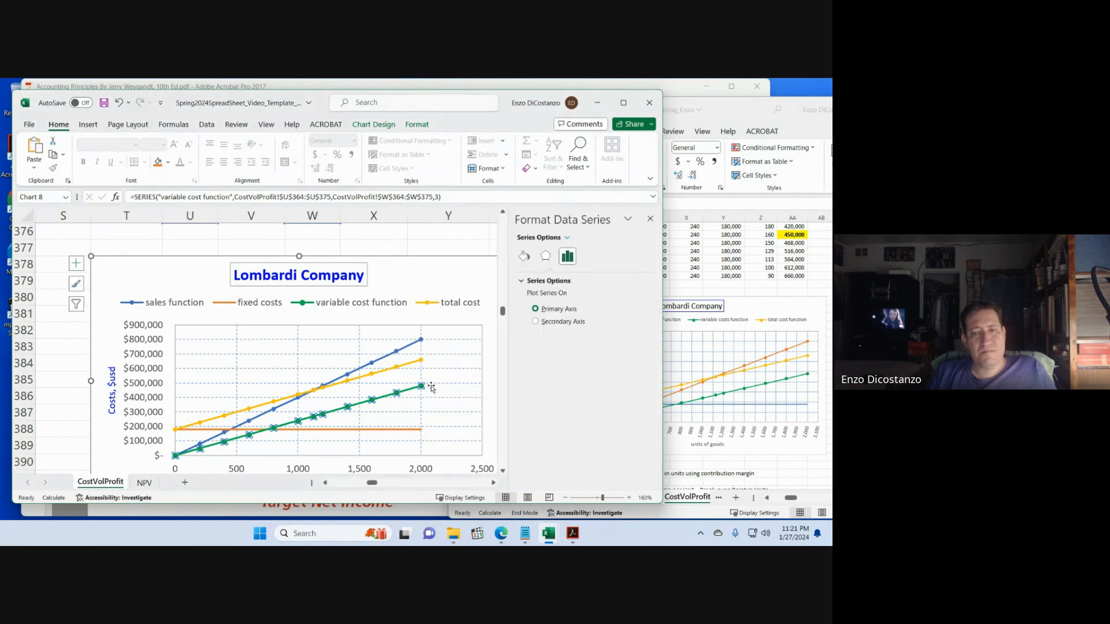
left_click(524, 256)
left_click(569, 283)
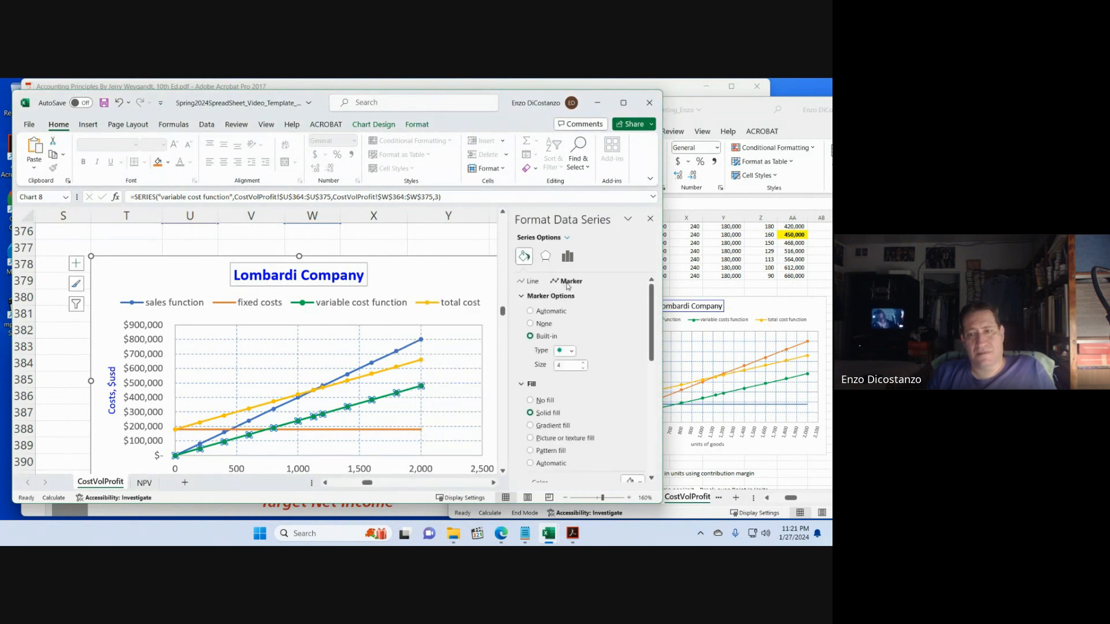
left_click(649, 218)
left_click(562, 384)
- Move the Lombardi Company chart slightly to the right and up on the sheet, and save the workbook
scroll(561, 384, "down", 3)
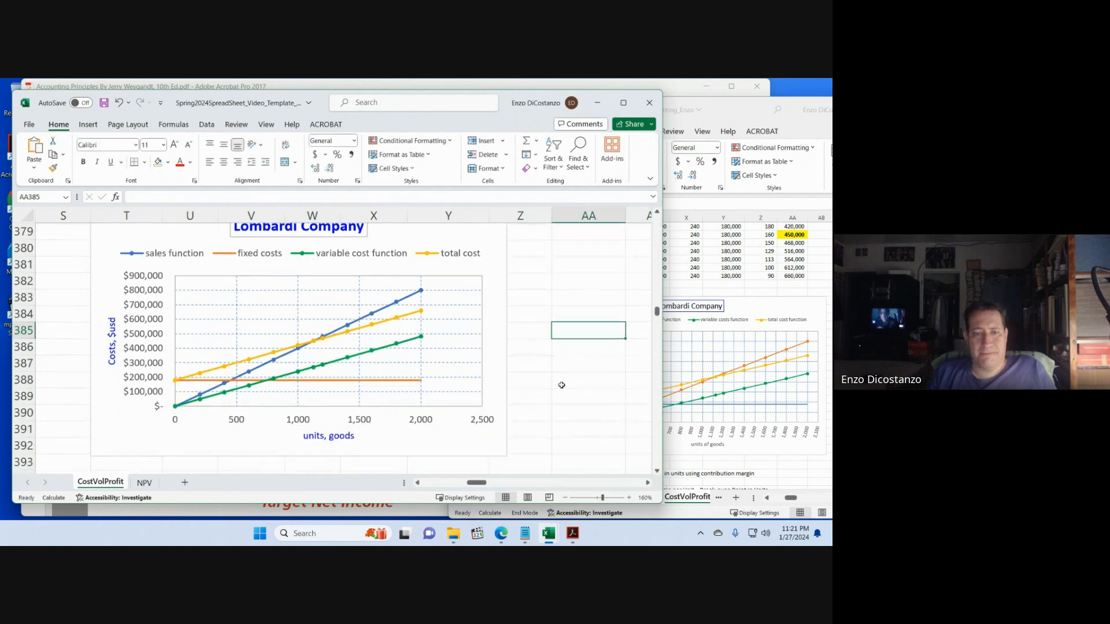
left_click(145, 380)
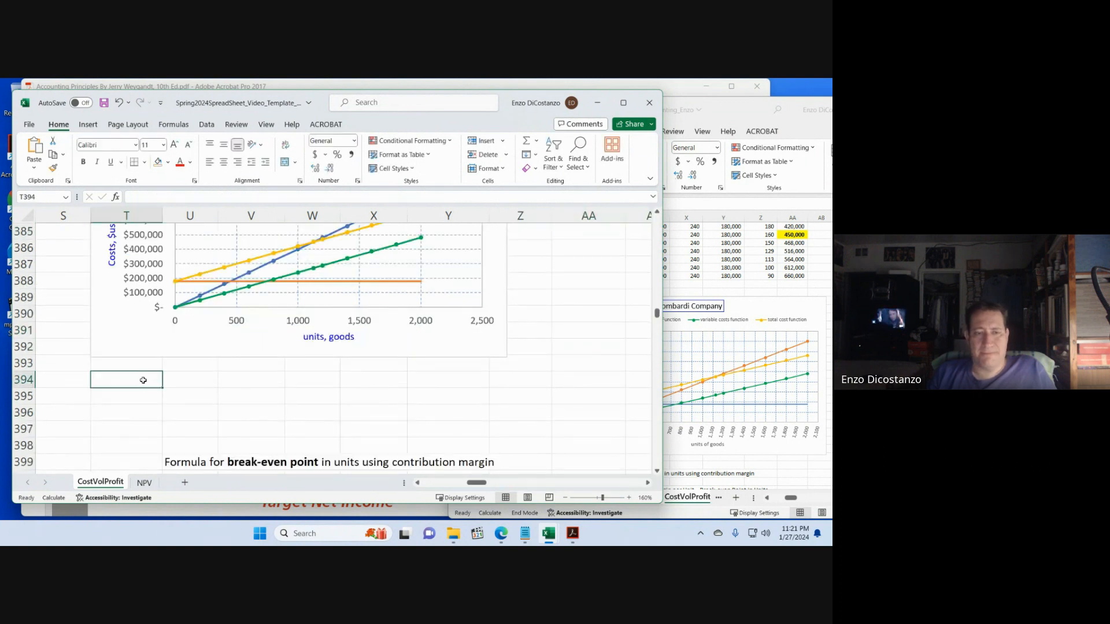
scroll(146, 381, "up", 3)
left_click_drag(148, 275, 154, 272)
left_click(594, 349)
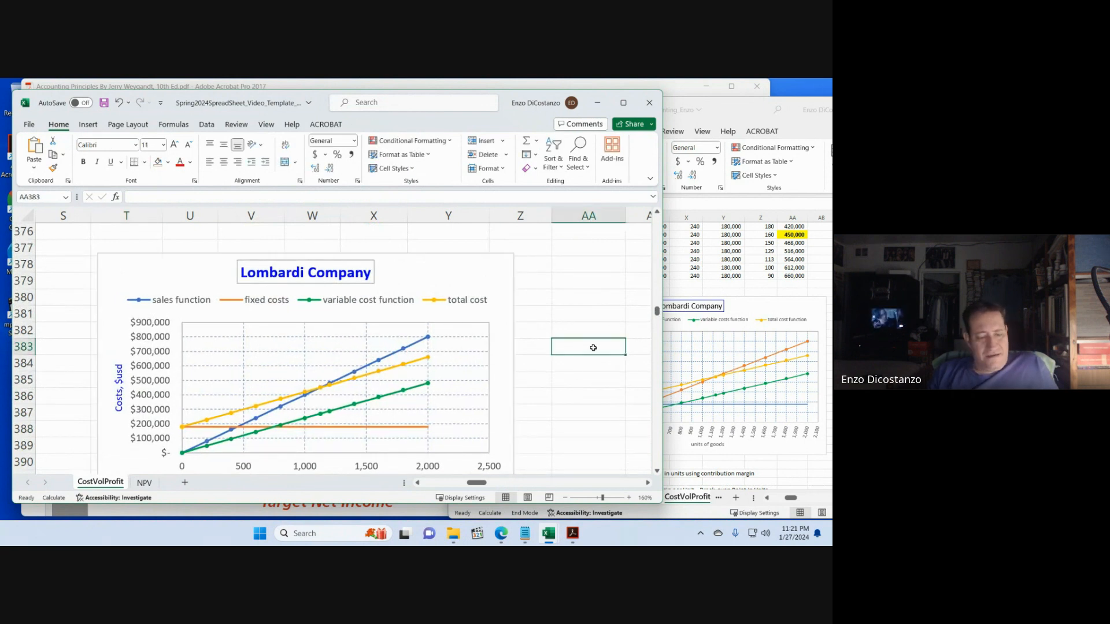
key("ctrl+s")
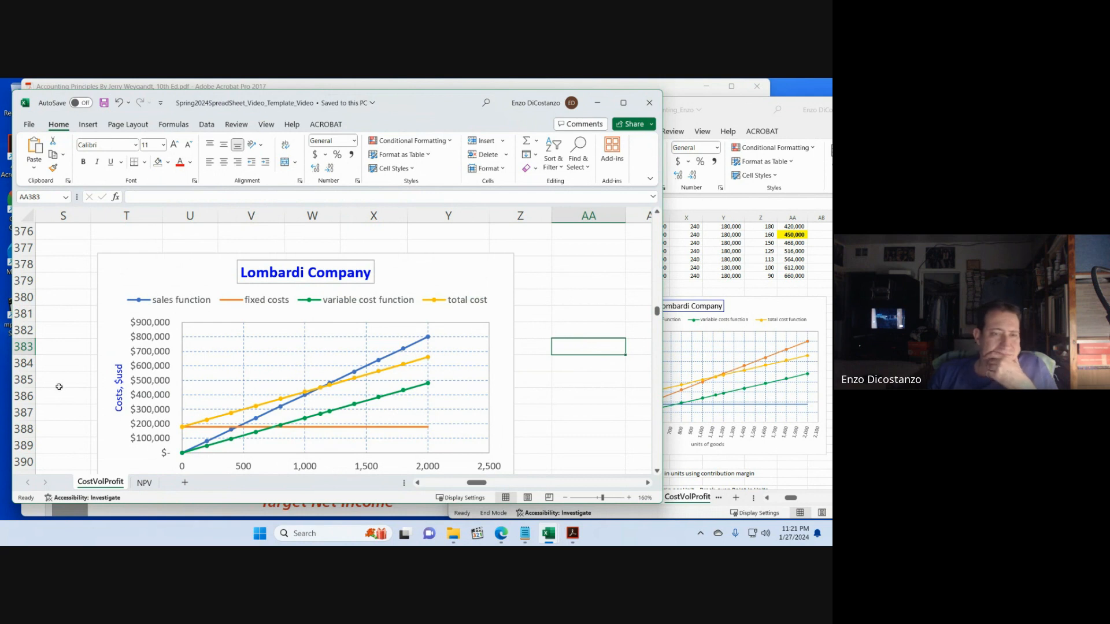
left_click(86, 249)
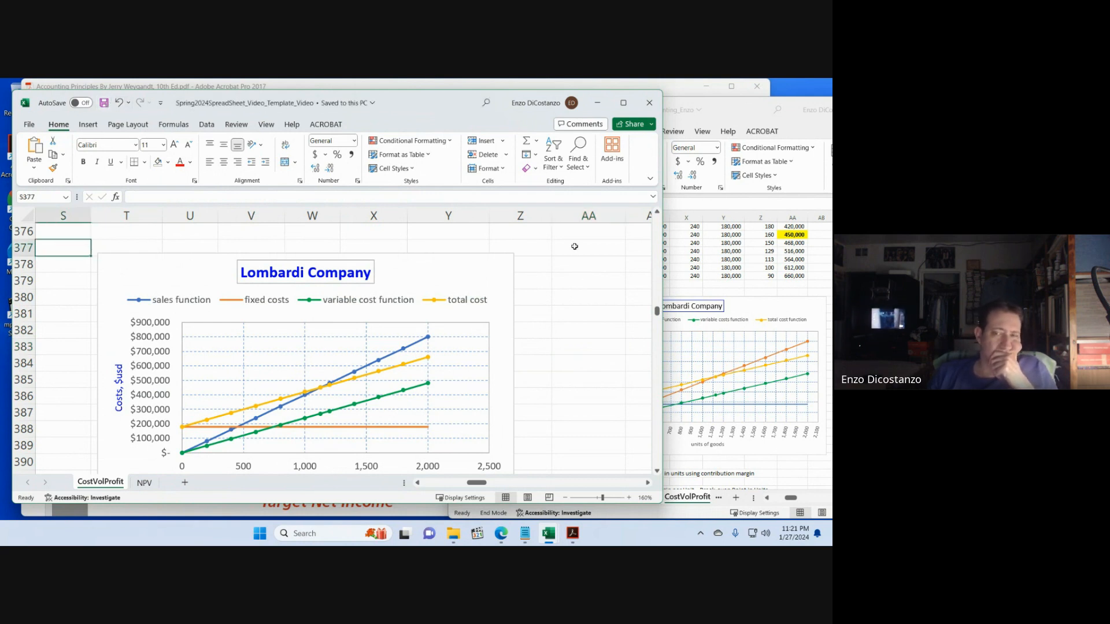
left_click(575, 246)
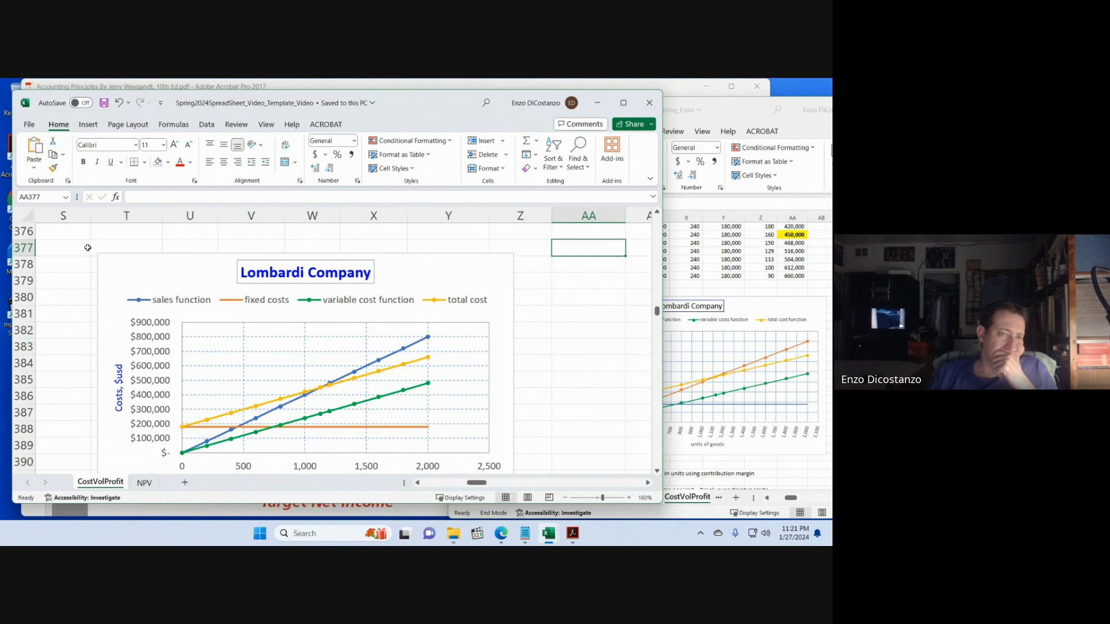
left_click(87, 248)
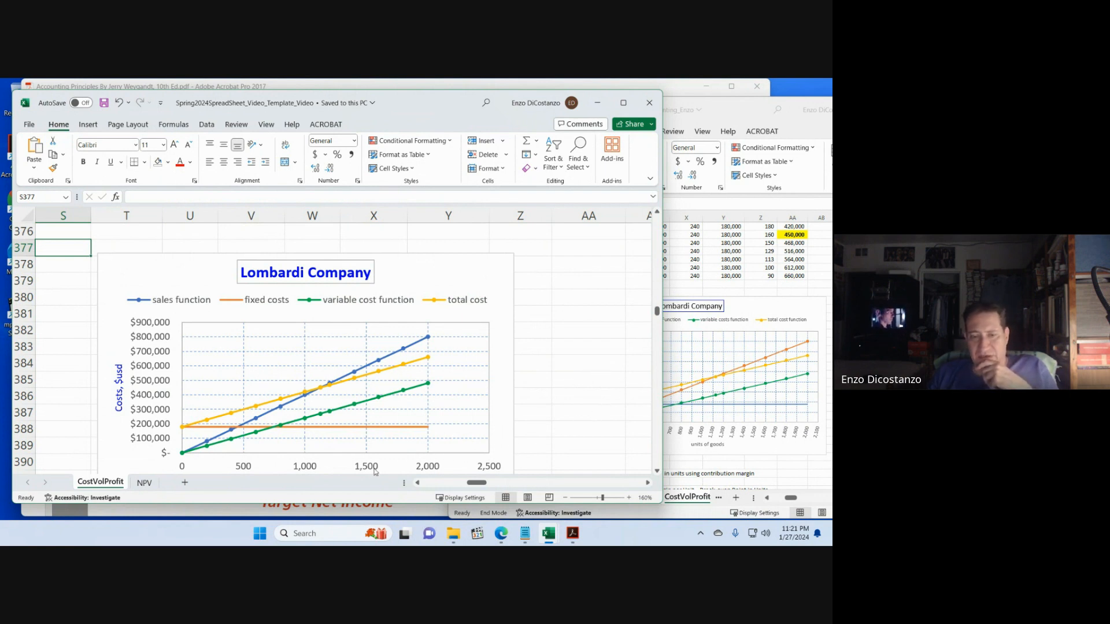
- Set the major unit of the Lombardi Company chart's horizontal axis to 100
right_click(371, 468)
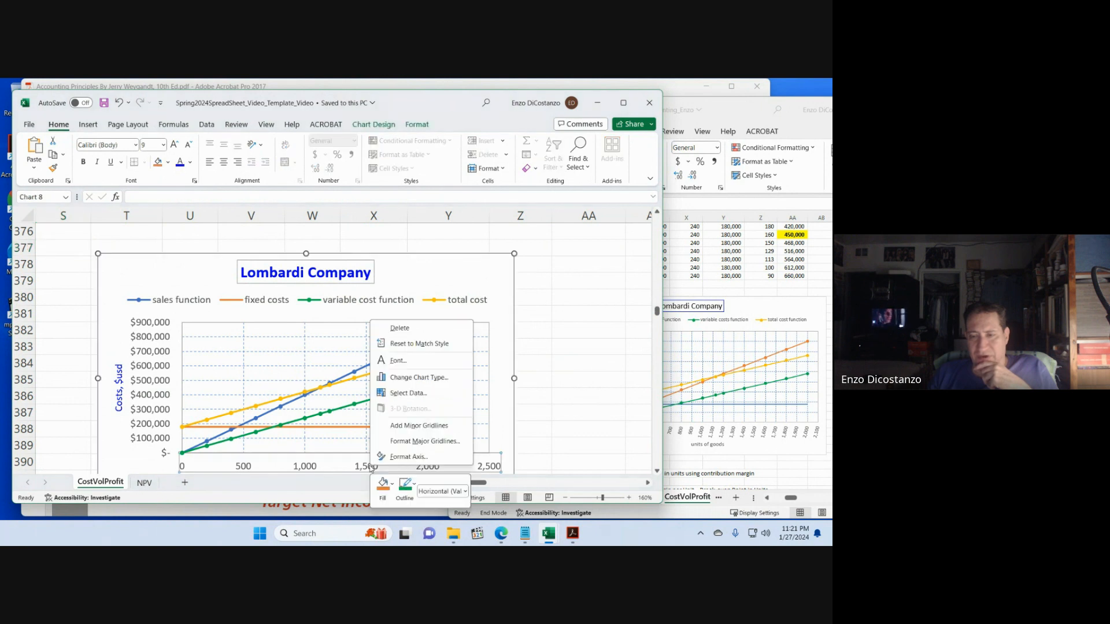
left_click(404, 457)
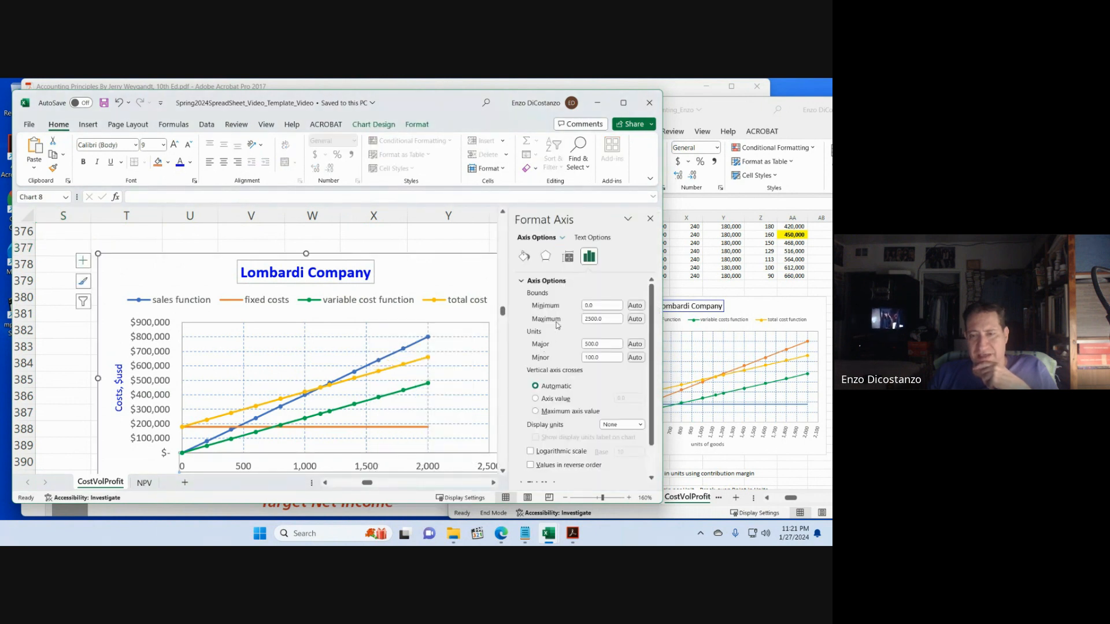
left_click(588, 345)
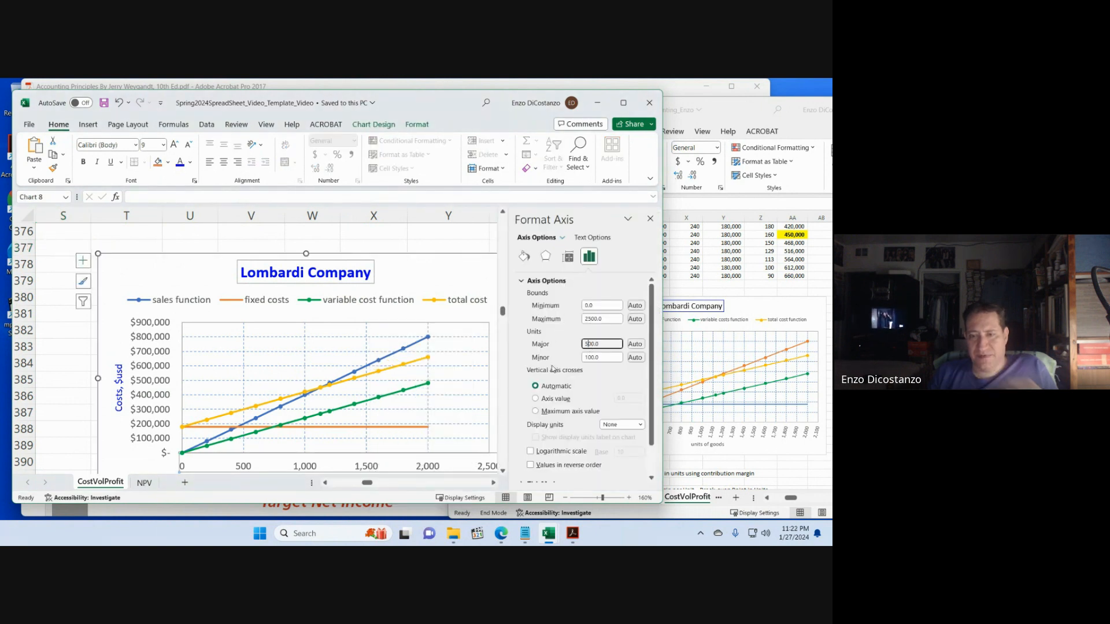
key("BackSpace")
type("1")
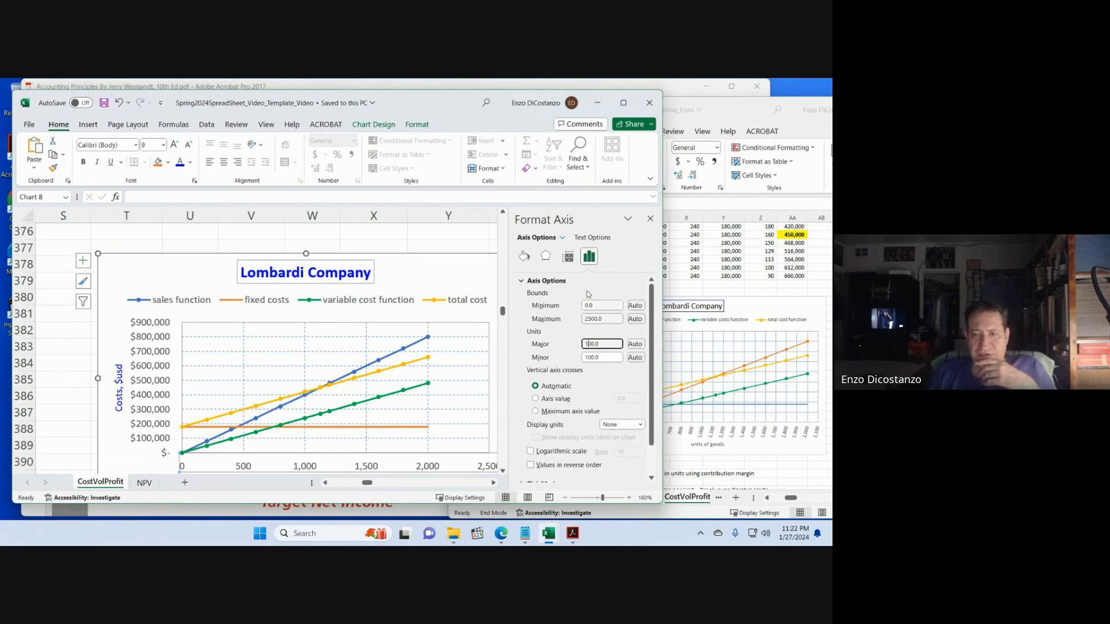
scroll(555, 376, "down", 1)
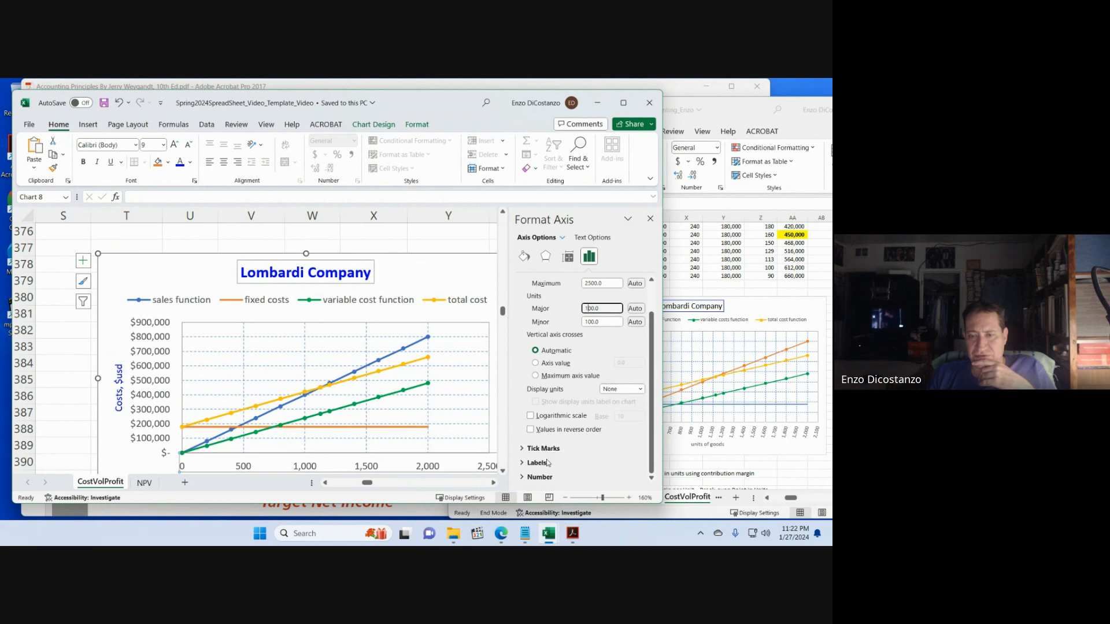
- Rotate the horizontal axis labels to a custom angle of -75 degrees, close the axis formatting and deselect the chart
left_click(572, 264)
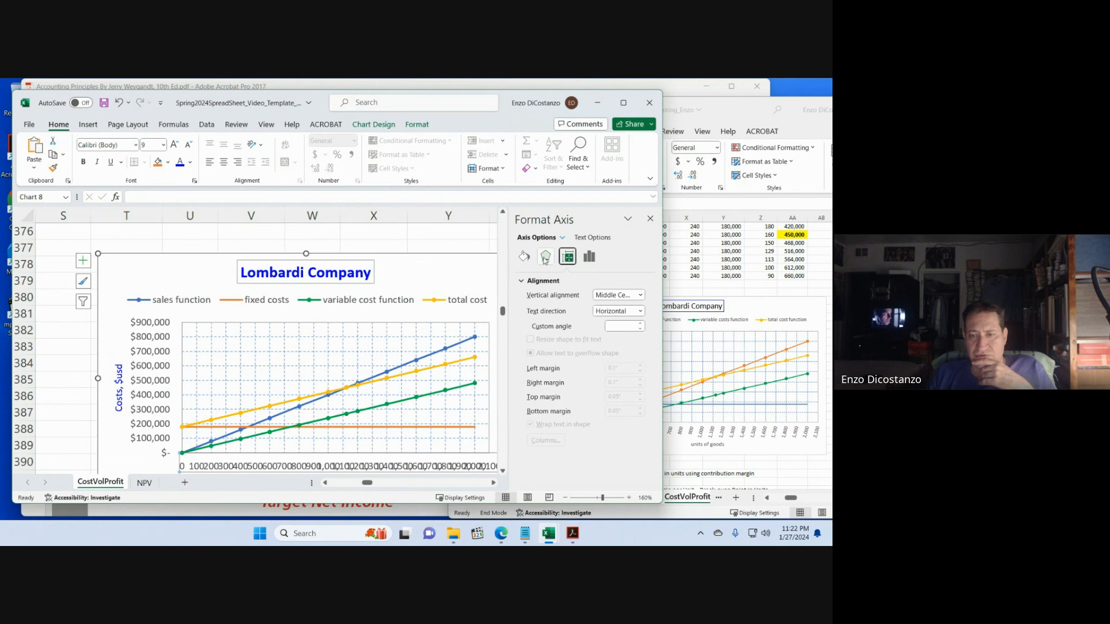
left_click(619, 326)
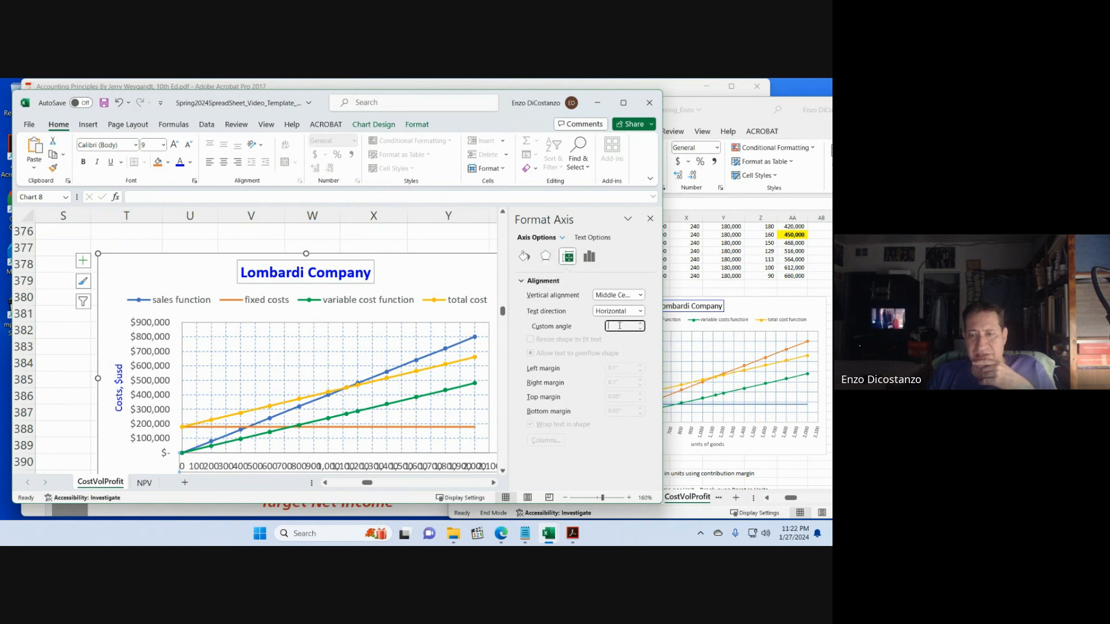
type("-75")
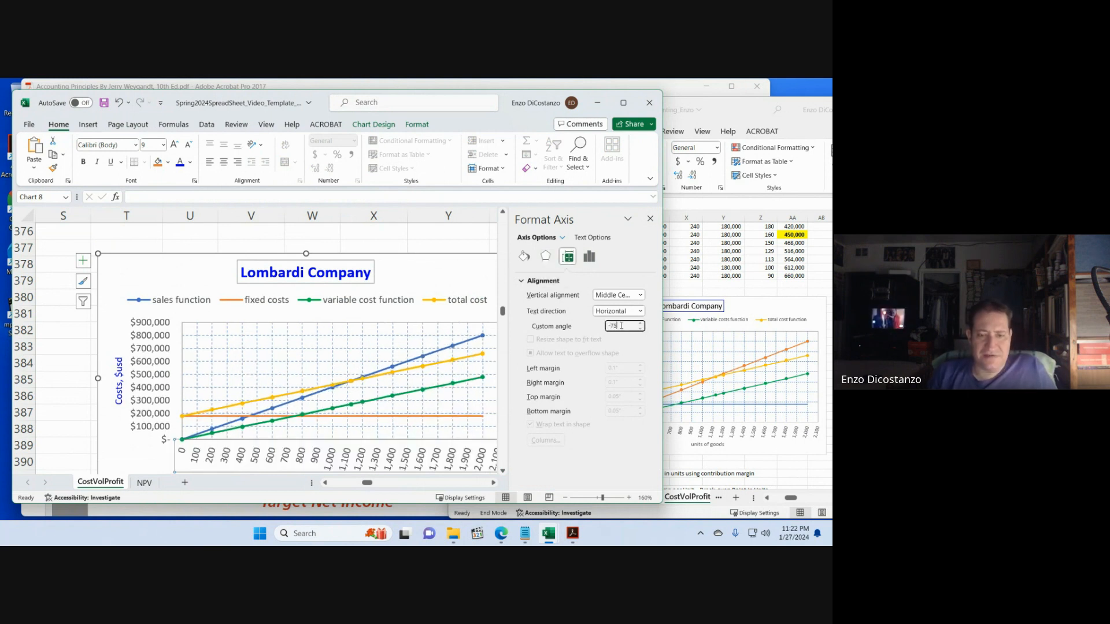
left_click(650, 219)
left_click(585, 358)
- Review the whole Lombardi Company chart and the sales, variable, fixed and total cost headings in the table above it
scroll(585, 359, "down", 2)
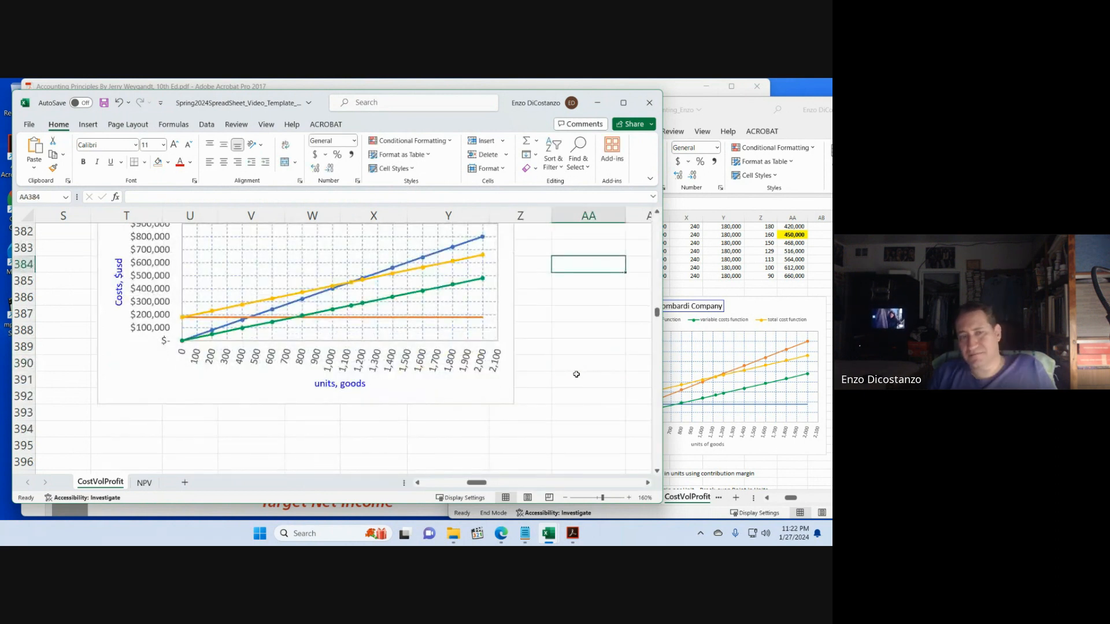
scroll(551, 366, "up", 2)
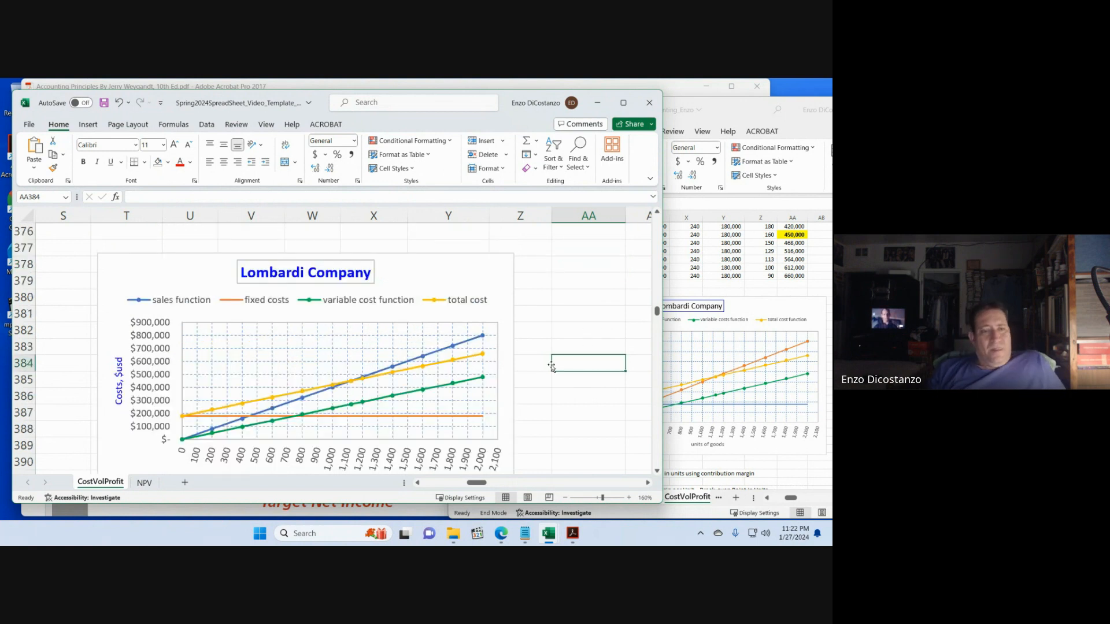
scroll(554, 361, "down", 1)
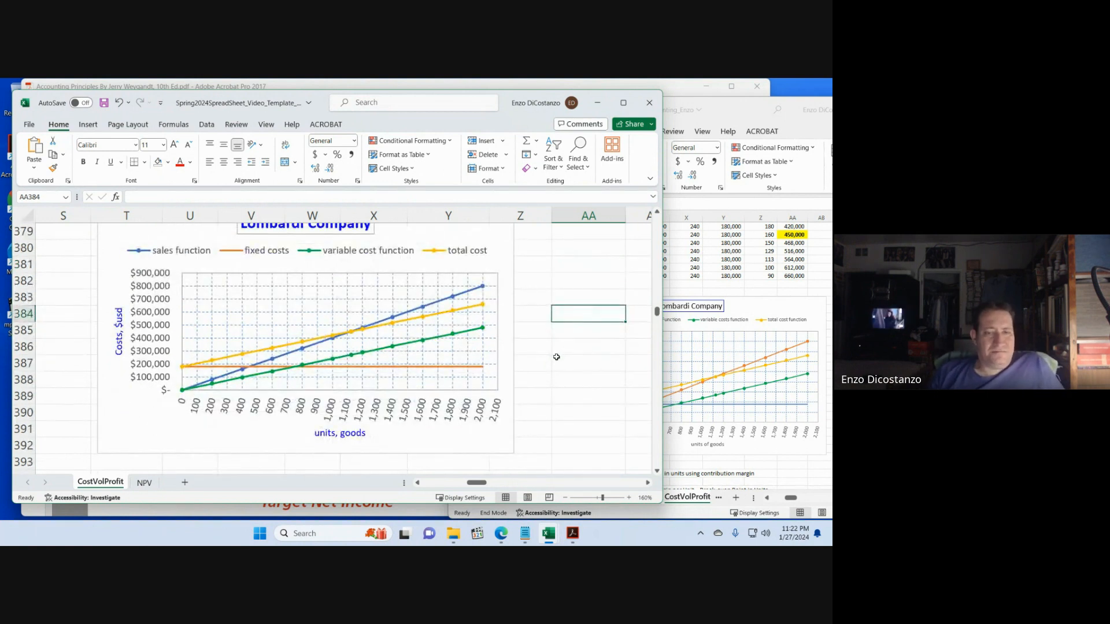
scroll(556, 356, "up", 1)
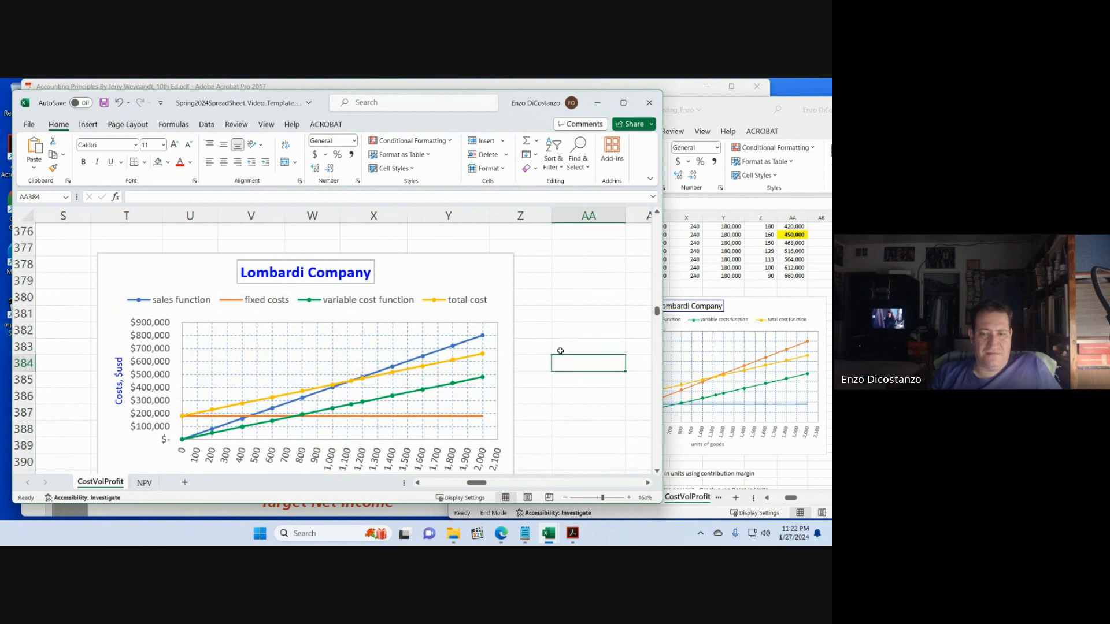
scroll(492, 321, "up", 5)
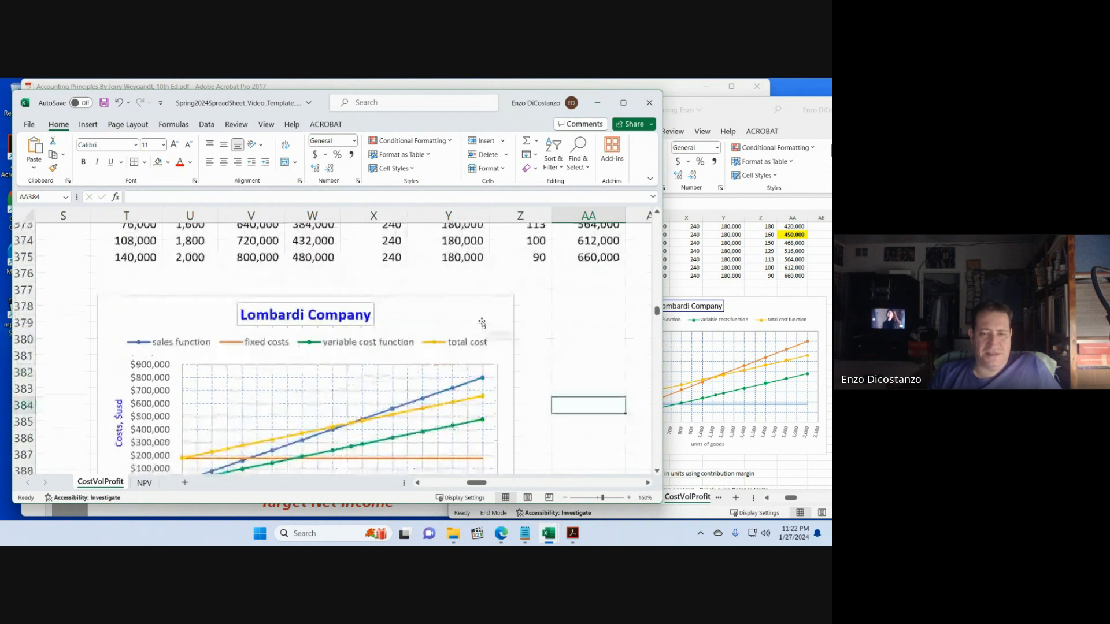
scroll(470, 305, "up", 1)
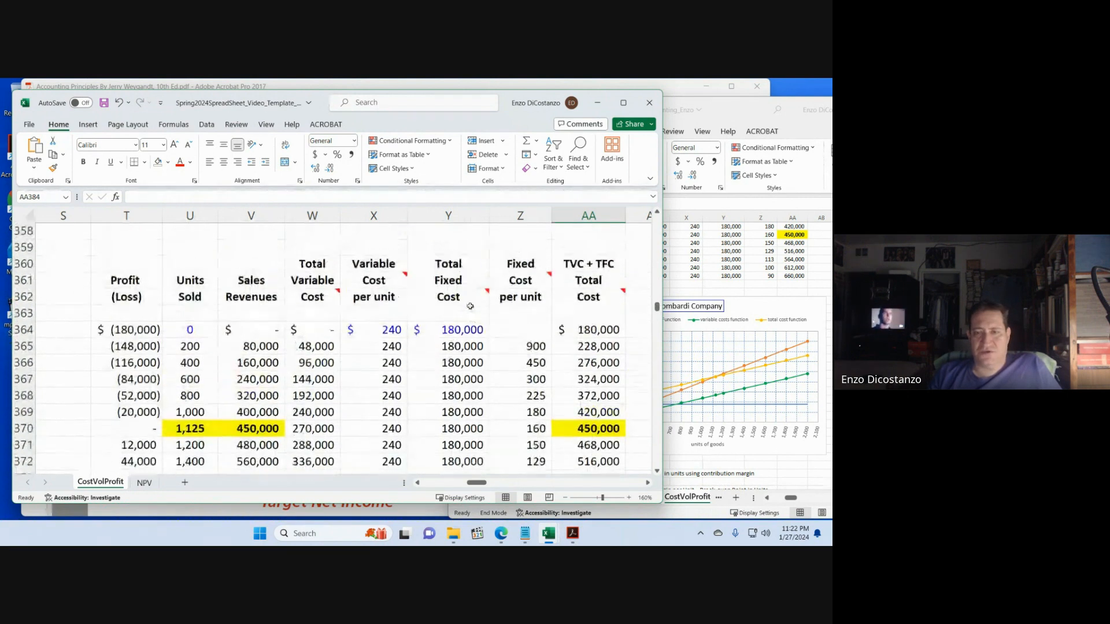
left_click(460, 281)
left_click(595, 283)
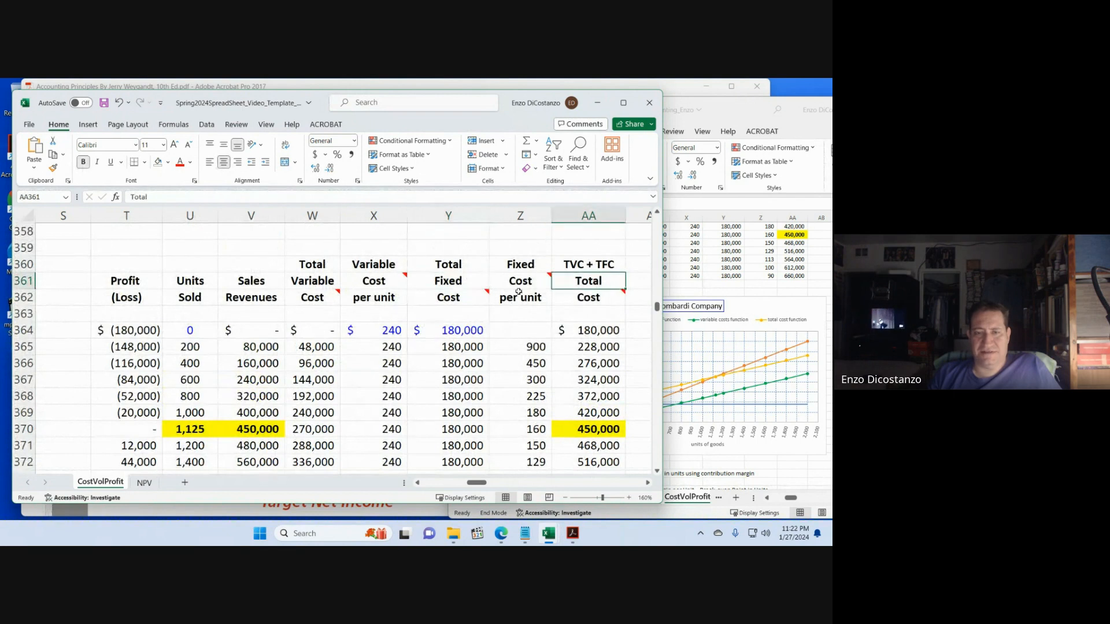
left_click(314, 282)
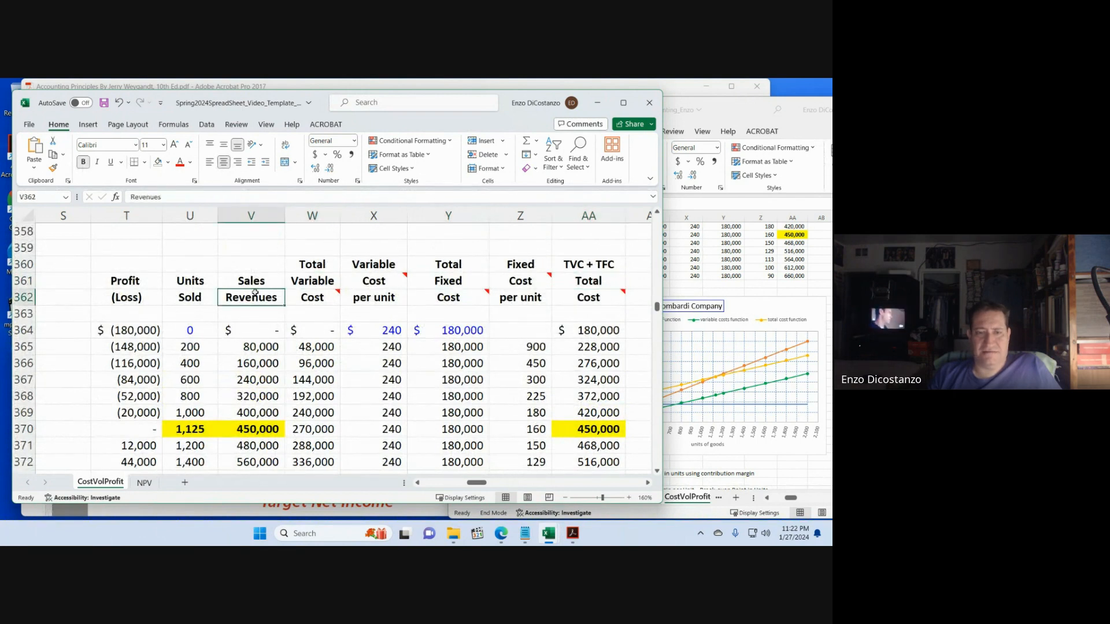
- Fill cells V359, W359, Y359 and AA359 above the charted columns with yellow and save the workbook
left_click(262, 253)
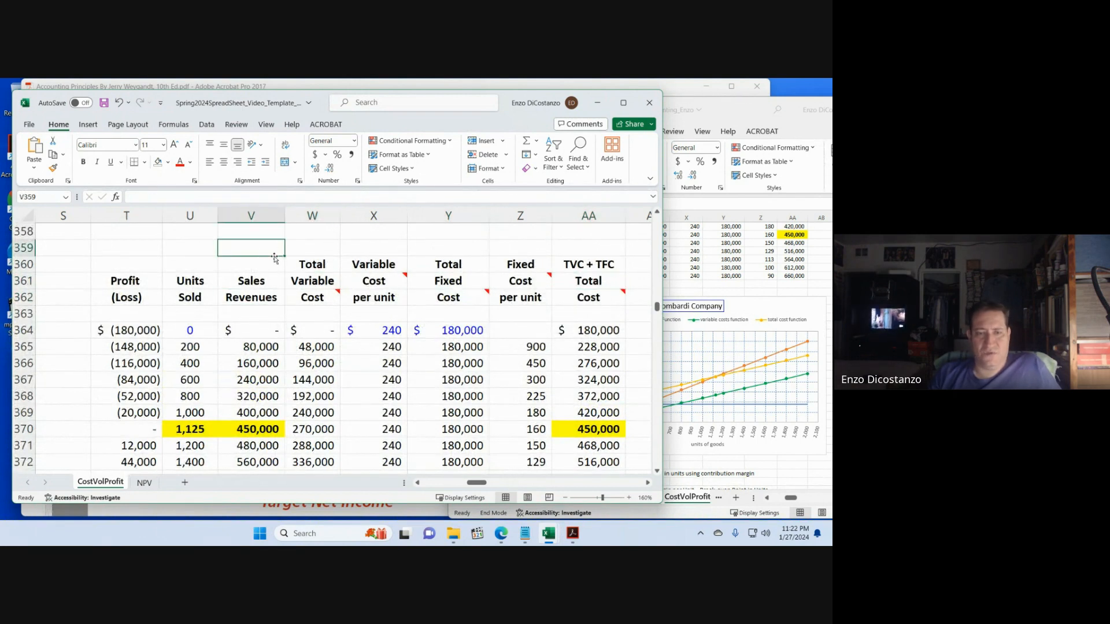
left_click(305, 249, "ctrl")
left_click(440, 253, "ctrl")
left_click(570, 253, "ctrl")
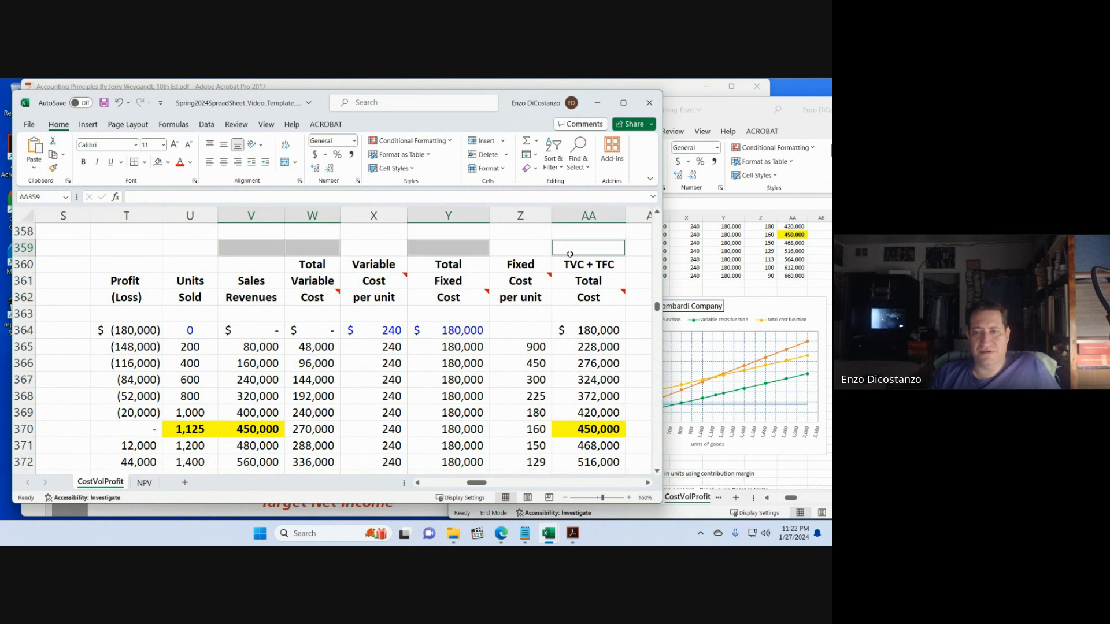
left_click(168, 162)
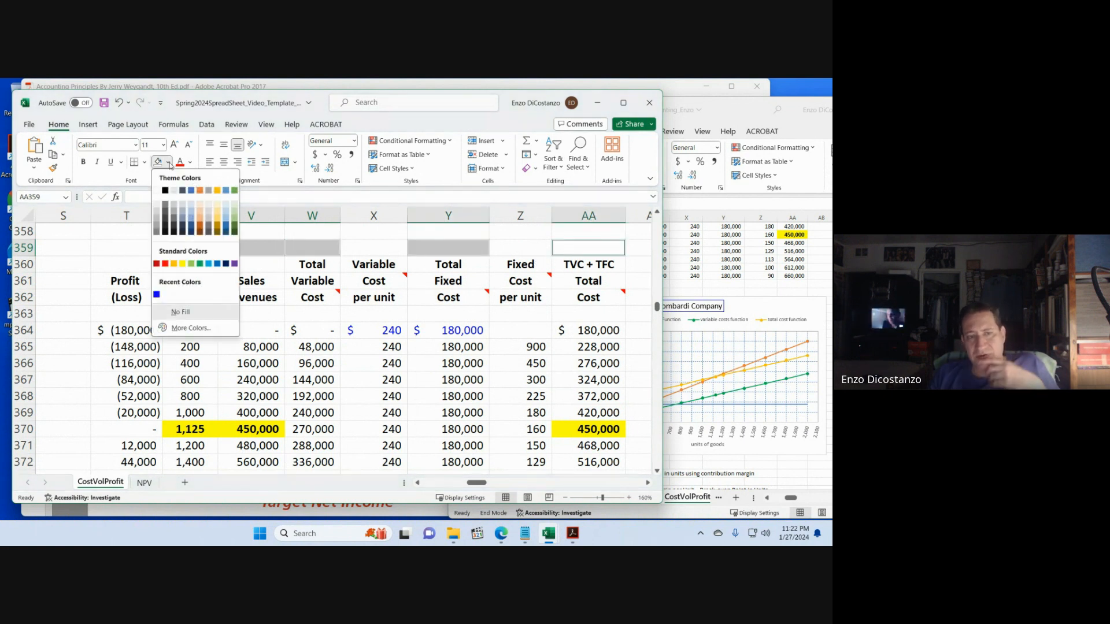
left_click(183, 265)
left_click(292, 297)
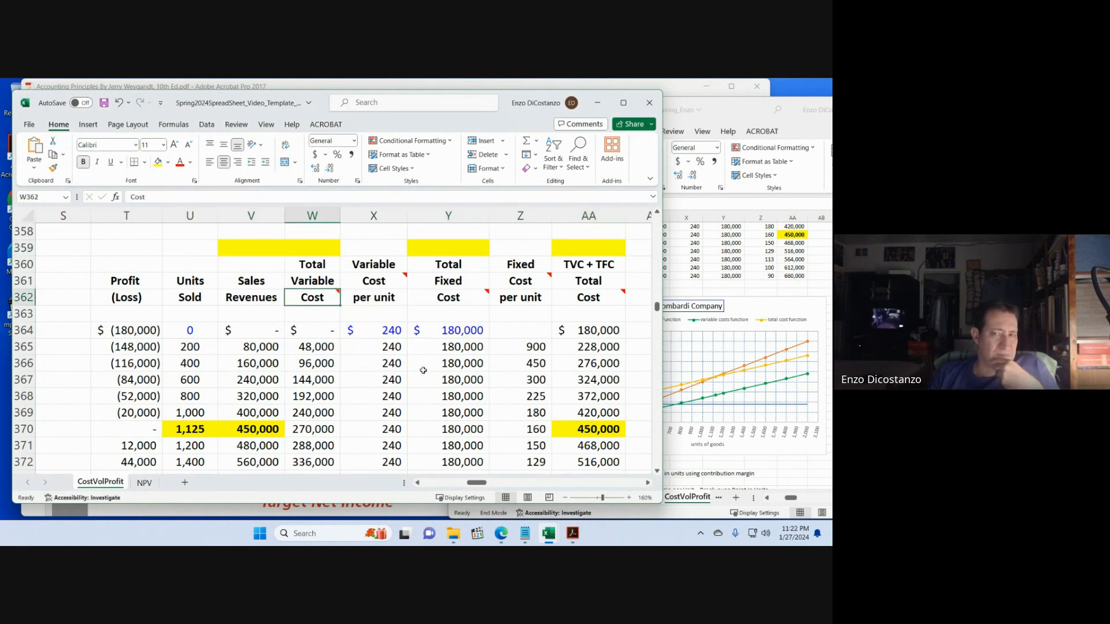
left_click(104, 102)
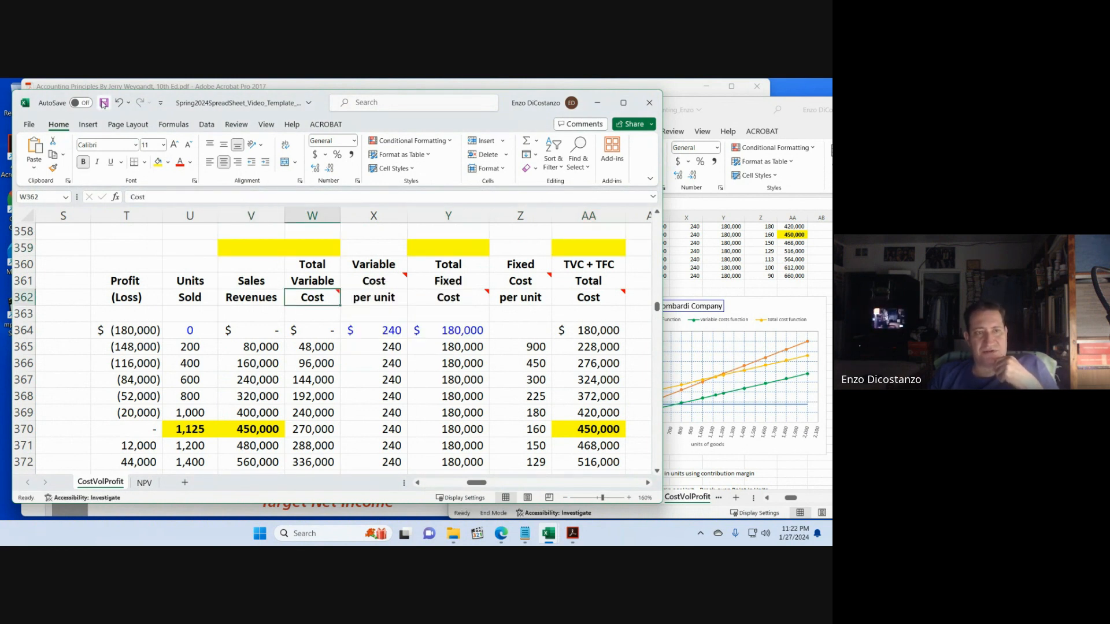
- Correct "contributionmargin" to "contribution margin" in cell U406 of the break-even explanation
scroll(173, 294, "down", 6)
scroll(172, 294, "down", 6)
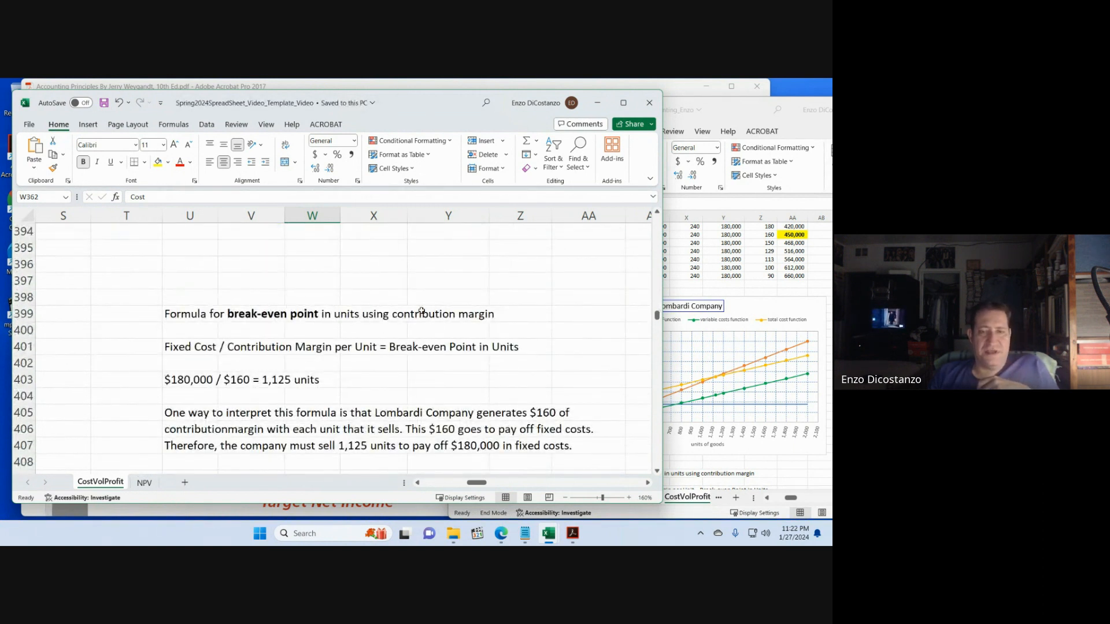
left_click(154, 297)
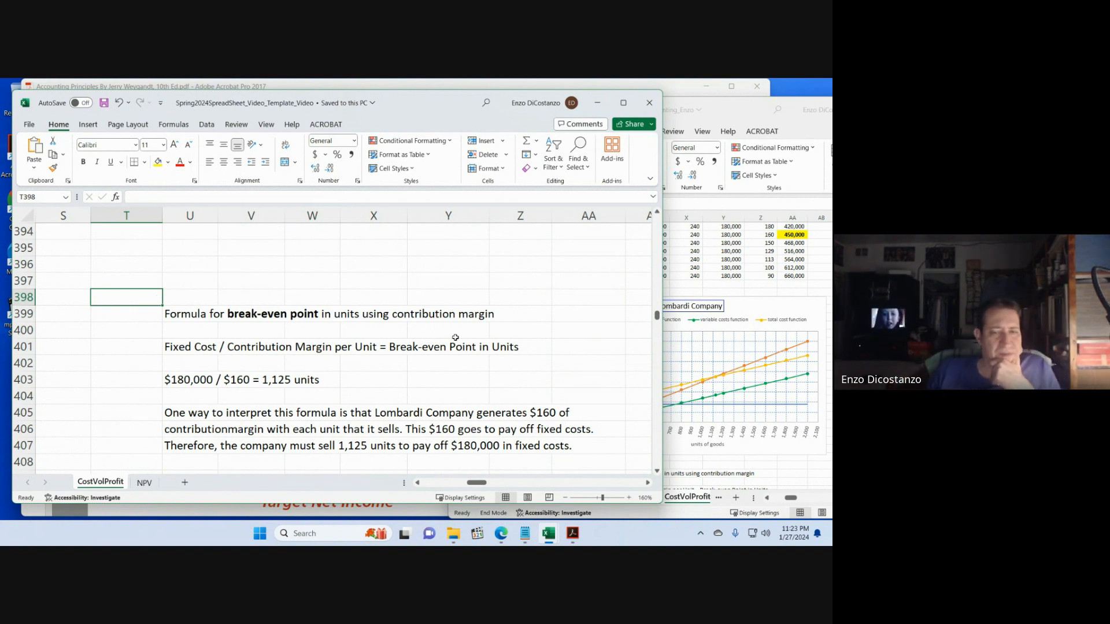
scroll(456, 333, "down", 1)
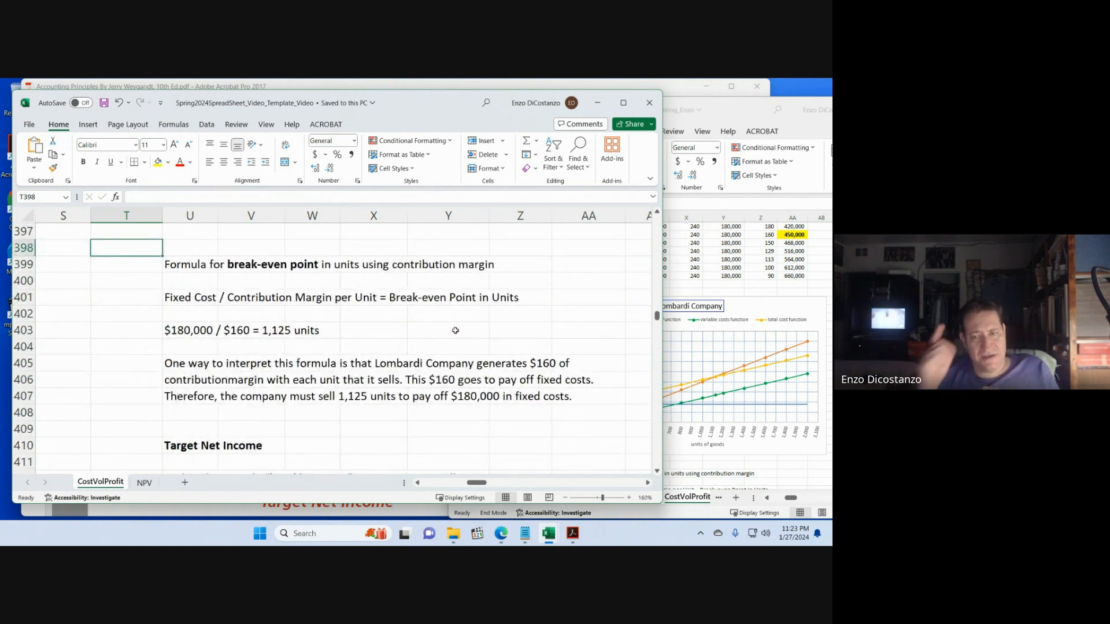
left_click(186, 378)
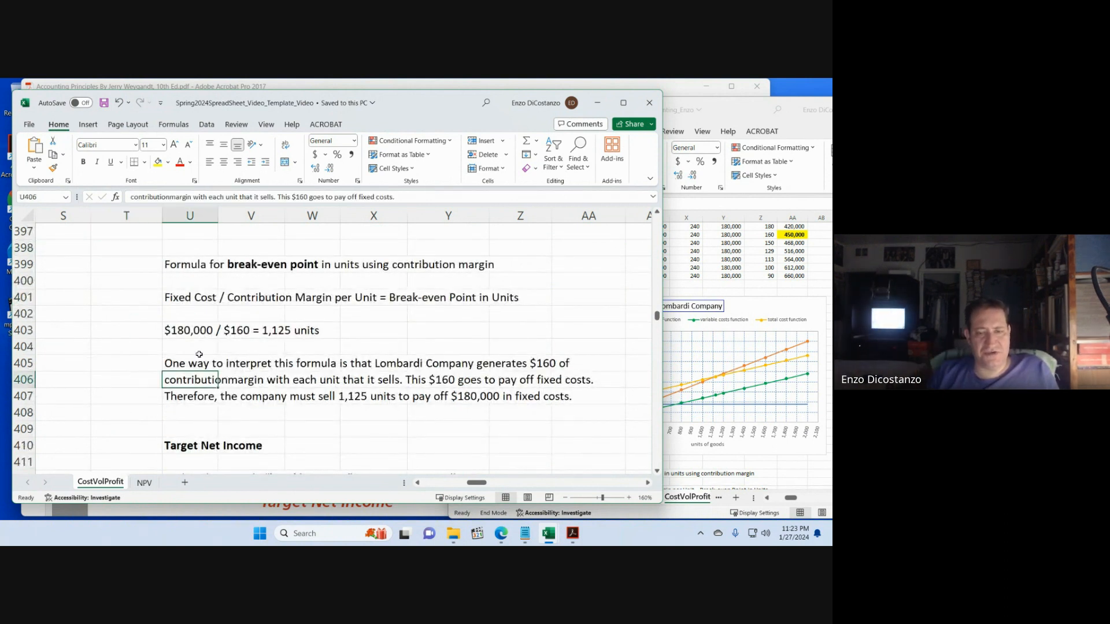
left_click(169, 198)
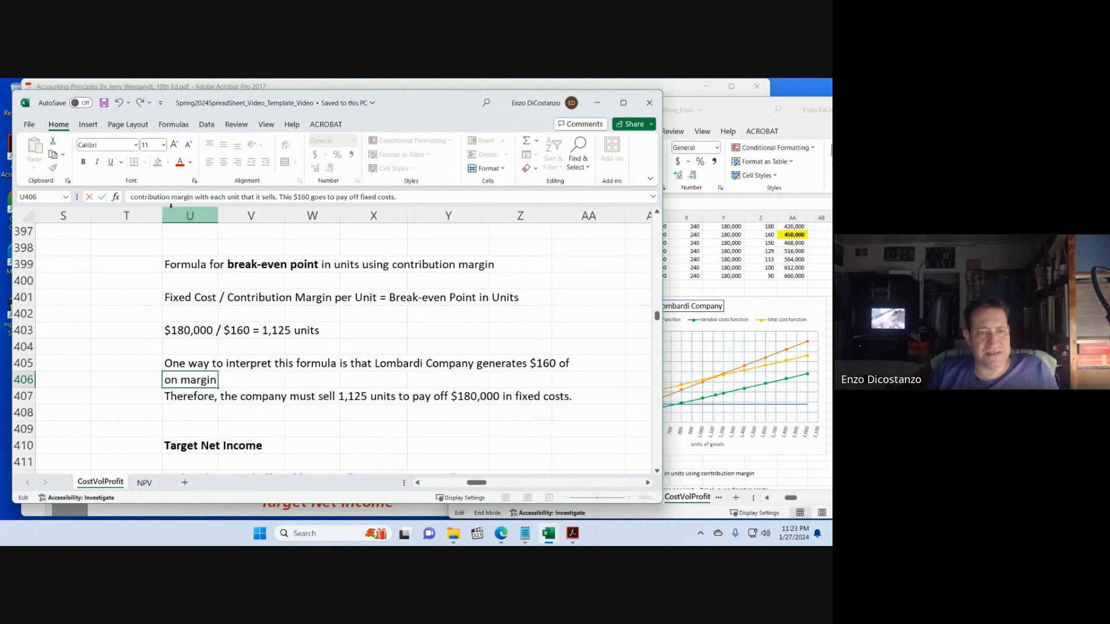
key("Return")
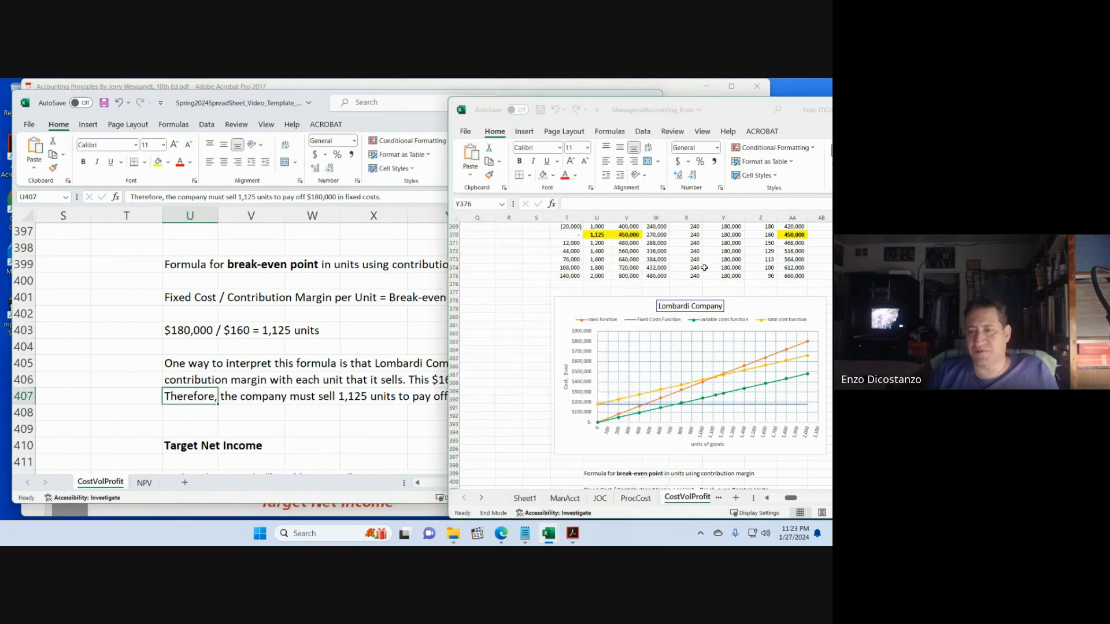
- Switch to the reference managerial accounting workbook, correct "contributionmargin" to "contribution margin" in cell U406, and save it
left_click(704, 272)
scroll(698, 306, "down", 1)
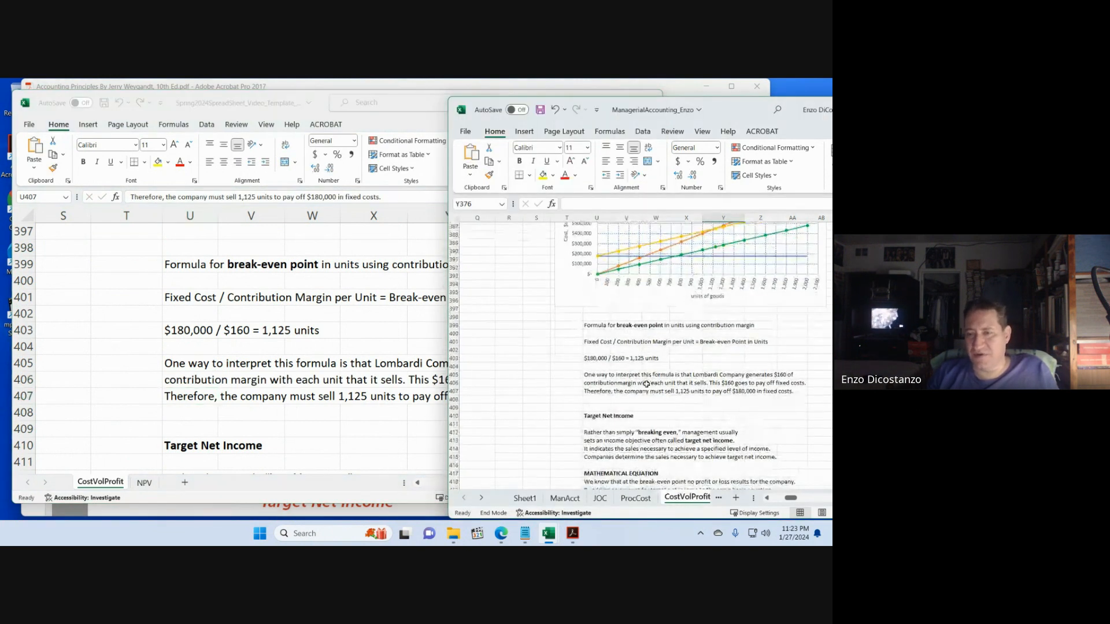
left_click(598, 383)
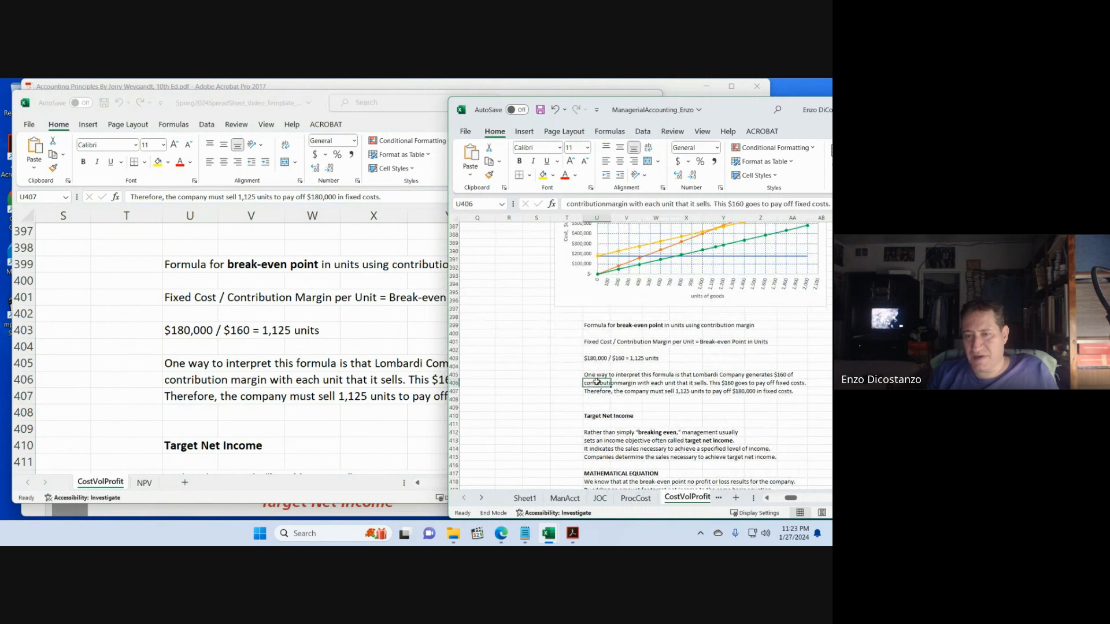
left_click(604, 204)
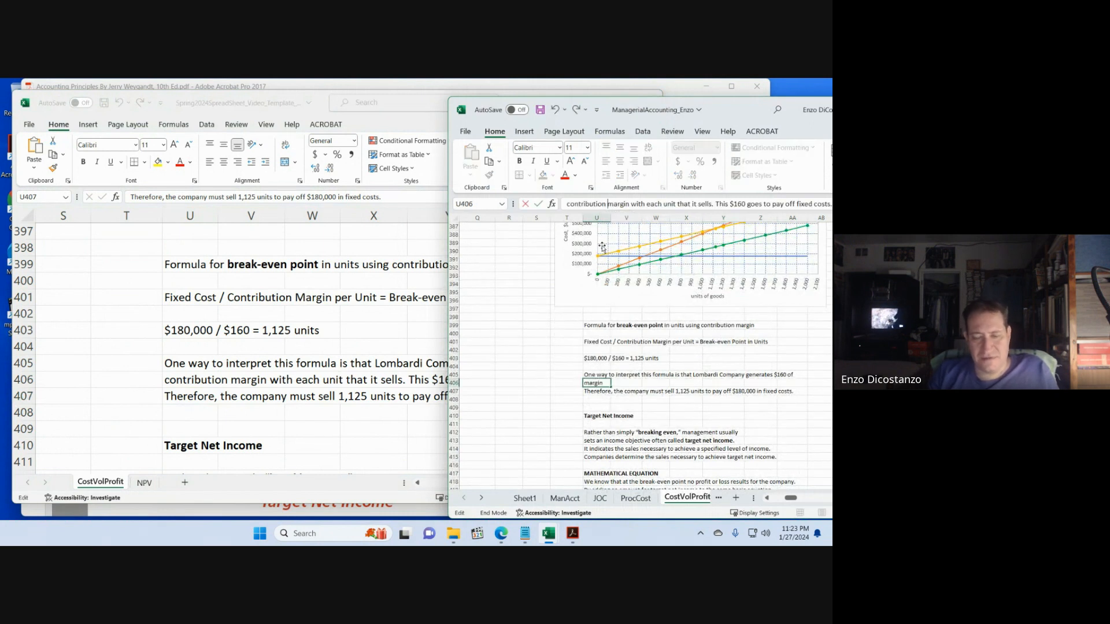
key("Return")
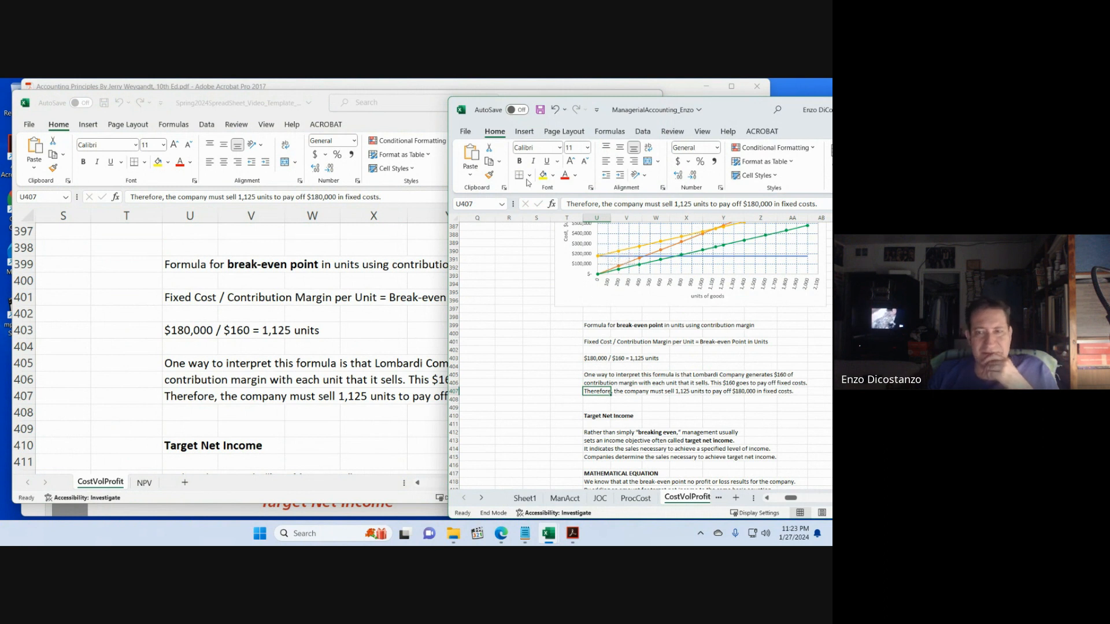
left_click(539, 110)
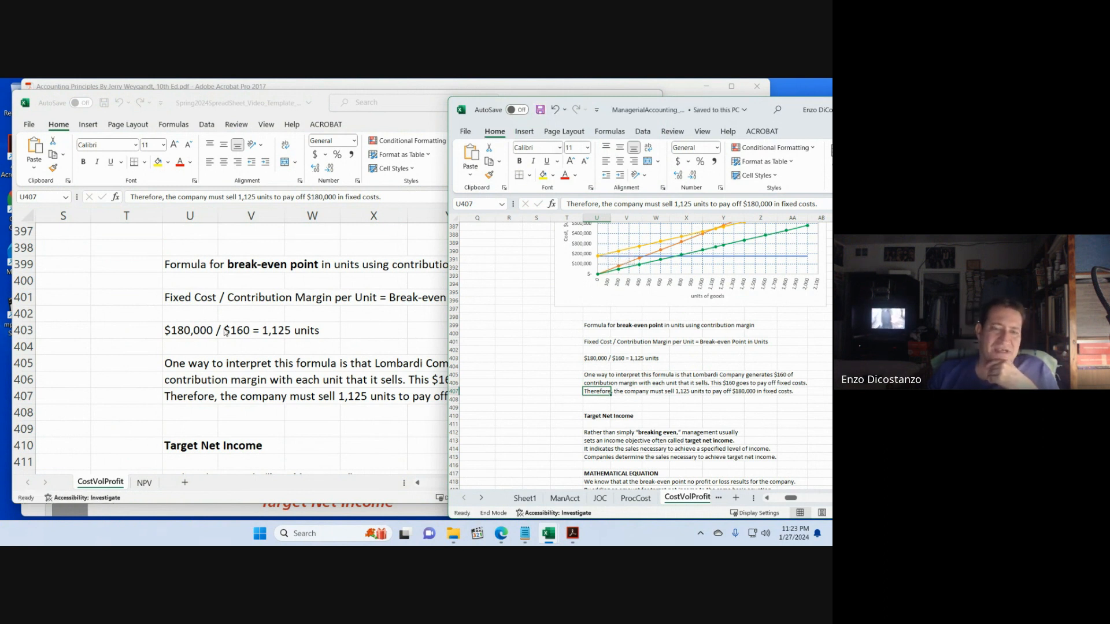
- Return to the template workbook and examine the break-even explanation and the Target Net Income section below it
left_click(174, 342)
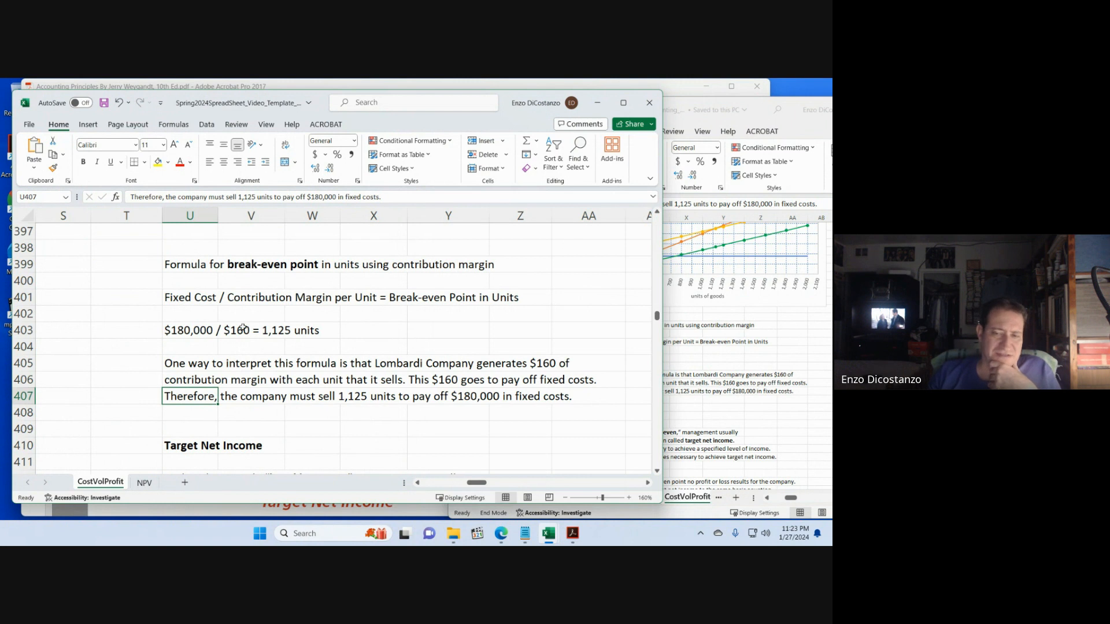
left_click(148, 363)
scroll(154, 327, "down", 3)
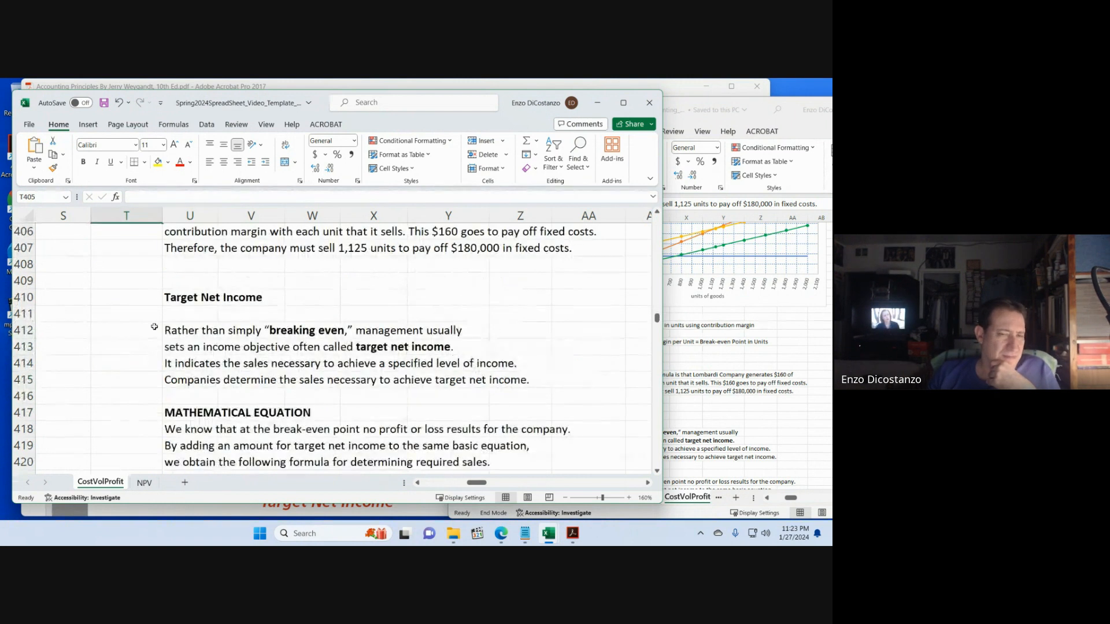
left_click(147, 292)
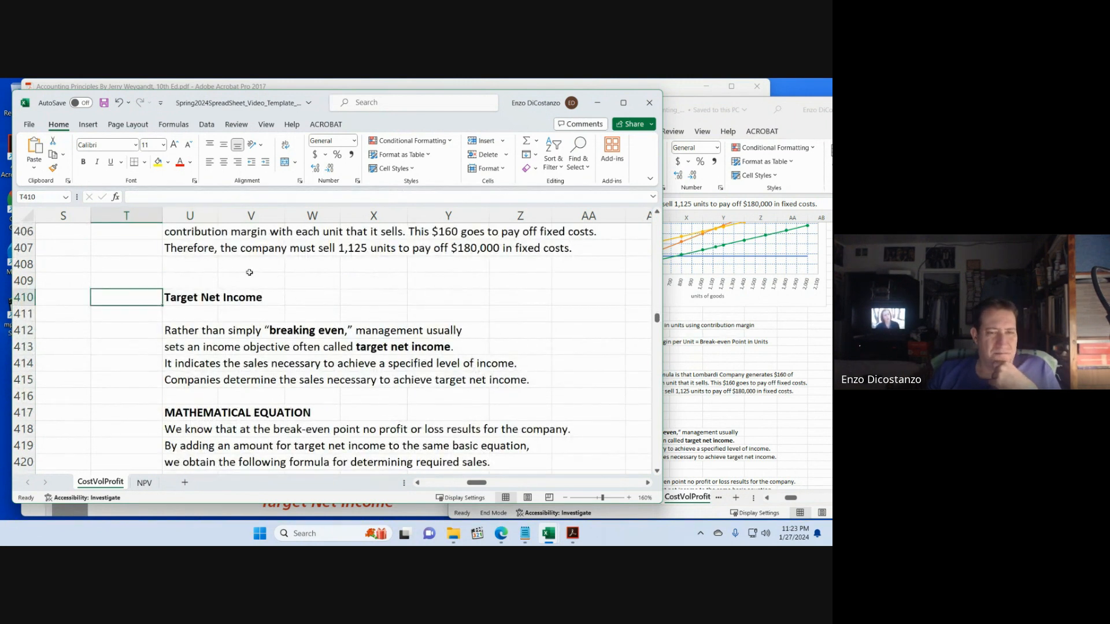
- Compare the Target Net Income section in the reference and template workbooks, reading the template down to the computation of required unit sales
left_click(727, 341)
scroll(723, 341, "down", 3)
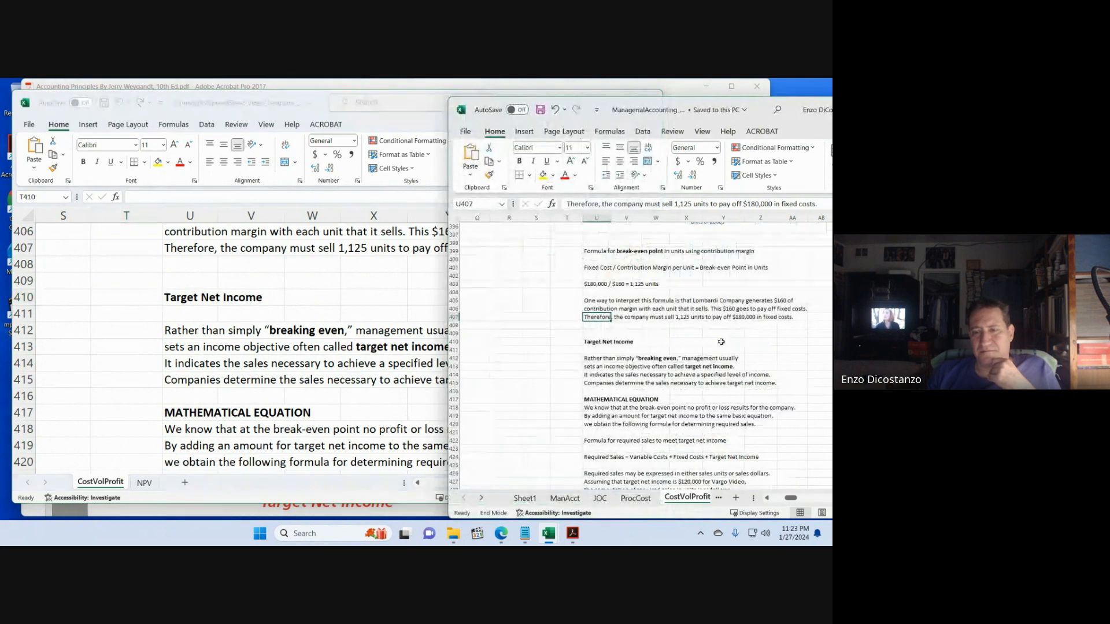
left_click(577, 344)
scroll(577, 347, "down", 2)
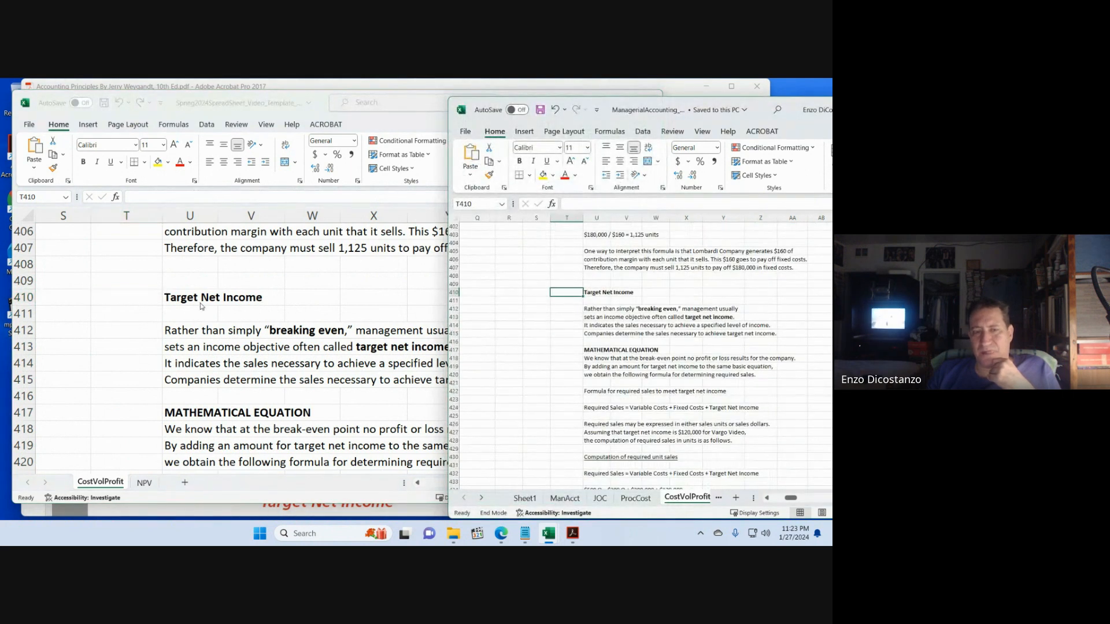
left_click(145, 296)
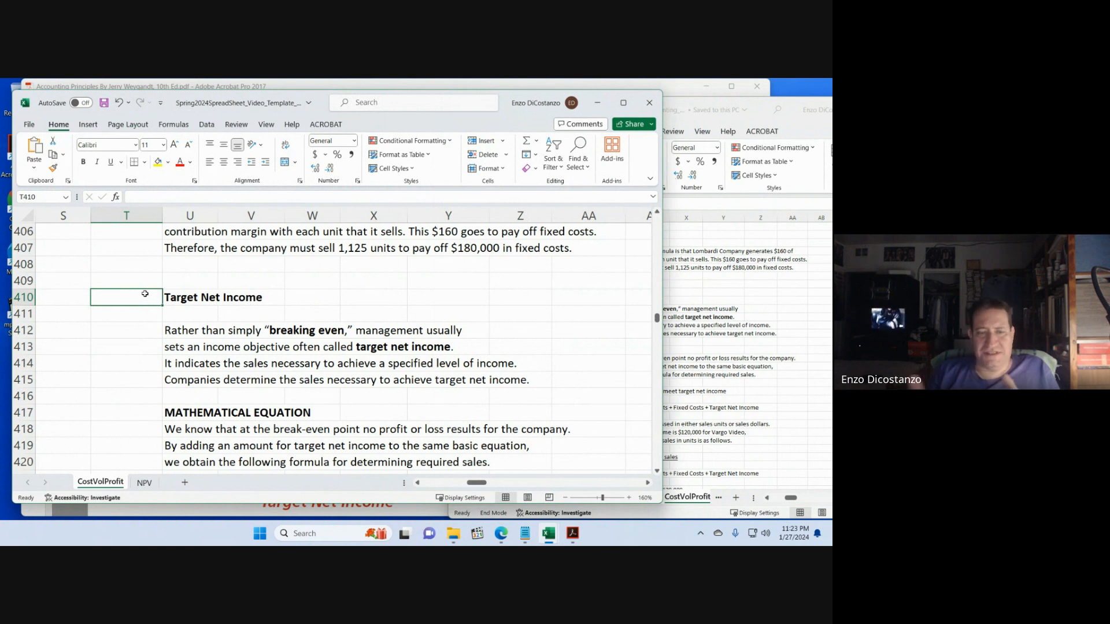
scroll(172, 306, "down", 3)
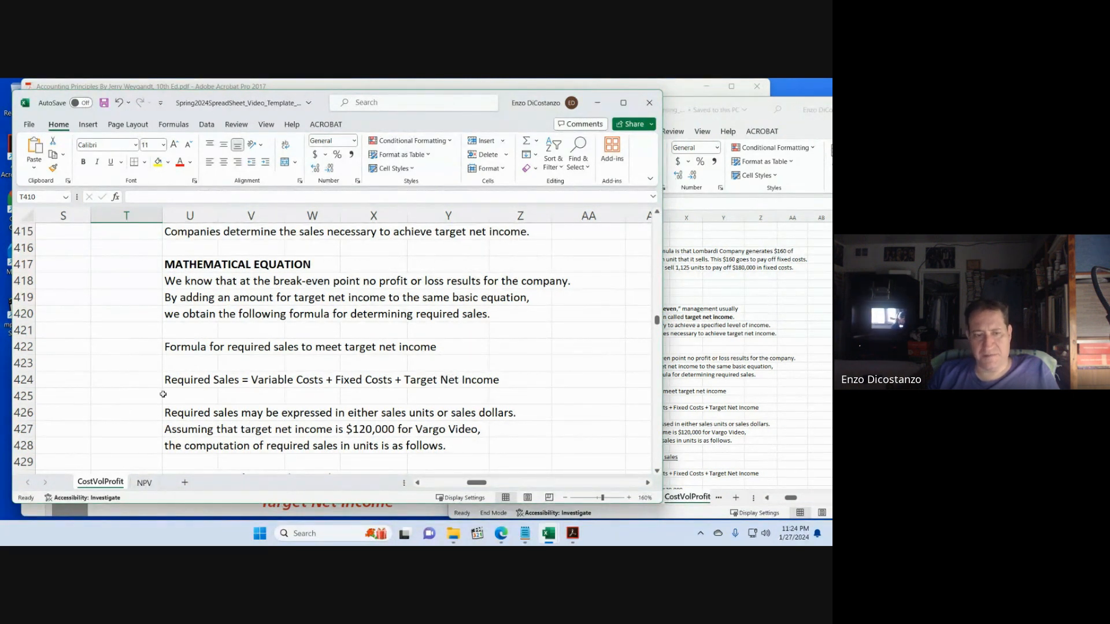
left_click(130, 393)
scroll(130, 390, "down", 1)
scroll(130, 391, "down", 2)
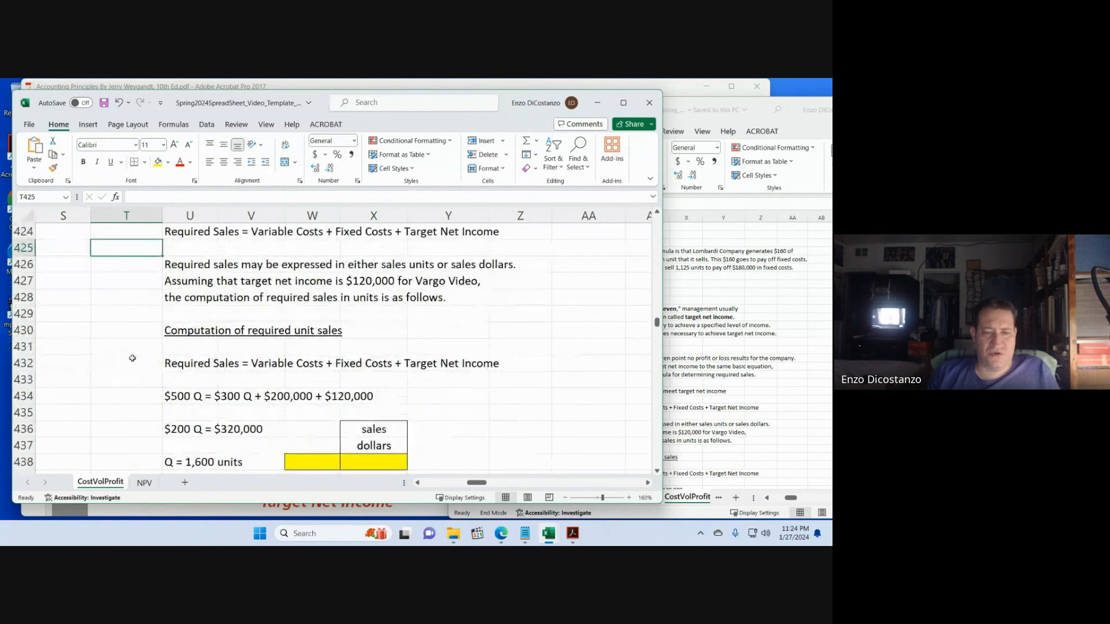
- Switch to the reference workbook and examine its required unit sales computation and the divider above the in-chapter break-even questions
left_click(689, 345)
scroll(689, 345, "up", 12)
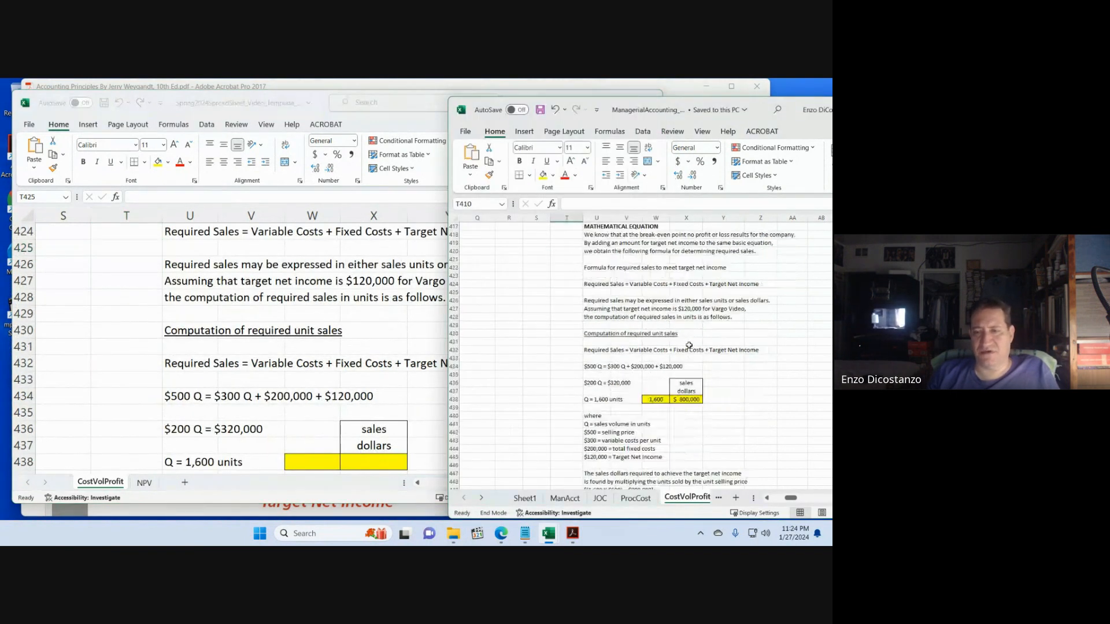
scroll(688, 346, "up", 18)
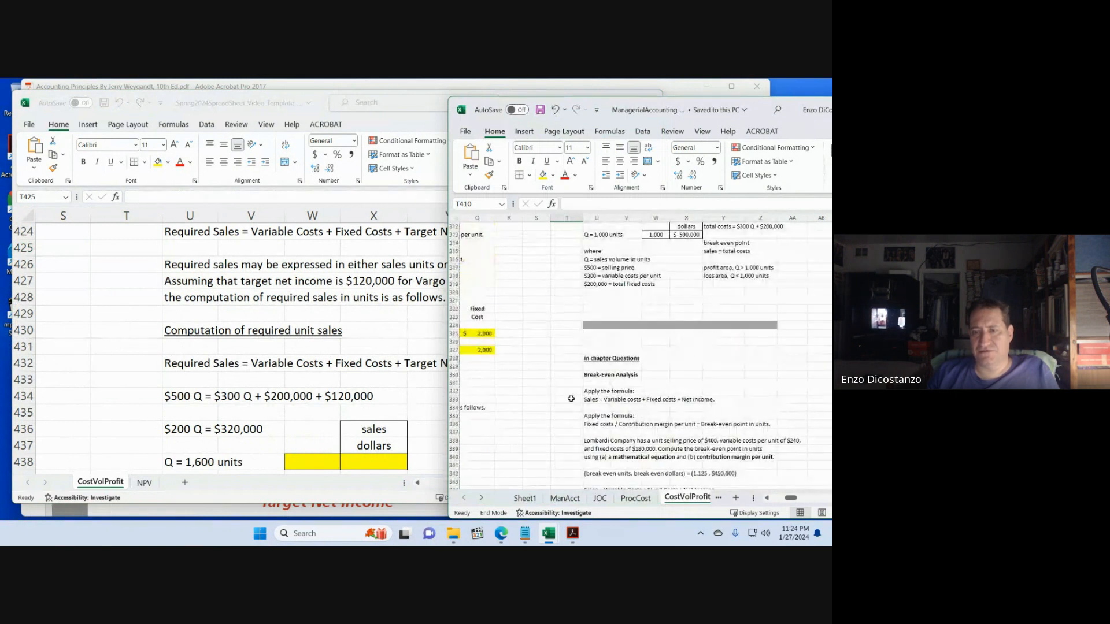
left_click(571, 399)
scroll(572, 390, "down", 20)
scroll(571, 387, "down", 2)
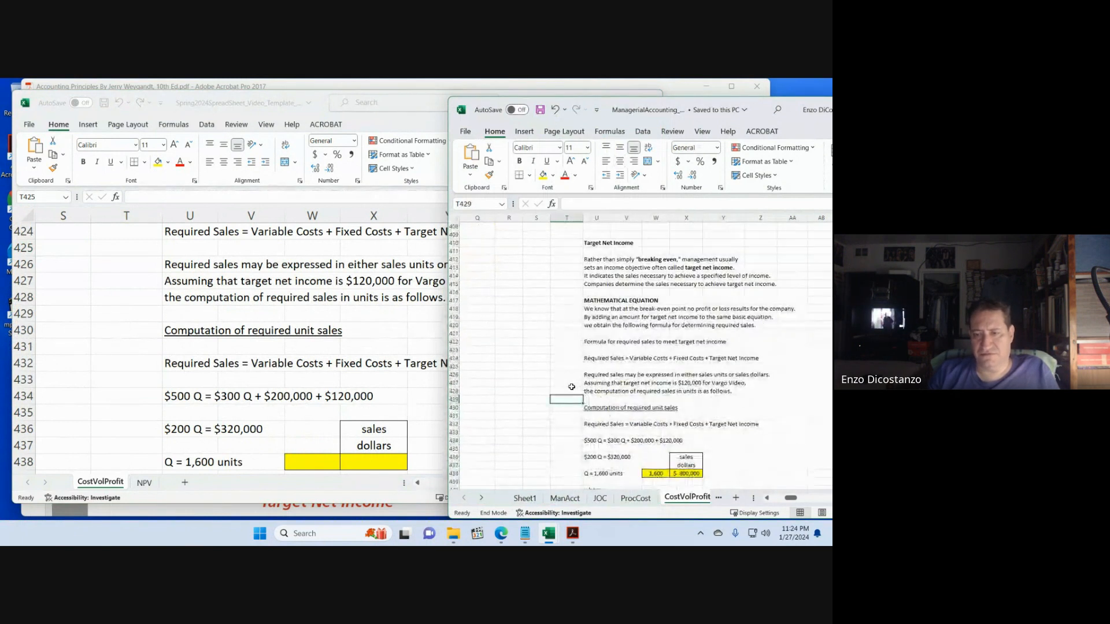
- Return to the template workbook, remove the red fill from the divider range T323:AA323, and save the workbook
left_click(220, 349)
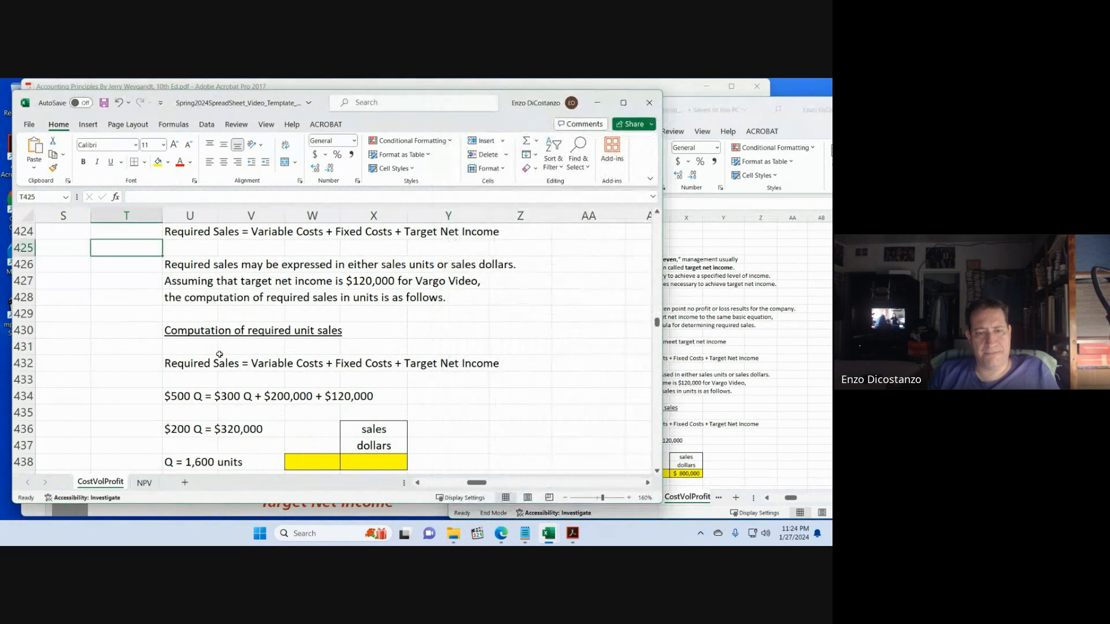
scroll(220, 355, "up", 3)
key("Page_Up")
key("Page_Up")
key("Page_Up")
key("Page_Up")
key("Page_Up")
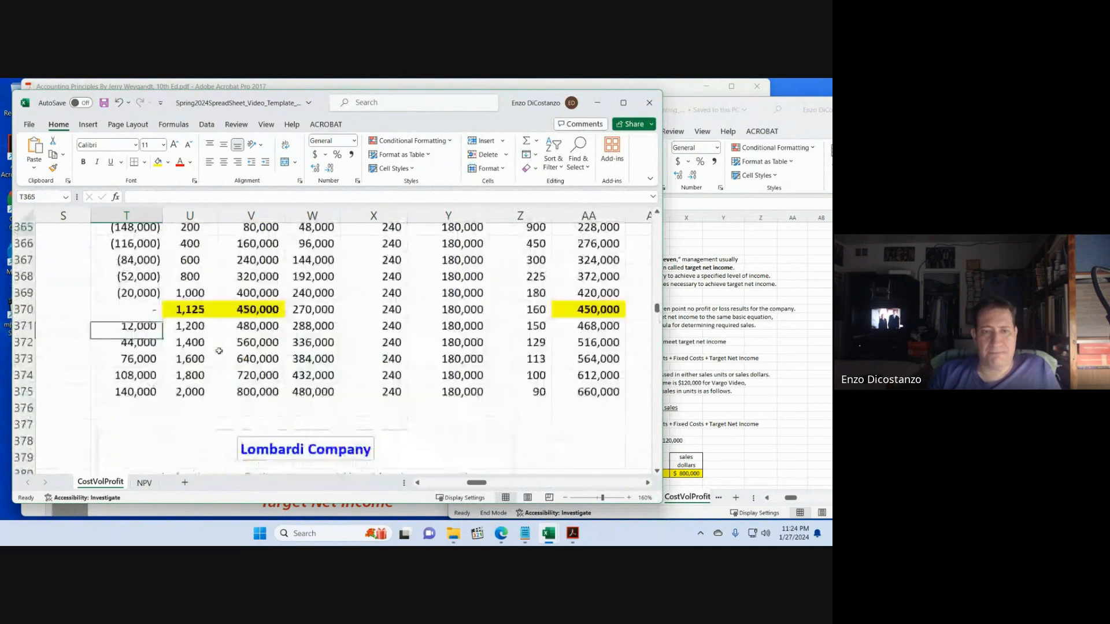
key("Page_Up")
key("Page_Up")
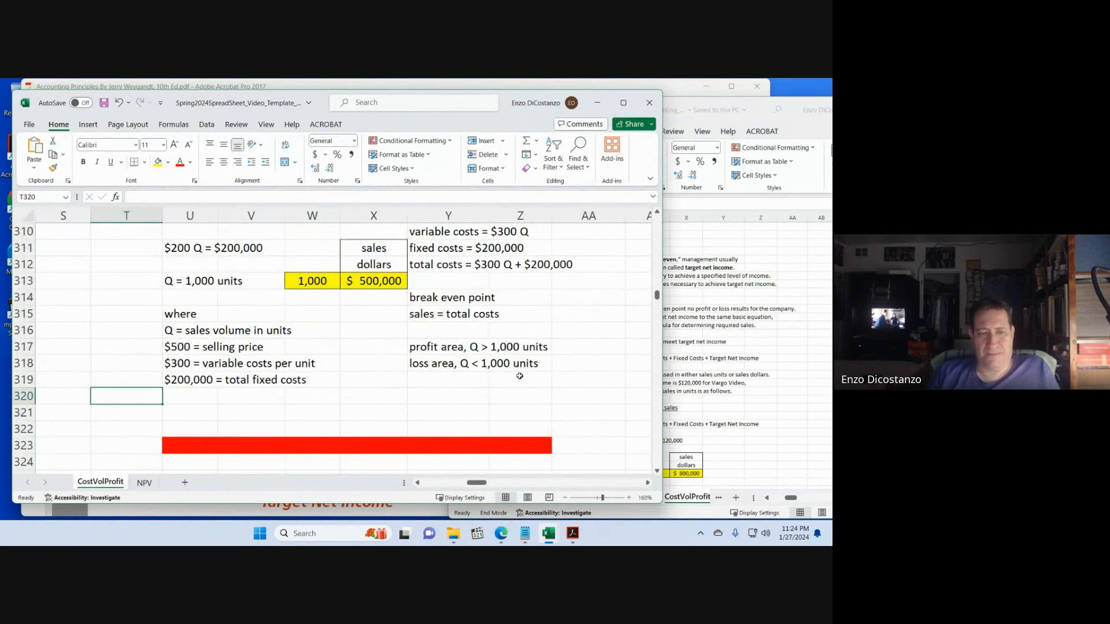
left_click(605, 445)
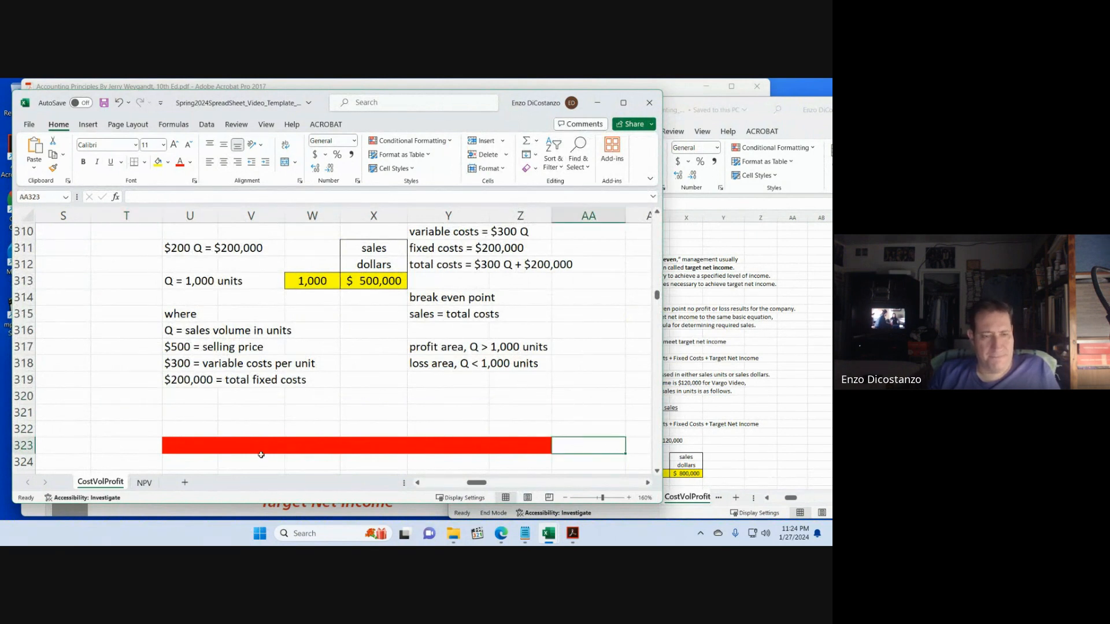
left_click_drag(156, 447, 151, 447)
left_click(168, 162)
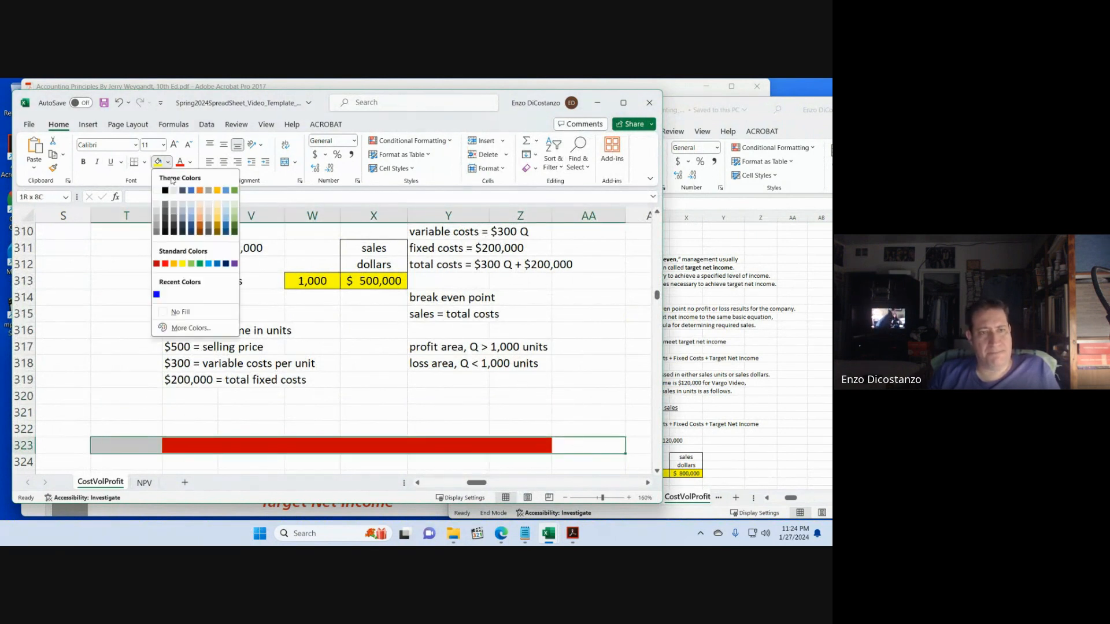
left_click(144, 337)
left_click(145, 337)
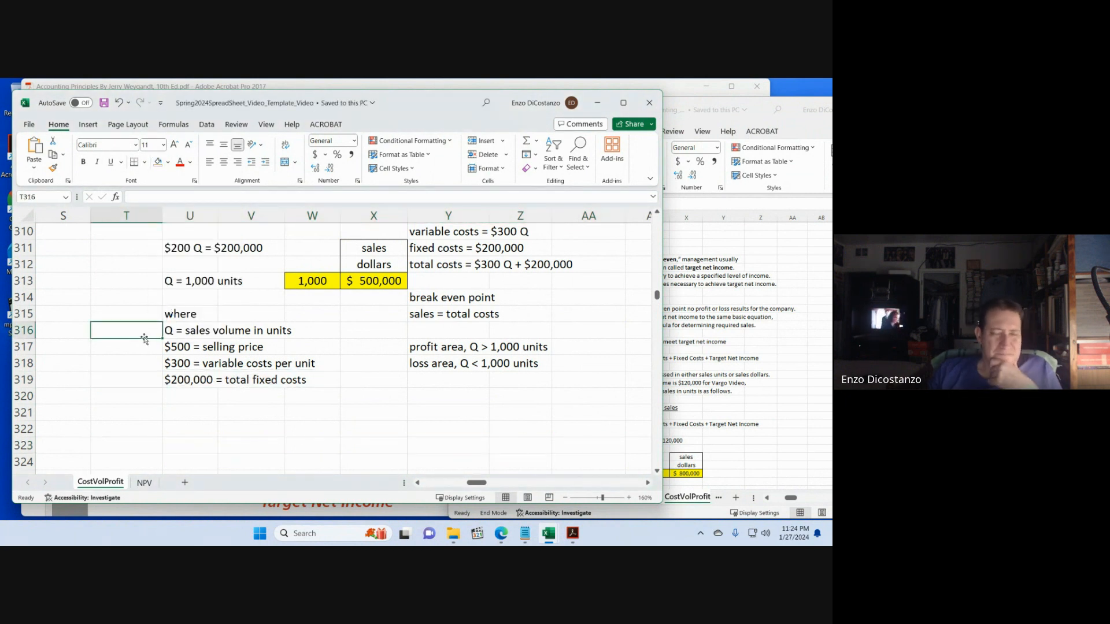
- Review the template's Target Net Income section against the reference, from its introduction through the formula for required sales
key("Page_Down")
key("Page_Down")
key("Page_Down")
key("Page_Down")
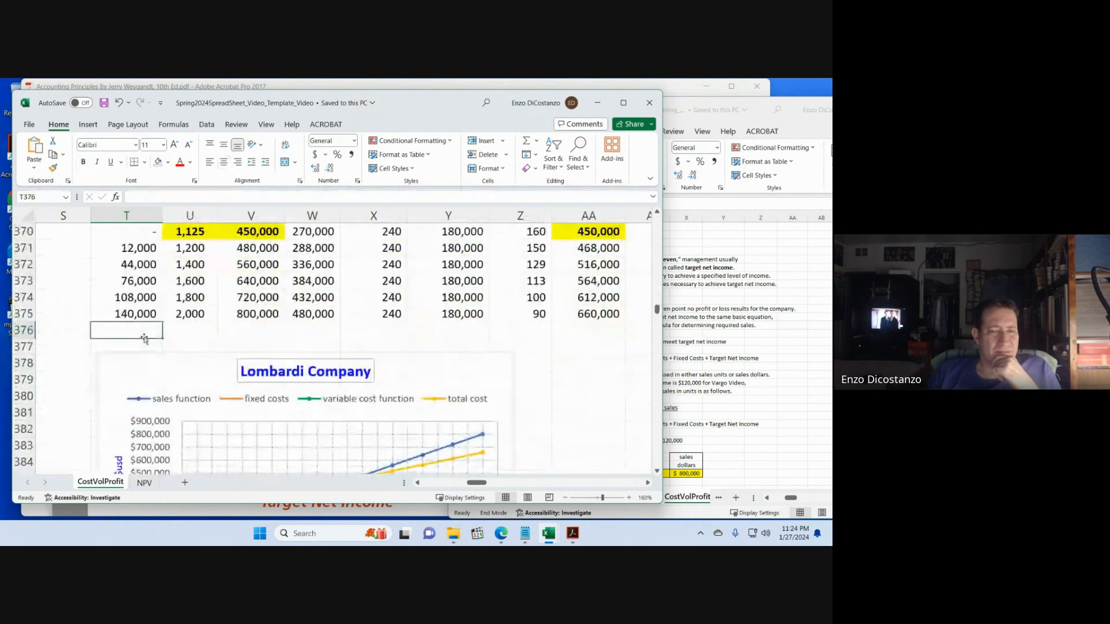
key("Page_Down")
scroll(191, 300, "down", 3)
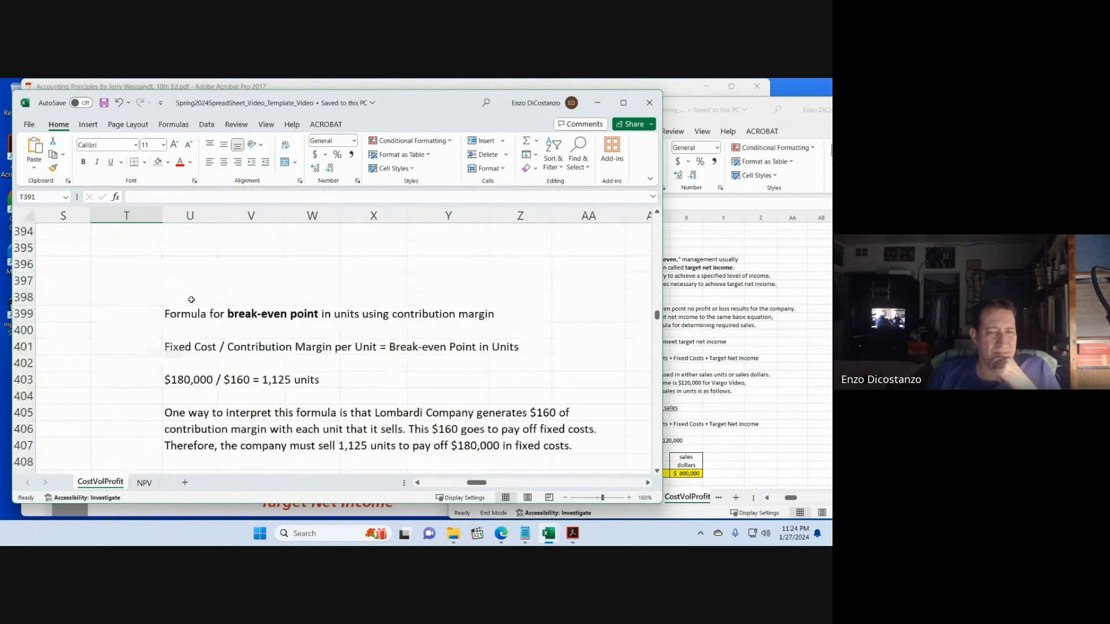
scroll(192, 298, "down", 3)
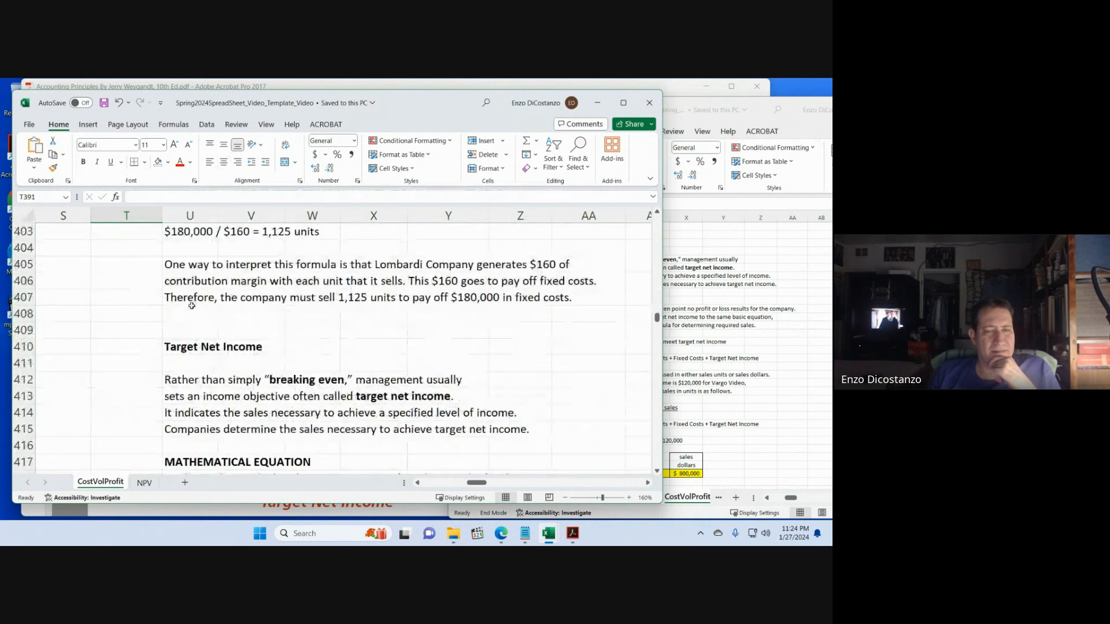
left_click(137, 347)
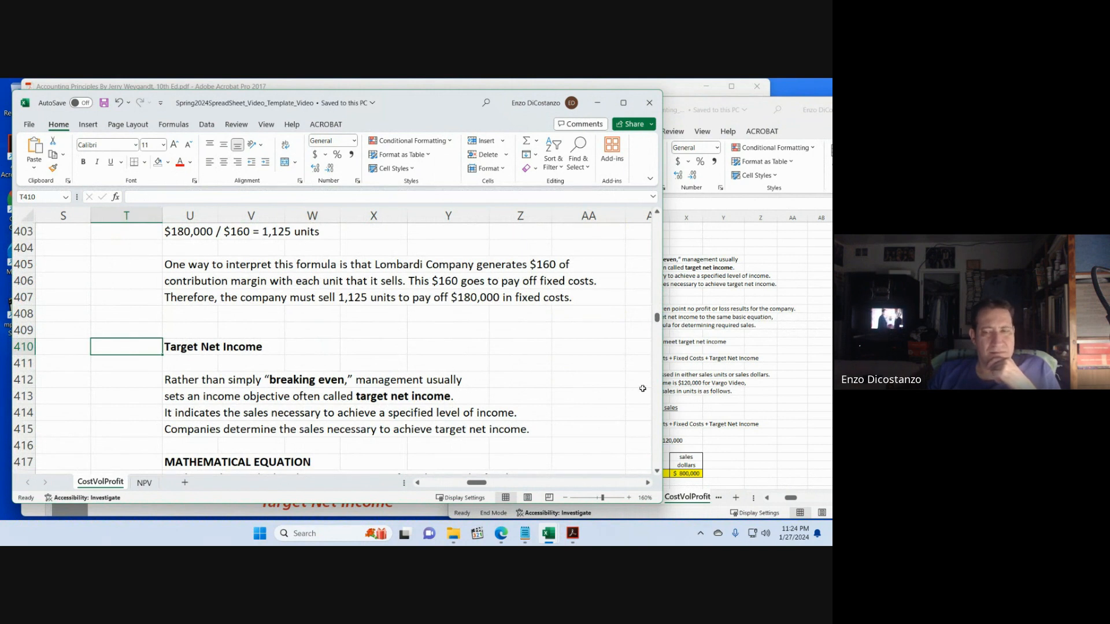
left_click(712, 374)
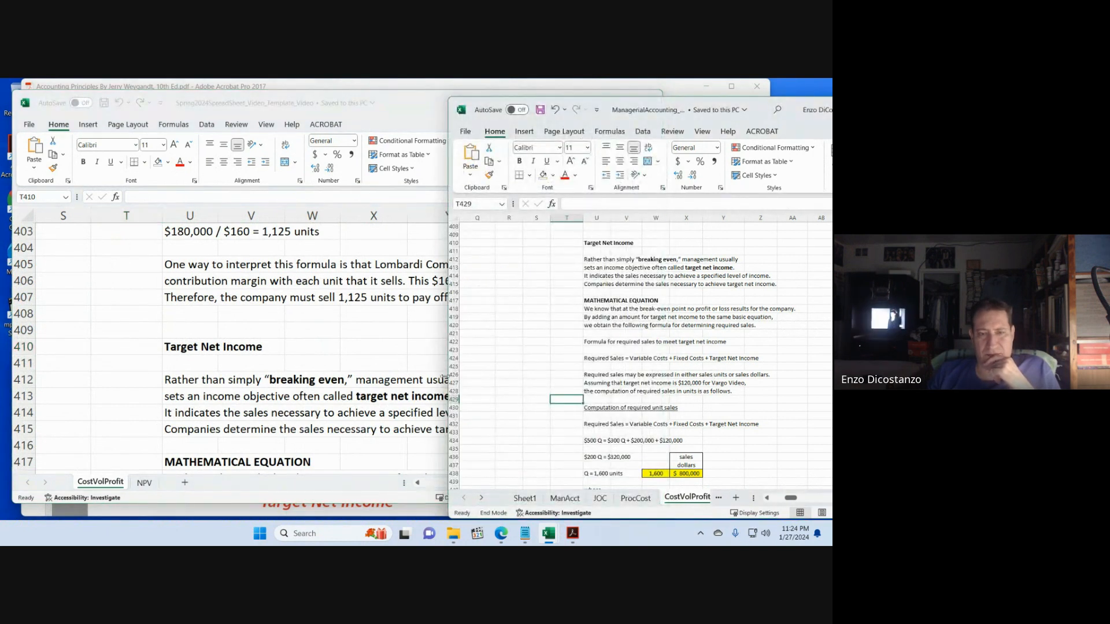
left_click(160, 340)
scroll(157, 330, "down", 2)
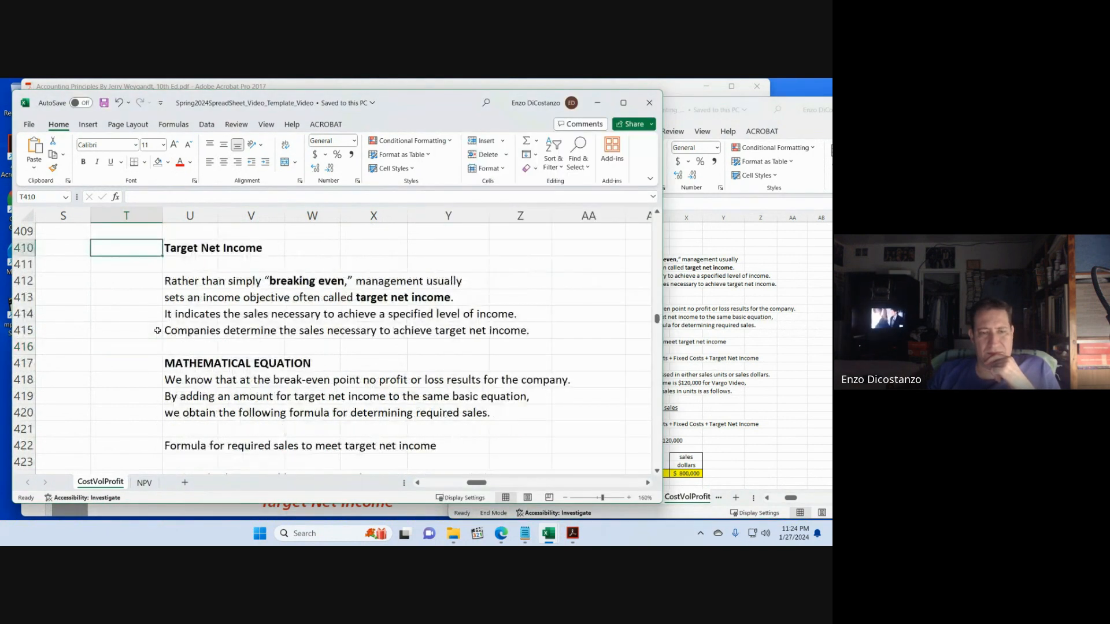
scroll(157, 330, "down", 6)
scroll(157, 330, "up", 2)
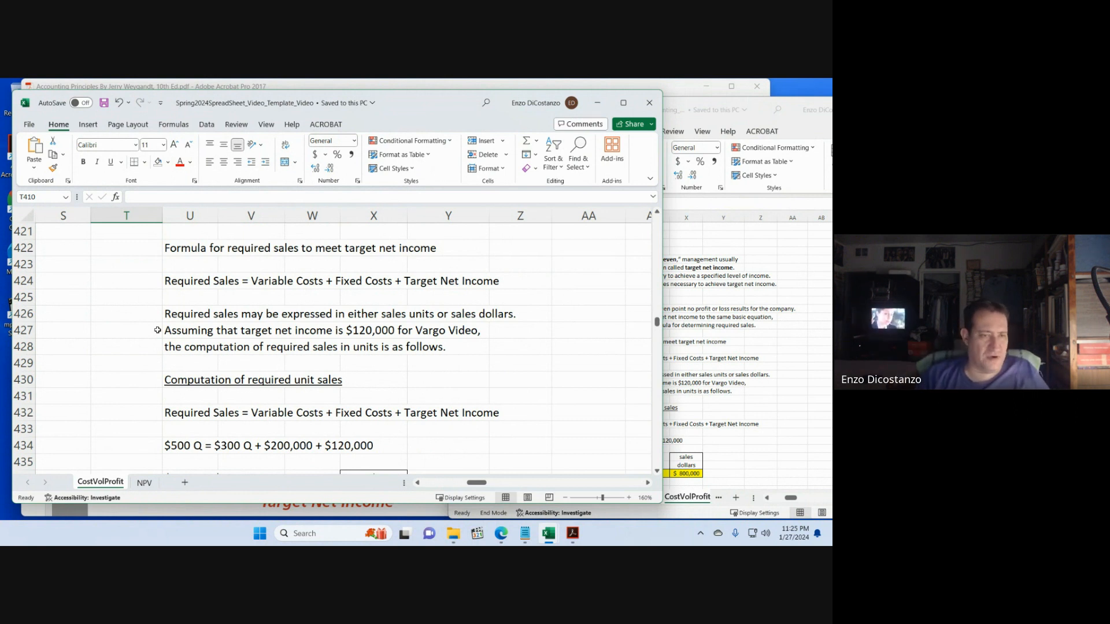
- Examine the Vargo Video CVP income statement near the start of the CostVolProfit sheet, including its per-unit sales price
key("Up")
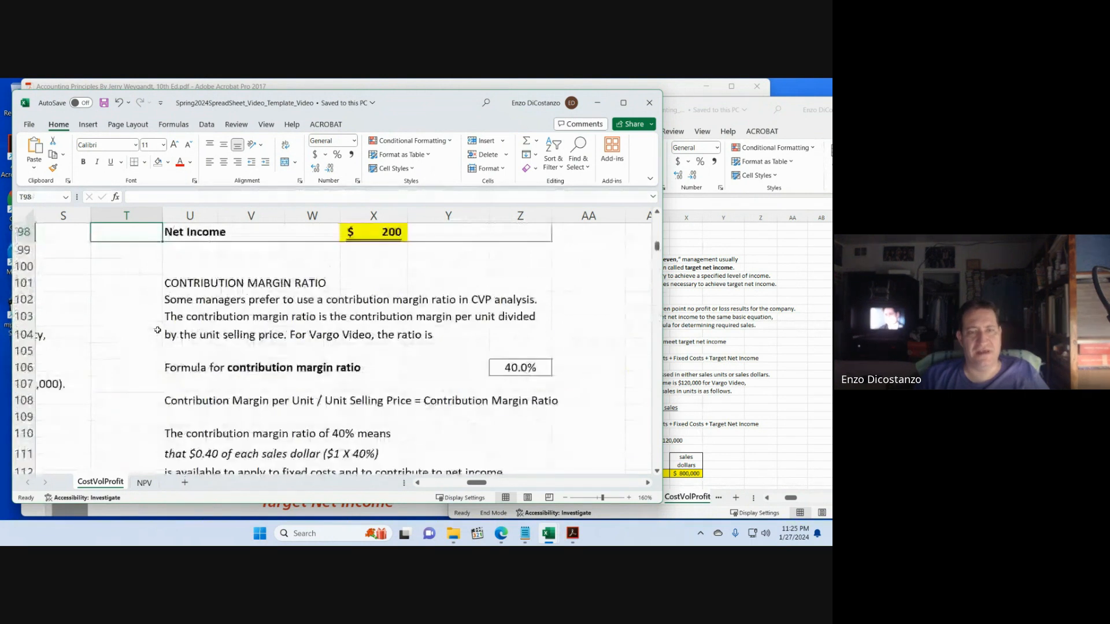
key("Down")
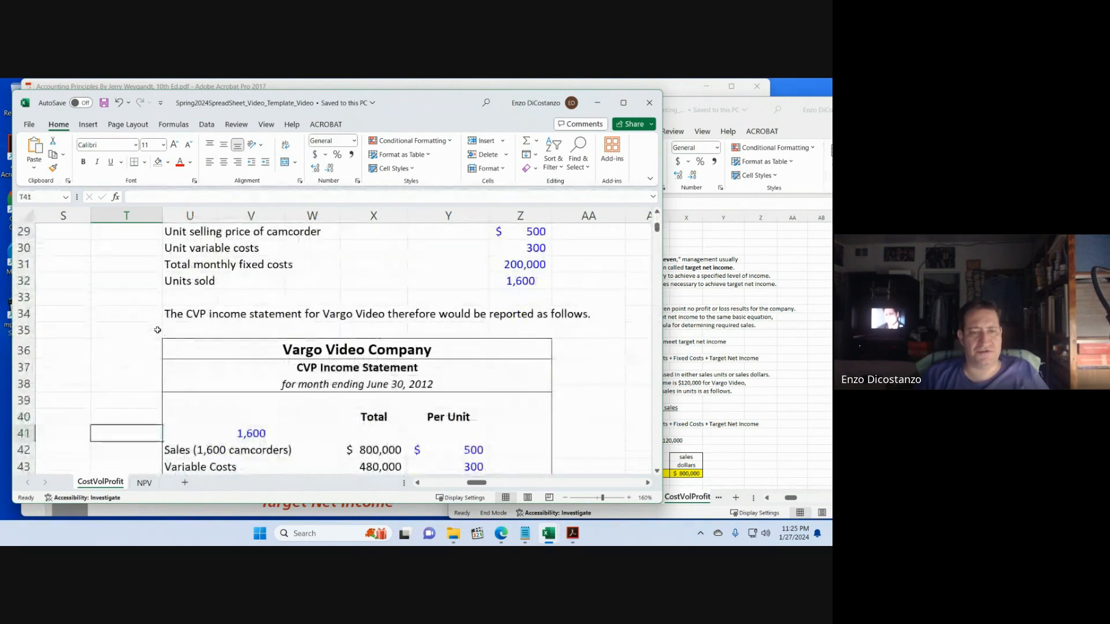
scroll(153, 351, "down", 4)
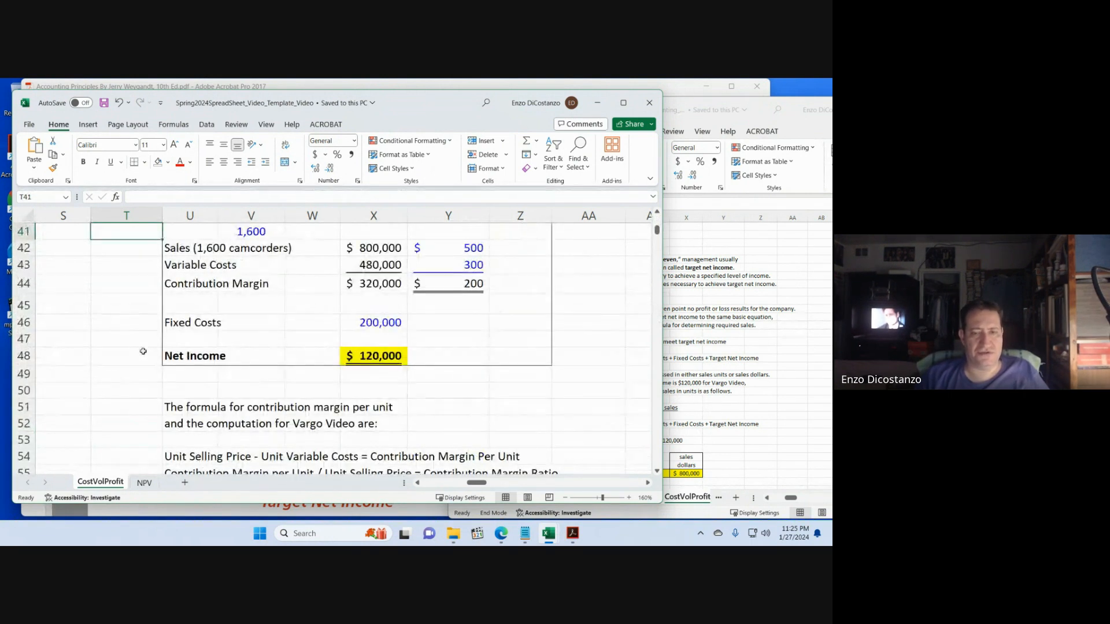
scroll(143, 351, "up", 1)
left_click(460, 301)
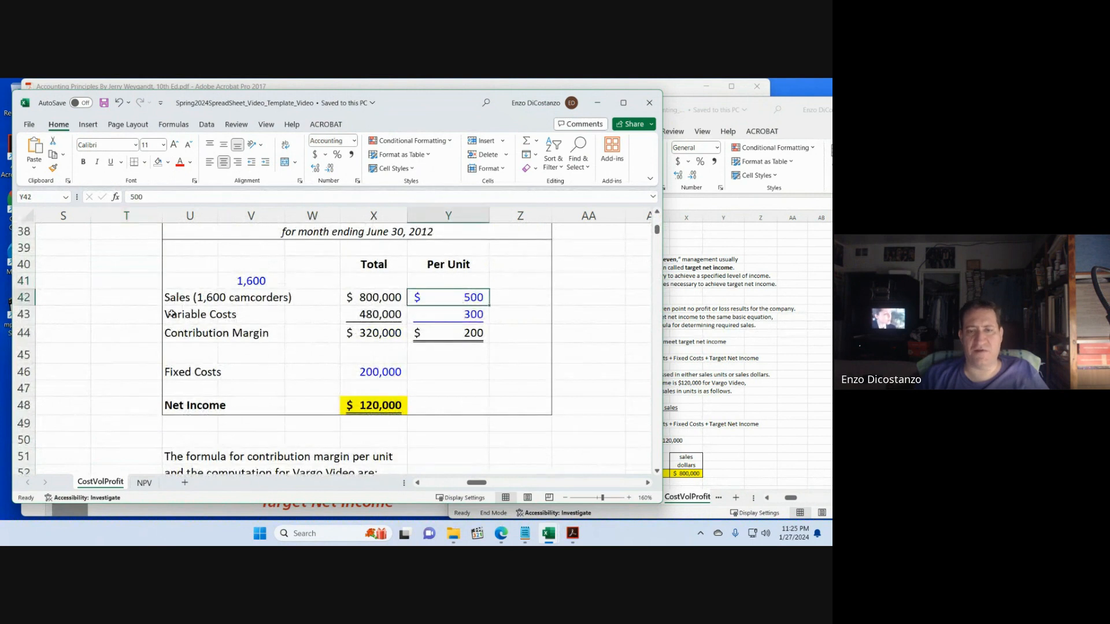
- Return to the target net income notes and examine the computation of required unit sales around row 432
left_click(136, 309)
key("Page_Down")
key("Page_Down")
key("Page_Down")
key("Page_Down")
key("Page_Down")
key("Page_Down")
key("Page_Down")
key("Page_Down")
key("Page_Down")
key("Page_Down")
key("Page_Down")
key("Page_Down")
key("Page_Down")
key("Page_Down")
key("Page_Down")
key("Page_Down")
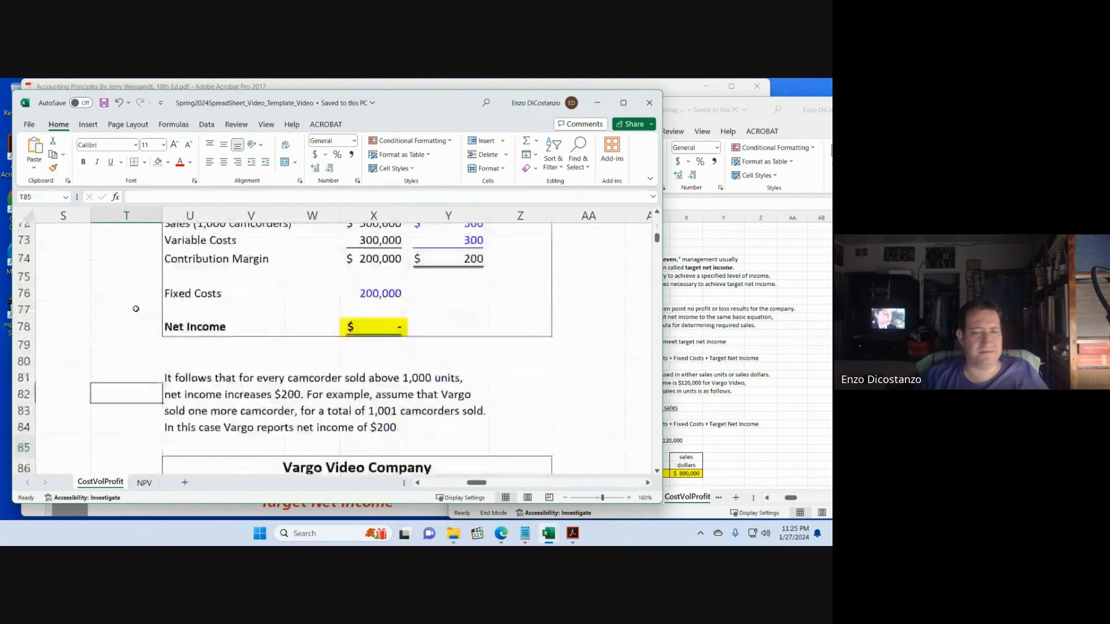
key("Page_Down")
key("Page_Down")
key("Page_Down")
key("Page_Down")
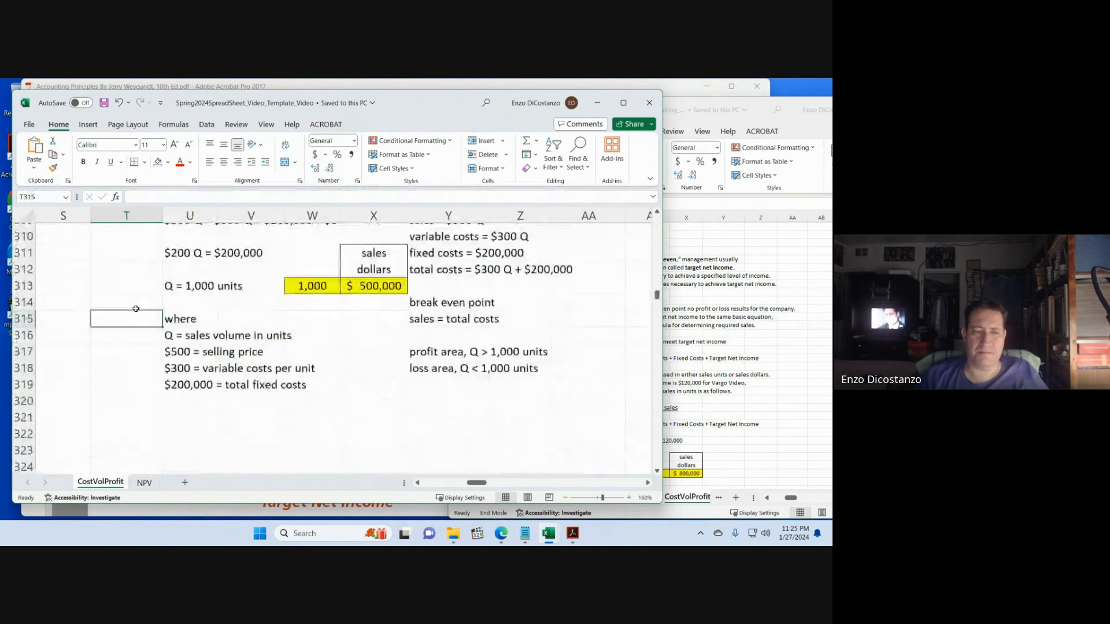
key("Page_Down")
key("Page_Down")
key("Page_Down")
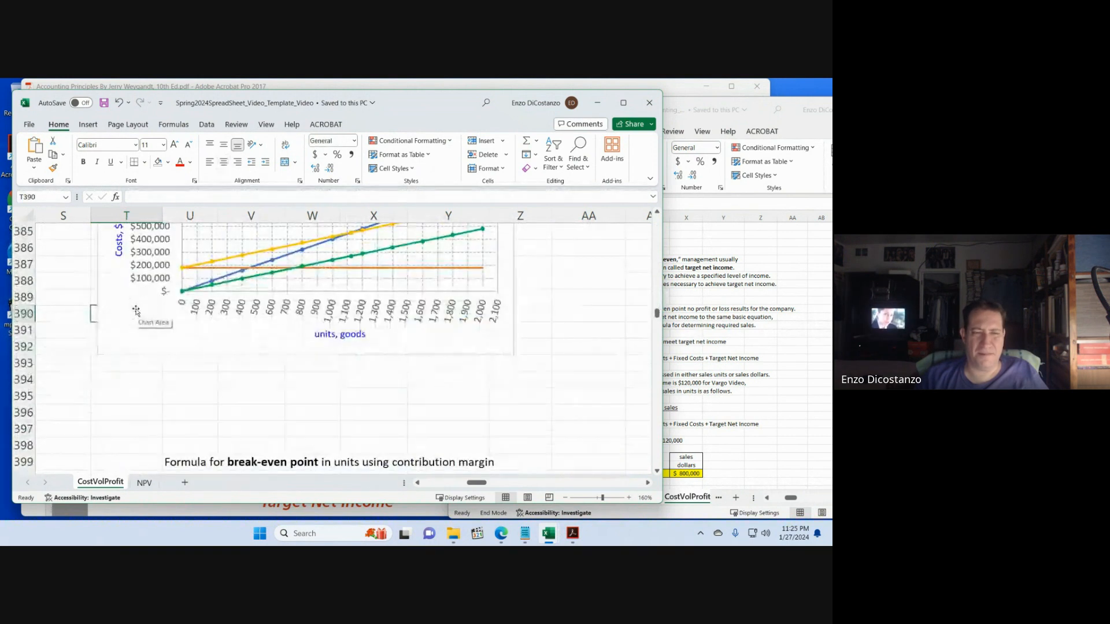
key("Page_Down")
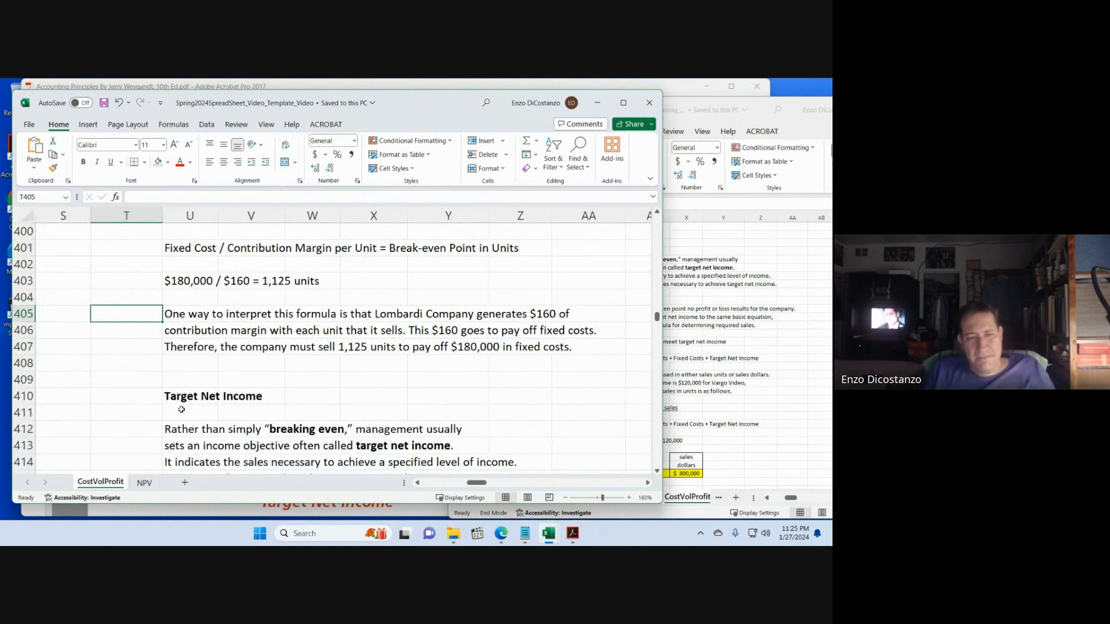
scroll(143, 312, "down", 4)
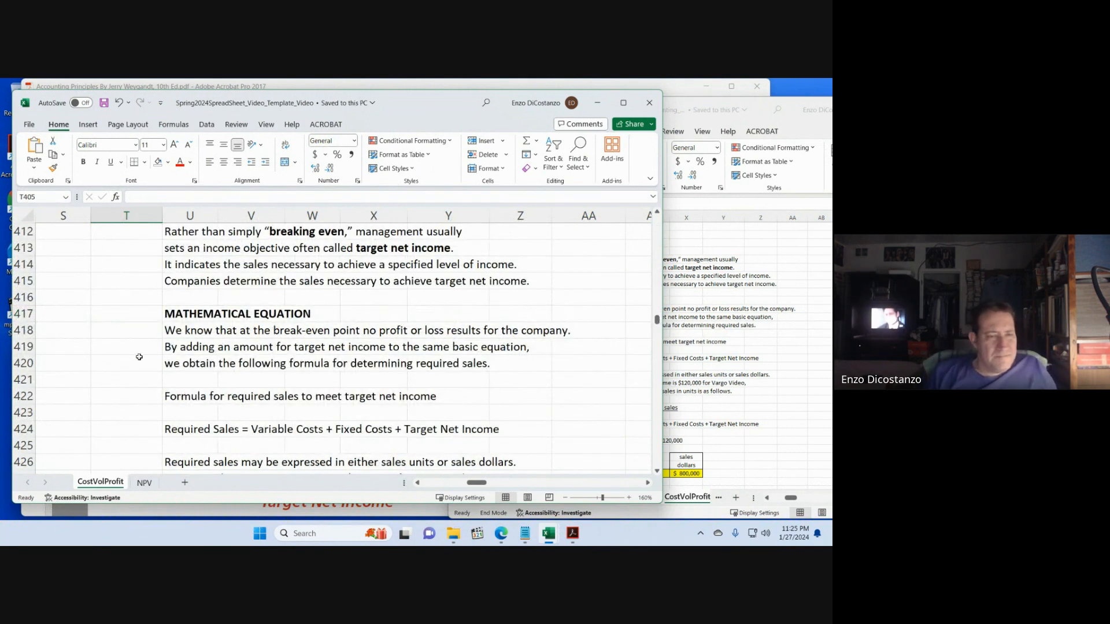
scroll(135, 365, "down", 6)
scroll(136, 356, "up", 1)
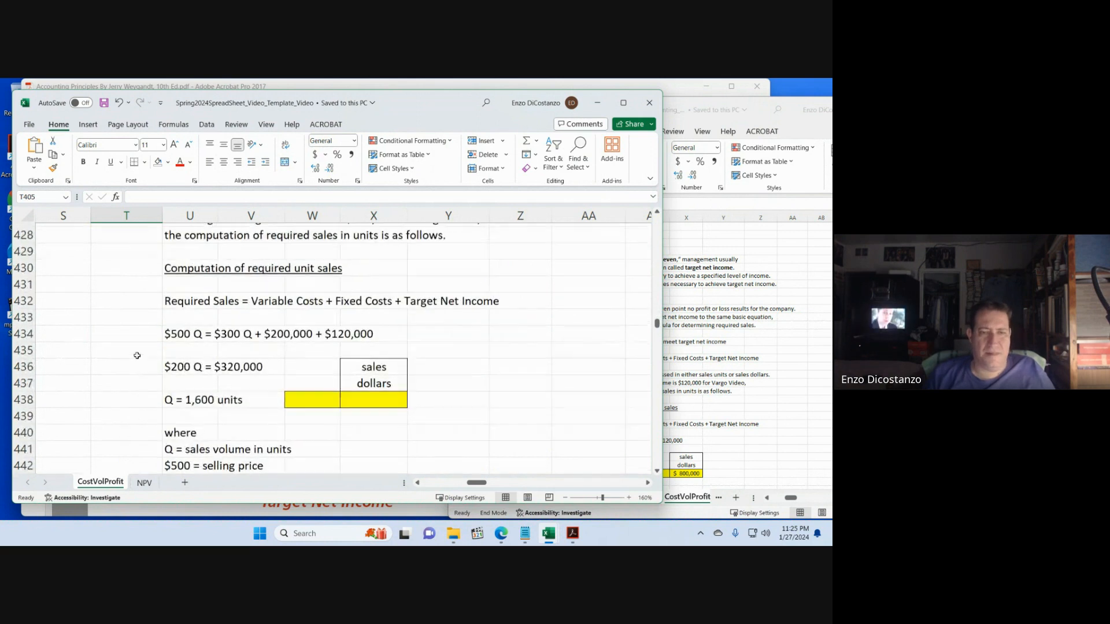
left_click(140, 313)
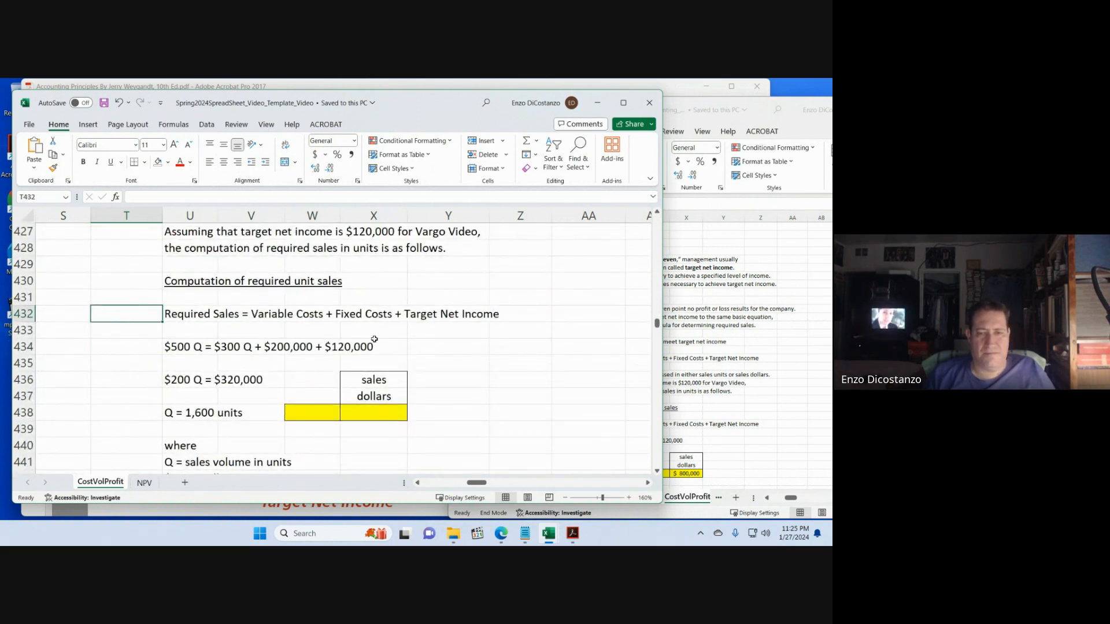
- Check the required unit sales computation in the reference workbook and return to cell T431 of the template
left_click(710, 361)
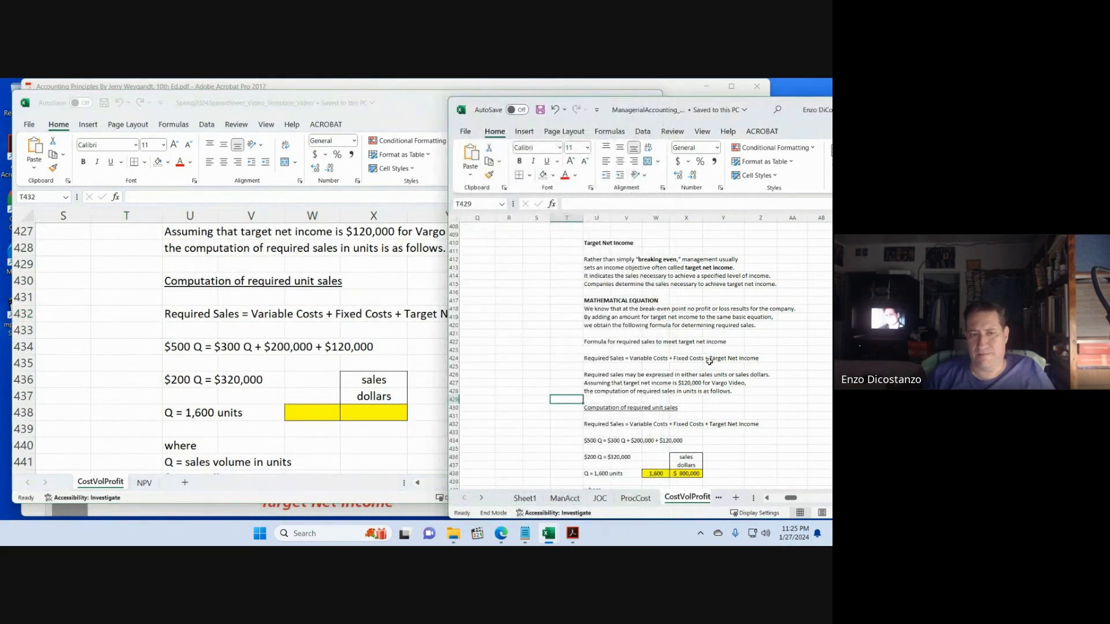
scroll(710, 361, "down", 6)
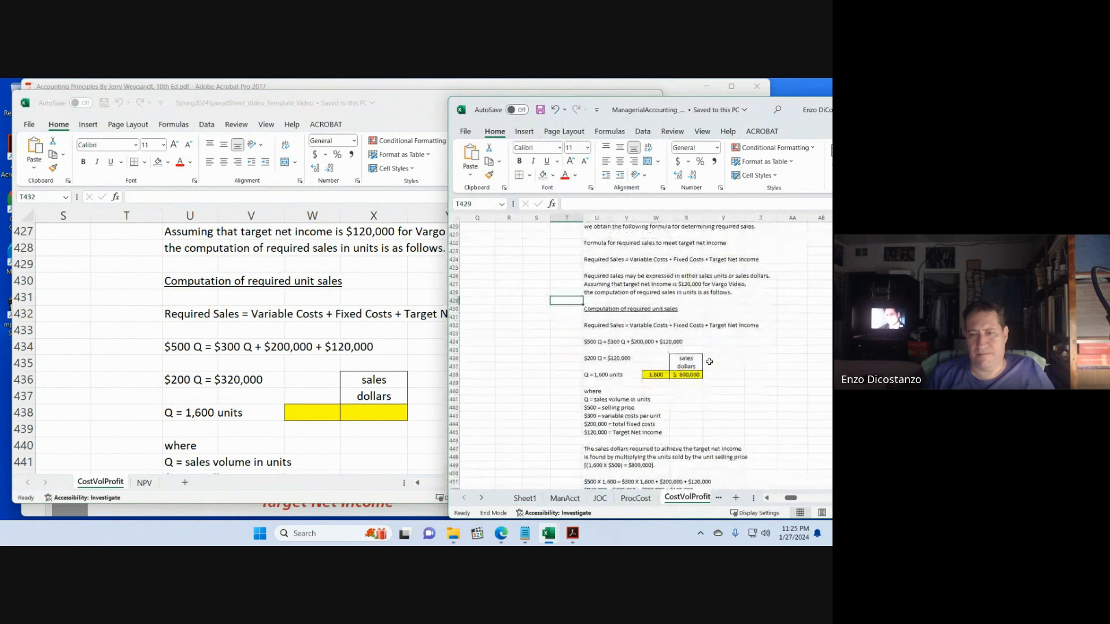
left_click(131, 295)
left_click(133, 298)
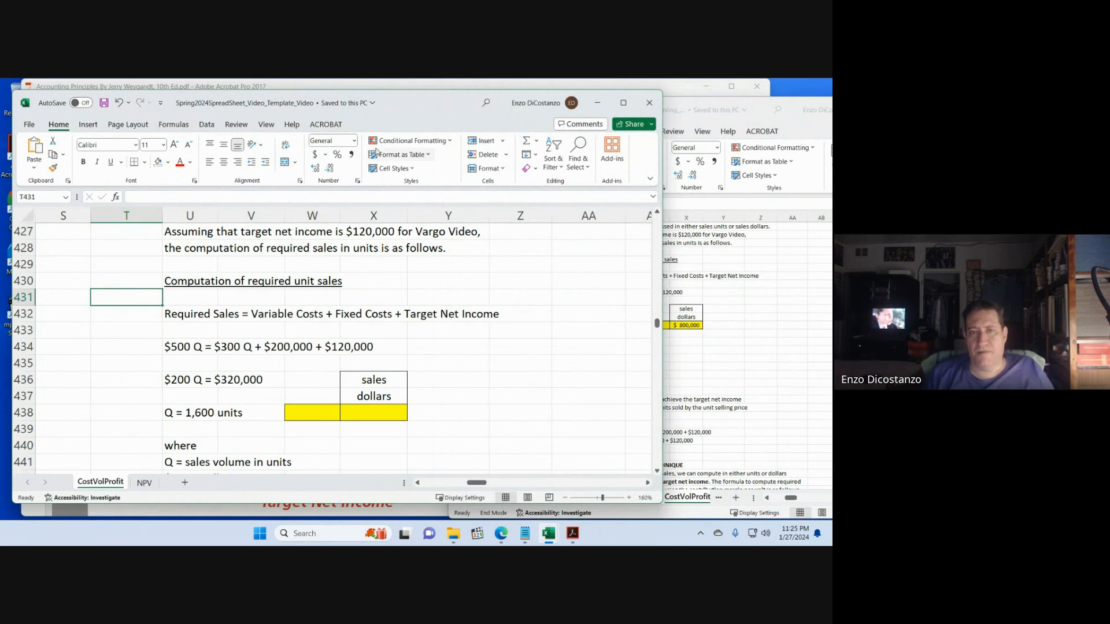
- Place the reference workbook's window beside the template so both required unit sales computations can be compared
left_click(690, 244)
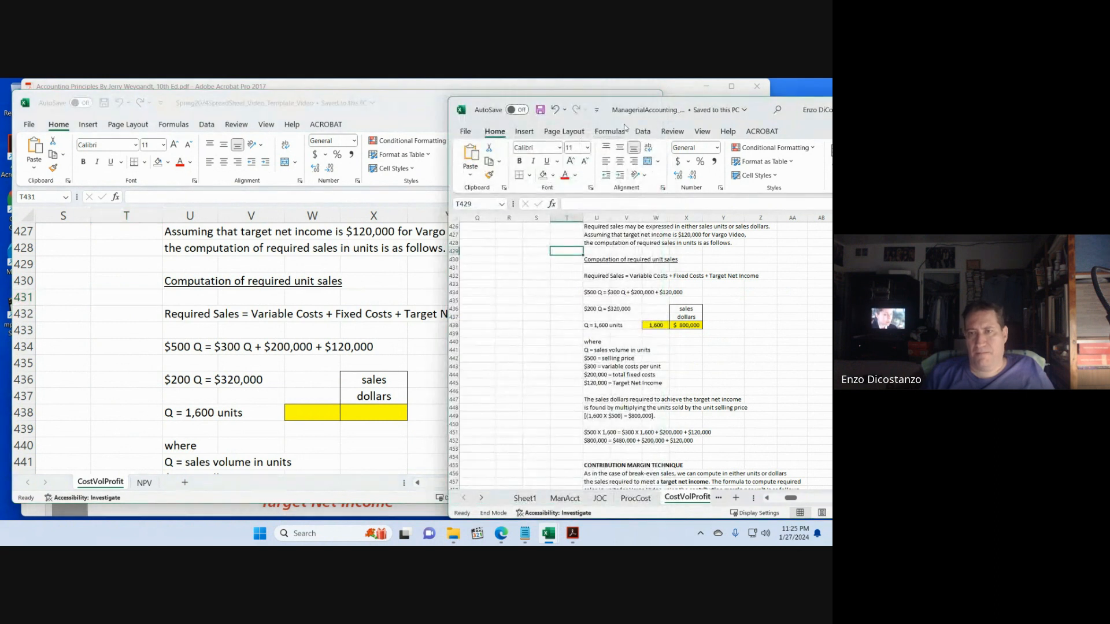
left_click_drag(803, 128, 830, 80)
left_click(443, 301)
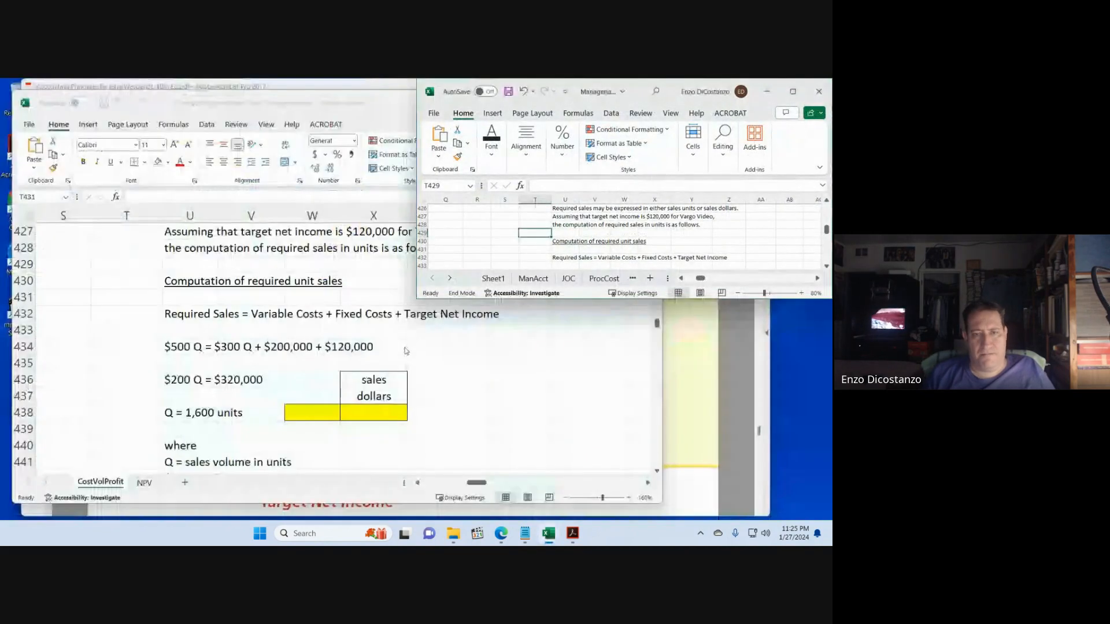
left_click_drag(638, 306, 615, 513)
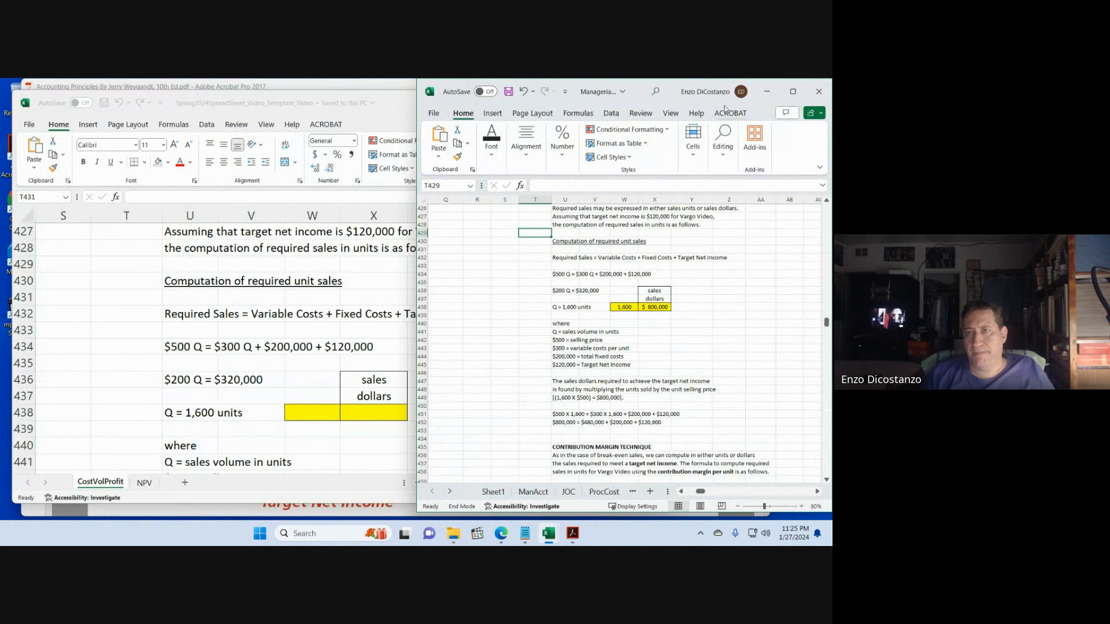
left_click_drag(765, 112, 766, 115)
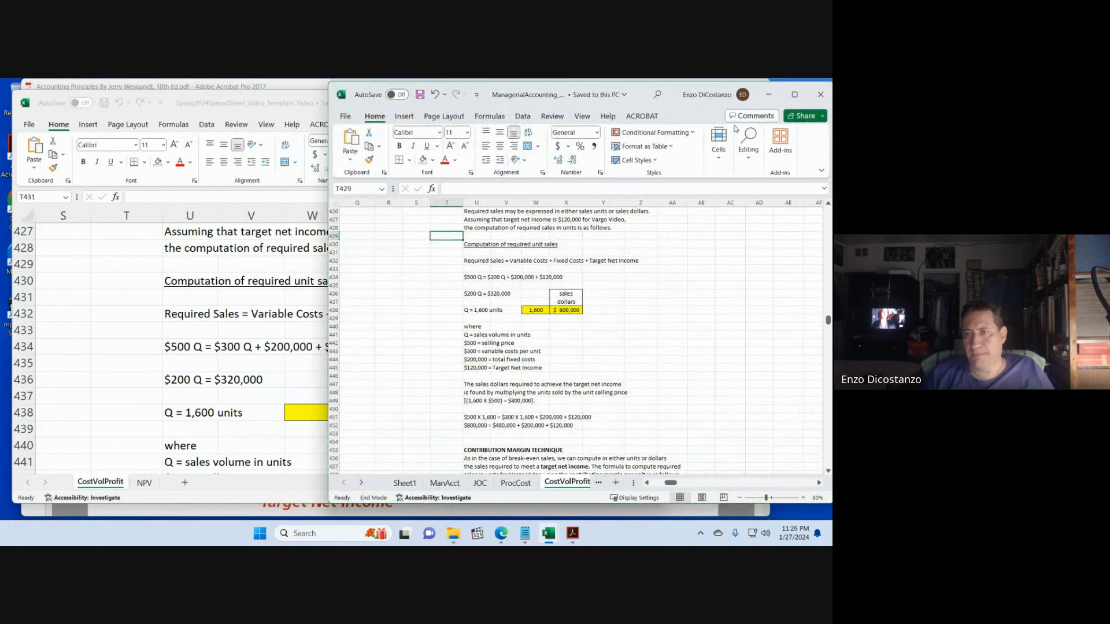
left_click_drag(686, 106, 831, 104)
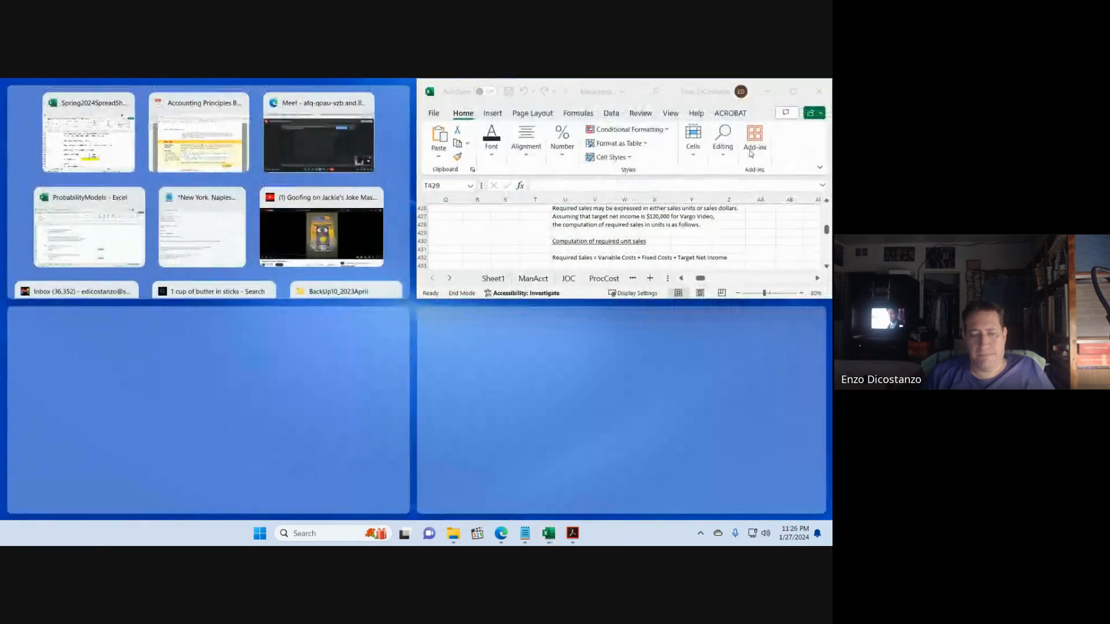
- Minimize the accounting textbook PDF and stretch the reference workbook's window to the full screen height
left_click(694, 200)
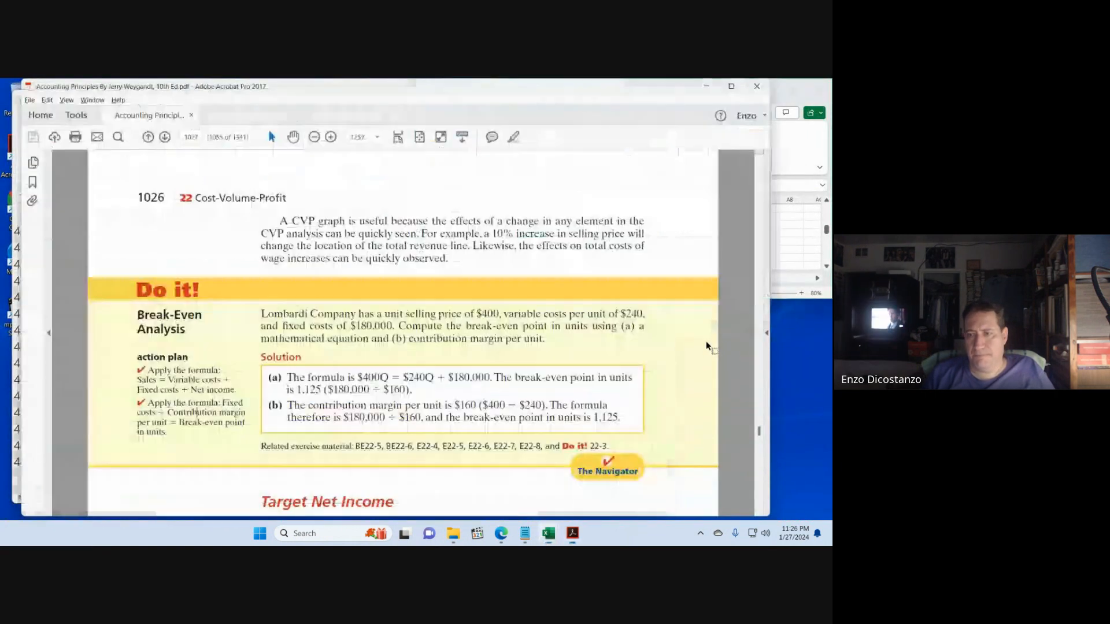
left_click(711, 347)
left_click(708, 87)
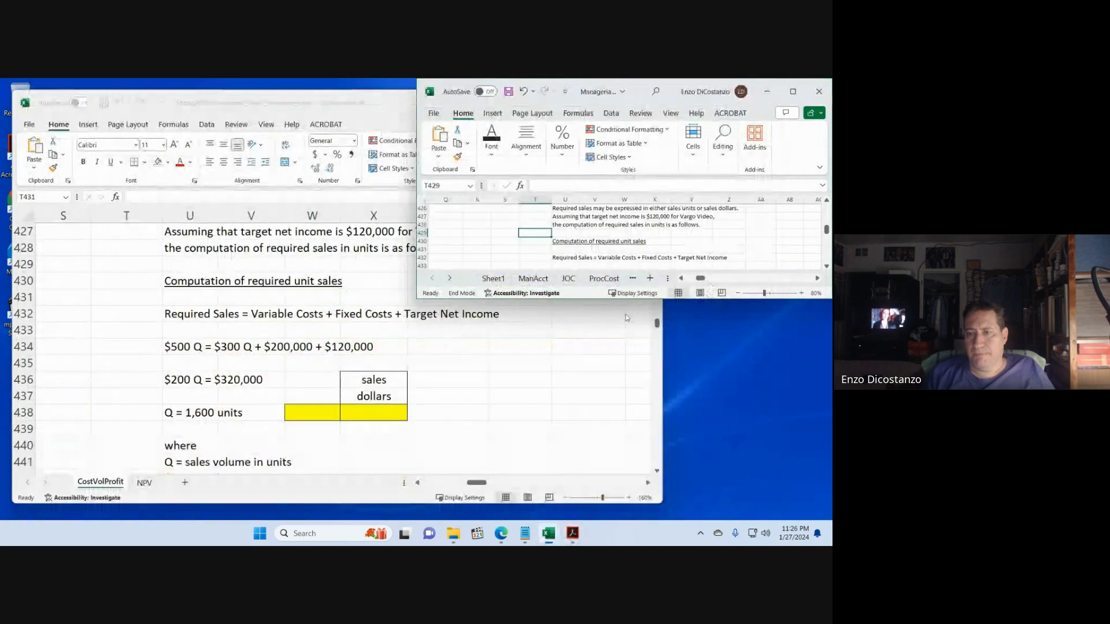
left_click_drag(588, 299, 589, 518)
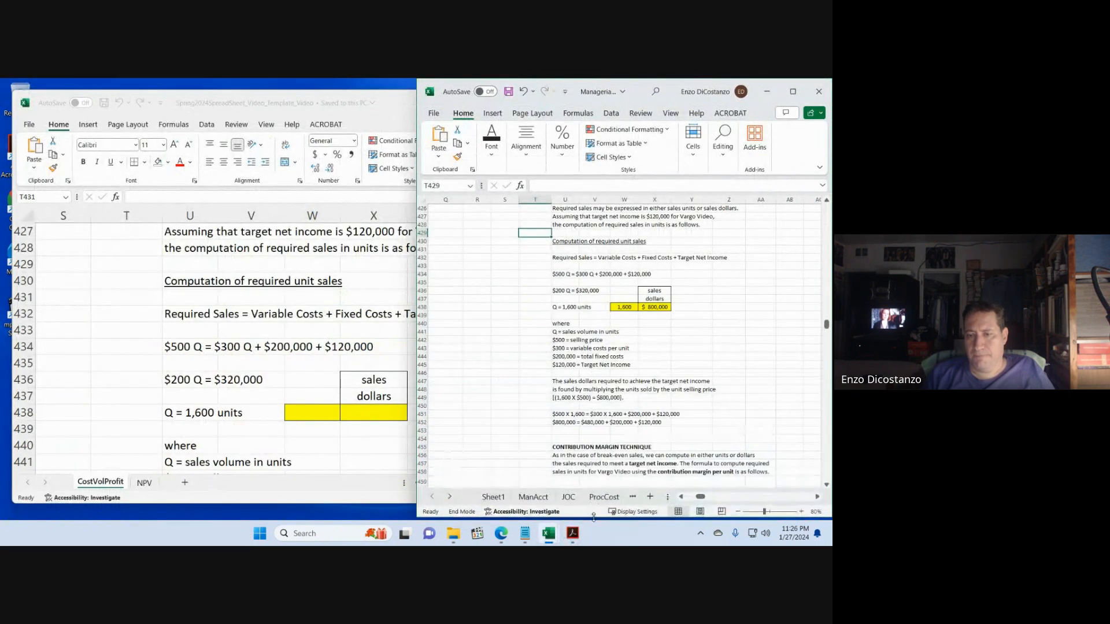
left_click(311, 365)
left_click(675, 181)
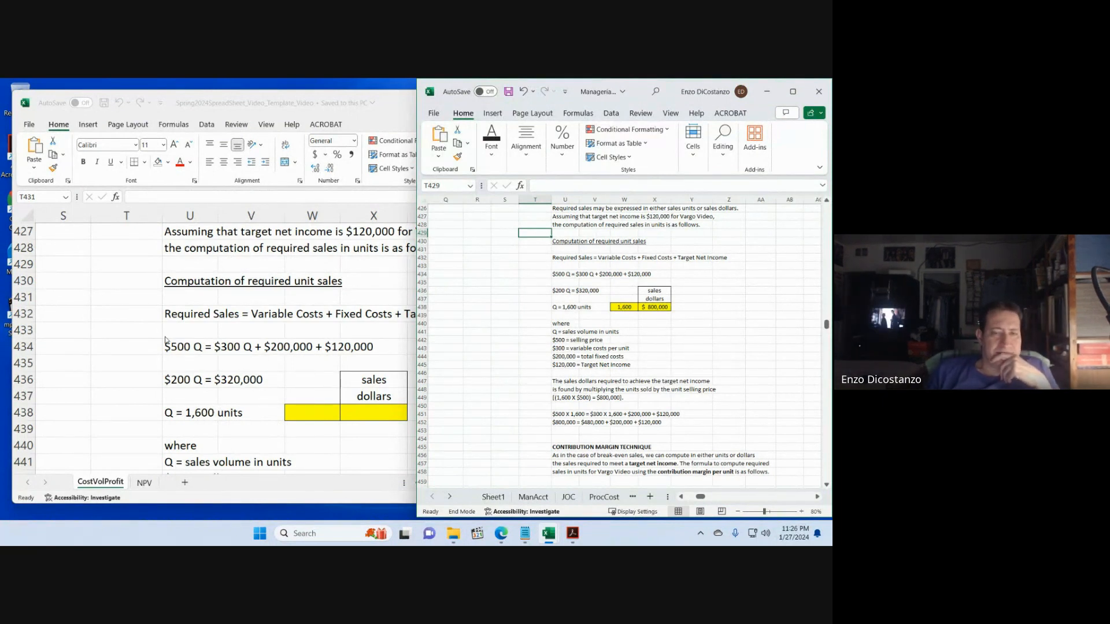
- Compare the required sales formula and the target net income assumption around rows 422 to 428 in both workbooks
left_click(149, 330)
scroll(149, 330, "up", 2)
left_click(775, 353)
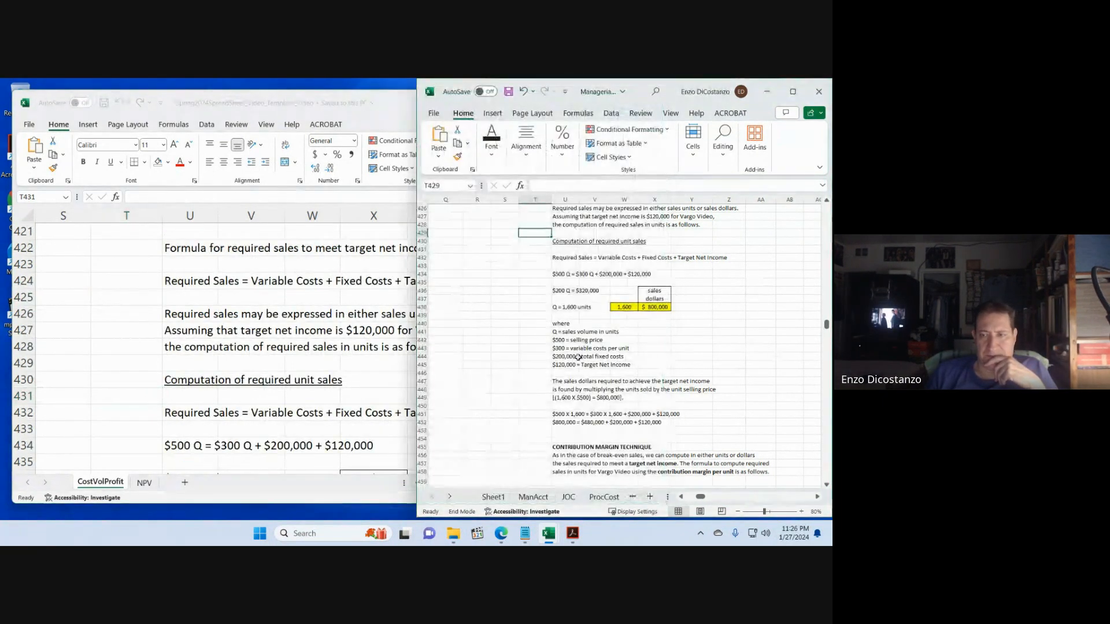
scroll(578, 358, "up", 2)
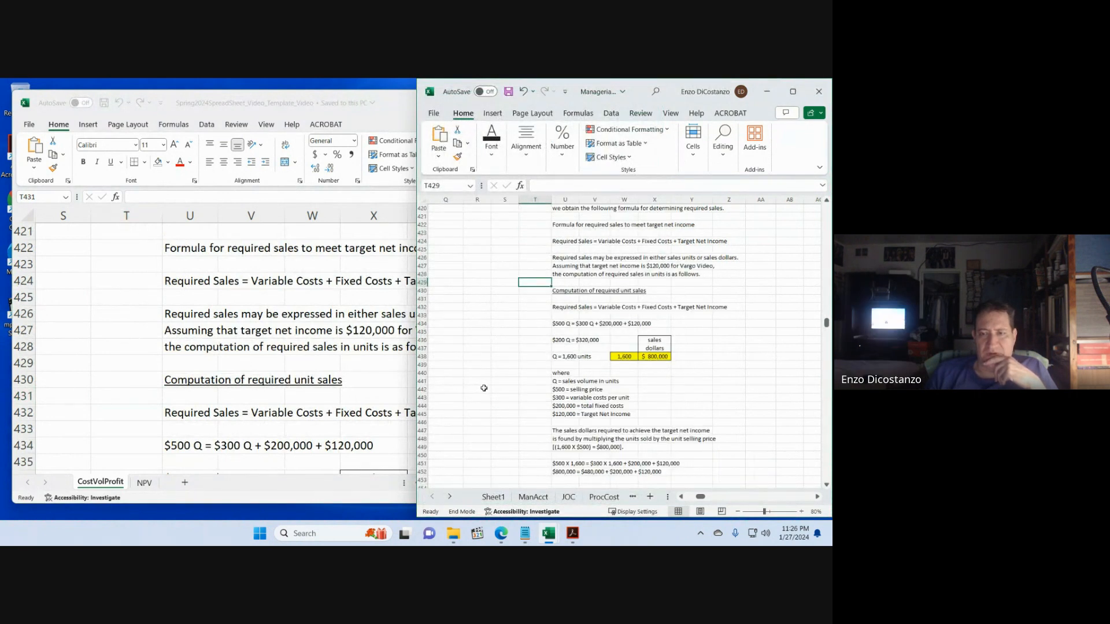
- Bold the words "target net income is $120,000" in cell U427 of the template
left_click(197, 341)
left_click(188, 330)
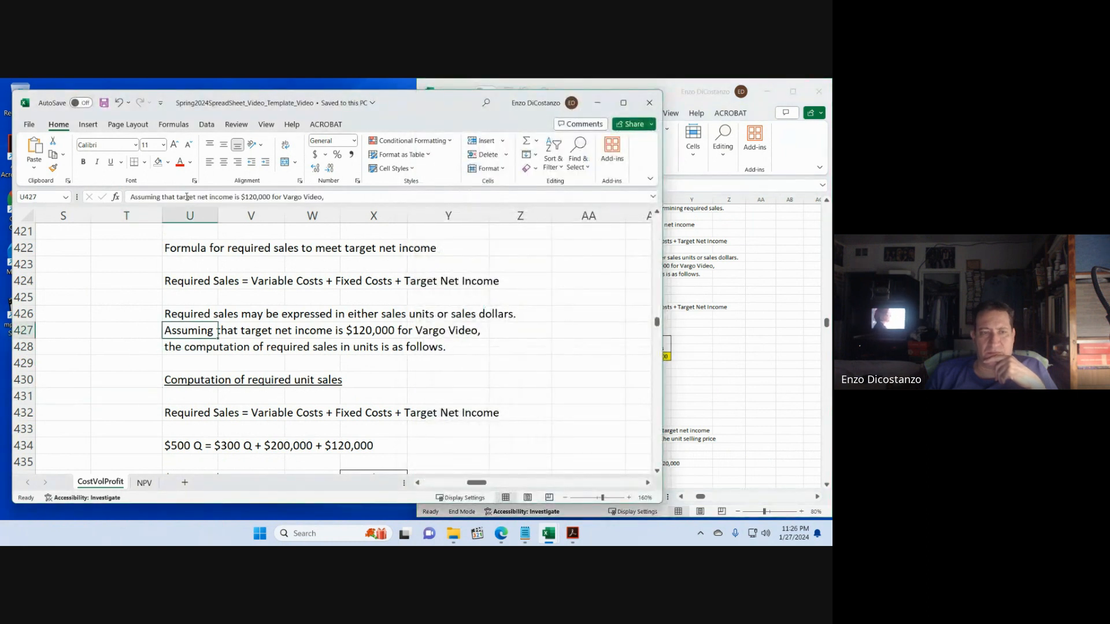
left_click(186, 198)
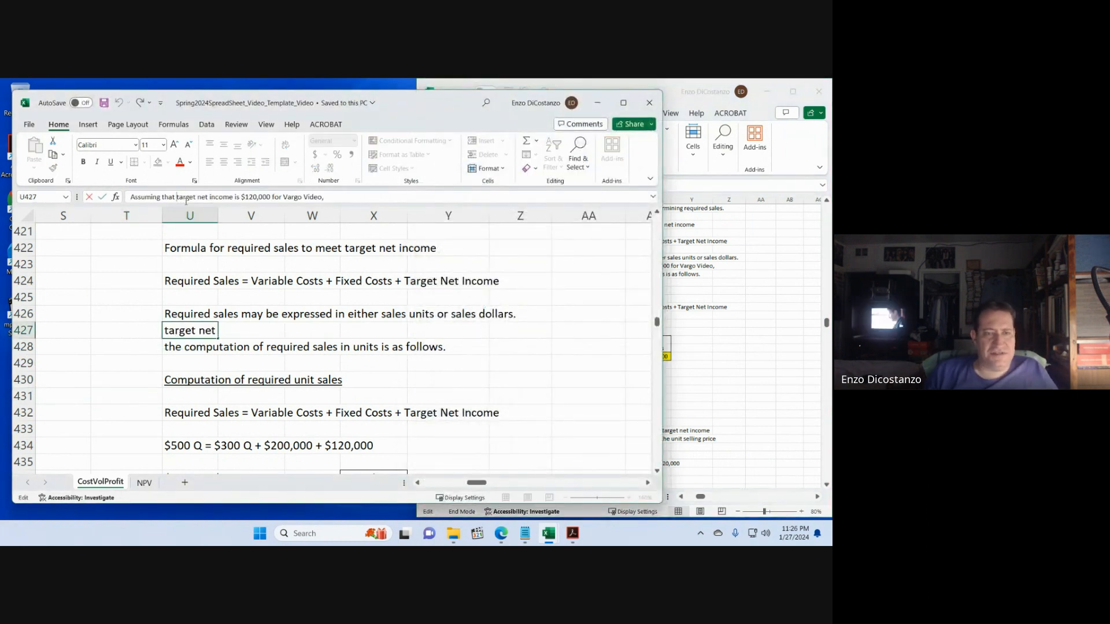
key("shift+Right")
key("shift+Right")
key("shift+Right")
key("shift+Right")
key("shift+Right")
key("shift+Right")
key("shift+Right")
key("shift+Right")
key("shift+Right")
key("shift+Right")
key("shift+Right")
key("shift+Right")
key("shift+Right")
key("shift+Right")
key("shift+Right")
key("shift+Right")
key("shift+Right")
key("shift+Right")
key("shift+Right")
key("shift+Right")
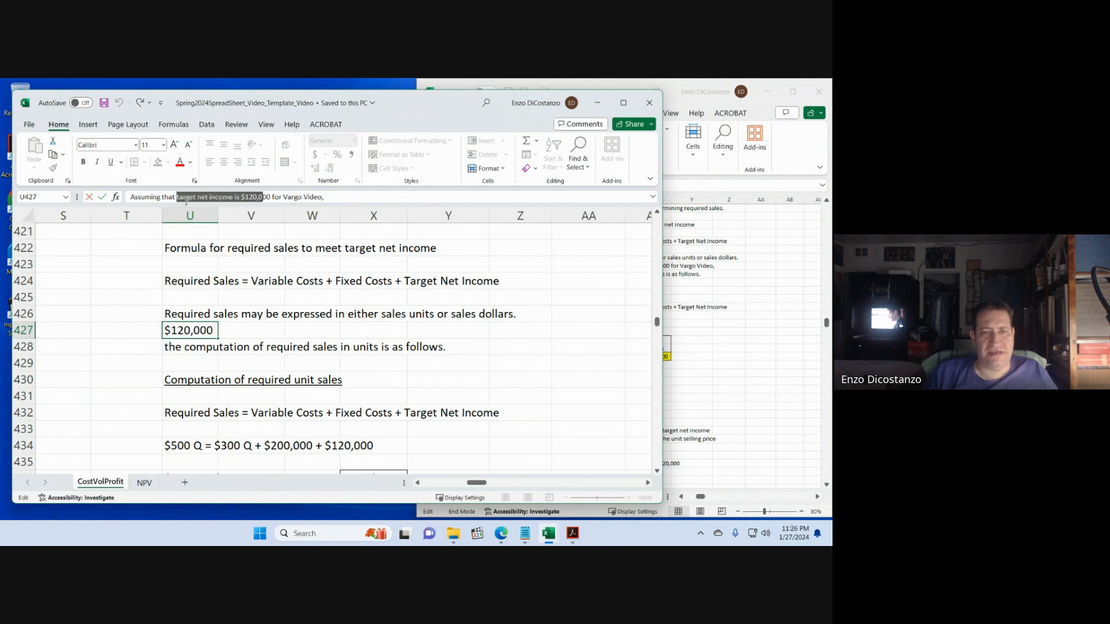
key("ctrl+b")
key("ctrl+Return")
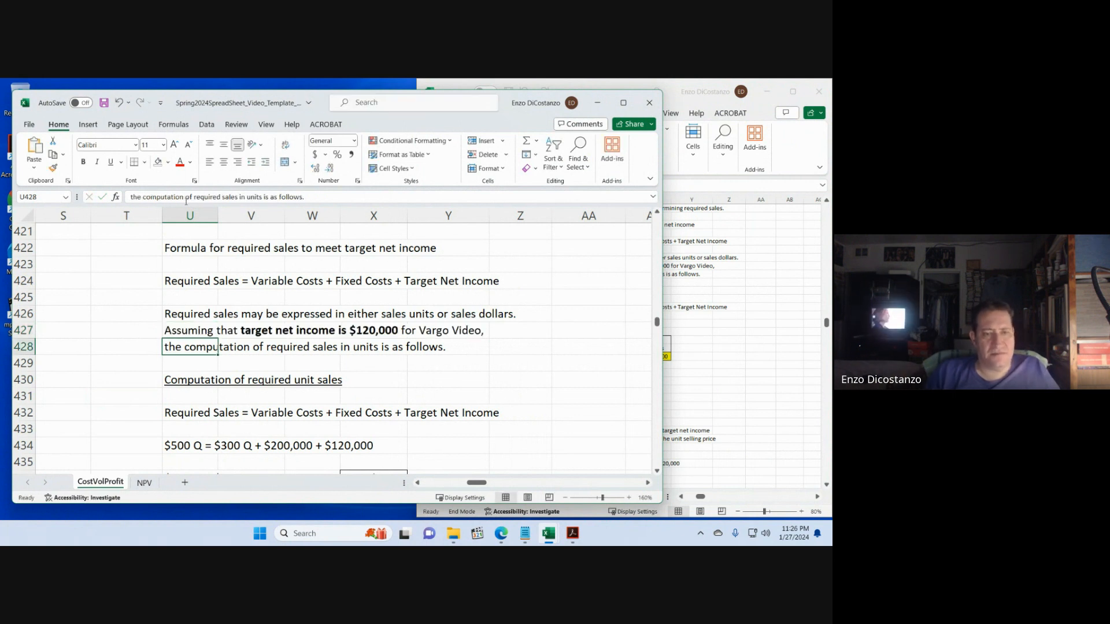
key("Left")
- Review the template's unit sales computation and reposition the reference workbook's window beside it, showing the same computation
scroll(237, 311, "down", 3)
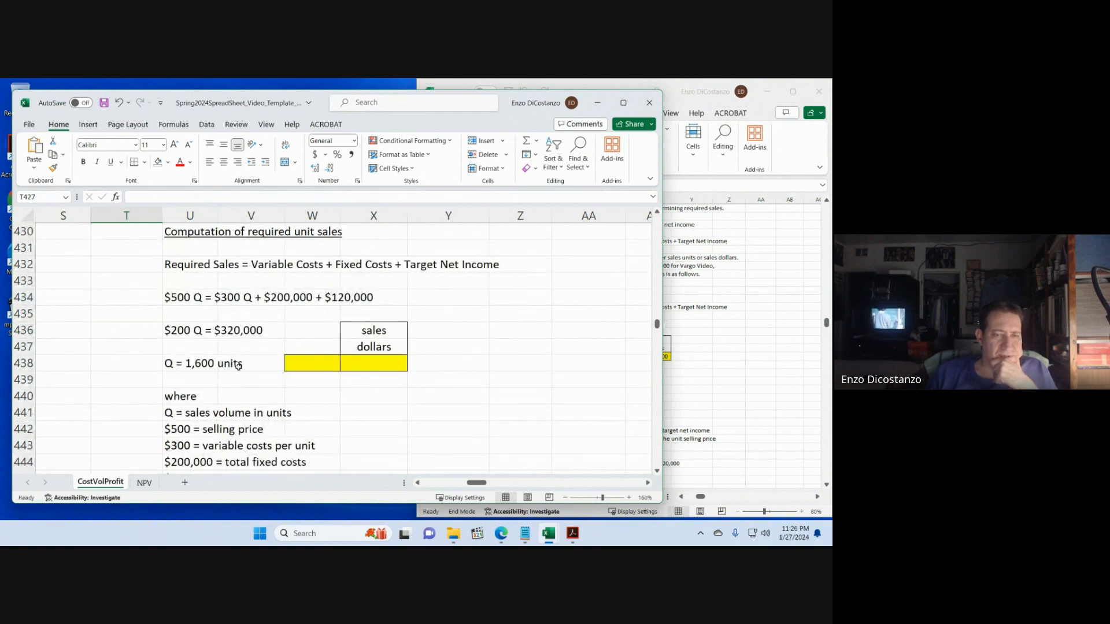
scroll(238, 366, "up", 1)
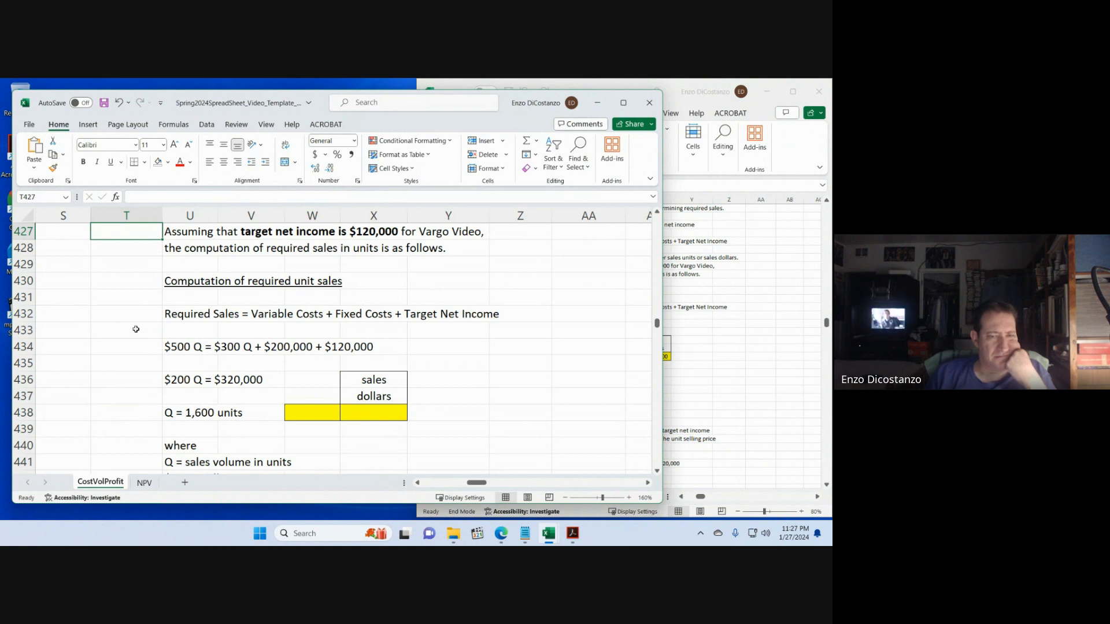
left_click(714, 396)
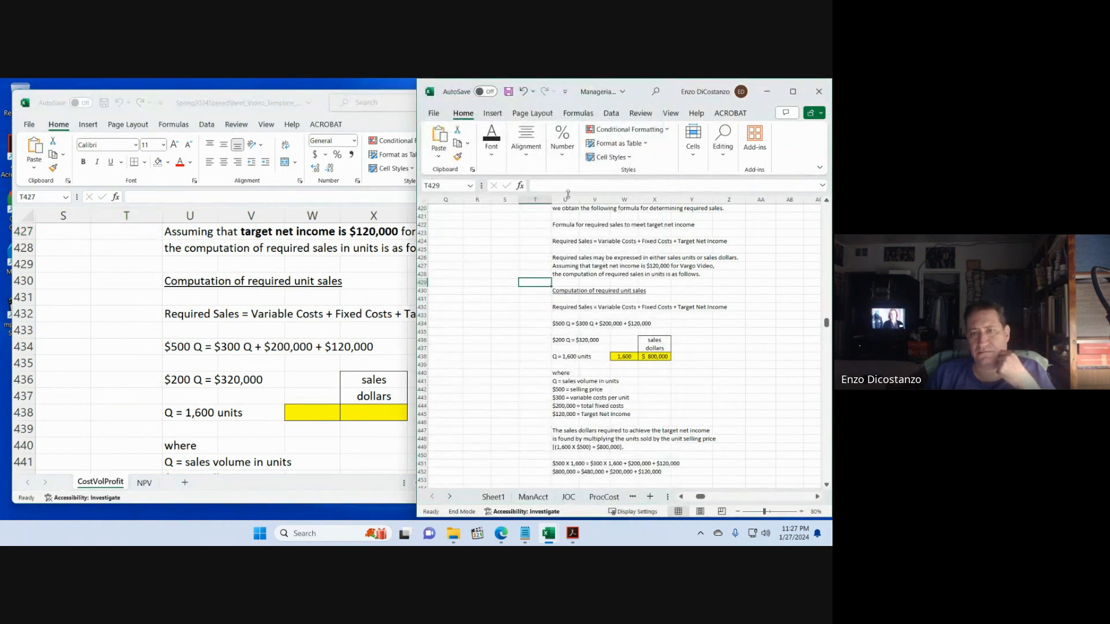
left_click(793, 92)
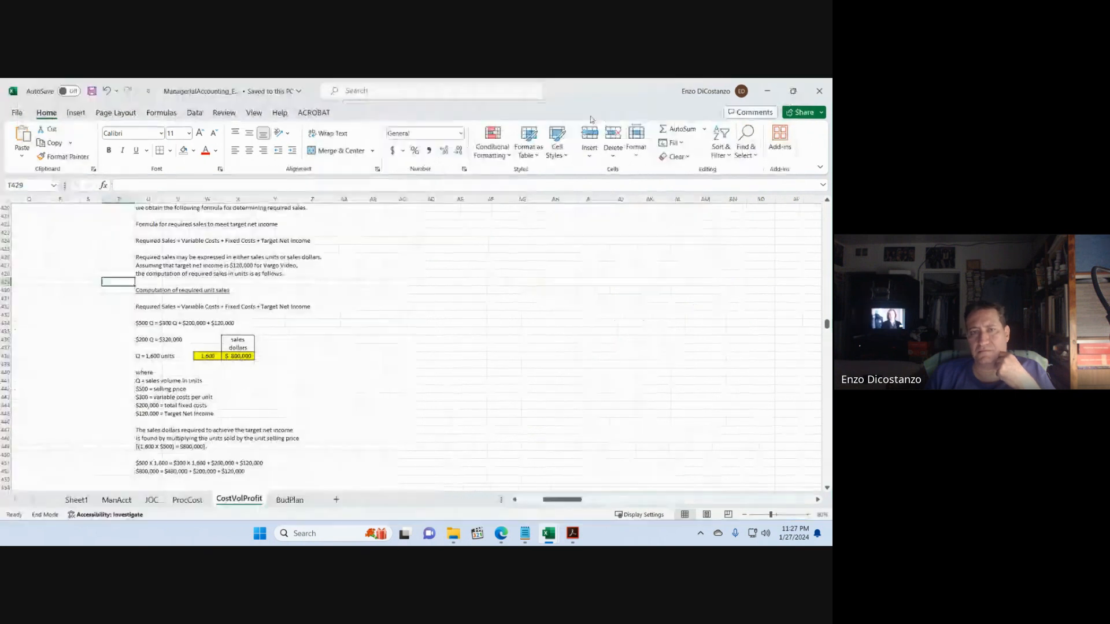
left_click_drag(576, 111, 357, 168)
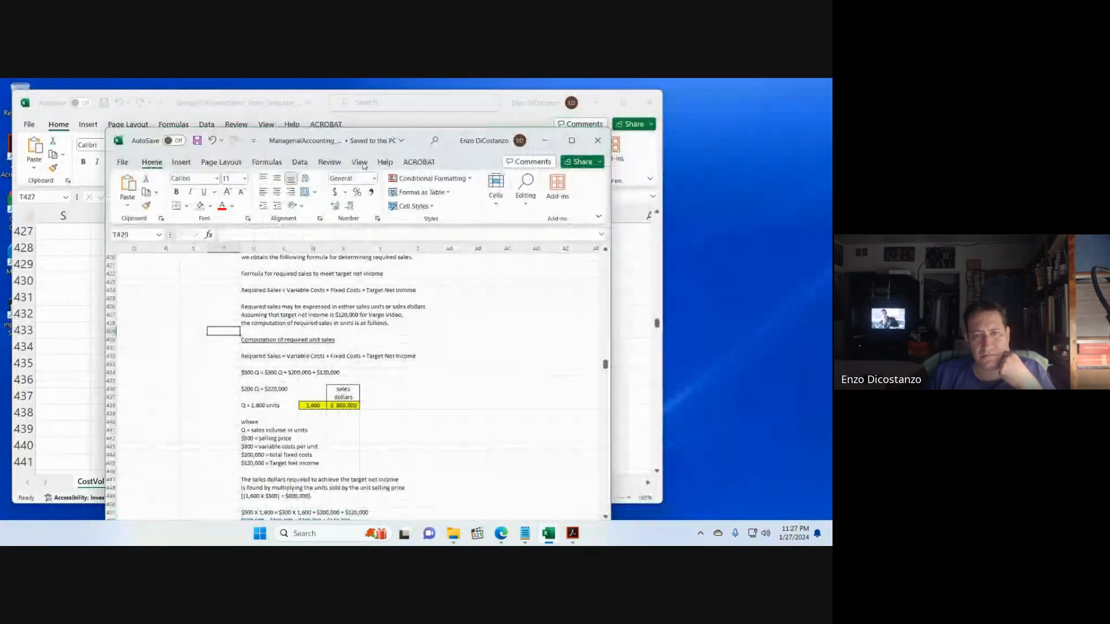
left_click_drag(467, 165, 806, 179)
scroll(609, 396, "down", 3)
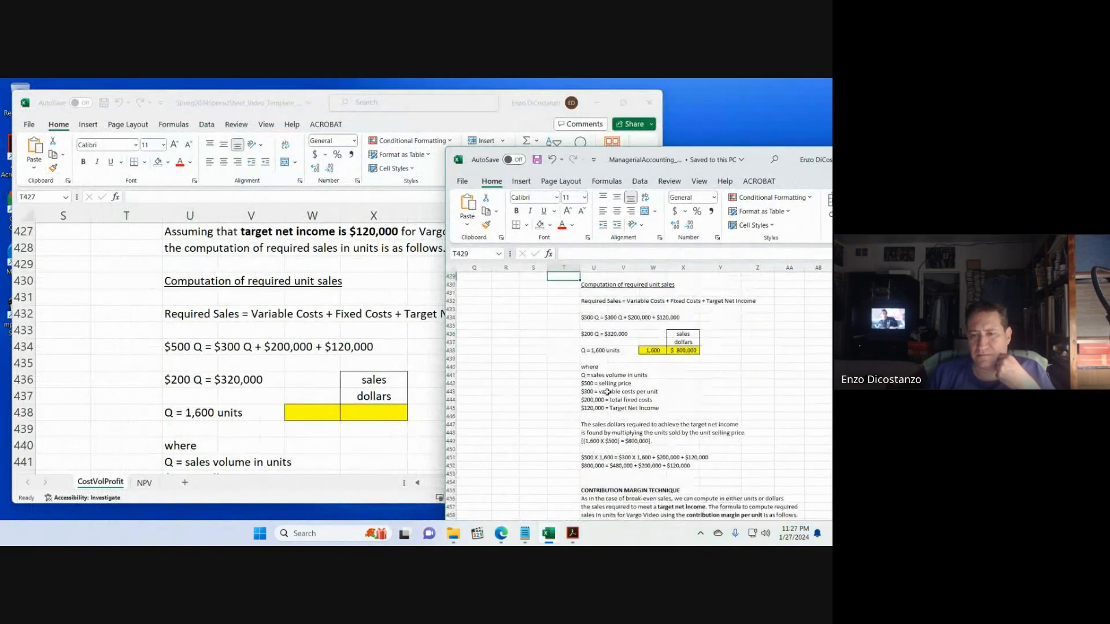
- Calculate the required unit sales in cell W438 of the template with the formula =320000/200
left_click(295, 376)
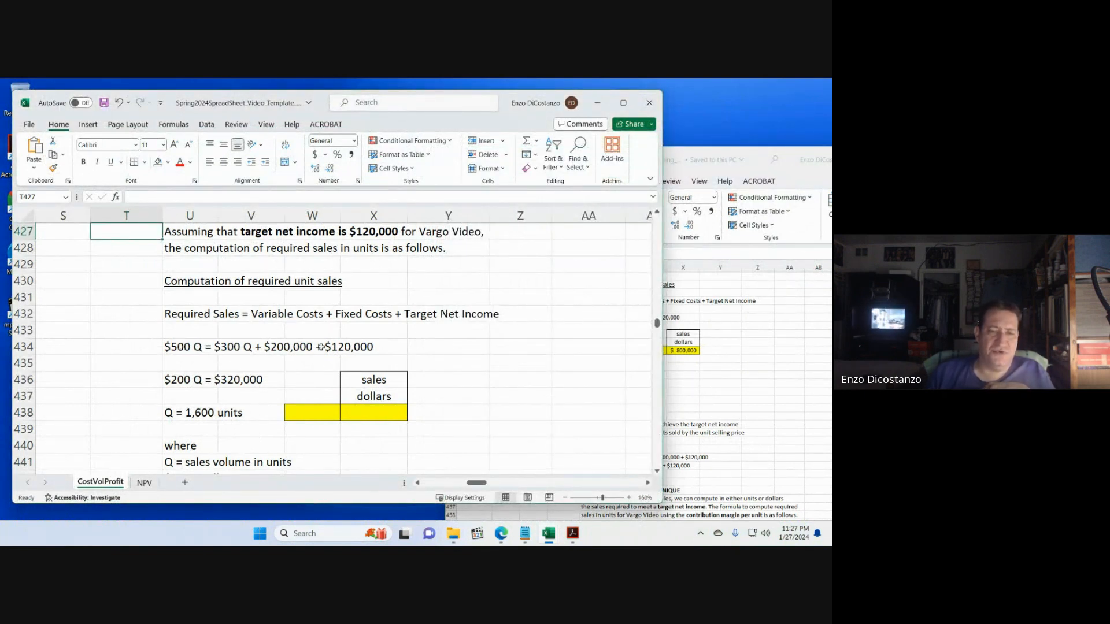
left_click(312, 416)
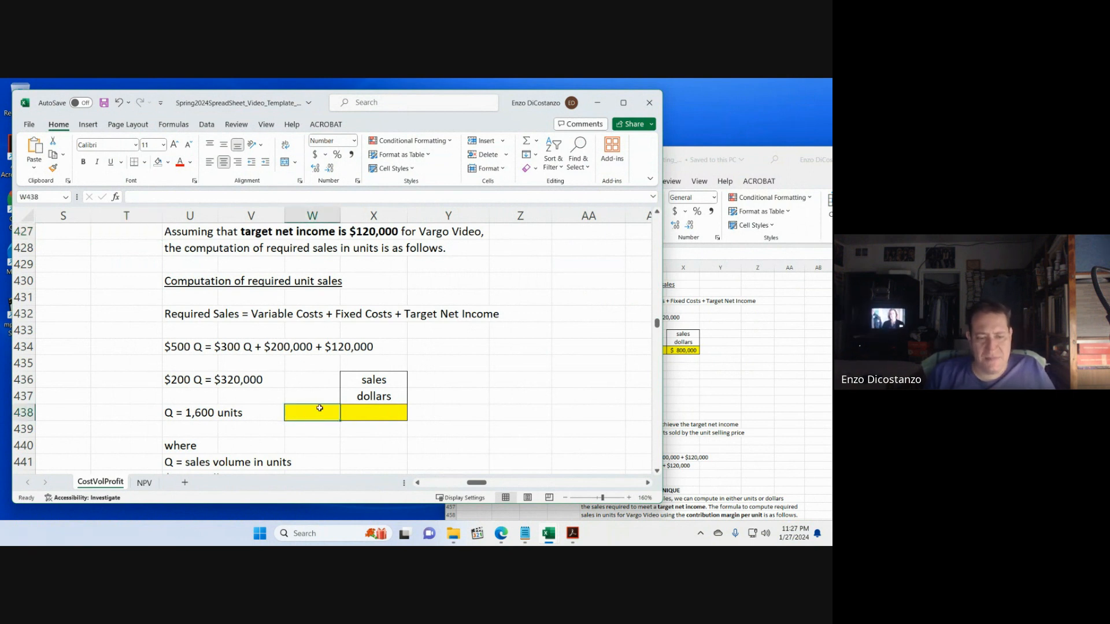
type("=3200")
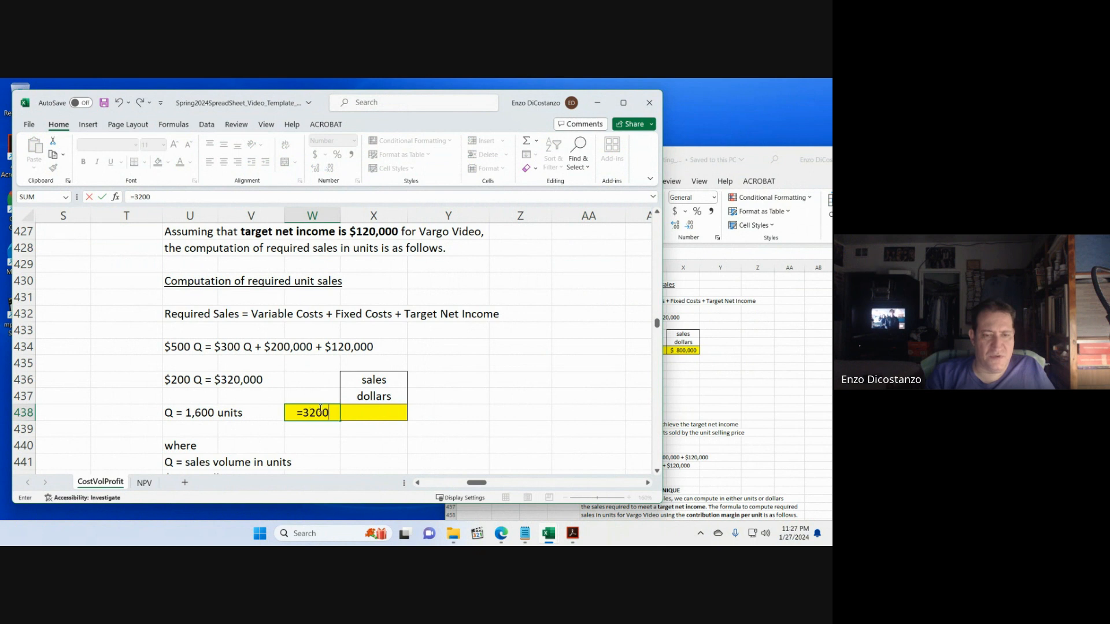
type("00/200")
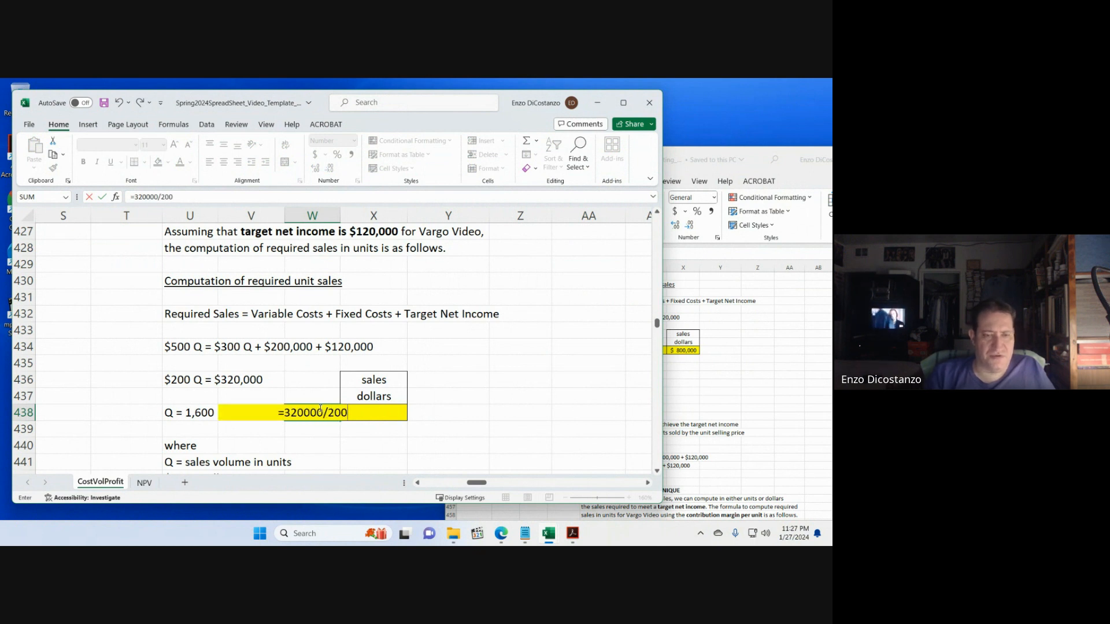
key("Return")
left_click(319, 408)
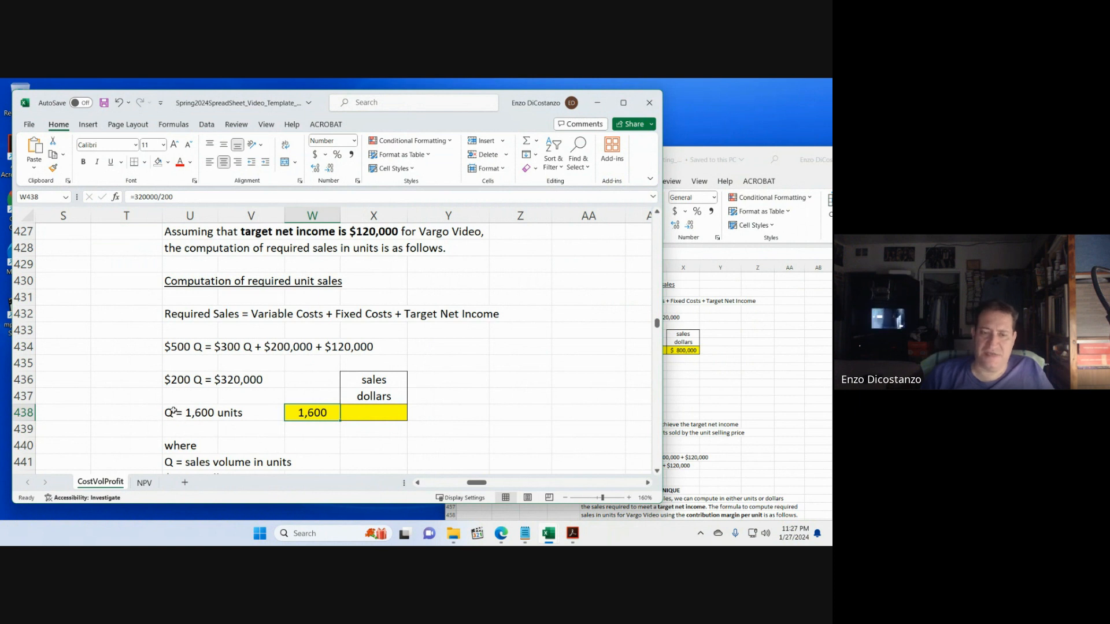
- Calculate the required sales dollars in cell X438 with PRODUCT, multiplying 500 by the unit sales in W438
left_click(397, 416)
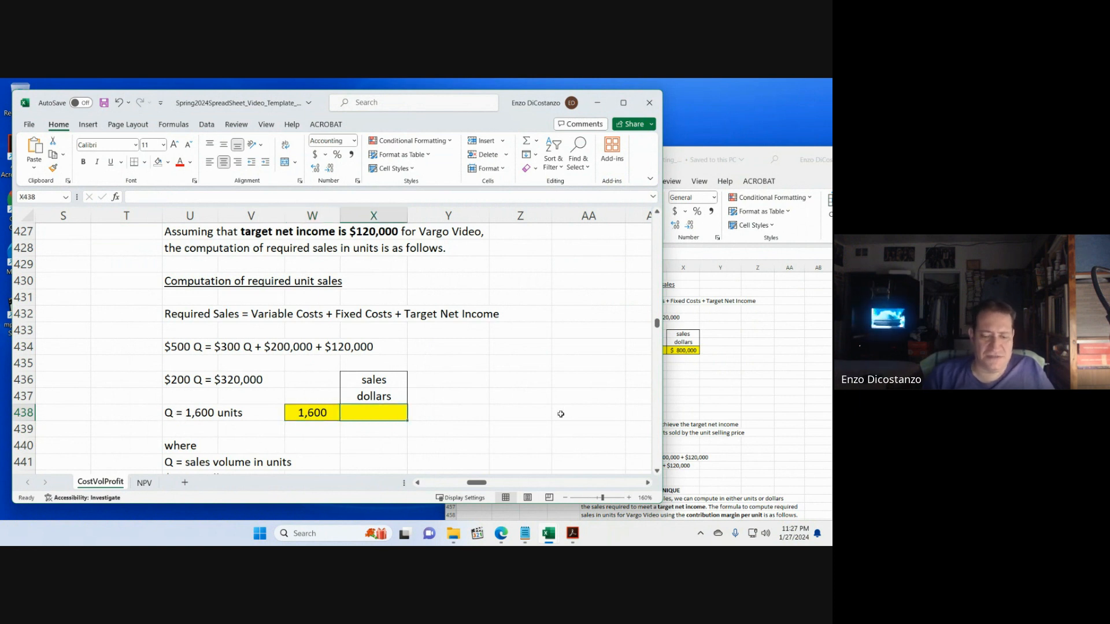
type("=produc")
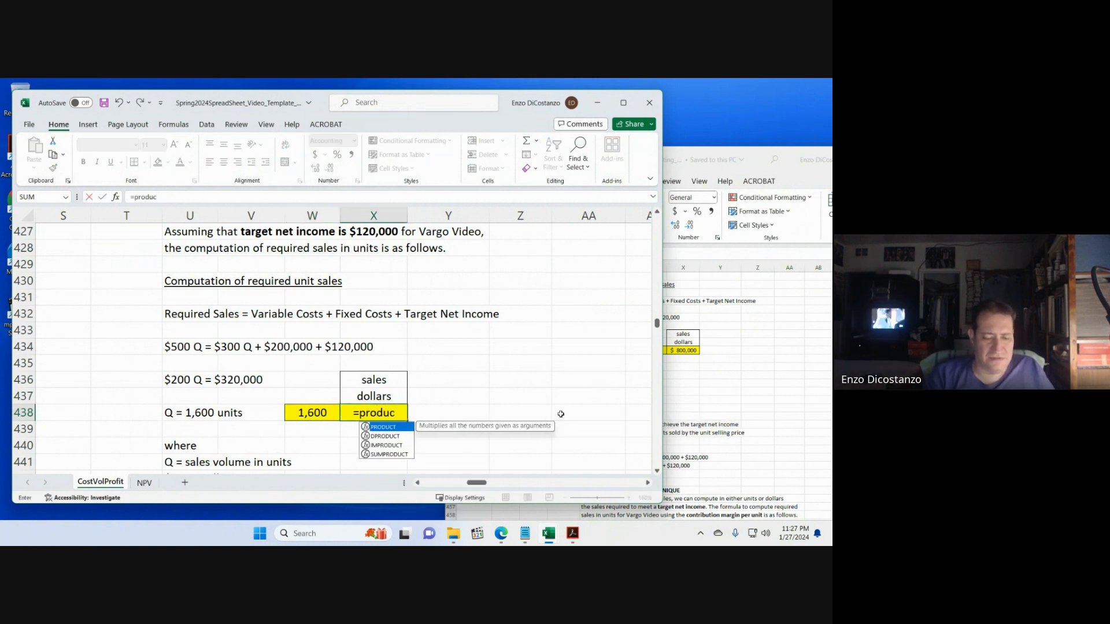
type("t(")
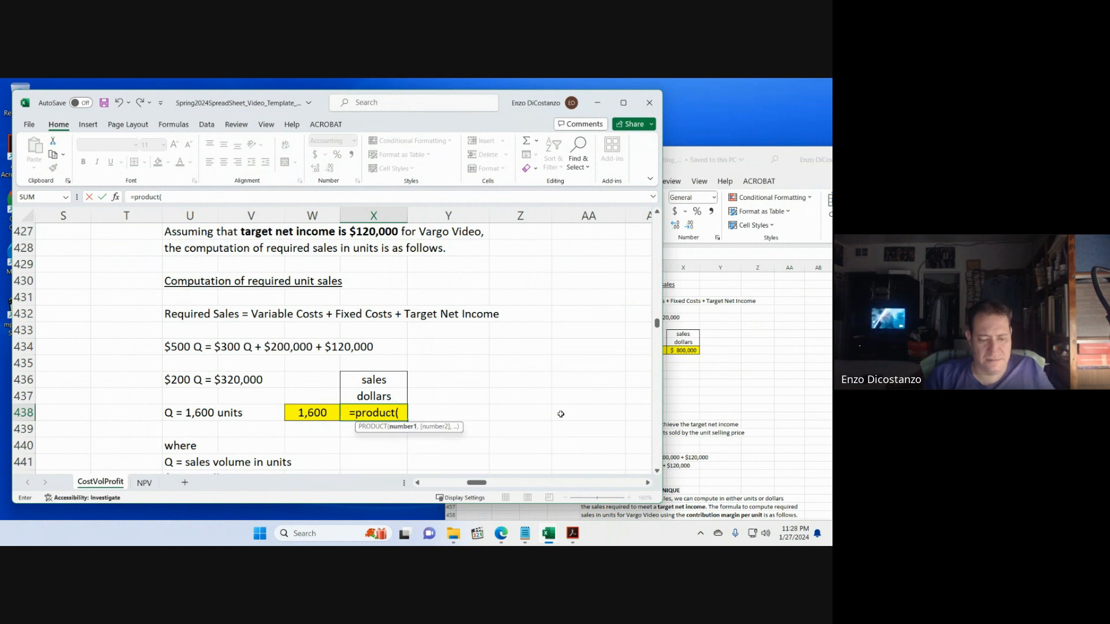
type("500,")
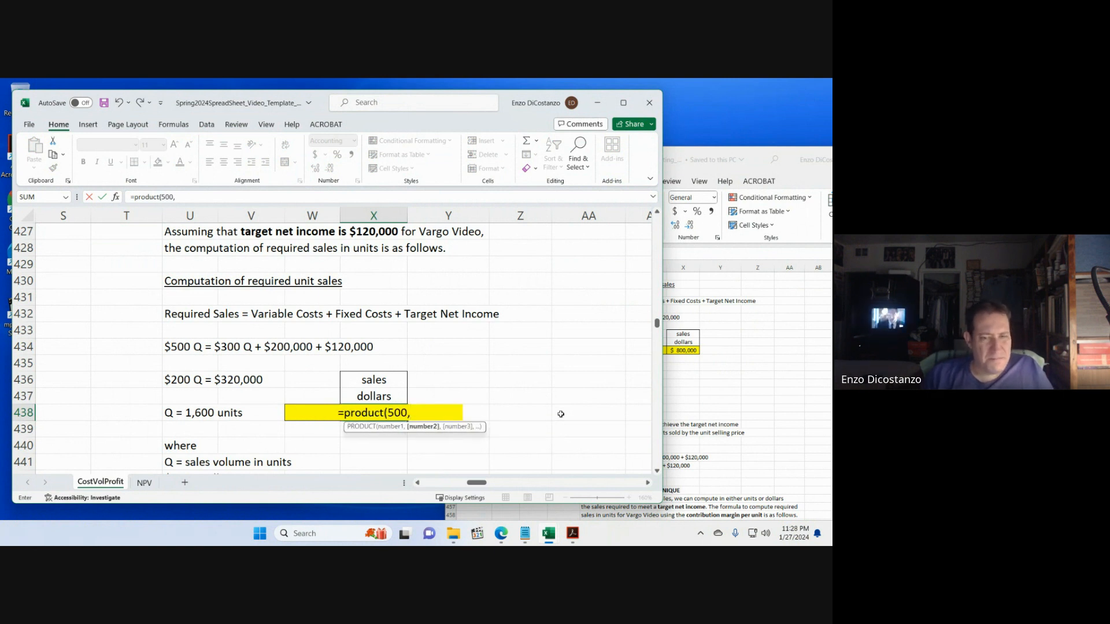
key("Left")
type(")")
key("Return")
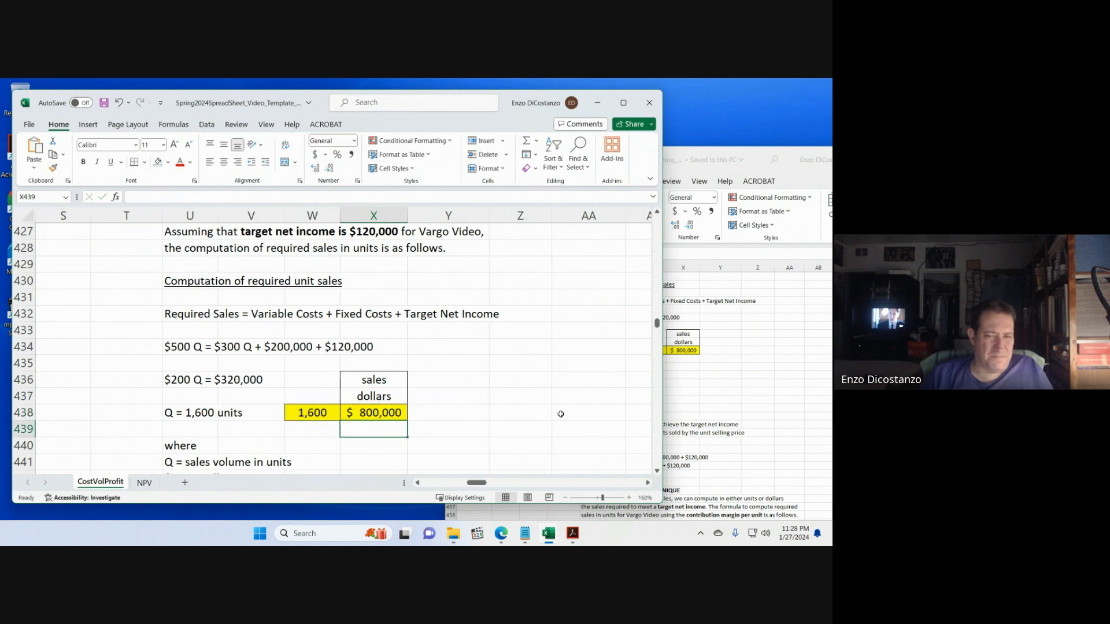
- Check the results in row 438 against the reference workbook and view the variable definitions below them in the template
left_click(734, 402)
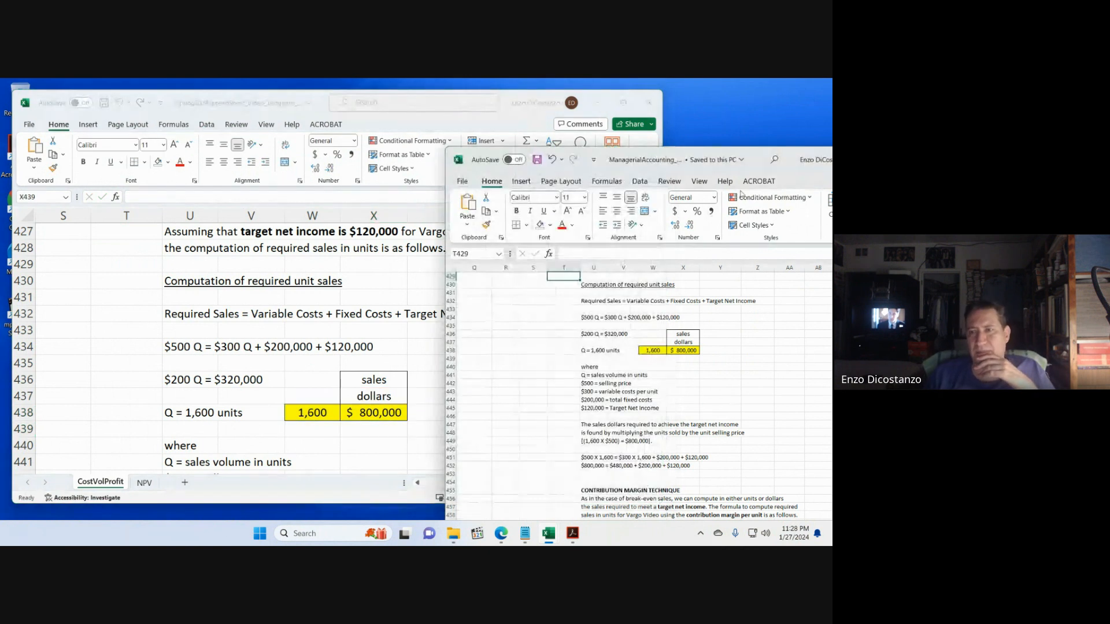
left_click_drag(799, 179, 807, 216)
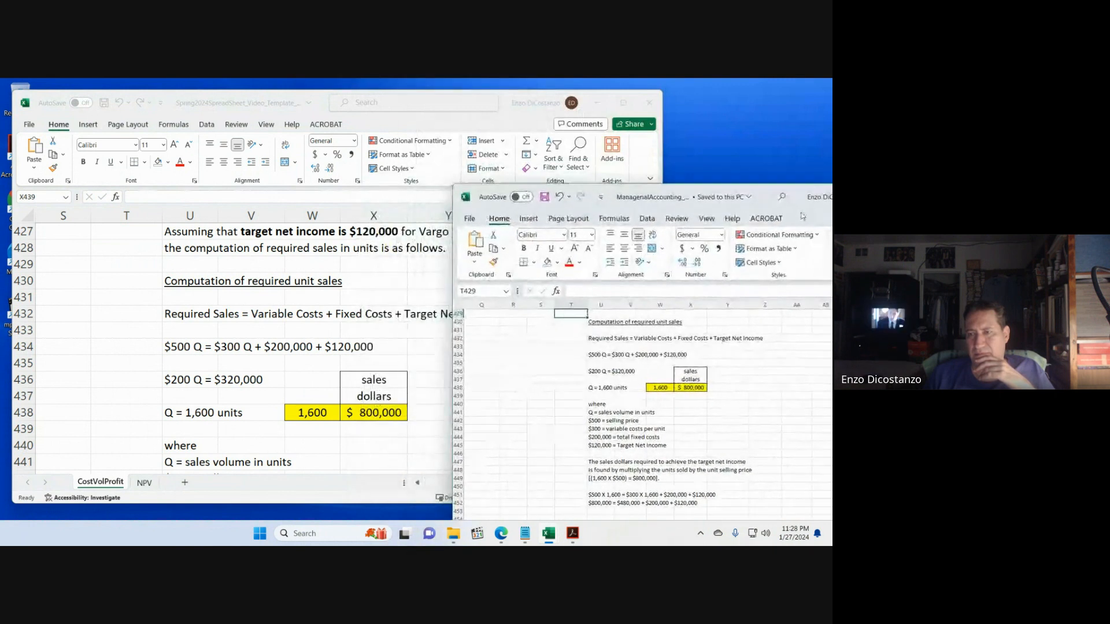
scroll(573, 414, "down", 1)
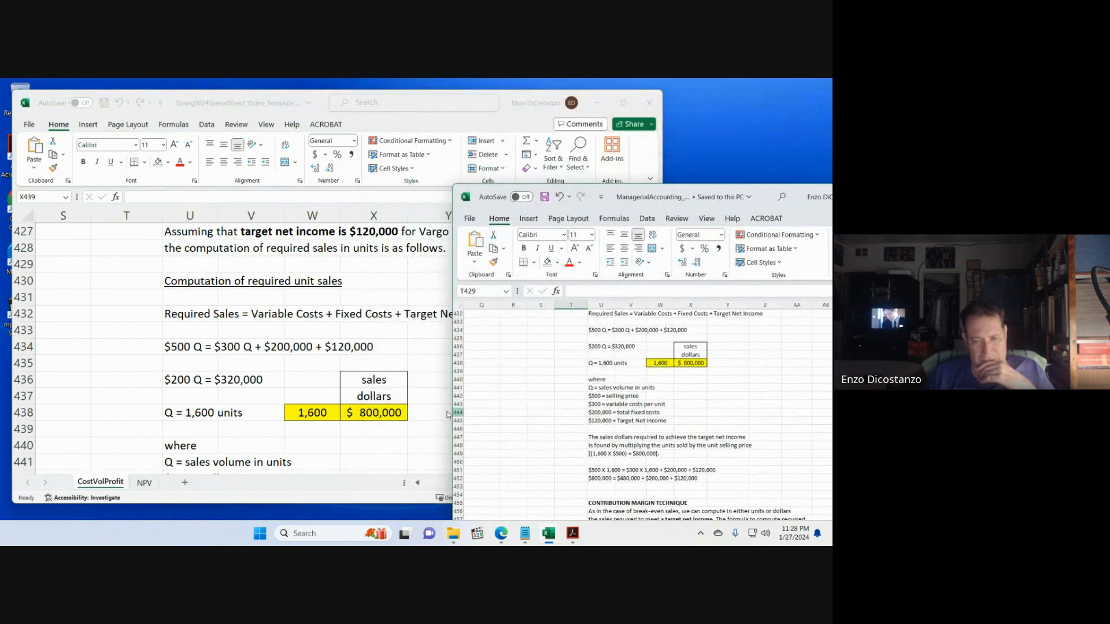
left_click(125, 356)
scroll(125, 356, "down", 1)
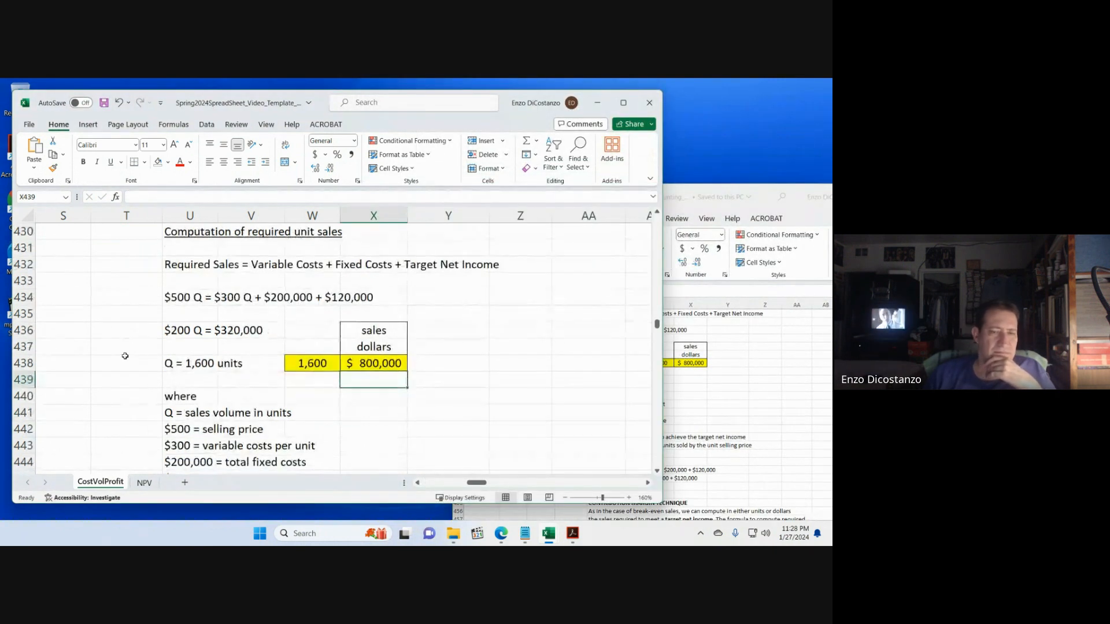
- Review the template's required unit sales computation, the variable definitions below it and the check of the required sales dollars
left_click(128, 363)
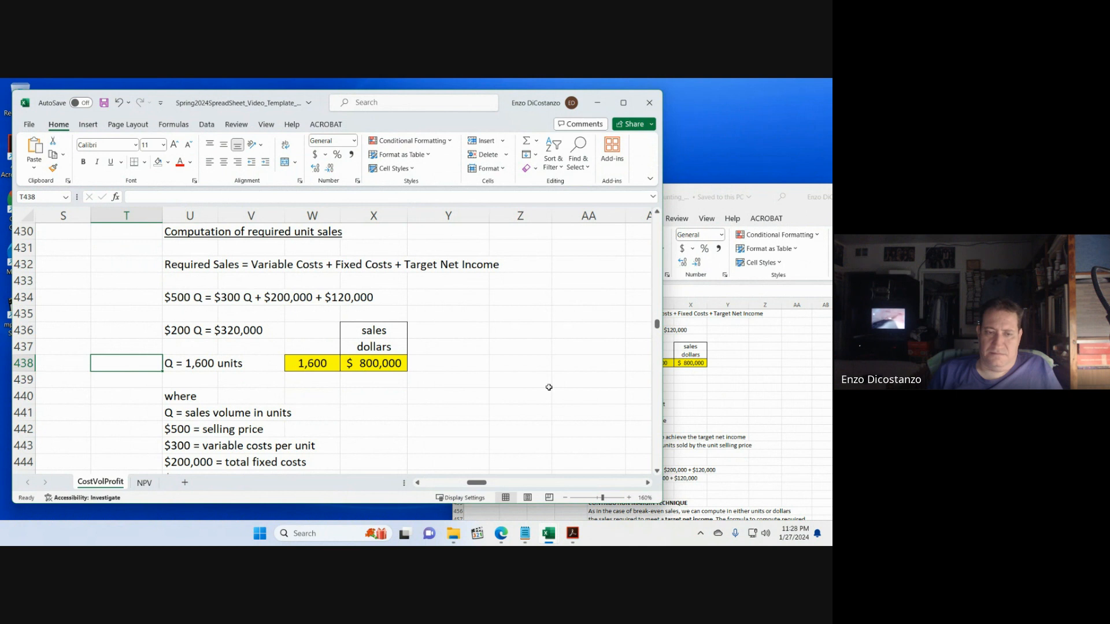
left_click(145, 380)
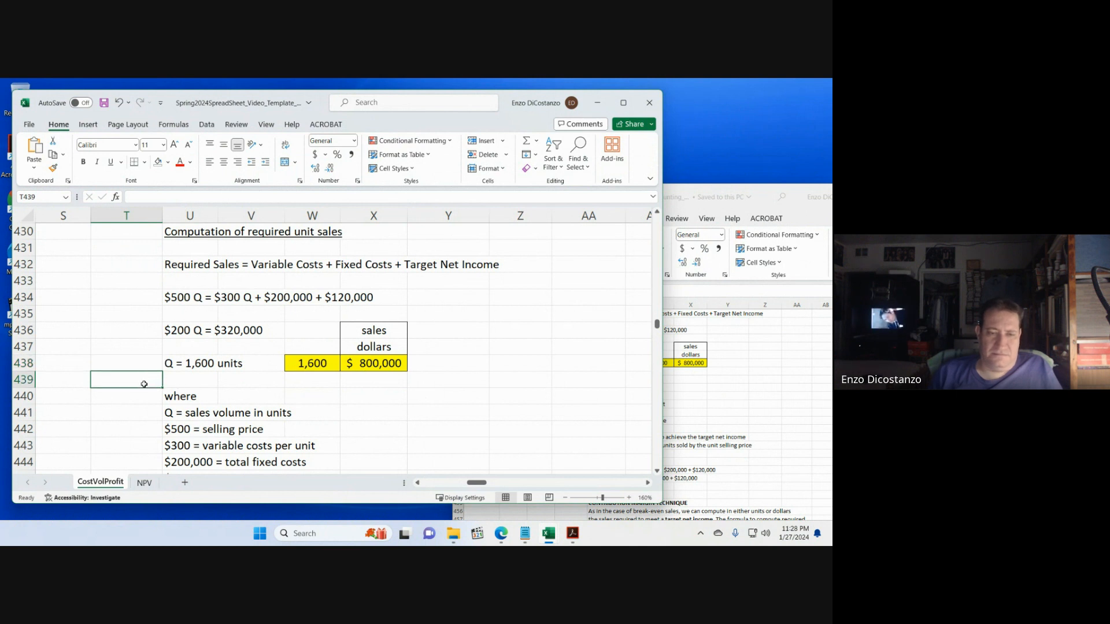
scroll(144, 384, "down", 1)
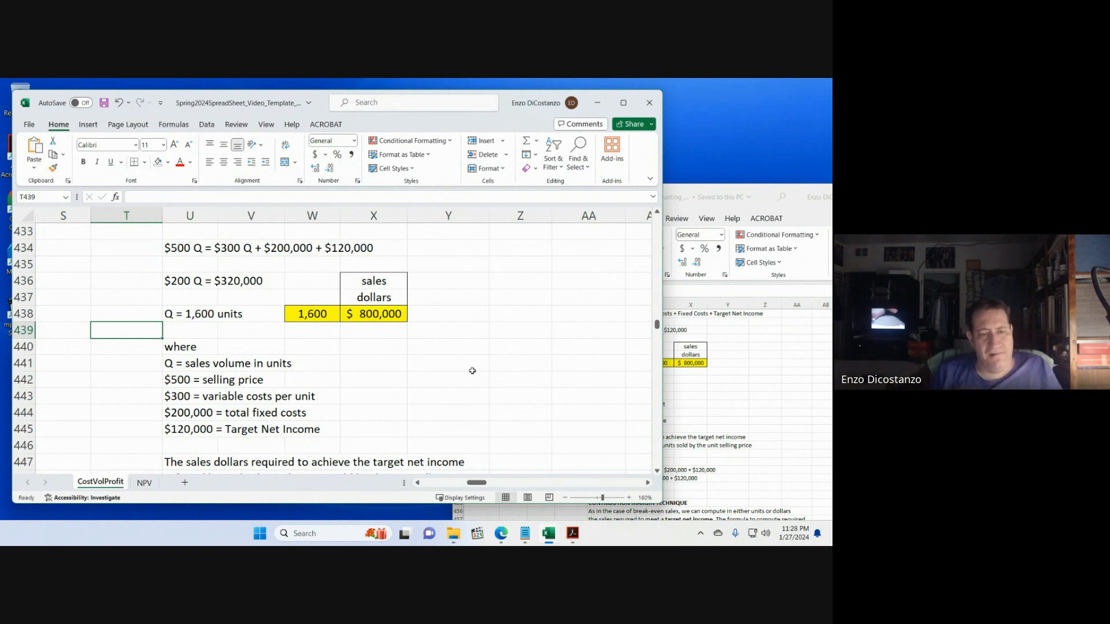
scroll(290, 368, "down", 2)
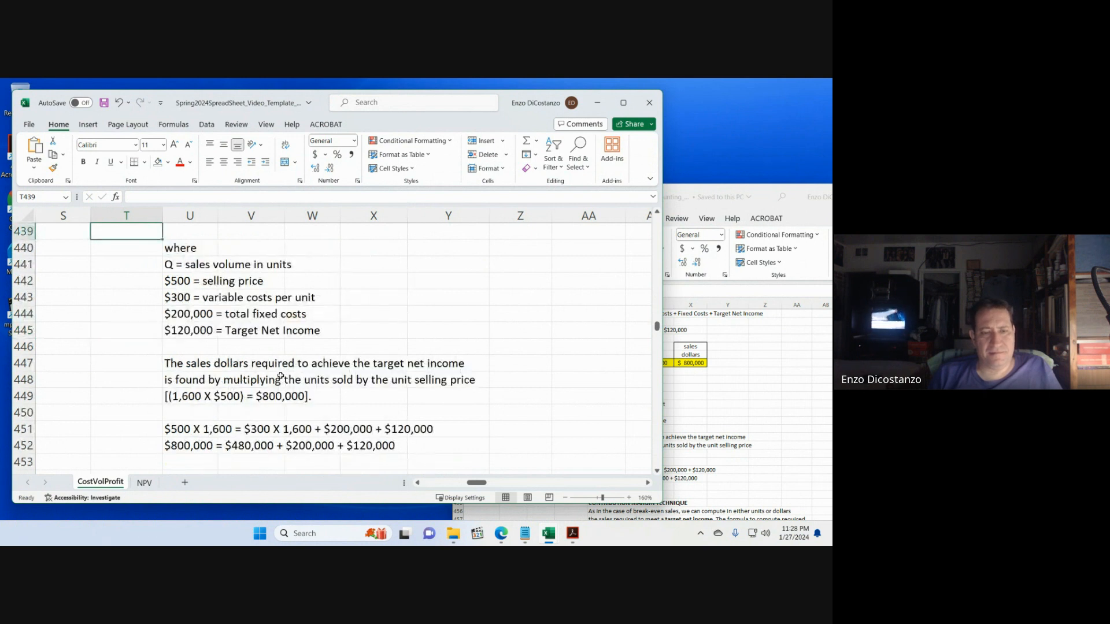
left_click(130, 351)
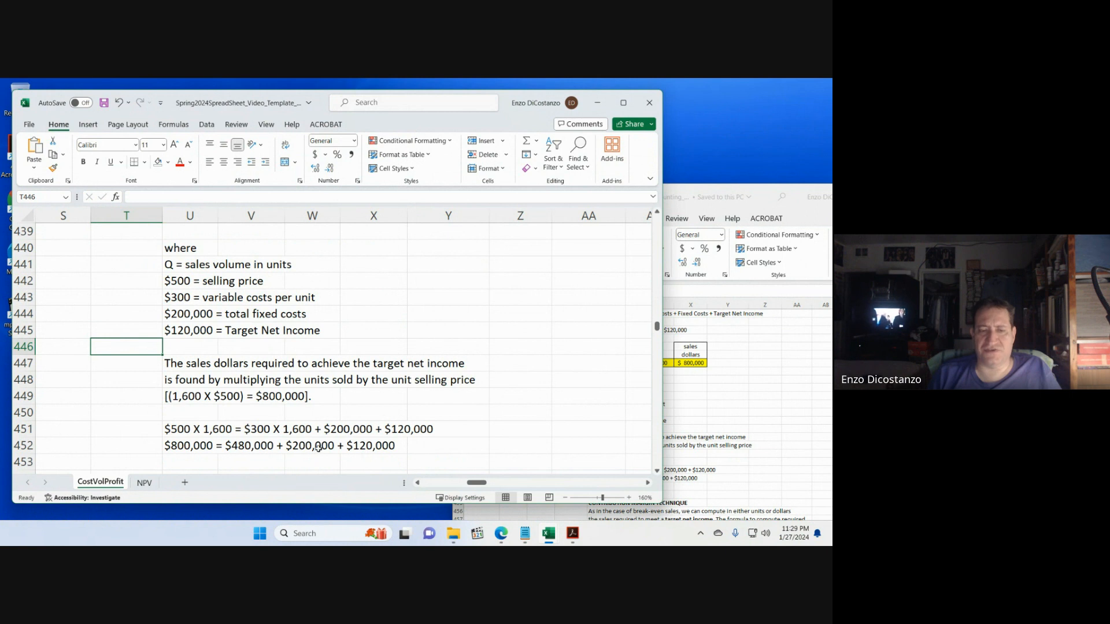
scroll(329, 430, "down", 3)
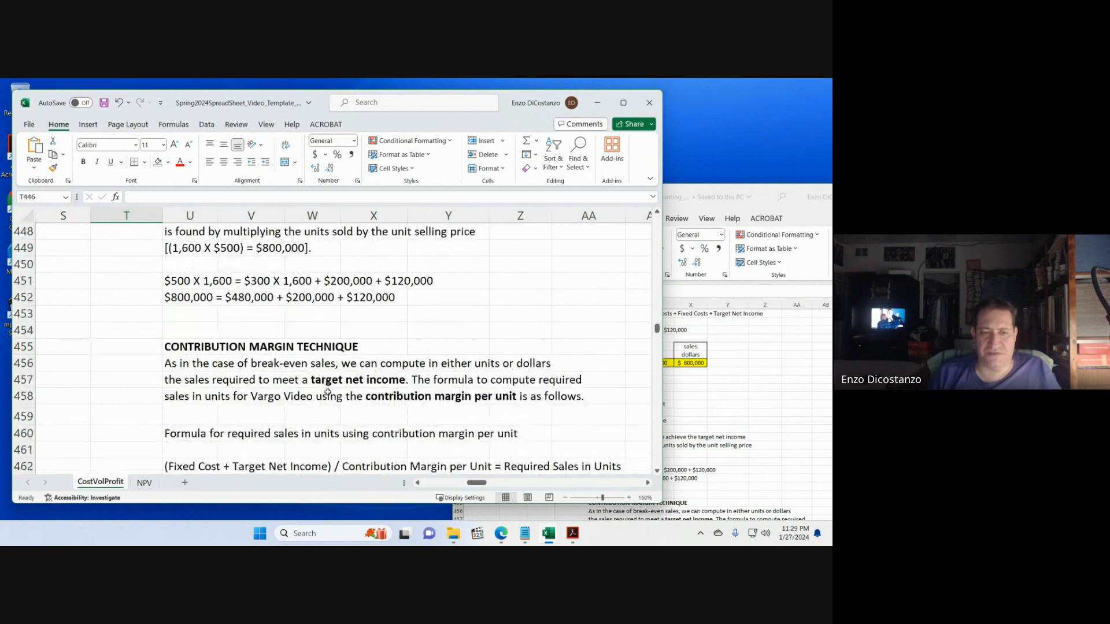
scroll(326, 392, "up", 7)
scroll(326, 392, "up", 2)
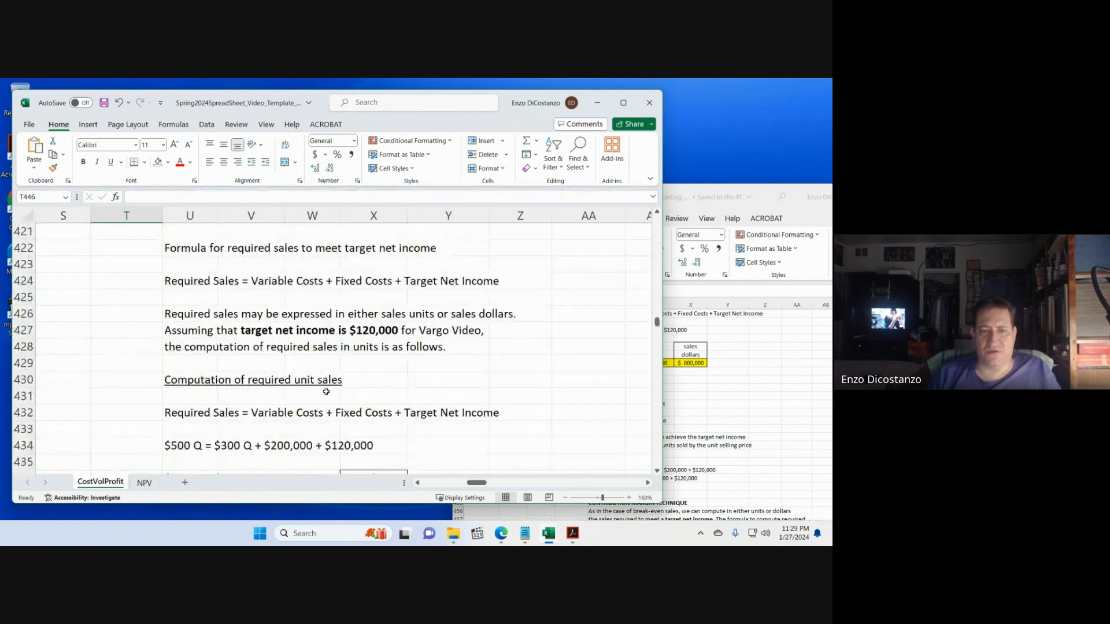
left_click(310, 363)
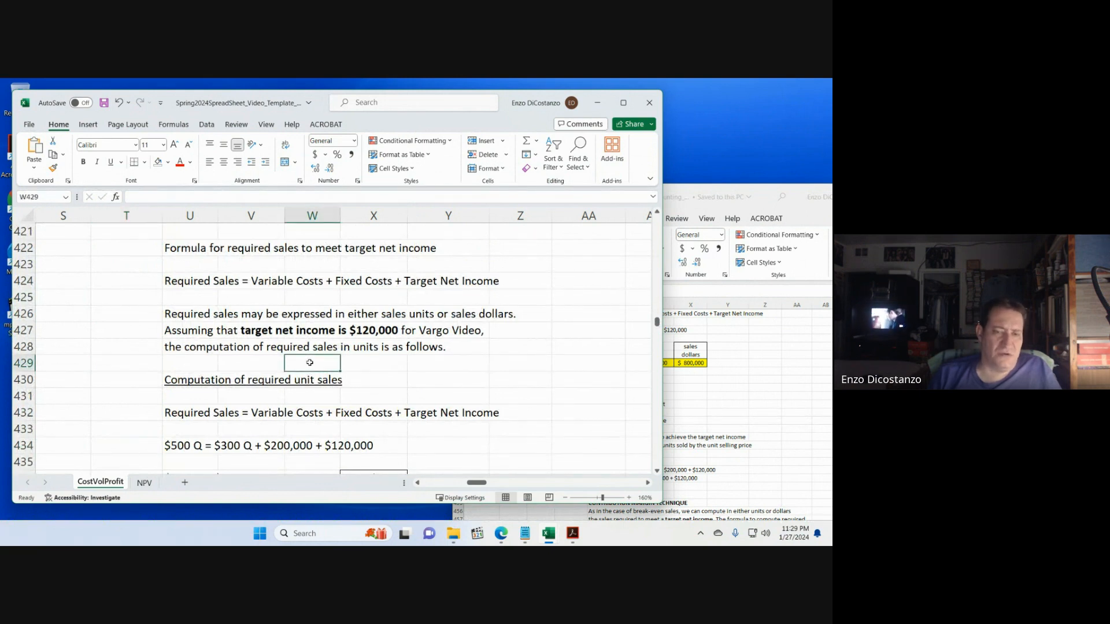
scroll(305, 363, "down", 10)
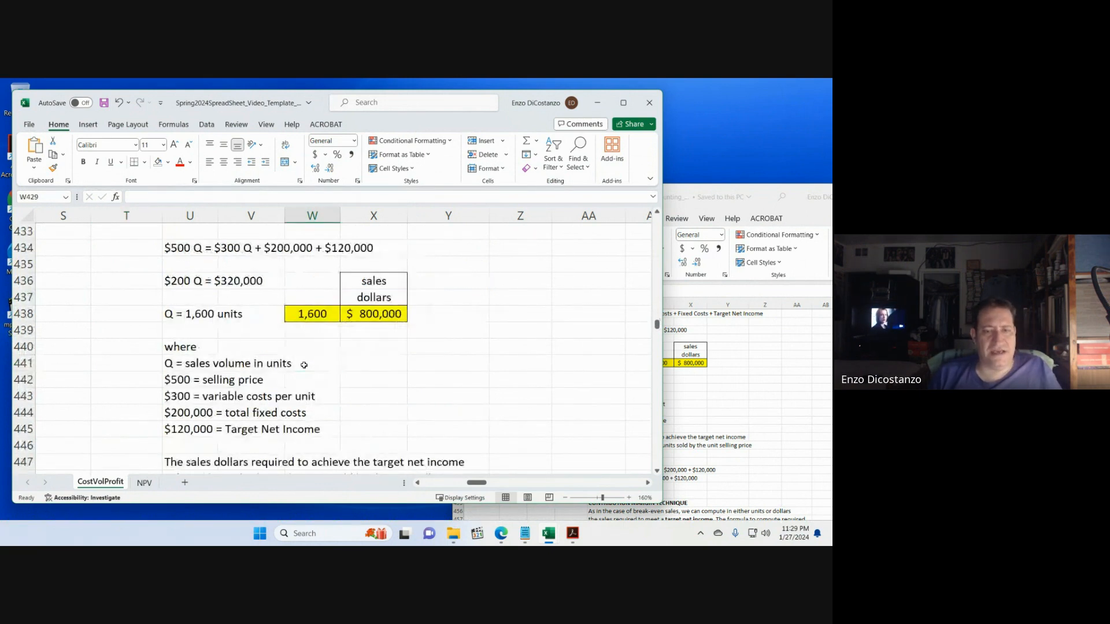
- Read the template's Contribution Margin Technique section and its formula for required sales in units
left_click(134, 329)
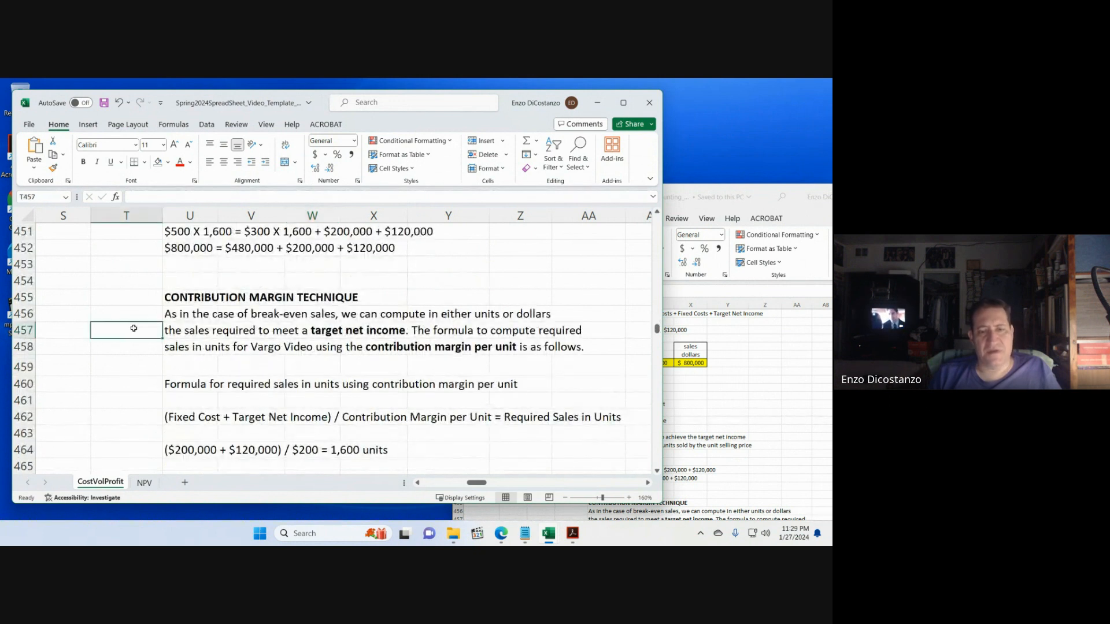
scroll(134, 329, "down", 2)
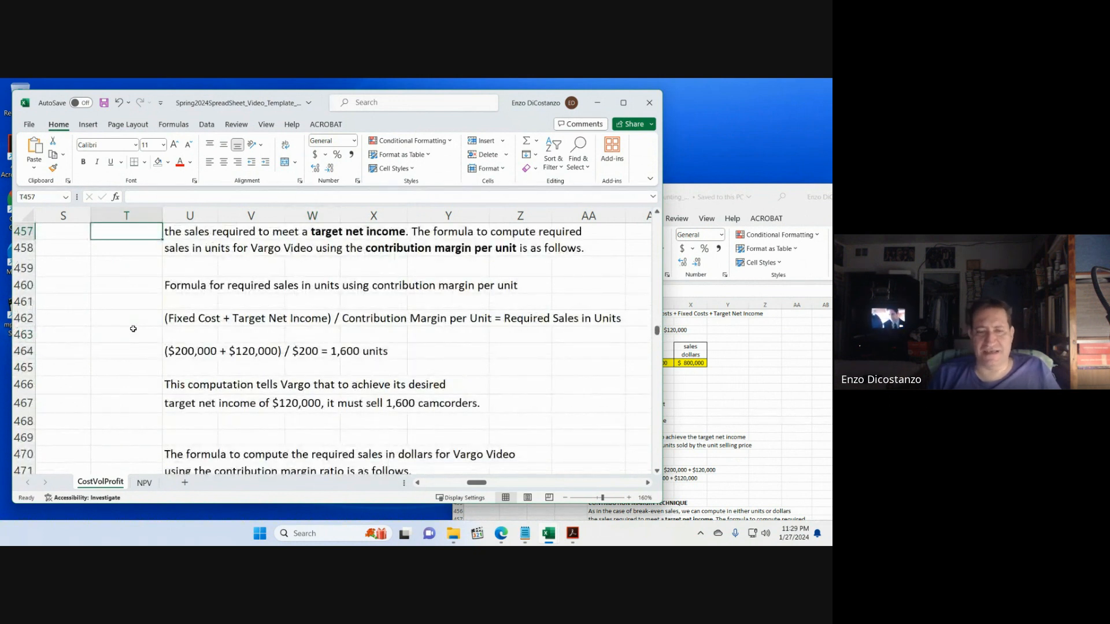
scroll(133, 328, "up", 2)
scroll(104, 350, "down", 1)
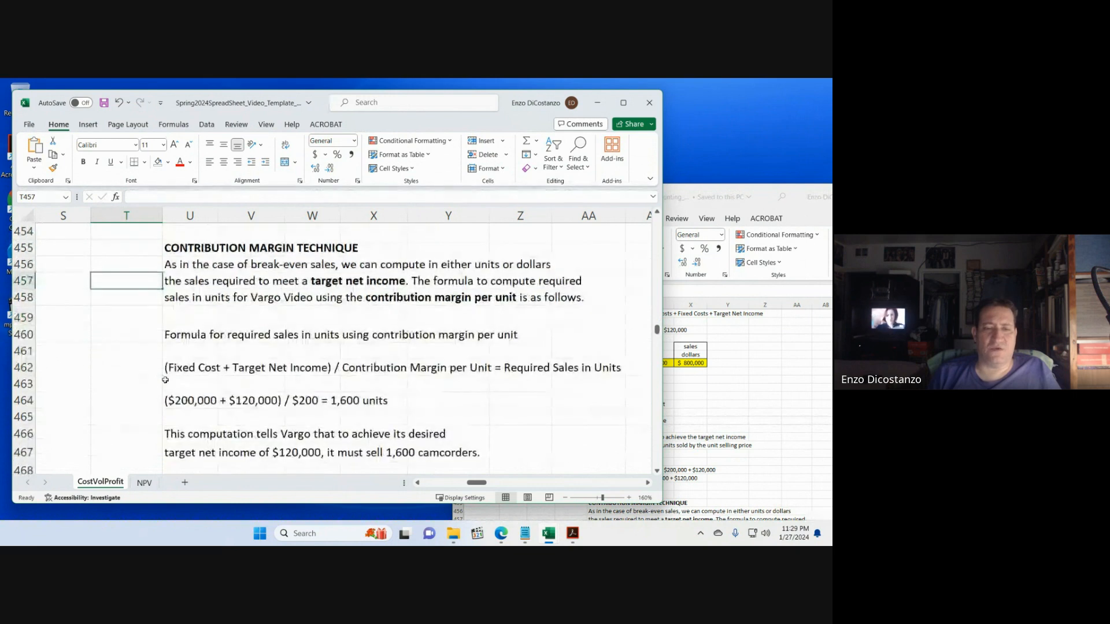
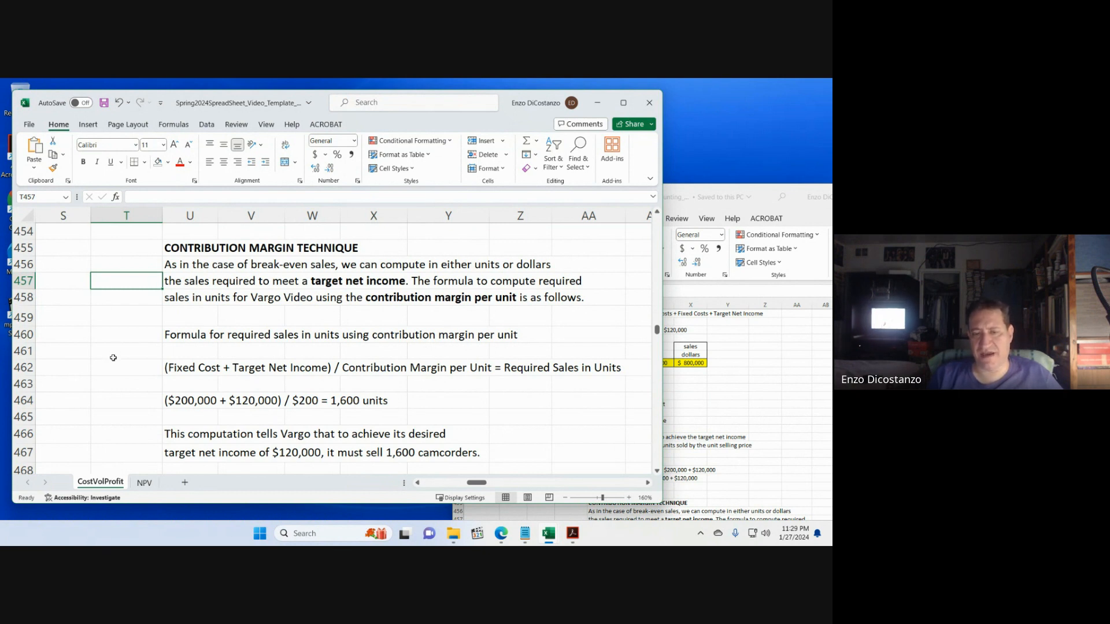
scroll(113, 358, "down", 2)
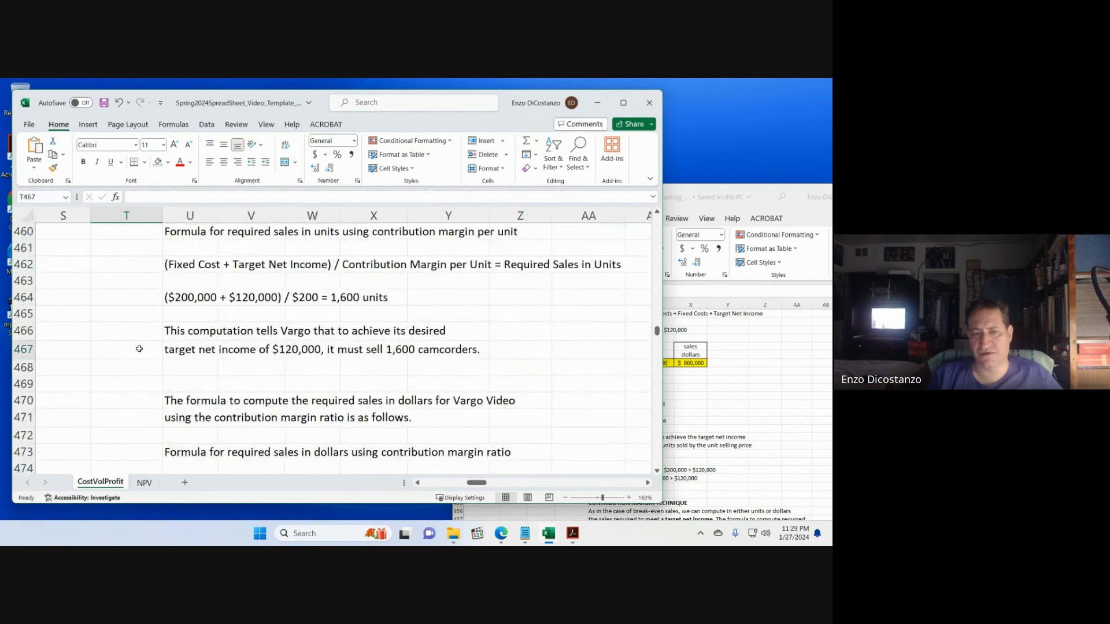
- Move the words "for Vargo Video" from the end of U470 to the start of the sentence in U471
left_click(139, 348)
left_click(129, 401)
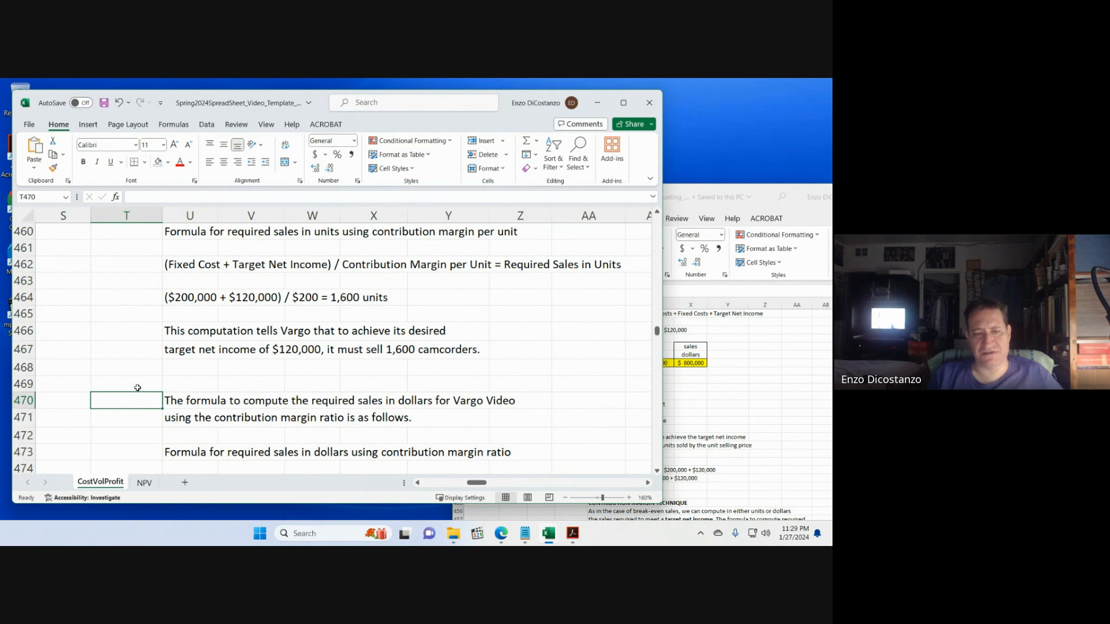
key("Right")
key("F2")
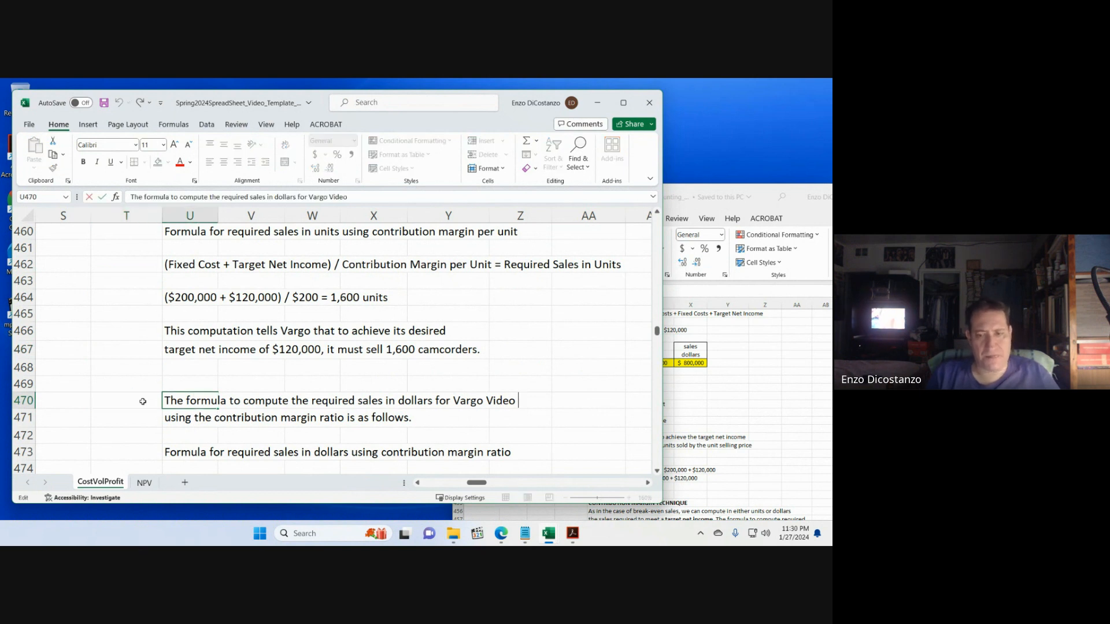
key("shift+Left")
key("shift+Left")
key("shift+Left")
key("shift+Left")
key("shift+Left")
key("shift+Left")
key("shift+Left")
key("shift+Left")
key("shift+Left")
key("shift+Left")
key("shift+Left")
key("shift+Left")
key("shift+Left")
key("shift+Left")
key("shift+Left")
key("shift+Left")
key("ctrl+c")
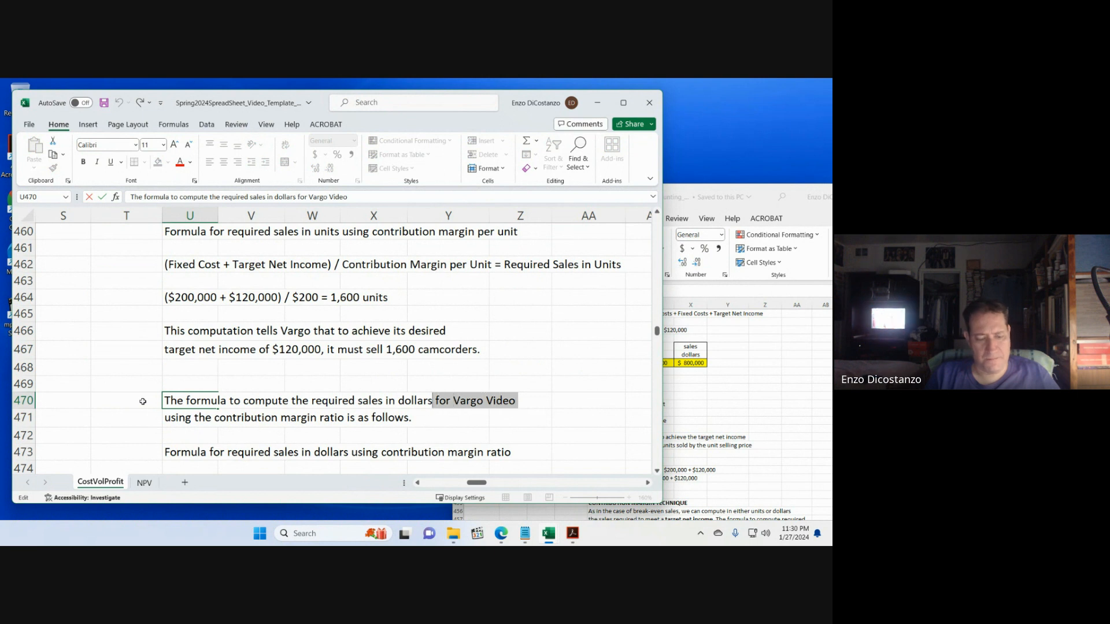
key("Delete")
key("Return")
key("F2")
key("Home")
key("ctrl+v")
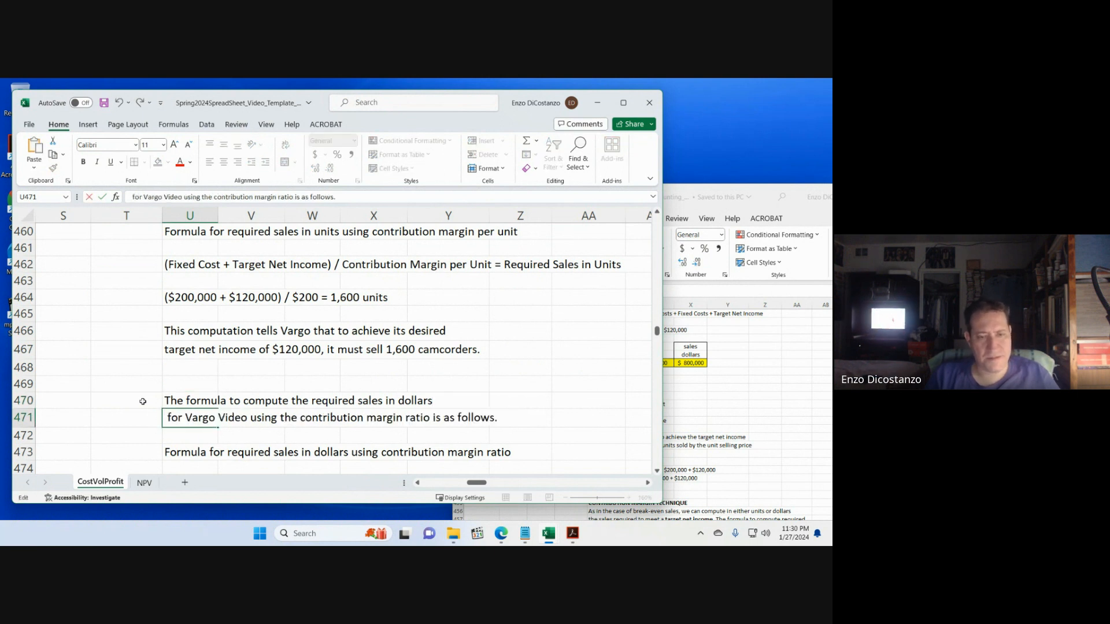
key("Return")
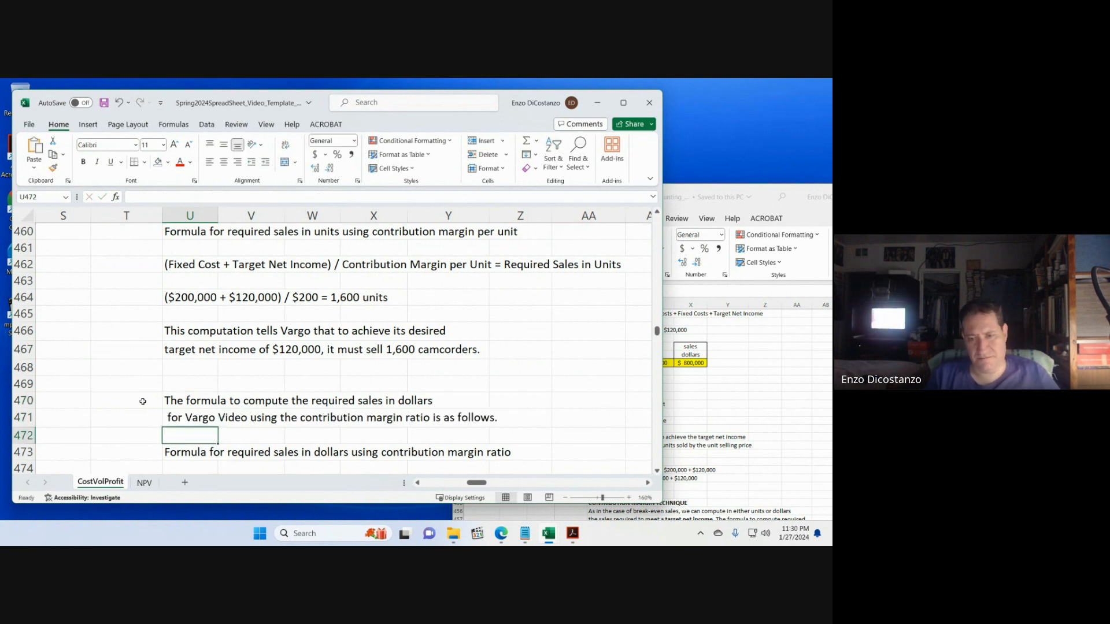
- Copy the template's U470:U471 over the same two lines in the reference workbook and save that workbook
left_click(728, 398)
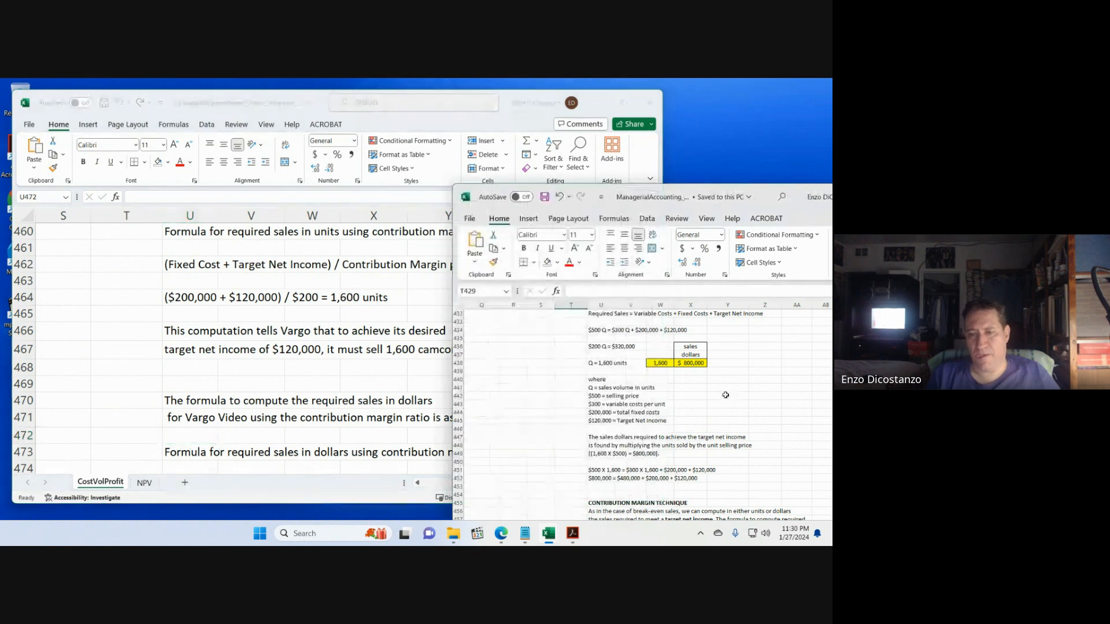
scroll(722, 399, "down", 1)
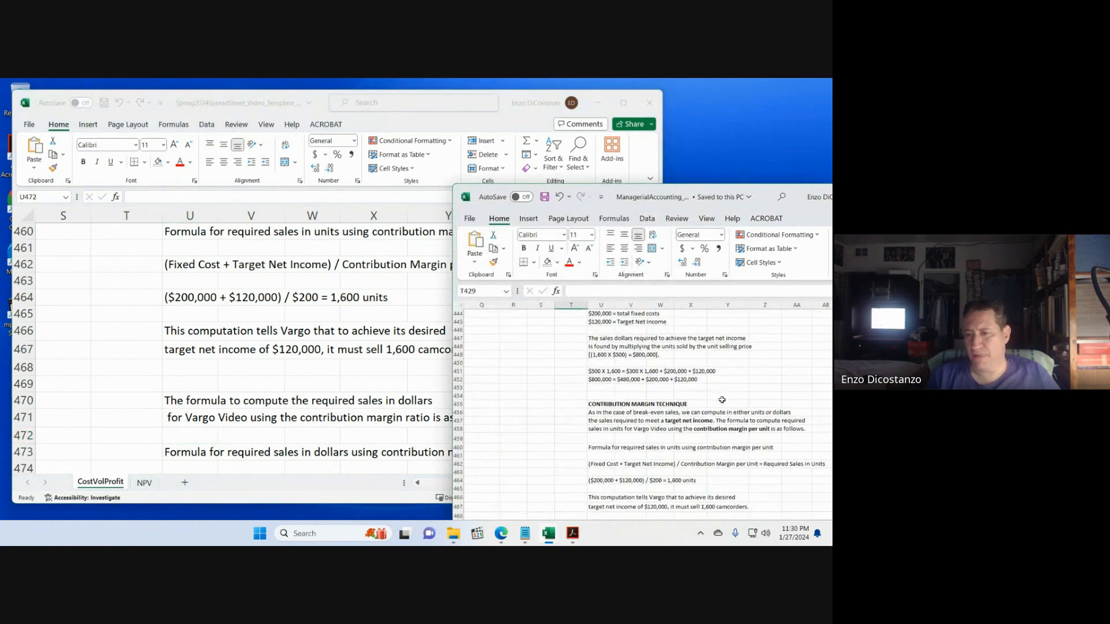
scroll(722, 400, "down", 3)
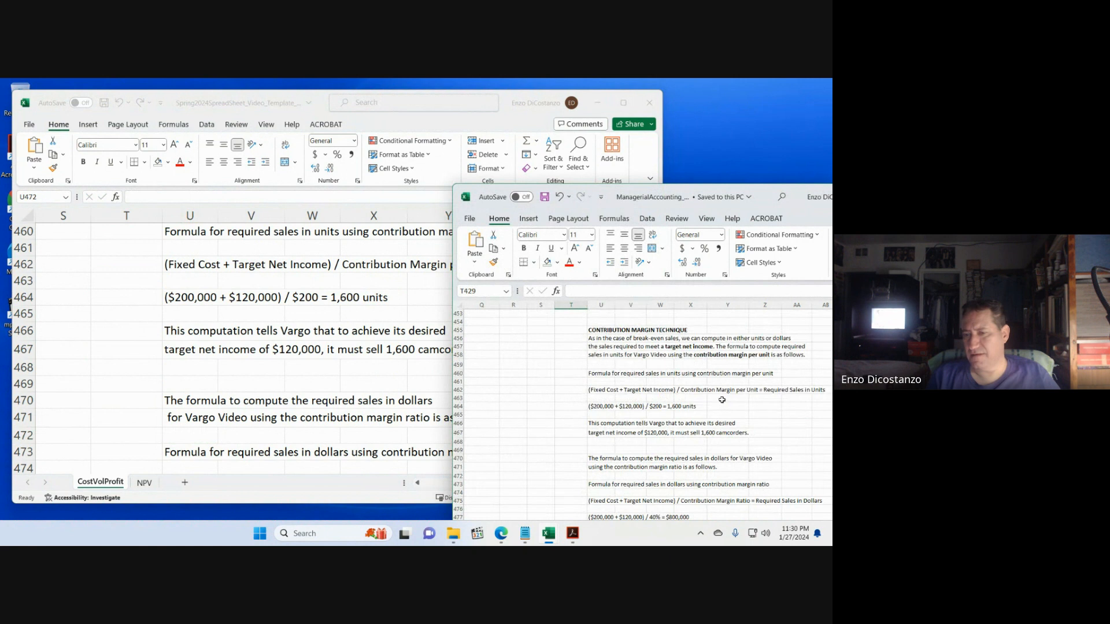
left_click(191, 363)
left_click_drag(176, 399, 183, 414)
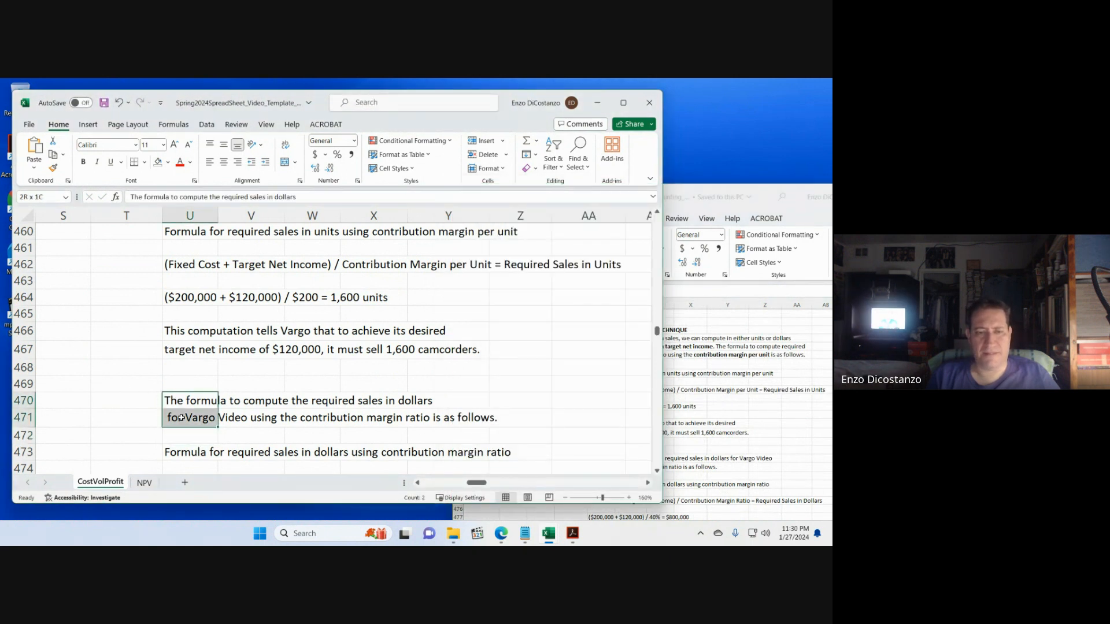
key("ctrl+c")
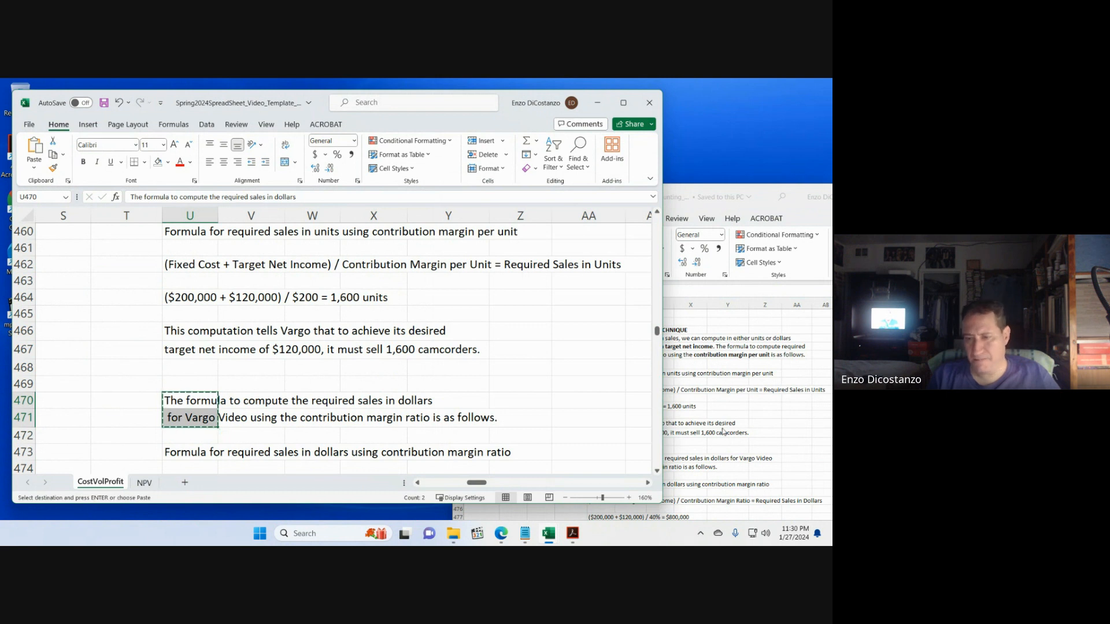
left_click(723, 431)
left_click(605, 458)
key("ctrl+v")
left_click(615, 422)
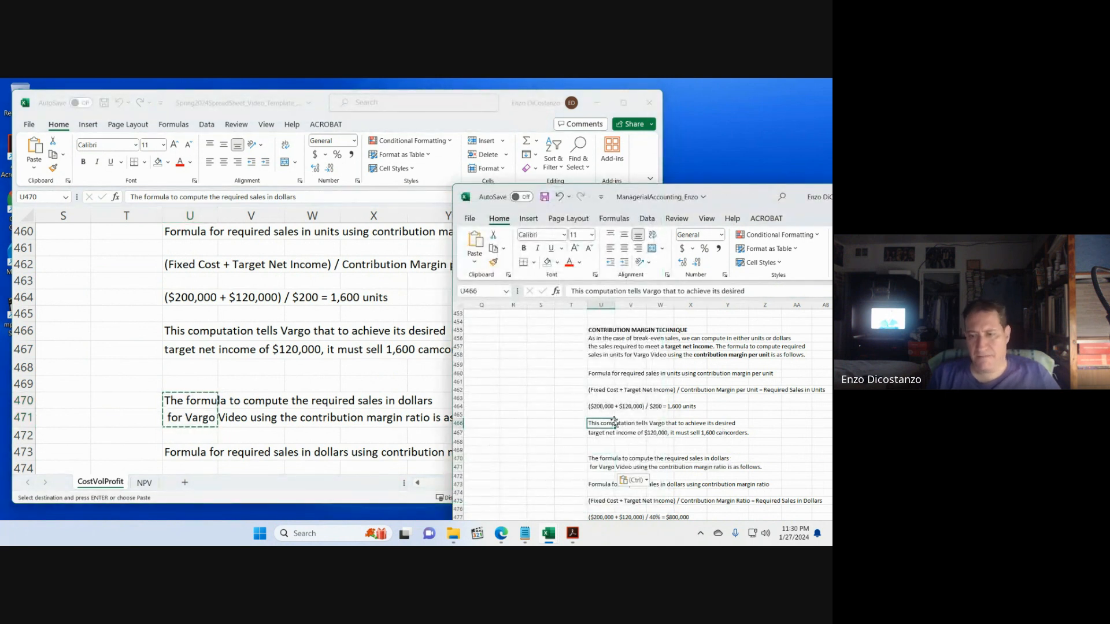
key("ctrl+s")
- Return to the template workbook and save it
left_click(184, 343)
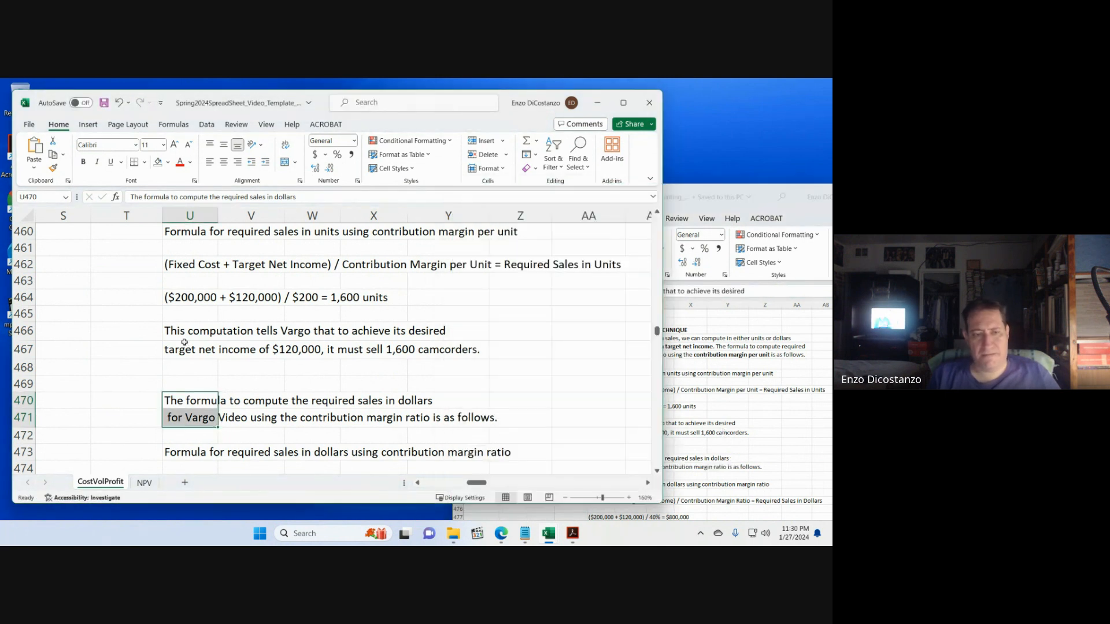
key("ctrl+v")
key("ctrl+s")
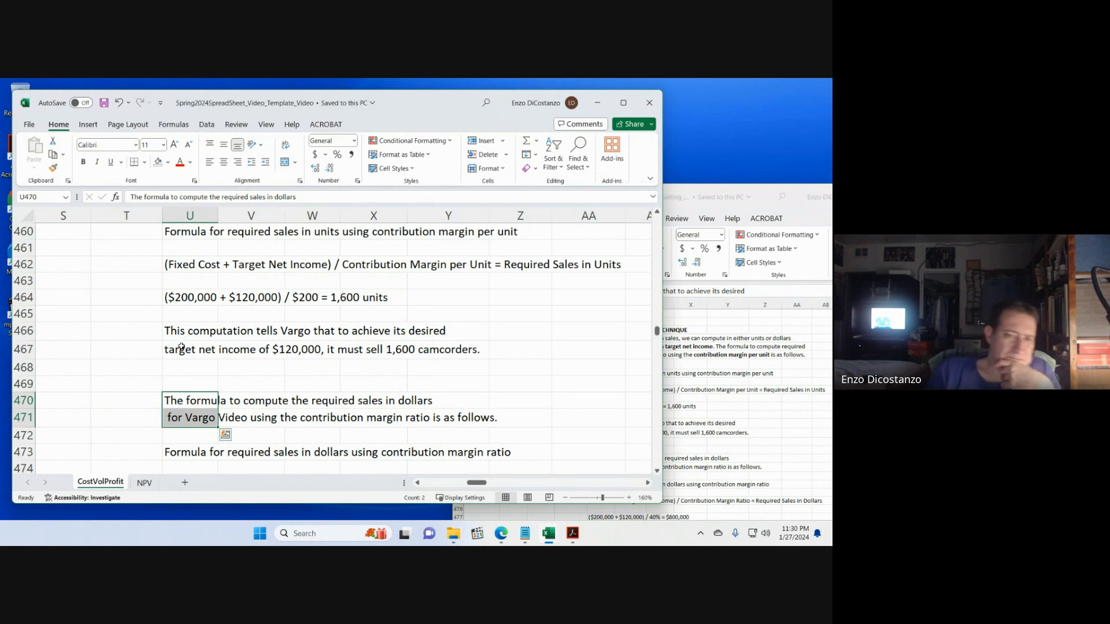
- Compare the template's contribution margin formulas for required sales in units and in dollars
left_click(160, 381)
scroll(160, 381, "down", 2)
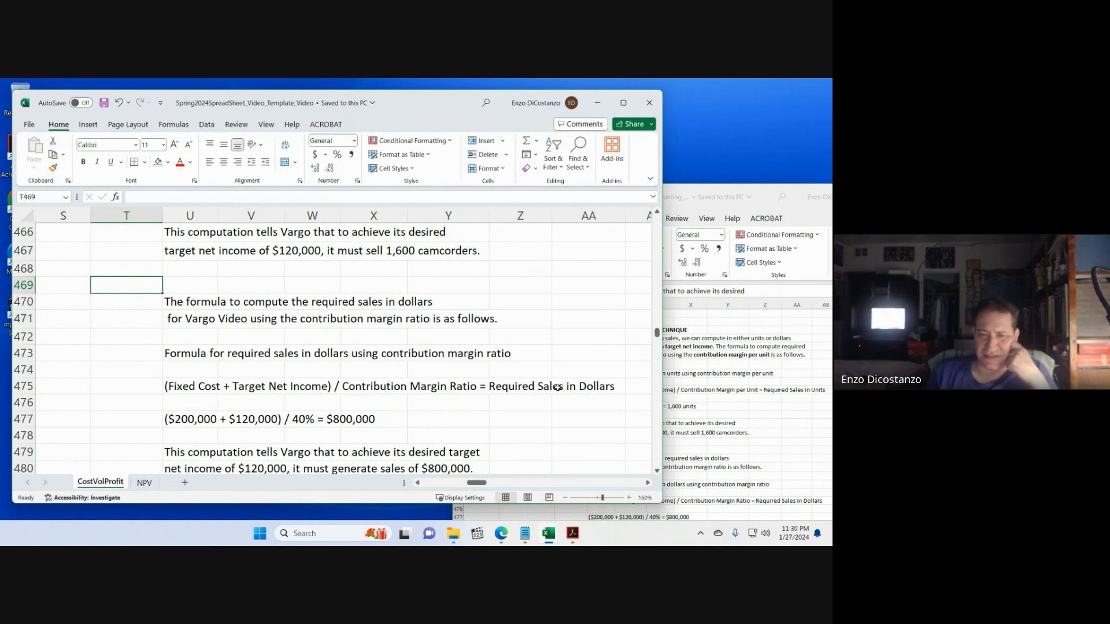
scroll(557, 397, "up", 3)
scroll(517, 399, "up", 1)
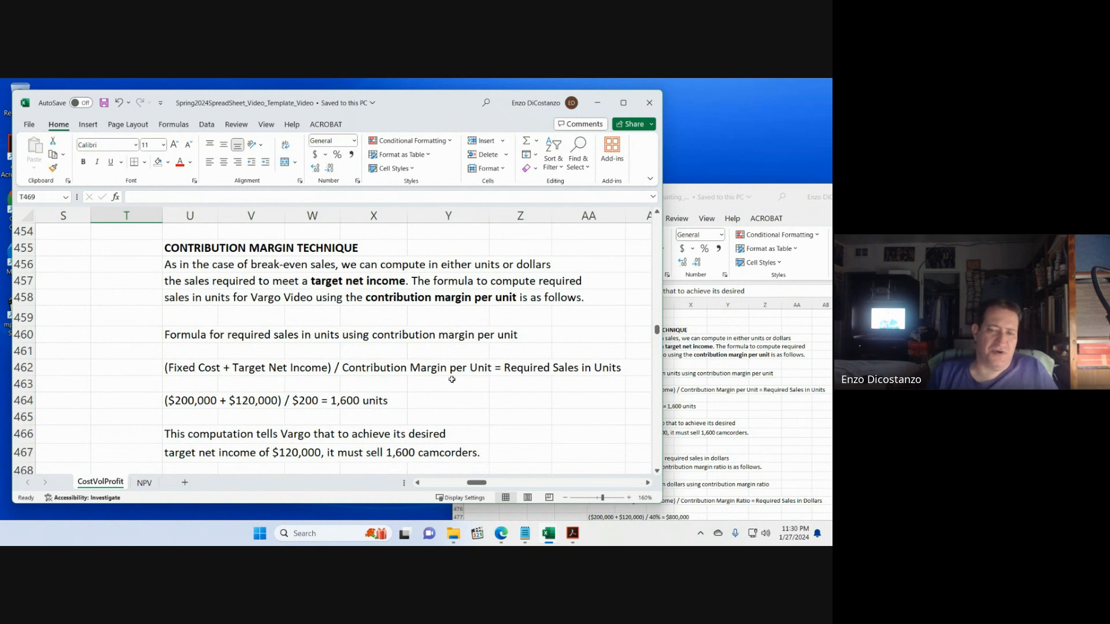
scroll(451, 404, "down", 6)
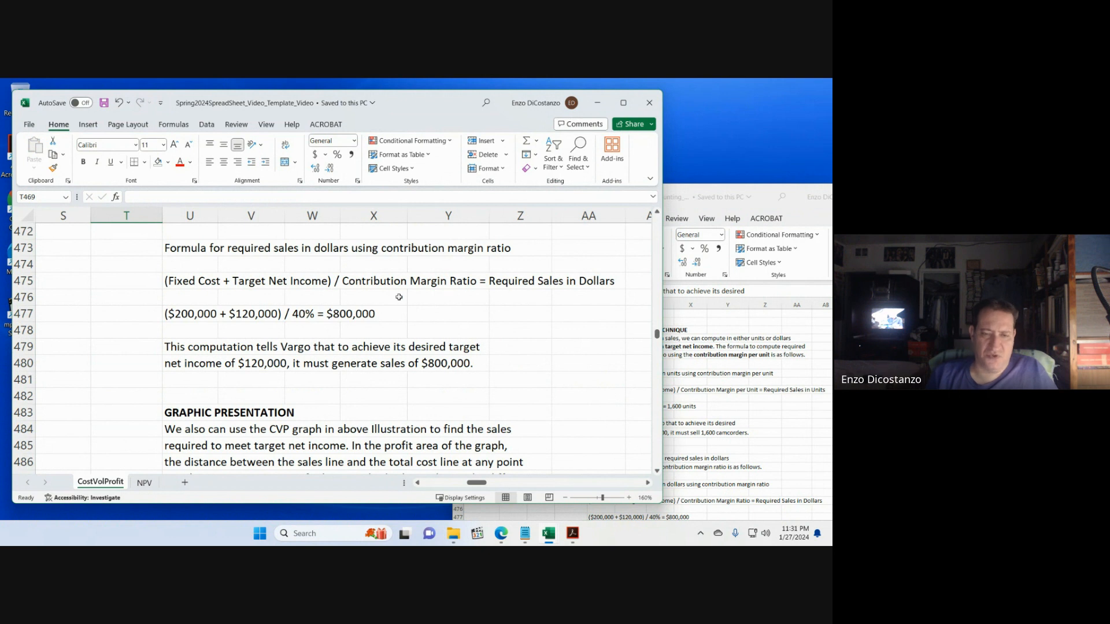
- Read the Graphic Presentation section in the template and preview the Margin of Safety section below it
left_click(146, 343)
scroll(146, 340, "down", 3)
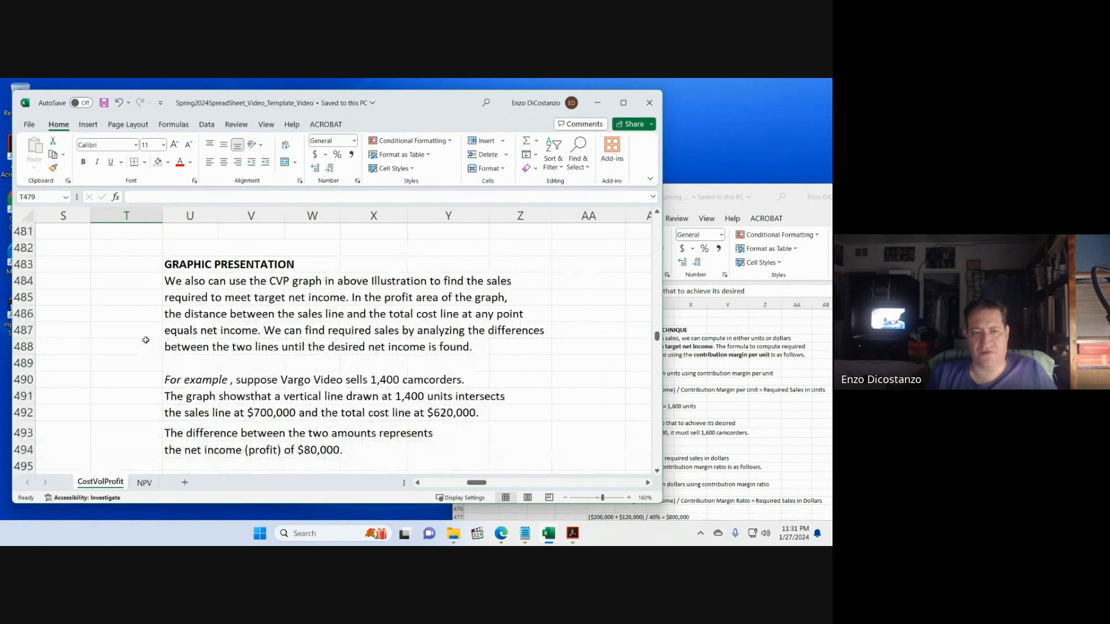
scroll(143, 341, "down", 9)
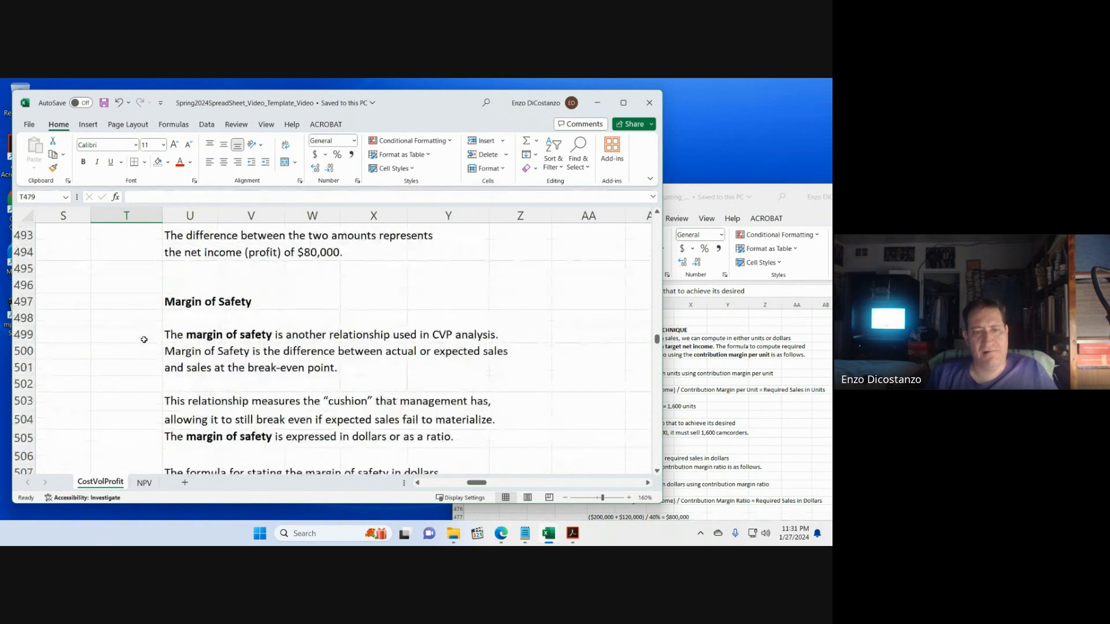
scroll(150, 337, "up", 5)
scroll(150, 337, "up", 4)
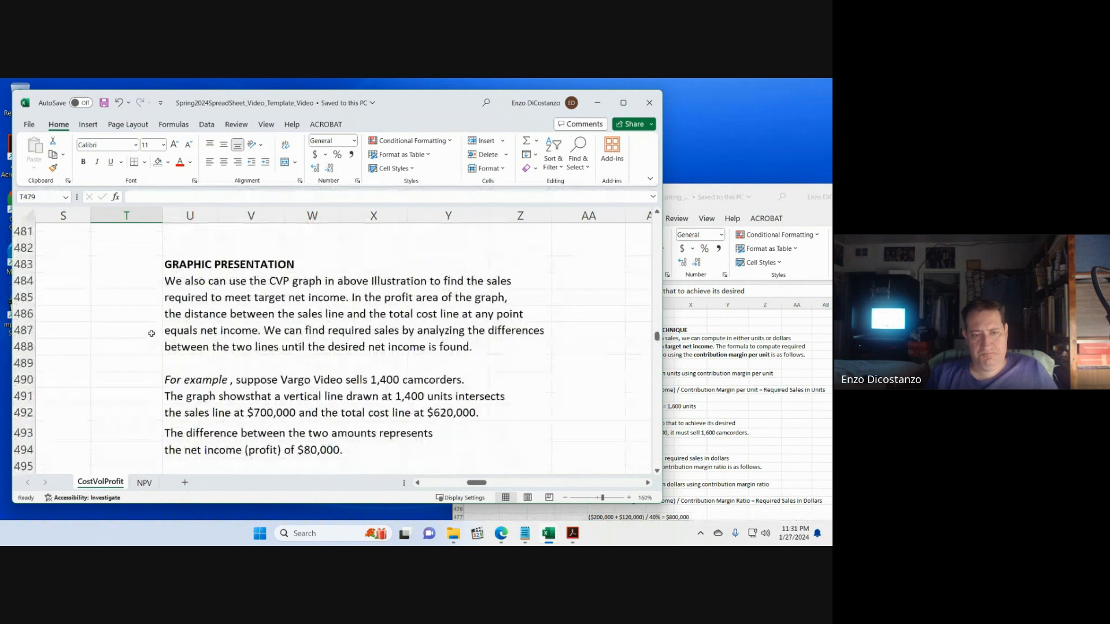
left_click(147, 341)
- Switch to the reference workbook and find its Graphic Presentation example and Margin of Safety section
left_click(744, 384)
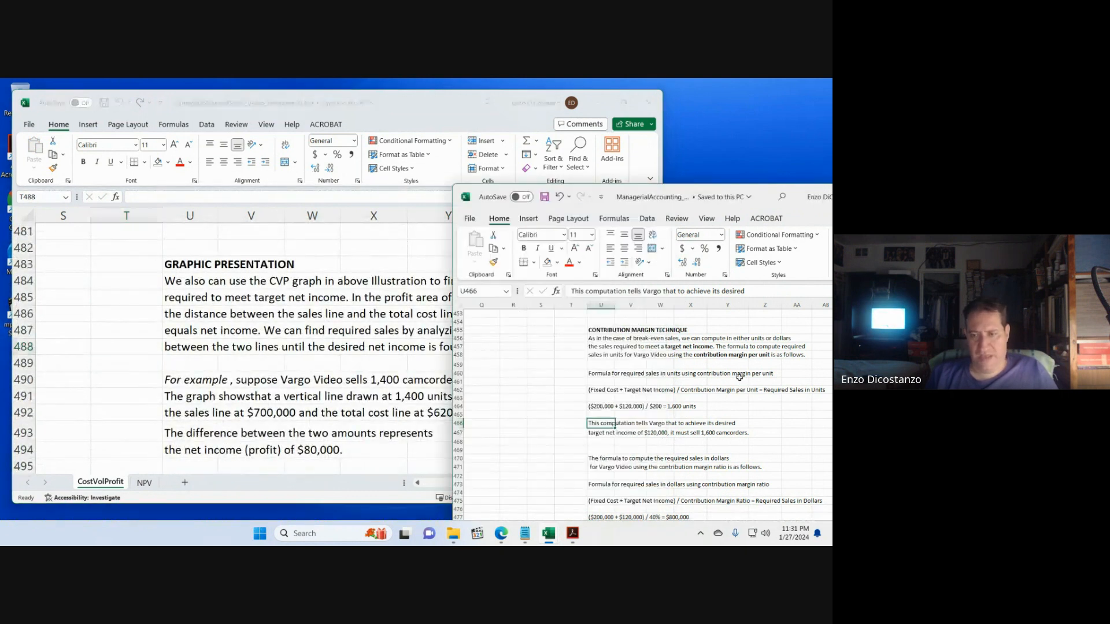
scroll(719, 390, "down", 8)
scroll(718, 390, "down", 3)
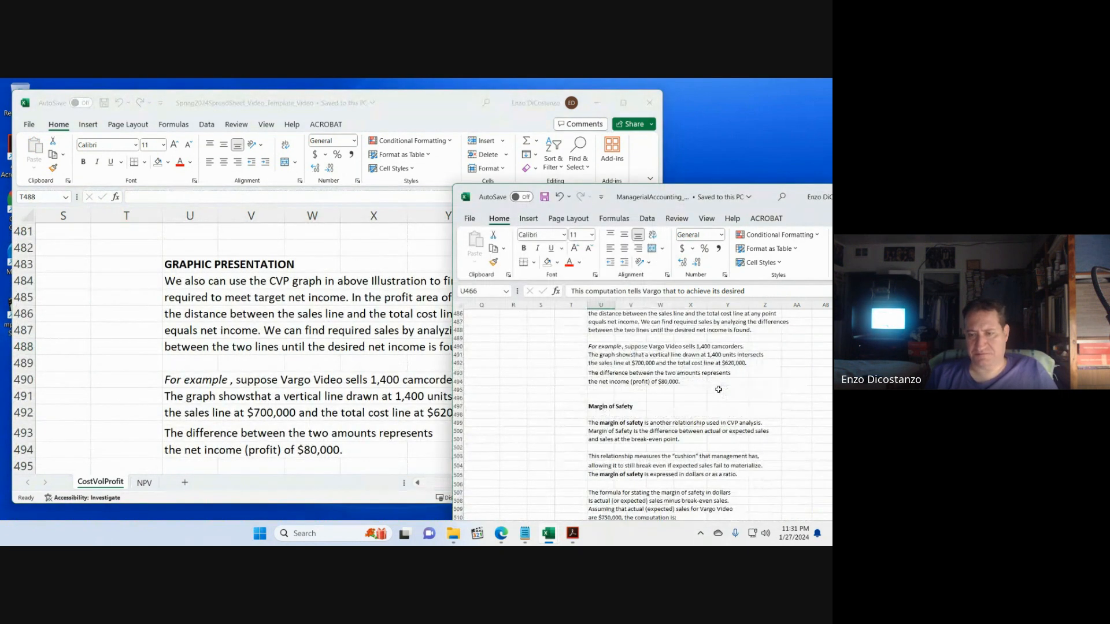
- Review the template's Graphic Presentation section, the margin of safety ratio text and the required sales in dollars formula
scroll(718, 391, "down", 2)
left_click(104, 316)
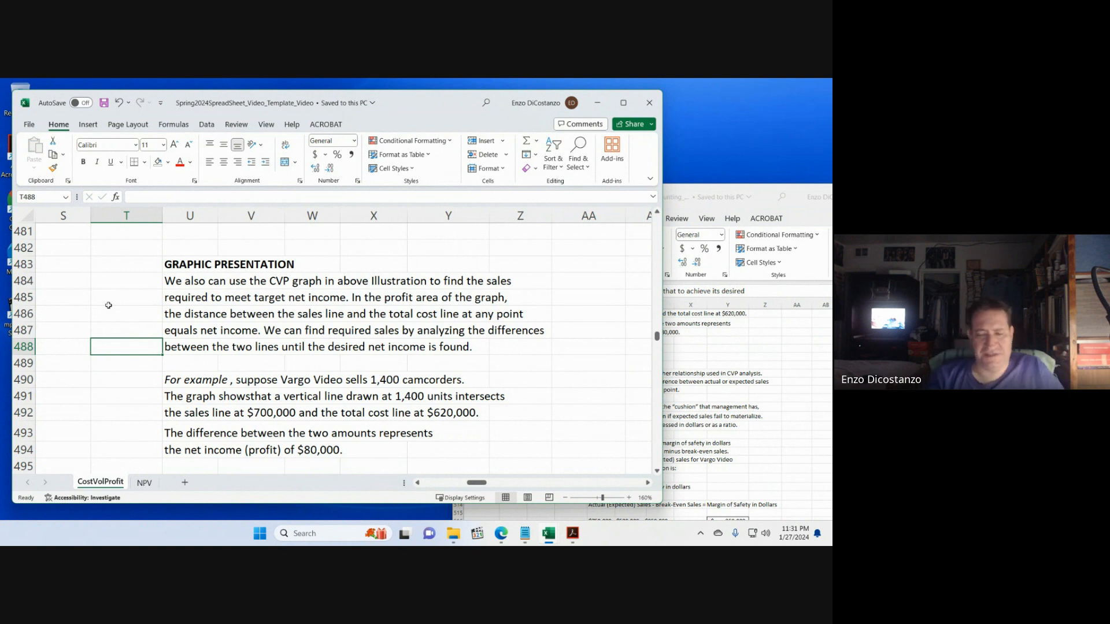
left_click(122, 370)
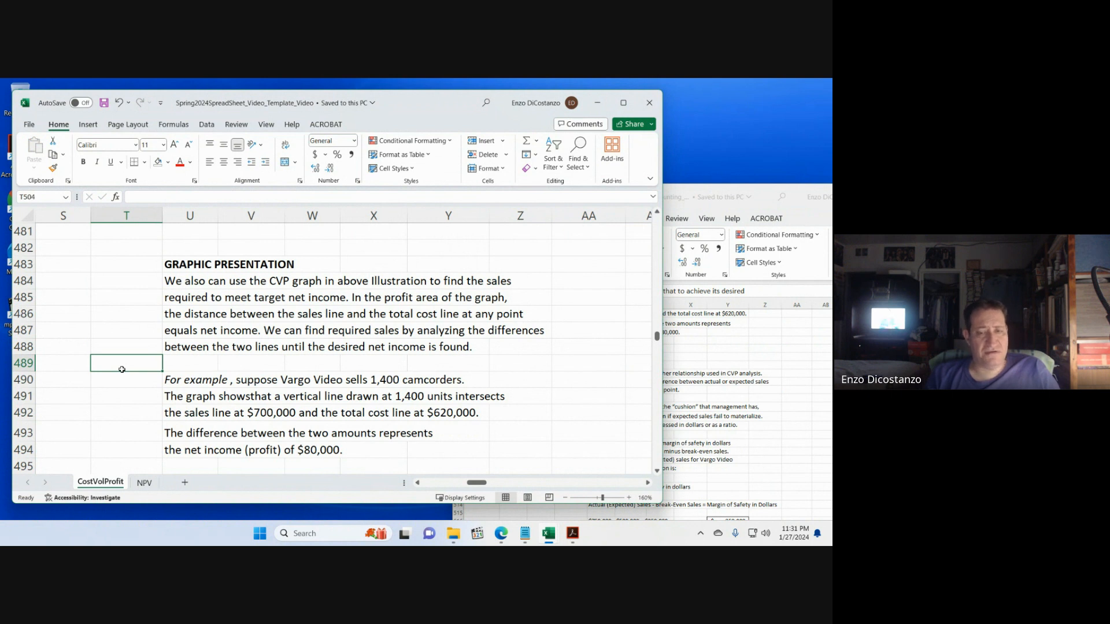
key("Page_Down")
key("Page_Down")
key("Page_Down")
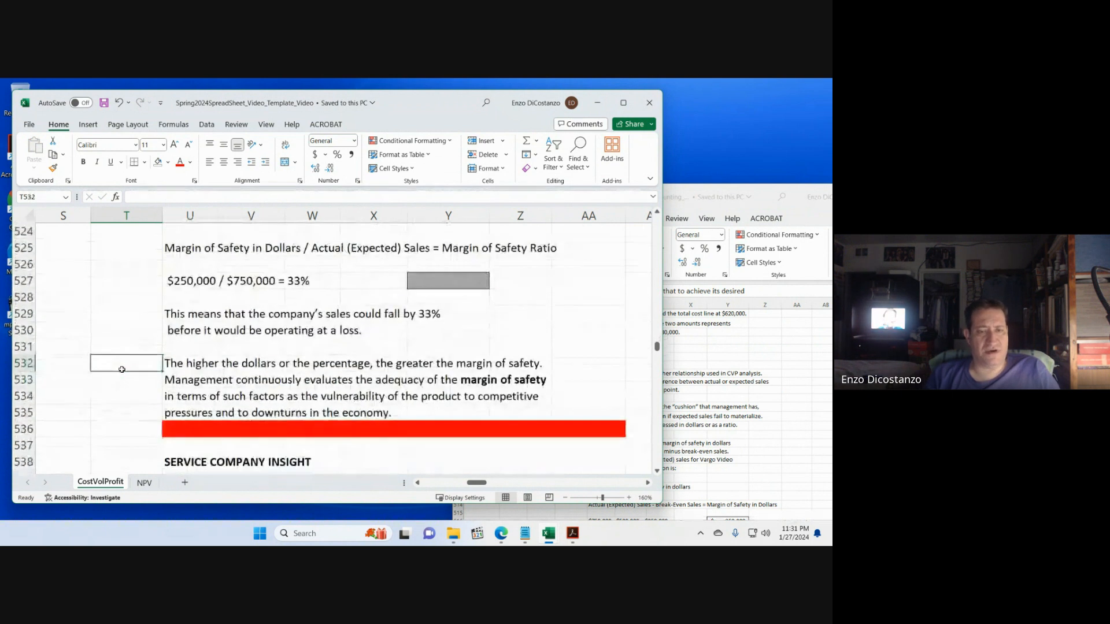
key("Page_Down")
key("Page_Up")
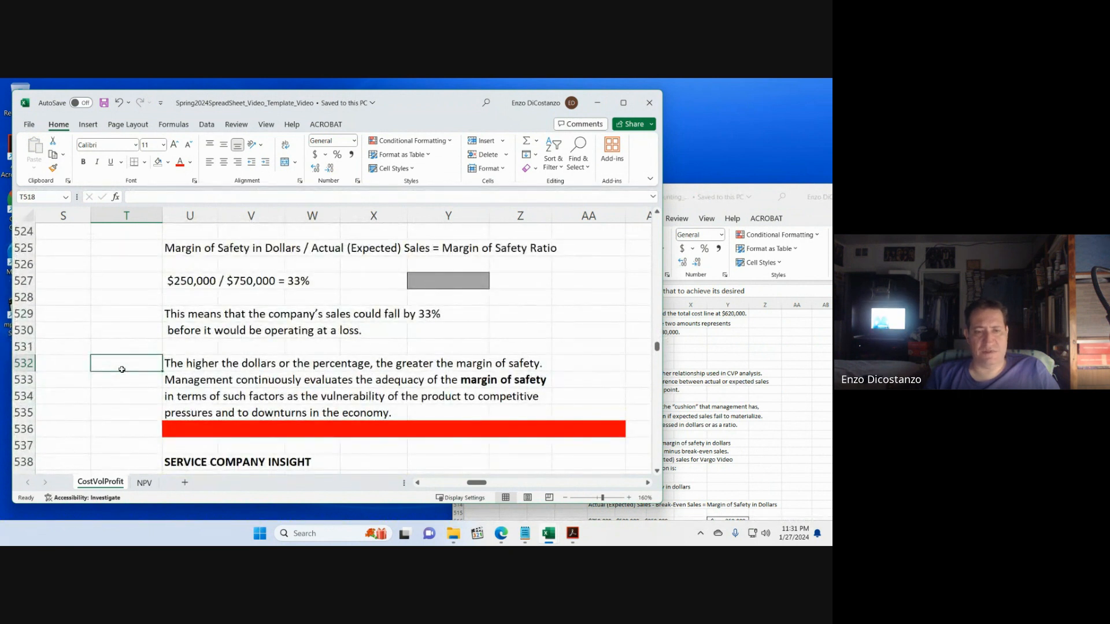
key("Page_Up")
key("Page_Up")
key("Page_Up")
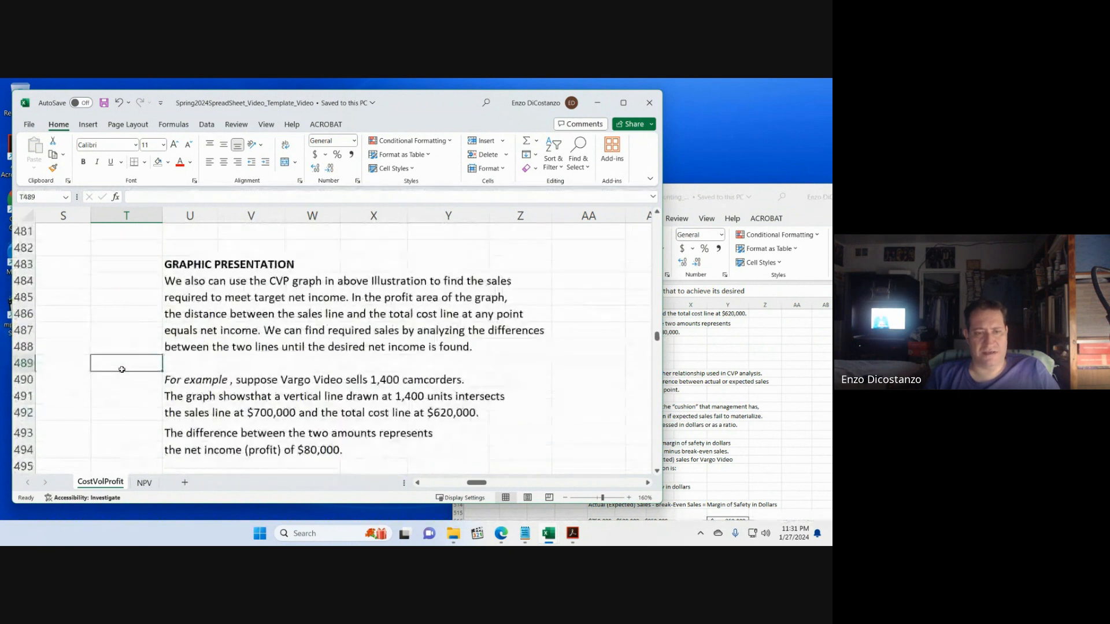
key("Page_Up")
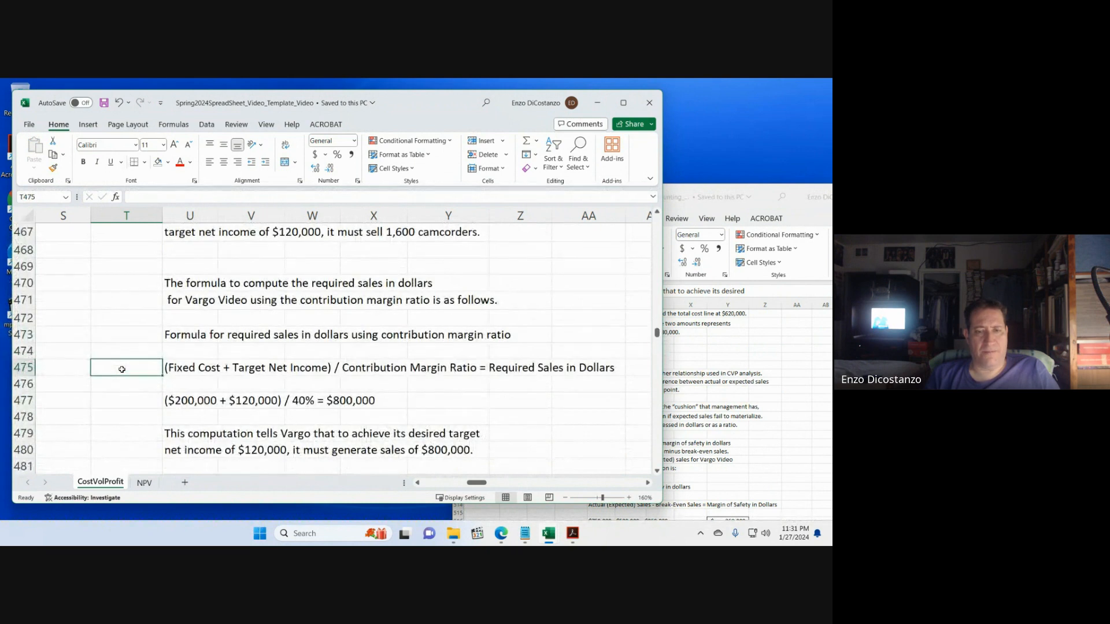
key("Page_Down")
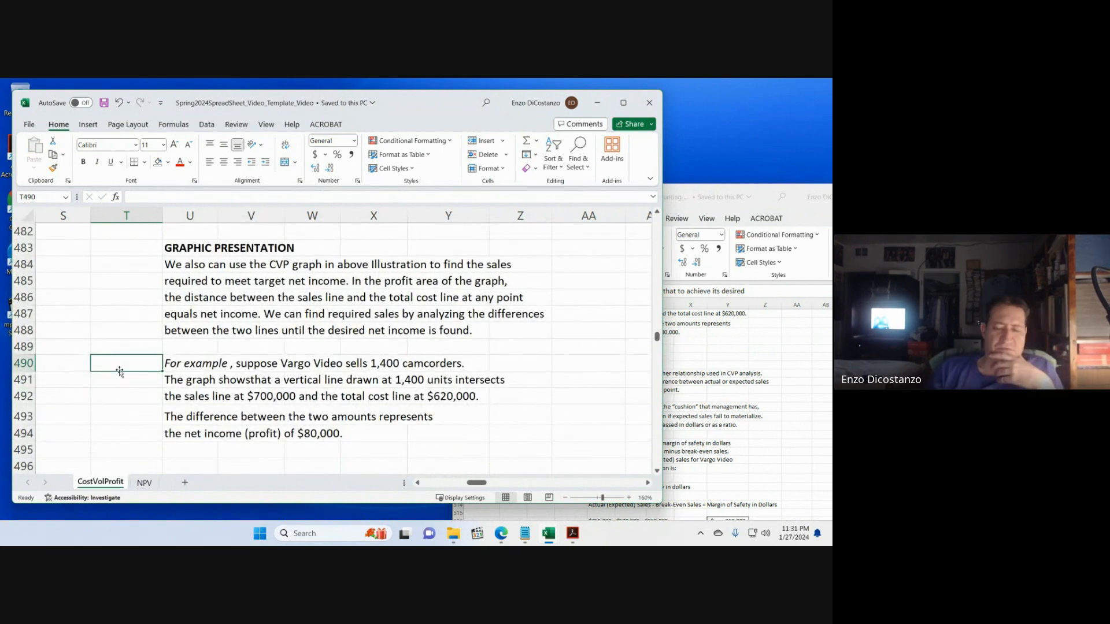
- Switch to the reference workbook and find the Vargo Video cost-volume-profit table above its chart
left_click(730, 409)
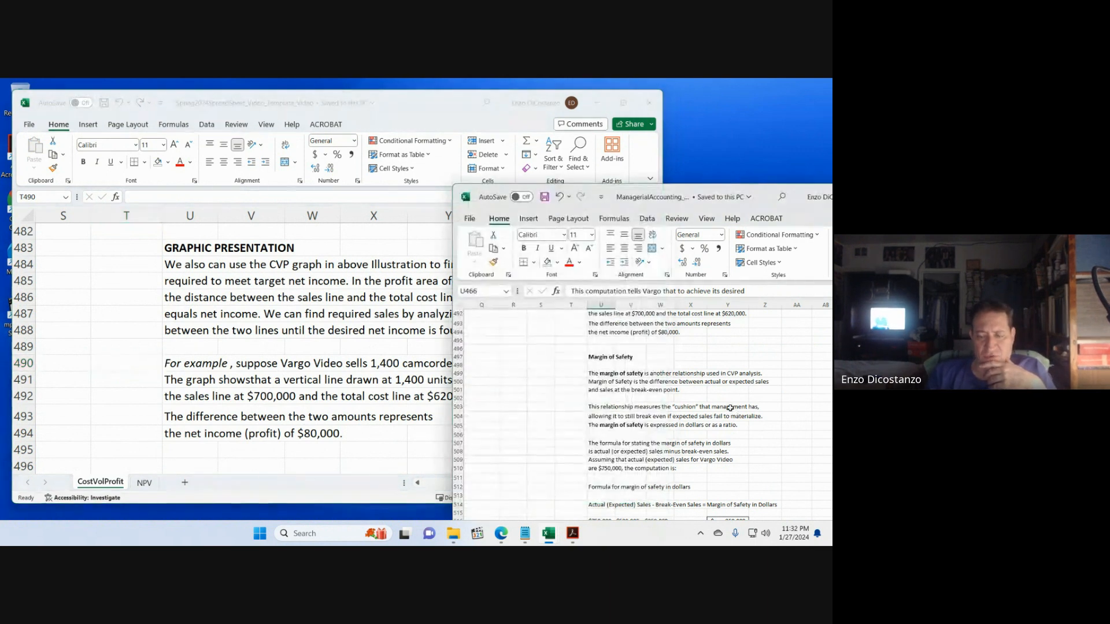
key("Page_Up")
key("Page_Up")
key("Page_Up")
key("Page_Up")
key("Page_Up")
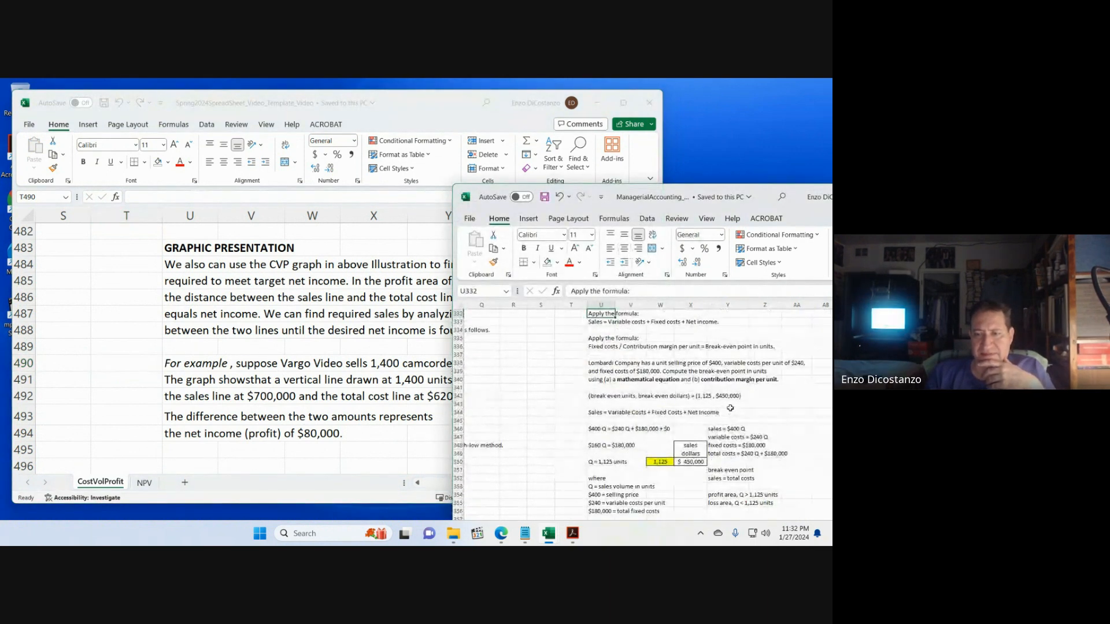
key("Page_Down")
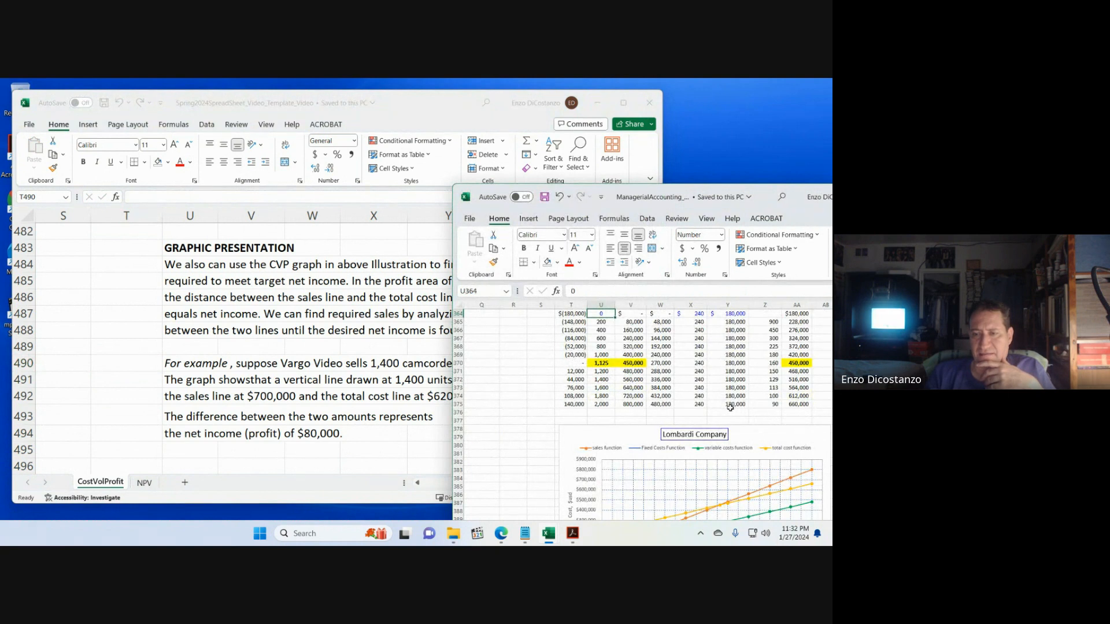
scroll(693, 423, "up", 2)
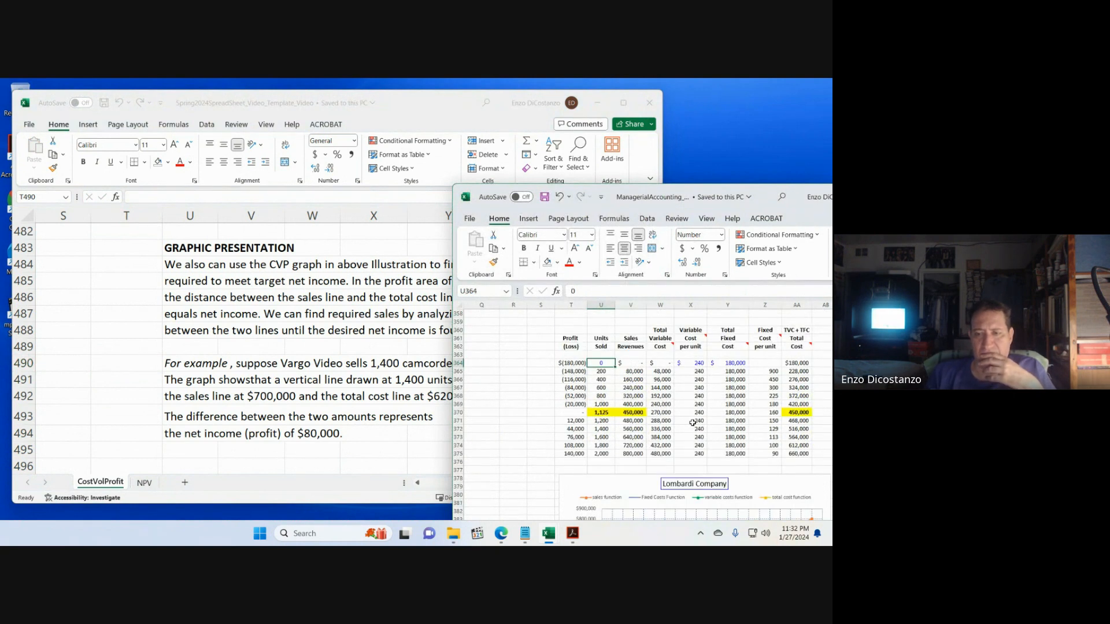
left_click(695, 419)
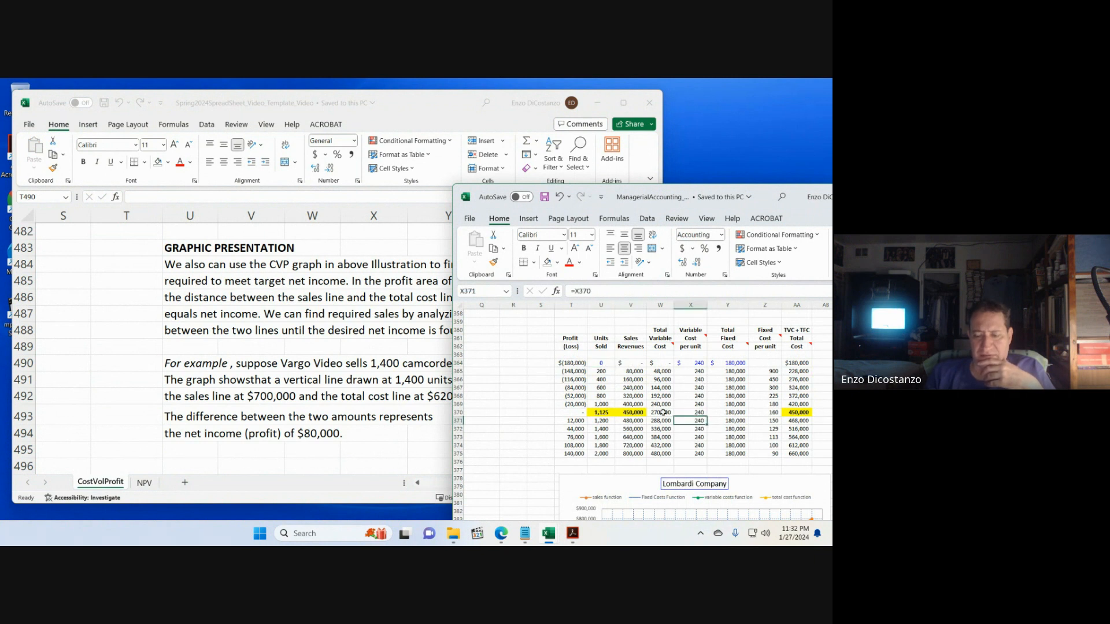
key("Page_Up")
key("Page_Up")
key("Page_Up")
key("Page_Up")
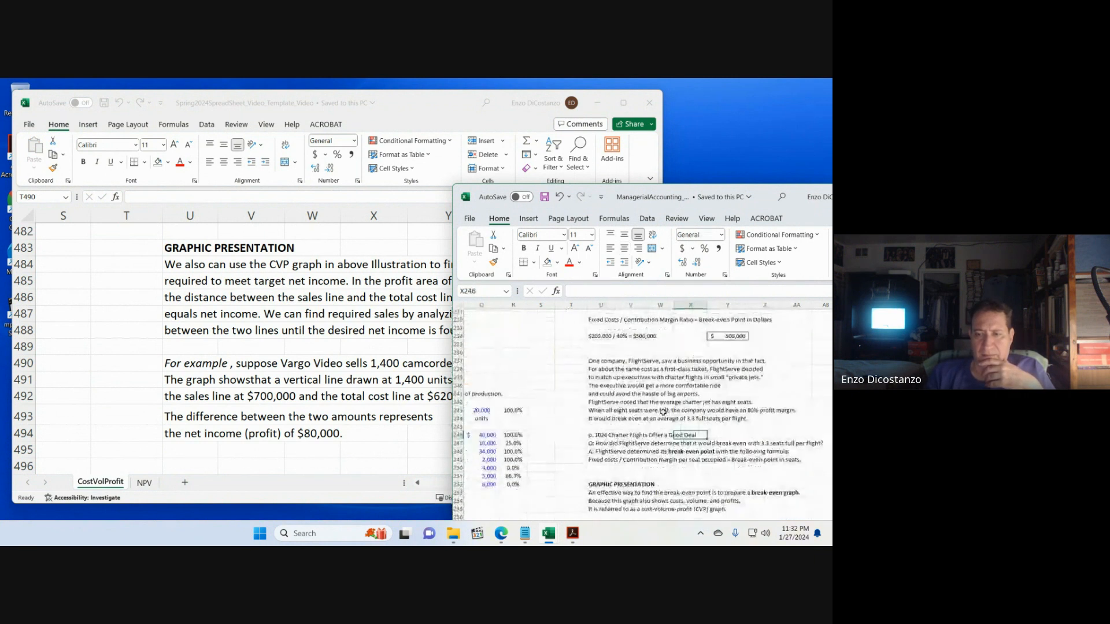
scroll(663, 415, "up", 3)
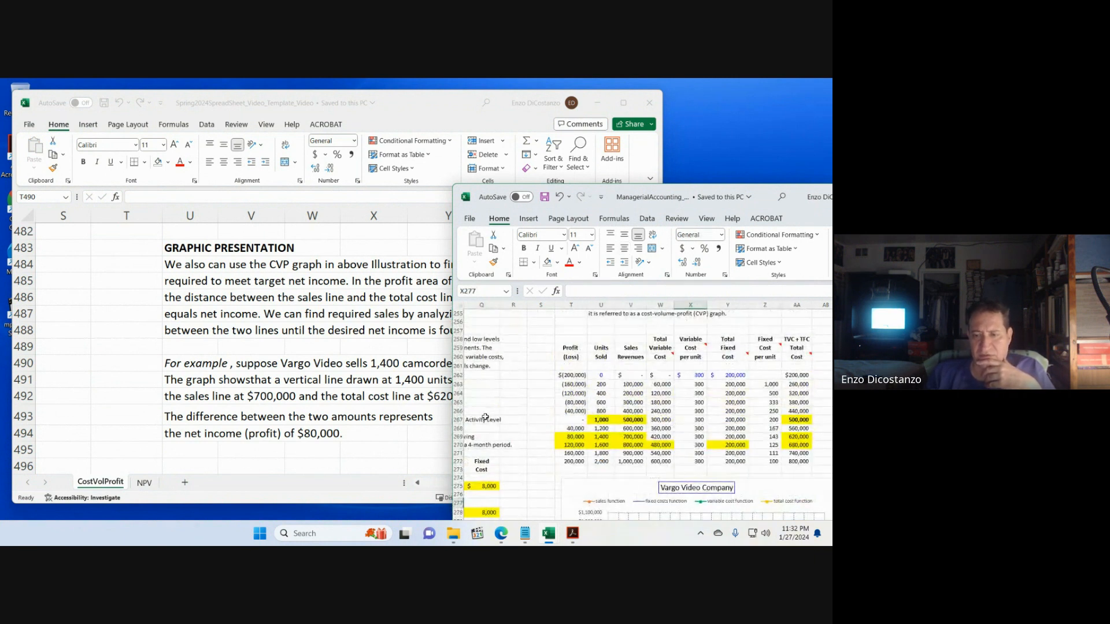
- Return to the template workbook and locate the matching Vargo Video cost-volume-profit table under the break-even Graphic Presentation section
left_click(334, 364)
key("Page_Up")
key("Page_Up")
key("Page_Up")
key("Page_Up")
key("Page_Up")
key("Page_Up")
key("Page_Up")
key("Page_Up")
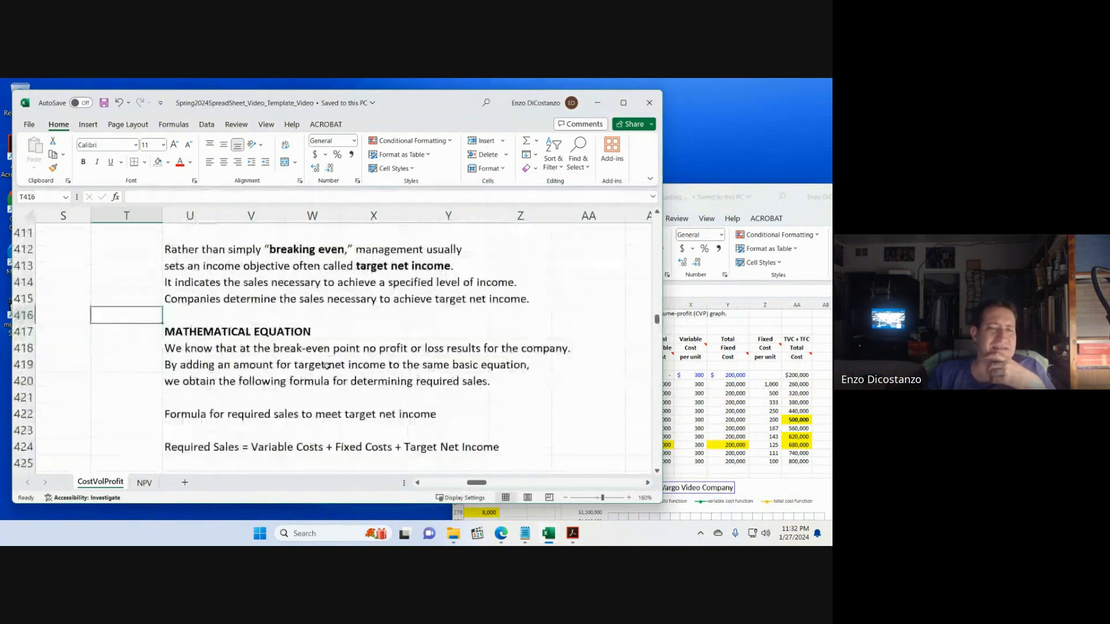
key("Page_Up")
key("Page_Up")
key("Page_Up")
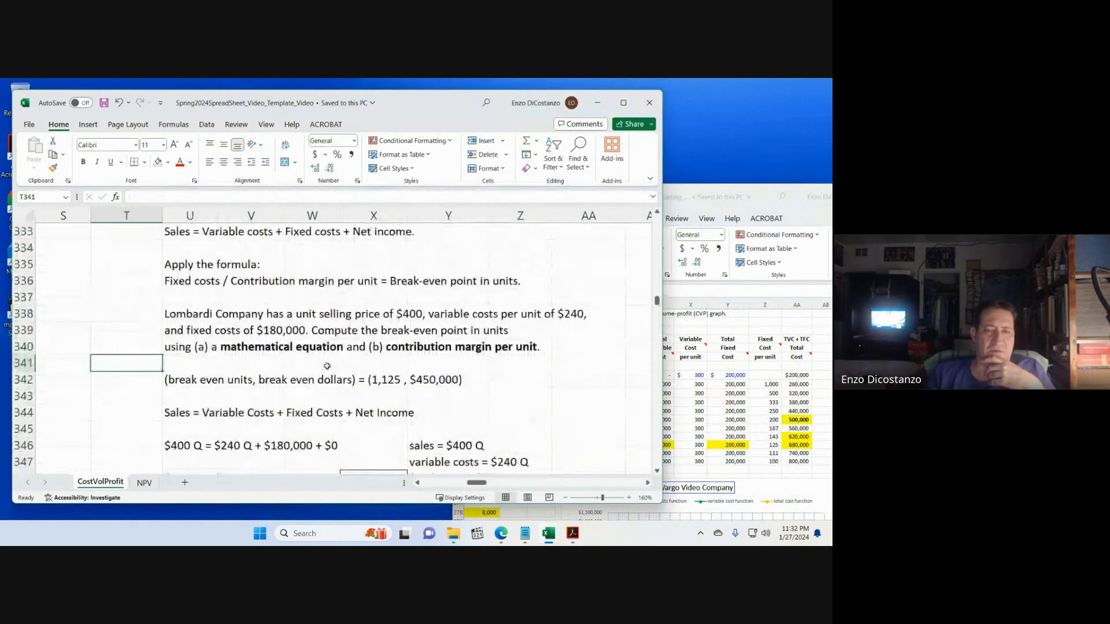
key("Page_Up")
key("Page_Up")
key("Page_Up")
key("Page_Up")
key("Page_Up")
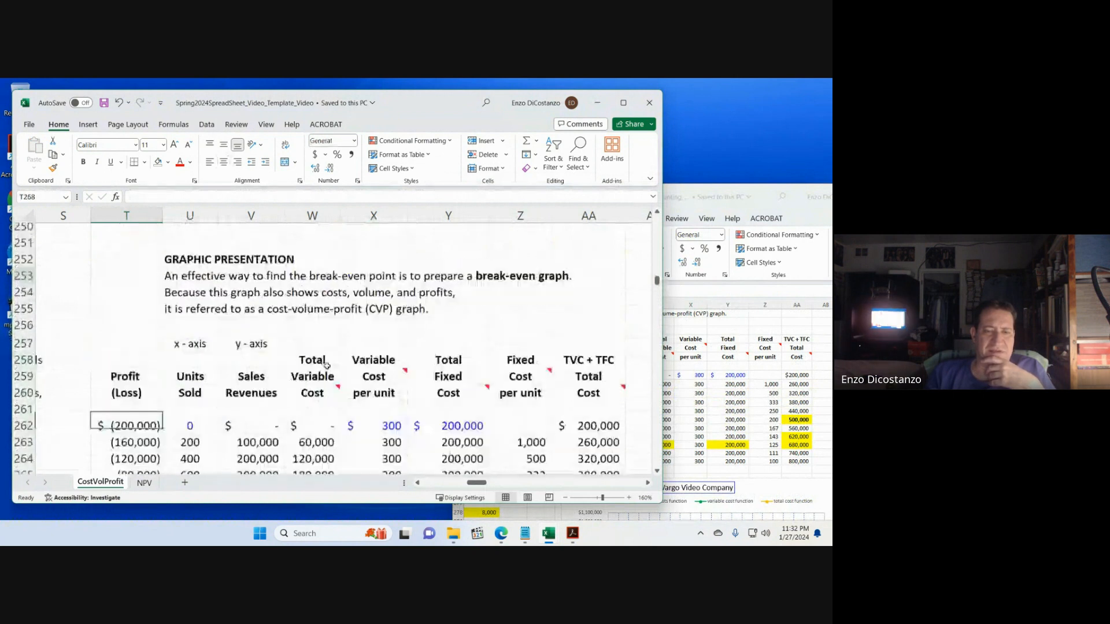
key("Page_Down")
scroll(327, 364, "up", 8)
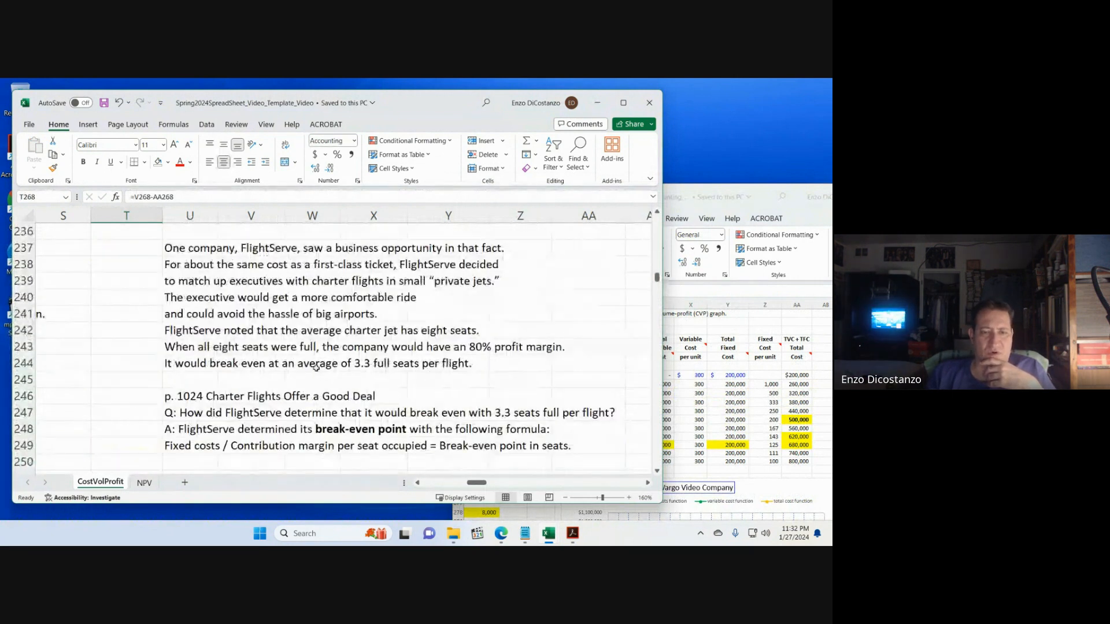
scroll(316, 365, "up", 7)
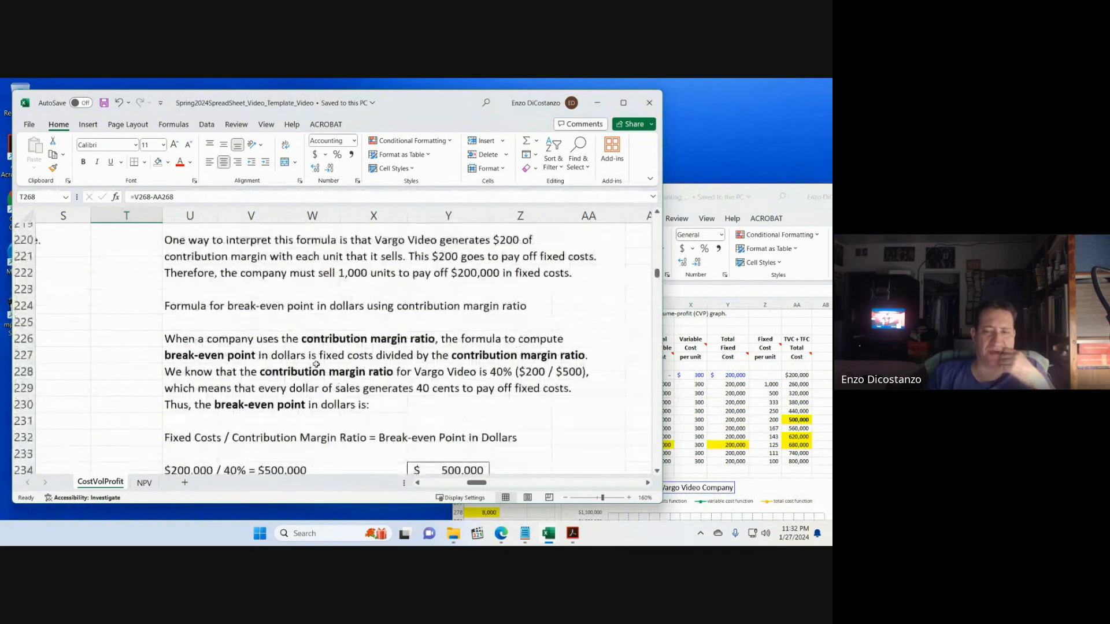
key("Right")
key("Right")
key("Right")
scroll(306, 362, "down", 15)
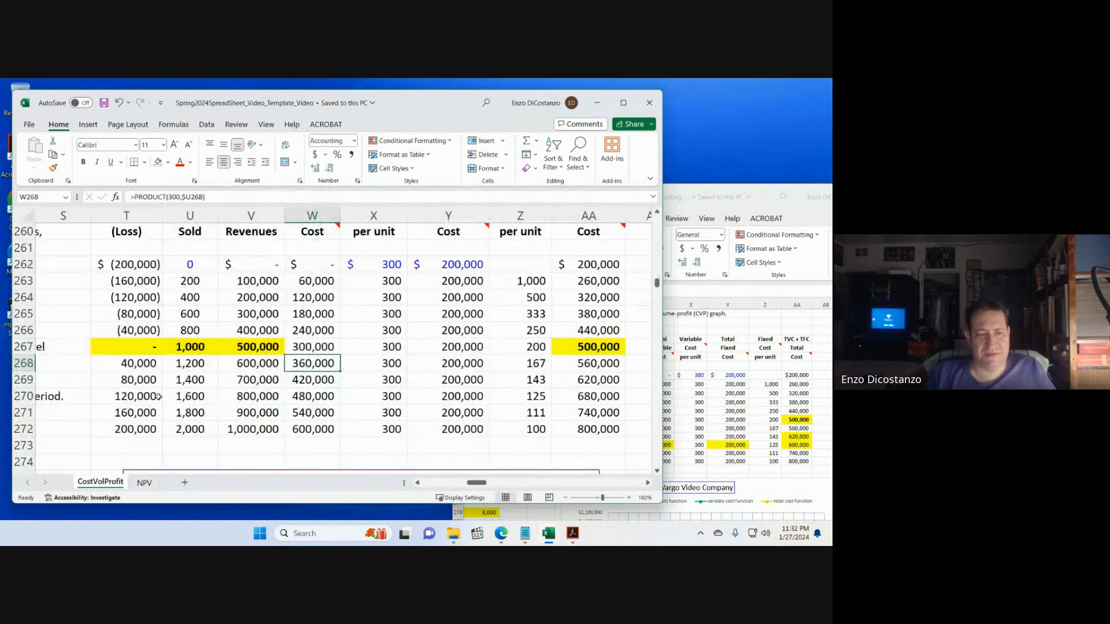
- Shade the 1,400-unit row of the Vargo Video table light grey from Profit (Loss) through Total Cost
left_click(148, 377)
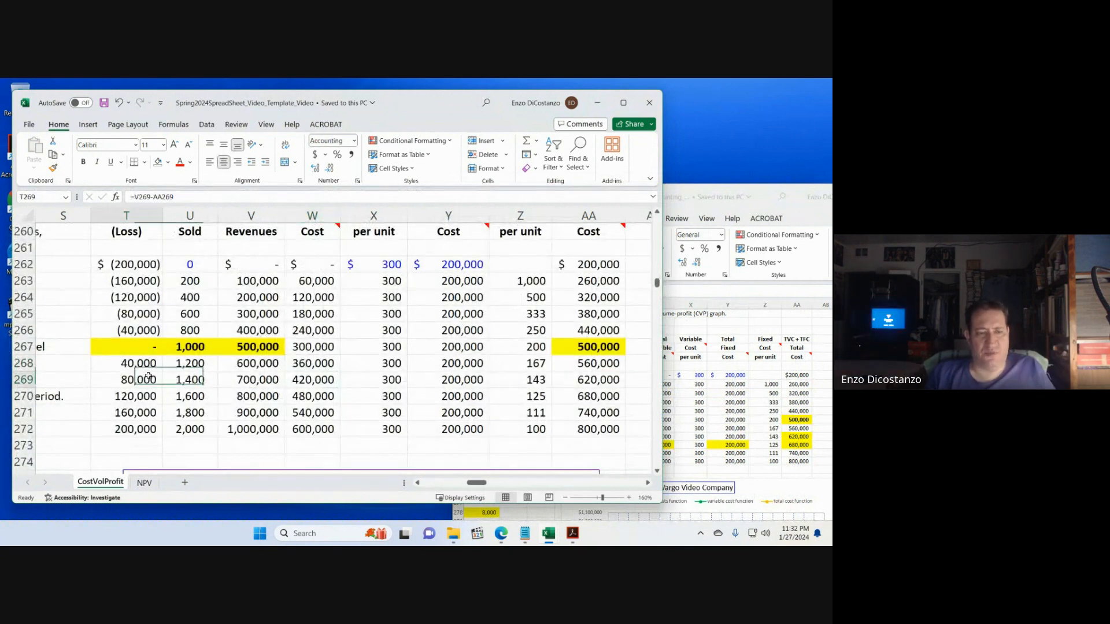
left_click(589, 380, "shift")
left_click(167, 165)
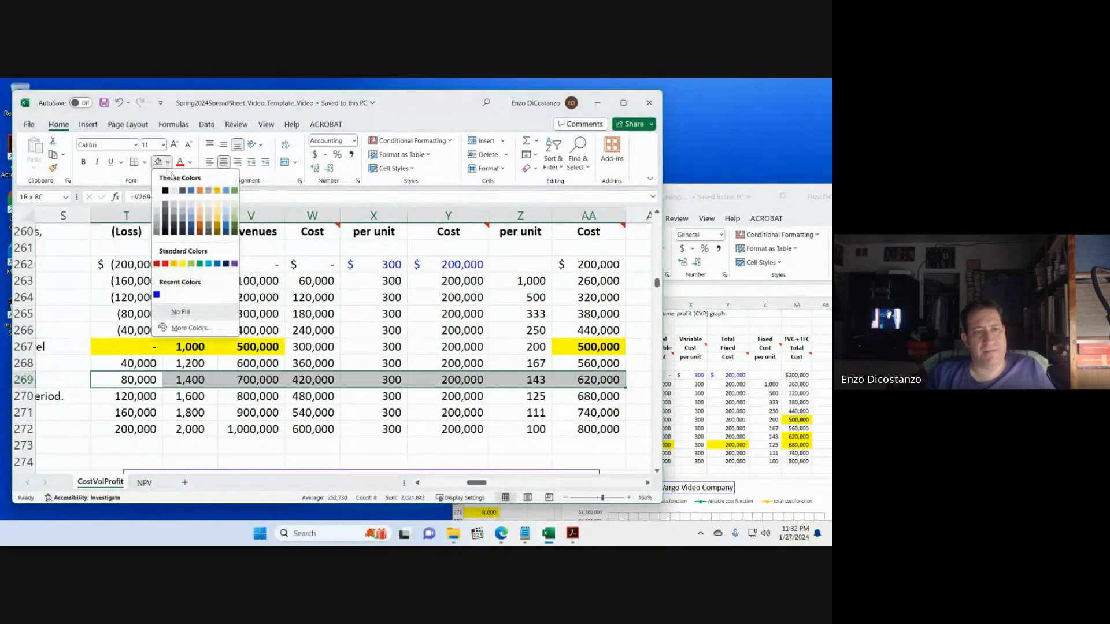
left_click(159, 212)
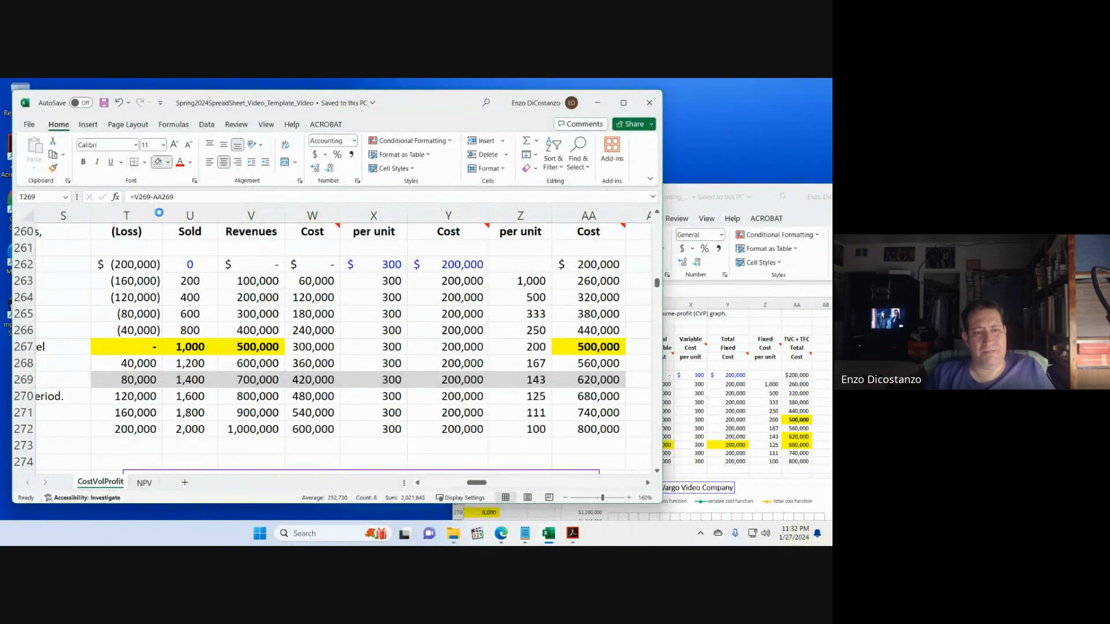
left_click(365, 317)
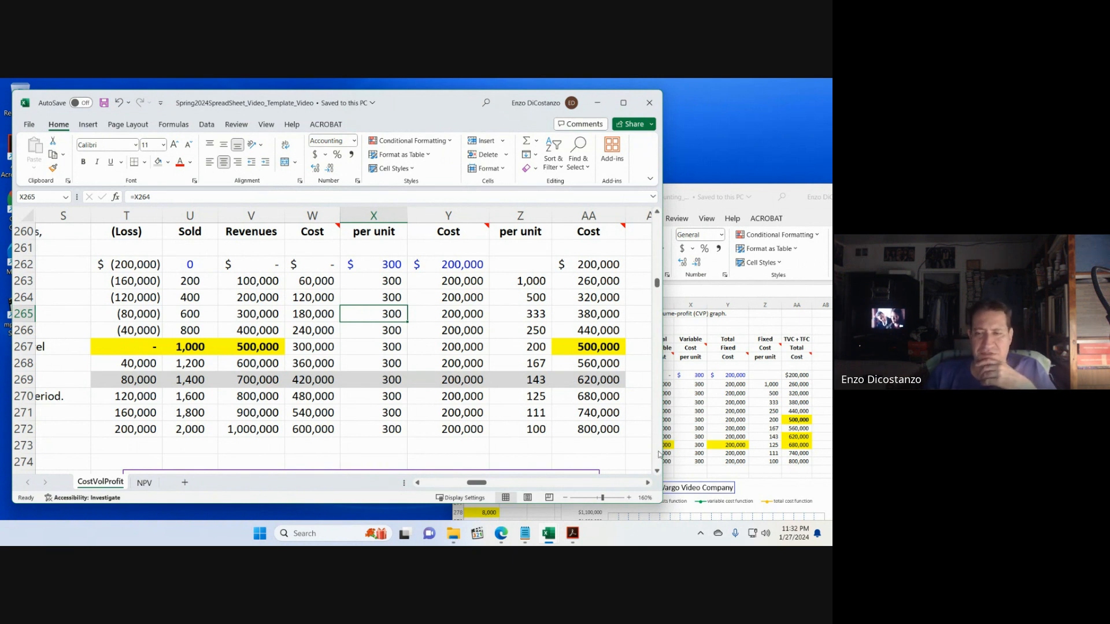
- Compare the template's 1,400-unit row with the highlighted cells of the same row in the reference workbook
left_click(732, 411)
left_click(429, 376)
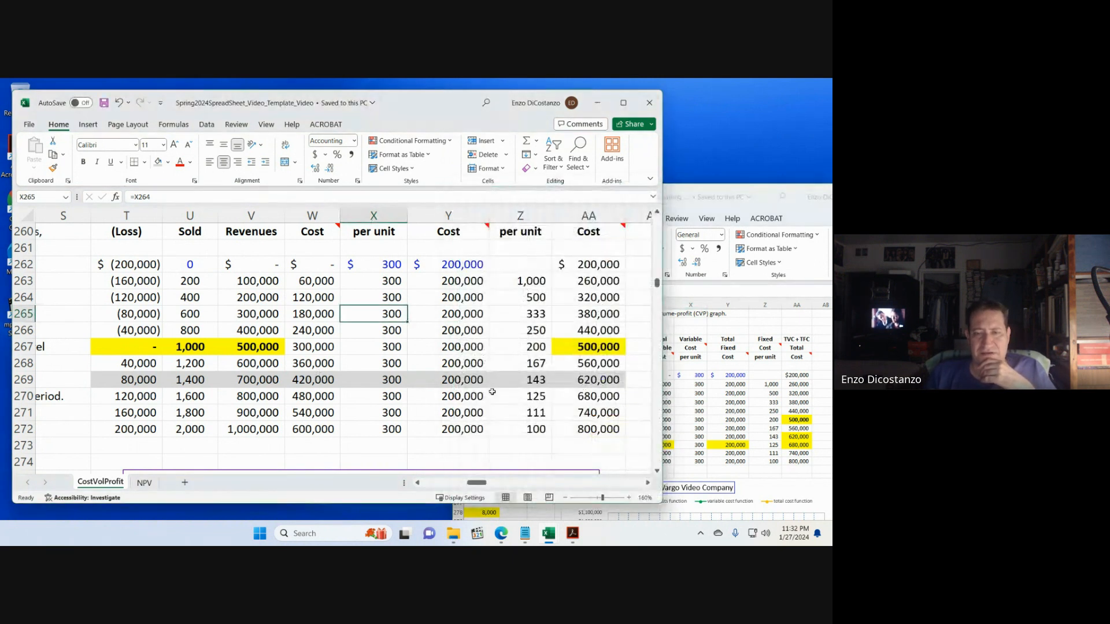
left_click(473, 376)
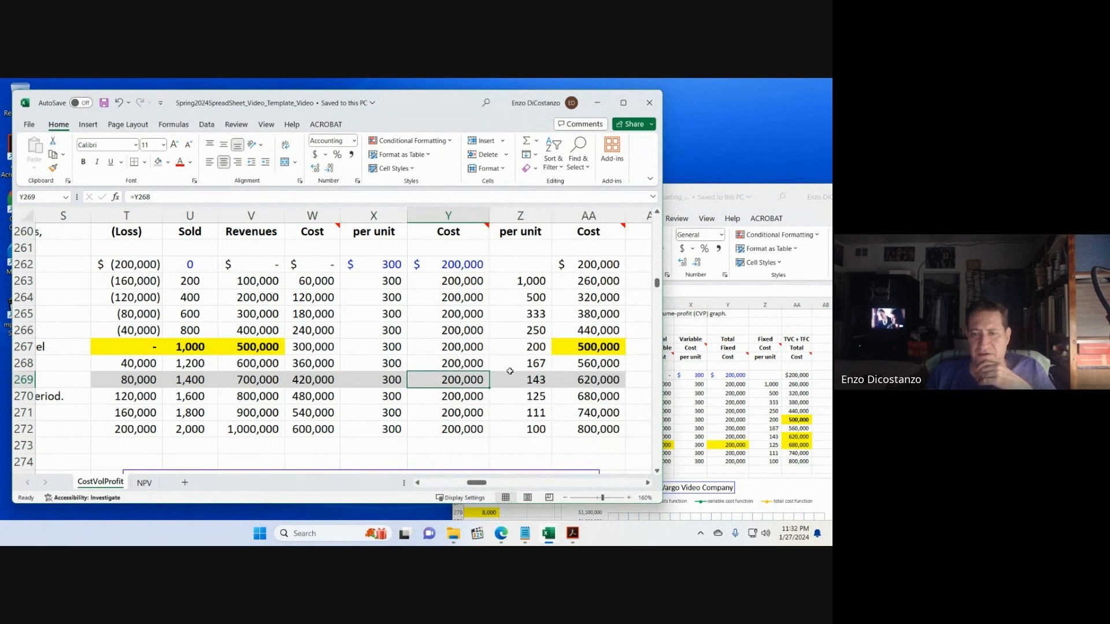
left_click(575, 377)
left_click(732, 408)
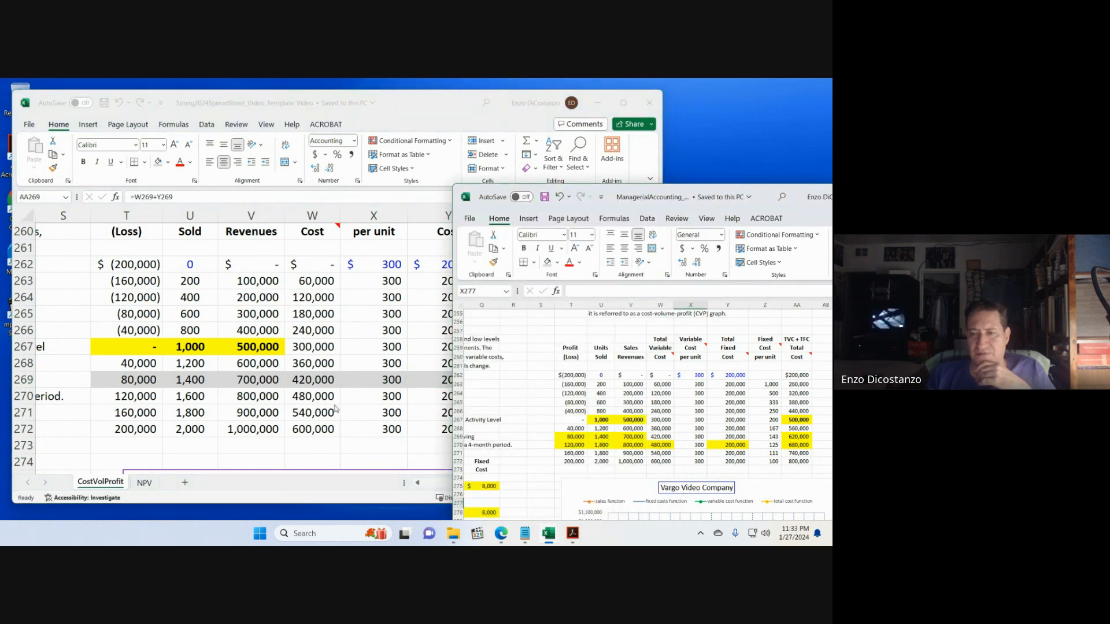
left_click(377, 380)
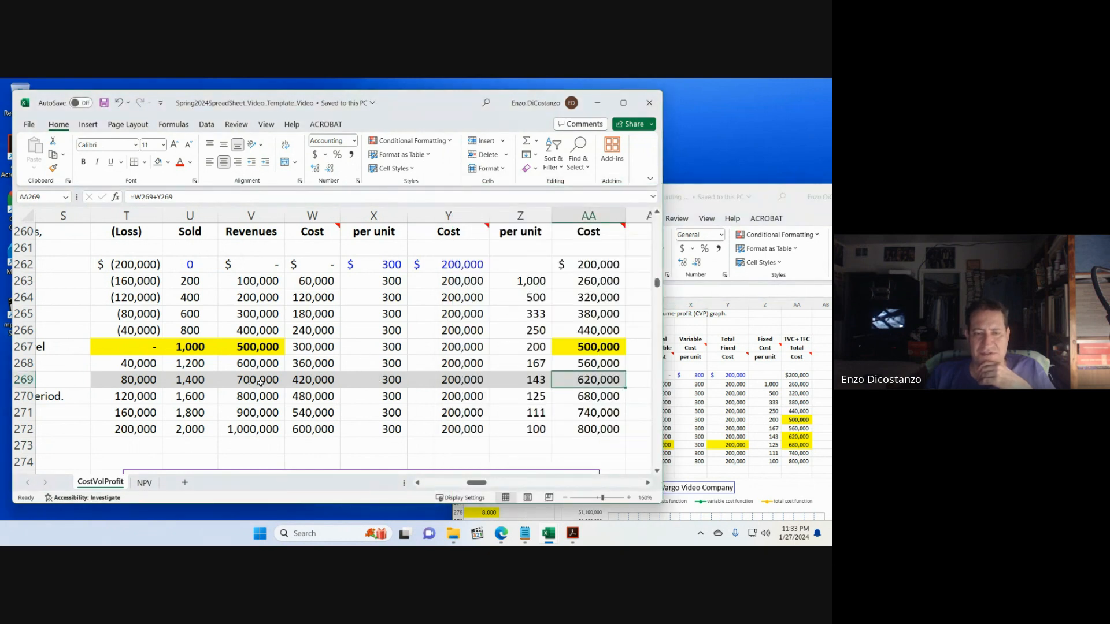
scroll(260, 381, "up", 1)
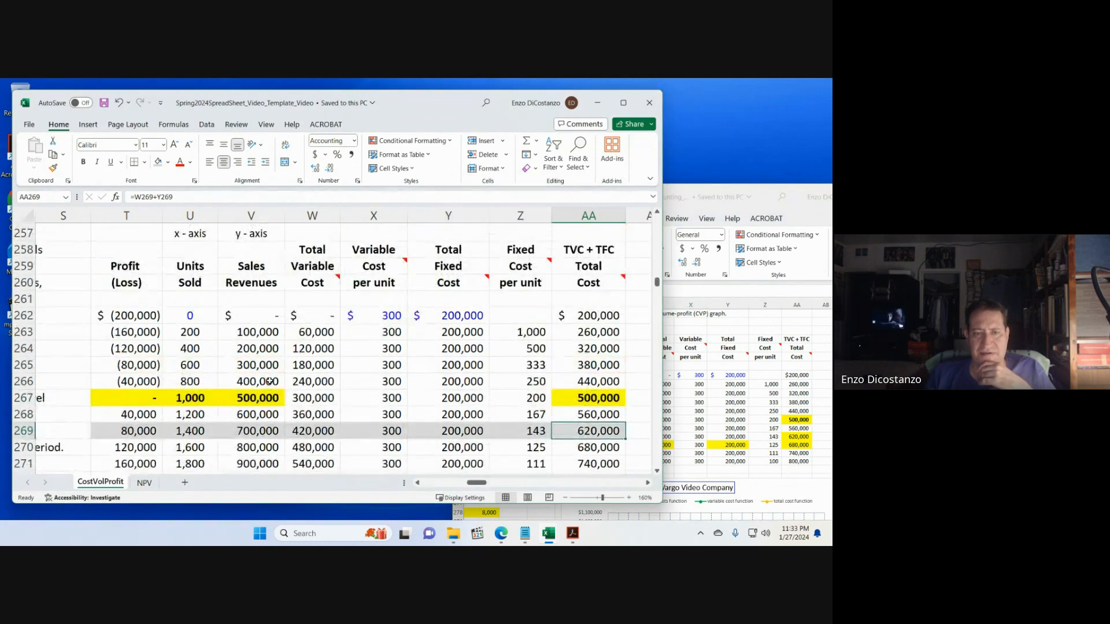
scroll(272, 379, "down", 1)
- Fill the 1,400-unit row's profit, units sold, sales revenues, total variable cost, total fixed cost and total cost cells yellow
left_click_drag(329, 379, 139, 381)
left_click(169, 163)
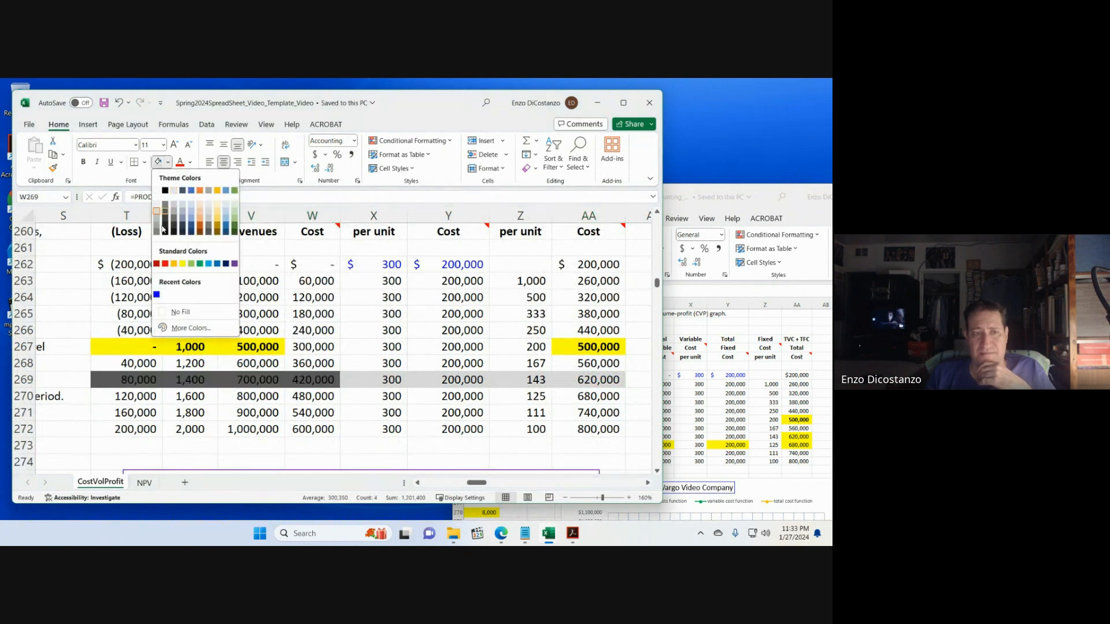
left_click(183, 264)
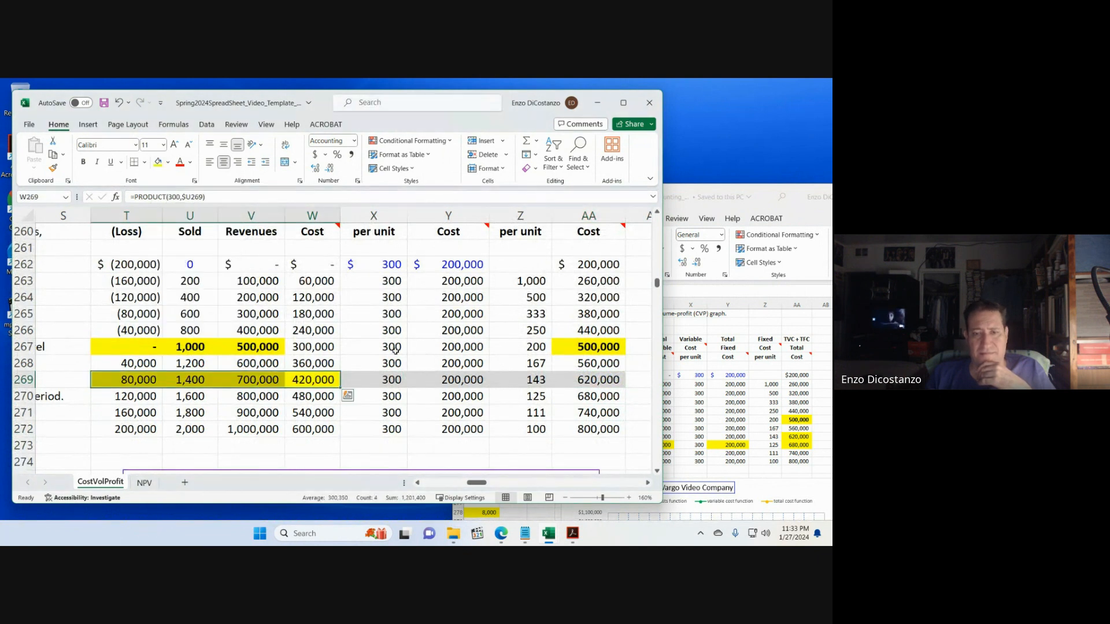
left_click(454, 375)
left_click(589, 379, "ctrl")
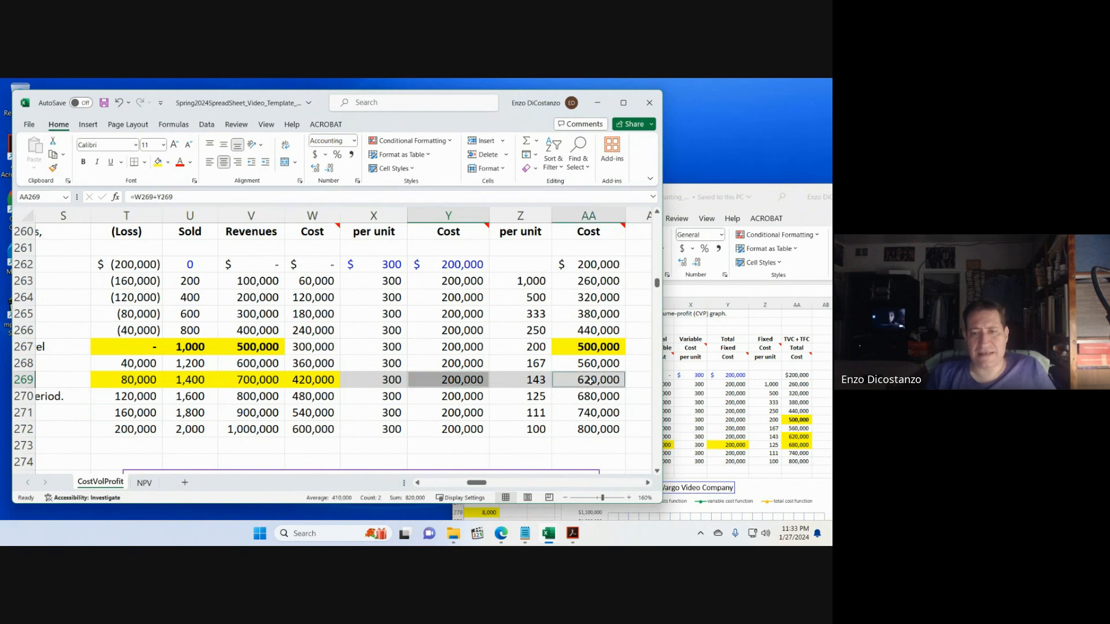
left_click(158, 162)
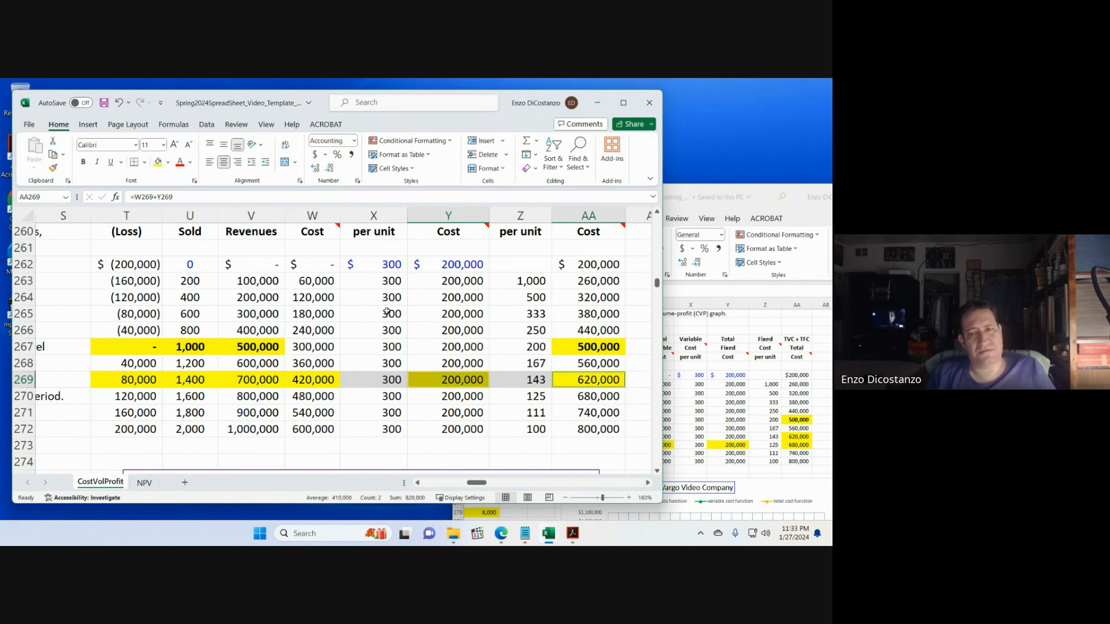
left_click(433, 323)
left_click_drag(433, 322, 433, 315)
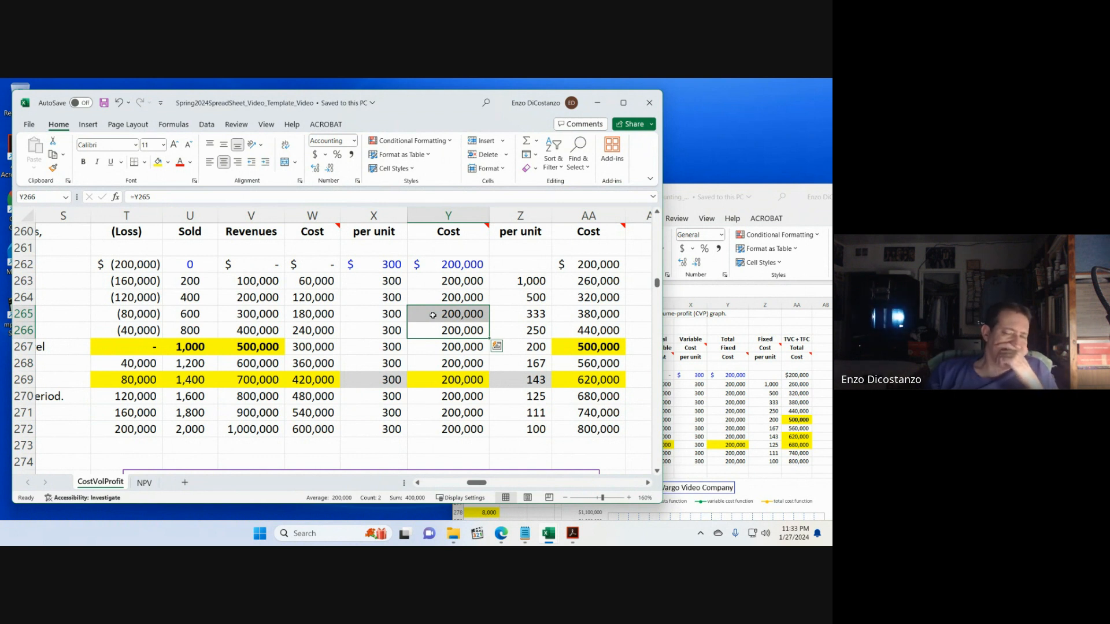
- Review the template from the Vargo Video table down to the computation of required unit sales for target net income
key("Page_Down")
key("Page_Down")
key("Page_Down")
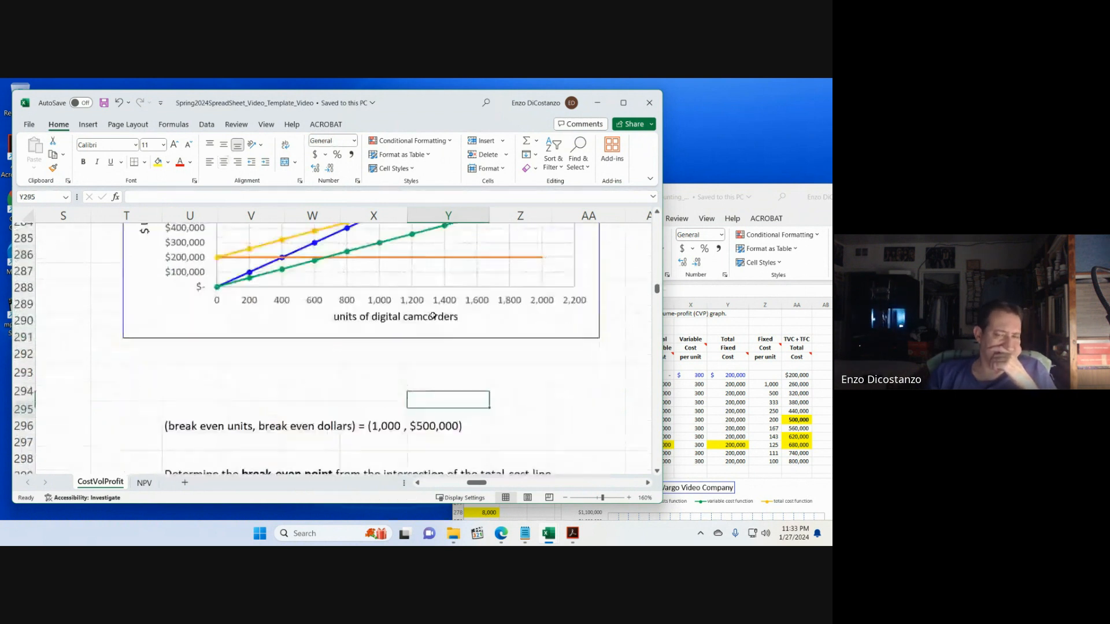
key("Page_Down")
key("Page_Down")
key("Page_Down")
key("Page_Down")
key("Page_Down")
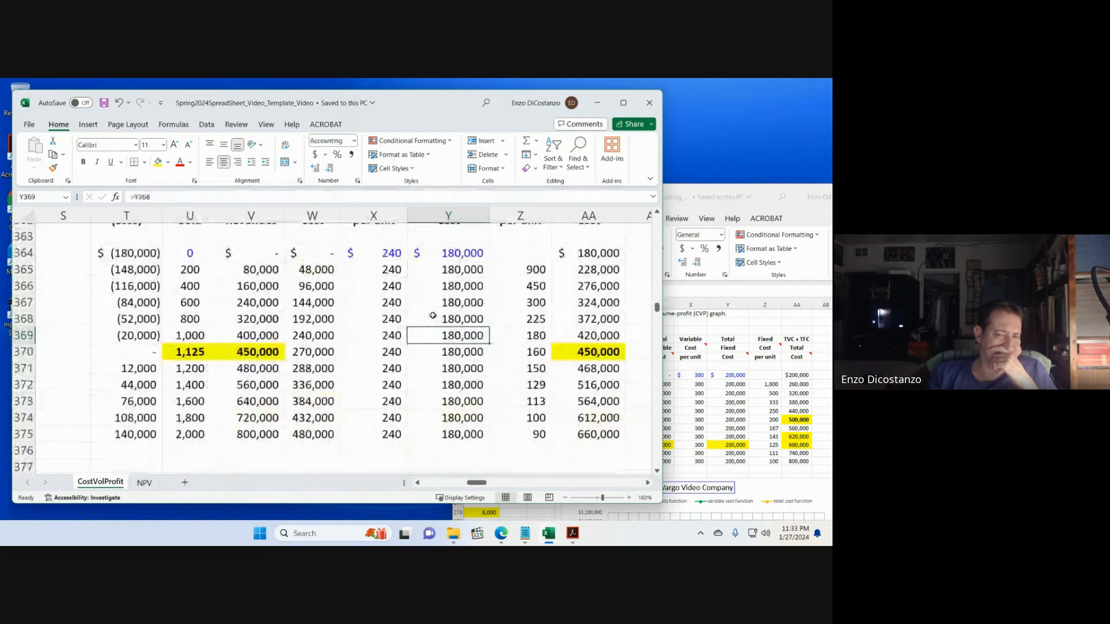
key("Page_Down")
key("Page_Down")
key("Page_Down")
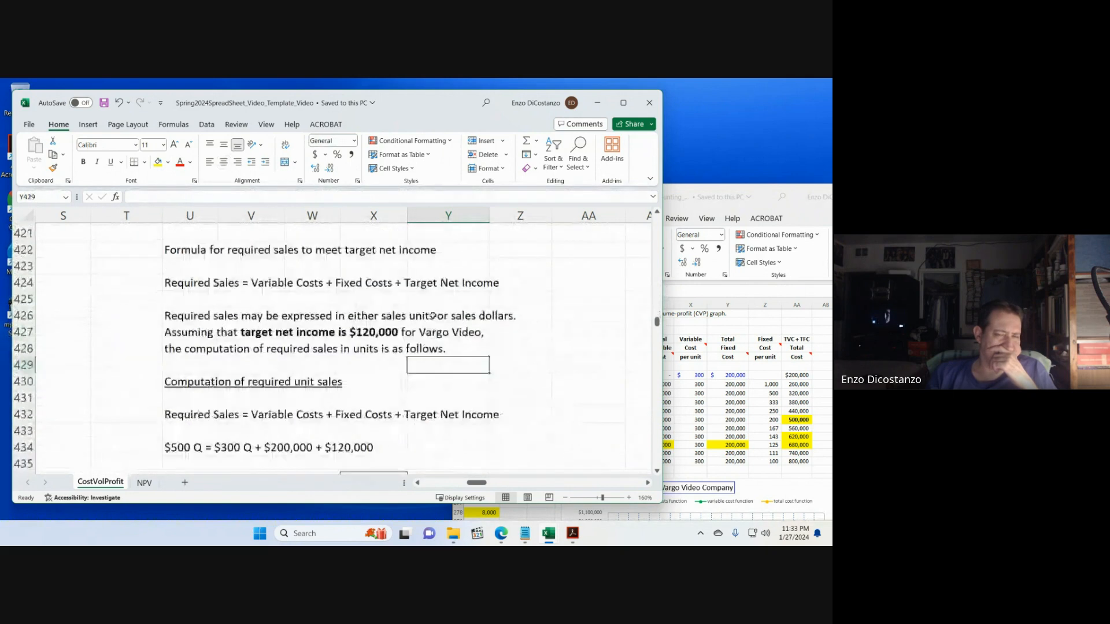
key("Page_Down")
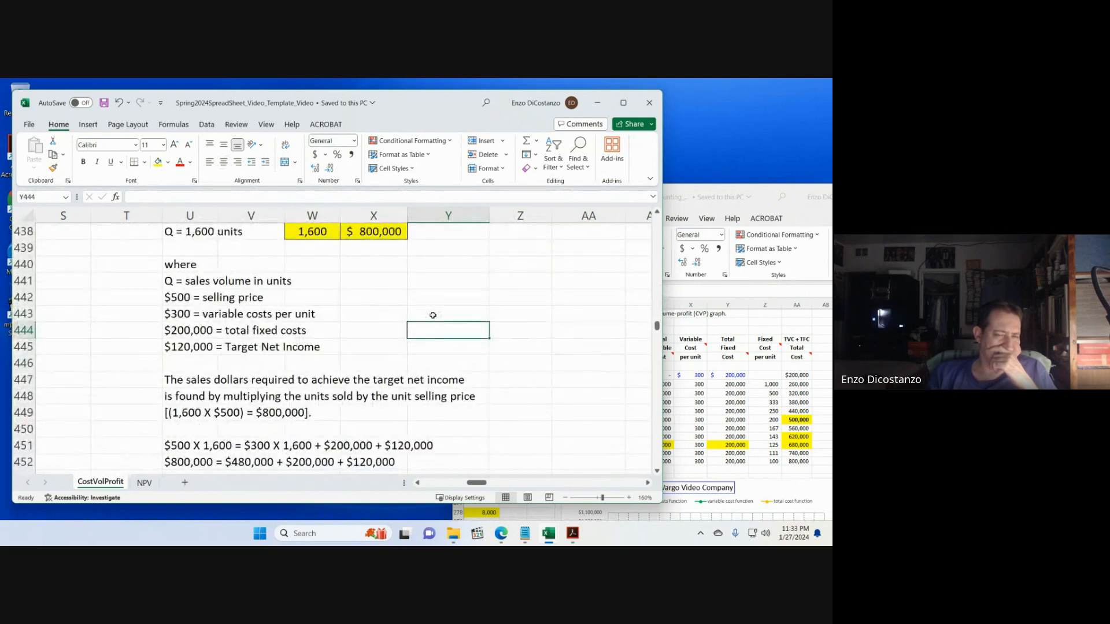
- Skim the contribution margin technique and Margin of Safety sections, and locate the 1,400-camcorder example under Graphic Presentation
left_click(102, 328)
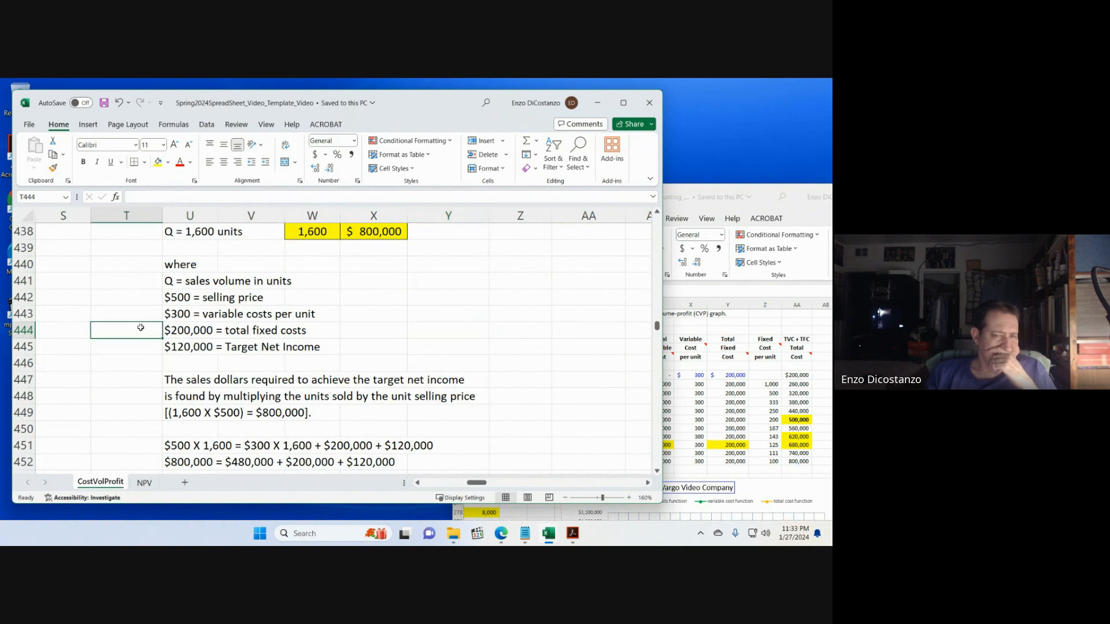
key("Page_Down")
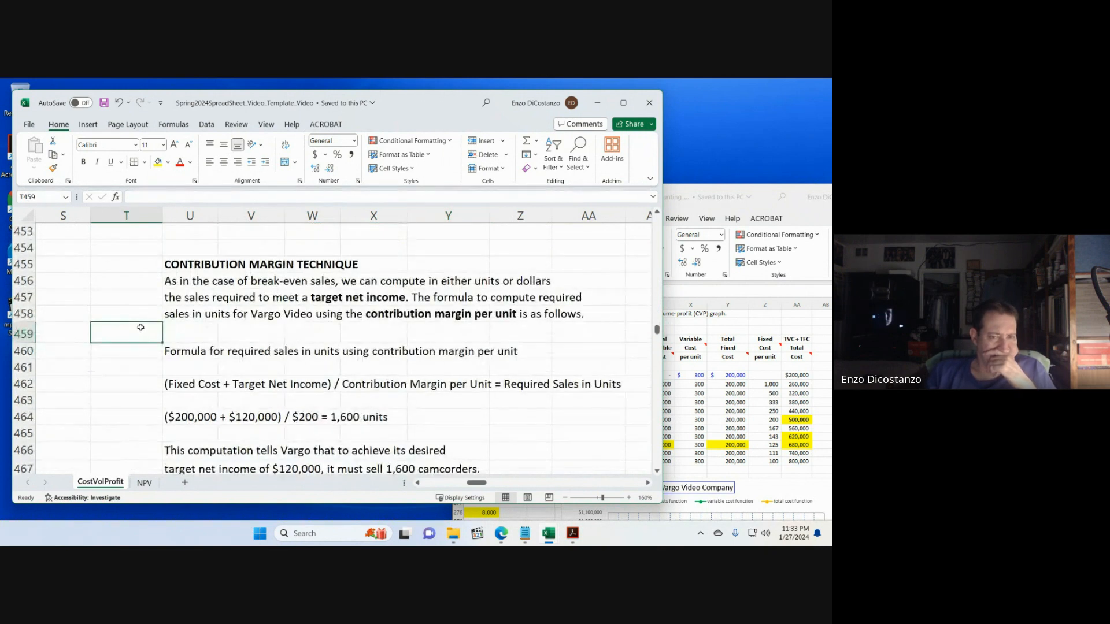
key("Page_Down")
key("Page_Down")
key("Page_Down")
key("Page_Down")
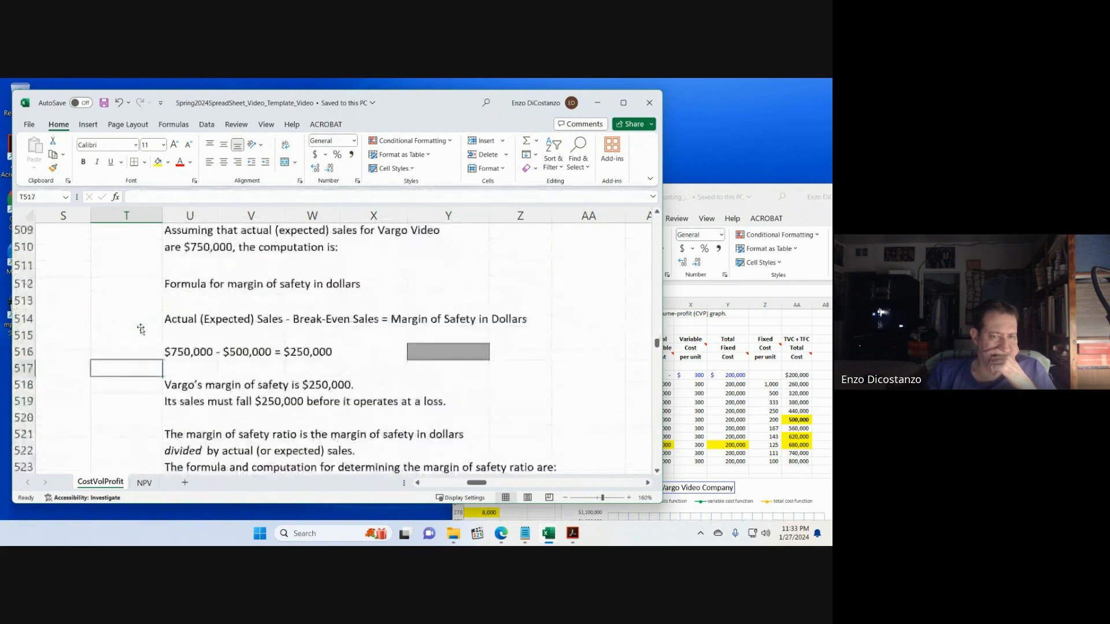
key("Page_Up")
scroll(140, 327, "up", 1)
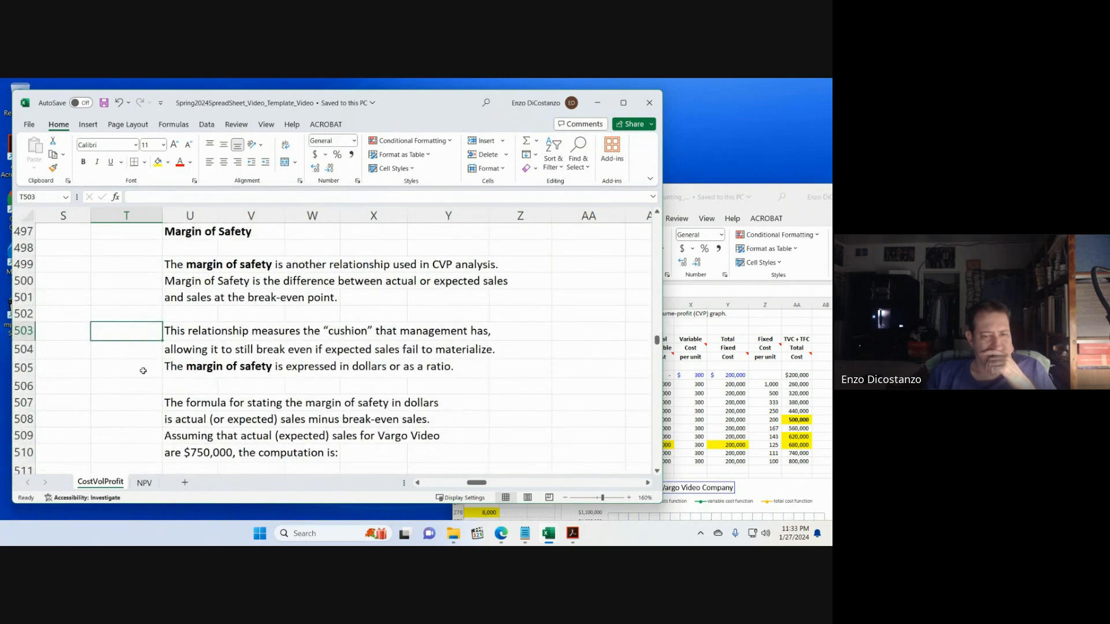
scroll(155, 387, "up", 5)
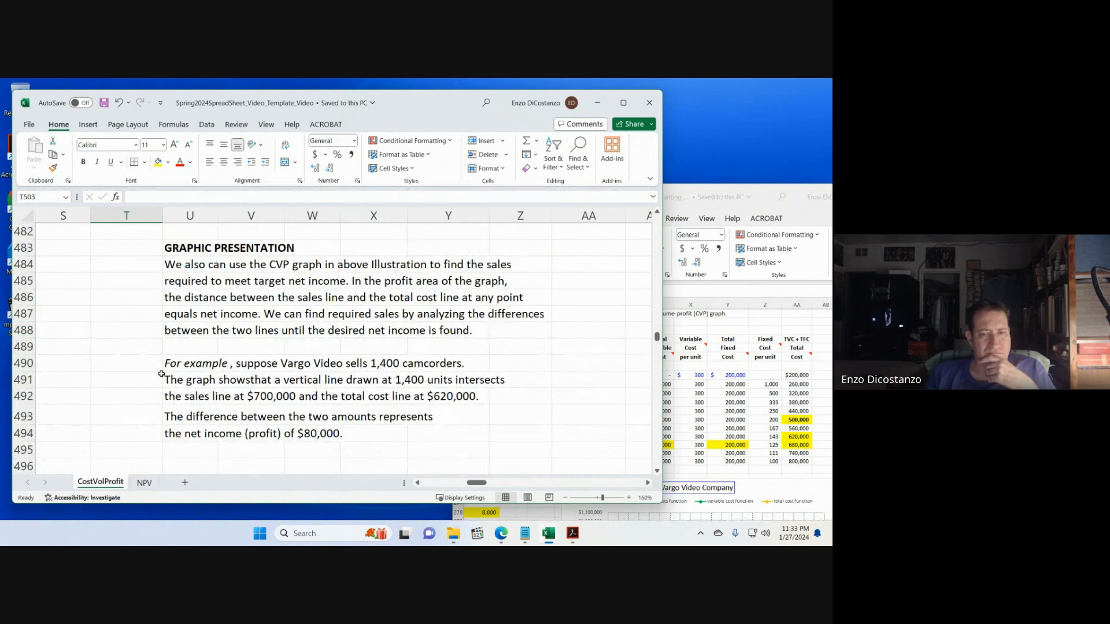
left_click(137, 365)
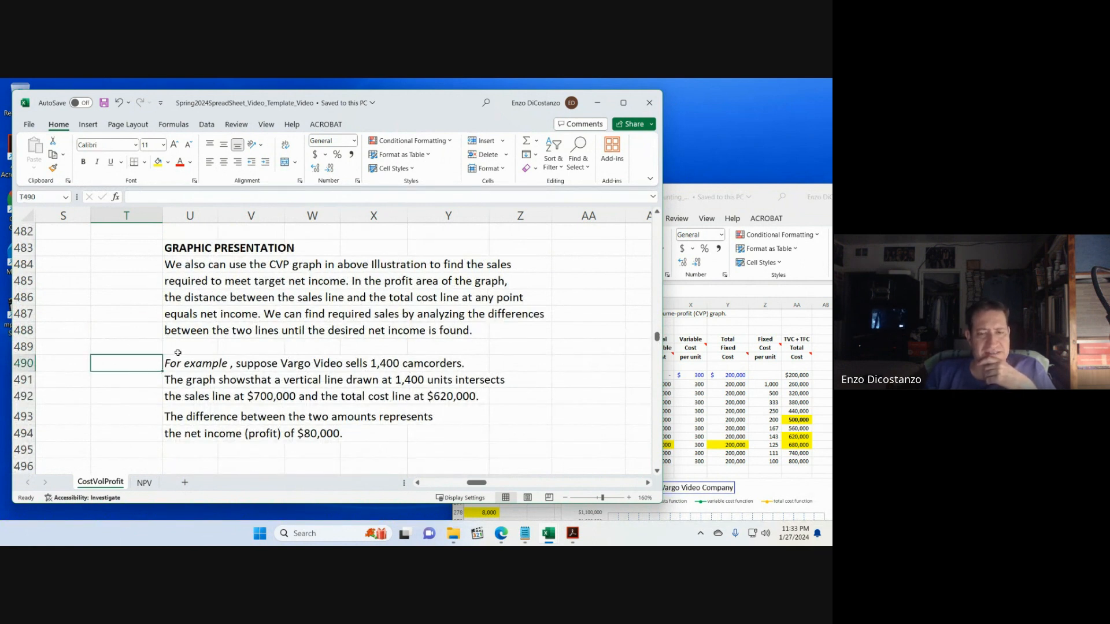
- Return to the Vargo Video table and check the sales revenues and total cost cells in the 1,400-unit row
key("Page_Up")
key("Page_Up")
key("Page_Up")
key("Page_Up")
key("Page_Up")
key("Page_Up")
key("Page_Up")
key("Page_Up")
key("Page_Up")
key("Page_Up")
key("Page_Up")
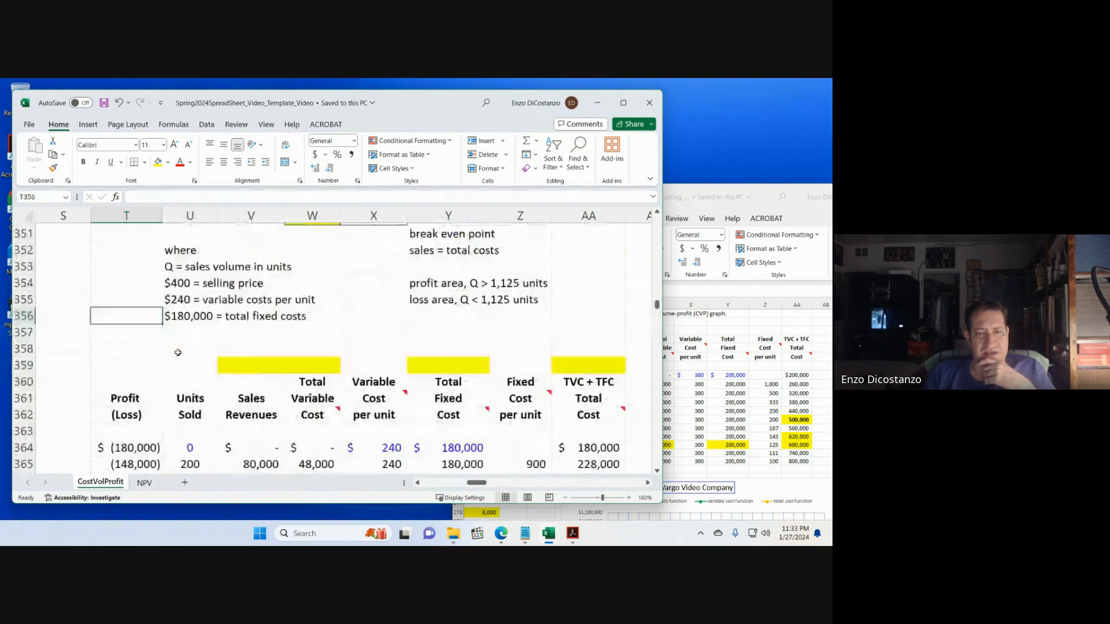
key("Page_Up")
key("Page_Up")
key("Page_Up")
key("Page_Up")
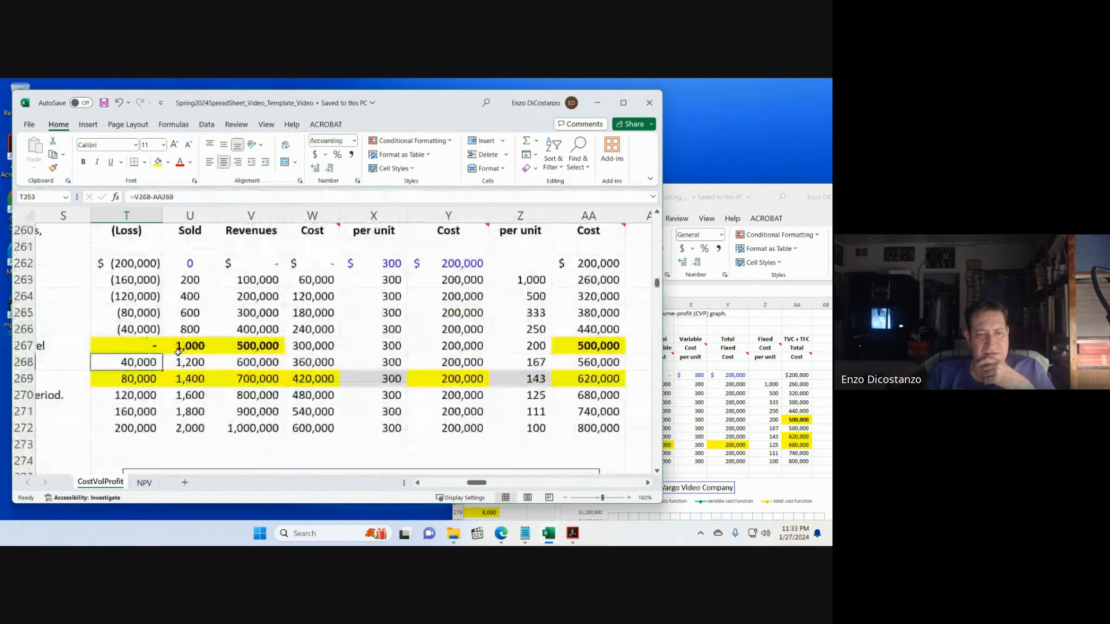
left_click(271, 382)
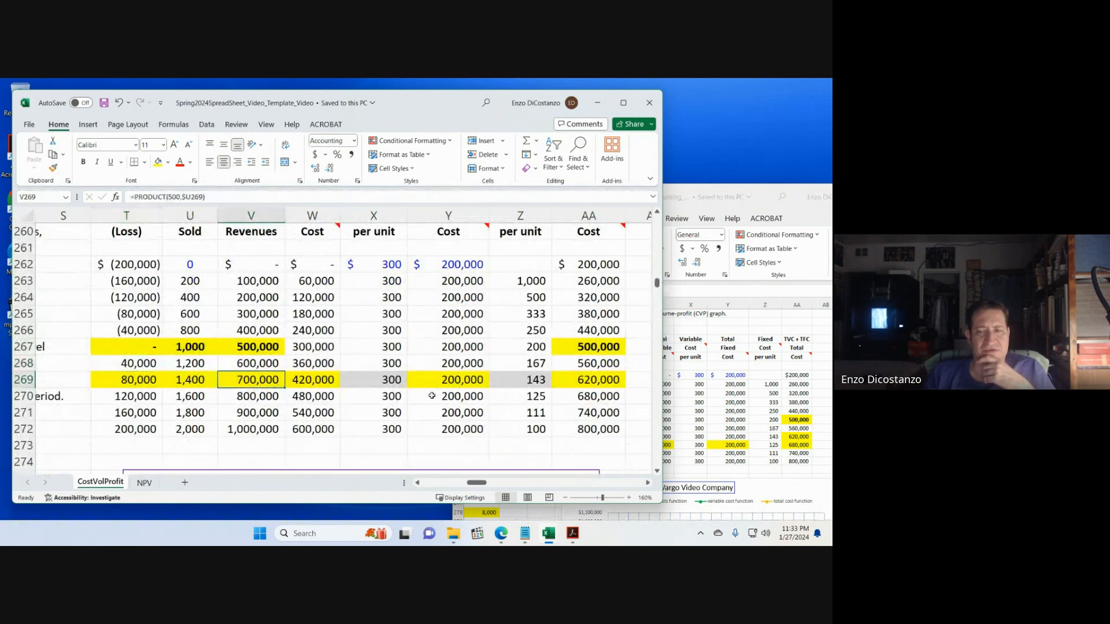
left_click(584, 384)
scroll(347, 358, "up", 3)
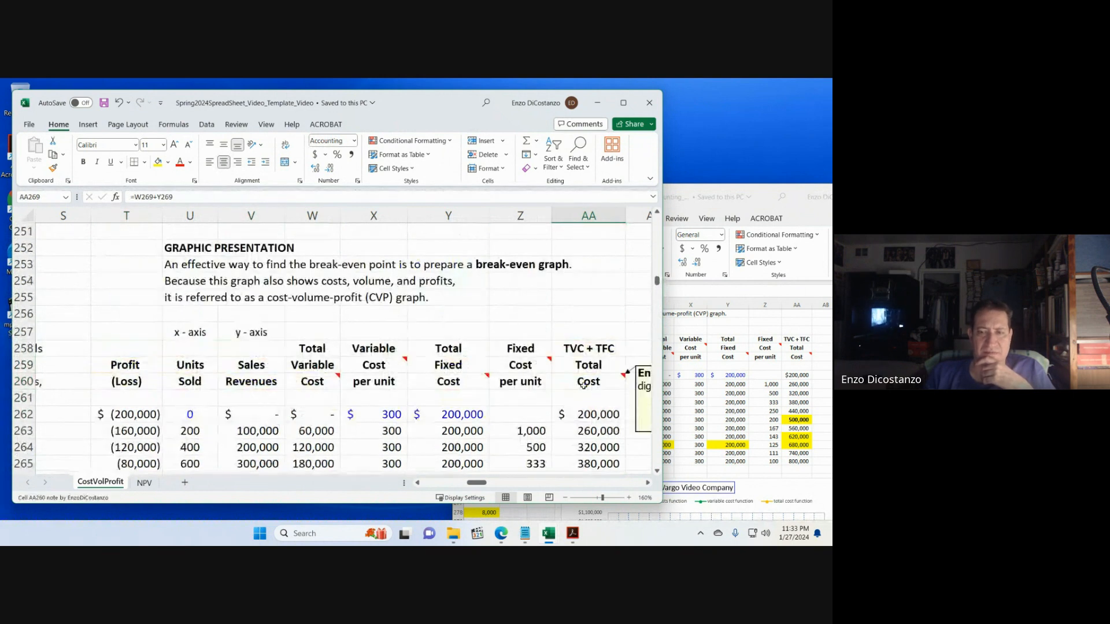
scroll(287, 384, "down", 2)
left_click(245, 430)
scroll(246, 428, "down", 1)
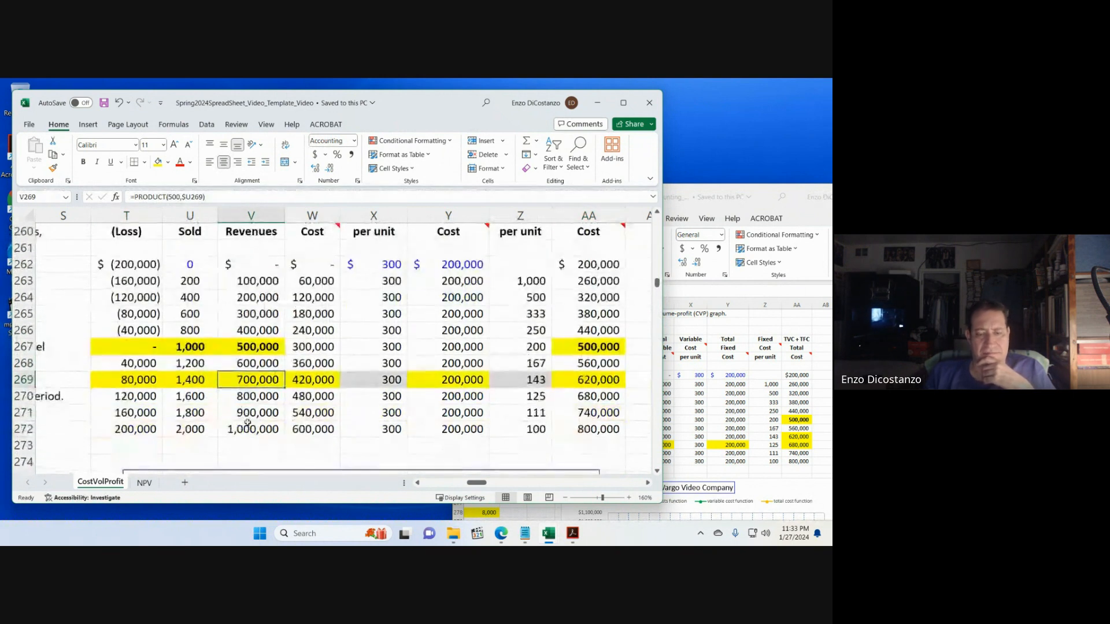
- Go back to the Target Net Income section's Graphic Presentation text describing the 1,400-camcorder example
key("Page_Down")
key("Page_Down")
key("Page_Down")
key("Page_Down")
key("Page_Down")
key("Page_Down")
key("Page_Down")
key("Page_Down")
key("Page_Down")
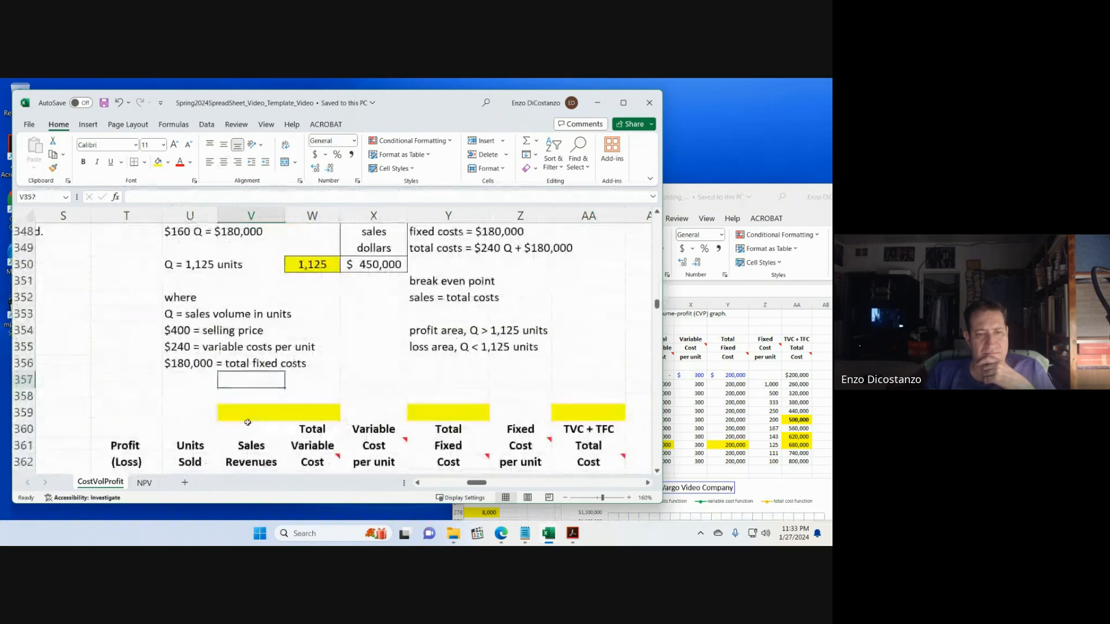
key("Page_Down")
key("Page_Down")
key("Page_Down")
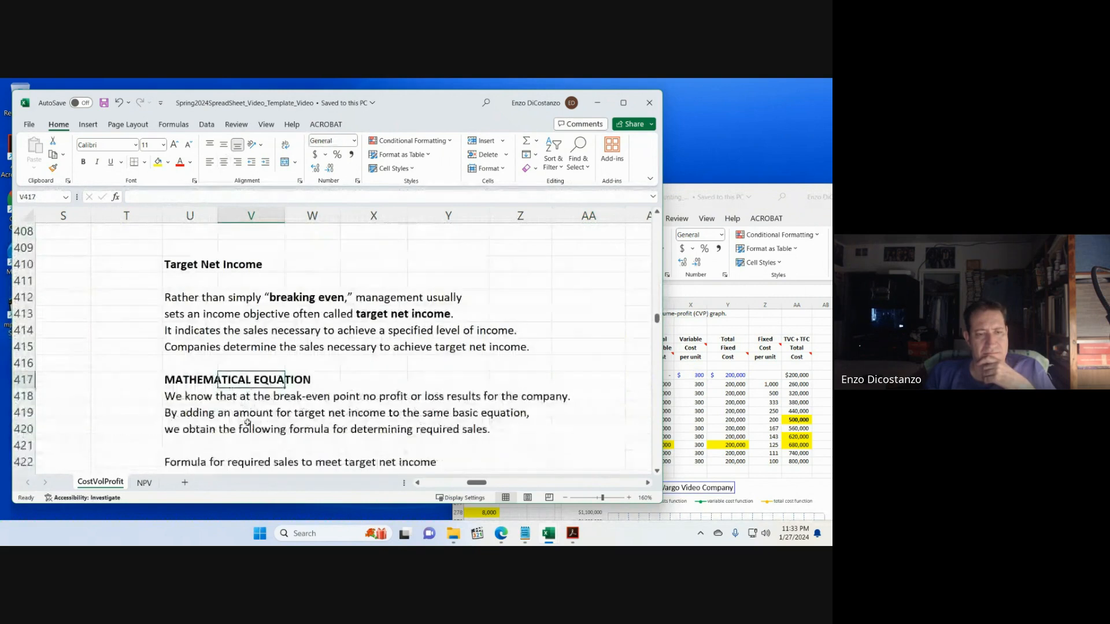
key("Page_Down")
key("Page_Down")
key("Page_Down")
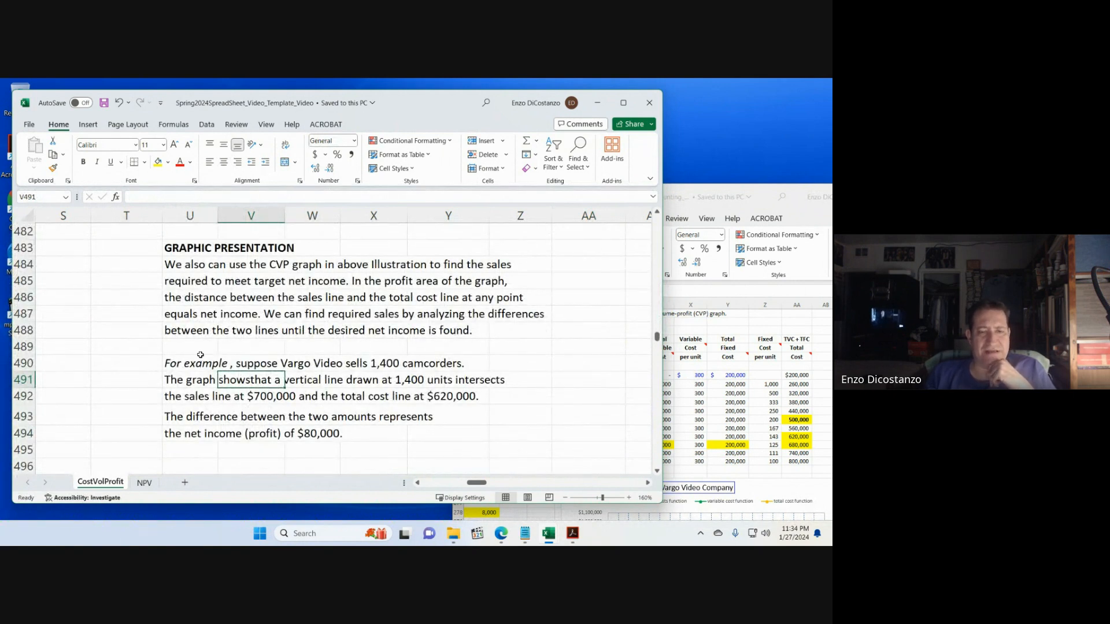
- Check the 1,400-camcorder example against the Vargo Video table in the reference workbook, and return to the example in the template
left_click(692, 420)
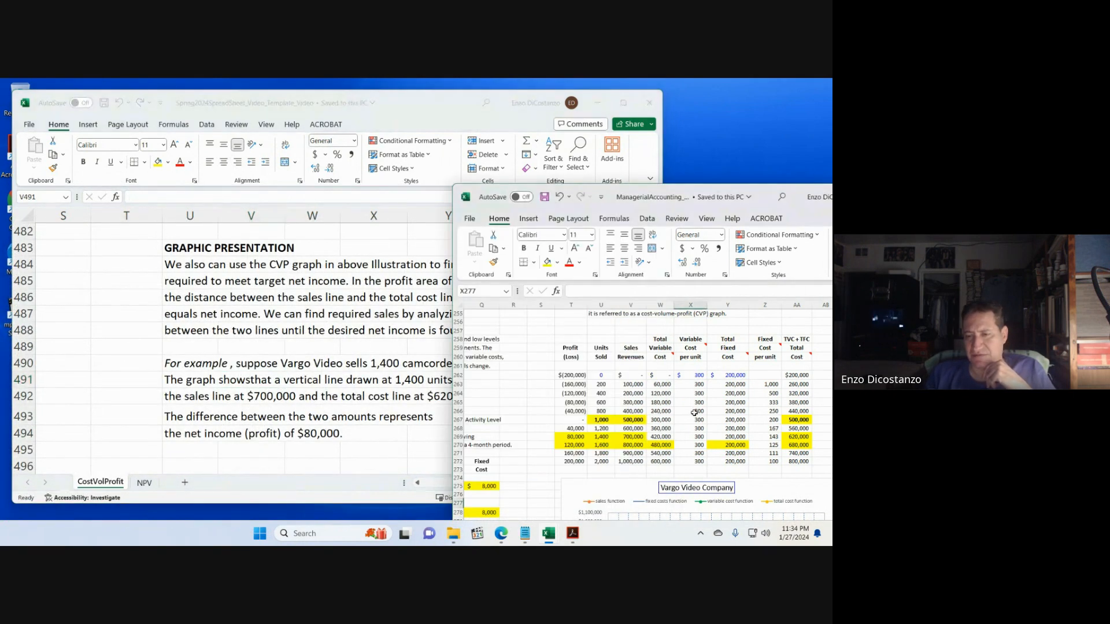
left_click(303, 388)
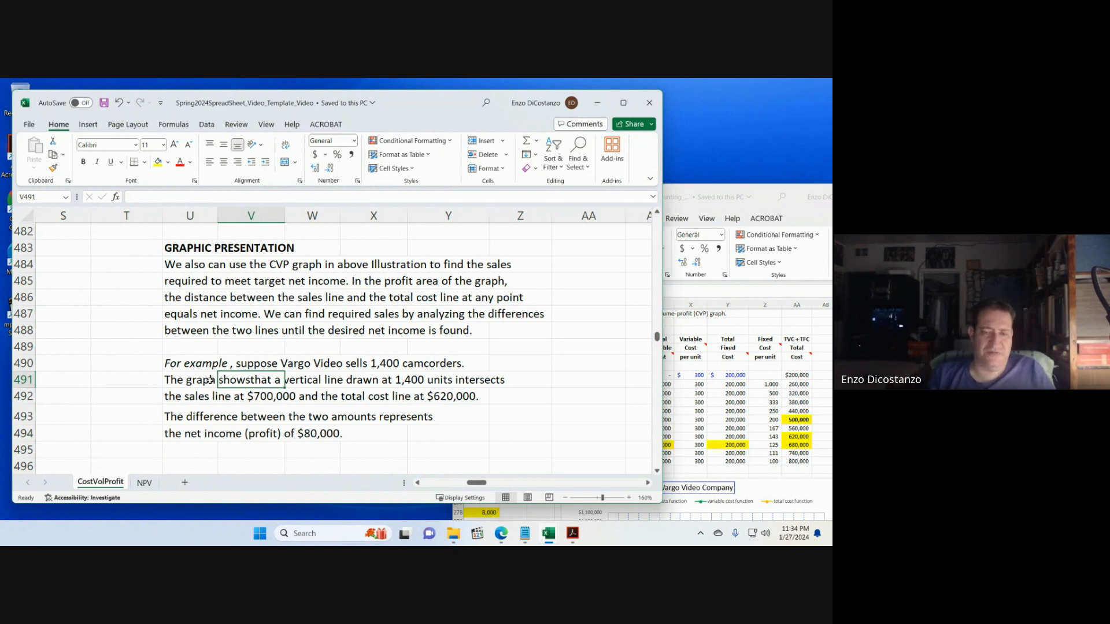
left_click_drag(165, 363, 160, 363)
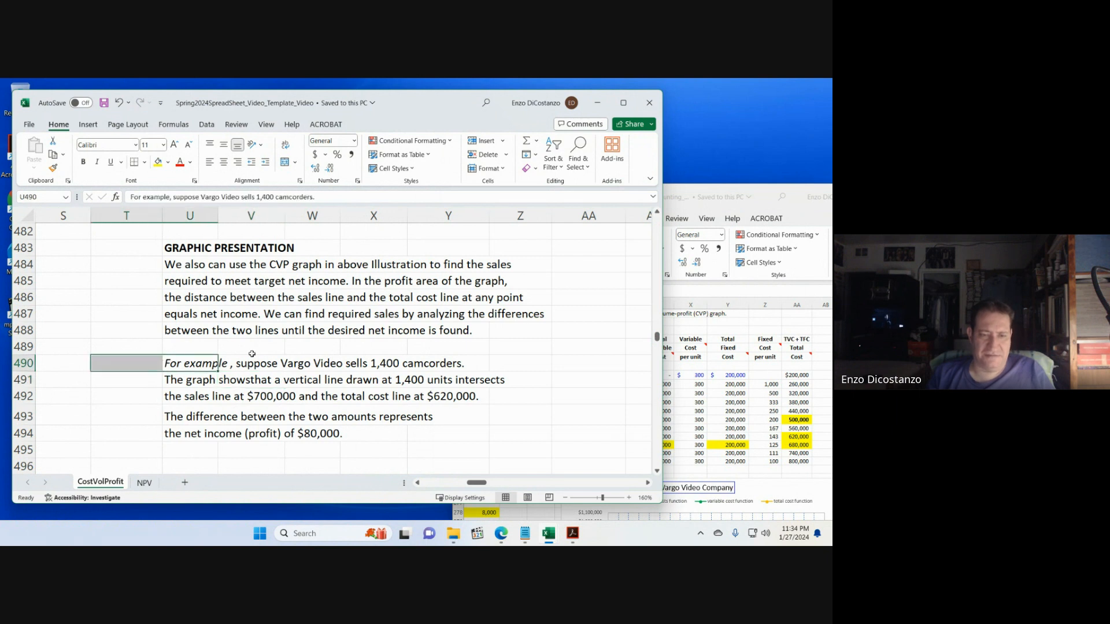
left_click(144, 363)
- Read the Margin of Safety explanation and its formula and computation for the margin of safety in dollars
scroll(144, 363, "down", 3)
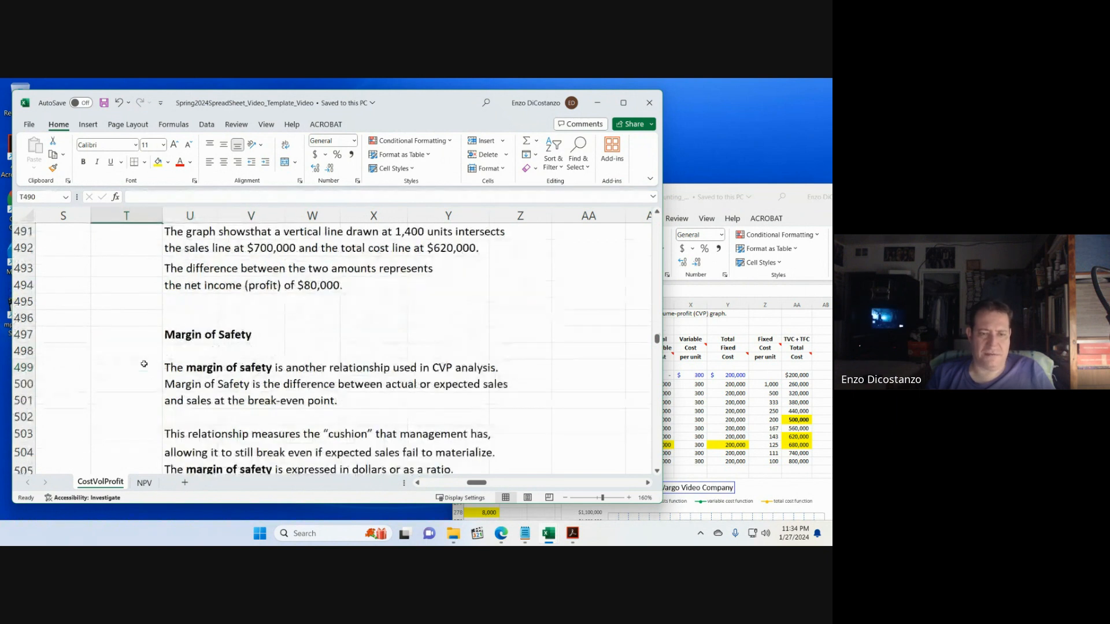
scroll(144, 362, "down", 3)
scroll(145, 361, "up", 1)
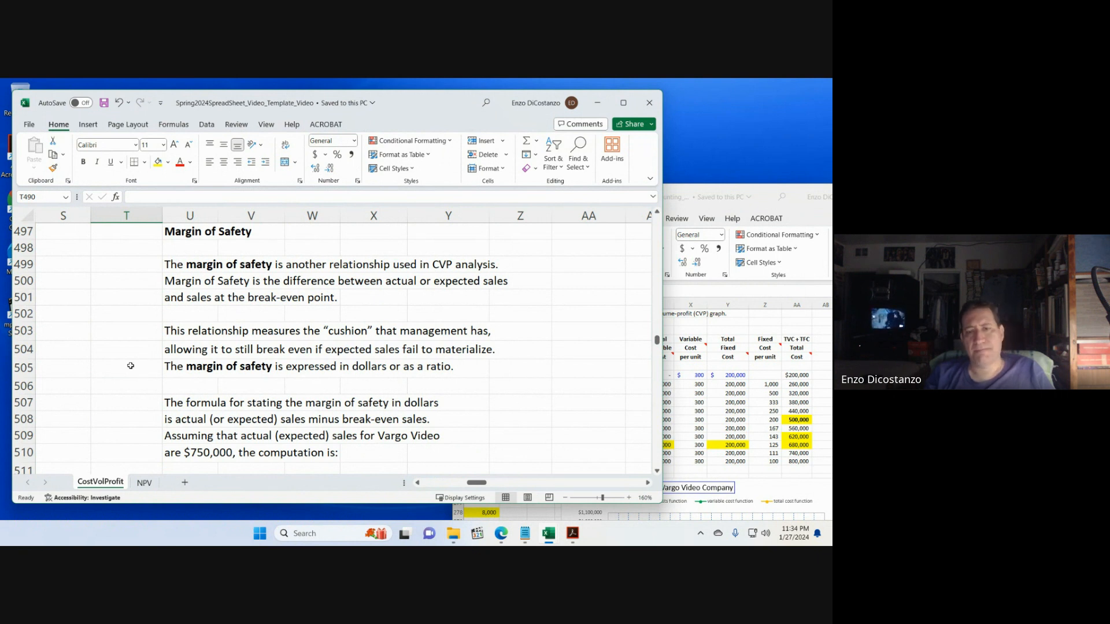
left_click(129, 340)
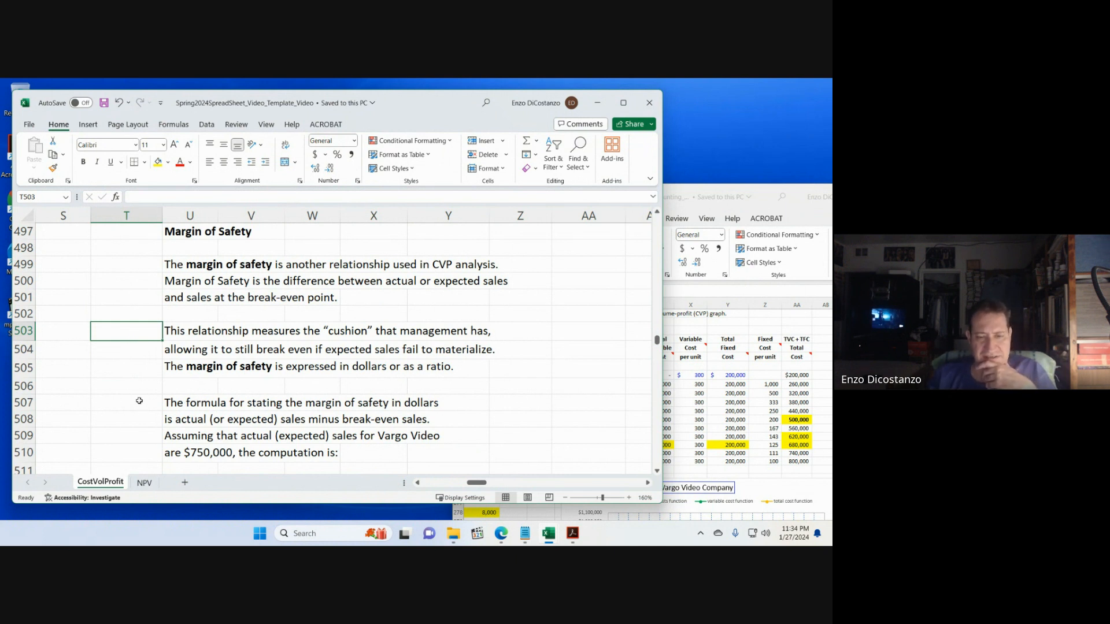
scroll(139, 400, "down", 1)
left_click(144, 367)
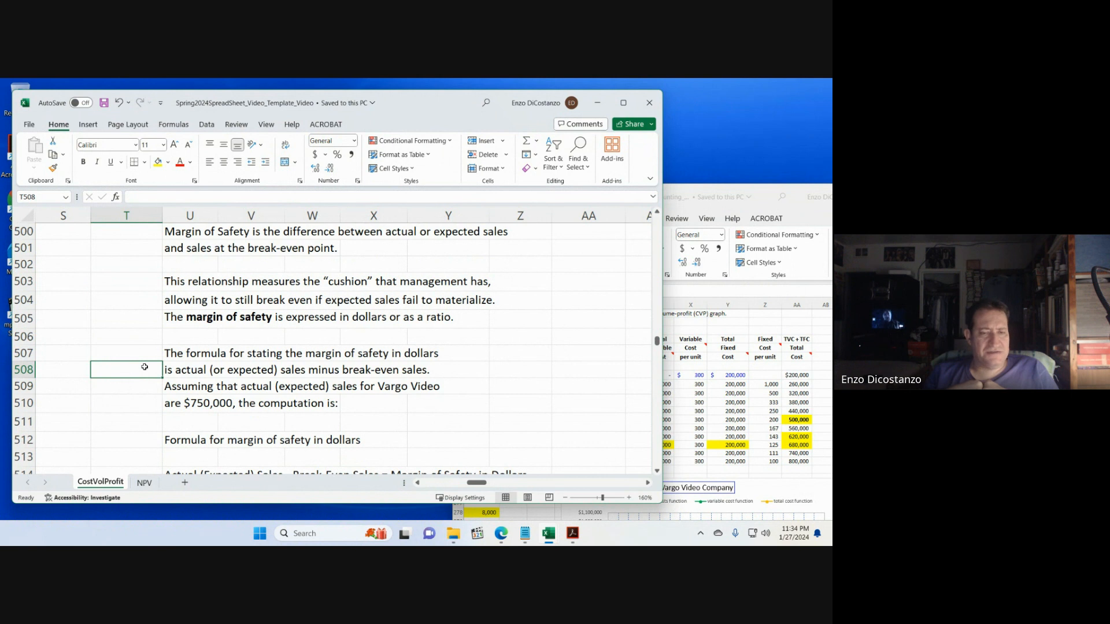
scroll(138, 376, "down", 2)
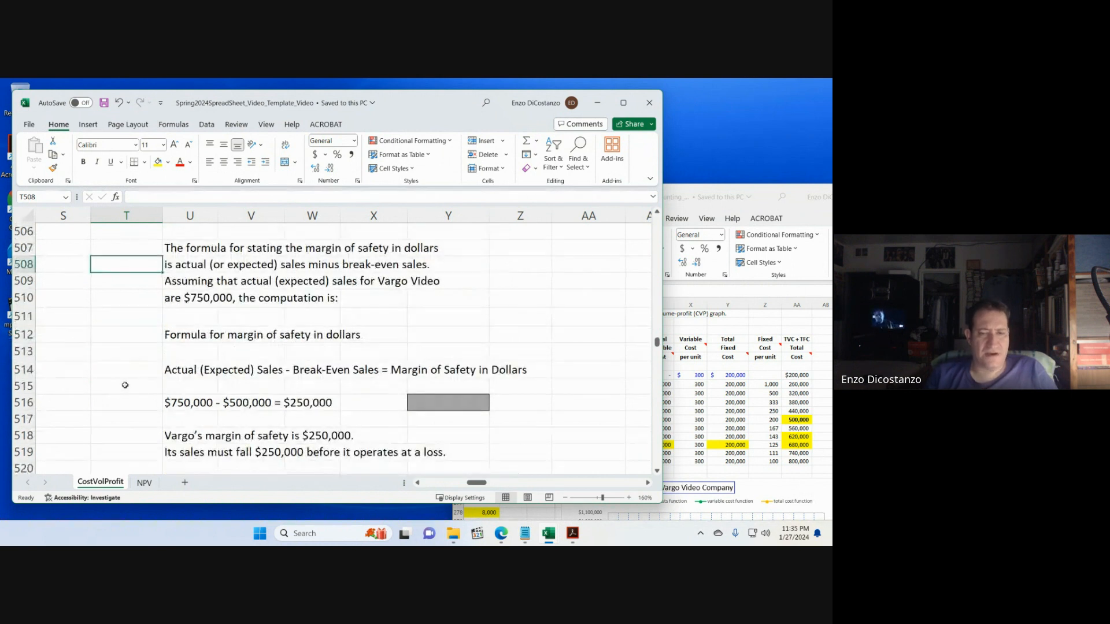
left_click(124, 381)
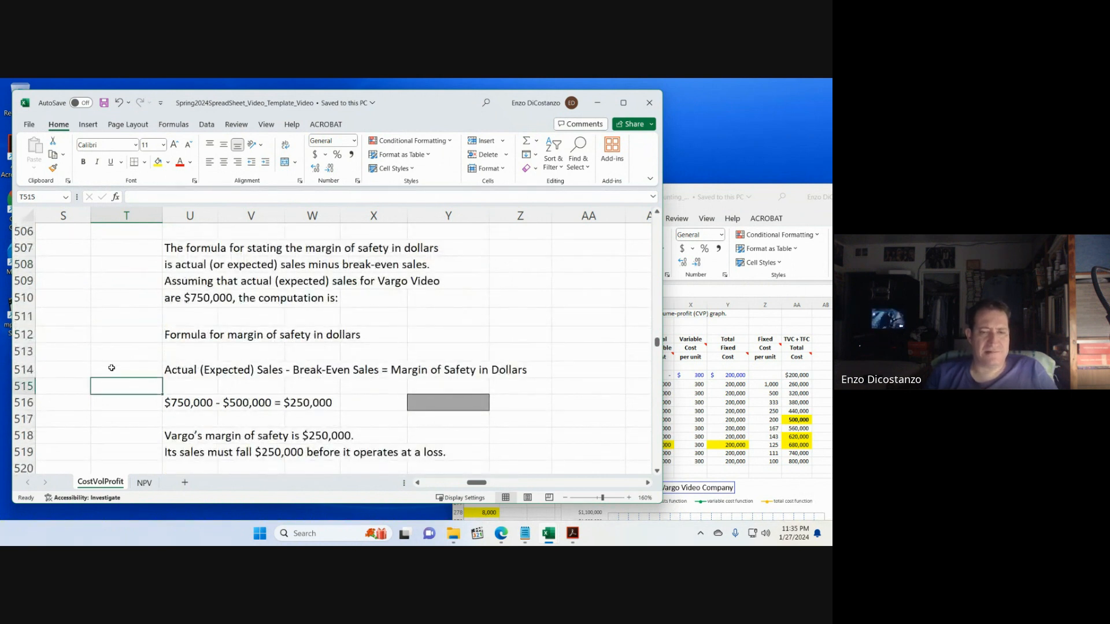
- Look back through the template's Lombardi Company break-even computation, table and graph for the break-even sales data
key("Page_Up")
key("Page_Up")
key("Page_Up")
key("Page_Up")
key("Page_Up")
key("Page_Up")
key("Page_Up")
key("Page_Up")
key("Page_Up")
key("Page_Up")
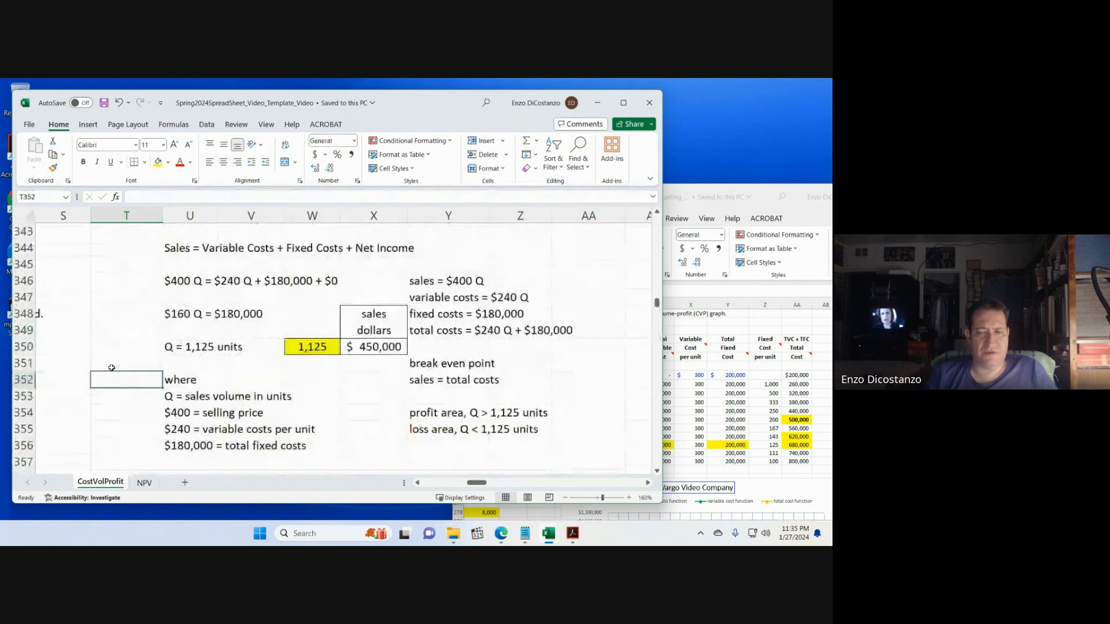
key("Page_Down")
left_click(721, 429)
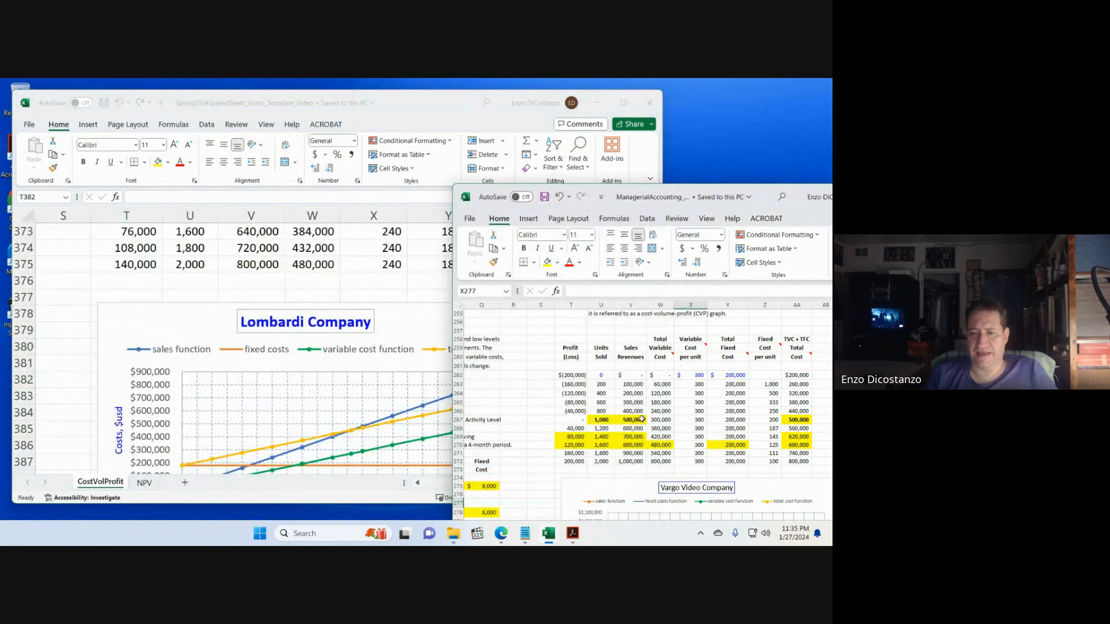
left_click(77, 342)
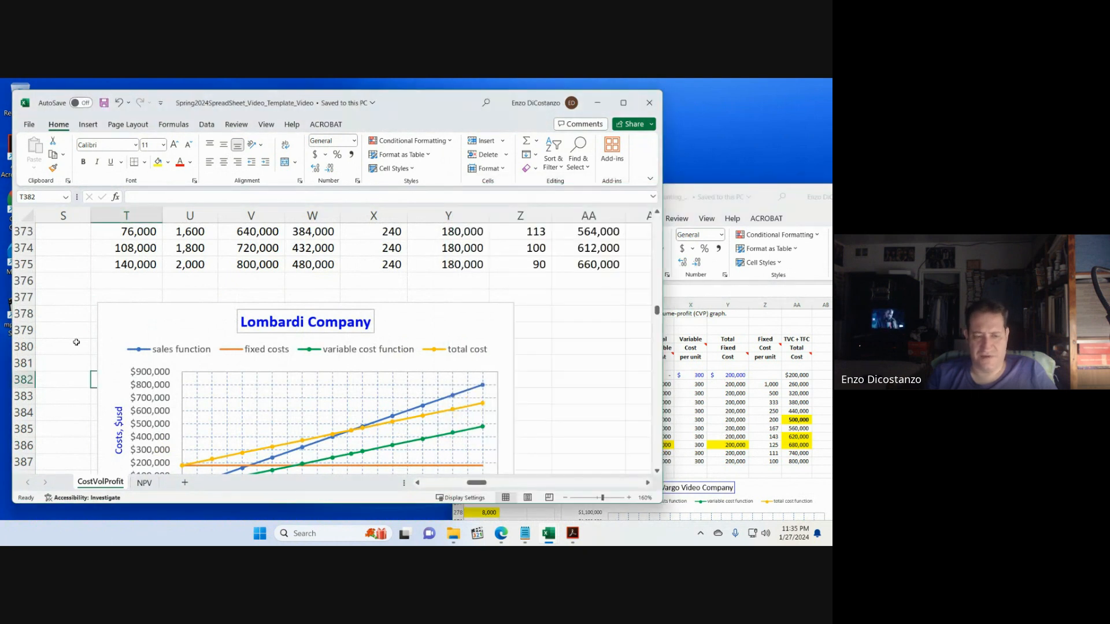
key("Page_Down")
key("Page_Down")
key("Page_Up")
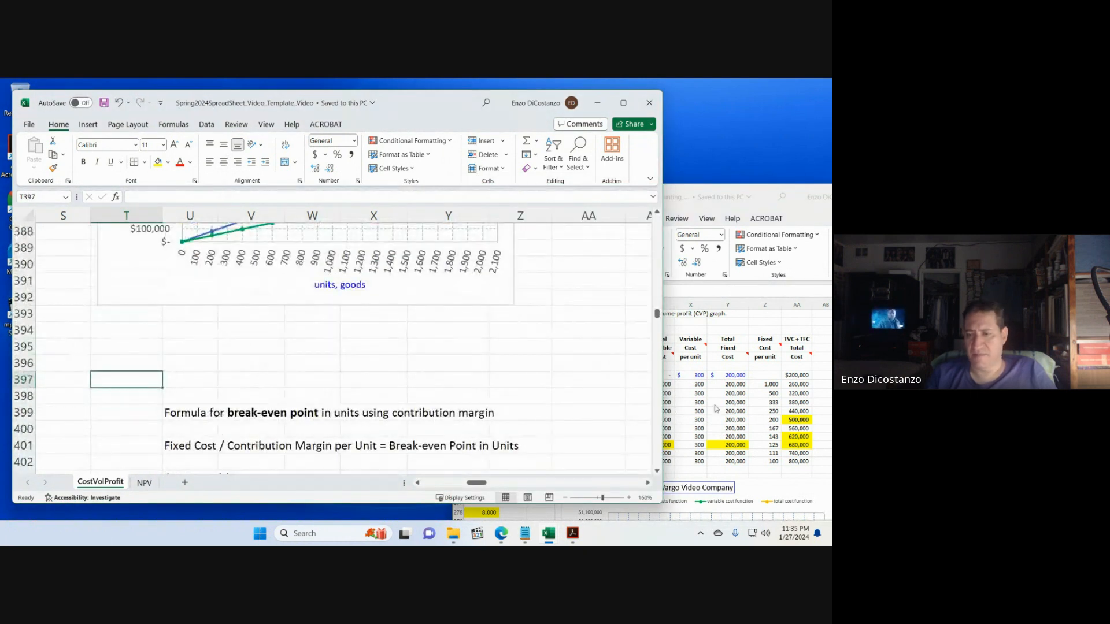
- Locate the Vargo Video cost-volume-profit table in the template and bring up the same table in the reference workbook for comparison
left_click(722, 403)
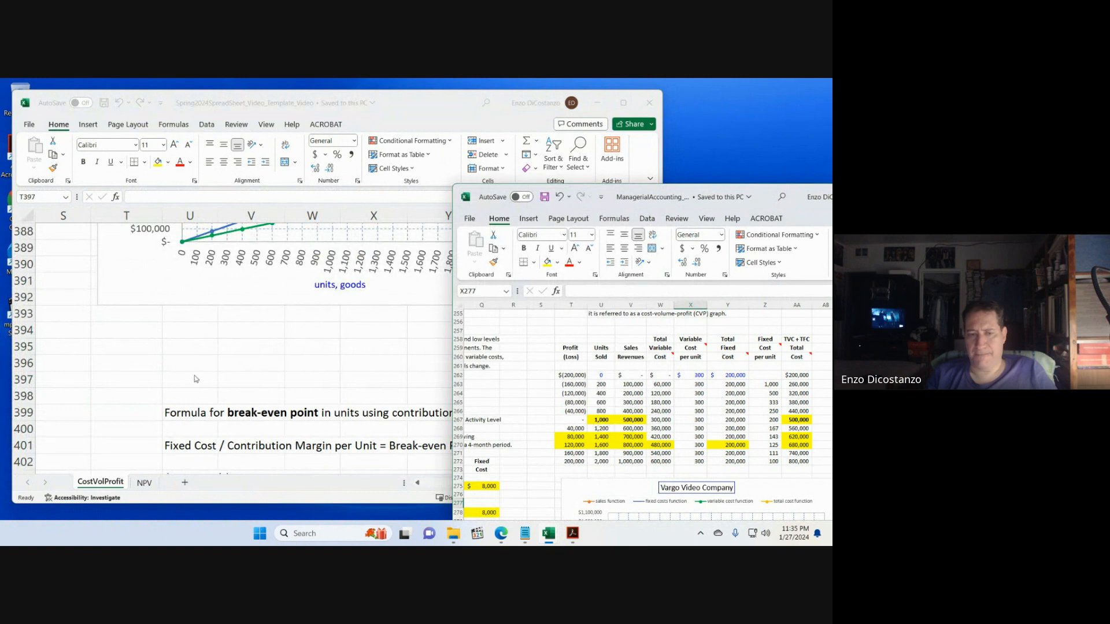
left_click(171, 368)
key("Page_Up")
key("Page_Up")
key("Page_Up")
key("Page_Up")
key("Page_Up")
key("Page_Up")
key("Page_Up")
key("Page_Up")
key("Page_Up")
key("Page_Up")
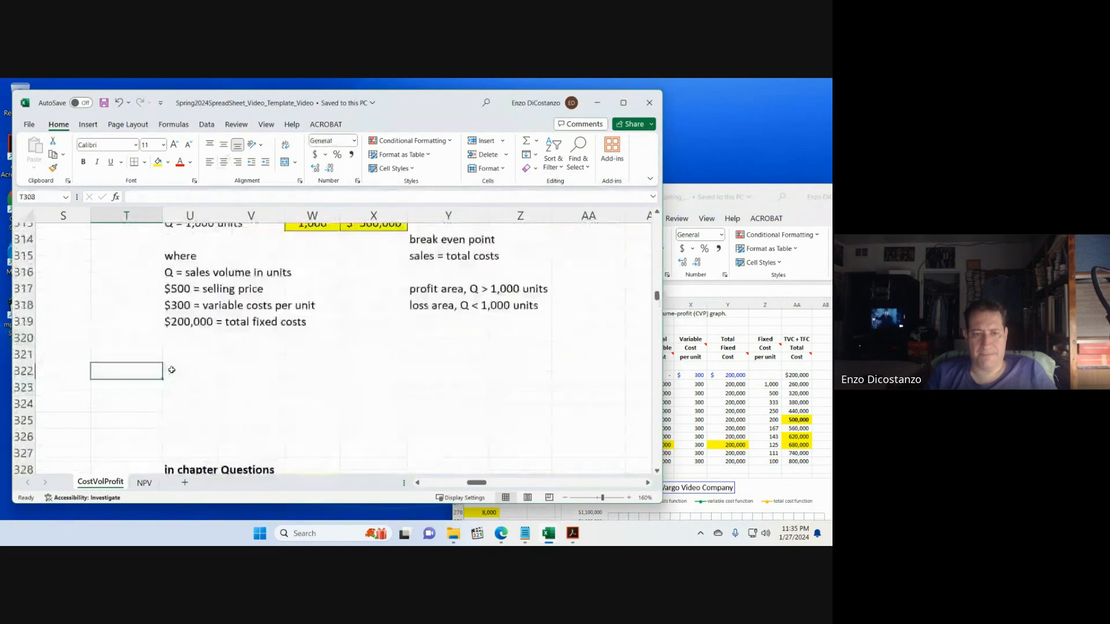
key("Page_Down")
key("Page_Down")
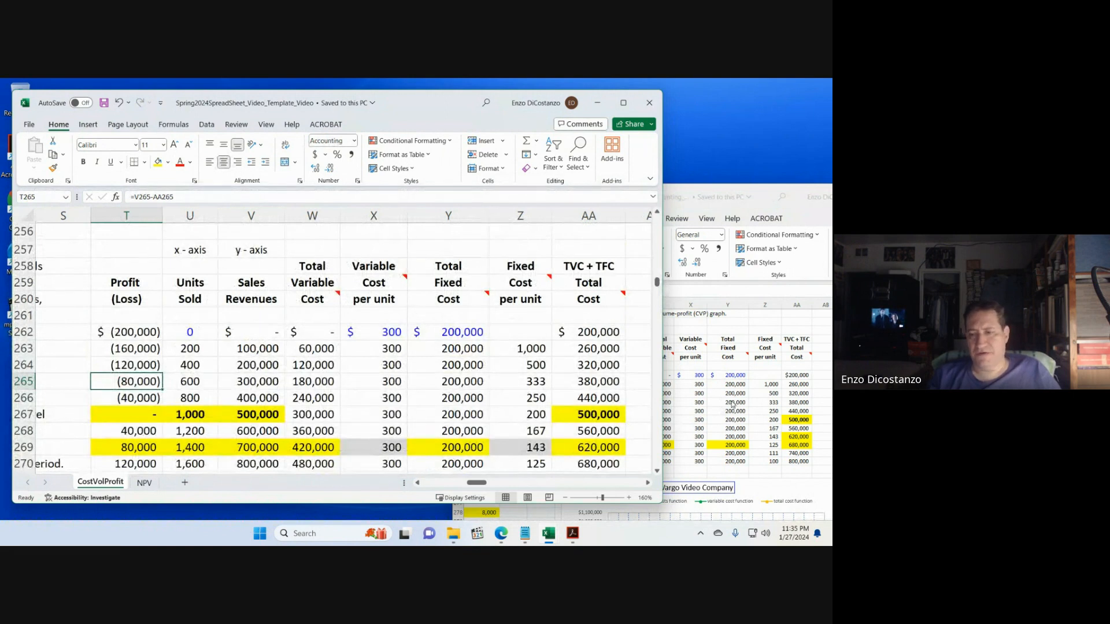
left_click(735, 408)
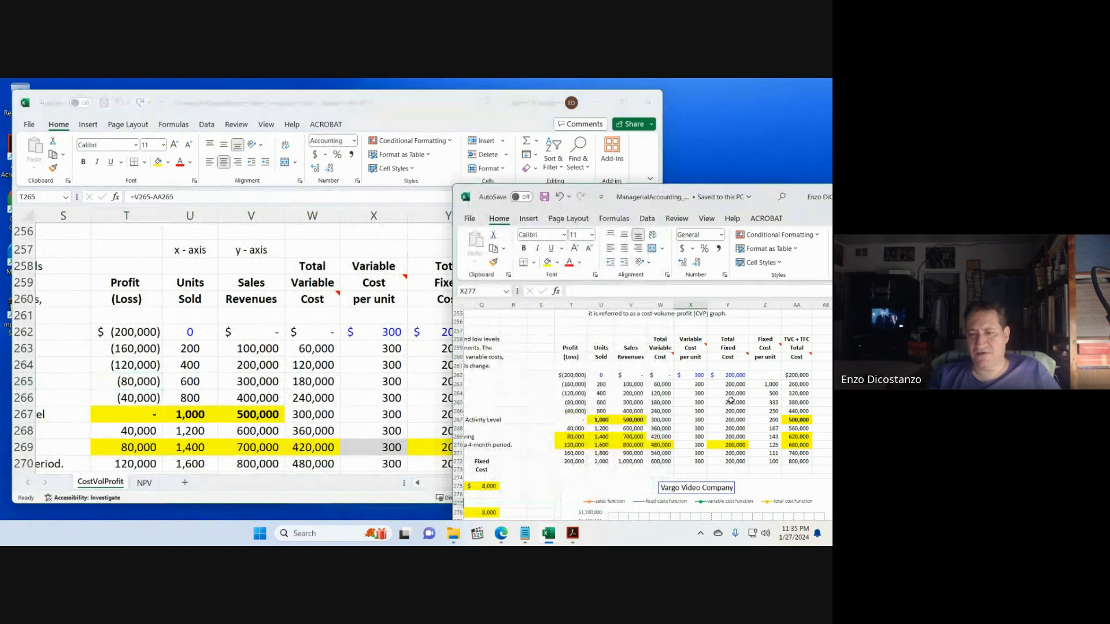
- Highlight the profit, units sold, sales revenues and variable cost cells (T270:W270) of the 1,600-unit row yellow, matching the reference workbook
left_click(275, 429)
scroll(368, 409, "down", 1)
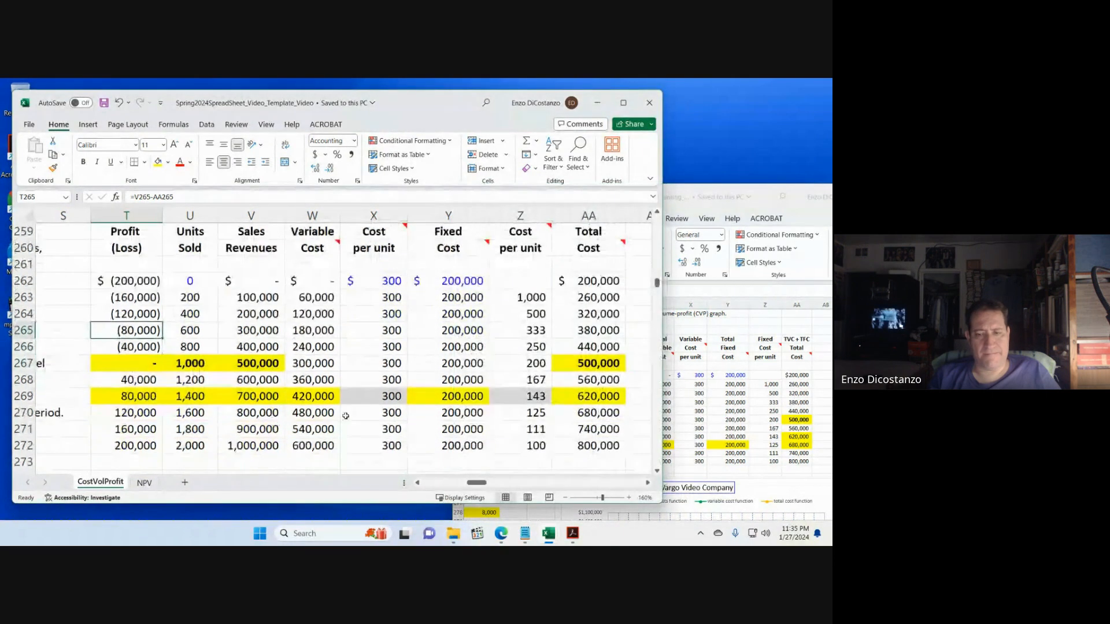
left_click(690, 387)
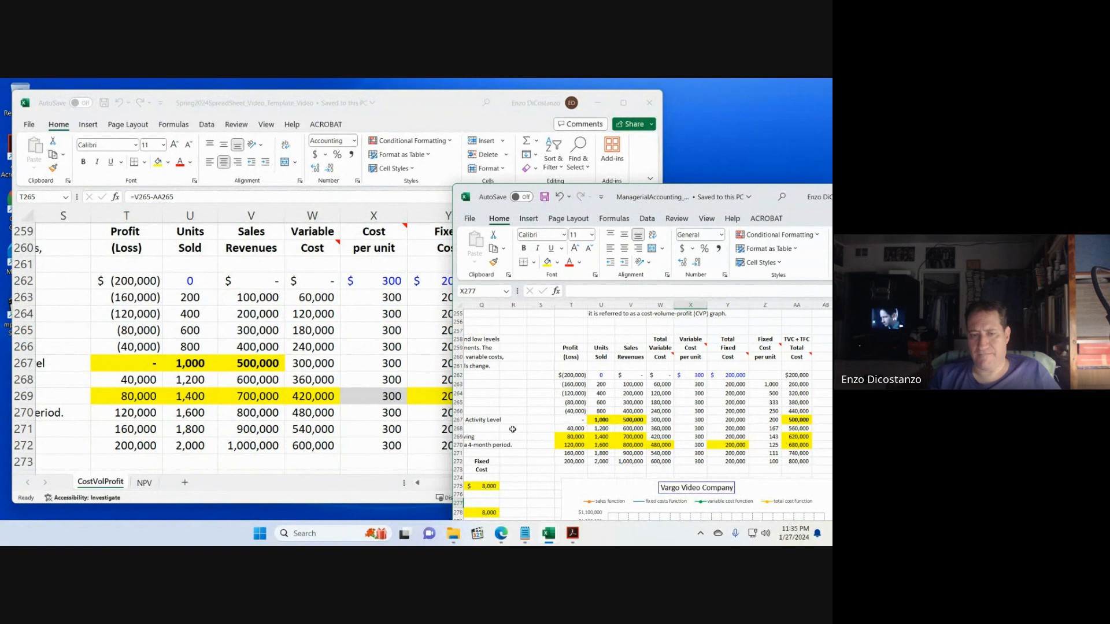
left_click(147, 414)
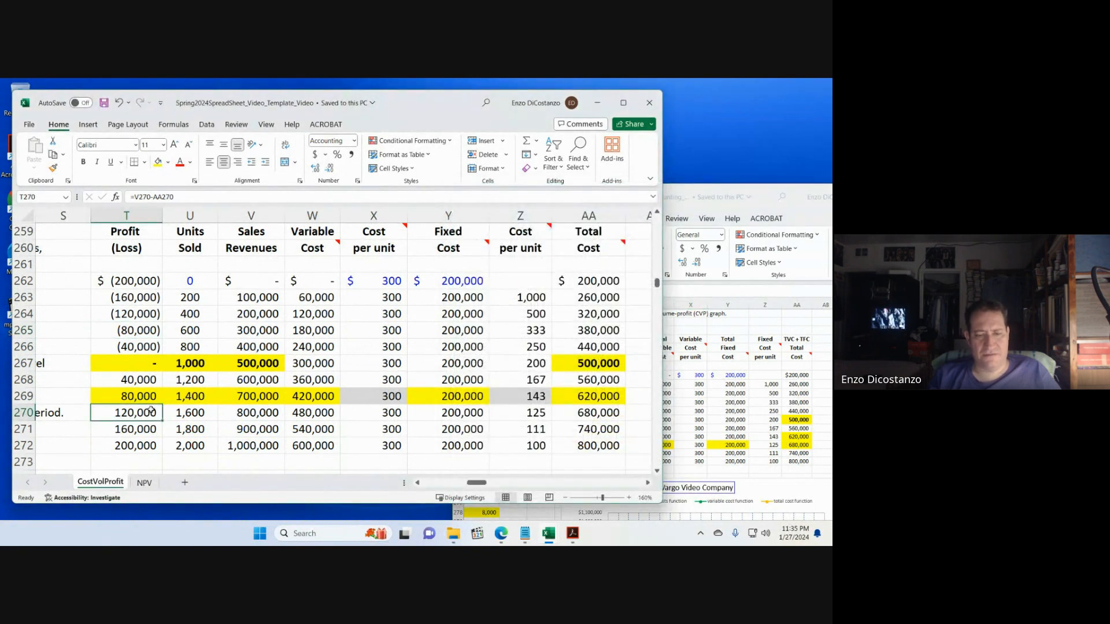
key("shift+Right")
key("shift+Right")
key("shift+Right")
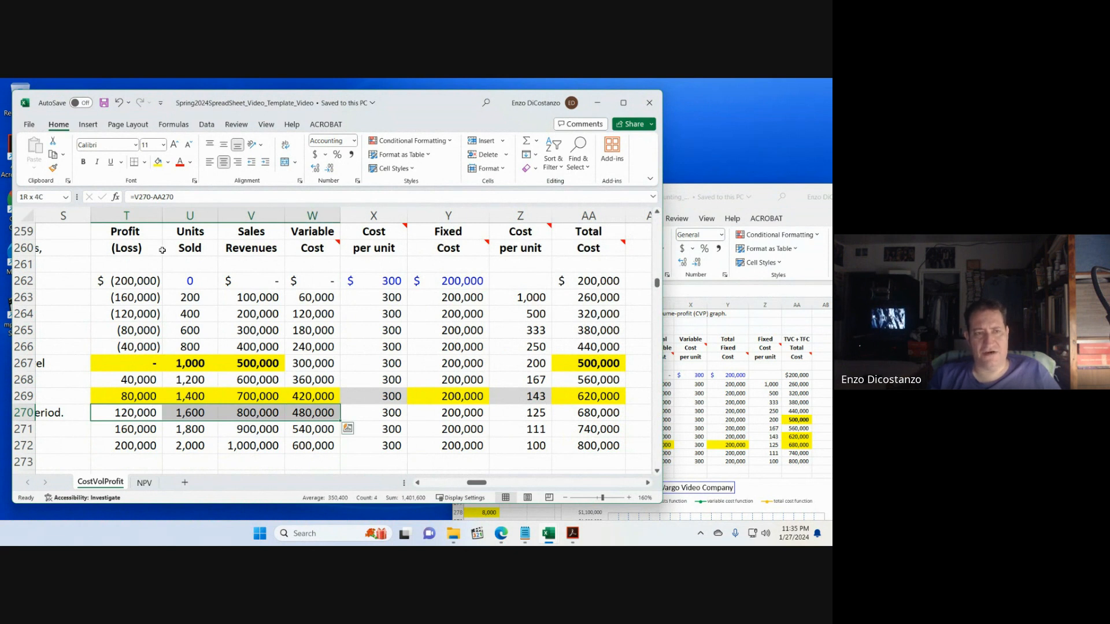
left_click(157, 162)
- Highlight the 1,600-unit row's fixed cost (Y270) and total cost (AA270) yellow, and save the template workbook
left_click(448, 413)
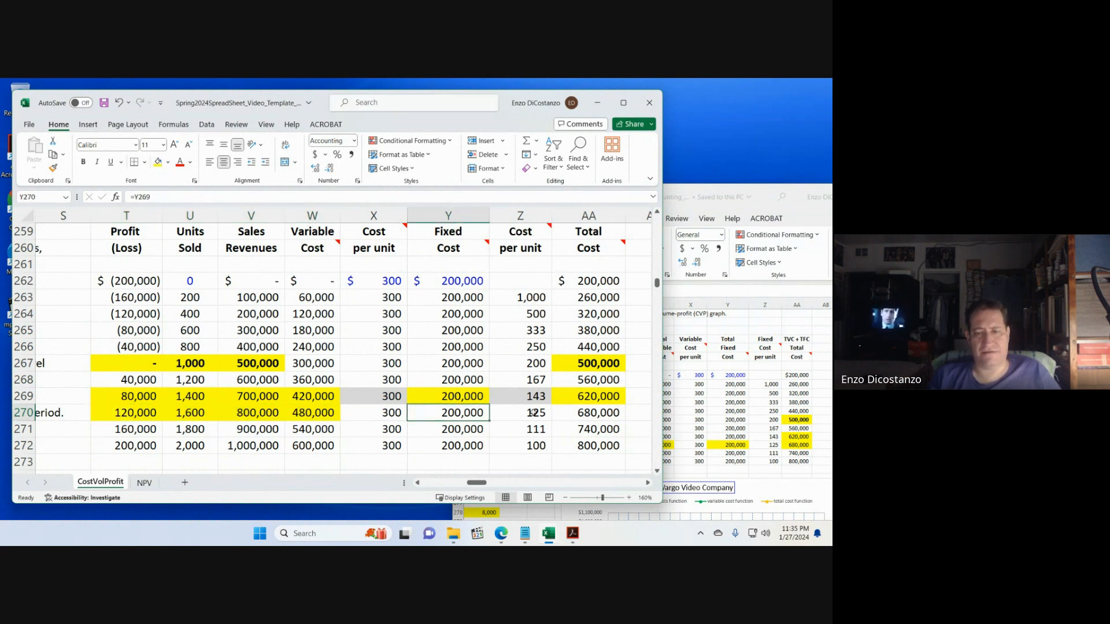
left_click(583, 411, "ctrl")
left_click(157, 162)
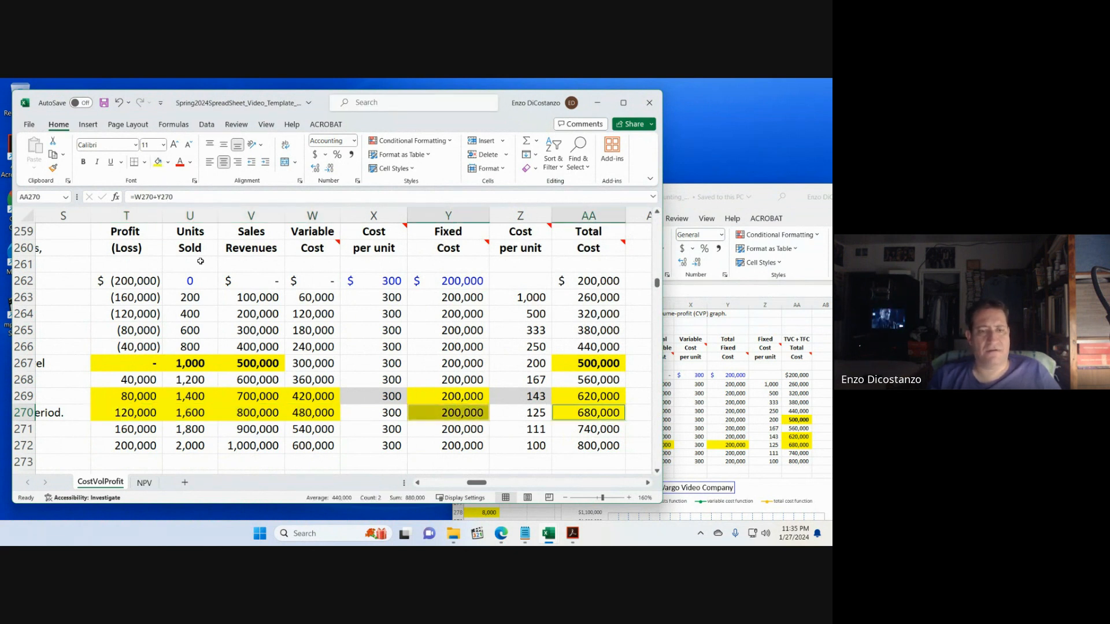
left_click(355, 340)
key("ctrl+s")
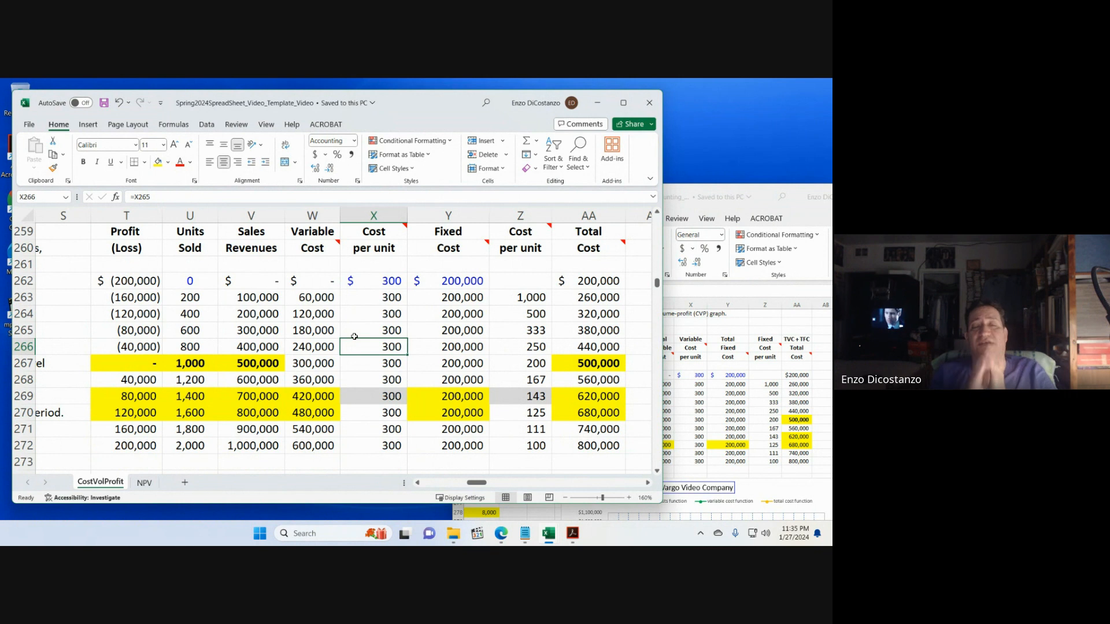
- Go to the template's Margin of Safety section and read the explanation and formula for the margin of safety in dollars
key("Page_Down")
key("Page_Down")
key("Page_Down")
key("Page_Down")
key("Page_Down")
key("Page_Down")
key("Page_Down")
key("Page_Down")
key("Page_Down")
key("Page_Down")
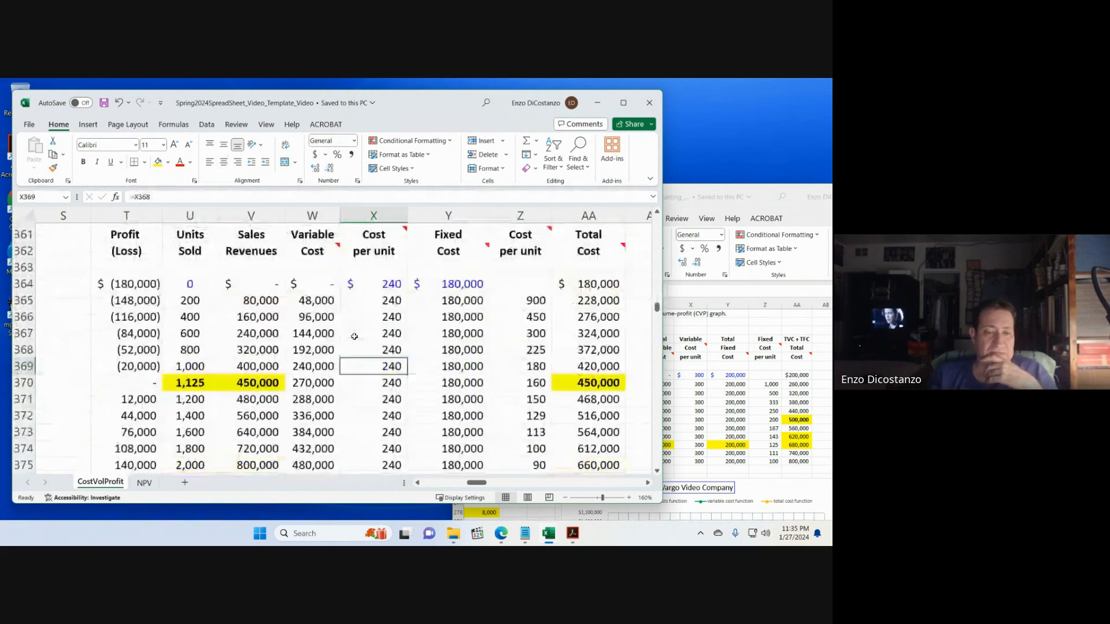
key("Page_Down")
key("Page_Down")
key("Page_Up")
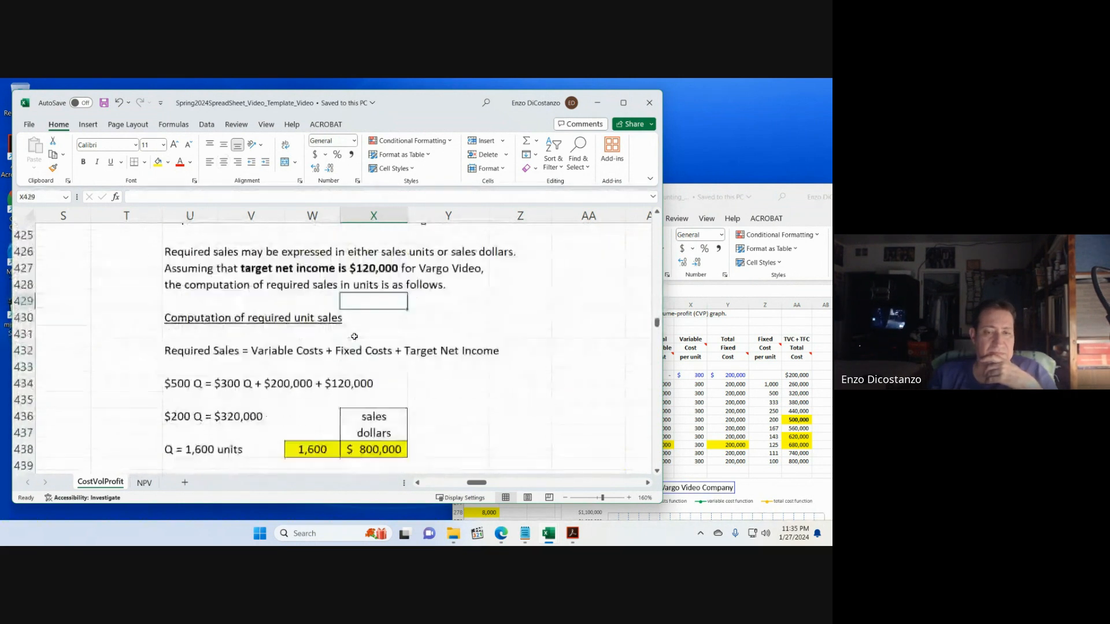
key("Page_Down")
key("Page_Down")
key("Page_Down")
key("Page_Down")
key("Page_Down")
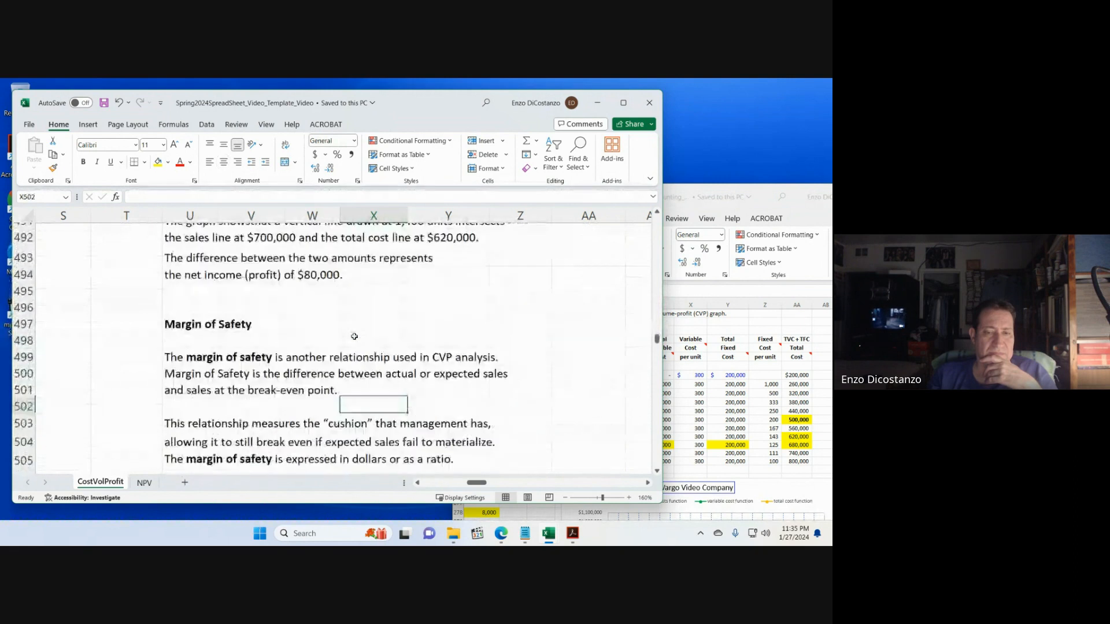
key("Page_Down")
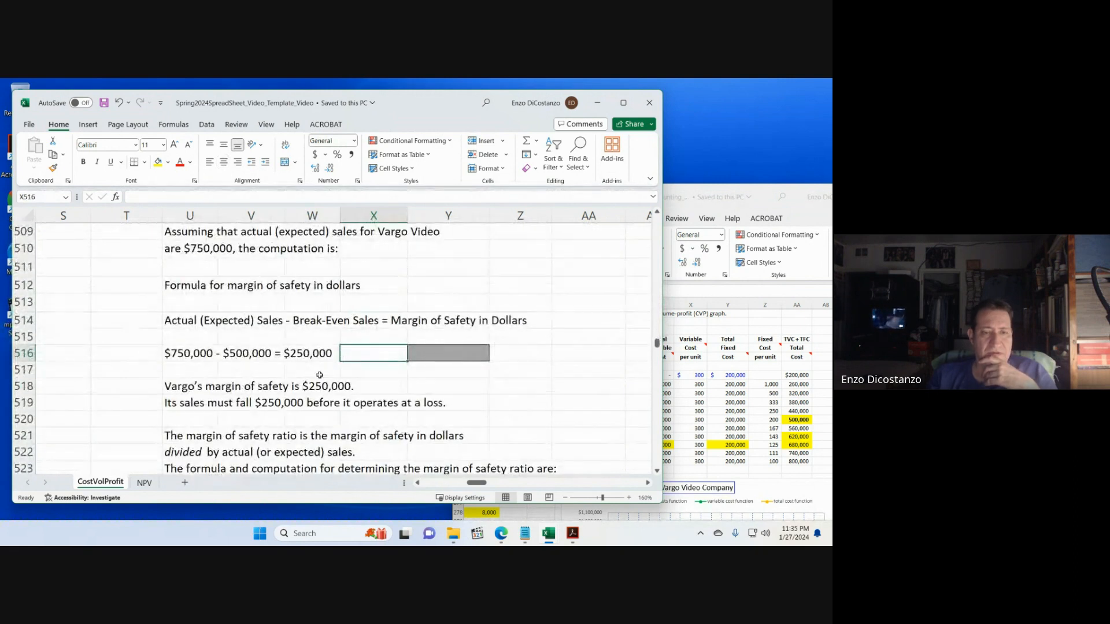
scroll(320, 375, "up", 3)
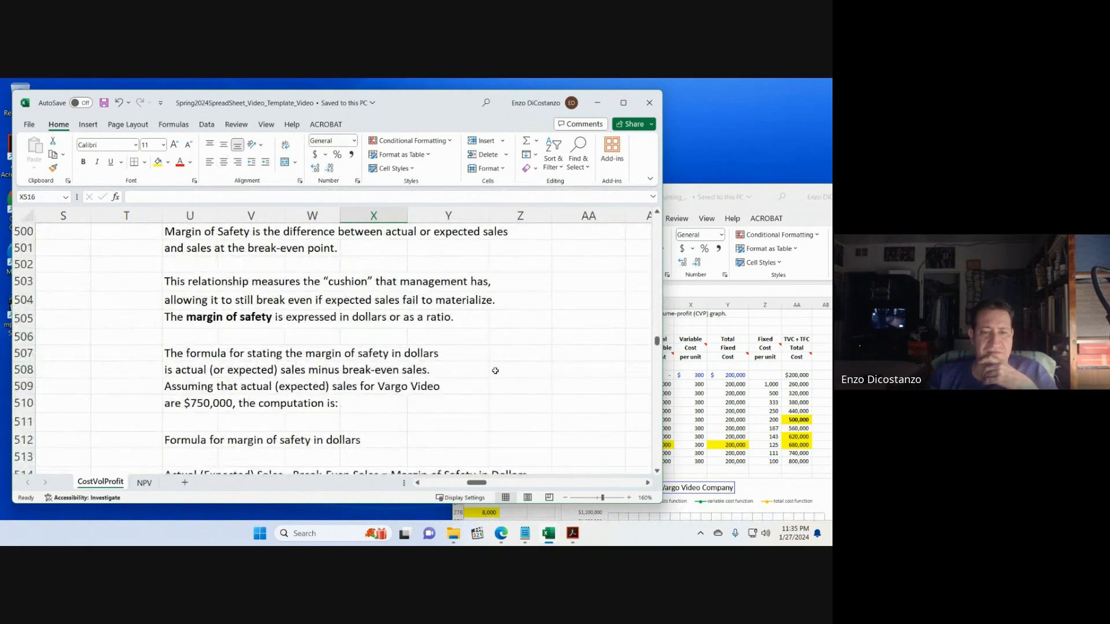
- Check the Vargo Video cost-volume-profit table in the reference workbook, and return to the margin of safety computation in the template
left_click(710, 392)
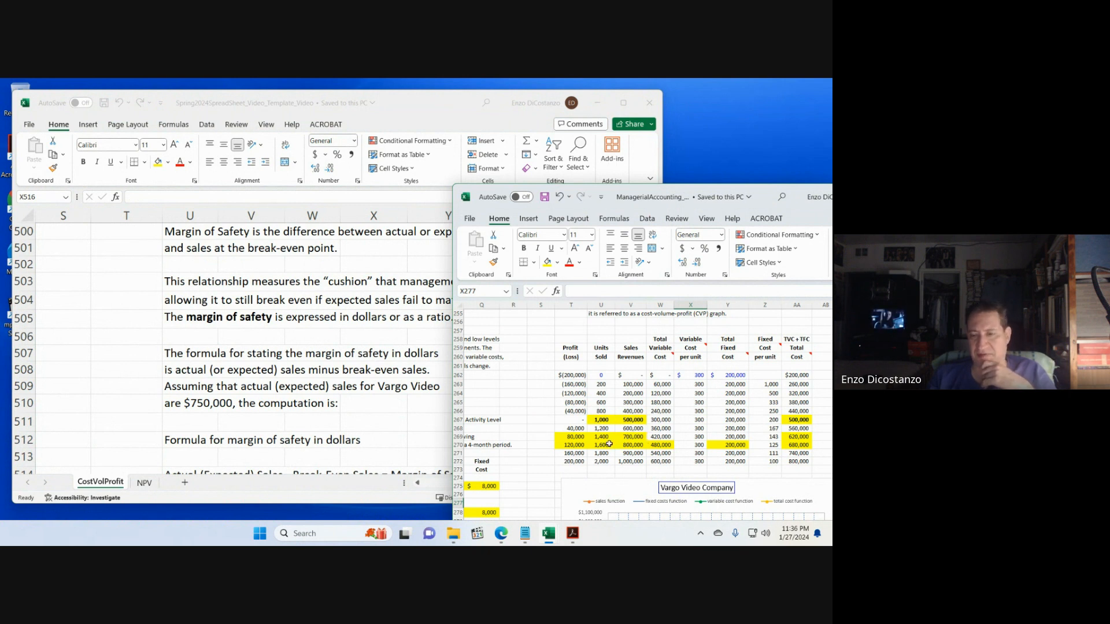
left_click(246, 363)
scroll(340, 381, "down", 2)
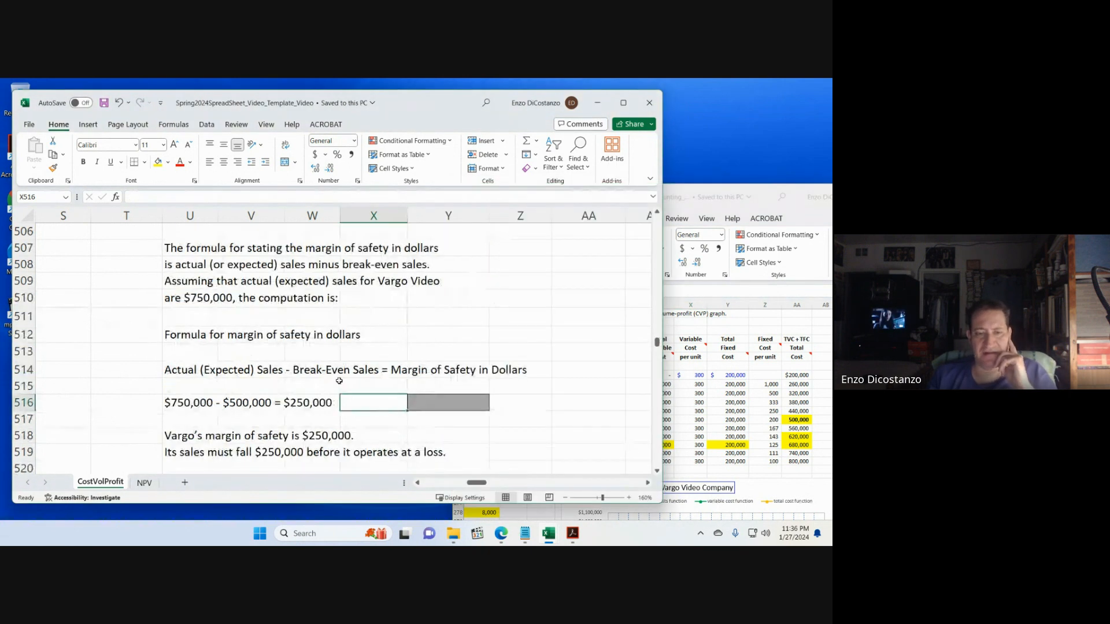
- Locate the Margin of Safety section in the reference workbook and compare its computation in dollars with the template's
left_click(701, 359)
scroll(702, 360, "up", 5)
key("Page_Down")
key("Page_Down")
key("Page_Down")
key("Page_Down")
key("Page_Down")
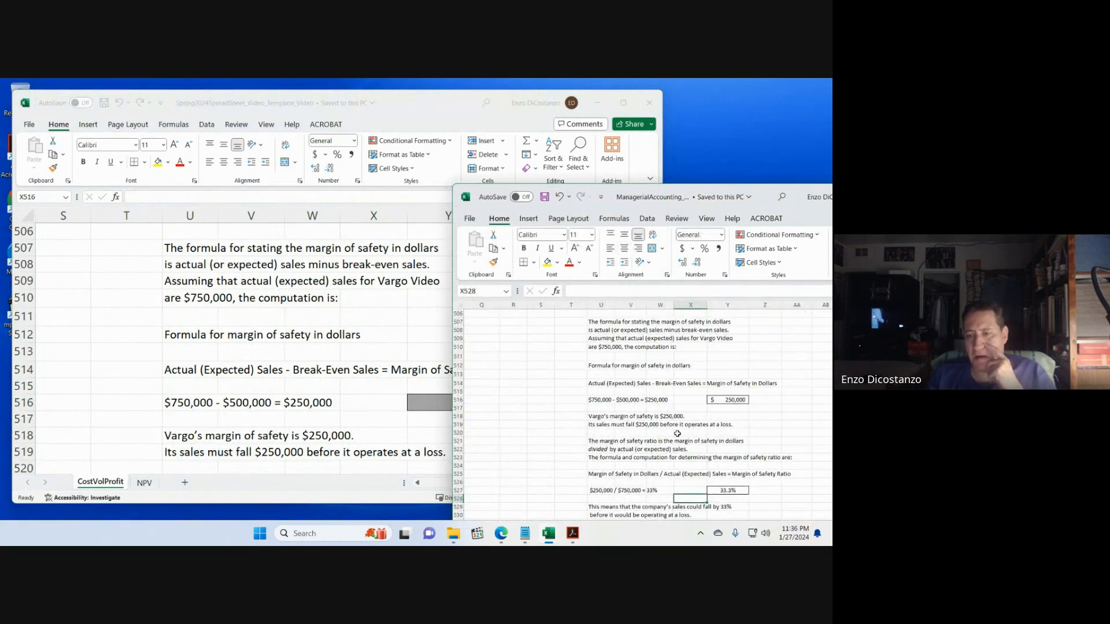
left_click(686, 375)
scroll(686, 374, "up", 2)
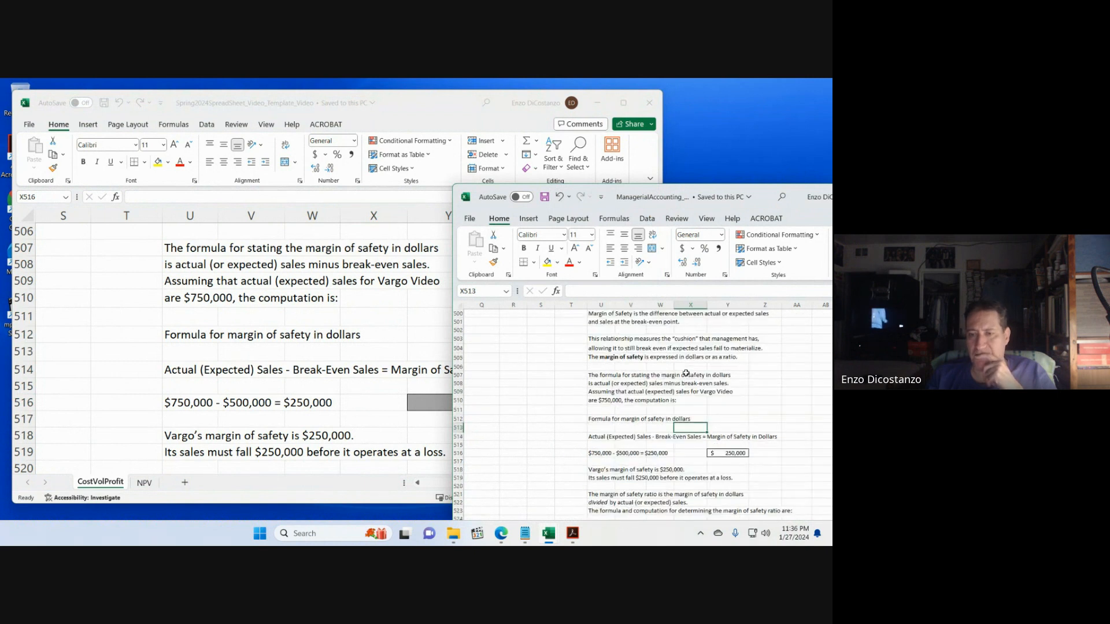
scroll(686, 374, "up", 3)
scroll(686, 373, "down", 3)
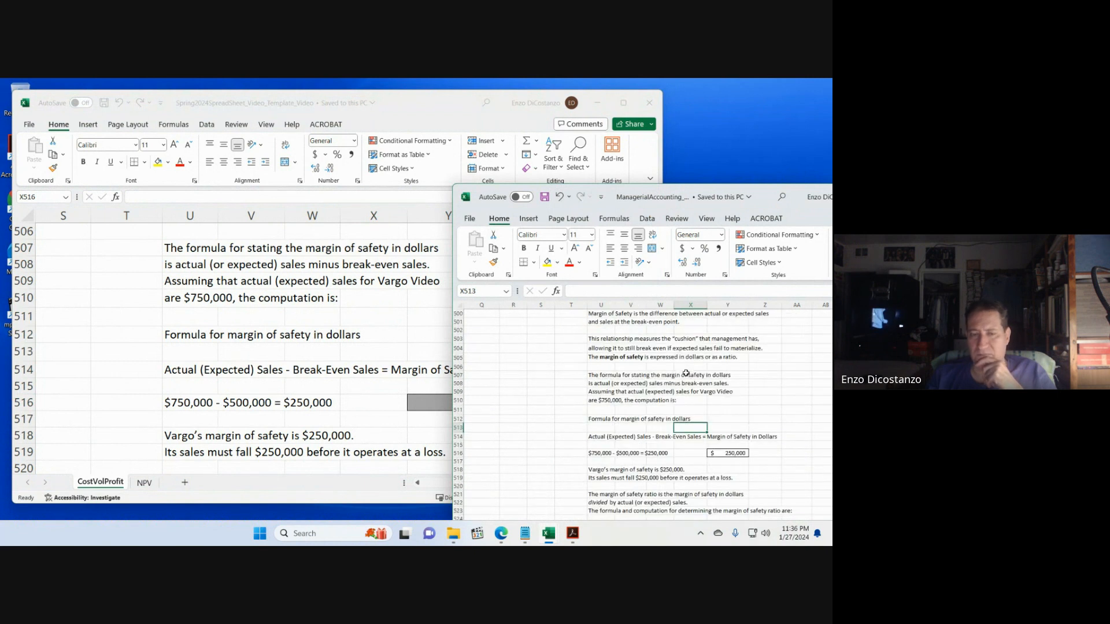
left_click(204, 349)
left_click(139, 352)
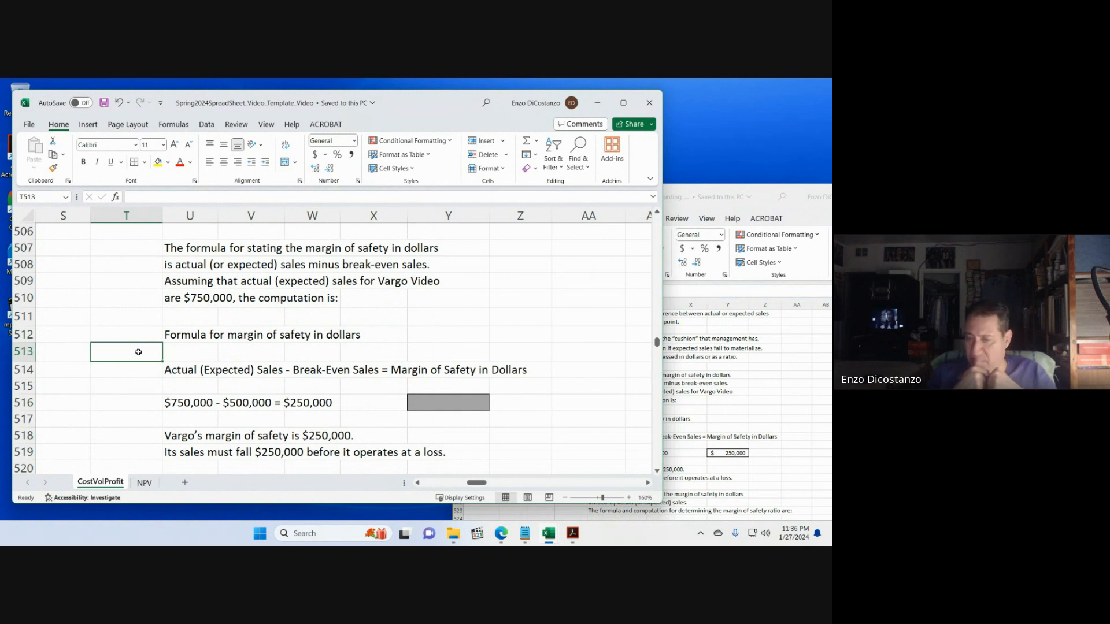
left_click(720, 406)
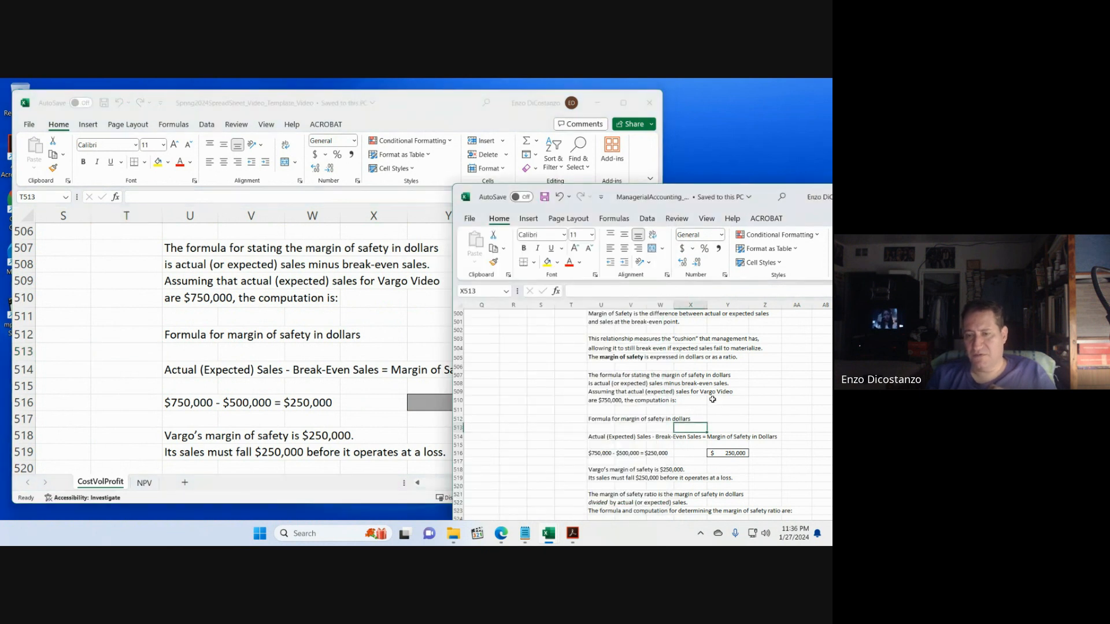
left_click(247, 346)
left_click(470, 407)
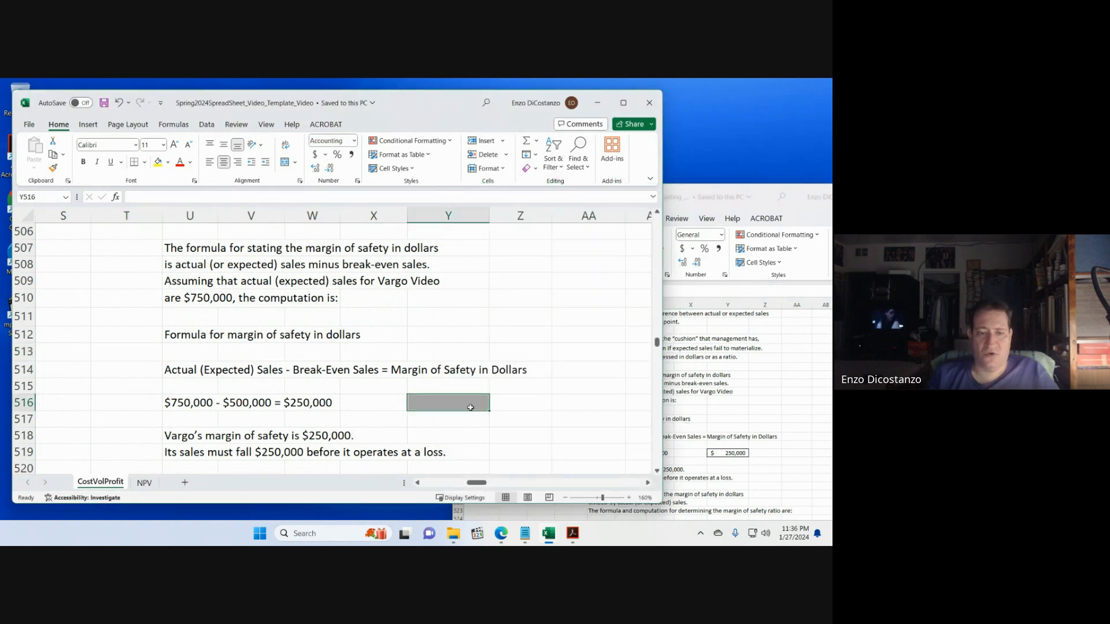
type("=7")
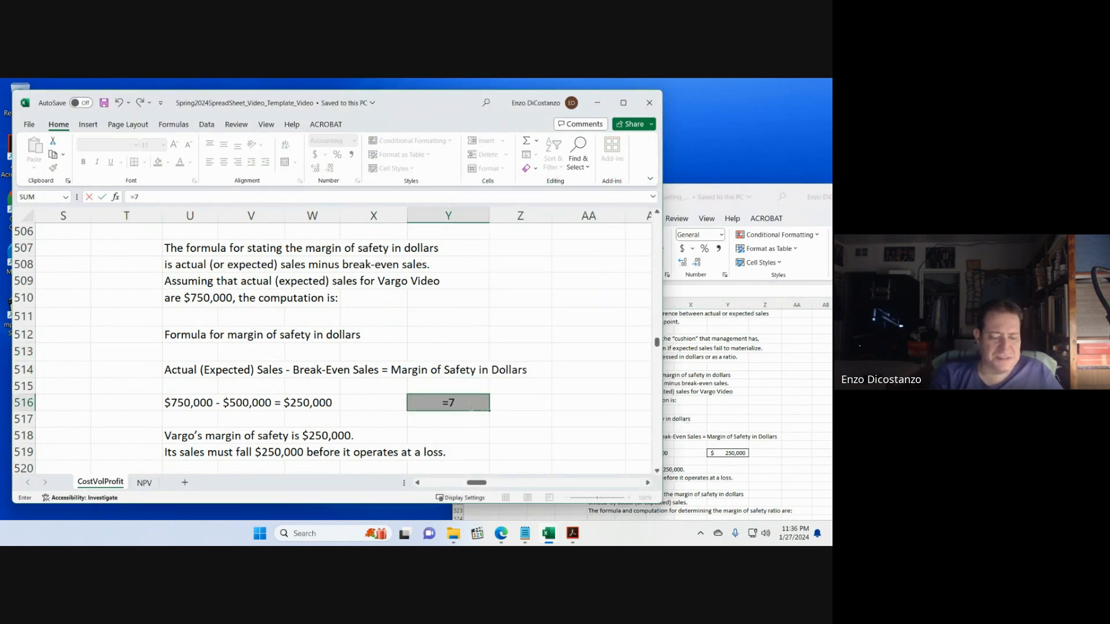
type("50000")
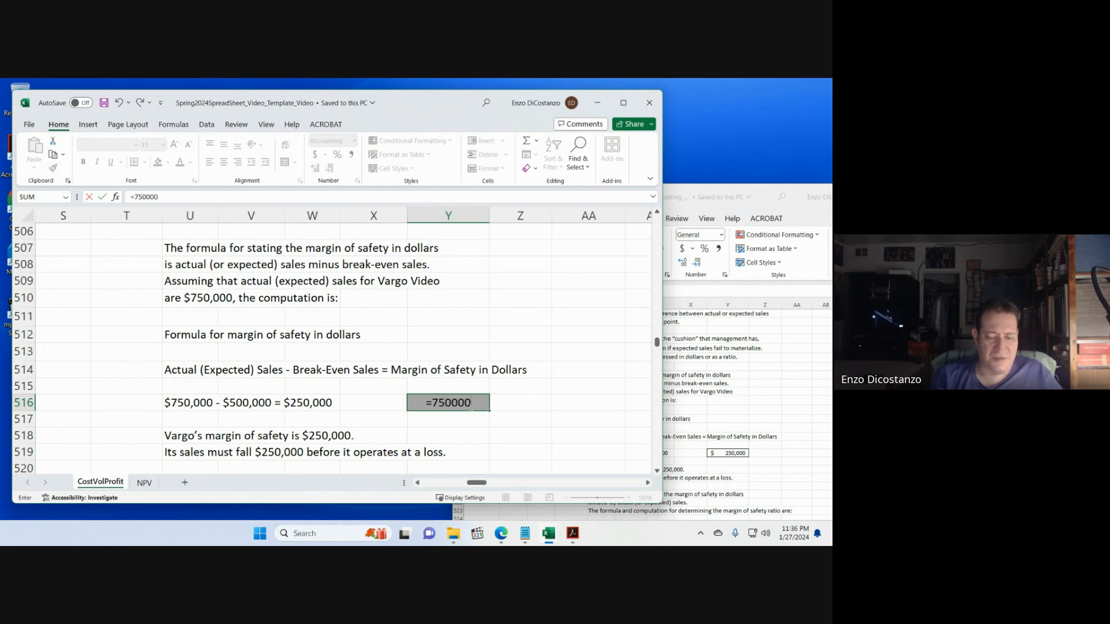
type("-500000")
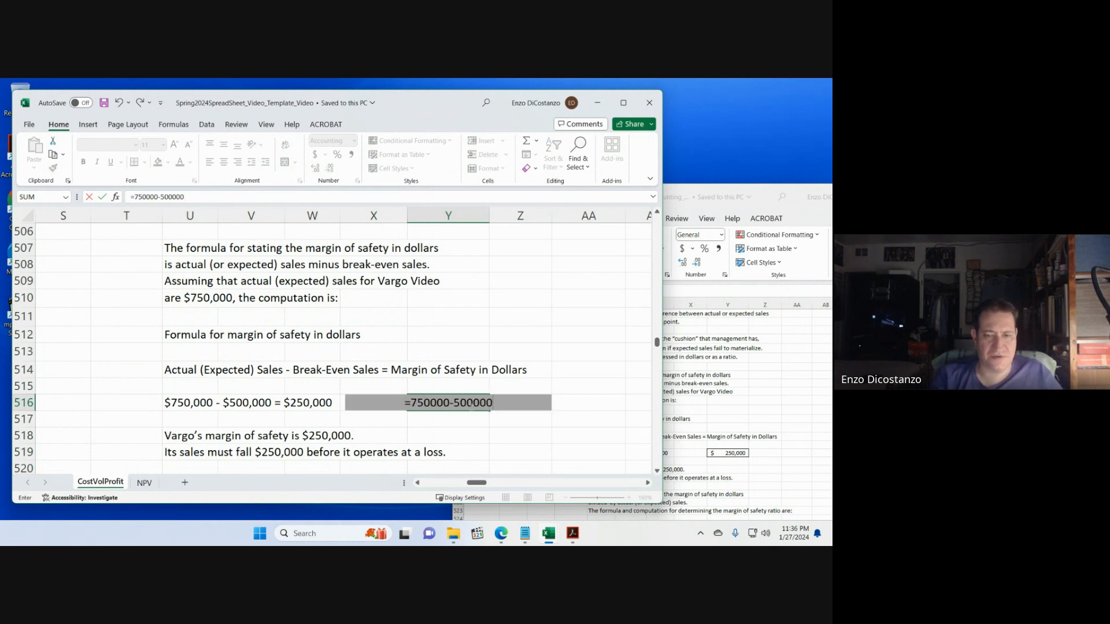
key("Return")
key("Up")
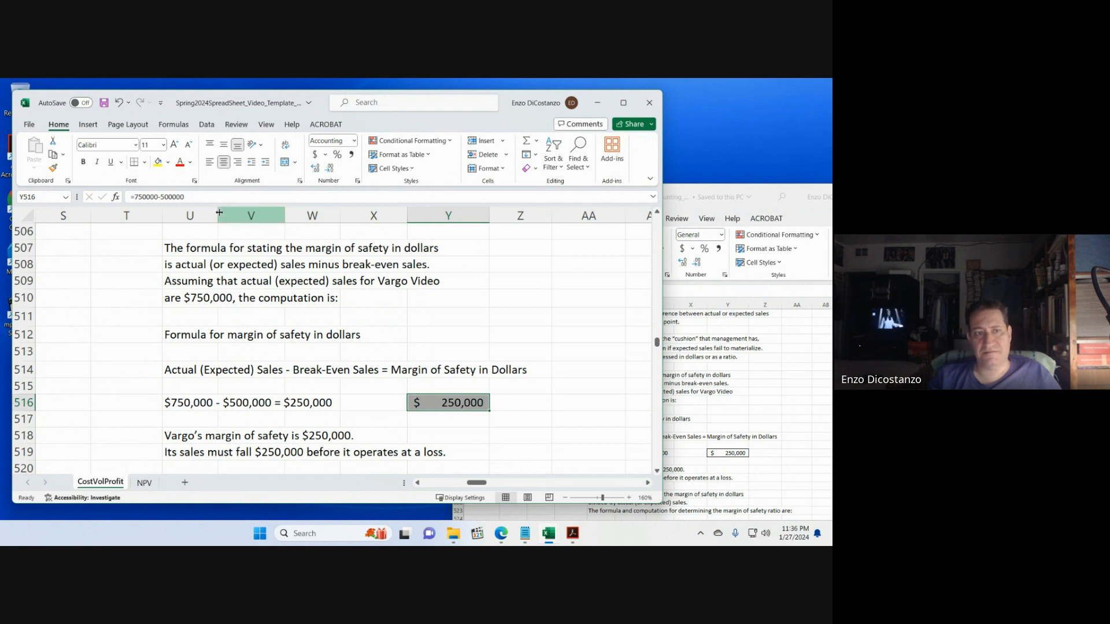
- Highlight the margin of safety result in Y516 yellow, and bring up the reference workbook for comparison
left_click(160, 164)
left_click(456, 312)
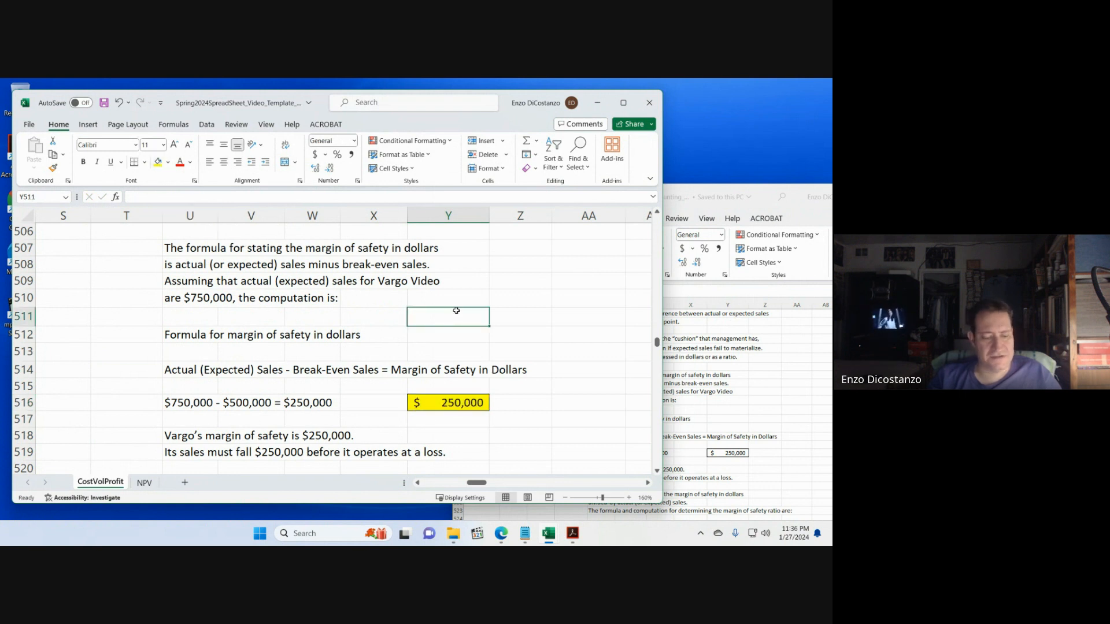
left_click(693, 410)
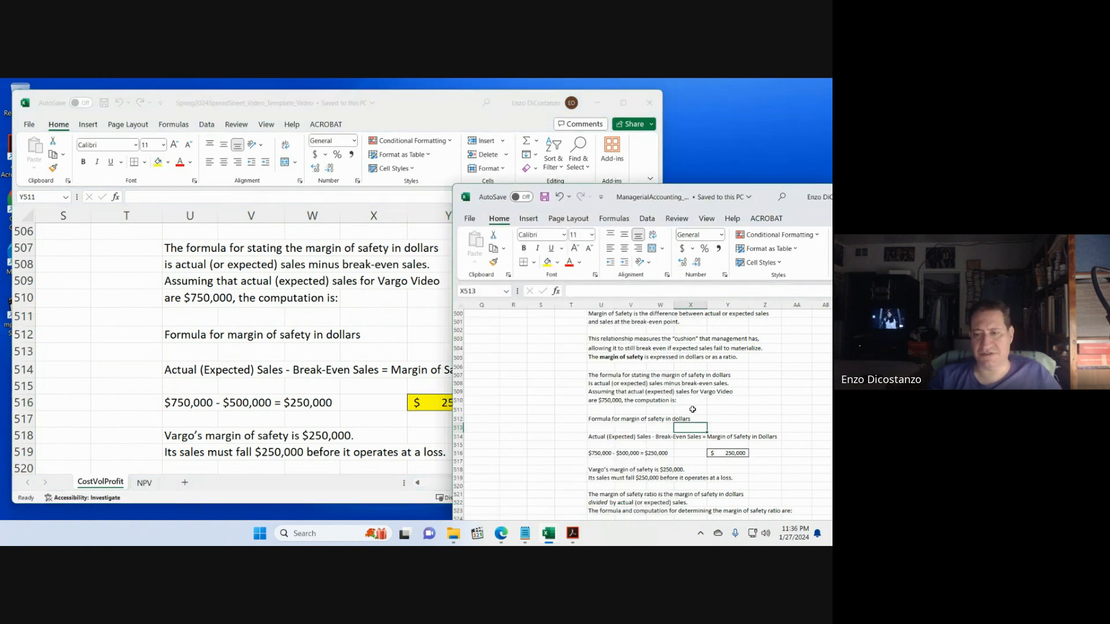
- In the template workbook, go back up to the profit and cost table and select the break-even sales revenue cell V267
left_click(331, 347)
scroll(328, 343, "down", 1)
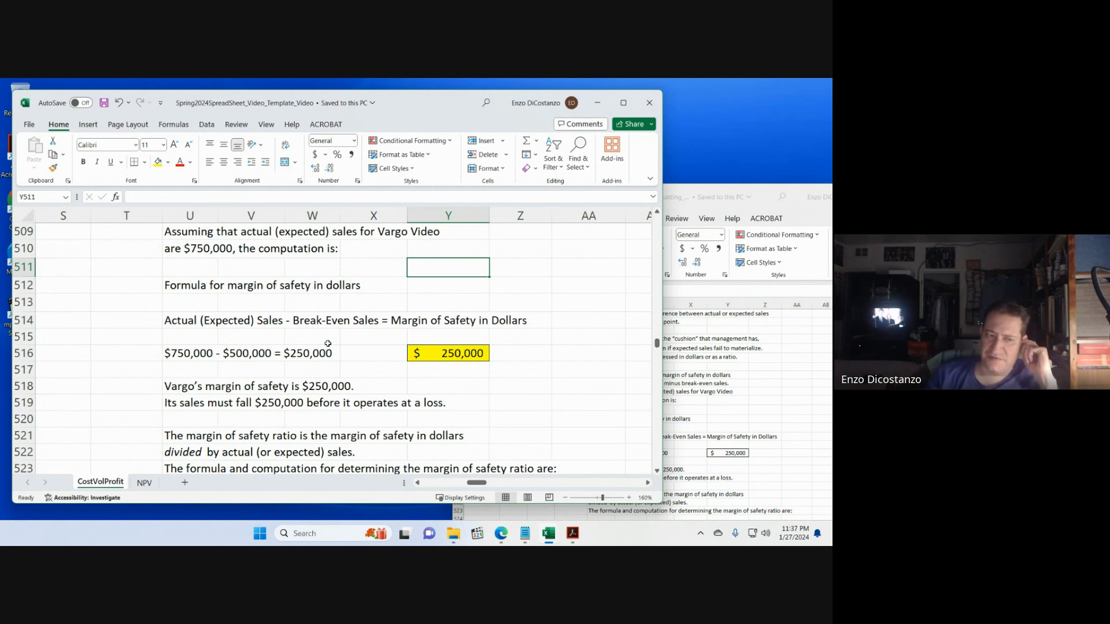
key("Page_Up")
key("Page_Up")
key("Page_Up")
key("Page_Up")
key("Page_Up")
key("Page_Up")
key("Page_Up")
key("Page_Up")
key("Page_Up")
key("Page_Up")
key("Page_Up")
key("Page_Up")
key("Page_Up")
key("Page_Up")
key("Page_Up")
key("Page_Up")
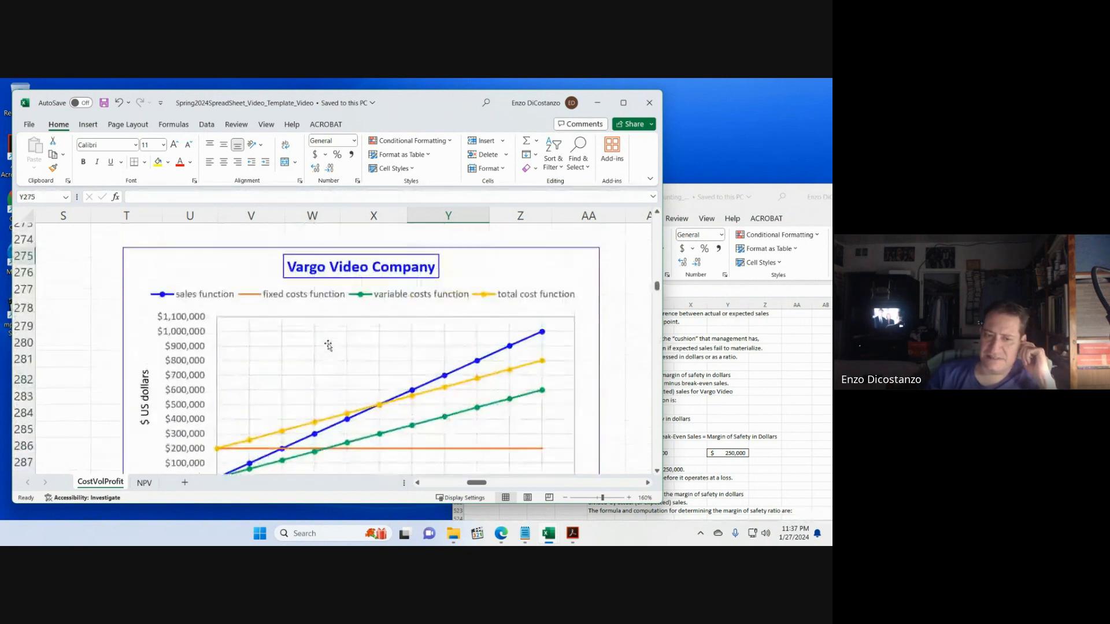
key("Page_Up")
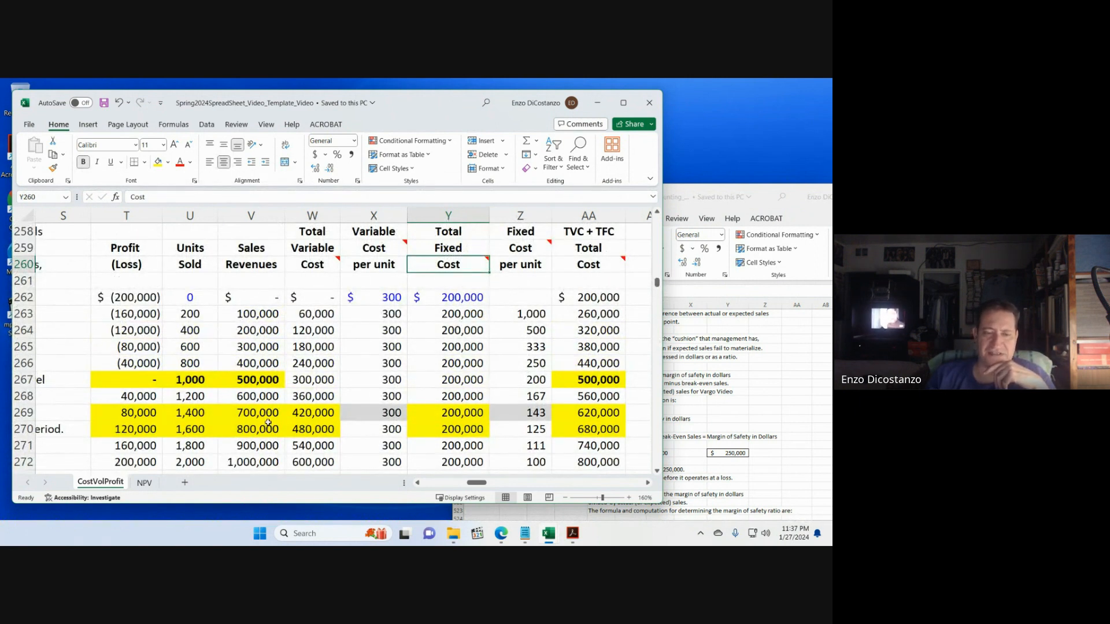
left_click(273, 376)
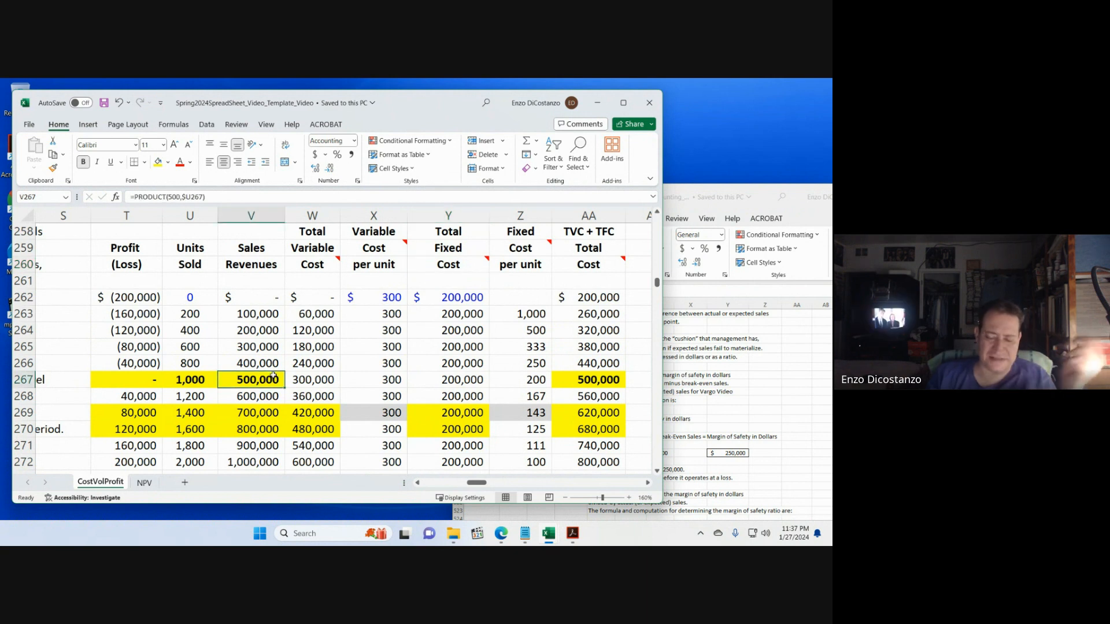
- Return to the margin of safety section and examine the formula for the margin of safety ratio
key("Page_Down")
key("Page_Down")
key("Page_Down")
key("Page_Down")
key("Page_Down")
key("Page_Down")
key("Page_Down")
key("Page_Down")
key("Page_Down")
key("Page_Down")
key("Page_Down")
key("Page_Down")
key("Page_Down")
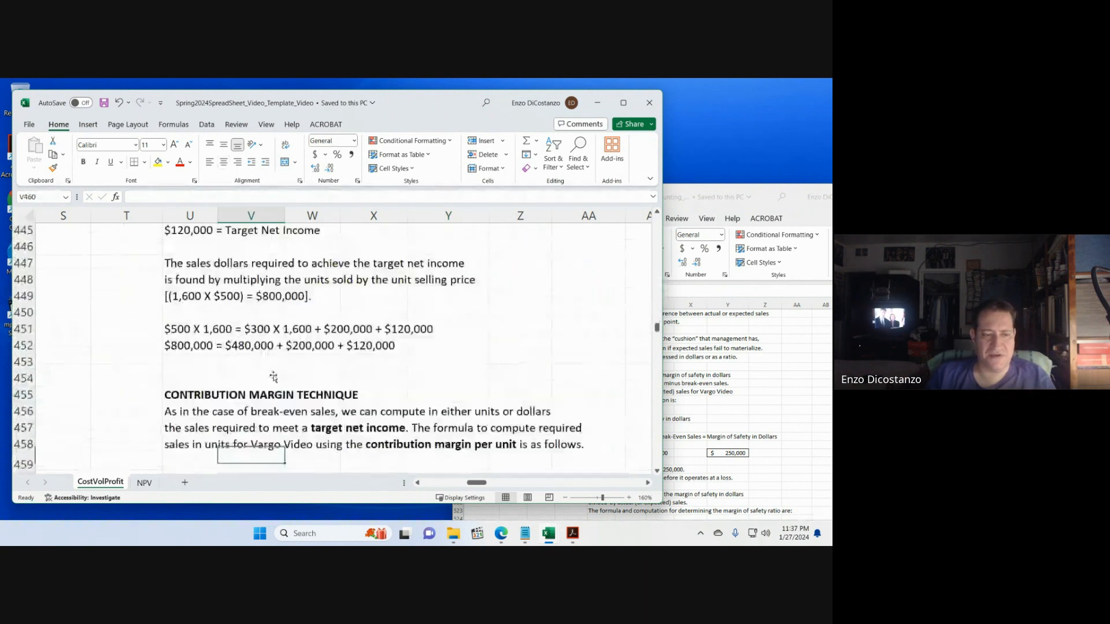
key("Page_Down")
key("Page_Down")
key("Page_Down")
key("Page_Down")
key("Page_Down")
key("Page_Up")
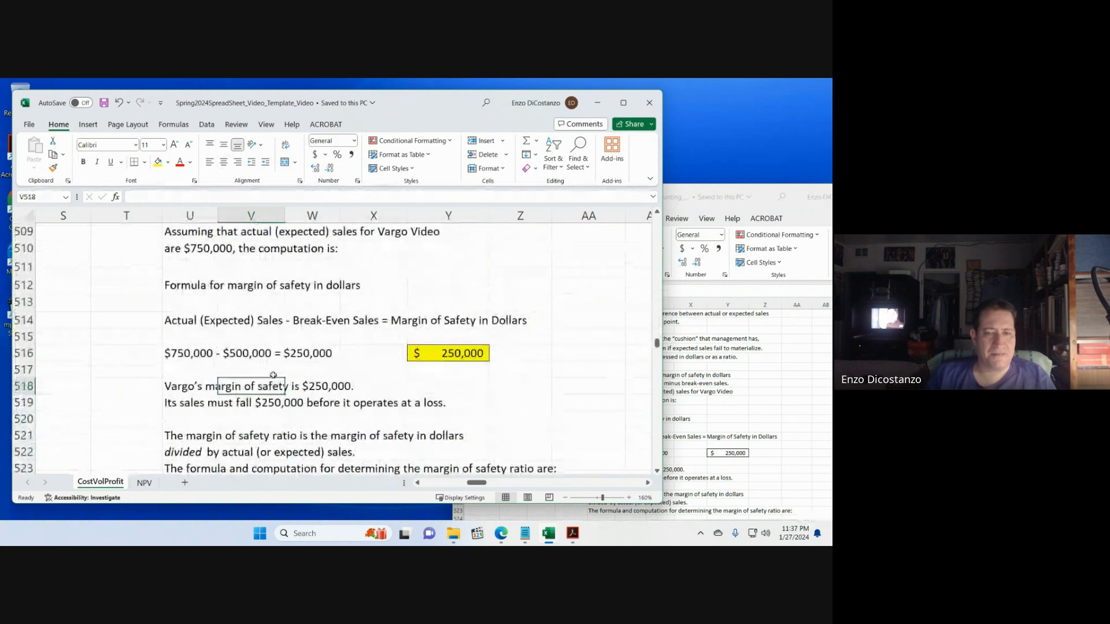
scroll(370, 359, "down", 2)
left_click(201, 308)
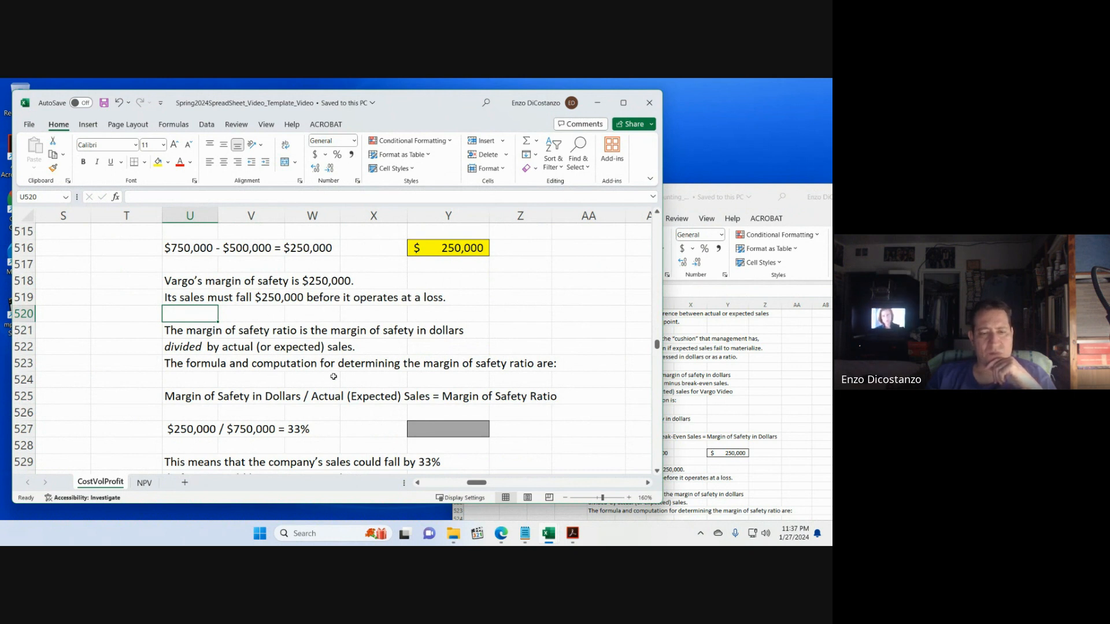
- Calculate the margin of safety ratio in cell Y527 with the formula =250/750
left_click(450, 431)
type("=")
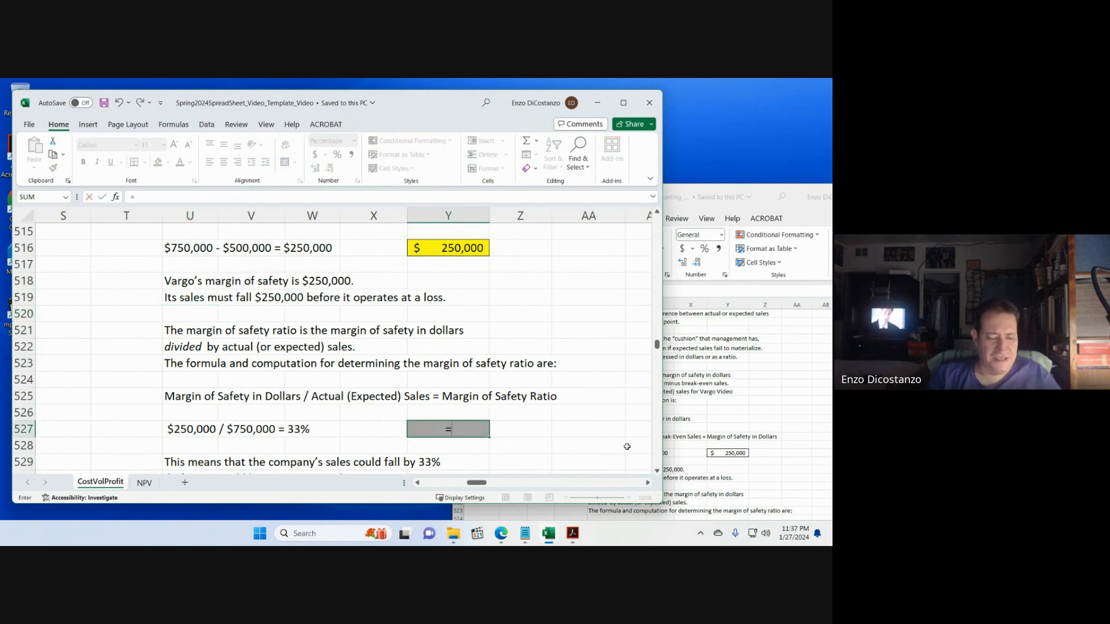
type("250/75")
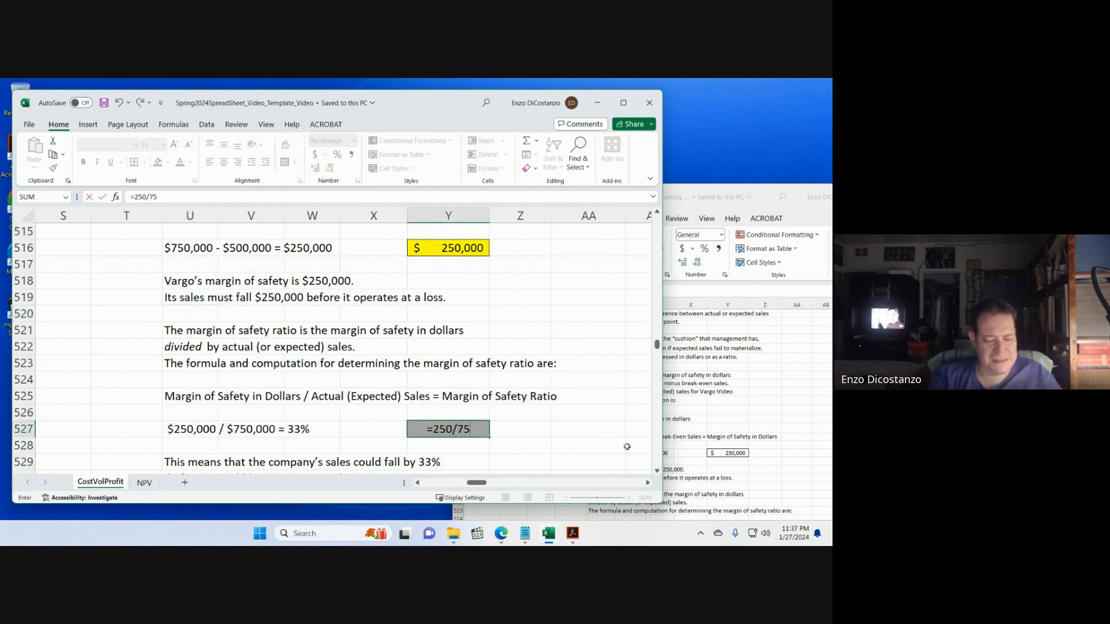
type("0")
key("ctrl+Return")
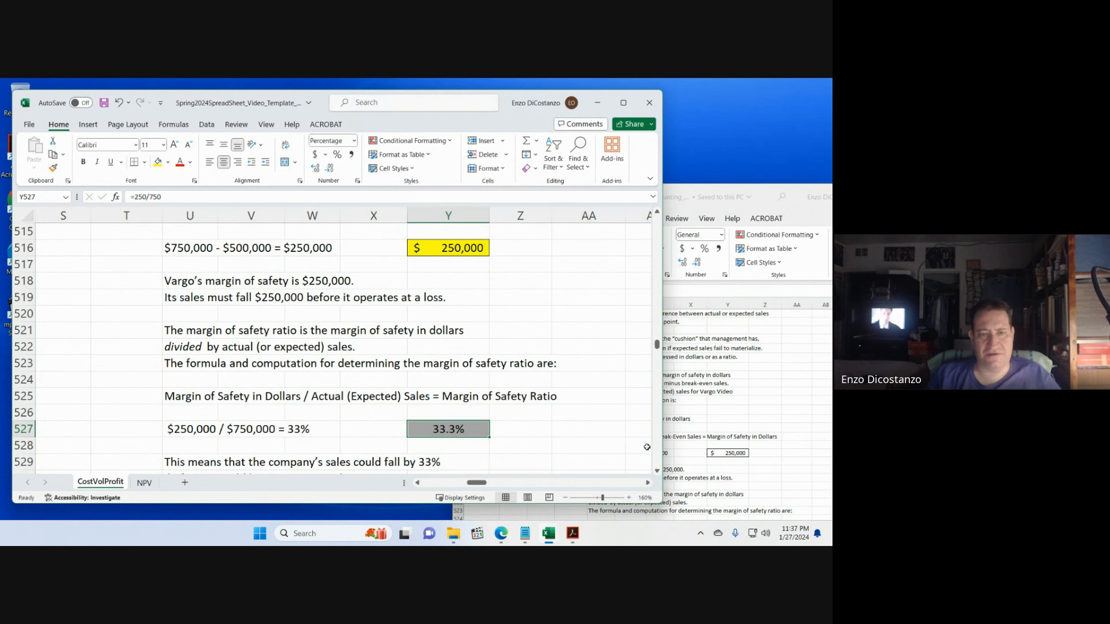
- Remove the grey fill from the margin of safety ratio cell Y527
left_click(168, 163)
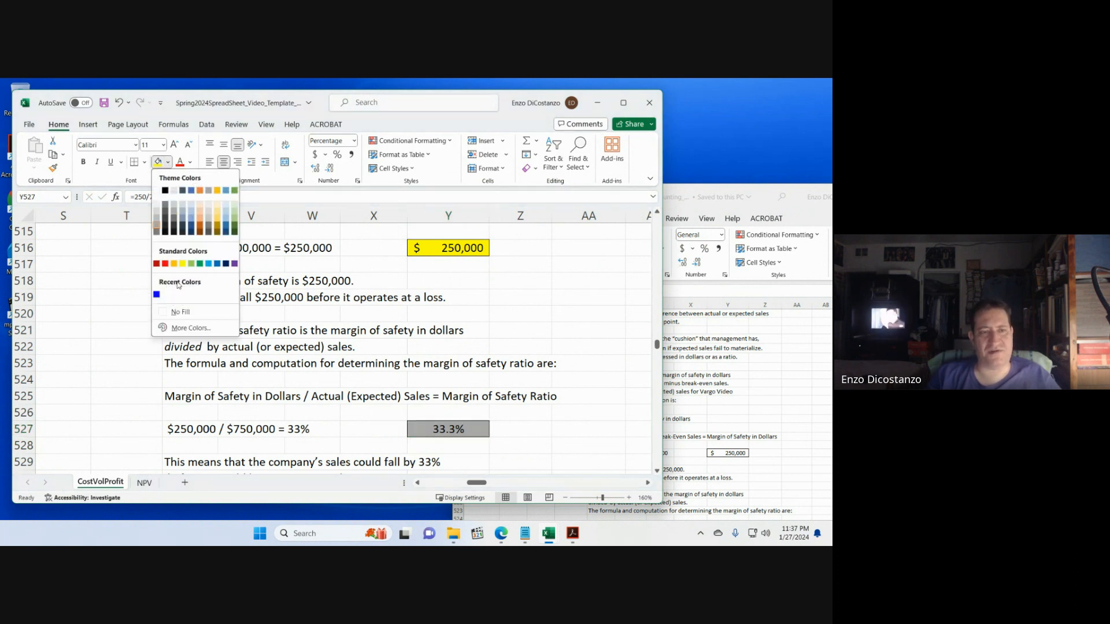
left_click(181, 312)
left_click(449, 380)
- Check the margin of safety ratio against the same computation in the ManagerialAccounting workbook, returning to the template workbook
left_click(802, 409)
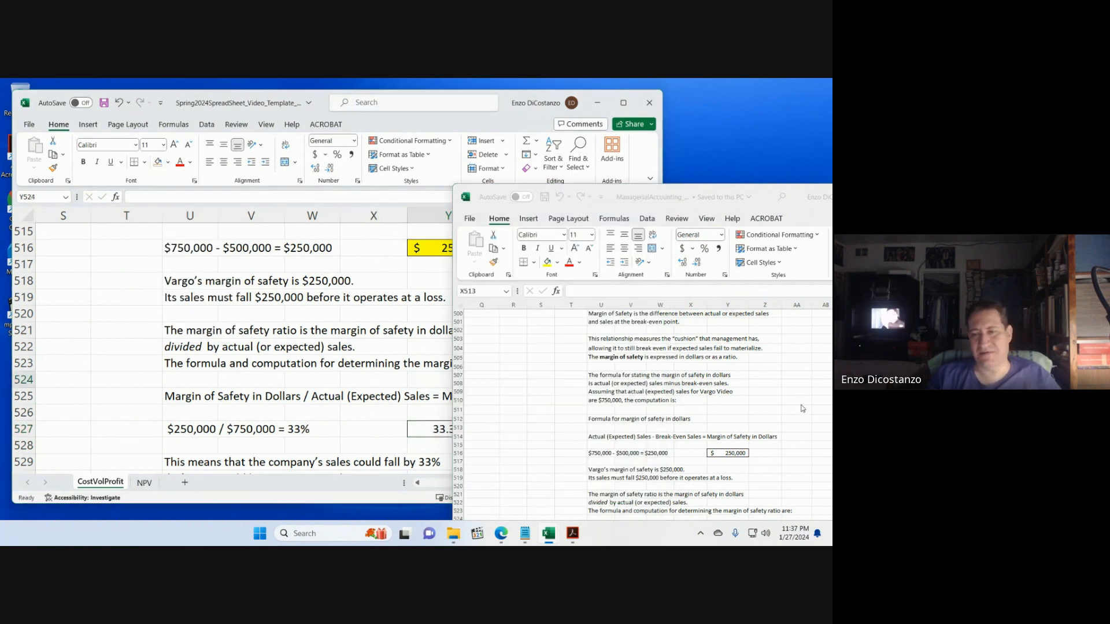
scroll(803, 408, "down", 4)
left_click(382, 372)
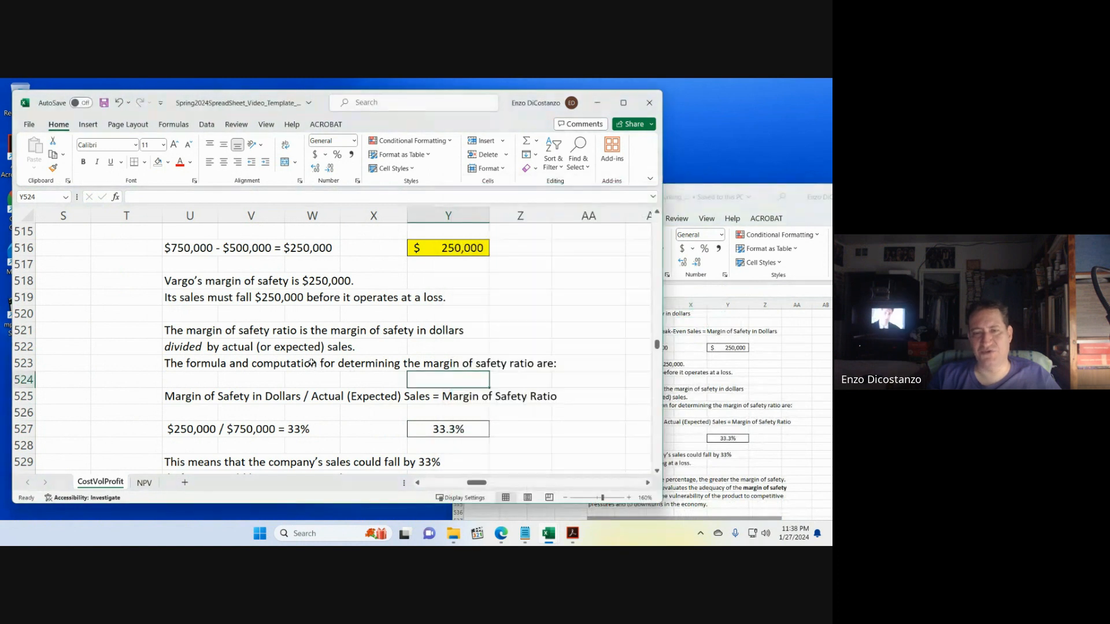
left_click(432, 349)
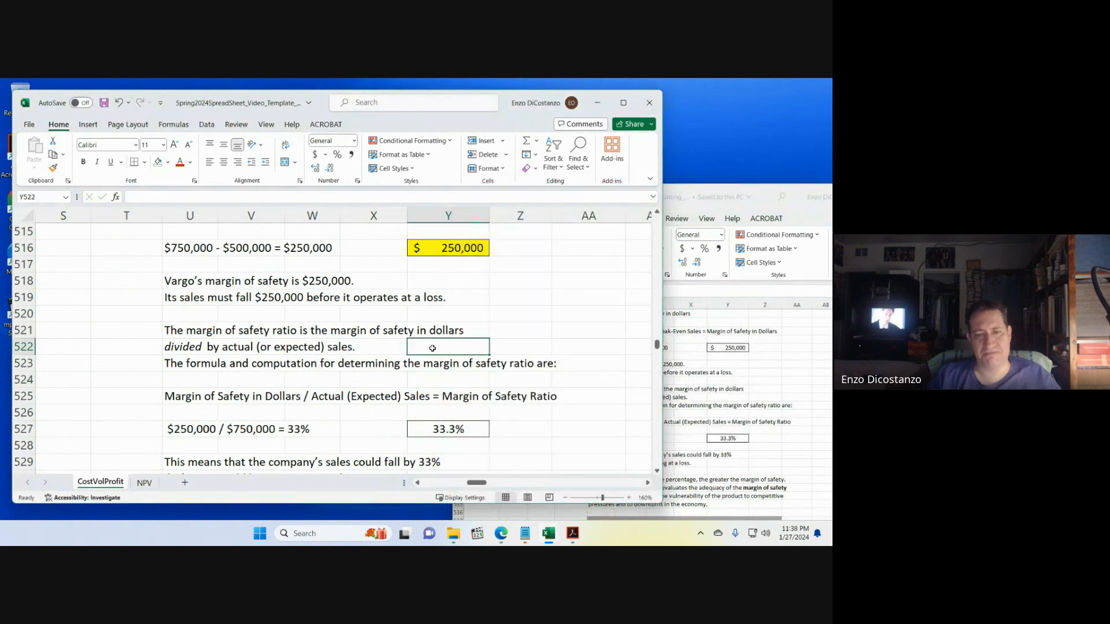
- Read the interpretation of the margin of safety ratio and preview the Rolling Stones' tour exercise that follows it
scroll(427, 354, "down", 2)
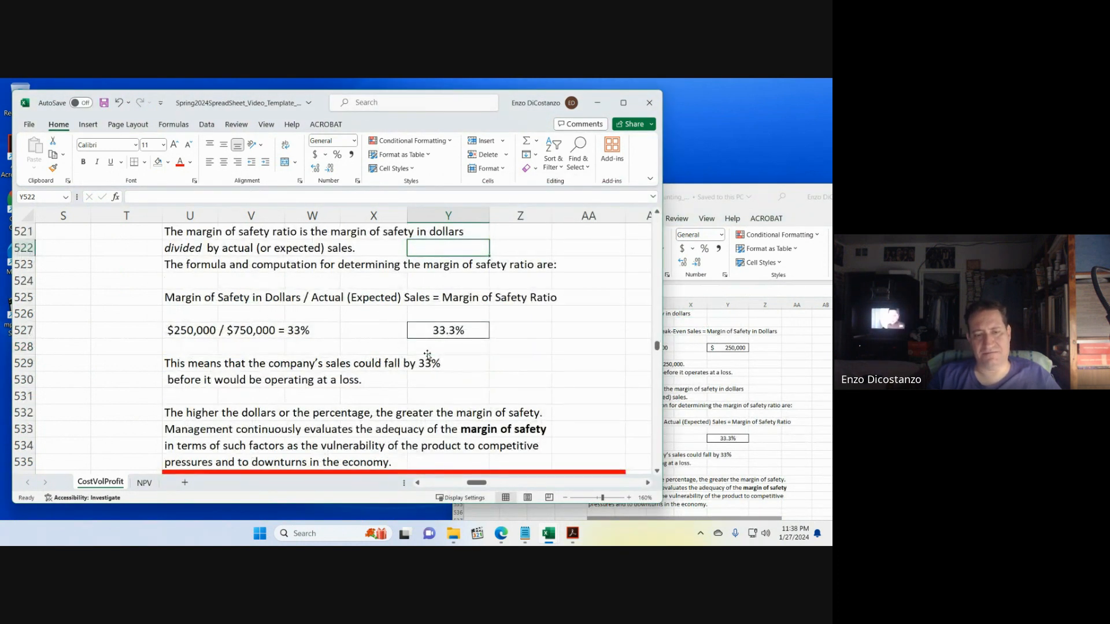
scroll(427, 355, "down", 2)
left_click(153, 311)
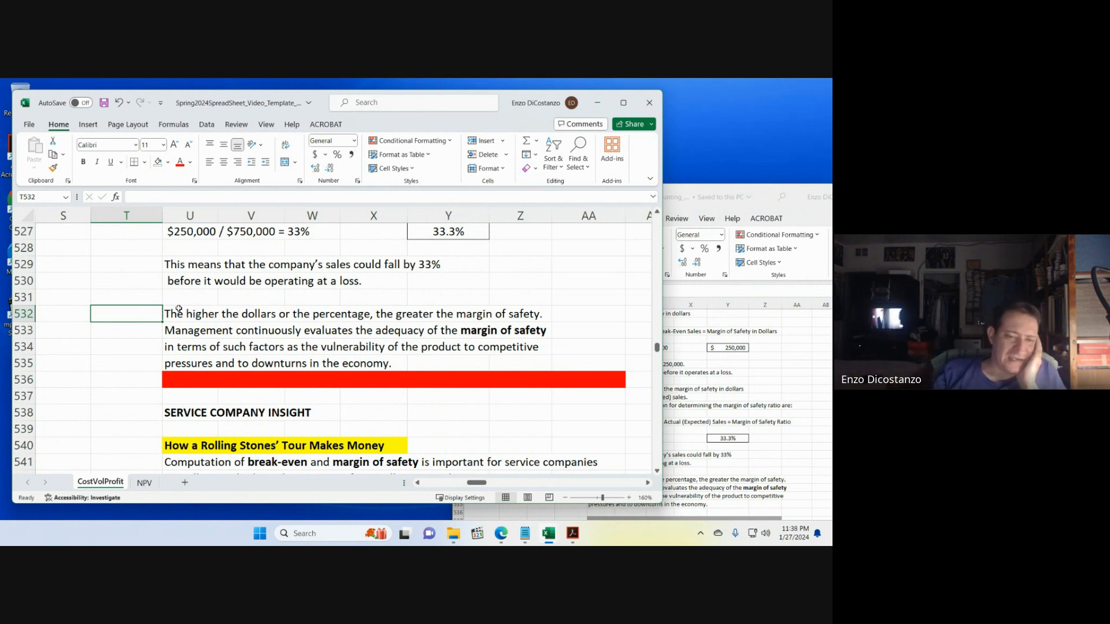
left_click(150, 377)
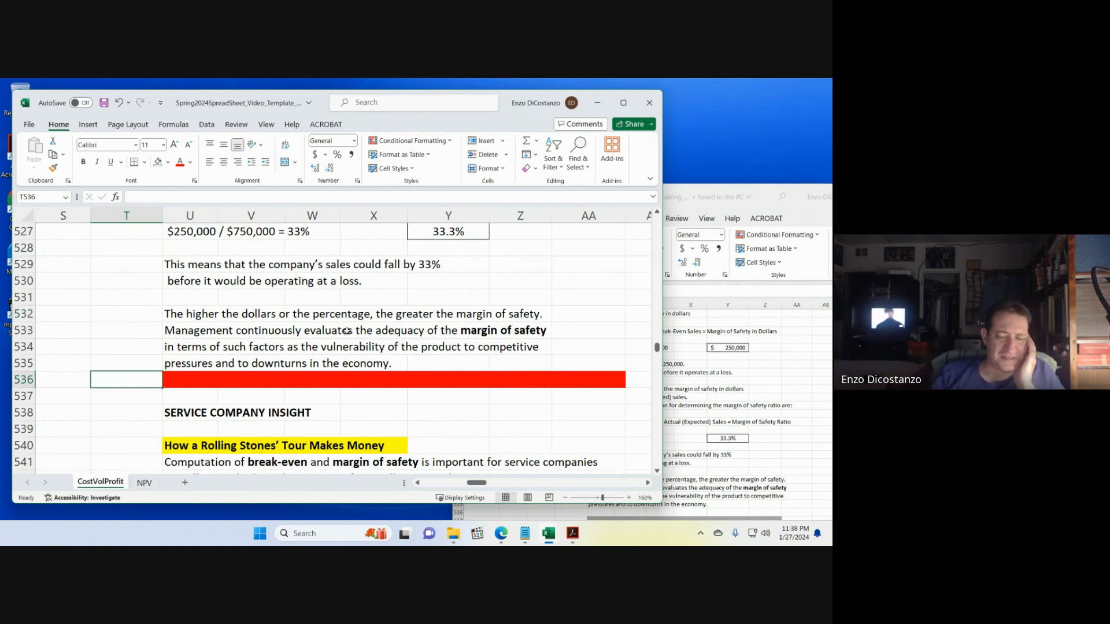
key("Page_Down")
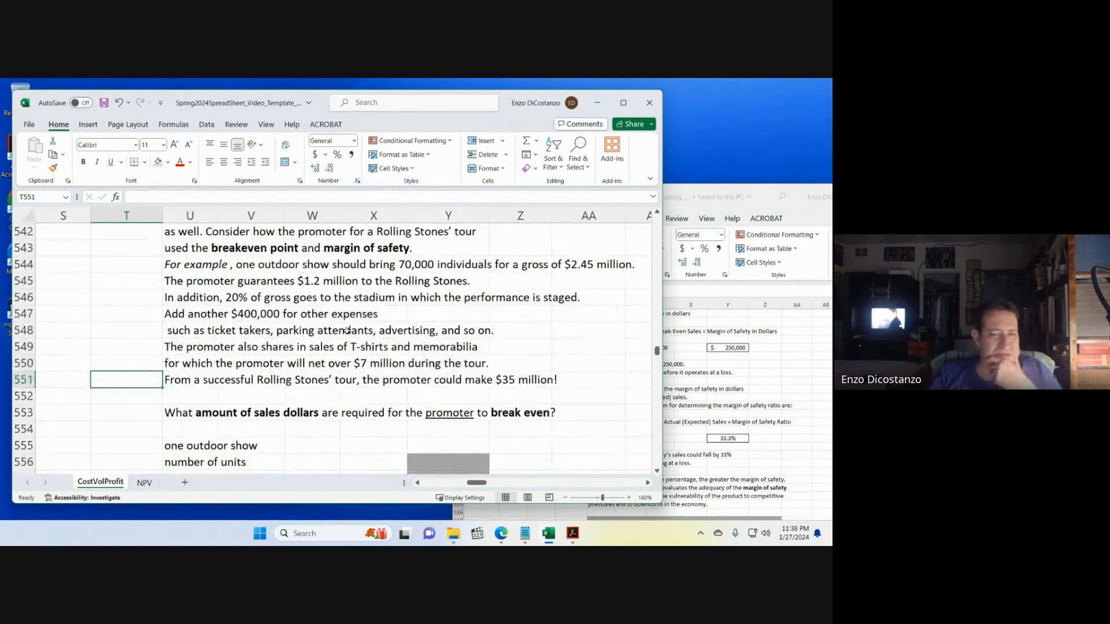
key("Page_Up")
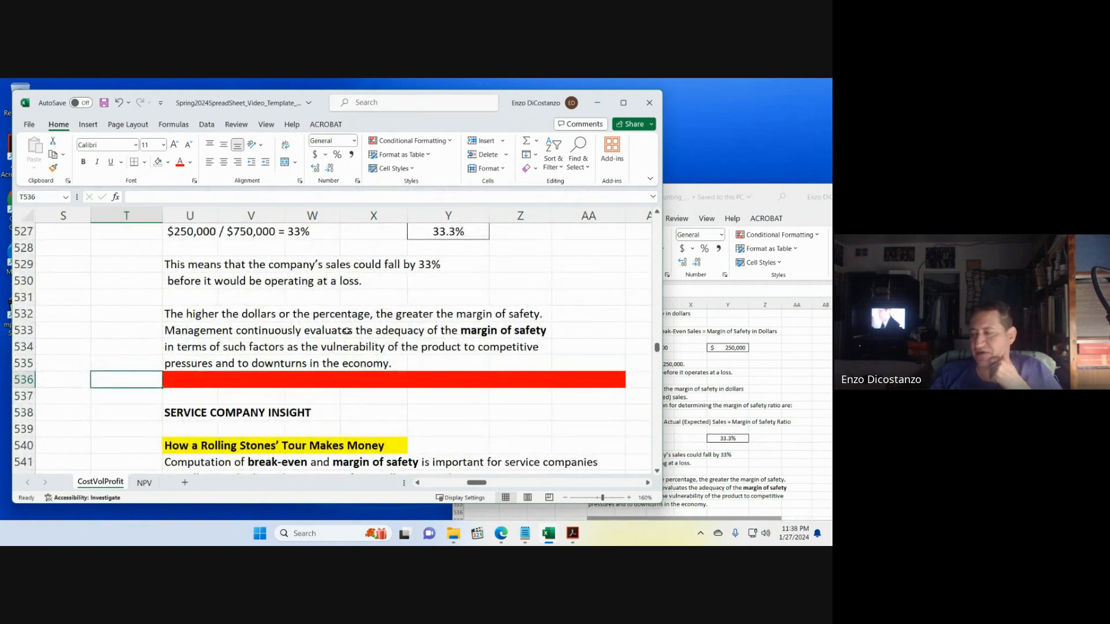
key("Page_Down")
key("Page_Down")
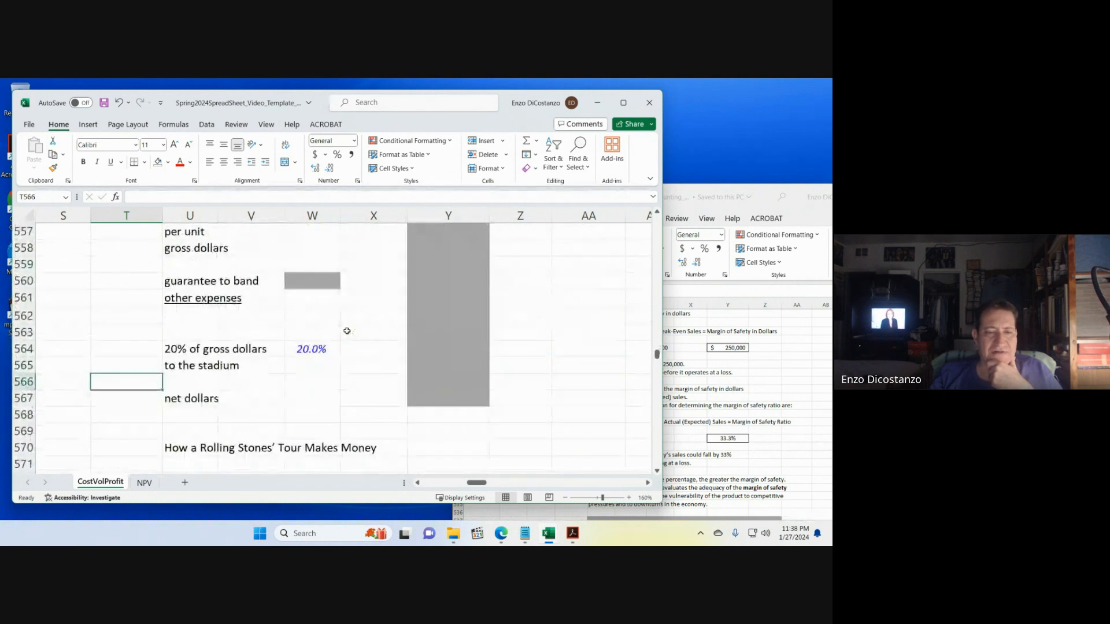
key("Page_Up")
key("Page_Up")
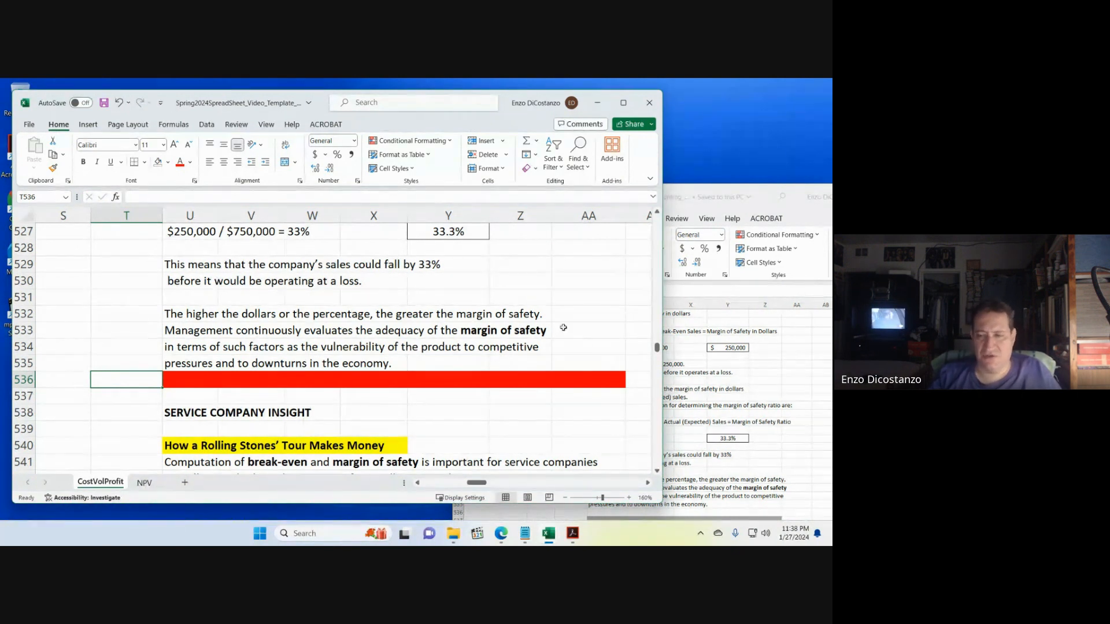
- Bring both workbooks to the Service Company Insight section and shift the template window to reveal more of the reference workbook
left_click(723, 347)
scroll(717, 361, "down", 7)
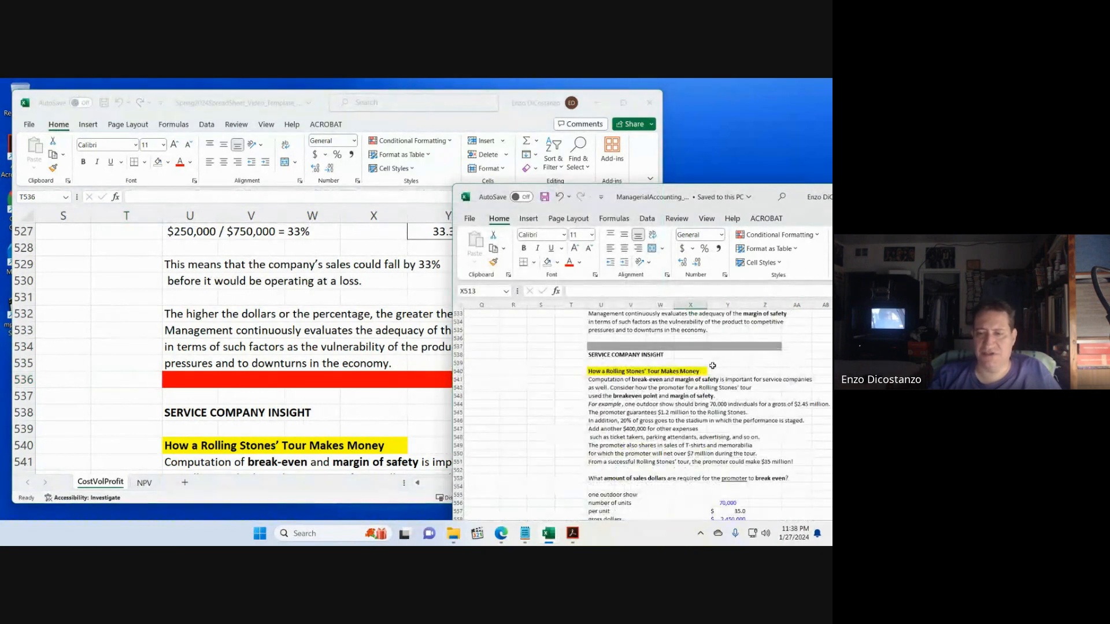
left_click(575, 354)
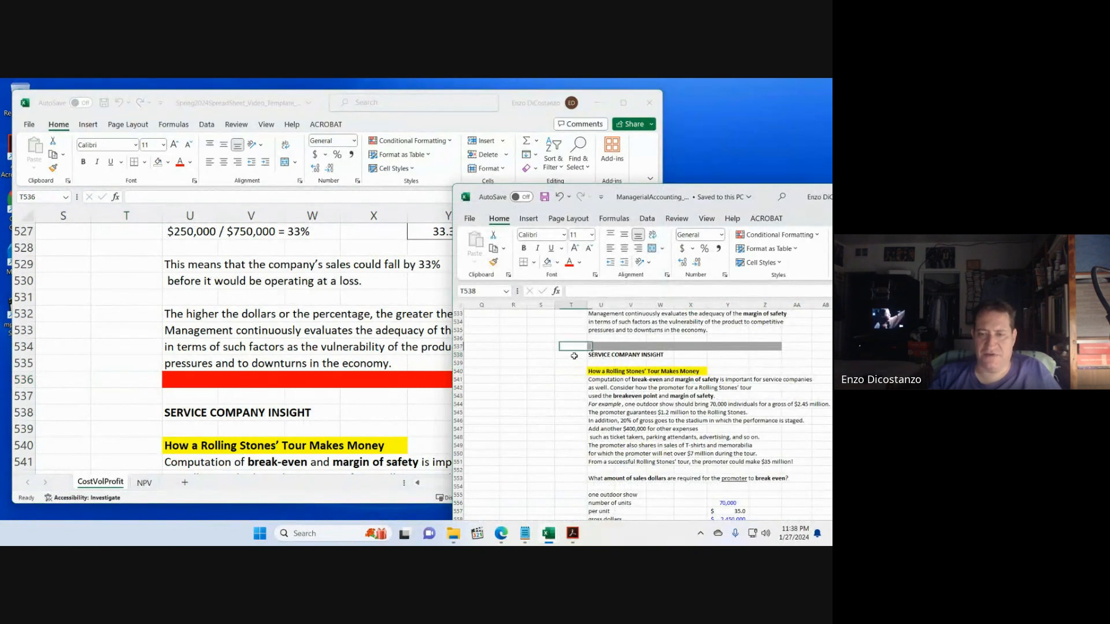
left_click(90, 374)
scroll(89, 375, "down", 2)
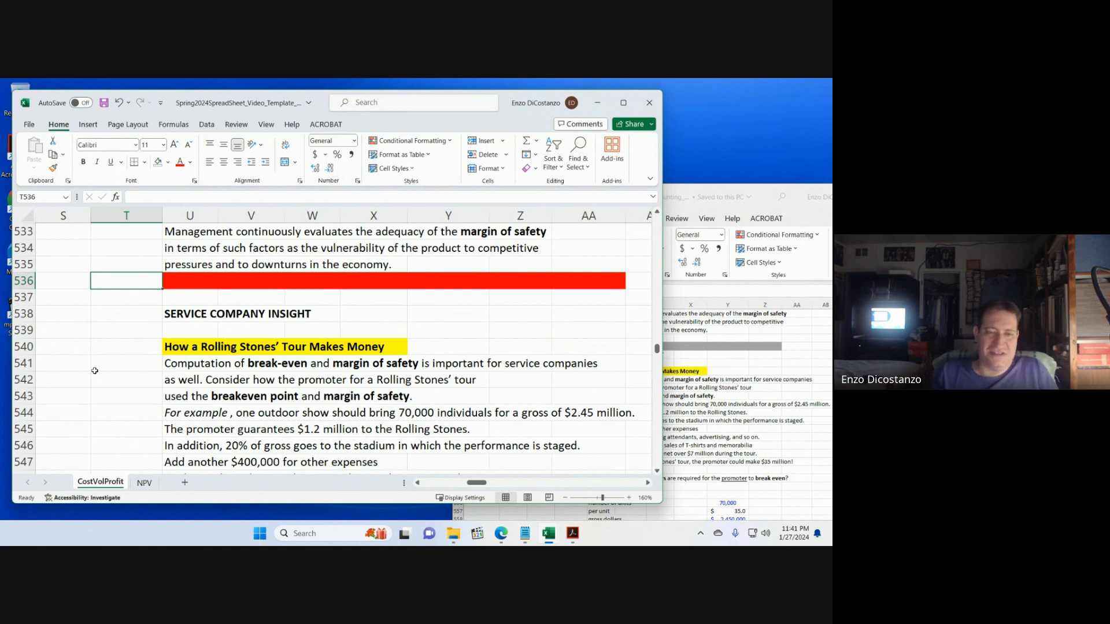
left_click(137, 328)
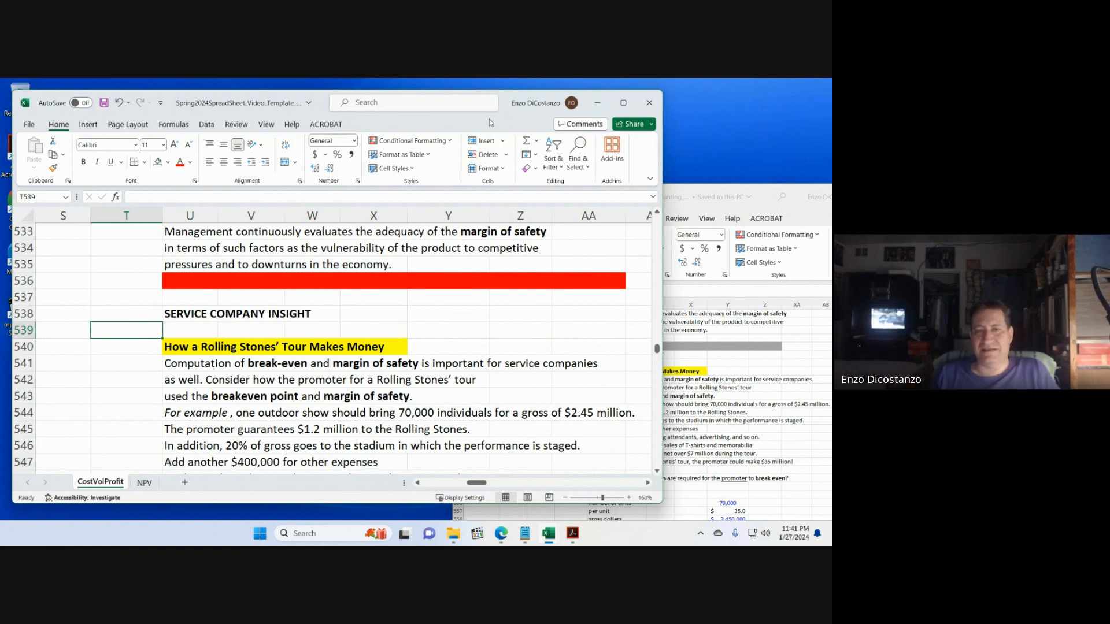
left_click_drag(491, 123, 437, 130)
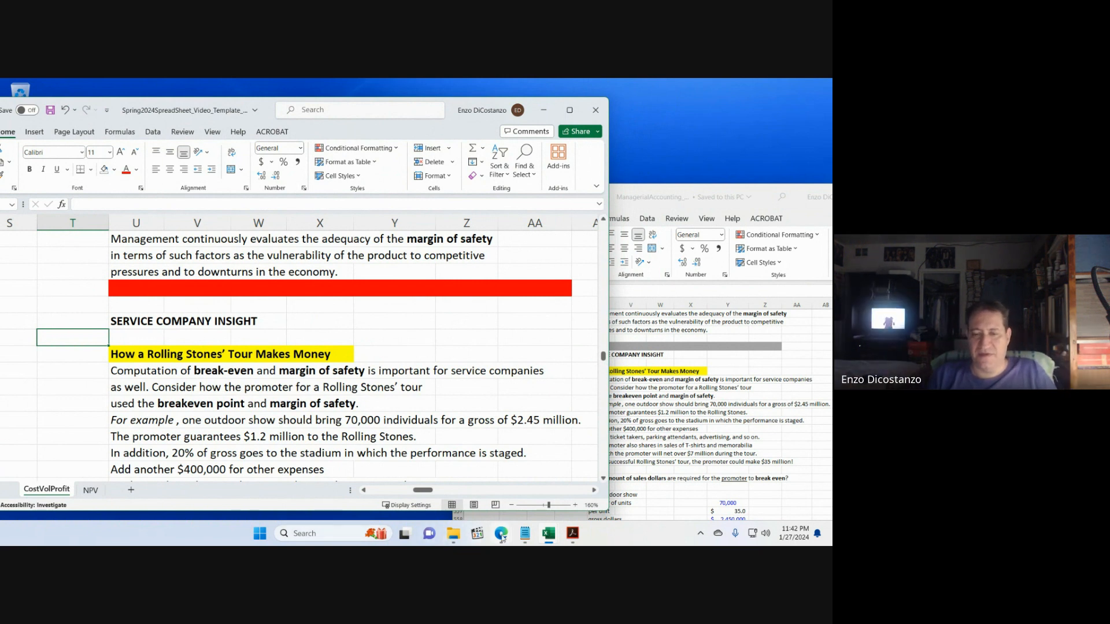
mouse_move(502, 536)
left_click(445, 446)
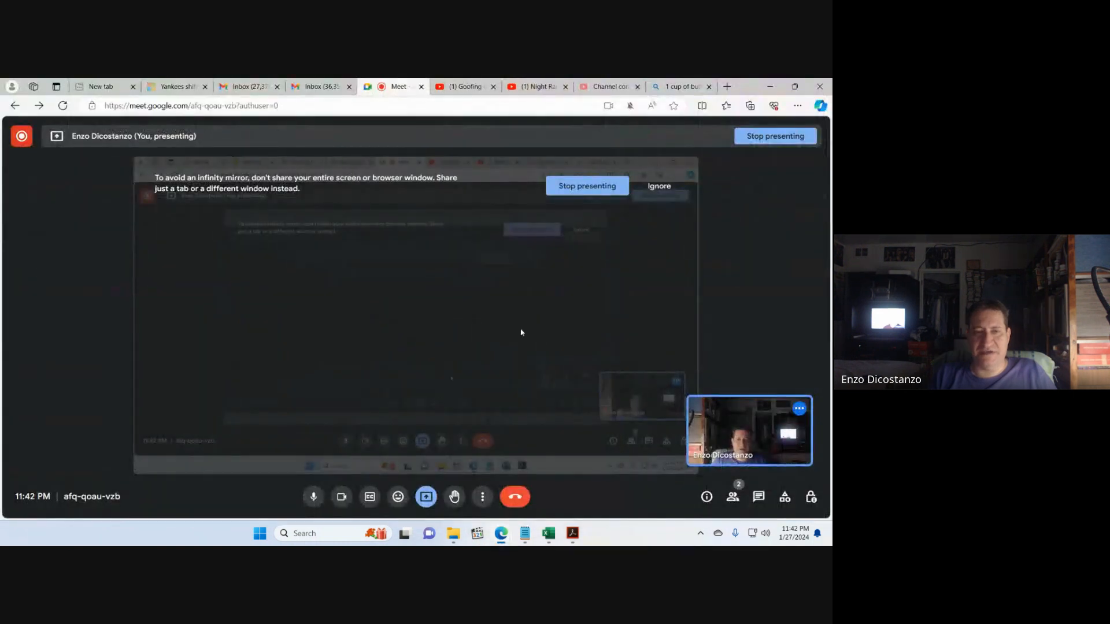
key("alt+Tab")
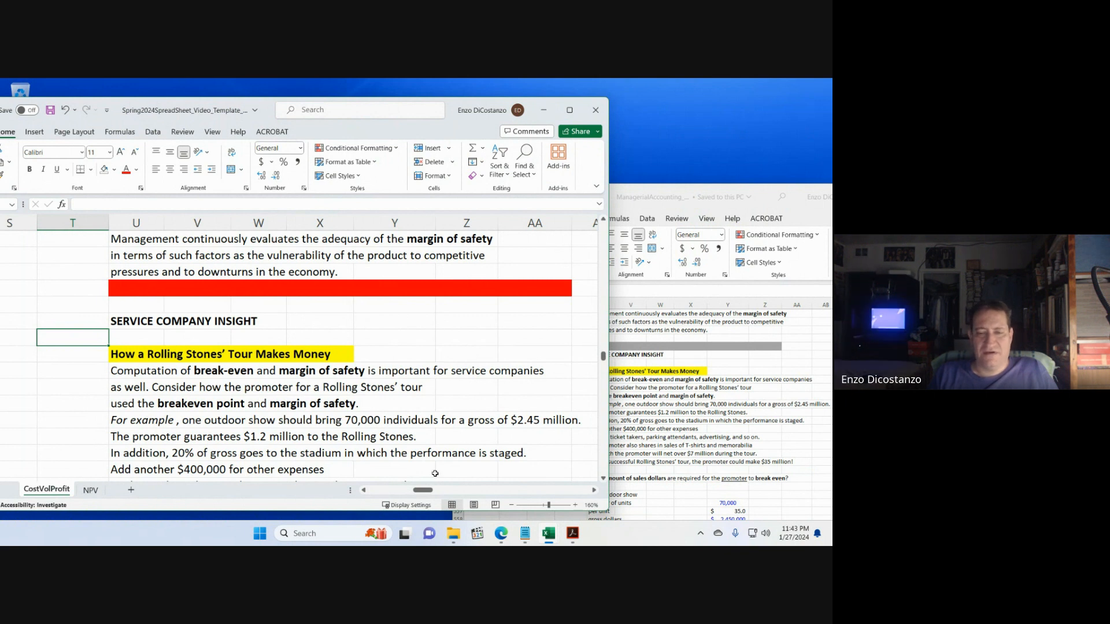
- Switch to the Edge browser, search for "met lige capacity" in a new tab, and open the ArenaCapacity.com page on MetLife Stadium
mouse_move(509, 541)
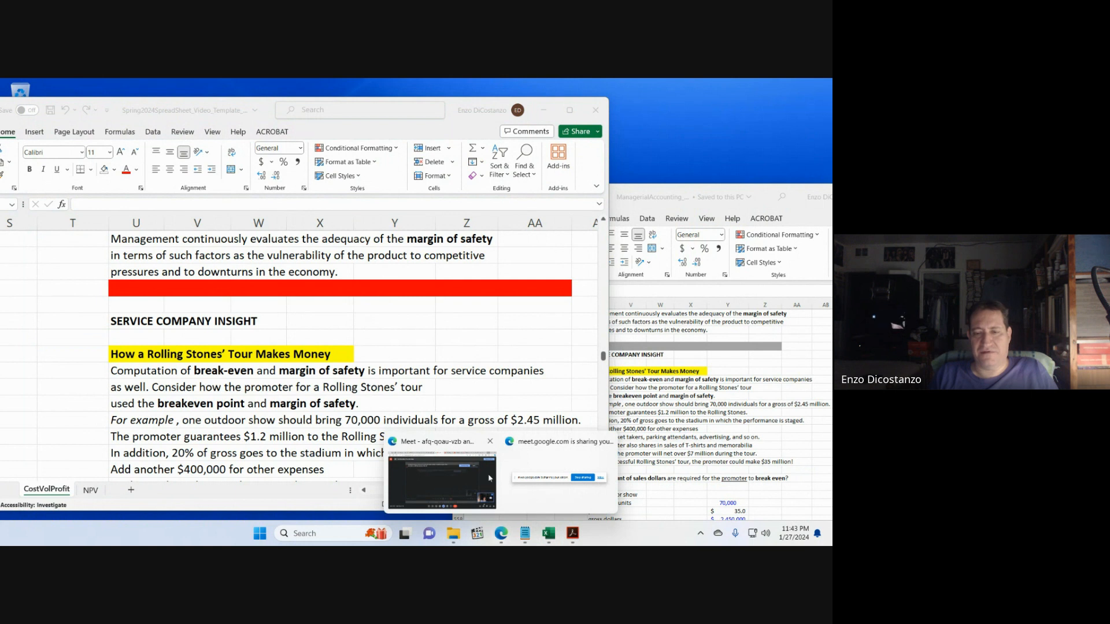
left_click(463, 441)
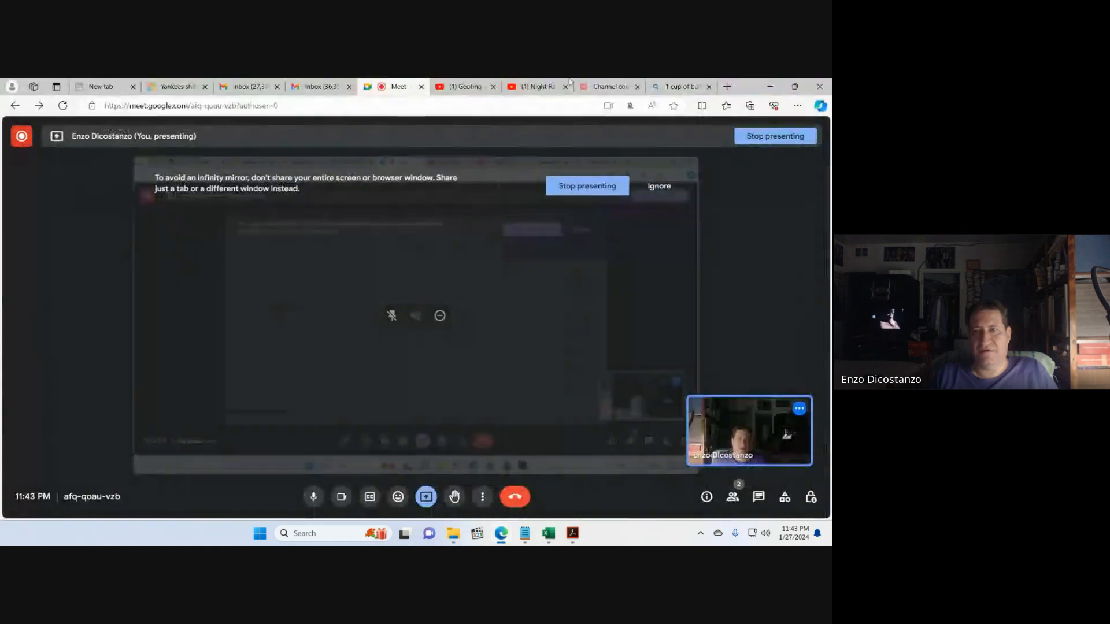
left_click(727, 87)
type("met li")
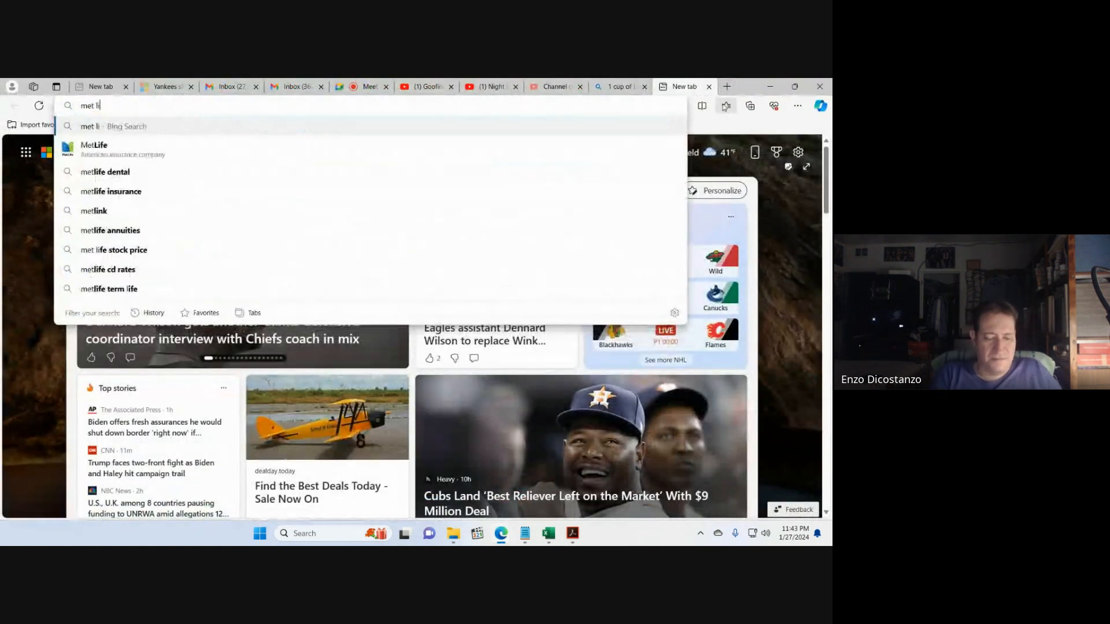
type("ge capacity")
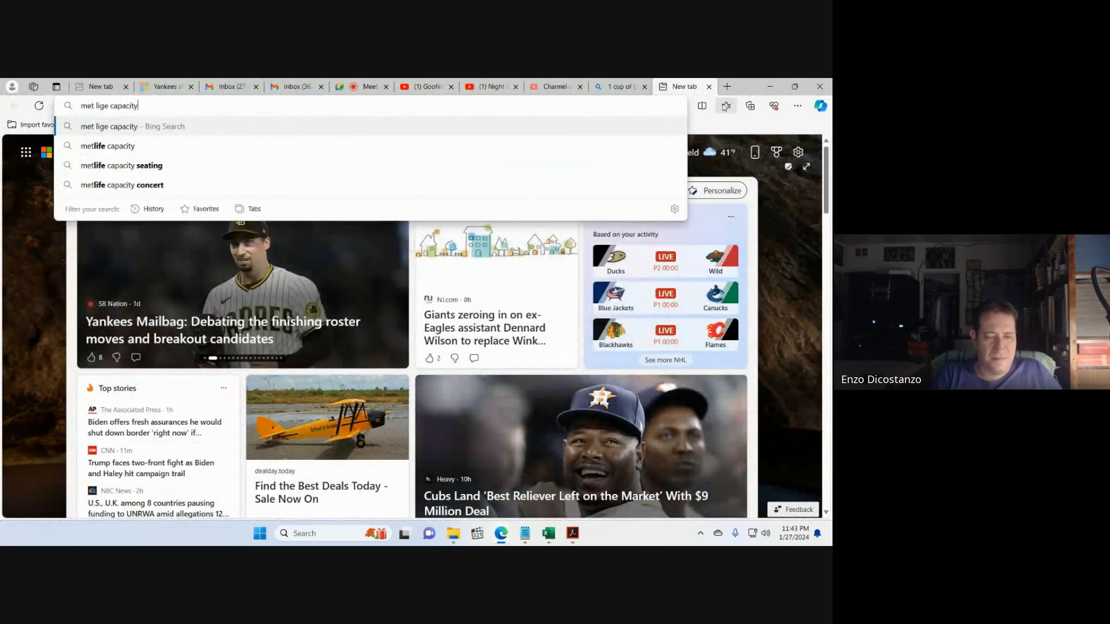
key("Return")
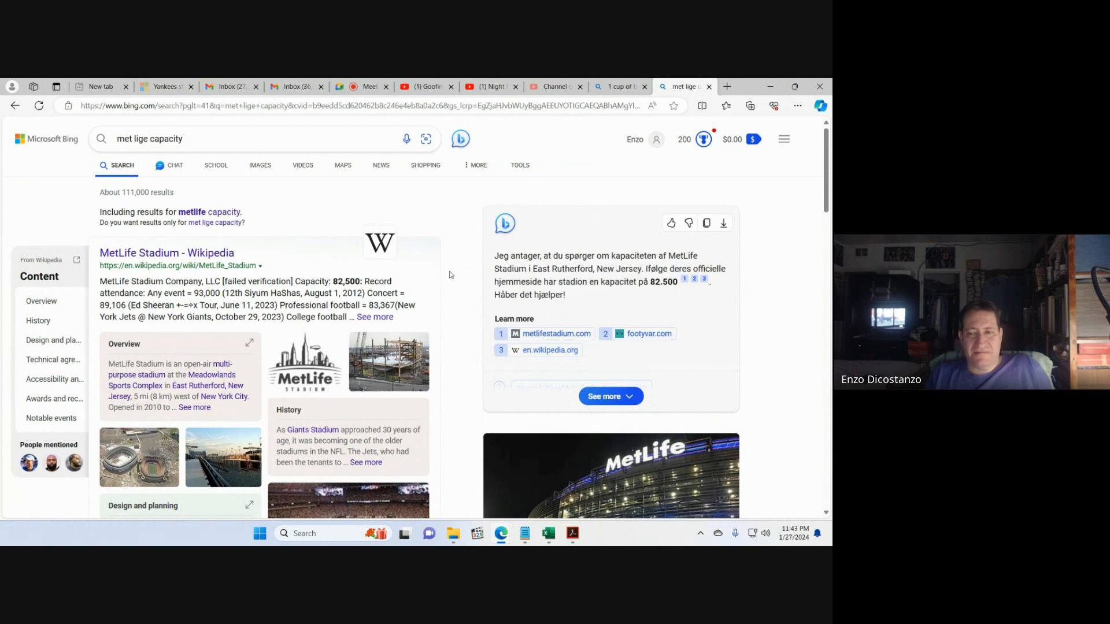
scroll(451, 274, "down", 10)
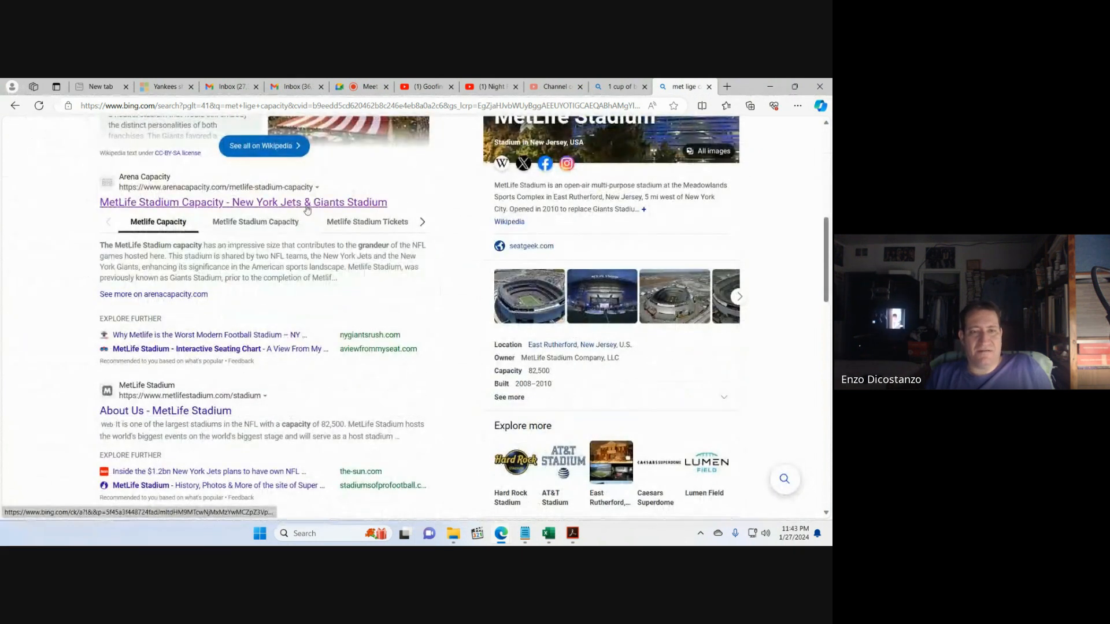
left_click(309, 205)
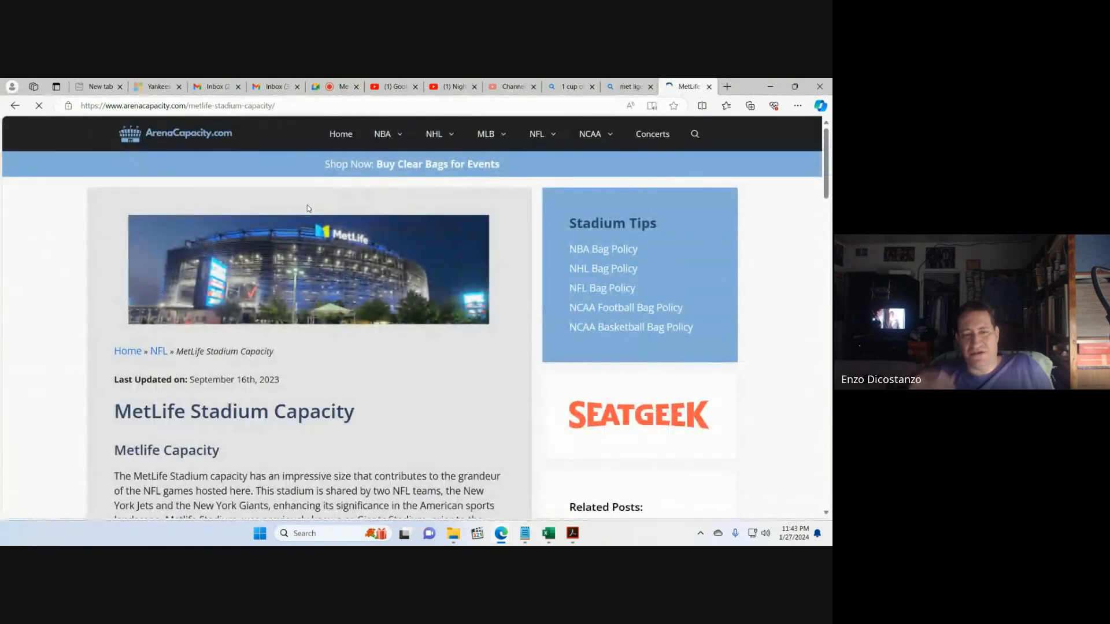
- Look through the ArenaCapacity.com page for the spectator capacity of MetLife Stadium
scroll(415, 312, "down", 4)
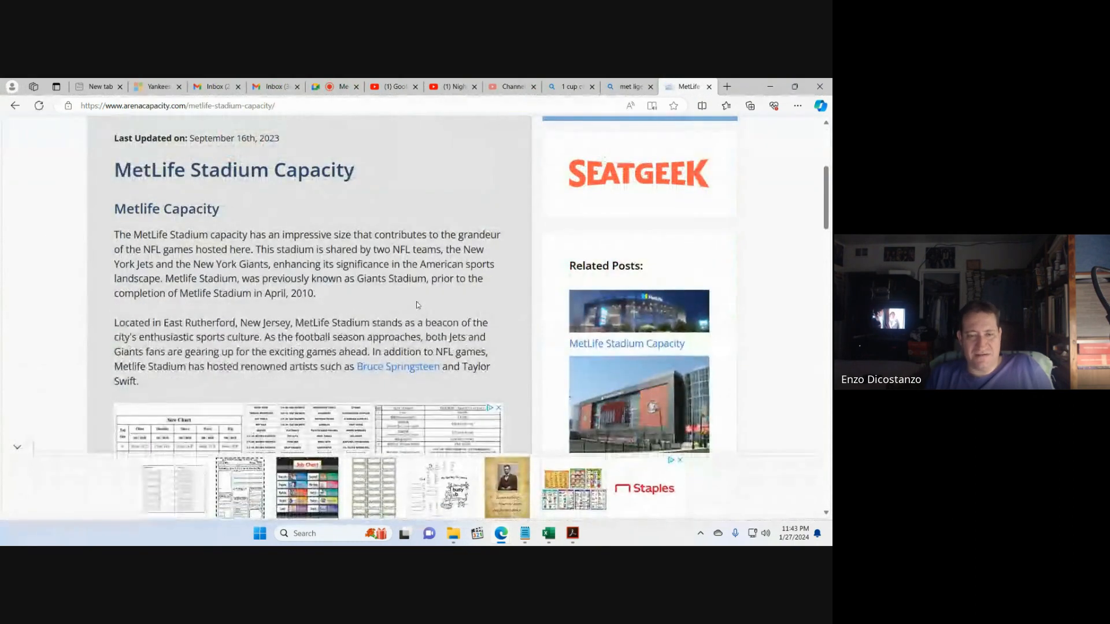
scroll(416, 301, "down", 3)
scroll(416, 305, "down", 3)
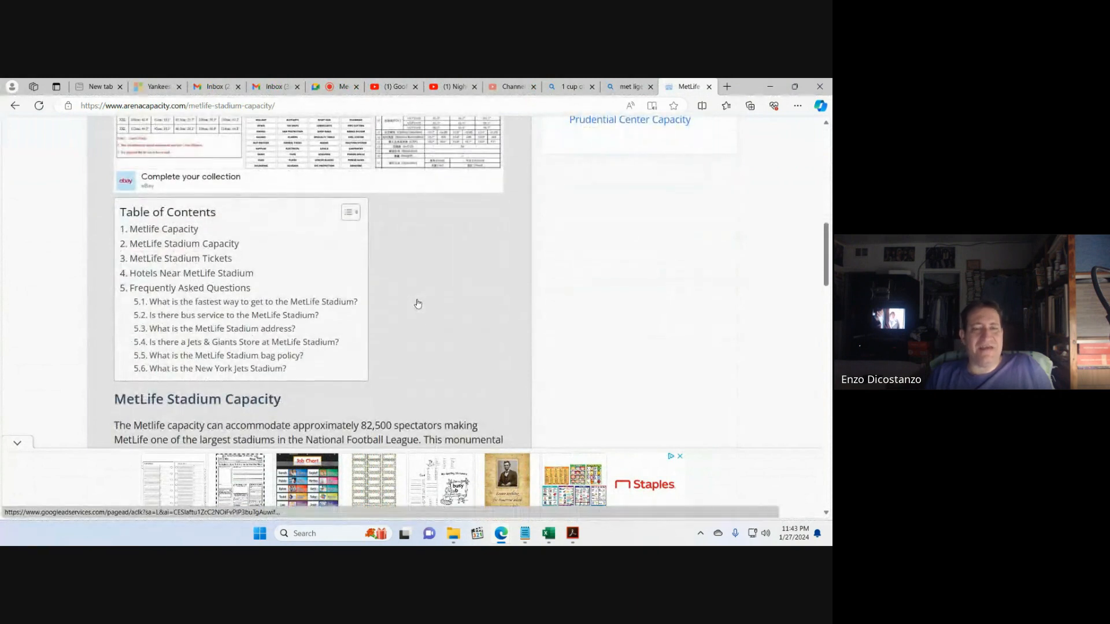
scroll(418, 303, "down", 3)
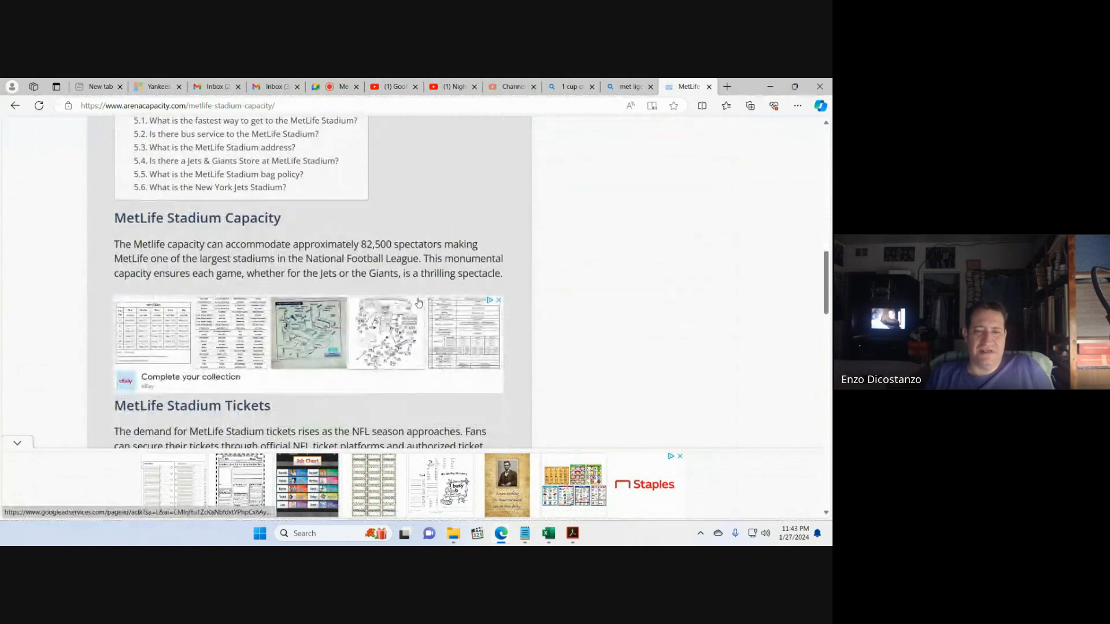
scroll(419, 303, "up", 4)
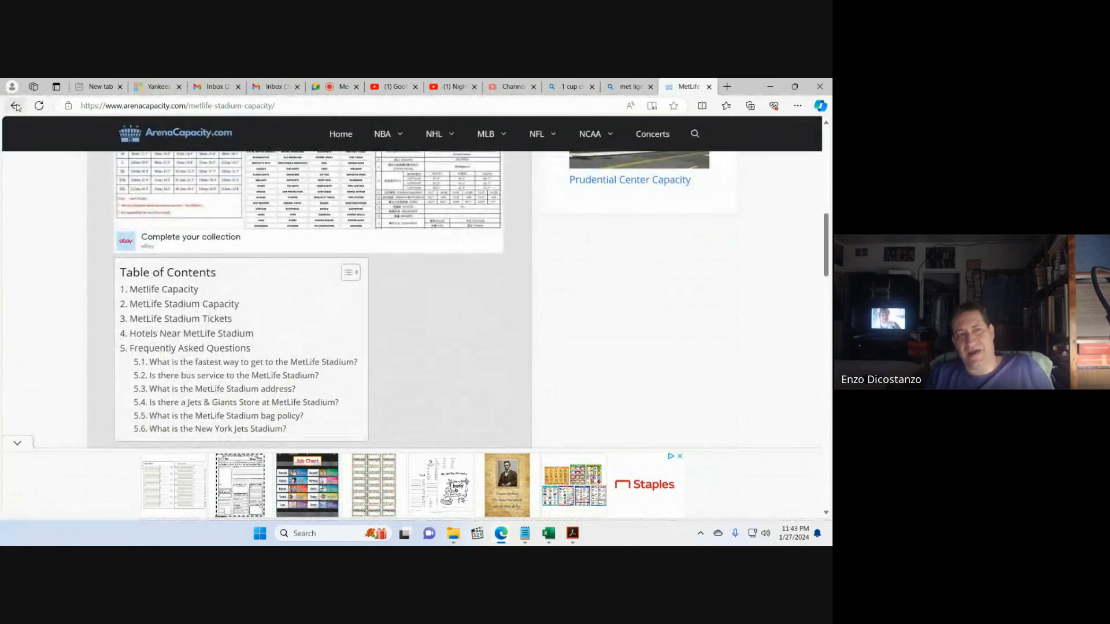
- Return to the search results, review the listings, and open the Wikipedia article on MetLife Stadium
left_click(15, 105)
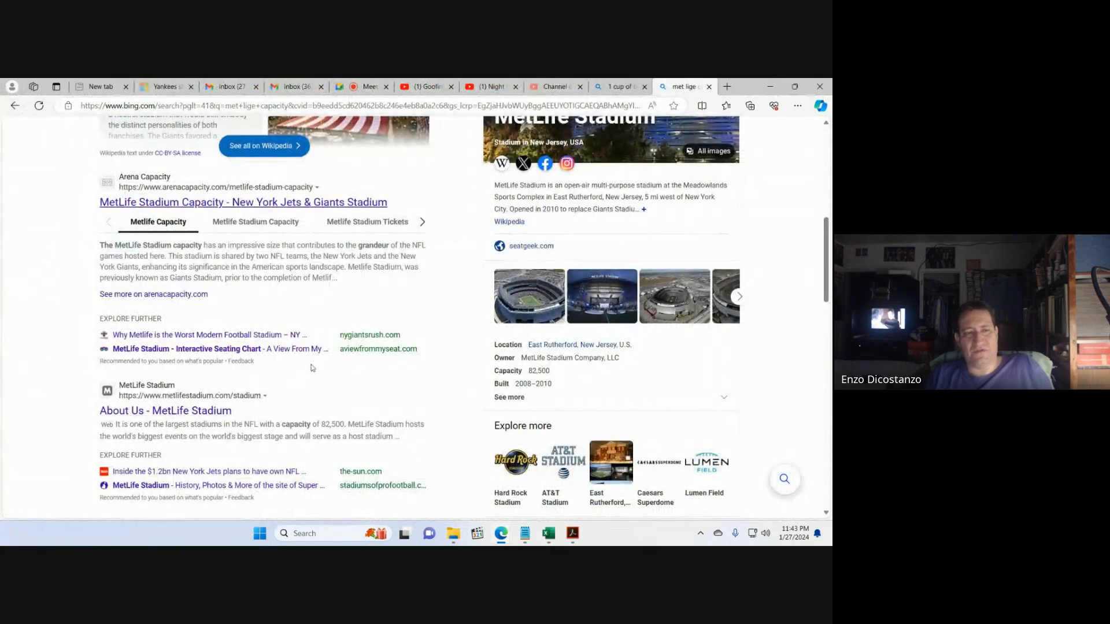
scroll(420, 325, "down", 4)
scroll(407, 346, "up", 3)
scroll(407, 345, "up", 7)
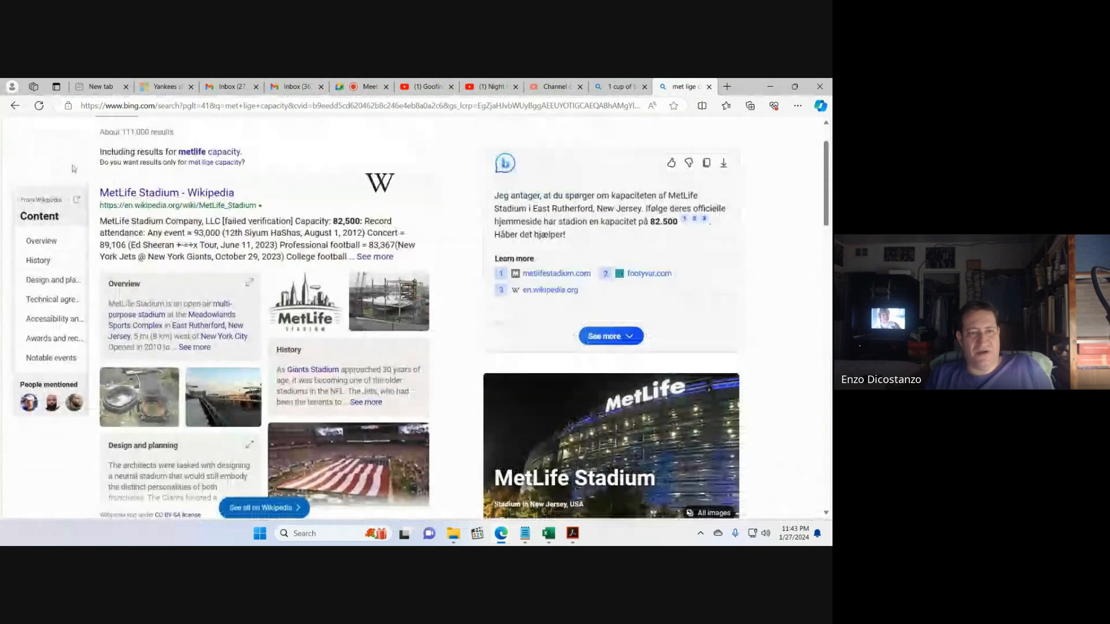
left_click(129, 194)
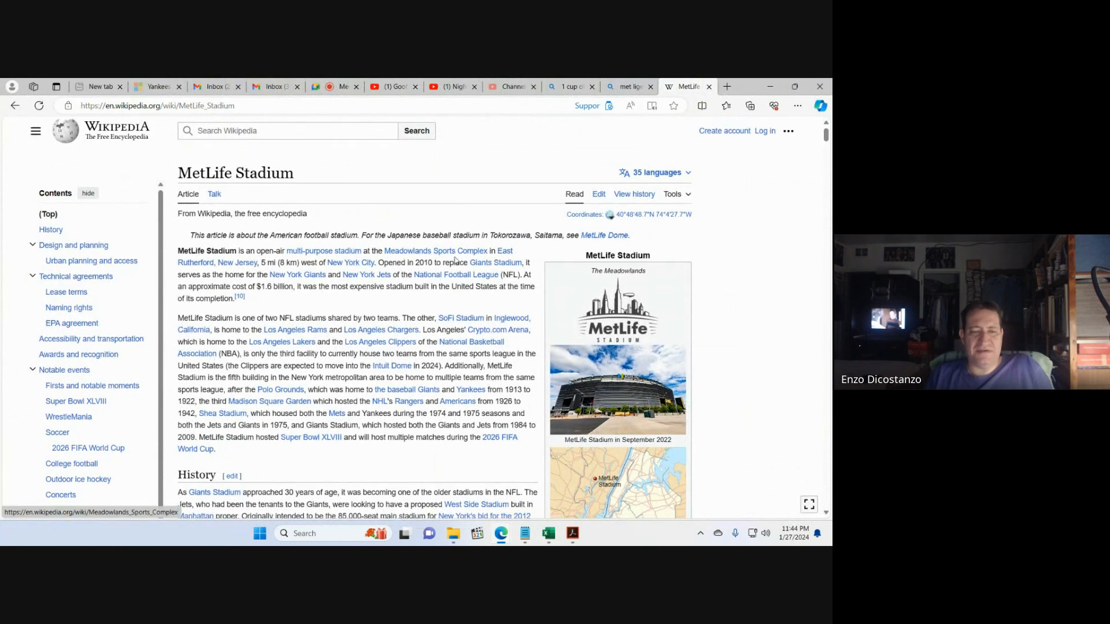
- Examine the stadium's capacity, record attendance figures and seating bowl breakdown in the Wikipedia article
scroll(455, 261, "down", 8)
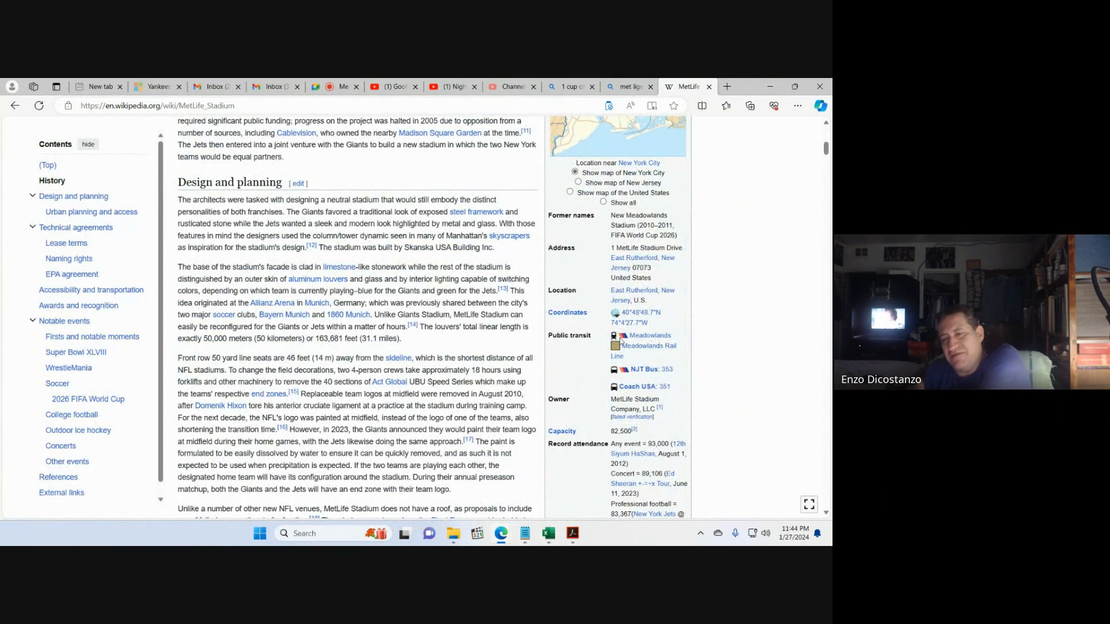
scroll(720, 399, "down", 1)
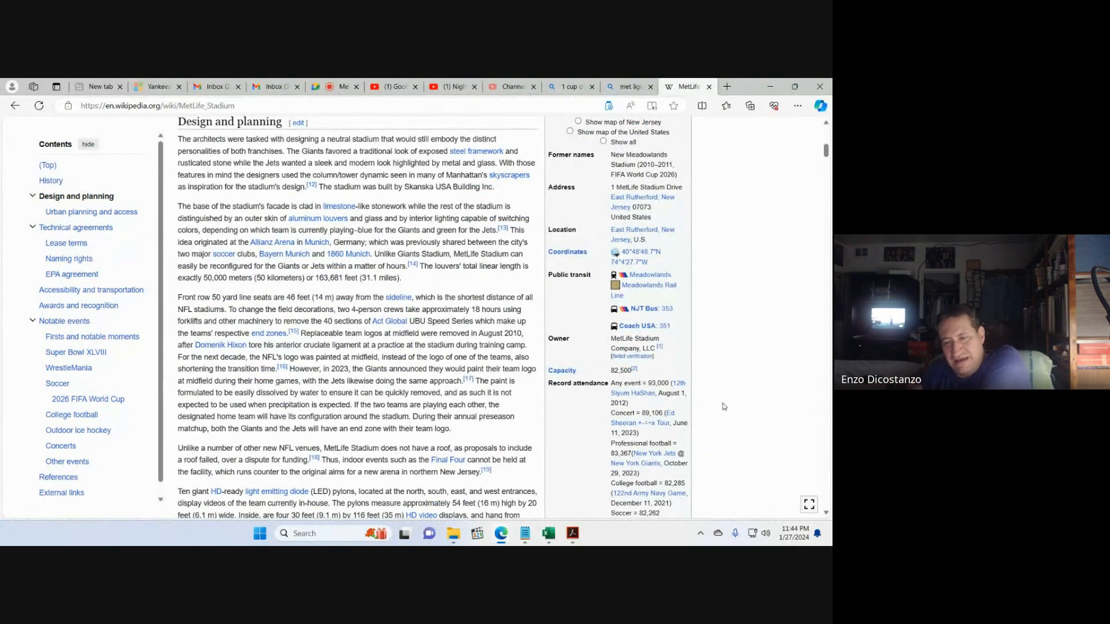
scroll(734, 418, "down", 3)
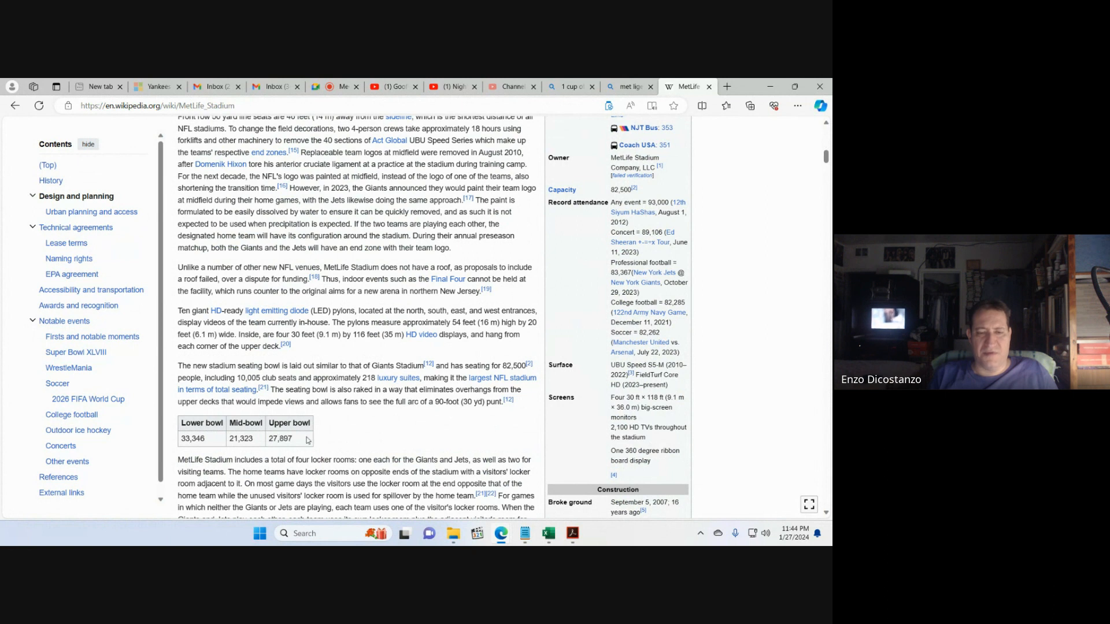
- Return to the template workbook in Excel and read the Rolling Stones' tour example down to the break-even question
left_click(762, 86)
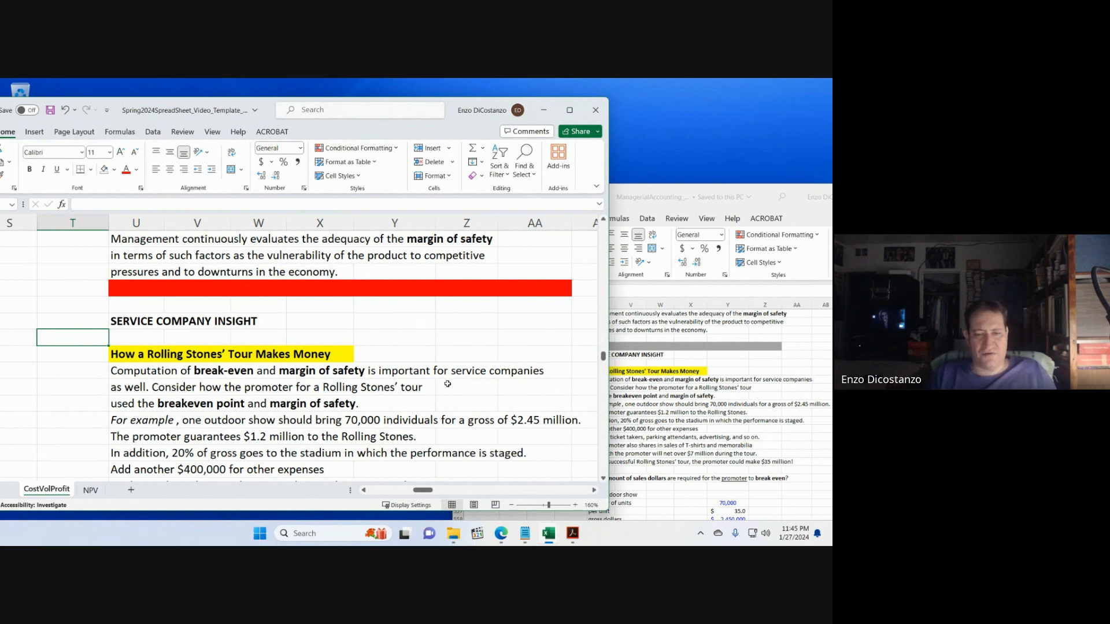
scroll(454, 388, "down", 2)
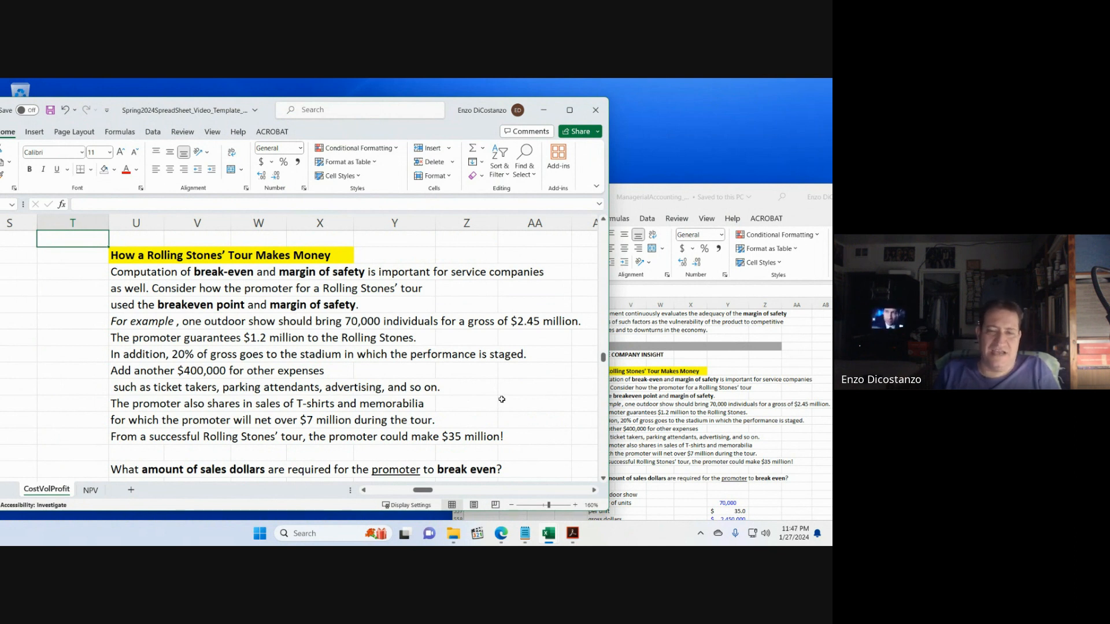
- Switch back to the MetLife Stadium article in Edge and search Wikipedia for "dire ctraits"
left_click(501, 533)
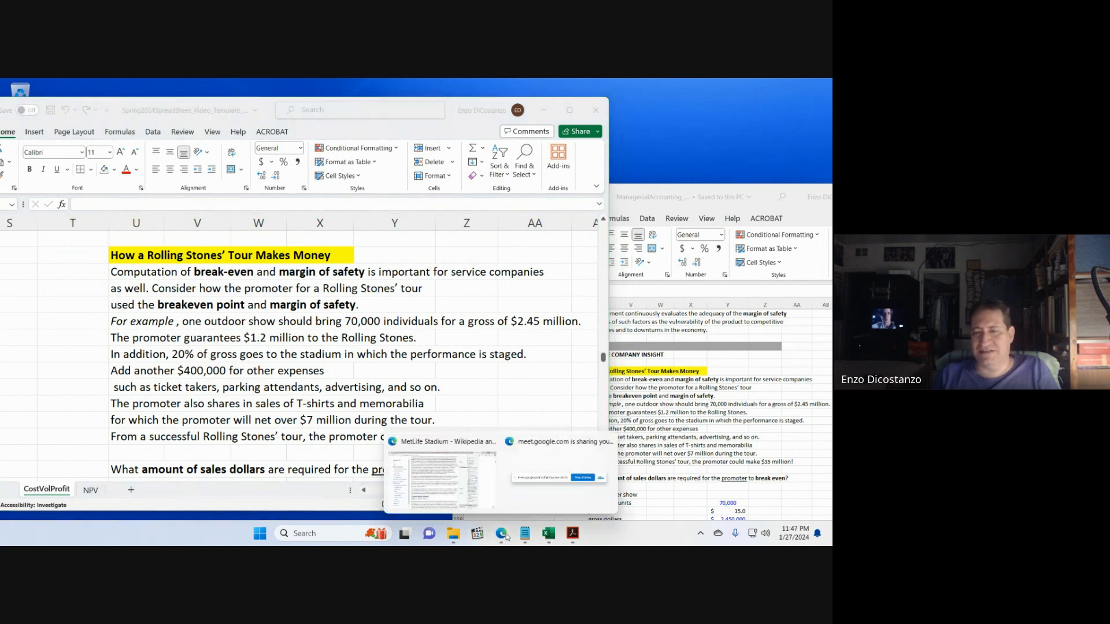
left_click(461, 488)
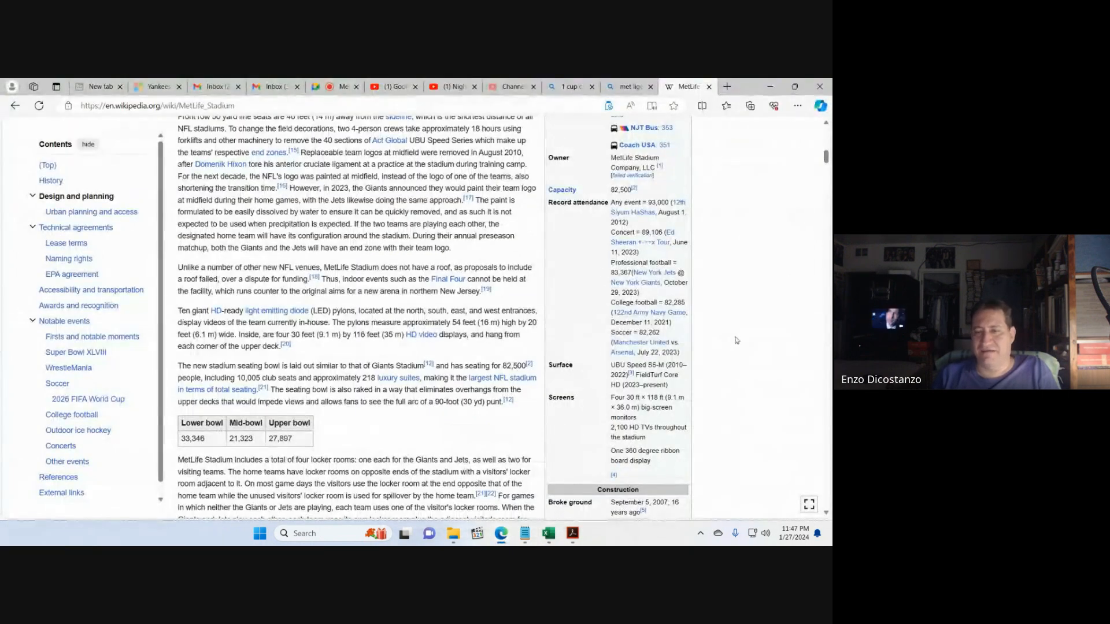
scroll(740, 340, "up", 3)
scroll(740, 340, "up", 10)
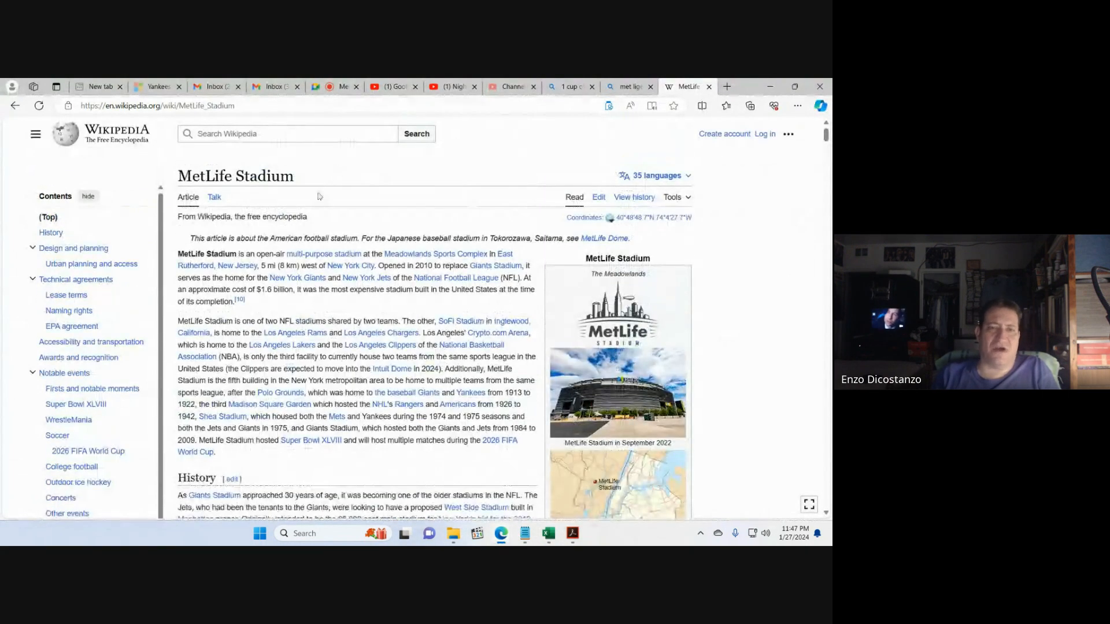
left_click(326, 131)
type("dire")
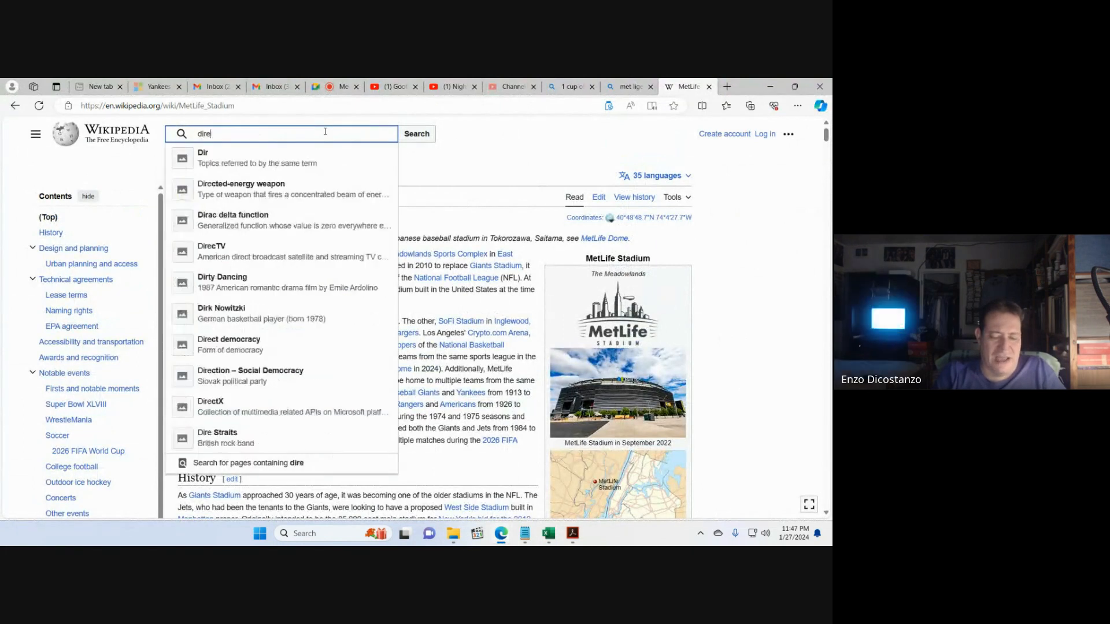
type(" ctraits")
key("Return")
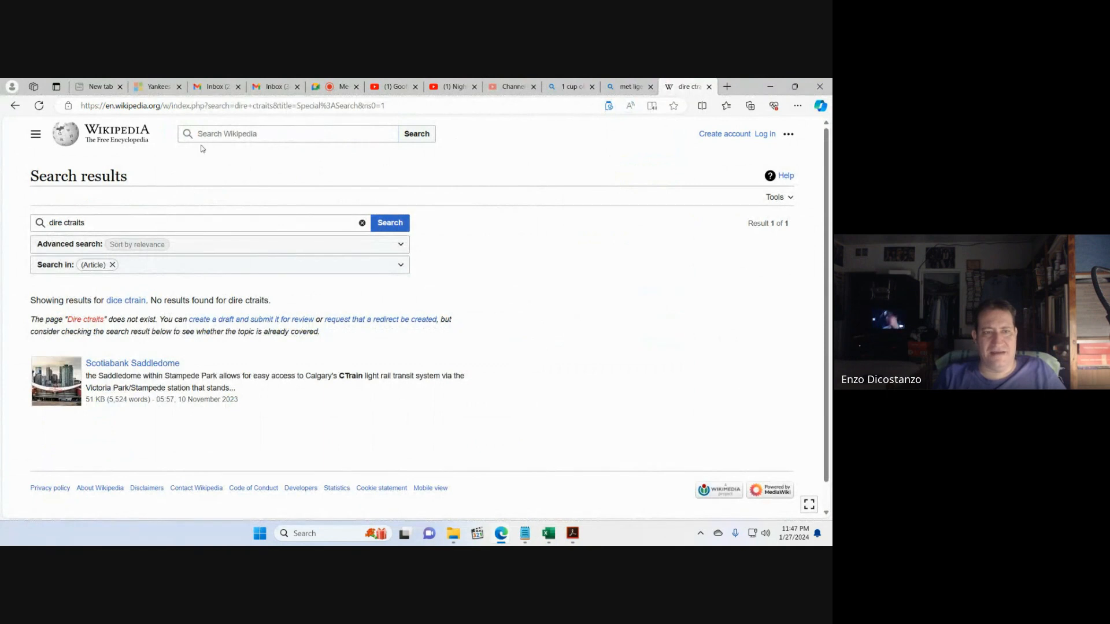
- Search Wikipedia for "dire straits" and open the article on the band
left_click(273, 137)
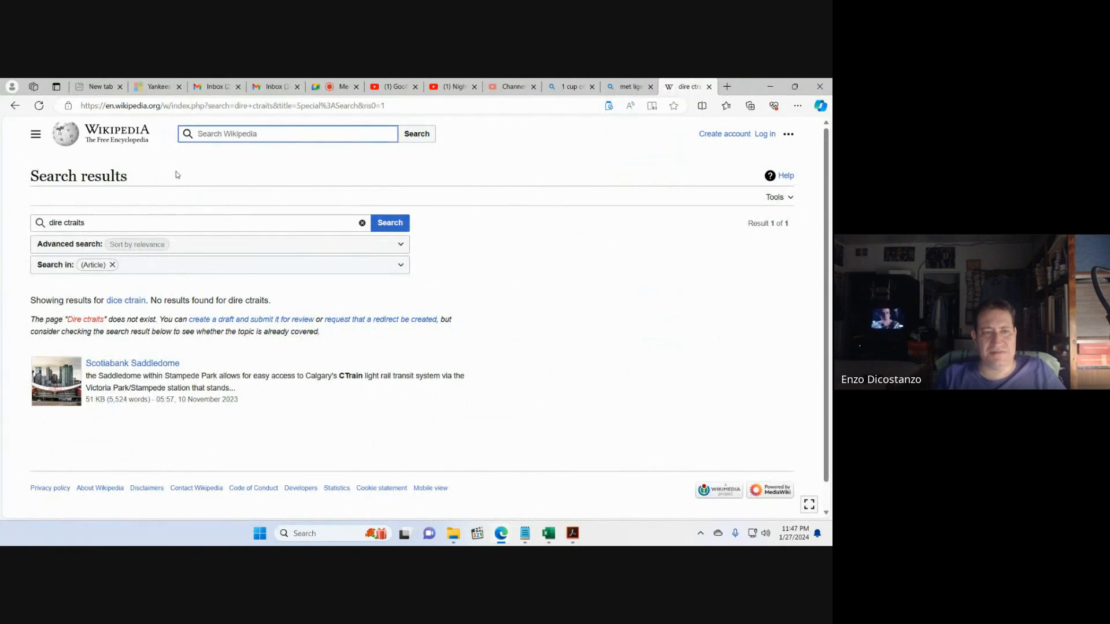
type("dire")
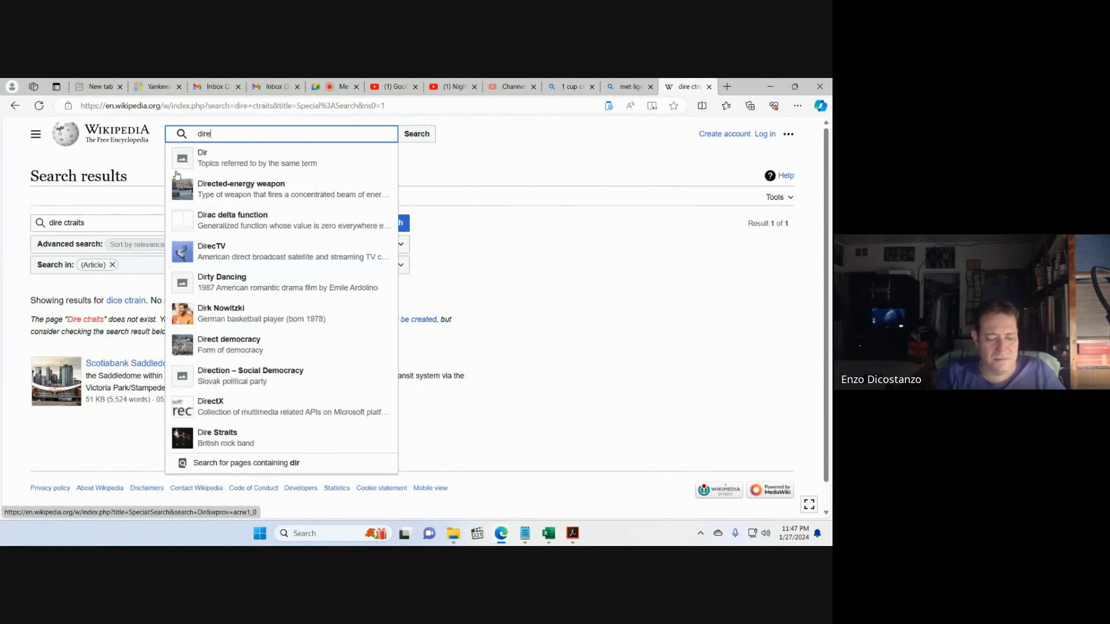
type(" straits")
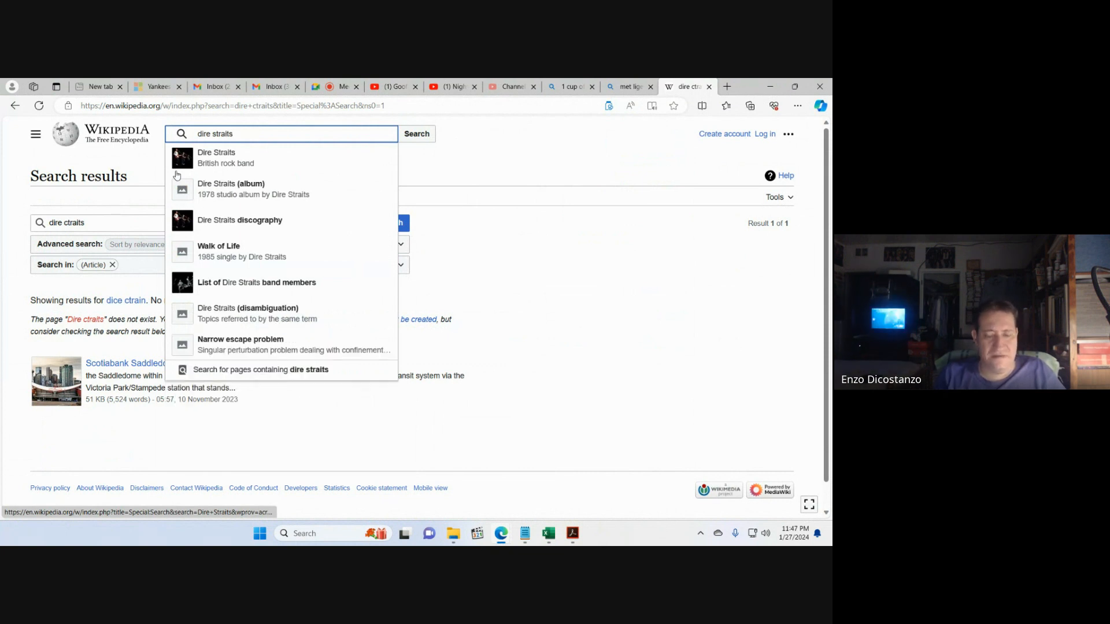
key("Return")
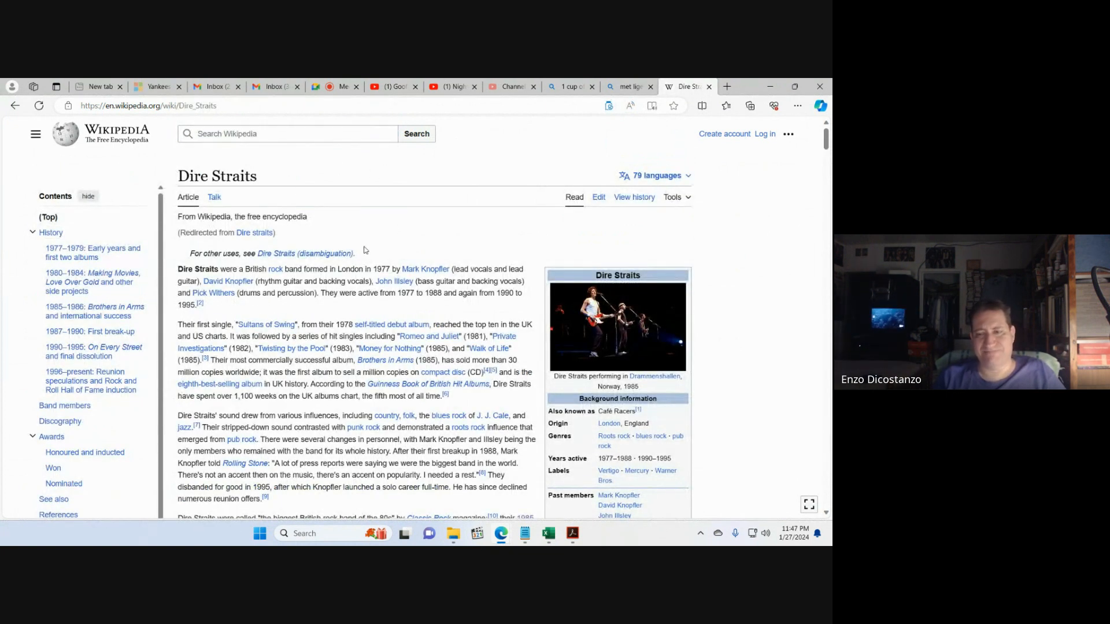
- Look through the Dire Straits article's history, album, tour and awards sections for concert tour information
scroll(365, 250, "down", 4)
scroll(365, 317, "down", 10)
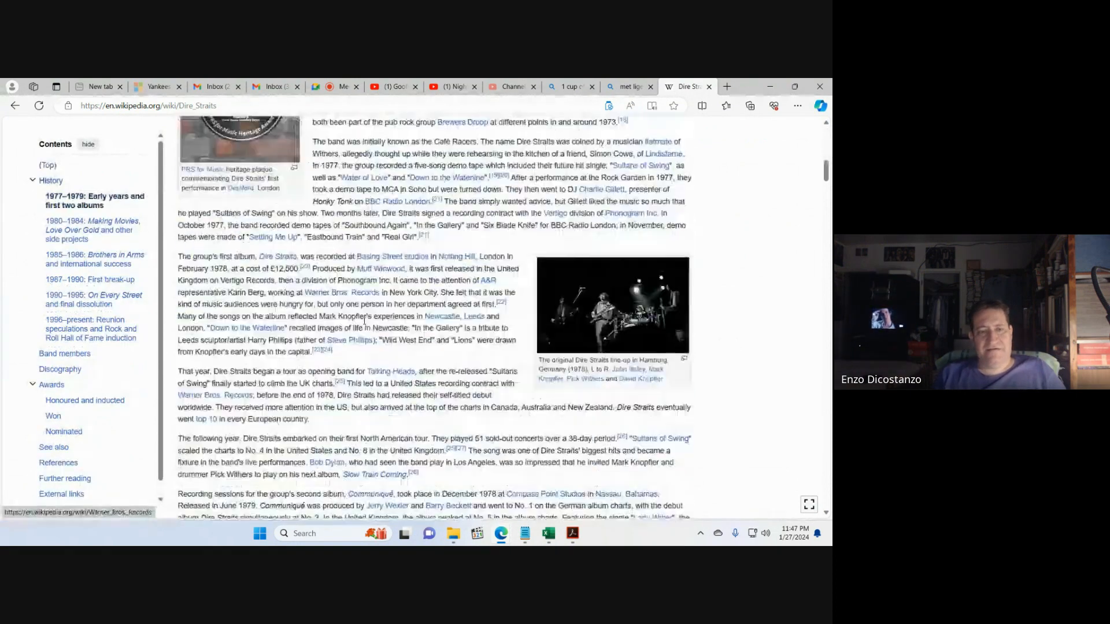
scroll(365, 317, "down", 10)
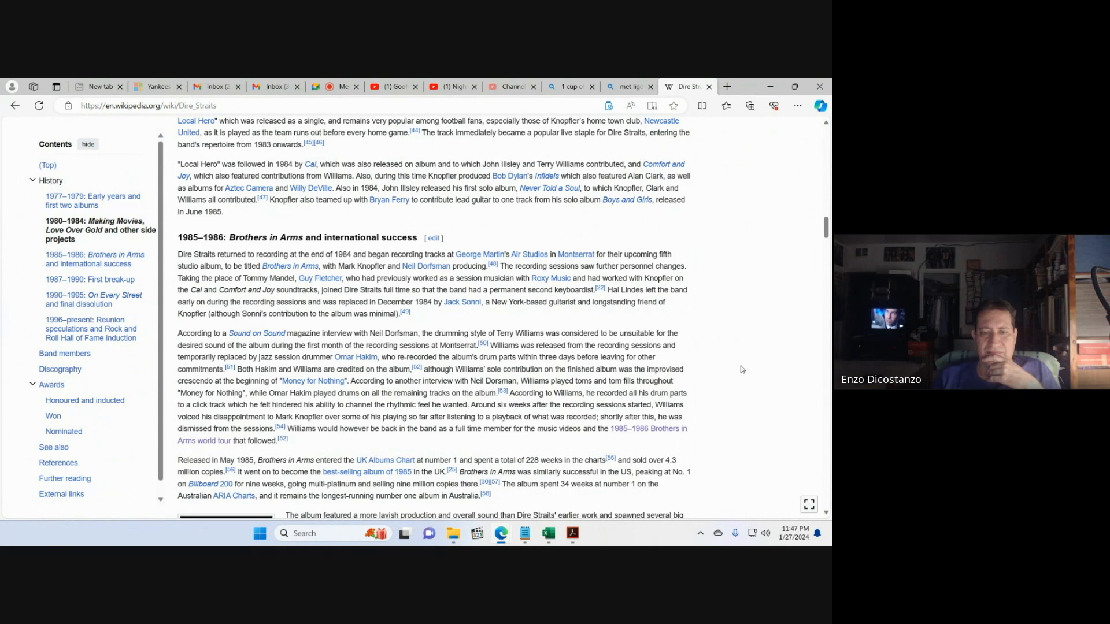
scroll(737, 362, "down", 5)
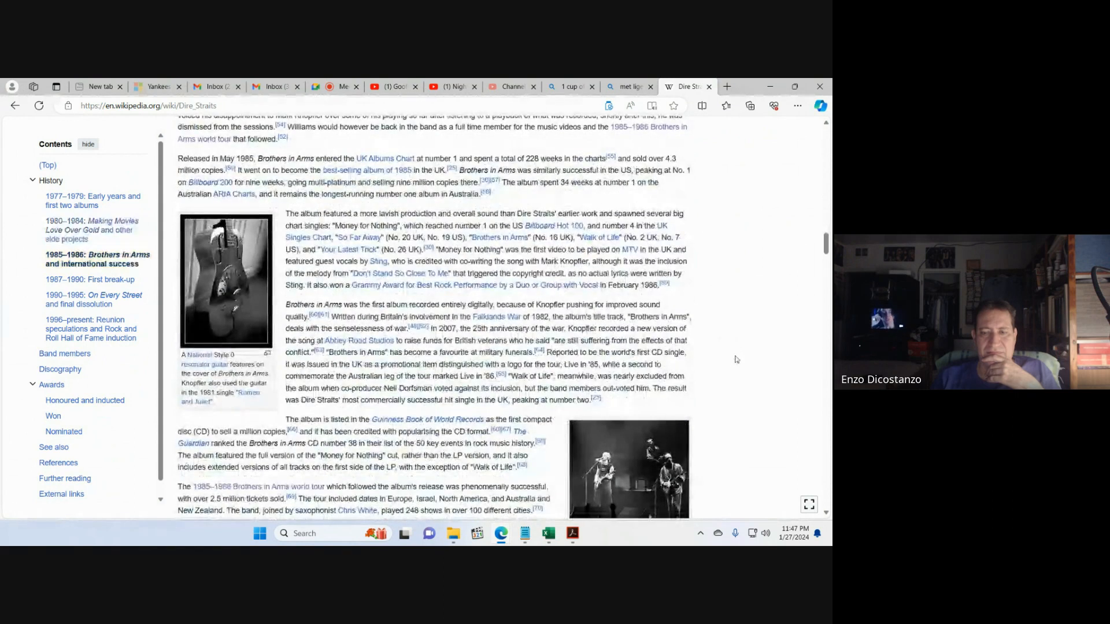
scroll(732, 347, "down", 12)
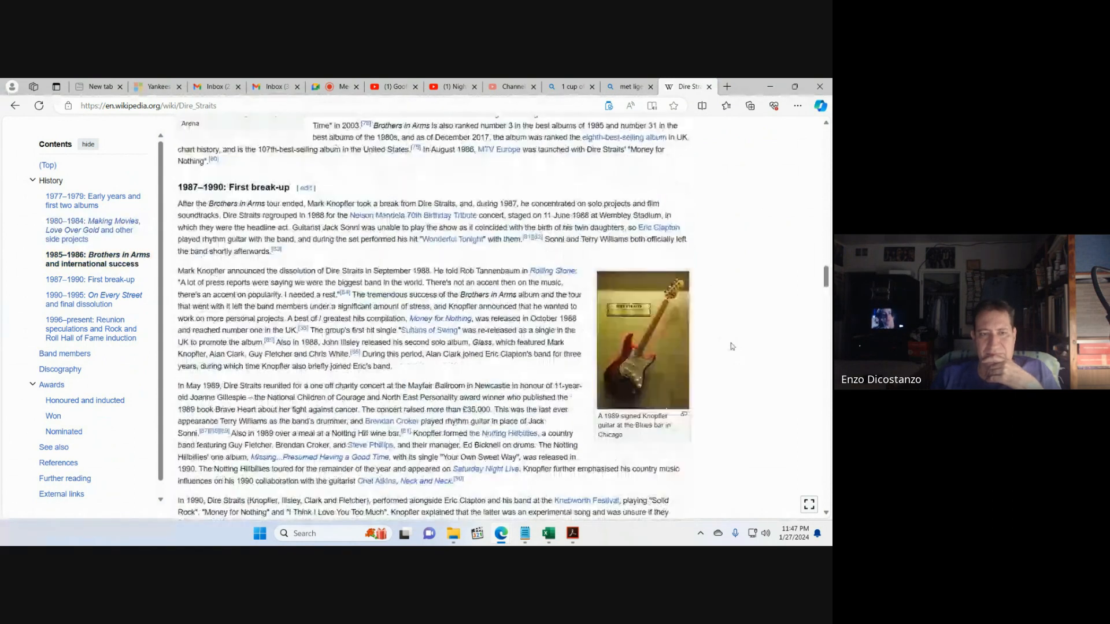
scroll(731, 347, "down", 12)
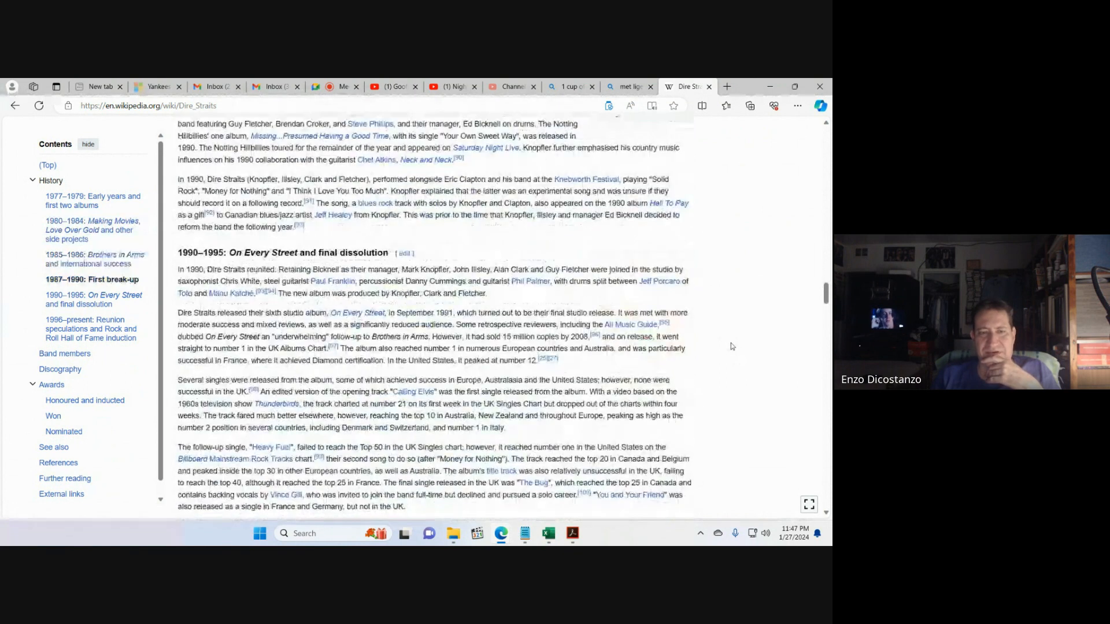
scroll(731, 346, "up", 5)
scroll(732, 347, "down", 10)
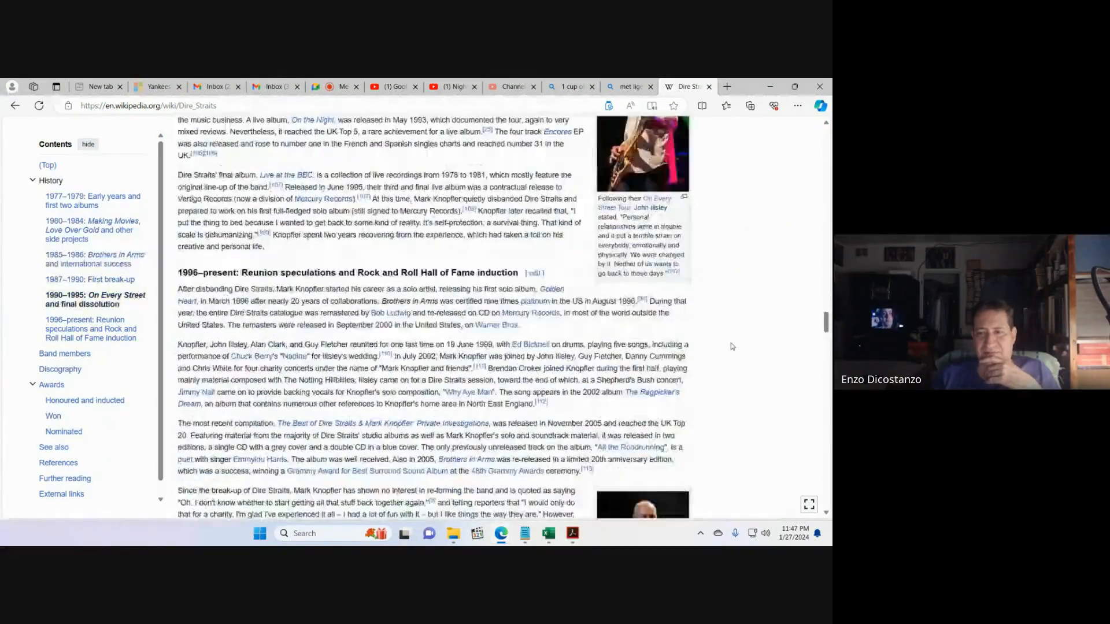
scroll(732, 346, "up", 10)
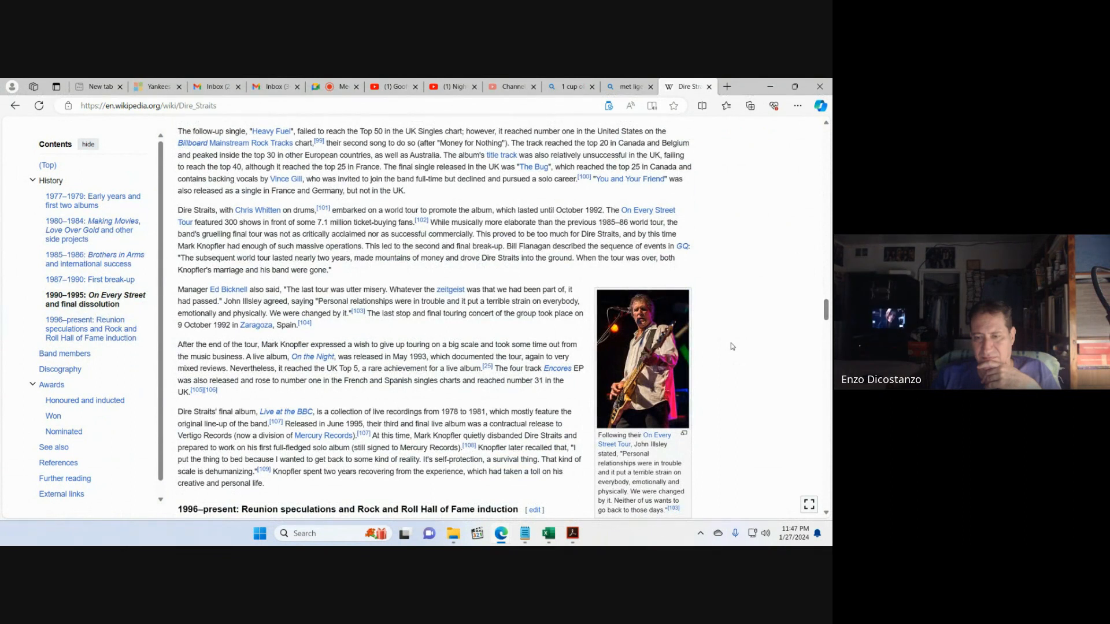
scroll(730, 346, "down", 15)
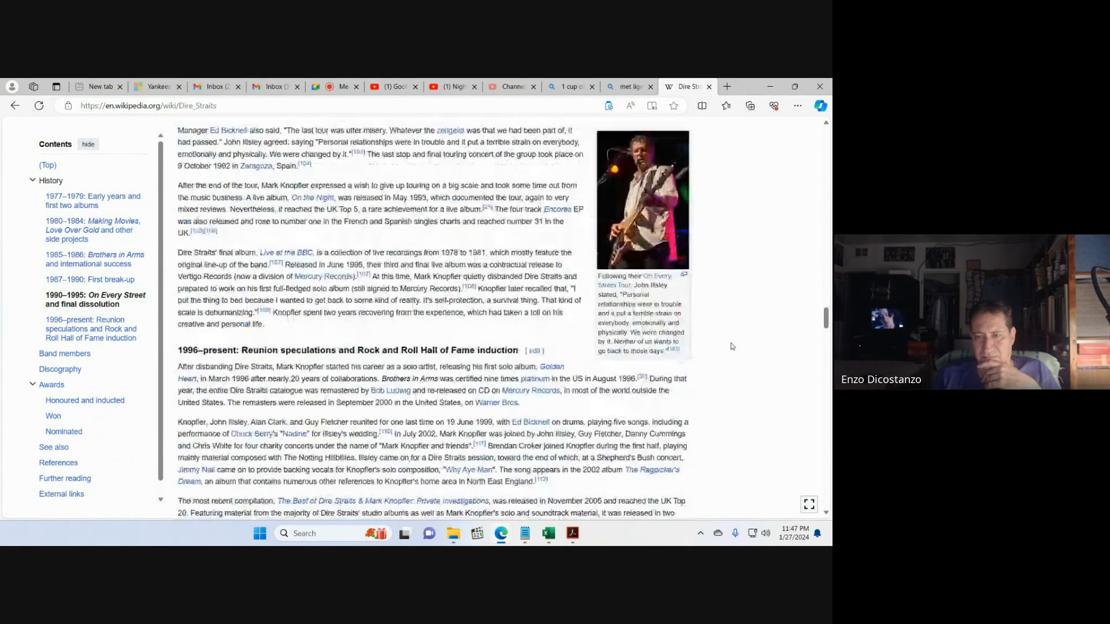
scroll(732, 346, "down", 10)
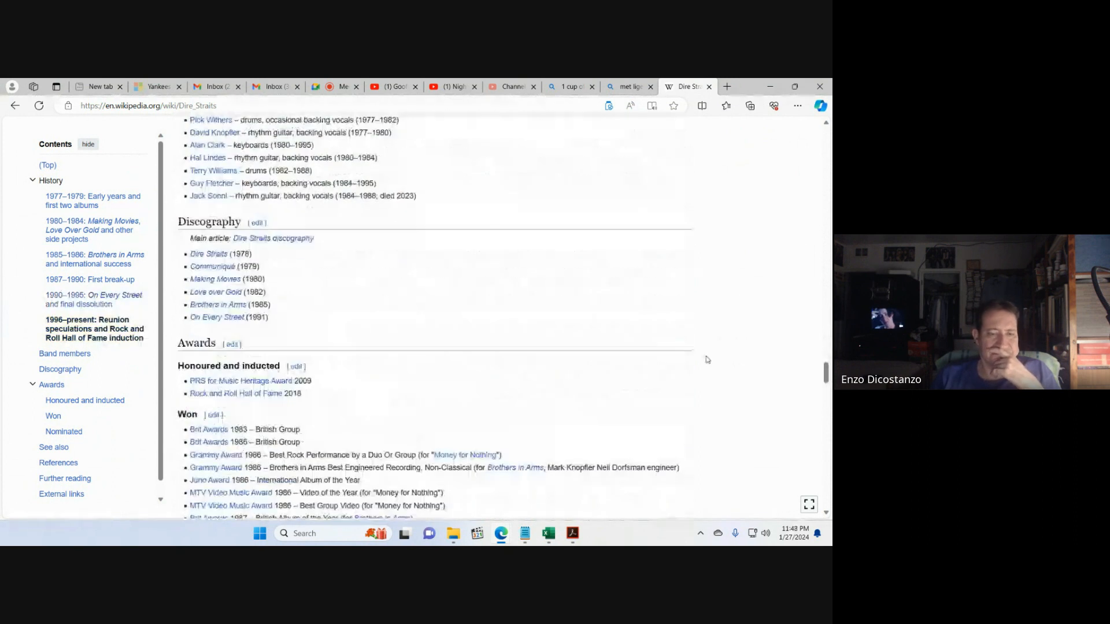
scroll(636, 364, "down", 6)
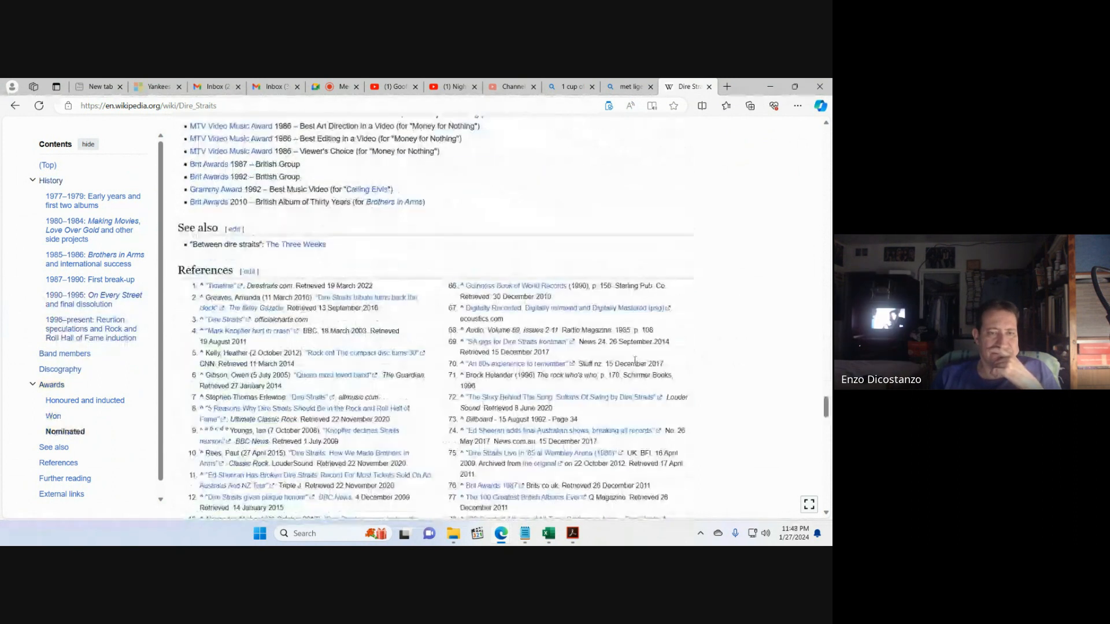
scroll(618, 243, "up", 20)
scroll(618, 243, "up", 20)
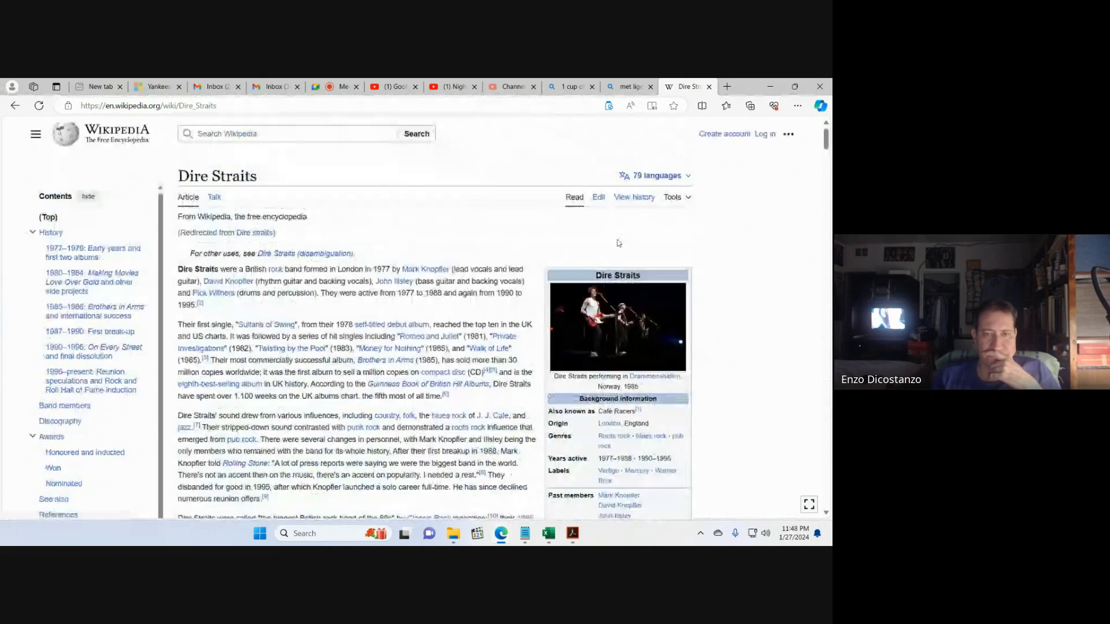
- Search Wikipedia for "dire tratist tour"
left_click(298, 133)
type("dir")
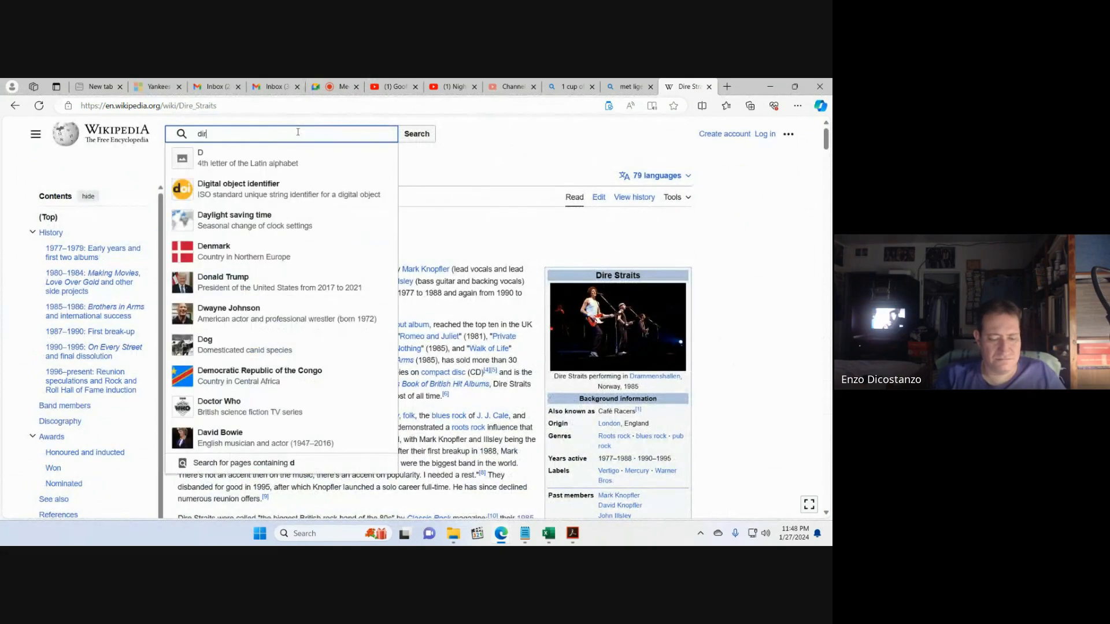
type("e tratist tour")
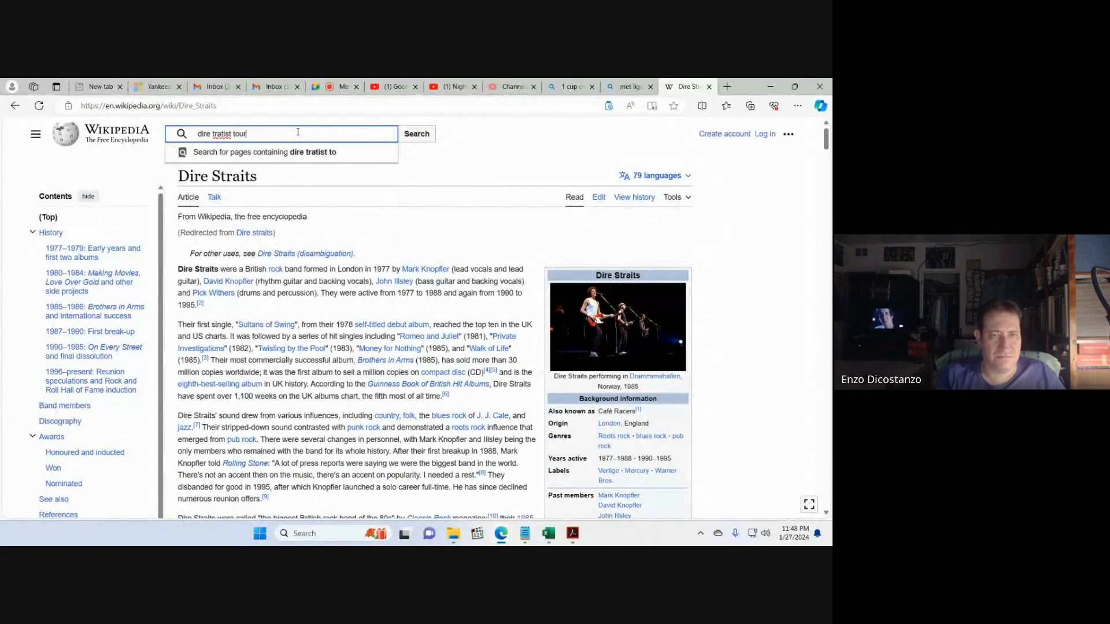
key("Return")
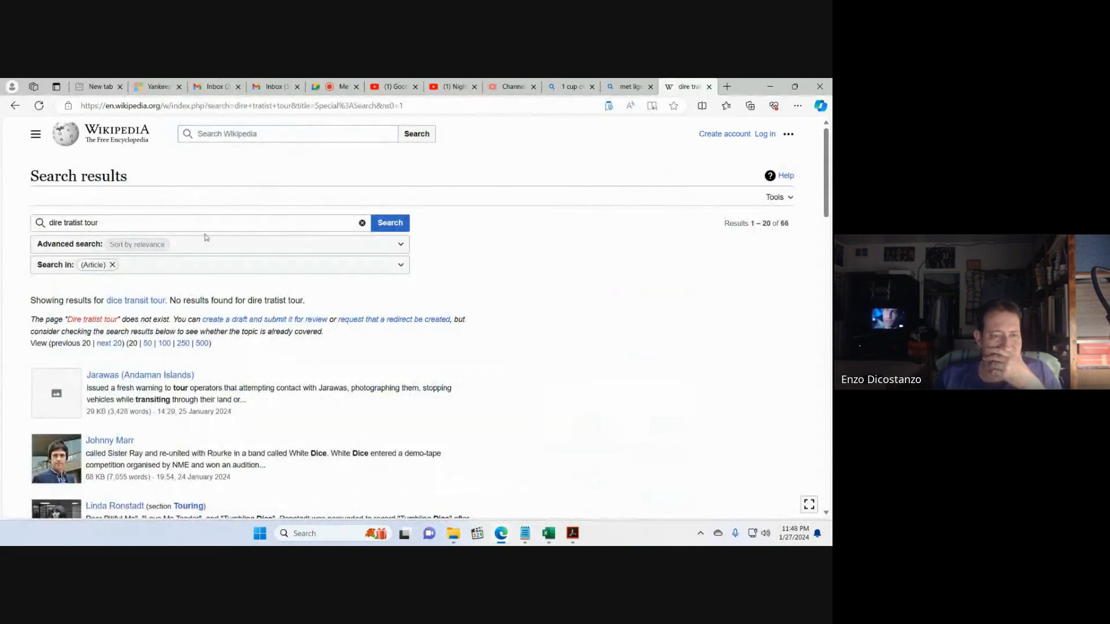
- Correct the Wikipedia search to "Dire Straits tour" and run it
left_click(85, 223)
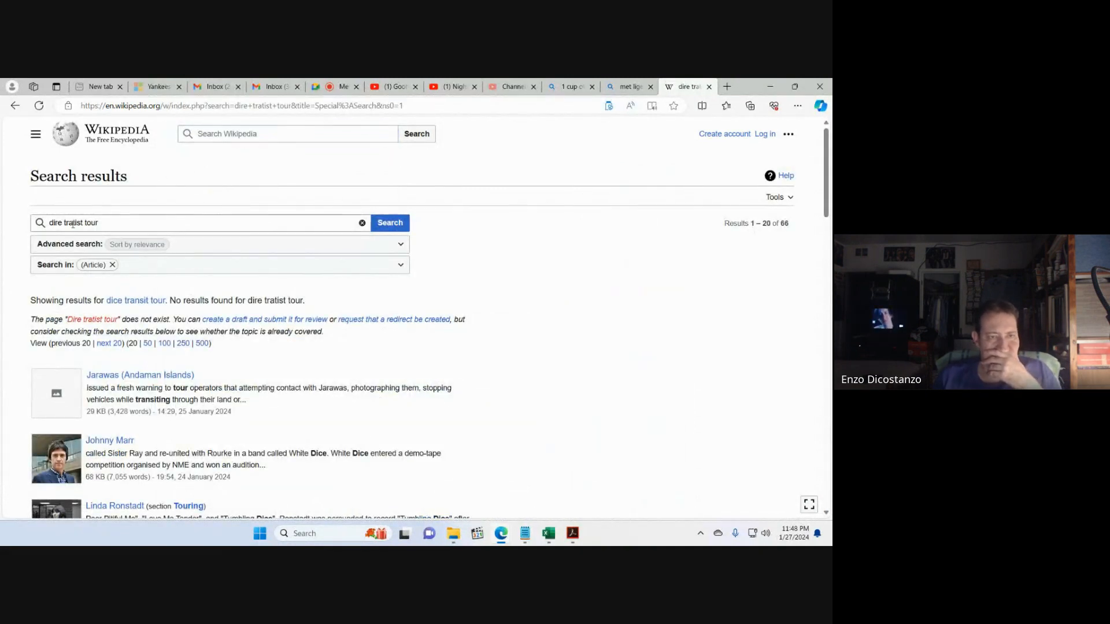
key("BackSpace")
right_click(73, 224)
key("Escape")
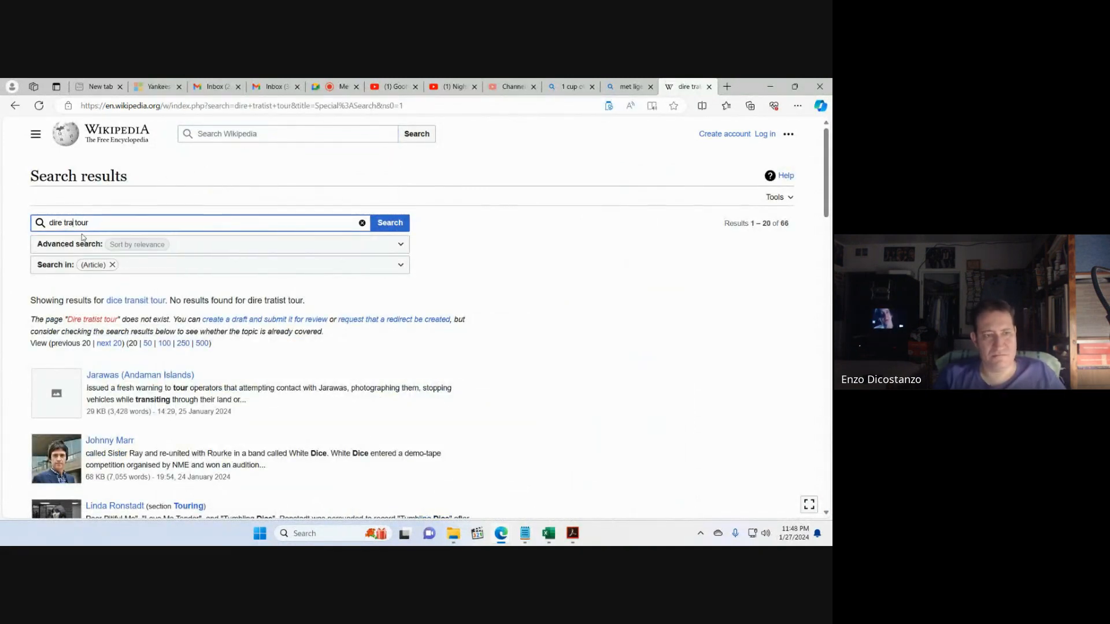
key("BackSpace")
key("BackSpace")
key("BackSpace")
key("BackSpace")
key("BackSpace")
key("BackSpace")
type("straits")
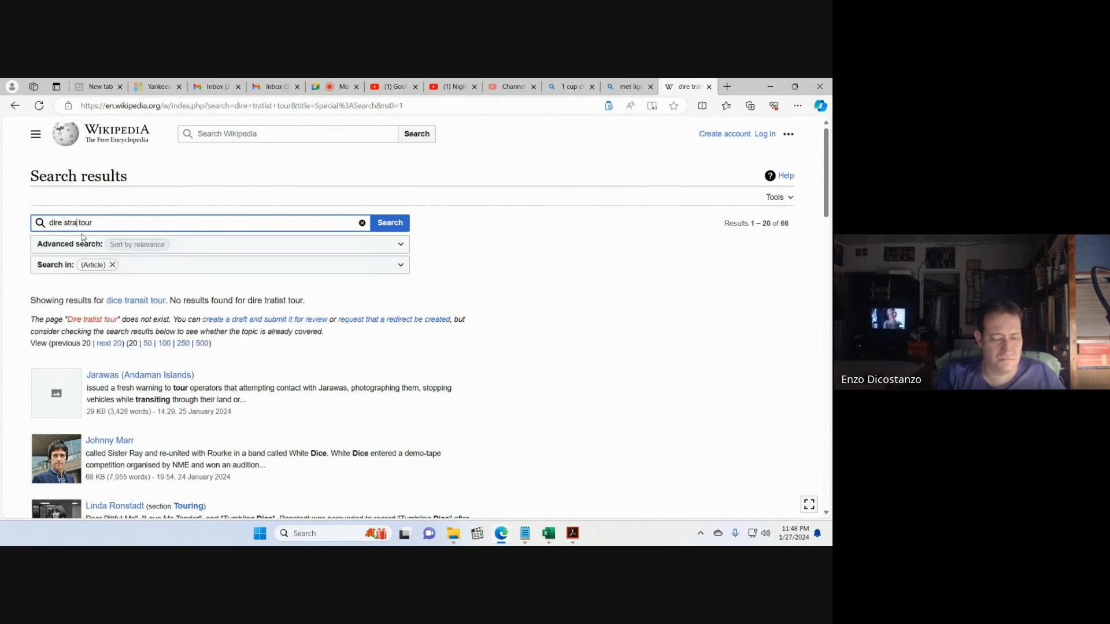
key("Down")
key("Return")
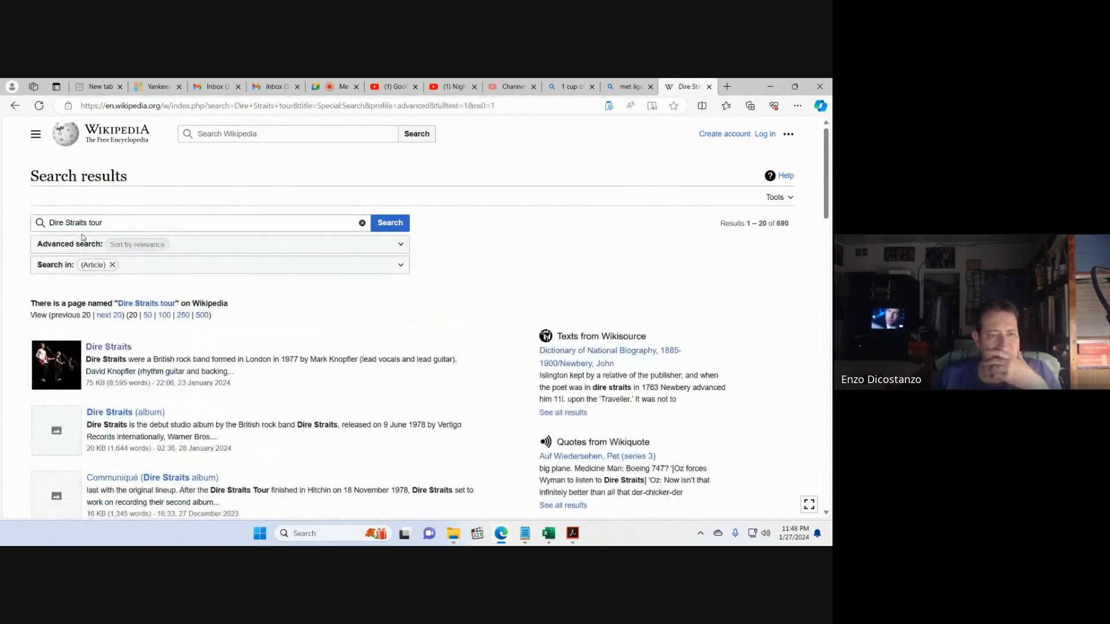
- Look through the Dire Straits tour search results and open the article on Alchemy: Dire Straits Live
scroll(272, 318, "down", 3)
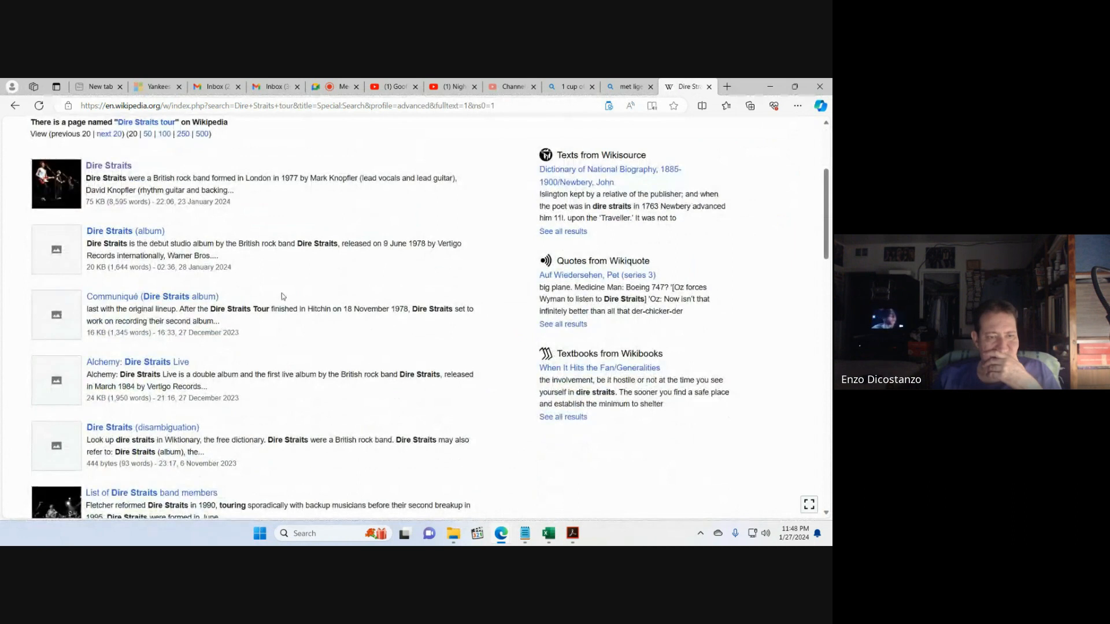
scroll(283, 297, "down", 4)
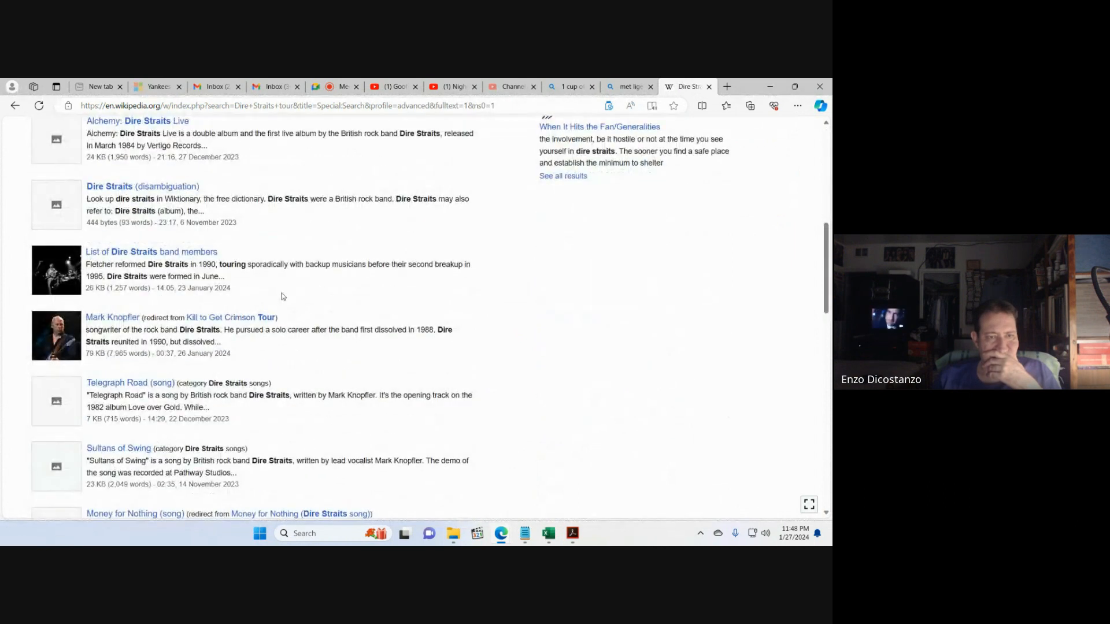
scroll(283, 296, "up", 6)
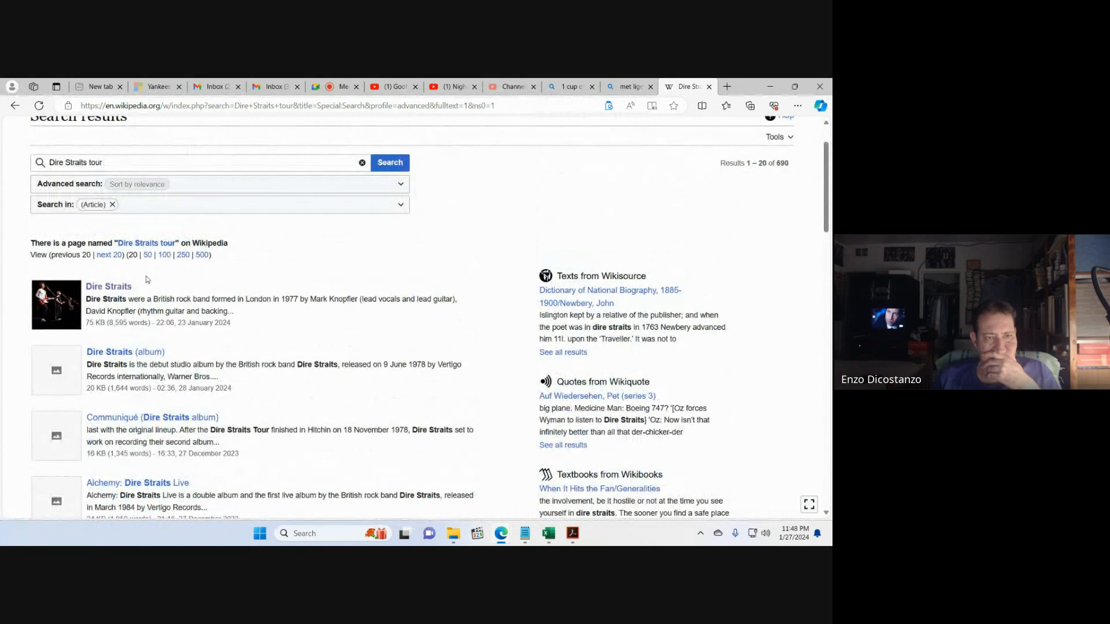
left_click(80, 163)
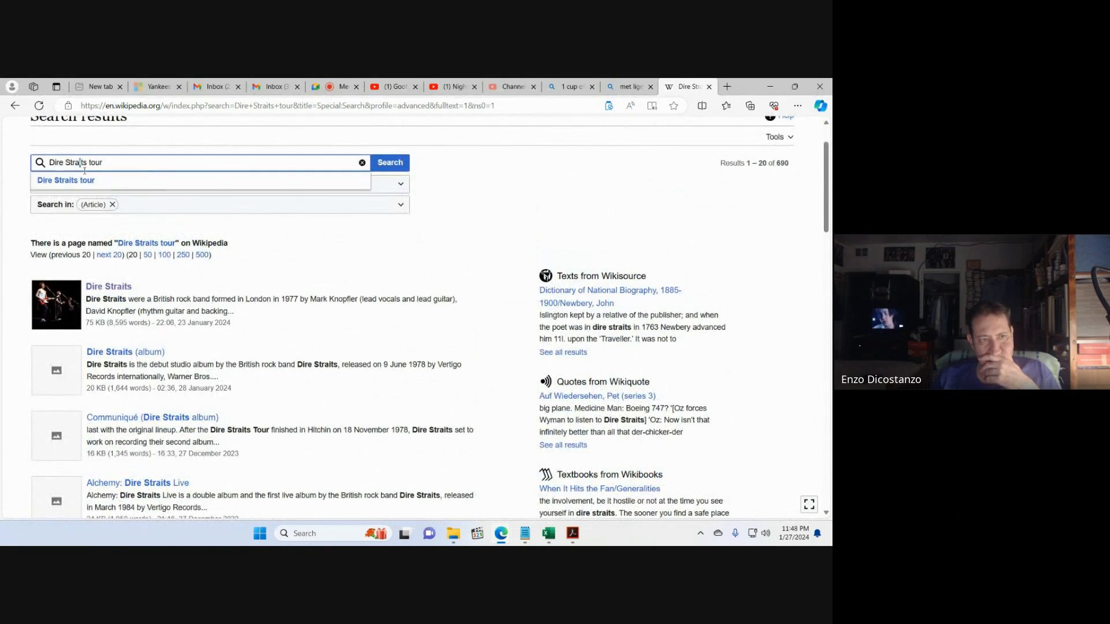
left_click(106, 196)
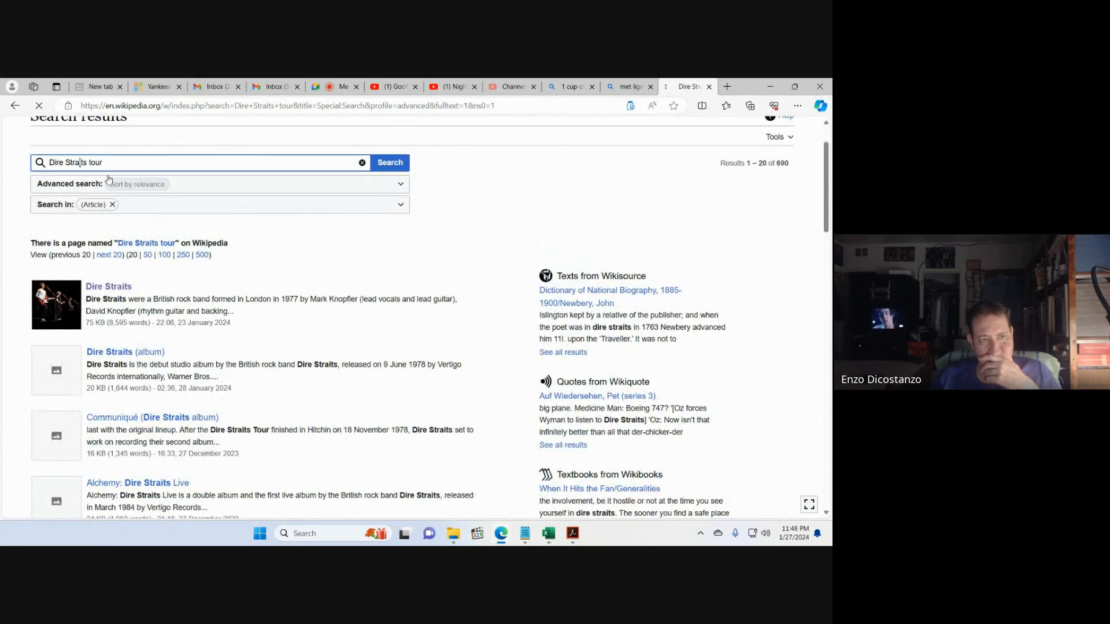
scroll(116, 254, "up", 1)
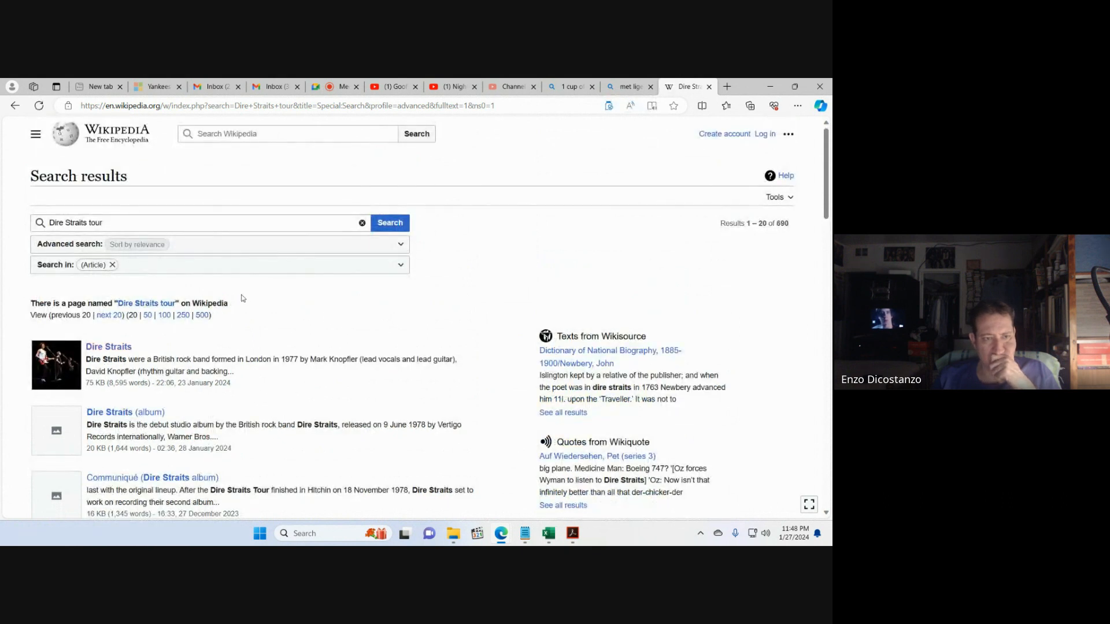
scroll(311, 282, "down", 3)
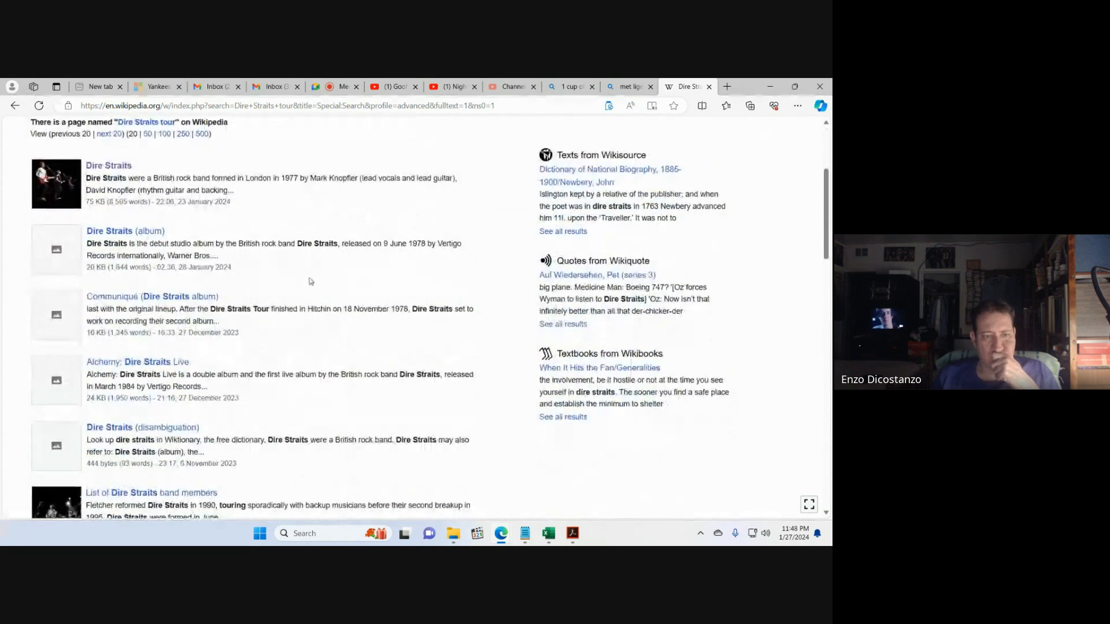
left_click(177, 362)
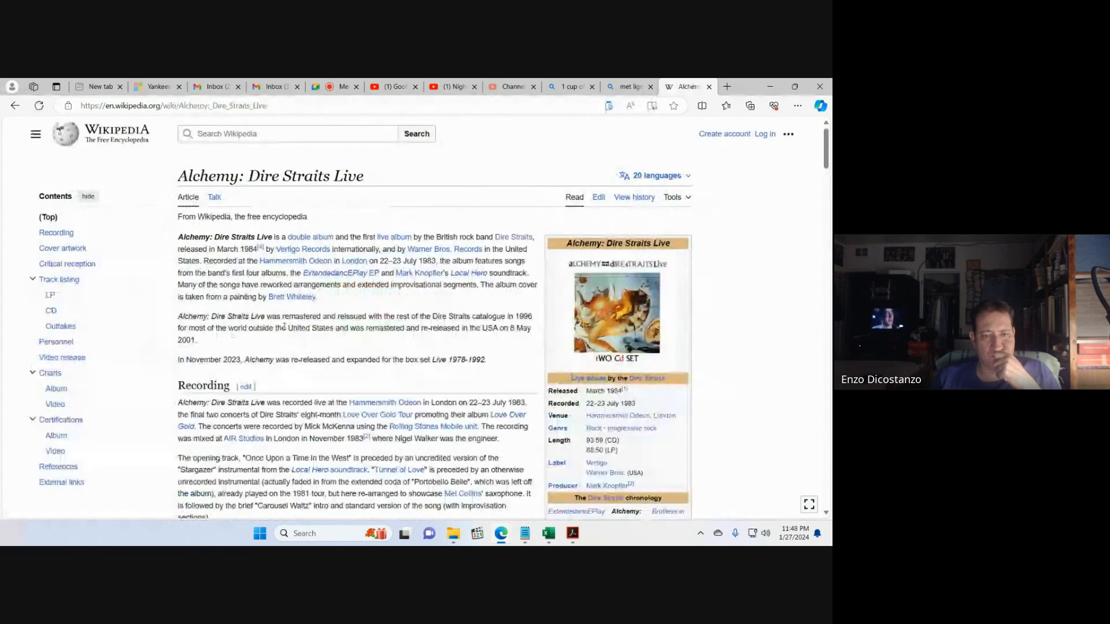
- Open the Brothers in Arms album article from the Alchemy page's chronology and look through its sections for tour information
scroll(284, 327, "down", 4)
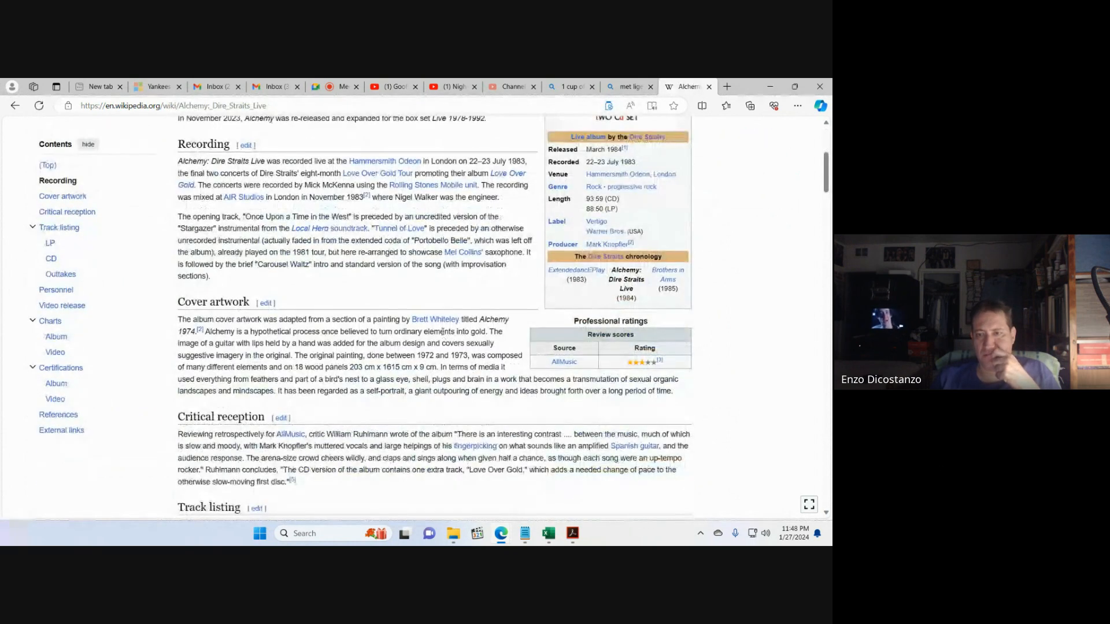
left_click(664, 278)
scroll(434, 294, "down", 1)
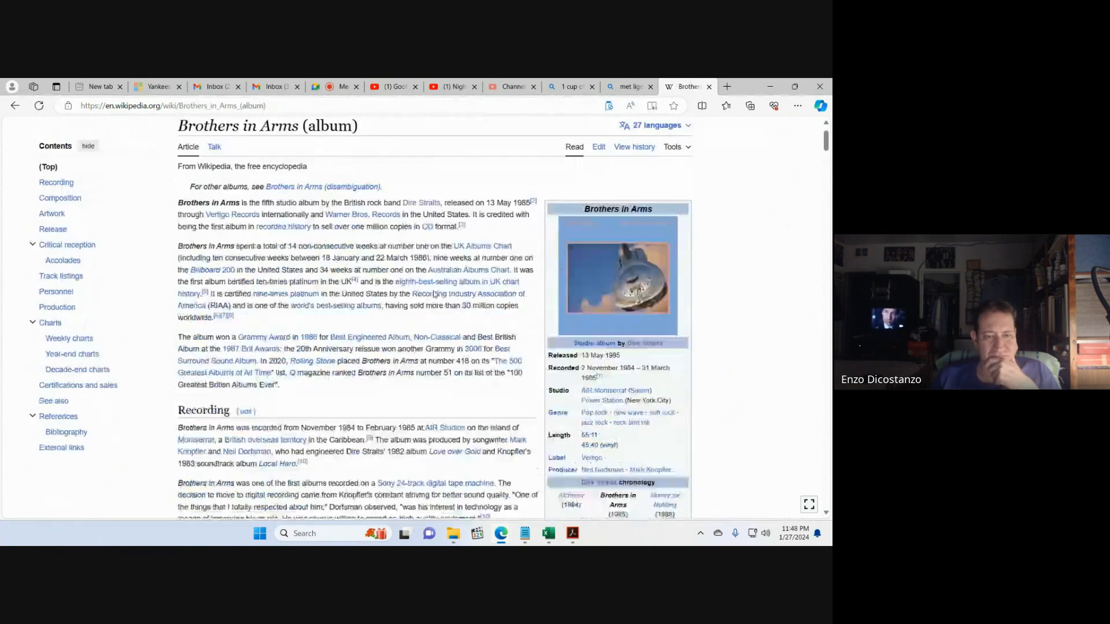
scroll(434, 294, "down", 15)
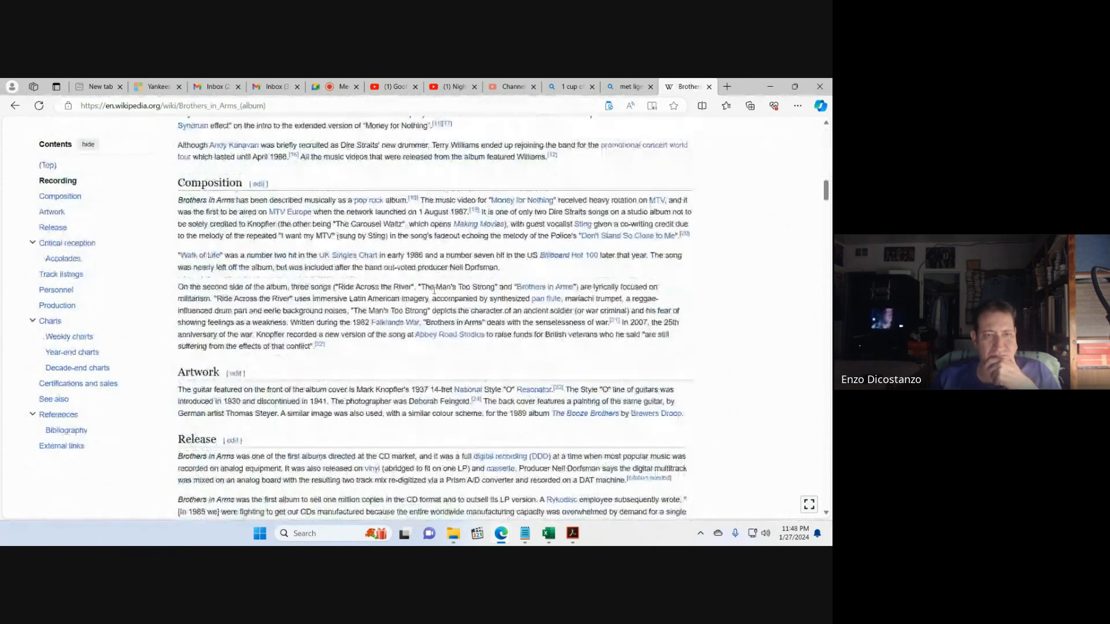
scroll(435, 291, "down", 8)
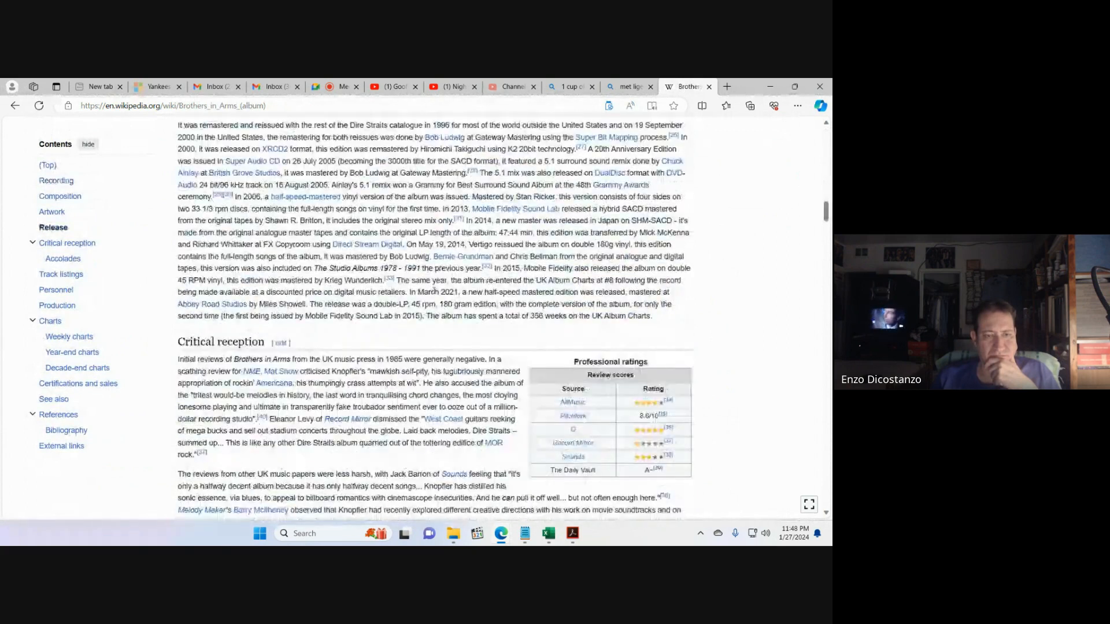
scroll(434, 291, "down", 15)
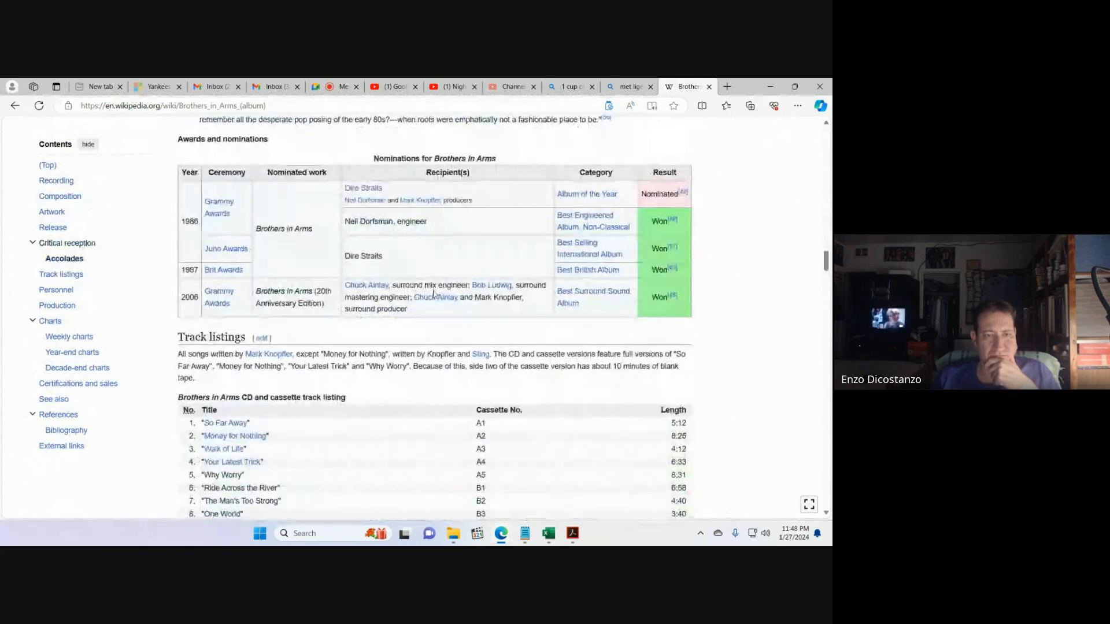
scroll(435, 294, "up", 1)
scroll(434, 294, "down", 6)
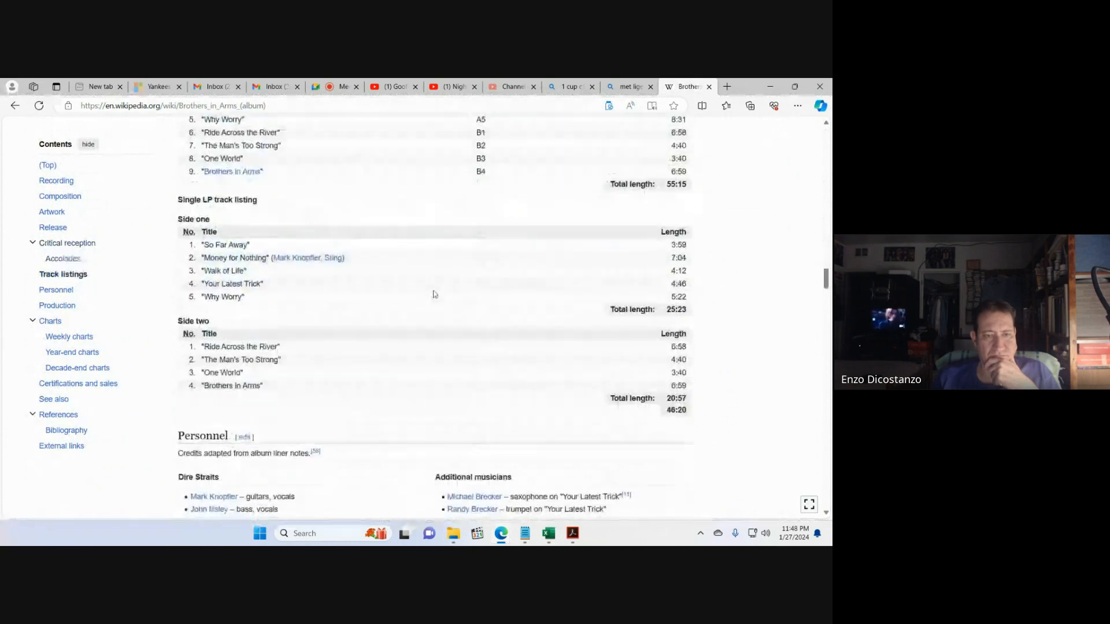
scroll(434, 294, "down", 9)
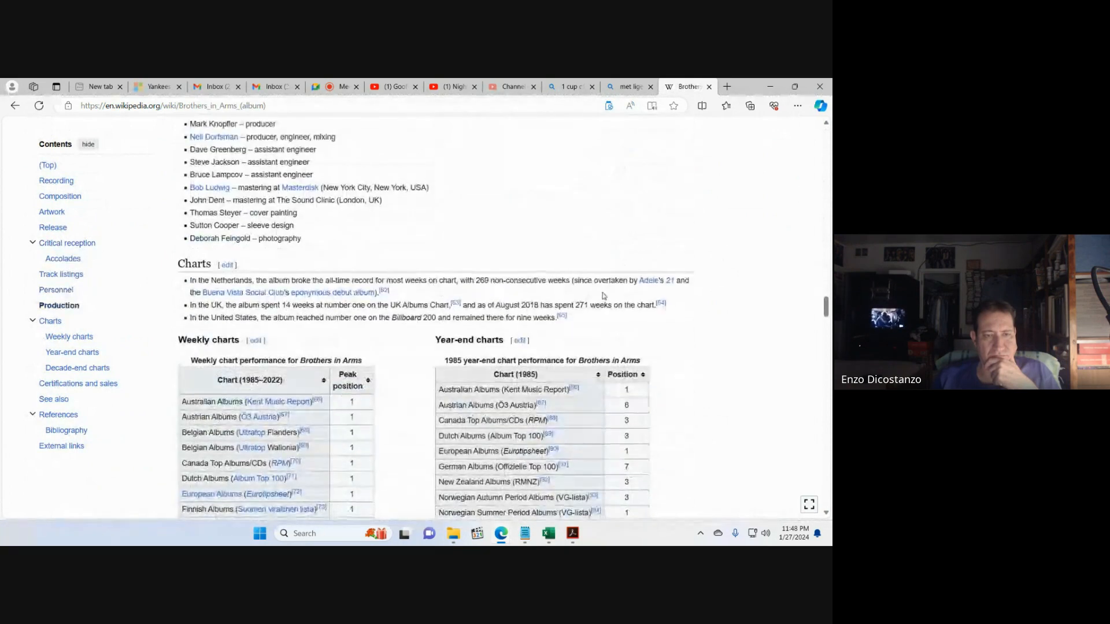
scroll(647, 336, "down", 5)
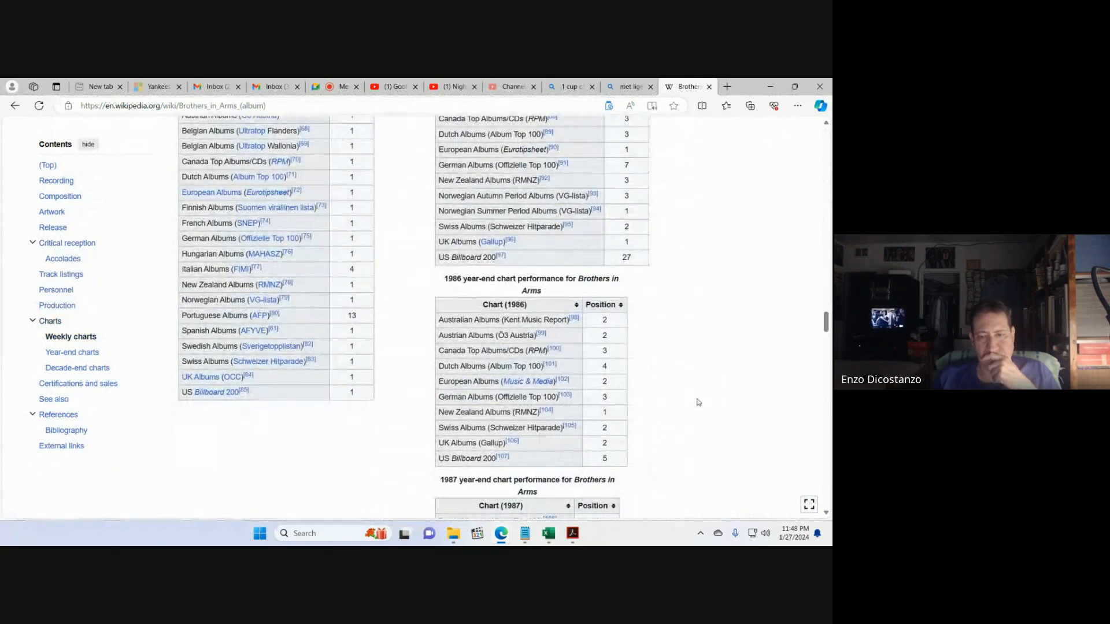
scroll(699, 403, "down", 10)
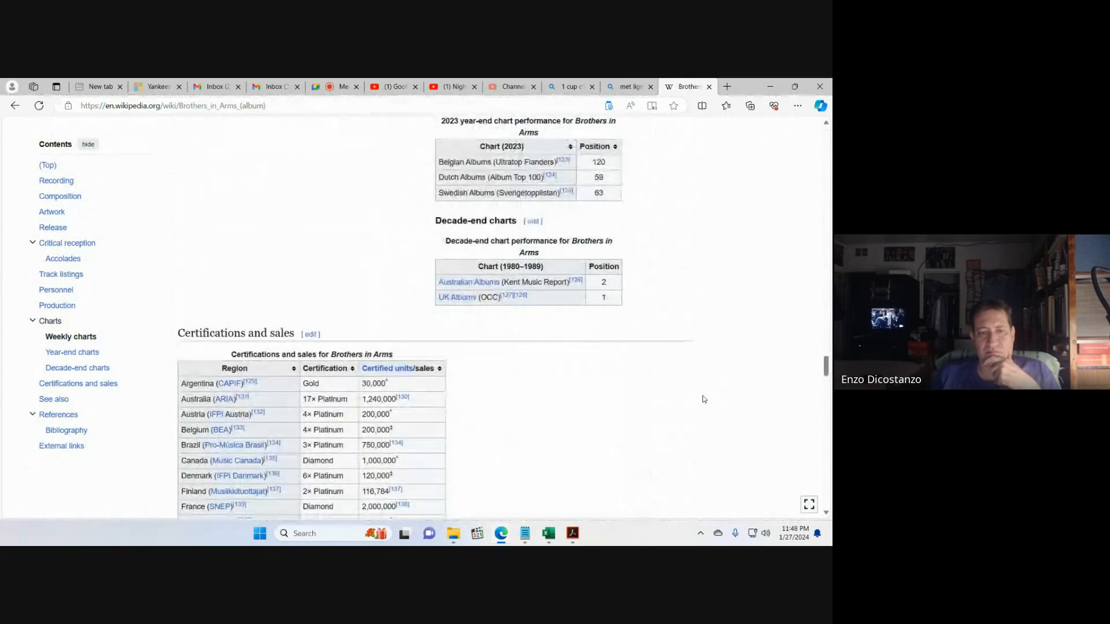
scroll(705, 399, "up", 20)
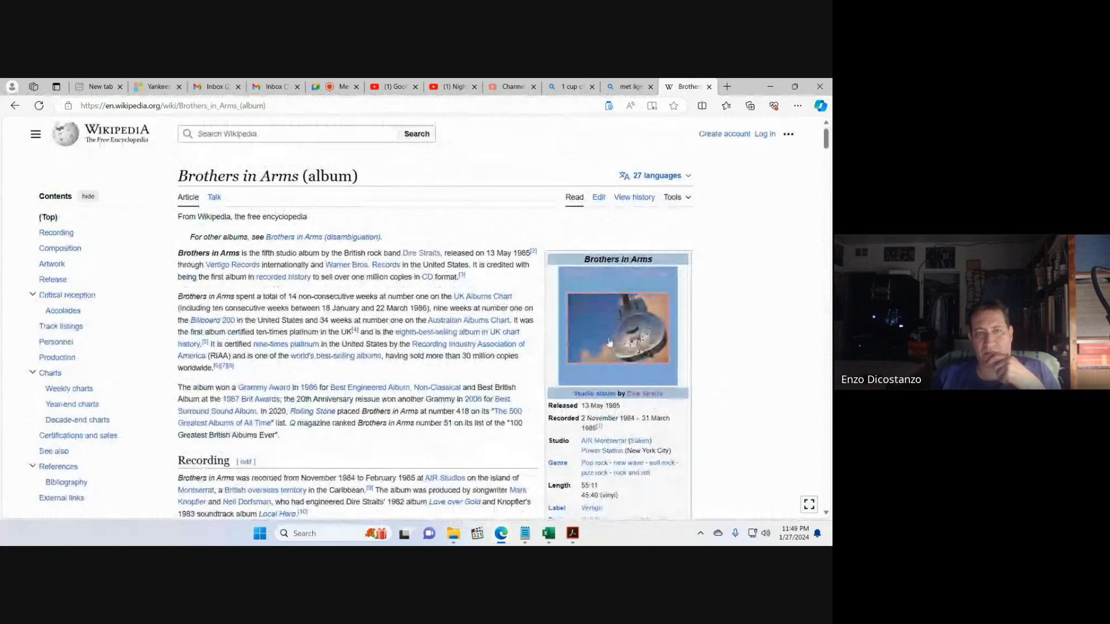
- Search the web for "tour dates dire straits 1985" and open the Wikipedia article on the Brothers in Arms Tour
left_click(337, 103)
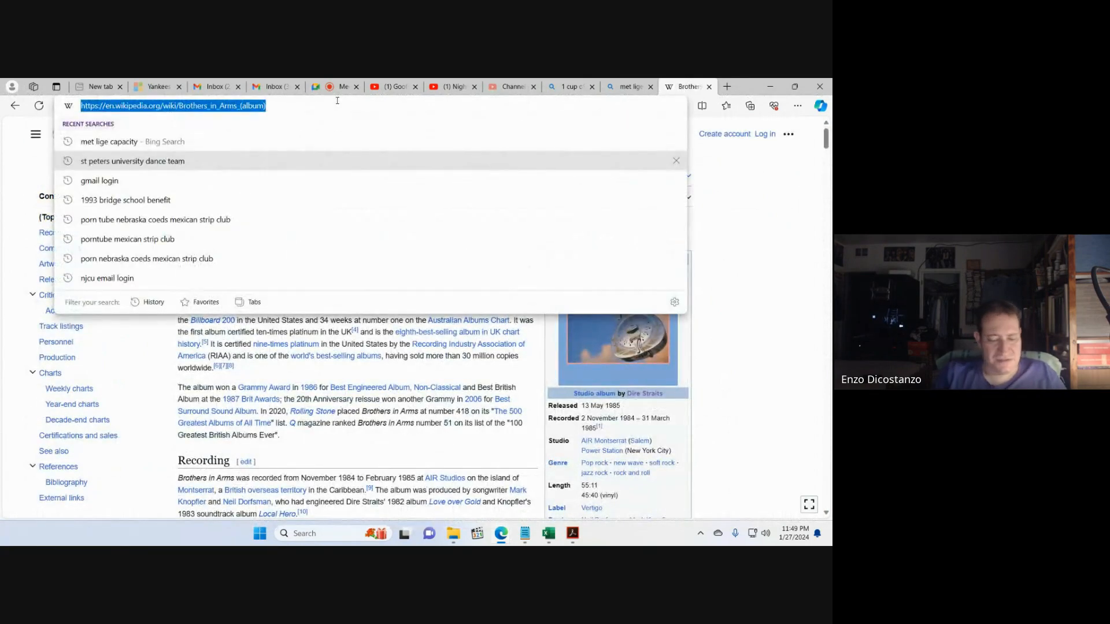
type("tour dates d")
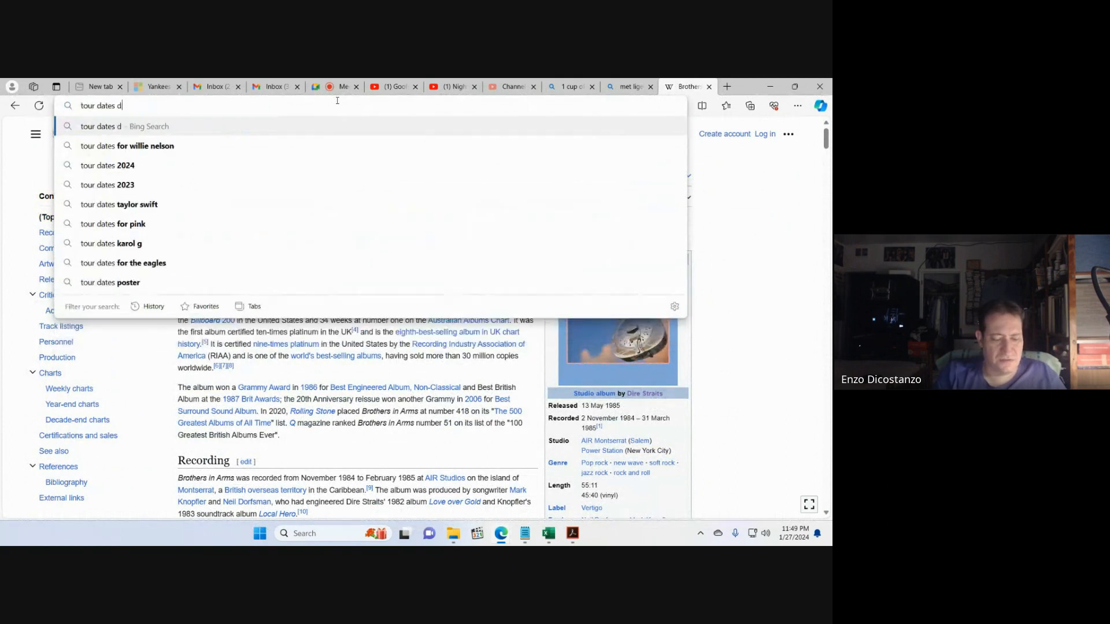
type("ire strai")
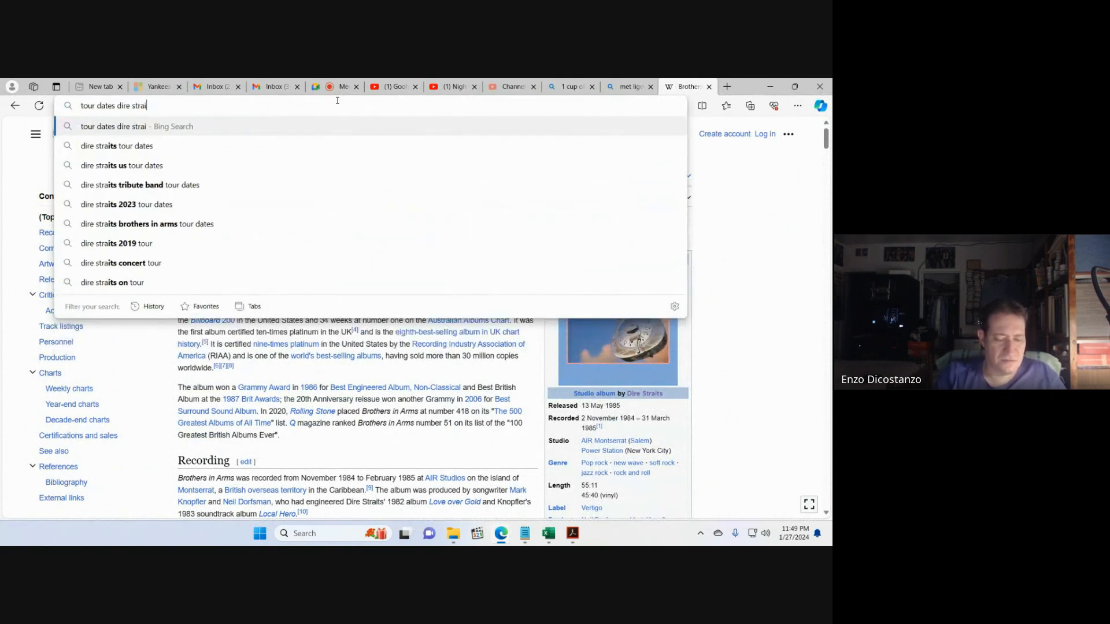
type("ts 1985")
key("Return")
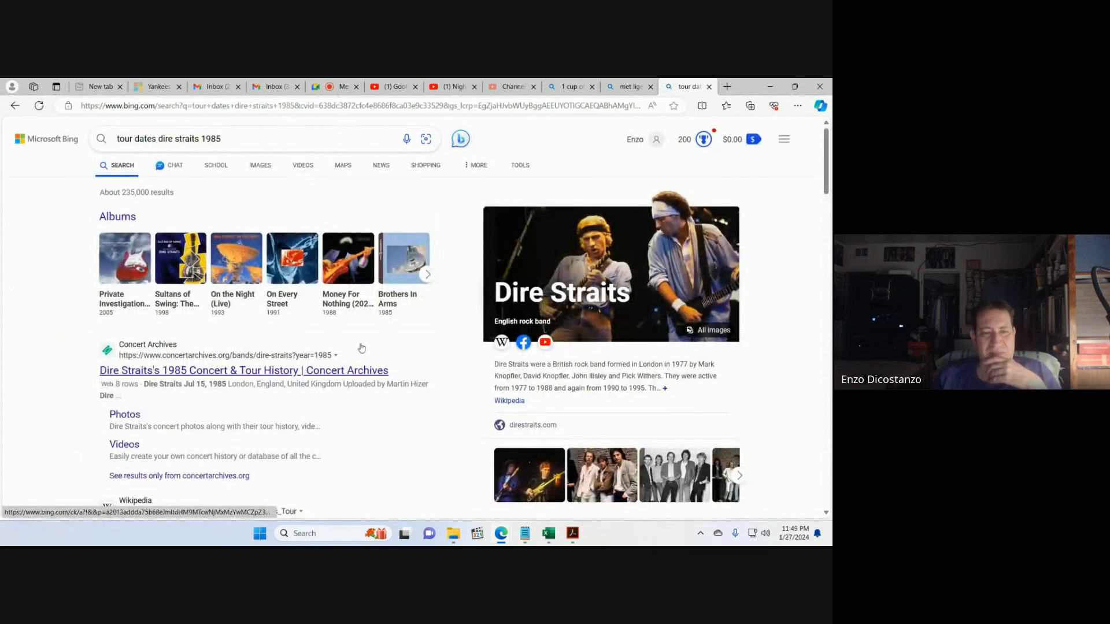
scroll(361, 347, "down", 3)
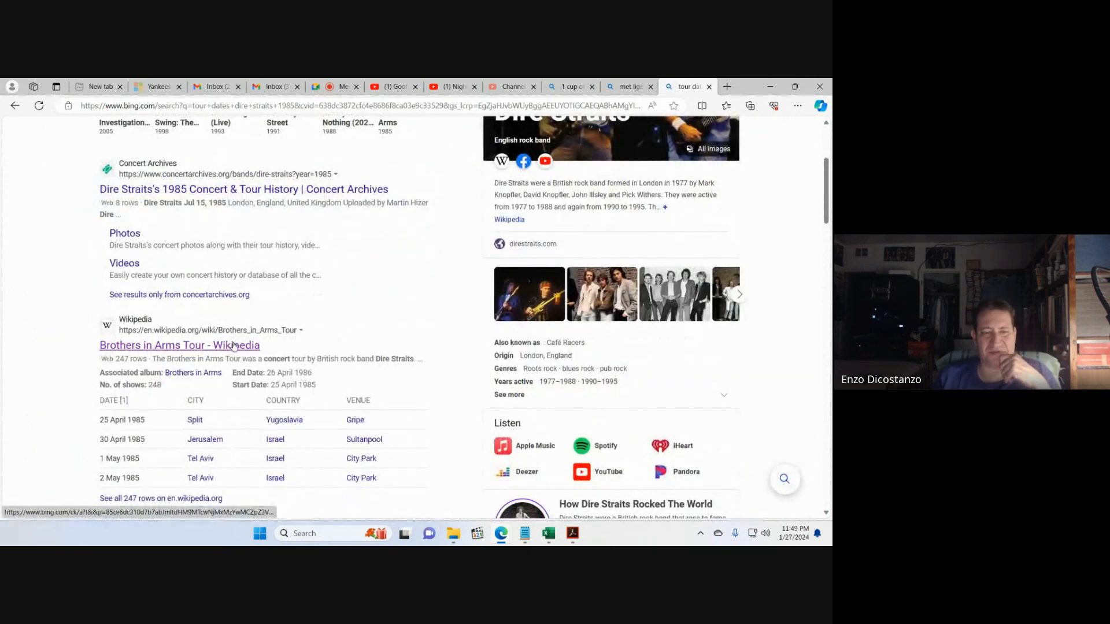
left_click(234, 345)
- Examine the Brothers in Arms Tour article's overview and its European and North American tour dates, cities and venues
scroll(420, 284, "down", 5)
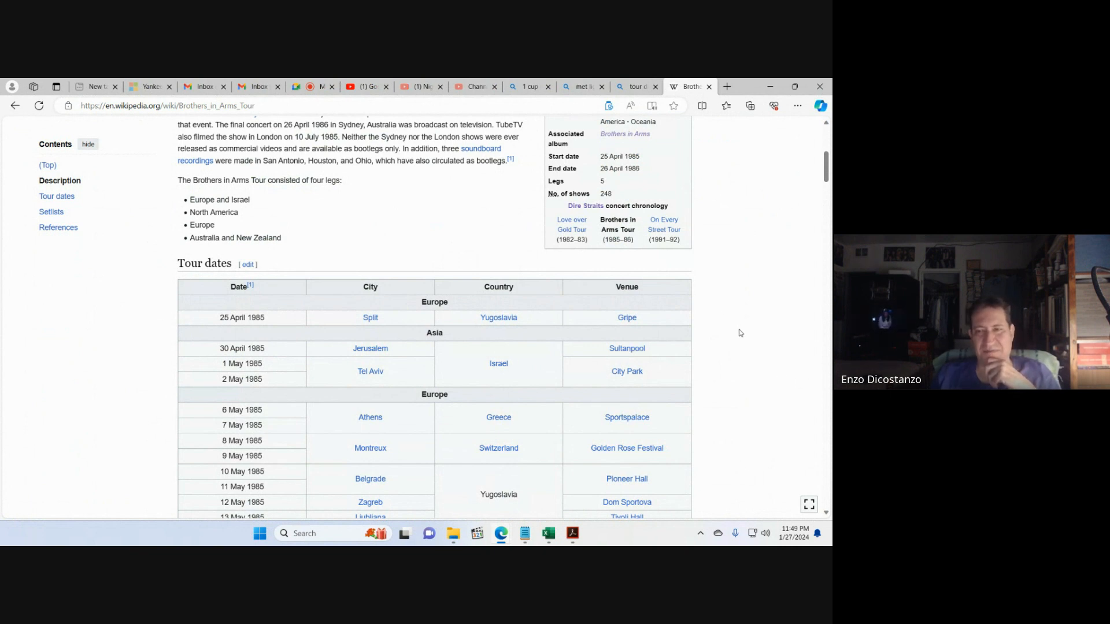
scroll(740, 333, "up", 2)
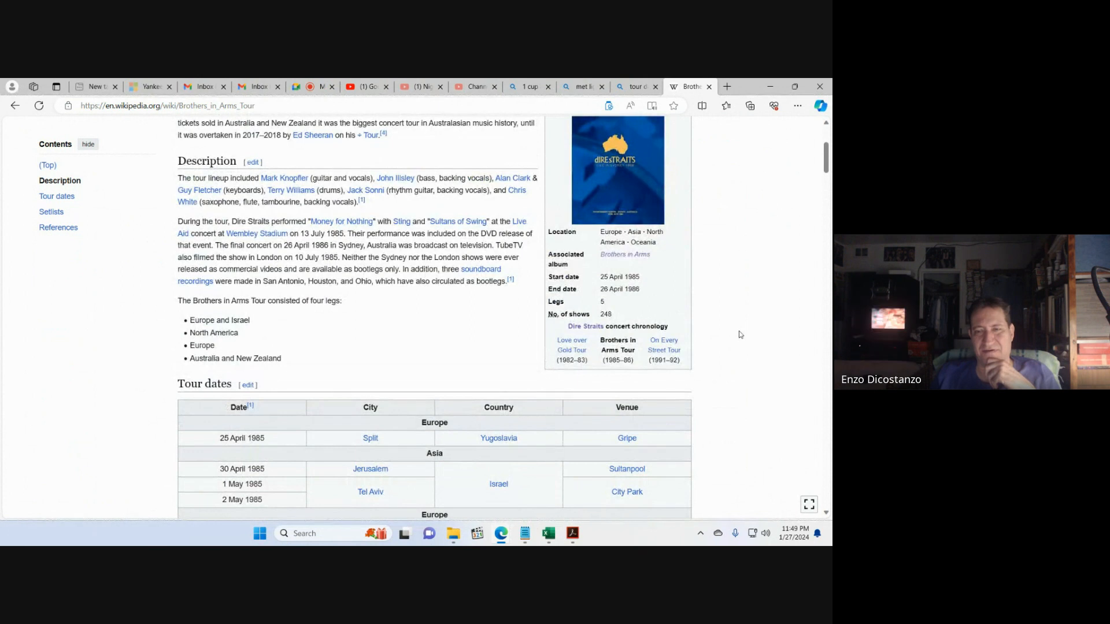
scroll(740, 335, "up", 2)
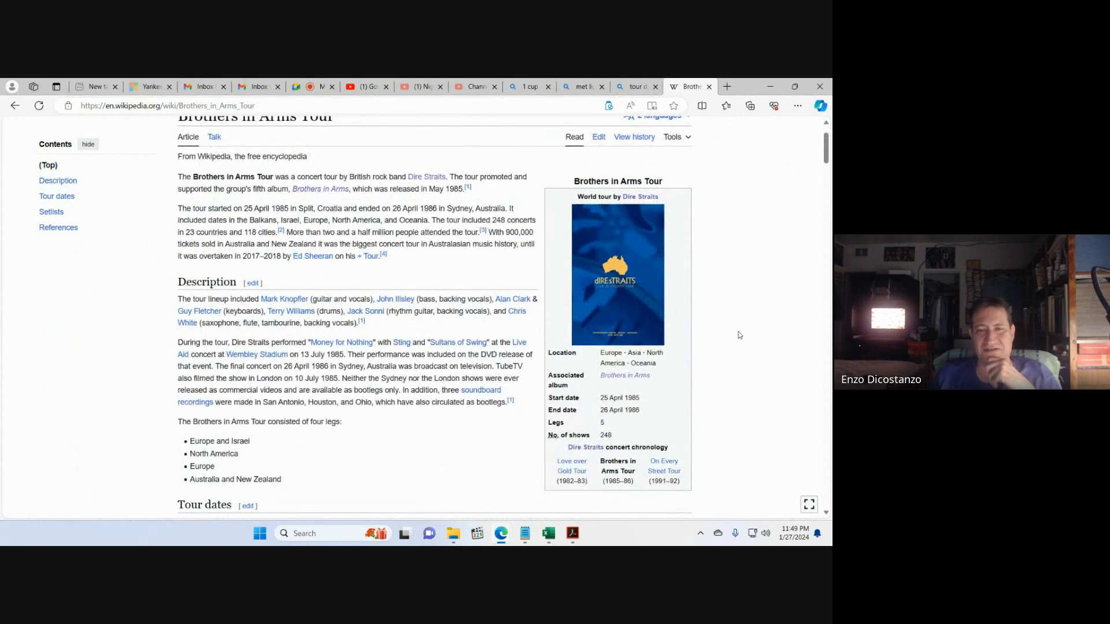
scroll(738, 336, "down", 3)
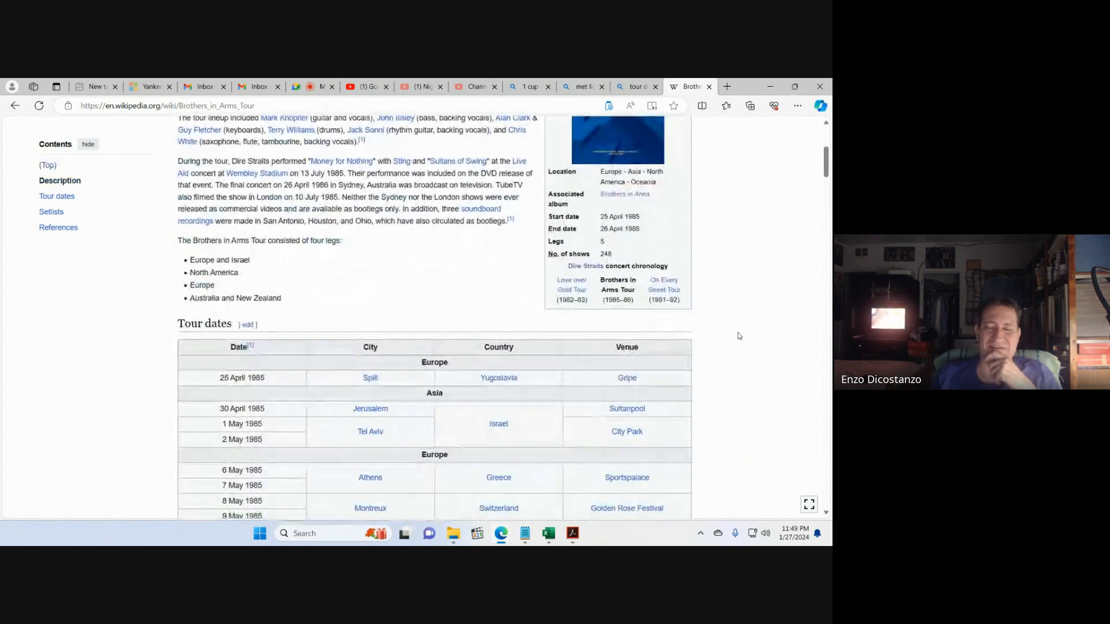
scroll(738, 336, "down", 10)
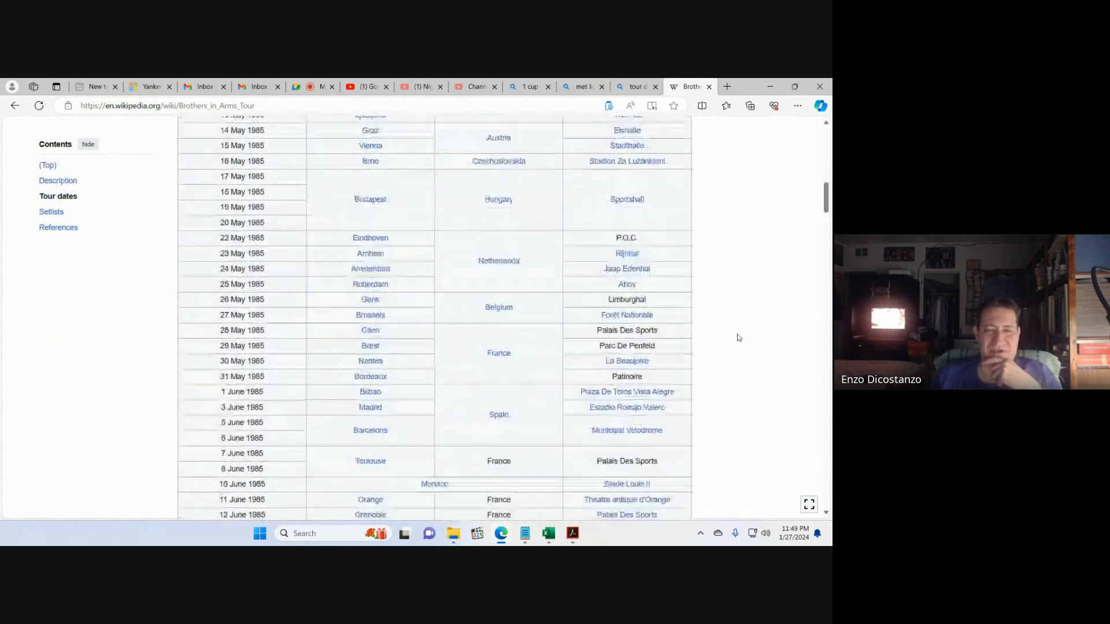
scroll(738, 338, "down", 6)
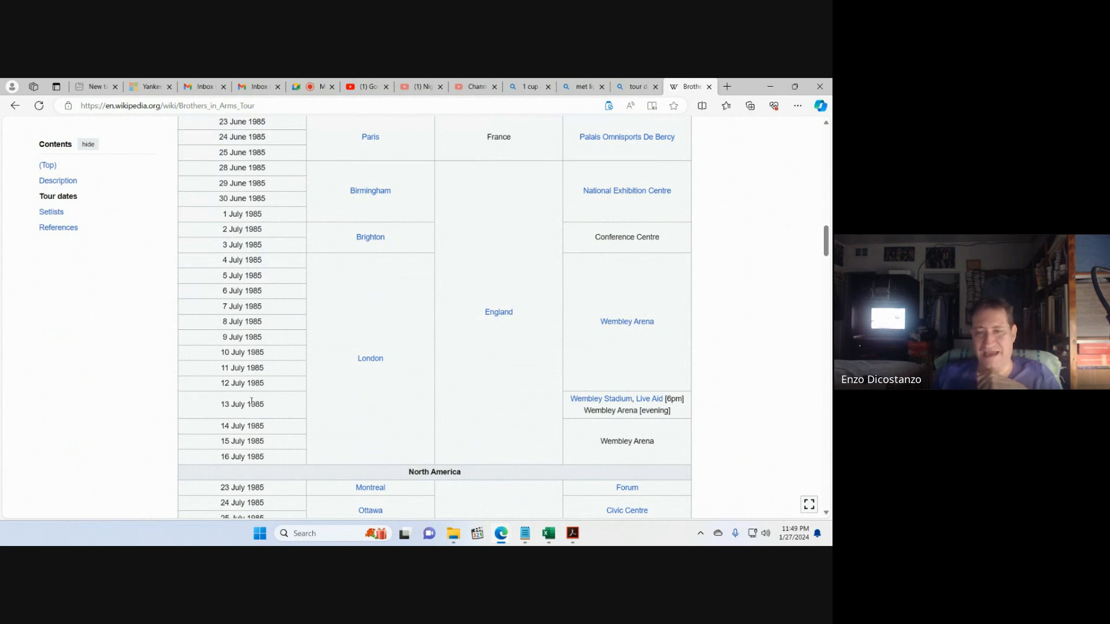
scroll(347, 405, "down", 4)
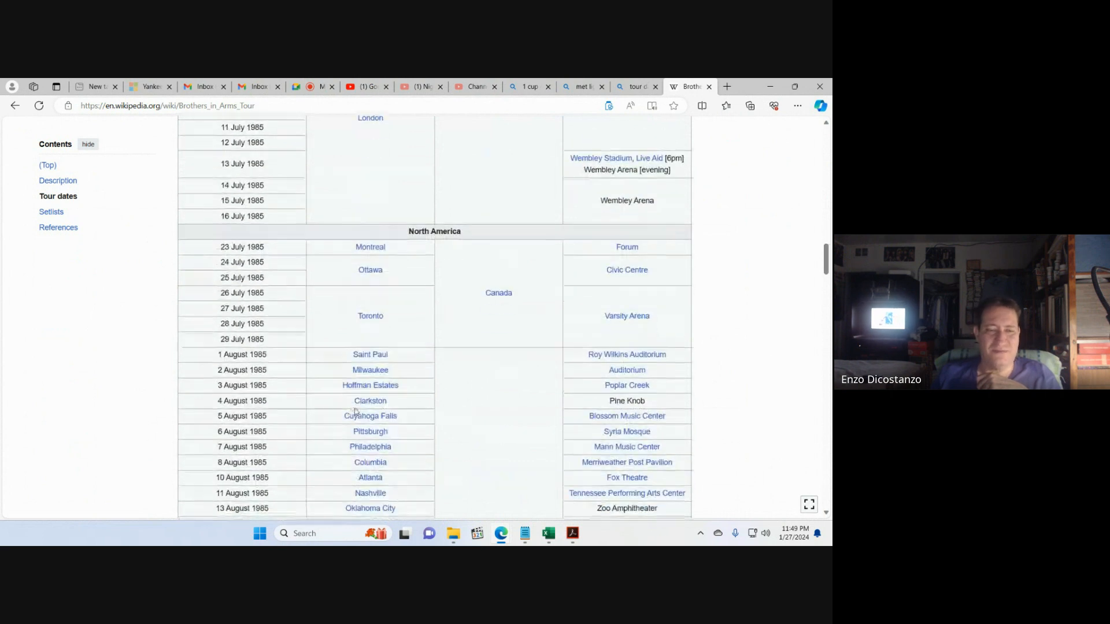
scroll(353, 408, "up", 6)
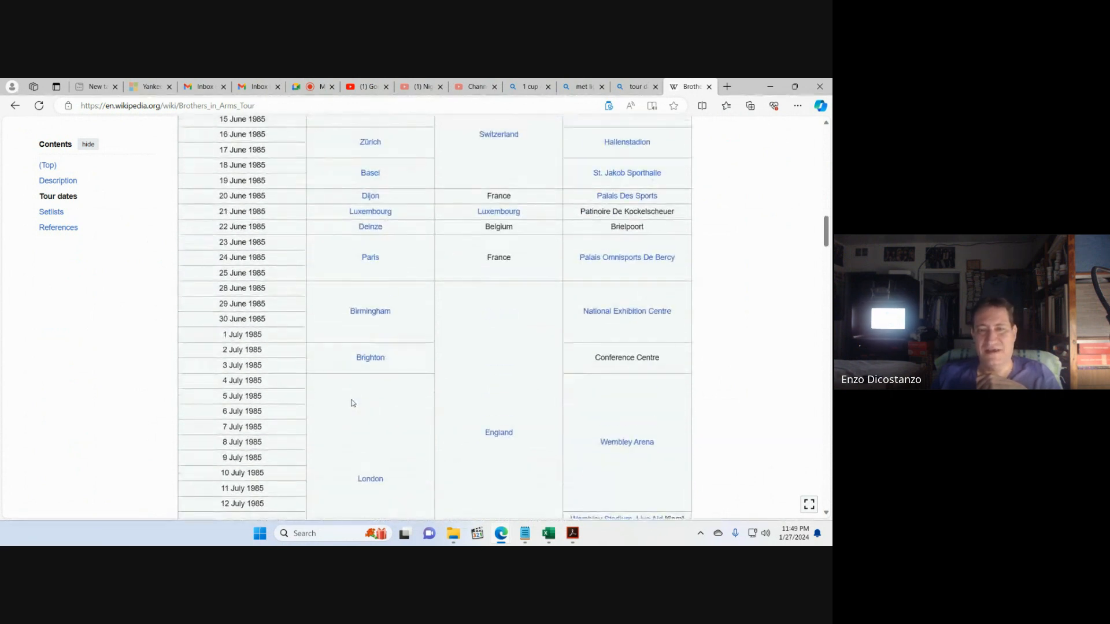
- Examine the Brothers in Arms Tour article's remaining dates, cities and venues, from the summer 1985 shows through the 1986 Oceania leg
scroll(354, 403, "up", 3)
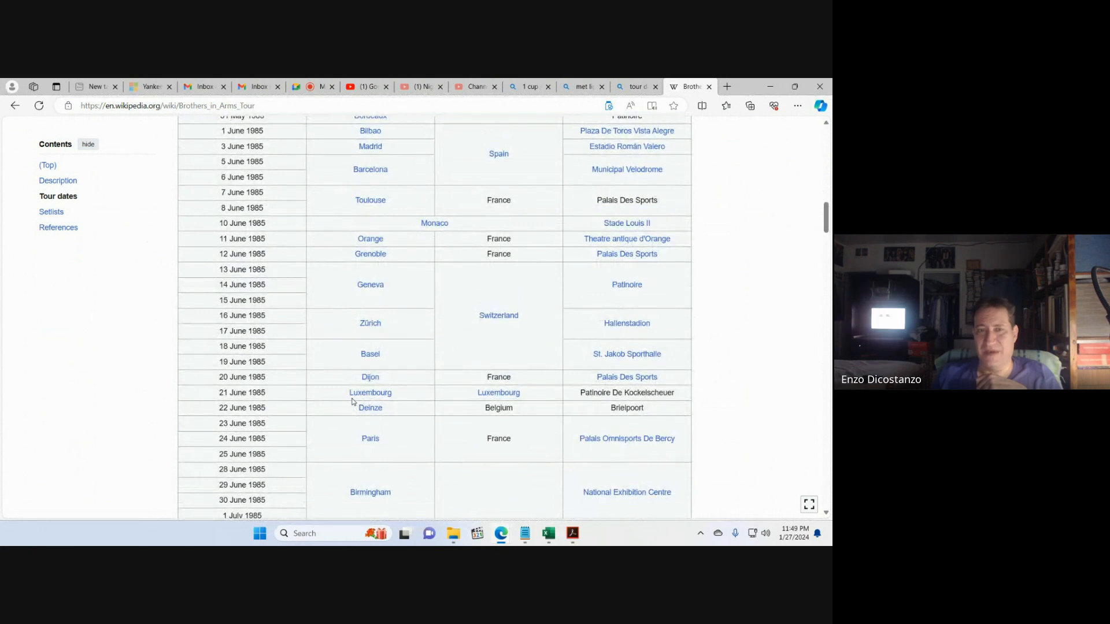
scroll(354, 402, "down", 5)
scroll(354, 402, "down", 10)
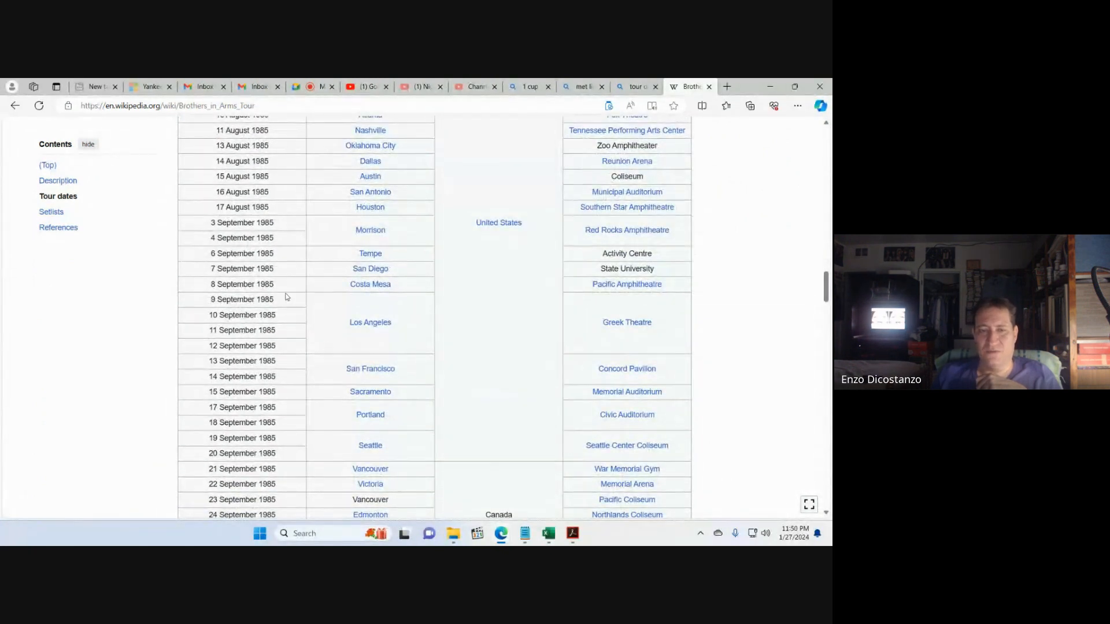
scroll(354, 331, "down", 4)
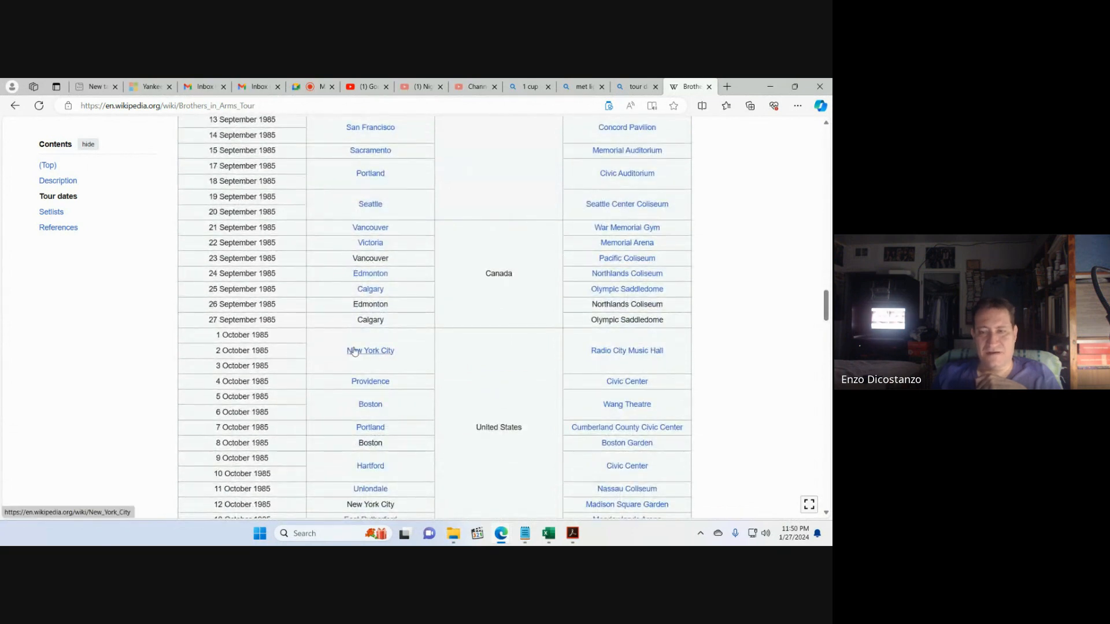
scroll(458, 371, "down", 3)
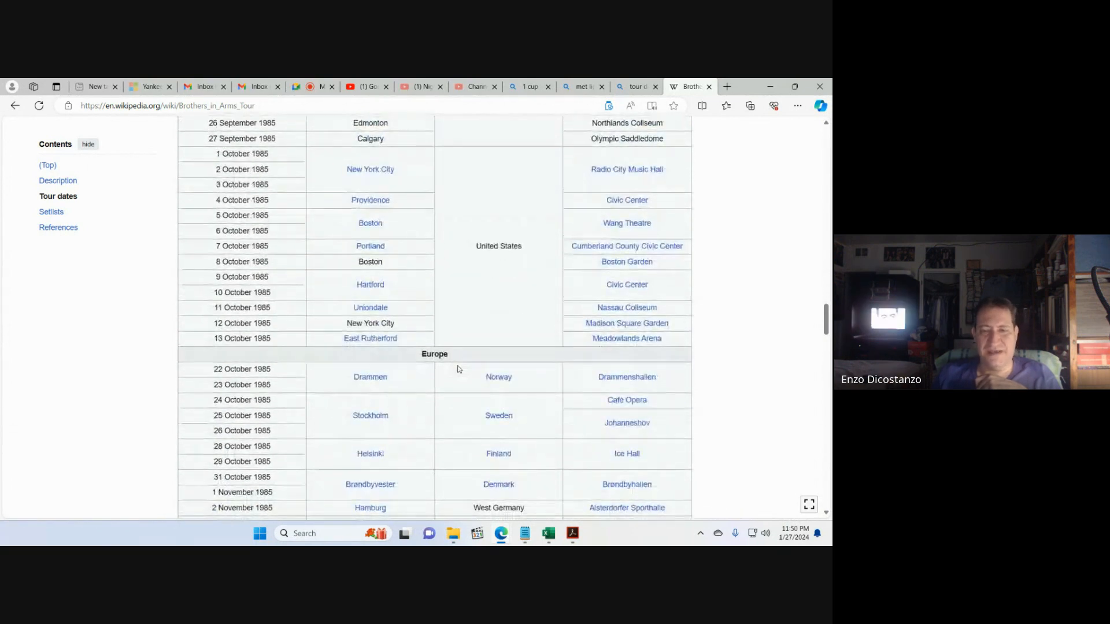
scroll(458, 371, "down", 3)
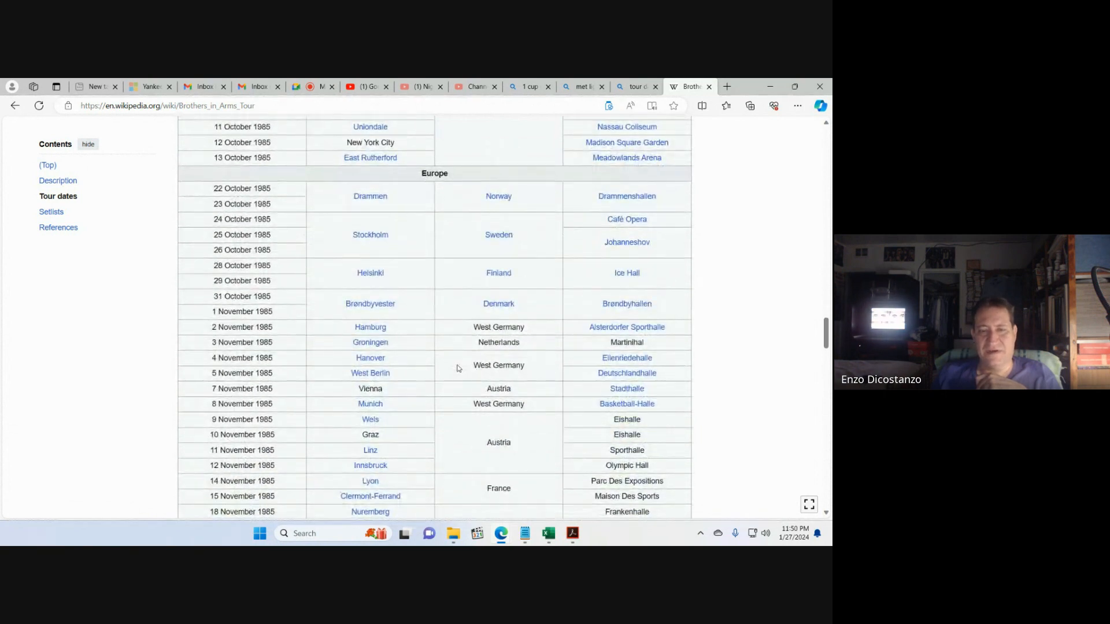
scroll(459, 368, "down", 6)
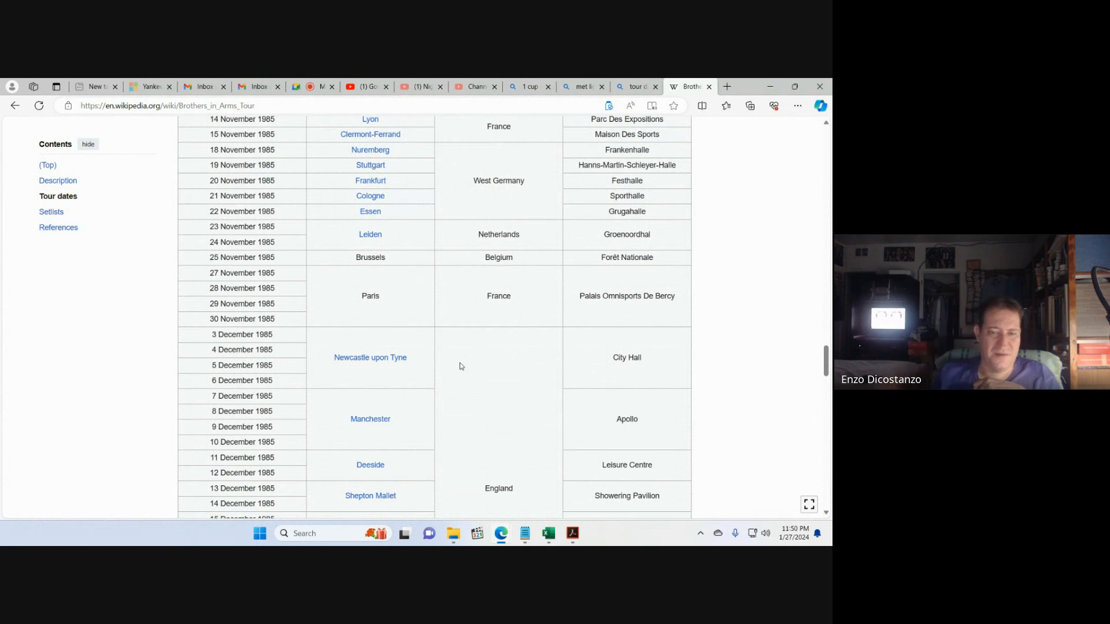
scroll(461, 366, "down", 3)
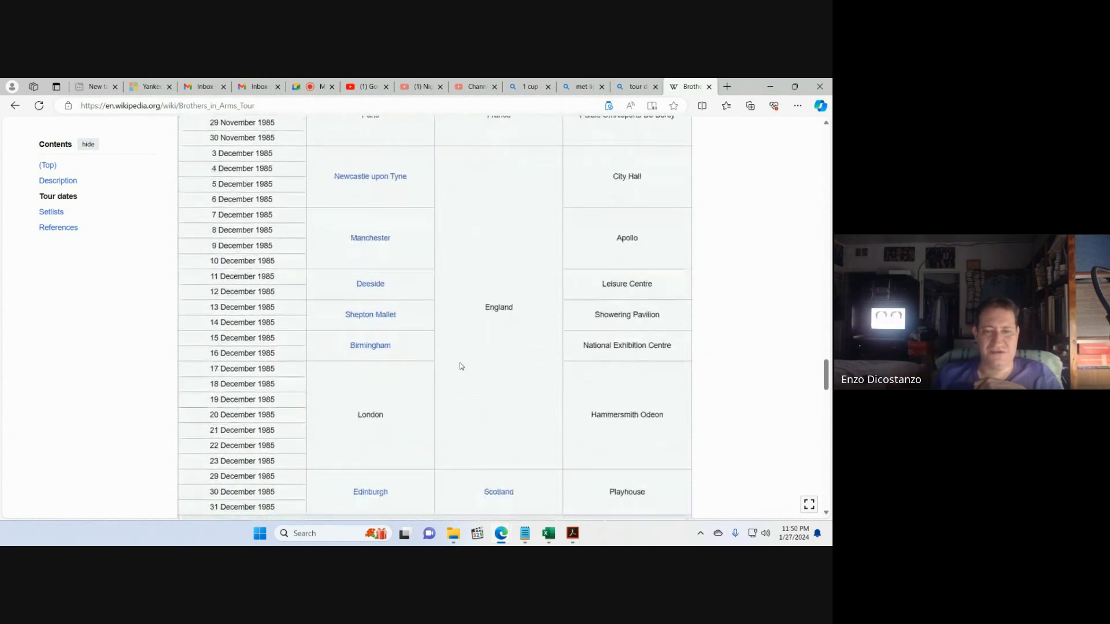
scroll(461, 366, "down", 2)
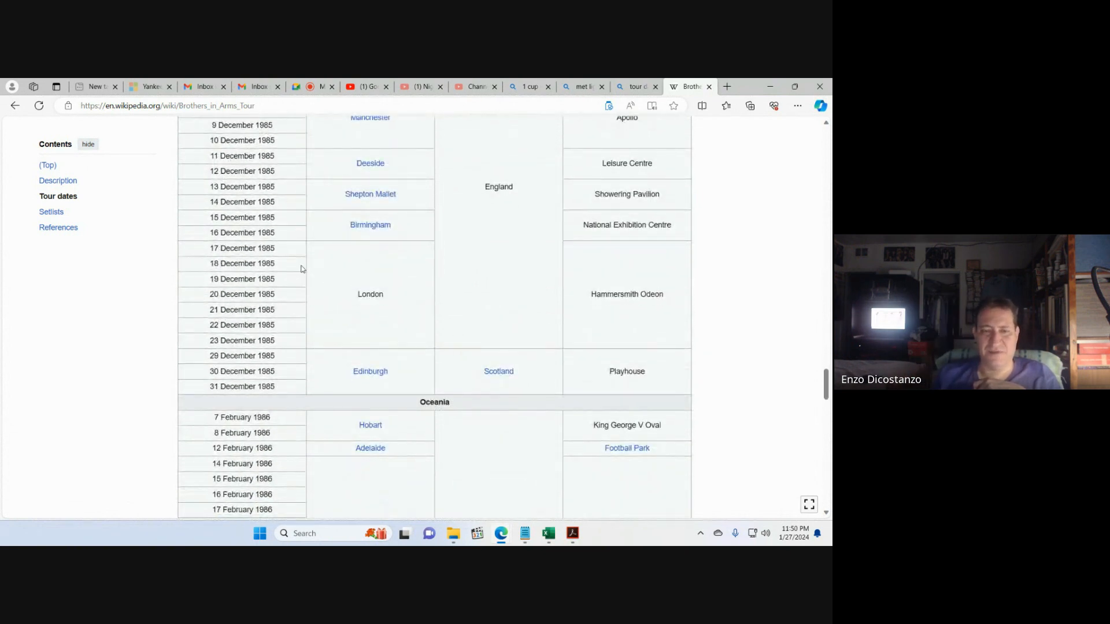
scroll(355, 284, "down", 4)
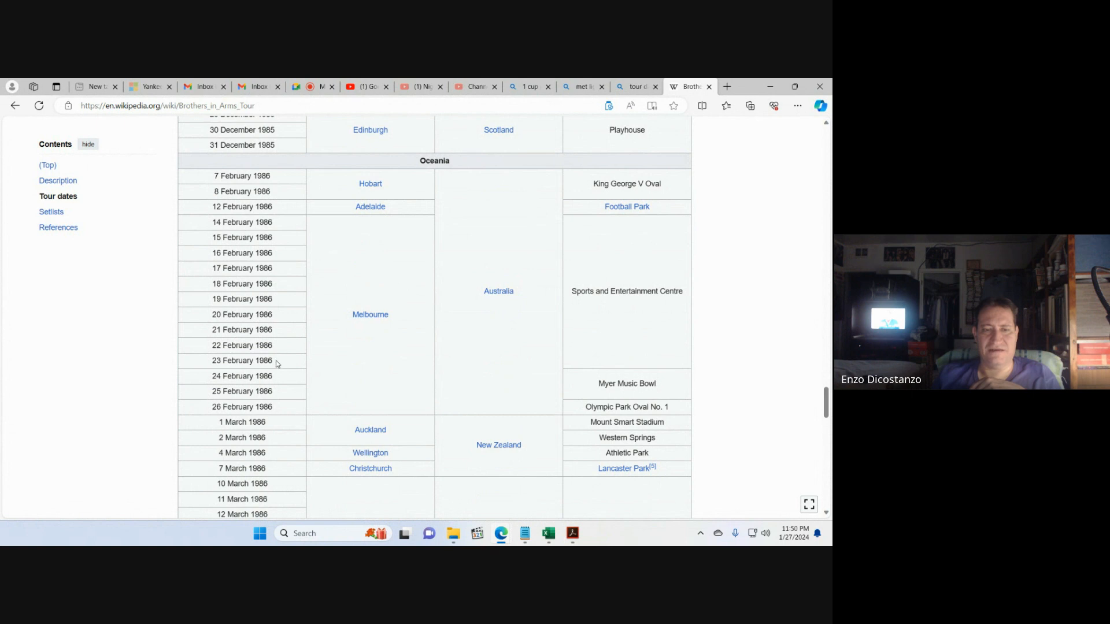
scroll(347, 344, "down", 5)
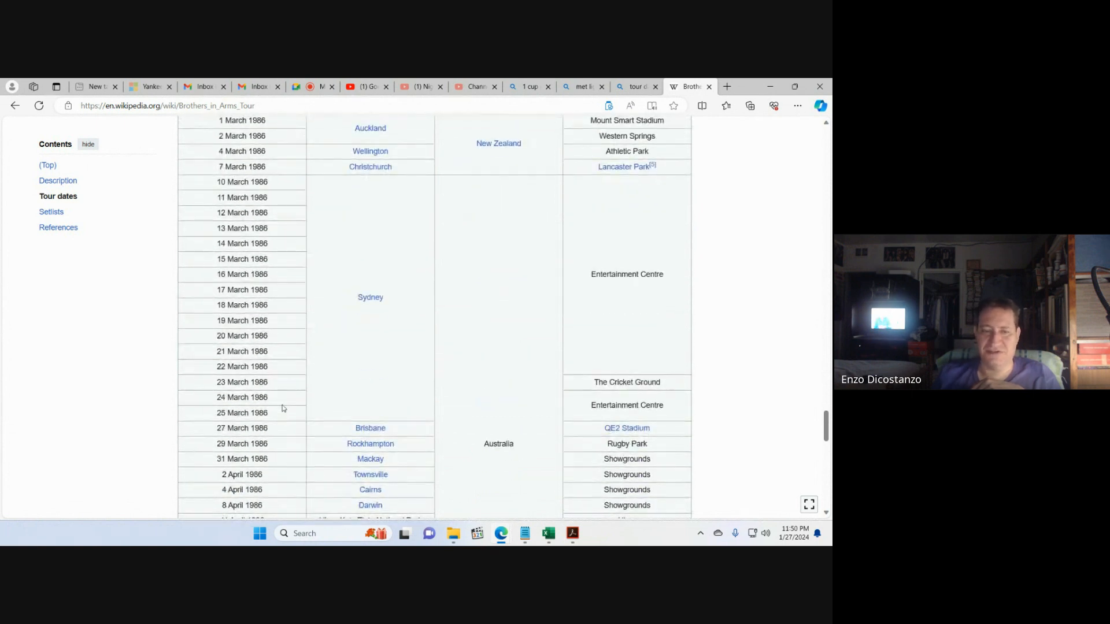
scroll(300, 295, "down", 4)
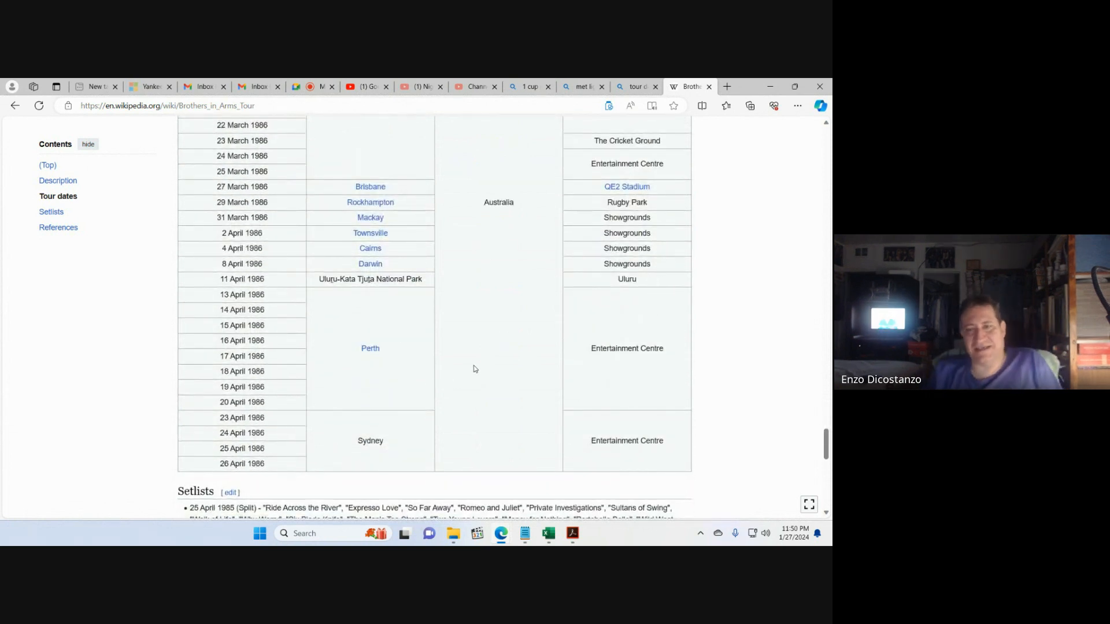
scroll(457, 359, "up", 3)
scroll(454, 346, "up", 15)
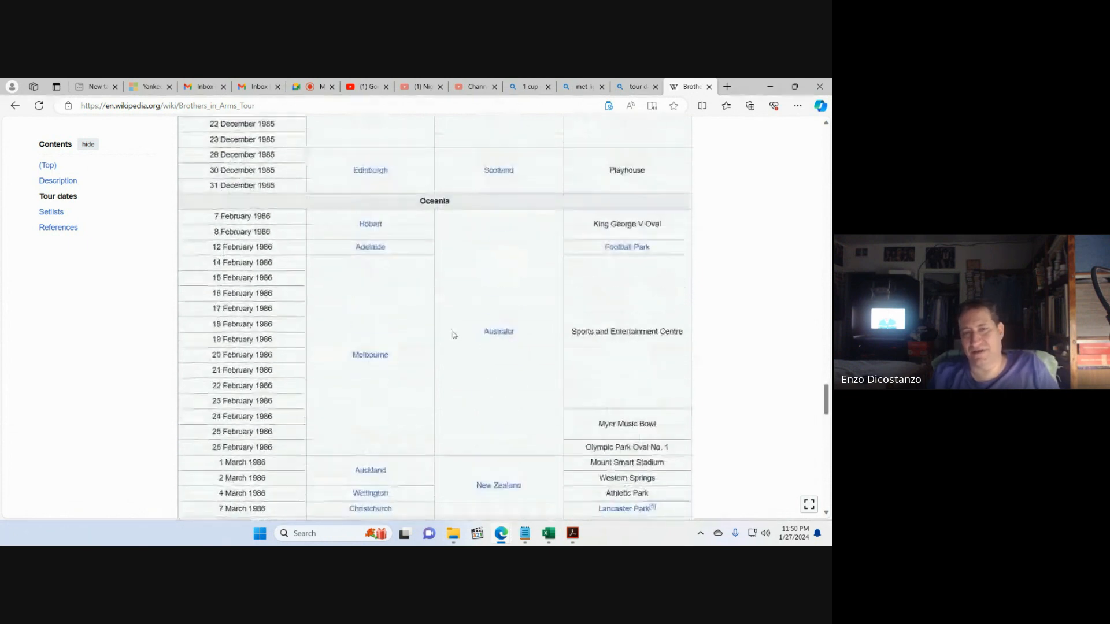
key("Home")
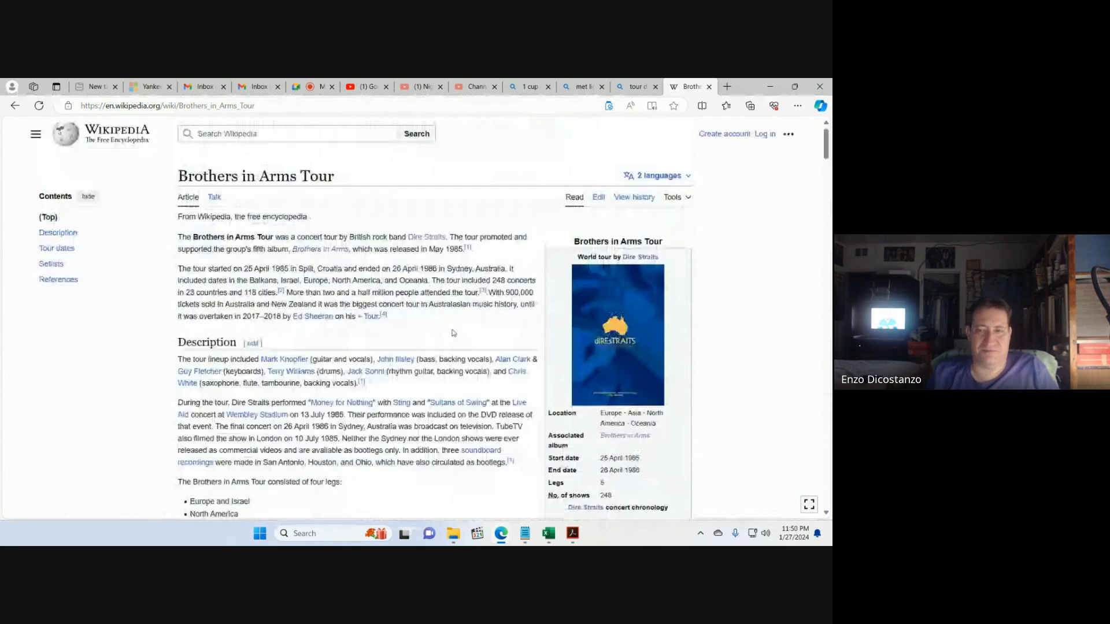
- Switch back to Excel and review the Rolling Stones exercise text down to its break-even table, comparing it with the completed ManagerialAccounting workbook
left_click(770, 86)
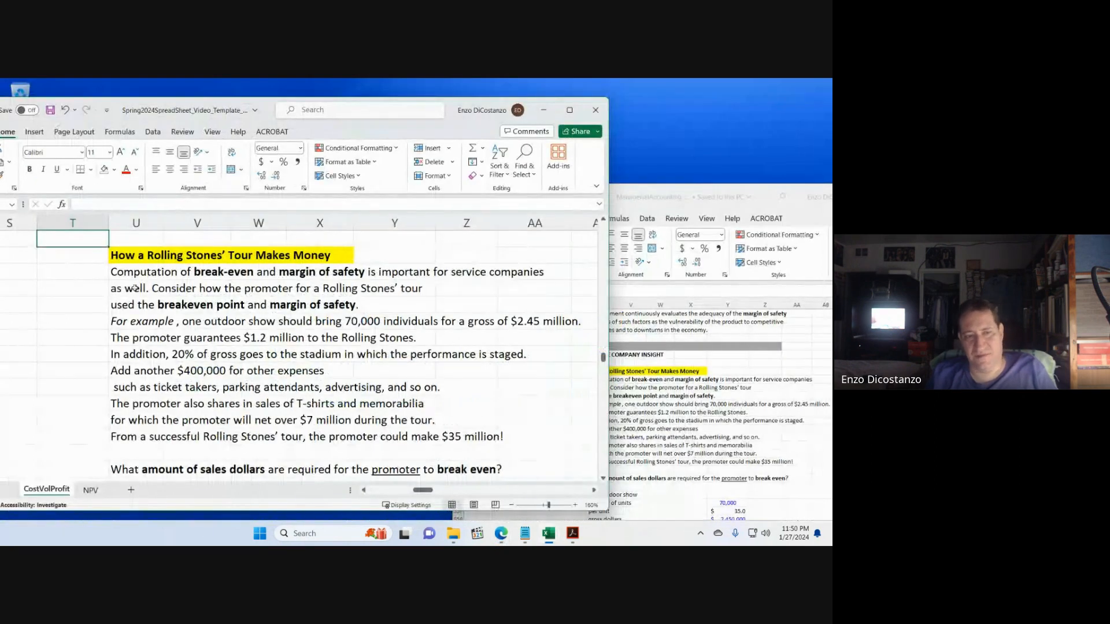
left_click(73, 327)
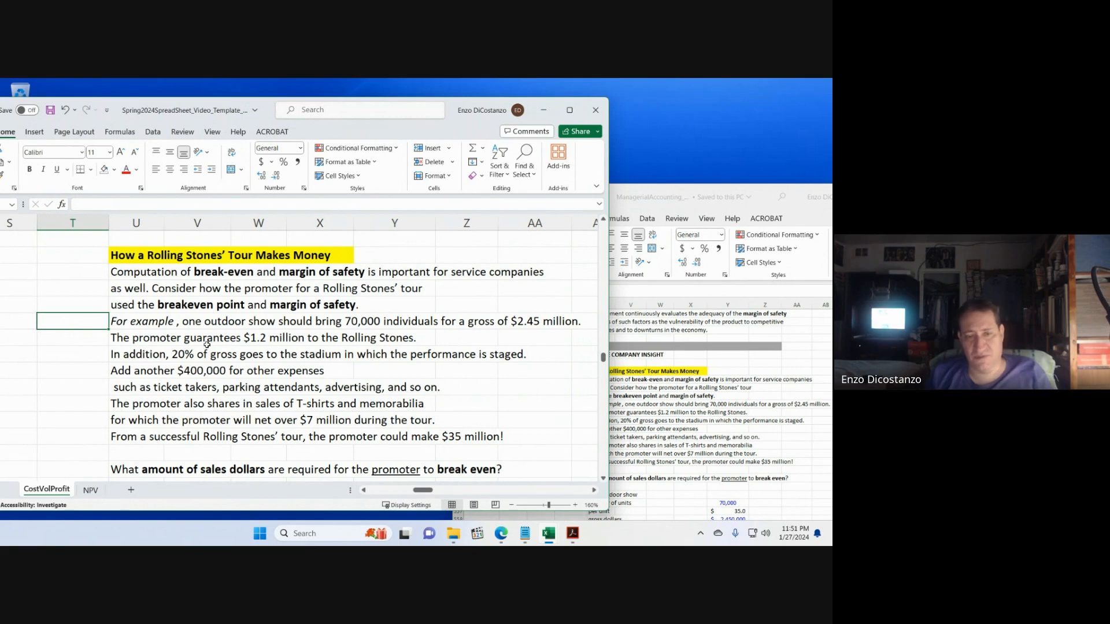
scroll(261, 378, "down", 2)
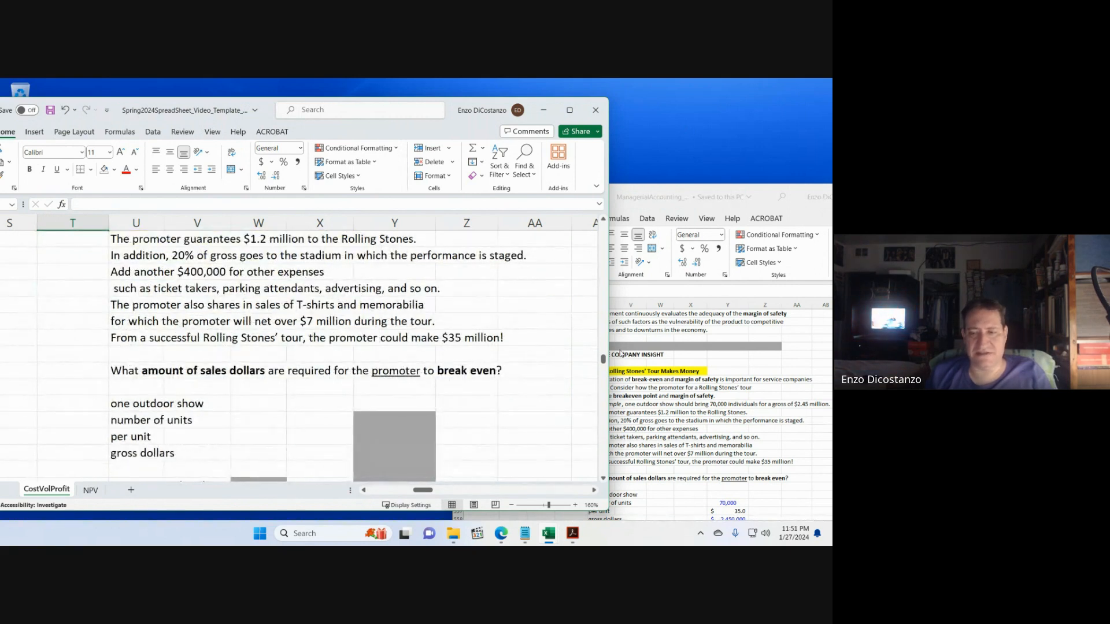
left_click(671, 363)
scroll(670, 363, "down", 3)
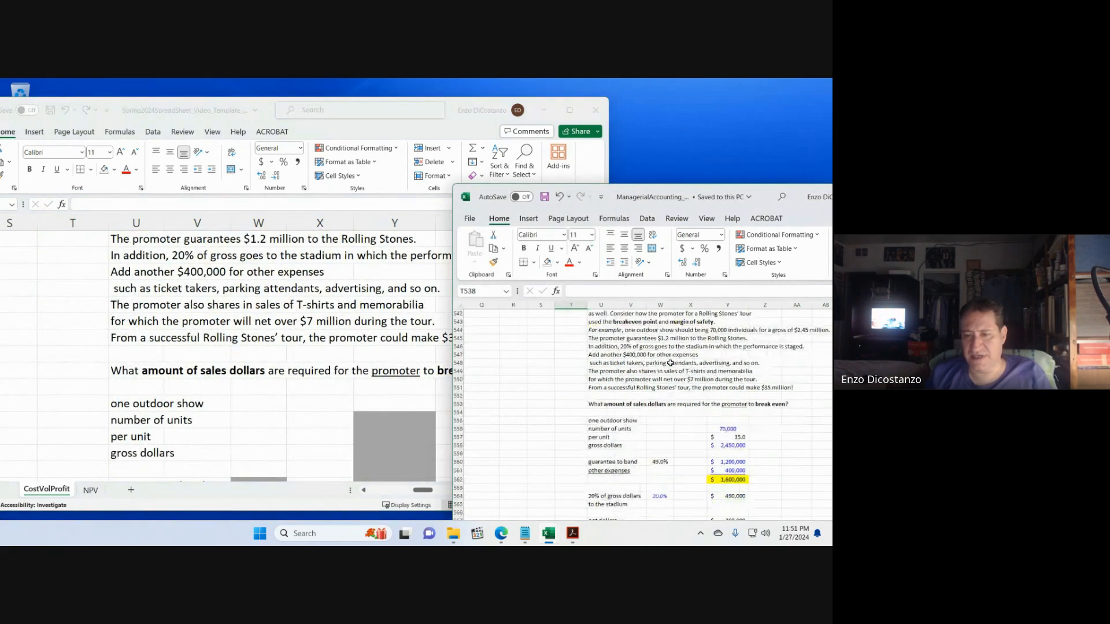
left_click(291, 356)
scroll(373, 368, "down", 1)
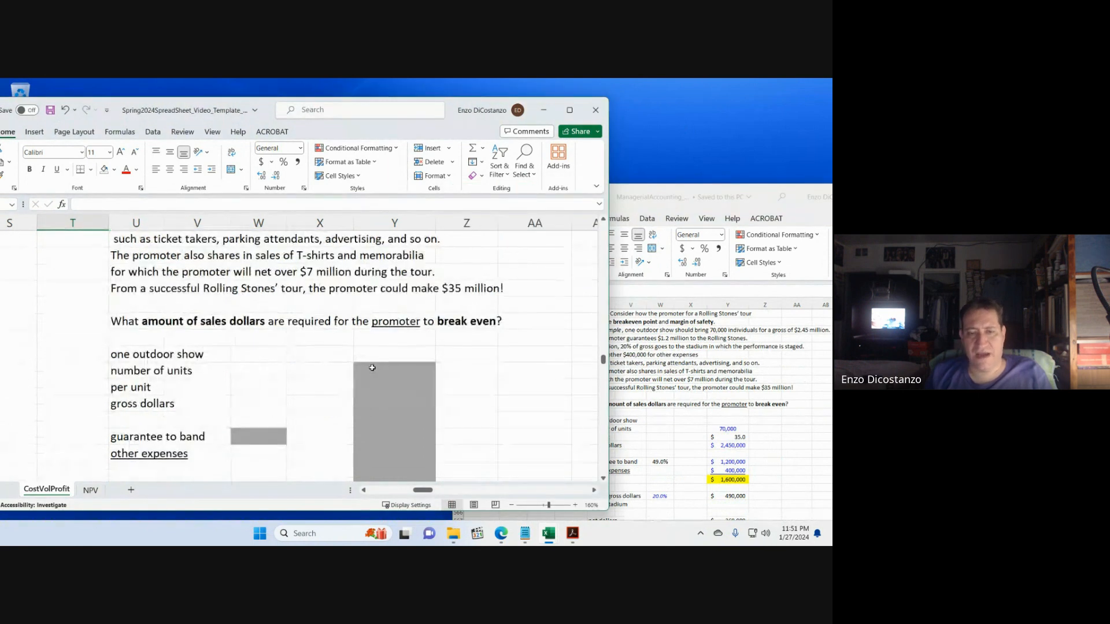
- Enter 70000 as the number of units in Y556 and remove the cell's grey fill
left_click(375, 368)
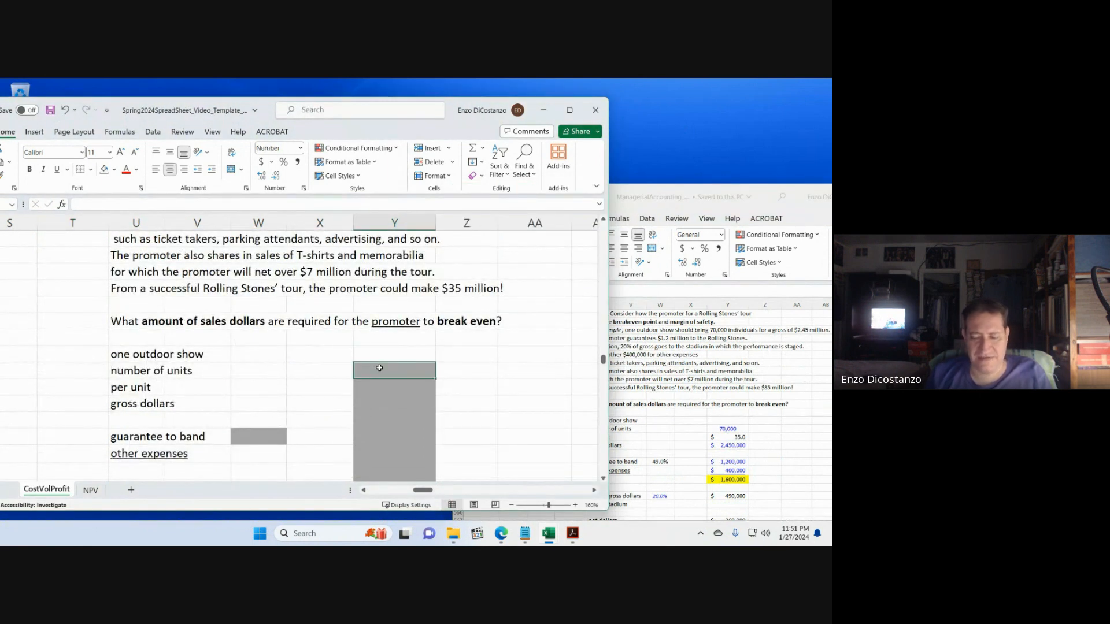
type("70000")
key("Return")
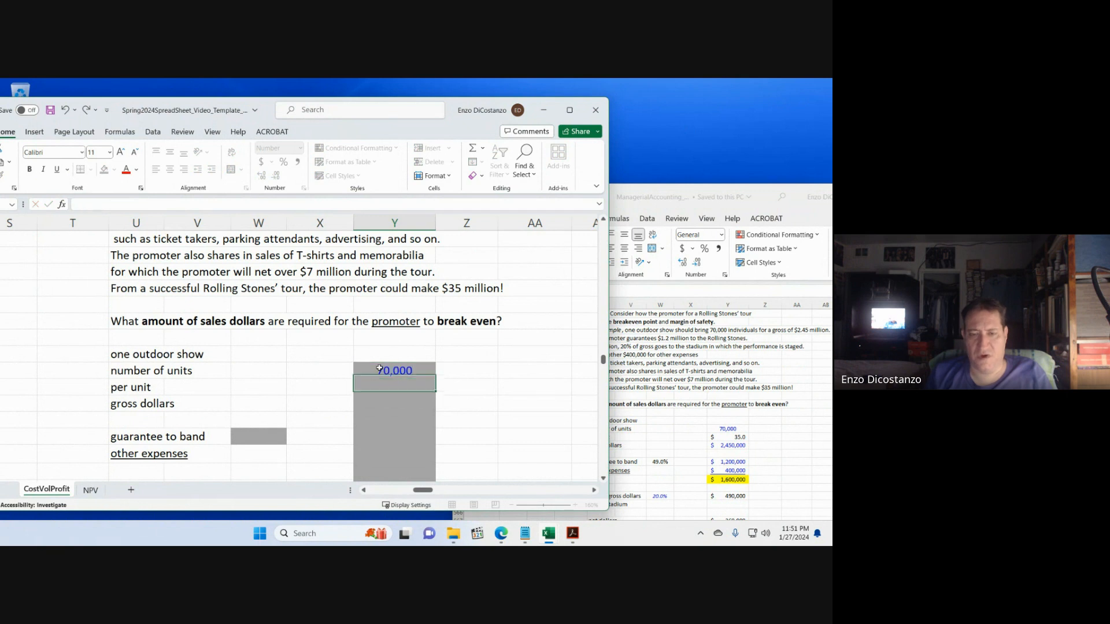
left_click(379, 368)
key("alt+h")
key("h")
key("n")
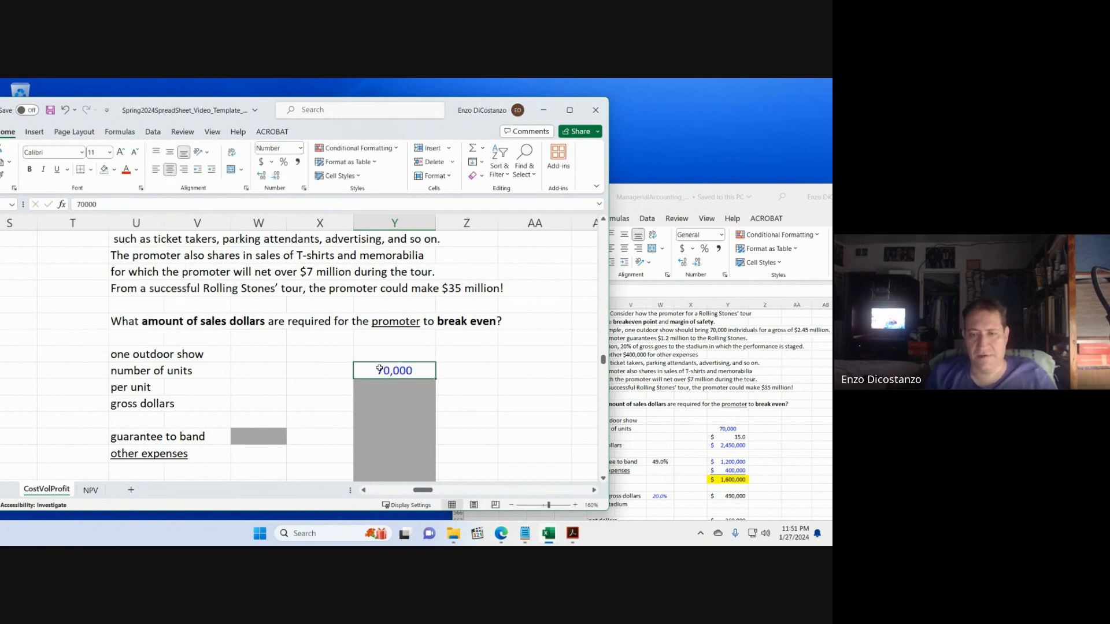
key("Return")
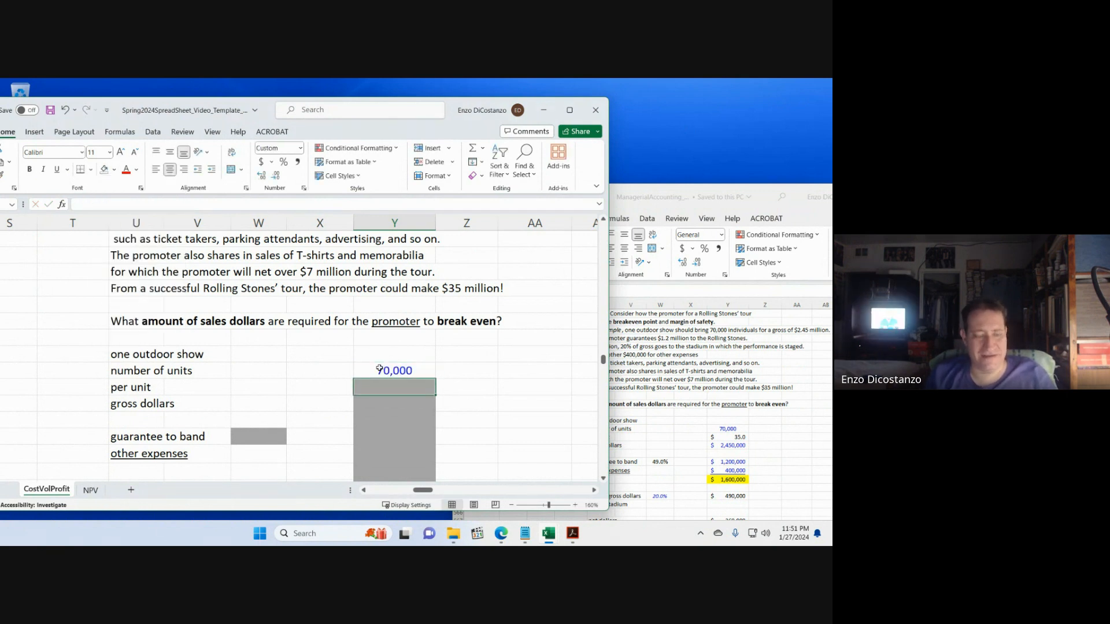
- Enter 2450000 as the gross dollars in Y558 and remove the grey fill from it and the blank cell below
key("alt+Tab")
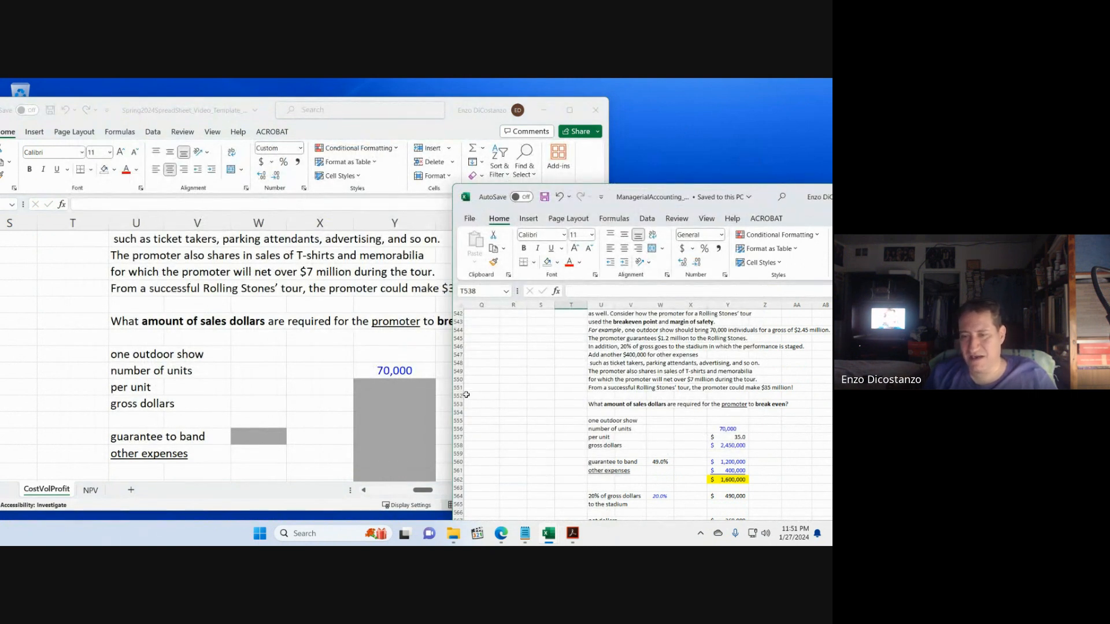
left_click(450, 386)
key("Return")
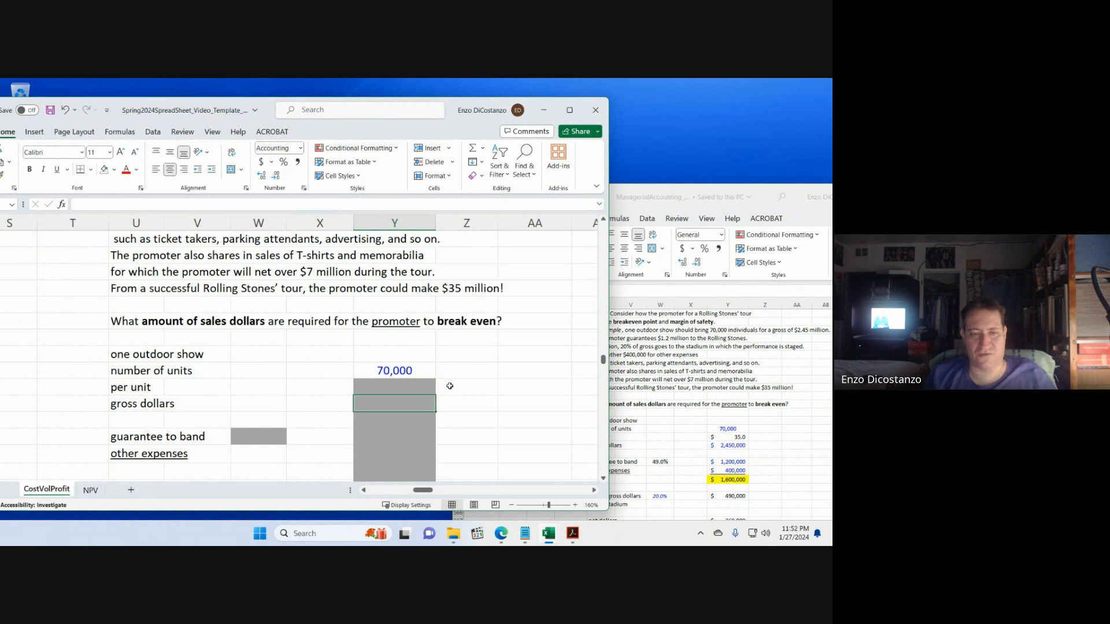
type("2,450,")
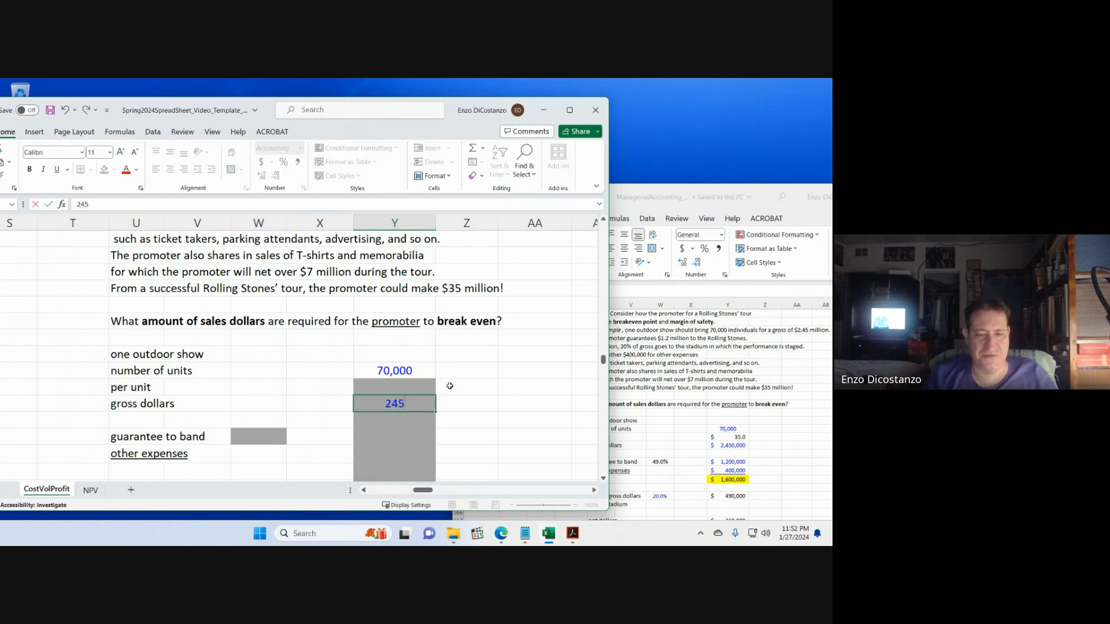
type("0000")
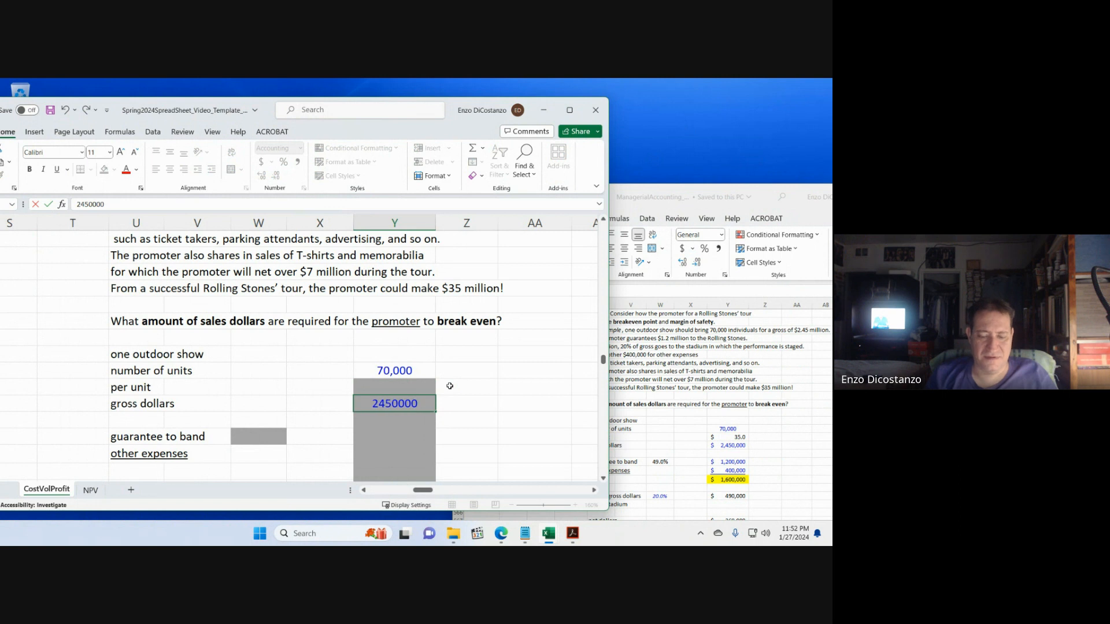
key("Return")
key("Up")
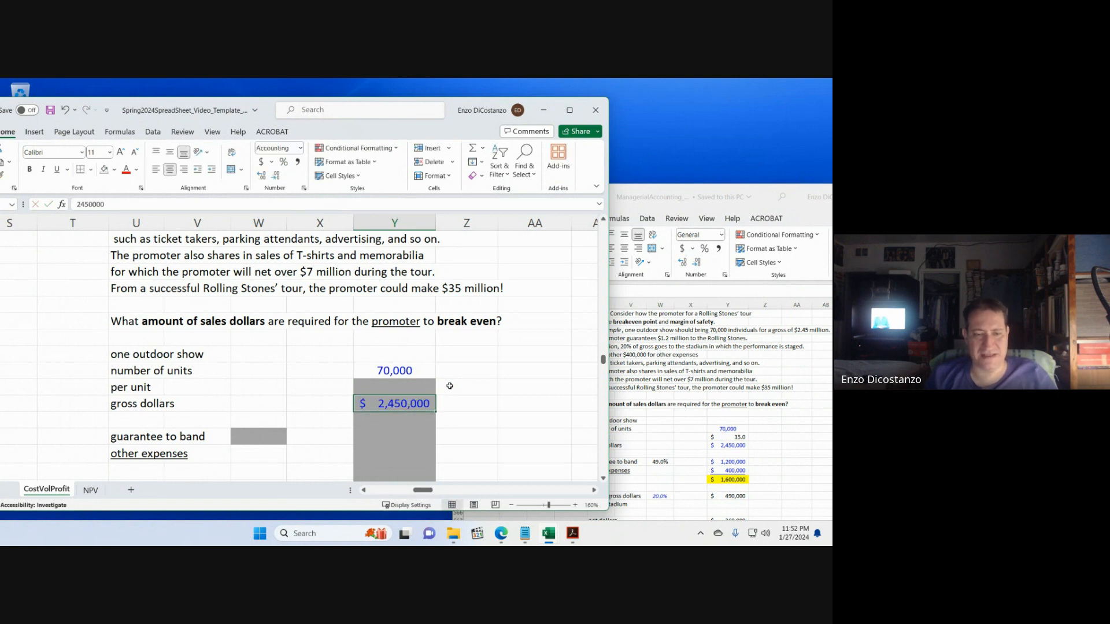
key("shift+Down")
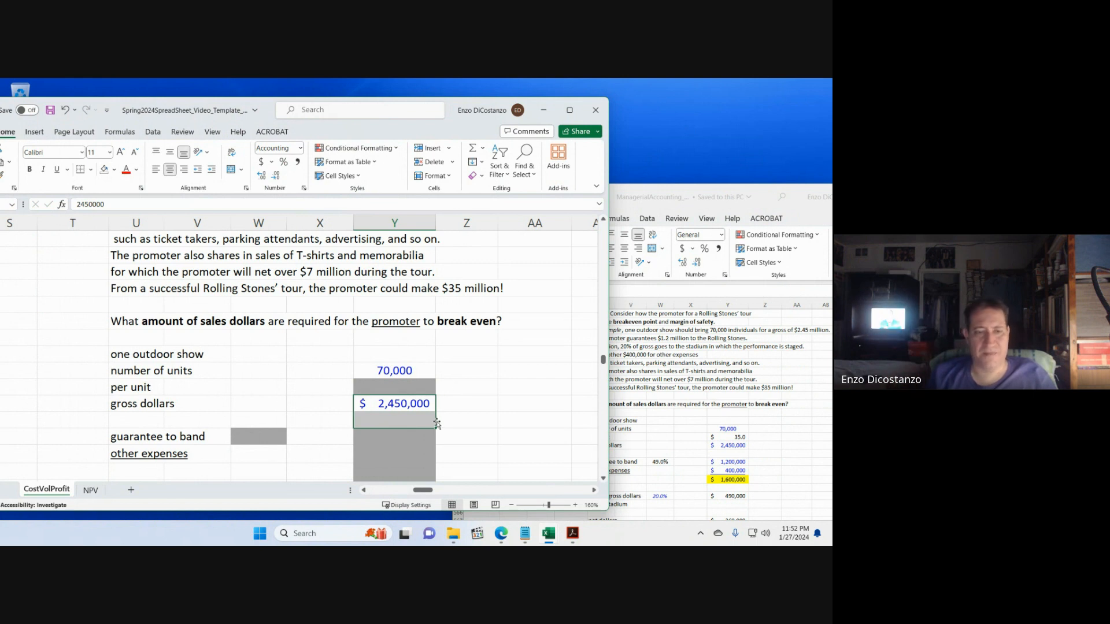
- Calculate the per-unit price in Y557 with the formula =Y558/Y556 and remove the cell's grey fill
scroll(440, 424, "up", 4)
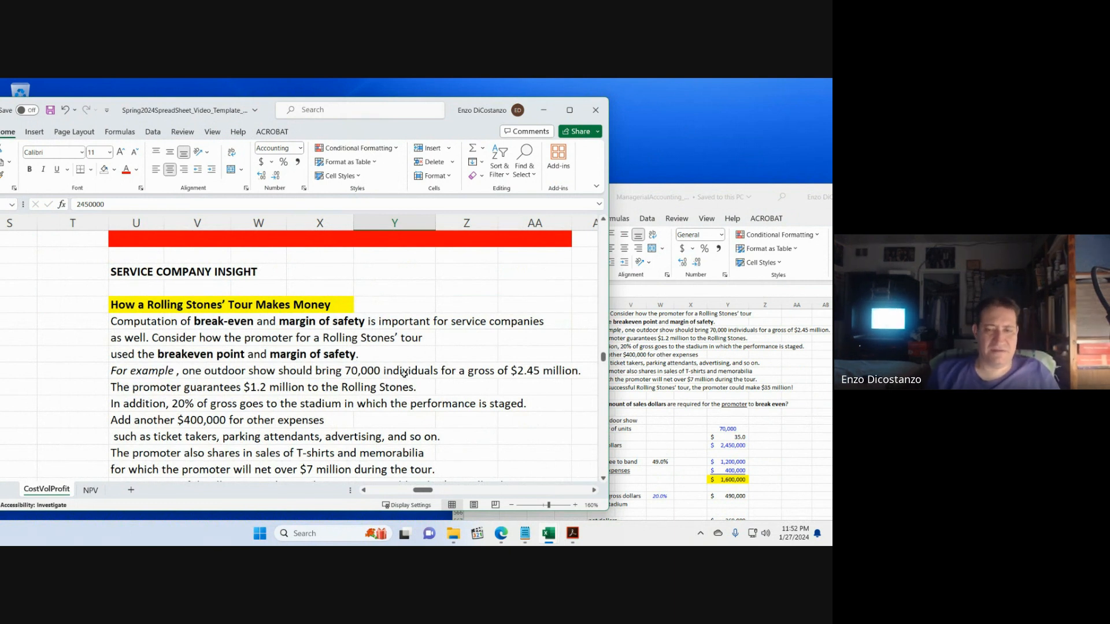
scroll(399, 364, "down", 6)
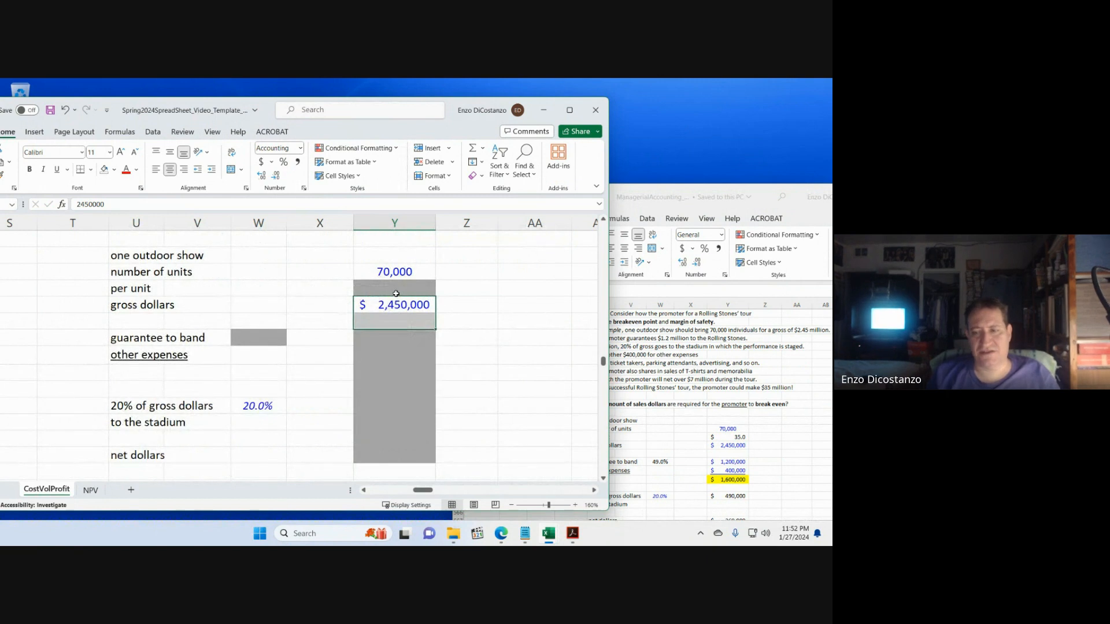
key("Up")
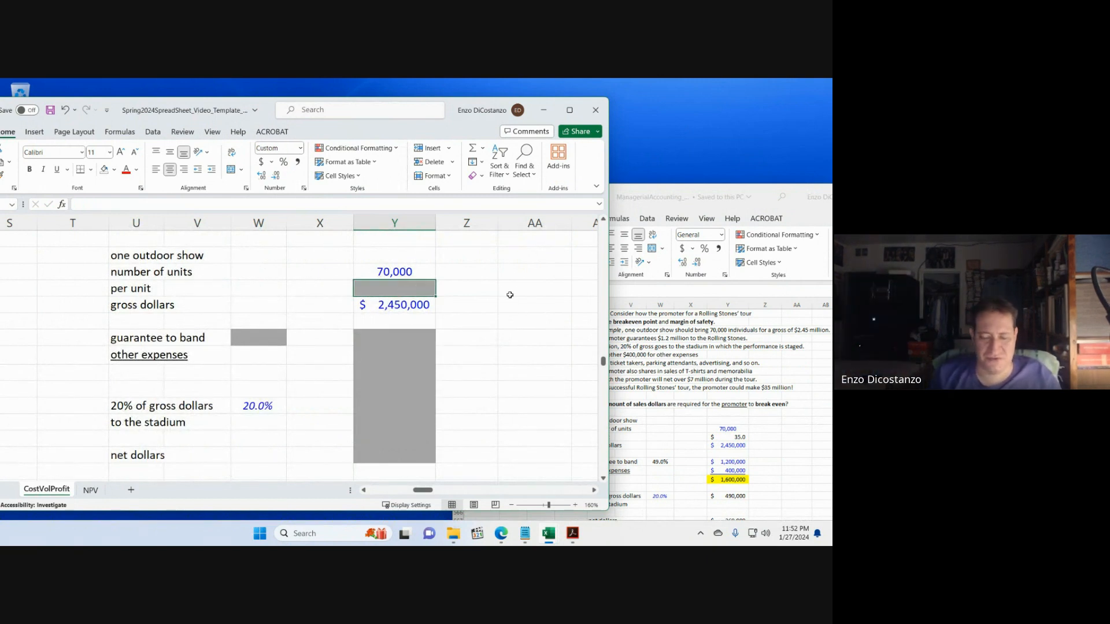
type("=")
key("Down")
type("/")
key("Up")
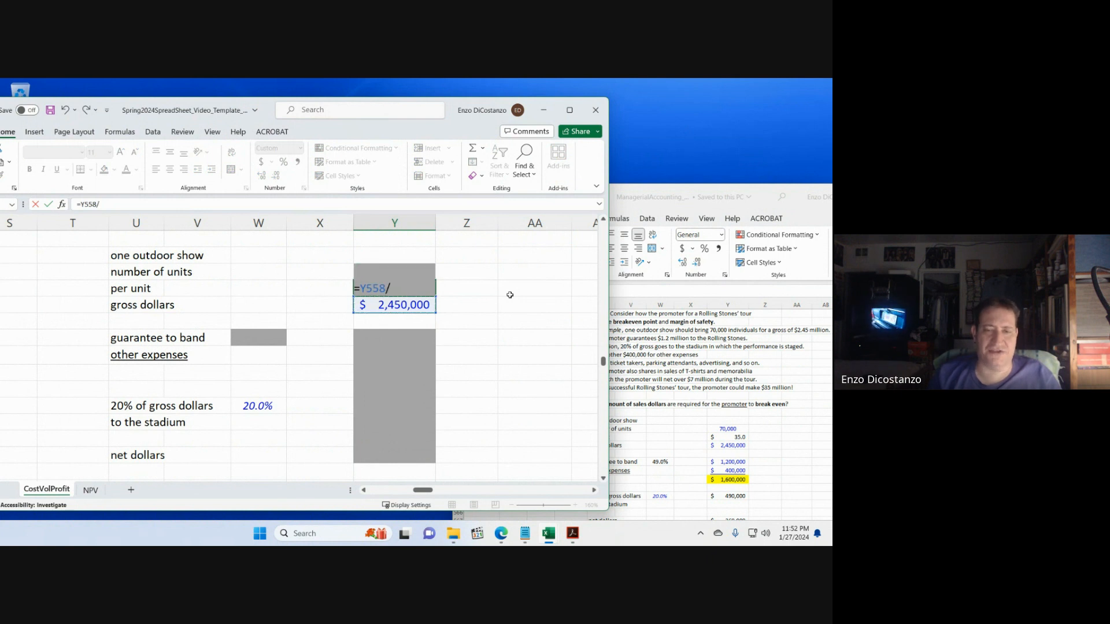
key("Return")
key("Up")
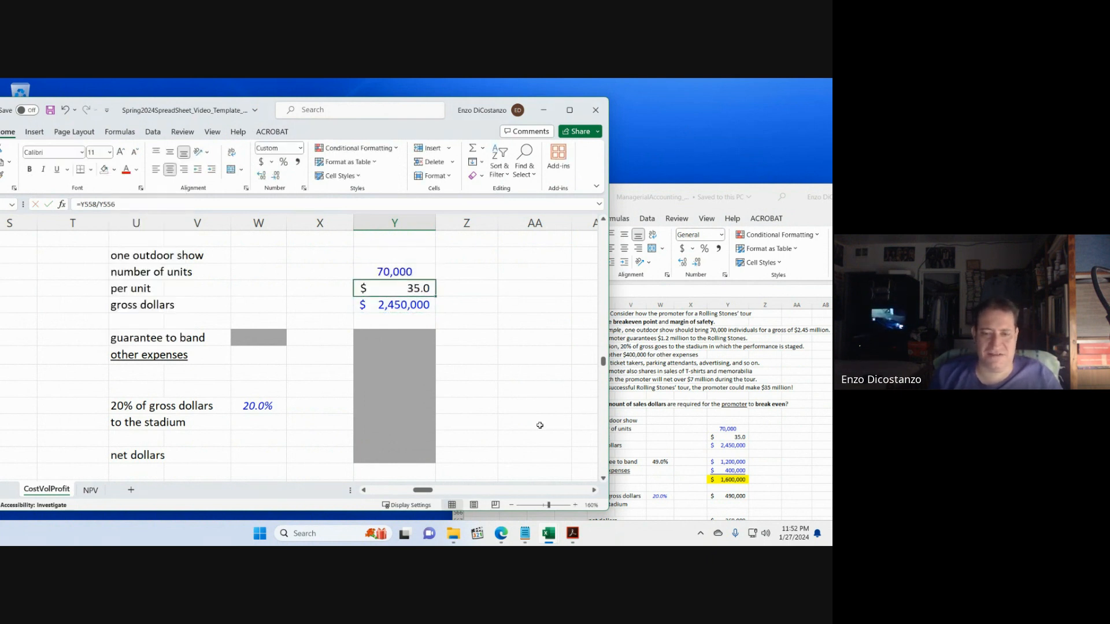
- Switch to Edge and run a web search for Rolling Stones tickets in a new tab
left_click(501, 533)
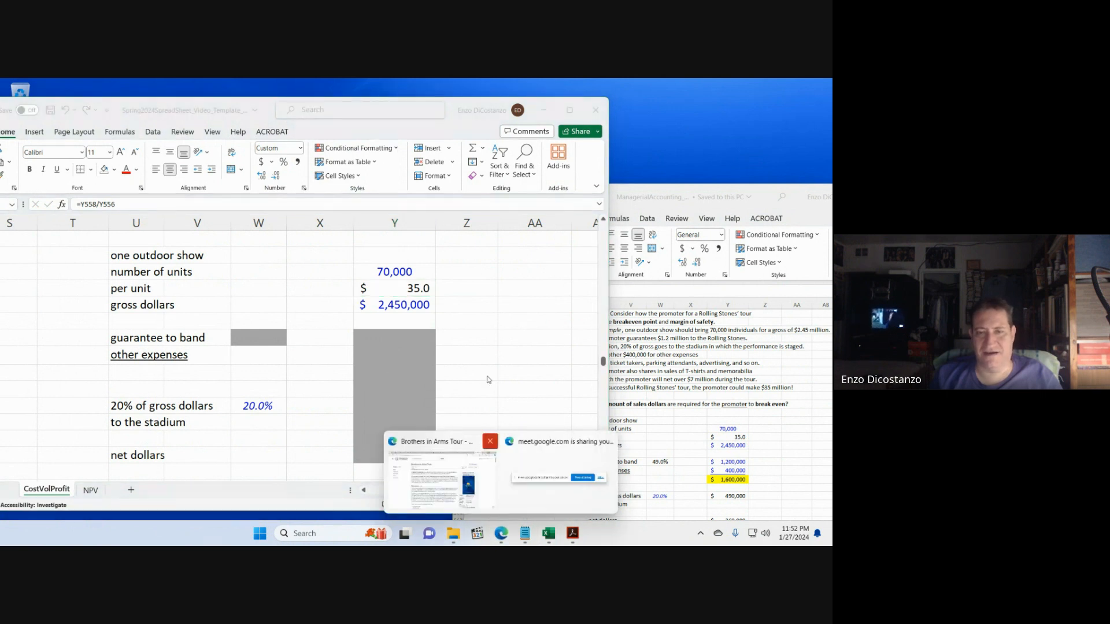
left_click(460, 446)
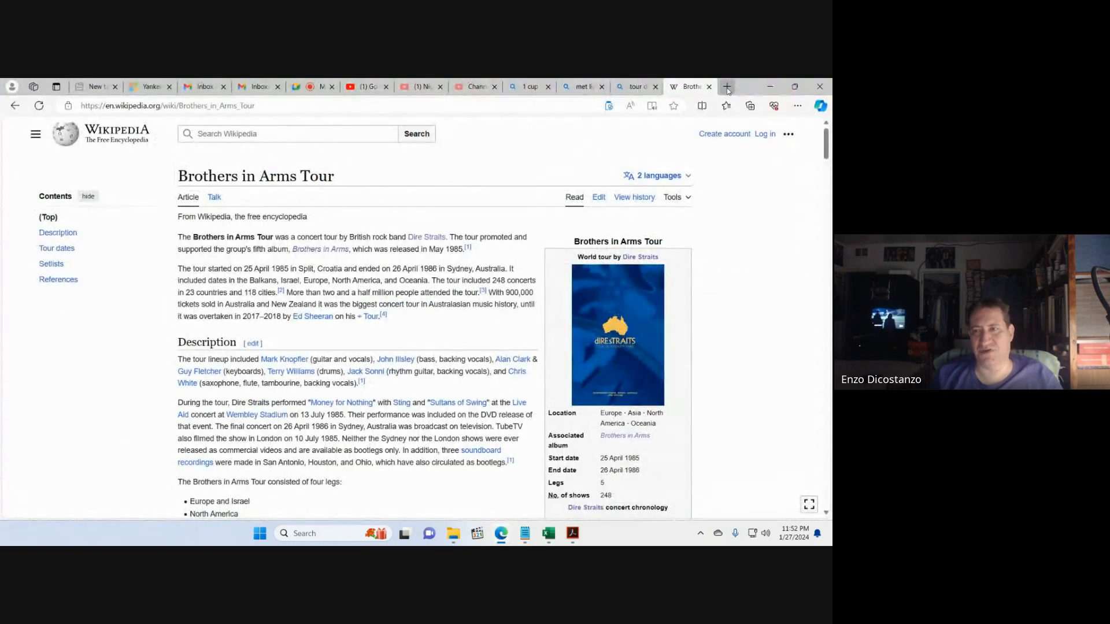
left_click(728, 87)
type("oll")
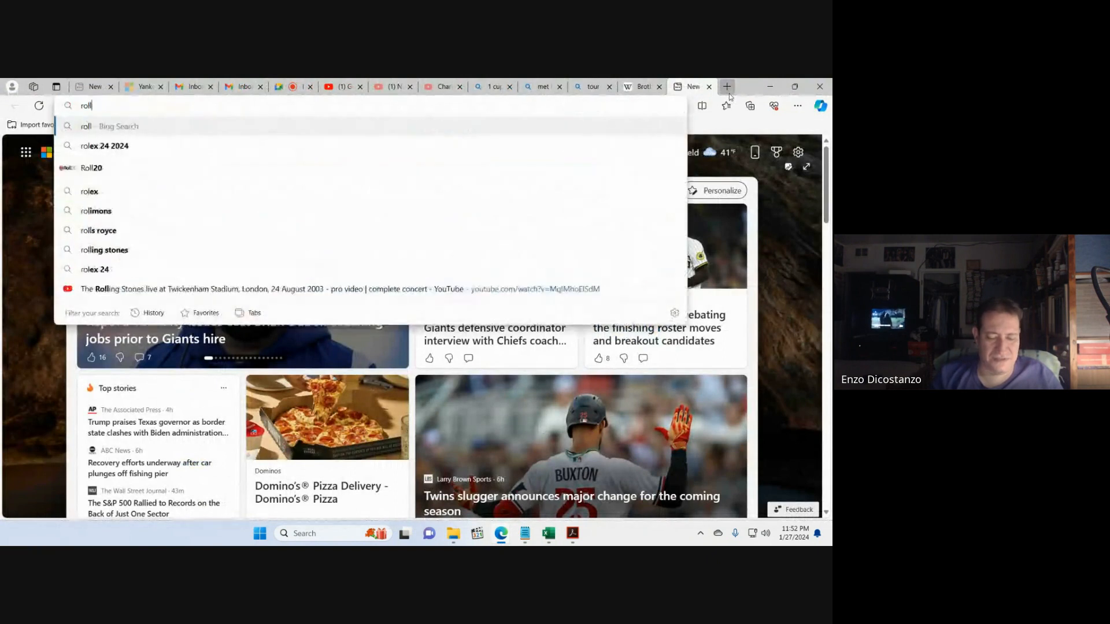
type("ing tsones tockets")
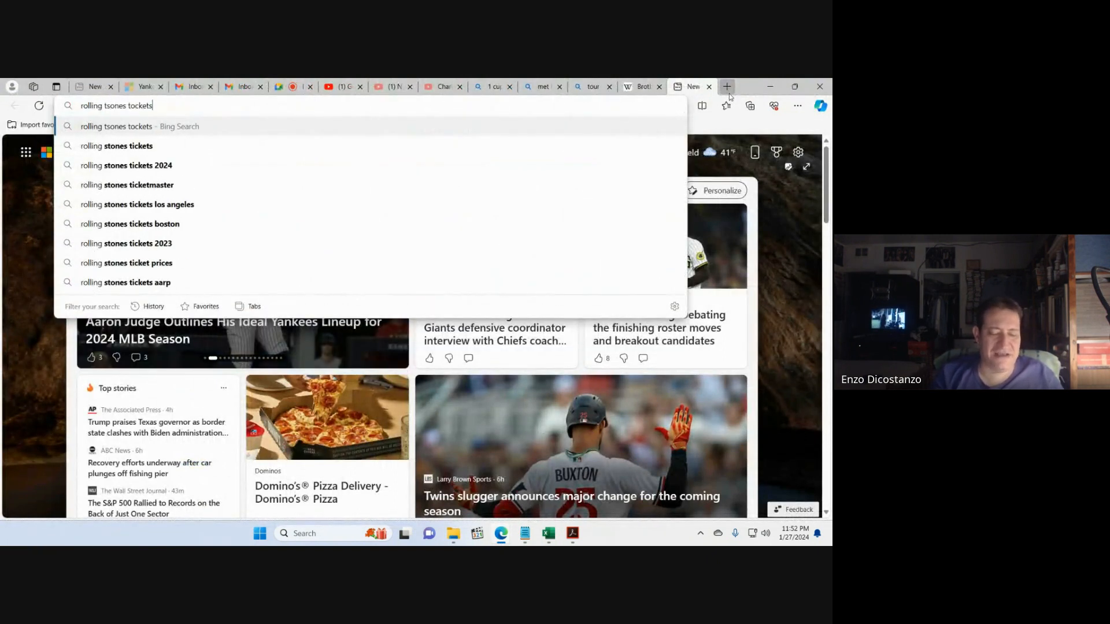
key("Return")
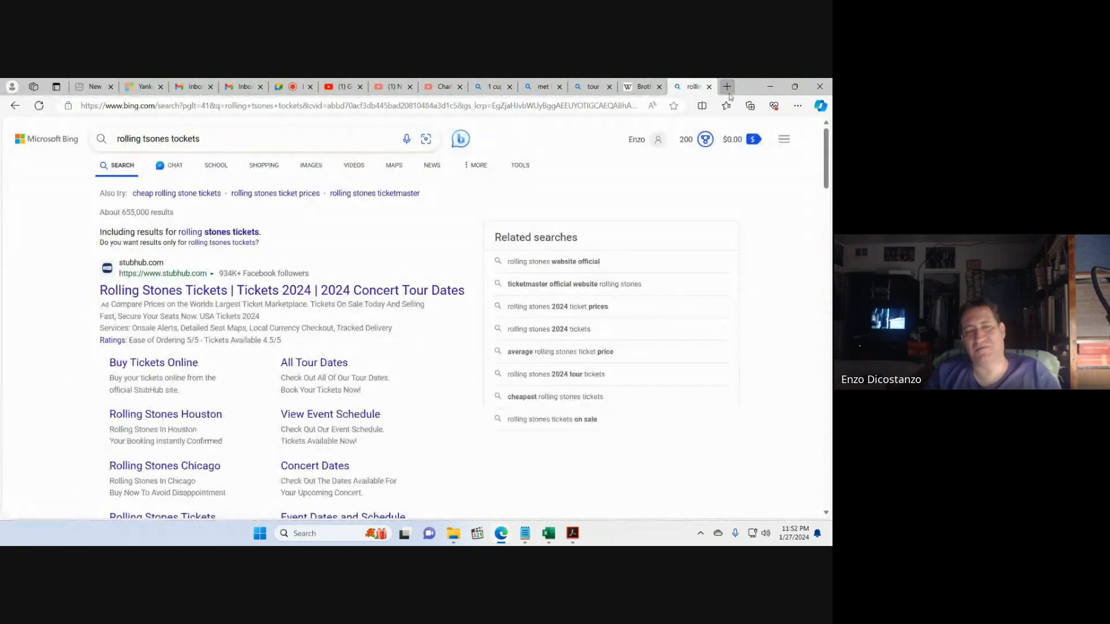
- Correct the misspelled search query to "rolling stones tickets" and rerun the search
left_click(180, 141)
key("BackSpace")
type("i")
key("Return")
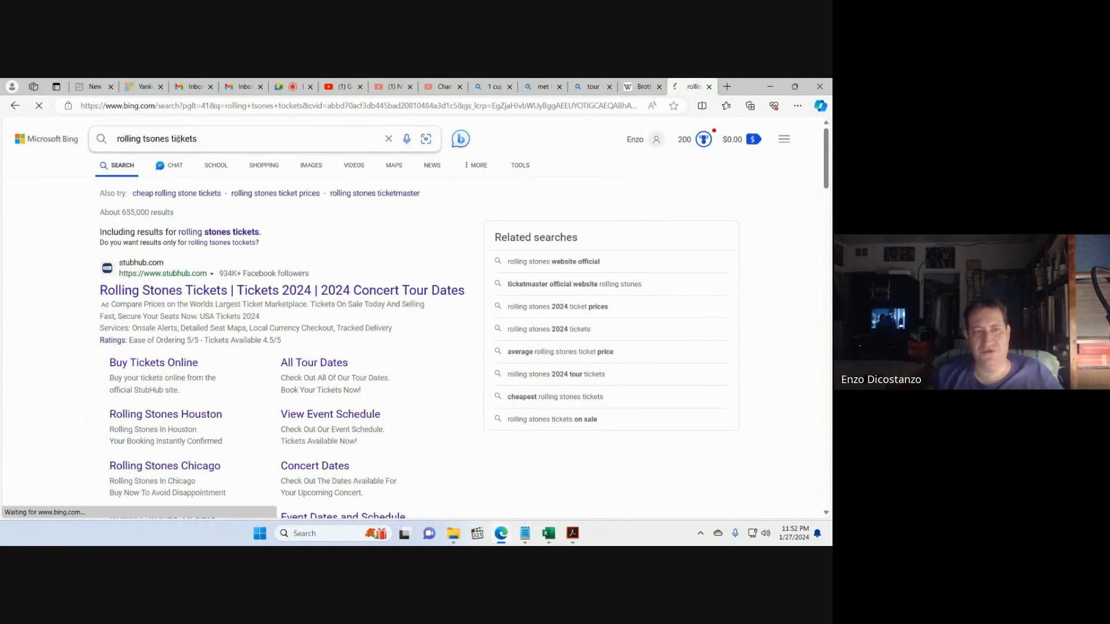
left_click(150, 139)
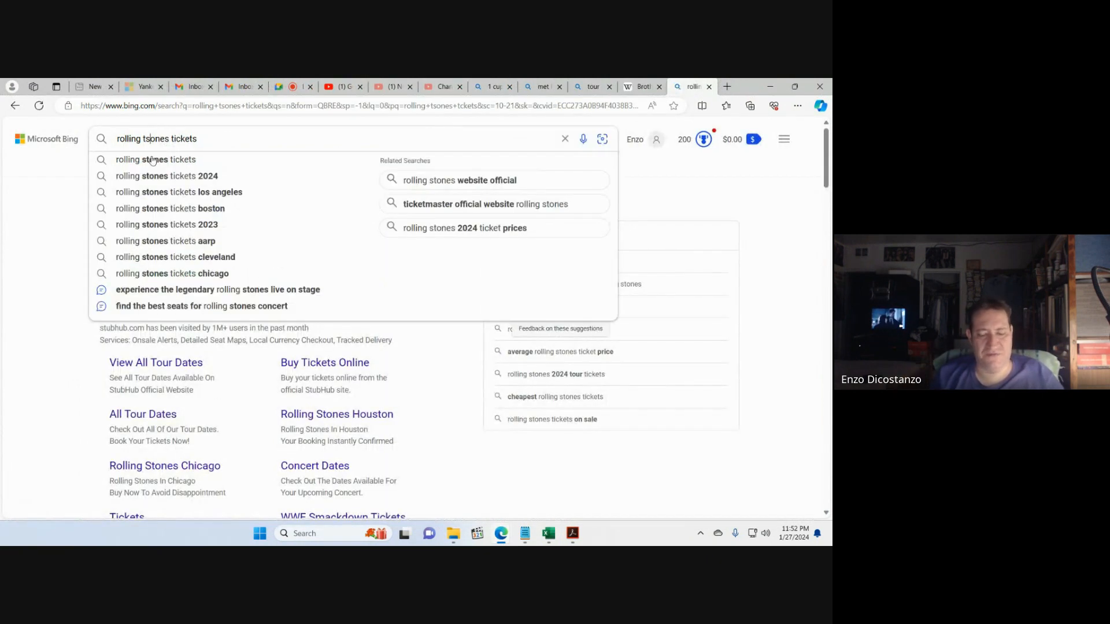
key("BackSpace")
key("BackSpace")
type("st")
key("Return")
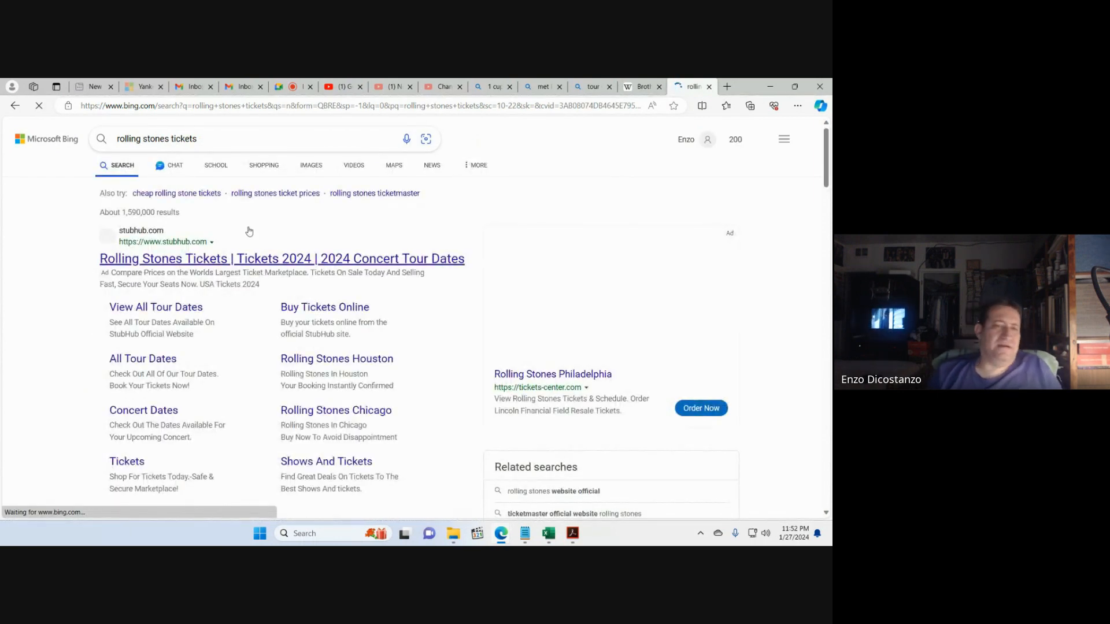
- Look through the ticket sellers' listings for Rolling Stones prices and try to open the 2024 Lincoln Financial Field listing
scroll(66, 350, "down", 3)
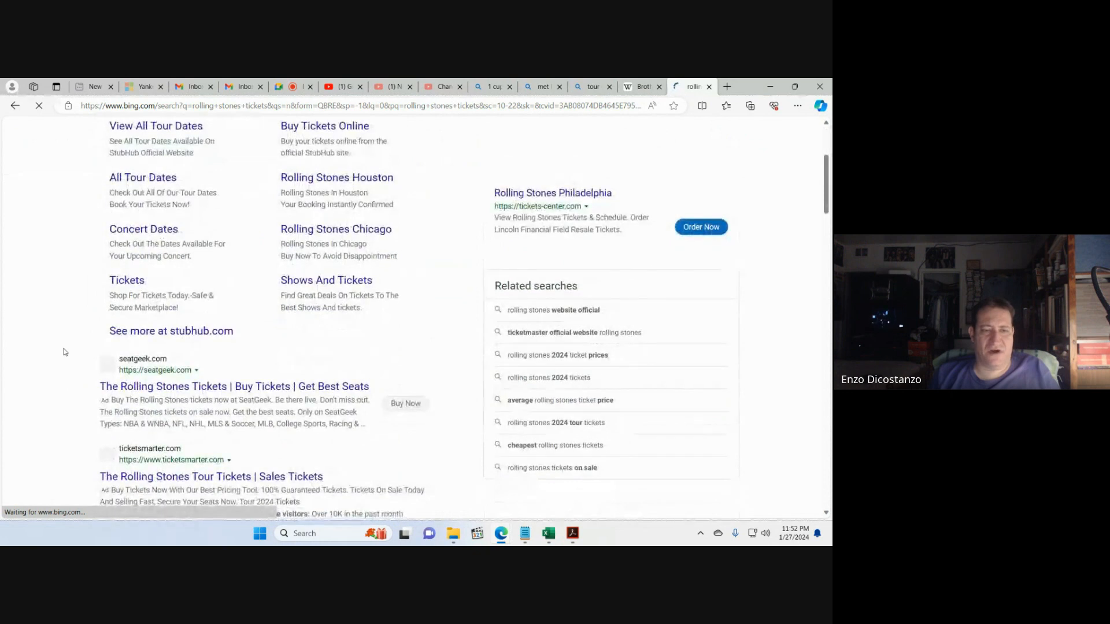
scroll(66, 352, "down", 5)
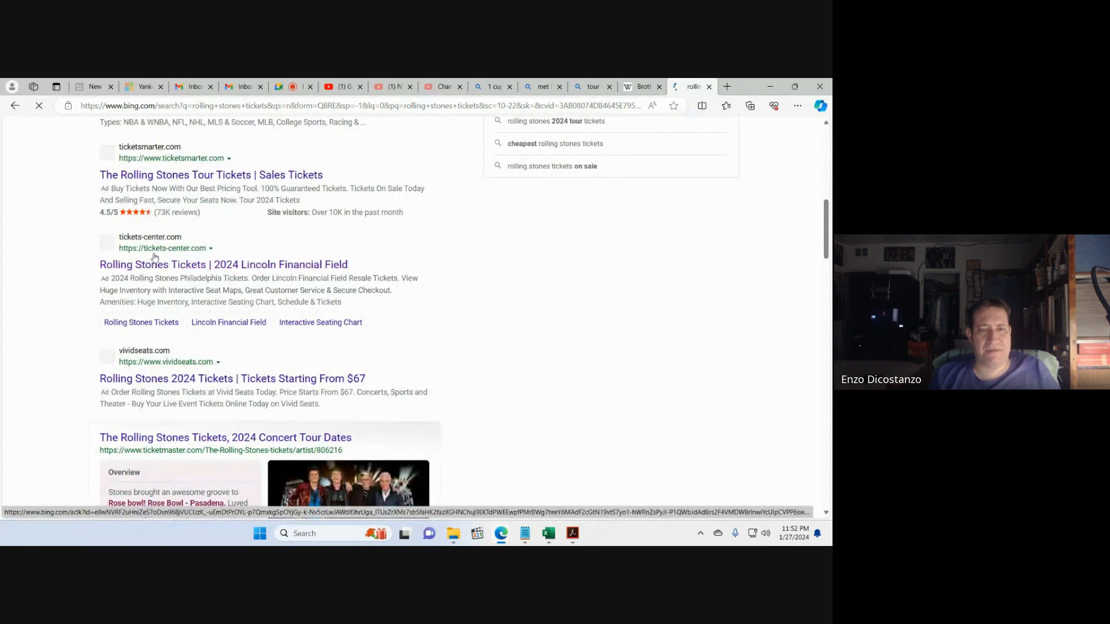
left_click(198, 267)
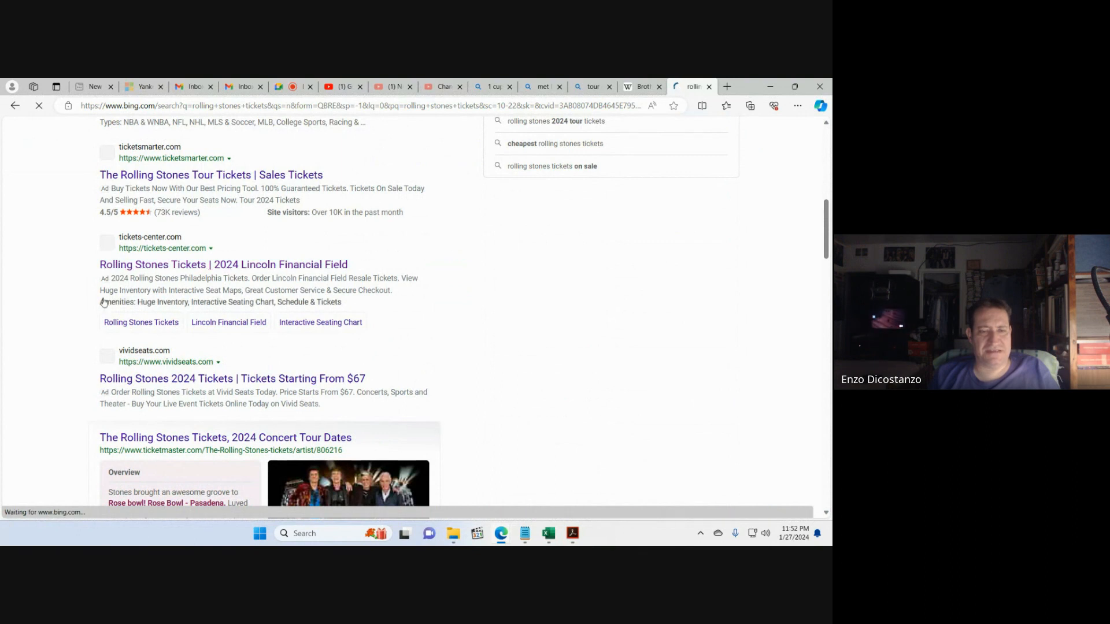
scroll(104, 303, "up", 4)
scroll(104, 302, "down", 4)
scroll(104, 302, "down", 3)
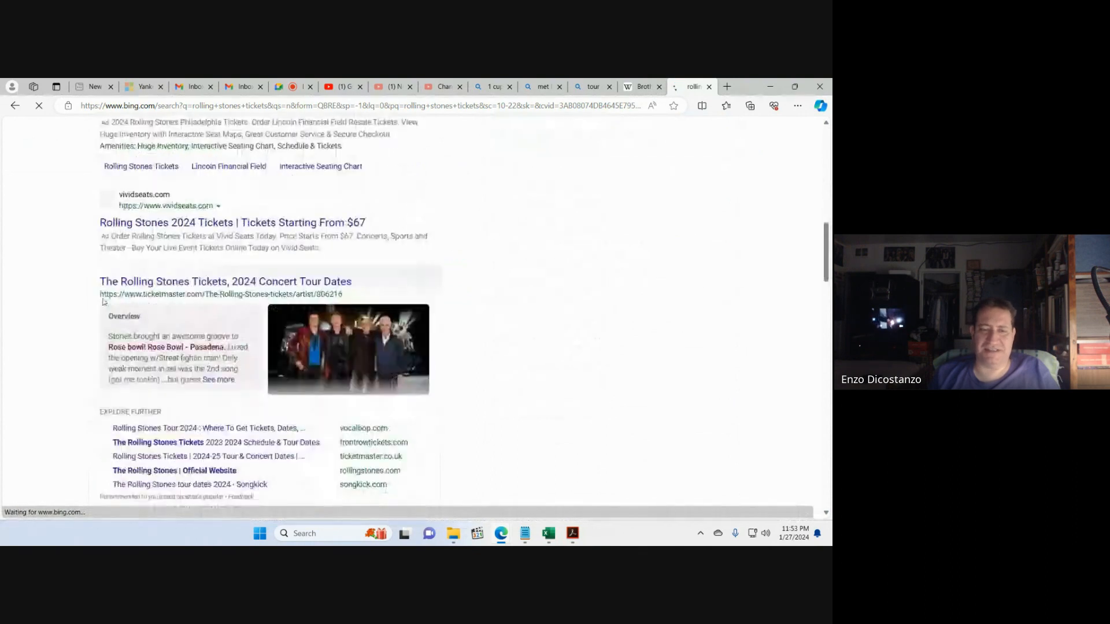
scroll(102, 300, "down", 1)
scroll(483, 347, "up", 3)
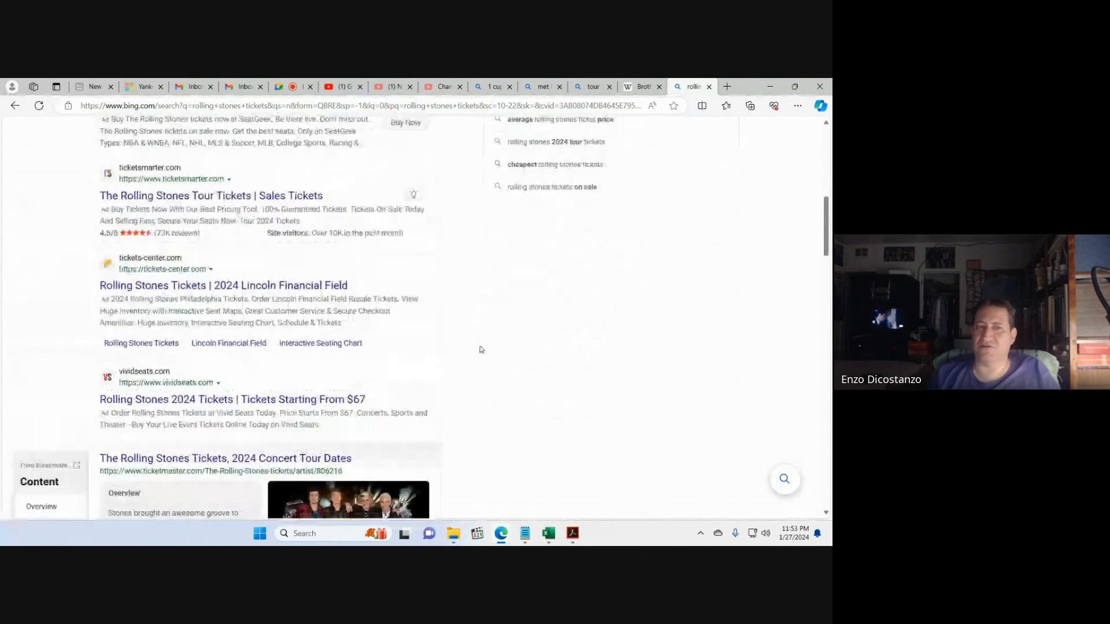
- Search for "rolling stones tickets prices" and look through the results for ticket prices
left_click(217, 142)
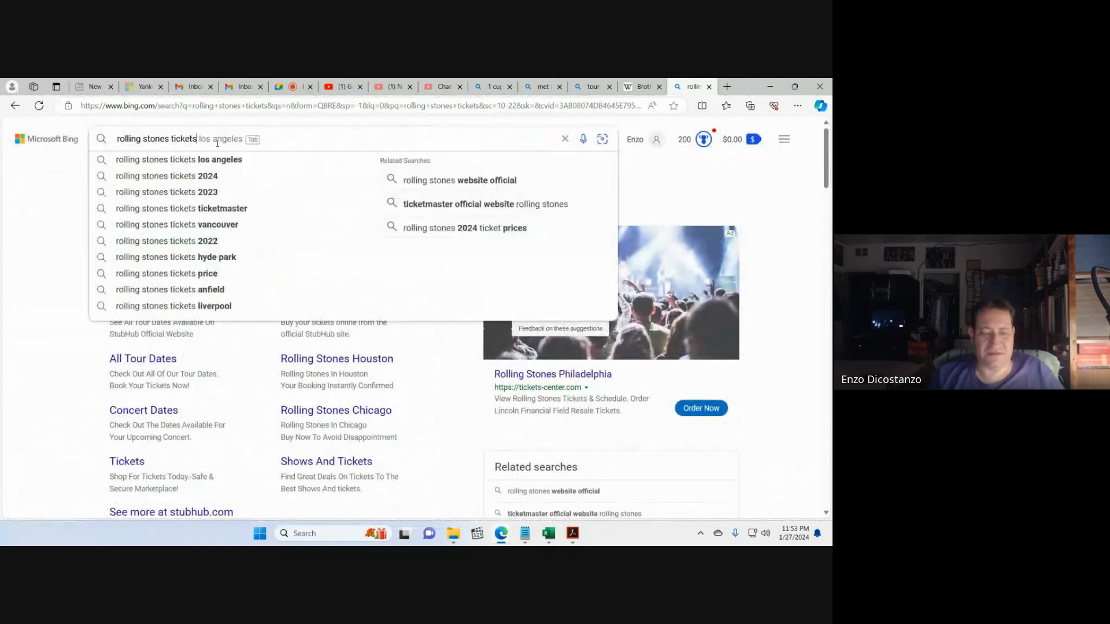
type("prices")
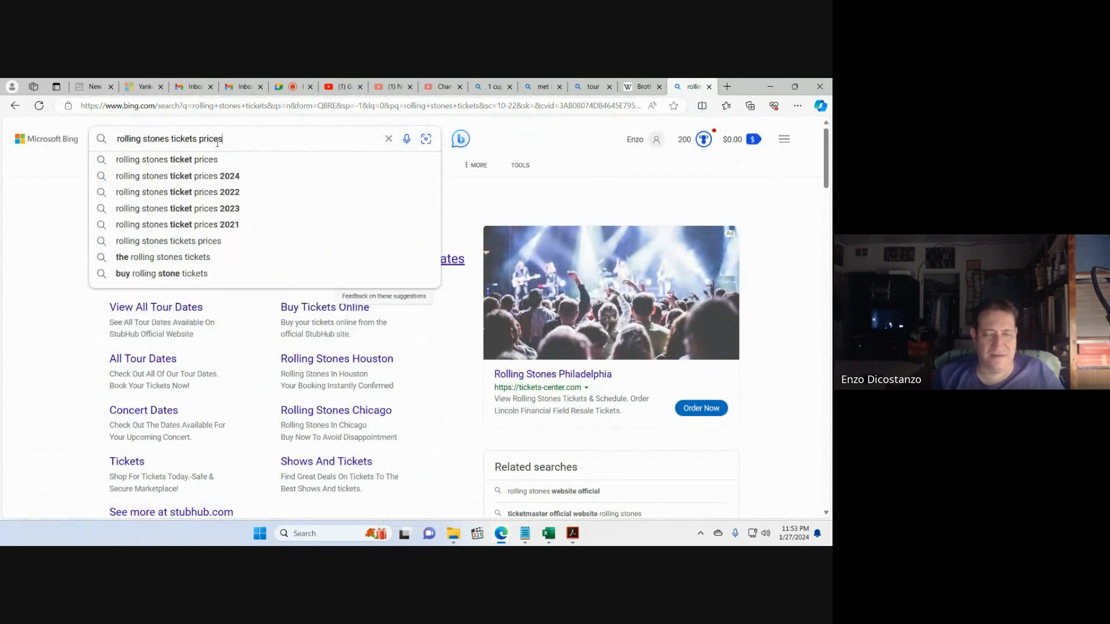
key("Return")
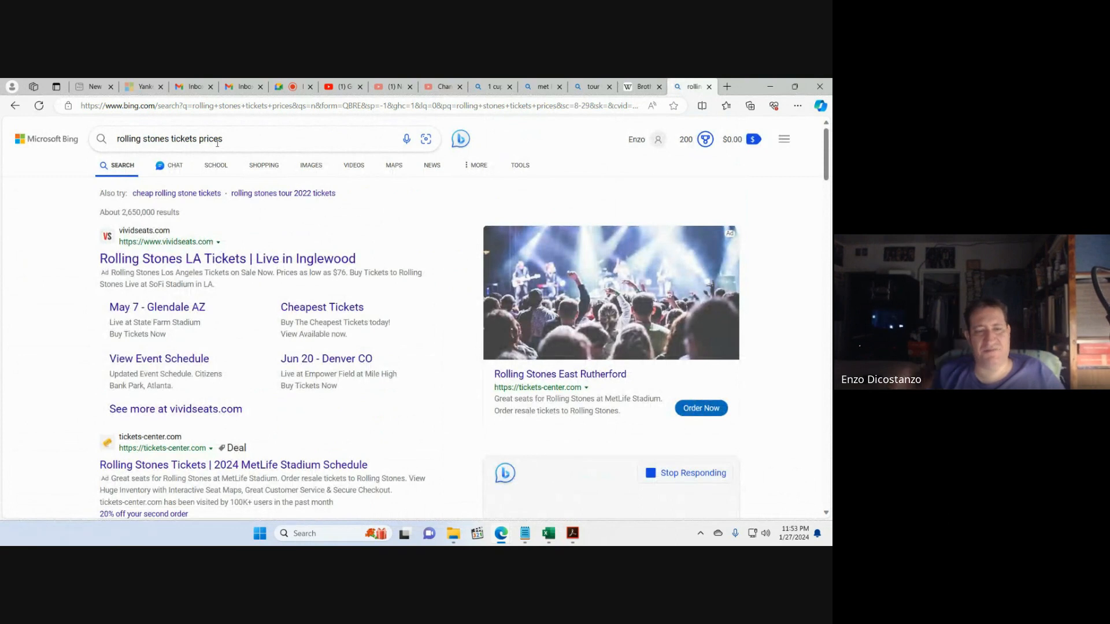
scroll(303, 332, "down", 3)
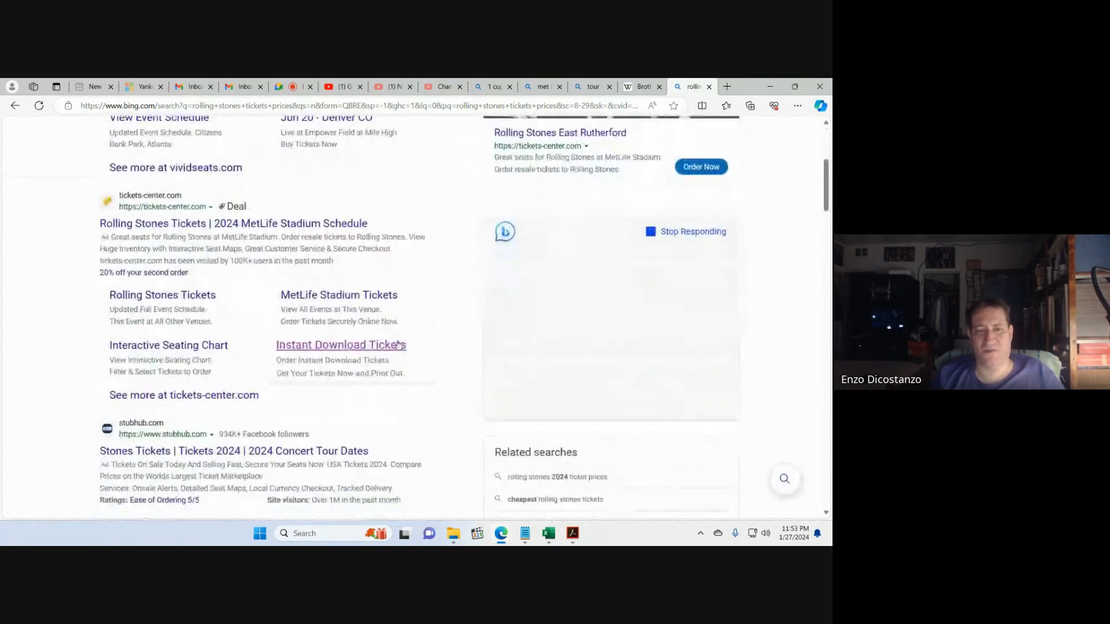
scroll(428, 363, "down", 3)
scroll(428, 362, "down", 2)
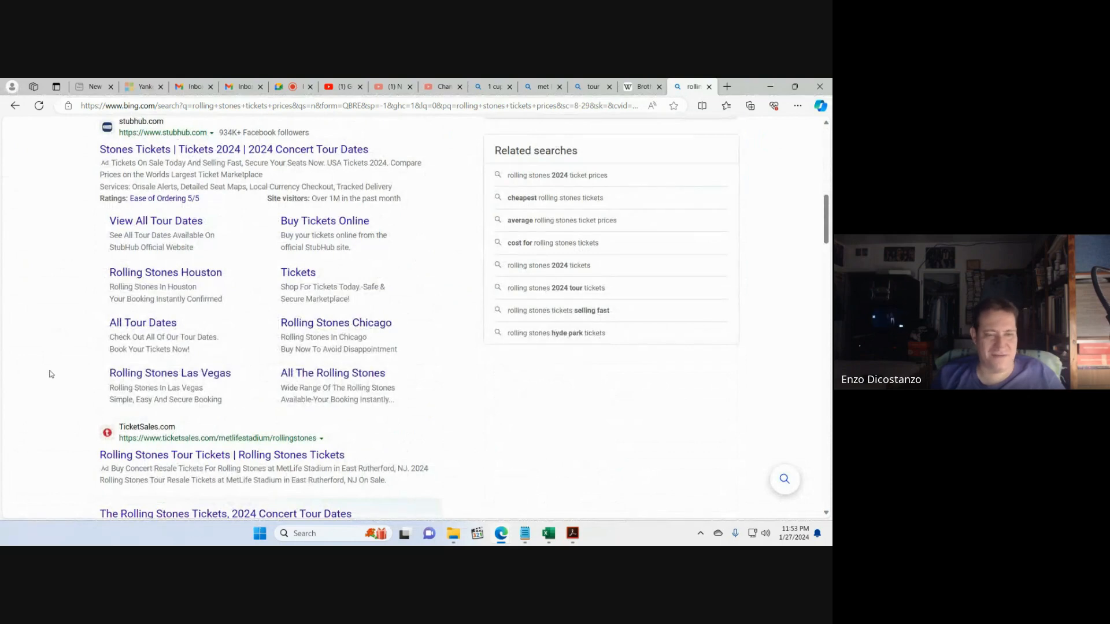
scroll(51, 374, "down", 3)
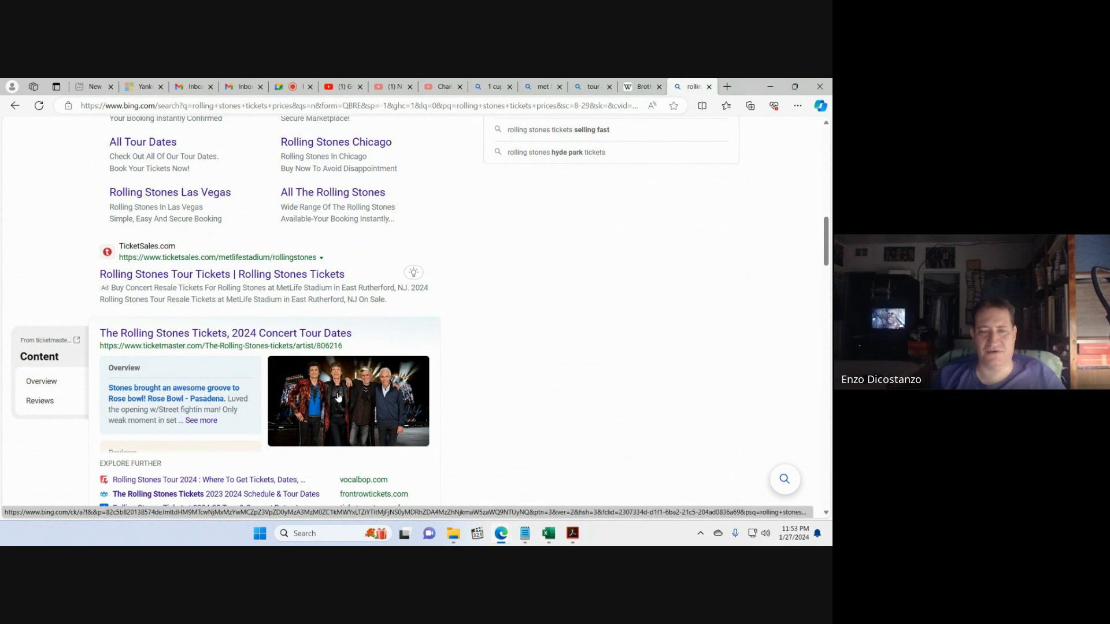
scroll(551, 389, "up", 10)
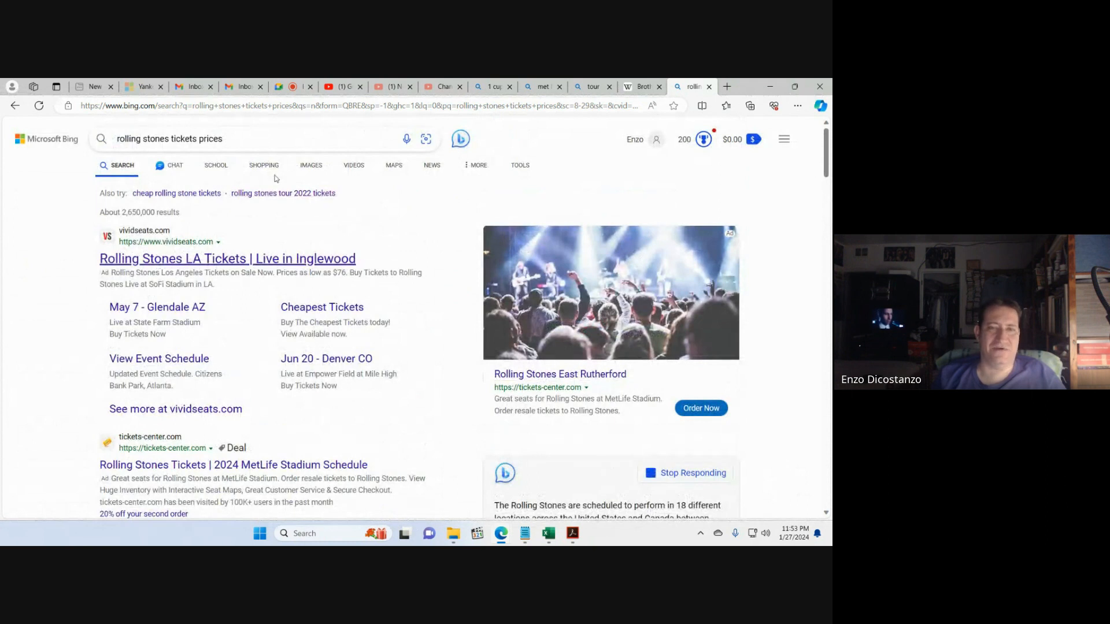
- Browse the image results, switch to the related Rolling Stones Concert images and open the Stuttgart concert photo
left_click(311, 168)
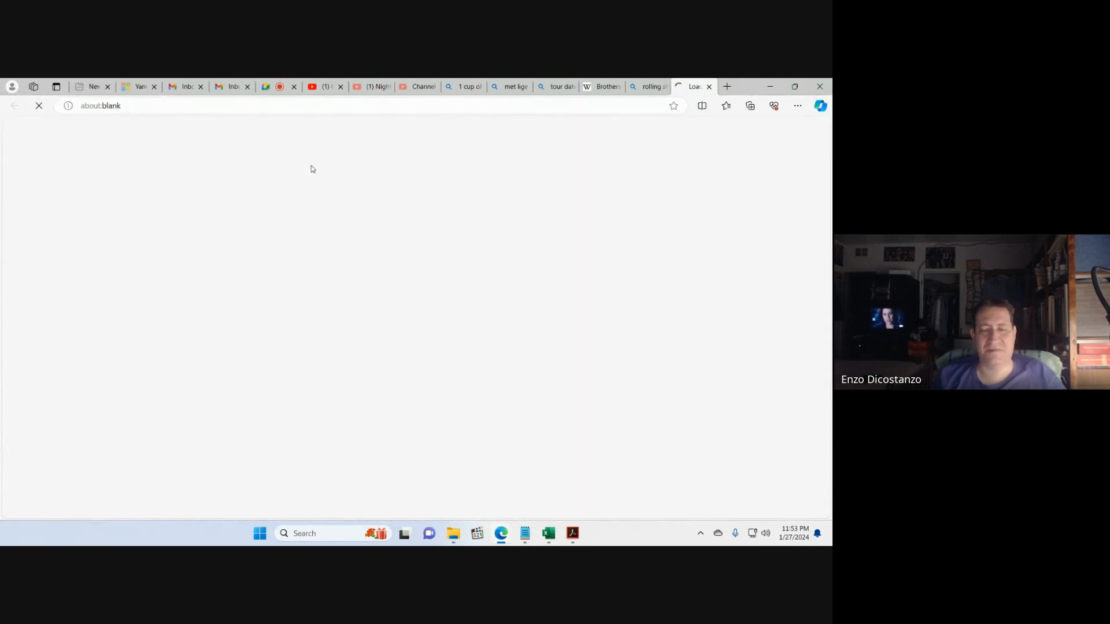
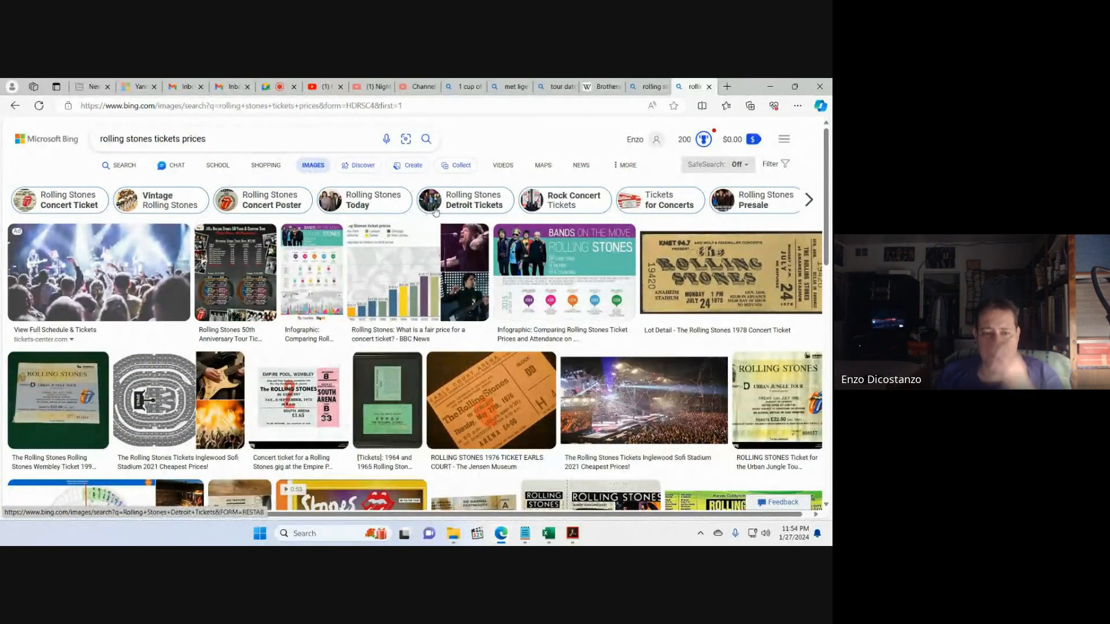
scroll(427, 214, "down", 5)
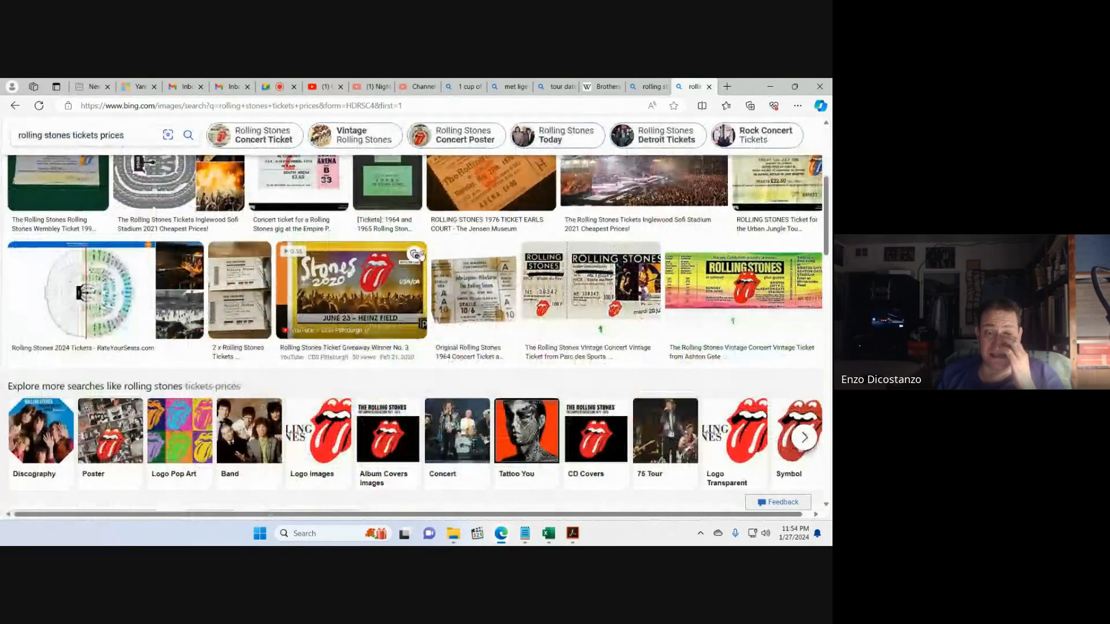
mouse_move(419, 255)
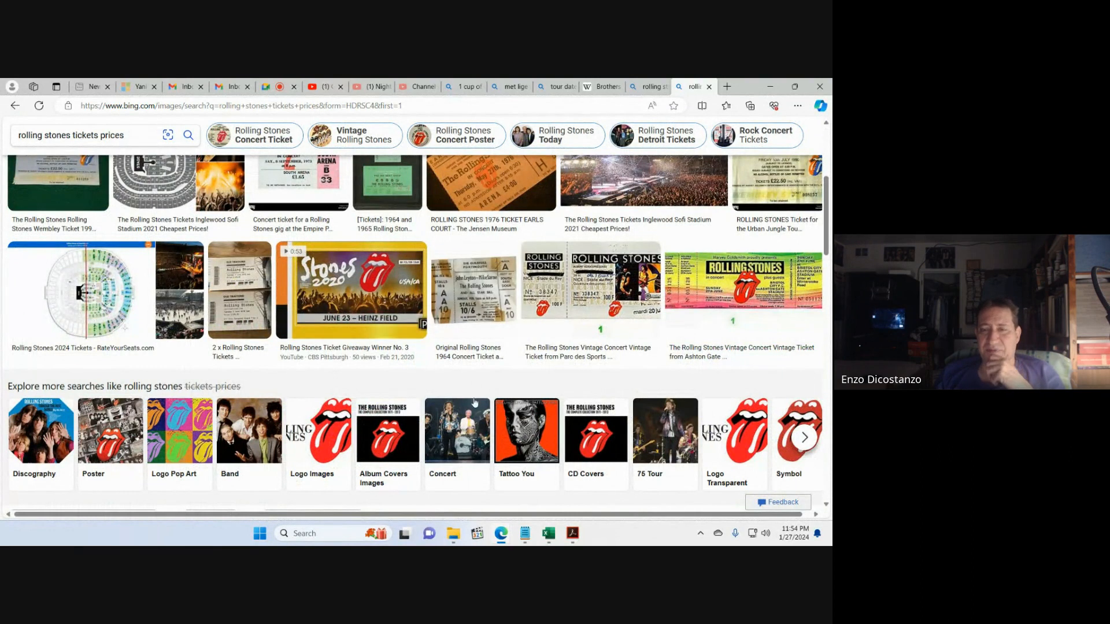
left_click(470, 433)
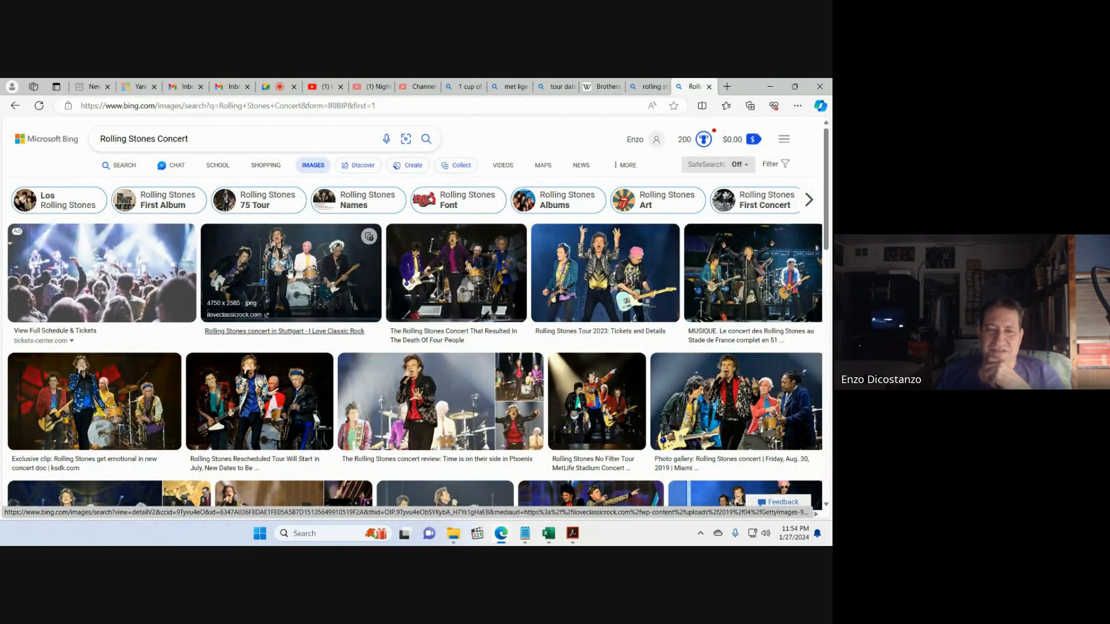
left_click(291, 274)
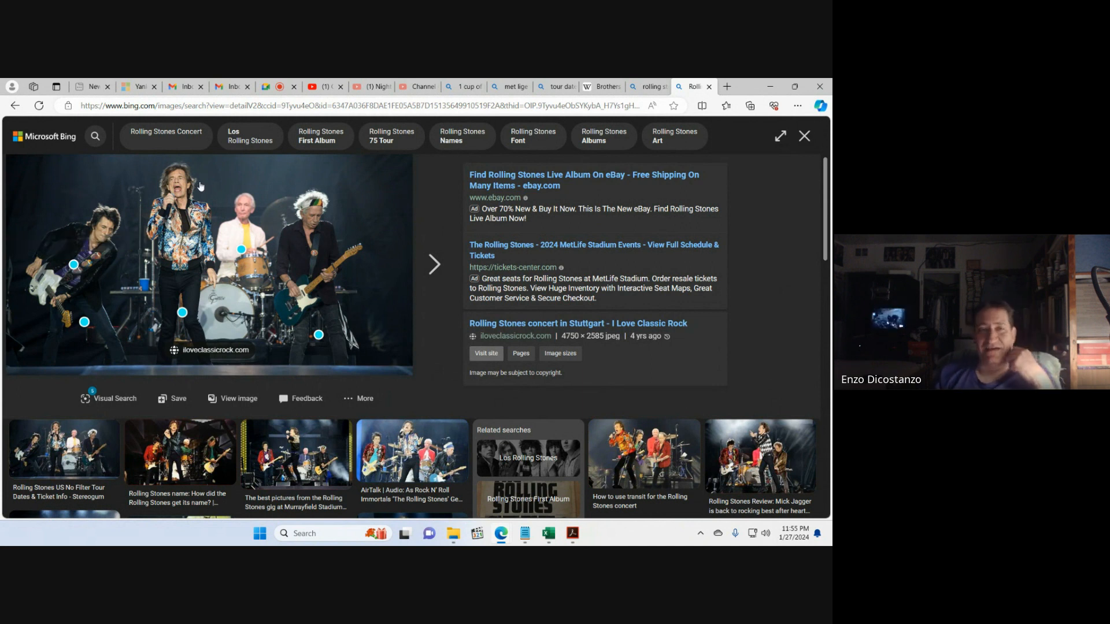
- Close the enlarged concert photo and search the images for "Rolling Stones 1981"
left_click(130, 148)
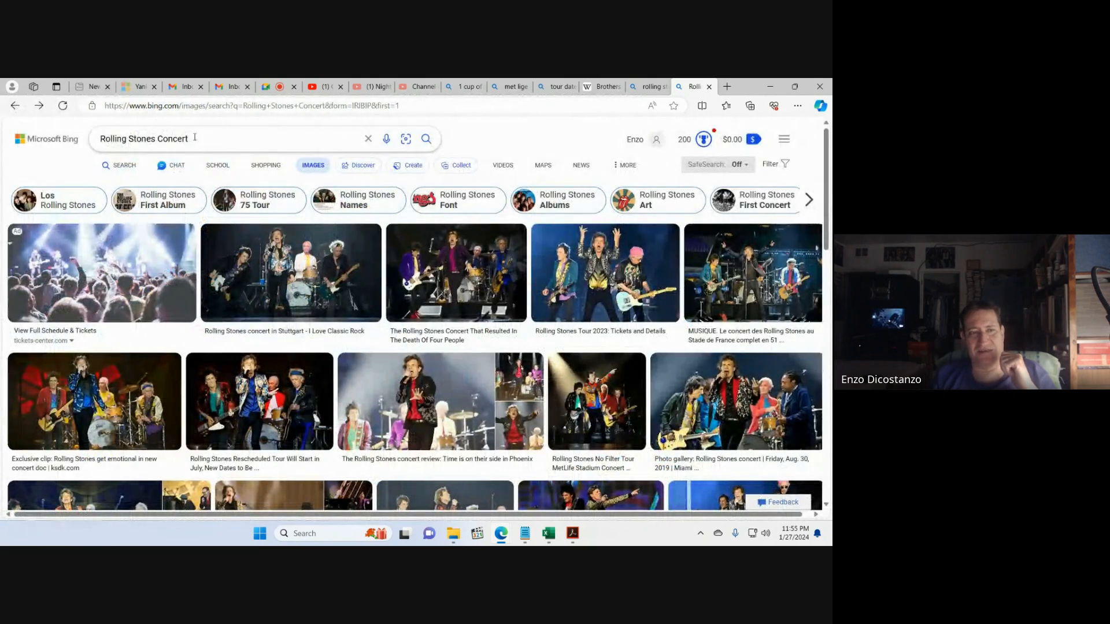
left_click_drag(195, 137, 156, 133)
type("1981")
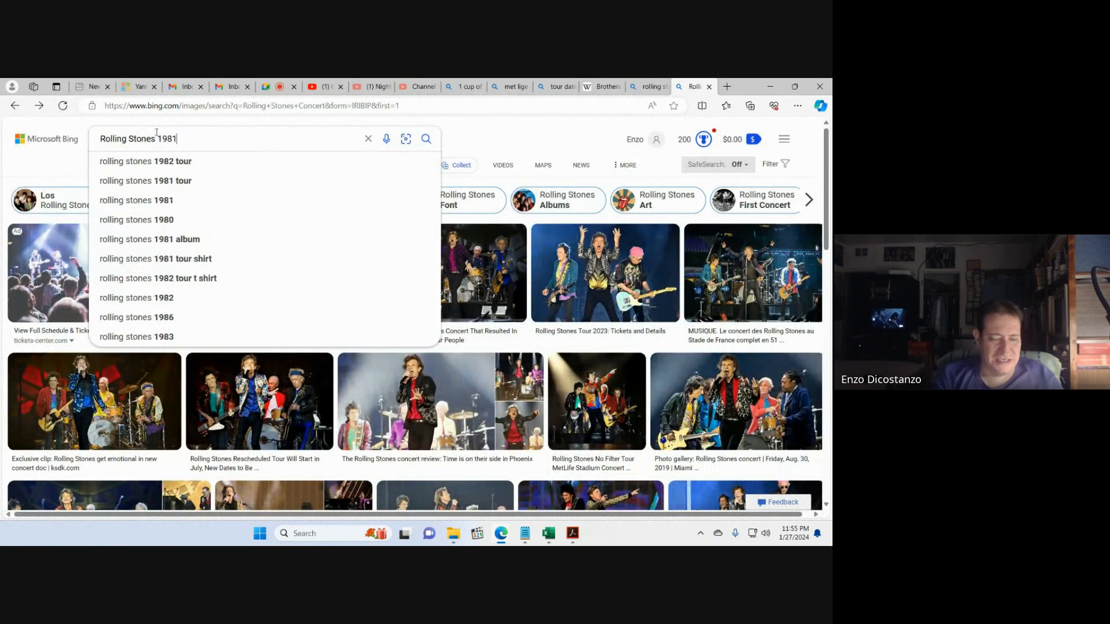
key("Return")
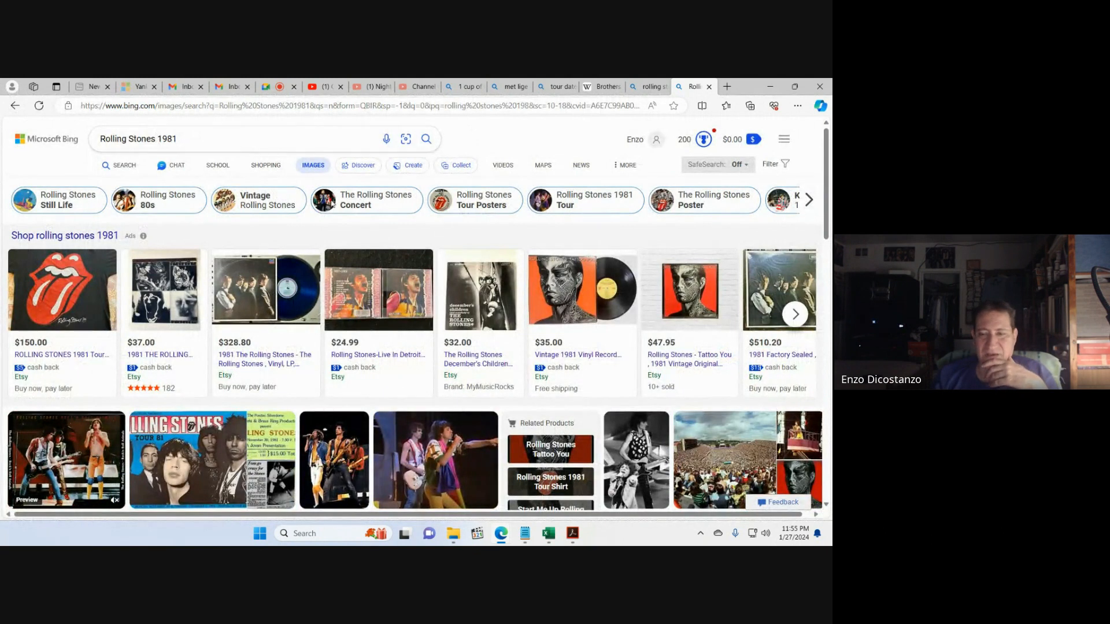
- Browse the 1981 images for stadium and concert photos and open the Rolling Stones duet photo with Tina Turner
scroll(290, 295, "down", 2)
scroll(290, 295, "down", 2)
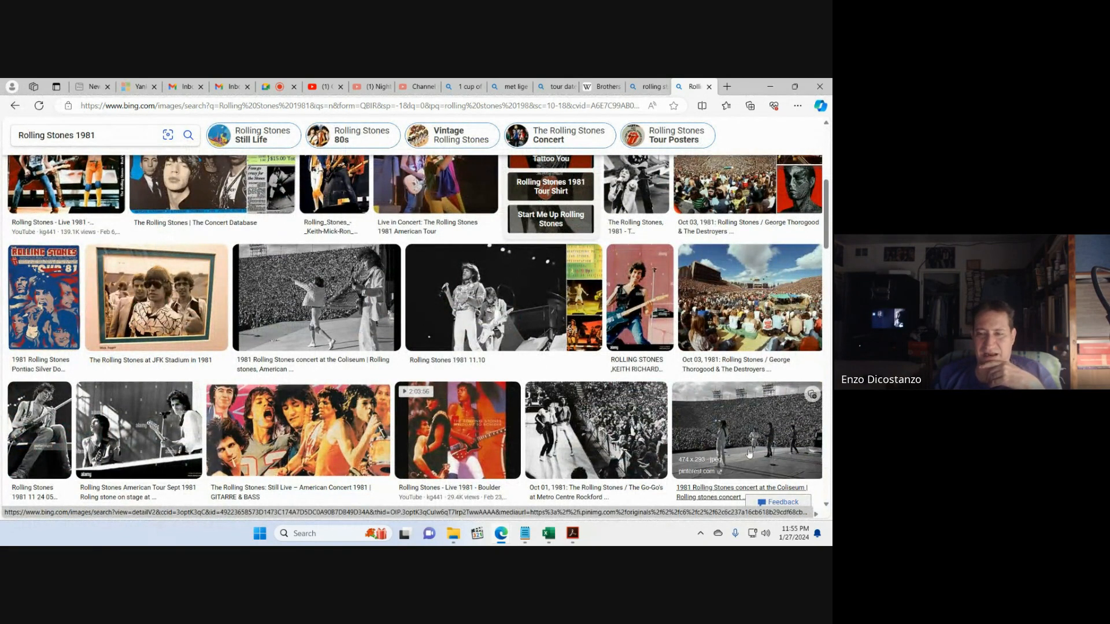
scroll(731, 426, "down", 10)
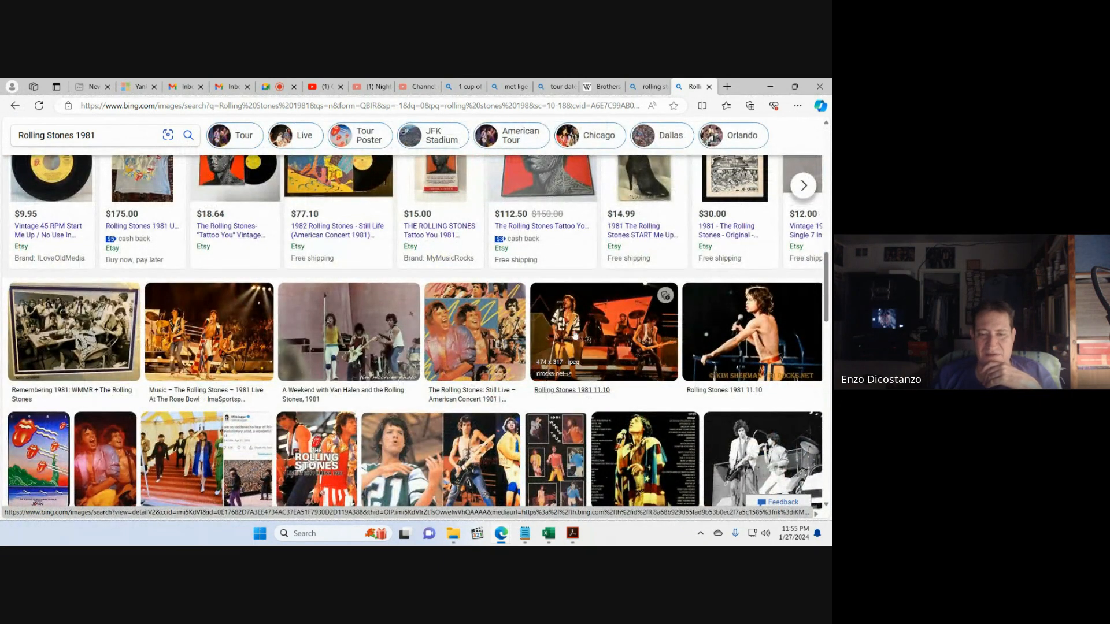
scroll(574, 335, "down", 3)
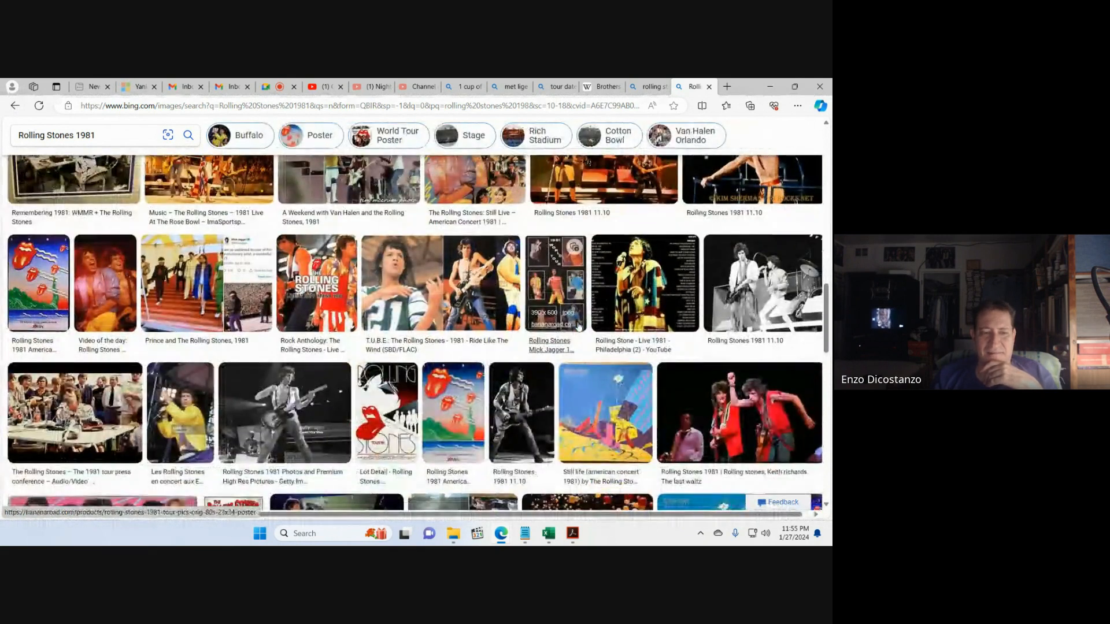
scroll(579, 327, "down", 1)
scroll(578, 328, "down", 2)
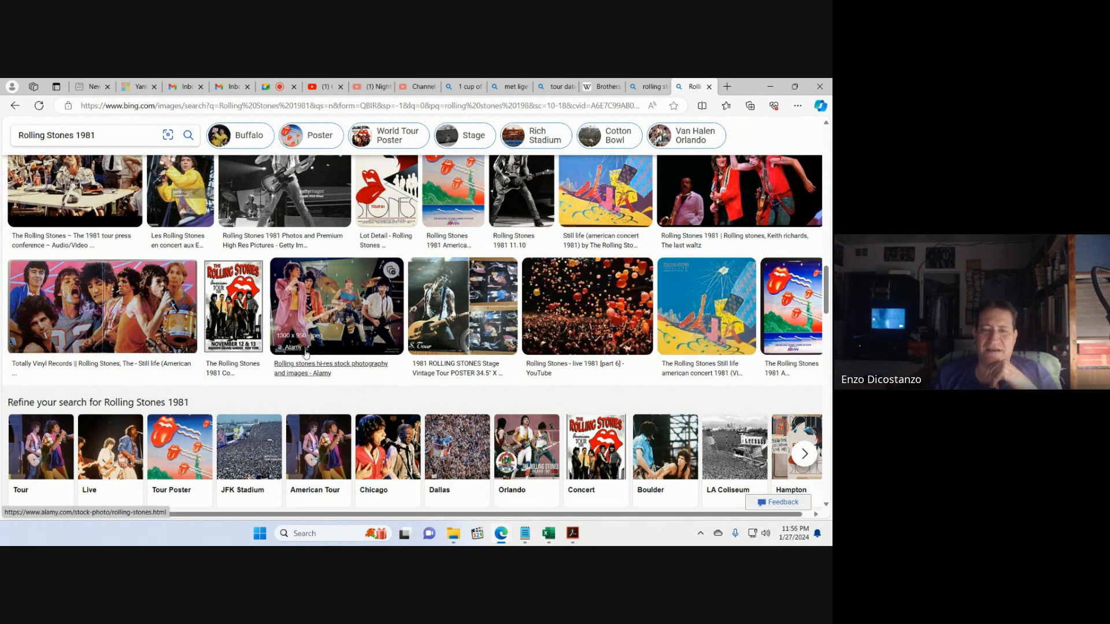
scroll(307, 354, "down", 4)
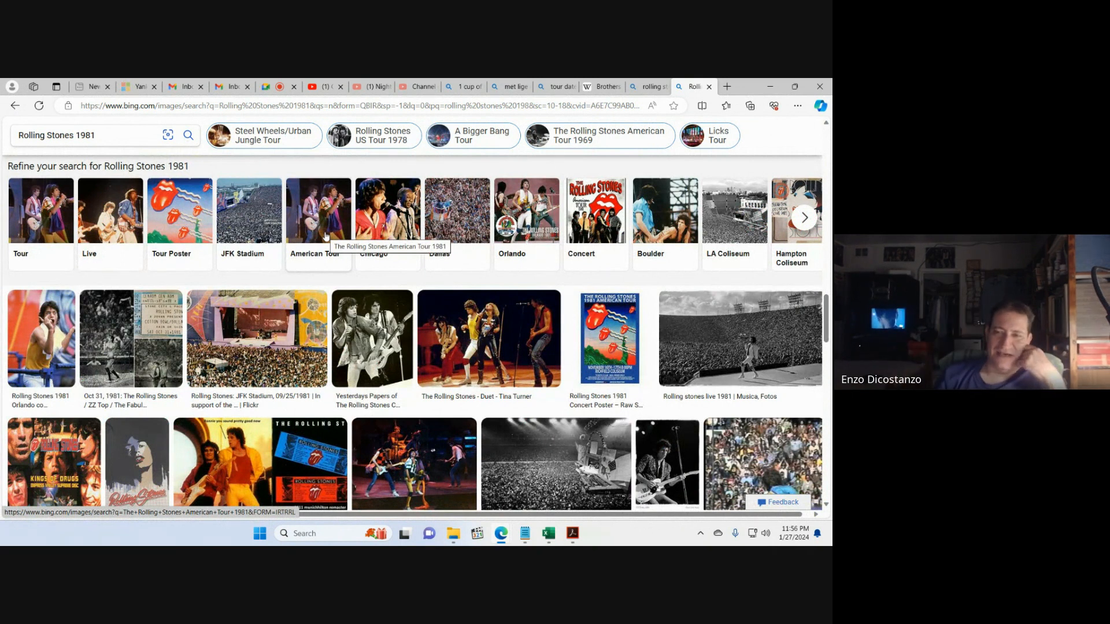
left_click(481, 327)
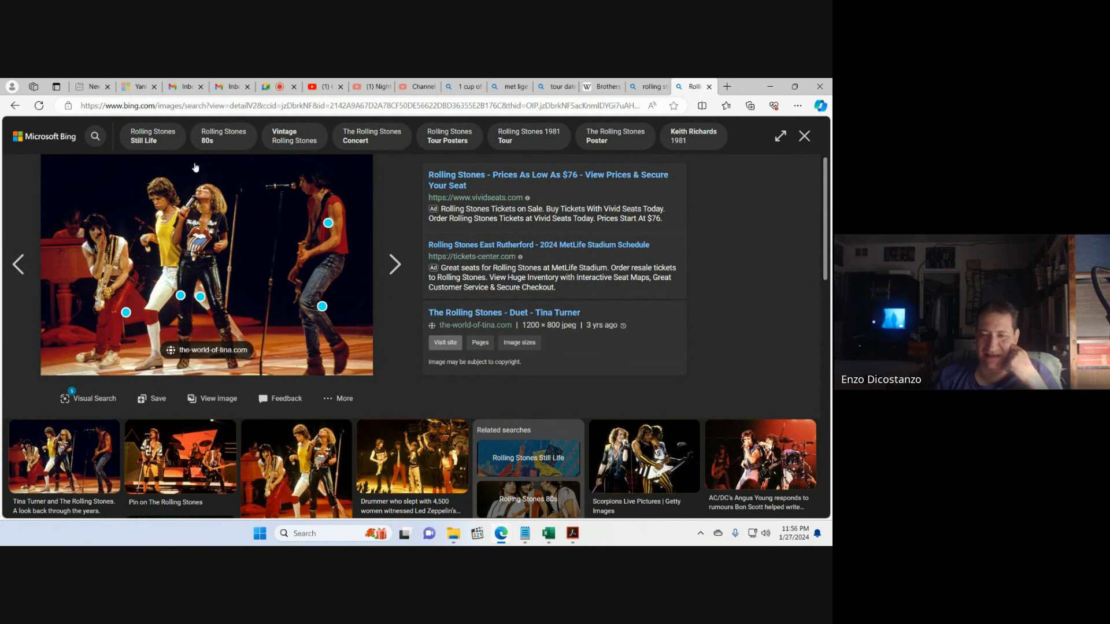
- Close the enlarged duet photo and search the images for "Rolling Stones 1975"
left_click(805, 136)
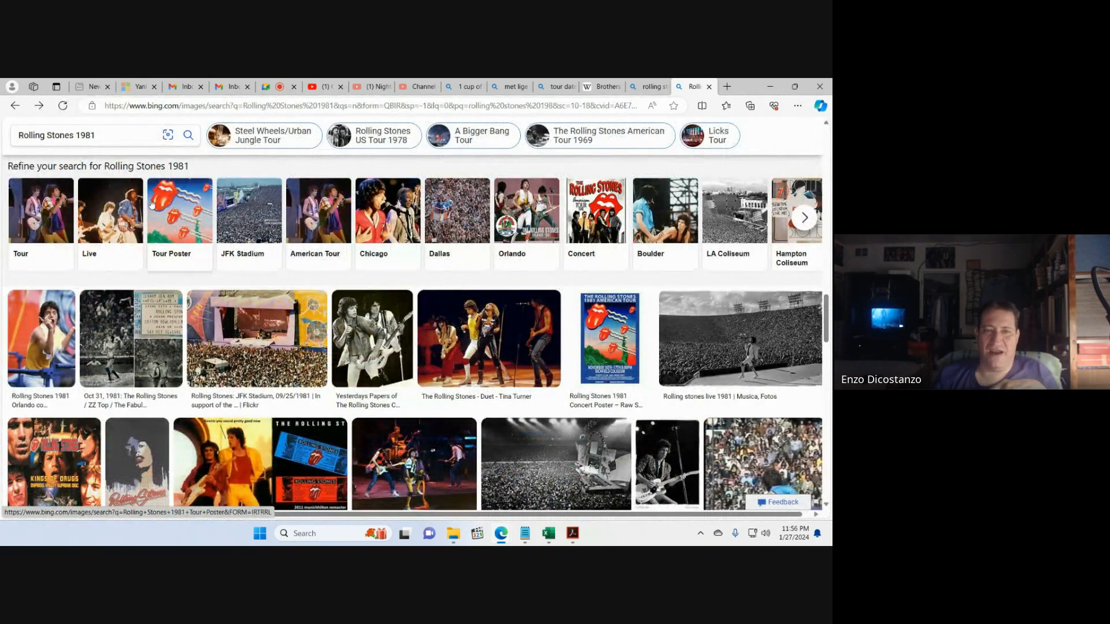
scroll(481, 302, "up", 10)
scroll(152, 202, "up", 10)
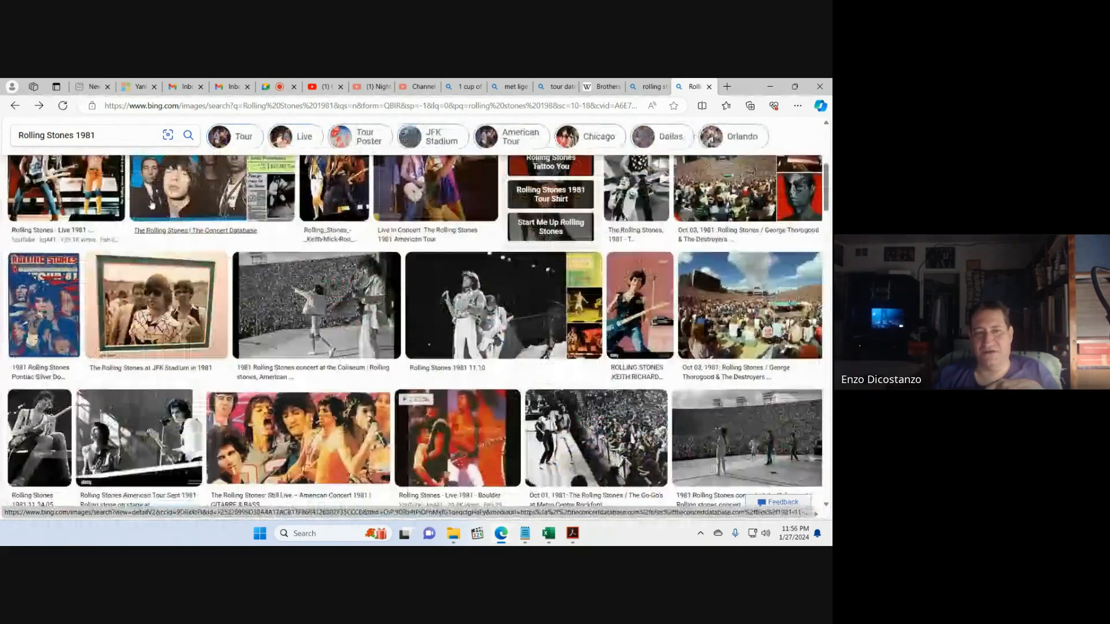
left_click(183, 138)
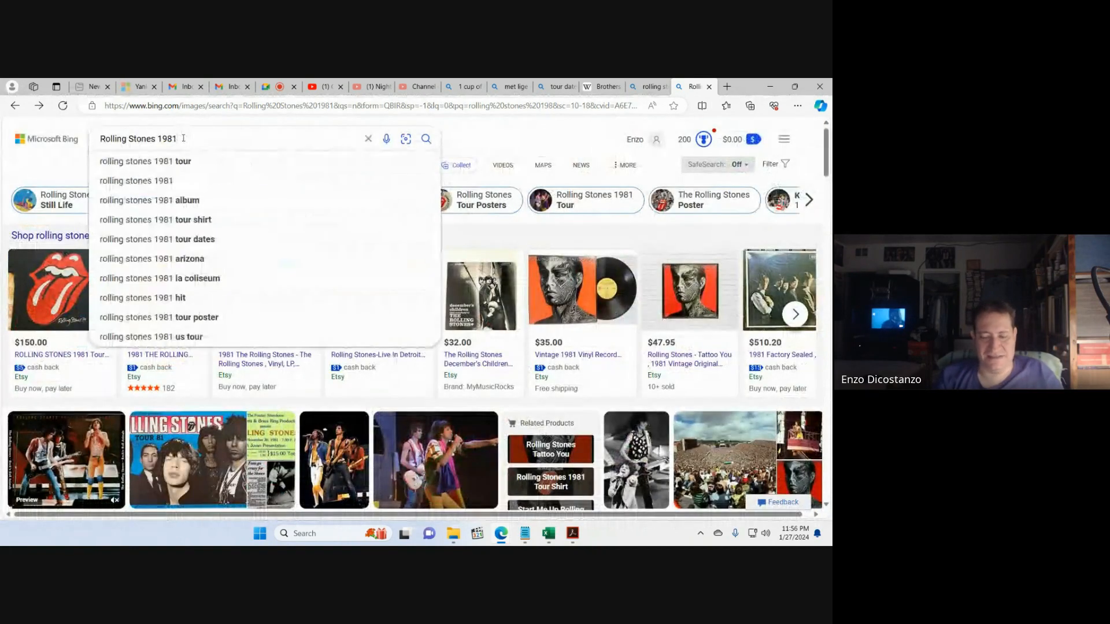
key("BackSpace")
key("BackSpace")
type("75")
key("Return")
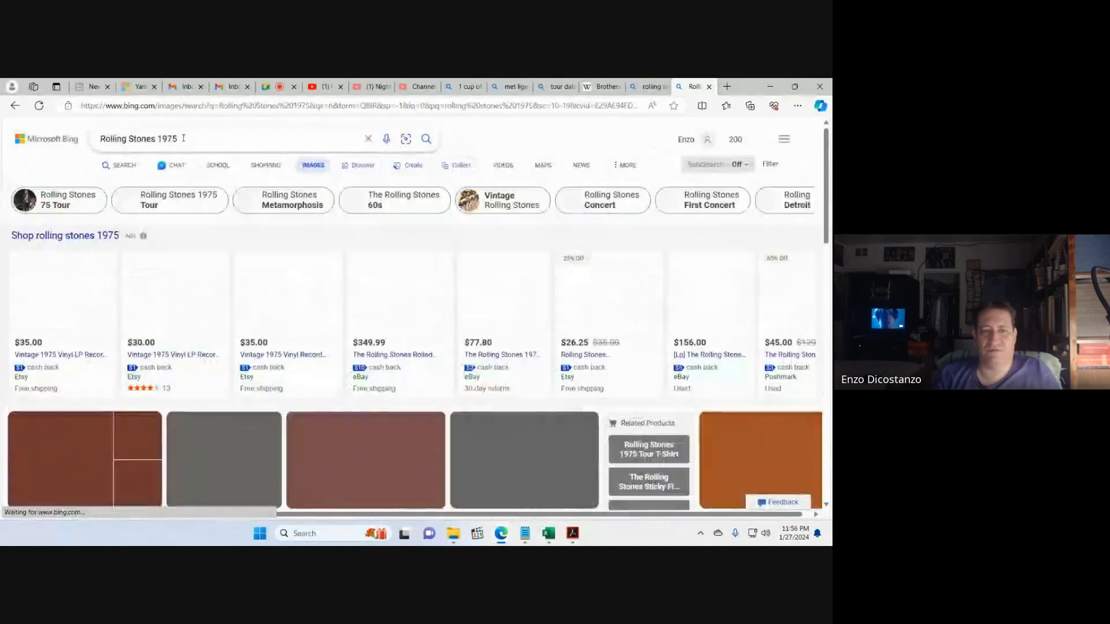
- Browse the 1975 image results for photos of the band's concerts and tour
scroll(421, 281, "down", 1)
scroll(421, 281, "down", 3)
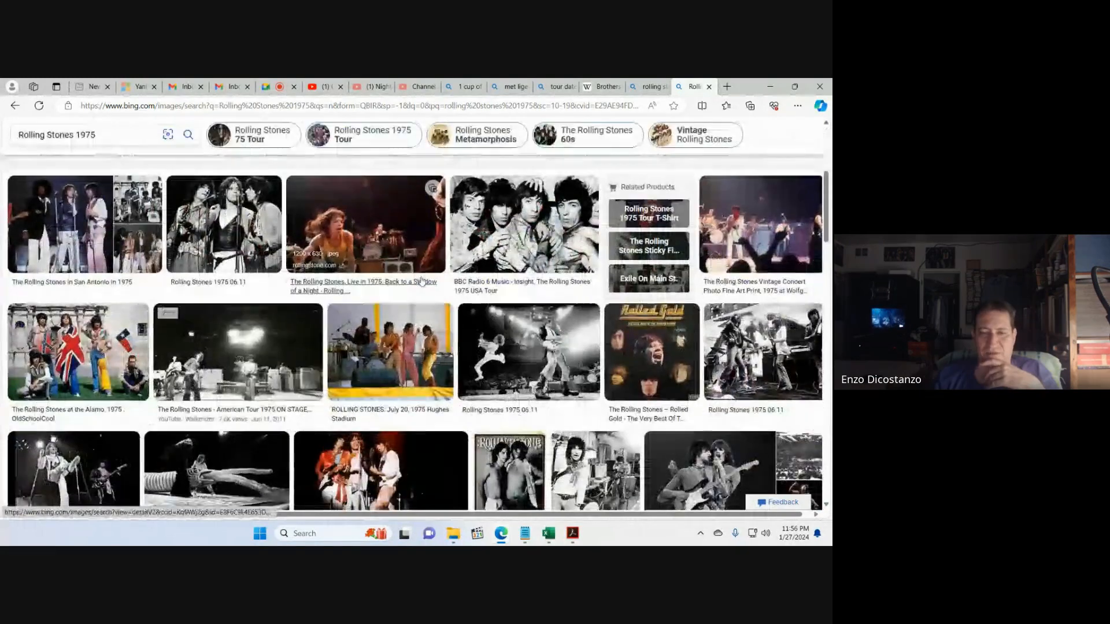
scroll(456, 279, "down", 1)
scroll(457, 280, "down", 5)
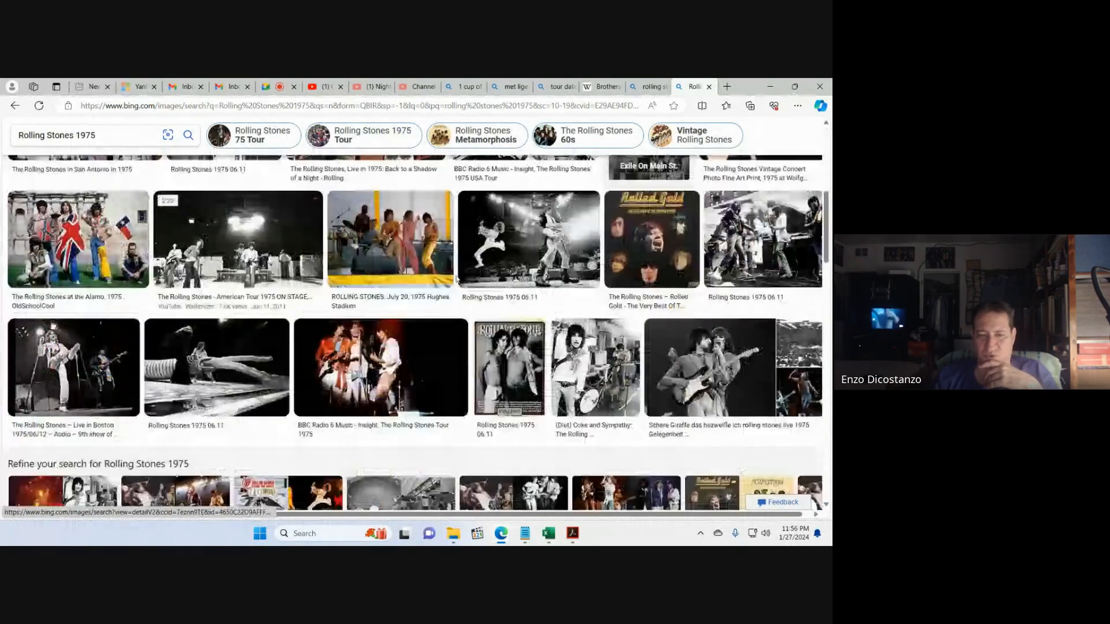
scroll(456, 280, "down", 3)
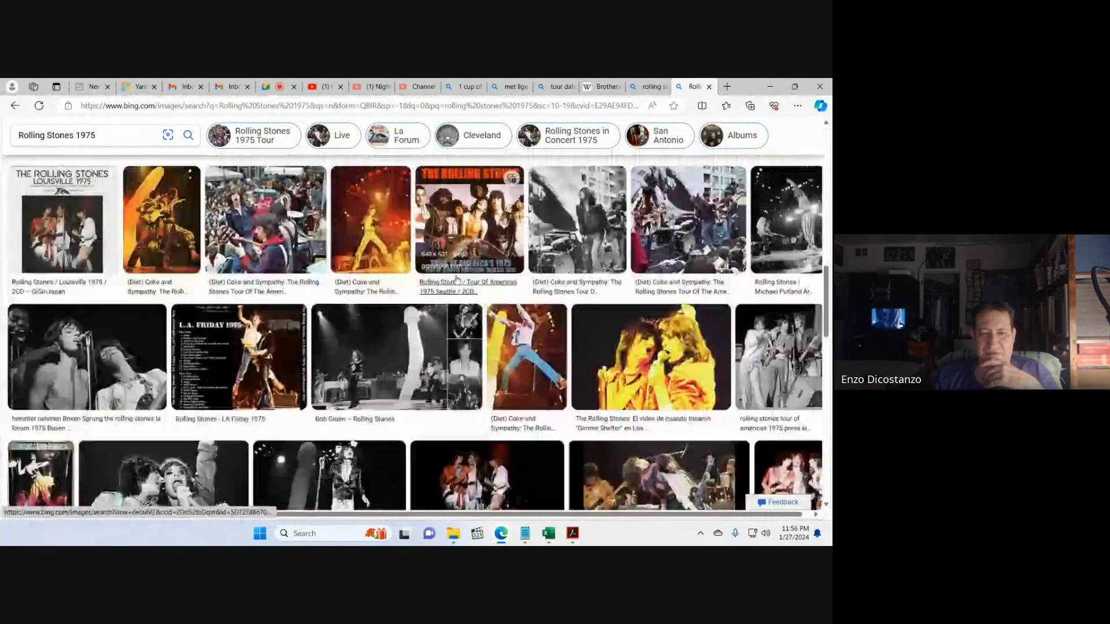
scroll(456, 279, "down", 7)
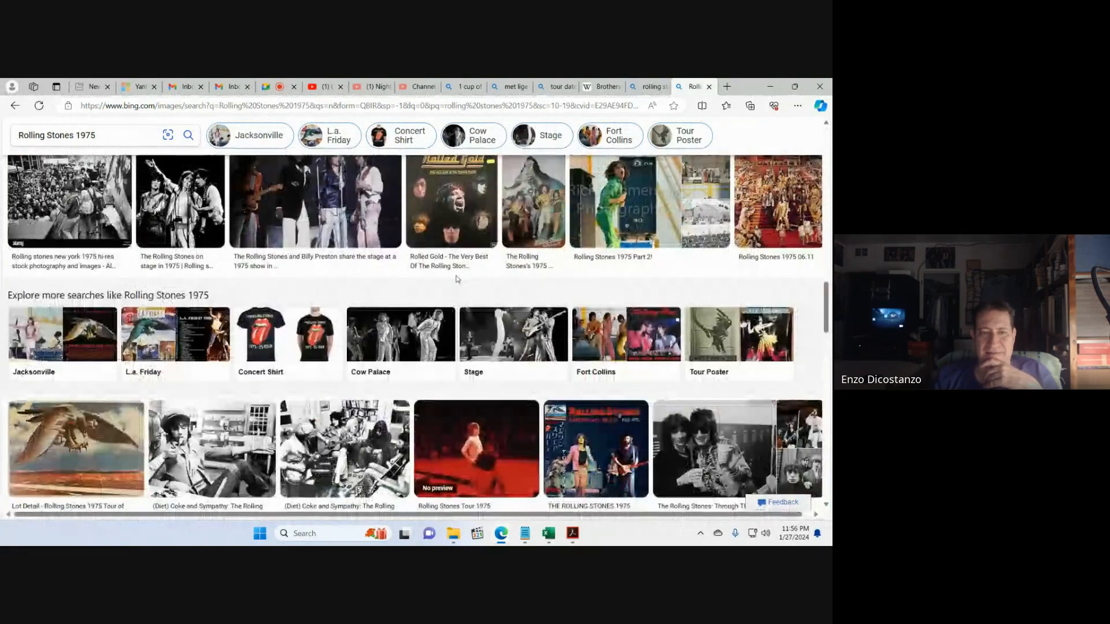
scroll(457, 280, "up", 1)
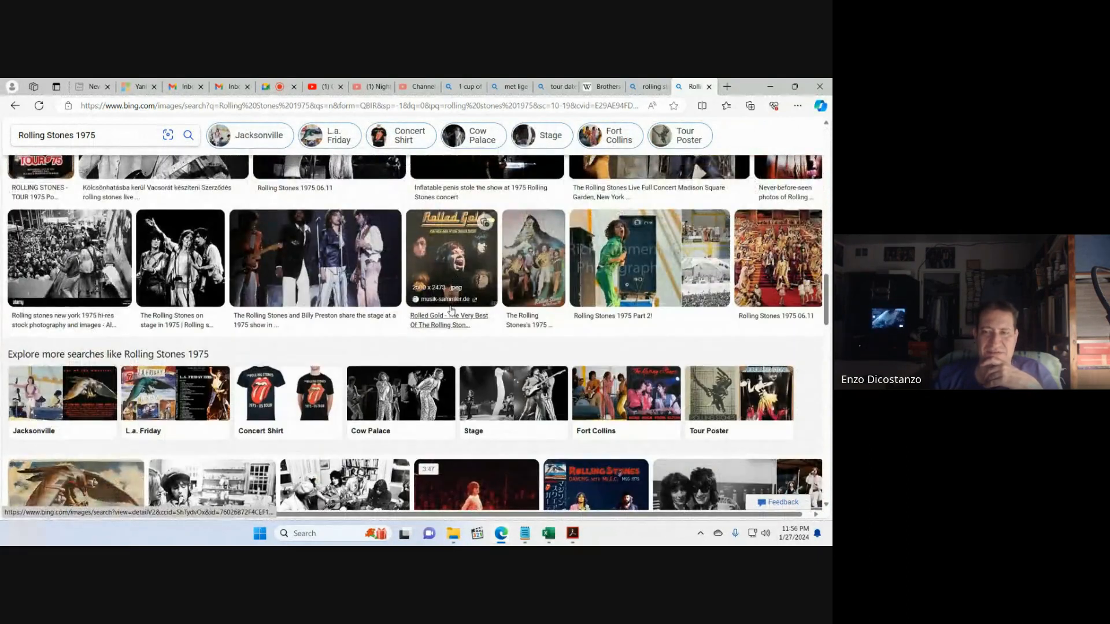
scroll(527, 283, "up", 2)
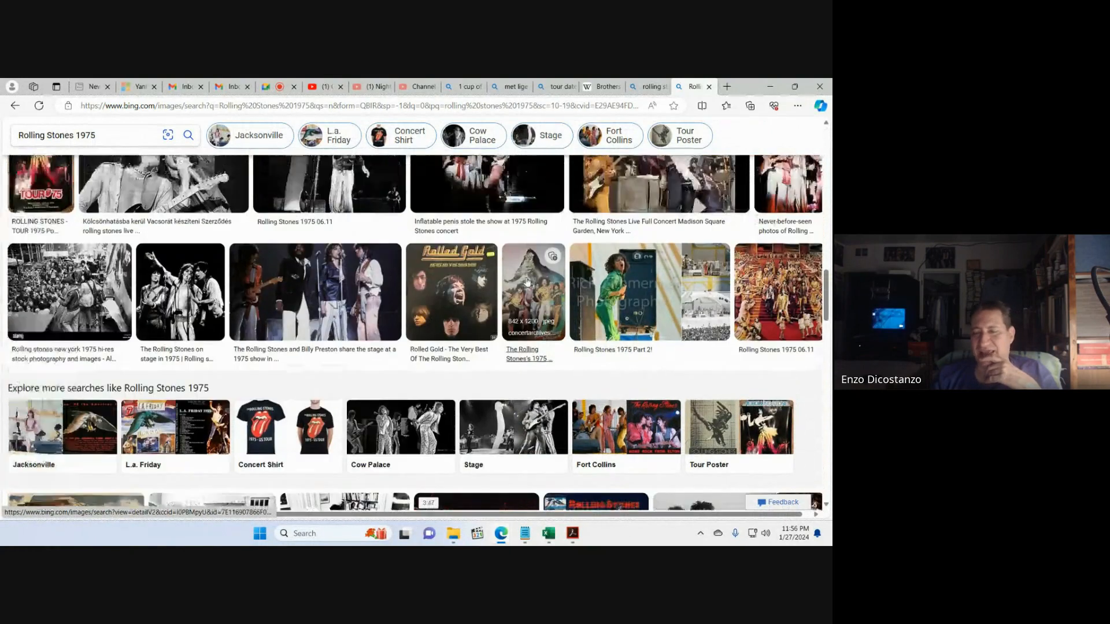
scroll(527, 281, "up", 10)
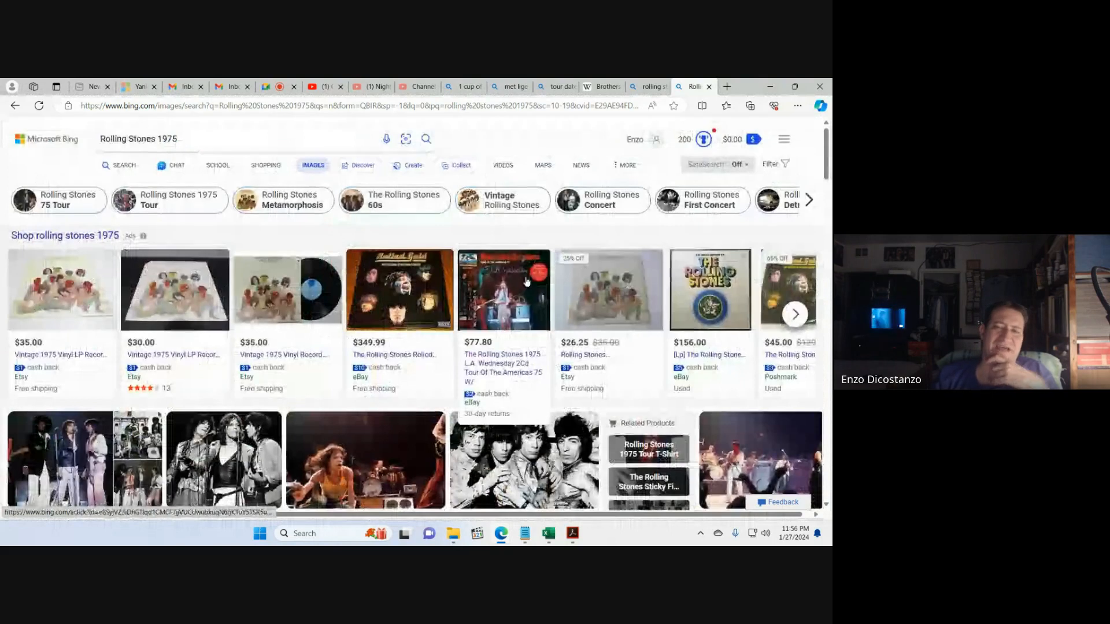
- Switch back to the Excel template and enter 1200000 as the guarantee to band and 400000 as other expenses in column Y
left_click(767, 86)
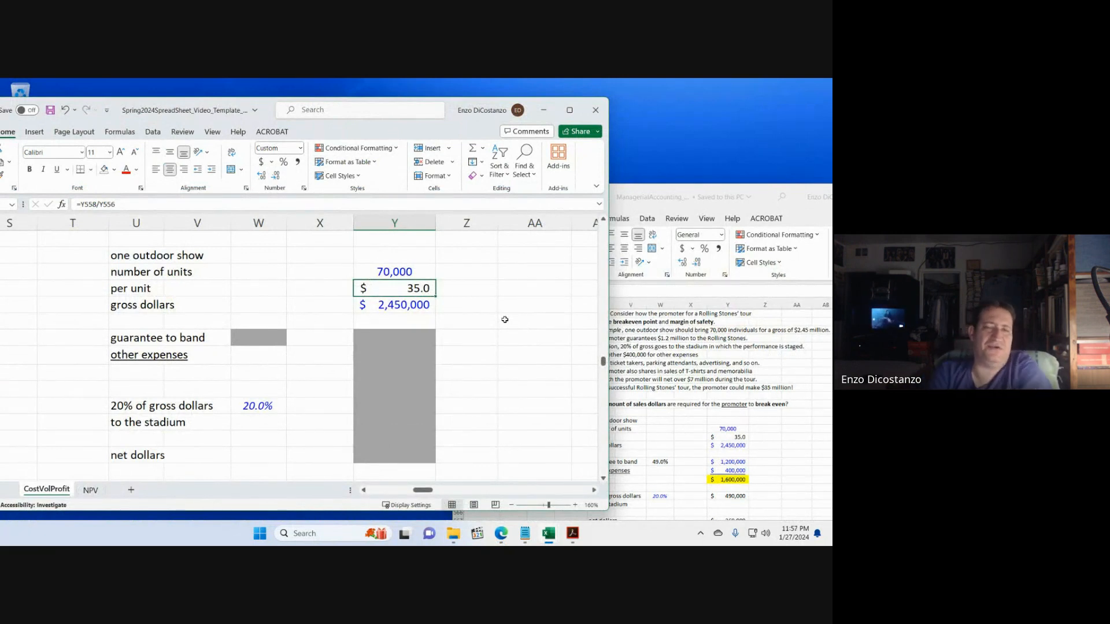
left_click(647, 390)
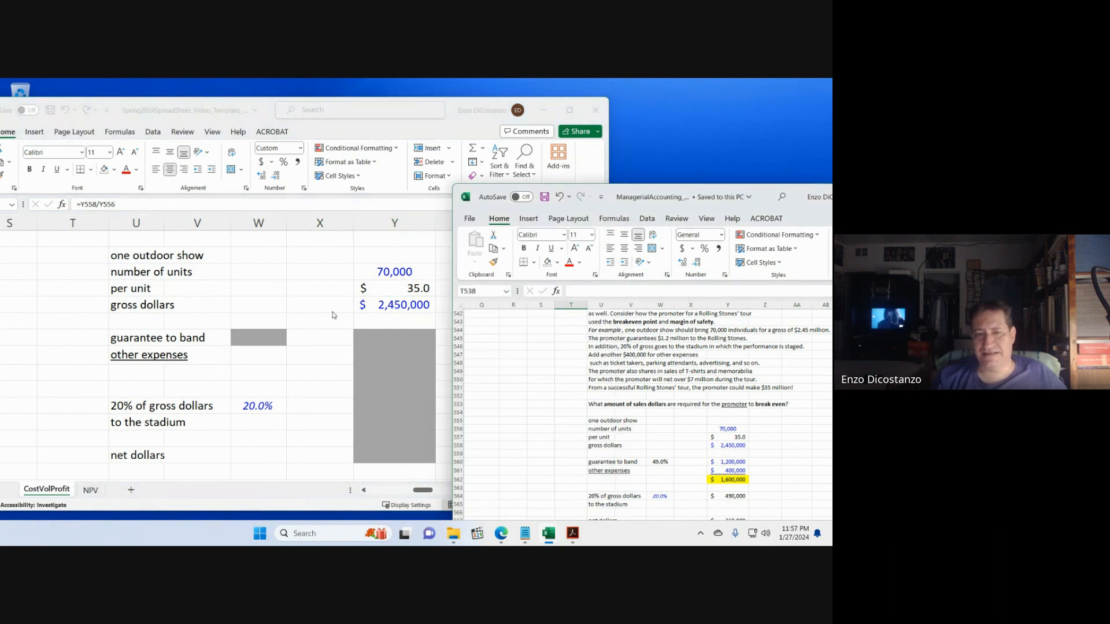
key("alt+Tab")
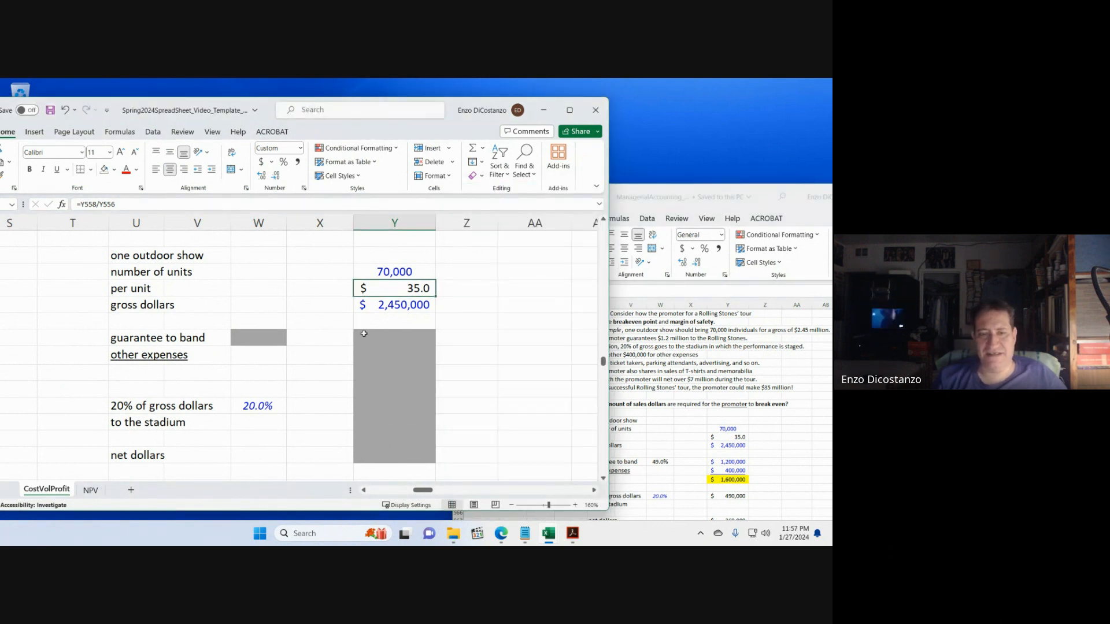
left_click(364, 334)
type("1200")
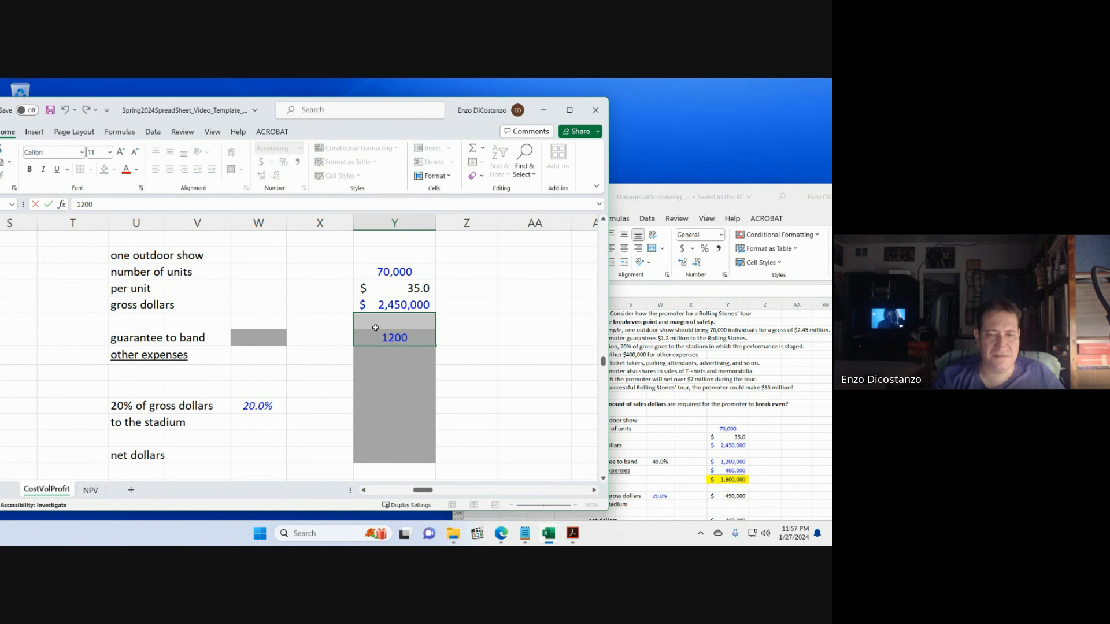
type("000")
key("Return")
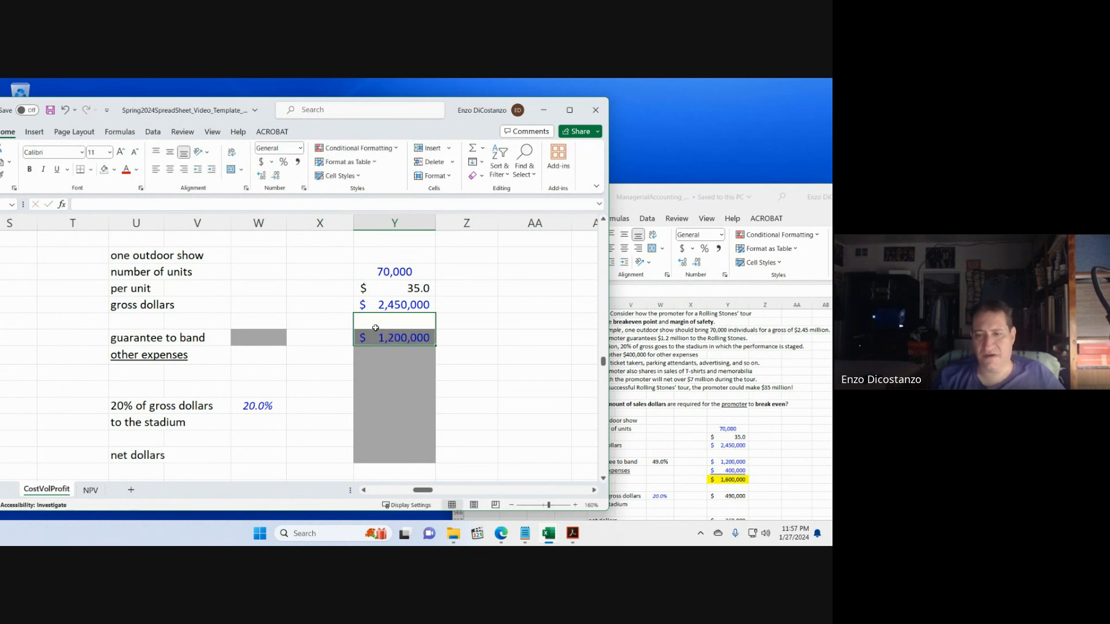
key("Down")
key("Down")
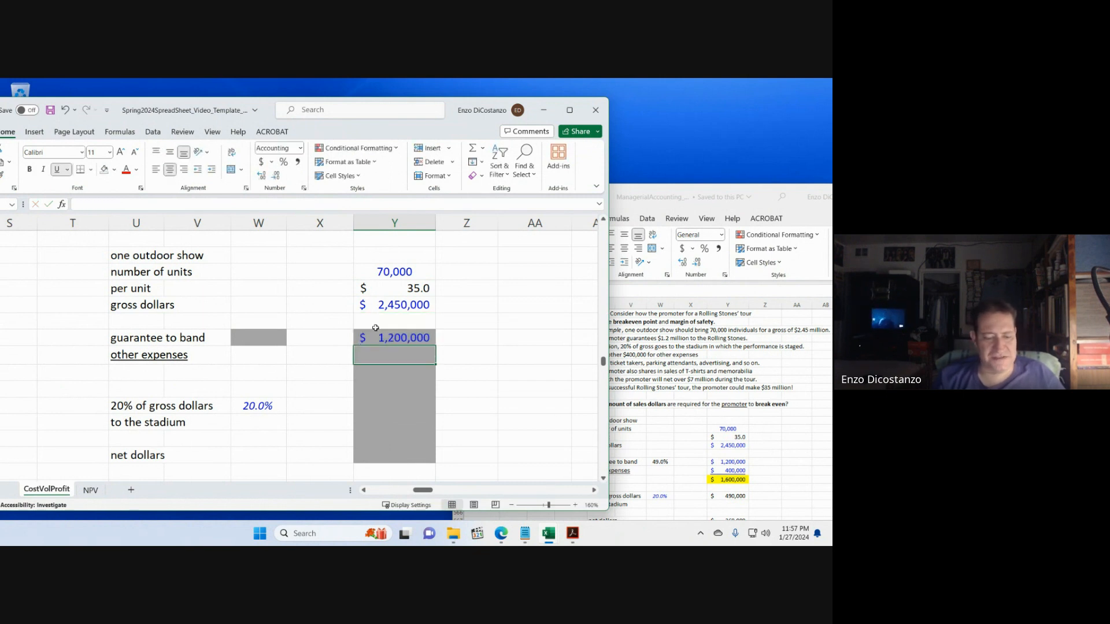
type("400000")
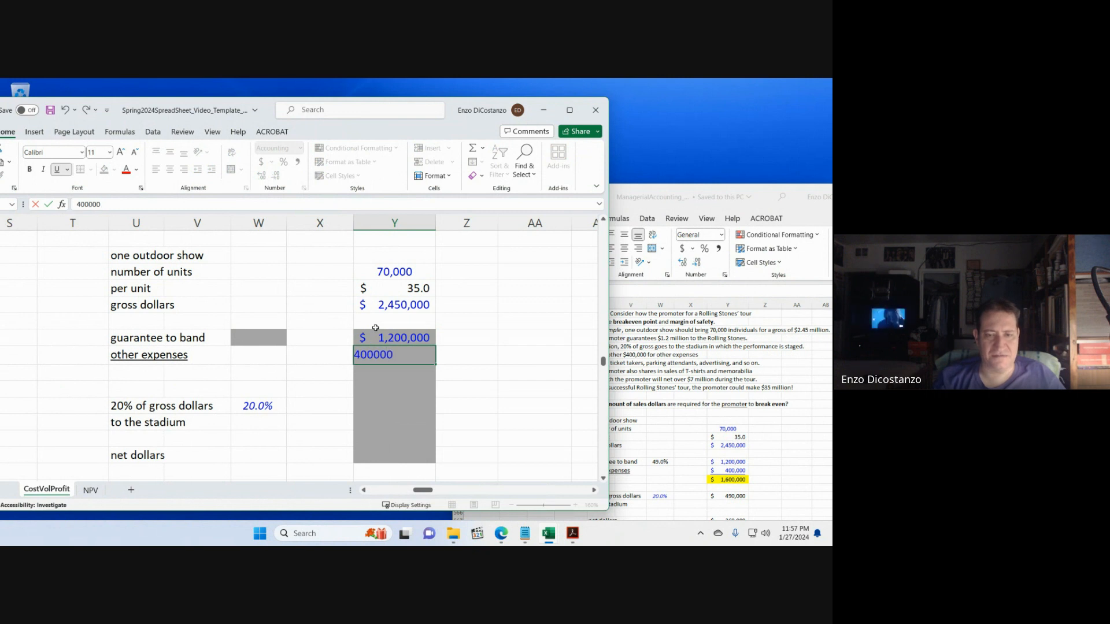
key("Return")
- Remove the grey fill from the guarantee, other expenses and total cells Y560:Y562
left_click(376, 329, "shift")
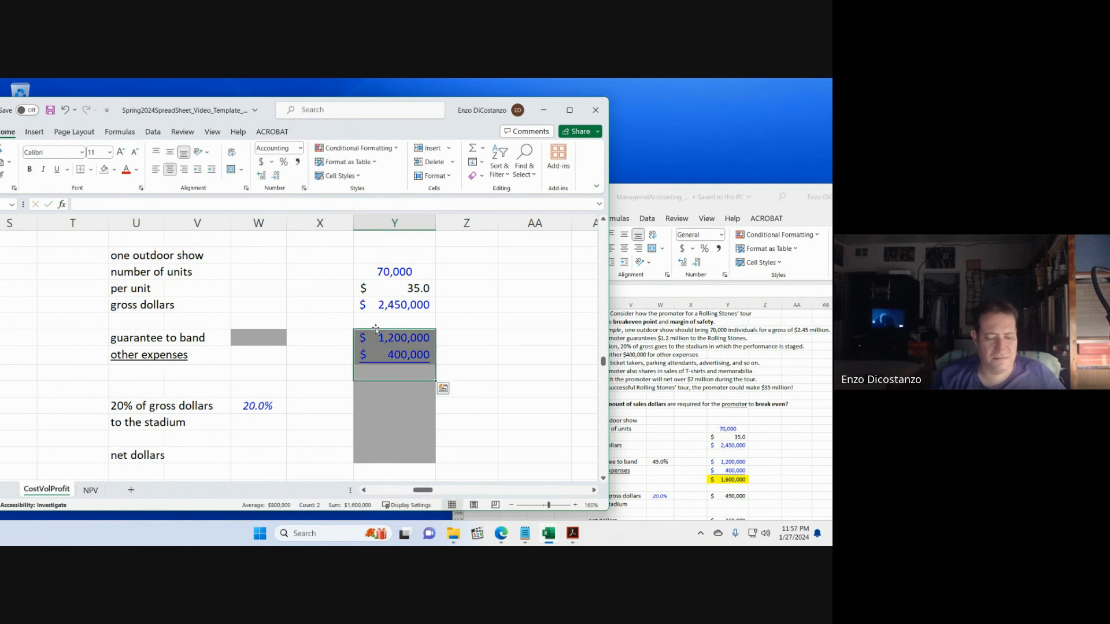
key("Down")
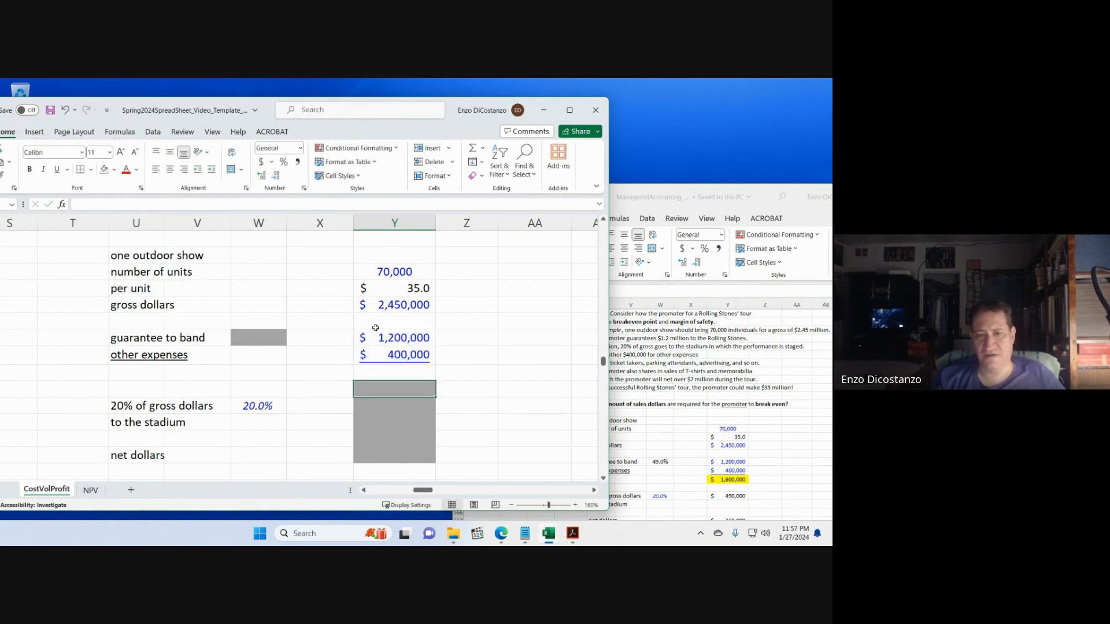
key("Up")
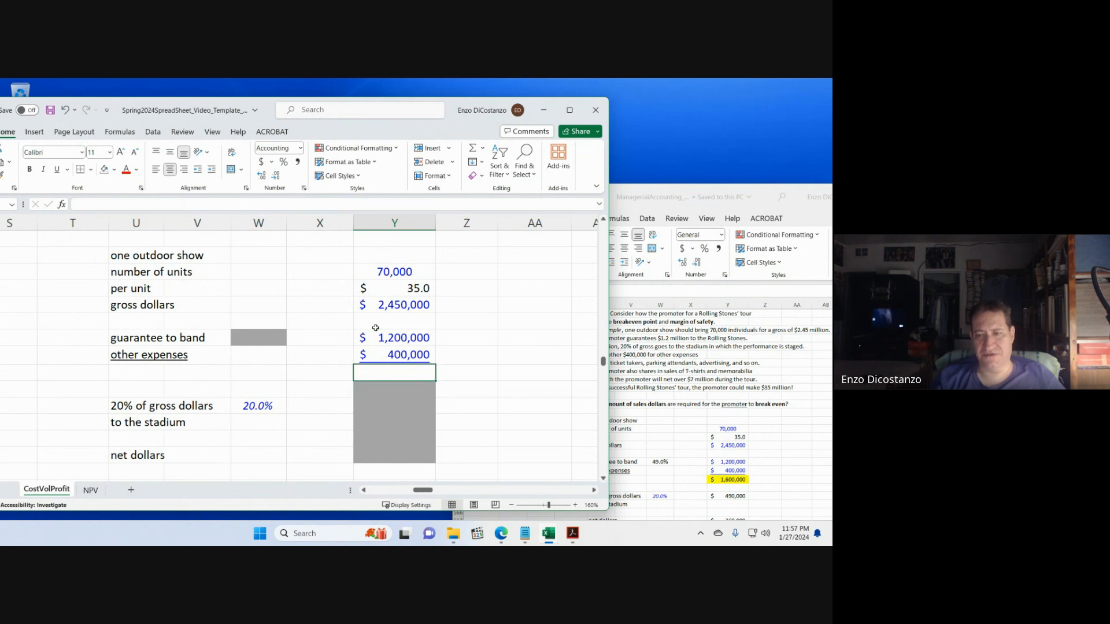
- Try to calculate gross dollars less the band guarantee and other expenses in Y562 with =Y558-Y560-Y561
type("=")
key("Up")
key("Up")
key("Up")
key("Up")
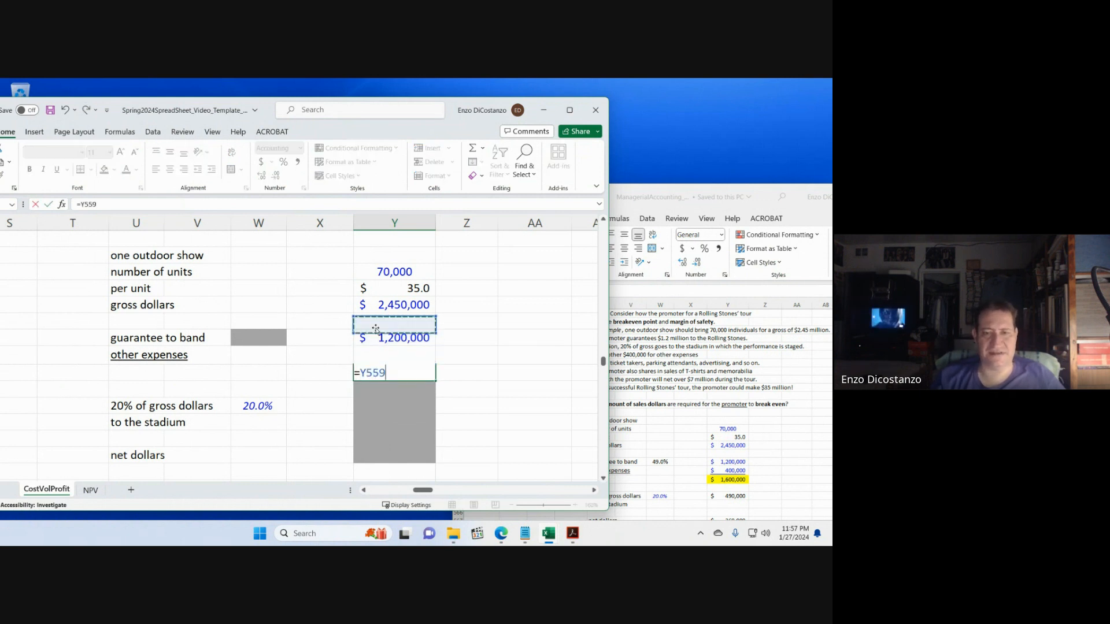
type("-")
key("Up")
key("Up")
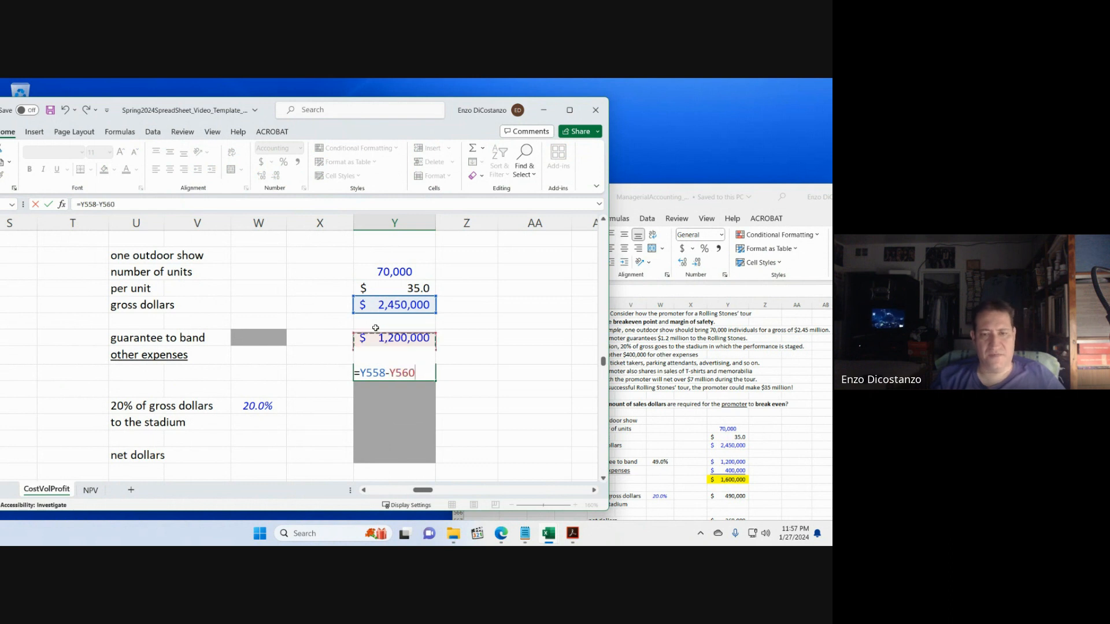
type("-")
key("Up")
key("Return")
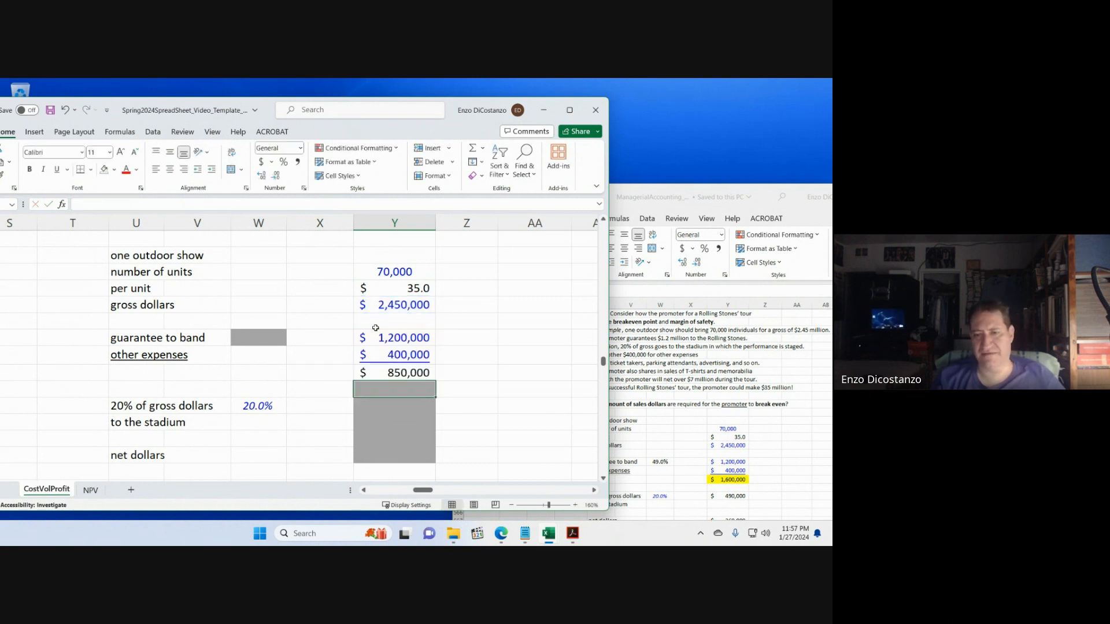
- Check the total's formula in the ManagerialAccounting workbook and replace the template's Y562 formula with =SUM(Y560:Y561)
left_click(642, 413)
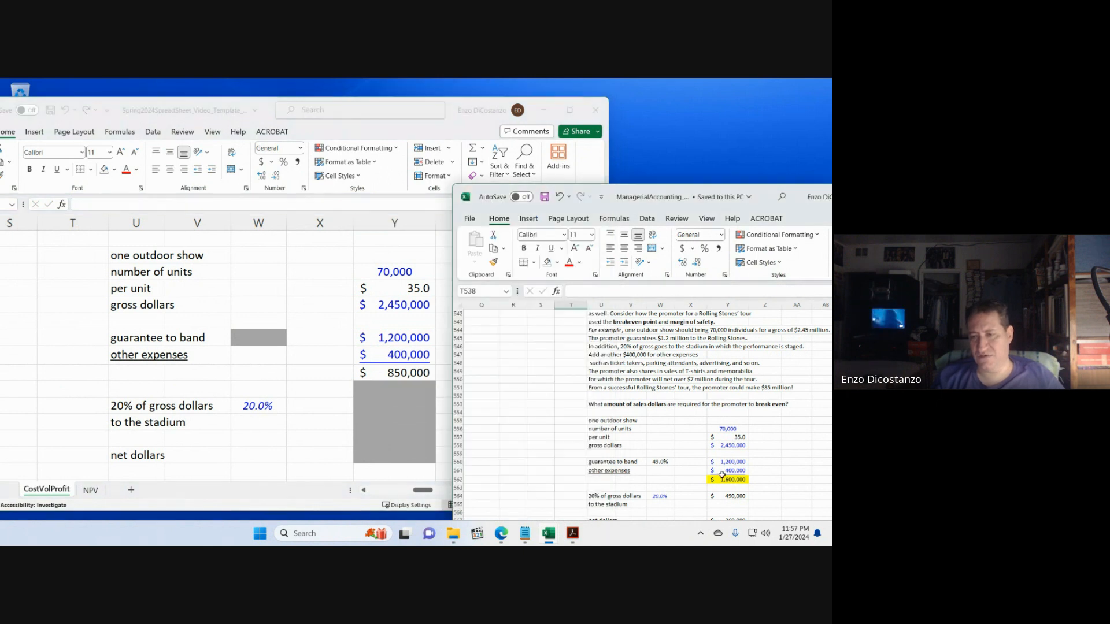
double_click(728, 480)
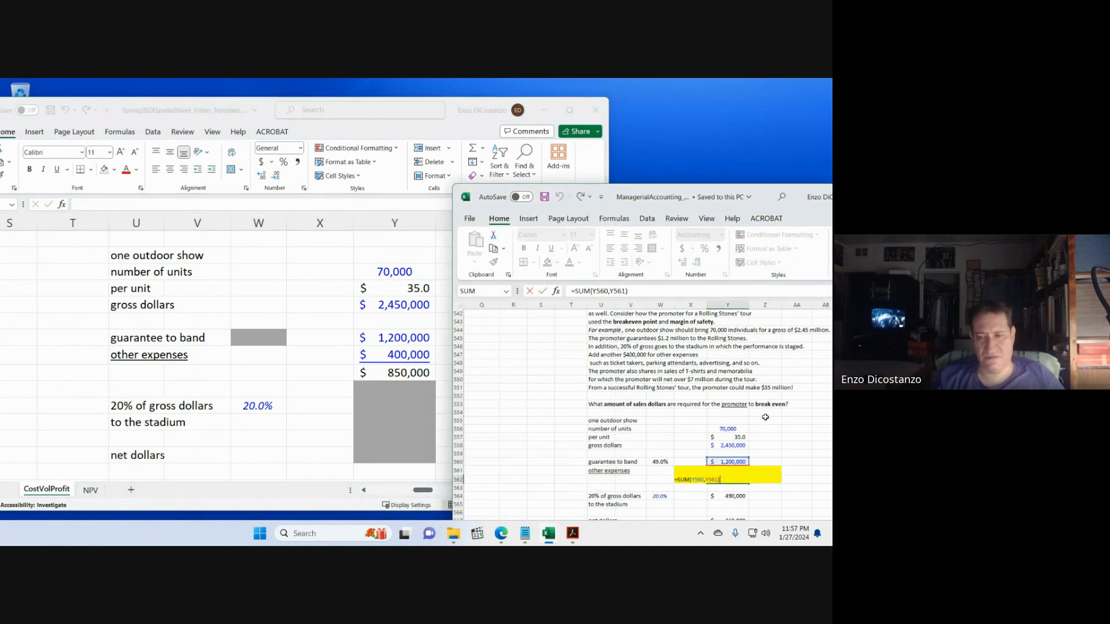
key("Escape")
left_click(399, 373)
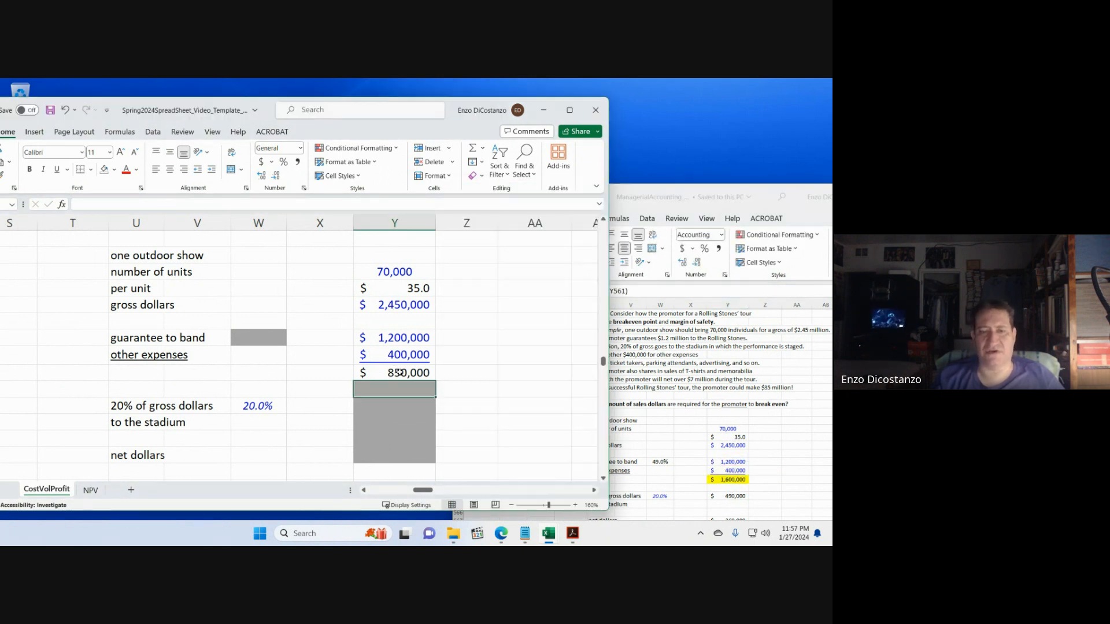
key("Delete")
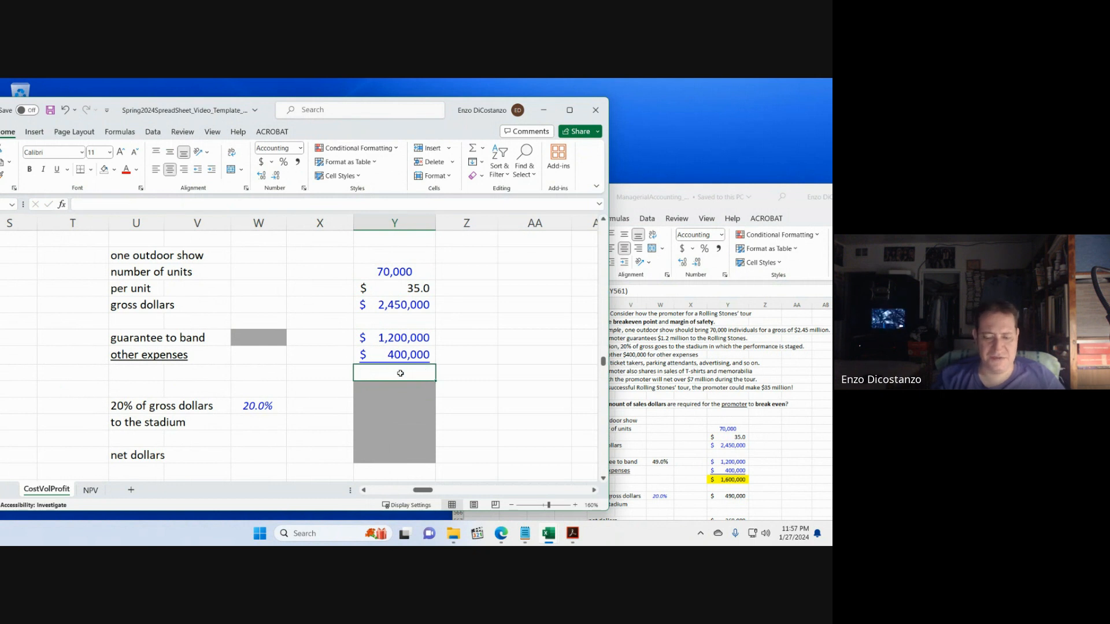
type("=sum(")
key("Up")
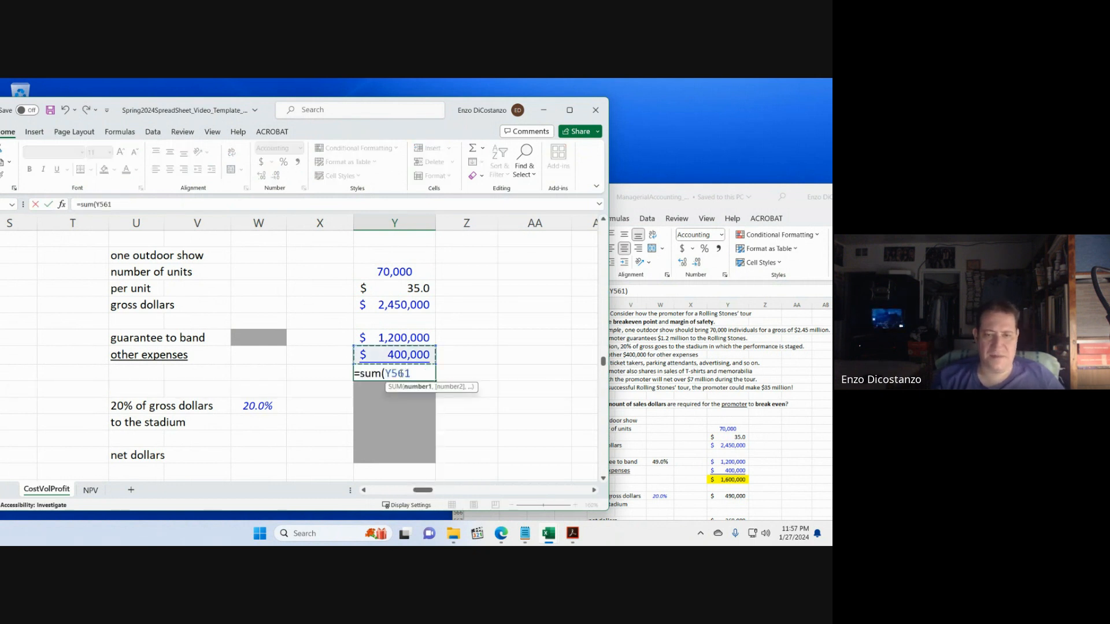
key("shift+Up")
key("Return")
- Fill the total expenses cell Y562 with yellow
left_click(401, 373)
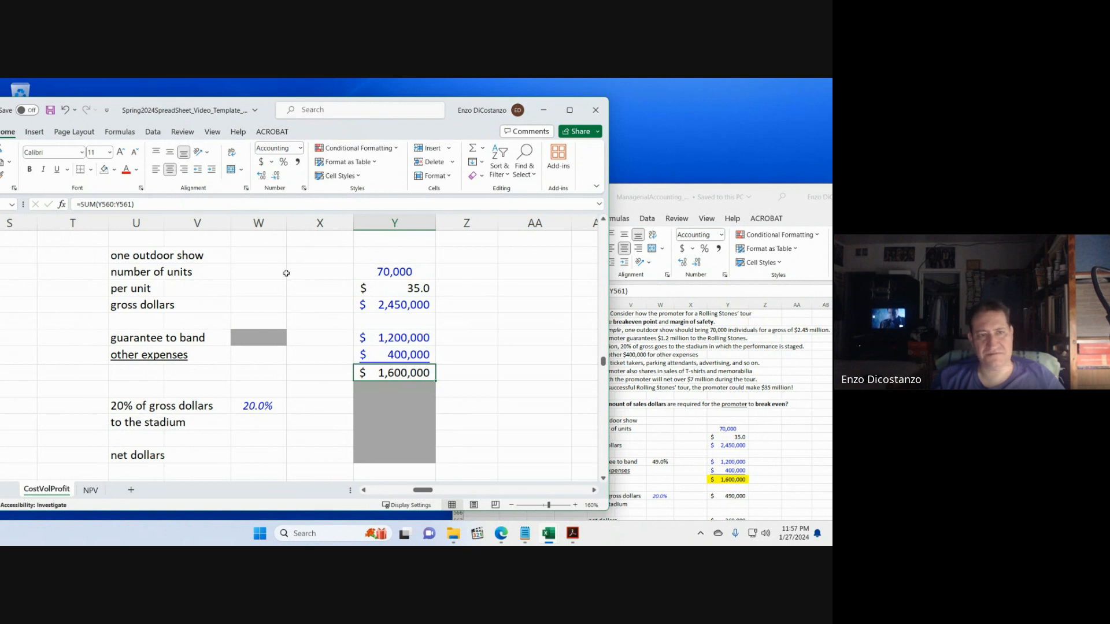
left_click(115, 169)
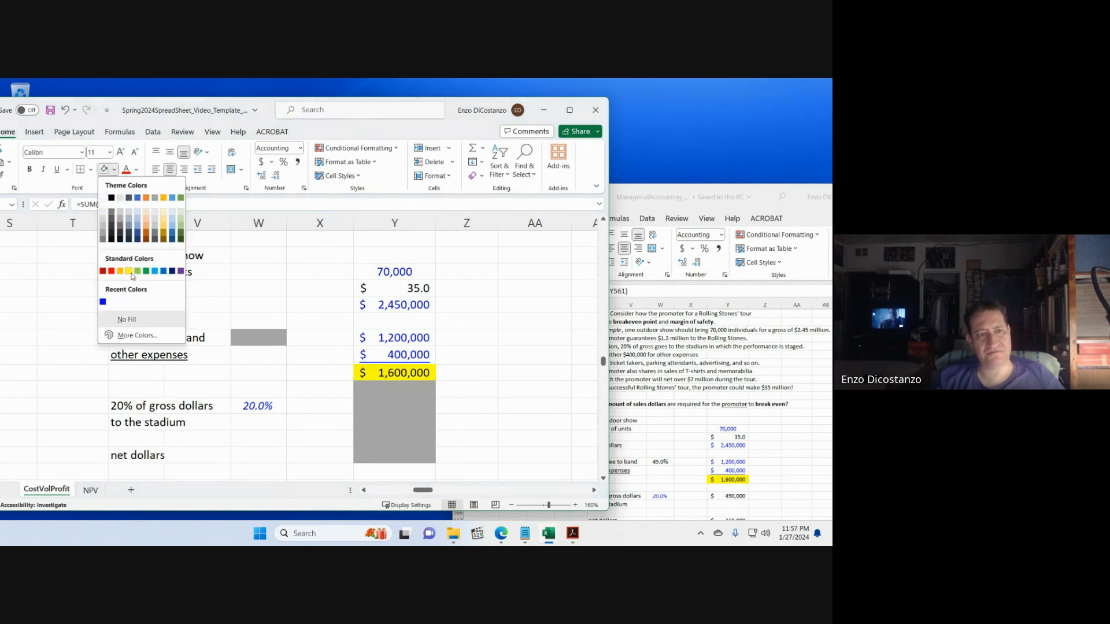
left_click(130, 273)
left_click(502, 338)
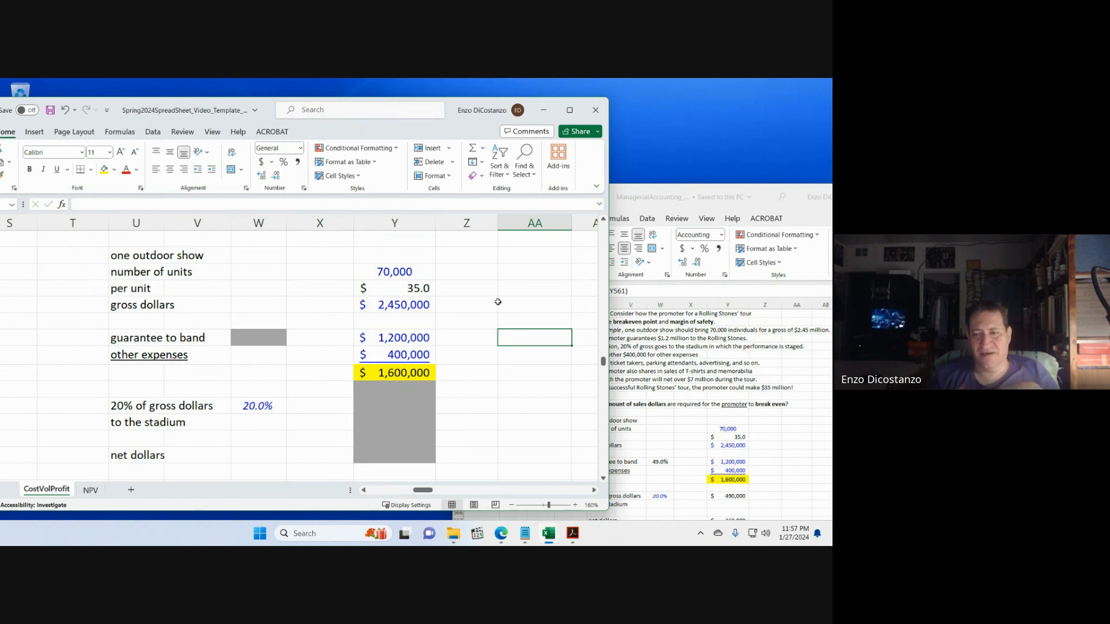
- Check the formula behind the guarantee-to-band percentage in W560 of the ManagerialAccounting workbook
left_click(681, 466)
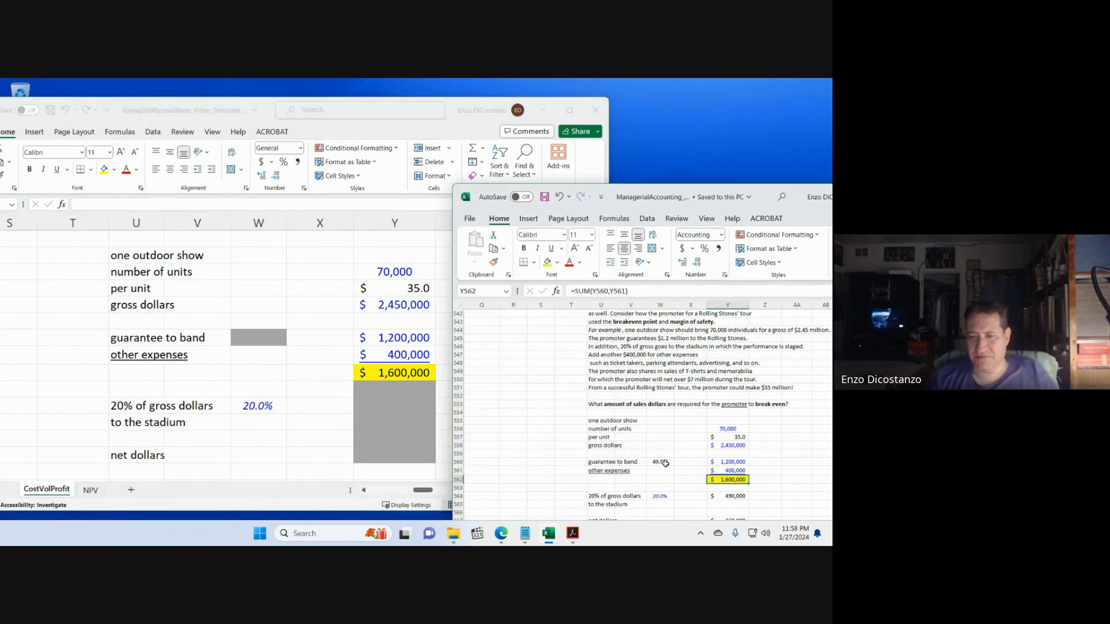
double_click(665, 463)
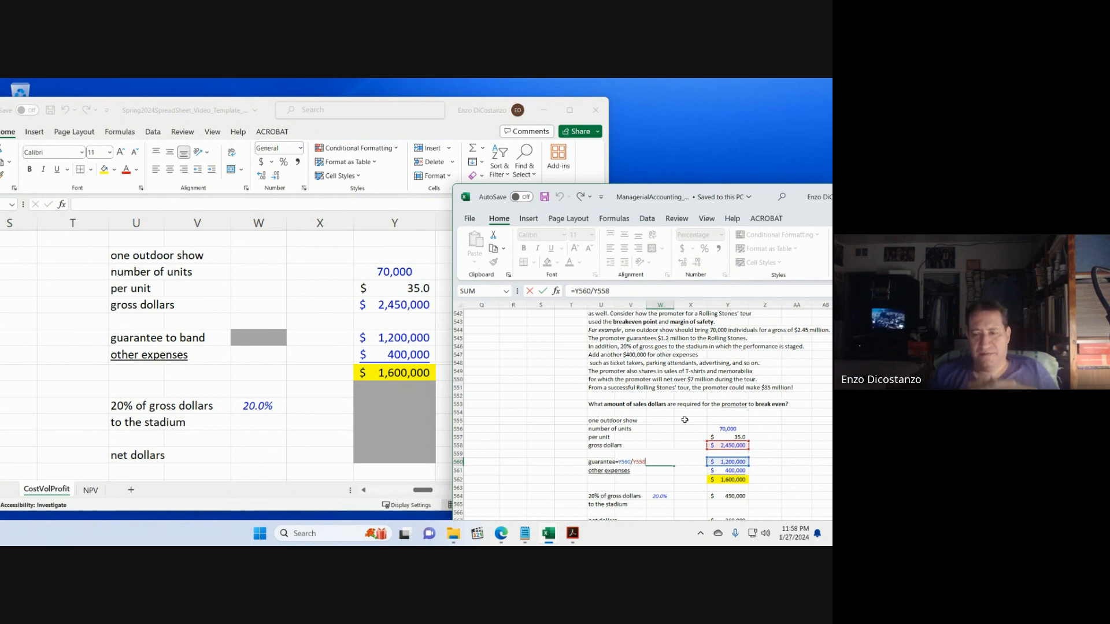
key("ctrl+Return")
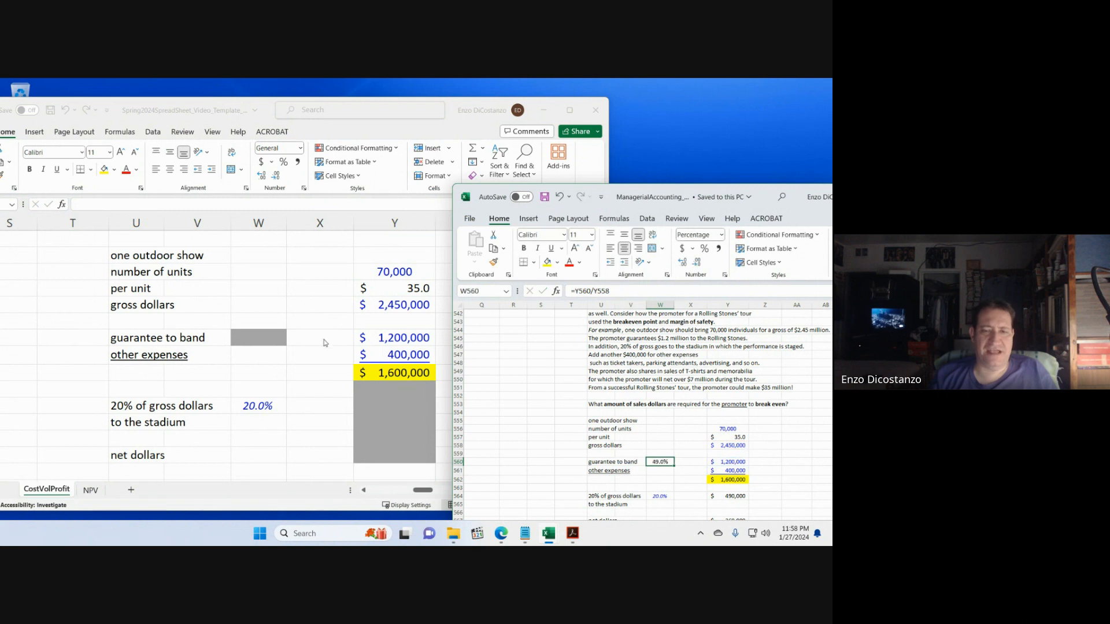
- Calculate the band guarantee as a share of gross dollars in the template's W560 with =Y560/Y558
left_click(321, 324)
left_click(295, 334)
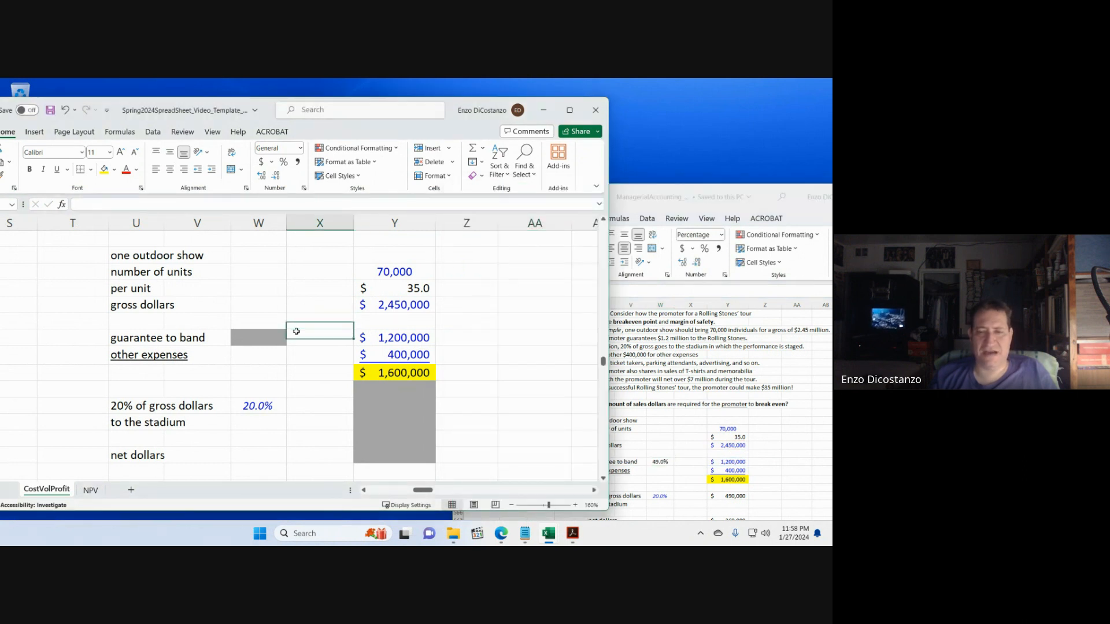
left_click(282, 334)
type("=")
key("Right")
key("Right")
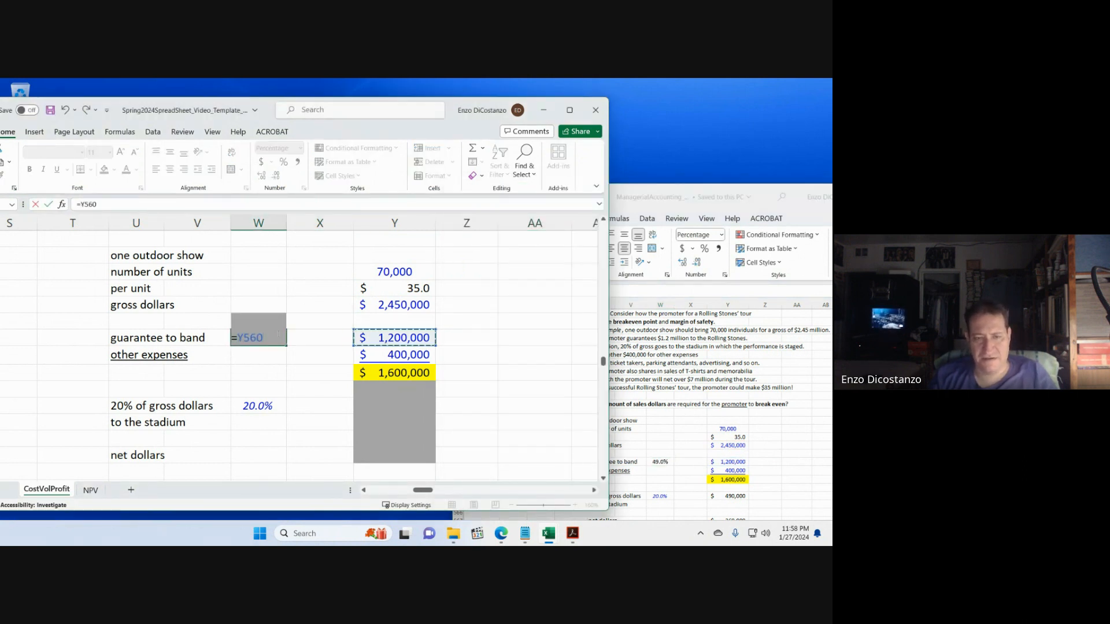
type("/")
key("Up")
key("Up")
key("Right")
key("Right")
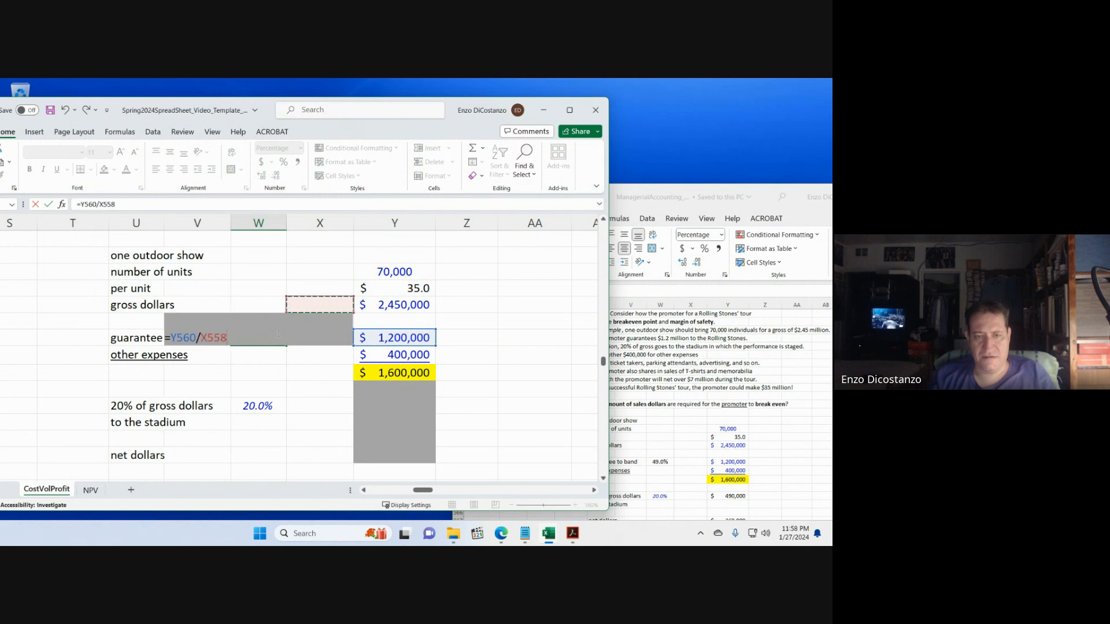
key("Return")
- Remove the grey fill from the guarantee percentage cell W560 and the blank cell Y563, and review the percentage formula
left_click(278, 333)
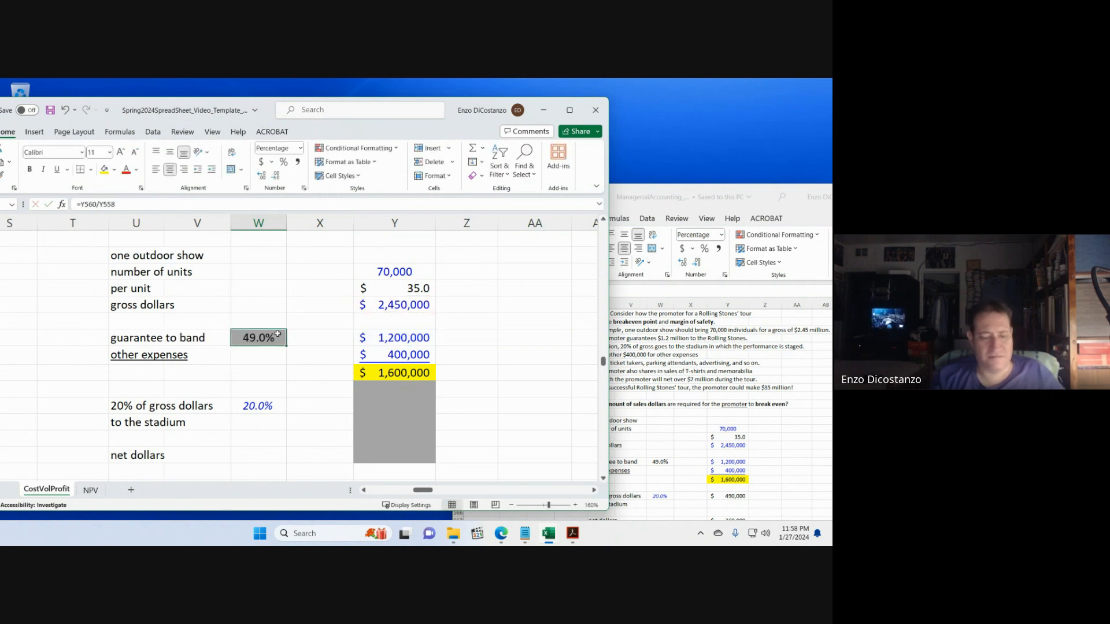
left_click(365, 341)
left_click(262, 336)
key("F2")
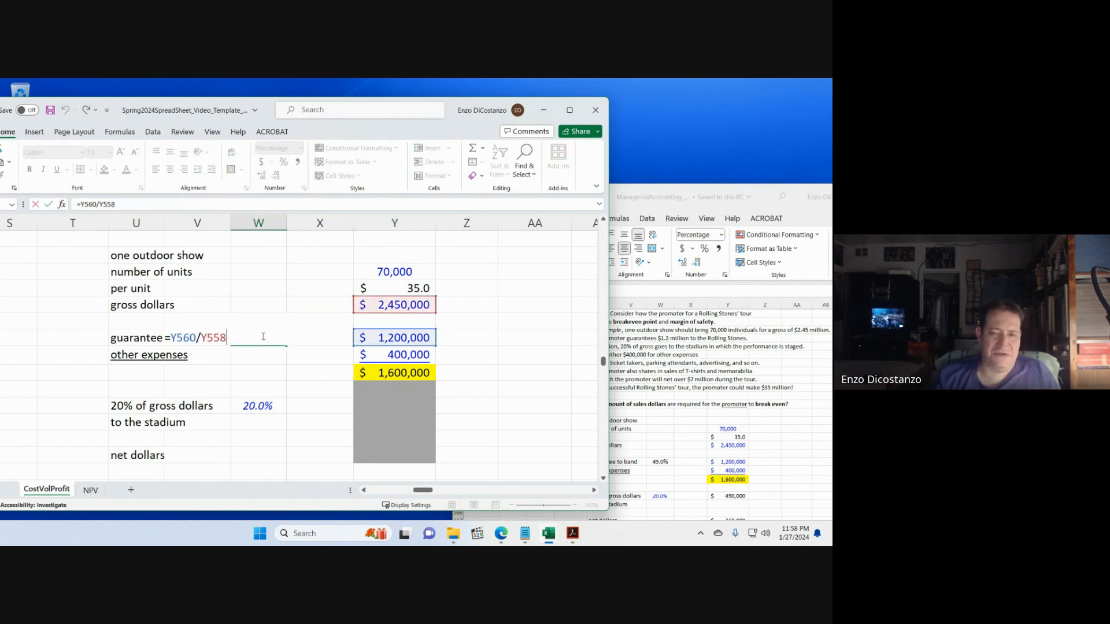
key("Escape")
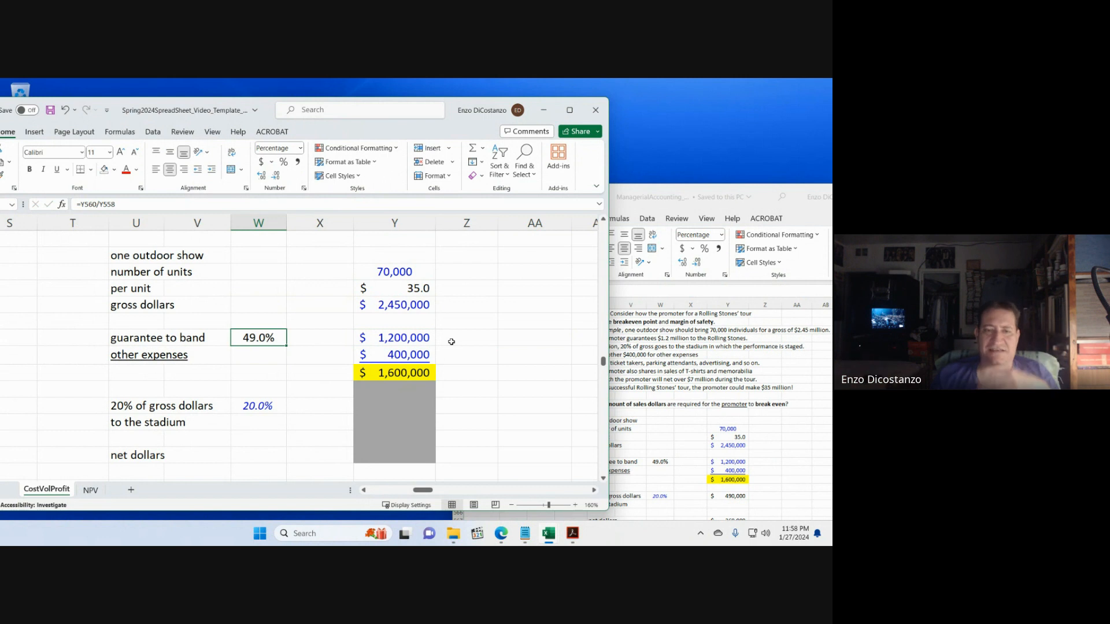
left_click(381, 390)
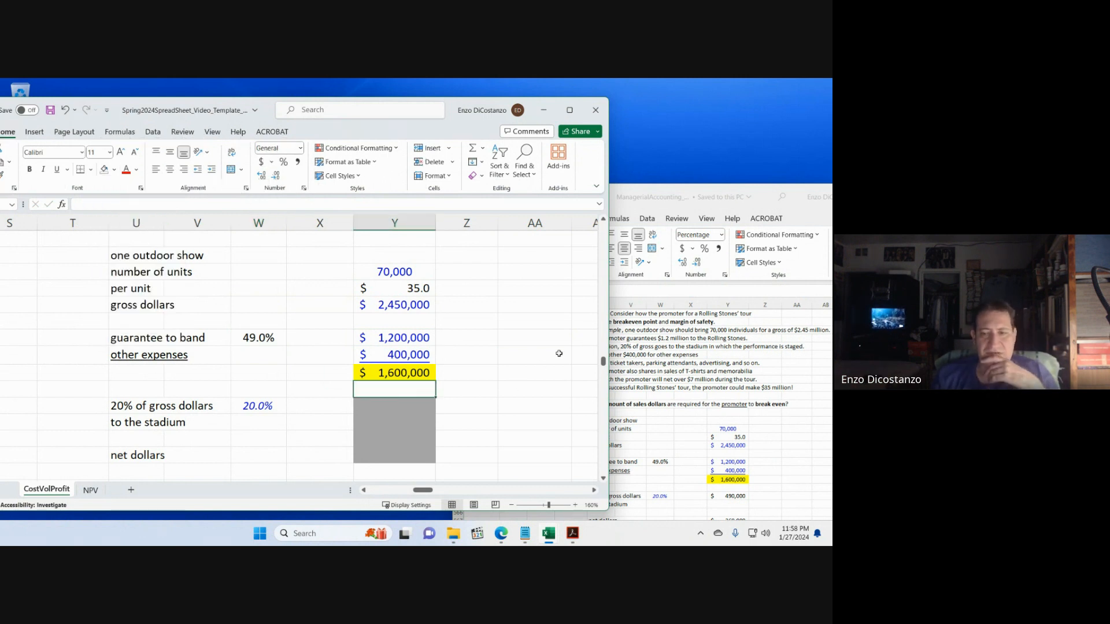
- Check the stadium share in the ManagerialAccounting workbook and calculate it in the template's Y564 with =W564*Y558
left_click(701, 366)
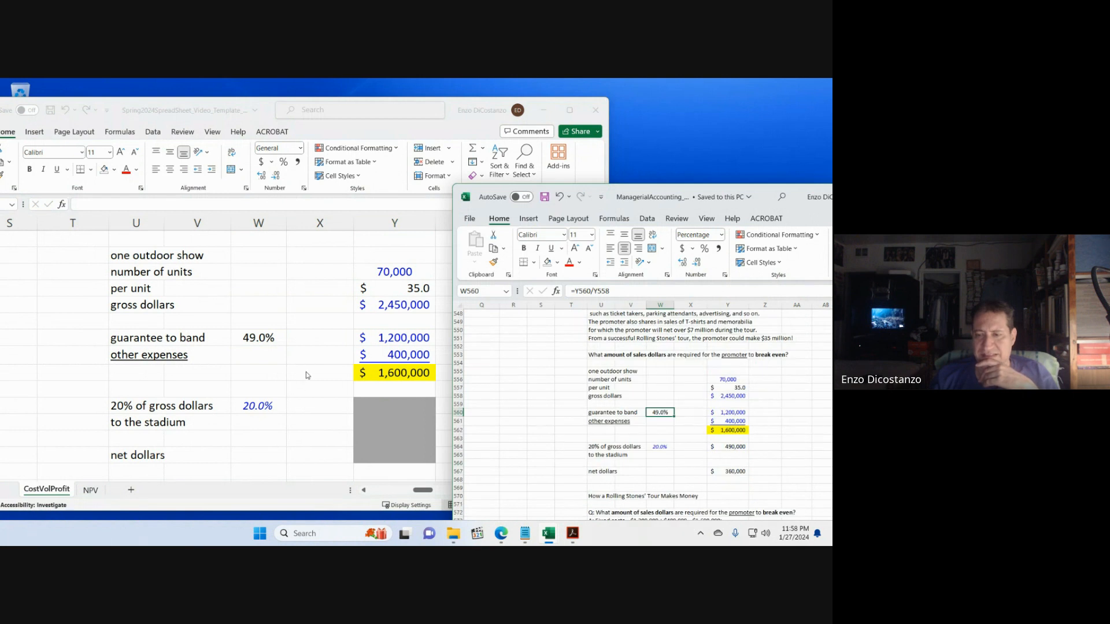
left_click(306, 375)
left_click(380, 405)
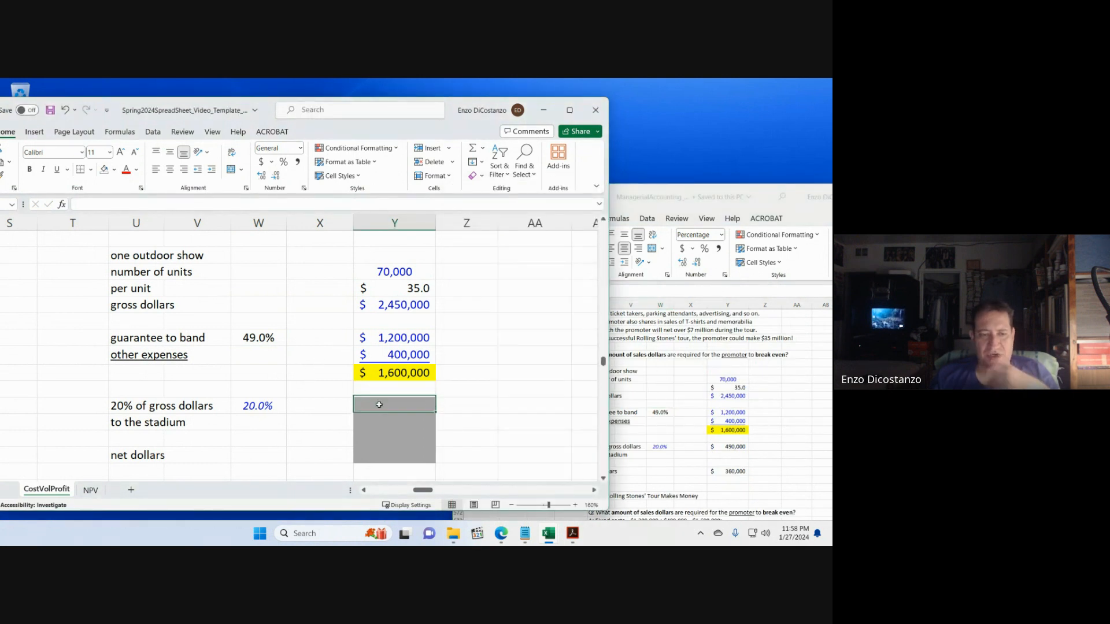
type("=")
key("Left")
key("Left")
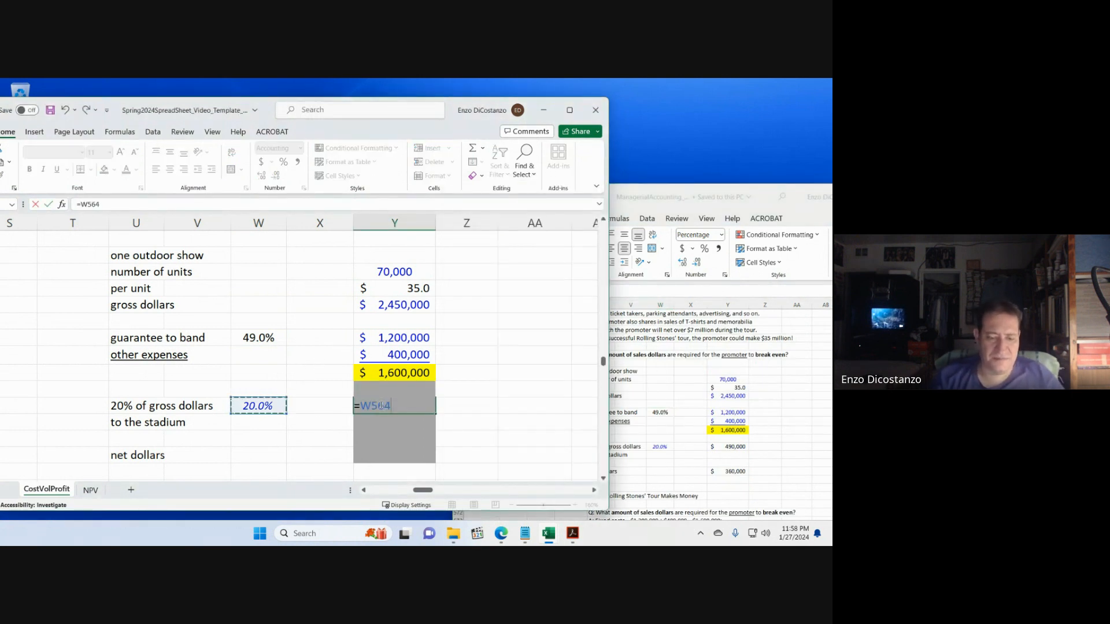
type("*")
key("Up")
key("Up")
key("Up")
key("Up")
key("Up")
key("Up")
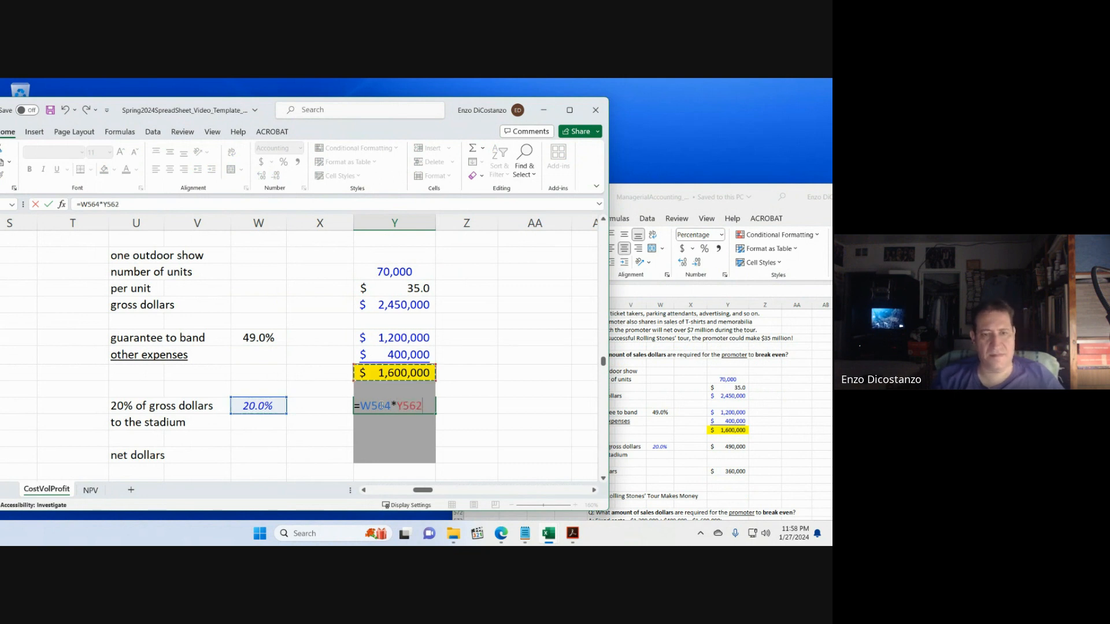
key("Return")
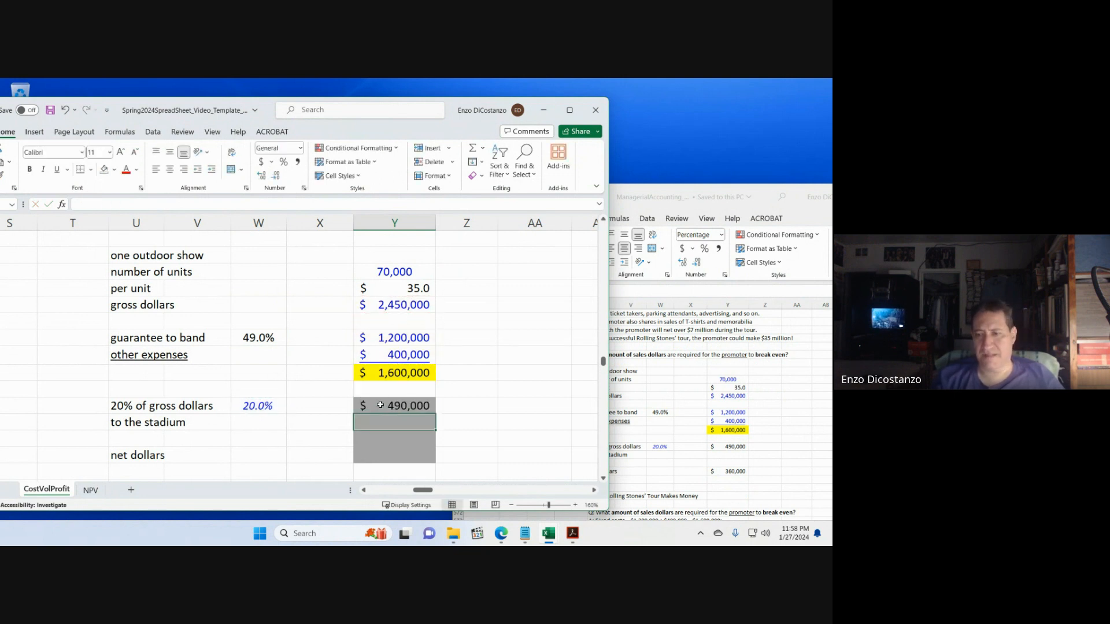
- Remove the grey fill from the stadium share cells Y564:Y566
left_click(380, 405)
key("shift+Down")
key("shift+Down")
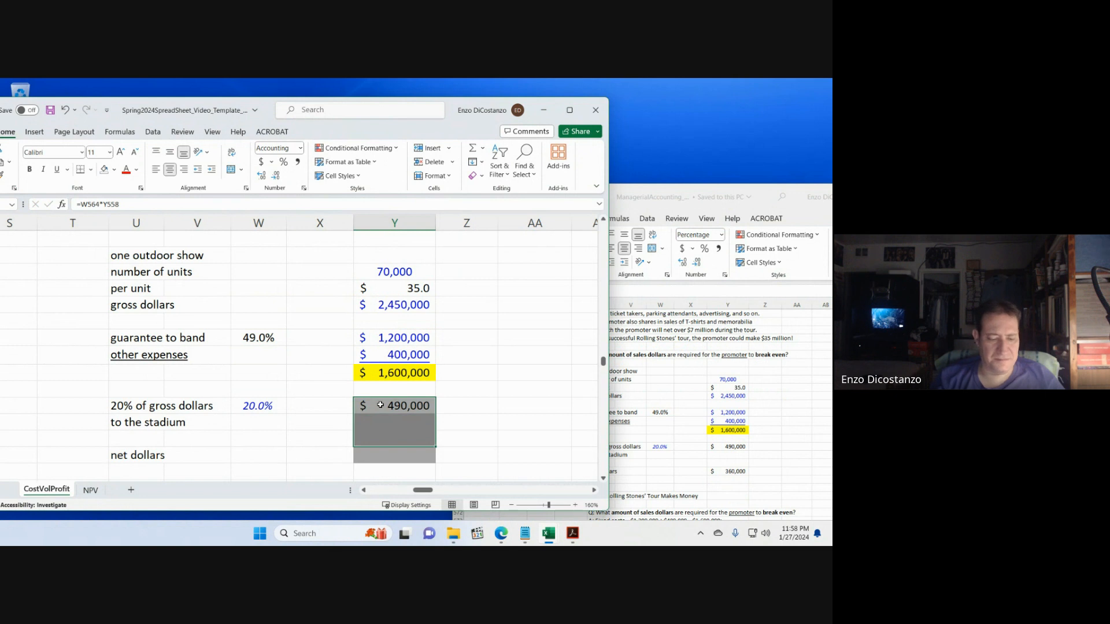
key("alt+h")
key("h")
key("n")
- Calculate net dollars in Y567 with =Y558-Y560-Y561-Y564 and remove the cell's grey fill
key("Down")
key("Down")
key("Down")
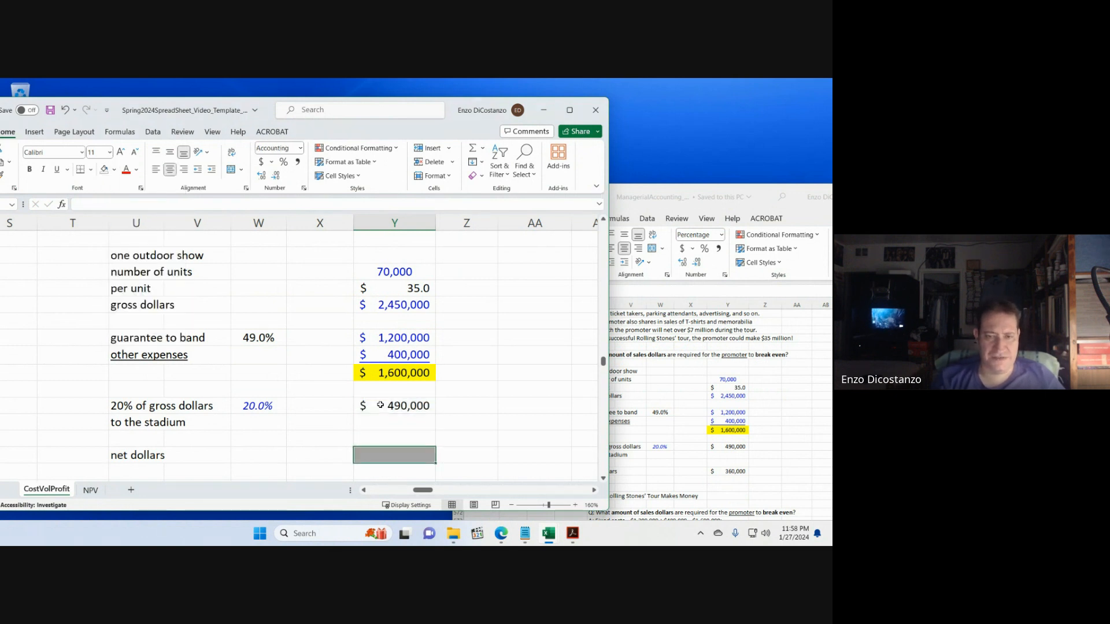
type("=")
key("Up")
key("Up")
key("Up")
key("Up")
key("Up")
key("Up")
key("Up")
key("Up")
key("Up")
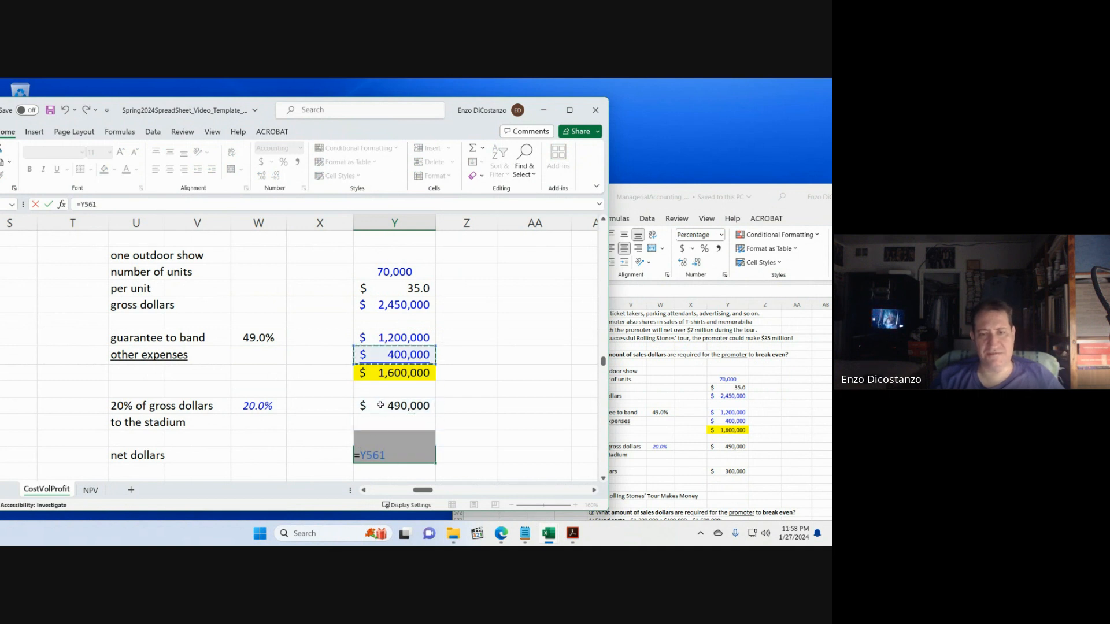
type("-")
key("Up")
key("Up")
key("Up")
key("Up")
key("Up")
key("Up")
key("Up")
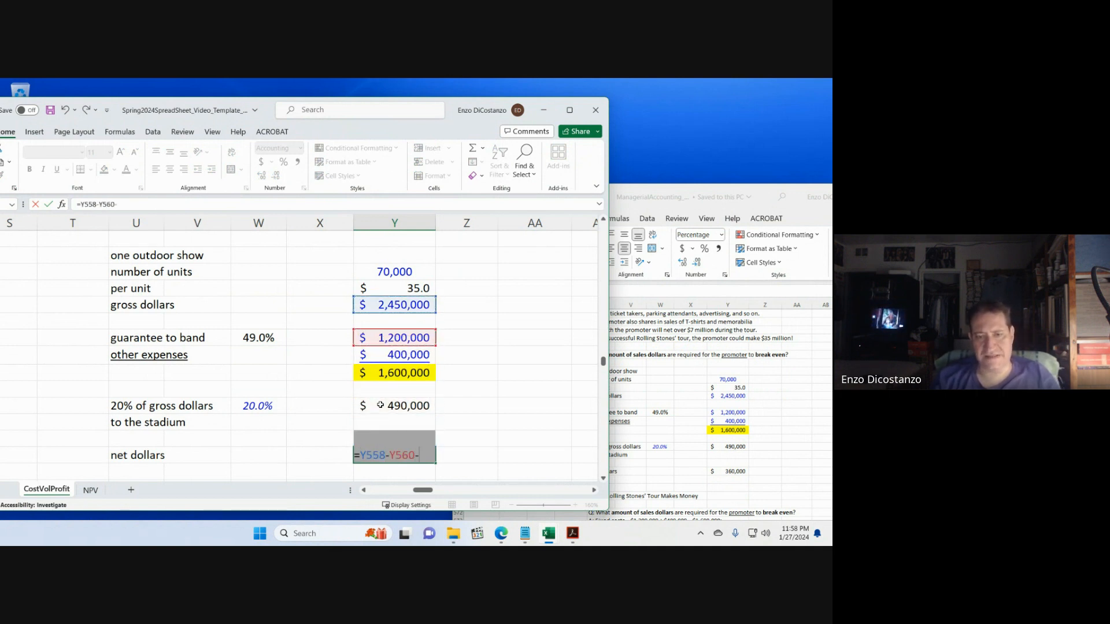
type("-")
key("Up")
key("Up")
key("Up")
key("Up")
key("Up")
key("Up")
type("-")
key("Up")
key("Up")
key("Up")
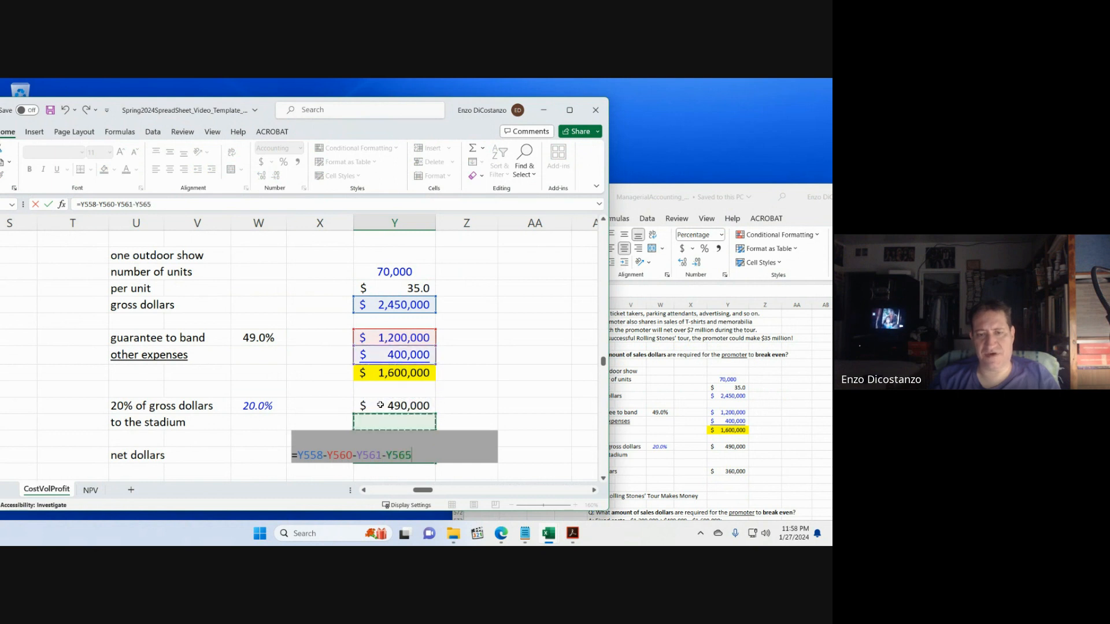
key("Return")
key("Up")
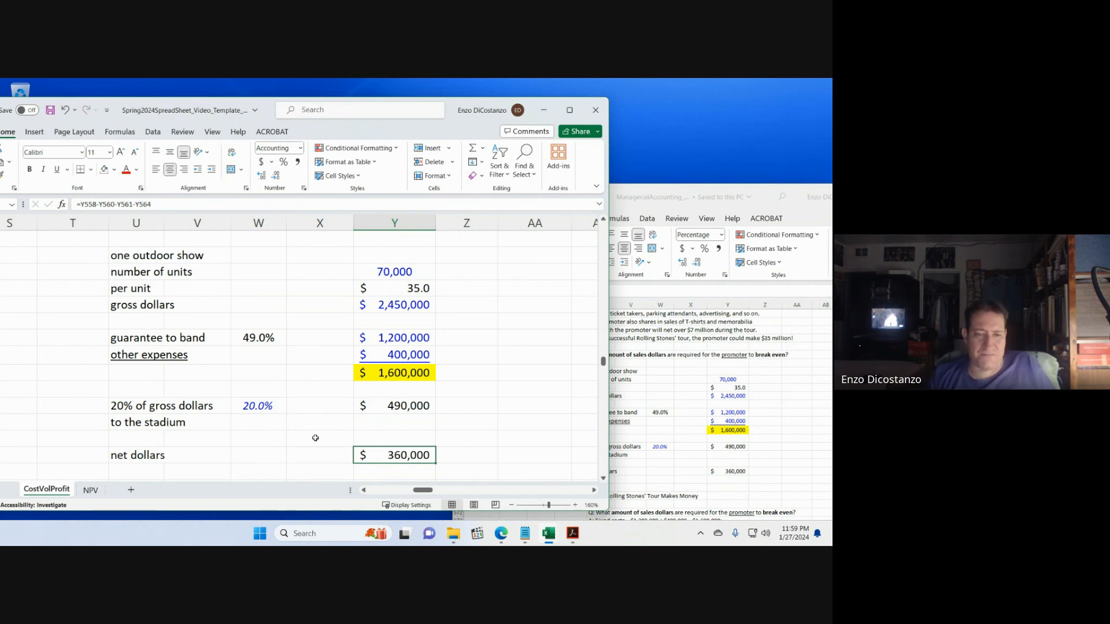
- Review the entries for the stadium share, other expenses and the band guarantee percentage
left_click(379, 406)
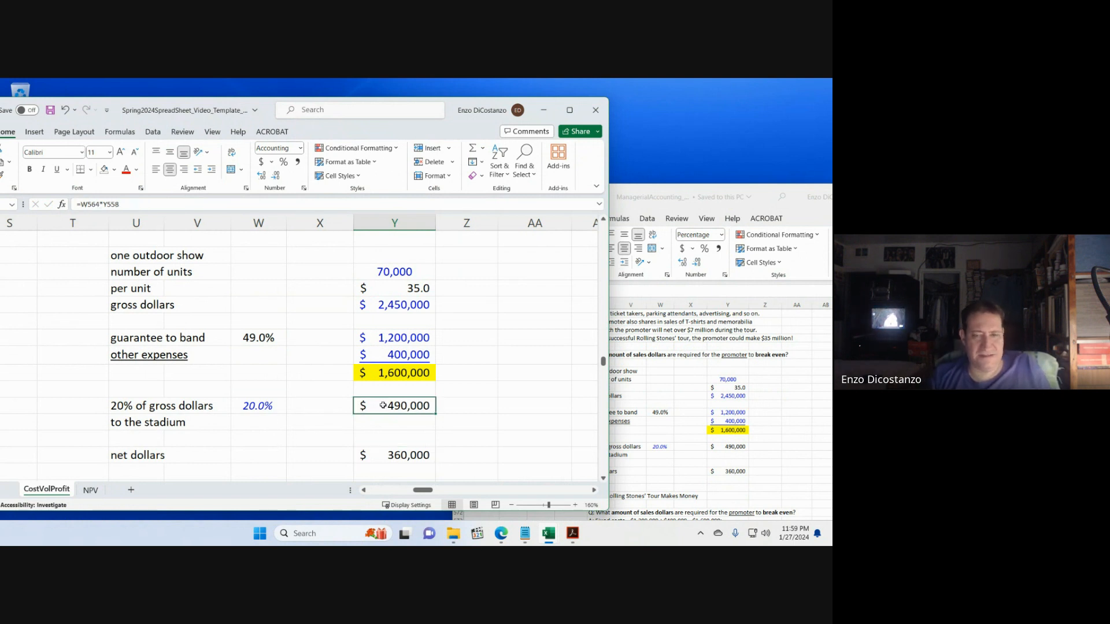
double_click(382, 406)
key("Up")
key("Up")
key("Up")
key("Up")
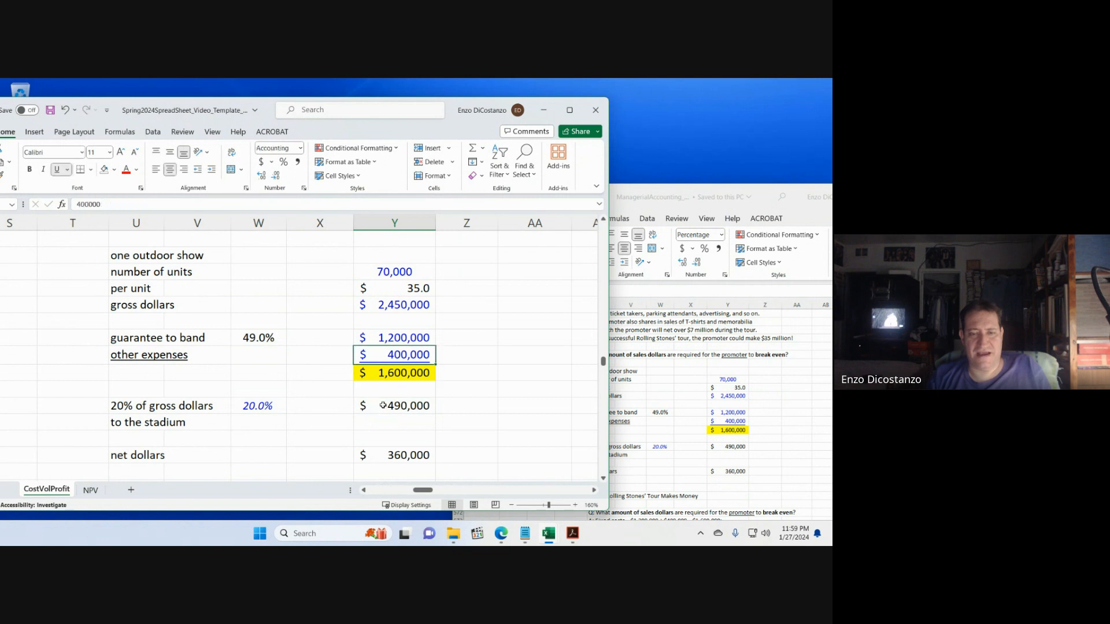
key("Left")
key("Left")
key("Down")
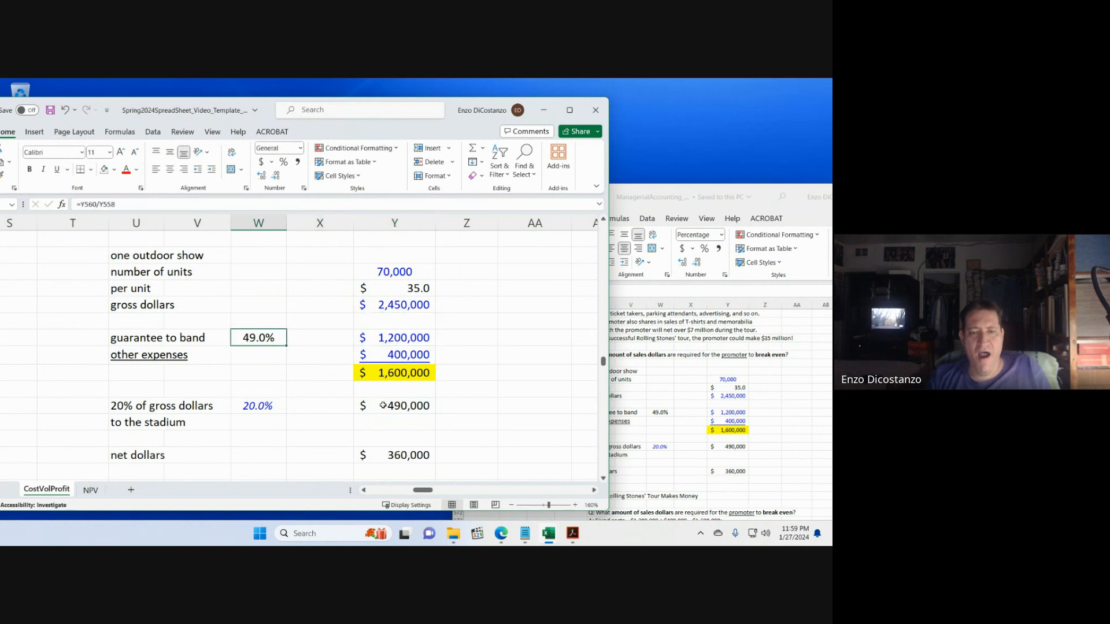
type("=Y560/Y558")
key("ctrl+Return")
key("Down")
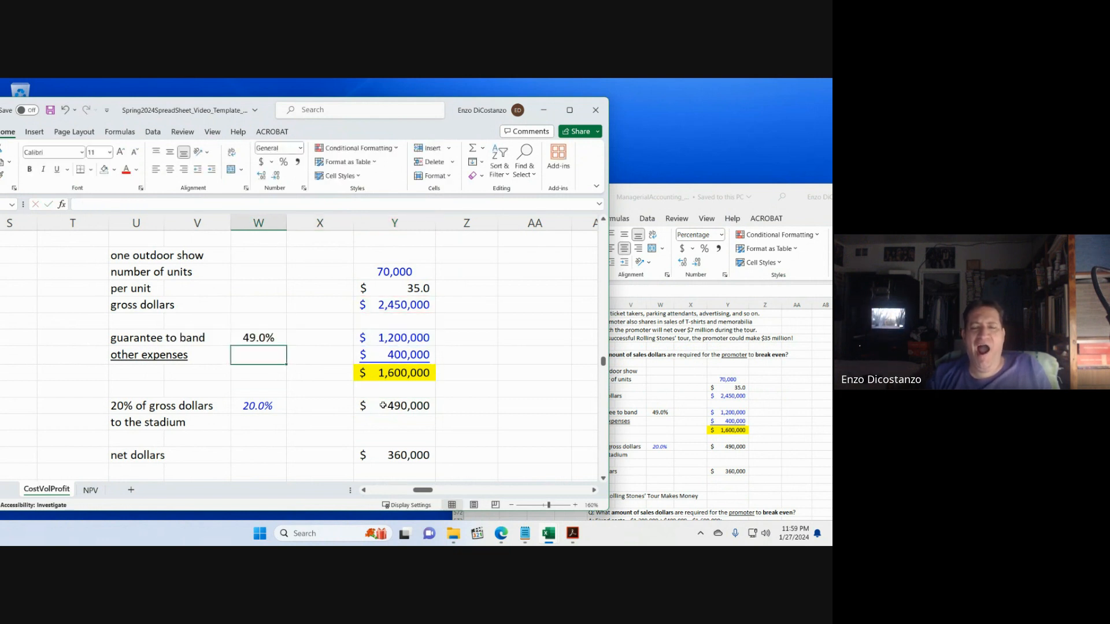
key("Down")
key("Up")
key("Right")
key("Right")
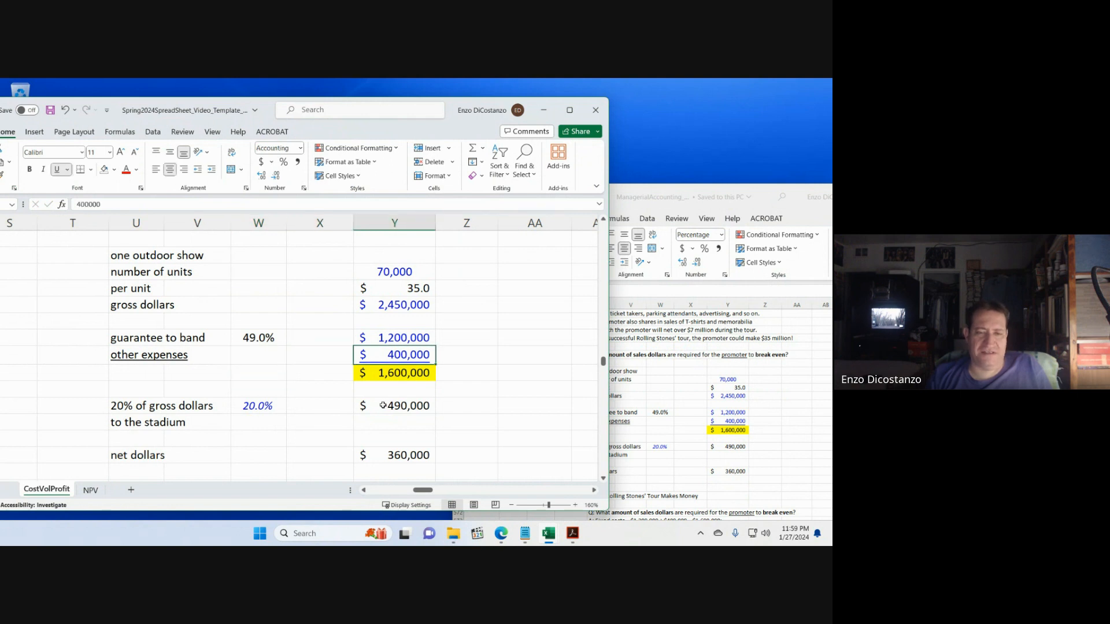
- Calculate net dollars as a share of gross dollars in W567 with =Y567/Y558
key("Down")
key("Down")
key("Down")
key("Left")
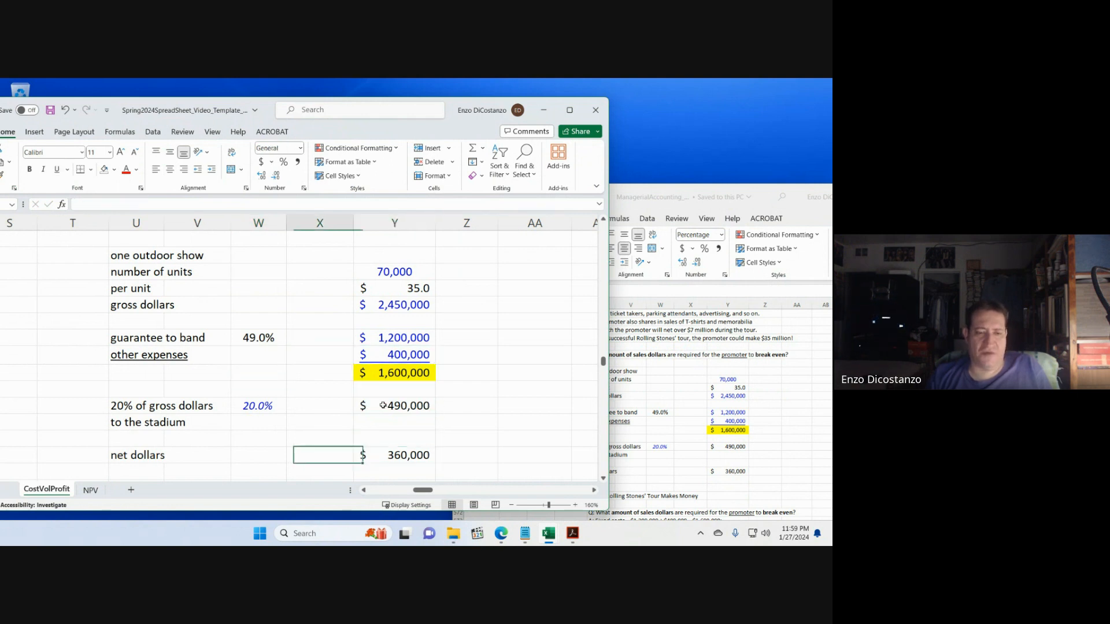
key("Left")
type("=")
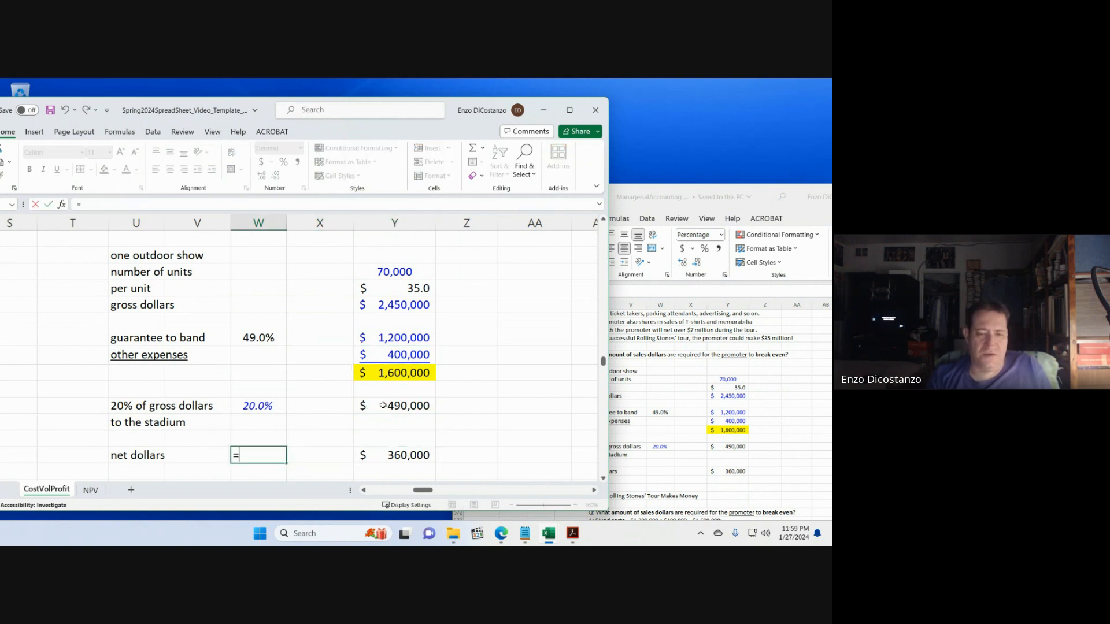
key("Right")
key("Right")
type("/")
key("Up")
key("Up")
key("Up")
key("Up")
key("Up")
key("Up")
key("Up")
key("Up")
key("Up")
key("Up")
key("Up")
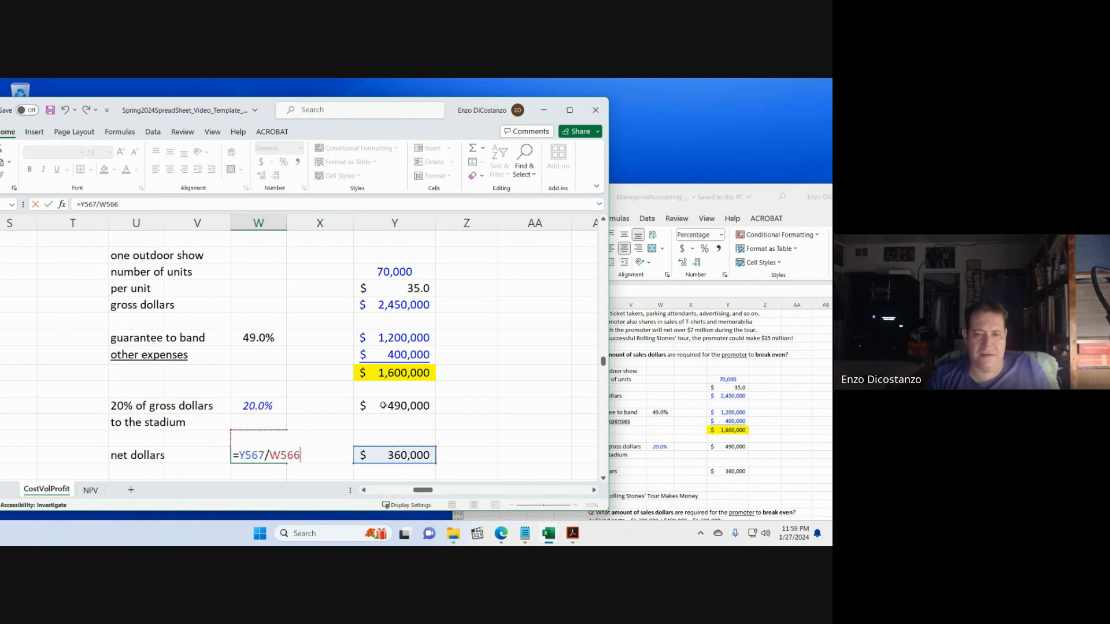
key("Down")
key("Down")
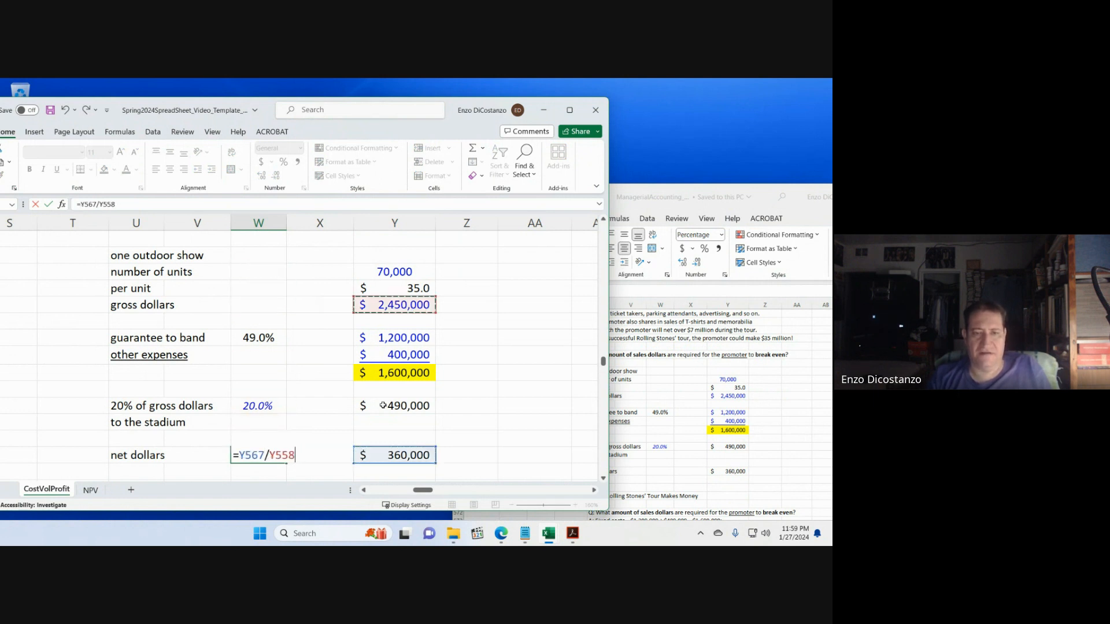
key("Return")
- Calculate other expenses as a share of gross dollars in W561 with =Y561/Y558
key("Up")
key("Up")
key("Up")
key("Up")
key("Up")
key("Up")
key("Up")
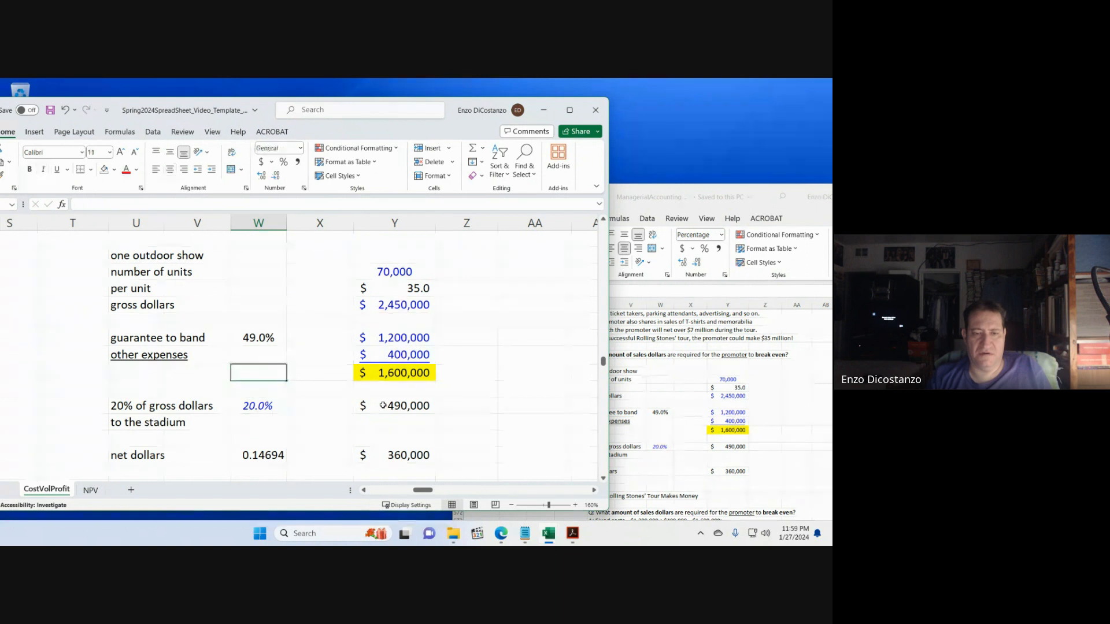
type("=")
key("Right")
key("Right")
key("Right")
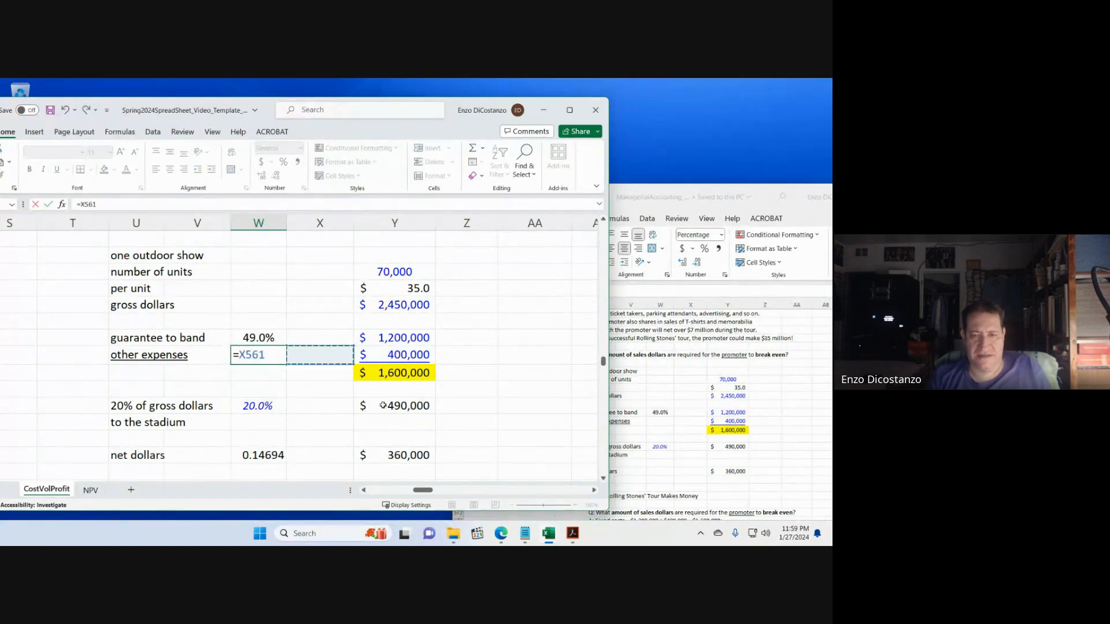
key("Left")
type(">")
key("Up")
key("Up")
key("Up")
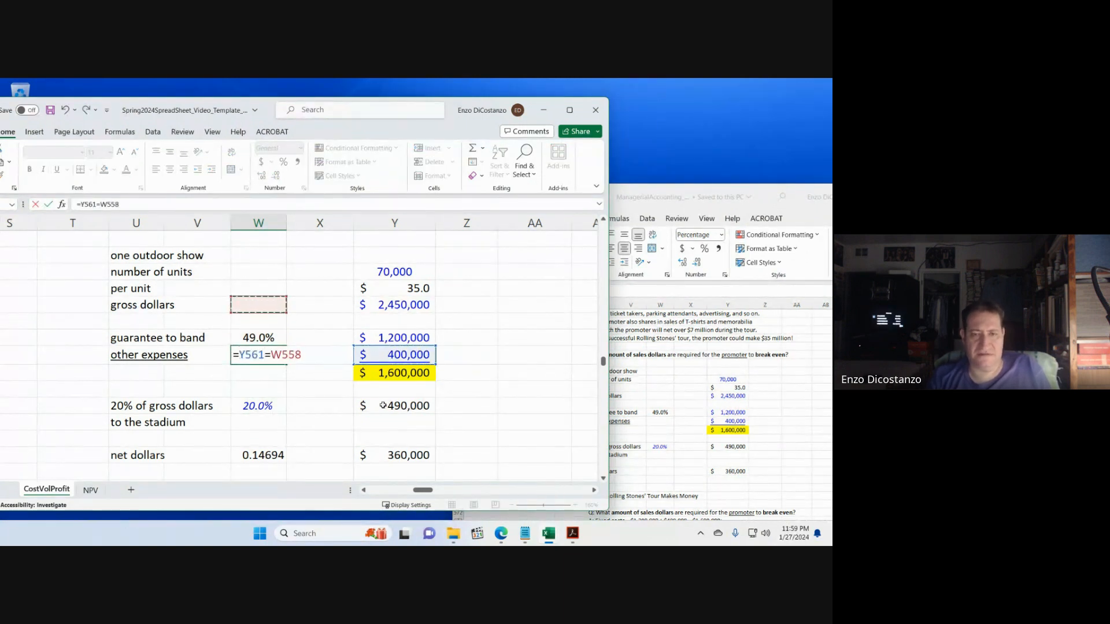
key("Right")
key("Right")
key("Return")
key("Up")
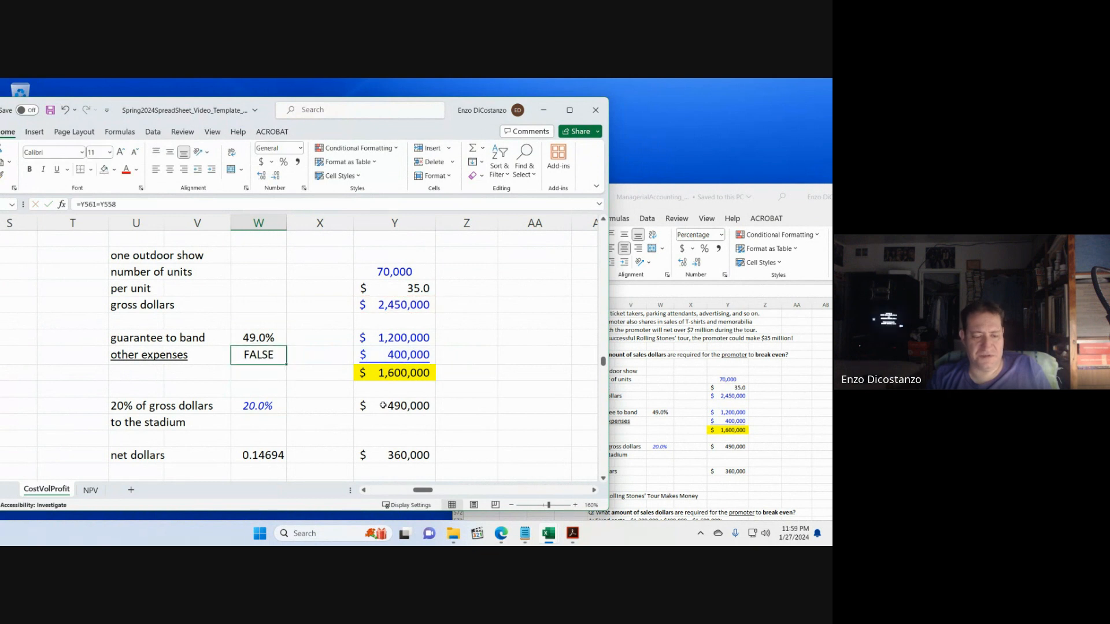
key("F2")
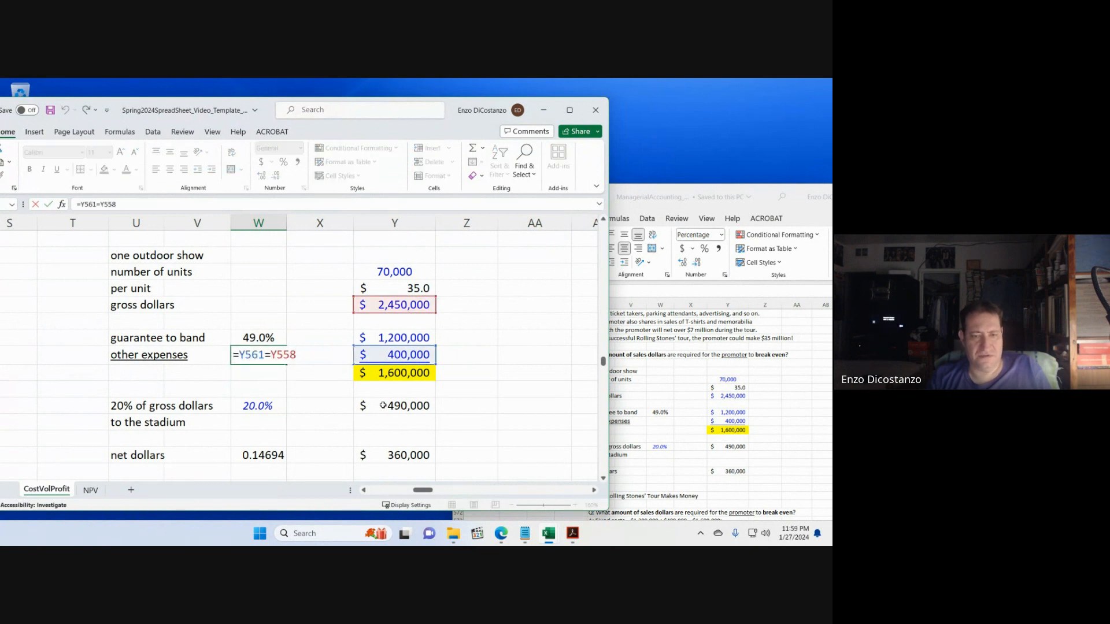
key("BackSpace")
type("/")
key("Return")
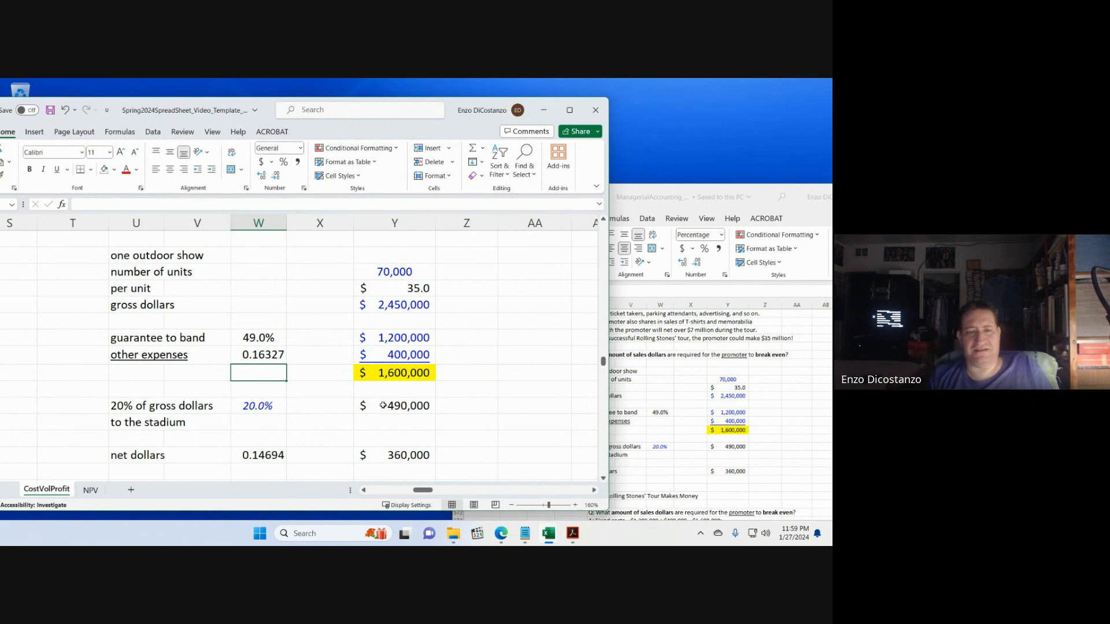
- Copy only the percentage formatting of W560 onto the other expenses and net dollars shares in W561 and W567
scroll(383, 405, "down", 4)
scroll(303, 342, "up", 3)
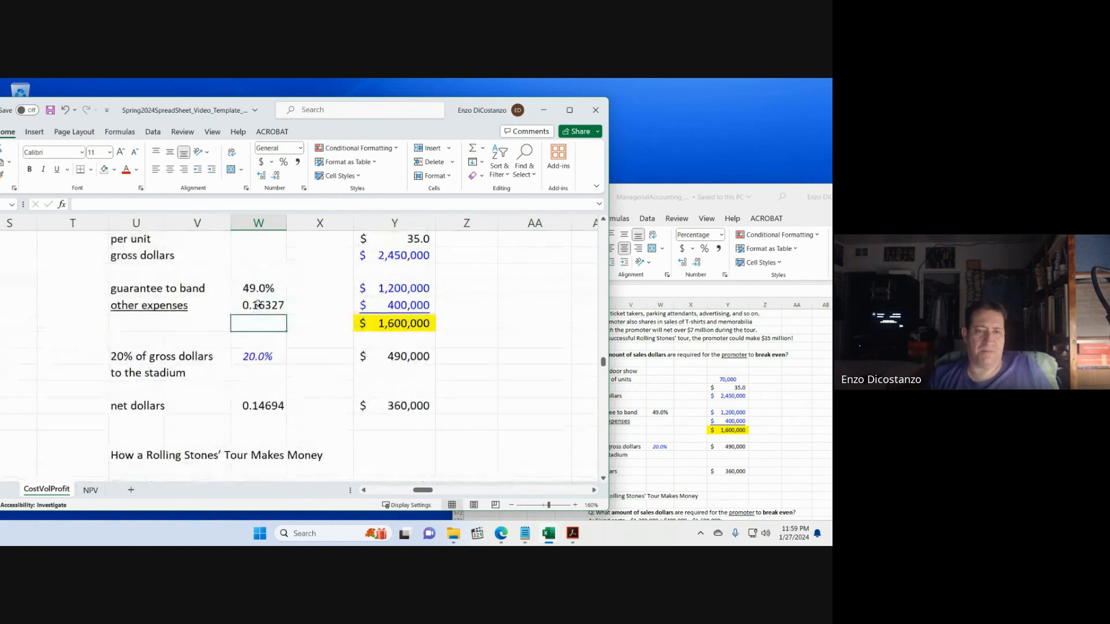
left_click(263, 288)
key("ctrl+c")
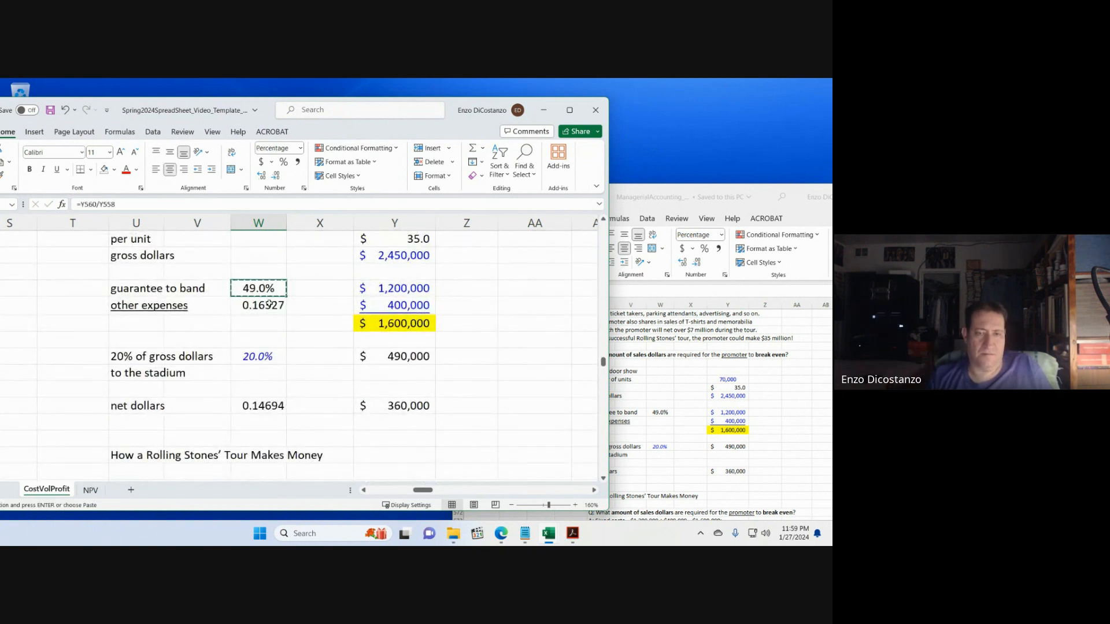
left_click(268, 305)
left_click(259, 405, "ctrl")
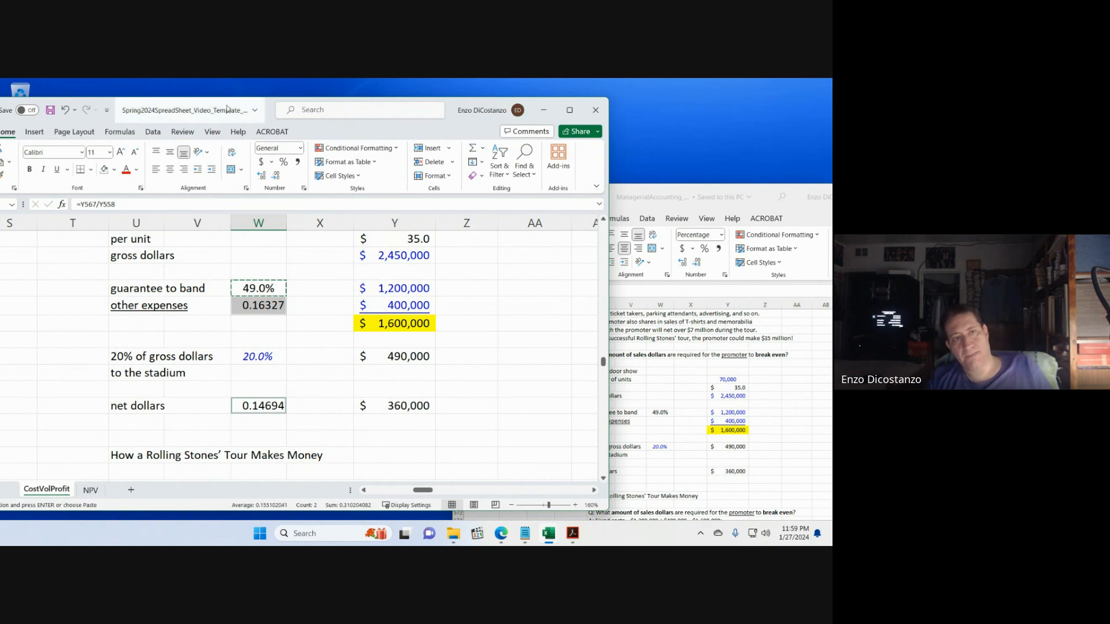
left_click_drag(342, 132, 411, 133)
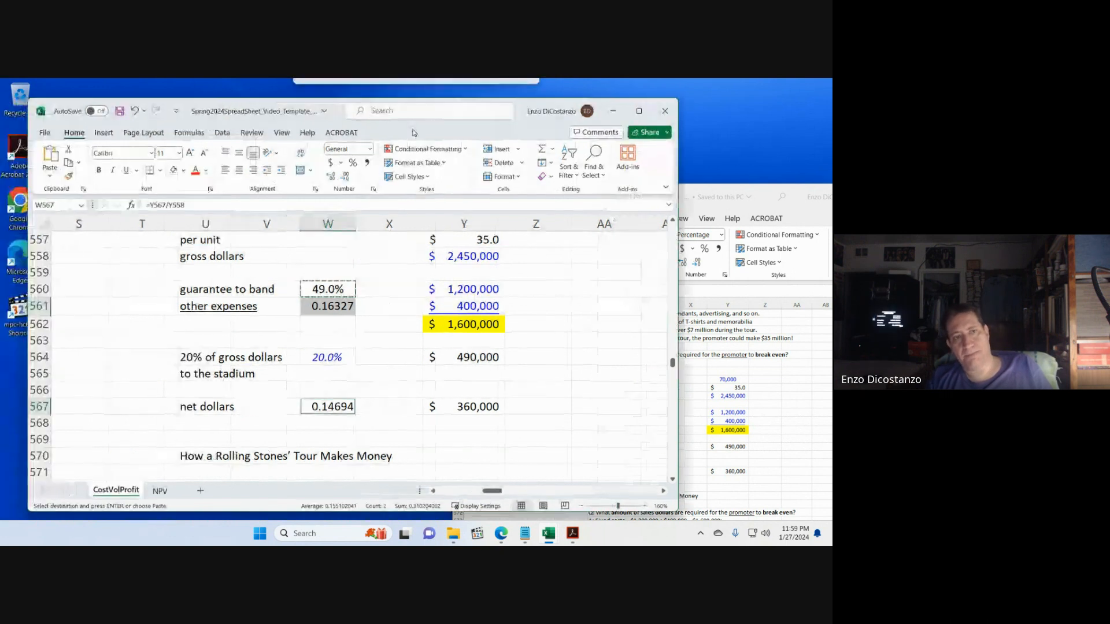
left_click(51, 177)
left_click(49, 293)
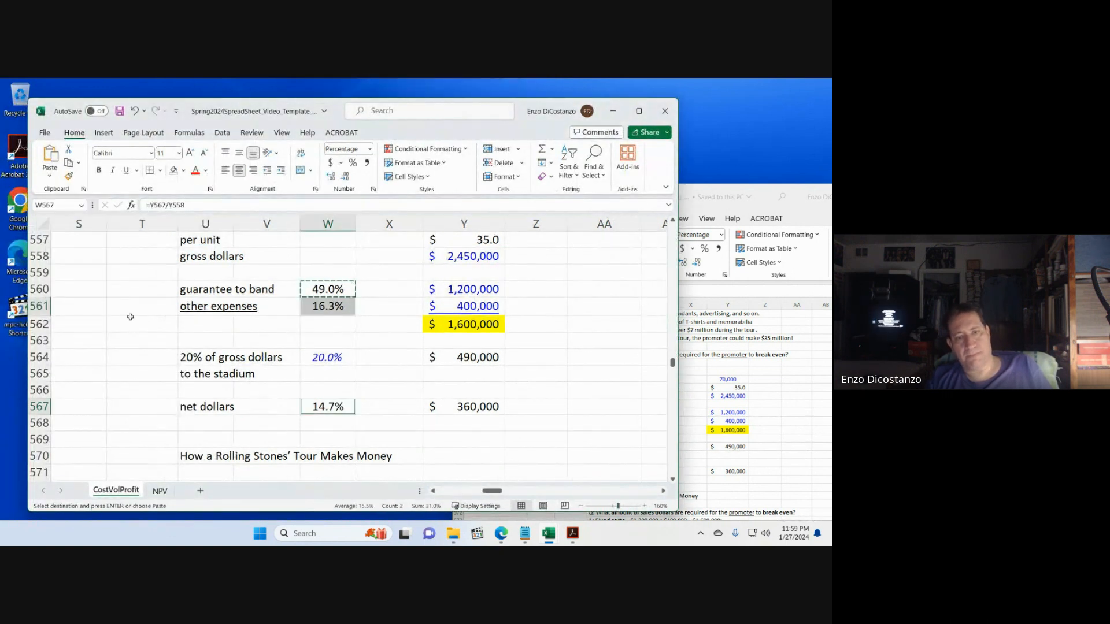
key("Escape")
left_click(375, 338)
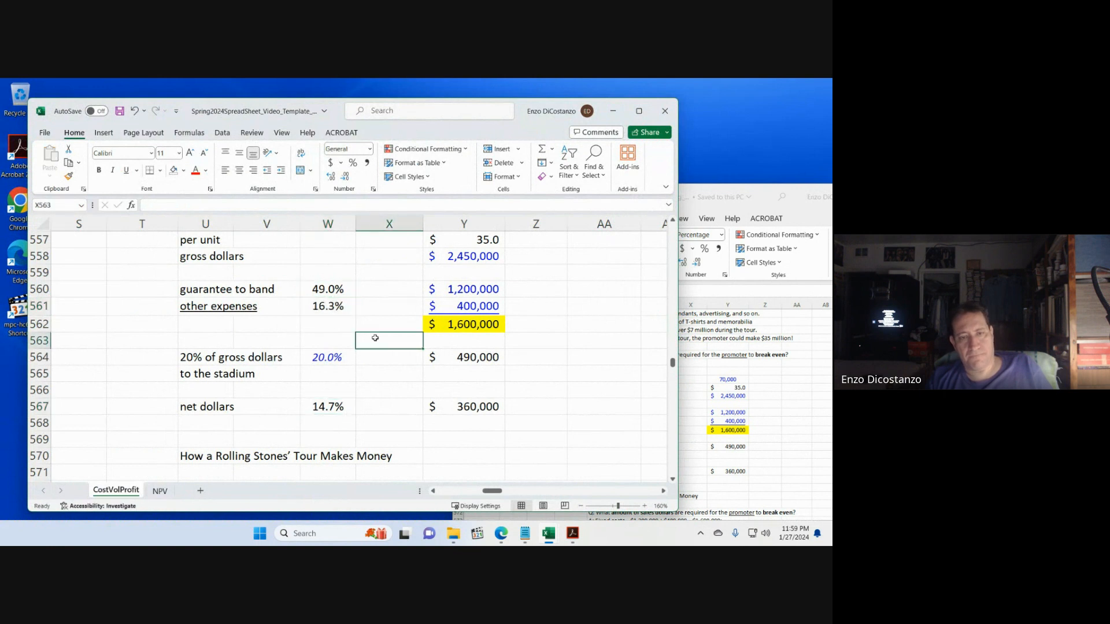
- Fill W567's contents and percentage format down into W568 and make that cell italic in 10-point size
left_click(346, 425)
key("ctrl+d")
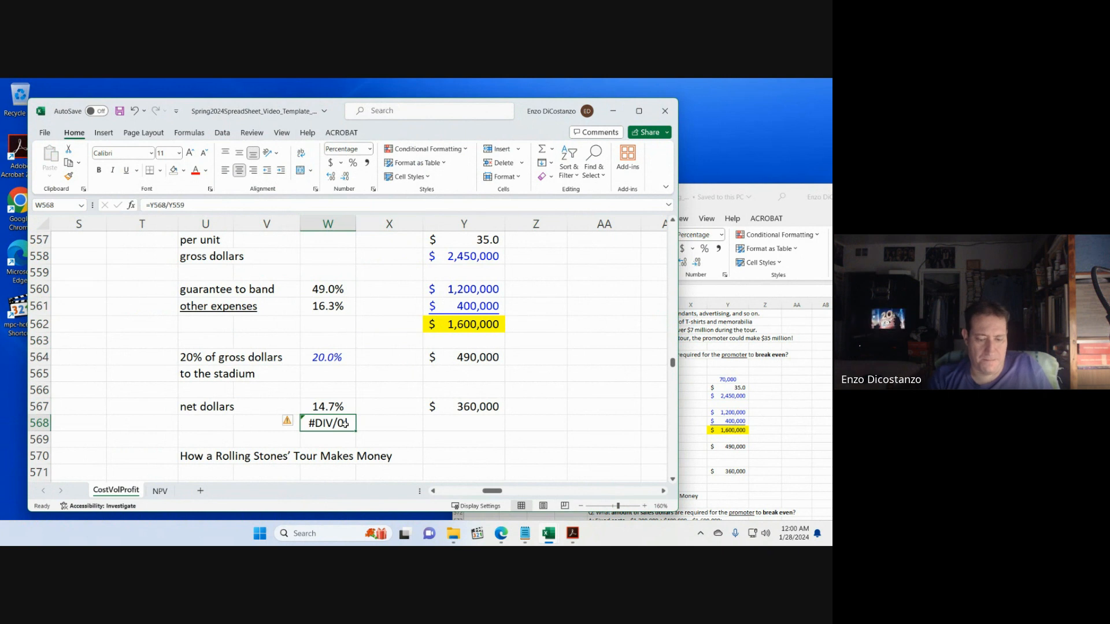
key("ctrl+i")
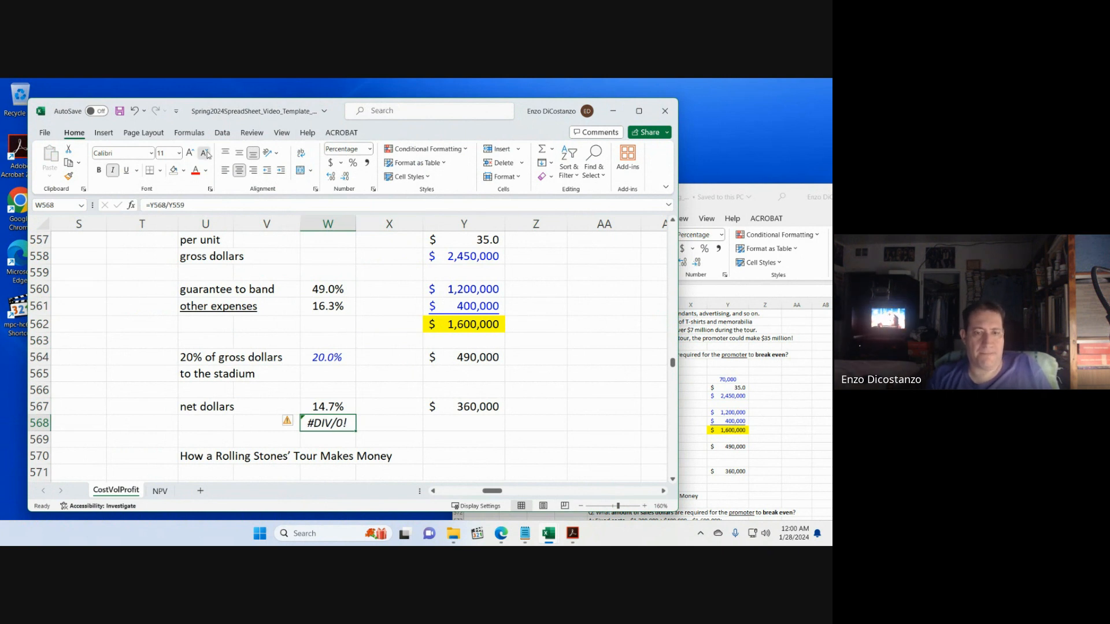
- Total the net dollars, stadium, other expenses and band percentages in W568 with =W567+W564+W561+W560
type("=")
key("Up")
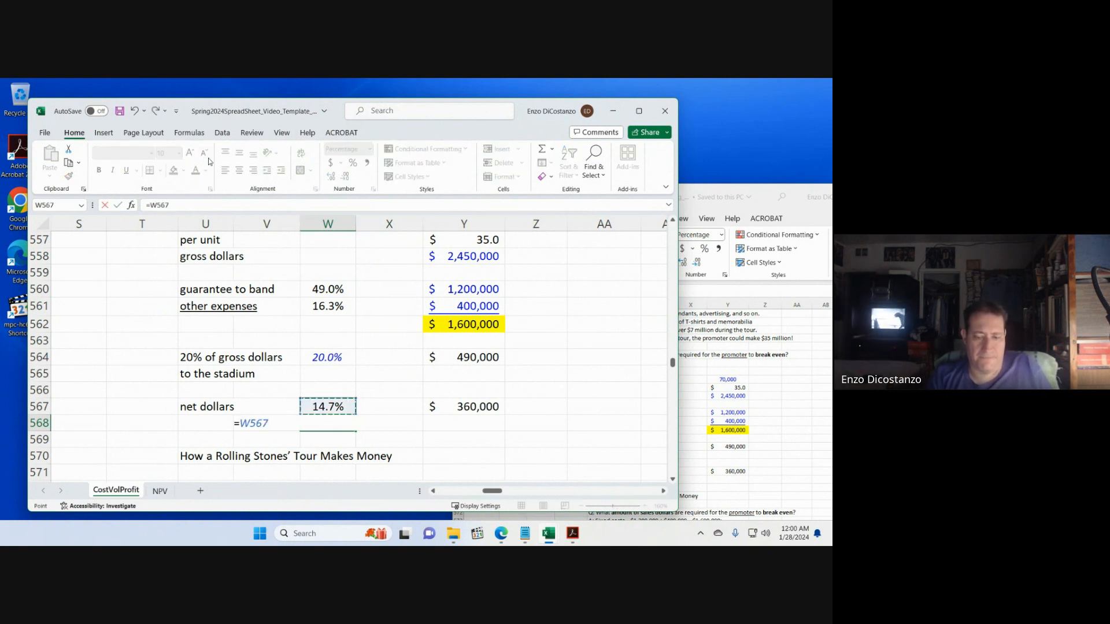
type("+")
key("Up")
key("Up")
key("Up")
key("Up")
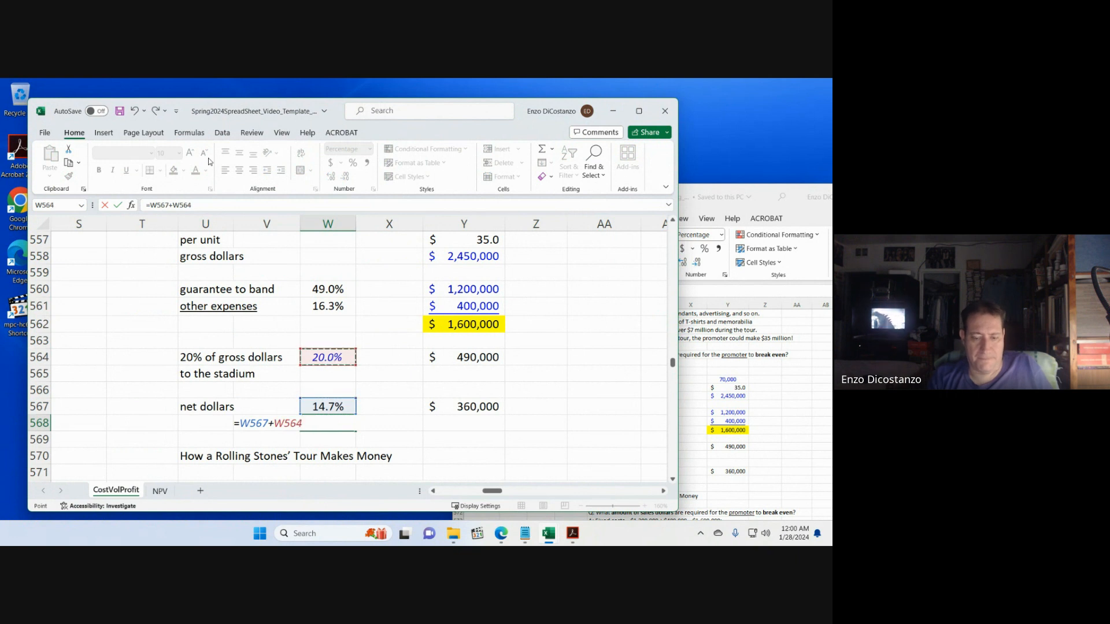
type("+")
key("Up")
key("Up")
key("Up")
key("Up")
key("Up")
key("Up")
key("Up")
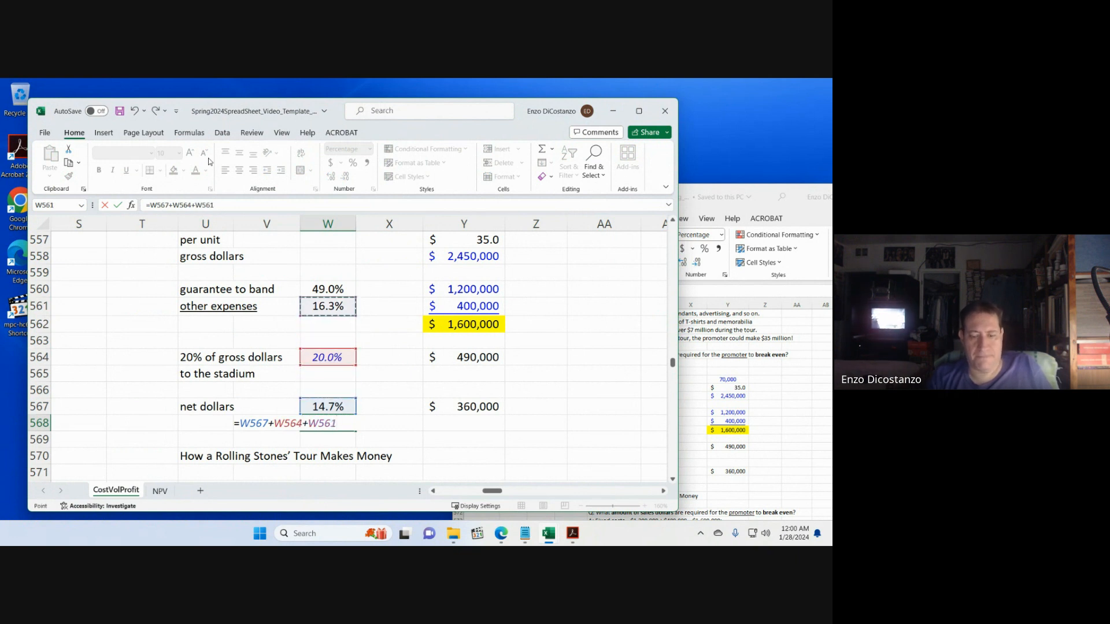
type("+")
key("Up")
key("Up")
key("Up")
key("Up")
key("Up")
key("Up")
key("Up")
key("Up")
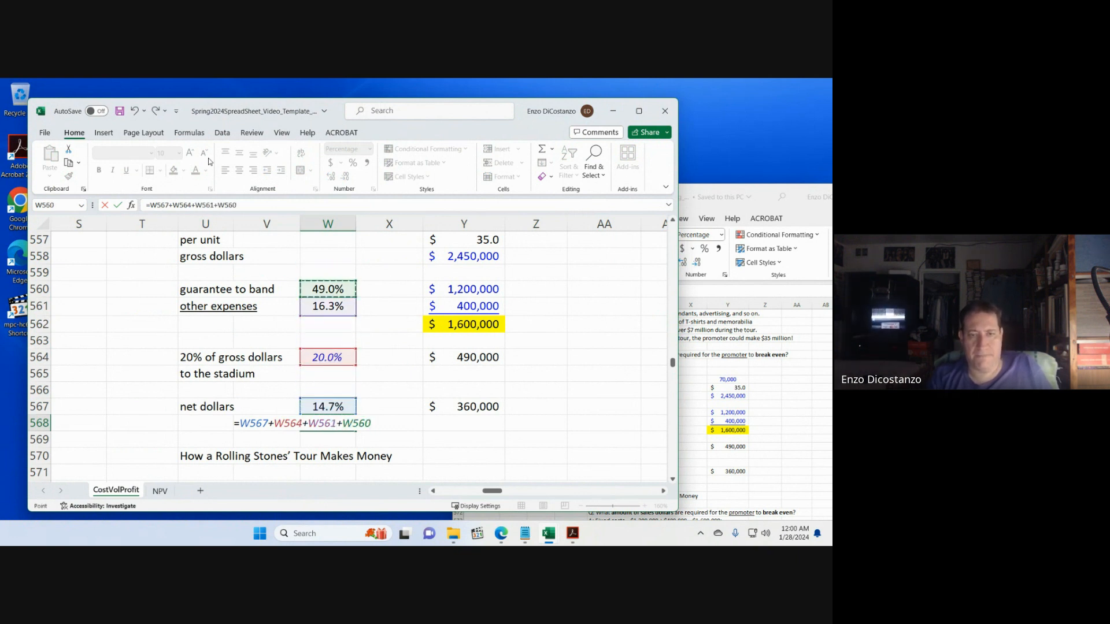
key("Return")
left_click(361, 356)
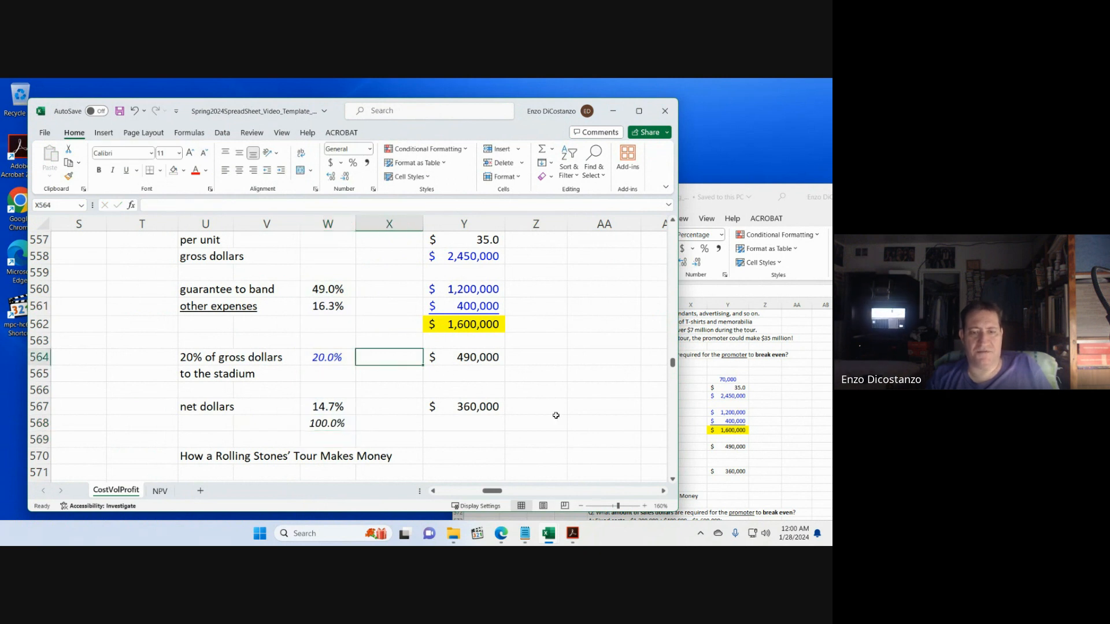
- Check the tour figures and break-even answer in the ManagerialAccounting workbook against the template worksheet
left_click(572, 401)
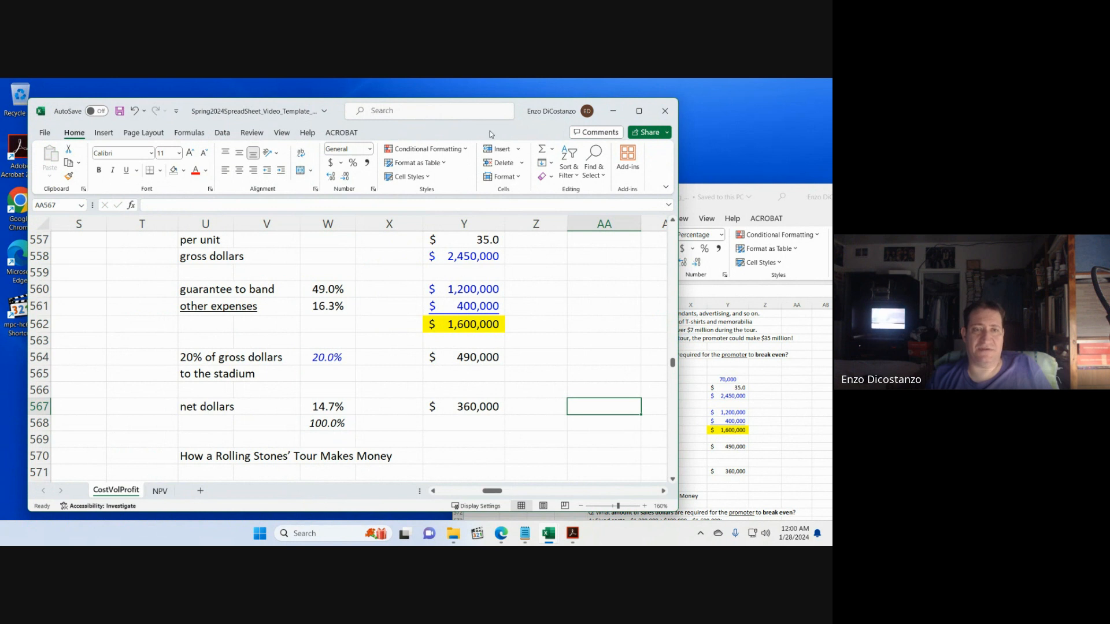
left_click_drag(492, 135, 394, 131)
left_click(682, 367)
scroll(683, 369, "down", 1)
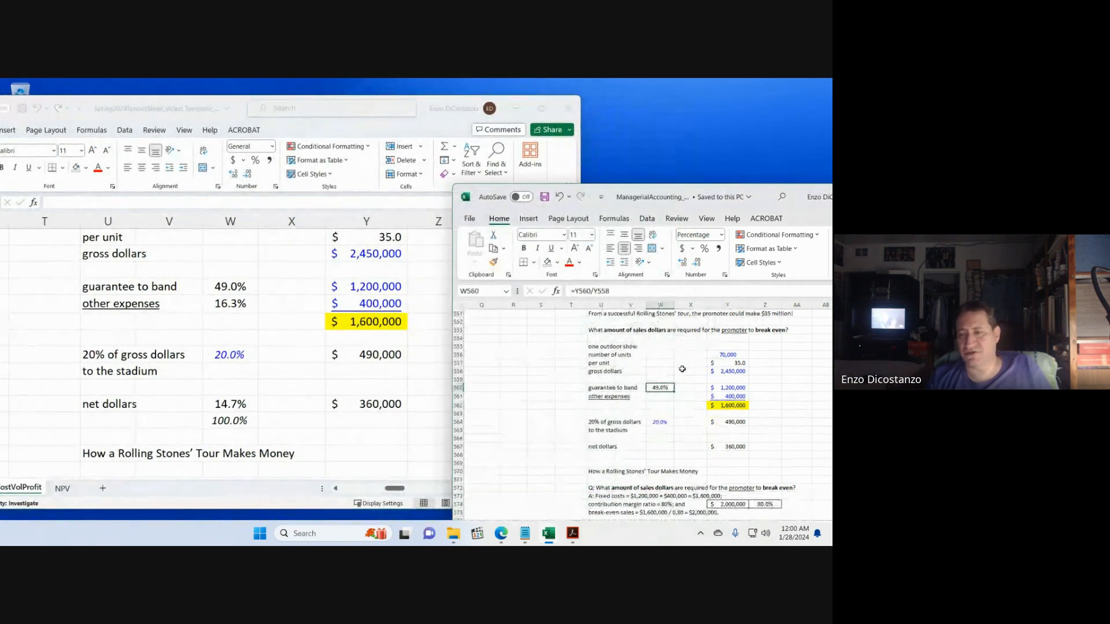
scroll(682, 369, "down", 4)
left_click(307, 384)
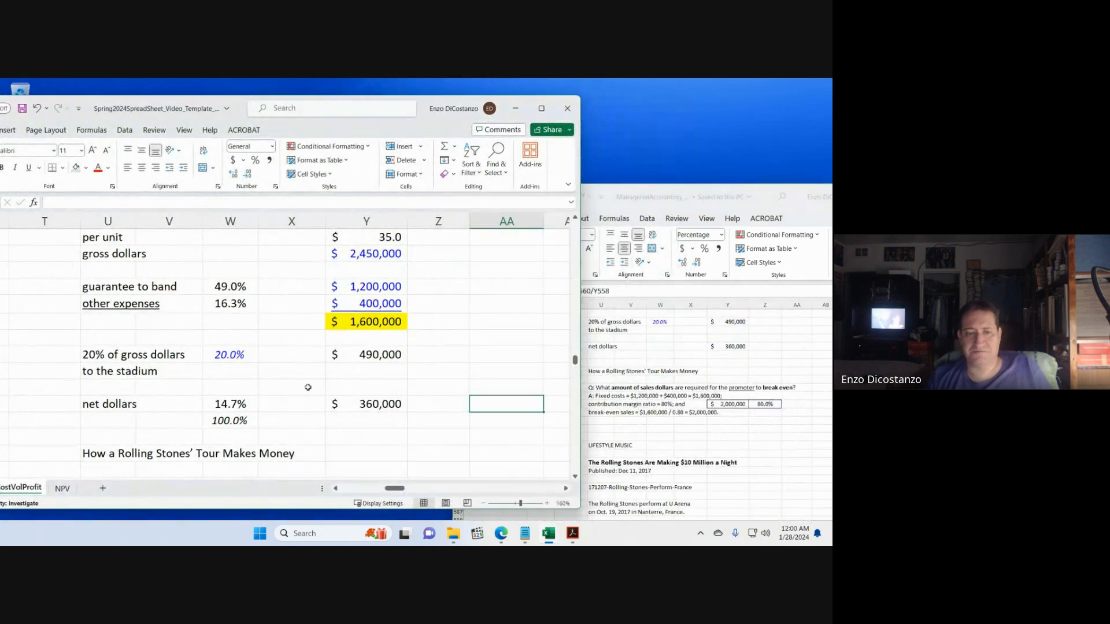
- Underline the net dollars percentage in W567 of the template workbook
left_click(308, 387)
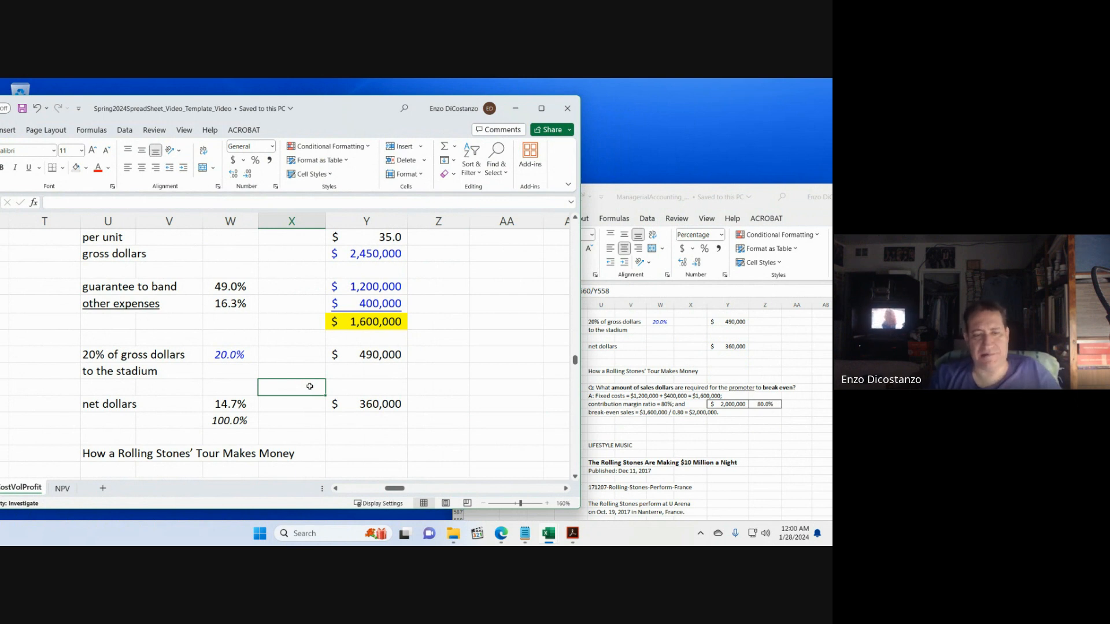
left_click(236, 405)
key("ctrl+u")
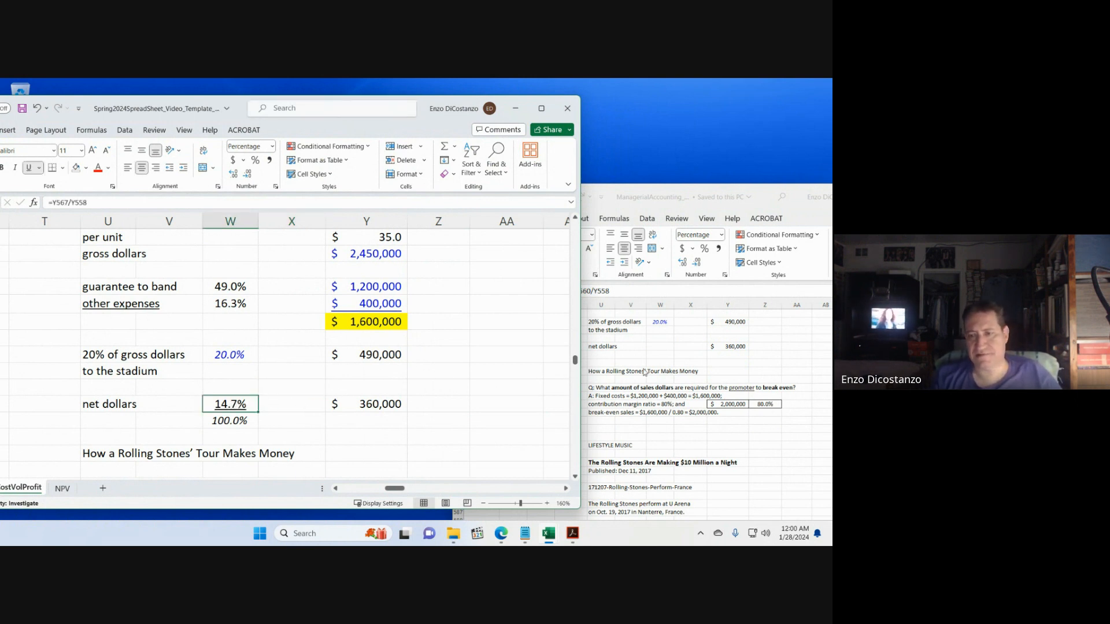
- Copy the other expenses and net dollars percentages, W561 and W567, into the same cells of the ManagerialAccounting workbook
left_click(242, 304)
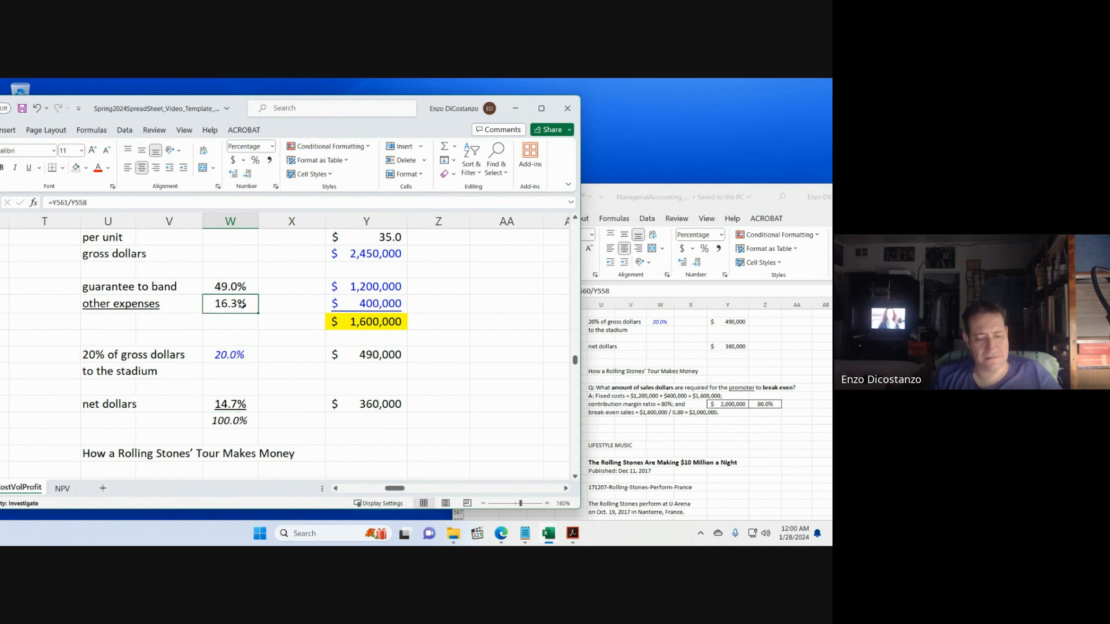
key("ctrl+c")
left_click(750, 379)
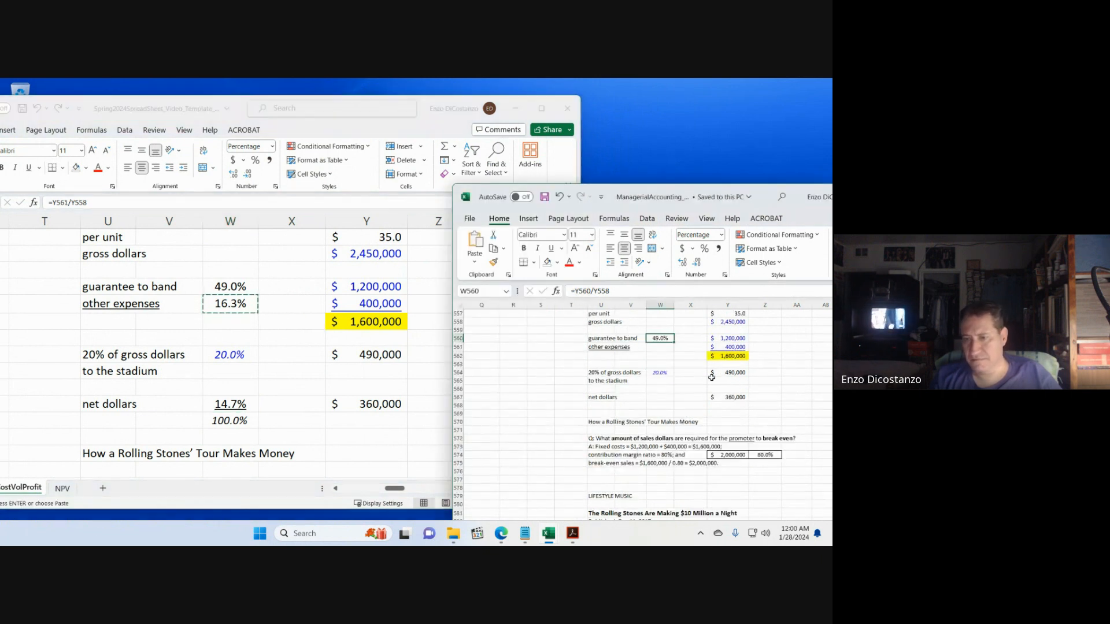
left_click(665, 348)
key("Return")
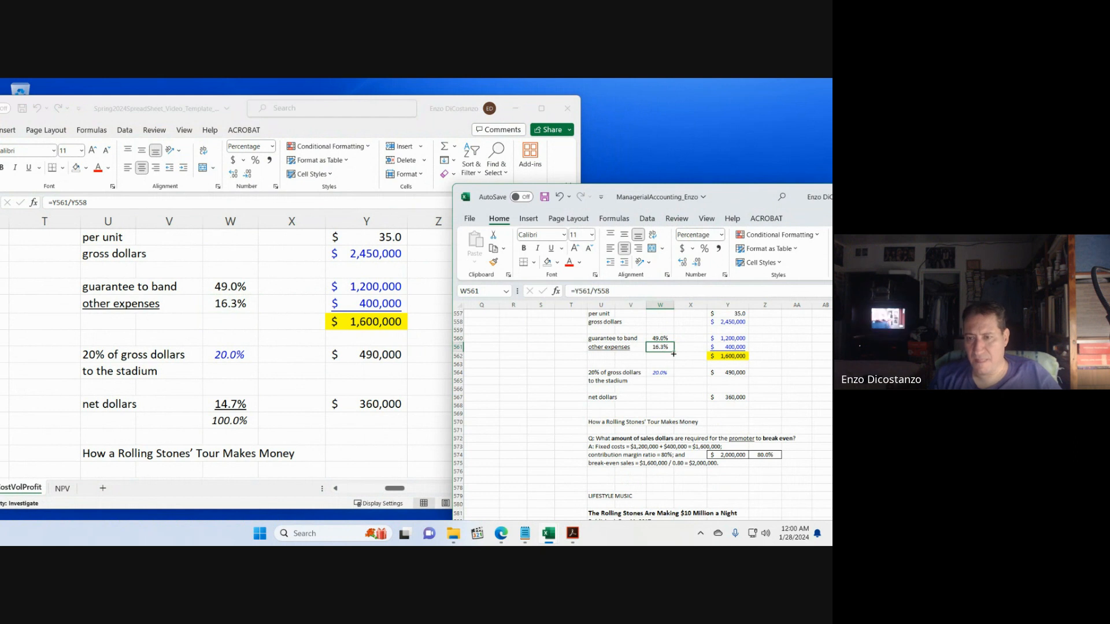
left_click(242, 405)
key("ctrl+c")
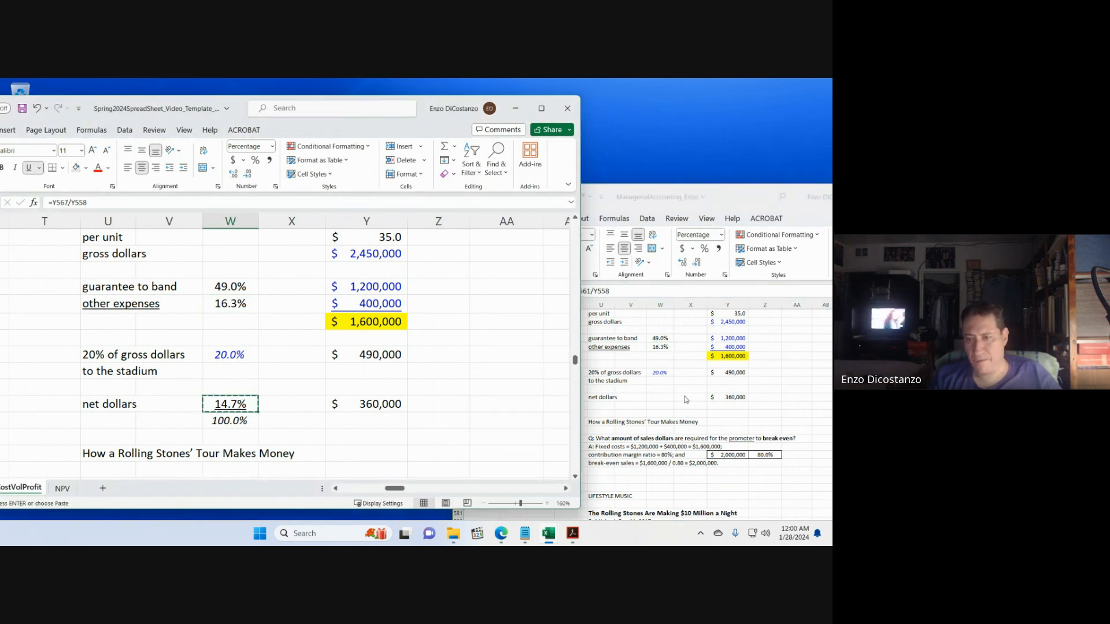
left_click(661, 398)
key("Return")
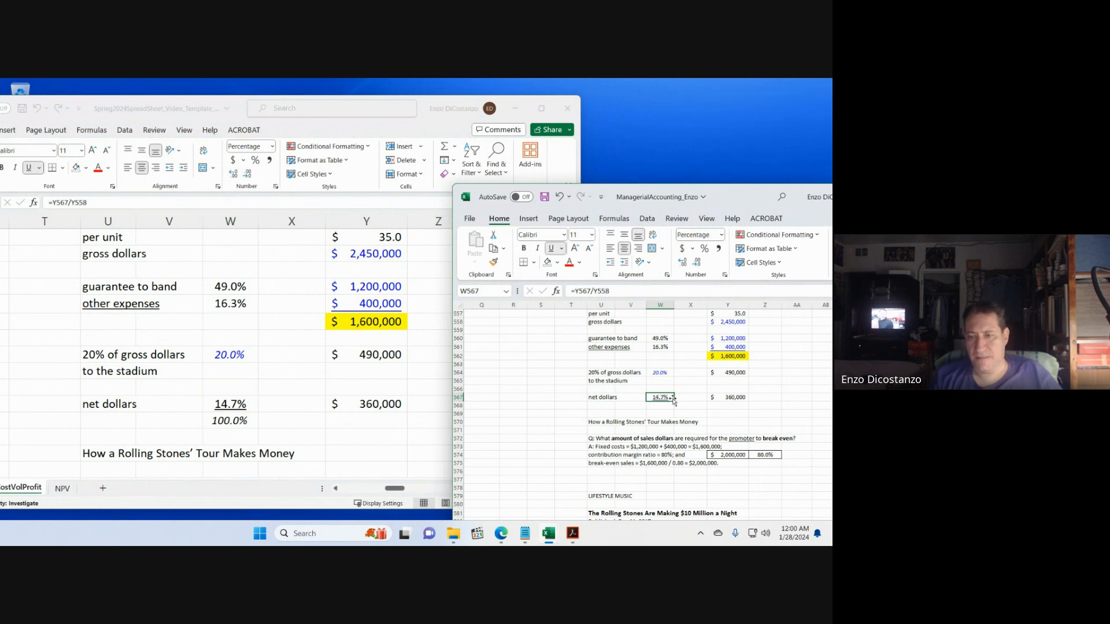
- Copy the percentage total in W568 into the same cell of the ManagerialAccounting workbook and save that workbook
left_click(229, 422)
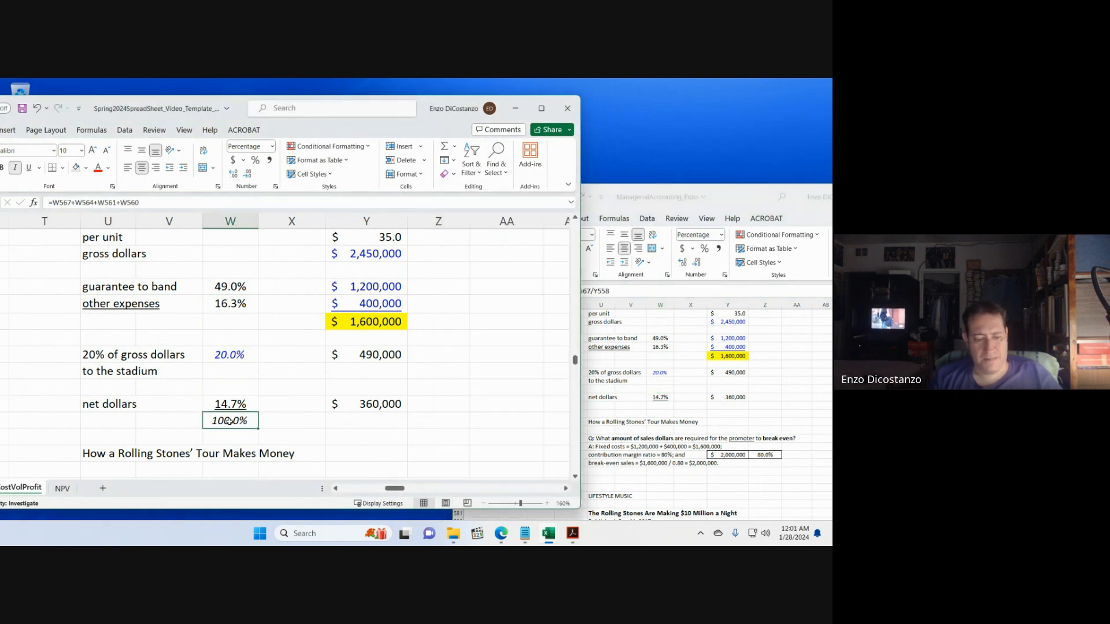
key("ctrl+c")
left_click(665, 406)
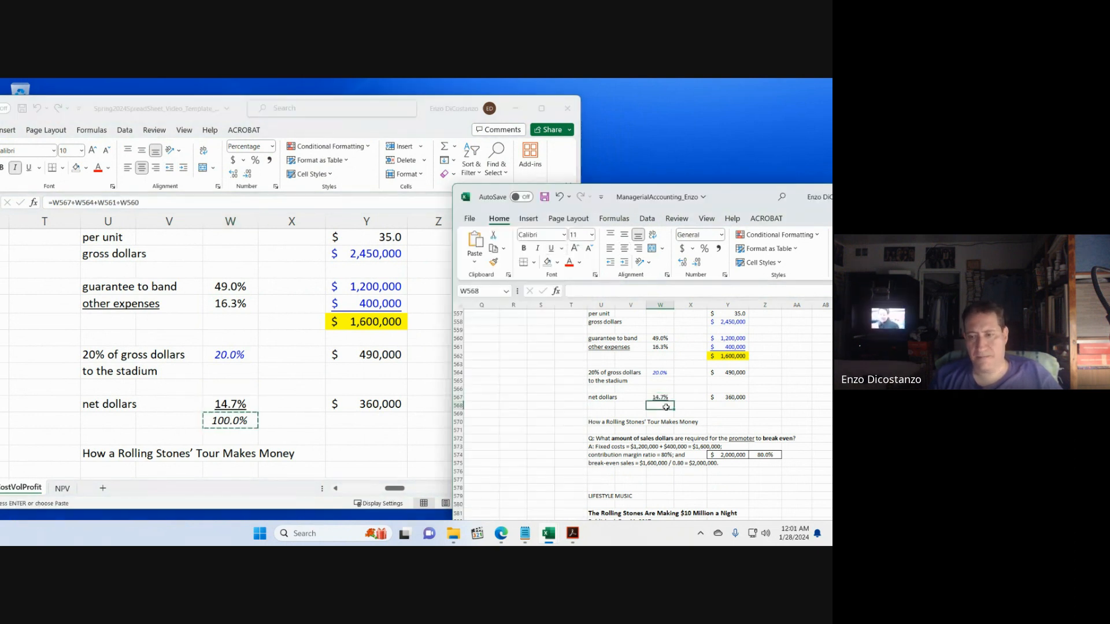
key("Return")
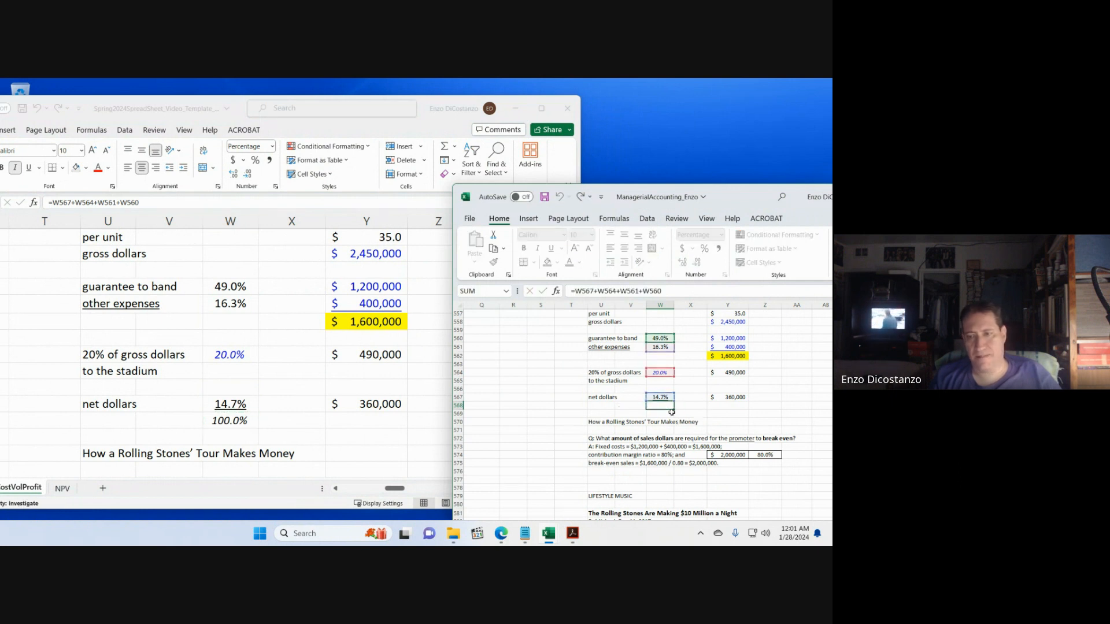
left_click(678, 380)
left_click(545, 197)
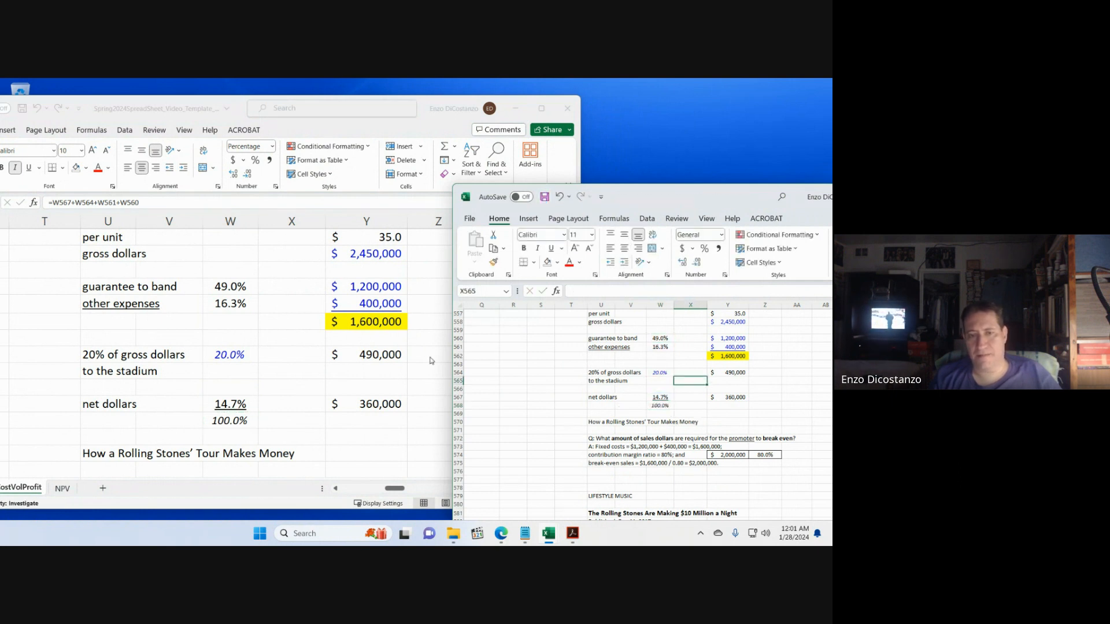
- Place the template workbook beside the ManagerialAccounting workbook and compare the promoter's break-even question and answer cells in both
left_click(313, 122)
left_click_drag(313, 122, 408, 124)
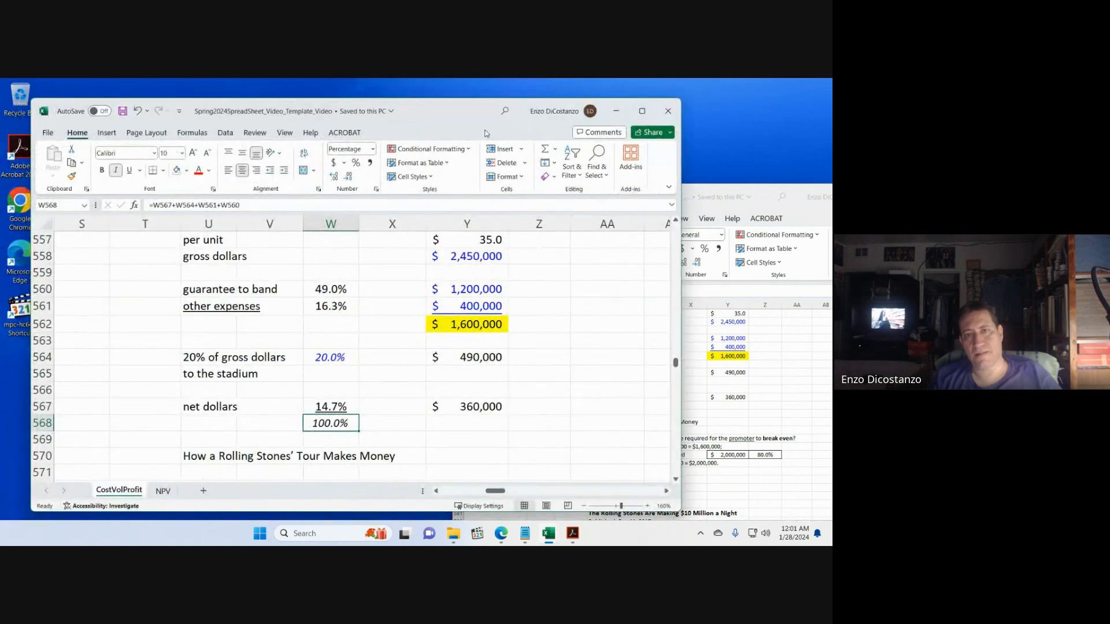
left_click_drag(486, 133, 365, 131)
left_click(298, 367)
scroll(298, 366, "down", 2)
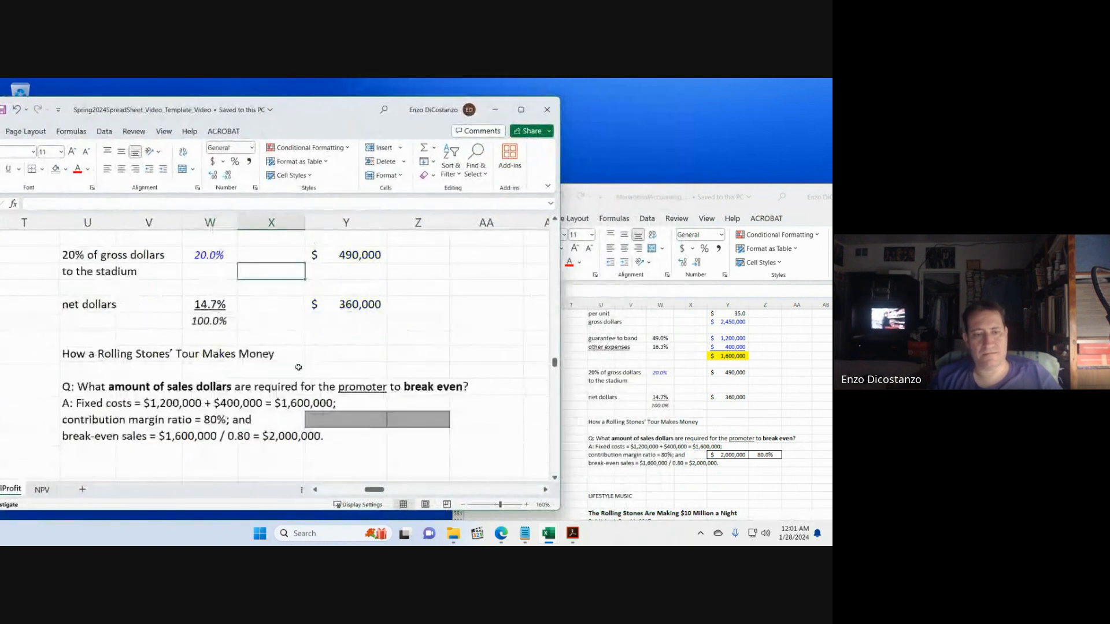
left_click(681, 373)
scroll(681, 372, "down", 3)
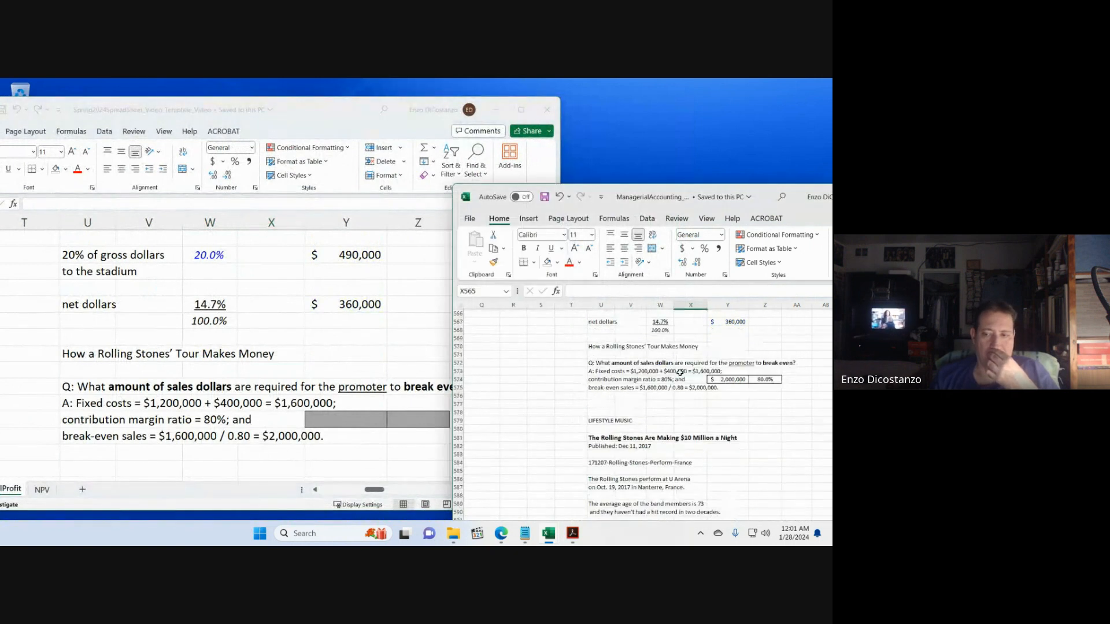
scroll(681, 372, "up", 1)
- Review the template's gross dollars, fixed costs, stadium share and net dollars against the break-even explanation and its empty answer cells
left_click(322, 346)
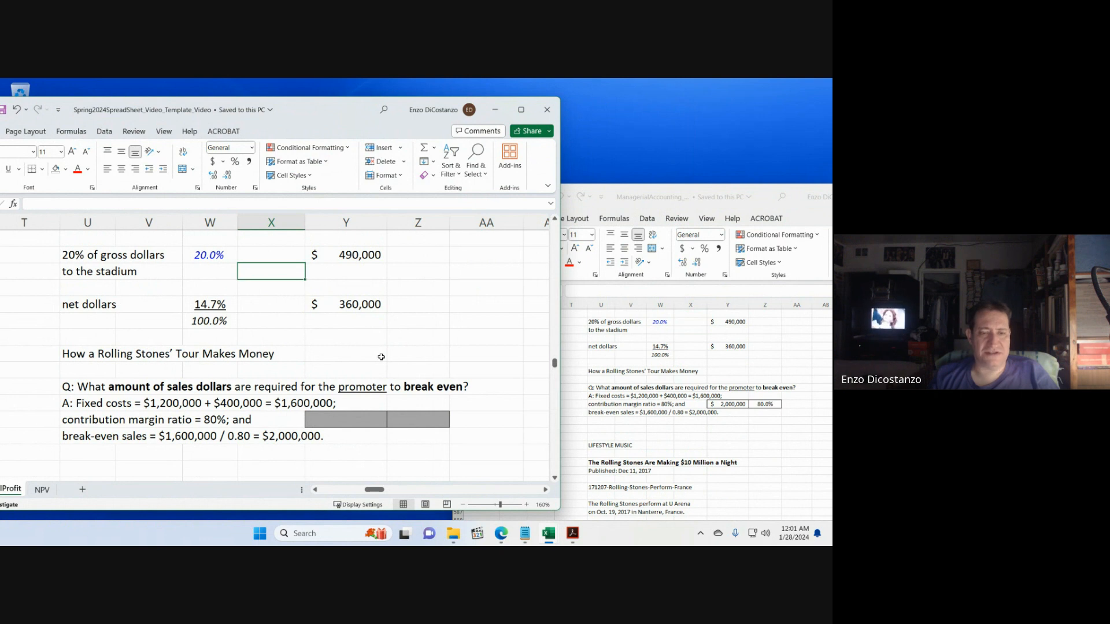
scroll(381, 357, "up", 4)
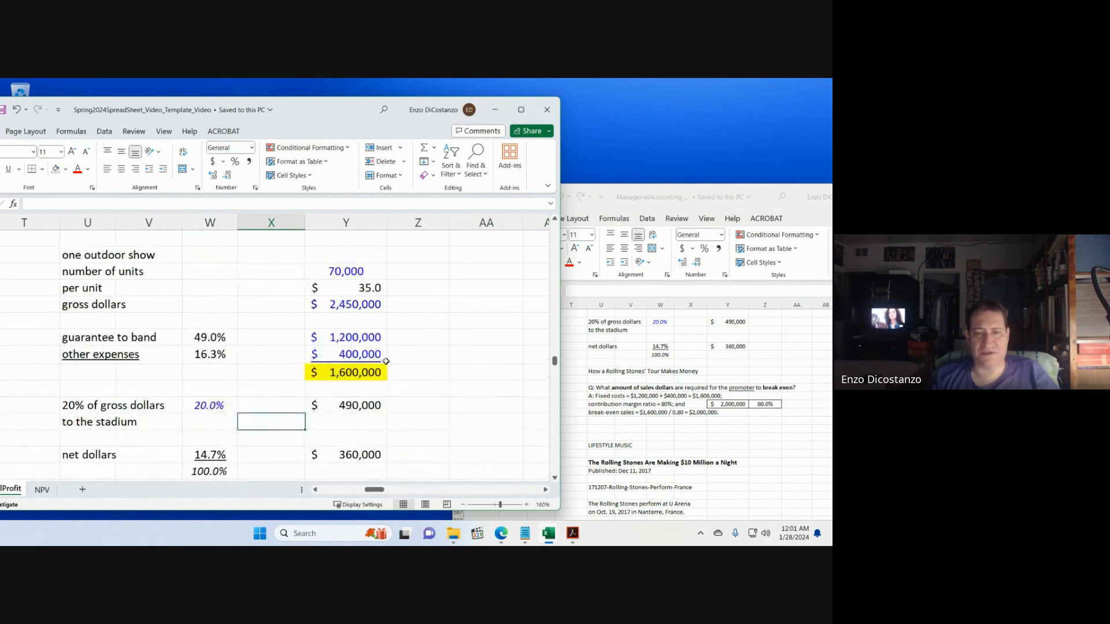
scroll(385, 359, "down", 4)
scroll(386, 362, "up", 3)
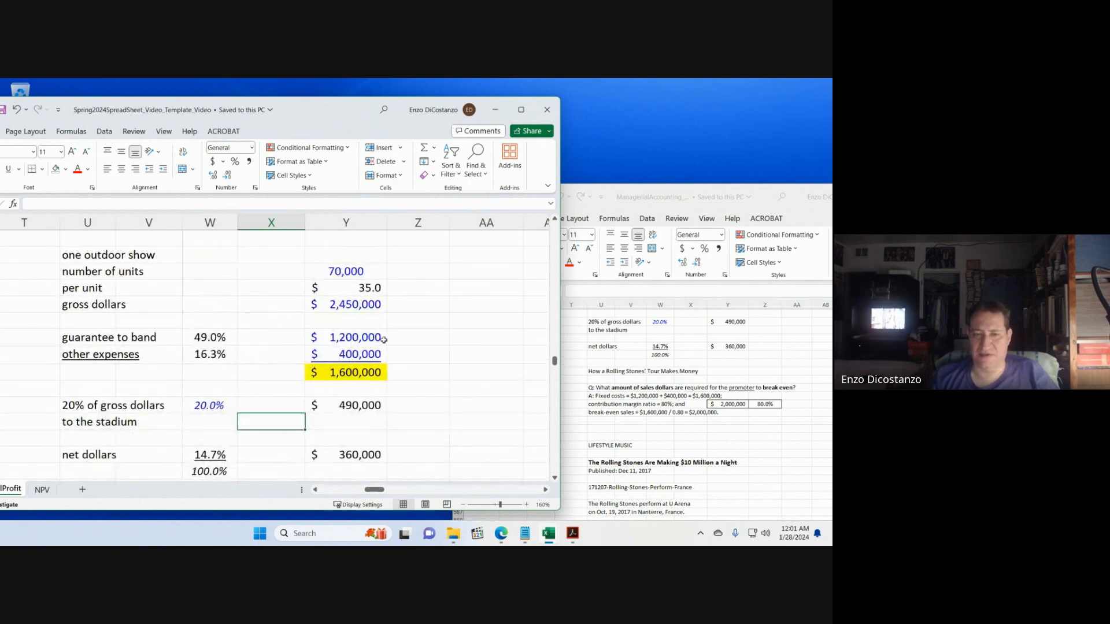
scroll(361, 344, "down", 3)
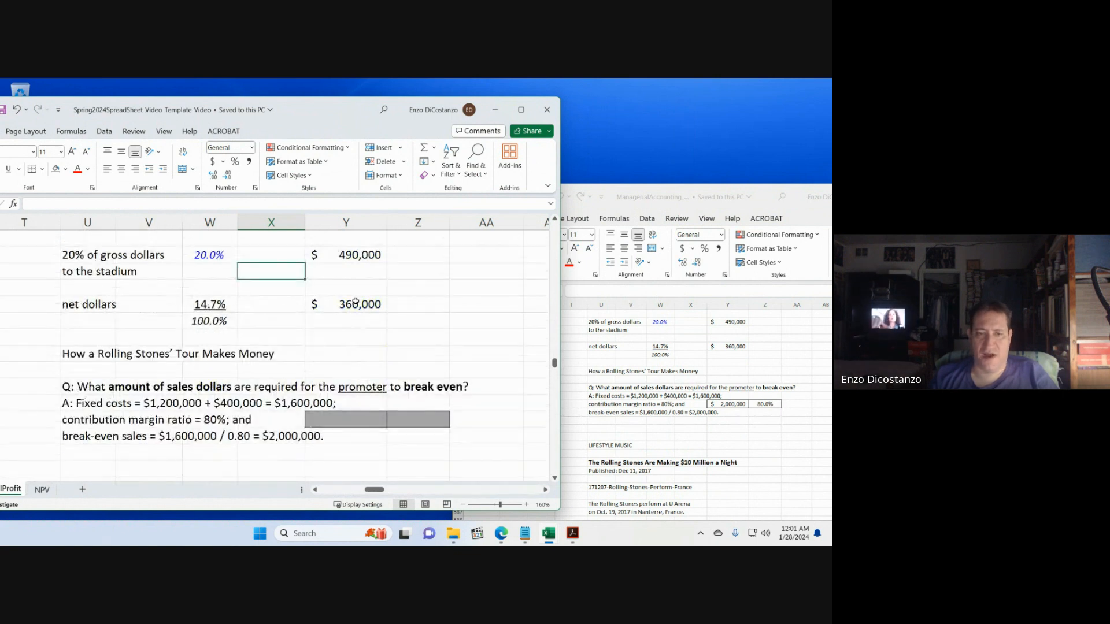
left_click(348, 312)
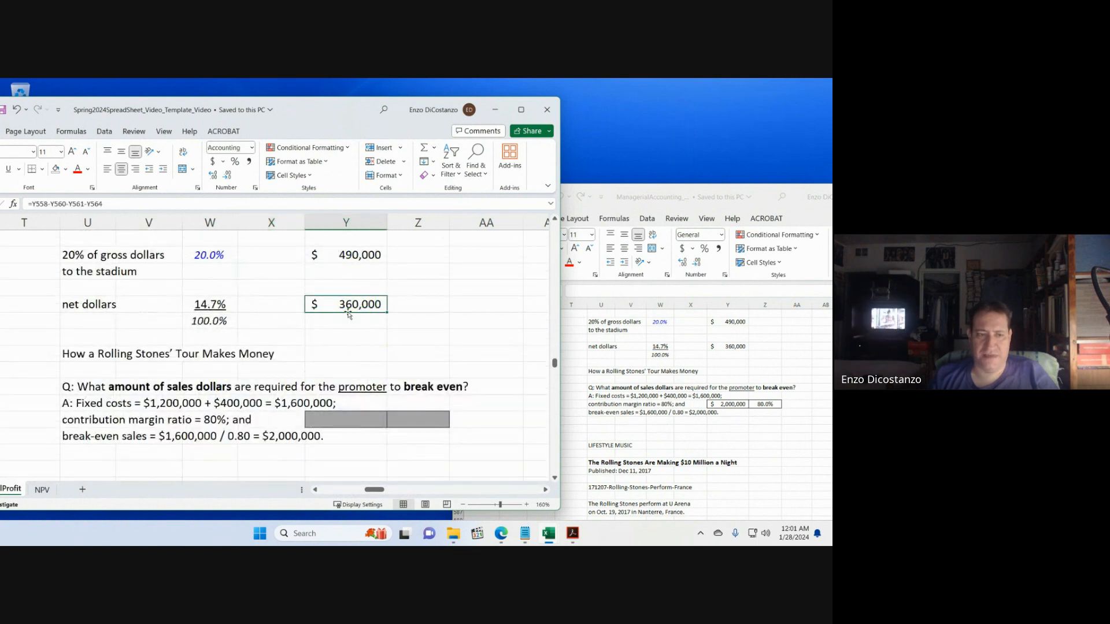
left_click(354, 414)
scroll(355, 413, "up", 3)
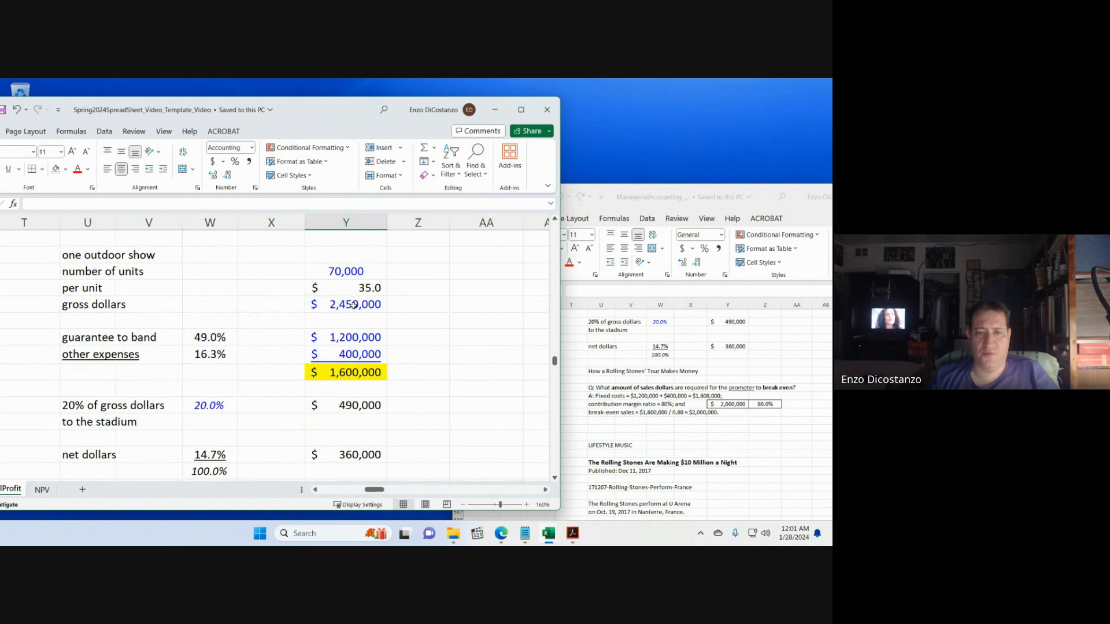
left_click(353, 337)
left_click(353, 354)
scroll(353, 350, "down", 4)
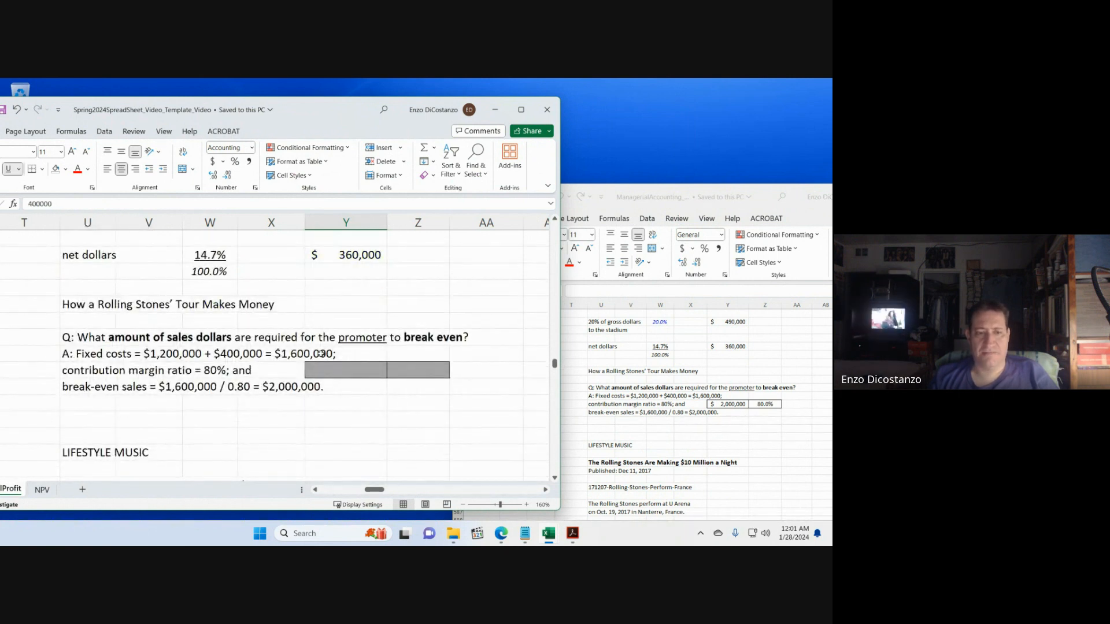
left_click(260, 373)
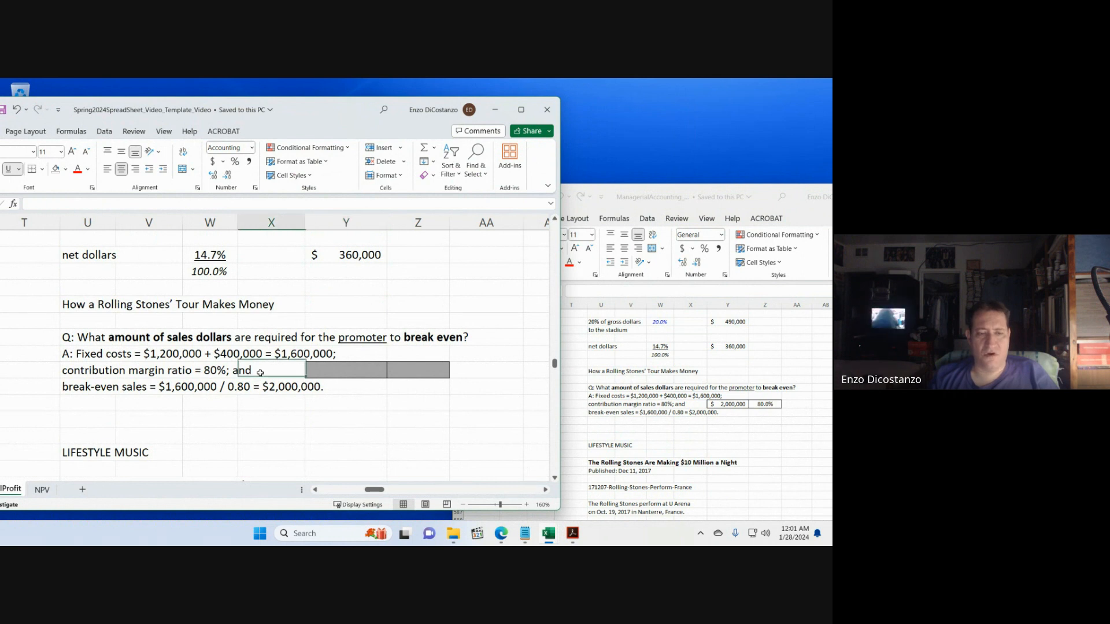
scroll(332, 367, "up", 3)
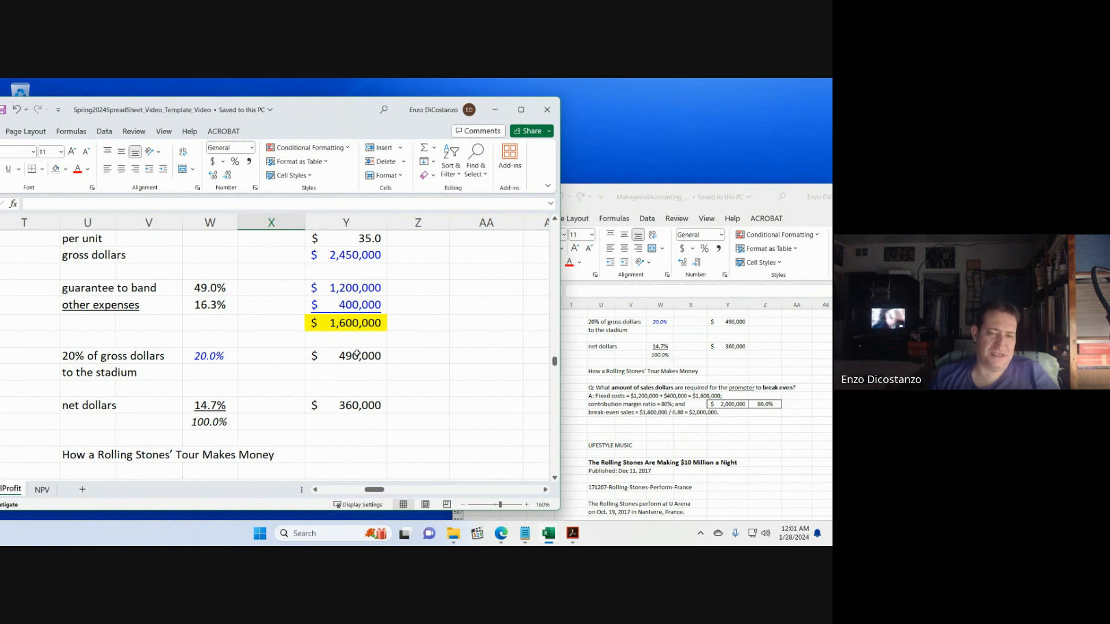
scroll(356, 354, "down", 3)
left_click(356, 373)
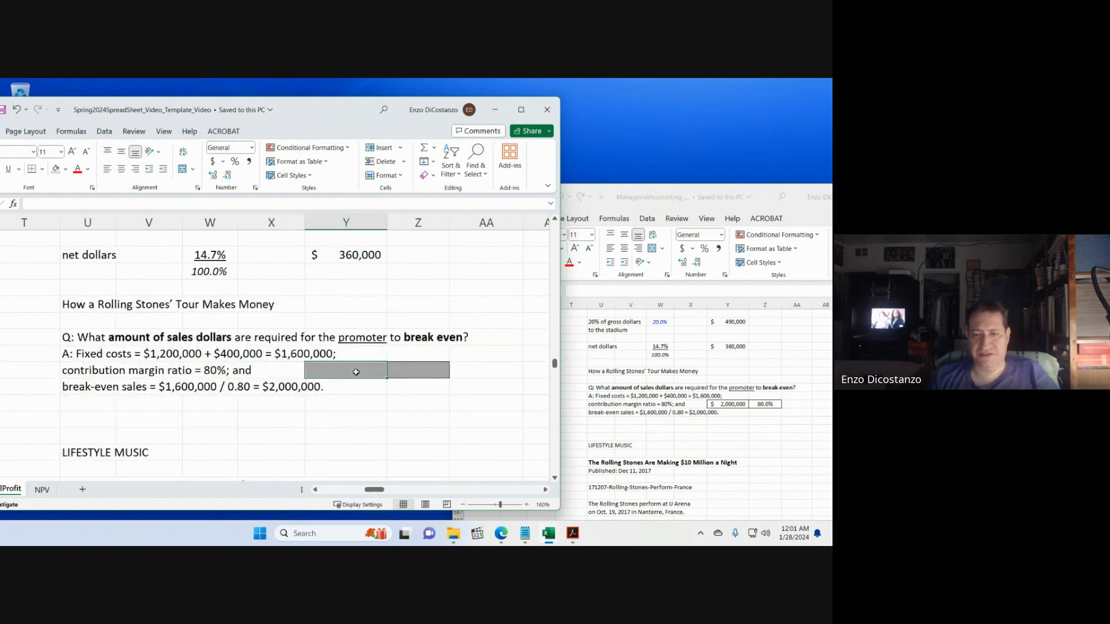
- Following the ManagerialAccounting solution, enter the contribution margin ratio formula =1-W564 in Z574 of the template workbook
left_click(599, 390)
double_click(717, 405)
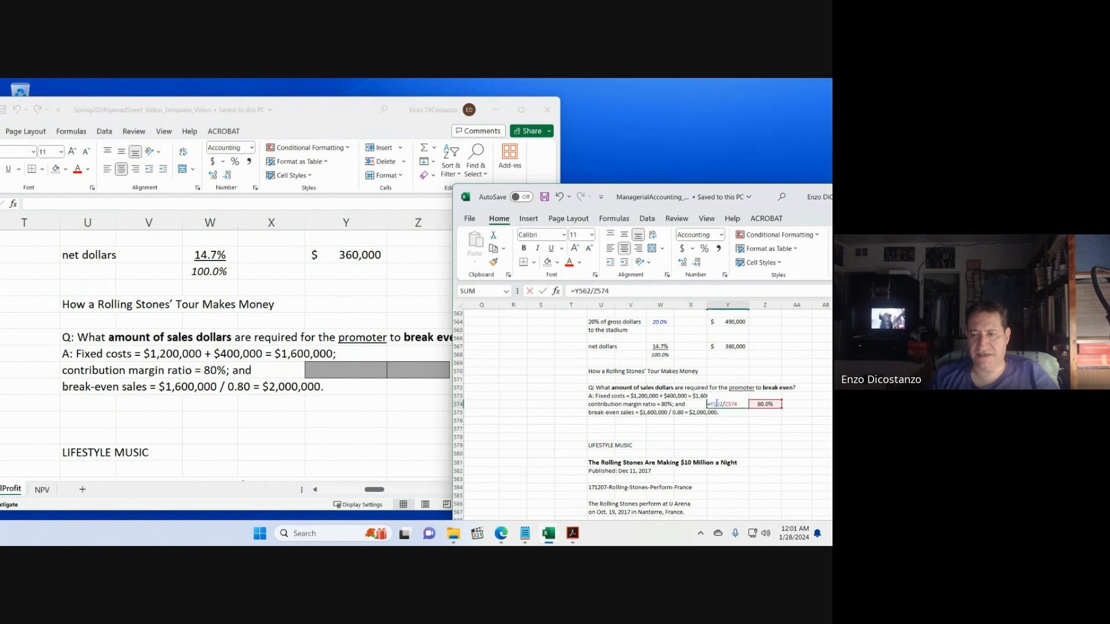
double_click(773, 405)
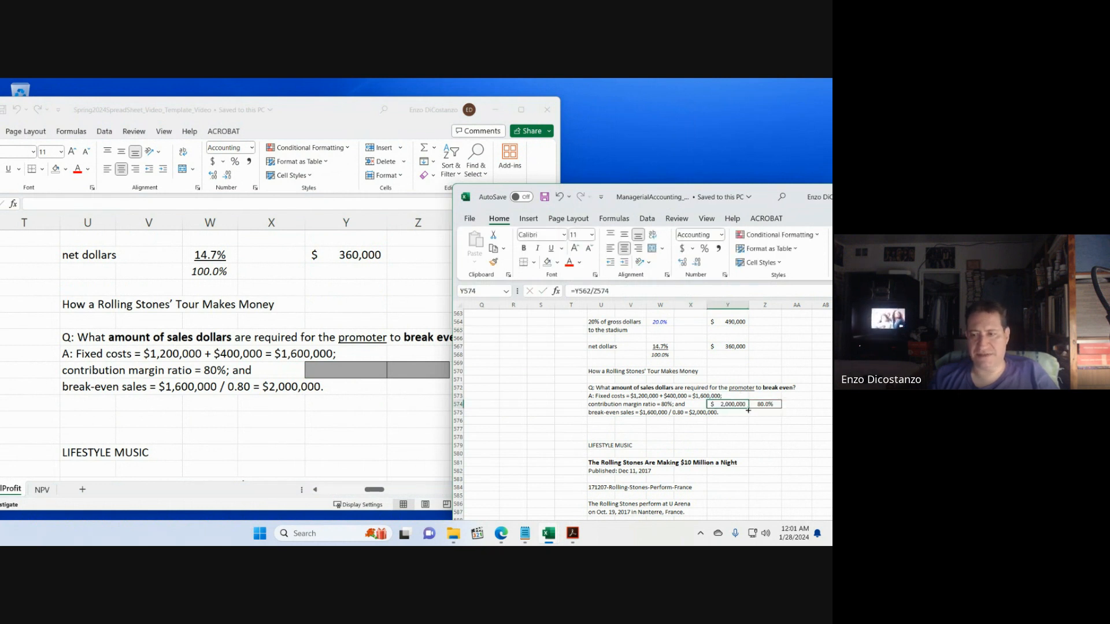
scroll(752, 405, "up", 2)
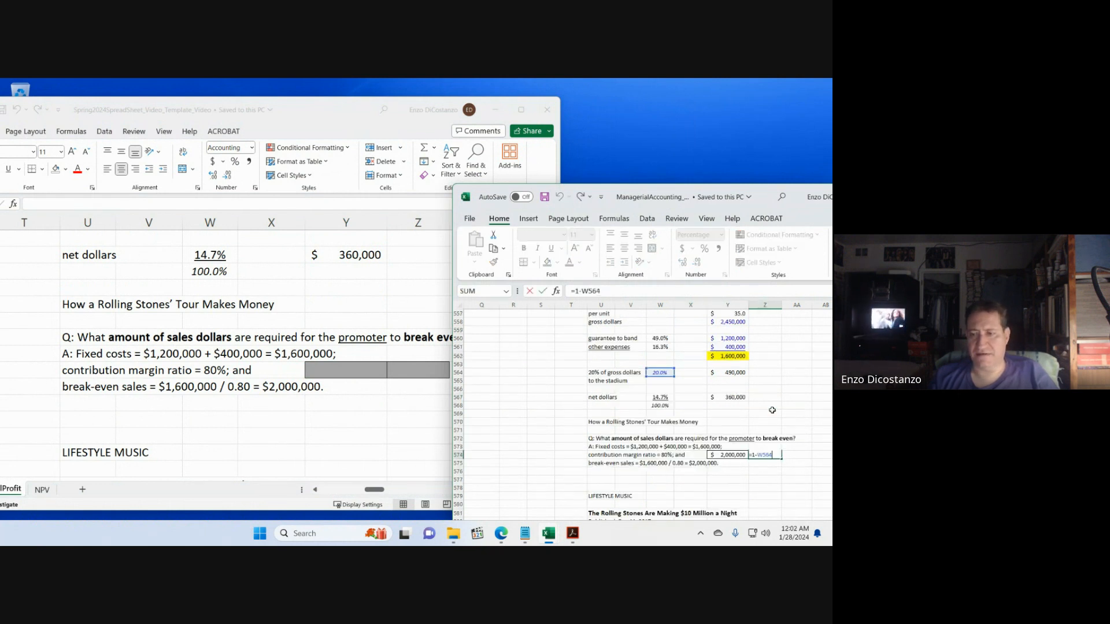
key("Escape")
left_click(417, 388)
left_click(425, 372)
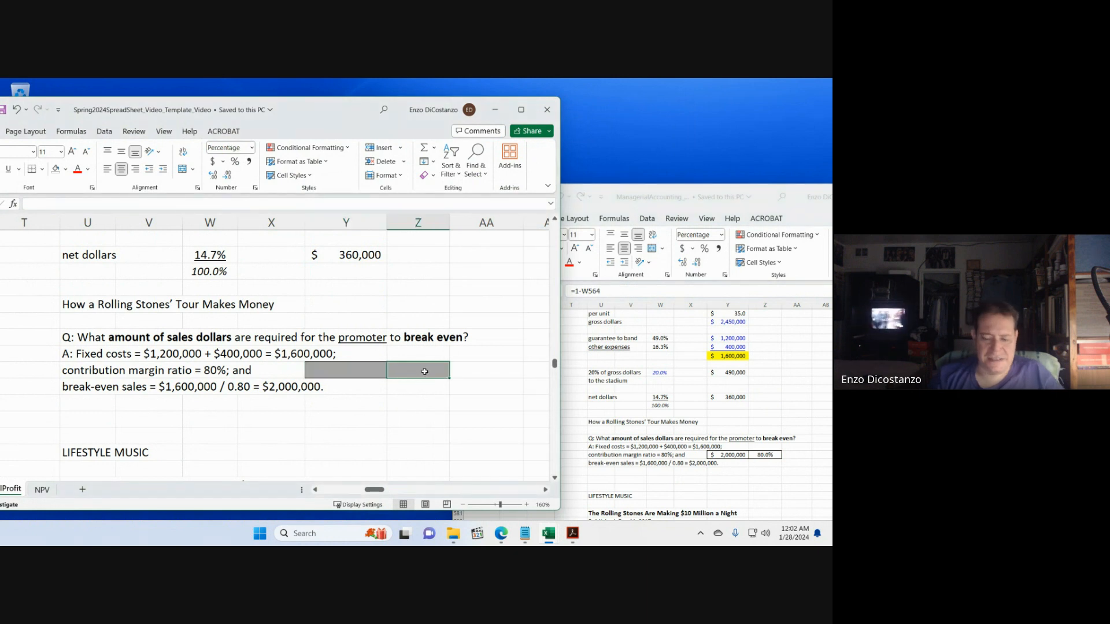
type("=1-")
scroll(347, 359, "up", 3)
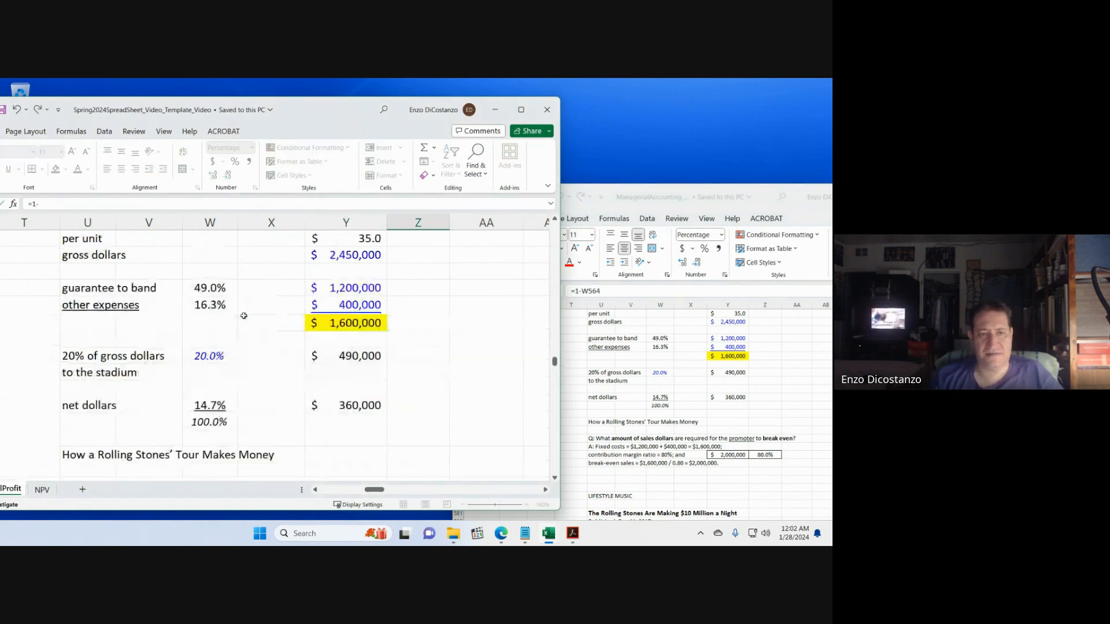
left_click(211, 356)
key("Return")
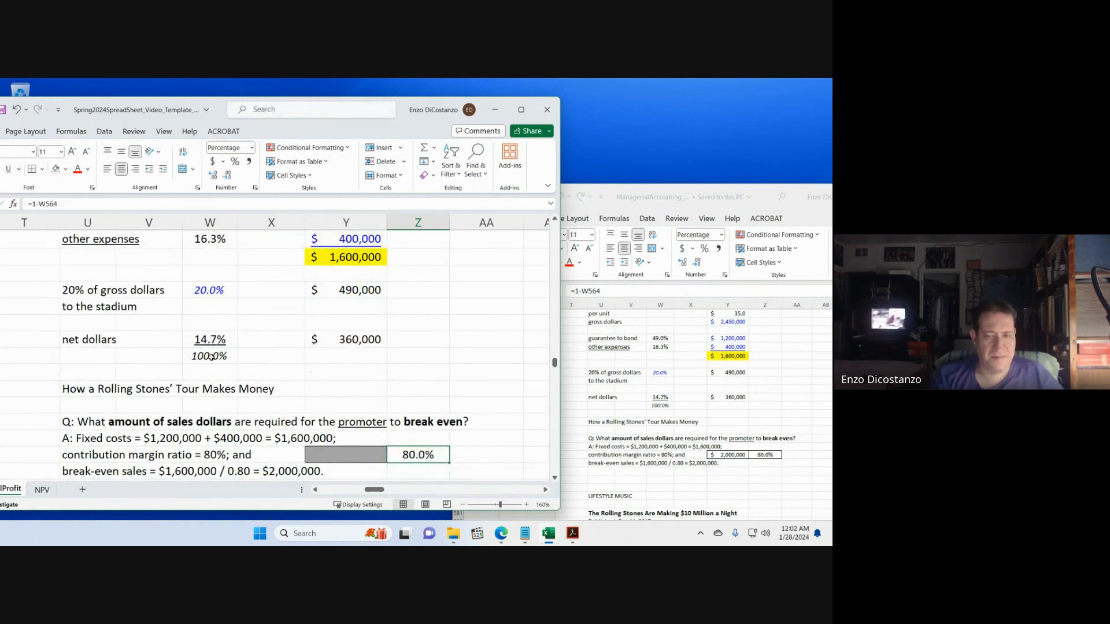
- Following the ManagerialAccounting solution, enter the break-even sales formula =Y562/Z574 in Y574 of the template workbook
left_click(348, 447)
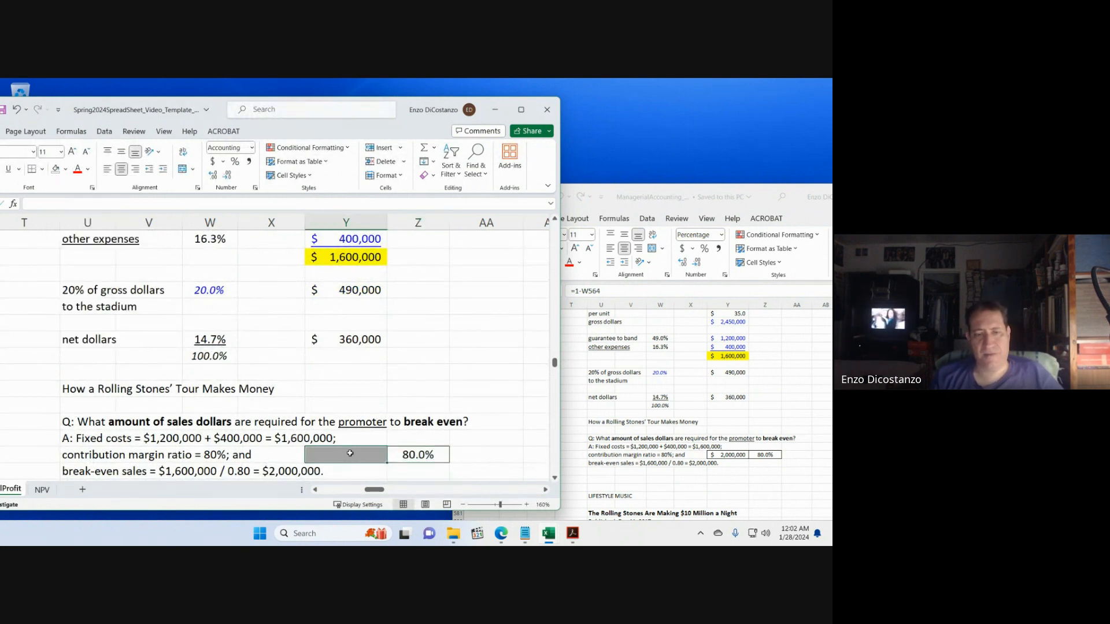
scroll(350, 451, "down", 1)
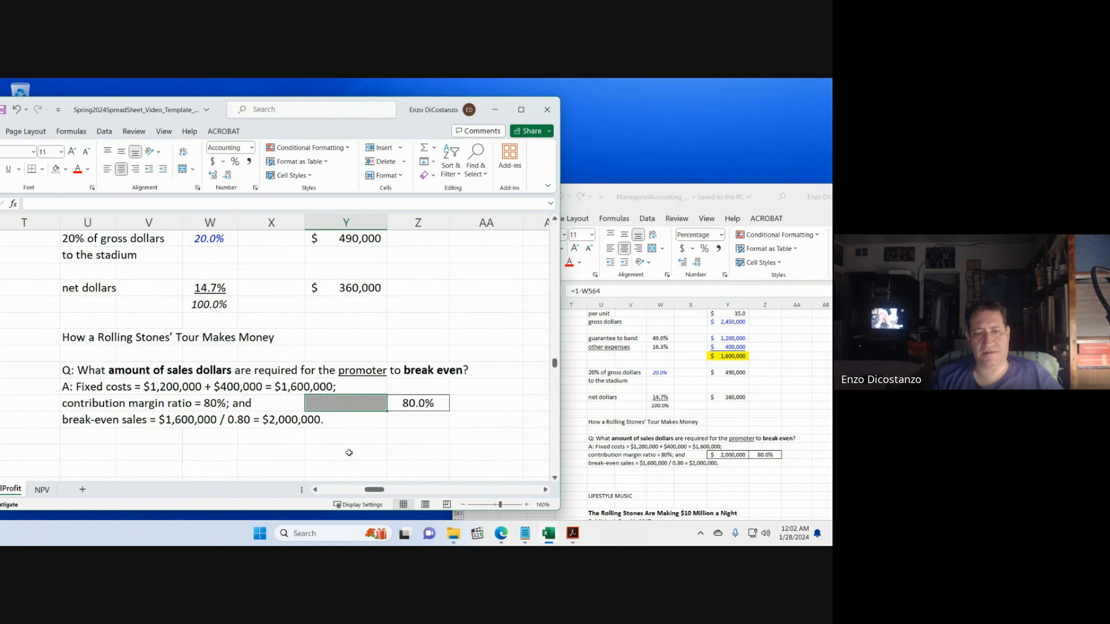
left_click(722, 454)
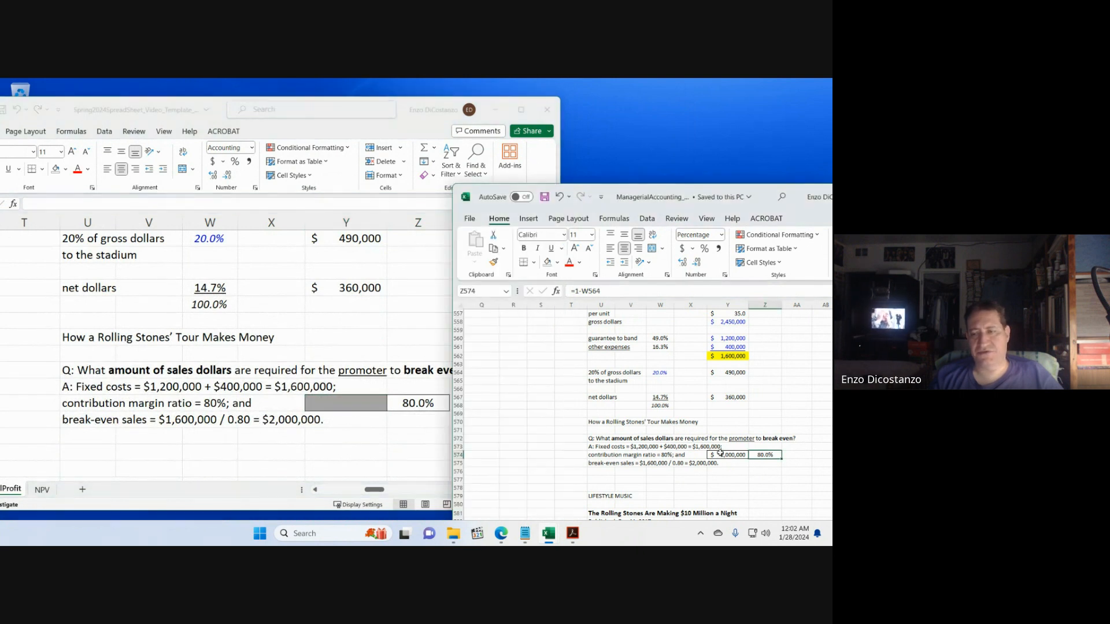
double_click(723, 454)
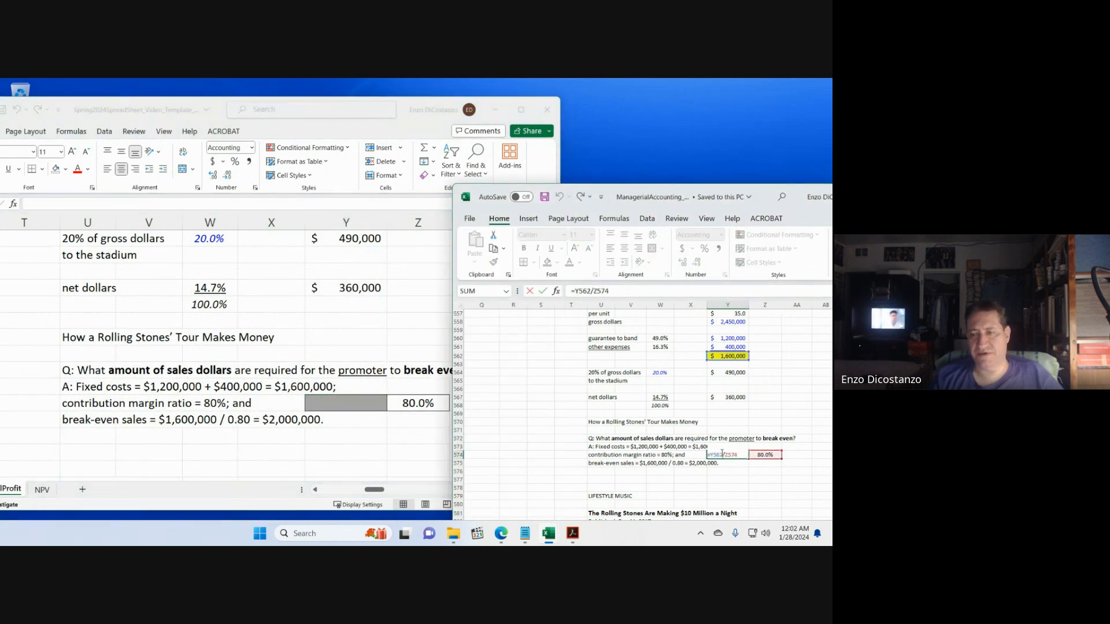
key("Return")
left_click(430, 376)
left_click(414, 385)
scroll(414, 385, "up", 2)
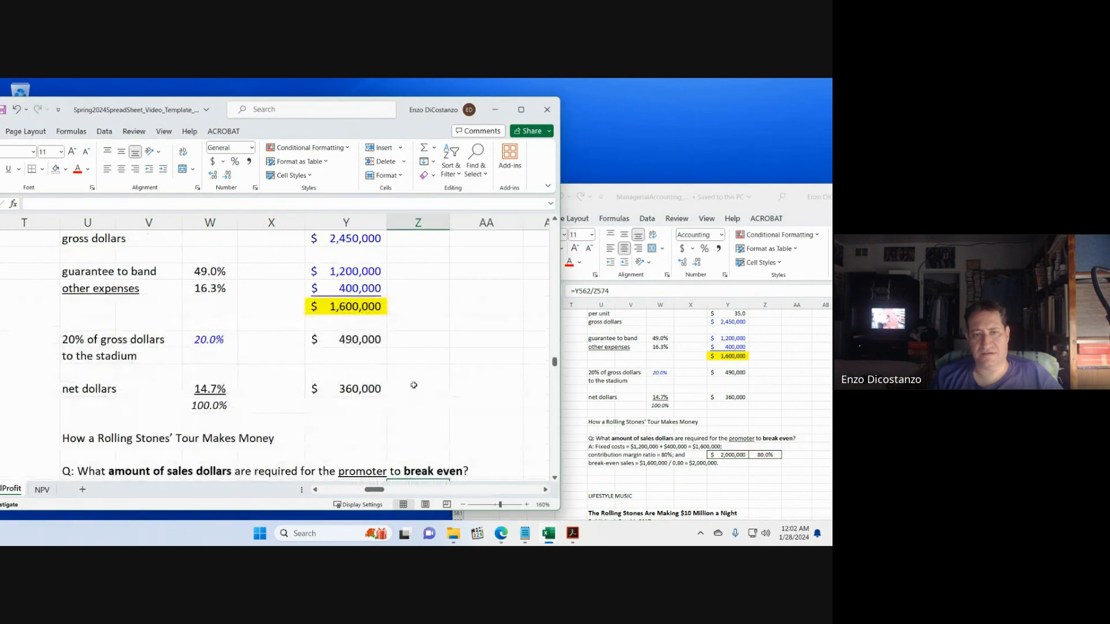
scroll(414, 385, "down", 2)
left_click(366, 402)
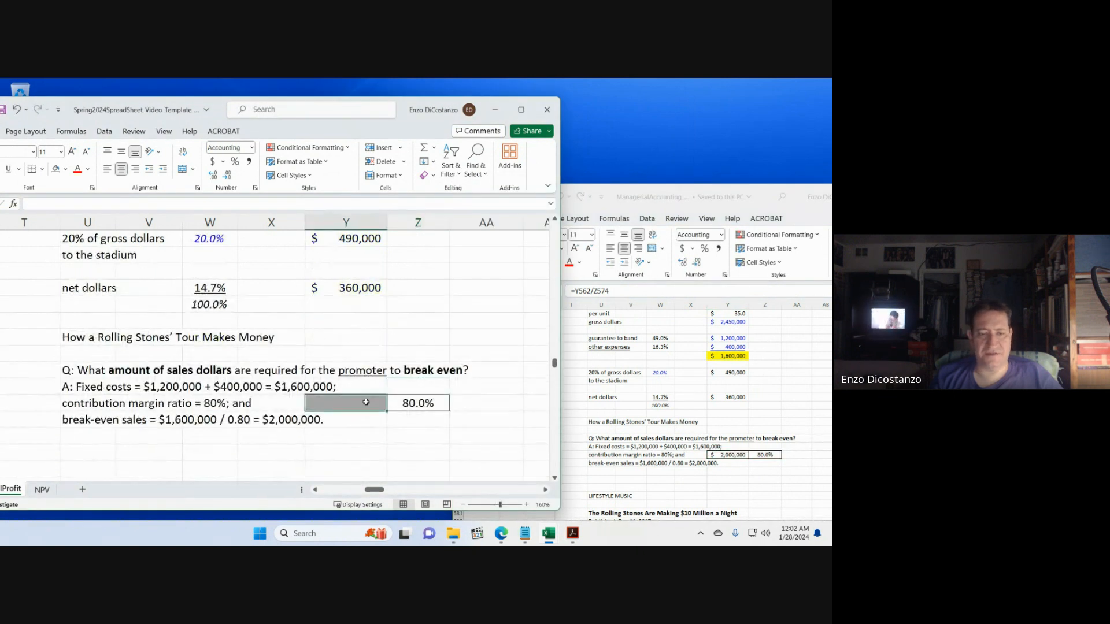
type("=")
scroll(370, 381, "up", 2)
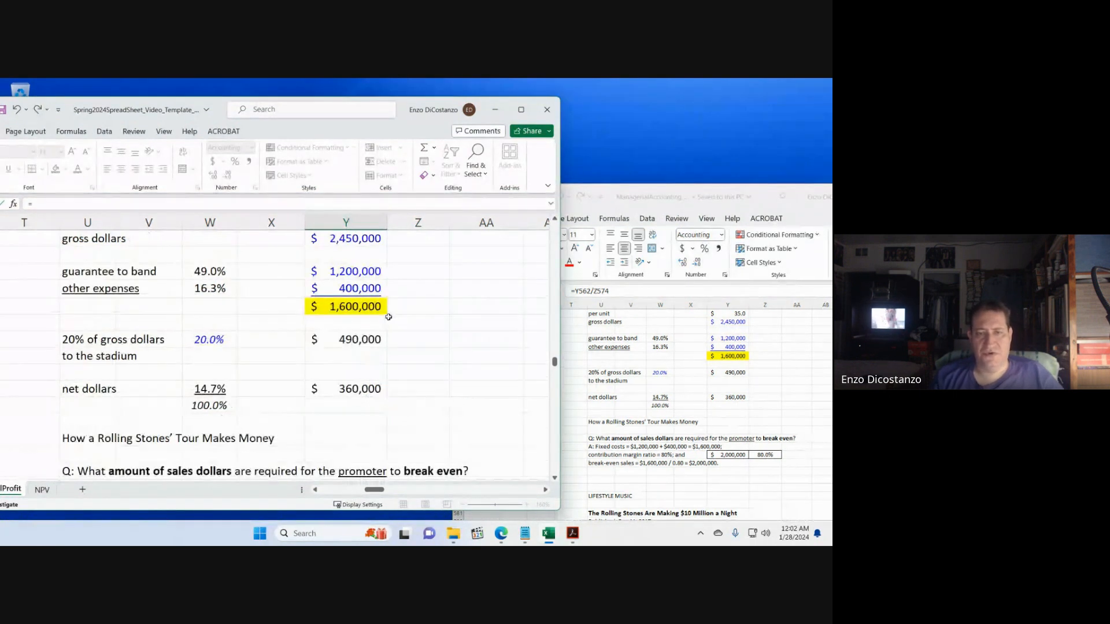
left_click(376, 305)
type("/")
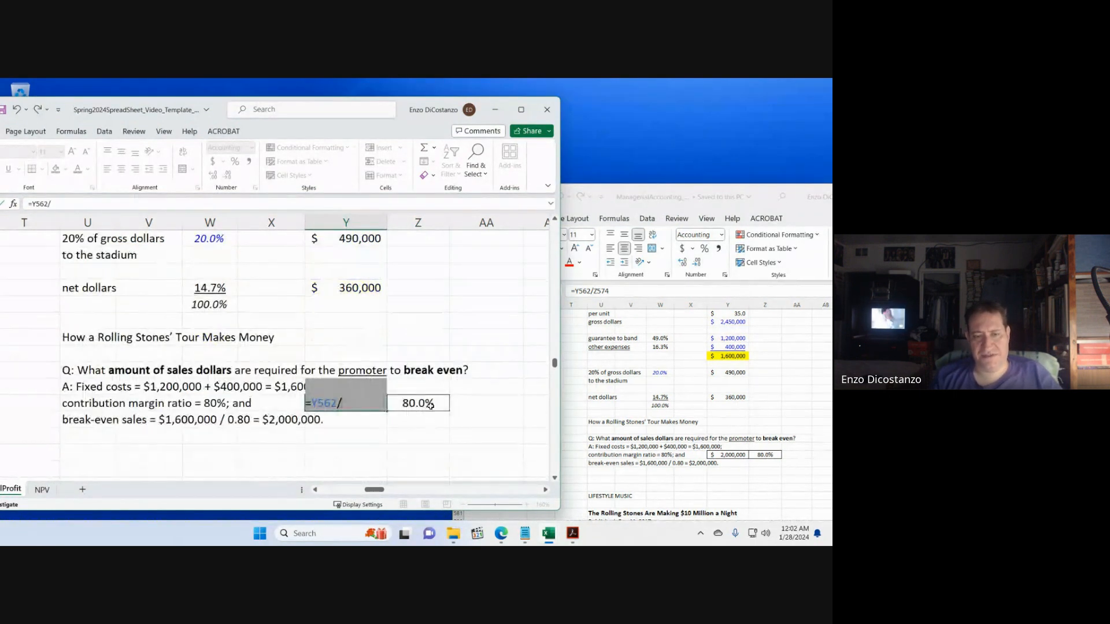
left_click(431, 405)
key("ctrl+Return")
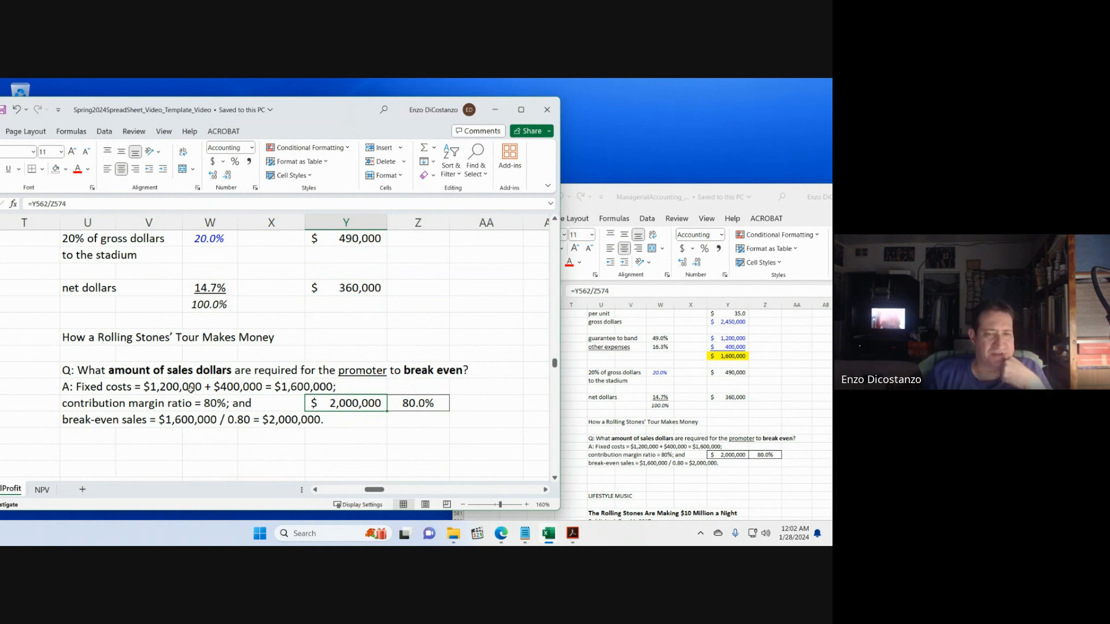
- Copy the number-of-units cell Y556 into Y576 below the break-even sales and set its font colour to Automatic
scroll(191, 389, "up", 2)
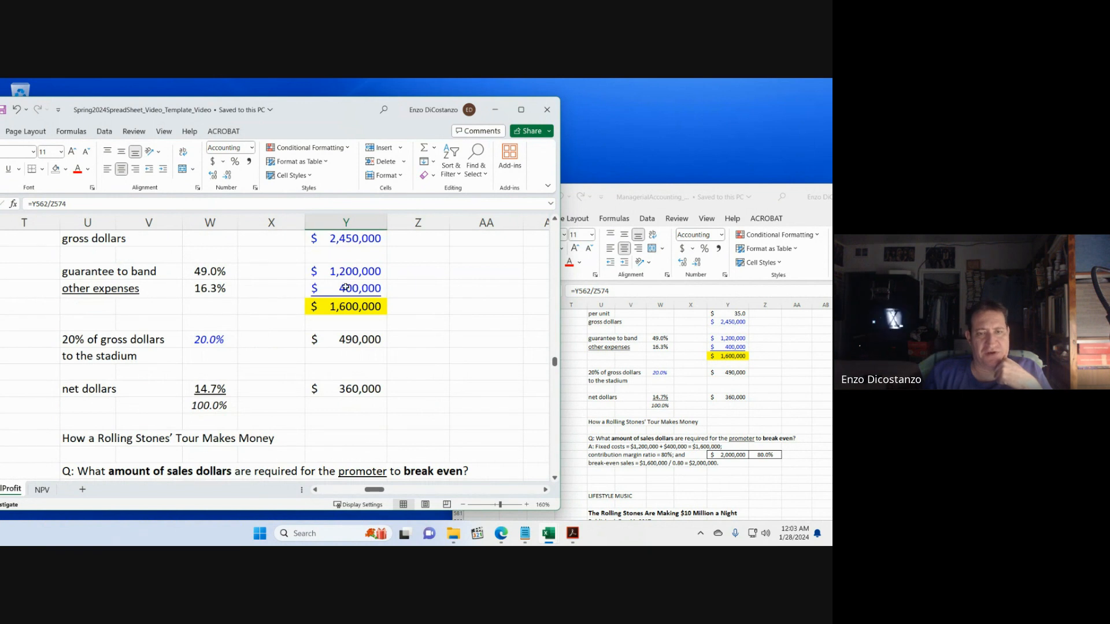
scroll(333, 322, "up", 1)
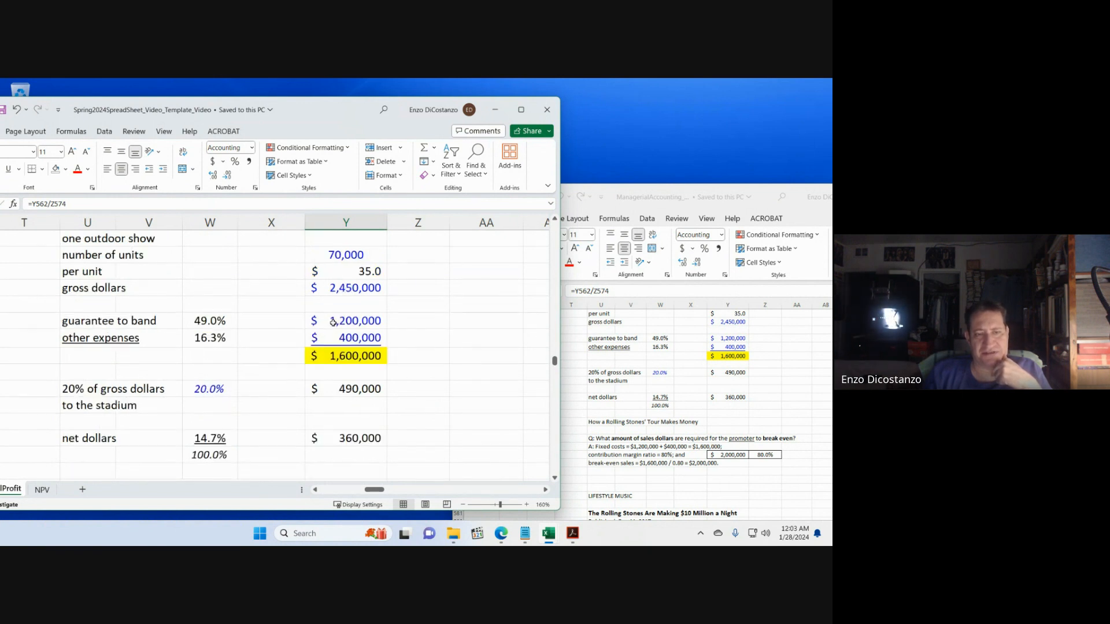
scroll(334, 322, "down", 4)
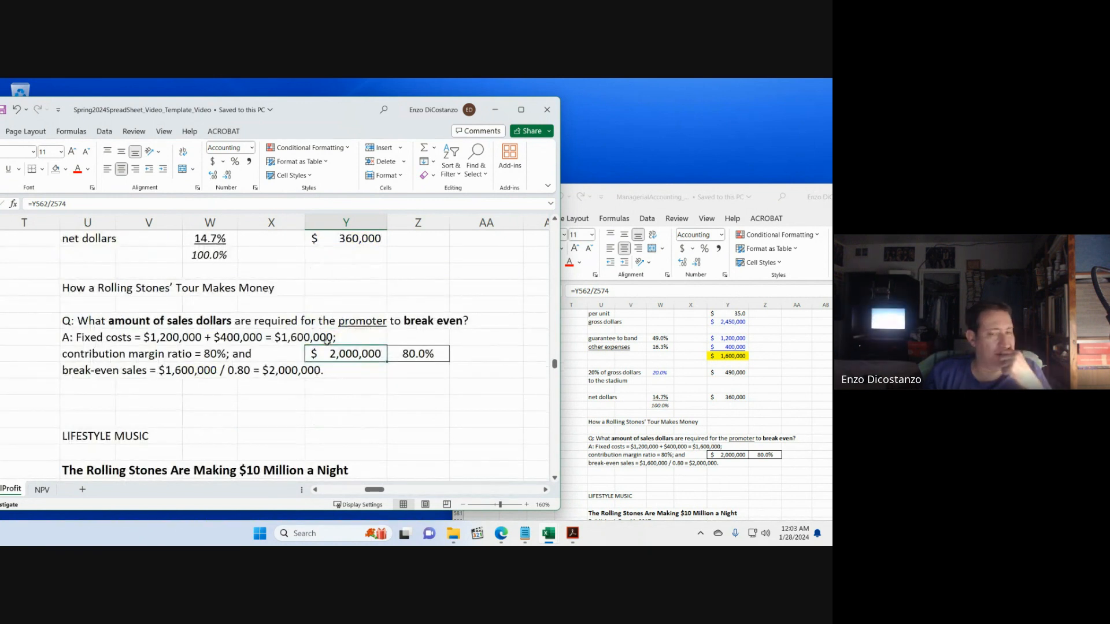
scroll(346, 364, "up", 1)
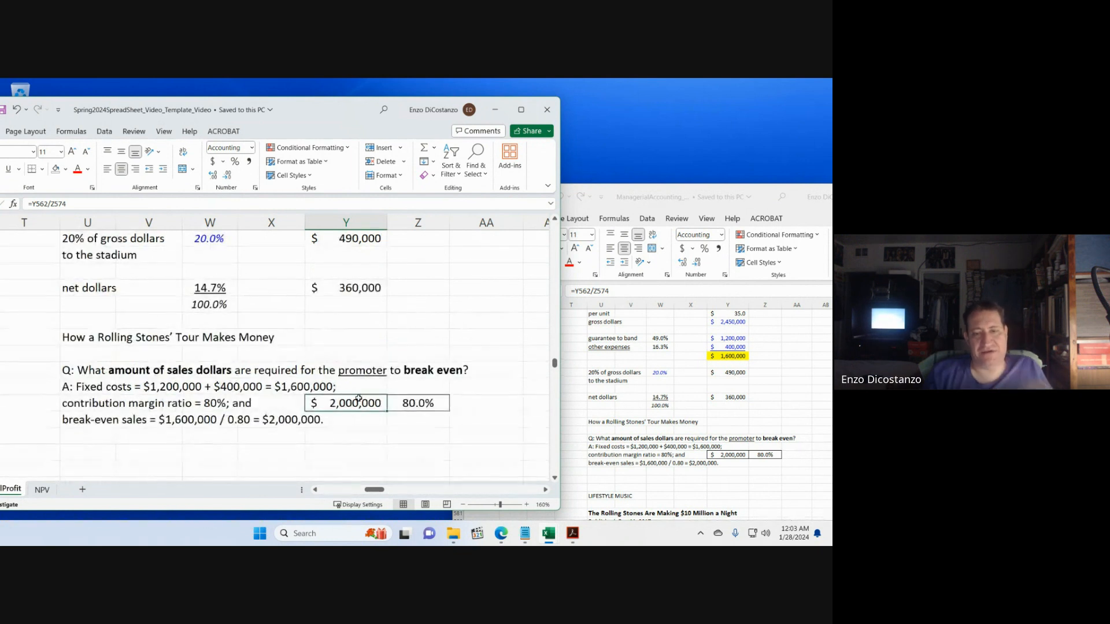
left_click(363, 436)
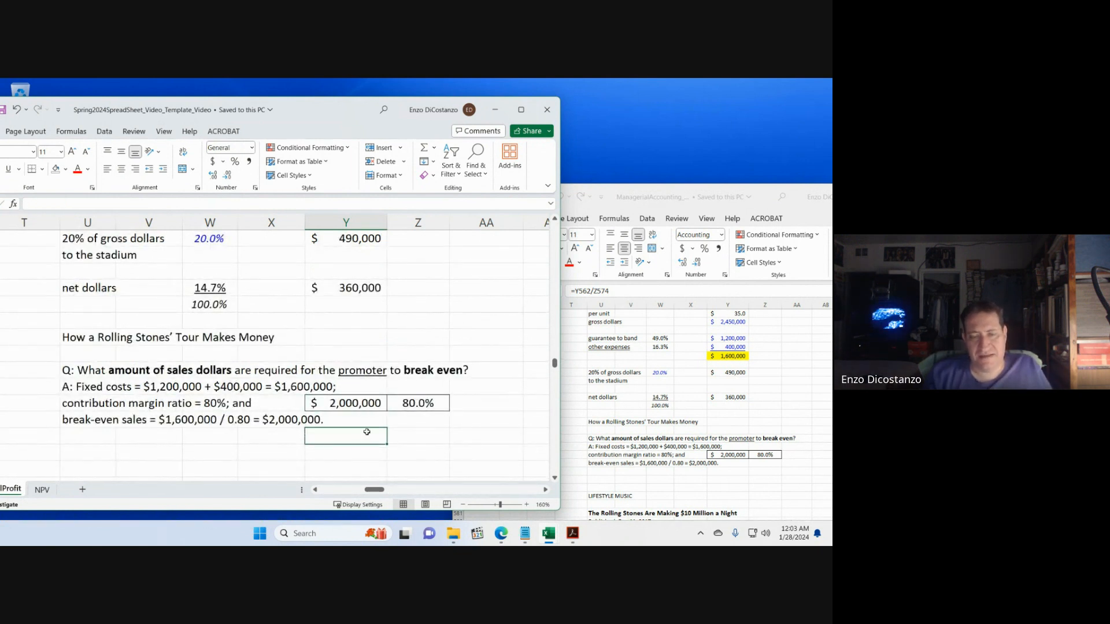
scroll(366, 432, "up", 4)
left_click(361, 304)
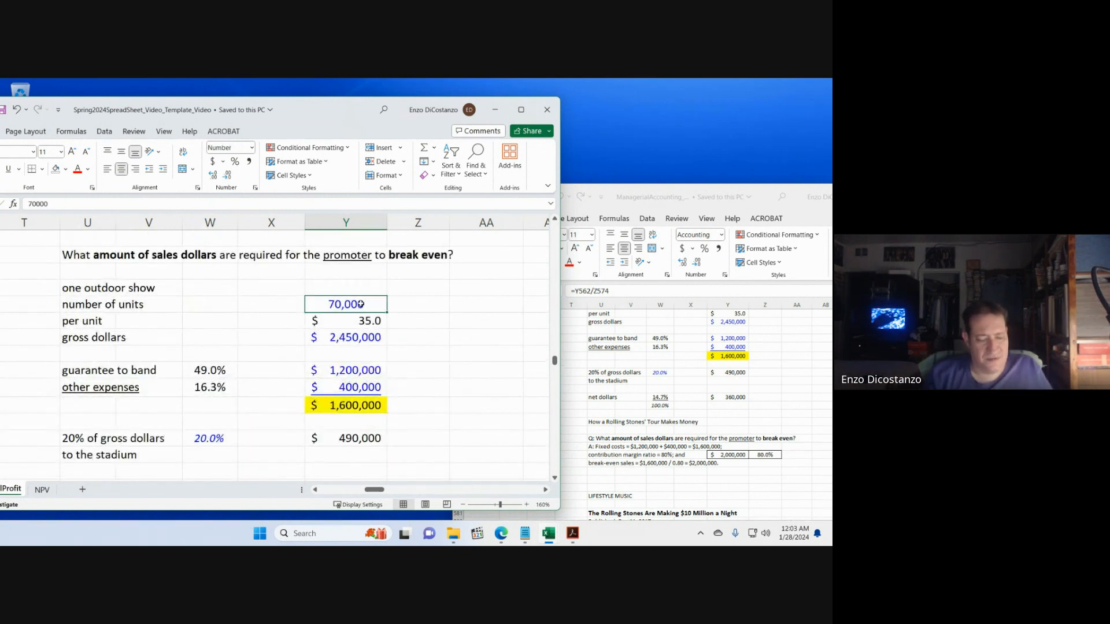
key("ctrl+c")
scroll(360, 350, "down", 4)
left_click(352, 436)
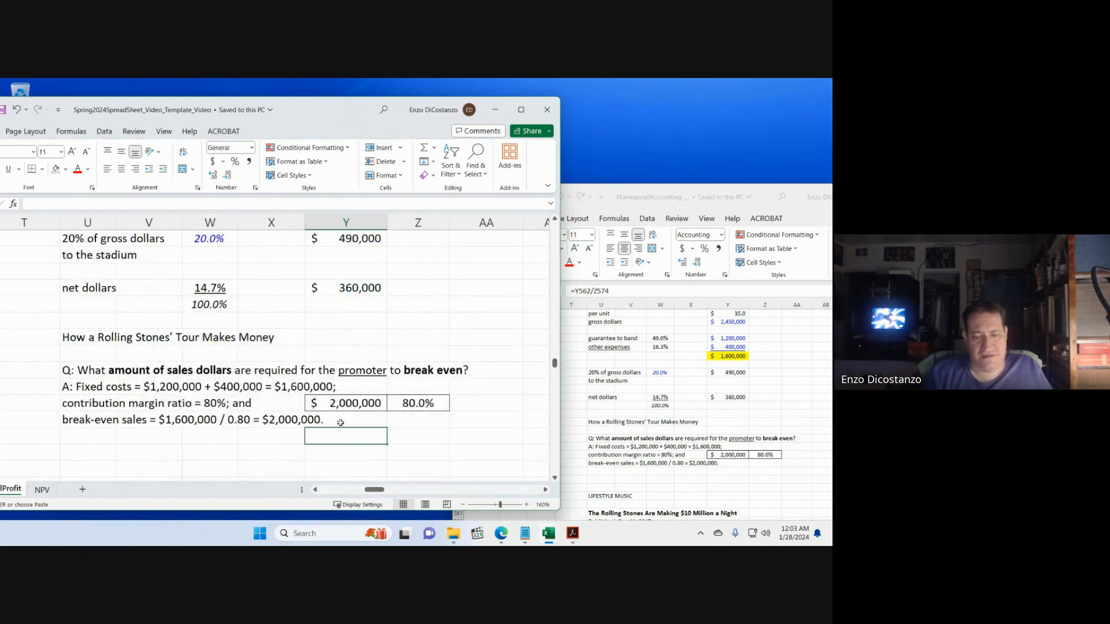
key("ctrl+v")
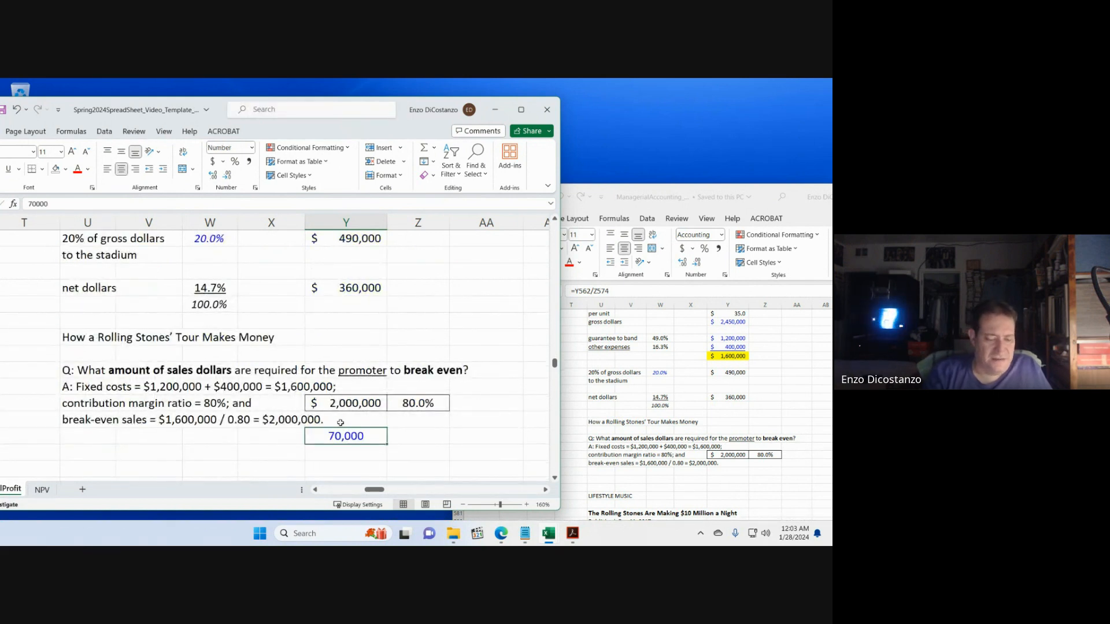
key("alt")
type("hfca")
- Calculate the break-even units in Y576 with the formula =Y574/Y557 and fill the cell yellow
type("=")
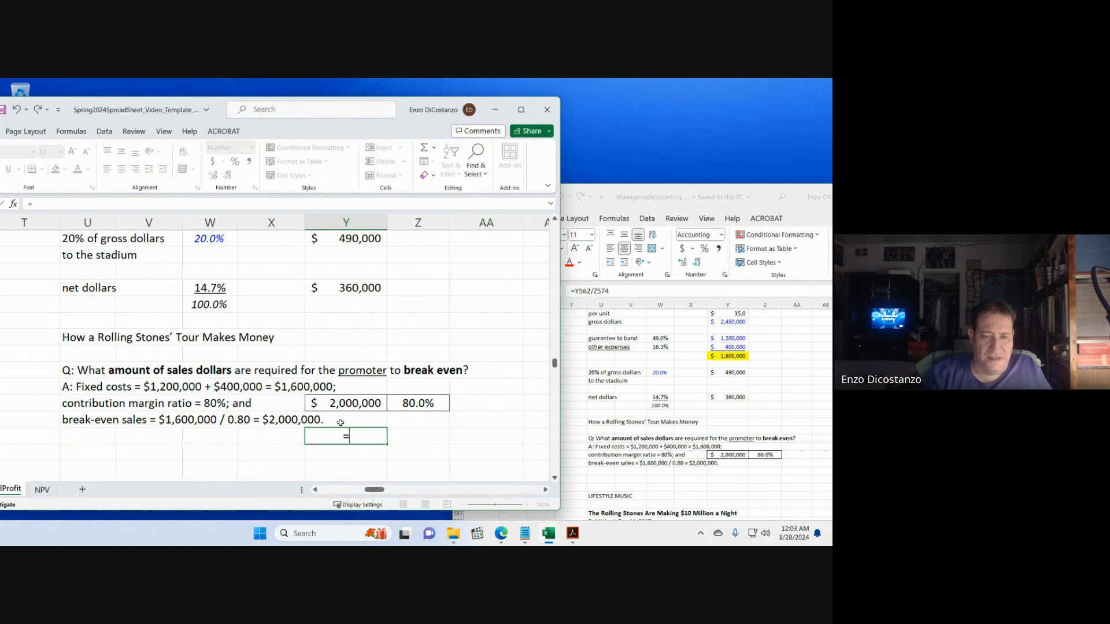
key("Up")
key("Up")
type("/")
scroll(341, 423, "up", 4)
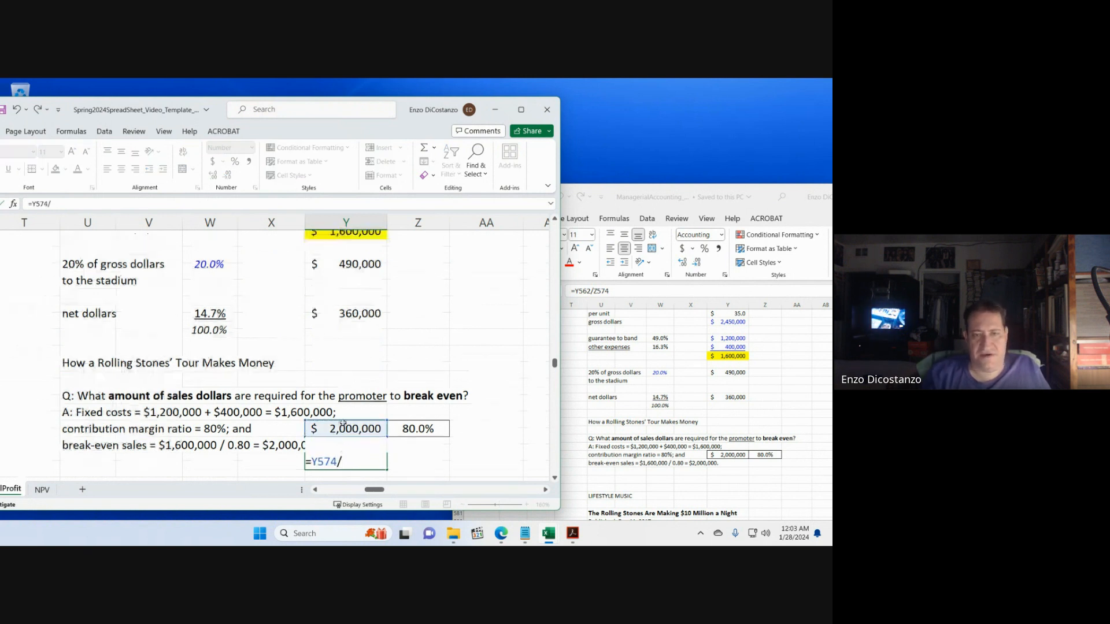
left_click(344, 322)
key("ctrl+Return")
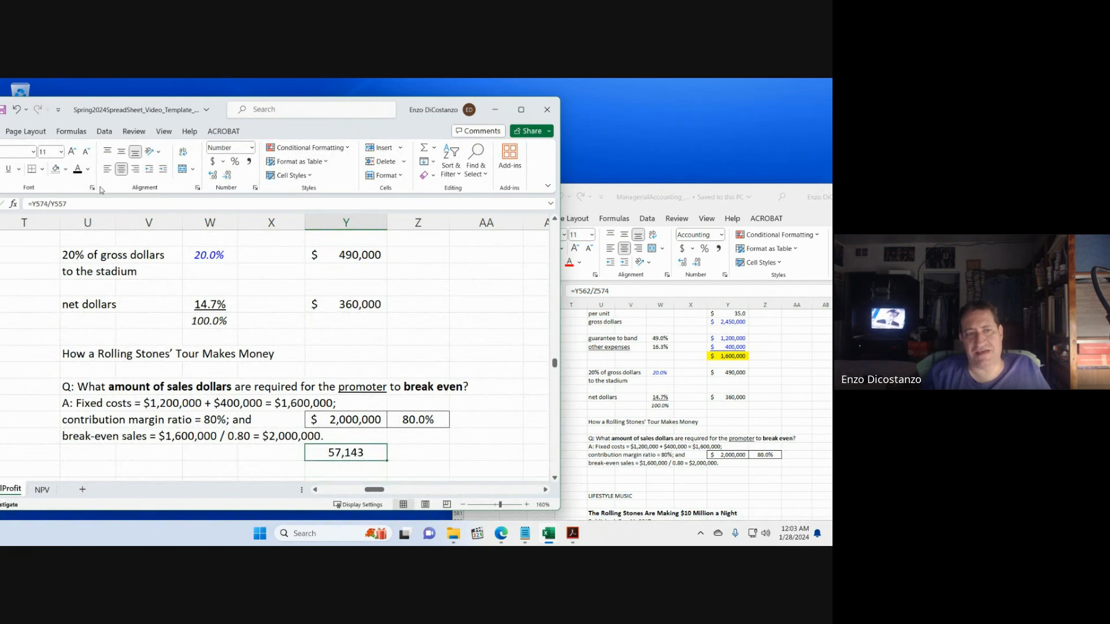
left_click(66, 170)
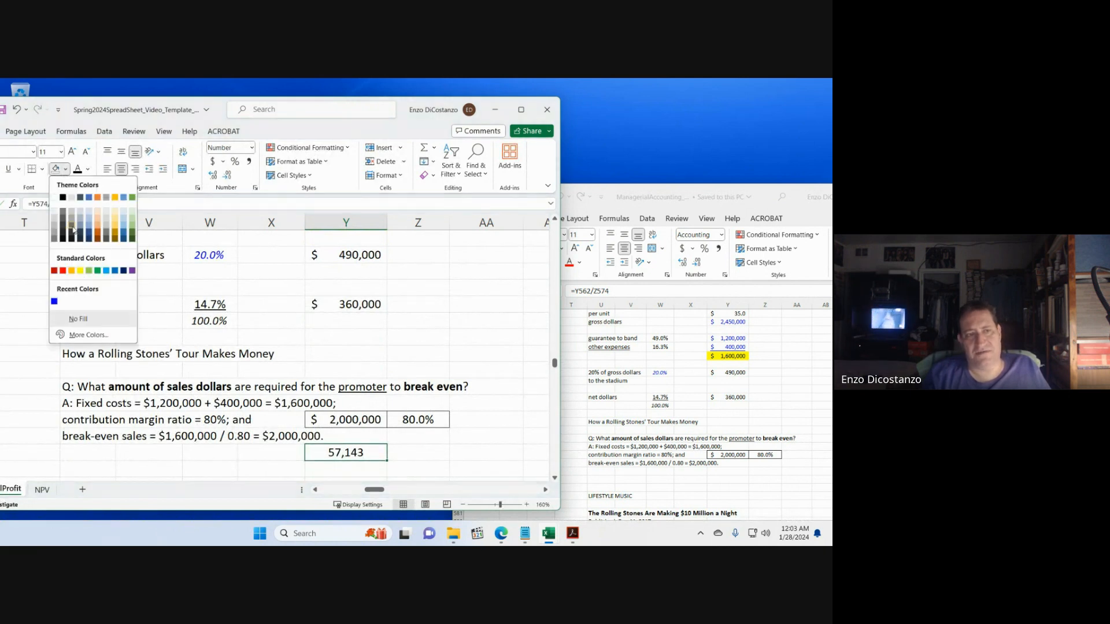
left_click(83, 270)
- Copy the template's break-even units cell into Y576 of the ManagerialAccounting workbook and save that workbook
key("ctrl+c")
left_click(726, 478)
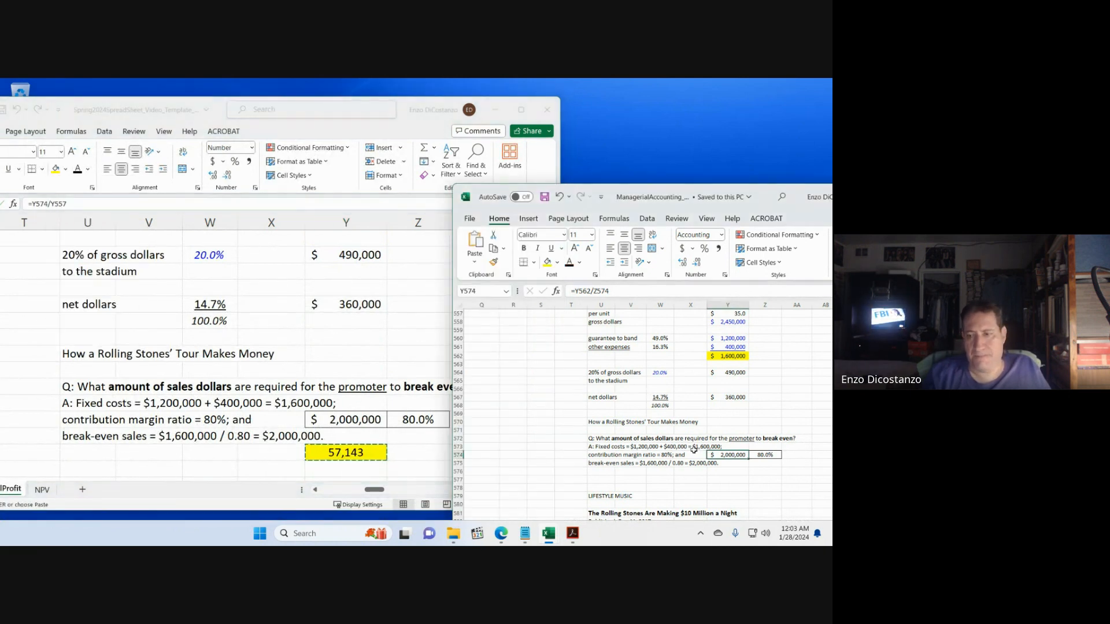
left_click(727, 471)
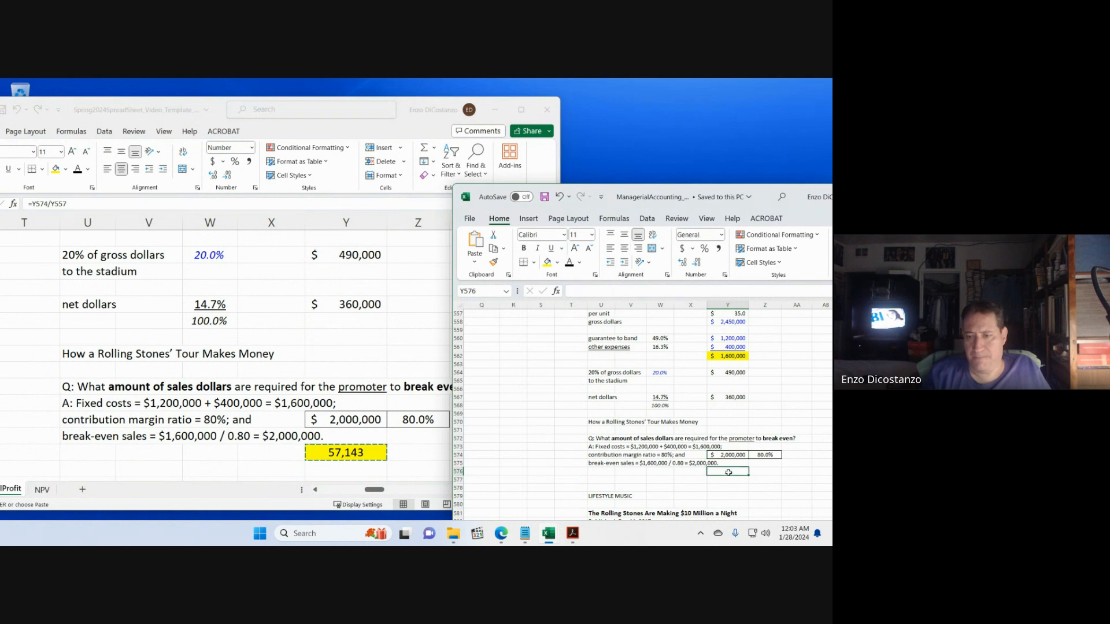
key("ctrl+v")
left_click(728, 424)
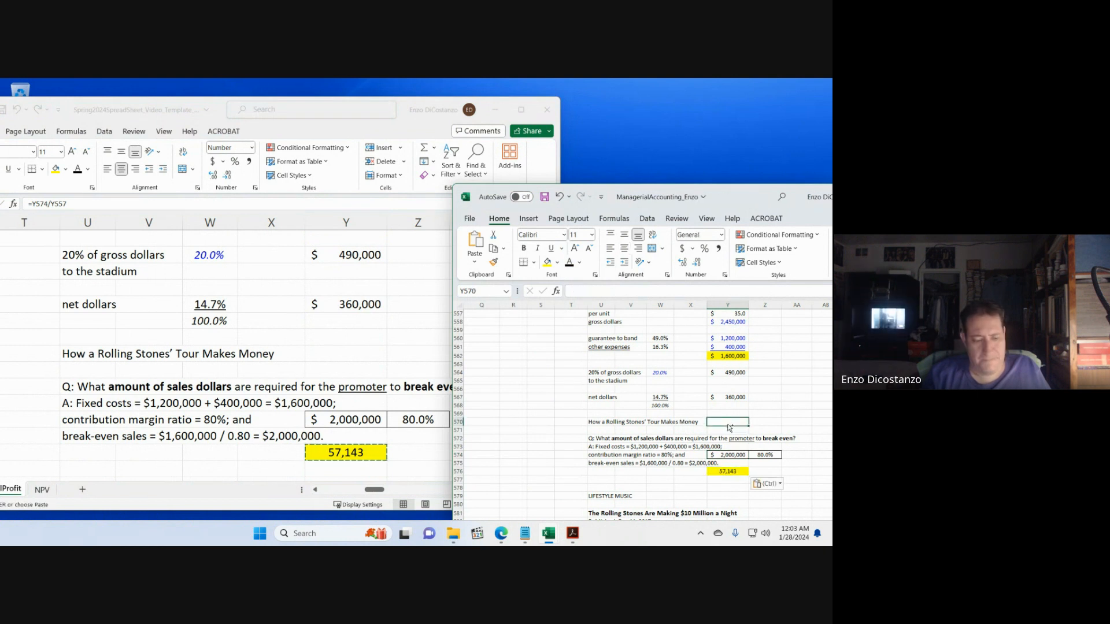
key("ctrl+s")
- In the template workbook, review the guarantee to band, other expenses and fixed cost total against the break-even sales and units
left_click(244, 334)
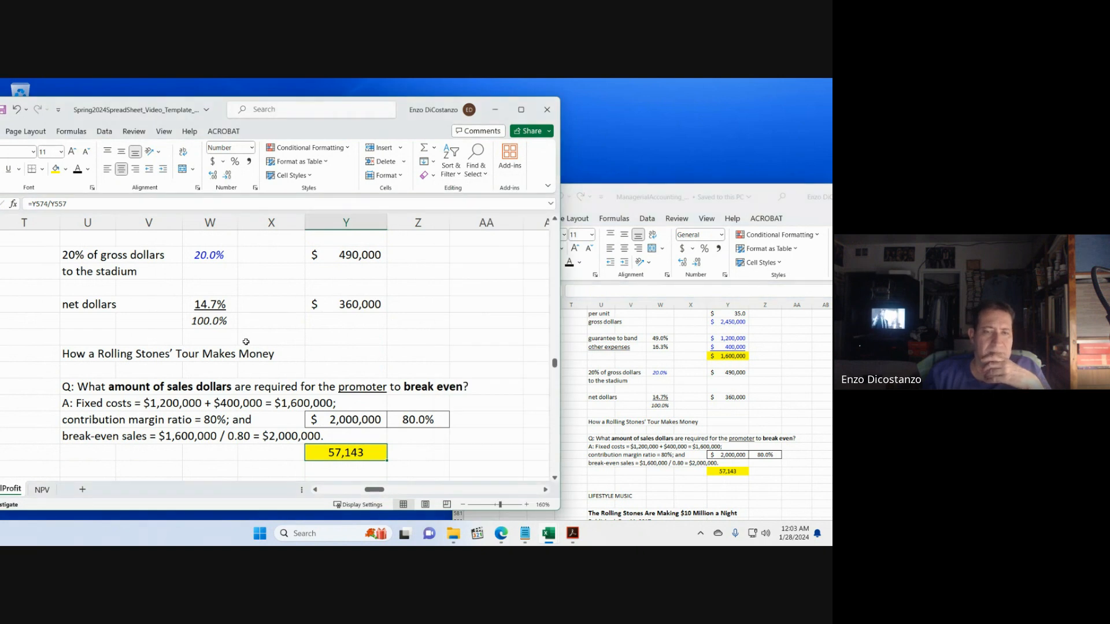
scroll(246, 338, "up", 6)
scroll(247, 341, "down", 4)
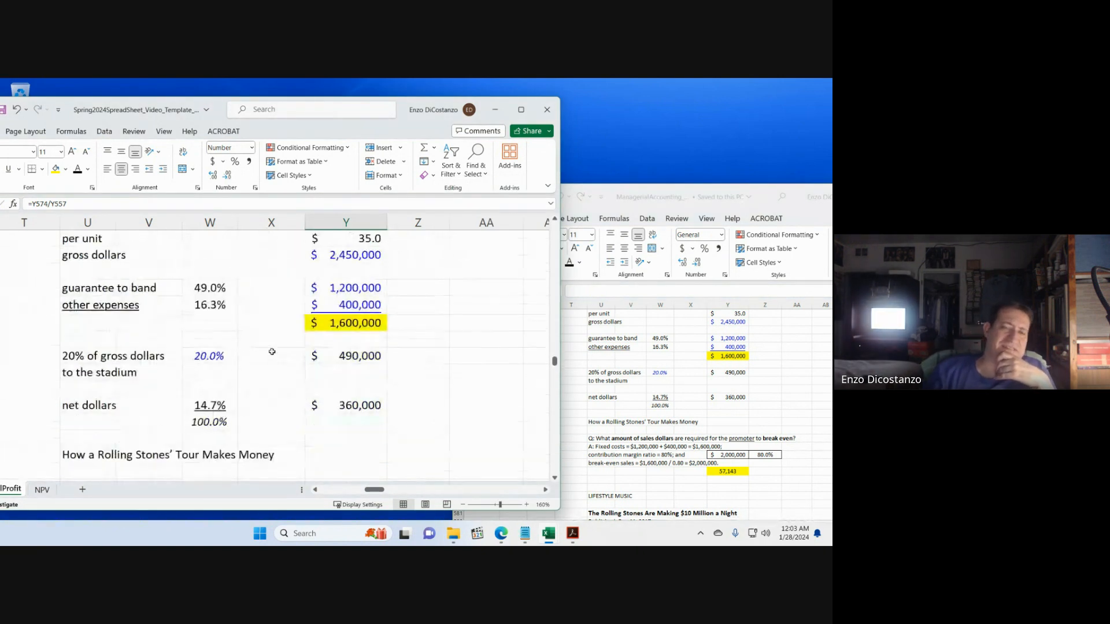
scroll(240, 333, "down", 2)
scroll(241, 333, "down", 2)
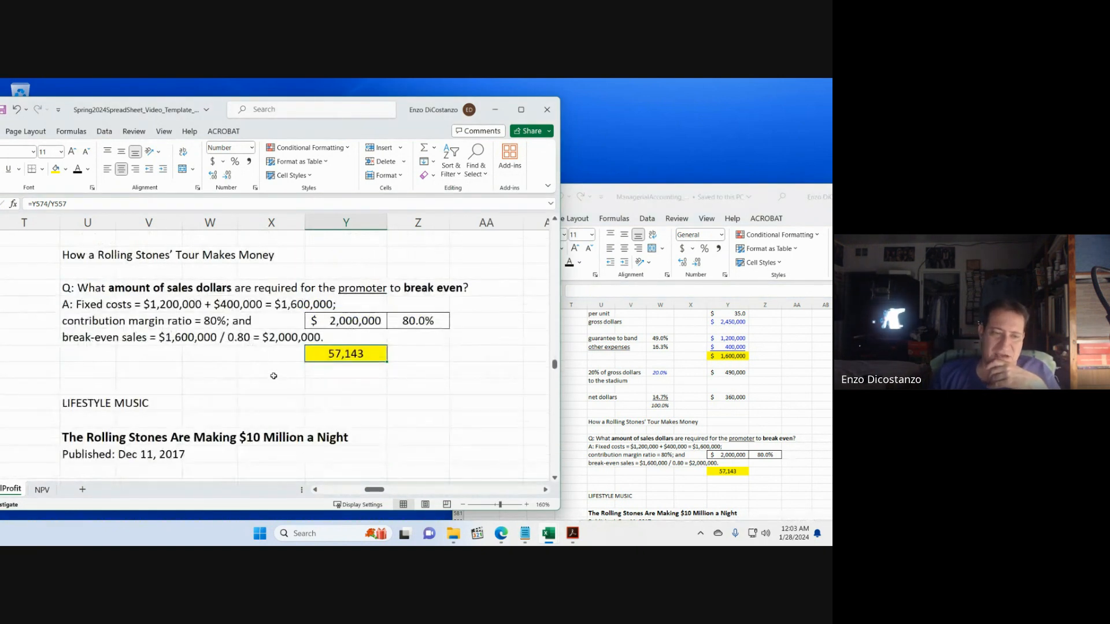
left_click(331, 403)
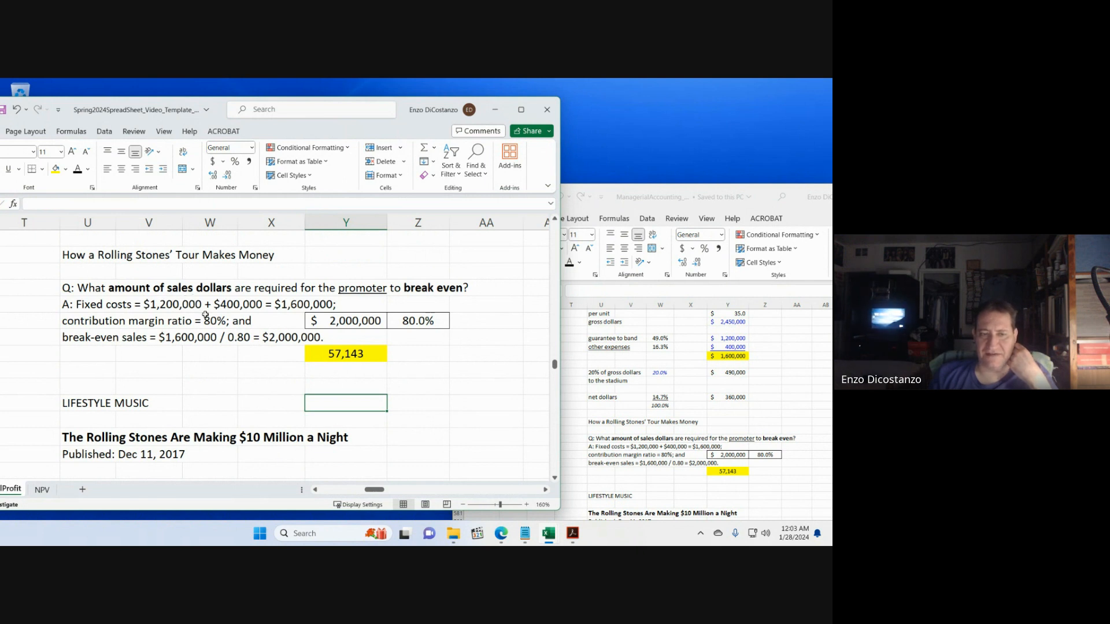
scroll(204, 315, "up", 5)
left_click(348, 337)
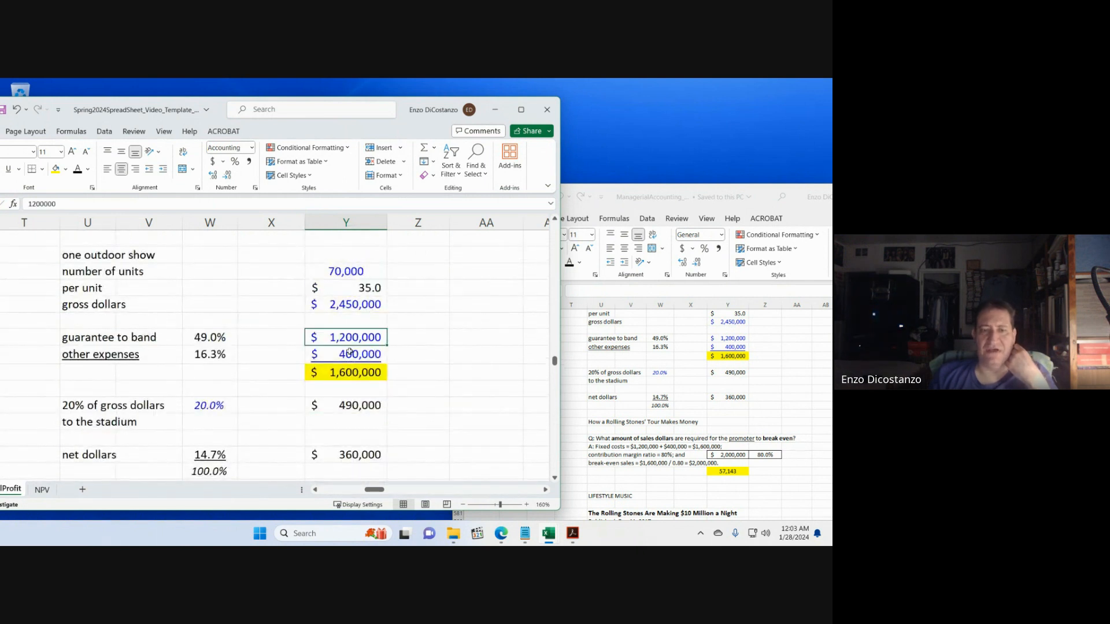
left_click(350, 352)
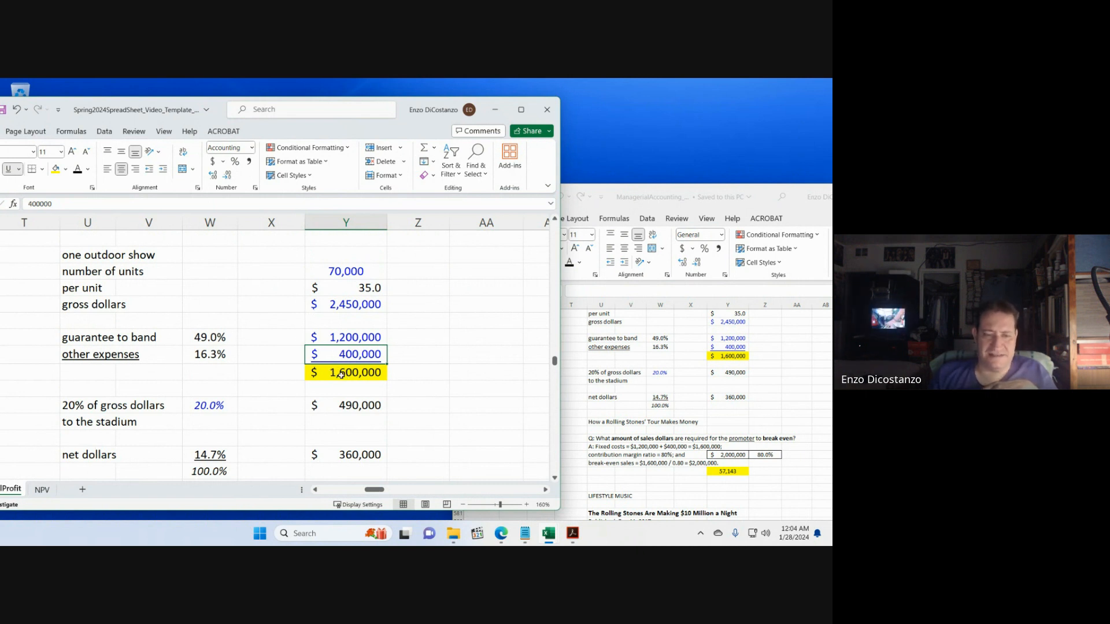
scroll(340, 371, "down", 3)
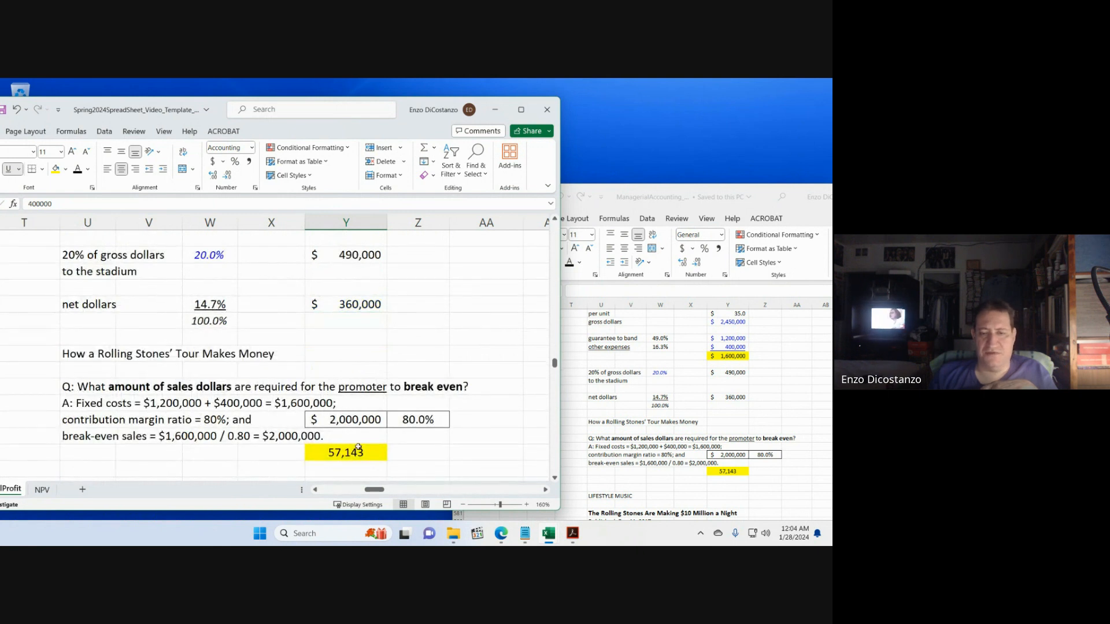
scroll(336, 436, "up", 3)
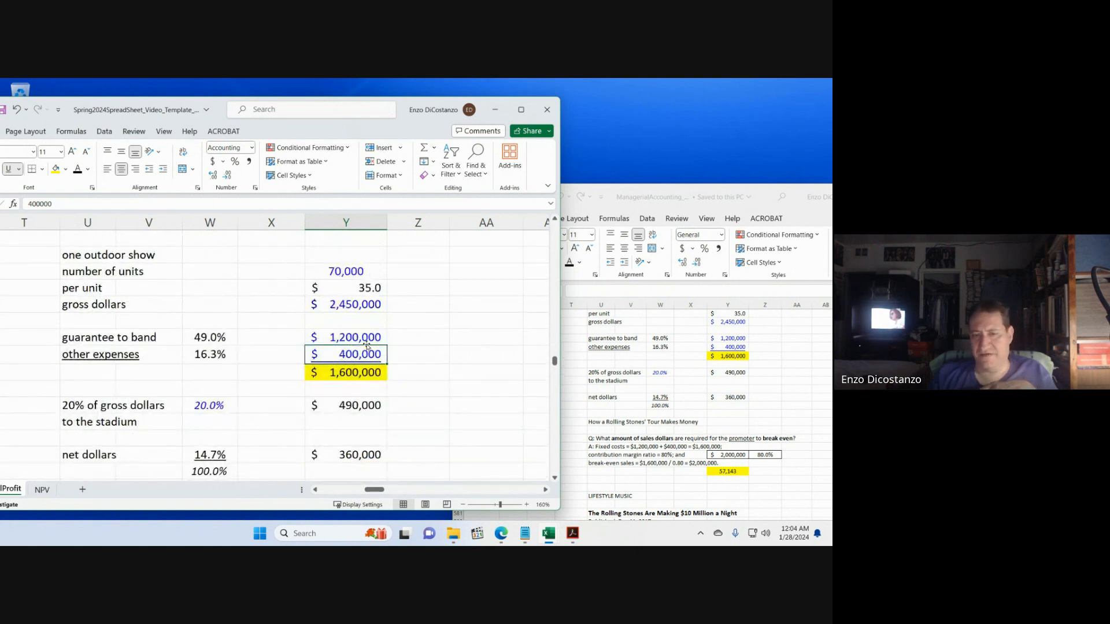
left_click(341, 346)
left_click_drag(340, 345, 341, 356)
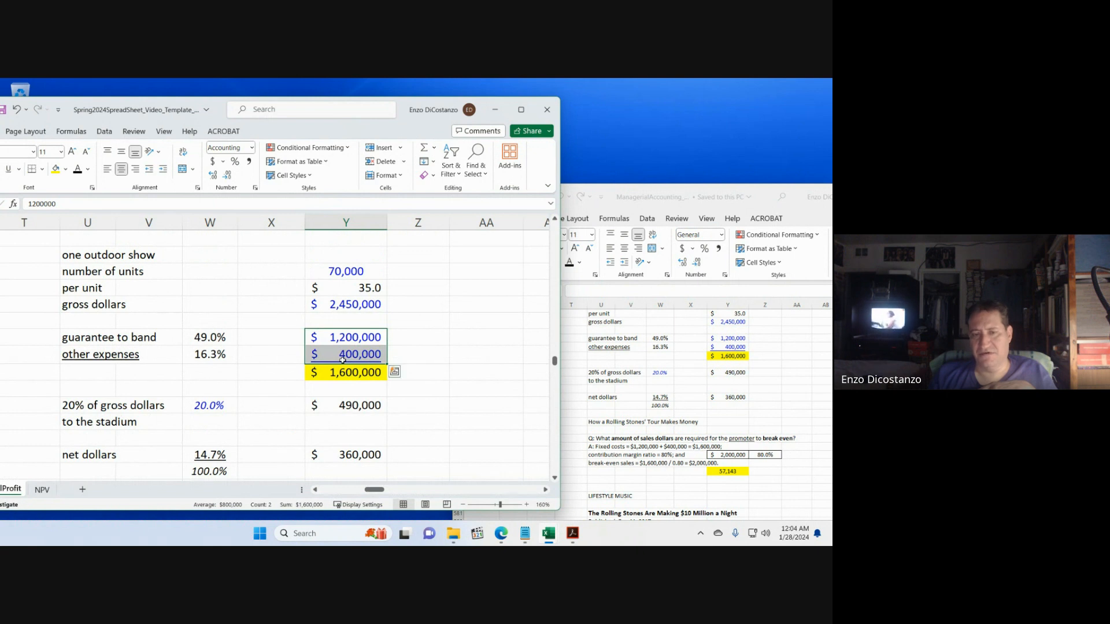
left_click(292, 375)
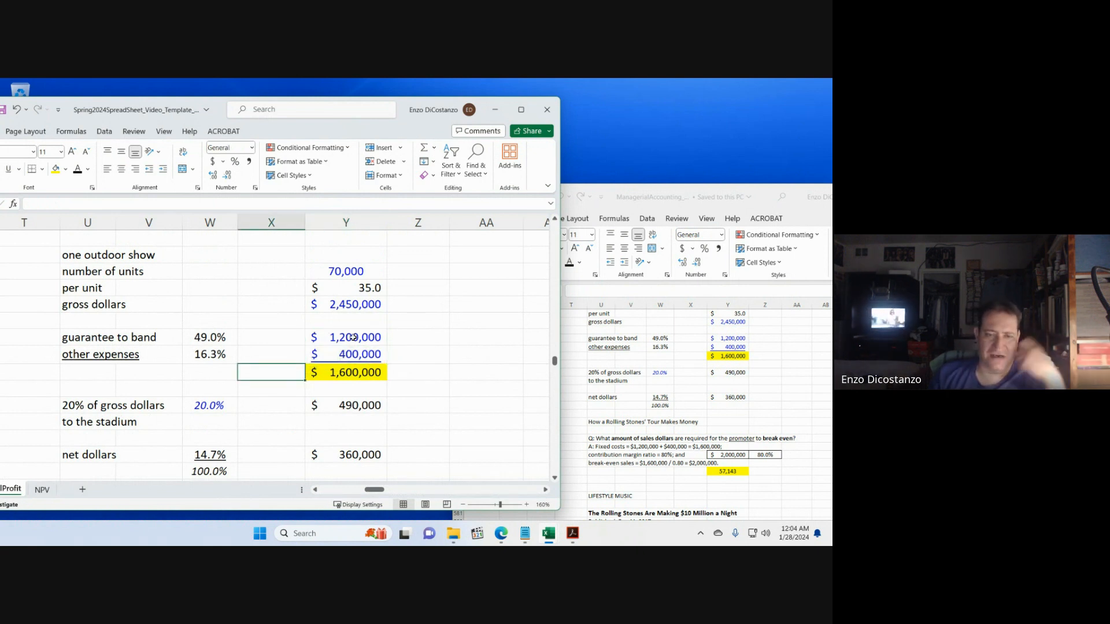
- Look through the Rolling Stones article, the top-10 acts list and the No Filter tour exercise down to the CVP business environment section
scroll(276, 338, "down", 7)
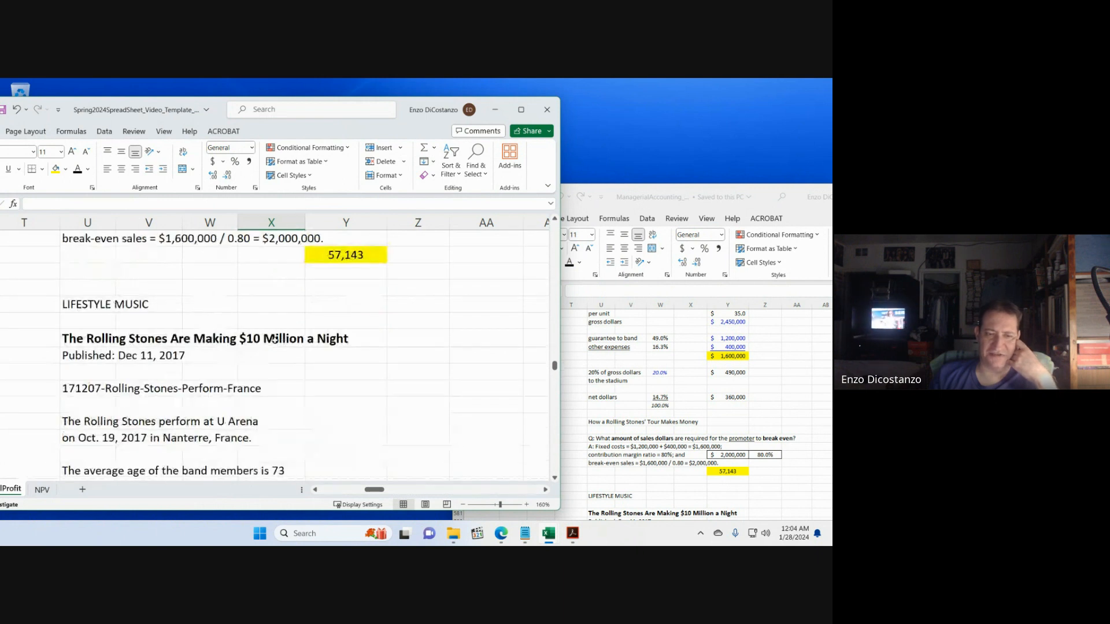
left_click(290, 316)
scroll(288, 317, "down", 3)
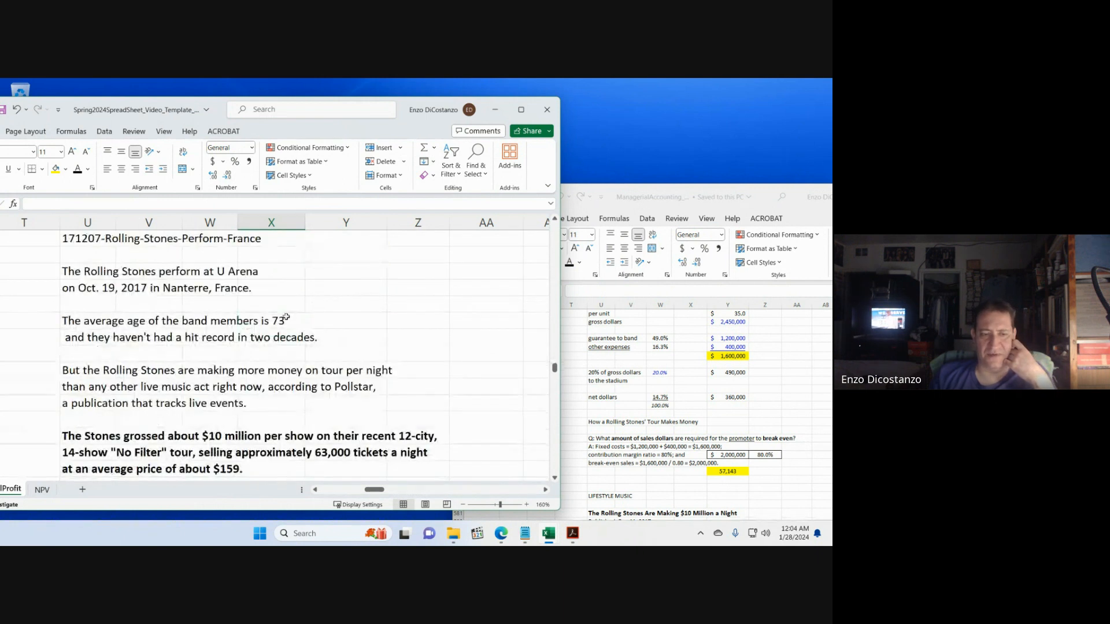
scroll(286, 317, "down", 3)
scroll(288, 315, "down", 6)
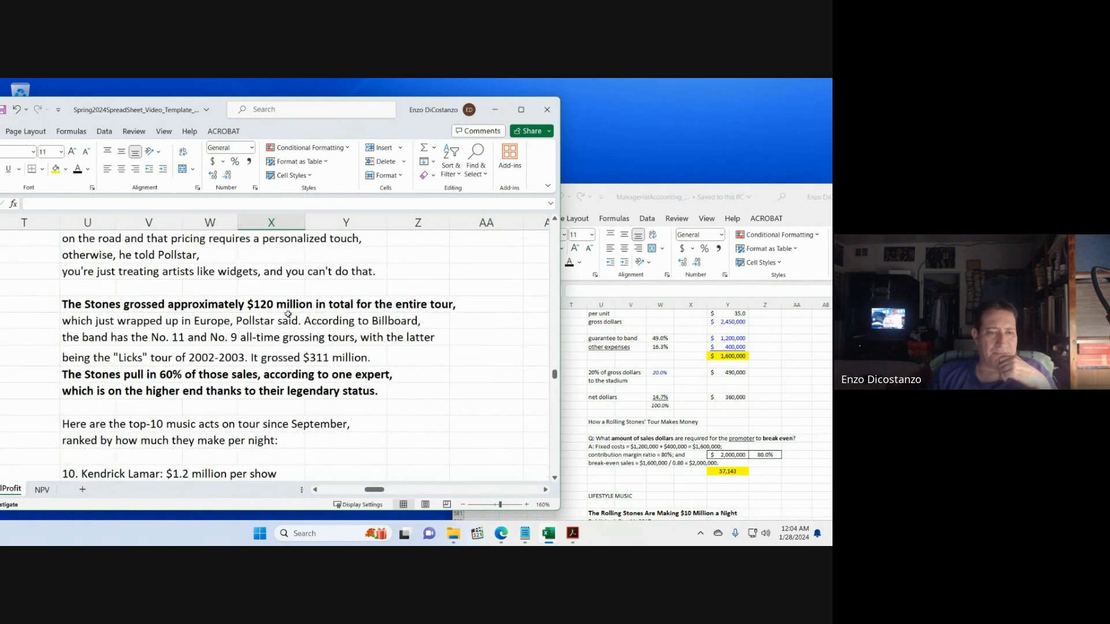
scroll(288, 314, "down", 10)
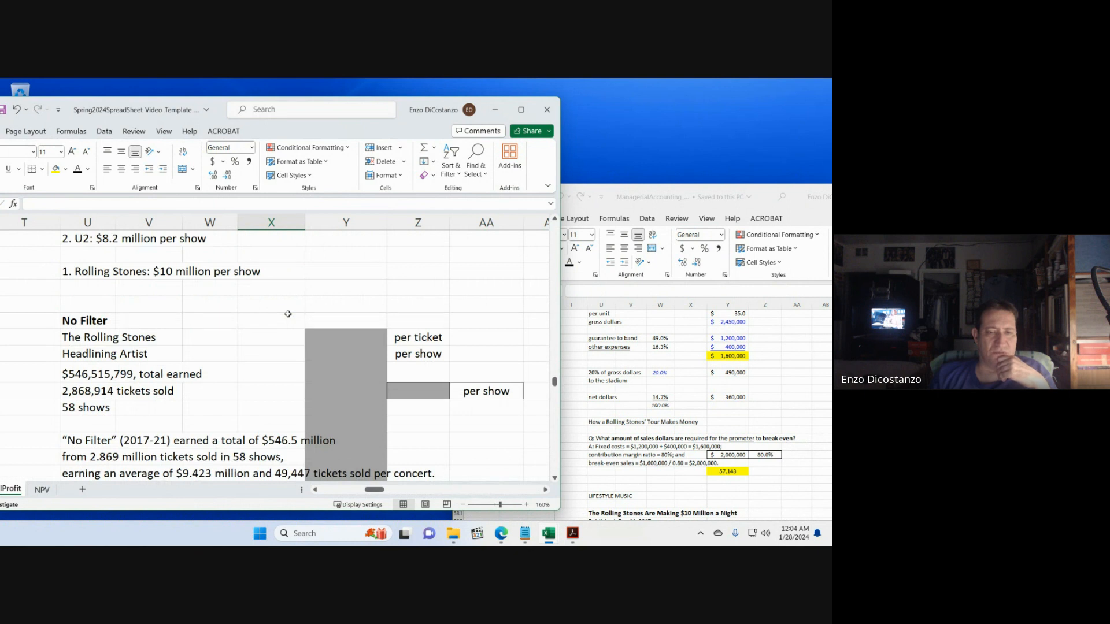
scroll(244, 356, "down", 4)
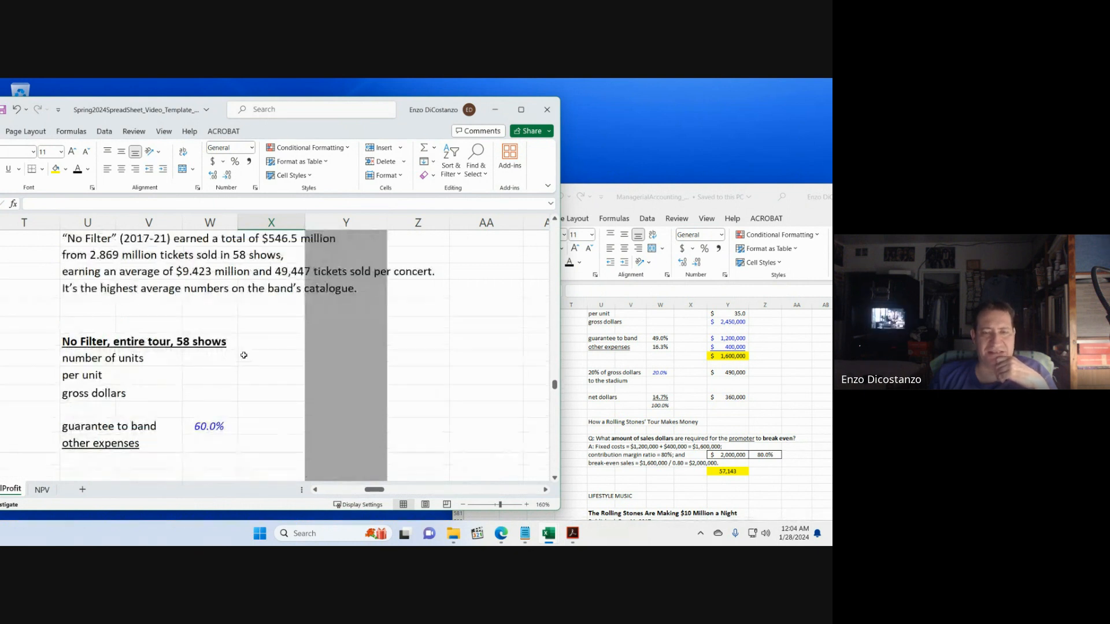
scroll(244, 356, "down", 2)
scroll(246, 349, "down", 4)
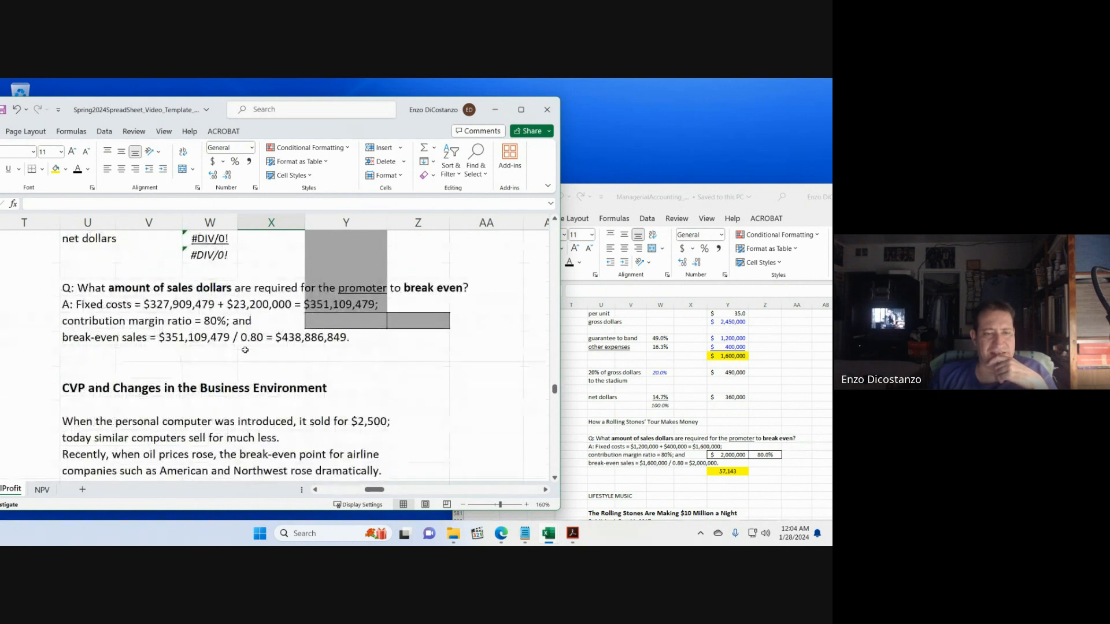
scroll(245, 349, "down", 2)
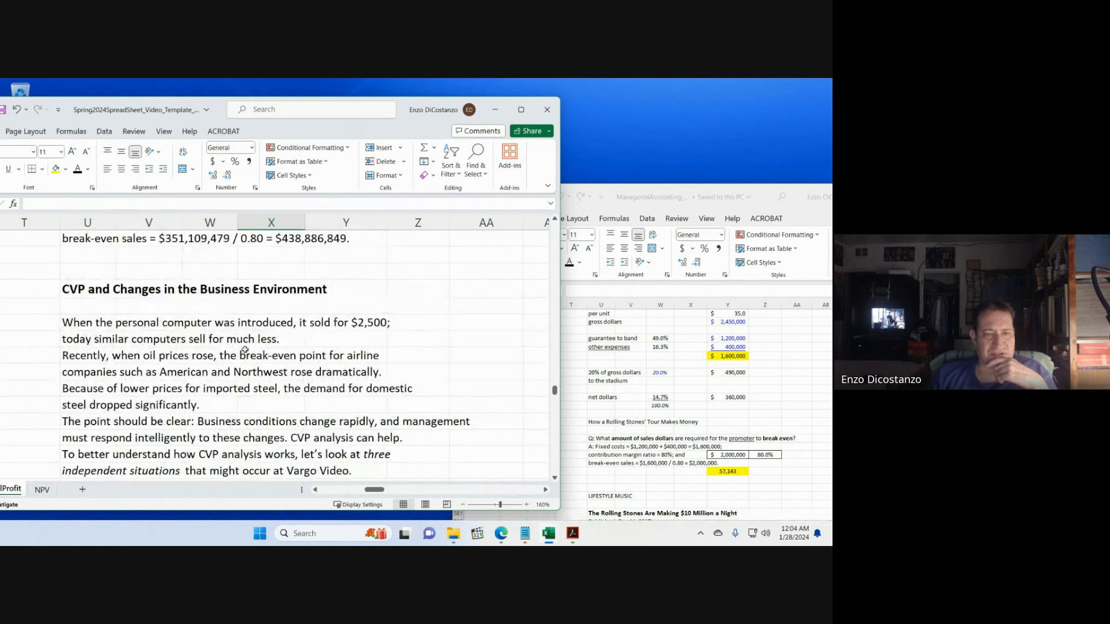
- Return to the break-even answer and read the opening paragraphs of the article The Rolling Stones Are Making $10 Million a Night
scroll(246, 344, "up", 10)
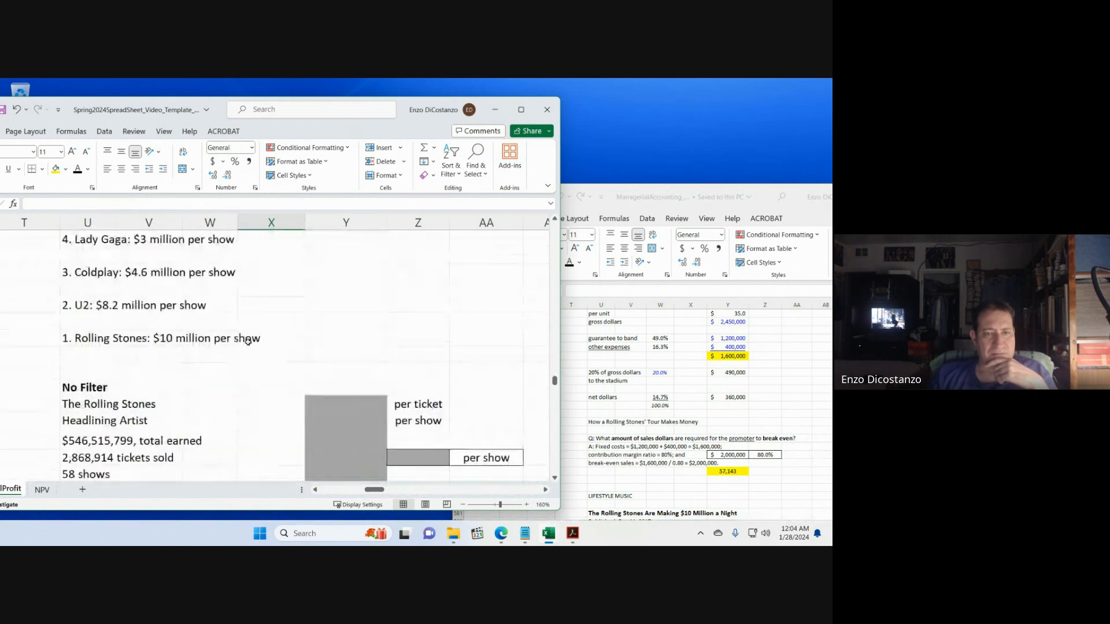
scroll(248, 342, "up", 15)
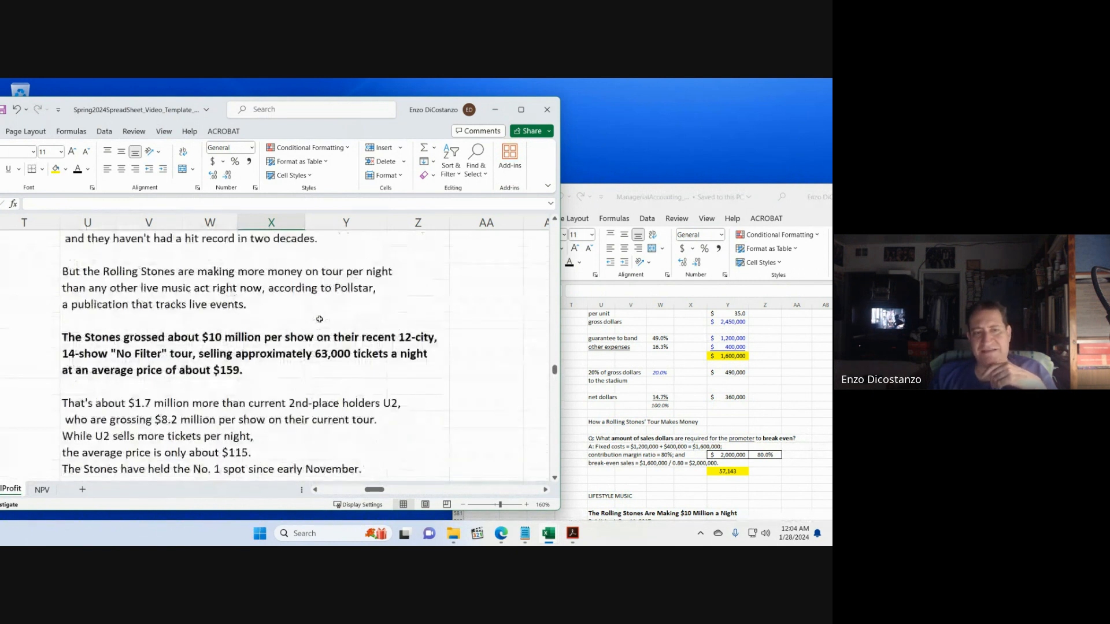
scroll(320, 319, "up", 6)
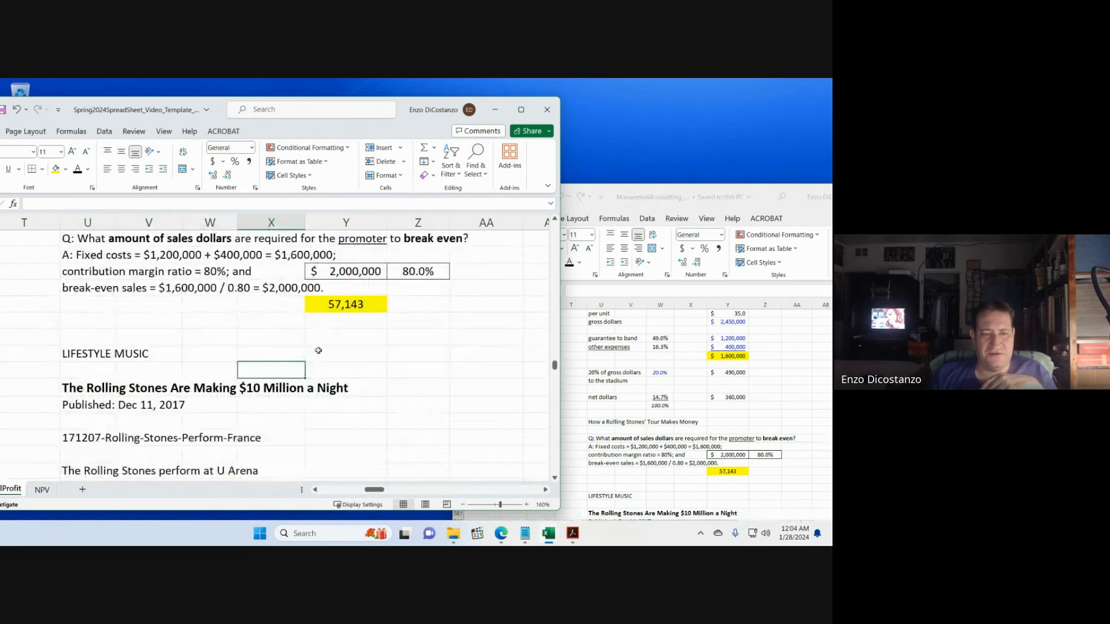
left_click(370, 353)
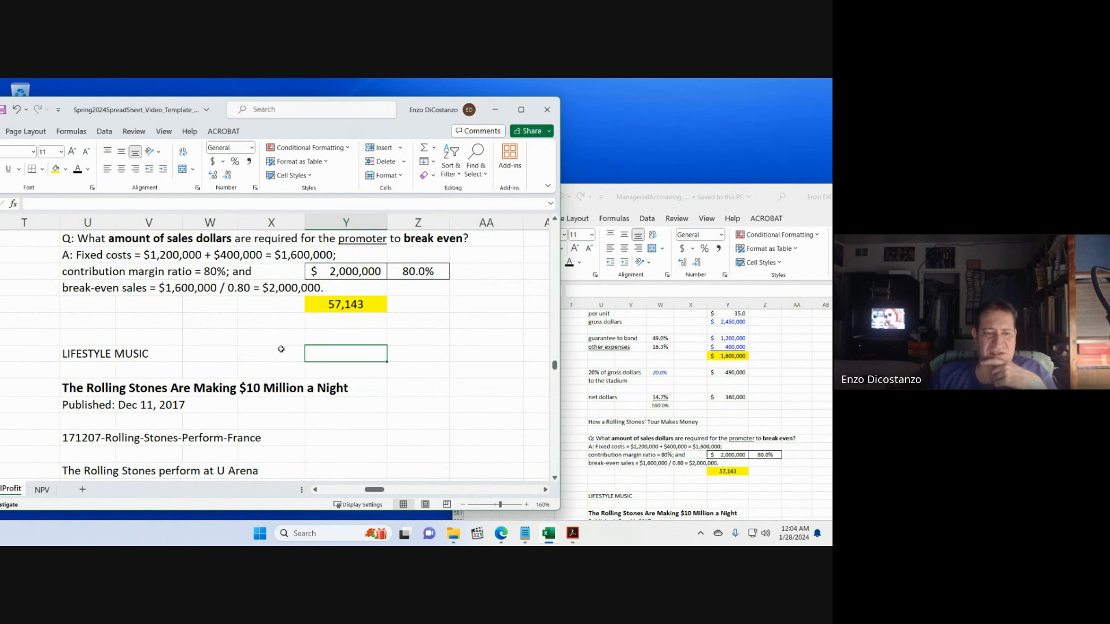
scroll(281, 349, "down", 3)
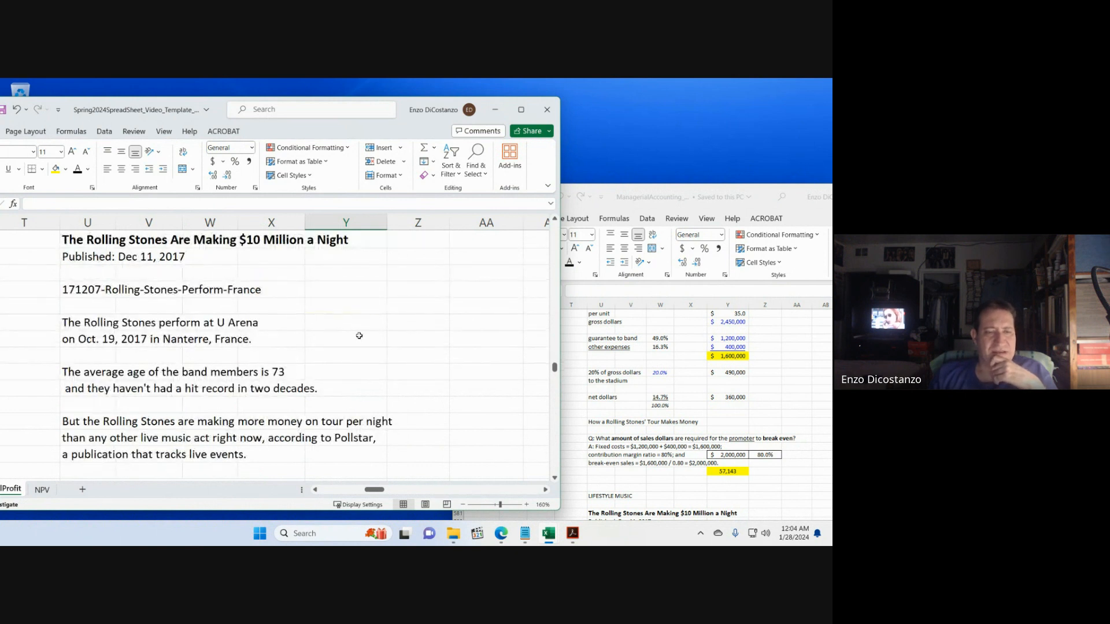
- Read the opening of the article "The Rolling Stones Are Making $10 Million a Night" below the break-even example
scroll(370, 345, "up", 2)
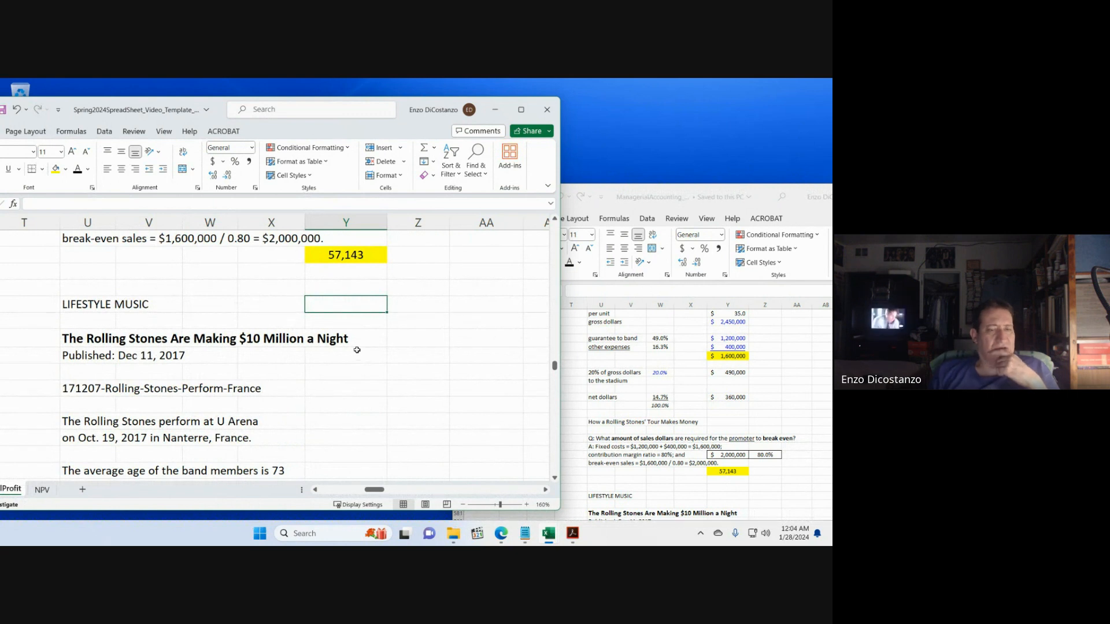
scroll(318, 388, "down", 2)
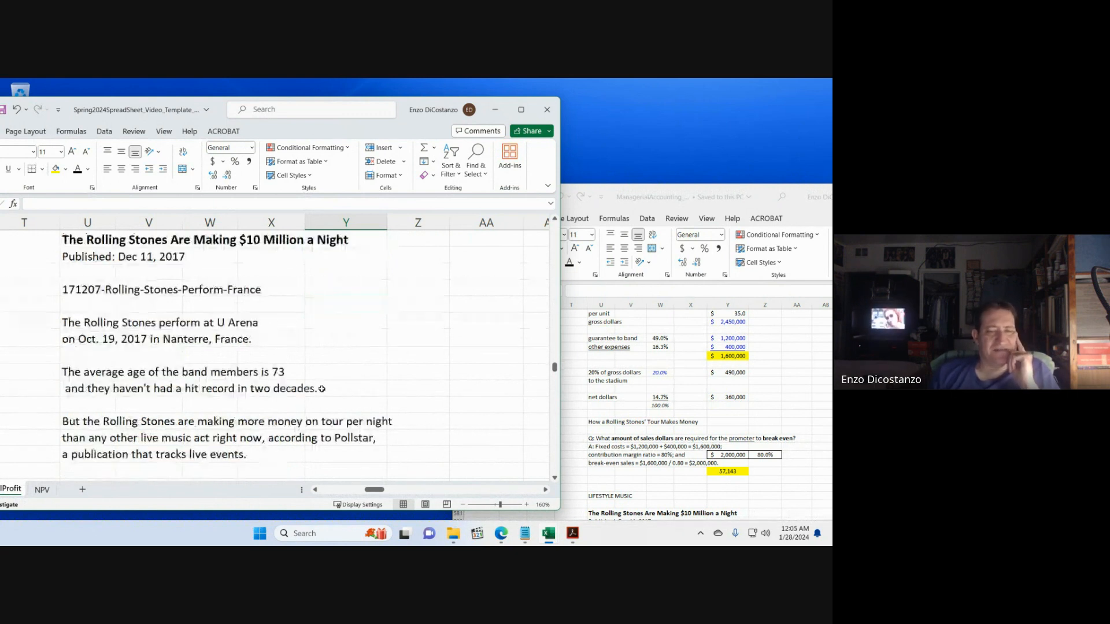
scroll(322, 384, "down", 4)
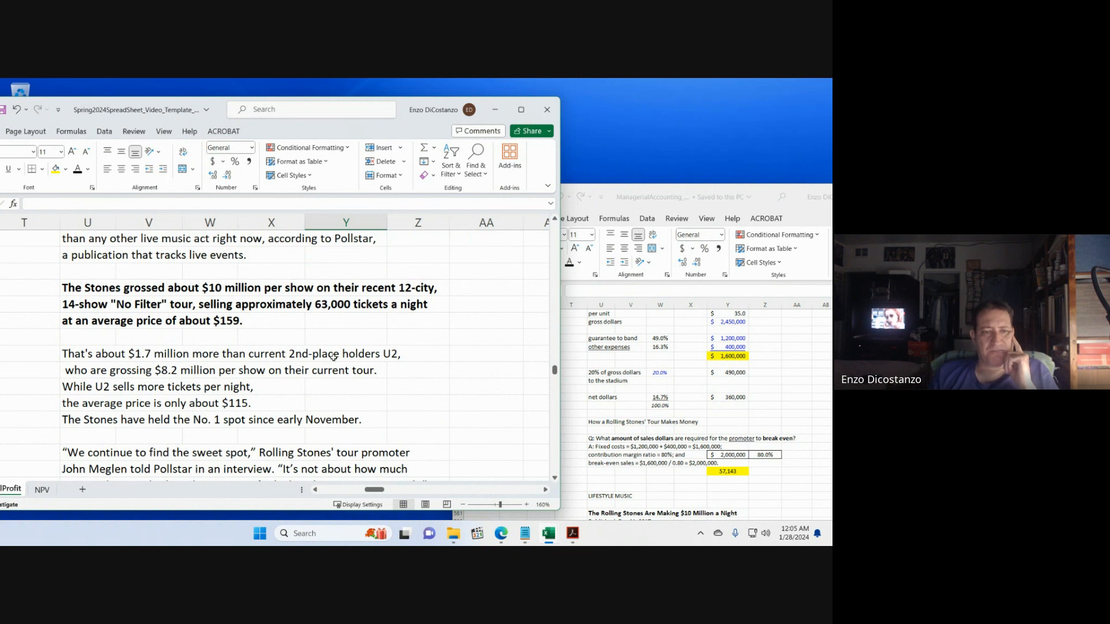
scroll(279, 350, "up", 2)
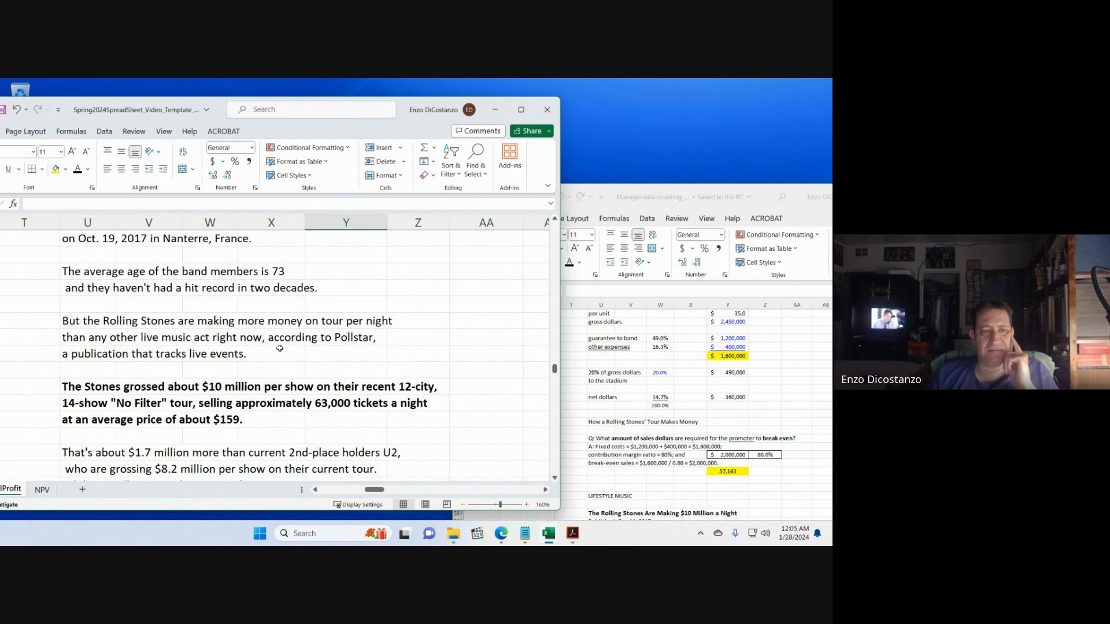
scroll(280, 349, "up", 3)
scroll(295, 390, "down", 2)
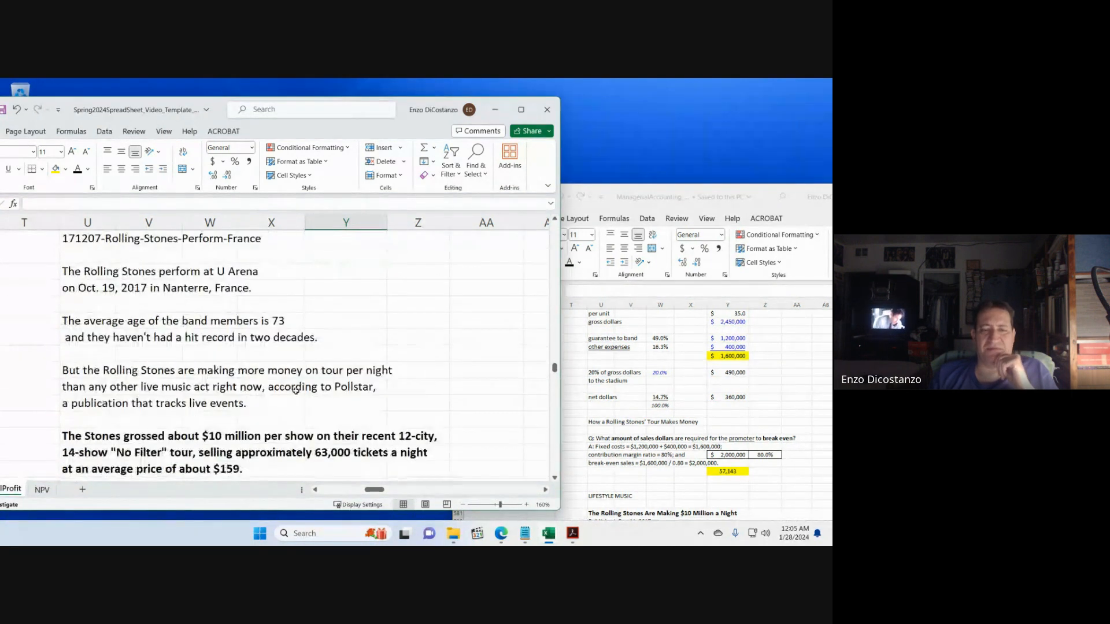
left_click(359, 321)
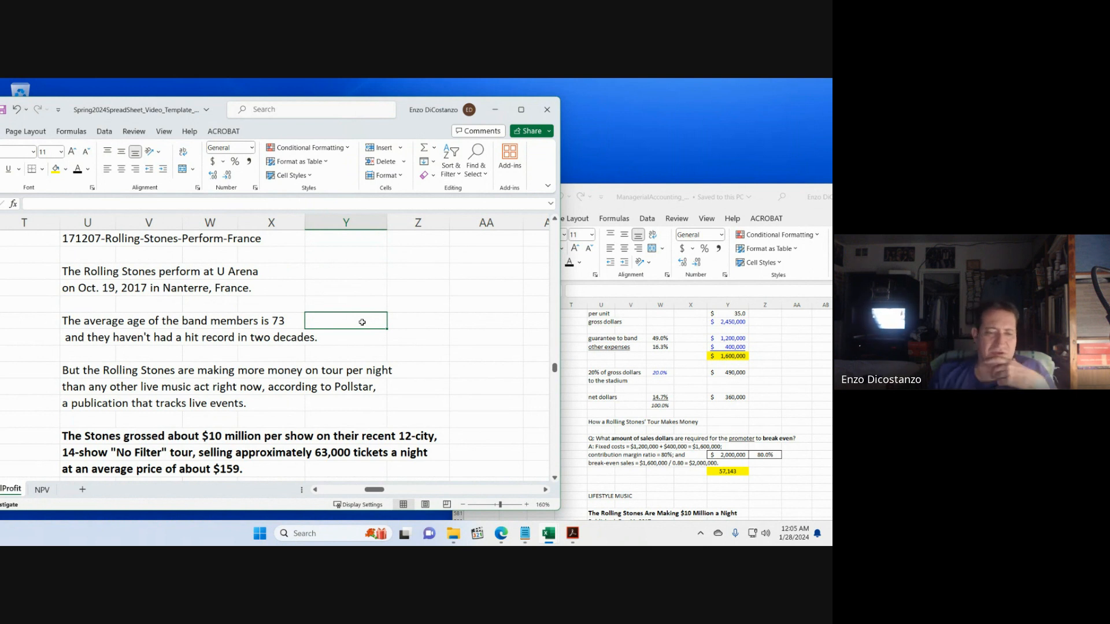
scroll(362, 322, "down", 3)
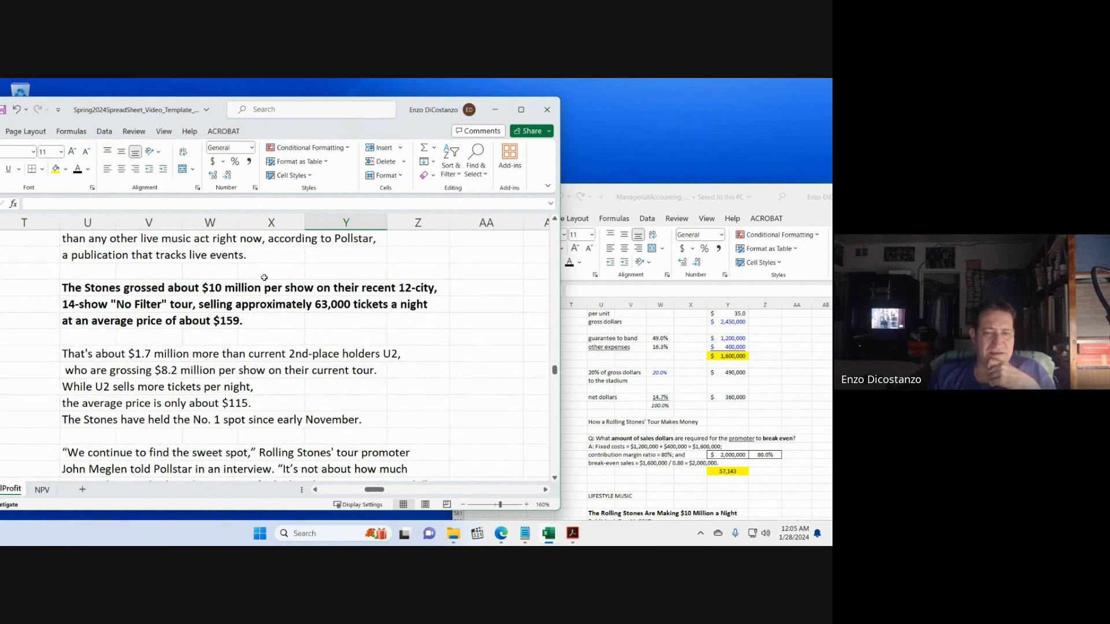
- Review the "How a Rolling Stones' Tour Makes Money" example and the promoter's break-even calculation
scroll(303, 299, "up", 5)
scroll(303, 299, "up", 10)
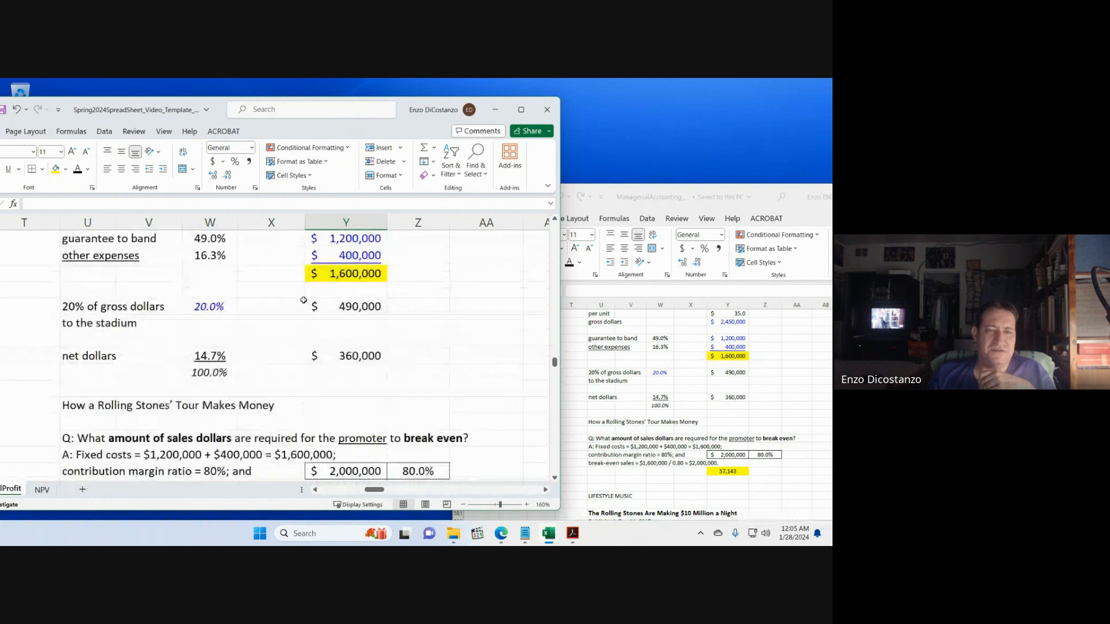
scroll(310, 340, "up", 4)
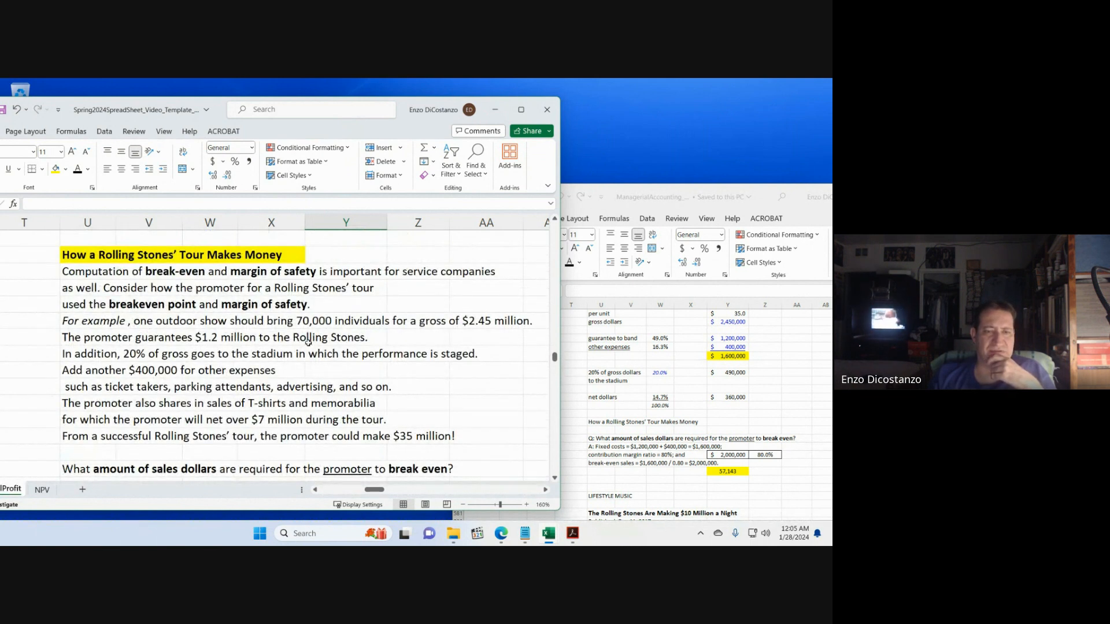
scroll(308, 343, "up", 2)
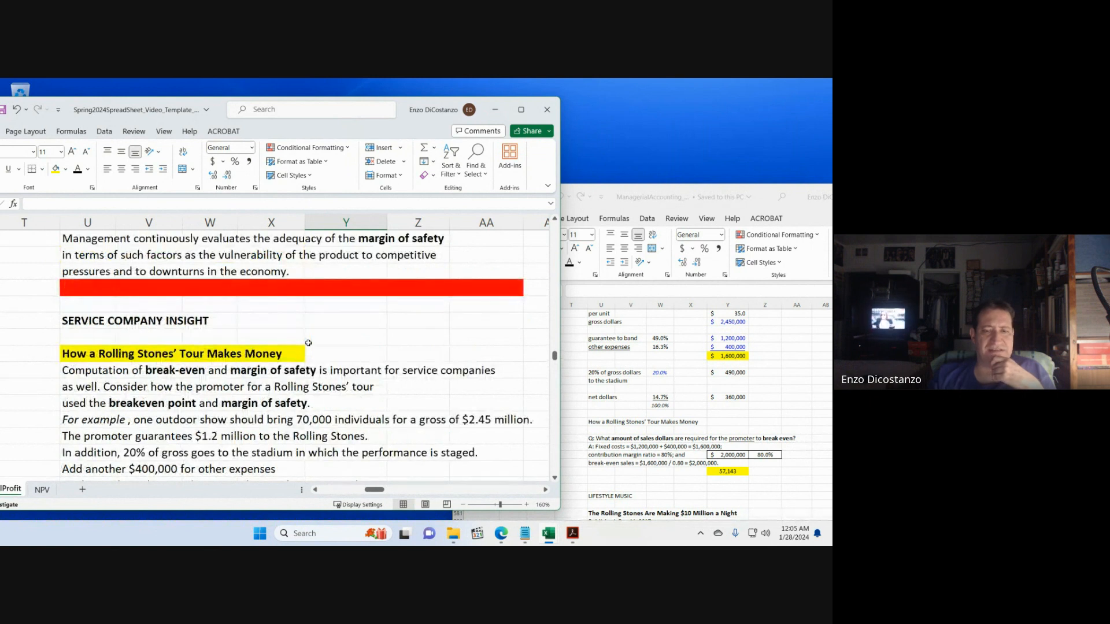
scroll(308, 343, "down", 3)
scroll(308, 343, "down", 3)
scroll(308, 343, "down", 4)
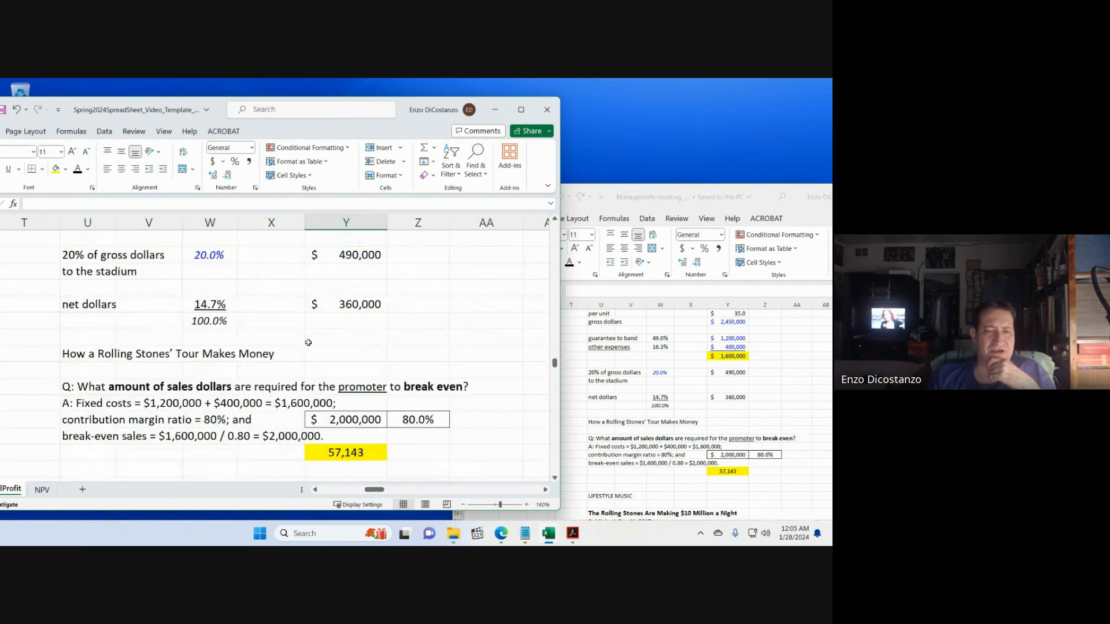
scroll(308, 343, "down", 4)
scroll(308, 343, "up", 4)
- Examine the article's paragraphs on the Stones' gross per show, tickets sold and average ticket price compared with U2
scroll(309, 342, "down", 7)
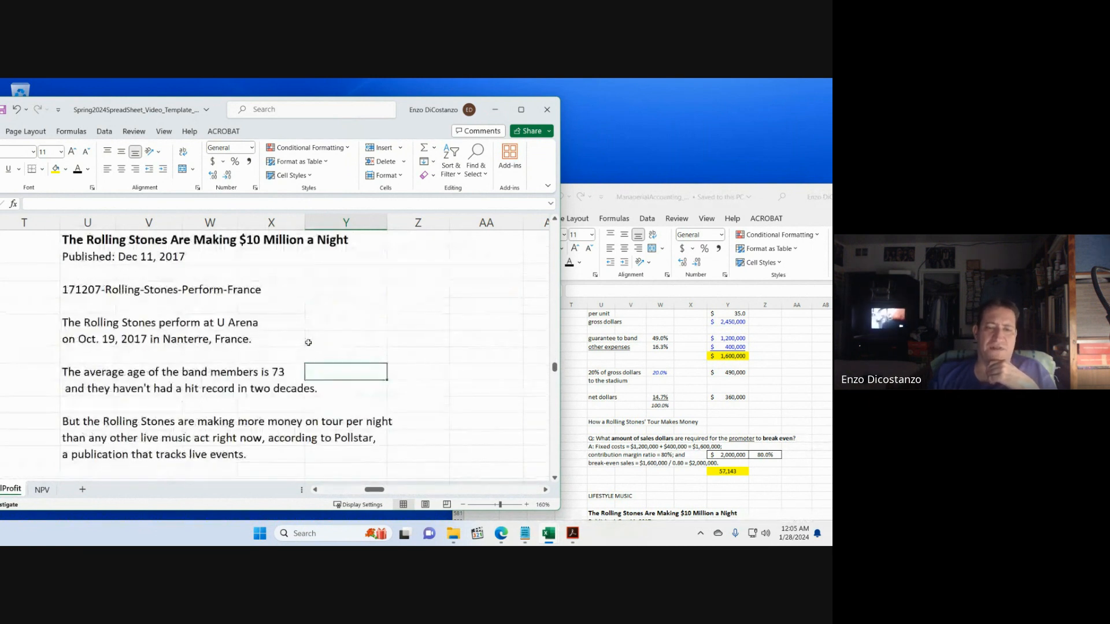
scroll(308, 343, "down", 3)
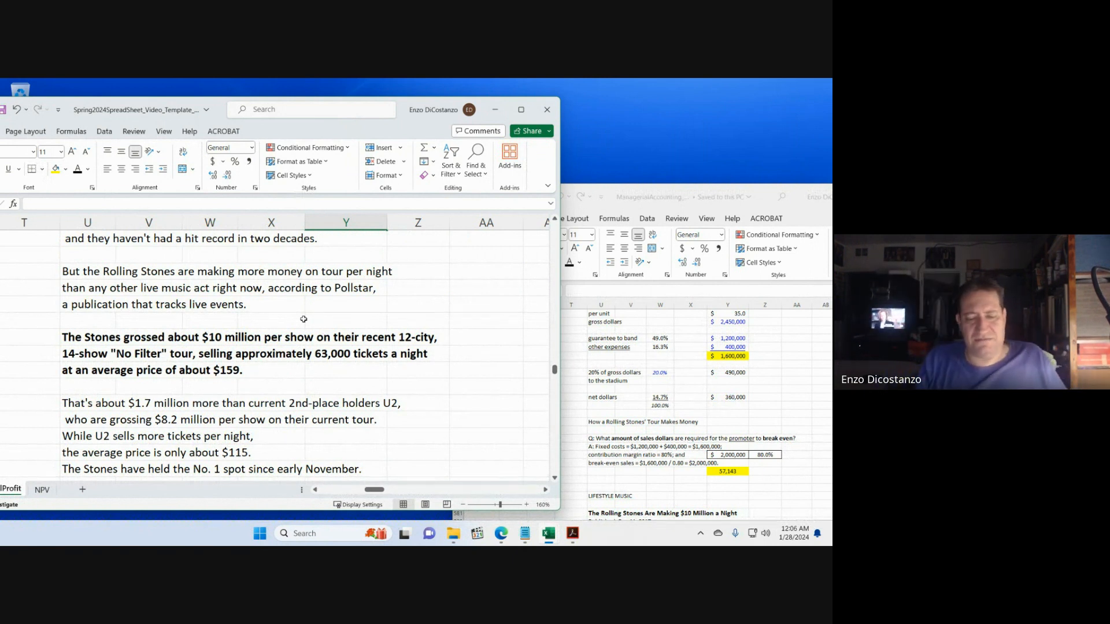
left_click(365, 317)
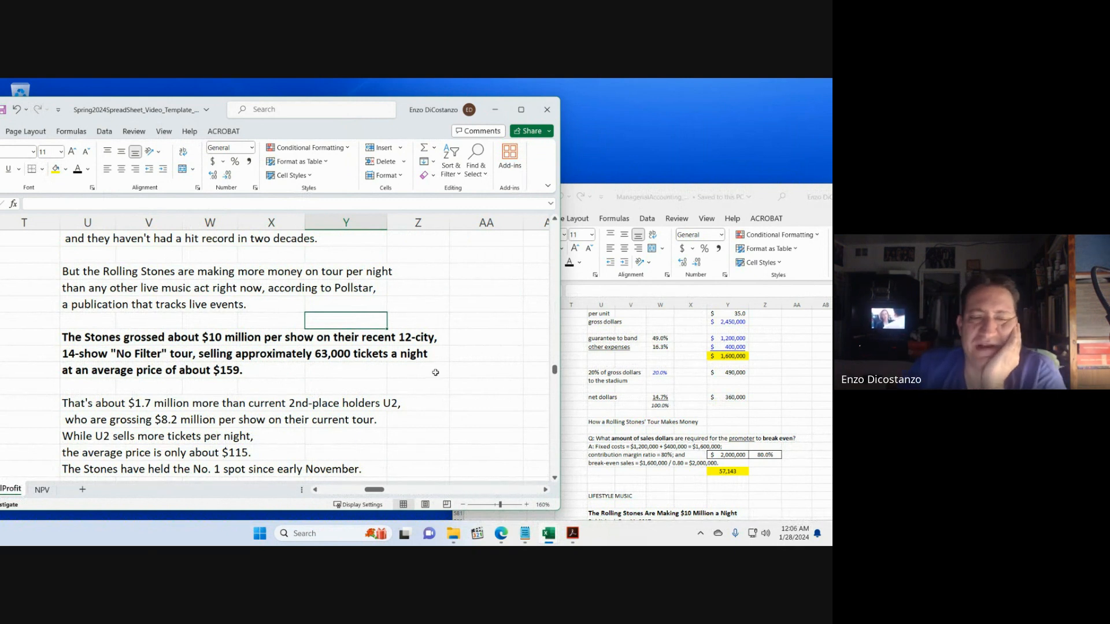
left_click(284, 318)
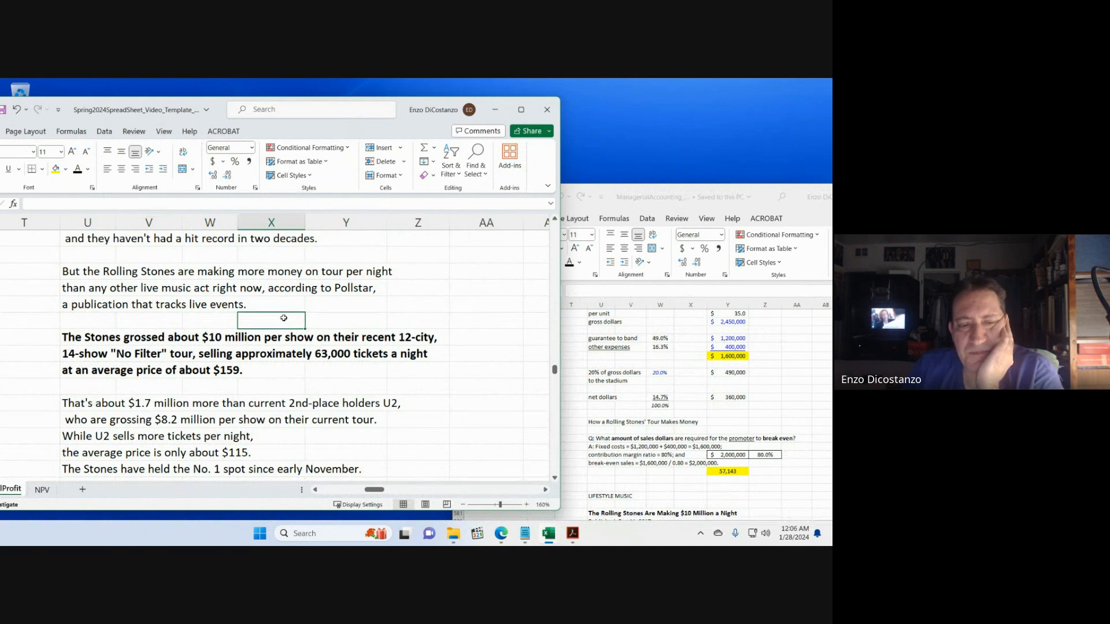
left_click(315, 370)
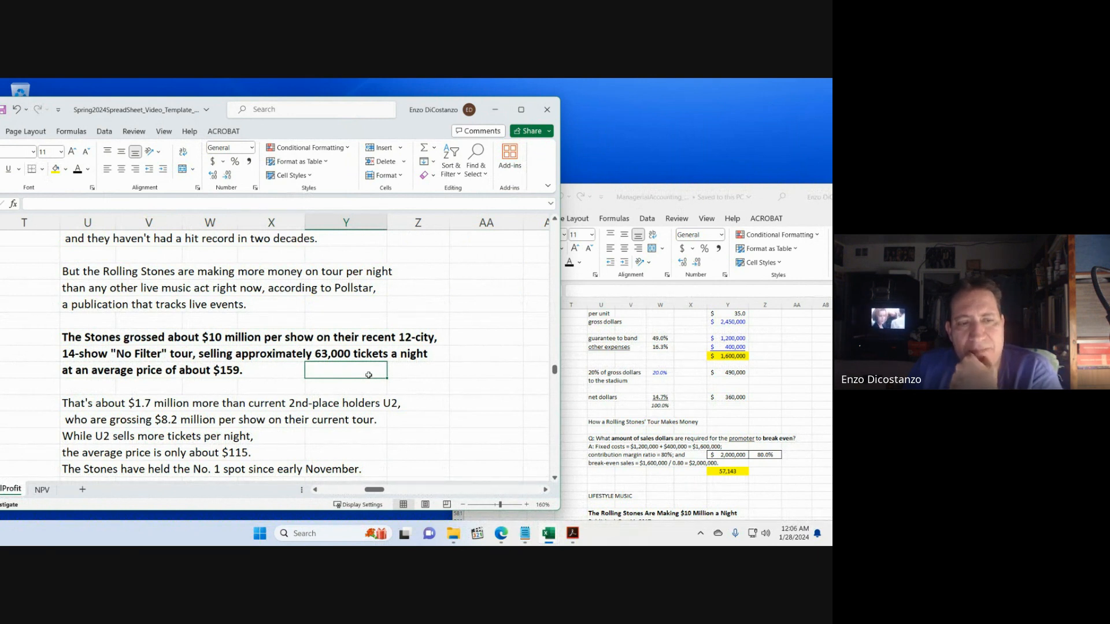
scroll(369, 375, "up", 4)
scroll(368, 375, "down", 6)
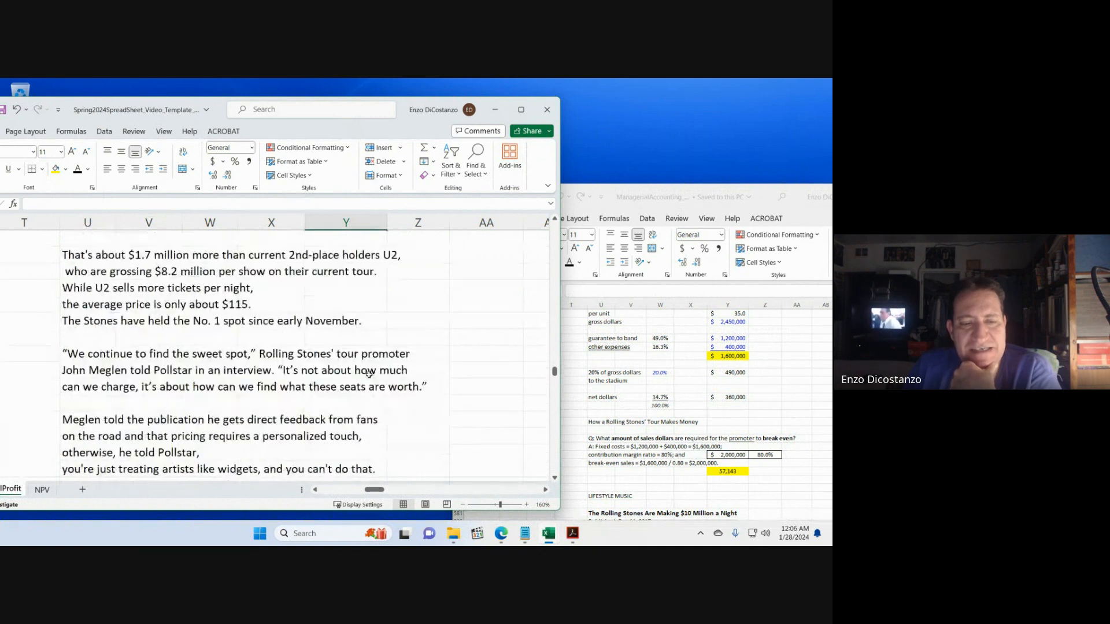
- Examine the ranking of the top-10 music acts by earnings per show and the preceding paragraph on the Stones' total tour gross
scroll(368, 375, "down", 8)
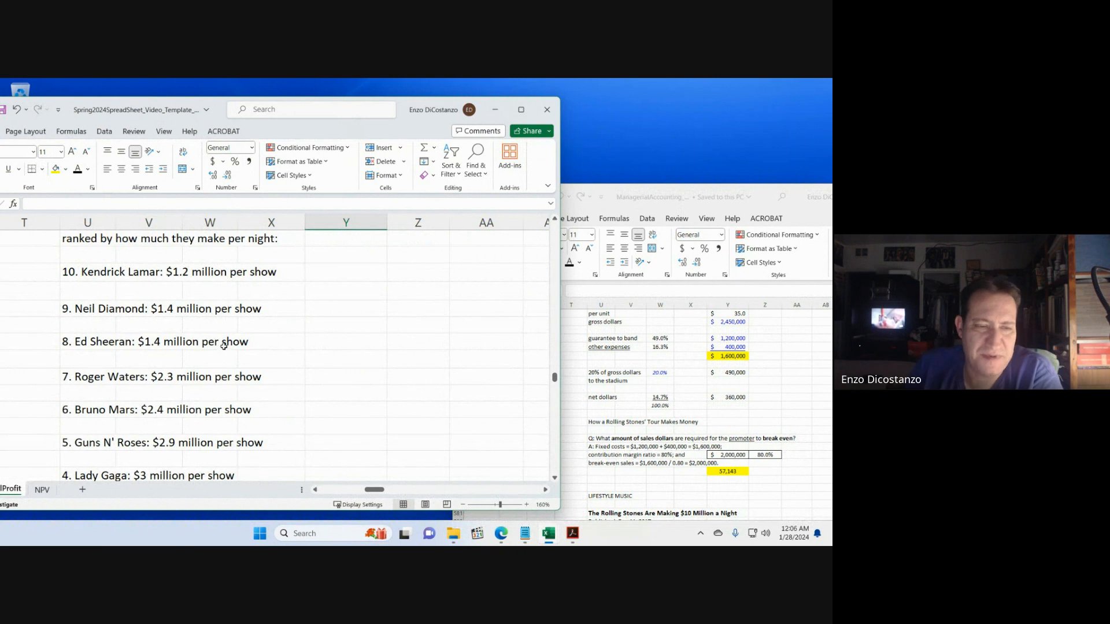
left_click(339, 314)
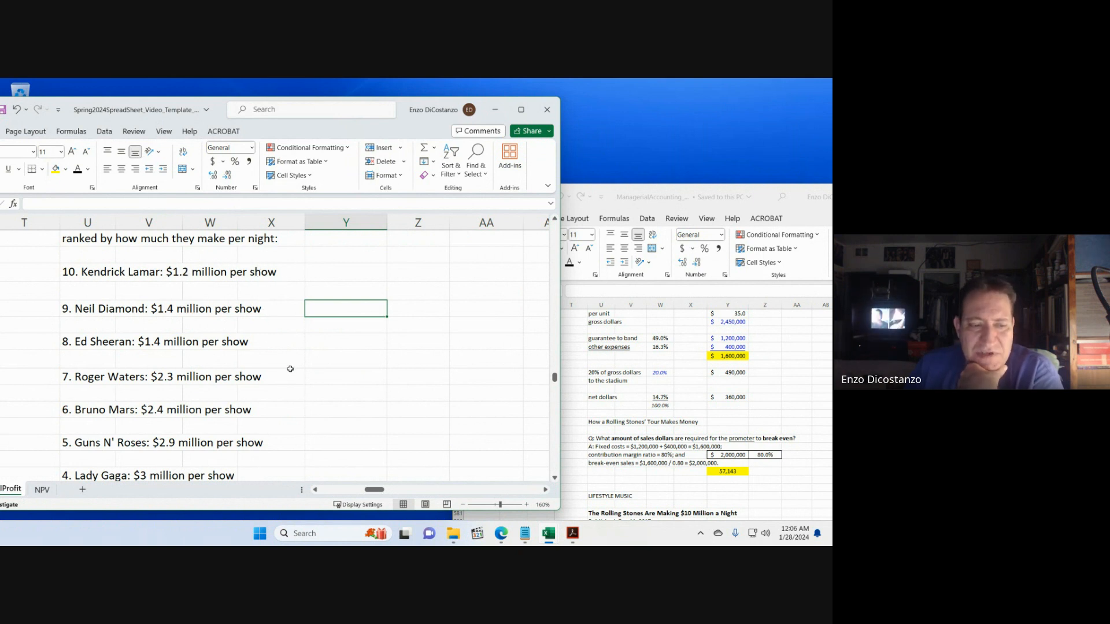
scroll(290, 369, "down", 4)
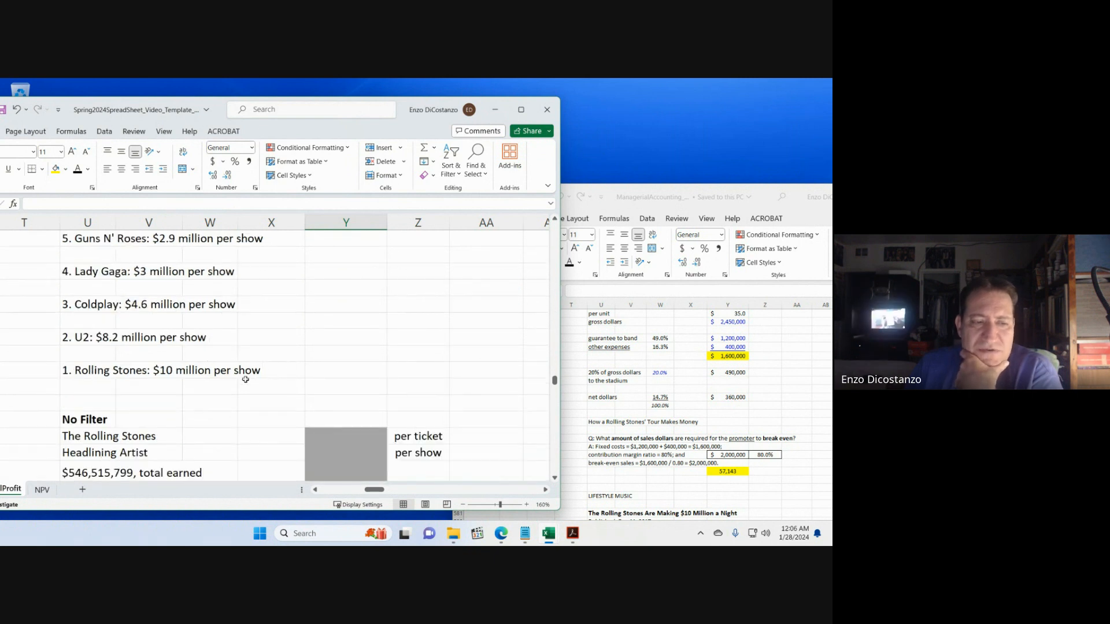
left_click(167, 366)
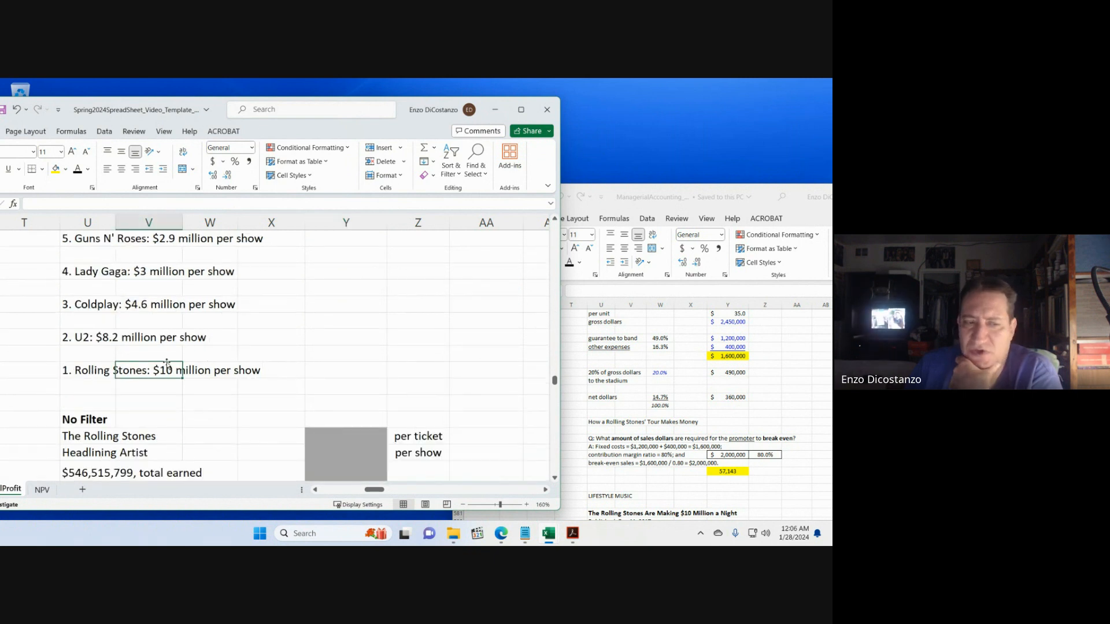
left_click(244, 335)
scroll(314, 298, "up", 1)
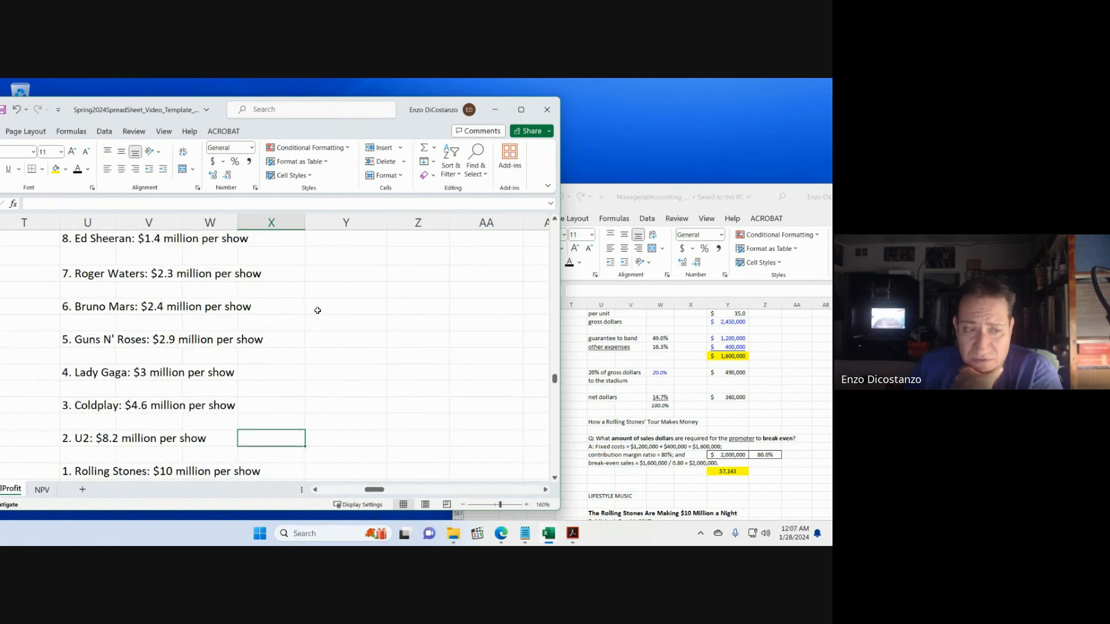
left_click(315, 308)
left_click(304, 341)
left_click(334, 338)
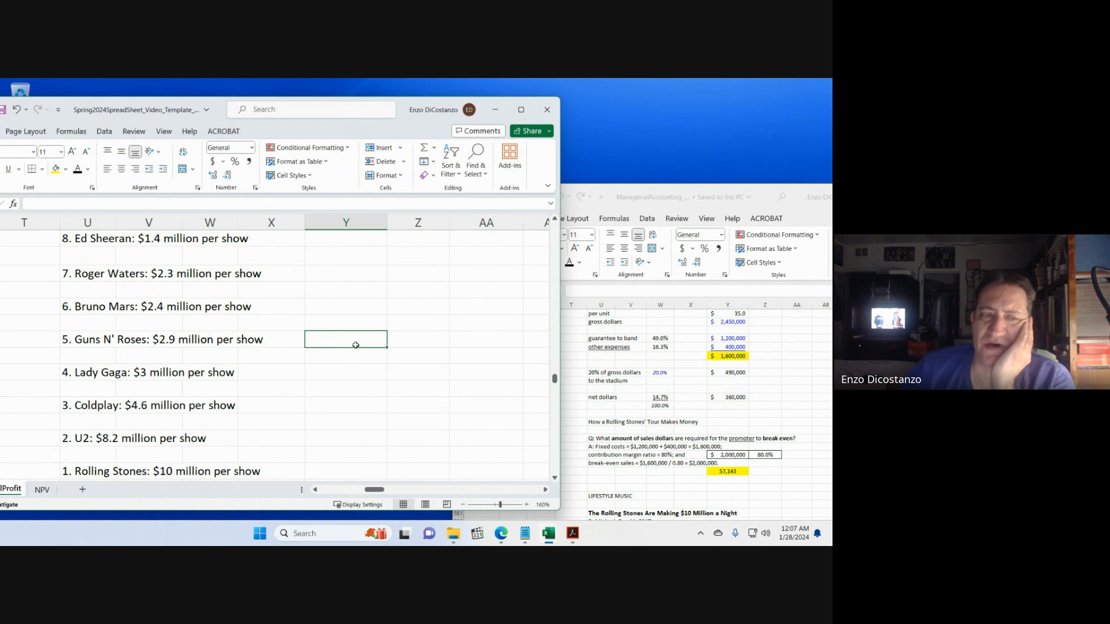
scroll(354, 353, "up", 1)
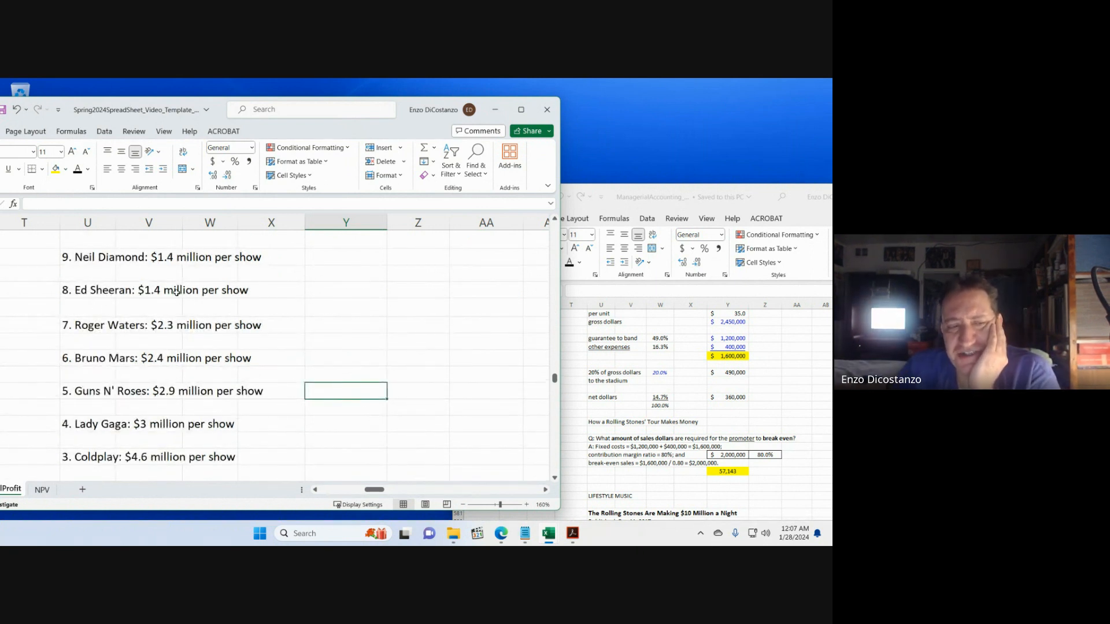
scroll(327, 304, "up", 1)
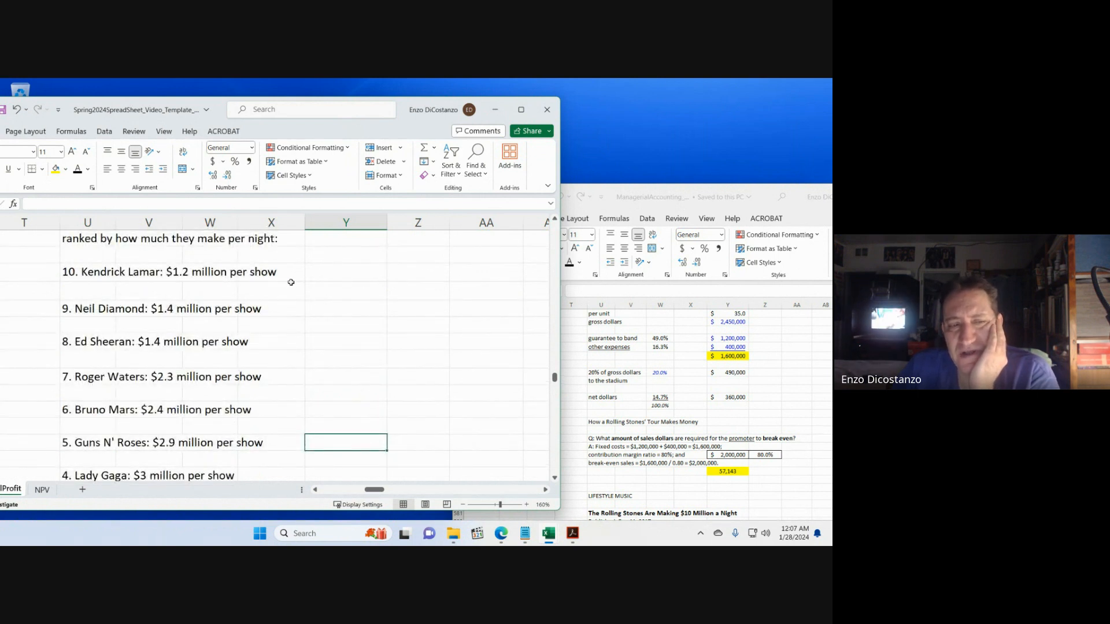
left_click(340, 278)
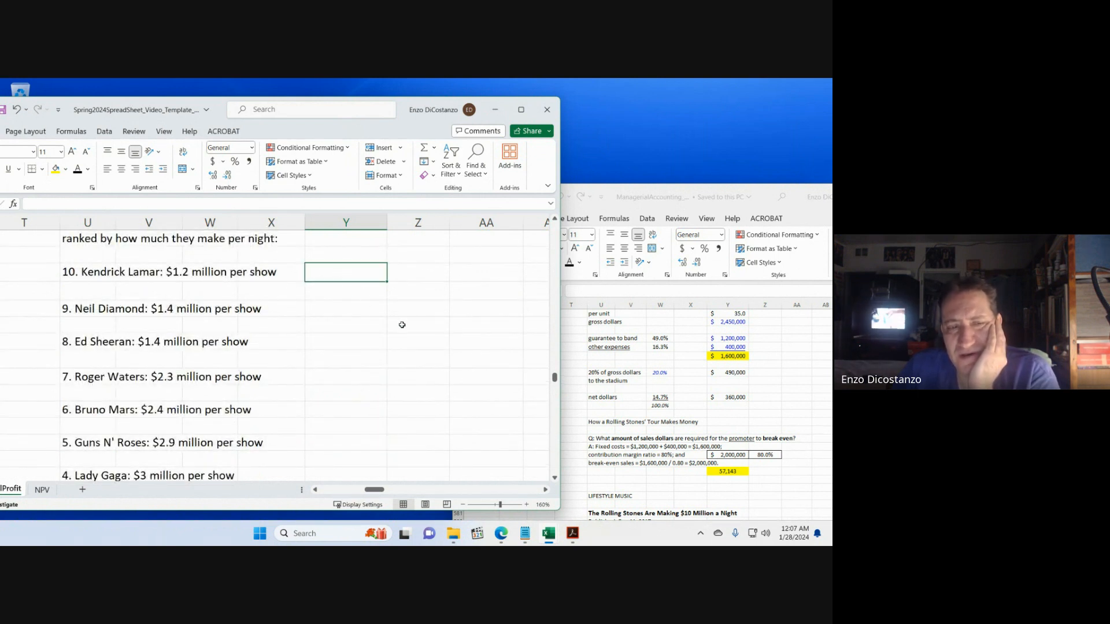
scroll(402, 323, "up", 2)
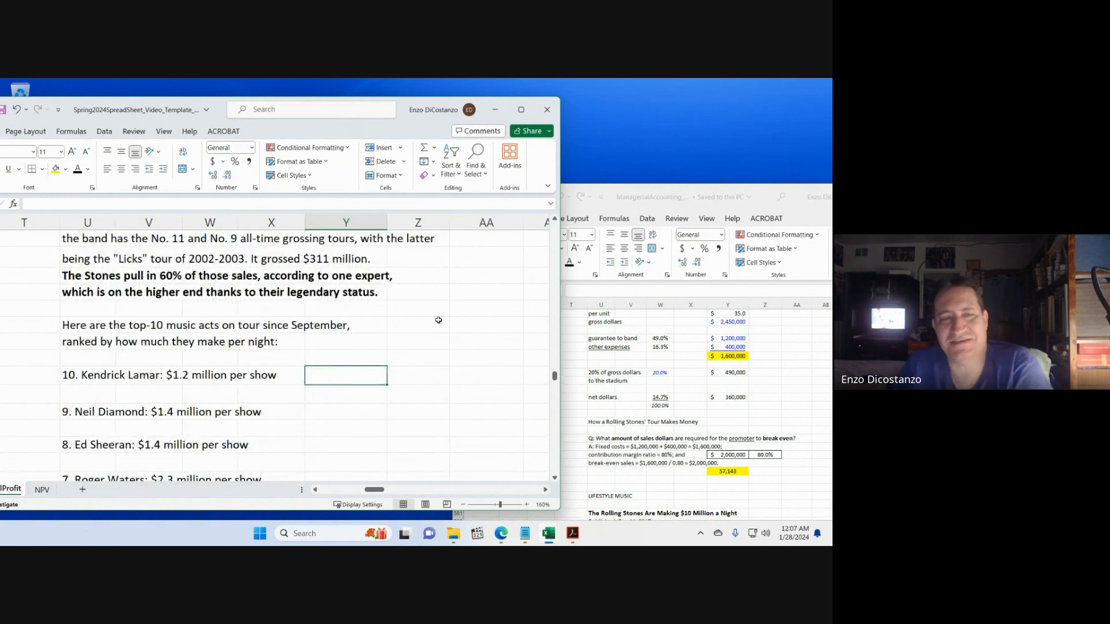
scroll(442, 325, "up", 1)
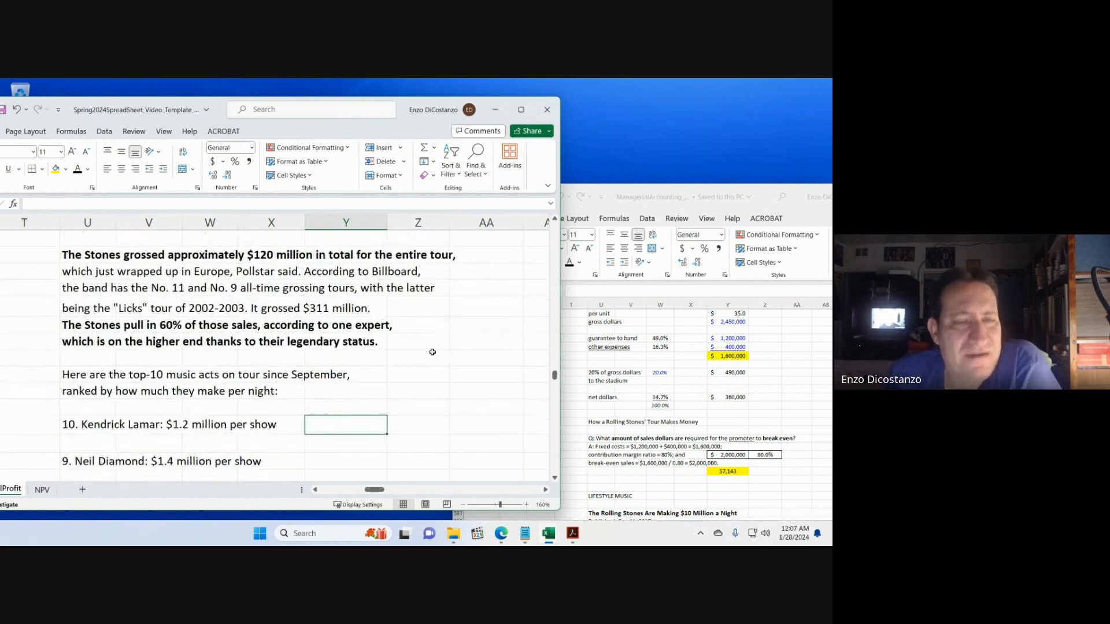
scroll(384, 371, "up", 1)
- Examine the "No Filter" tour data, the blank 58-show profit template and its break-even question
scroll(385, 371, "down", 7)
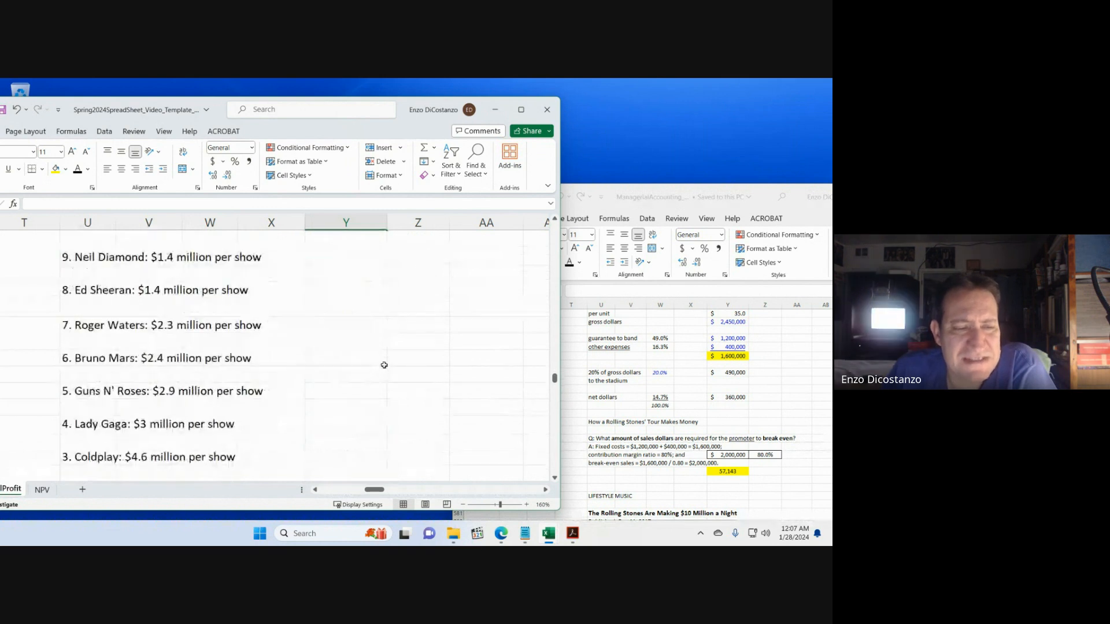
scroll(384, 363, "down", 2)
scroll(383, 363, "down", 3)
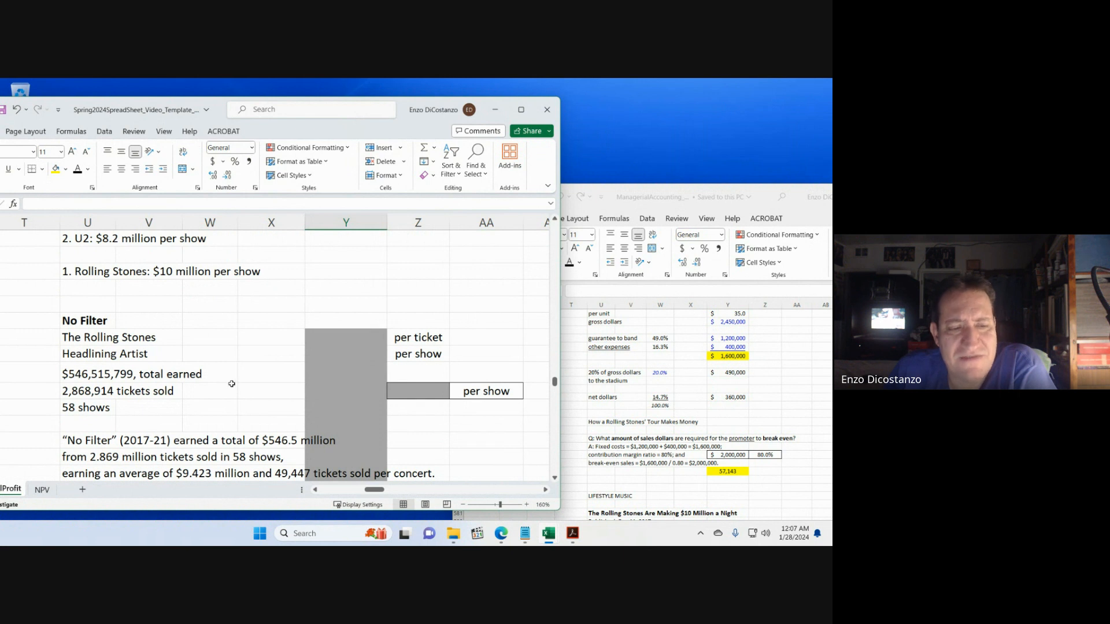
scroll(231, 384, "down", 1)
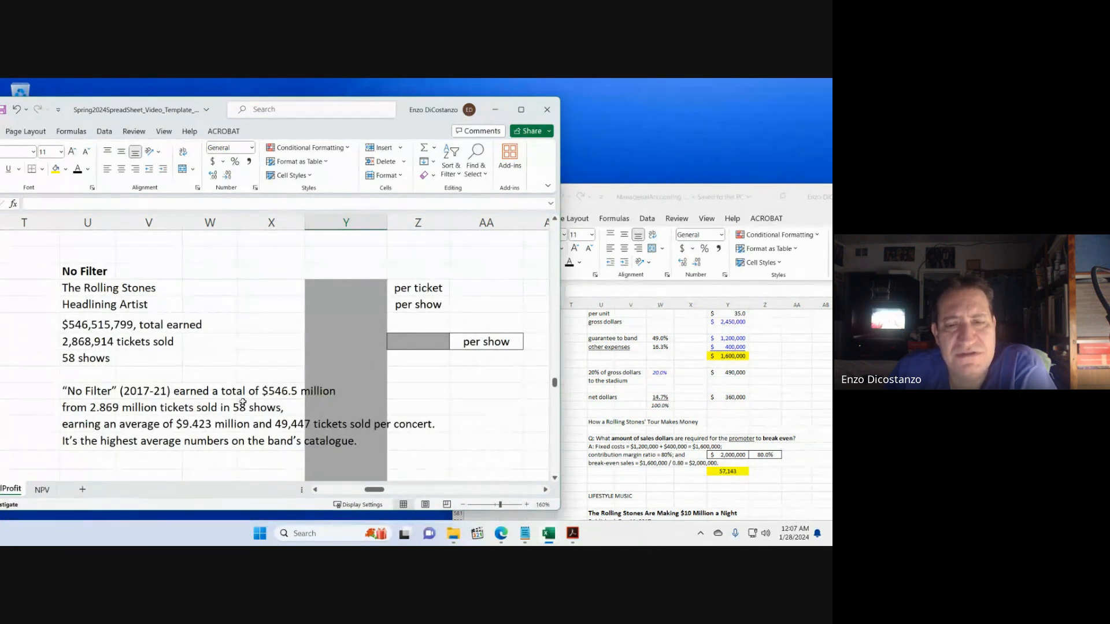
scroll(337, 376, "down", 5)
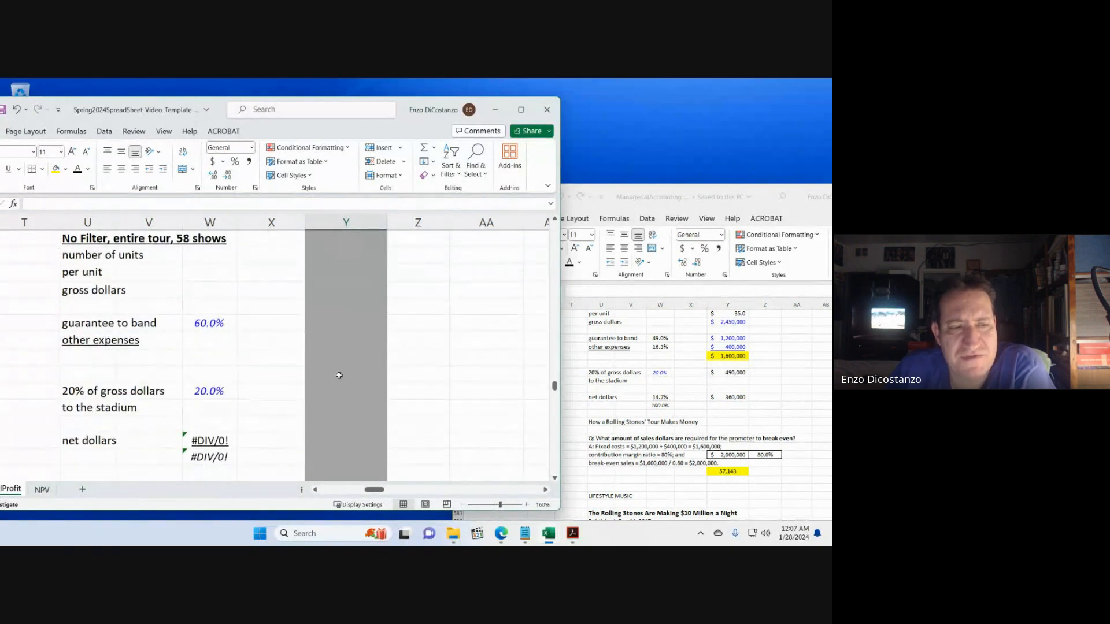
scroll(338, 375, "down", 3)
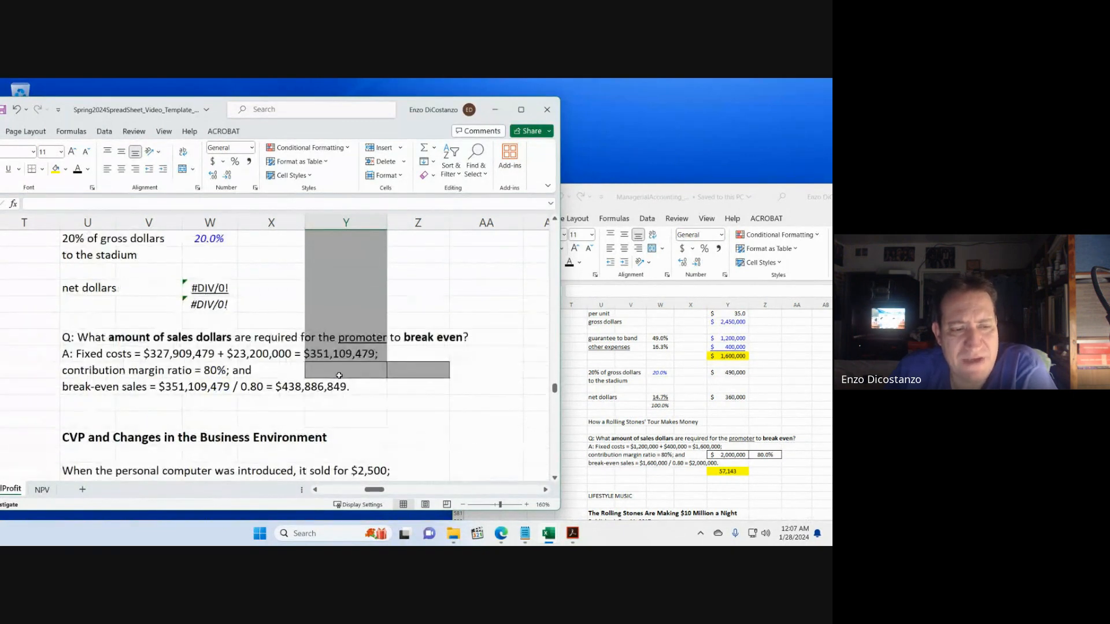
scroll(339, 375, "down", 3)
scroll(340, 373, "up", 4)
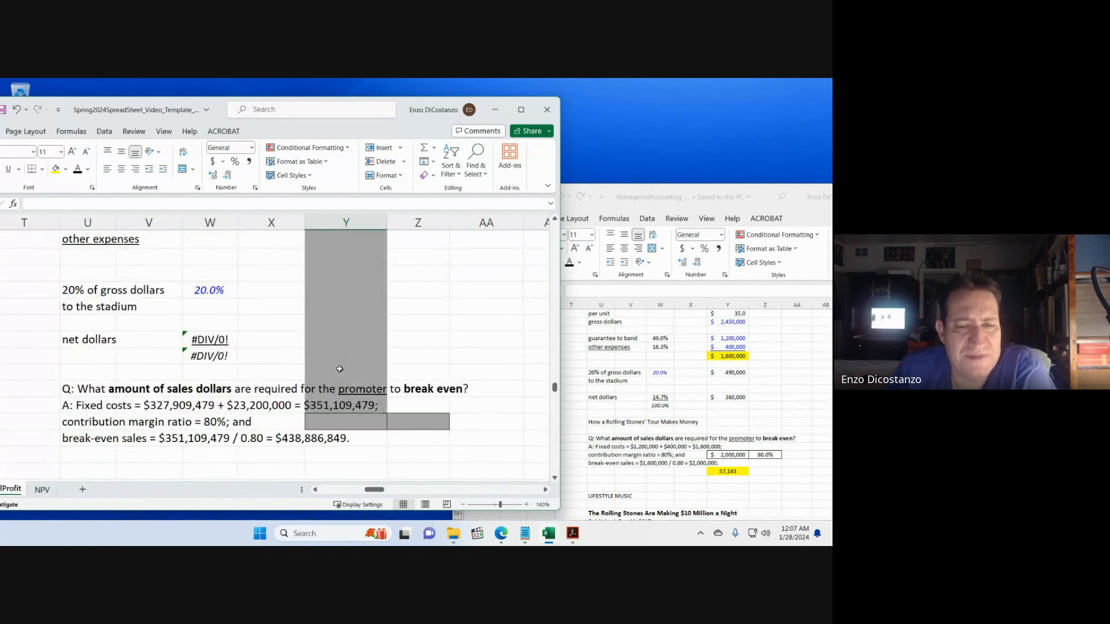
scroll(340, 369, "up", 5)
scroll(339, 369, "up", 3)
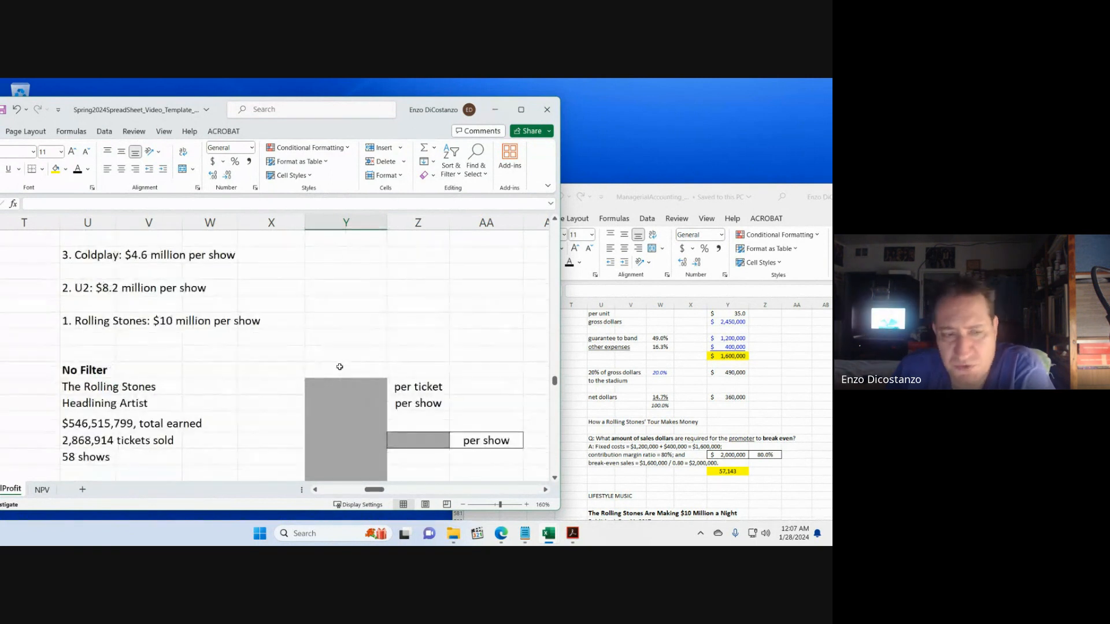
- Go back to the article's paragraphs on the Stones' gross per show and the comparison with U2
scroll(340, 367, "up", 10)
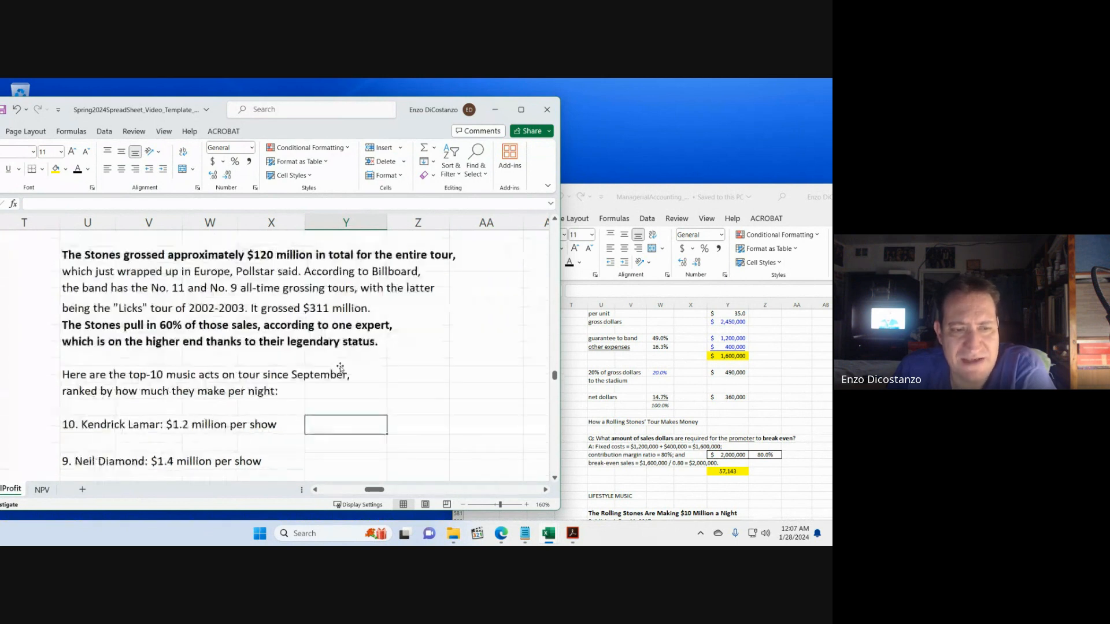
scroll(340, 368, "up", 3)
scroll(340, 368, "up", 2)
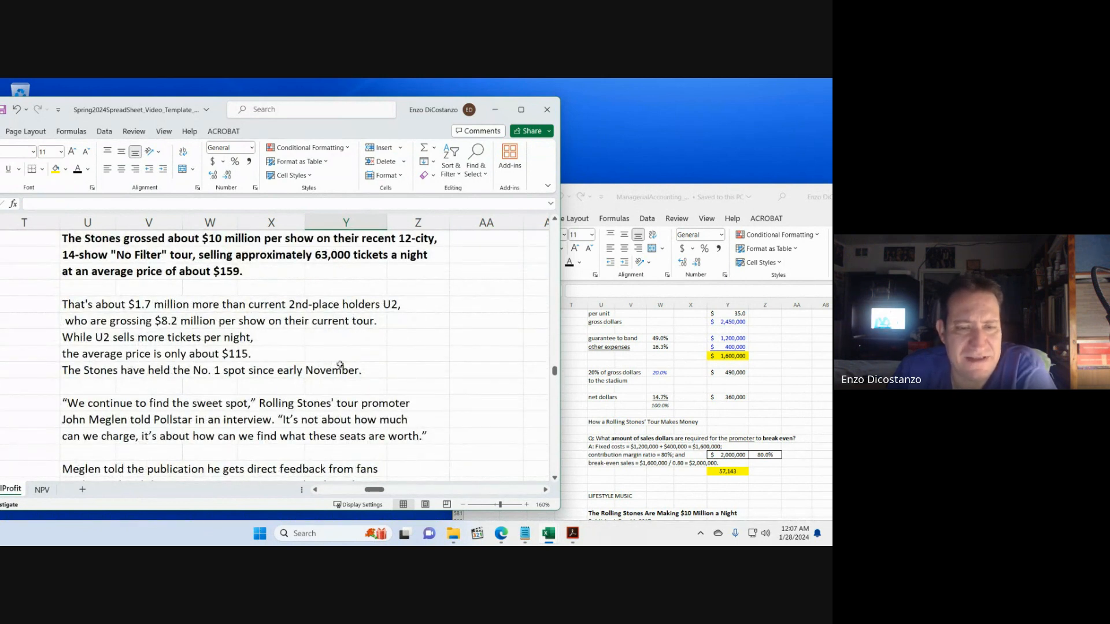
left_click(375, 348)
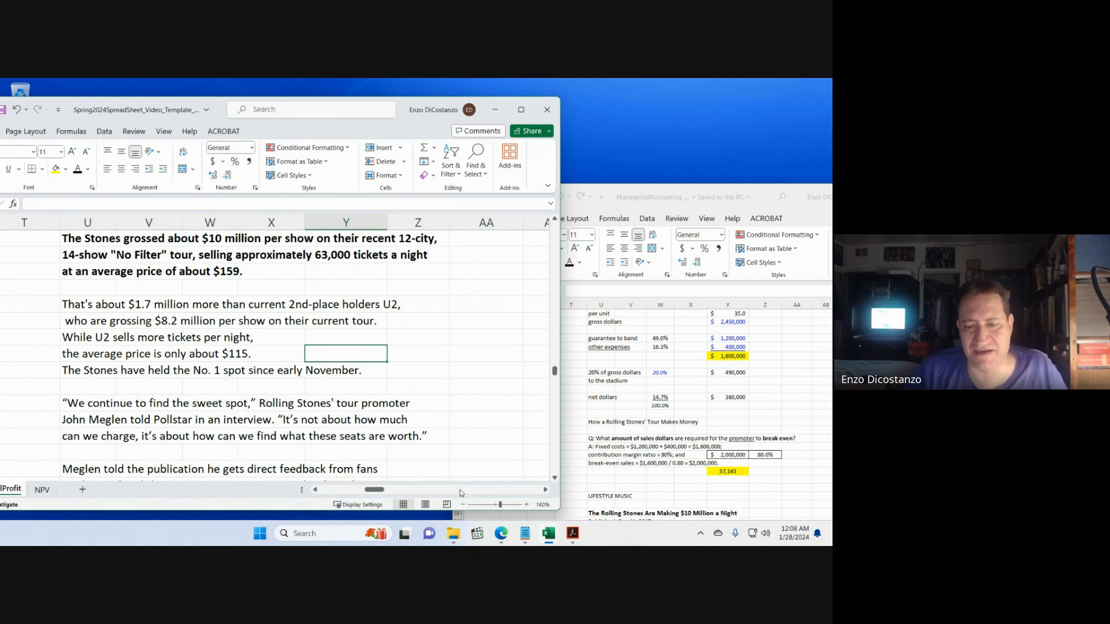
- Switch to the Google Meet call in the browser, choose to stay in the call, and return to the template workbook
left_click(501, 533)
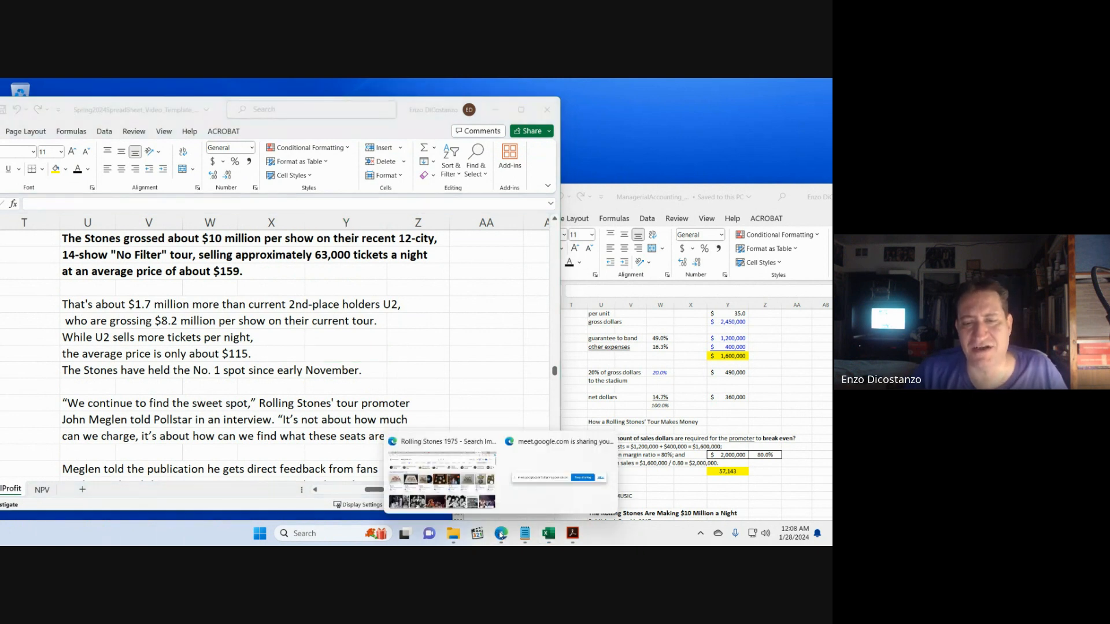
left_click(442, 447)
left_click(272, 93)
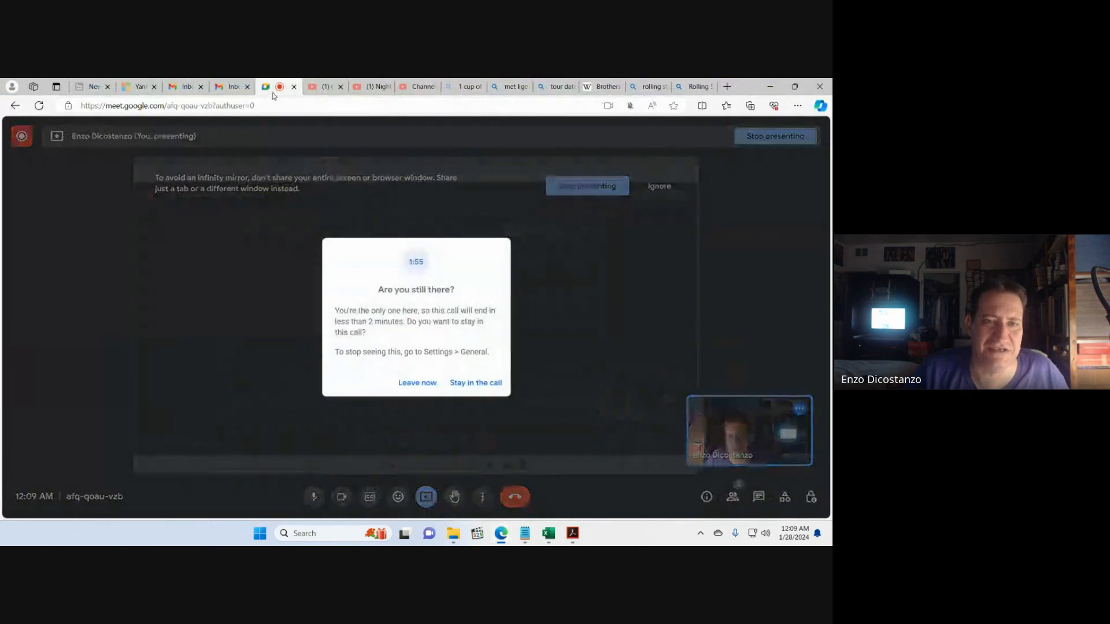
left_click(473, 382)
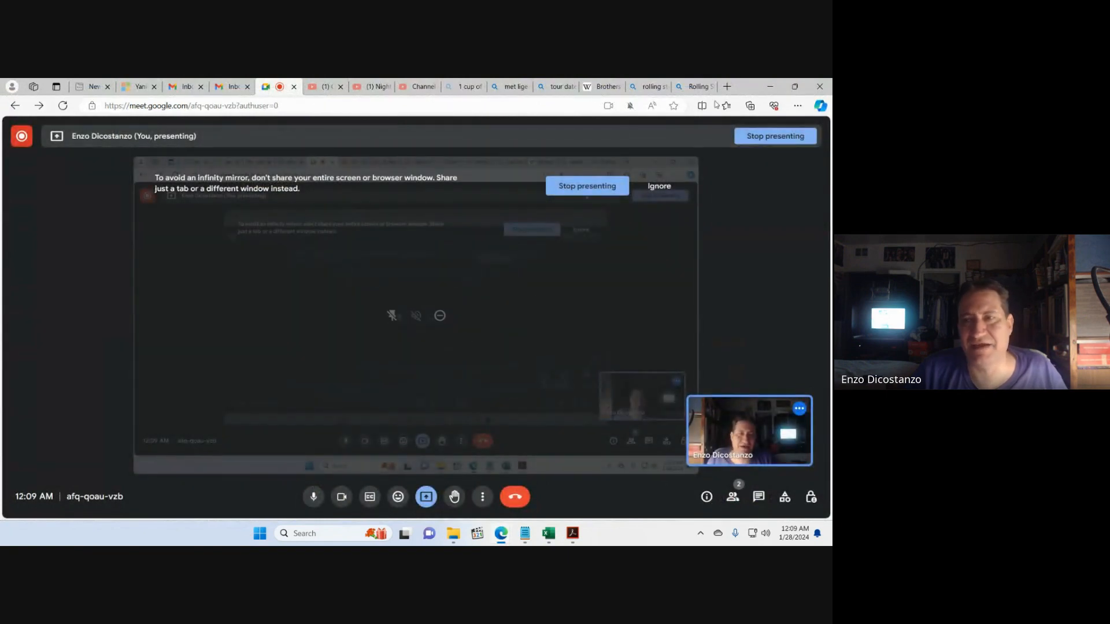
key("alt+Tab")
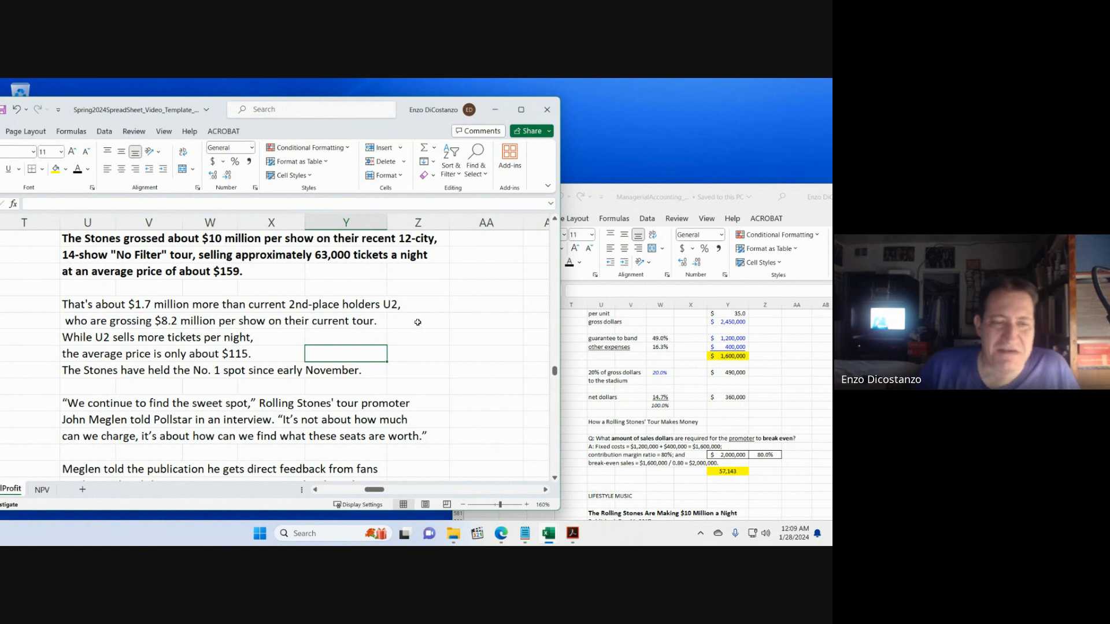
- Examine the article's paragraphs on the tour promoter's pricing approach, the total tour gross and the band's share of sales
scroll(417, 326, "down", 3)
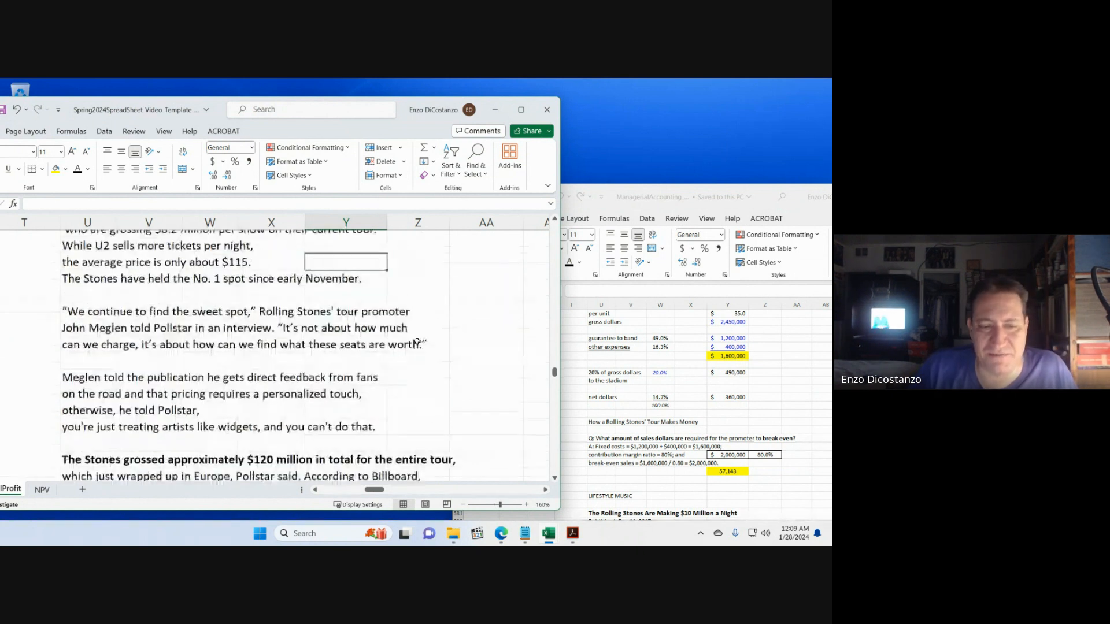
scroll(417, 341, "down", 1)
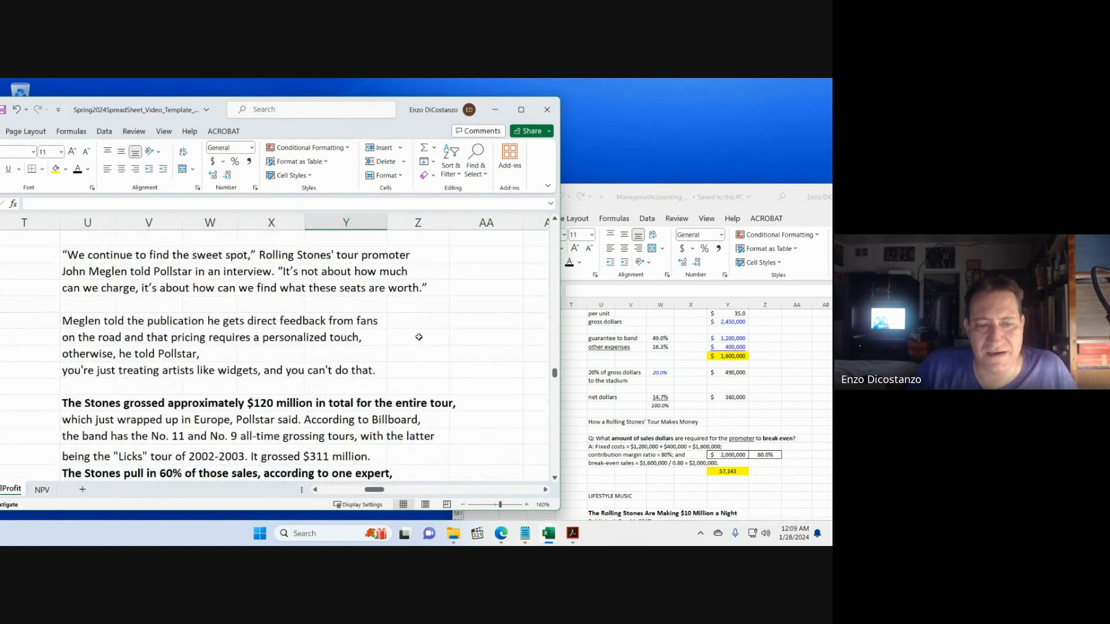
scroll(419, 341, "up", 4)
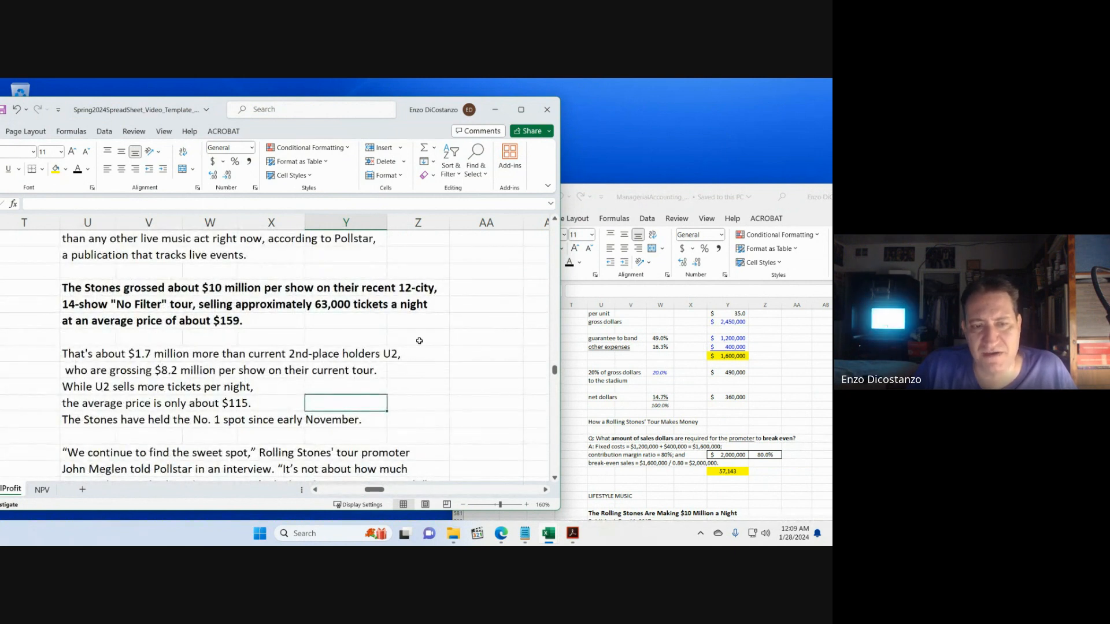
scroll(419, 340, "down", 3)
scroll(419, 341, "down", 1)
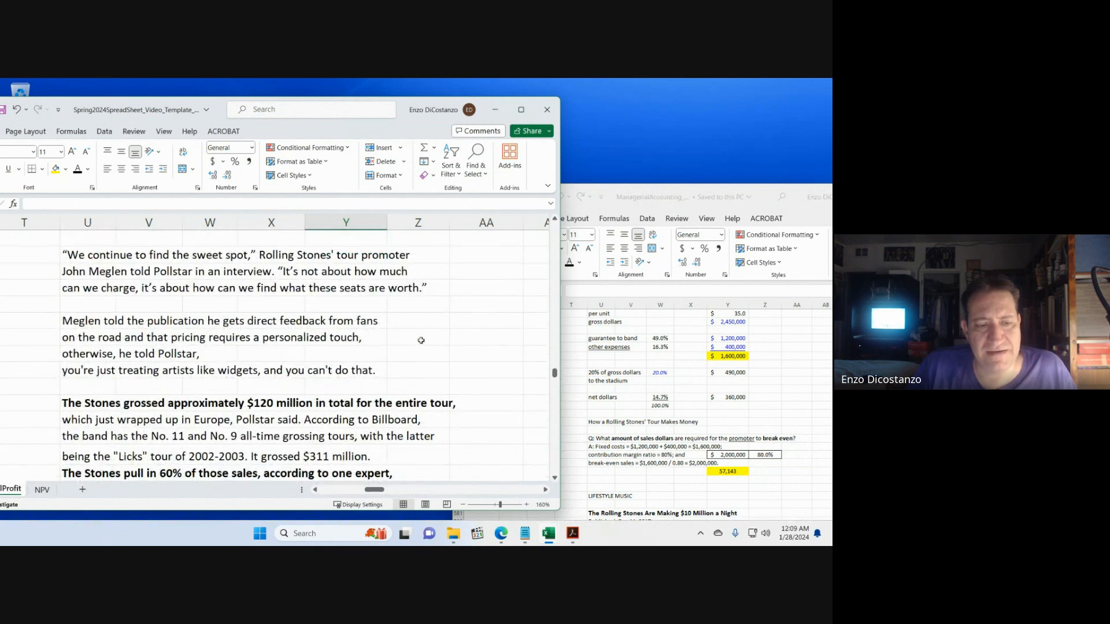
scroll(421, 341, "down", 2)
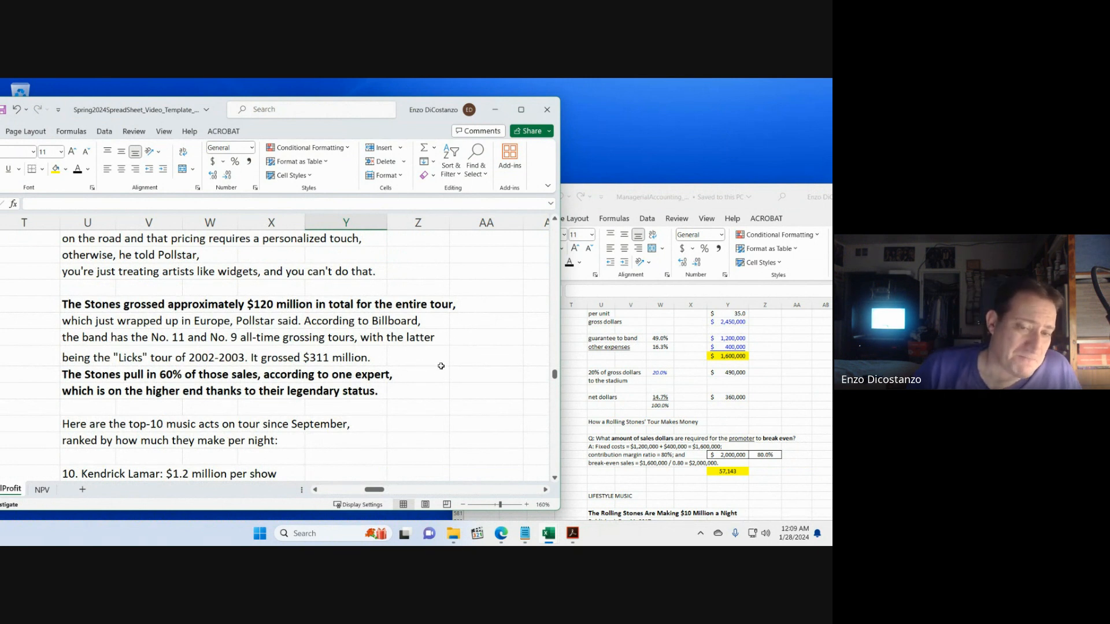
left_click(432, 362)
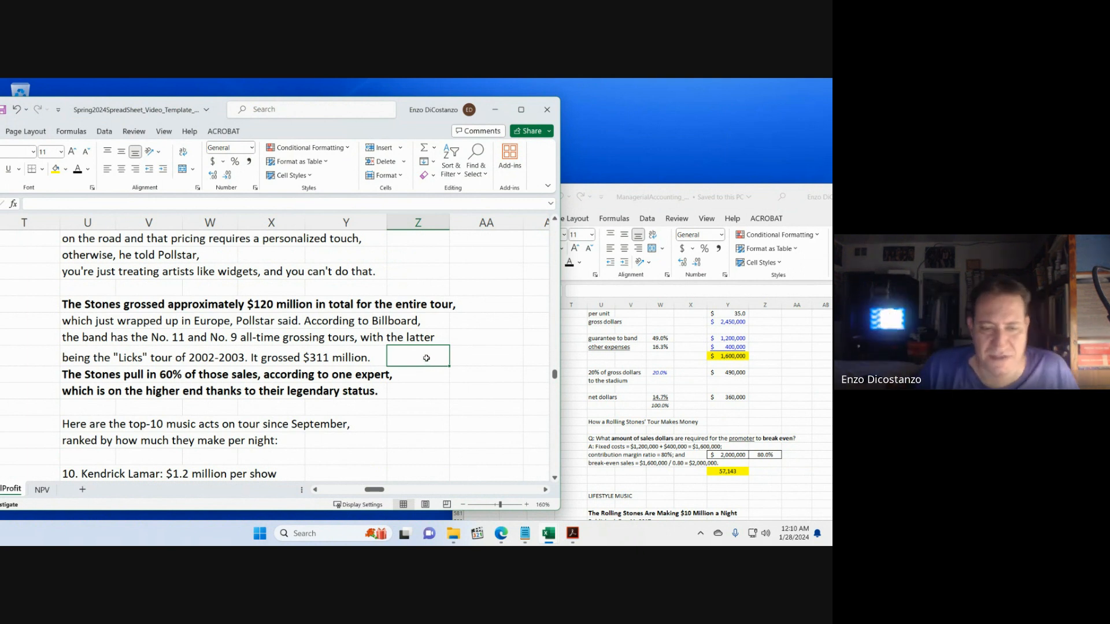
scroll(440, 403, "down", 1)
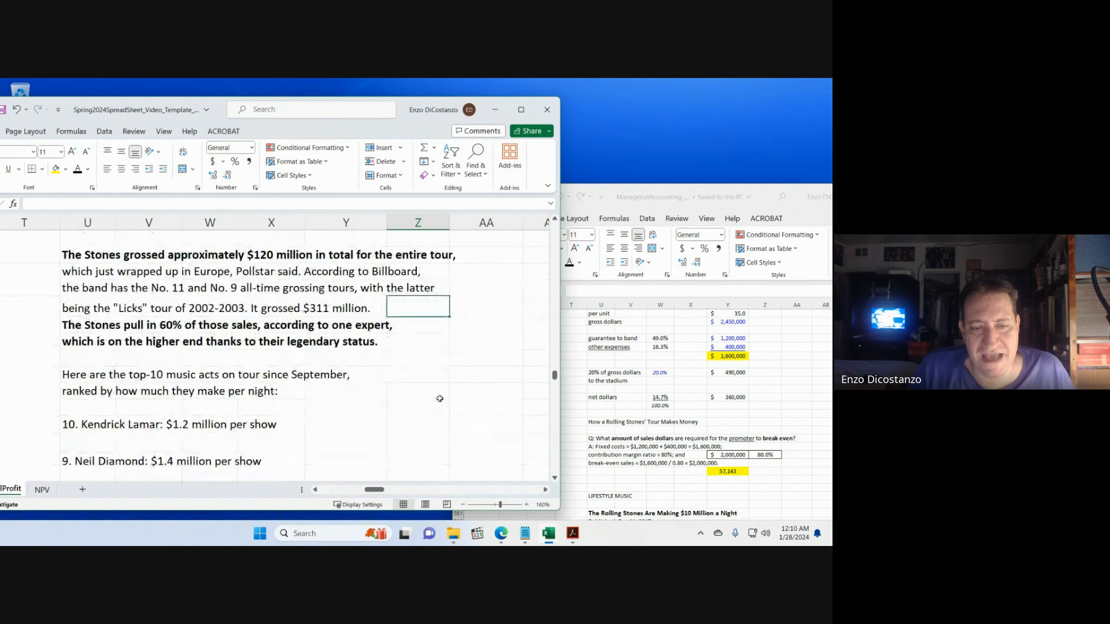
left_click(397, 373)
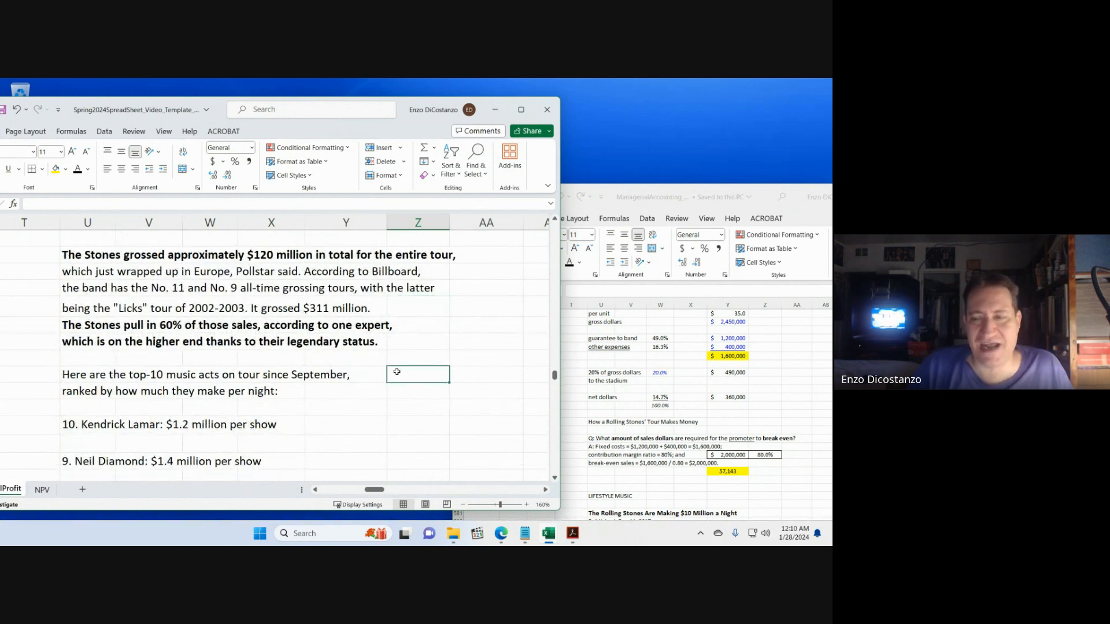
- Bring the ManagerialAccounting workbook to its completed "No Filter" section for reference
left_click(648, 395)
scroll(648, 397, "down", 9)
scroll(649, 397, "down", 16)
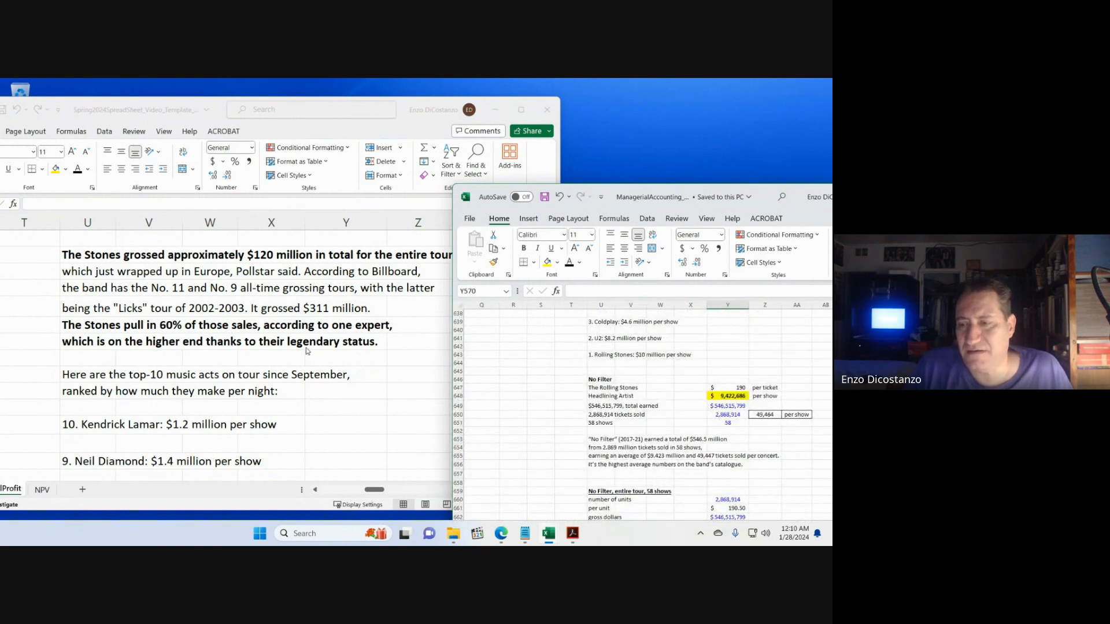
- In the template workbook's "No Filter" section, enter 58 as the number of shows in column Y
left_click(306, 346)
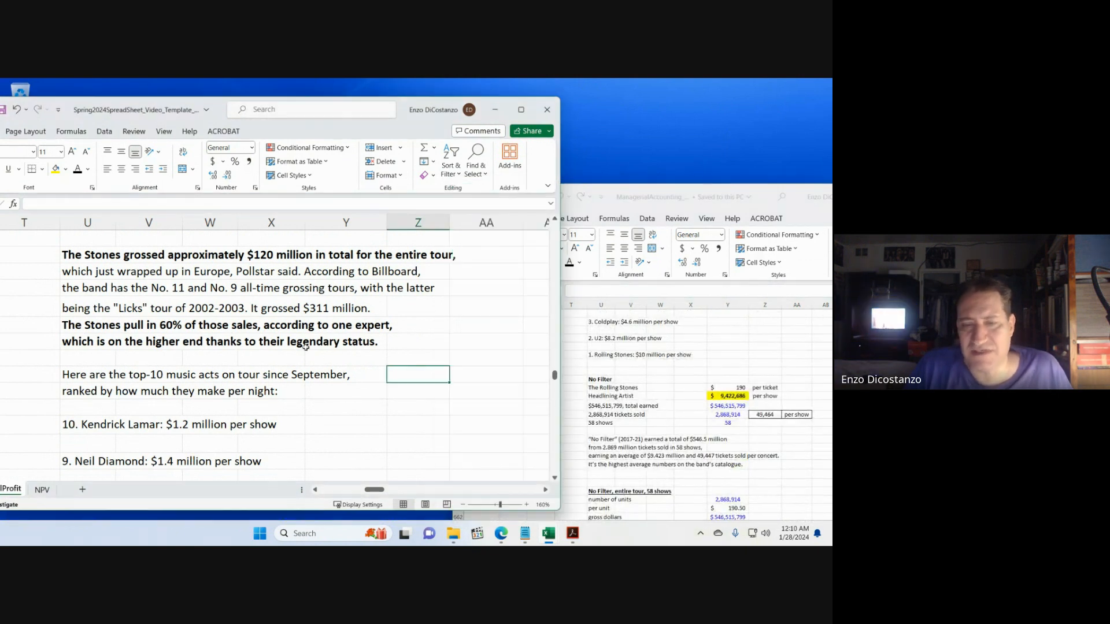
scroll(305, 347, "down", 8)
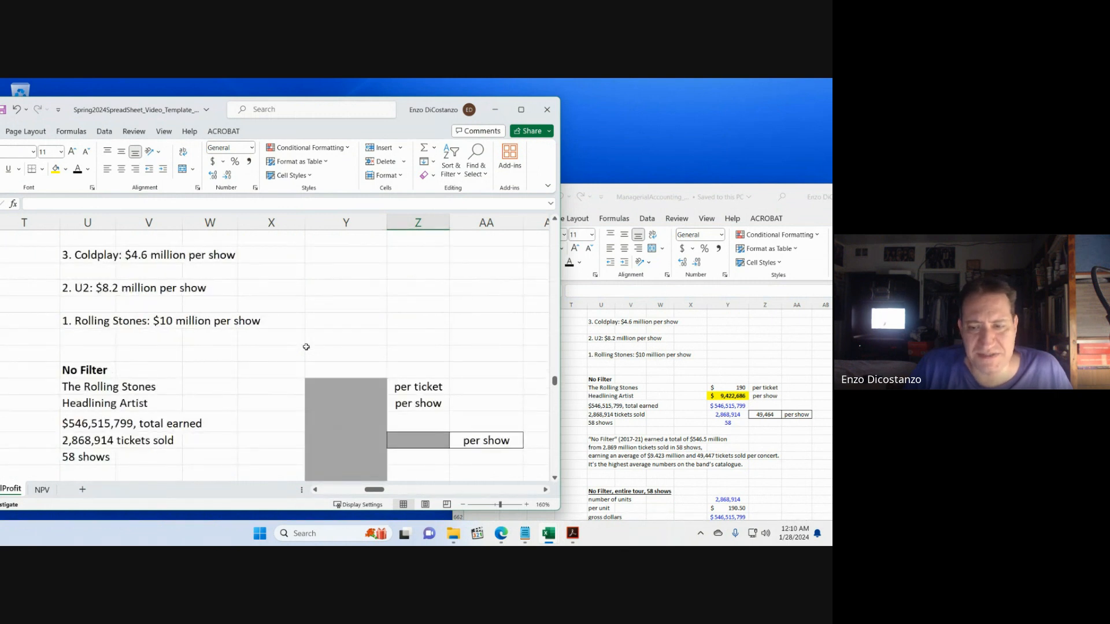
left_click(324, 457)
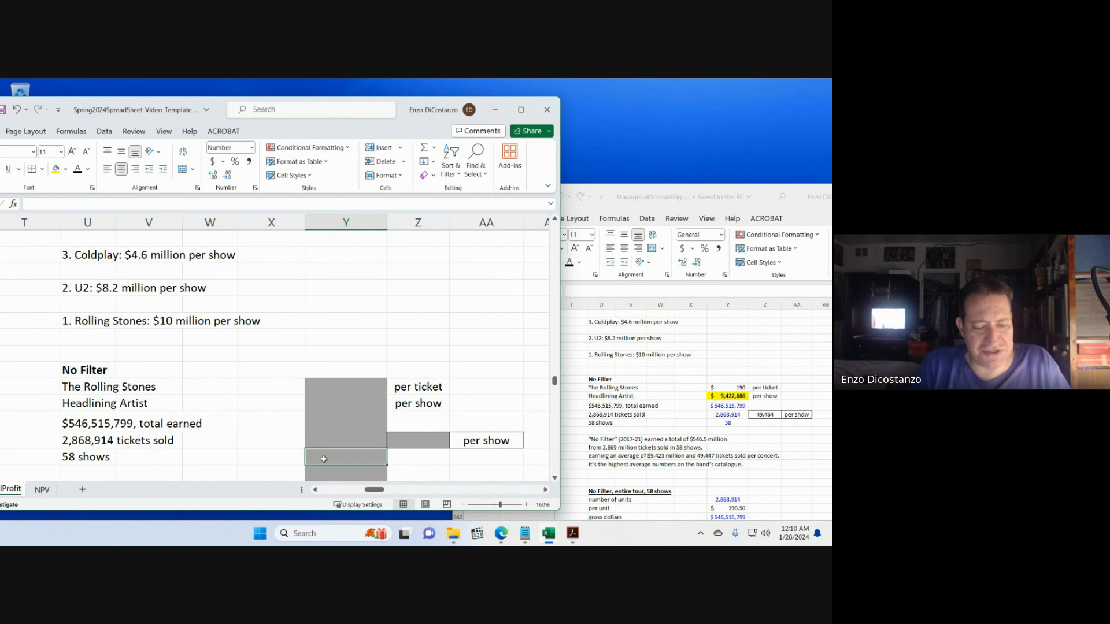
type("58")
key("Return")
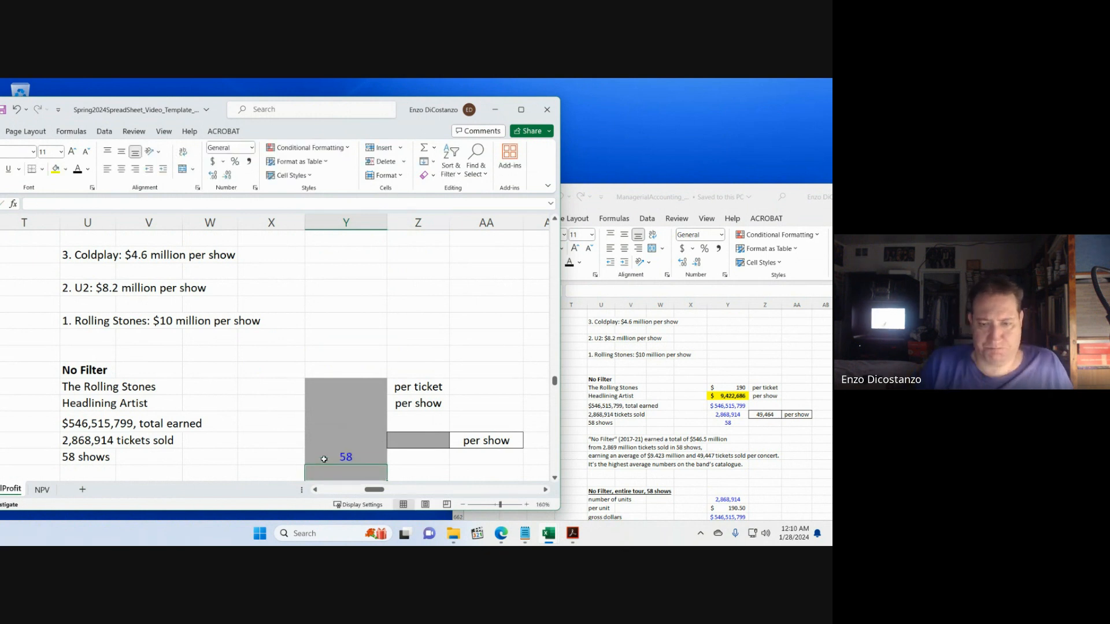
- Enter 2868914 for tickets sold and 546515799 for total earned in column Y of the "No Filter" section
scroll(310, 442, "down", 1)
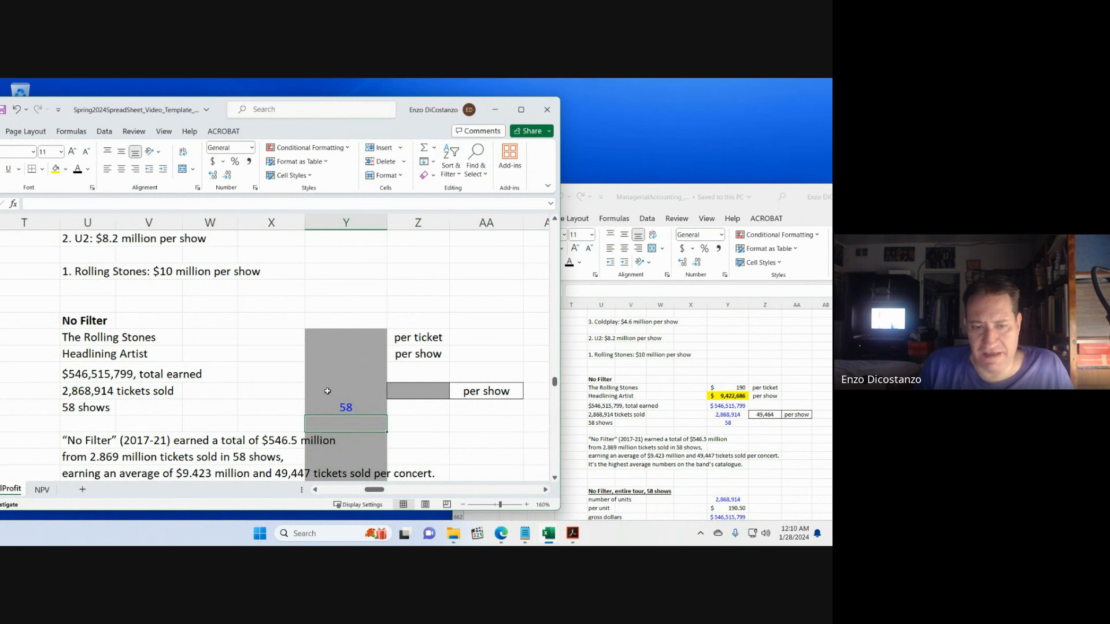
left_click(327, 392)
type("2")
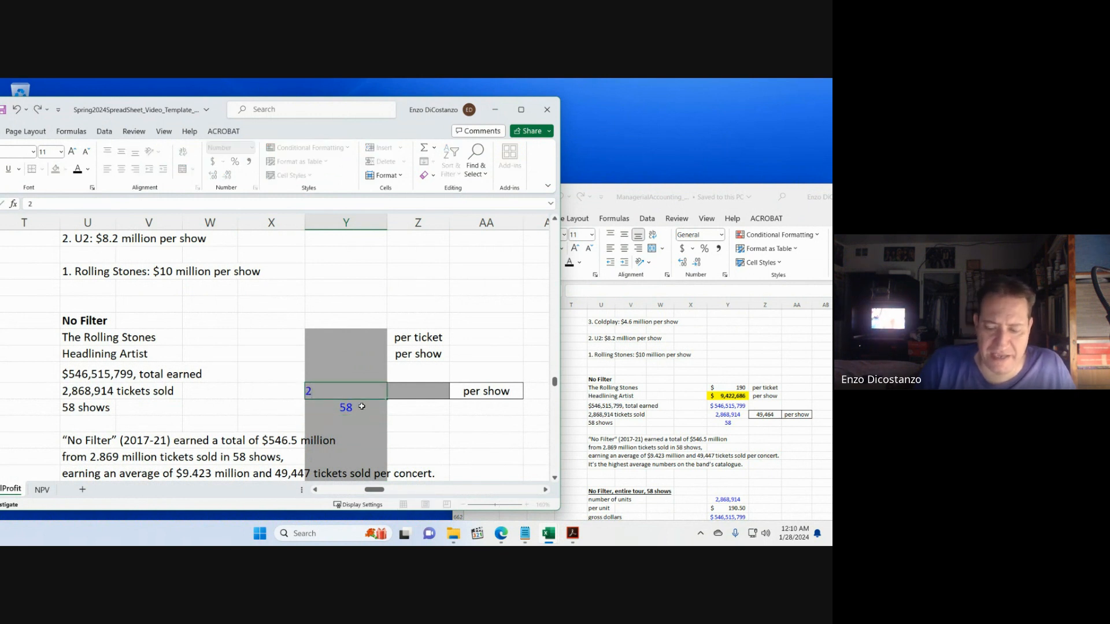
type("868914")
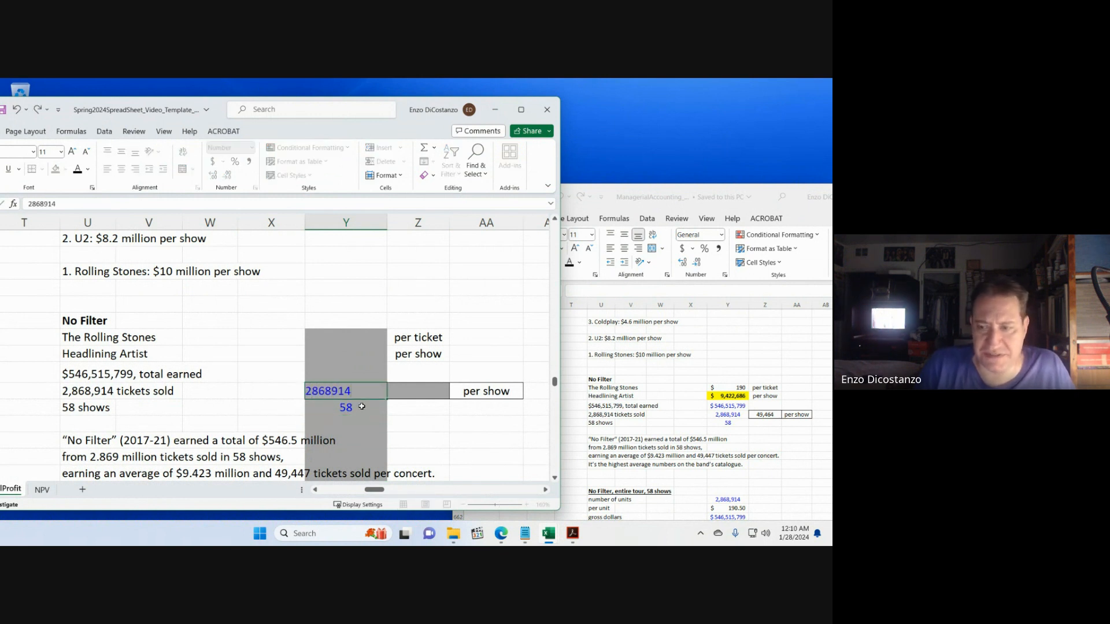
key("Return")
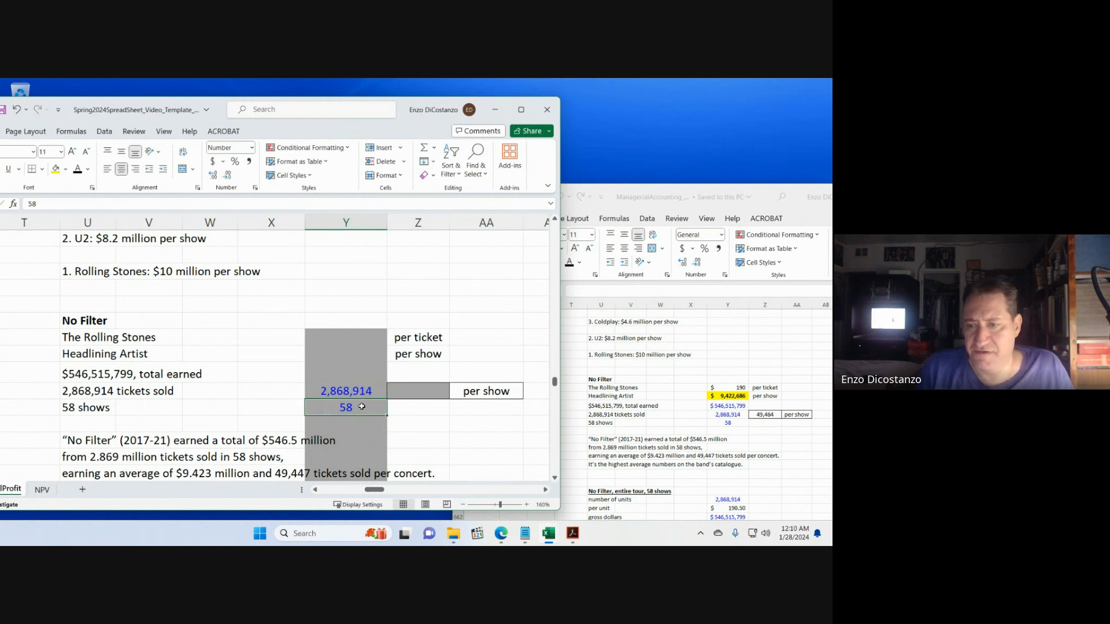
key("Up")
key("Up")
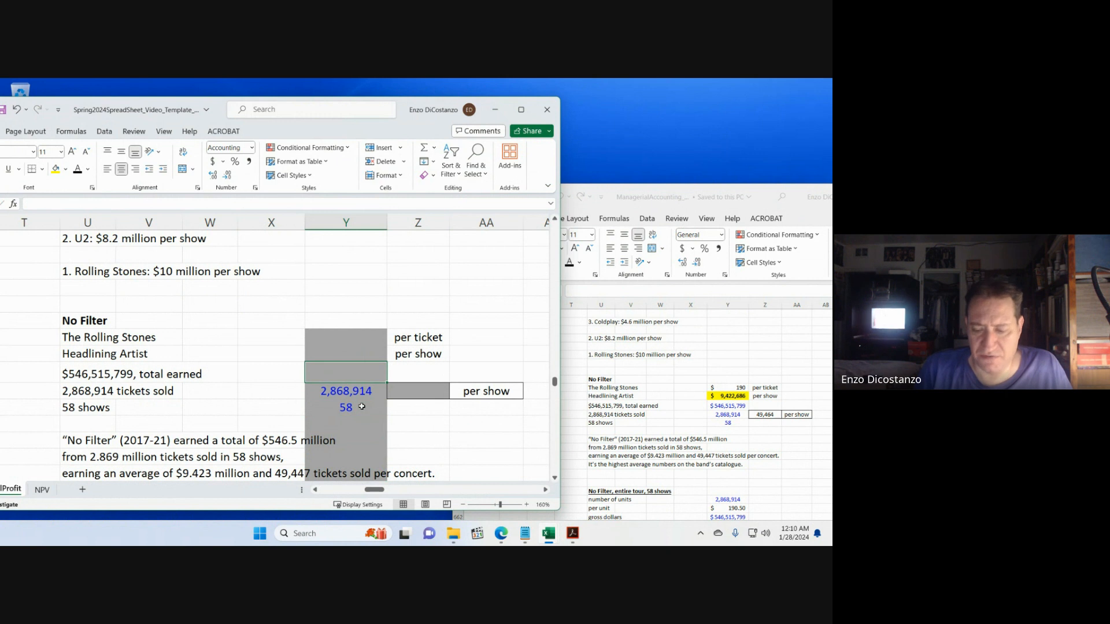
type("546")
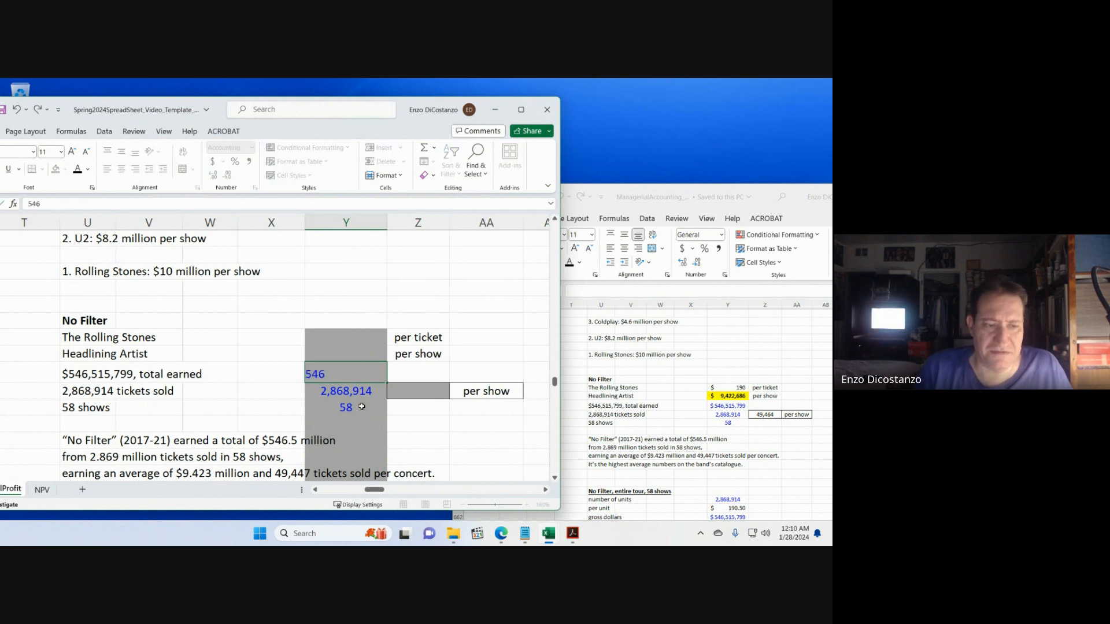
type("515799")
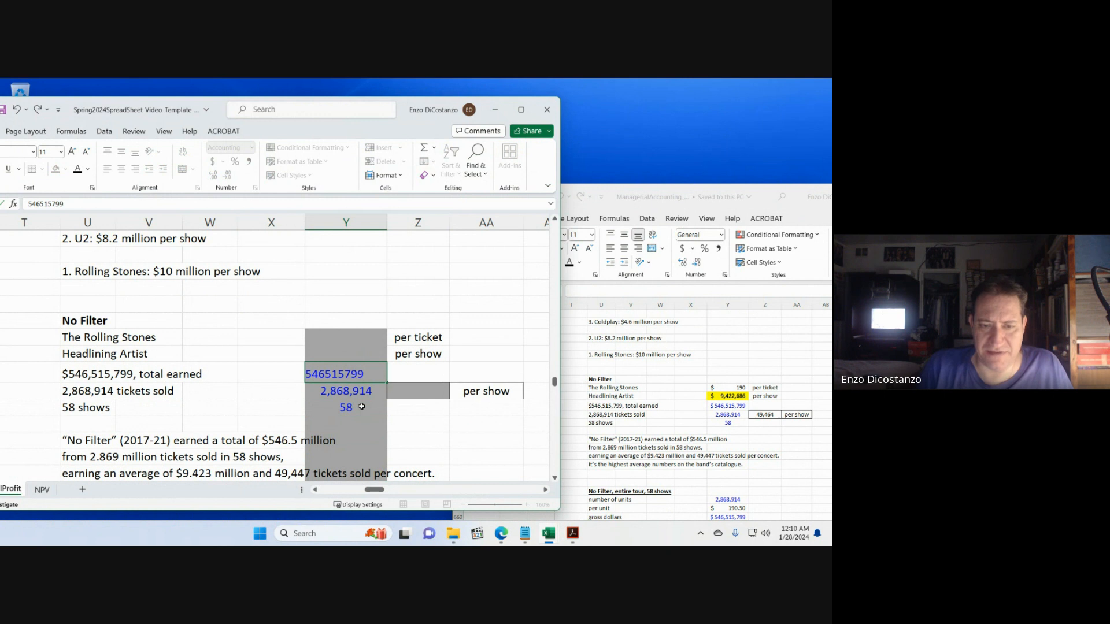
key("Return")
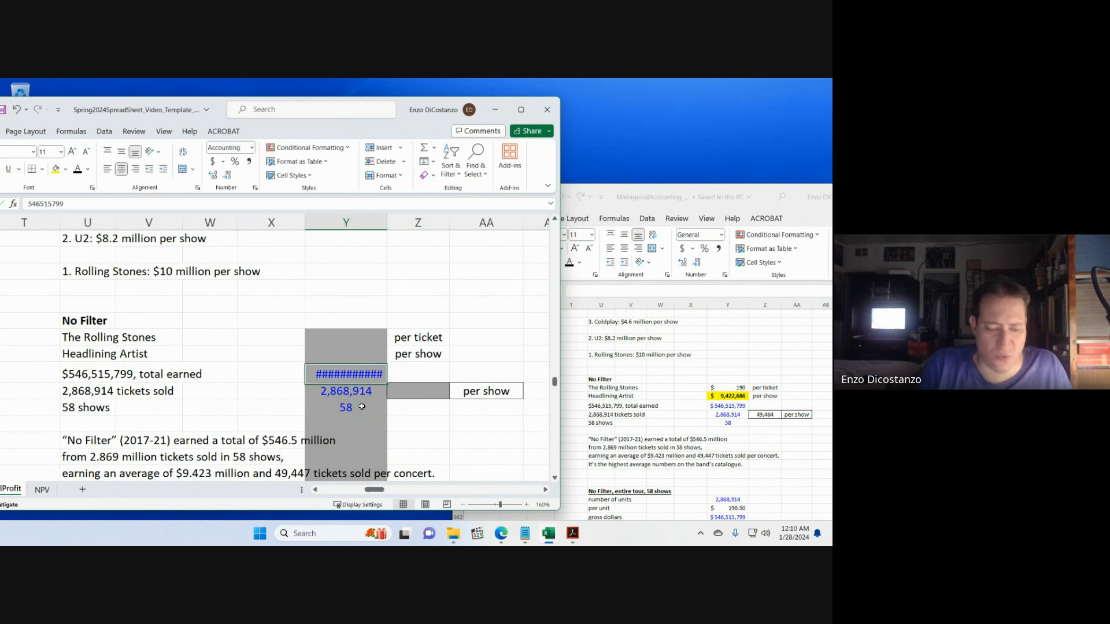
- Remove the gray fill from column Y from the total-earned cell downward, and widen the column enough to show the total earned
key("Up")
key("shift+Down")
key("shift+Down")
key("shift+Down")
key("shift+Down")
key("shift+Down")
key("shift+Down")
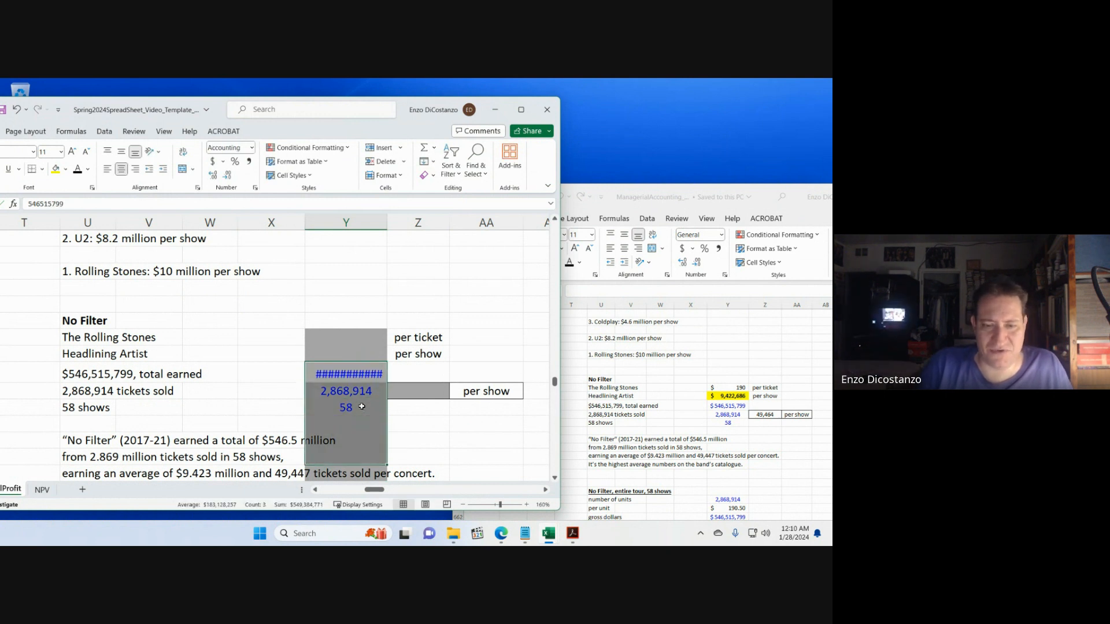
key("alt+h")
key("h")
key("n")
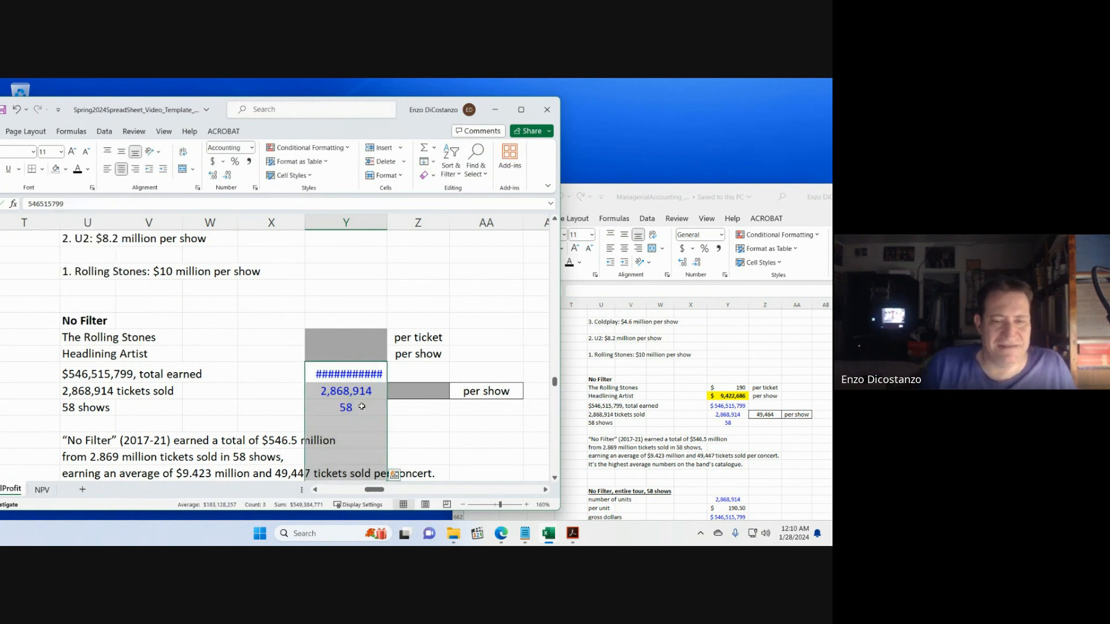
left_click_drag(388, 226, 391, 220)
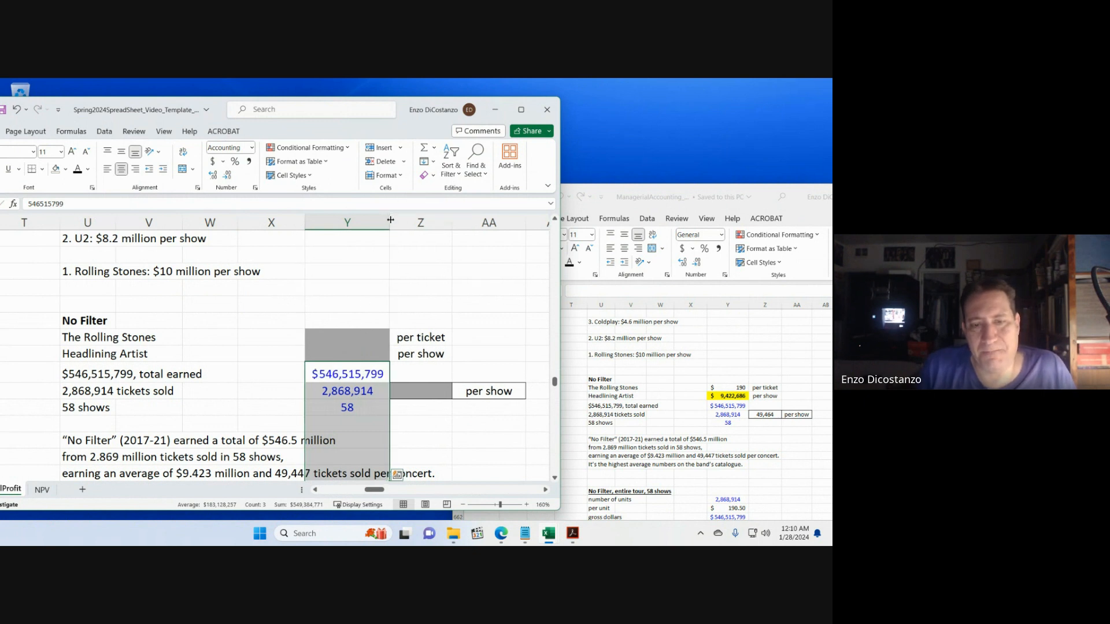
left_click(374, 273)
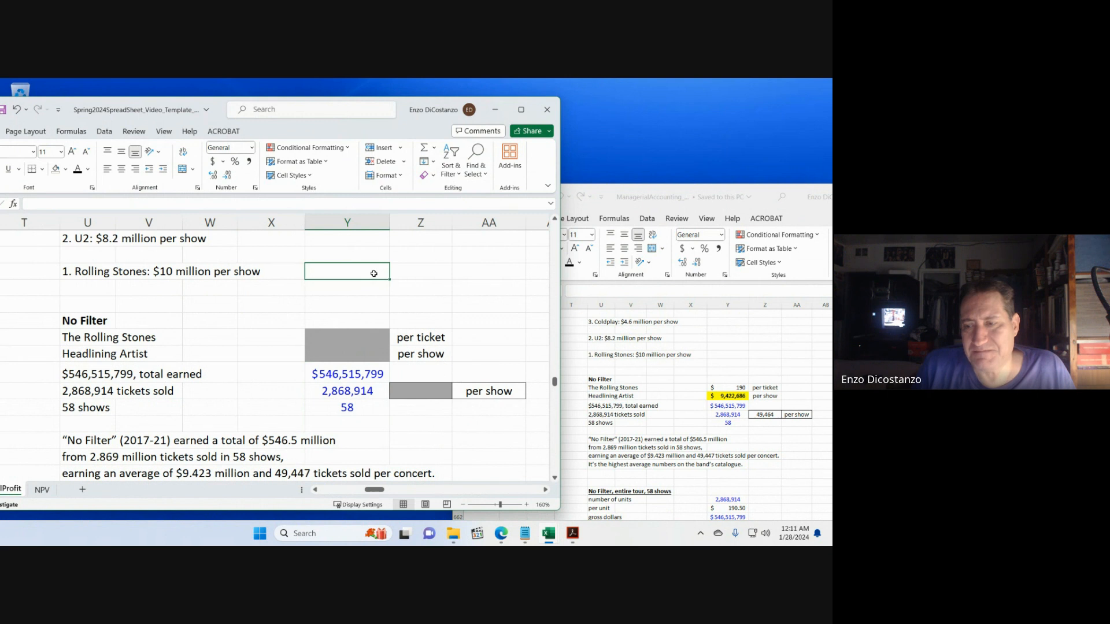
- Calculate the "No Filter" price per ticket in column Y by dividing total earned (Y649) by tickets sold (Y650)
left_click(367, 336)
type("=")
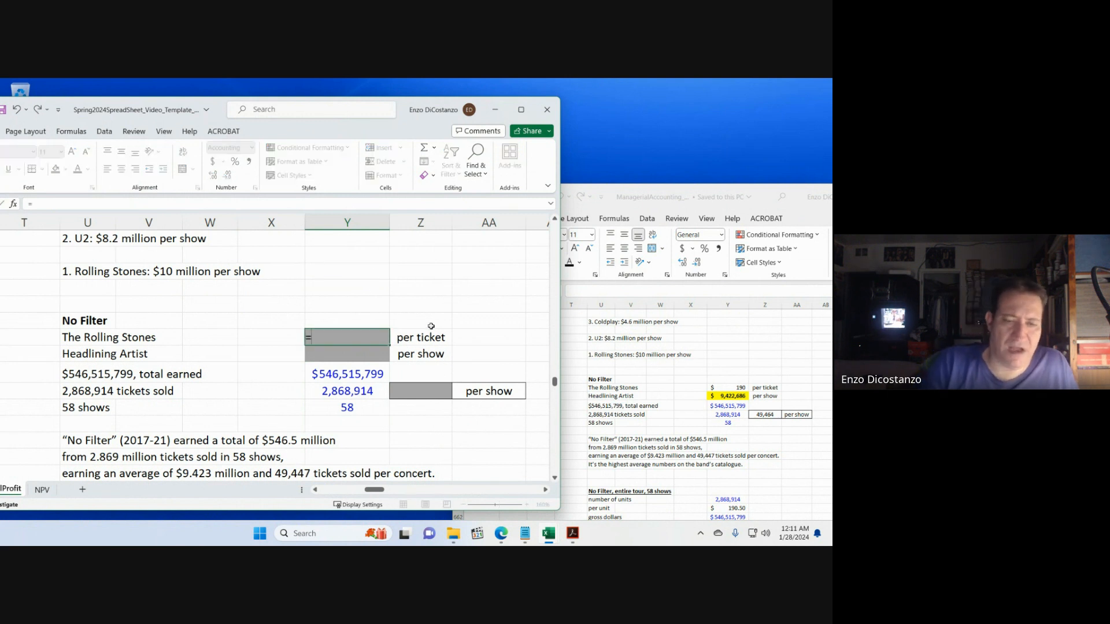
key("Down")
key("Down")
type("/")
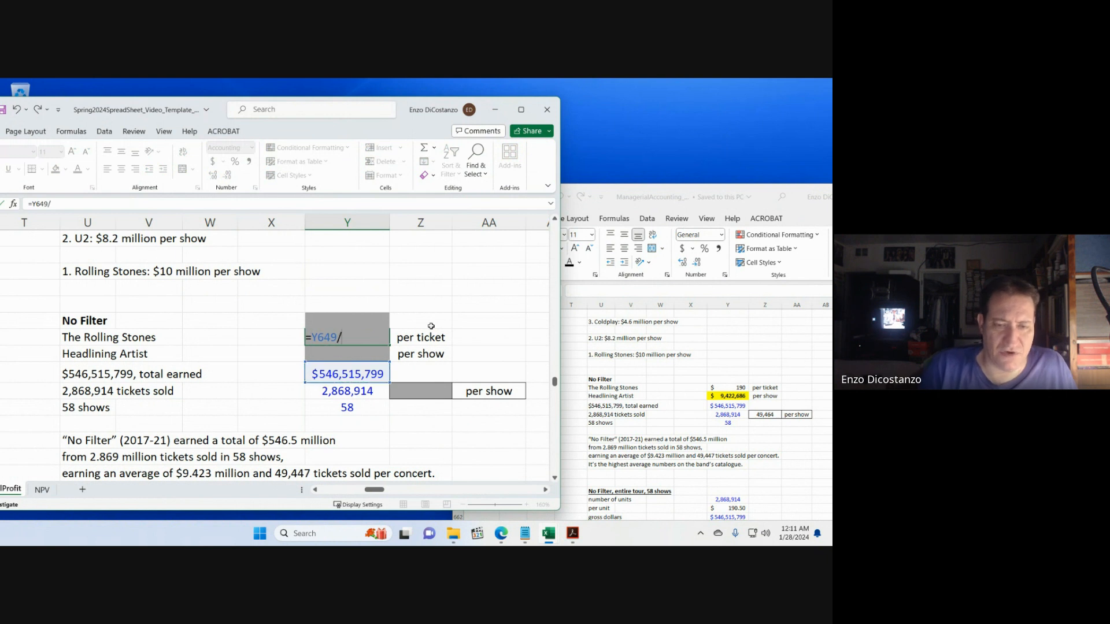
key("Down")
key("Down")
key("Down")
key("Return")
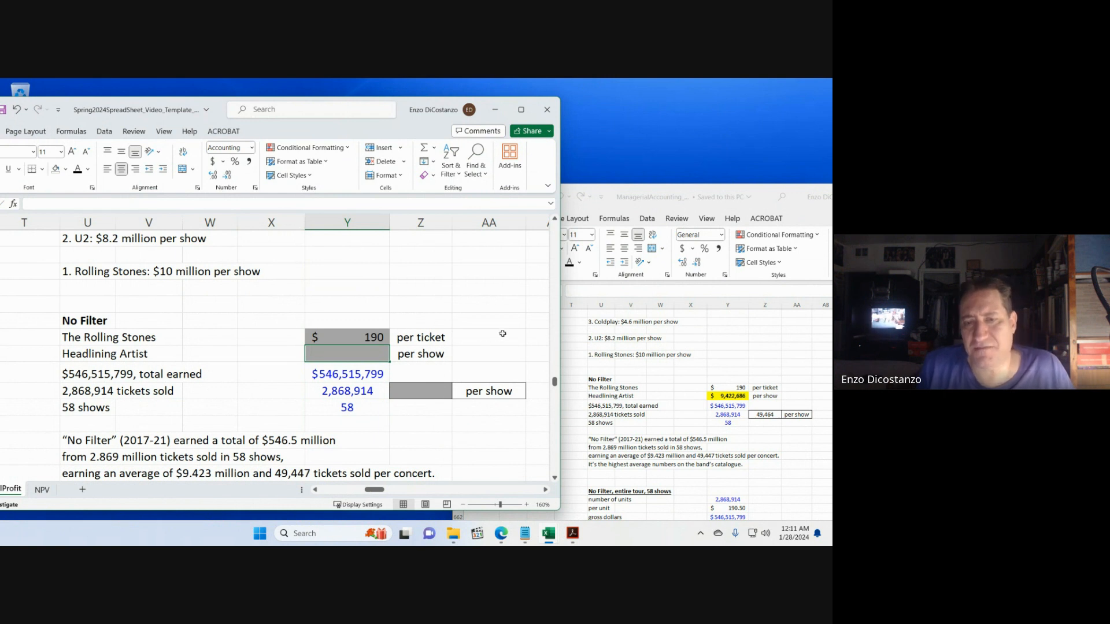
- Check the per-show formula in the reference workbook, and calculate it in the template's Y648 as total earned (Y649) divided by shows (Y651)
left_click(732, 397)
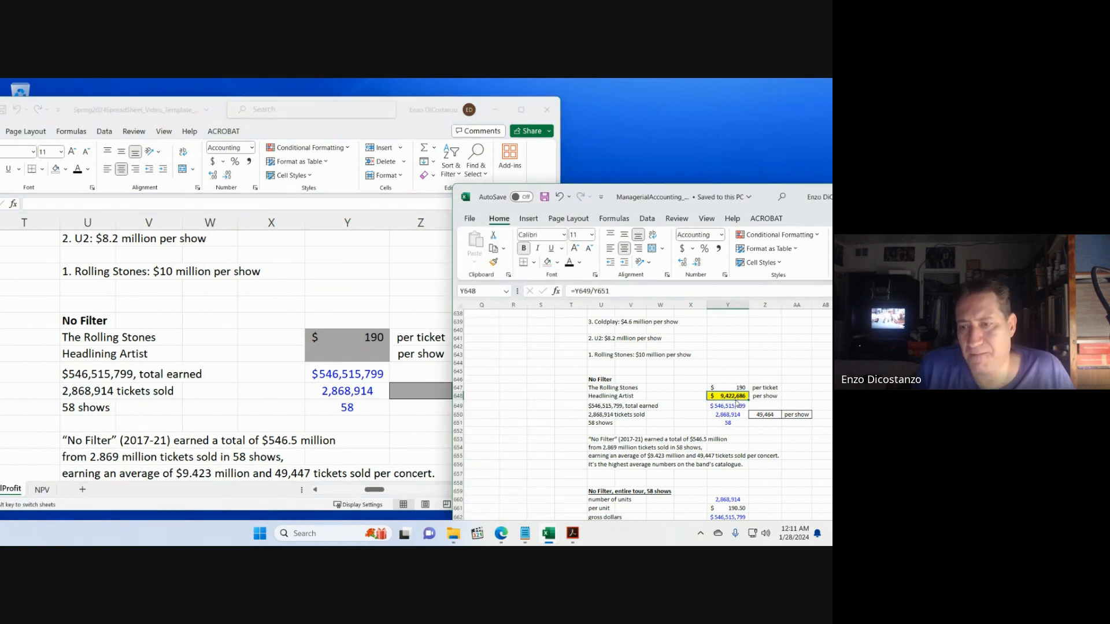
key("Down")
key("Down")
key("Down")
double_click(734, 397)
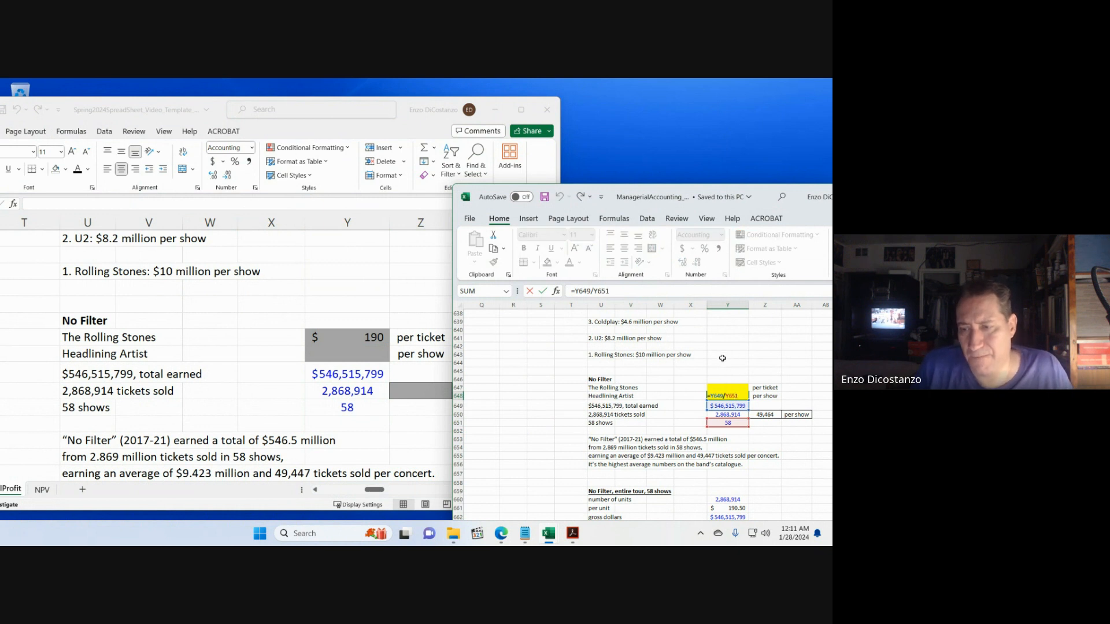
key("Escape")
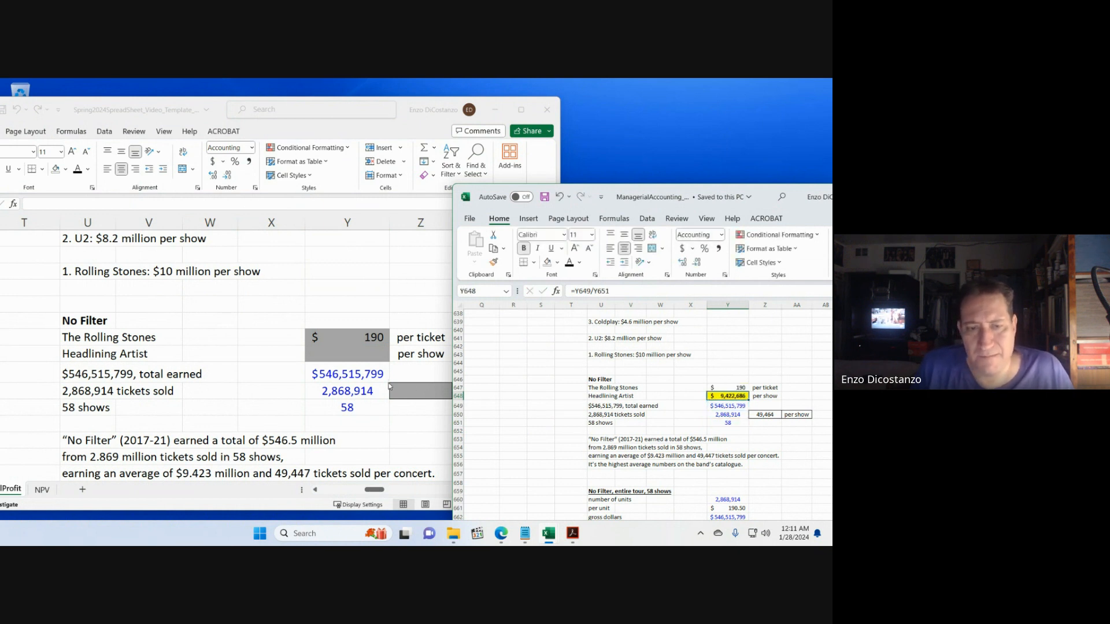
left_click(382, 354)
type("=")
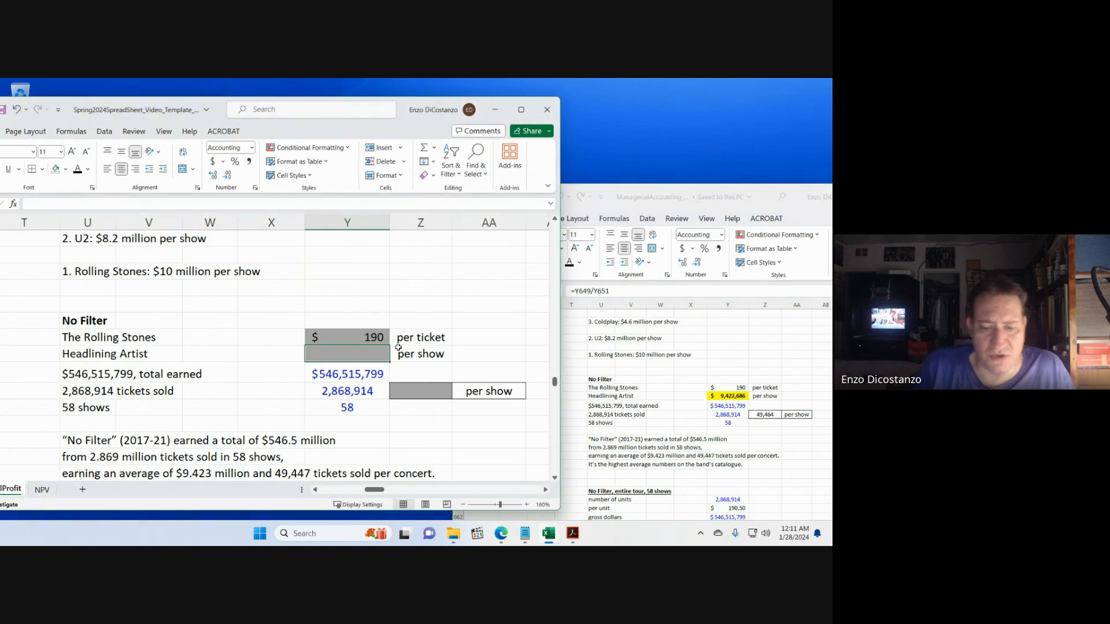
key("Down")
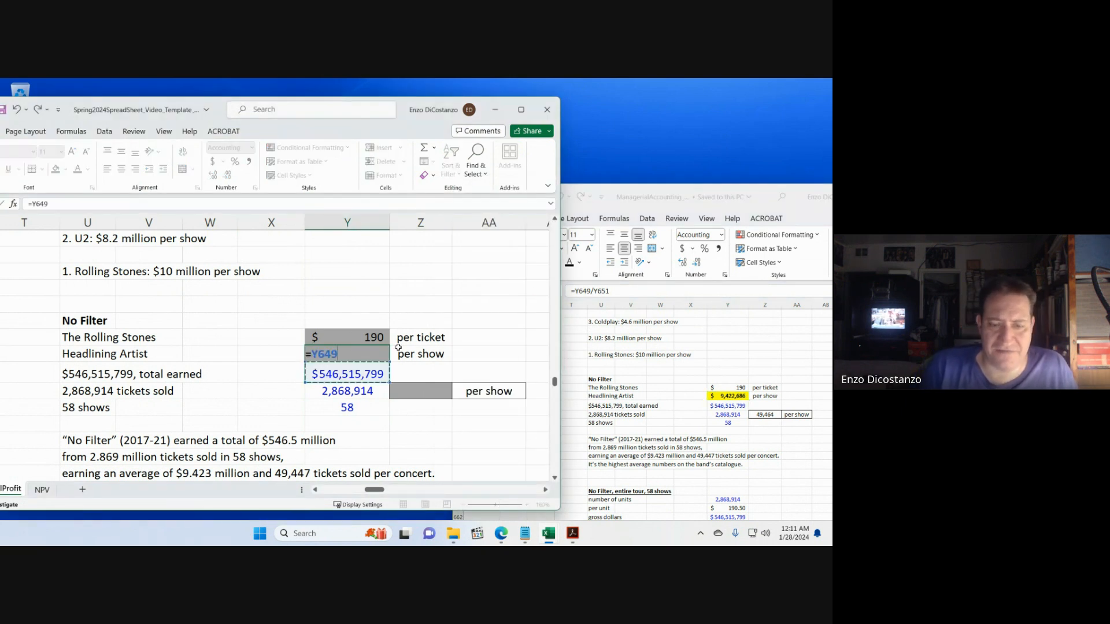
type("/")
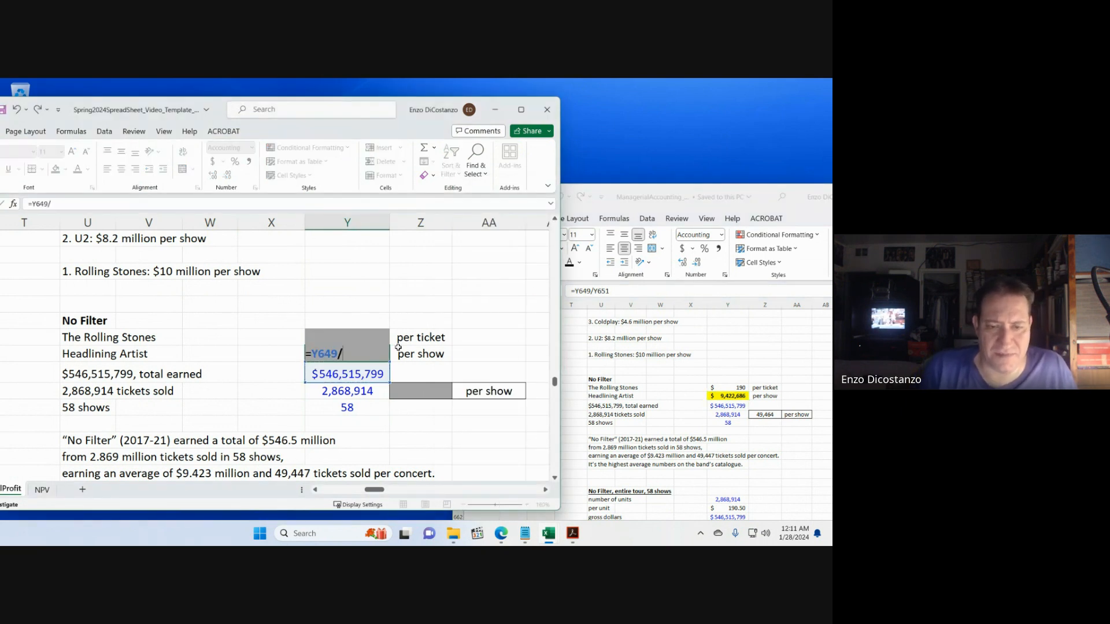
key("Down")
key("Down")
key("Down")
key("Return")
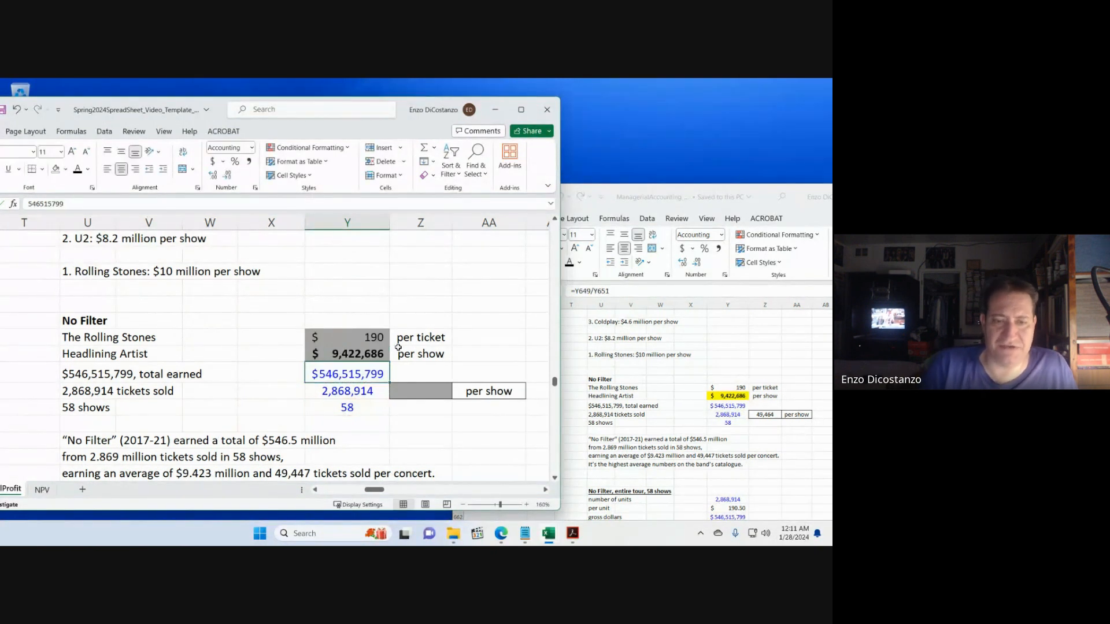
- Remove the gray fill from the per-ticket and per-show cells in column Y and highlight the per-show amount in yellow
key("Up")
key("shift+Up")
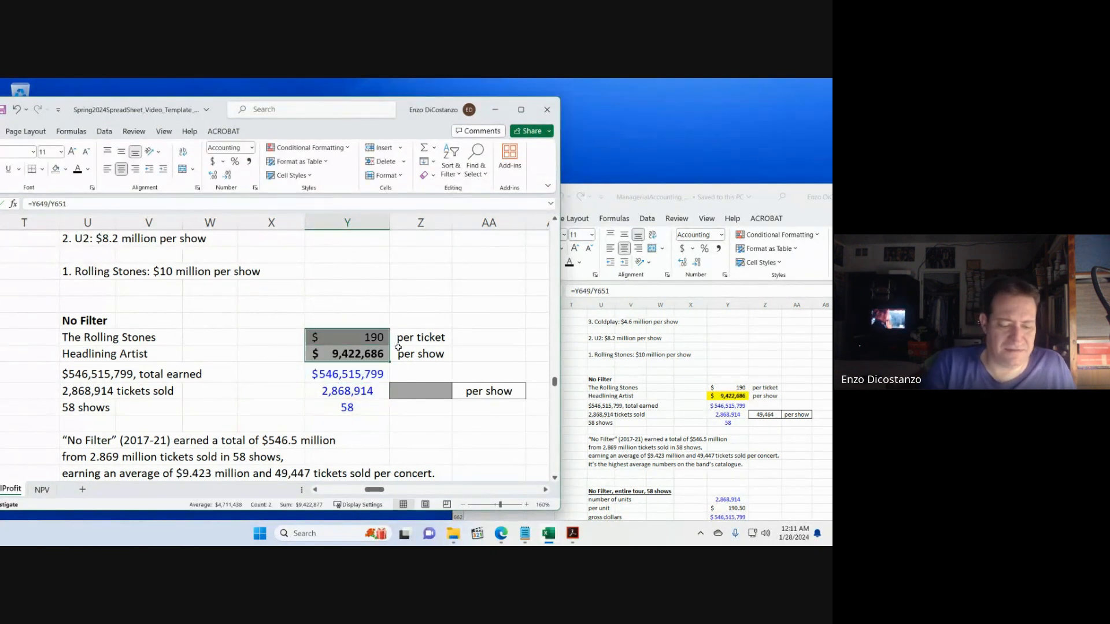
key("shift+Down")
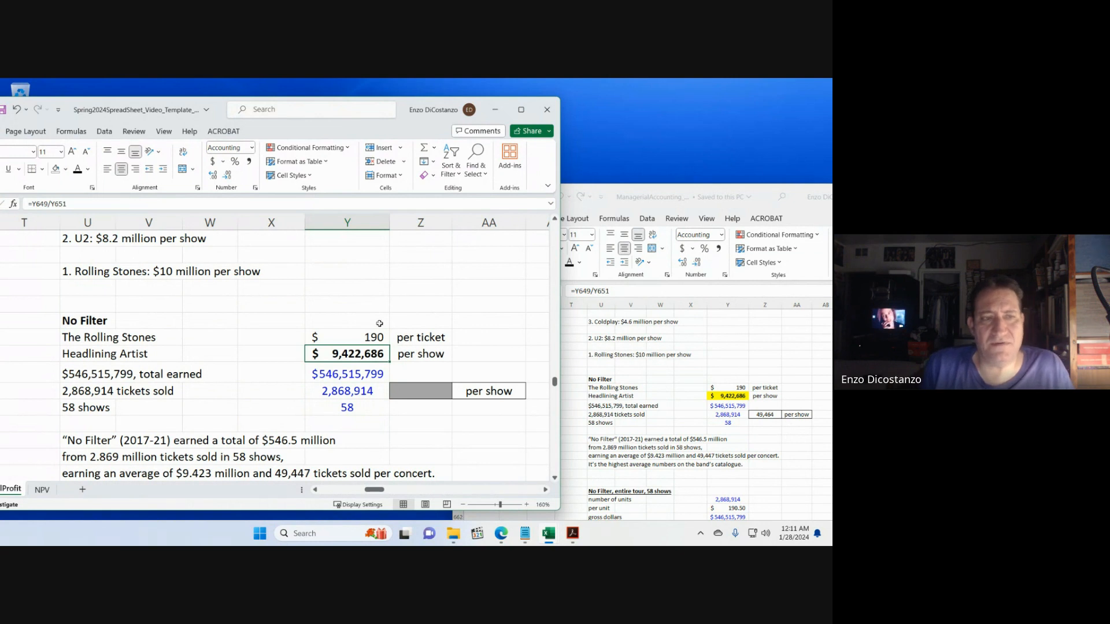
left_click(65, 170)
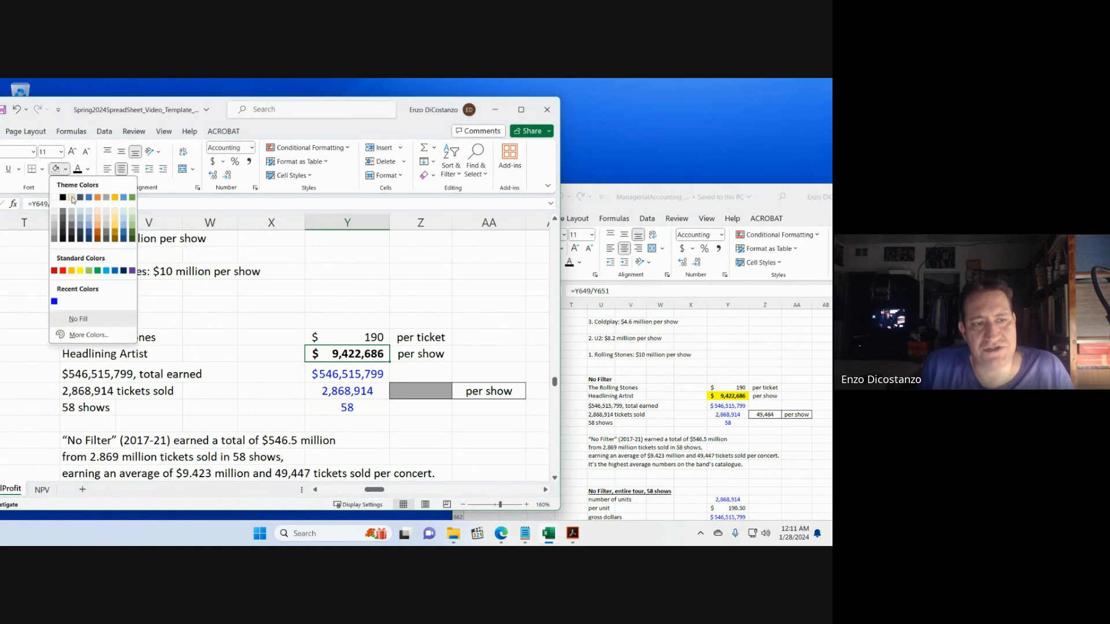
left_click(84, 275)
left_click(310, 322)
- Review the Rolling Stones tour article above the "No Filter" section, including its headline, publication date and per-show earnings
scroll(310, 323, "up", 10)
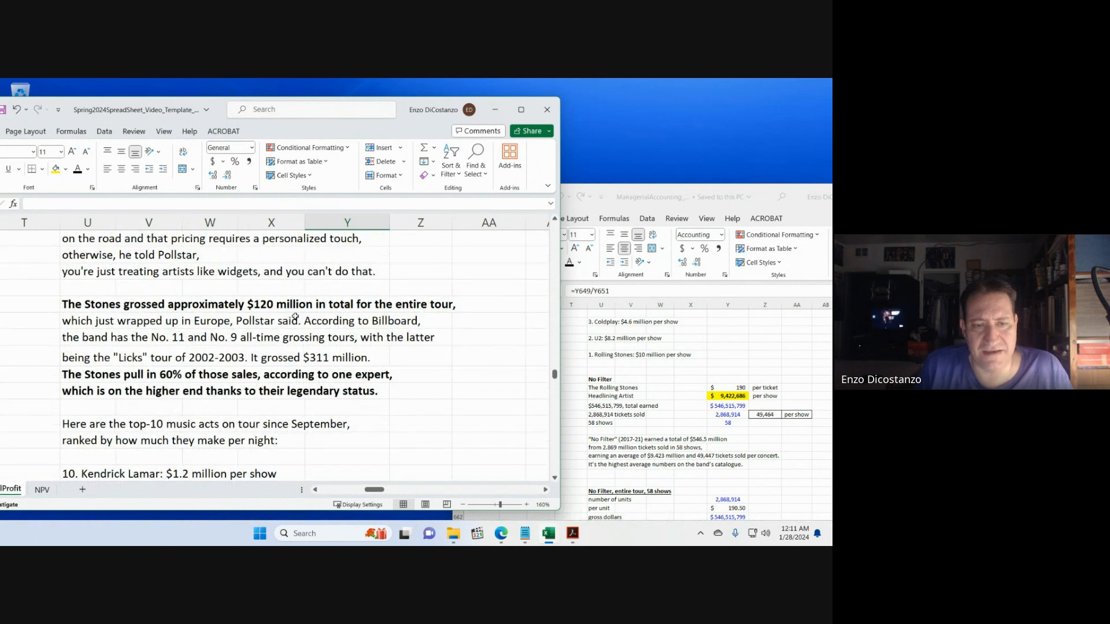
scroll(295, 317, "up", 8)
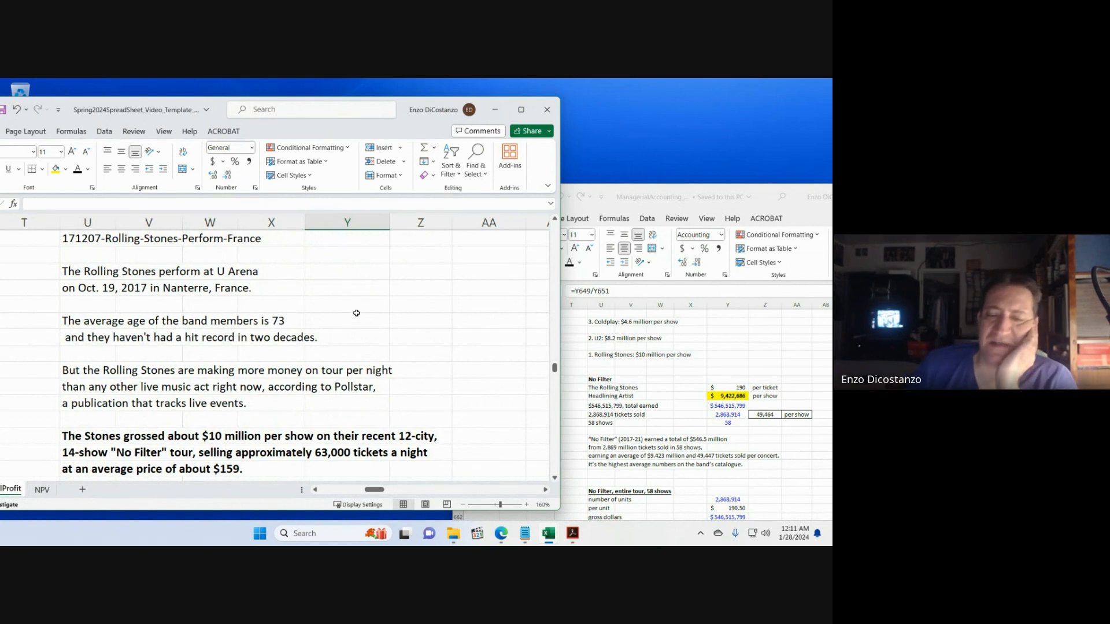
scroll(289, 347, "up", 2)
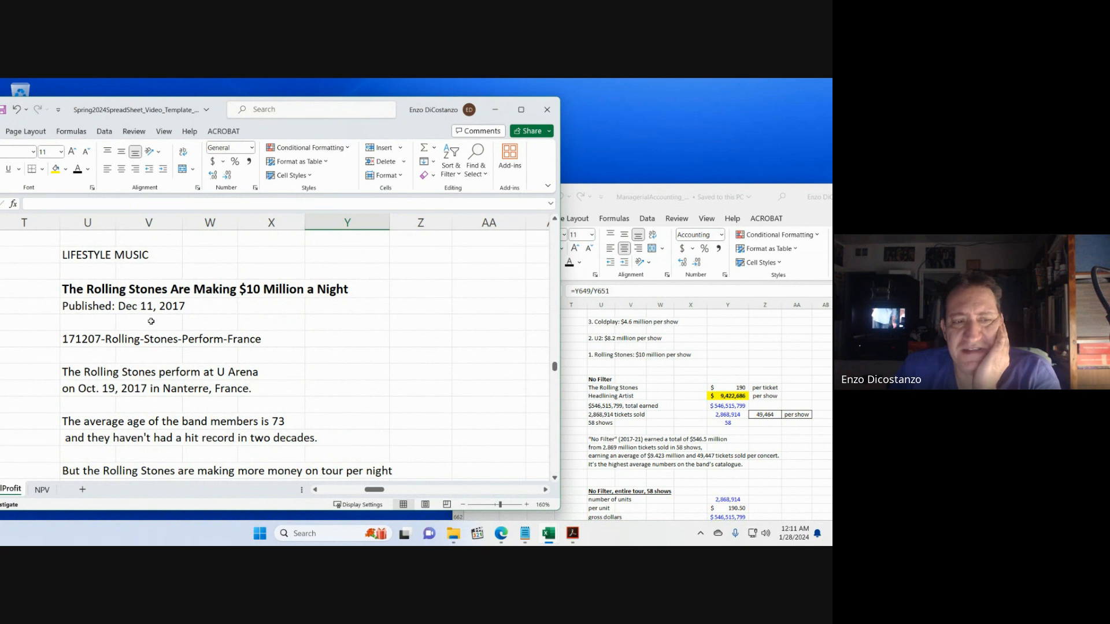
scroll(275, 365, "down", 15)
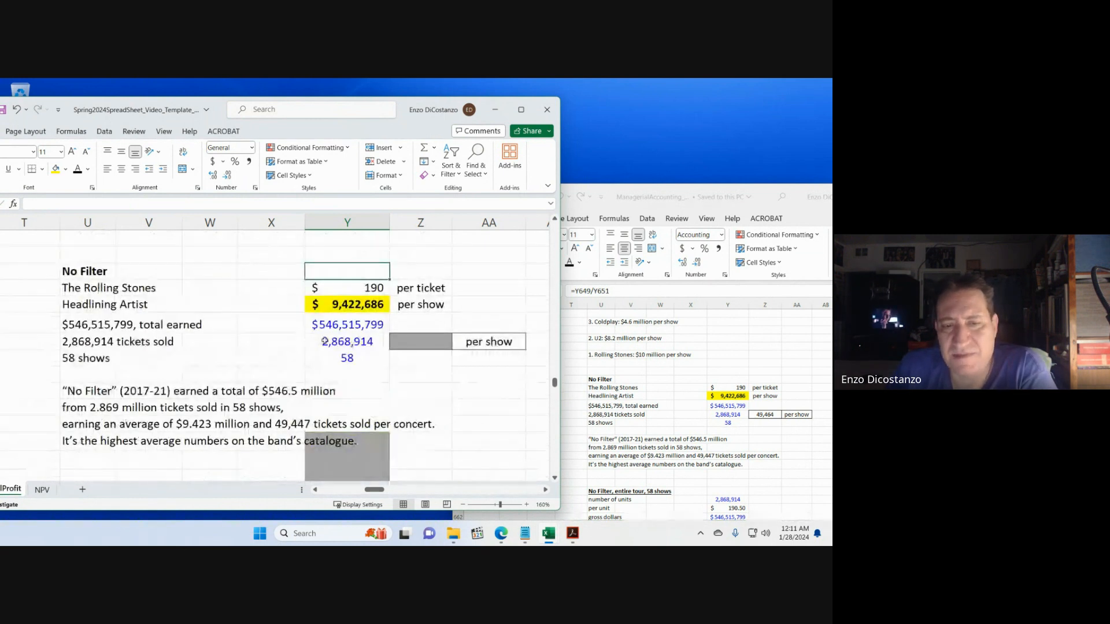
left_click(276, 301)
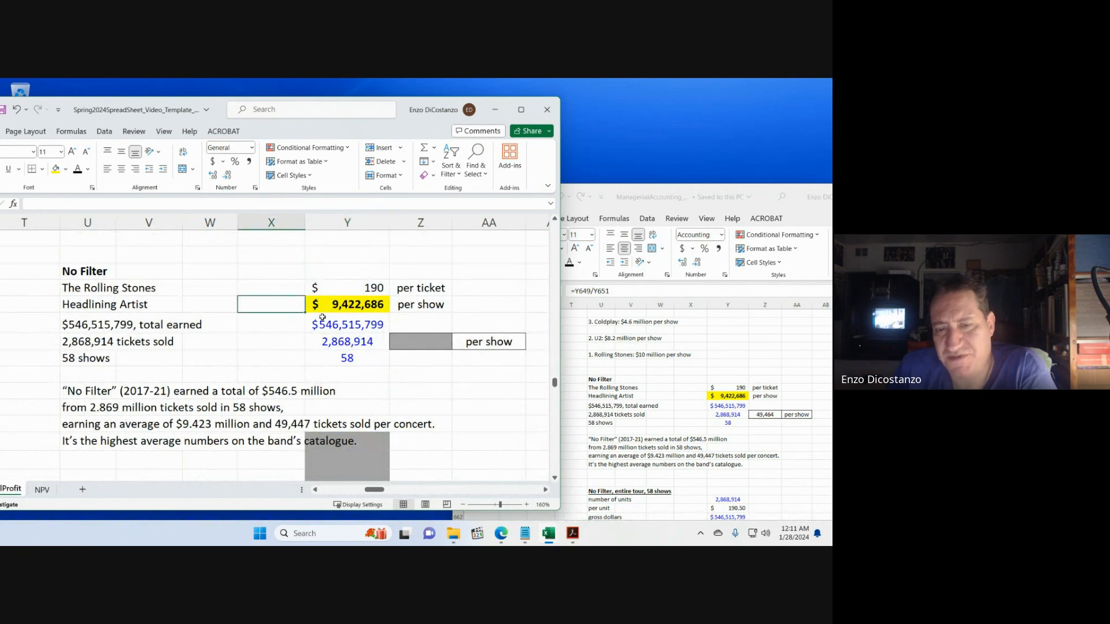
- Calculate the tickets sold per show in Z650 by dividing tickets sold (Y650) by the number of shows (Y651)
left_click(441, 349)
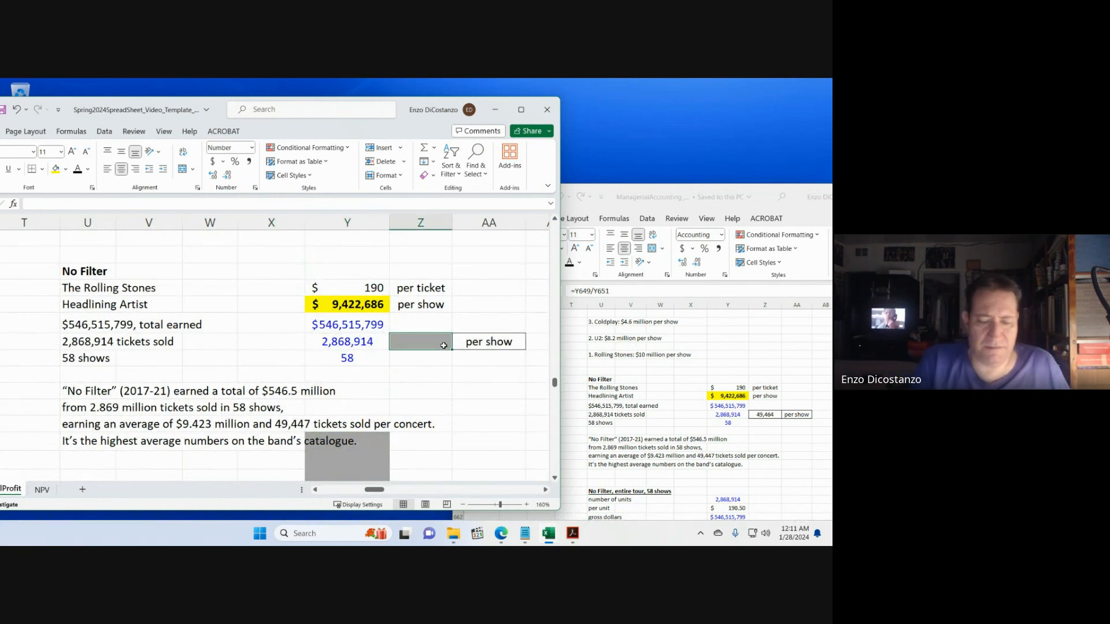
type("=")
key("Down")
key("Left")
key("Up")
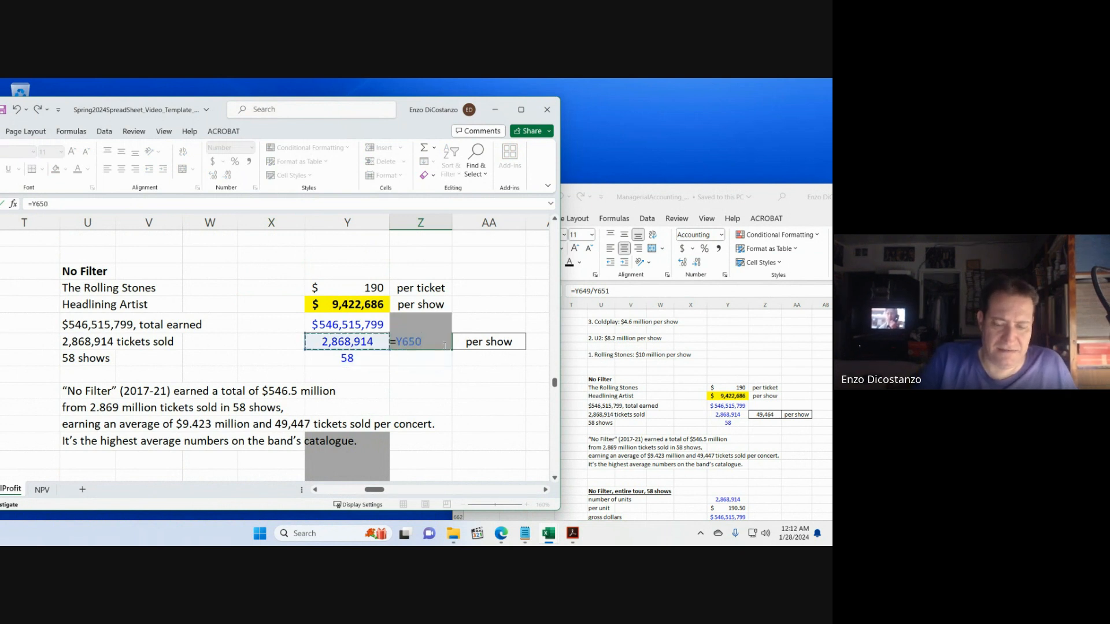
type("/")
key("Down")
key("Left")
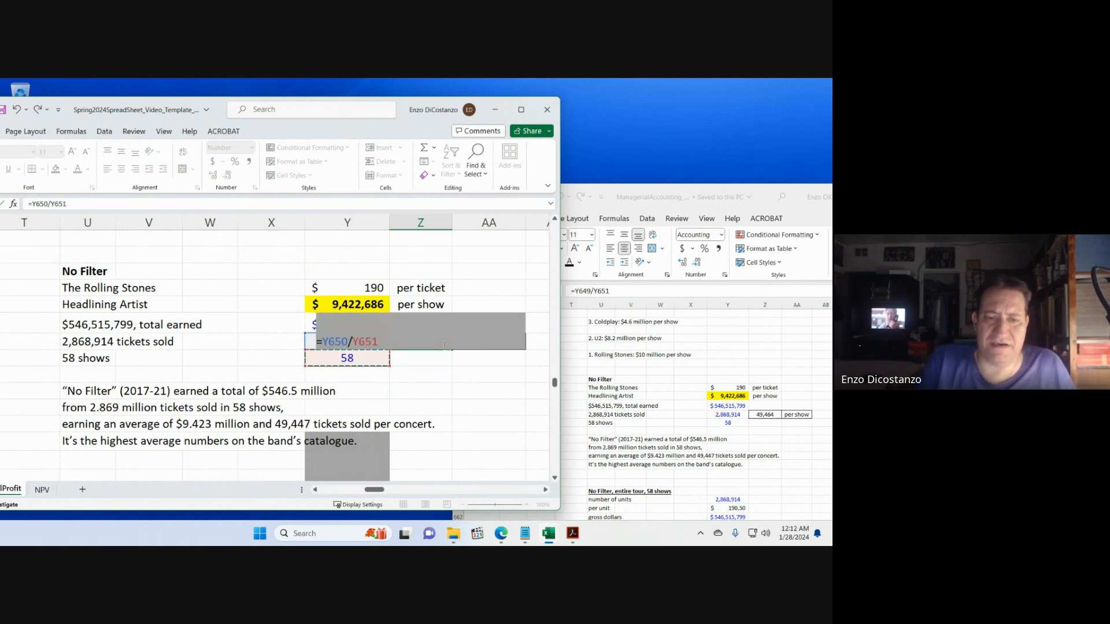
key("Return")
- Remove the gray fill from the tickets-per-show cell Z650
left_click(444, 346)
key("alt+h")
key("h")
key("n")
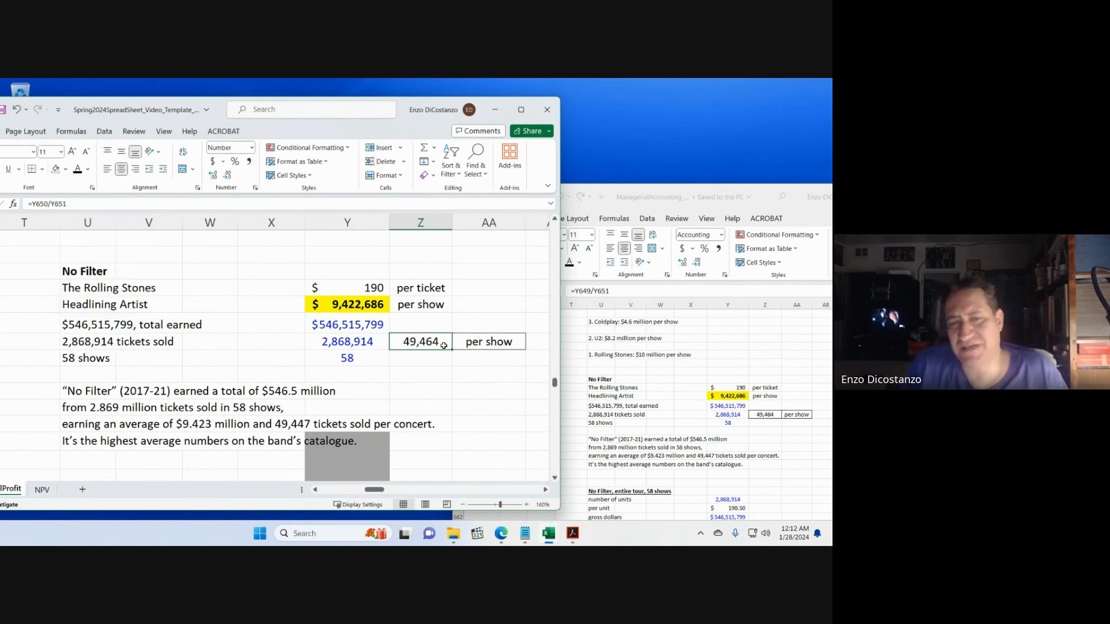
- Switch to the Edge browser and search the web for the Rolling Stones tours of 2017
left_click(501, 534)
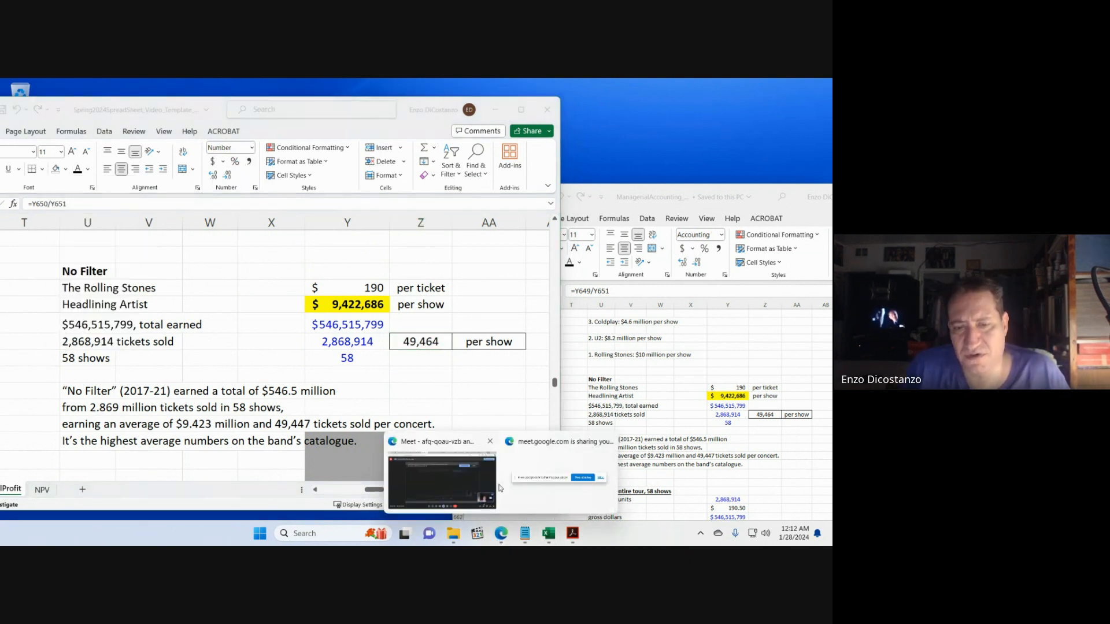
left_click(468, 457)
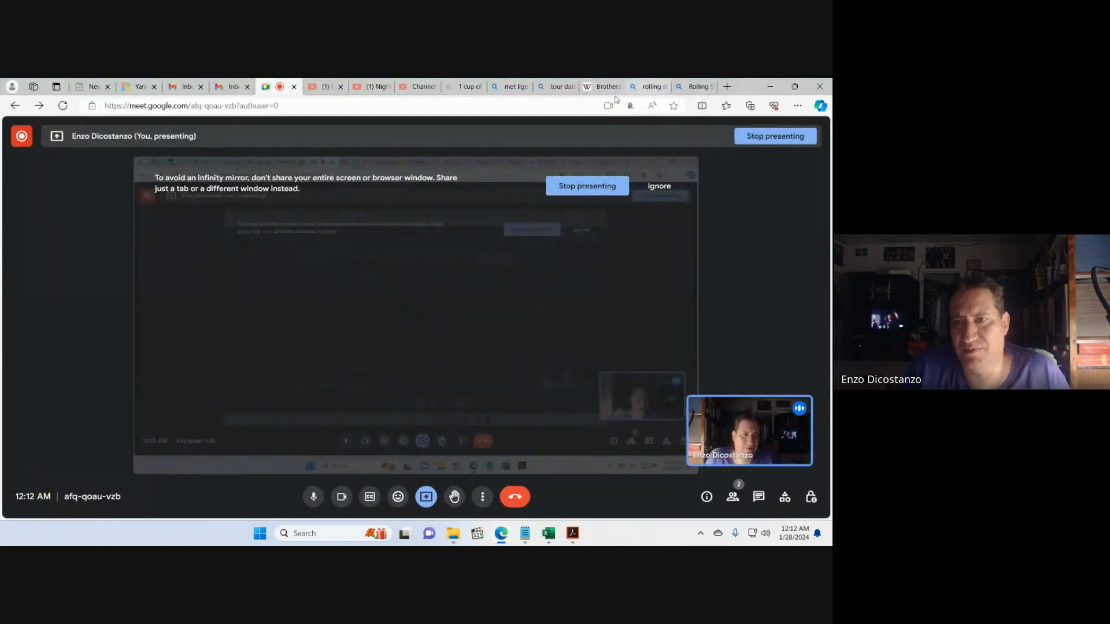
left_click(644, 86)
left_click(597, 106)
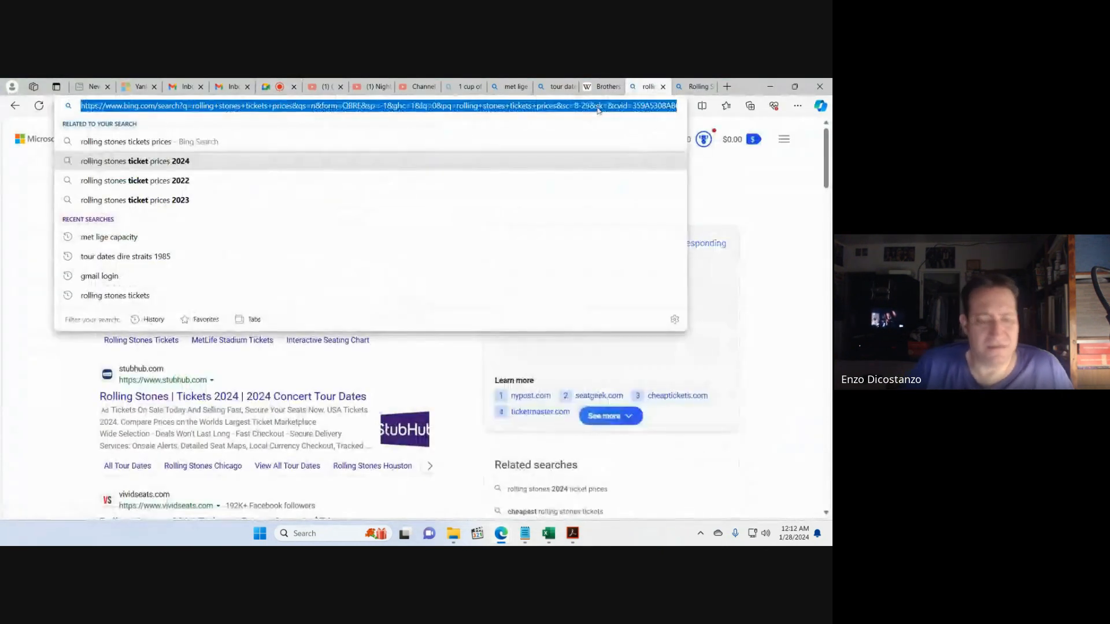
type("rollingts")
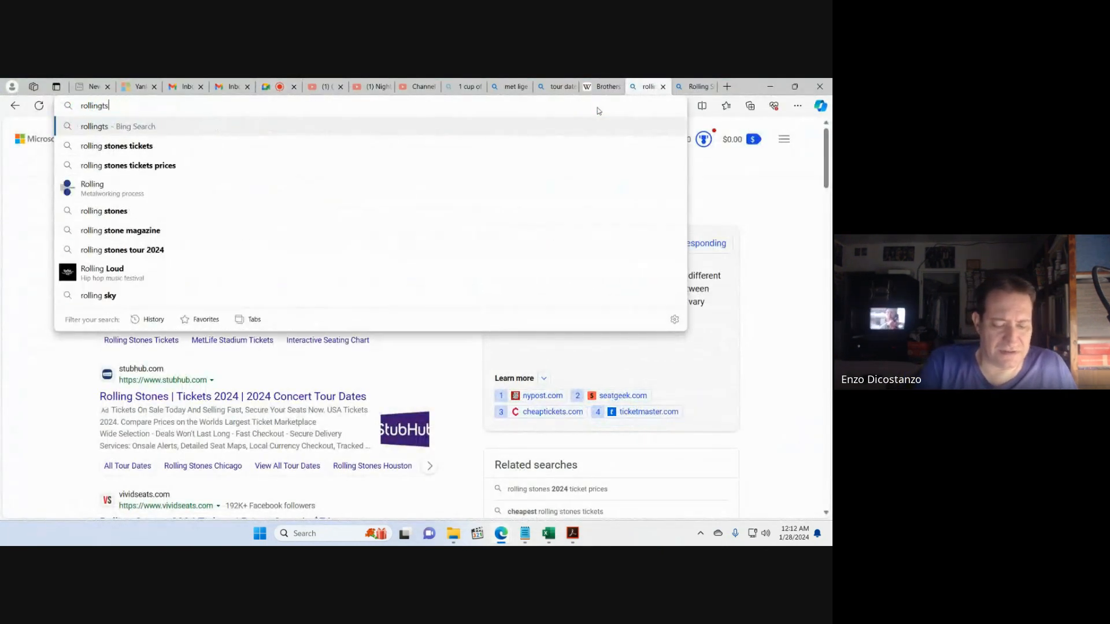
type("ines tours ")
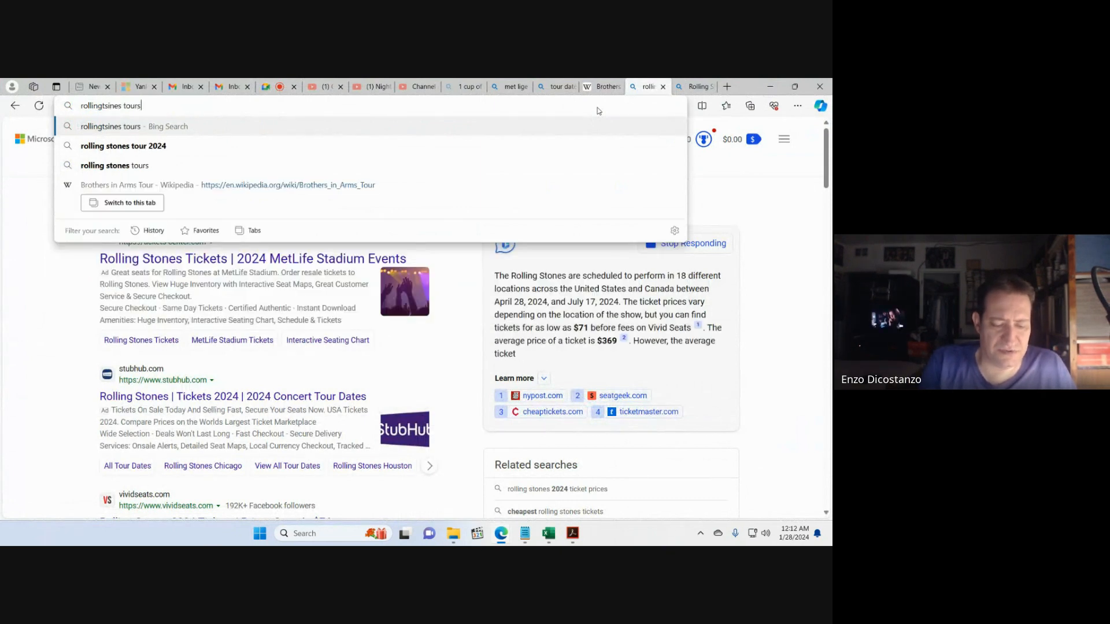
type("2017")
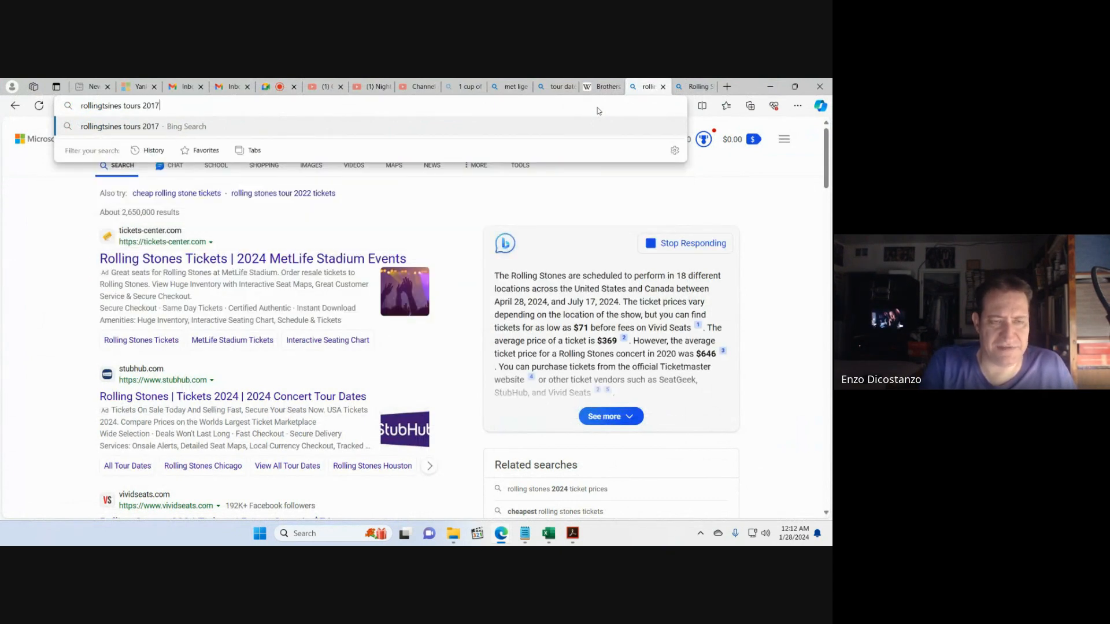
key("Return")
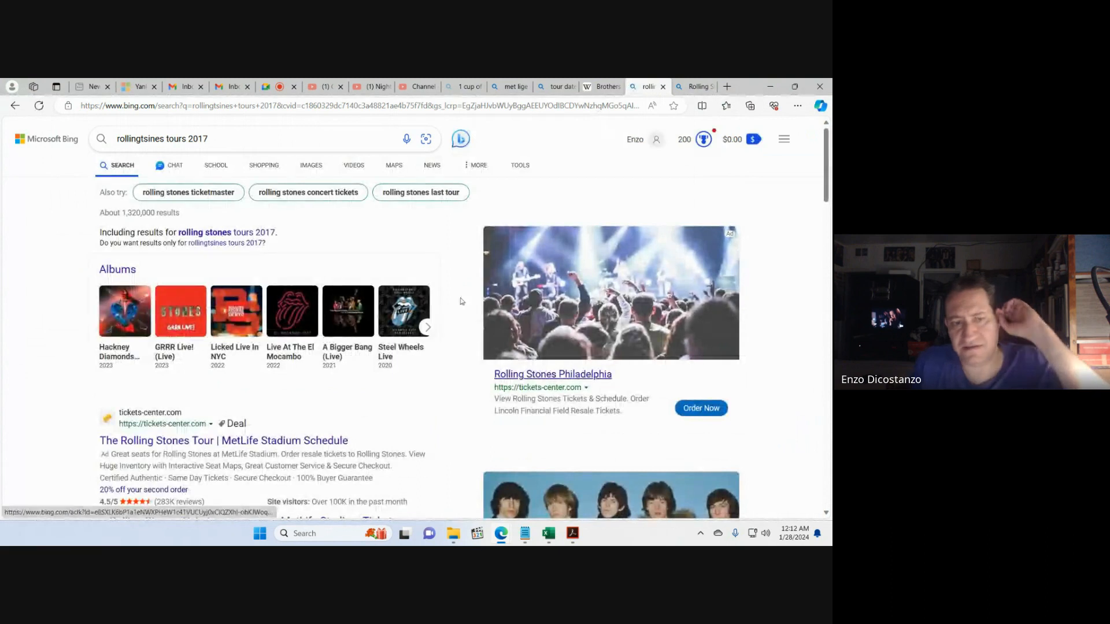
- Open Wikipedia's list of The Rolling Stones concert tours and, from its chronology table, open the No Filter Tour article
scroll(210, 283, "down", 5)
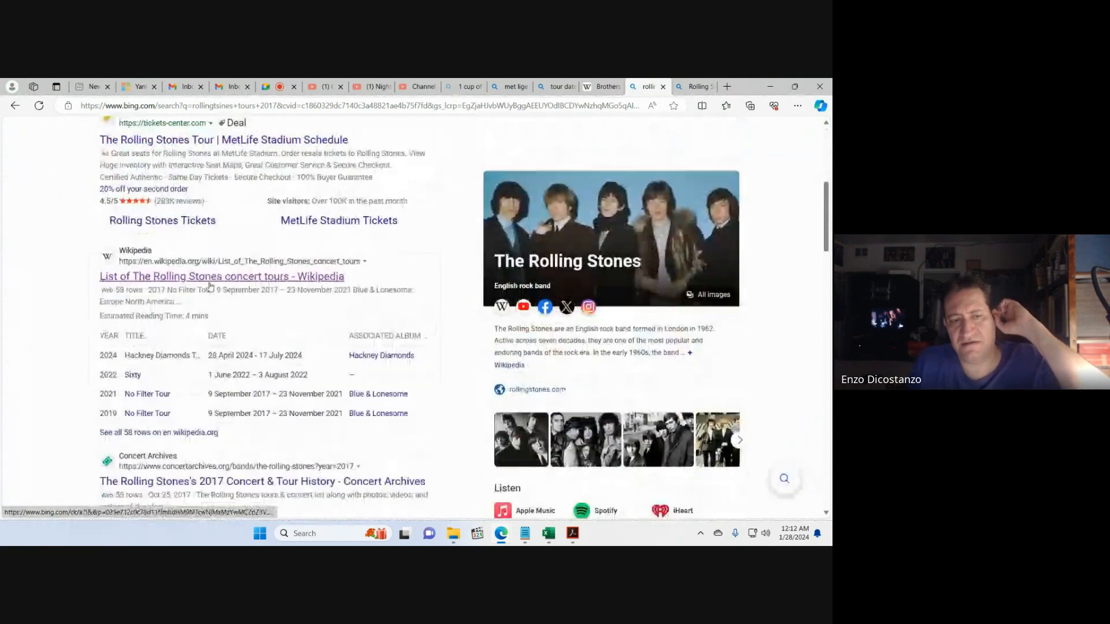
left_click(260, 277)
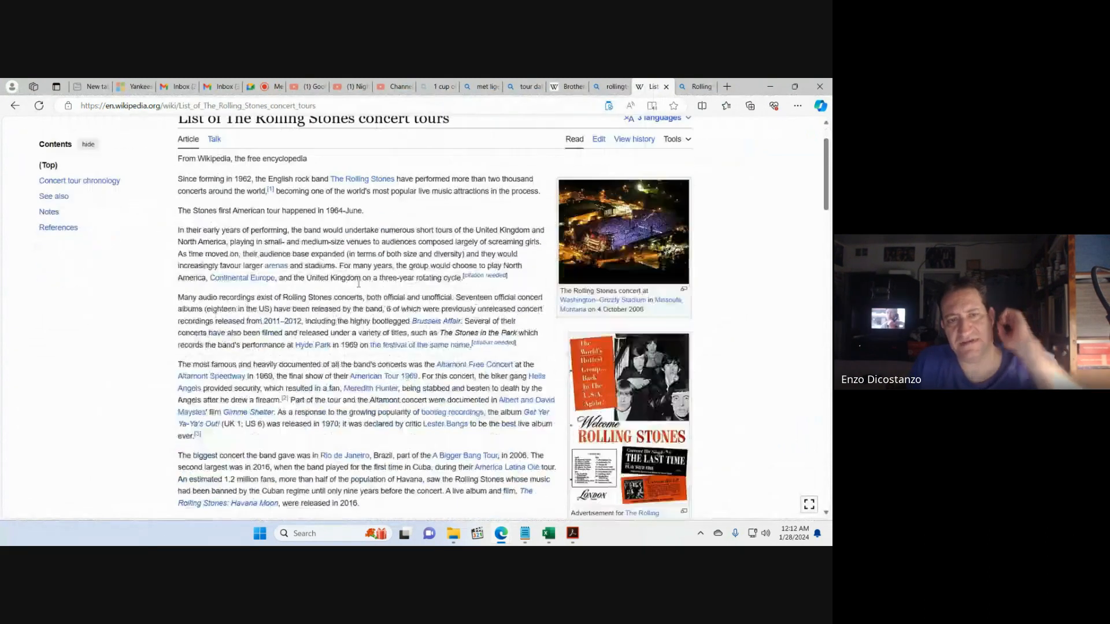
scroll(359, 287, "down", 5)
scroll(358, 287, "down", 15)
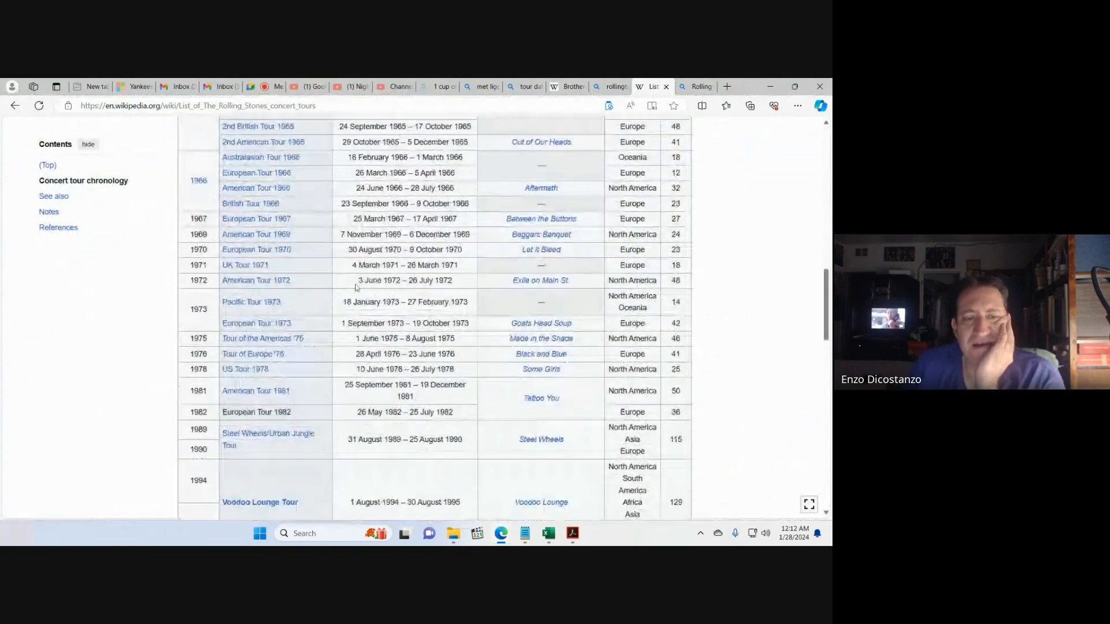
scroll(356, 287, "down", 10)
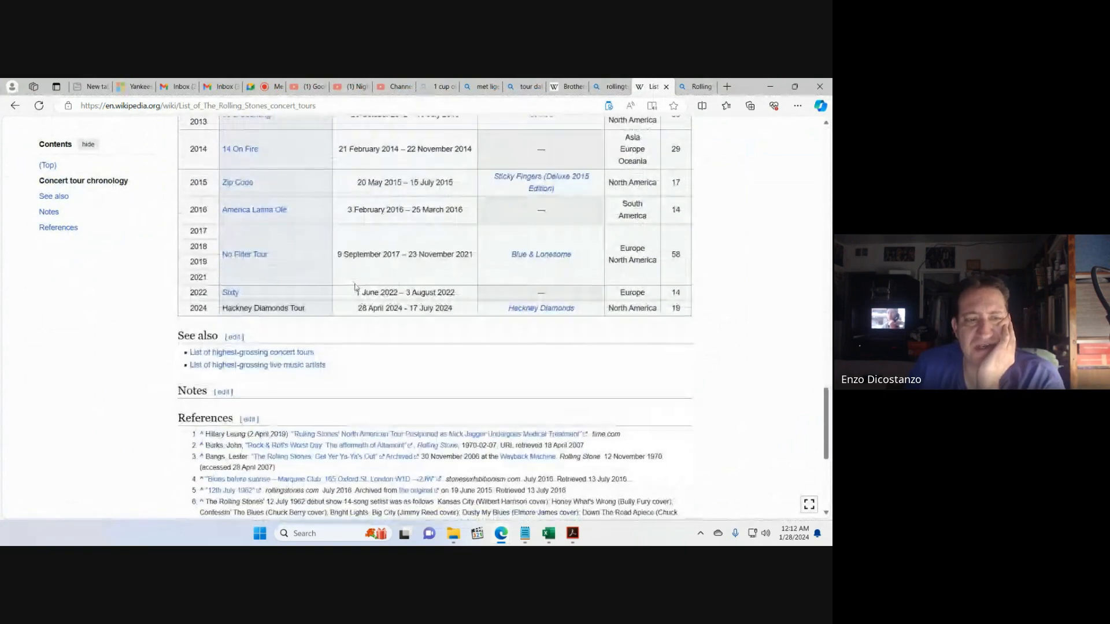
mouse_move(246, 259)
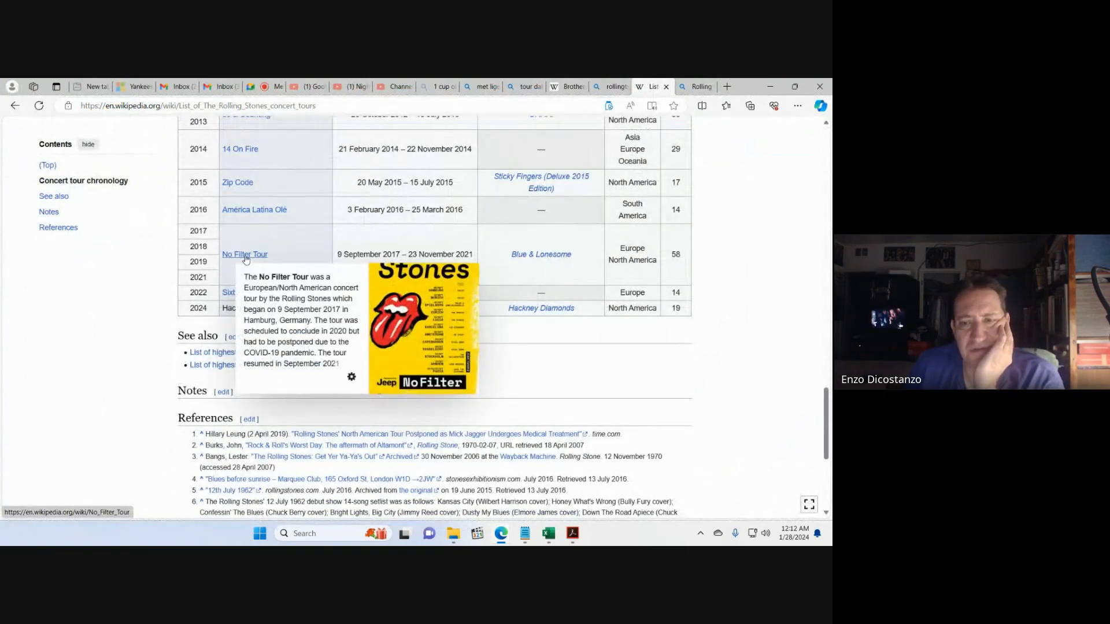
left_click(247, 255)
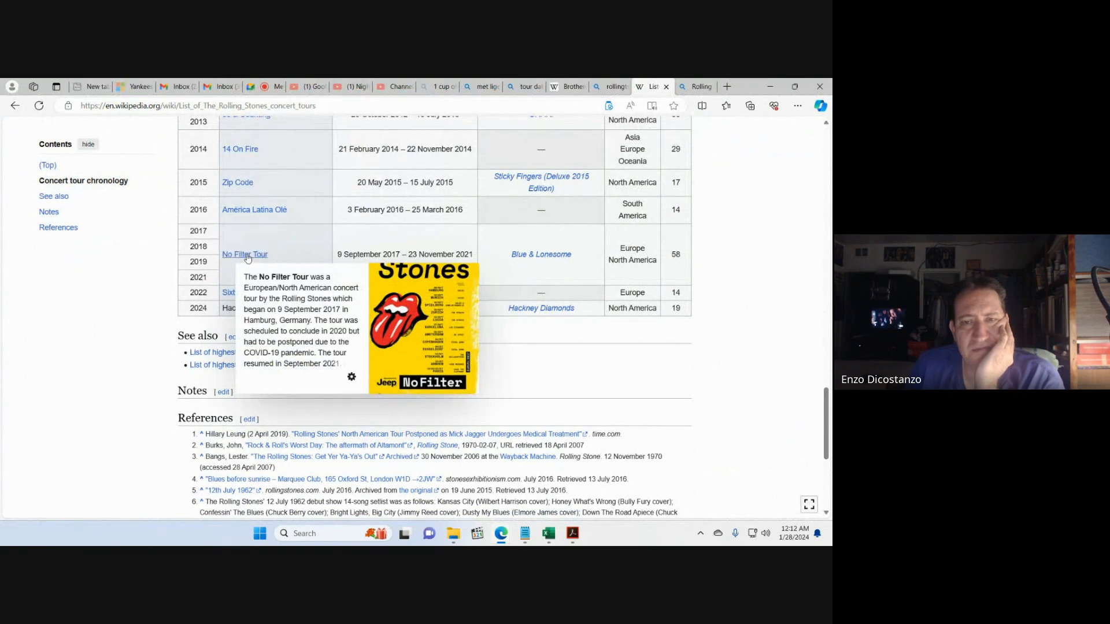
- Examine the No Filter Tour overview and the tour dates table with its venues, attendance and gross per show
scroll(378, 288, "down", 2)
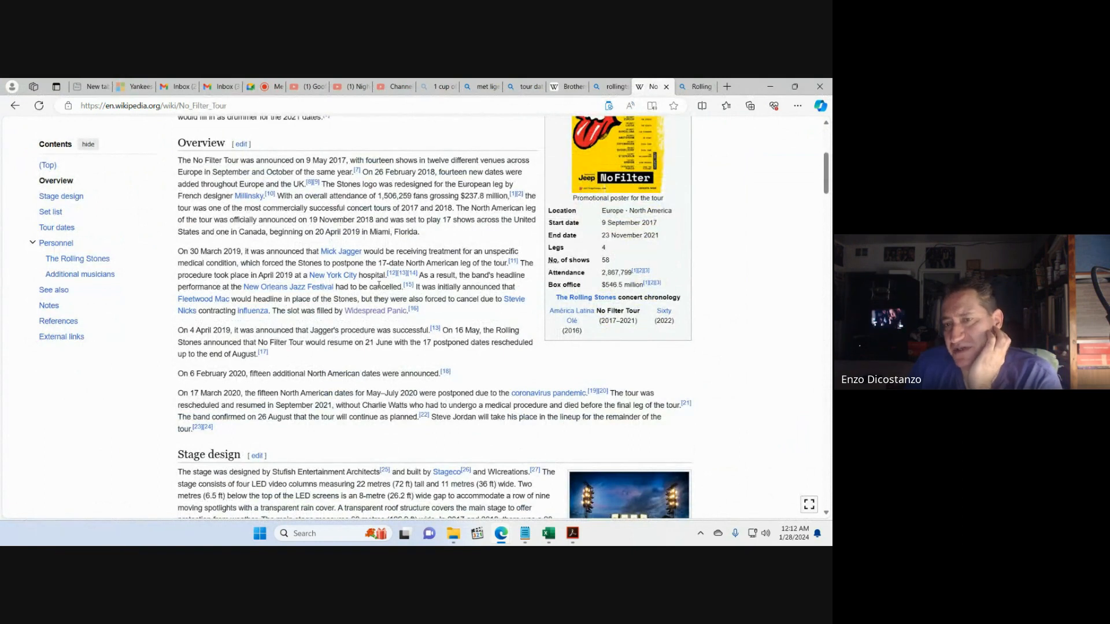
scroll(379, 285, "down", 12)
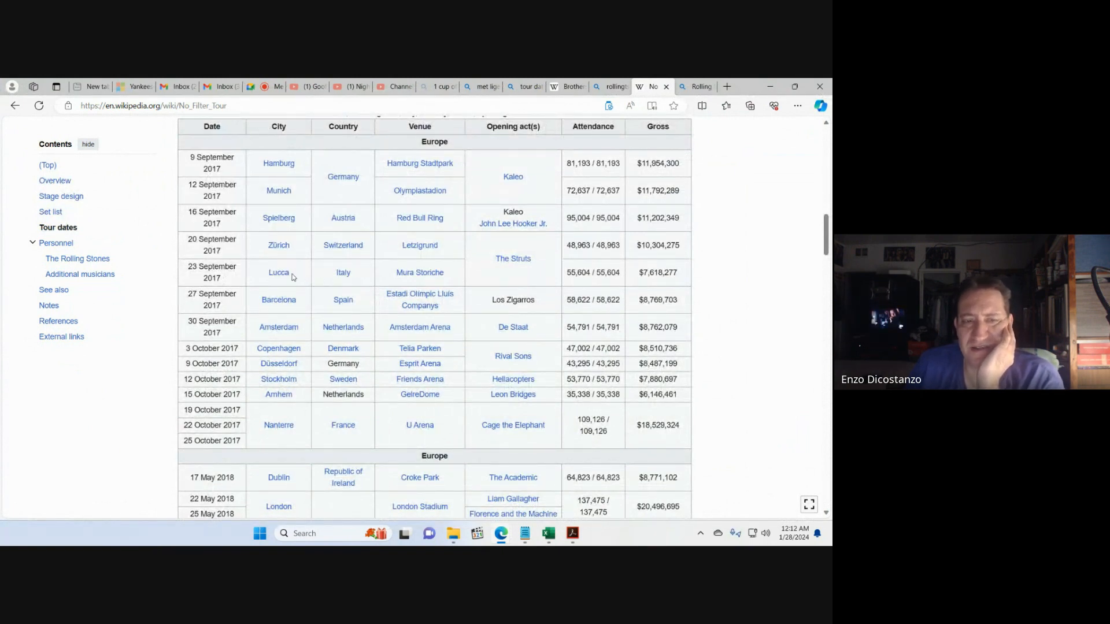
scroll(293, 277, "down", 8)
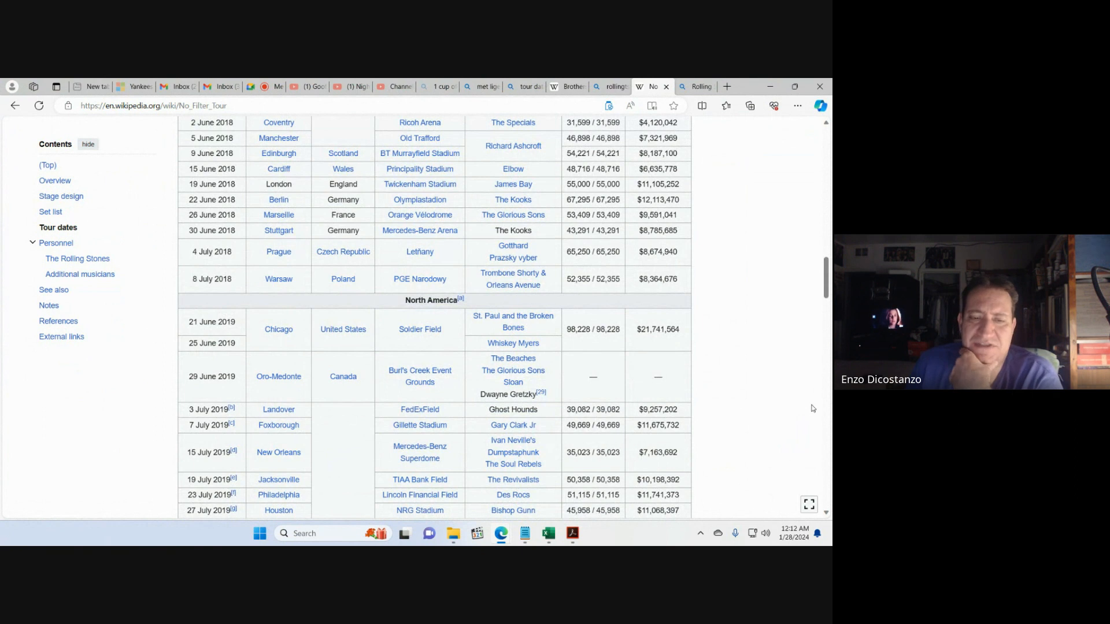
- Review the 2018 and 2019 tour dates, return to the list of concert tours and reopen the No Filter Tour article from its chronology
scroll(813, 408, "down", 2)
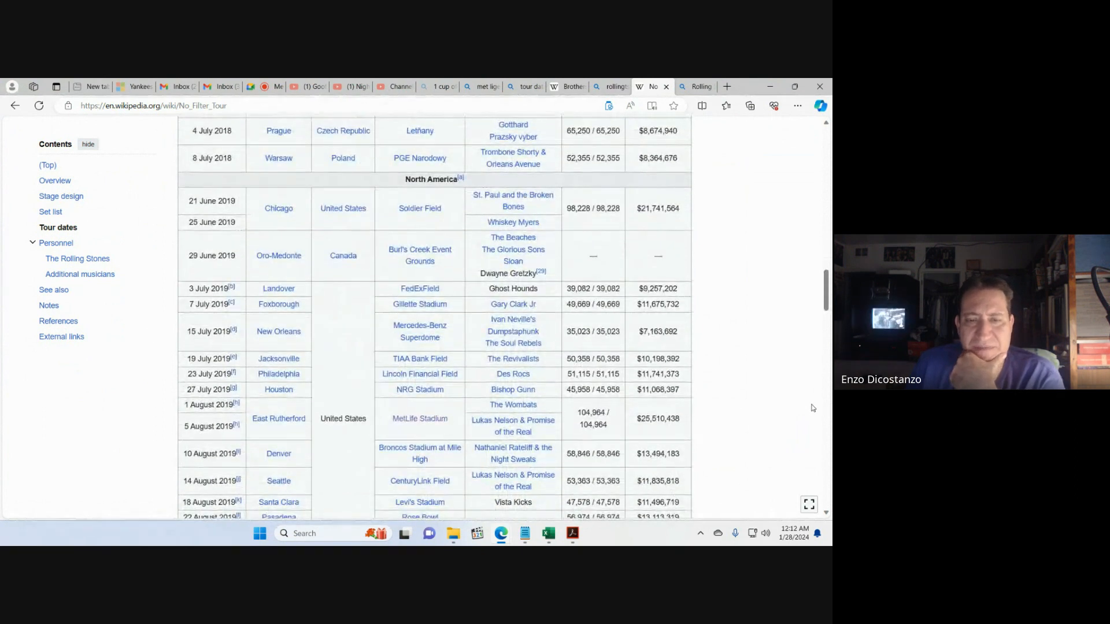
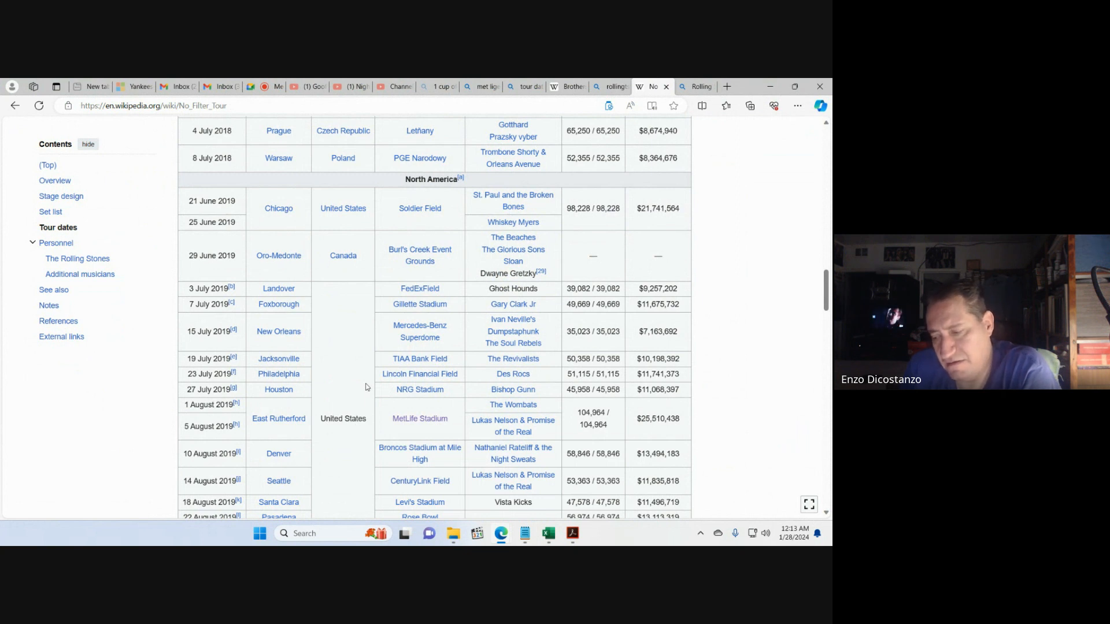
scroll(366, 387, "up", 15)
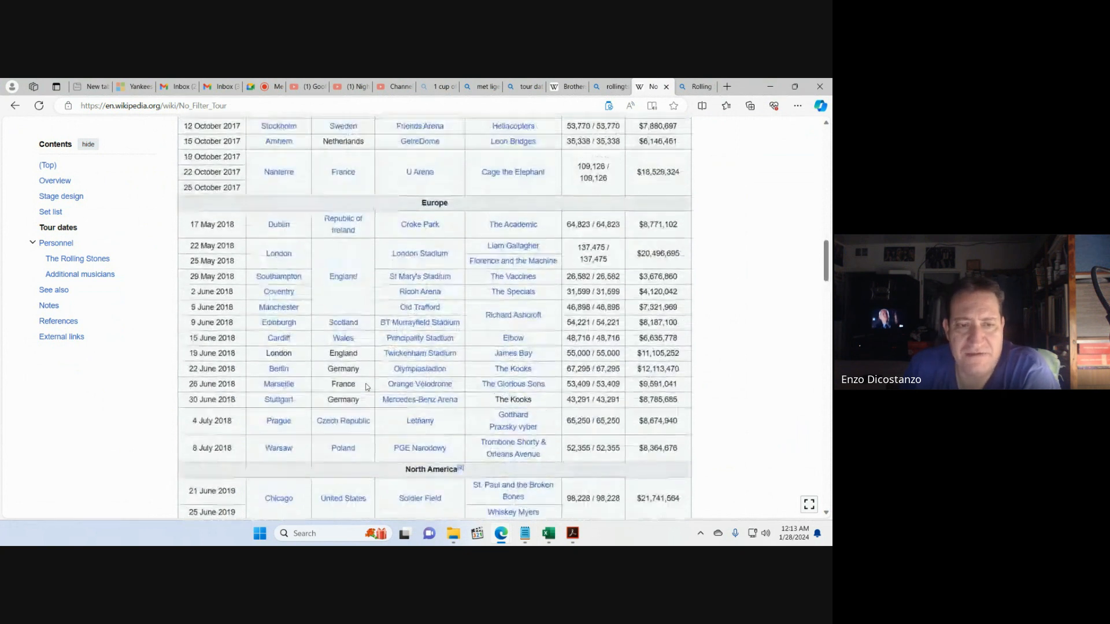
scroll(365, 387, "up", 5)
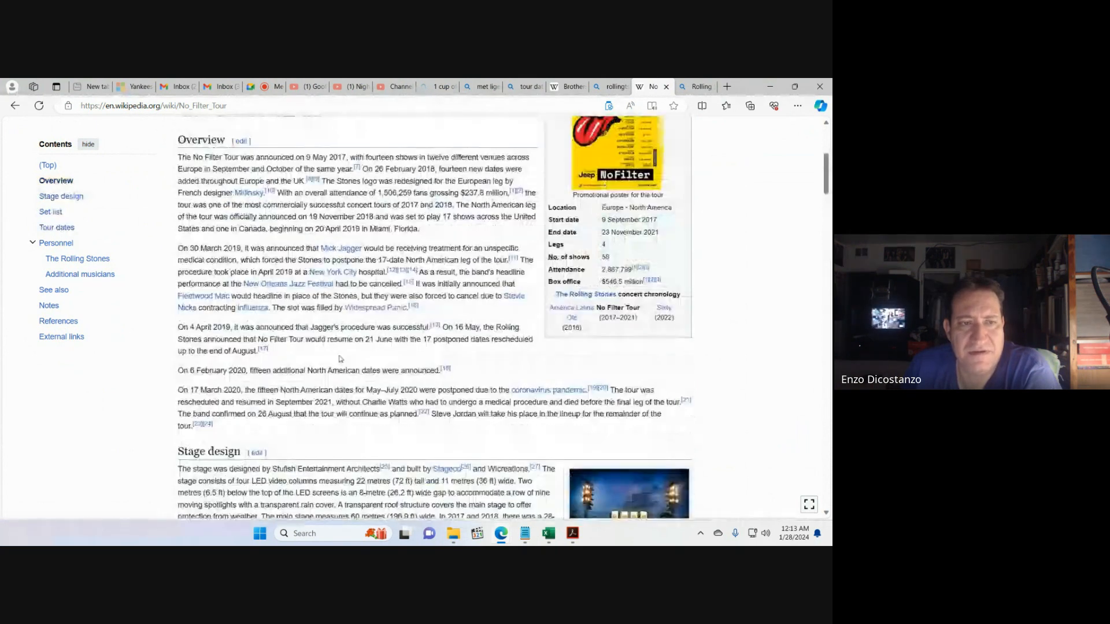
left_click(15, 105)
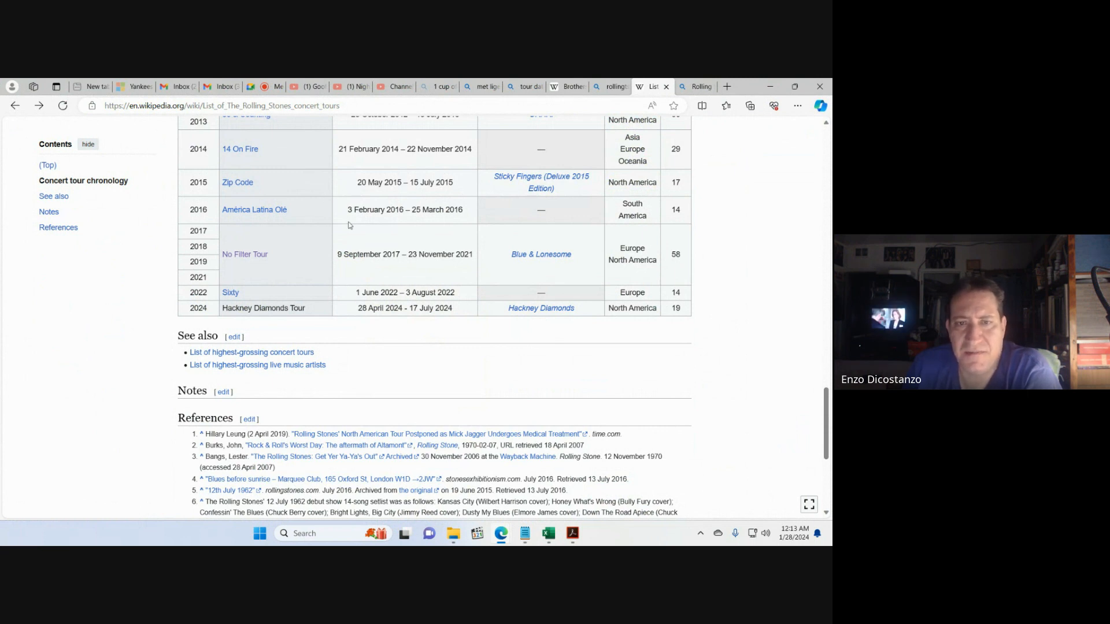
scroll(349, 225, "up", 2)
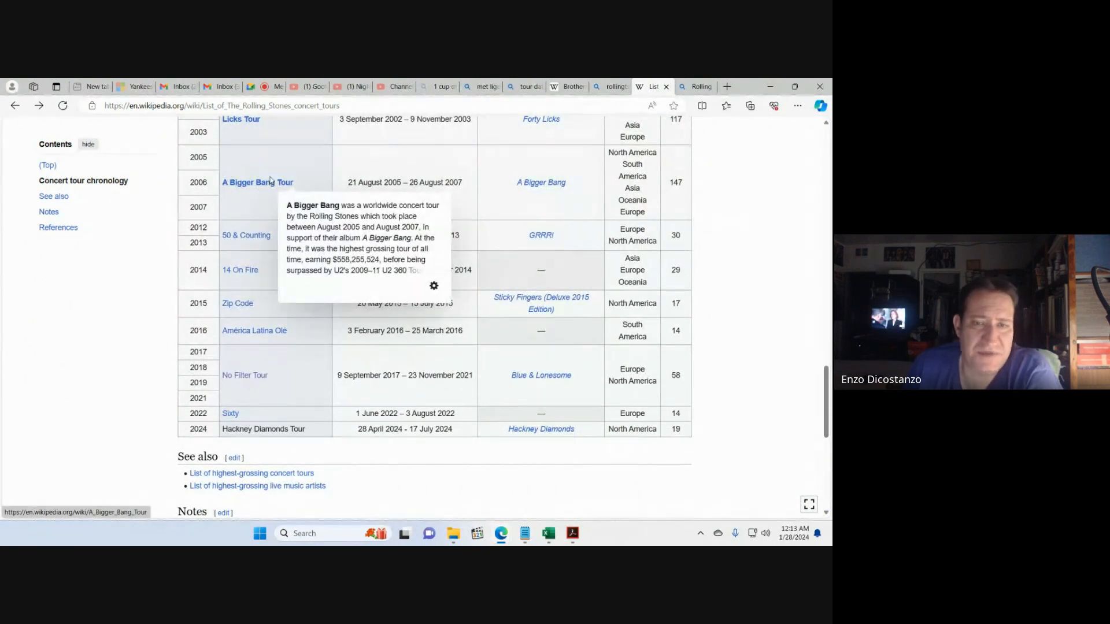
left_click(234, 376)
- Examine the attendance and gross of the 2019 and 2021 United States shows down to the table's total row
scroll(421, 368, "down", 15)
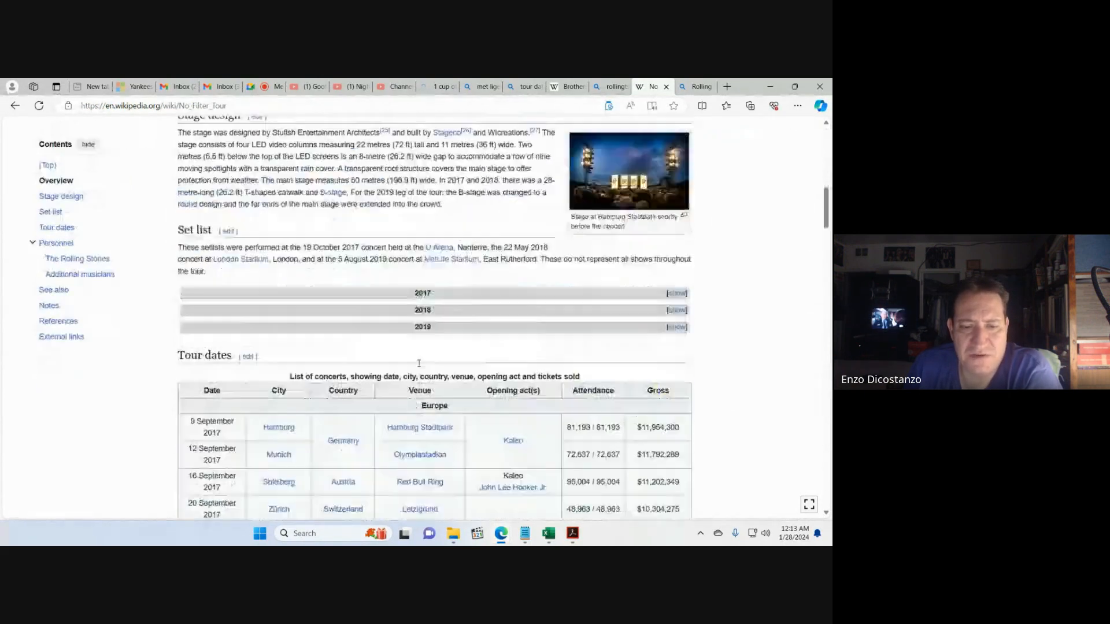
scroll(415, 359, "down", 3)
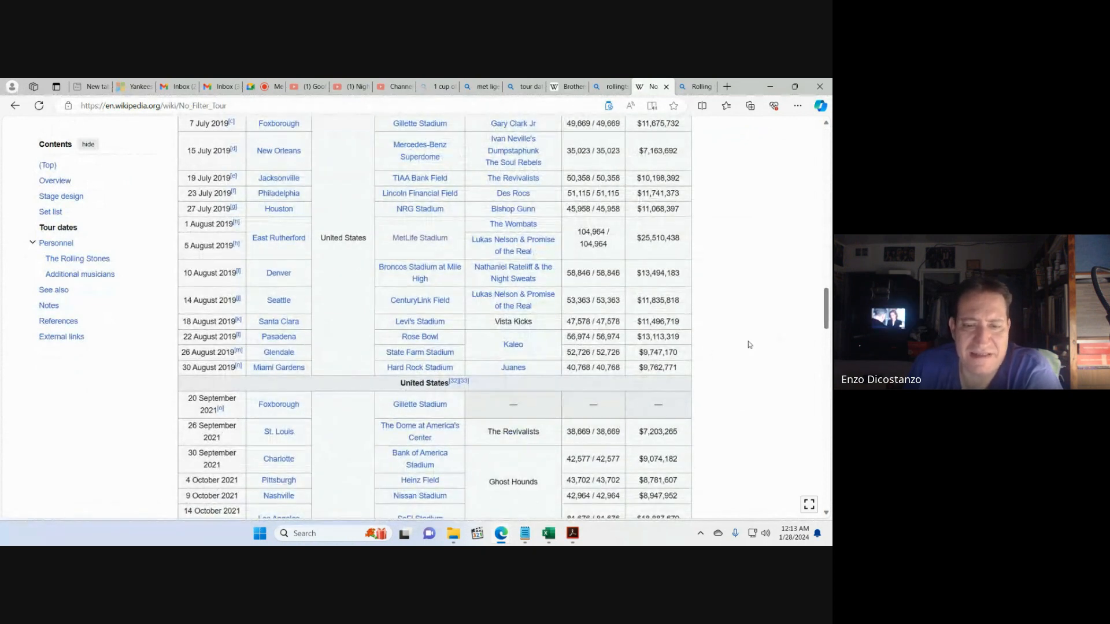
scroll(750, 345, "down", 3)
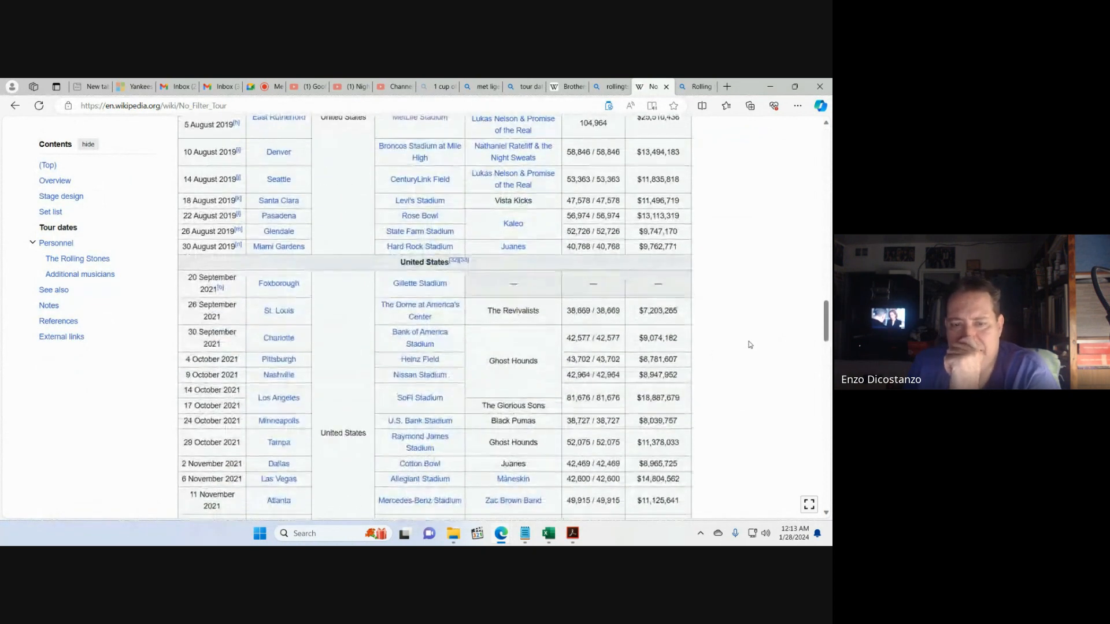
scroll(750, 344, "down", 3)
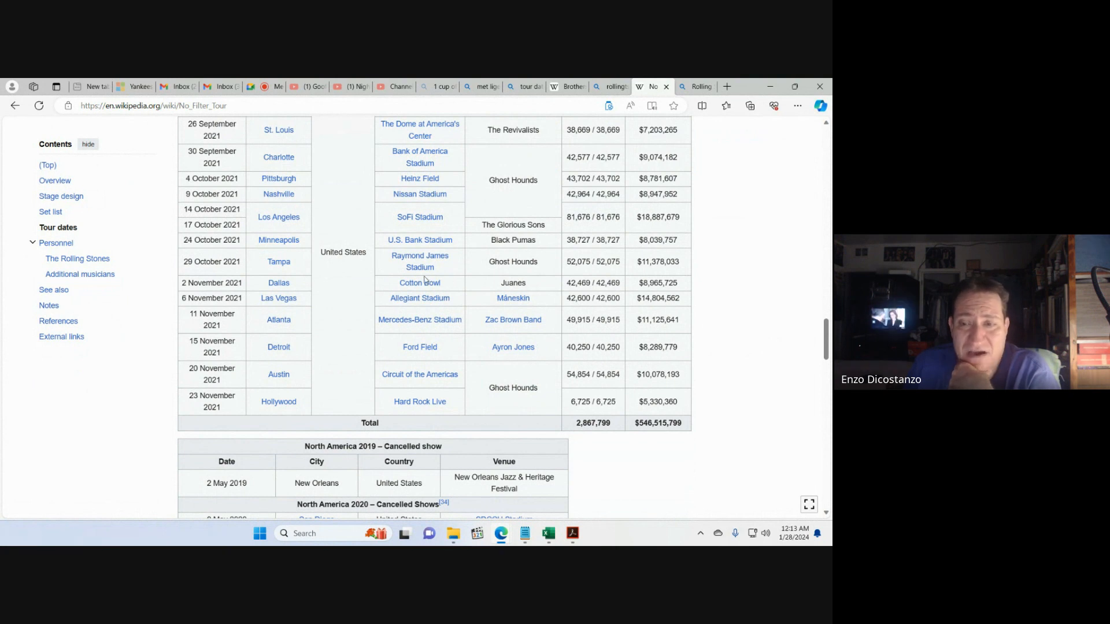
- Open the Cotton Bowl article from the Dallas show, examine its capacity and history details, and return to the No Filter Tour article
mouse_move(418, 287)
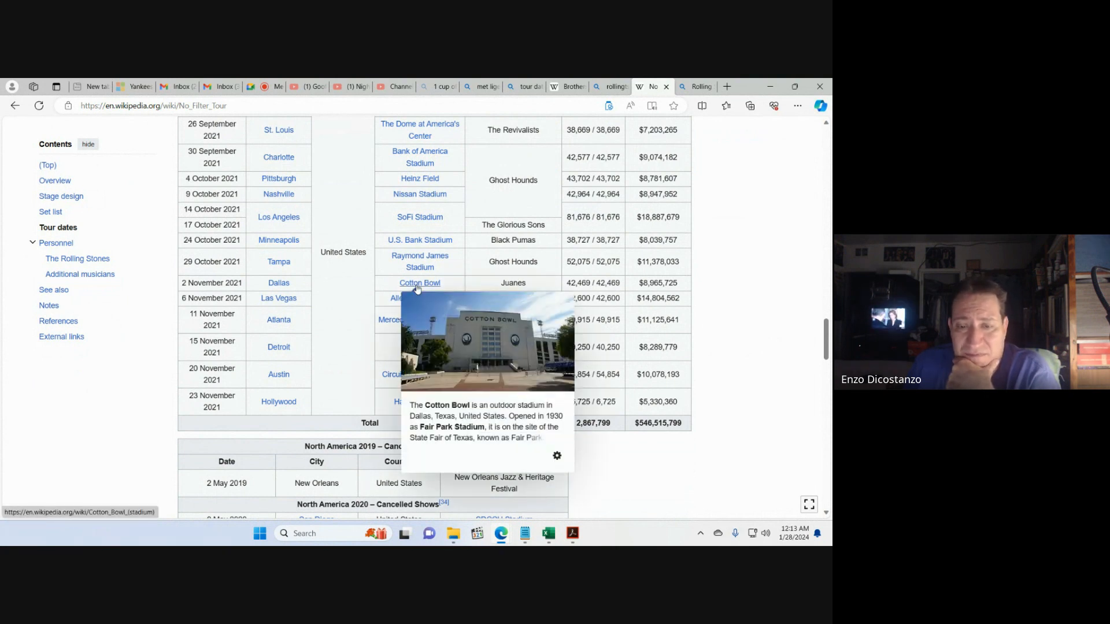
left_click(417, 284)
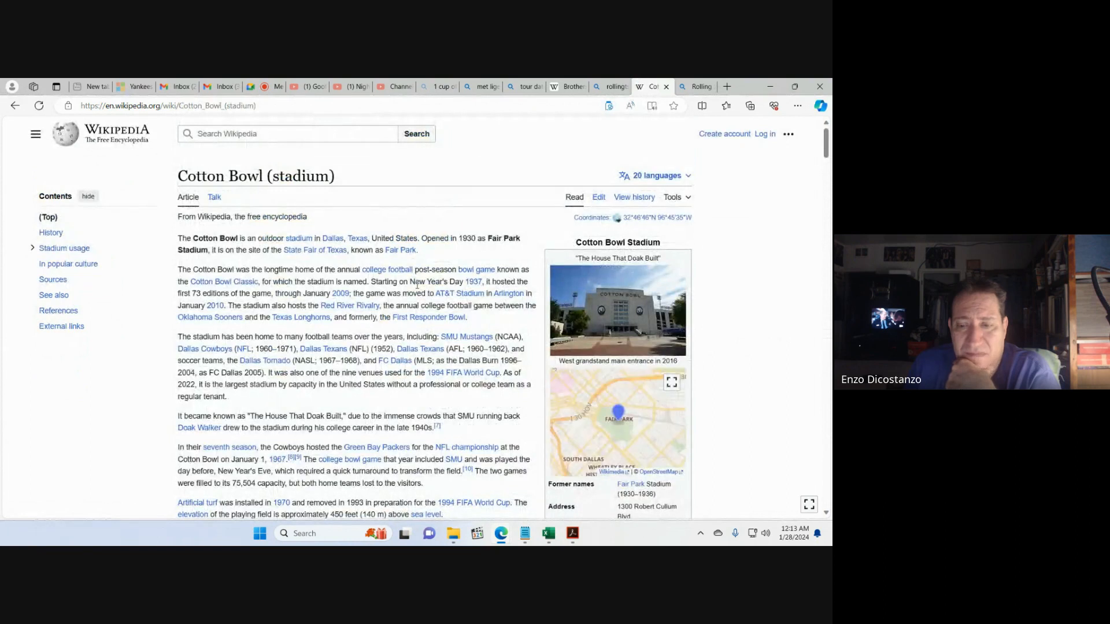
scroll(417, 285, "down", 3)
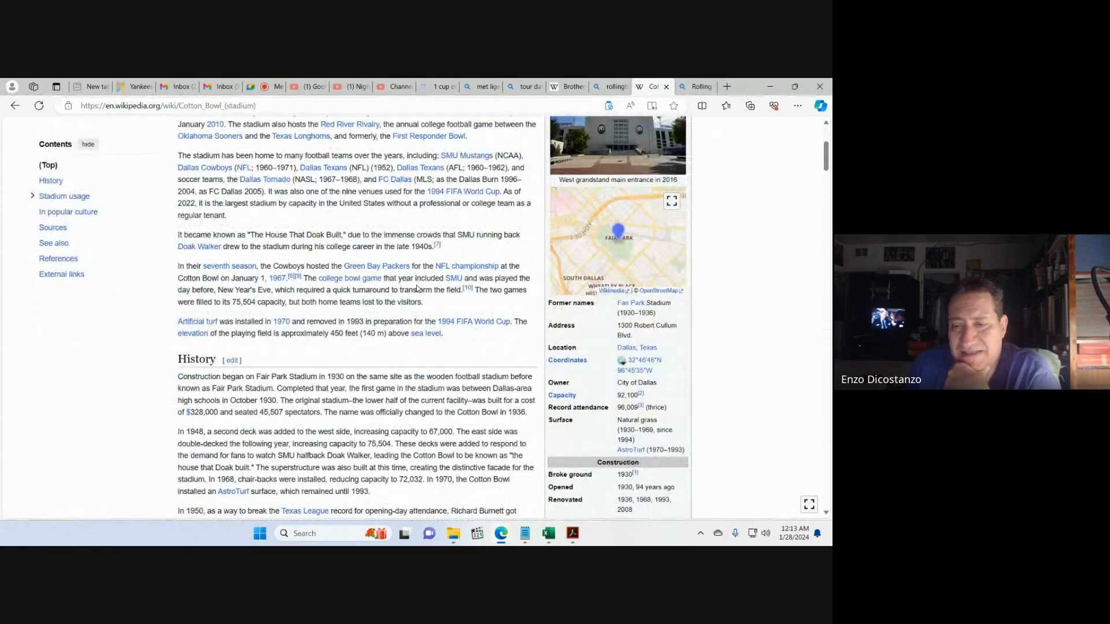
scroll(417, 287, "down", 3)
scroll(417, 285, "down", 6)
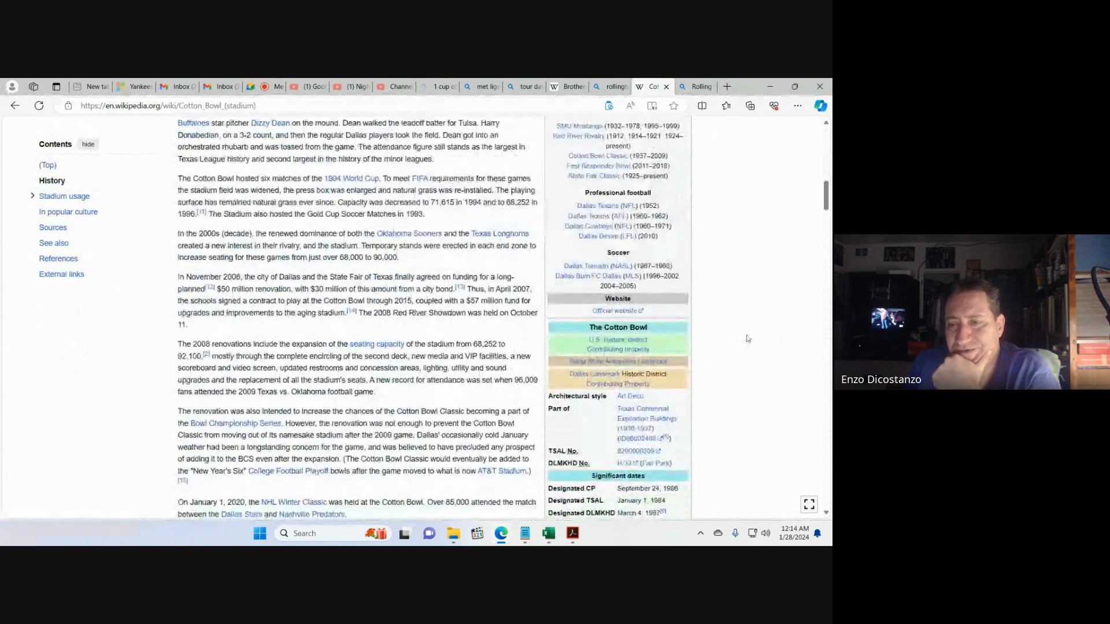
scroll(747, 340, "down", 3)
scroll(747, 340, "up", 8)
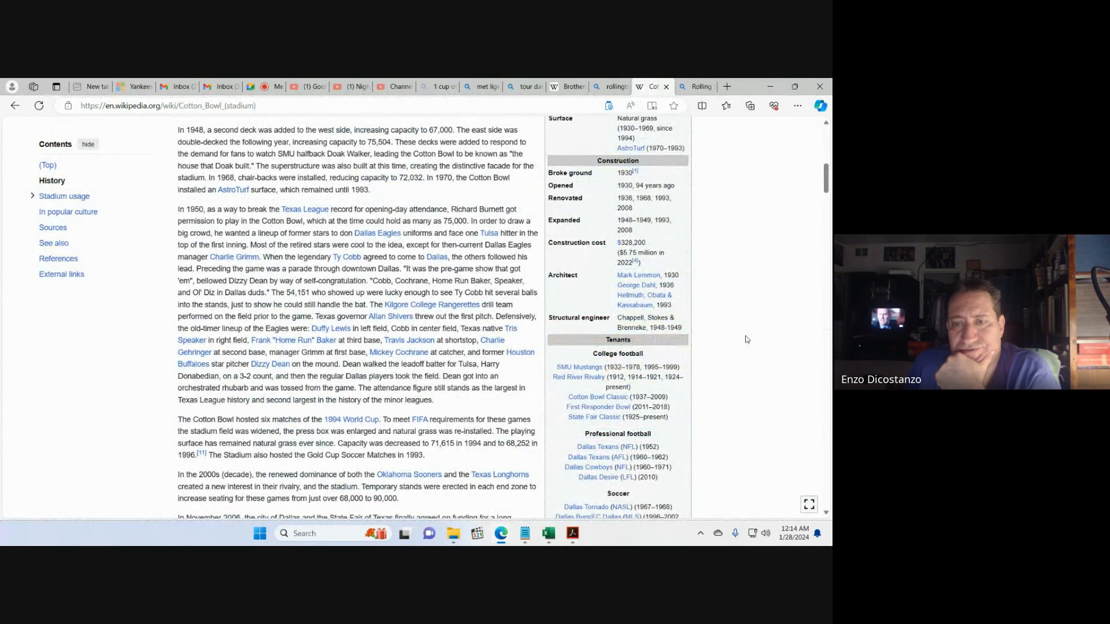
scroll(747, 340, "up", 3)
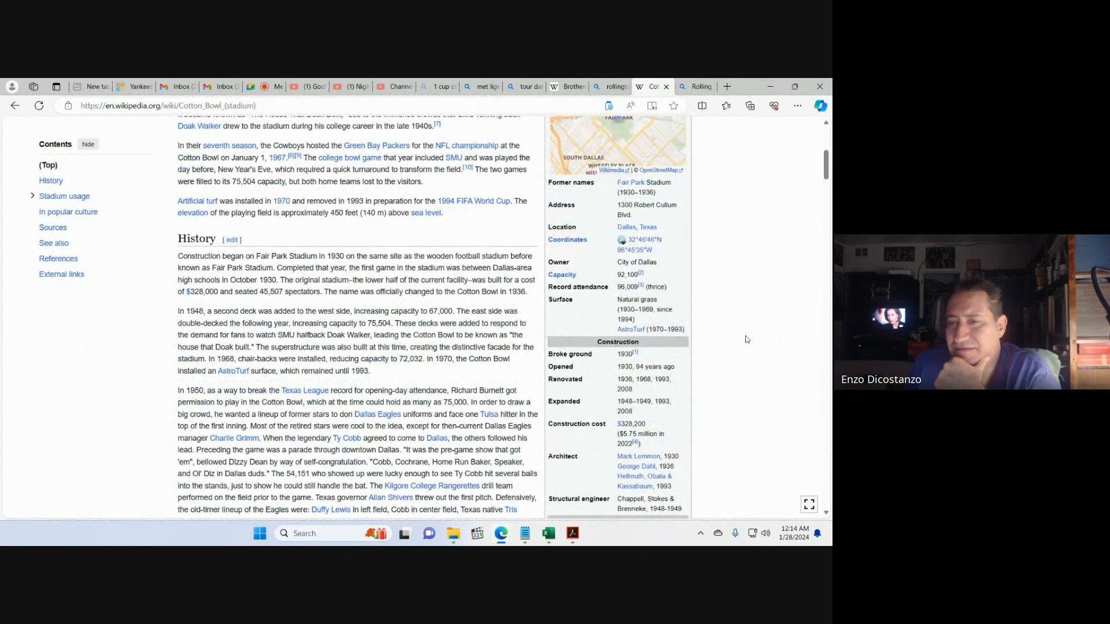
scroll(747, 340, "up", 5)
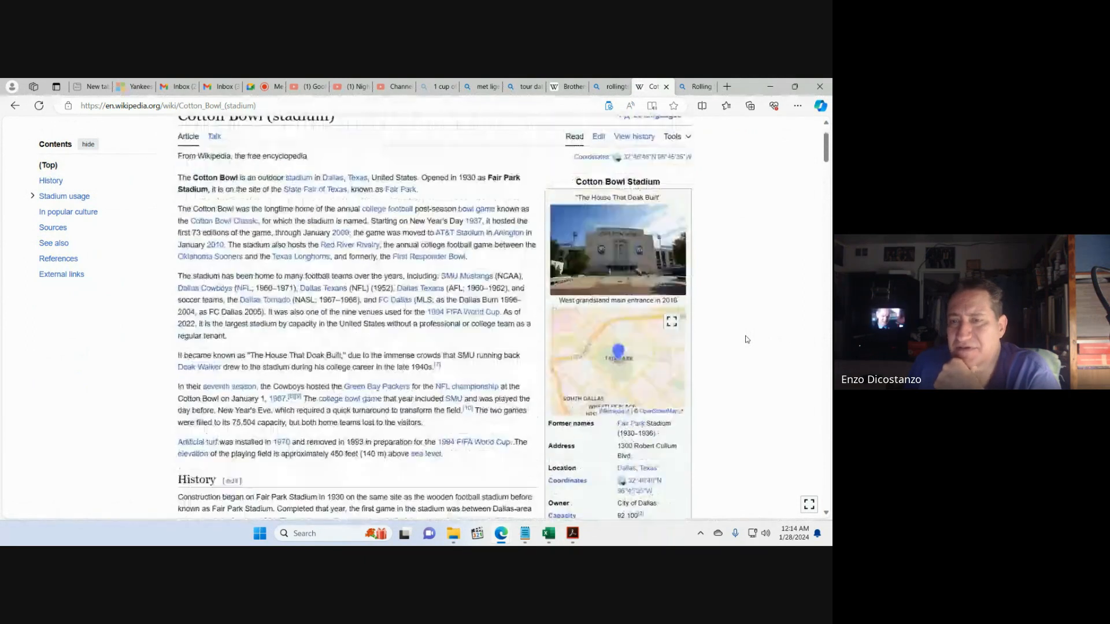
scroll(747, 340, "up", 1)
scroll(748, 340, "down", 3)
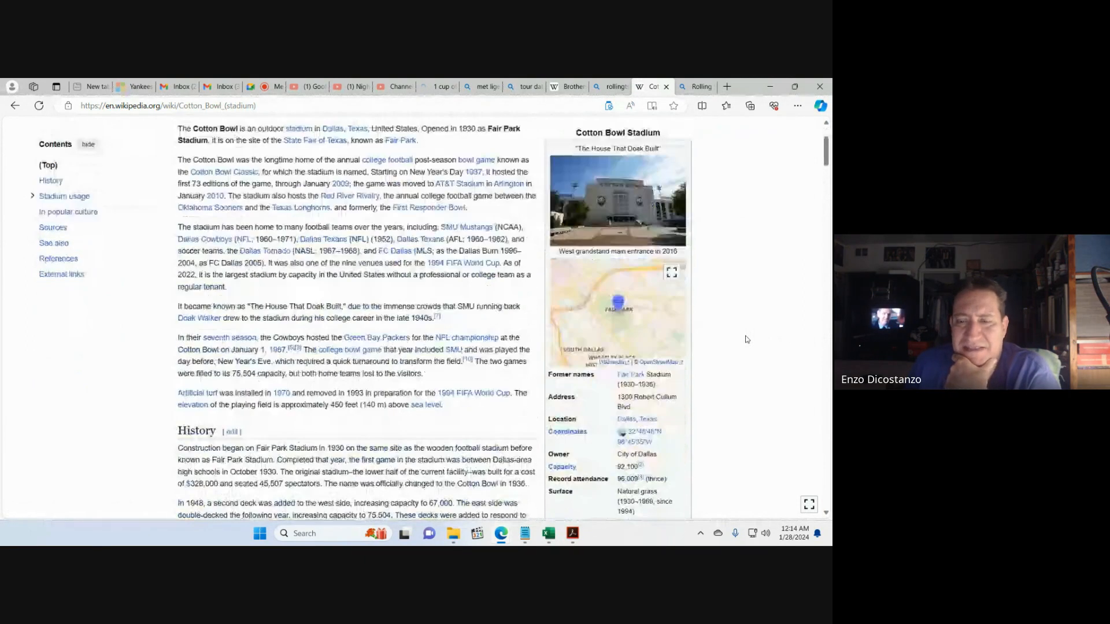
left_click(15, 105)
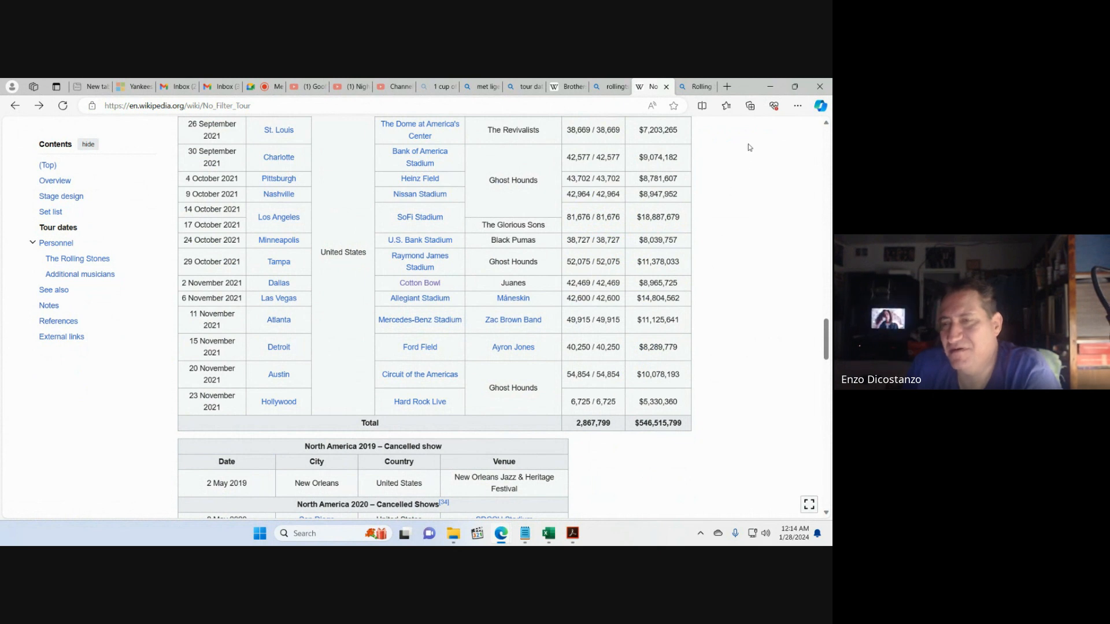
- Switch back to the Excel template workbook and remove the gray fill from Y656:Y659, with the entire-tour section shown in both workbooks
left_click(770, 87)
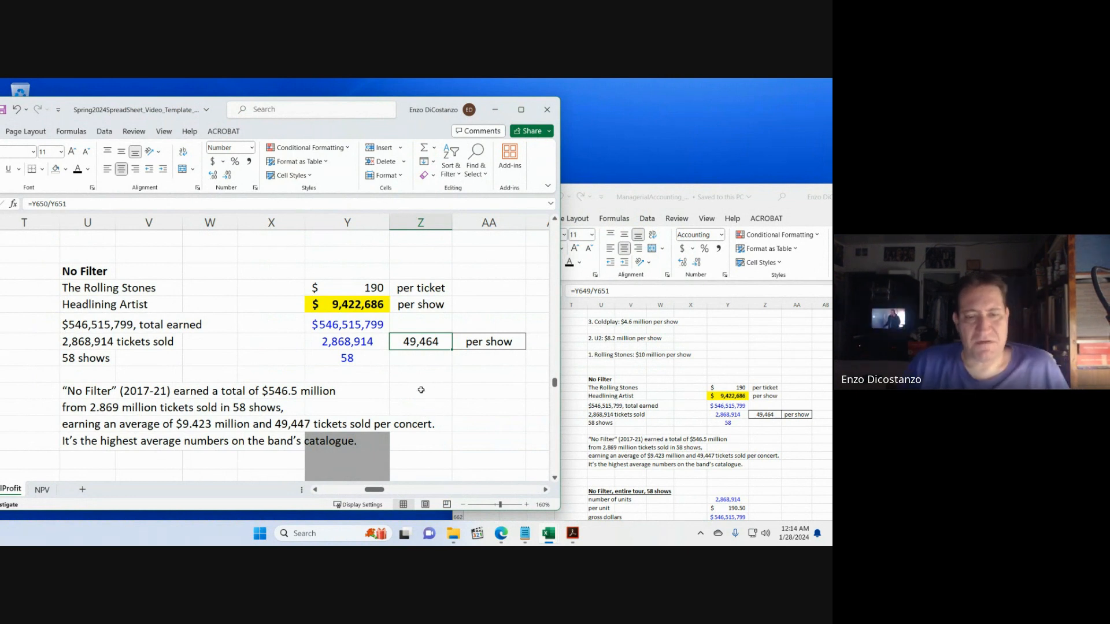
left_click(368, 392)
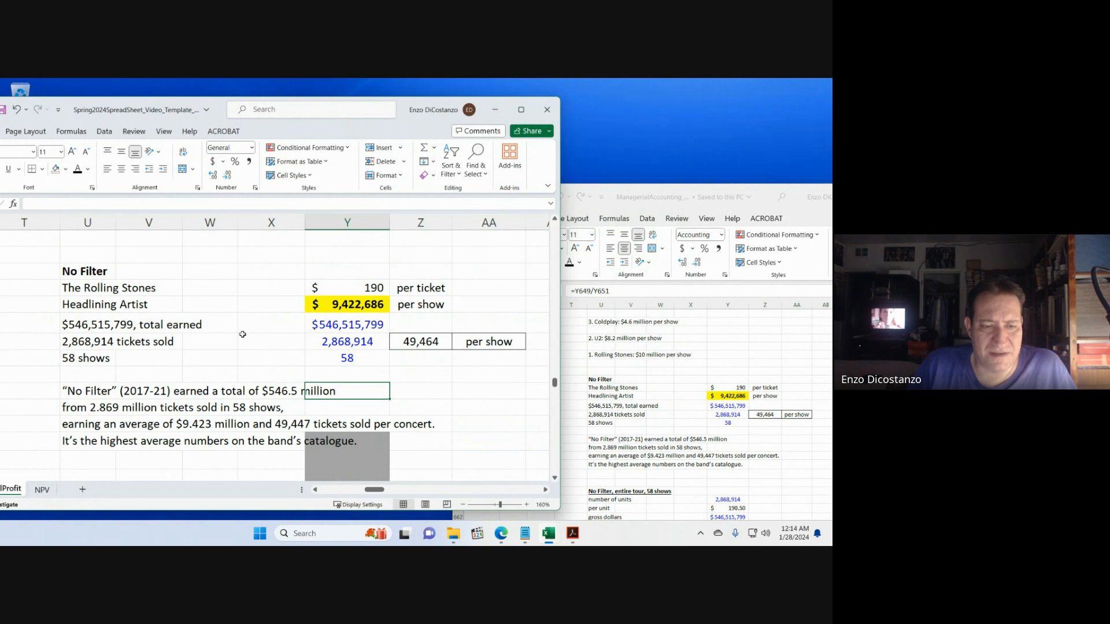
left_click(471, 405)
scroll(471, 406, "down", 1)
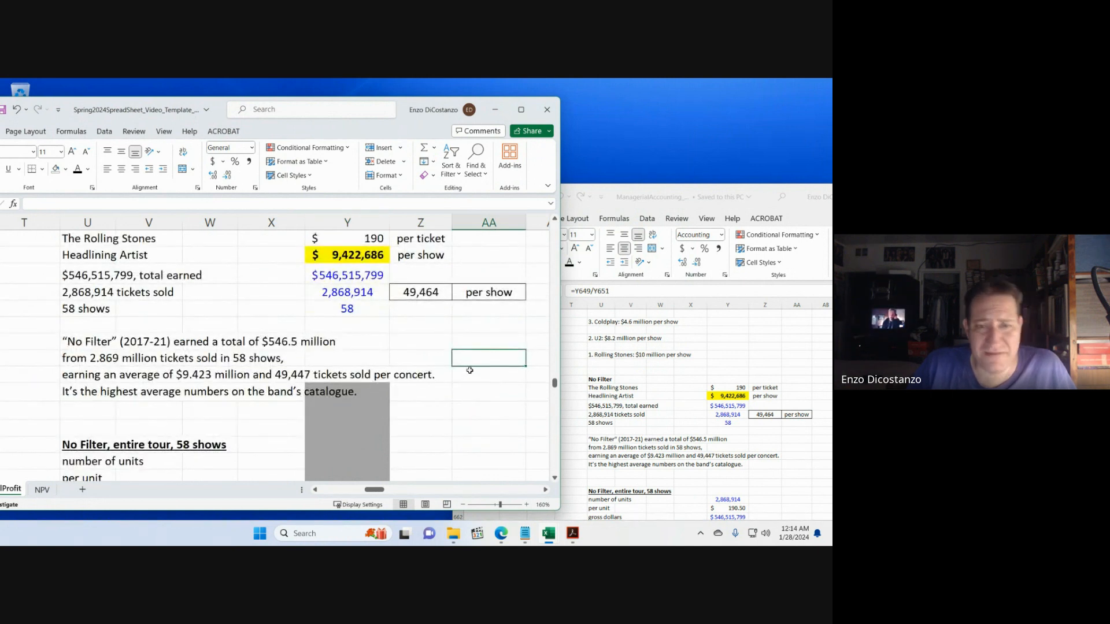
left_click(667, 365)
scroll(667, 365, "down", 5)
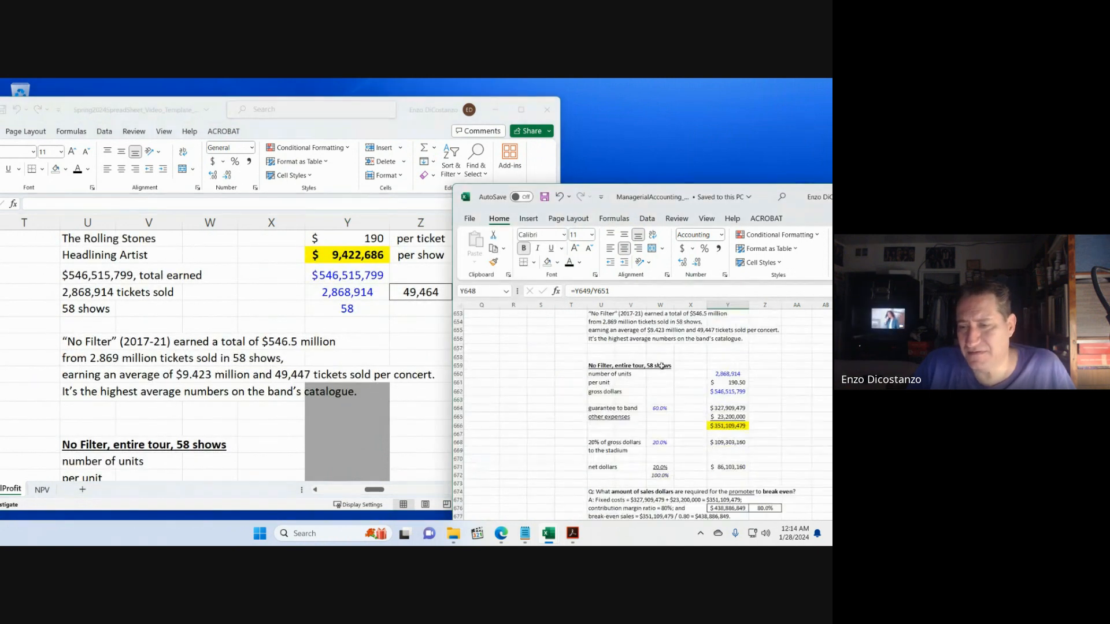
left_click(345, 353)
scroll(341, 350, "down", 2)
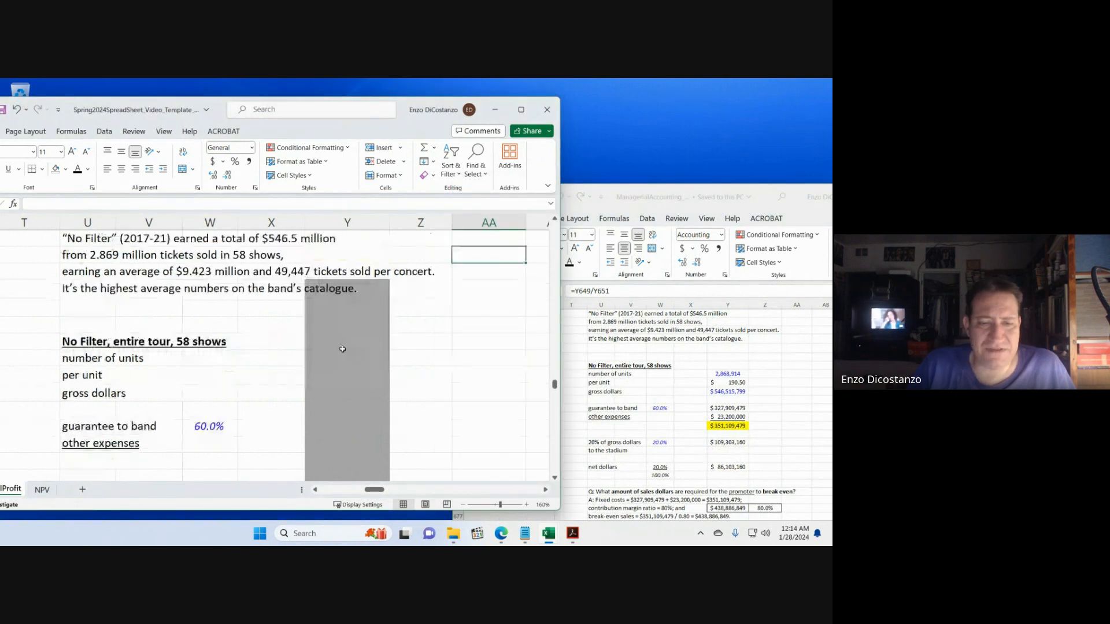
left_click(333, 303)
left_click_drag(333, 303, 327, 340)
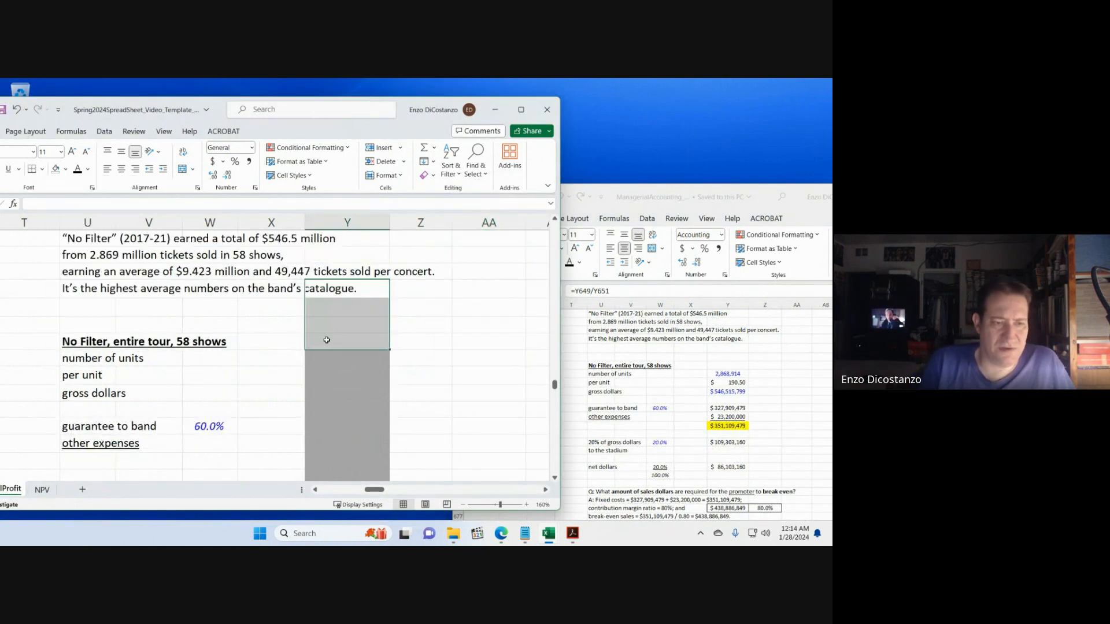
left_click(329, 409)
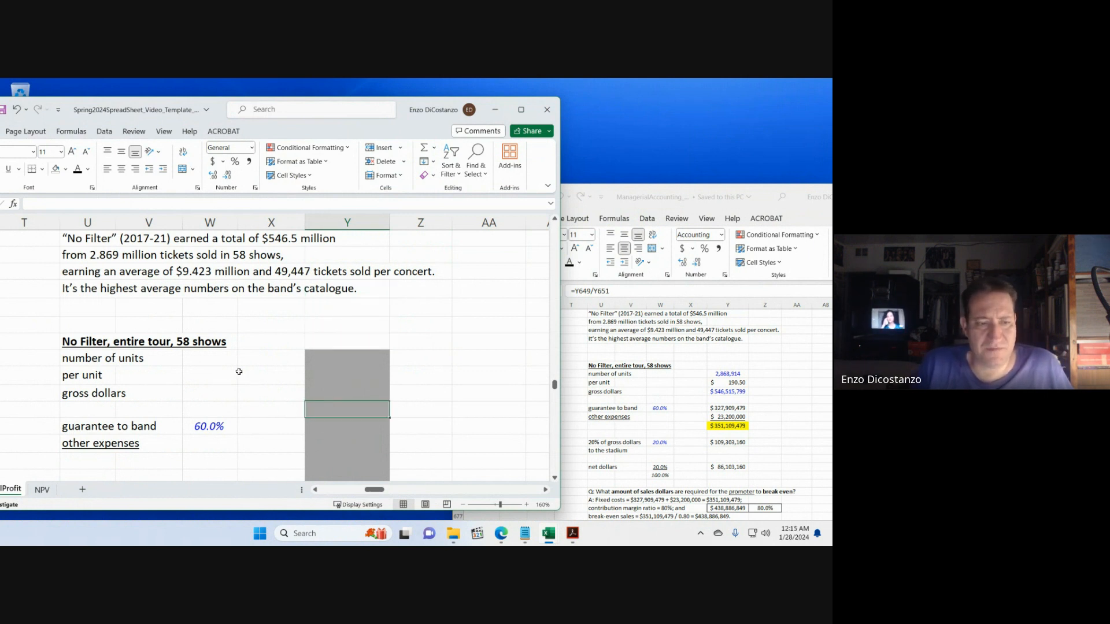
- Copy the tickets sold, 2,868,914, from Y650 into the number of units cell Y660 of the entire-tour section
left_click(318, 361)
scroll(318, 361, "up", 4)
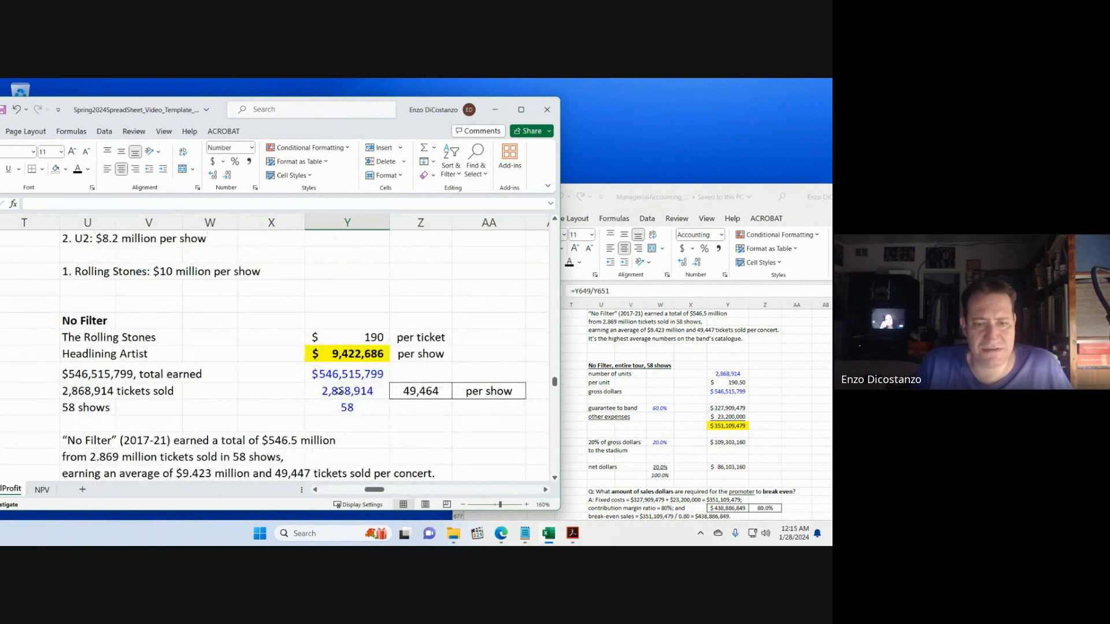
left_click(340, 391)
key("ctrl+c")
scroll(340, 391, "down", 4)
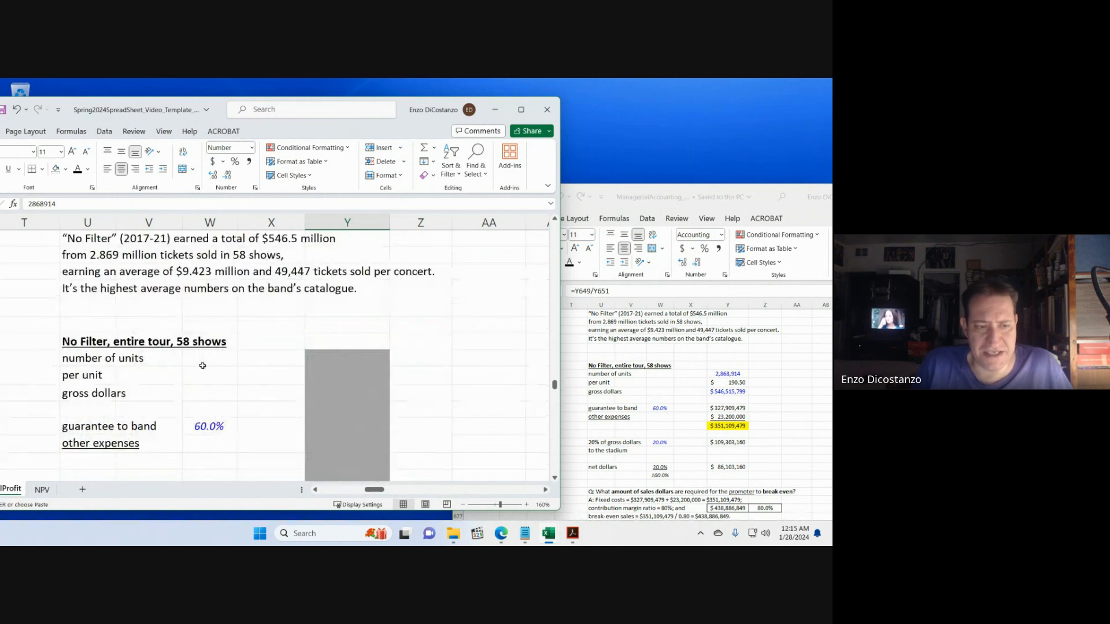
left_click(324, 360)
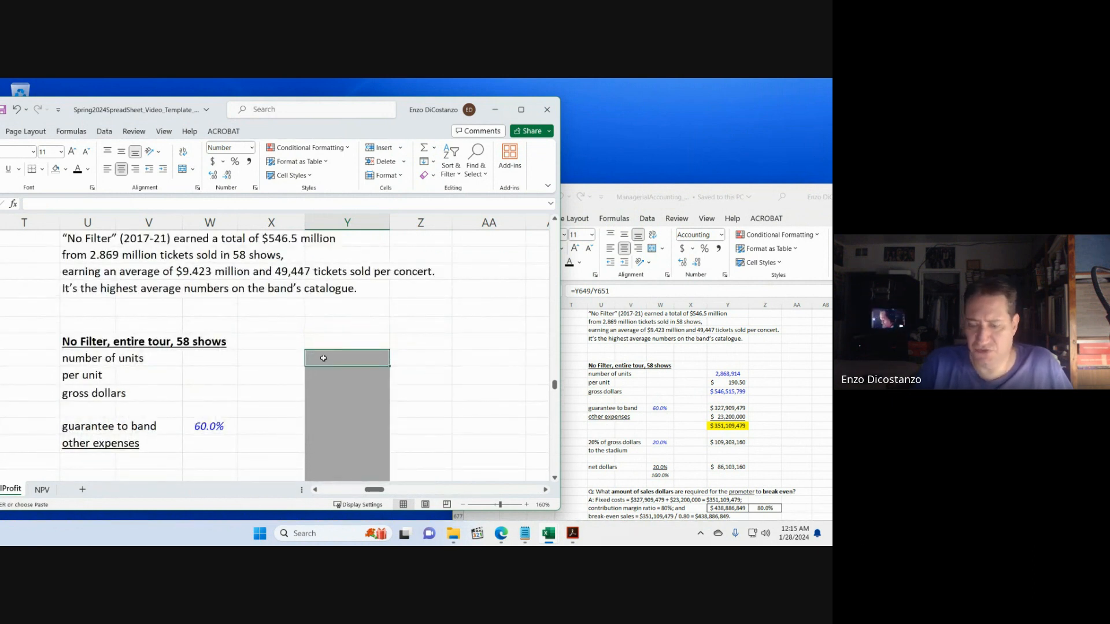
key("Return")
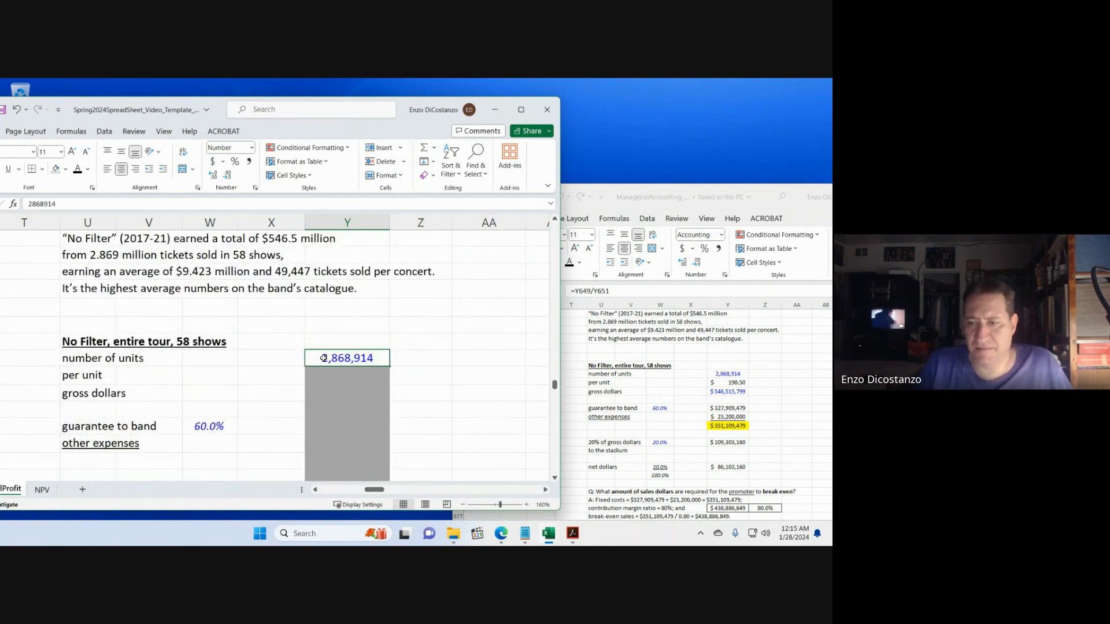
- Copy the total earned, $546,515,799, from Y649 into the gross dollars cell Y662 of the entire-tour section
scroll(324, 359, "up", 4)
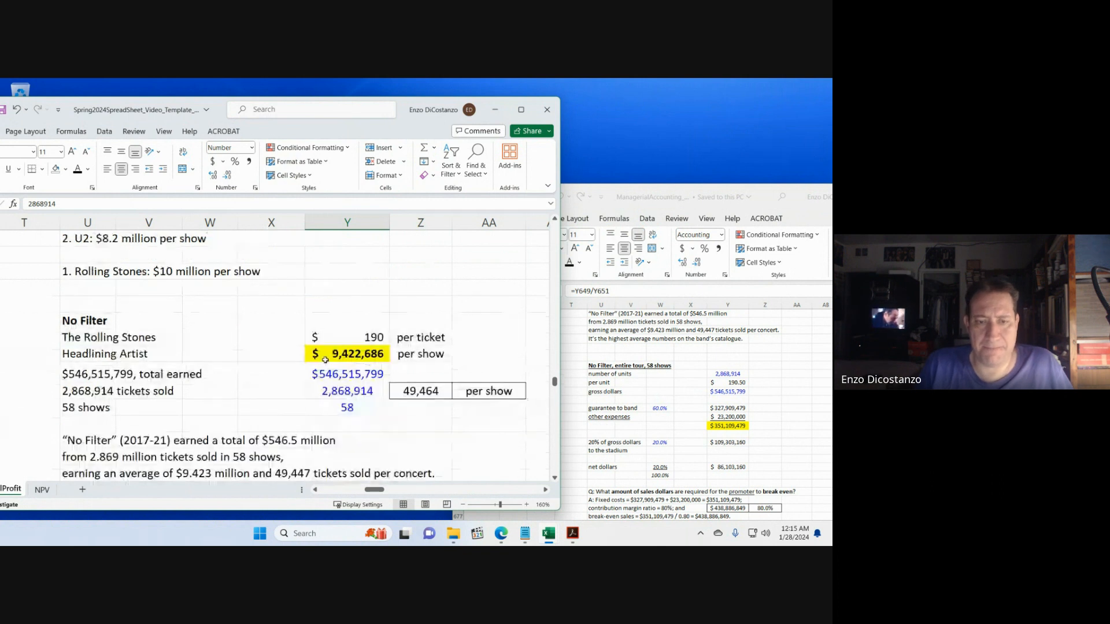
left_click(348, 374)
key("ctrl+c")
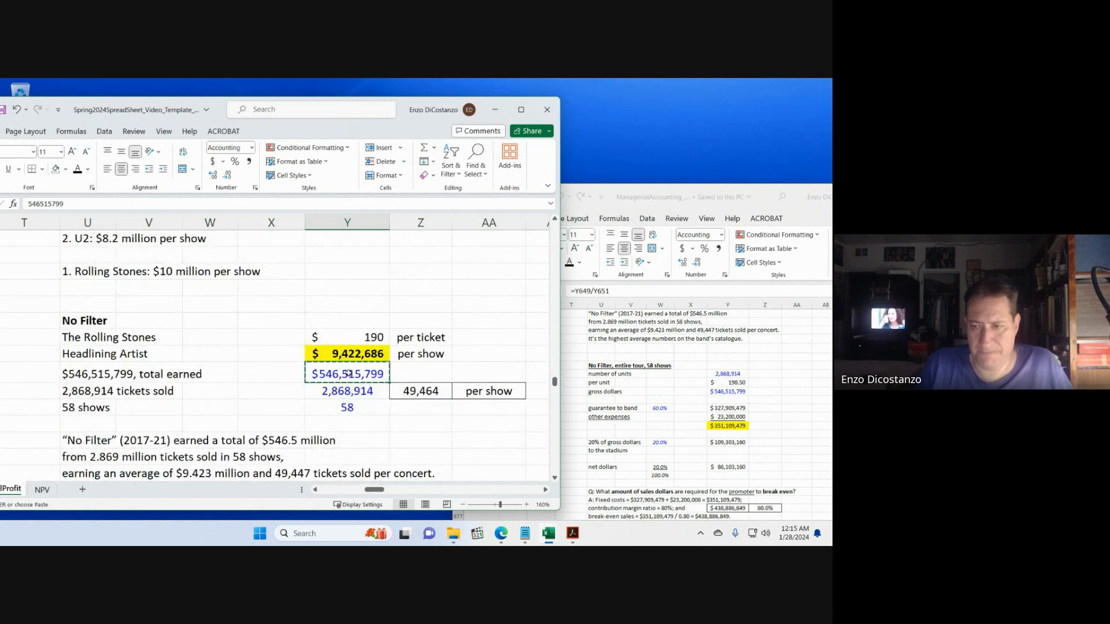
scroll(348, 374, "down", 4)
left_click(328, 396)
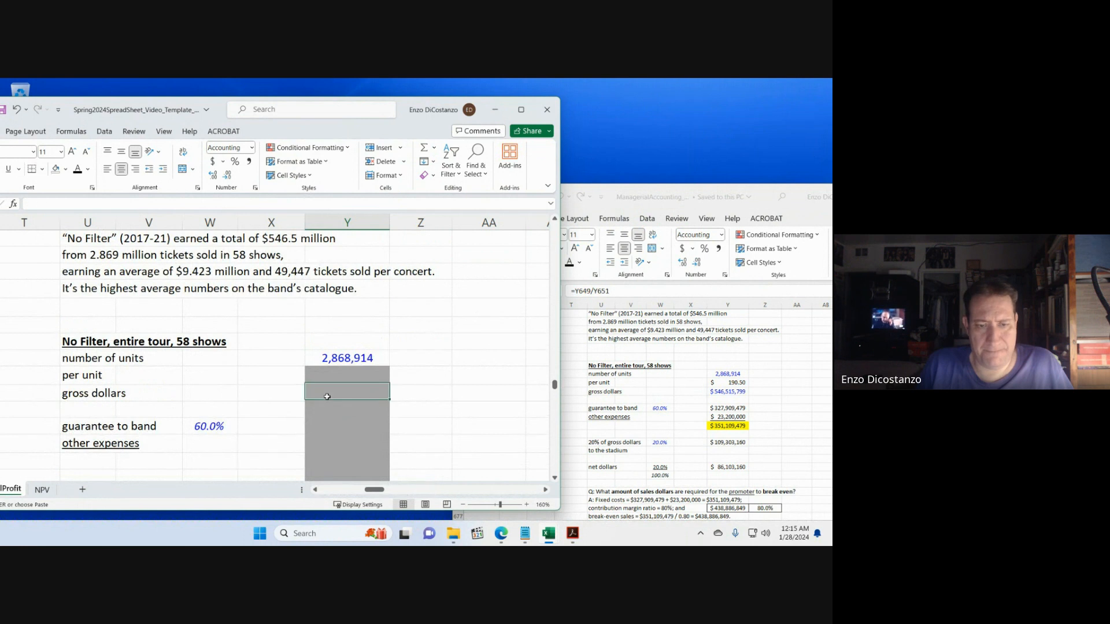
key("Return")
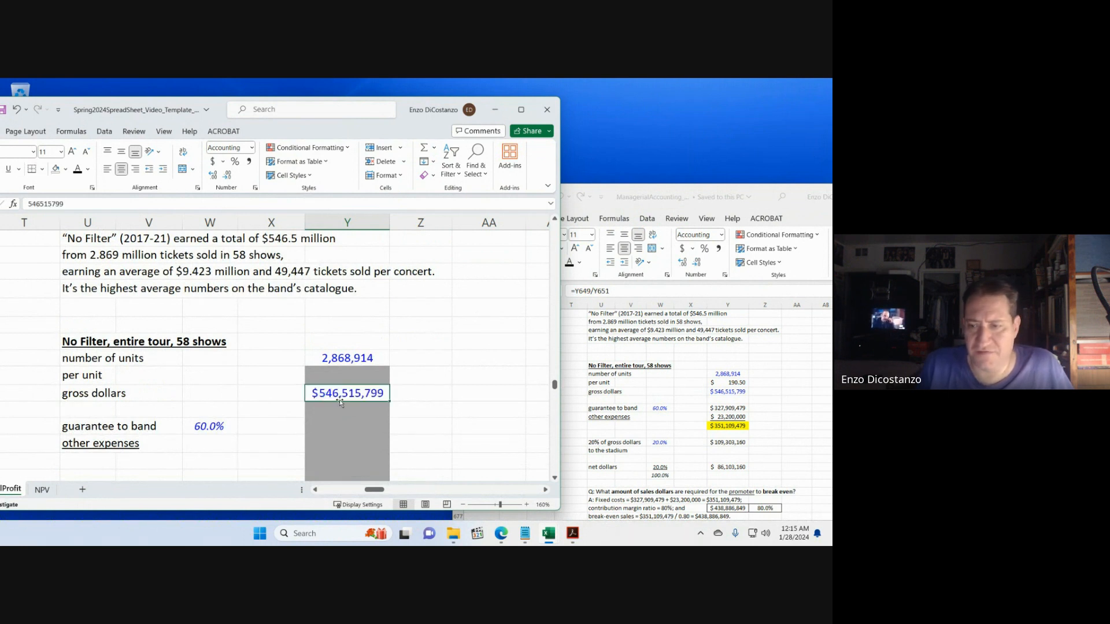
- Copy the per unit formula from Y557 of the one outdoor show section into the per unit cell Y661 of the entire-tour section
left_click(360, 380)
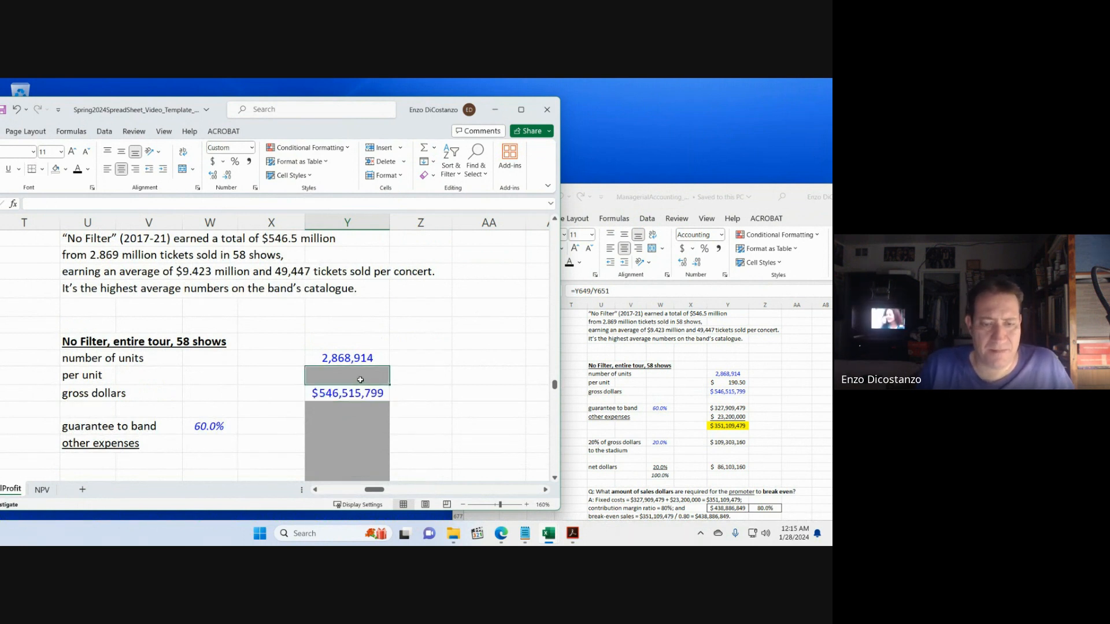
scroll(359, 380, "down", 15)
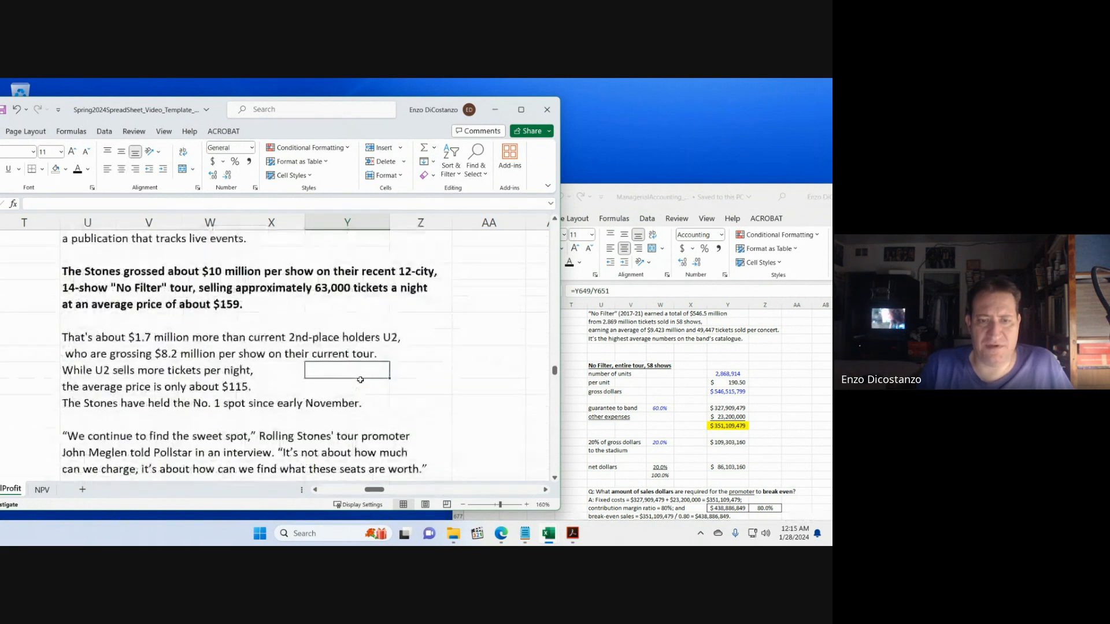
scroll(360, 380, "up", 5)
type("=Y558/Y556")
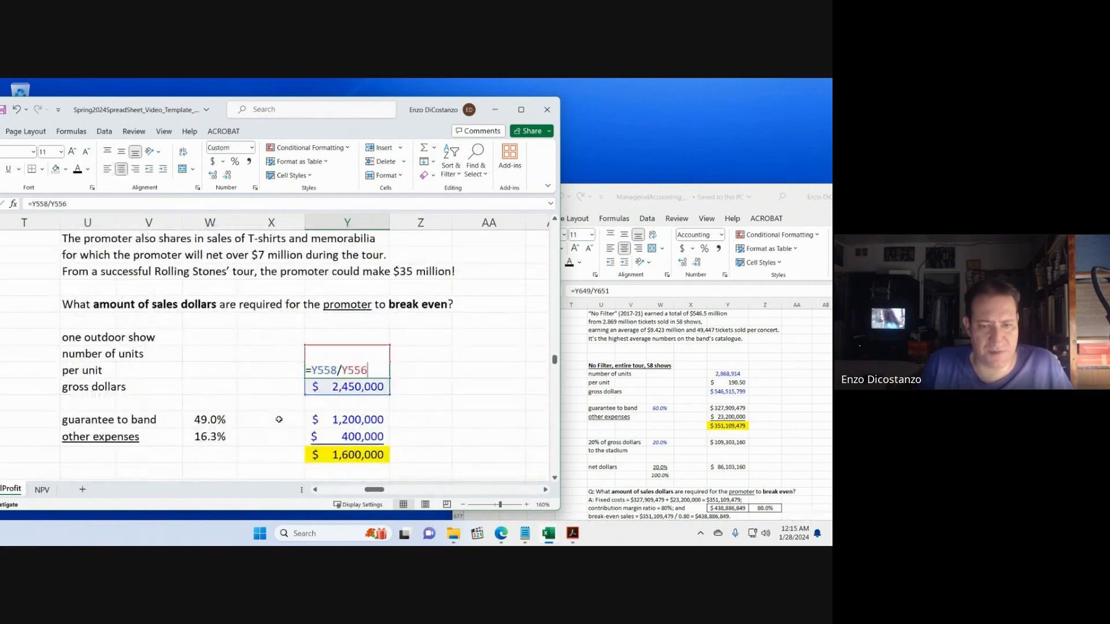
key("ctrl+Return")
key("ctrl+c")
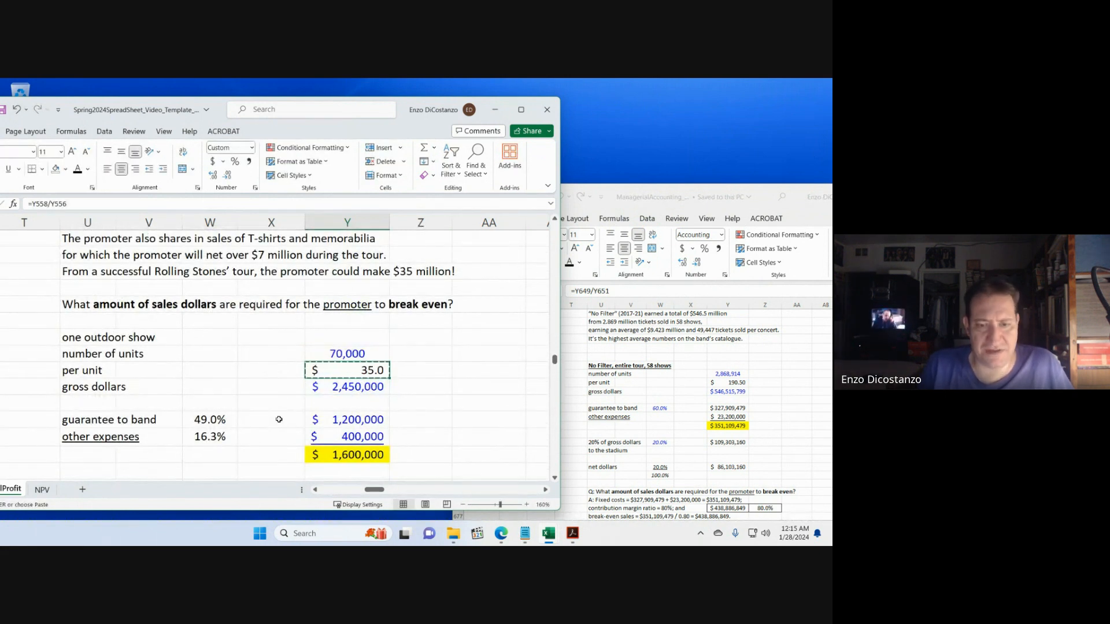
scroll(279, 420, "down", 20)
scroll(279, 419, "down", 10)
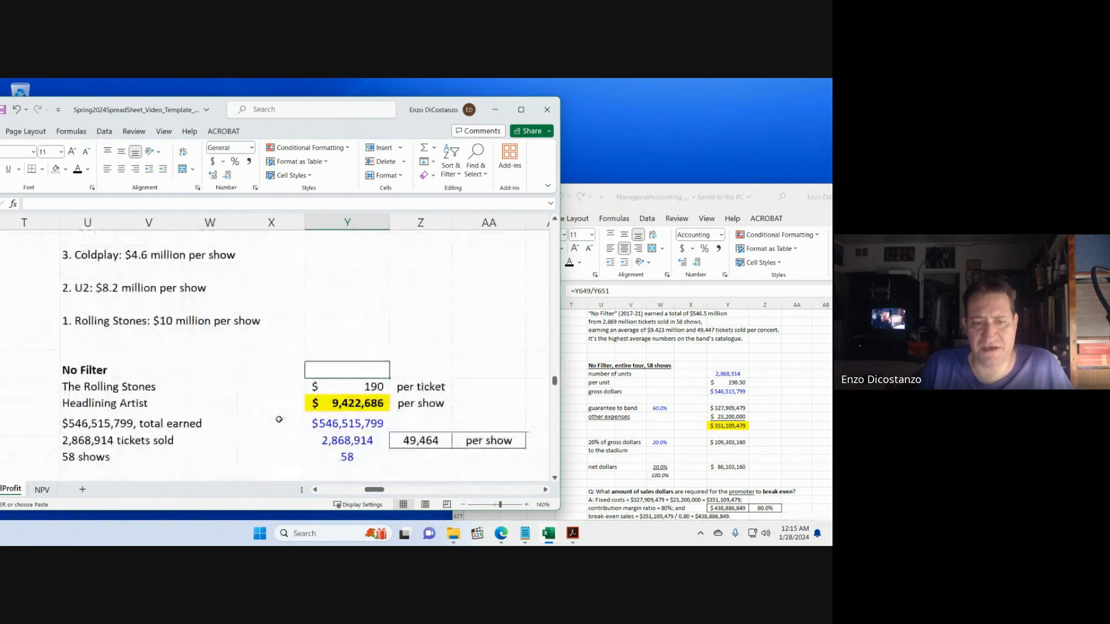
key("Return")
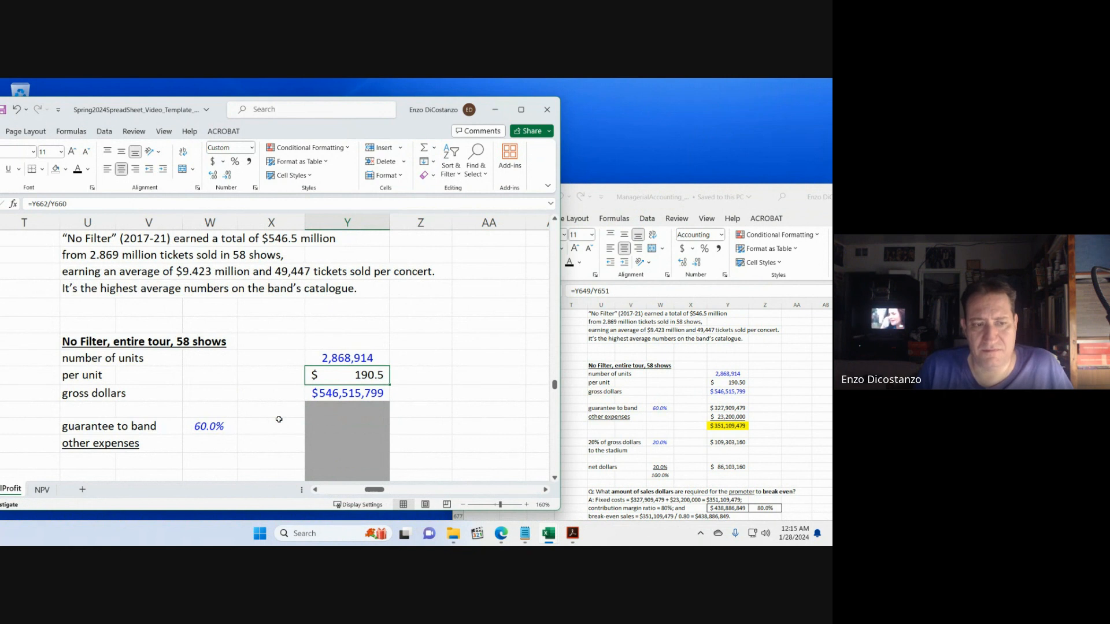
- Review the one outdoor show section and the "How a Rolling Stones' Tour Makes Money" text, and return to the entire-tour section
key("Page_Up")
key("Page_Up")
key("Page_Up")
key("Page_Up")
key("Page_Up")
key("Page_Up")
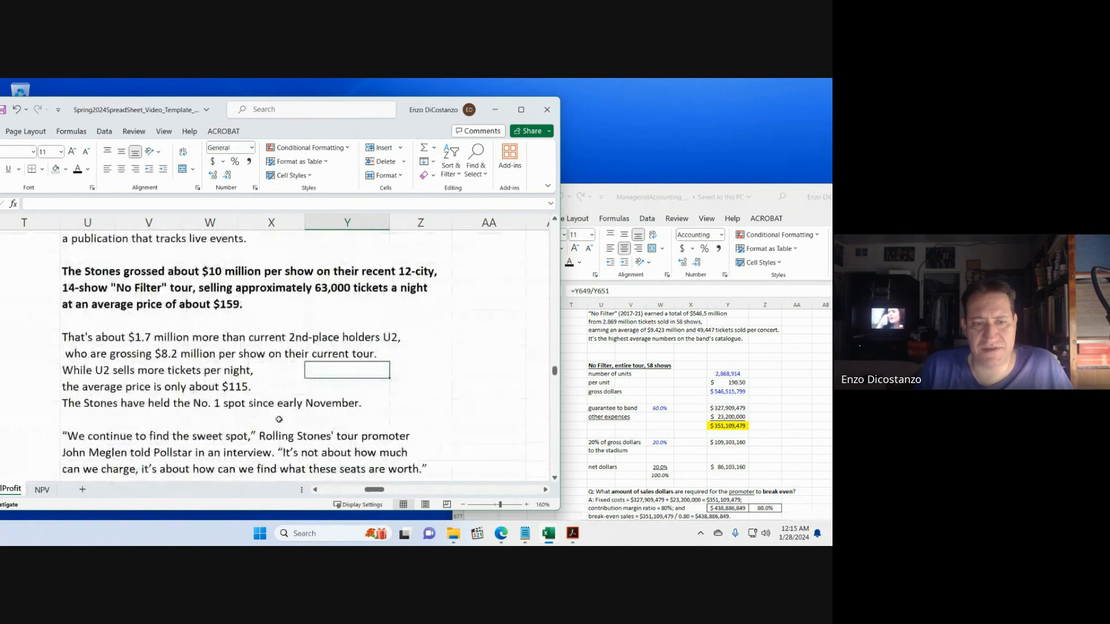
key("Page_Down")
key("Page_Up")
key("Page_Up")
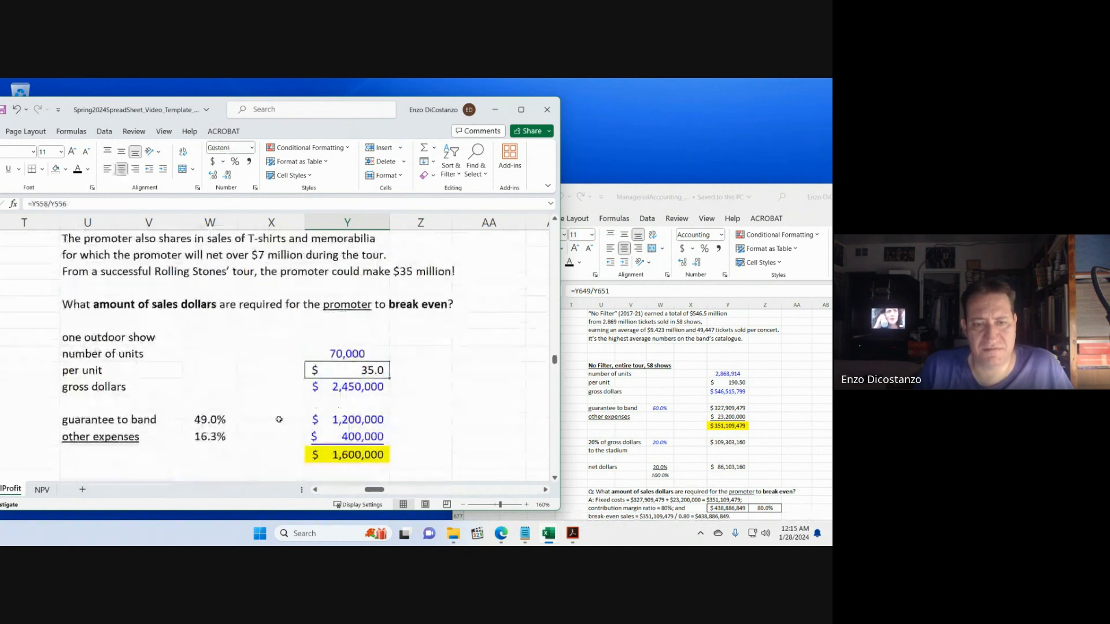
scroll(289, 416, "up", 3)
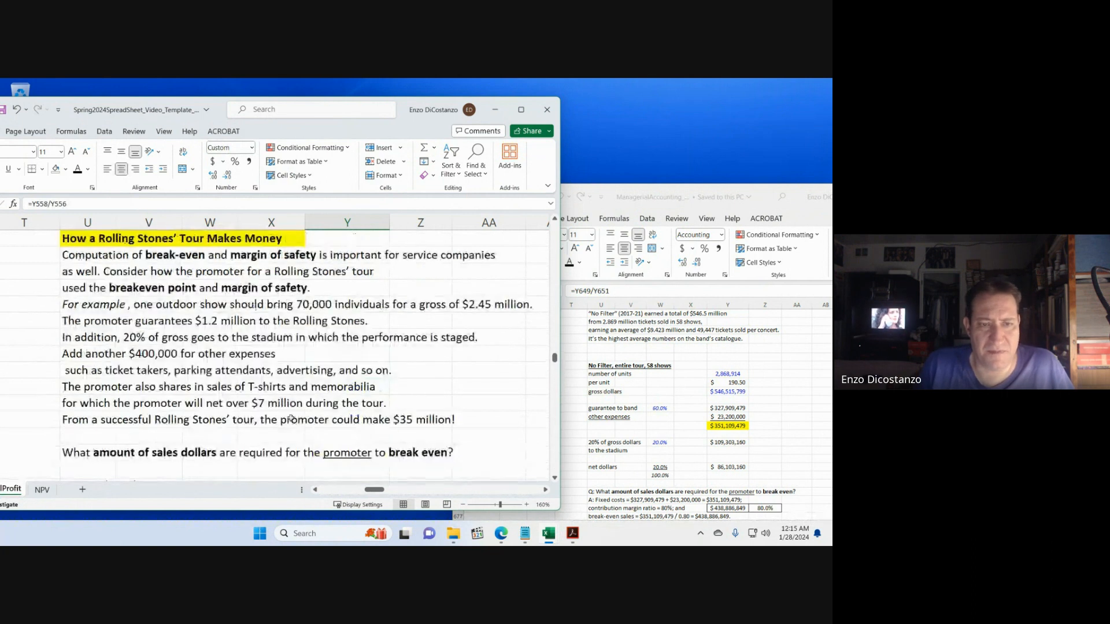
scroll(313, 378, "up", 2)
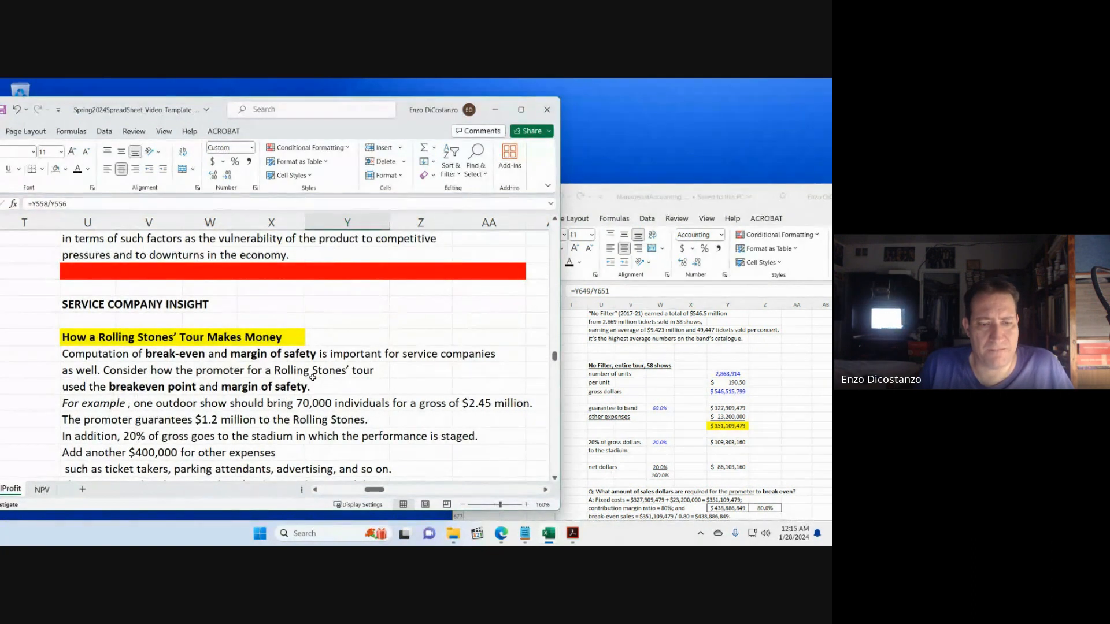
scroll(312, 378, "down", 3)
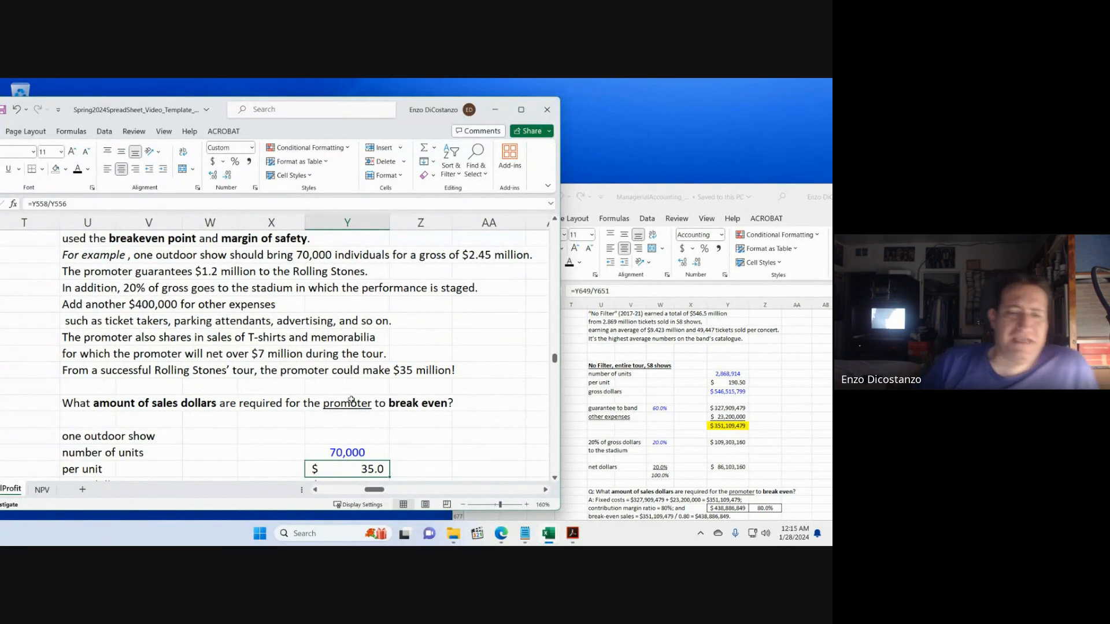
scroll(352, 391, "up", 2)
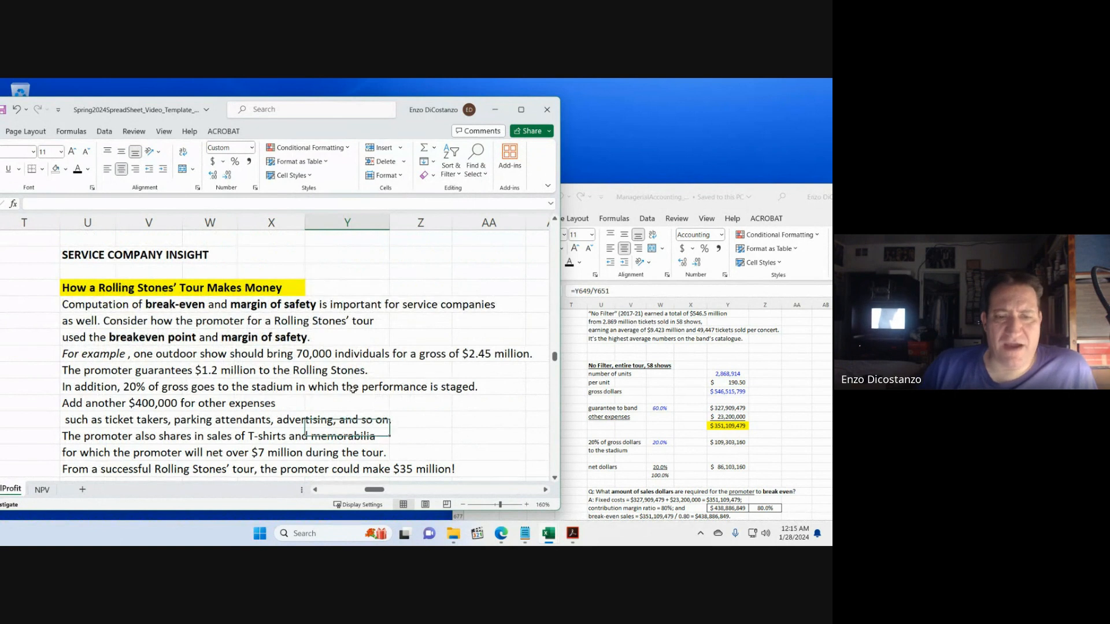
left_click(353, 387)
scroll(352, 389, "down", 15)
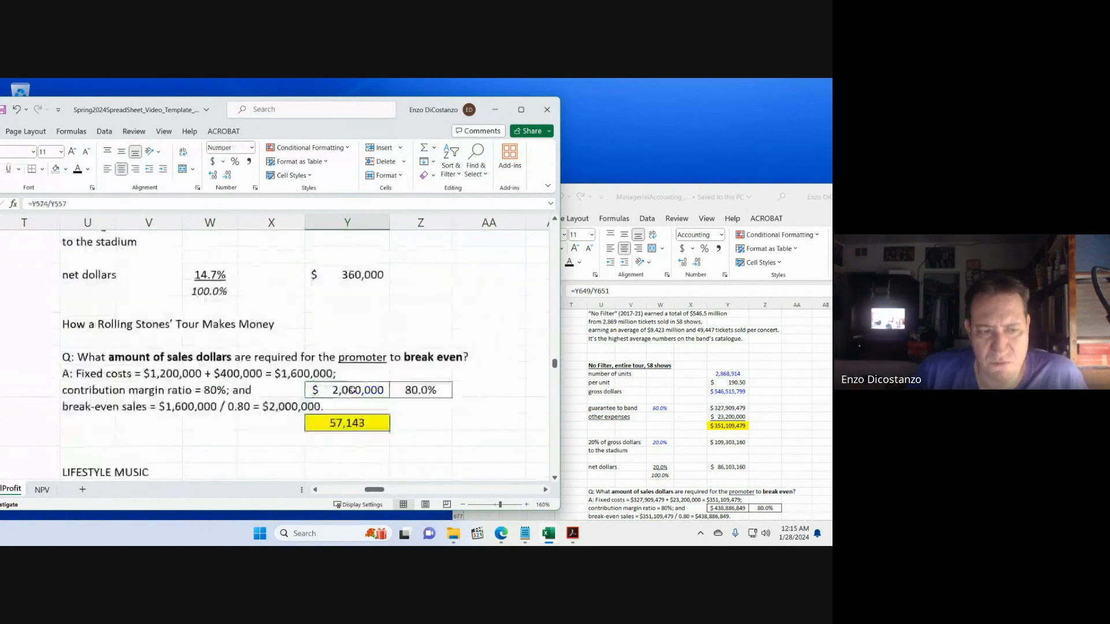
scroll(352, 390, "down", 10)
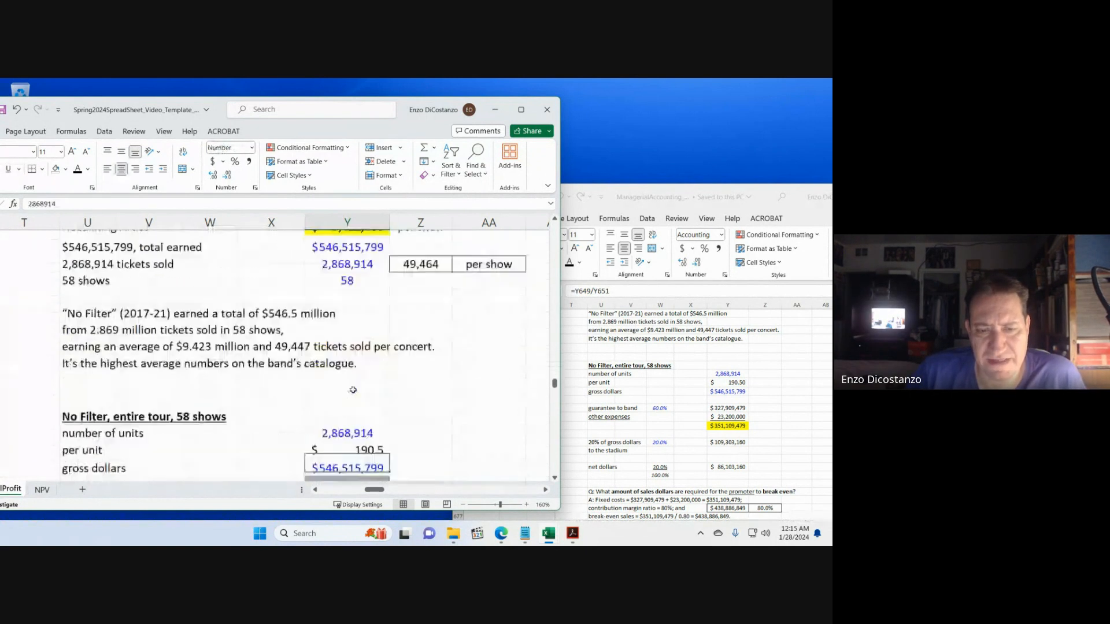
left_click(353, 390)
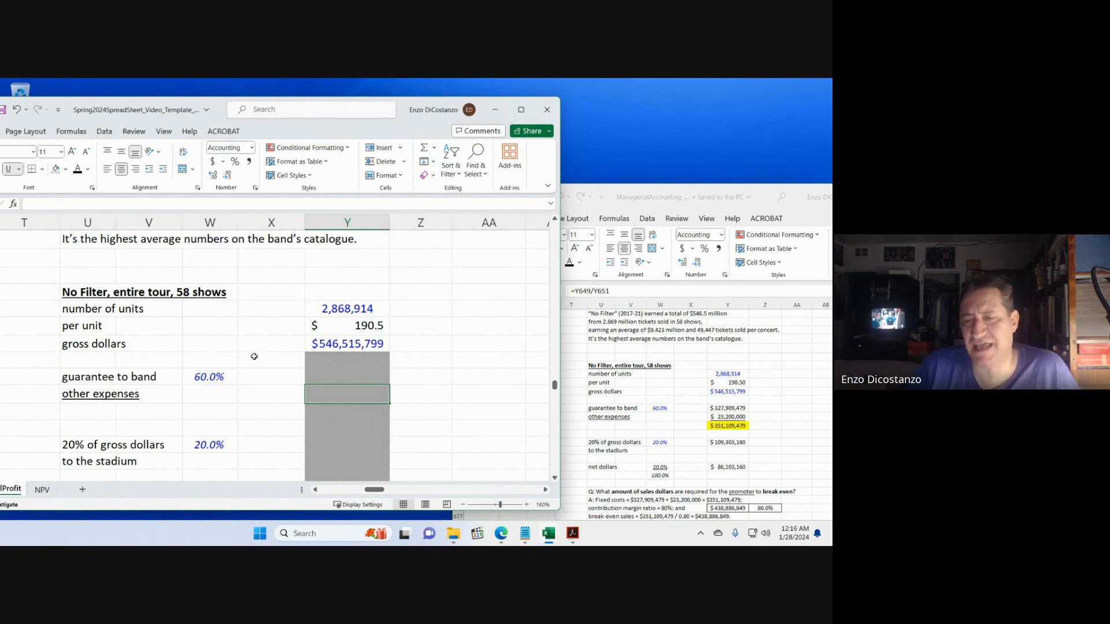
- Examine the percentage total formula in W672 below net dollars, without changing it
left_click(243, 379)
scroll(241, 387, "down", 2)
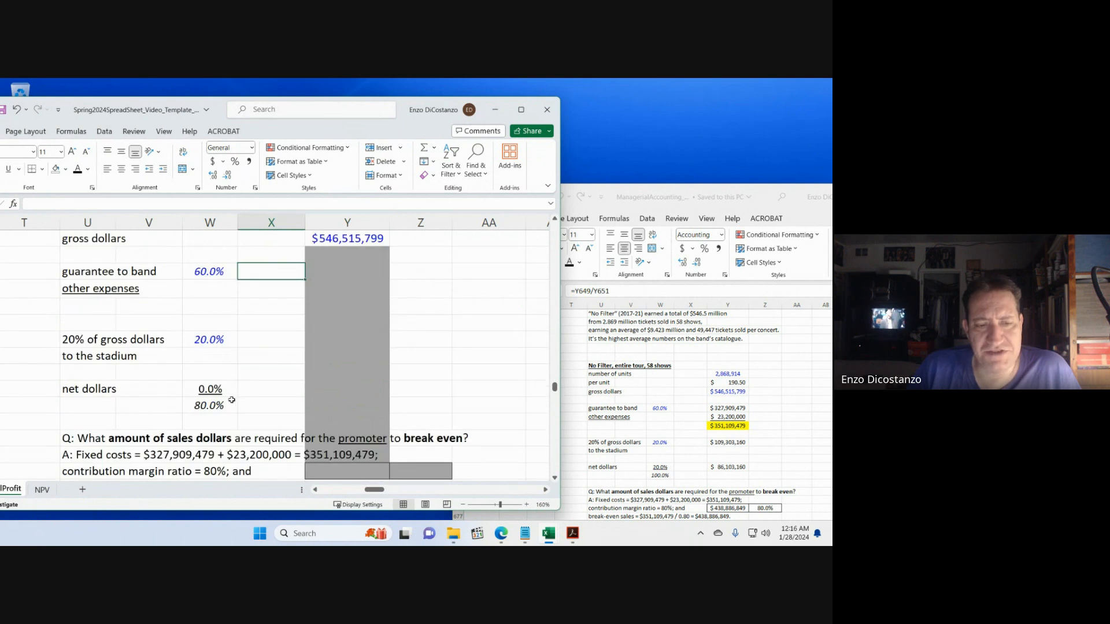
left_click(221, 405)
double_click(222, 405)
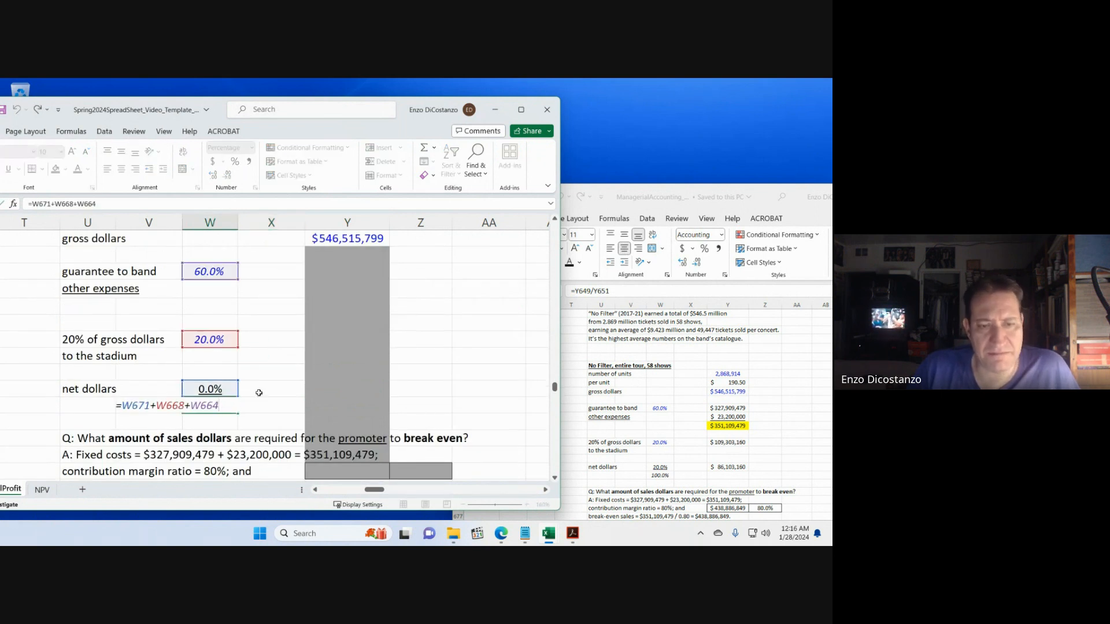
key("Escape")
left_click(287, 339)
scroll(294, 335, "up", 1)
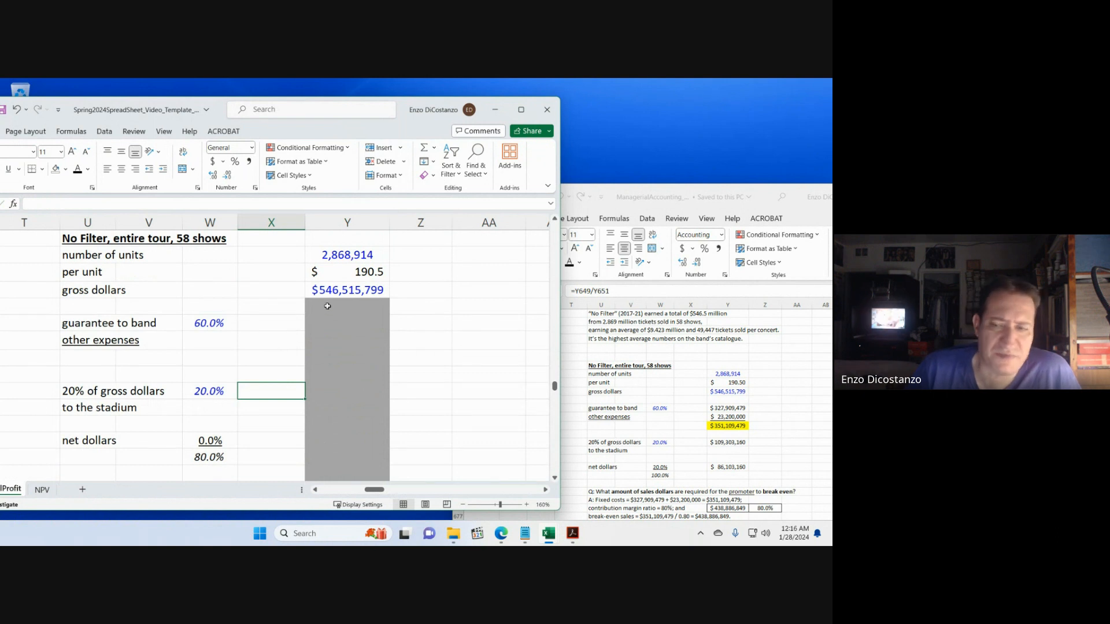
- Check how the guarantee to band is entered in the one outdoor show section, and return to the entire-tour section
left_click(328, 306)
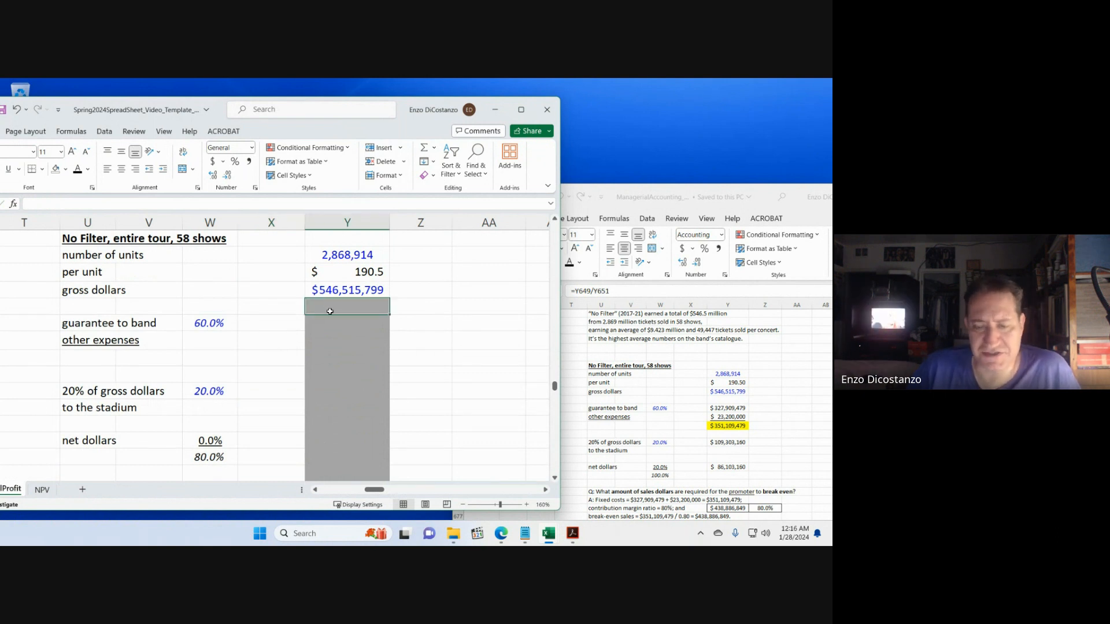
scroll(328, 309, "up", 10)
scroll(330, 312, "up", 10)
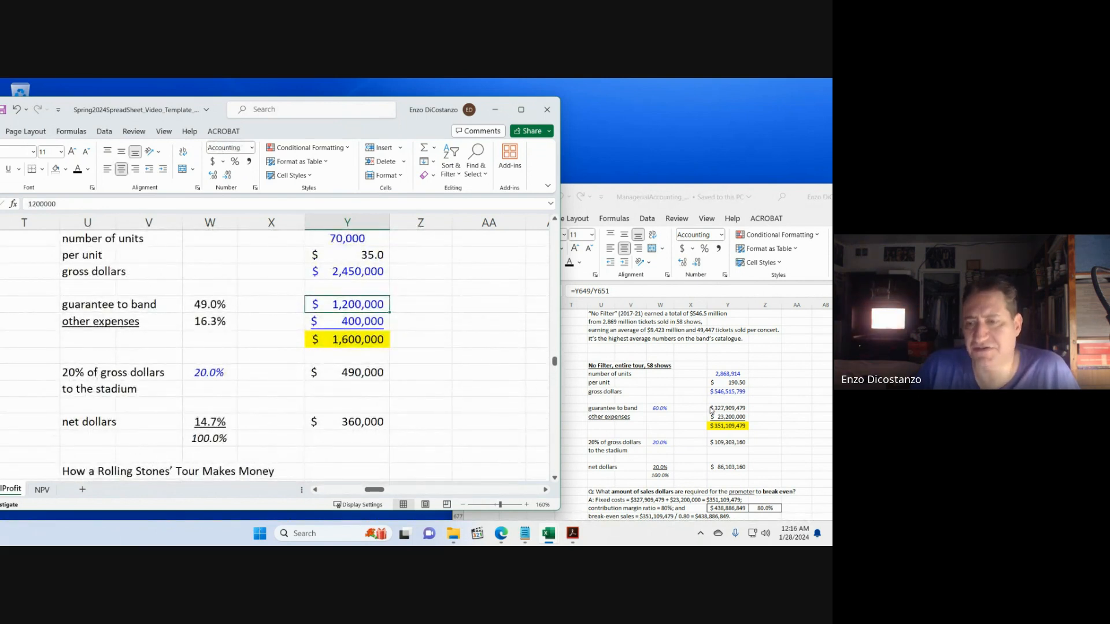
left_click(424, 406)
left_click(367, 359)
key("Page_Down")
key("Page_Down")
key("Page_Down")
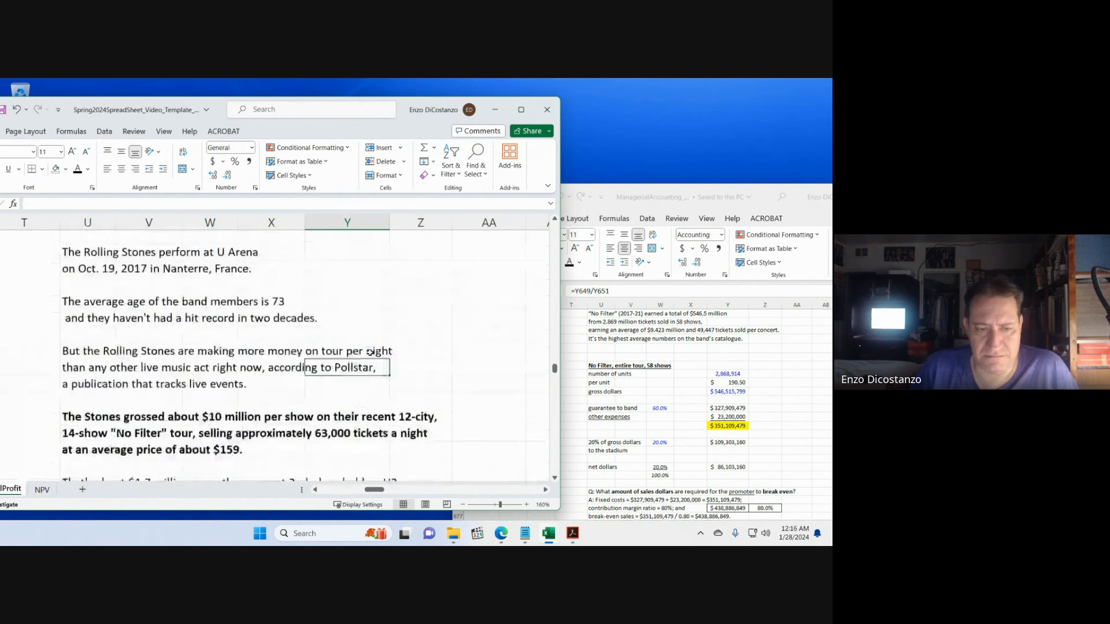
key("Page_Down")
key("Page_Down")
key("Page_Up")
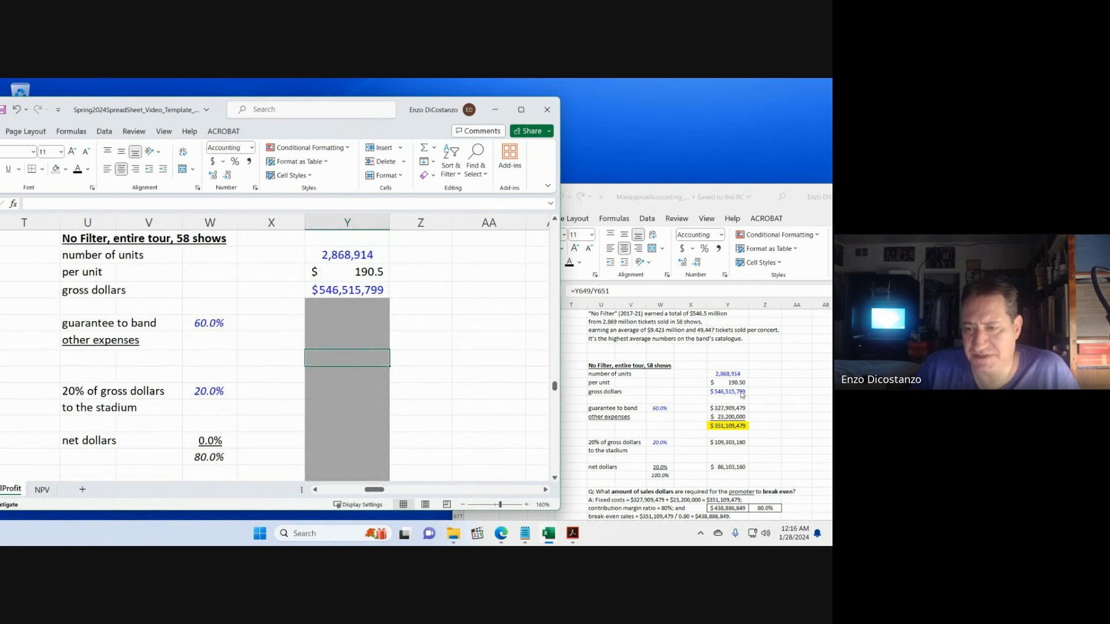
- Check the guarantee to band formula in the ManagerialAccounting workbook and enter =W664*Y662 in Y664 of the template workbook
double_click(743, 408)
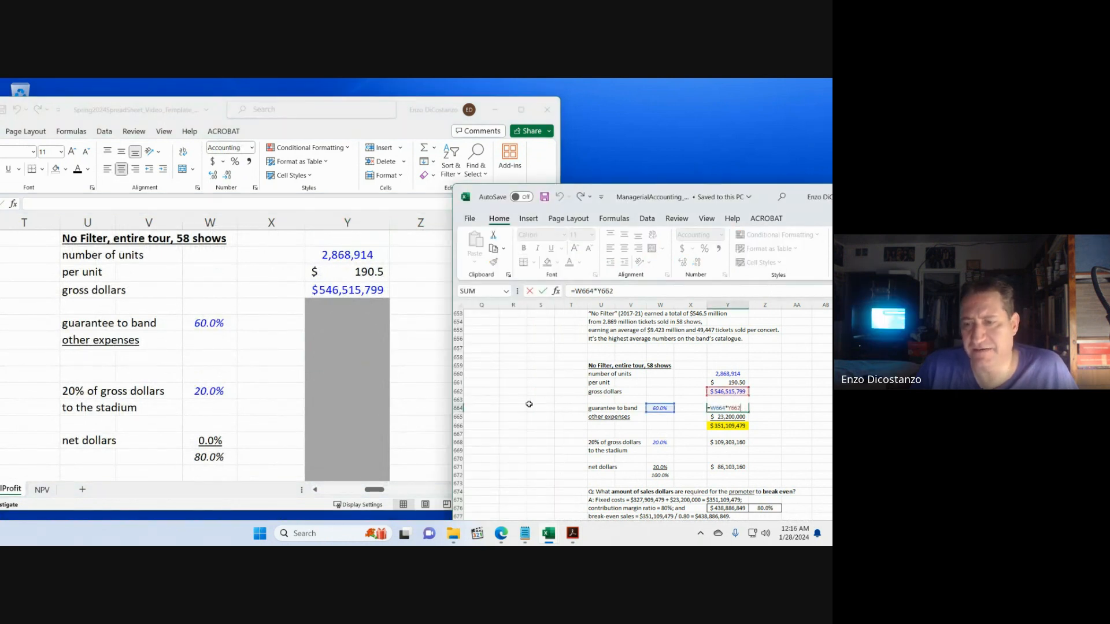
key("Return")
left_click(349, 322)
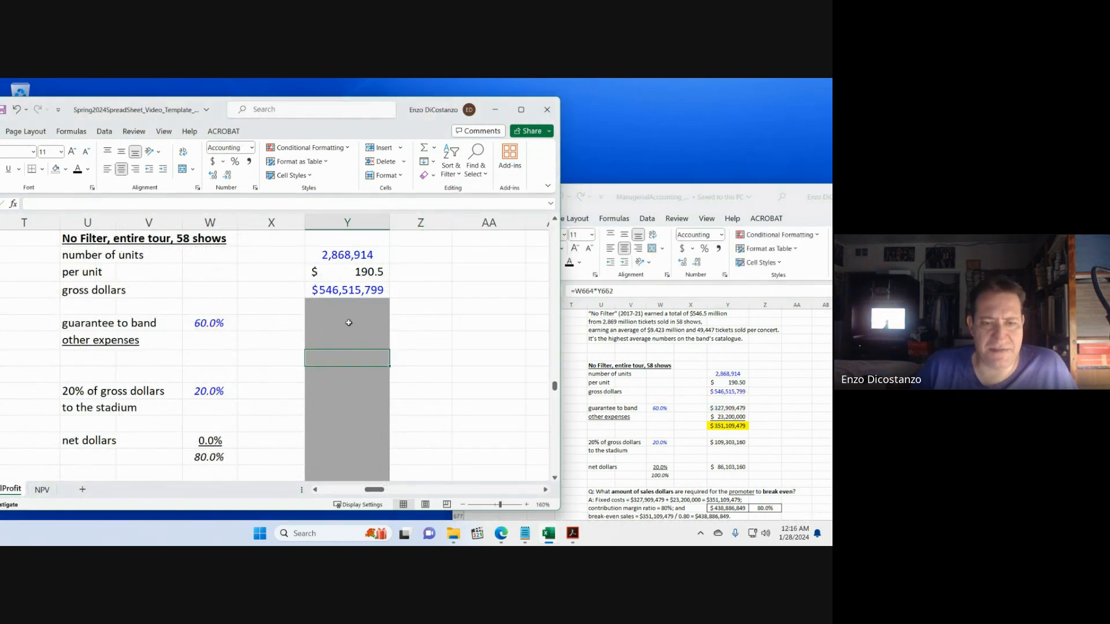
left_click(349, 322)
type("=")
key("Left")
key("Left")
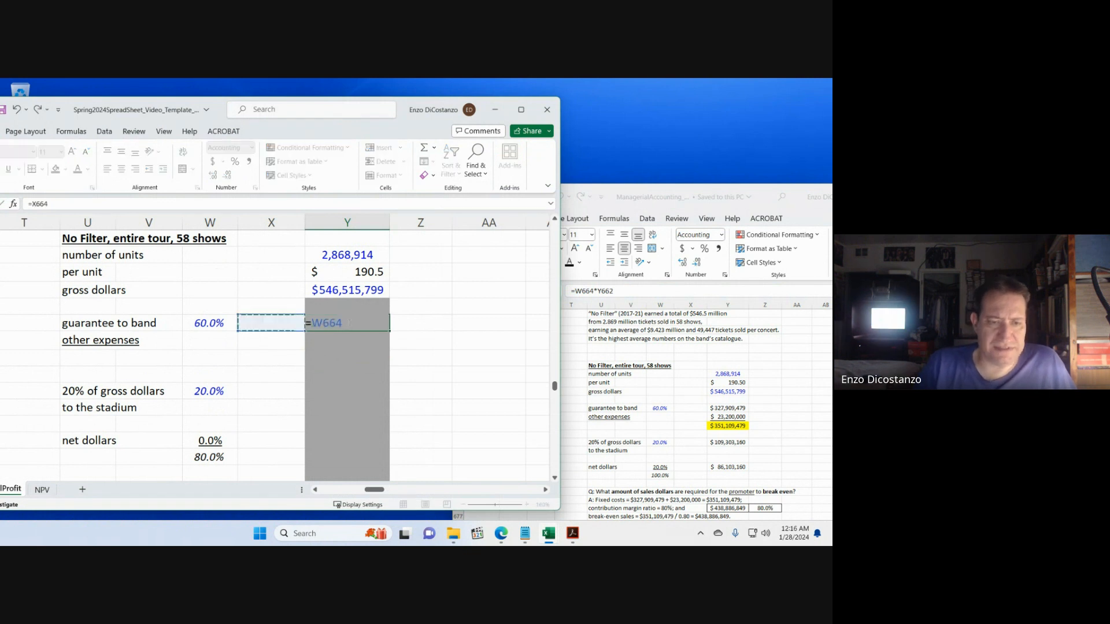
key("Left")
type("*")
key("Up")
key("Up")
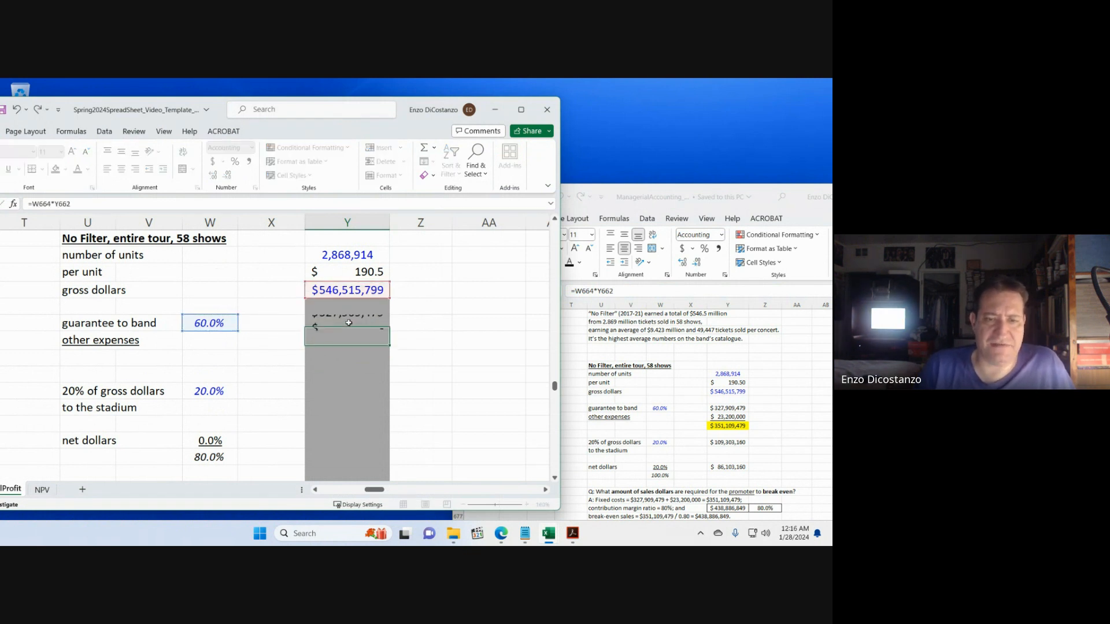
key("Return")
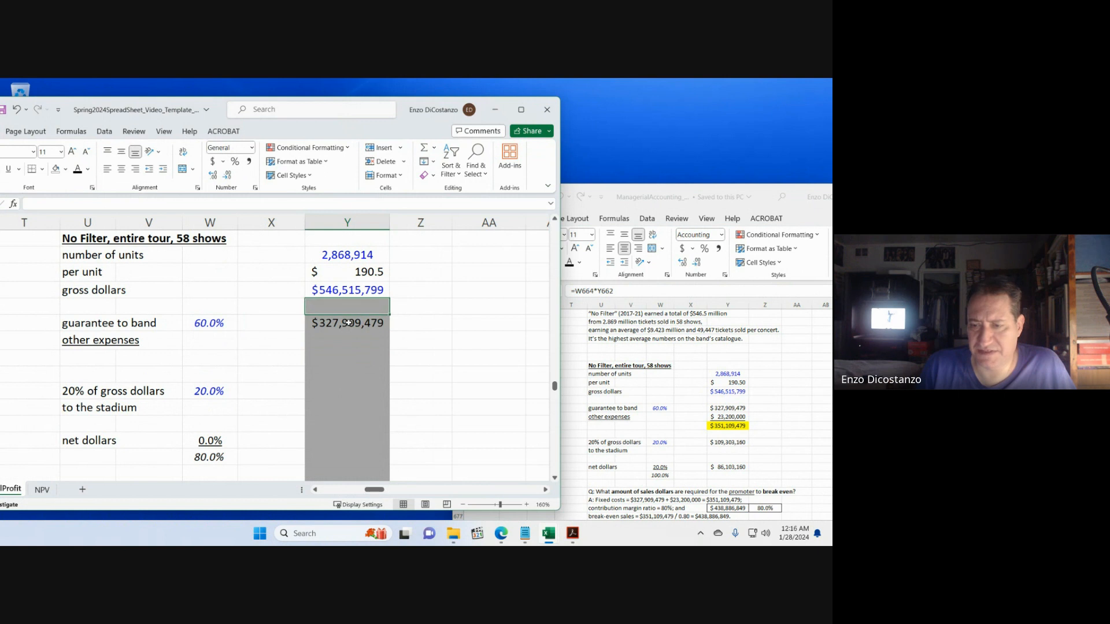
- Inspect the other expenses formula in Y665 of the ManagerialAccounting workbook and trace the cell it references
key("Down")
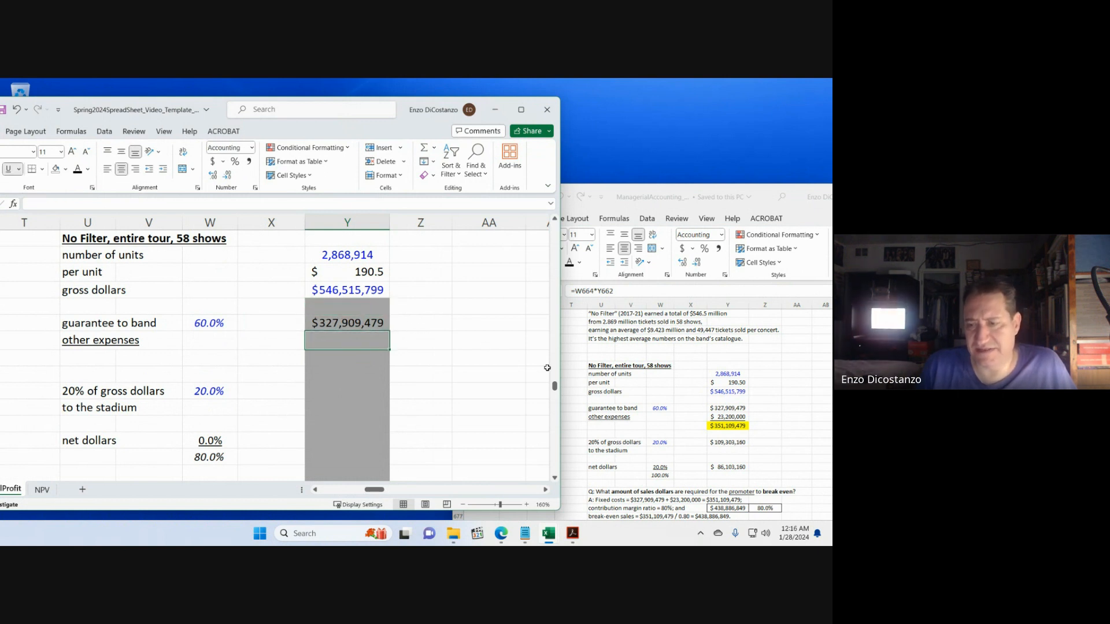
left_click(730, 417)
double_click(731, 417)
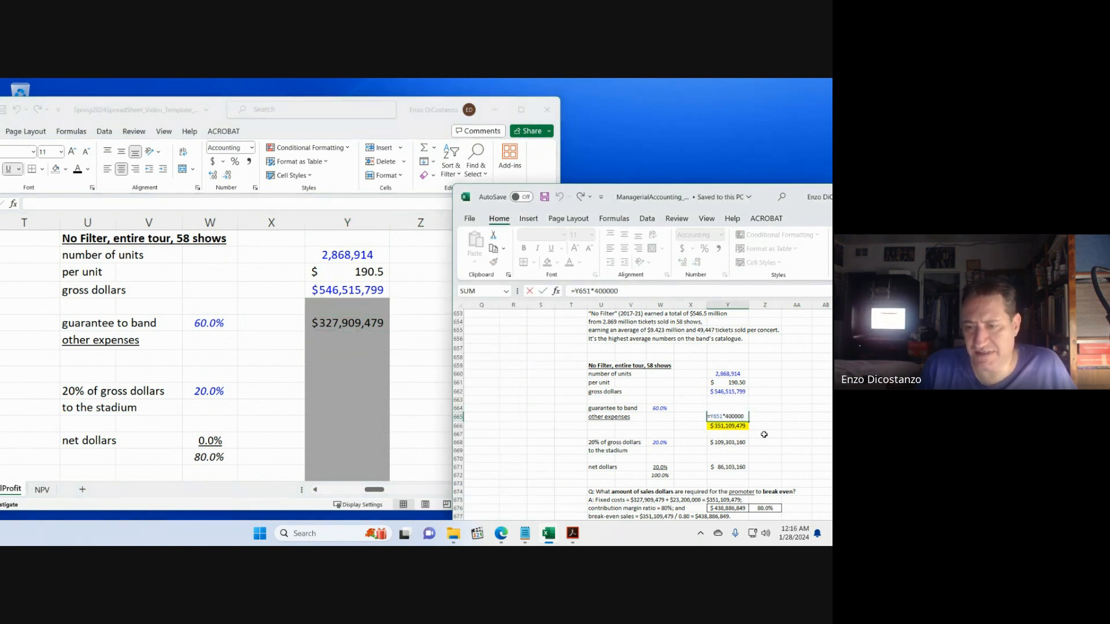
key("Escape")
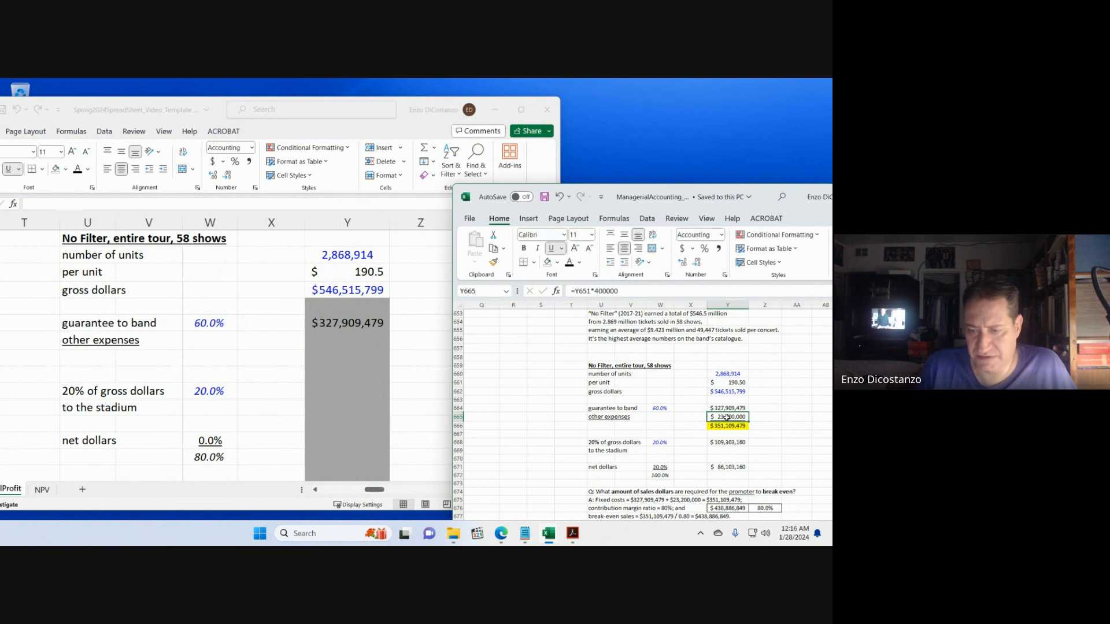
double_click(728, 417)
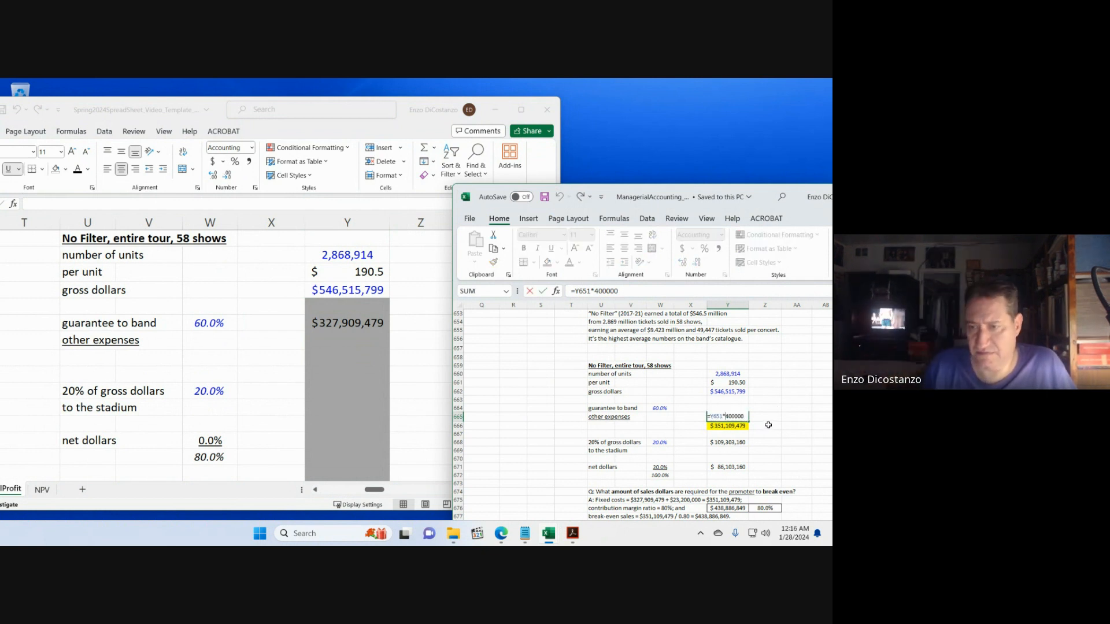
key("Escape")
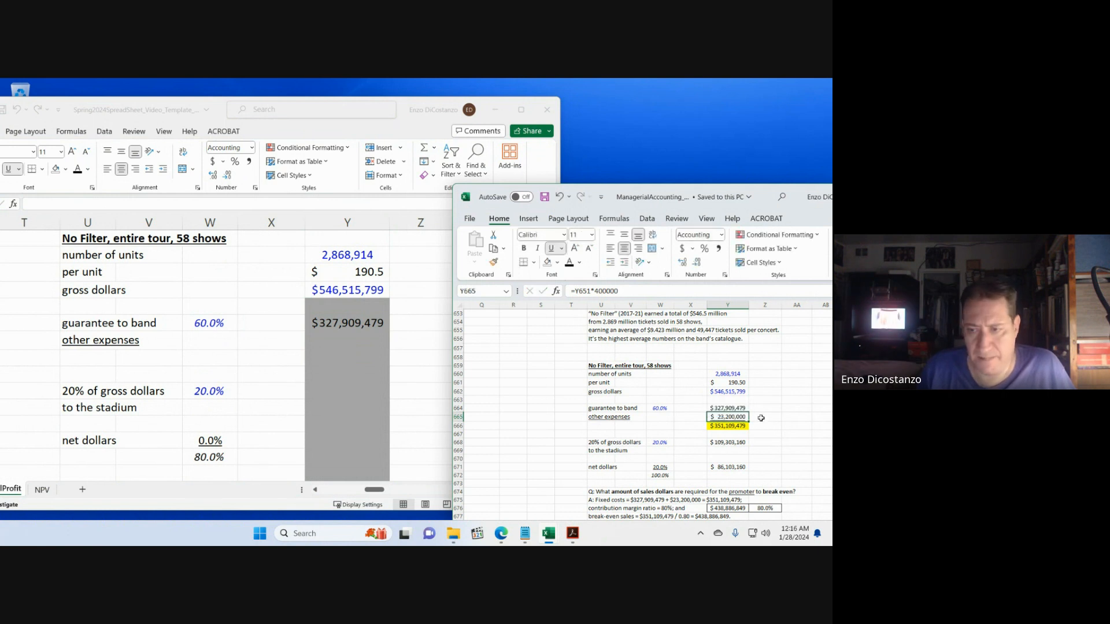
scroll(761, 417, "up", 2)
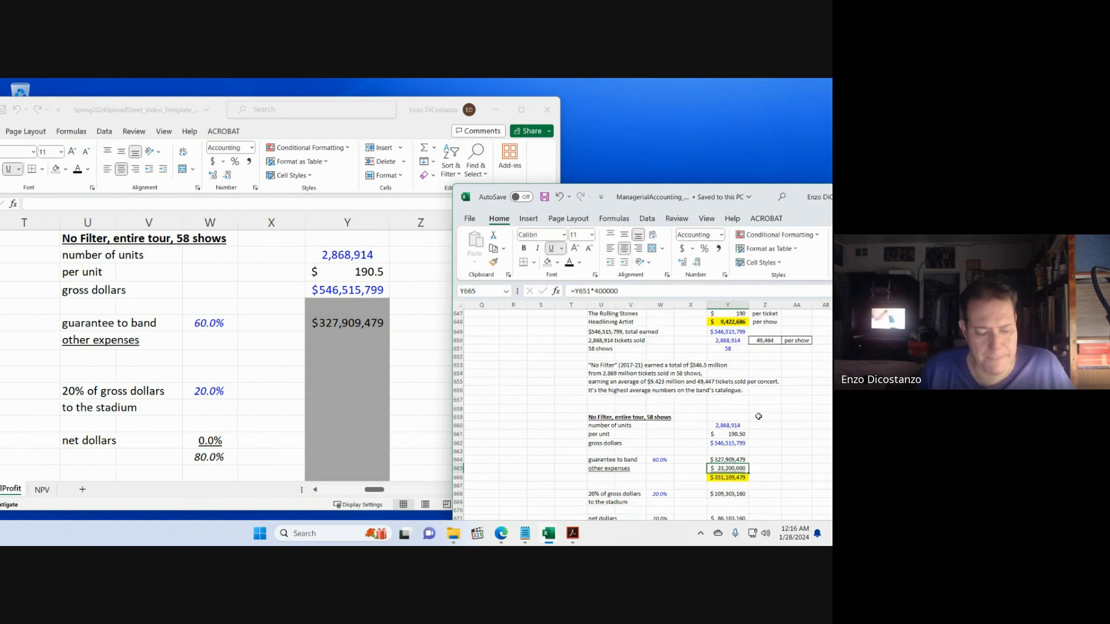
key("F2")
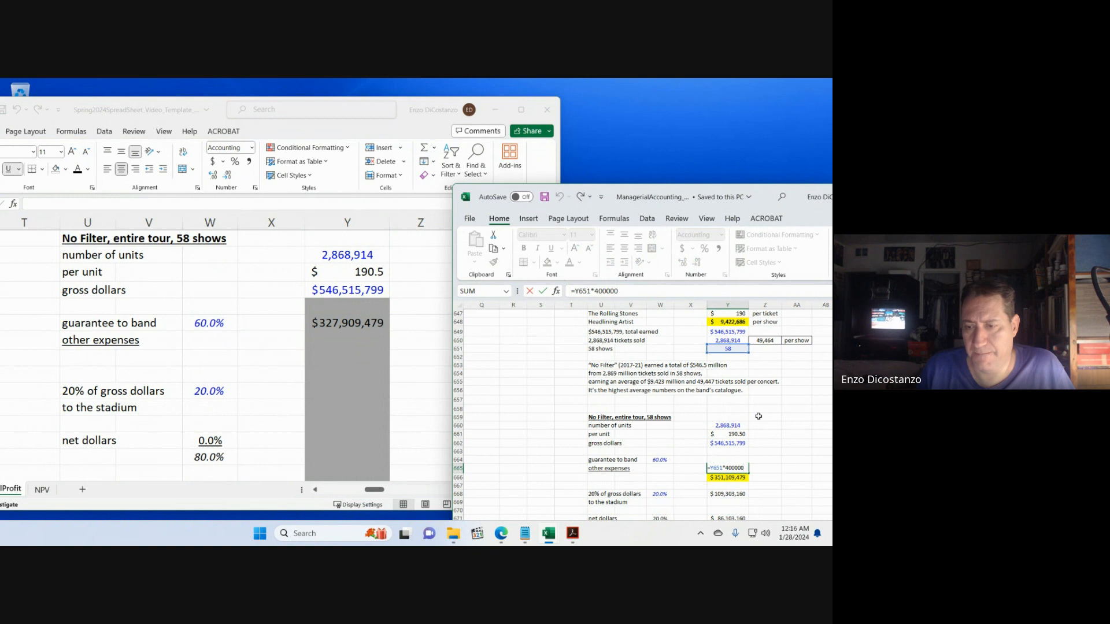
key("ctrl+Return")
scroll(636, 416, "down", 3)
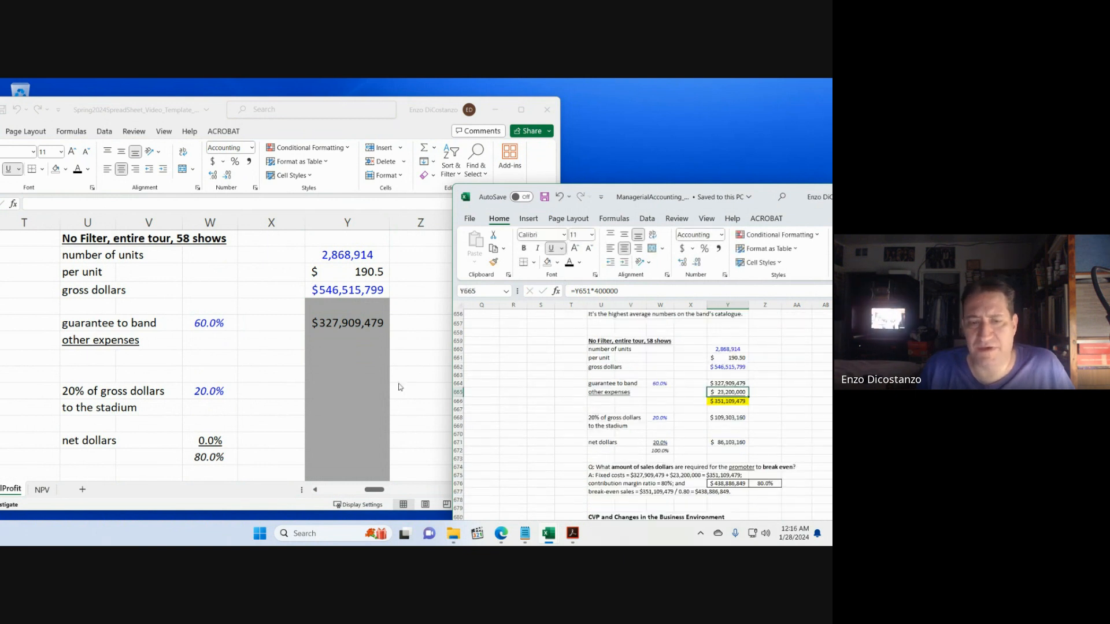
- Recheck the other expenses formula in the ManagerialAccounting workbook and enter =Y651*400000 in Y665 of the template workbook
left_click(340, 335)
left_click(721, 392)
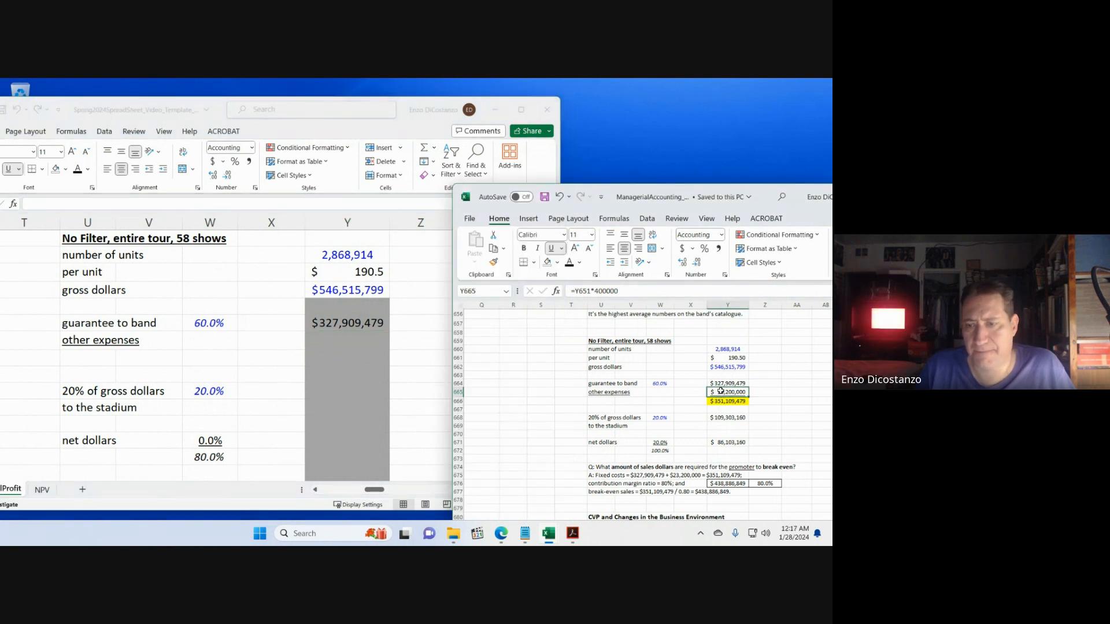
double_click(721, 392)
scroll(721, 391, "up", 3)
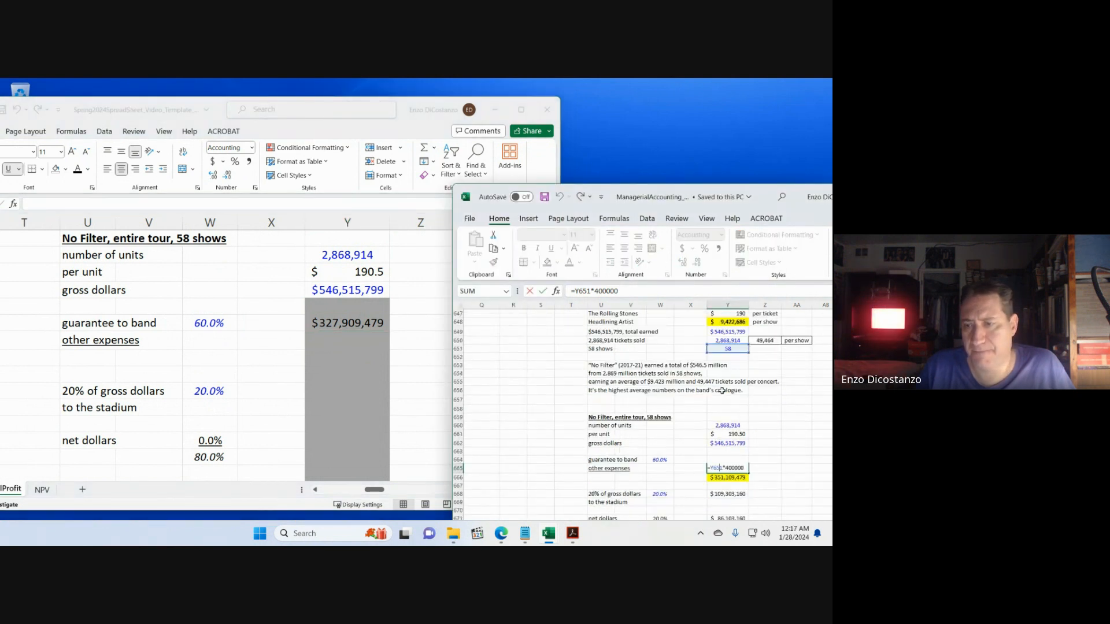
key("Escape")
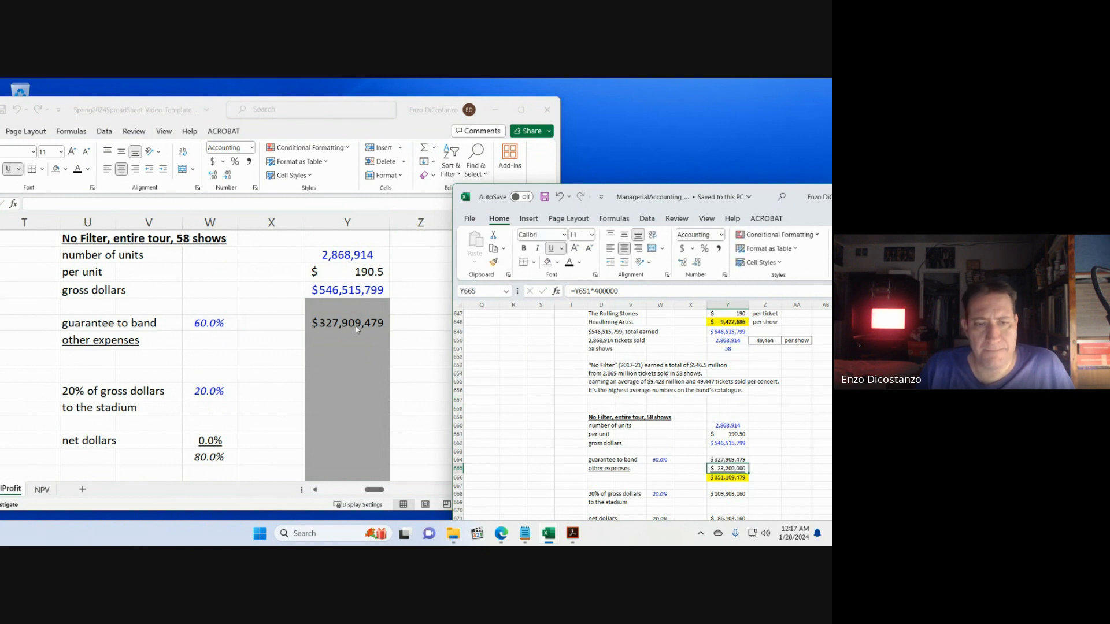
left_click(354, 334)
type("=")
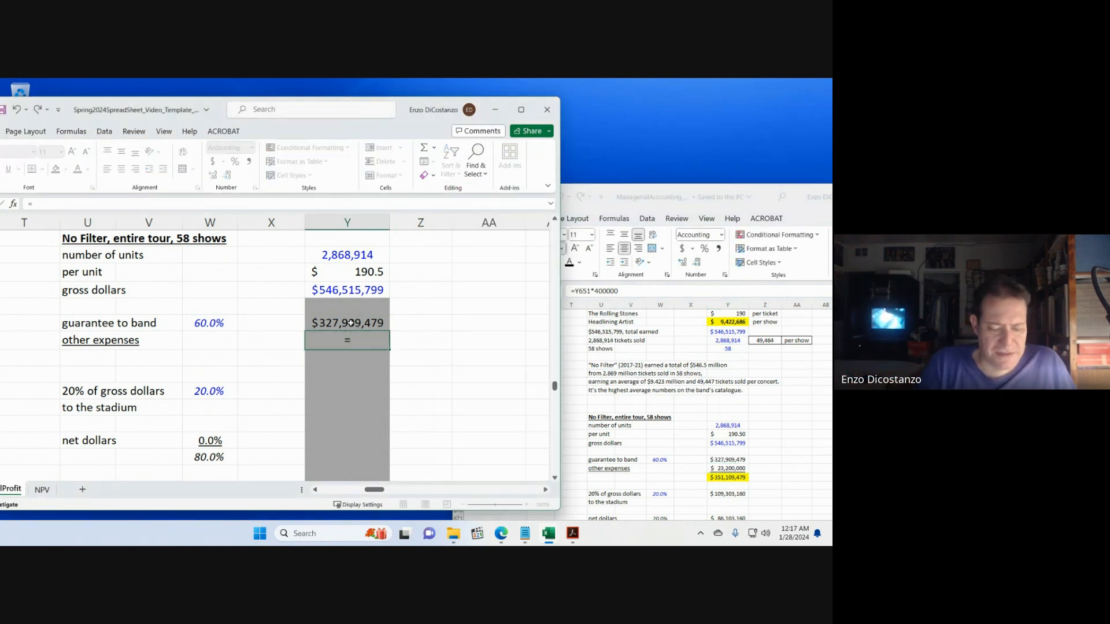
scroll(351, 323, "up", 5)
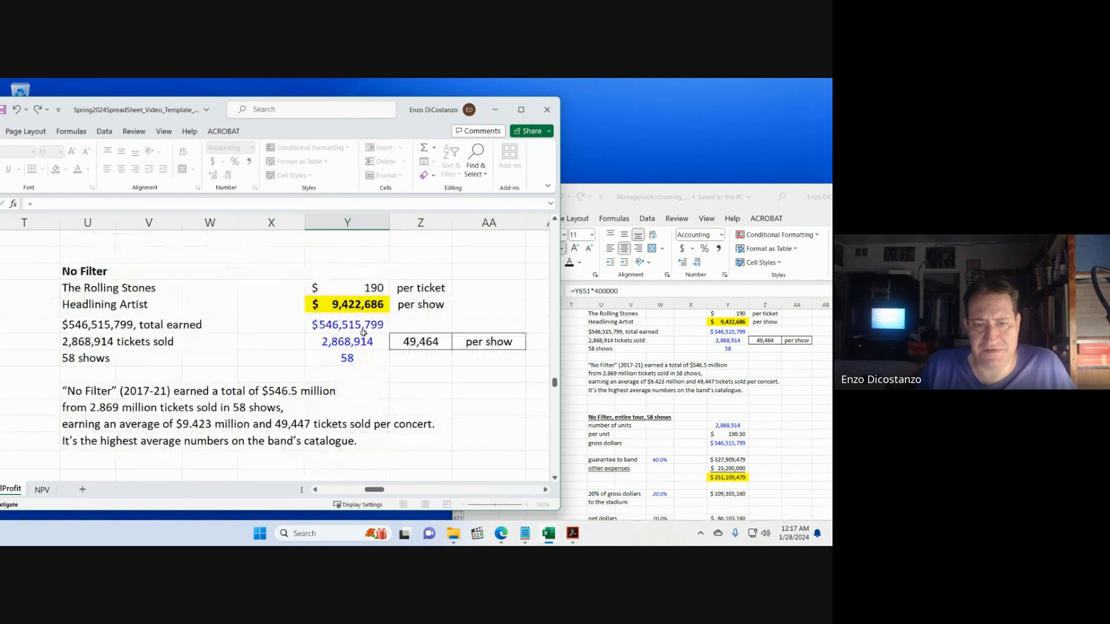
left_click(362, 357)
type("*")
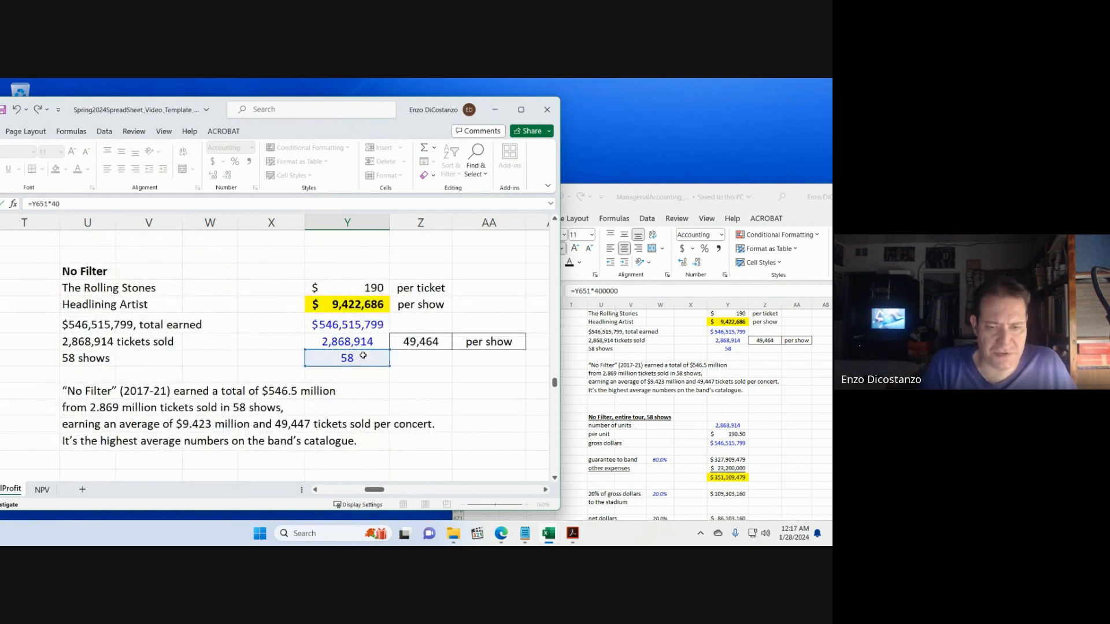
key("Return")
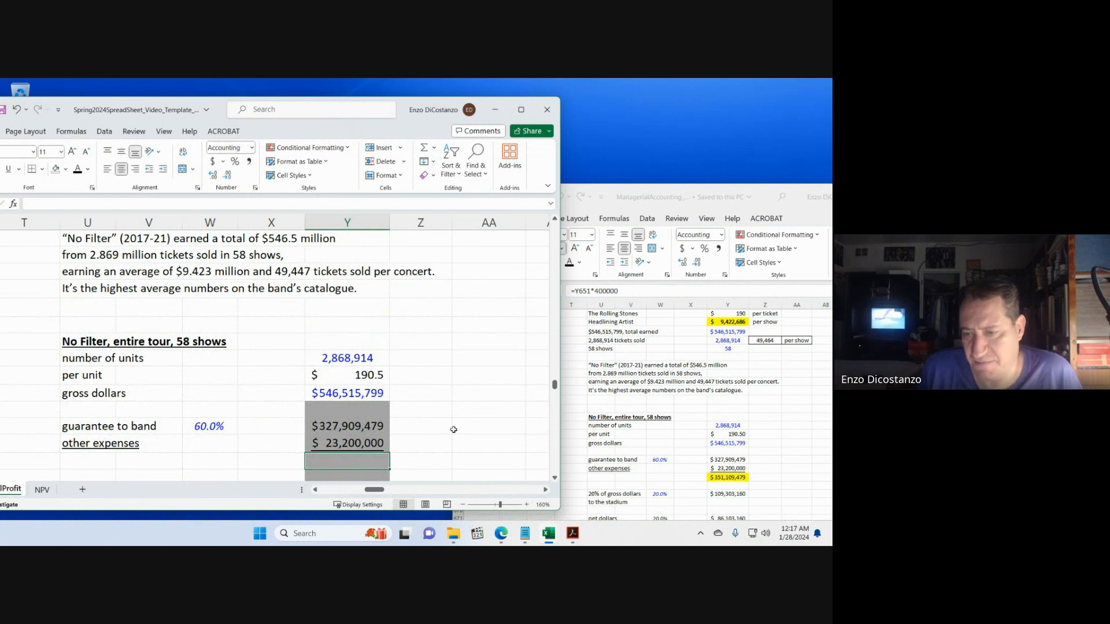
- Check the formula in Y666 of the ManagerialAccounting workbook that totals the guarantee to band and other expenses
scroll(459, 433, "down", 1)
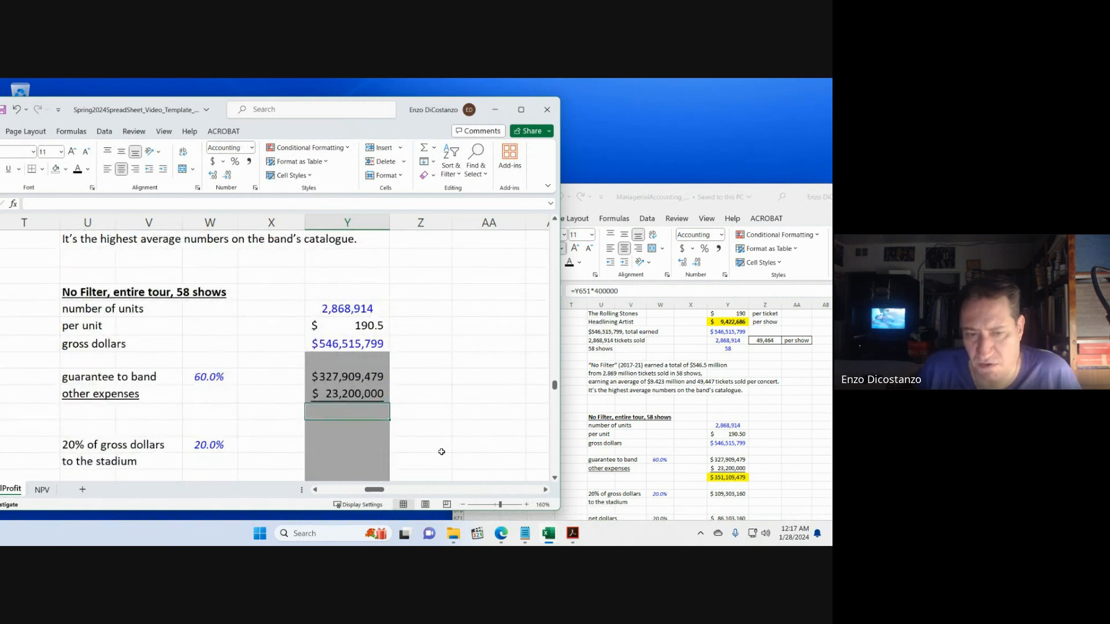
left_click(727, 469)
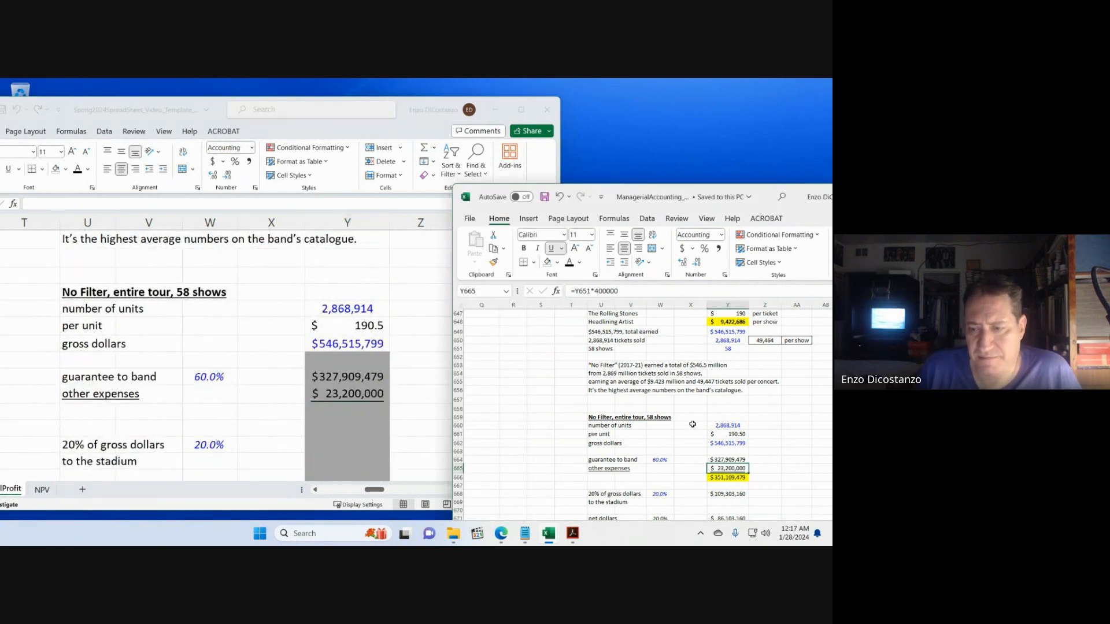
left_click(729, 478)
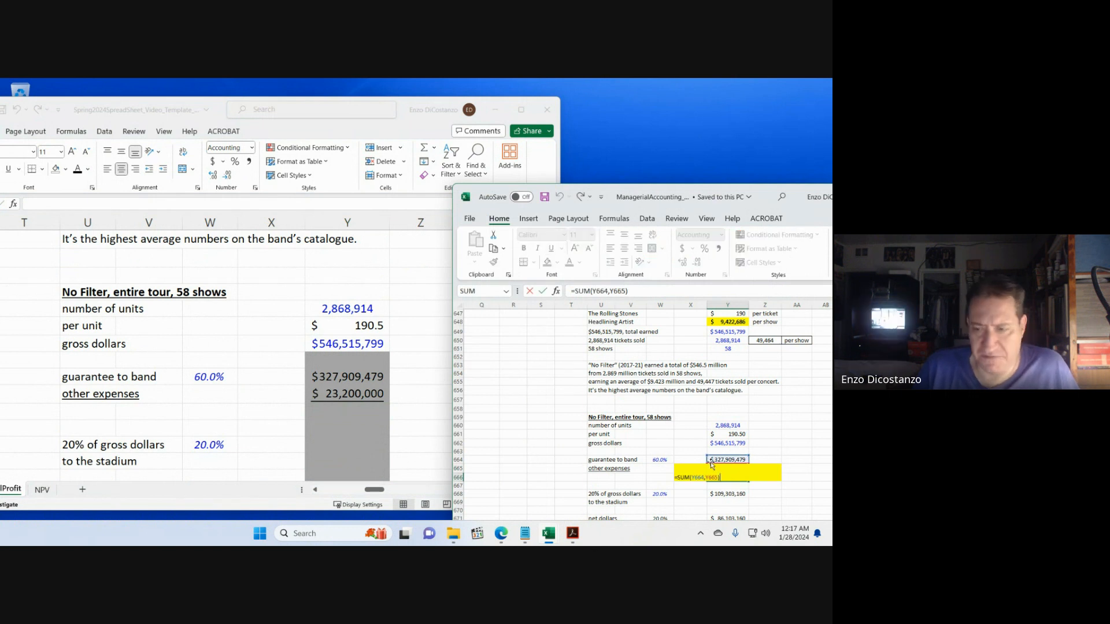
left_click(340, 414)
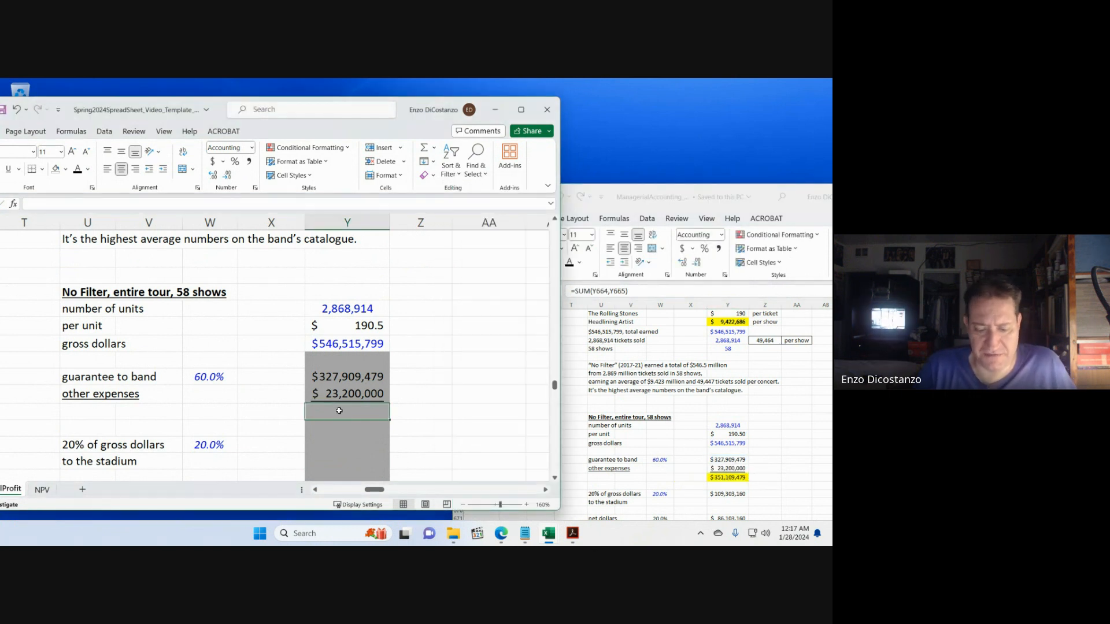
- Copy the highlighted expense total from the one outdoor show section and paste it into Y666 of the entire-tour section
key("Page_Up")
key("Page_Up")
key("Page_Up")
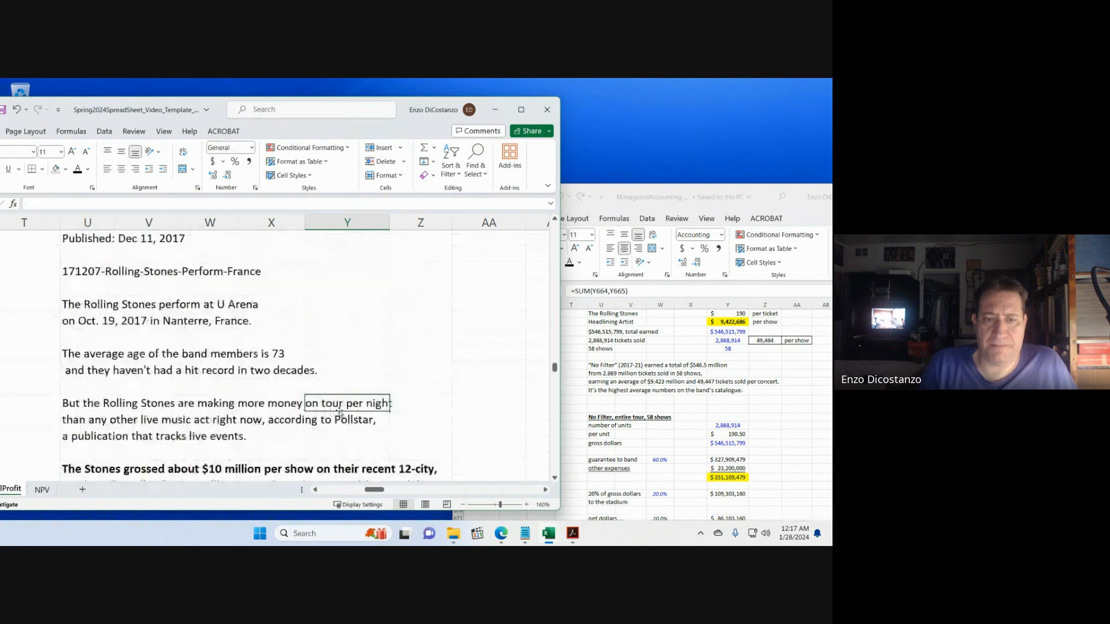
key("Page_Up")
key("Page_Up")
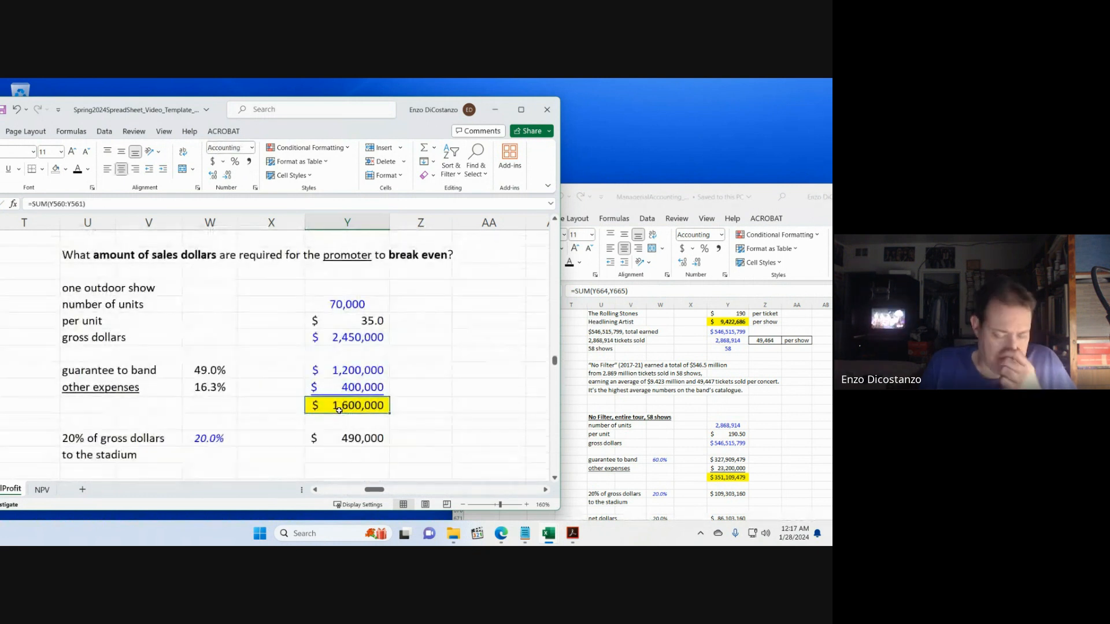
key("ctrl+c")
key("Page_Up")
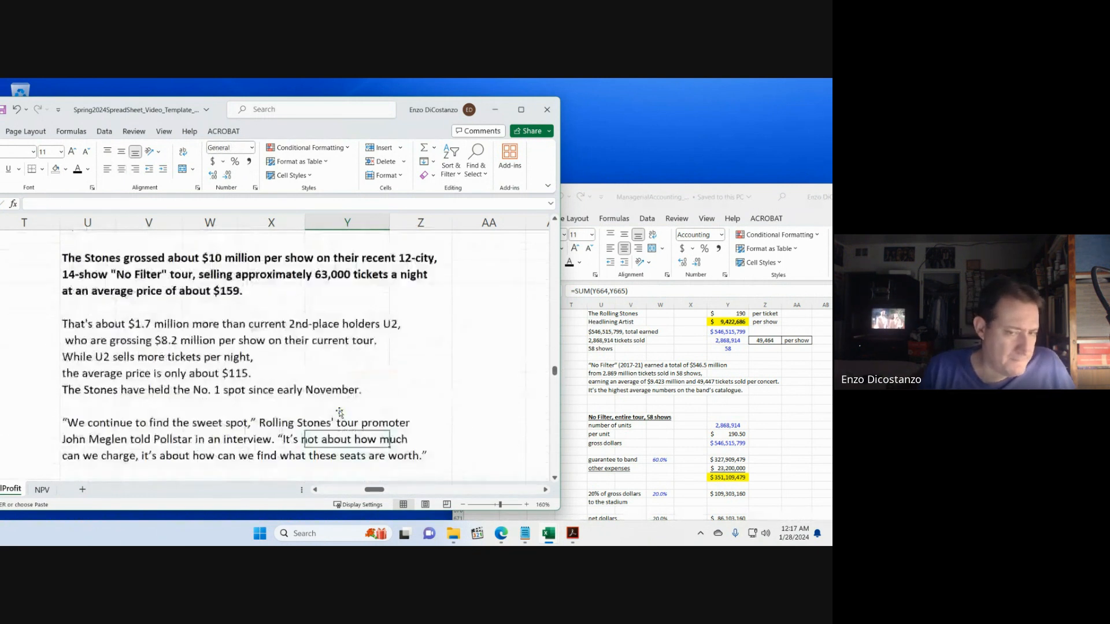
key("Page_Up")
key("Page_Down")
key("Page_Down")
key("Page_Down")
key("Page_Up")
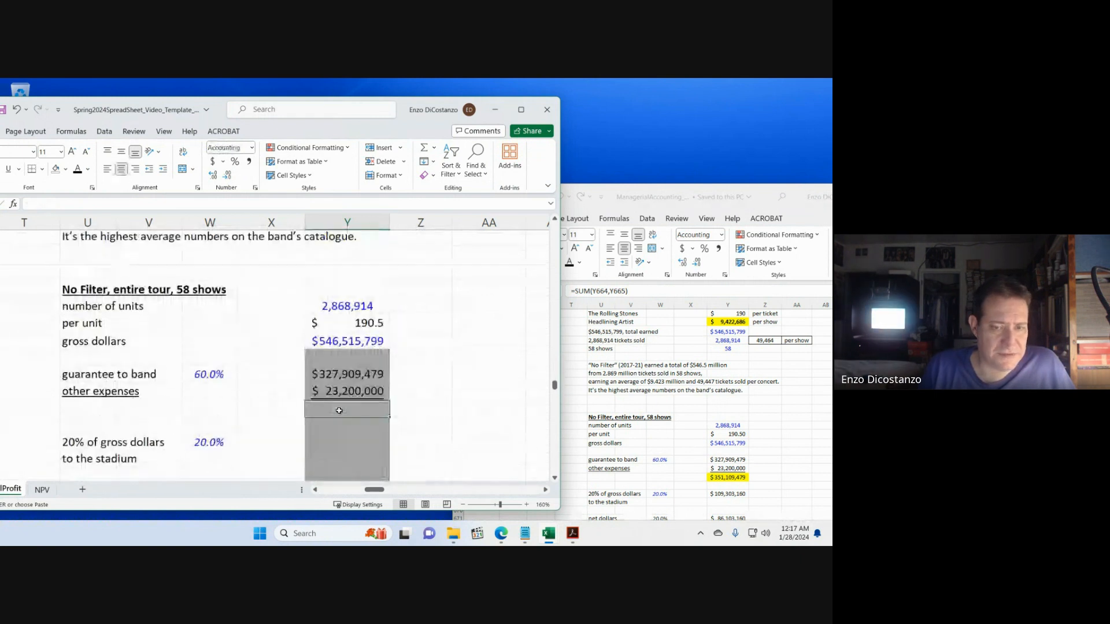
key("ctrl+v")
- Remove the grey fill from Y663:Y665 and from Y667, the cells around the highlighted total
key("Up")
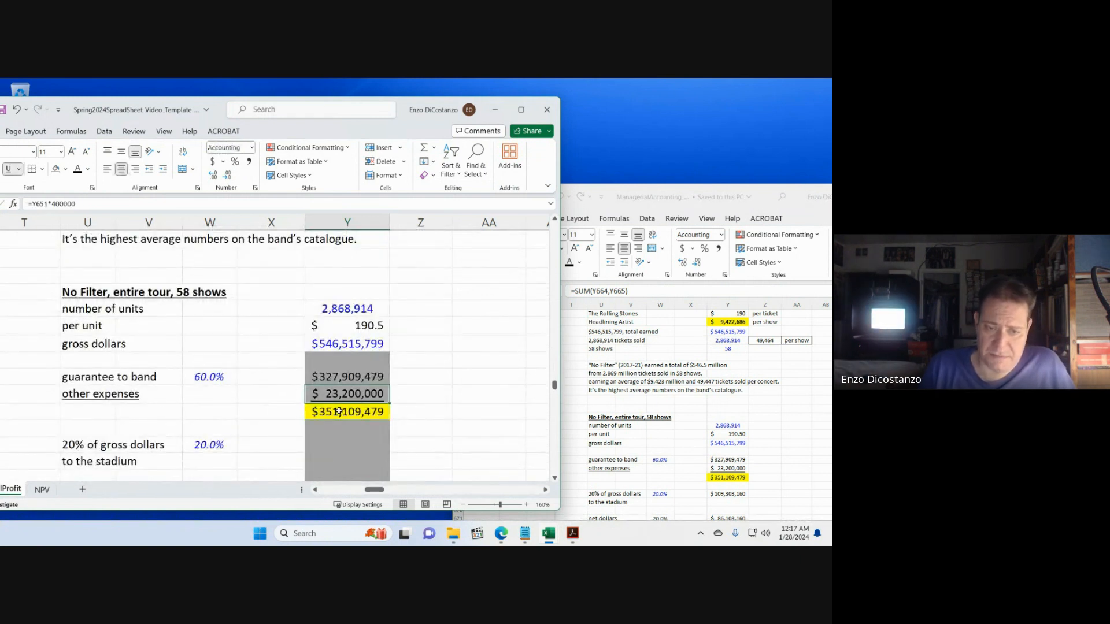
key("shift+Up")
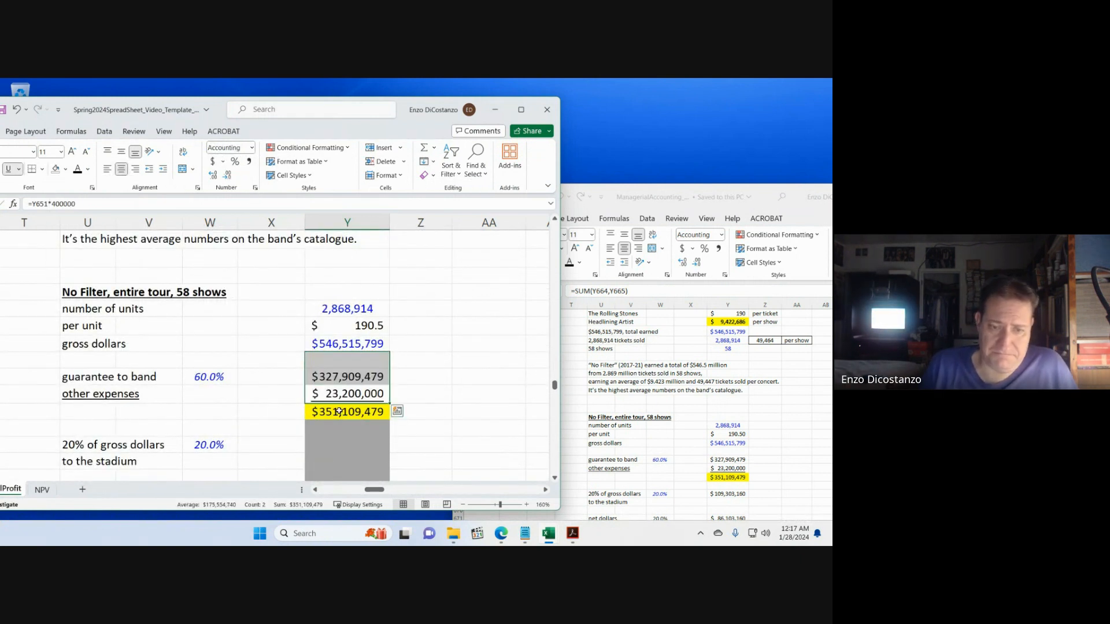
left_click(327, 425)
key("alt+h")
key("h")
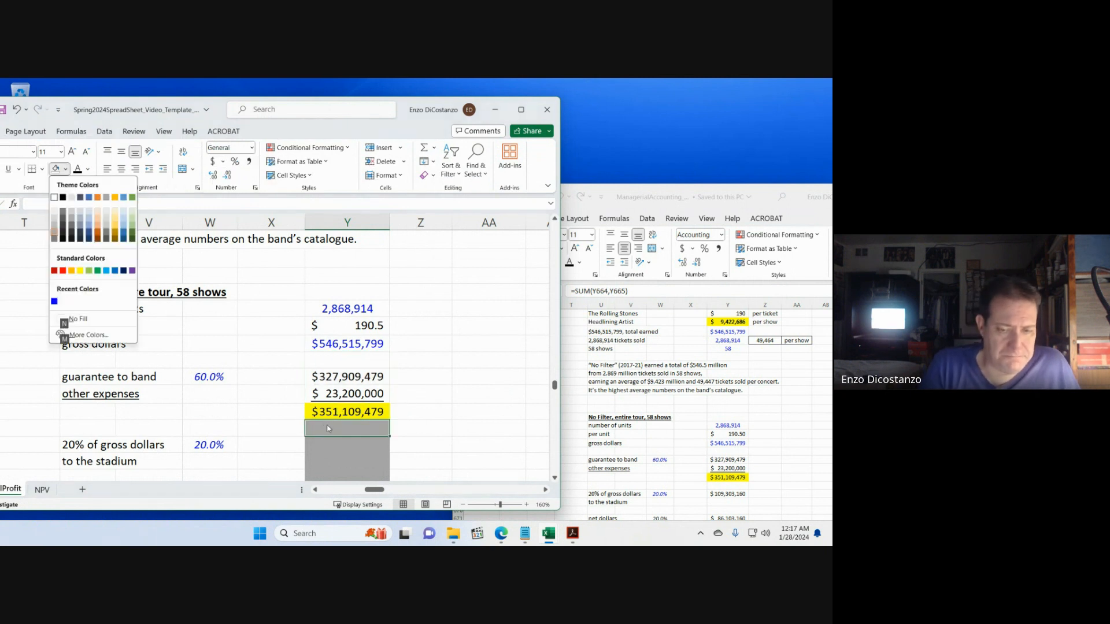
key("n")
- Compare the entire-tour section with the ManagerialAccounting workbook and remove the grey fill from Y669 in the template
left_click(735, 457)
scroll(735, 458, "down", 2)
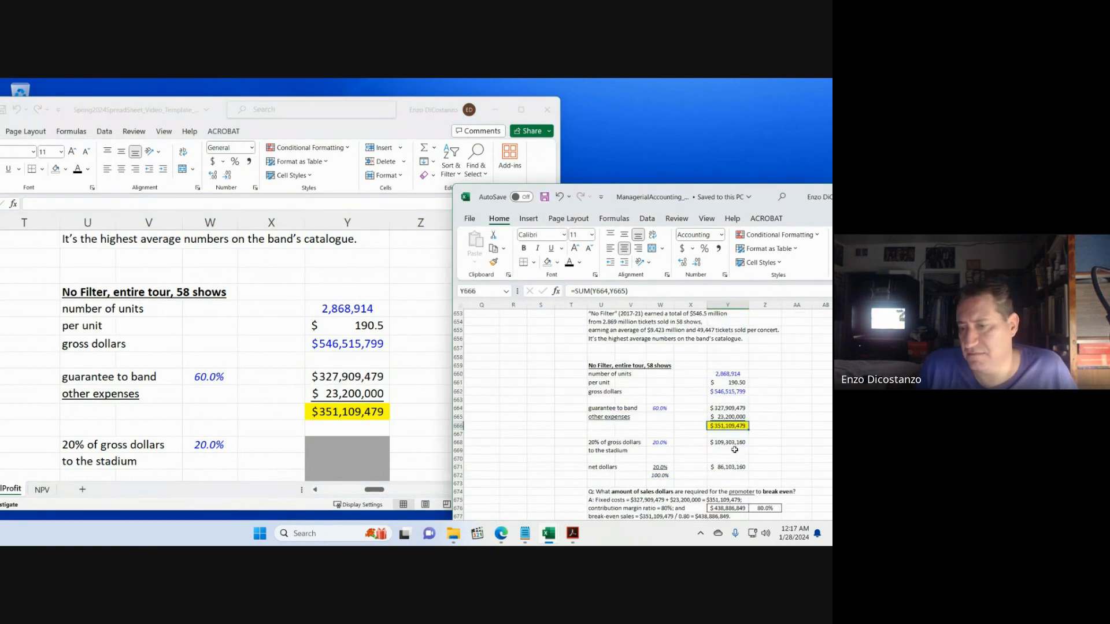
left_click(315, 377)
scroll(316, 379, "down", 1)
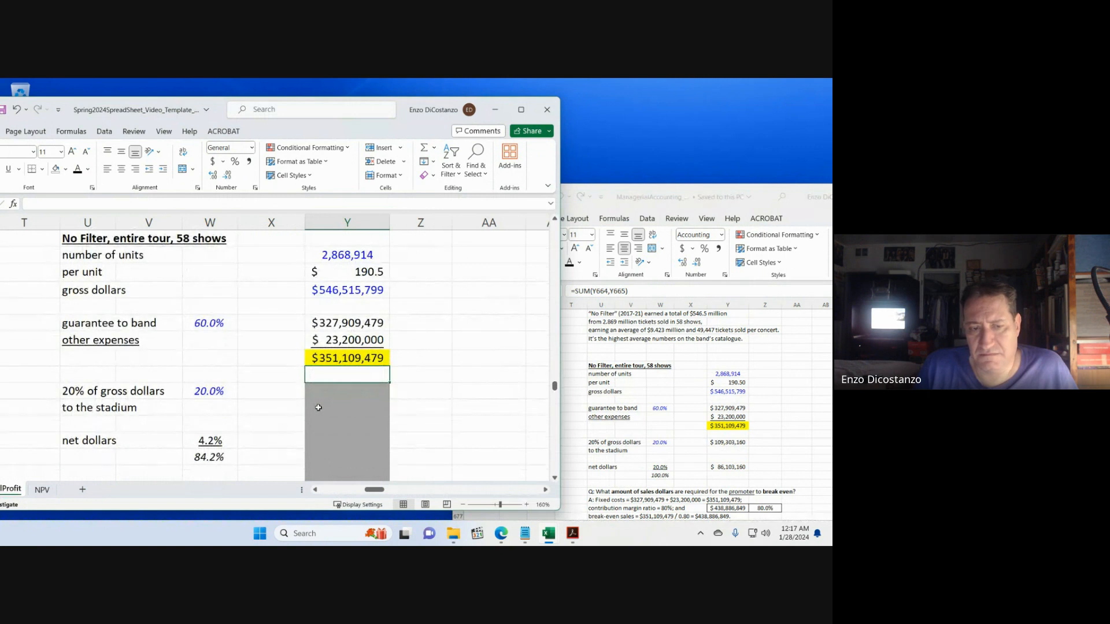
left_click(319, 408)
key("alt+h")
key("h")
key("n")
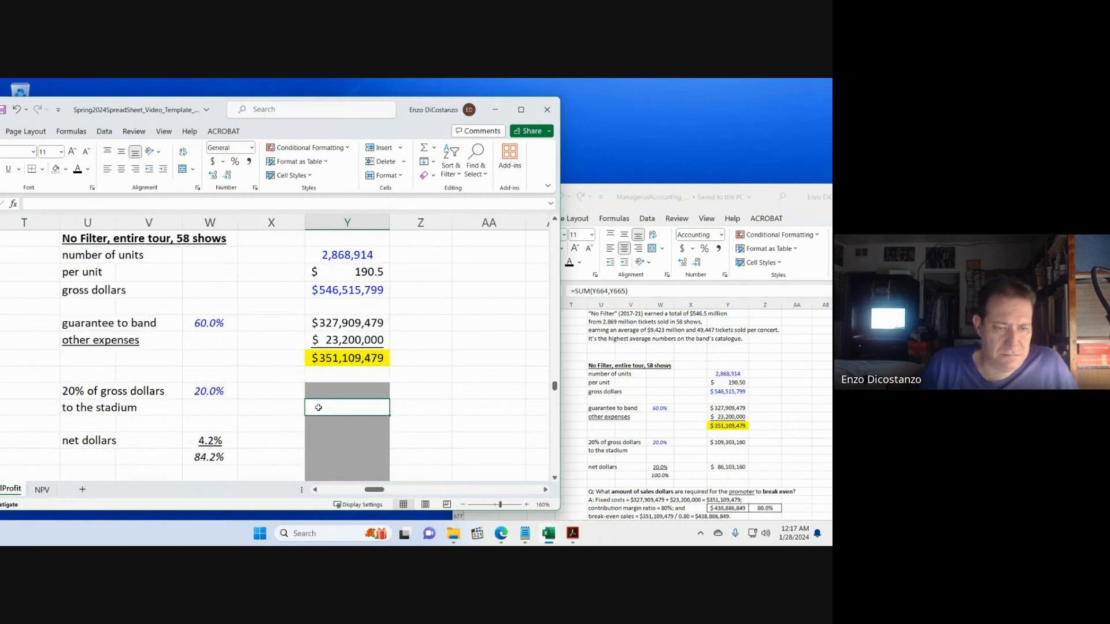
left_click(440, 368)
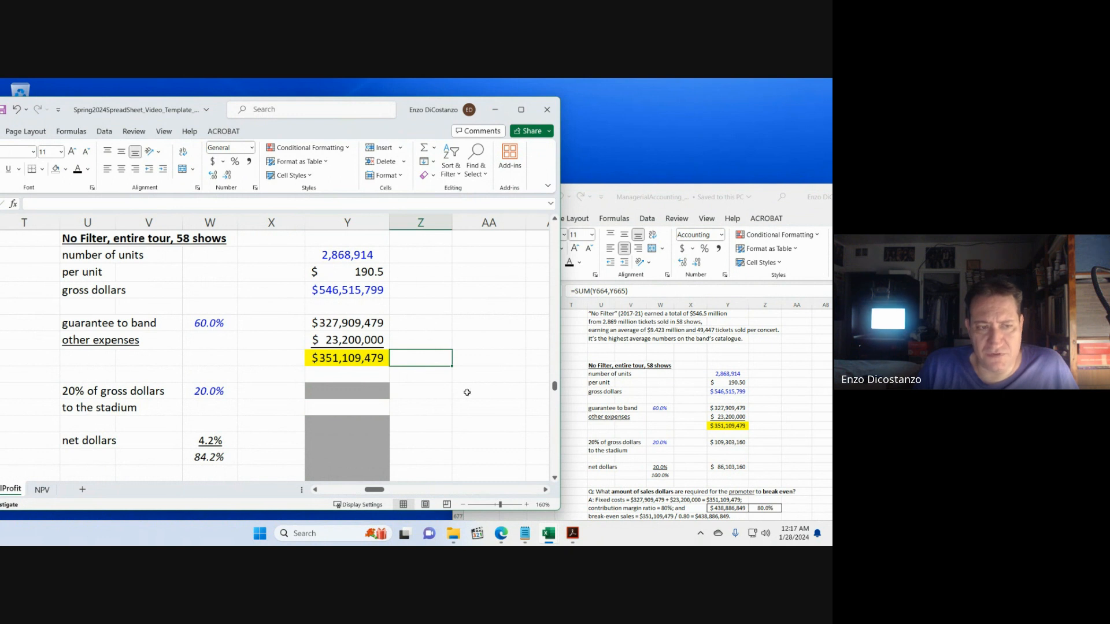
- Check the stadium share formula in the ManagerialAccounting workbook and enter =W668*Y662 in Y668 of the template workbook
left_click(741, 443)
key("Down")
key("Down")
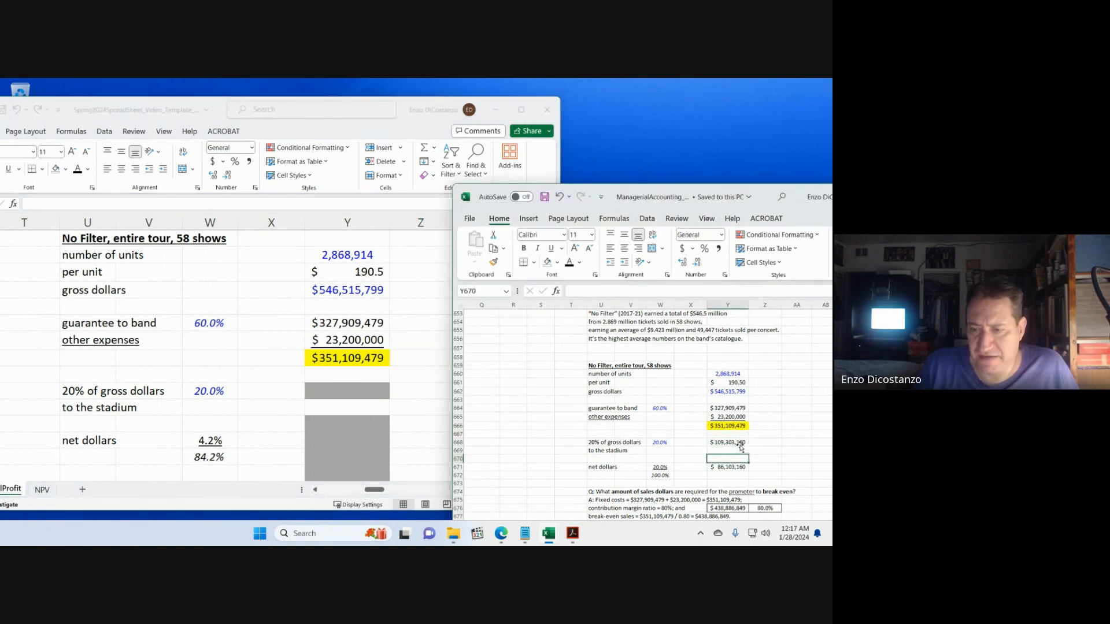
left_click(741, 443)
type("=W668*Y662")
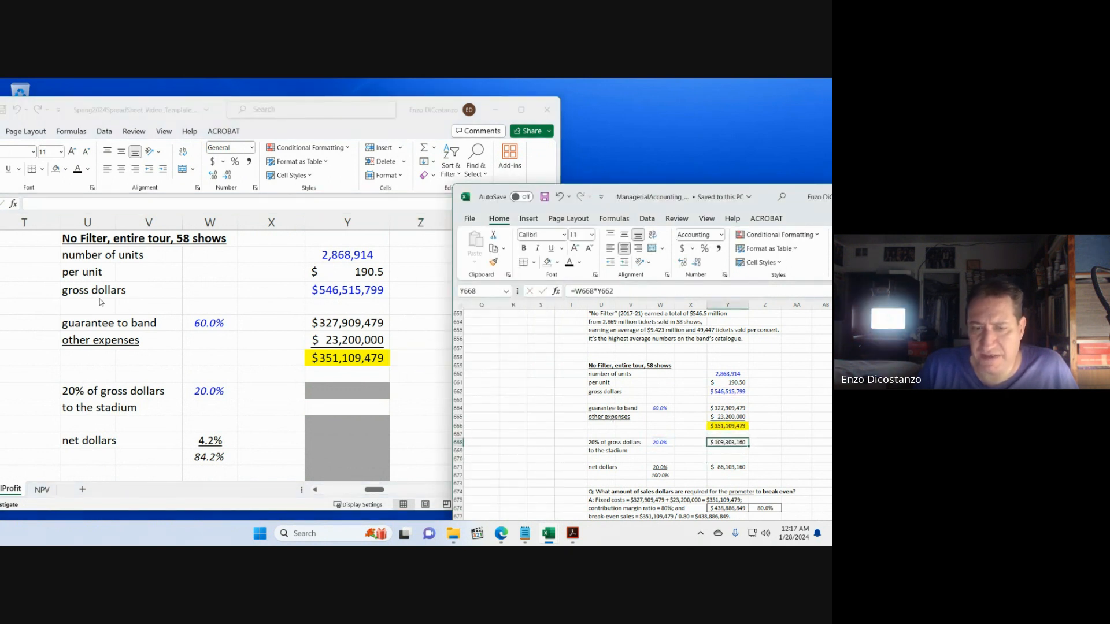
left_click(289, 109)
left_click(338, 391)
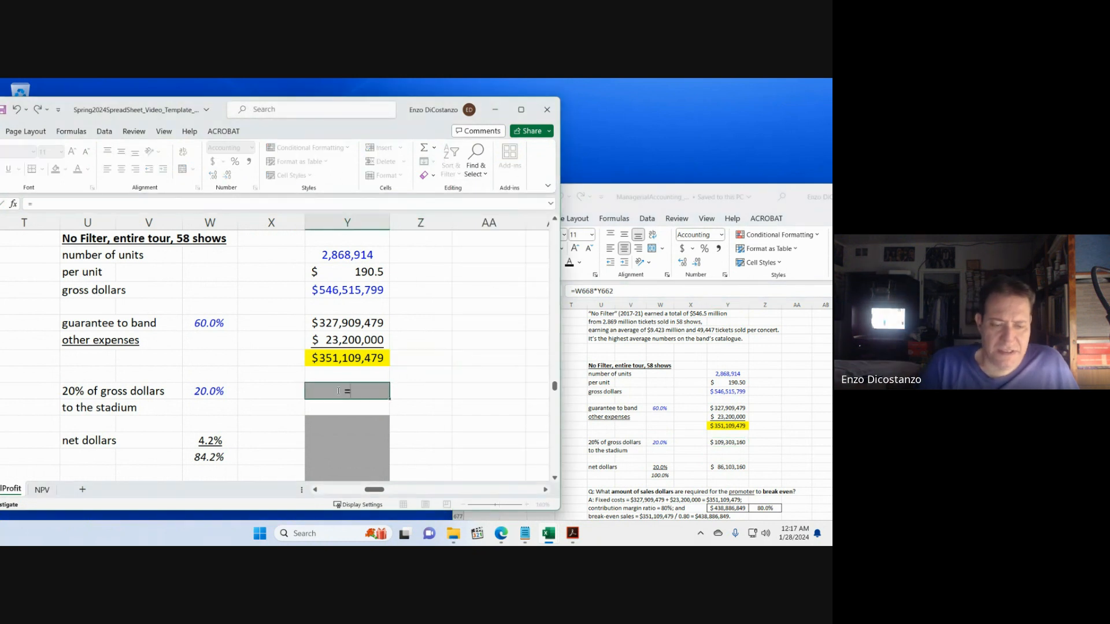
type("=W668*")
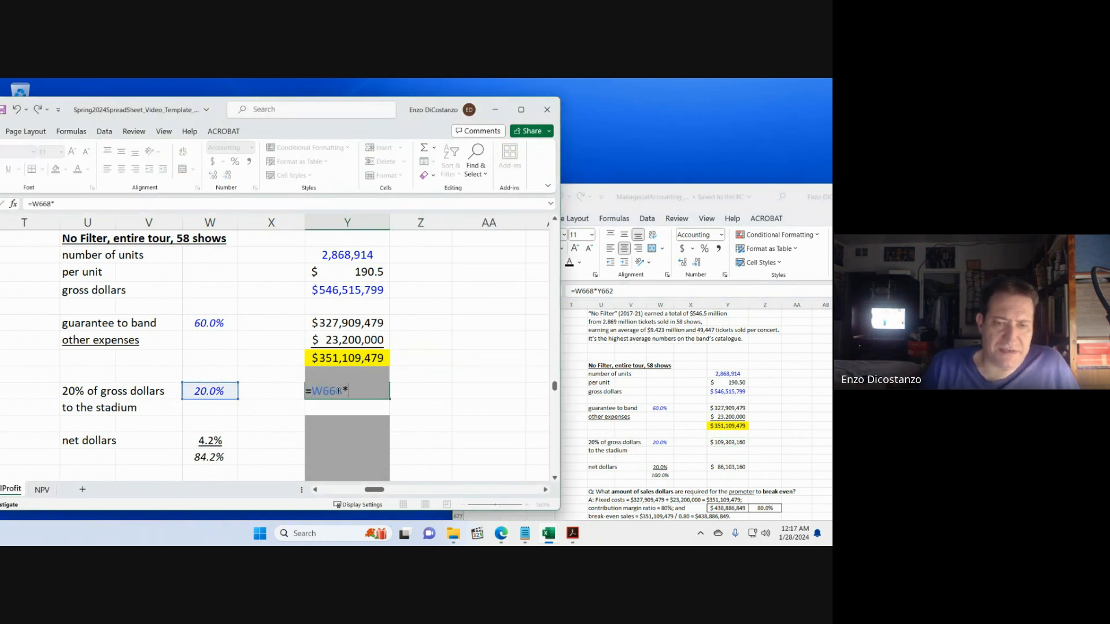
left_click(342, 291)
key("Return")
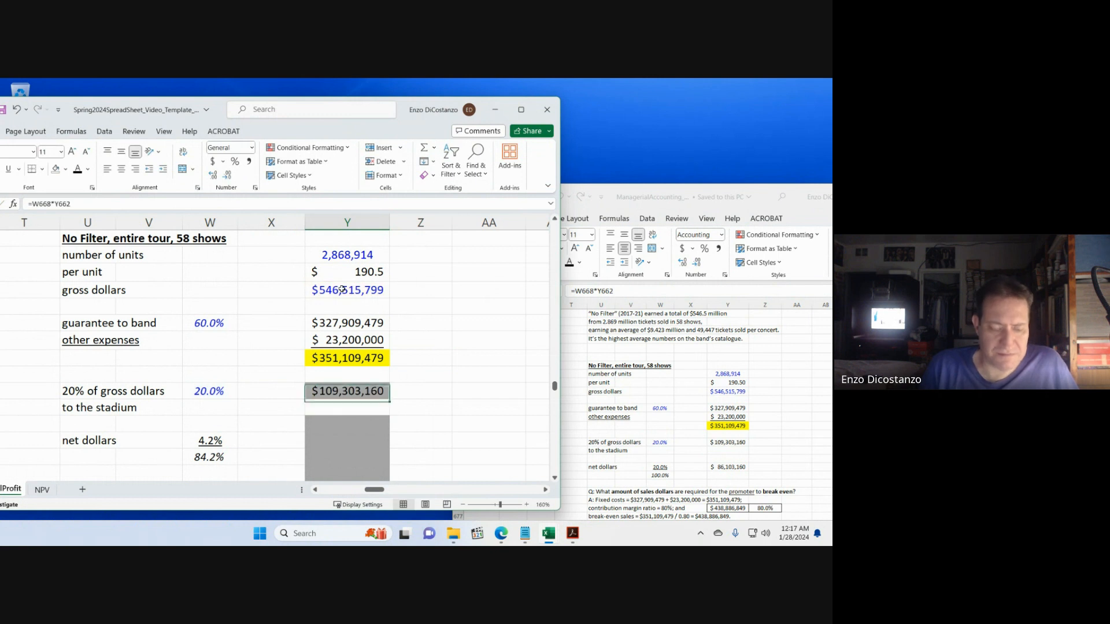
- Remove the grey fill from the stadium share cell Y668 and from the range Y670:Z676
key("alt+h")
key("h")
key("n")
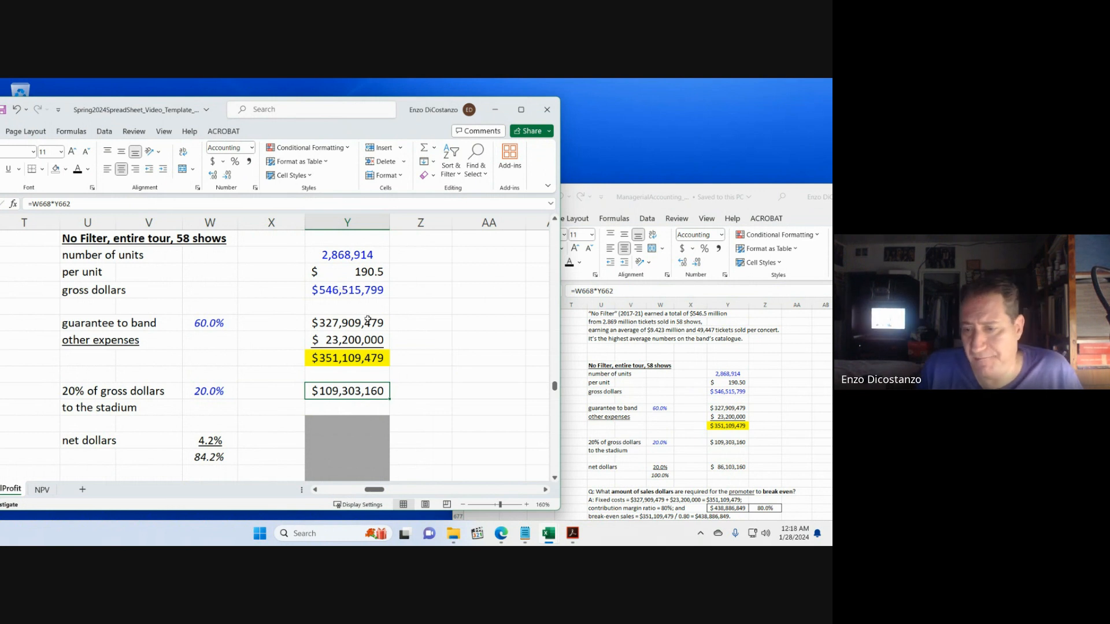
left_click(340, 420)
scroll(347, 404, "down", 2)
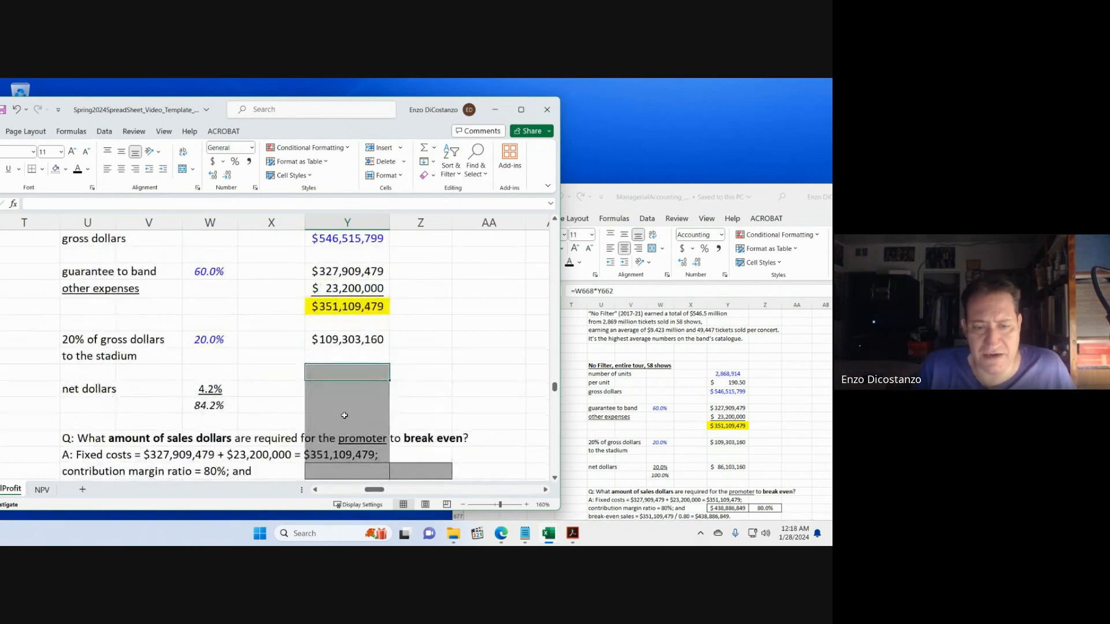
left_click(588, 393)
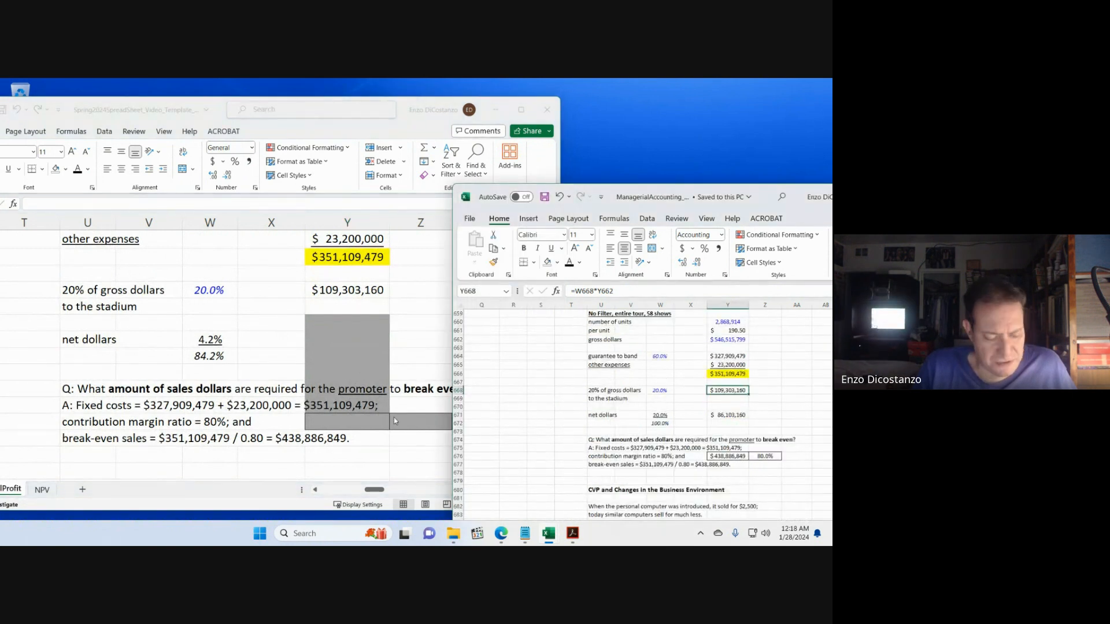
left_click(431, 422)
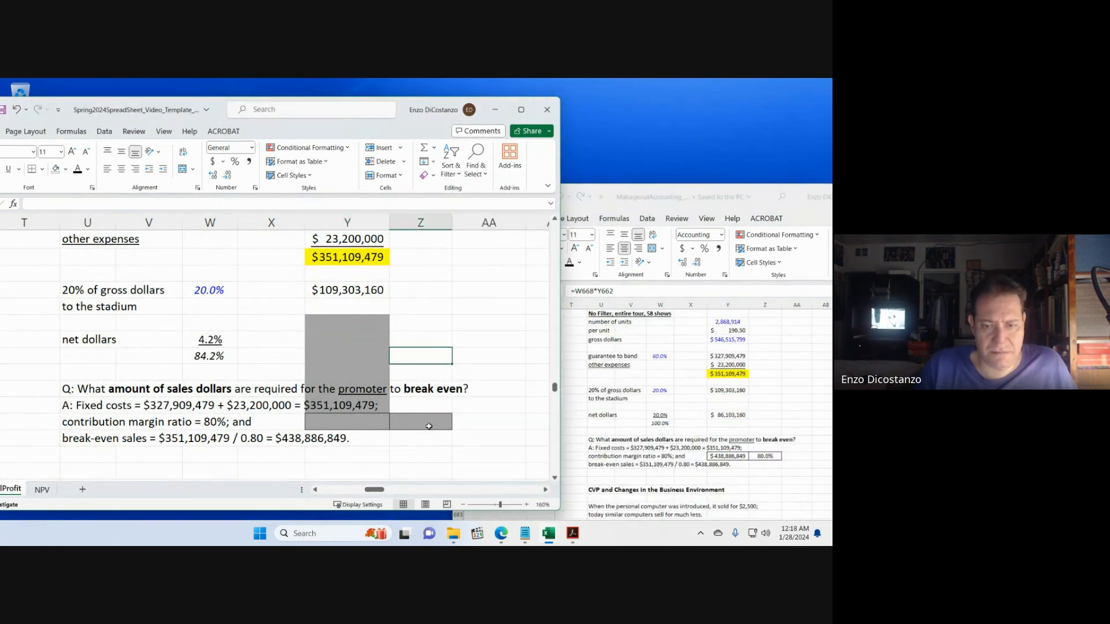
left_click(366, 326, "shift")
key("alt+h")
key("h")
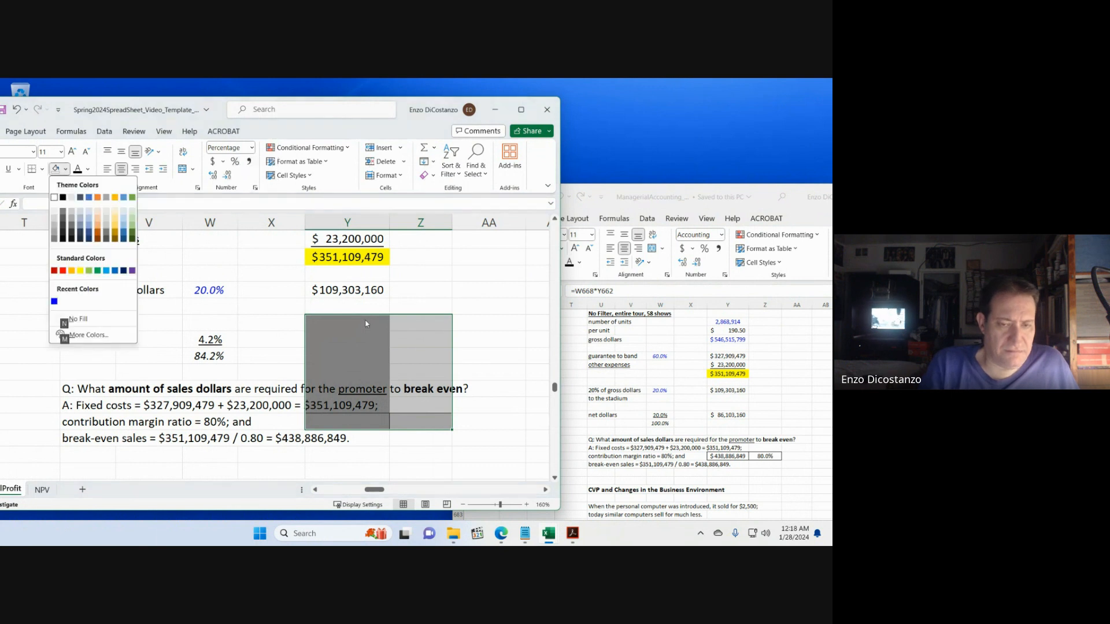
key("n")
- Check the net dollars formula in Y671 of the ManagerialAccounting workbook
left_click(365, 319)
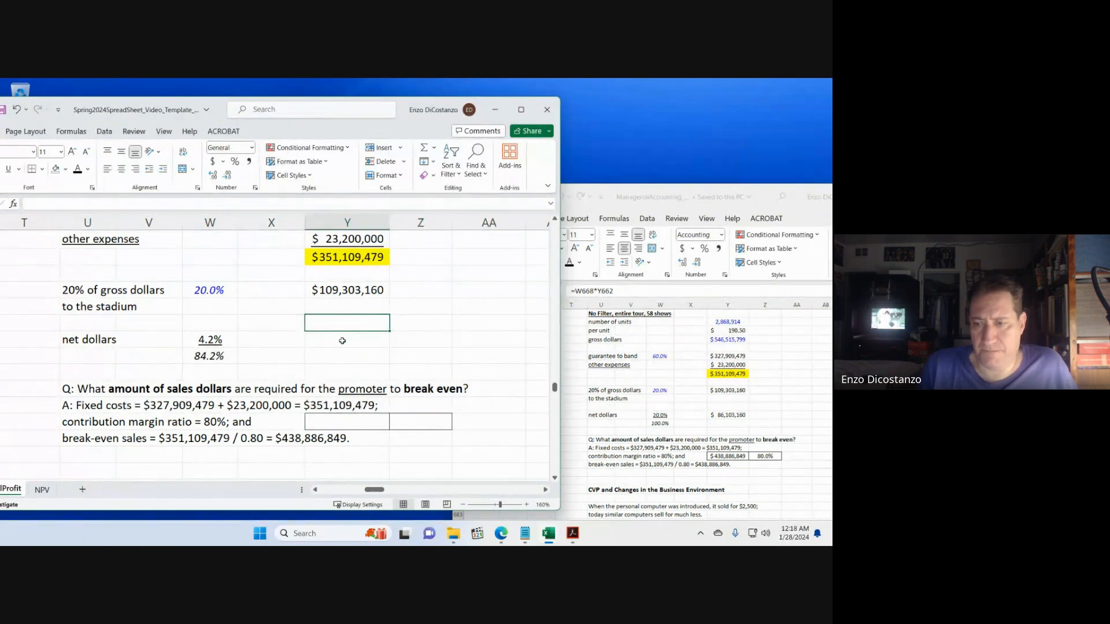
left_click(356, 339)
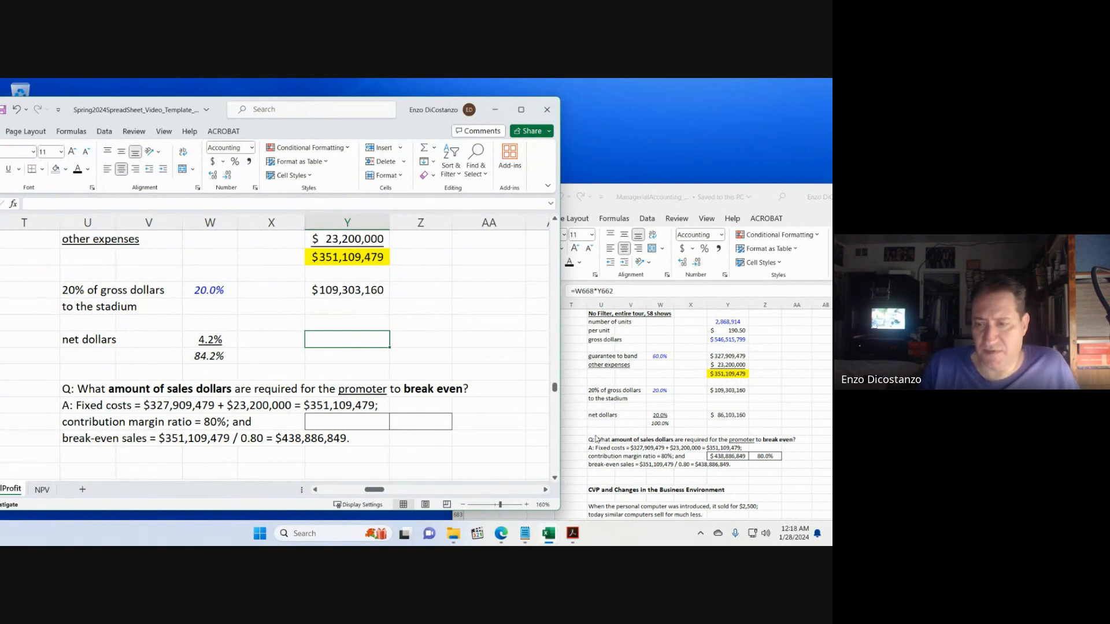
left_click(740, 417)
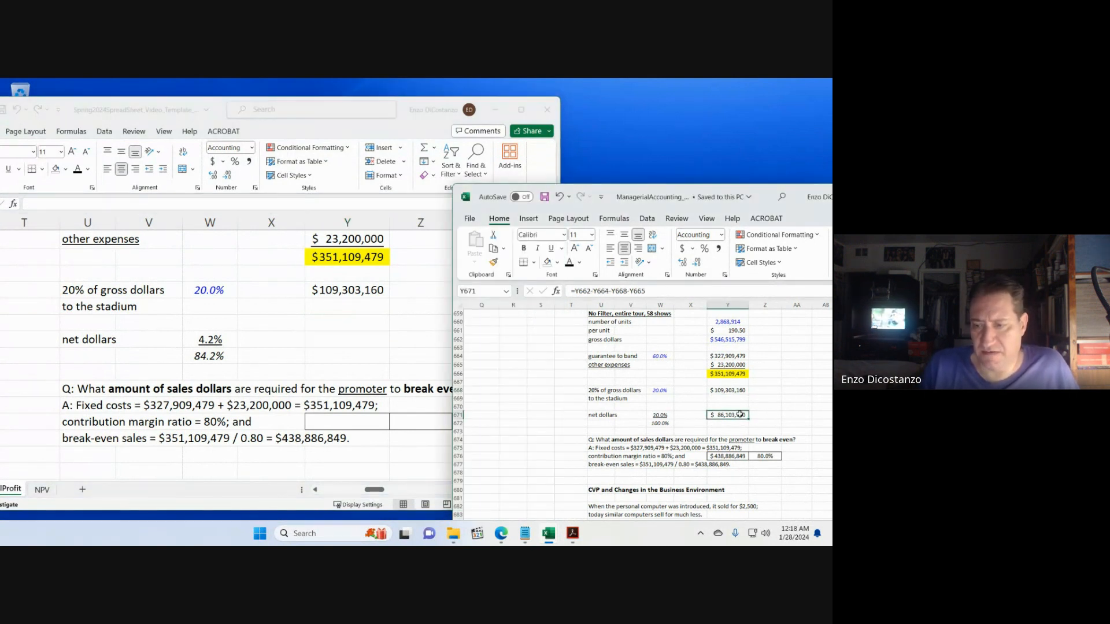
double_click(741, 416)
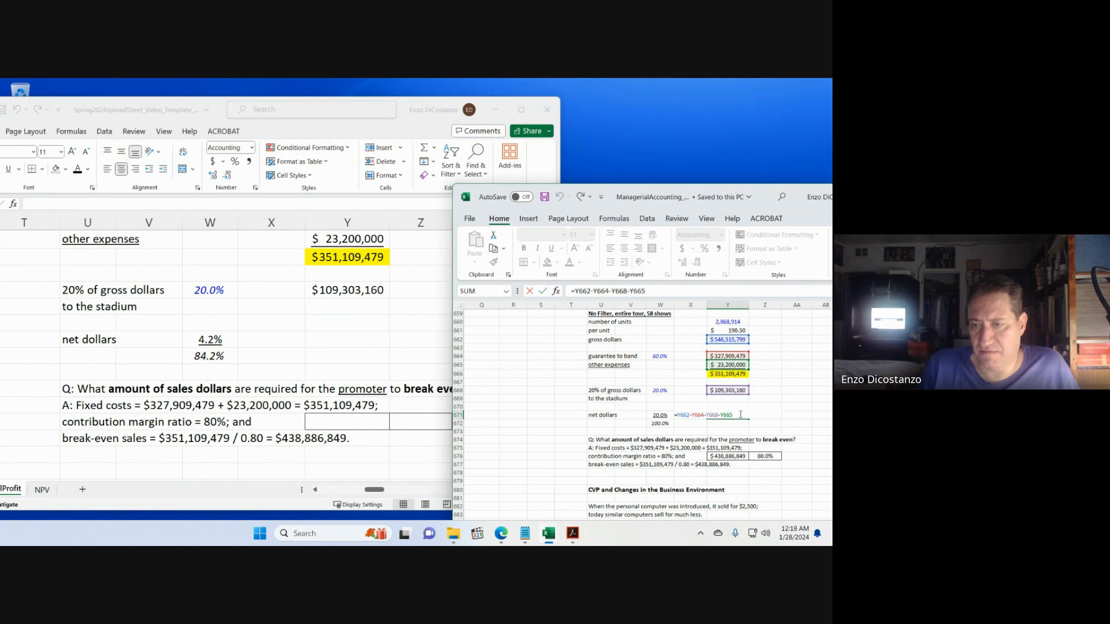
key("Escape")
- Enter =Y662-Y664-Y665-Y668 as the net dollars formula in Y671 of the template workbook
left_click(373, 336)
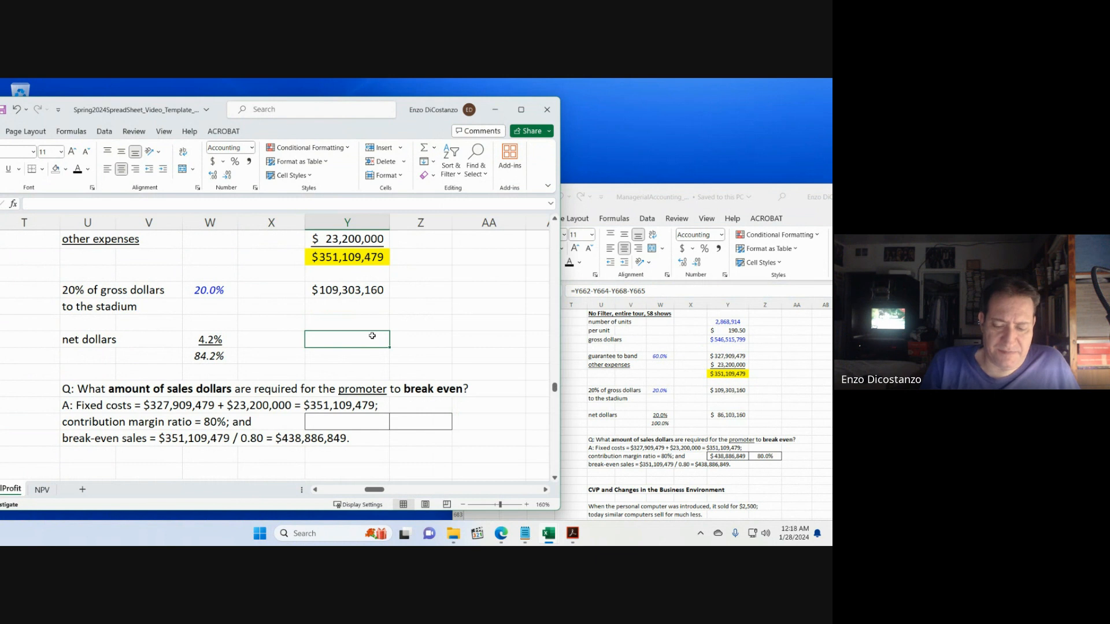
type("=")
scroll(372, 336, "up", 3)
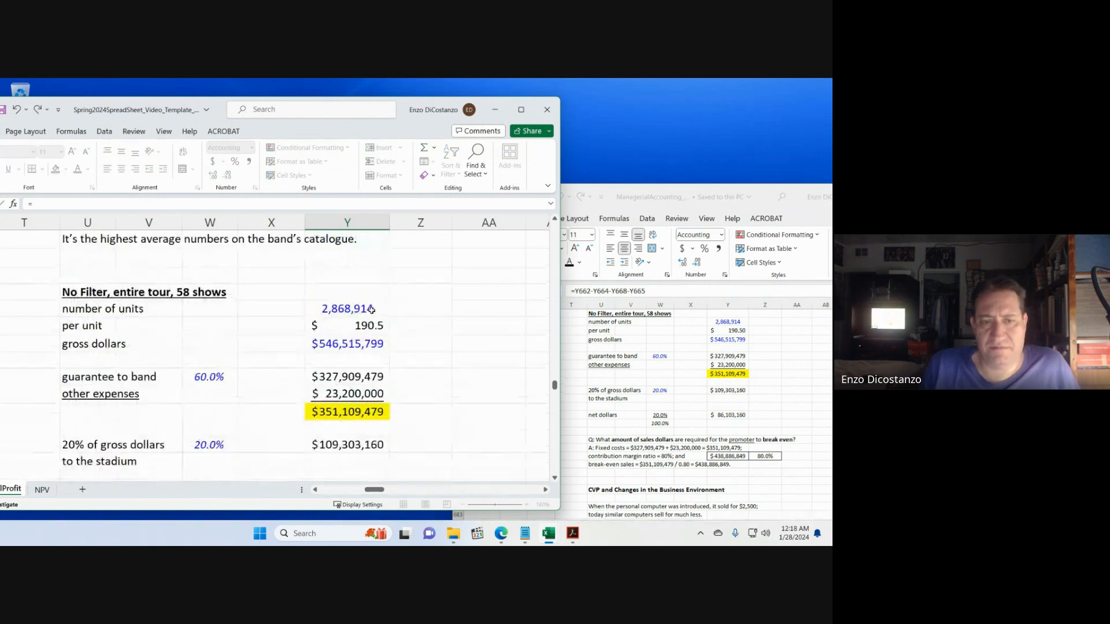
left_click(359, 344)
type("-")
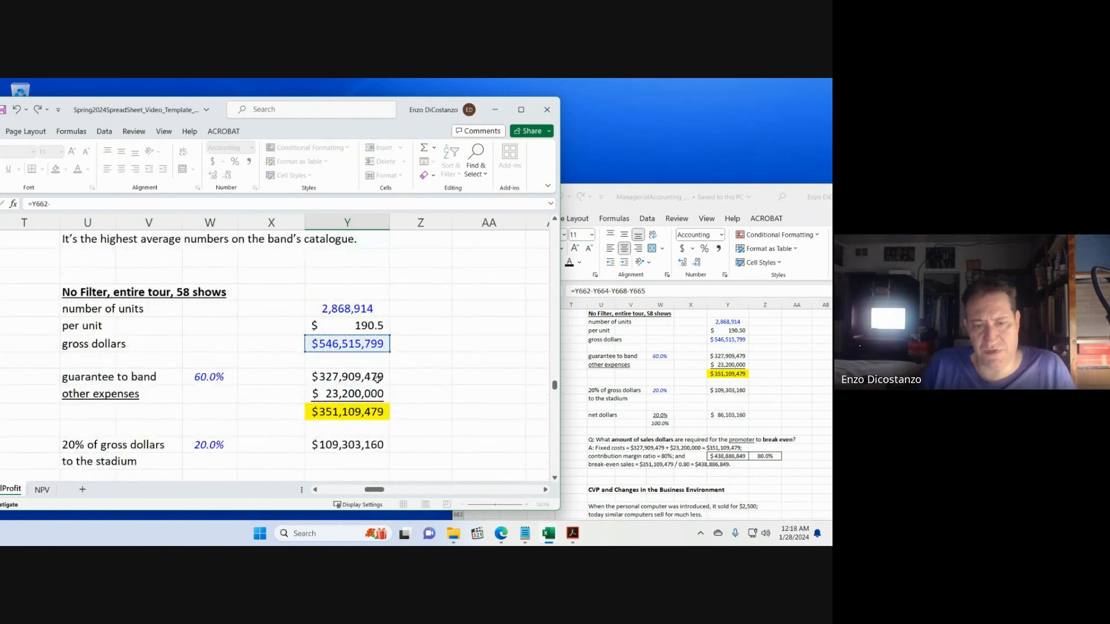
left_click(376, 379)
type("-")
left_click(370, 394)
type("-")
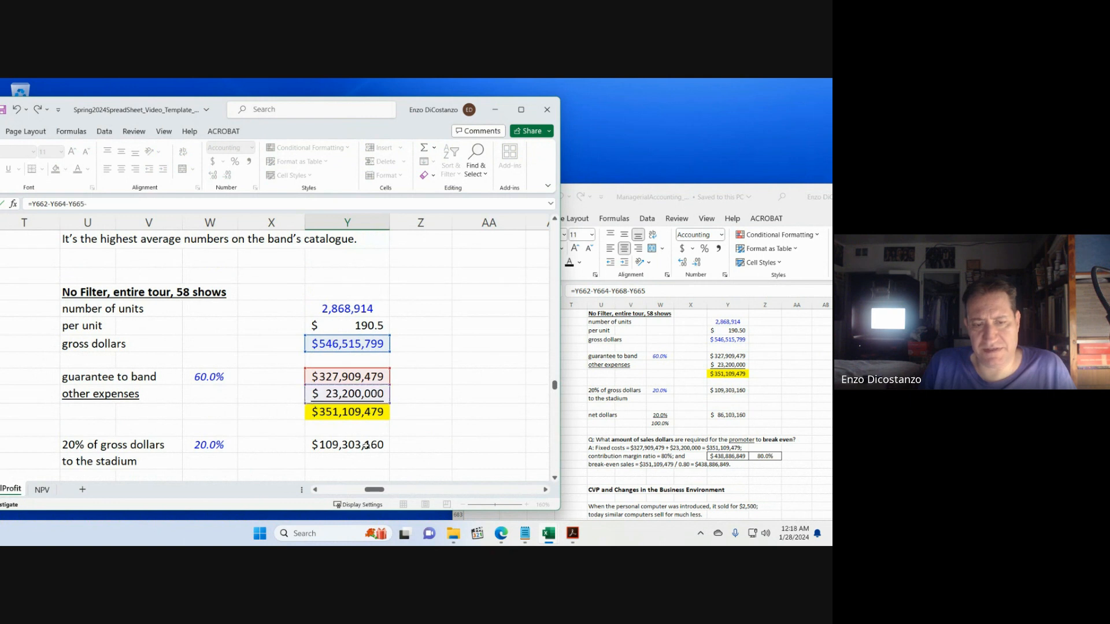
left_click(366, 445)
key("Return")
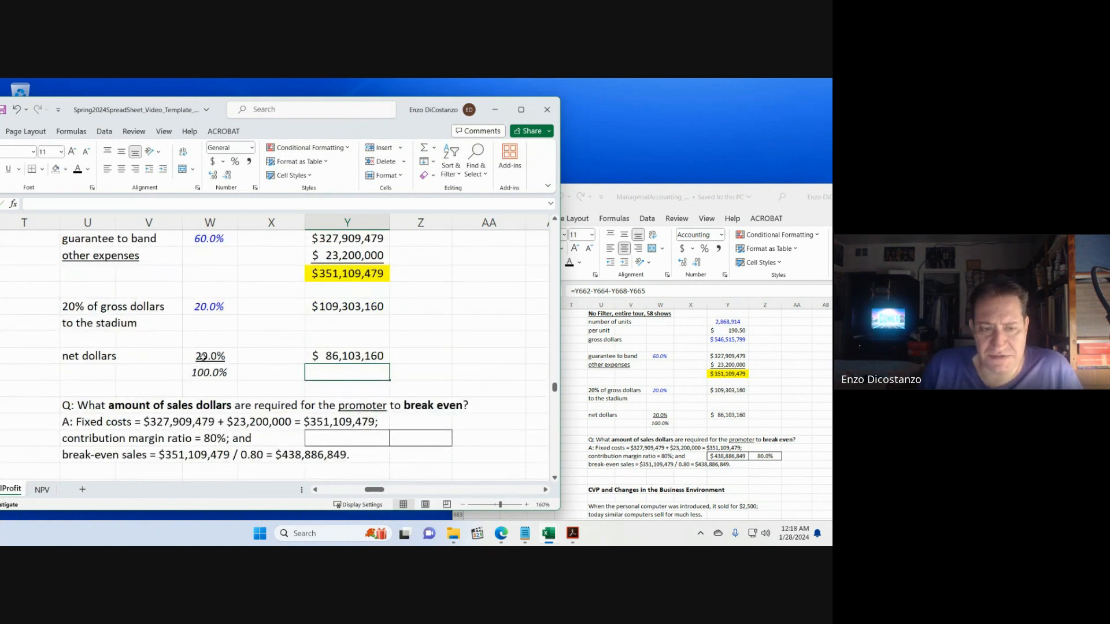
- Inspect the formulas behind the net dollars percentage in W671 and the percentage total in W672
left_click(211, 375)
double_click(211, 375)
key("Escape")
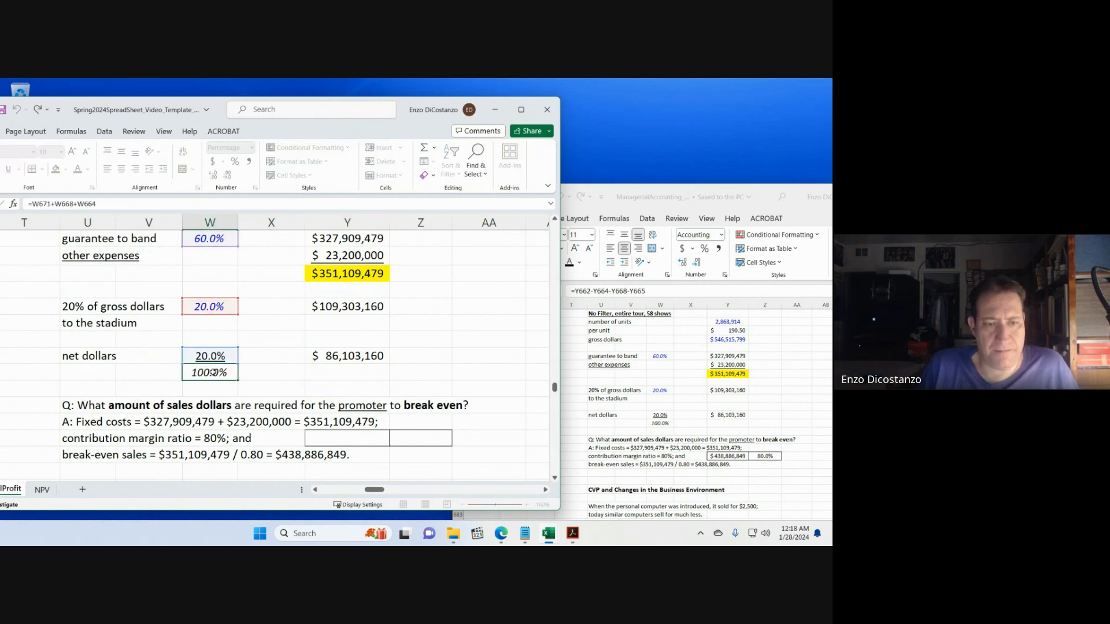
left_click(215, 357)
double_click(215, 357)
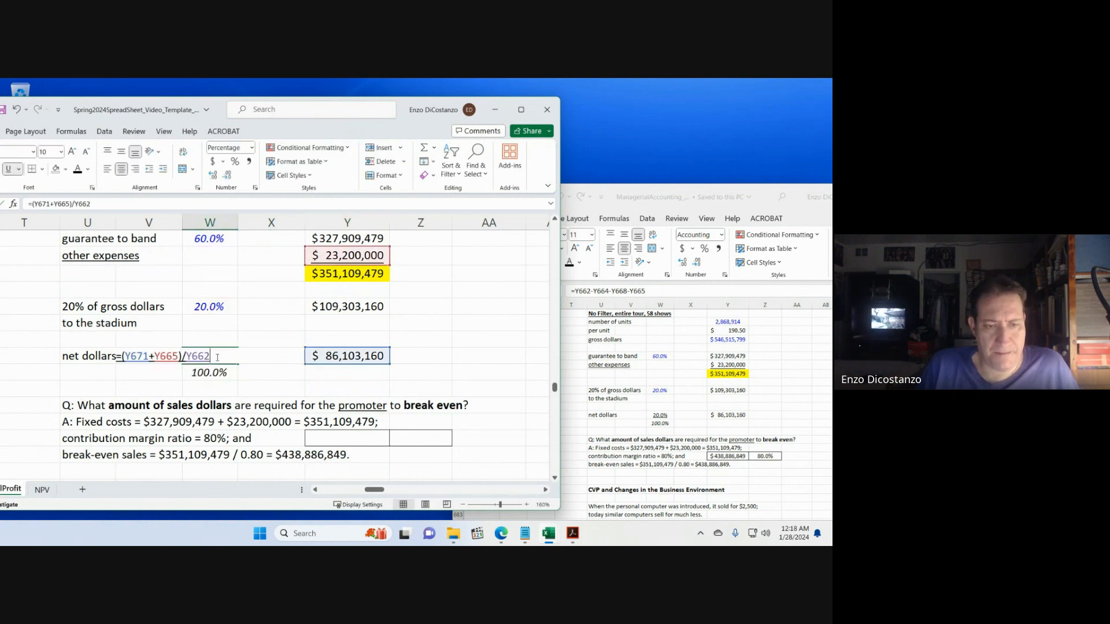
key("Escape")
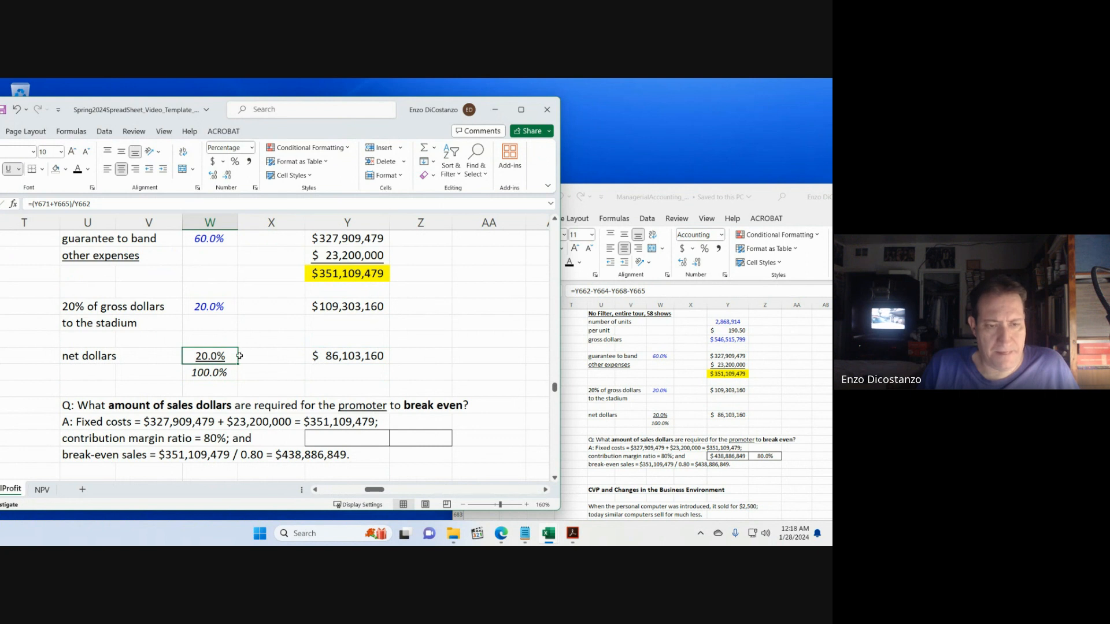
double_click(218, 356)
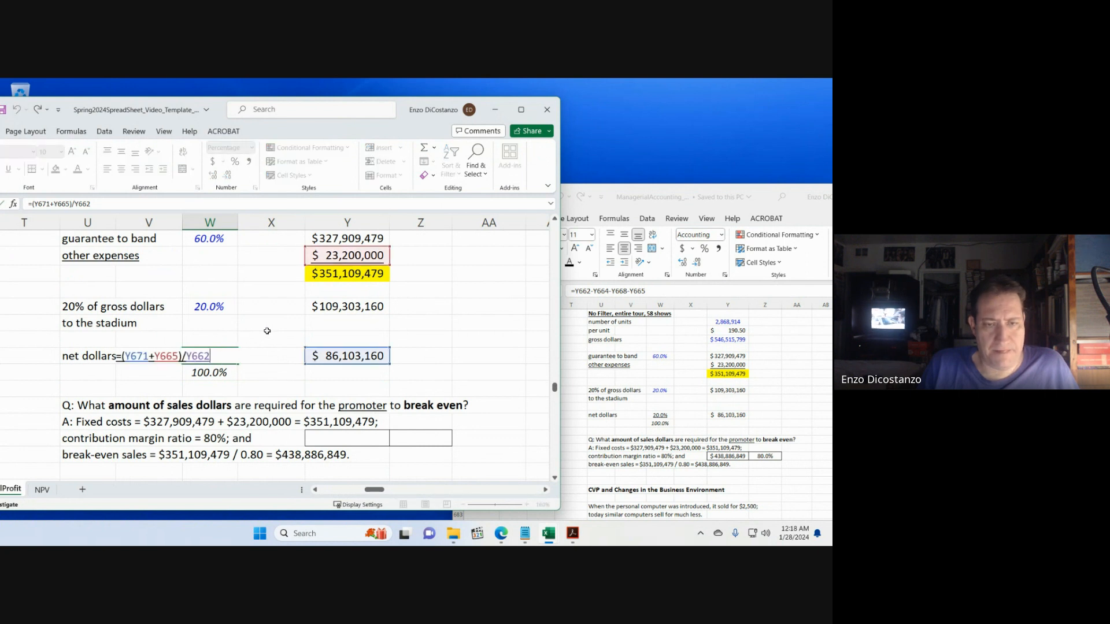
scroll(267, 331, "up", 1)
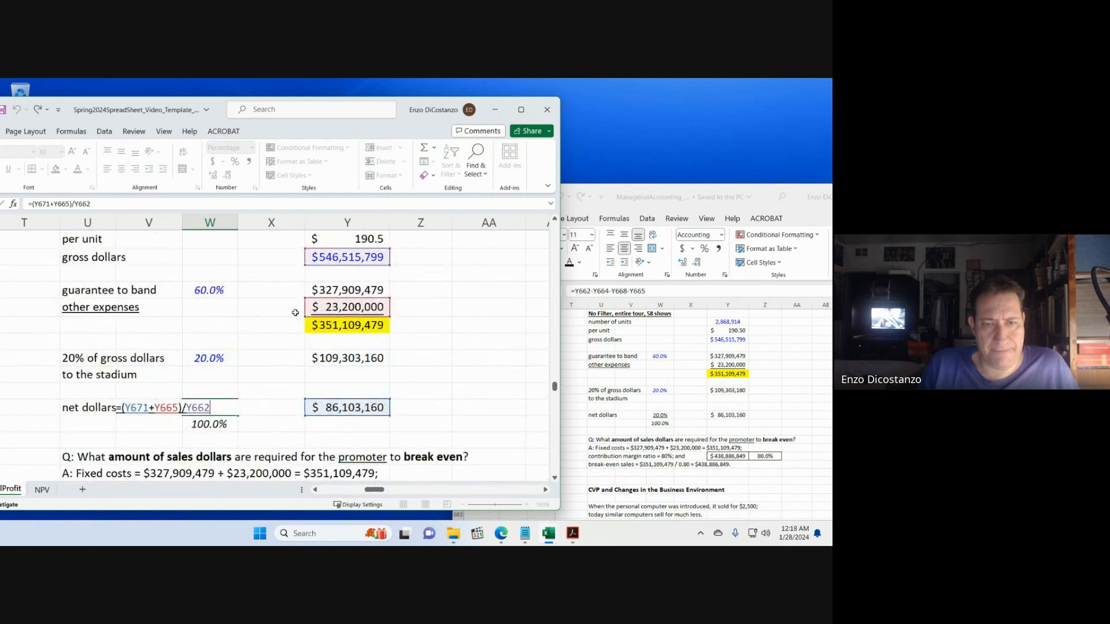
key("Escape")
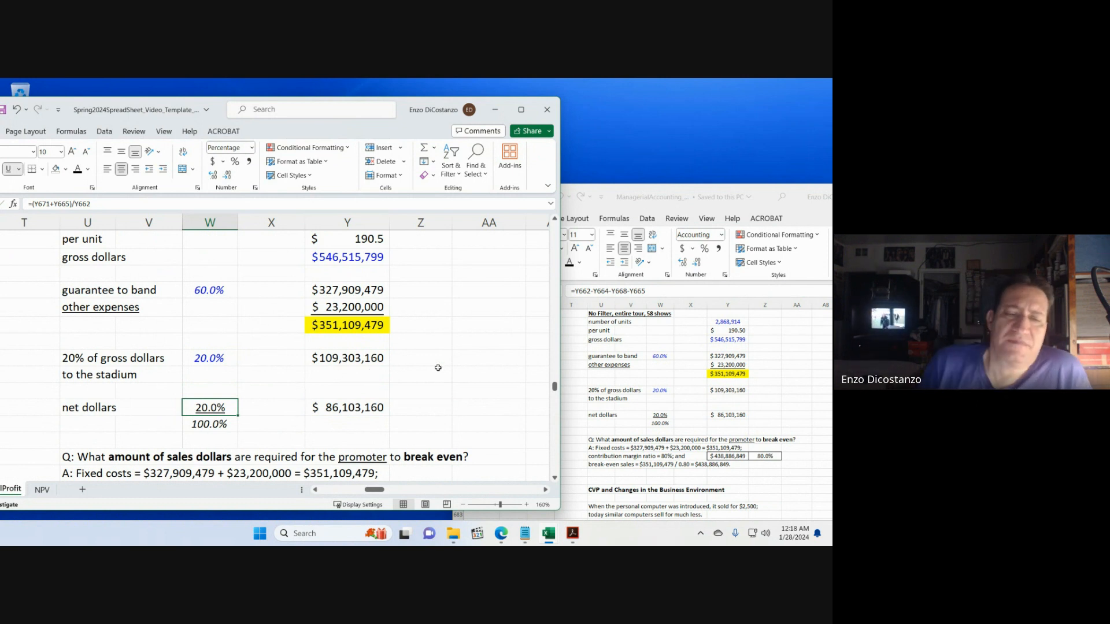
- Compare the No Filter per-ticket and per-show figures with the entire-tour, 58-show section below them
scroll(438, 368, "up", 1)
scroll(410, 329, "up", 3)
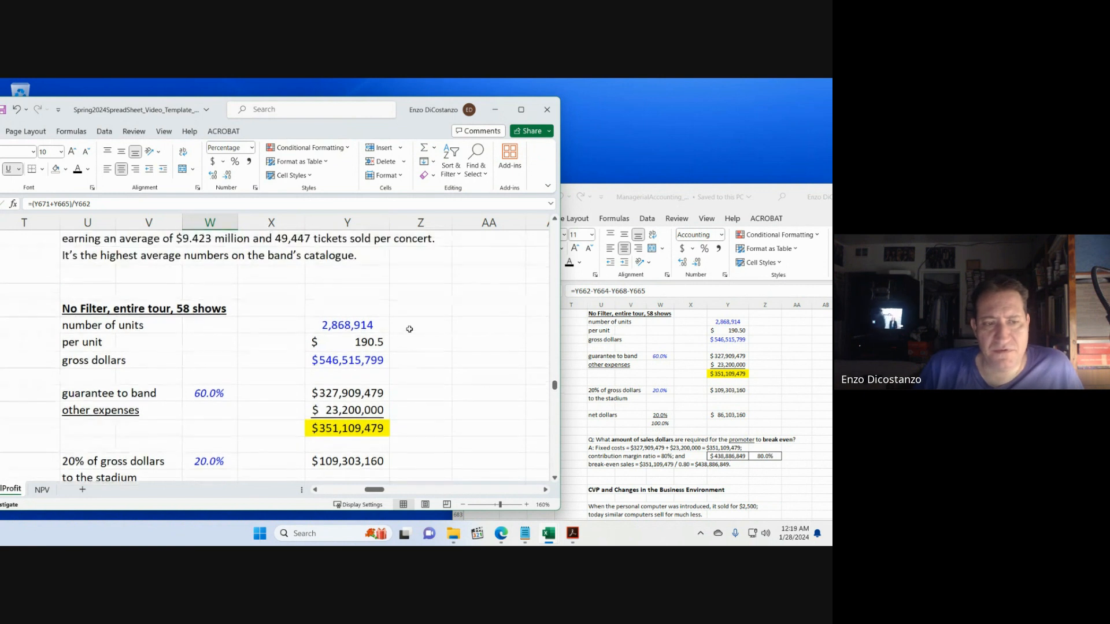
scroll(412, 329, "up", 2)
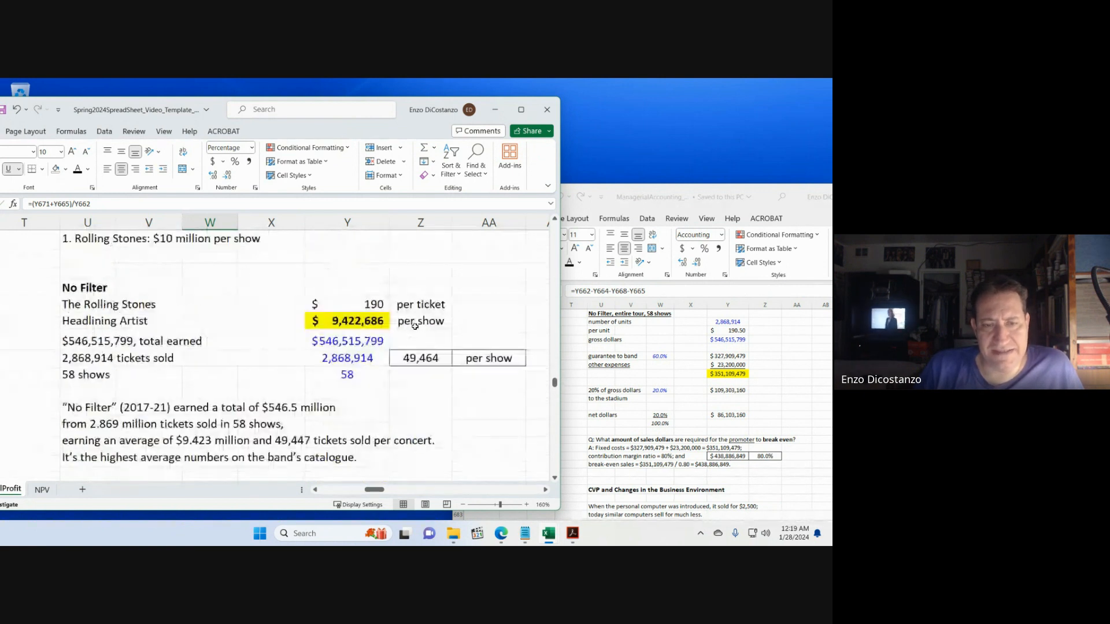
scroll(415, 327, "up", 2)
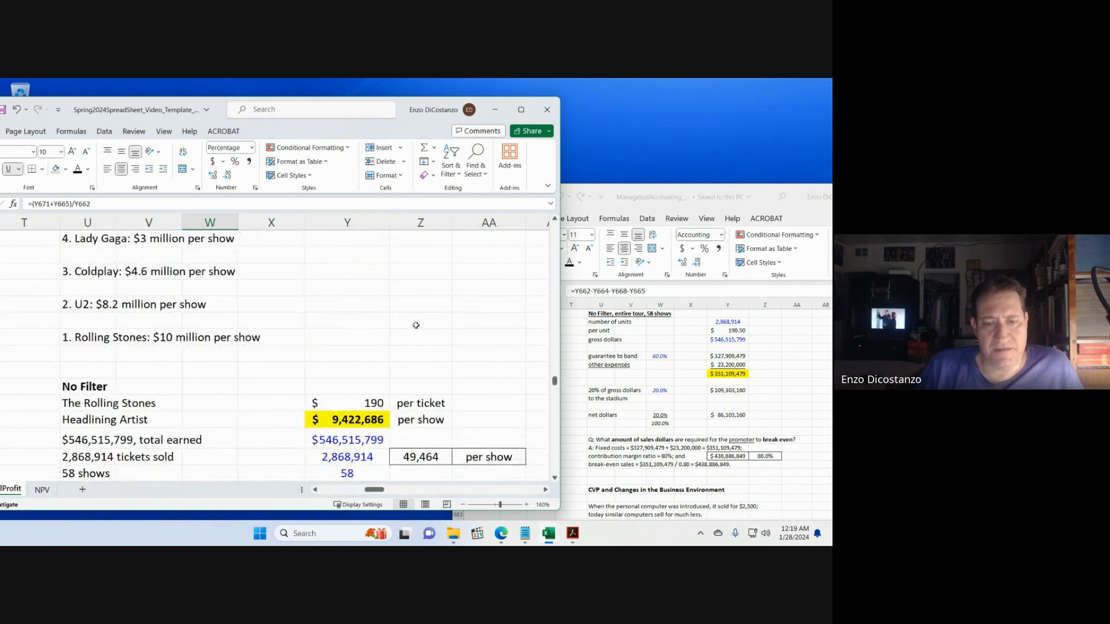
scroll(416, 325, "down", 2)
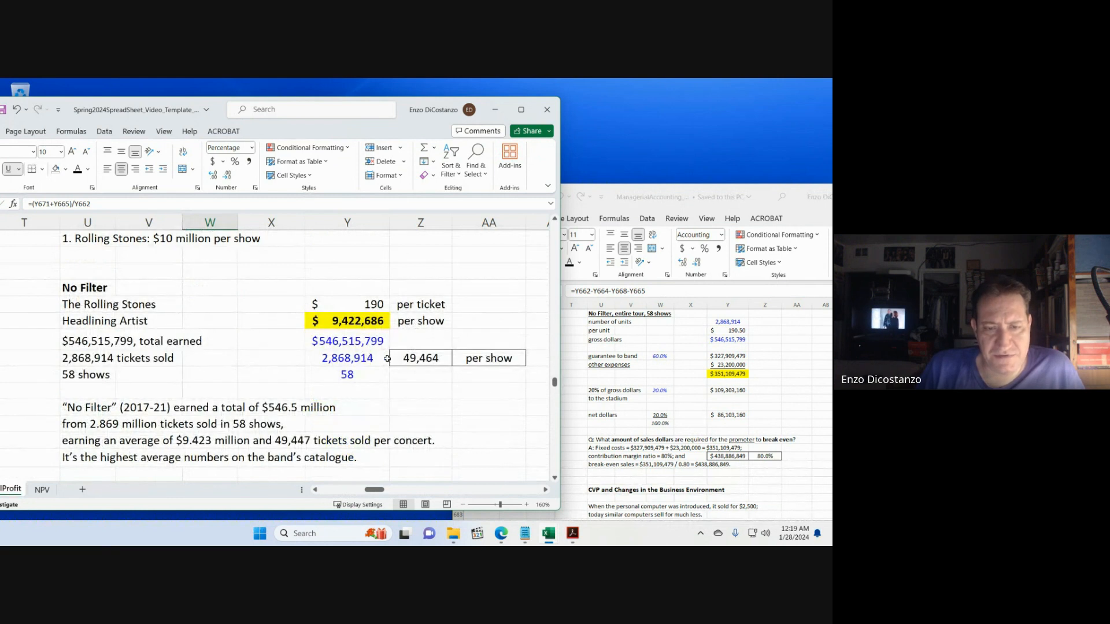
scroll(388, 359, "down", 4)
scroll(388, 360, "up", 3)
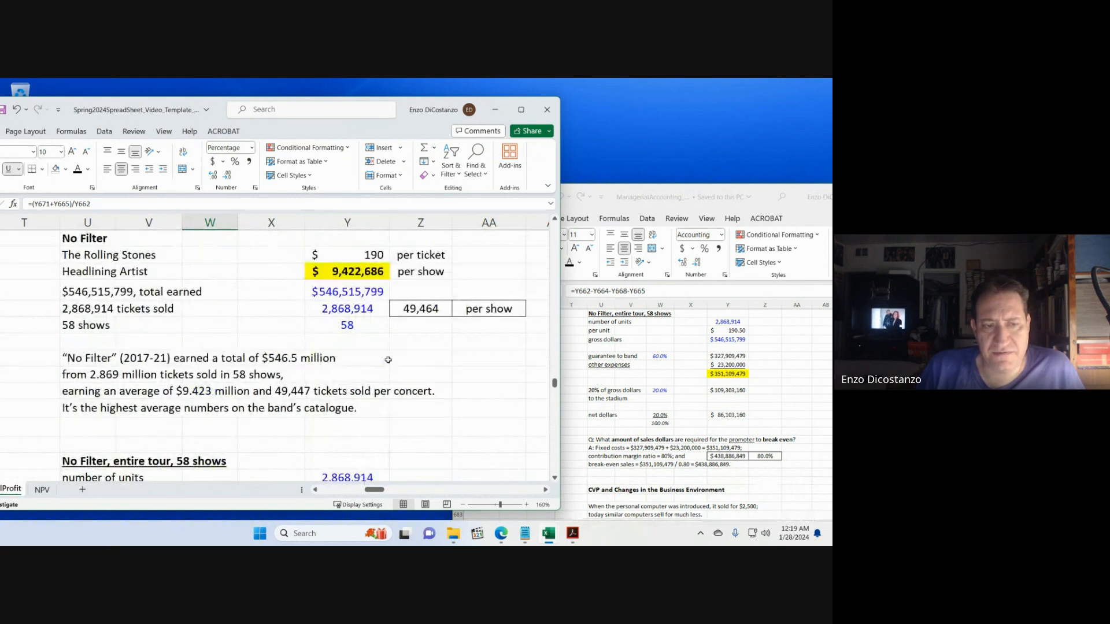
scroll(388, 360, "down", 4)
scroll(388, 360, "down", 2)
scroll(388, 359, "up", 3)
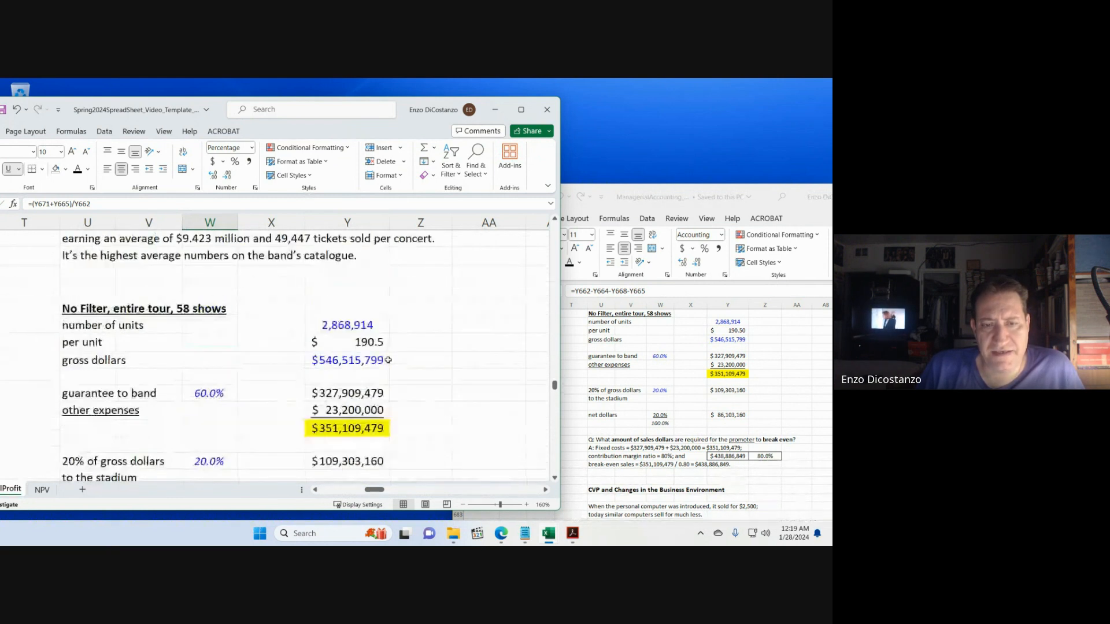
scroll(388, 360, "up", 4)
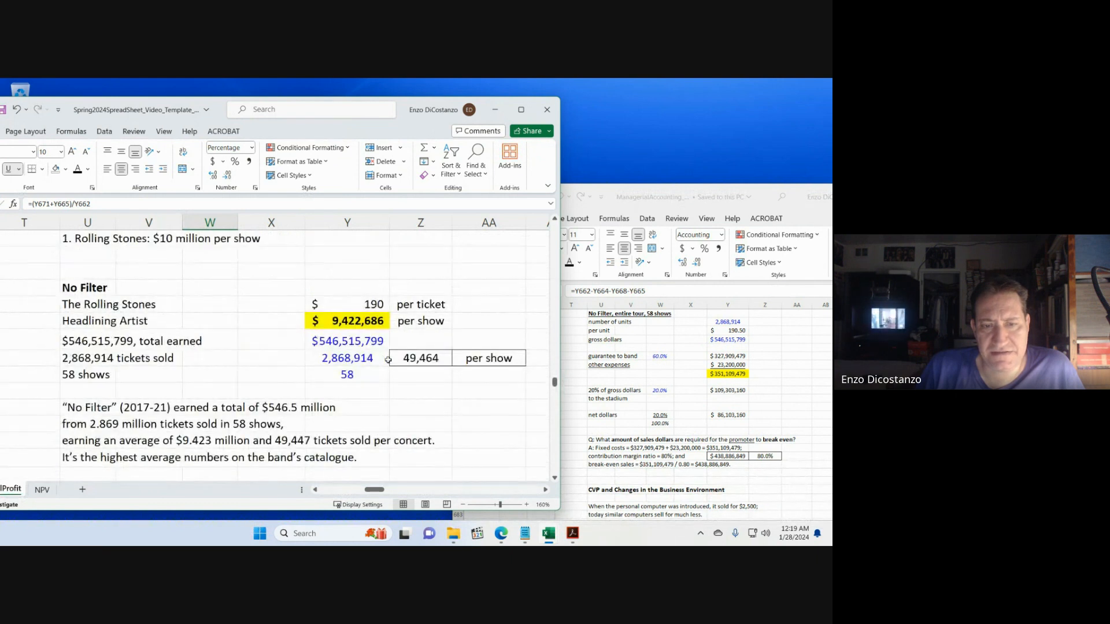
scroll(388, 360, "down", 6)
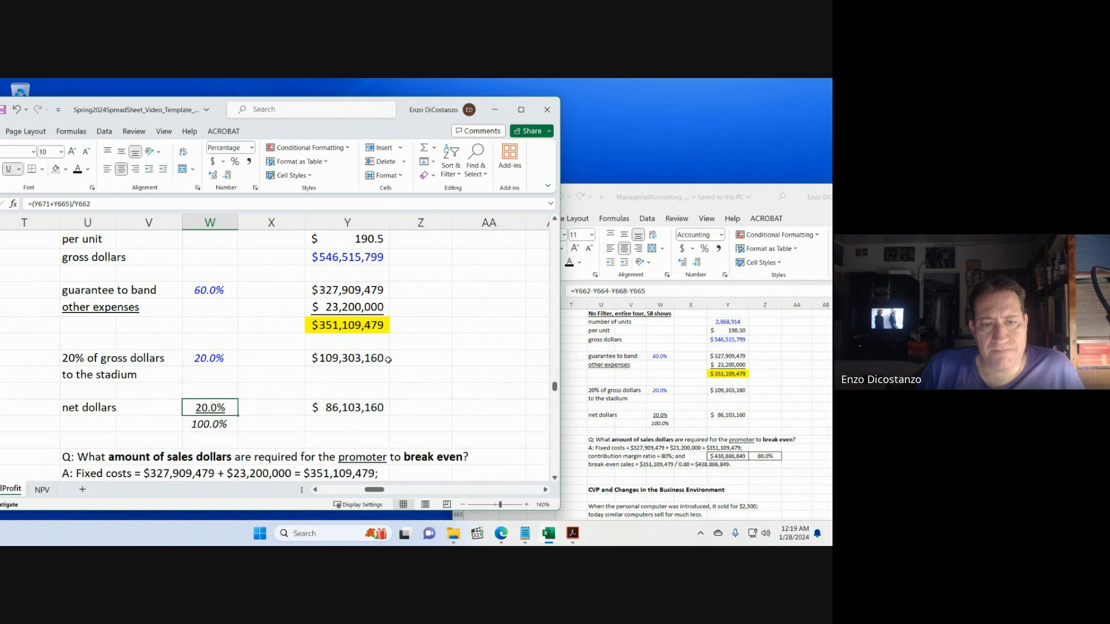
scroll(388, 360, "up", 8)
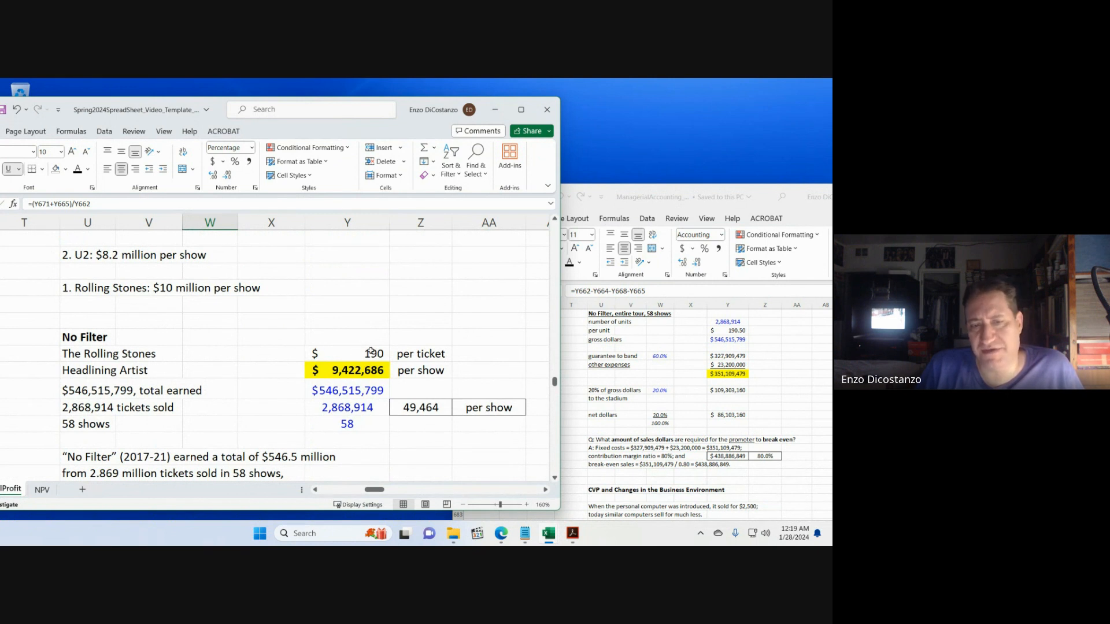
scroll(371, 351, "down", 5)
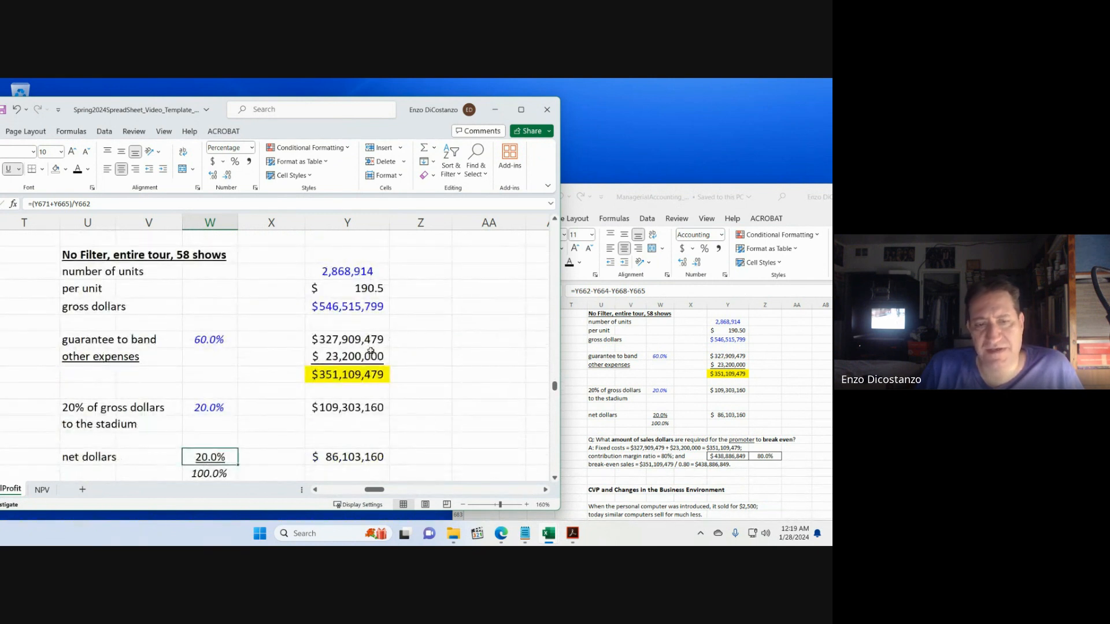
- Calculate the band's guarantee per show in Z664 with =Y664/Y651 and widen column Z to fit the result
left_click(418, 336)
type("=")
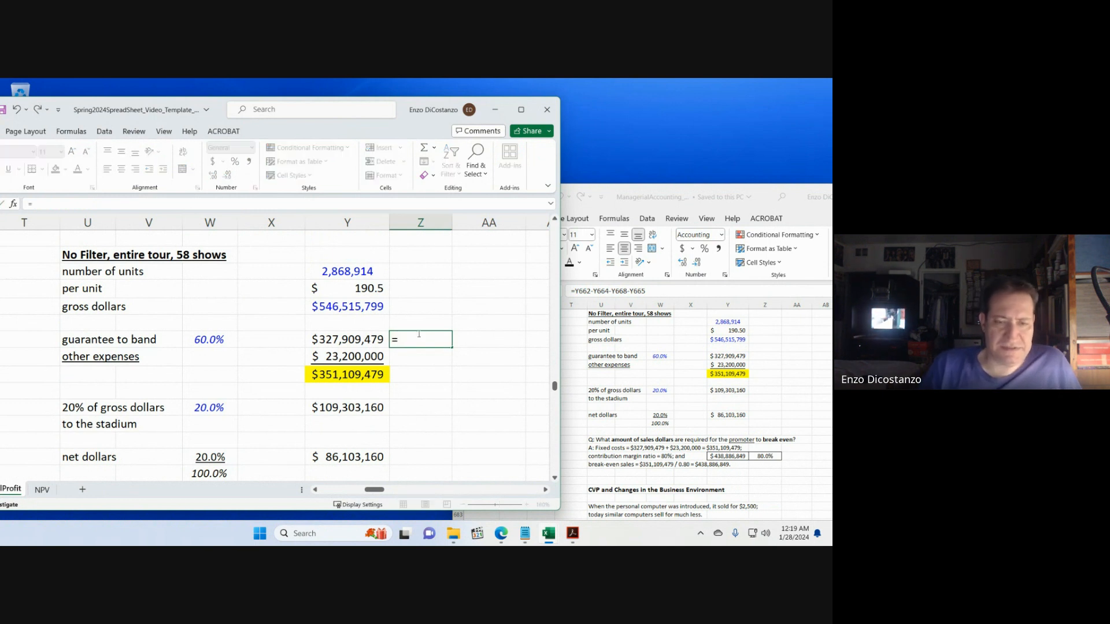
key("Left")
type("/")
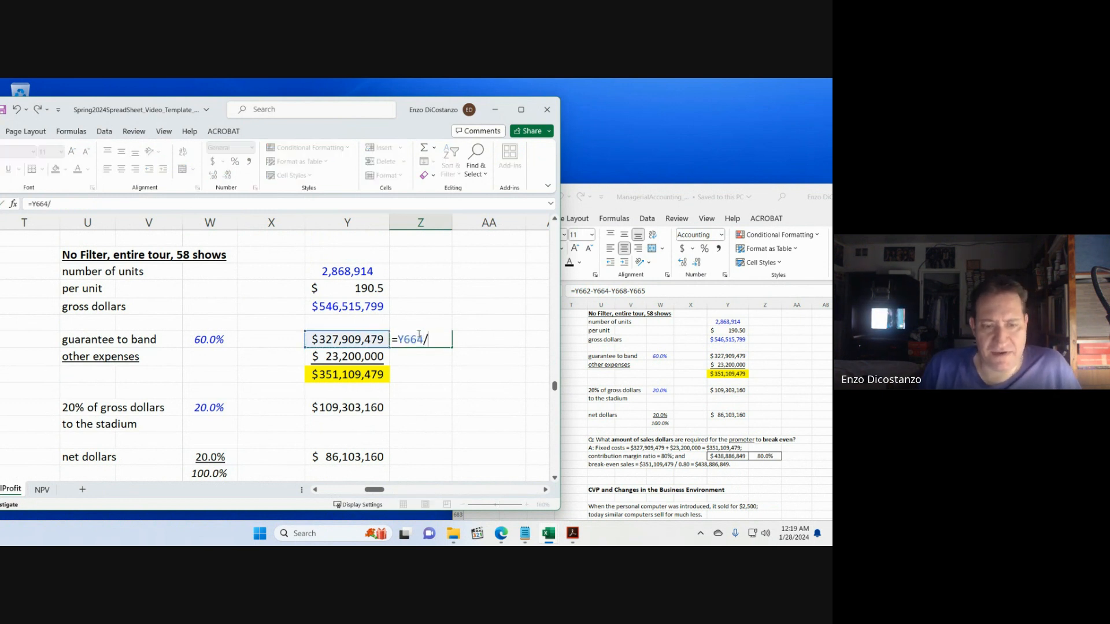
scroll(418, 338, "down", 2)
scroll(409, 370, "up", 6)
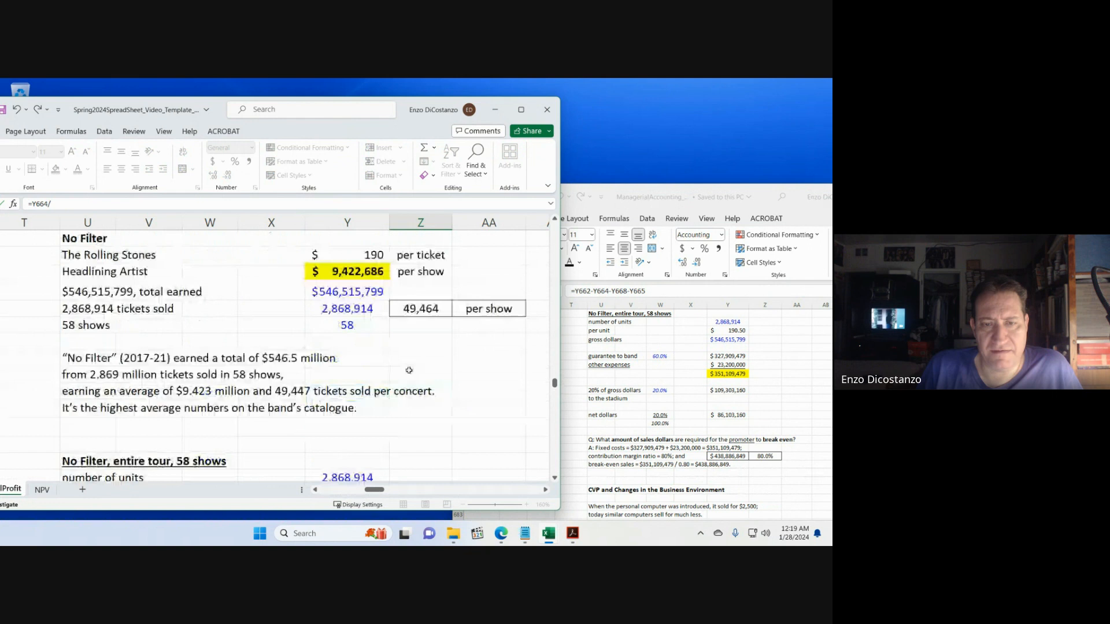
left_click(369, 328)
key("Return")
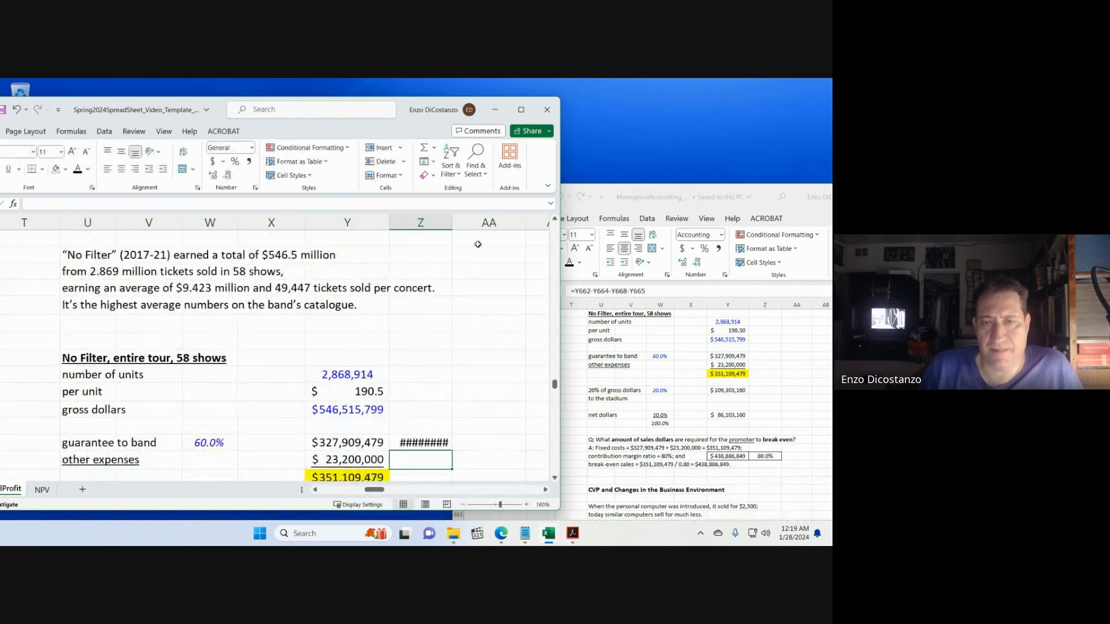
left_click_drag(452, 226, 477, 223)
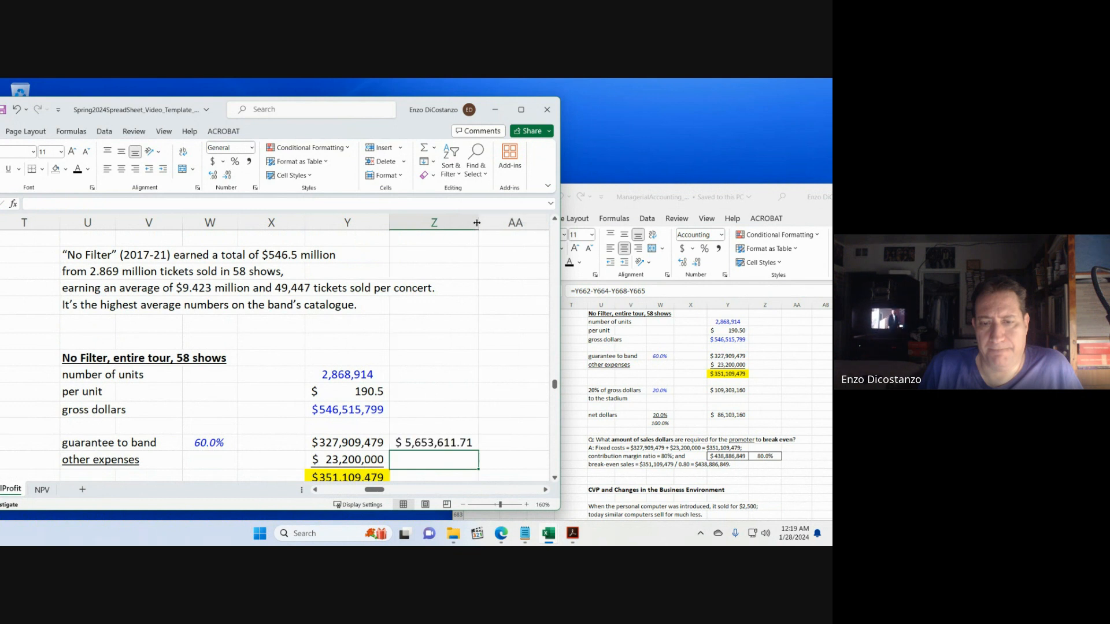
- Compare the per-show guarantee in Z664 with the No Filter per-show earnings above
scroll(471, 406, "up", 3)
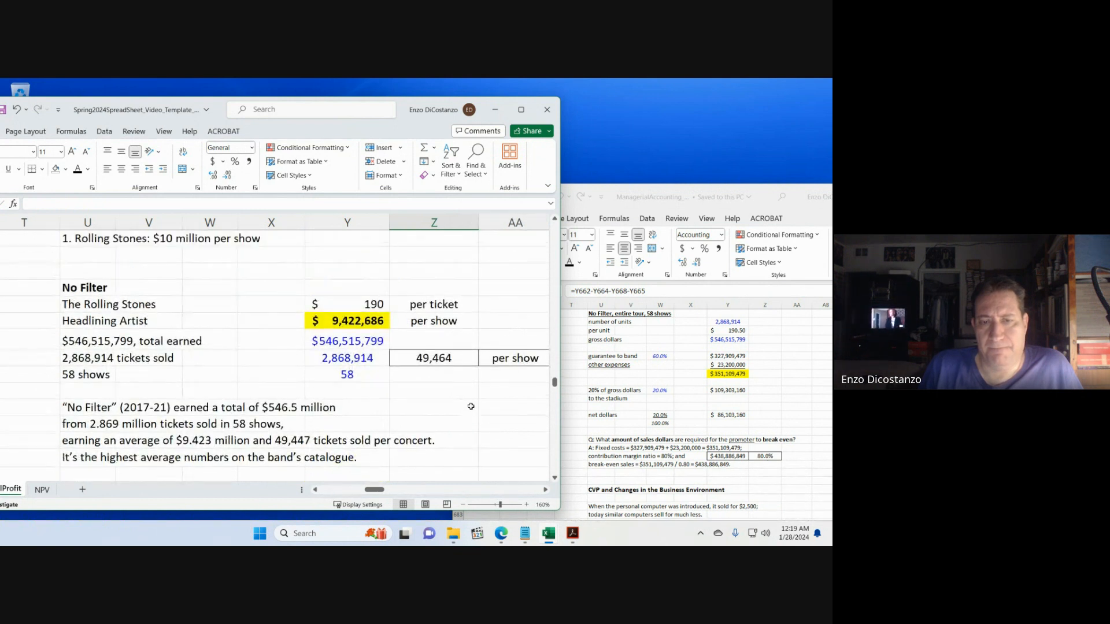
scroll(471, 406, "down", 6)
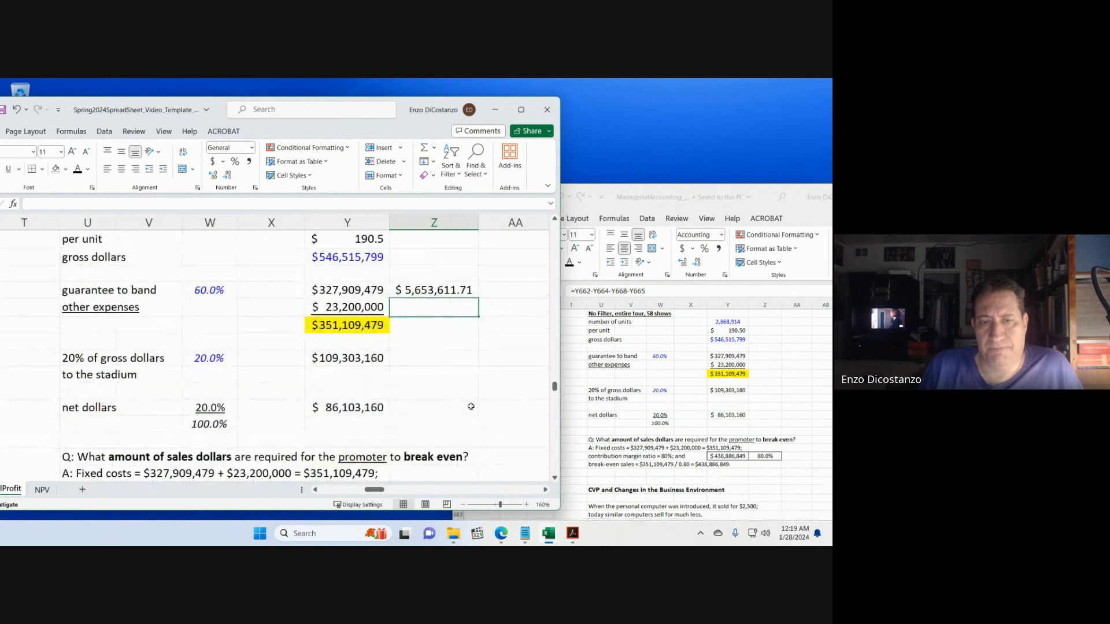
scroll(472, 406, "up", 2)
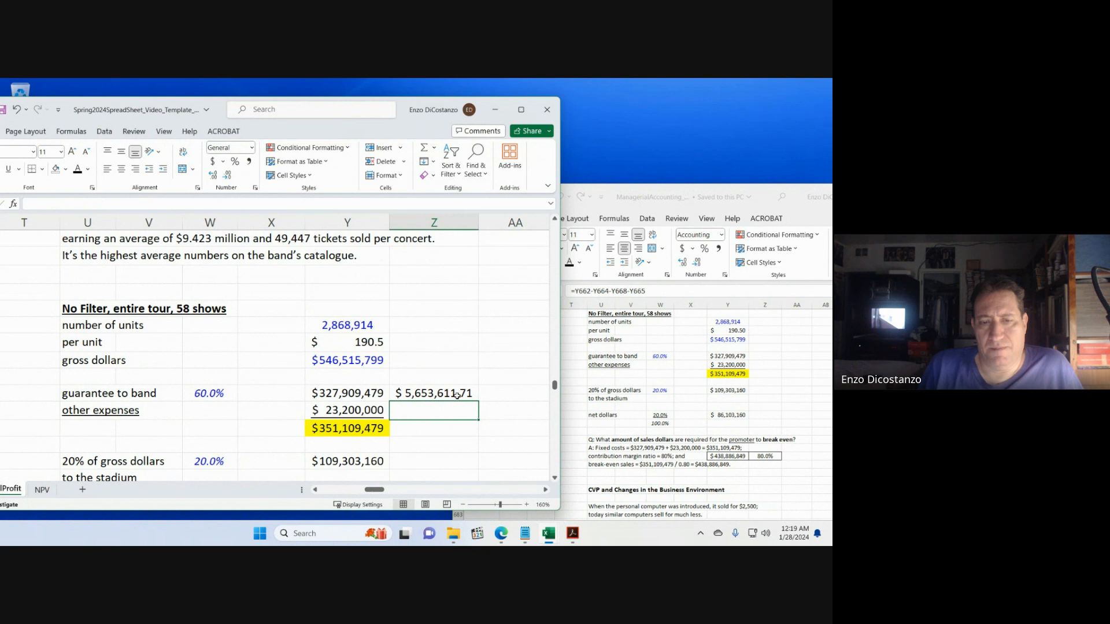
left_click(457, 393)
scroll(457, 395, "up", 3)
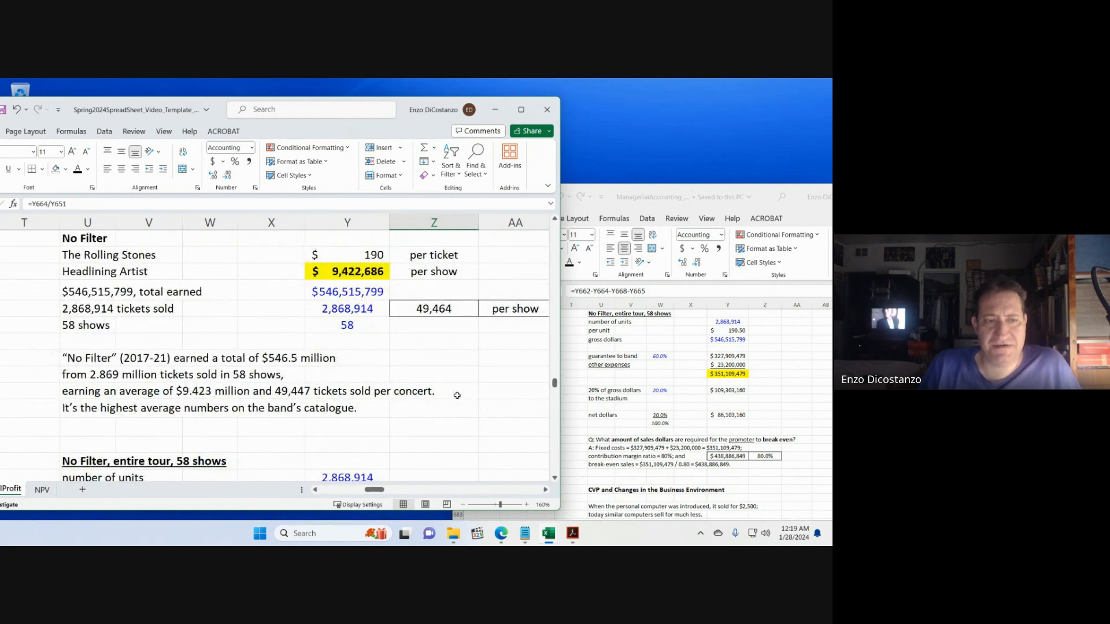
scroll(457, 395, "up", 1)
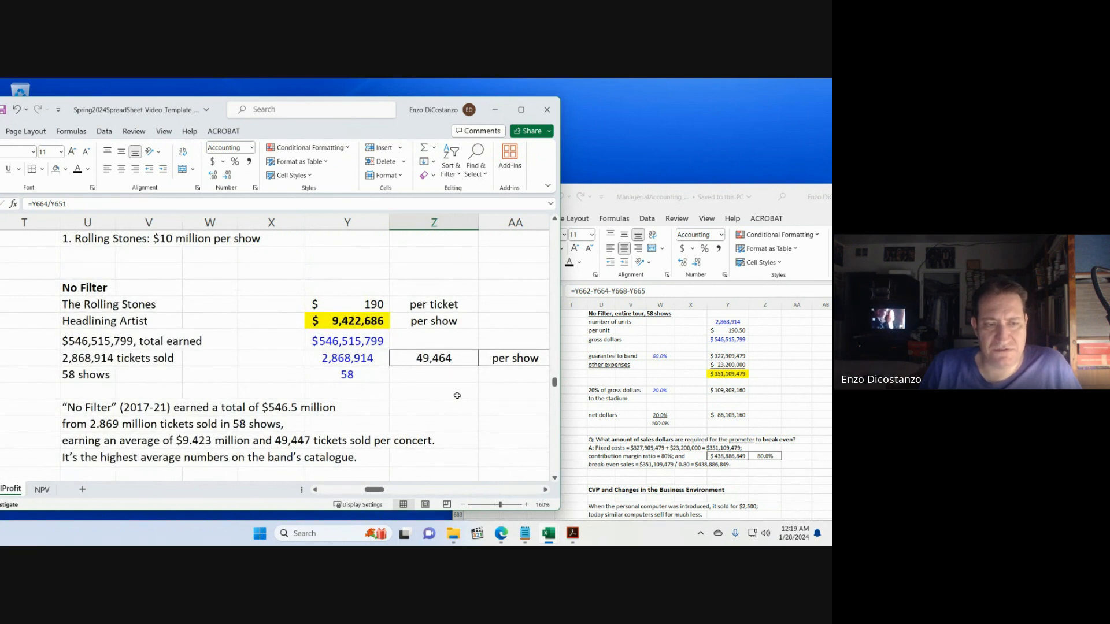
- Clear the band's per-show guarantee from Z664 and narrow column Z slightly
scroll(457, 396, "down", 4)
key("Delete")
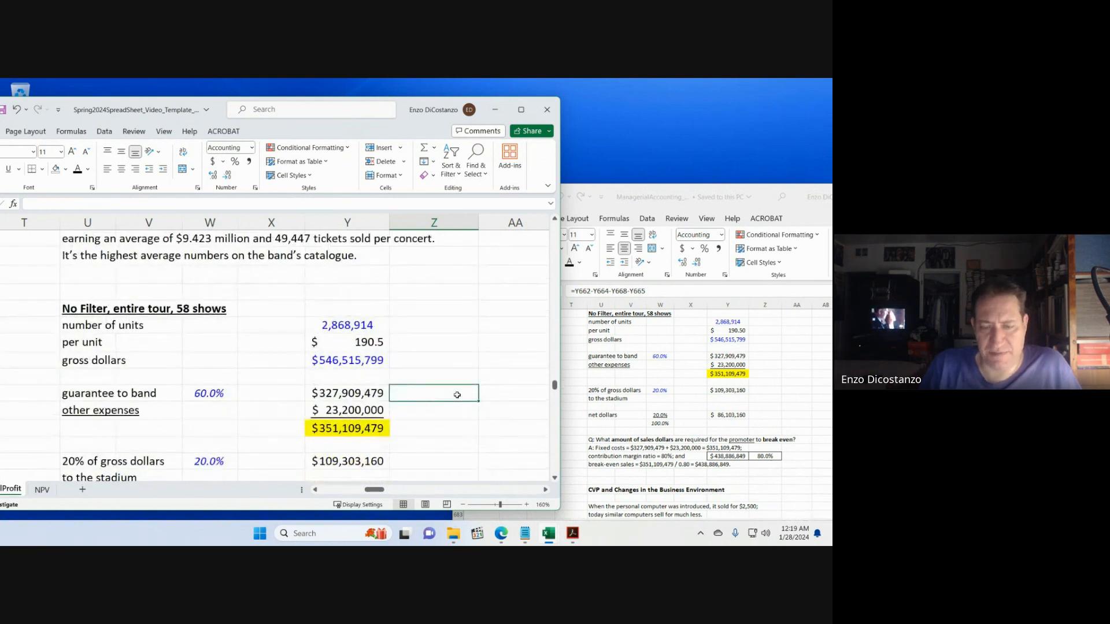
left_click_drag(479, 223, 471, 223)
scroll(424, 318, "down", 2)
scroll(427, 317, "up", 1)
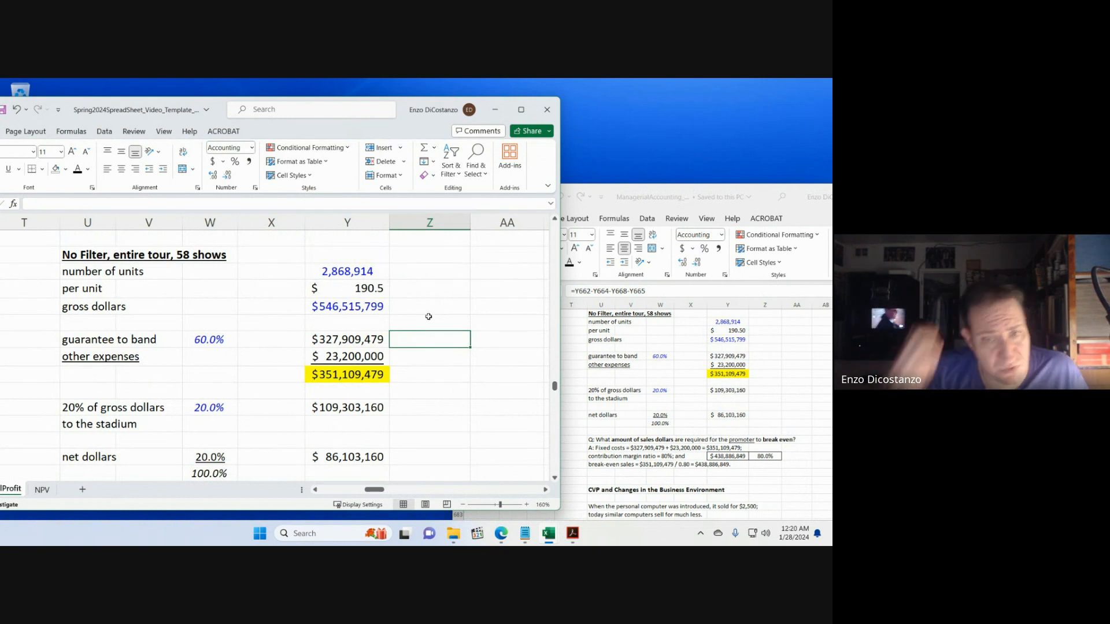
- Compare the entire tour's units, per-unit price, gross dollars and costs in column Y with the one-outdoor-show example above
left_click(368, 272)
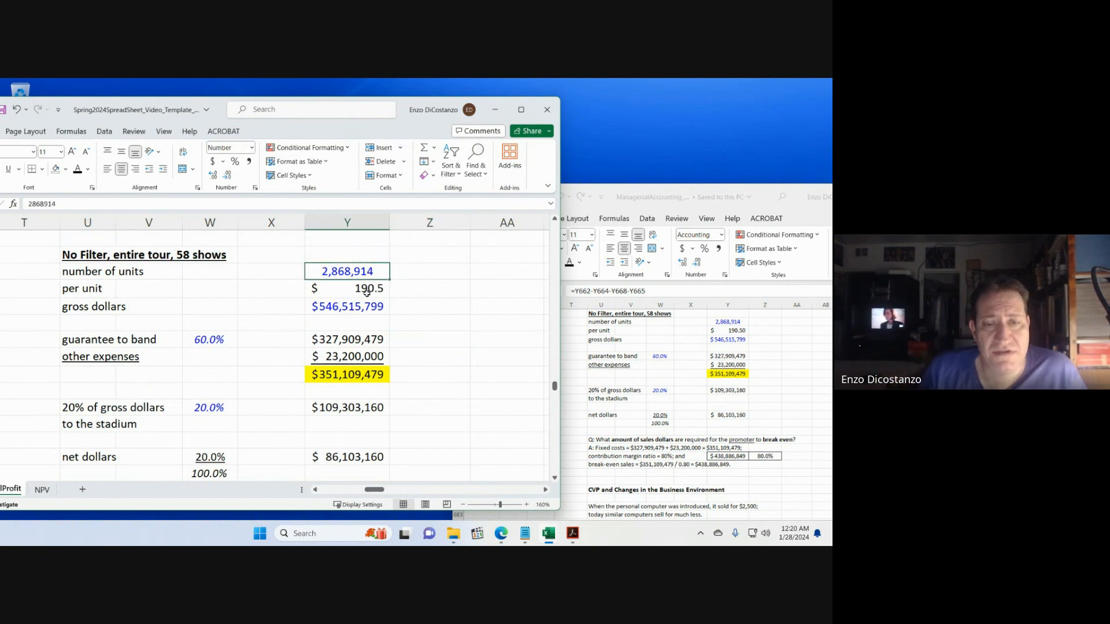
left_click(366, 292)
left_click(366, 306)
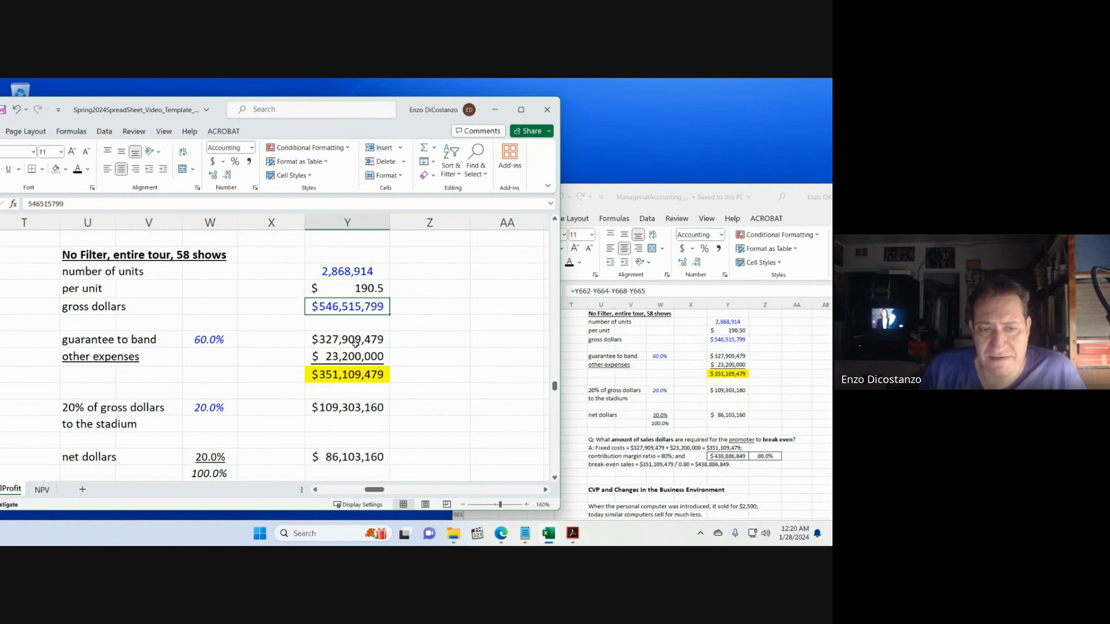
left_click(427, 340)
scroll(426, 340, "up", 8)
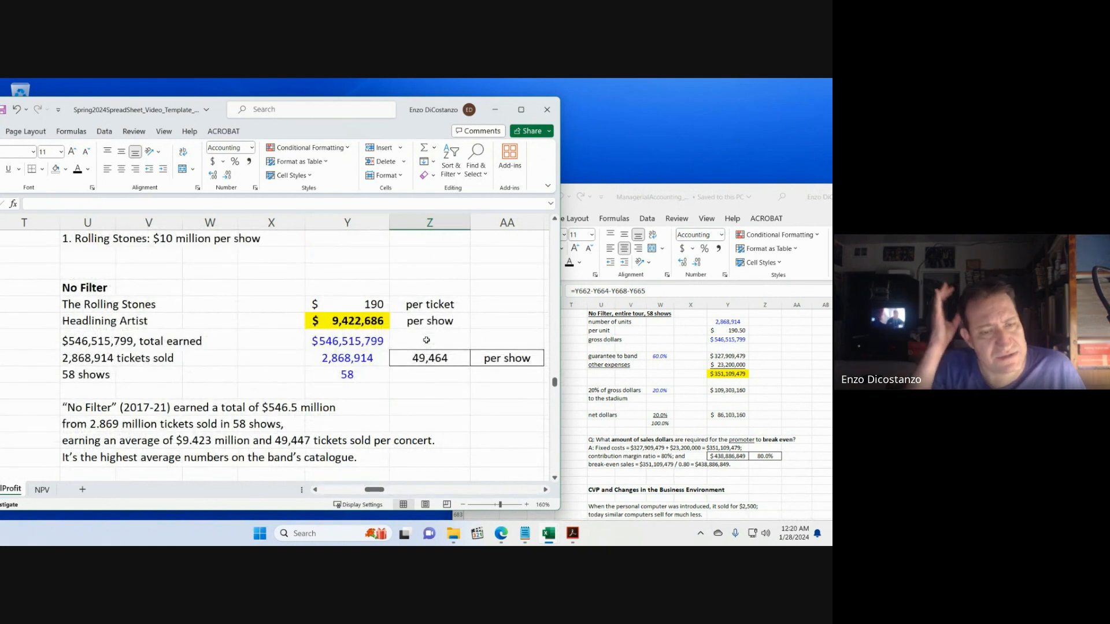
scroll(404, 339, "up", 5)
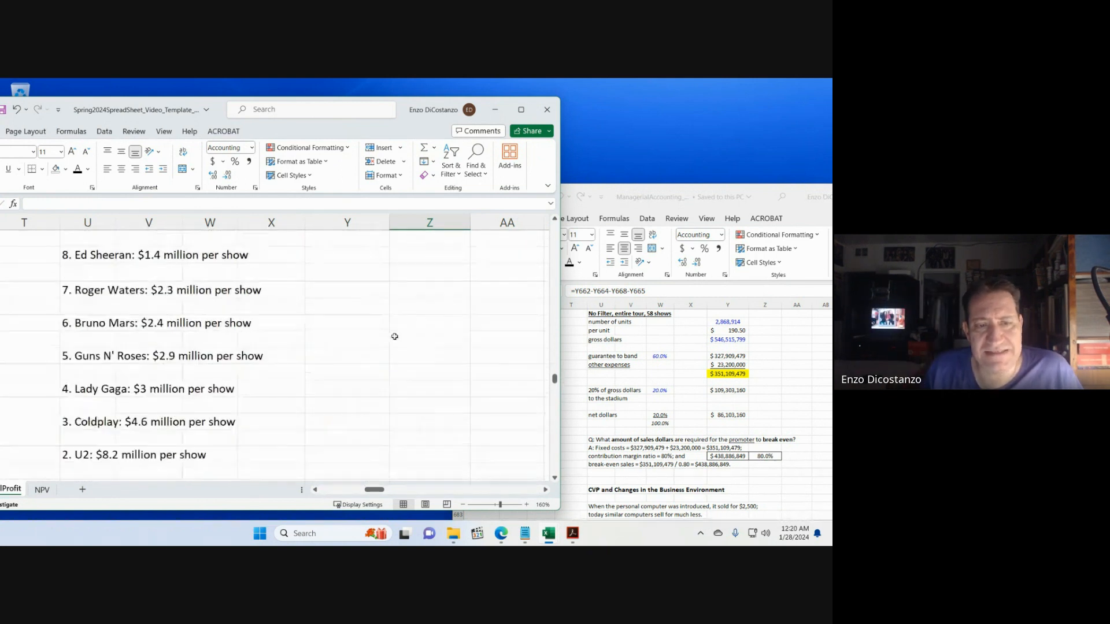
scroll(395, 336, "up", 15)
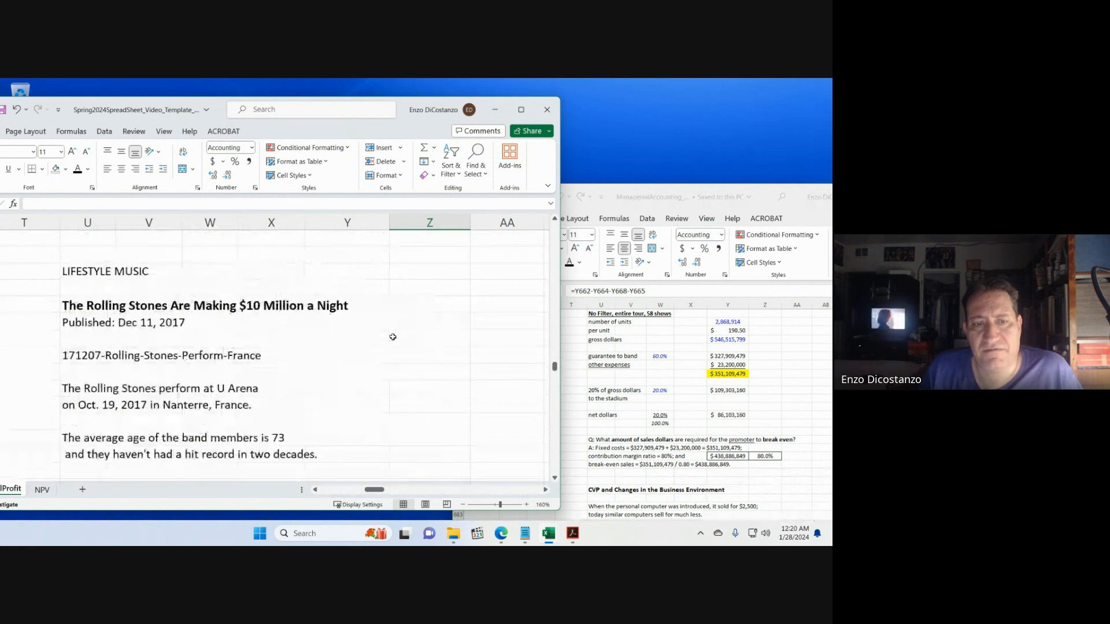
scroll(392, 336, "up", 10)
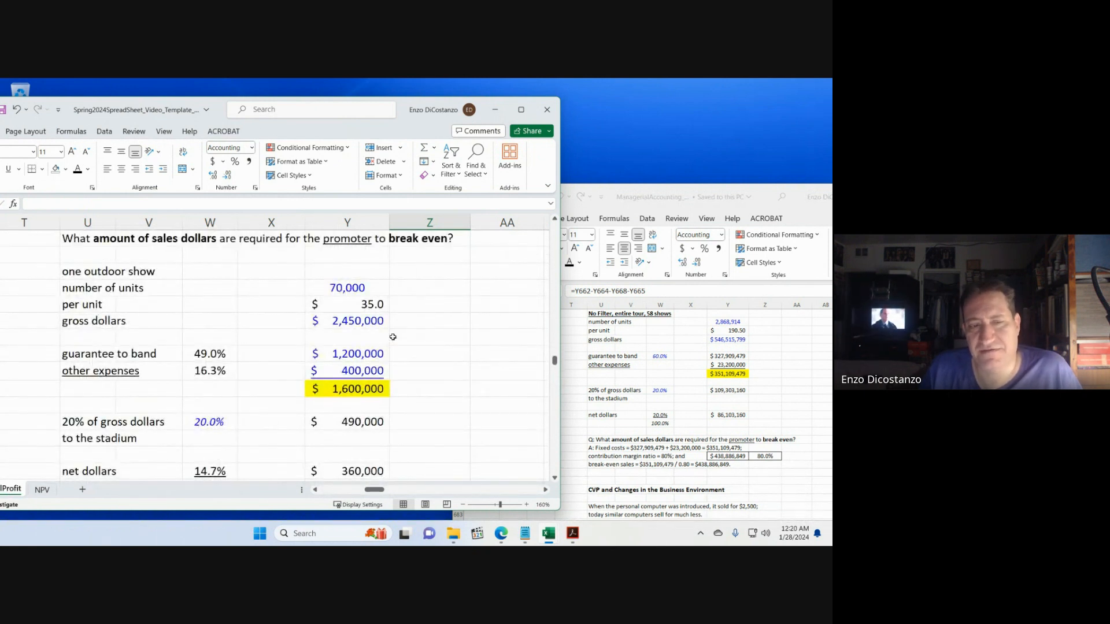
scroll(393, 337, "down", 15)
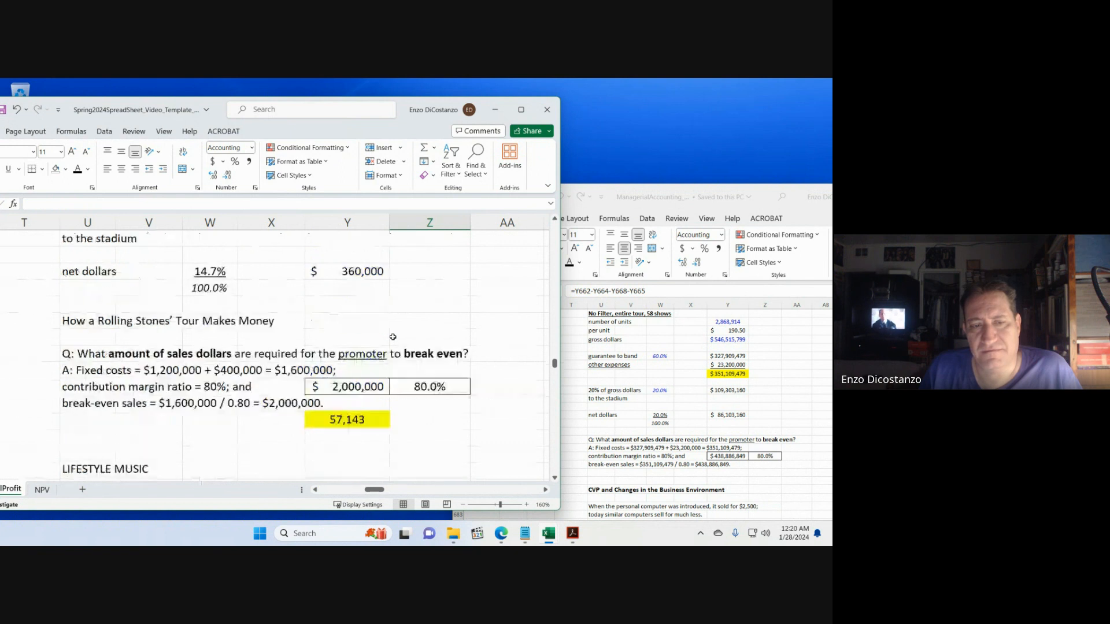
scroll(392, 337, "down", 12)
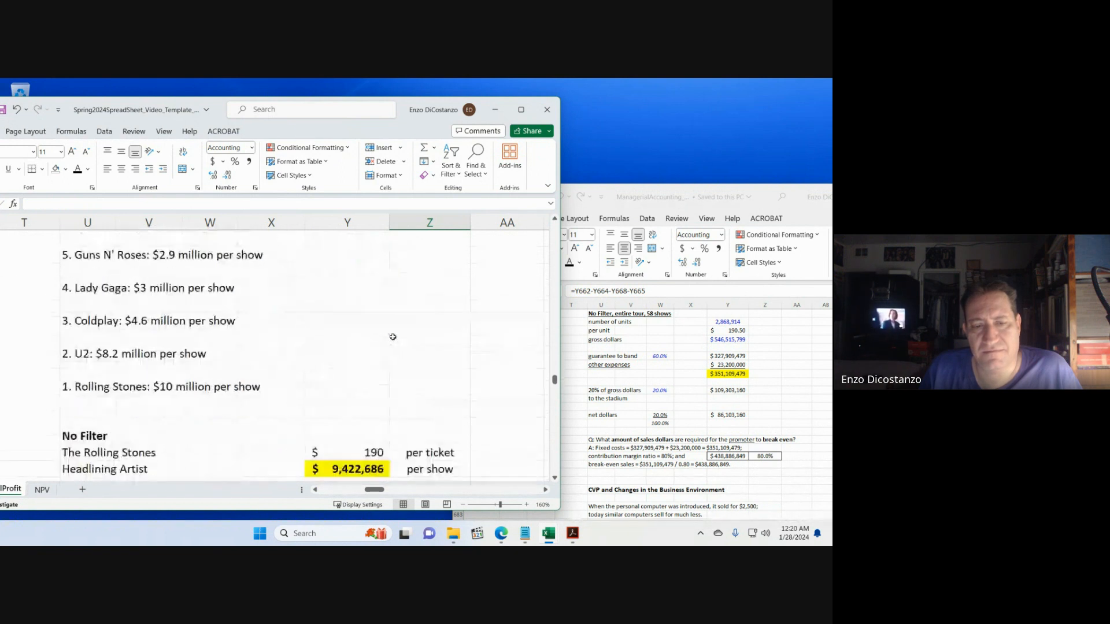
scroll(392, 337, "up", 3)
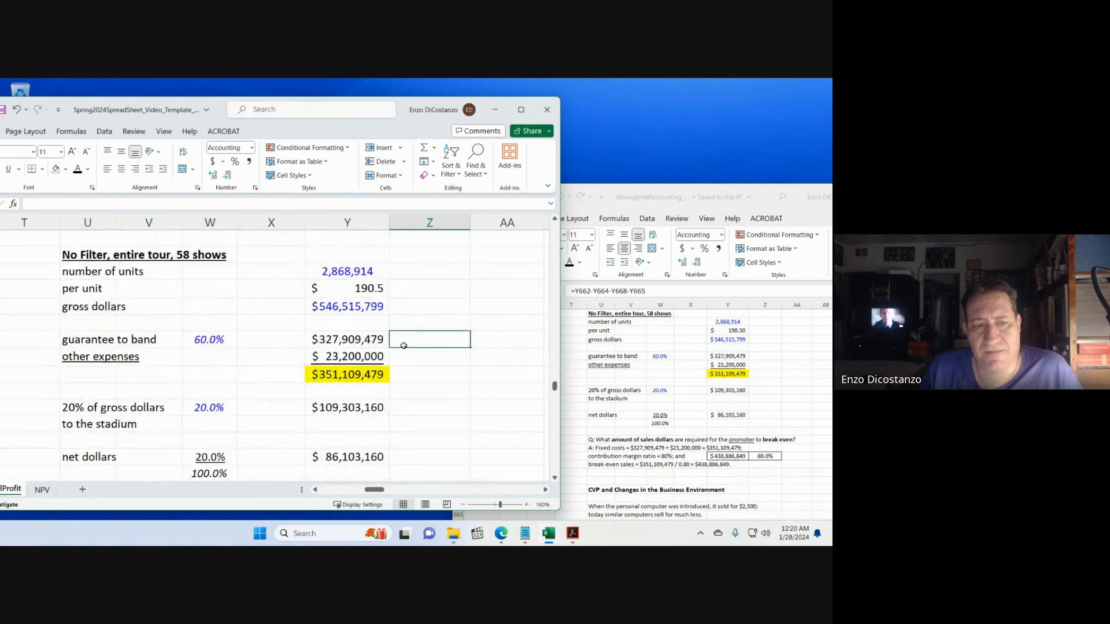
left_click(416, 404)
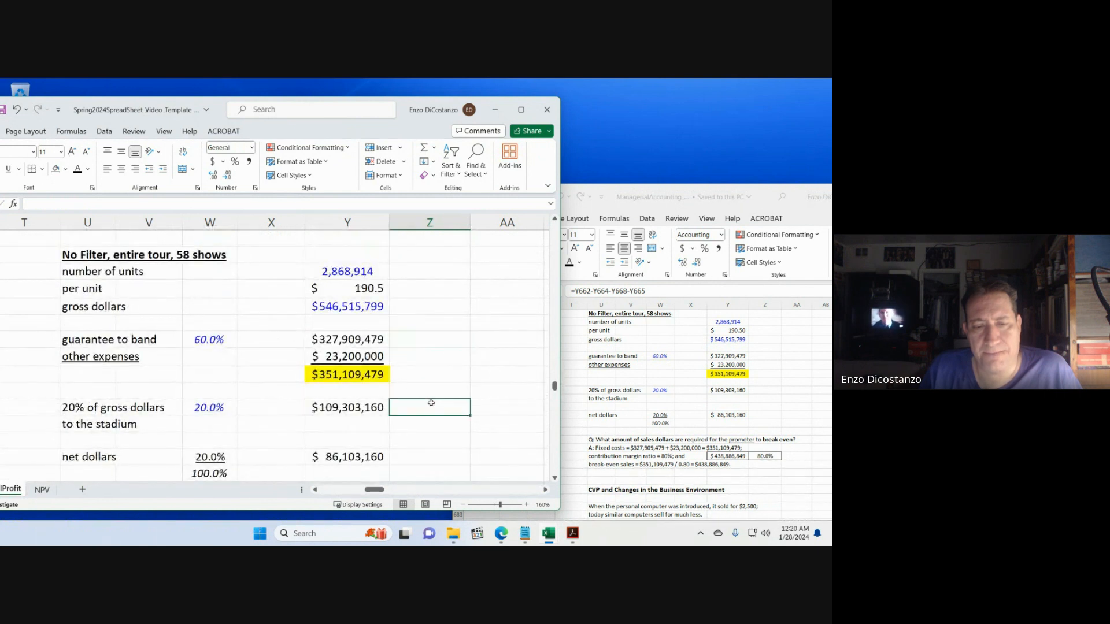
scroll(425, 398, "down", 2)
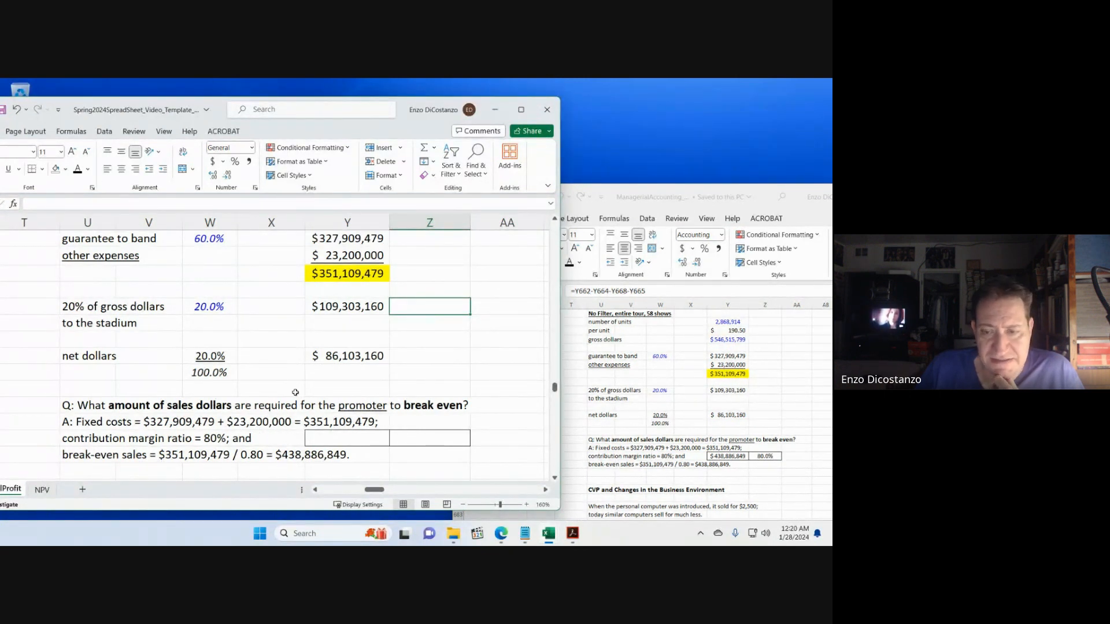
- Look back through the No Filter notes, the magazine article and the one-show break-even question, returning to the entire-tour question
left_click(284, 376)
key("Page_Up")
key("Page_Up")
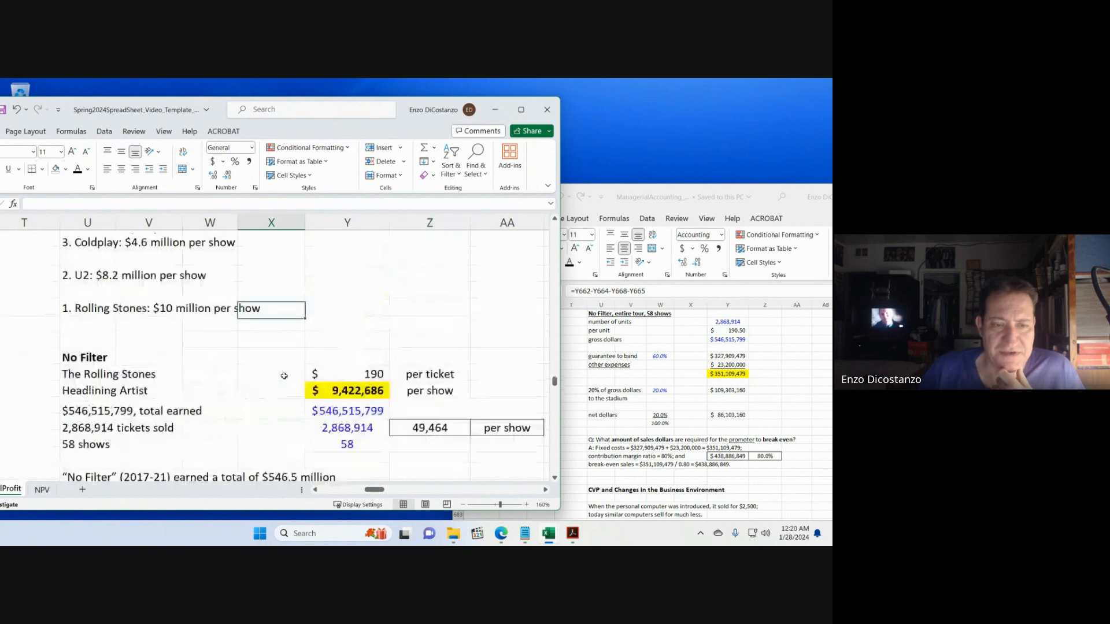
key("Page_Down")
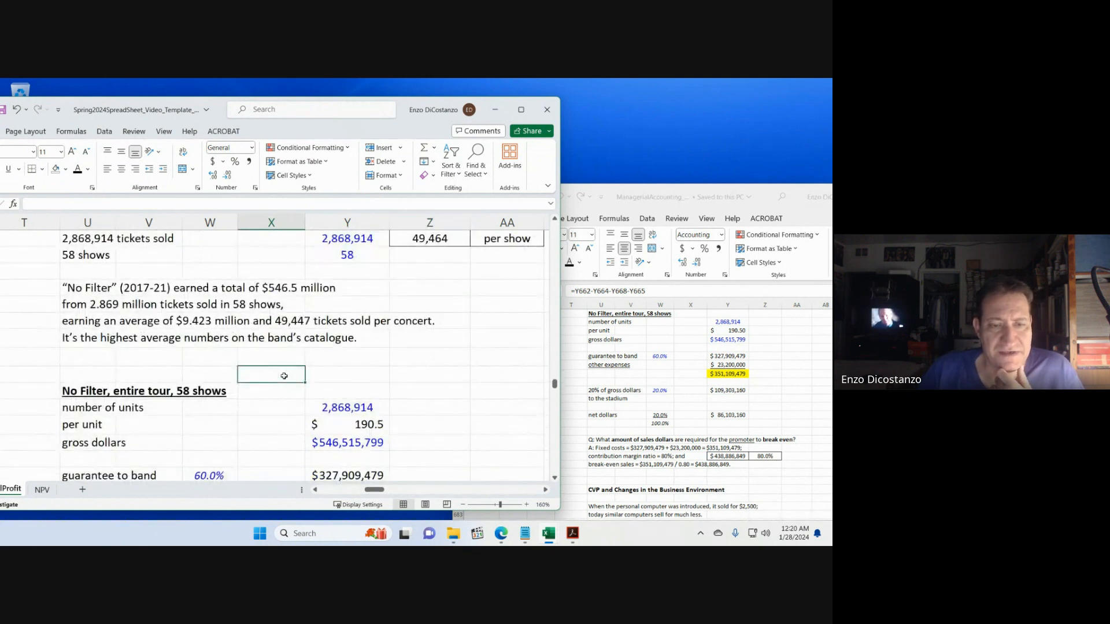
key("Page_Up")
key("Page_Up")
key("Page_Up")
key("Page_Up")
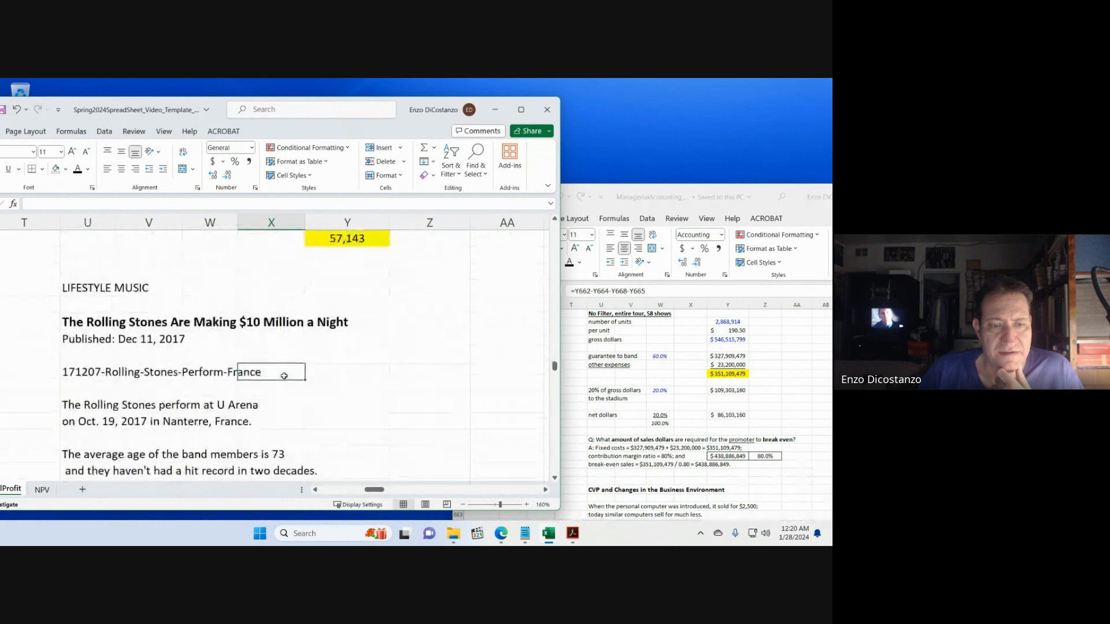
key("Page_Down")
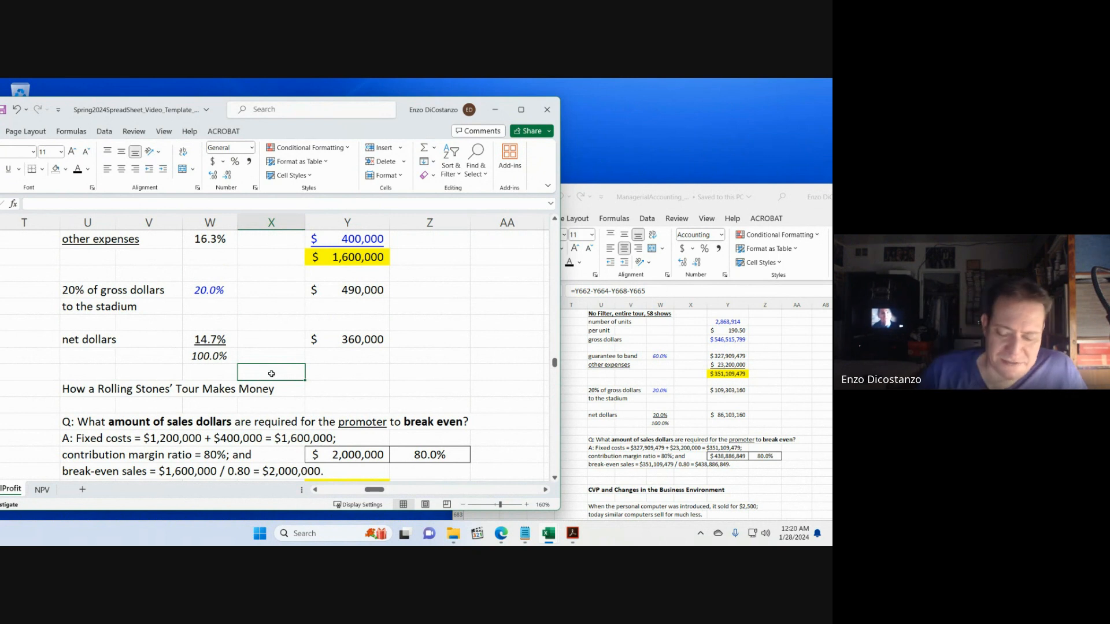
key("Page_Up")
key("Page_Up")
key("Page_Up")
key("Page_Up")
key("Page_Down")
key("Page_Down")
key("Page_Down")
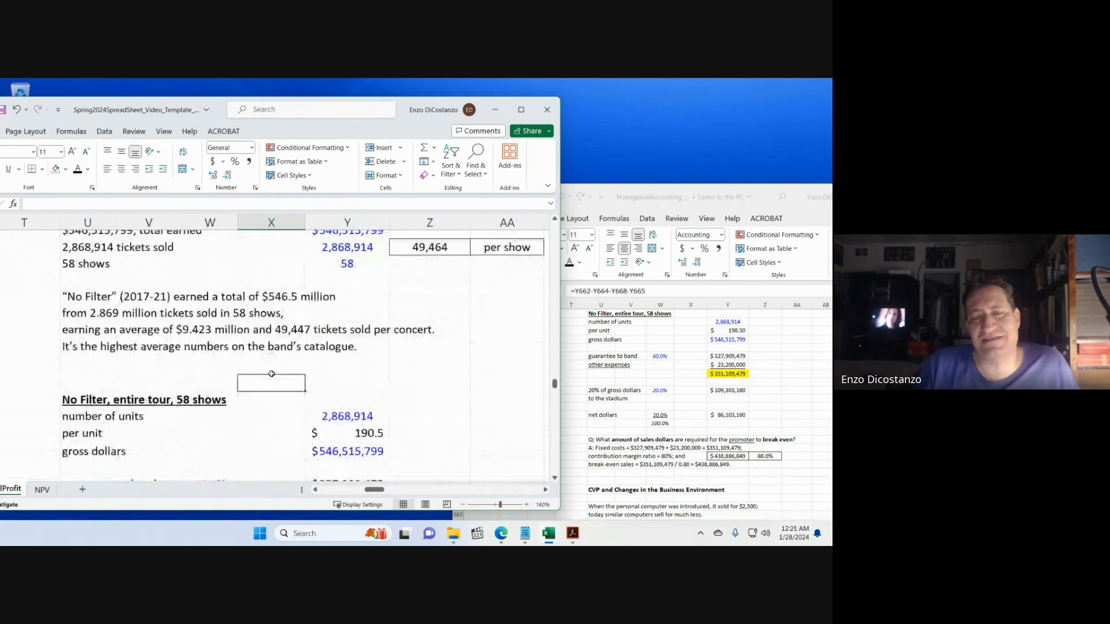
key("Page_Down")
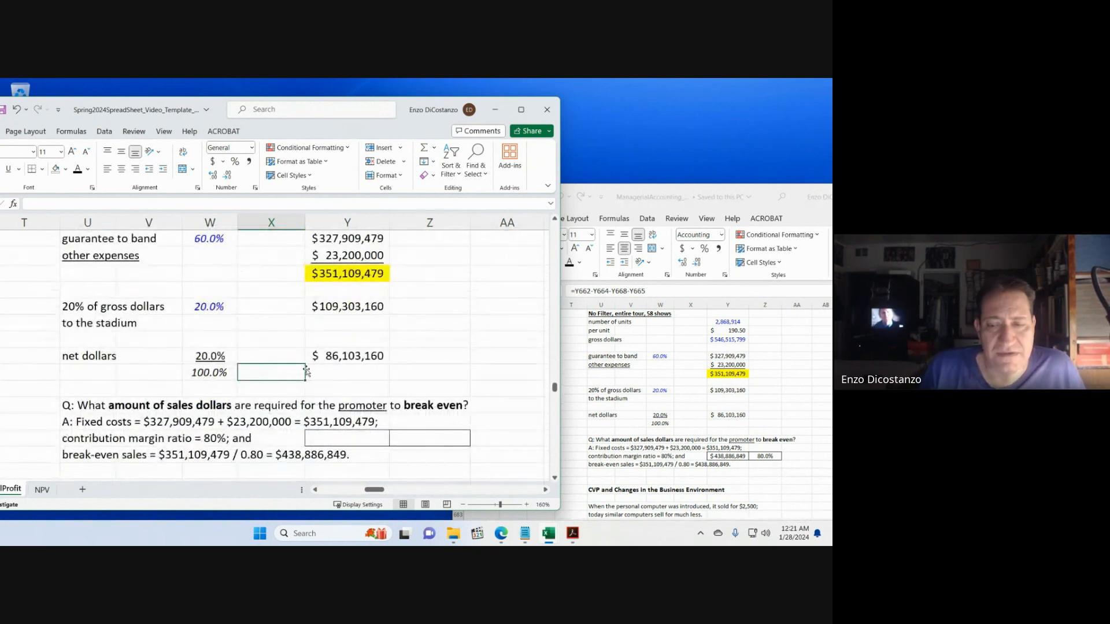
- Inspect the contribution margin ratio formula in the one-outdoor-show break-even answer
left_click(380, 394)
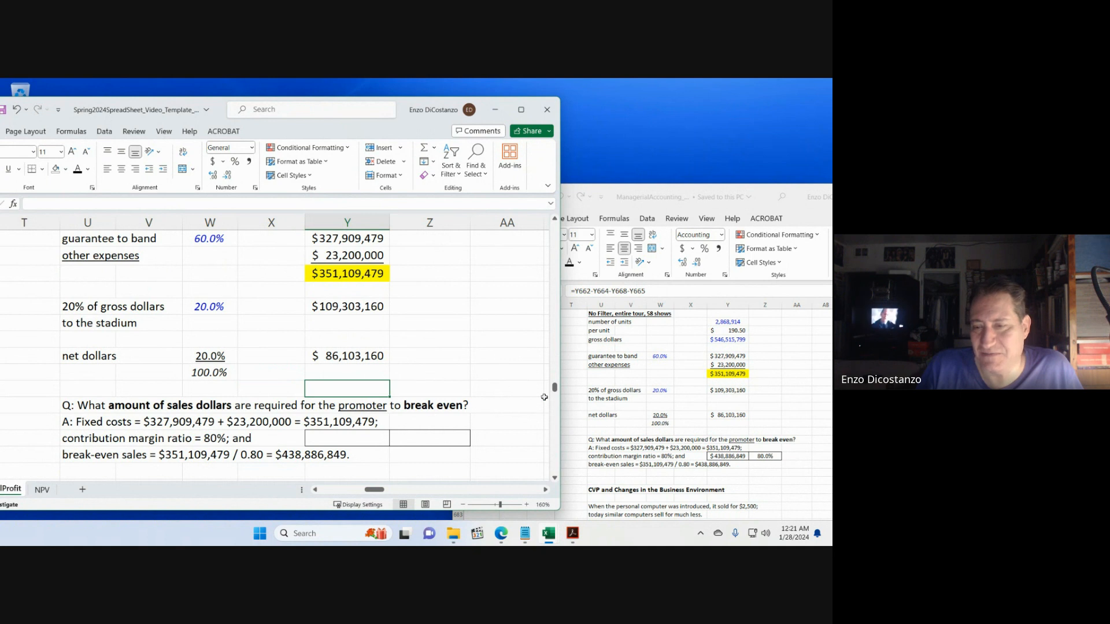
left_click(517, 388)
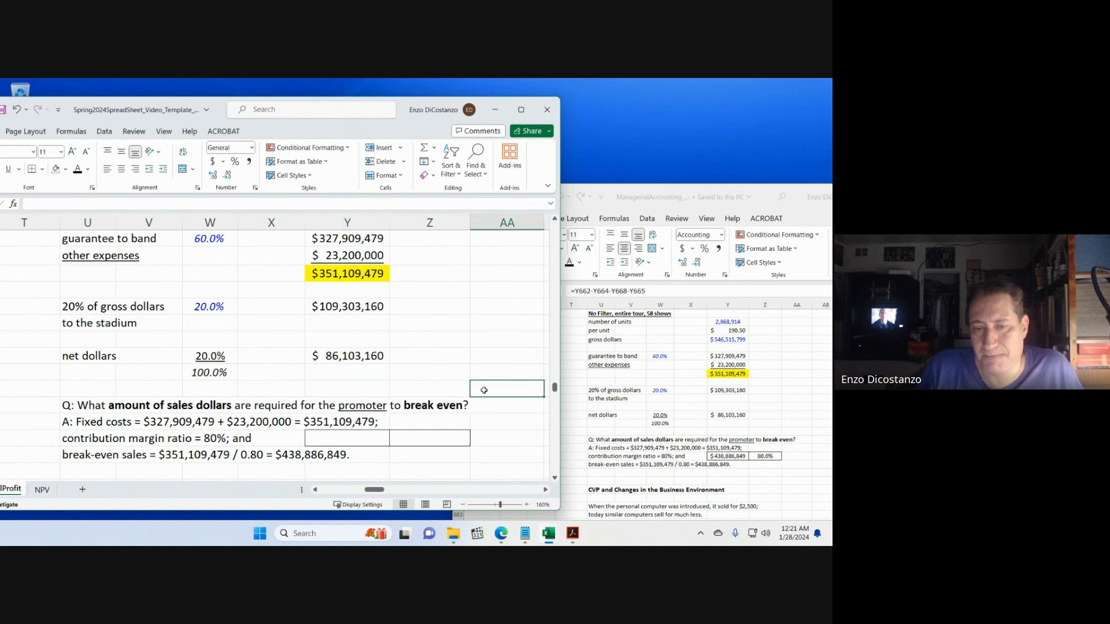
left_click(466, 384)
scroll(466, 384, "up", 15)
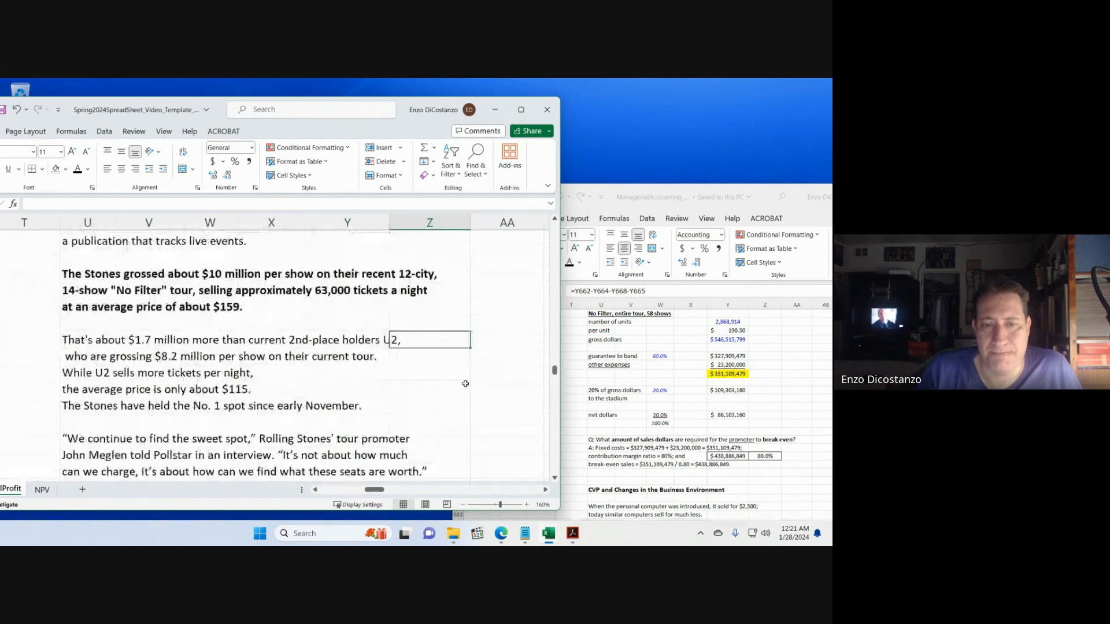
scroll(465, 384, "up", 1)
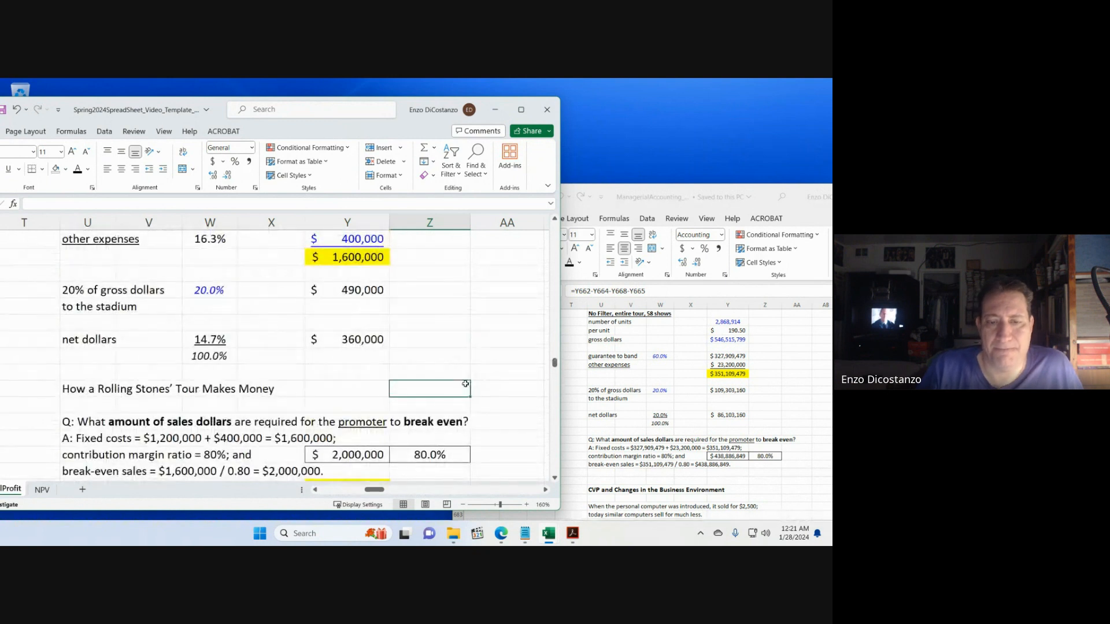
key("Down")
key("Down")
key("Down")
key("Down")
key("F2")
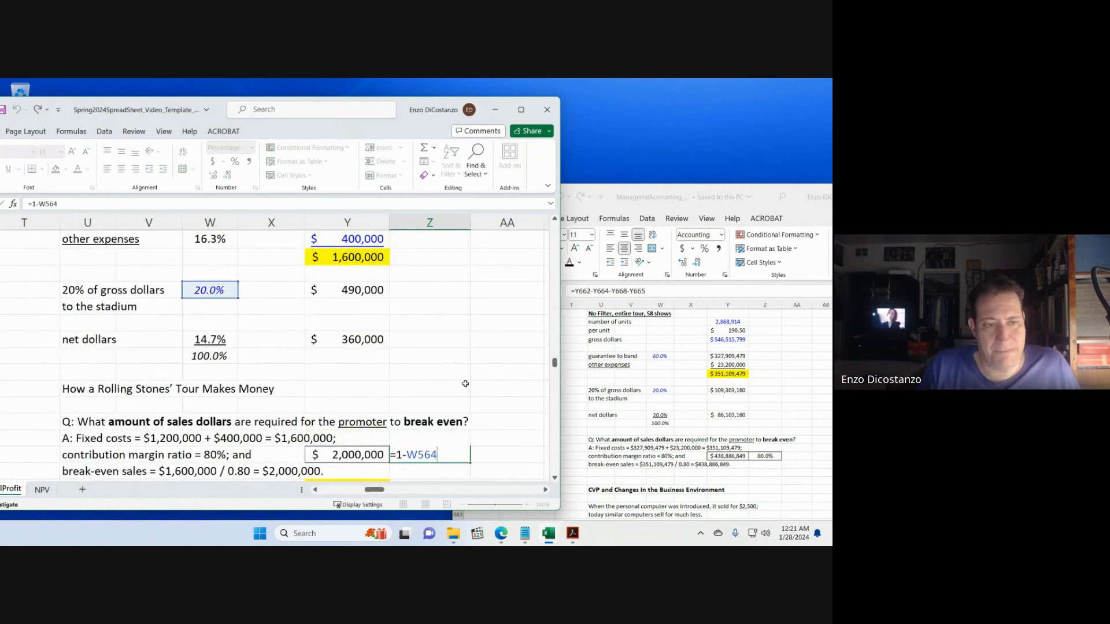
key("Escape")
- Calculate the entire tour's contribution margin ratio in Z676 as 1 minus the stadium's 20% share in W668
key("Page_Down")
key("Page_Down")
key("Page_Down")
key("Page_Down")
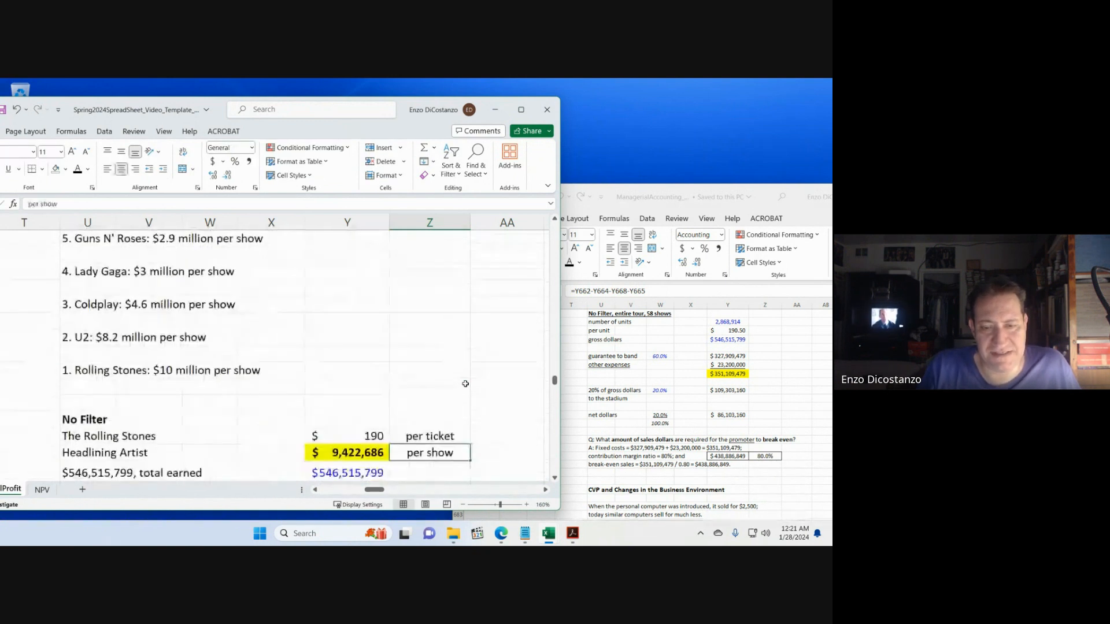
key("Page_Down")
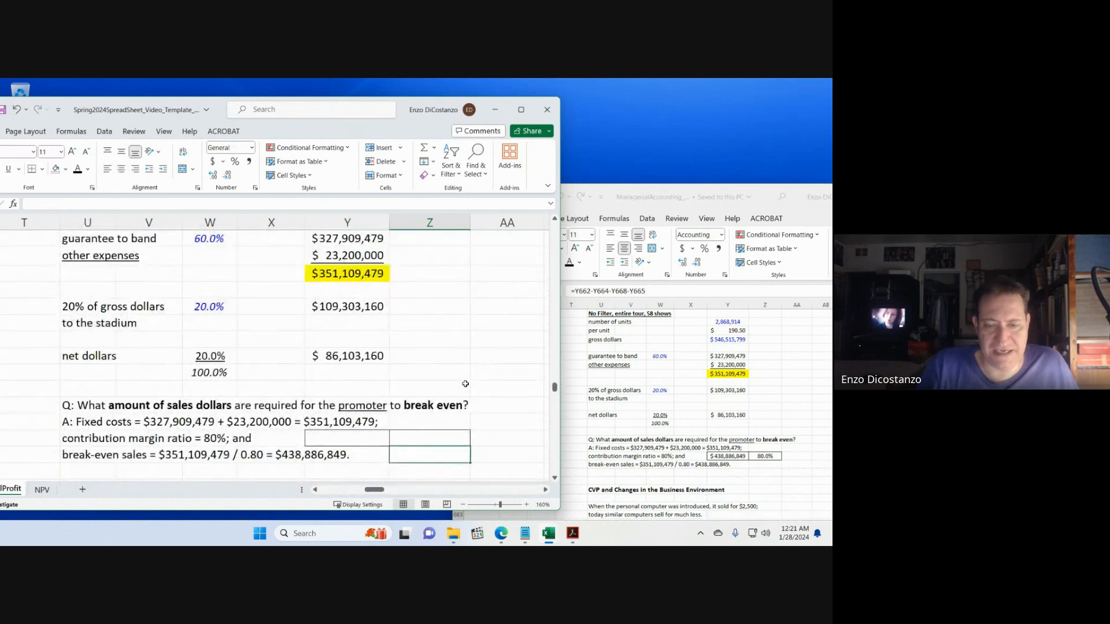
type("=1-")
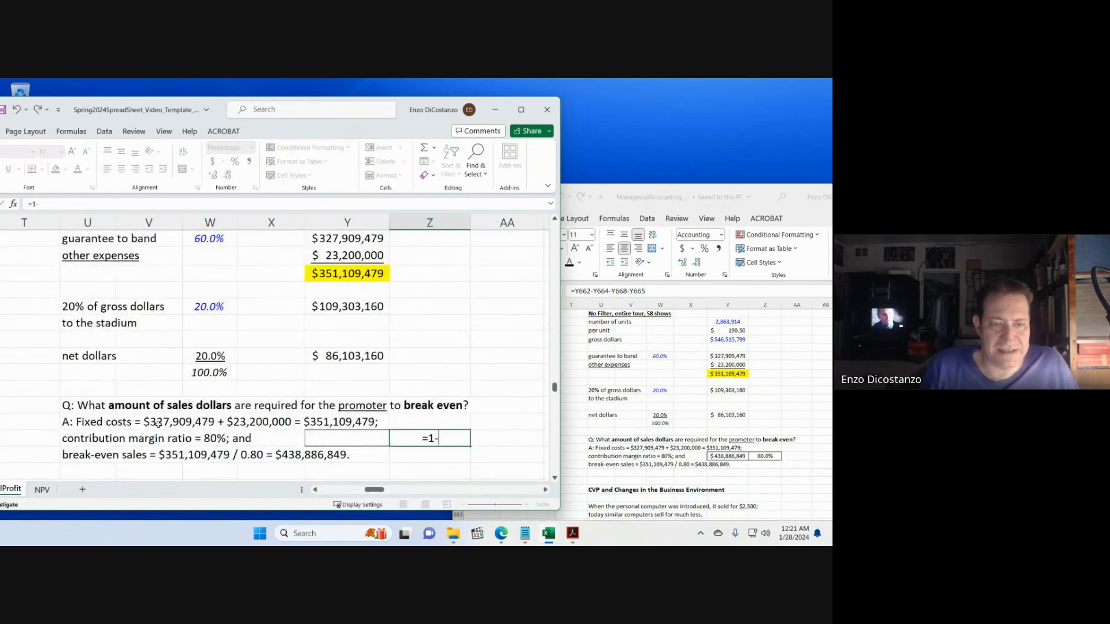
left_click(199, 307)
key("Return")
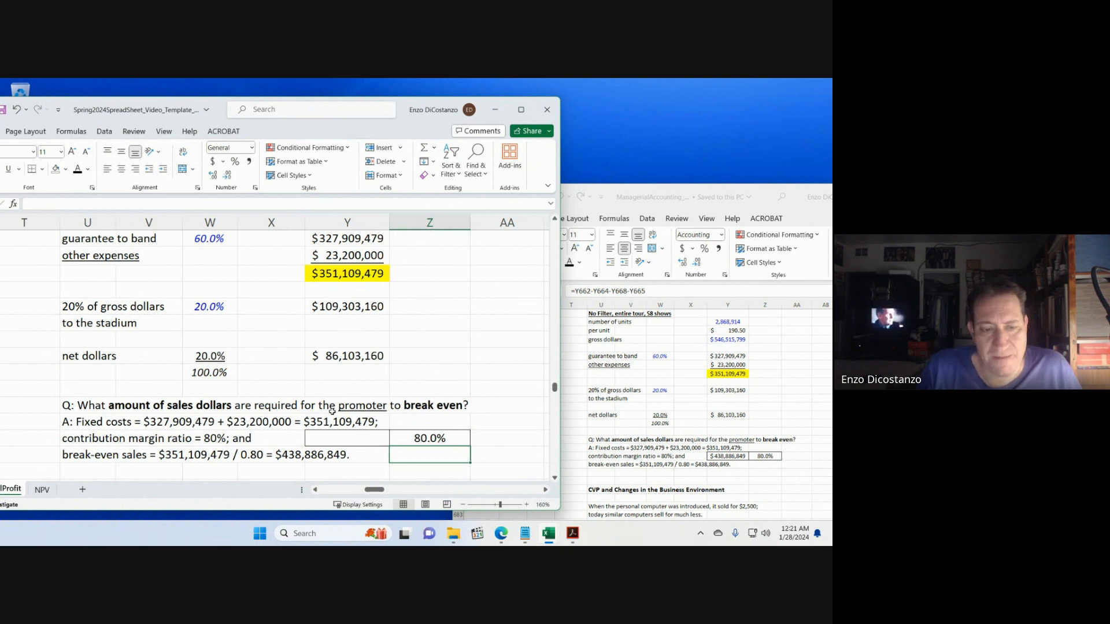
- Calculate the promoter's break-even sales for the entire tour in Y676 with =Y666/Z676
left_click(338, 438)
type("=")
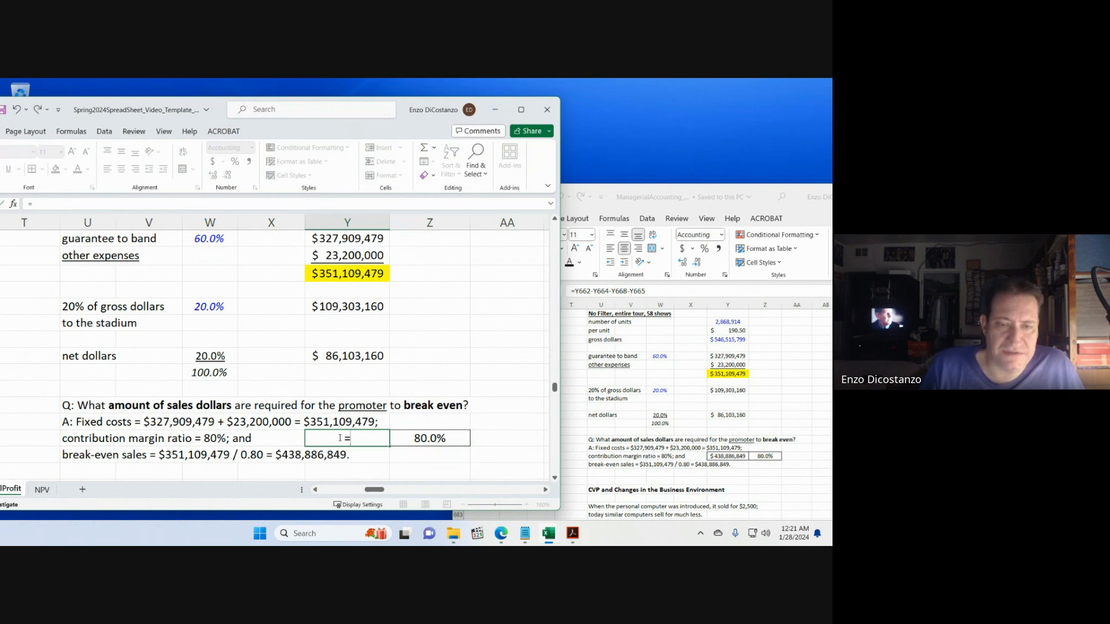
left_click(347, 273)
type("/")
left_click(447, 435)
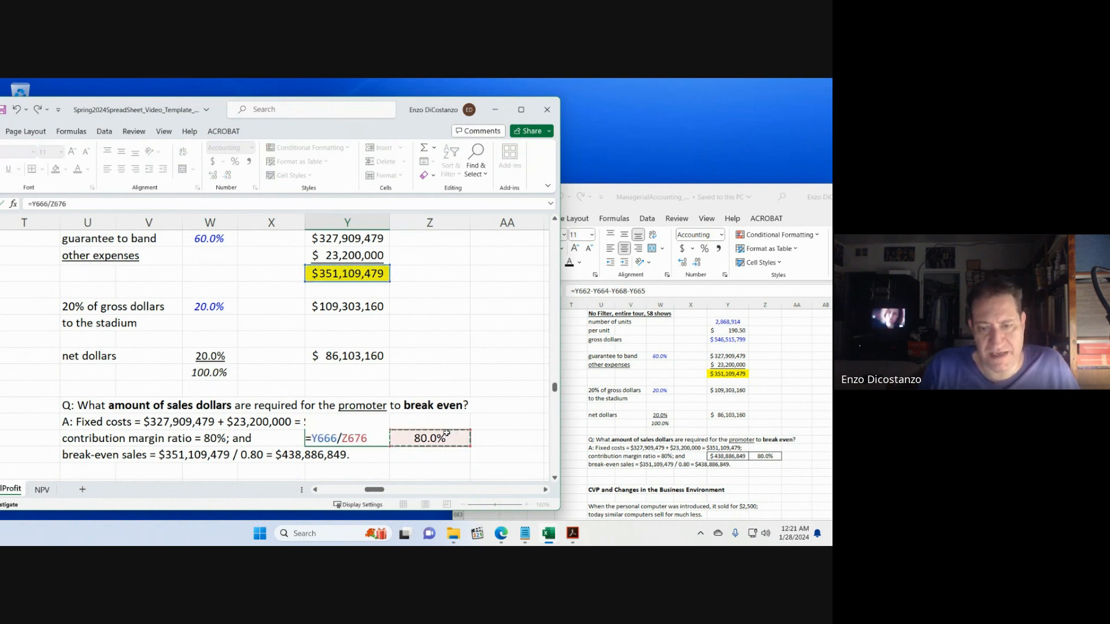
key("Return")
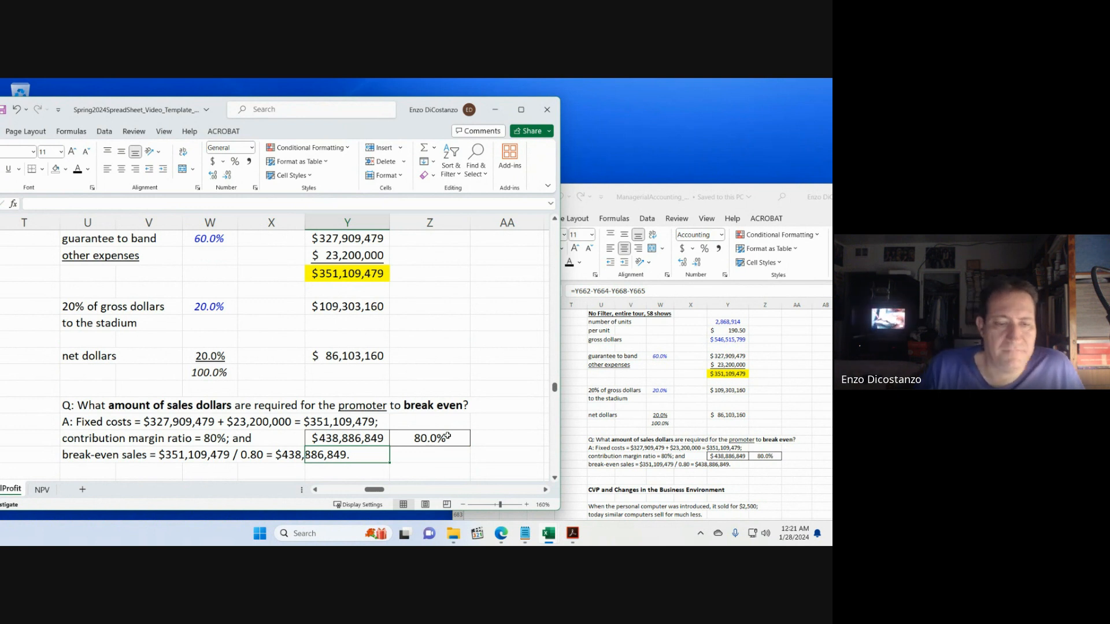
- Review the entire-tour section from the number of units down to the break-even answer
left_click(439, 350)
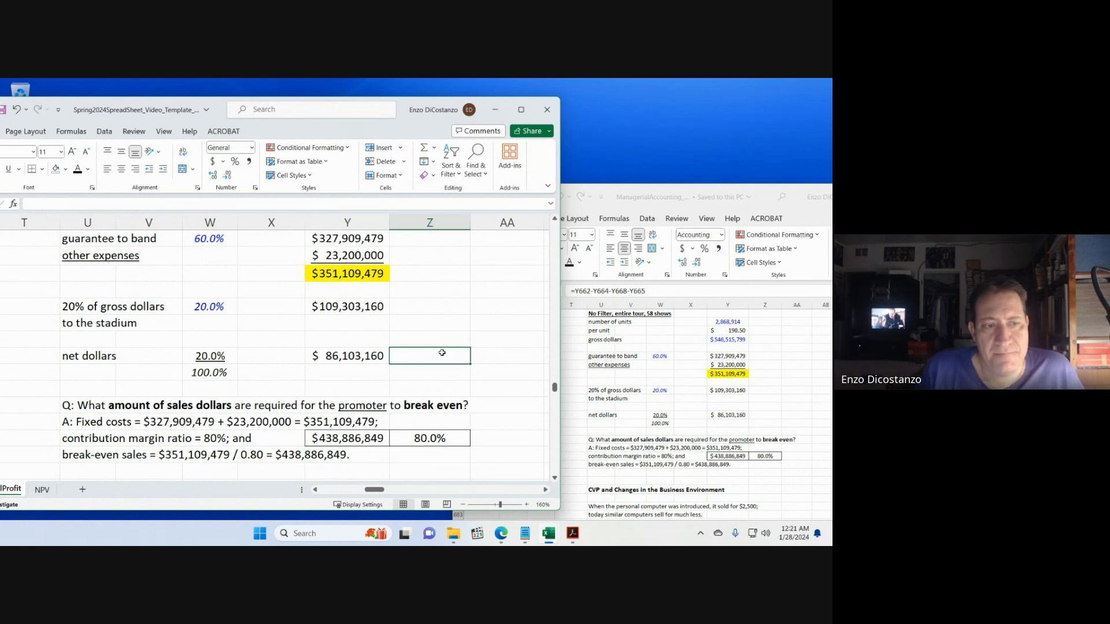
scroll(442, 352, "up", 3)
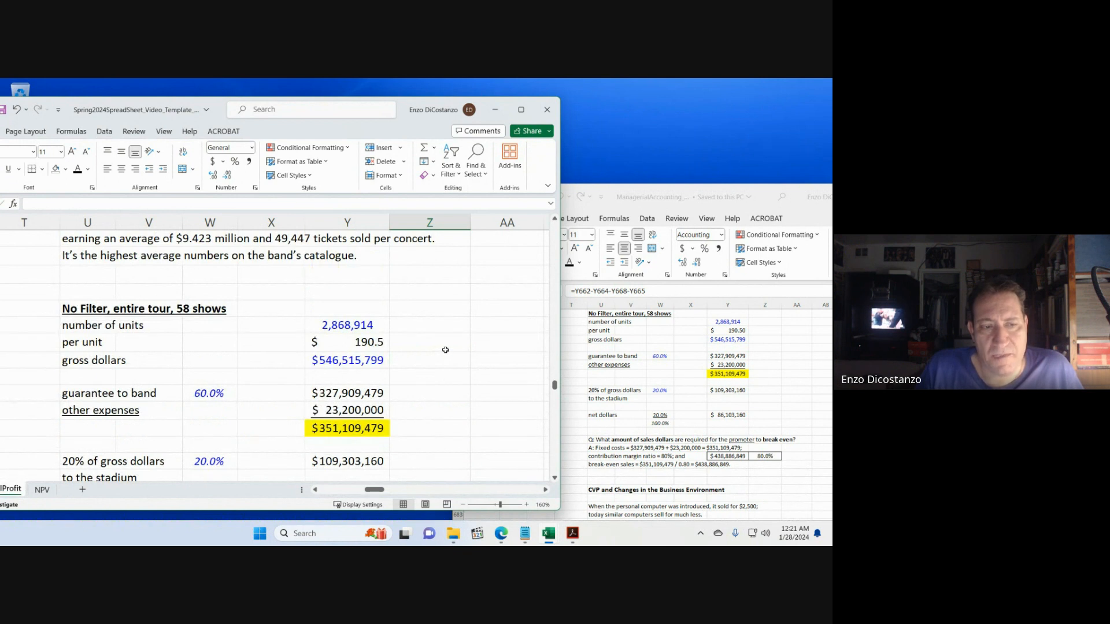
scroll(447, 349, "down", 3)
scroll(439, 341, "up", 3)
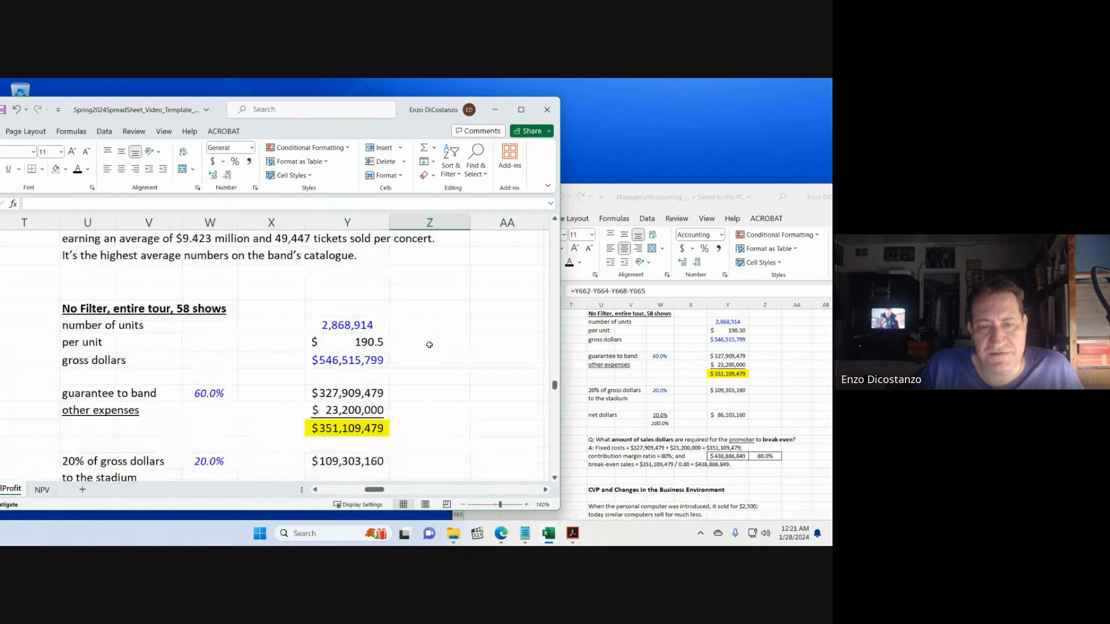
scroll(385, 343, "down", 4)
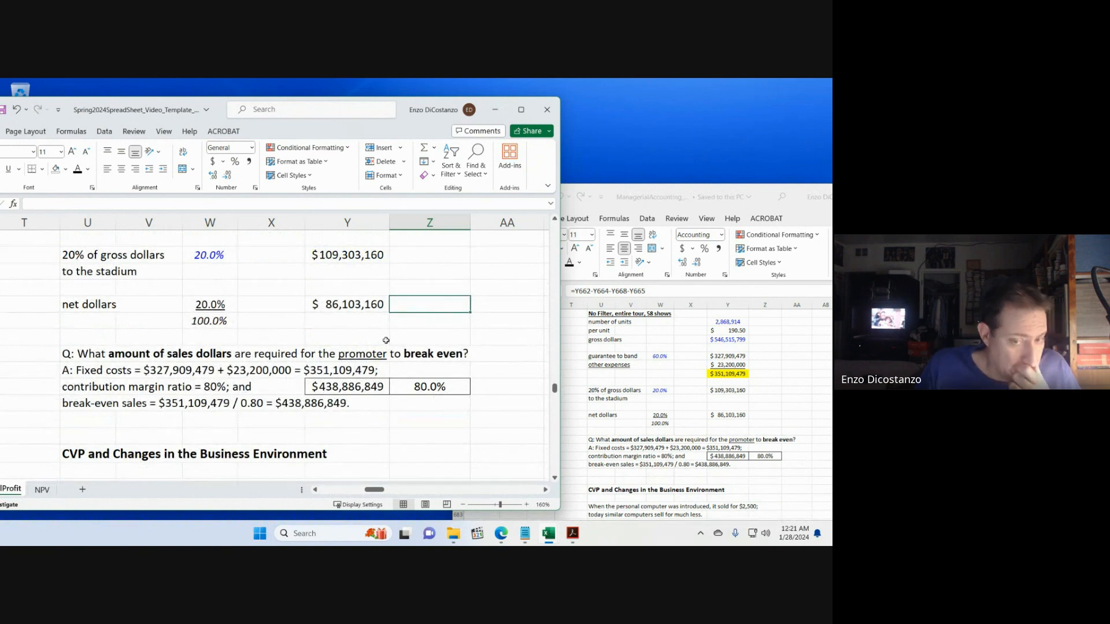
- Copy the highlighted break-even units formula from the one-show answer into Y678, beneath the entire tour's break-even sales
scroll(387, 341, "up", 4)
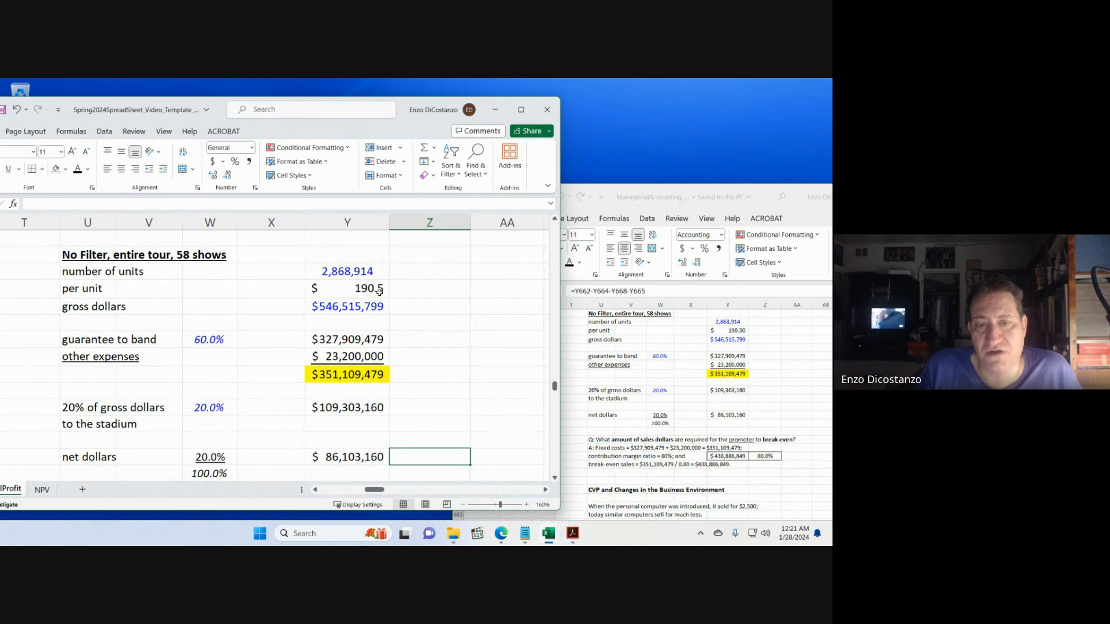
scroll(420, 310, "down", 2)
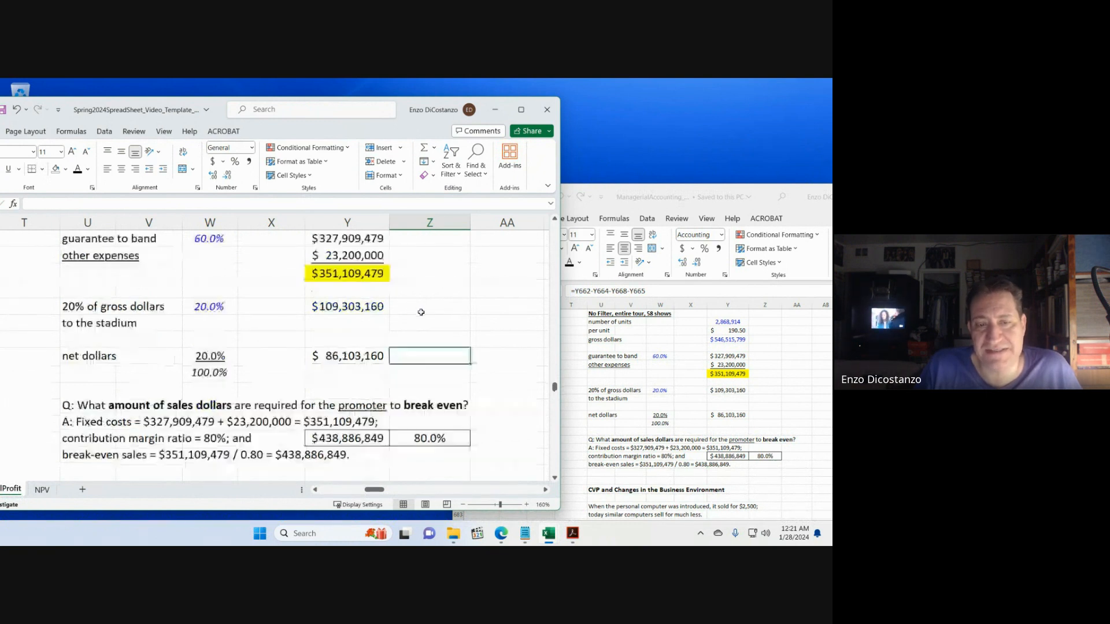
left_click(407, 394)
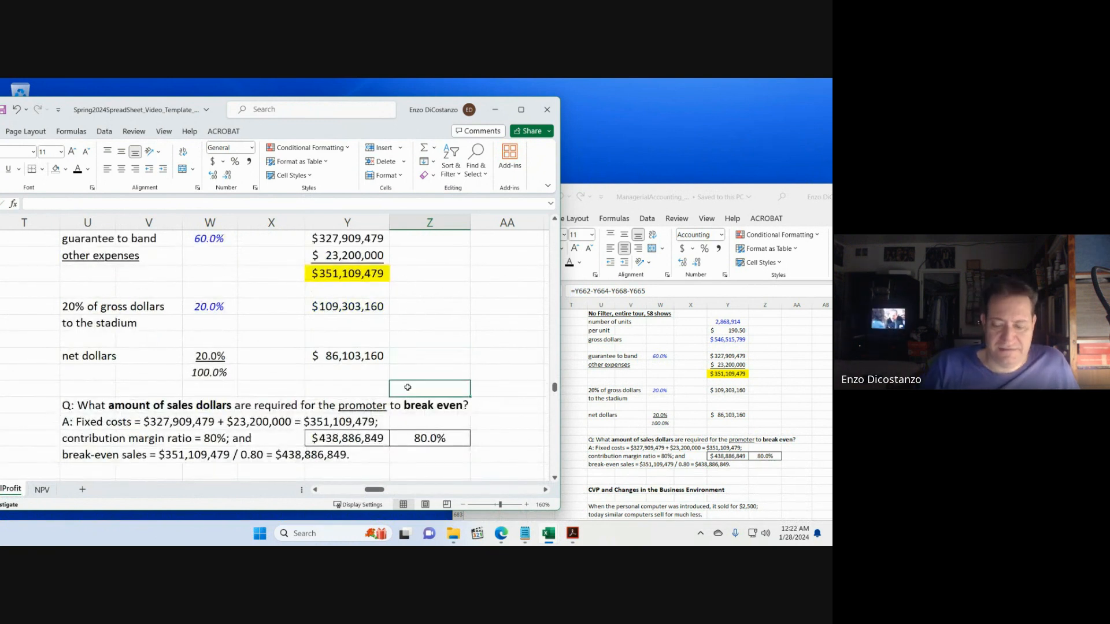
scroll(407, 390, "up", 15)
scroll(408, 387, "up", 10)
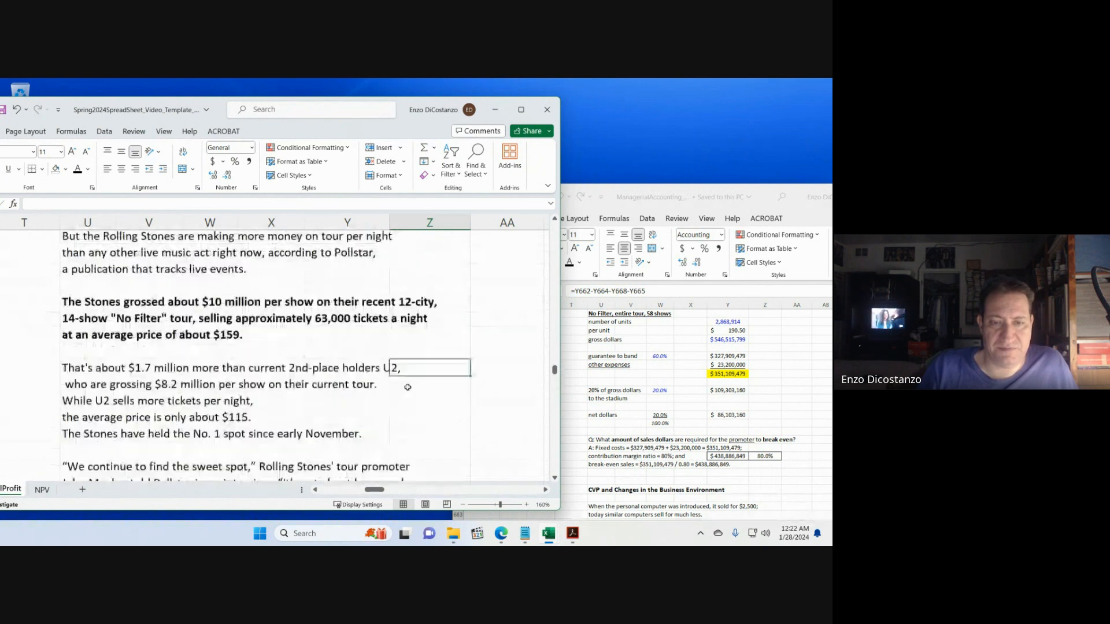
scroll(262, 420, "down", 2)
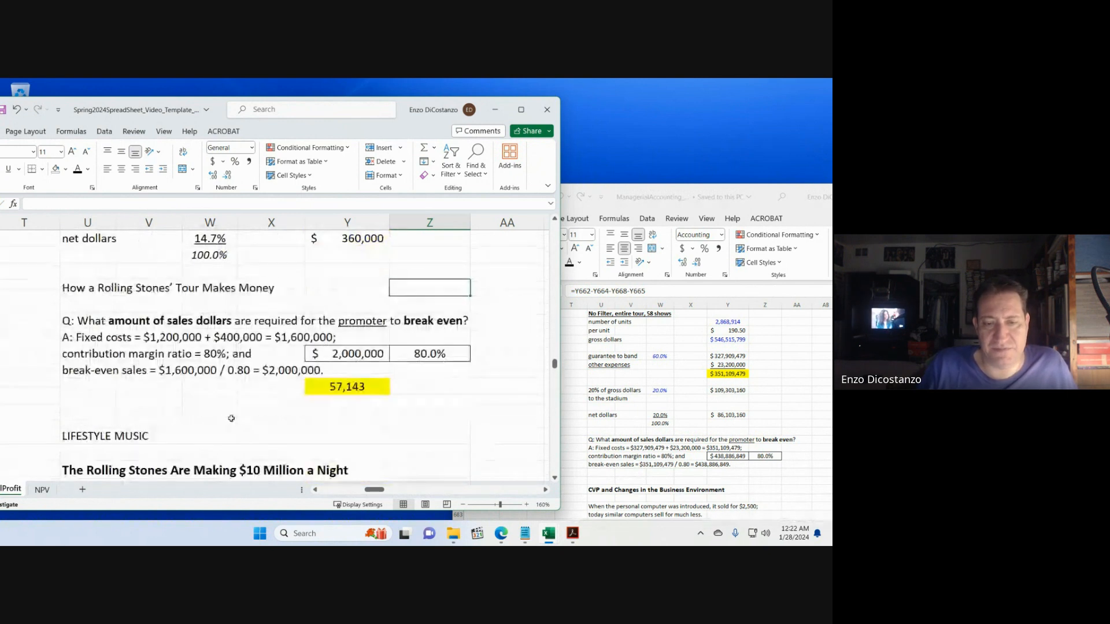
left_click(340, 386)
key("ctrl+c")
scroll(340, 386, "down", 20)
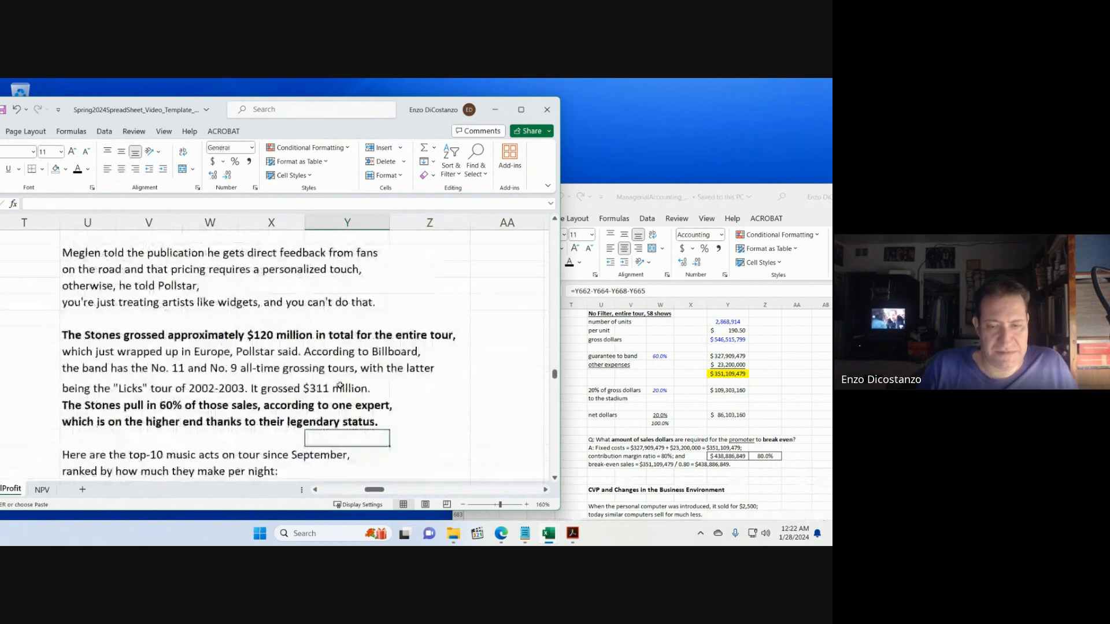
left_click(340, 385)
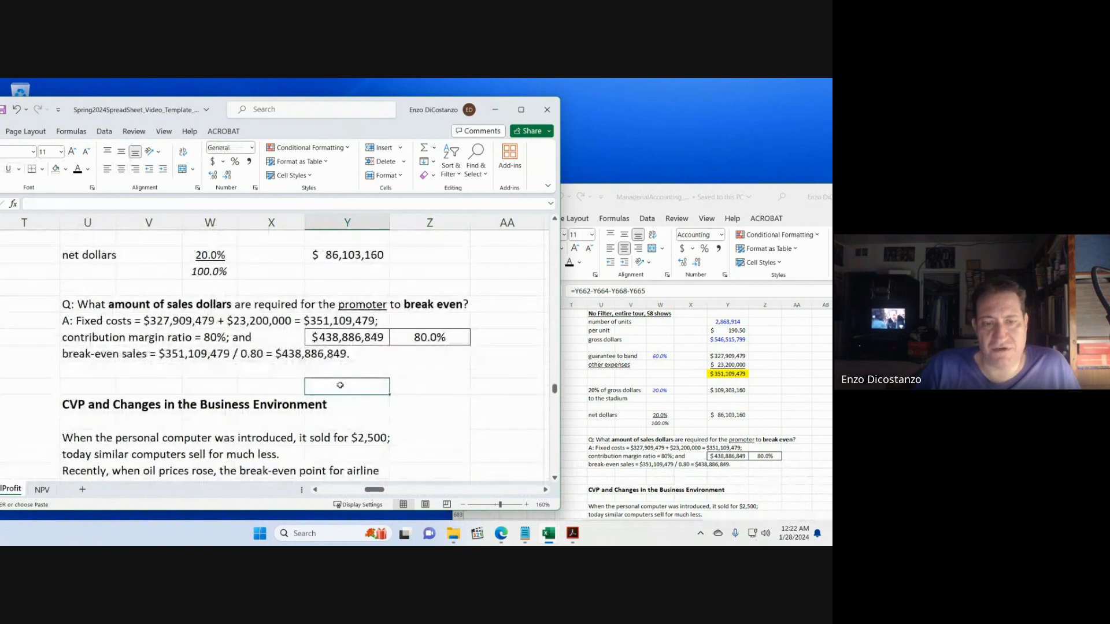
key("Up")
key("Return")
- Repoint the divisor of the break-even units formula in Y678 to the entire tour's per-unit price, giving =Y676/Y661
key("F2")
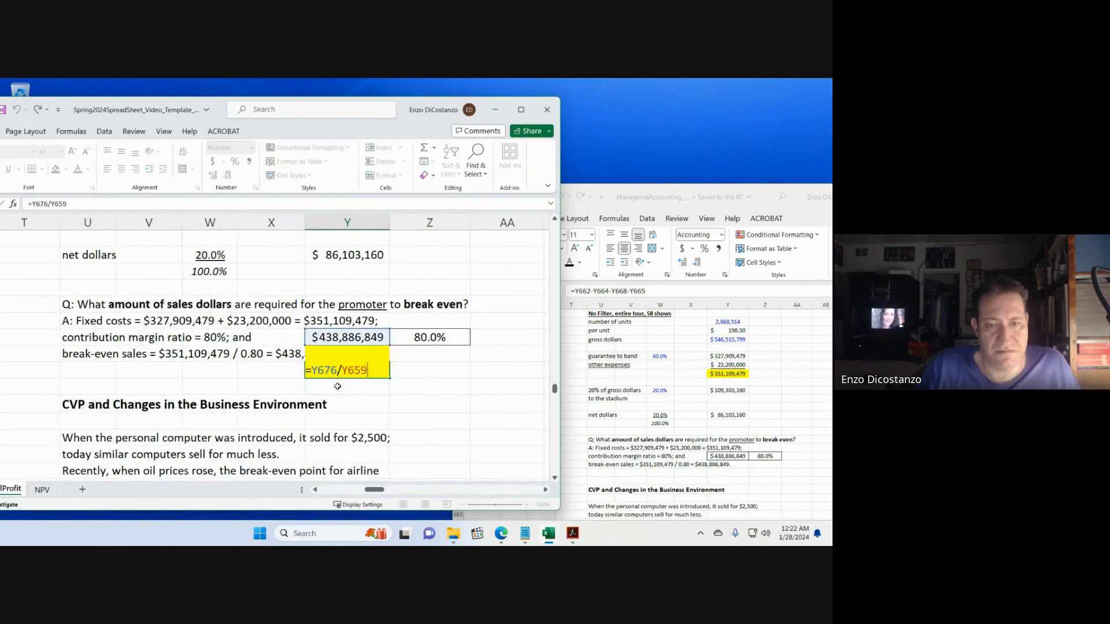
scroll(401, 377, "up", 2)
scroll(400, 377, "up", 2)
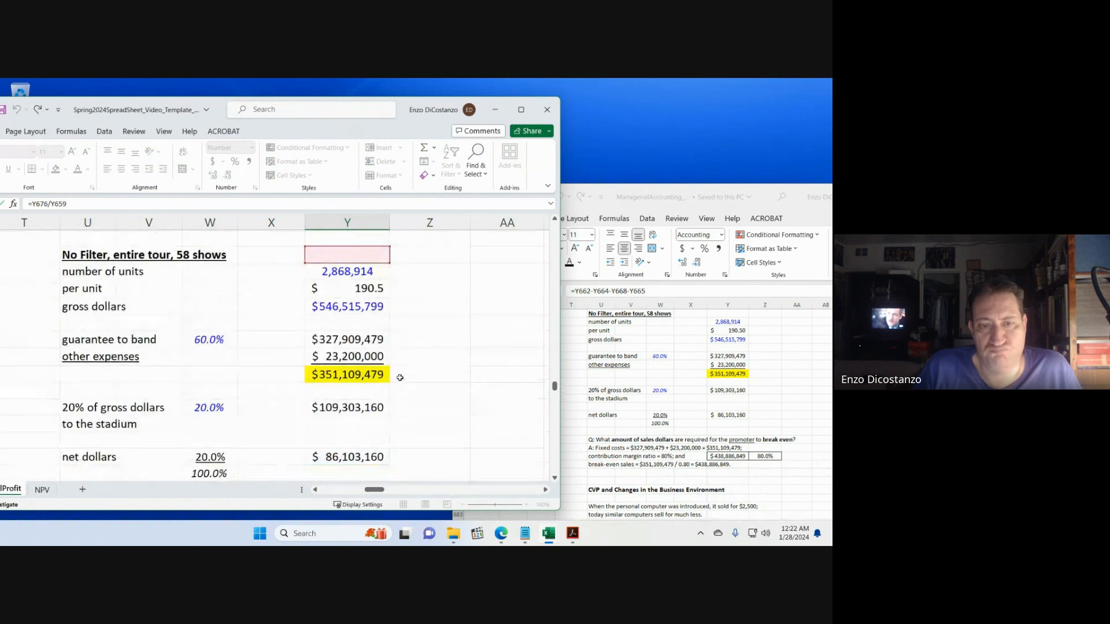
left_click_drag(375, 261, 377, 285)
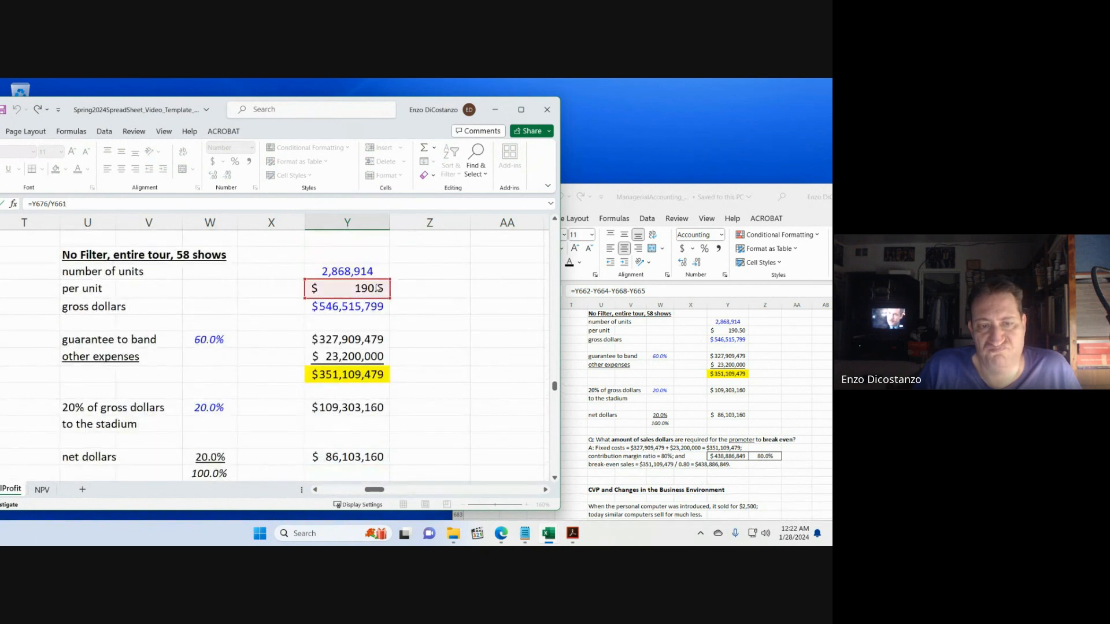
key("Return")
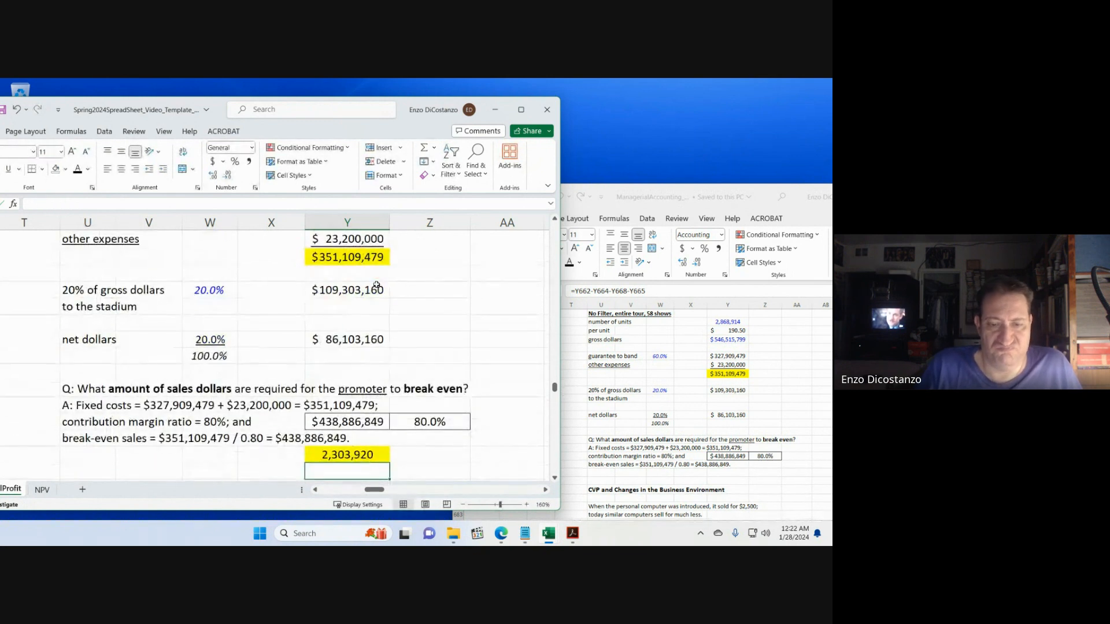
- Check the tour's break-even units formula against the section's figures and save the workbook
left_click(375, 455)
scroll(372, 439, "up", 2)
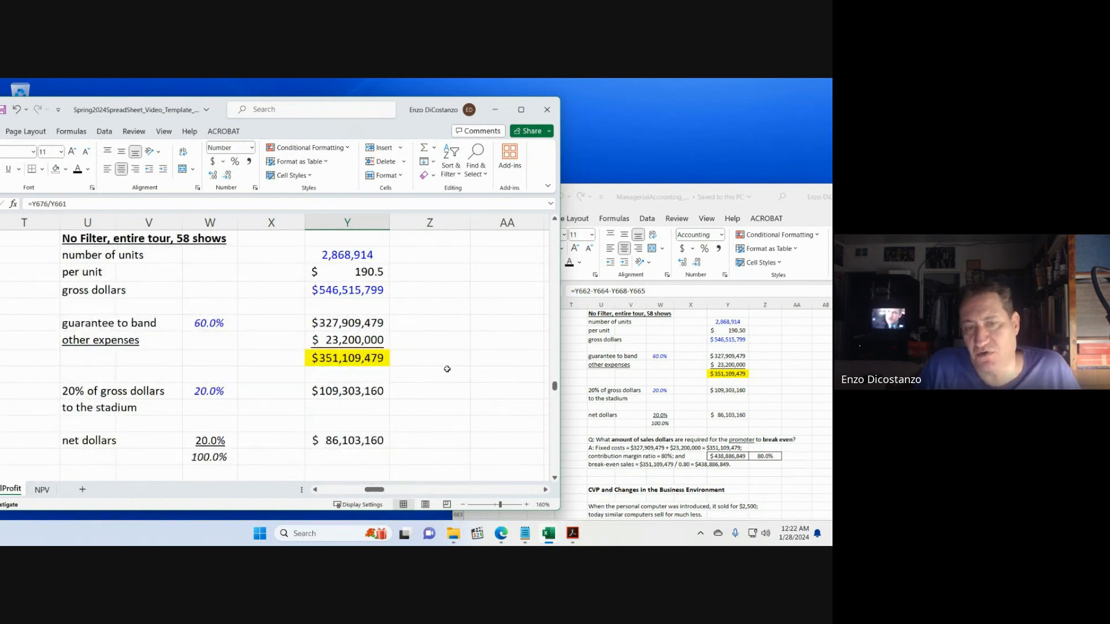
scroll(447, 369, "down", 3)
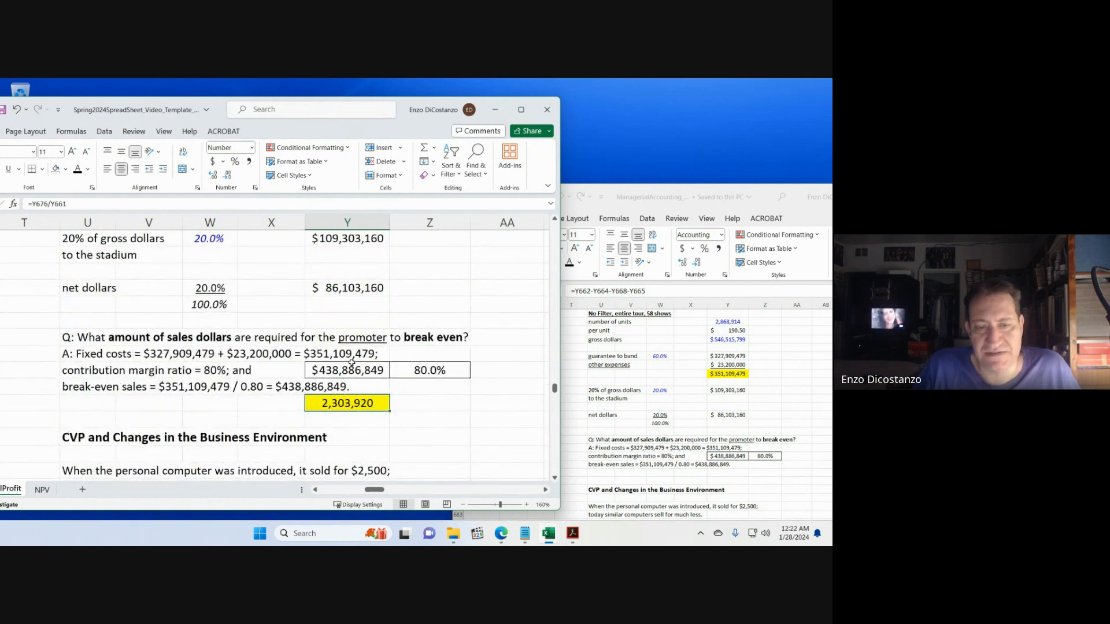
left_click(398, 308)
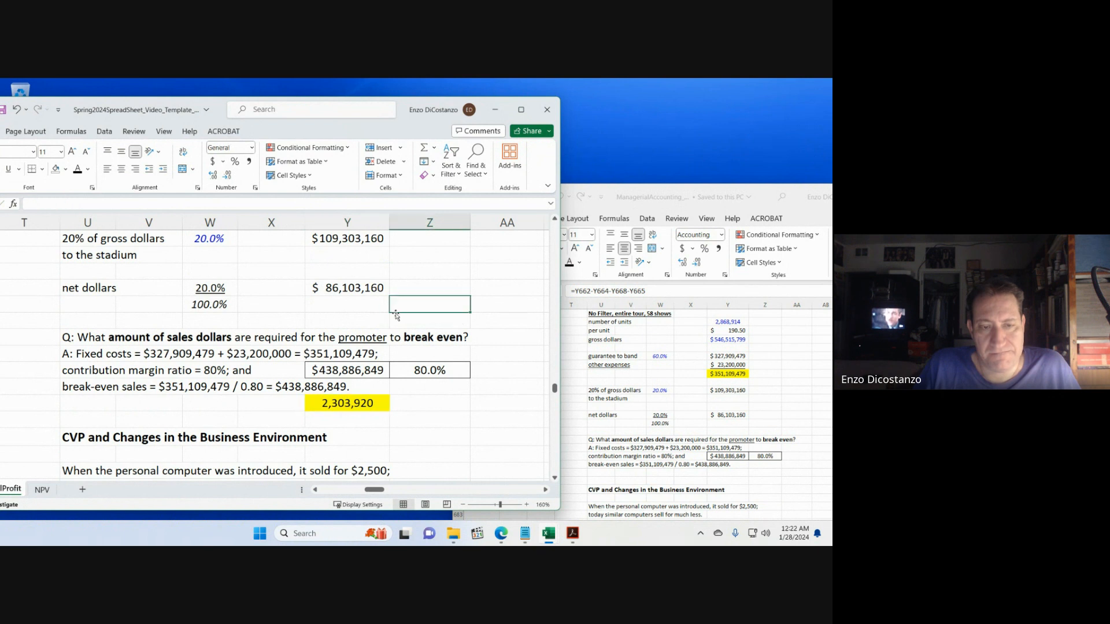
key("ctrl+s")
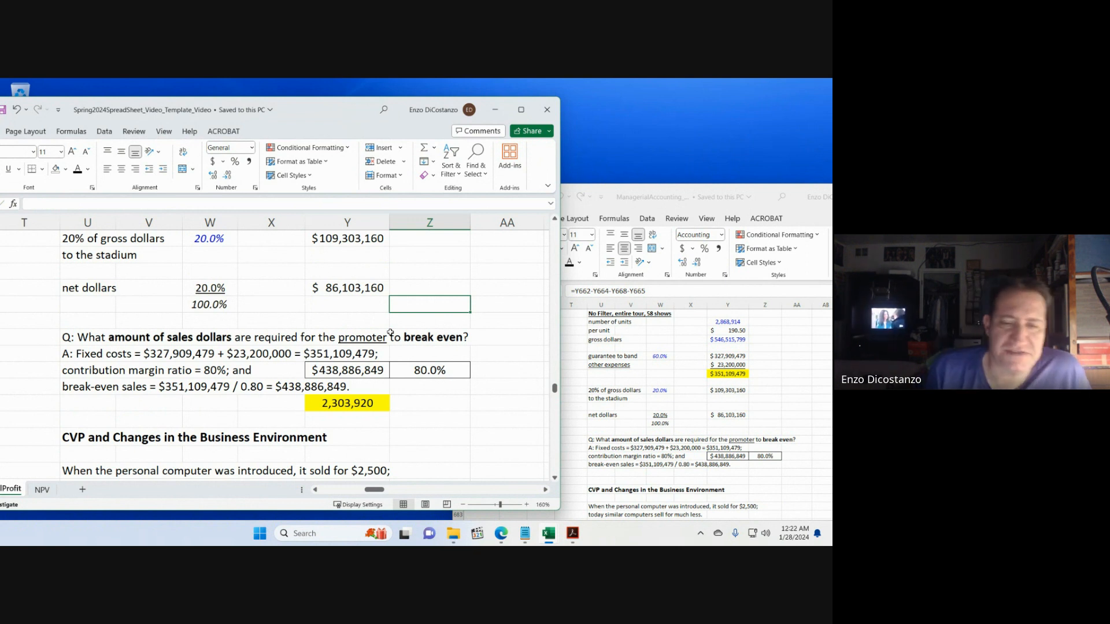
- Examine the remaining material below the tour section, from the Vargo Video cases through the Mabo Company in-chapter questions
scroll(336, 411, "down", 20)
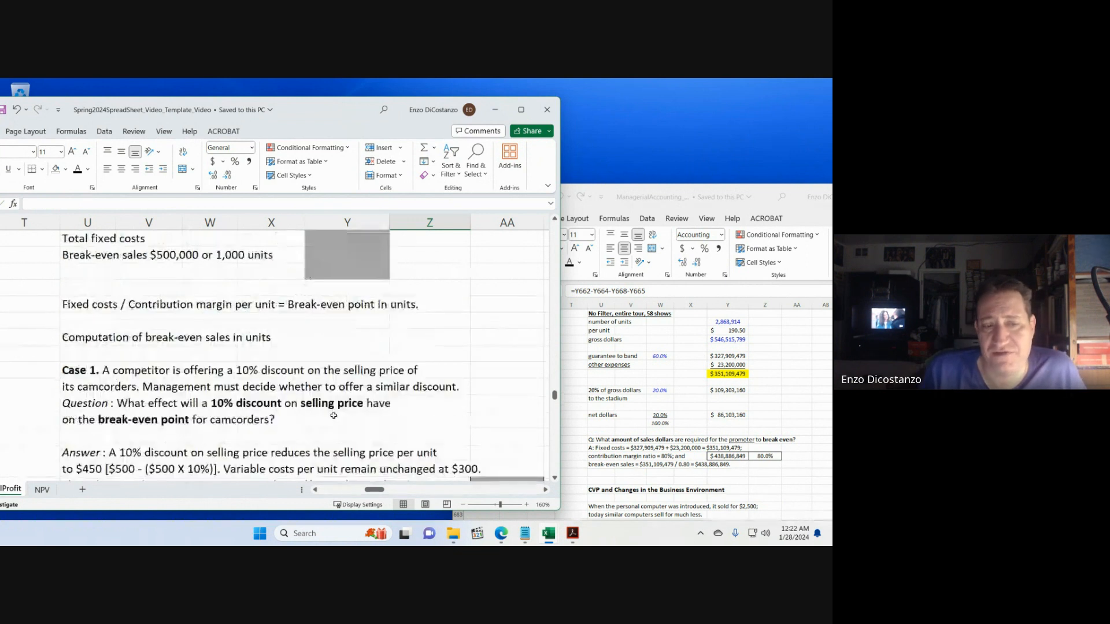
scroll(333, 417, "down", 15)
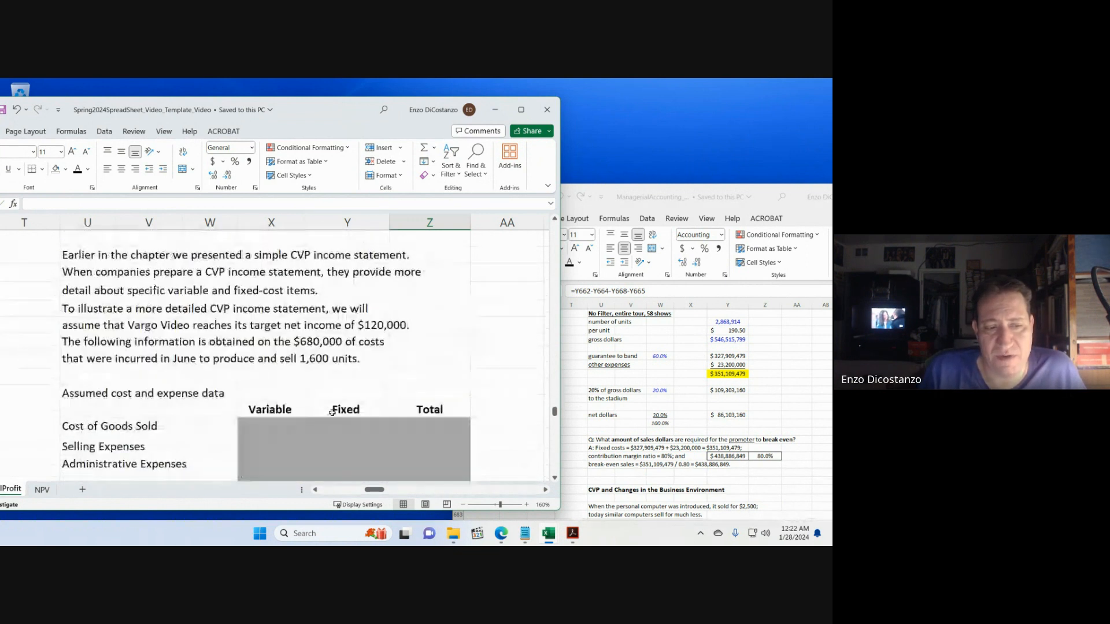
scroll(332, 416, "down", 15)
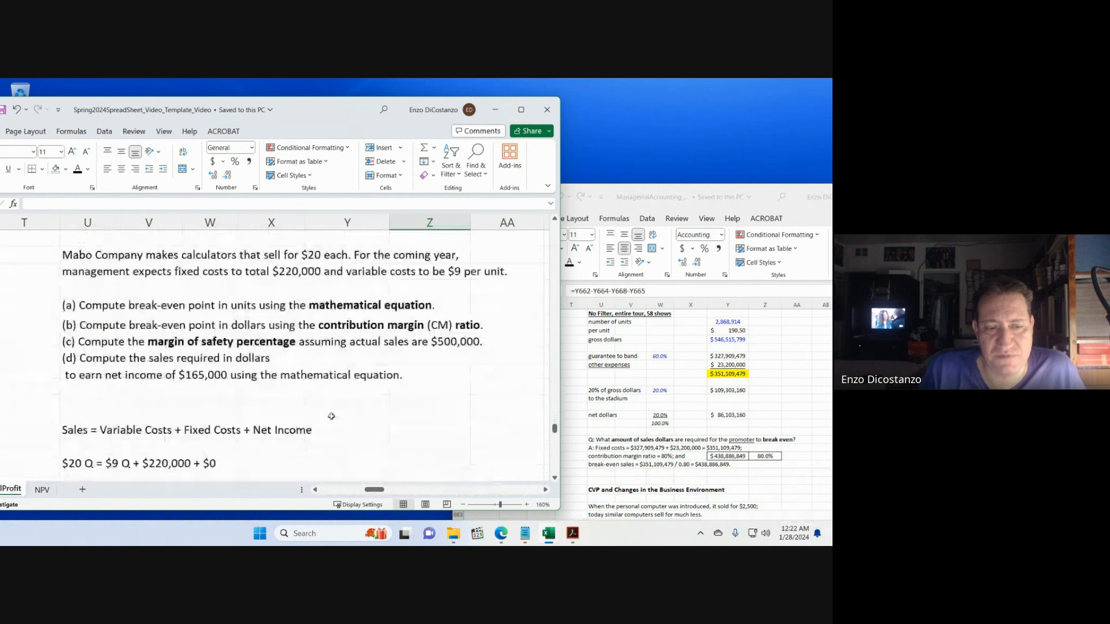
scroll(330, 417, "up", 12)
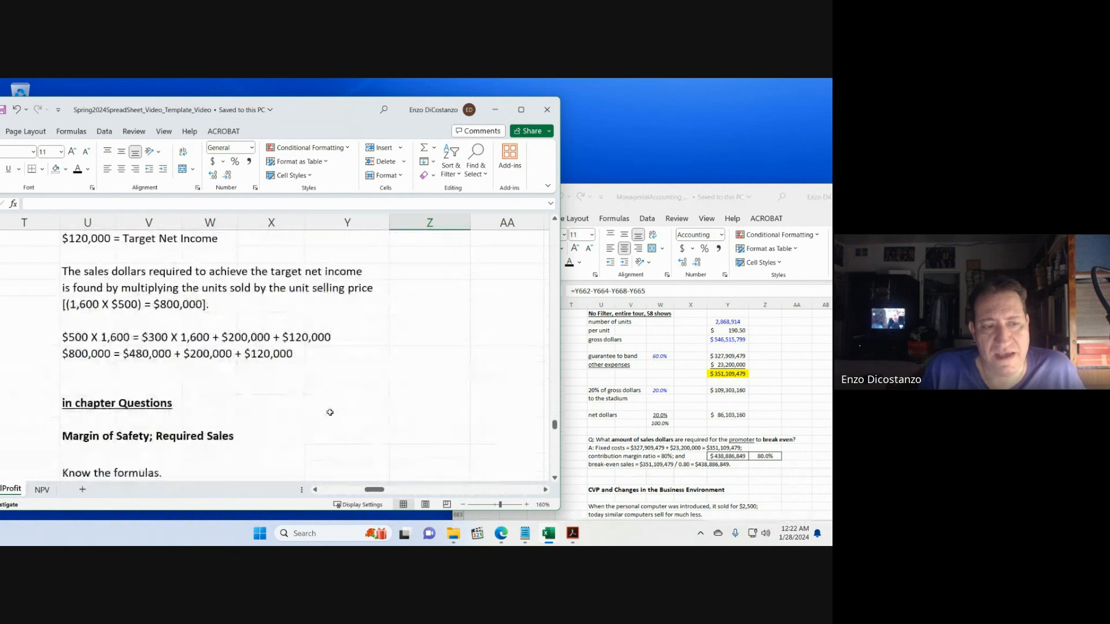
scroll(328, 415, "down", 3)
scroll(328, 414, "down", 1)
left_click(344, 385)
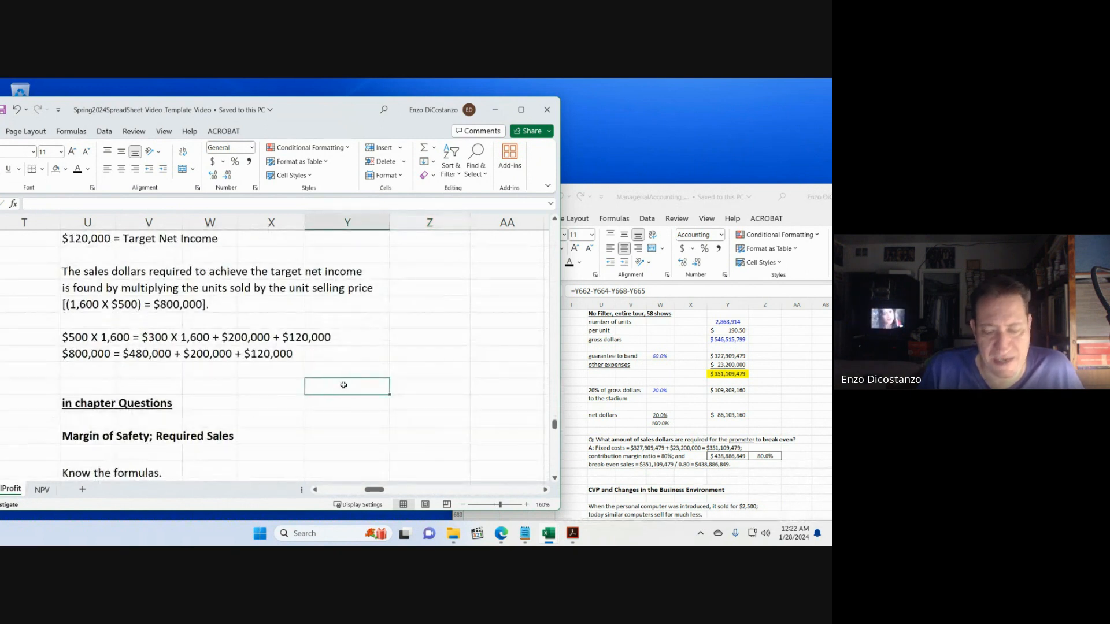
scroll(343, 385, "down", 15)
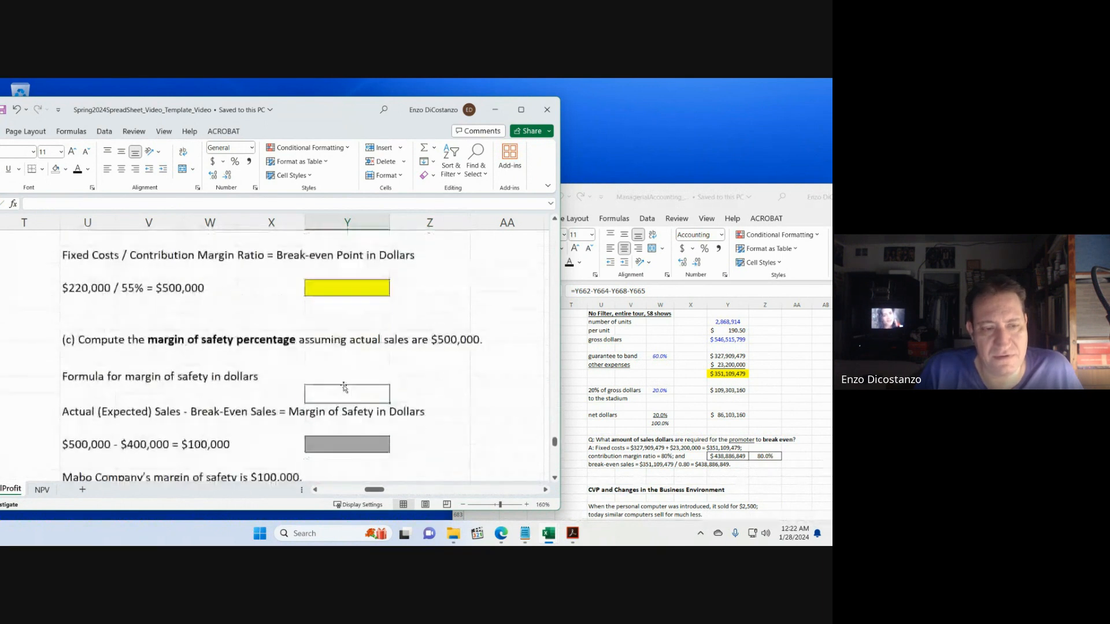
key("Page_Down")
key("Page_Down")
key("Page_Down")
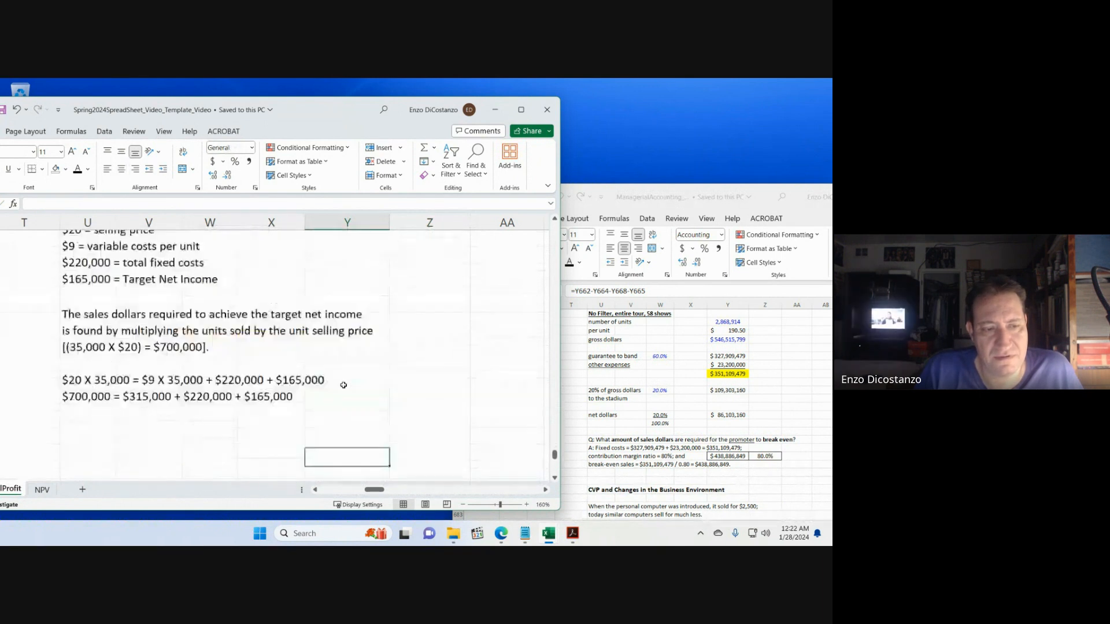
key("Page_Up")
key("Page_Up")
key("Page_Up")
key("Page_Up")
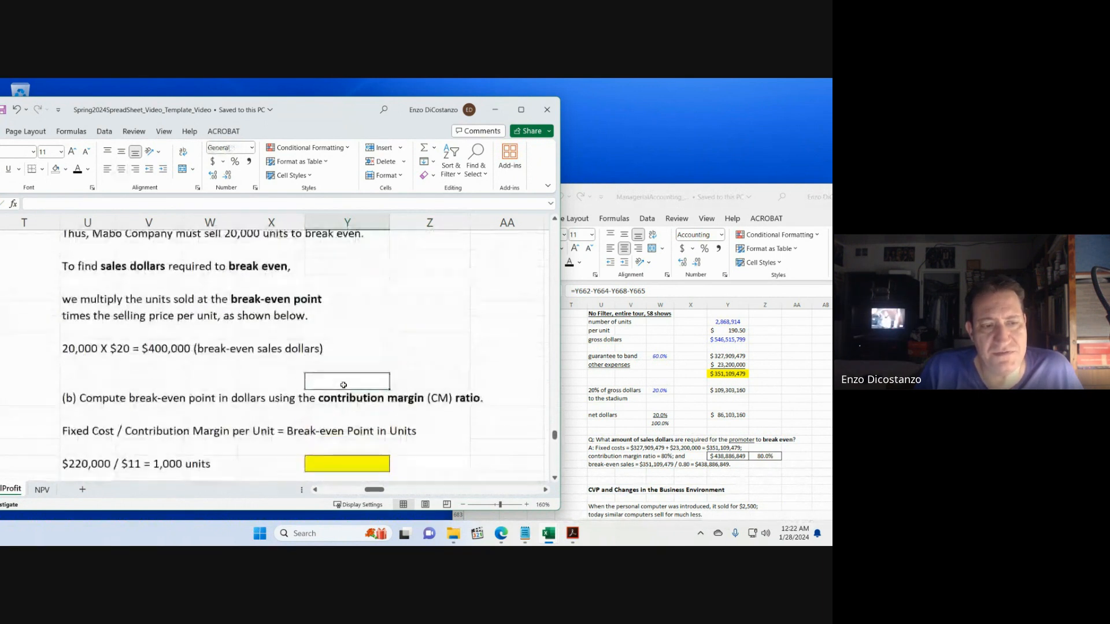
key("Page_Up")
key("Page_Up")
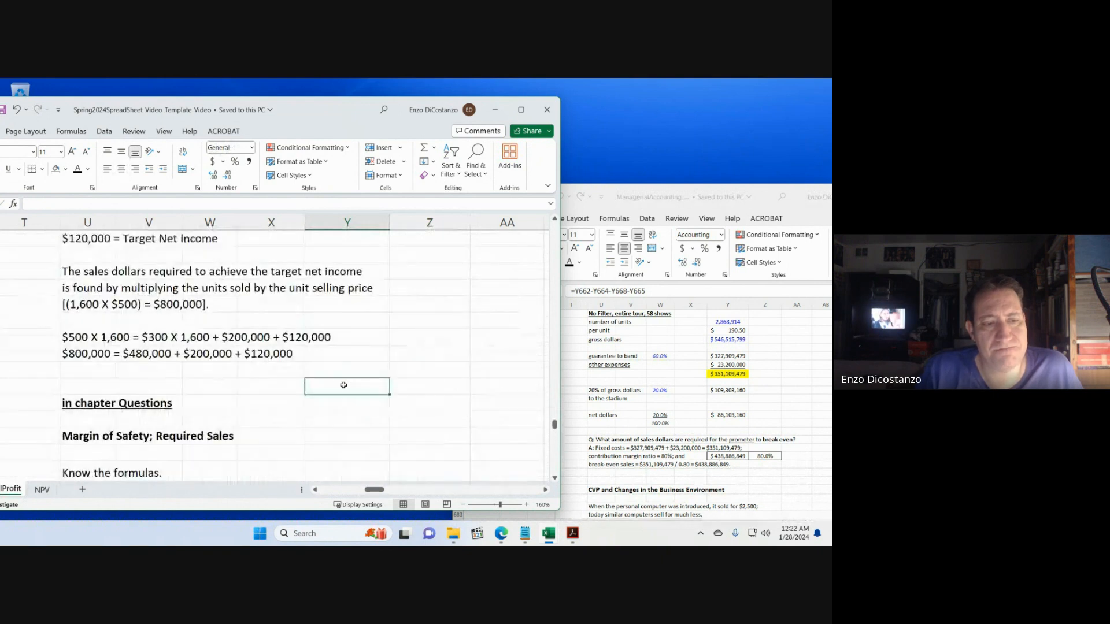
- Fill the blank row above the "in chapter Questions" heading with red across columns U to Z
left_click_drag(78, 382, 433, 387)
left_click(66, 169)
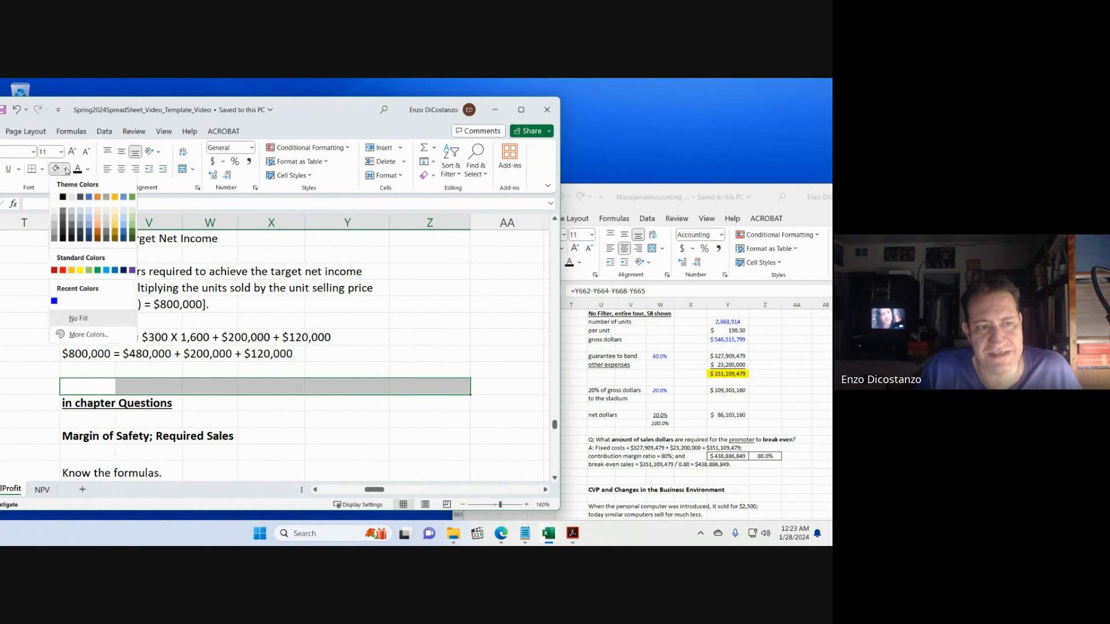
left_click(64, 272)
left_click(370, 335)
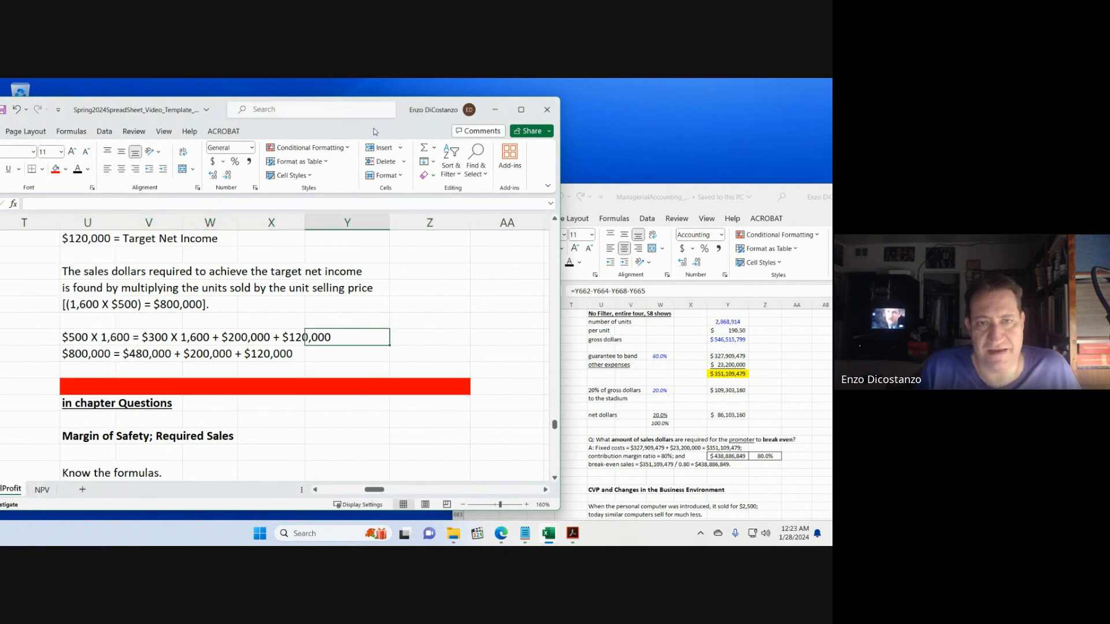
- Review the sections between the red divider row and the entire-tour break-even answer, going back up through the Vargo Video cases
left_click_drag(375, 132, 547, 130)
left_click(512, 372)
key("Page_Up")
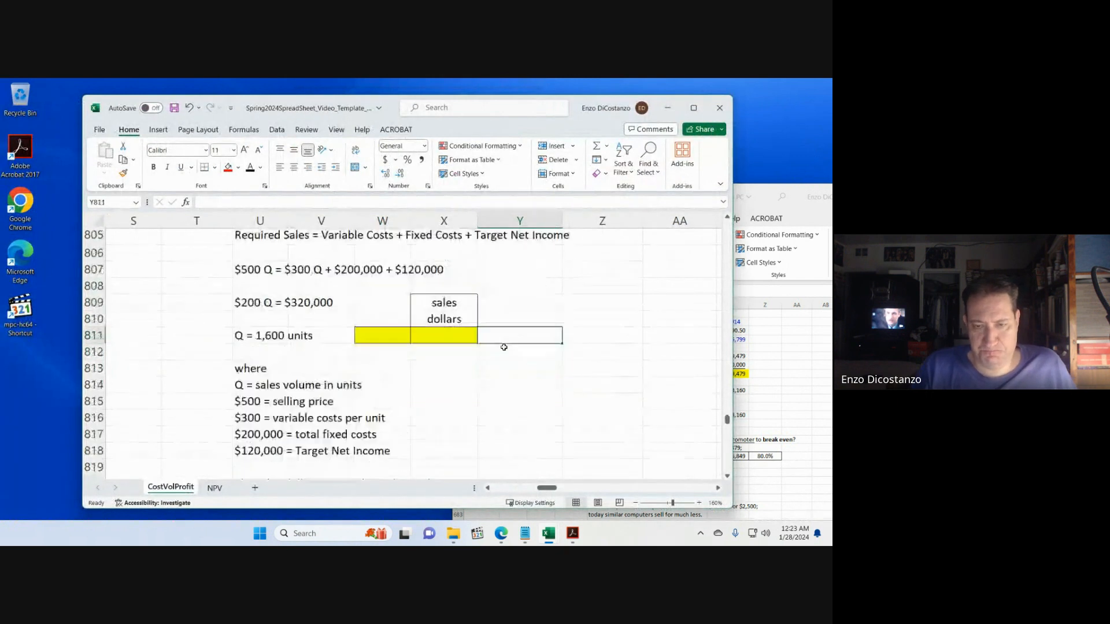
key("Page_Up")
key("Page_Up")
key("Page_Up")
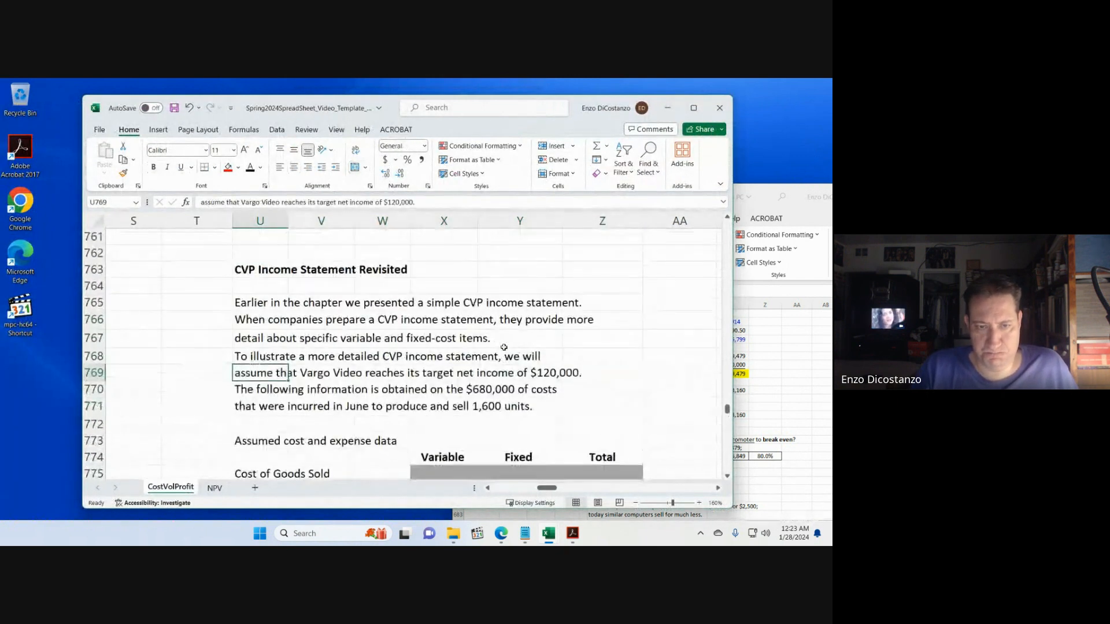
key("Page_Up")
key("Page_Up")
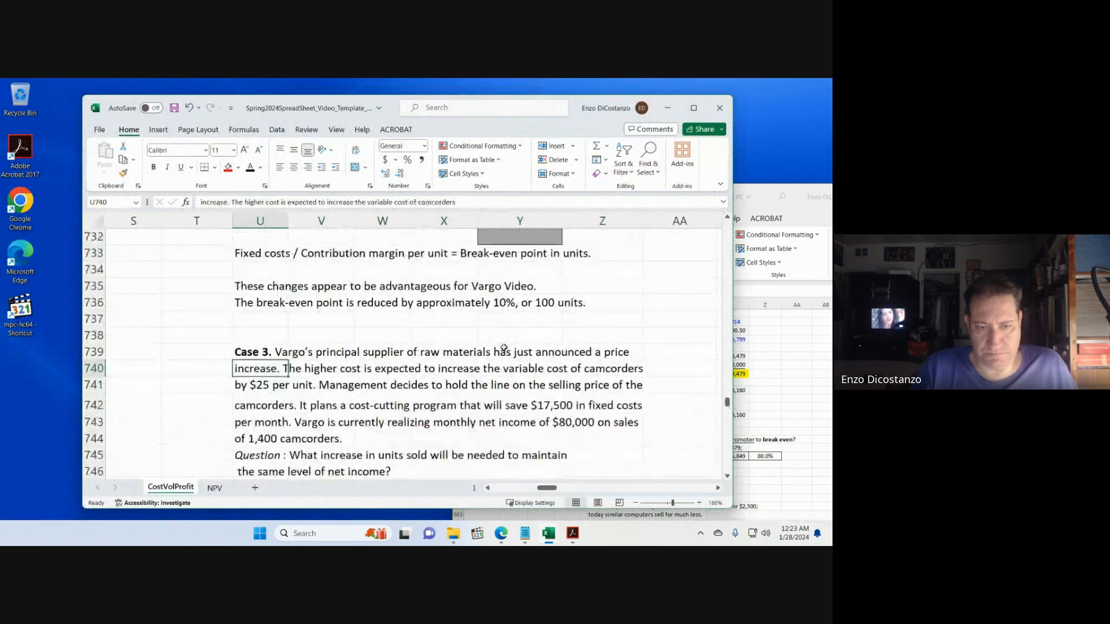
key("Page_Up")
key("Page_Up")
key("Page_Up")
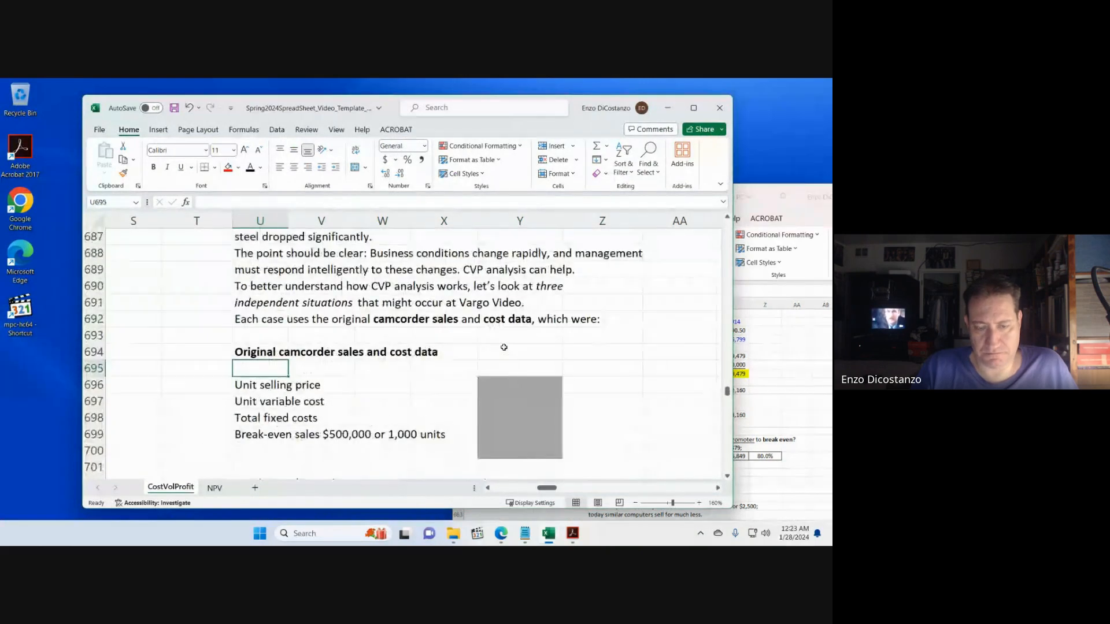
key("Page_Up")
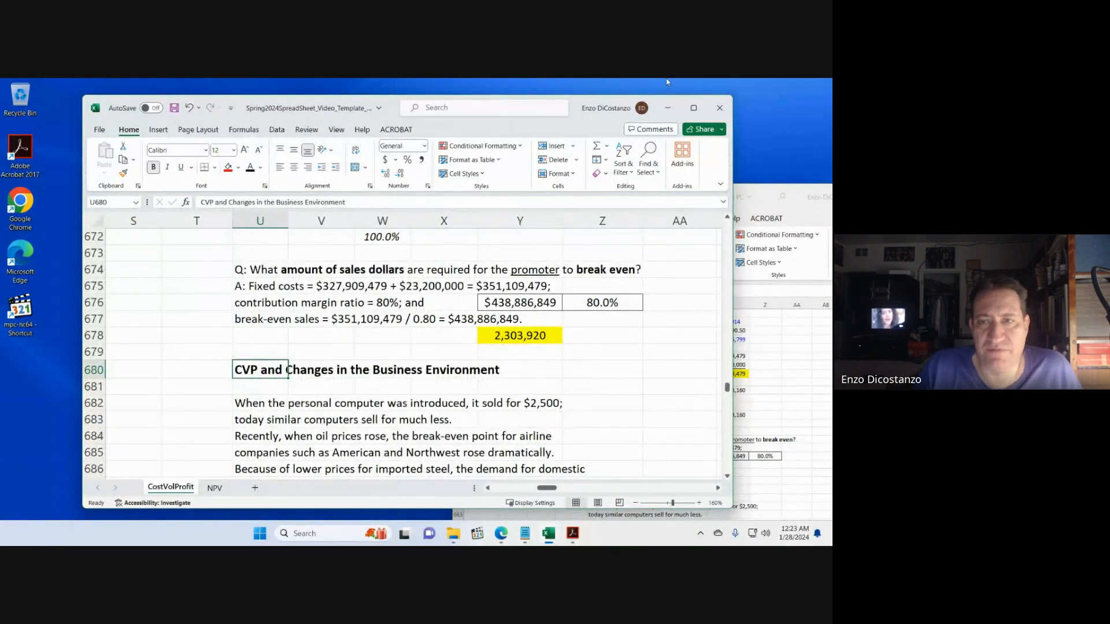
left_click_drag(547, 130, 399, 127)
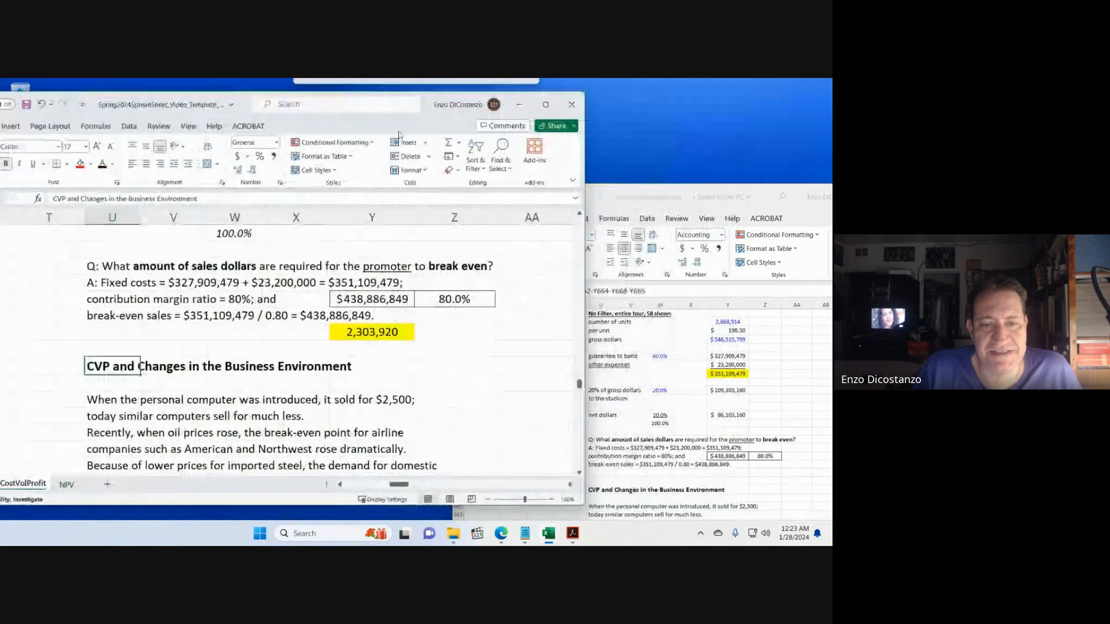
- Inspect the break-even units formula in Y678 and the entire tour's cost and stadium share figures above it
left_click(399, 349)
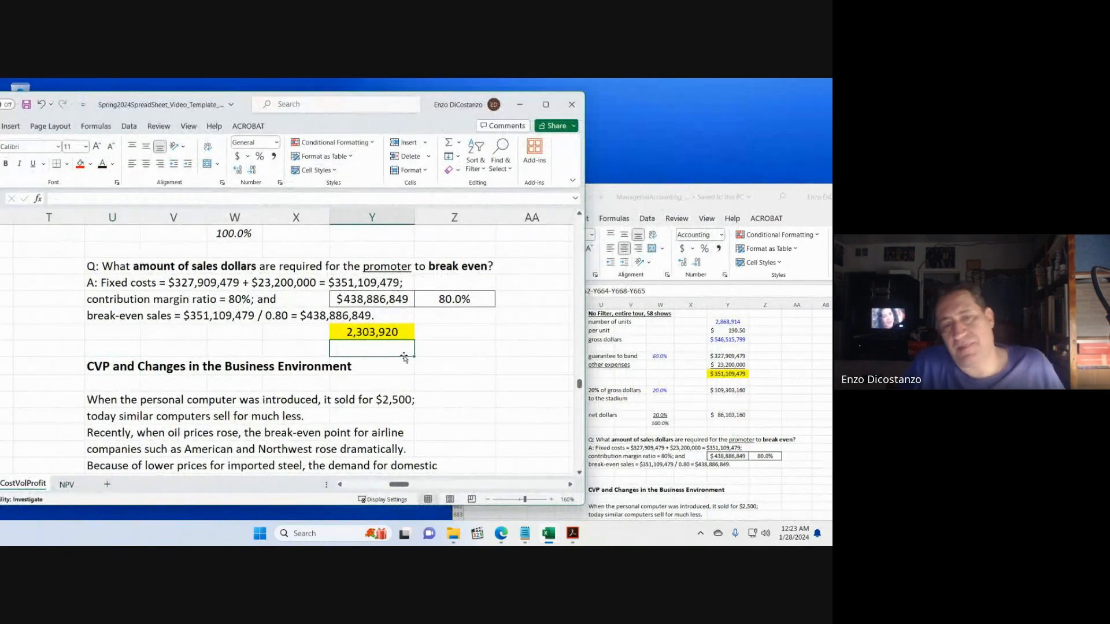
left_click(404, 334)
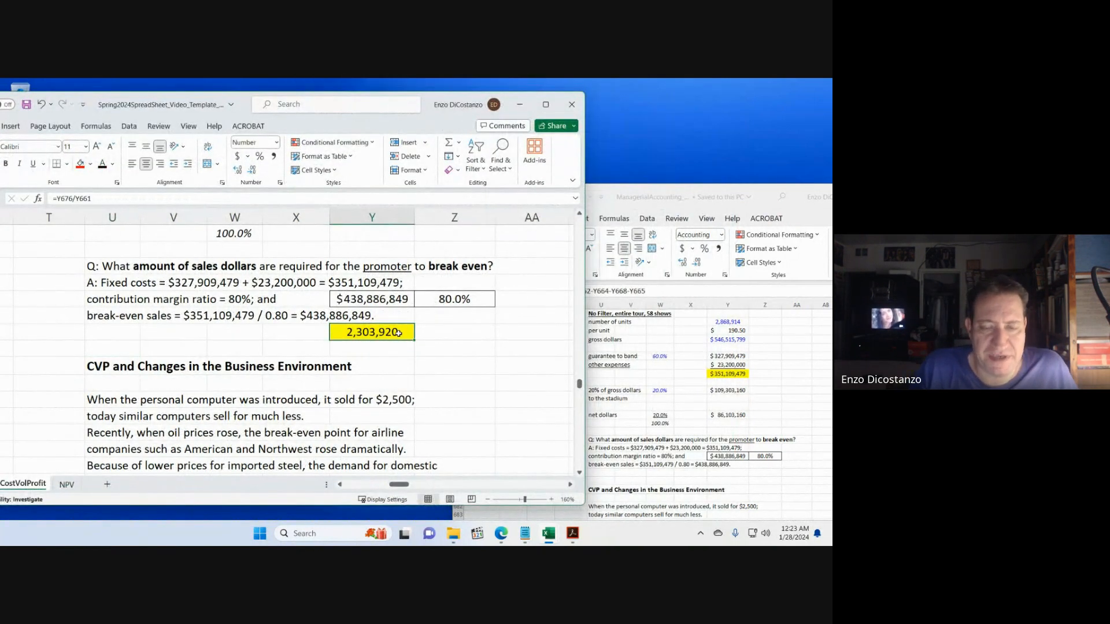
scroll(404, 336, "up", 3)
scroll(404, 336, "up", 2)
scroll(407, 330, "down", 2)
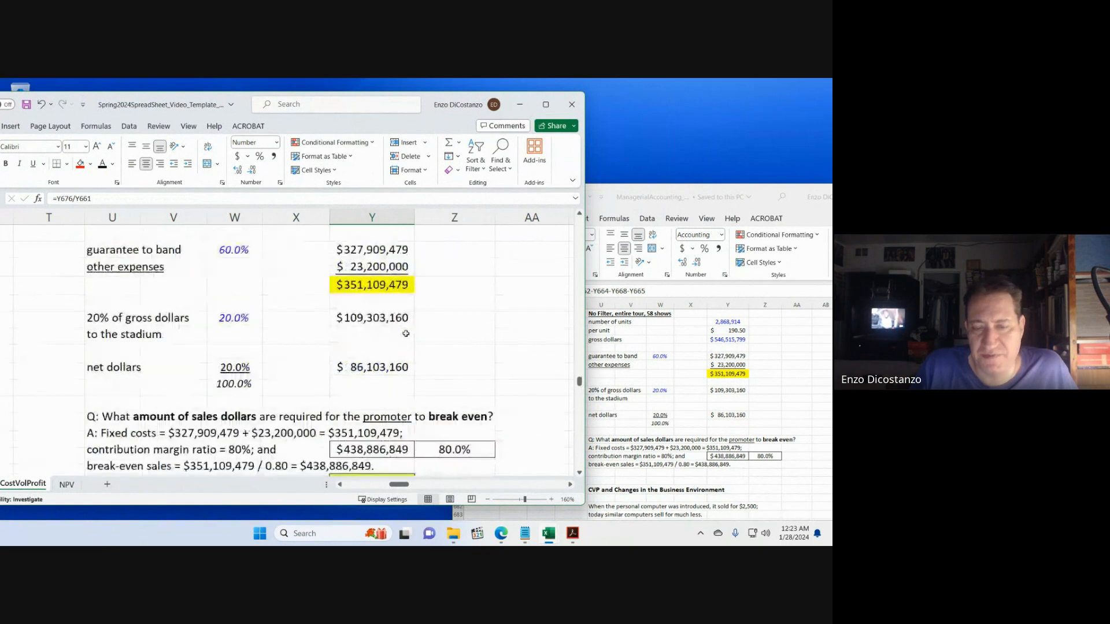
- Review the promoter's break-even sales dollars and break-even units in the entire-tour section
scroll(407, 330, "down", 2)
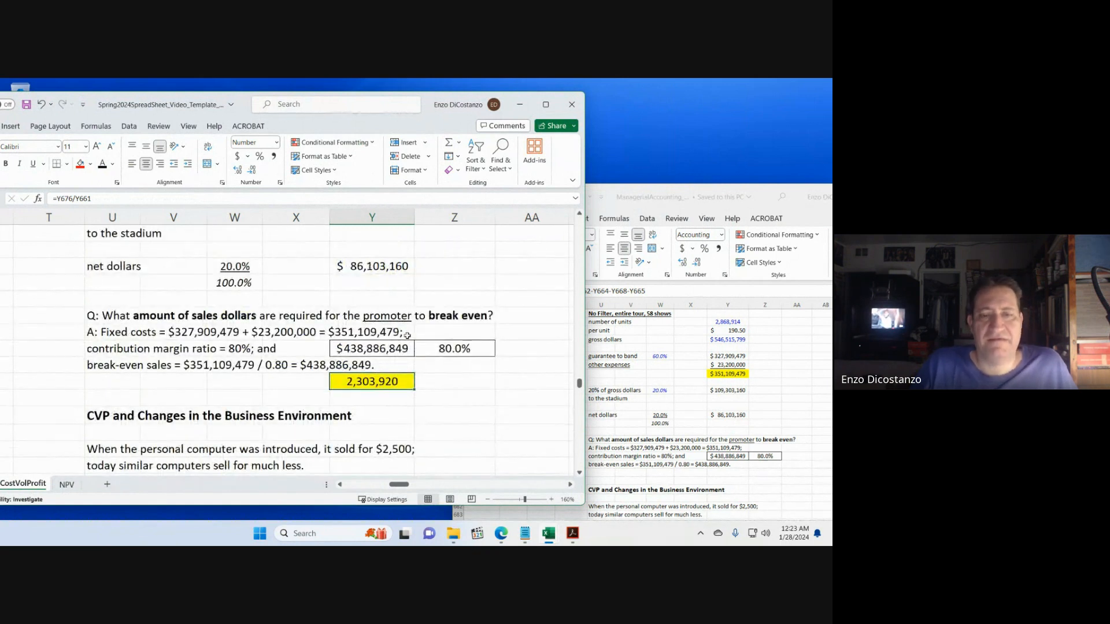
scroll(407, 336, "up", 1)
scroll(410, 336, "down", 1)
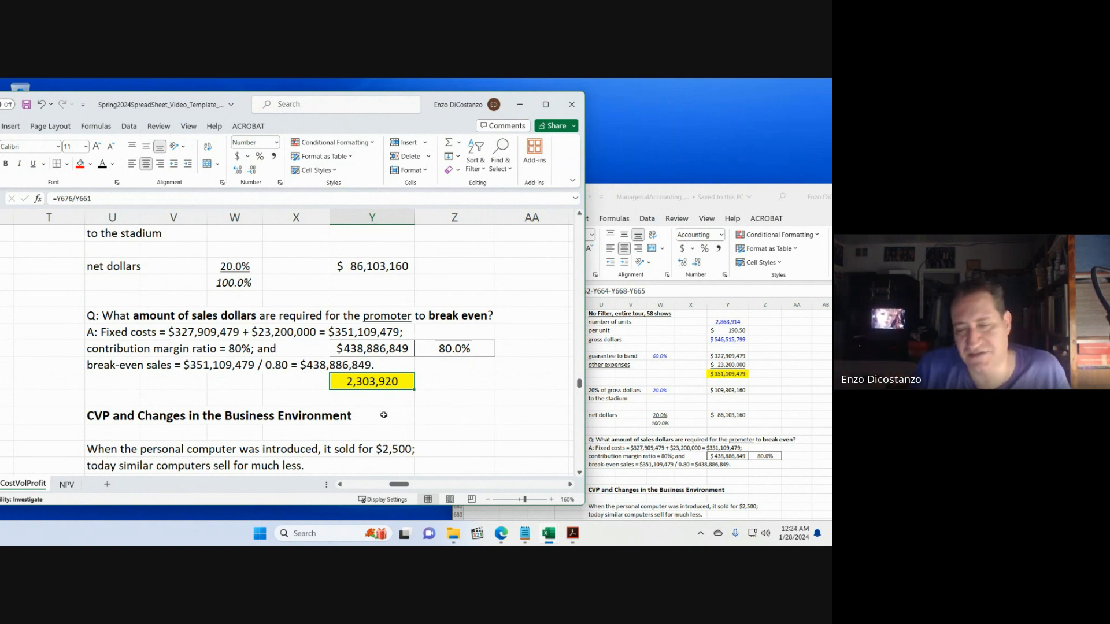
- Switch to the Wikipedia page in Edge and search Wikipedia for "titanic film"
left_click(505, 535)
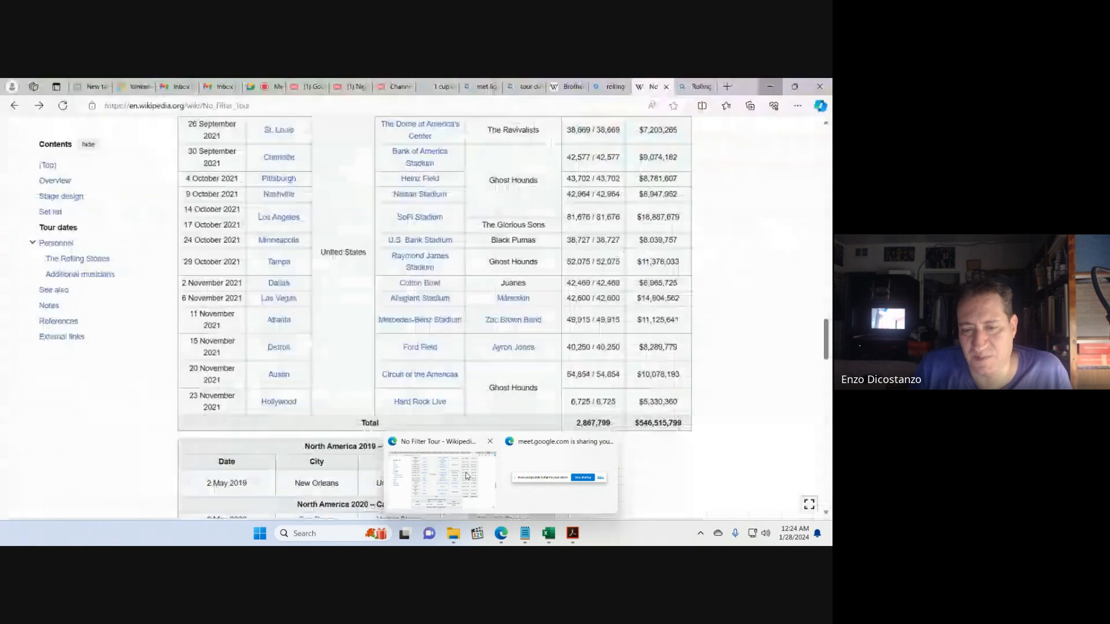
left_click(468, 477)
scroll(752, 333, "up", 10)
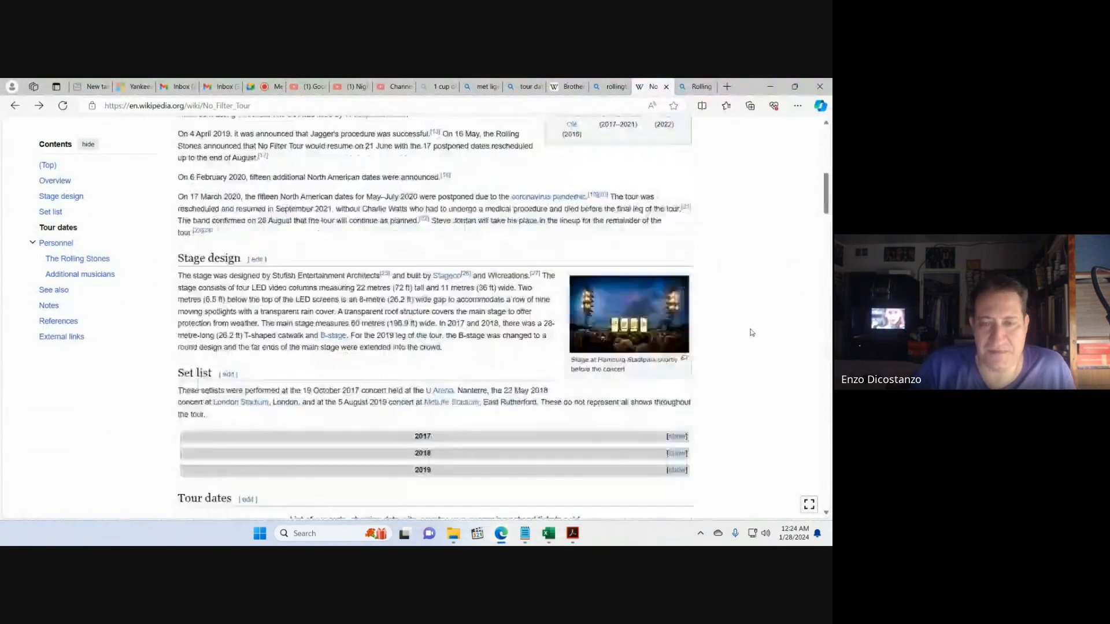
scroll(751, 333, "up", 10)
left_click(316, 135)
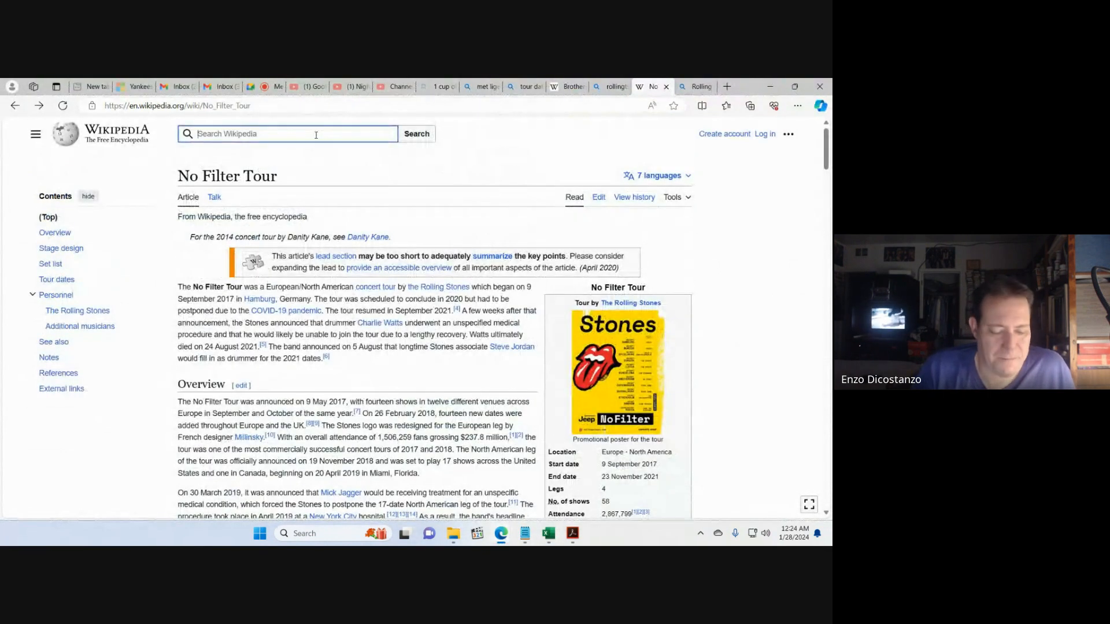
type("titanic ")
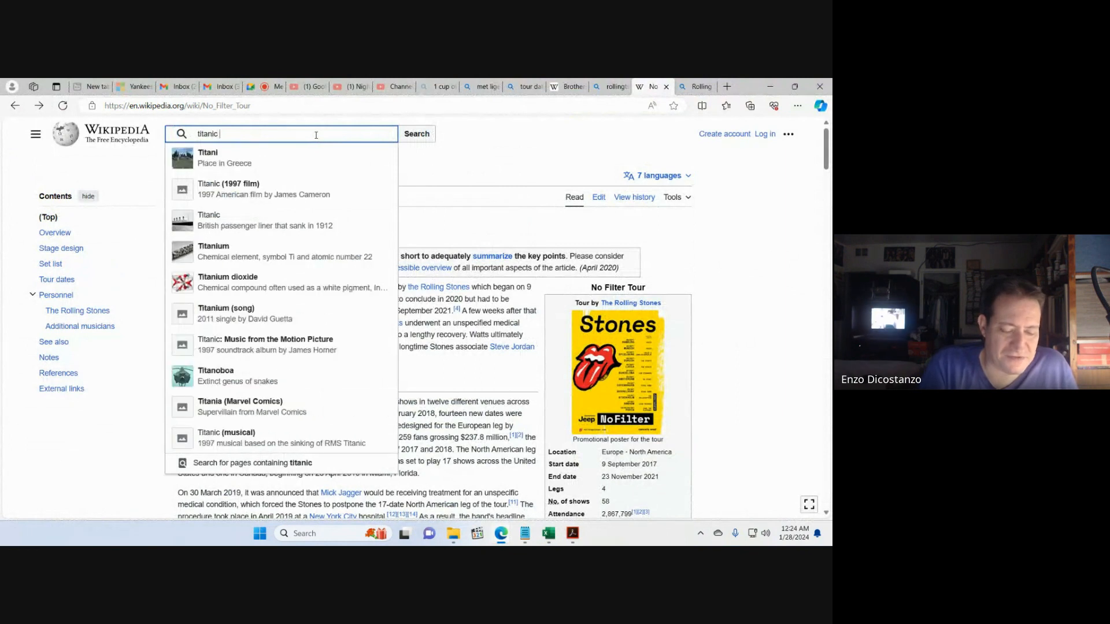
type("film")
key("Return")
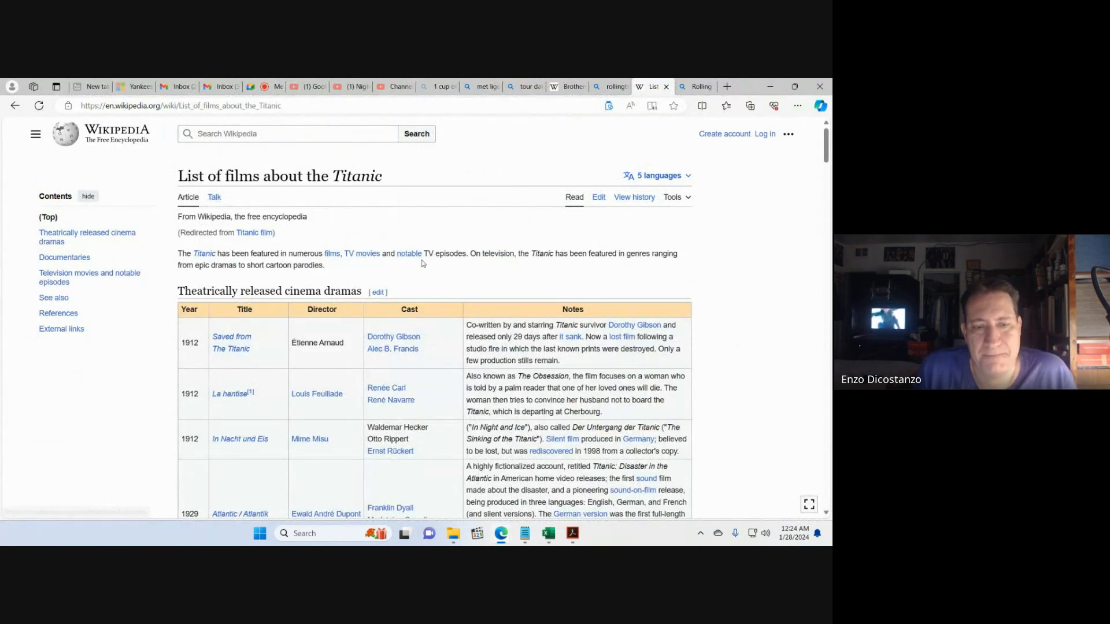
- Open the article on James Cameron's 1997 Titanic from the film list and examine its budget and box office figures
scroll(422, 263, "down", 10)
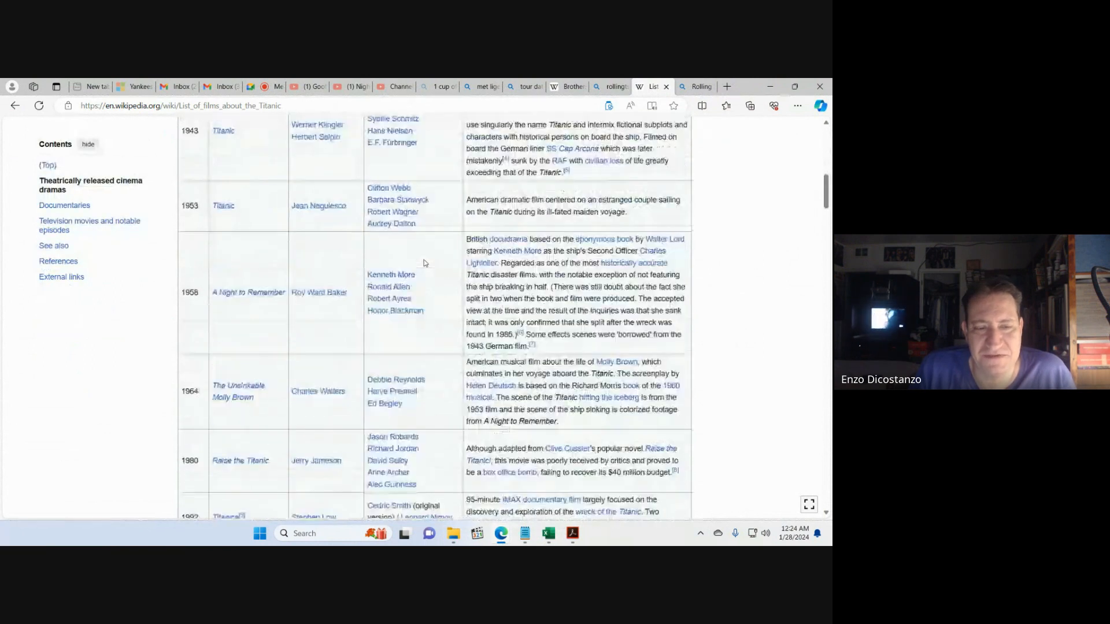
scroll(424, 263, "down", 3)
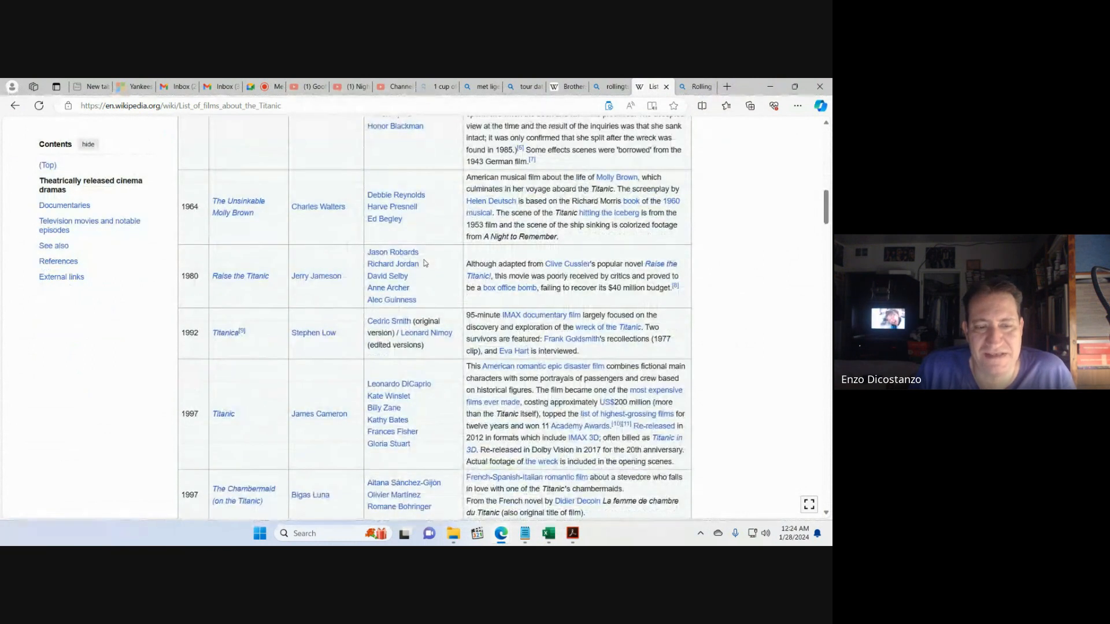
scroll(424, 263, "down", 2)
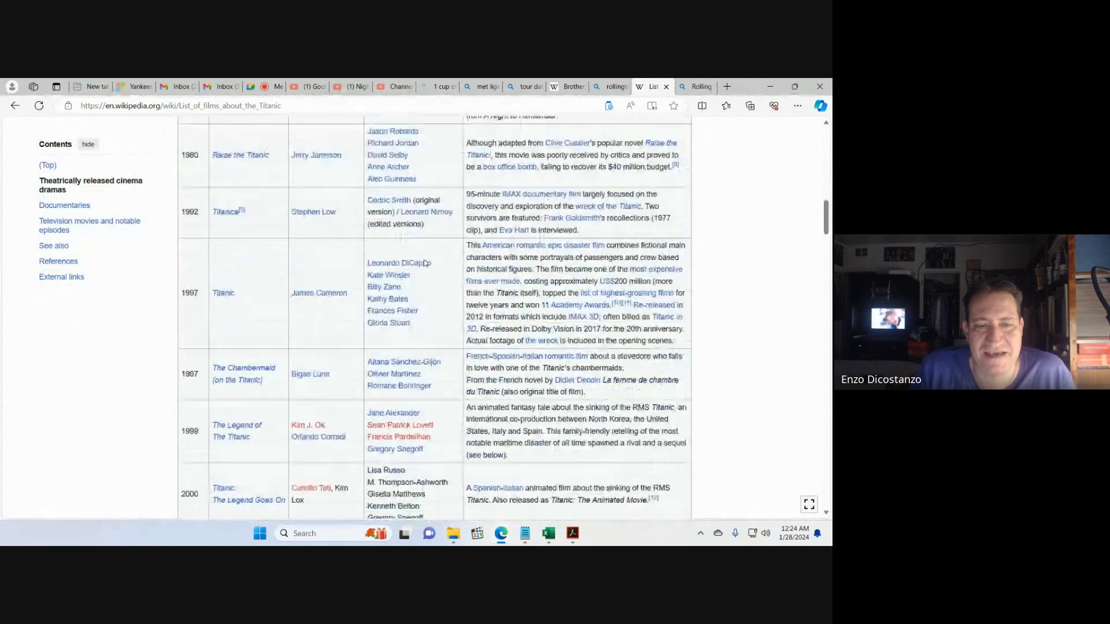
left_click(225, 298)
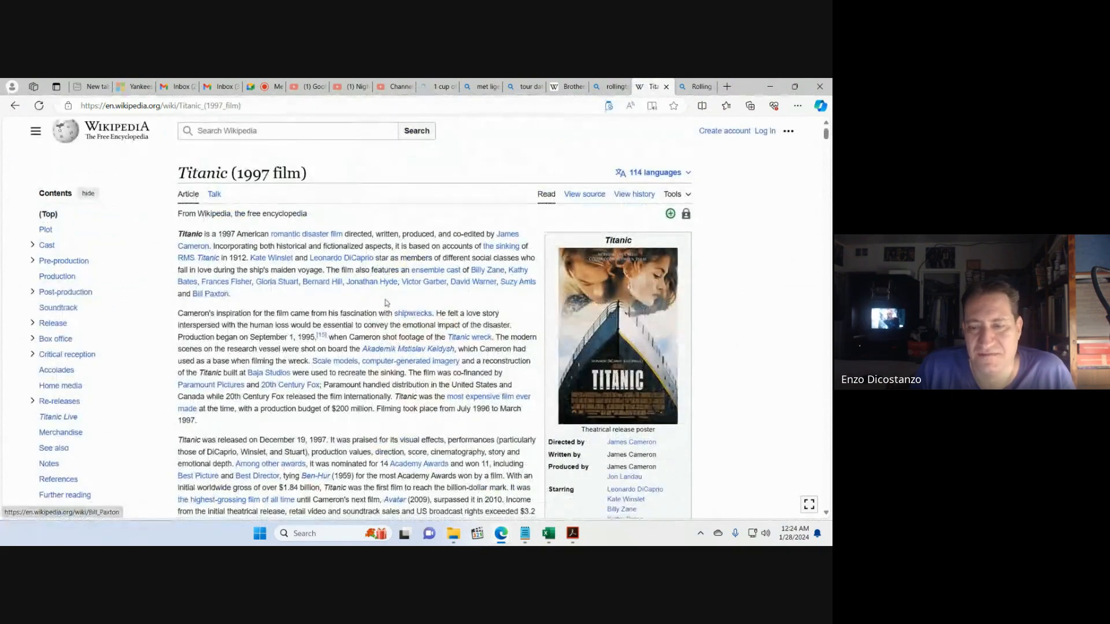
scroll(387, 303, "down", 10)
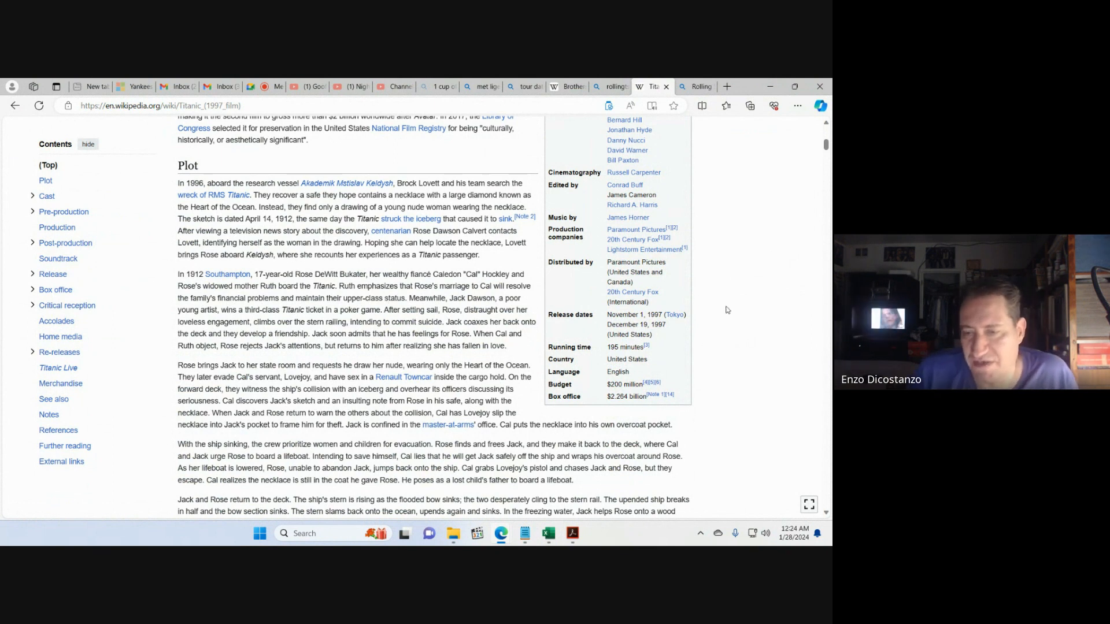
- Search Wikipedia for "star wars 1977"
scroll(739, 358, "up", 10)
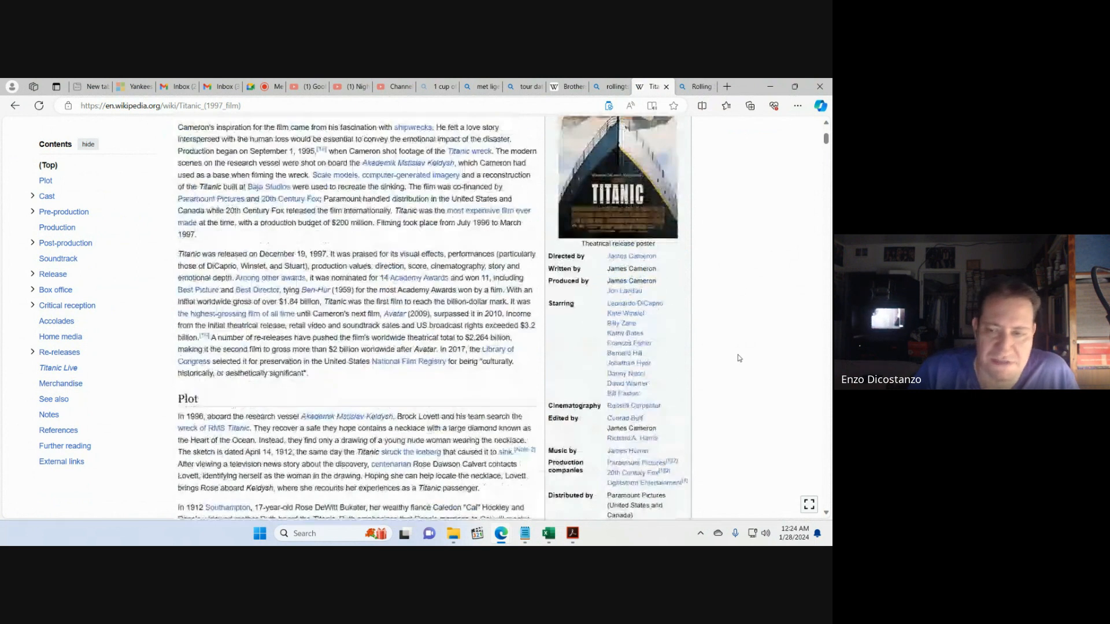
left_click(267, 130)
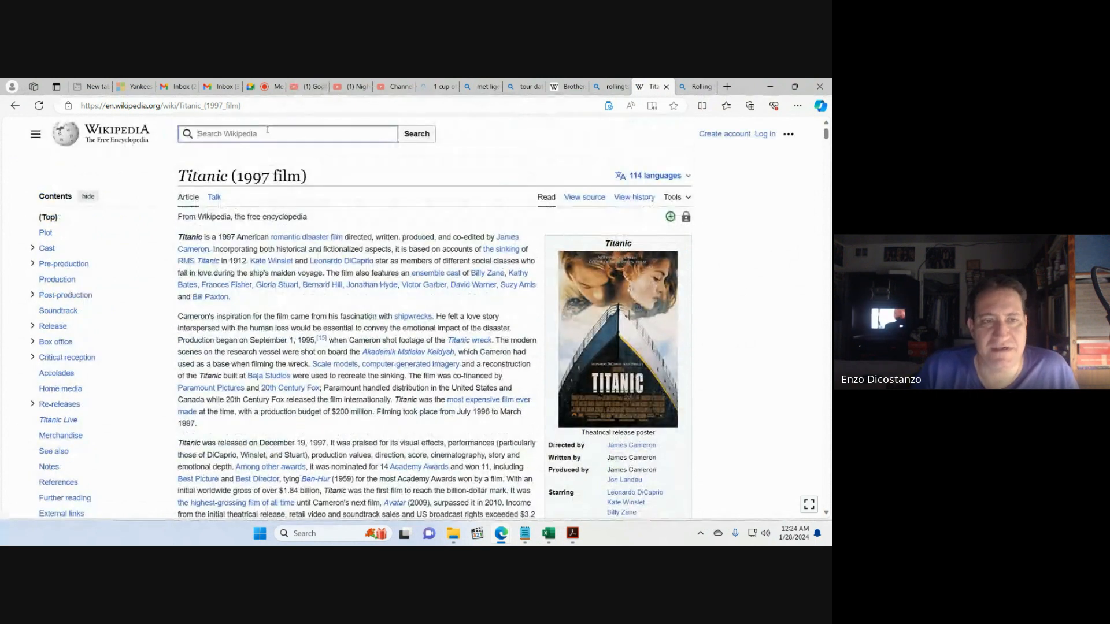
type("star war")
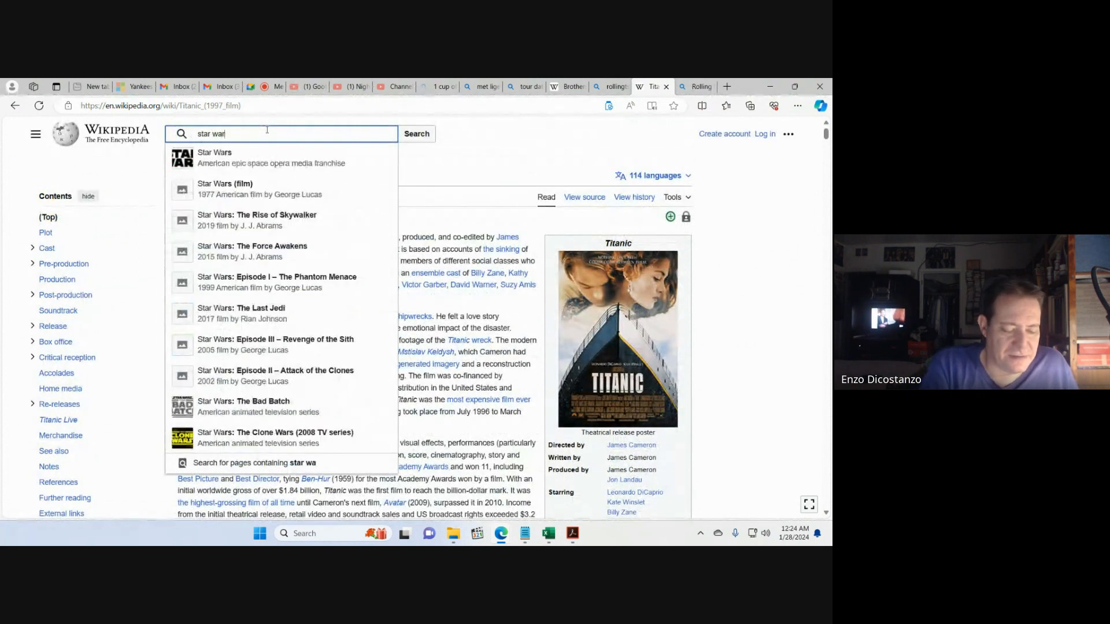
type("s 1977")
key("Return")
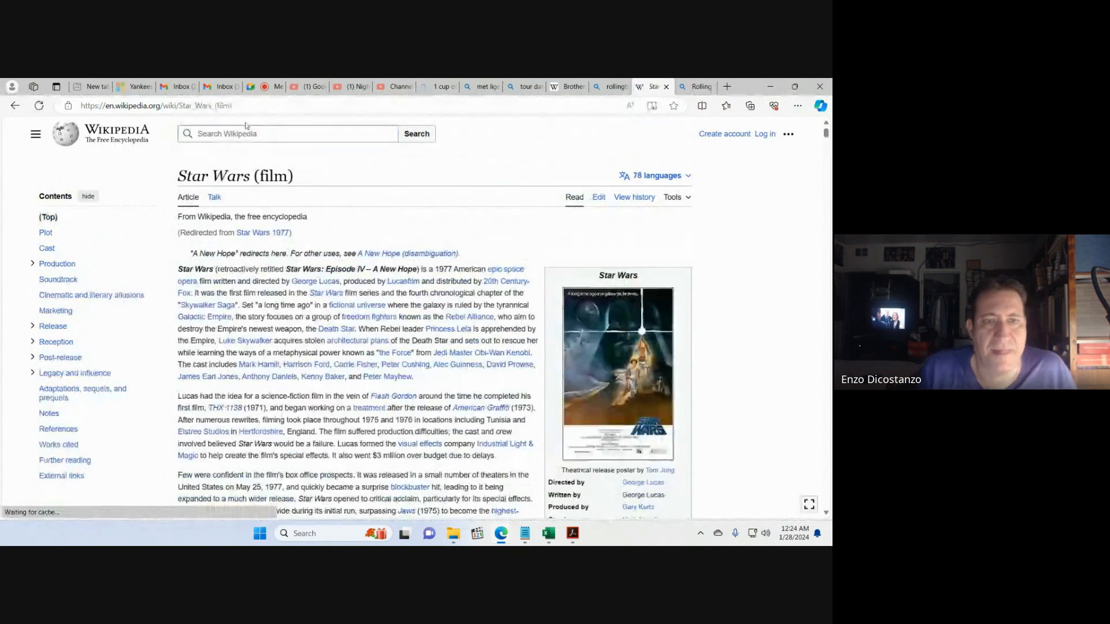
- Examine the Star Wars film's budget and box office figures, and enlarge its theatrical release poster
scroll(397, 243, "down", 5)
scroll(396, 245, "down", 3)
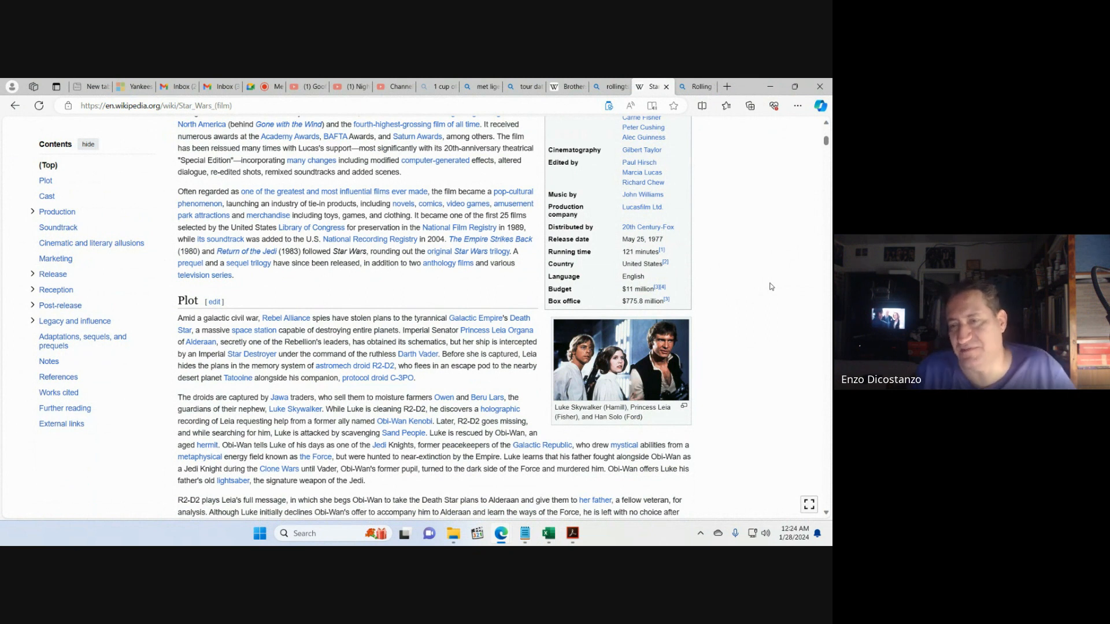
scroll(748, 298, "up", 5)
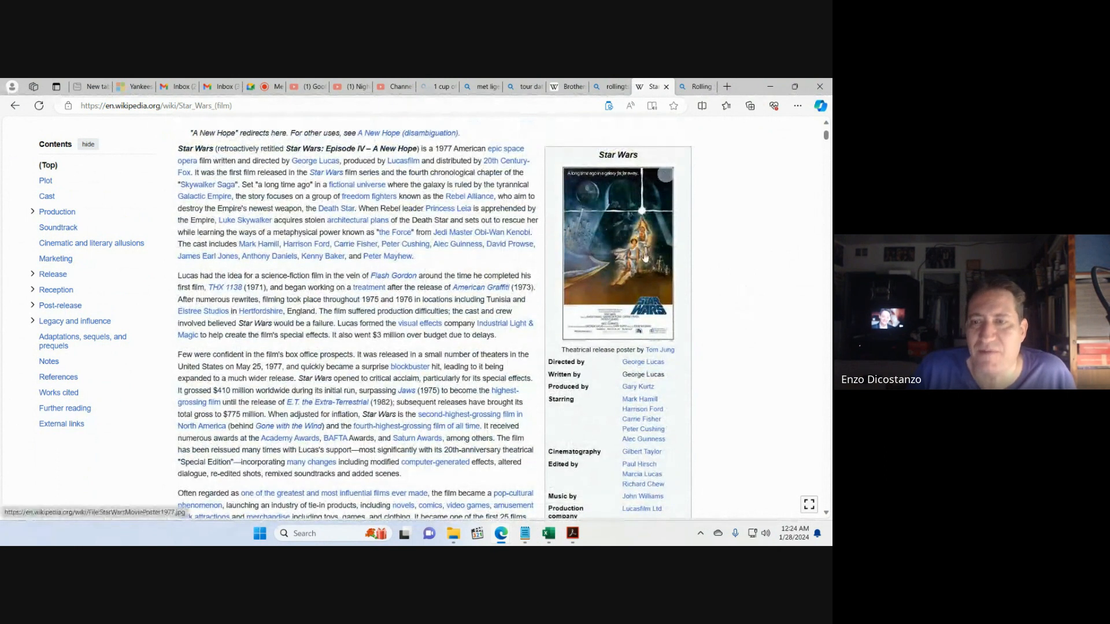
left_click(665, 175)
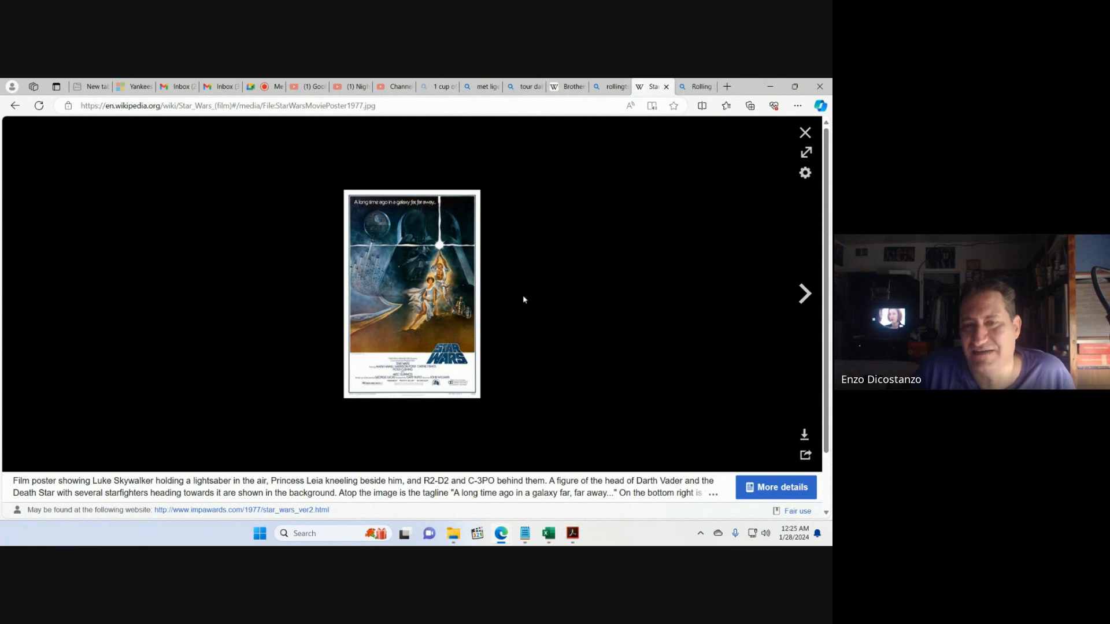
- Return to the Excel workbook and review the No Filter entire-tour units, price per unit and gross dollars
left_click(771, 86)
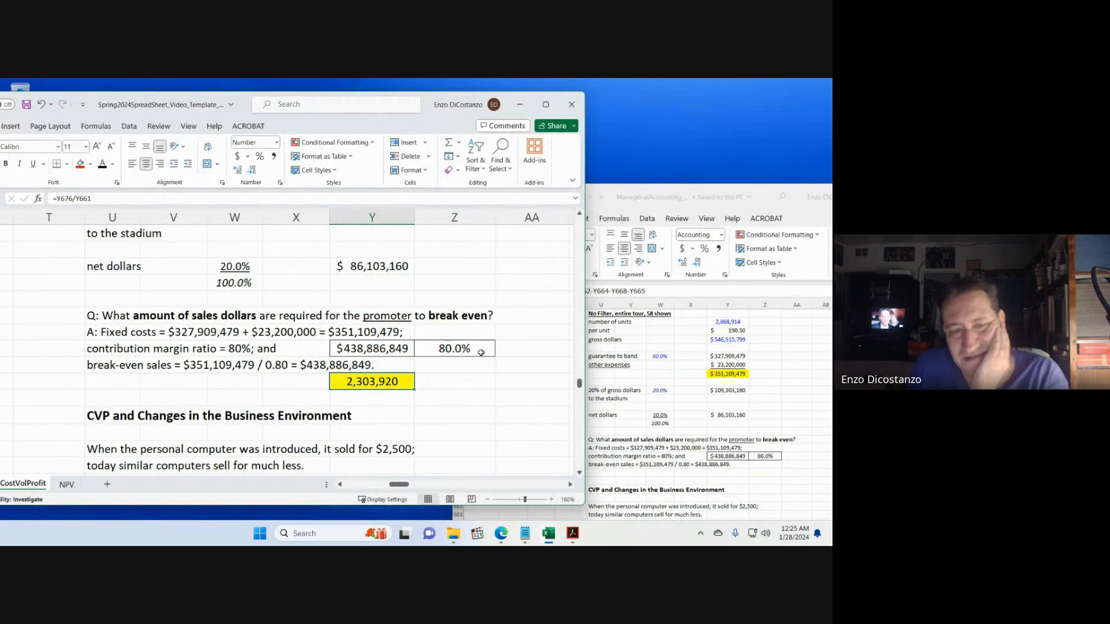
scroll(463, 358, "up", 5)
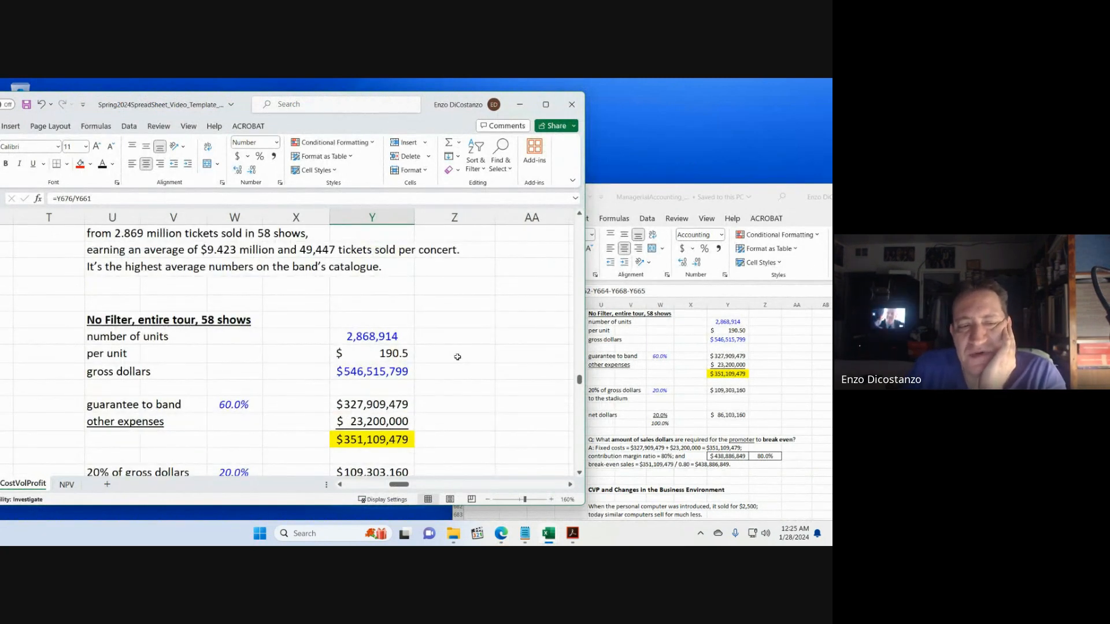
- Examine the No Filter tour's gross dollars, number of units, fixed-cost total and stadium-share cells and their formulas
left_click(404, 375)
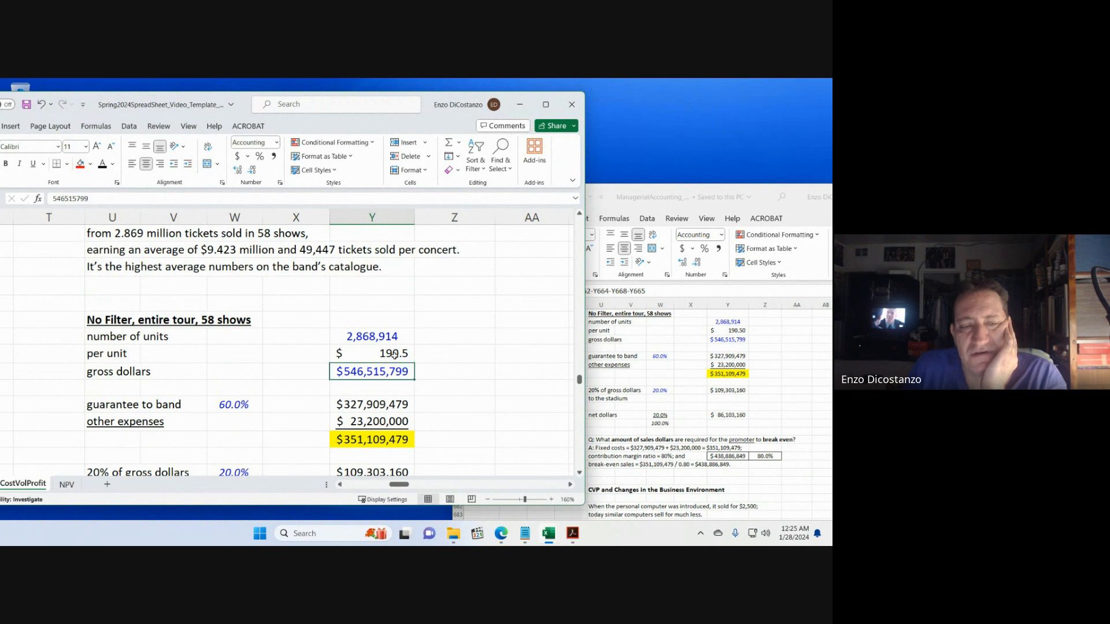
left_click(391, 333)
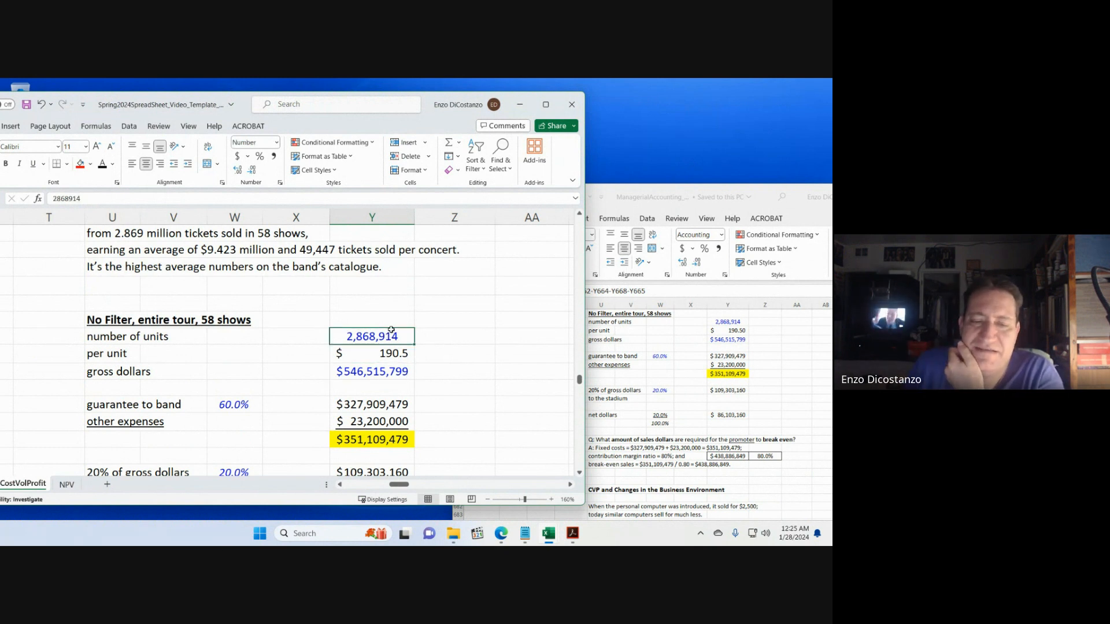
scroll(392, 329, "down", 3)
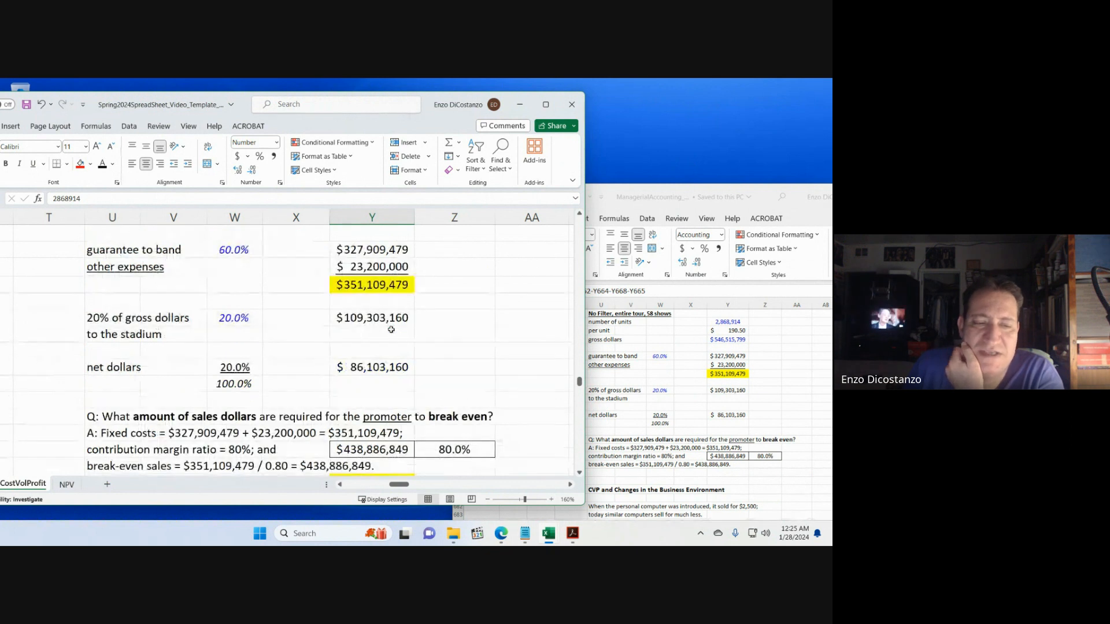
scroll(392, 330, "up", 1)
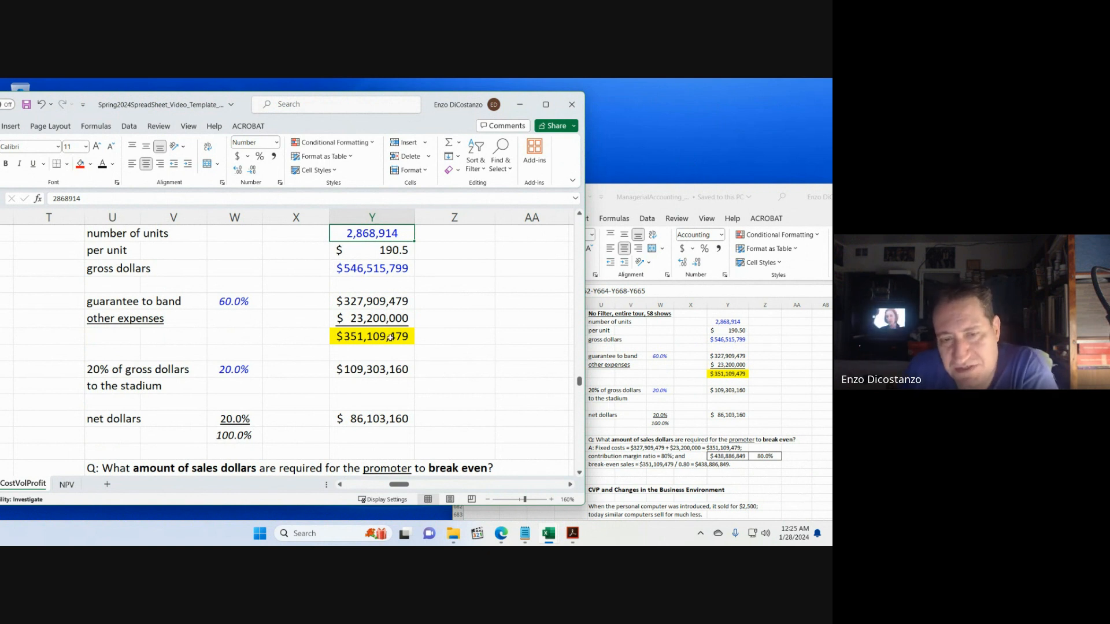
left_click(391, 338)
double_click(392, 335)
key("Escape")
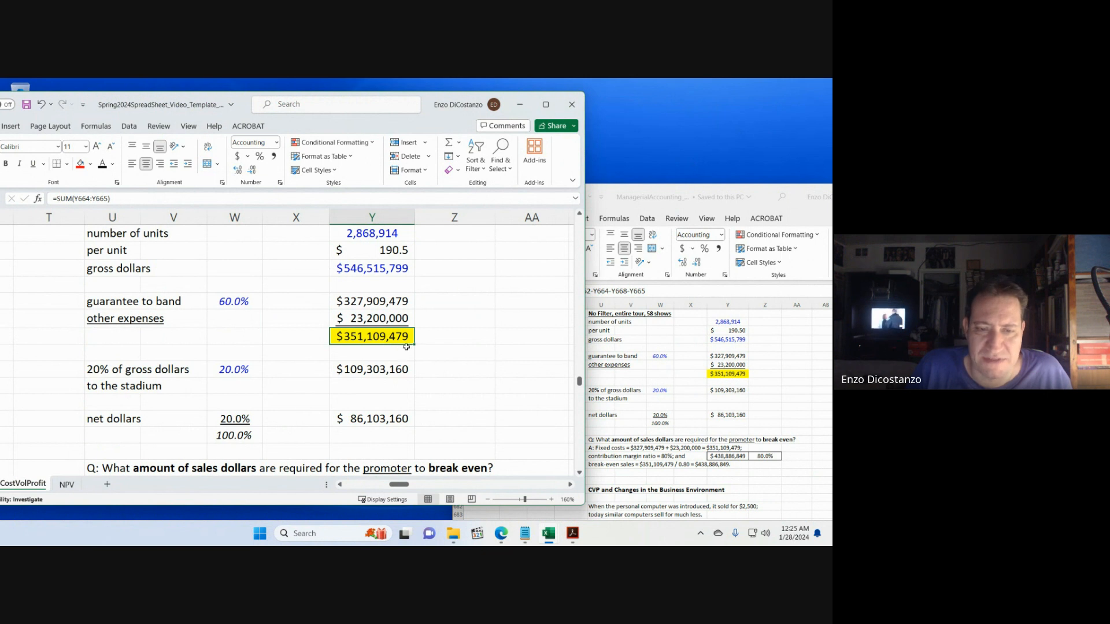
left_click(373, 371)
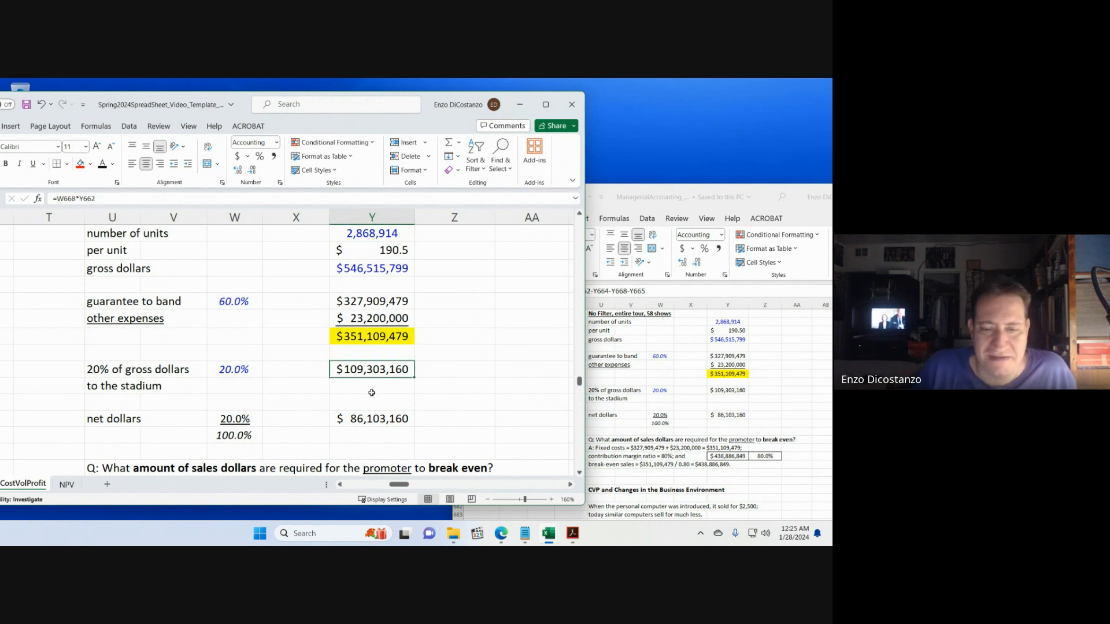
- Go to the "CVP and Changes in the Business Environment" section in both the template and the reference workbook
scroll(371, 392, "down", 6)
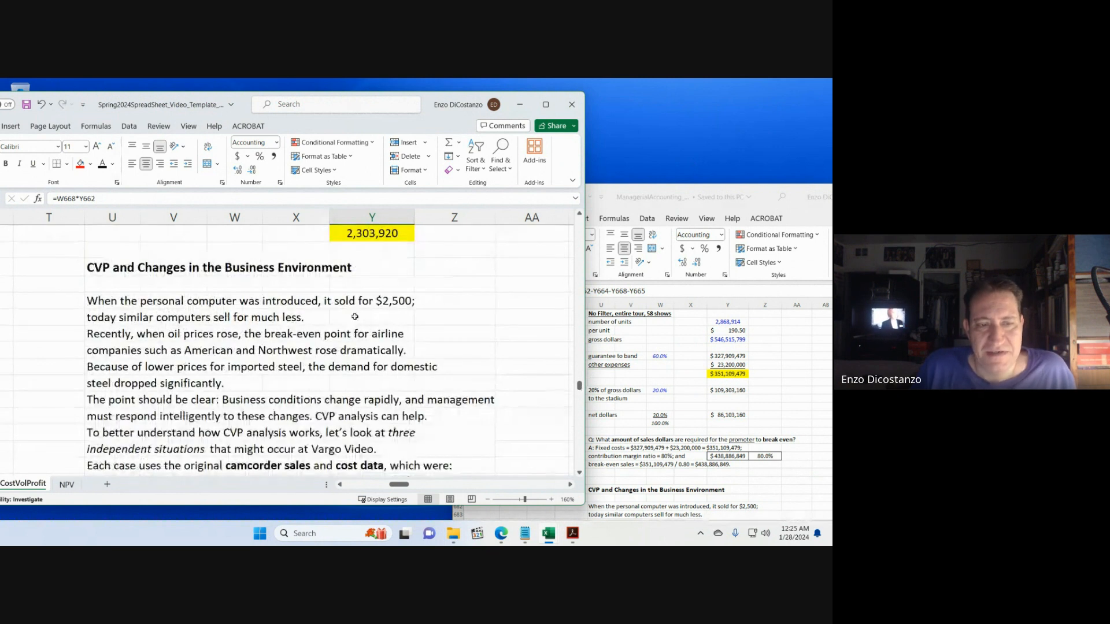
left_click(662, 355)
scroll(662, 355, "down", 5)
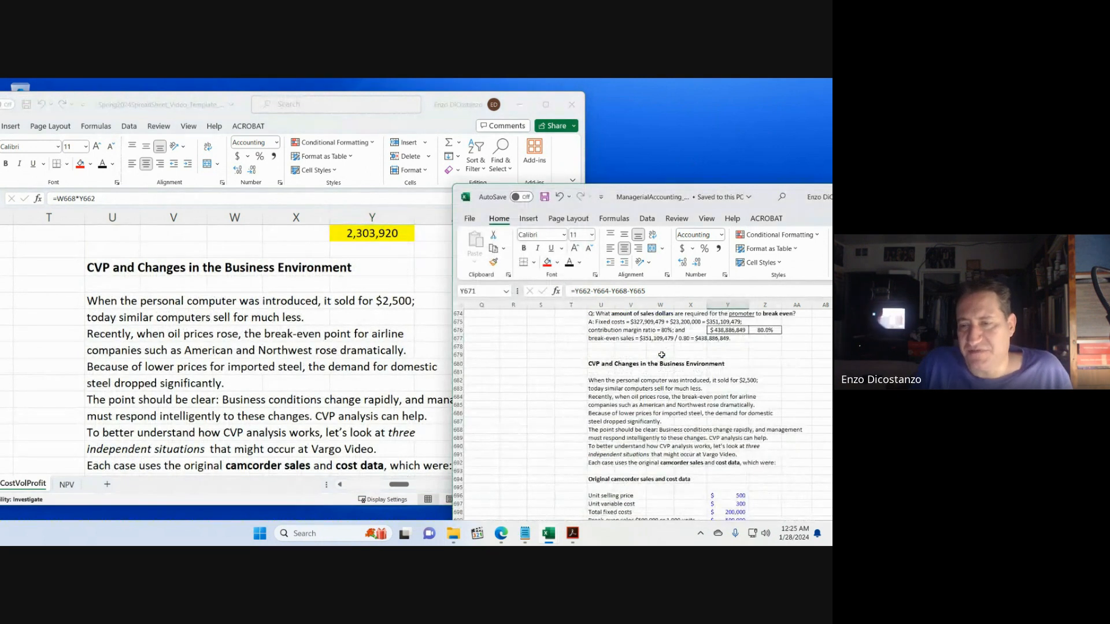
scroll(662, 355, "down", 2)
scroll(661, 354, "up", 1)
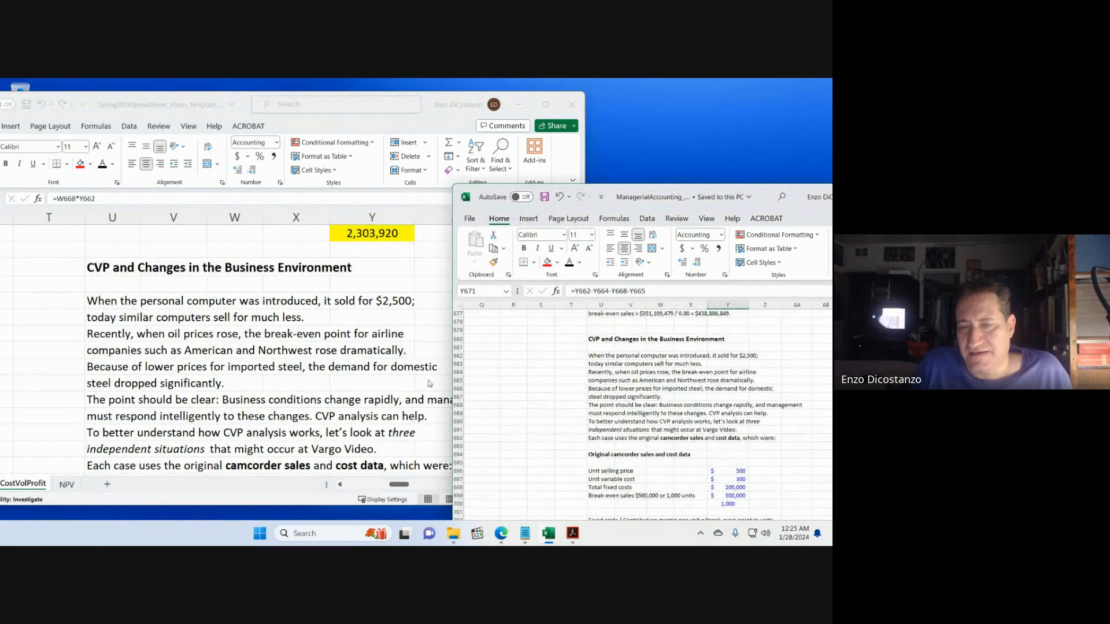
left_click(374, 380)
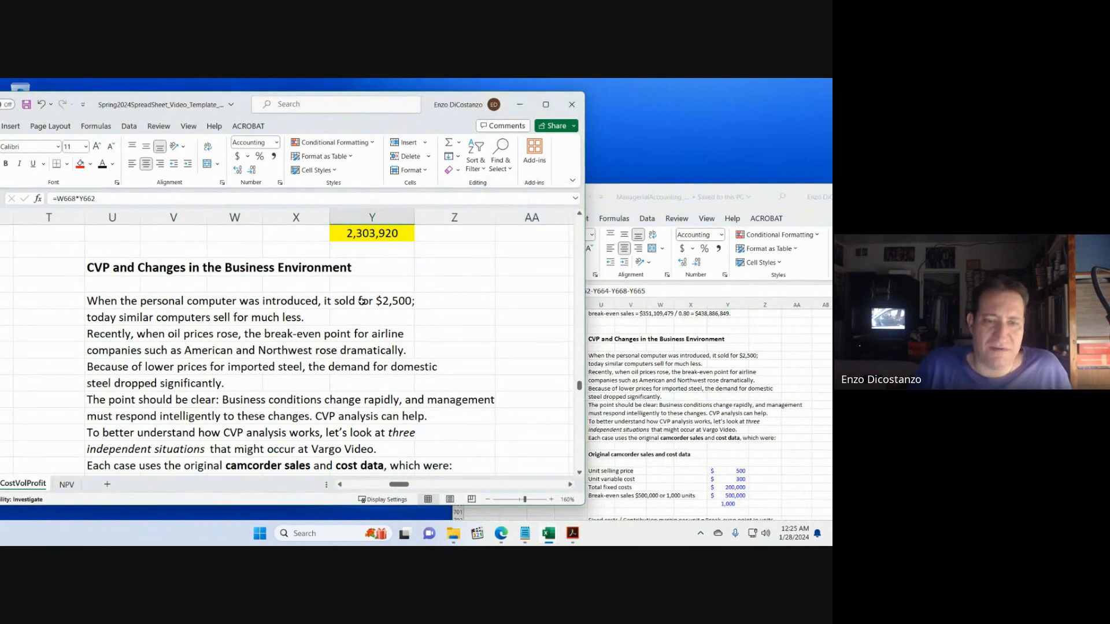
left_click(51, 303)
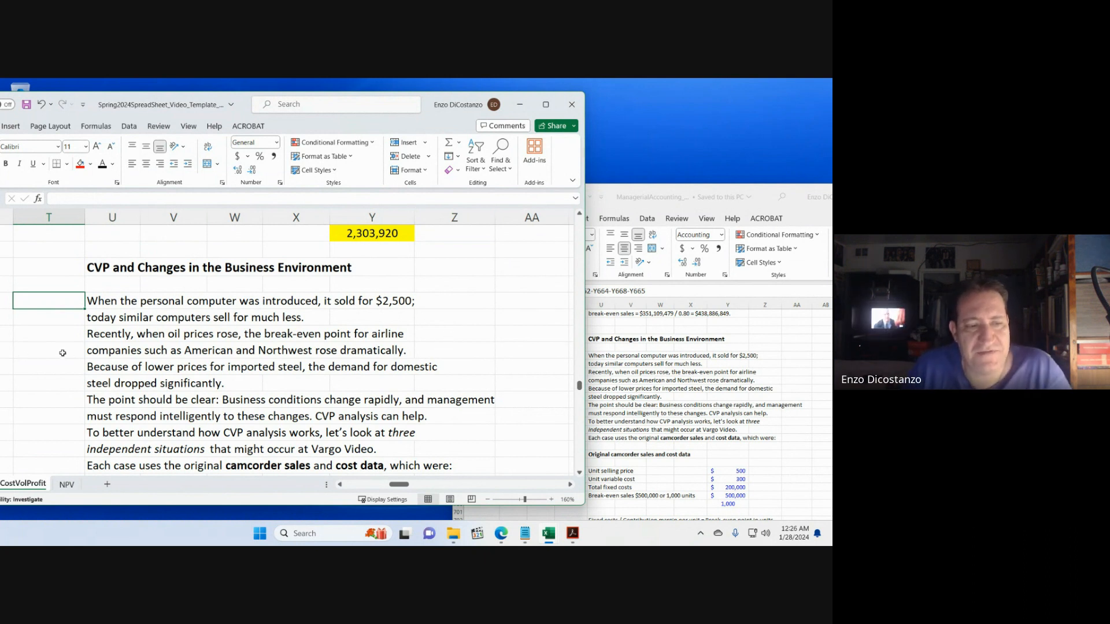
- Move "the demand for domestic" from the end of the imported-steel line to the start of the line below it
left_click(124, 367)
key("F2")
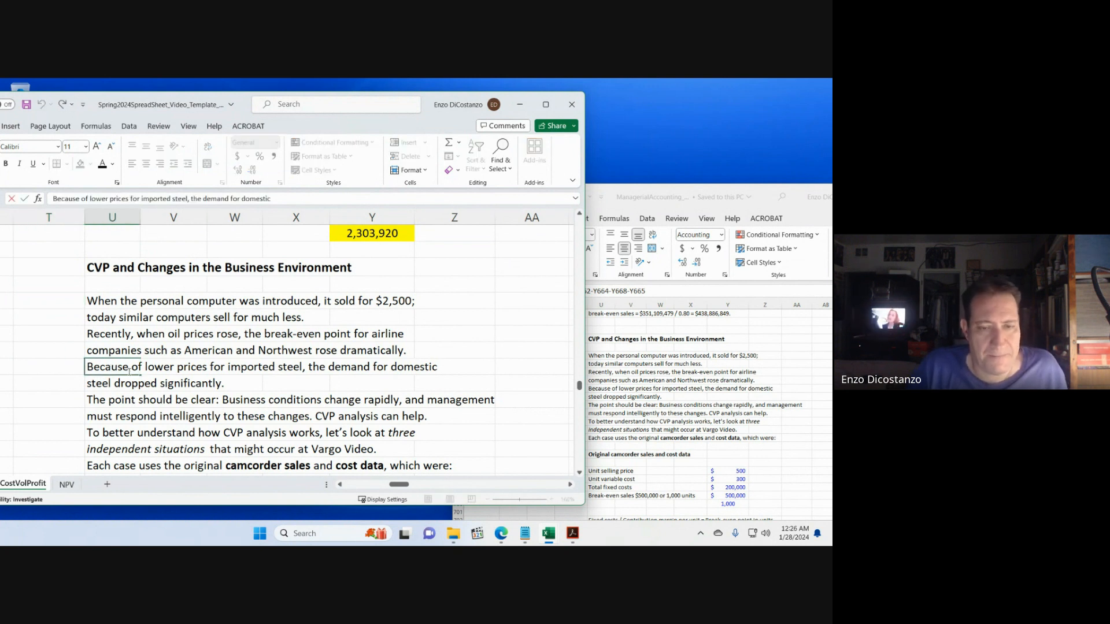
key("shift+Left")
key("shift+Left")
key("shift+Left")
key("shift+Left")
key("shift+Left")
key("shift+Left")
key("shift+Left")
key("shift+Left")
key("shift+Left")
key("shift+Left")
key("shift+Left")
key("shift+Left")
key("shift+Left")
key("shift+Left")
key("shift+Left")
key("shift+Left")
key("shift+Left")
key("shift+Left")
key("shift+Left")
key("shift+Left")
key("shift+Right")
key("shift+Right")
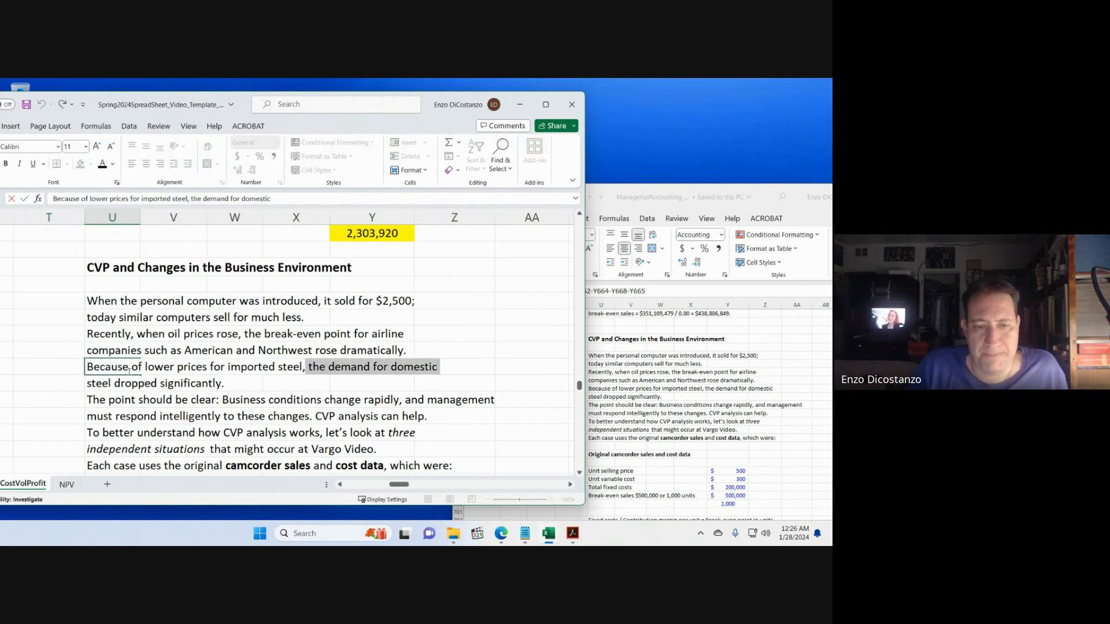
key("ctrl+x")
key("Return")
key("F2")
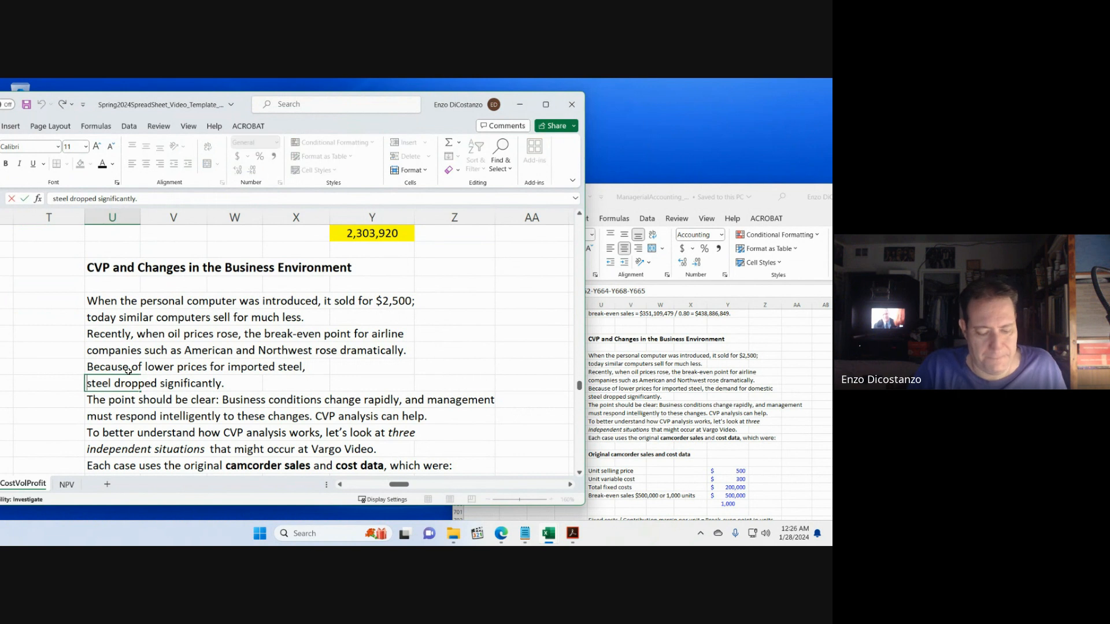
key("Home")
key("ctrl+v")
key("Return")
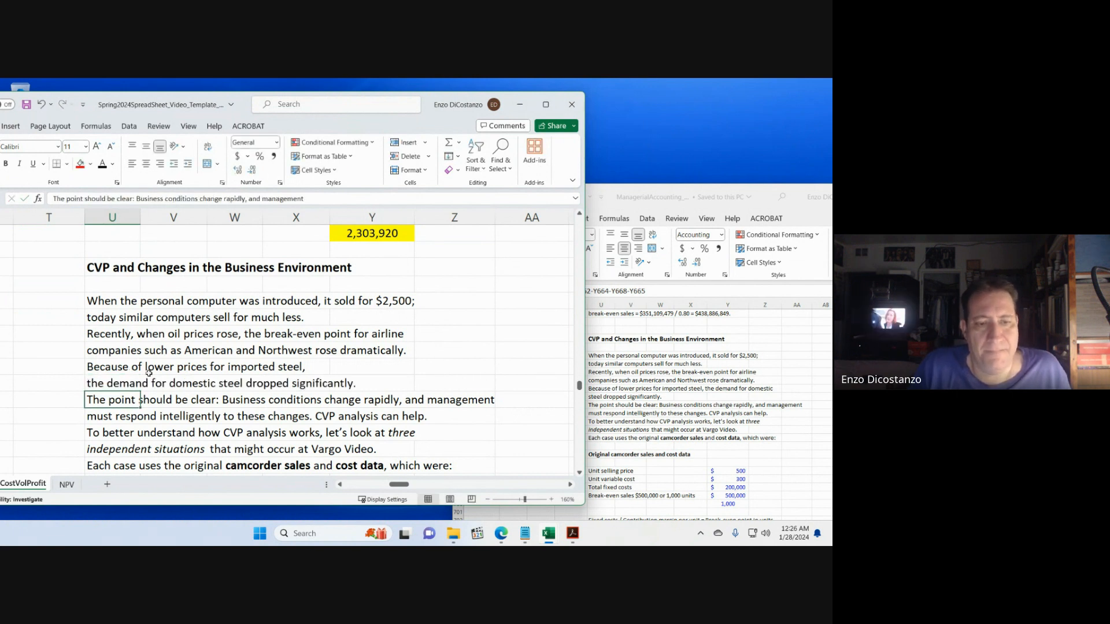
- Read on through the section to the original camcorder sales and cost data in both workbooks
left_click(483, 346)
scroll(483, 346, "down", 1)
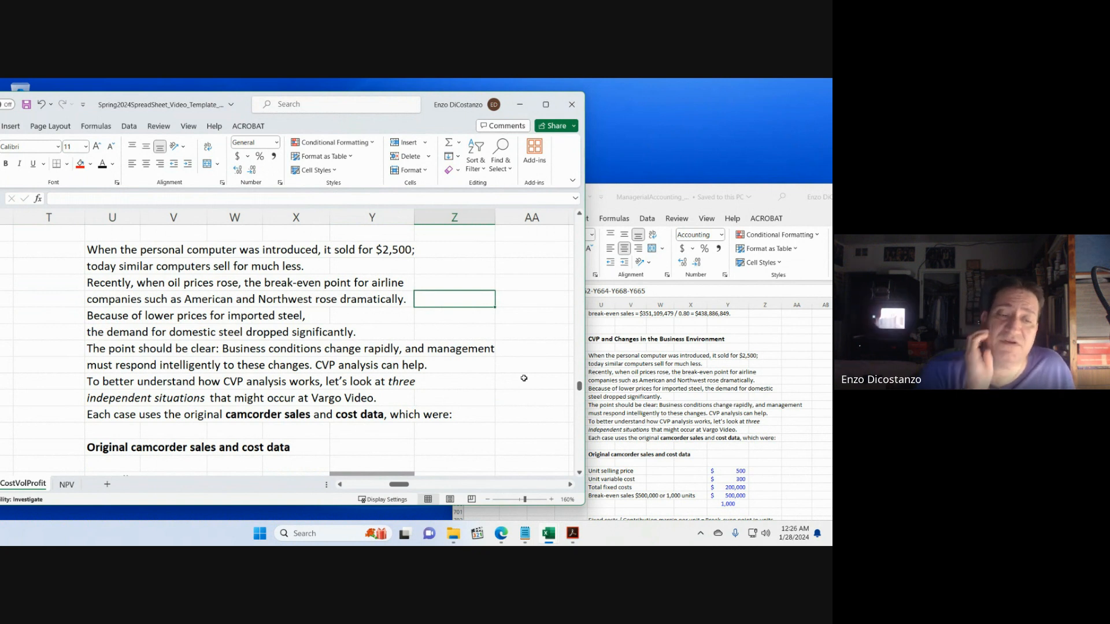
scroll(456, 361, "down", 1)
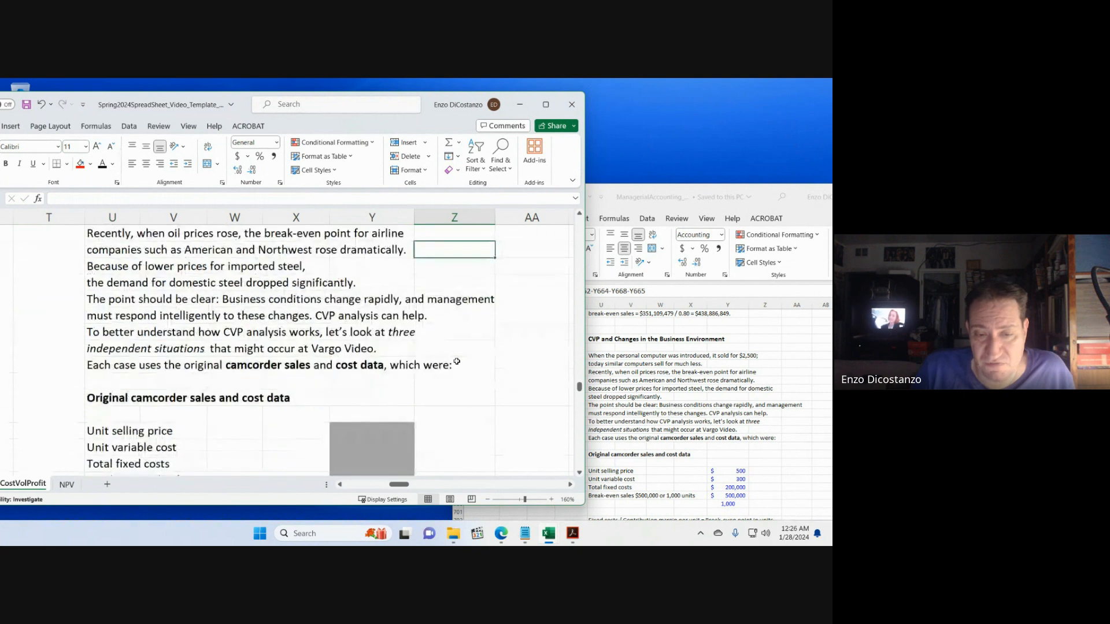
left_click(64, 347)
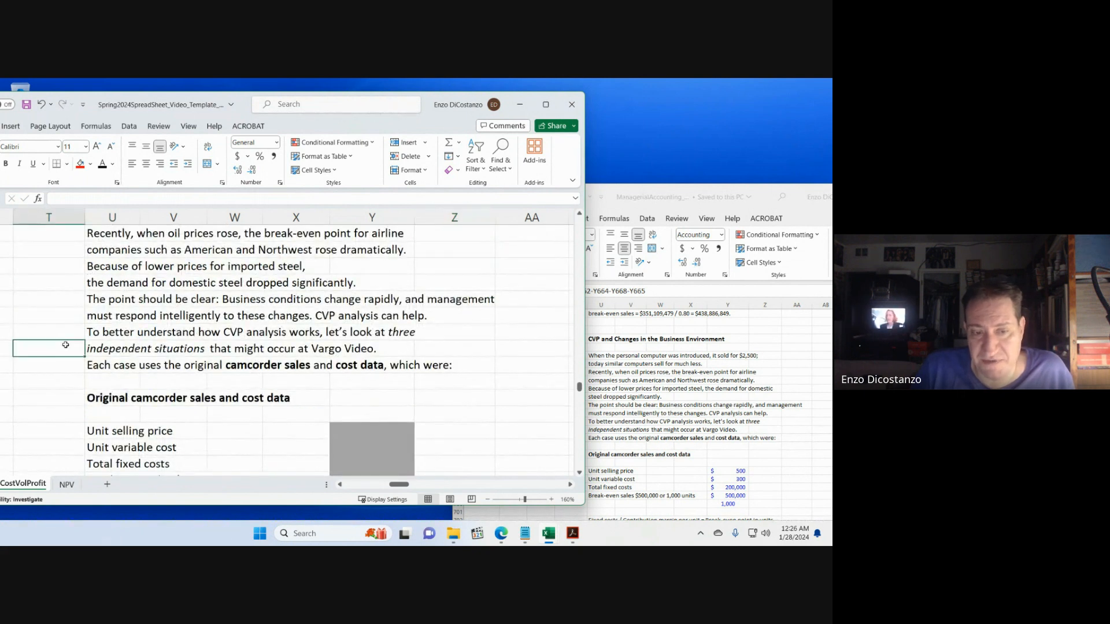
scroll(65, 345, "down", 2)
left_click(695, 345)
scroll(689, 355, "down", 2)
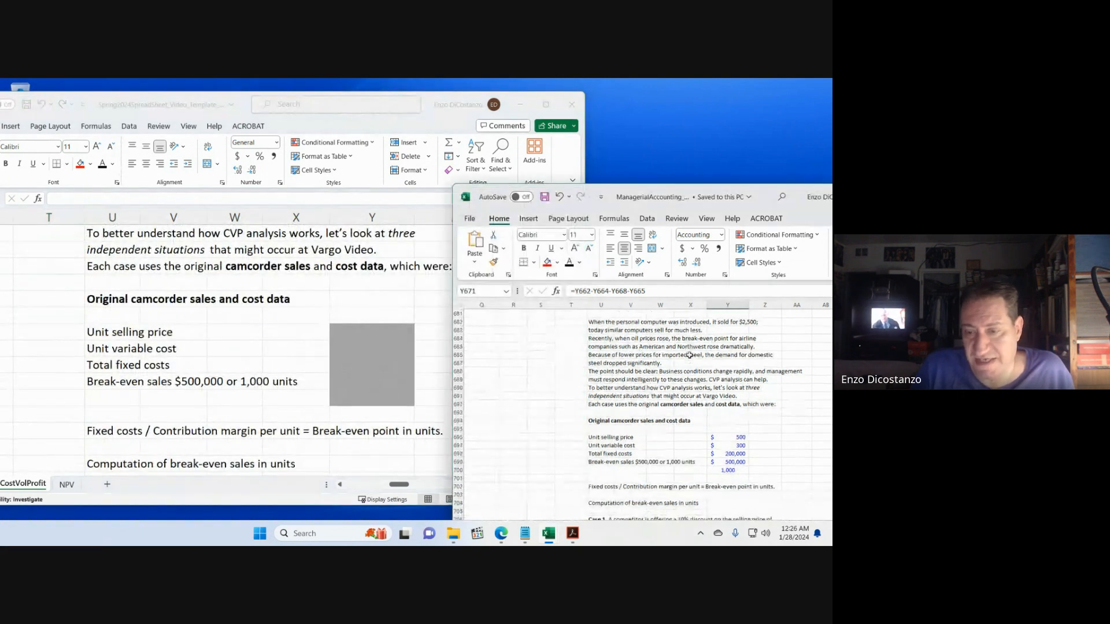
scroll(689, 356, "down", 2)
left_click(227, 327)
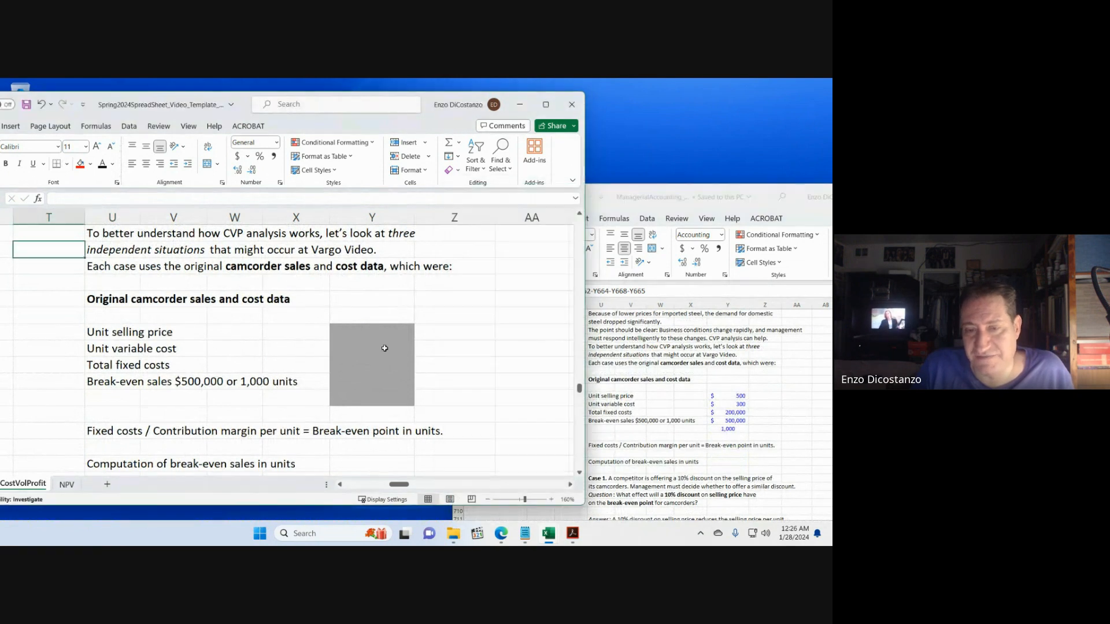
- Enter the camcorder data in column Y: unit selling price 500, unit variable cost 300, total fixed costs 200,000, break-even sales 500,000 and 1,000 units
left_click(364, 333)
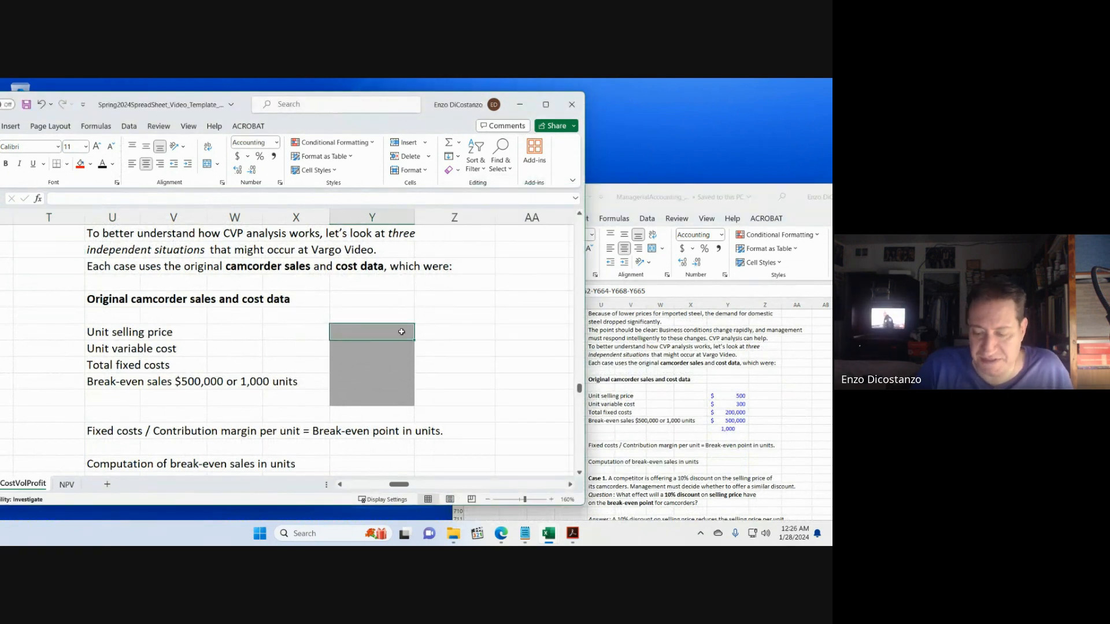
type("500")
key("Return")
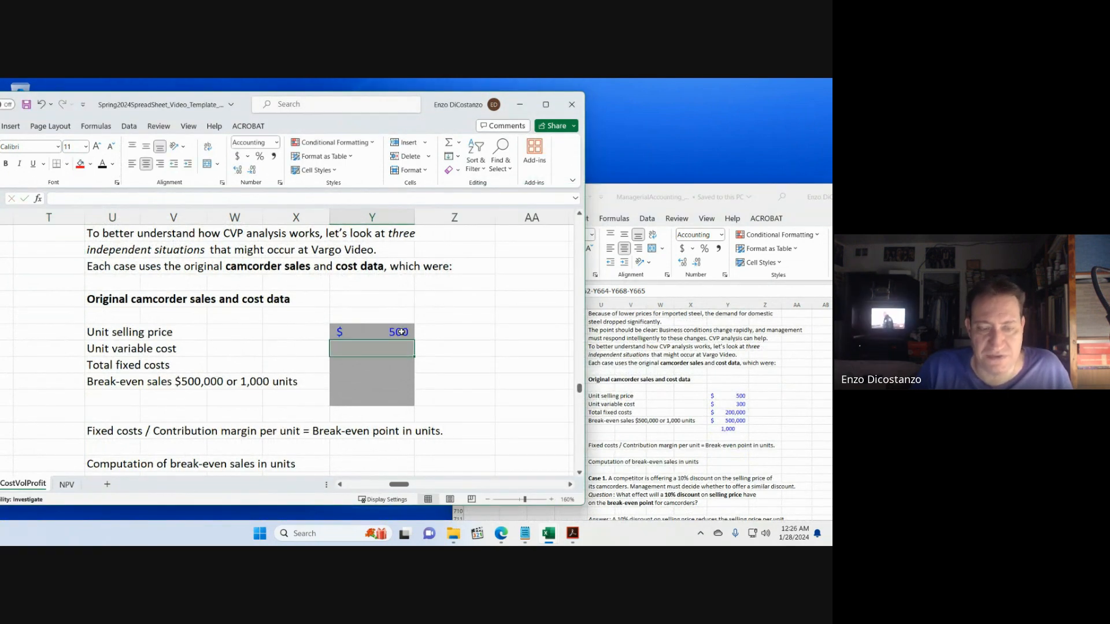
type("300")
key("Return")
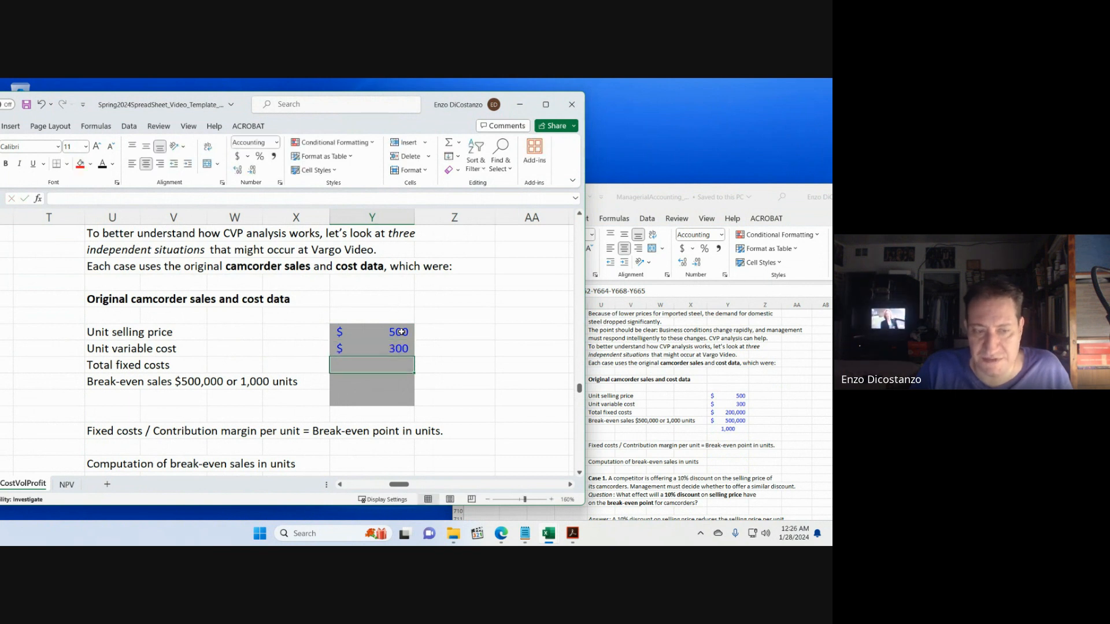
type("200000")
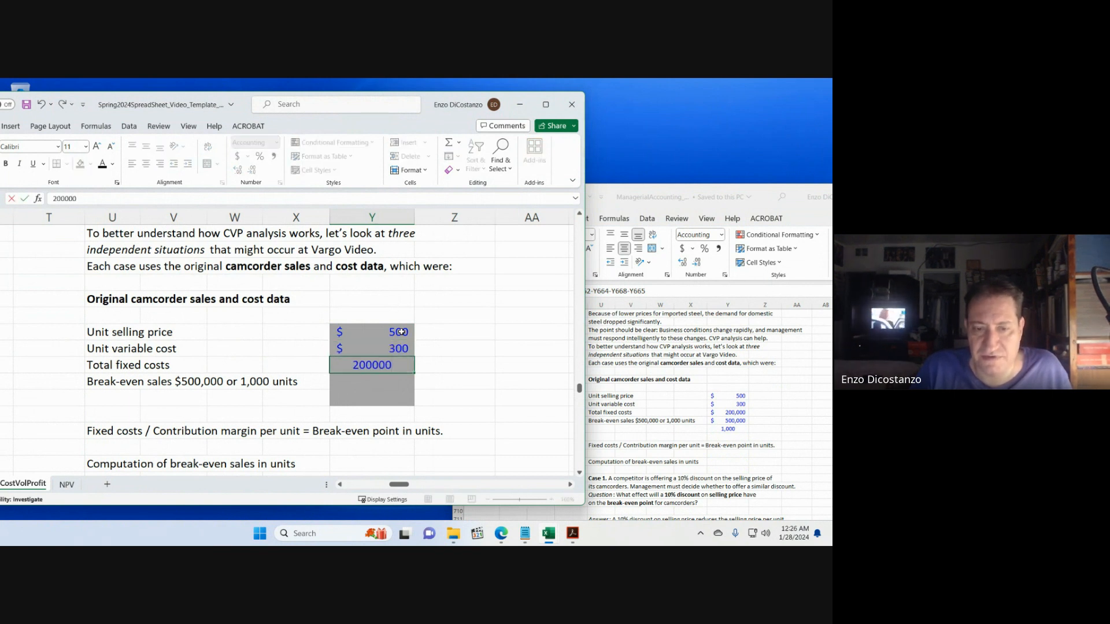
key("Return")
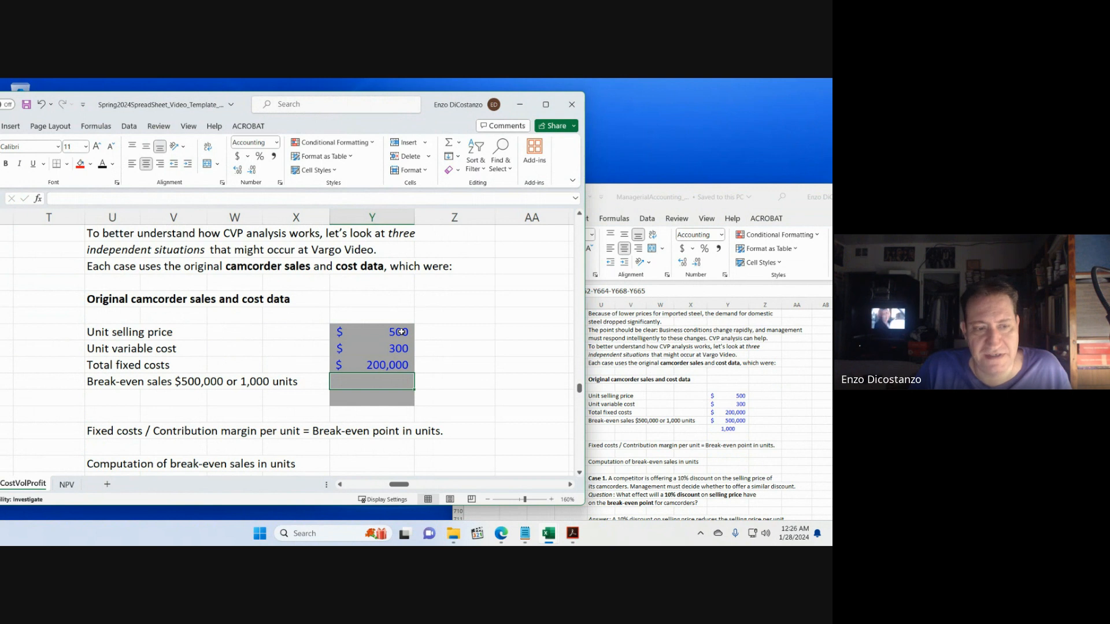
type("500")
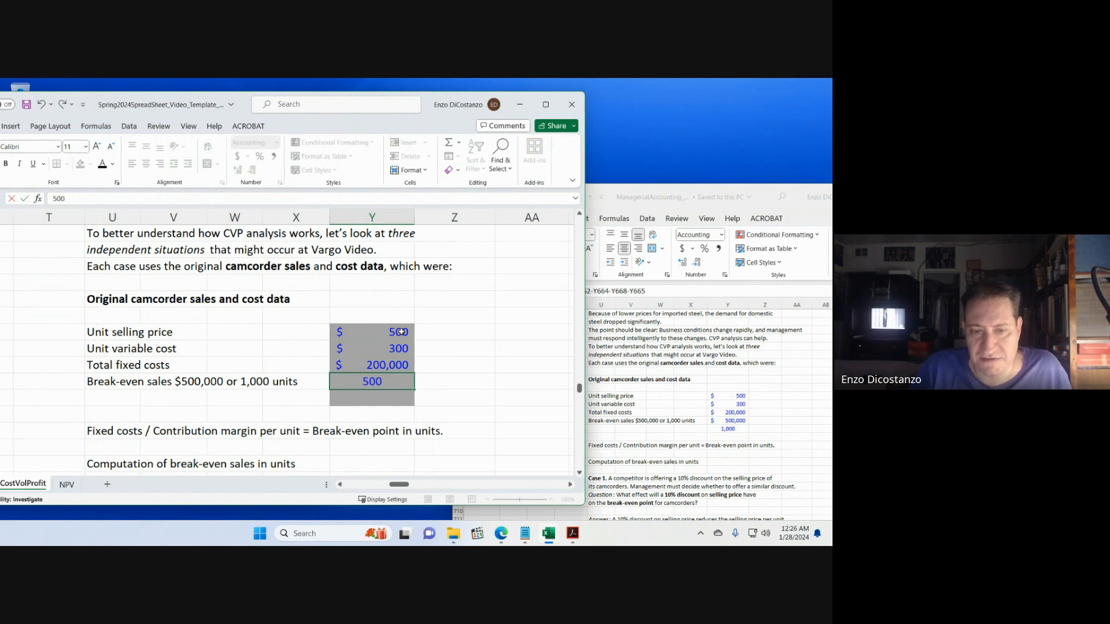
type(",000")
key("Return")
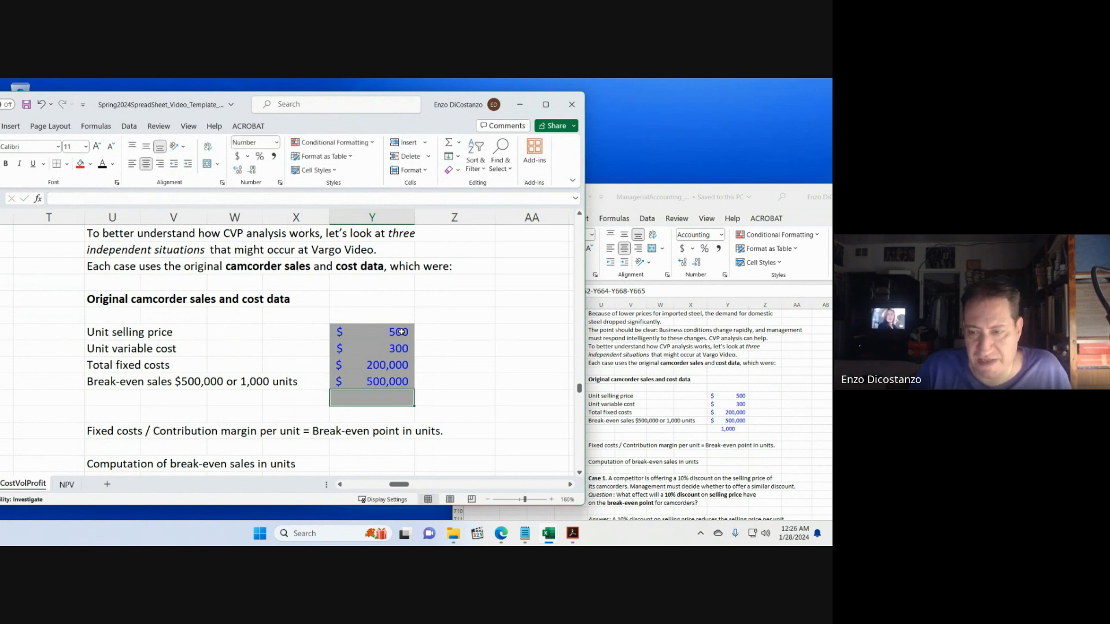
type("1000")
key("Return")
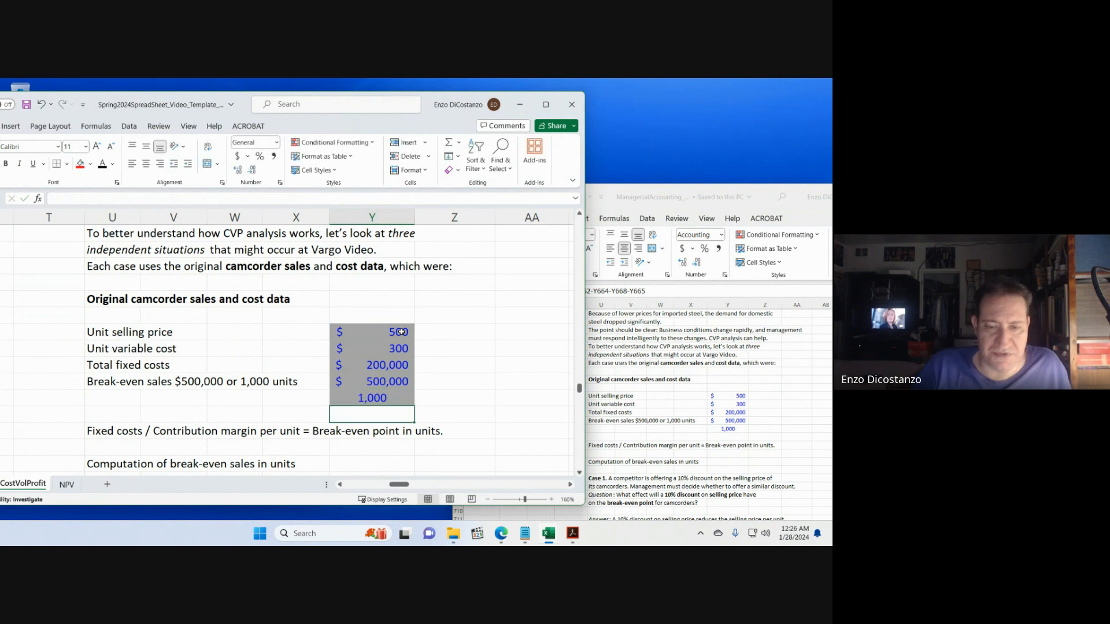
- Remove the grey fill from the five camcorder sales and cost values in column Y
key("Up")
key("shift+Up")
key("shift+Up")
key("shift+Up")
key("shift+Up")
key("alt")
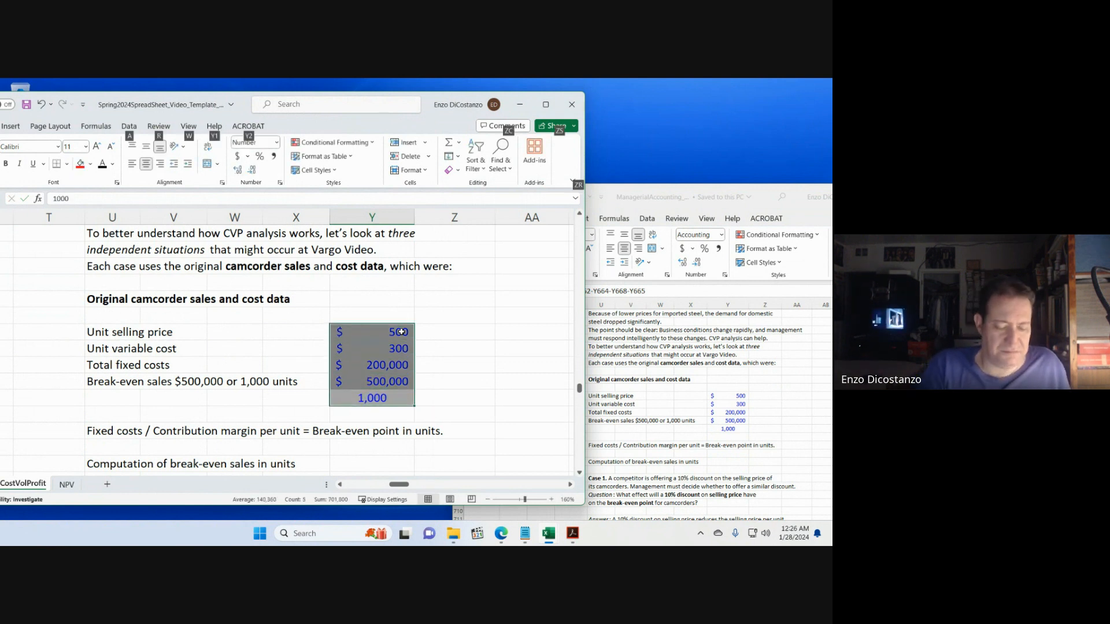
left_click(453, 316)
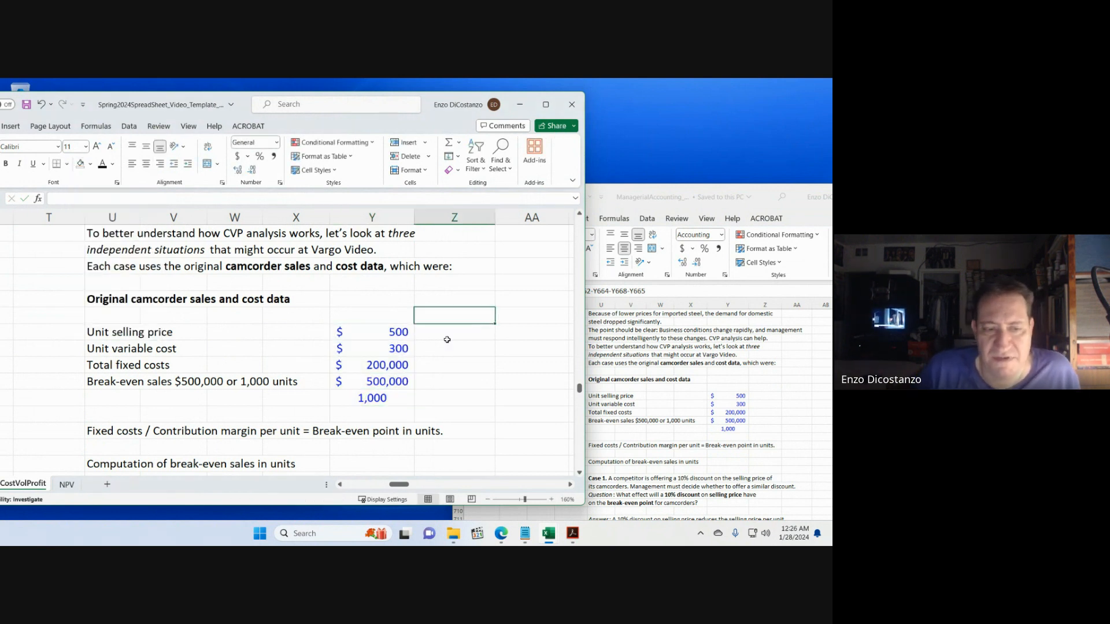
- Bring Case 1, on the 10% selling-price discount, into view in both workbooks
scroll(492, 338, "down", 2)
left_click(663, 340)
scroll(662, 340, "down", 3)
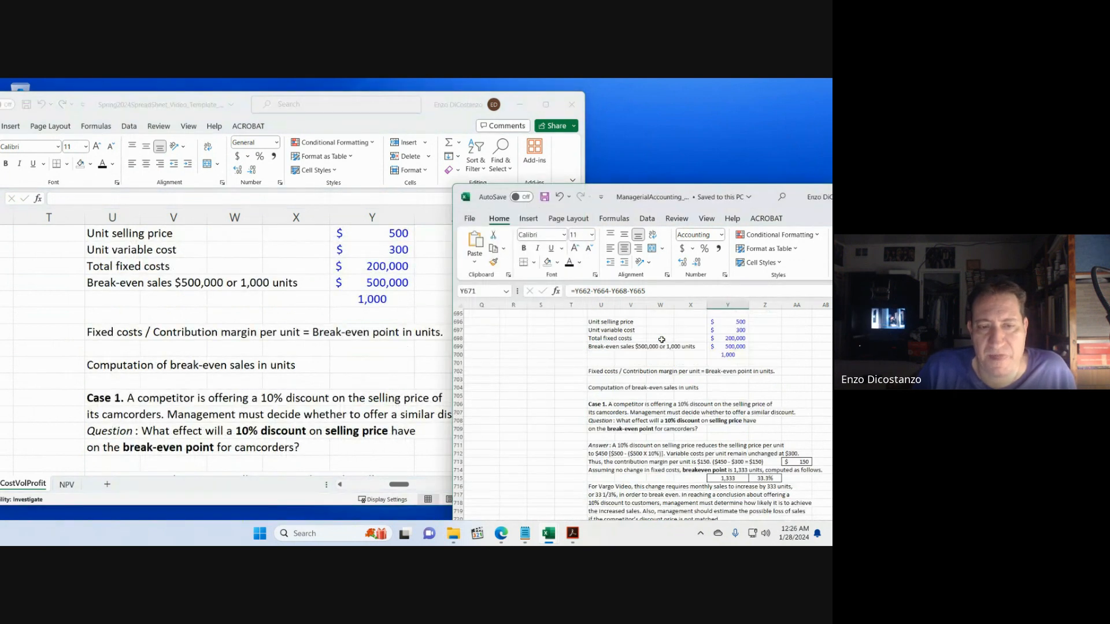
left_click(395, 347)
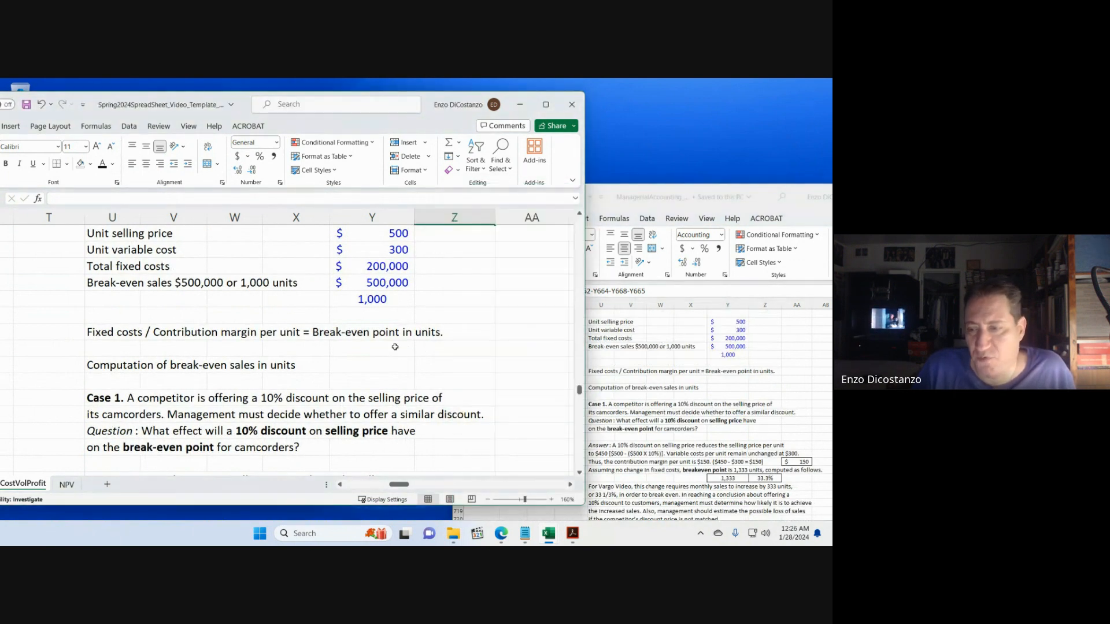
- Snap the reference workbook and the Spring2024 template workbook side by side, each filling half of the screen
left_click(646, 205)
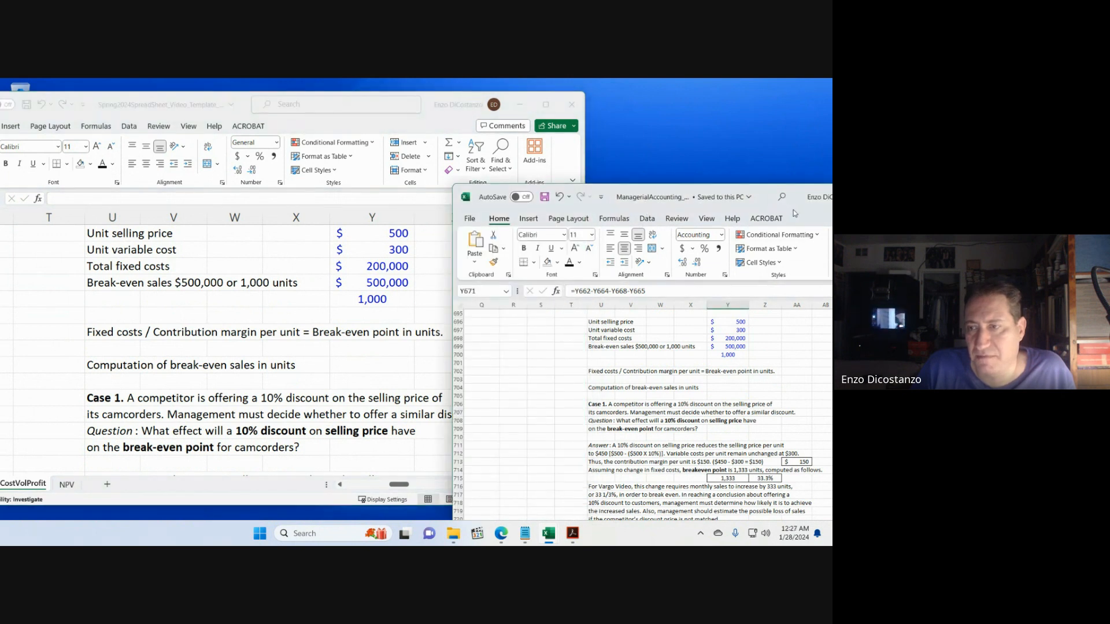
left_click_drag(796, 215, 831, 209)
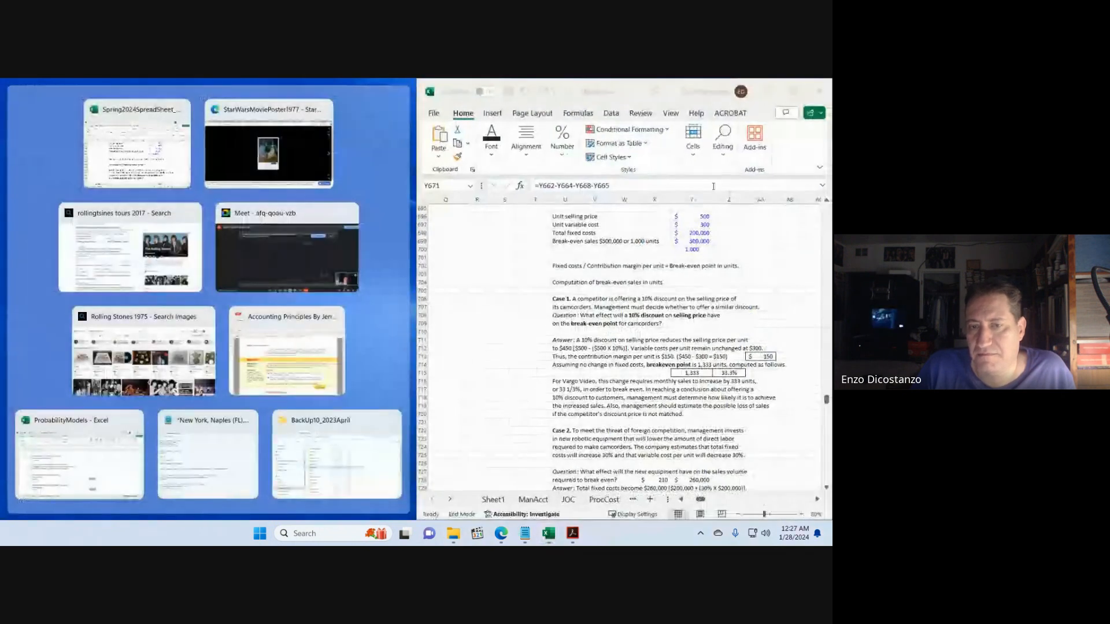
left_click(137, 145)
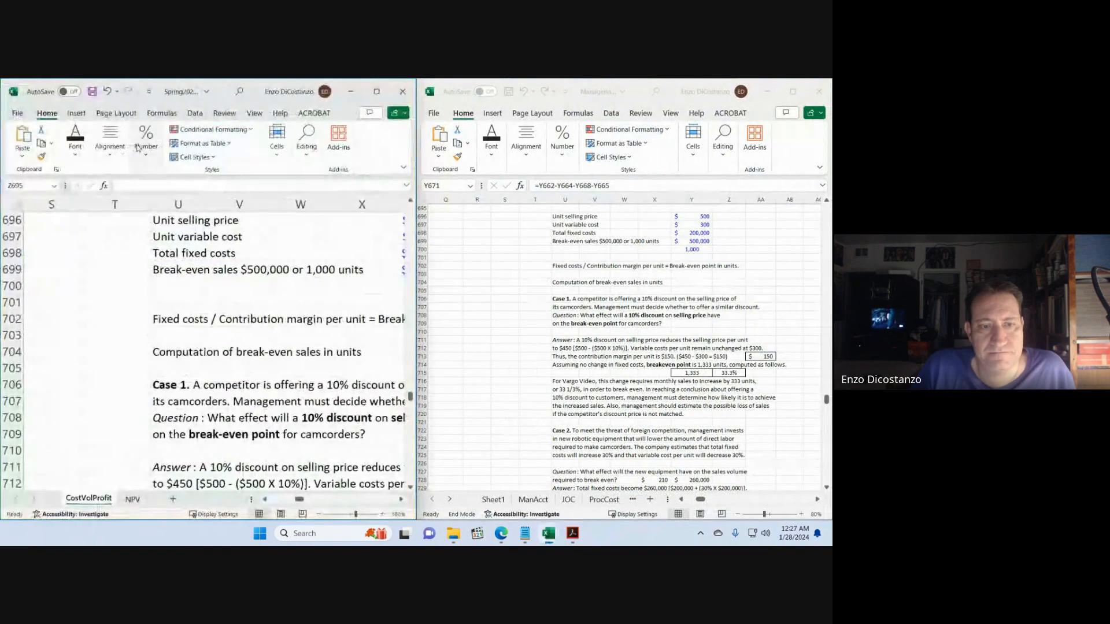
- Detach and widen the template workbook's window so columns through AA show, and bring the Case 1 question and answer into view
left_click(381, 286)
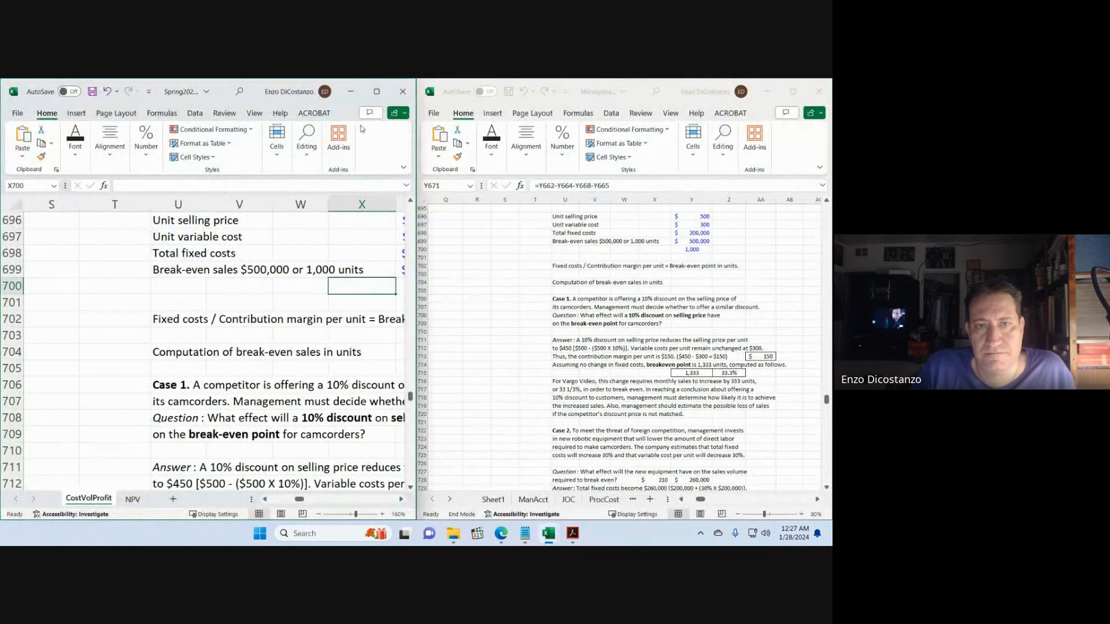
left_click_drag(344, 117, 467, 122)
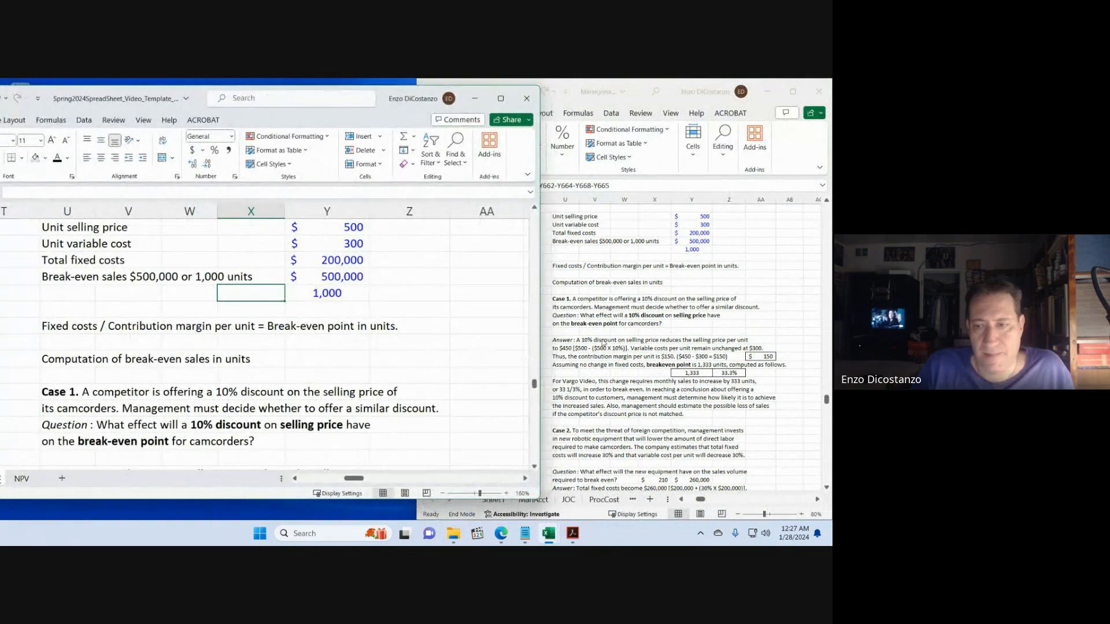
left_click(452, 346)
scroll(448, 343, "down", 2)
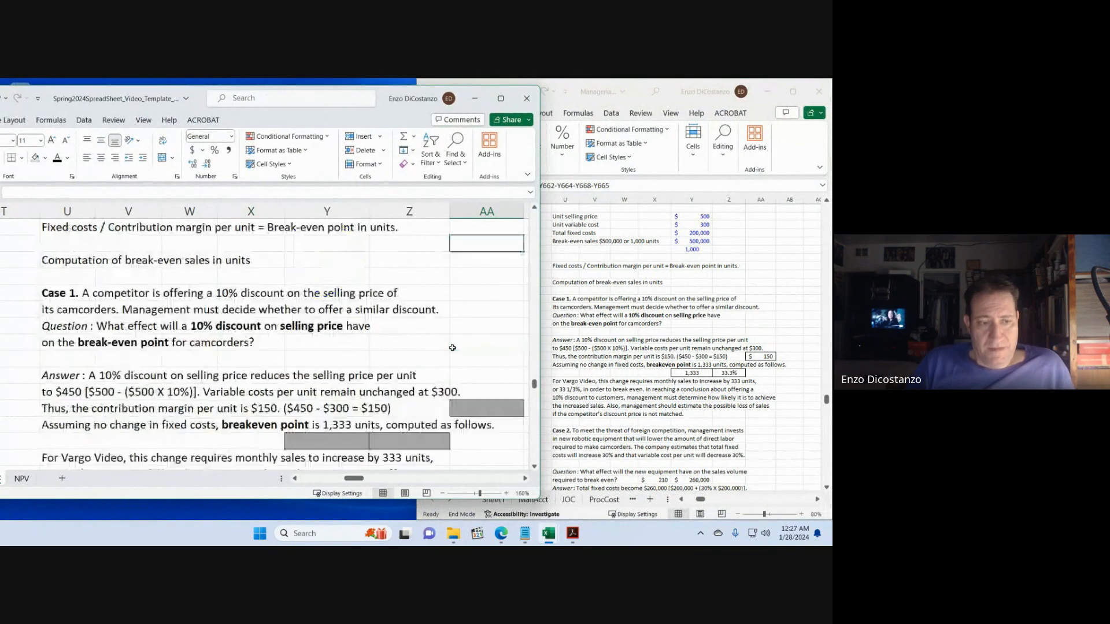
scroll(446, 334, "up", 1)
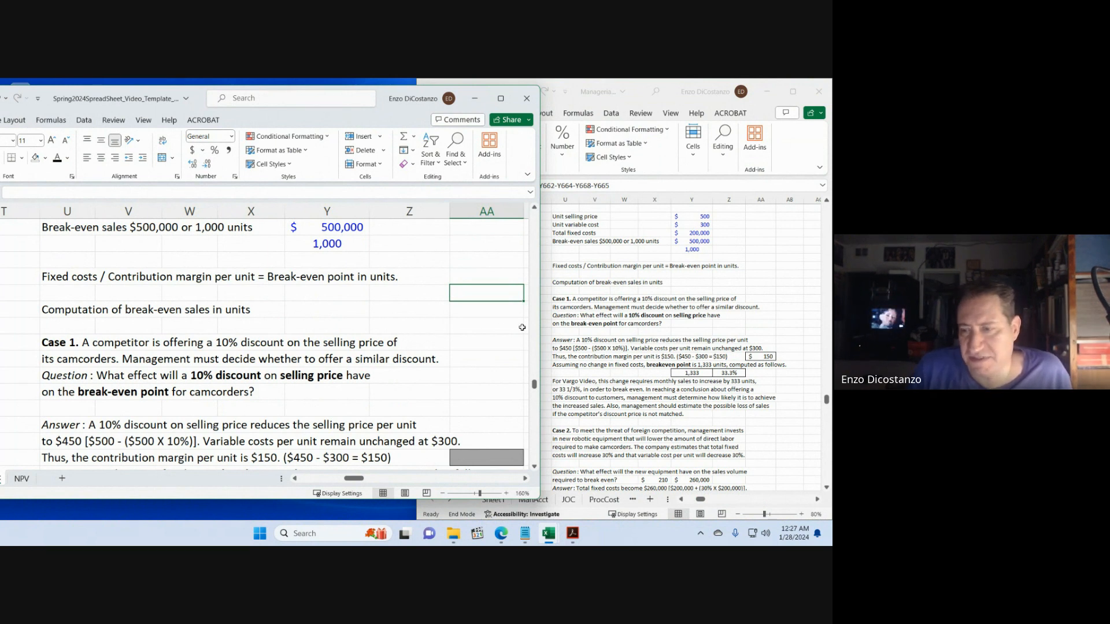
left_click(359, 343)
scroll(359, 343, "down", 2)
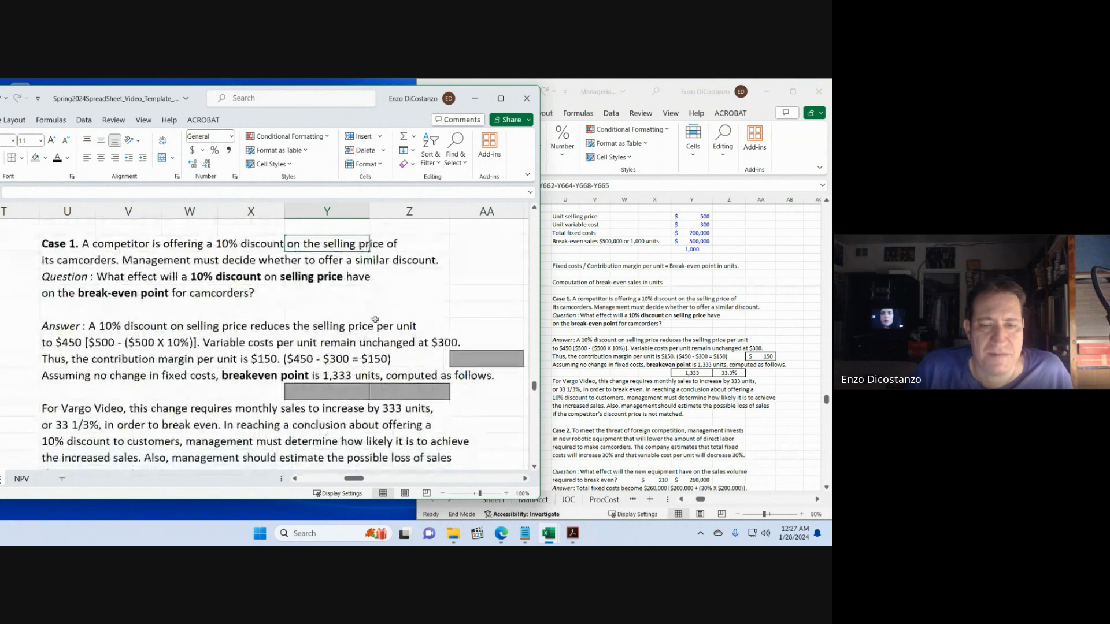
left_click(399, 312)
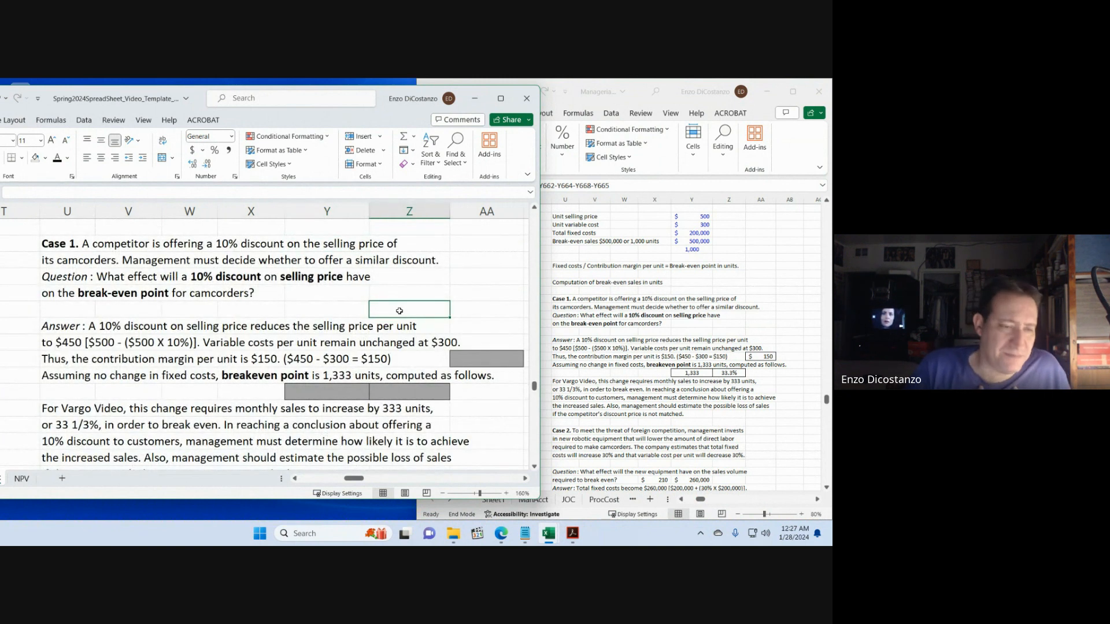
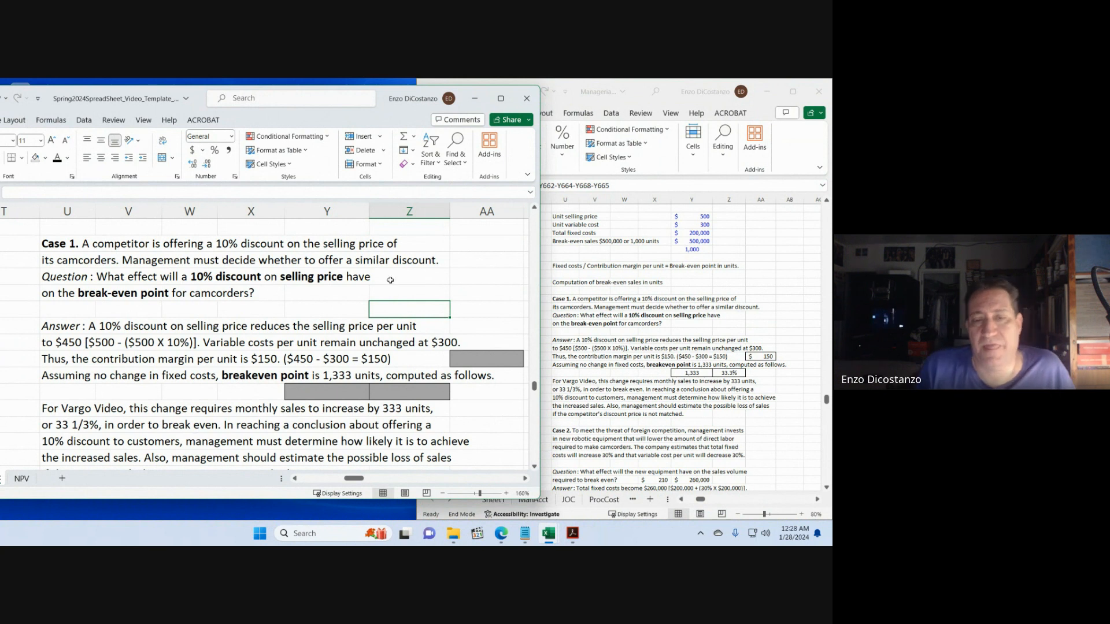
- Following the reference workbook's formula, compute Case 1's contribution margin per unit in AA713 of the template as =450-Y697
left_click(682, 331)
left_click(764, 354)
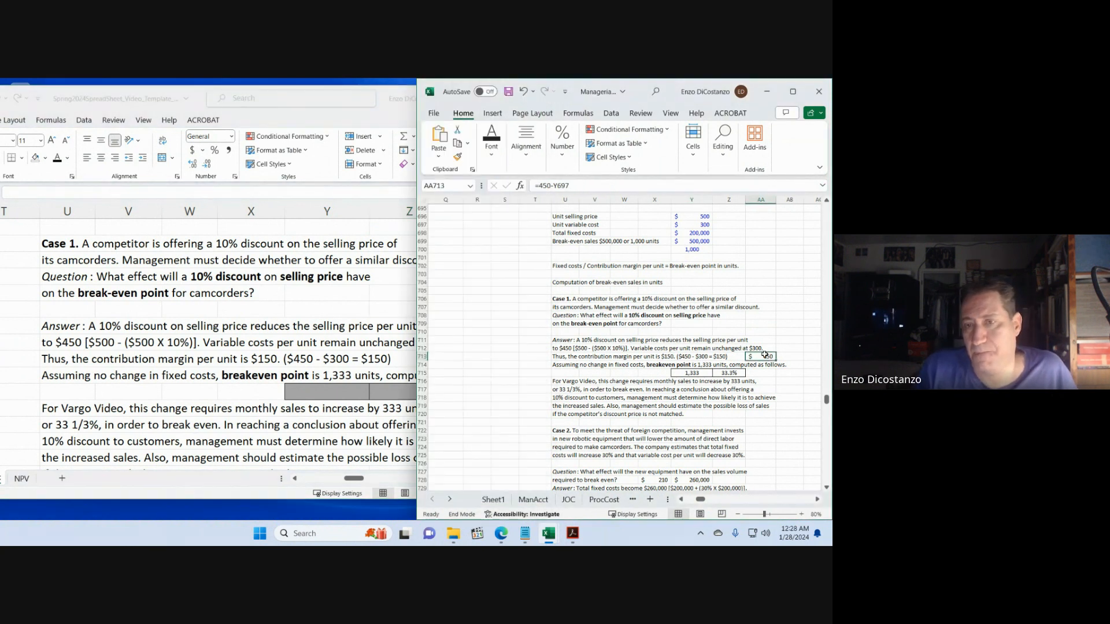
left_click(334, 319)
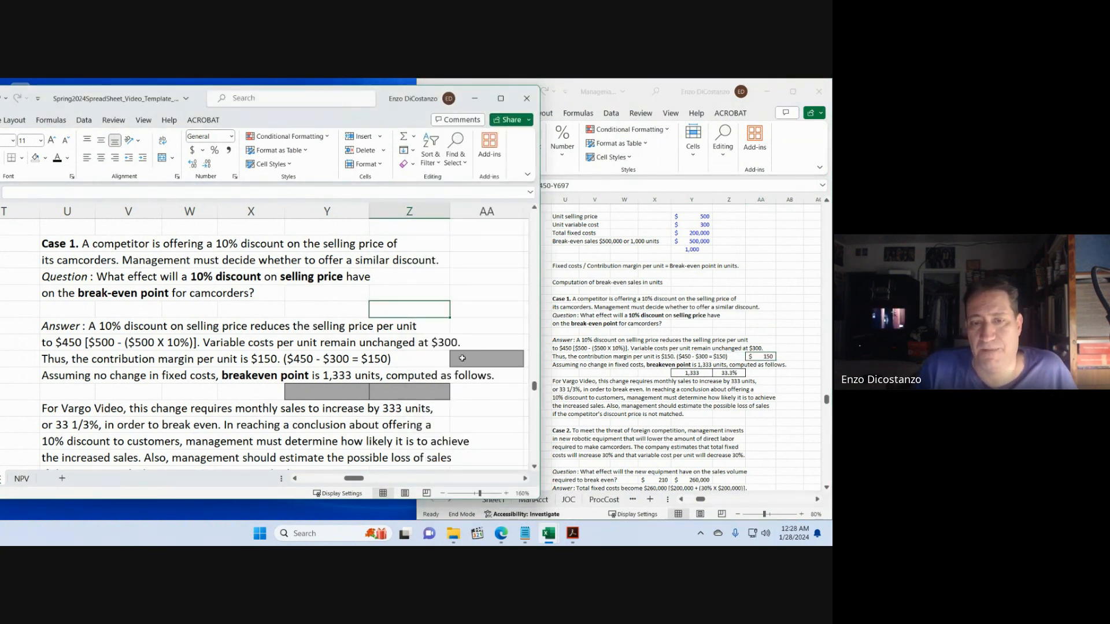
left_click(484, 359)
type("=")
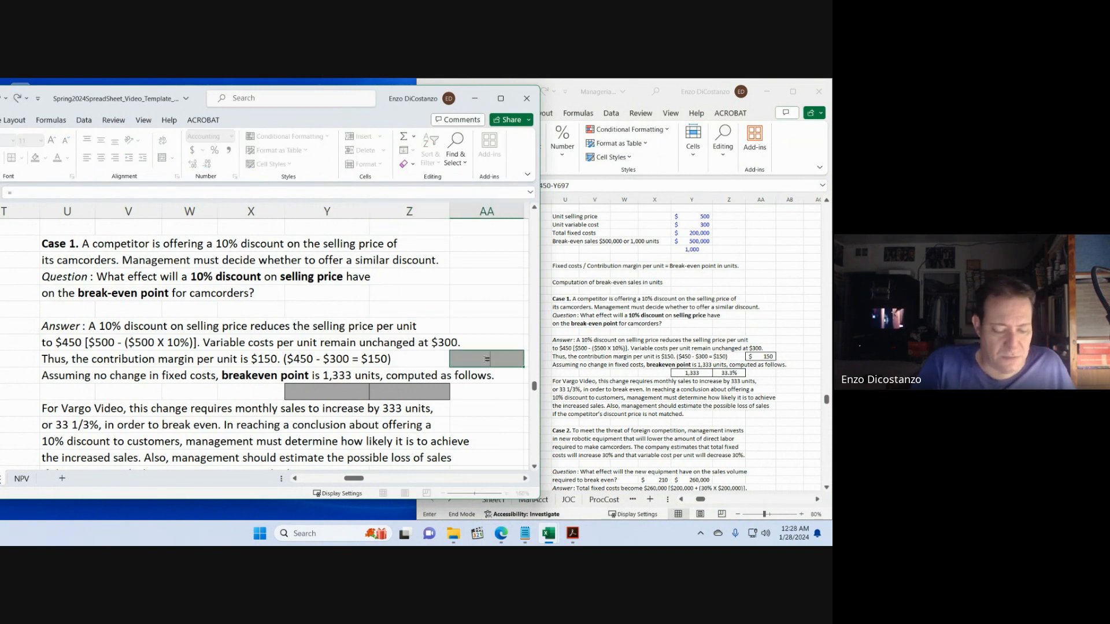
type("450-")
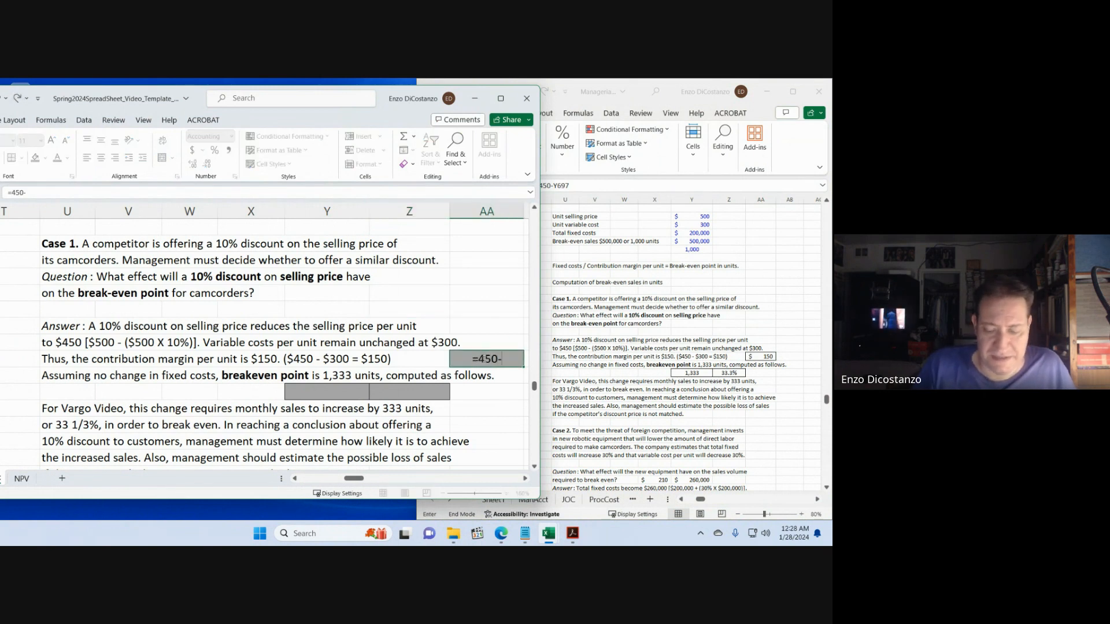
key("Page_Up")
left_click(343, 346)
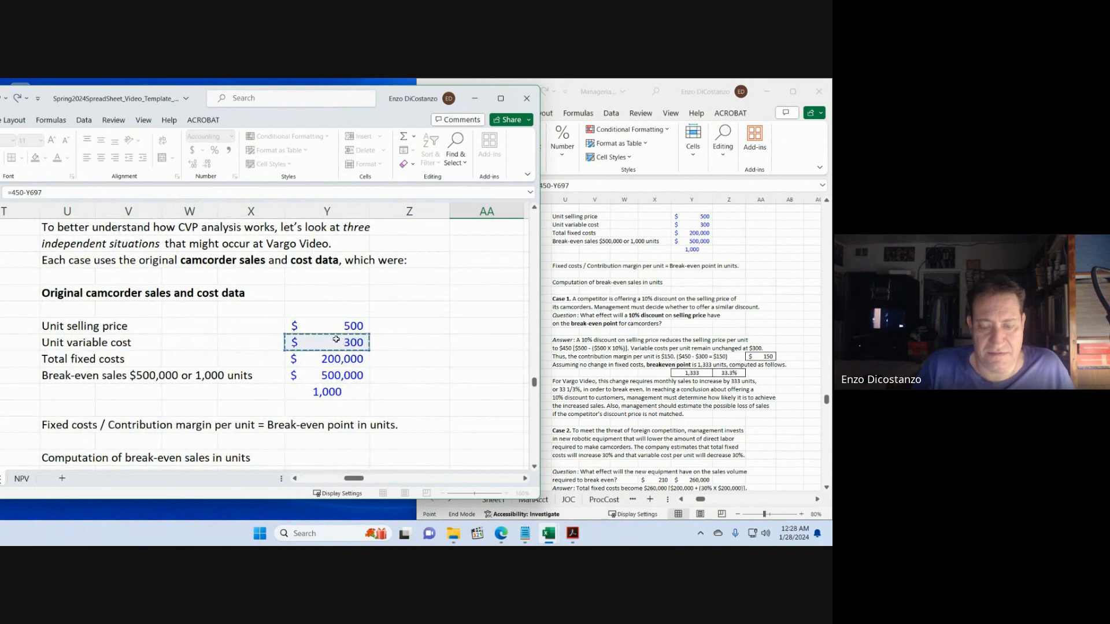
key("Return")
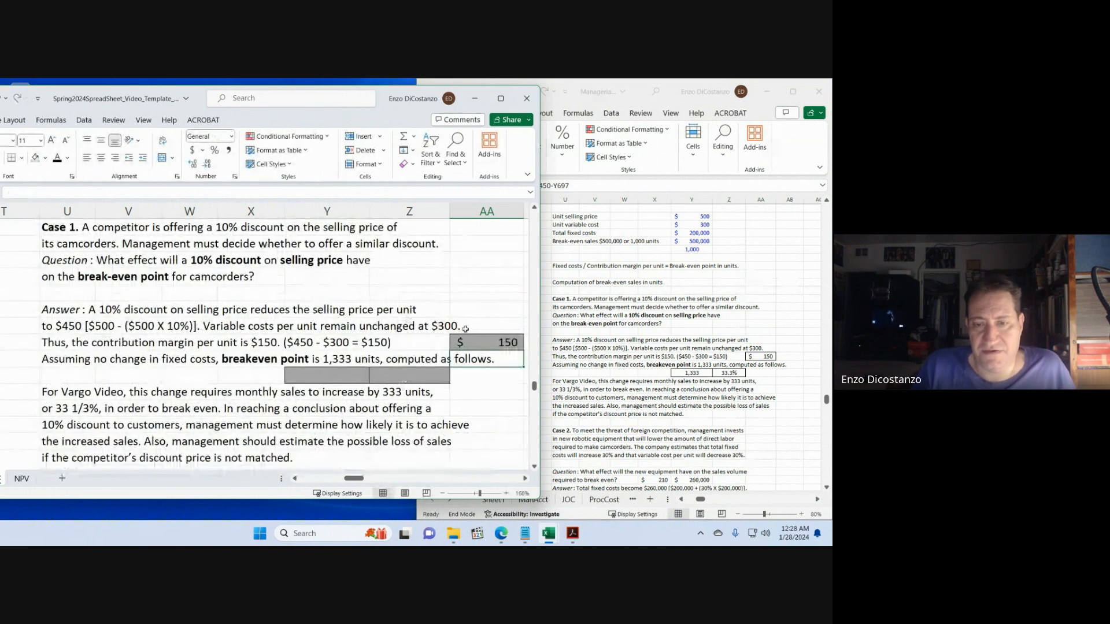
- Remove the grey fill from the Case 1 contribution margin cell AA713
left_click(479, 340)
key("alt+h")
key("b")
key("s")
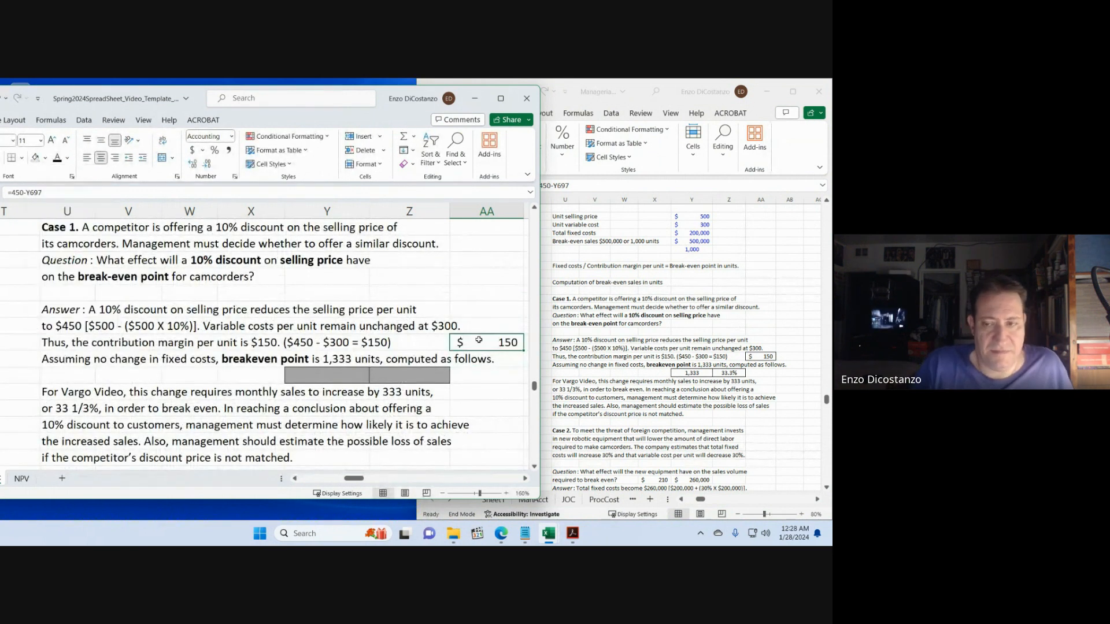
left_click(401, 308)
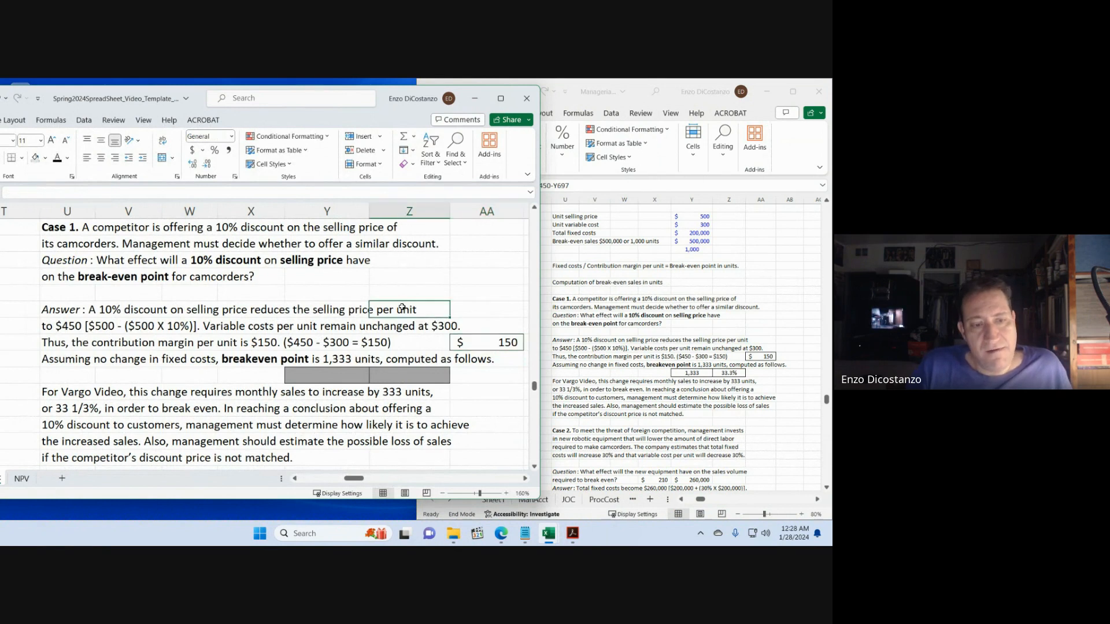
- Check the reference workbook's break-even formula and compute Case 1's break-even units in Y715 of the template as =Y698/AA713
left_click(692, 471)
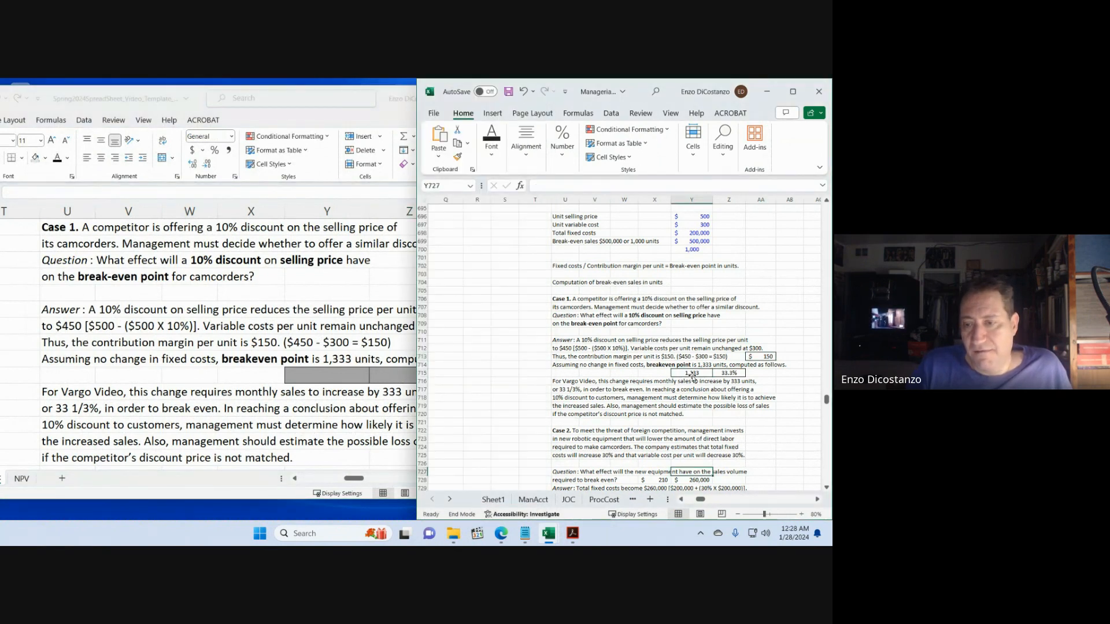
left_click(692, 374)
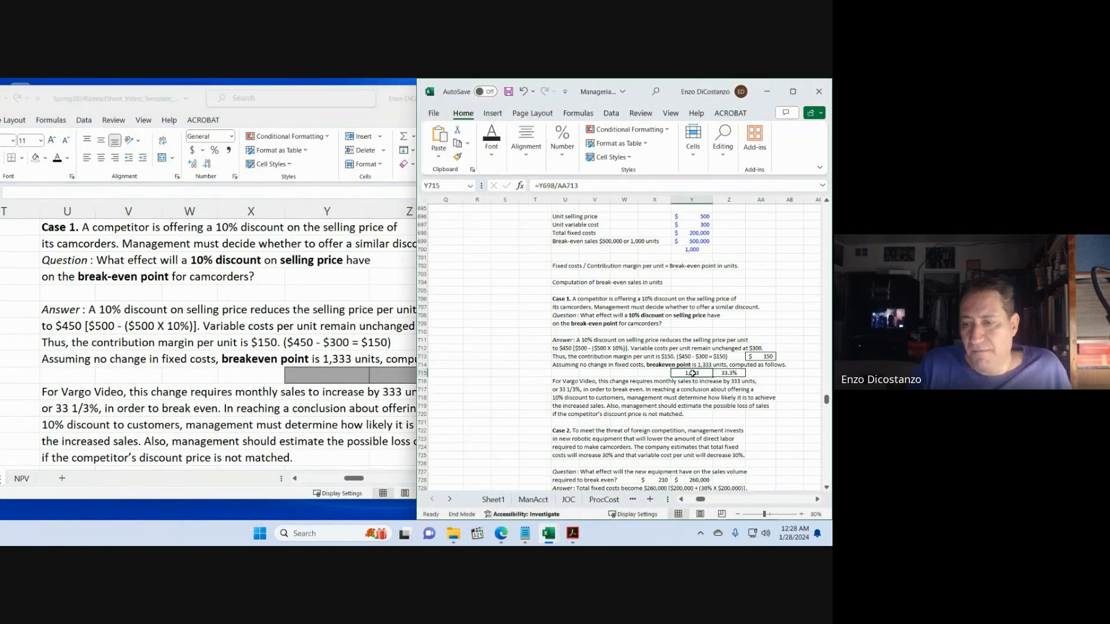
double_click(693, 375)
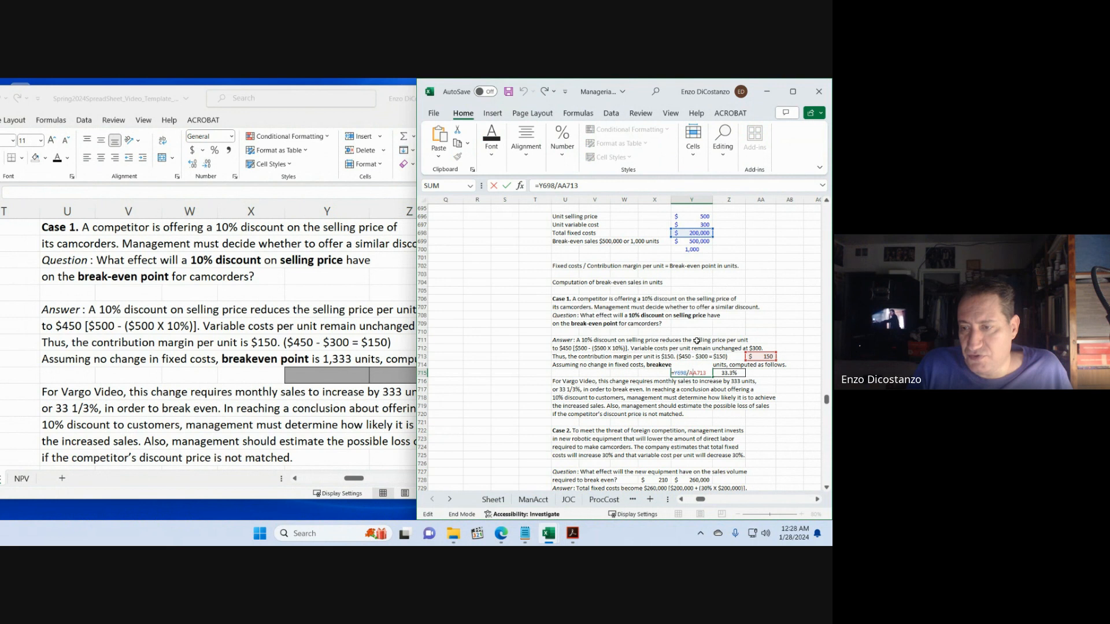
key("Escape")
left_click(347, 307)
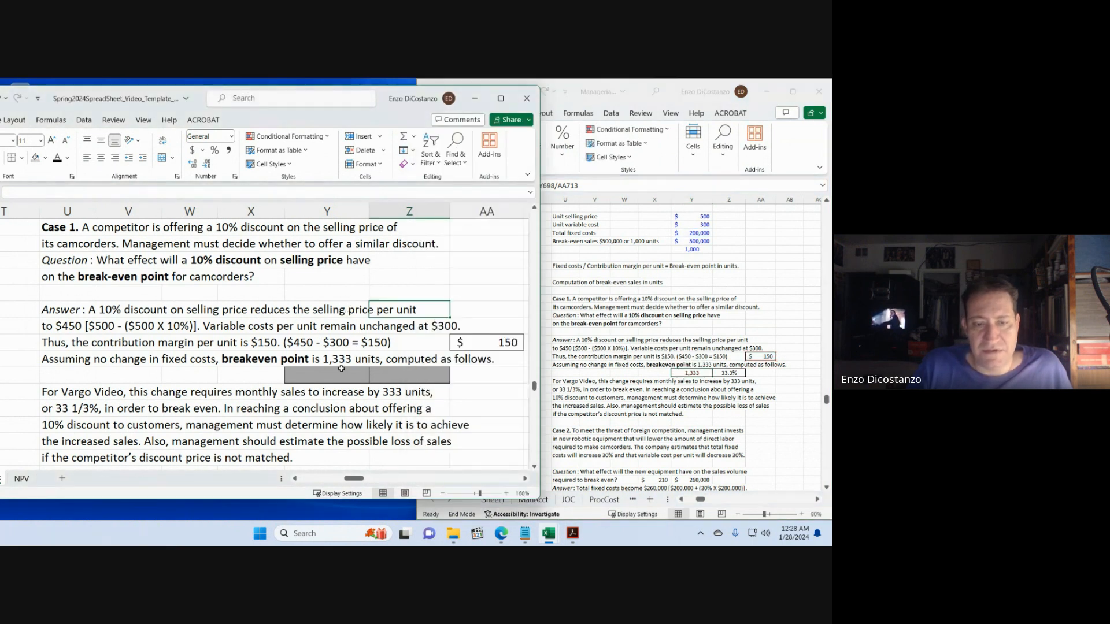
left_click(343, 377)
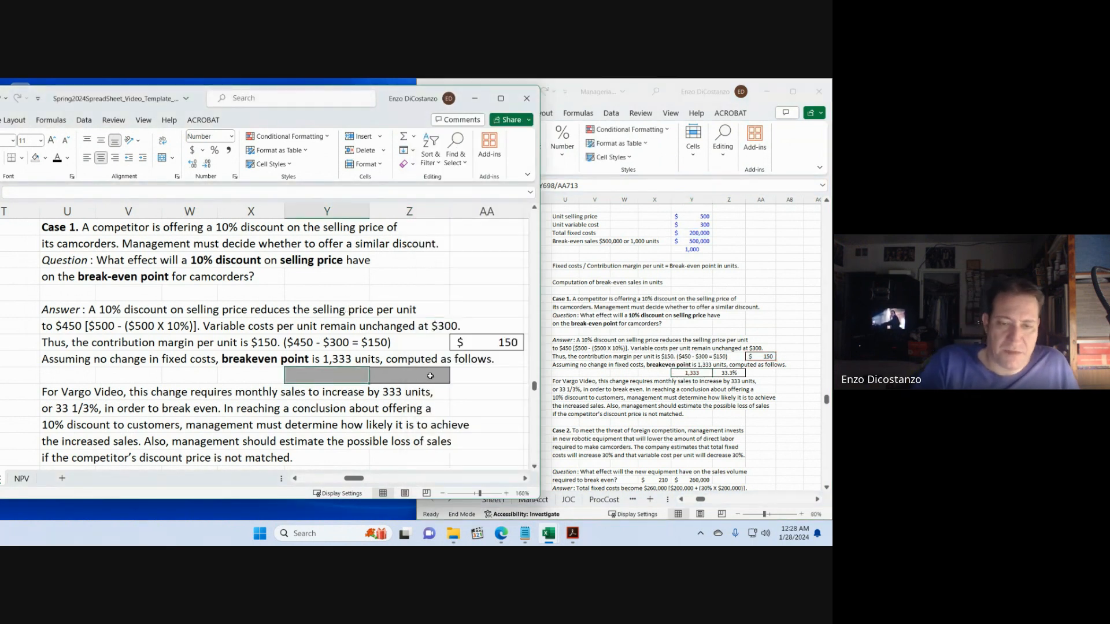
type("=")
scroll(358, 334, "up", 4)
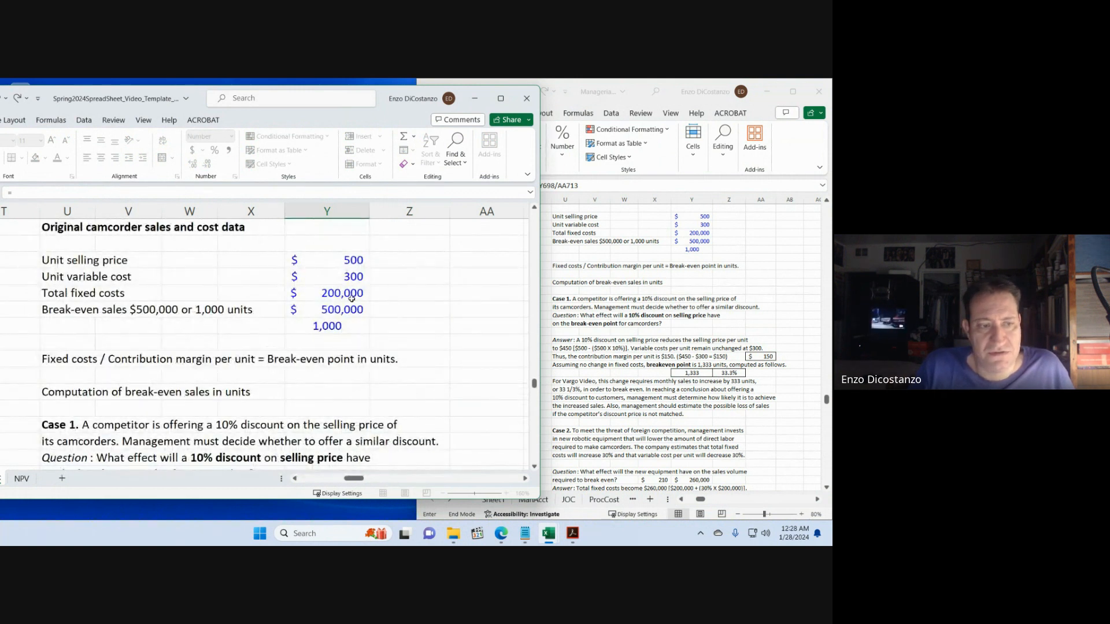
left_click(351, 293)
type("/")
scroll(407, 365, "down", 5)
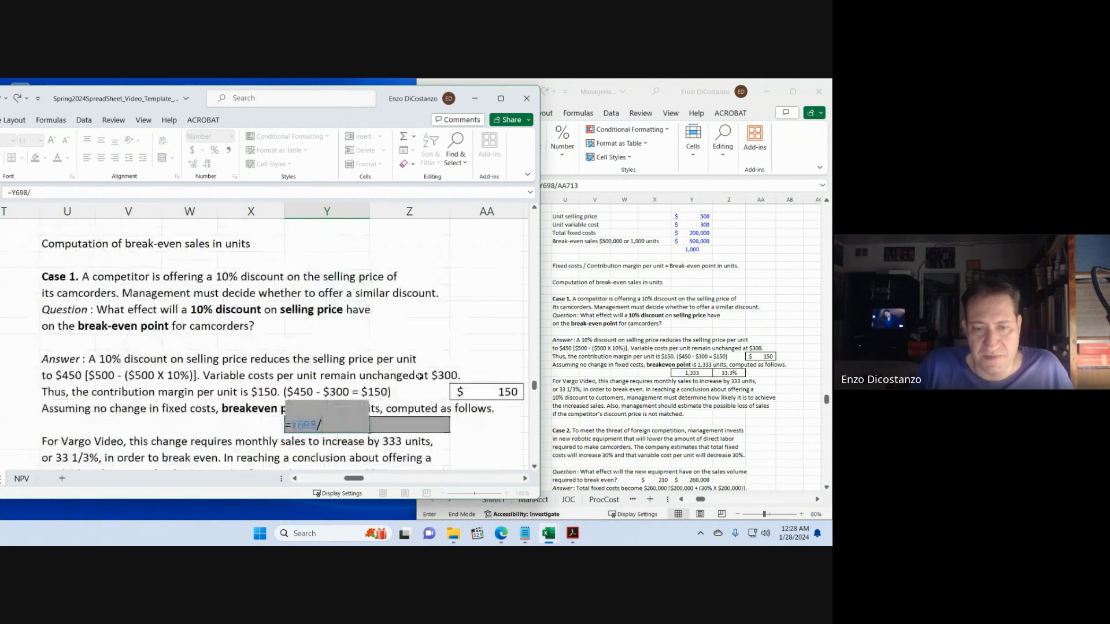
left_click(492, 289)
key("Return")
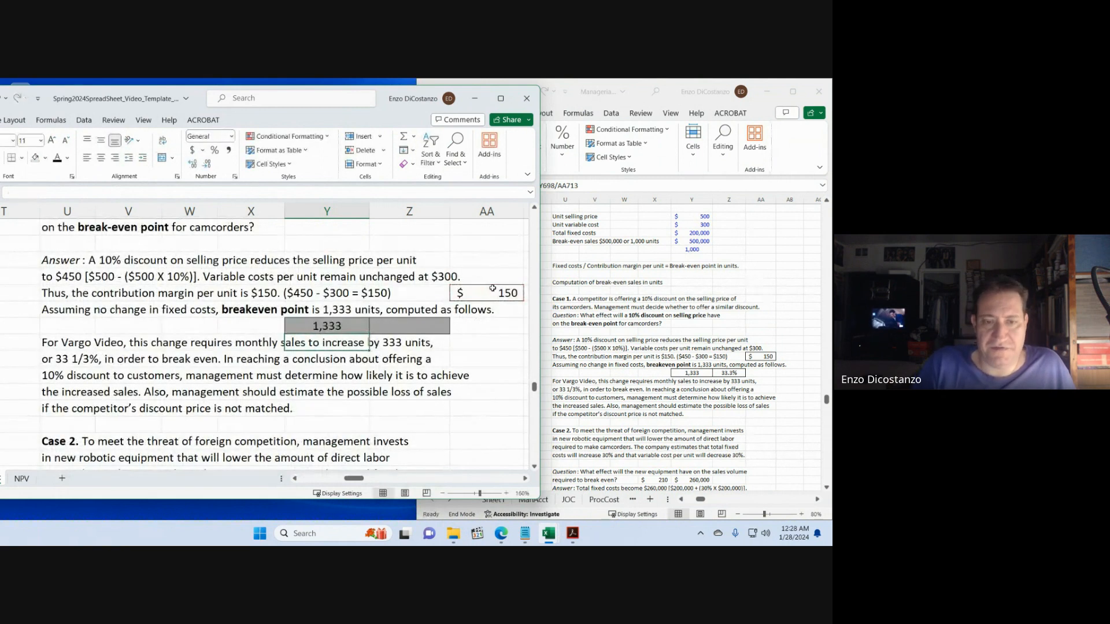
- Remove the grey fill from the Case 1 break-even units cell Y715
key("Up")
key("alt+h")
key("h")
key("n")
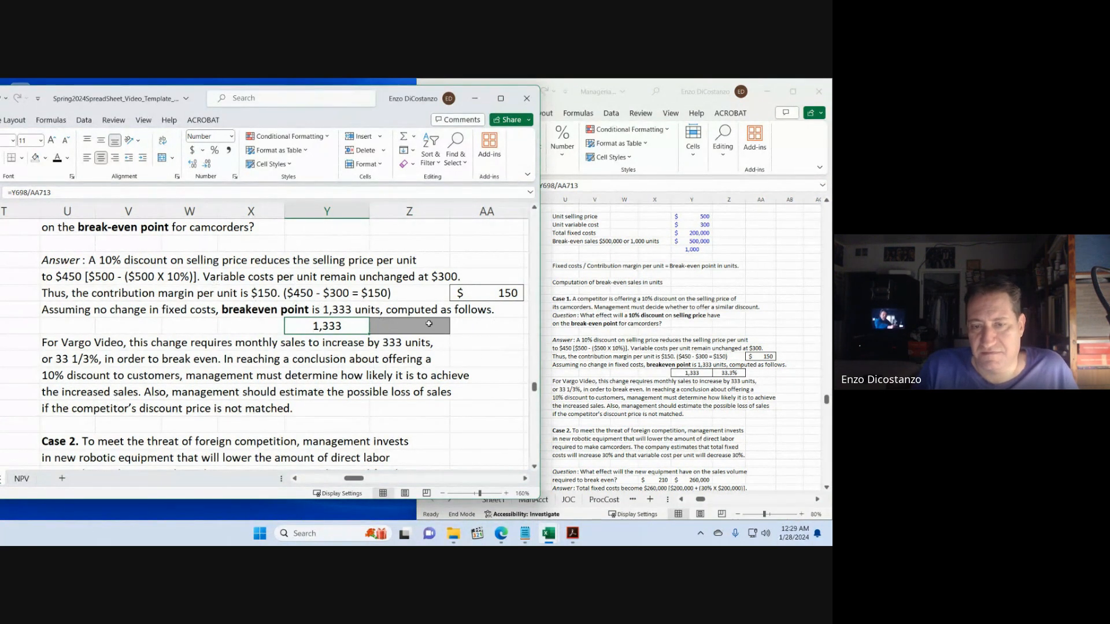
- Check the reference workbook's percentage formula and compute the increase in break-even units in Z715 of the template as =(Y715-Y700)/Y700
left_click(449, 329)
left_click(727, 372)
double_click(726, 373)
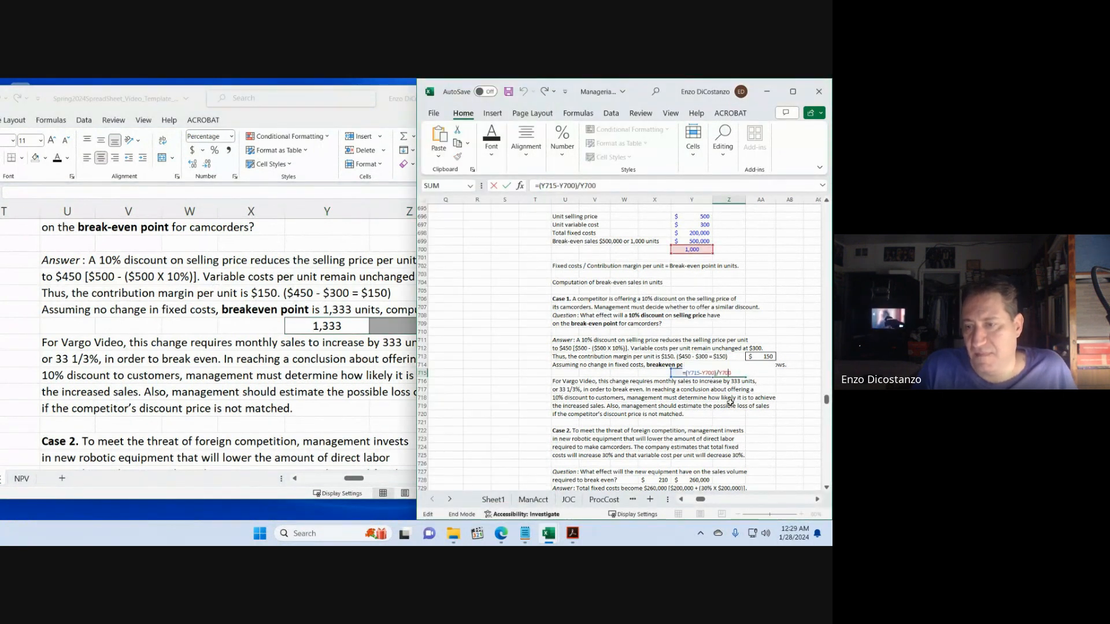
key("Escape")
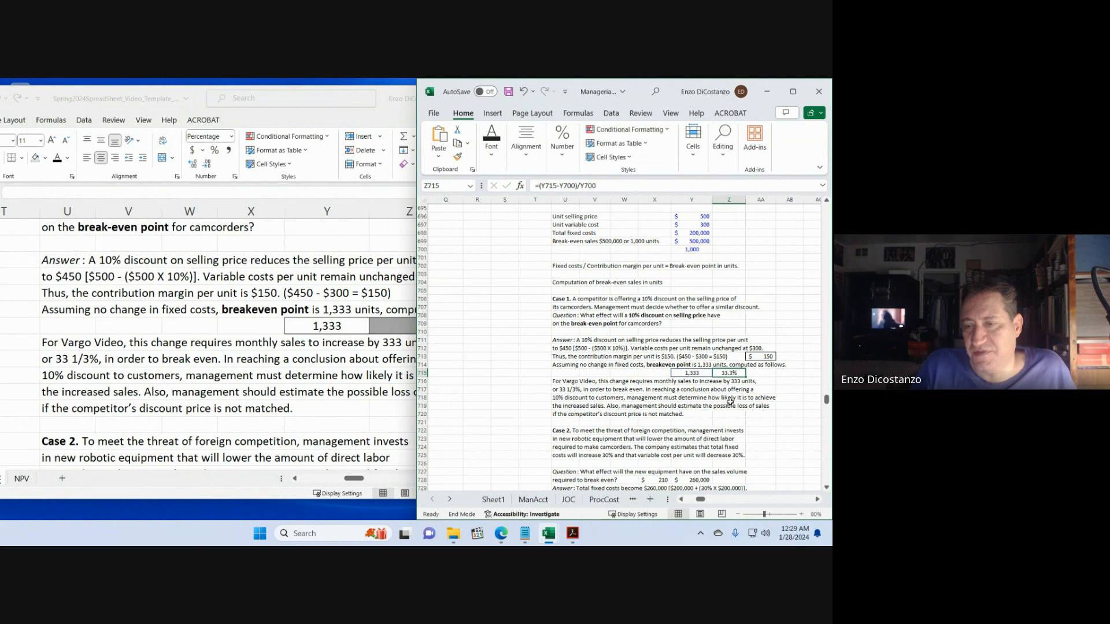
left_click(402, 331)
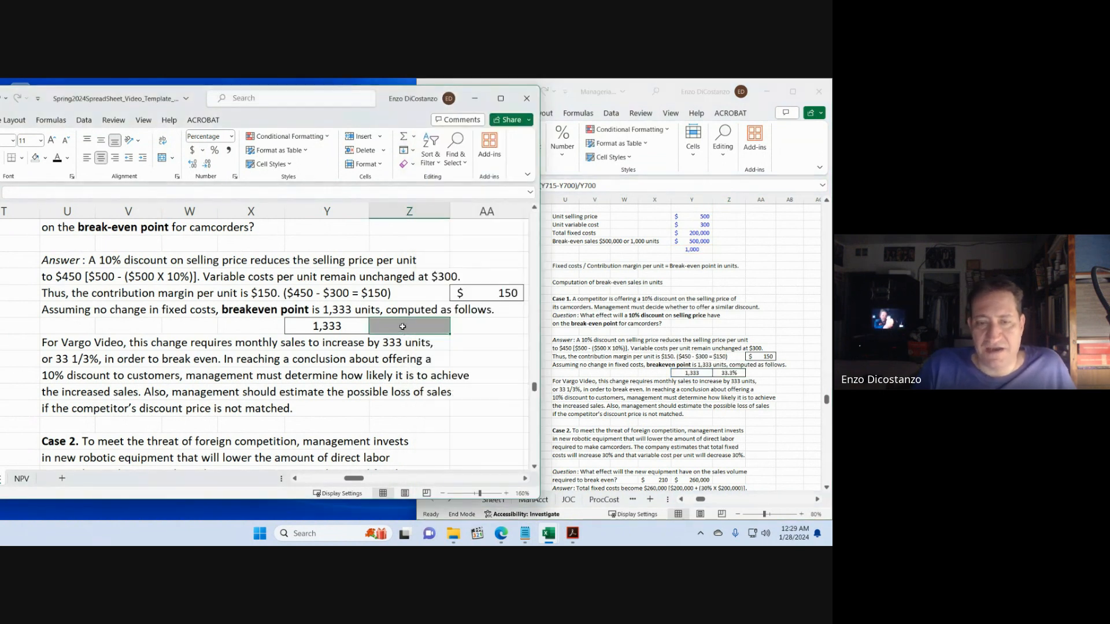
type("=(")
key("Left")
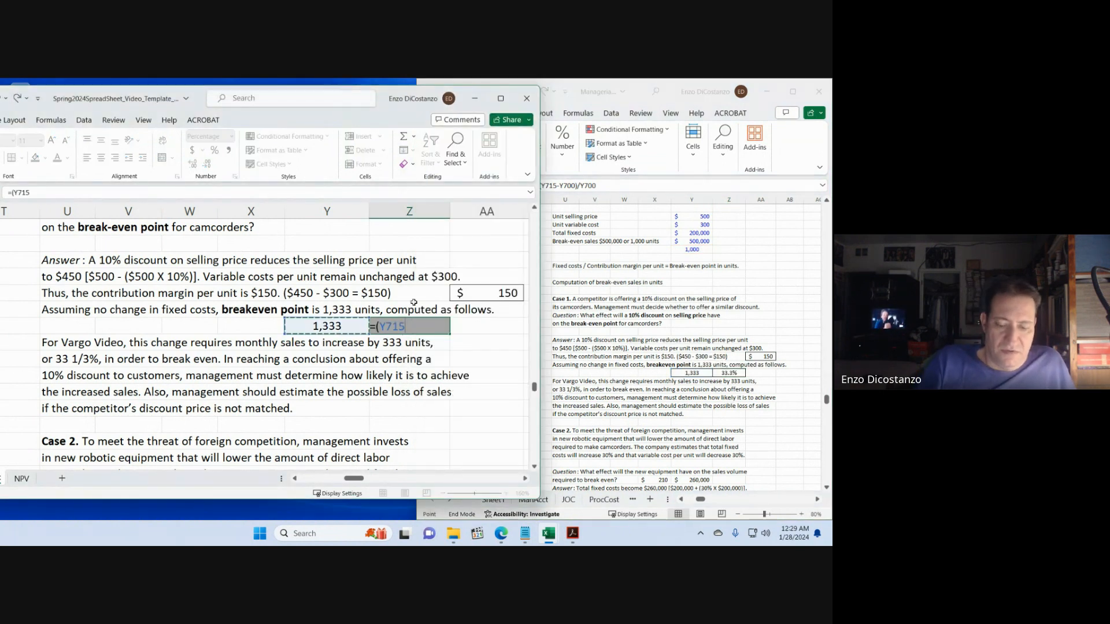
type("-")
scroll(414, 303, "up", 5)
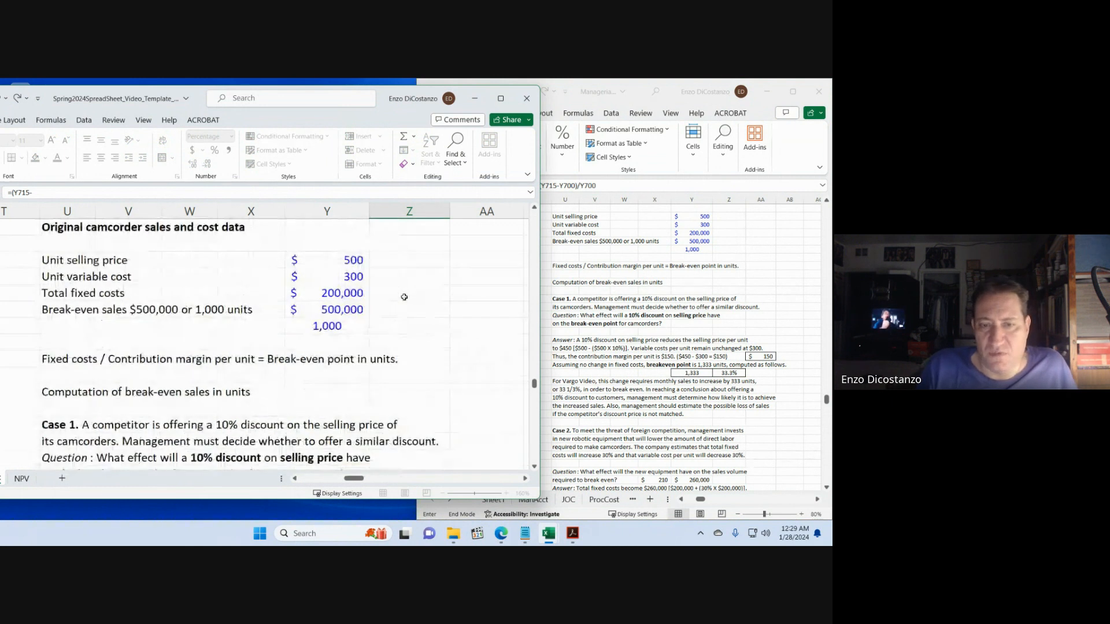
left_click(357, 325)
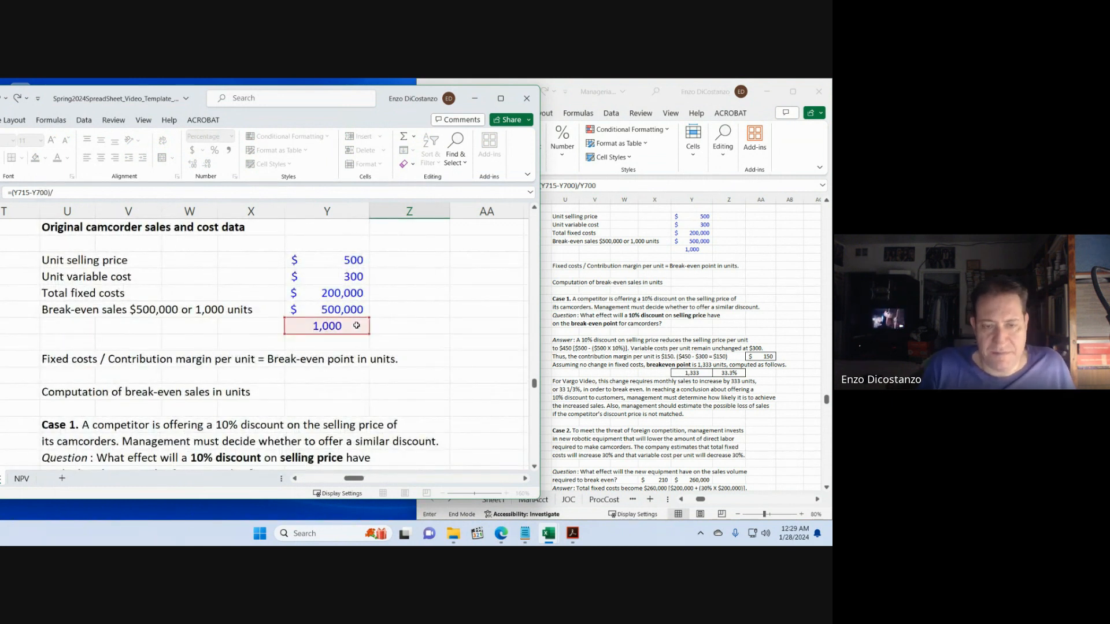
left_click(356, 326)
key("Return")
- Remove the grey fill from Case 1's percentage increase cell Z715
scroll(404, 393, "down", 1)
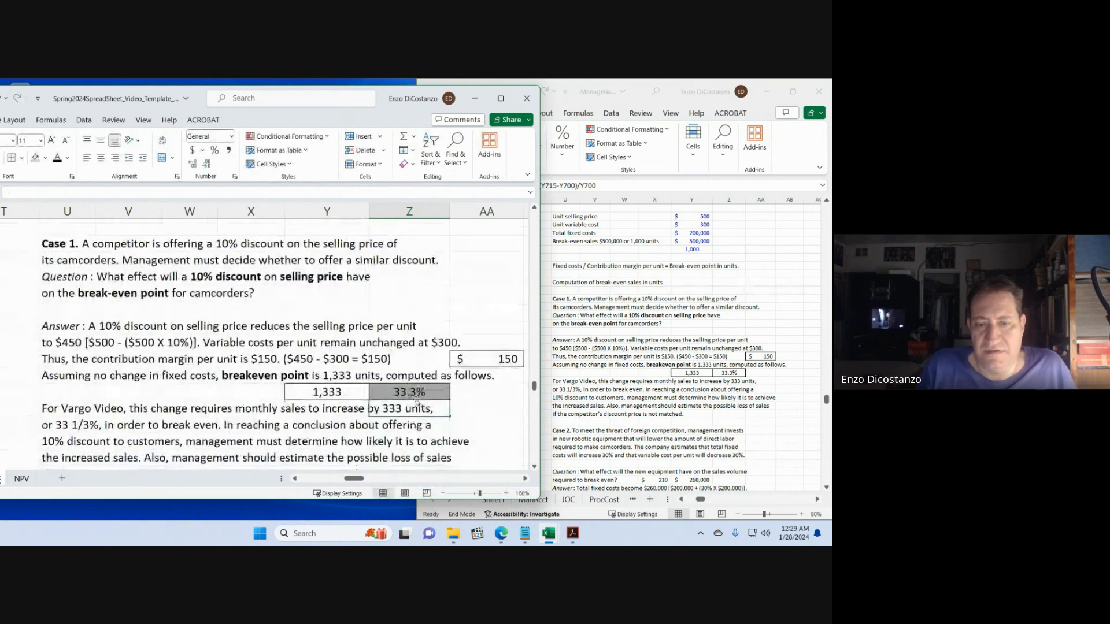
left_click(417, 395)
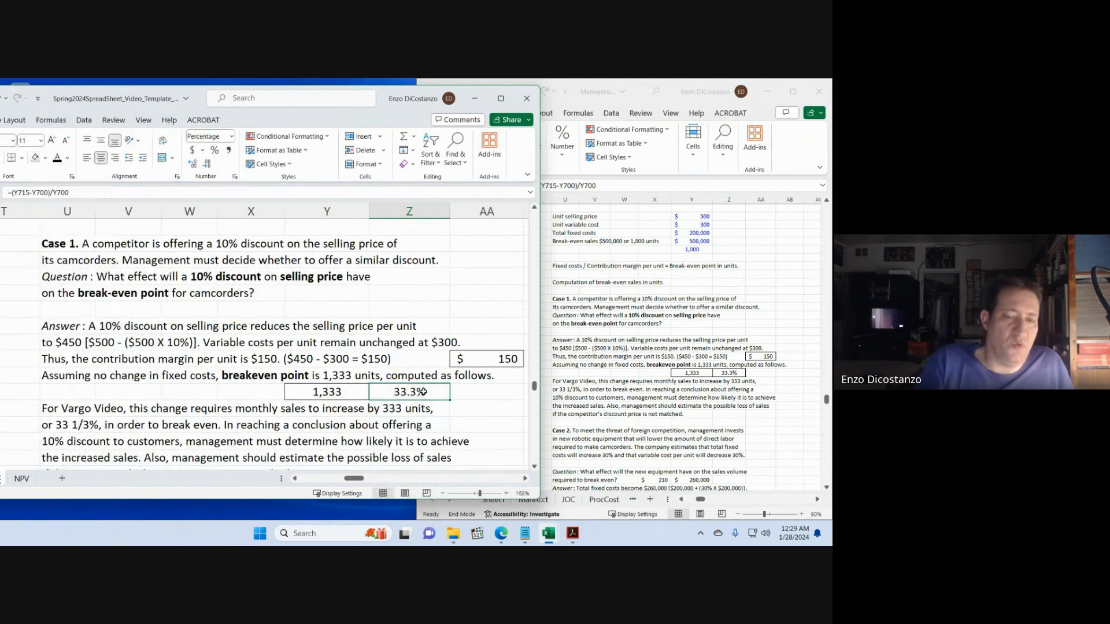
left_click(423, 344)
- Review the Case 1 conclusion for Vargo Video and the start of Case 2 on robotic equipment
scroll(419, 342, "down", 2)
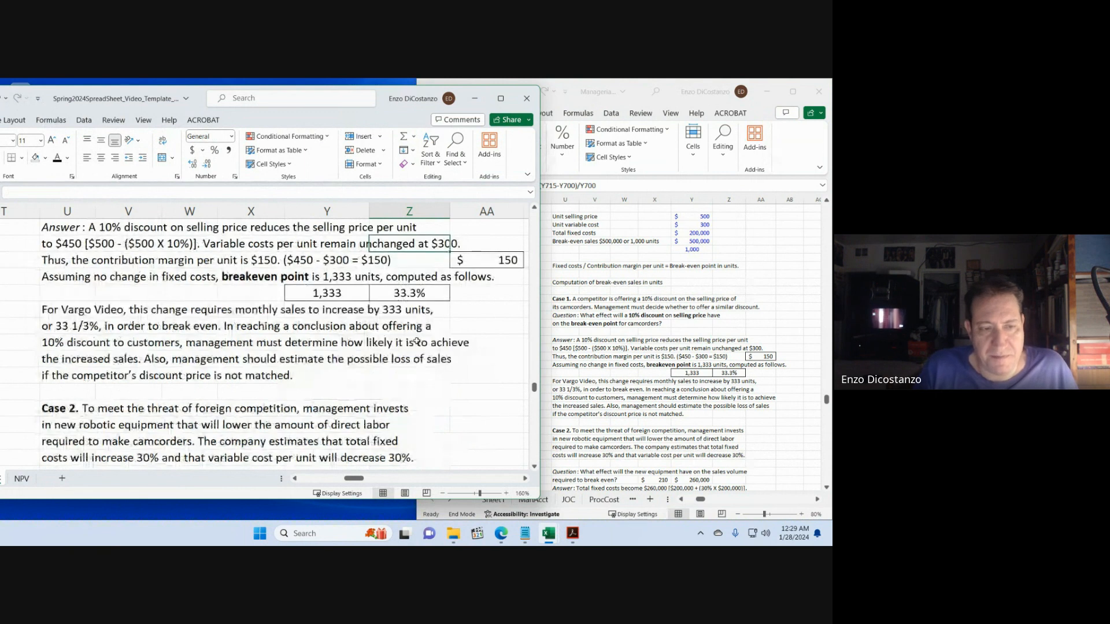
left_click(477, 310)
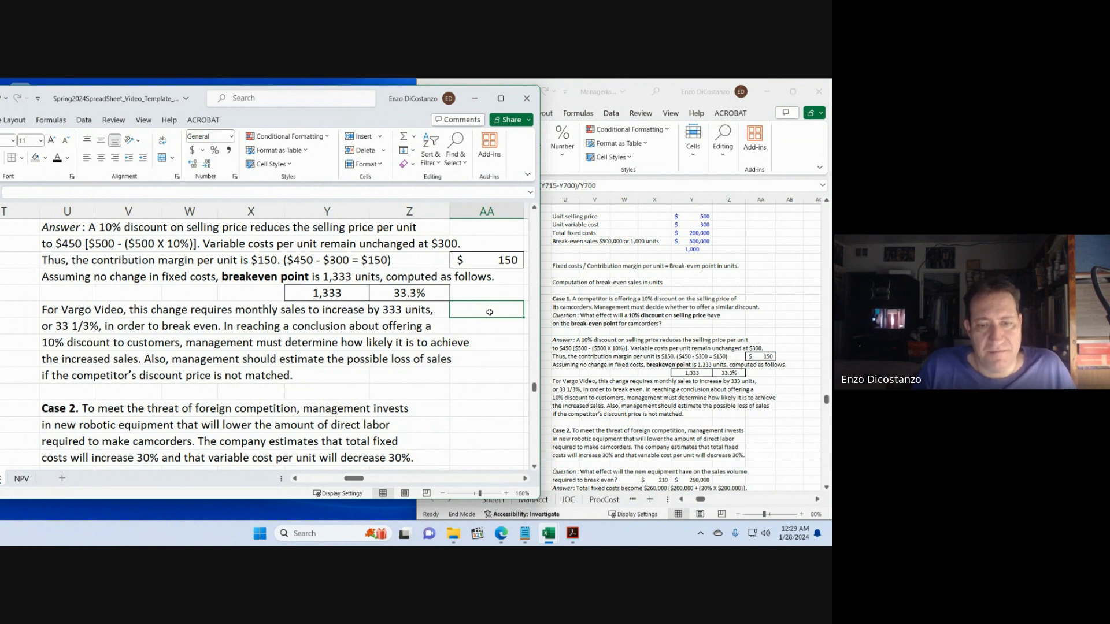
left_click(432, 377)
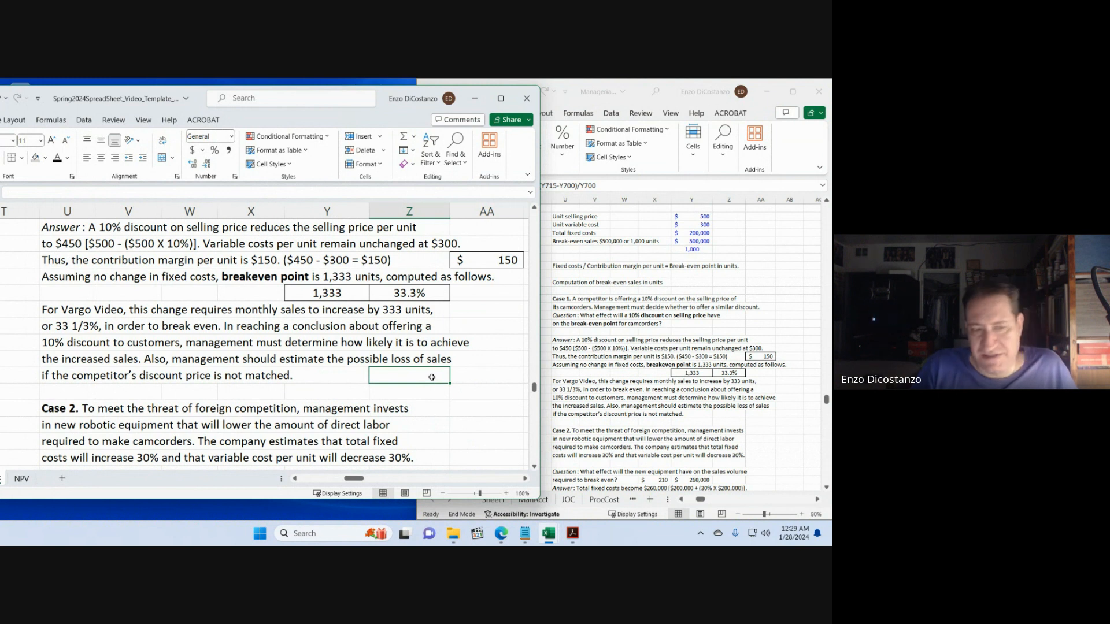
- Review the Case 2 robotic equipment question in both workbooks and examine the formula behind its new total fixed costs in Y728
left_click(606, 358)
scroll(603, 358, "down", 3)
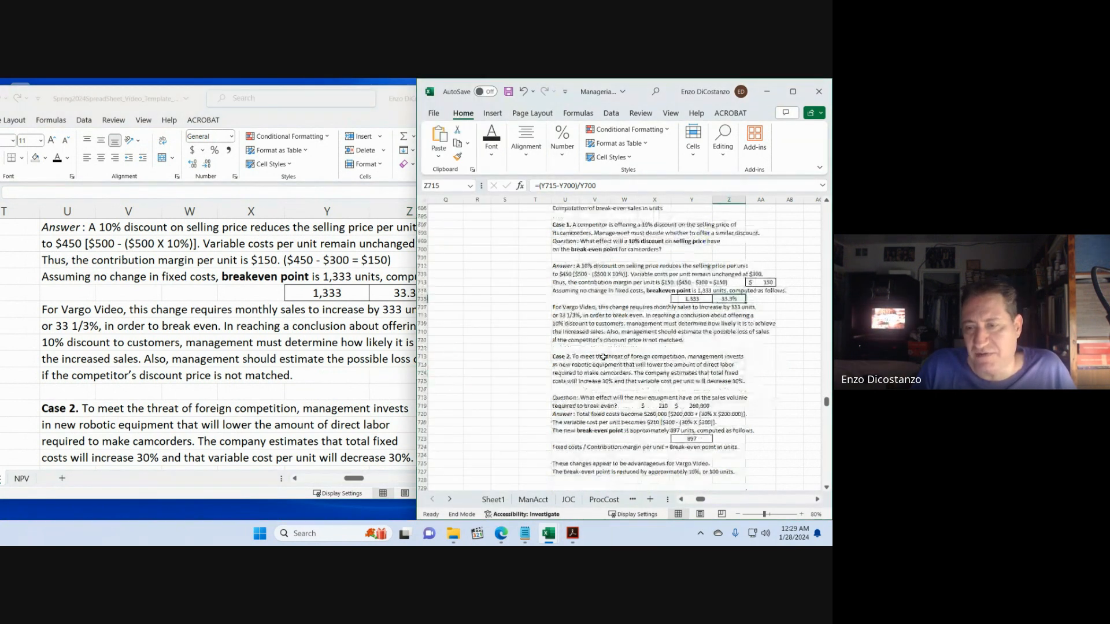
left_click(402, 378)
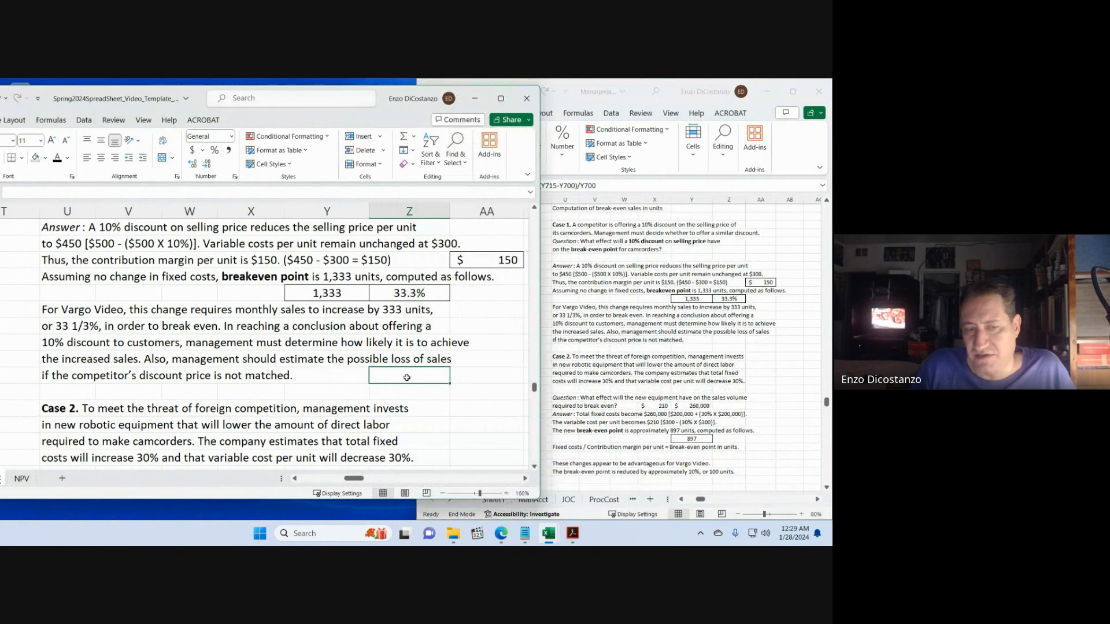
scroll(407, 378, "down", 3)
left_click(452, 306)
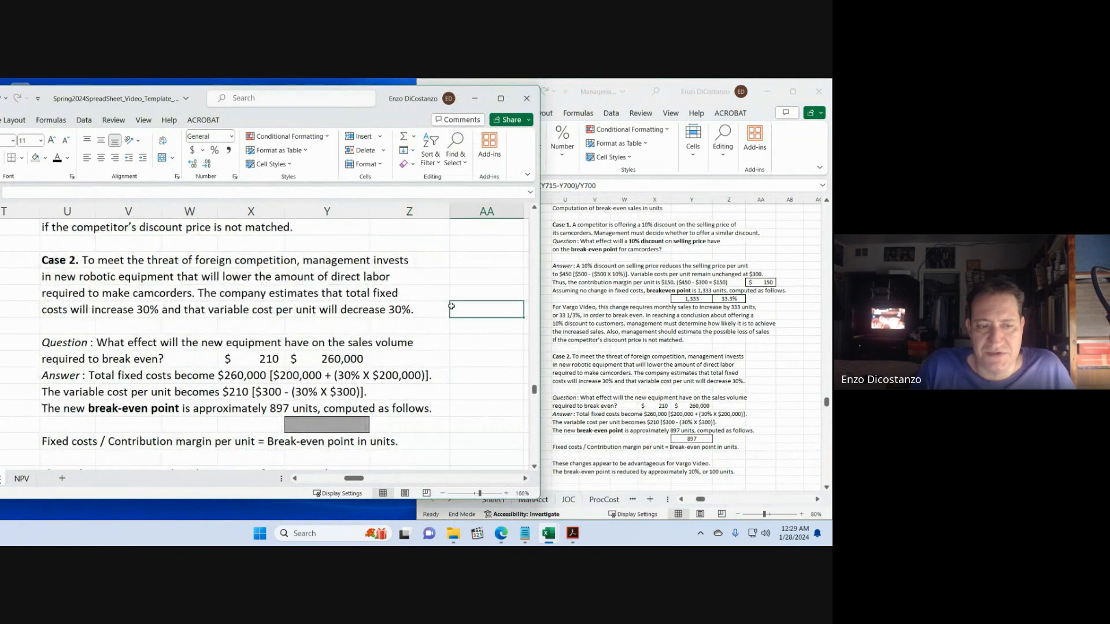
left_click(353, 358)
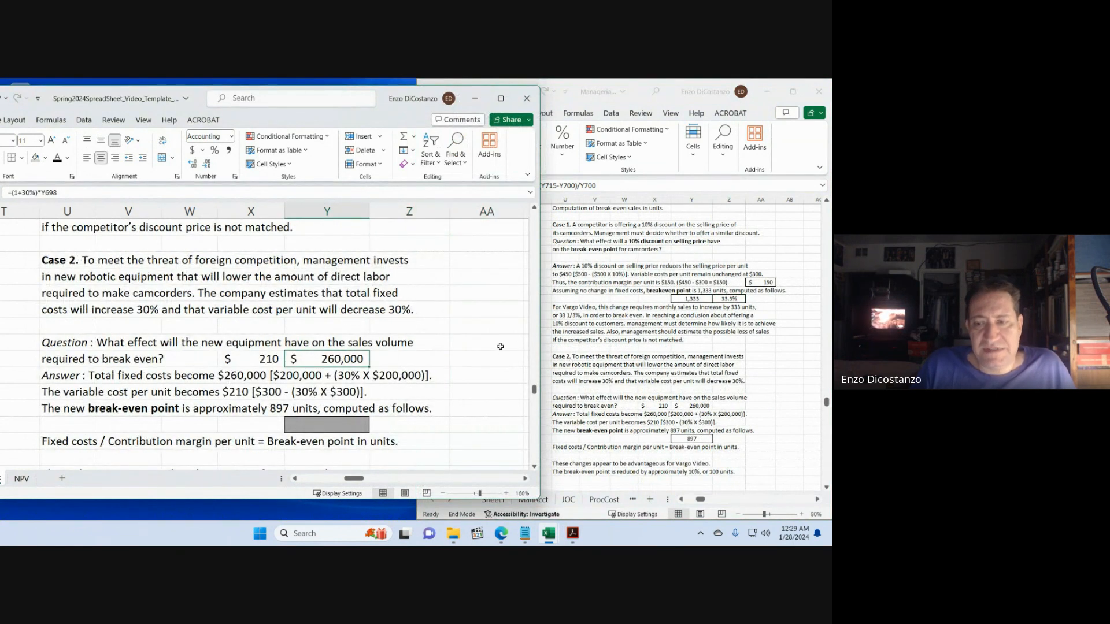
left_click(422, 339)
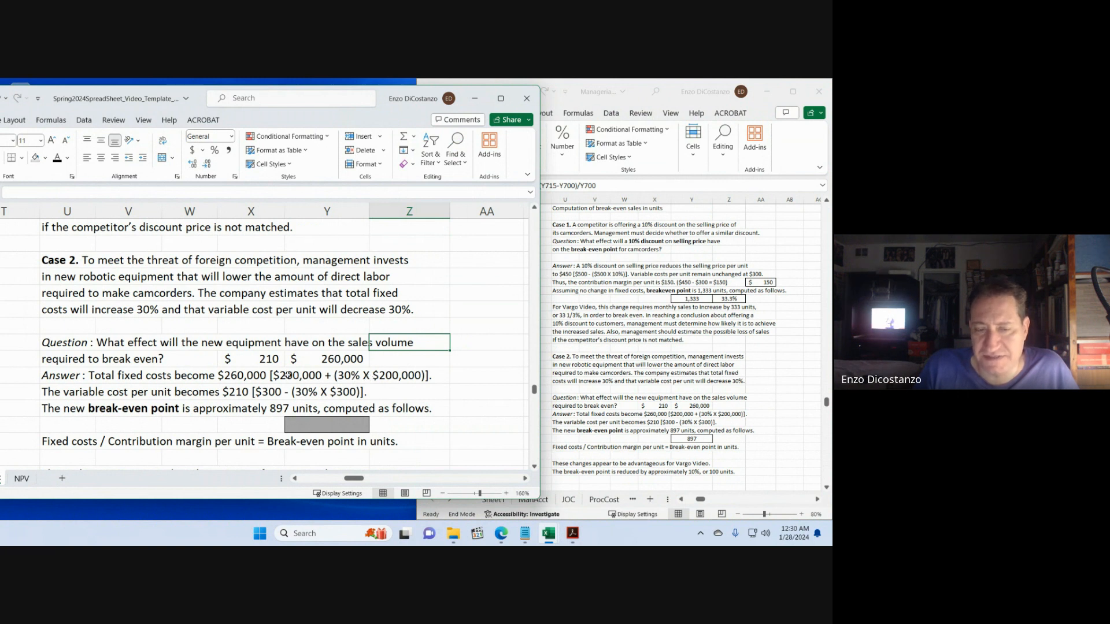
double_click(343, 359)
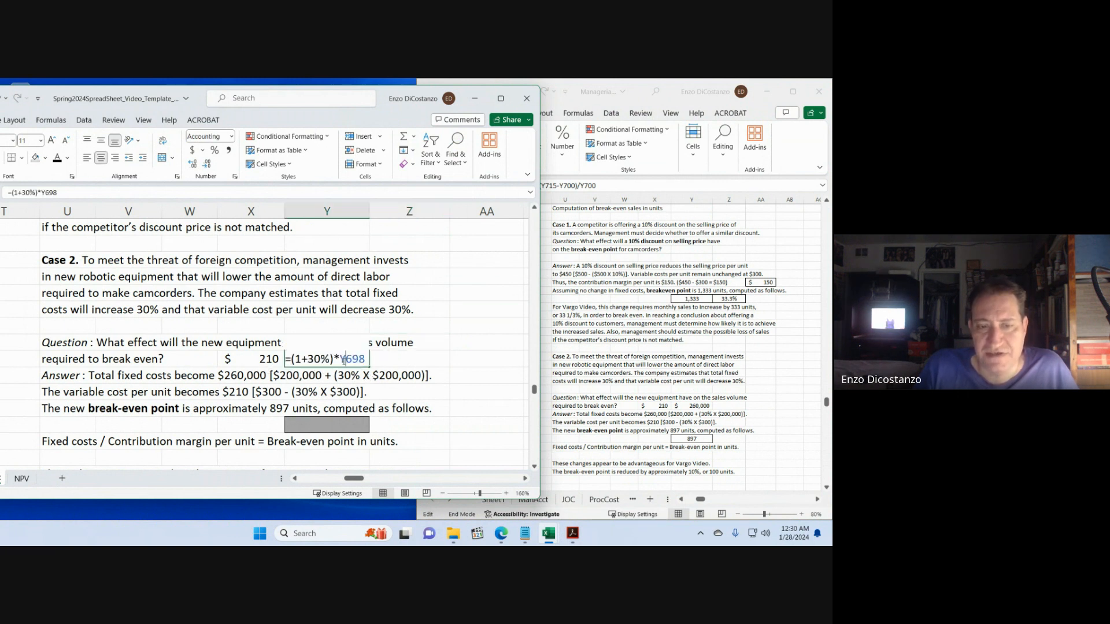
key("Escape")
scroll(461, 374, "up", 11)
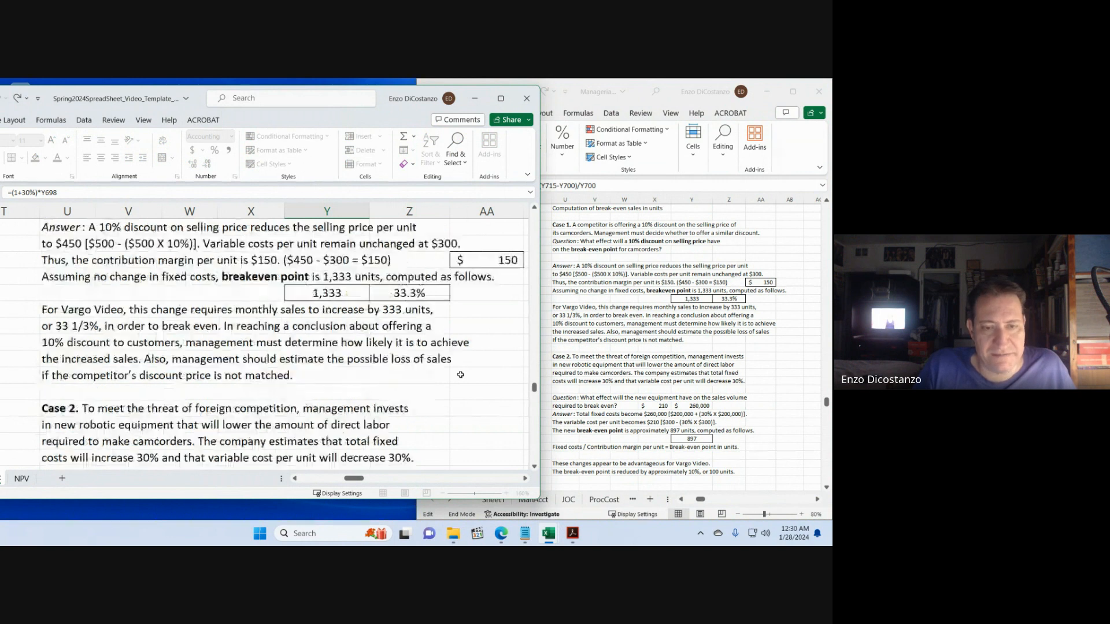
scroll(461, 375, "down", 9)
scroll(461, 375, "down", 2)
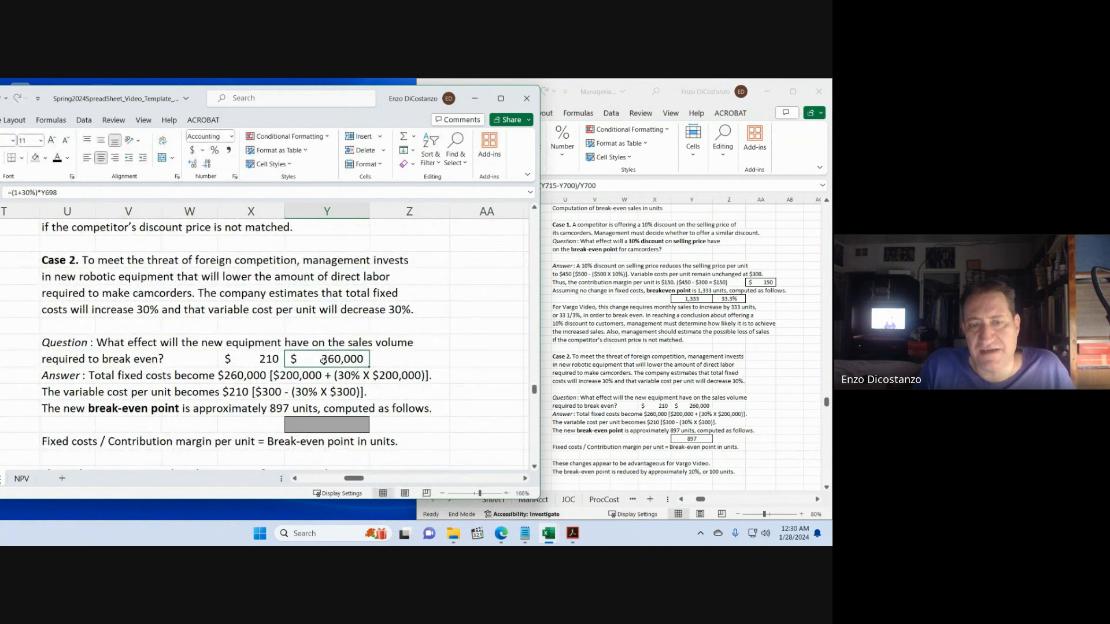
- Examine the formula behind Case 2's reduced variable cost per unit in X728 and trace its reference to the original camcorder data
double_click(266, 359)
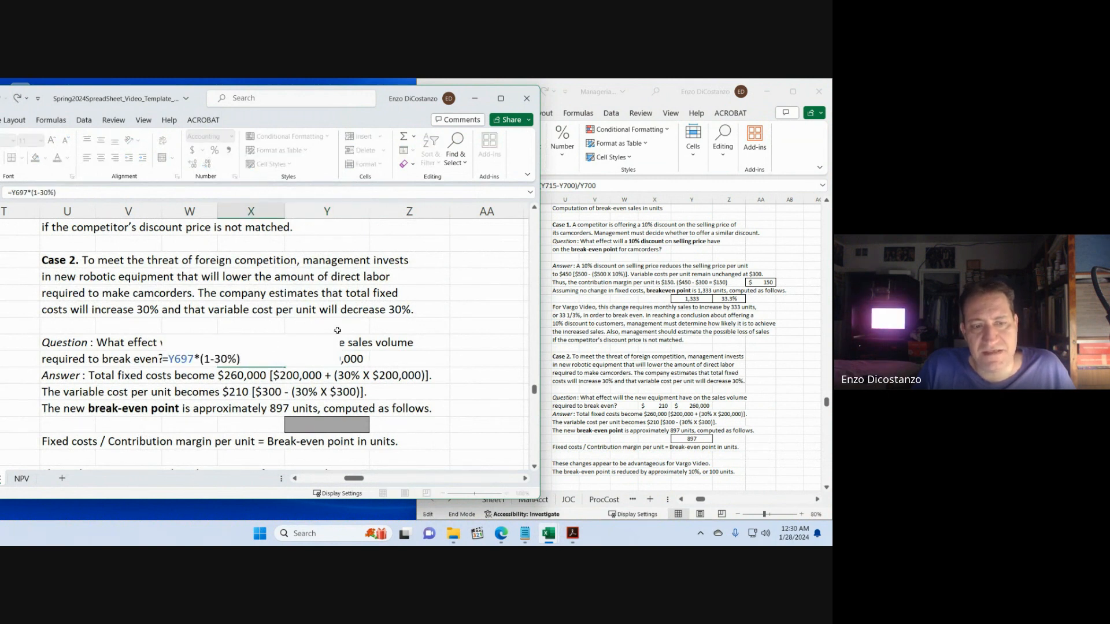
scroll(338, 331, "up", 10)
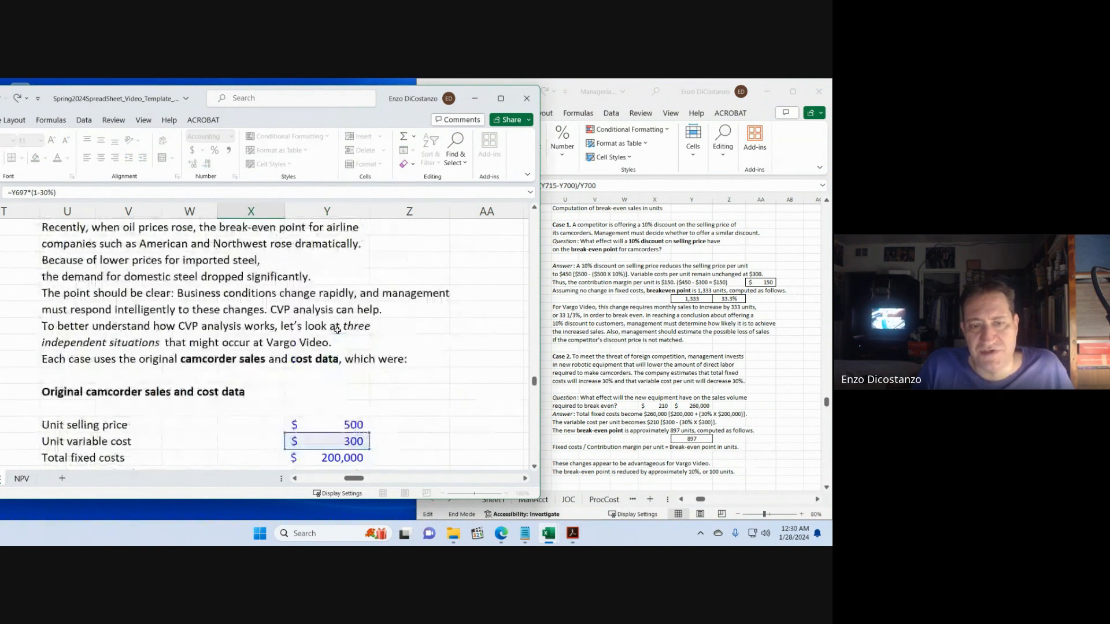
key("Escape")
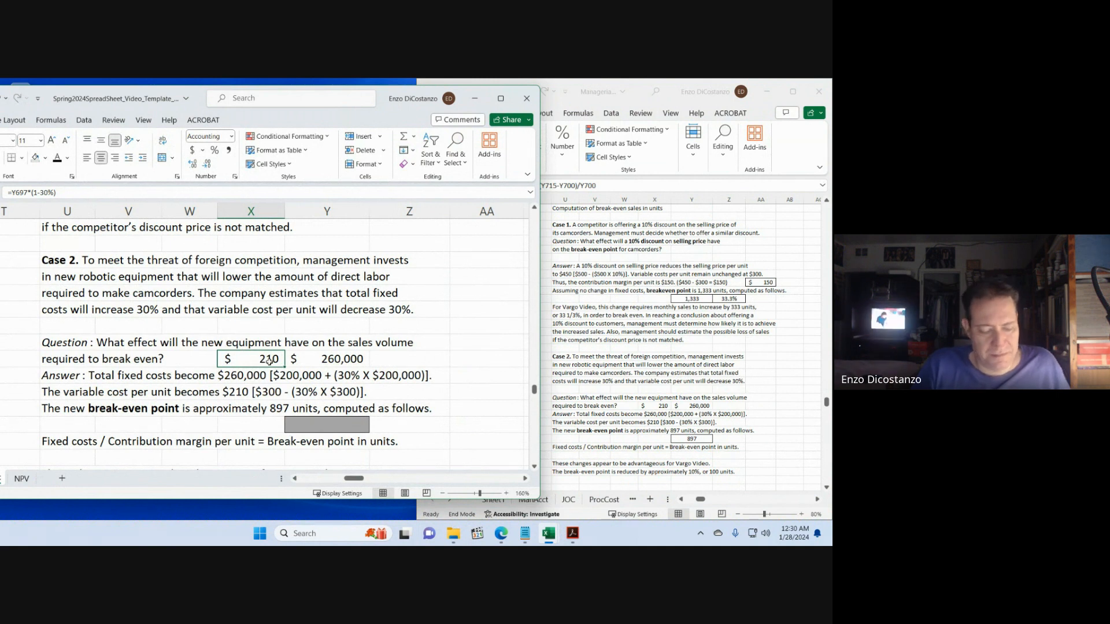
- Apply all borders to Case 2's variable cost and fixed cost cells X728:Y728 in the template
key("shift+Right")
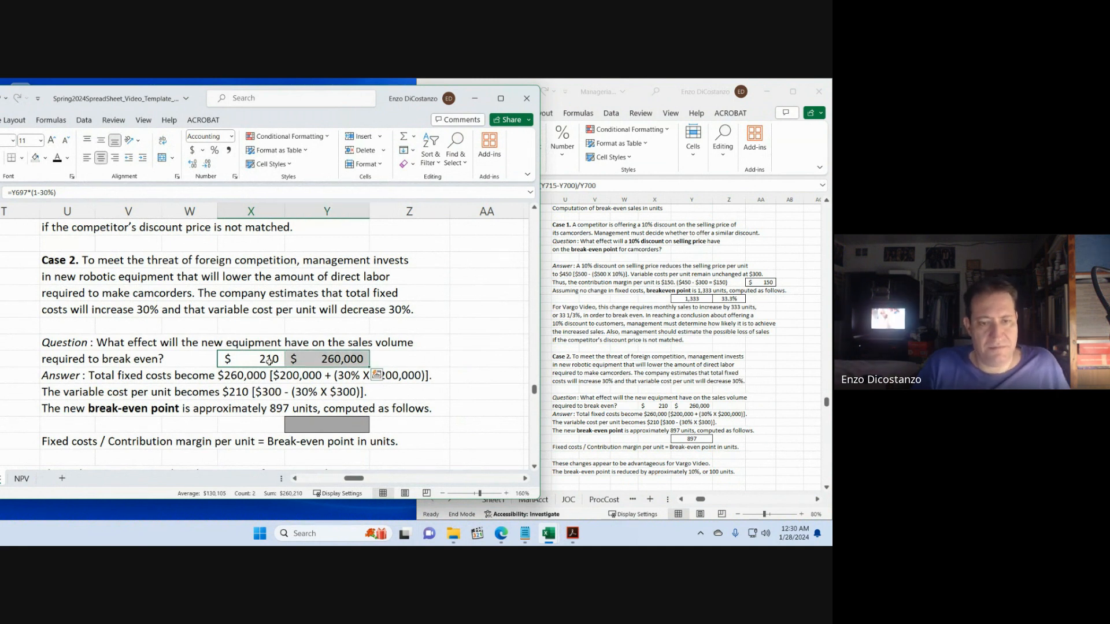
left_click(22, 158)
left_click(44, 268)
- Apply all borders to the same Case 2 cells X728:Y728 in the reference workbook, widening its window to reach the border options and moving it back
left_click(687, 370)
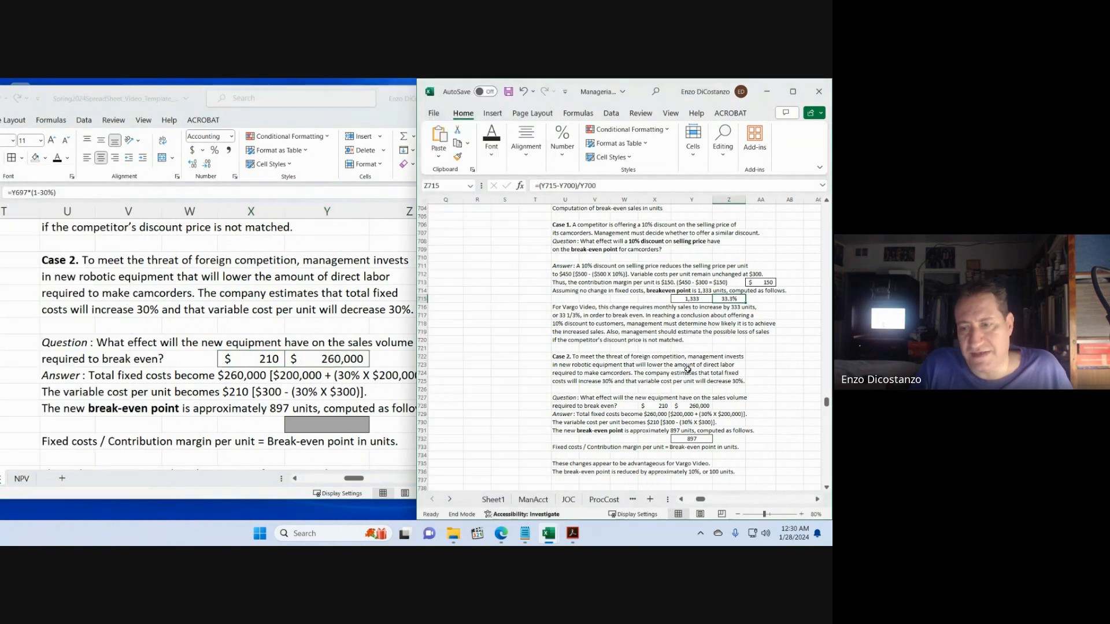
left_click_drag(660, 407, 678, 405)
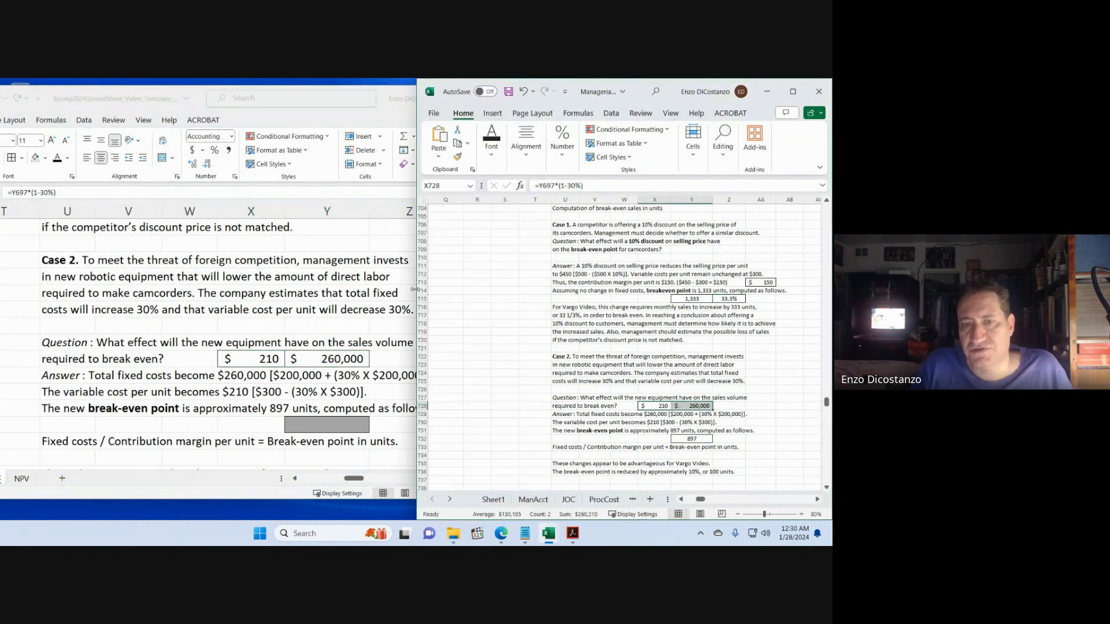
left_click_drag(414, 289, 212, 289)
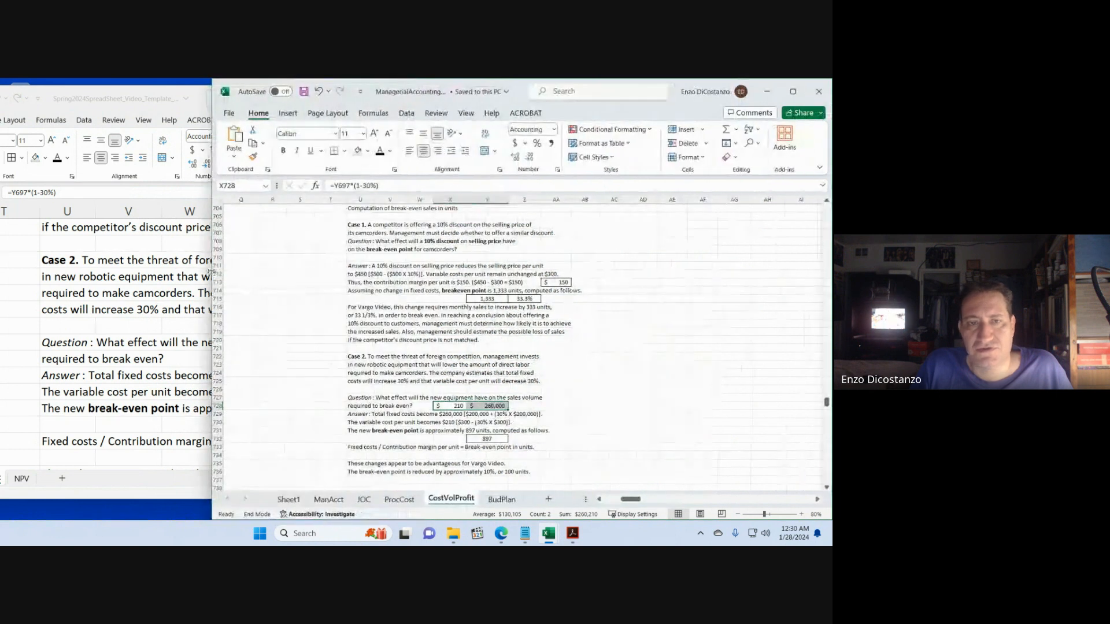
left_click(343, 152)
left_click(352, 263)
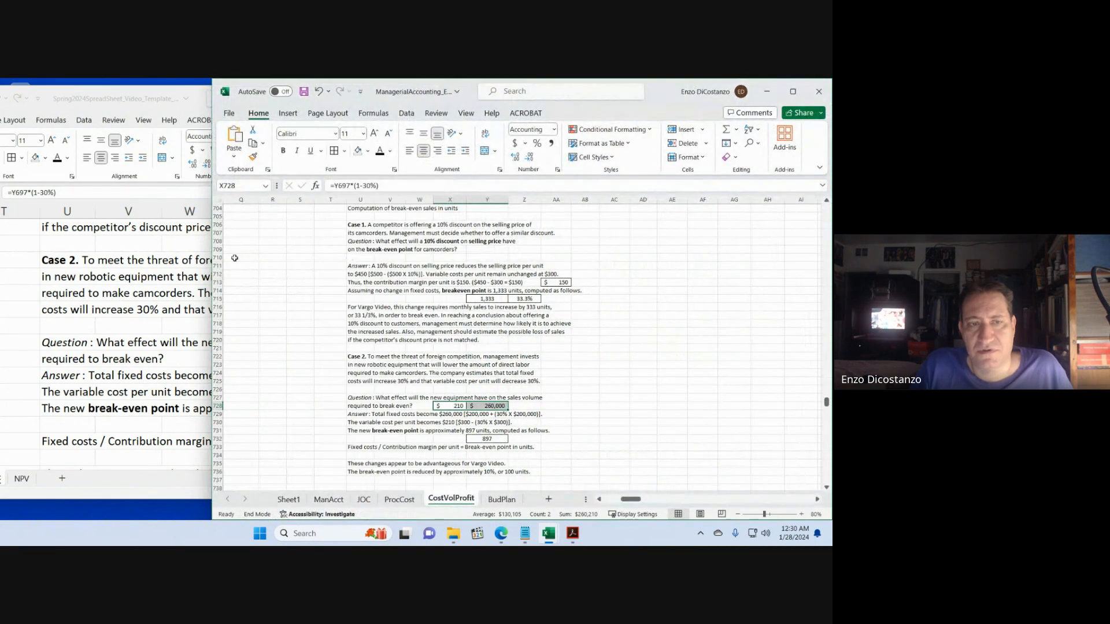
left_click_drag(559, 112, 683, 133)
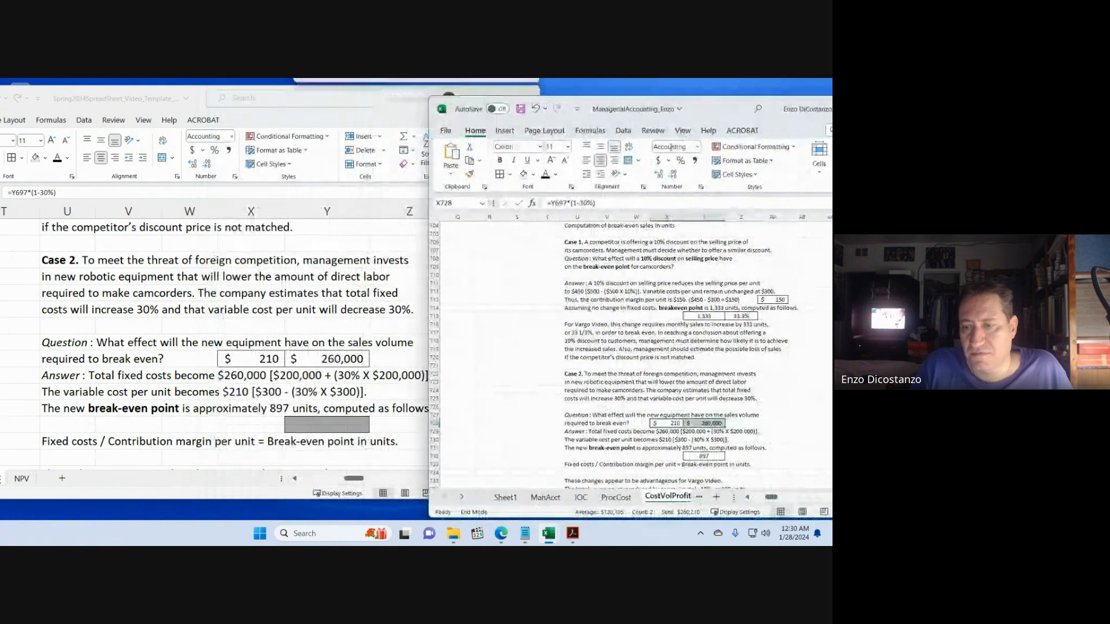
- Check the reference workbook's Case 2 break-even formula in Y732 and trace its references, including the unit selling price in Y696
left_click(208, 293)
scroll(376, 326, "down", 2)
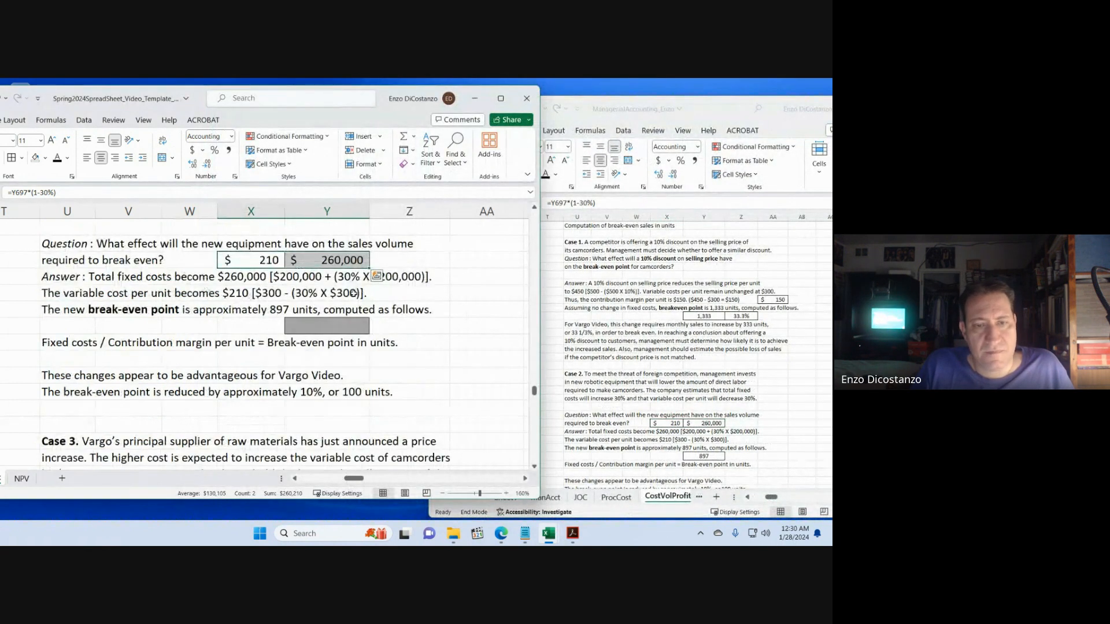
left_click(429, 293)
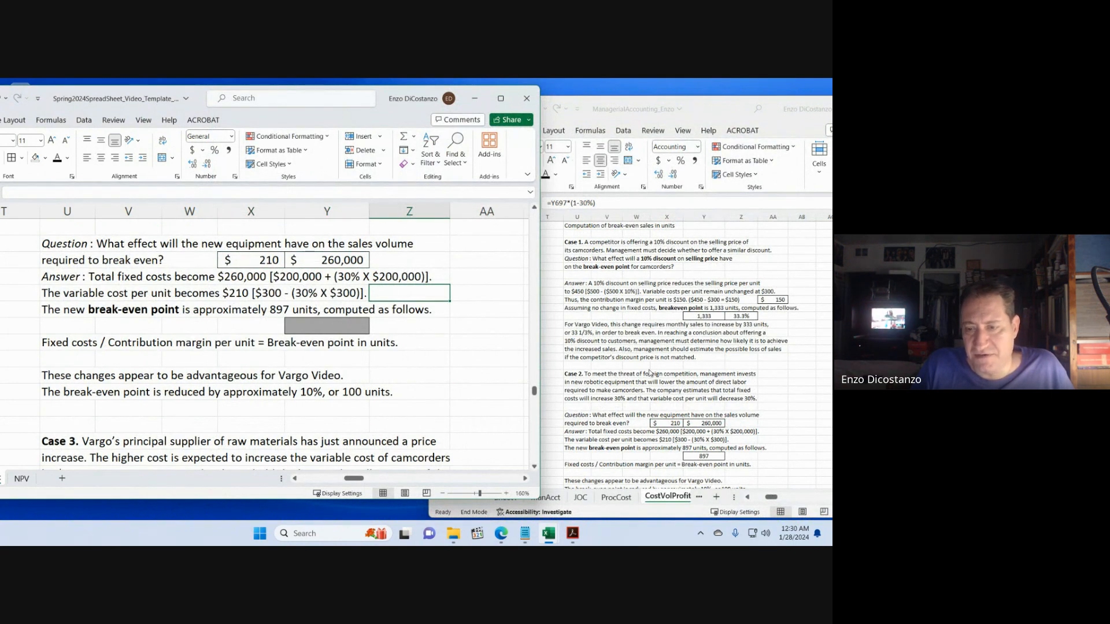
left_click(651, 374)
scroll(651, 373, "down", 4)
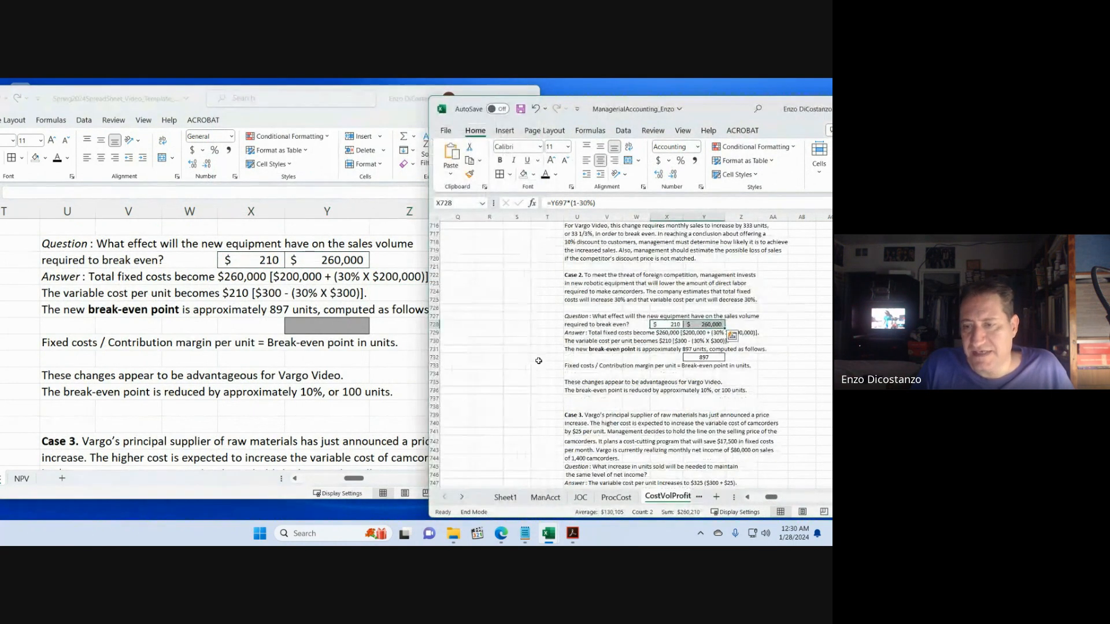
double_click(718, 358)
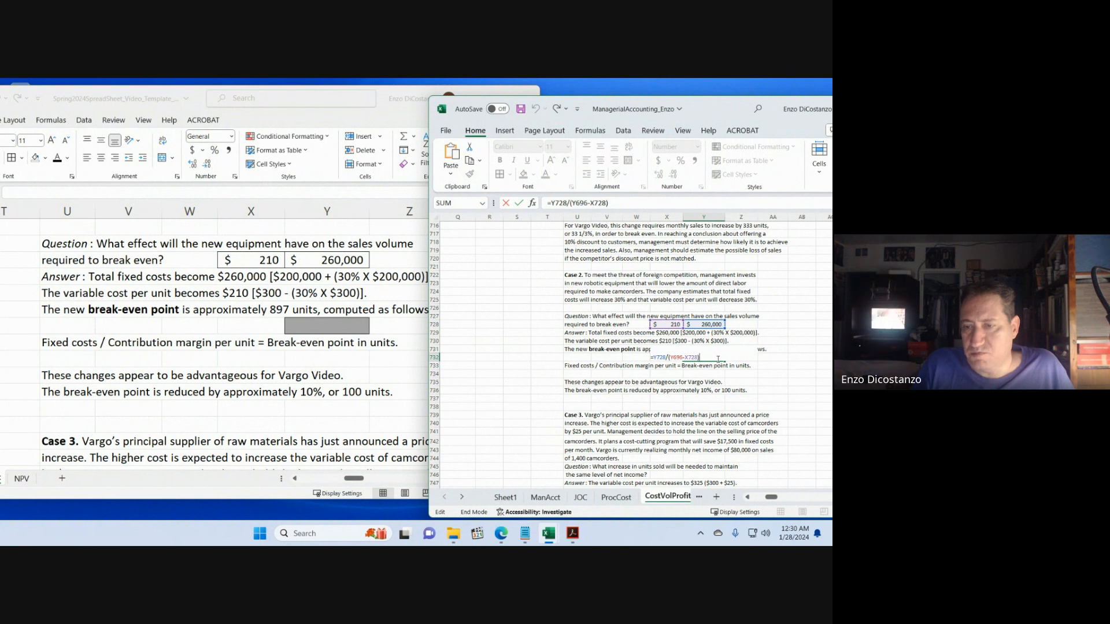
scroll(718, 359, "up", 10)
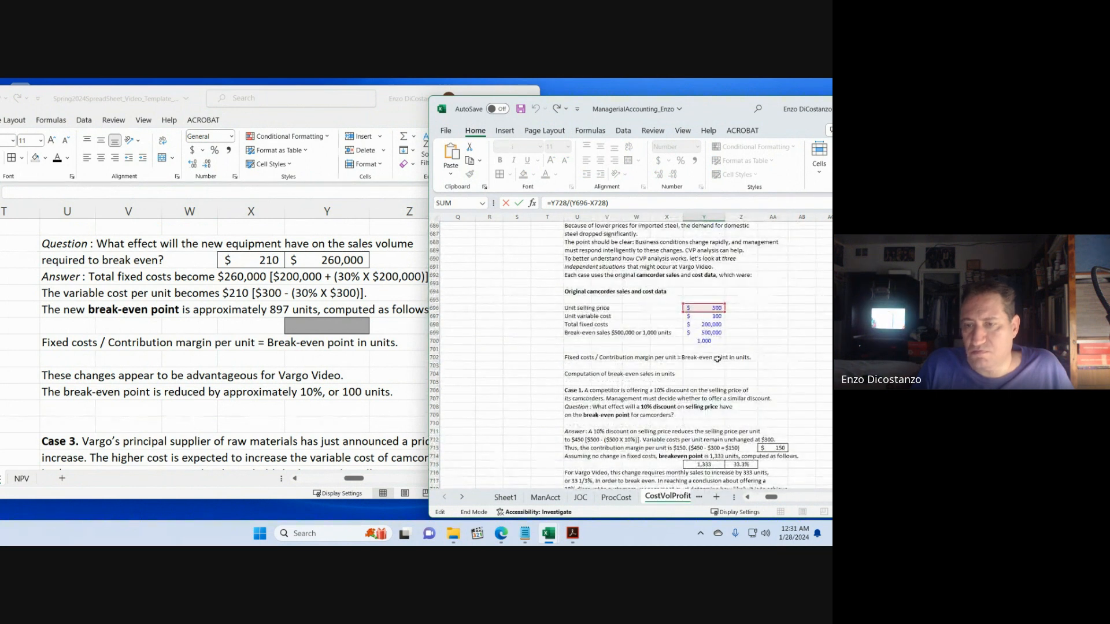
scroll(717, 359, "down", 6)
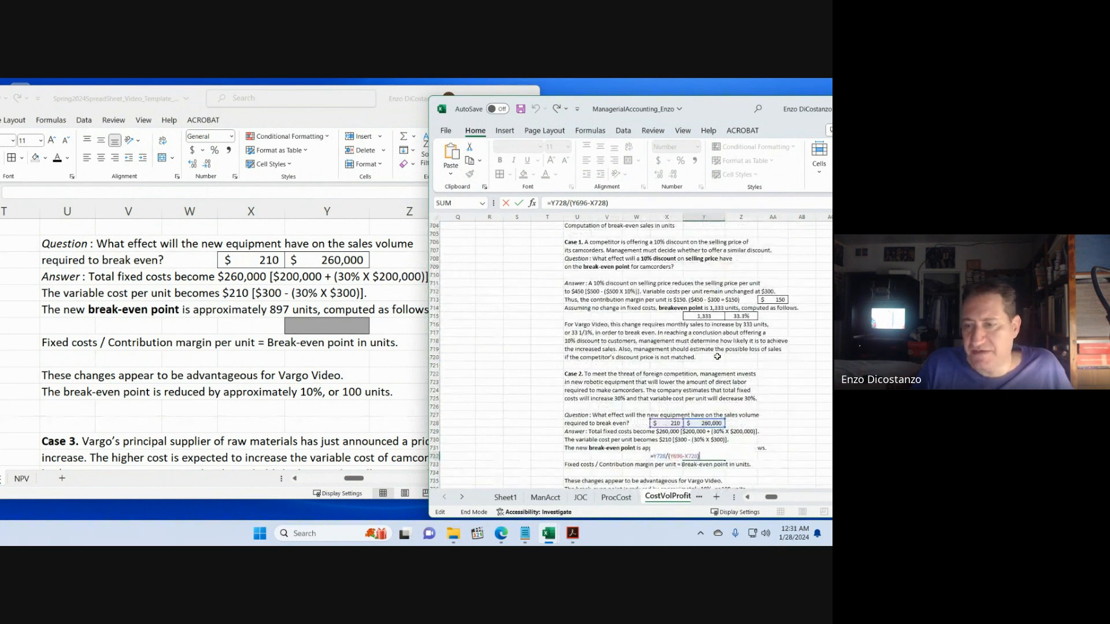
scroll(717, 357, "down", 1)
key("ctrl+Return")
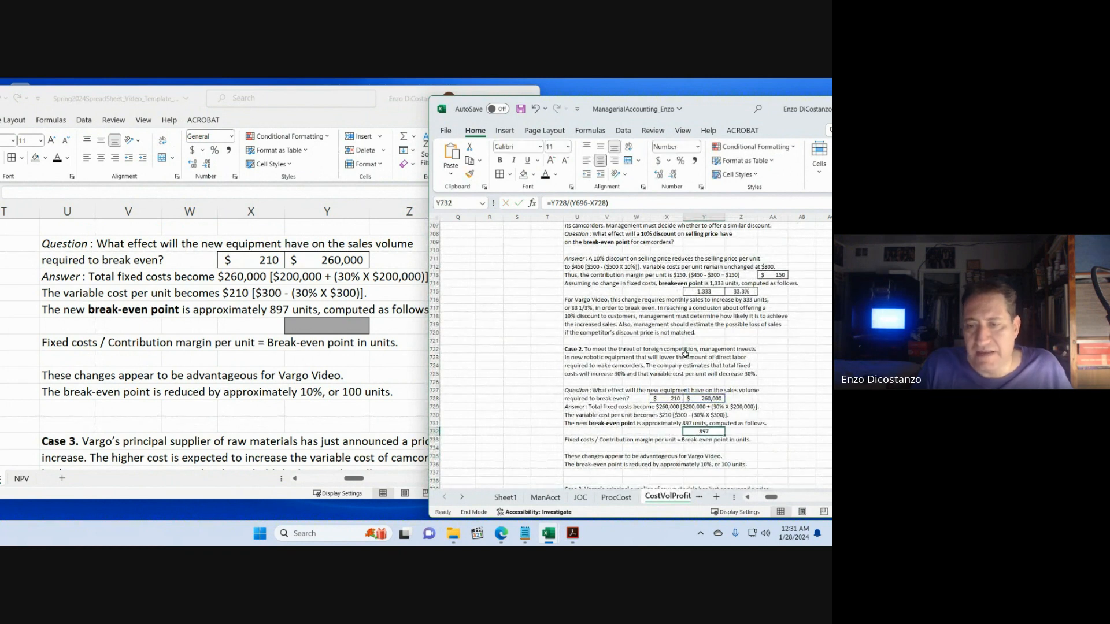
- Recheck the reference formula, enter =(Y696-X728)/Y728 in the template's Case 2 break-even cell Y732, and compare it with the reference workbook
left_click(318, 361)
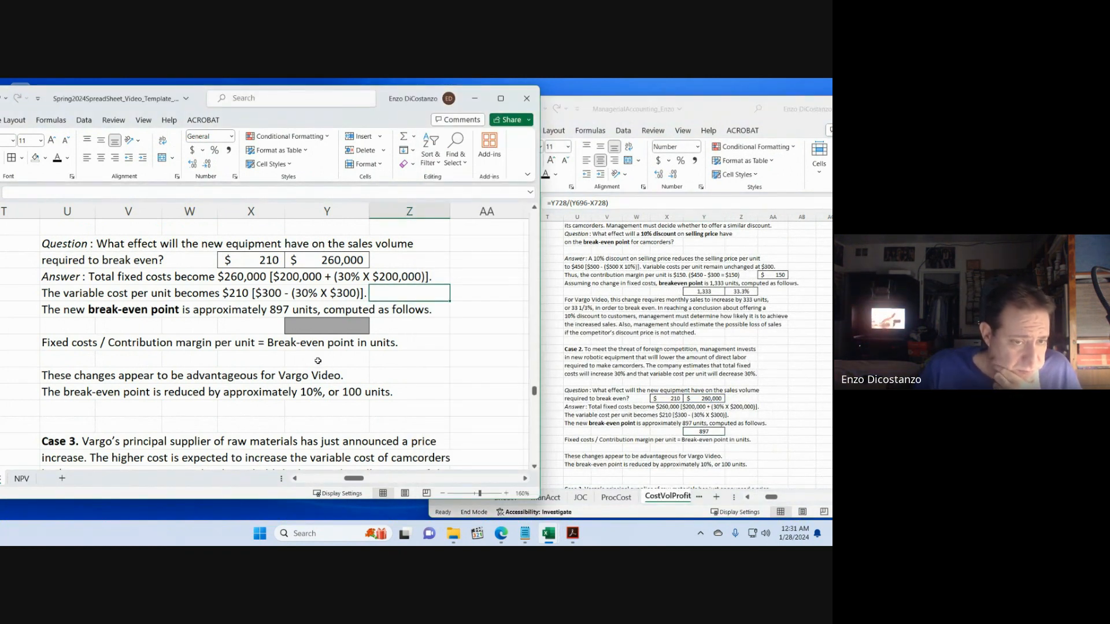
left_click(327, 324)
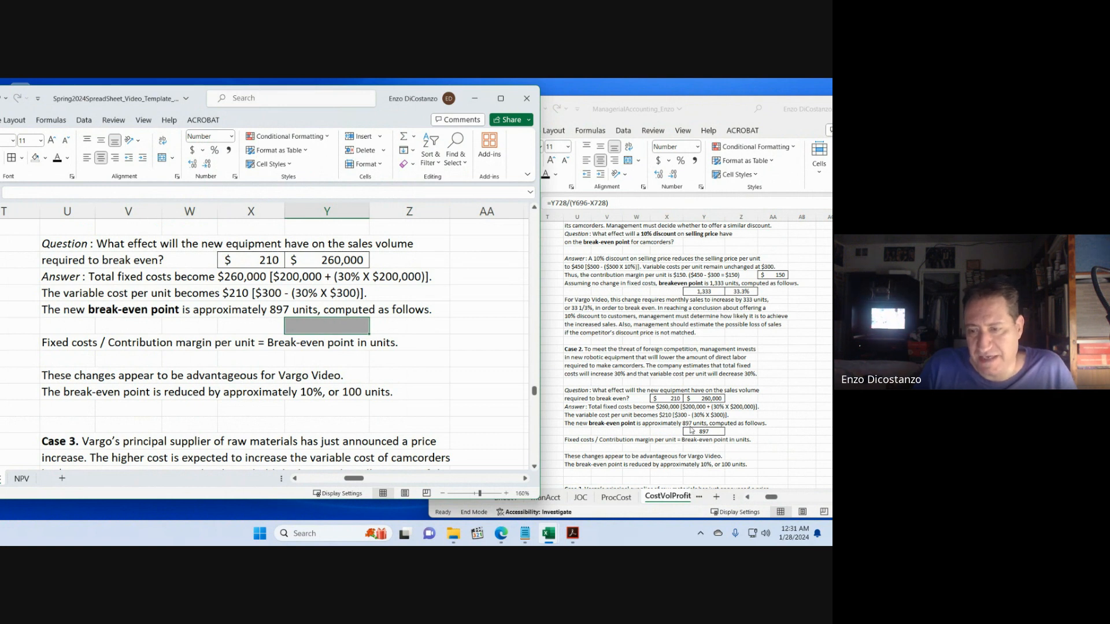
left_click(691, 430)
double_click(692, 430)
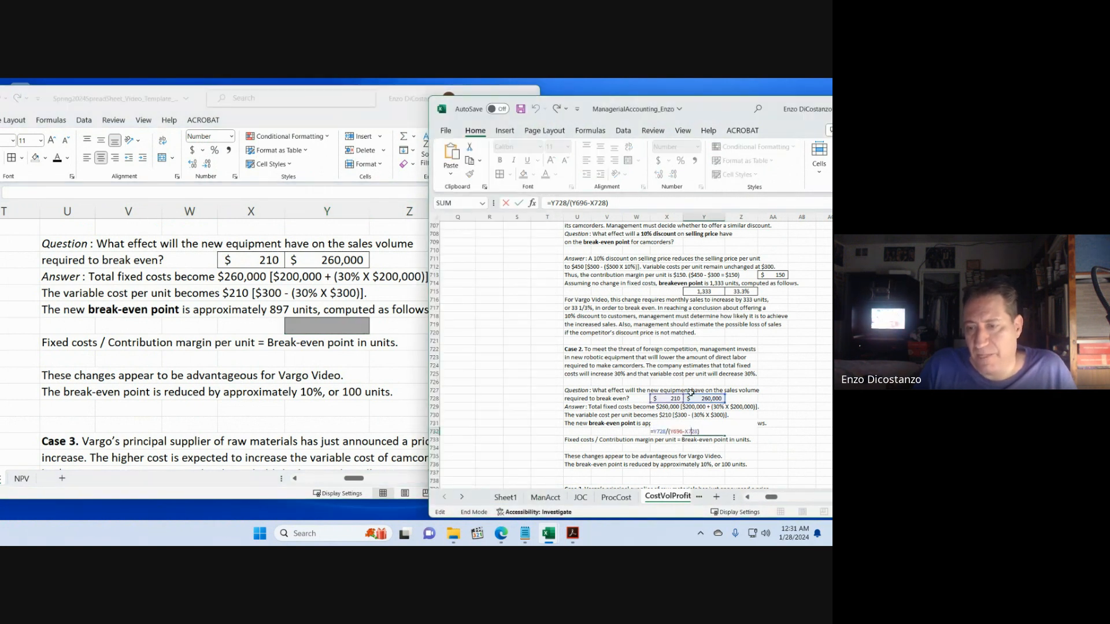
scroll(694, 389, "up", 4)
scroll(696, 385, "down", 2)
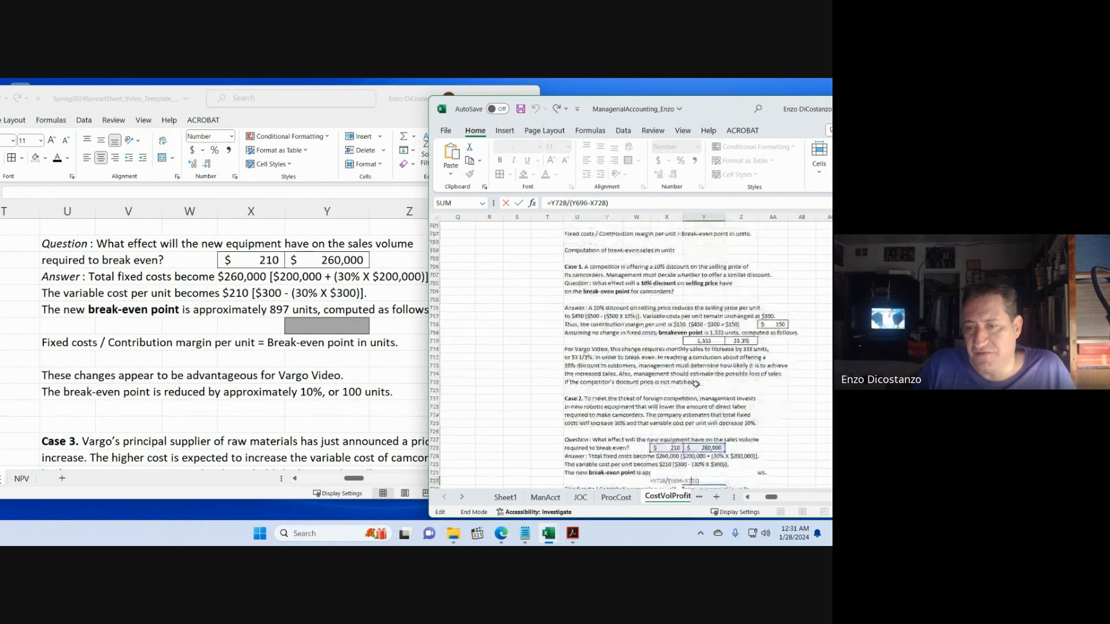
left_click(342, 322)
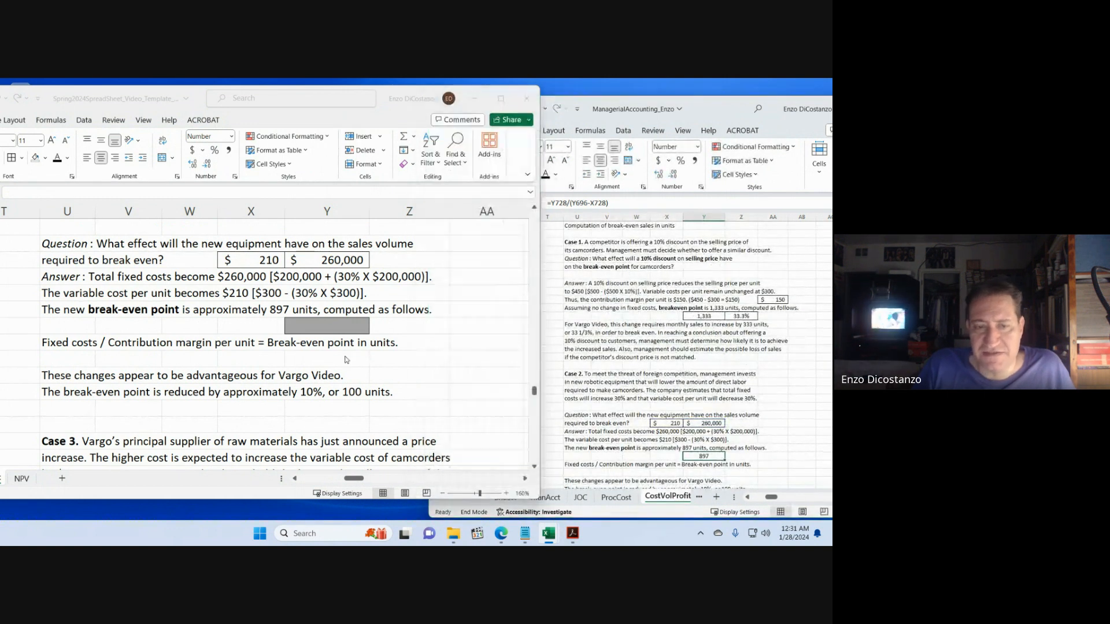
type("=(")
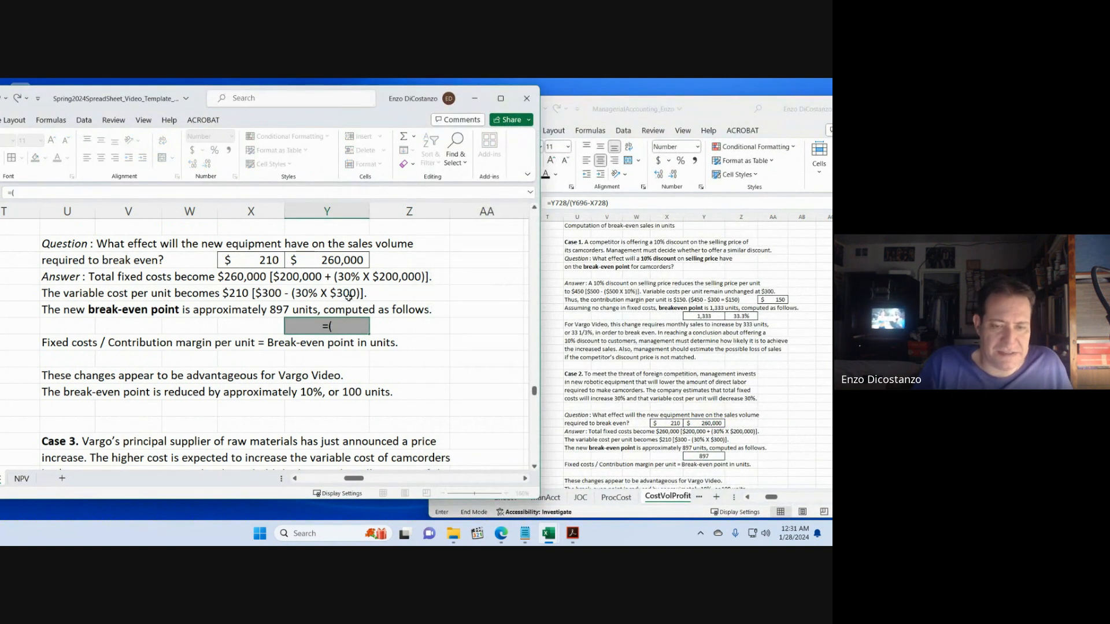
scroll(353, 292, "up", 2)
scroll(358, 288, "up", 12)
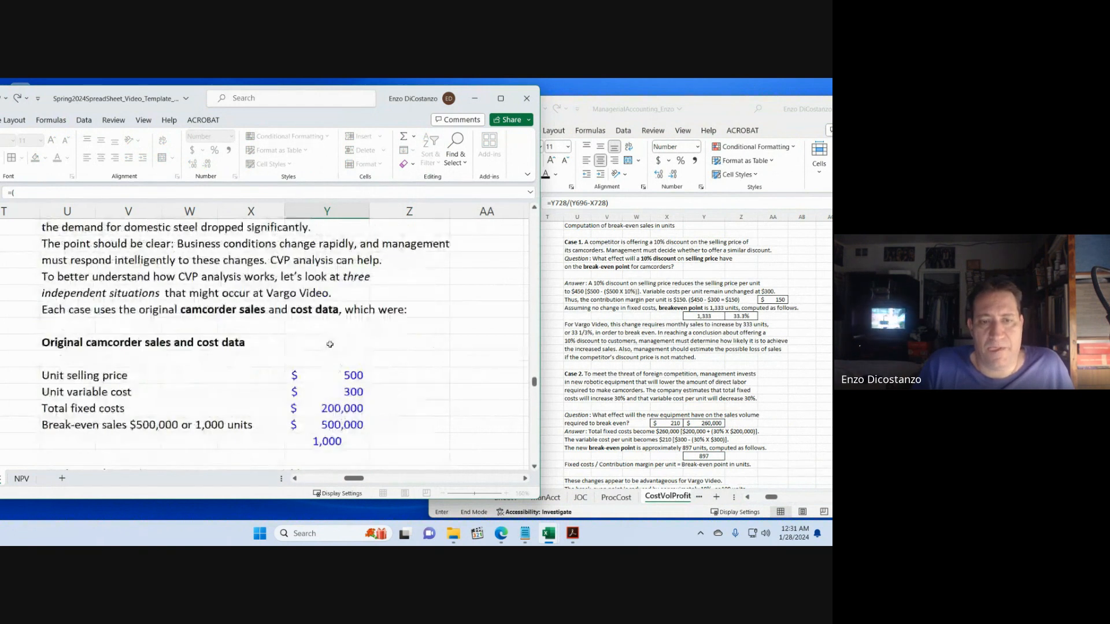
left_click(330, 376)
type("-")
scroll(324, 382, "down", 12)
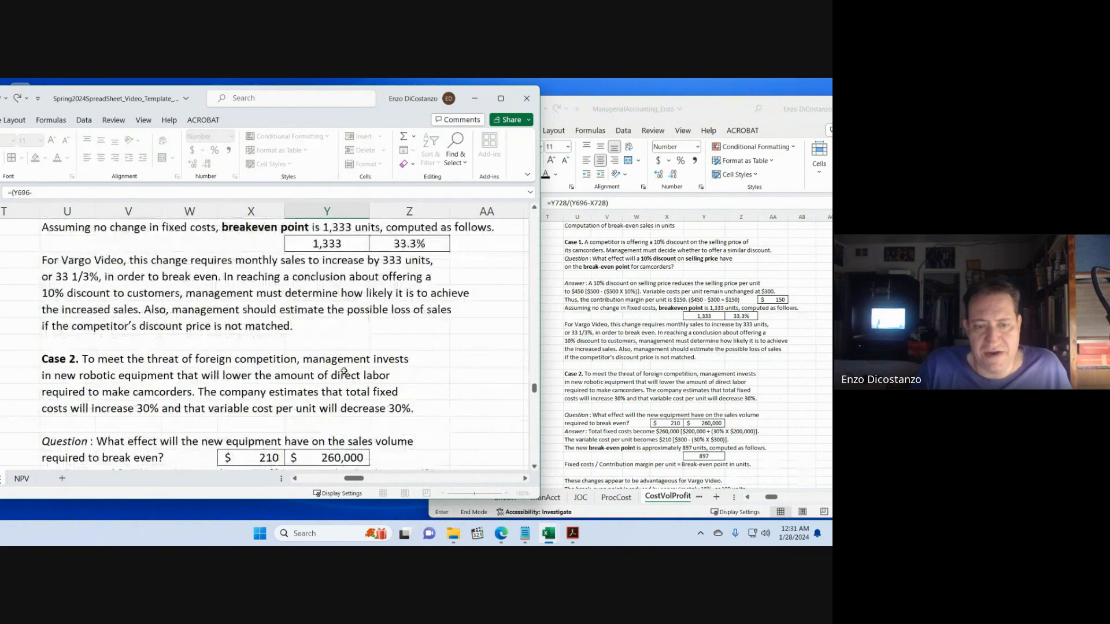
left_click(268, 357)
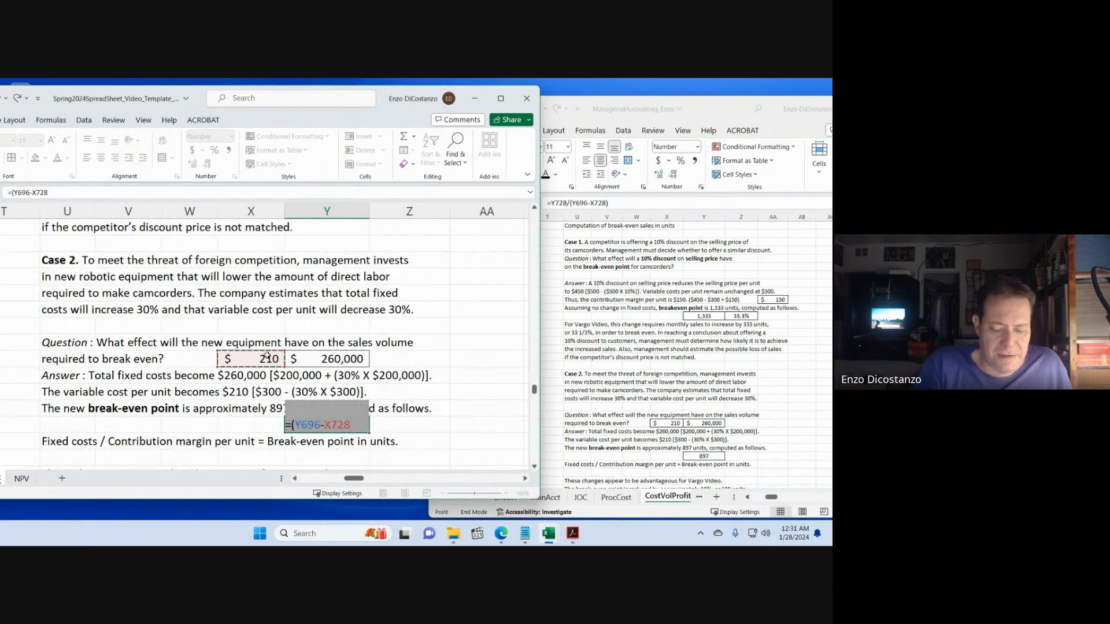
type(")/")
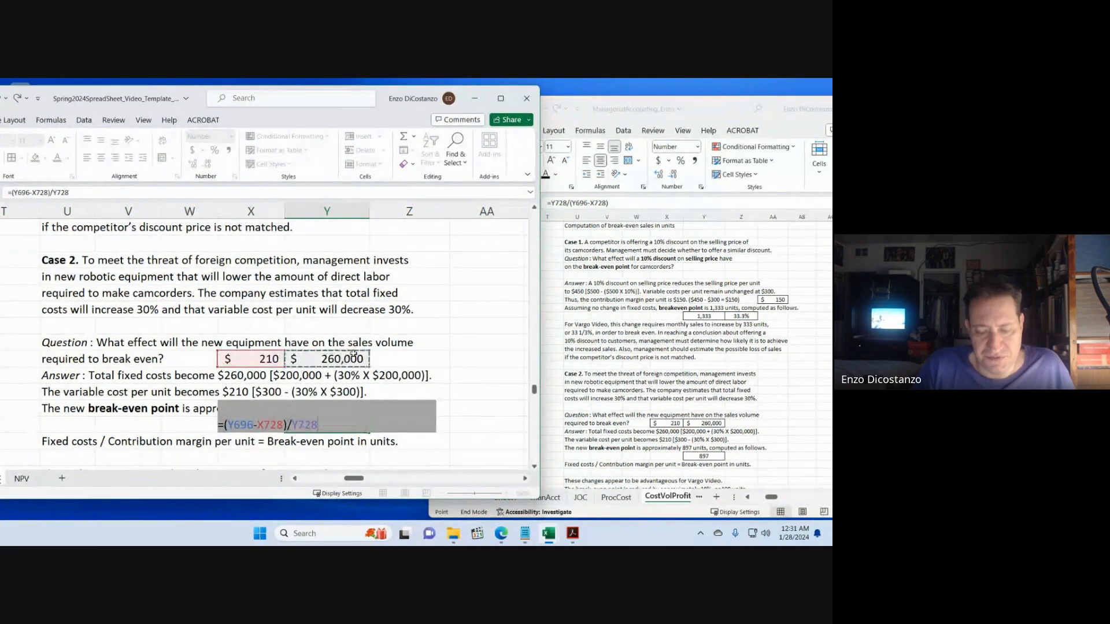
key("Return")
left_click(710, 456)
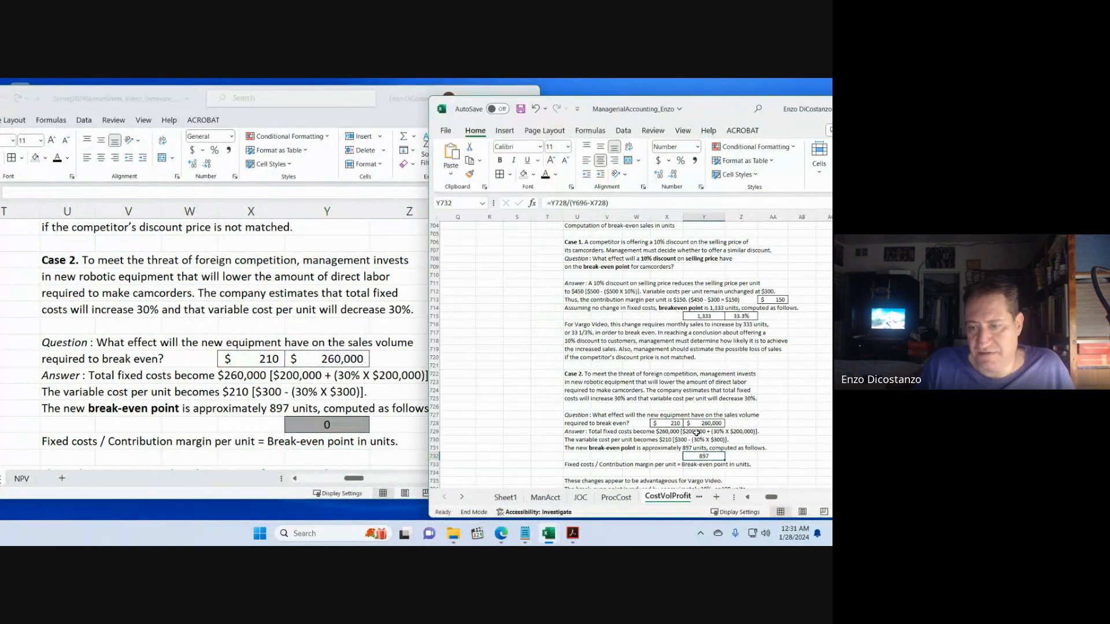
- Recheck the reference workbook's Y732 formula and correct the template's Case 2 break-even formula in Y732 to =Y728/(Y696-X728)
double_click(711, 456)
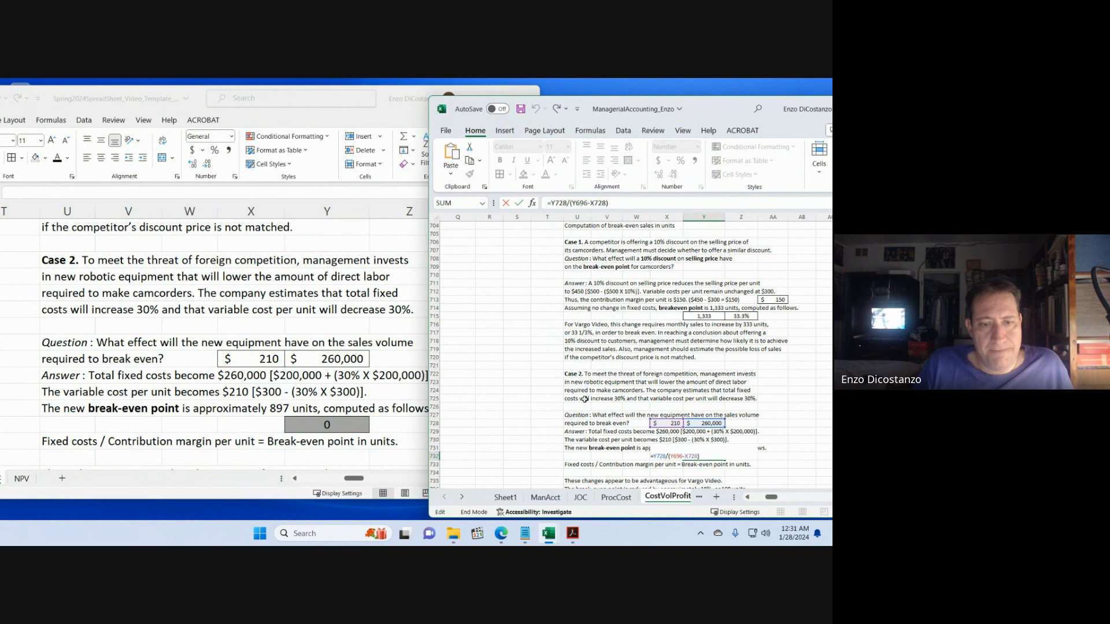
key("Return")
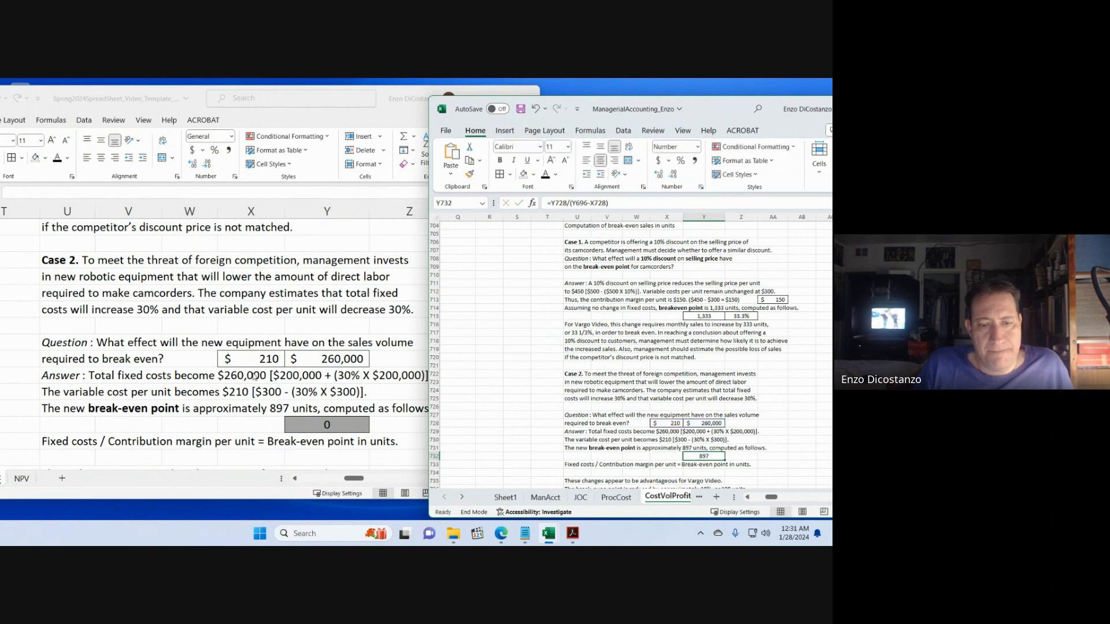
left_click(257, 377)
left_click(327, 424)
double_click(327, 424)
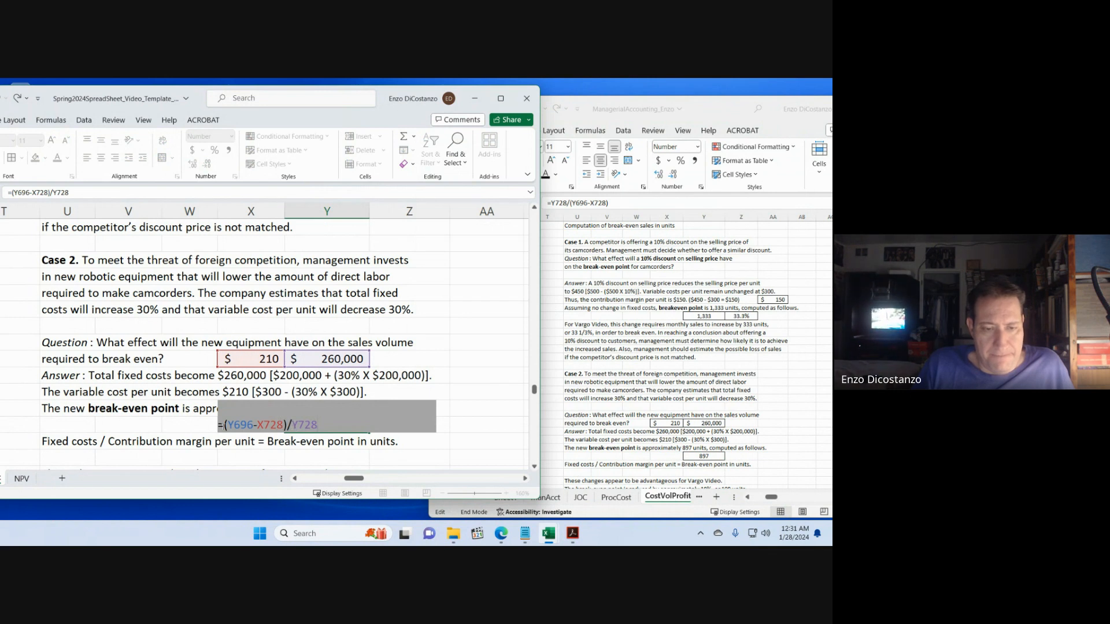
type("y")
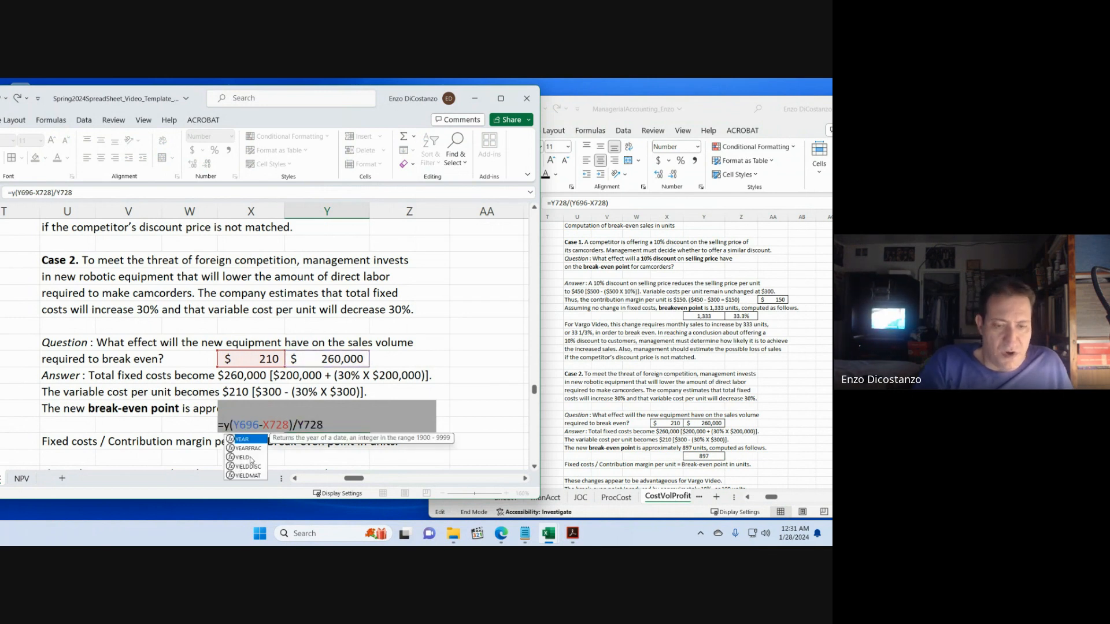
type("728")
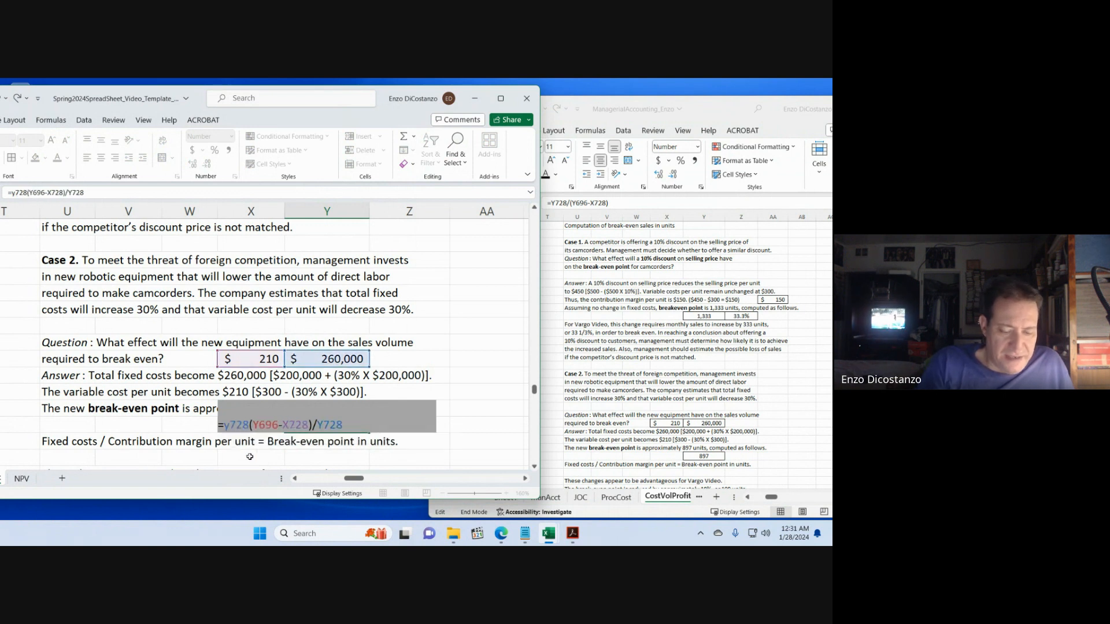
type("/")
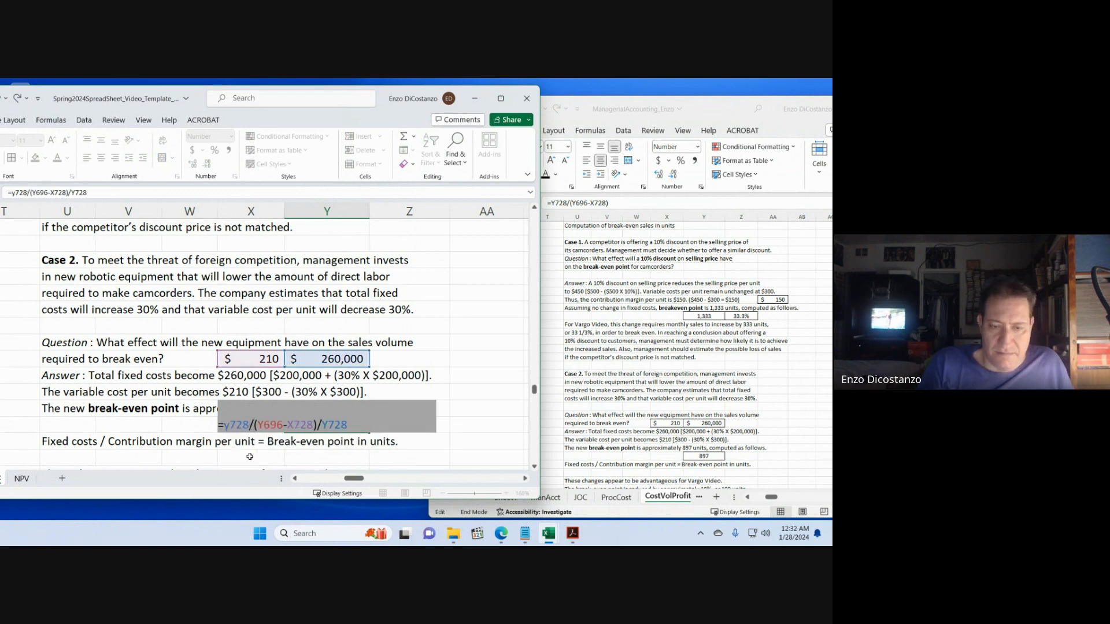
key("BackSpace")
key("BackSpace")
key("BackSpace")
key("BackSpace")
key("BackSpace")
key("Return")
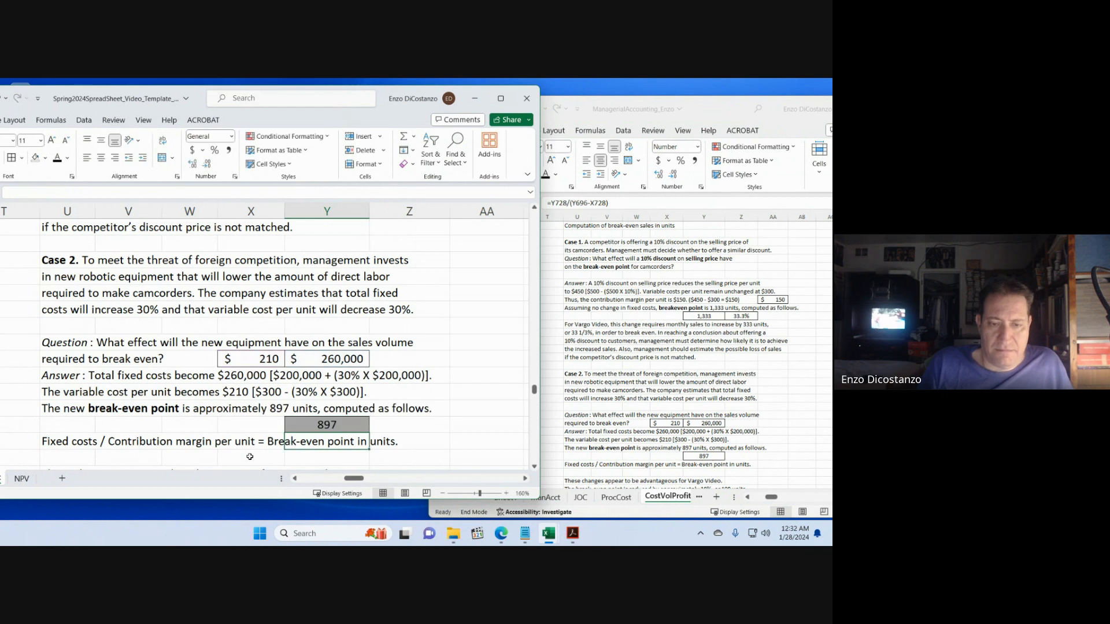
- Remove the grey fill from Case 2's break-even cell Y732 in the template
left_click(343, 421)
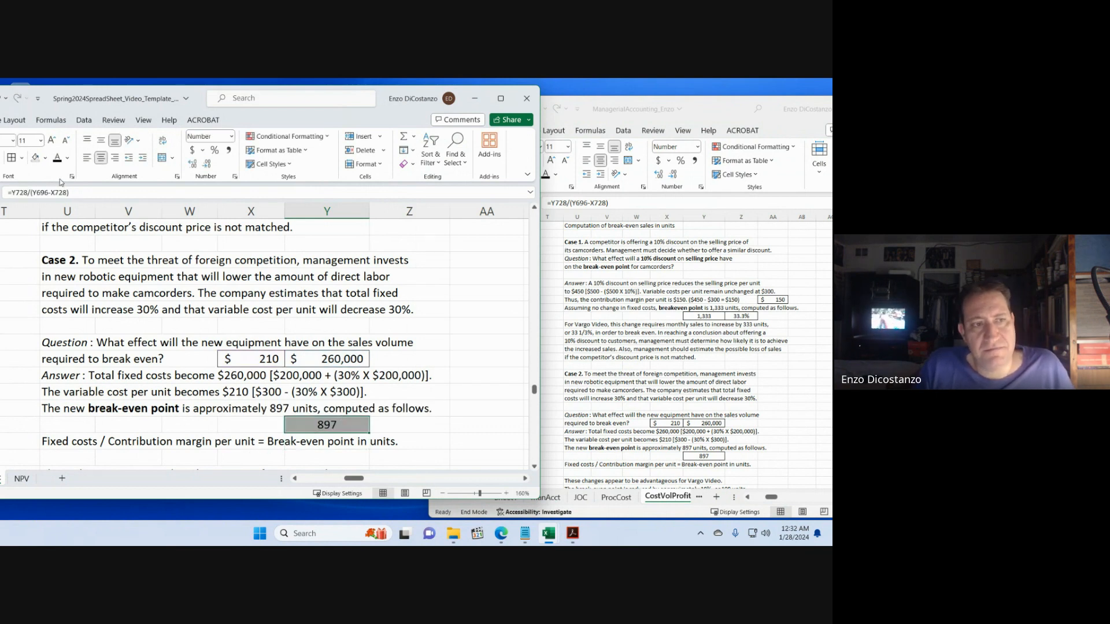
left_click(35, 157)
left_click(341, 324)
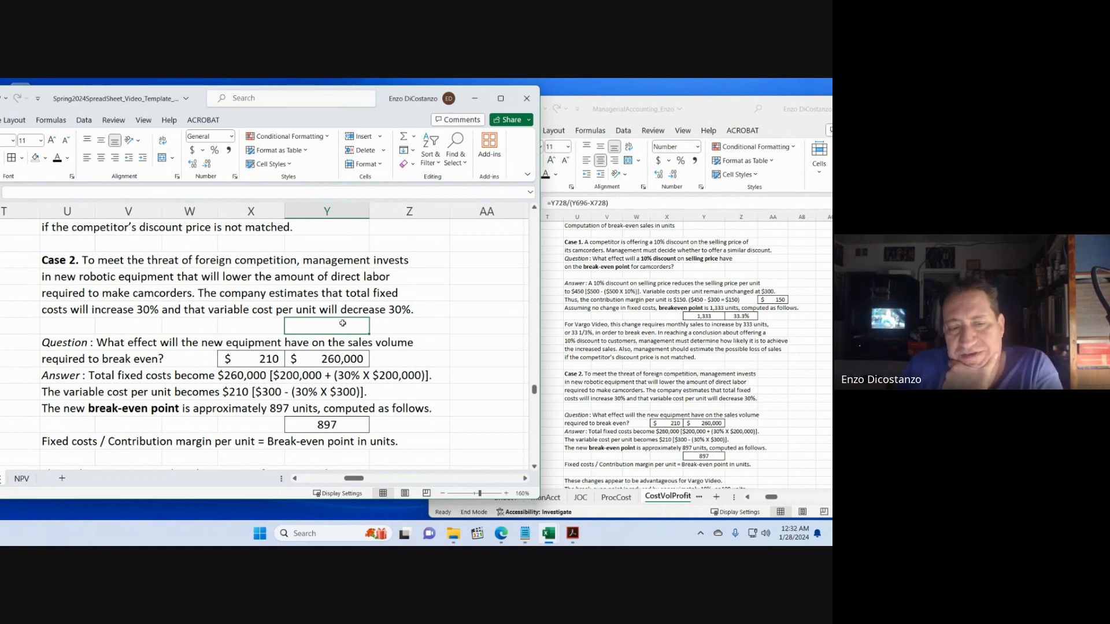
- Review the rest of Case 2 beneath the break-even cell in both the reference workbook and the template
left_click(614, 347)
scroll(614, 346, "down", 2)
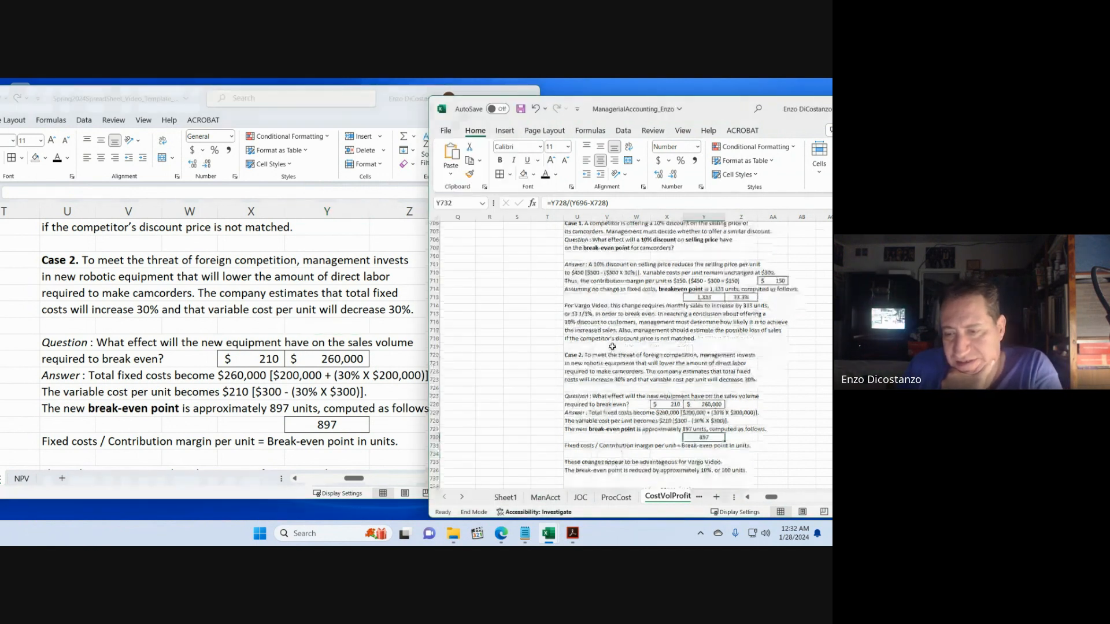
scroll(613, 345, "down", 2)
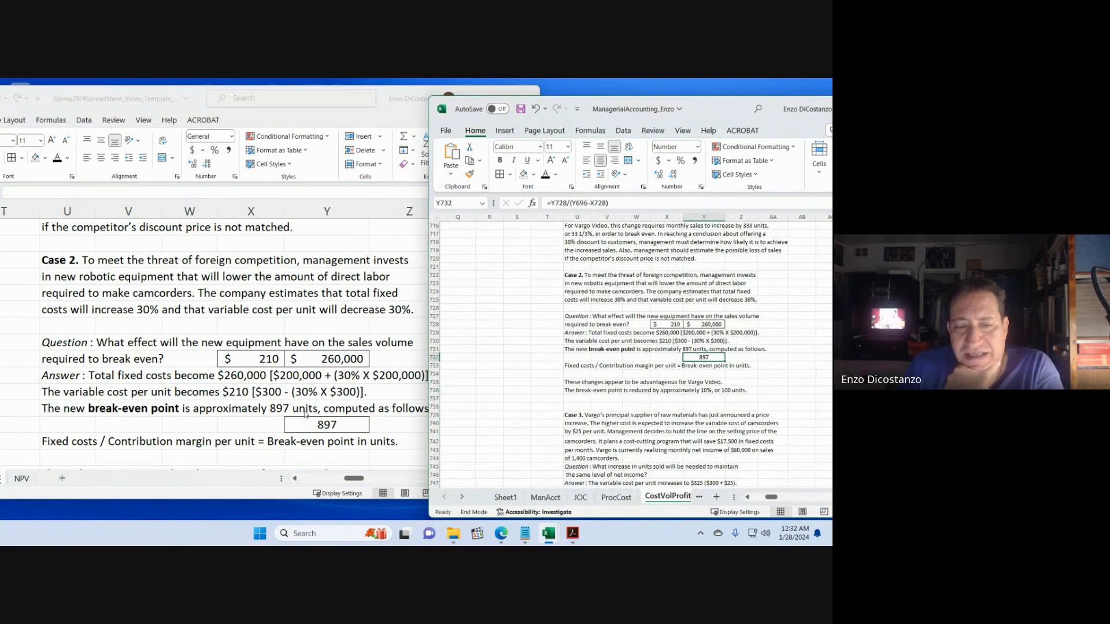
left_click(307, 326)
scroll(308, 360, "down", 2)
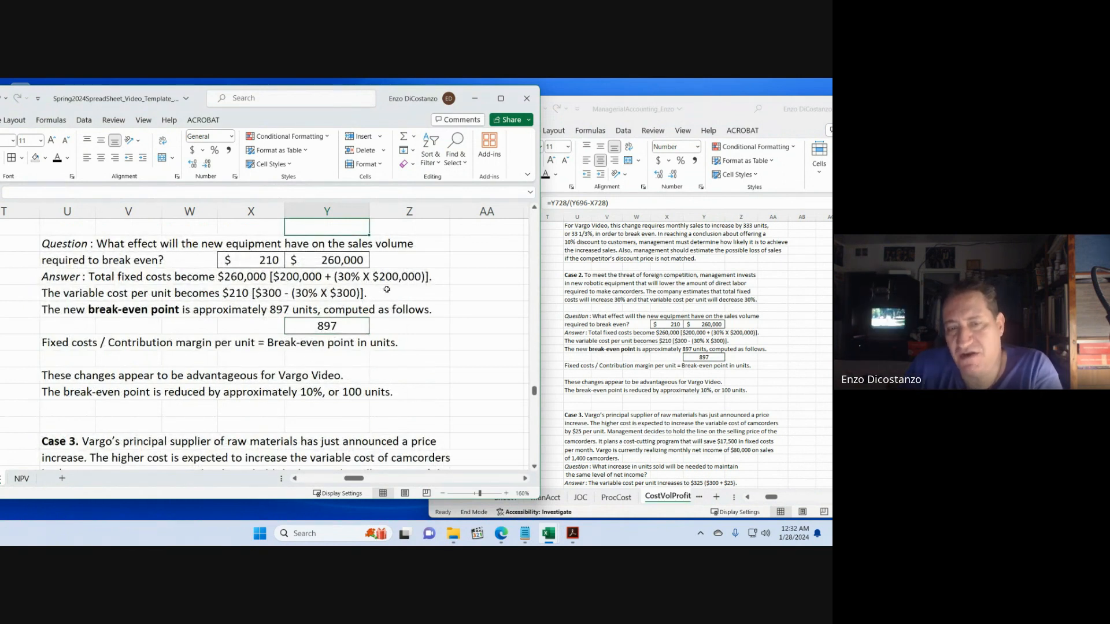
left_click(401, 329)
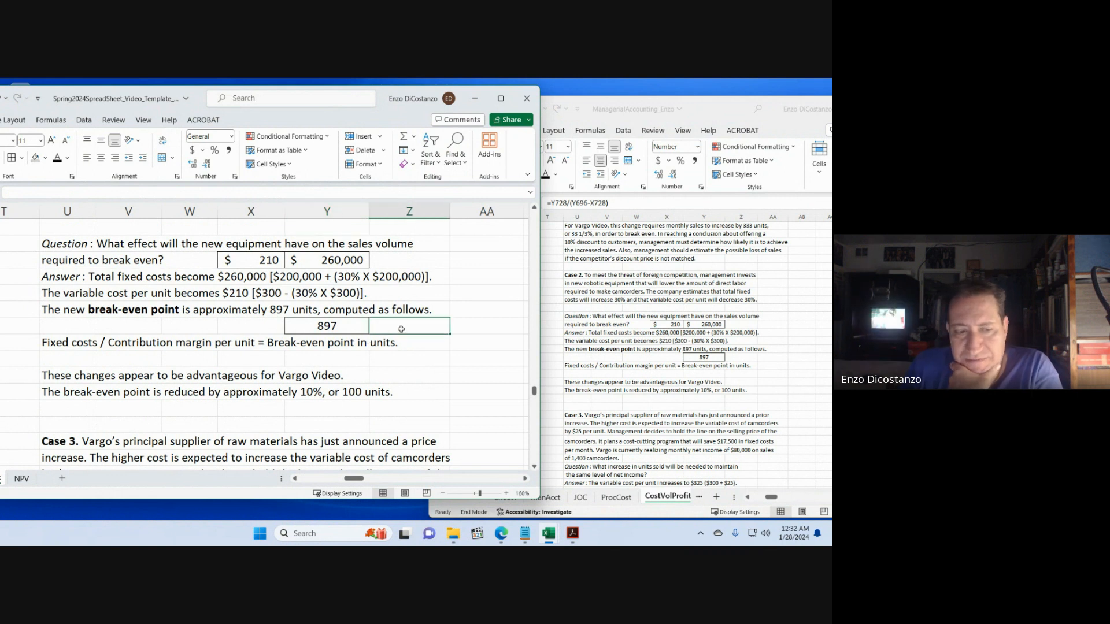
left_click(396, 362)
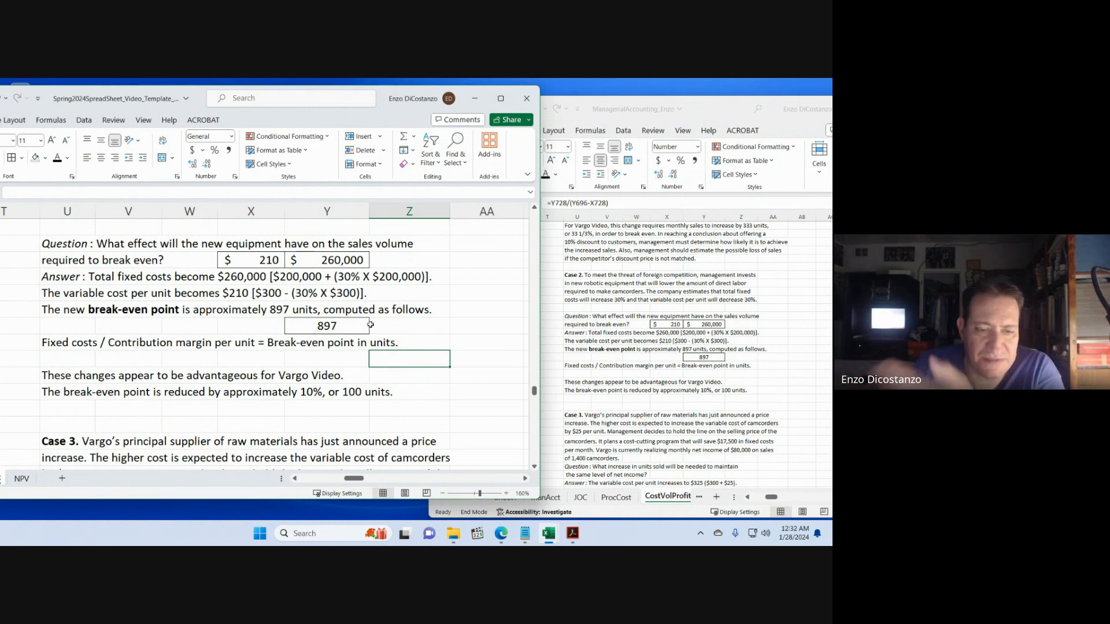
- Look over Case 3, the revisited CVP income statement and the in-chapter questions in both workbooks for cells still to fill in
scroll(345, 321, "down", 4)
left_click(688, 342)
scroll(688, 342, "down", 14)
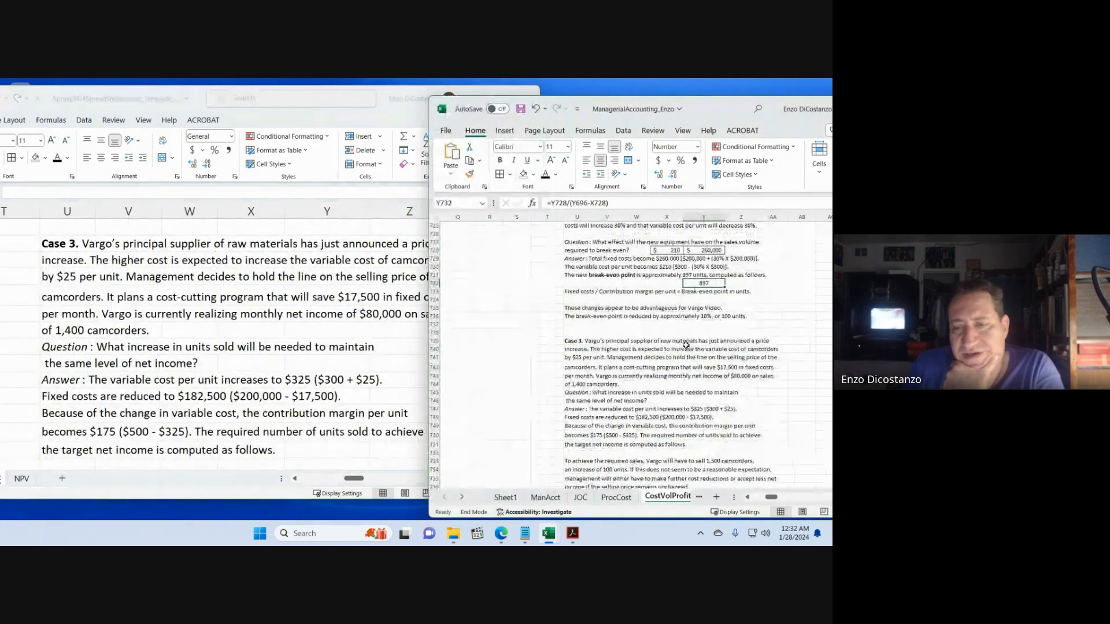
scroll(685, 345, "down", 16)
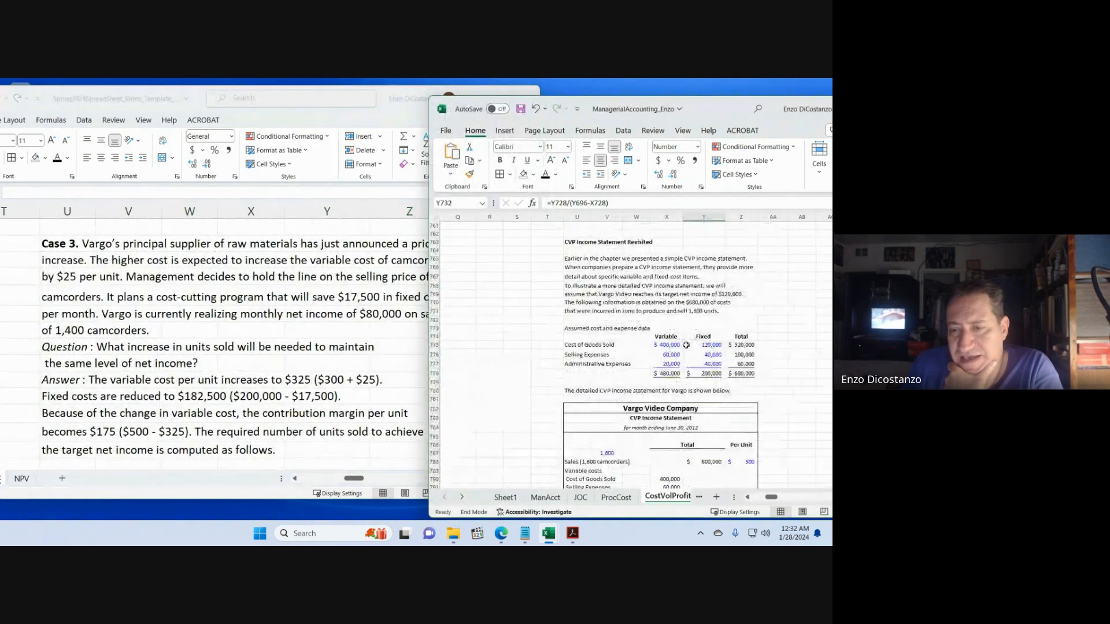
scroll(686, 345, "down", 3)
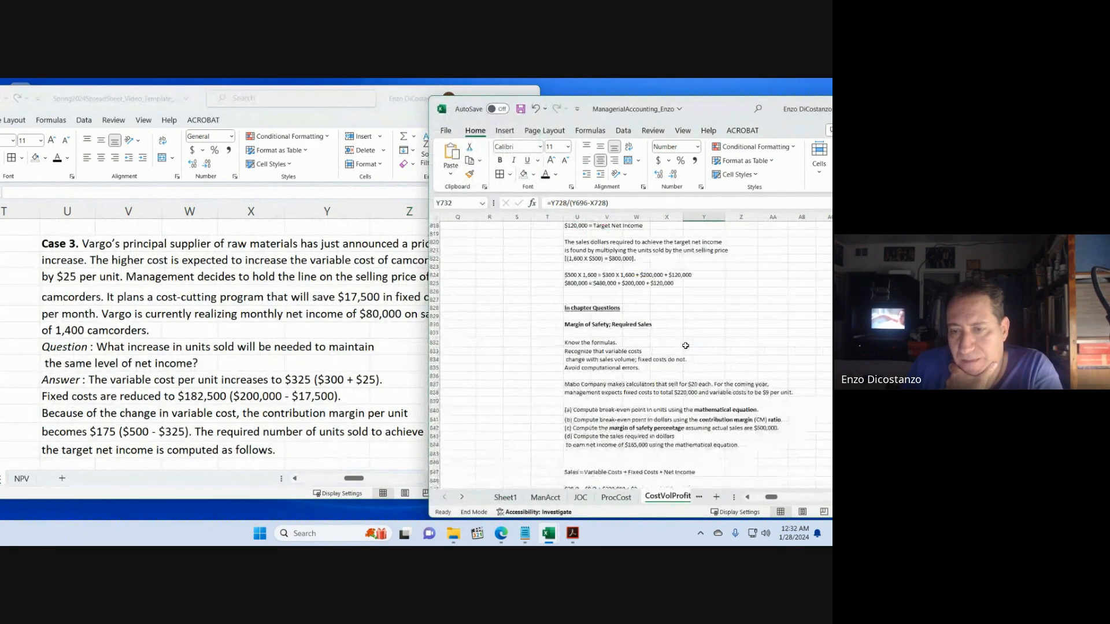
left_click(320, 345)
scroll(320, 345, "down", 3)
scroll(321, 345, "down", 12)
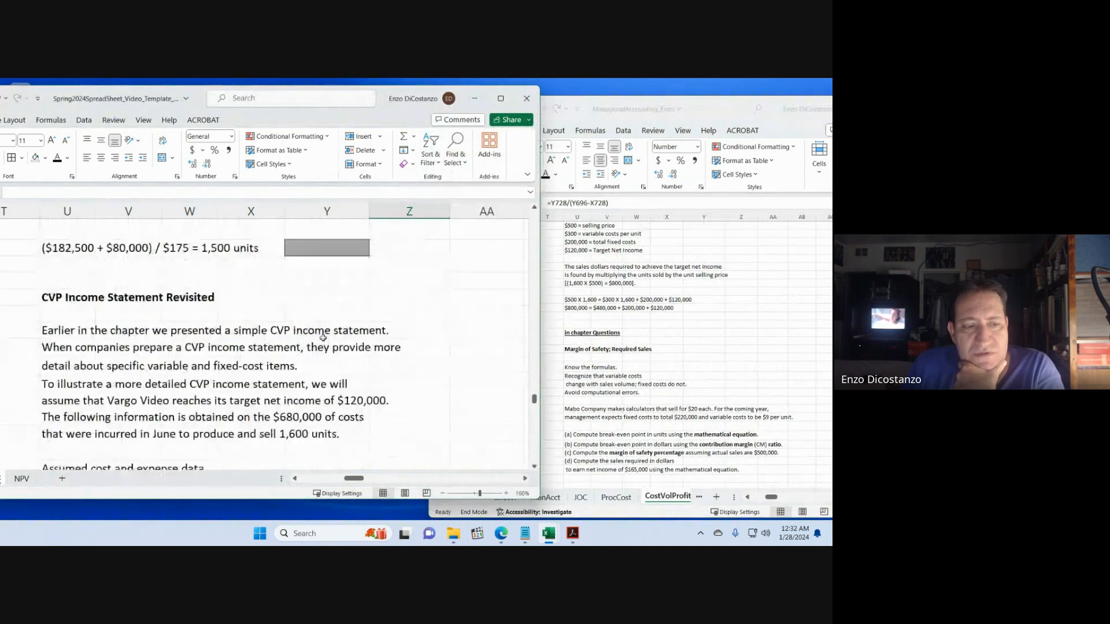
scroll(323, 338, "down", 5)
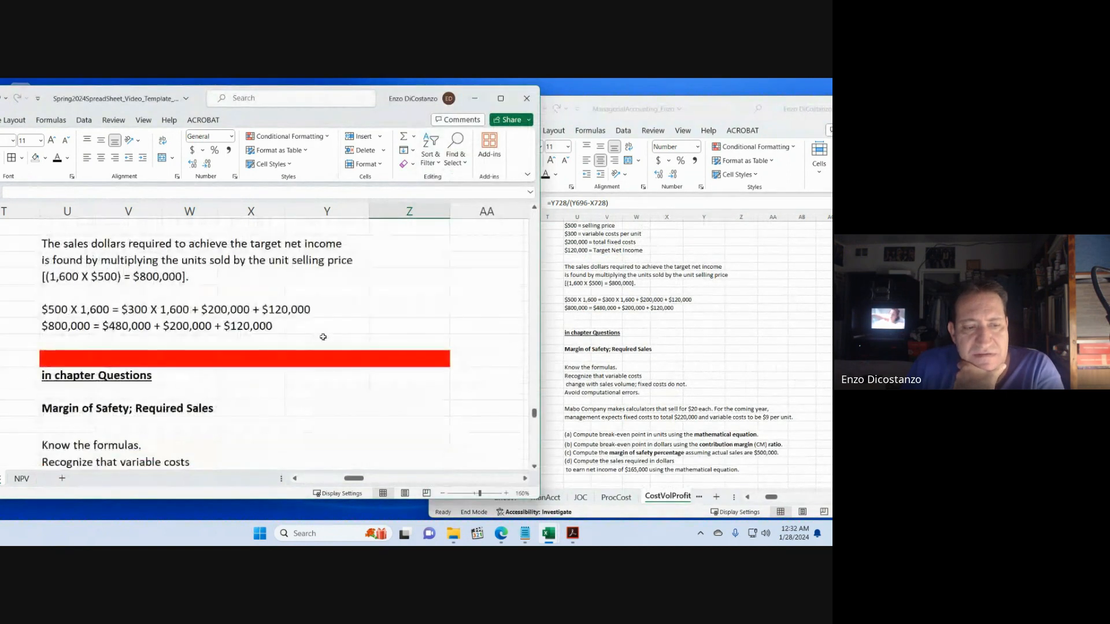
left_click(305, 335)
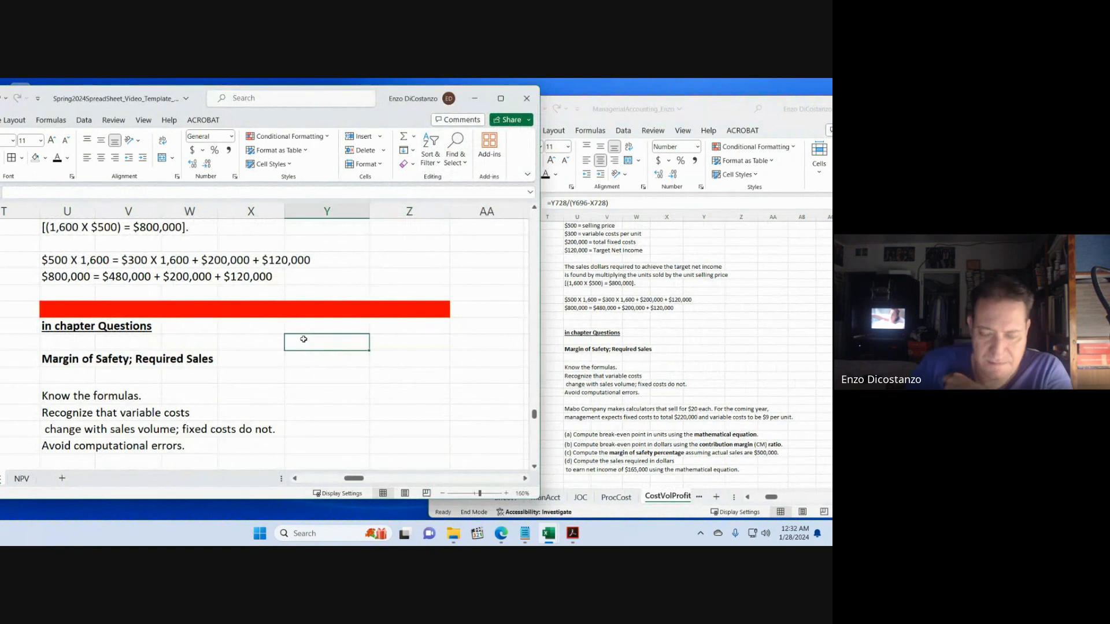
scroll(304, 336, "down", 10)
scroll(303, 340, "down", 15)
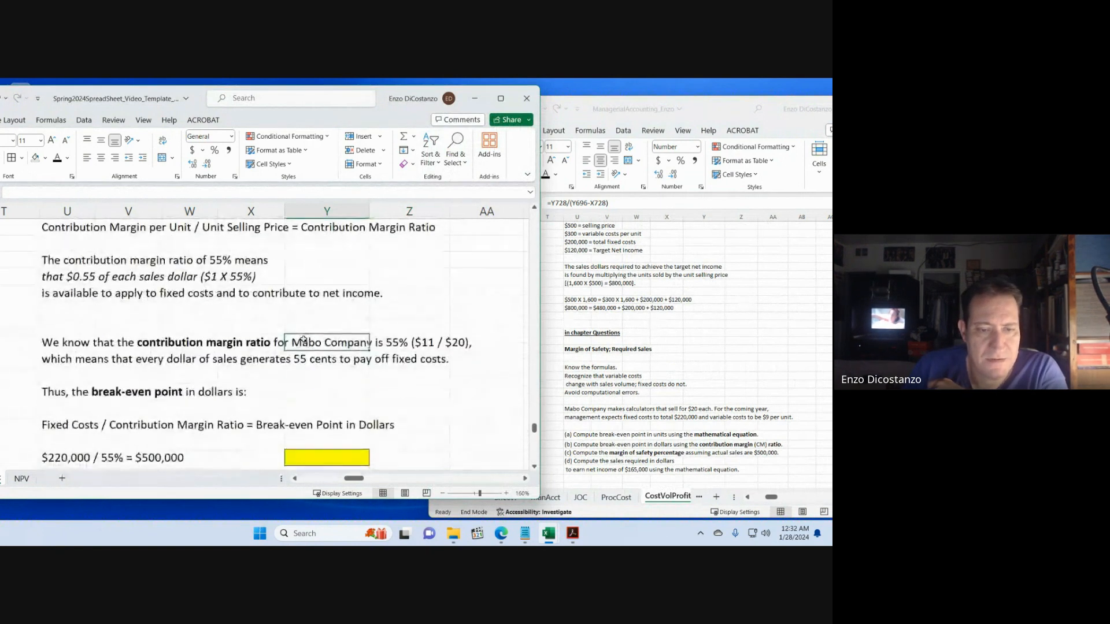
scroll(304, 341, "down", 8)
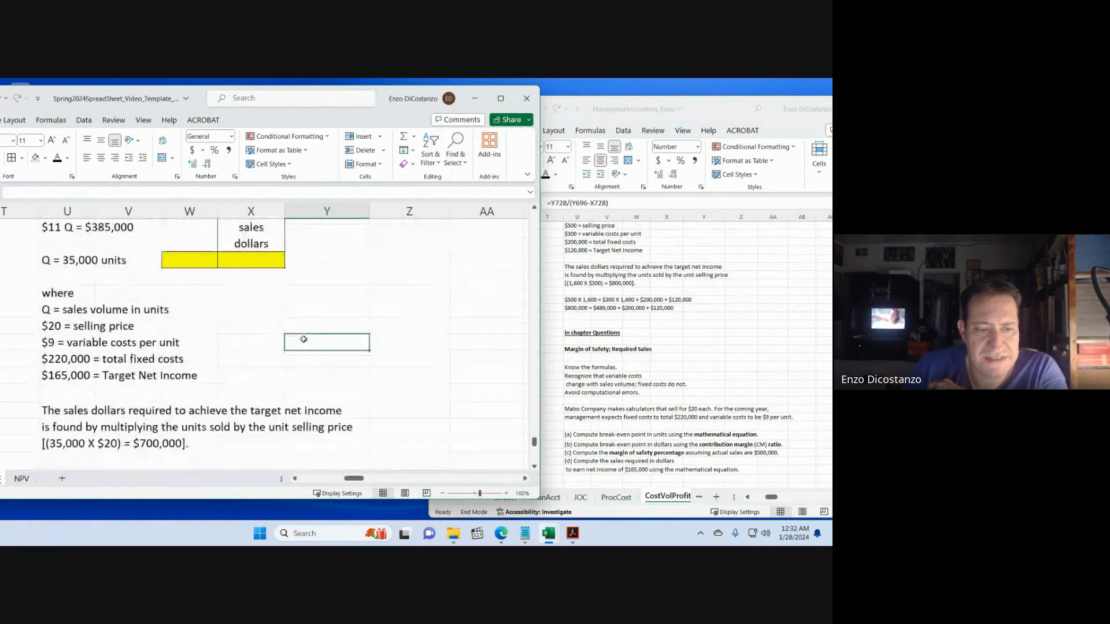
- Return to the top of the template's CostVolProfit sheet and look across to the Comprehensive Problem and back to Cost-Volume-Profit Analysis
scroll(305, 341, "up", 8)
scroll(304, 341, "up", 20)
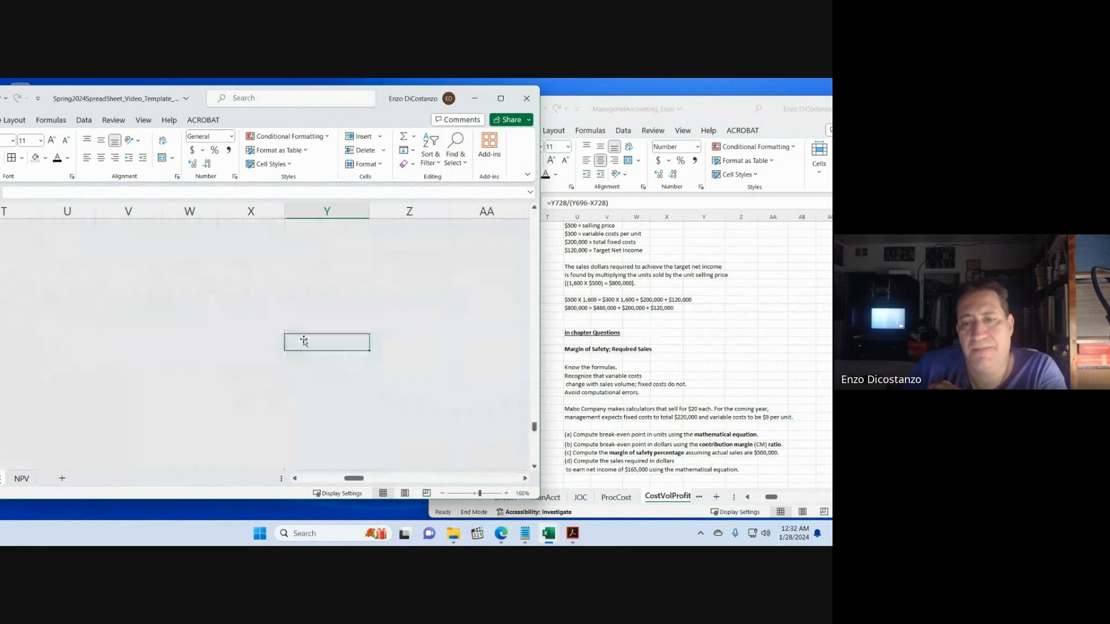
key("ctrl+z")
key("ctrl+z")
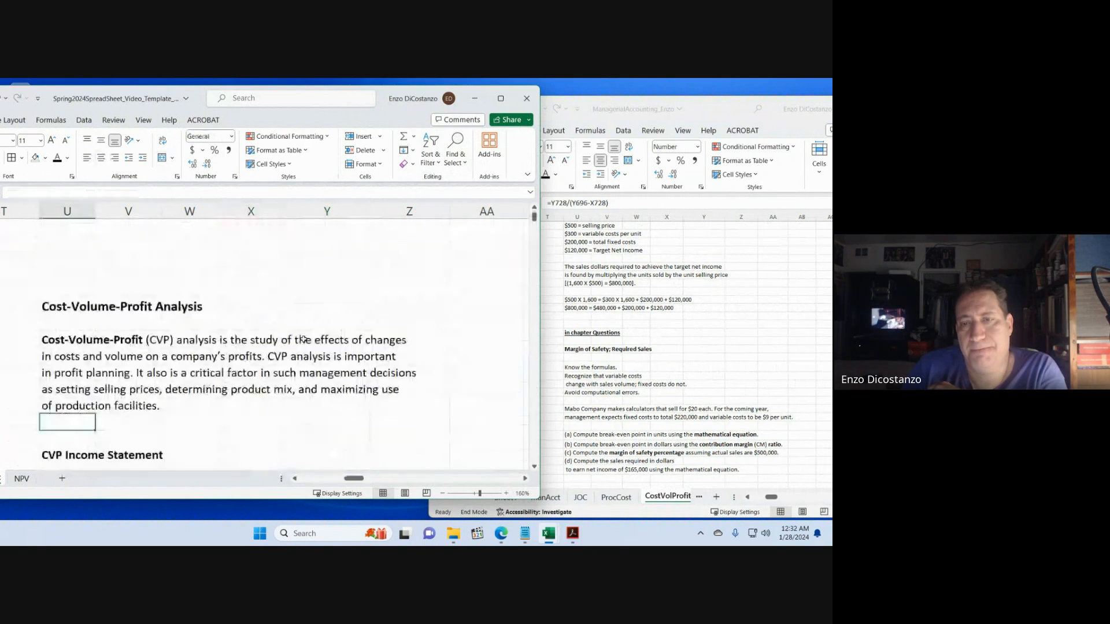
key("Right")
key("Right")
key("Right")
key("Right")
key("Right")
key("Right")
key("Right")
key("Right")
key("Right")
key("Right")
key("Right")
key("Right")
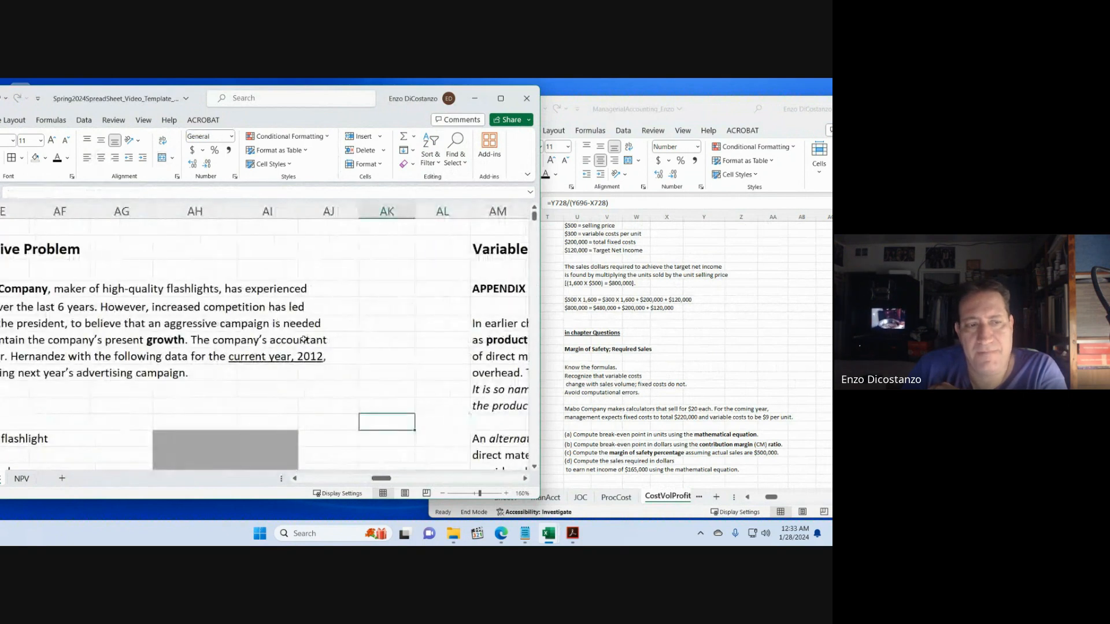
key("Left")
key("Left")
key("Left")
key("Left")
key("Left")
key("Left")
key("Left")
key("Left")
key("Left")
key("Left")
key("Left")
key("Left")
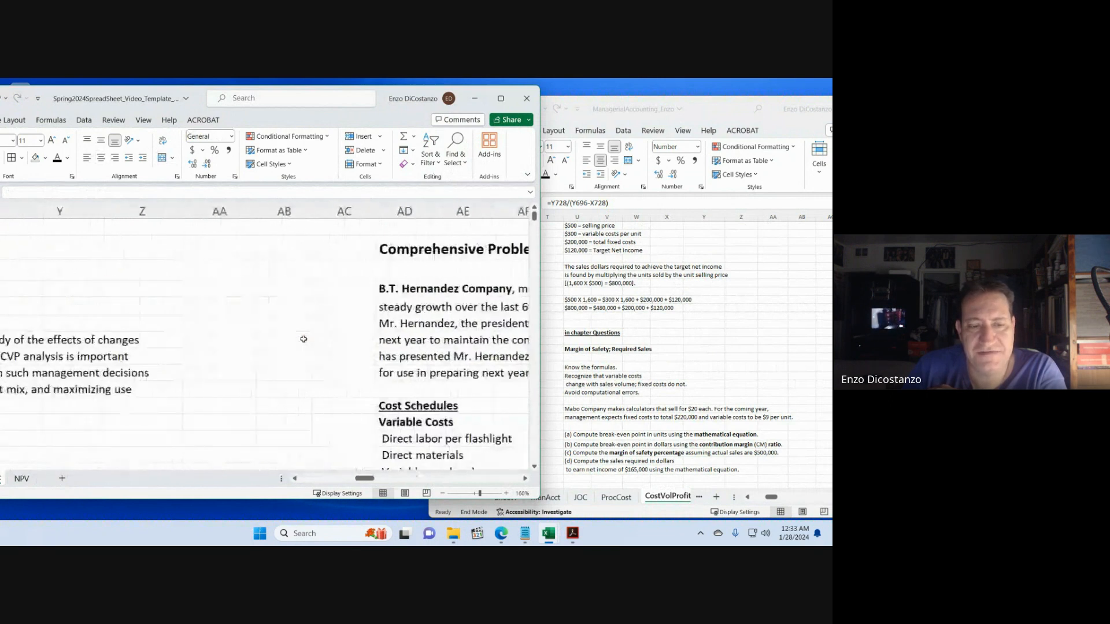
key("Left")
key("Left")
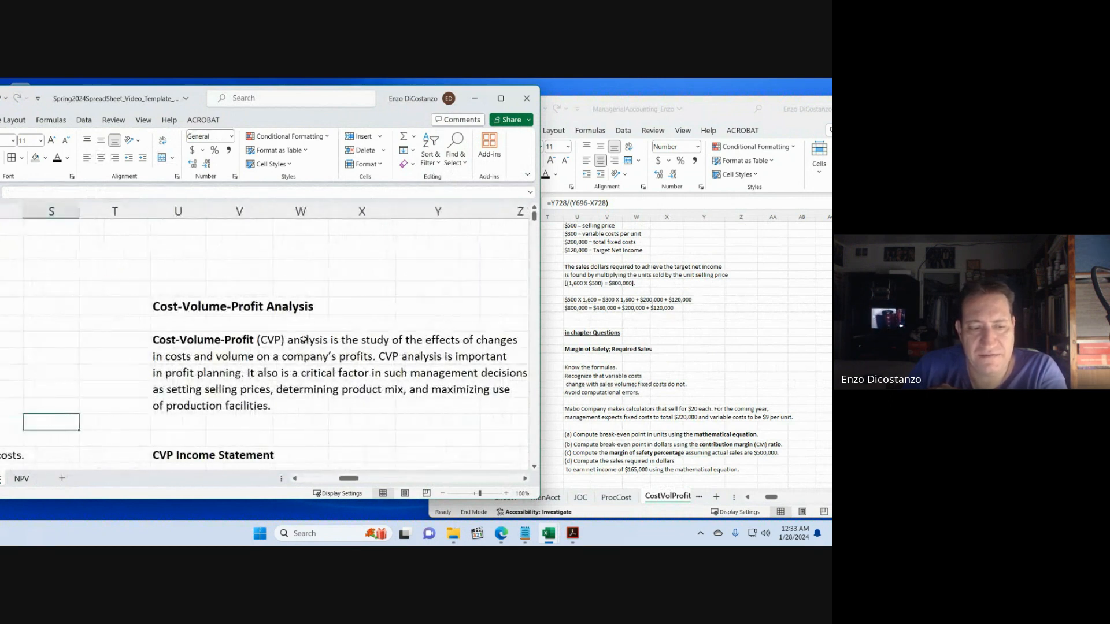
- Review the template's break-even and required unit sales computations down to the Graphic Presentation section
key("Down")
key("Down")
key("Down")
key("Down")
key("Down")
key("Down")
key("Down")
key("Down")
key("Down")
key("Down")
key("Down")
key("Down")
key("Down")
key("Down")
key("Down")
key("Down")
key("Down")
key("Down")
key("Down")
key("Down")
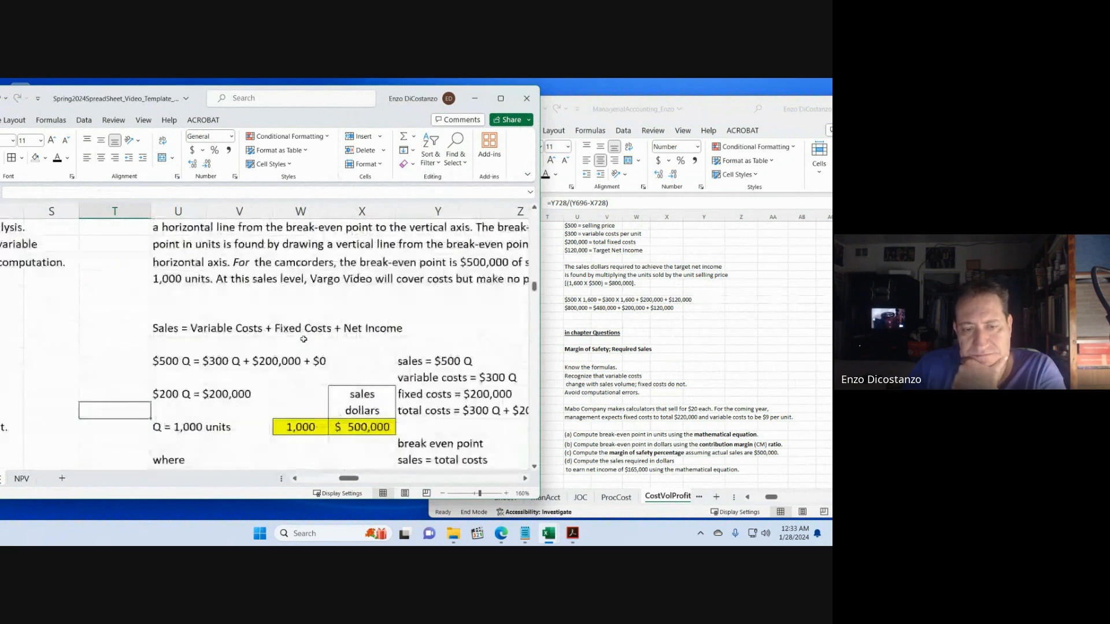
key("Down")
key("Down")
key("Down")
key("Down")
key("Down")
key("Down")
key("Down")
key("Down")
key("Down")
key("Down")
key("Down")
key("Down")
key("Down")
key("Down")
key("Down")
key("Down")
key("Down")
key("Down")
key("Down")
key("Down")
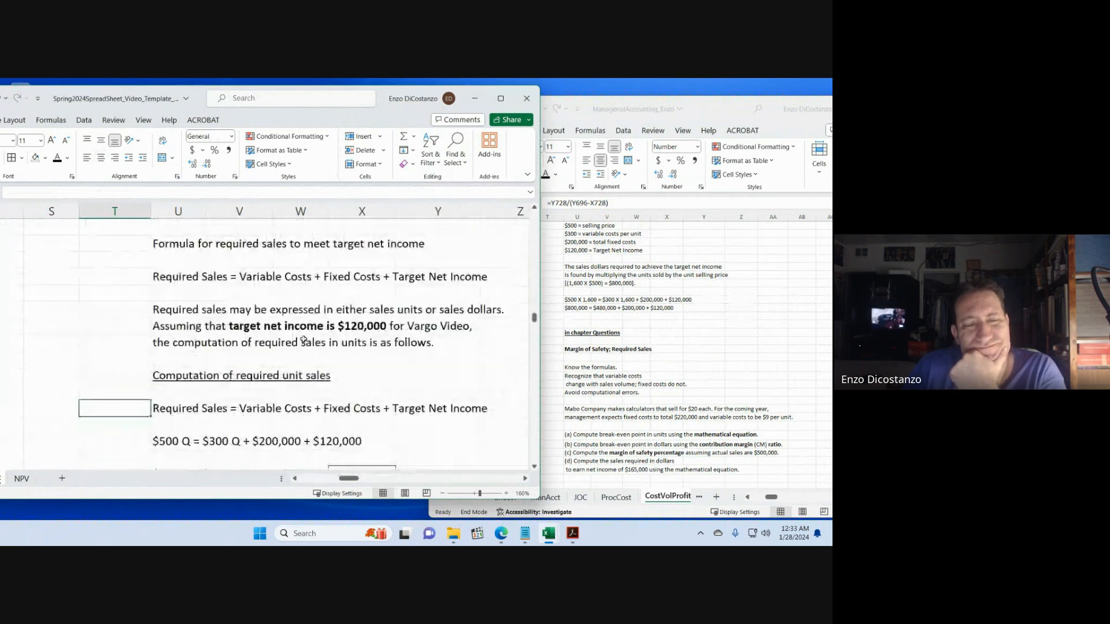
key("Down")
key("Down")
key("Down")
key("Down")
key("Down")
key("Down")
key("Down")
key("Down")
key("Down")
key("Down")
key("Down")
key("Down")
key("Down")
key("Down")
key("Down")
key("Down")
key("Down")
key("Down")
key("Down")
key("Down")
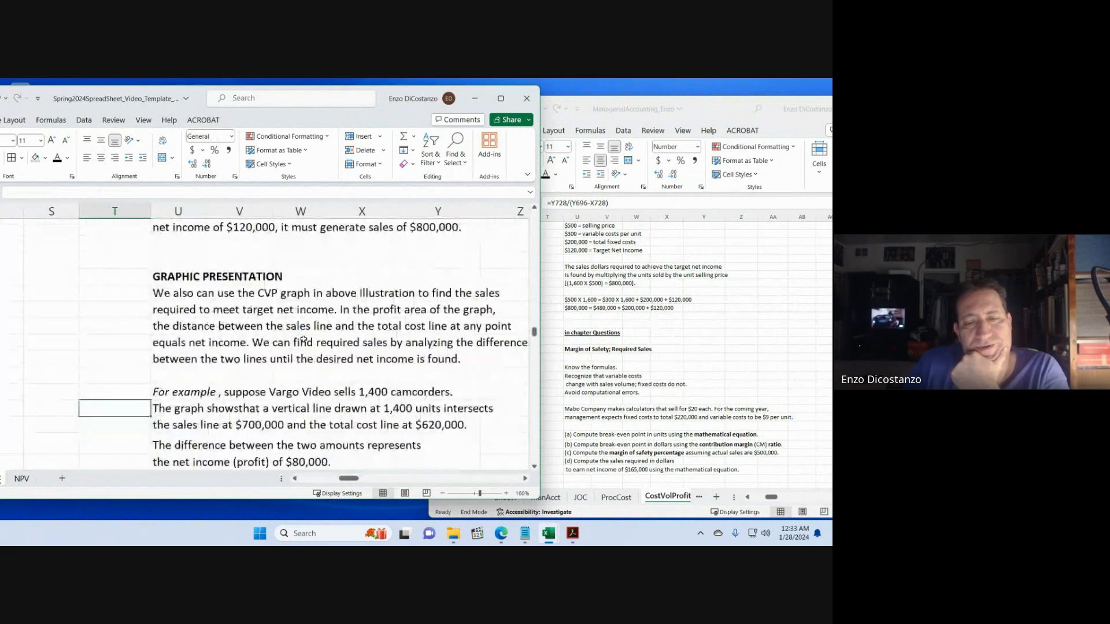
- Look through the template's Margin of Safety section down to the red divider row above Service Company Insight
left_click(525, 480)
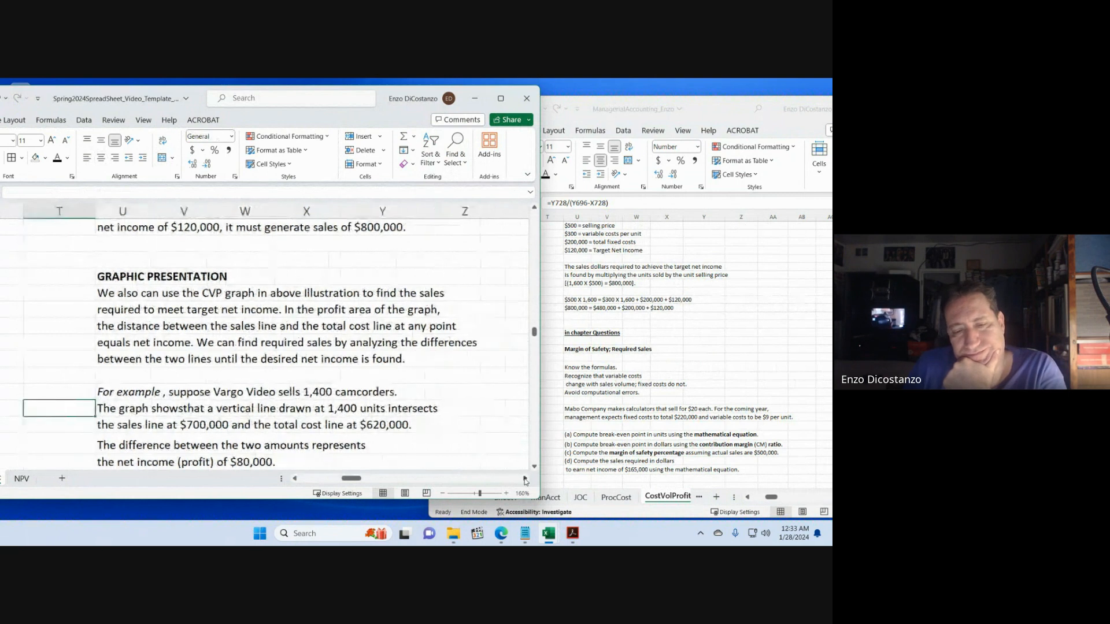
left_click(525, 479)
left_click(295, 478)
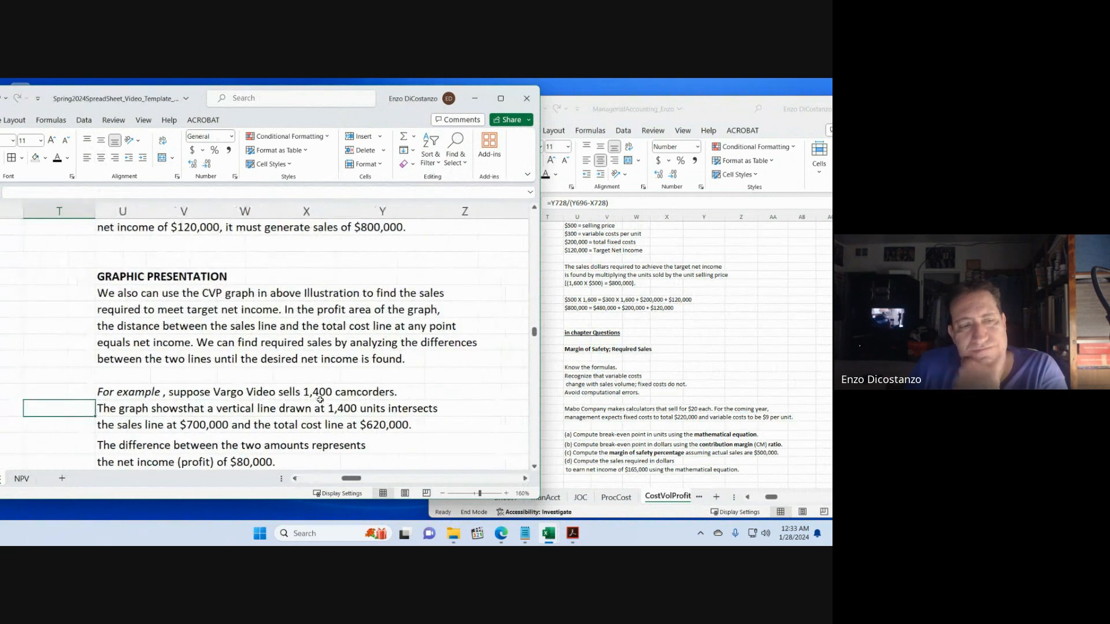
scroll(191, 393, "down", 4)
left_click(86, 309)
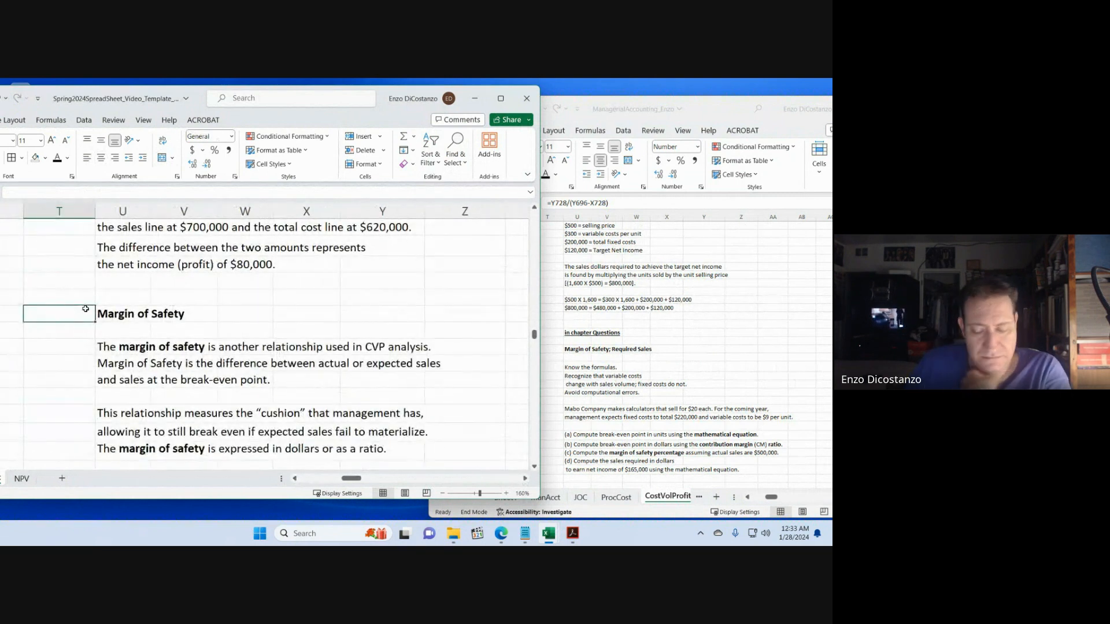
key("Page_Down")
key("Page_Down")
key("Page_Down")
key("Page_Up")
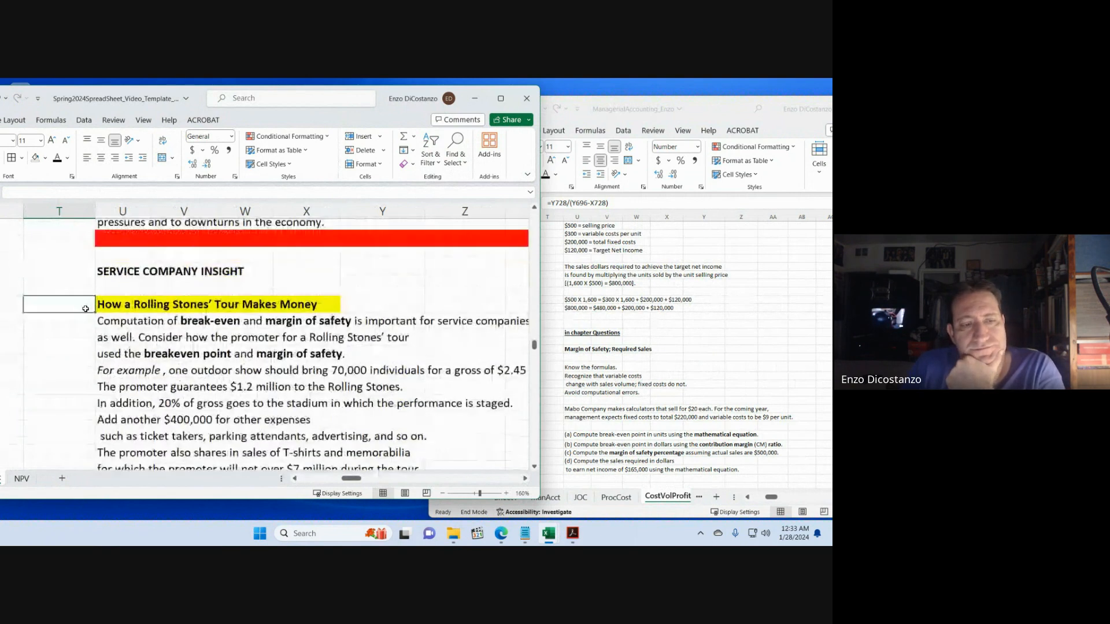
key("Up")
key("Up")
key("Up")
key("Up")
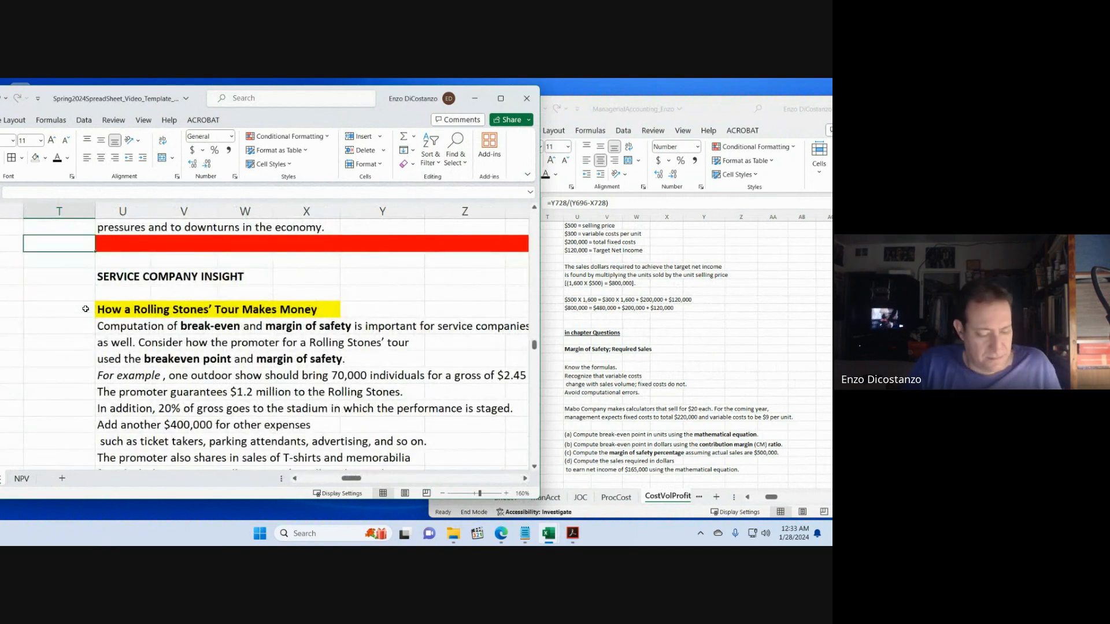
- Remove the red fill from the divider row above Service Company Insight, from column T through column AC
key("shift+Right")
key("shift+Right")
key("shift+Right")
key("shift+Right")
key("shift+Right")
key("shift+Right")
key("shift+Right")
key("shift+Right")
key("shift+Right")
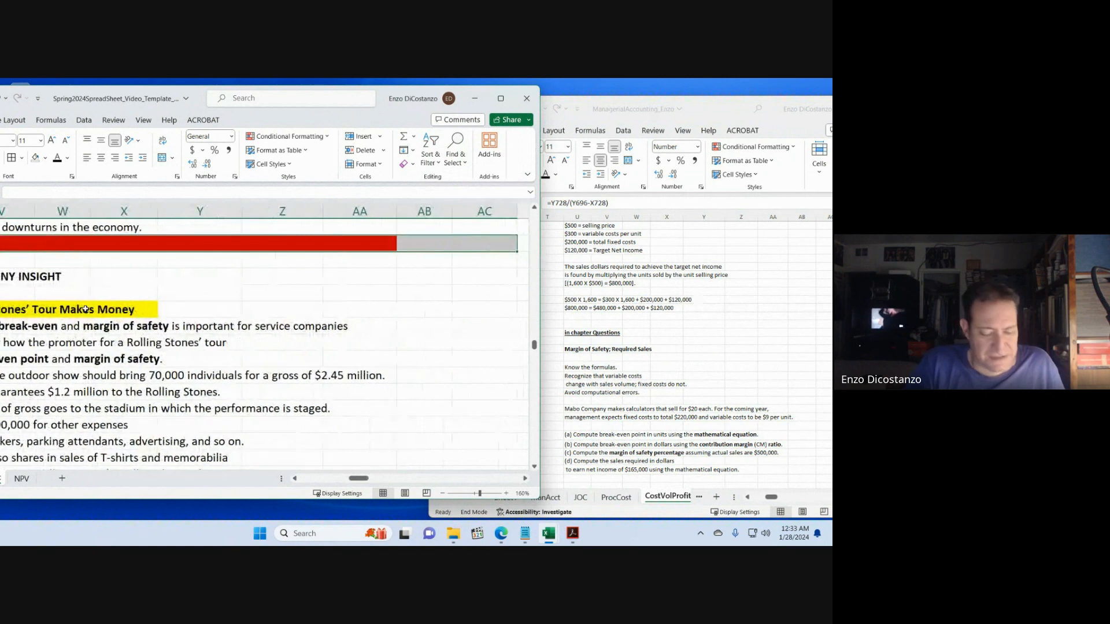
key("alt+h")
key("h")
key("n")
key("Down")
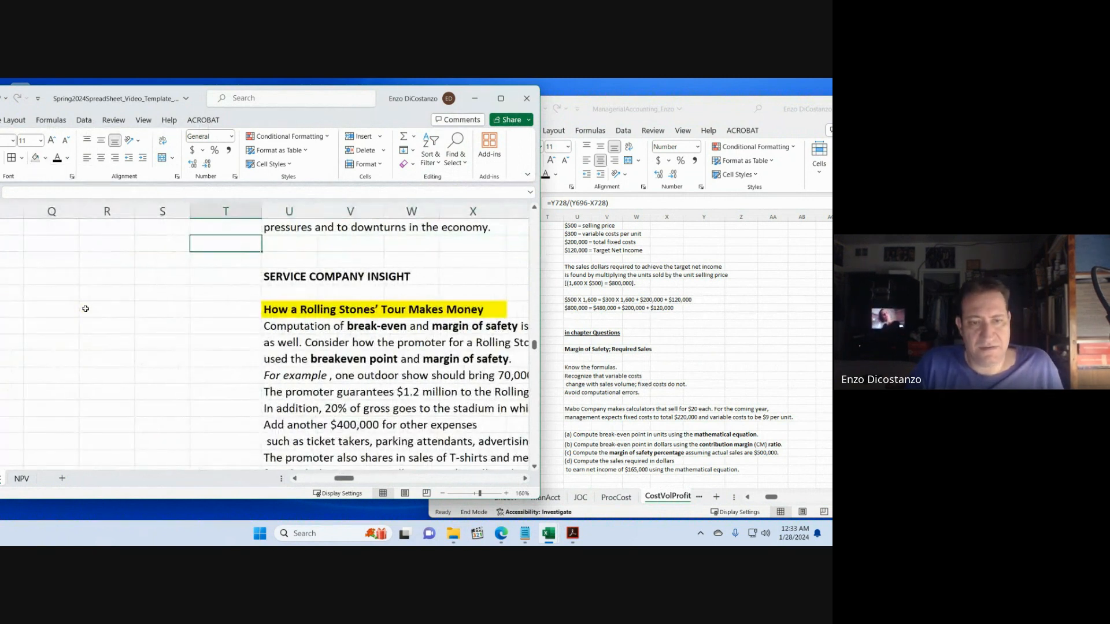
- Look down the template from the Rolling Stones tour example to Vargo Video's Case 1 and Case 2
key("Page_Down")
key("Page_Down")
key("Page_Down")
key("Page_Down")
key("Page_Down")
key("Page_Down")
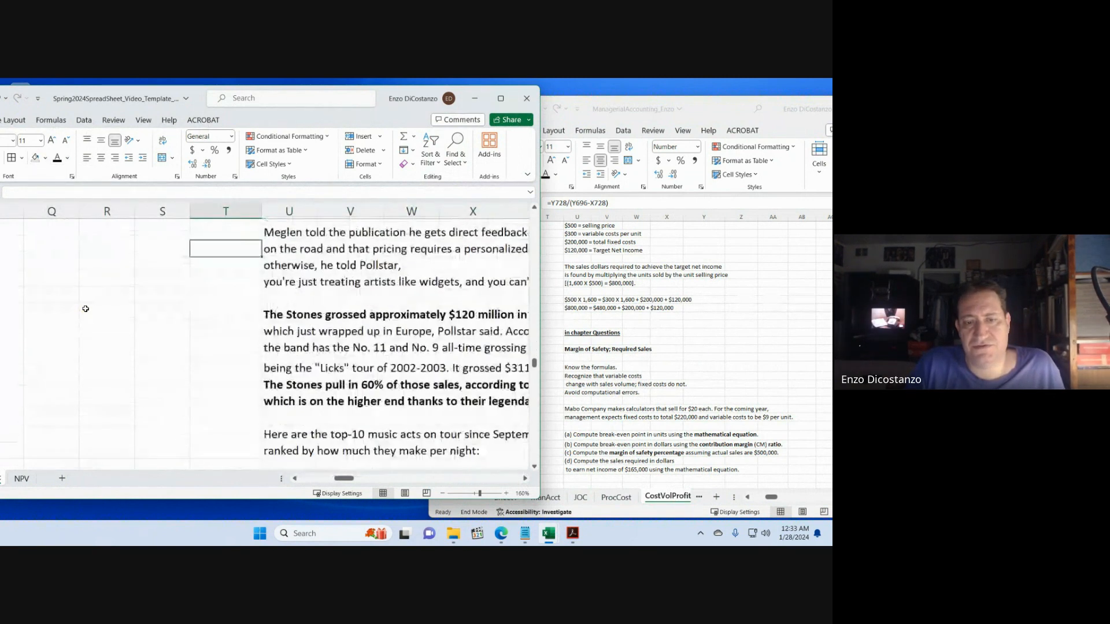
key("Page_Down")
key("Page_Down")
key("Page_Down")
key("Page_Down")
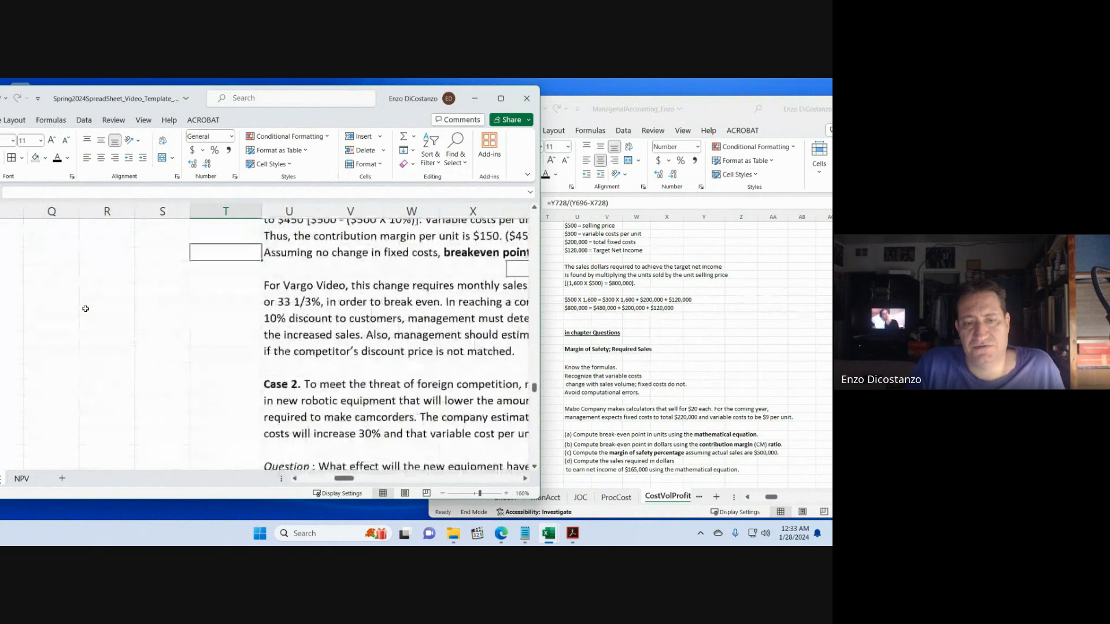
- Widen the template window slightly and read Case 3's question and answer on the units needed to maintain net income
key("Right")
key("Right")
key("Right")
key("Right")
key("Right")
key("Right")
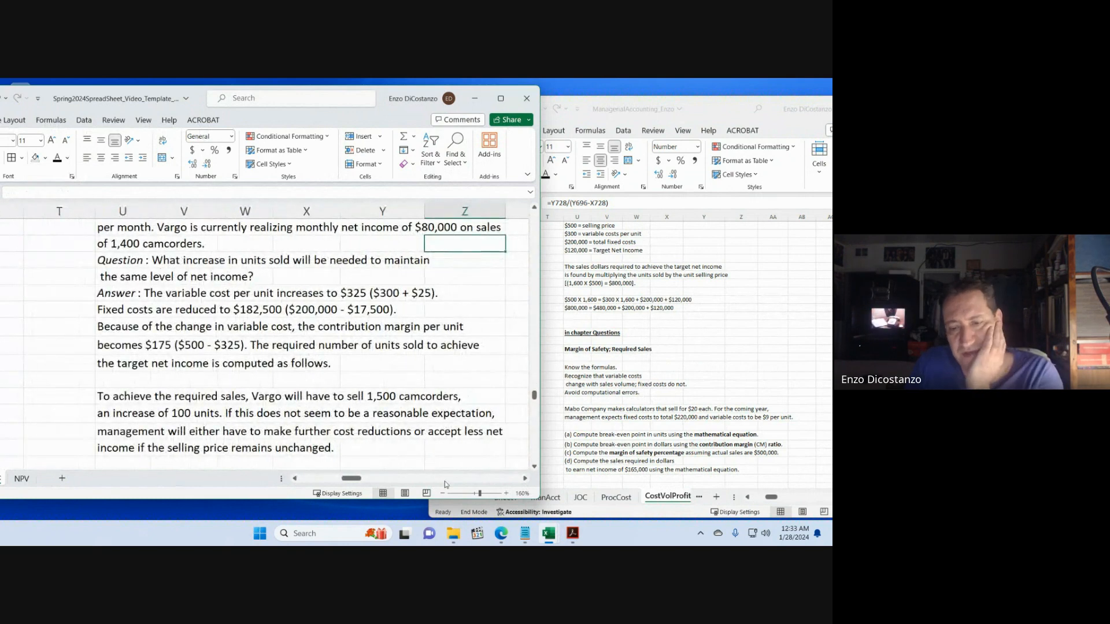
scroll(358, 411, "up", 4)
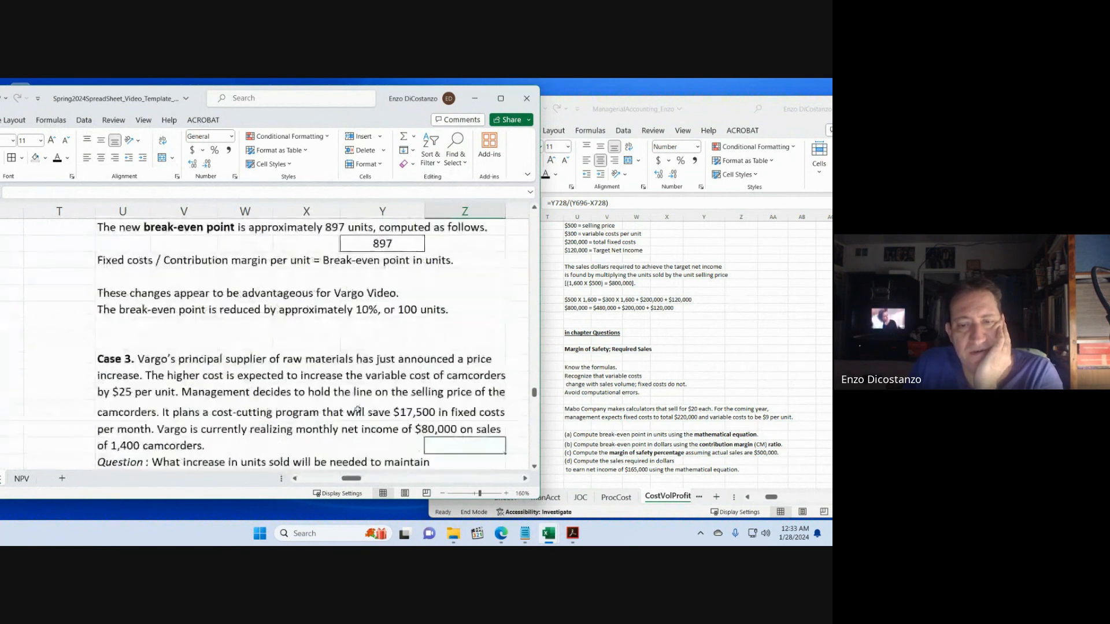
left_click_drag(541, 327, 553, 328)
left_click(355, 325)
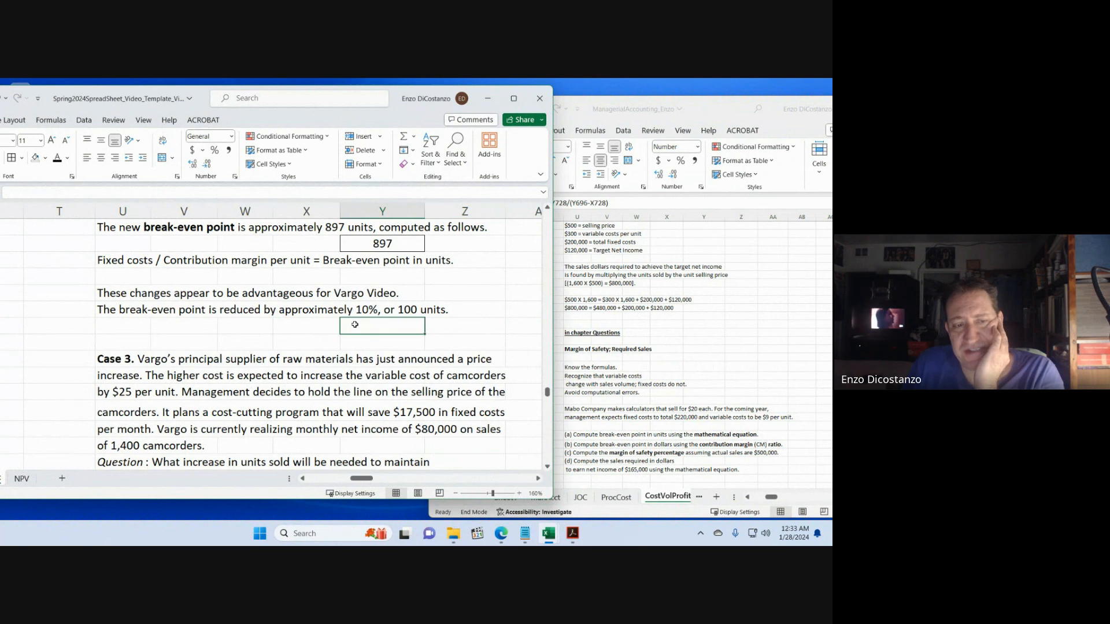
scroll(355, 325, "down", 2)
left_click(446, 368)
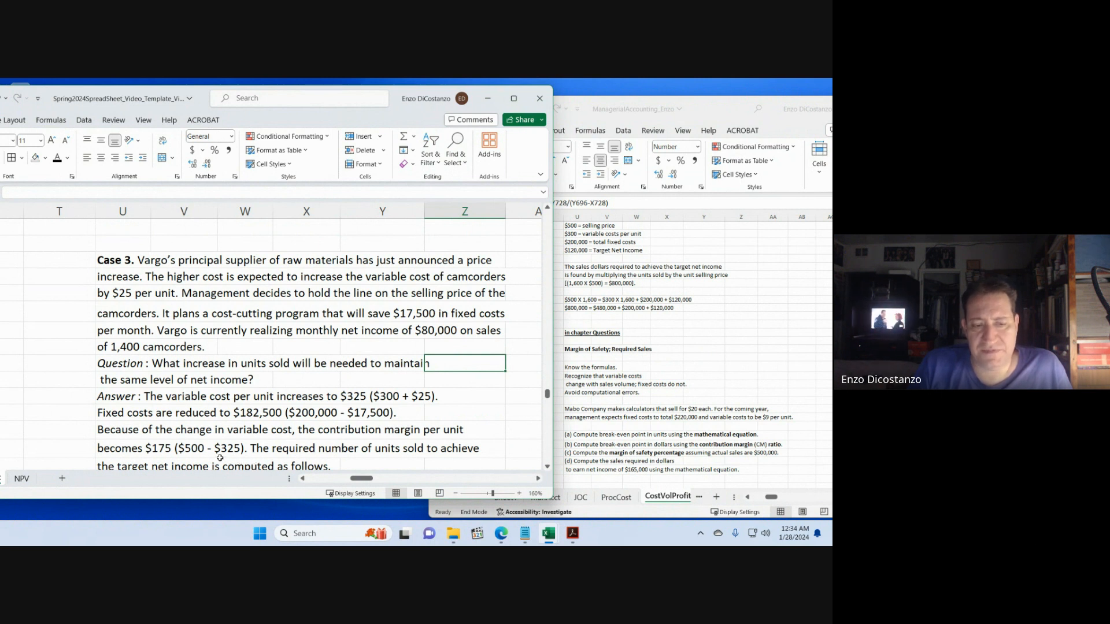
scroll(482, 425, "down", 2)
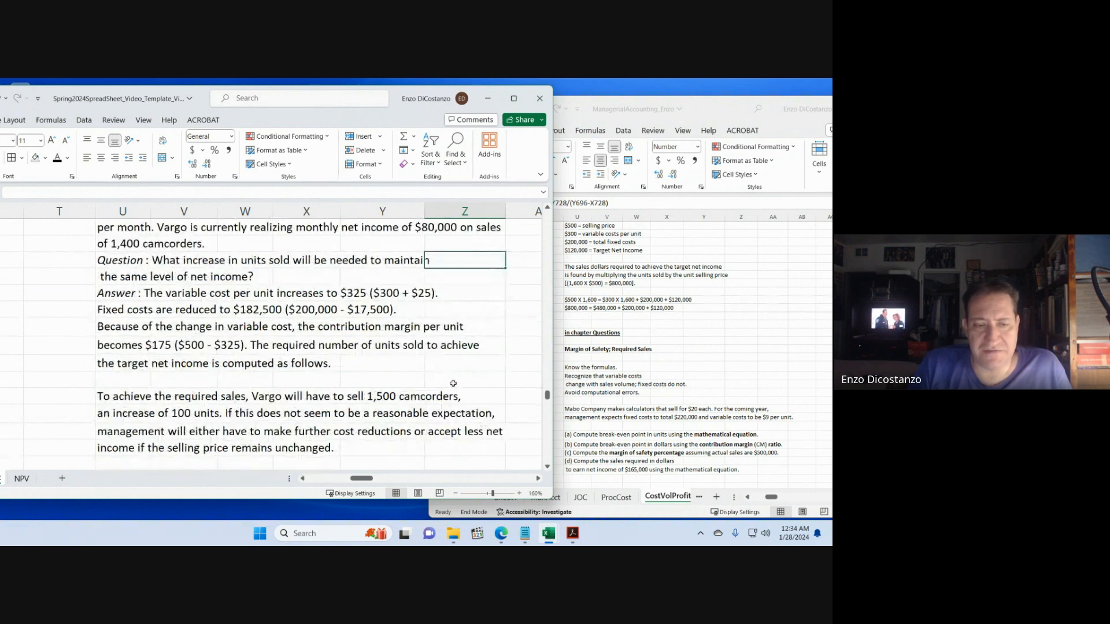
scroll(453, 383, "up", 1)
- Switch to the ManagerialAccounting workbook and inspect the formula in Case 3's required sales cell Y760, leaving it unedited
left_click(669, 350)
scroll(669, 349, "up", 3)
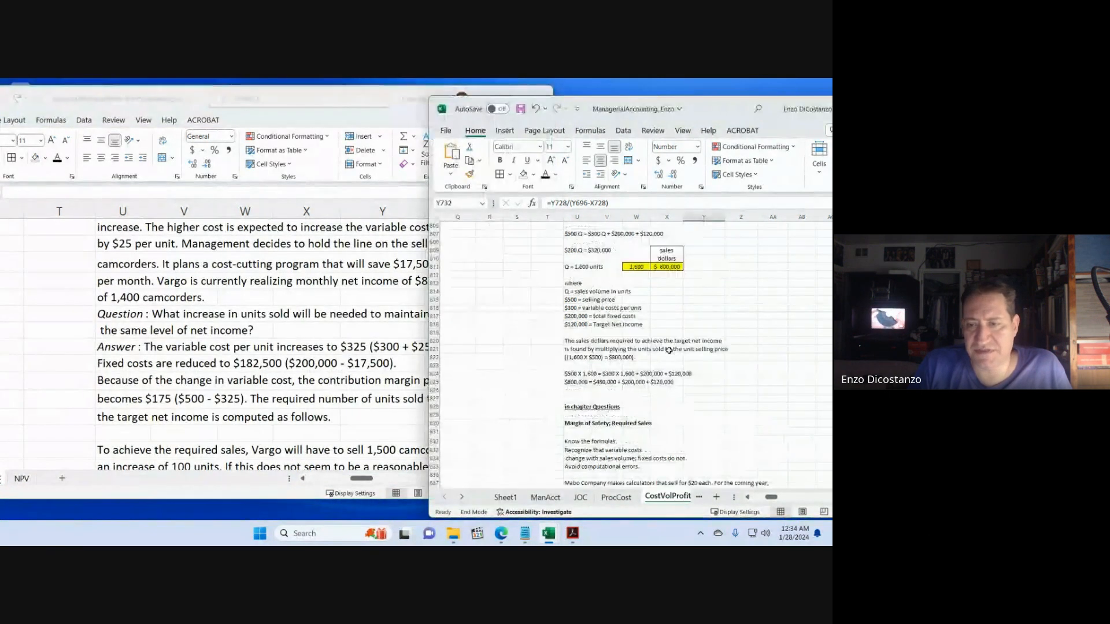
scroll(669, 350, "up", 20)
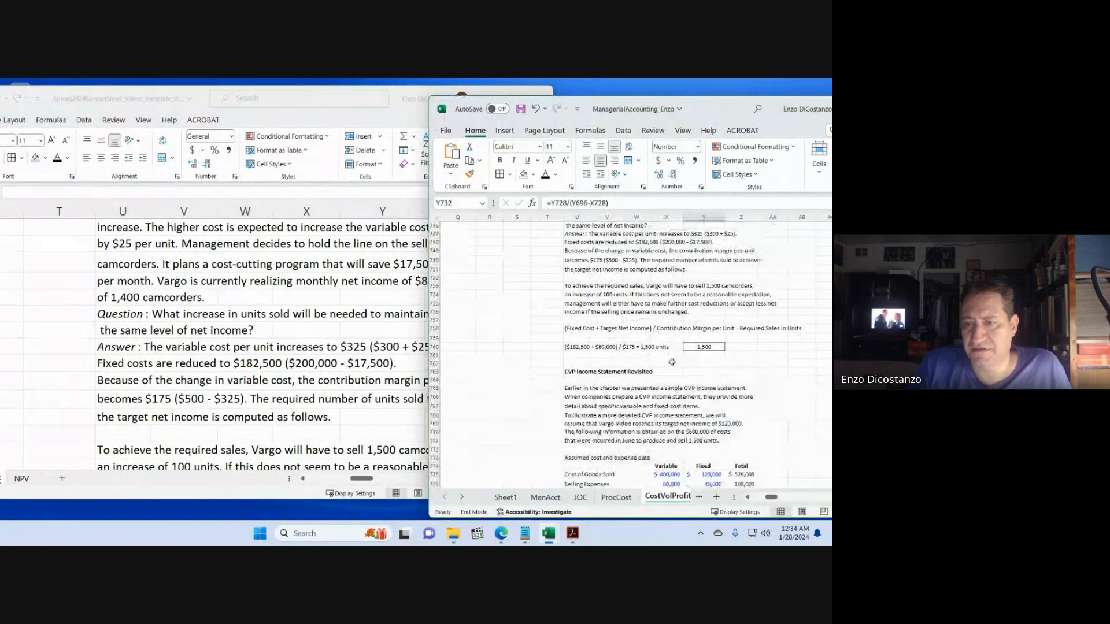
scroll(741, 408, "up", 3)
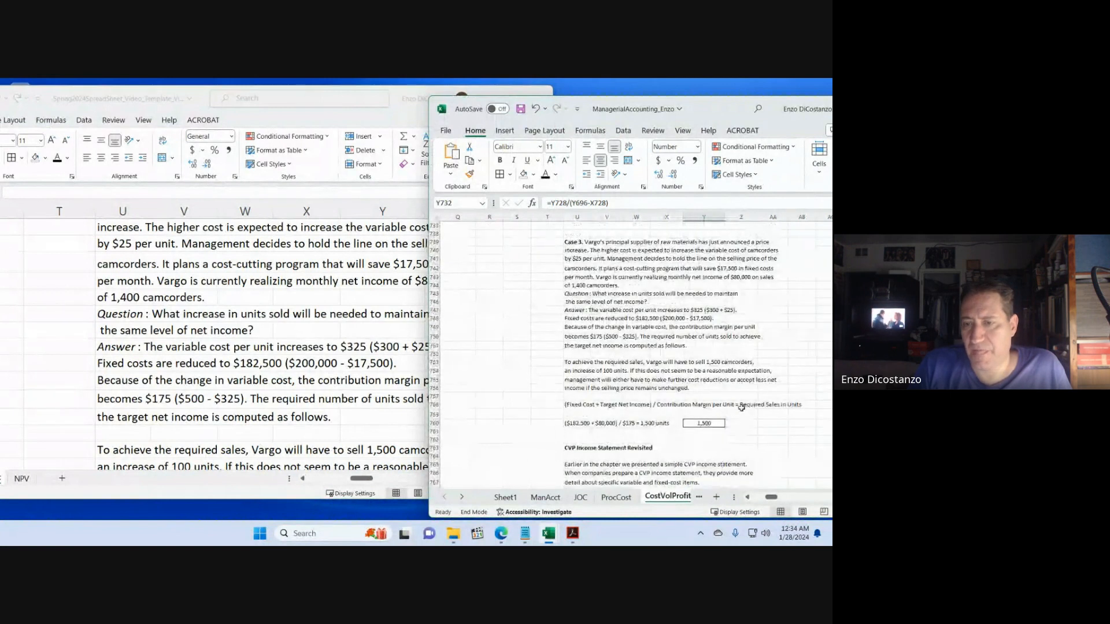
double_click(714, 425)
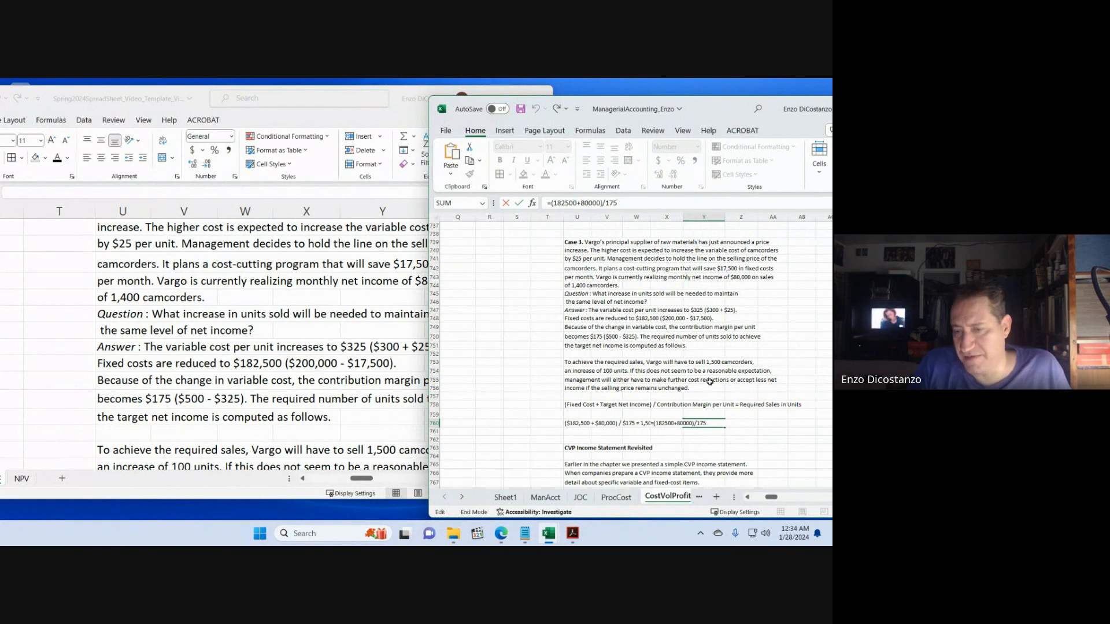
key("Escape")
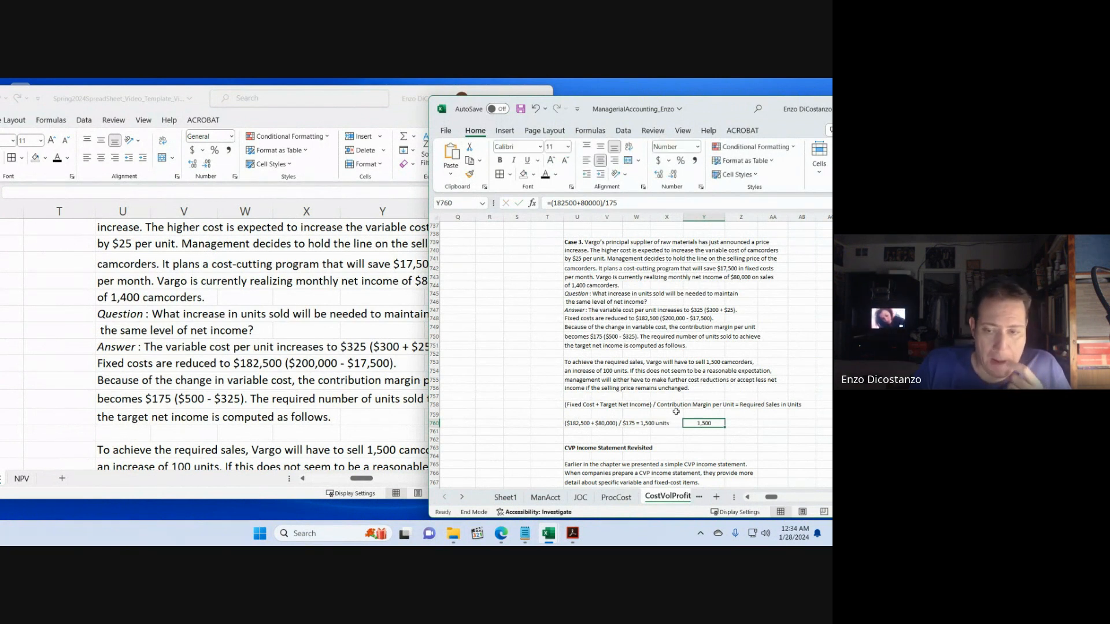
- Compare the template's Case 3 explanation with its required-sales equation and the grey answer cell
left_click(314, 368)
scroll(314, 368, "down", 3)
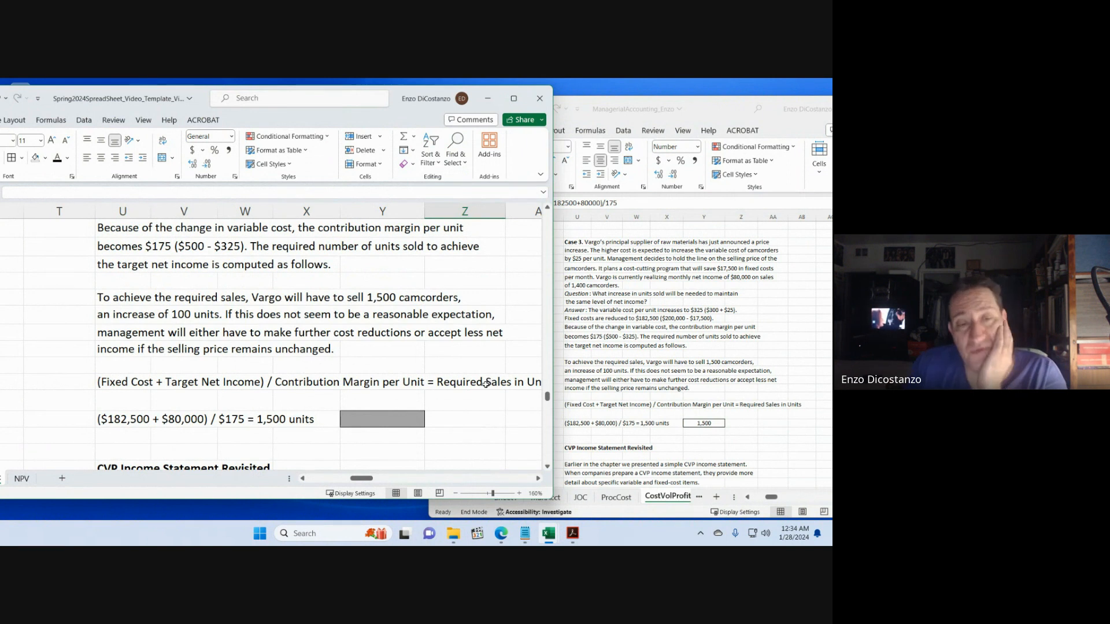
scroll(489, 380, "up", 4)
scroll(488, 421, "down", 4)
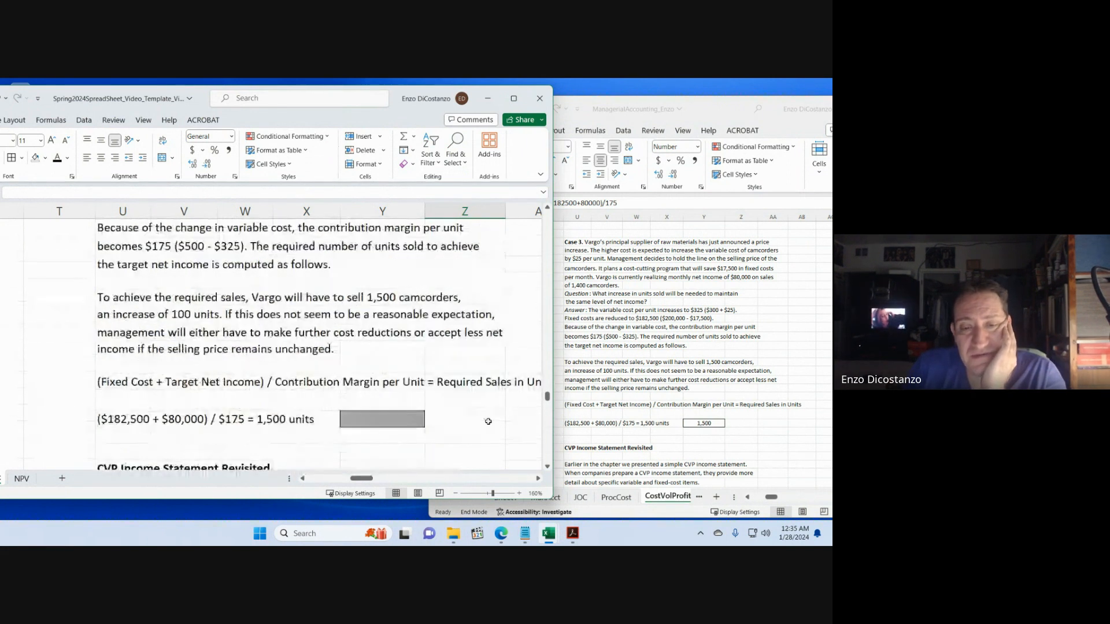
scroll(488, 421, "up", 3)
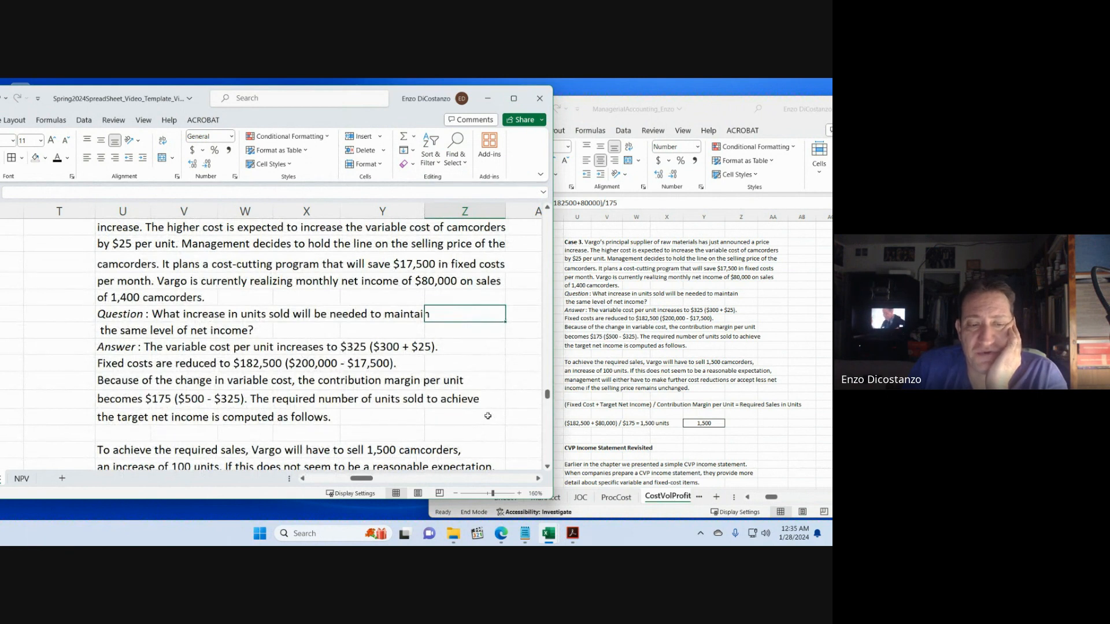
scroll(488, 416, "down", 3)
scroll(488, 416, "up", 3)
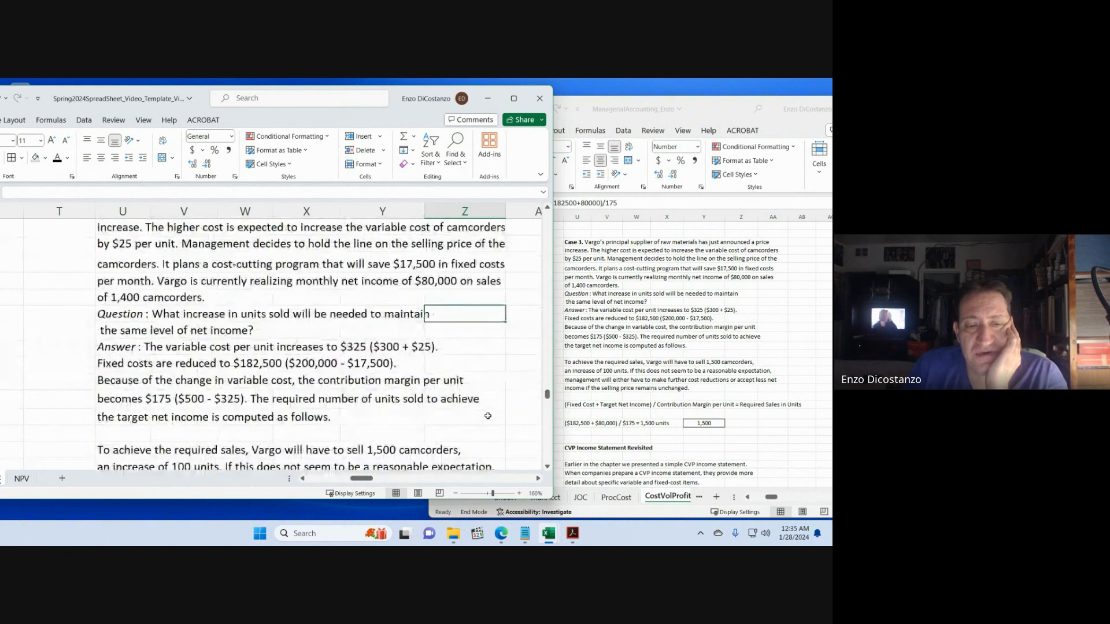
scroll(488, 416, "down", 3)
- Recheck the Case 3 required sales formula in the ManagerialAccounting workbook and leave the cell without editing it
left_click(707, 425)
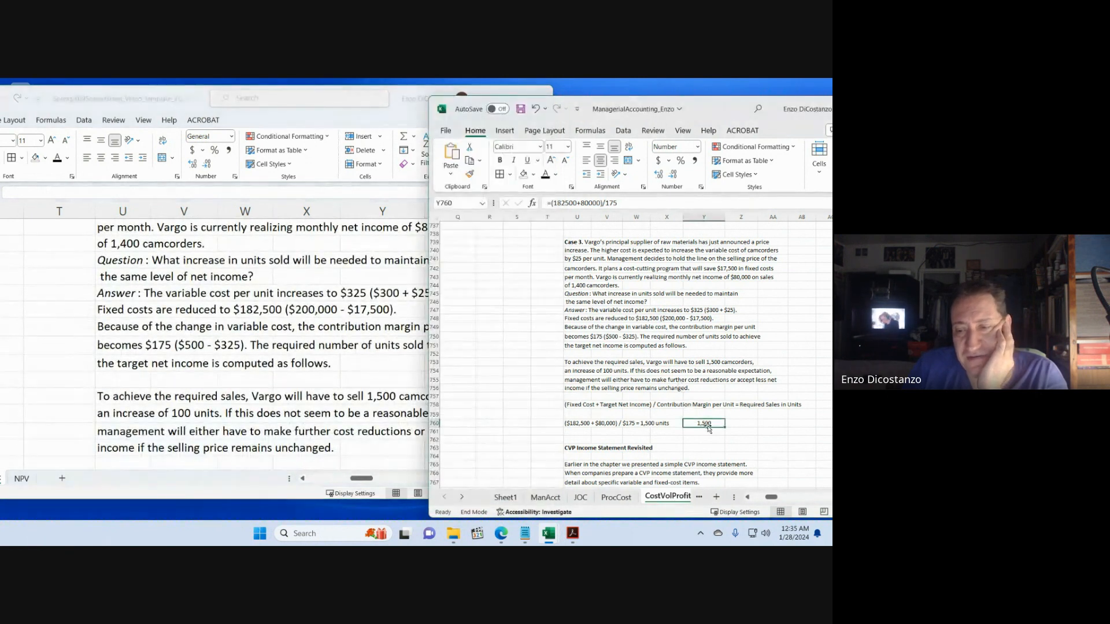
double_click(698, 425)
left_click(271, 375)
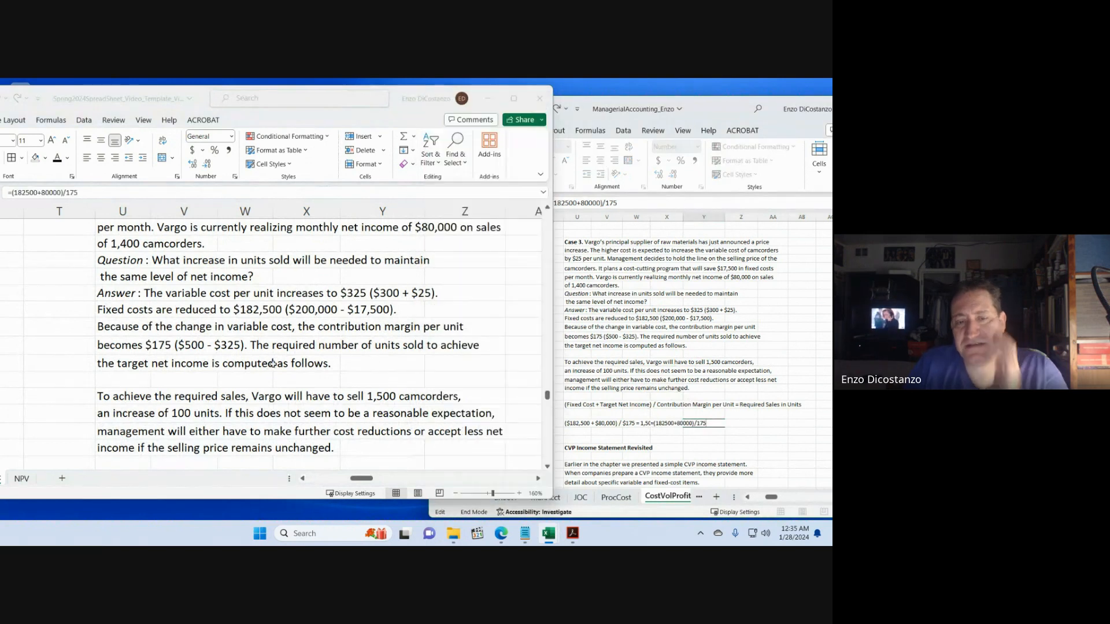
scroll(310, 375, "down", 2)
key("Escape")
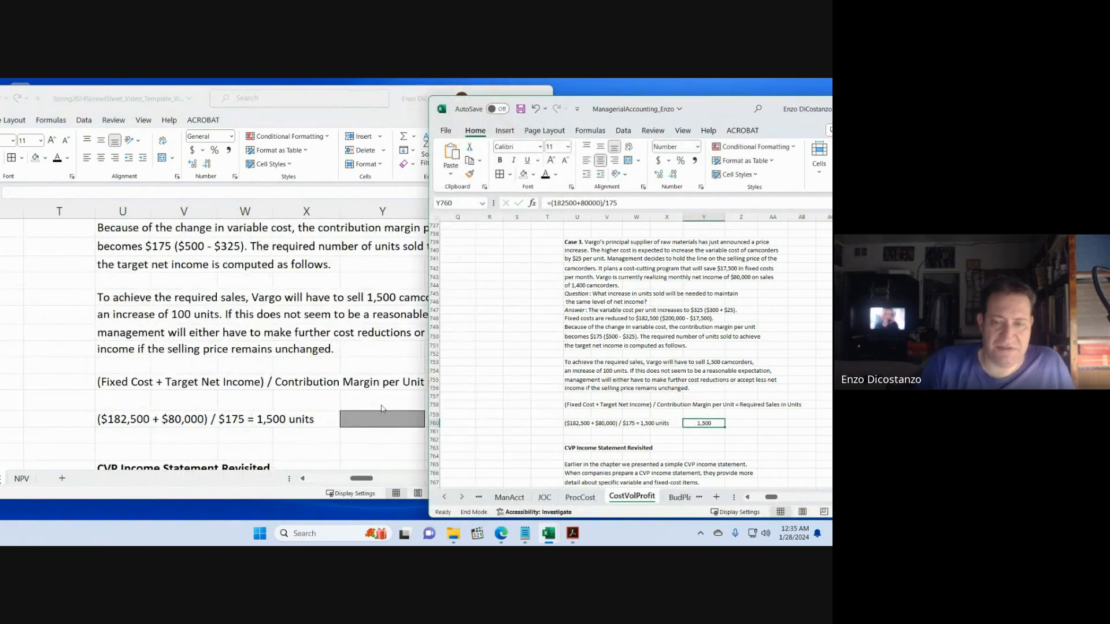
- Enter =(182500+80000)/175 in the template's grey Case 3 answer cell for required sales in units
left_click(360, 369)
left_click(362, 424)
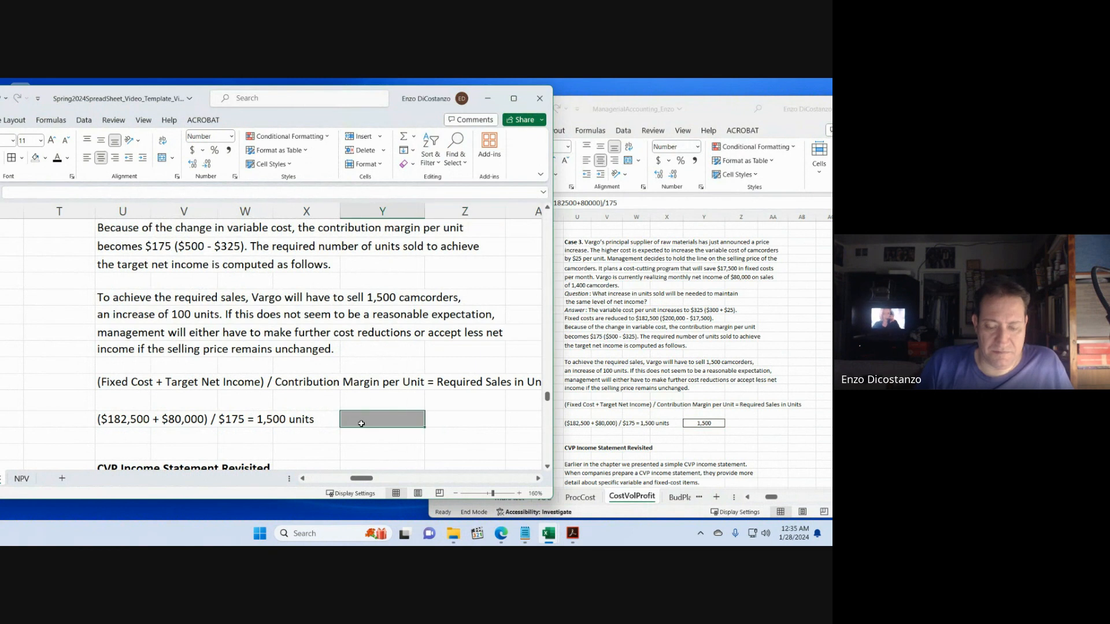
type("=(182")
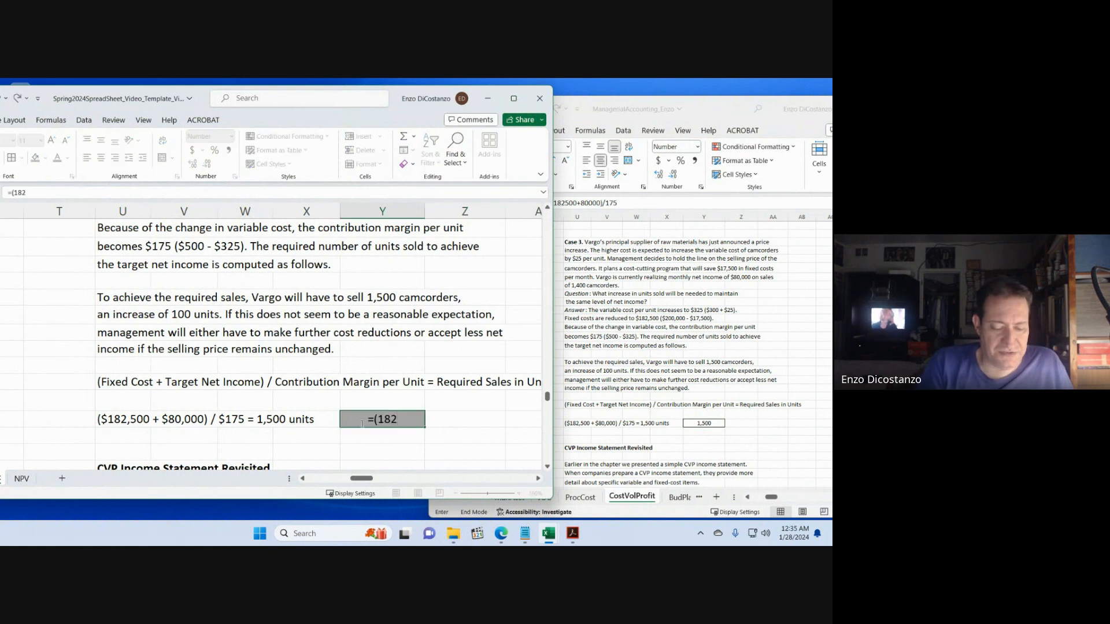
type("500+")
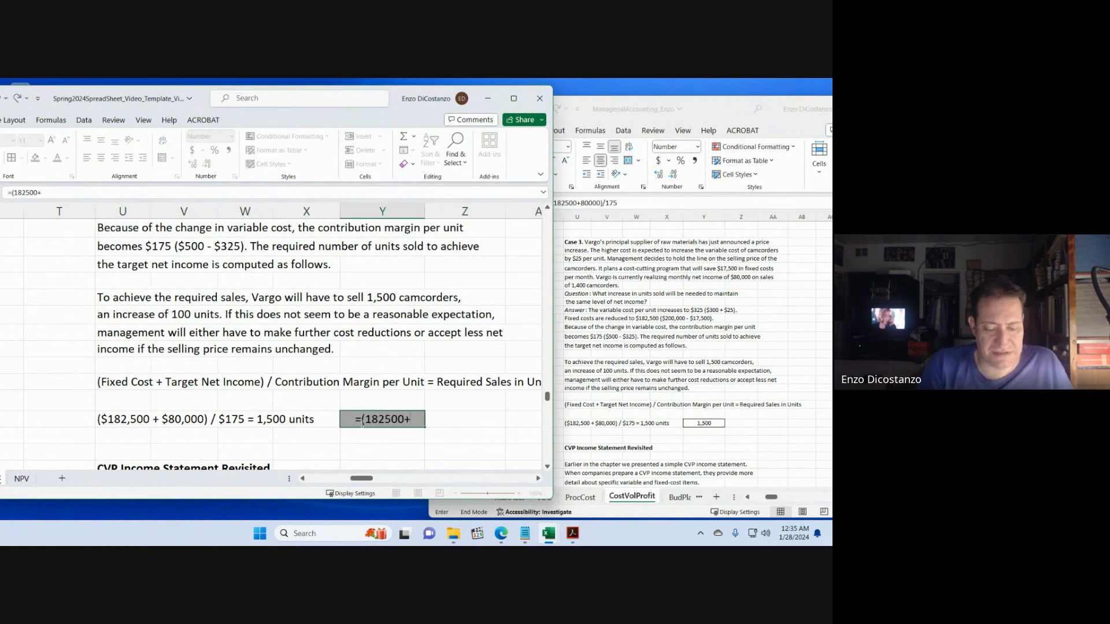
type("800")
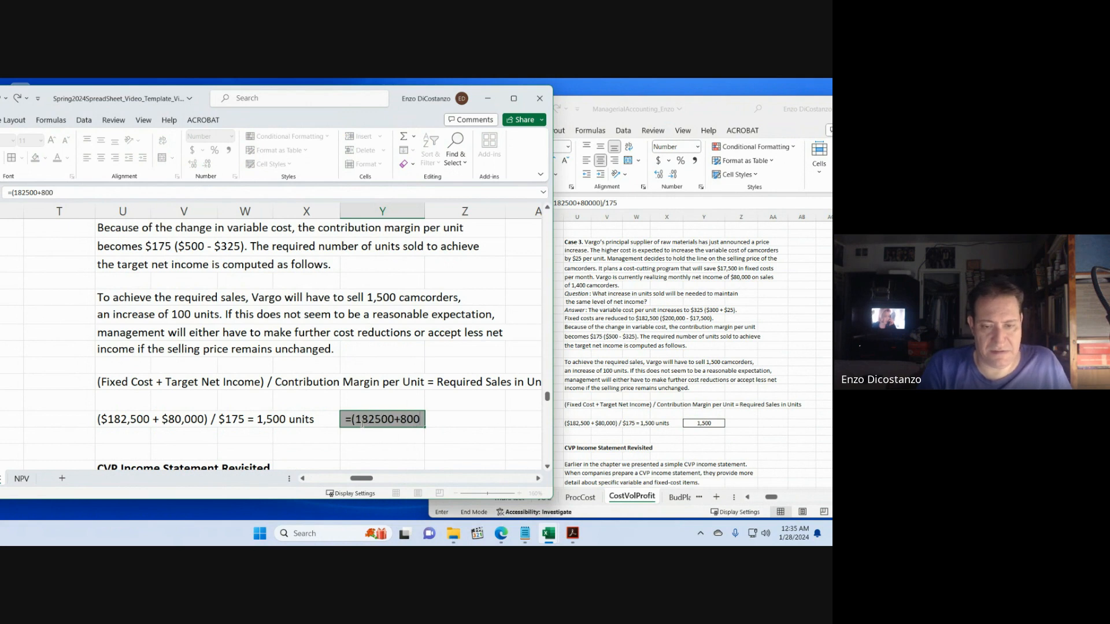
type("00)/")
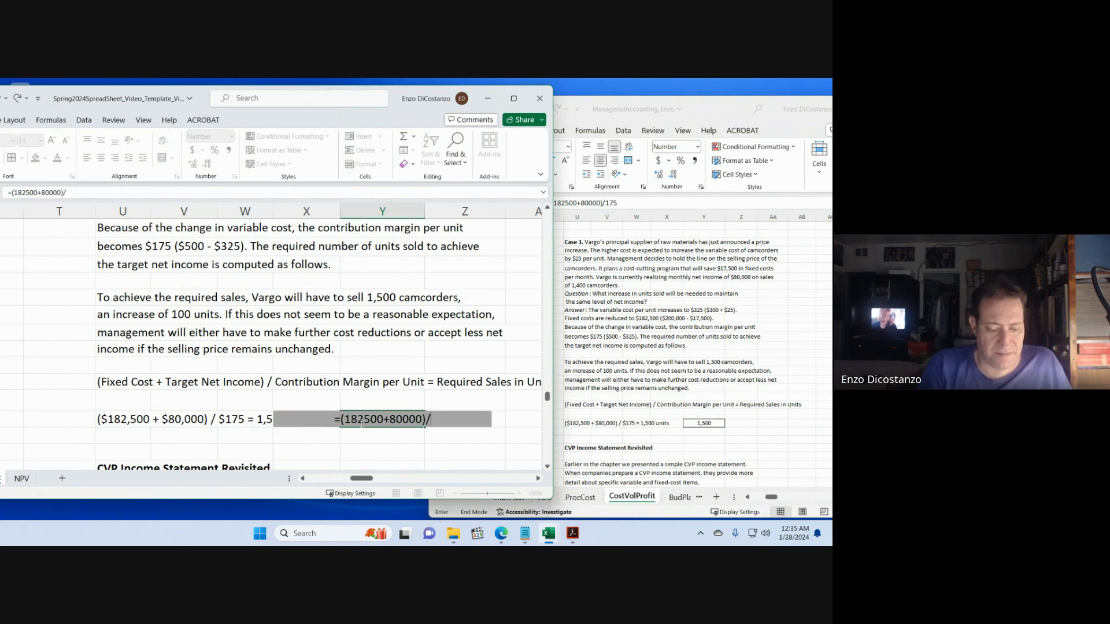
type("175")
key("Return")
left_click(362, 424)
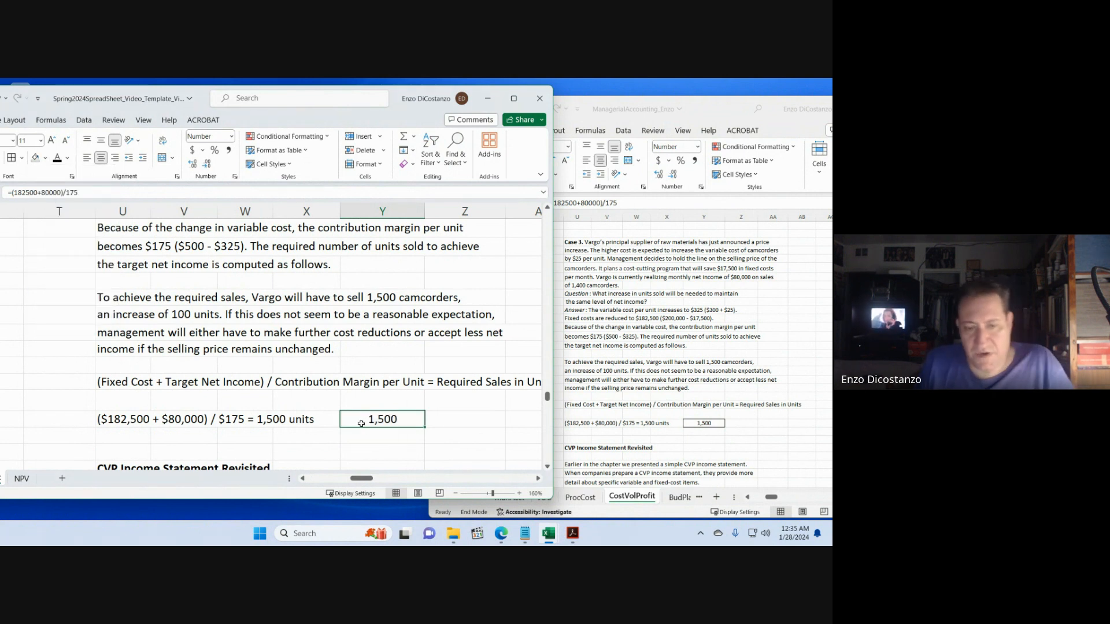
- Review the template's completed Case 3 computation against the required-sales equation and the explanation above it
left_click(438, 382)
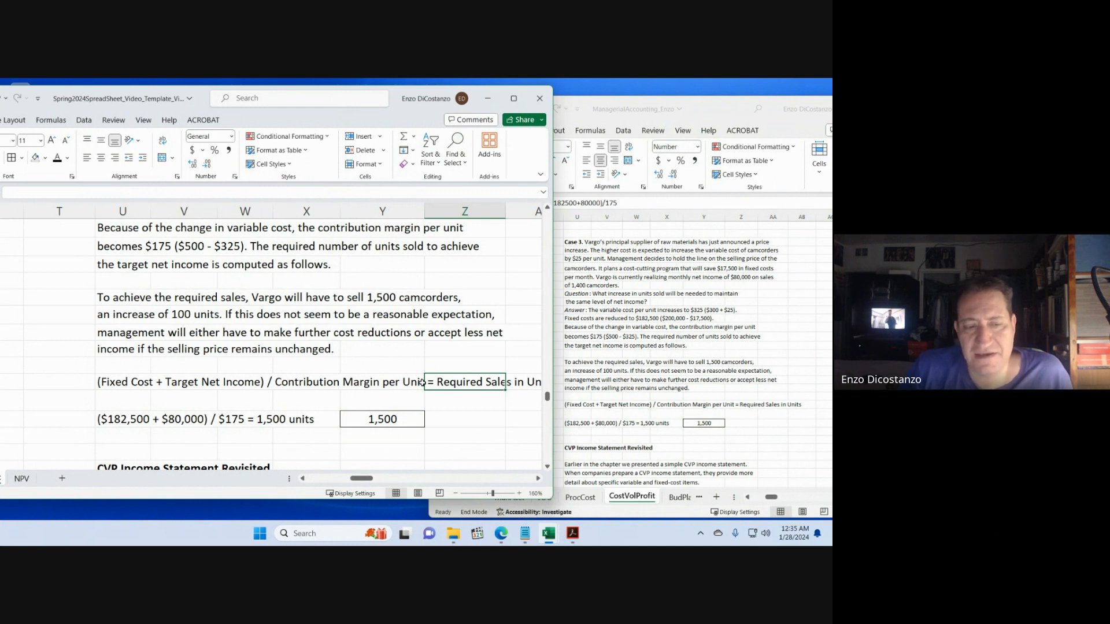
scroll(422, 383, "up", 1)
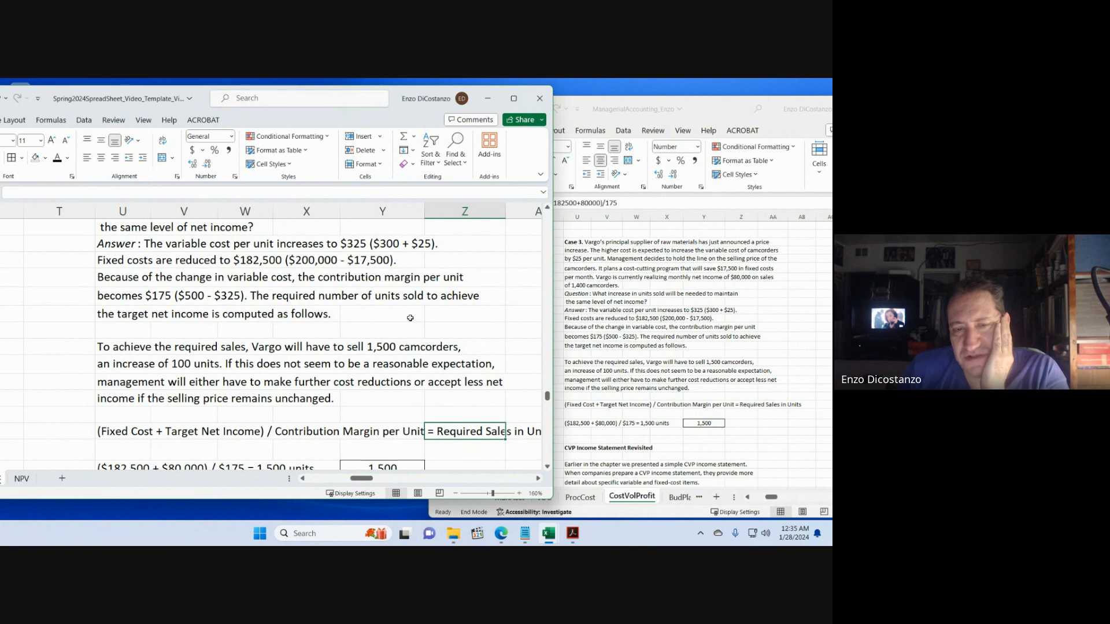
scroll(368, 349, "down", 1)
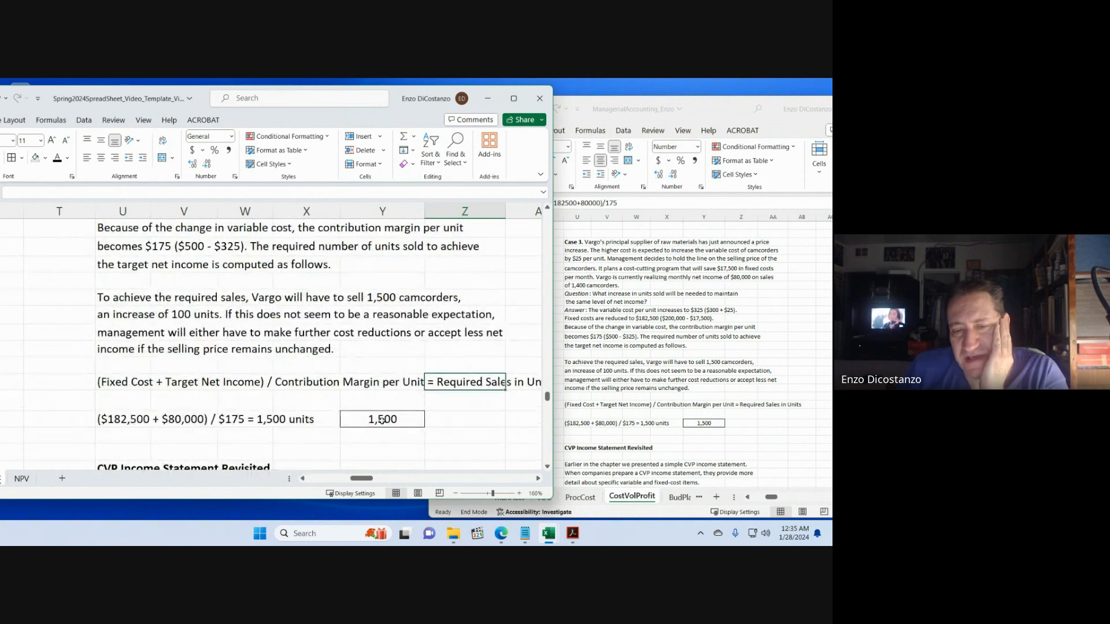
left_click(402, 400)
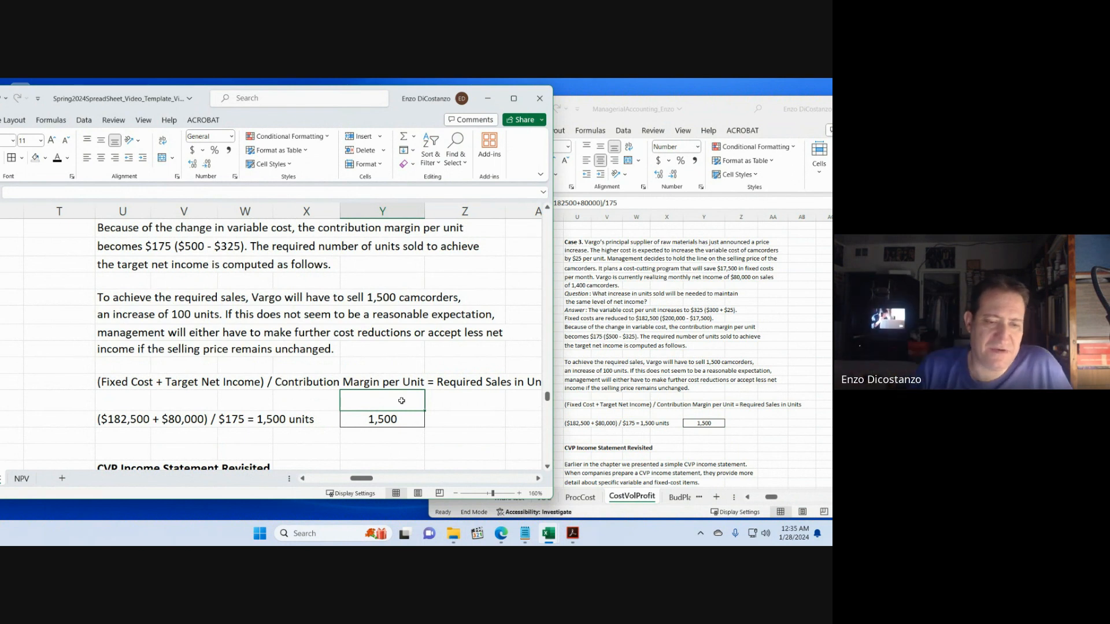
- Bring both workbooks to CVP Income Statement Revisited and read the template's introduction to the assumed cost and expense data
scroll(400, 399, "down", 3)
left_click(628, 380)
scroll(632, 379, "down", 6)
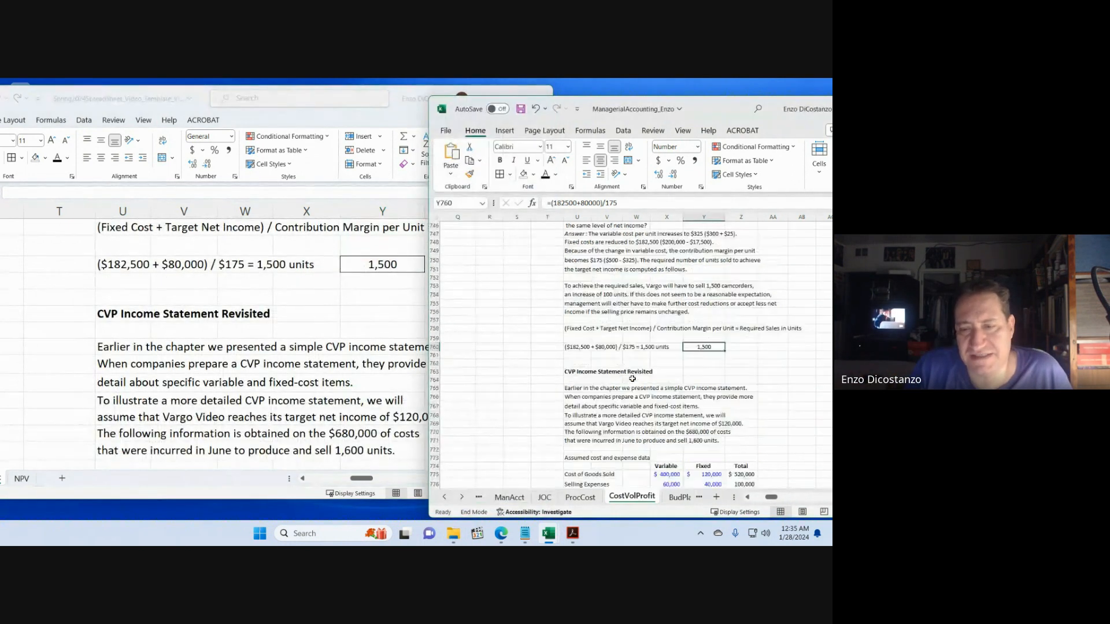
scroll(633, 380, "down", 2)
left_click(316, 329)
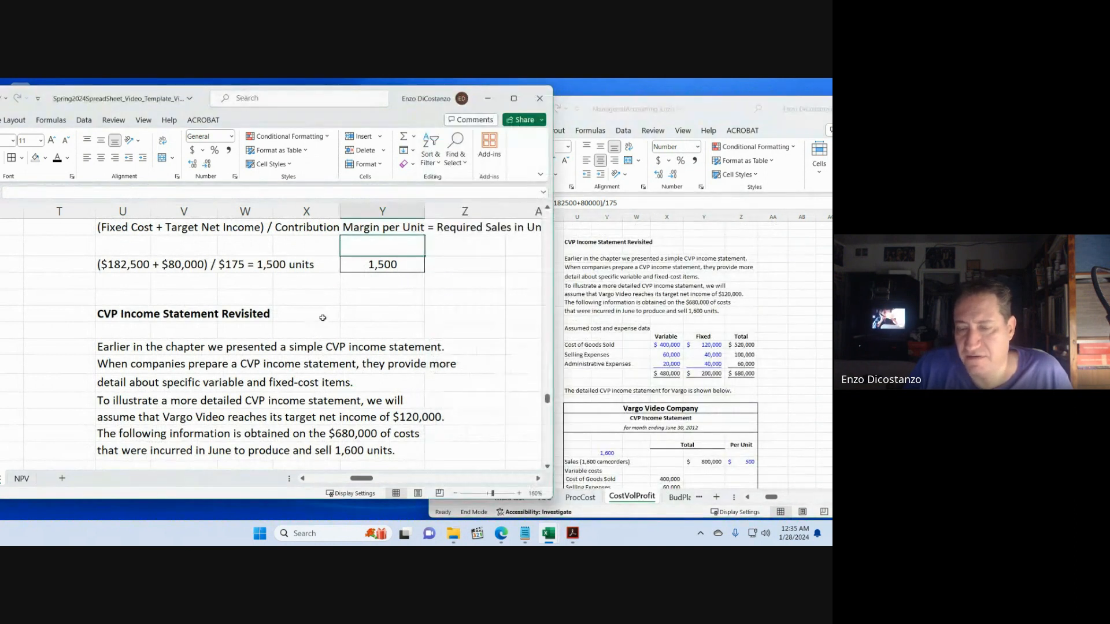
scroll(355, 342, "down", 2)
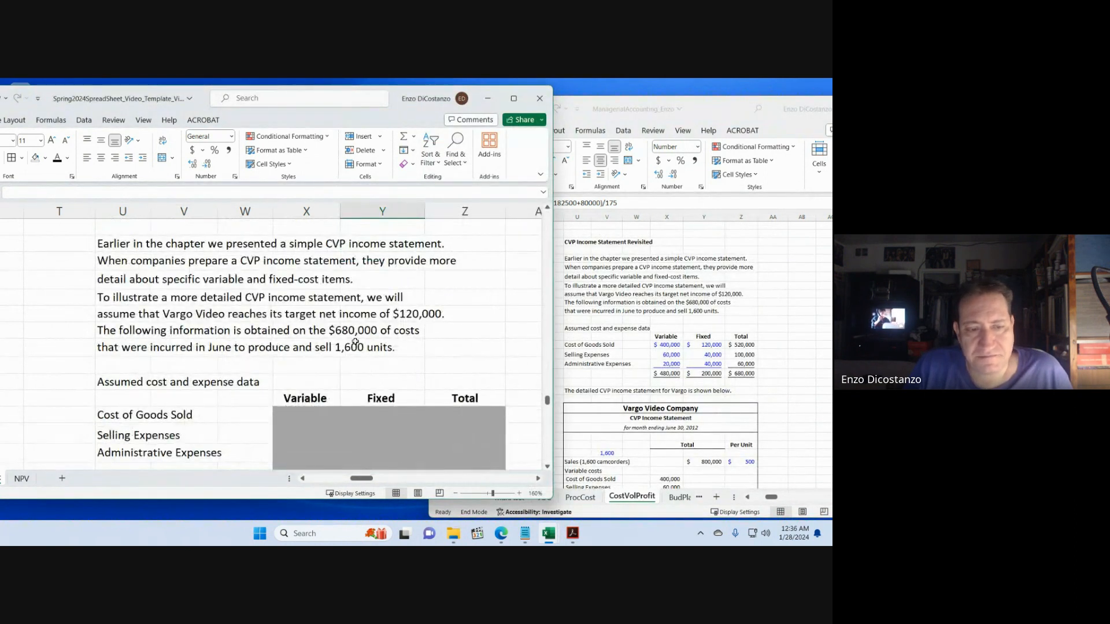
scroll(355, 342, "up", 1)
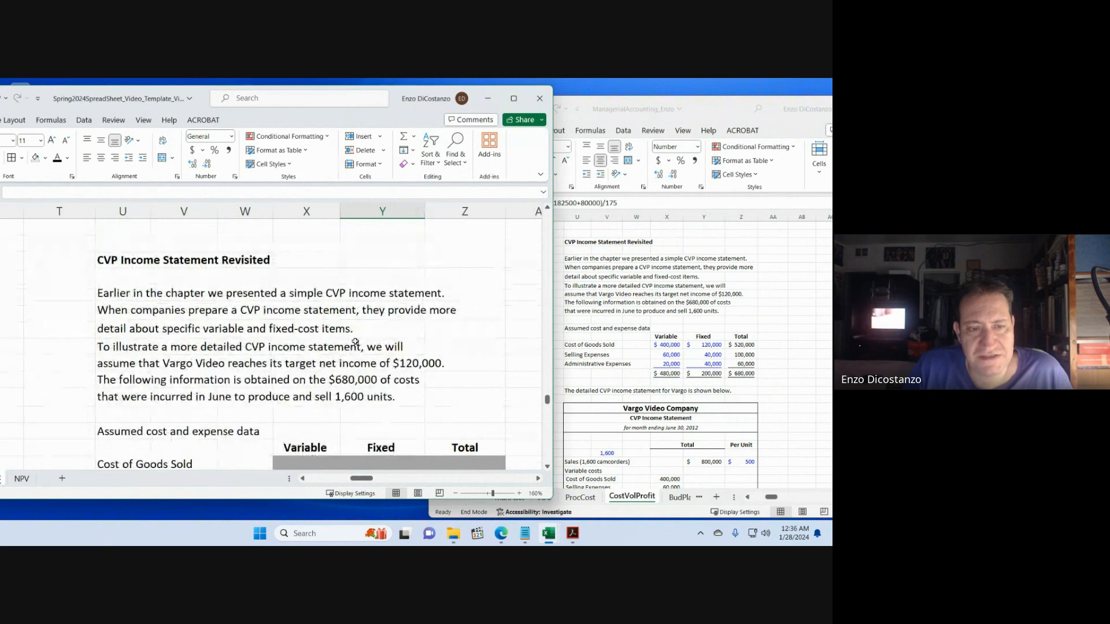
- In the template's CVP Income Statement Revisited introduction, move "they provide more" from the end of the second line to the start of the third
left_click(377, 266)
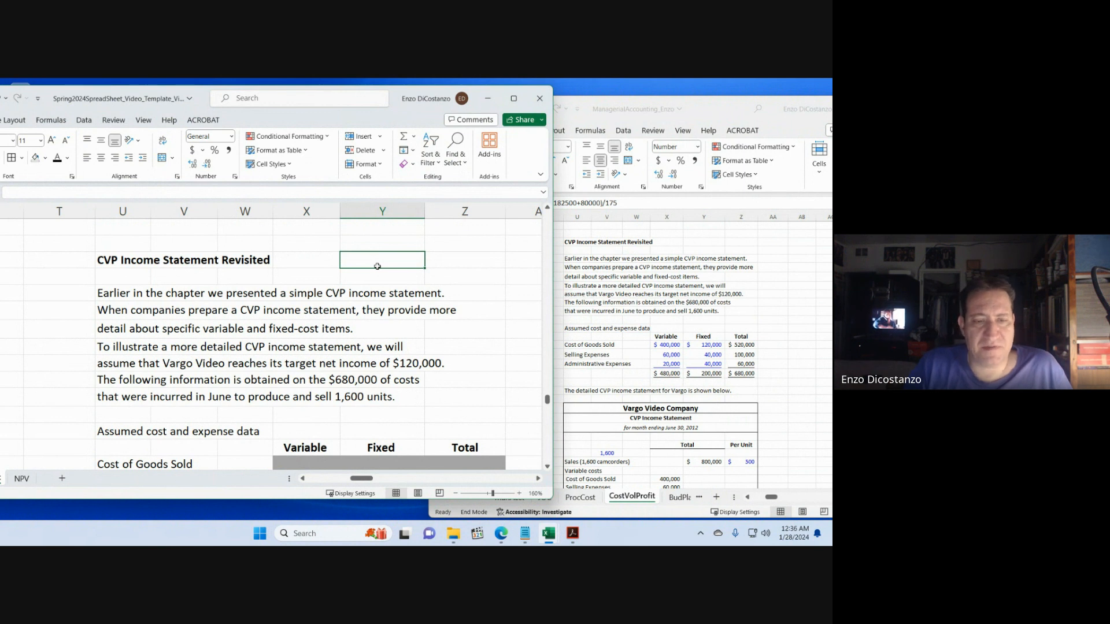
left_click(148, 309)
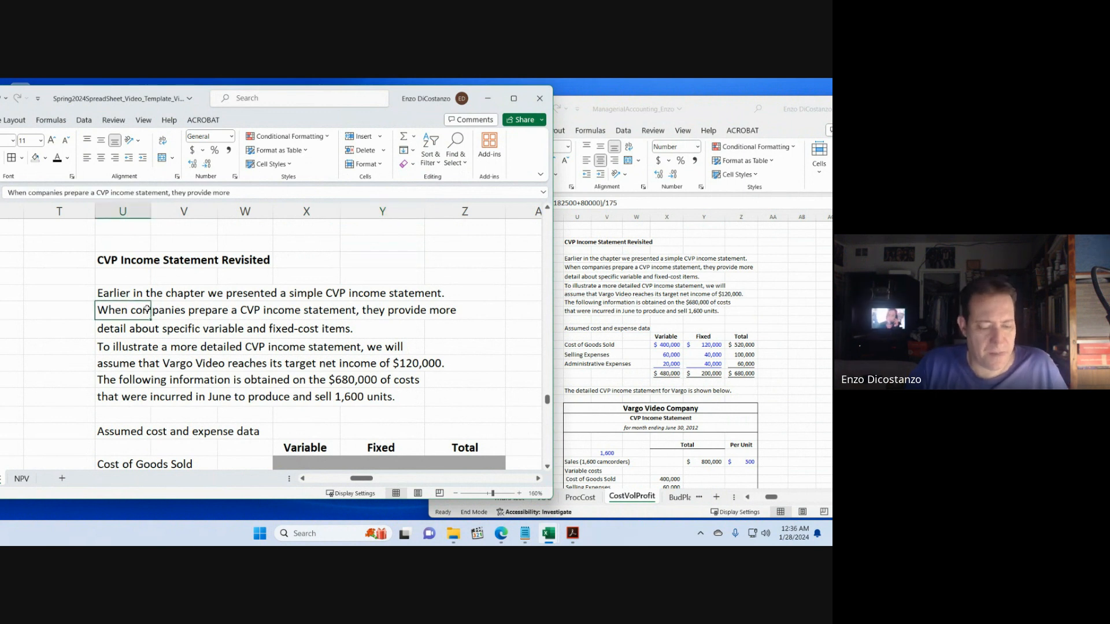
key("F2")
key("shift+Left")
key("shift+Left")
key("shift+Left")
key("shift+Left")
key("shift+Left")
key("shift+Left")
key("shift+Left")
key("shift+Left")
key("shift+Left")
key("shift+Left")
key("shift+Left")
key("shift+Left")
key("shift+Left")
key("shift+Left")
key("shift+Left")
key("shift+Left")
key("shift+Left")
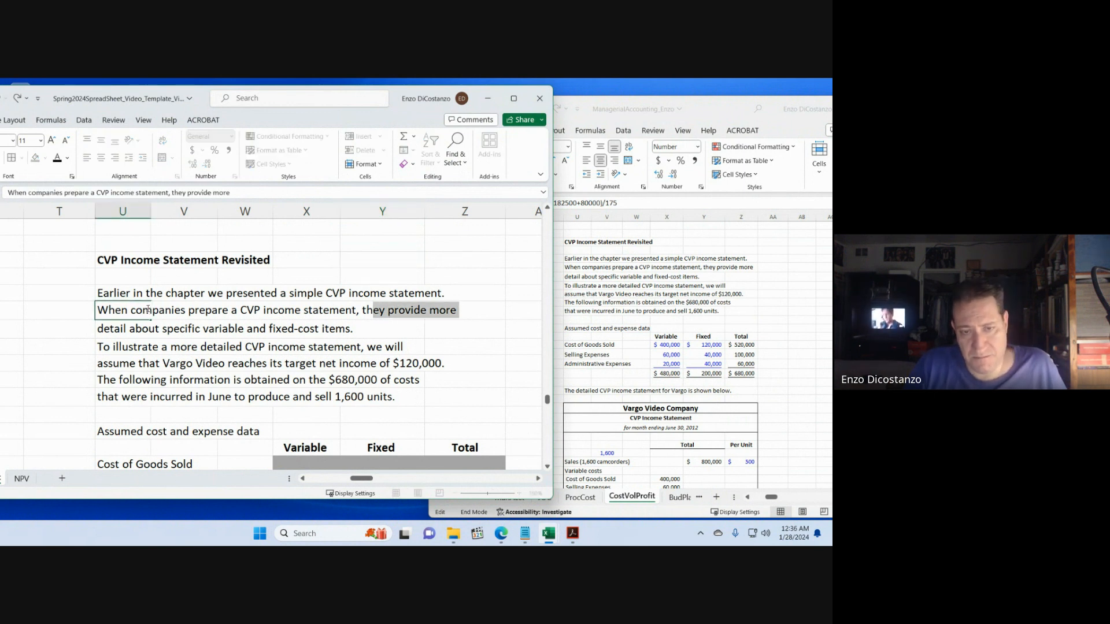
key("ctrl+x")
key("Return")
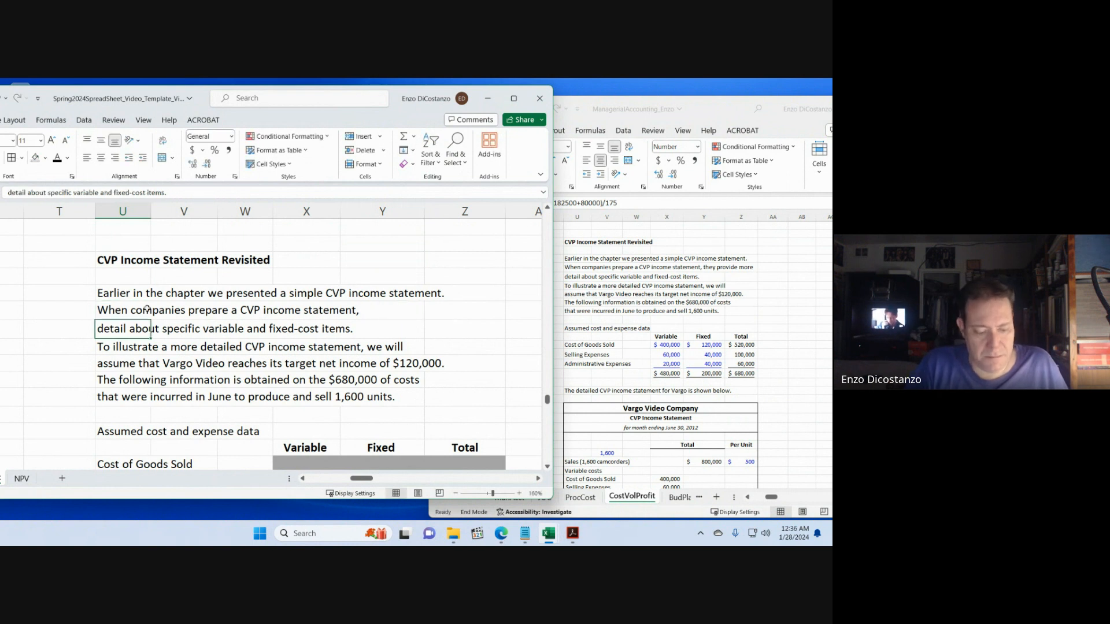
key("F2")
key("Home")
key("ctrl+v")
key("Return")
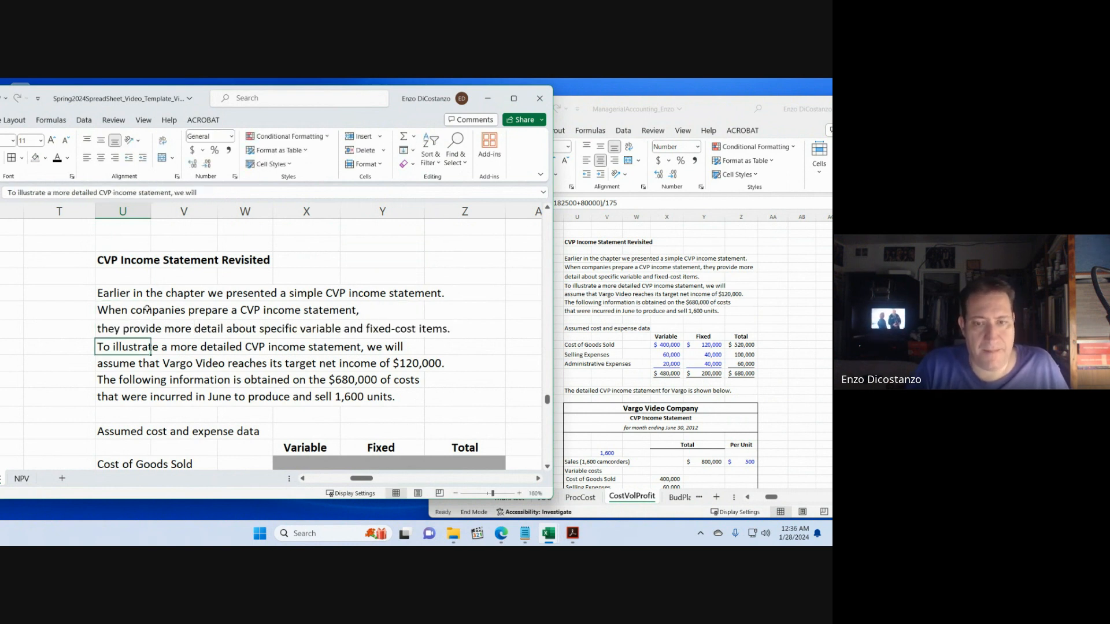
- Switch to the ManagerialAccounting workbook, move "they provide more" from the end of U766 to the start of U767, and save the workbook
left_click(616, 270)
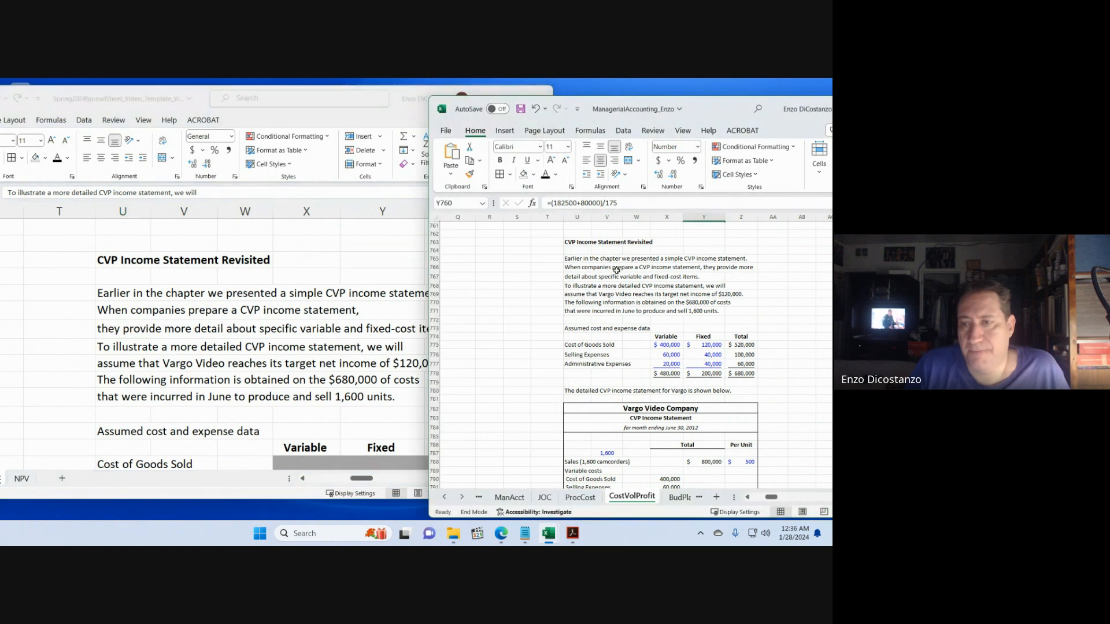
left_click(586, 267)
key("F2")
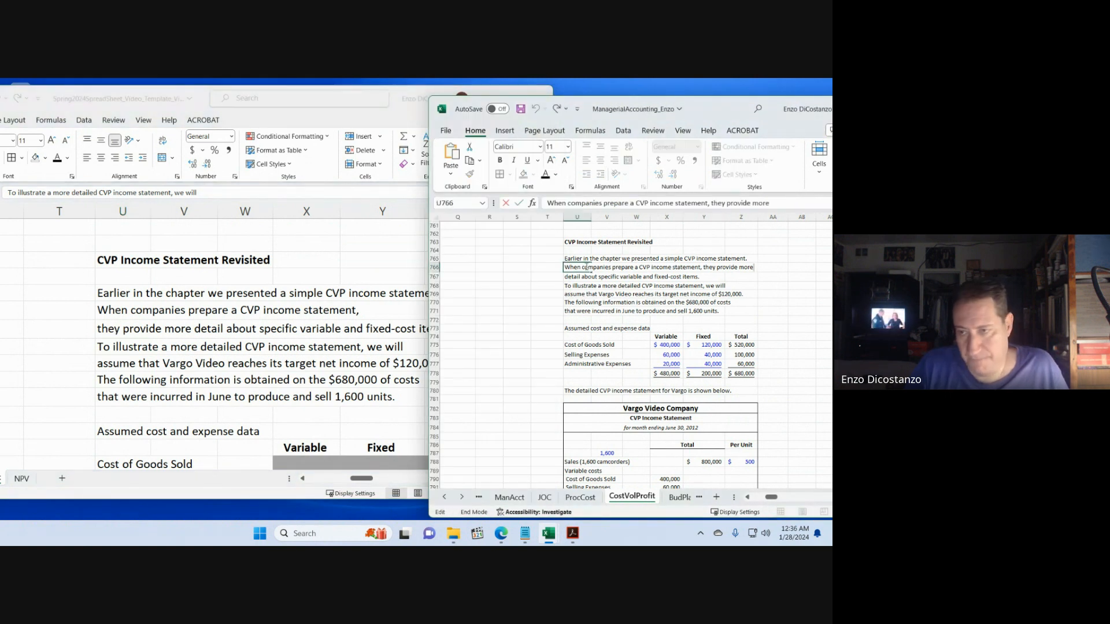
key("ctrl+shift+Left")
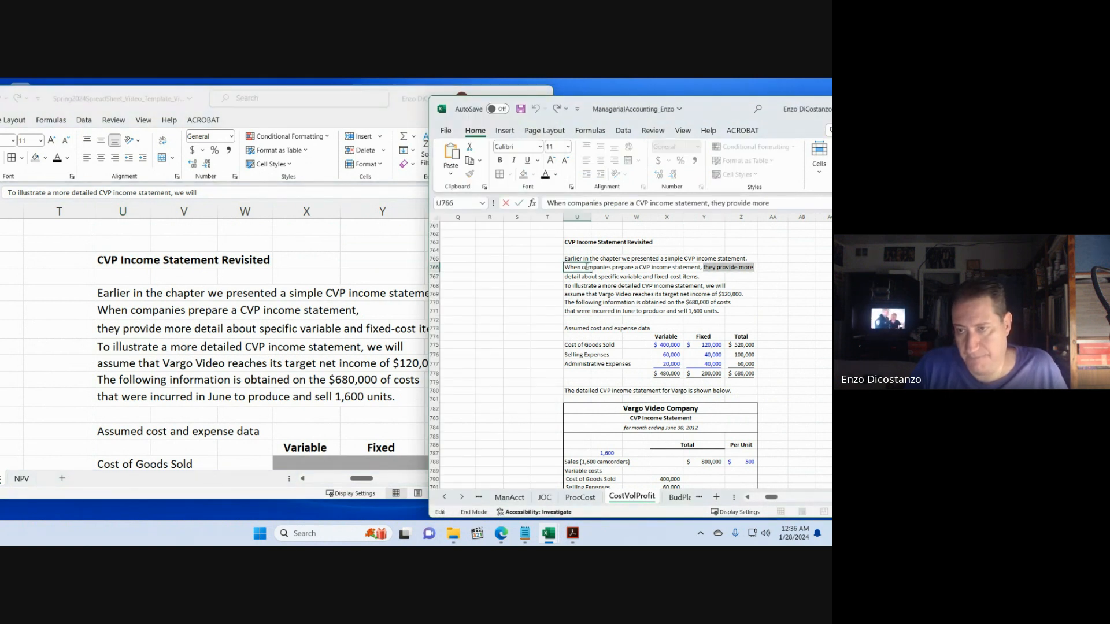
key("ctrl+x")
key("Return")
key("F2")
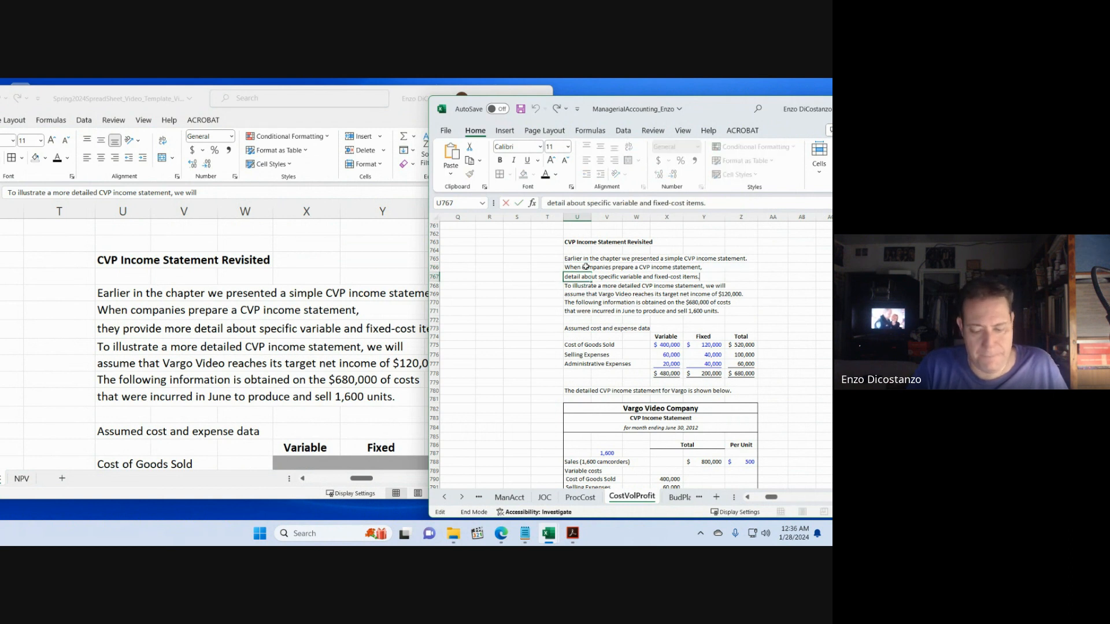
key("Home")
key("ctrl+v")
key("Return")
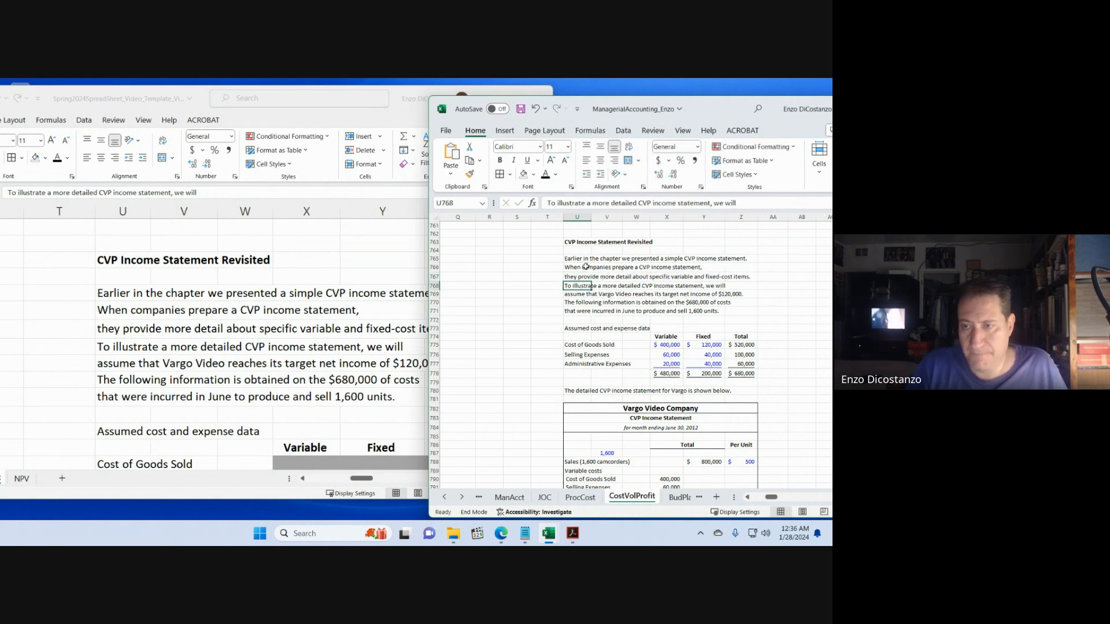
left_click(520, 109)
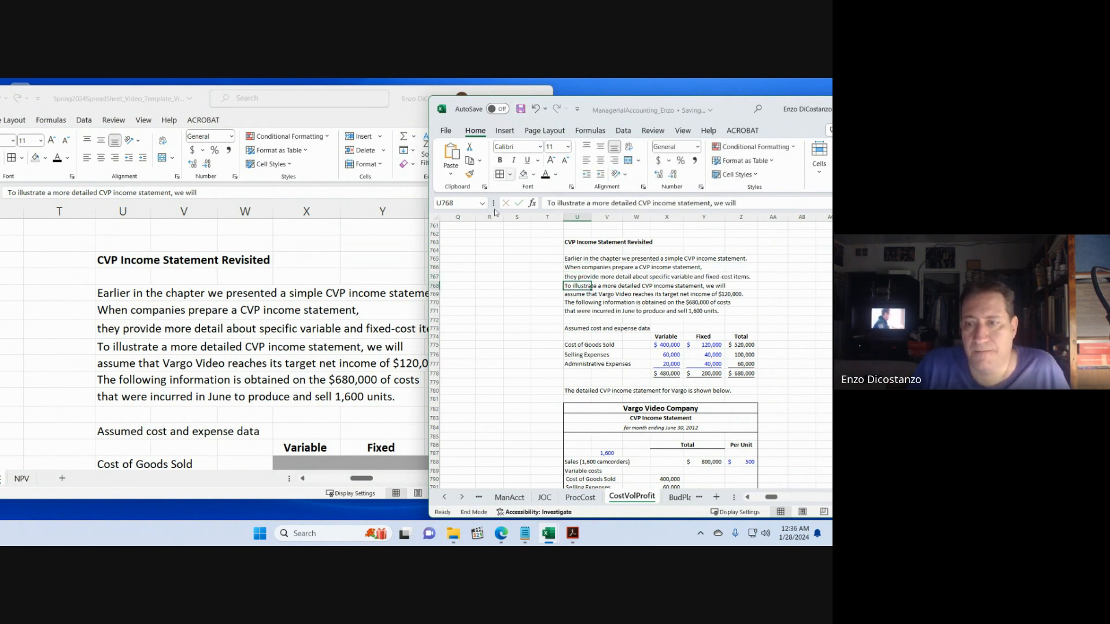
- Back in the template's assumed cost and expense data, enter Cost of Goods Sold as 400,000 variable and 120,000 fixed
left_click(293, 291)
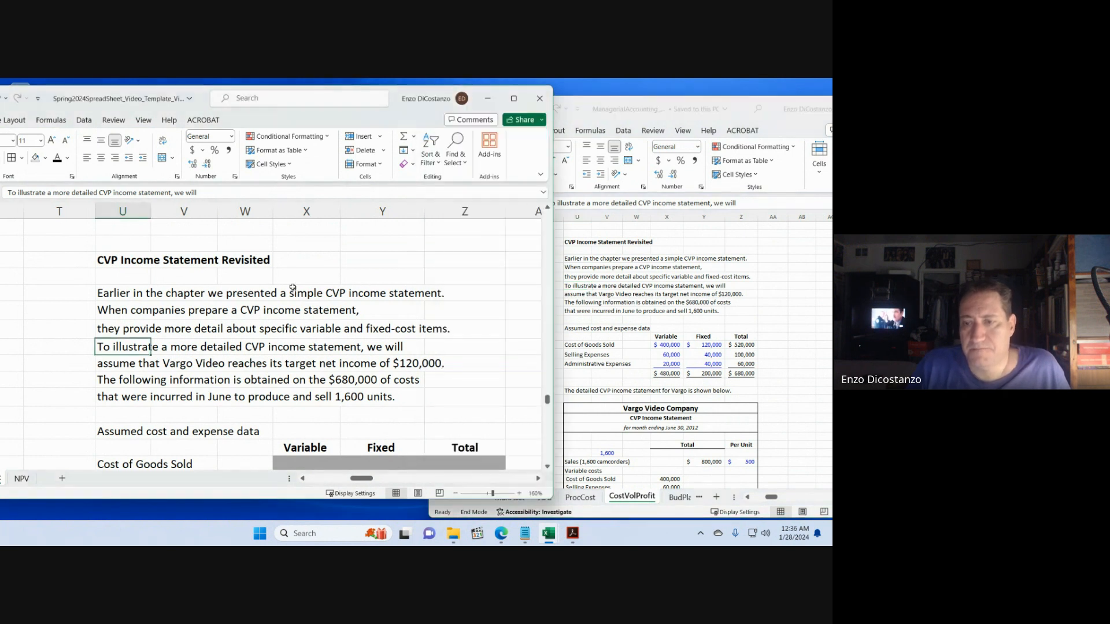
scroll(354, 372, "down", 3)
left_click(317, 307)
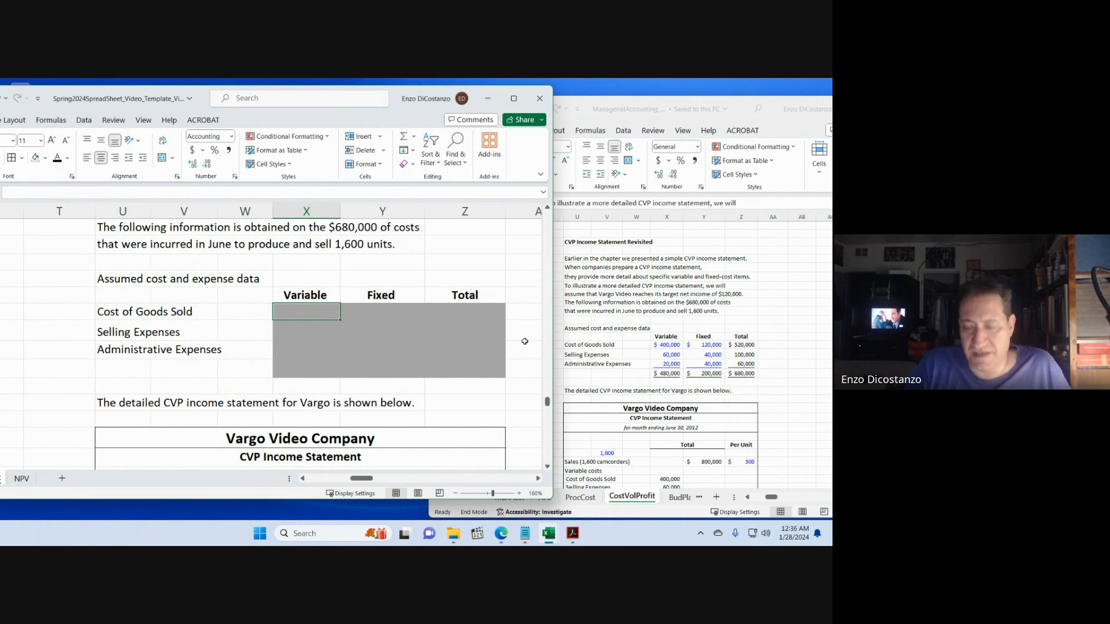
type("400,00")
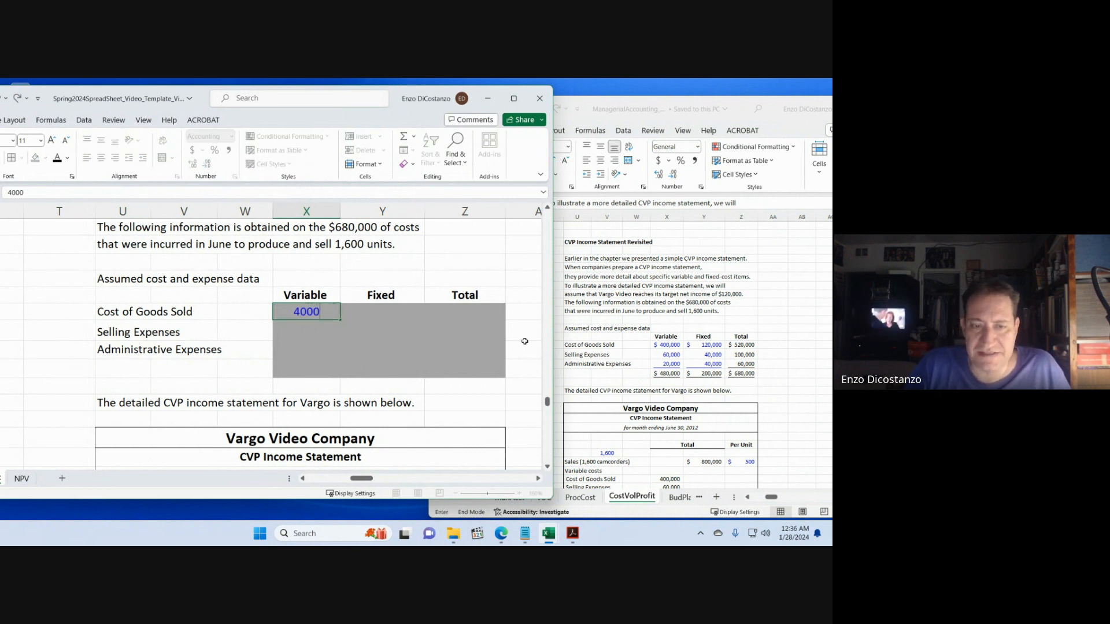
type("00")
key("Tab")
type("1")
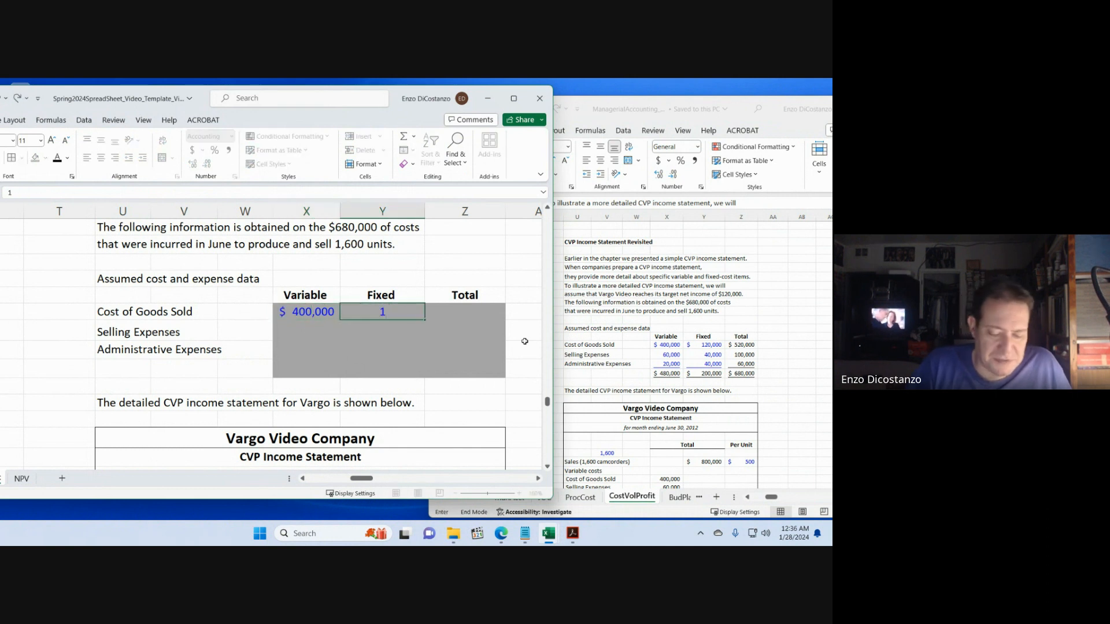
type("20,00000")
key("Return")
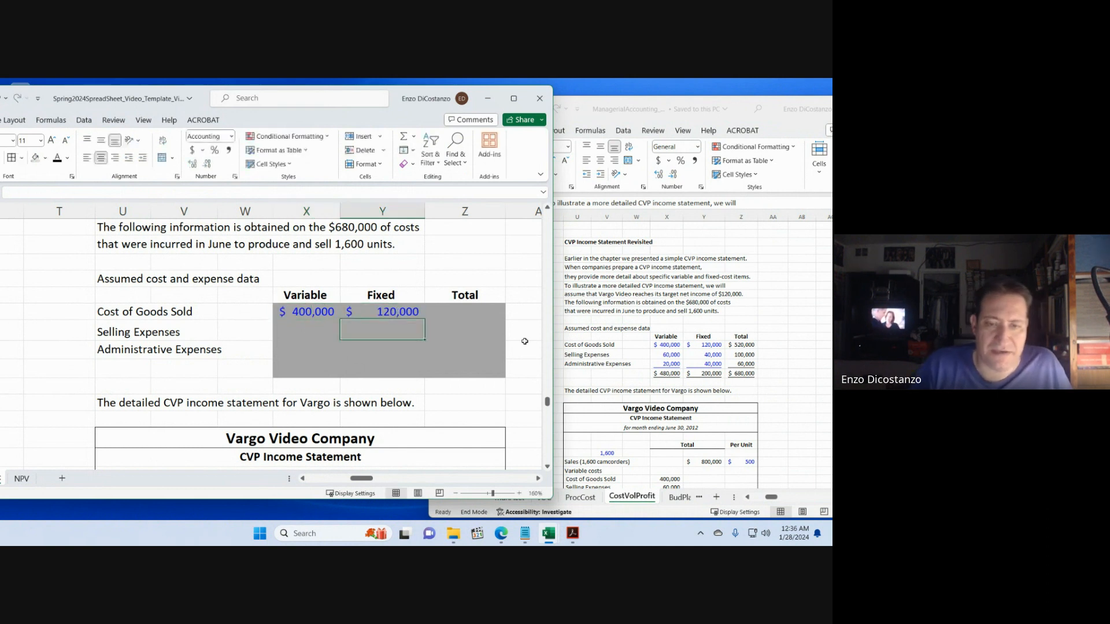
- Enter Selling Expenses as 60,000 variable and 400,000 fixed in the assumed cost and expense data
key("Left")
type("6")
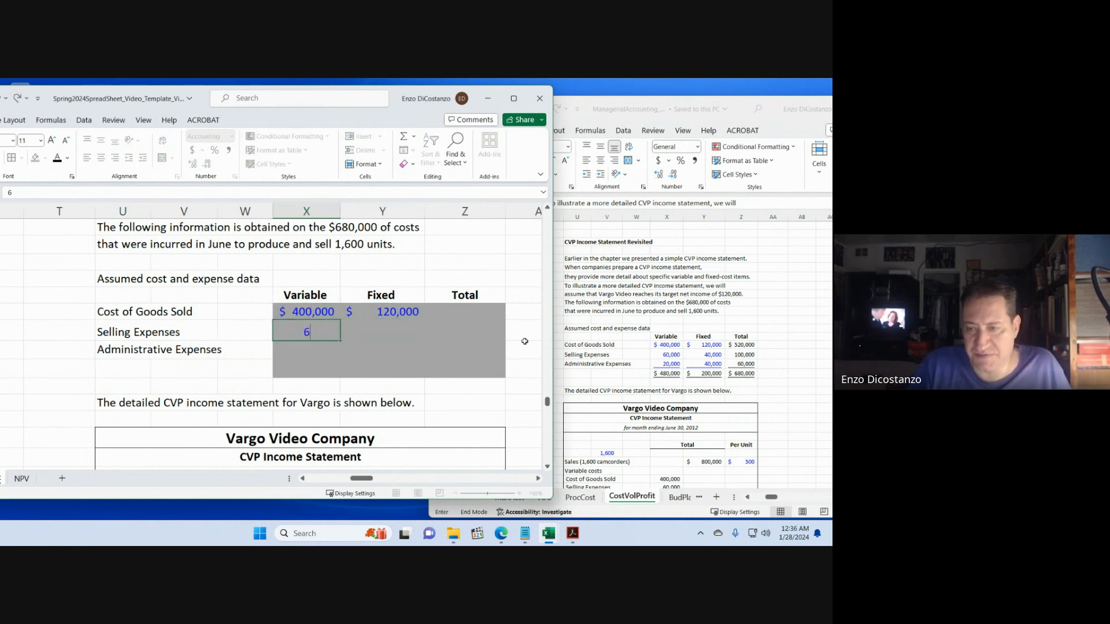
type("0,000000")
key("Tab")
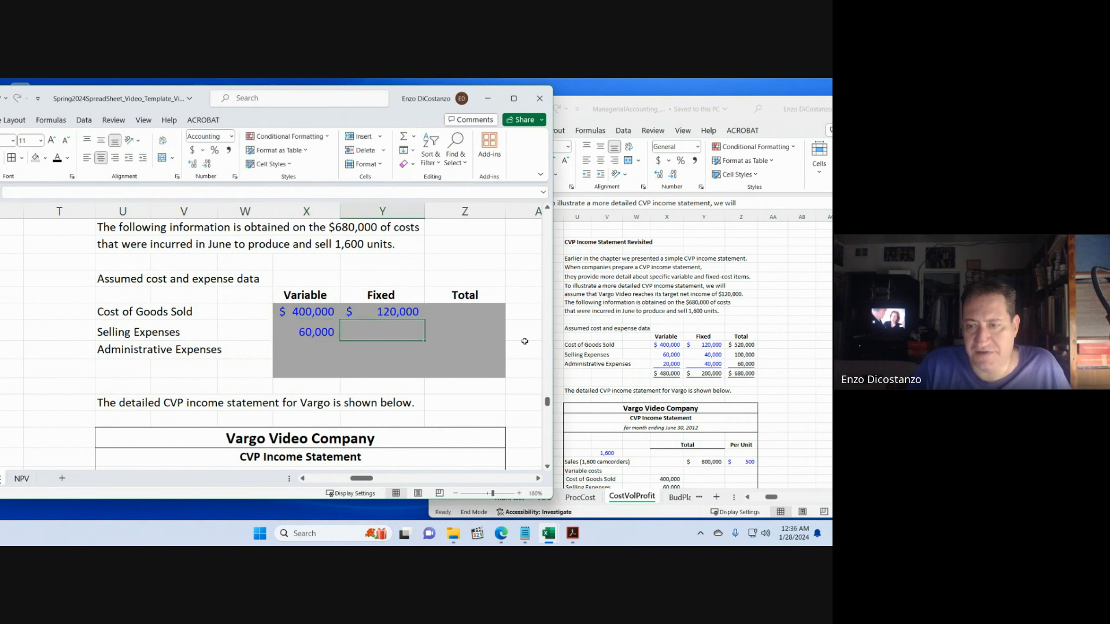
type("400000")
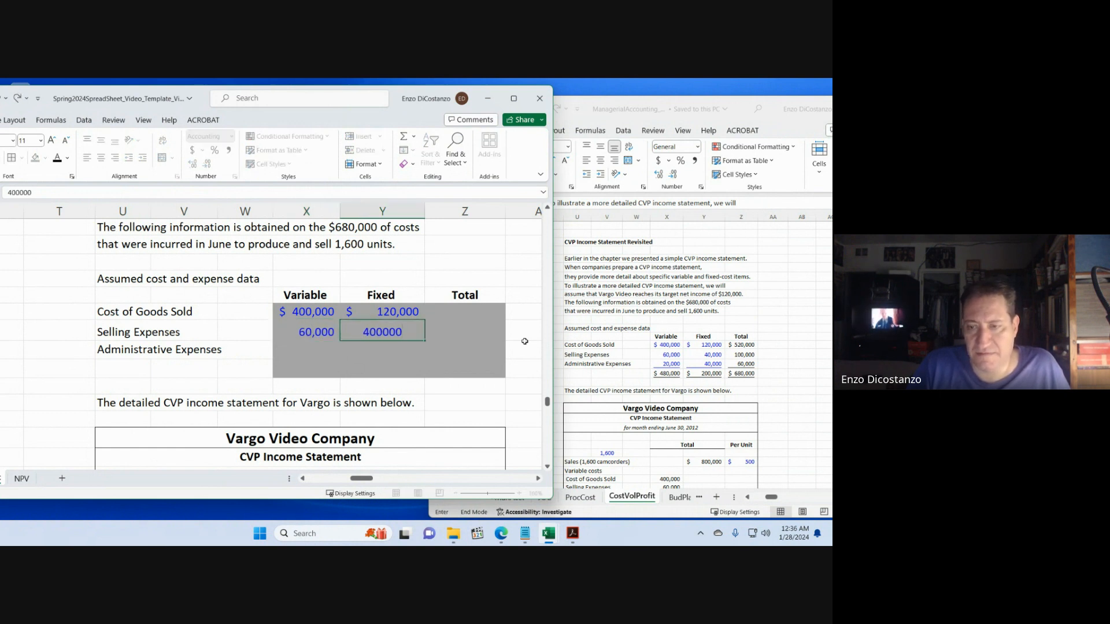
key("Return")
- Enter Administrative Expenses as 20,000 variable and 40,000 fixed in the assumed cost and expense data
type("20000")
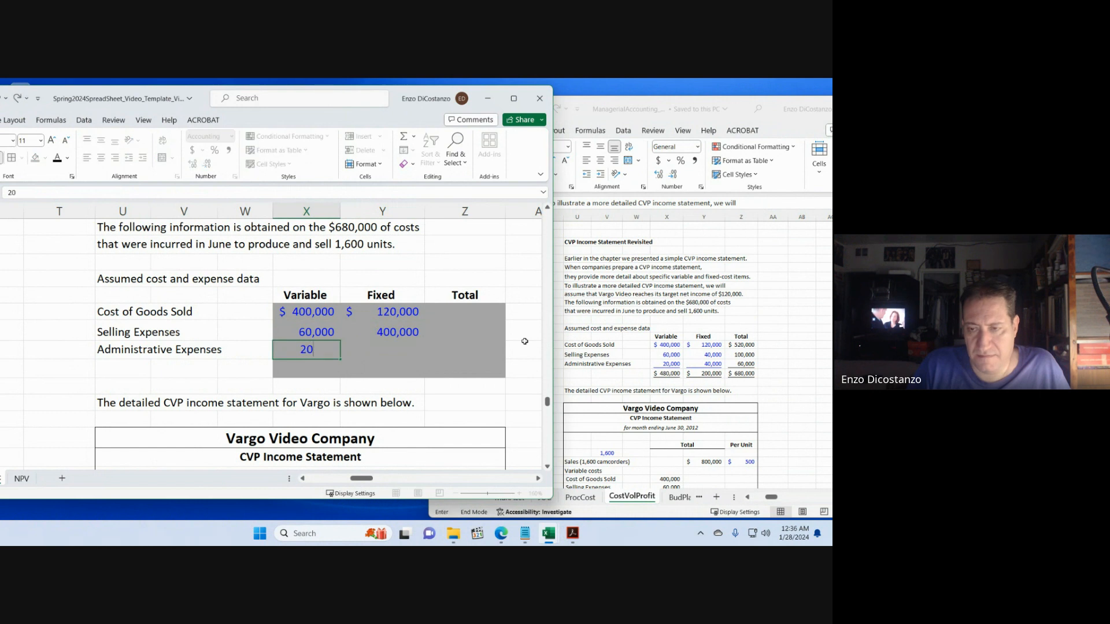
key("Tab")
type("40,000")
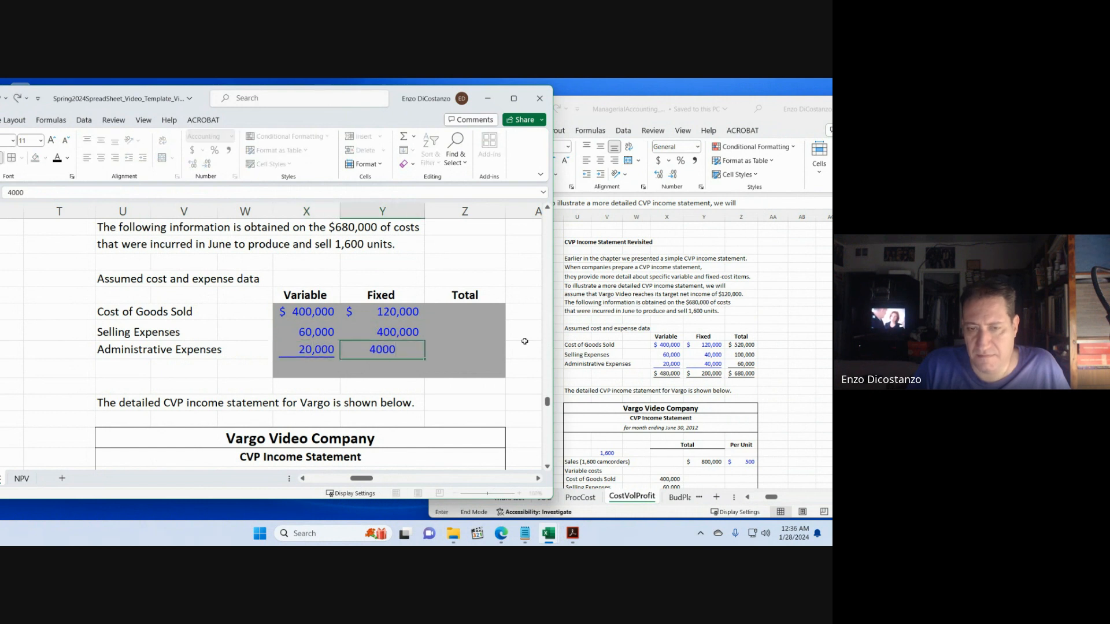
key("Return")
- Total the three Variable costs with a SUM formula below them and fill that formula across to the Fixed column
key("Left")
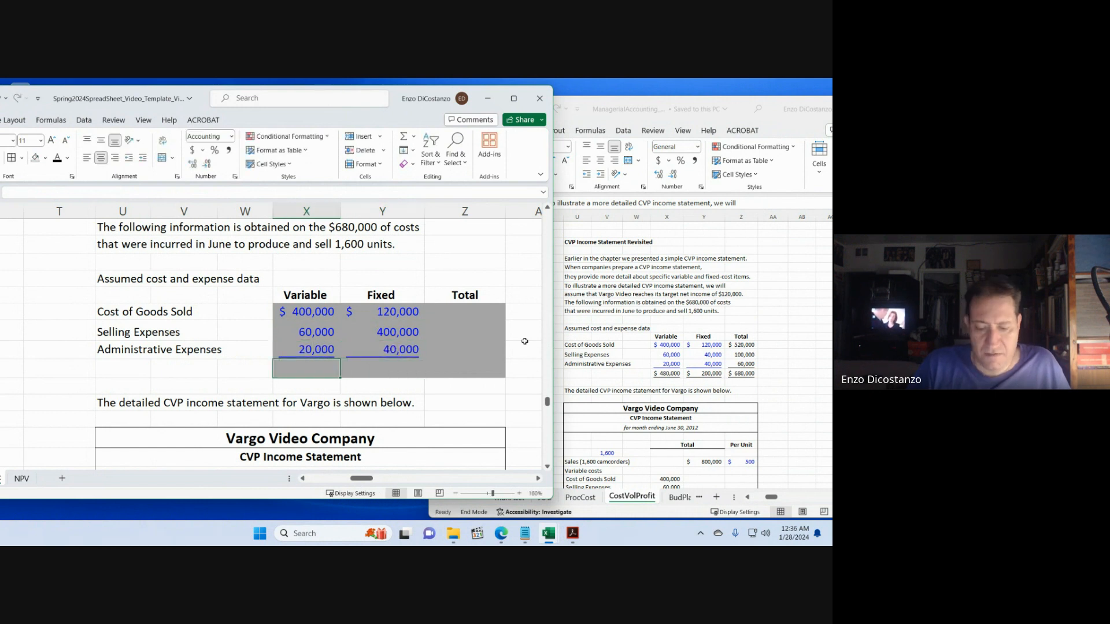
type("=sum(")
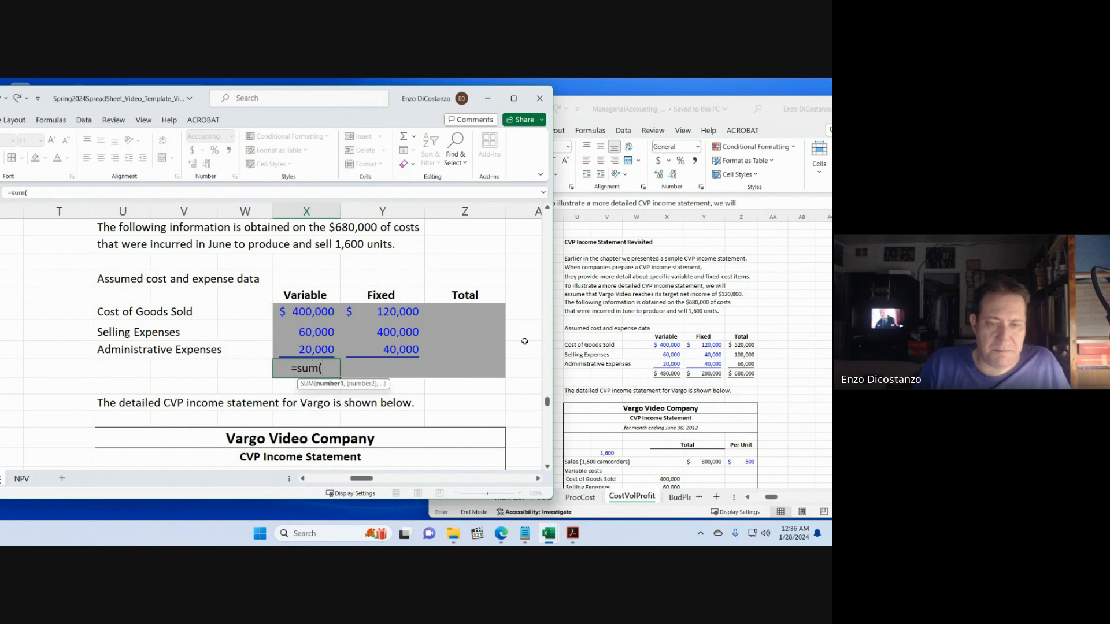
key("Up")
key("shift+Up")
key("shift+Up")
key("Return")
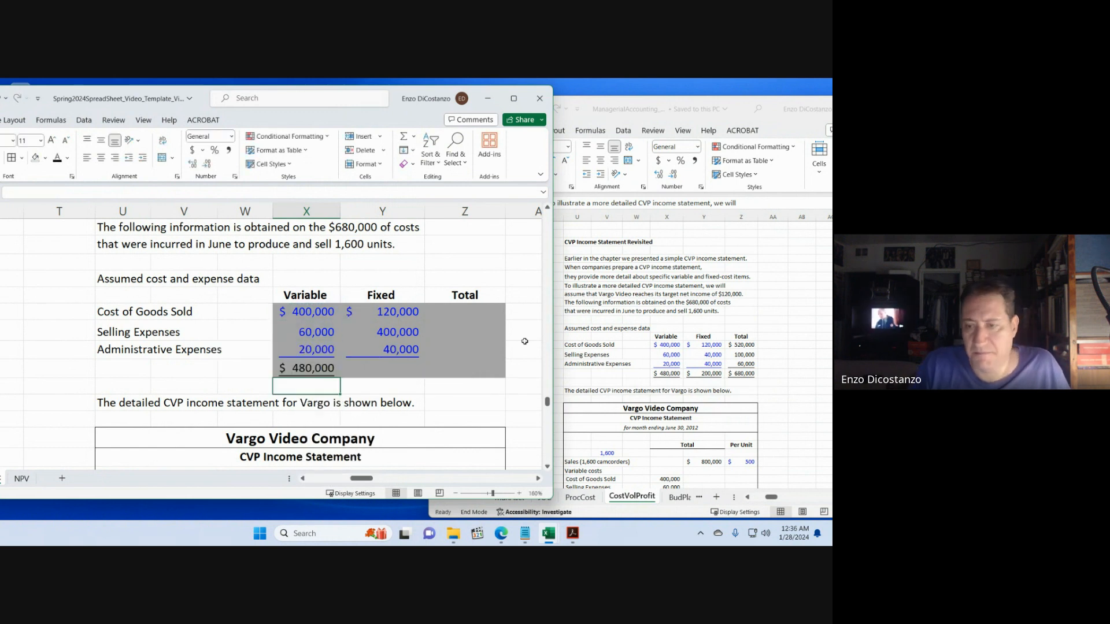
key("Up")
key("Right")
key("ctrl+r")
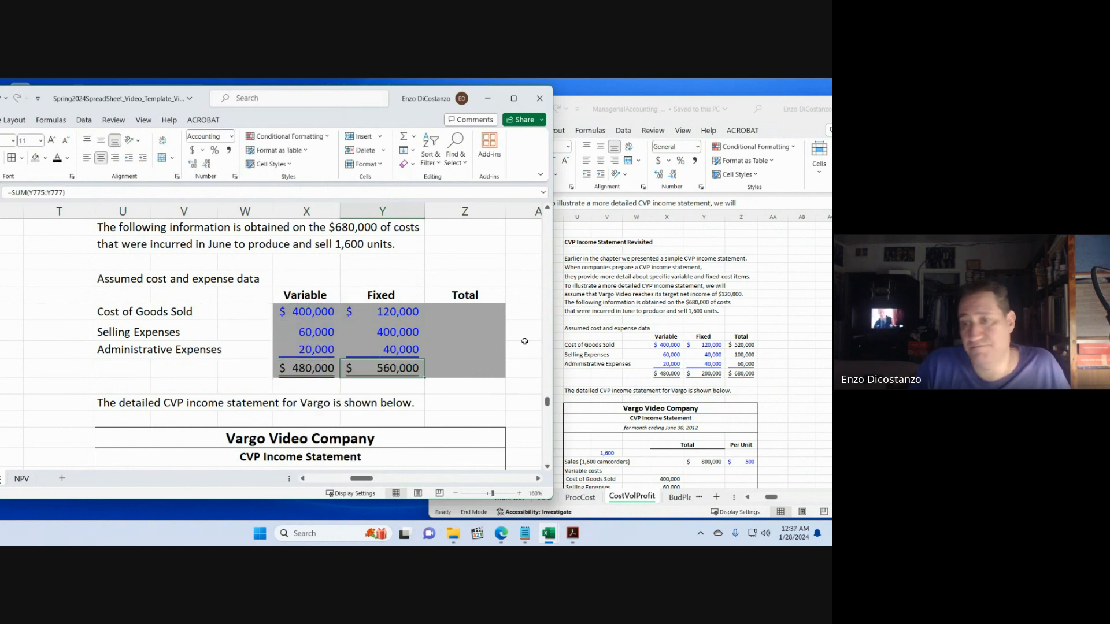
- Enter a SUM formula in the Total column adding the variable and fixed Cost of Goods Sold amounts
key("Up")
key("Up")
key("Up")
key("Right")
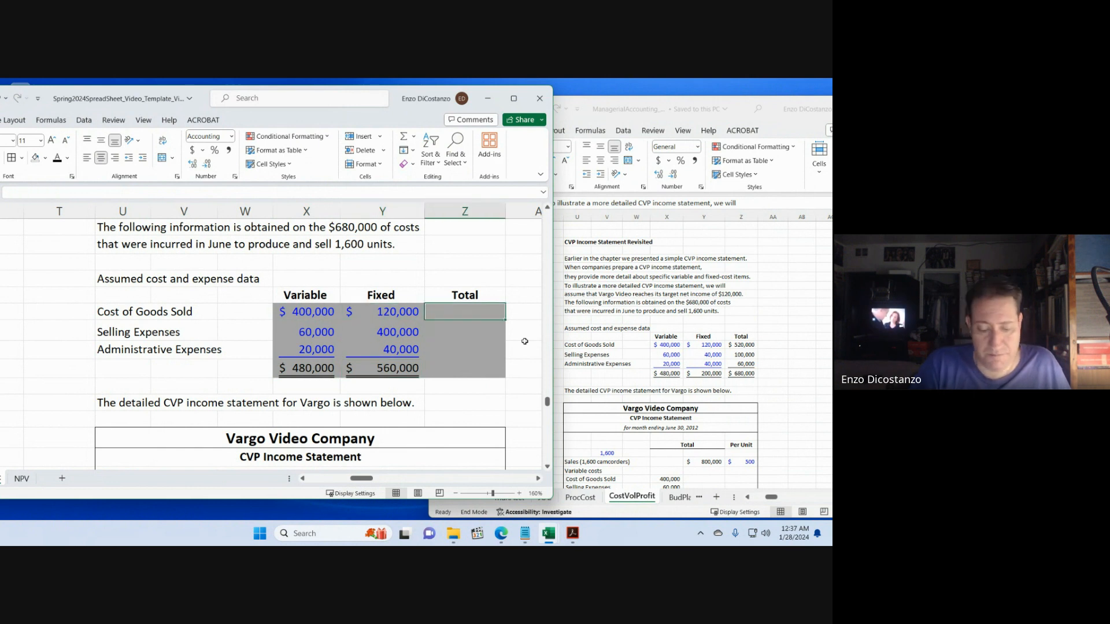
type("=sum(")
key("Left")
key("Left")
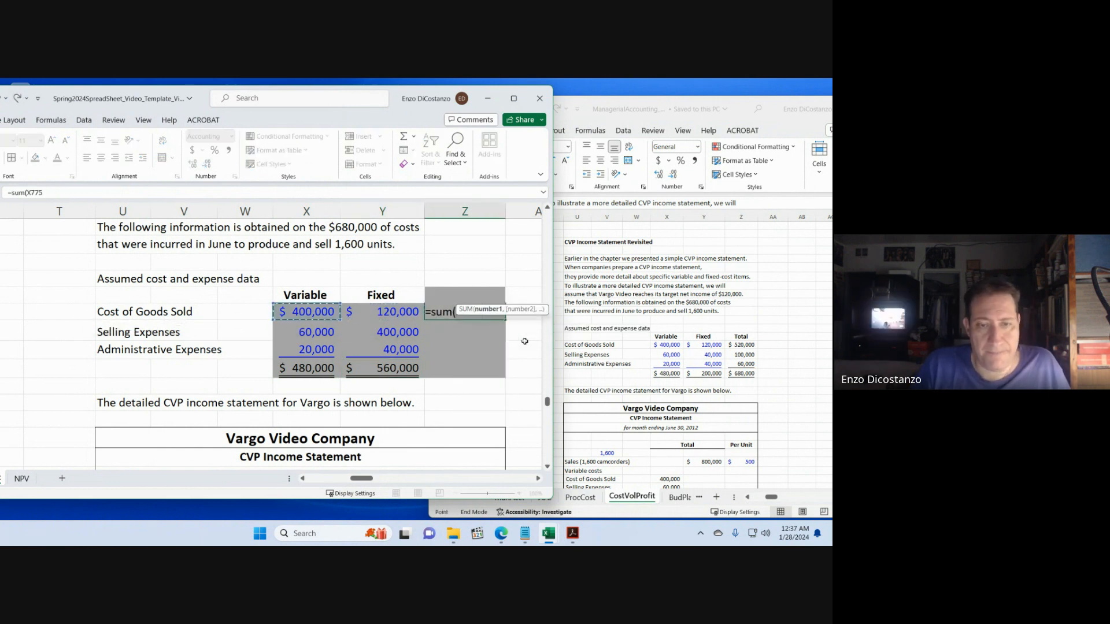
key("shift+Right")
key("Return")
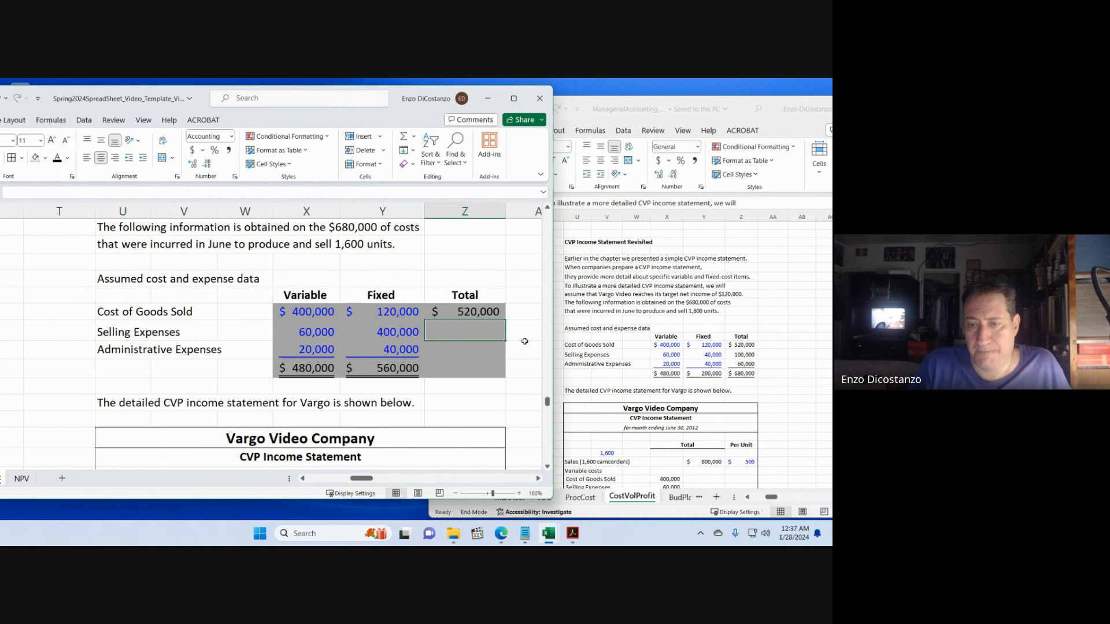
- Copy only the formula of the Cost of Goods Sold total into the Selling Expenses and Administrative Expenses totals
key("Up")
key("ctrl+c")
key("Down")
key("shift+Down")
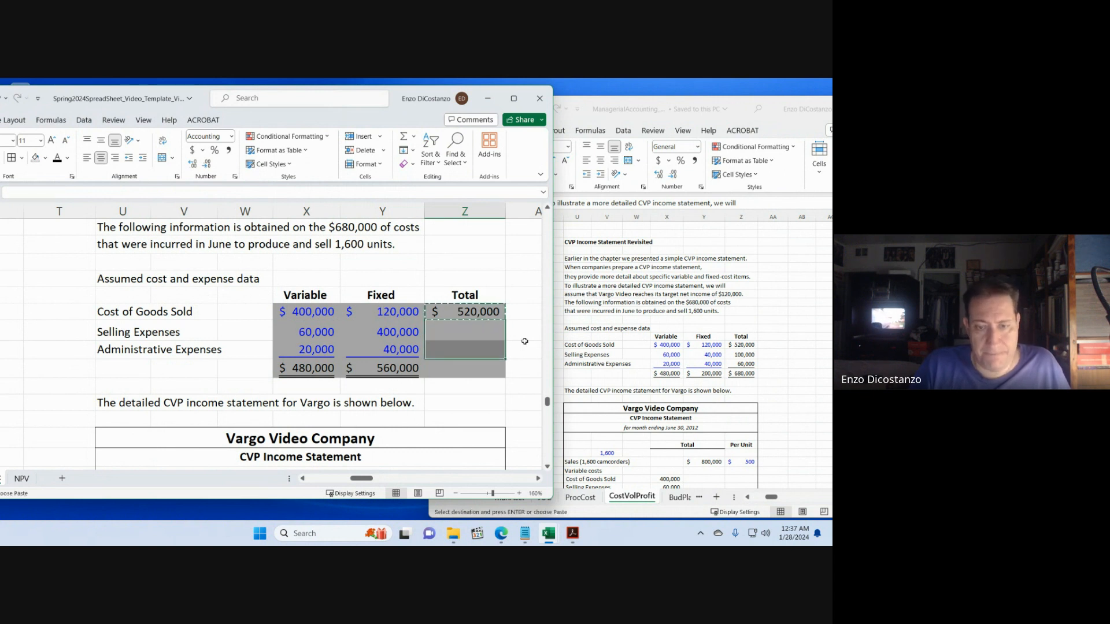
key("alt")
key("Return")
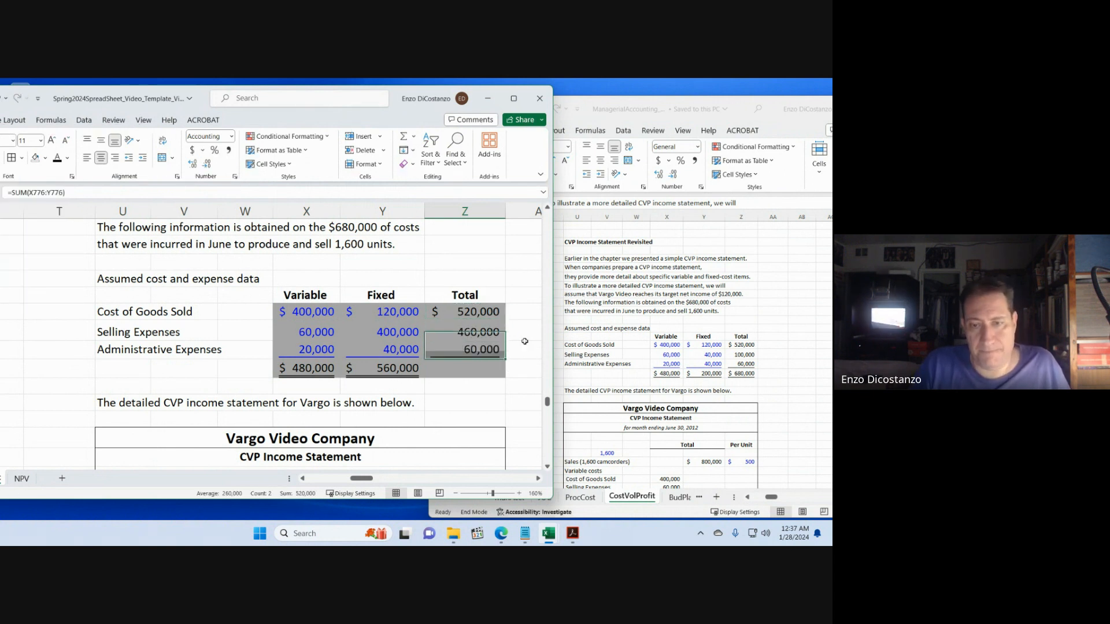
- Add a SUM of Z775:Z777 at the bottom of the Total column
key("Down")
key("alt+=")
key("ctrl+Return")
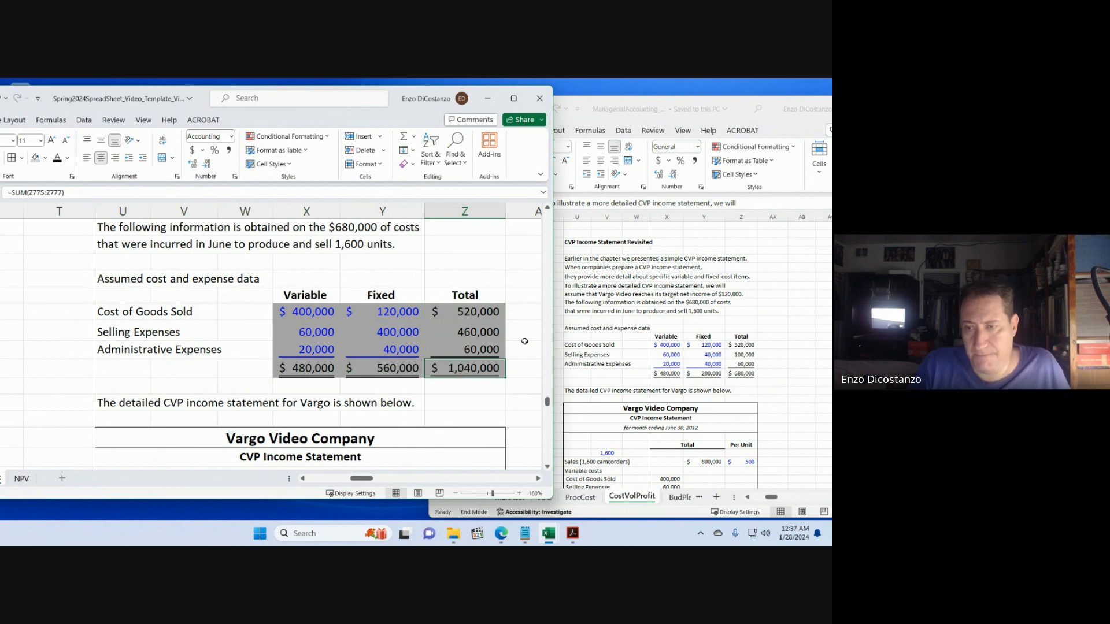
- Check the Selling Expenses total's formula and correct the fixed Selling Expenses amount to 40,000
key("Up")
key("Up")
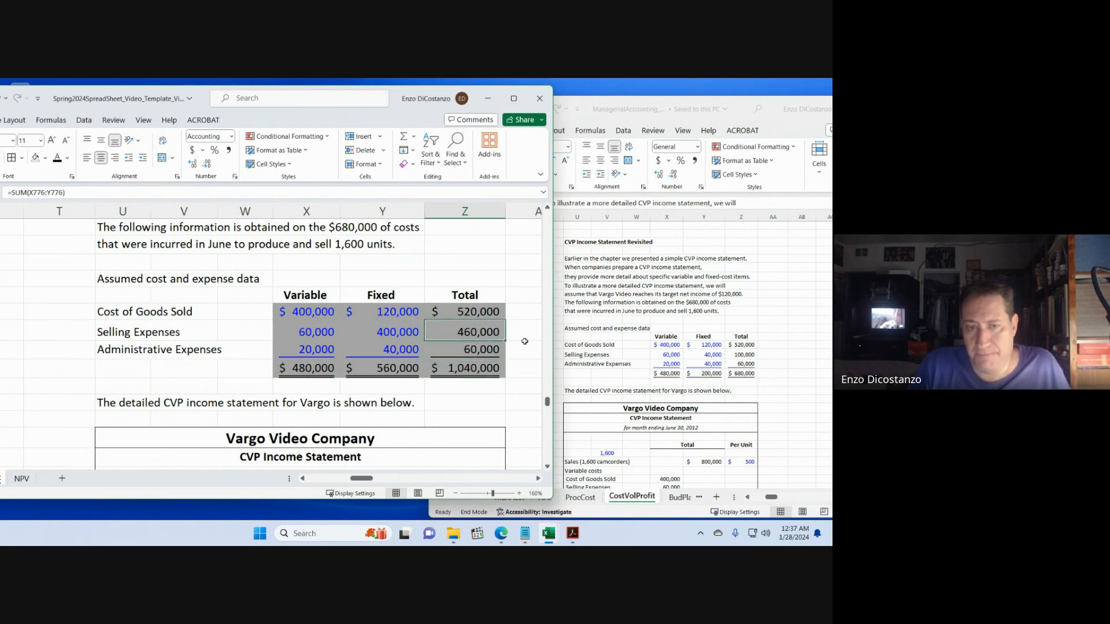
key("F2")
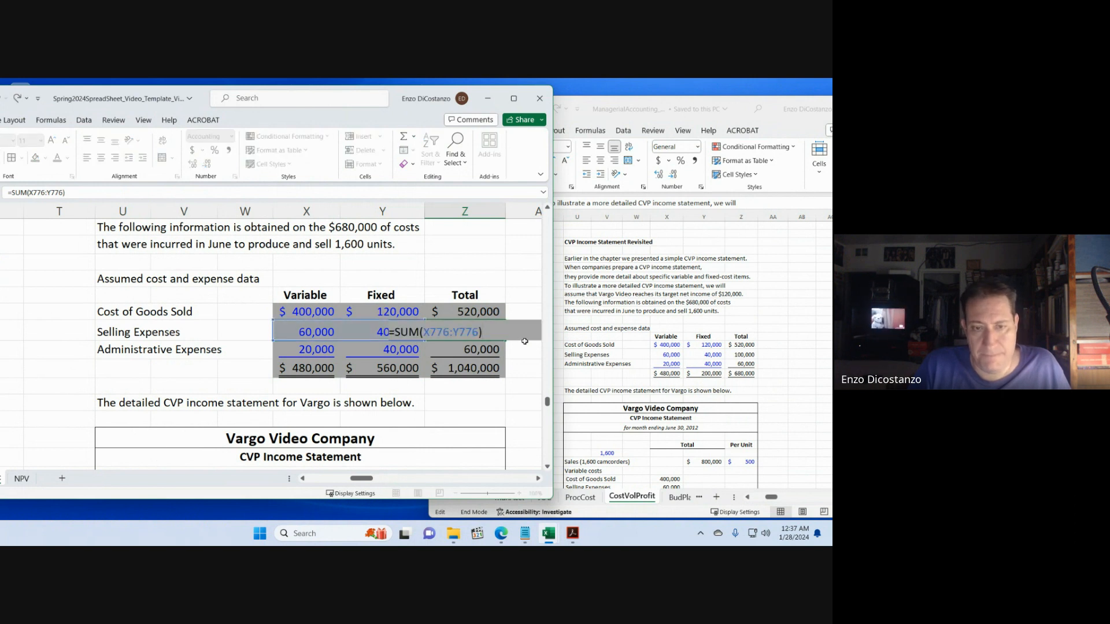
key("Escape")
key("Left")
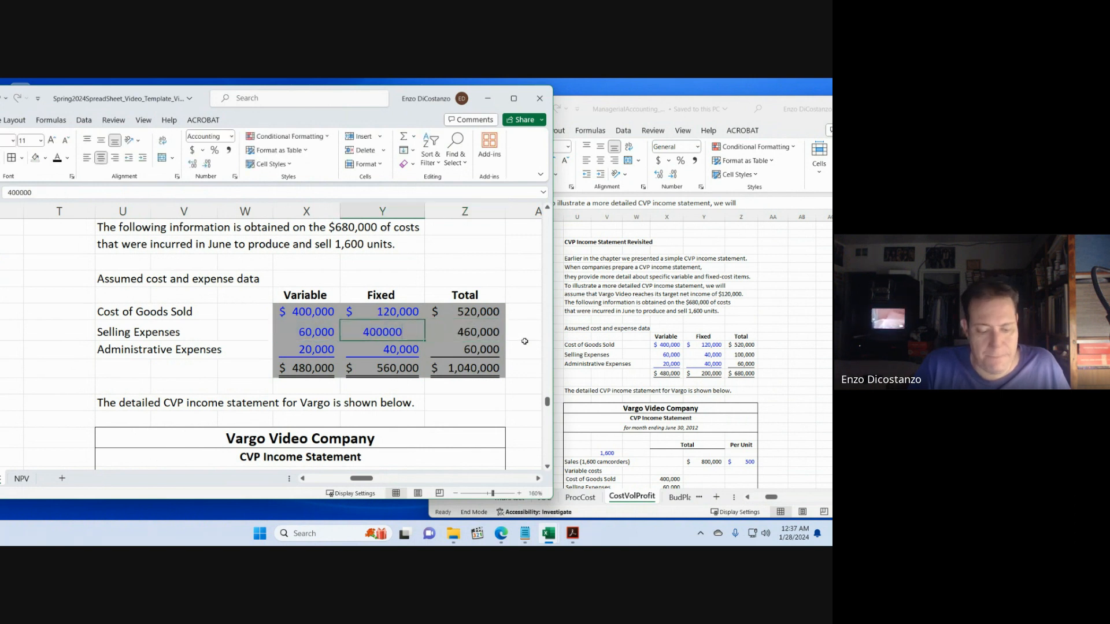
type("40000")
key("Return")
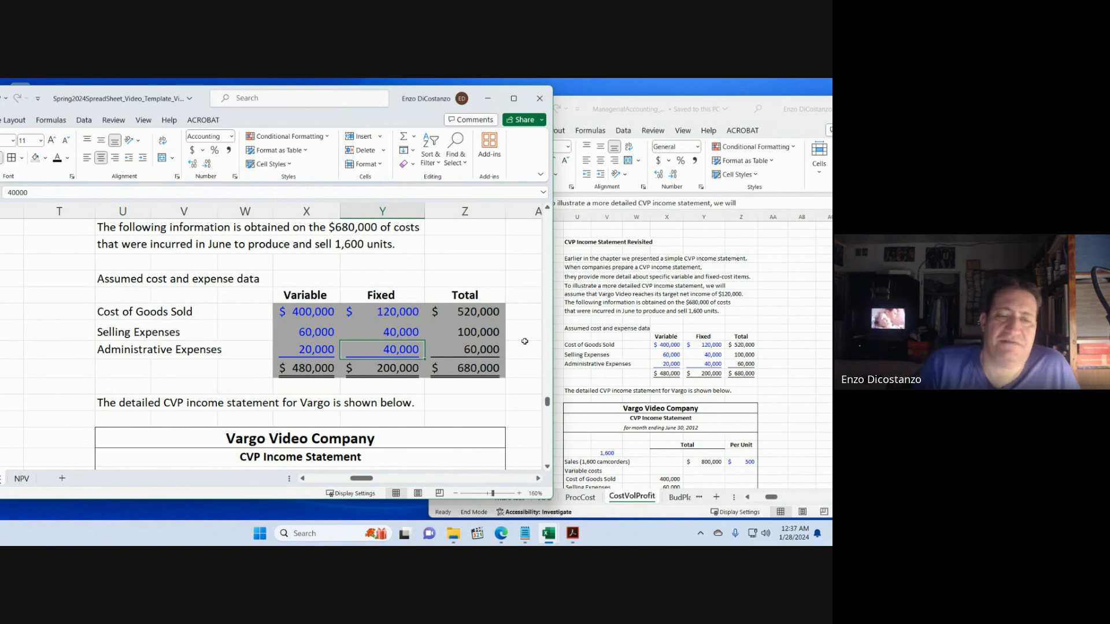
- Remove the grey fill from the Variable, Fixed and Total amounts in the assumed cost and expense data
left_click_drag(320, 309, 498, 389)
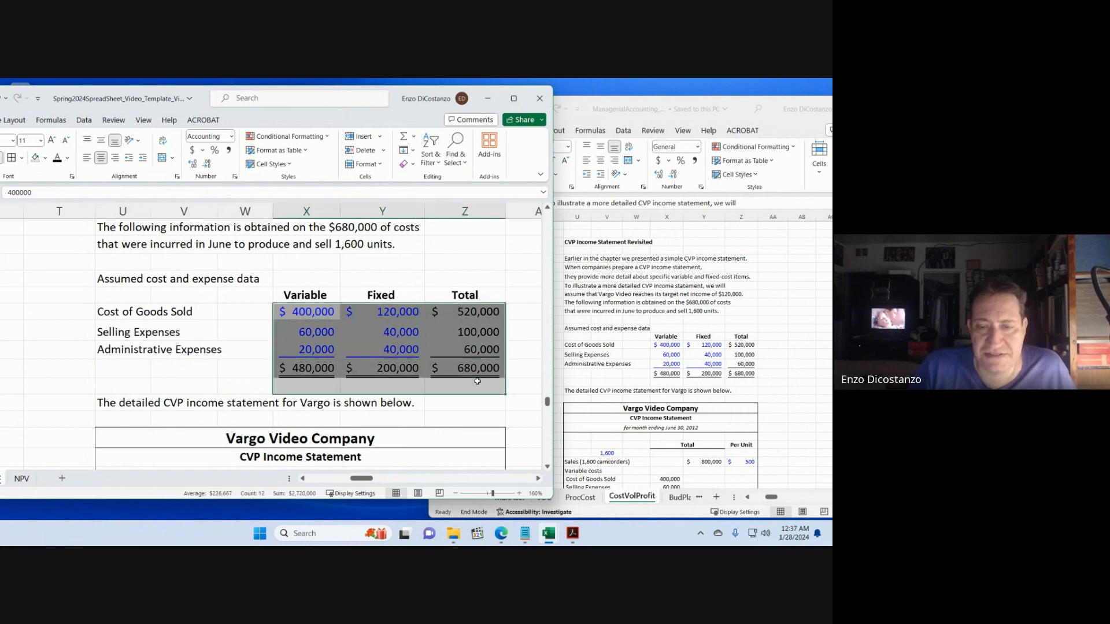
left_click(35, 158)
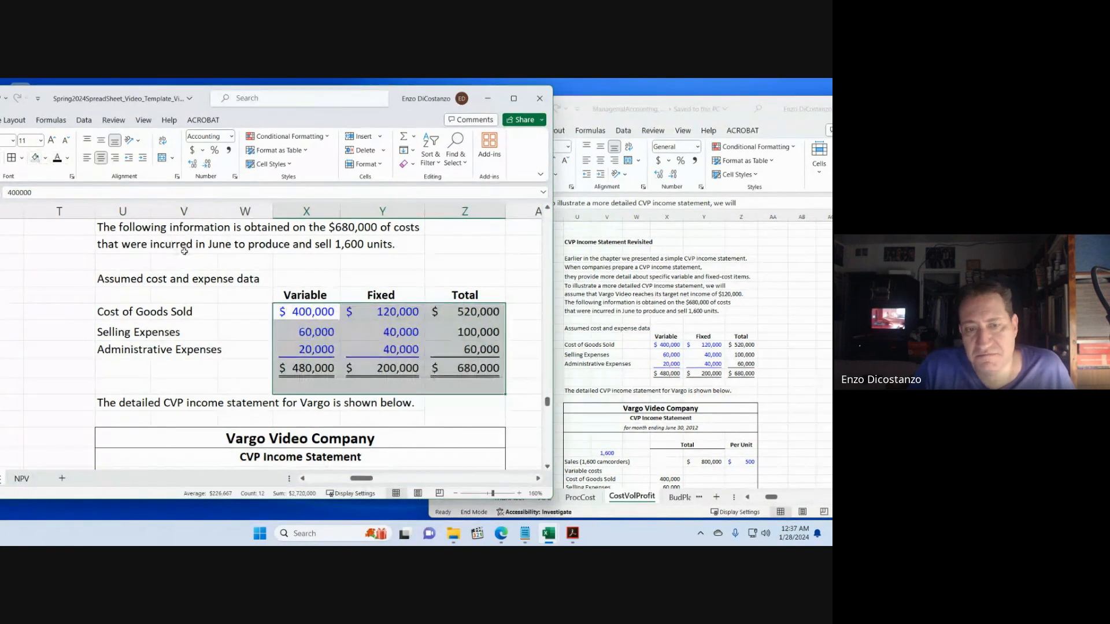
- Enter 1600 as the unit count above the Sales line of the CVP income statement and remove that cell's grey fill
left_click(184, 250)
scroll(214, 300, "down", 3)
left_click(639, 330)
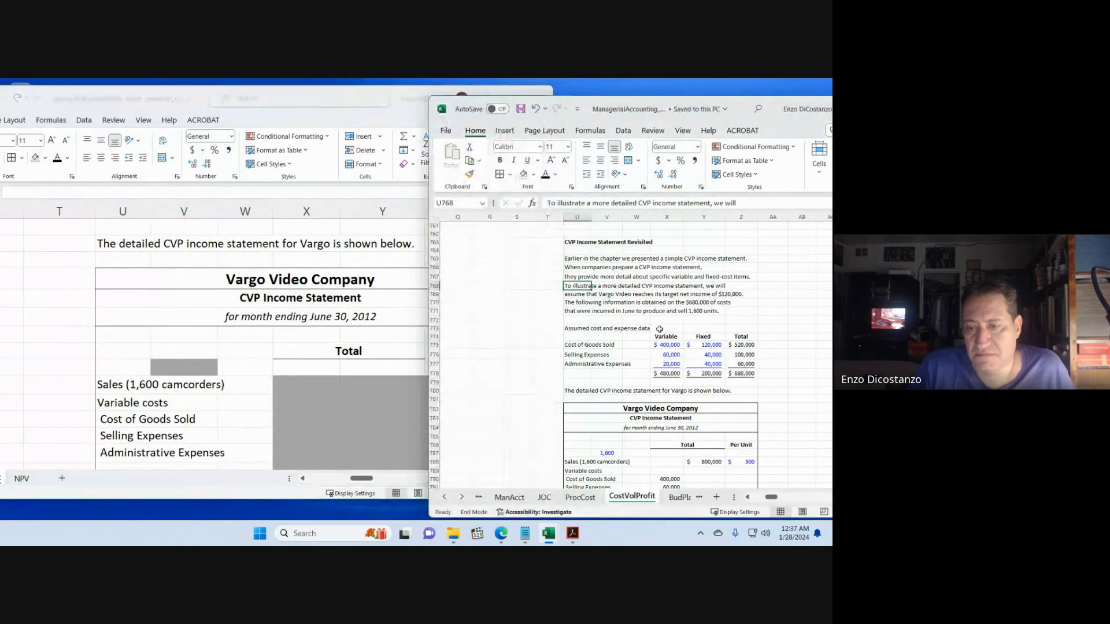
scroll(659, 331, "down", 3)
left_click(378, 407)
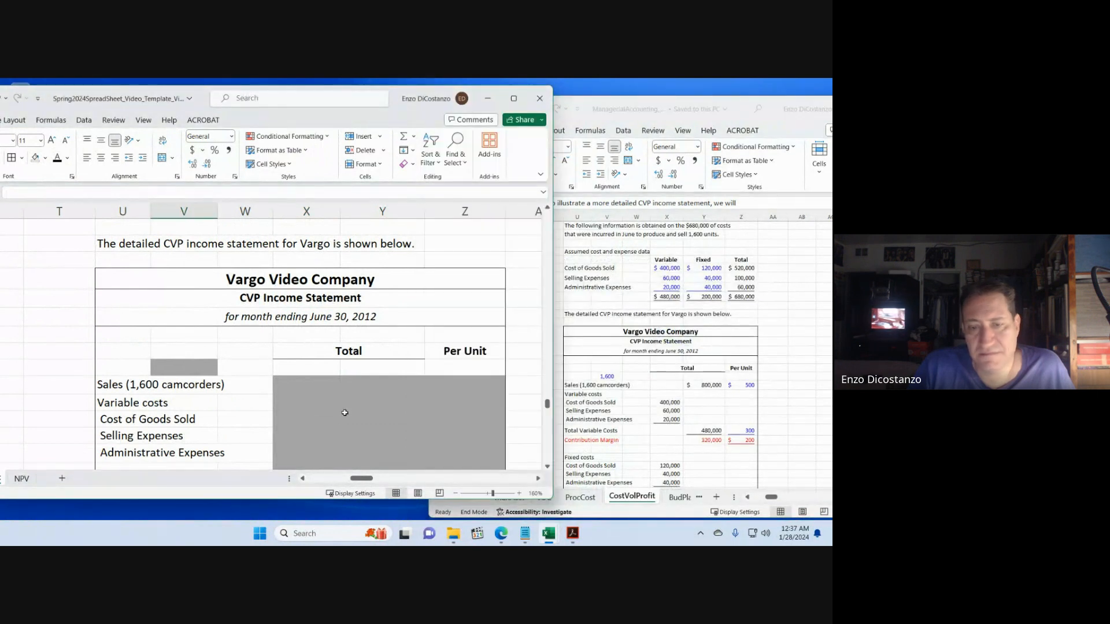
type("1600")
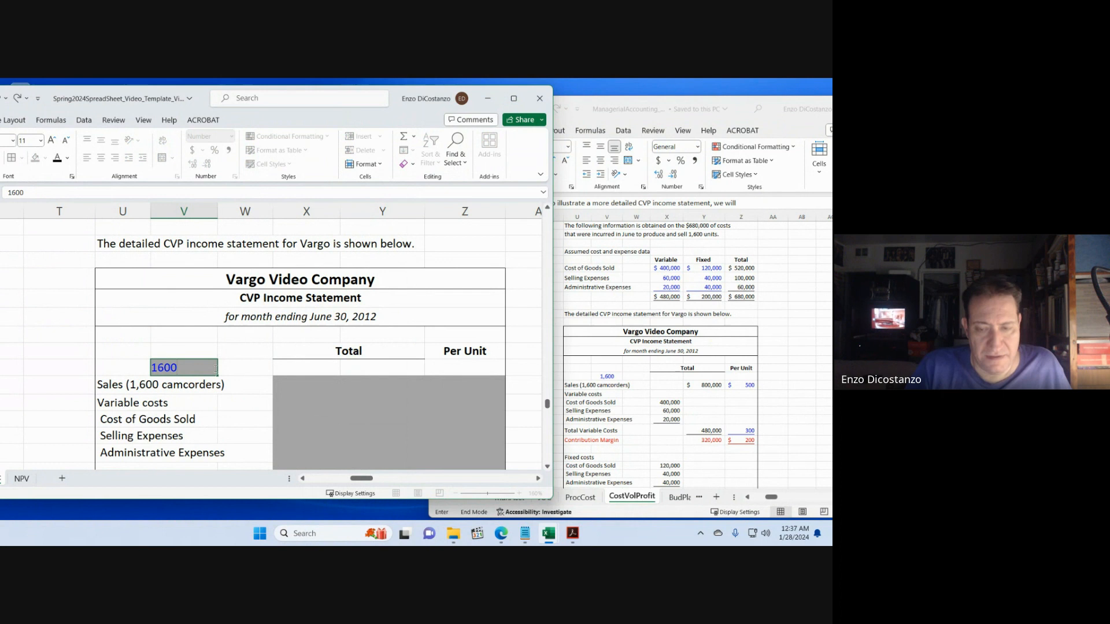
key("Return")
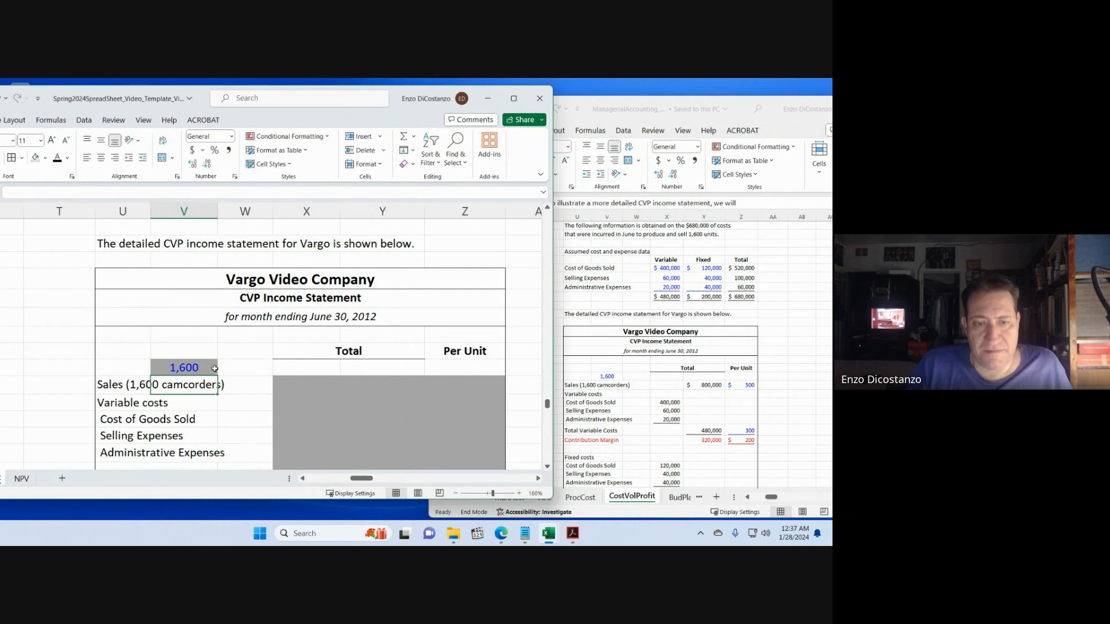
left_click(184, 368)
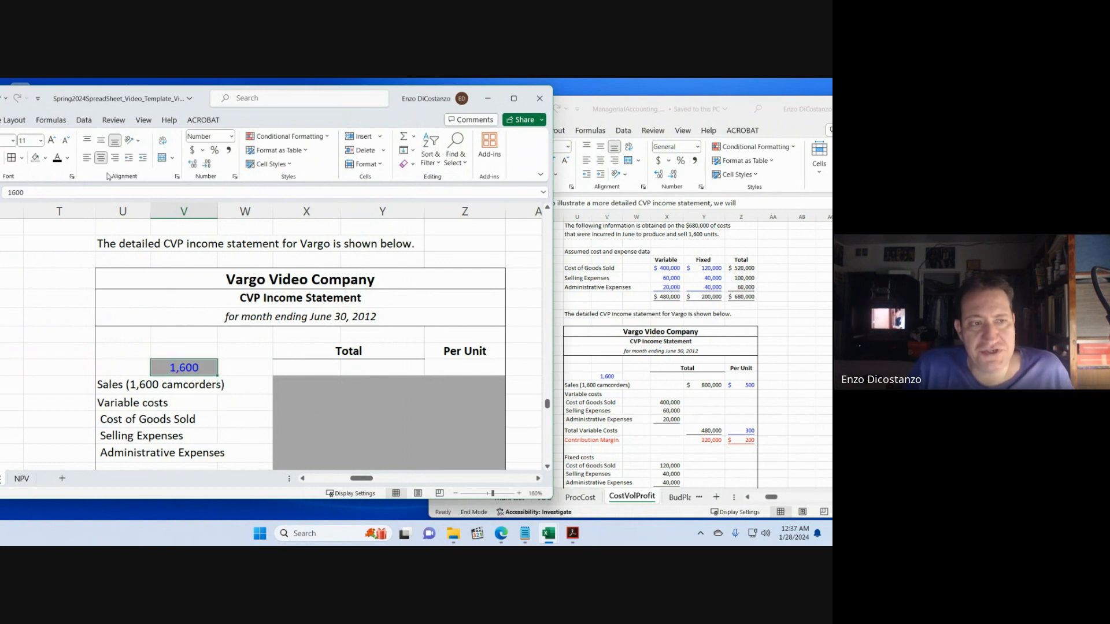
left_click(37, 161)
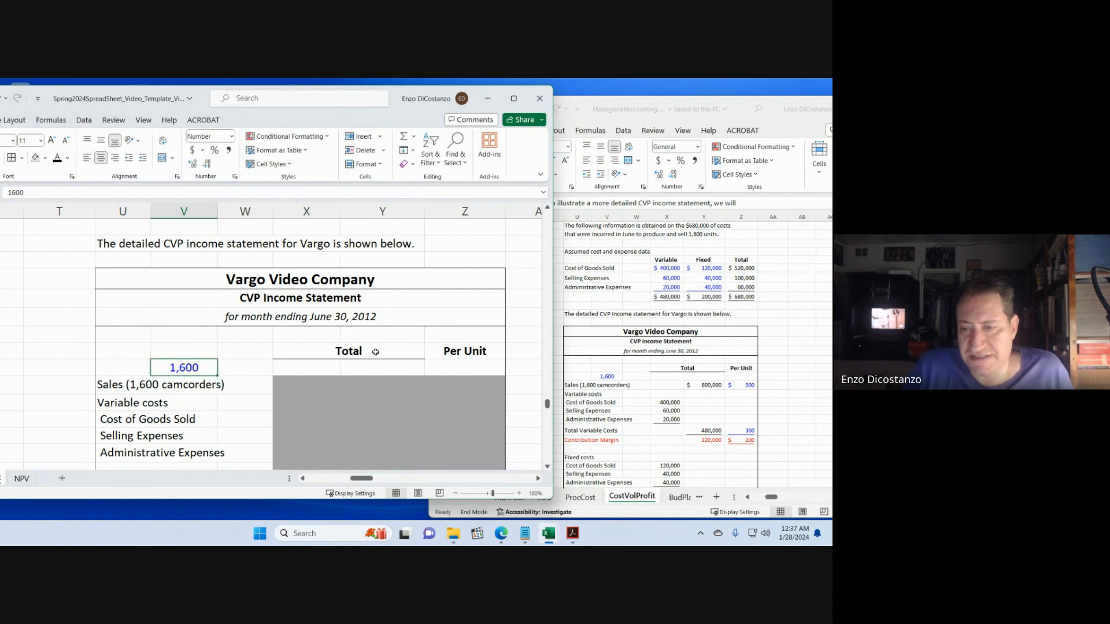
- Look through the required-sales section and the Mabo Company in-chapter questions following the income statement in both workbooks
left_click(641, 351)
scroll(664, 347, "down", 12)
scroll(677, 346, "down", 3)
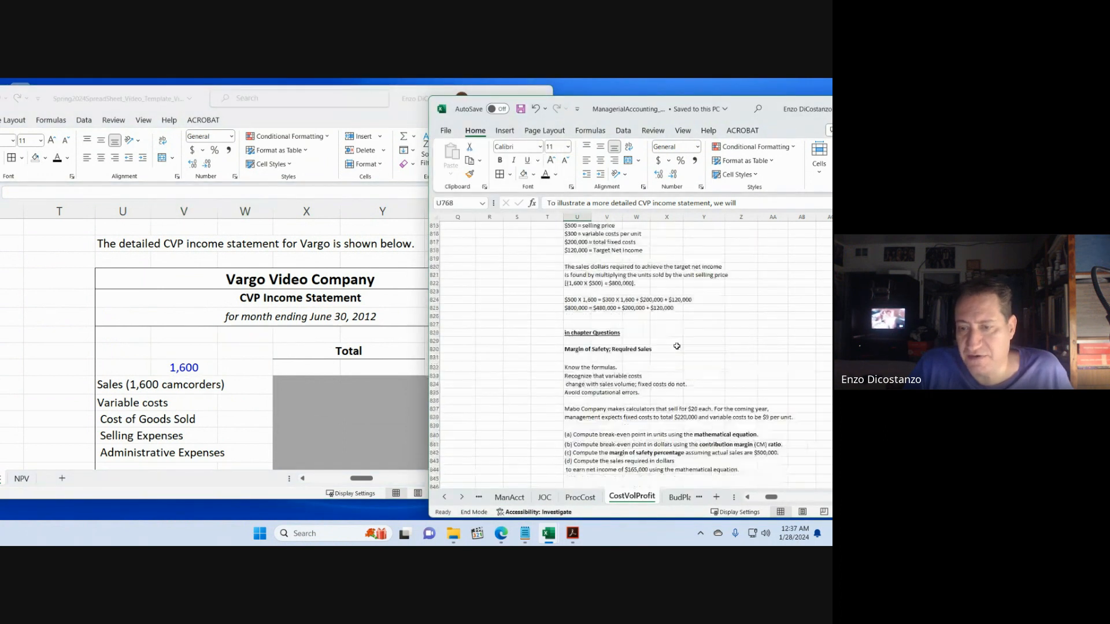
left_click(279, 343)
scroll(280, 342, "down", 15)
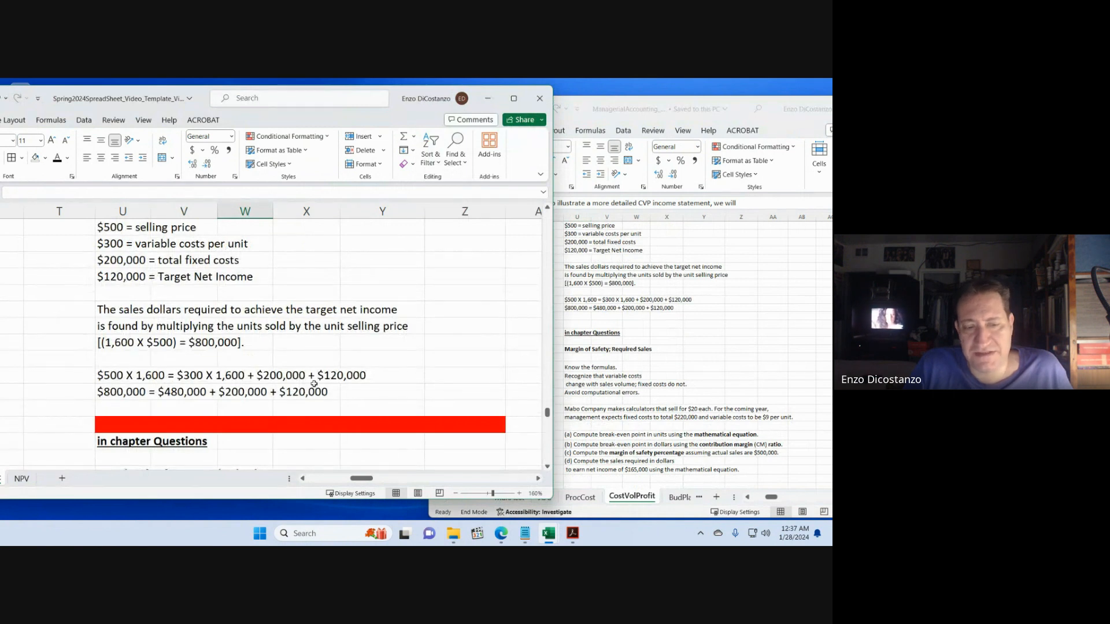
scroll(314, 384, "down", 6)
scroll(314, 380, "down", 5)
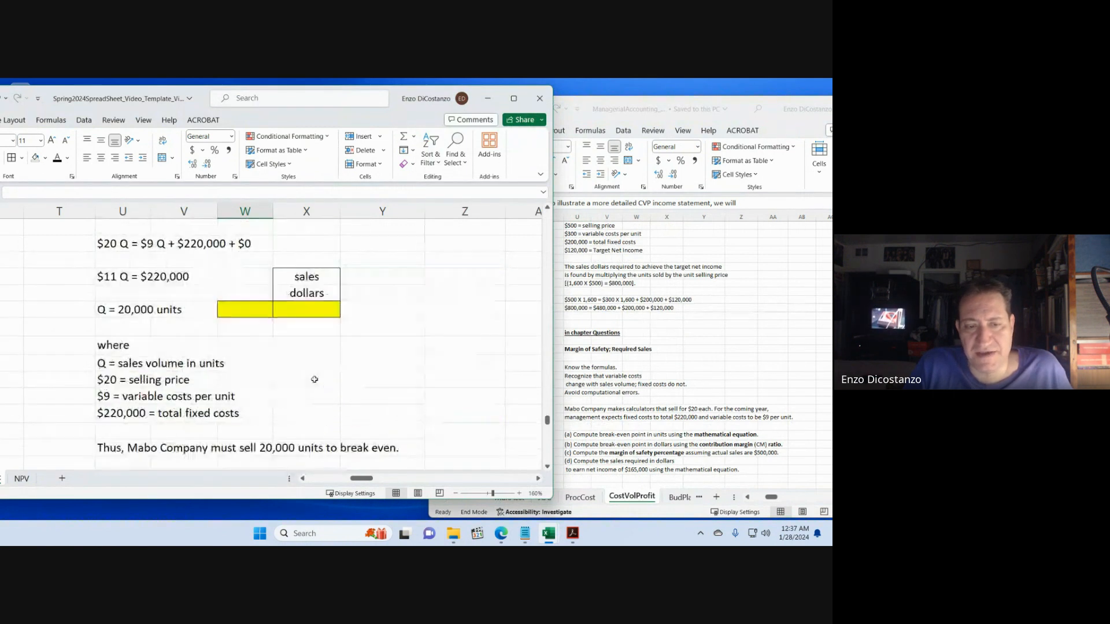
scroll(314, 380, "down", 5)
scroll(314, 379, "down", 15)
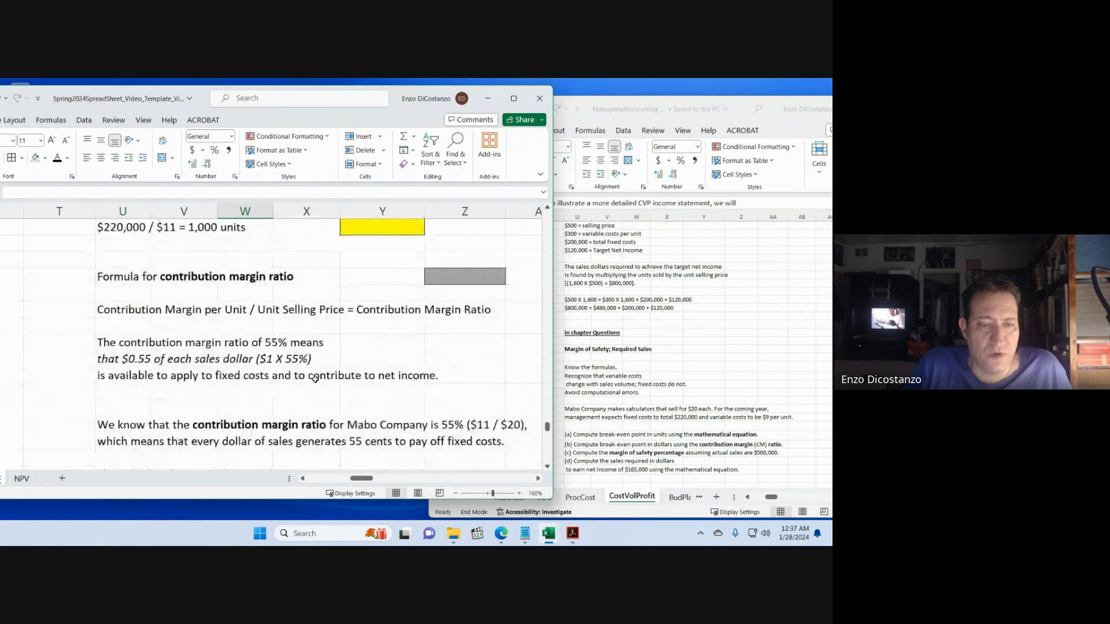
scroll(316, 380, "down", 6)
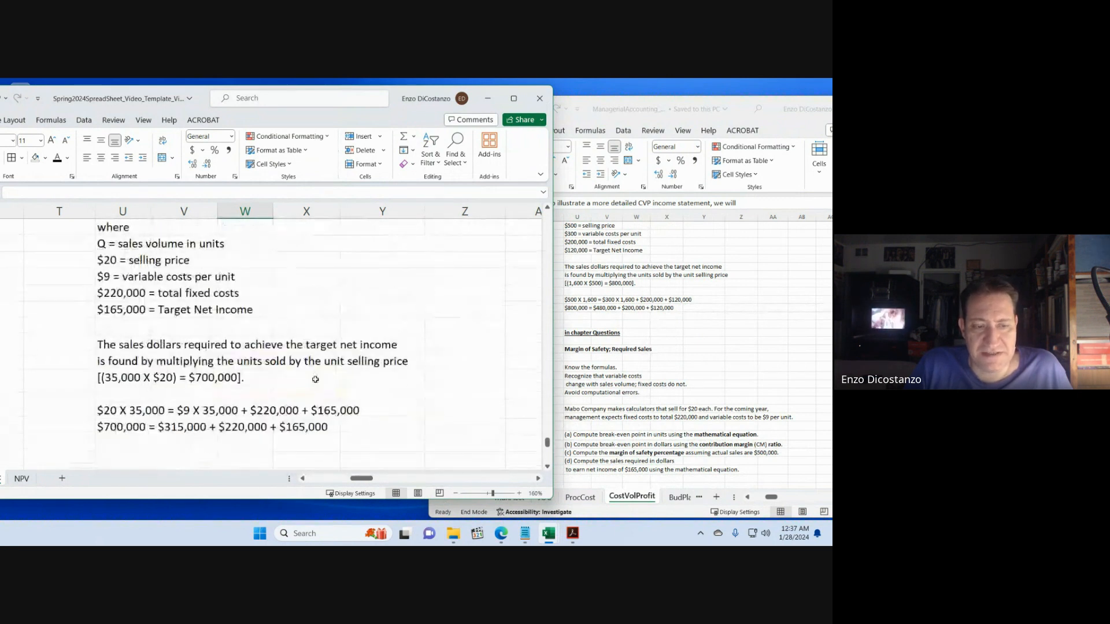
left_click(334, 364)
scroll(333, 363, "up", 10)
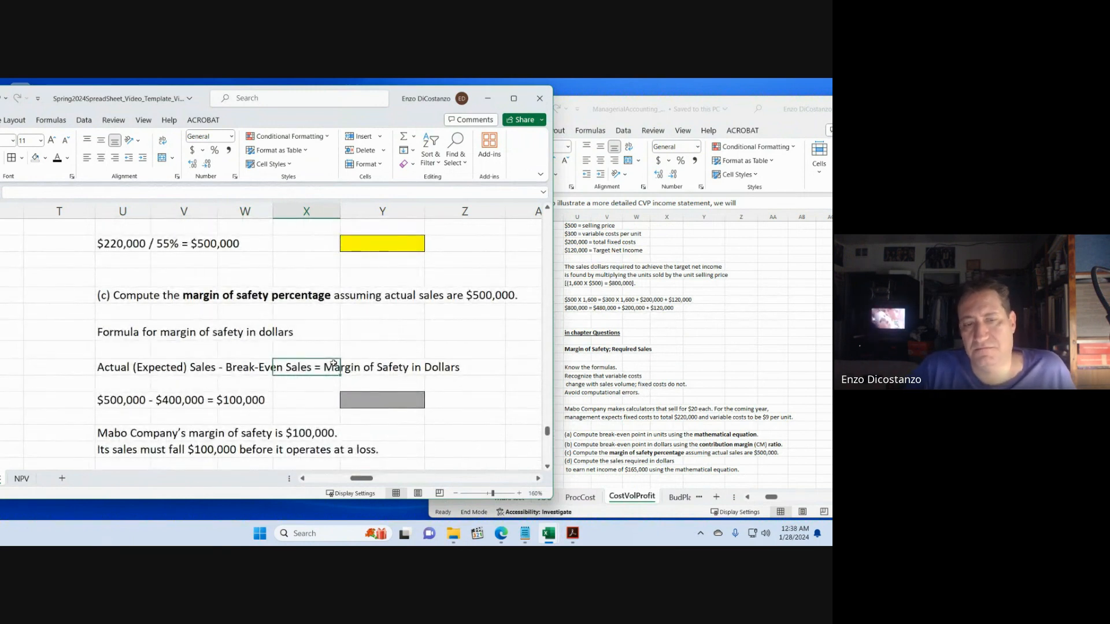
scroll(333, 364, "up", 12)
scroll(334, 363, "up", 10)
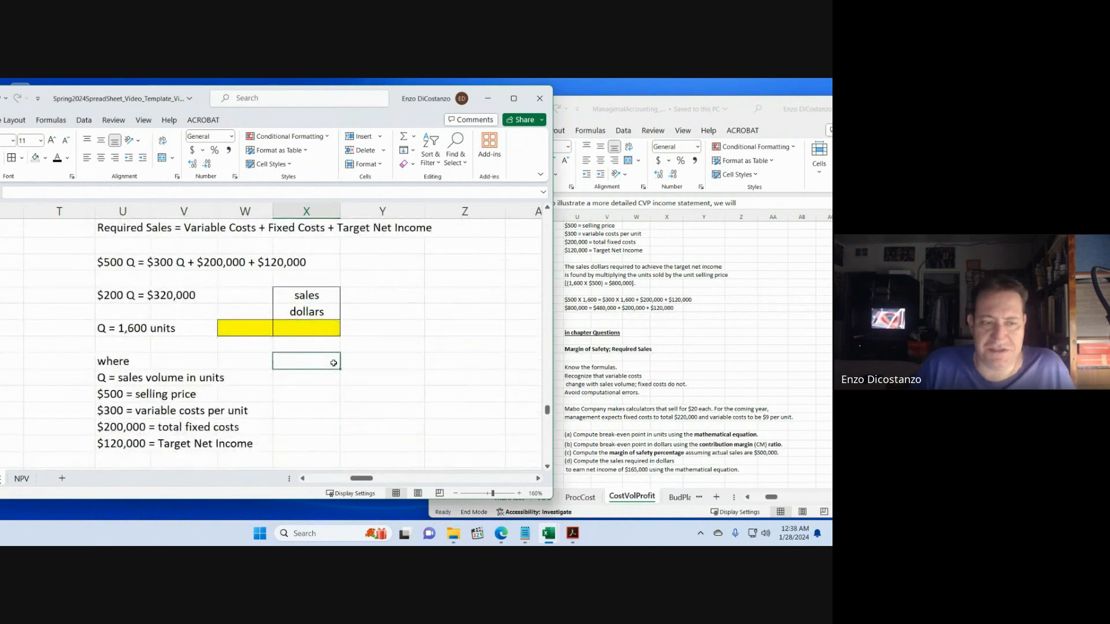
scroll(334, 363, "up", 10)
- Enter 500 as the Per Unit amount for Sales in the template's CVP income statement
left_click(657, 344)
scroll(655, 344, "up", 10)
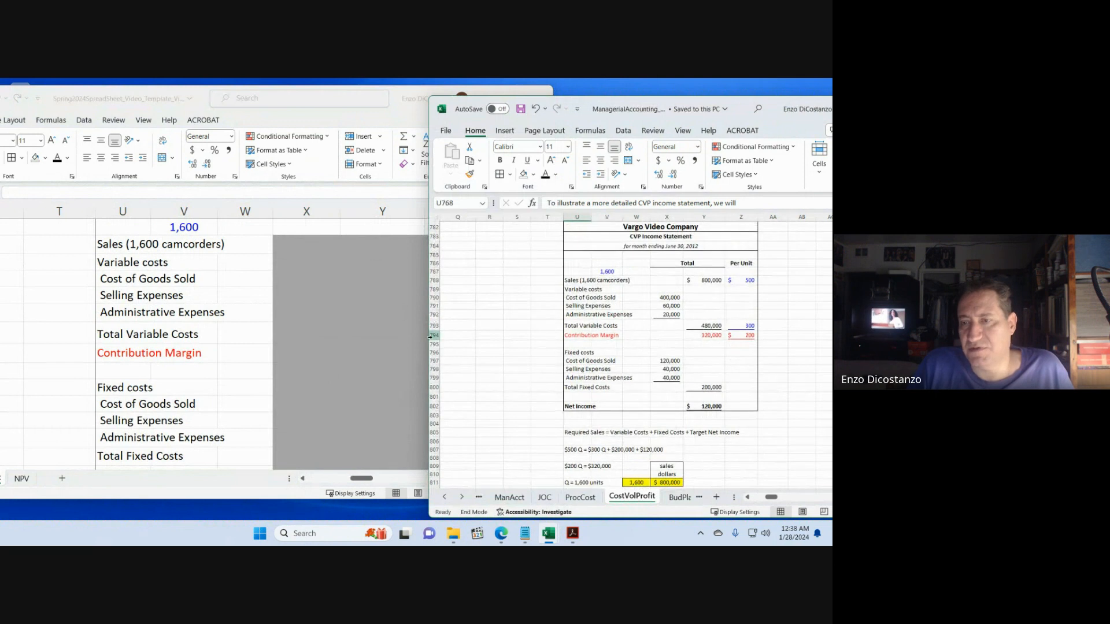
scroll(654, 343, "up", 1)
left_click(271, 320)
scroll(271, 320, "up", 1)
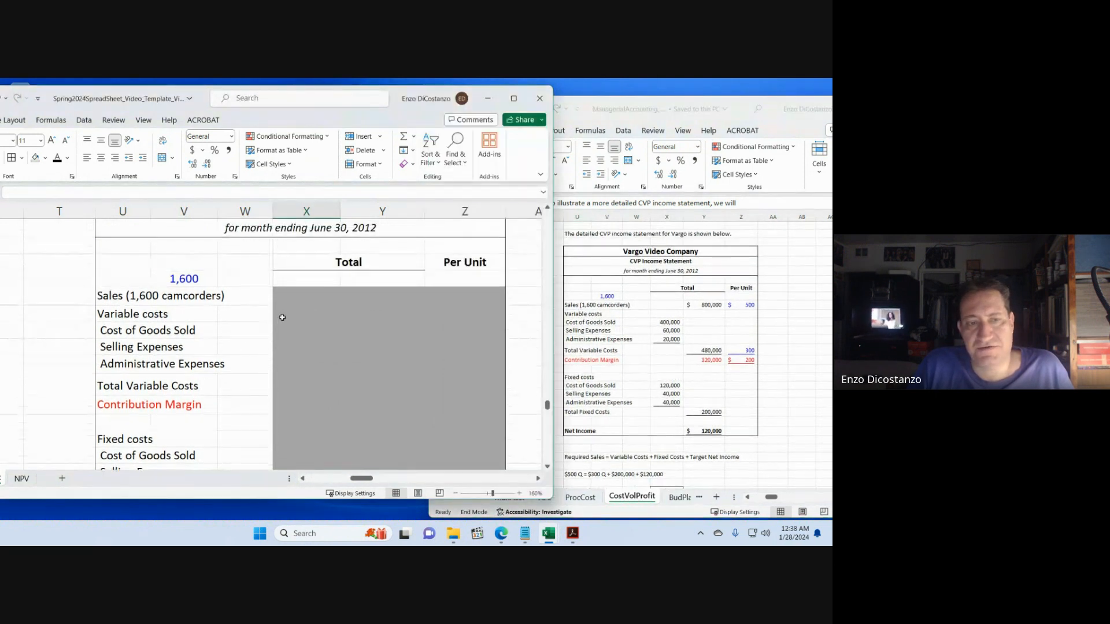
left_click(470, 295)
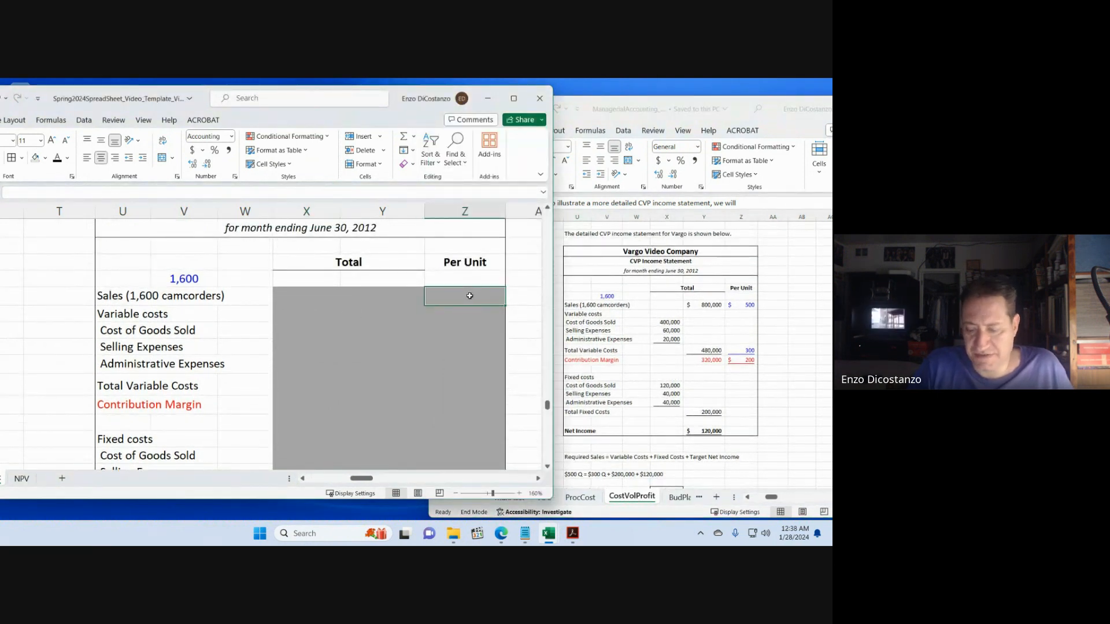
type("500")
key("Return")
- Enter 300 as the Per Unit amount for Total Variable Costs
key("Down")
key("Down")
key("Down")
key("Down")
key("Down")
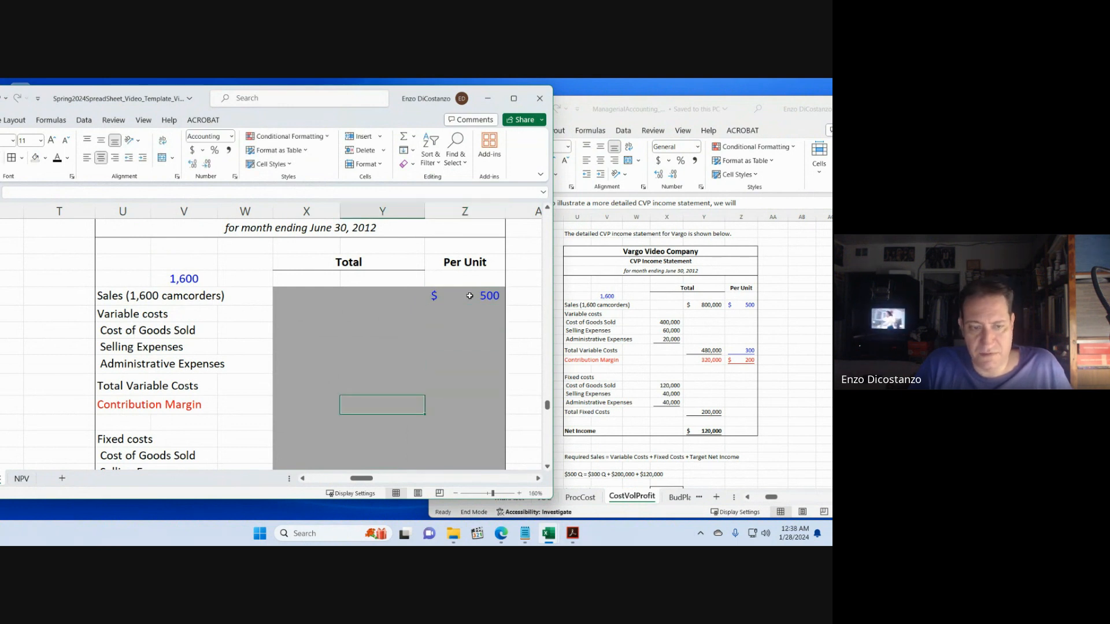
key("Up")
type("3")
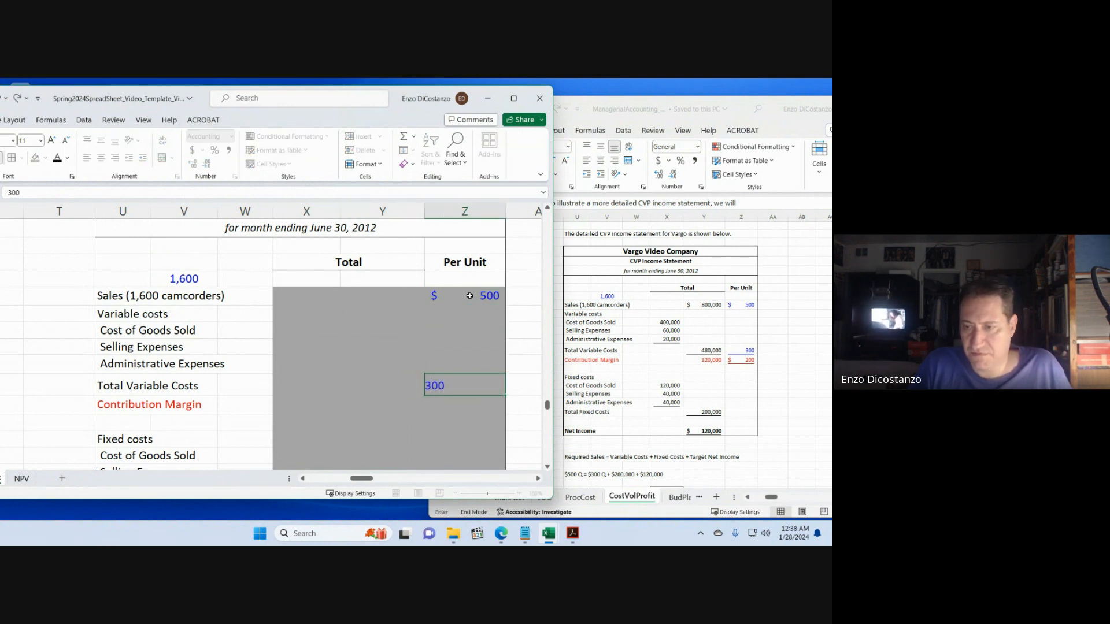
type("00")
key("Up")
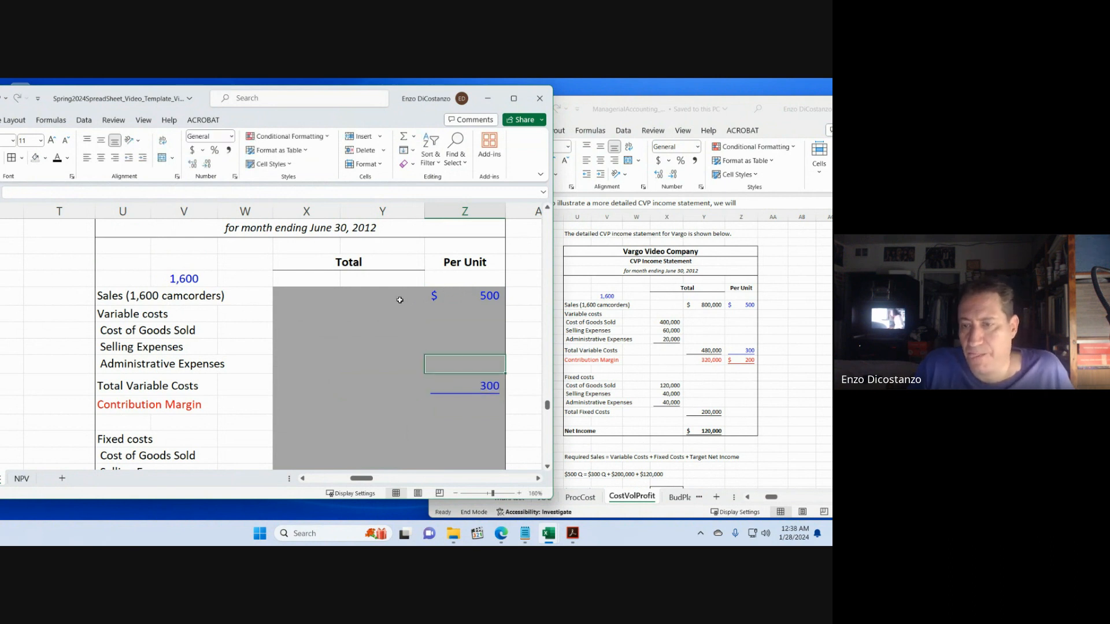
- Check the reference workbook's Selling Expenses formula, then link the statement's variable Cost of Goods Sold to its Variable amount in the assumed cost data
scroll(400, 299, "up", 5)
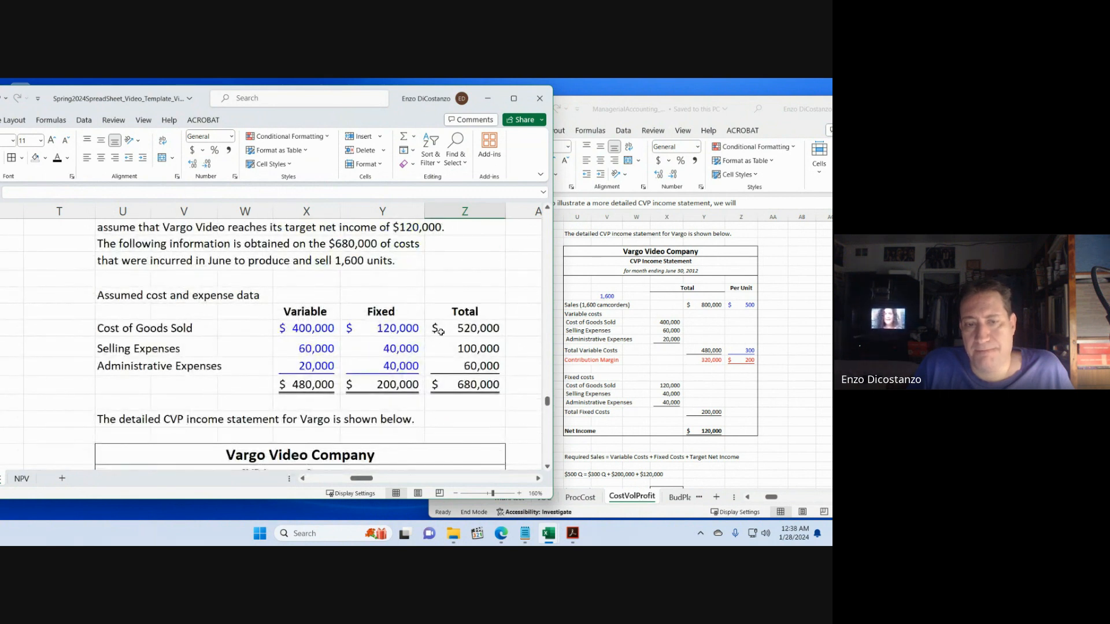
scroll(440, 330, "down", 4)
left_click(674, 331)
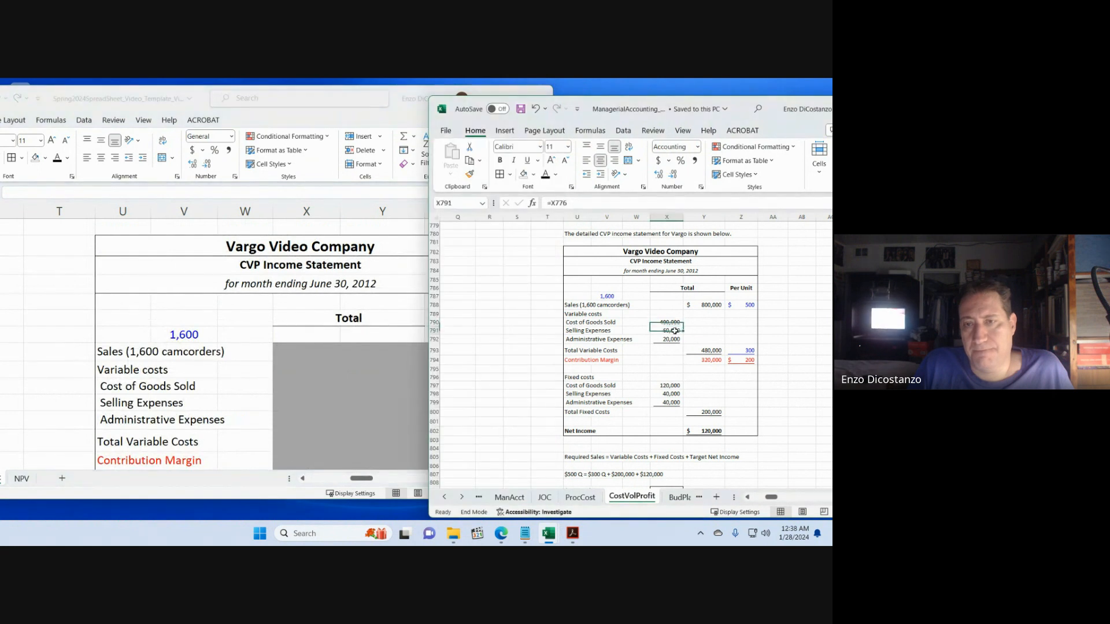
left_click(278, 387)
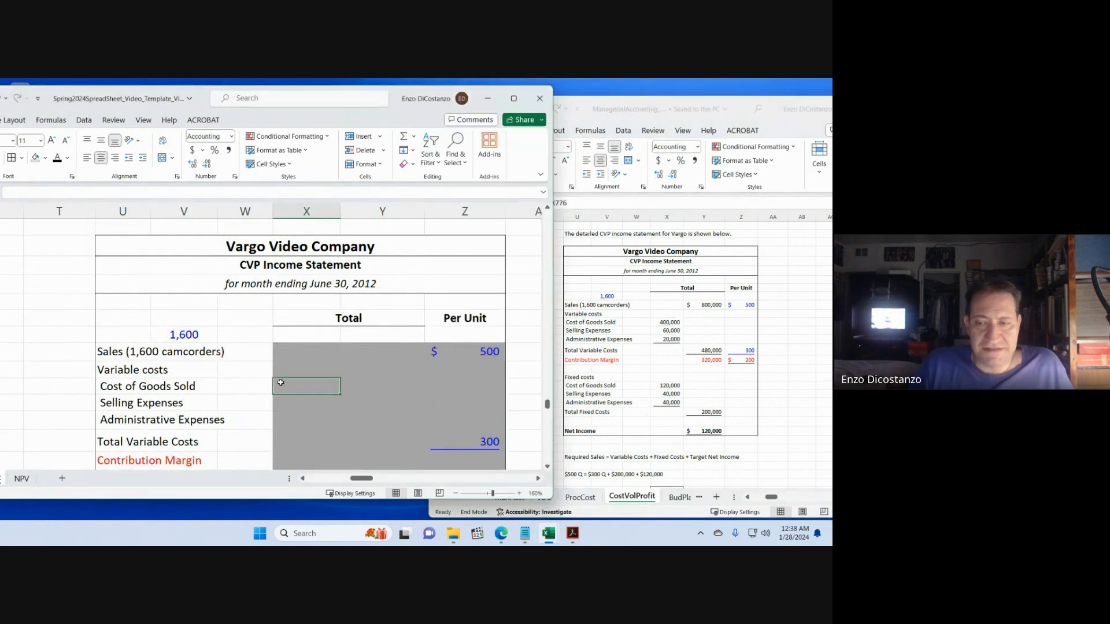
type("=")
scroll(299, 340, "up", 3)
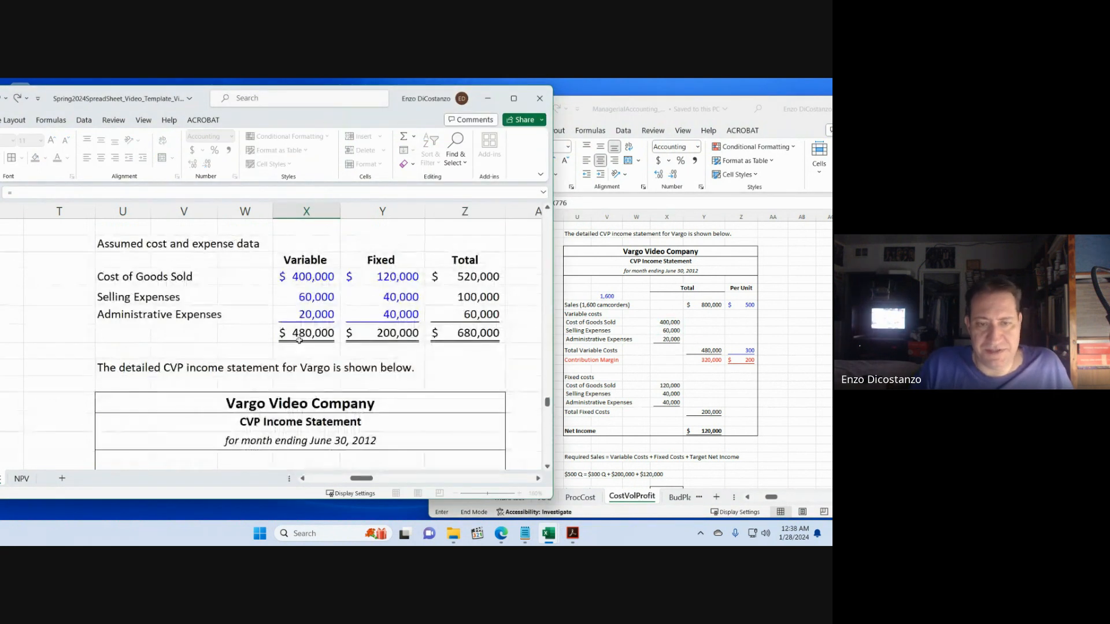
left_click(312, 275)
key("Return")
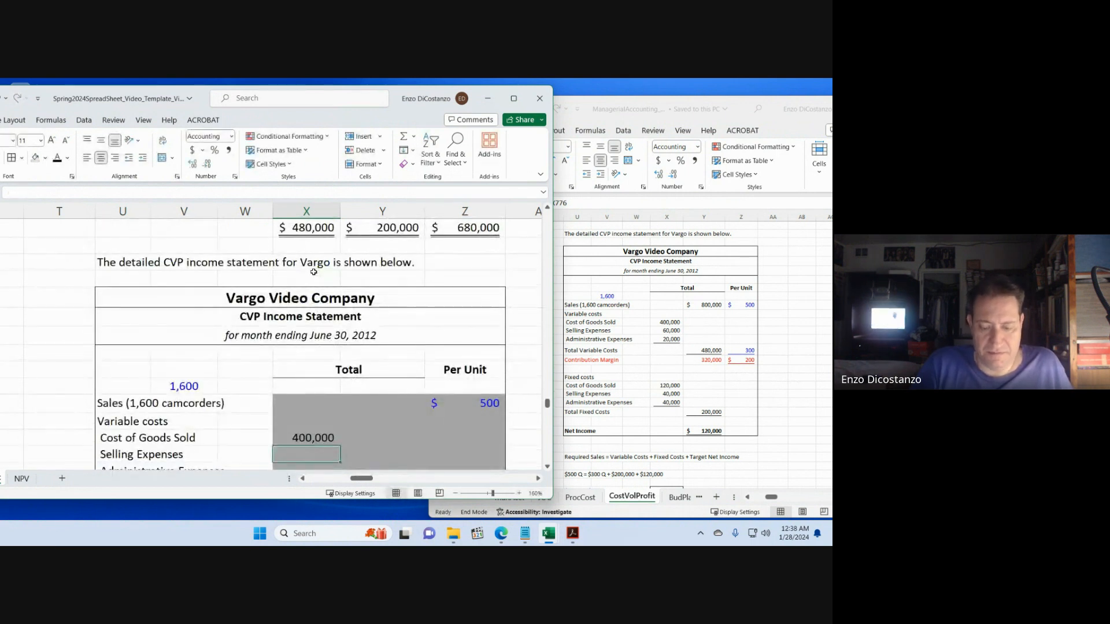
- Link the statement's variable Selling Expenses and Administrative Expenses to their Variable amounts in the assumed cost data
type("=")
scroll(314, 272, "up", 2)
left_click(311, 296)
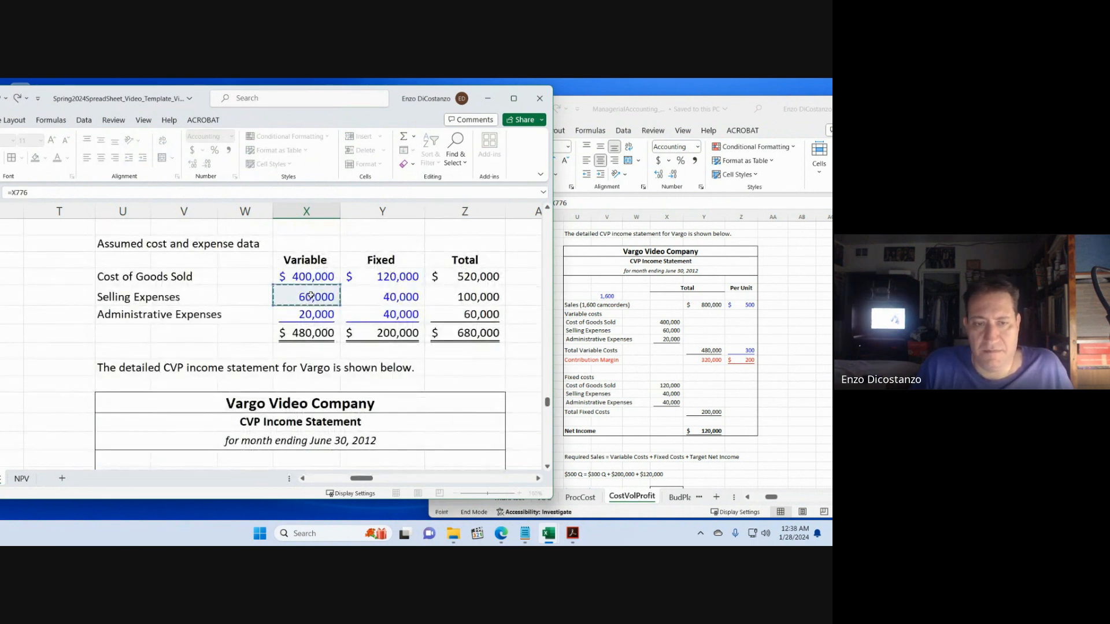
key("Return")
type("=")
scroll(294, 301, "up", 3)
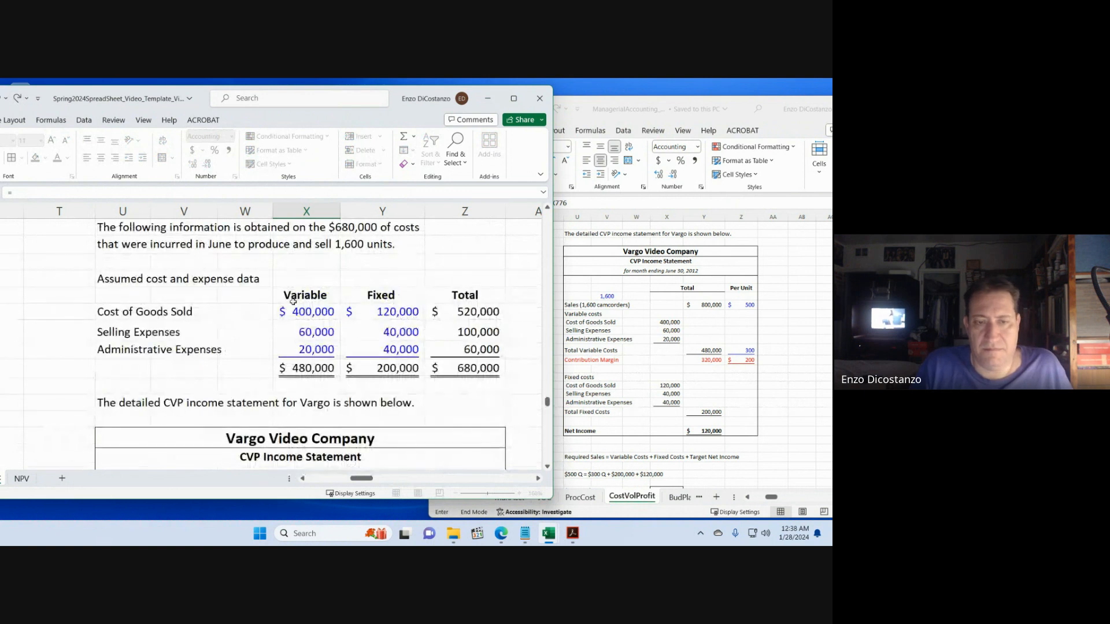
left_click(312, 349)
key("Return")
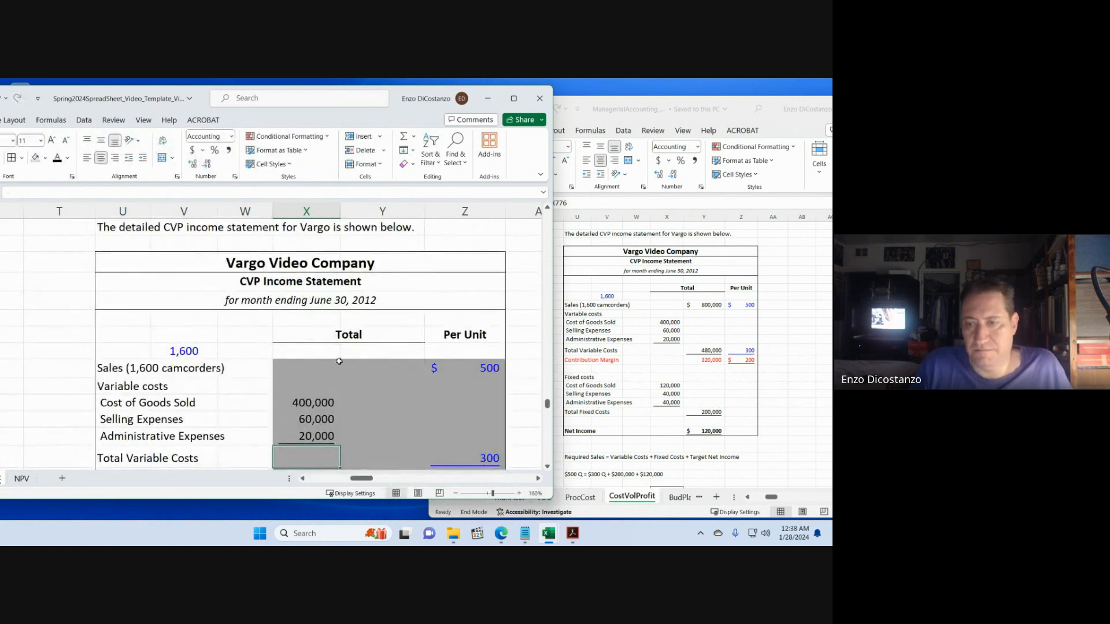
- Enter a SUM formula for Total Variable Costs adding the three variable cost lines, X790:X792
left_click(383, 452)
scroll(384, 450, "down", 2)
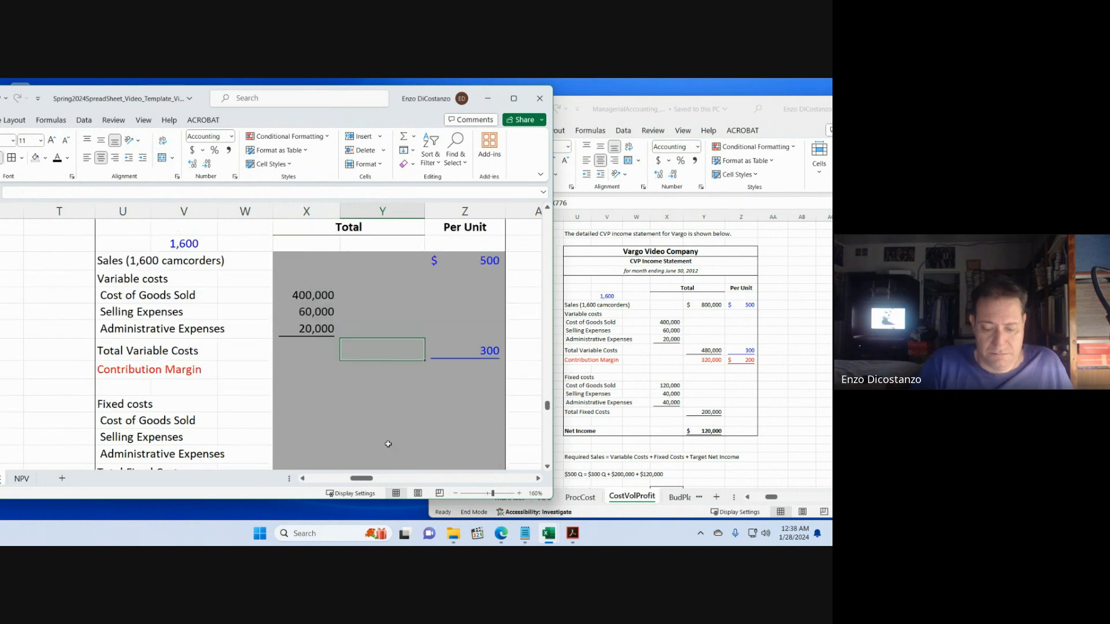
type("=sum(")
key("Up")
key("Left")
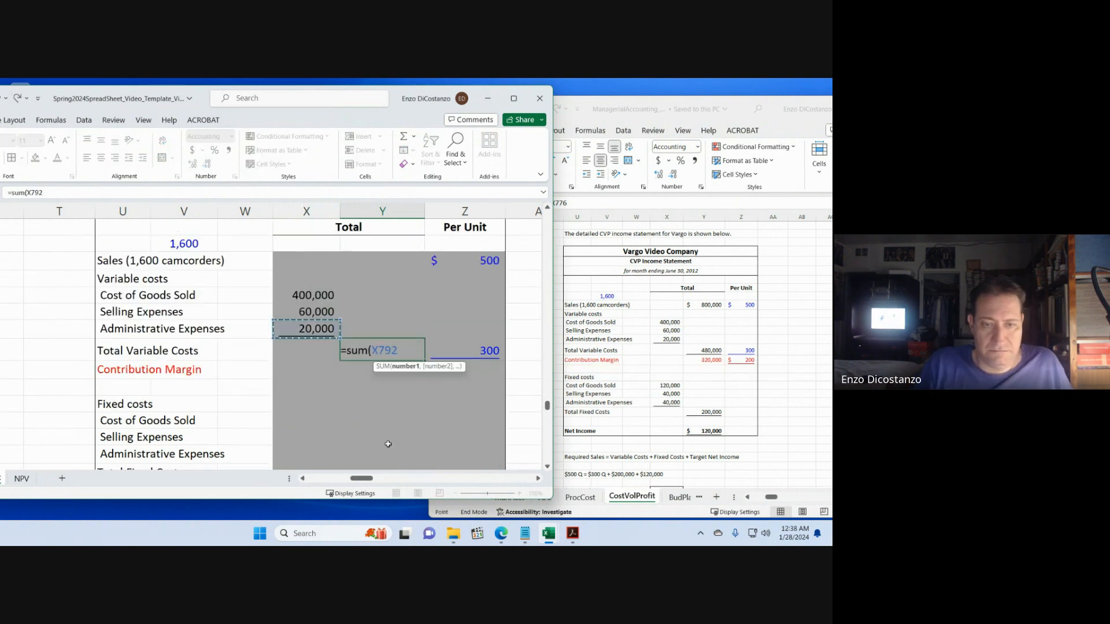
key("shift+Up")
key("shift+Up")
key("Return")
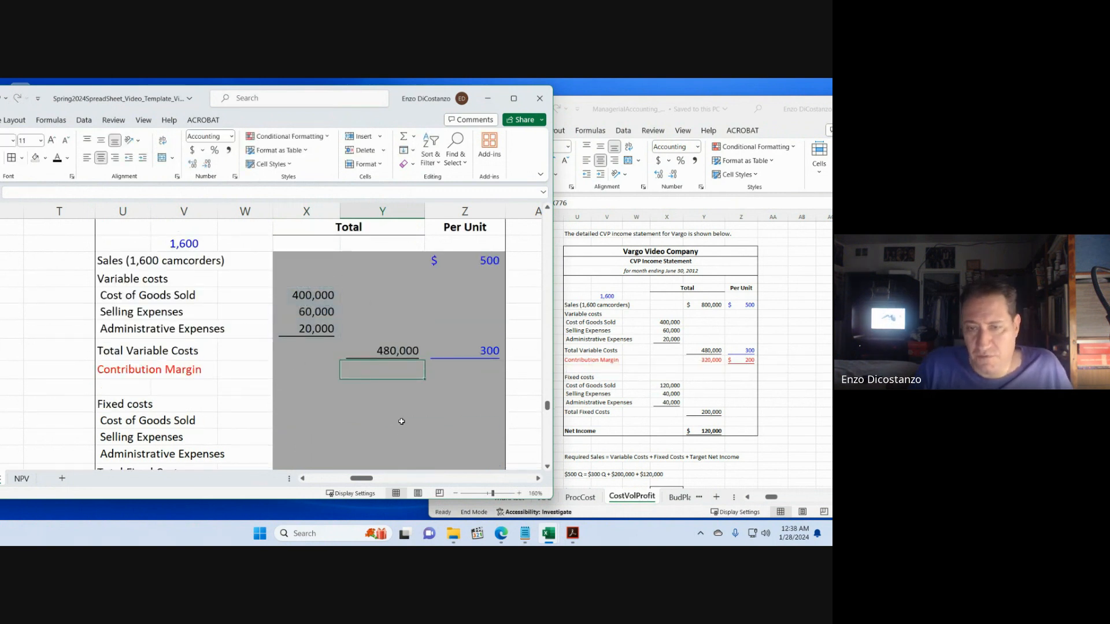
- Enter a PRODUCT formula for total Sales that multiplies the 1,600 camcorders in V787 by the per-unit price in Z788
scroll(402, 421, "up", 2)
left_click(407, 374)
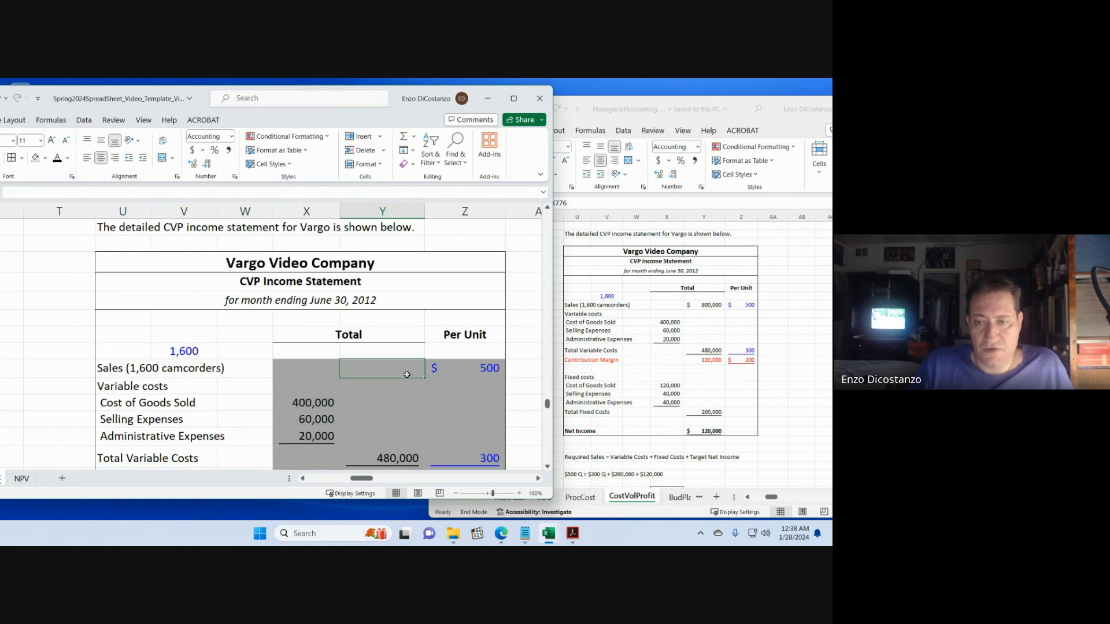
type("=prod")
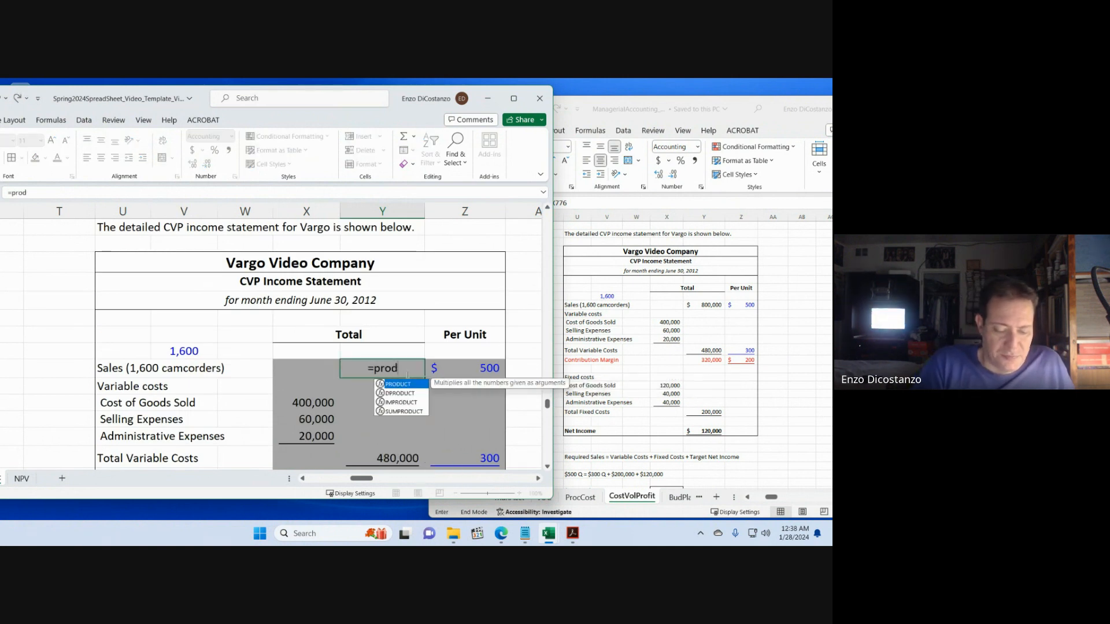
type("uct(")
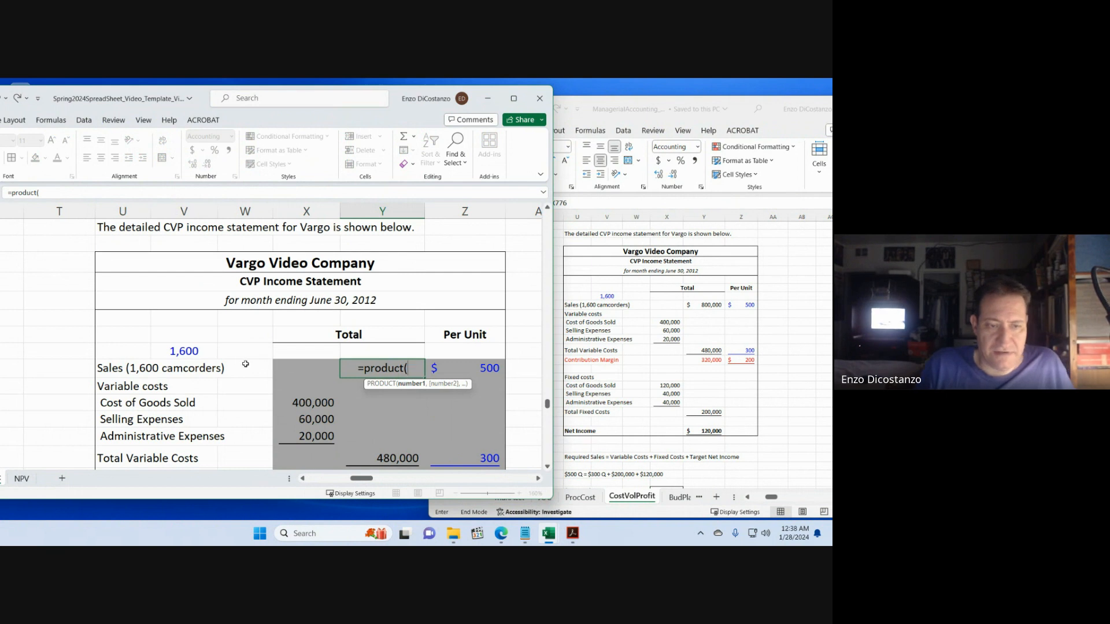
left_click(184, 351)
type(",")
left_click(437, 366)
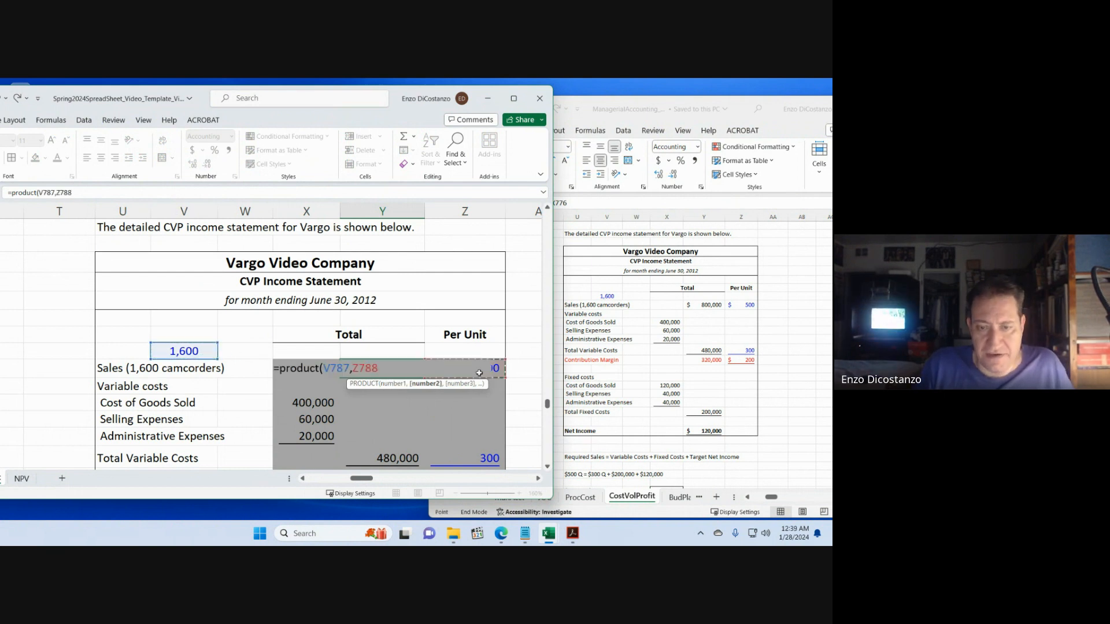
key("Return")
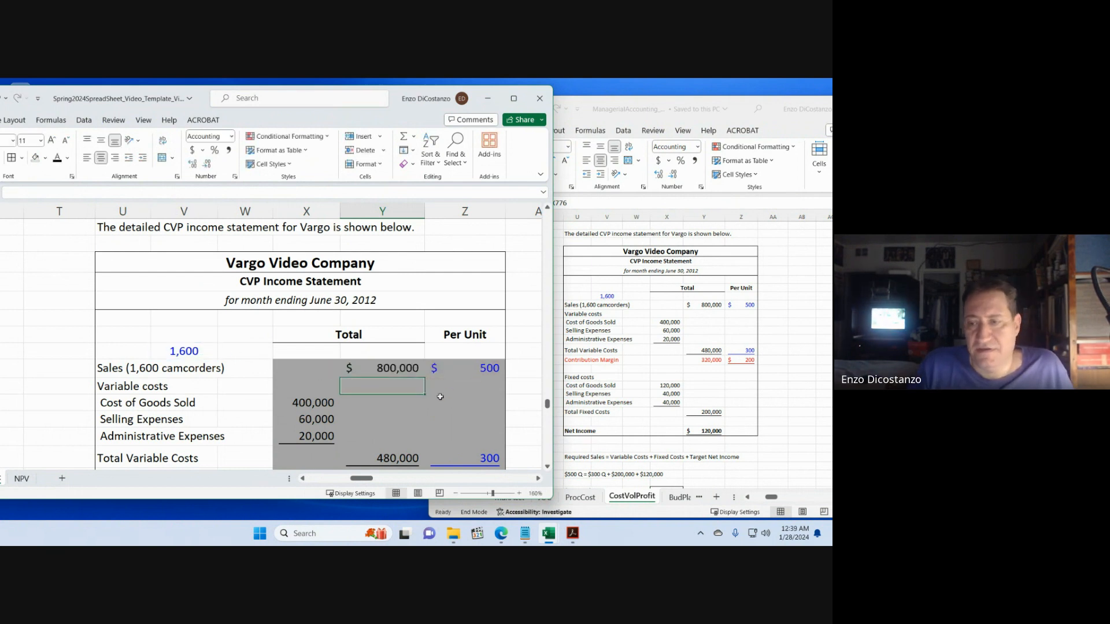
- Enter a formula for the total Contribution Margin that subtracts Total Variable Costs from Sales in the Total column
scroll(399, 382, "down", 2)
left_click(407, 368)
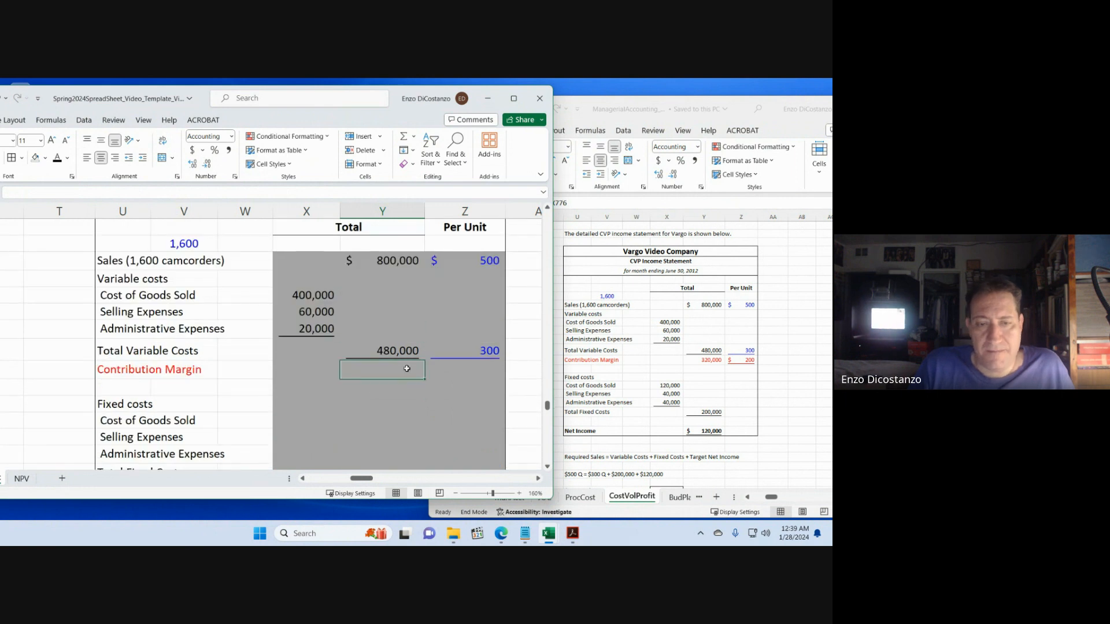
type("=")
key("Up")
key("Up")
key("Up")
key("Up")
key("Up")
key("Up")
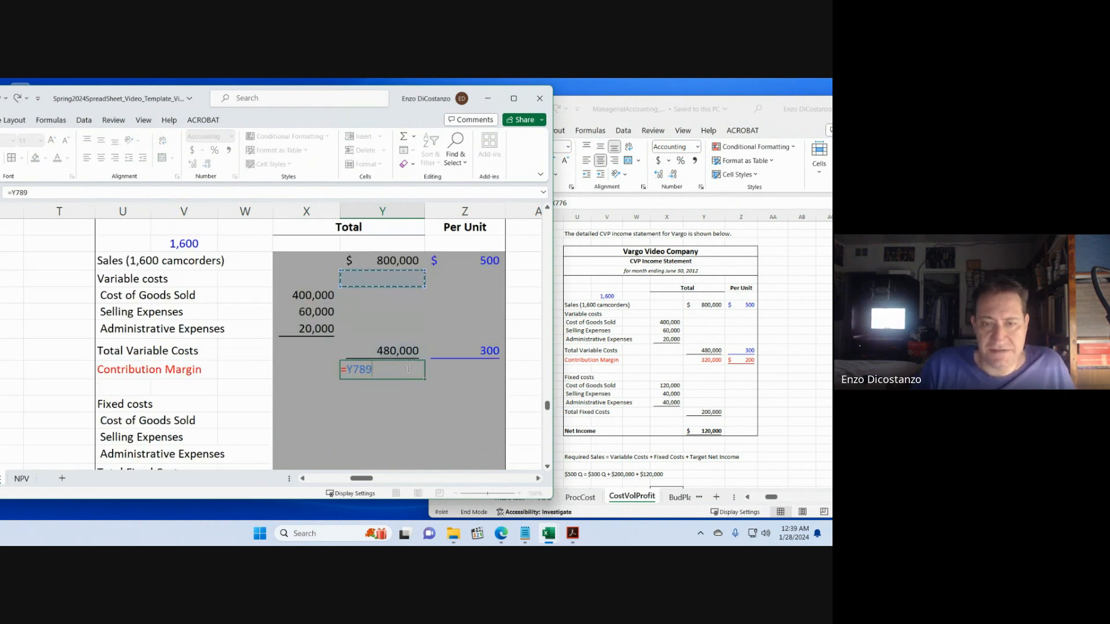
type("-")
key("Up")
key("Return")
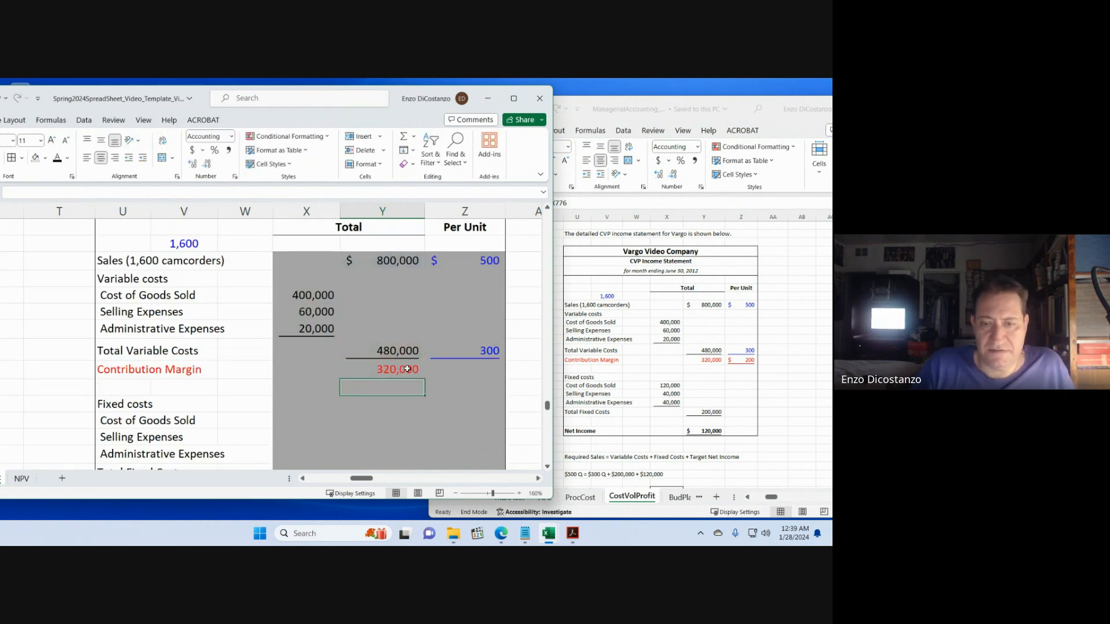
- Calculate the Per Unit Contribution Margin as the unit selling price minus the unit variable cost, Z788-Z793
key("Up")
key("Right")
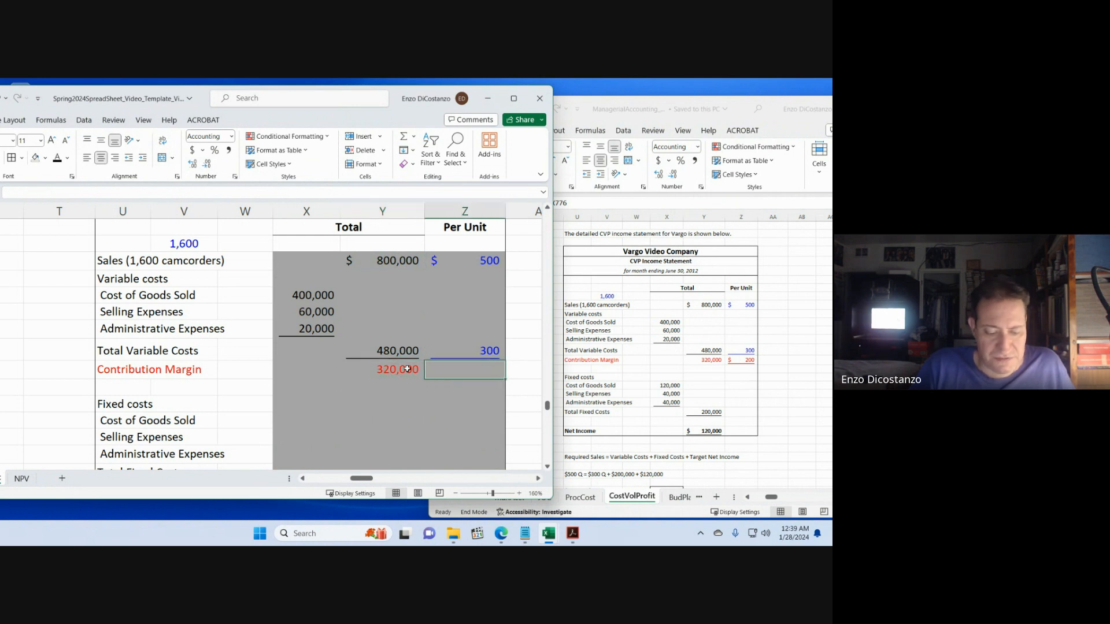
type("=")
key("Up")
key("Up")
key("Up")
key("Up")
key("Up")
key("Up")
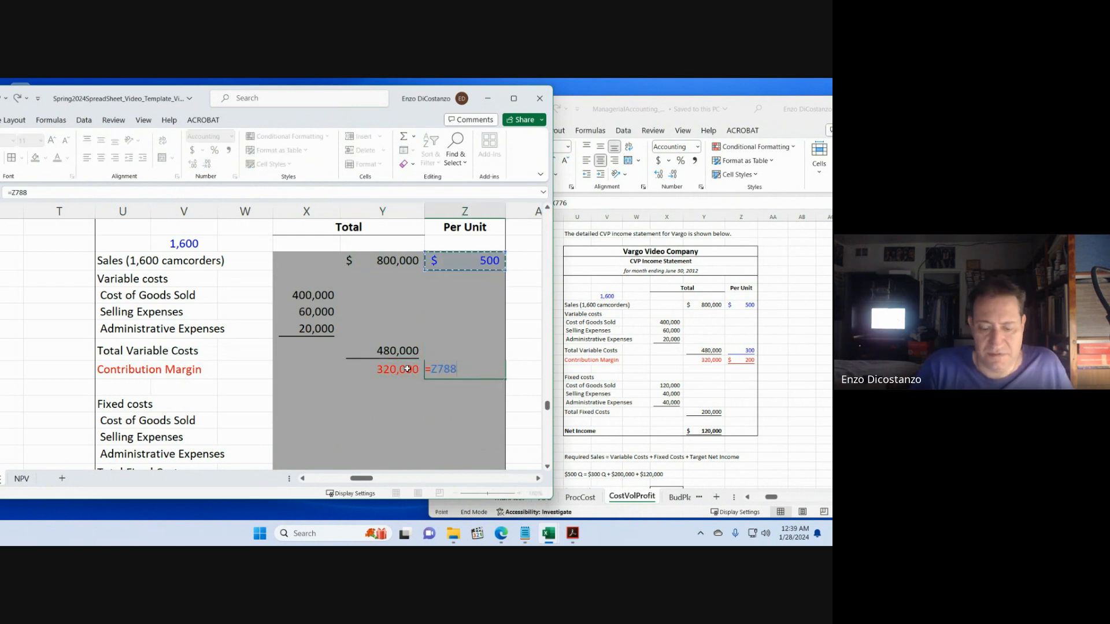
type("-")
key("Up")
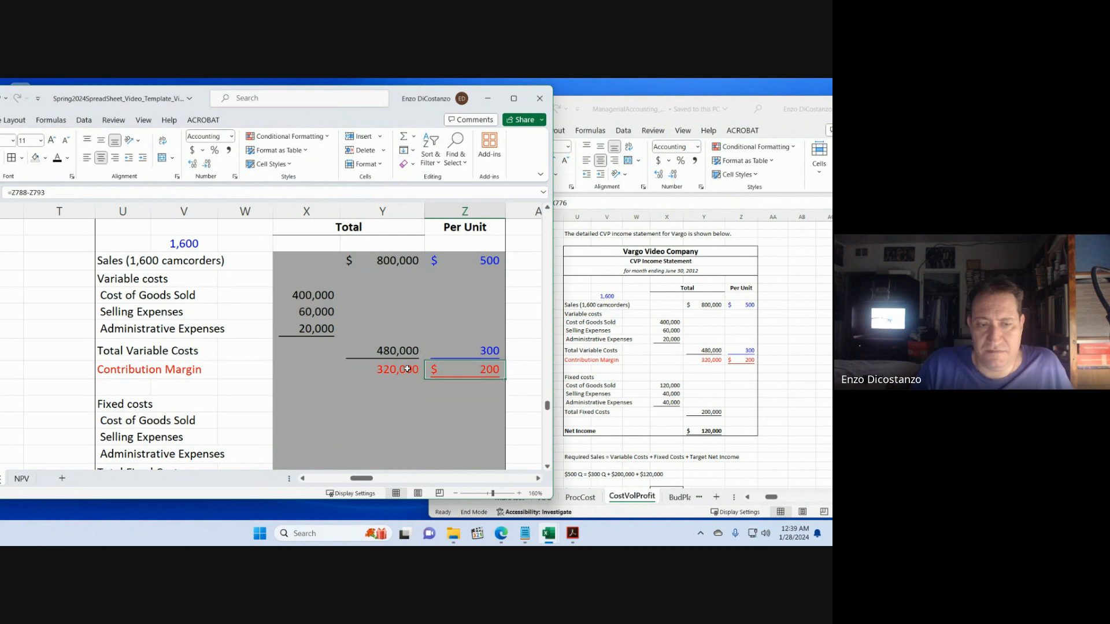
- Remove the grey fill from the statement's amount cells, from the 1,600 units row through the blank row under Contribution Margin
key("shift+Left")
key("shift+Left")
key("shift+Up")
key("shift+Up")
key("shift+Up")
key("shift+Up")
key("shift+Up")
key("shift+Up")
key("shift+Up")
key("shift+Up")
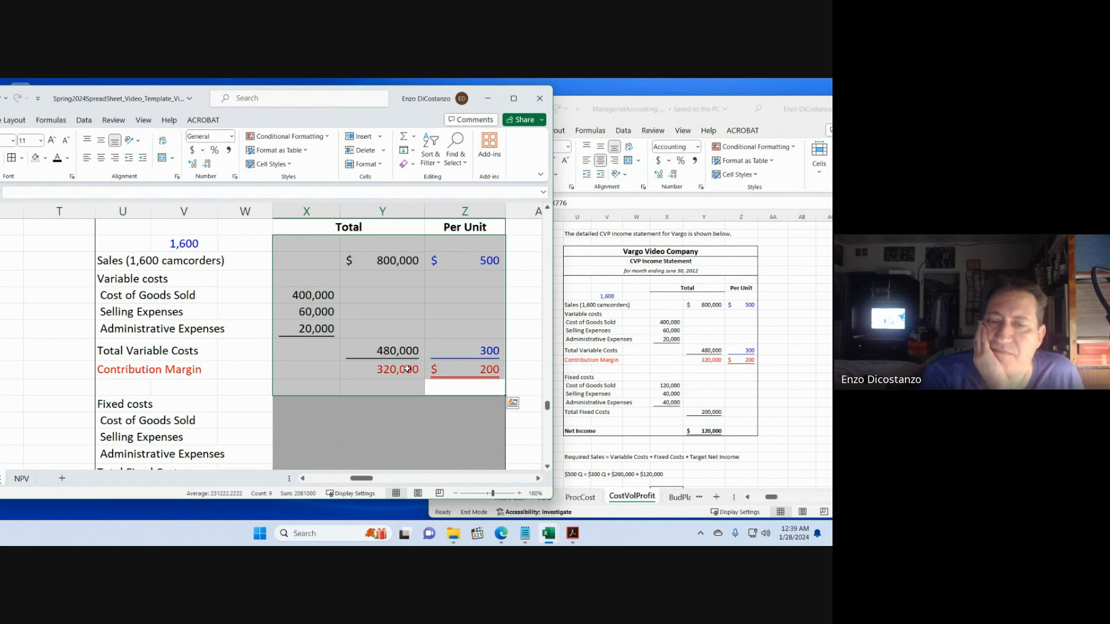
left_click(414, 307)
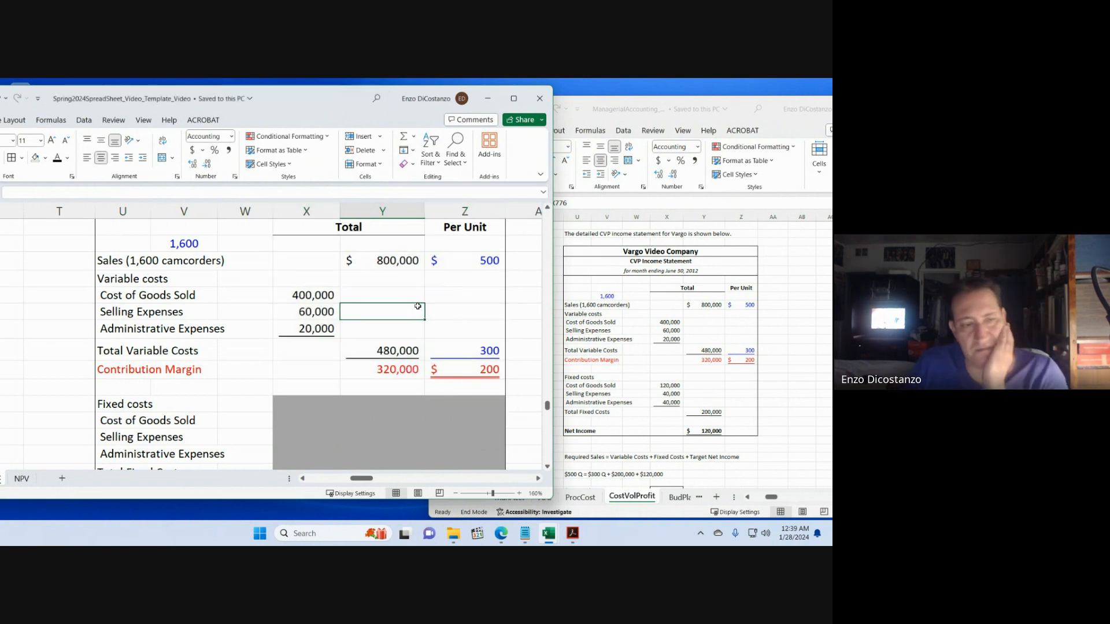
- Review the assumed cost and expense data and the required-sales example above Vargo's income statement
scroll(441, 314, "up", 6)
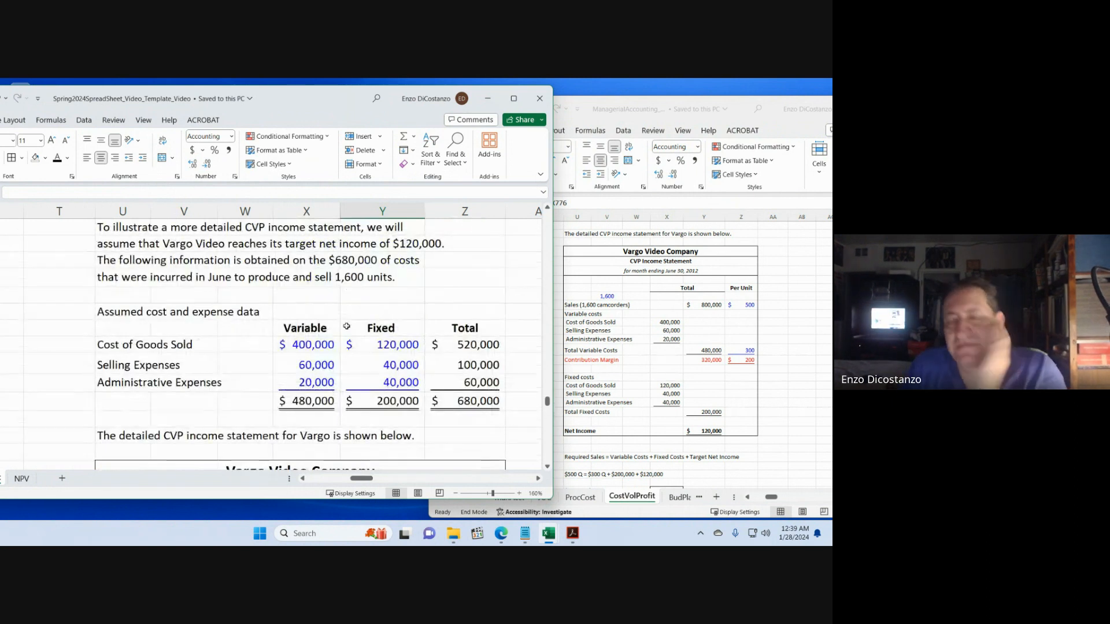
scroll(348, 326, "up", 4)
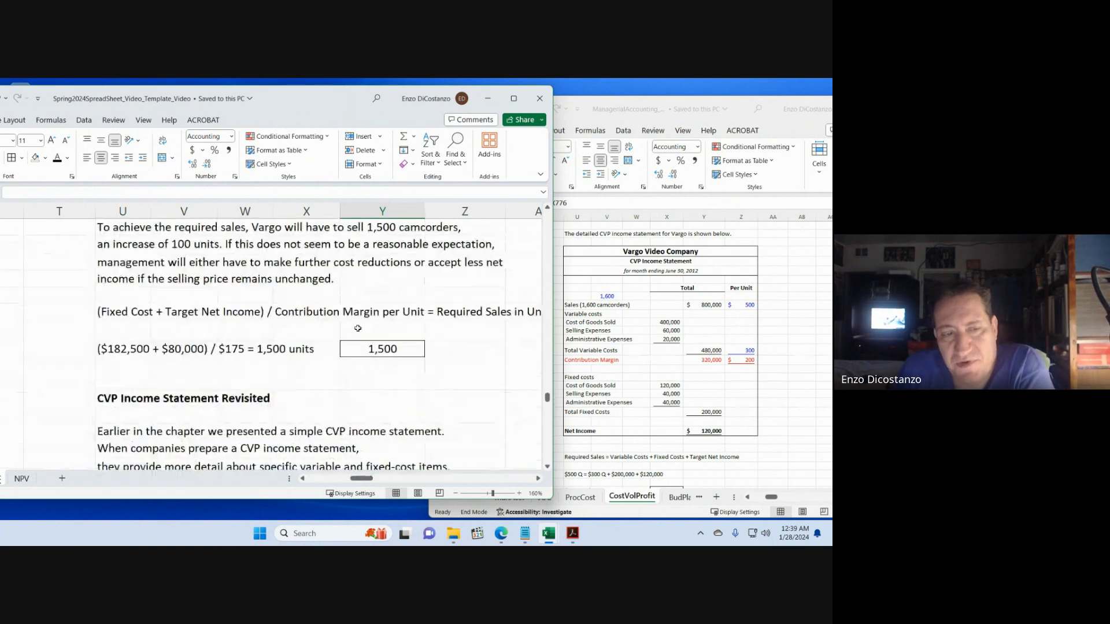
scroll(358, 331, "down", 5)
scroll(358, 332, "down", 2)
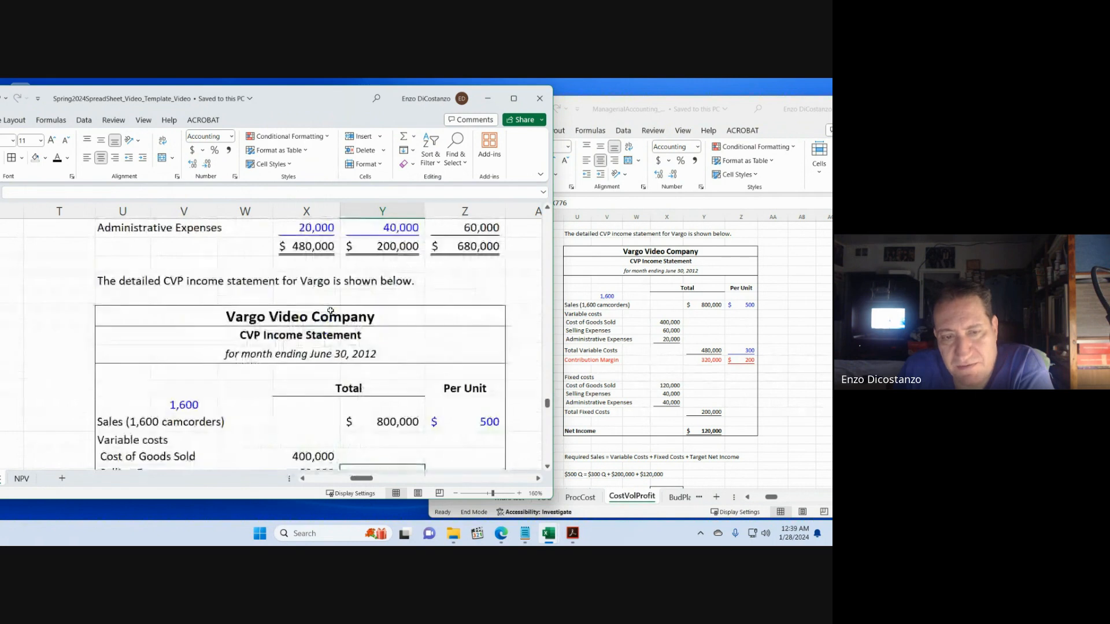
scroll(347, 321, "up", 2)
scroll(334, 311, "down", 3)
scroll(334, 311, "down", 3)
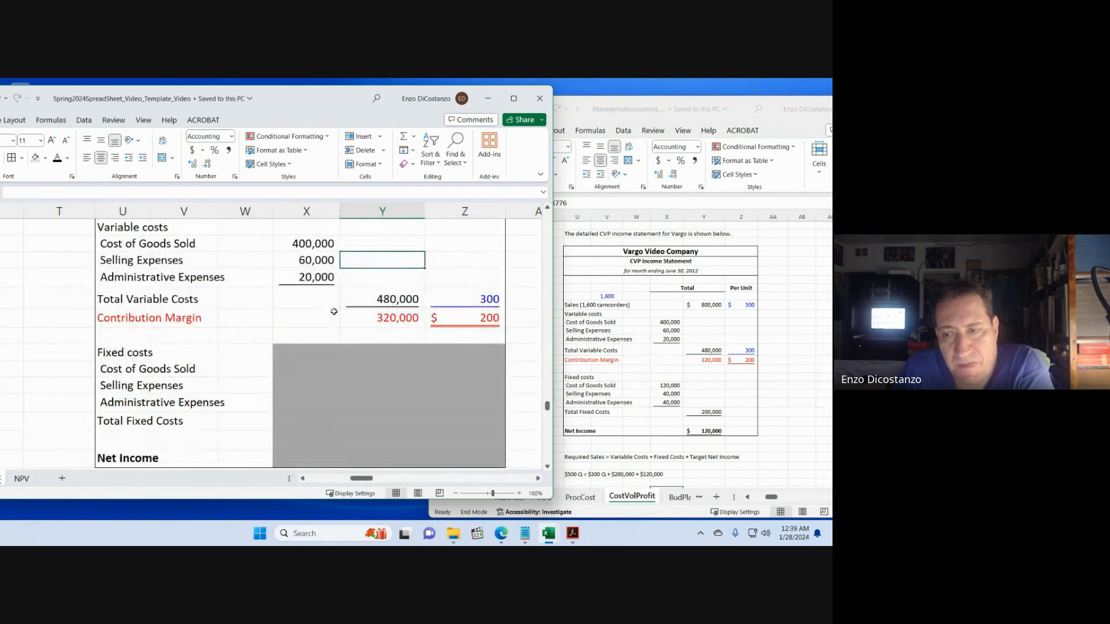
- Link the statement's fixed Cost of Goods Sold to its Fixed amount in the assumed cost data
left_click(281, 390)
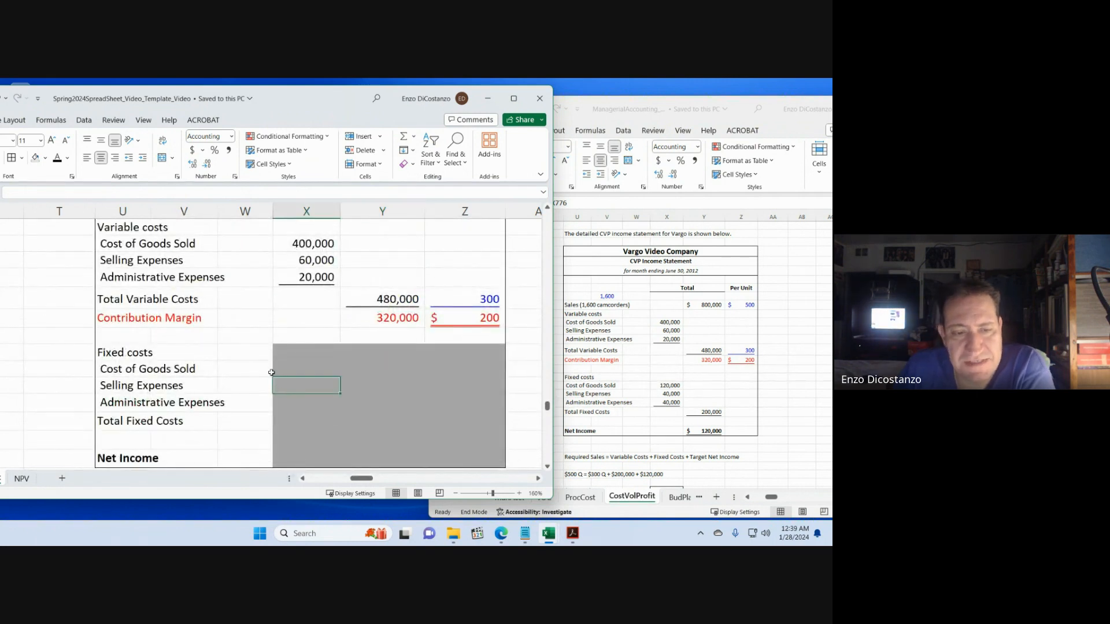
type("=")
scroll(272, 370, "up", 4)
left_click(280, 350)
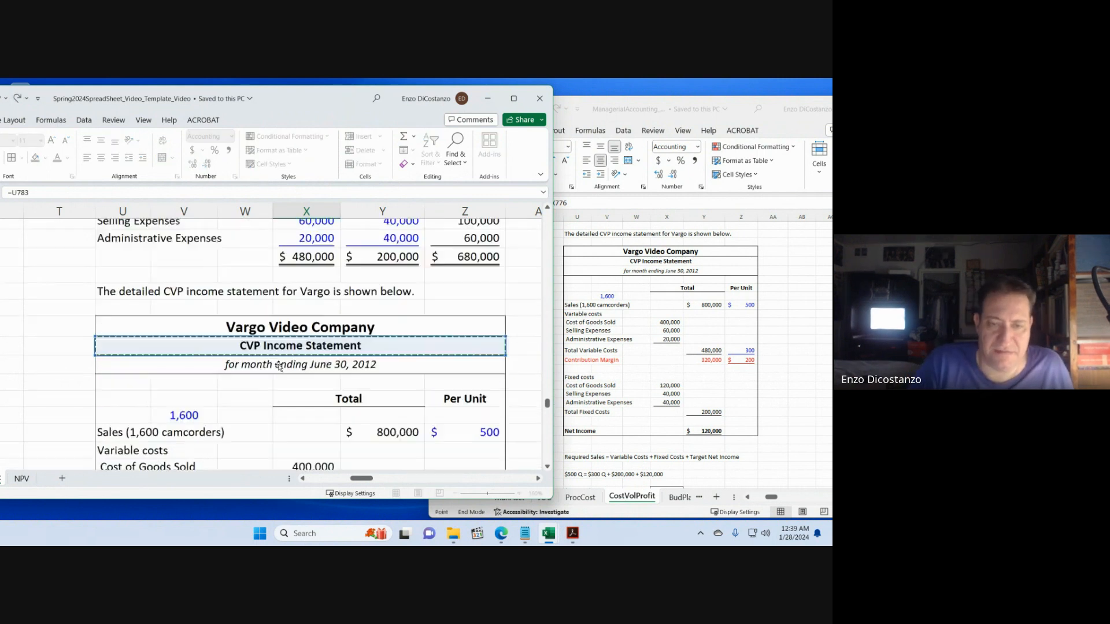
key("Page_Up")
scroll(327, 357, "down", 2)
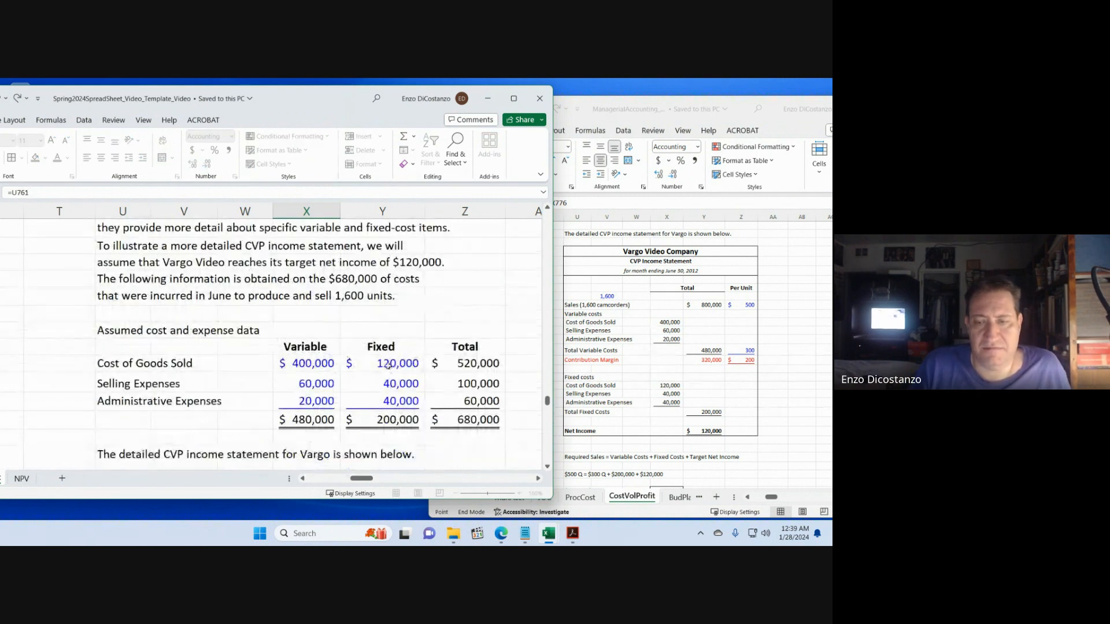
left_click(387, 363)
key("Return")
- Link the statement's fixed Selling Expenses to their Fixed amount in the assumed cost data
type("=")
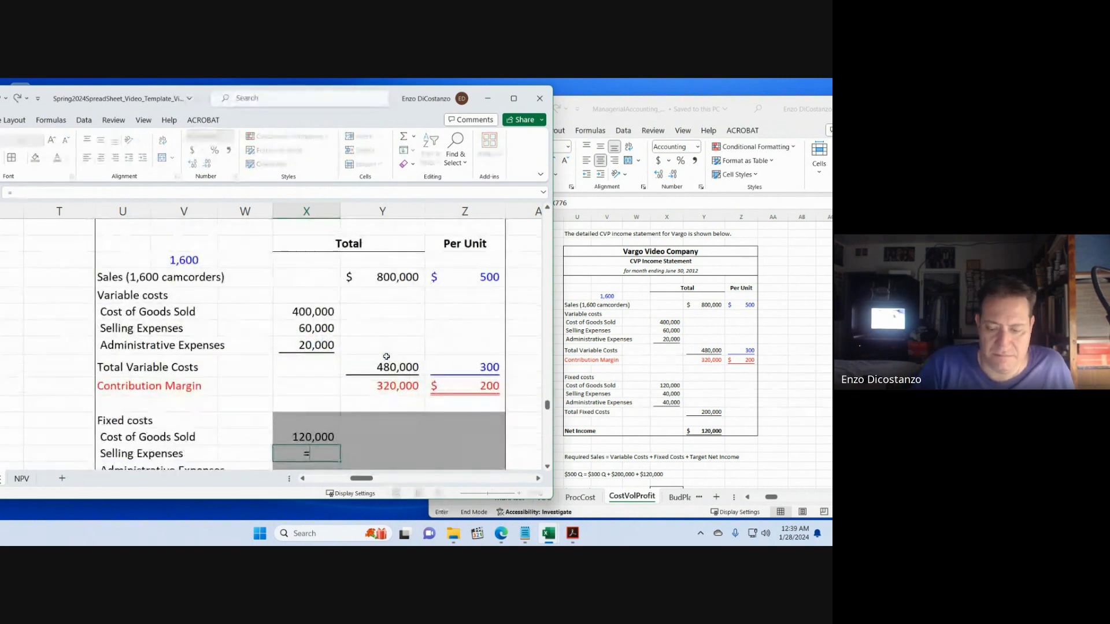
key("Page_Up")
key("Page_Up")
scroll(386, 356, "down", 4)
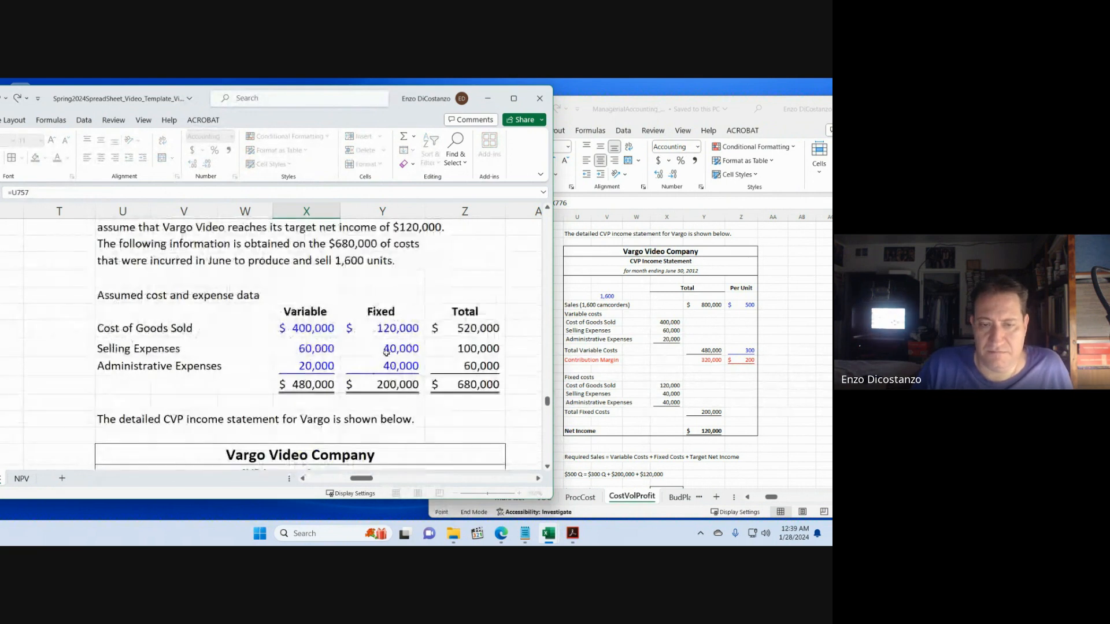
left_click(386, 349)
key("Return")
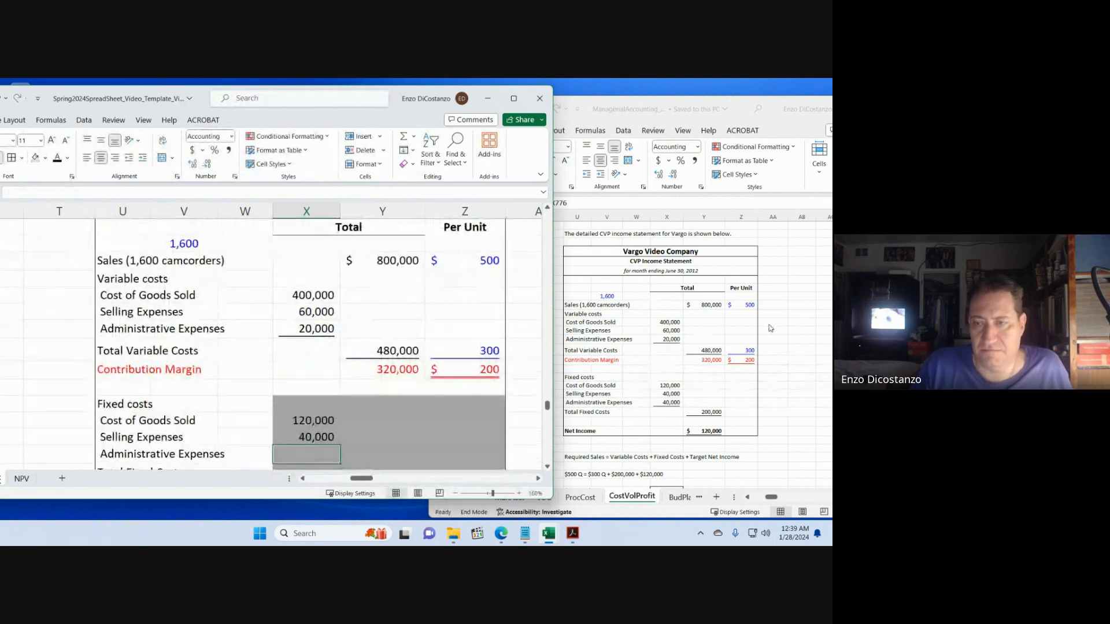
- Link the statement's fixed Administrative Expenses to their Fixed amount in the assumed cost data
left_click(768, 326)
scroll(768, 325, "up", 3)
left_click(277, 293)
scroll(277, 292, "down", 4)
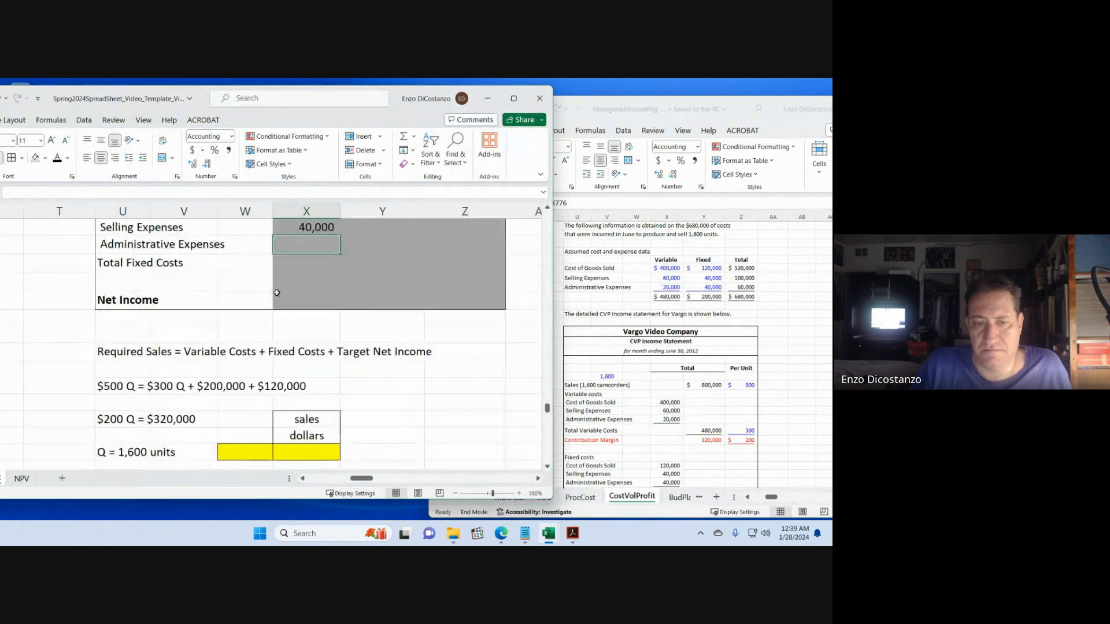
type("=")
key("Page_Up")
key("Page_Up")
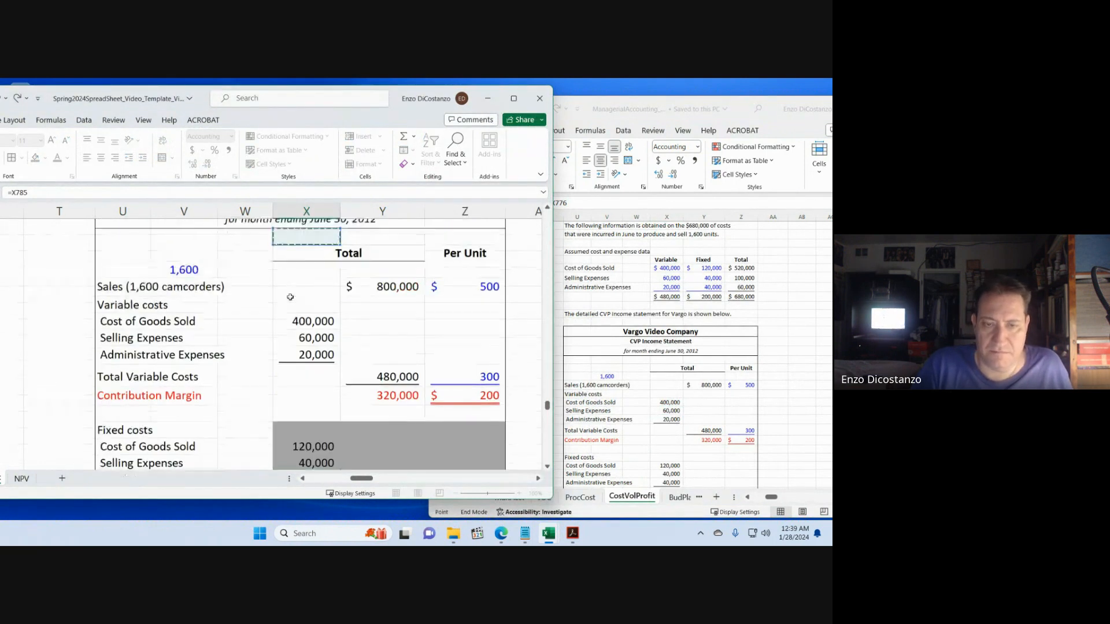
key("Escape")
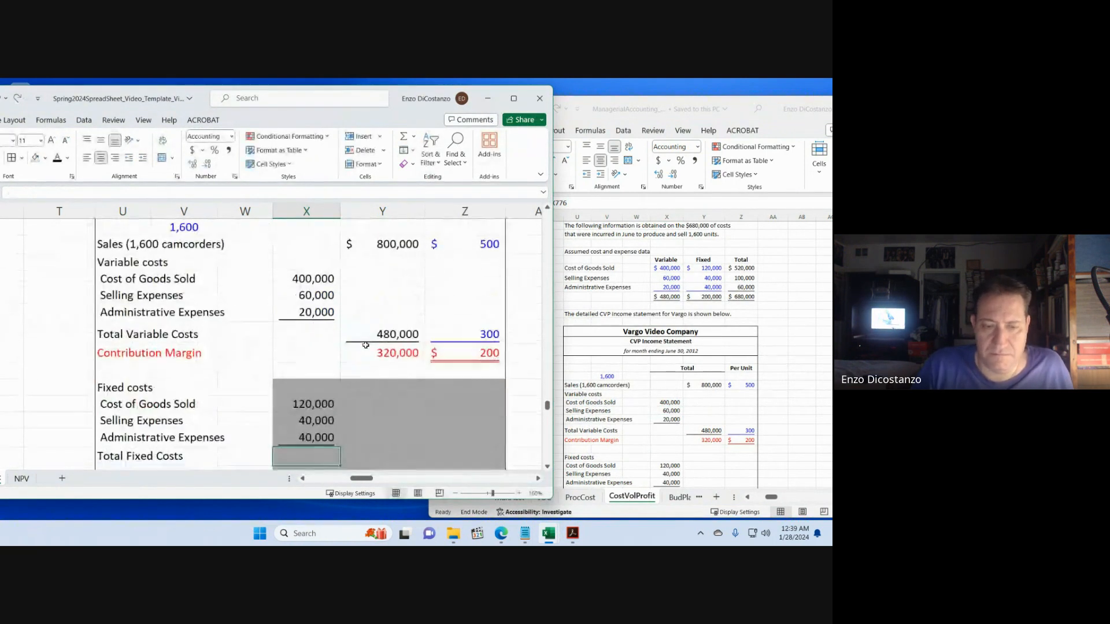
- Check the reference workbook's fixed cost section, then copy the Total Variable Costs SUM formula into the total amount for Total Fixed Costs
left_click(628, 406)
scroll(628, 407, "down", 3)
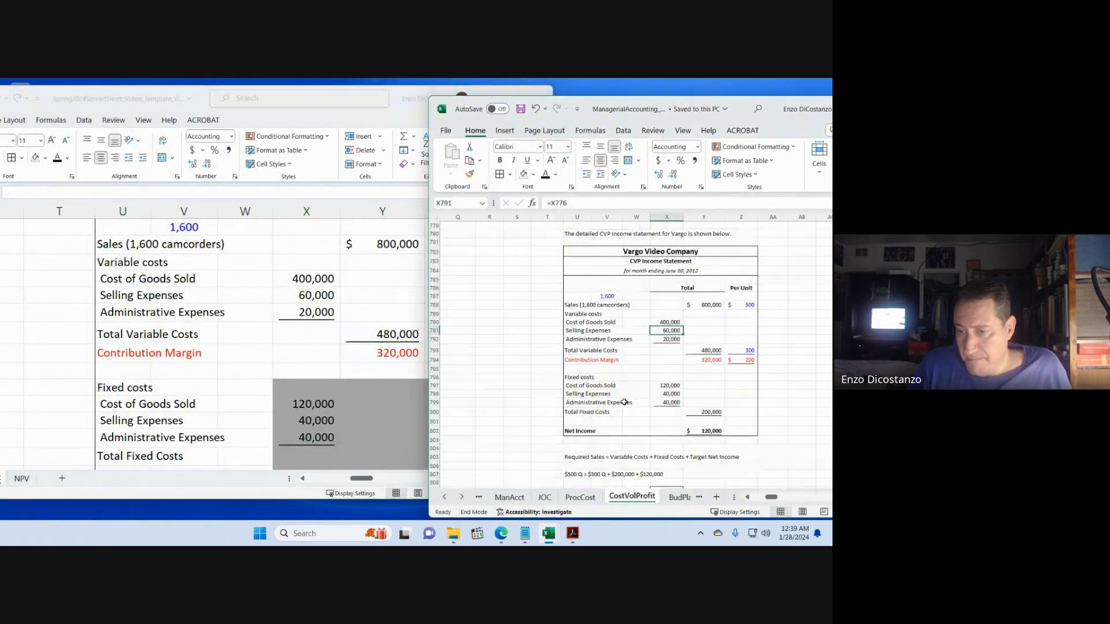
left_click(382, 337)
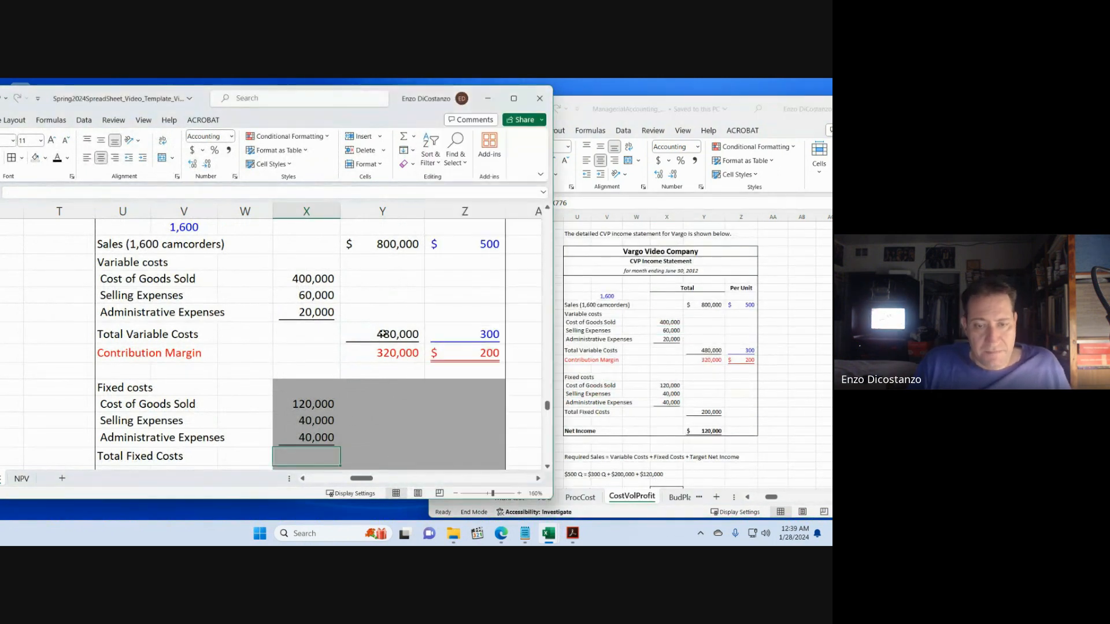
left_click(382, 337)
key("F2")
key("Escape")
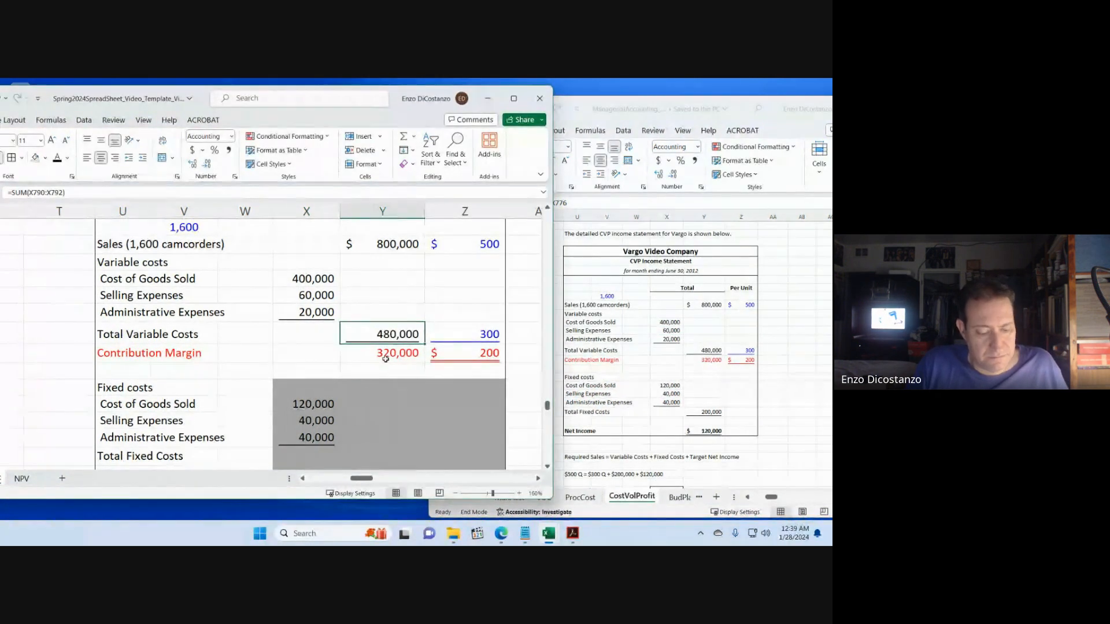
key("ctrl+c")
scroll(382, 393, "down", 2)
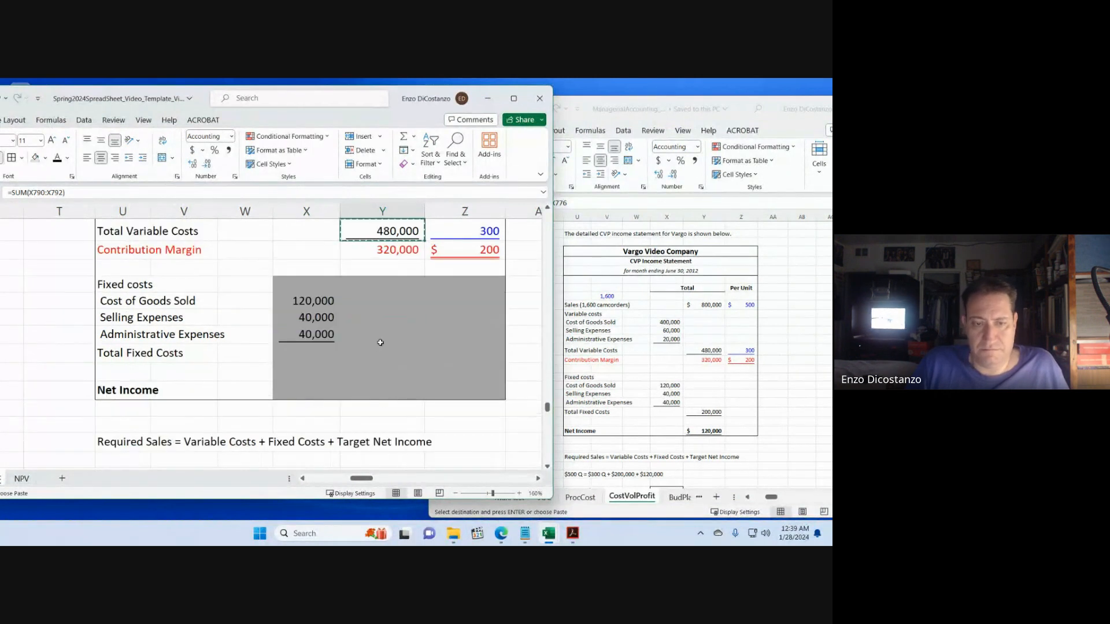
left_click(380, 341)
left_click(381, 345)
key("Return")
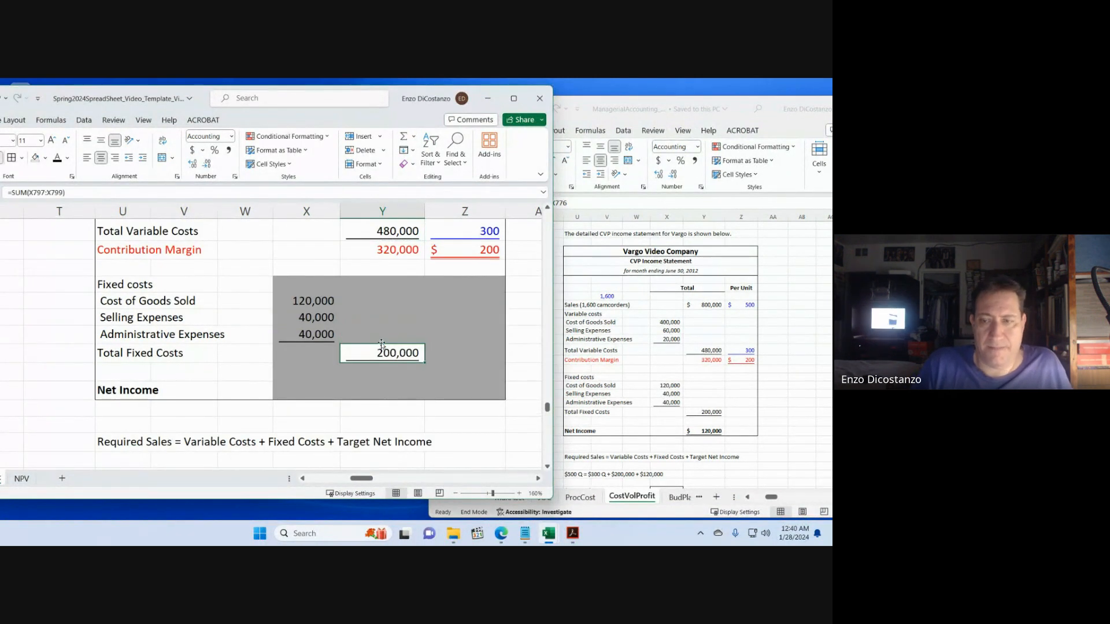
- Remove the grey fill from the amount cells of the fixed costs section, down through the Total Fixed Costs row
left_click_drag(324, 285, 462, 353)
key("alt")
key("h")
key("h")
key("n")
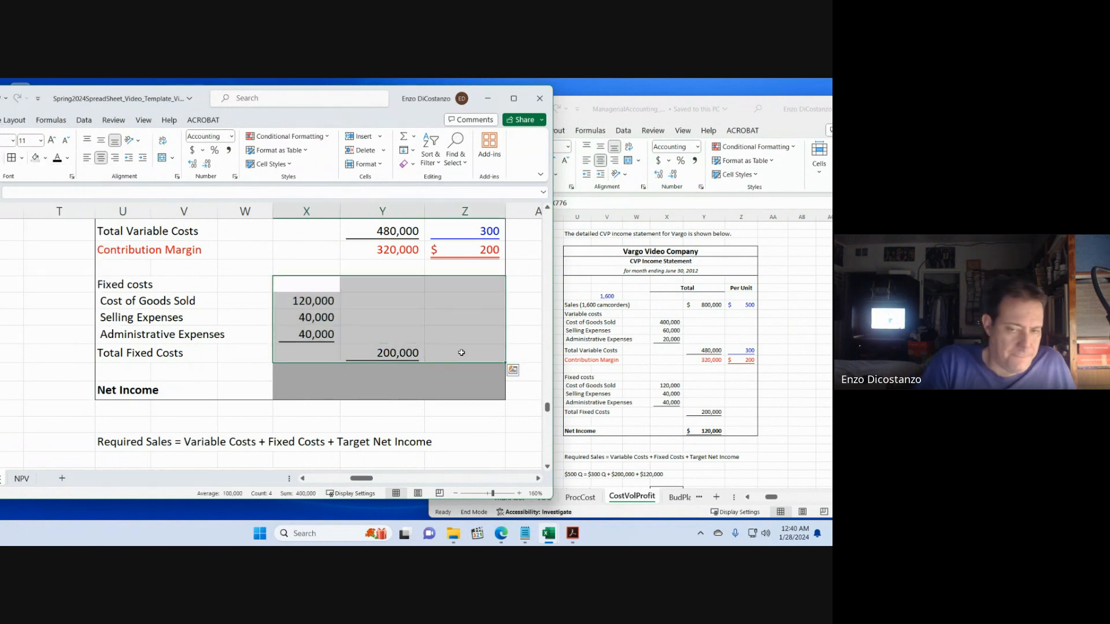
left_click(444, 316)
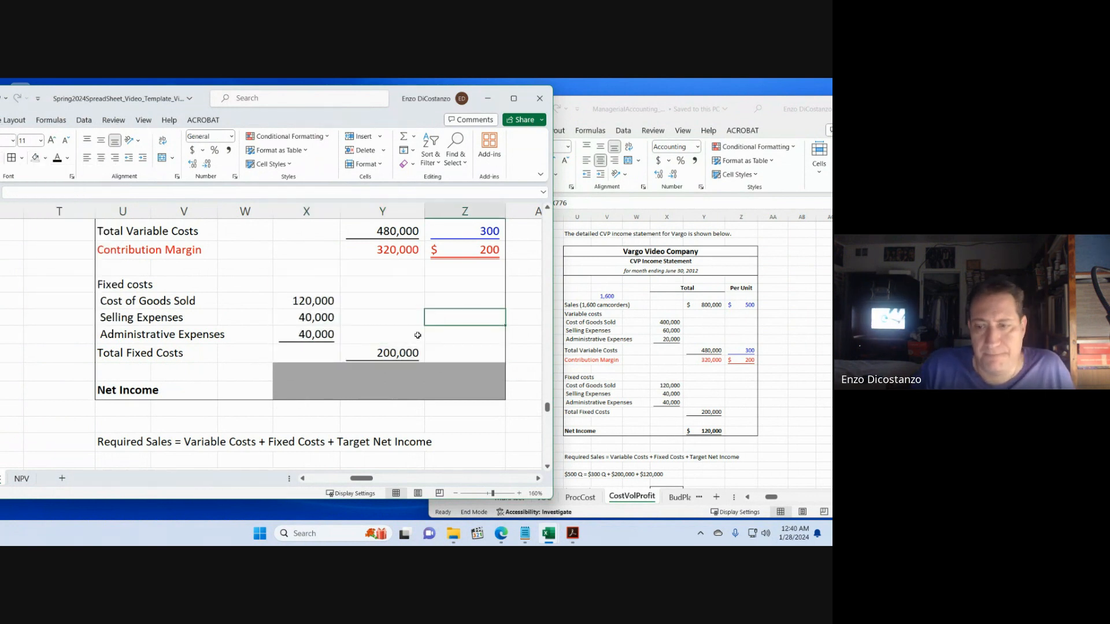
- Clear the grey fill from the blank row between Total Fixed Costs and Net Income
left_click(305, 367)
left_click(484, 375, "shift")
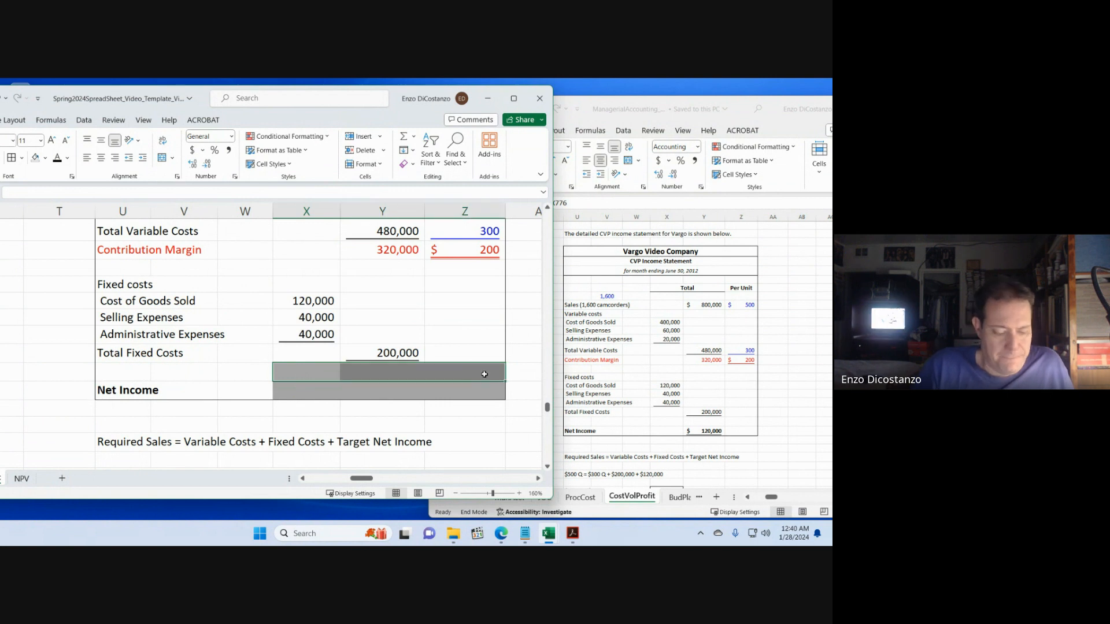
key("alt+h")
key("h")
key("n")
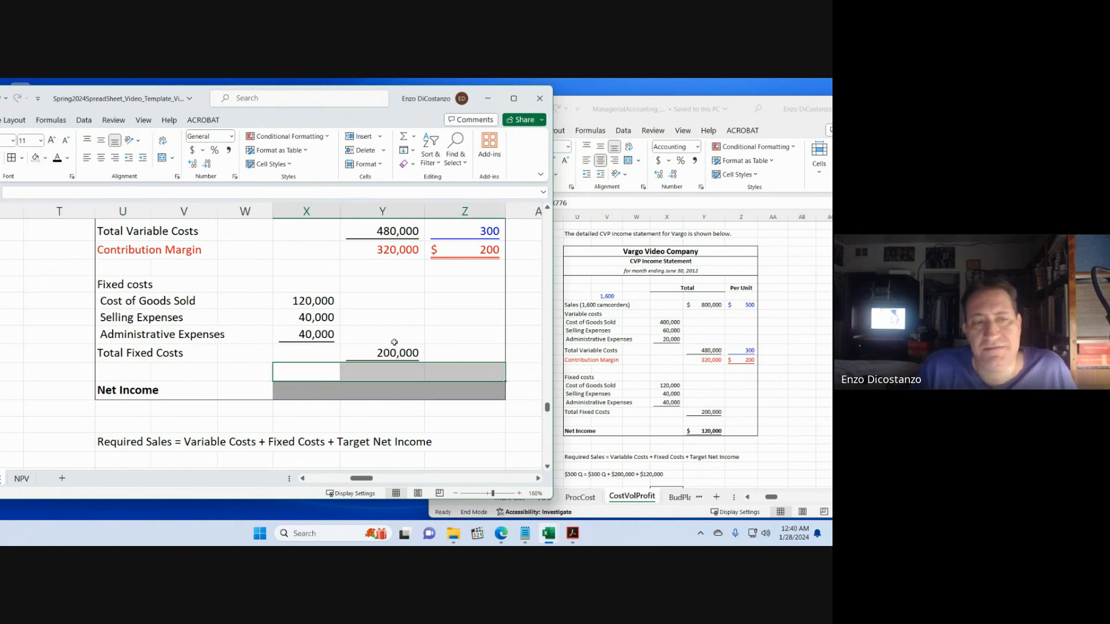
- Calculate Net Income in the total column as Contribution Margin minus Total Fixed Costs, using =Y794-Y800
scroll(405, 330, "up", 1)
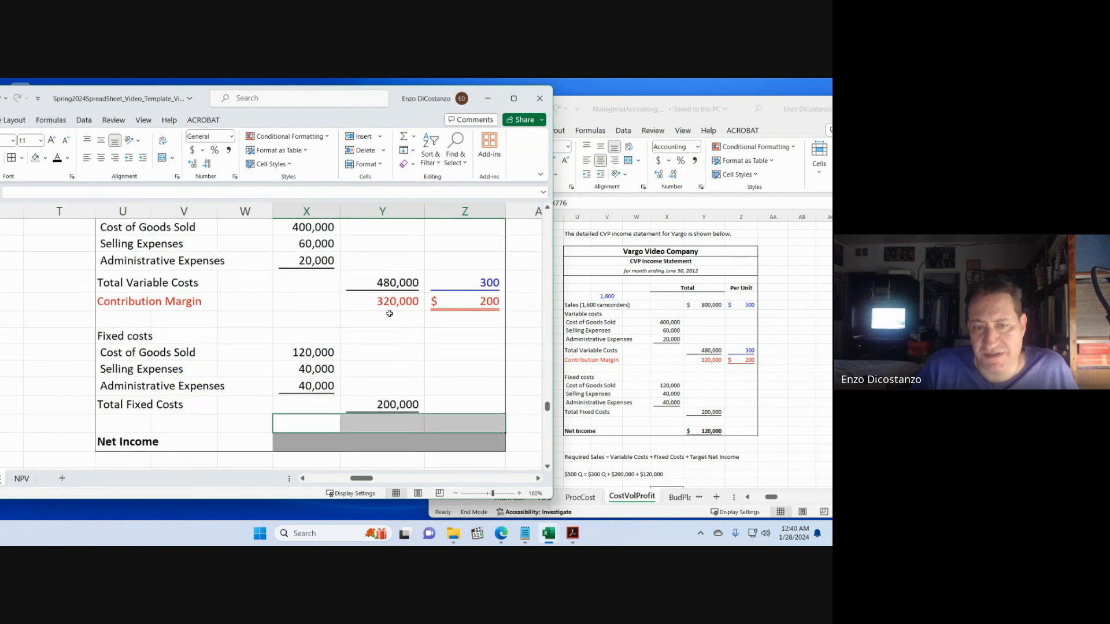
left_click(403, 442)
type("=")
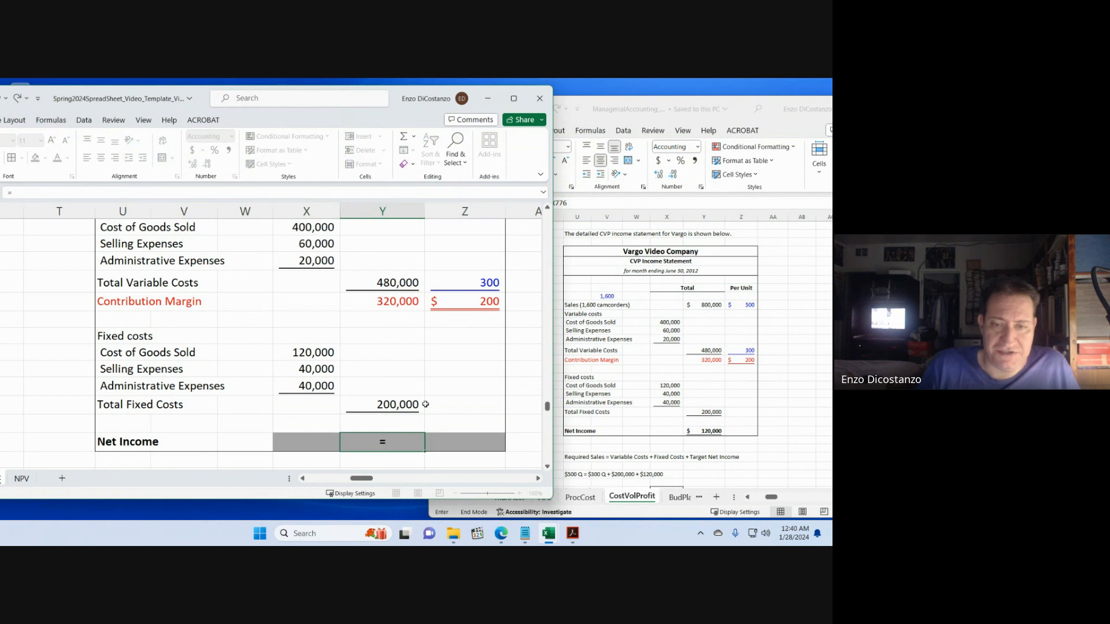
left_click(400, 301)
type("-")
key("Up")
key("Return")
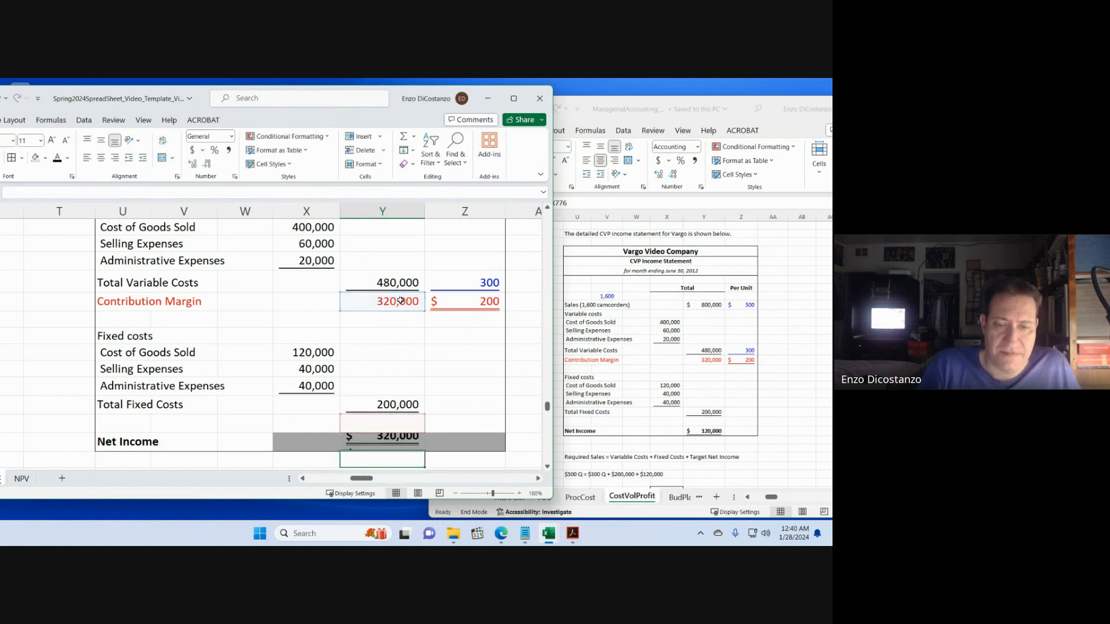
key("Up")
key("F2")
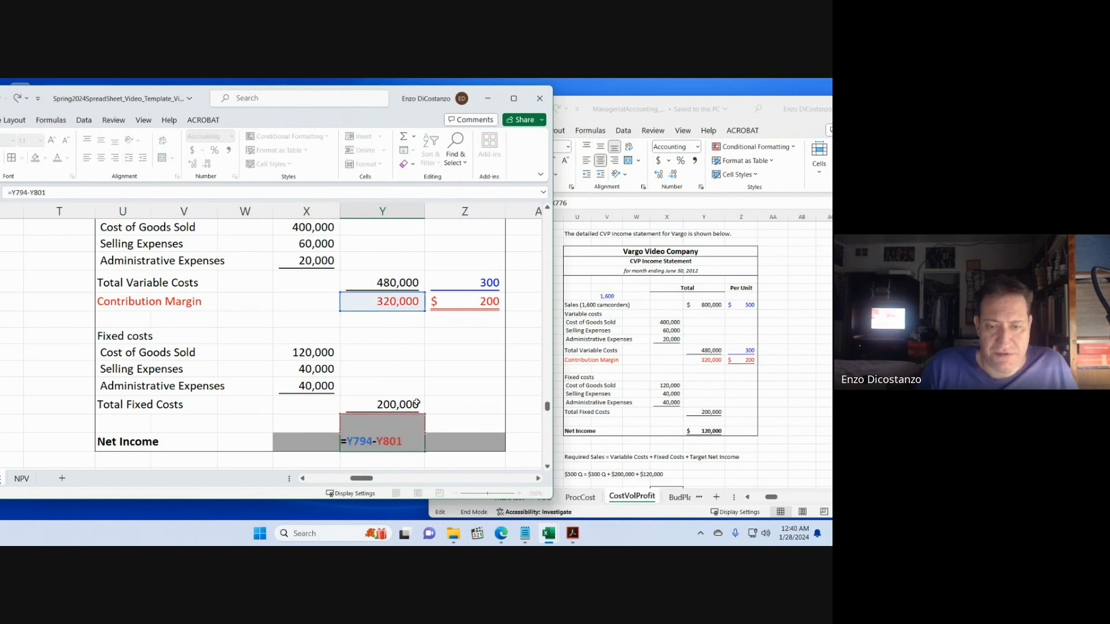
key("Delete")
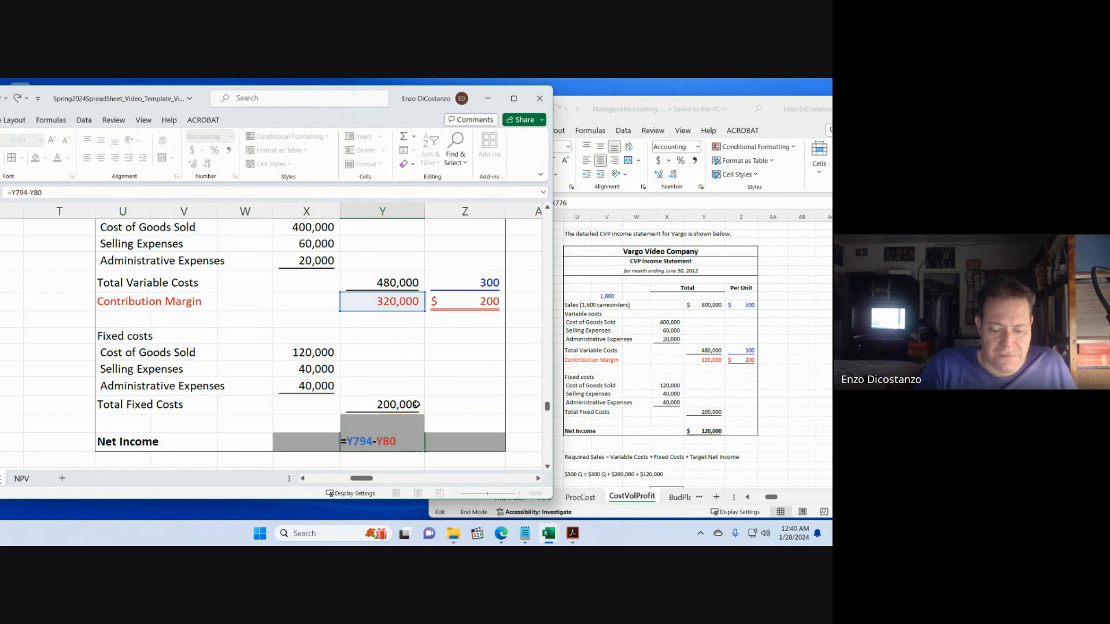
type("0")
key("Return")
- Remove the grey fill from the amount cells of the Net Income row
key("Up")
key("Left")
key("shift+Right")
key("shift+Right")
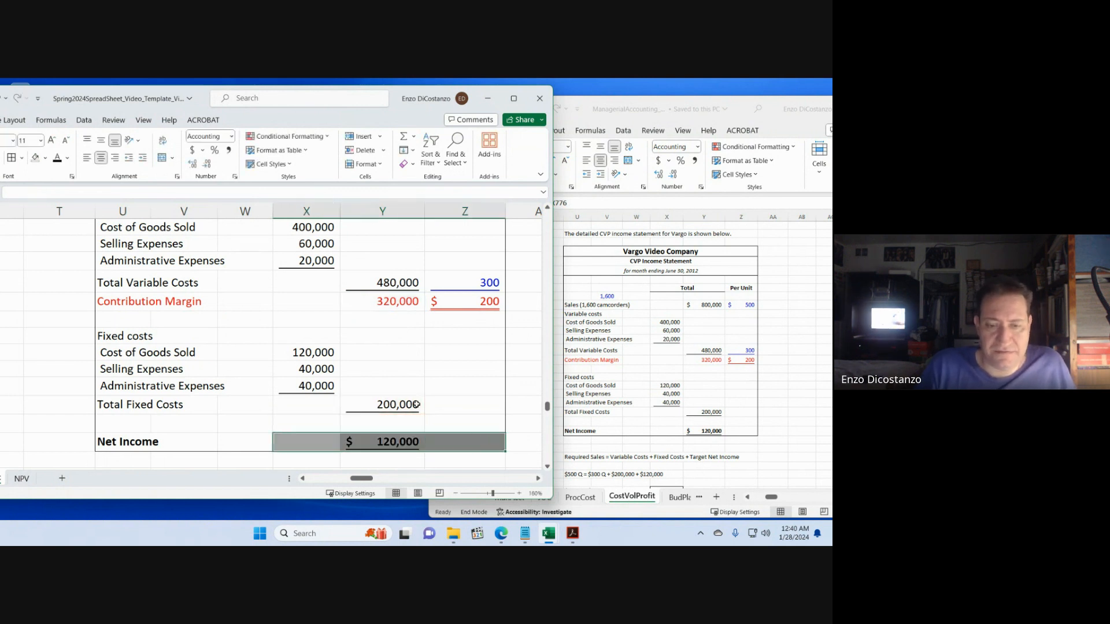
key("alt")
key("h")
key("h")
key("n")
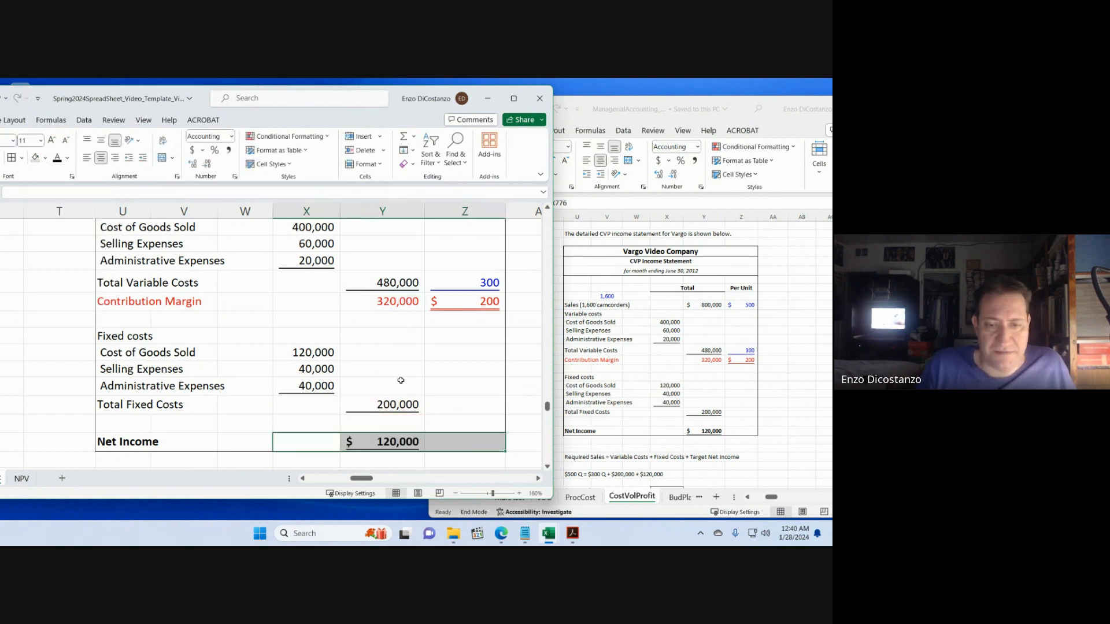
left_click(397, 355)
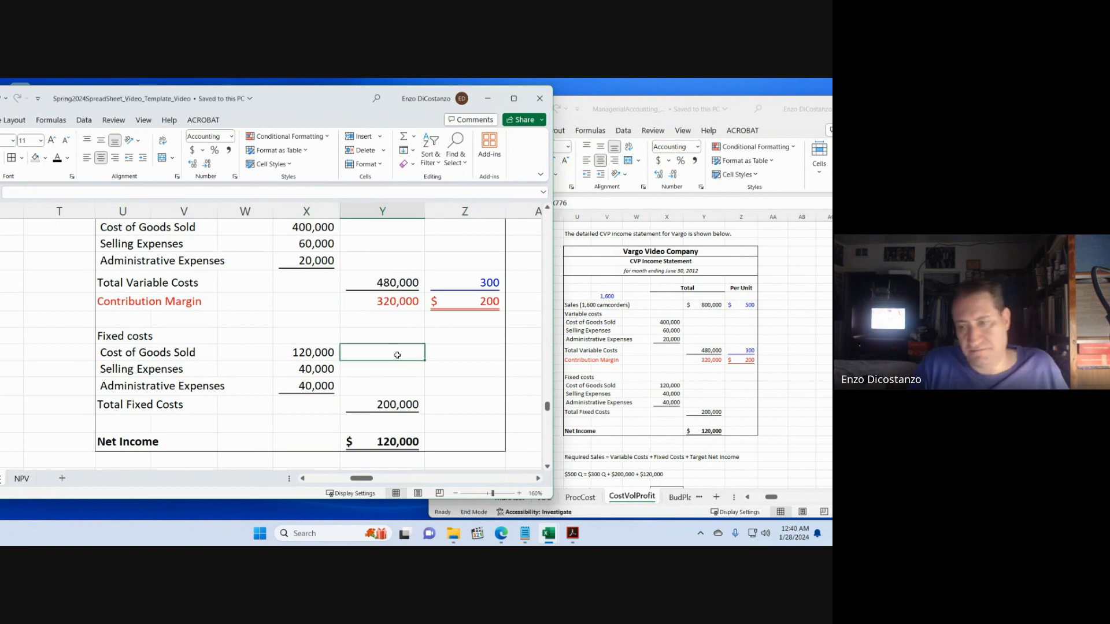
- Review the template from the previous target income example to the Required Sales section, comparing it with the reference workbook
left_click(672, 362)
scroll(671, 382, "down", 3)
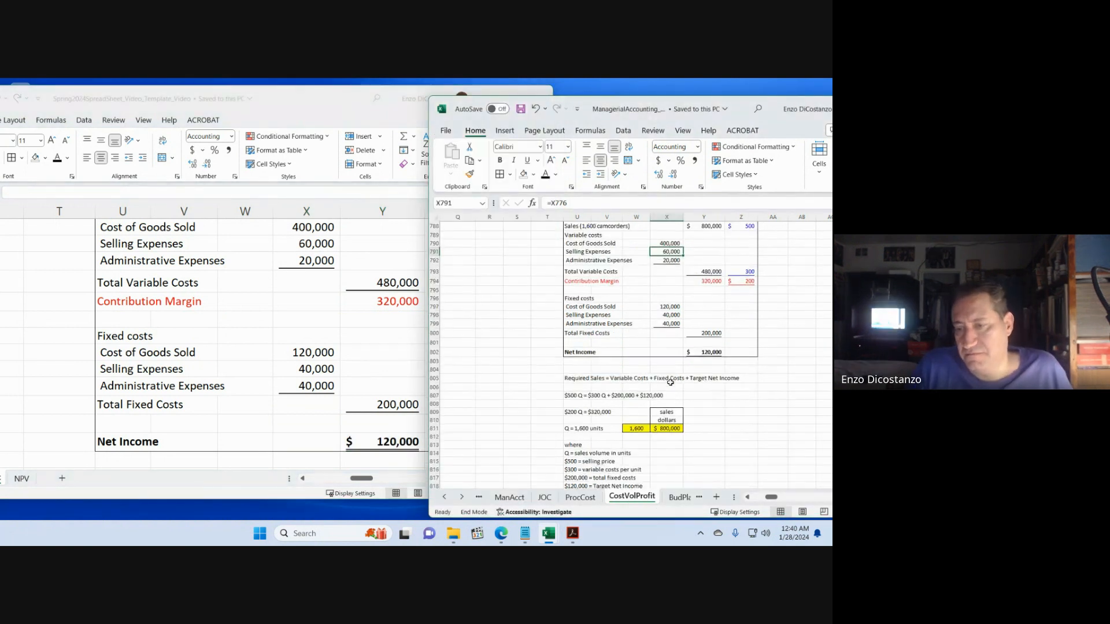
left_click(335, 376)
scroll(336, 375, "up", 8)
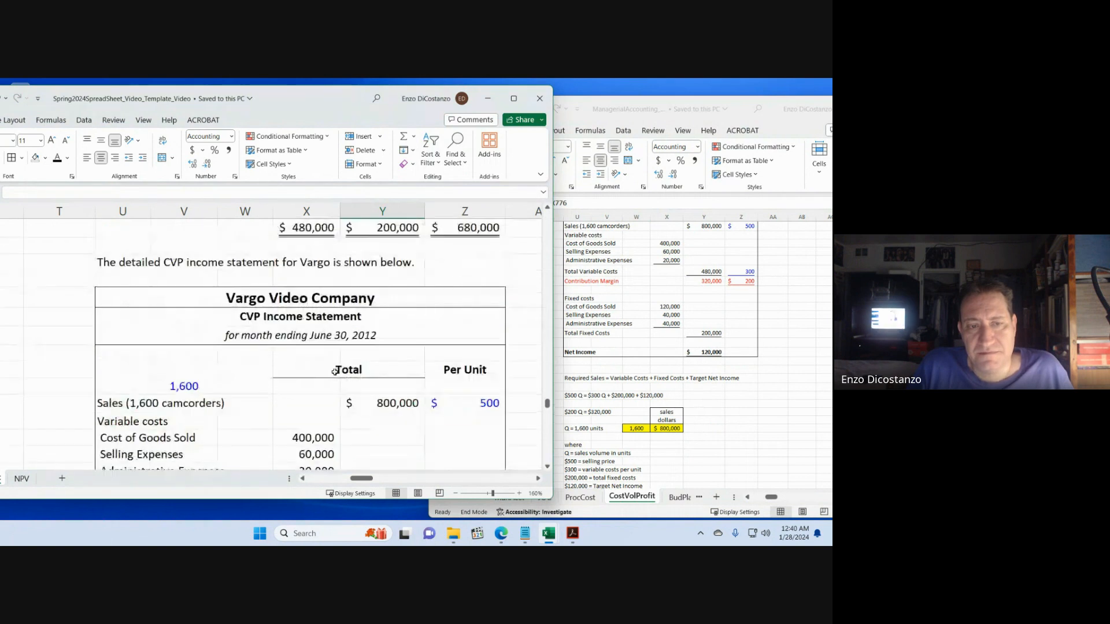
scroll(334, 372, "up", 2)
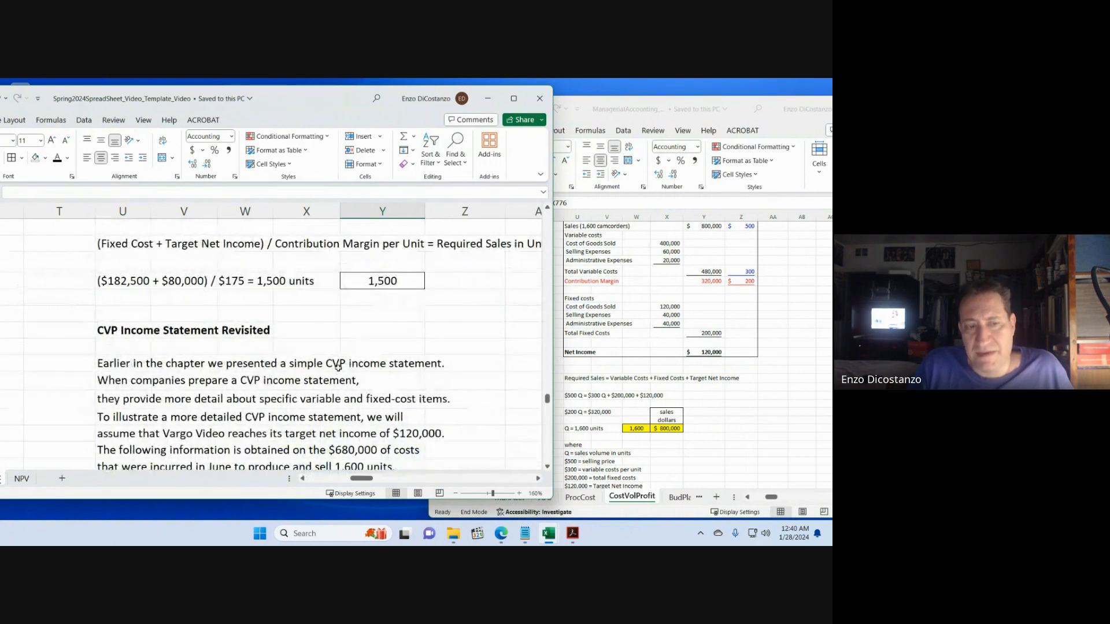
scroll(352, 373, "up", 3)
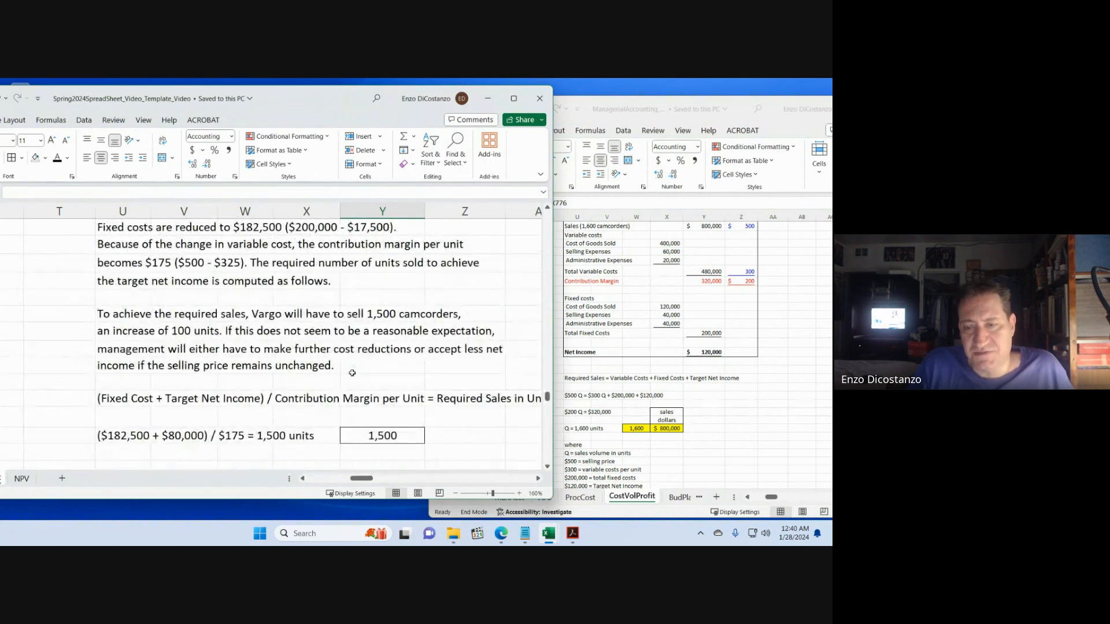
scroll(352, 373, "down", 12)
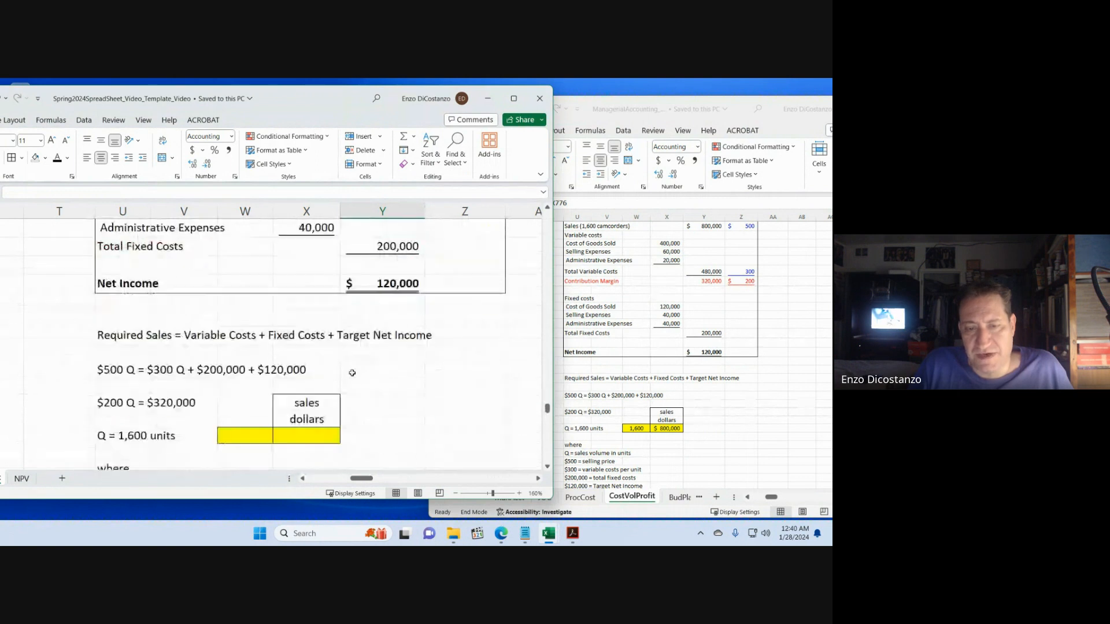
left_click(653, 341)
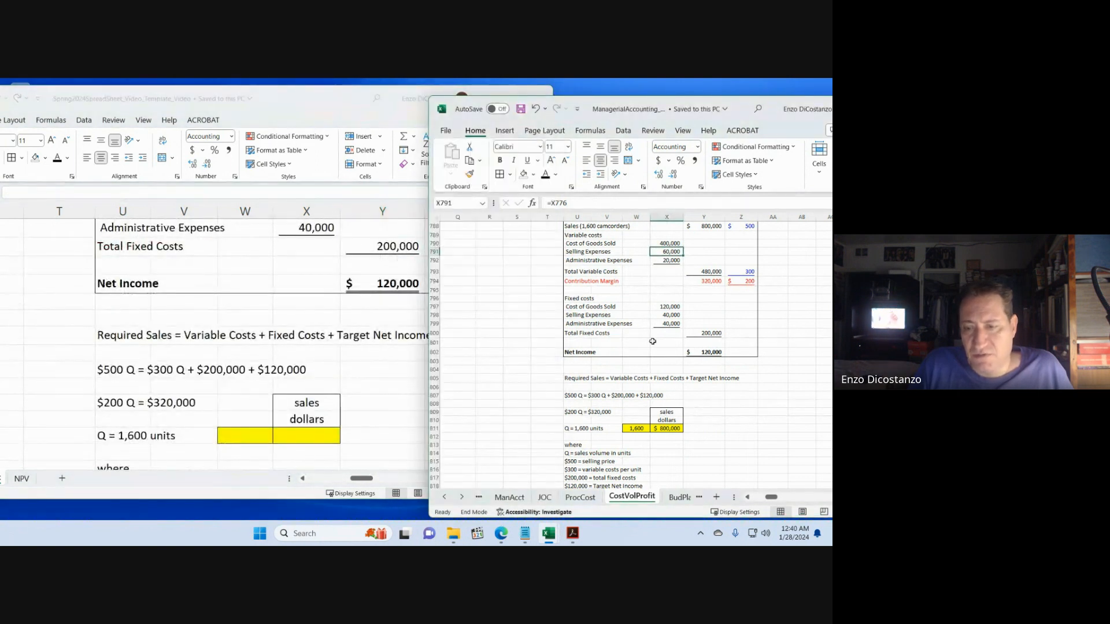
left_click(353, 347)
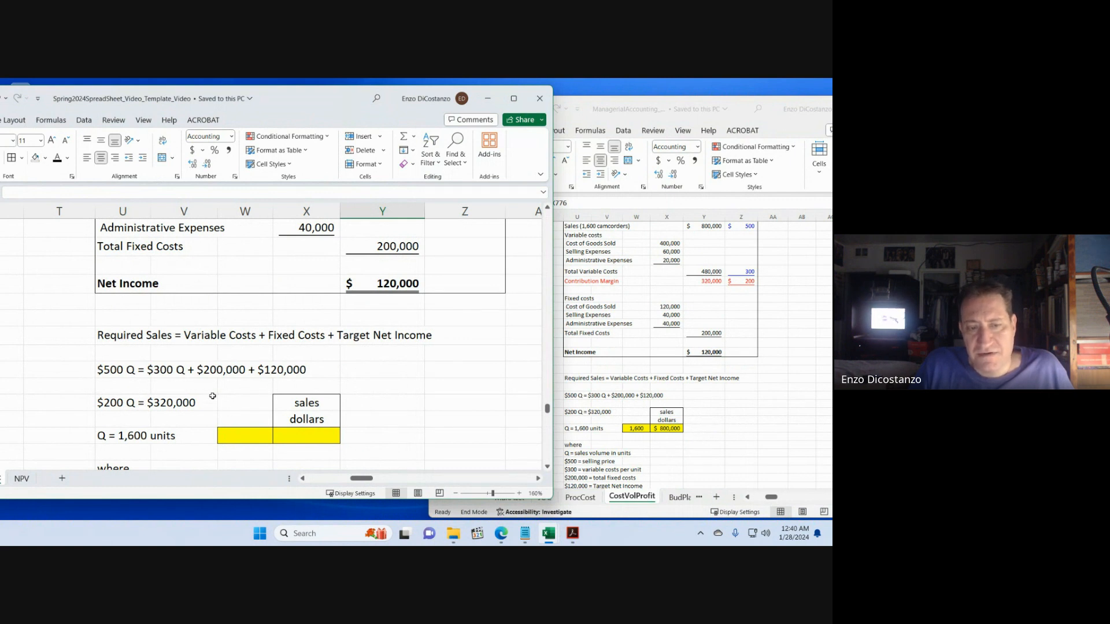
- Calculate the required units beside Q by dividing the total Contribution Margin by the per-unit margin, using =Y794/Z794
left_click(242, 438)
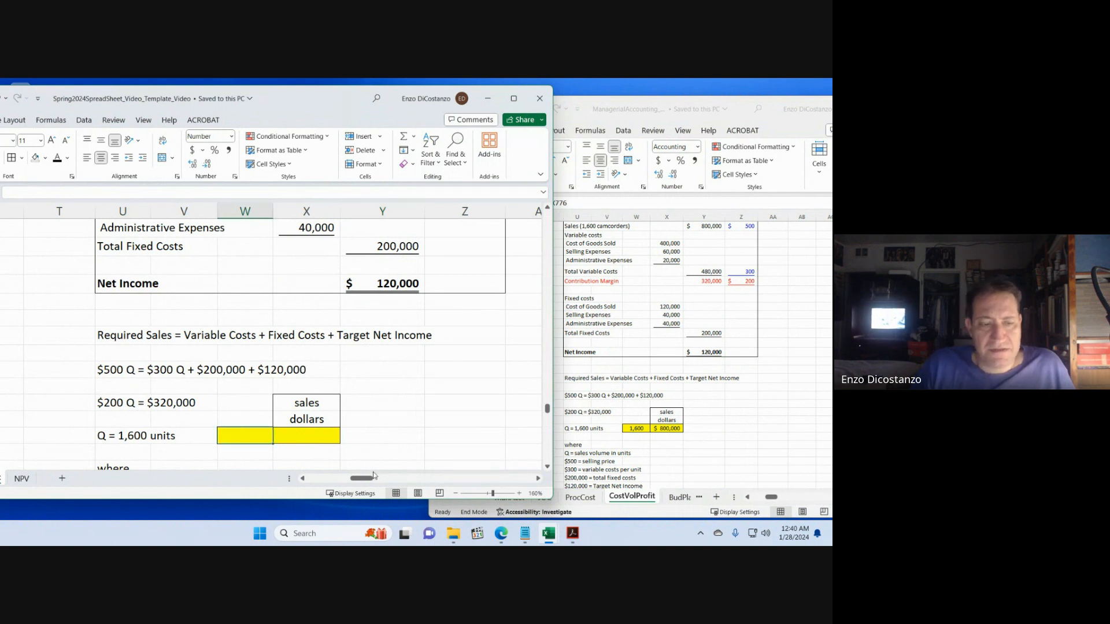
type("=")
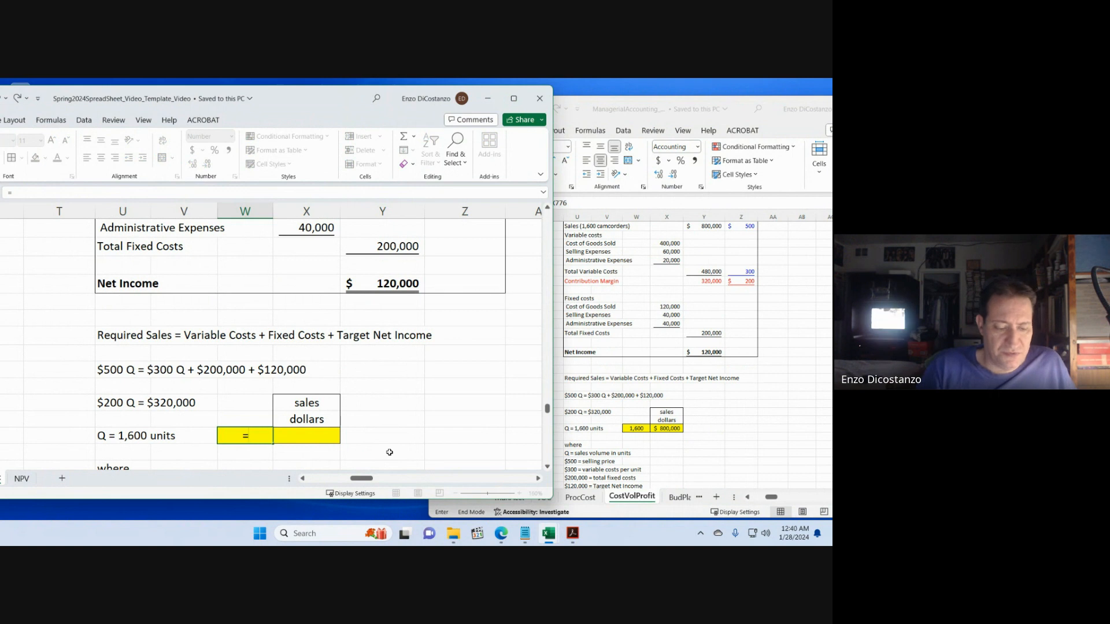
scroll(390, 452, "up", 3)
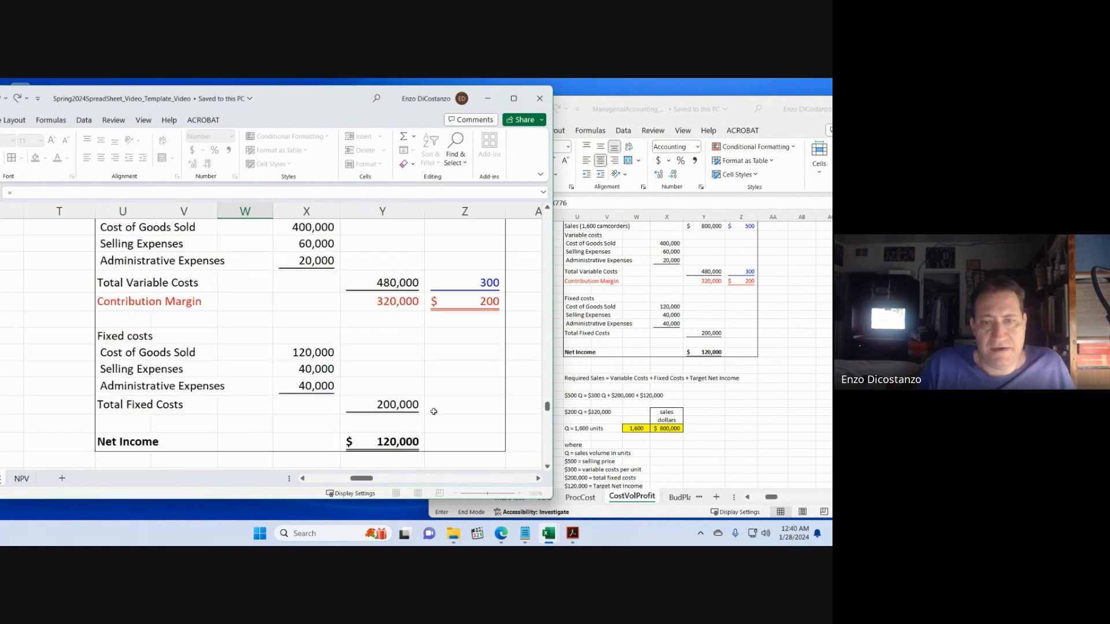
left_click(413, 301)
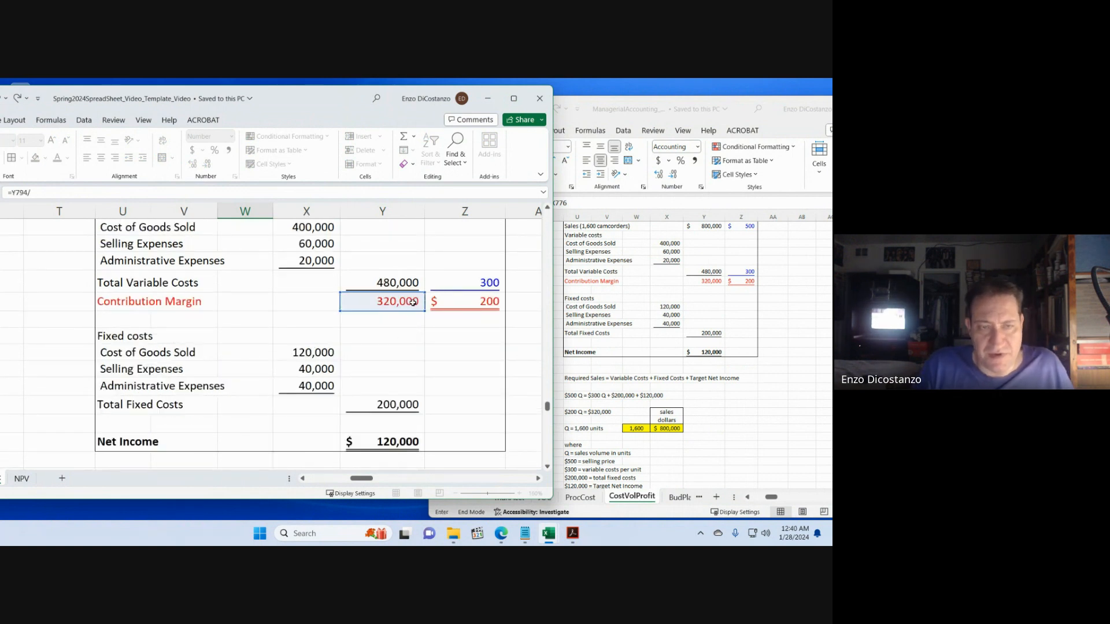
left_click(496, 296)
key("Return")
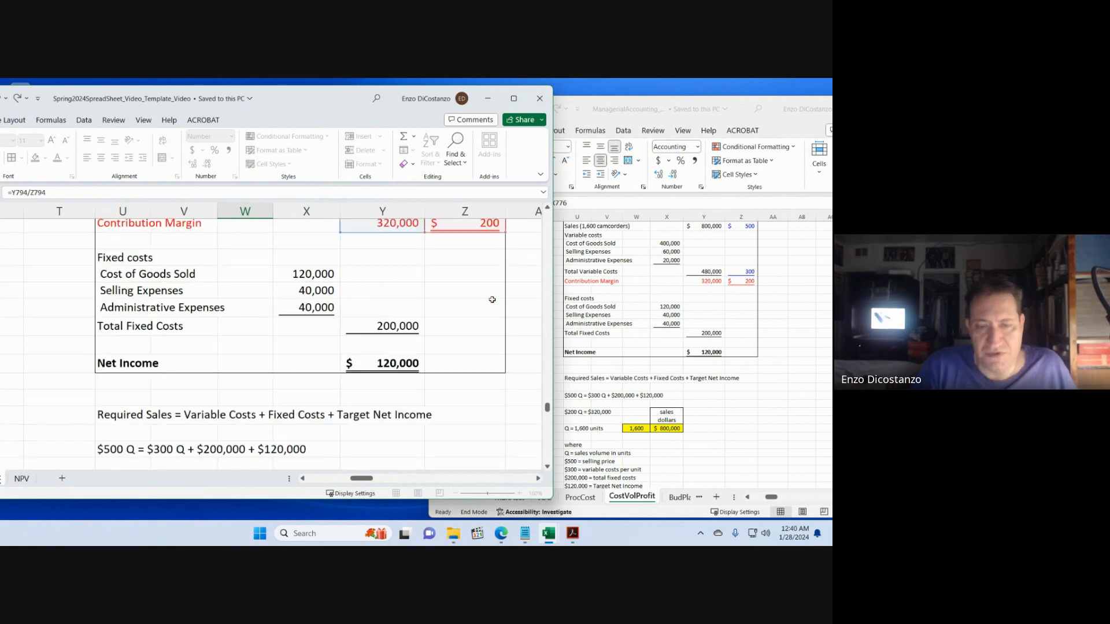
- Calculate the required sales dollars by multiplying the unit selling price by the required units, using =Z788*W811
left_click(302, 437)
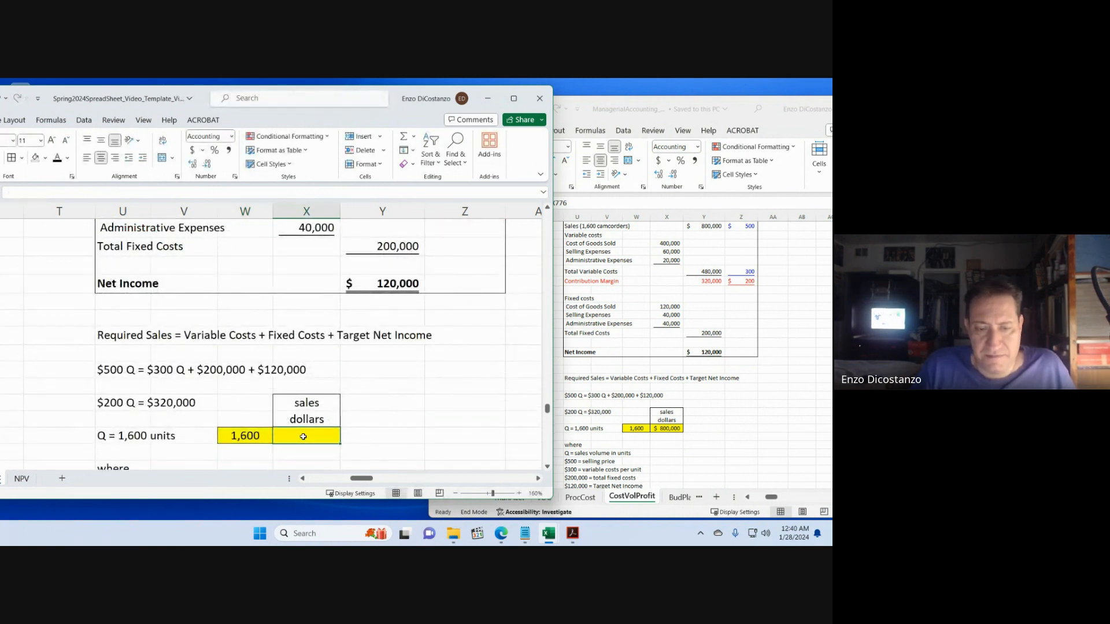
type("=")
scroll(347, 434, "up", 4)
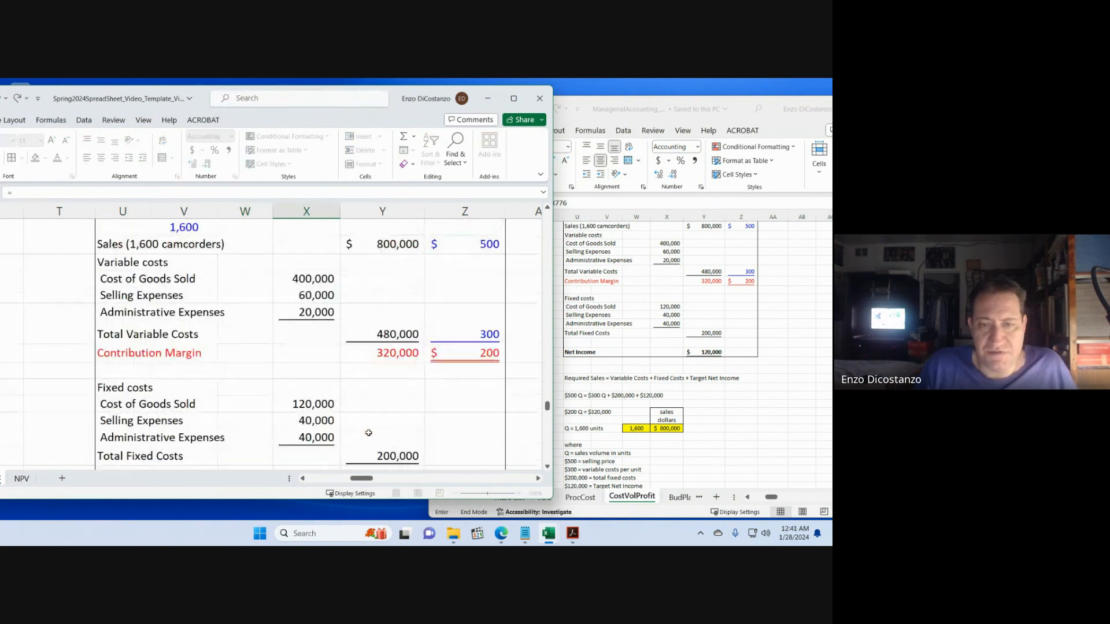
left_click(453, 246)
type("*")
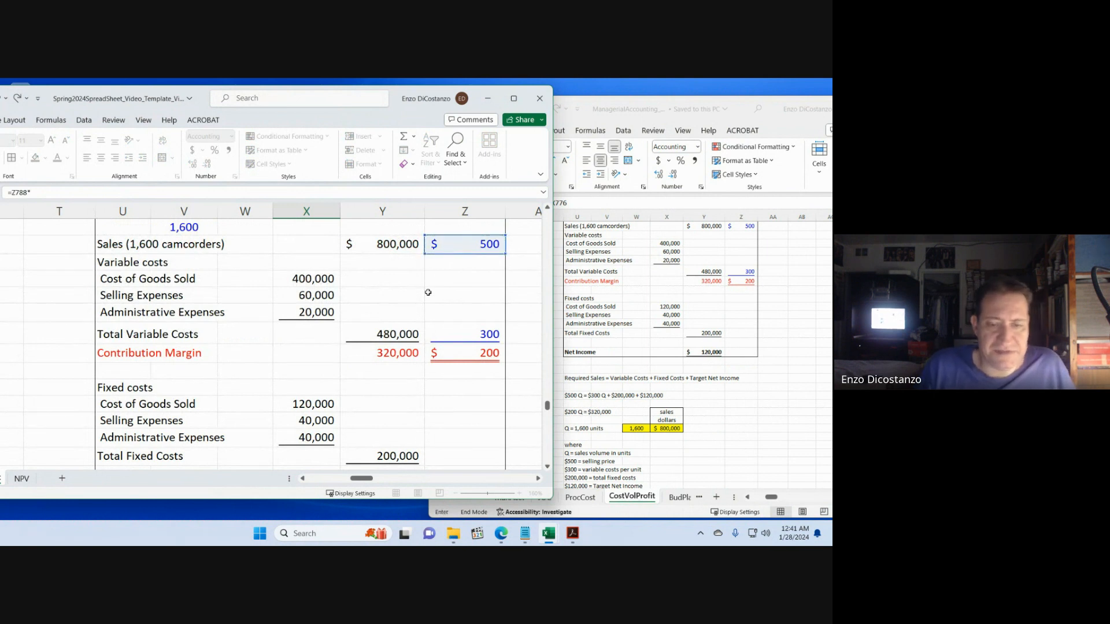
scroll(353, 370, "down", 4)
left_click(252, 429)
key("Return")
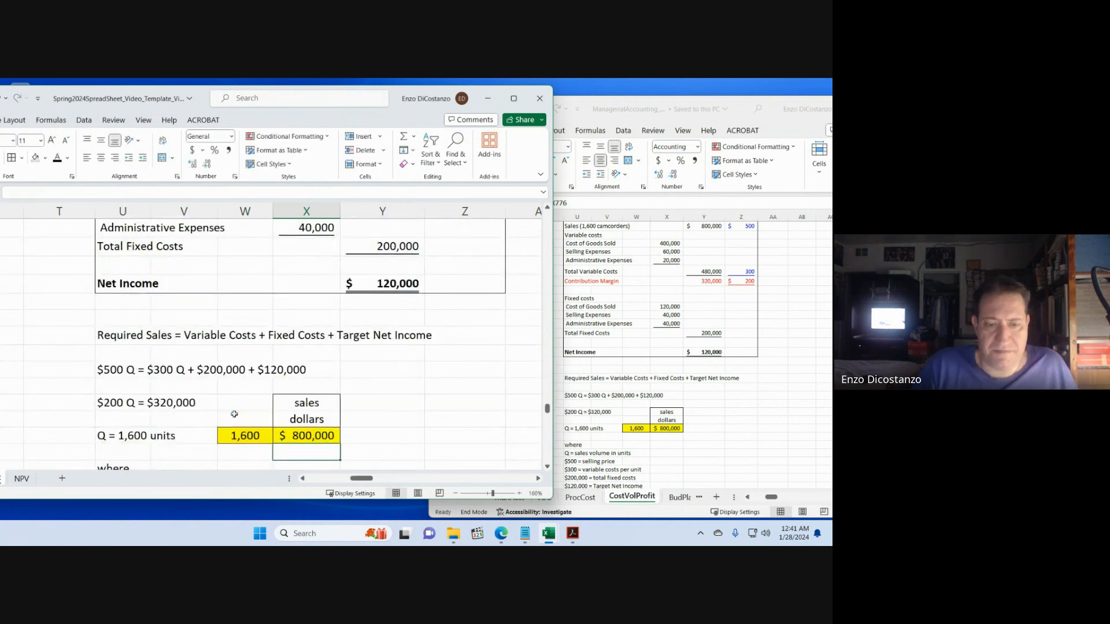
- Check the reference workbook's Required Sales section, then examine which cells the template's sales dollars formula refers to
left_click(668, 386)
scroll(668, 386, "down", 3)
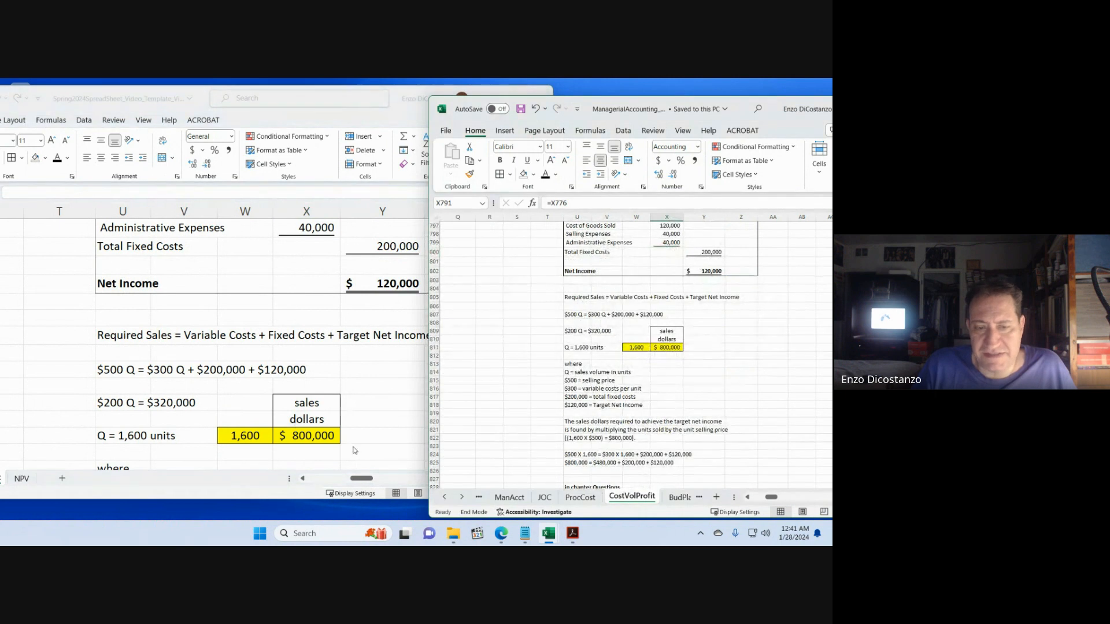
left_click(330, 439)
double_click(330, 439)
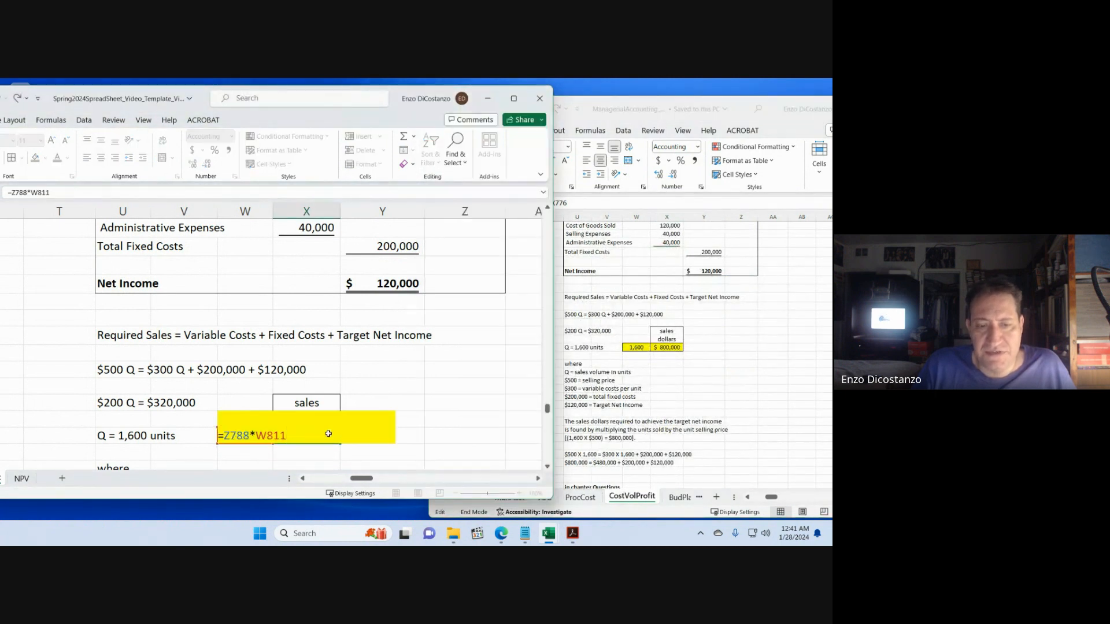
scroll(364, 354, "up", 4)
scroll(434, 288, "up", 1)
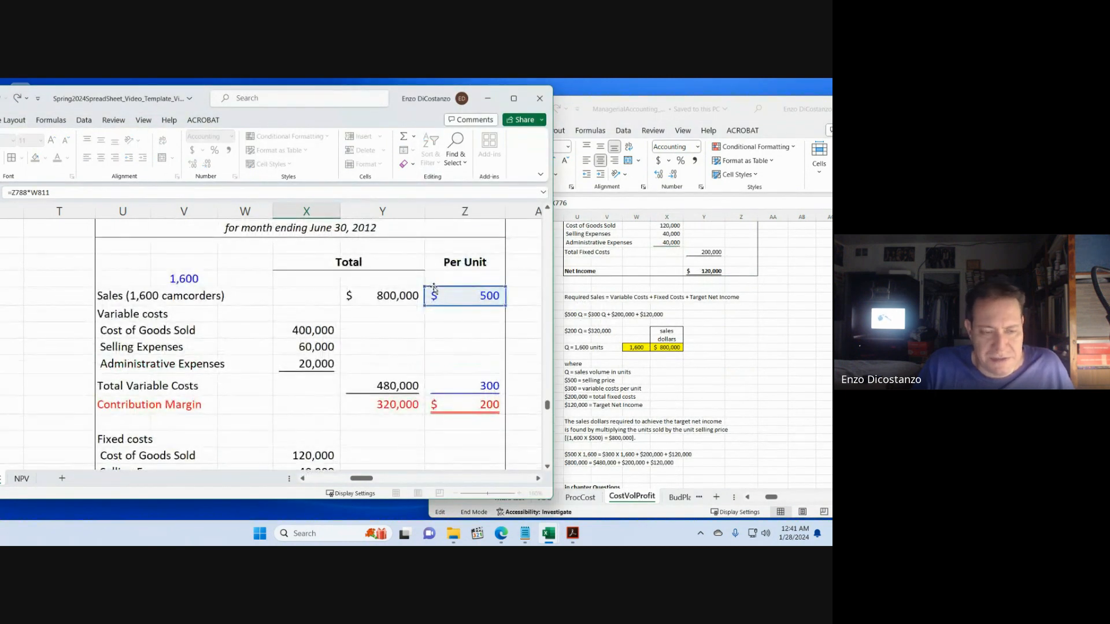
key("Escape")
scroll(428, 300, "down", 6)
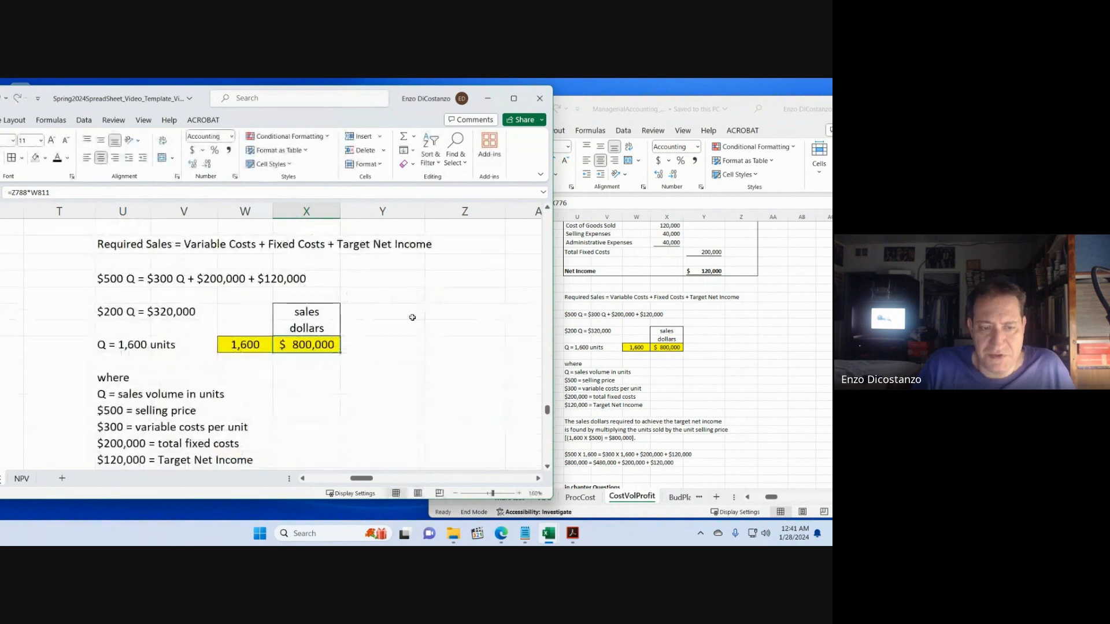
left_click(403, 355)
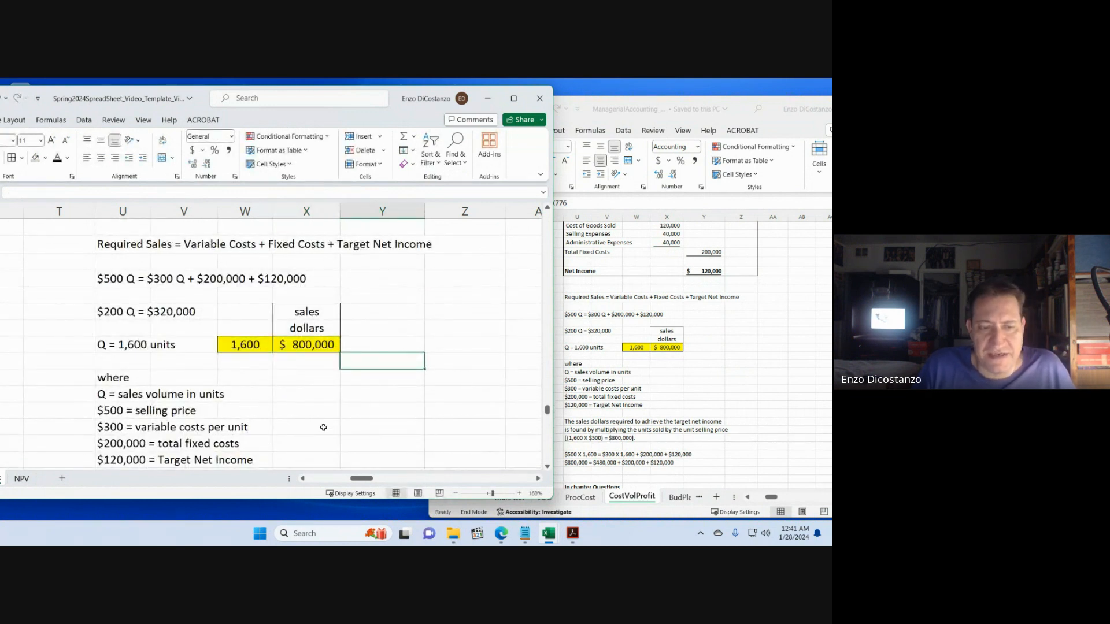
- Read the Required Sales explanation and equation check, then look back over Vargo's income statement and assumed cost data
scroll(409, 349, "down", 3)
scroll(409, 349, "up", 1)
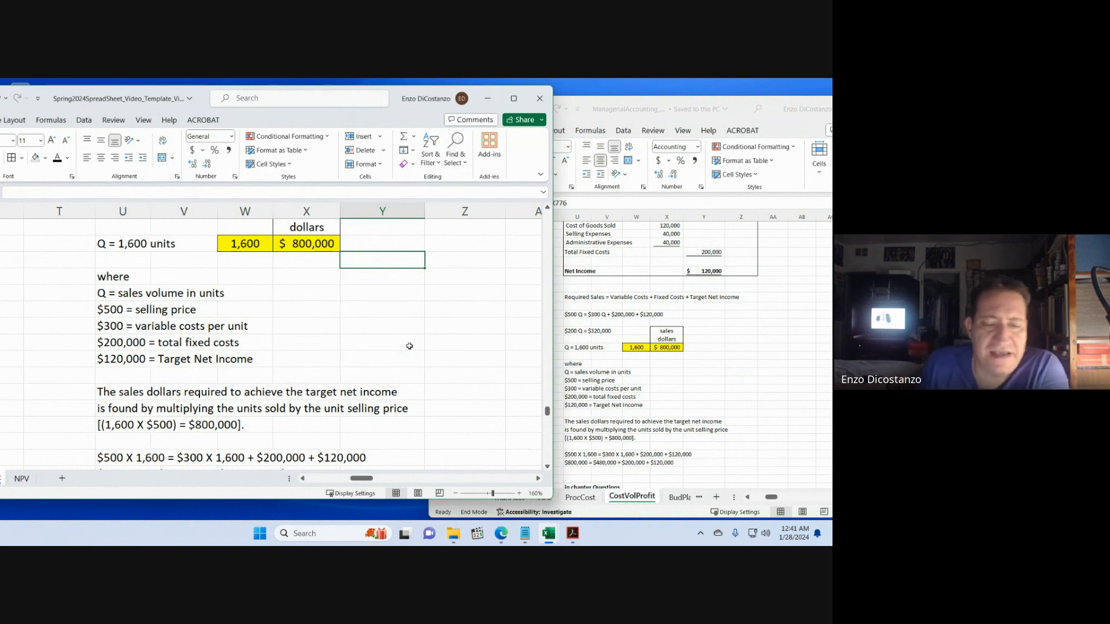
scroll(458, 346, "down", 2)
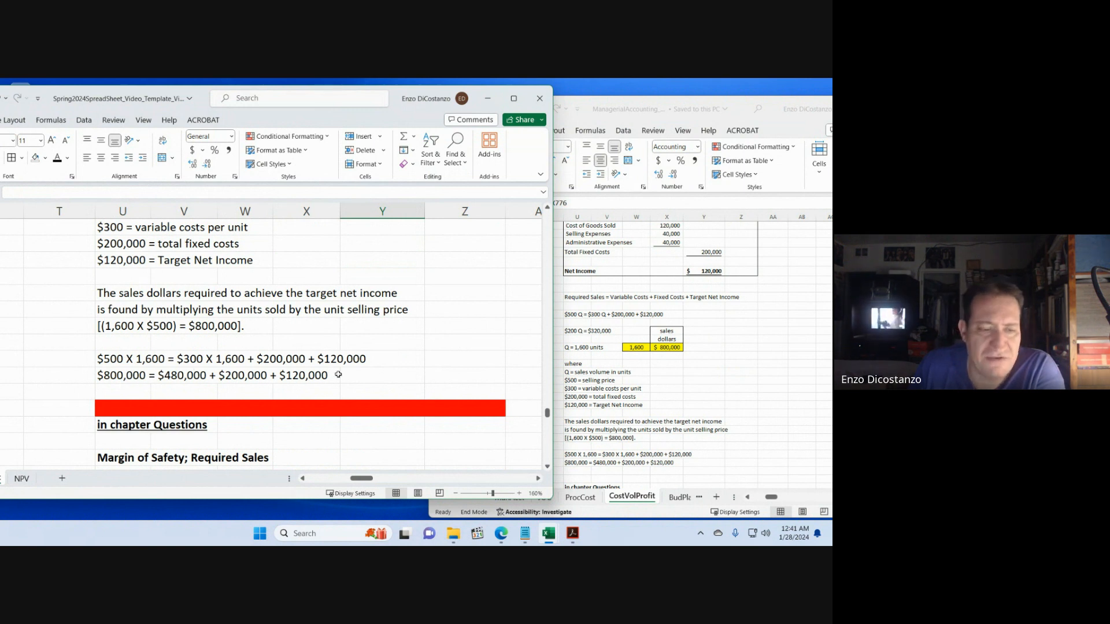
scroll(504, 369, "up", 10)
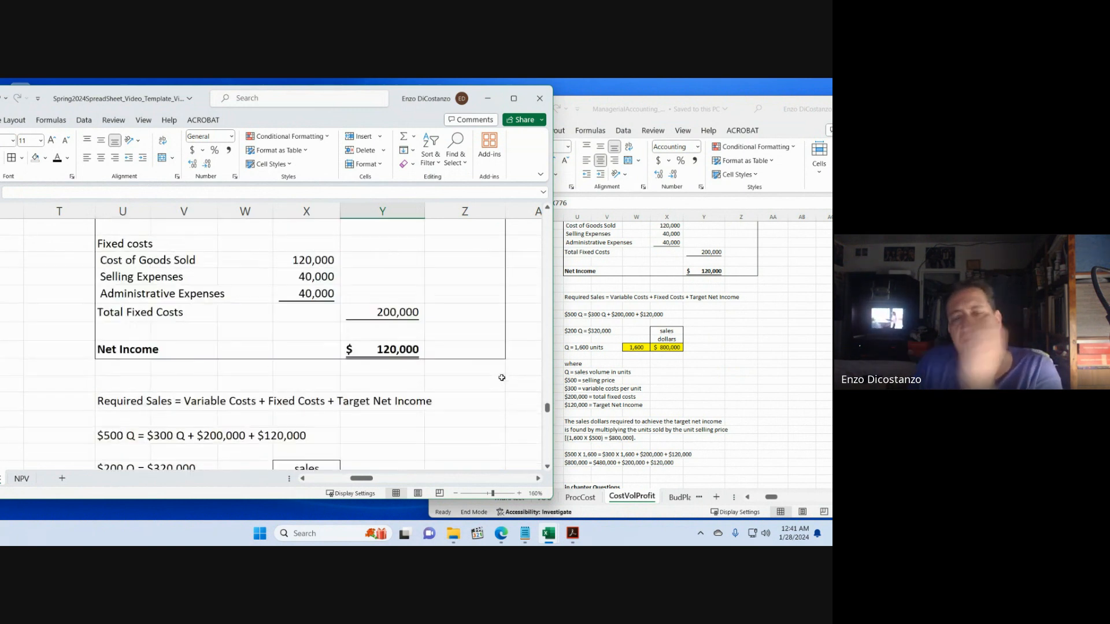
scroll(502, 378, "up", 3)
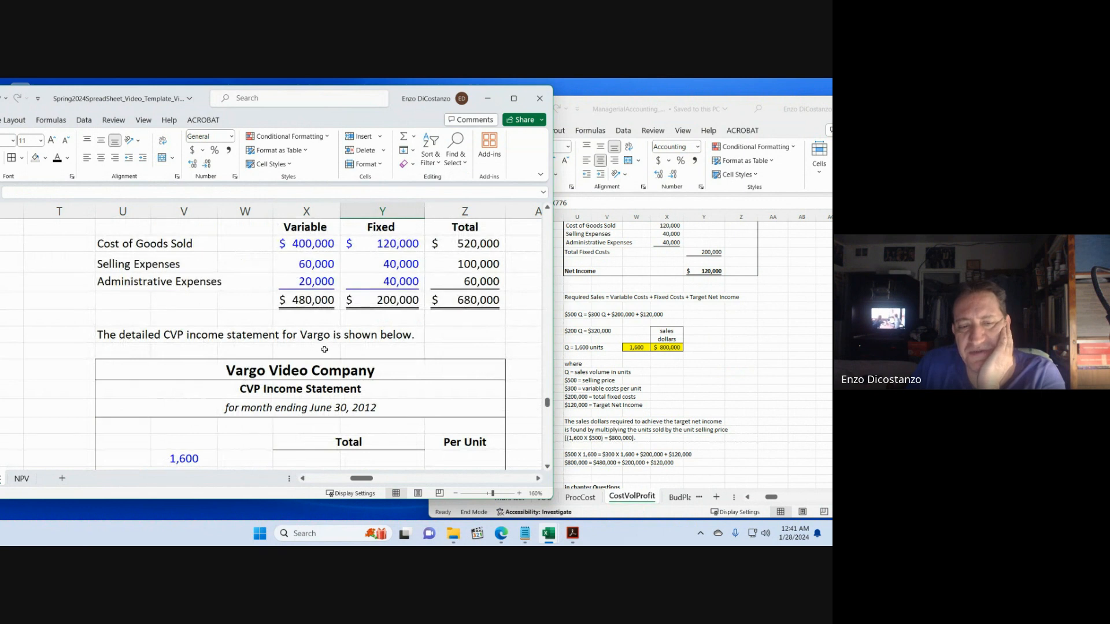
scroll(325, 350, "down", 2)
scroll(324, 350, "down", 3)
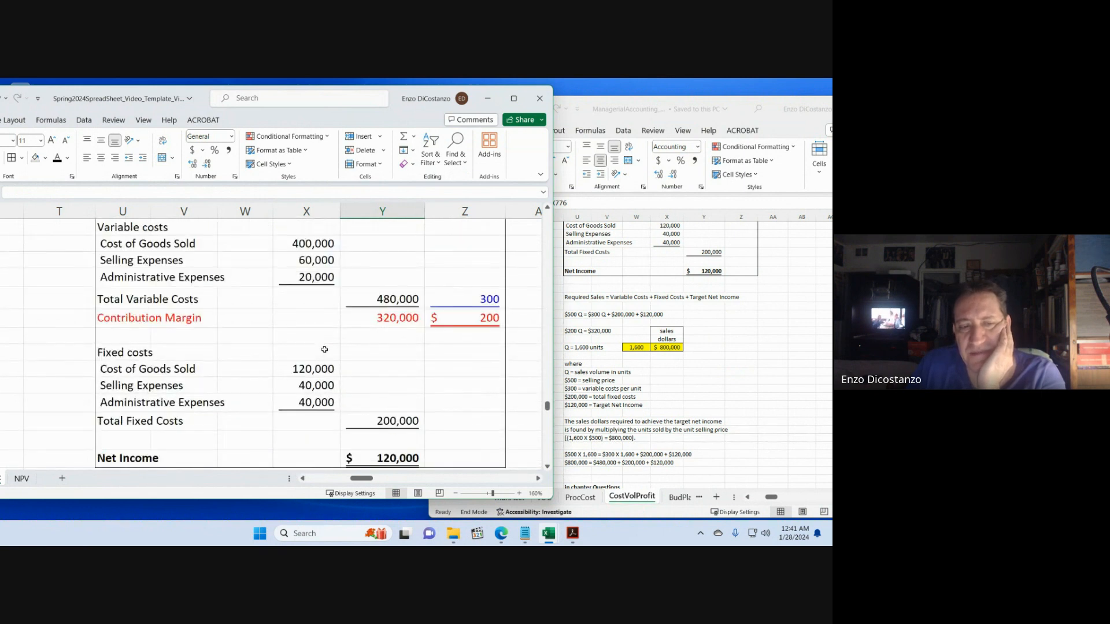
scroll(325, 350, "up", 10)
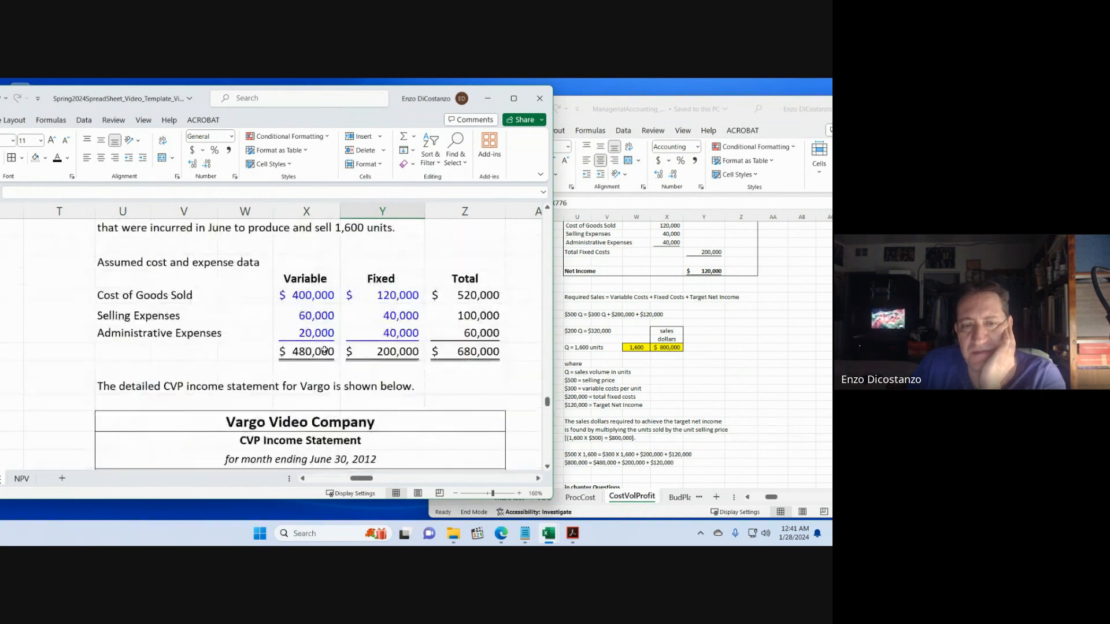
- Look back over the template's break-even answers for Cases 1 and 2, returning to Vargo's CVP income statement
scroll(325, 349, "up", 10)
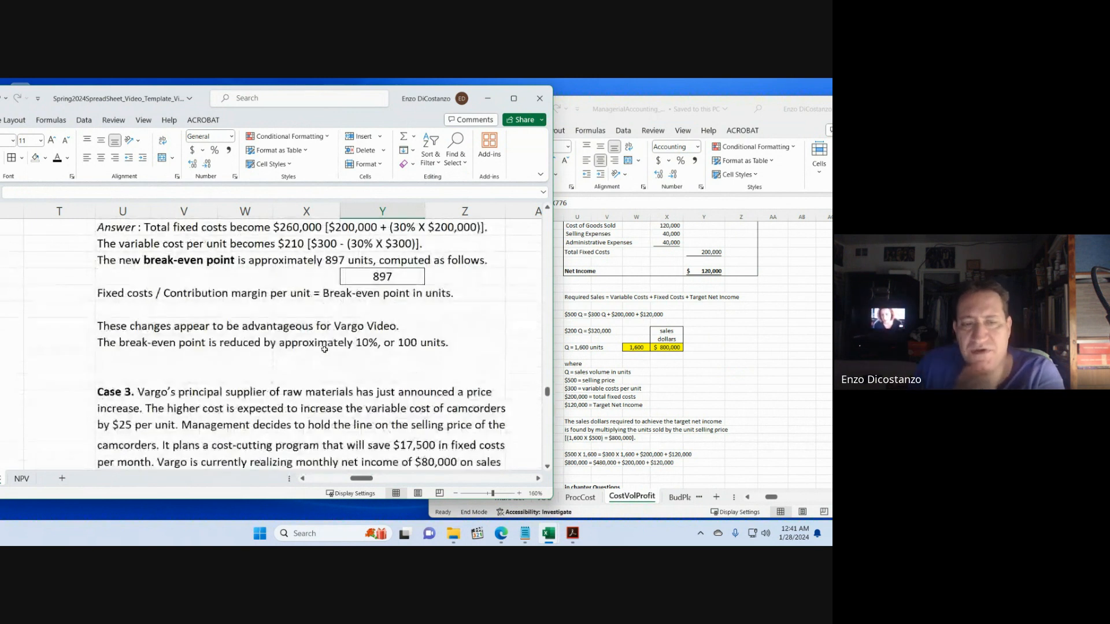
scroll(332, 345, "up", 2)
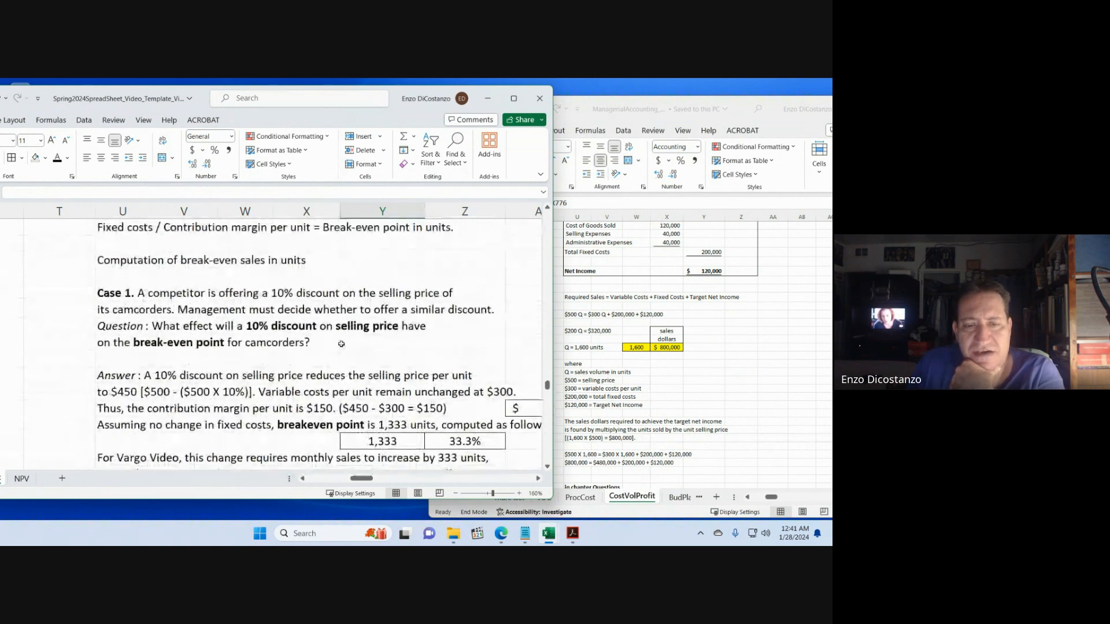
left_click(431, 341)
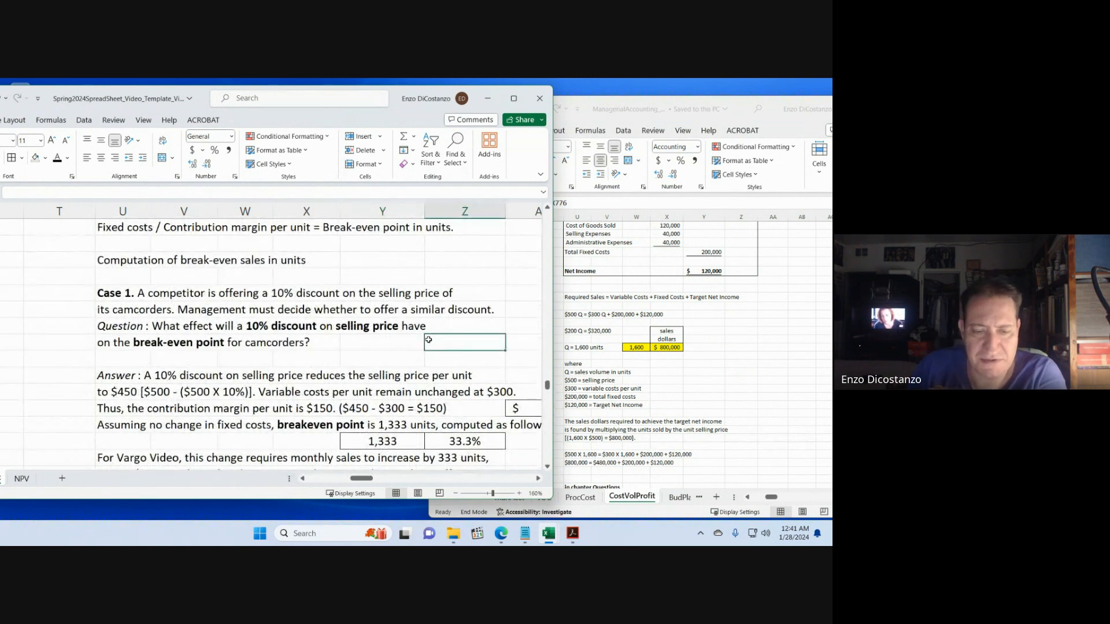
scroll(428, 339, "down", 20)
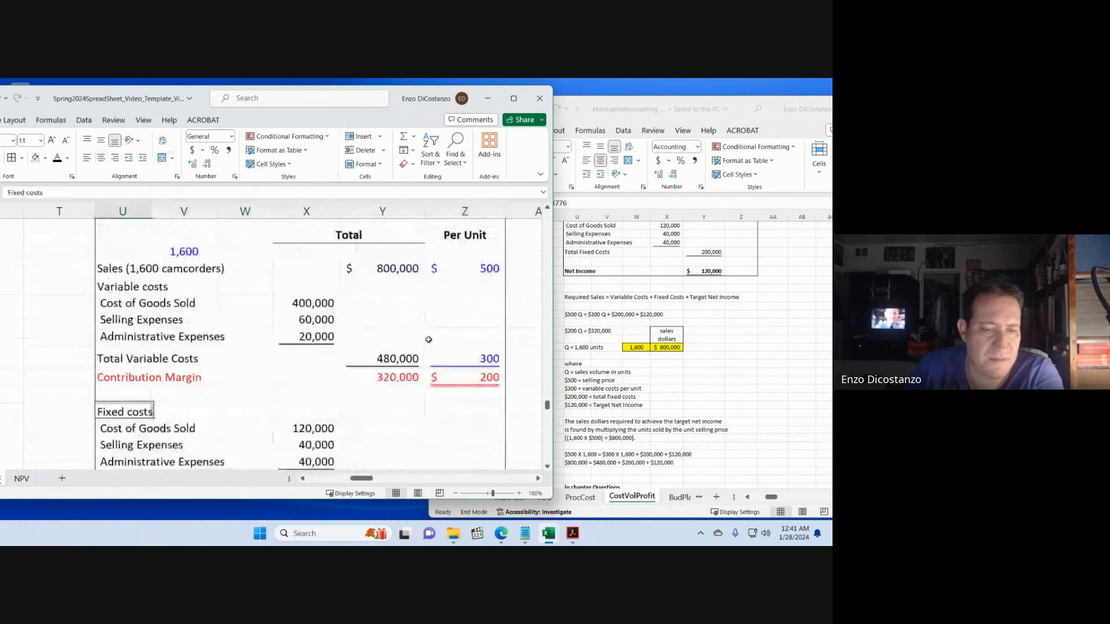
- Review Vargo's Required Sales explanation and the in-chapter Margin of Safety questions for Mabo Company
key("Down")
key("Down")
key("Down")
key("Down")
key("Down")
key("Down")
key("Down")
key("Down")
key("Down")
key("Down")
key("Down")
key("Down")
key("Down")
key("Down")
key("Down")
key("Down")
key("Down")
key("Down")
key("Down")
key("Down")
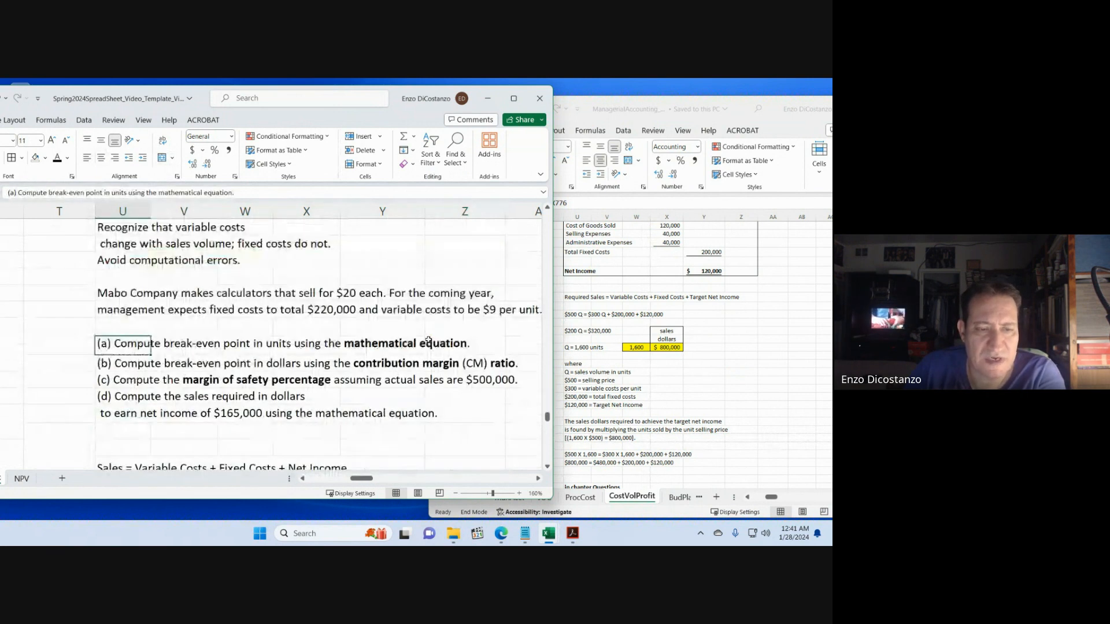
key("Down")
key("Down")
key("Down")
key("Down")
key("Down")
key("Down")
key("Down")
key("Down")
key("Down")
key("Down")
key("Down")
key("Down")
key("Down")
key("Down")
key("Down")
key("Down")
key("Down")
key("Down")
key("Down")
key("Down")
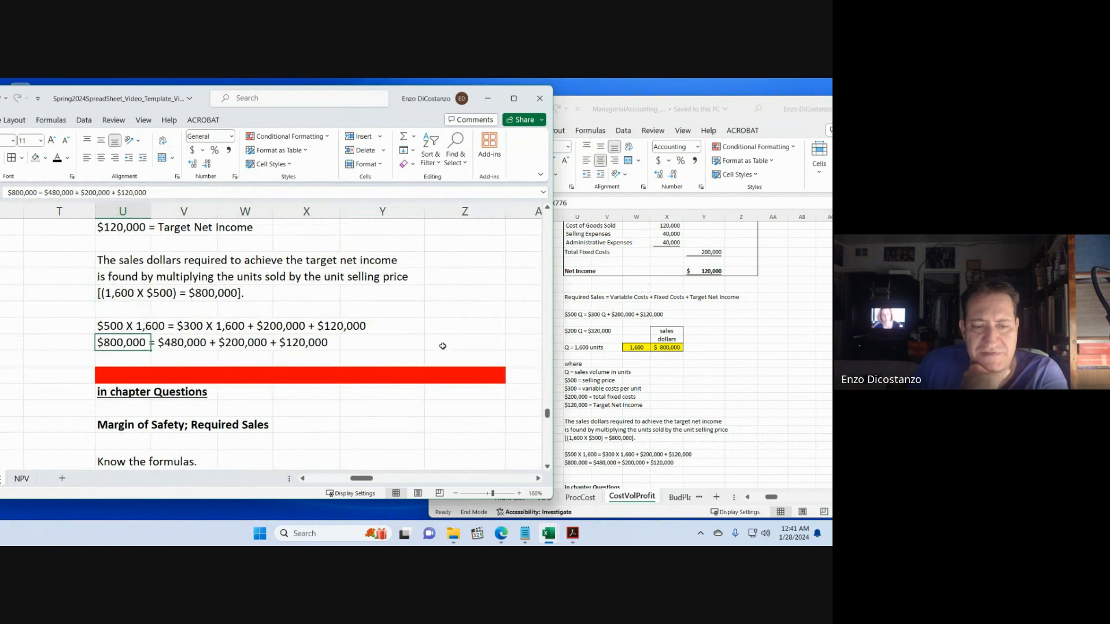
- Examine Mabo Company's break-even, margin of safety ratio and required sales sections through to the end of the column
left_click(402, 396)
key("Down")
key("Down")
key("Down")
key("Down")
key("Down")
key("Down")
key("Down")
key("Down")
key("Down")
key("Down")
key("Down")
key("Down")
key("Down")
key("Down")
key("Down")
key("Down")
key("Down")
key("Down")
key("Down")
key("Down")
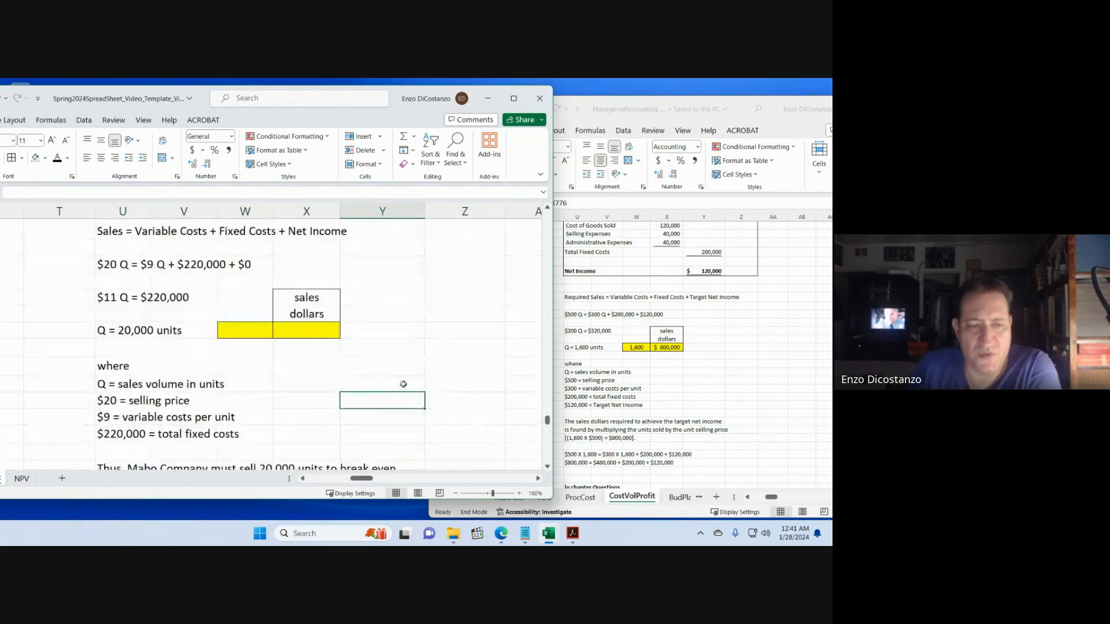
key("Down")
key("Down")
key("Down")
key("Down")
key("Down")
key("Down")
key("Down")
key("Down")
key("Down")
key("Down")
key("Down")
key("Down")
key("Down")
key("Down")
key("Down")
key("Down")
key("Down")
key("Down")
key("Down")
key("Down")
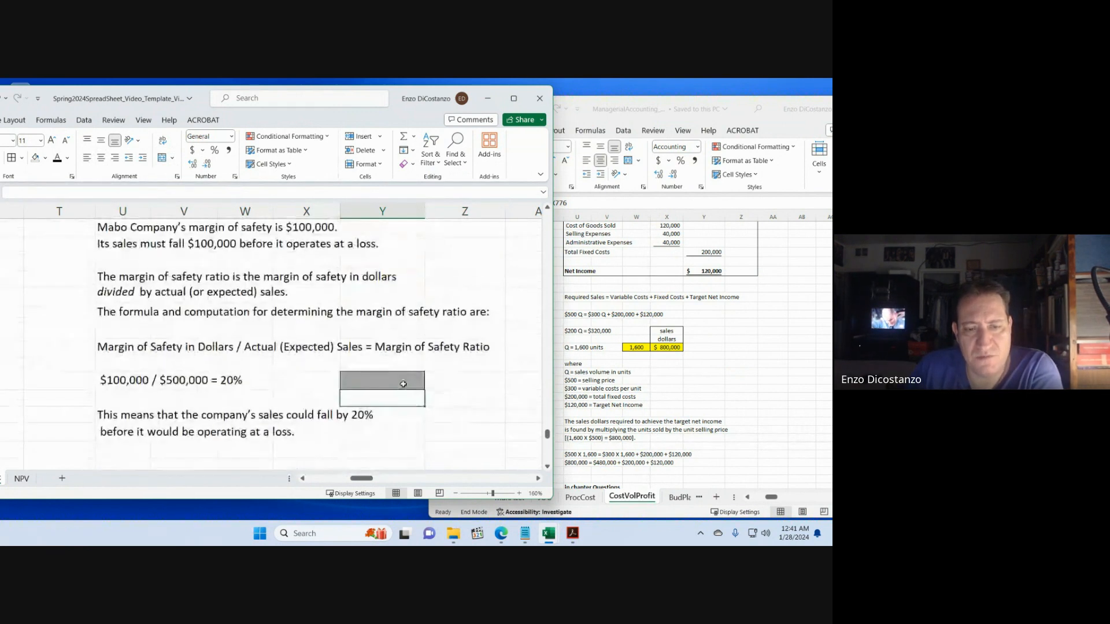
key("Down")
key("Down")
key("Down")
key("Down")
key("Down")
key("Down")
key("Down")
key("Down")
key("Down")
key("Down")
- Go back up the template sheet and across to the B.T. Hernandez Company Comprehensive Problem and its Cost Schedules
key("Up")
key("Up")
key("Up")
key("Up")
key("Up")
key("Up")
key("Up")
key("Up")
key("Up")
key("Up")
key("Up")
key("Up")
key("Up")
key("Up")
key("Up")
key("Up")
key("Up")
key("Up")
key("Up")
key("Up")
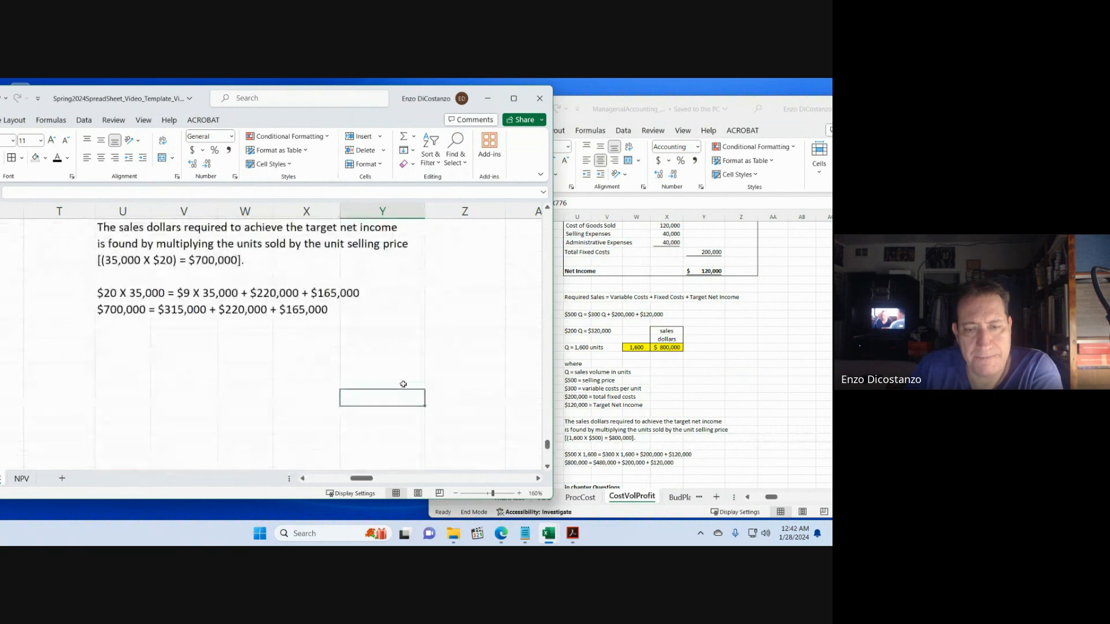
key("Up")
key("Up")
key("Up")
key("Up")
key("Up")
key("Up")
key("Up")
key("Up")
key("Up")
key("Up")
key("Up")
key("Up")
key("Up")
key("Up")
key("Up")
key("Up")
key("Up")
key("Up")
key("Up")
key("Up")
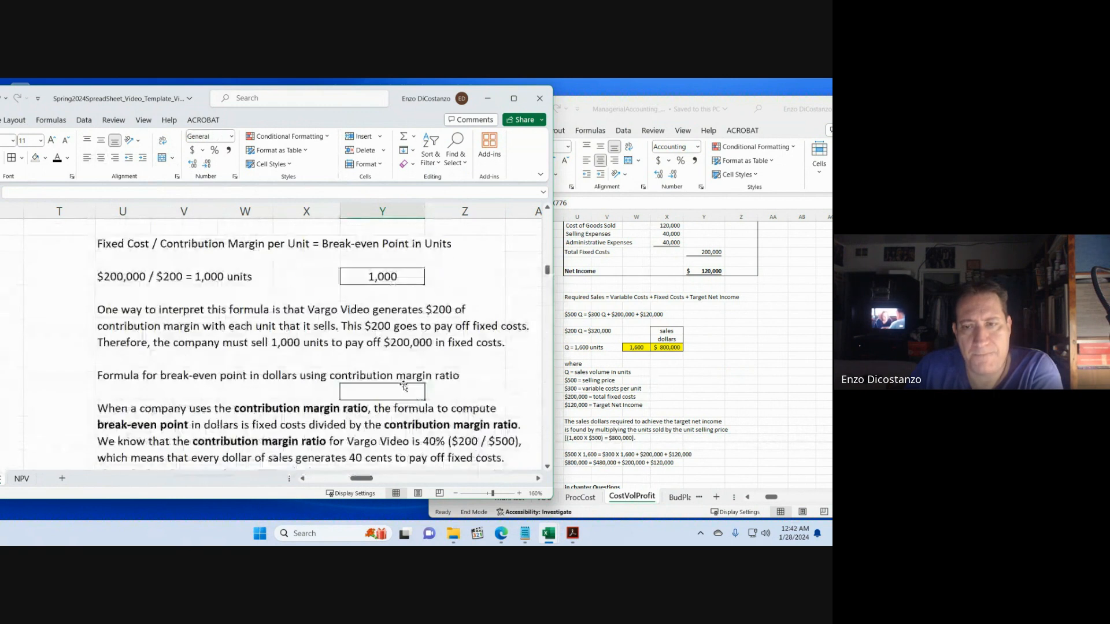
key("Left")
key("Right")
key("Right")
key("Right")
key("Right")
key("Right")
key("Right")
key("Right")
key("Right")
key("Right")
key("Right")
key("Right")
key("Right")
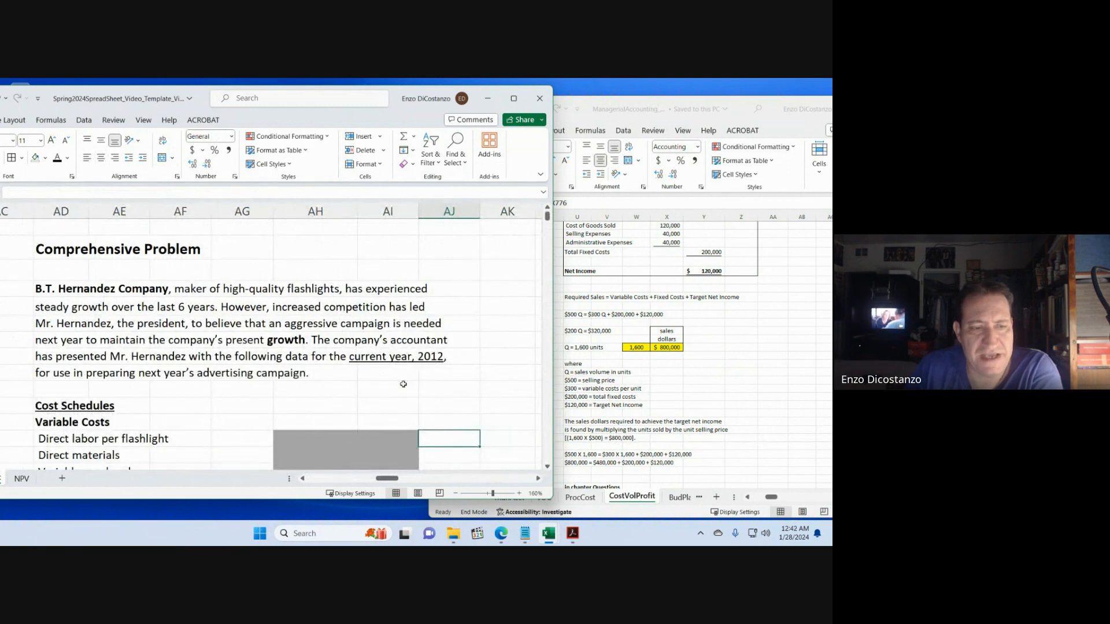
- Examine the B.T. Hernandez Company Comprehensive Problem down through its cost and revenue table to the contribution margin break-even formulas
key("Down")
key("Down")
key("Down")
key("Down")
key("Down")
key("Down")
key("Down")
key("Down")
key("Down")
key("Down")
key("Down")
key("Down")
key("Down")
key("Down")
key("Down")
key("Down")
key("Down")
key("Down")
key("Down")
key("Down")
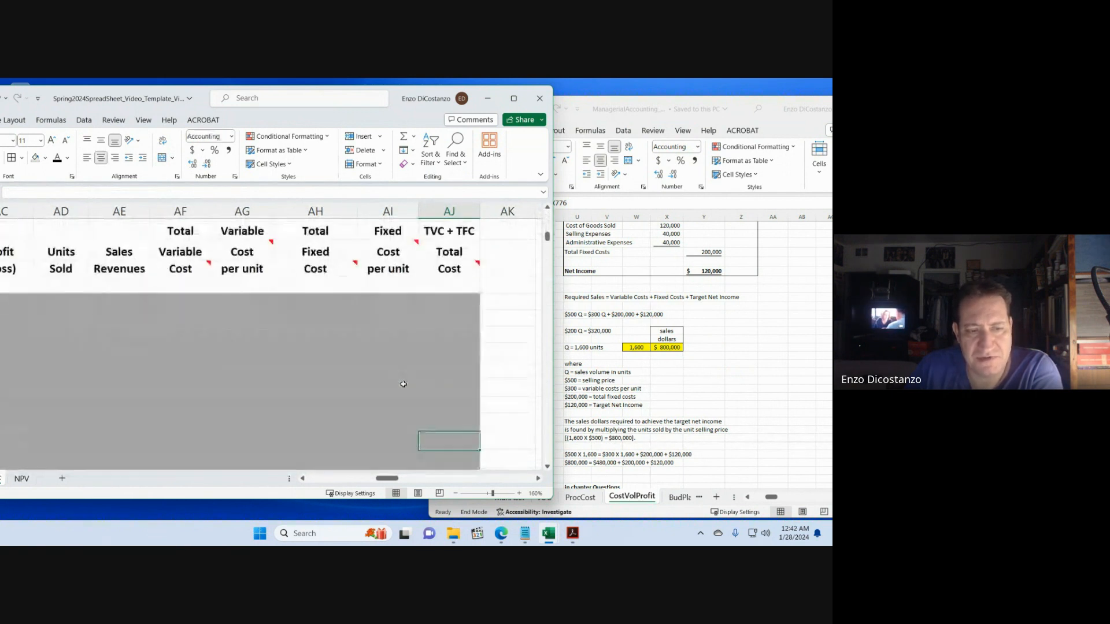
key("Up")
key("Up")
key("Up")
key("Up")
key("Up")
key("Up")
key("Up")
key("Up")
key("Up")
key("Up")
key("Up")
key("Up")
key("Up")
key("Up")
key("Up")
key("Up")
key("Up")
key("Up")
key("Up")
key("Up")
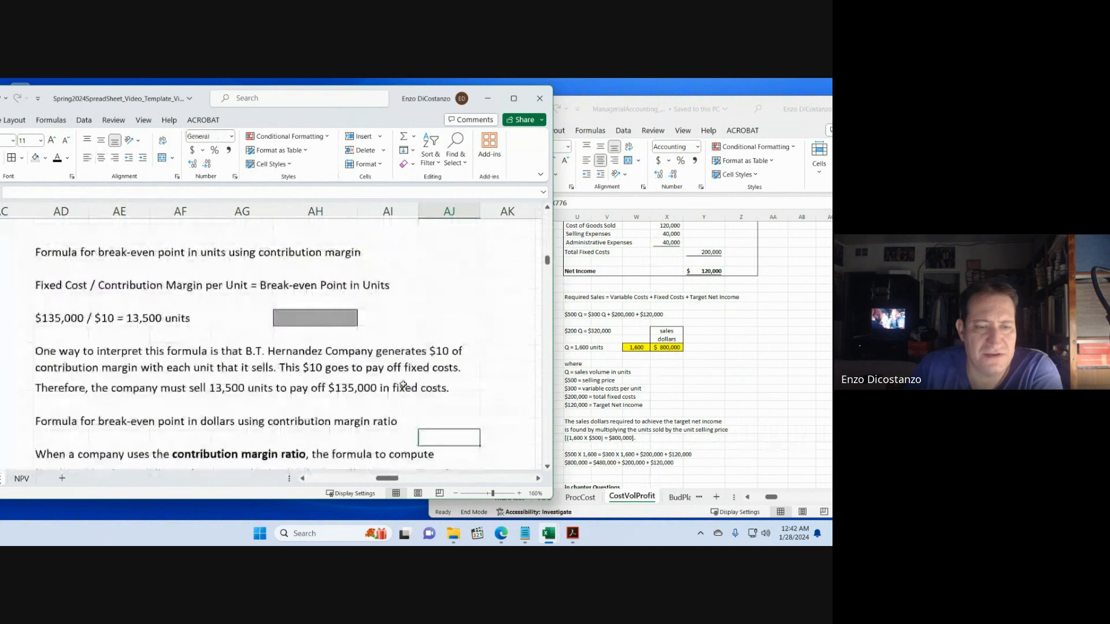
- Look back over B.T. Hernandez Company's CVP income statement and return to the opening of the Comprehensive Problem
key("Down")
key("Down")
key("Down")
key("Down")
key("Down")
key("Down")
key("Down")
key("Down")
key("Down")
key("Down")
key("Down")
key("Down")
key("Down")
key("Down")
key("Down")
key("Down")
key("Down")
key("Down")
key("Down")
key("Down")
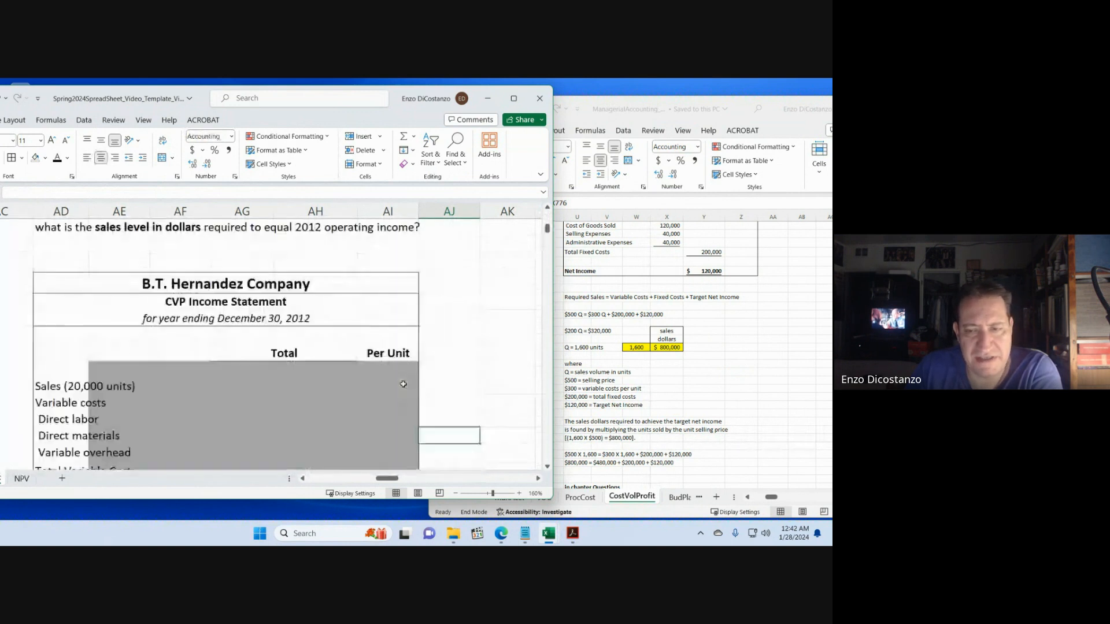
key("Page_Up")
key("Page_Up")
key("Page_Up")
key("Down")
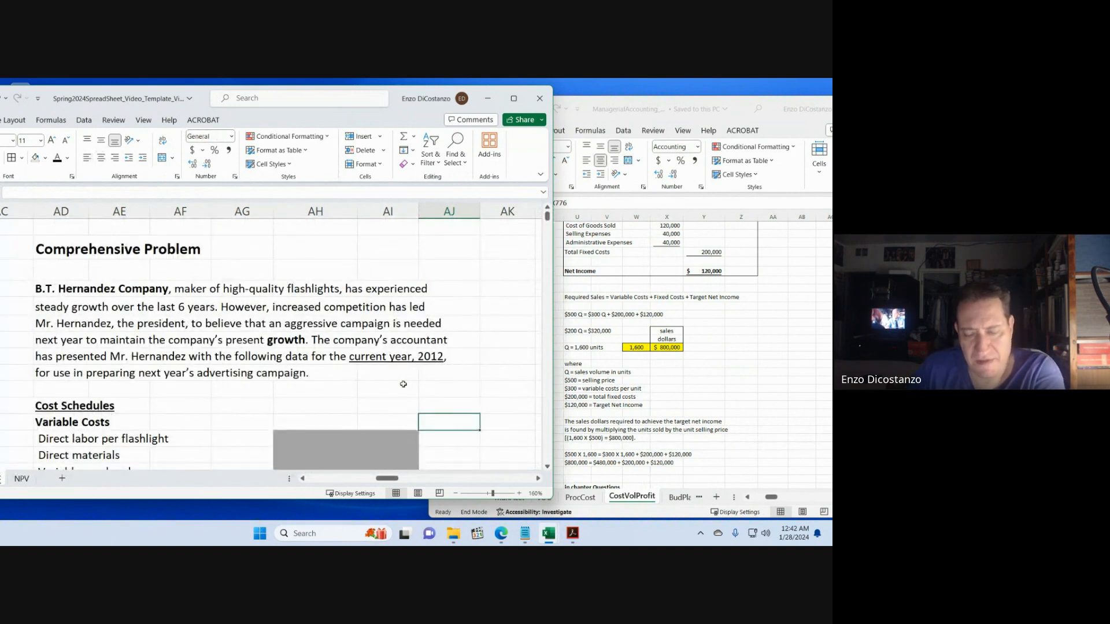
- Go back across the first row to the Cost-Volume-Profit Analysis introduction and maximize the template workbook's window
key("Up")
key("Up")
key("Up")
key("Up")
key("Up")
key("Up")
key("Up")
key("Up")
key("Up")
key("Up")
key("Up")
key("Left")
key("Left")
key("Left")
key("Left")
key("Left")
key("Left")
key("Left")
key("Left")
key("Left")
key("Left")
key("Left")
key("Left")
key("Left")
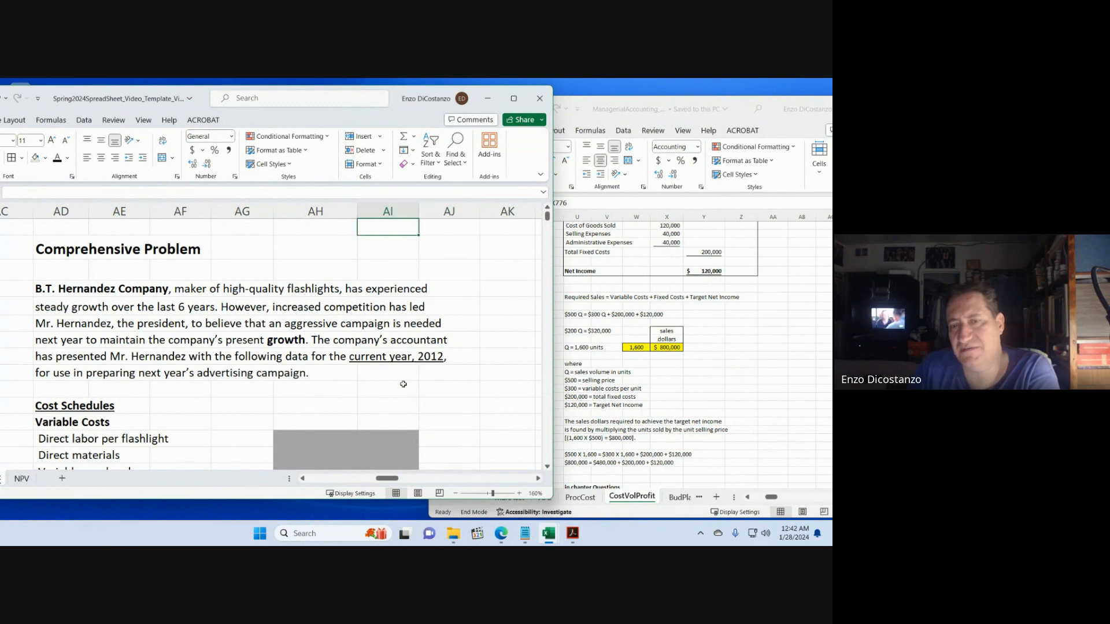
key("Left")
key("Left")
key("Left")
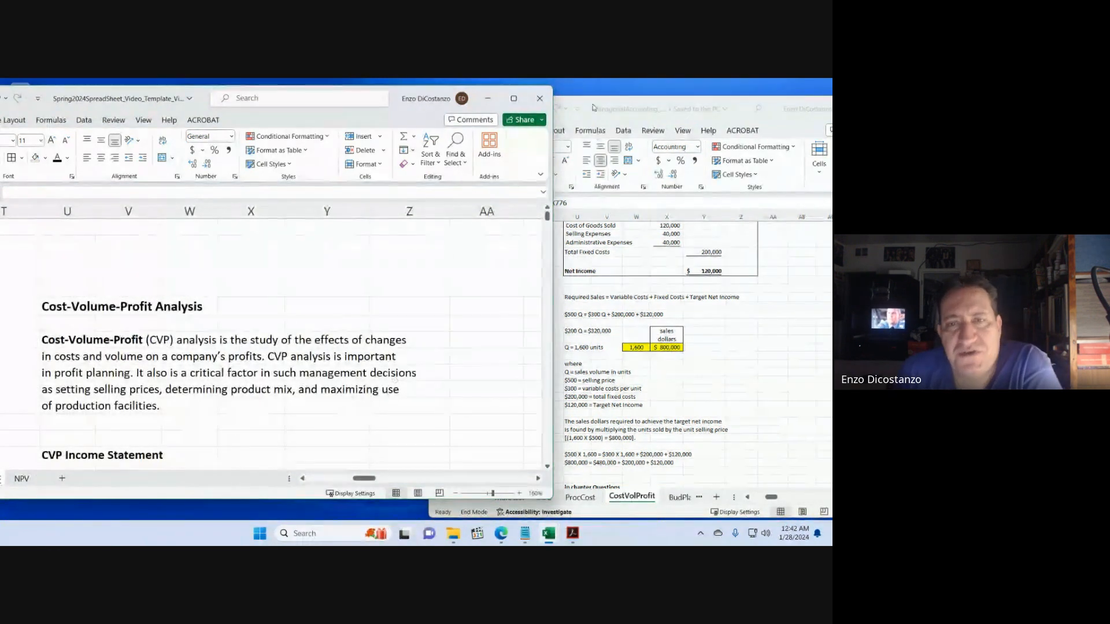
left_click(513, 98)
- Switch to the Google Meet call in the Edge browser and stop presenting the screen
mouse_move(501, 533)
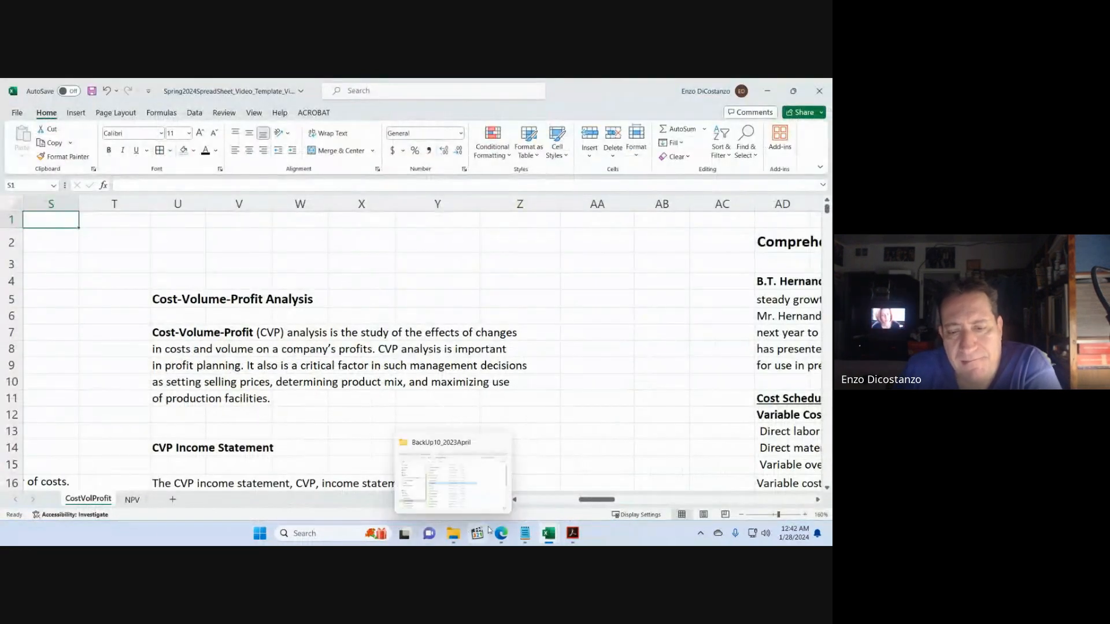
left_click(463, 435)
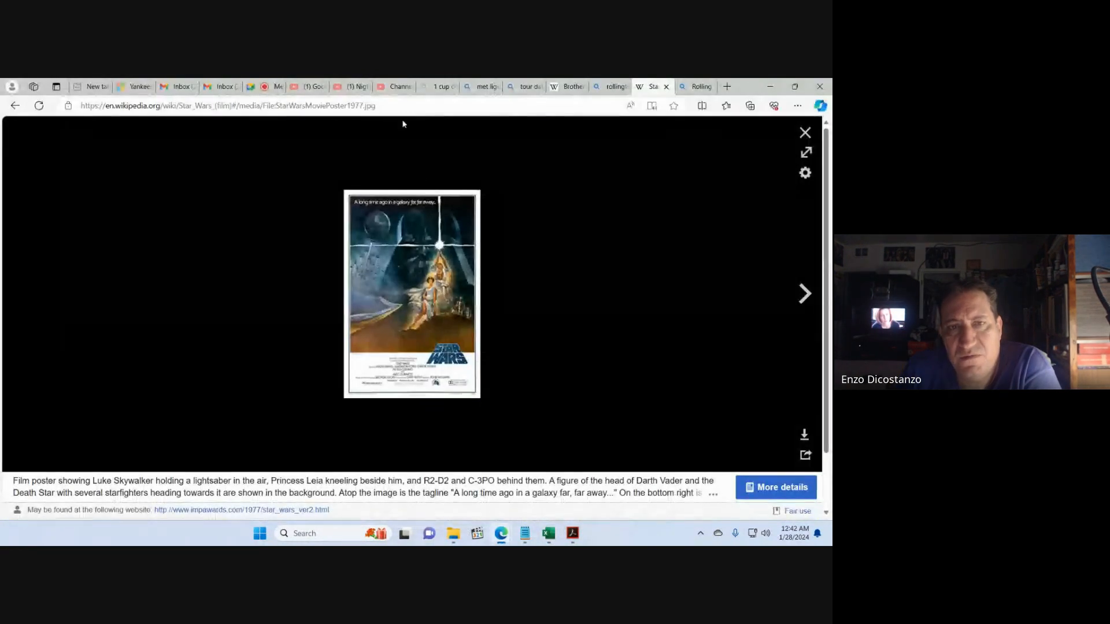
left_click(266, 88)
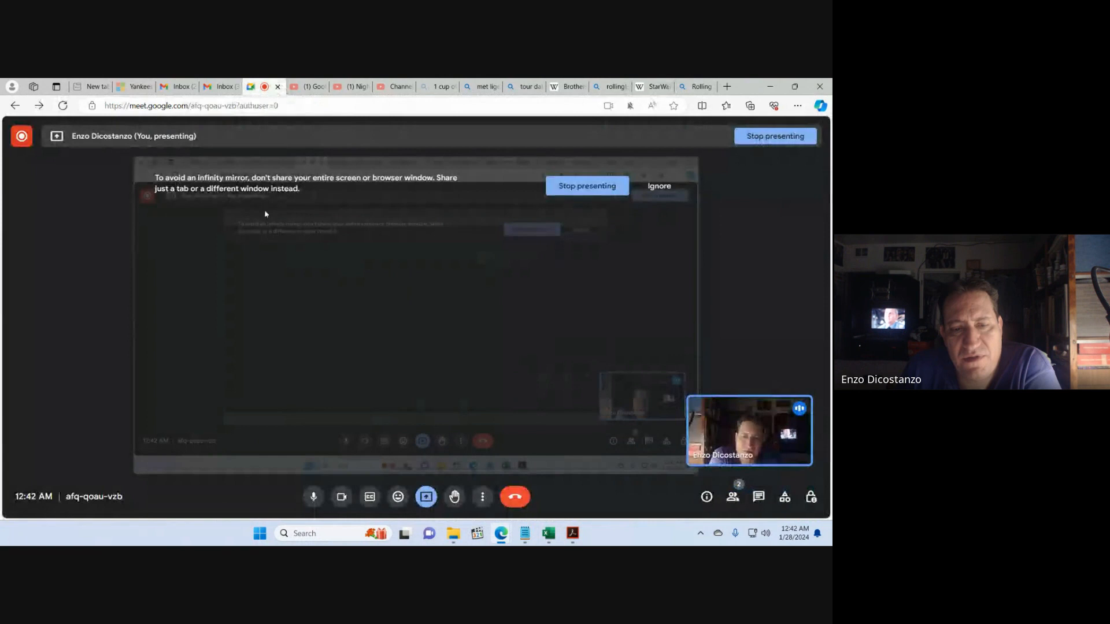
left_click(427, 500)
left_click(473, 463)
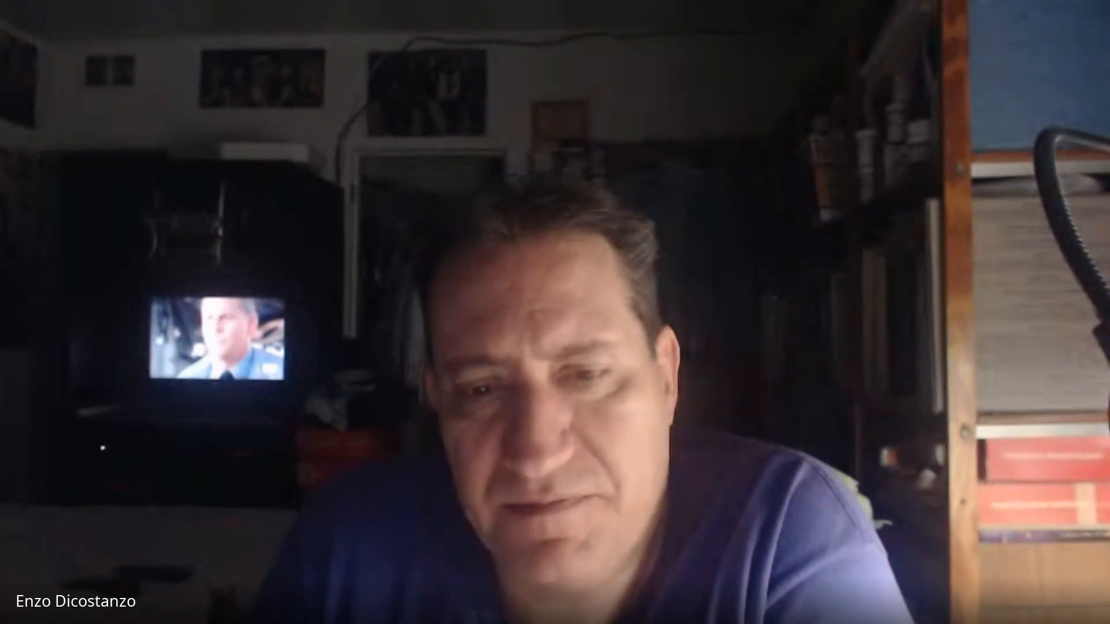